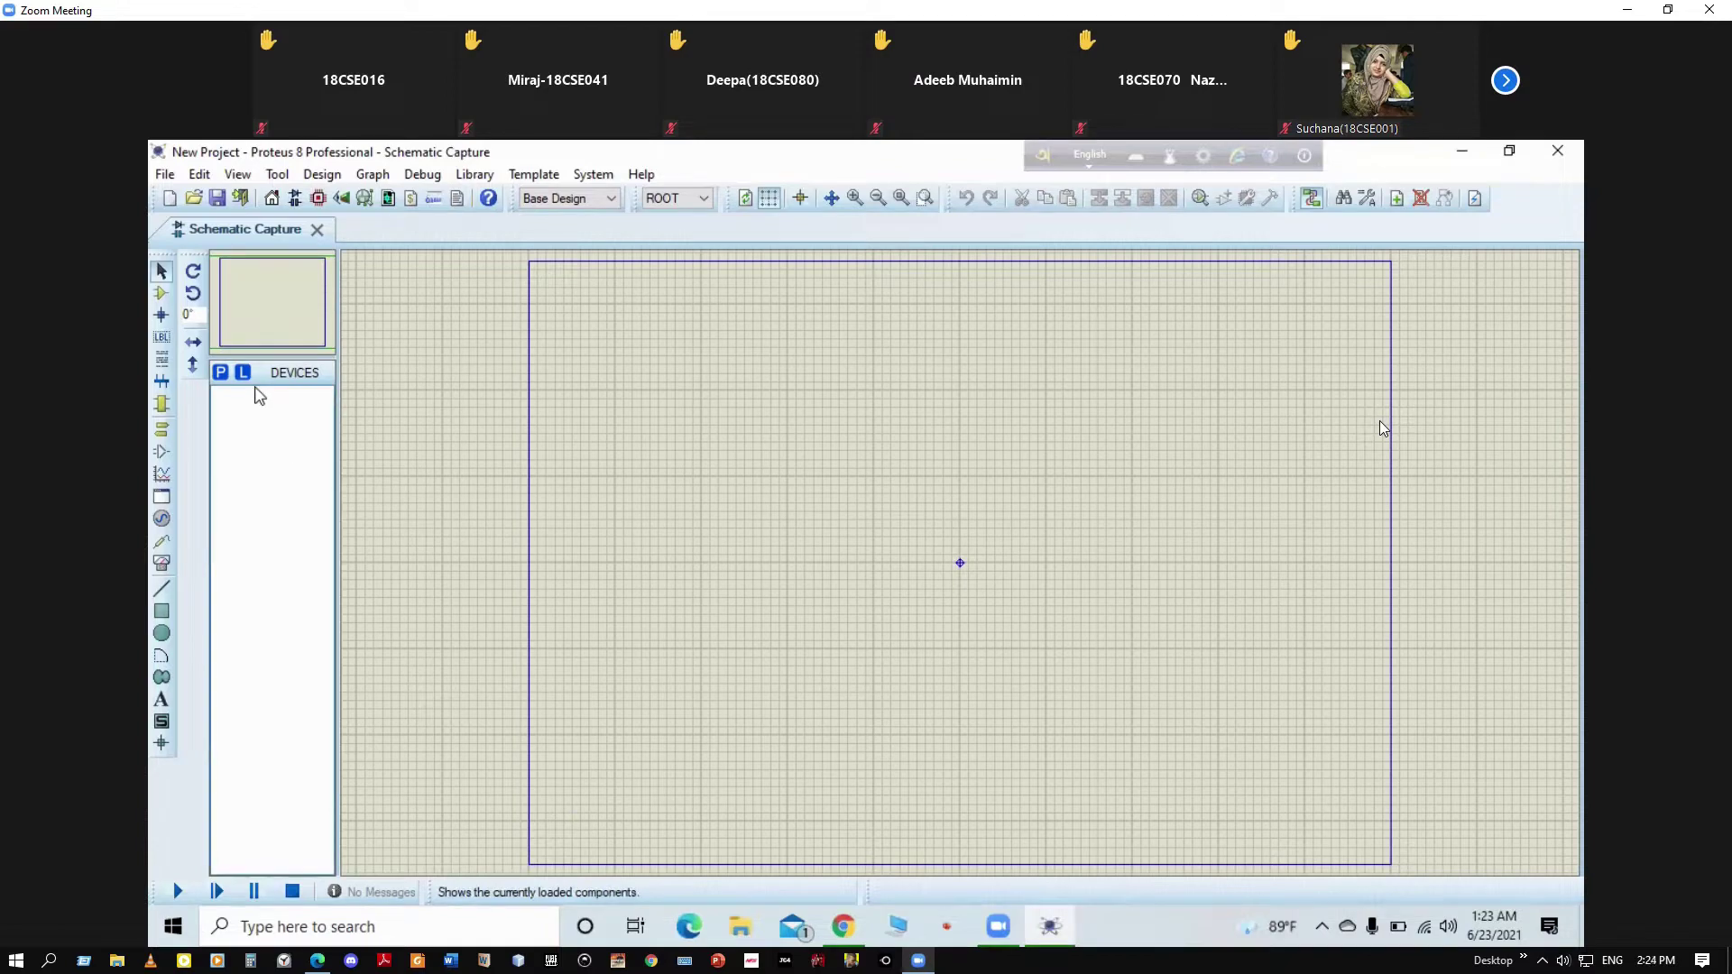
# Add the AND gate to the device list using the keyword "and" and place one in the sheet's upper-left area
pyautogui.click(221, 373)
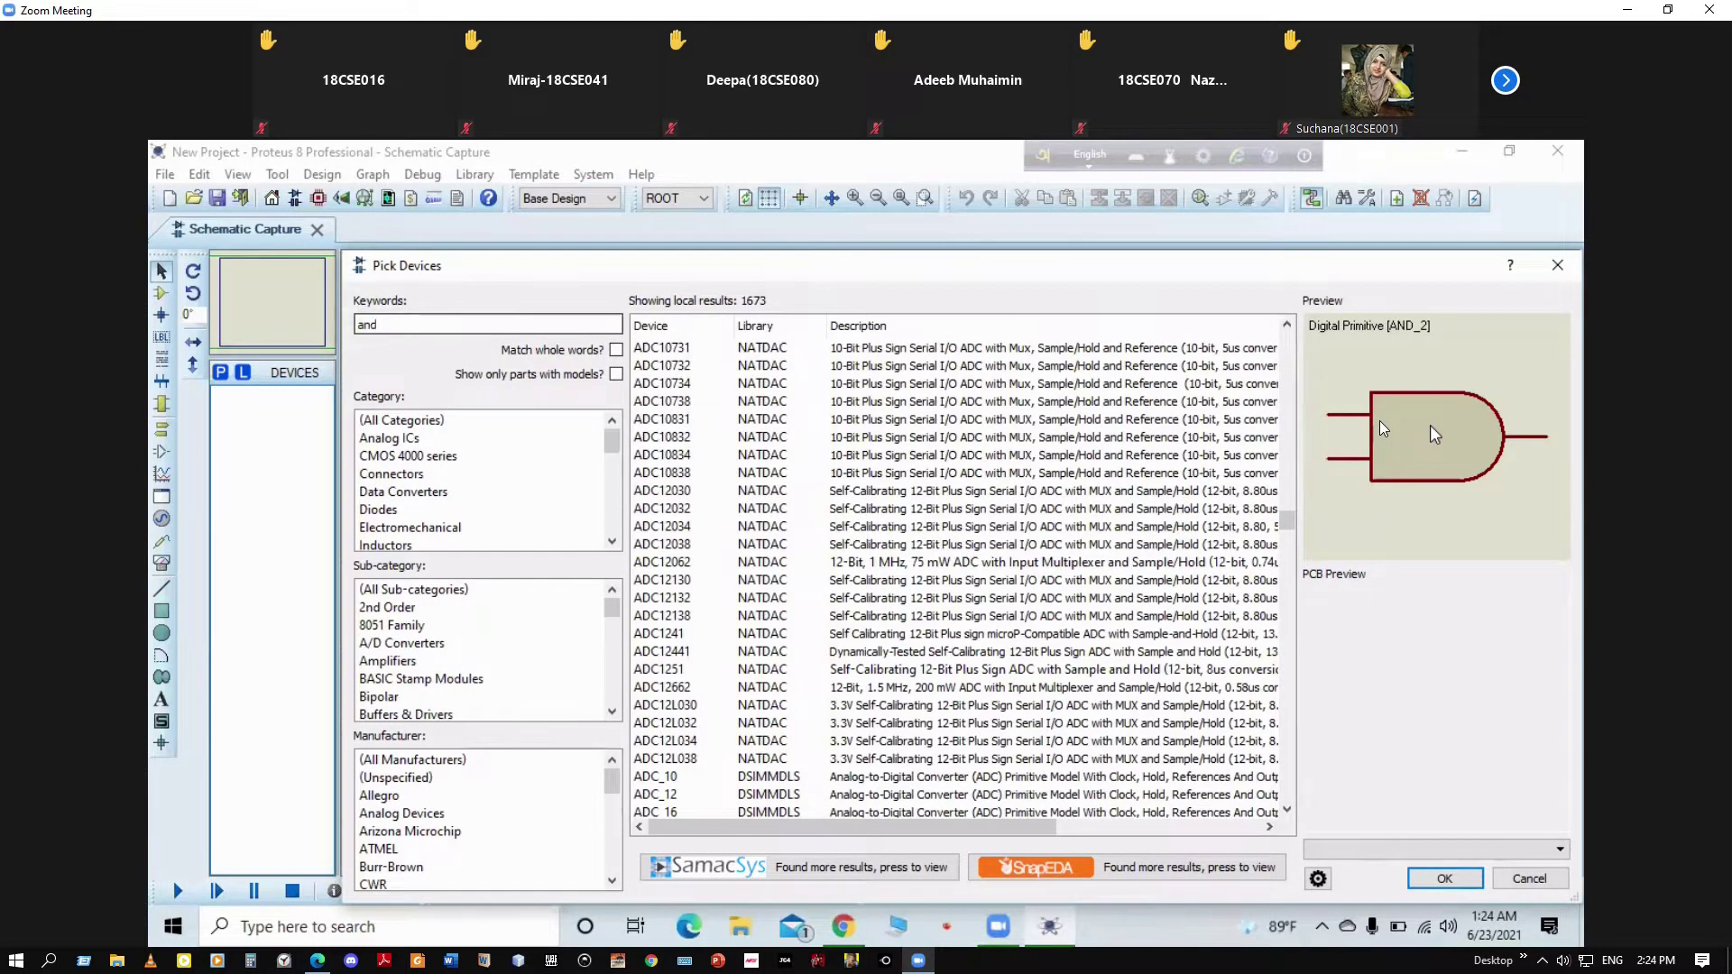
pyautogui.click(1444, 881)
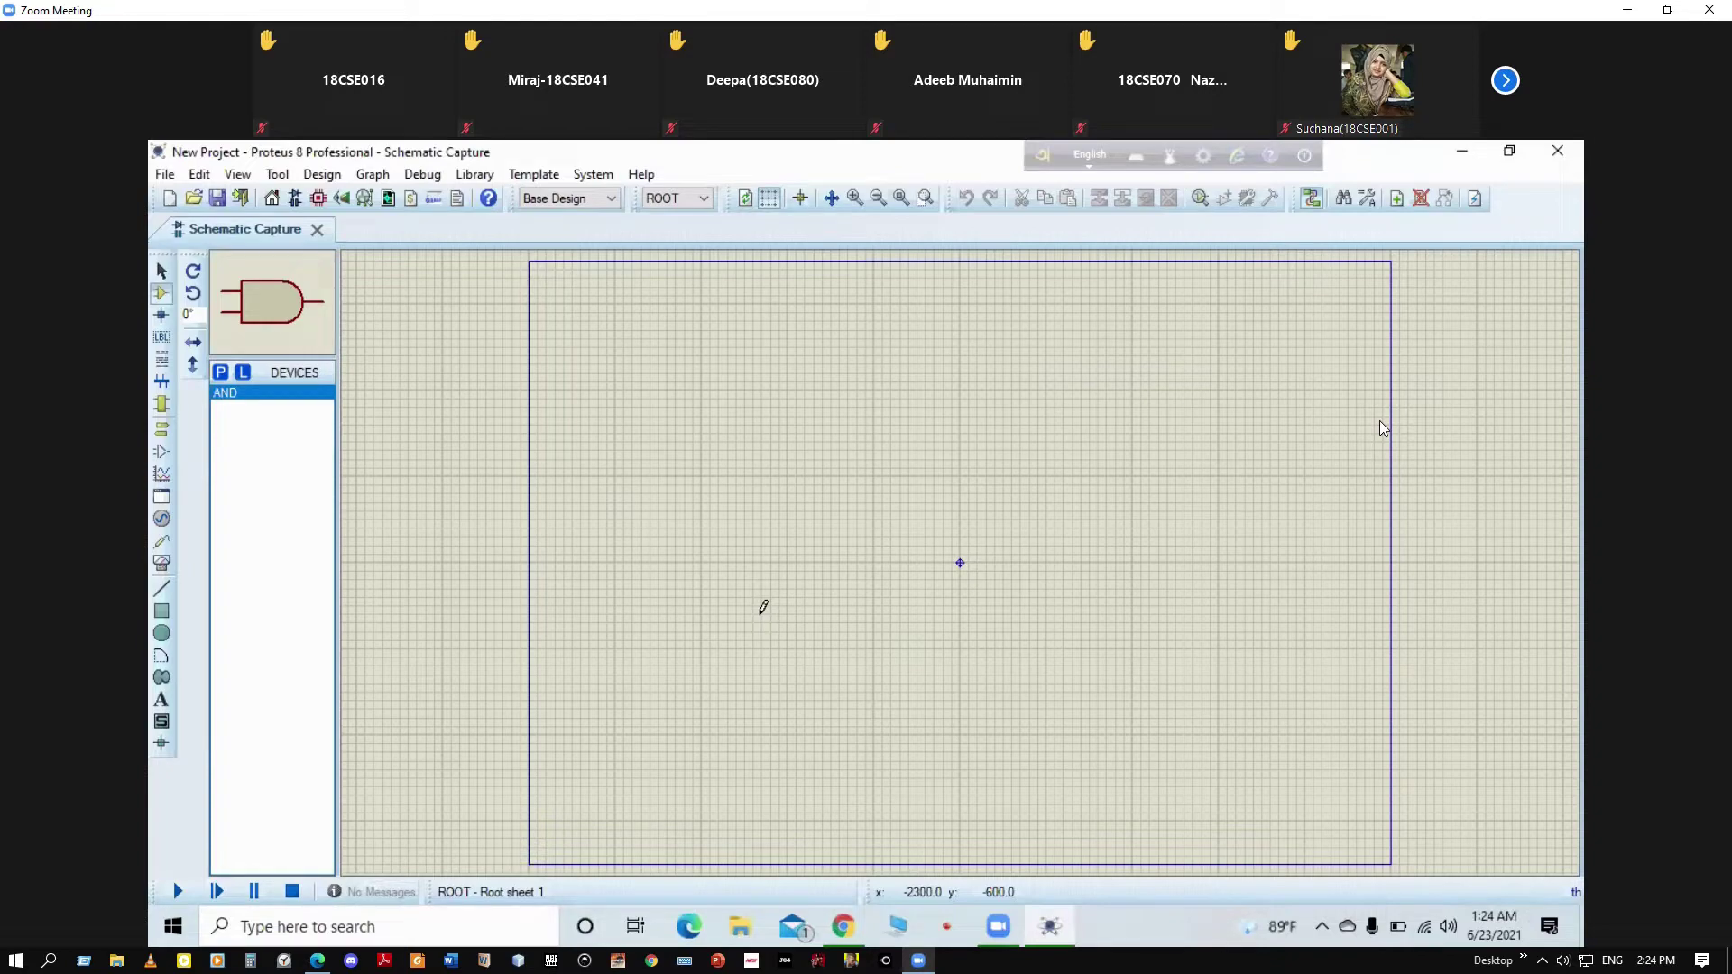
pyautogui.click(297, 310)
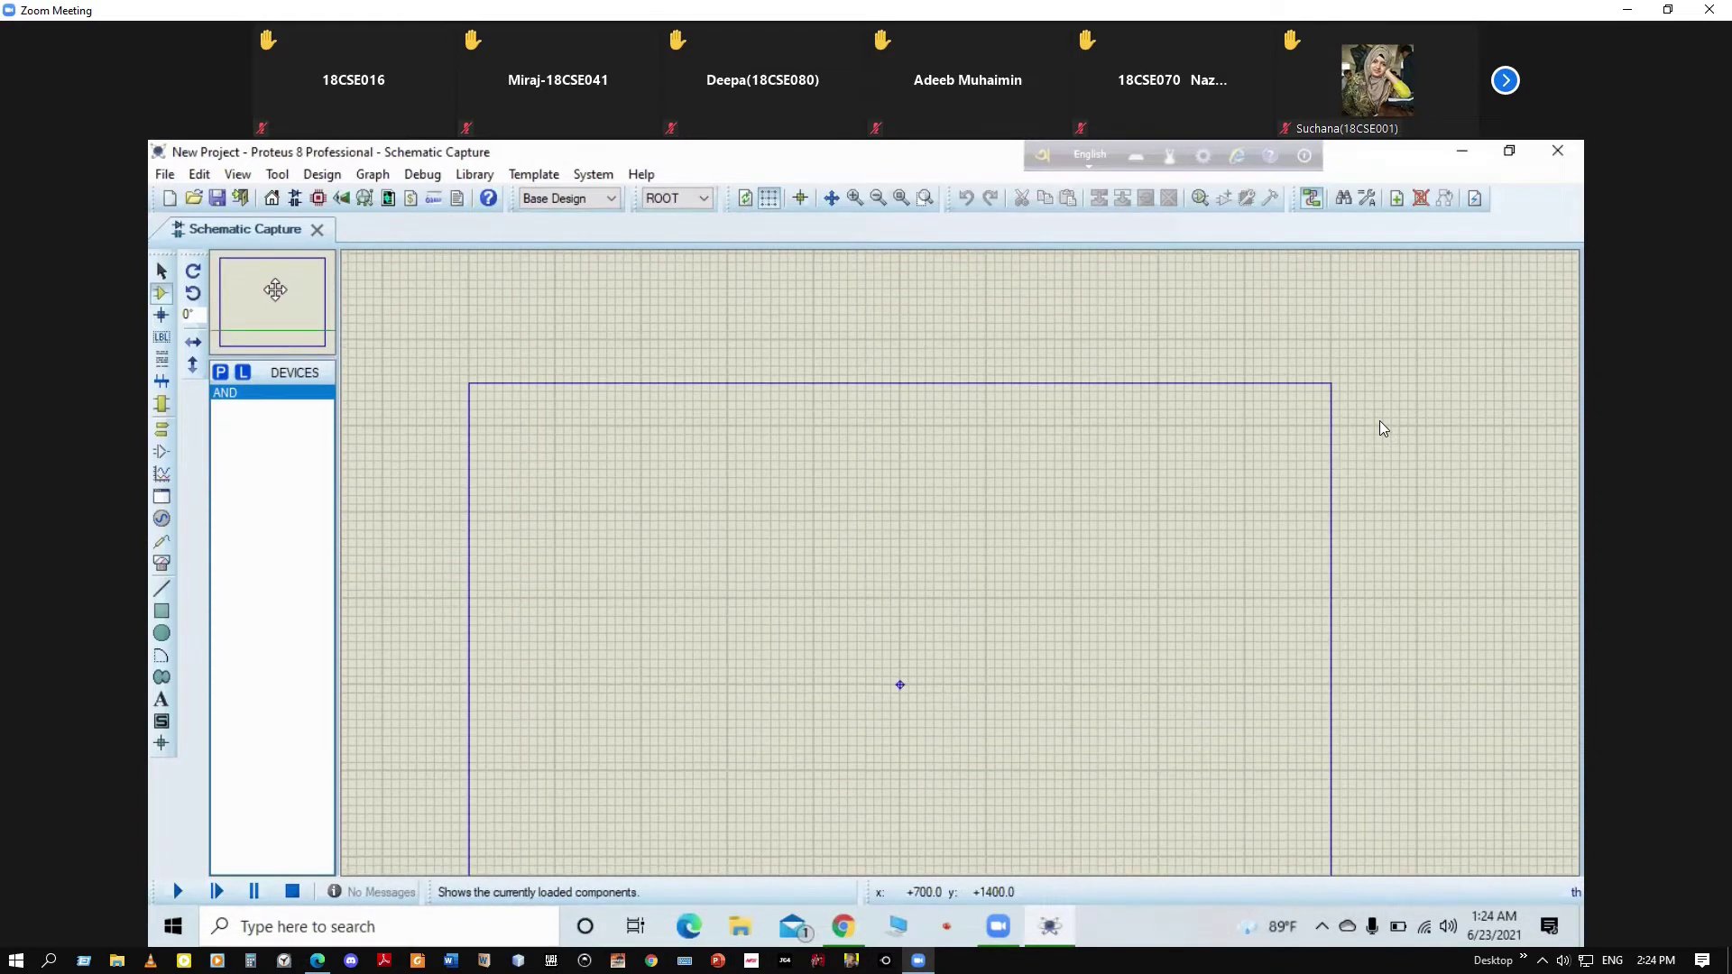
pyautogui.click(267, 297)
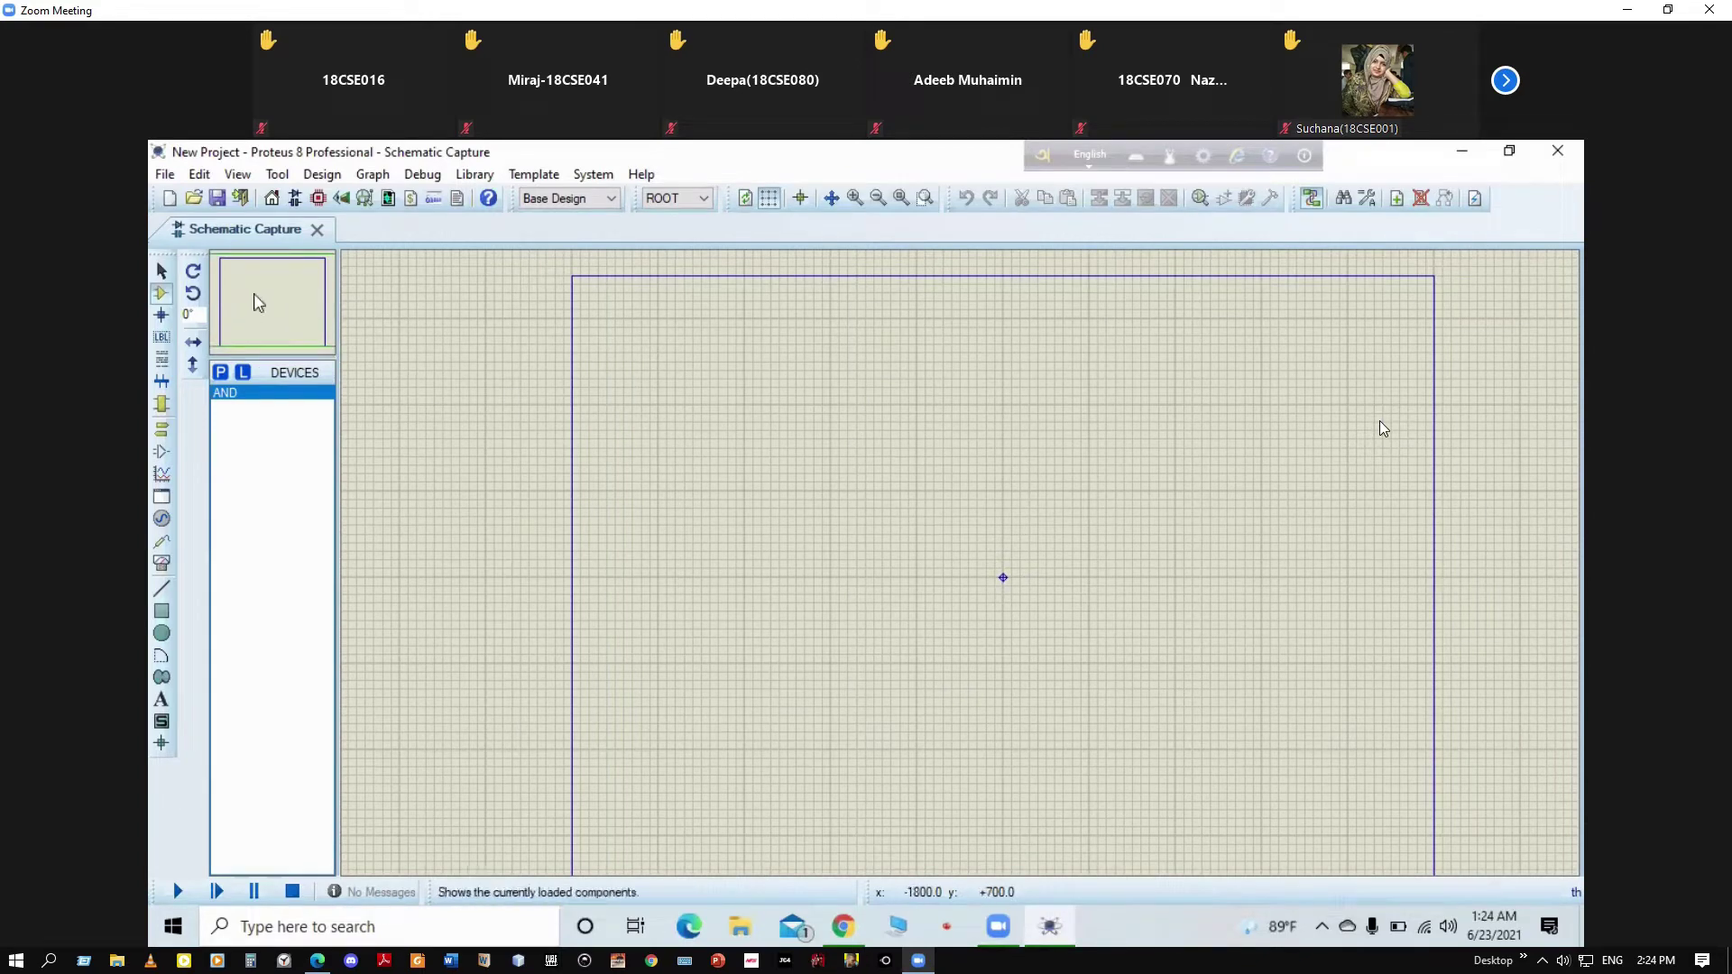
pyautogui.click(650, 419)
pyautogui.click(778, 465)
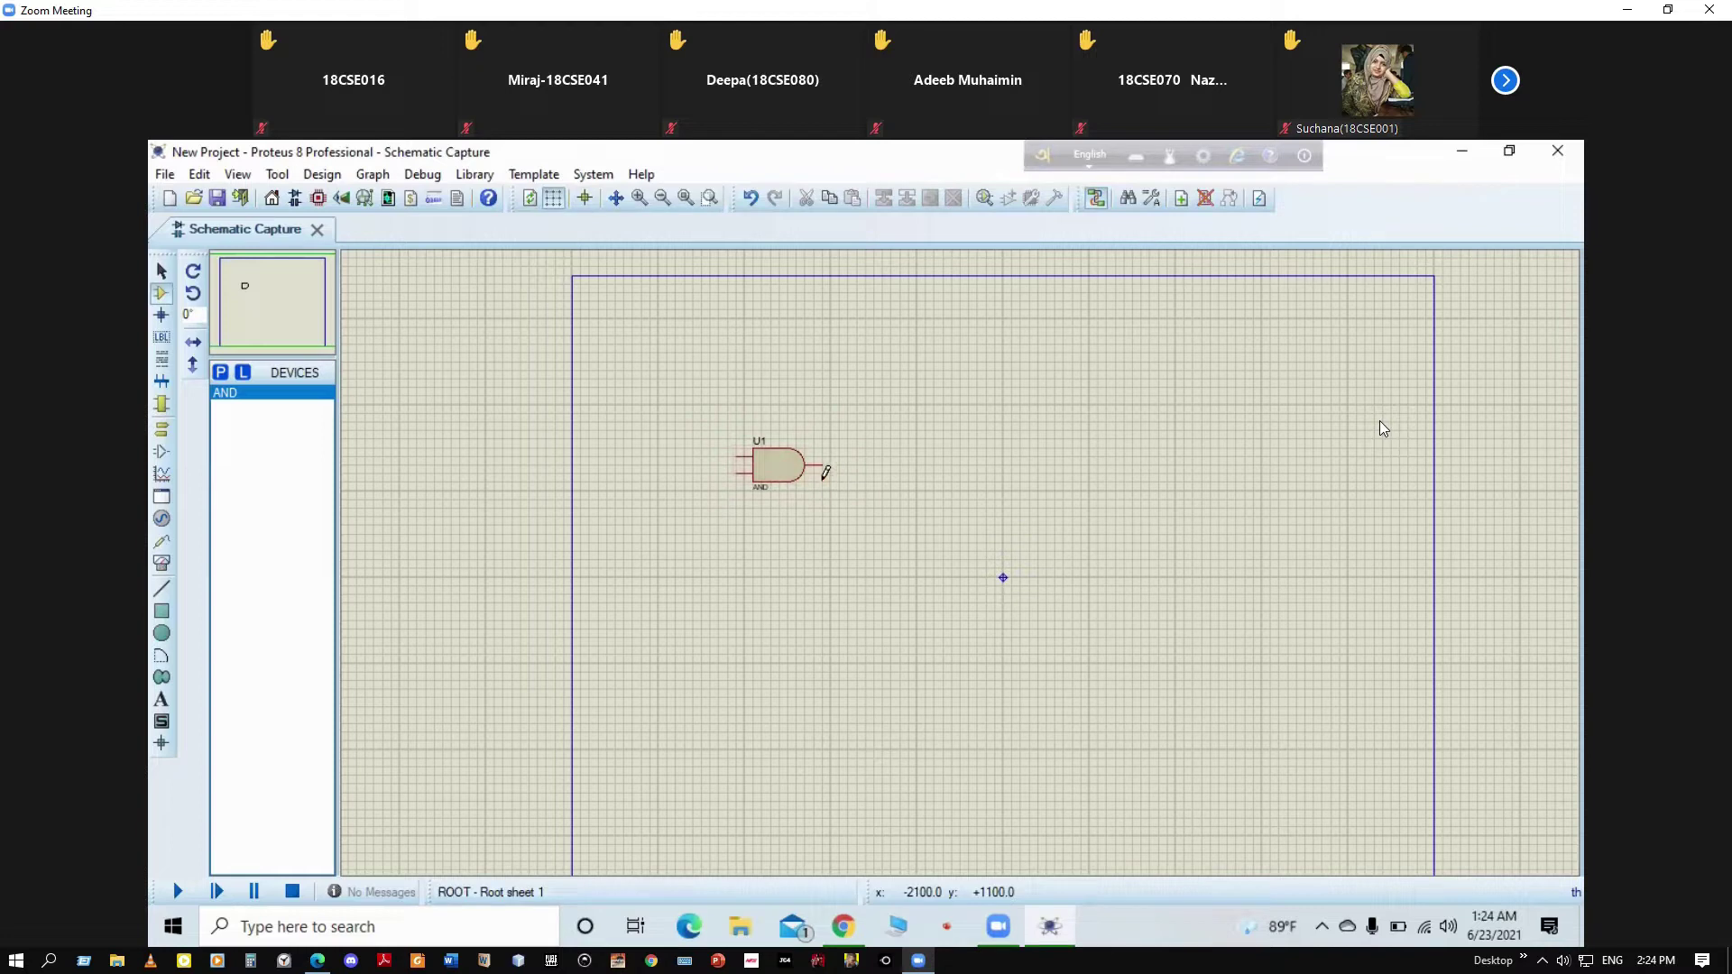
# Open the placed AND gate's component properties for review and close them without editing
pyautogui.rightClick(765, 464)
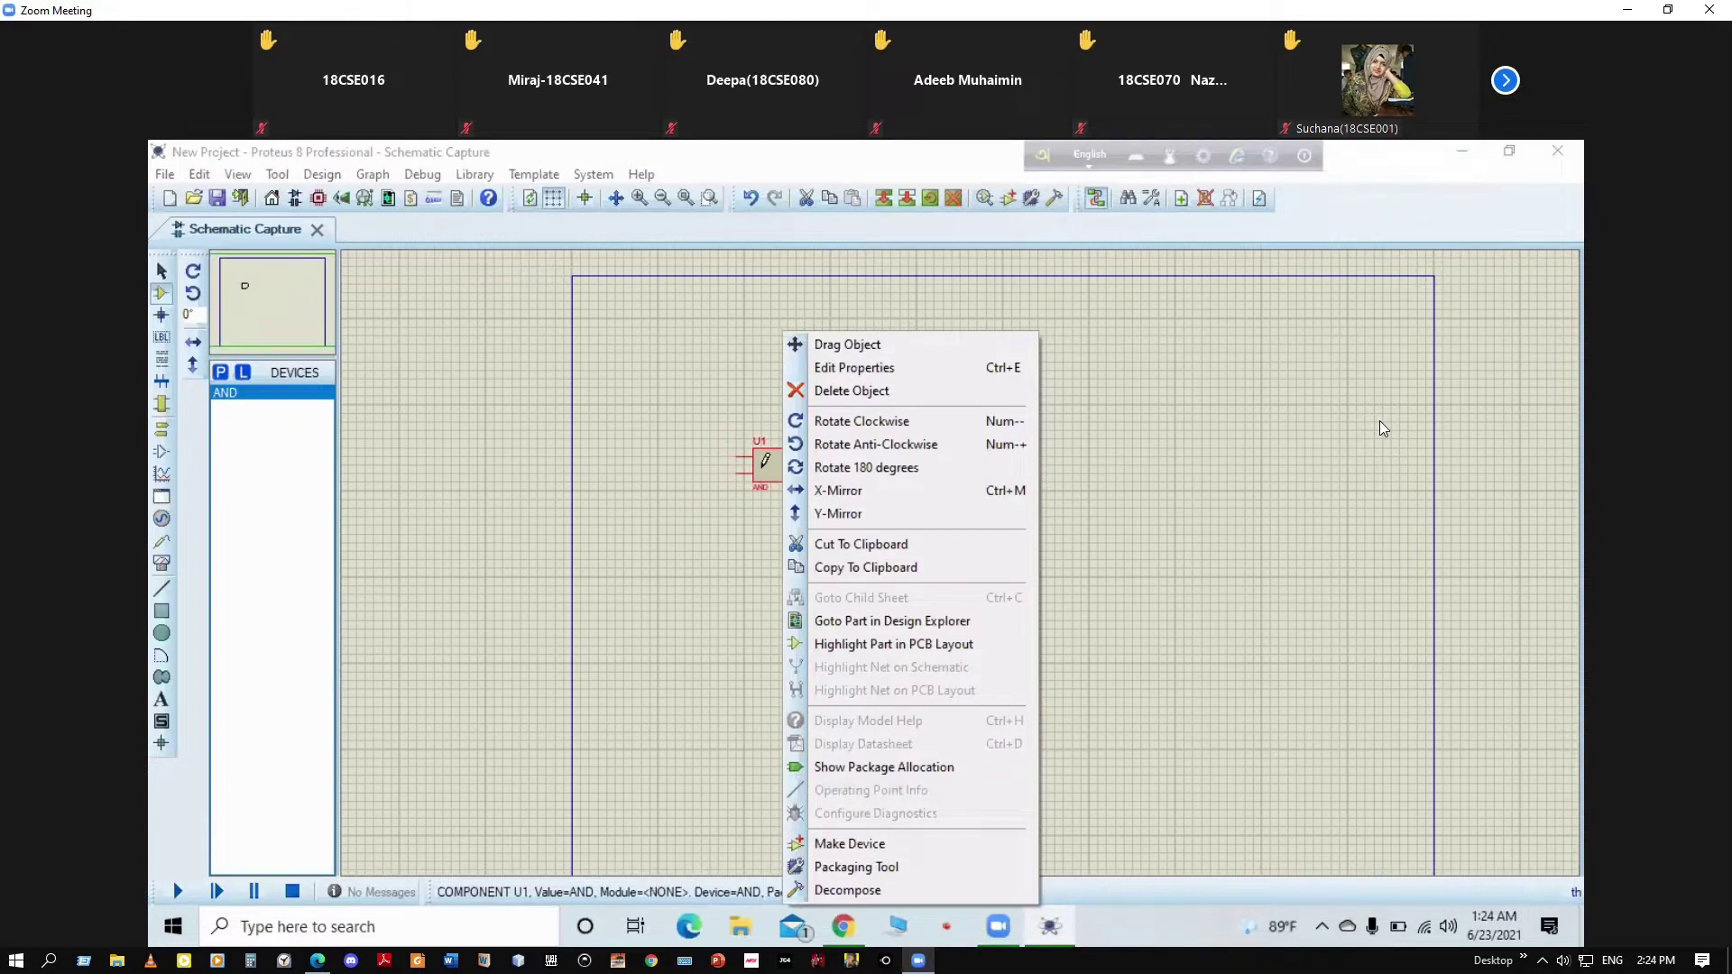
pyautogui.hotkey('ctrl', 'e')
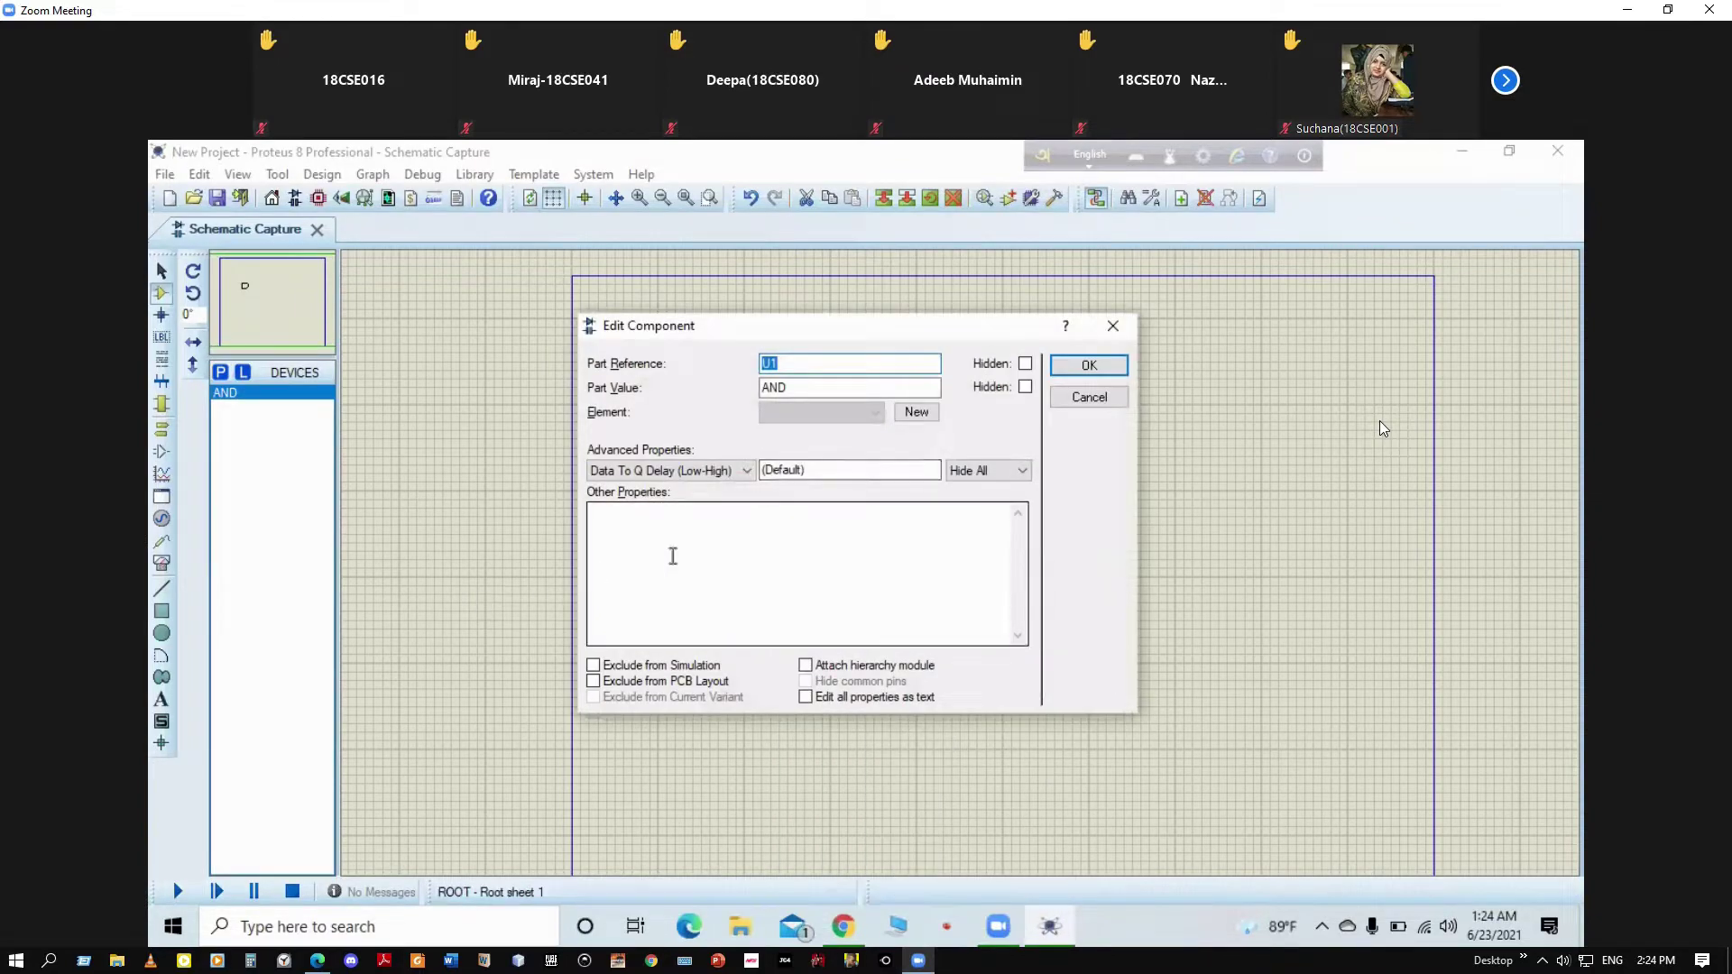
pyautogui.click(1113, 325)
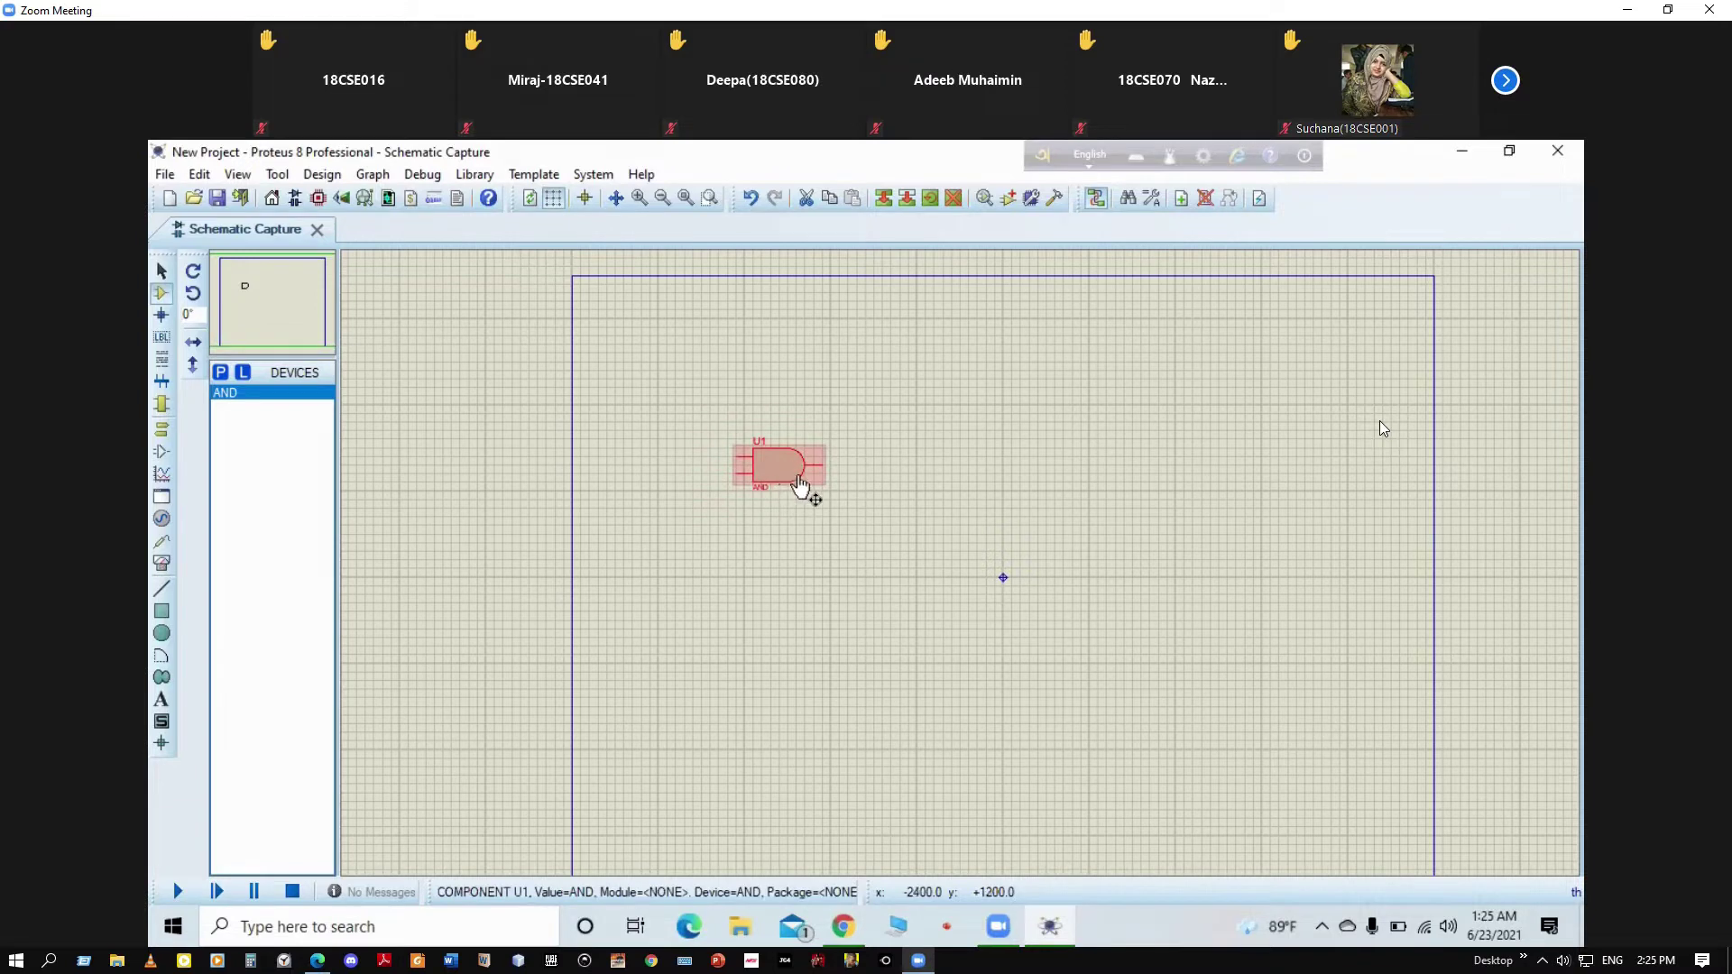
pyautogui.click(812, 491)
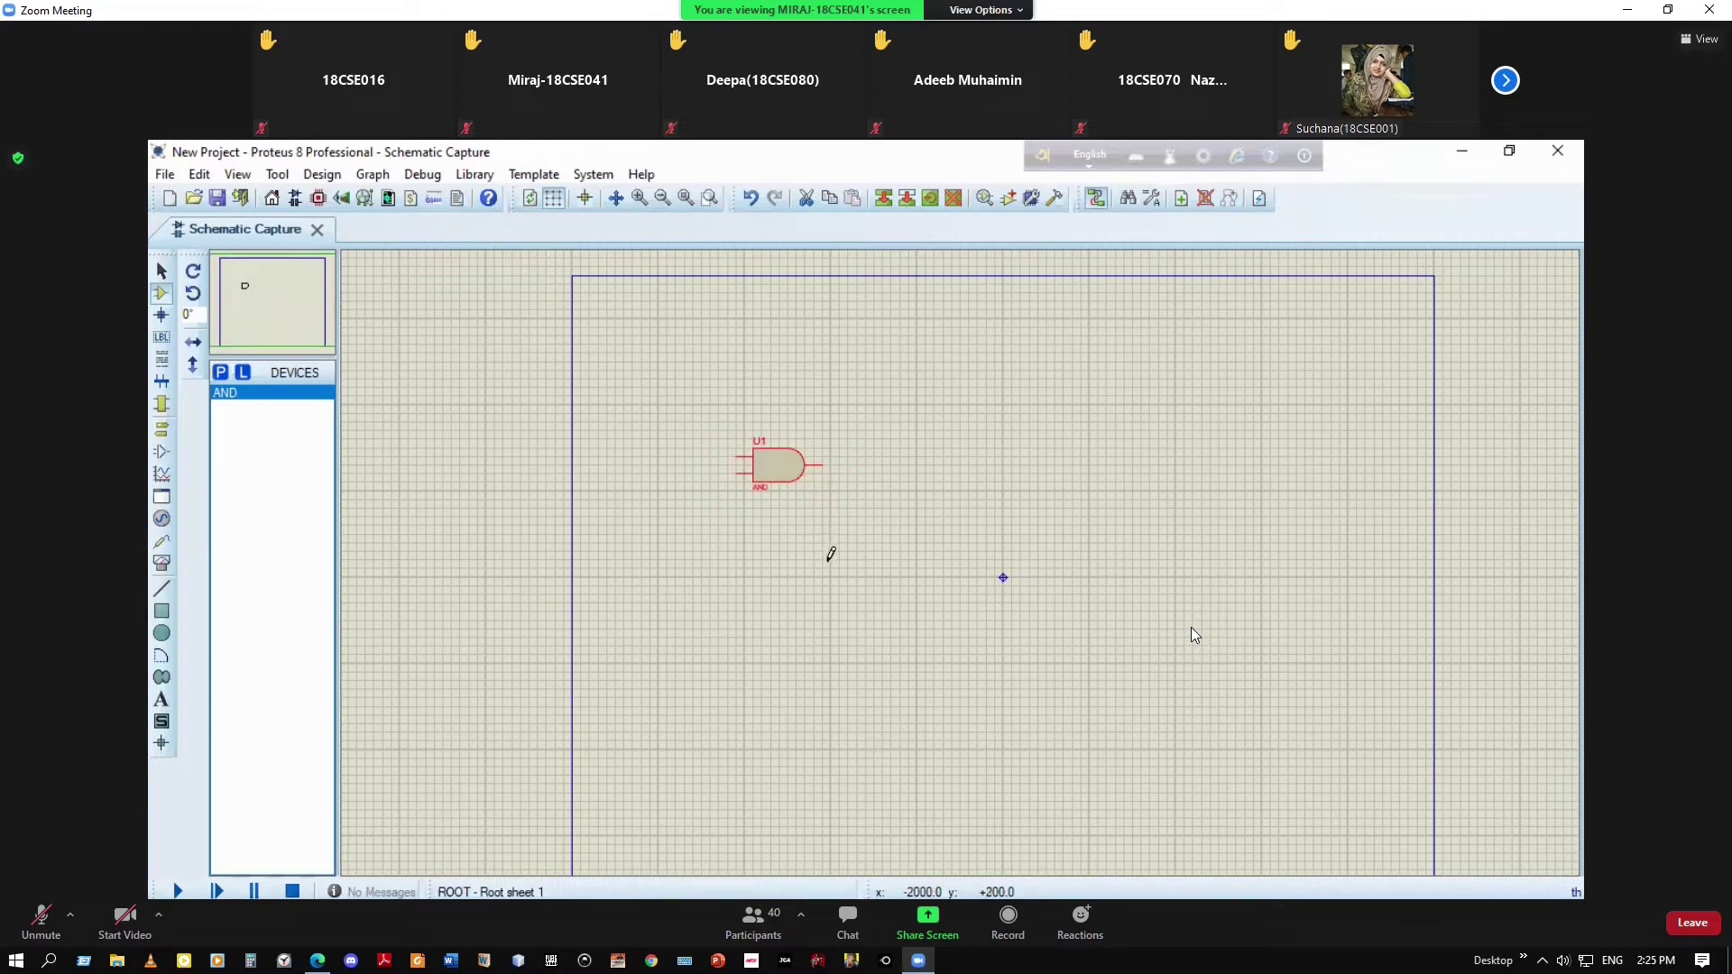
# Unmute the microphone in the Zoom meeting and show the participants list
pyautogui.click(41, 913)
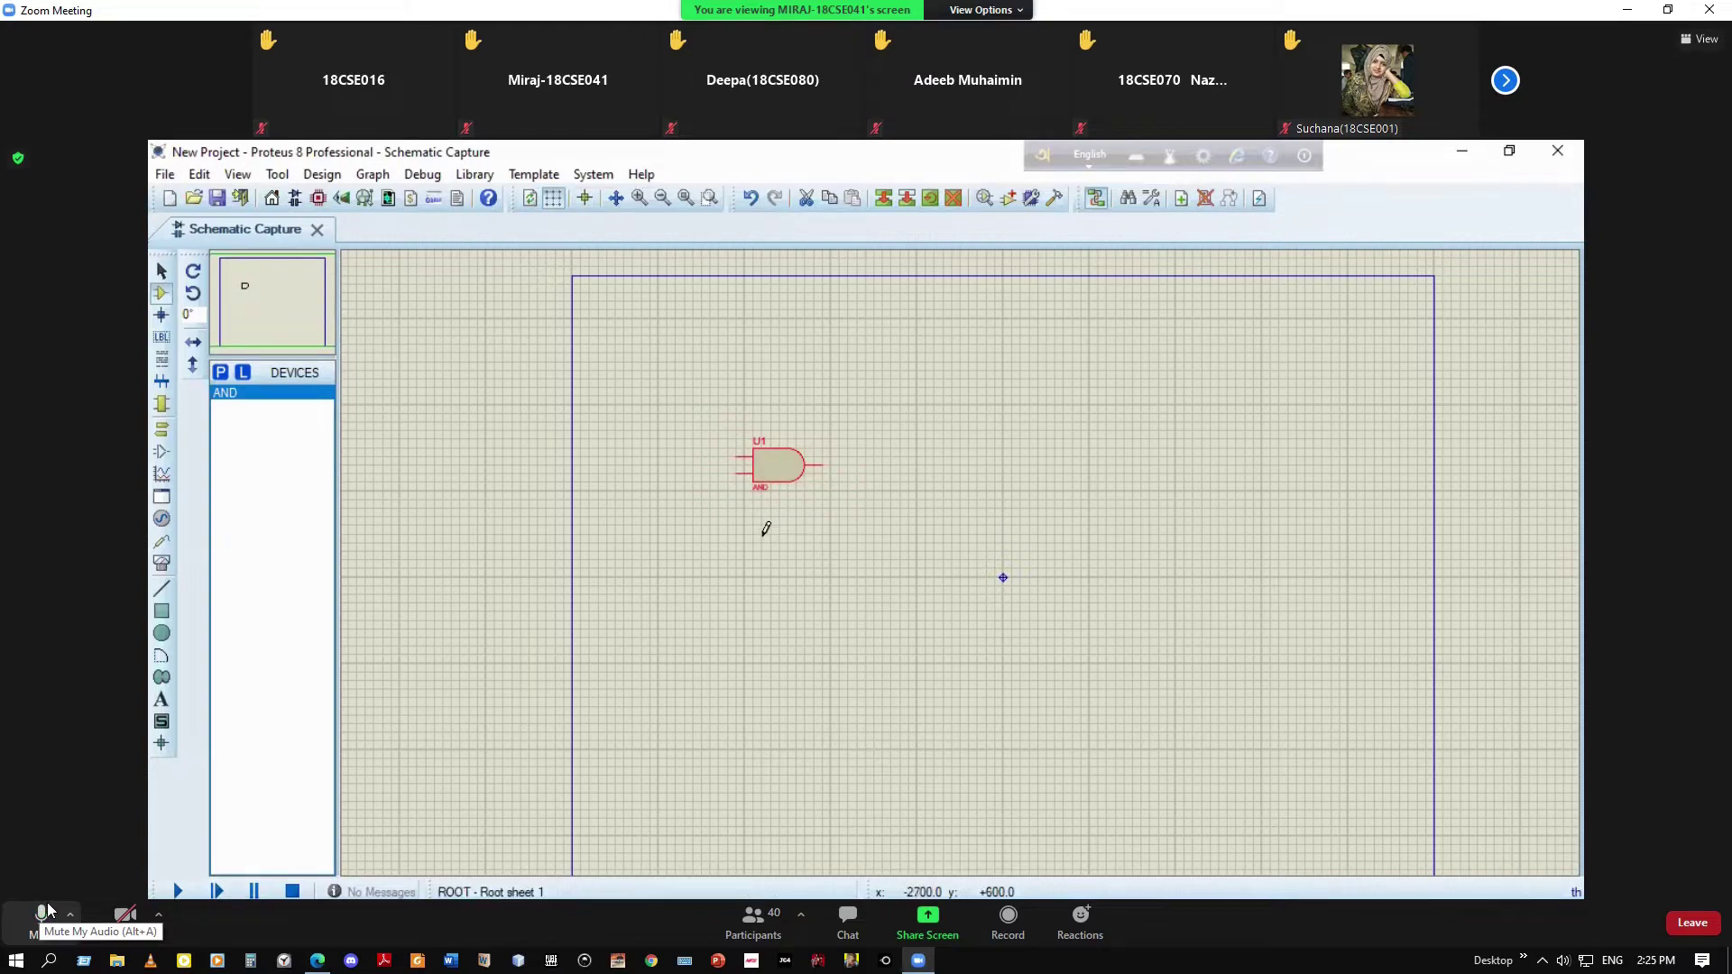
pyautogui.click(753, 920)
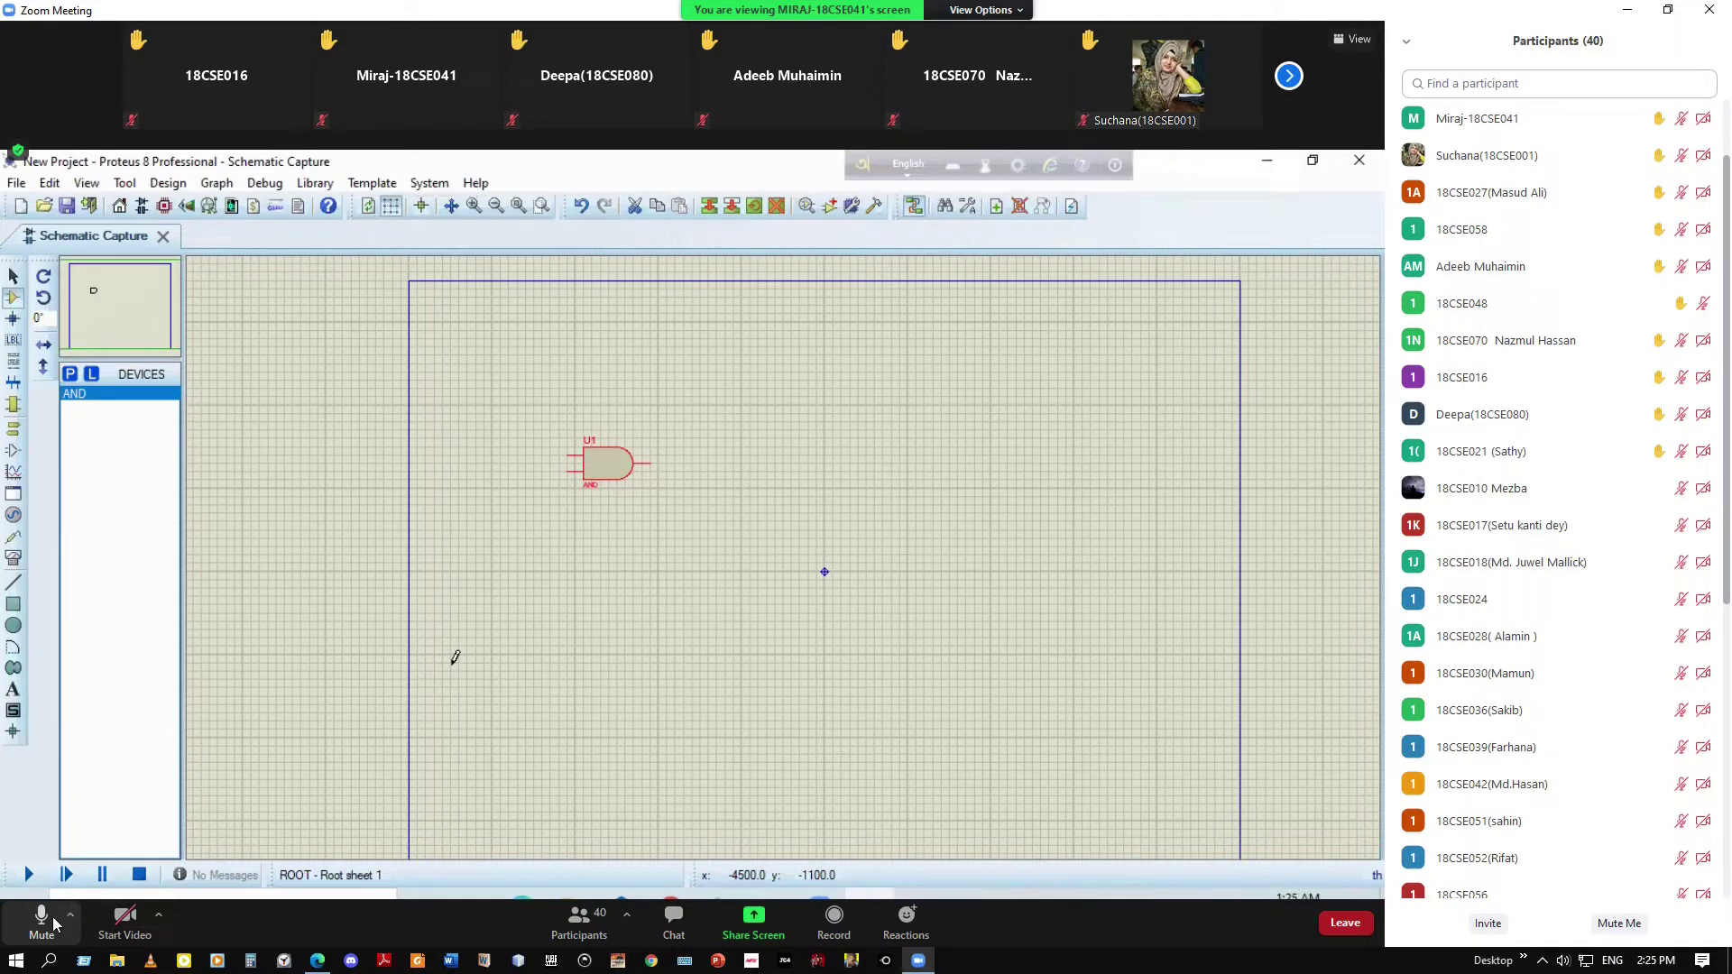
pyautogui.click(43, 921)
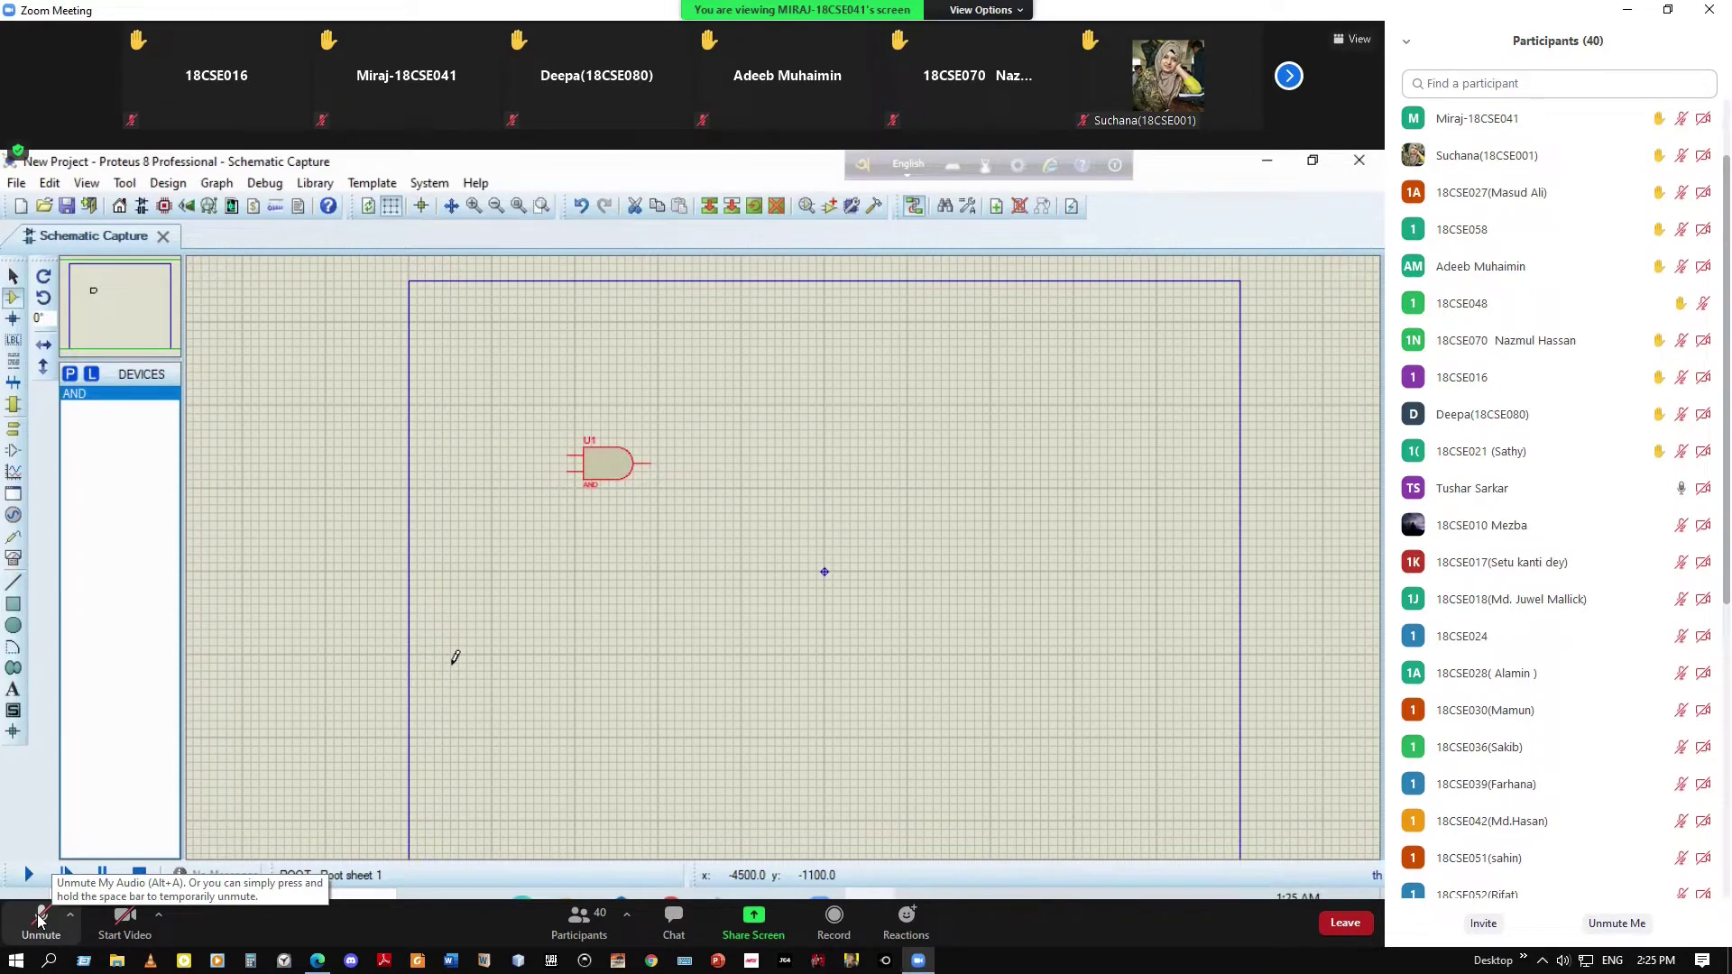
pyautogui.click(38, 919)
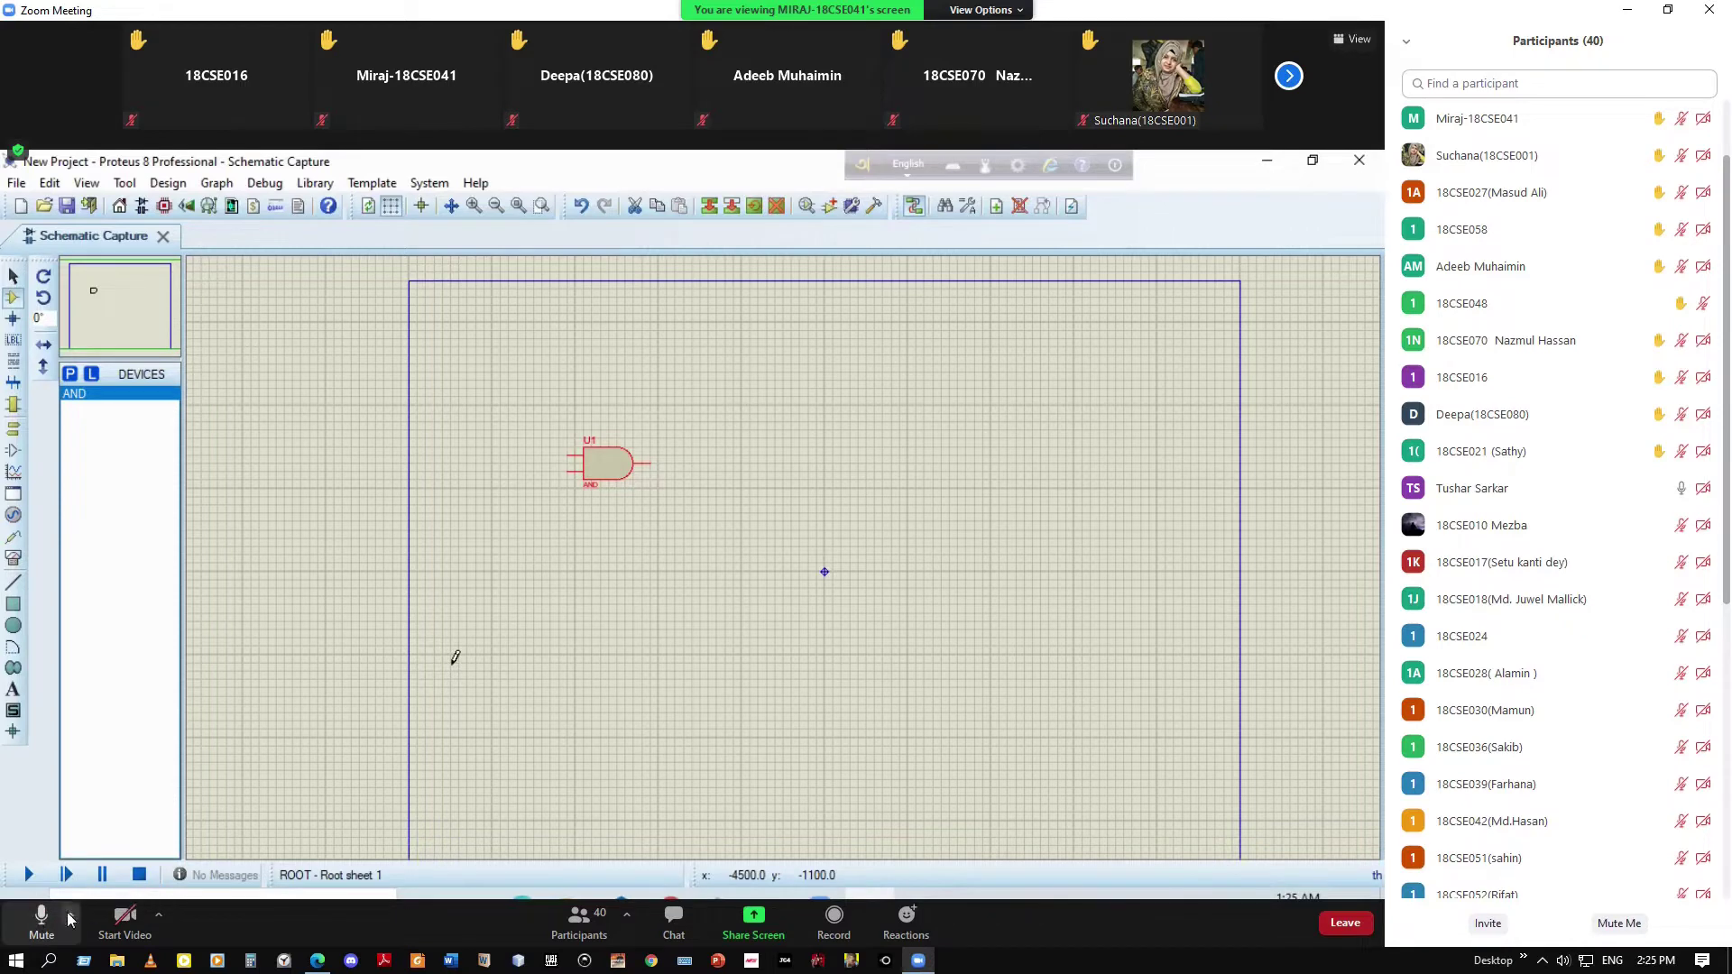
pyautogui.click(40, 918)
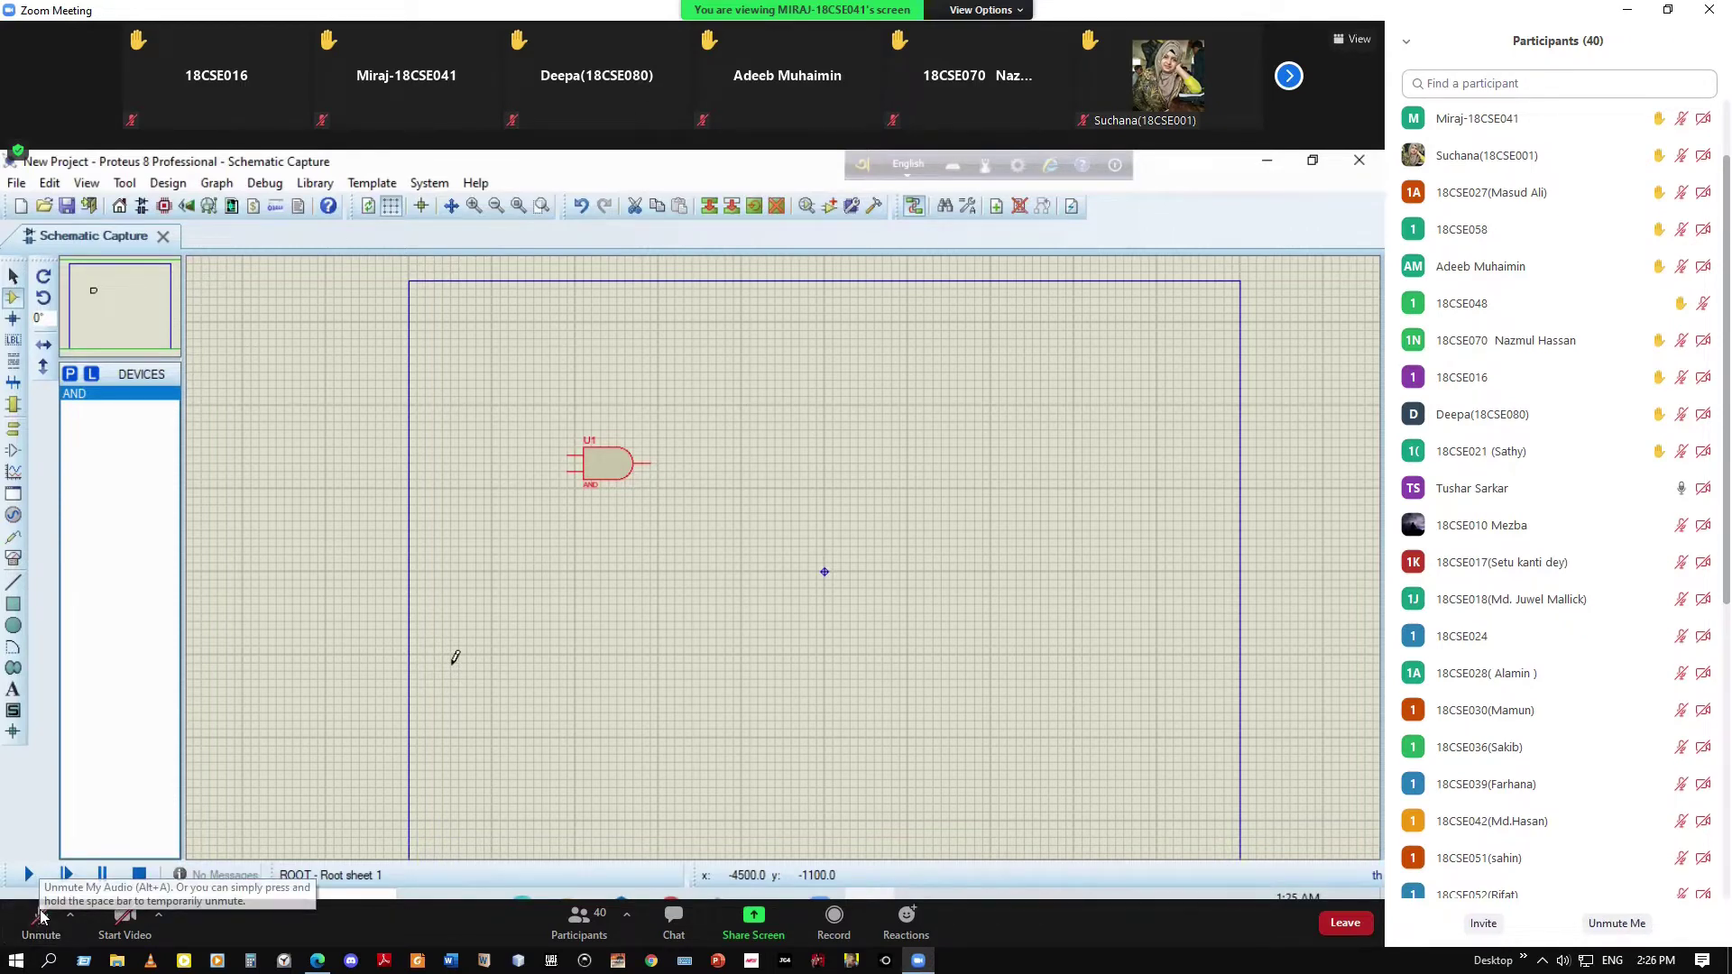
pyautogui.click(39, 918)
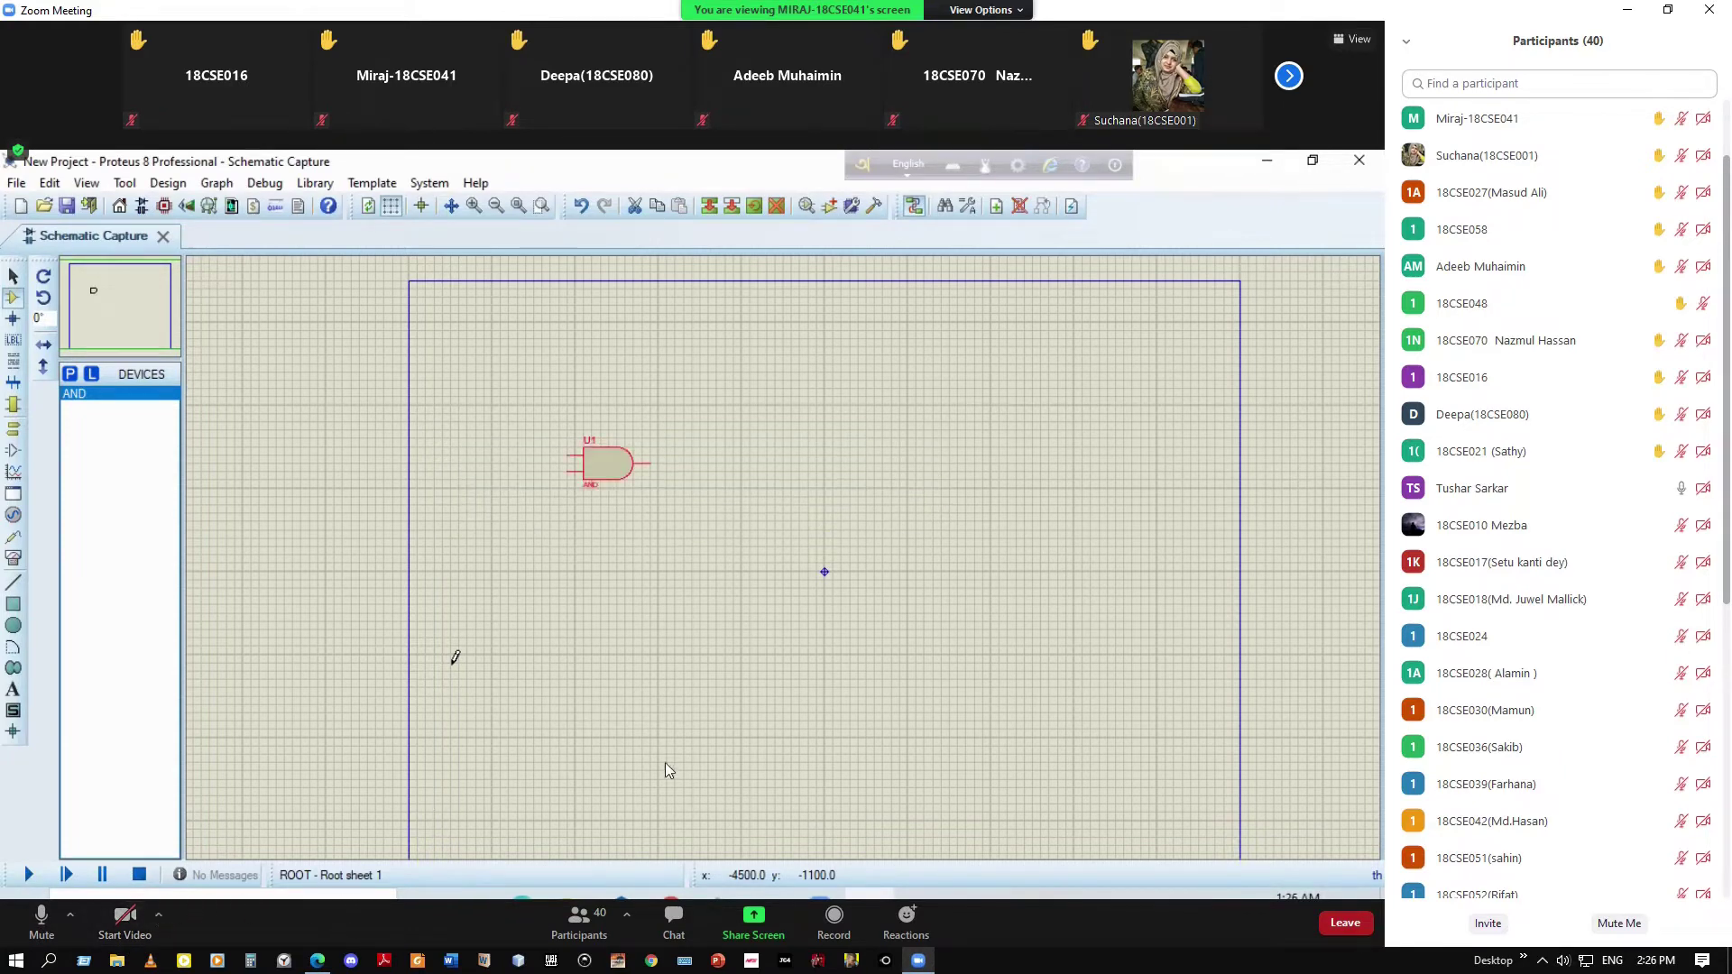
# Minimize the meeting, launch Proteus 8 Professional from the desktop, and return to the Zoom meeting
pyautogui.click(1628, 11)
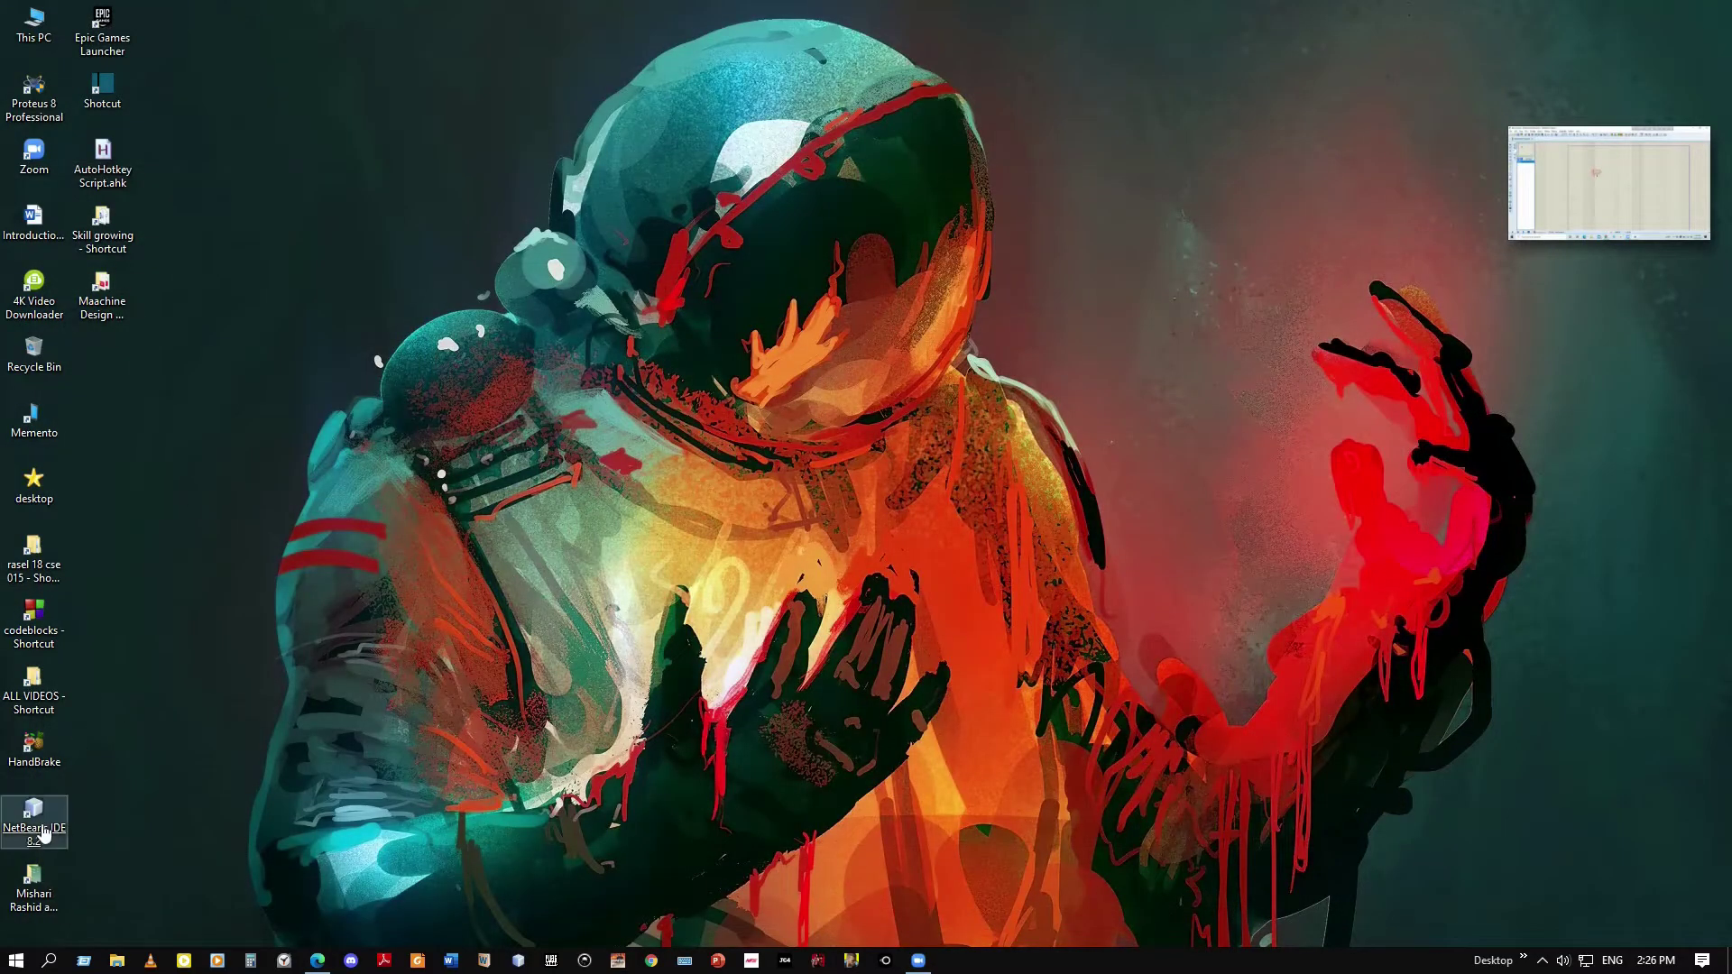
pyautogui.doubleClick(34, 97)
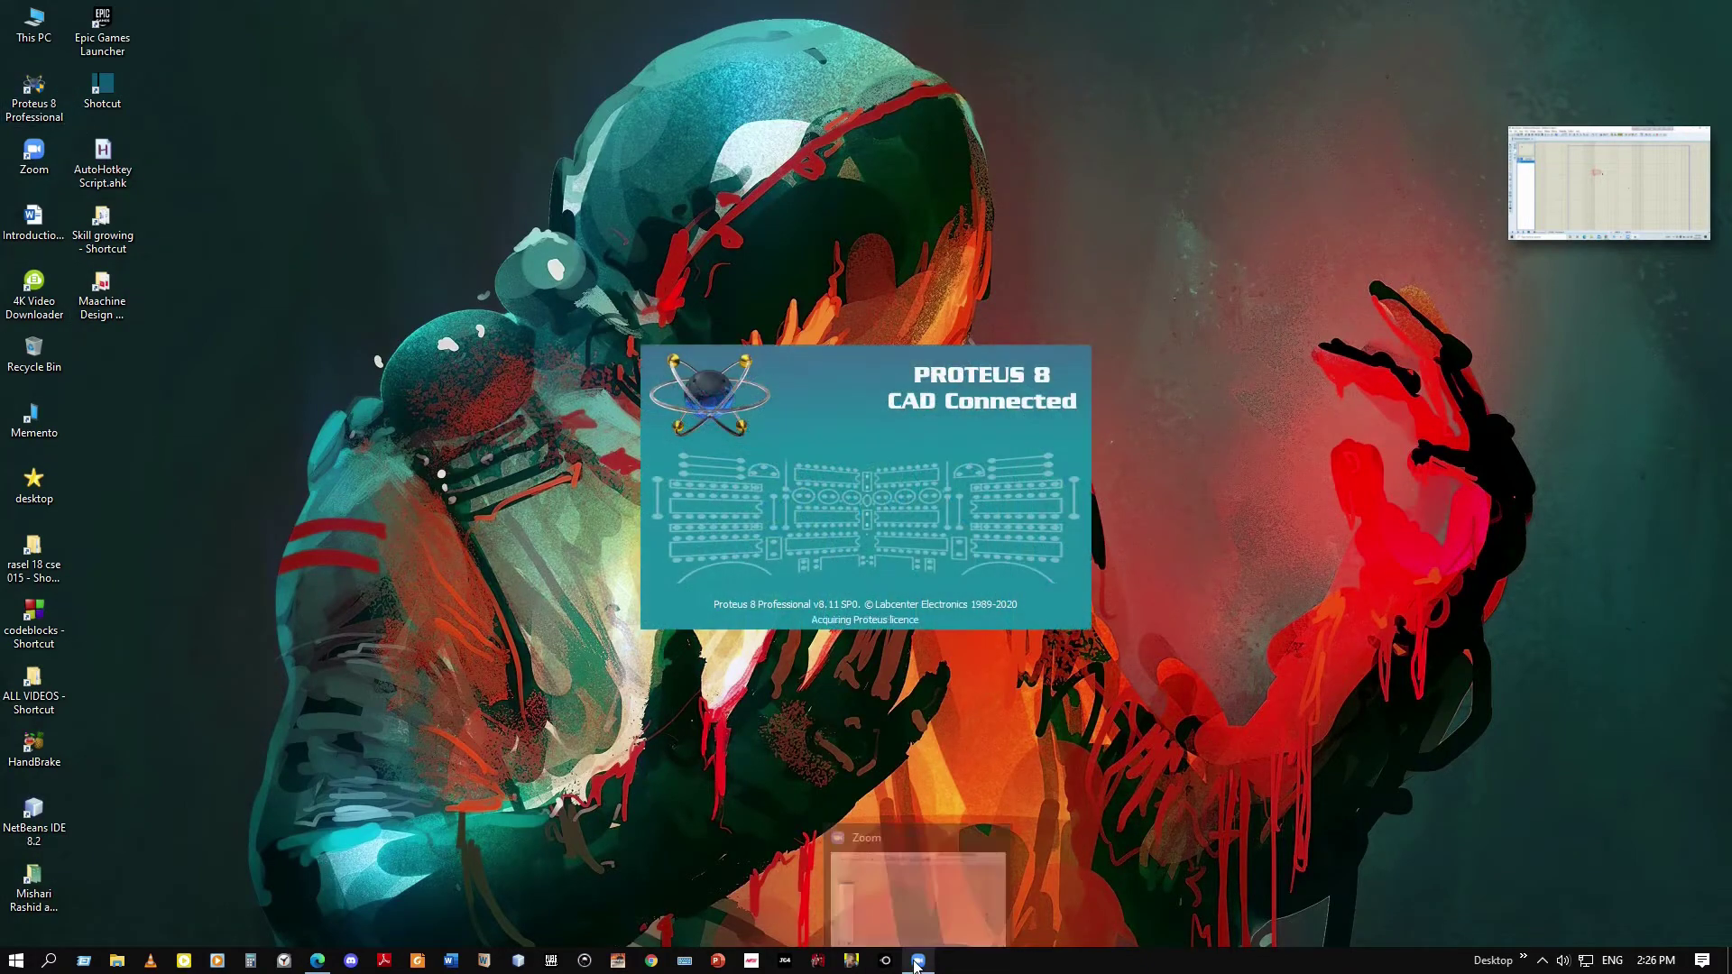
pyautogui.moveTo(1674, 160)
pyautogui.click(1694, 229)
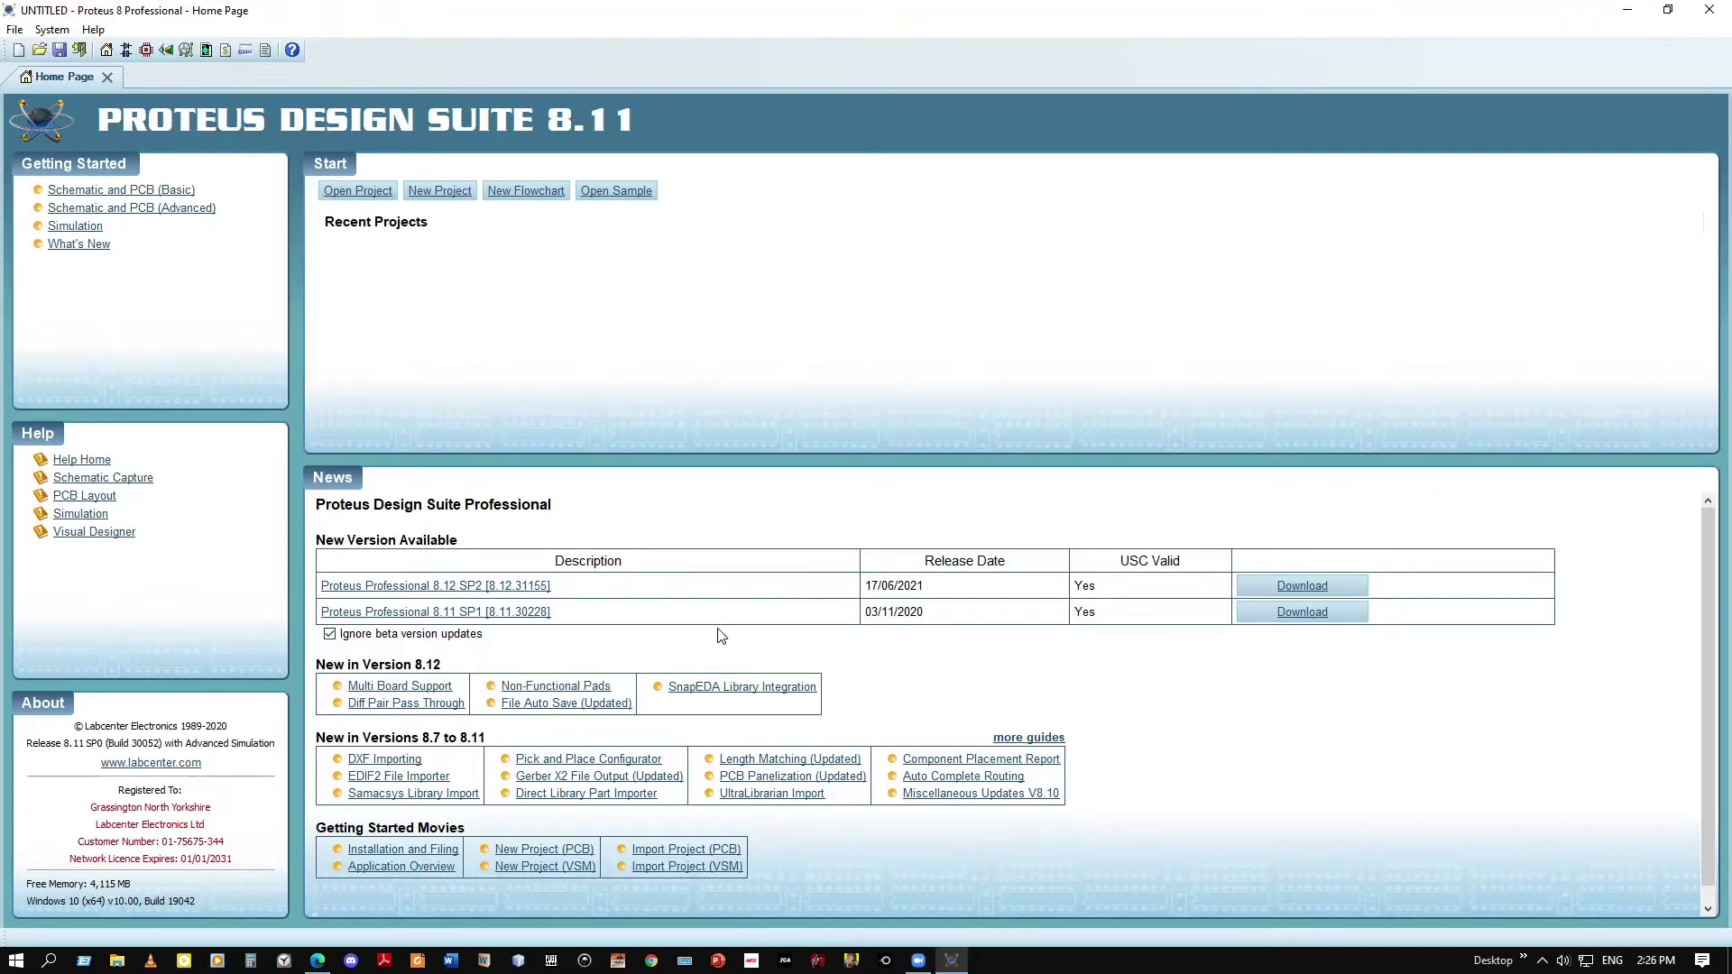
pyautogui.click(919, 960)
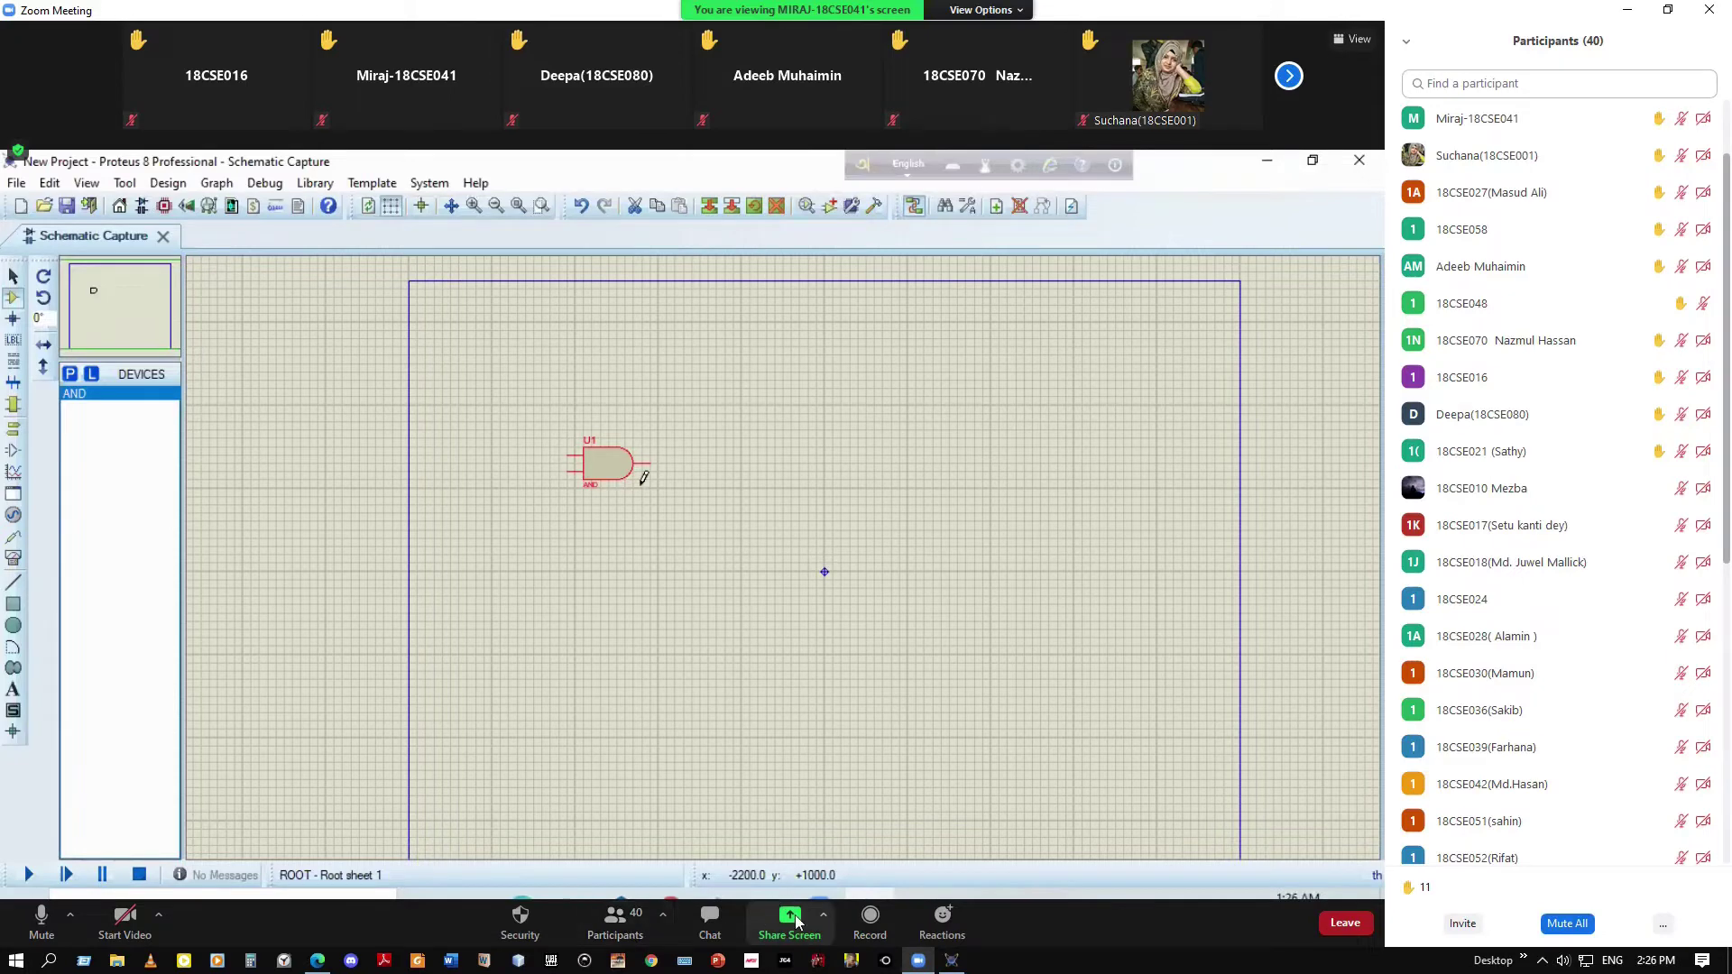
# Share the Proteus 8 Professional window with the Zoom meeting participants
pyautogui.click(791, 919)
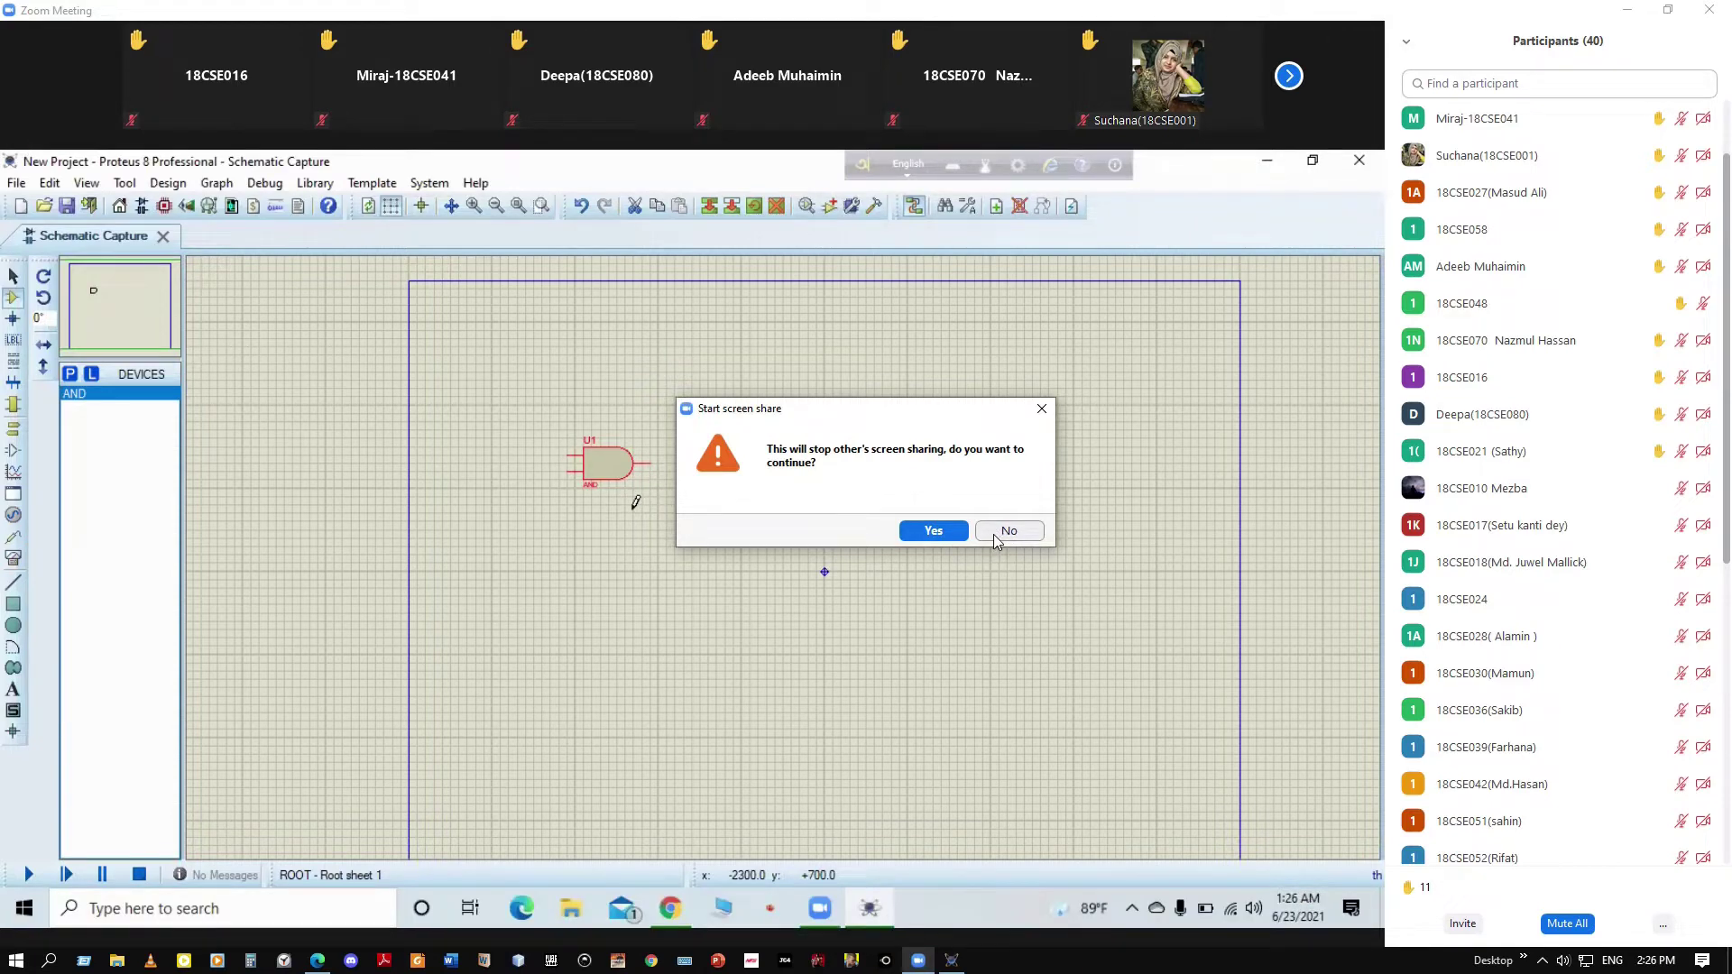
pyautogui.click(1008, 532)
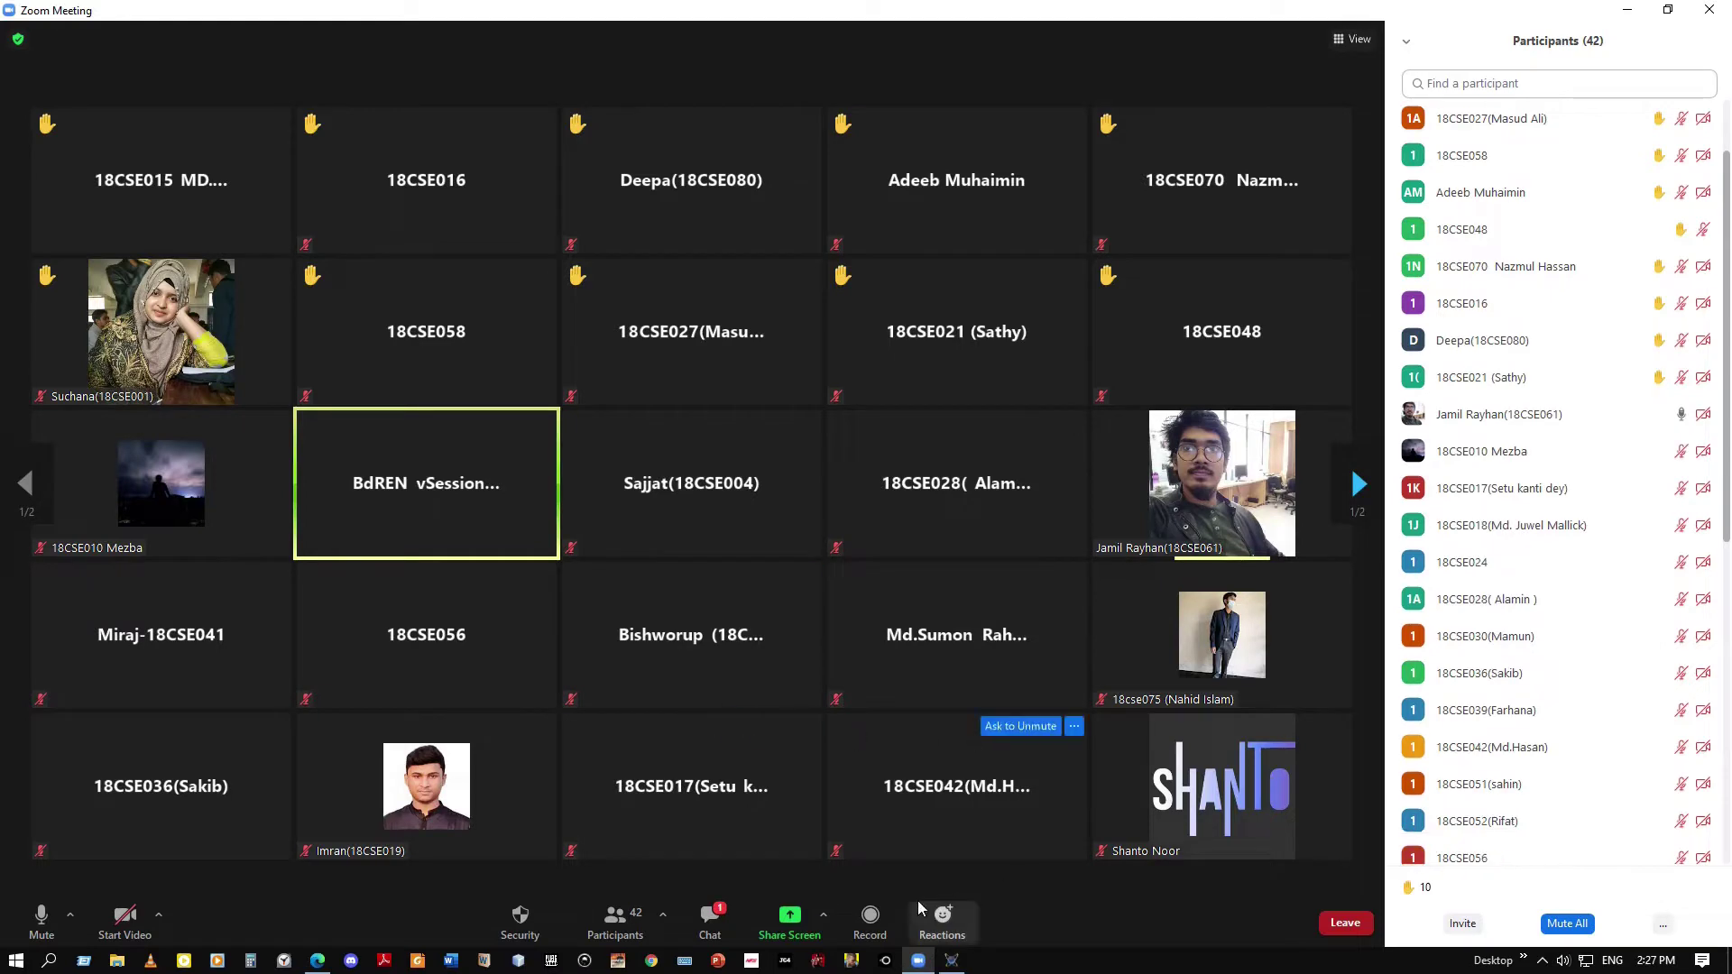
pyautogui.click(789, 915)
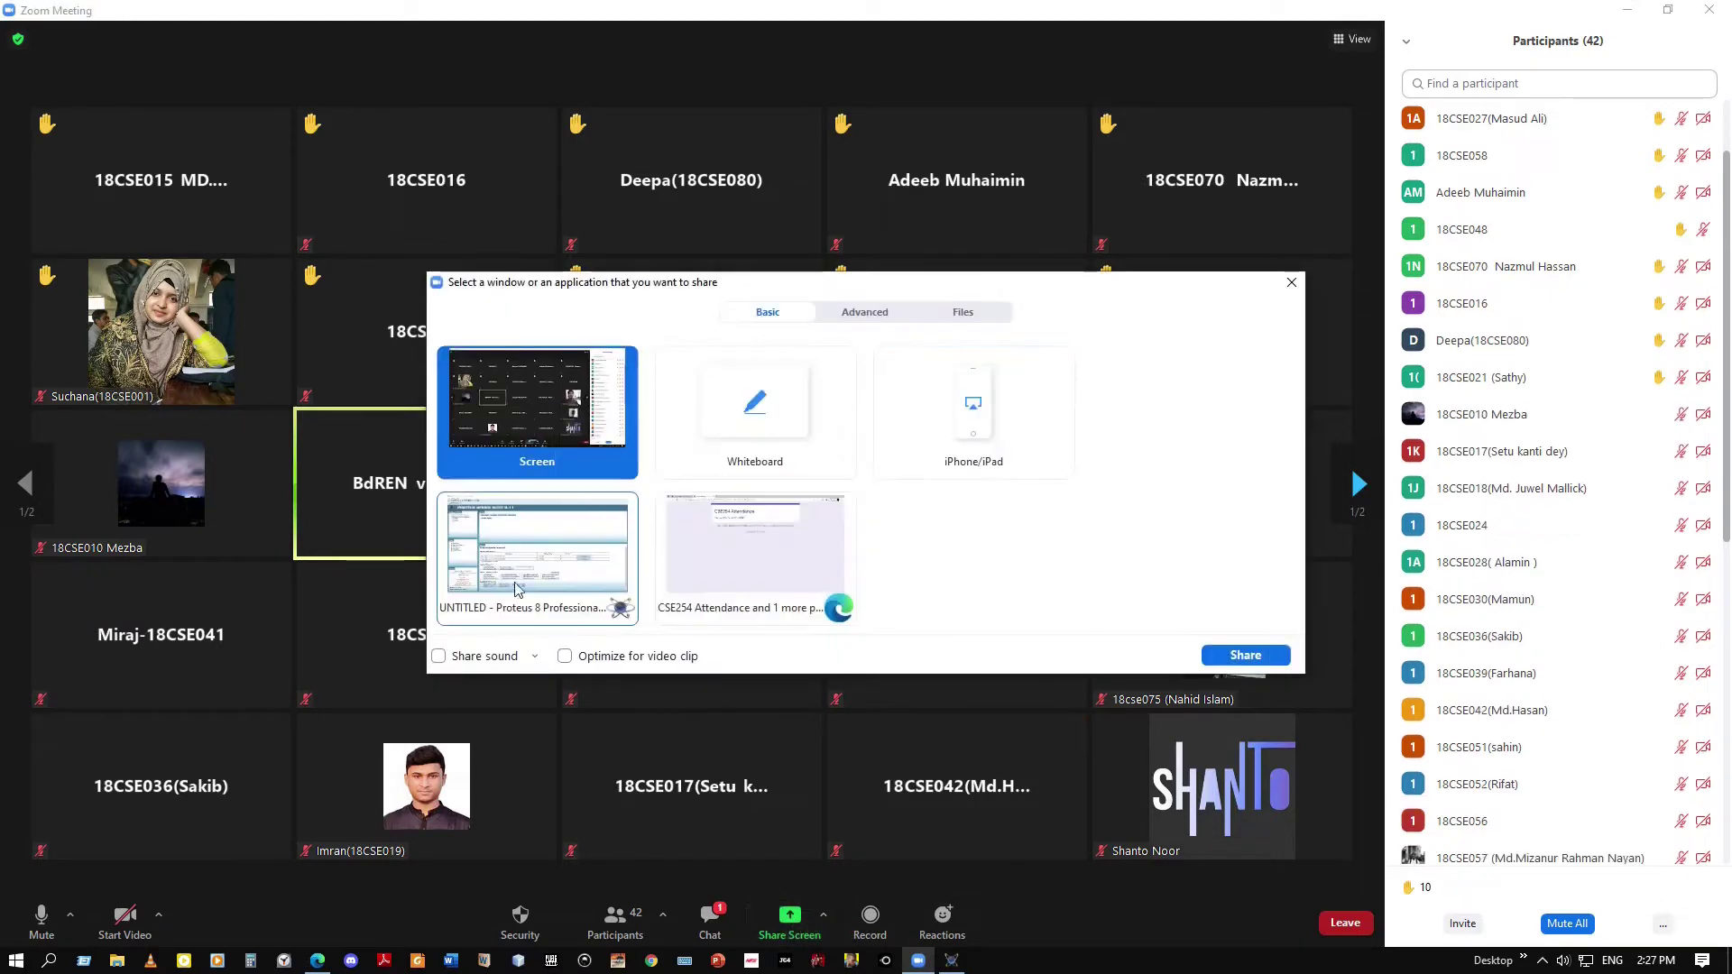
pyautogui.click(578, 587)
pyautogui.click(1242, 656)
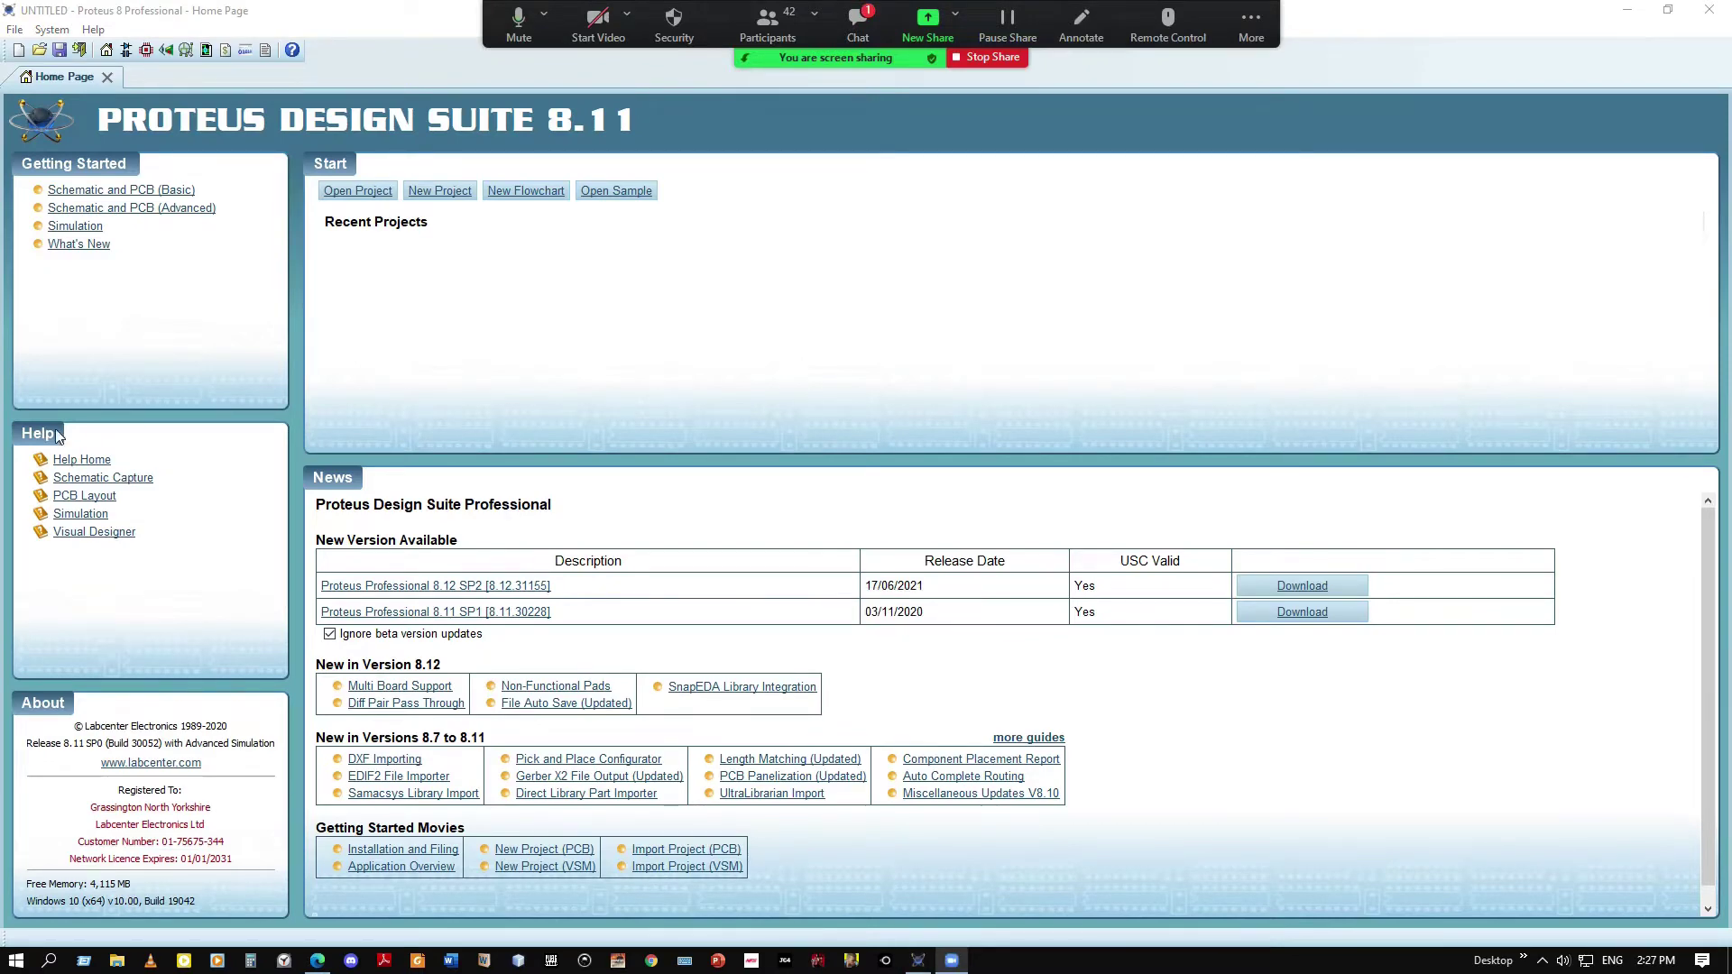
# Create a project named New Project.pdsprj in Proteus with the DEFAULT schematic template and no firmware project
pyautogui.click(442, 194)
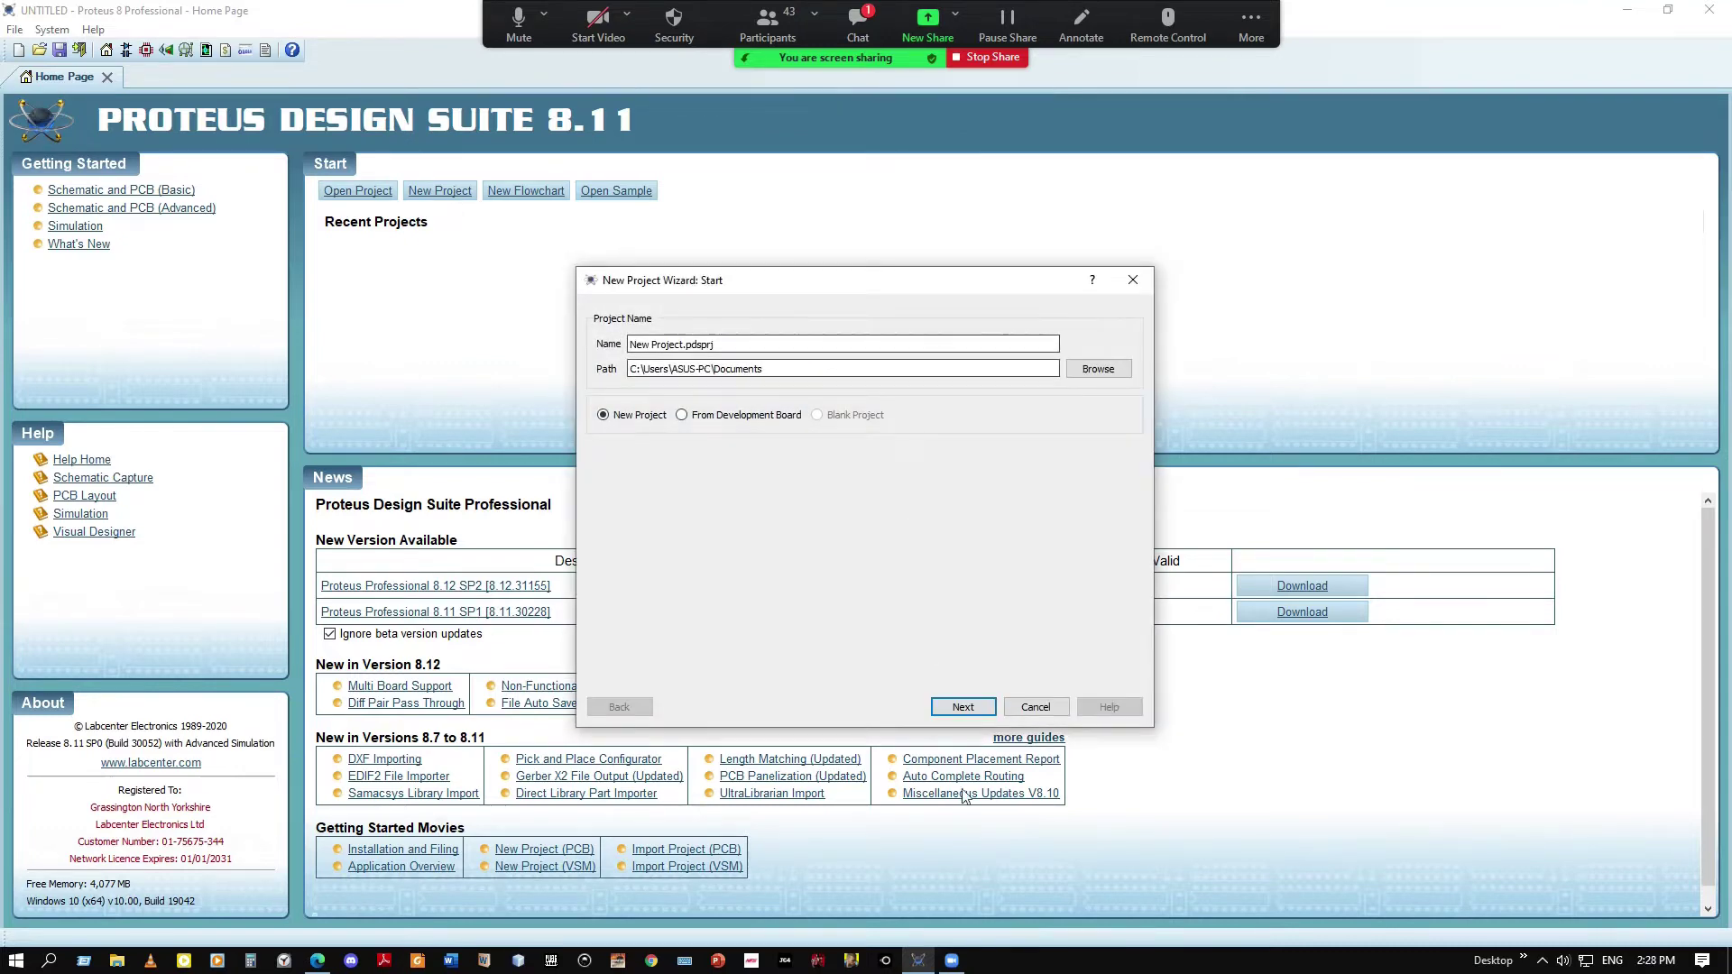
pyautogui.click(983, 707)
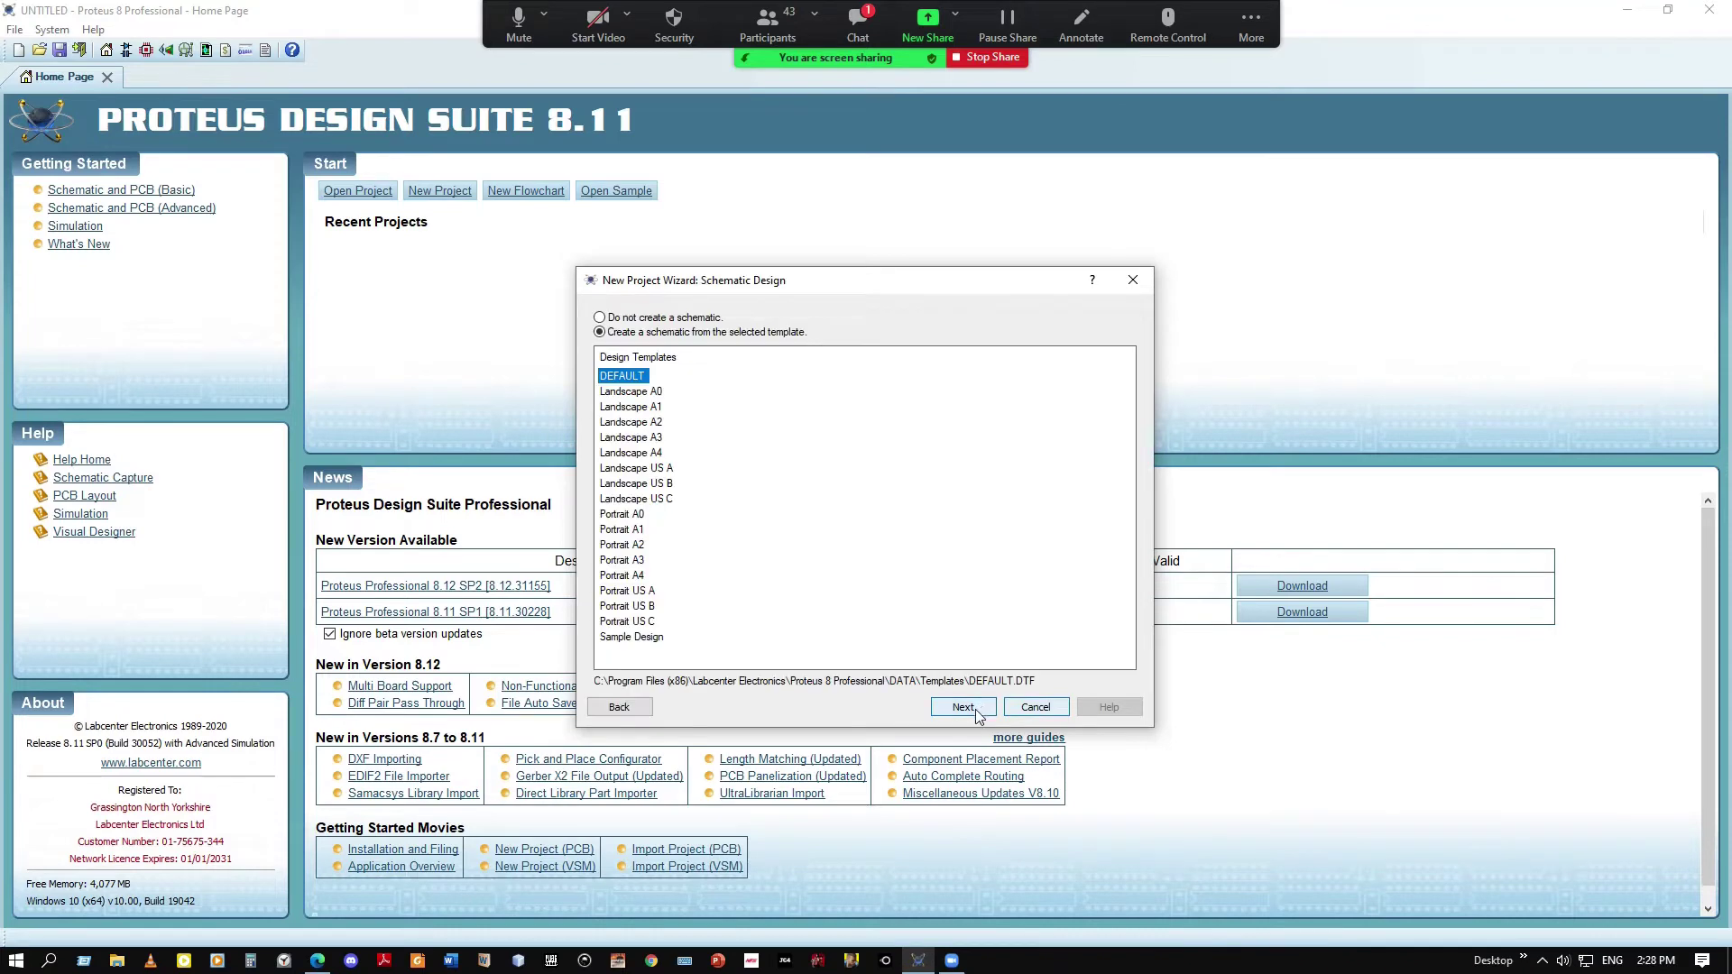
pyautogui.click(977, 710)
pyautogui.click(976, 711)
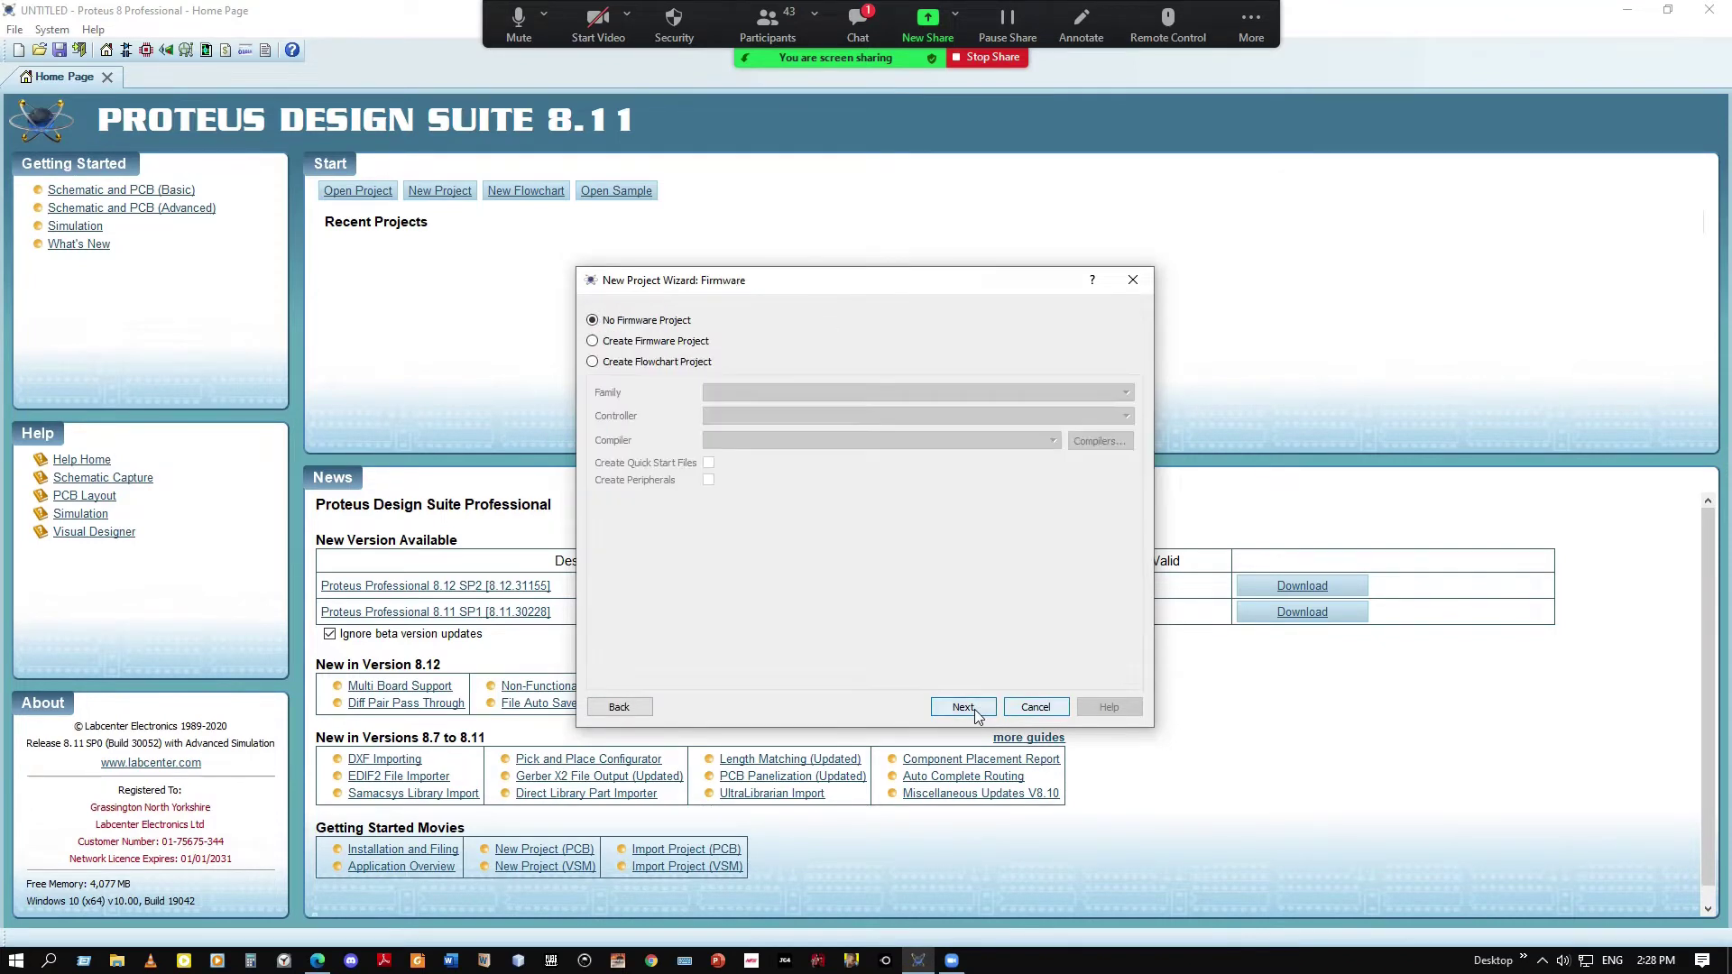
pyautogui.click(976, 711)
pyautogui.click(974, 709)
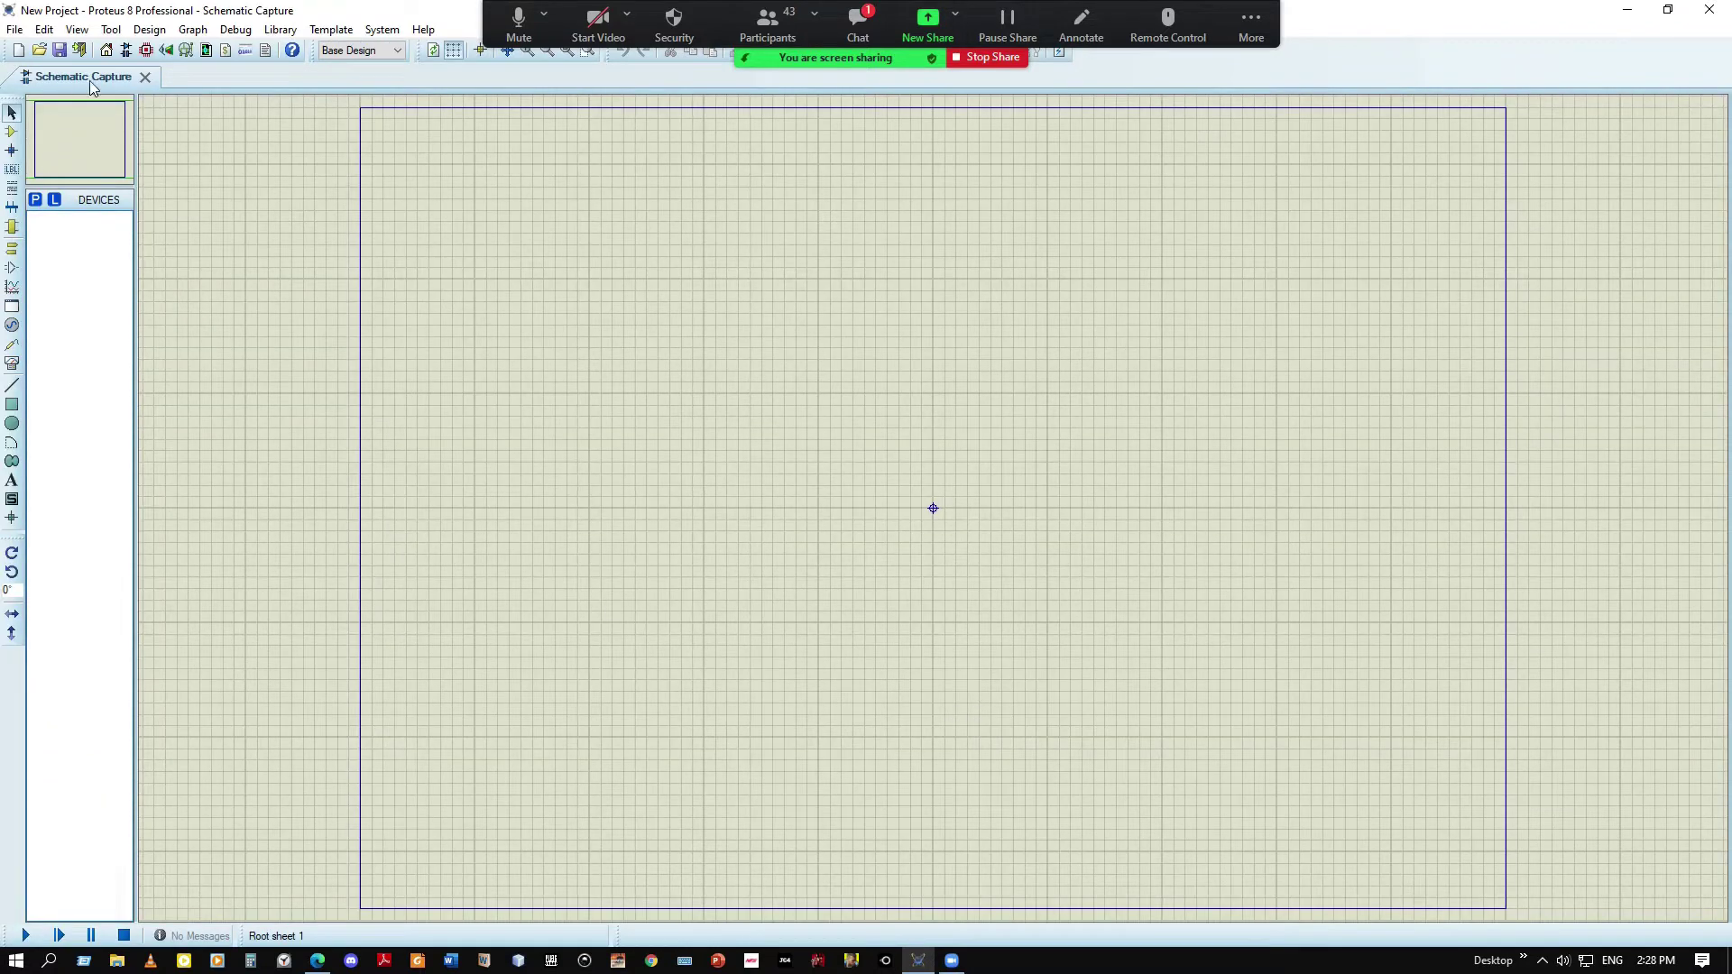
# Search the device library for "and" and add the two-input AND digital primitive to the device list
pyautogui.click(35, 200)
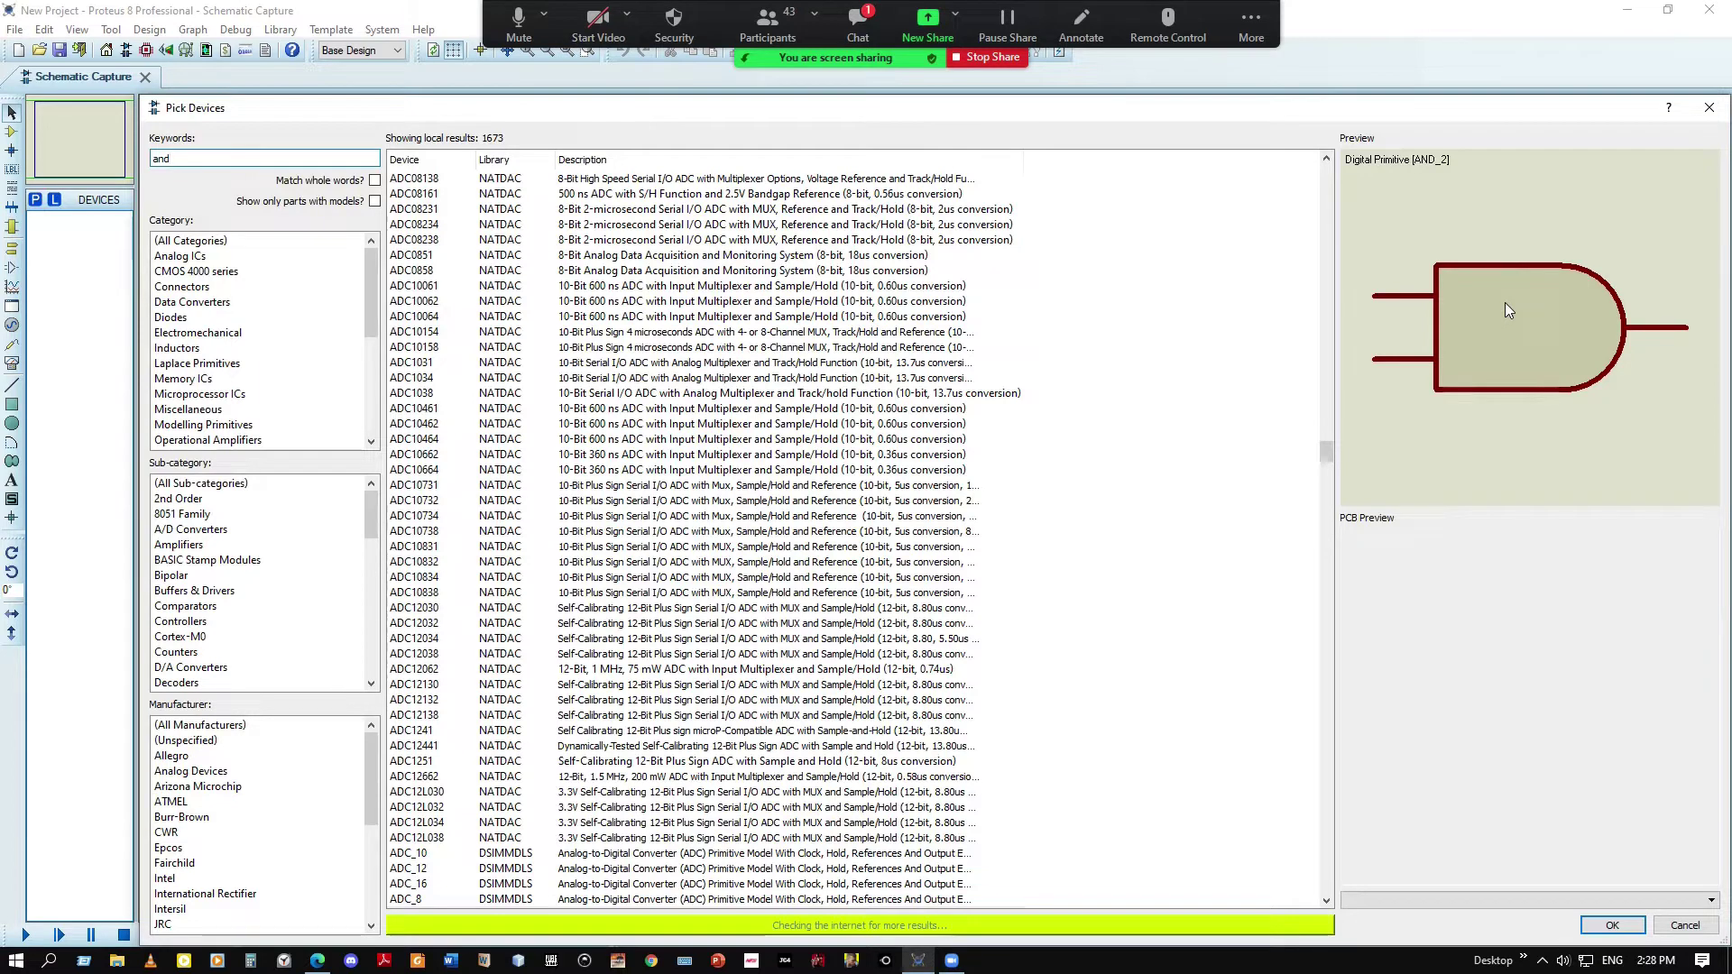
pyautogui.press('BackSpace')
pyautogui.press('BackSpace')
pyautogui.press('BackSpace')
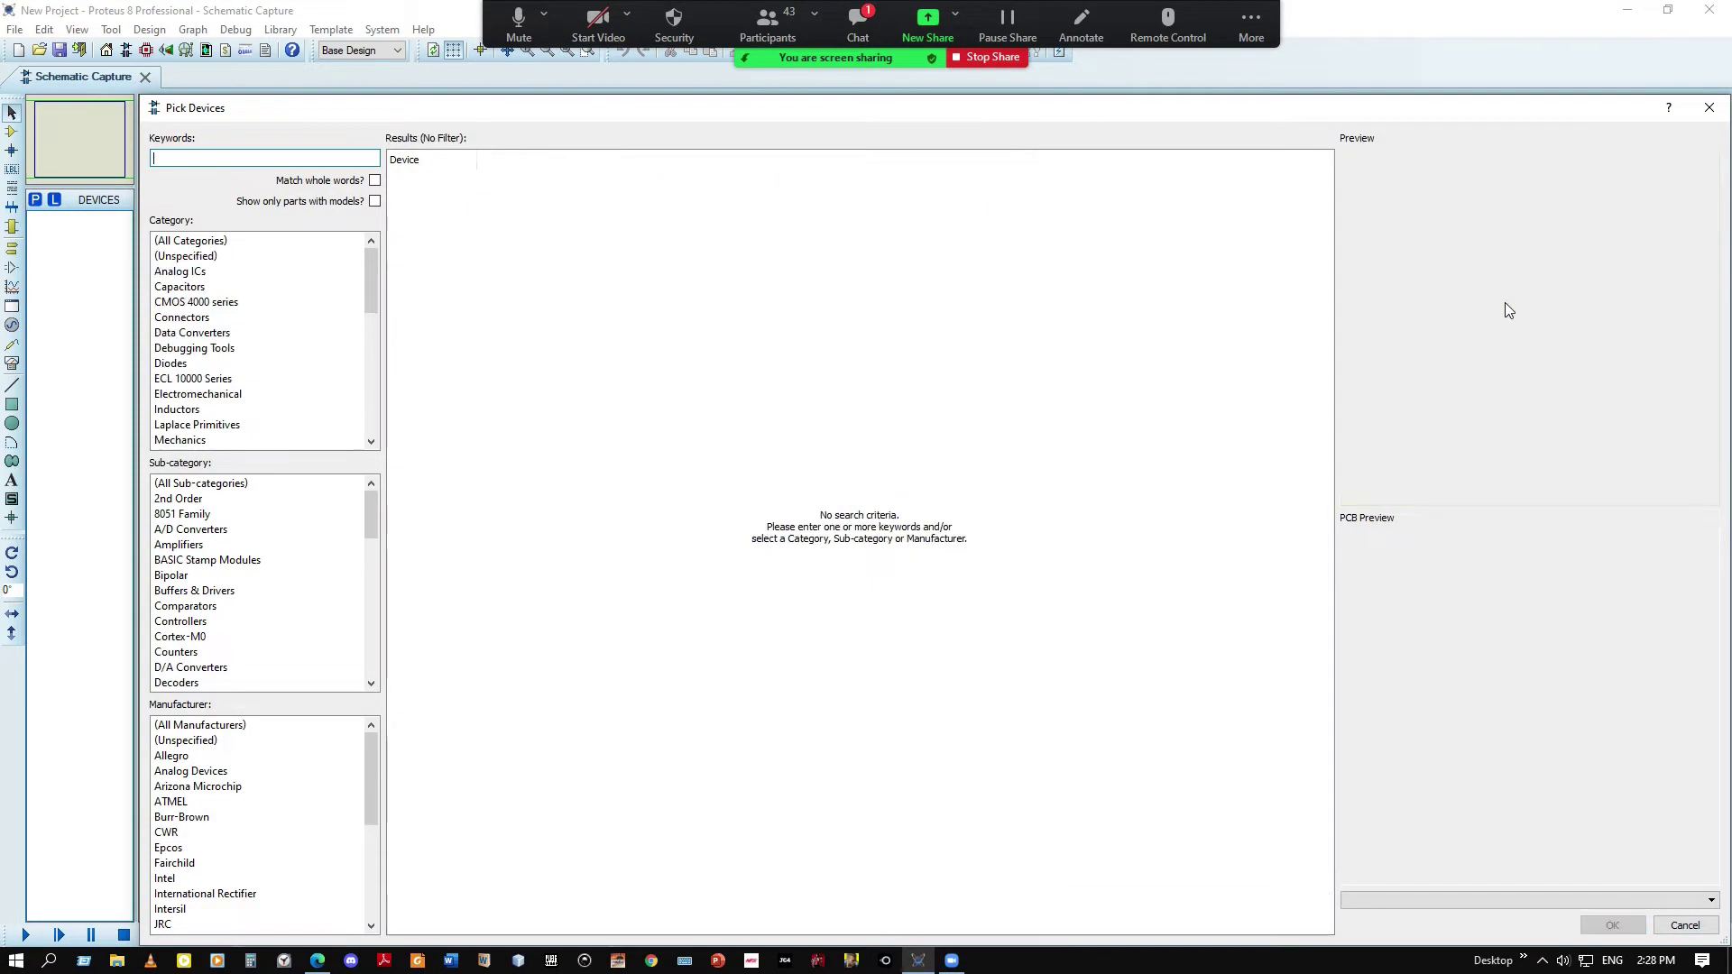
pyautogui.write('and')
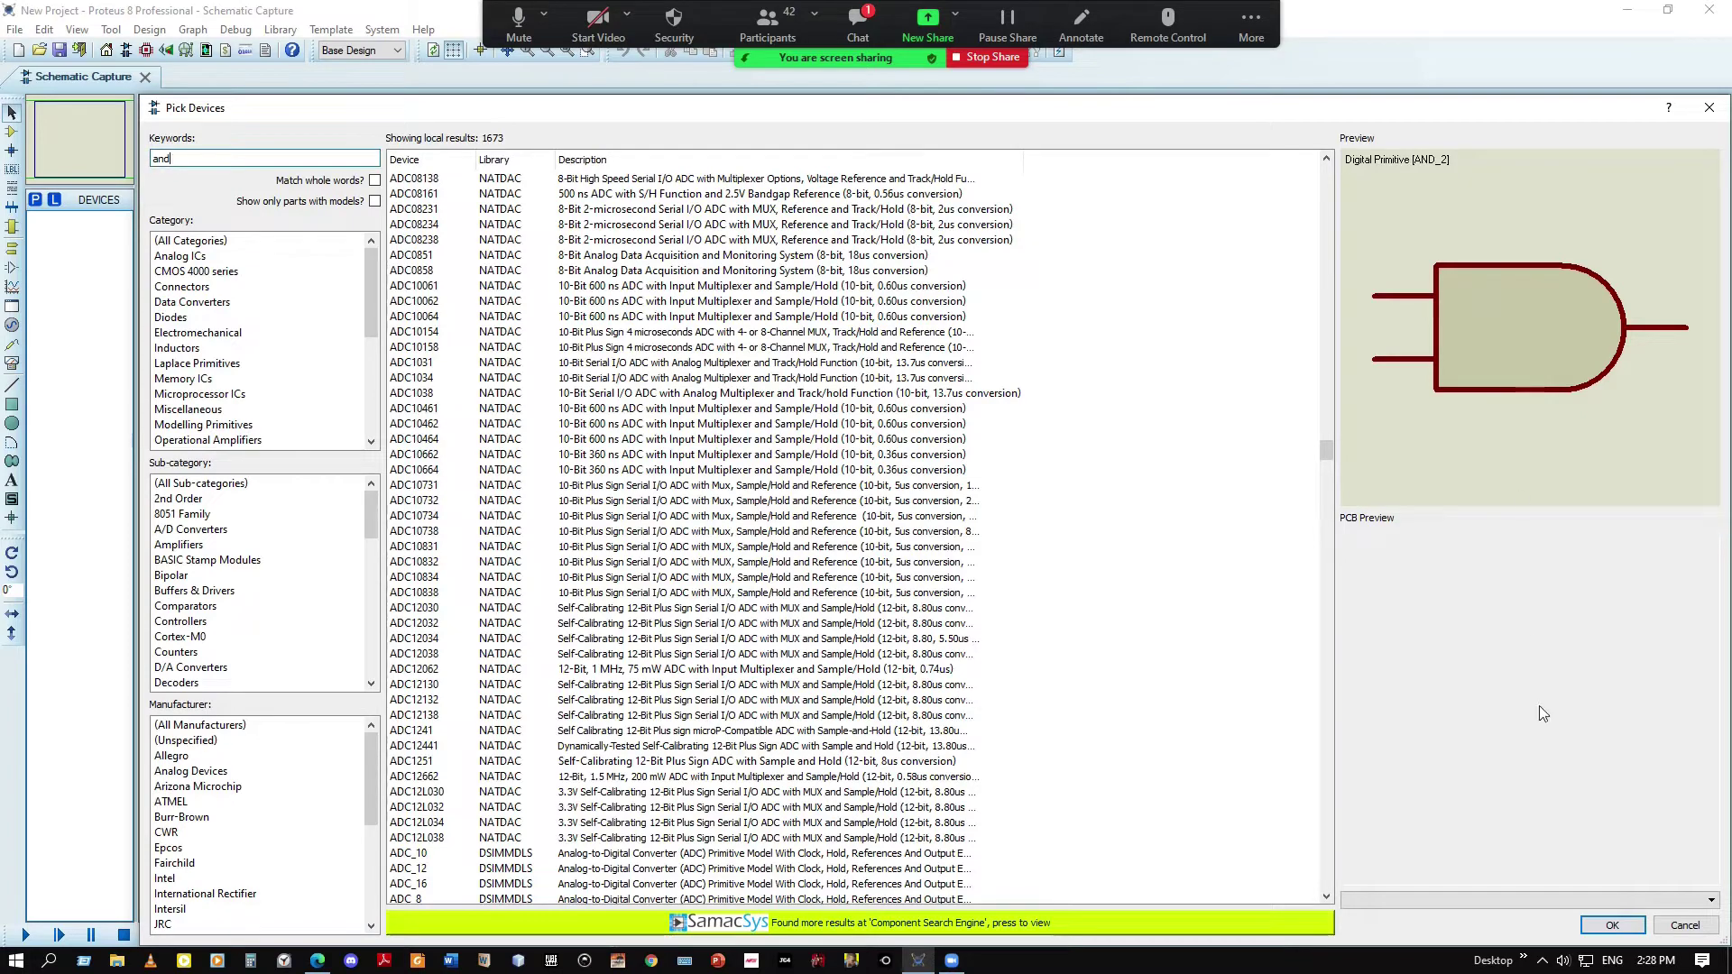
pyautogui.click(1622, 927)
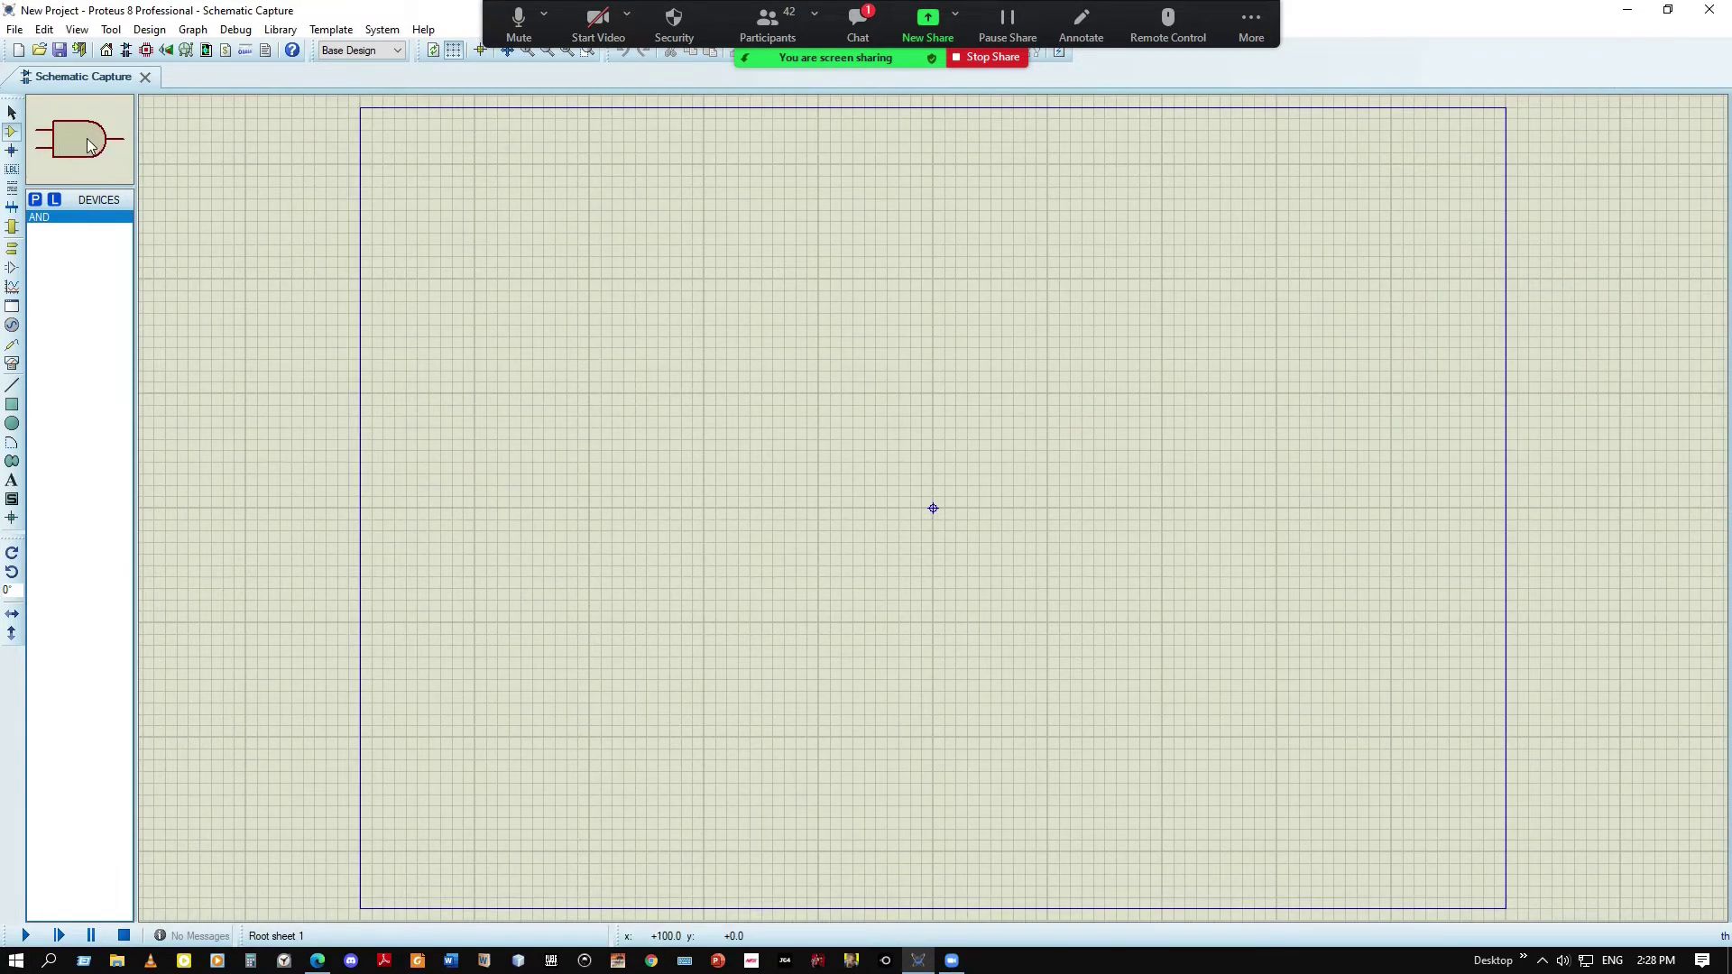
# Place the AND gate in the upper-left area of the schematic sheet
pyautogui.scroll(5, 90, 144)
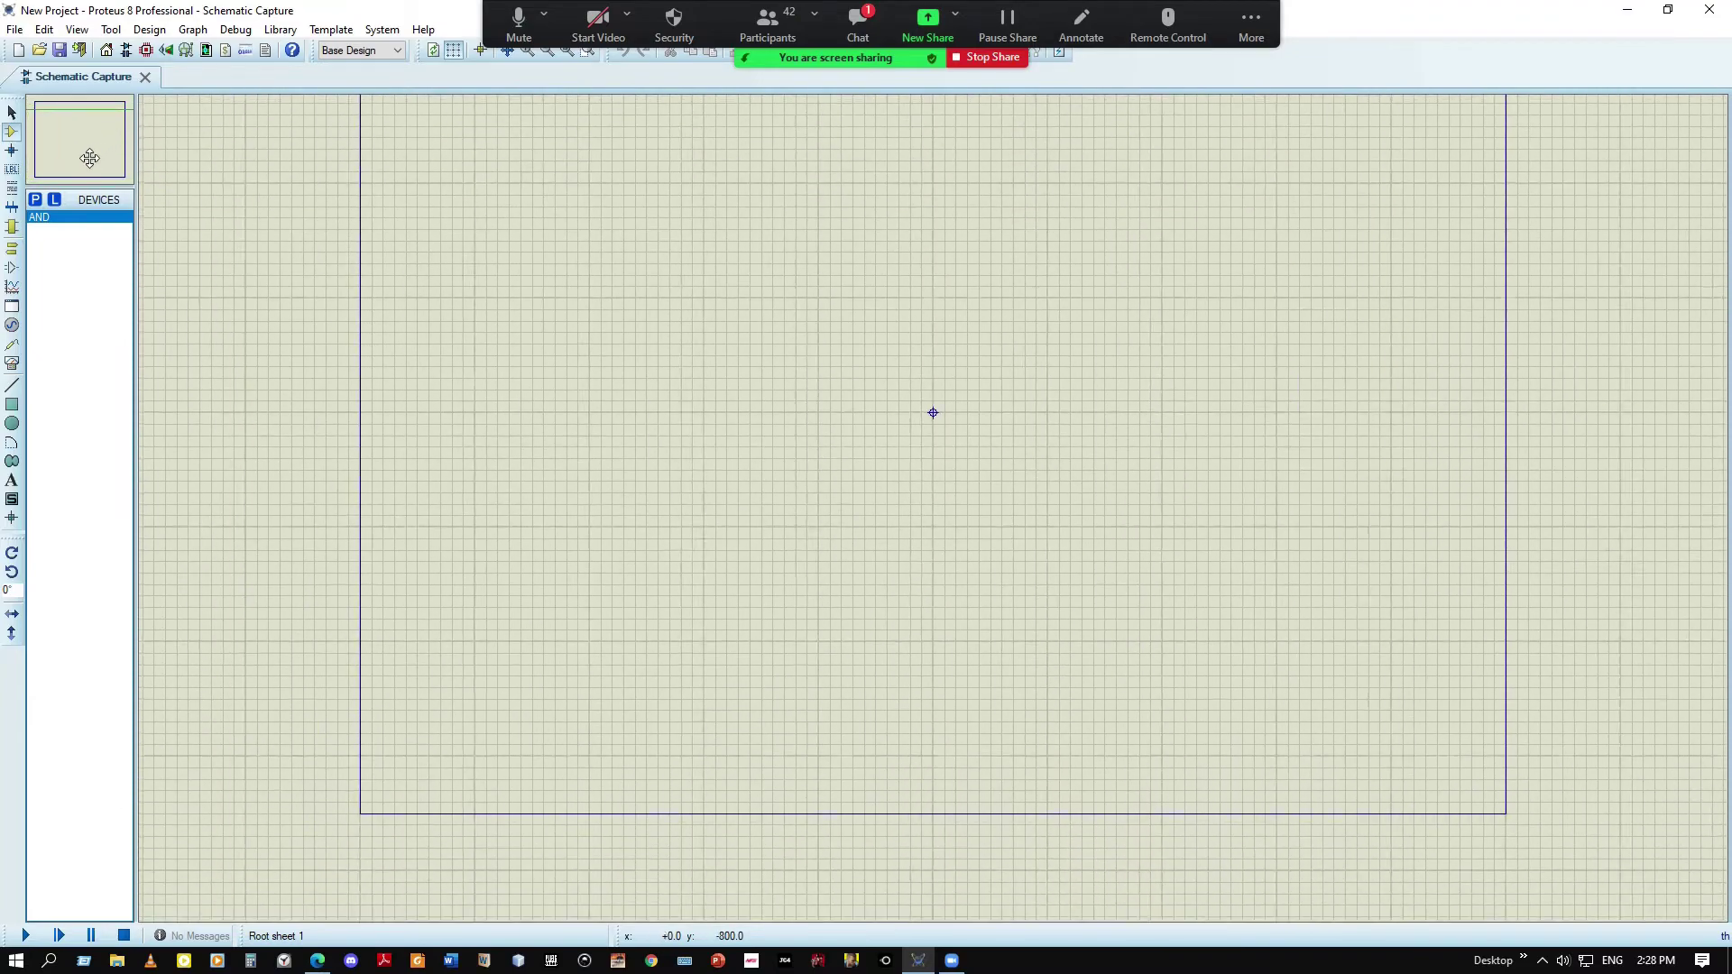
pyautogui.scroll(-2, 122, 194)
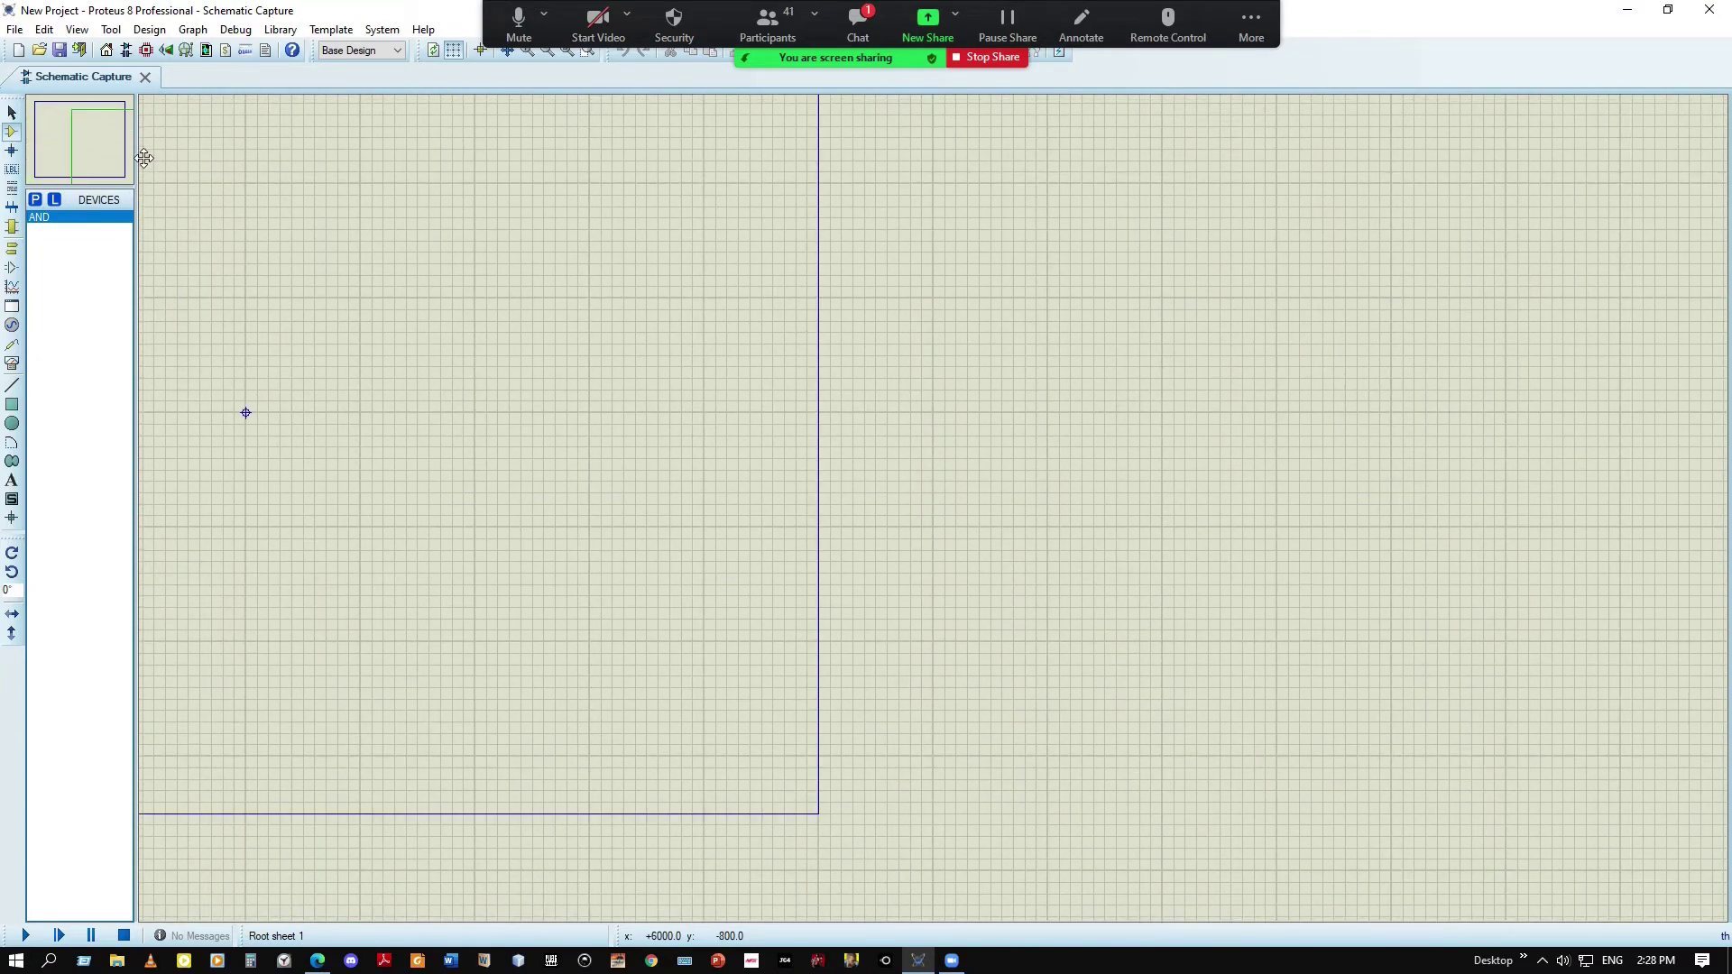
pyautogui.scroll(2, 135, 144)
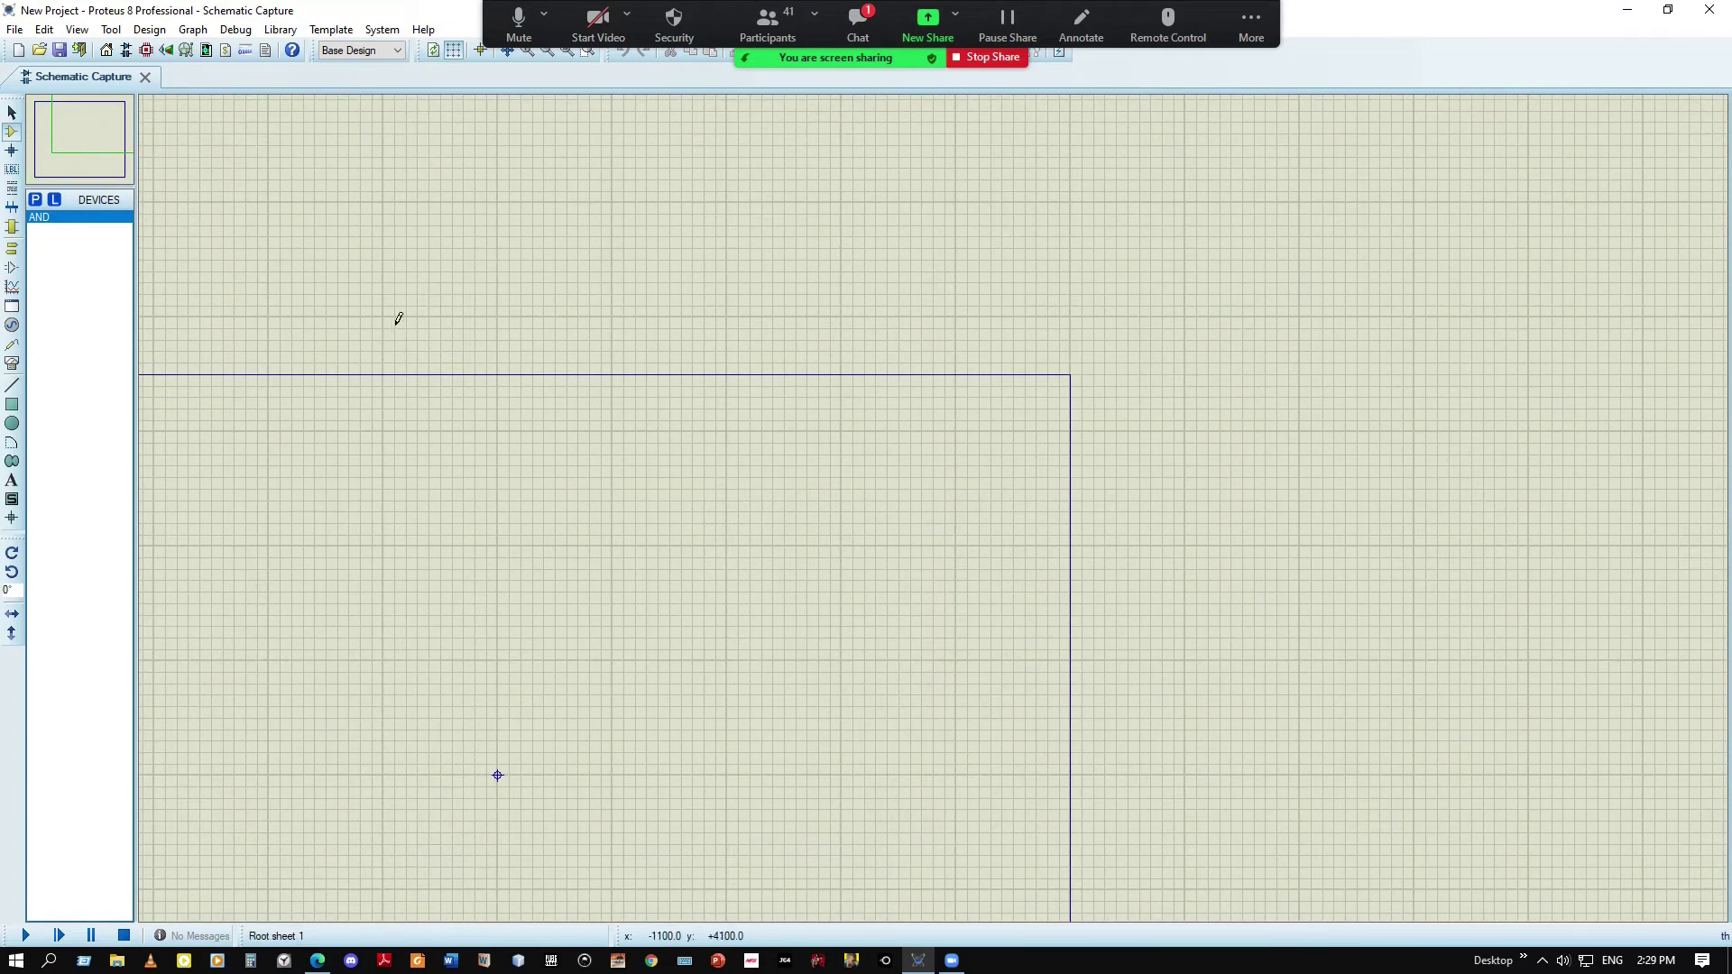
pyautogui.scroll(2, 776, 433)
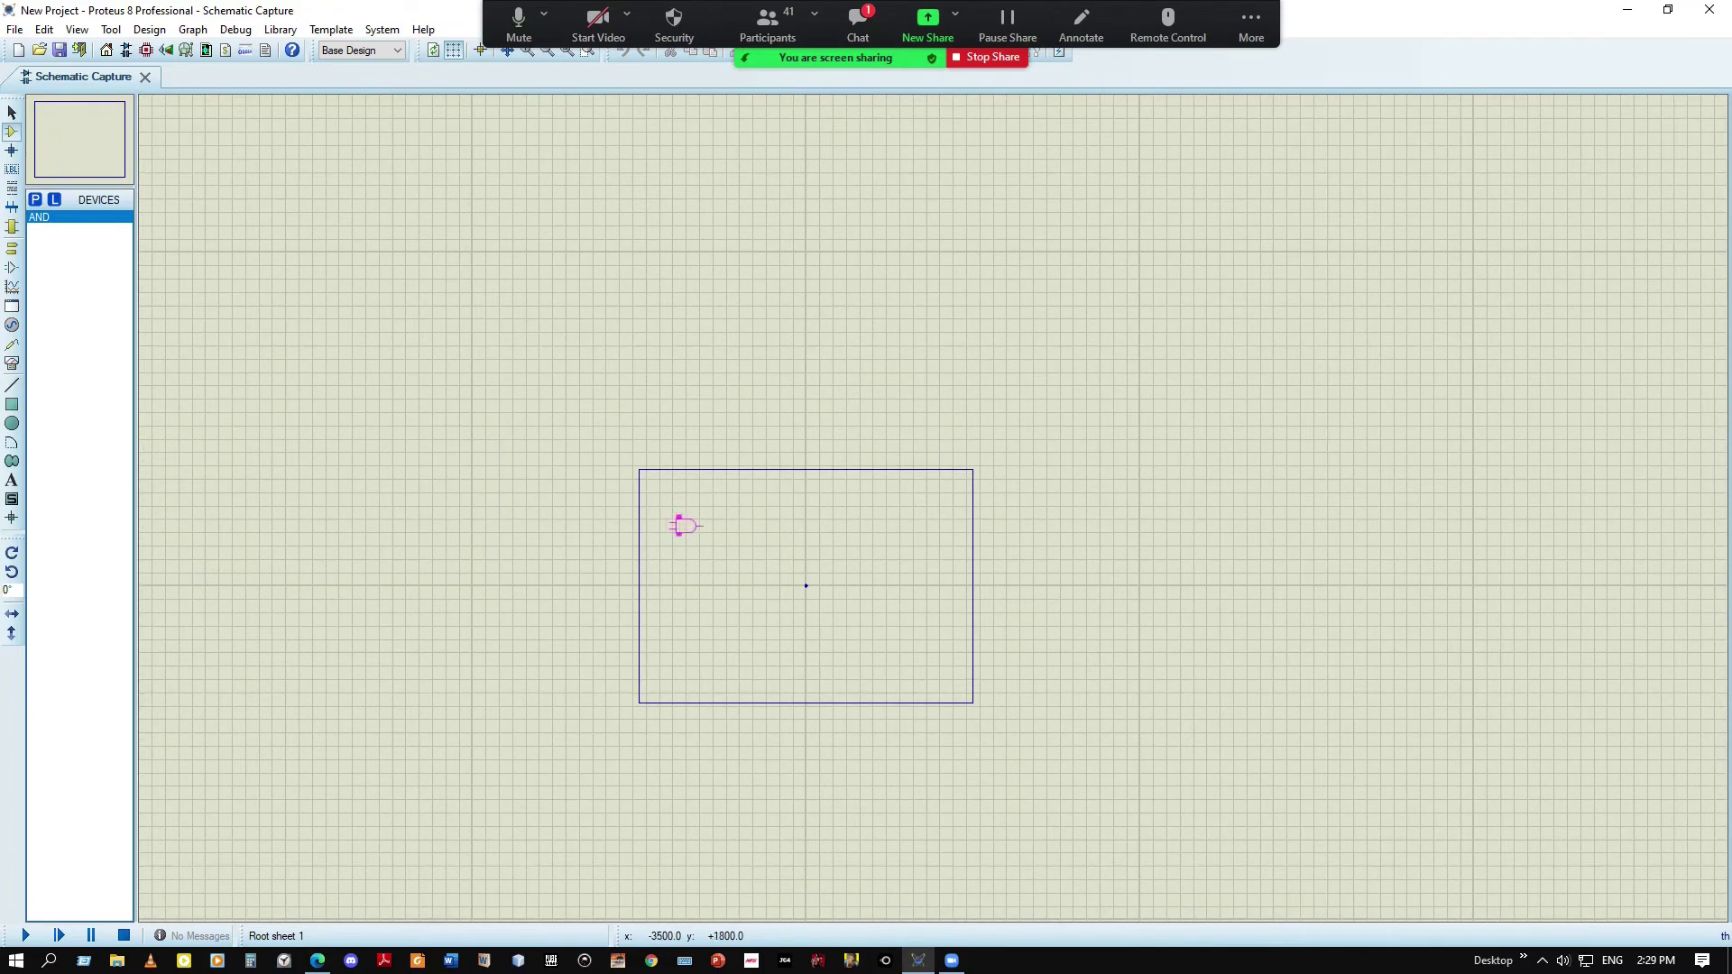
pyautogui.click(686, 510)
pyautogui.scroll(2, 944, 514)
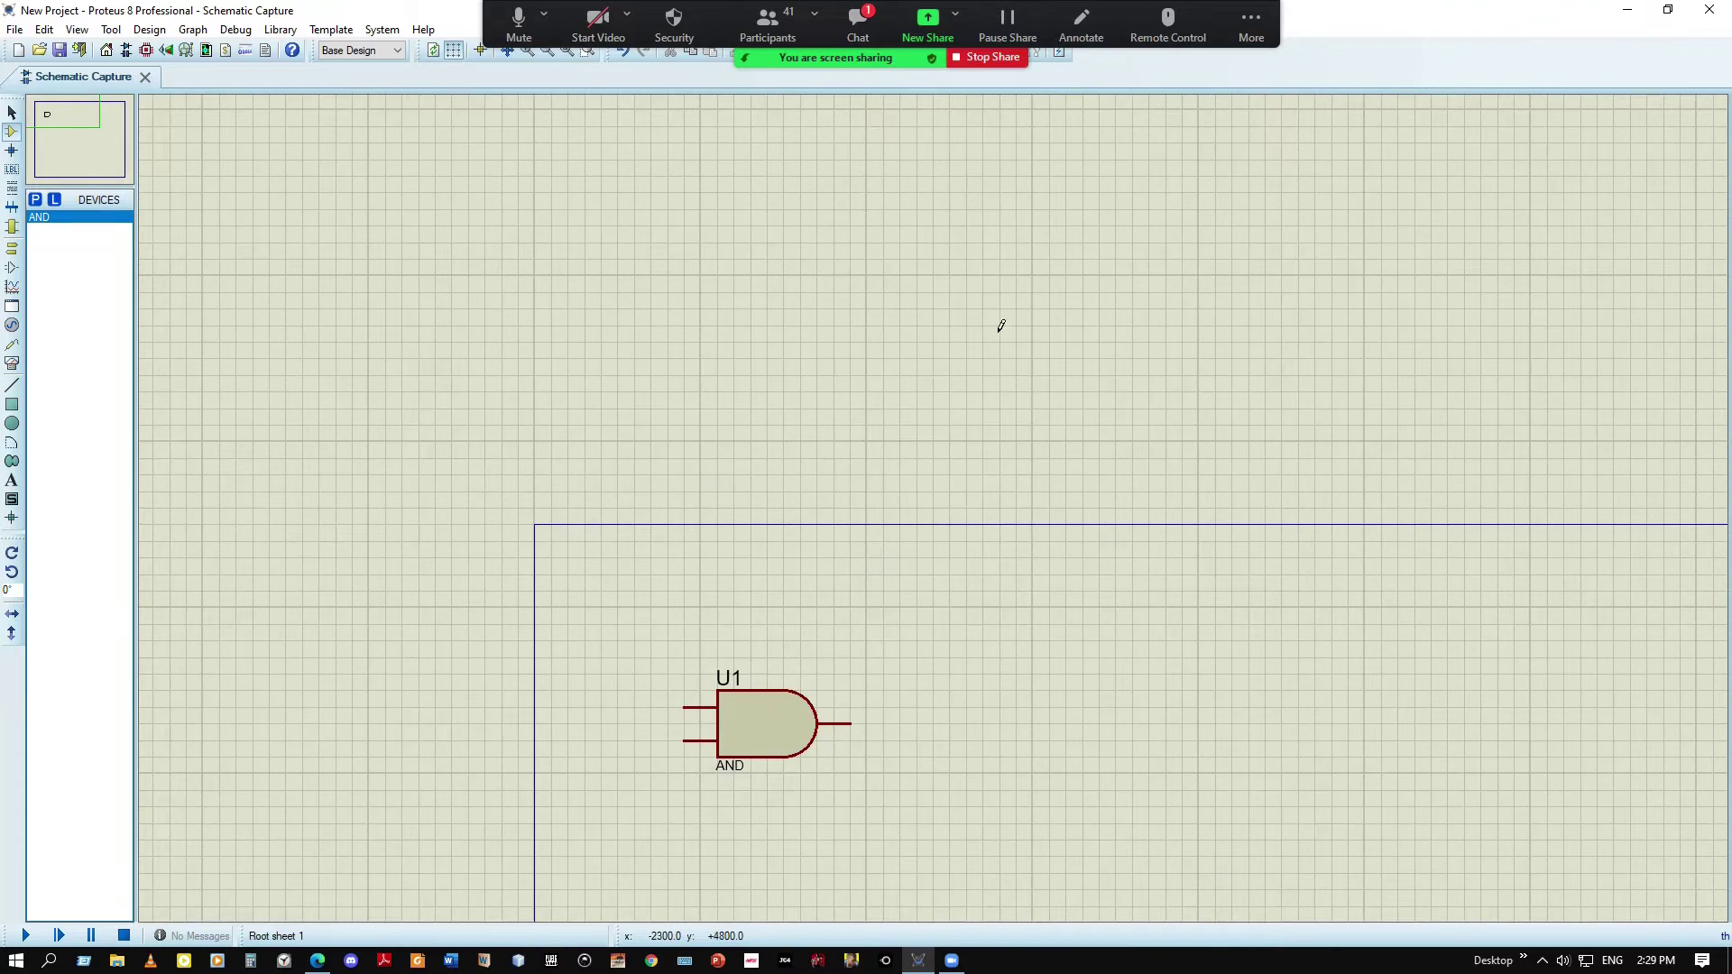
# Examine the schematic sheet and the placed AND gate at different magnifications
pyautogui.click(983, 271)
pyautogui.scroll(-2, 984, 271)
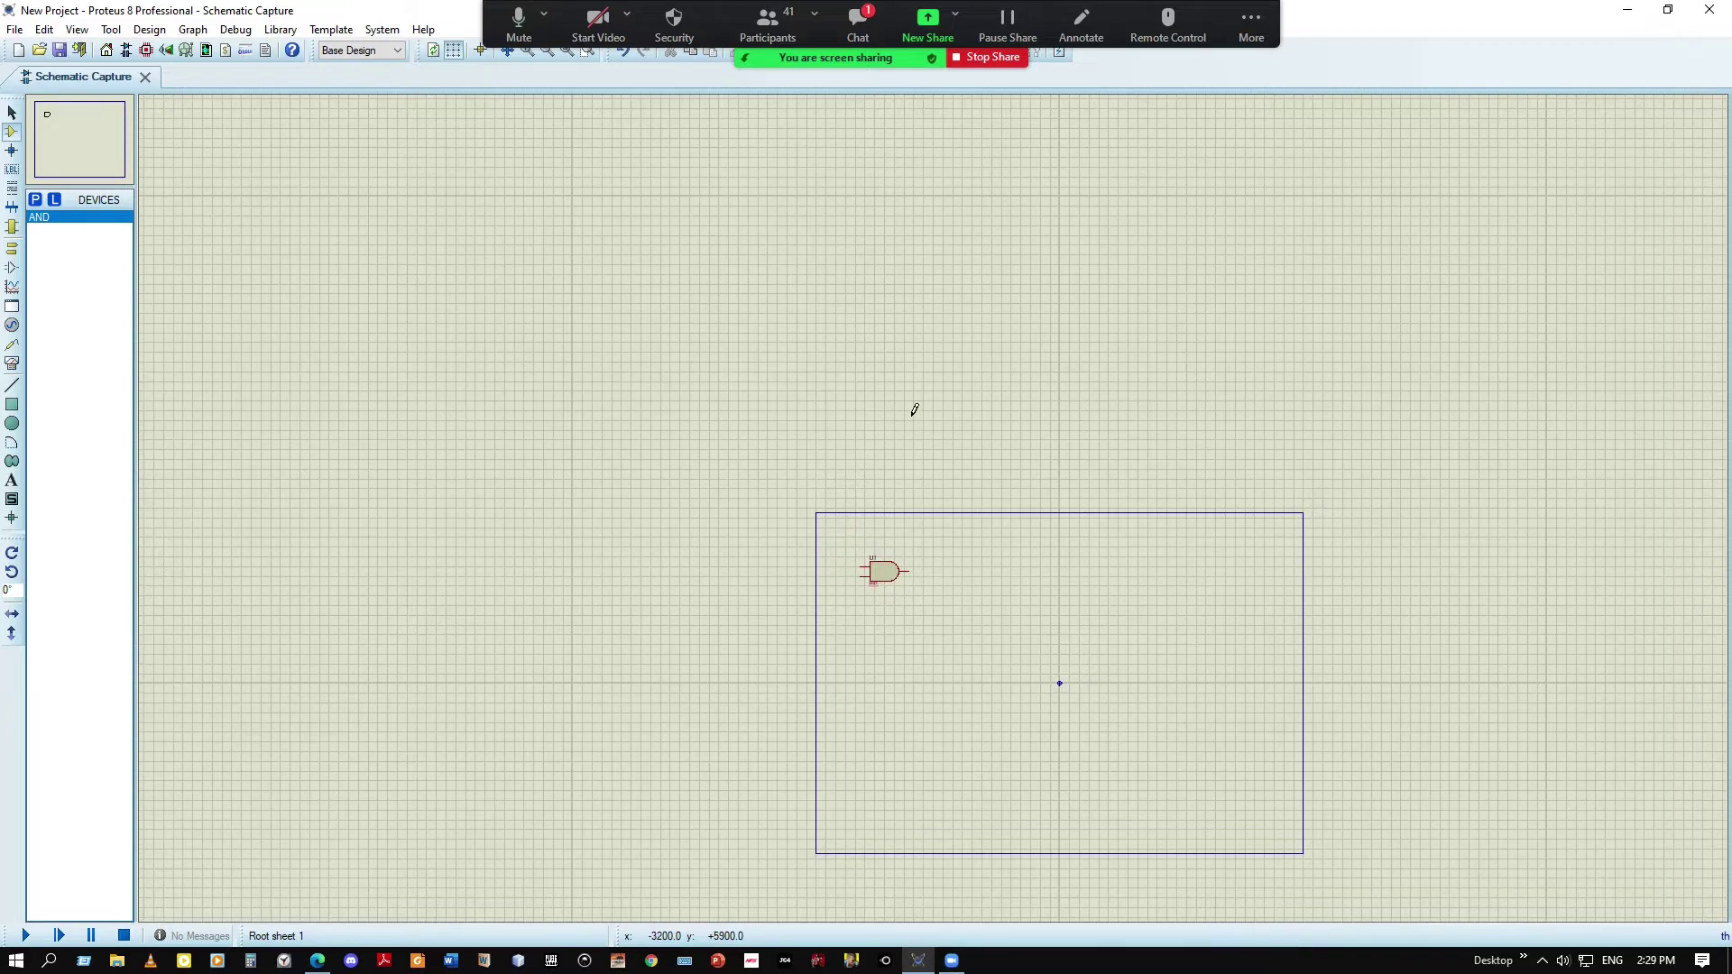
pyautogui.scroll(1, 915, 411)
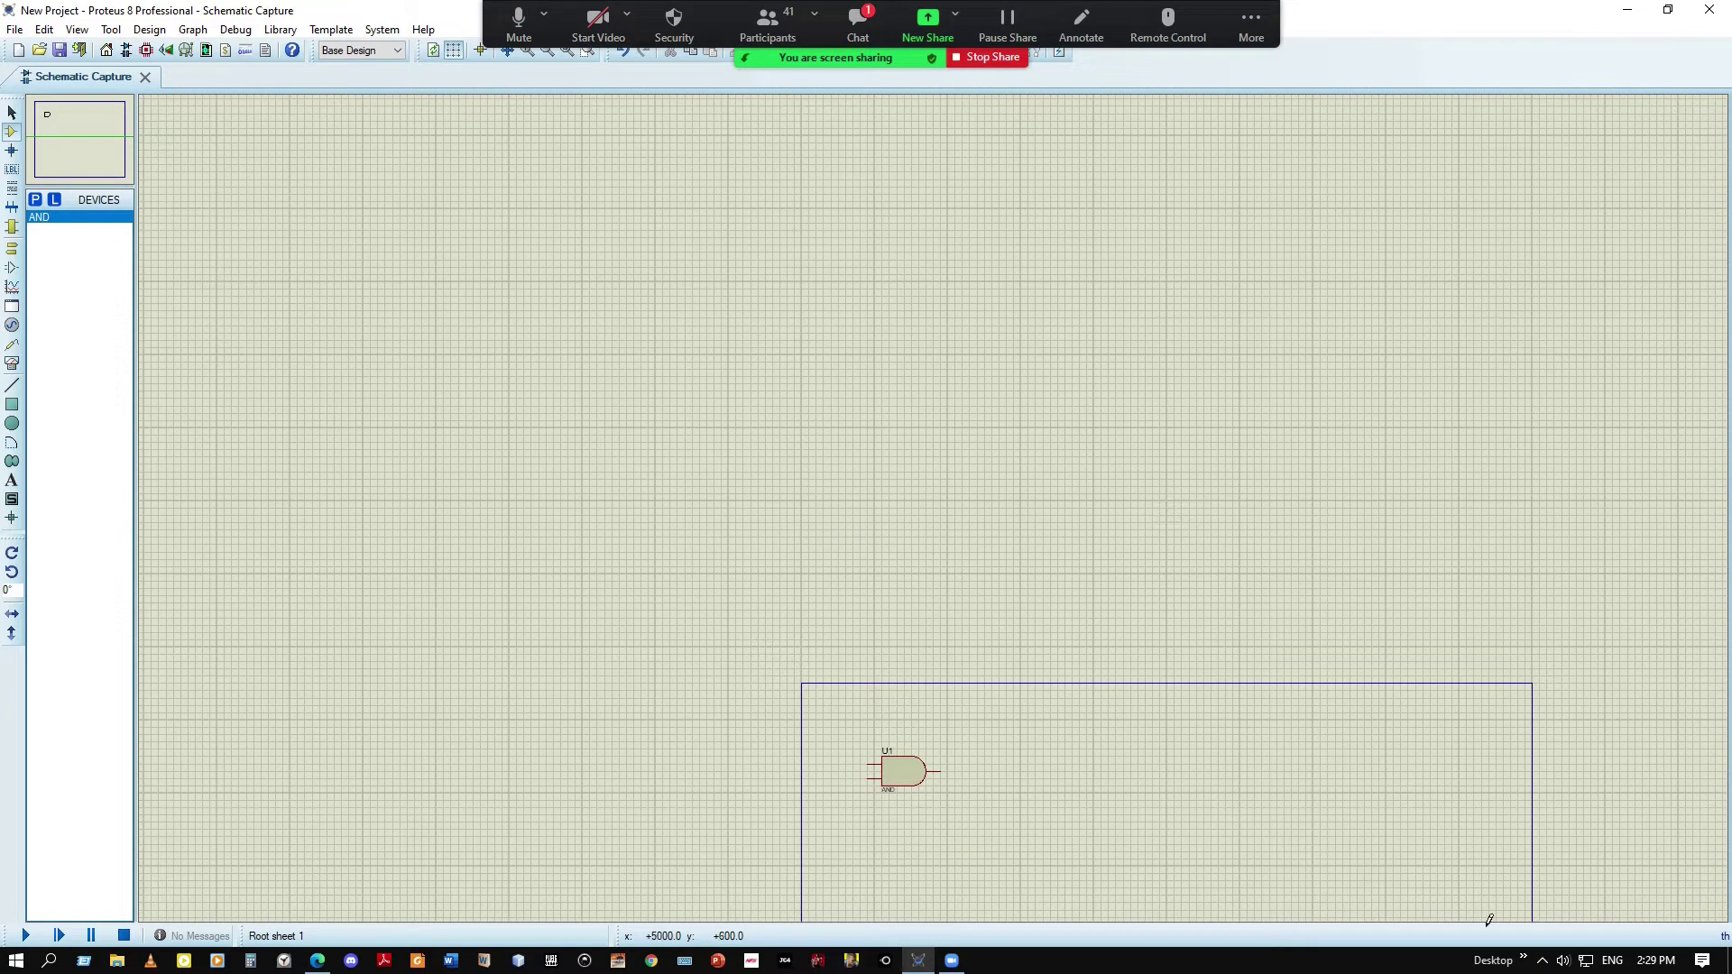
pyautogui.scroll(-1, 1208, 513)
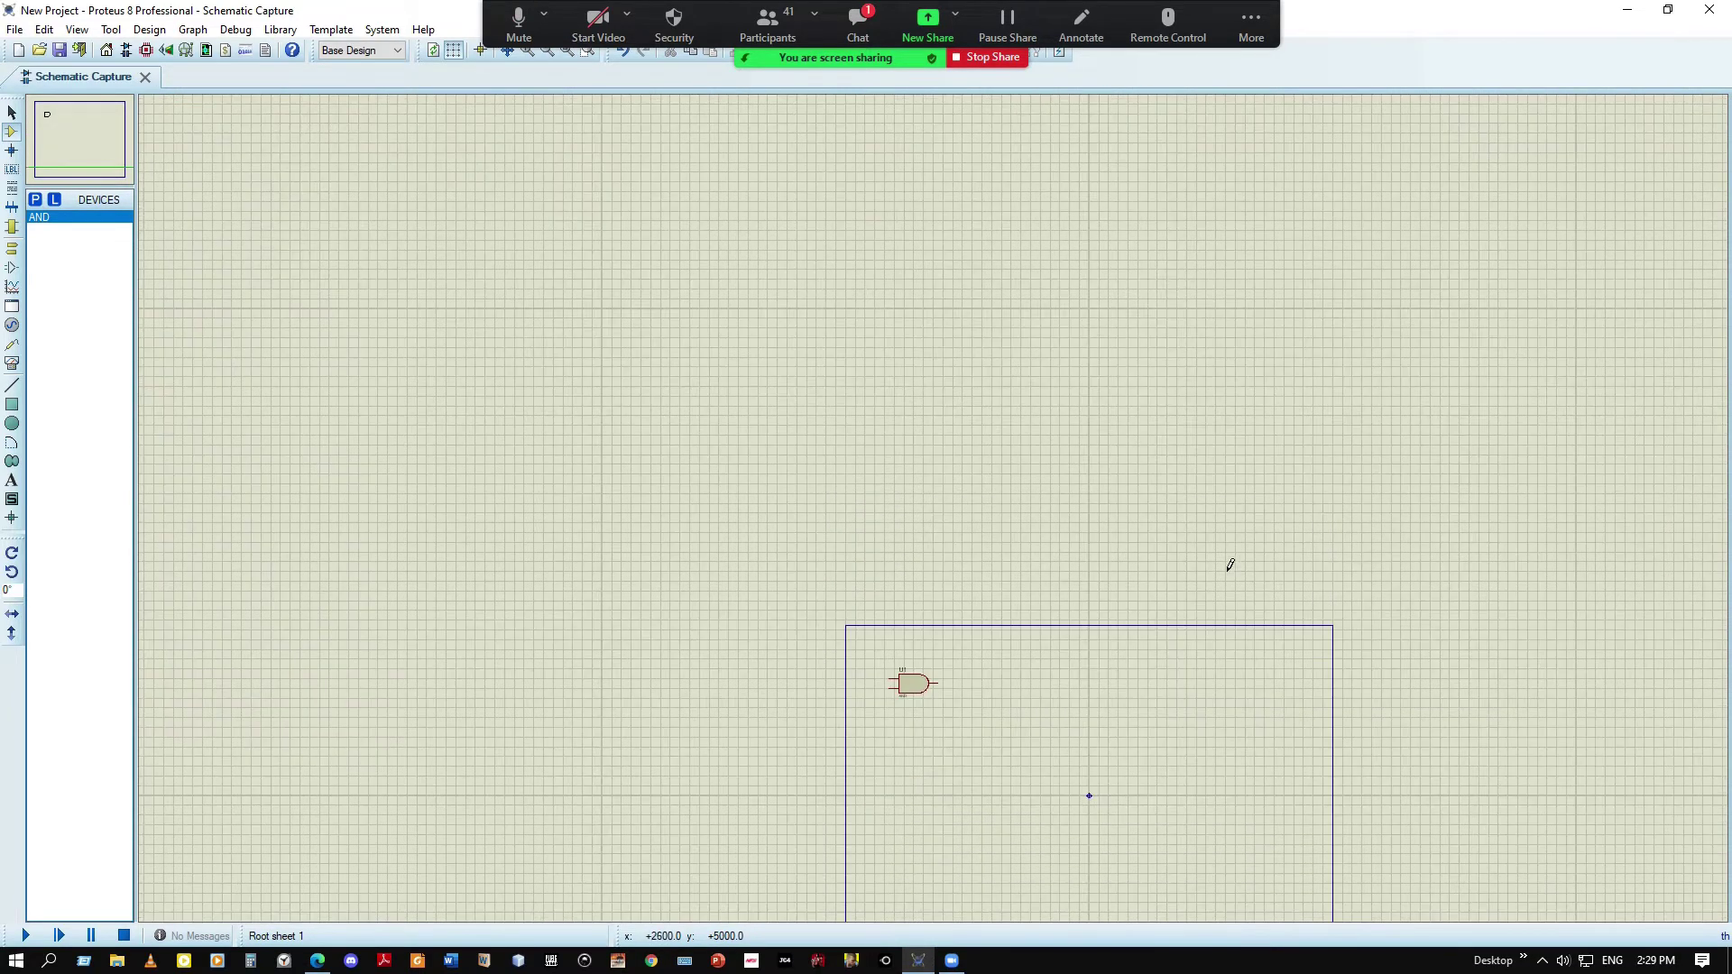
pyautogui.scroll(2, 1230, 565)
pyautogui.scroll(-3, 943, 483)
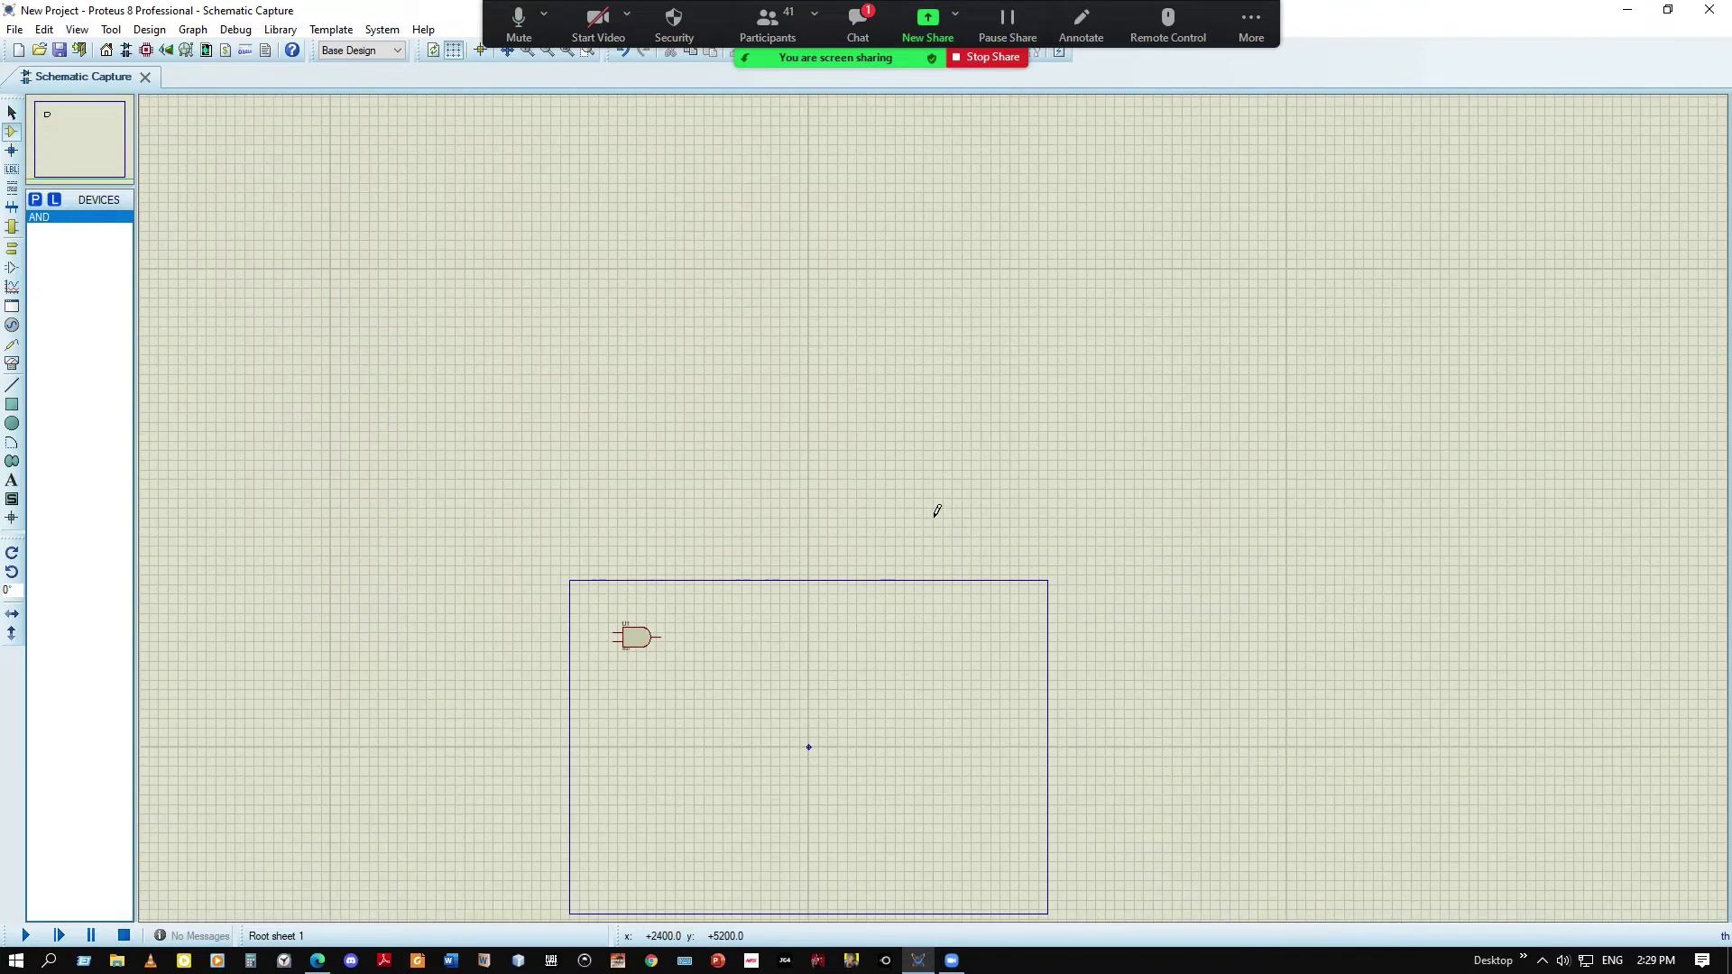
pyautogui.scroll(2, 938, 510)
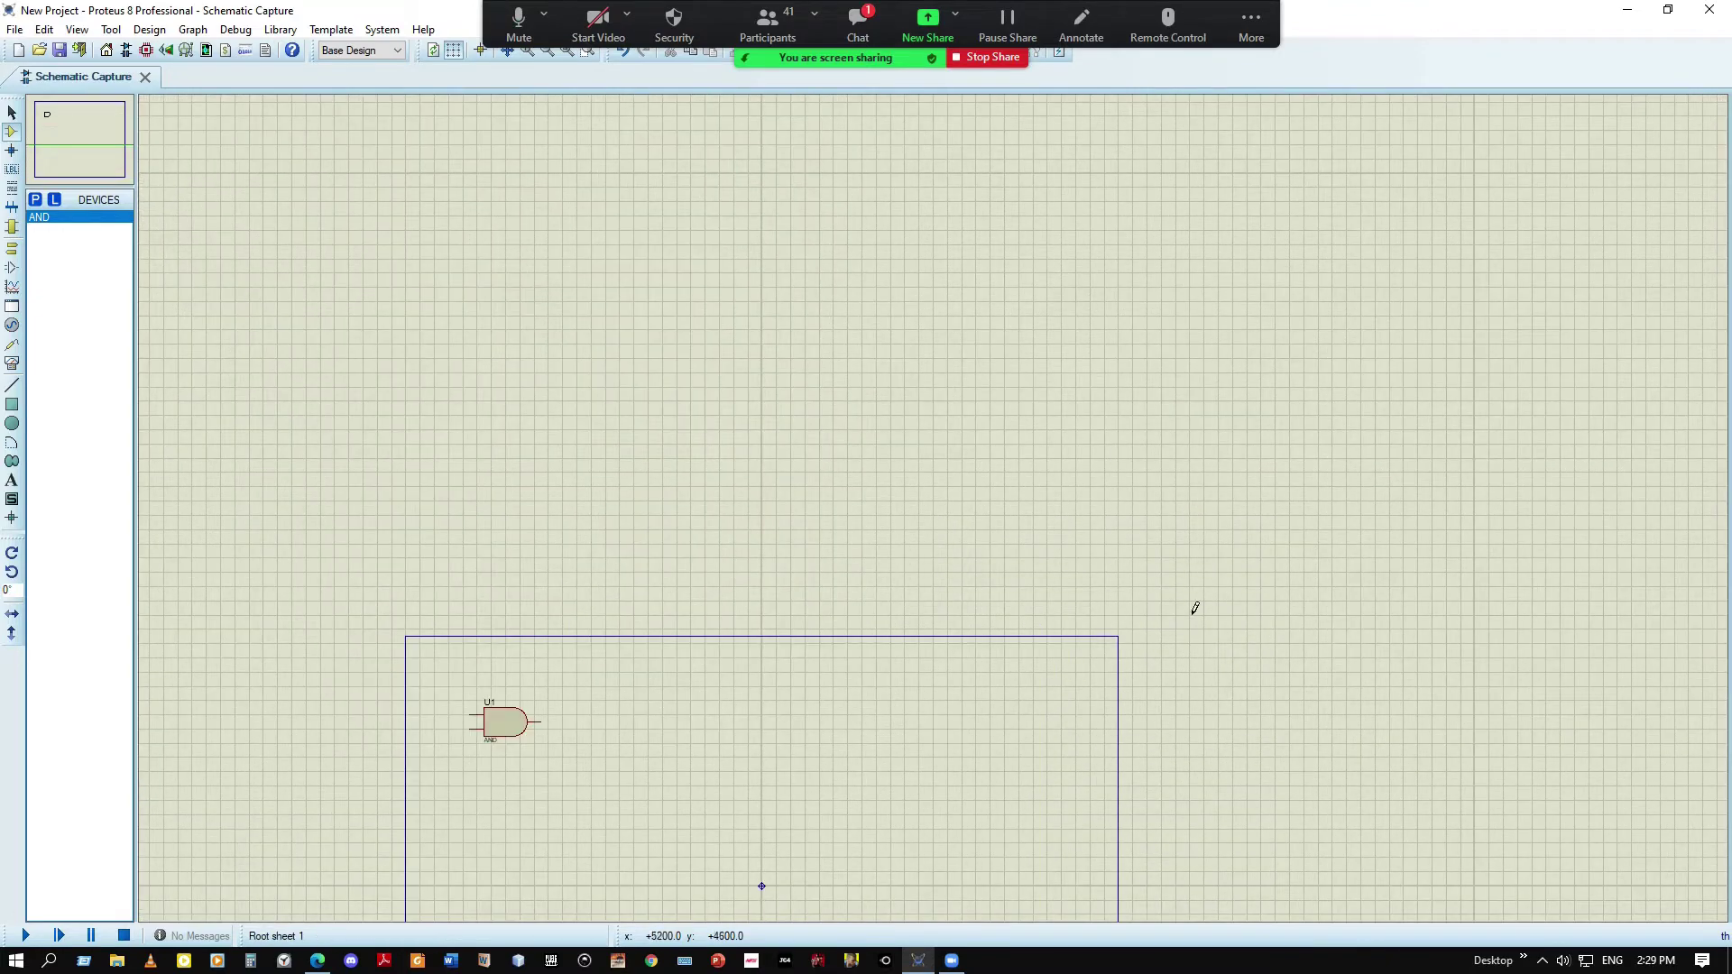
pyautogui.scroll(-1, 1128, 594)
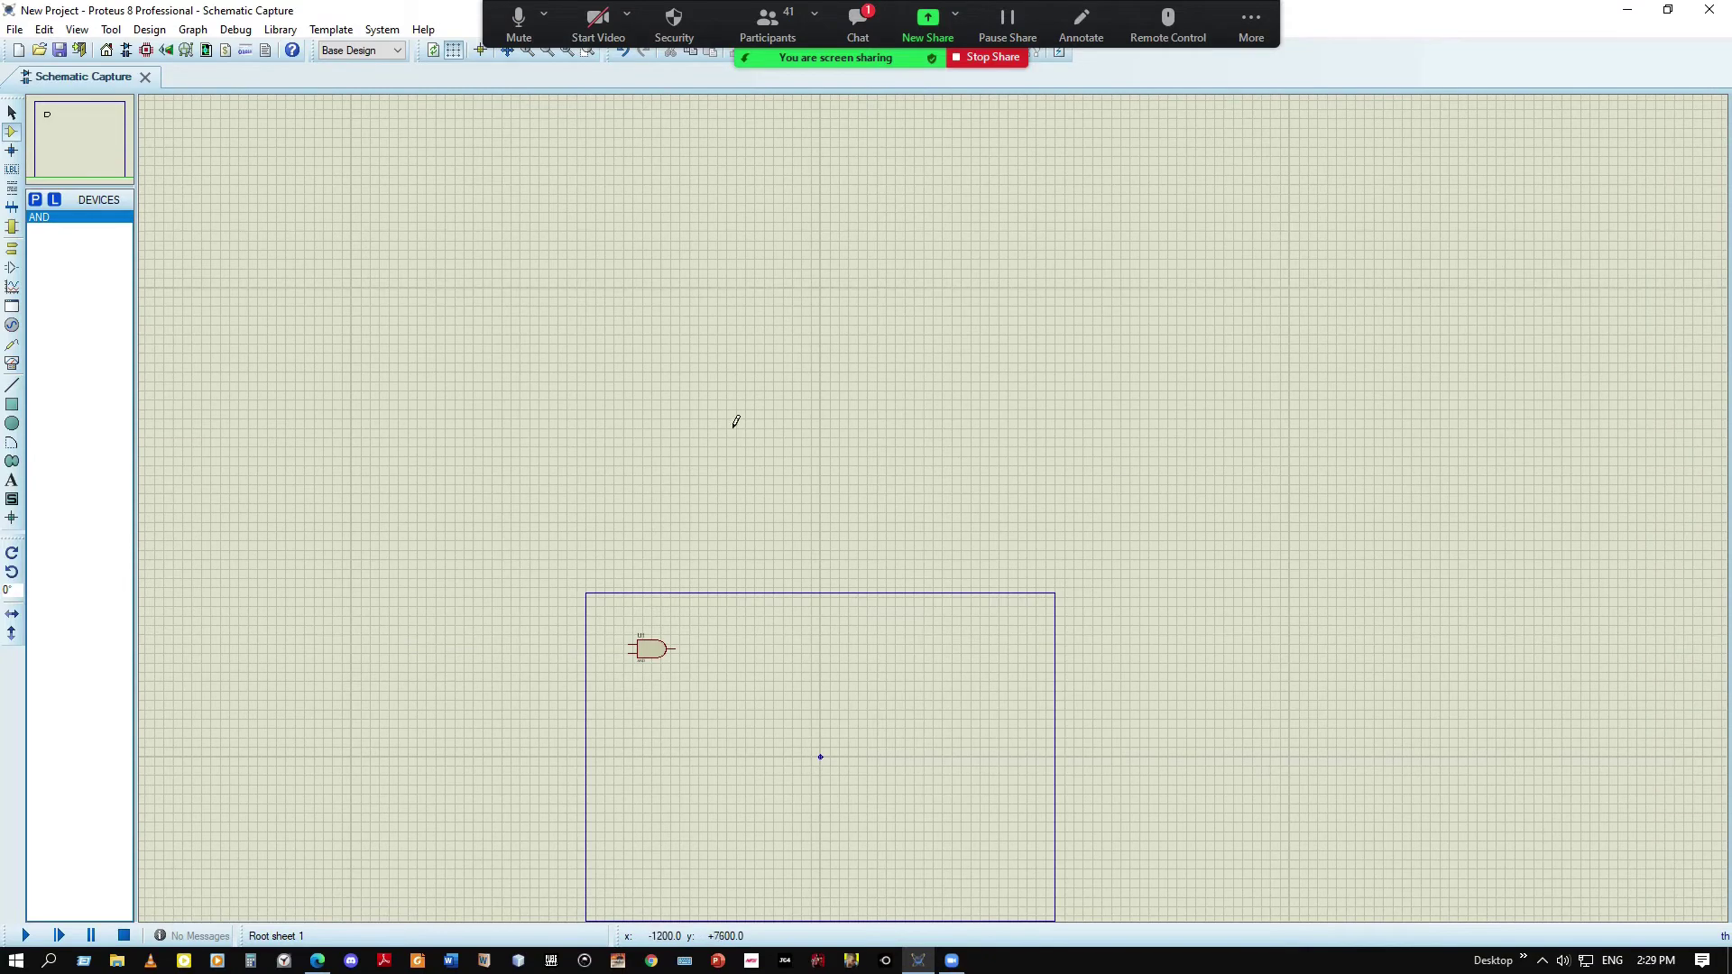
# Inspect the AND gate up close and survey other areas of the sheet, ending back at the gate
pyautogui.click(57, 129)
pyautogui.moveTo(57, 129); pyautogui.dragTo(95, 176)
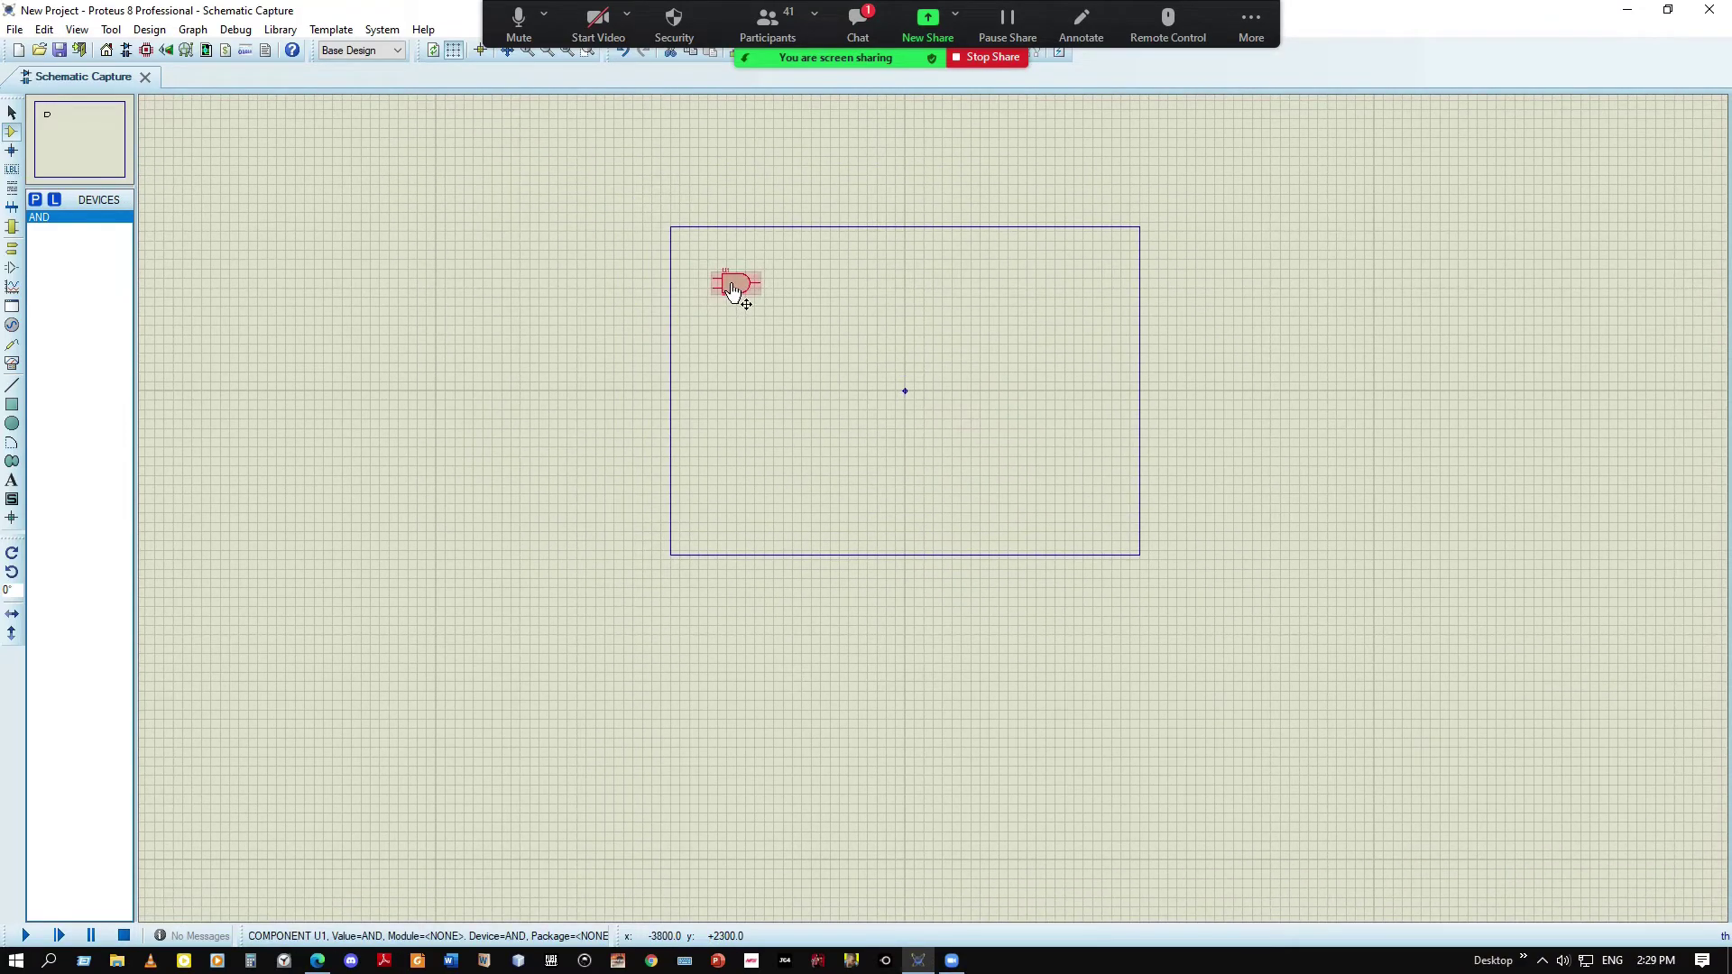
pyautogui.scroll(1, 738, 289)
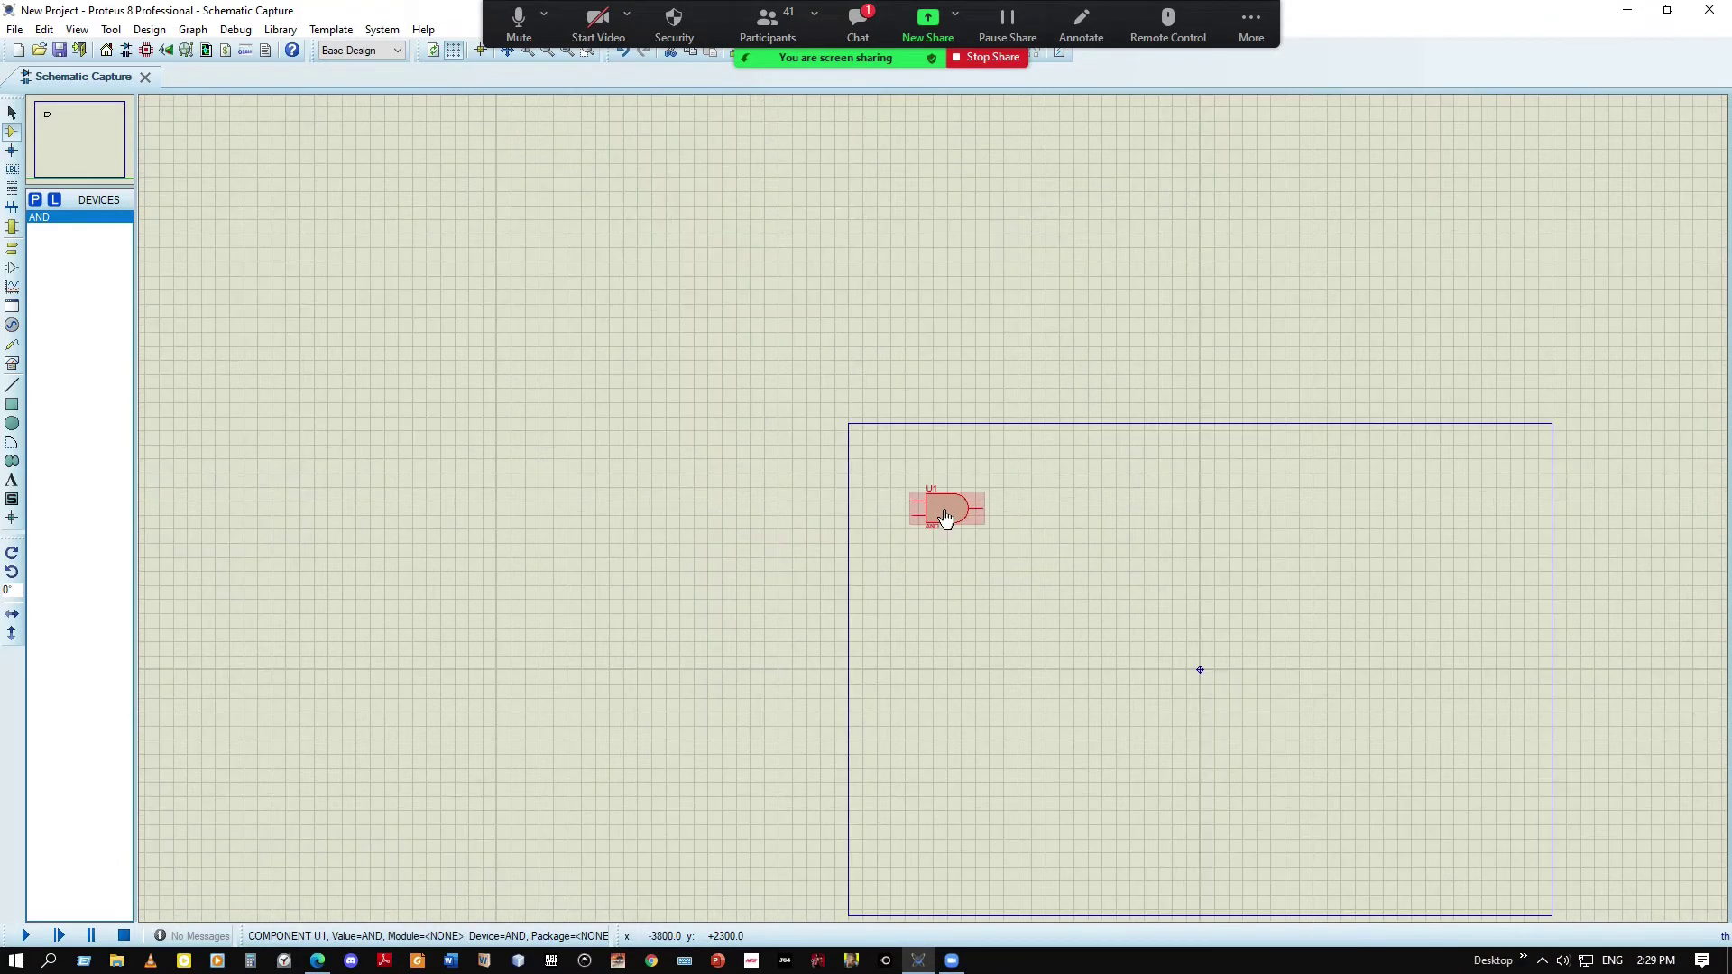
pyautogui.scroll(3, 946, 517)
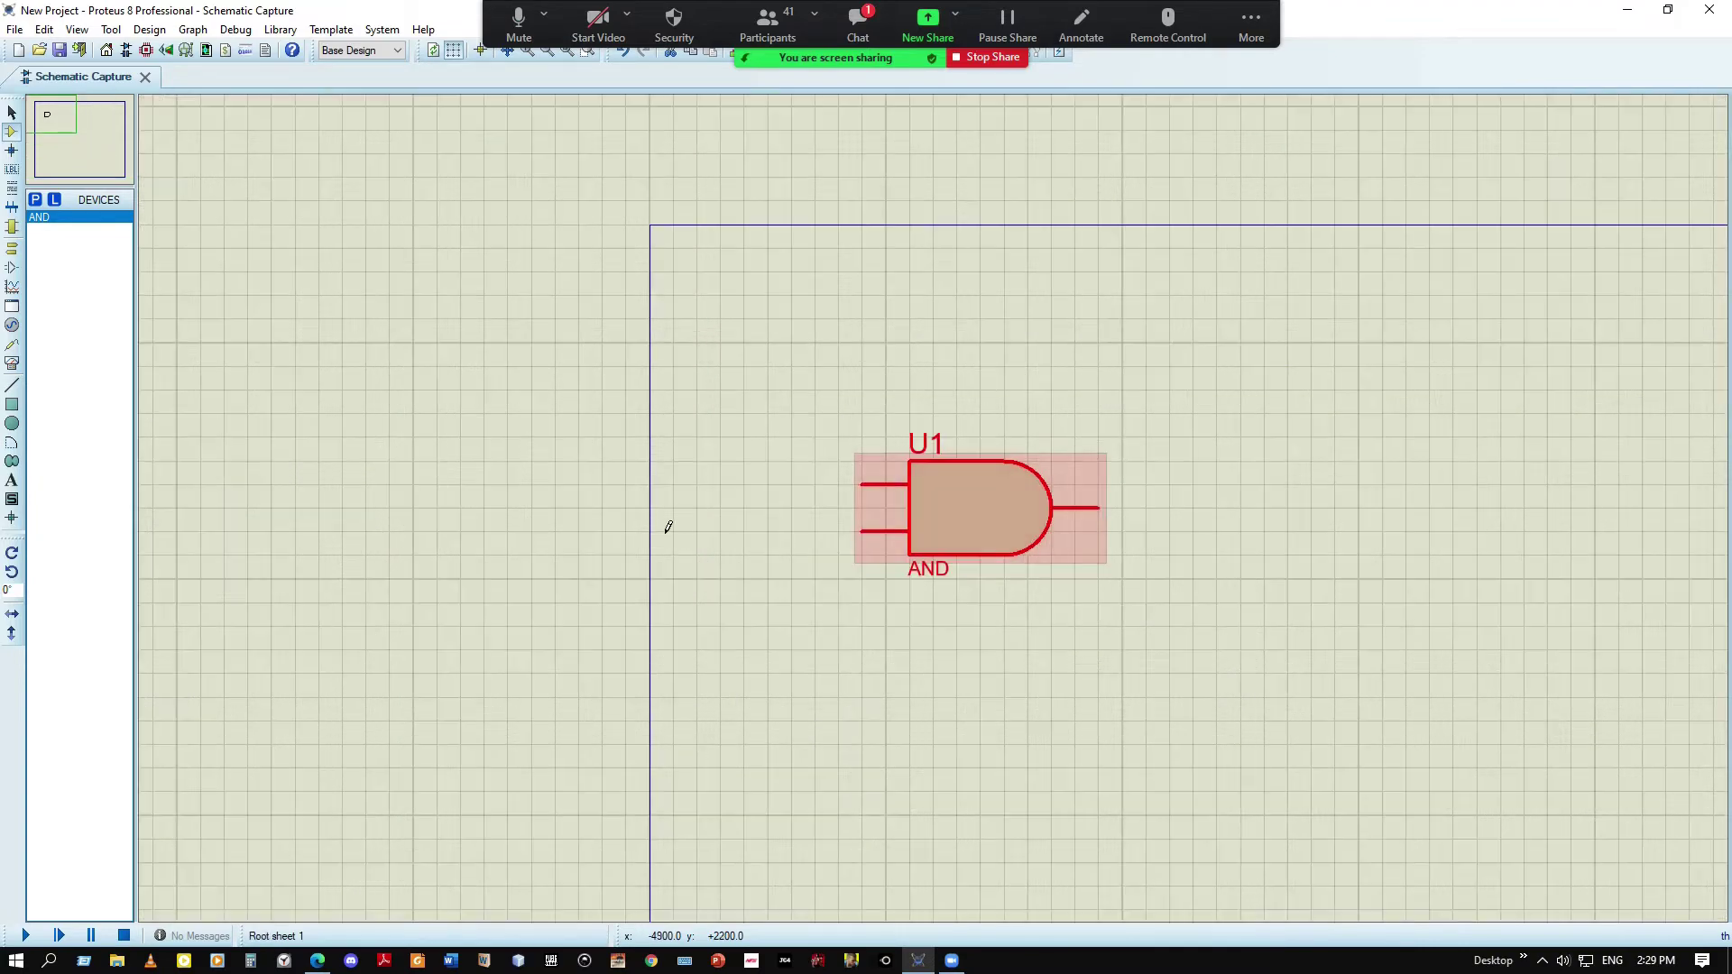
pyautogui.click(97, 137)
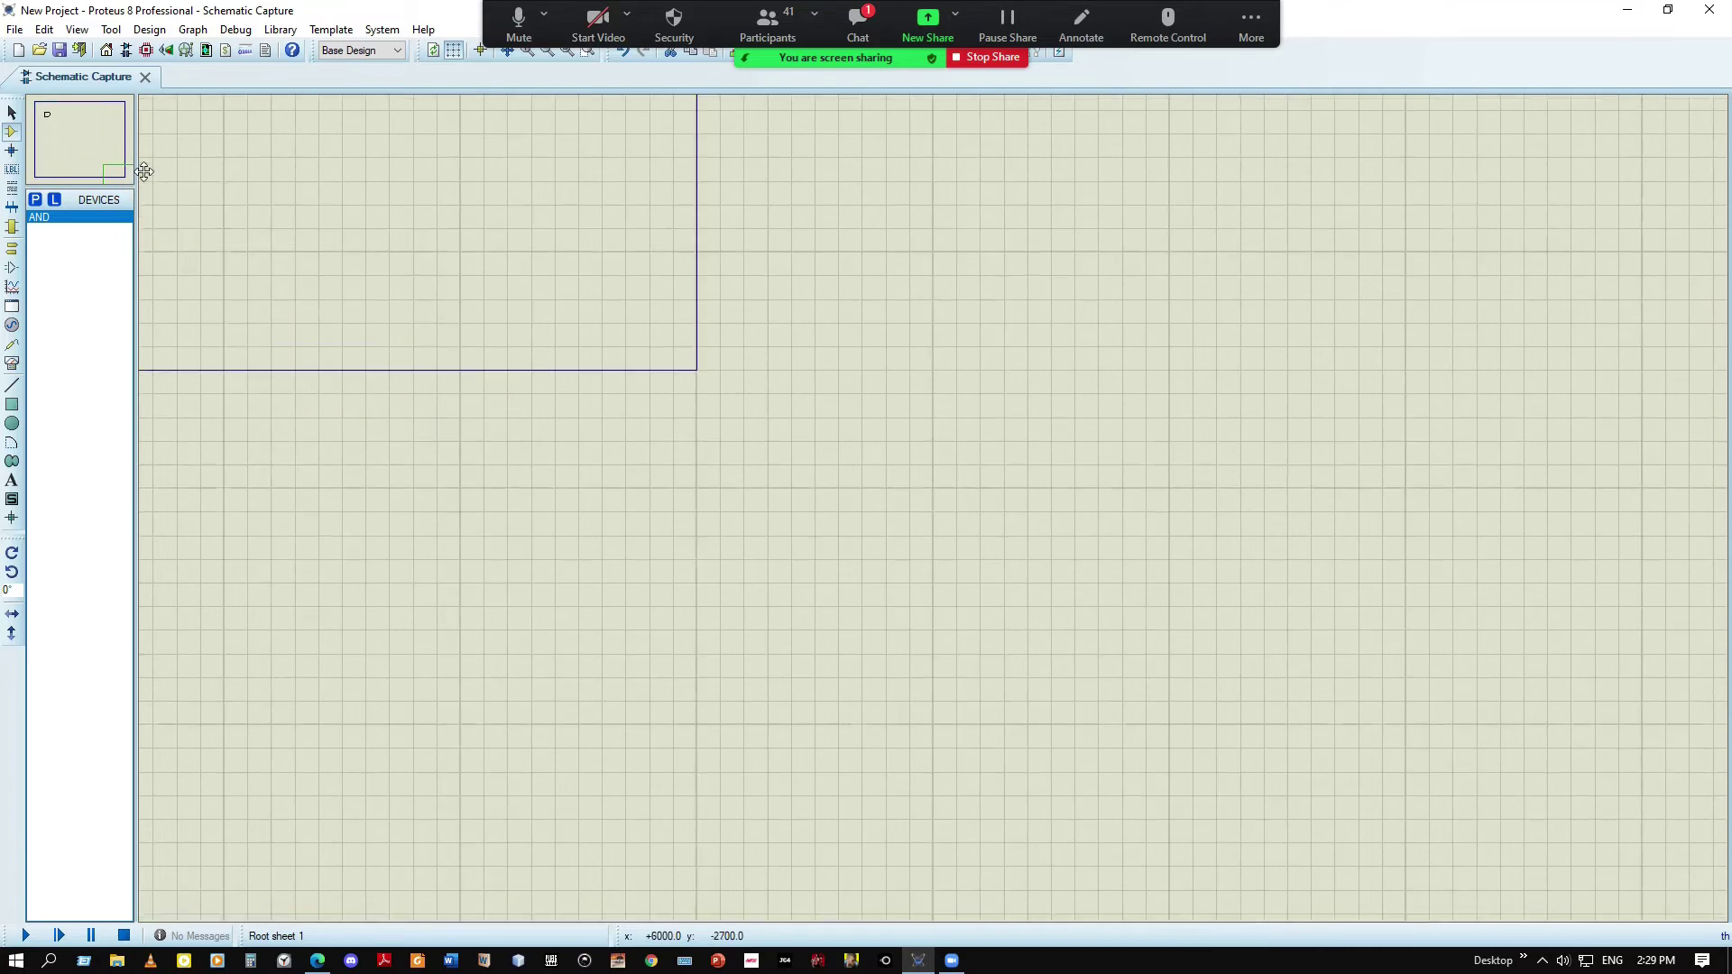
pyautogui.click(1570, 487)
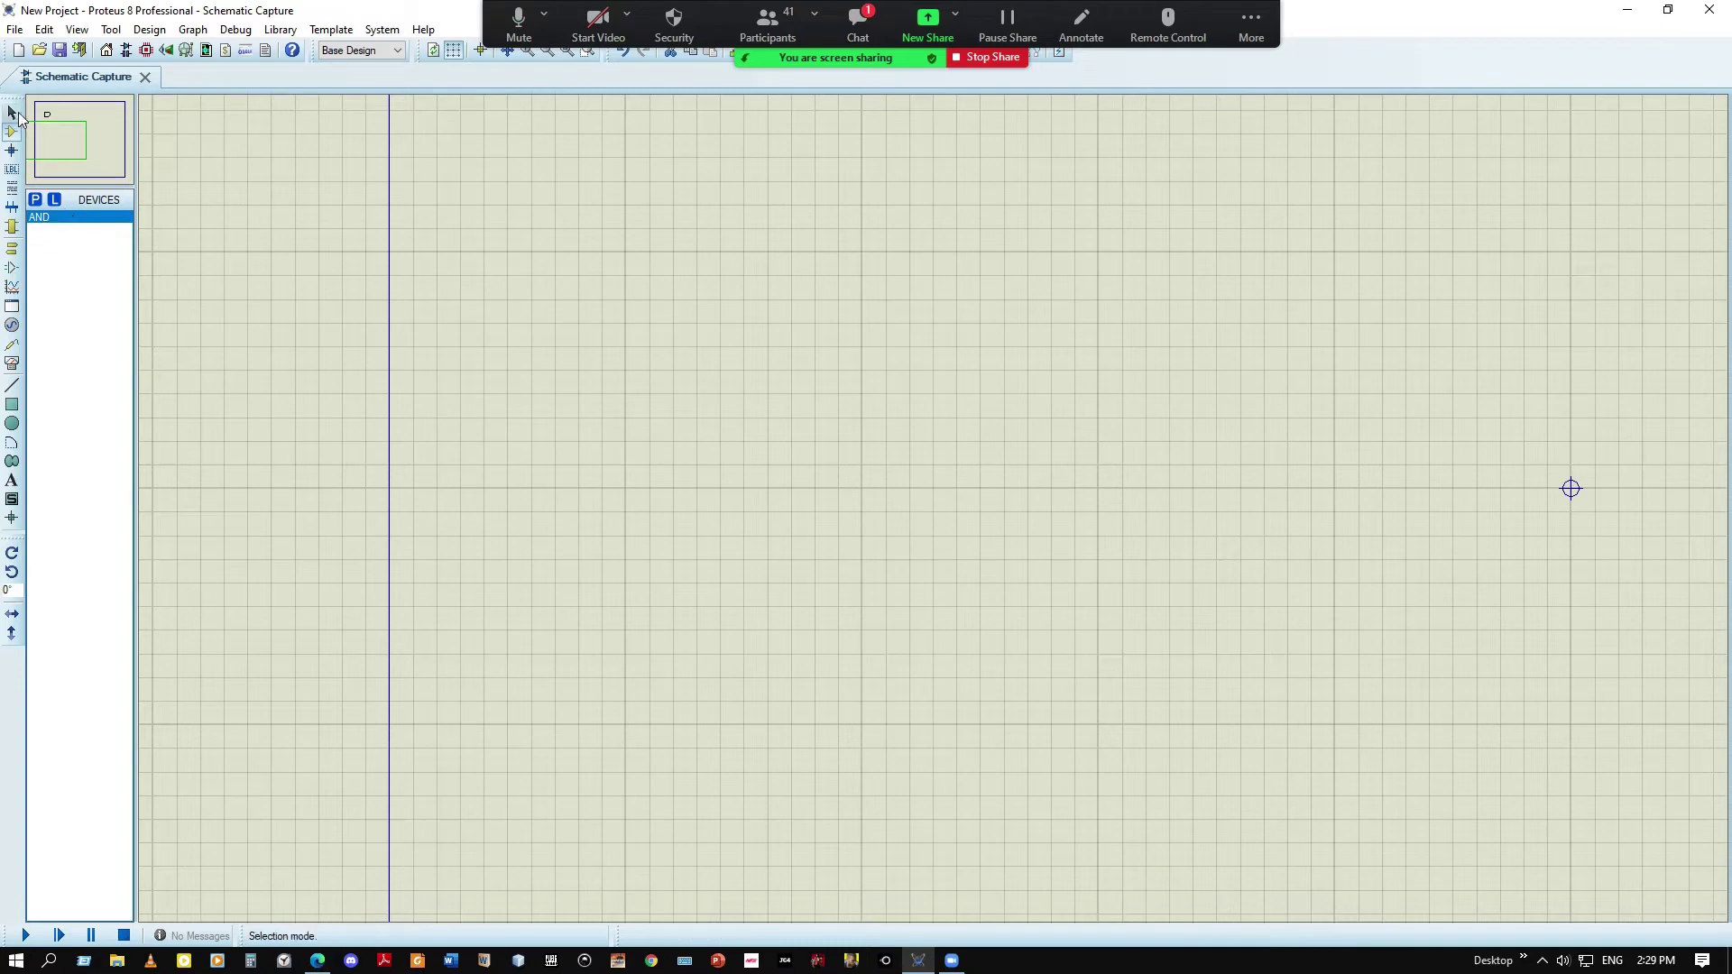
pyautogui.click(69, 140)
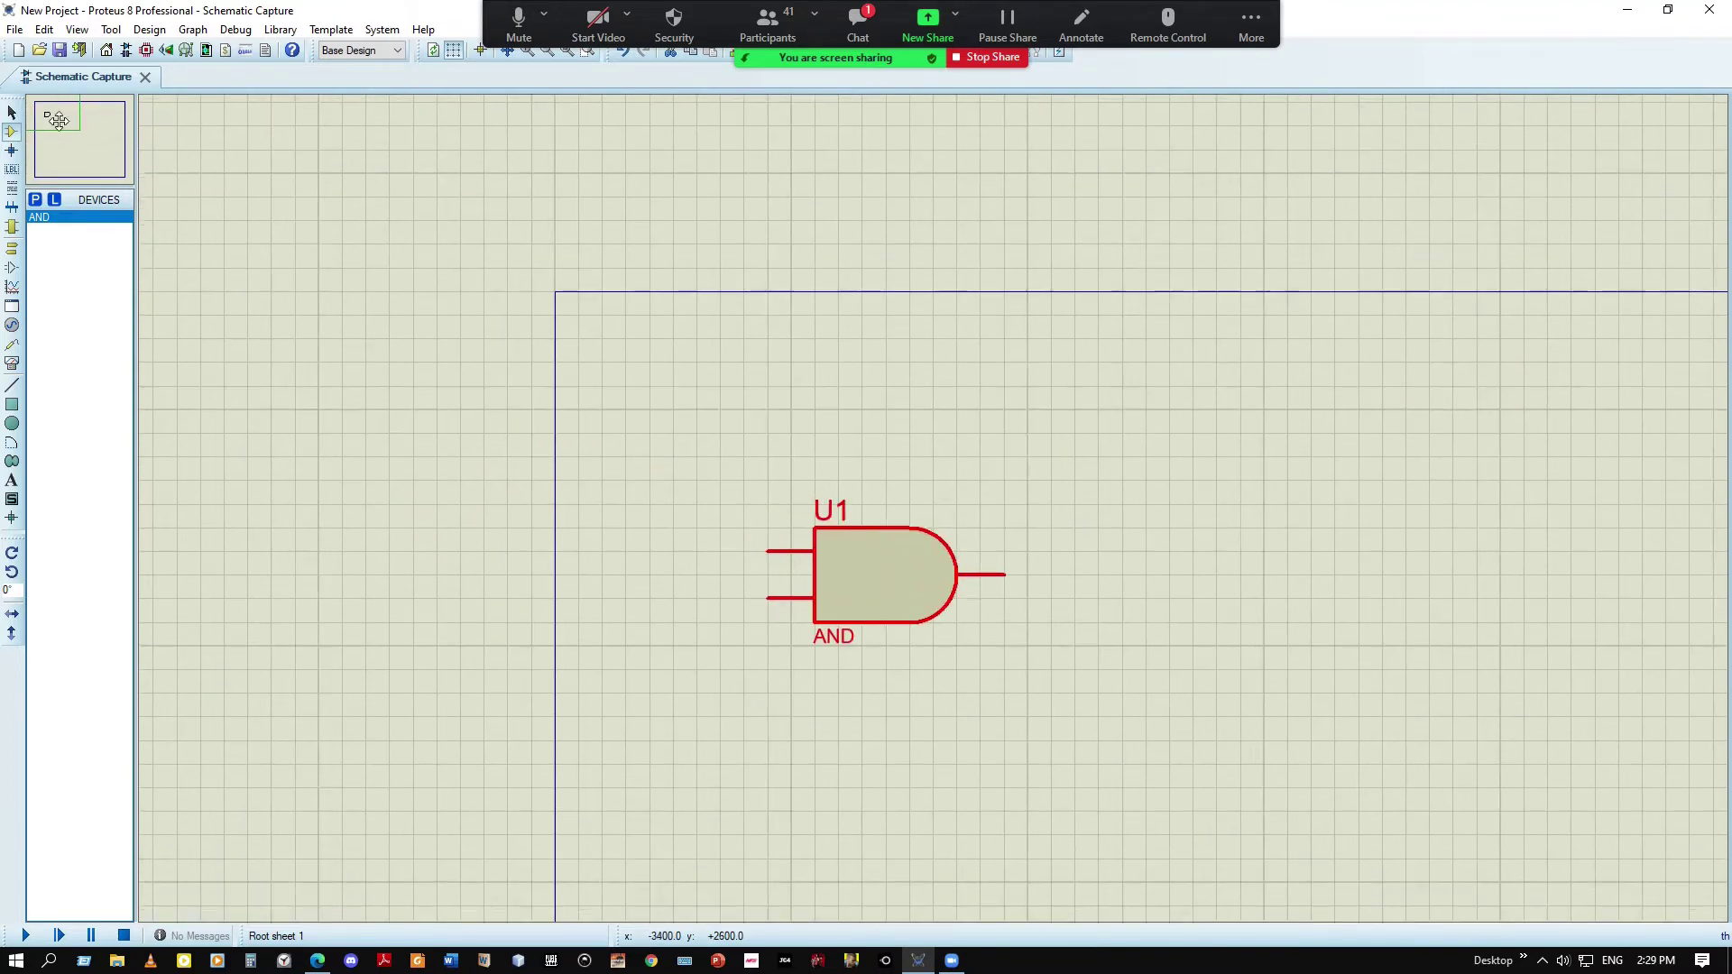
pyautogui.click(52, 113)
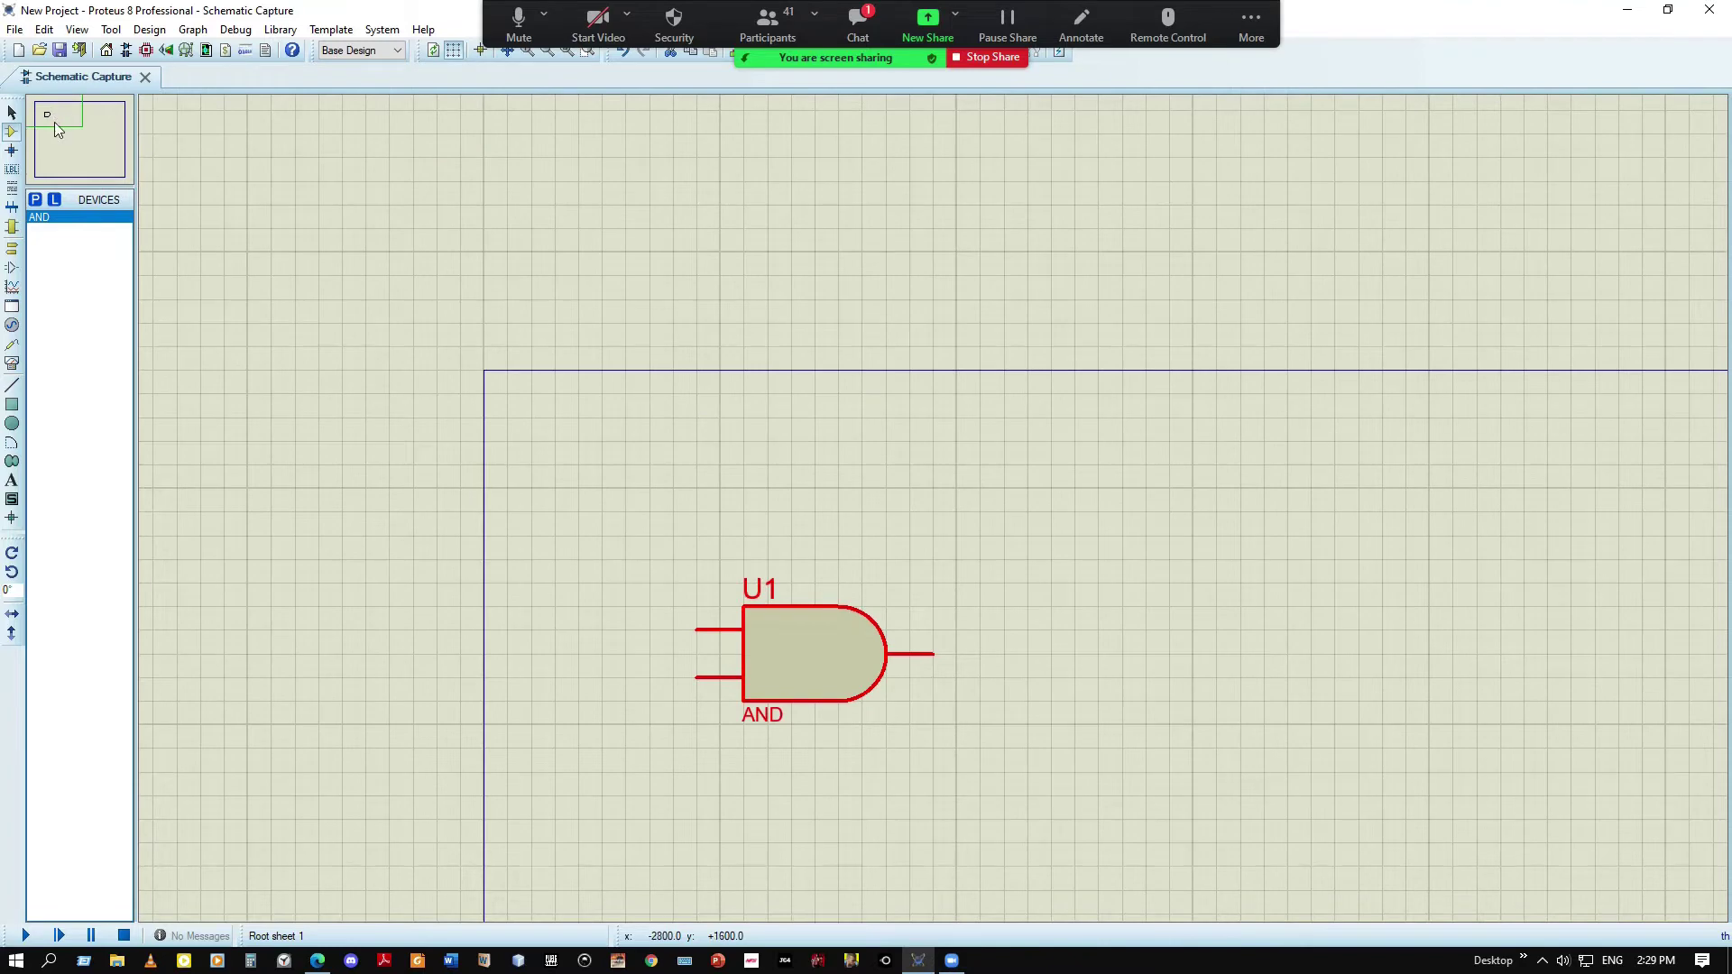
# Review the AND gate's available object commands and its component properties
pyautogui.rightClick(809, 646)
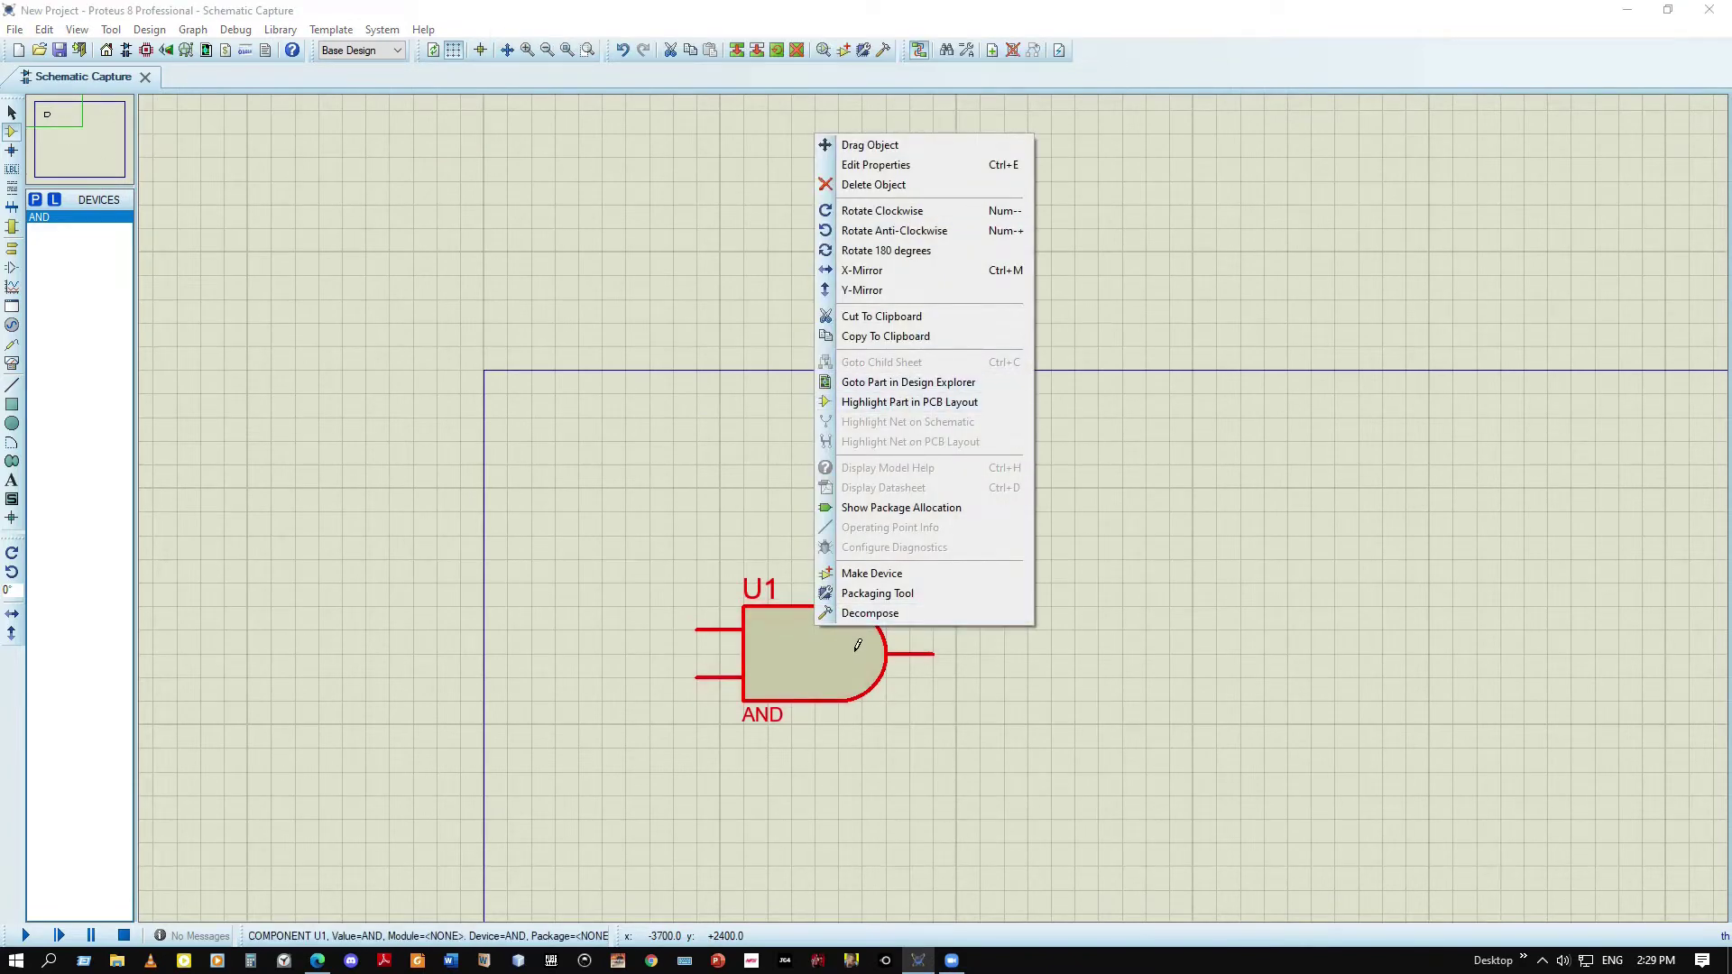
pyautogui.doubleClick(796, 636)
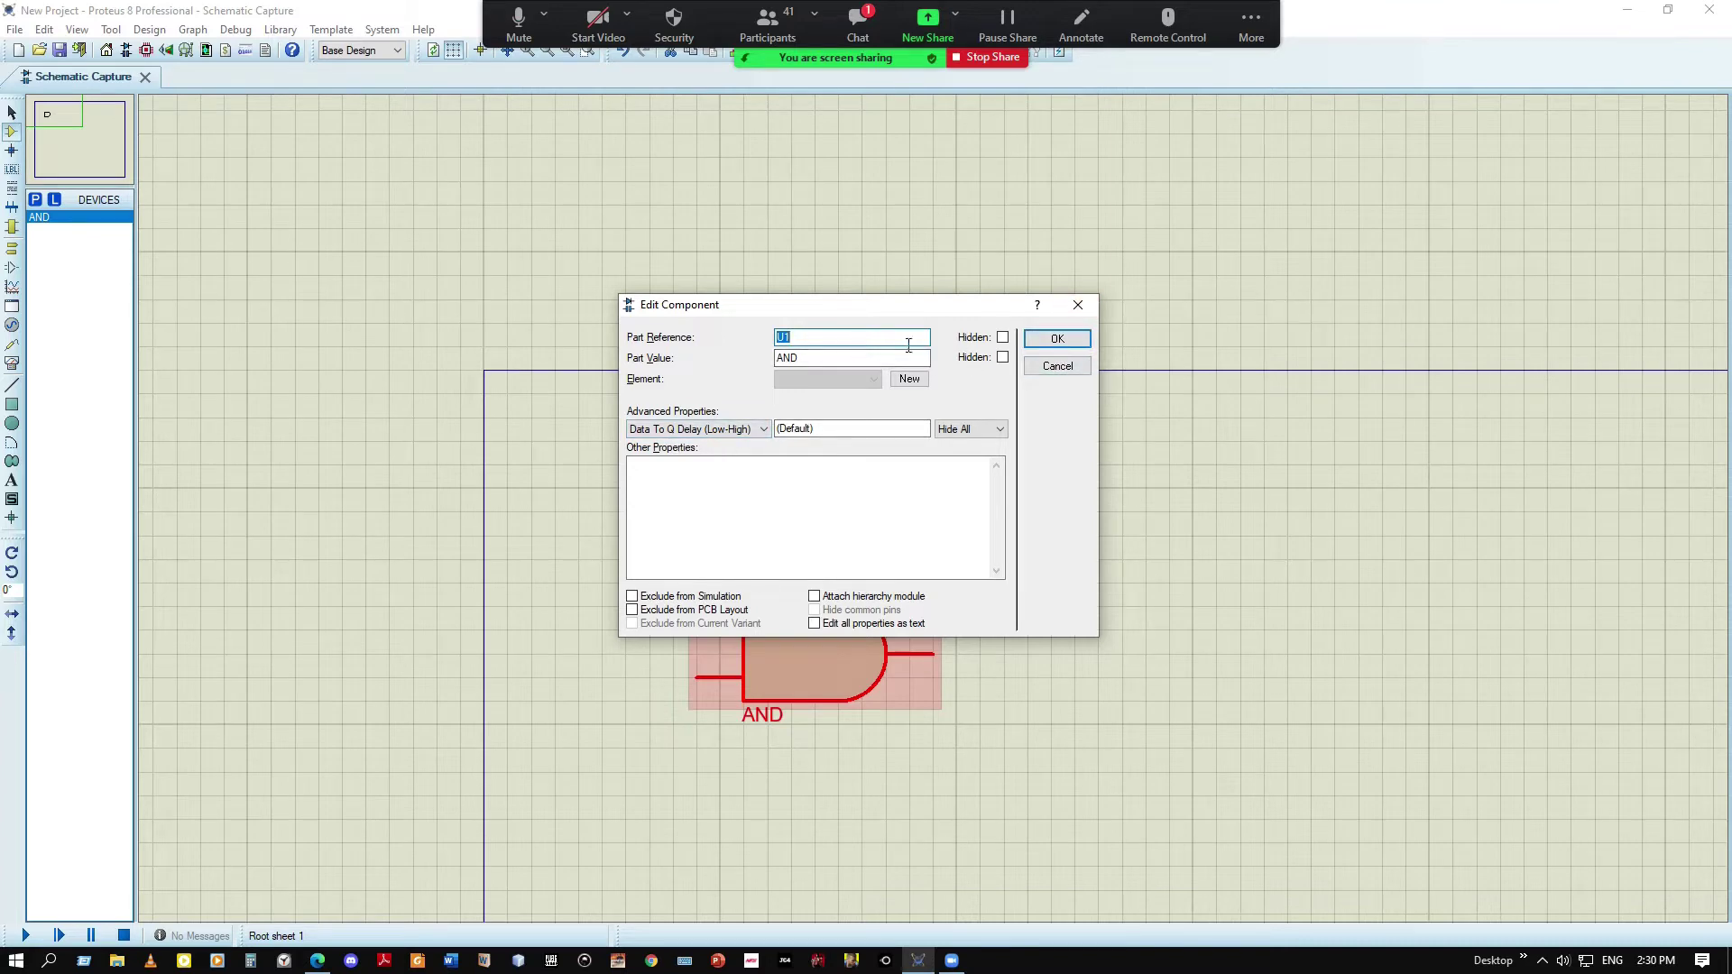
pyautogui.click(1058, 338)
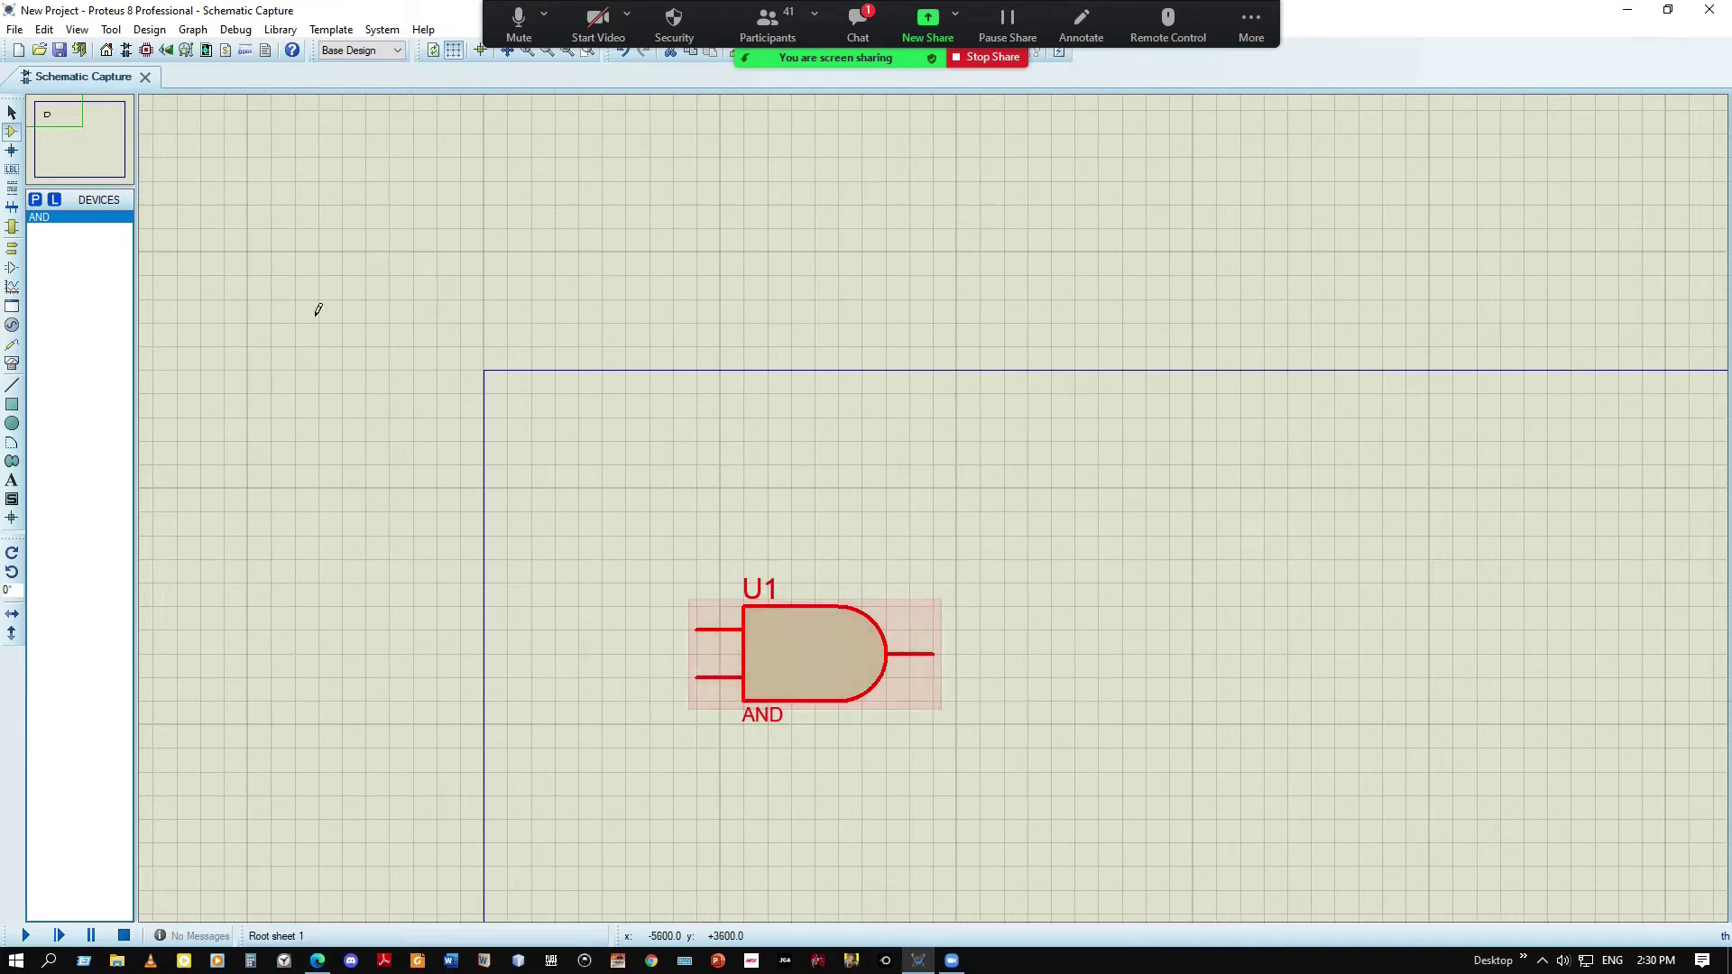
# Find the simple two-input OR gate with the keyword "or" in the device library and place it directly below the AND gate
pyautogui.click(72, 127)
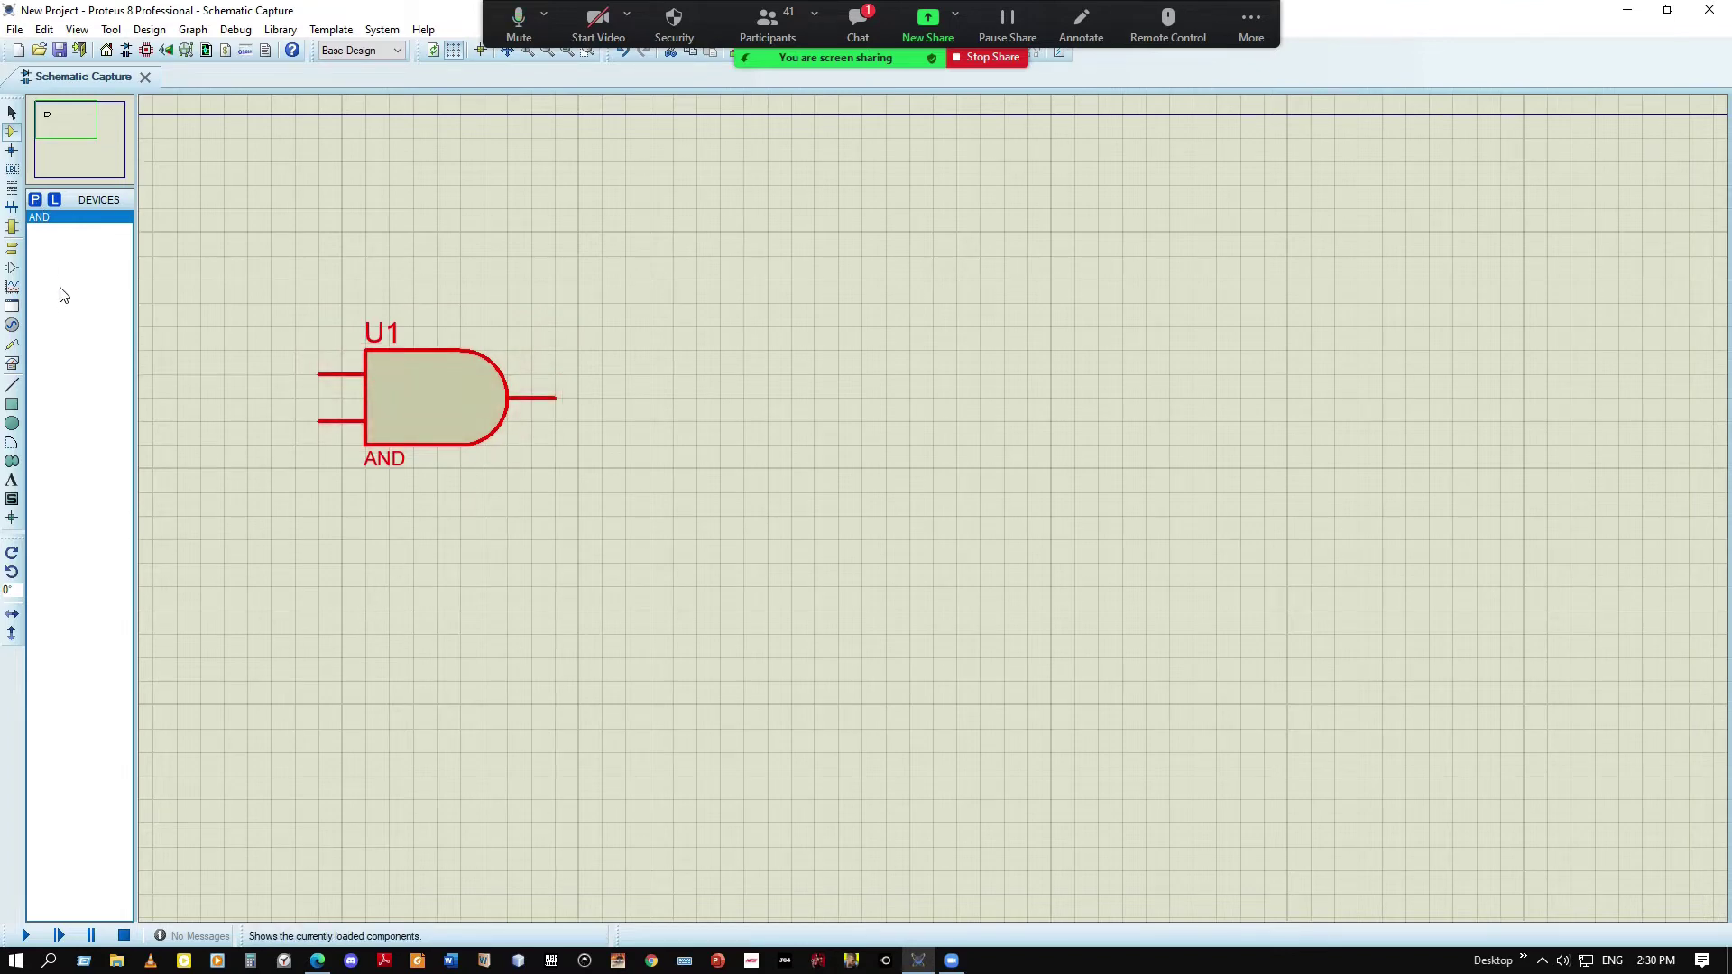
pyautogui.click(35, 198)
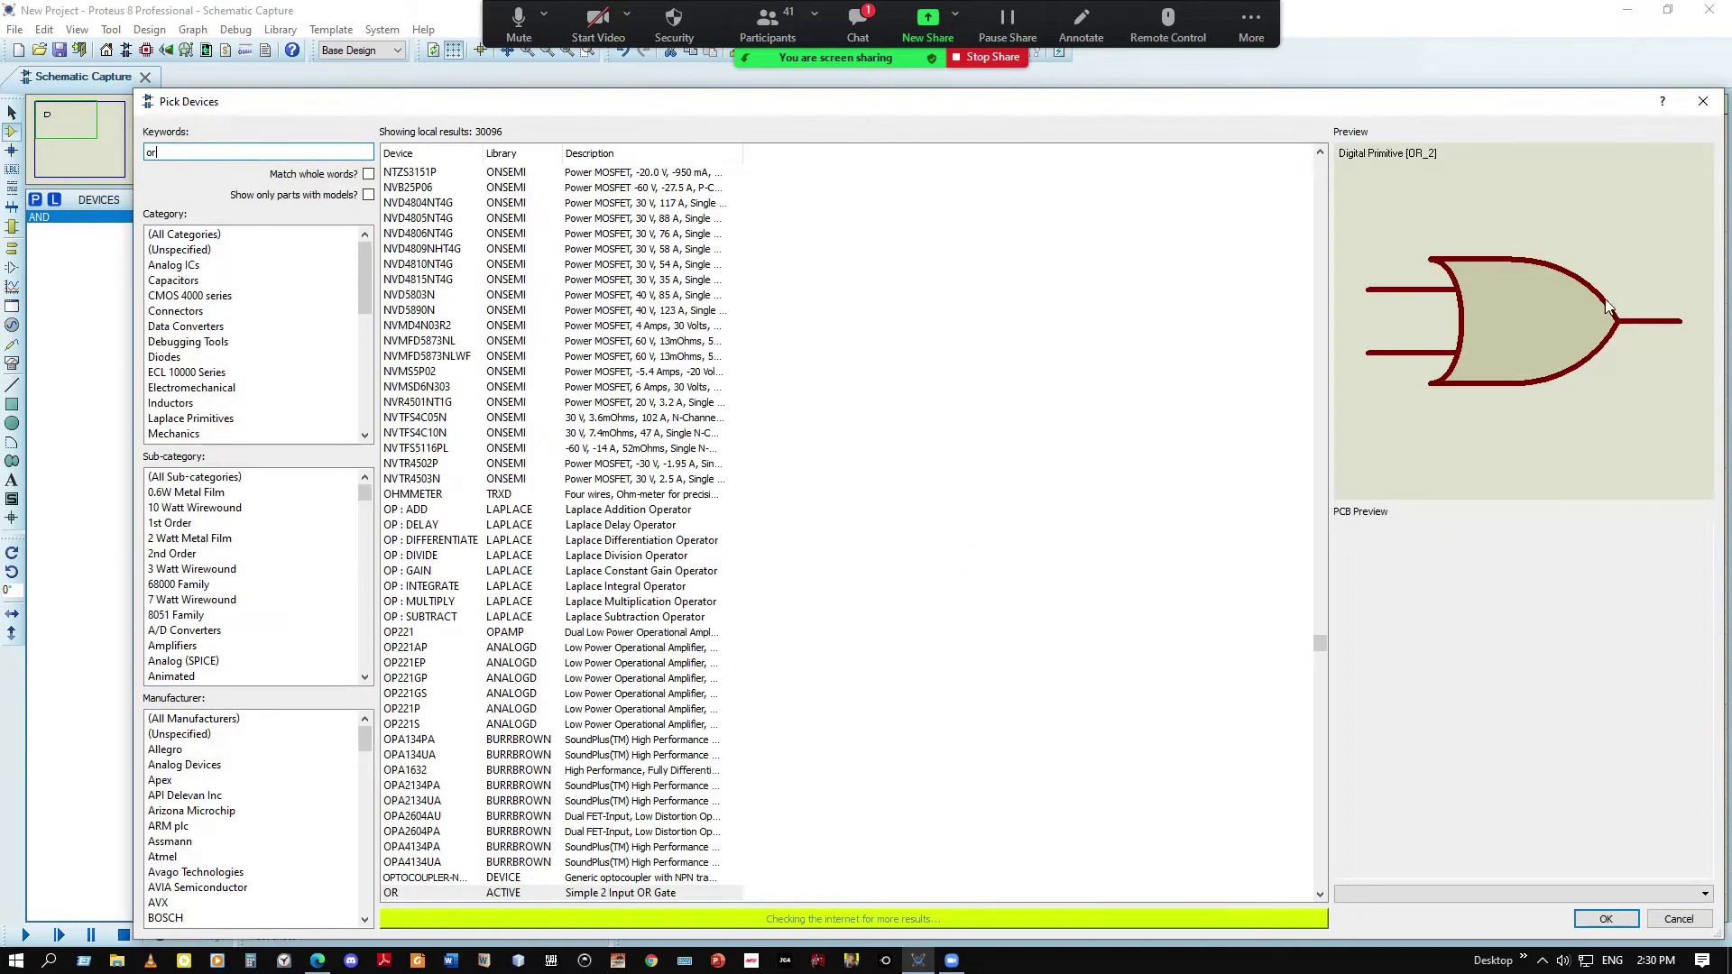
pyautogui.click(1615, 919)
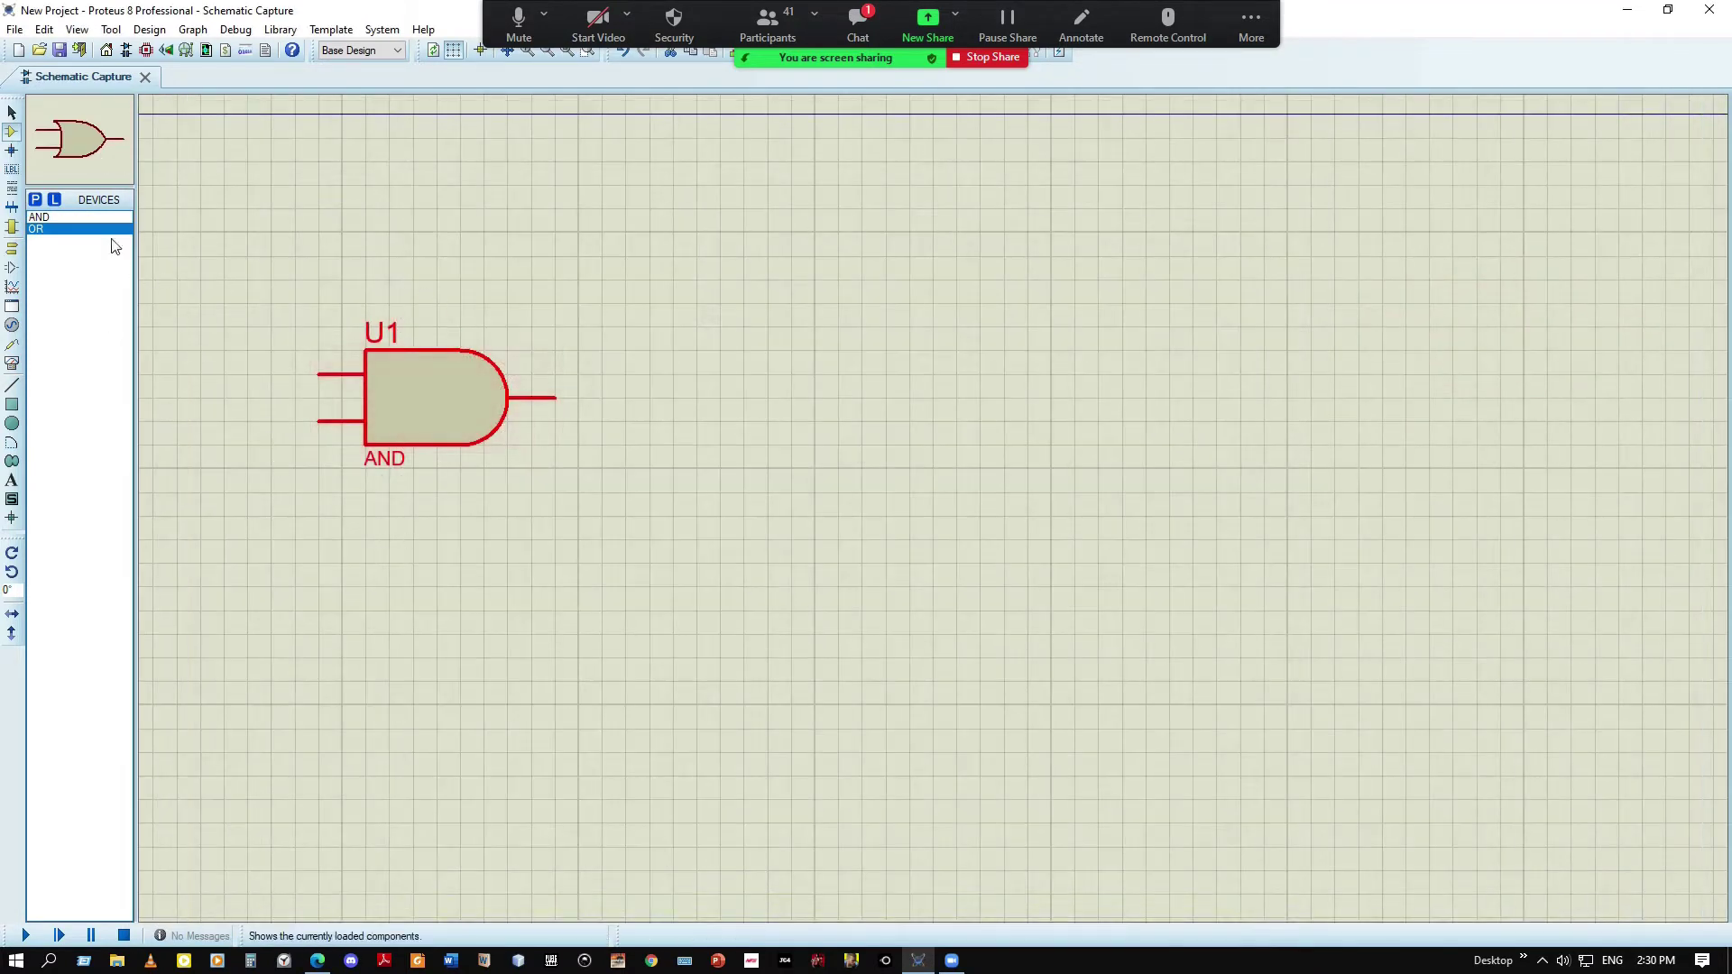
pyautogui.click(79, 151)
pyautogui.scroll(-3, 1214, 840)
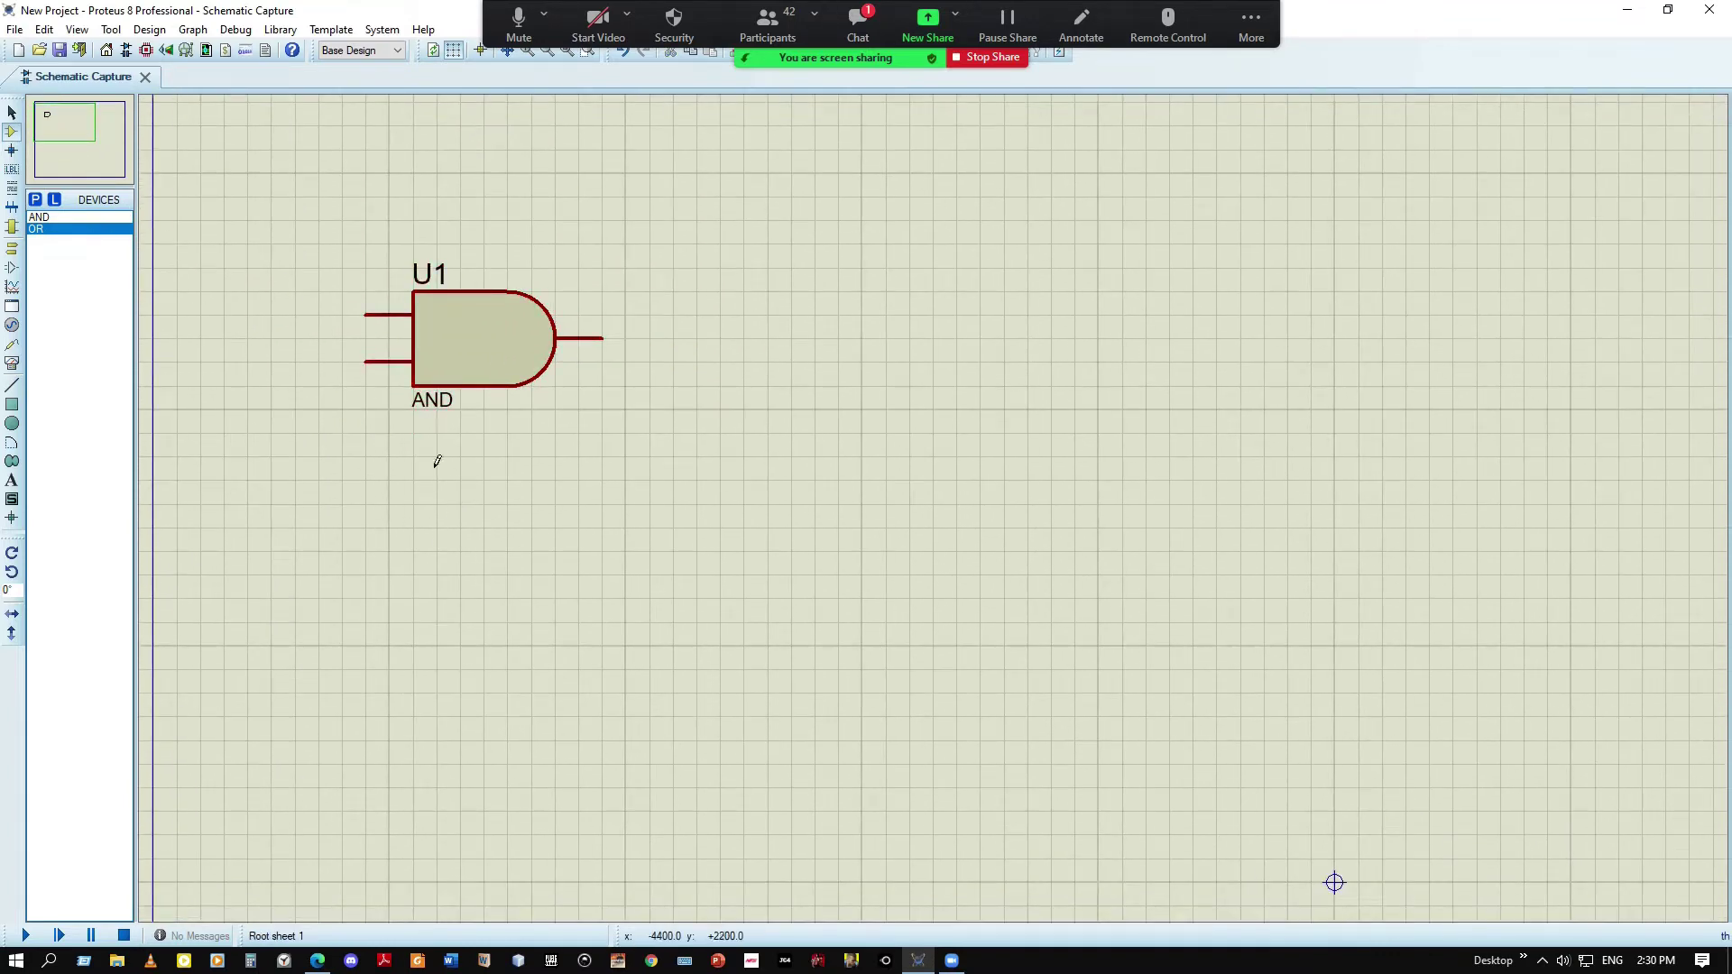
pyautogui.click(63, 238)
pyautogui.click(436, 557)
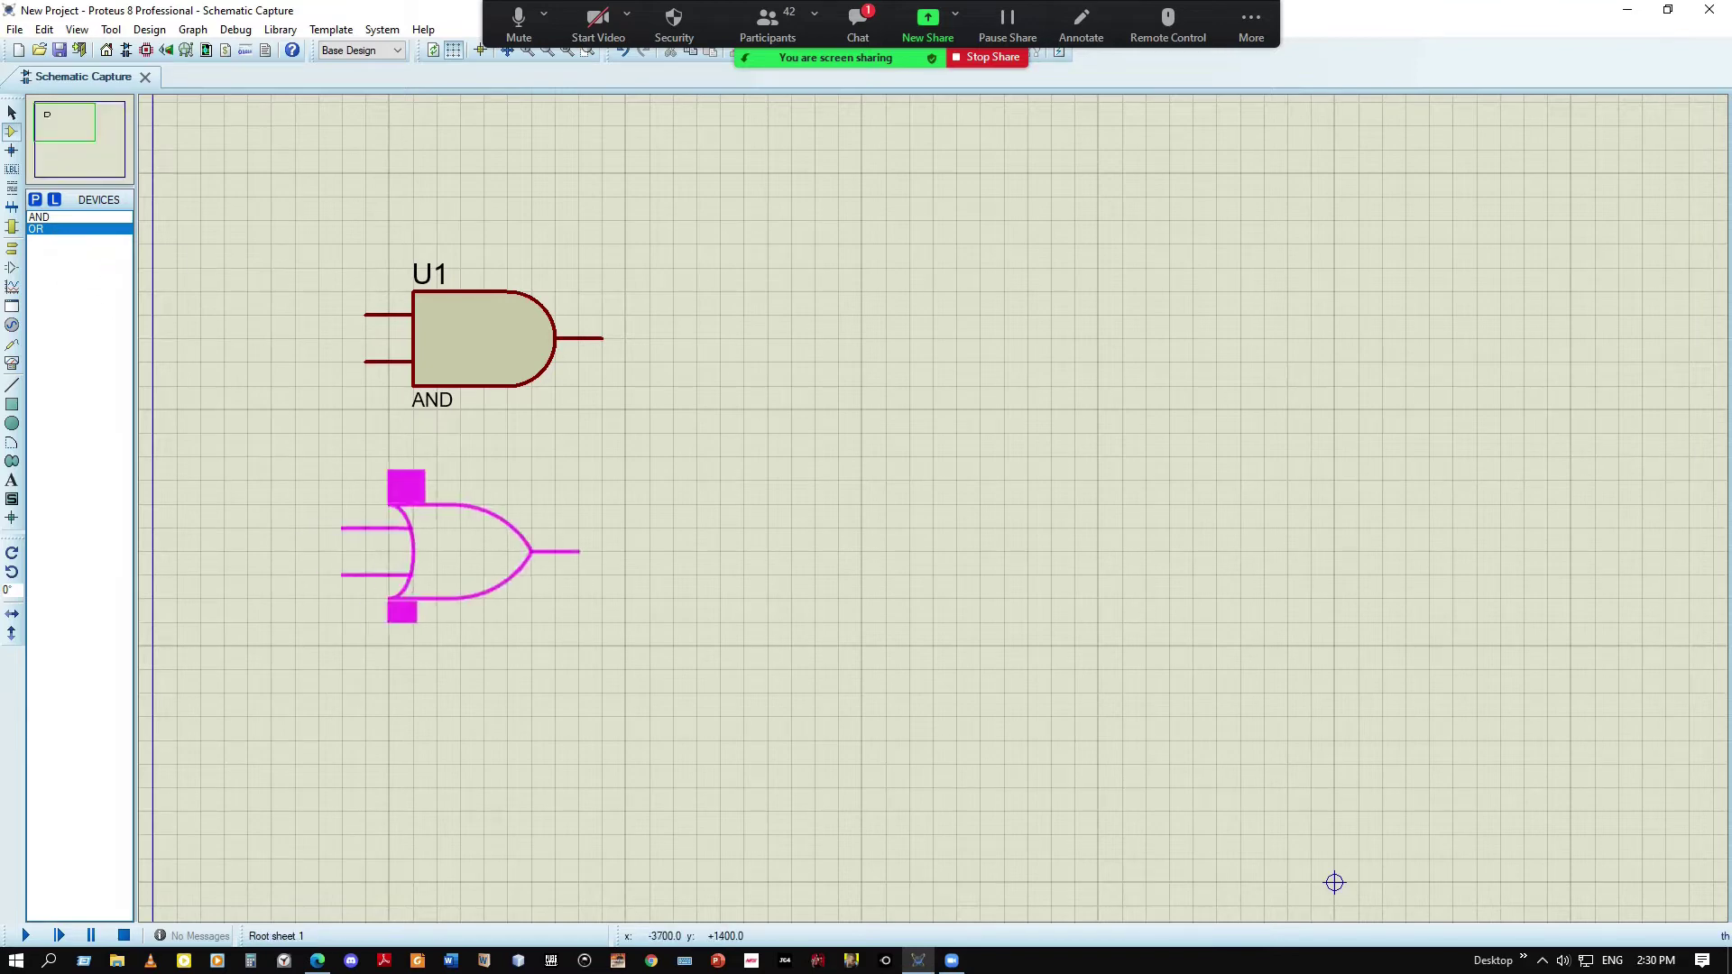
pyautogui.click(487, 552)
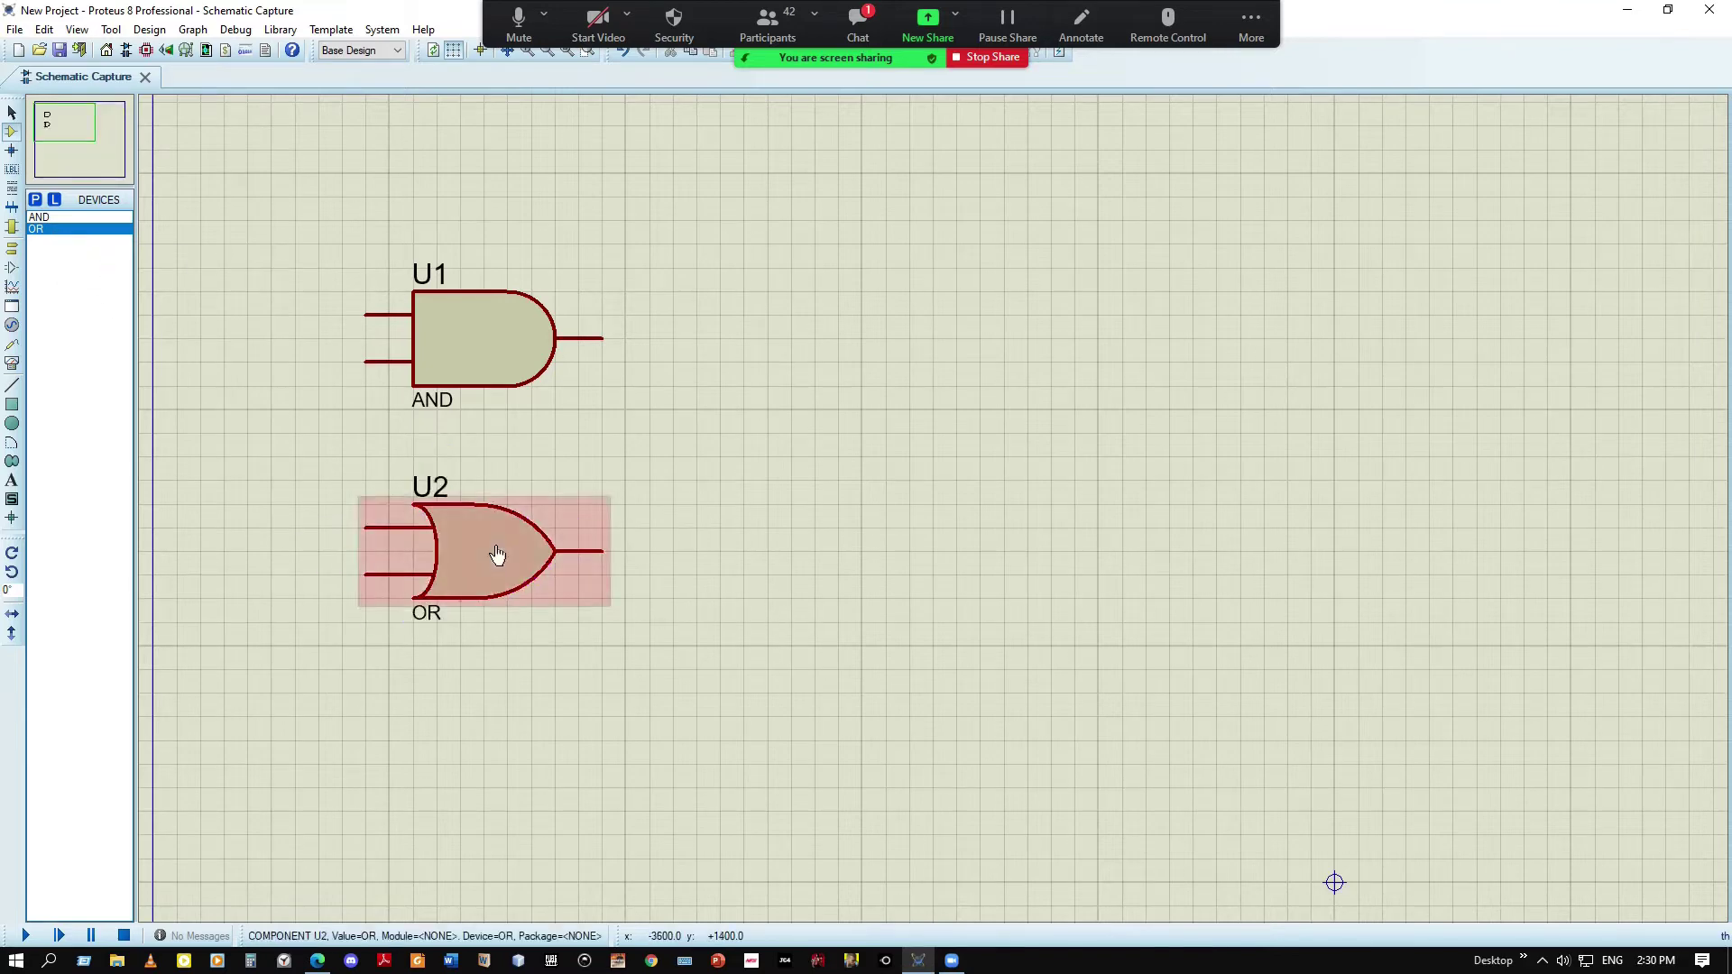
# Find the simple digital inverter NOT with the keyword "not" in the device library and place it below the OR gate
pyautogui.click(36, 202)
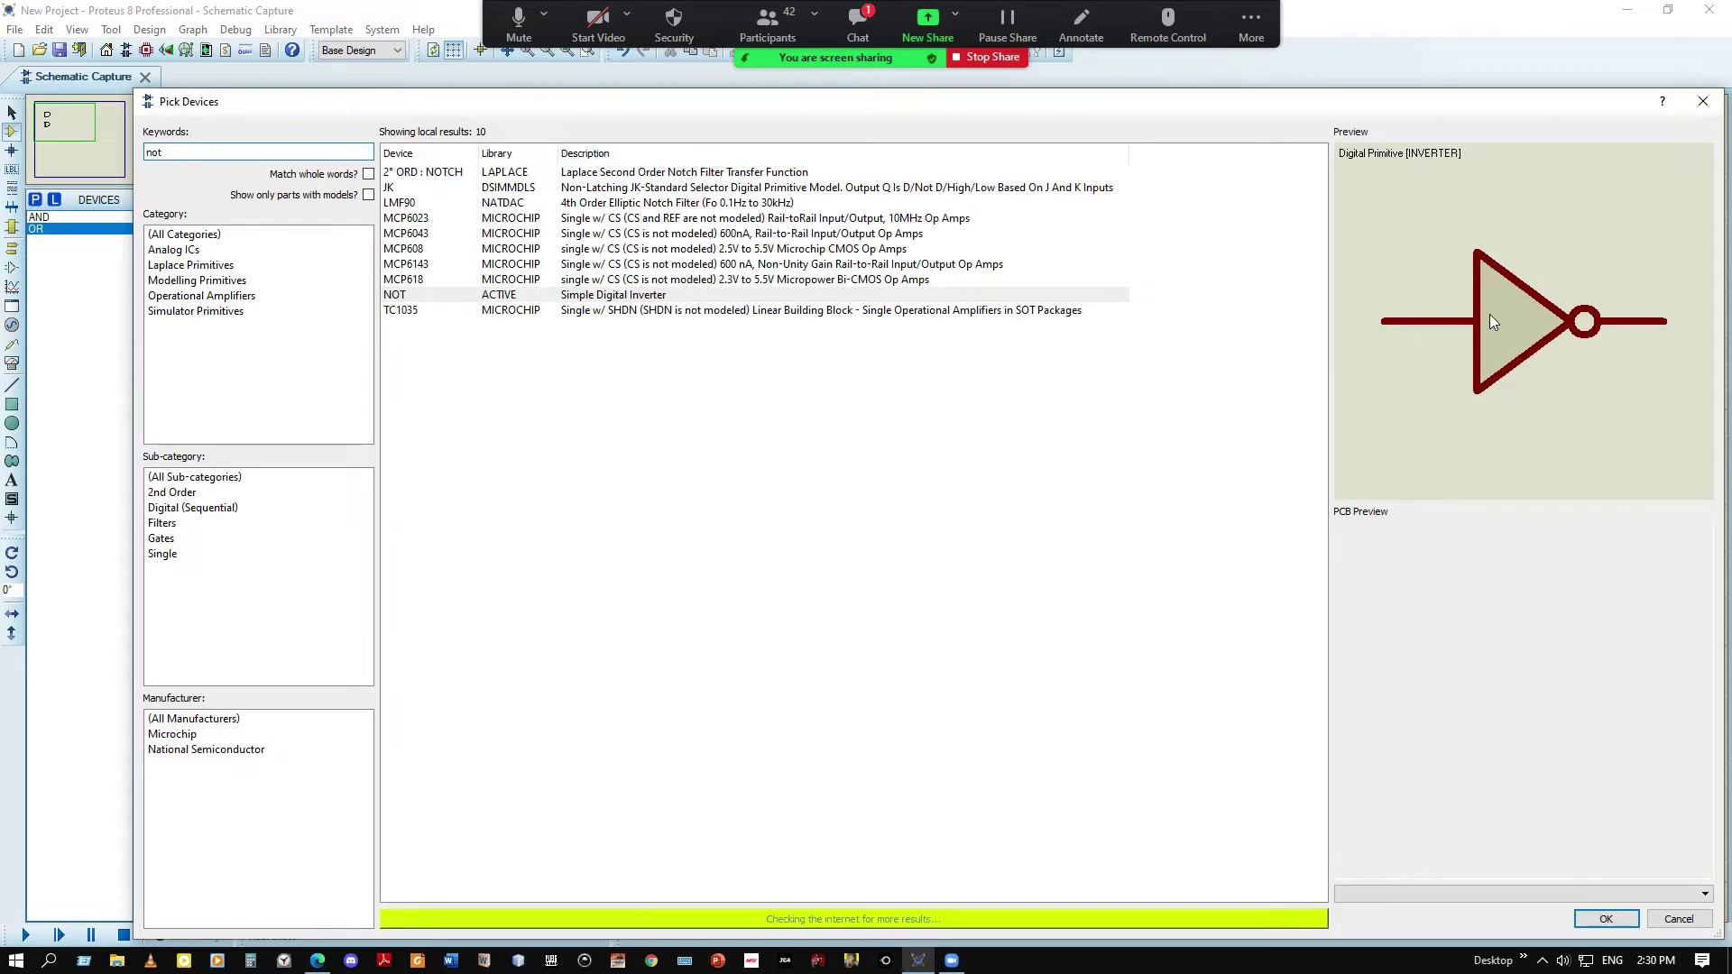
pyautogui.click(1606, 919)
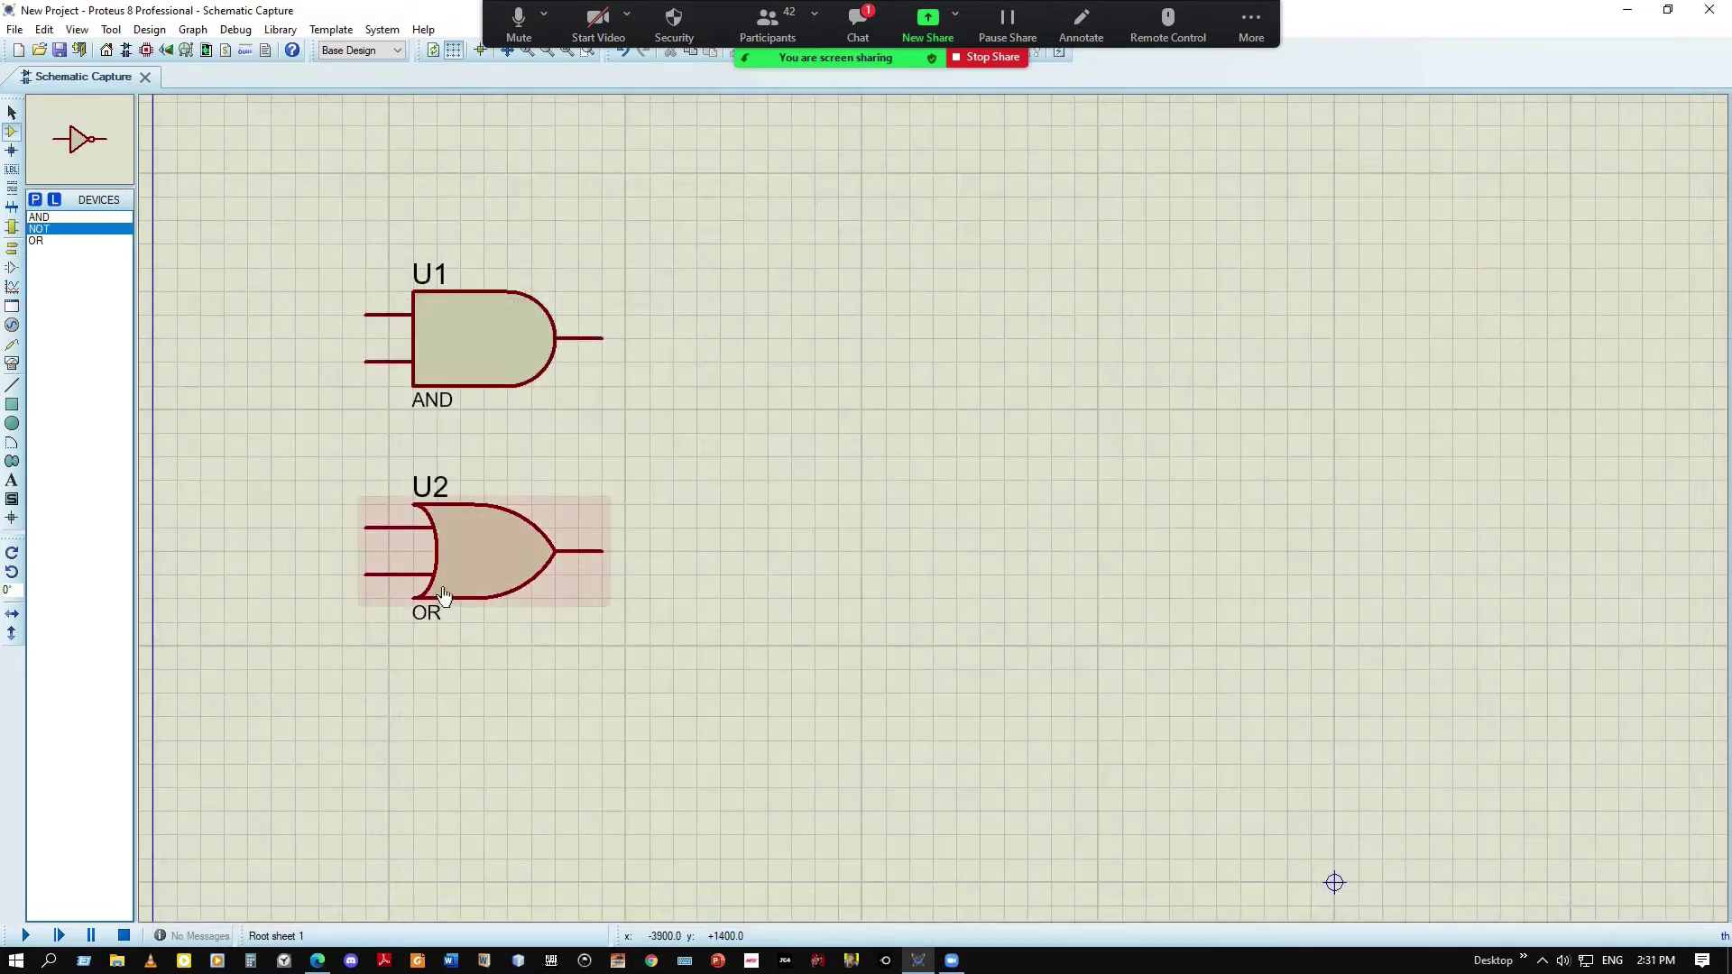
pyautogui.click(444, 810)
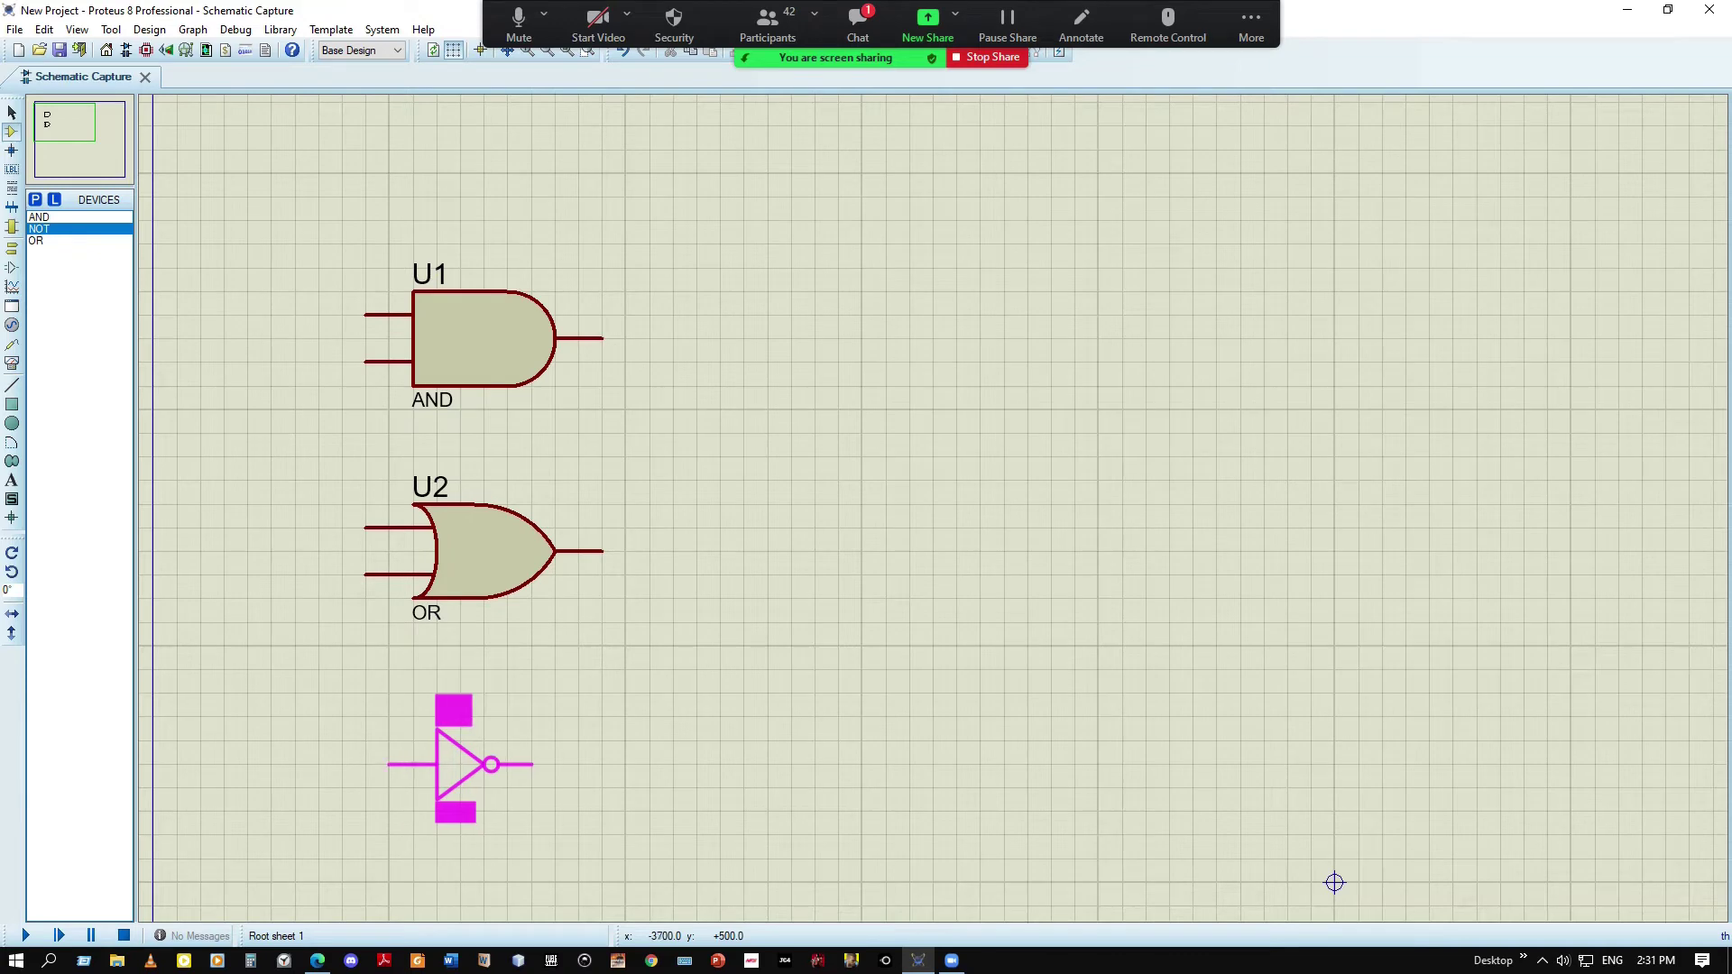
pyautogui.click(462, 764)
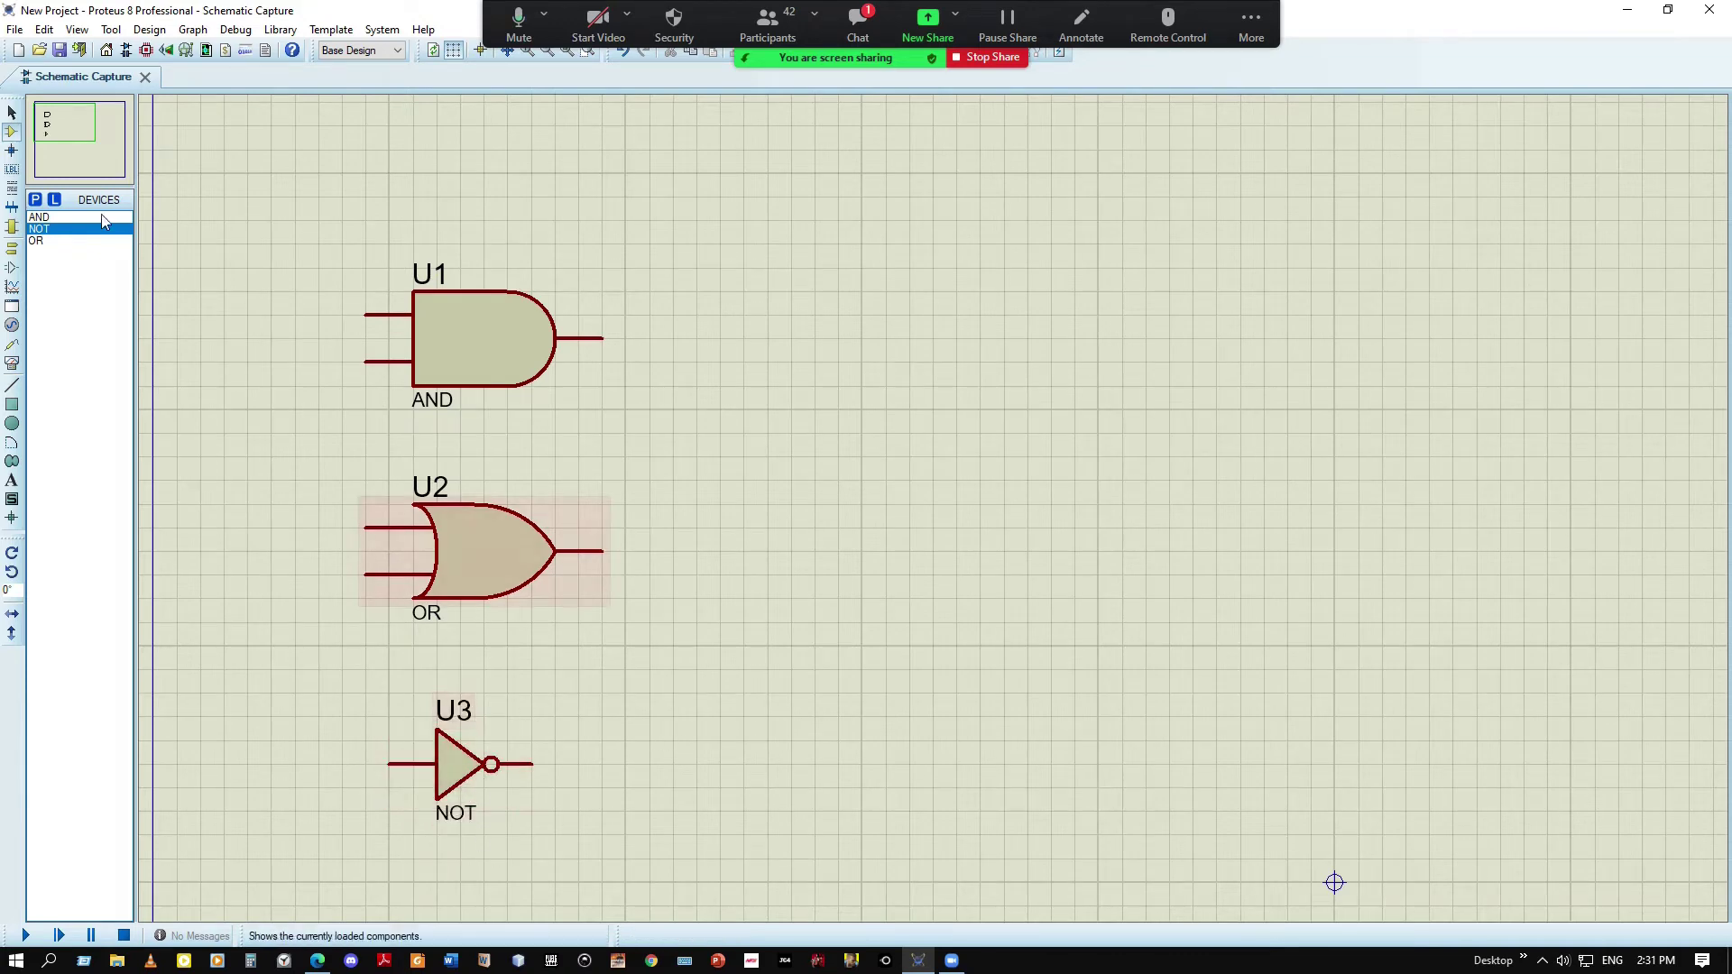
# Find the two-input NOR digital primitive with the keyword "nor" in the device library and place it to the right of the AND gate
pyautogui.click(35, 201)
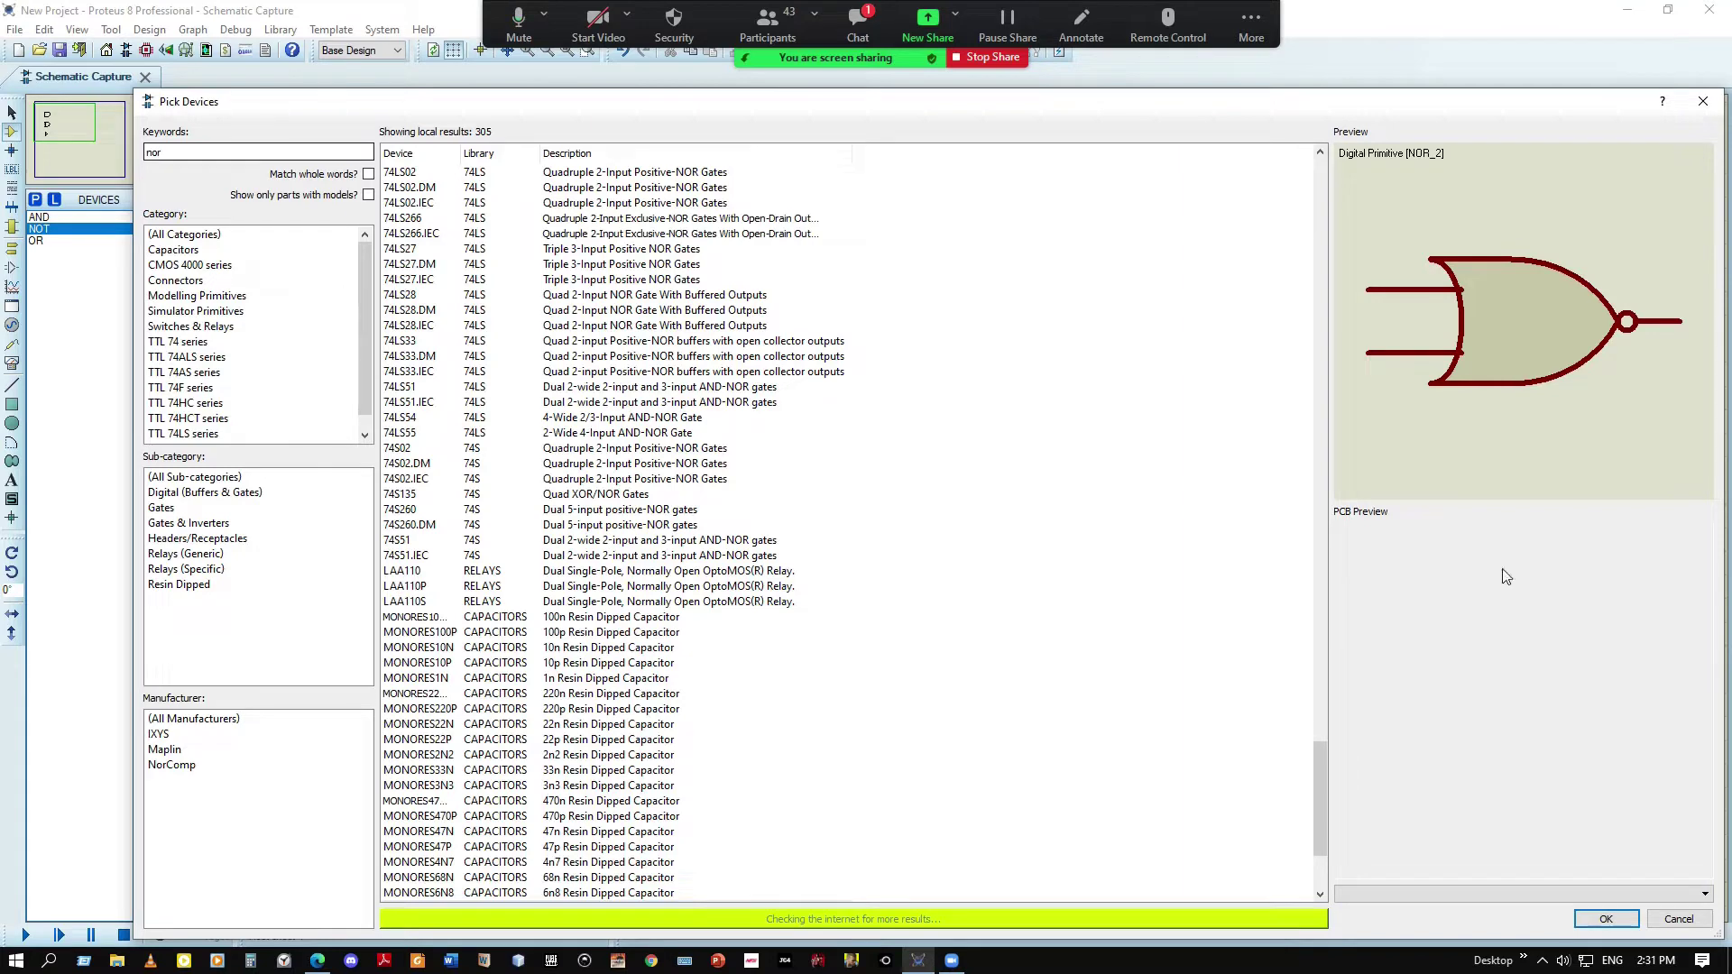
pyautogui.click(1602, 919)
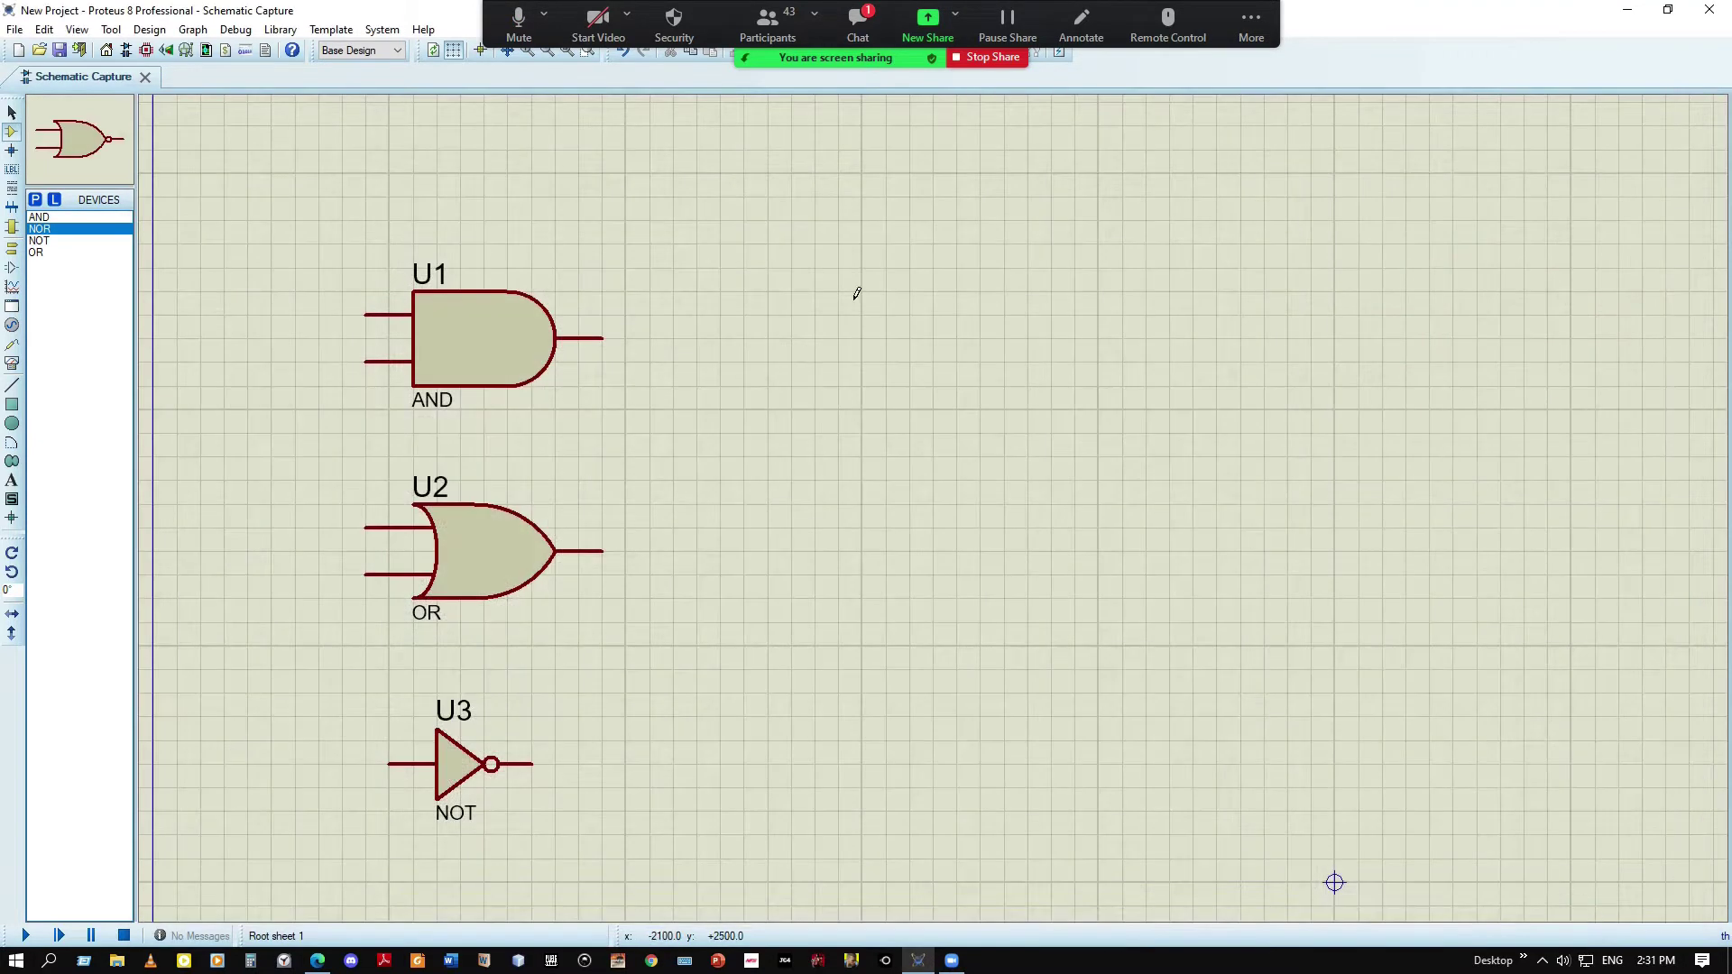
pyautogui.click(853, 341)
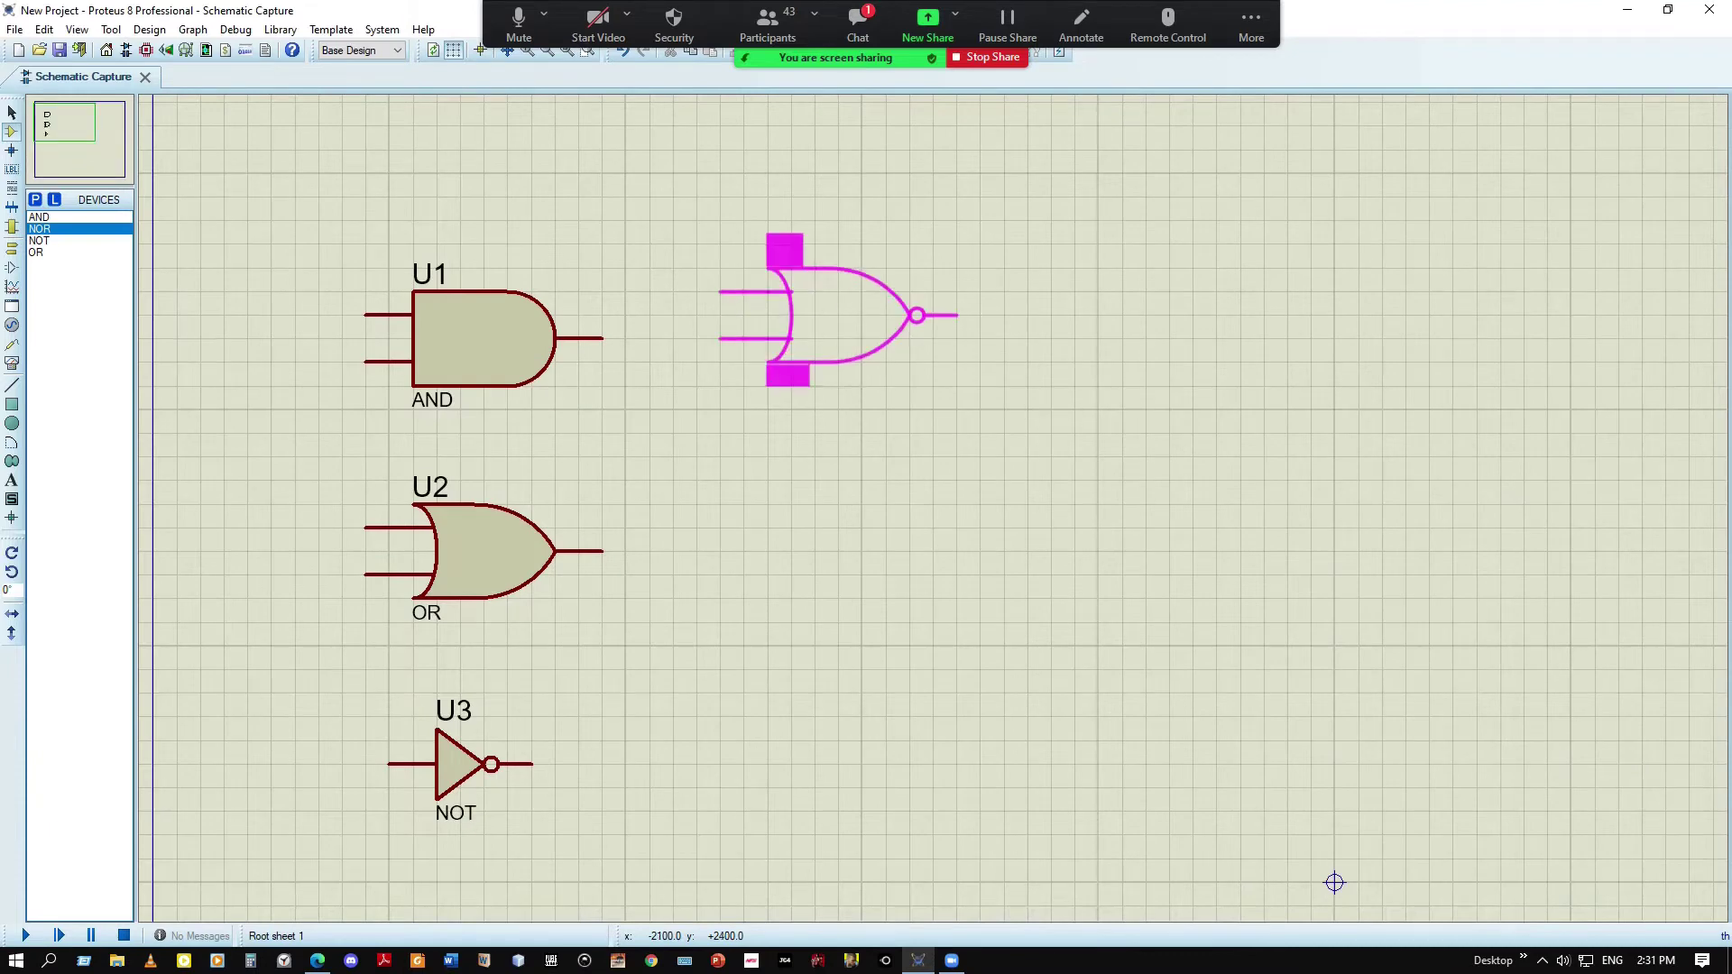
pyautogui.click(857, 353)
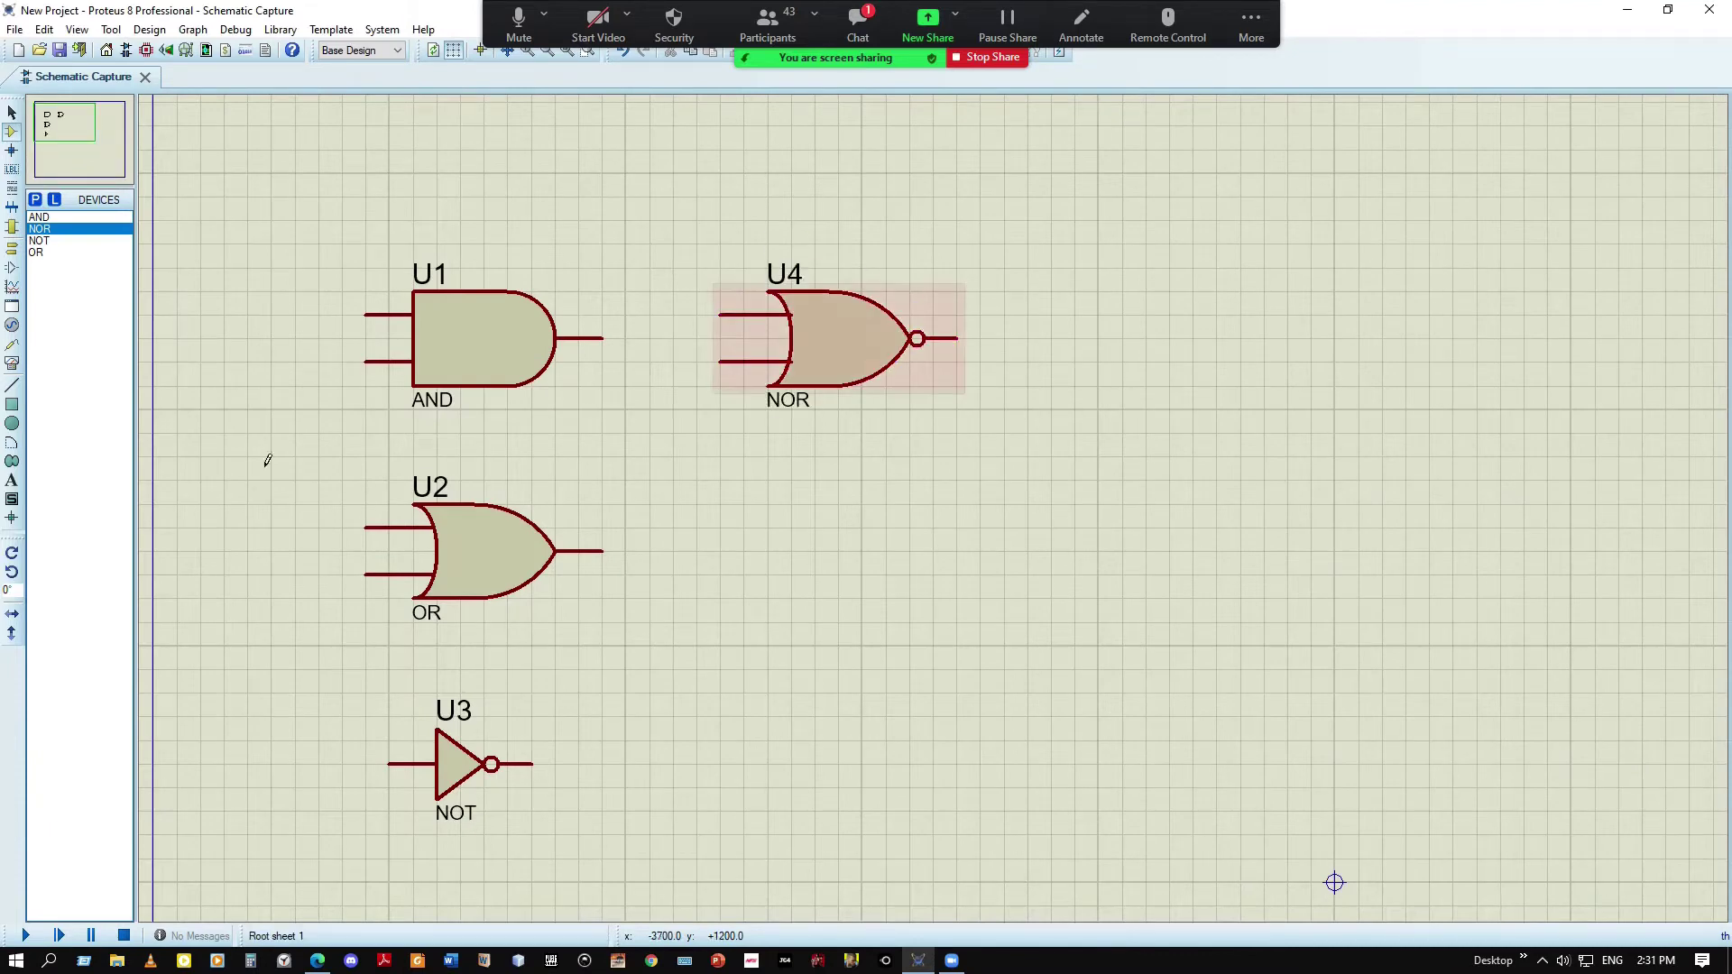
# Find the two-input NAND digital primitive with the keyword "nand" in the device library and place it below the NOR gate
pyautogui.click(35, 201)
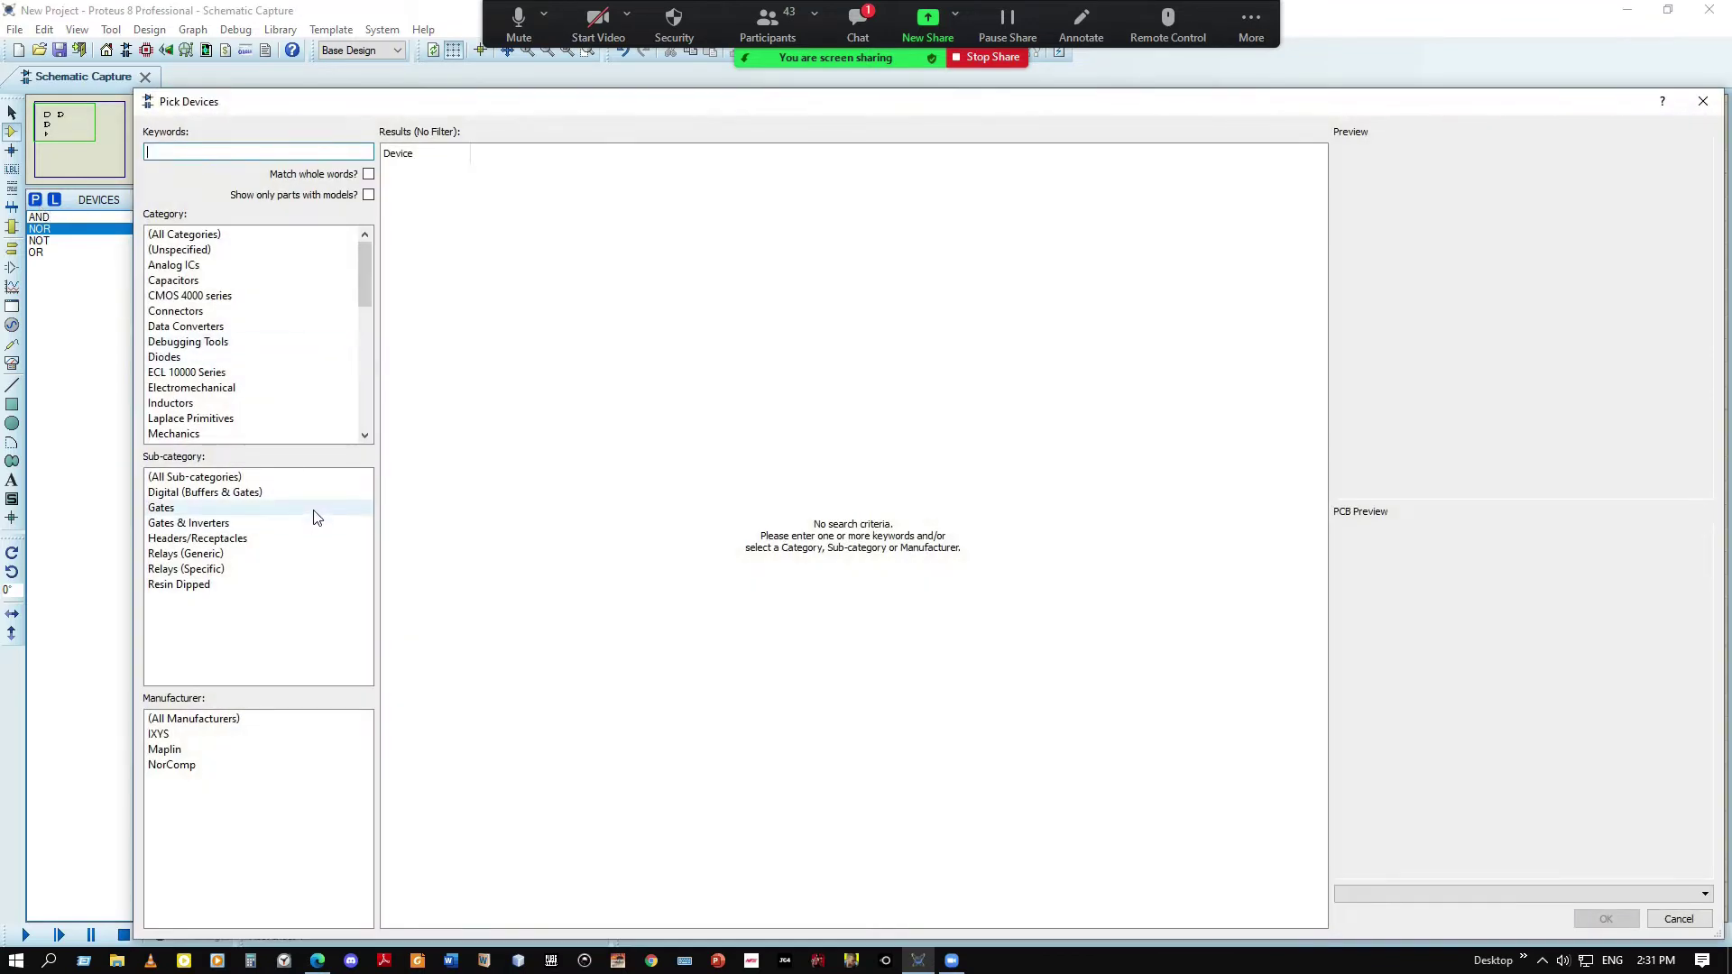
pyautogui.write('nand')
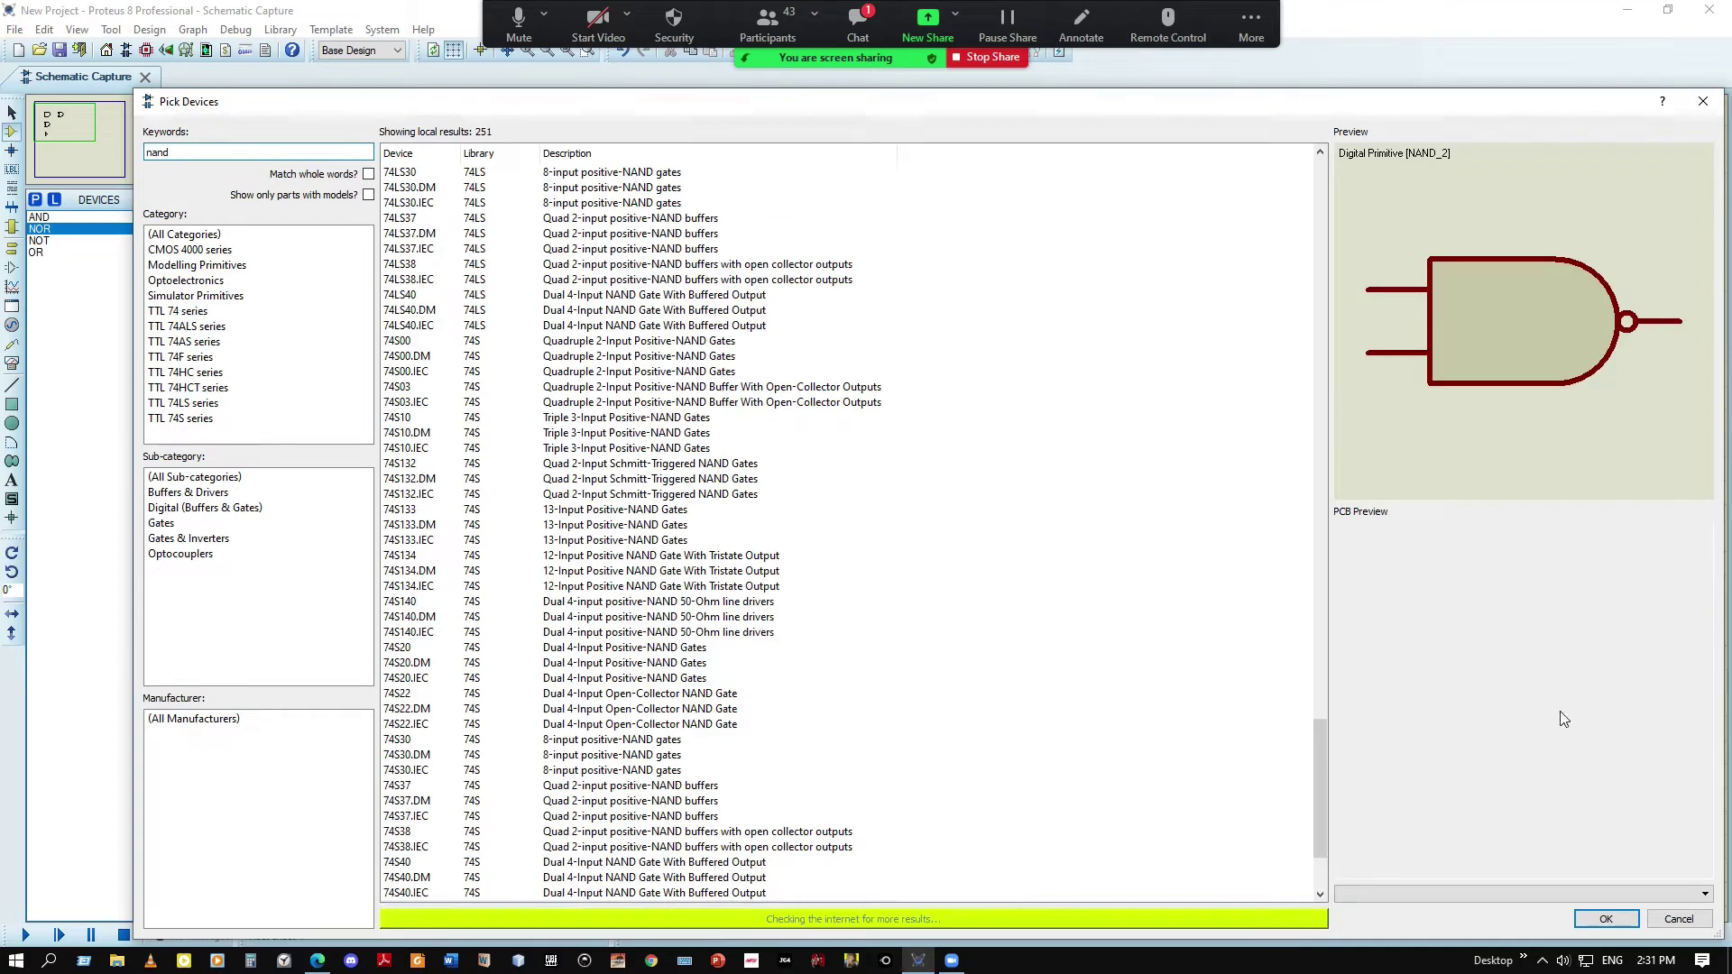
pyautogui.click(1606, 919)
pyautogui.click(823, 552)
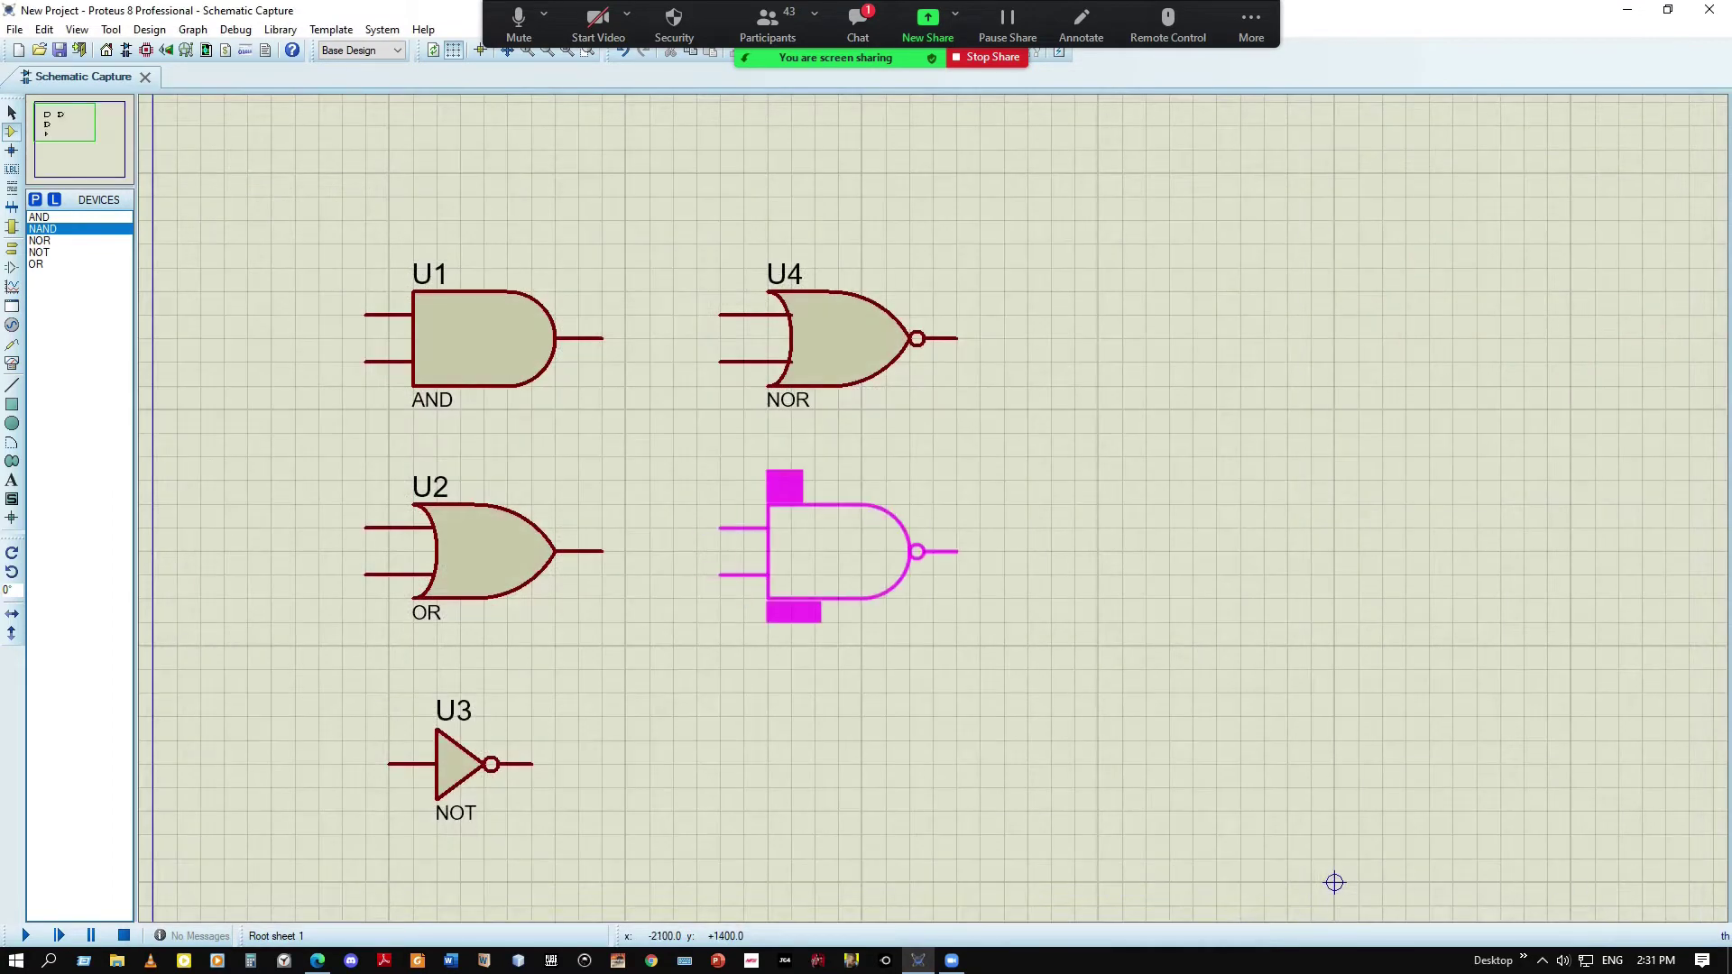
pyautogui.click(844, 552)
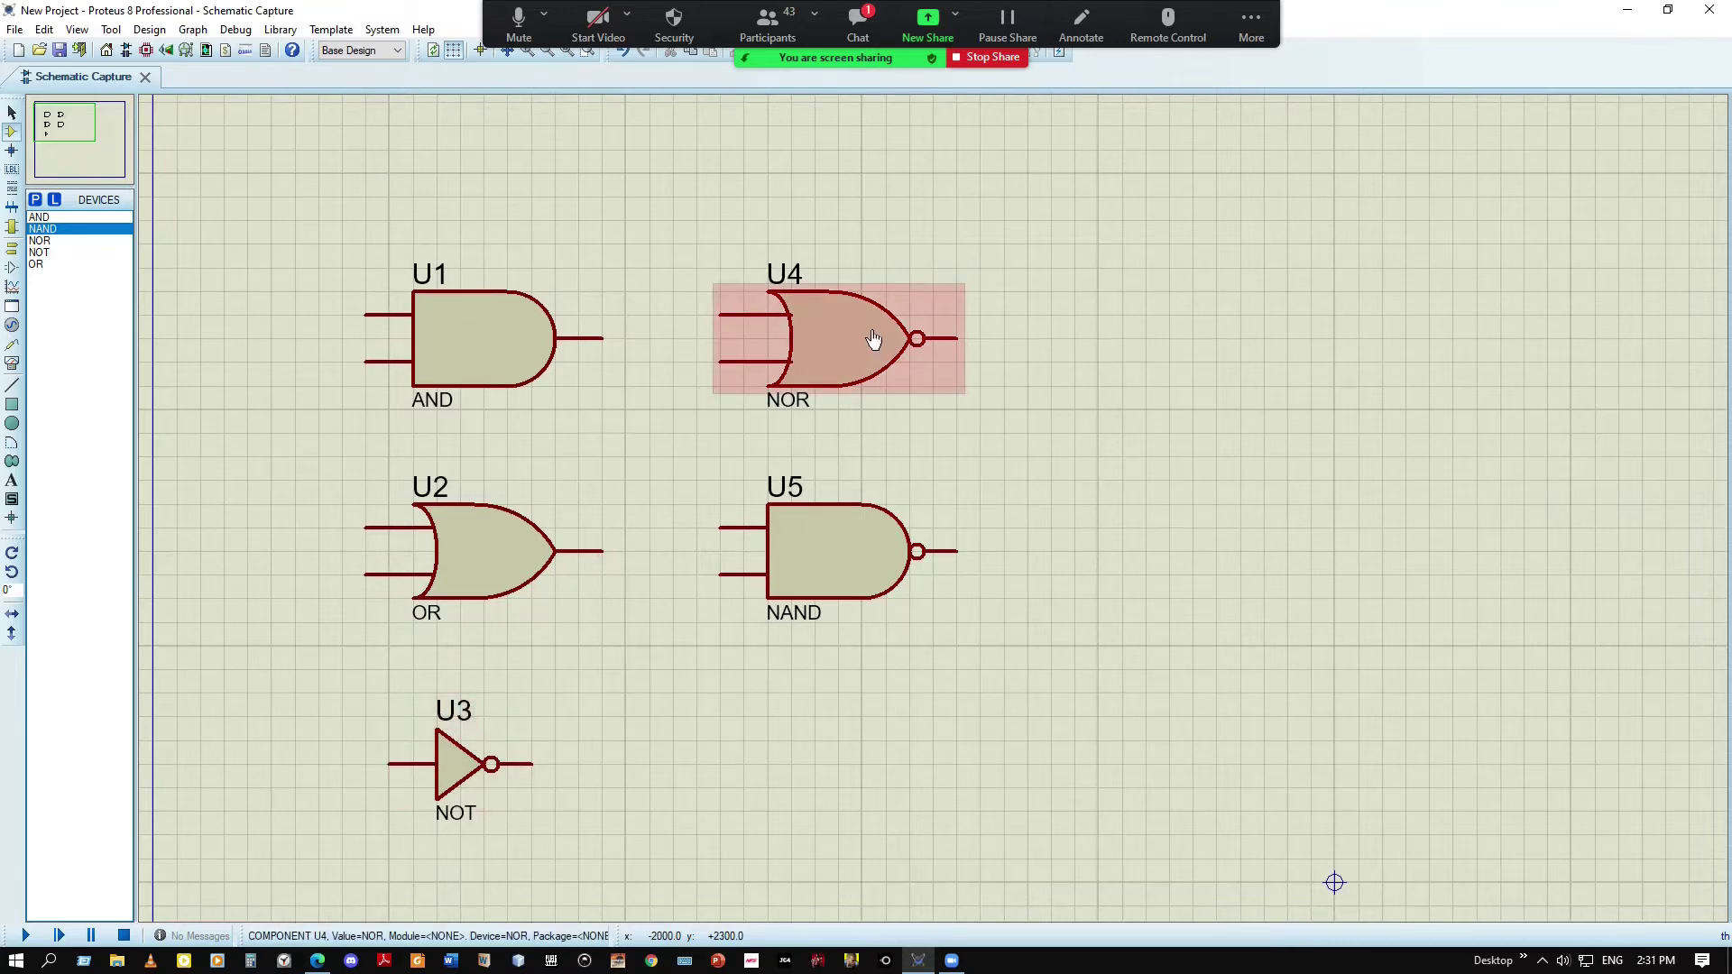
# Move the NOR and NAND gates farther right, keeping NAND below NOR, to widen the gap from the AND and OR gates
pyautogui.moveTo(867, 340); pyautogui.dragTo(1243, 340)
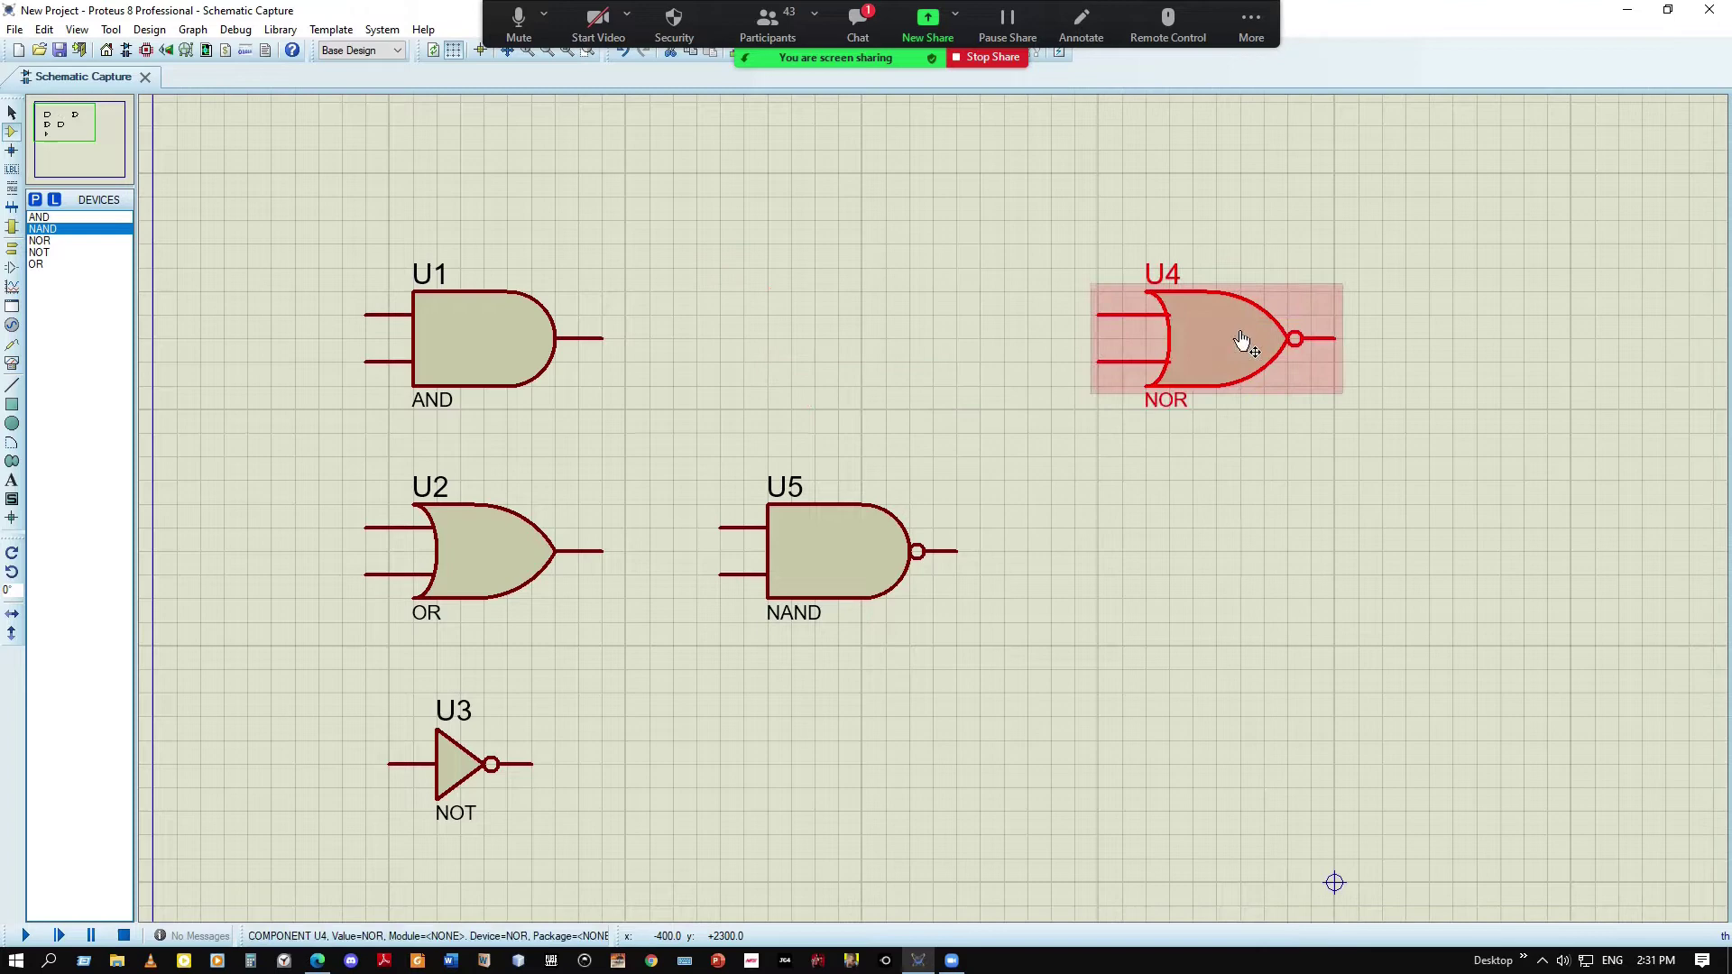
pyautogui.click(858, 568)
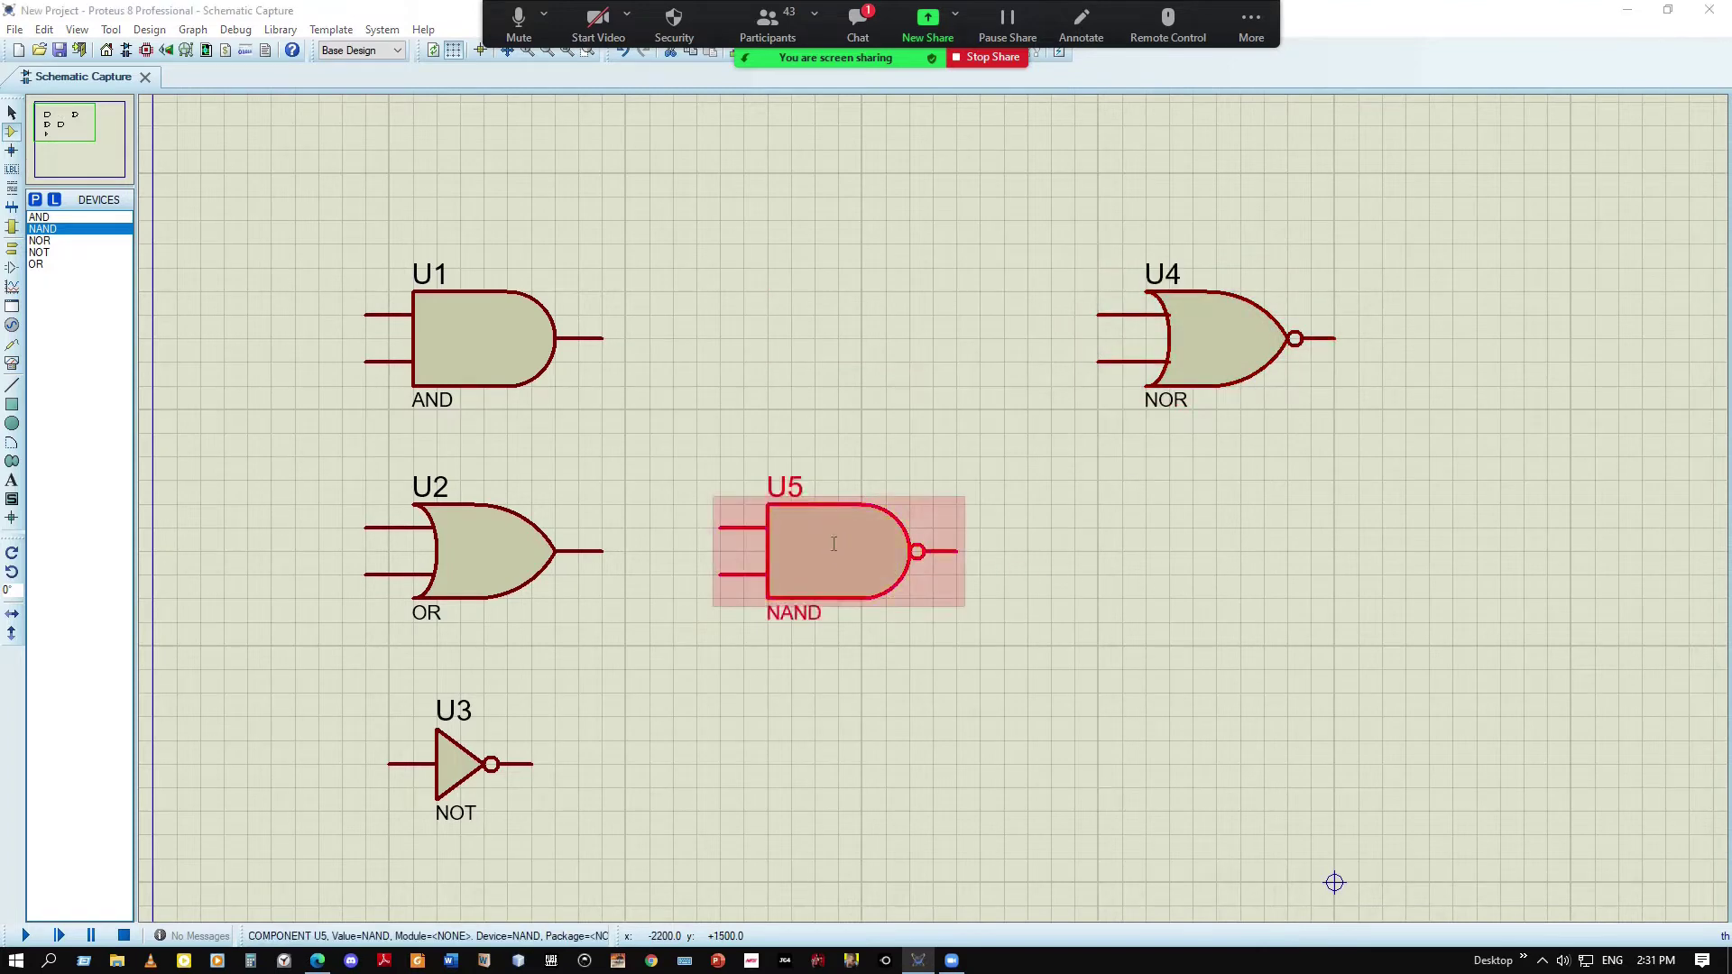
pyautogui.doubleClick(829, 541)
pyautogui.click(1078, 305)
pyautogui.moveTo(858, 560); pyautogui.dragTo(1236, 584)
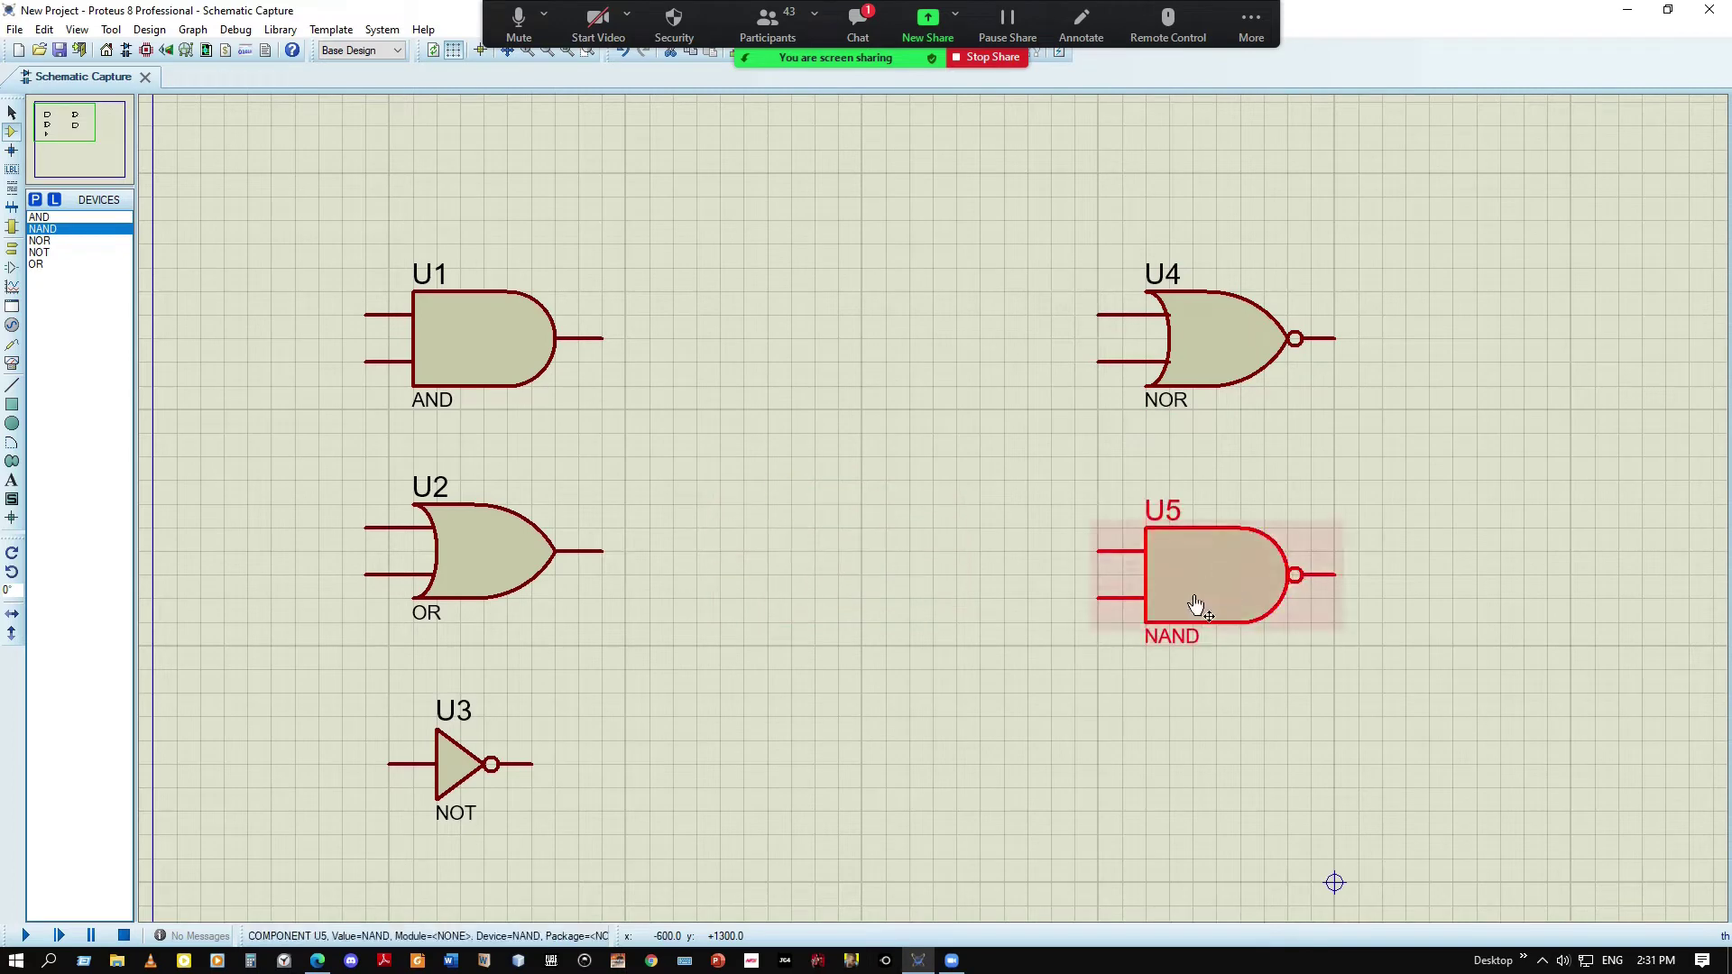
# Find the simple two-input XOR gate with the keyword "xor" in the device library and place it below the NAND gate
pyautogui.click(36, 203)
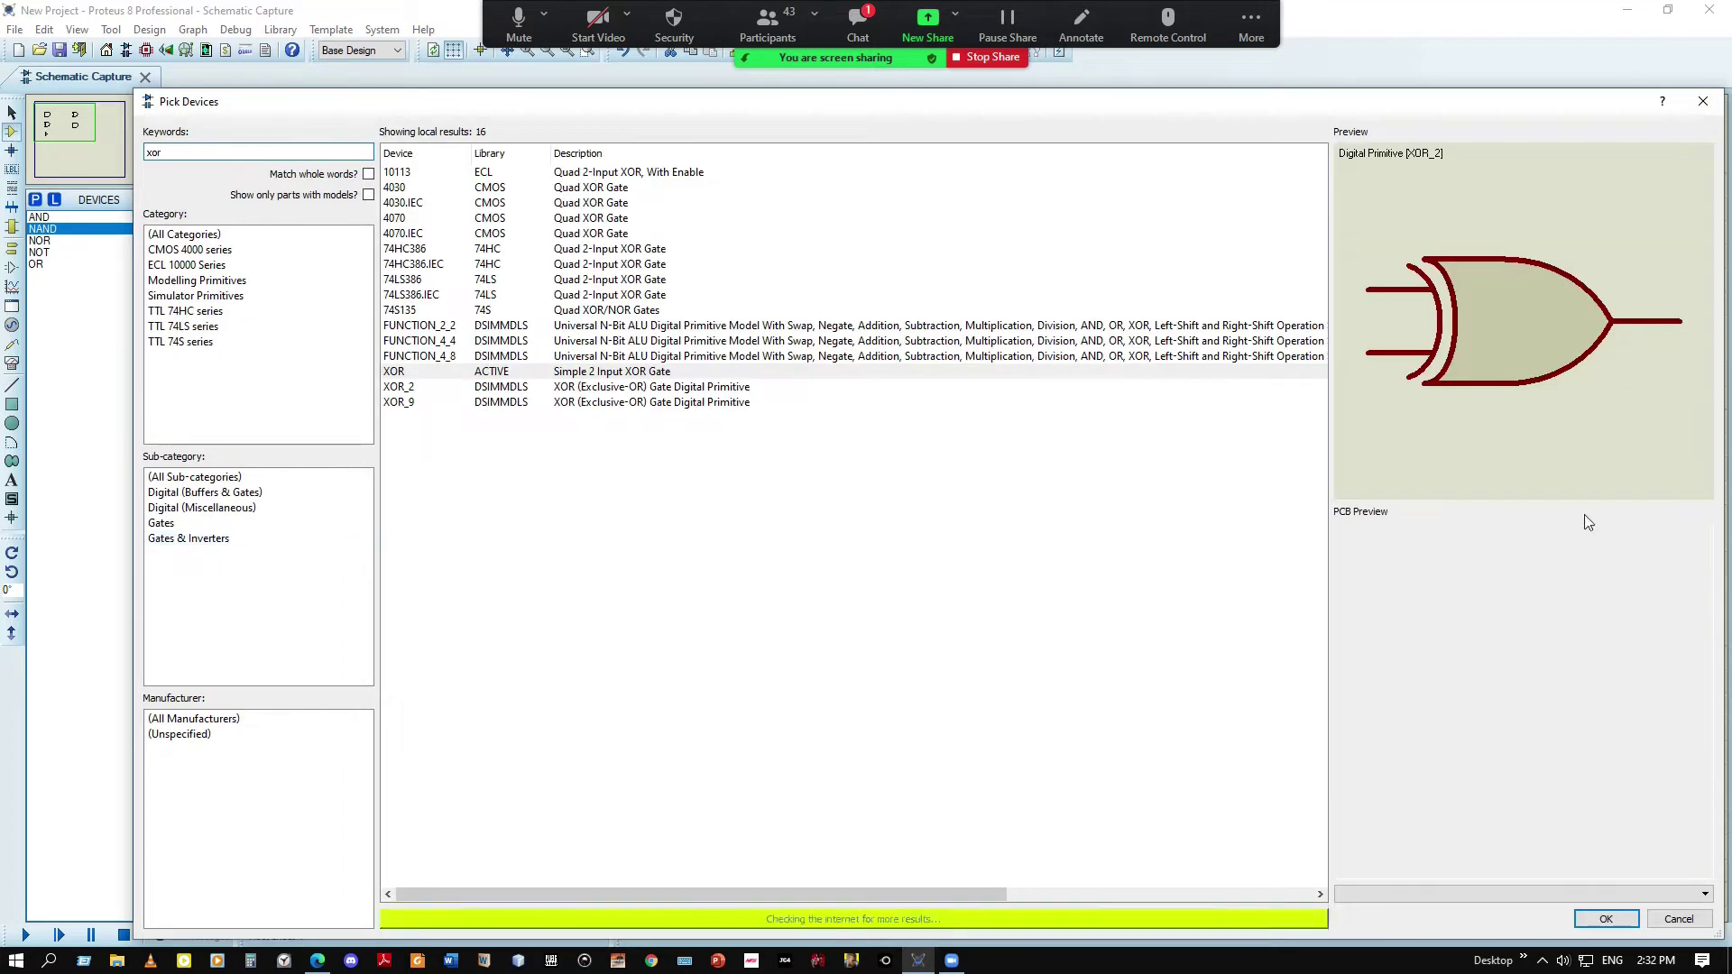
pyautogui.click(1606, 918)
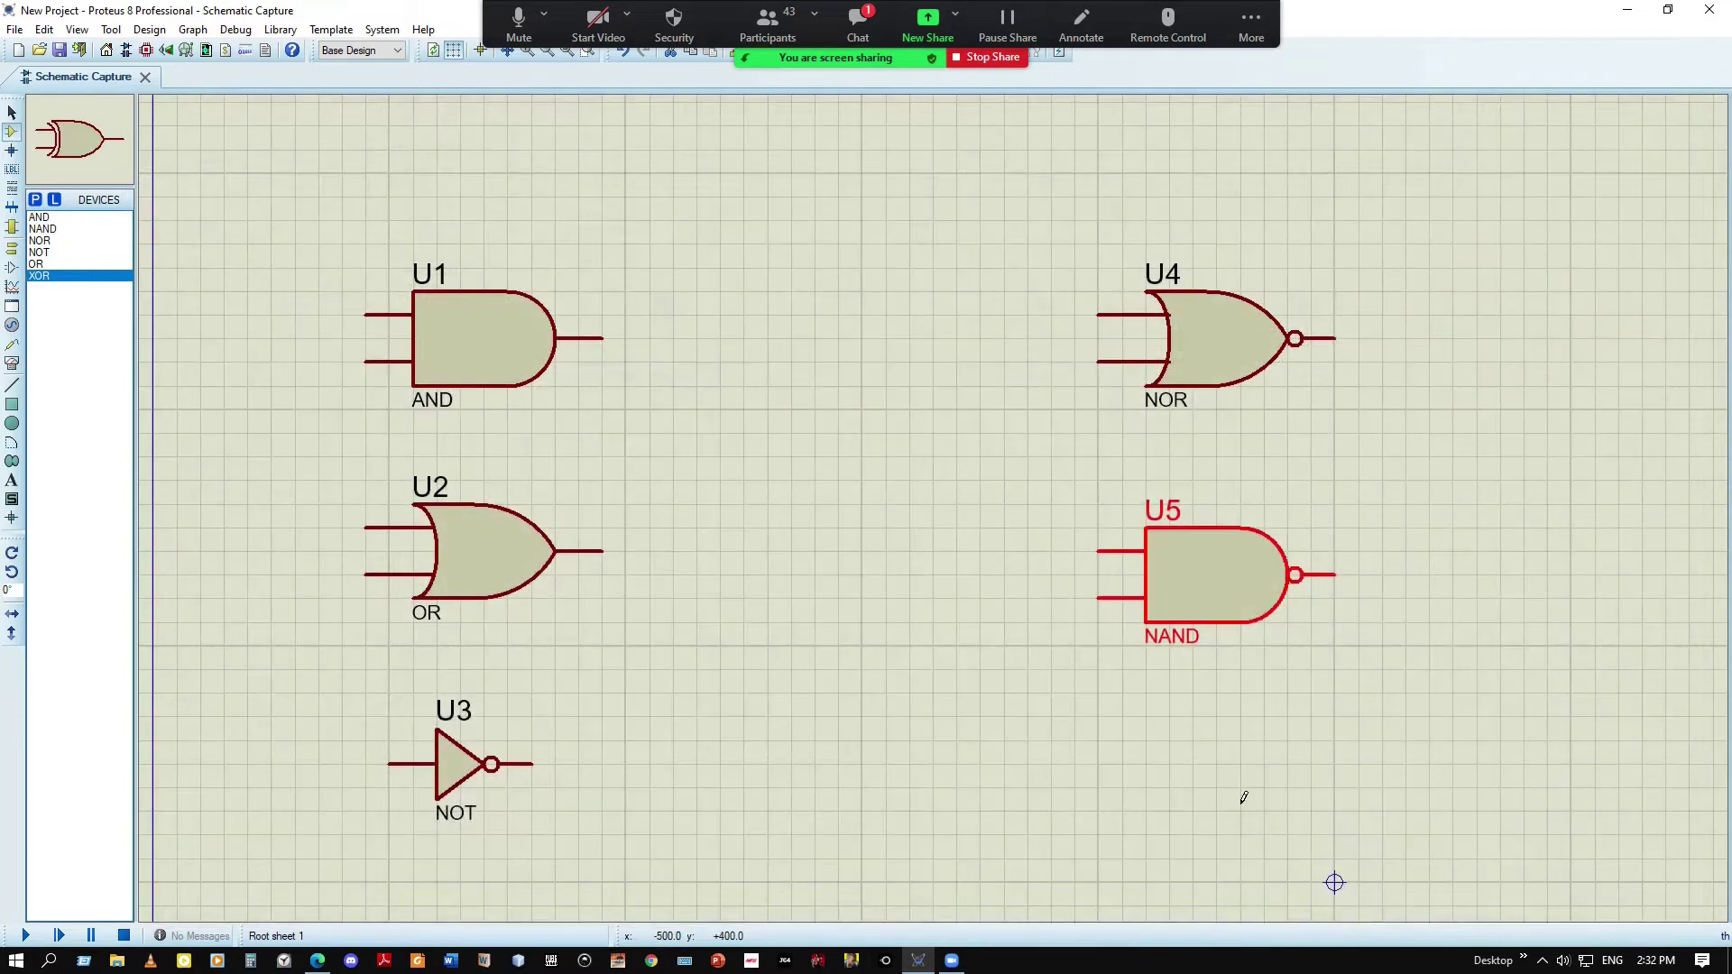
pyautogui.click(1191, 788)
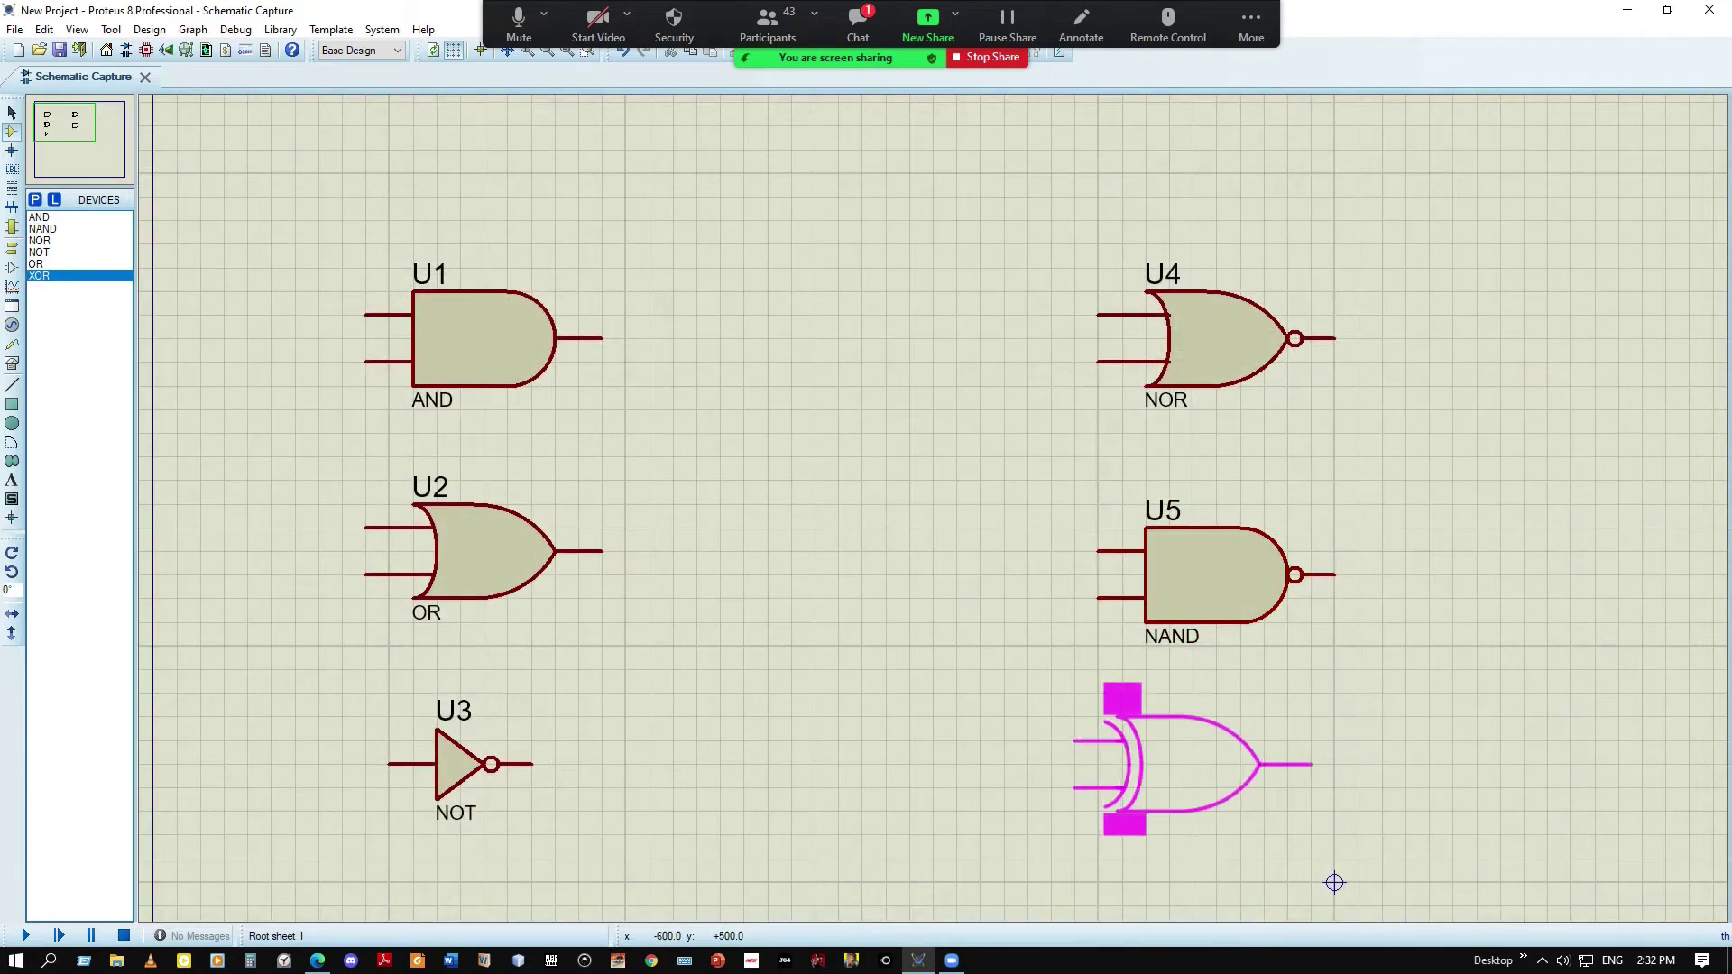
pyautogui.click(1223, 787)
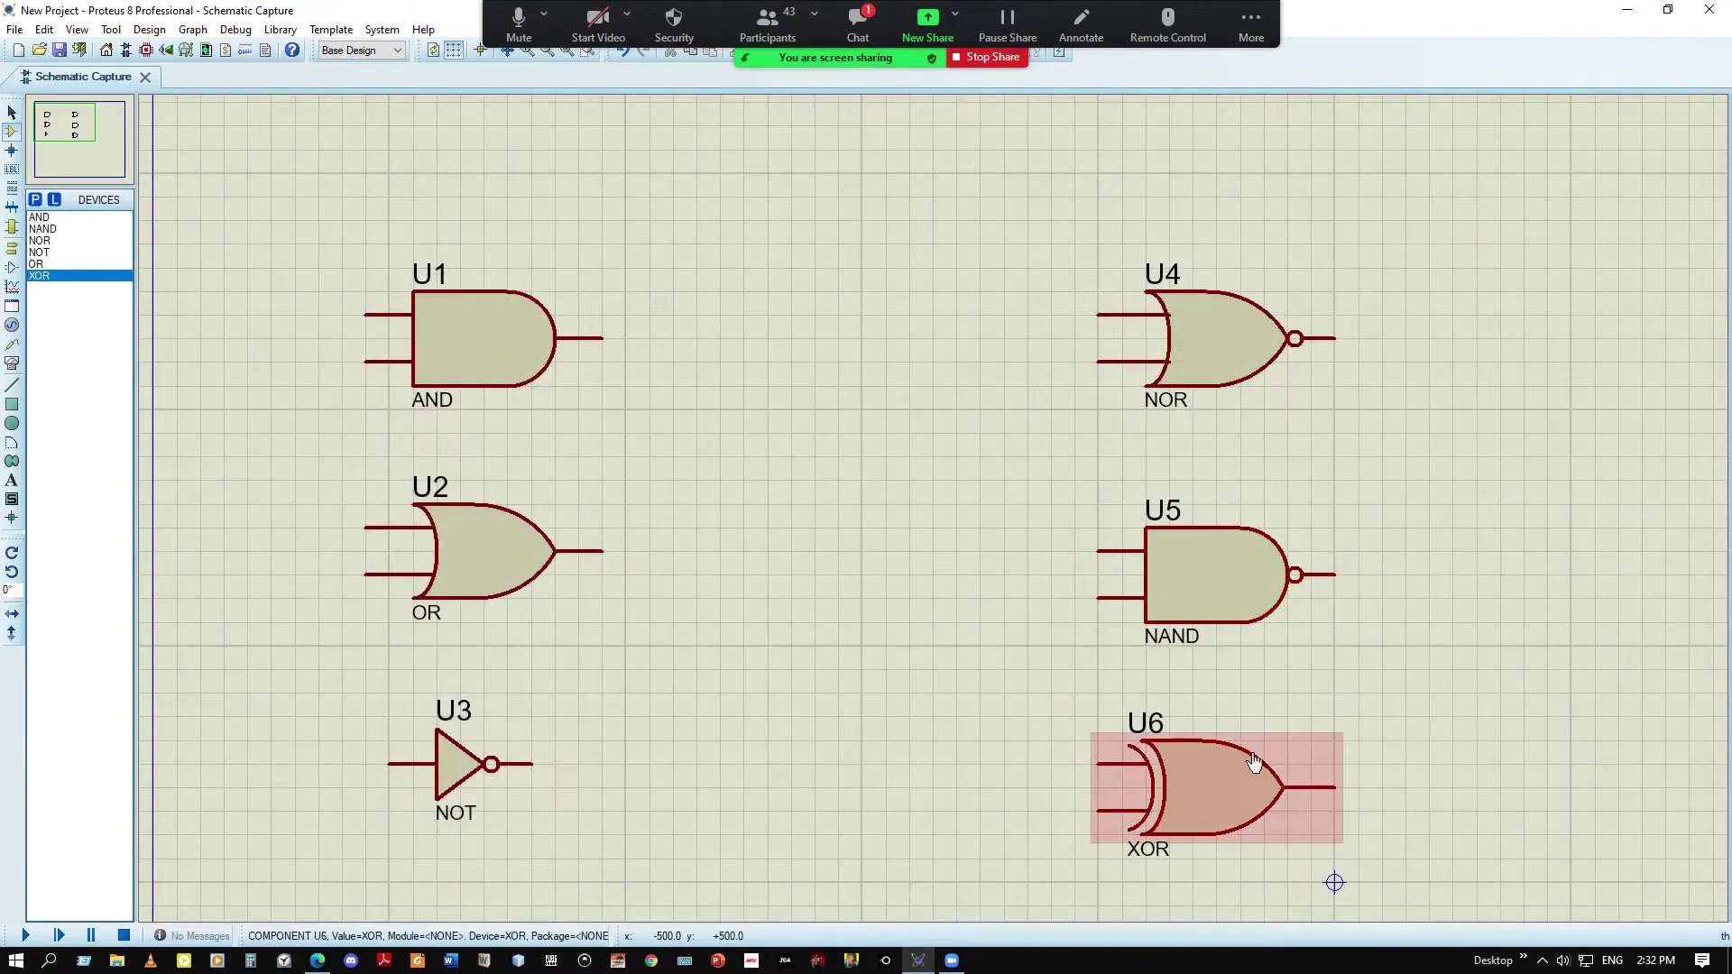
# Find the 4077 quad XNOR gate with the keyword "xnor" in the device library and place one below the XOR gate
pyautogui.scroll(-1, 933, 507)
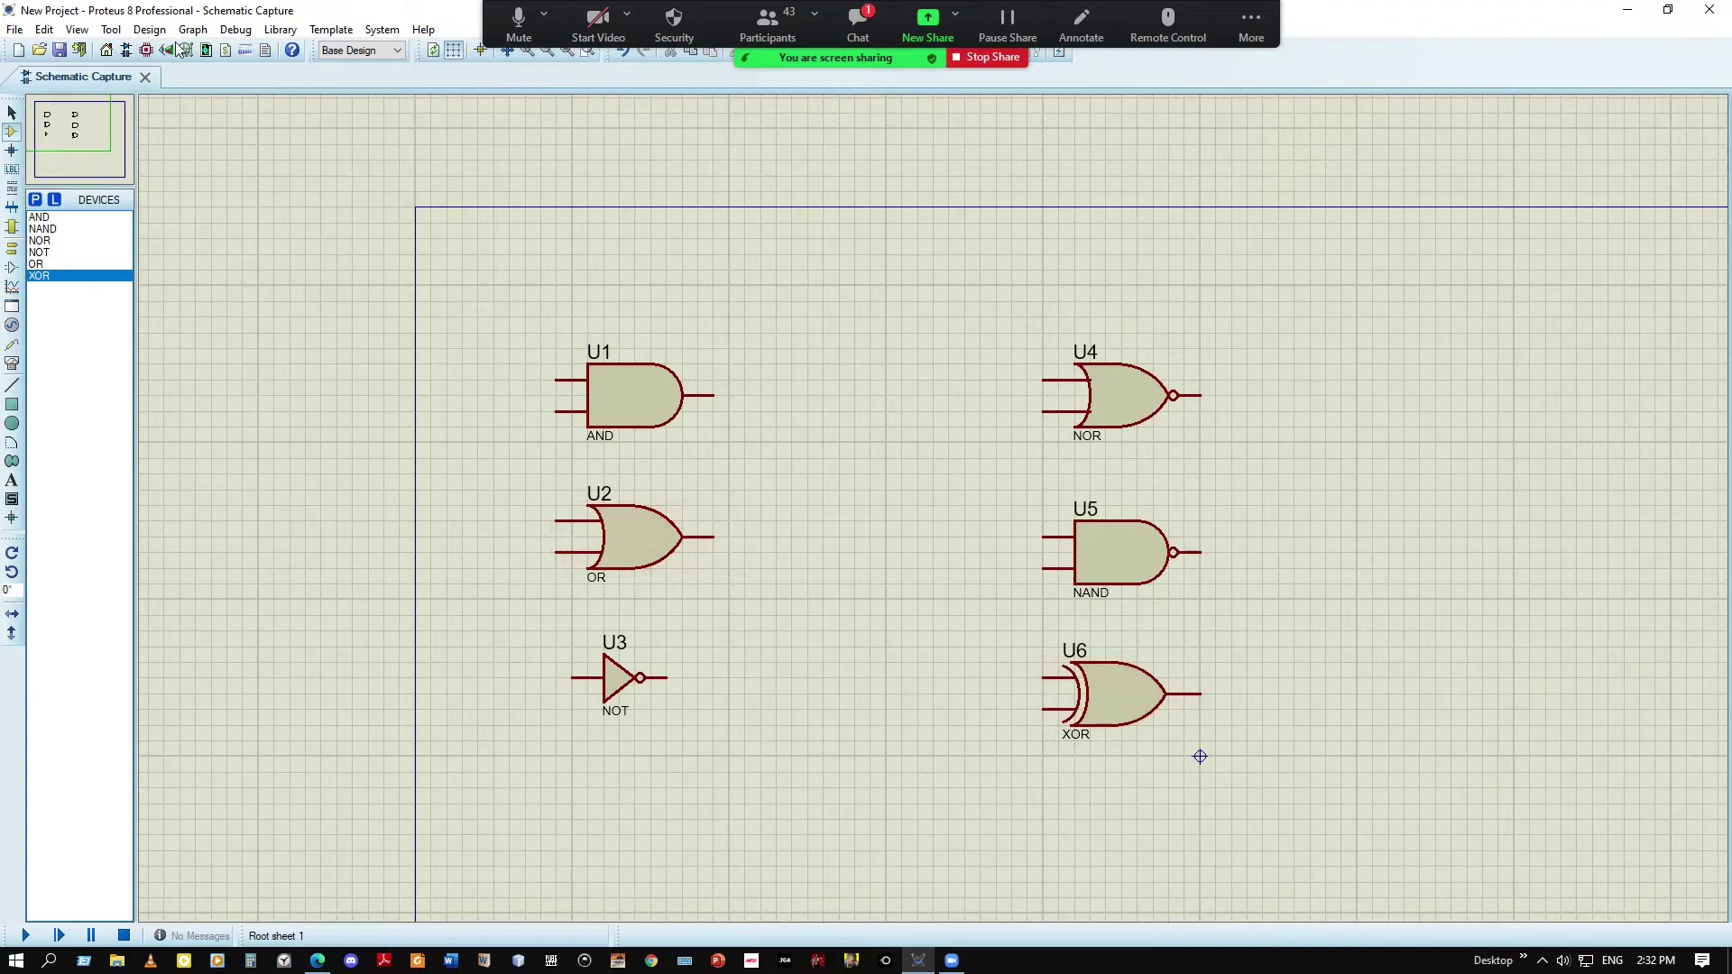
pyautogui.click(34, 200)
pyautogui.write('x')
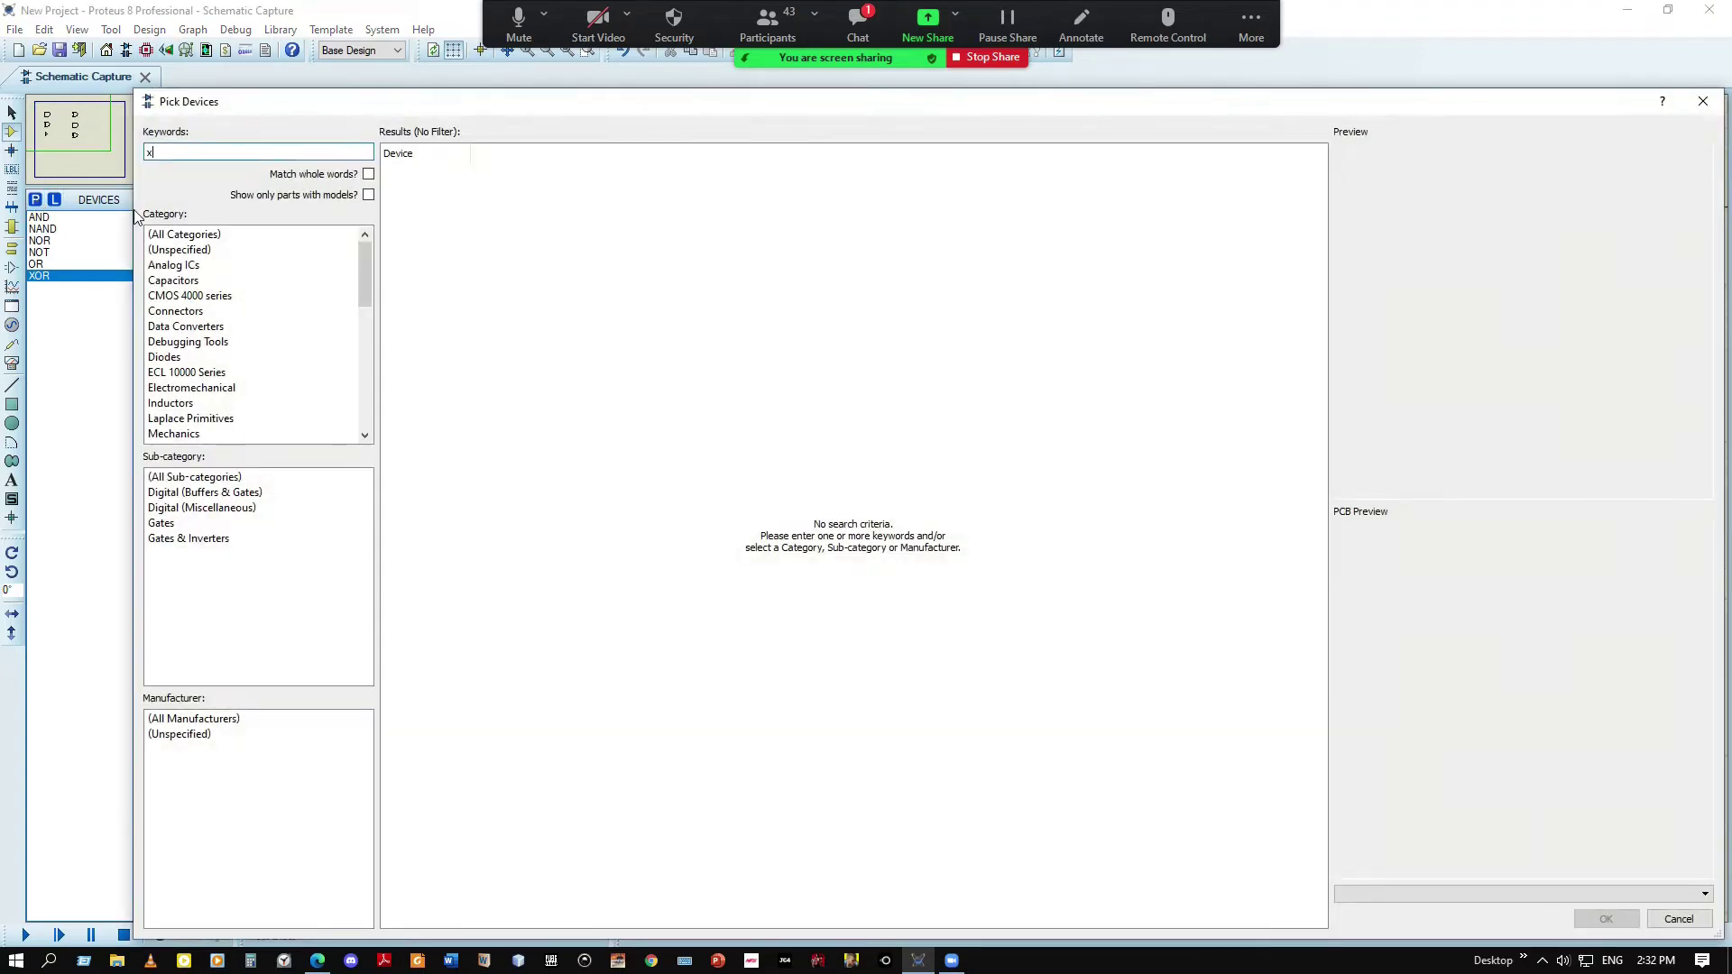
pyautogui.write('nor')
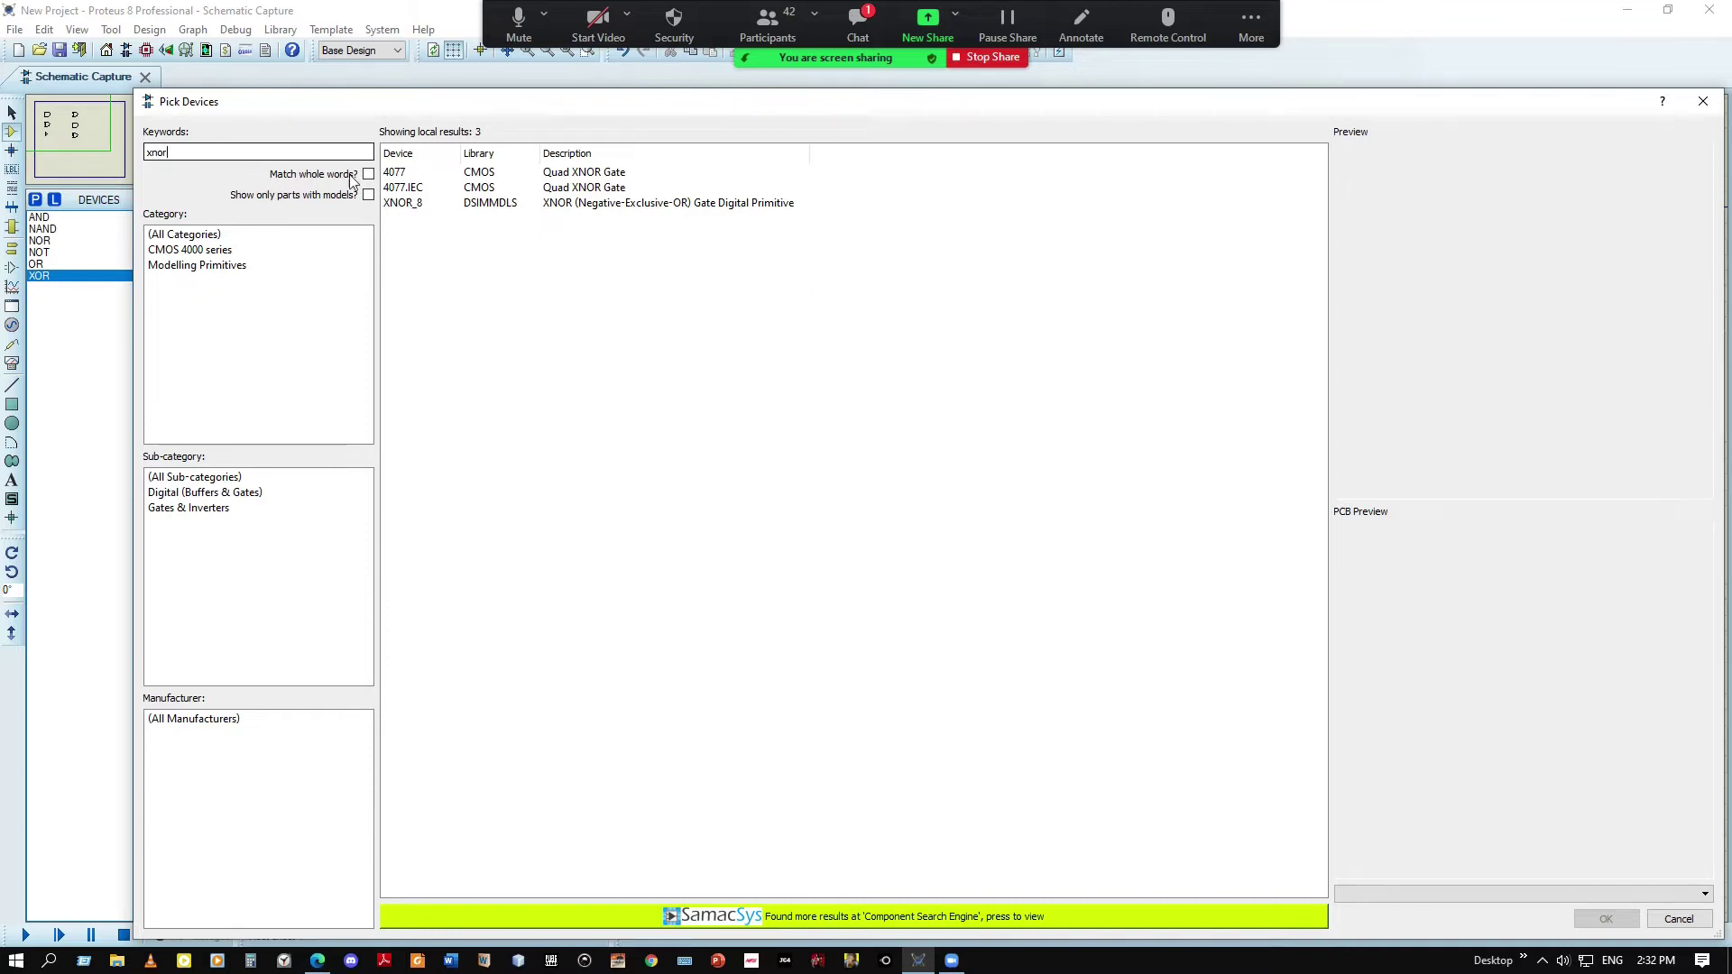
pyautogui.click(595, 173)
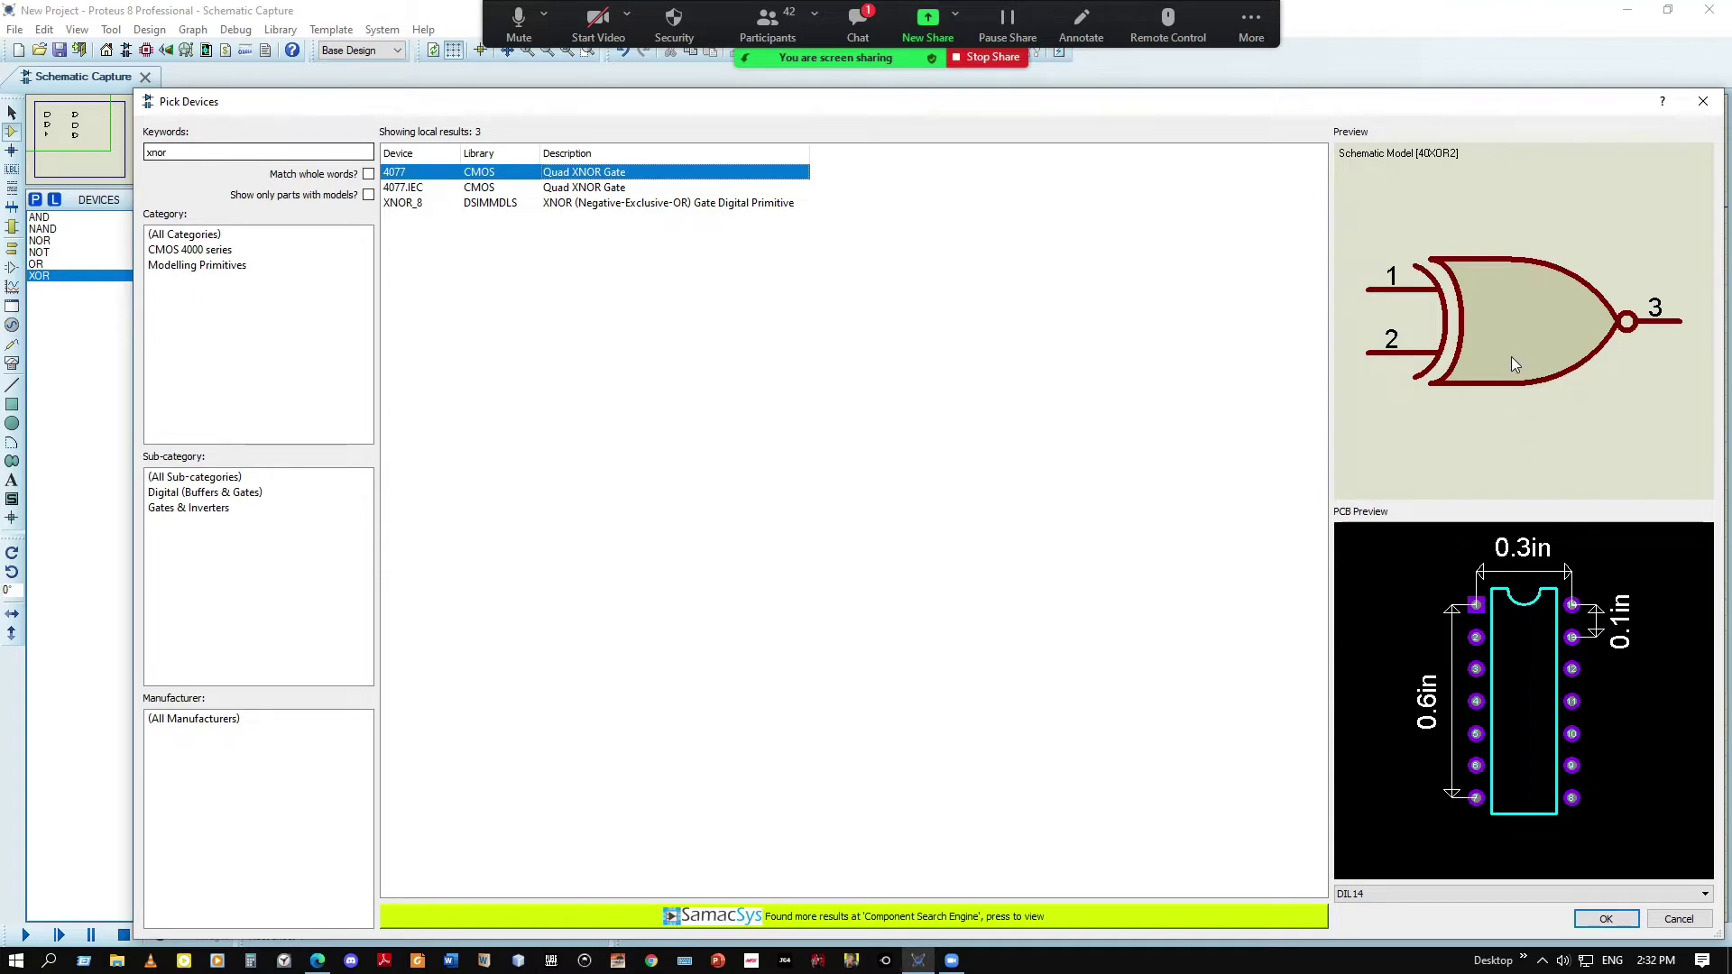
pyautogui.click(1607, 920)
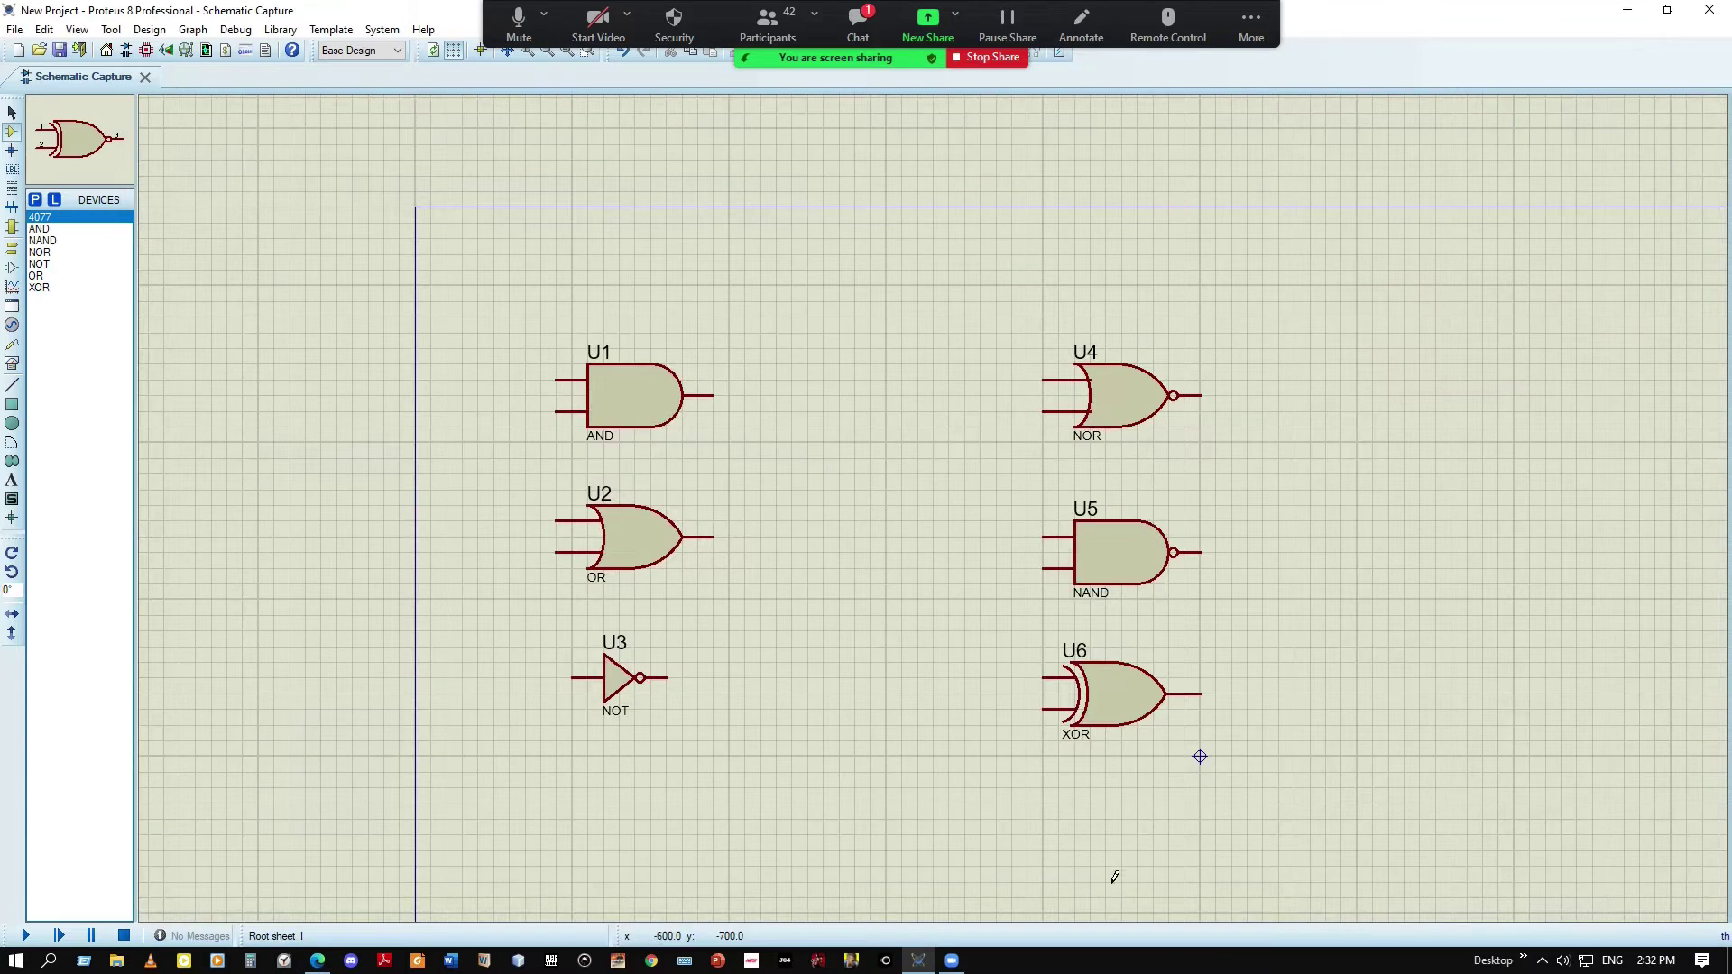
pyautogui.click(1142, 859)
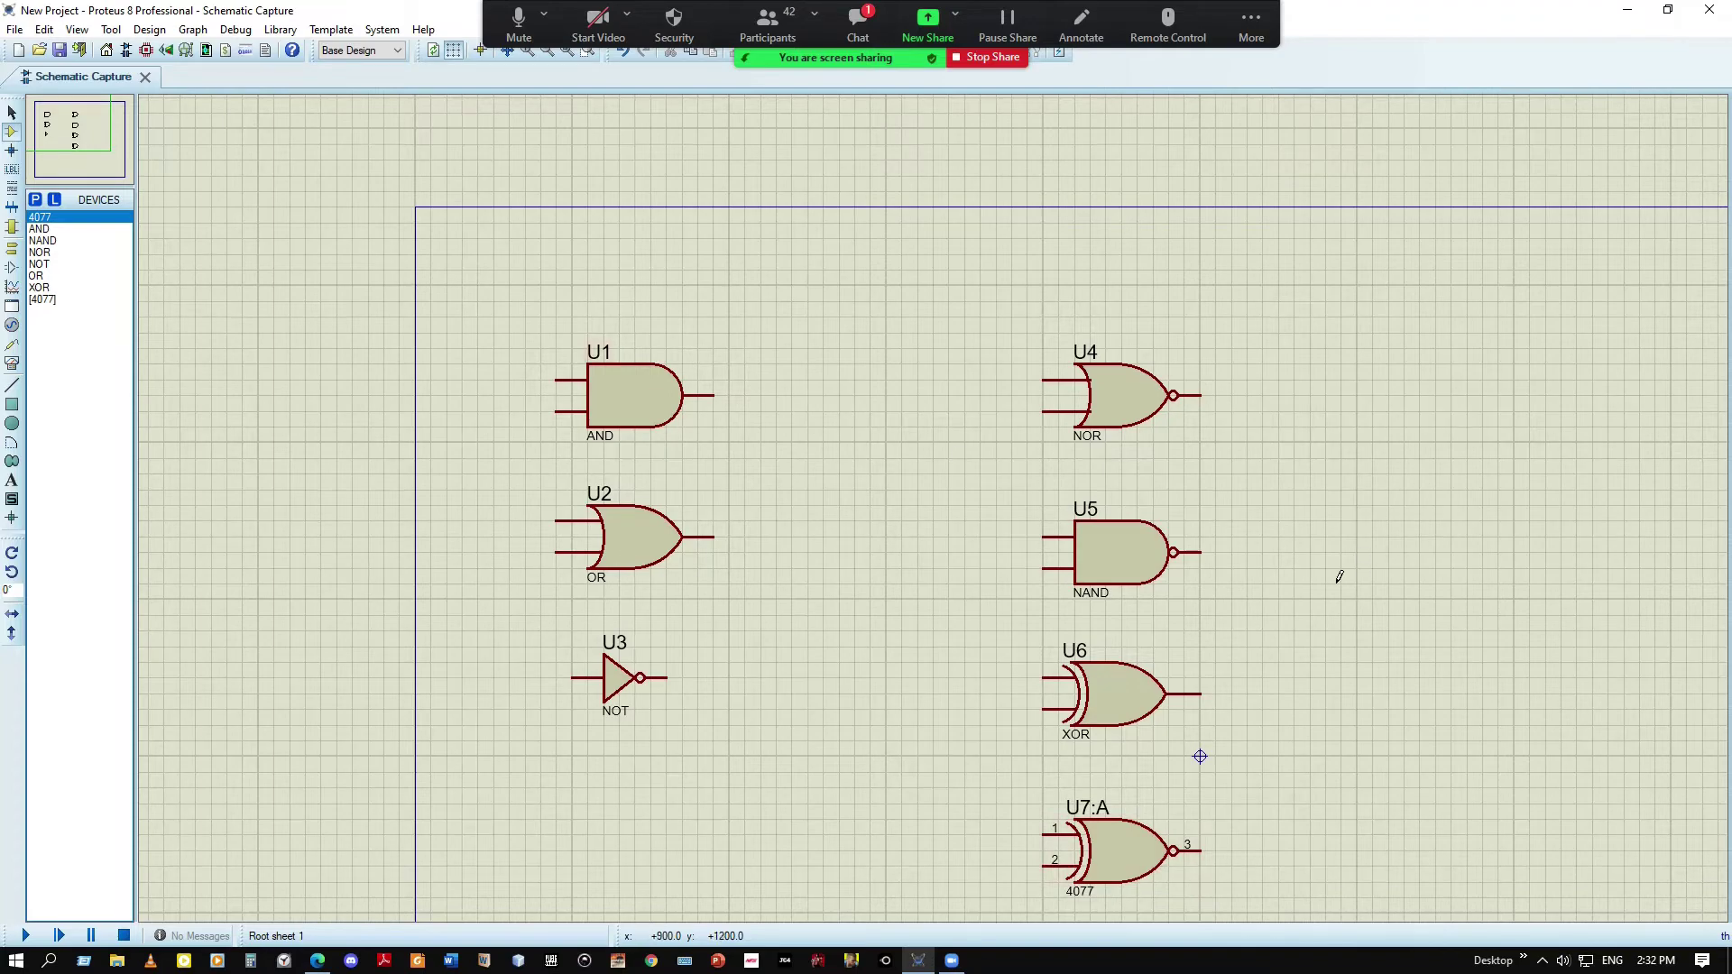
# Find the large logic state indicator LOGICPROBE (BIG) with the keyword "logicprobe" and add it to the project's devices
pyautogui.click(98, 142)
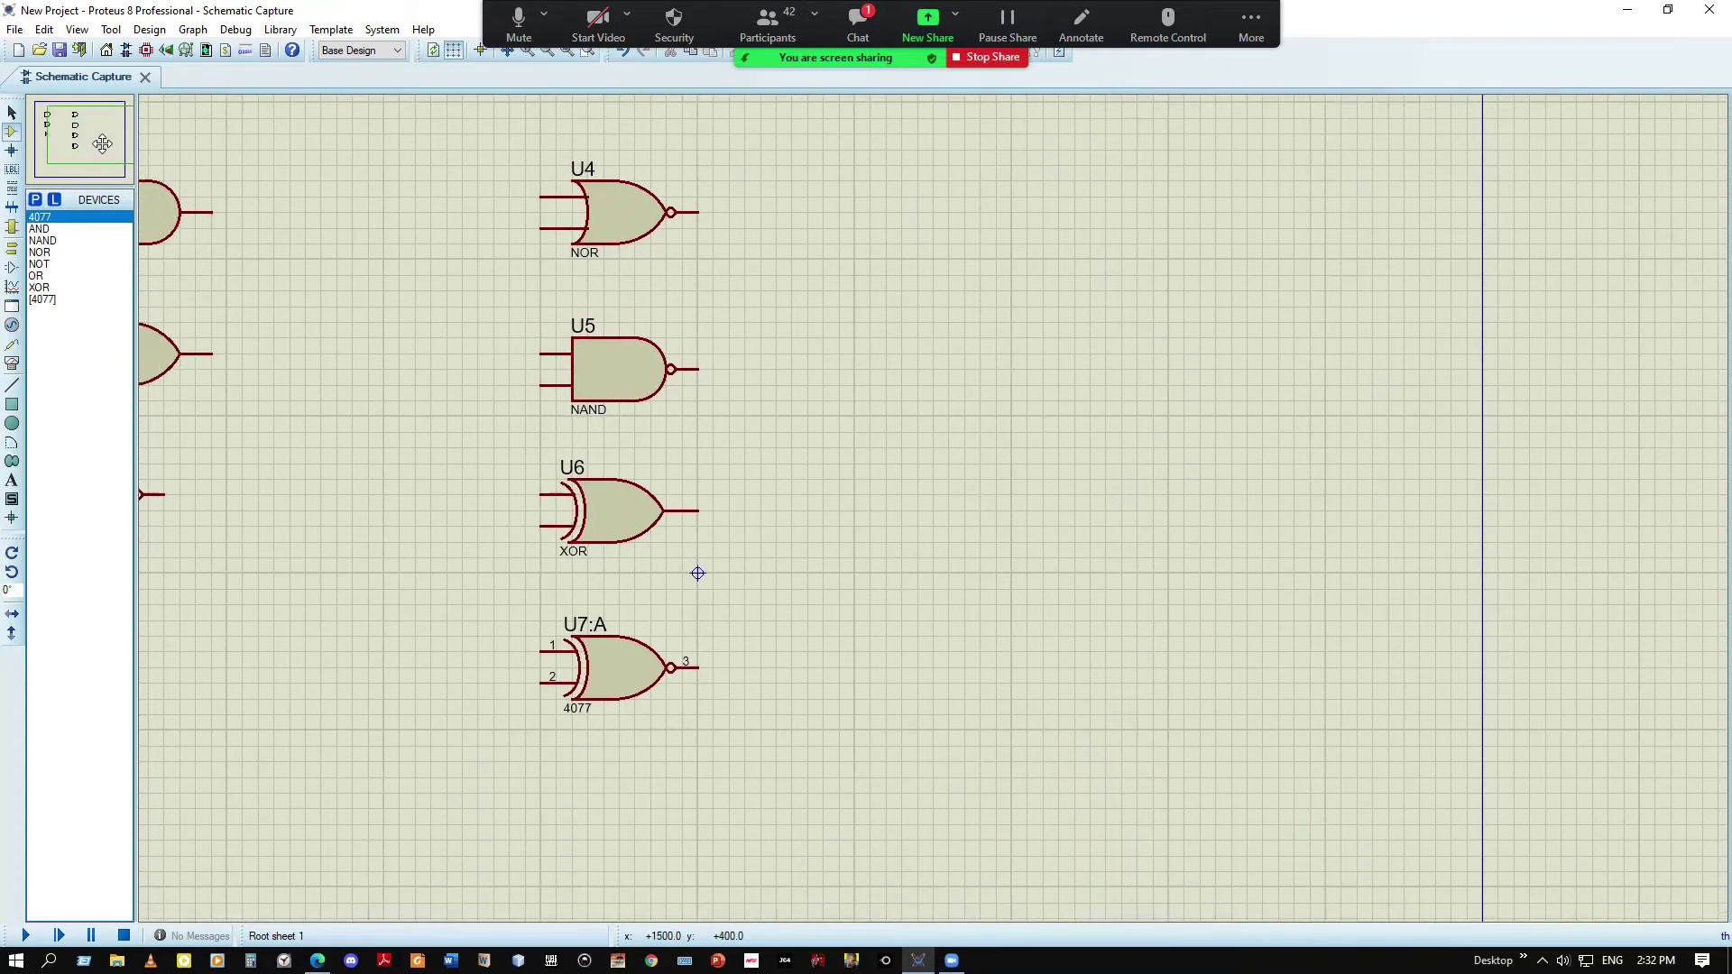
pyautogui.moveTo(97, 142)
pyautogui.mouseDown()
pyautogui.moveTo(32, 132)
pyautogui.moveTo(82, 142)
pyautogui.mouseUp()
pyautogui.click(82, 142)
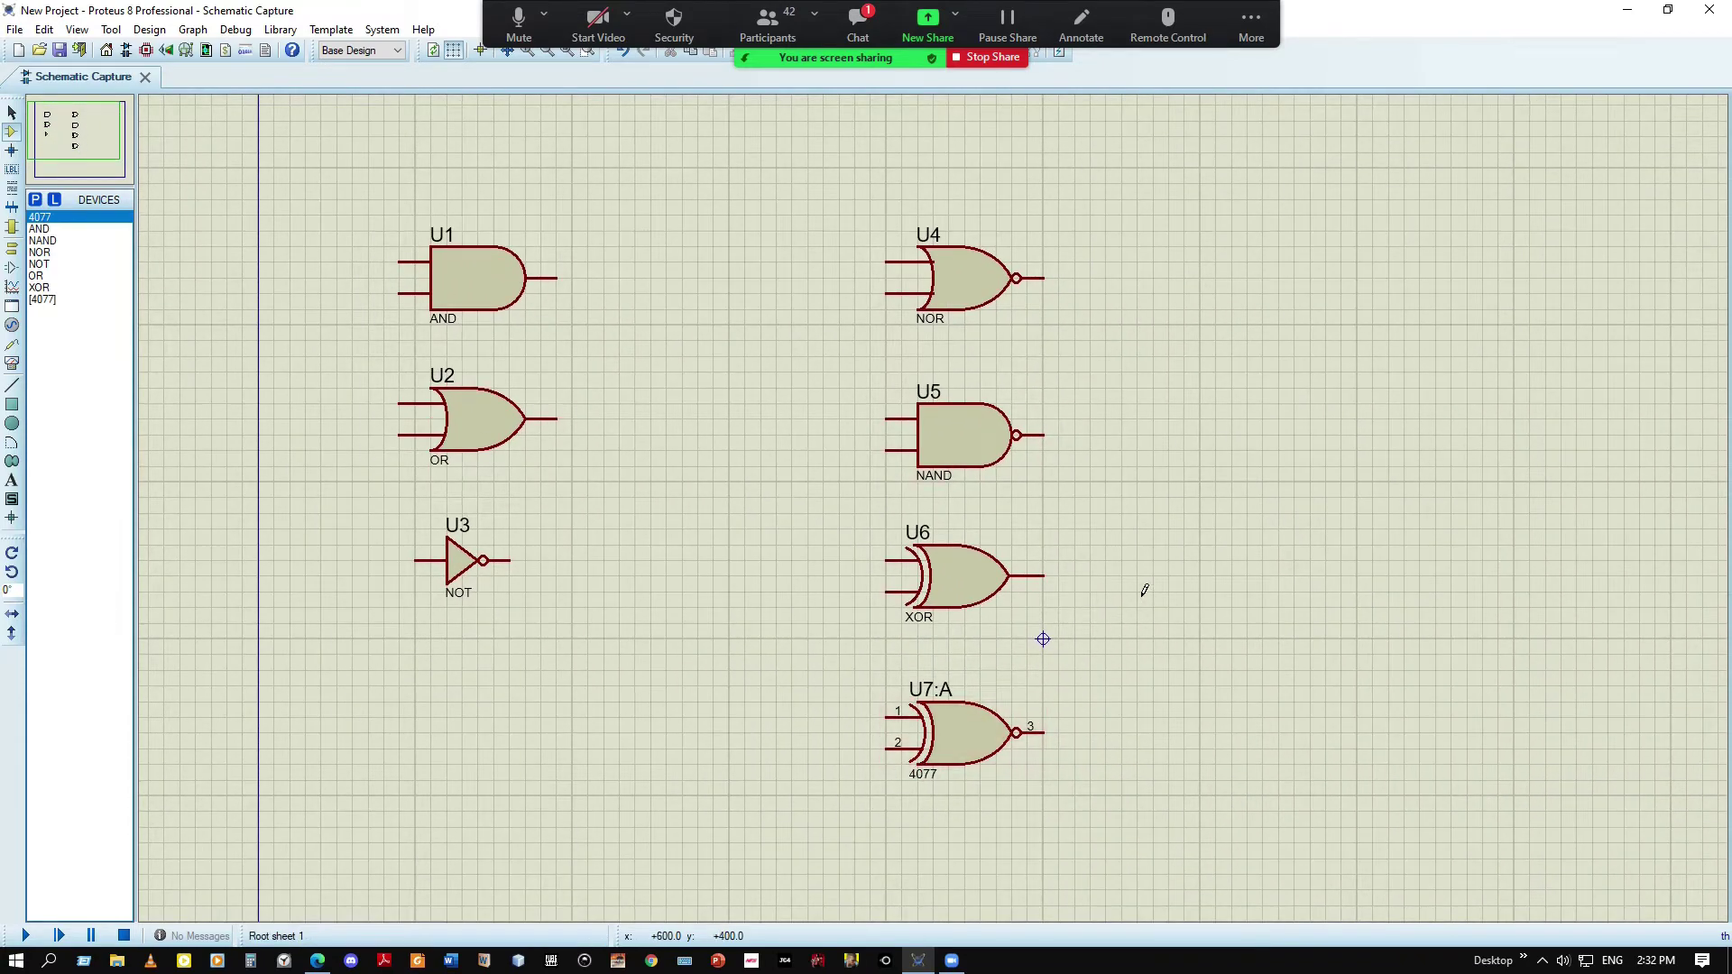
pyautogui.scroll(1, 1144, 590)
pyautogui.moveTo(97, 148); pyautogui.dragTo(60, 140)
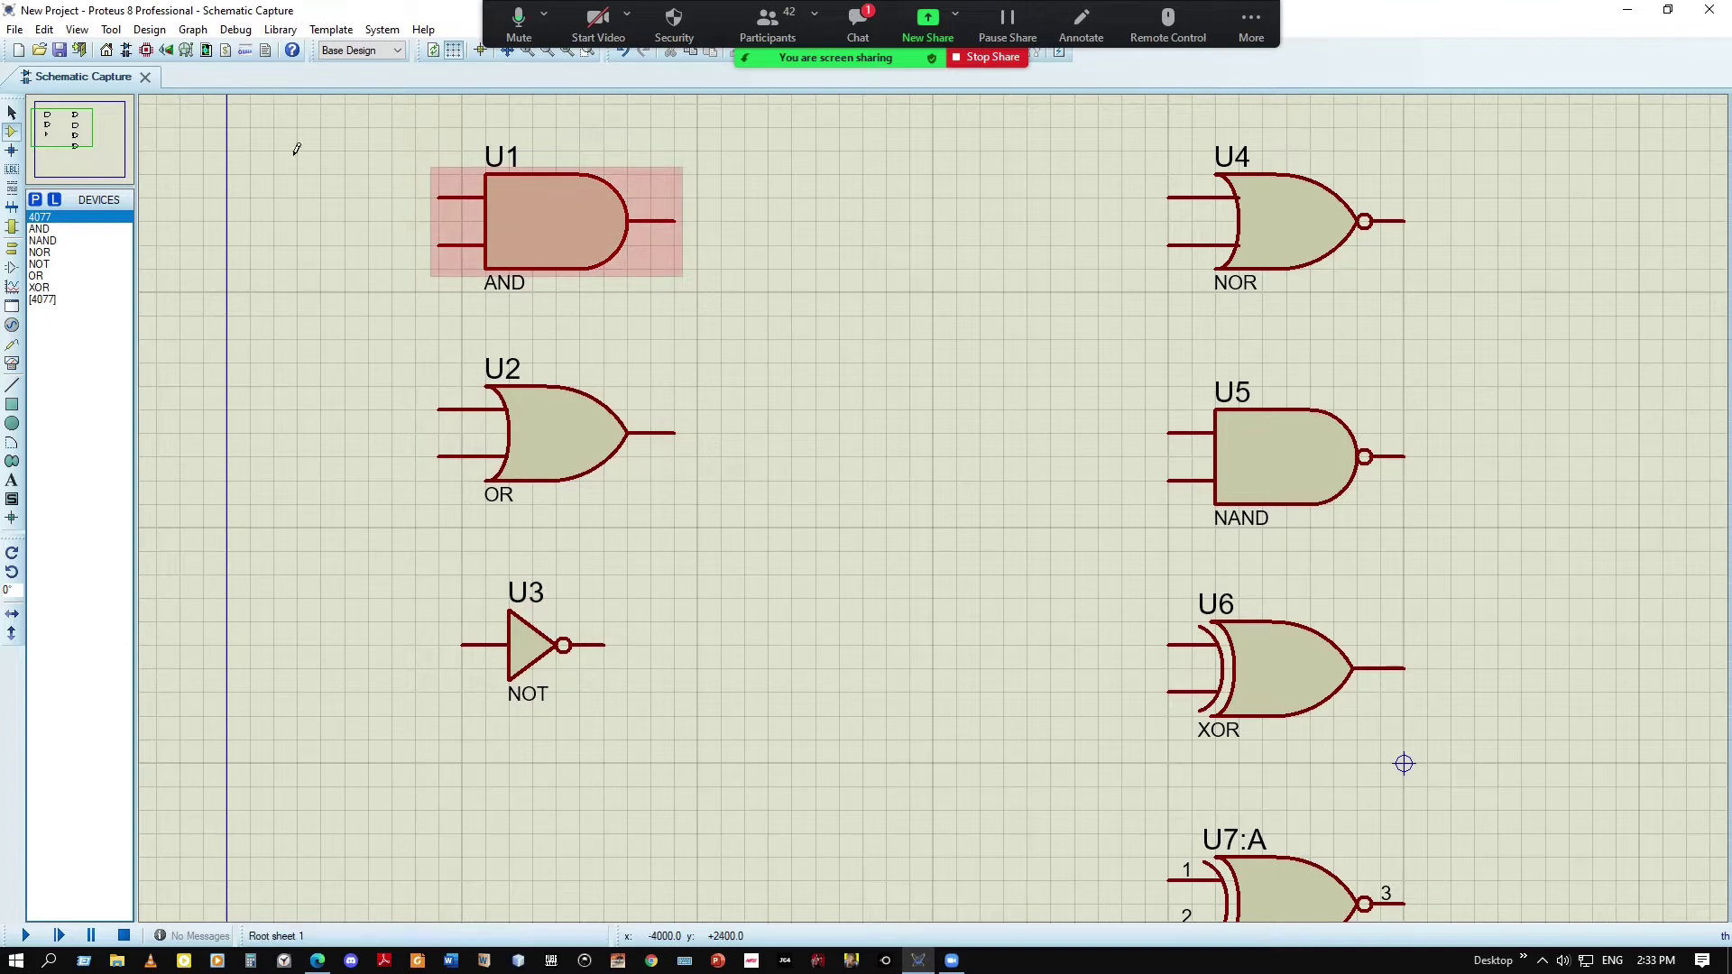
pyautogui.click(35, 201)
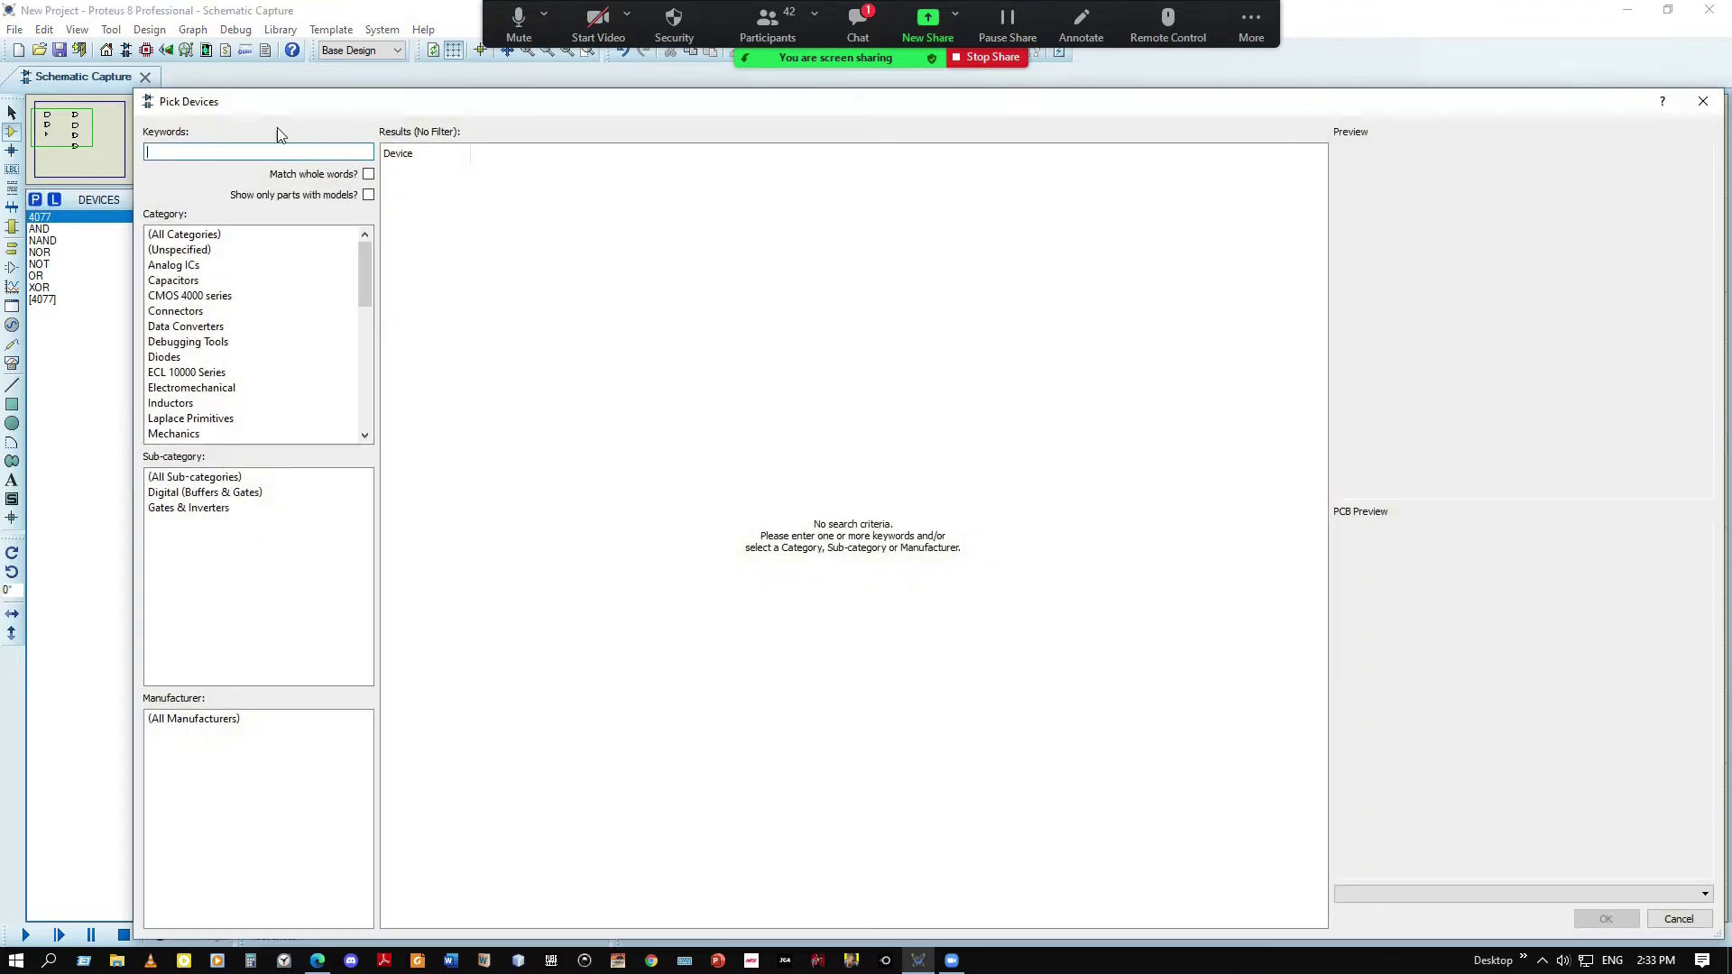
pyautogui.write('logic pro')
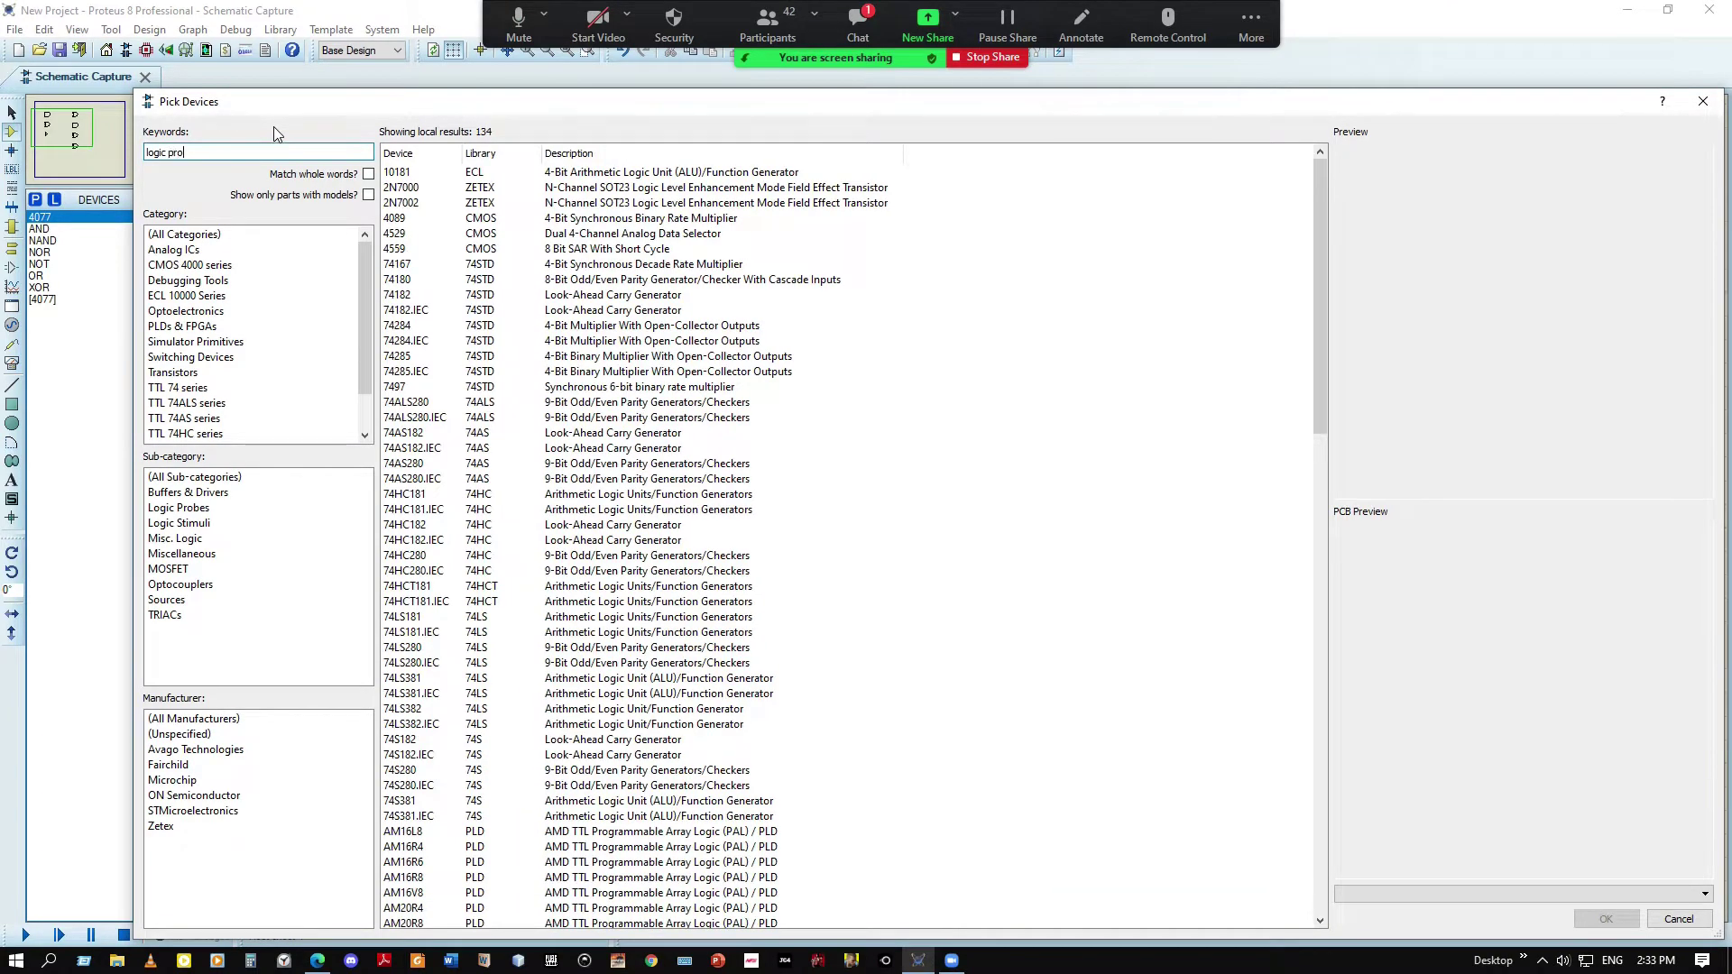
pyautogui.press('BackSpace')
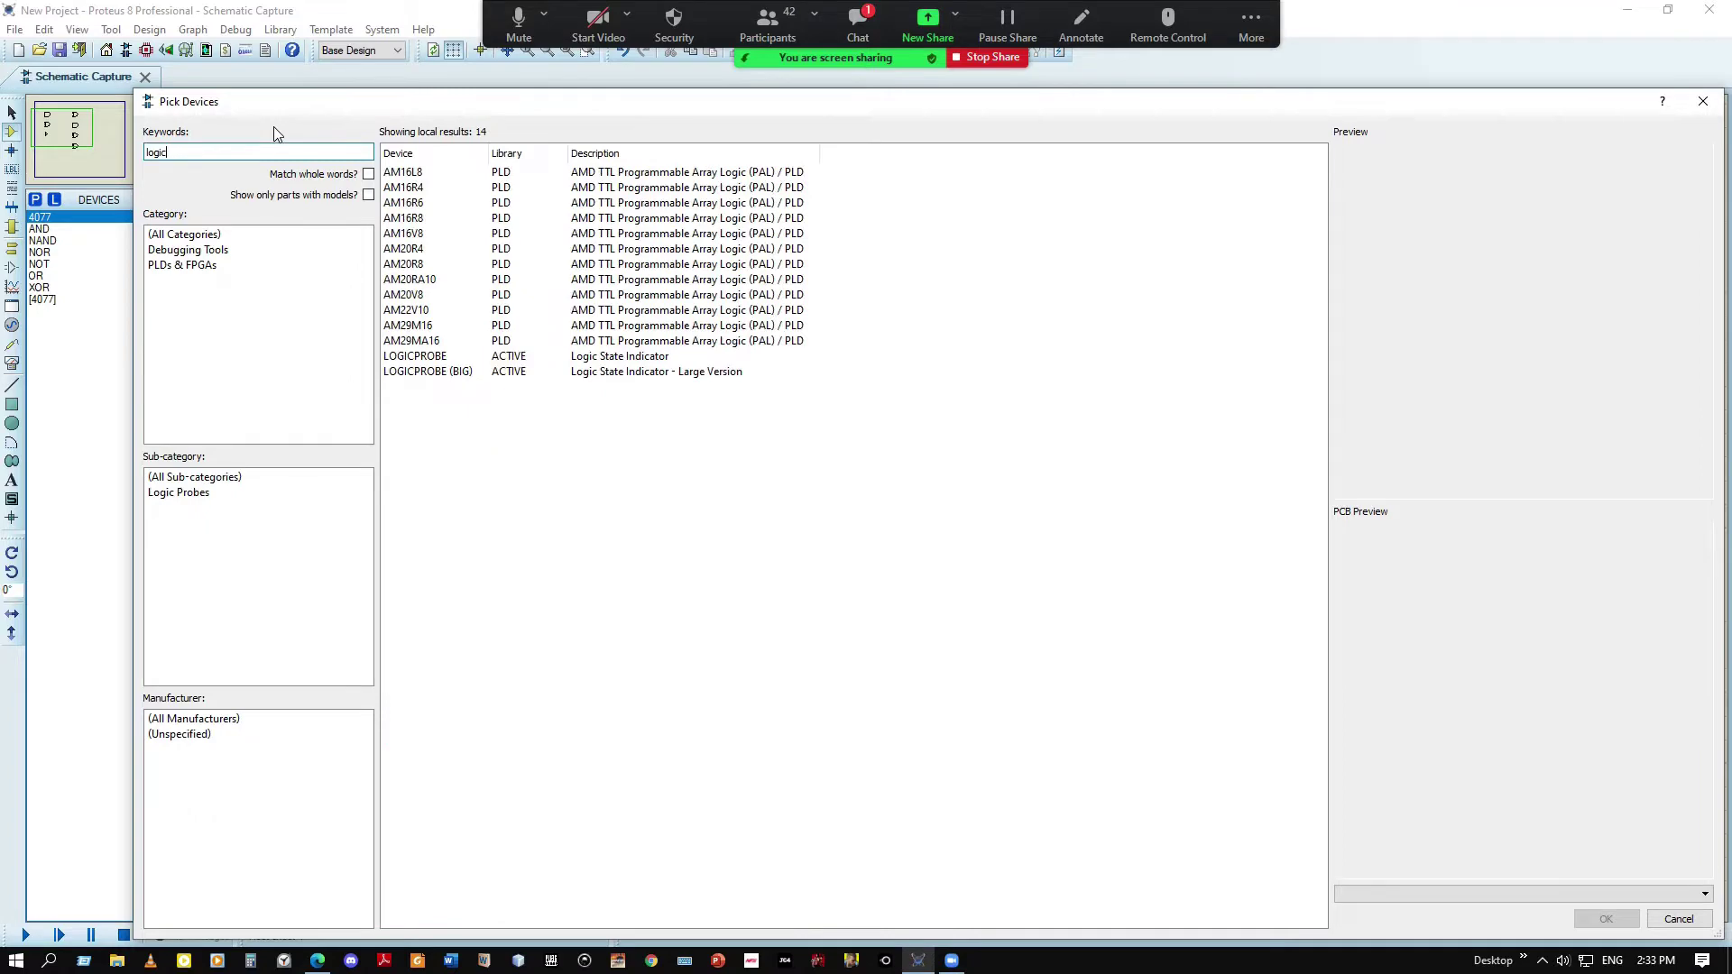
pyautogui.write('probe')
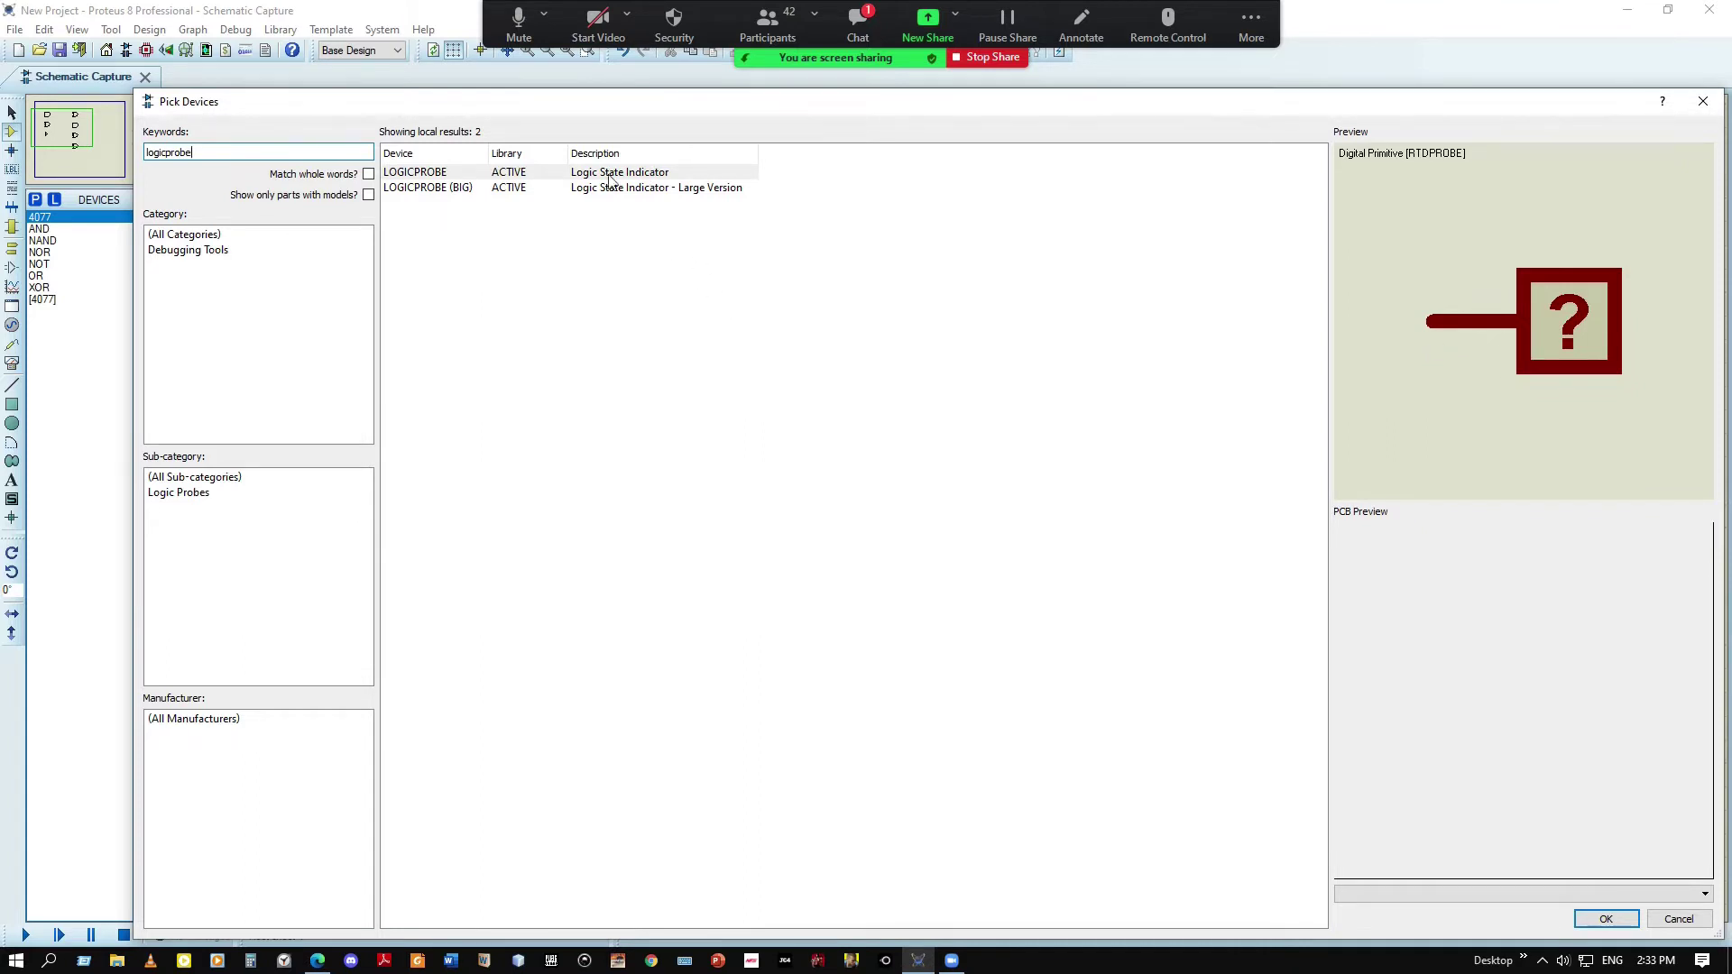
pyautogui.click(402, 188)
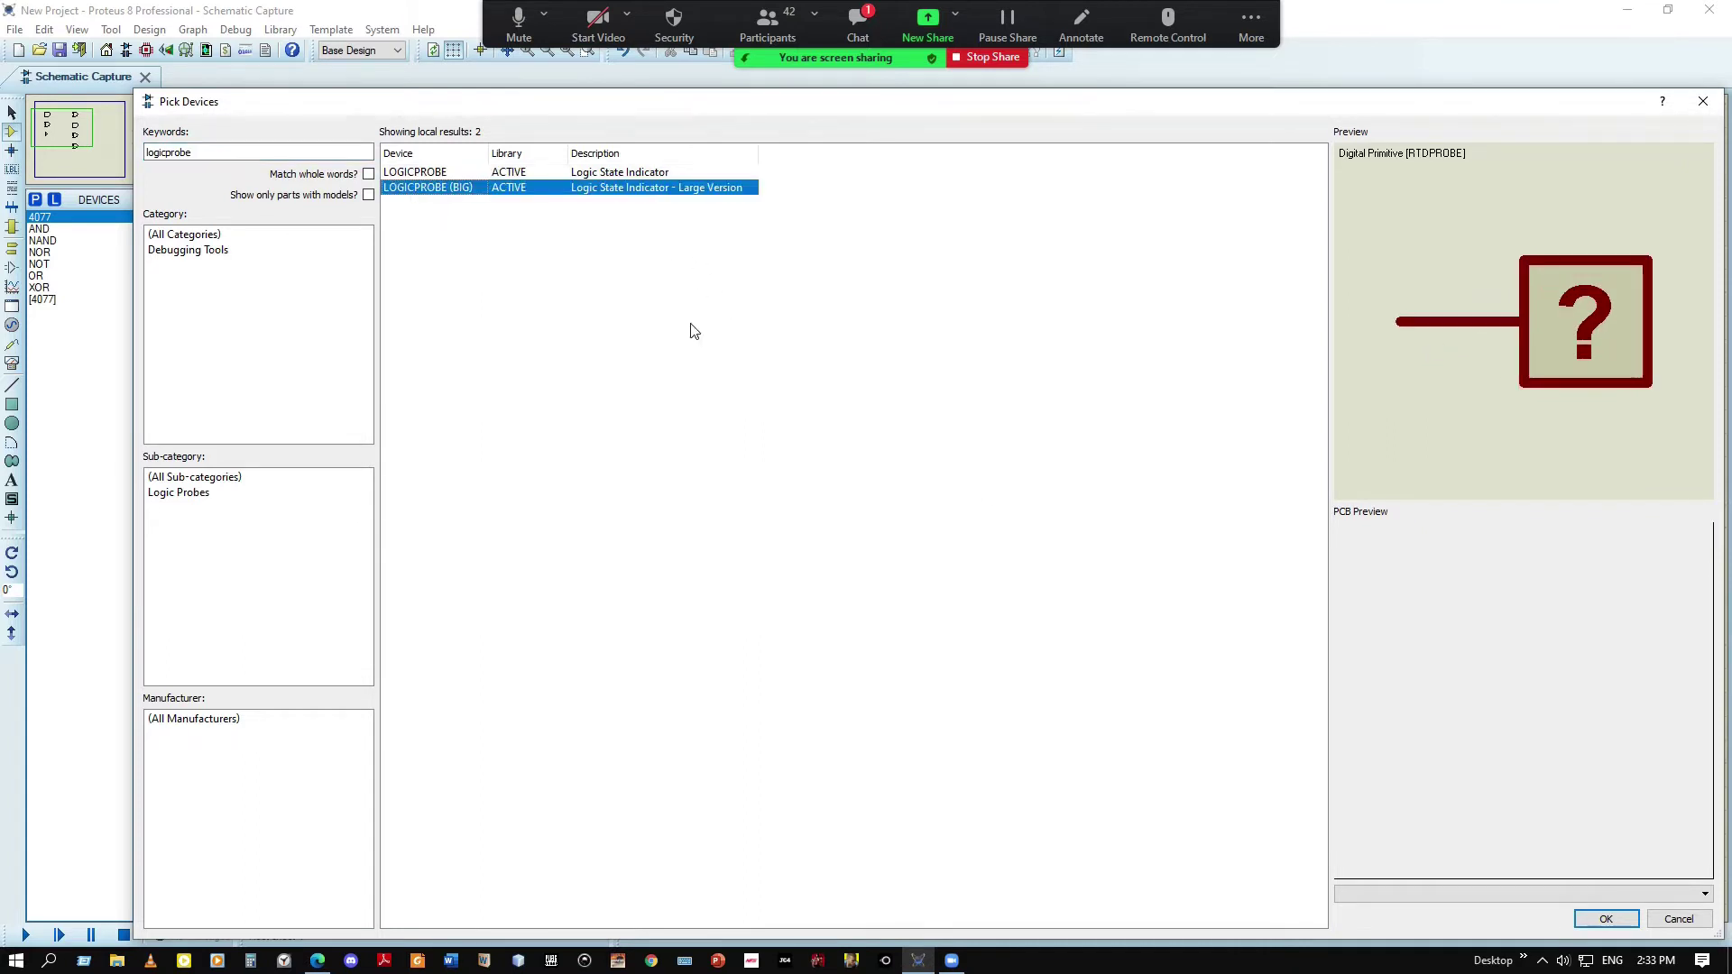
pyautogui.click(1606, 919)
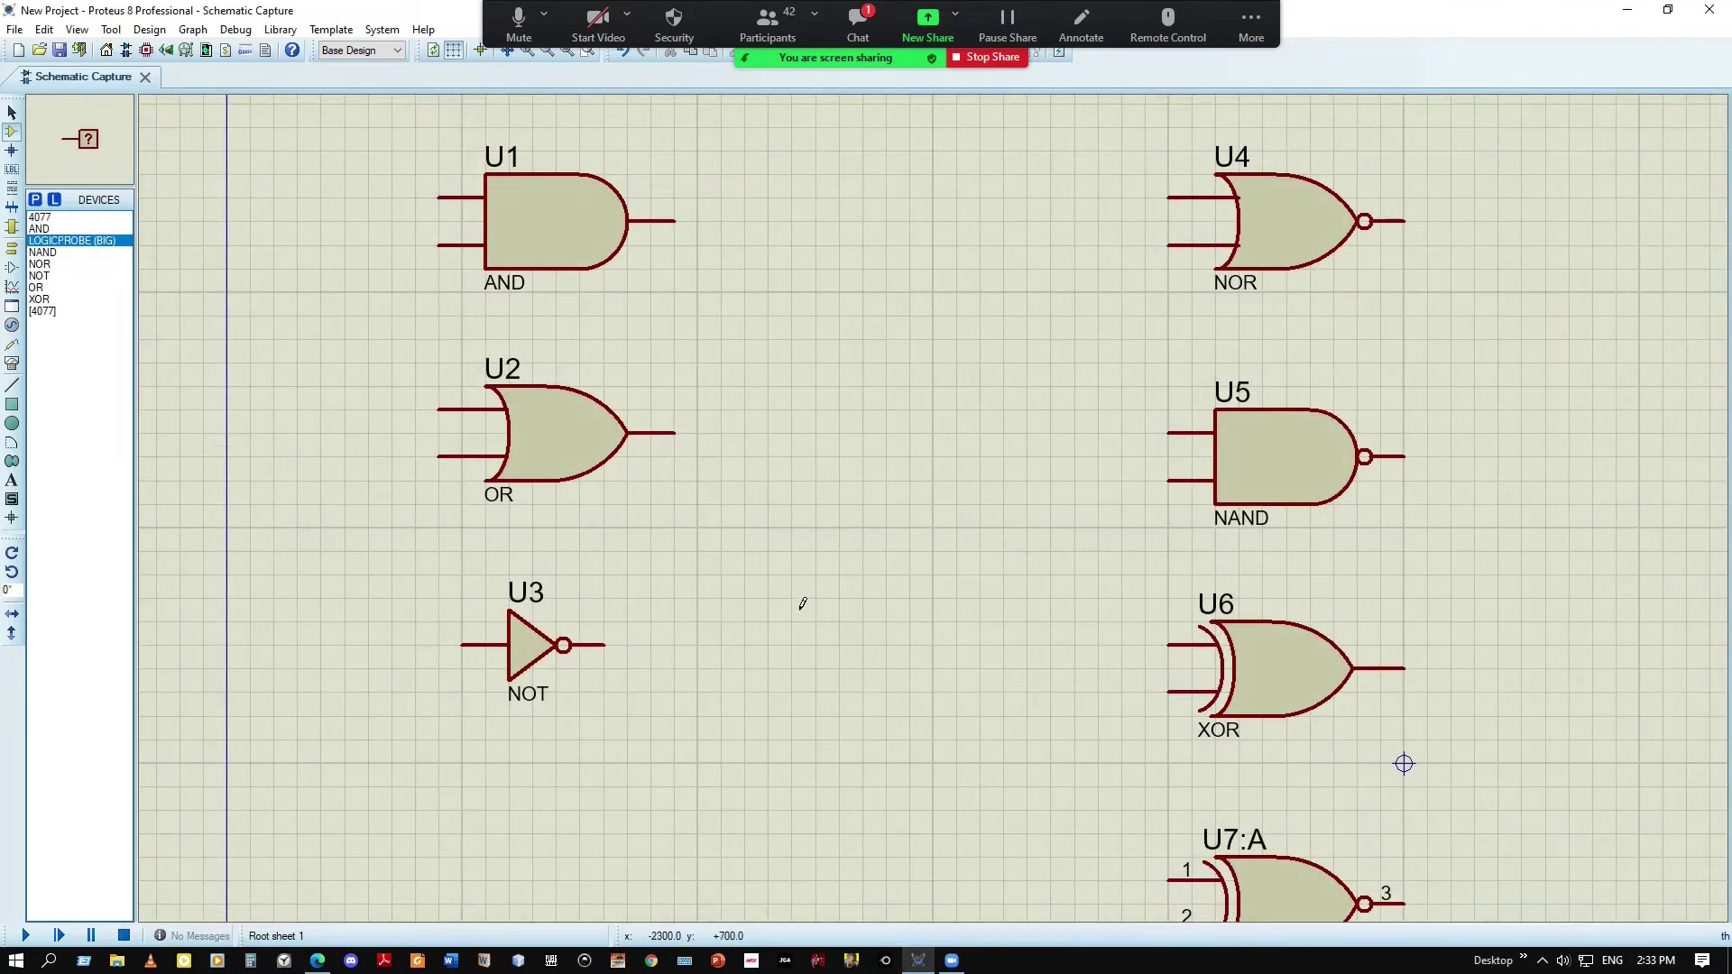
# Attach a LOGICPROBE (BIG) directly to the output of the AND gate and another to the output of the OR gate
pyautogui.scroll(-1, 1005, 506)
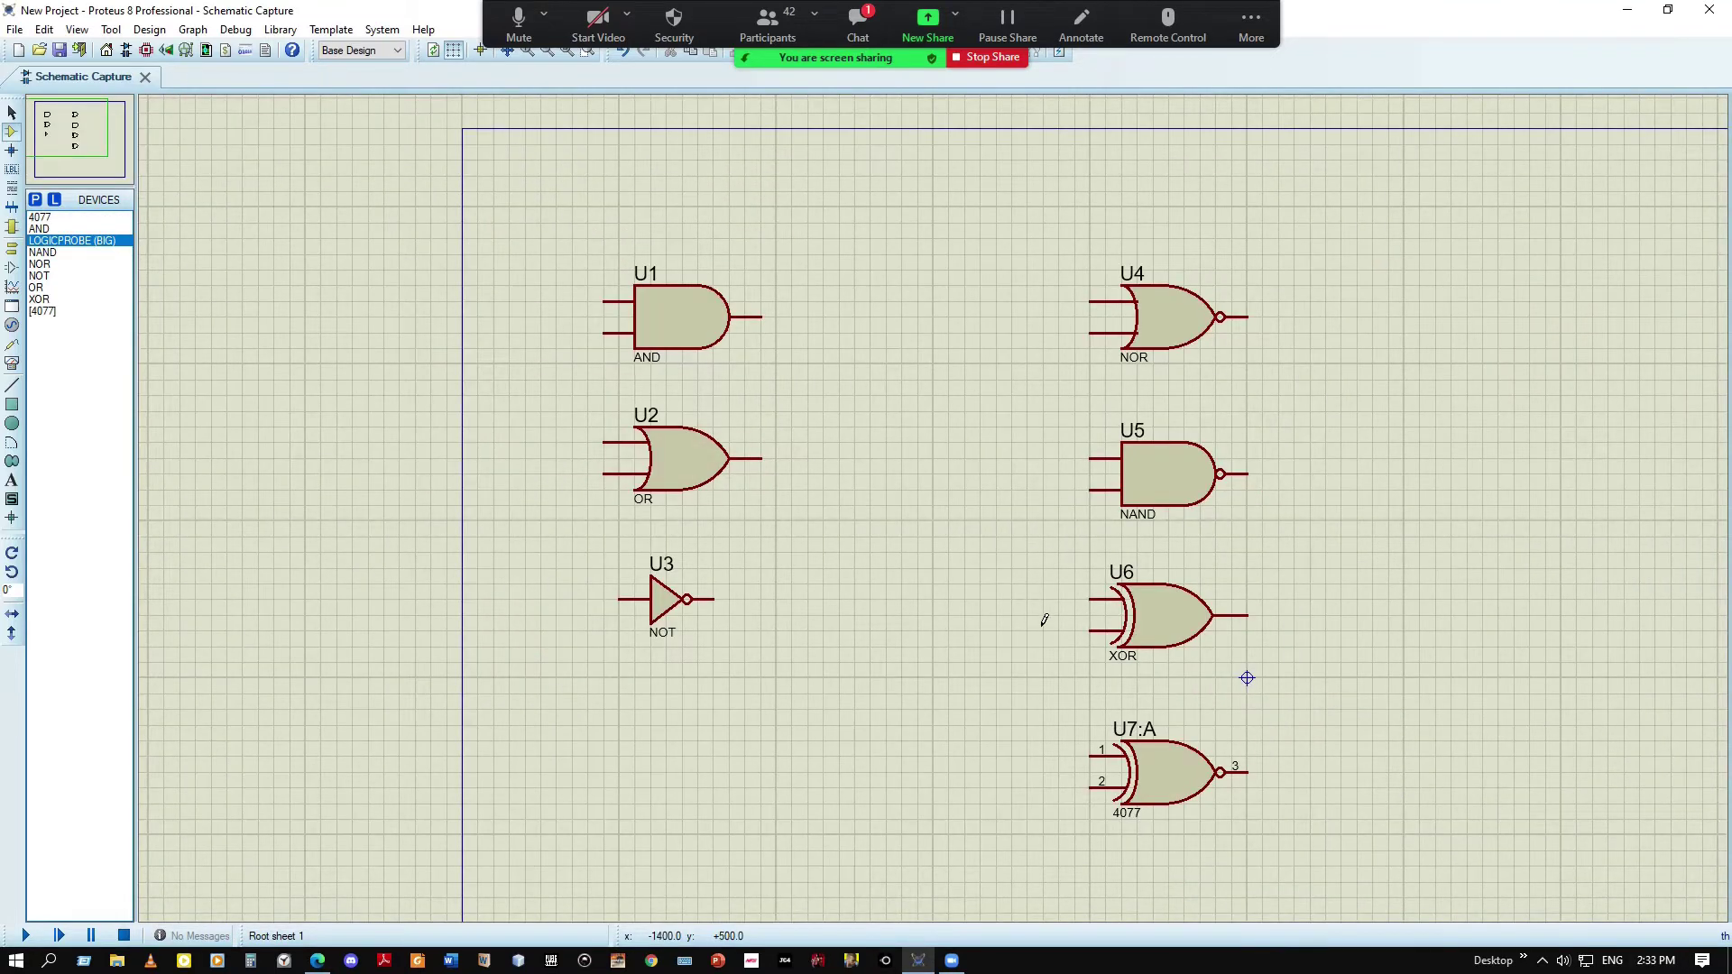
pyautogui.scroll(-1, 1045, 621)
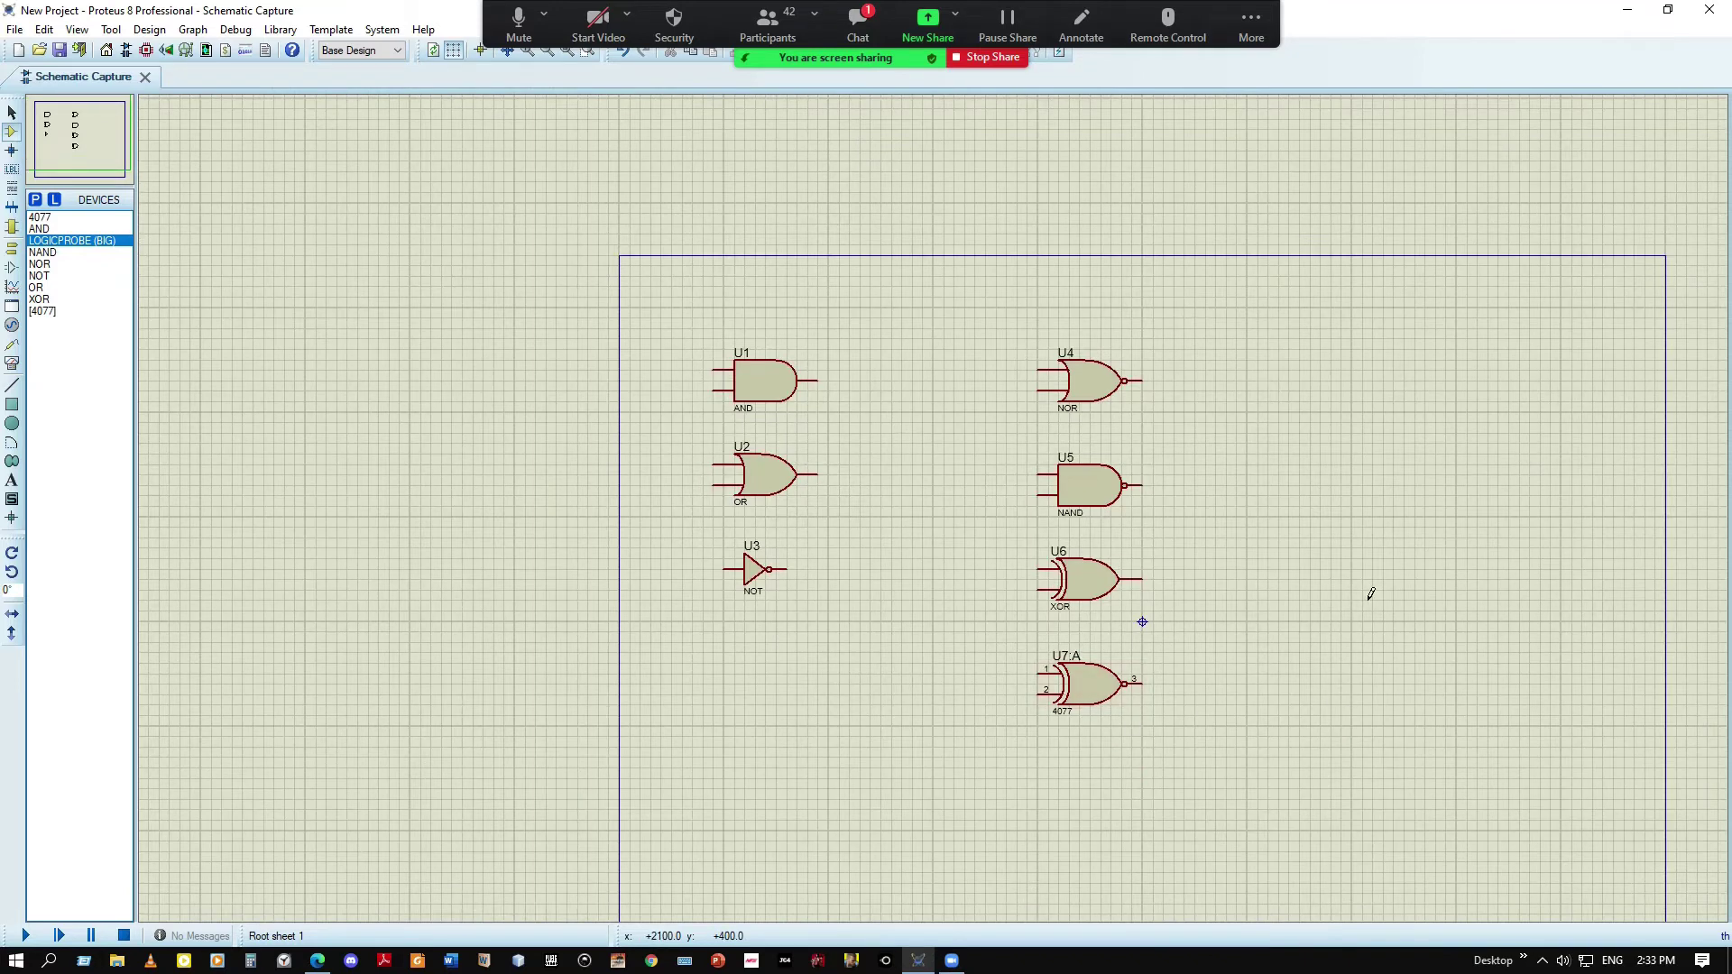
pyautogui.click(1479, 483)
pyautogui.click(838, 381)
pyautogui.click(99, 241)
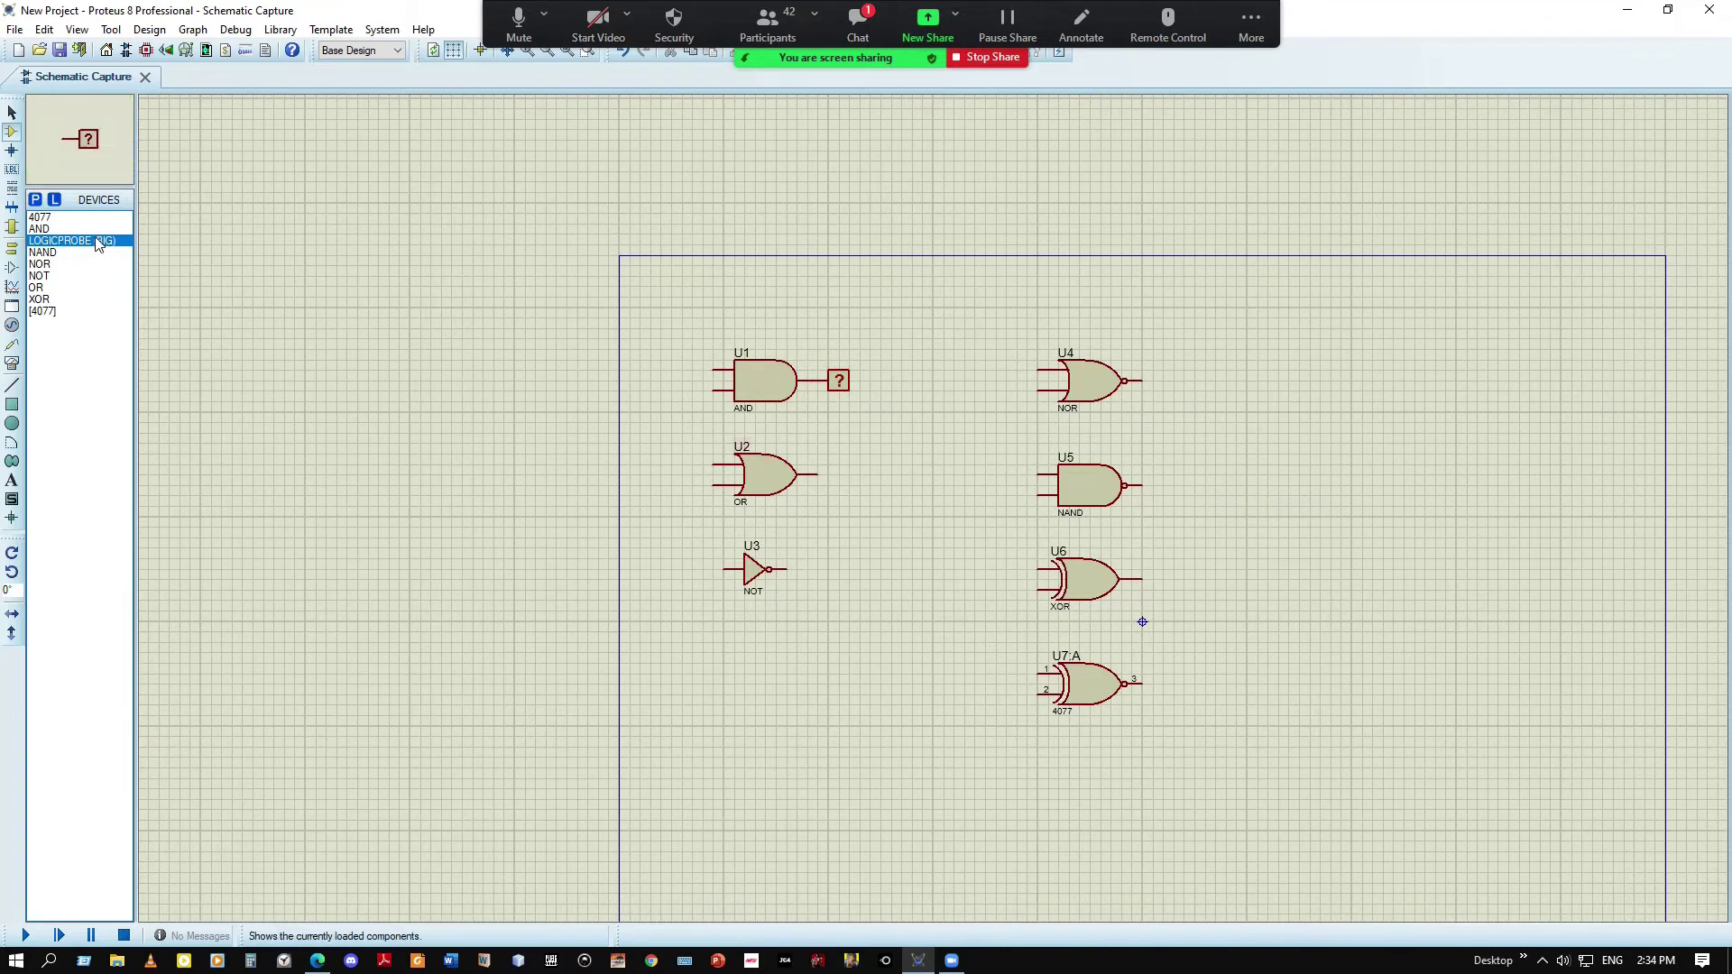
pyautogui.click(849, 475)
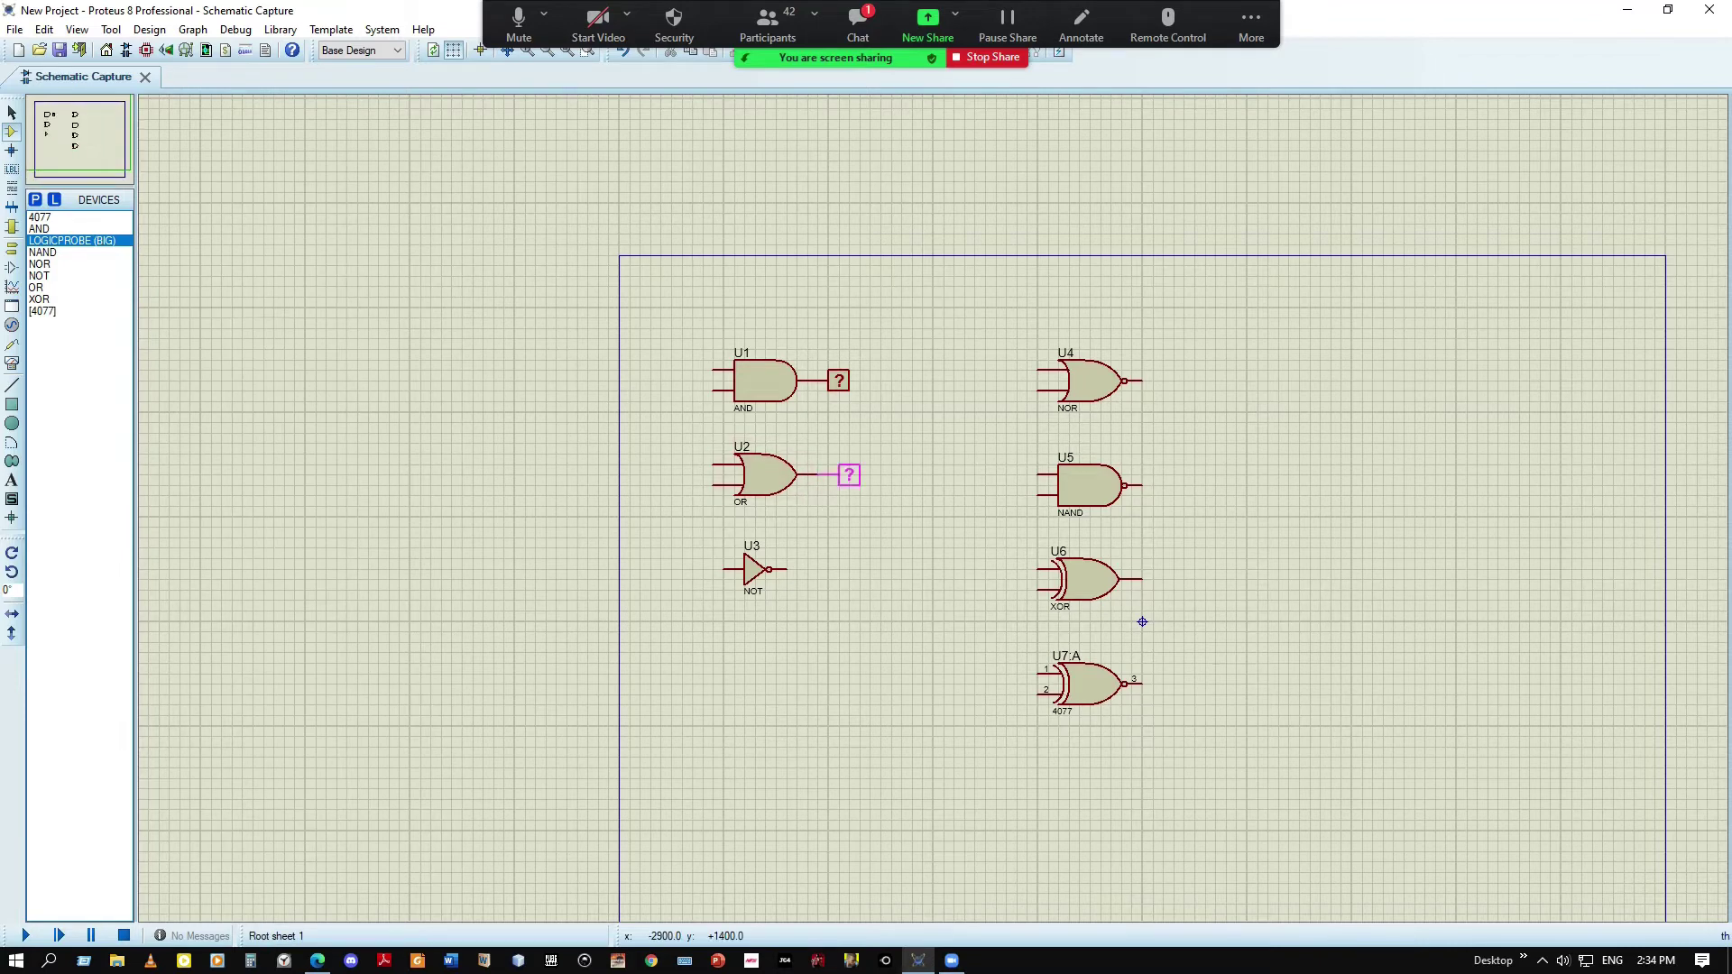
pyautogui.click(849, 475)
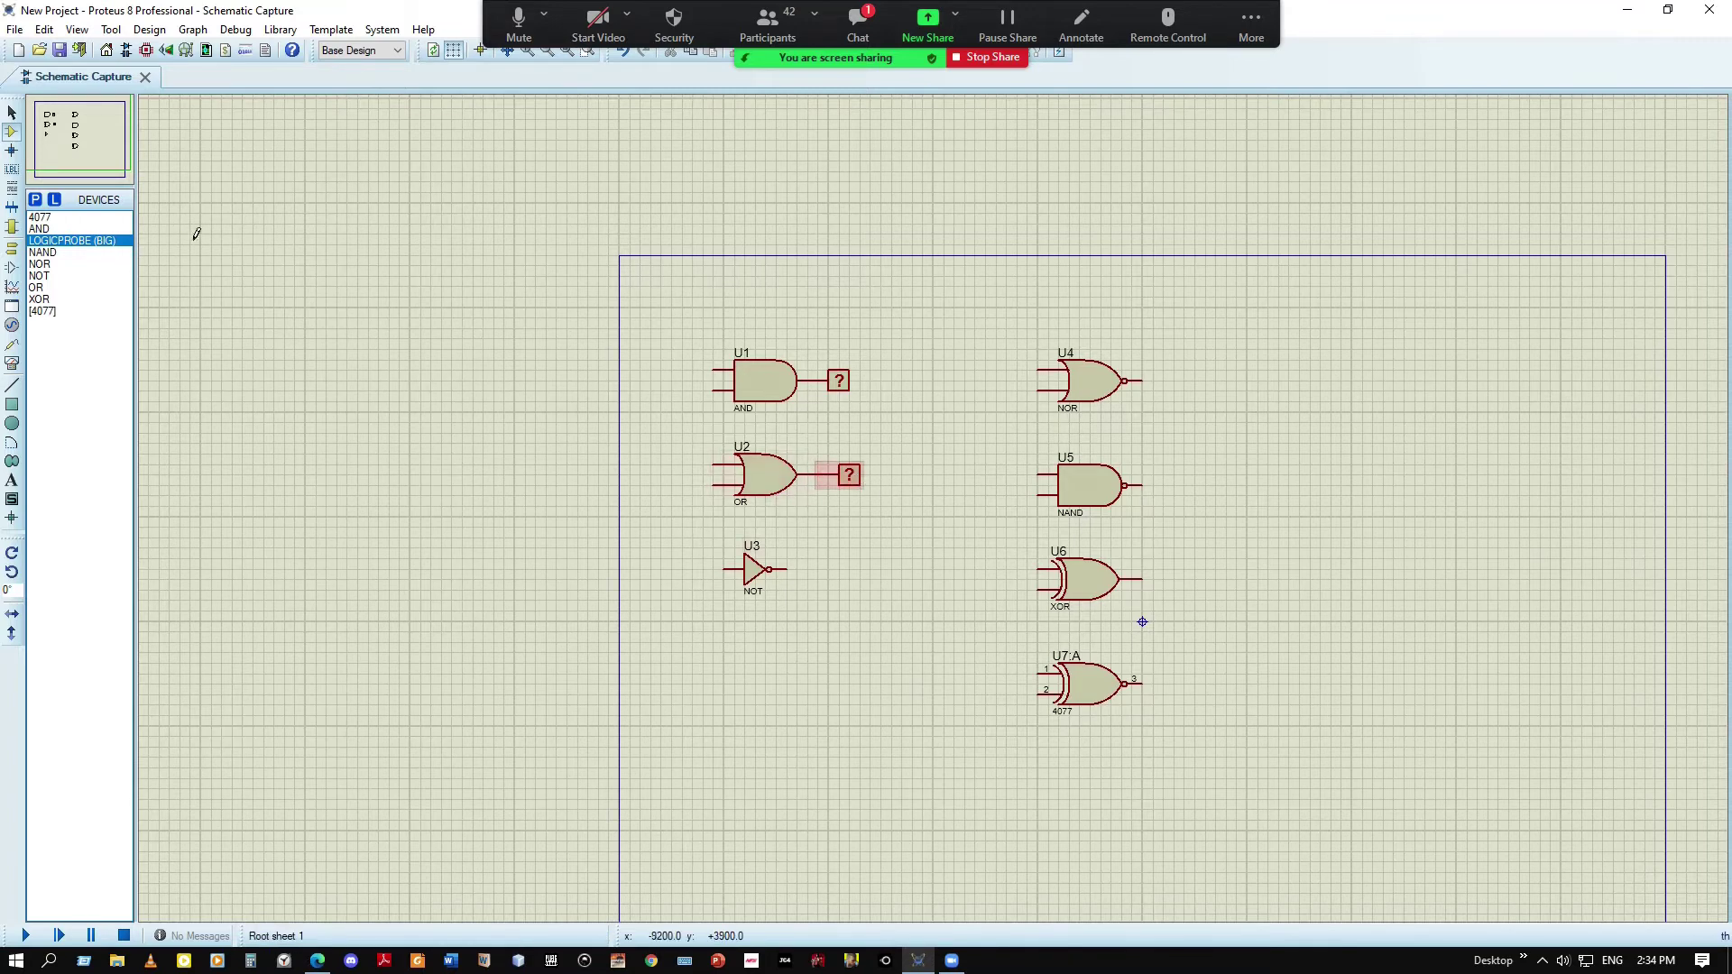
# Place a LOGICPROBE (BIG) a short distance to the right of the NOT gate and wire the gate's output to it
pyautogui.click(89, 249)
pyautogui.click(826, 571)
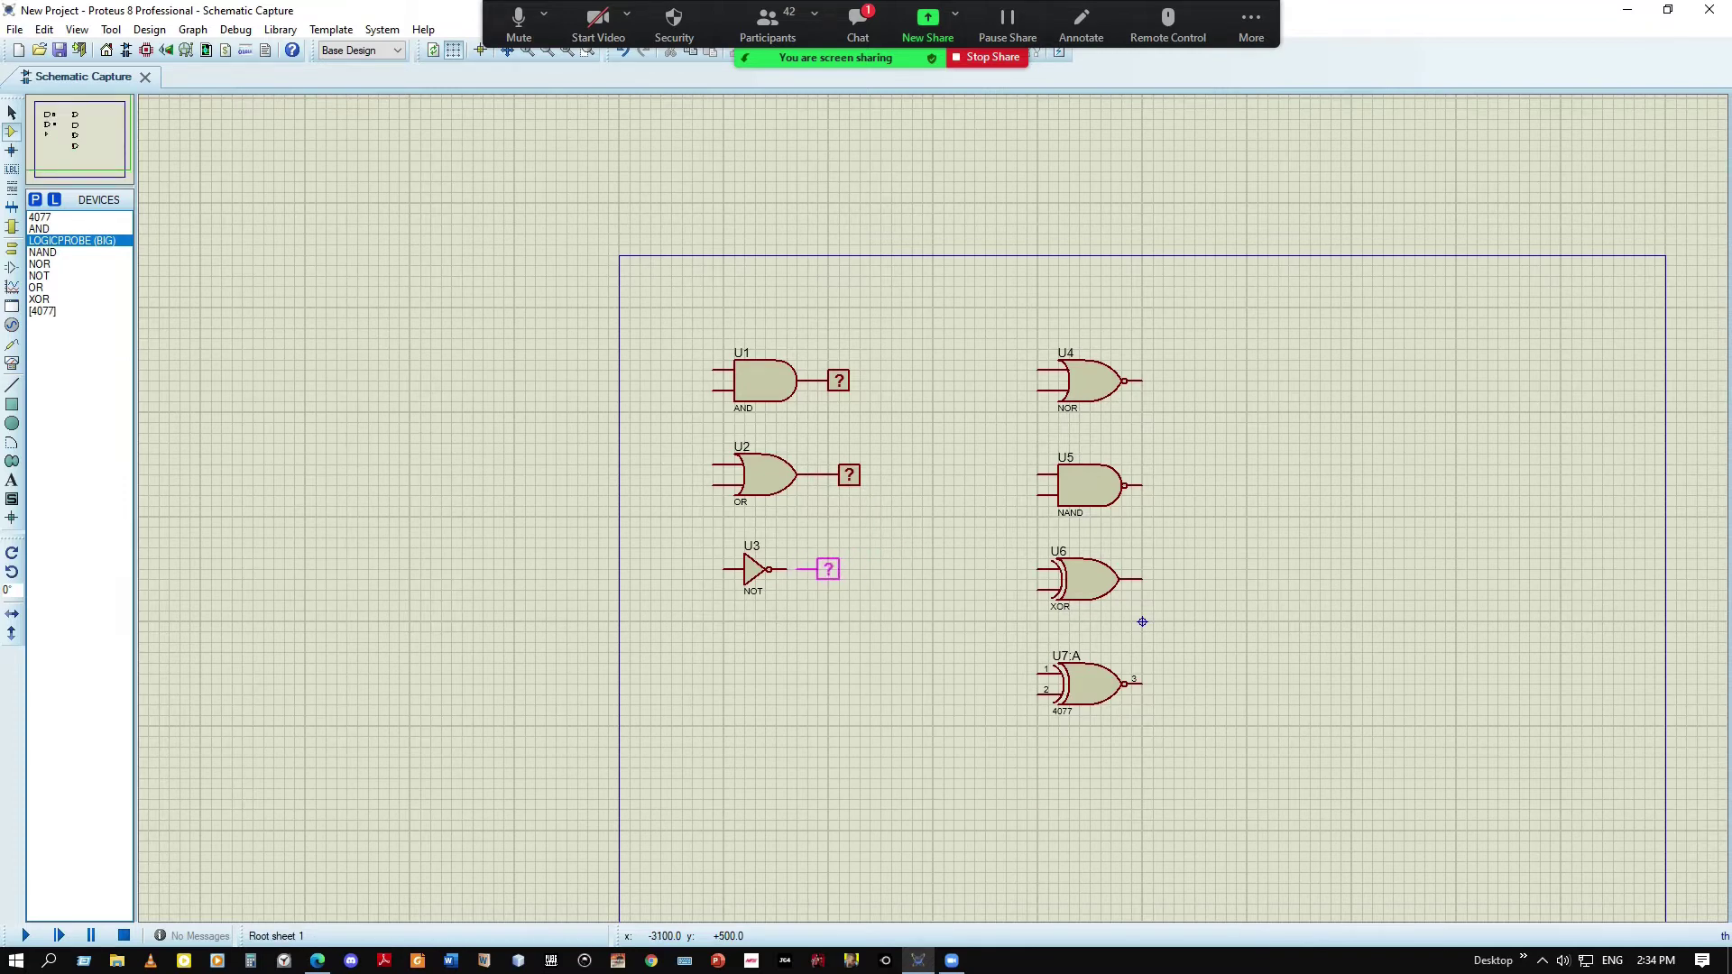
pyautogui.click(871, 569)
pyautogui.click(787, 569)
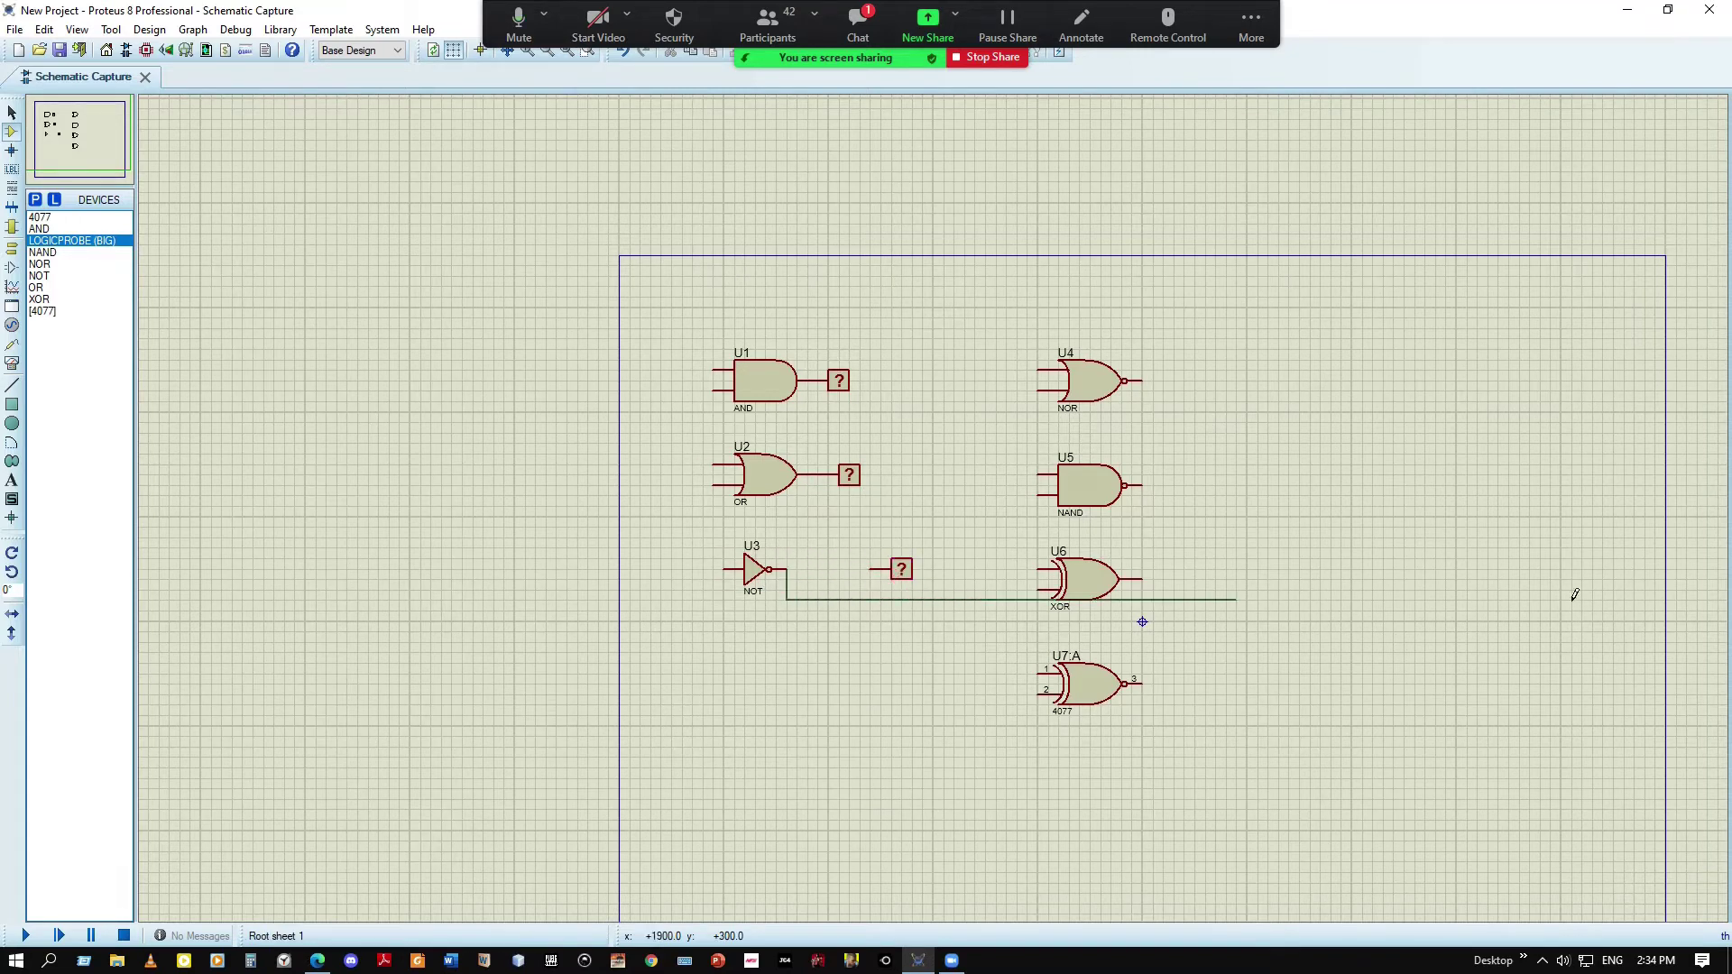
pyautogui.click(887, 578)
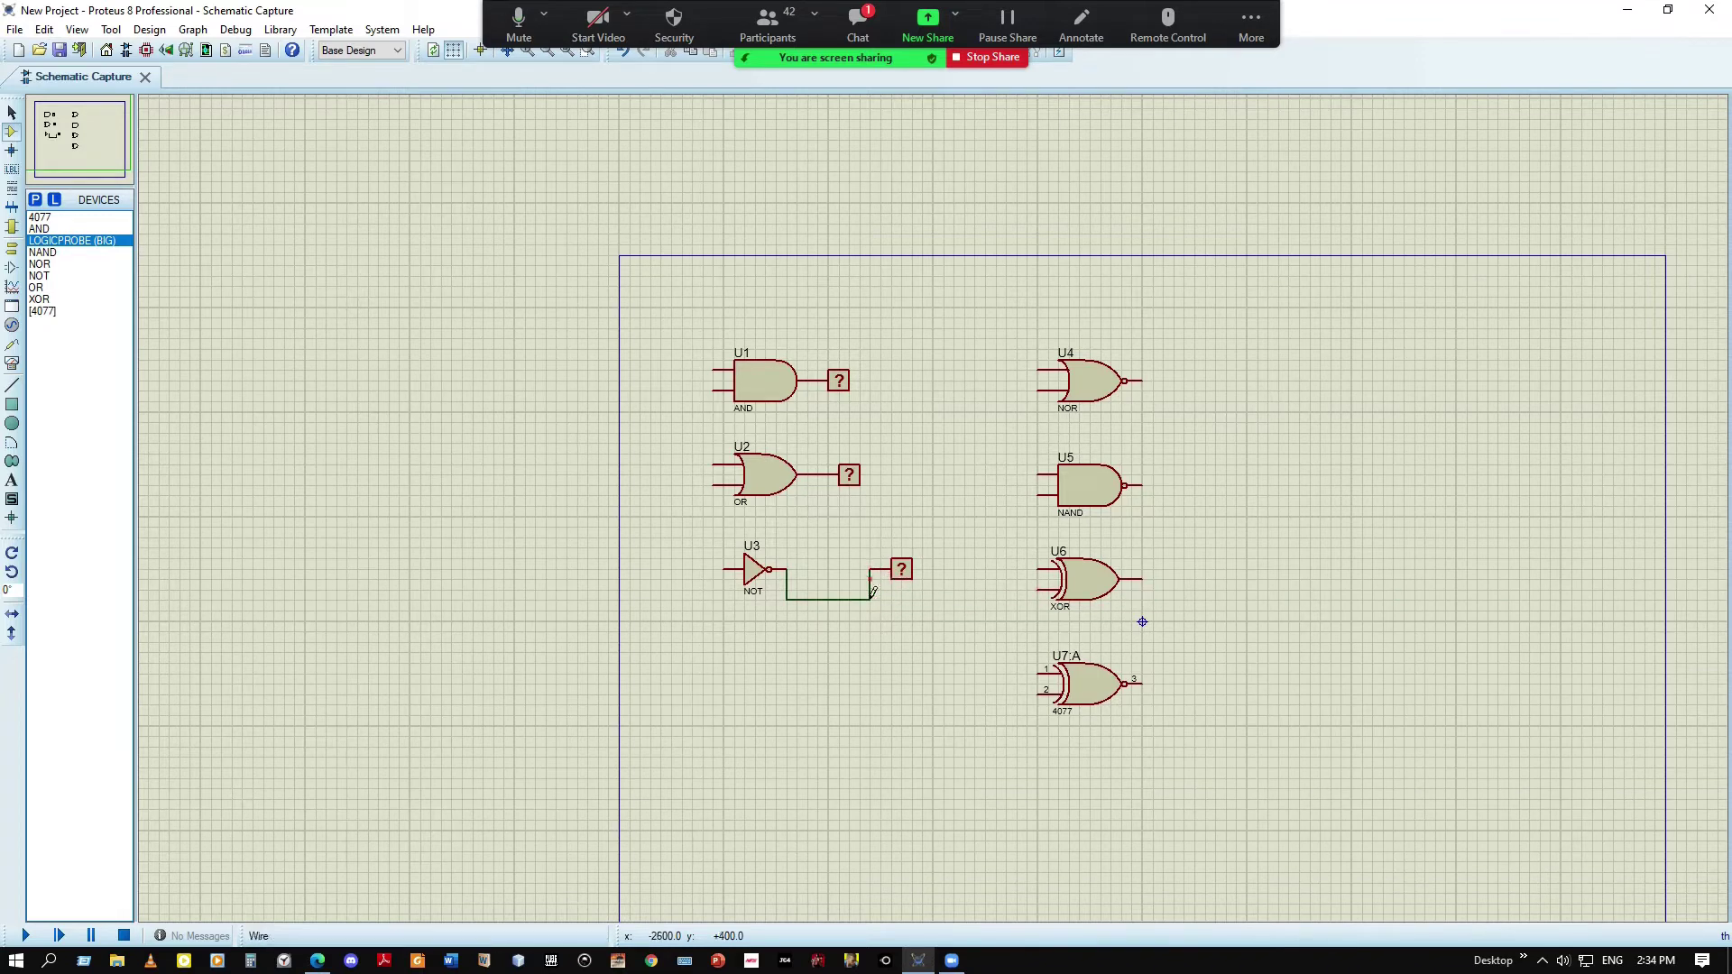
# Wire the NOT gate's output straight to its logic probe and delete the redundant wire that dips below it
pyautogui.click(787, 569)
pyautogui.click(893, 586)
pyautogui.moveTo(827, 587); pyautogui.dragTo(882, 587)
pyautogui.hotkey('ctrl', 'z')
pyautogui.rightClick(799, 599)
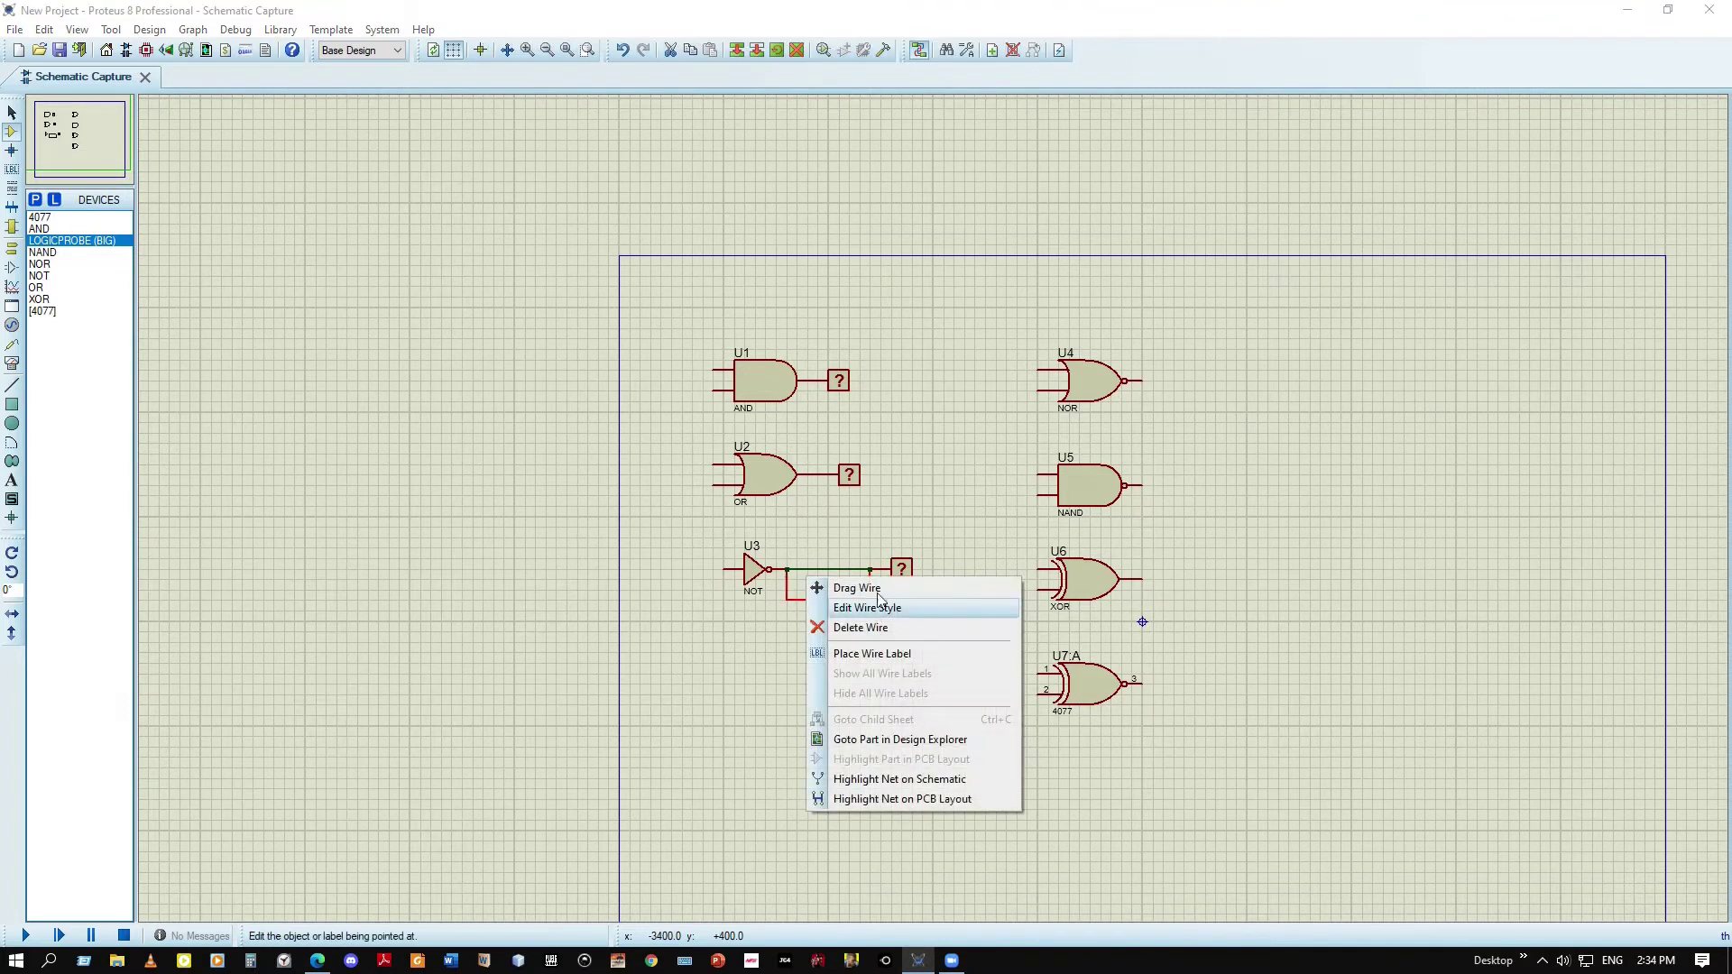
pyautogui.click(864, 629)
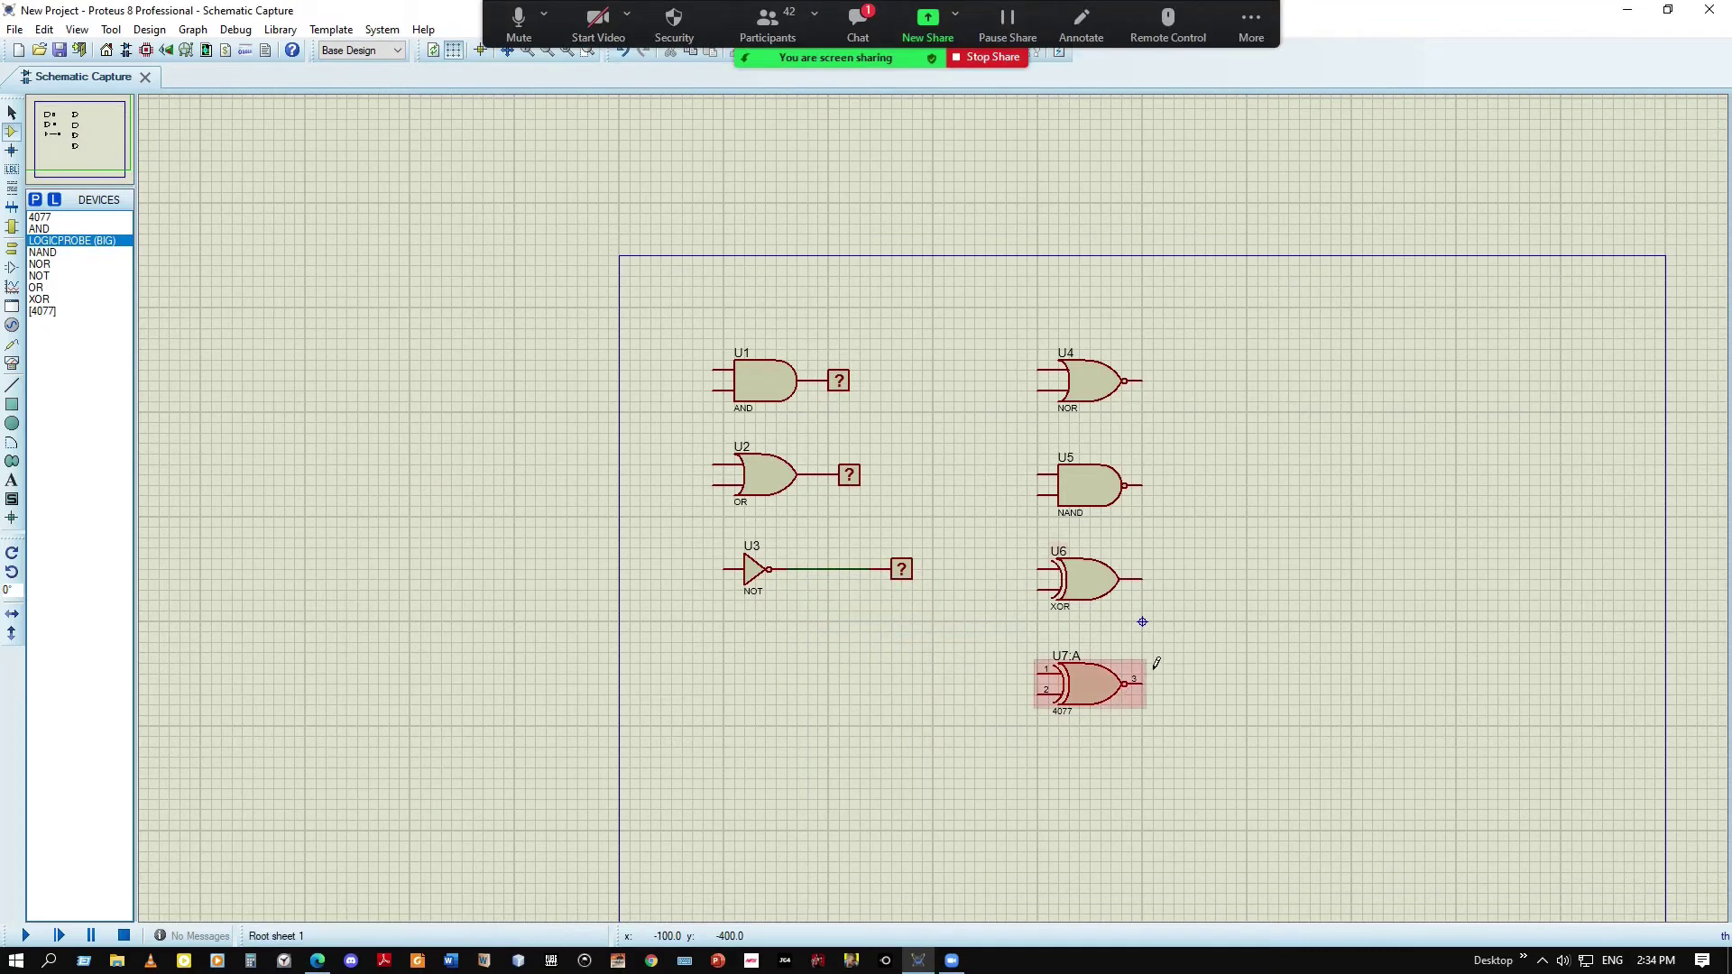
# Place a LOGICPROBE (BIG) well to the right of the NOR gate and wire the gate's output to it
pyautogui.click(87, 241)
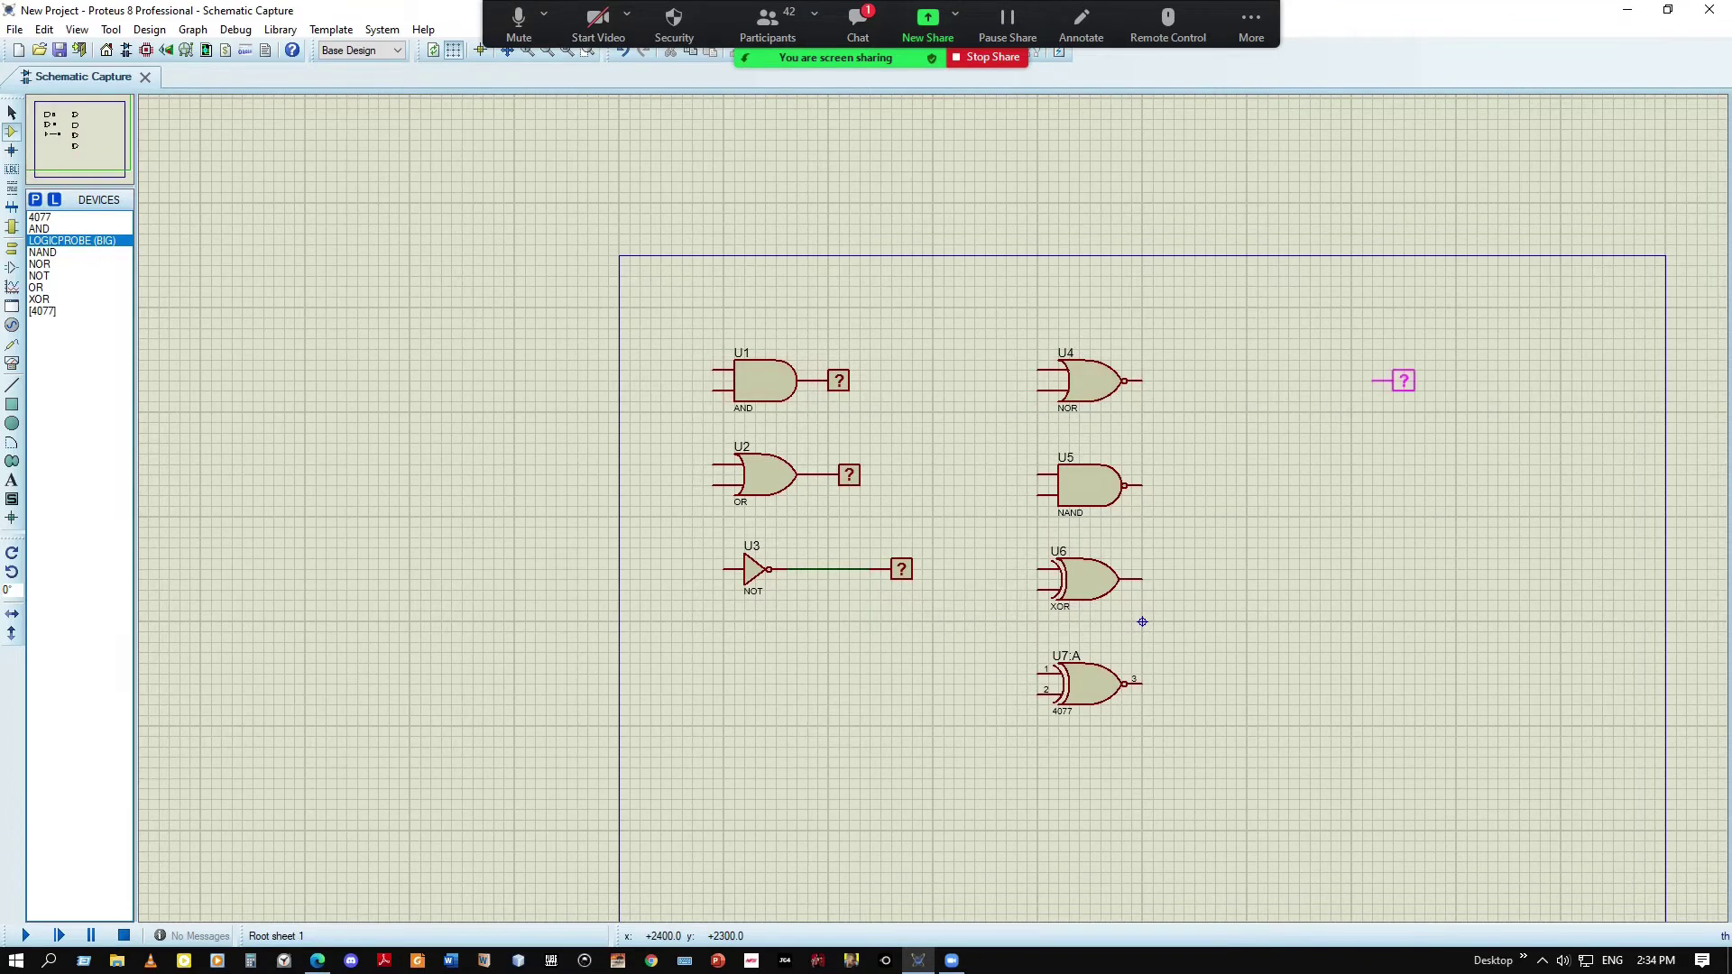
pyautogui.click(1435, 380)
pyautogui.click(1145, 383)
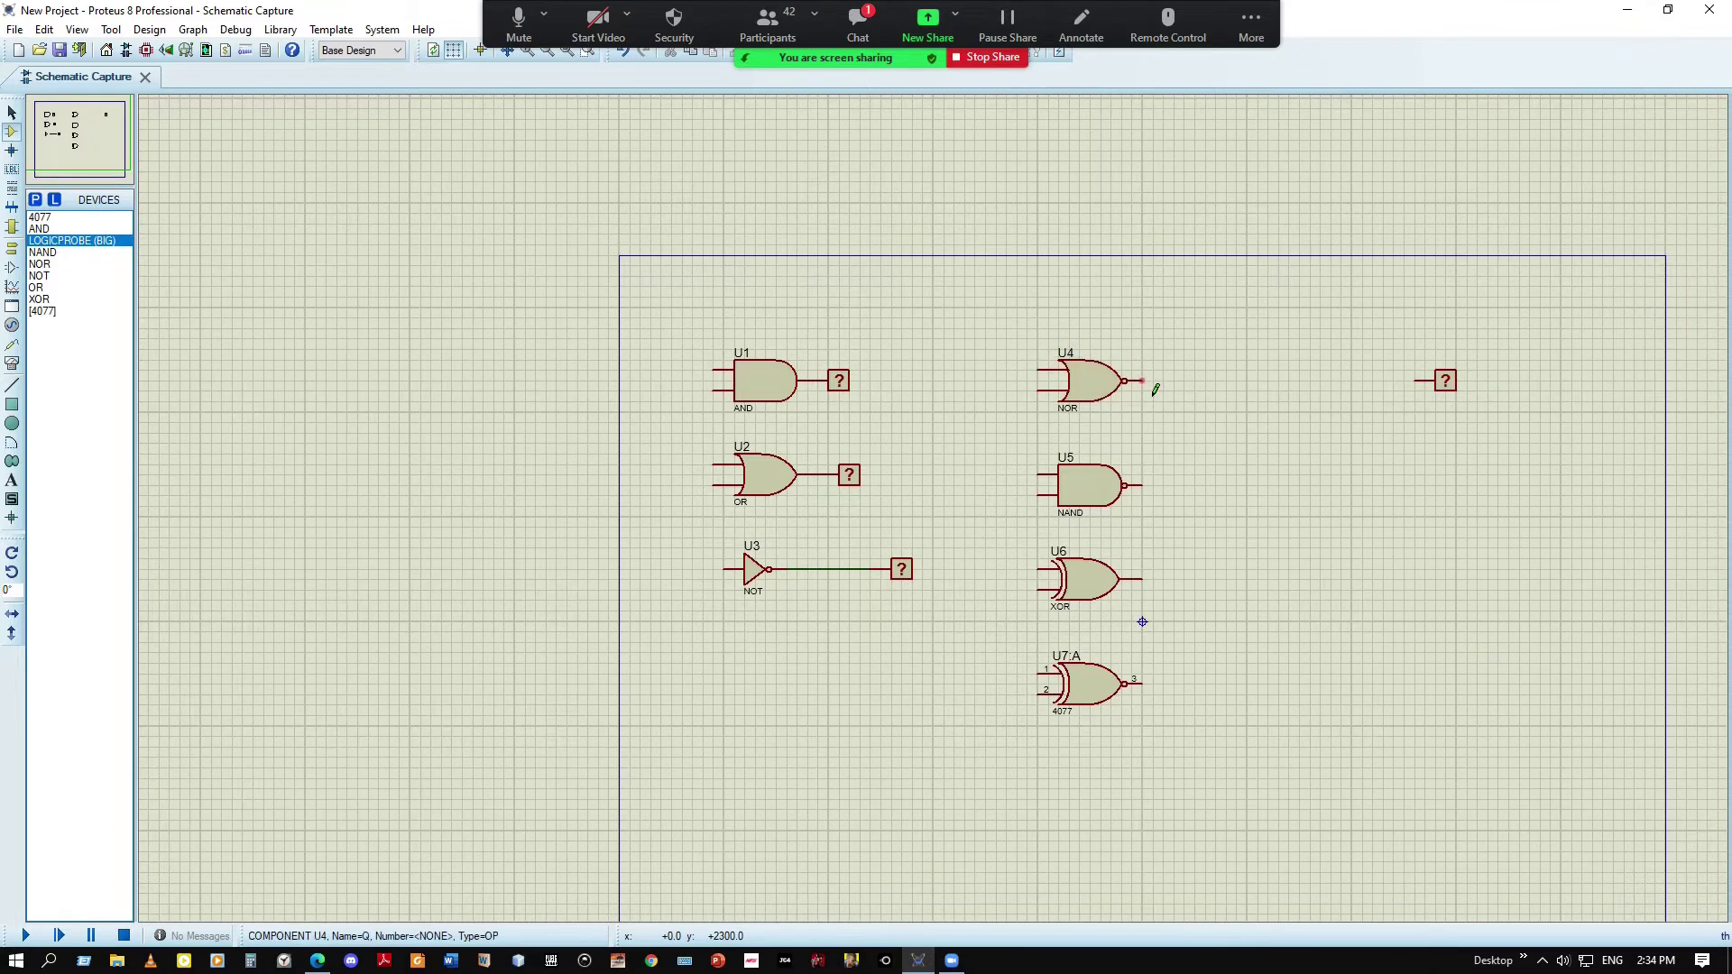
pyautogui.click(1428, 395)
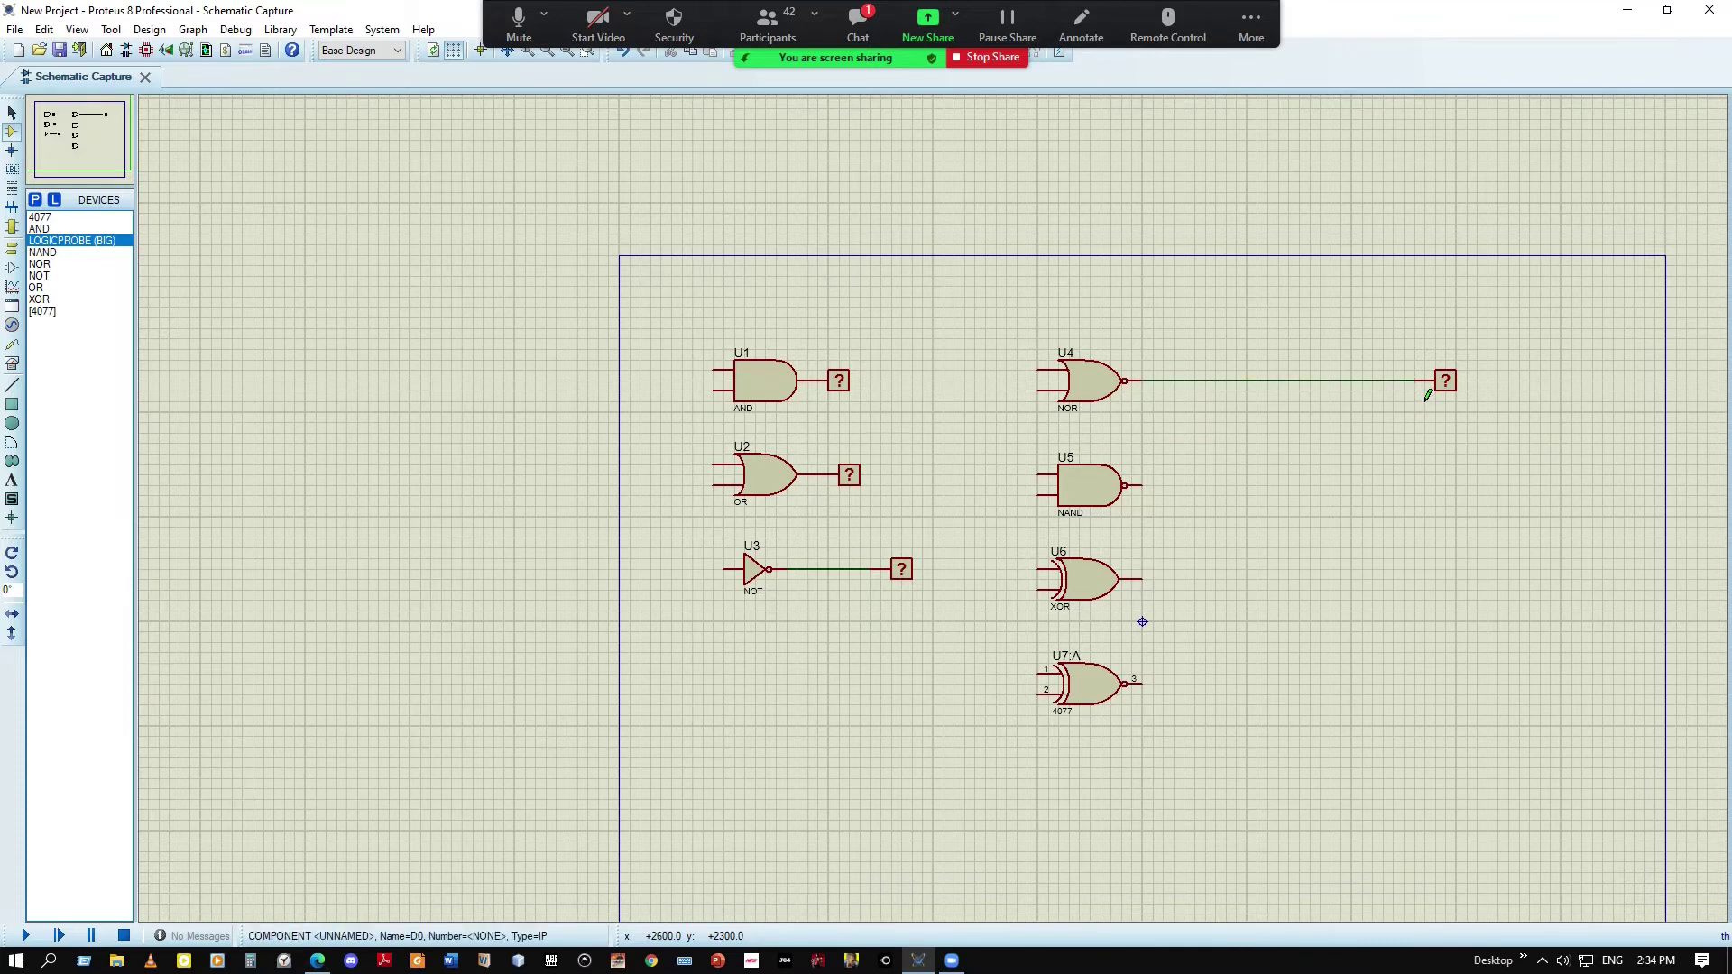
# Find the logic state source LOGICSTATE with the keyword "logicstate" and add it to the project's devices
pyautogui.click(109, 242)
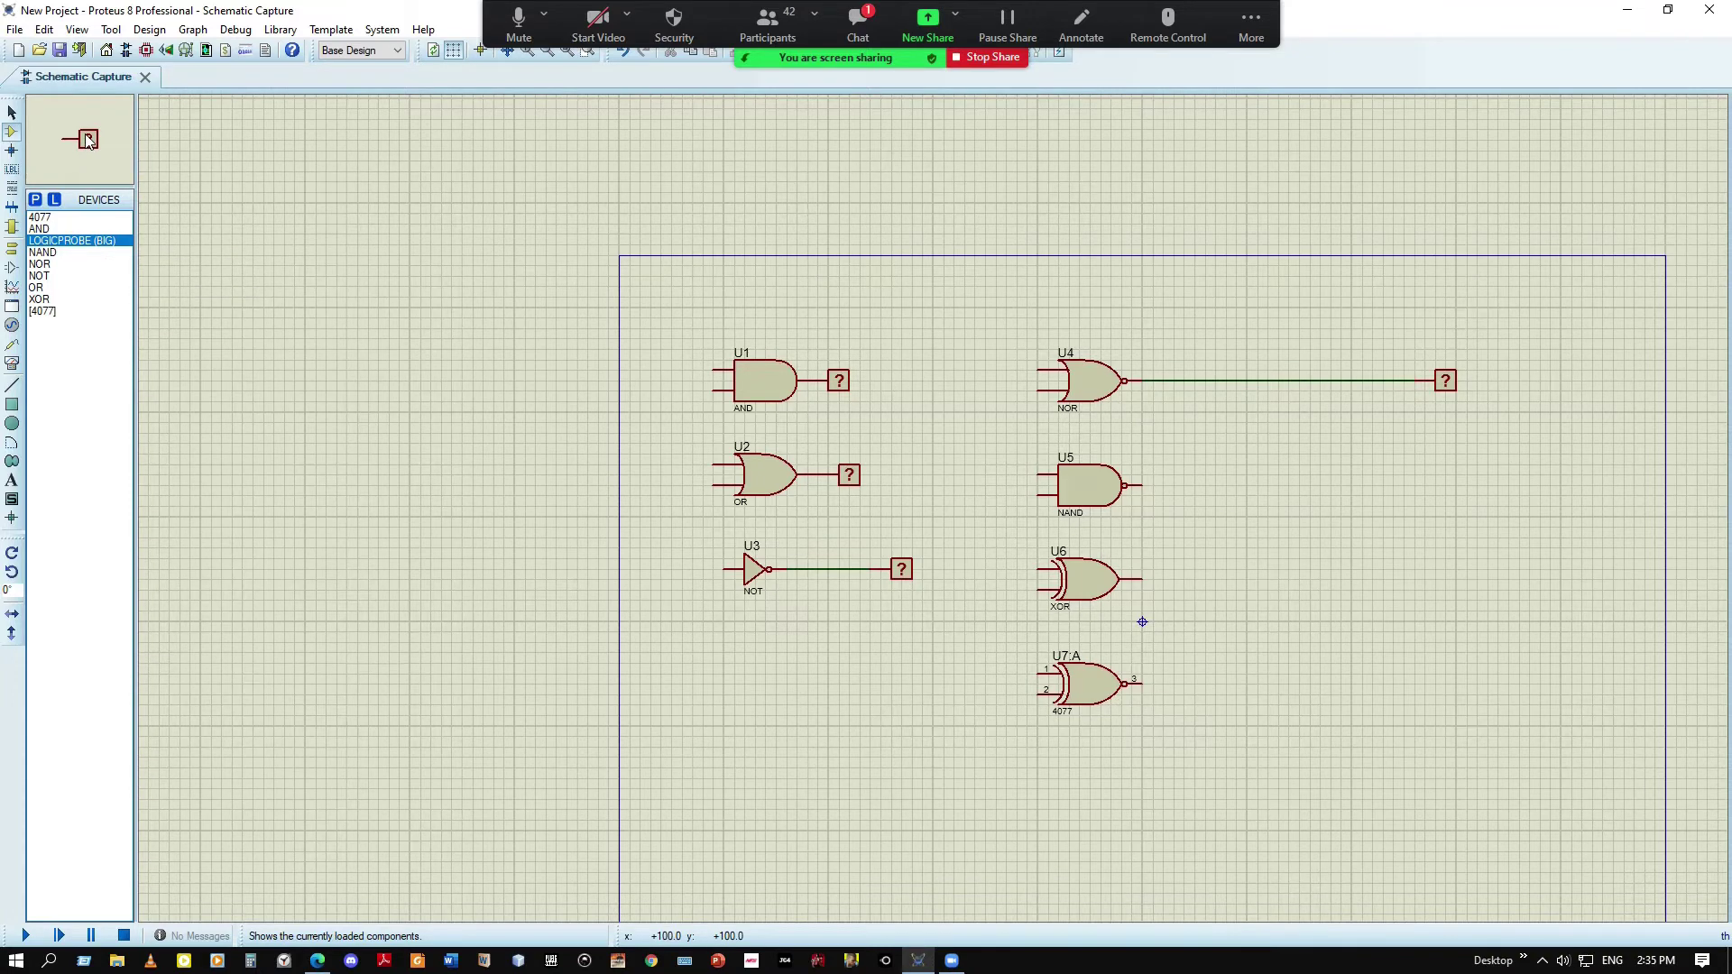
pyautogui.click(35, 200)
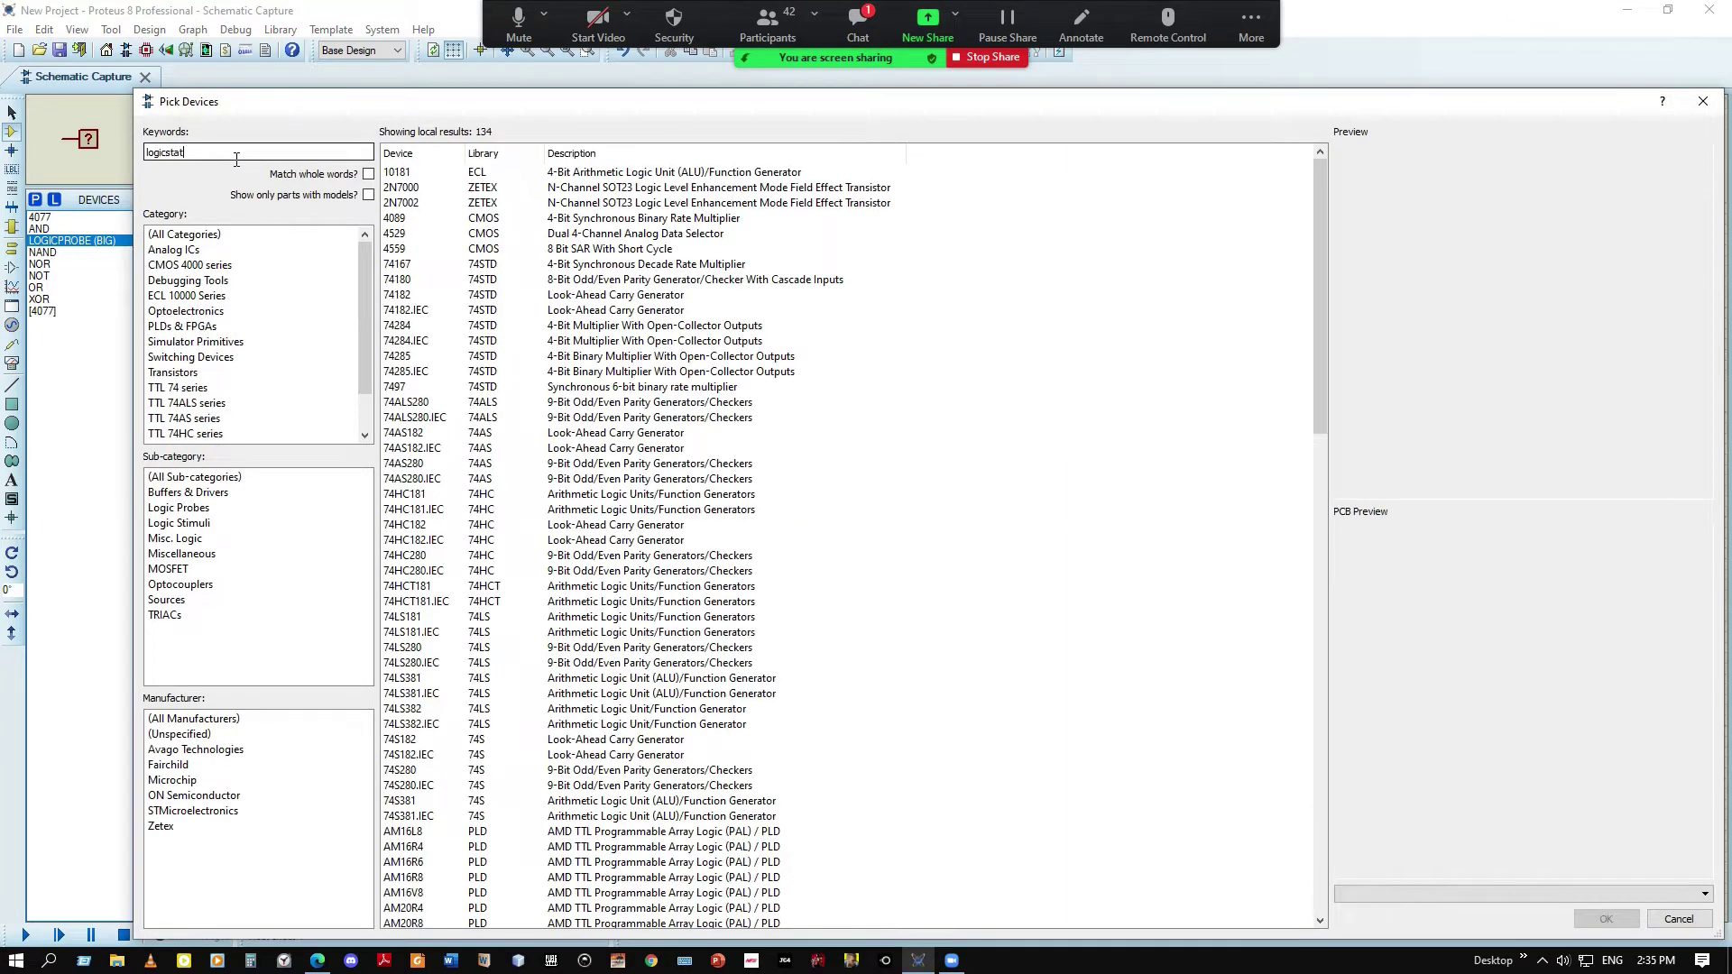
pyautogui.write('logicstate')
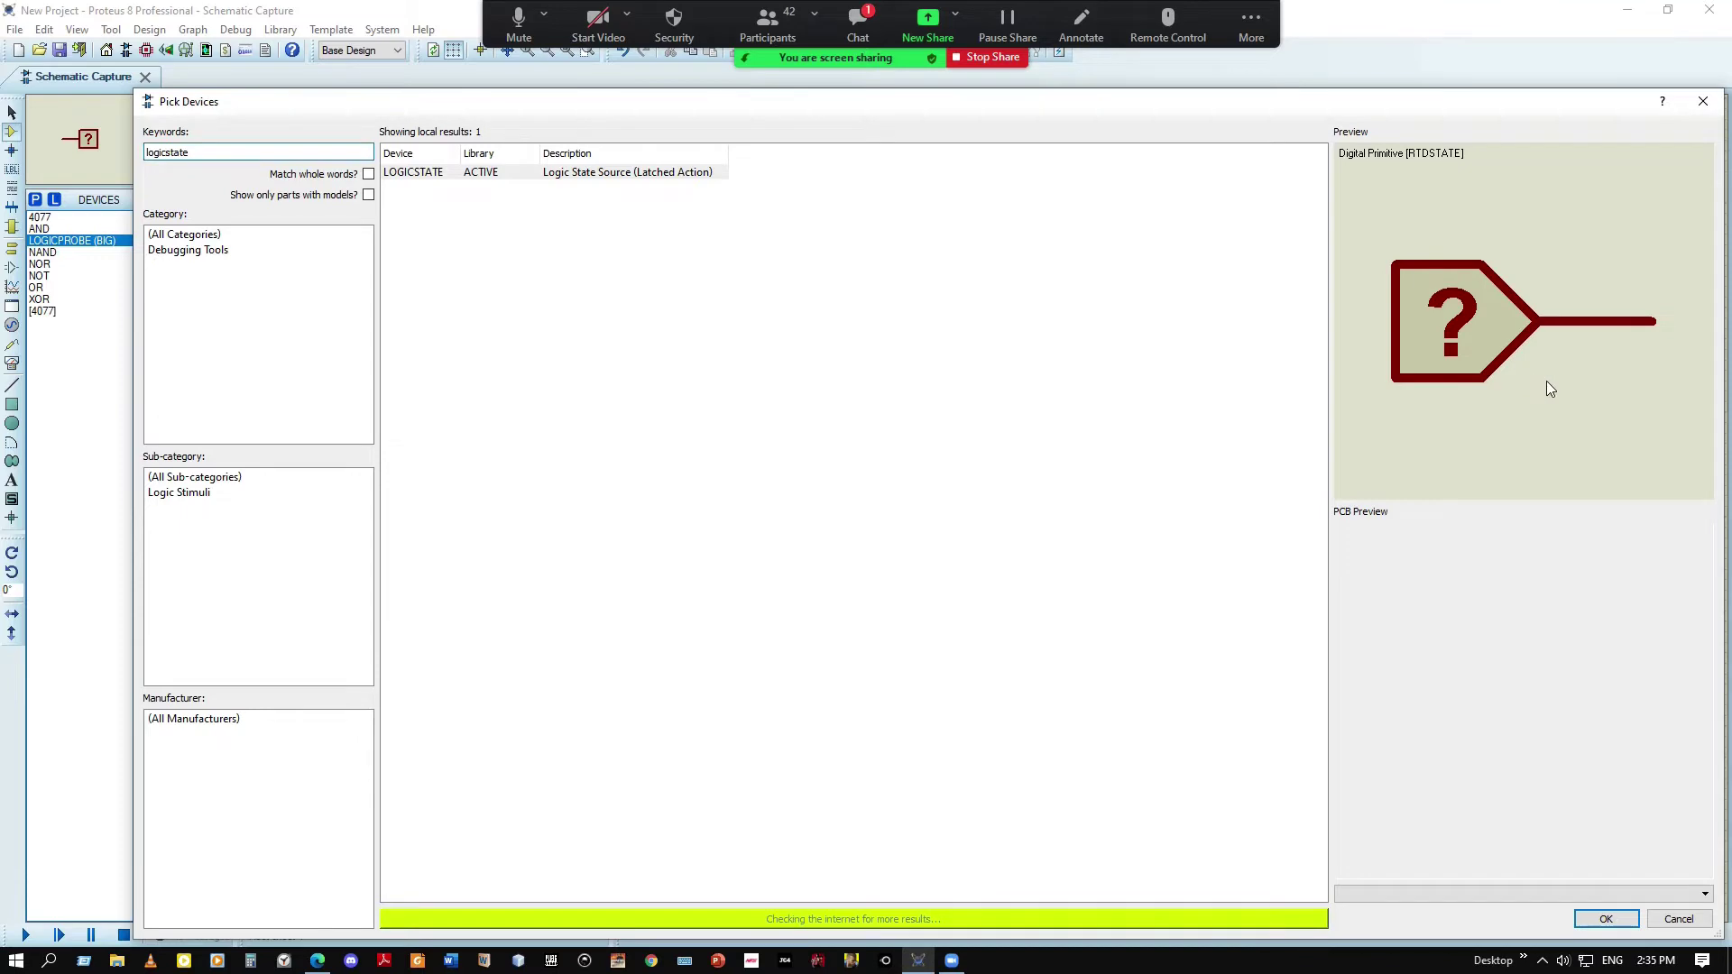
pyautogui.click(1607, 919)
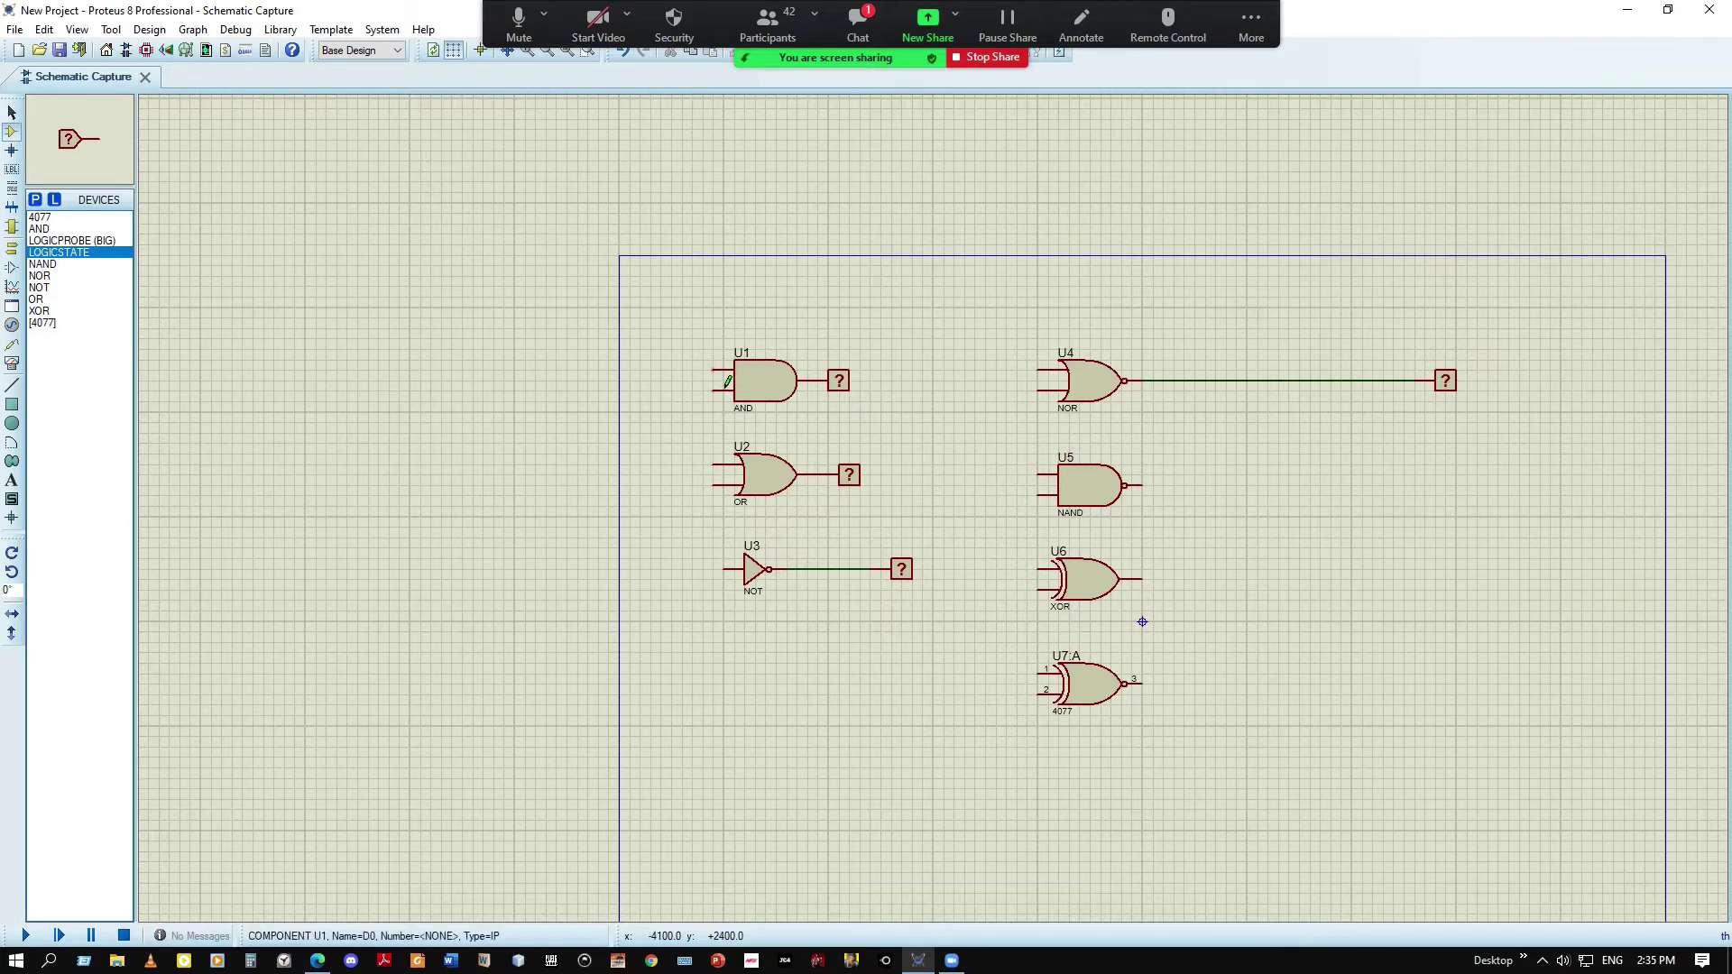
# Place a LOGICSTATE to the upper left of the AND gate and wire it to the gate's upper input
pyautogui.click(666, 373)
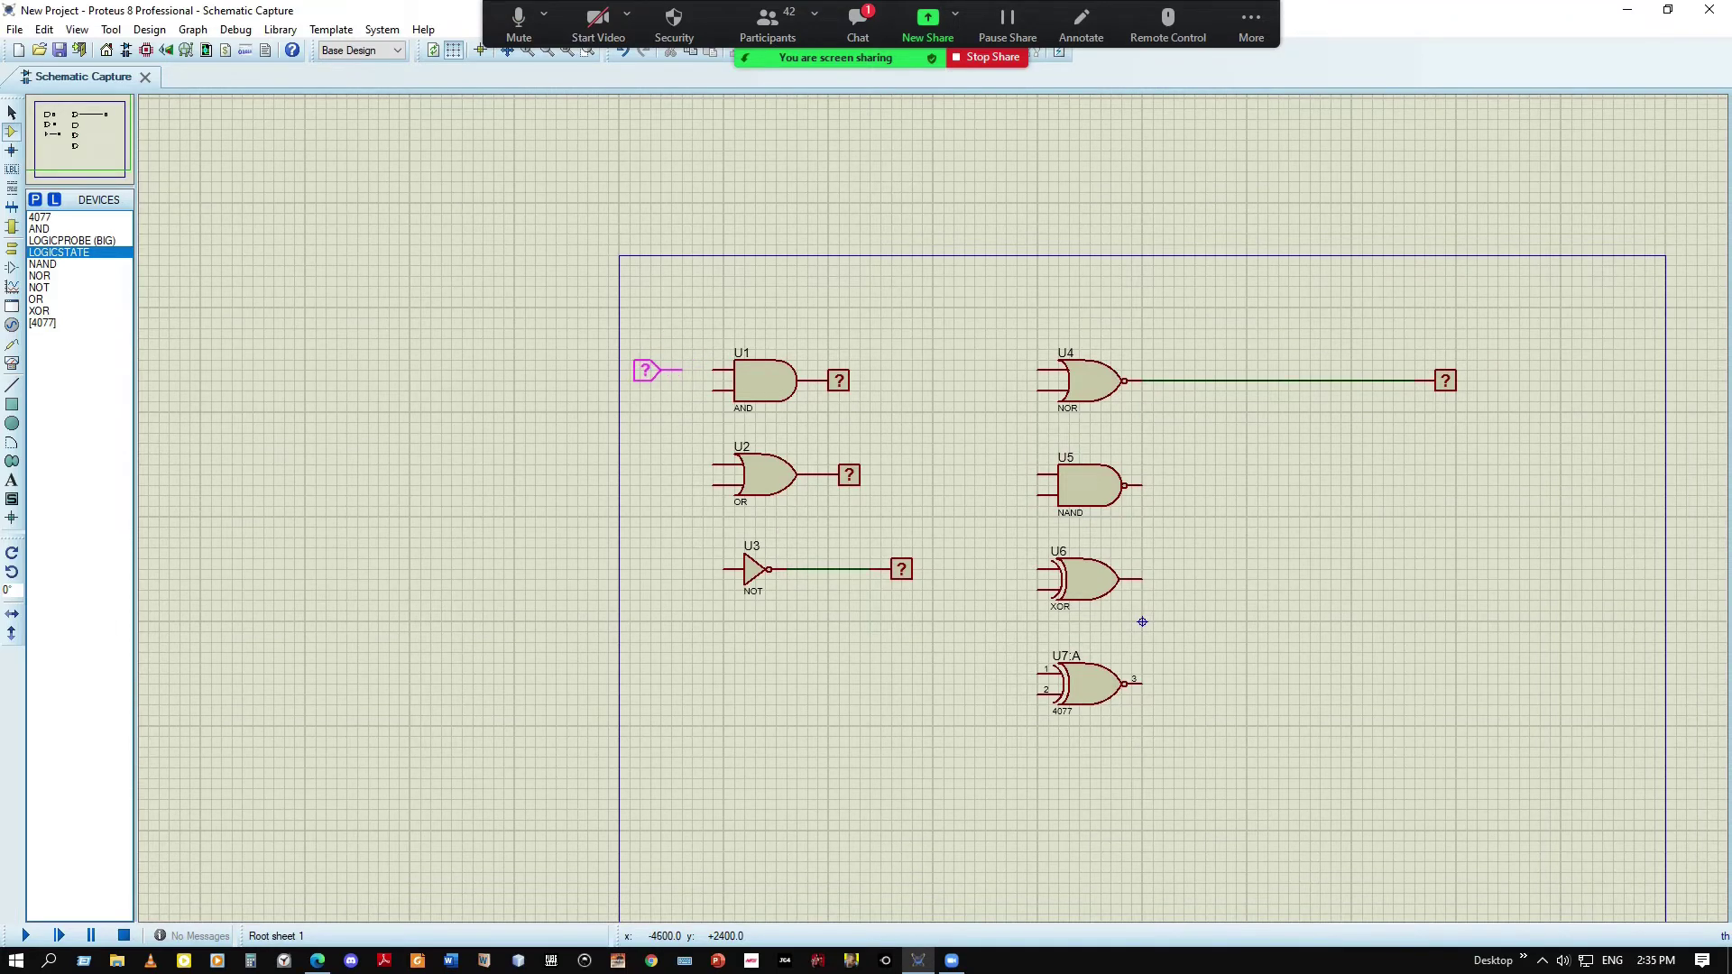
pyautogui.click(676, 358)
pyautogui.click(717, 371)
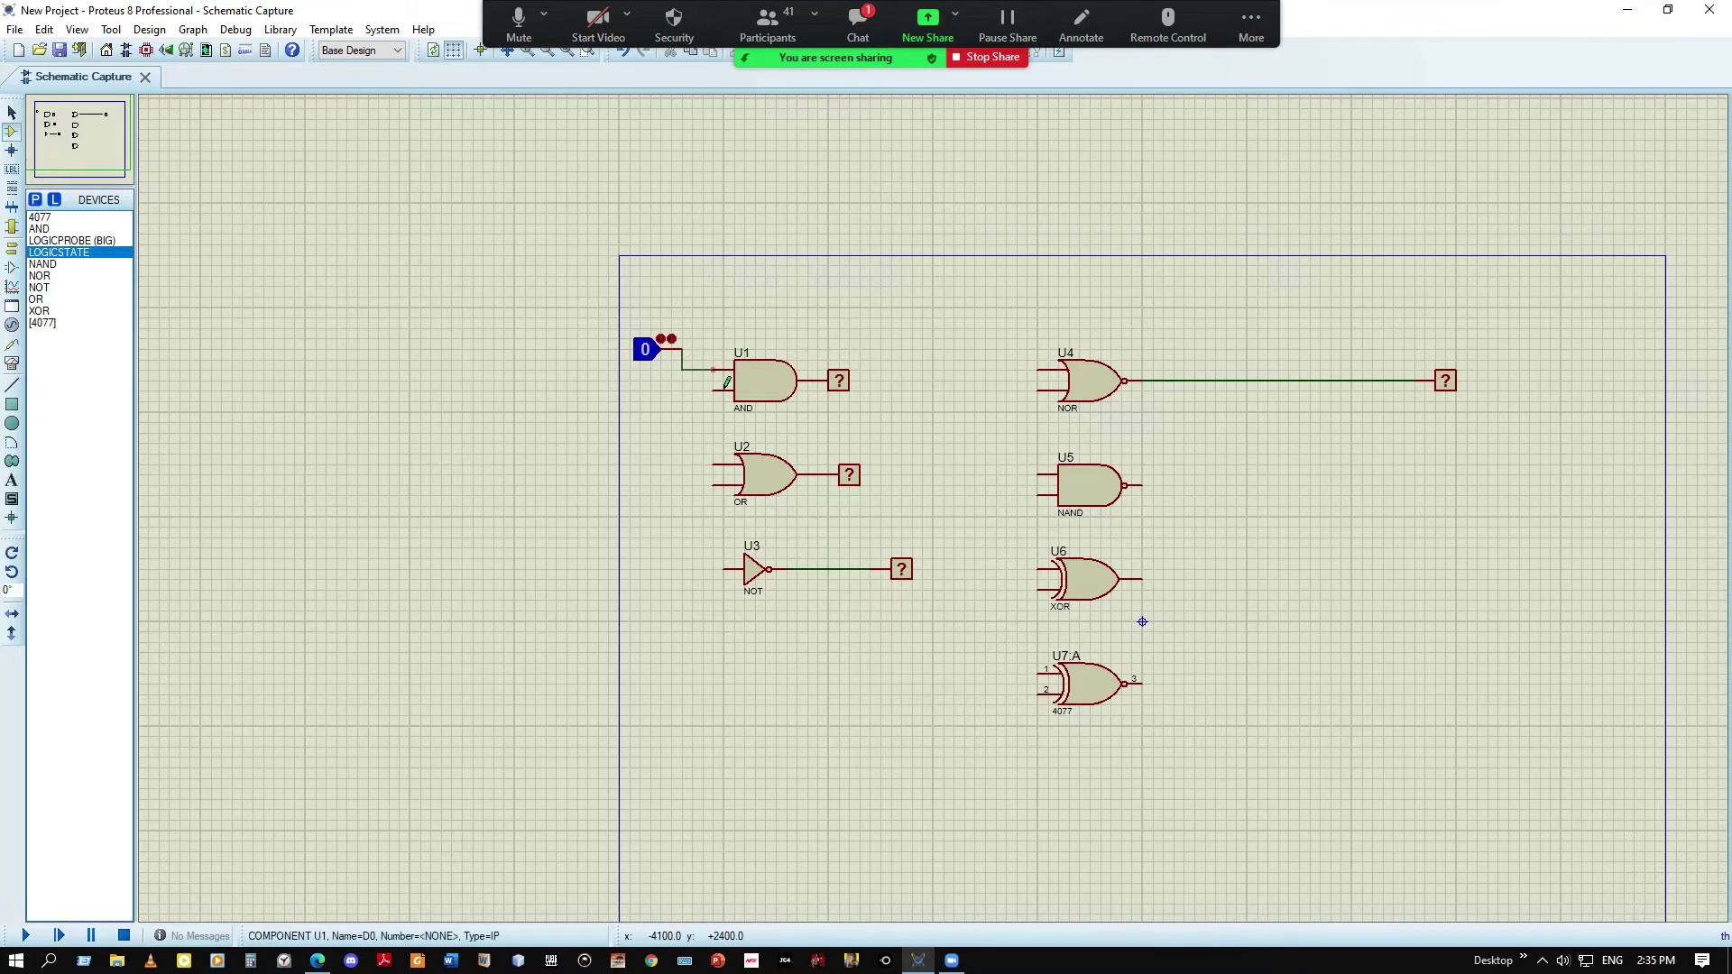
# Place a second LOGICSTATE below the first and wire it to the AND gate's lower input
pyautogui.click(65, 253)
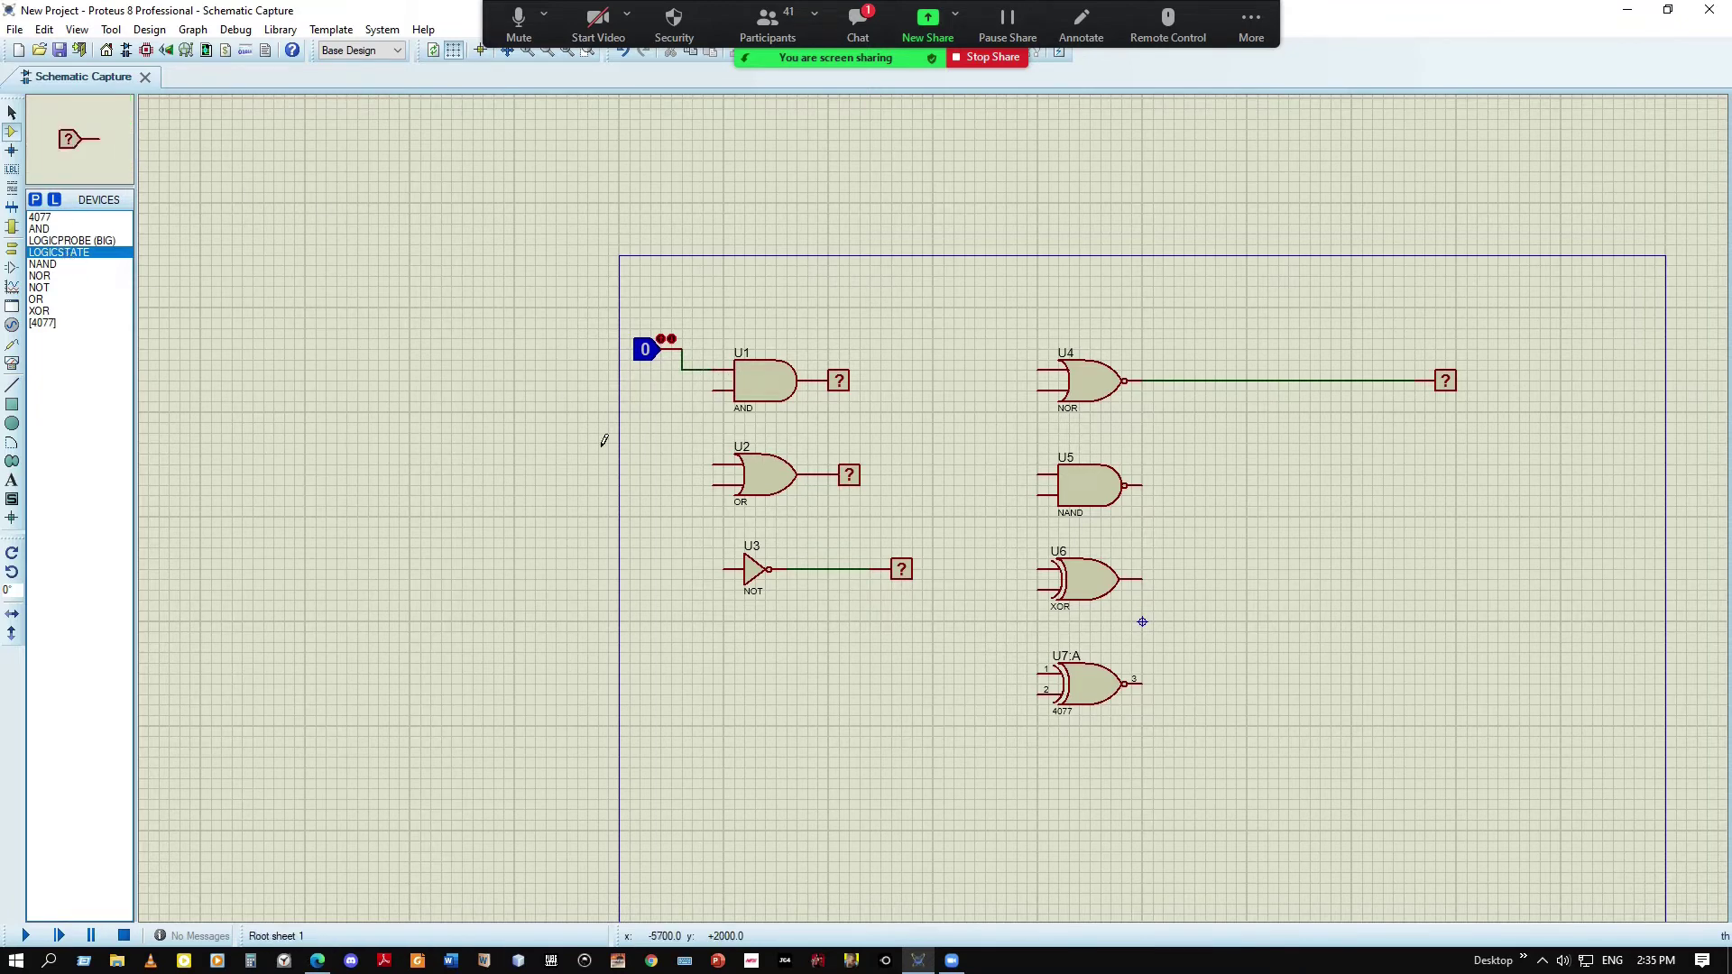
pyautogui.click(652, 428)
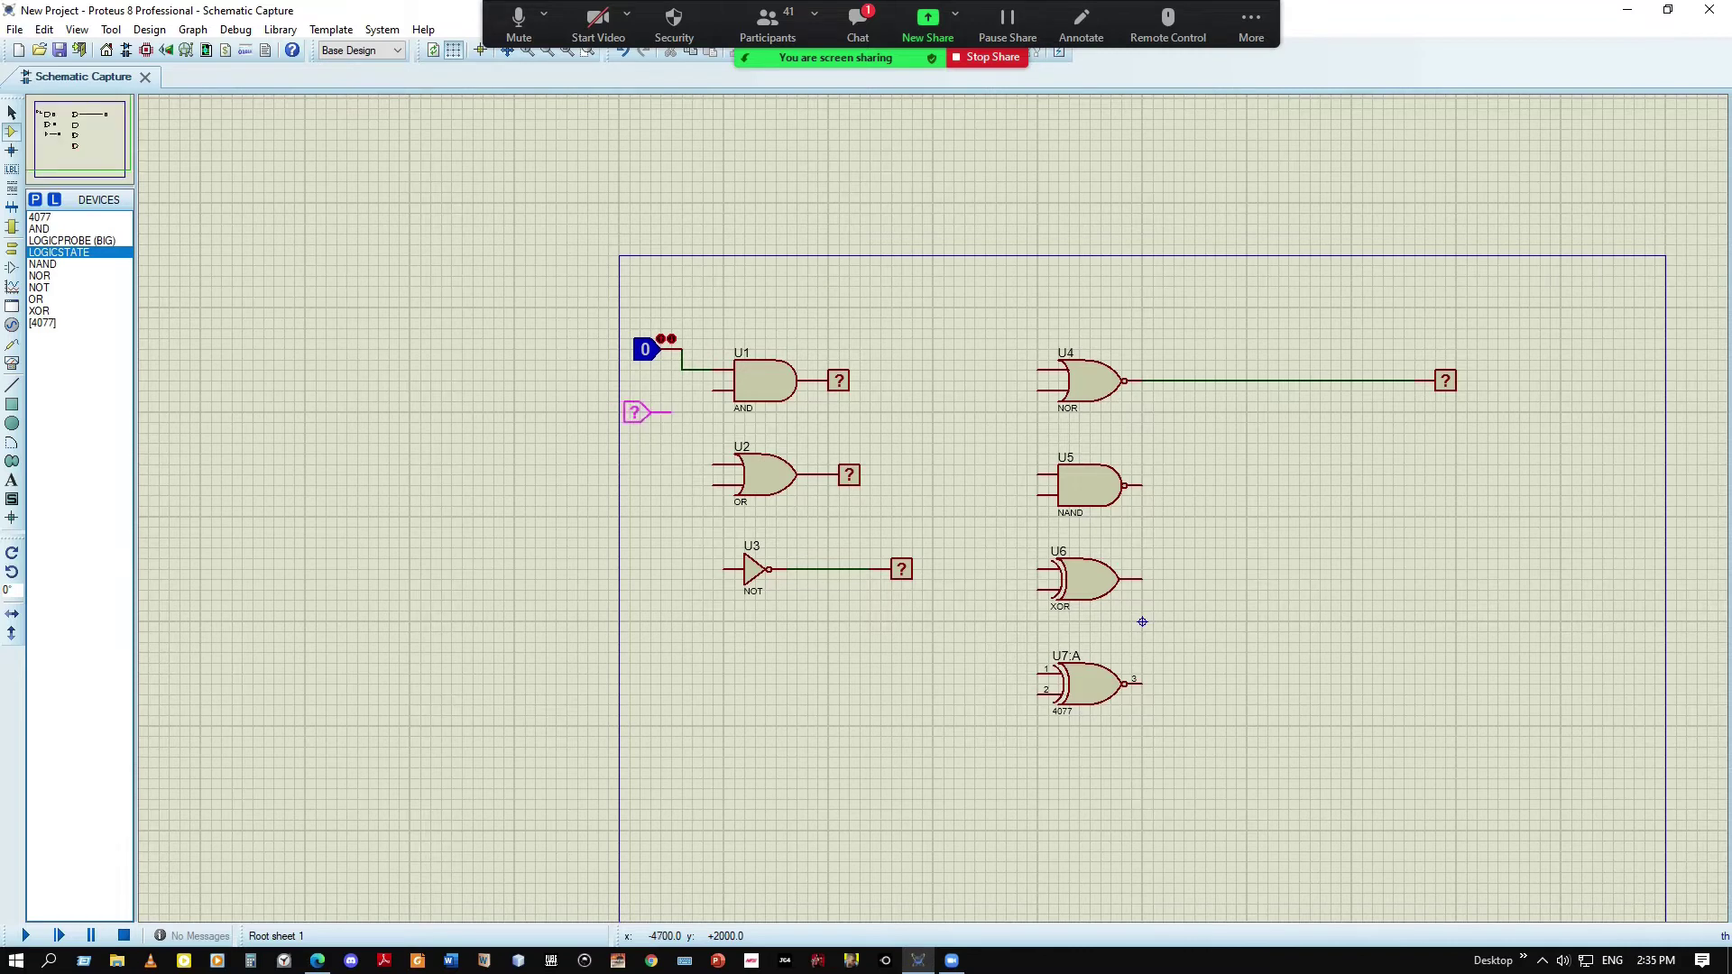
pyautogui.click(652, 426)
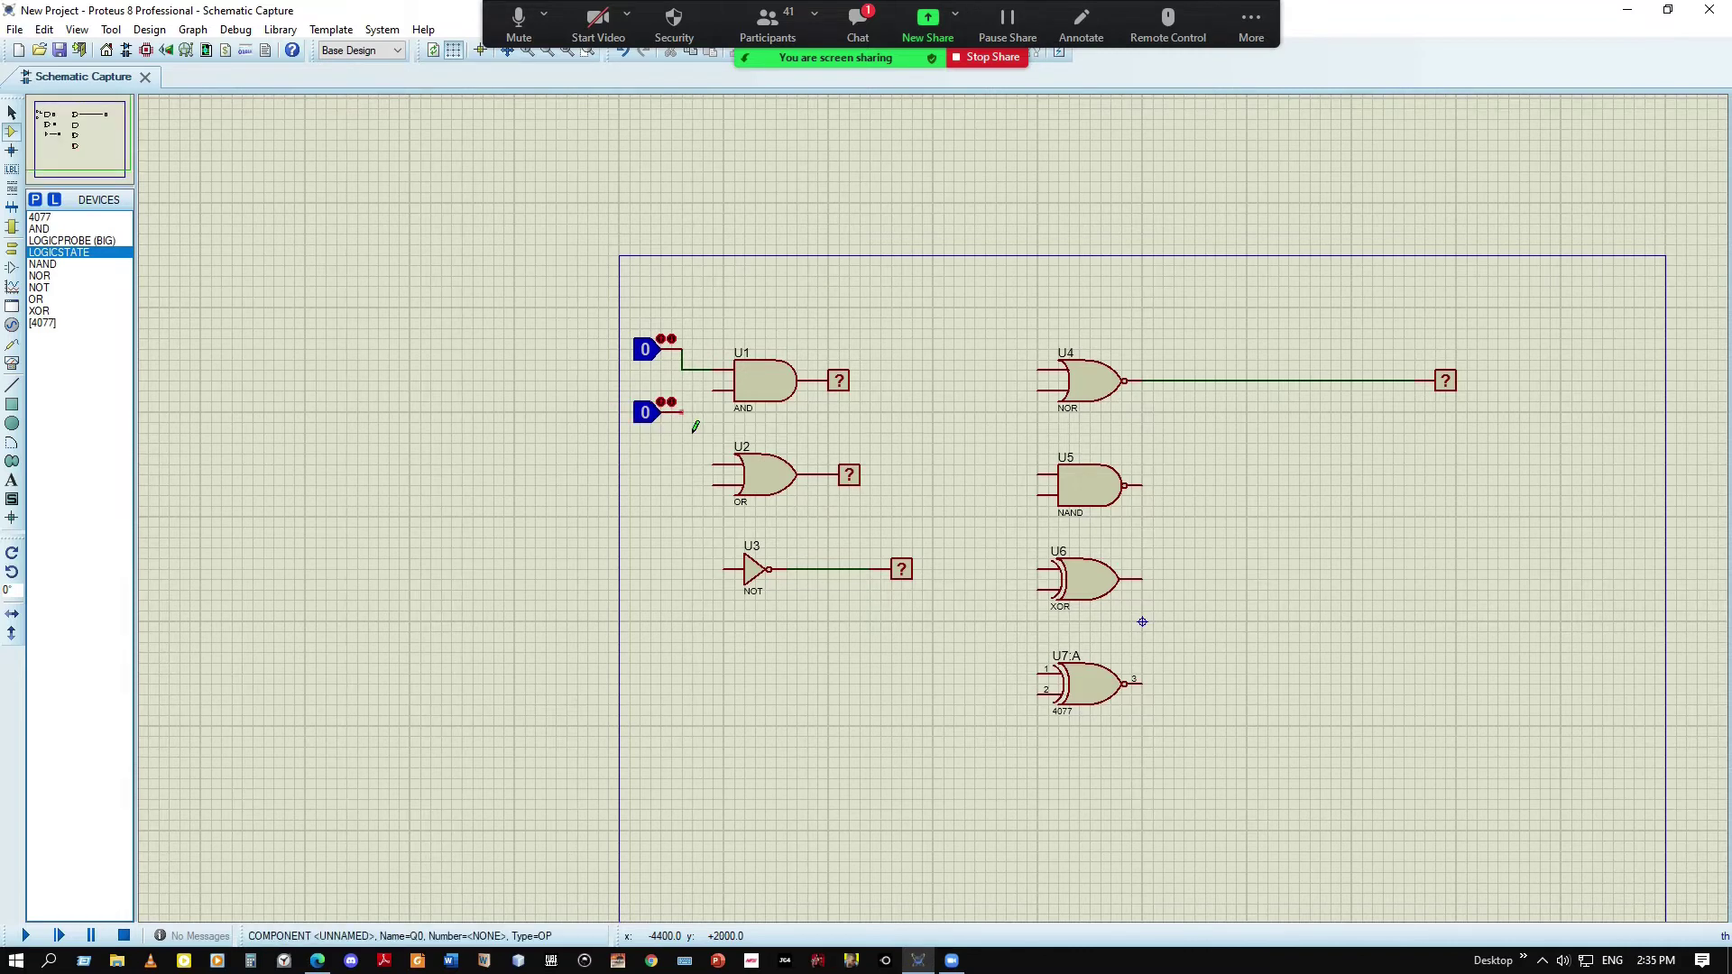
pyautogui.click(686, 413)
pyautogui.click(730, 403)
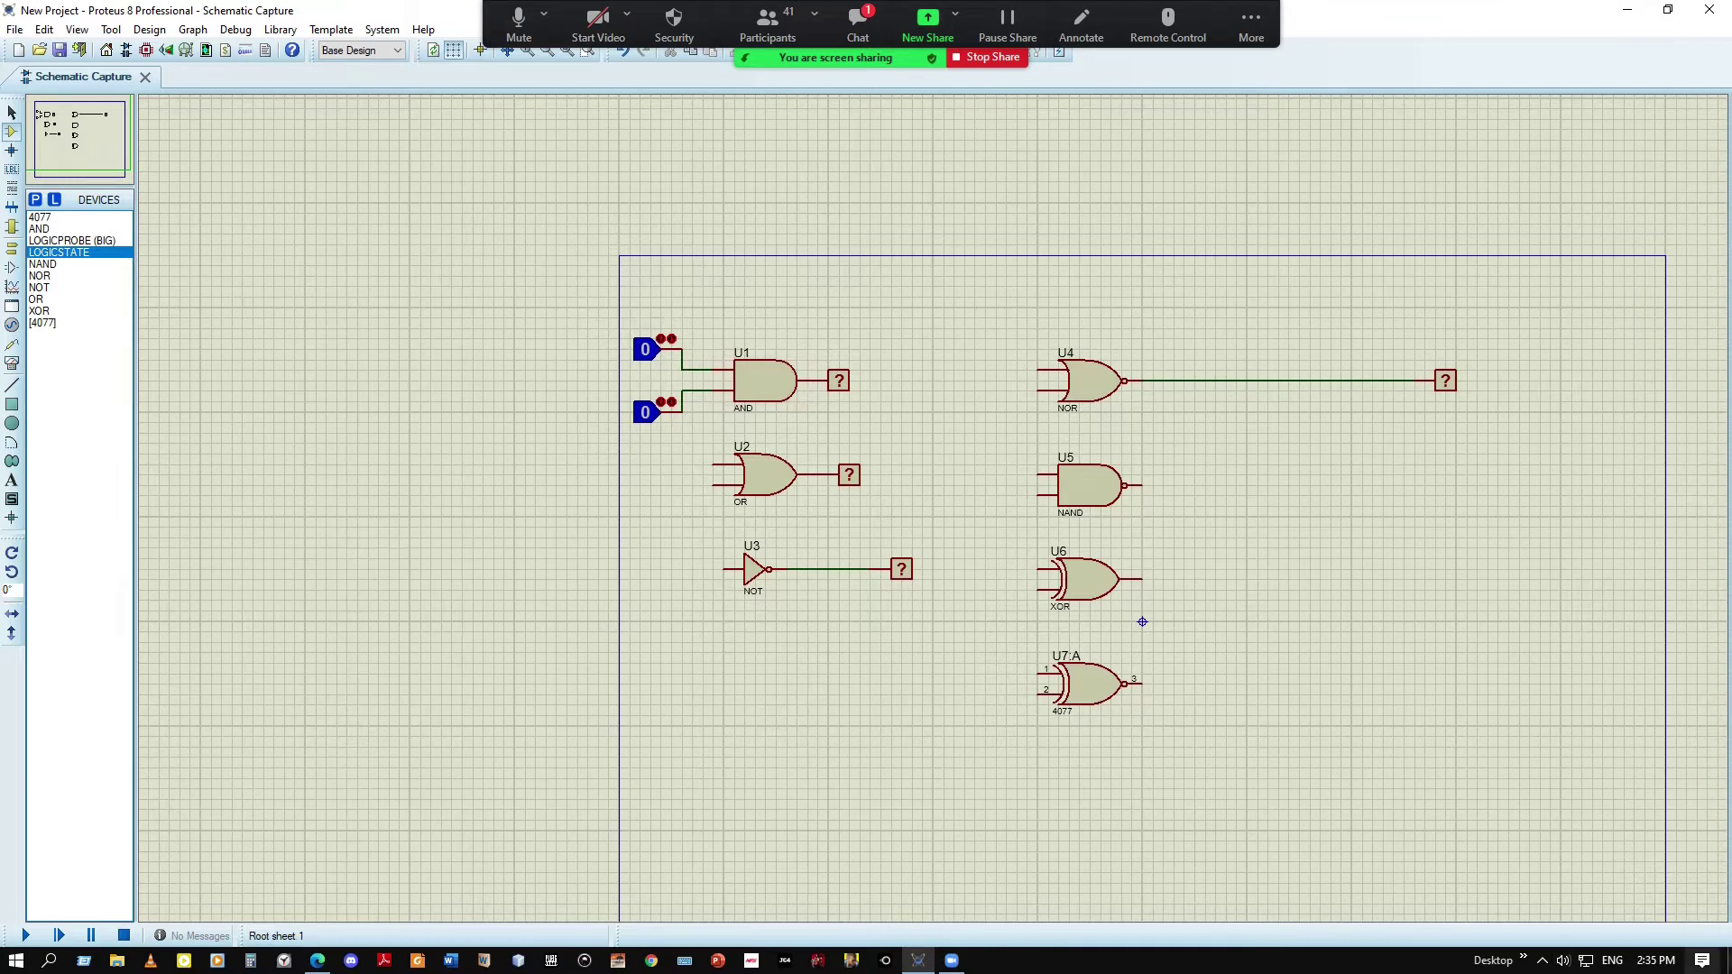
# Run the simulation, toggle both logic states at the AND gate's inputs to check its probe, and stop the simulation
pyautogui.click(56, 937)
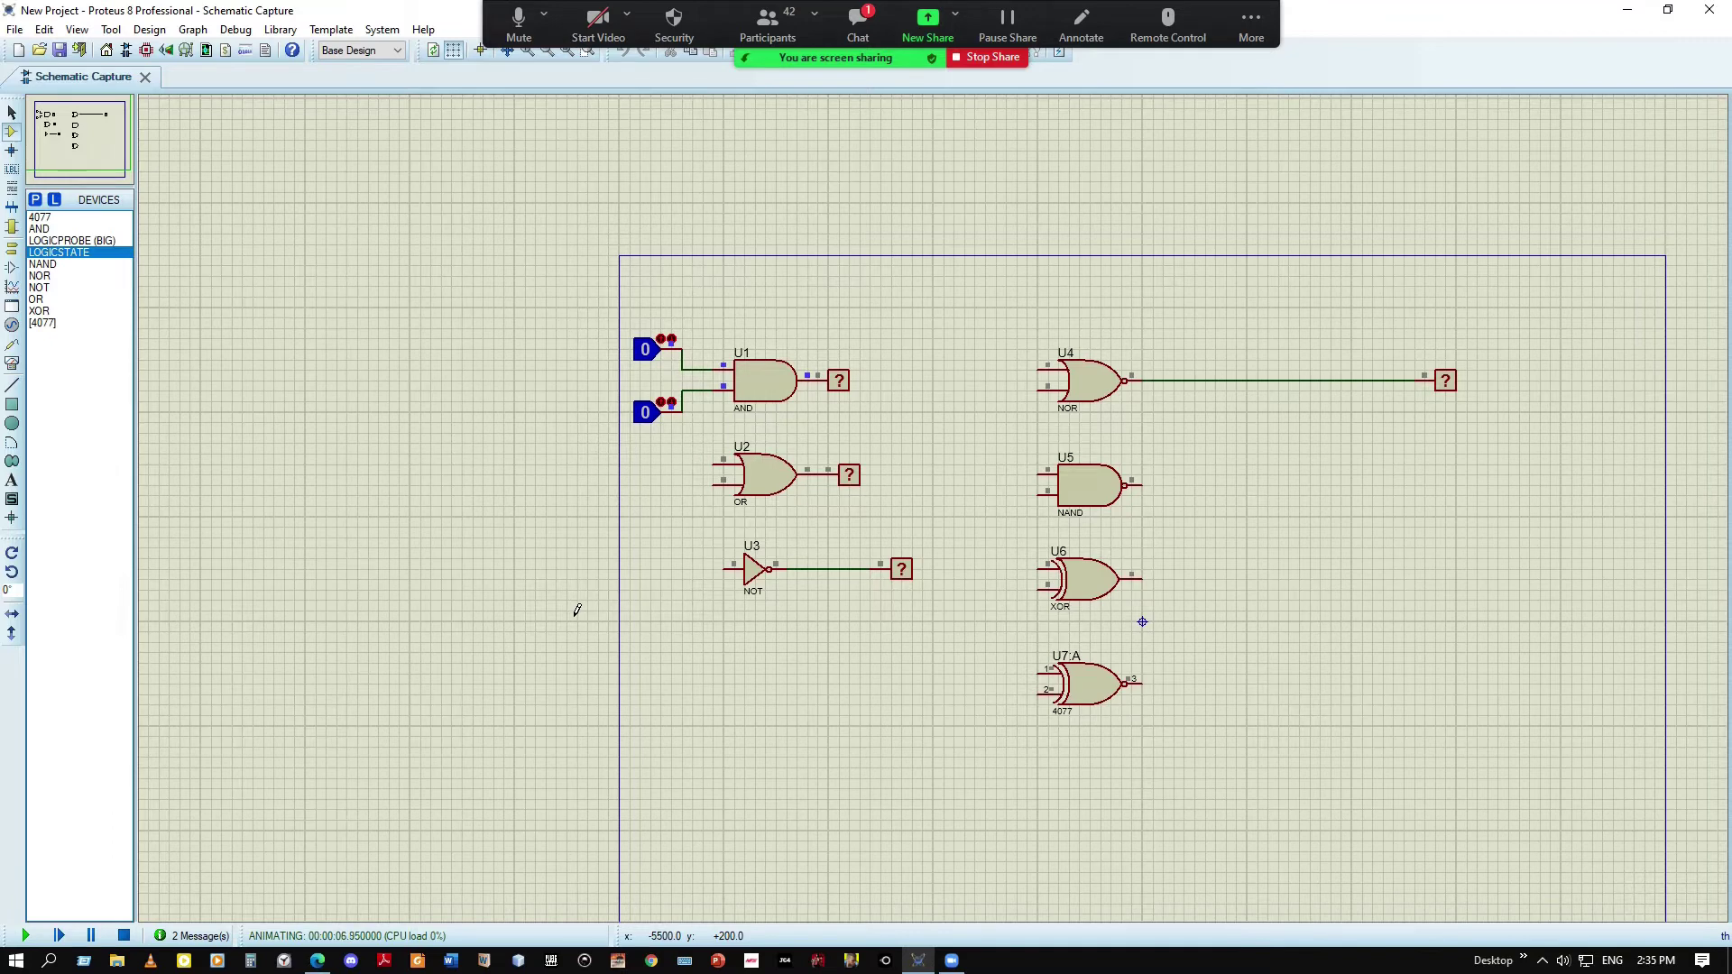
pyautogui.click(665, 357)
pyautogui.click(665, 357)
pyautogui.click(655, 426)
pyautogui.click(656, 428)
pyautogui.click(847, 390)
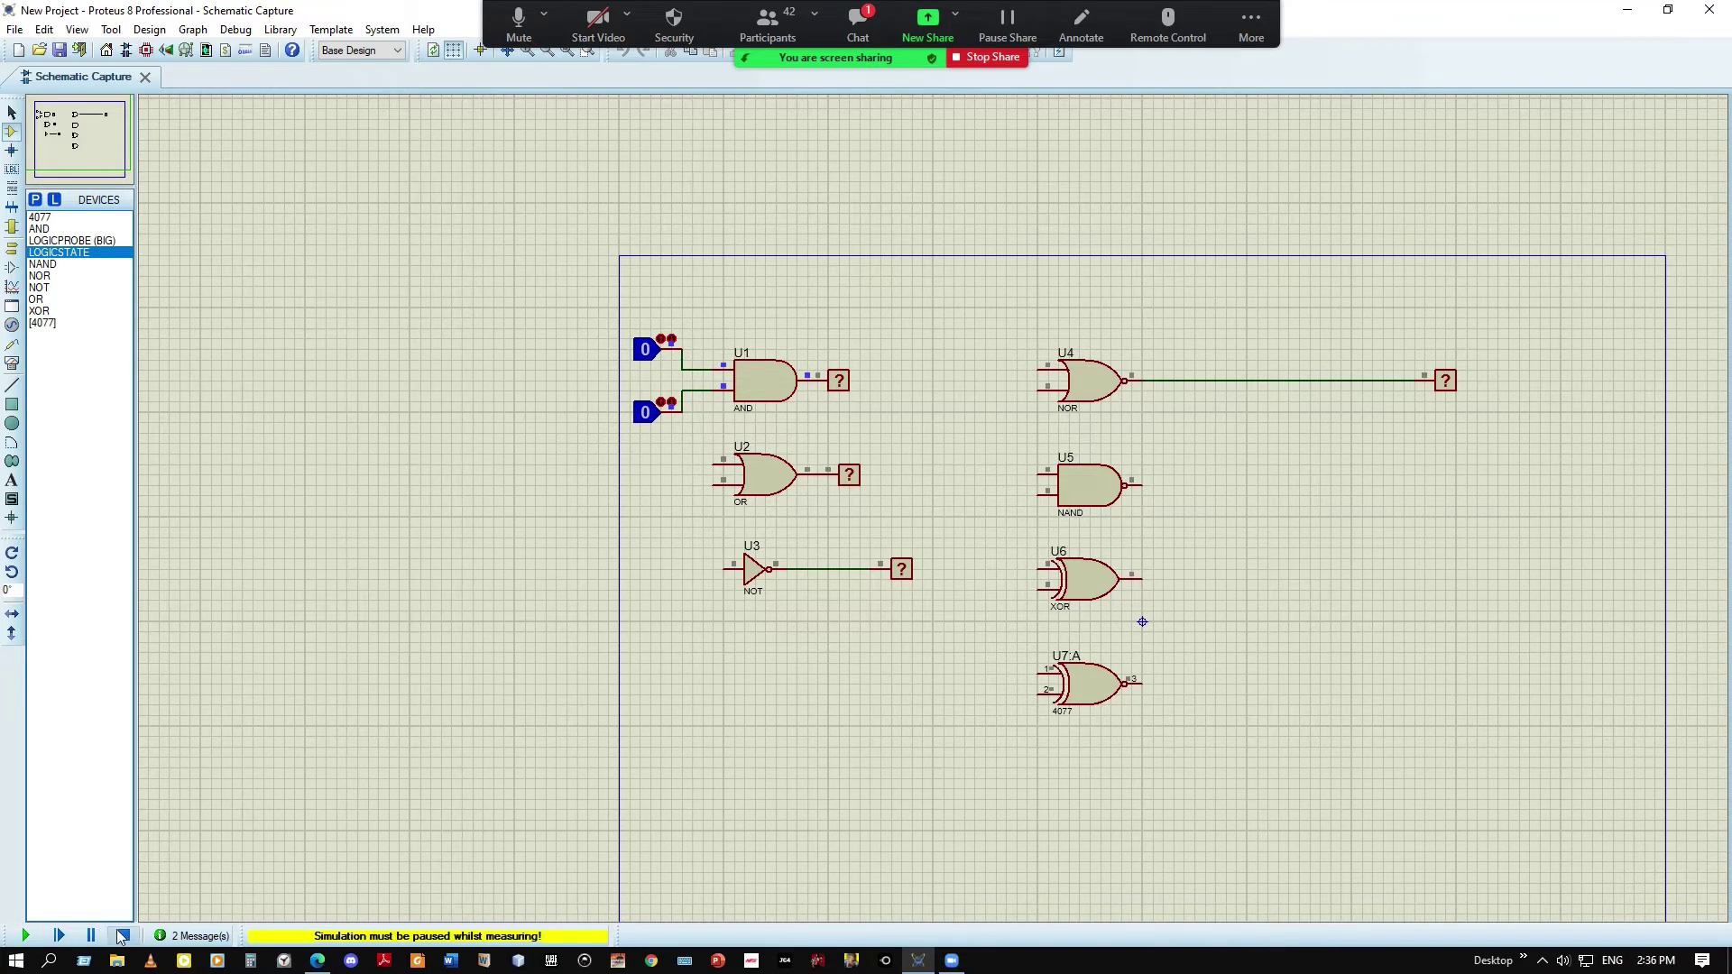
pyautogui.click(123, 936)
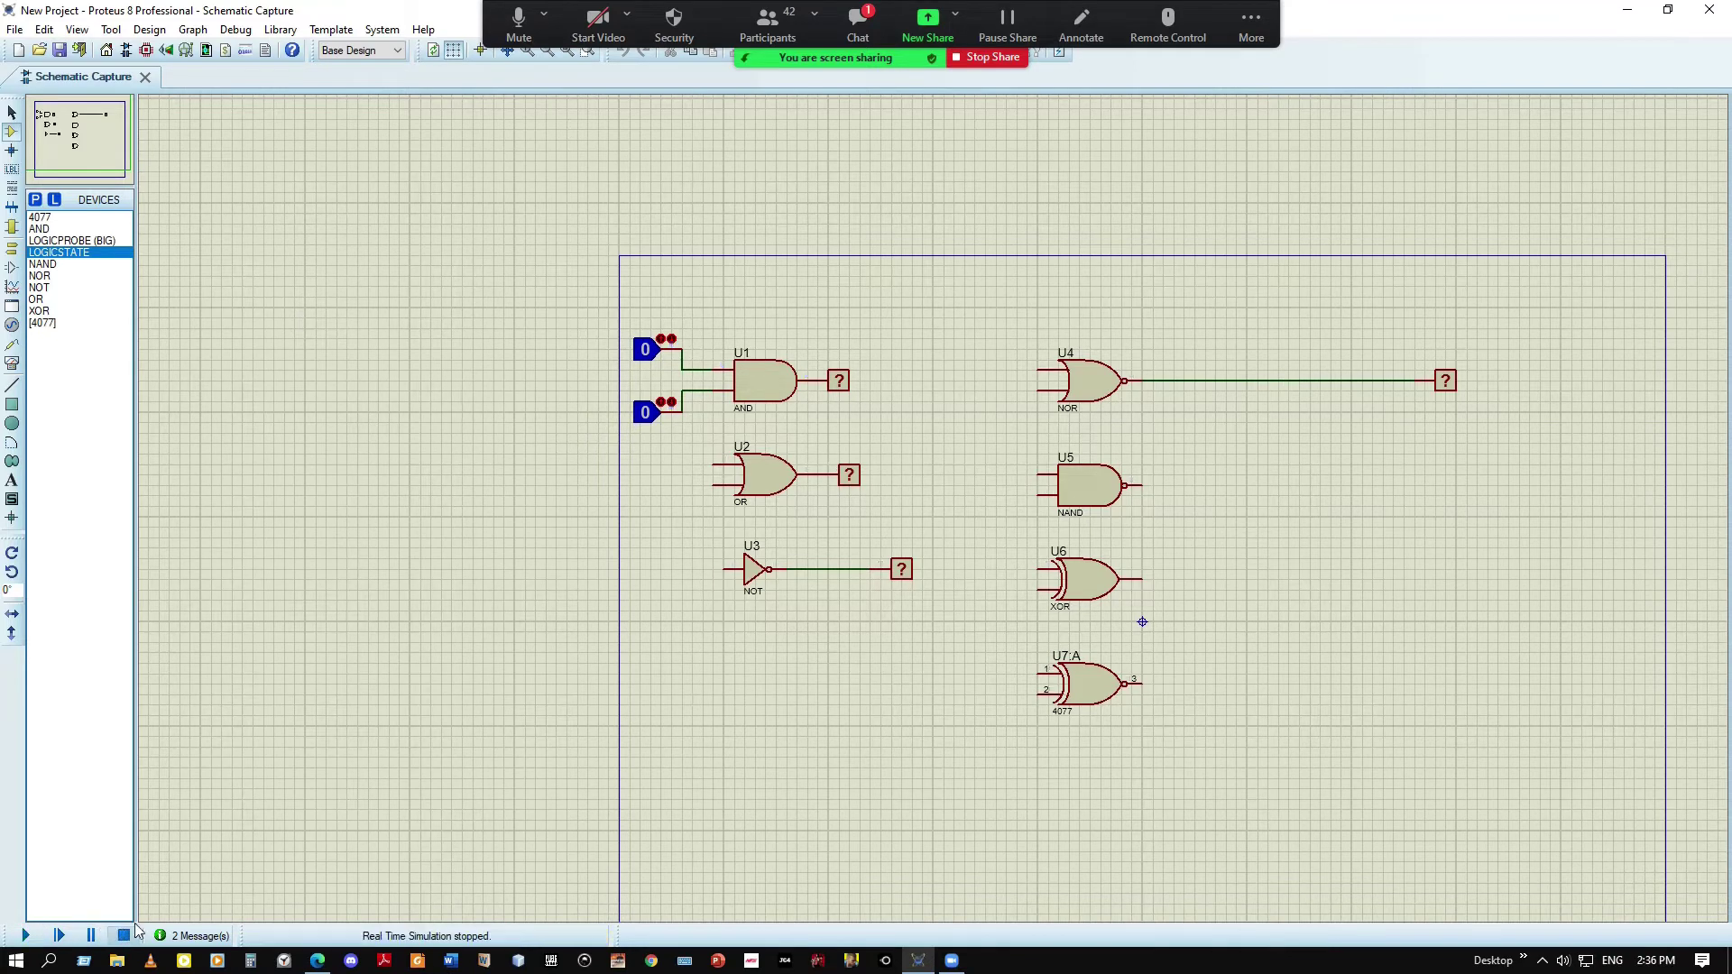
# Move the AND gate's logic probe farther right, away from the output pin, and connect them with a straight wire
pyautogui.doubleClick(841, 382)
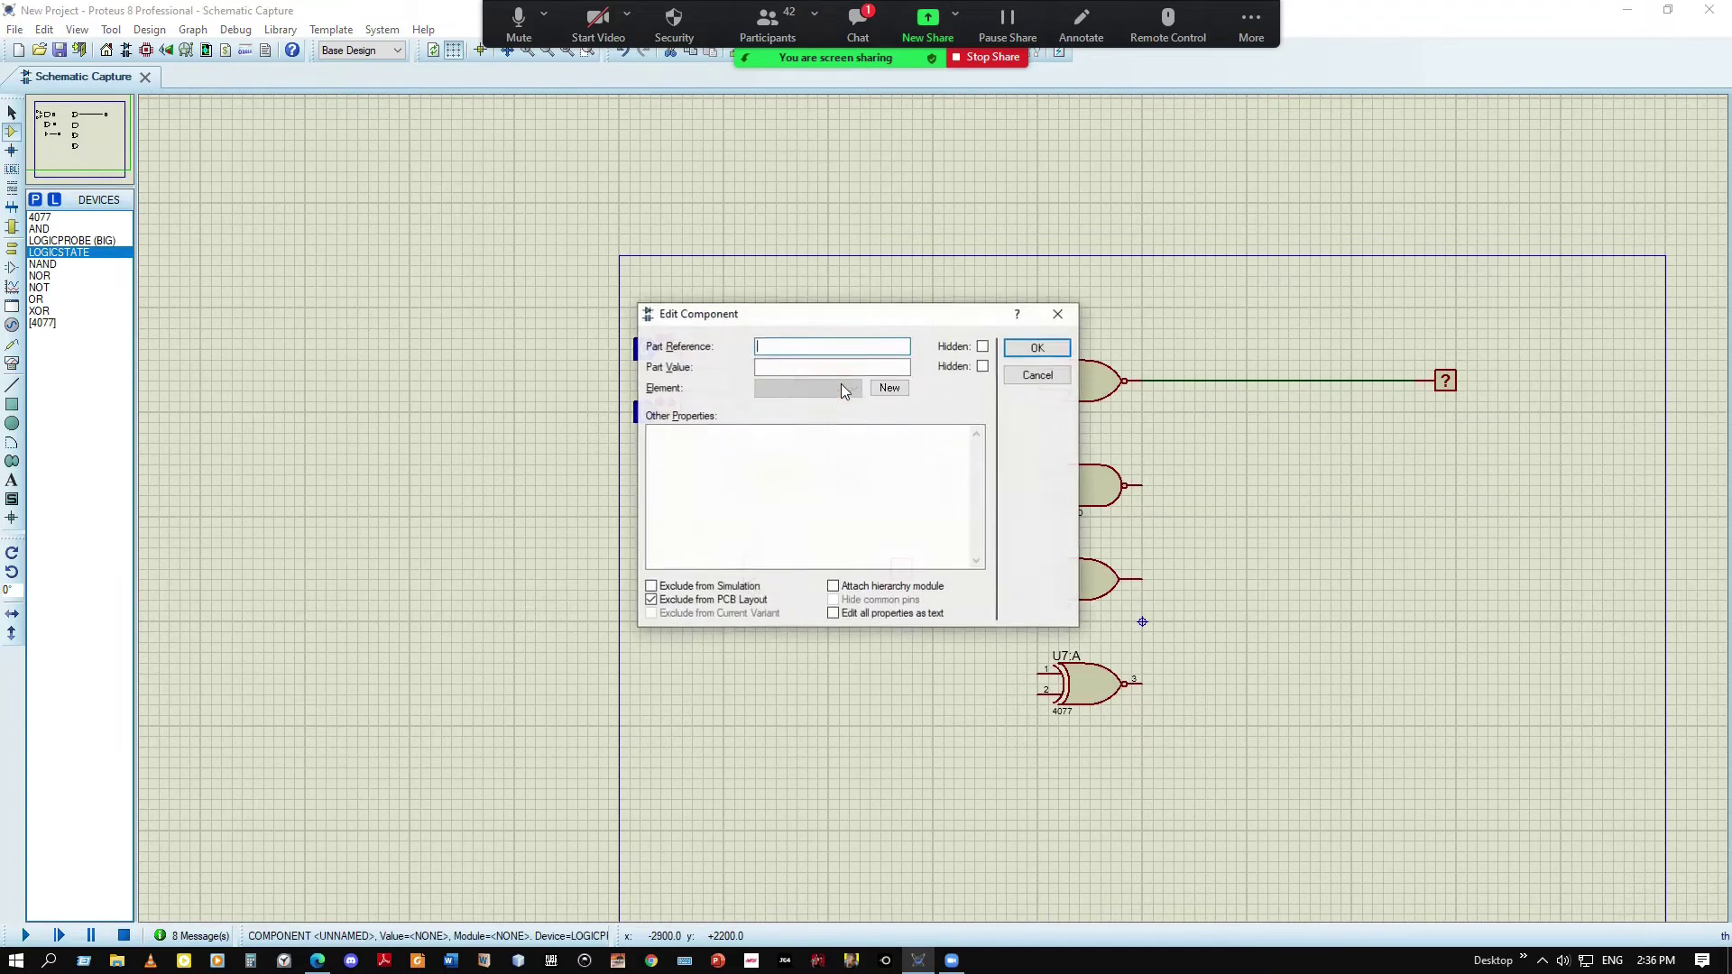
pyautogui.click(1037, 344)
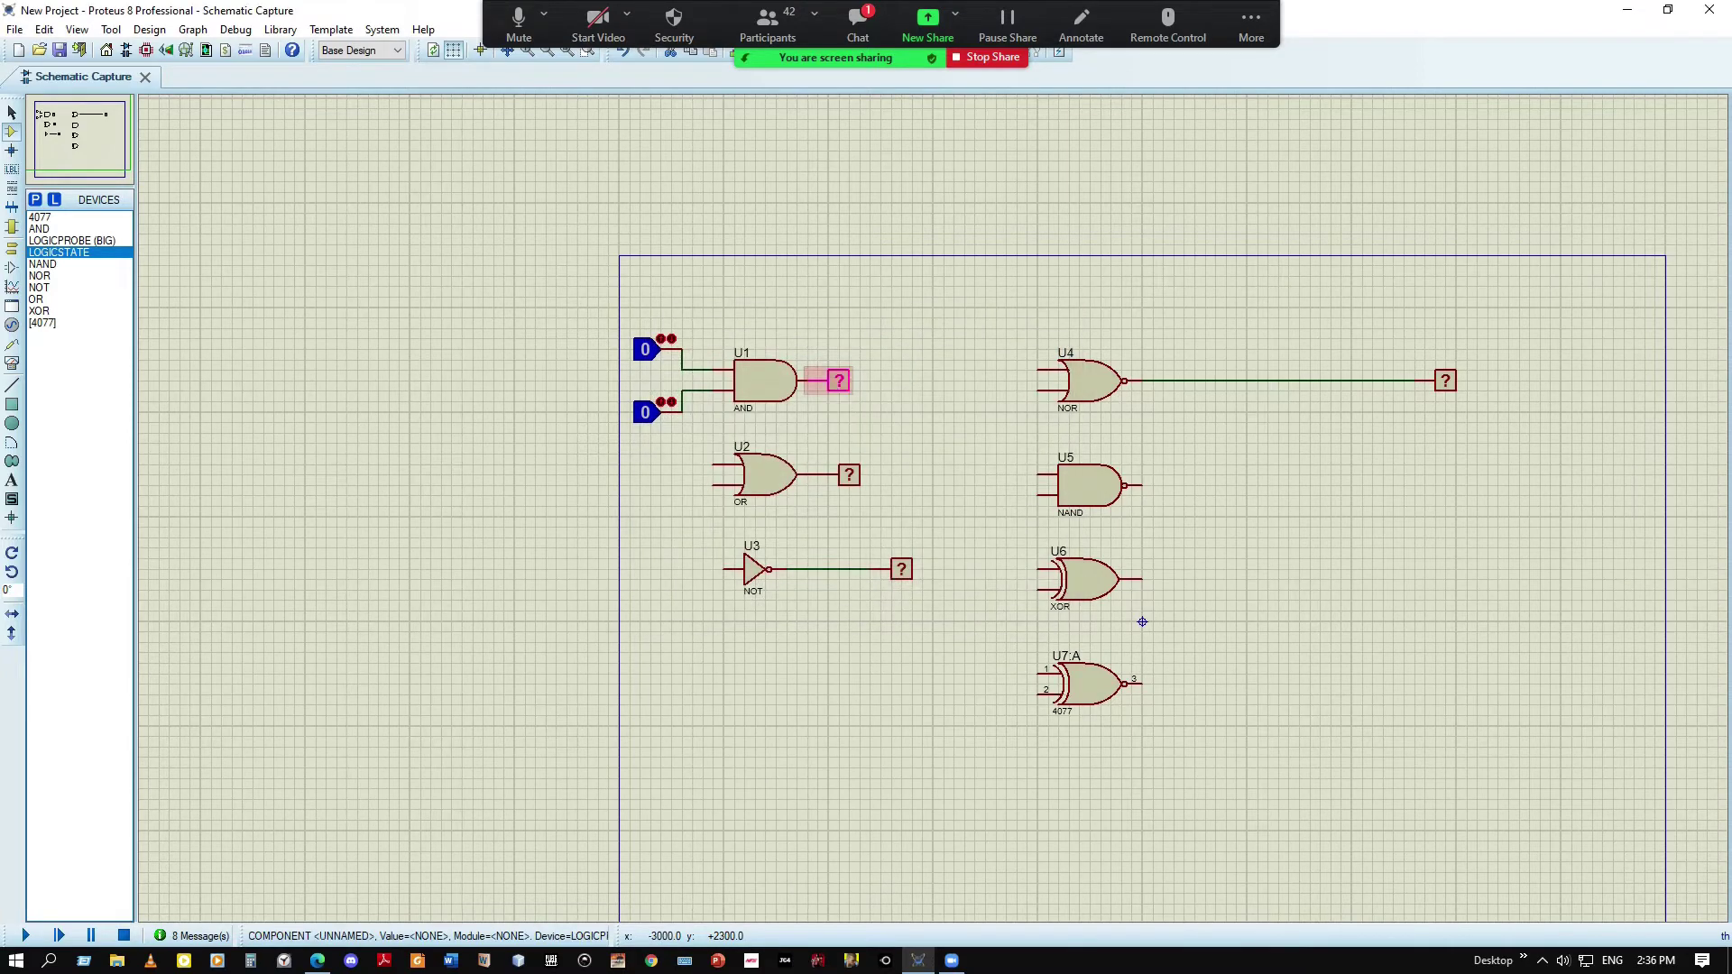
pyautogui.moveTo(839, 380); pyautogui.dragTo(943, 380)
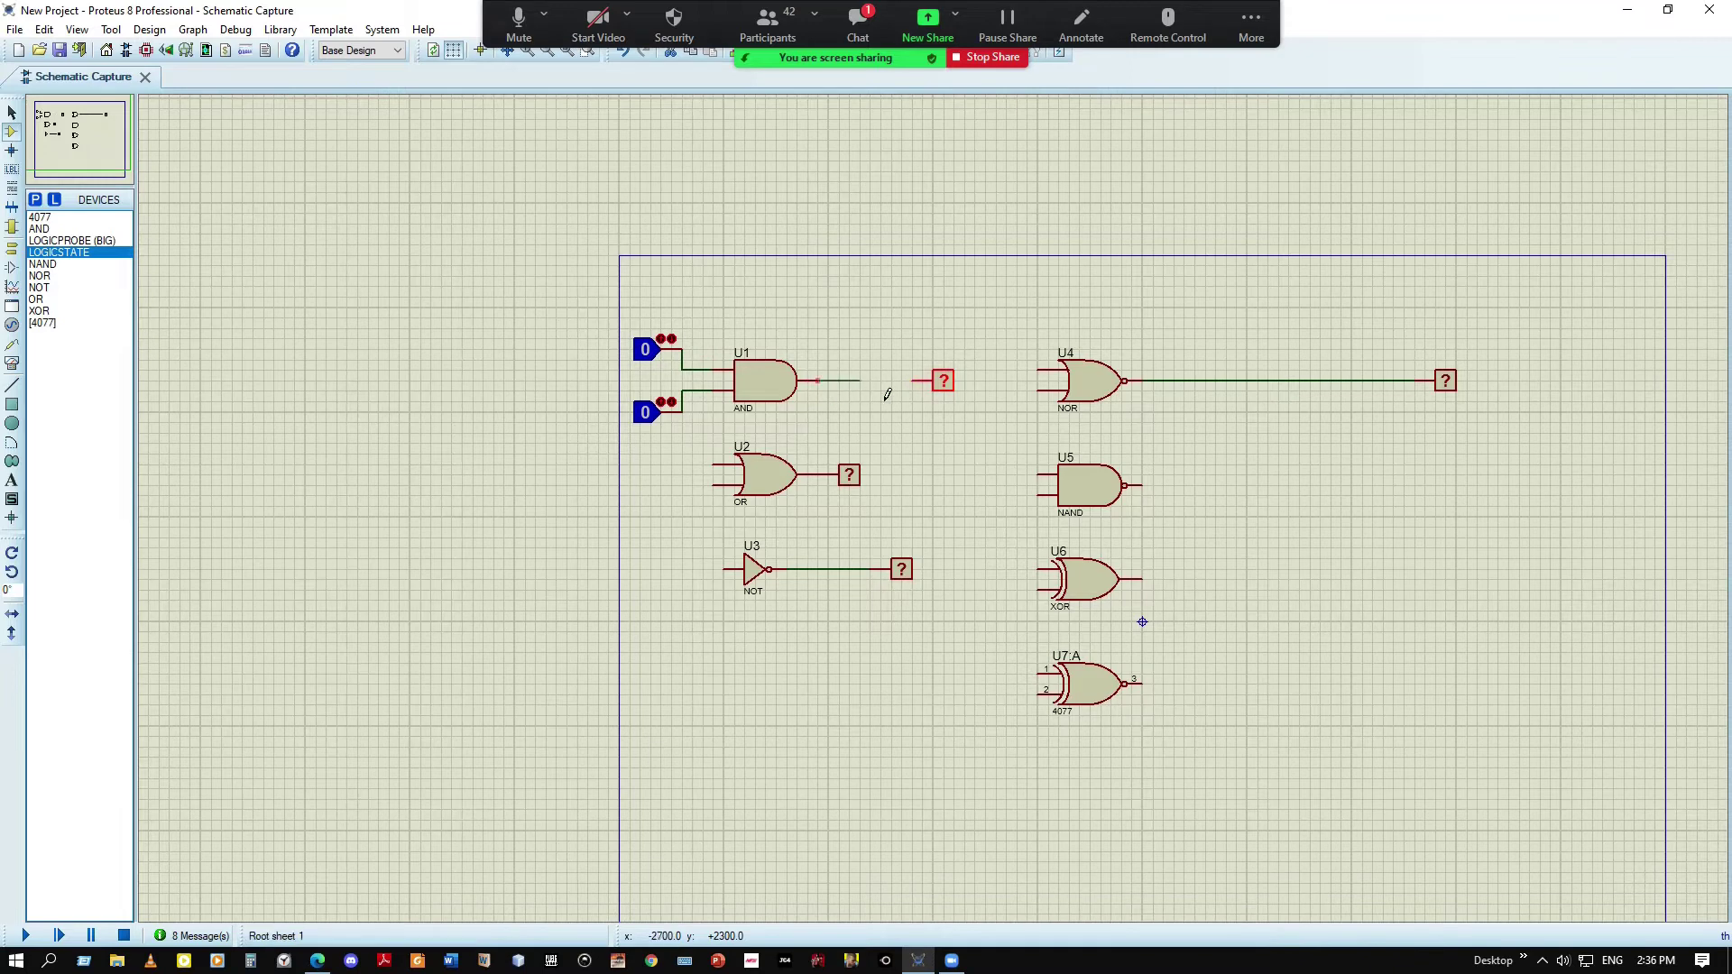
pyautogui.click(819, 380)
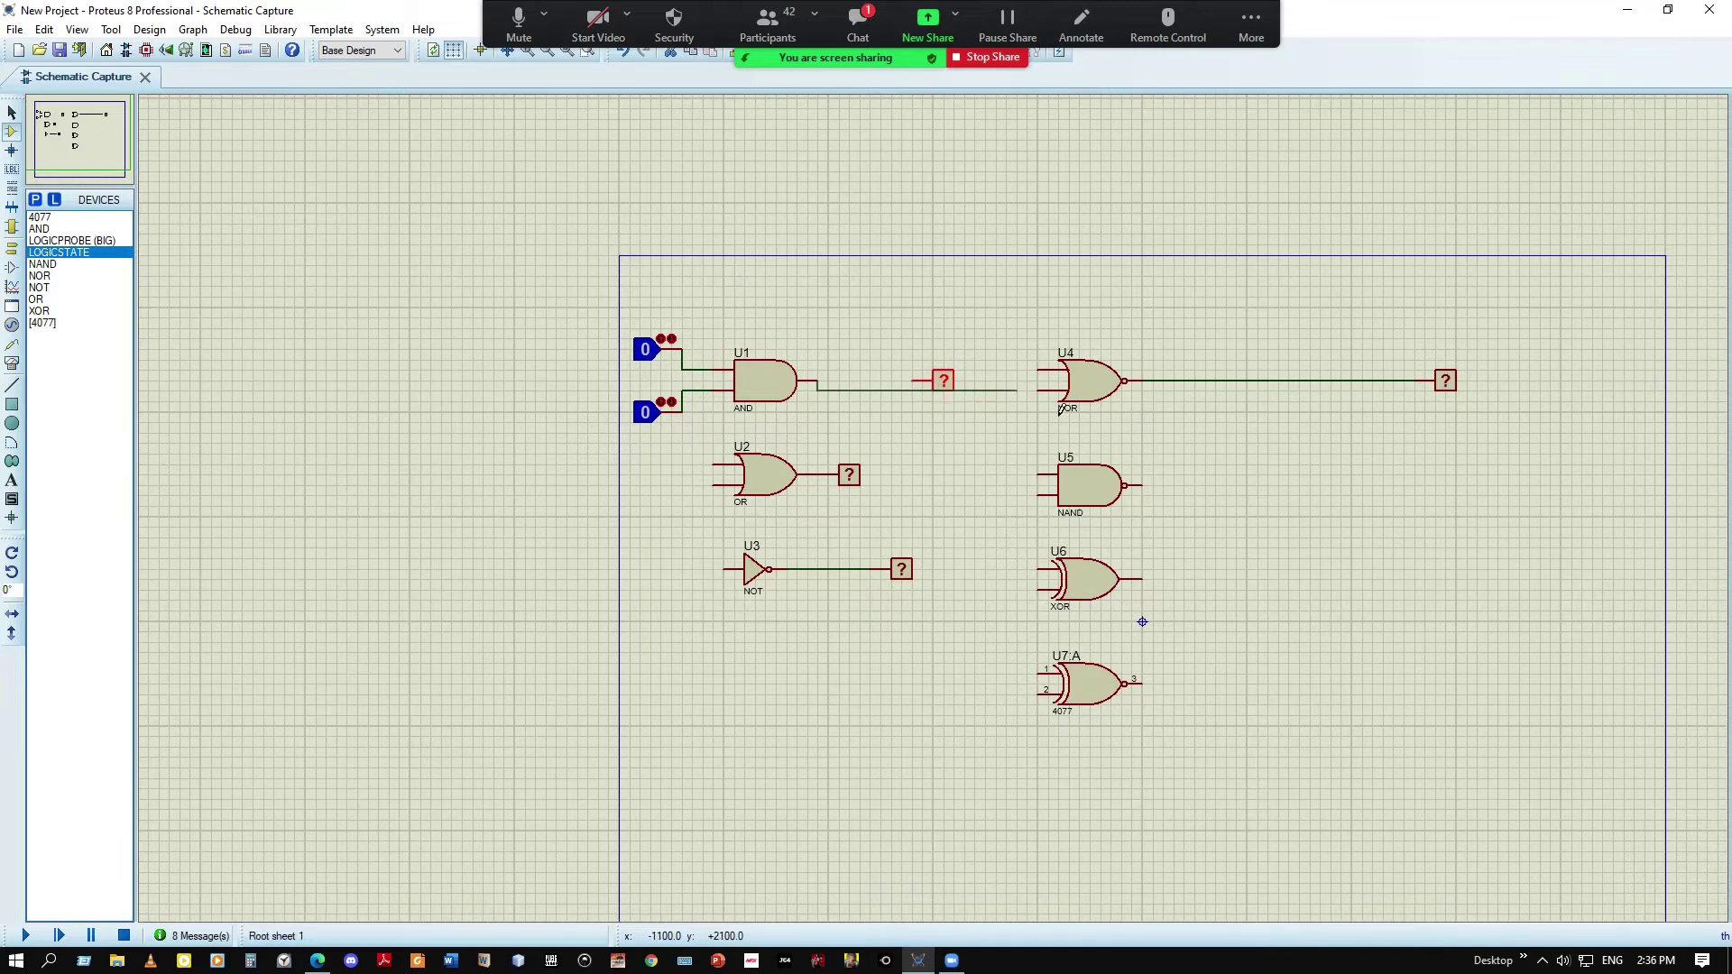
pyautogui.click(920, 382)
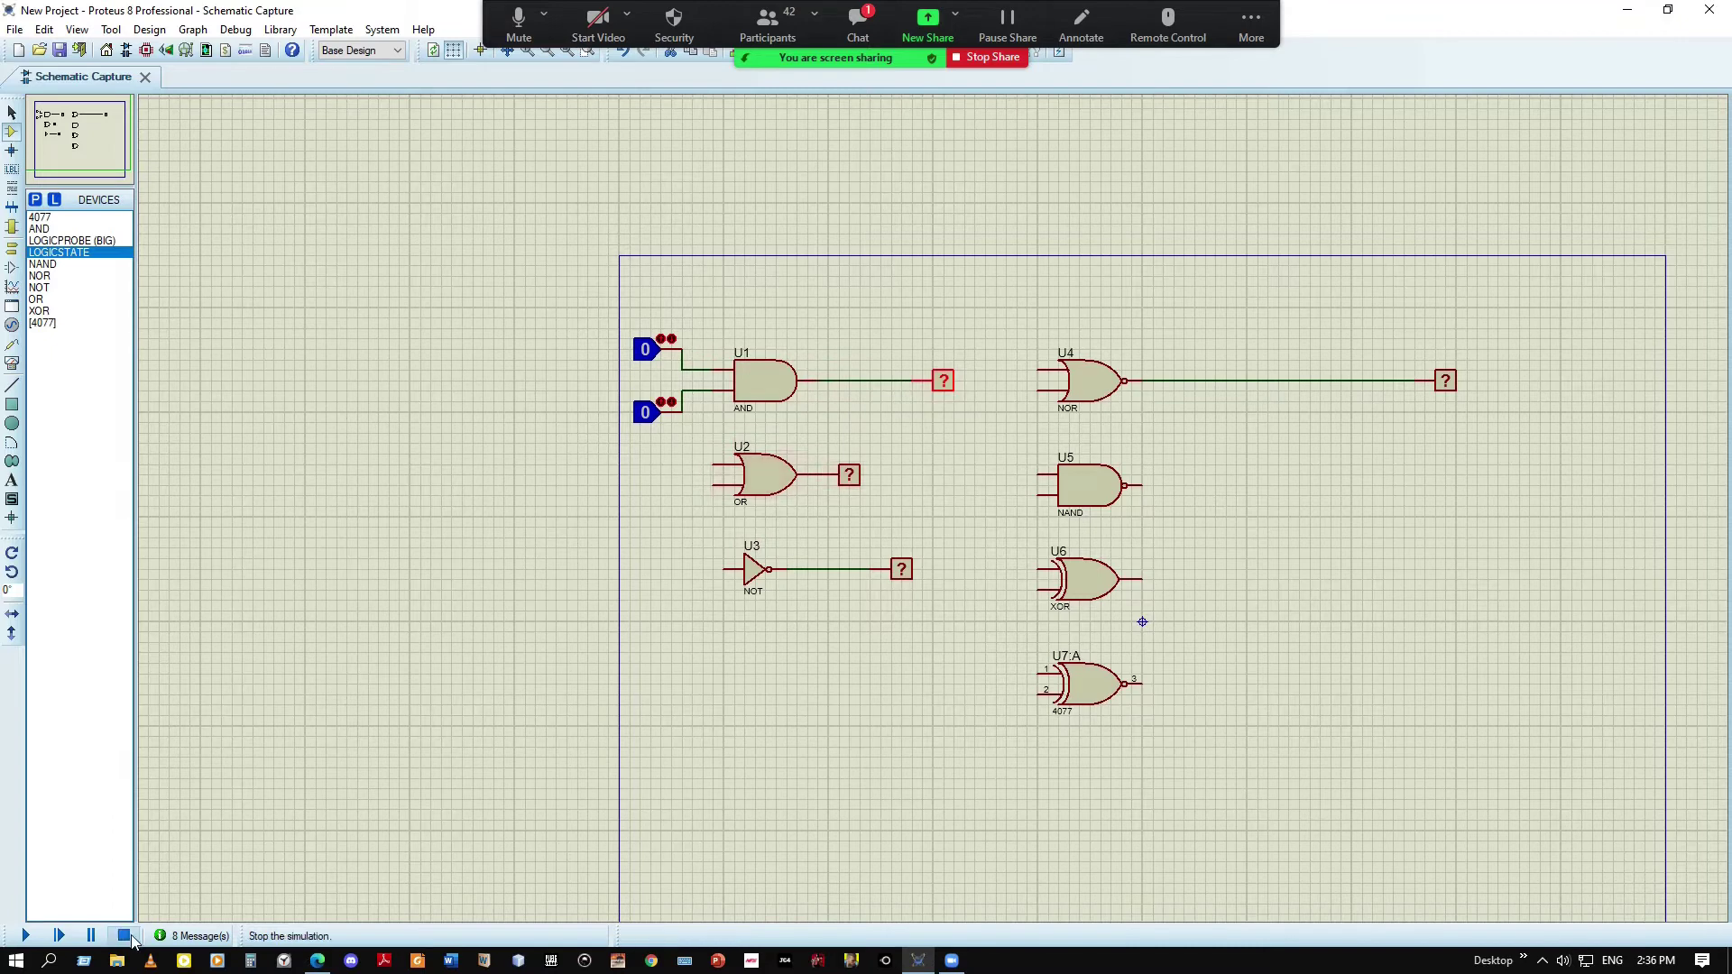
# Run the simulation and test the AND gate with both inputs set to 1 and again with both set to 0
pyautogui.click(25, 937)
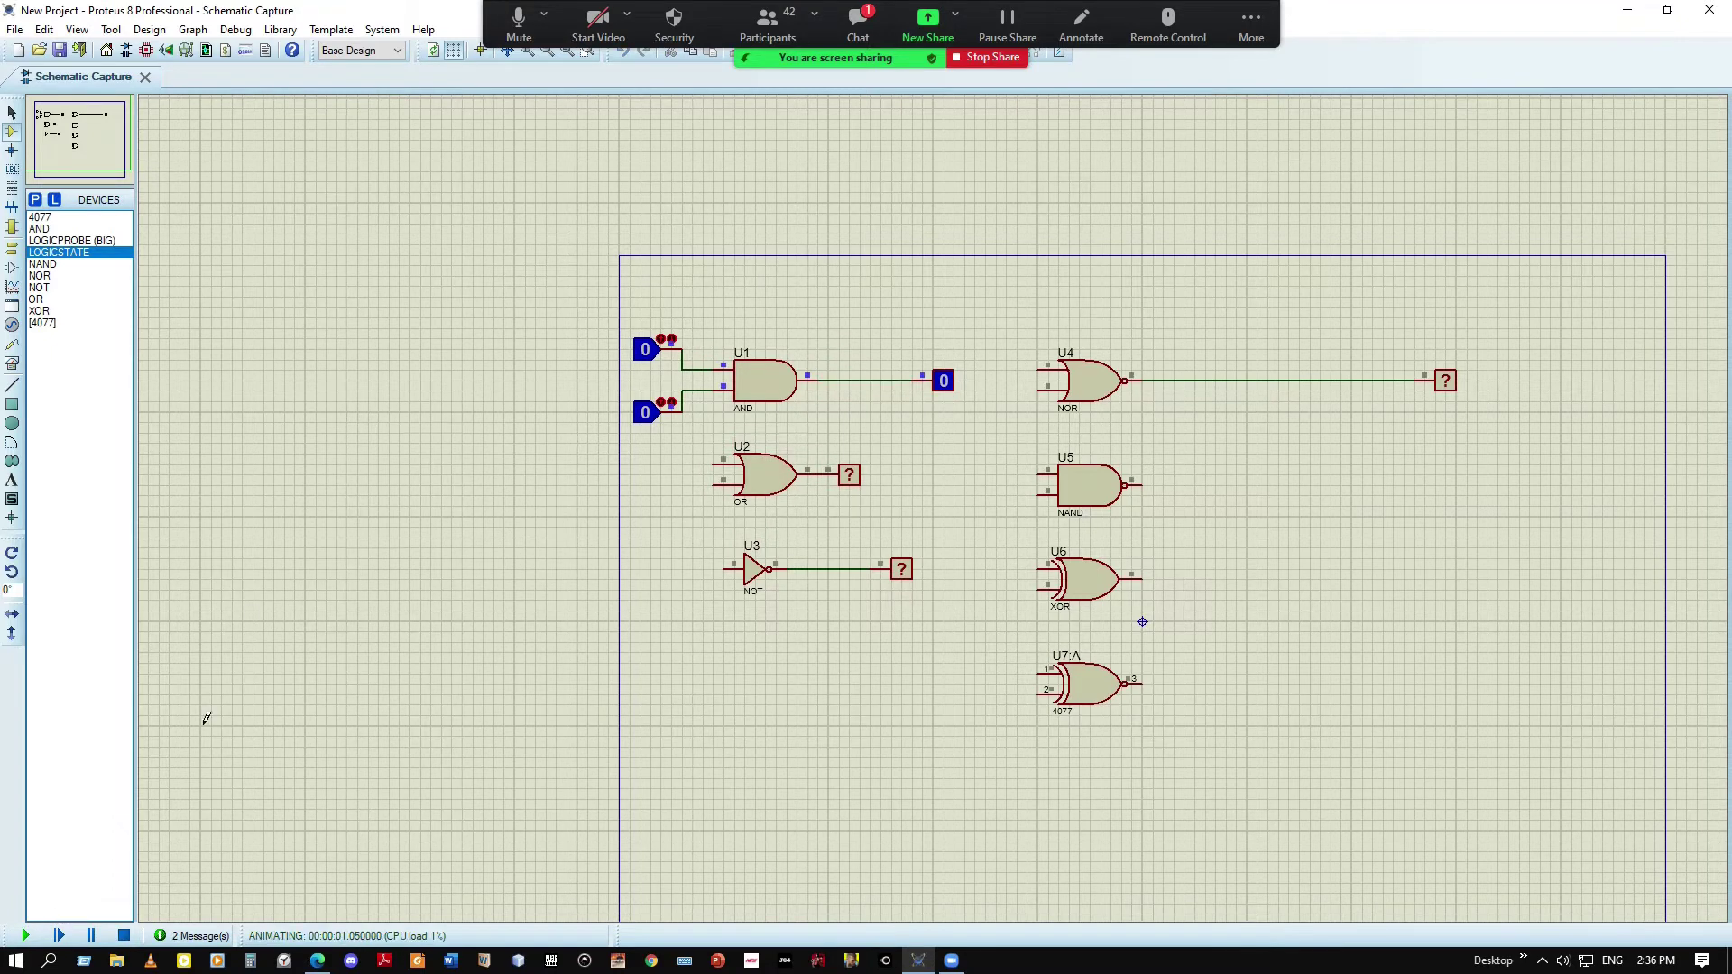
pyautogui.click(648, 354)
pyautogui.click(665, 417)
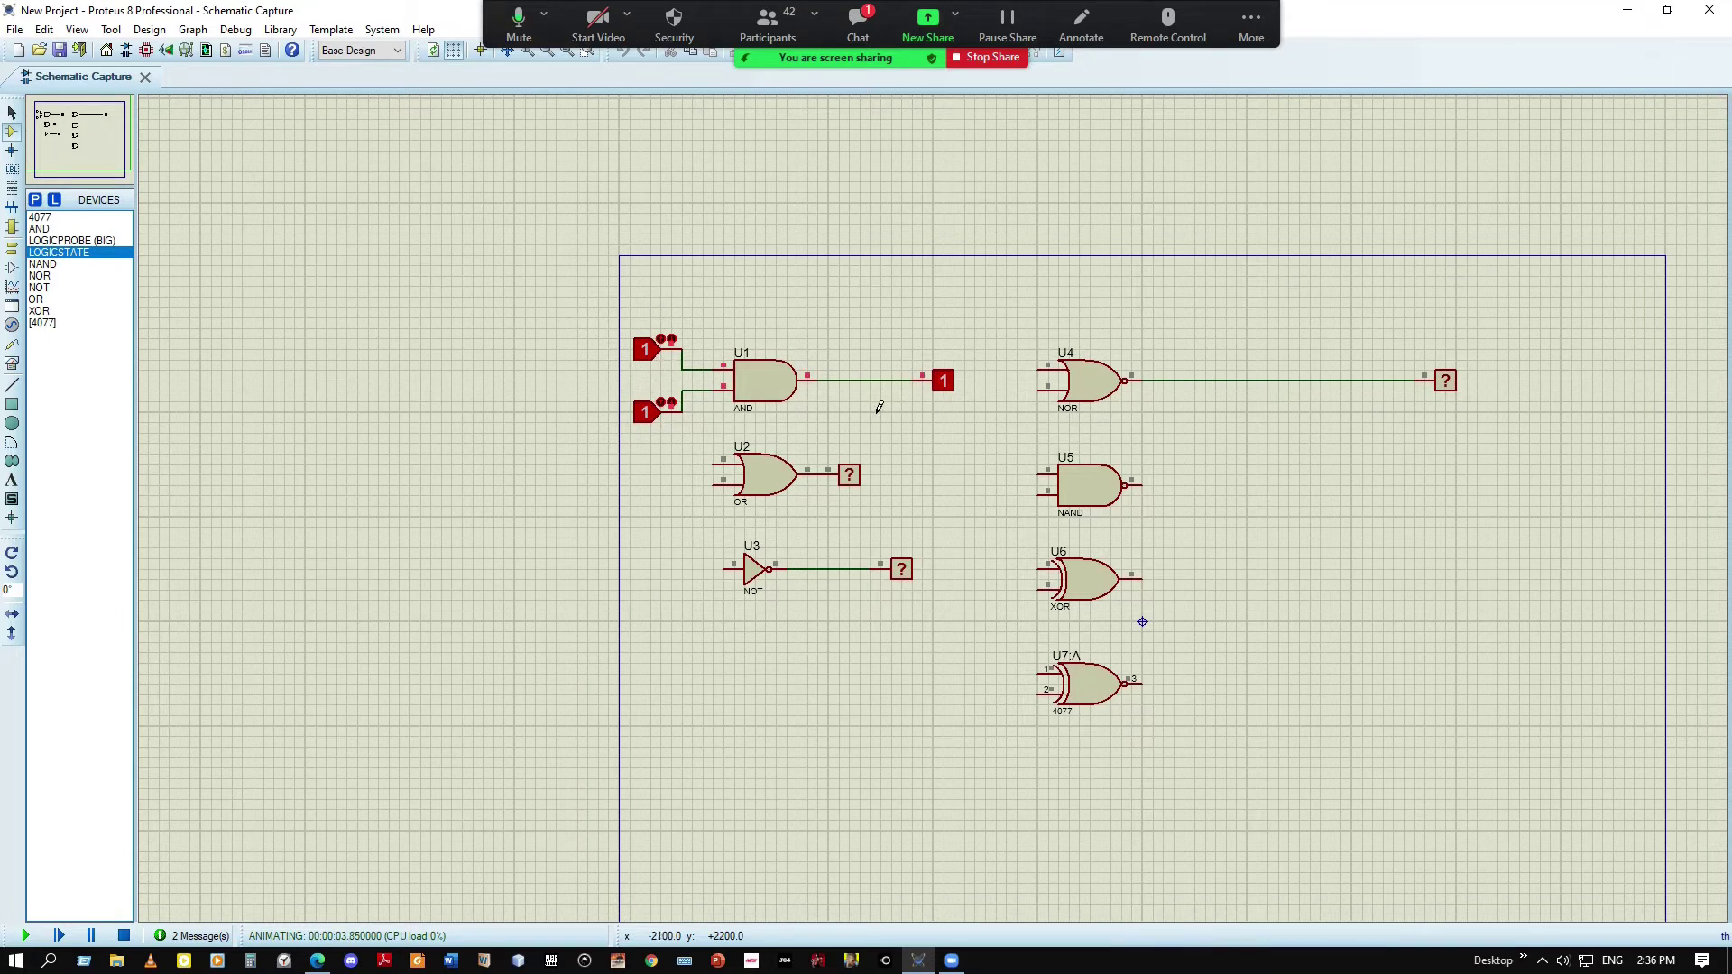
pyautogui.click(656, 365)
pyautogui.click(668, 415)
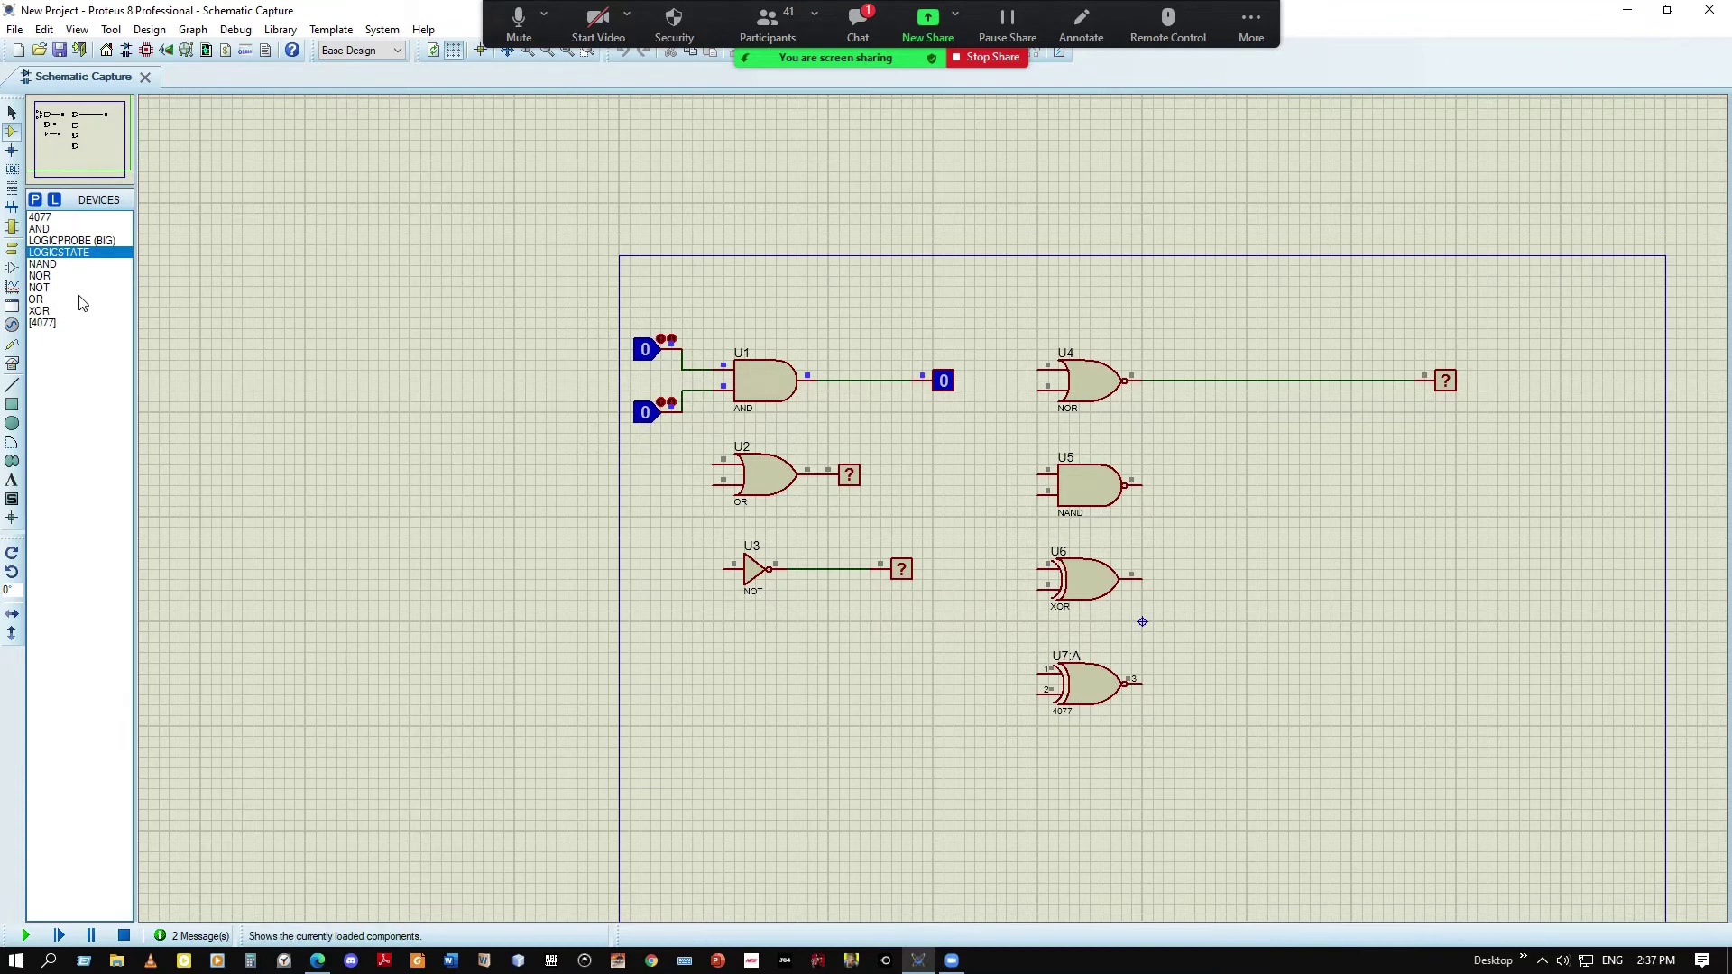
pyautogui.click(65, 242)
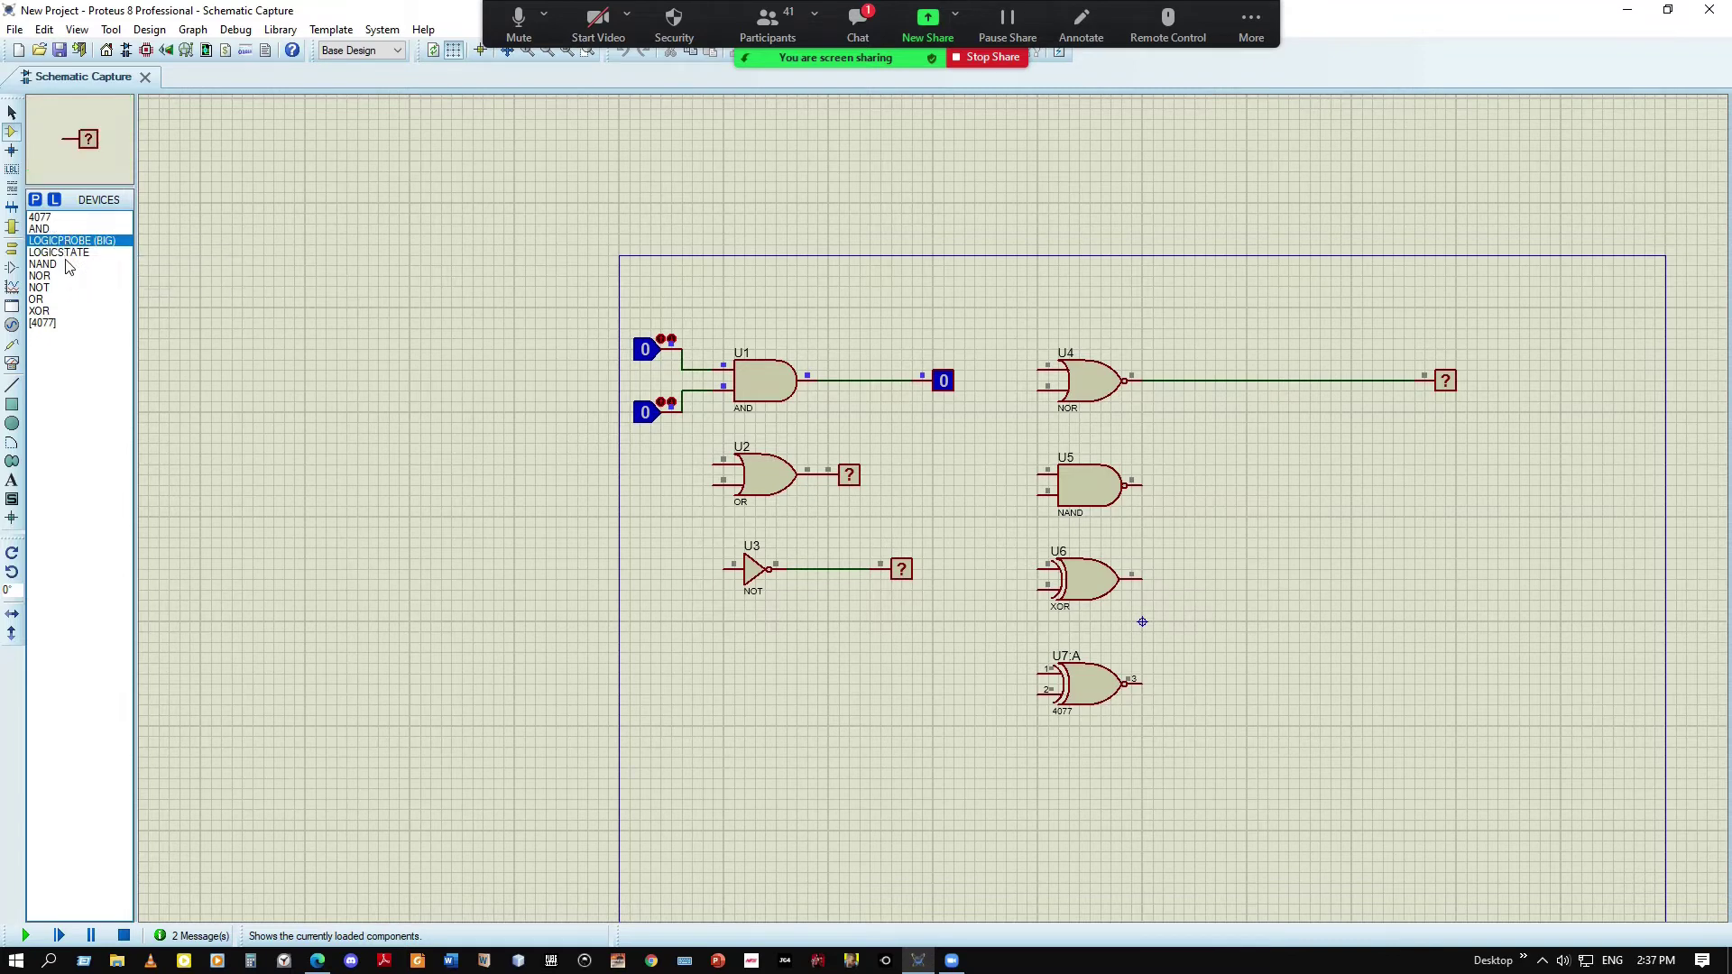
pyautogui.click(65, 254)
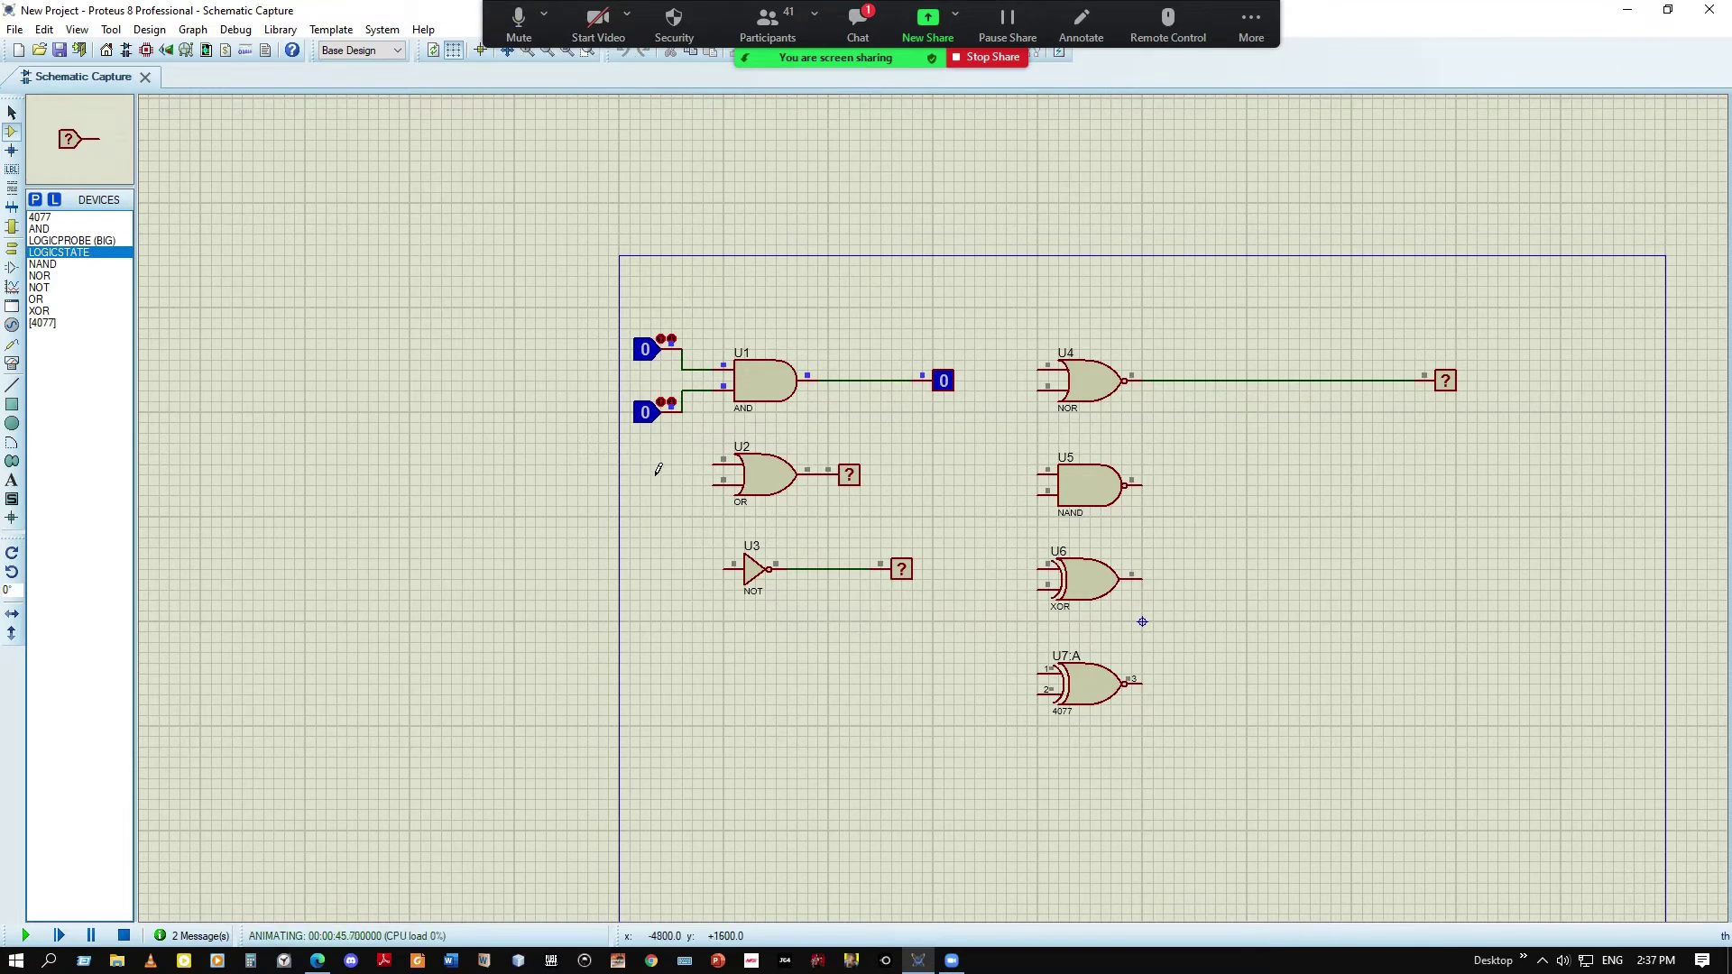
pyautogui.click(775, 488)
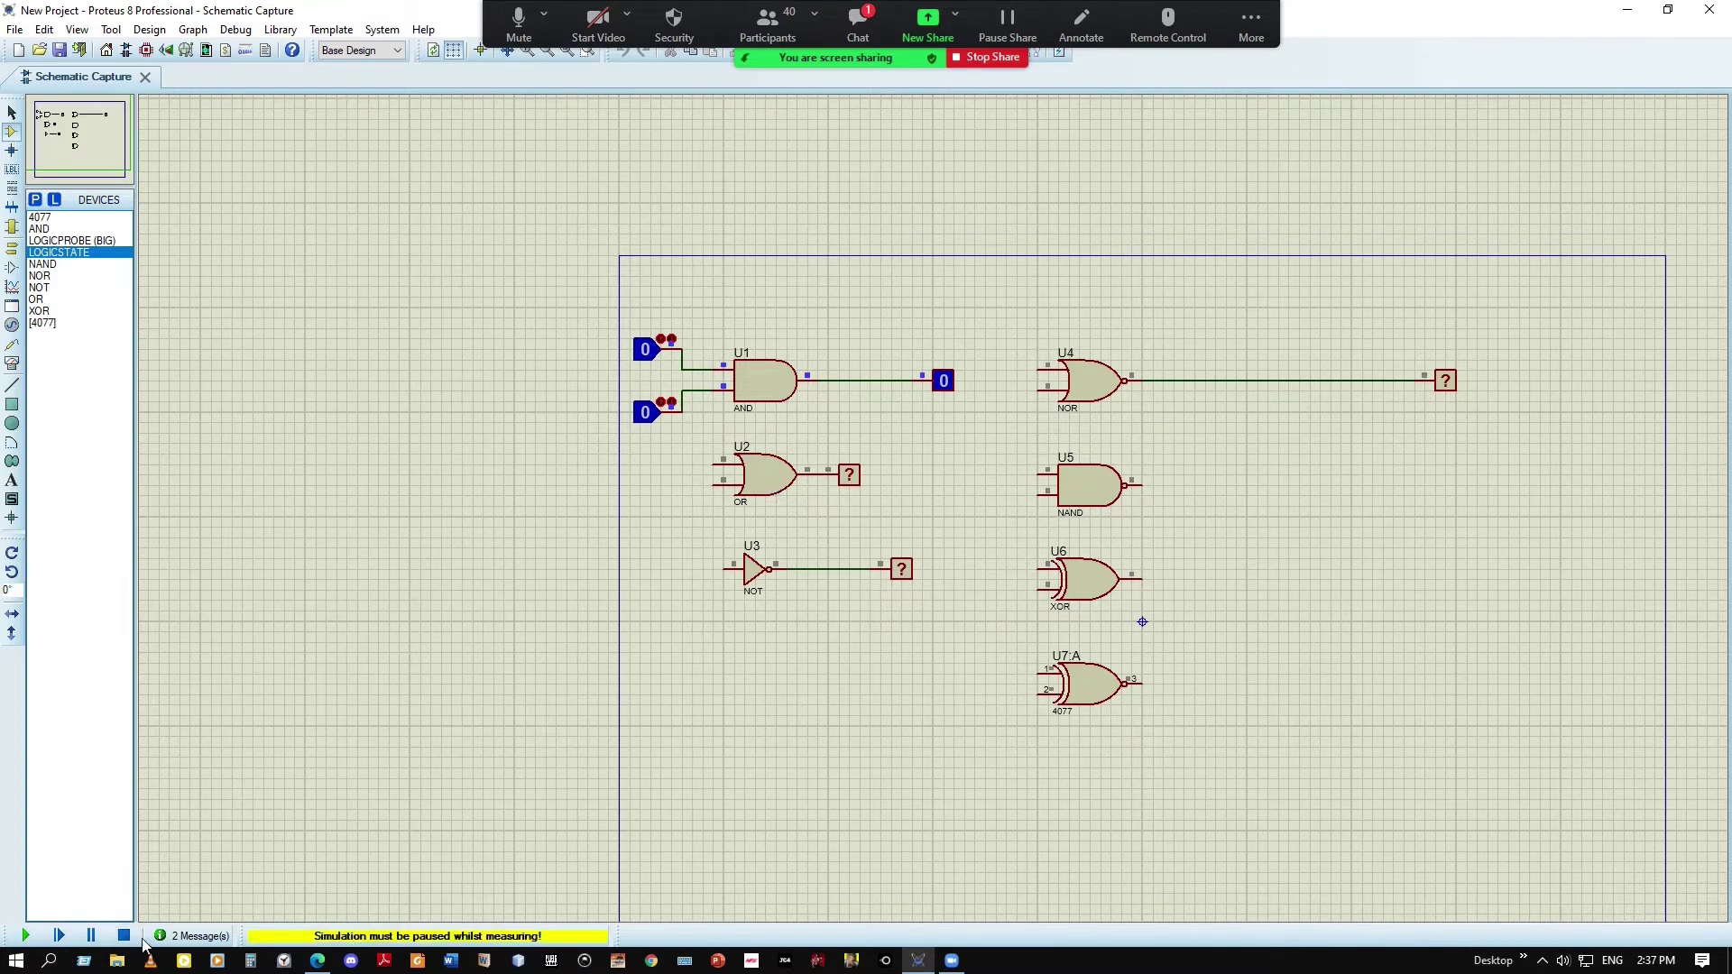
# Stop the simulation and move the NOT and OR gates, each together with its probe, down to widen the vertical spacing
pyautogui.click(124, 936)
pyautogui.click(754, 571)
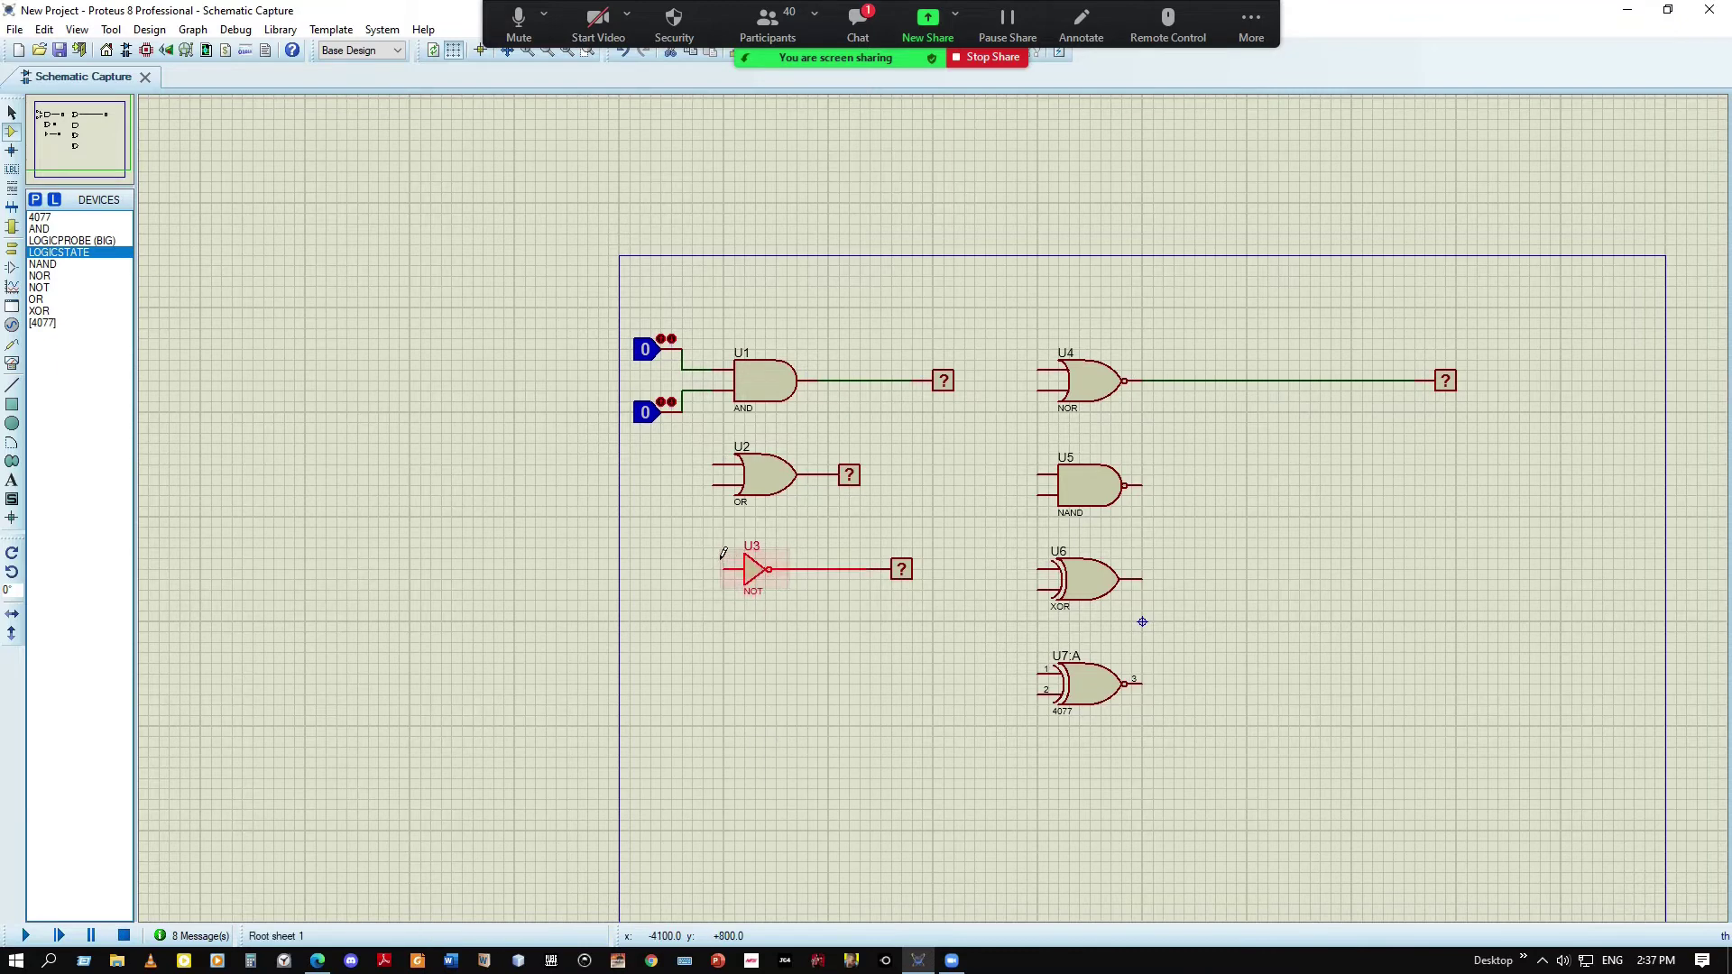
pyautogui.moveTo(714, 540); pyautogui.dragTo(944, 613)
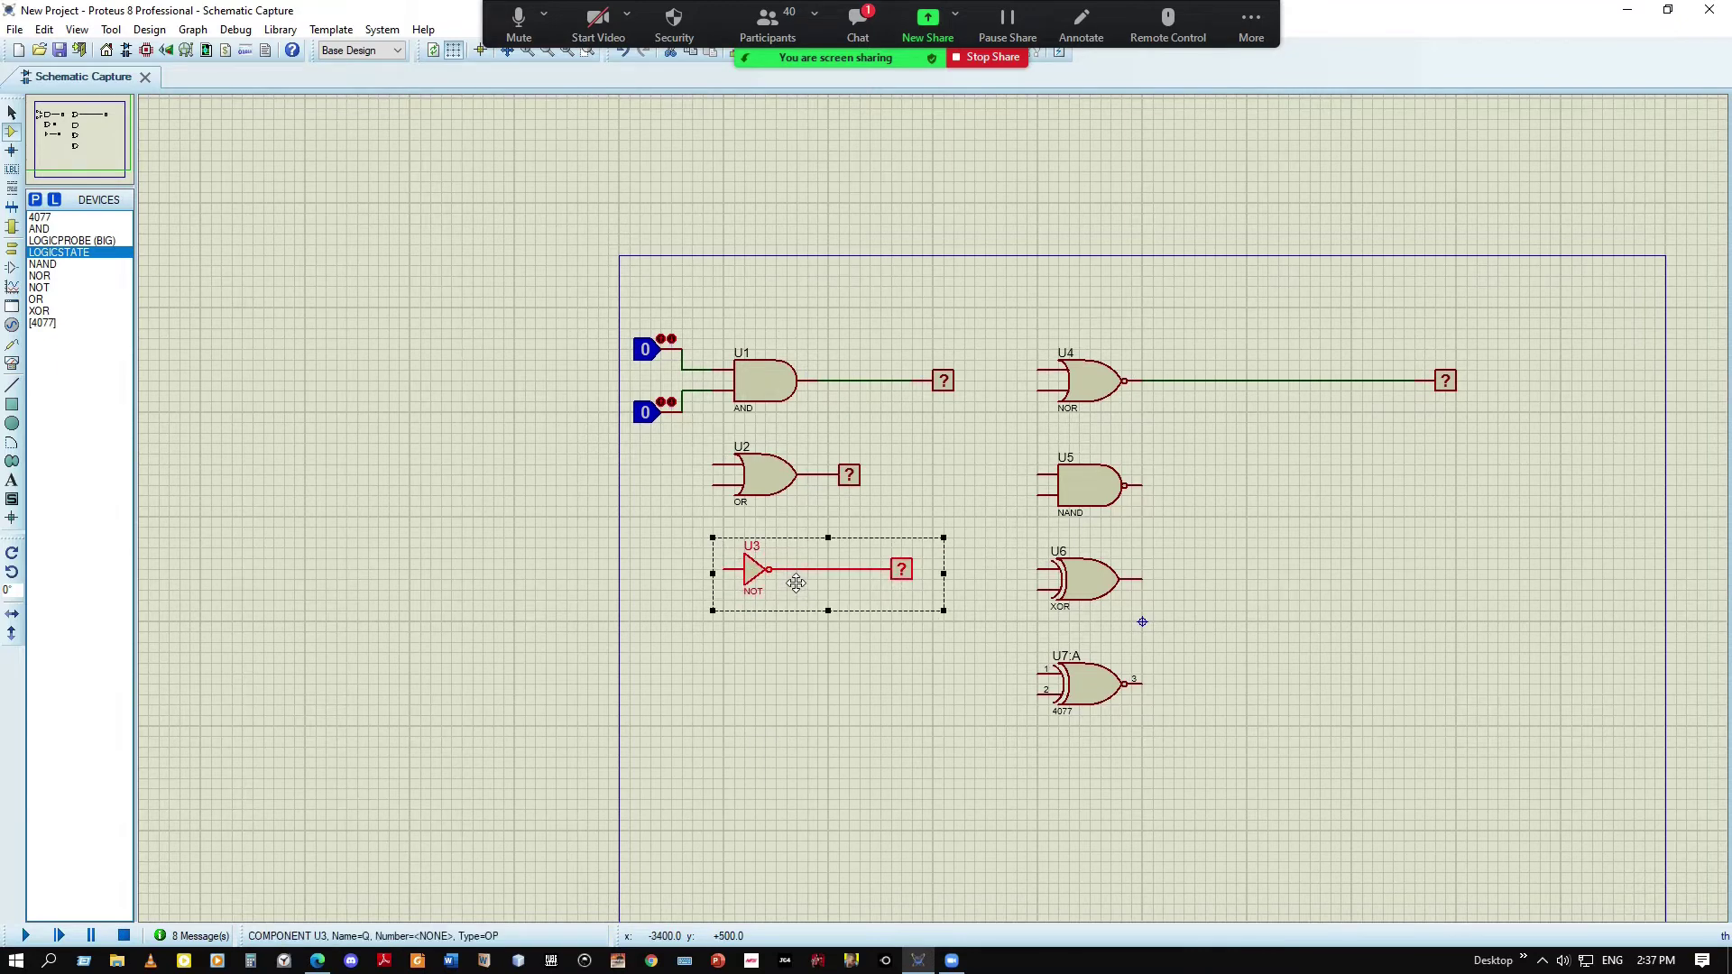
pyautogui.moveTo(767, 582); pyautogui.dragTo(765, 837)
pyautogui.moveTo(702, 443); pyautogui.dragTo(912, 526)
pyautogui.moveTo(791, 487); pyautogui.dragTo(798, 619)
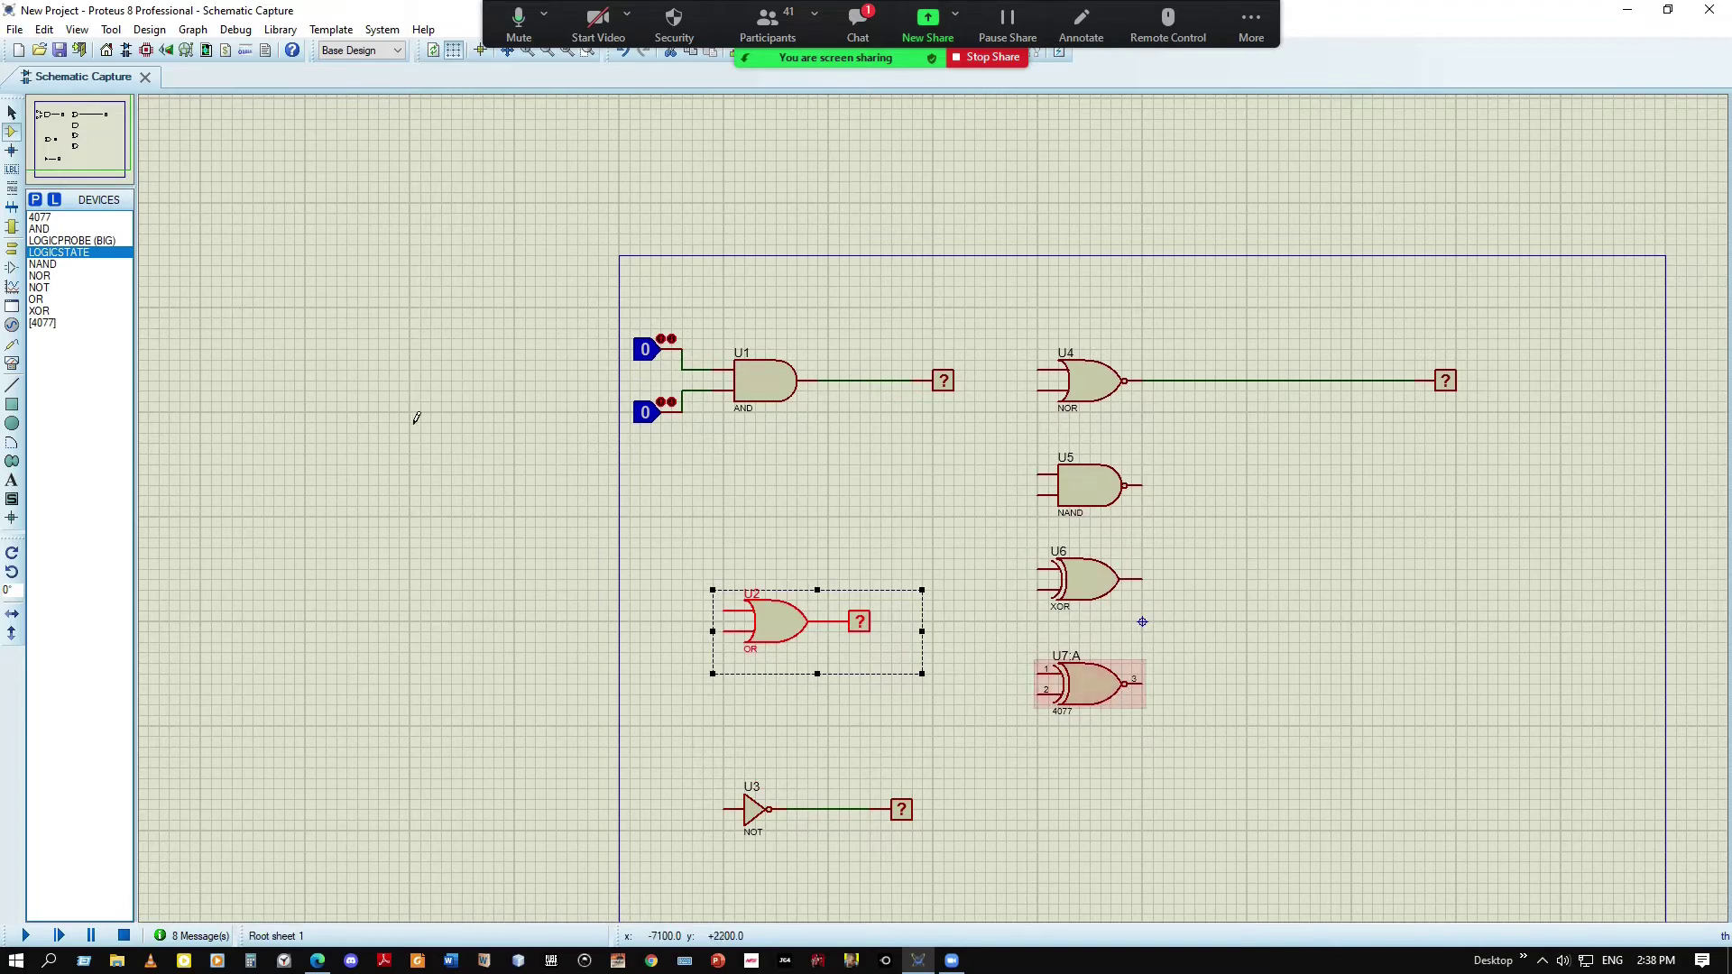
# Search the device library for "xnor" to review the available XNOR gates, and close it without picking a device
pyautogui.click(35, 200)
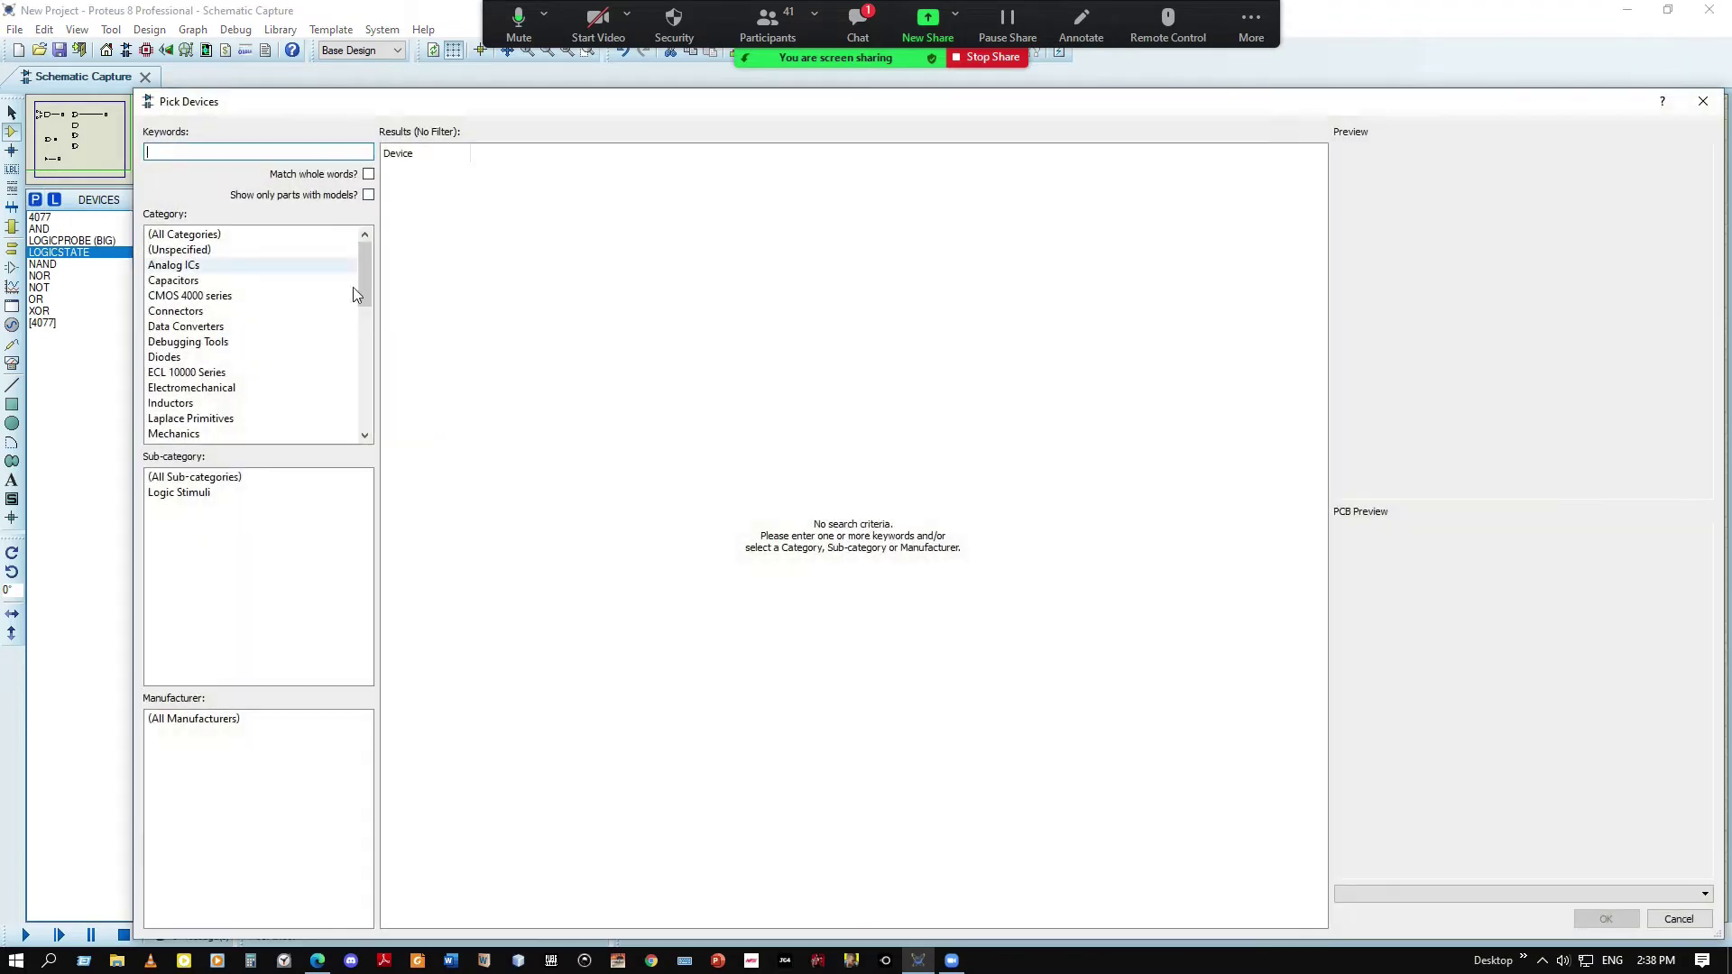
pyautogui.write('xnor')
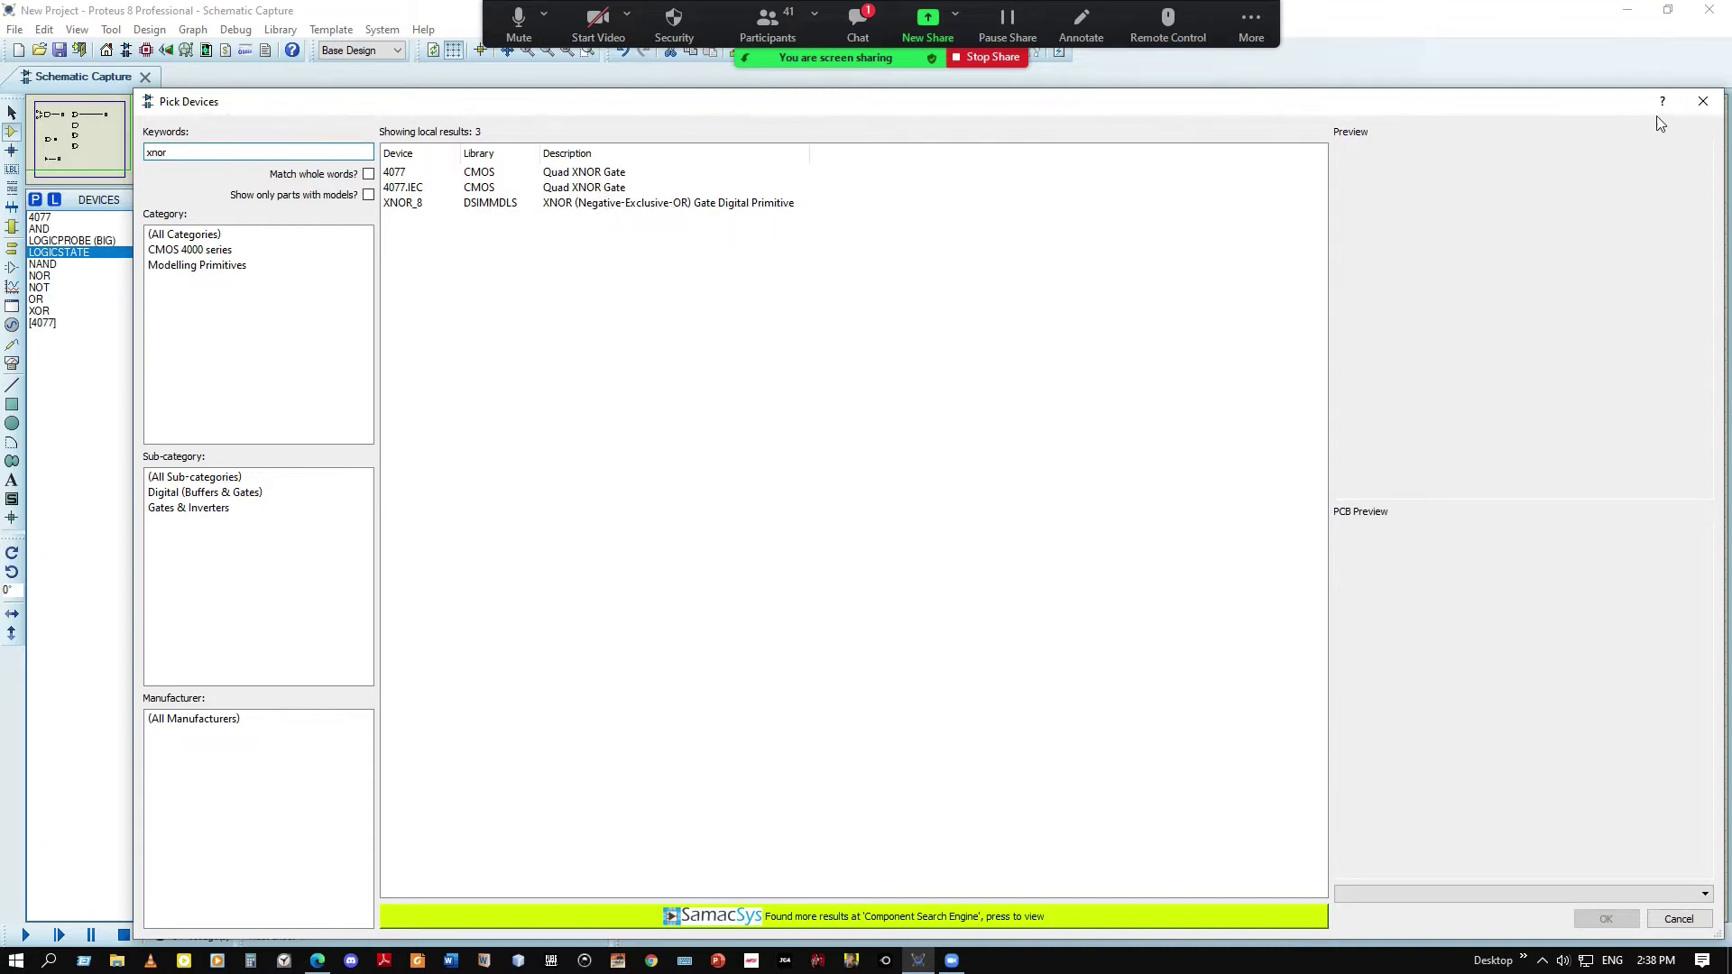
pyautogui.click(1701, 103)
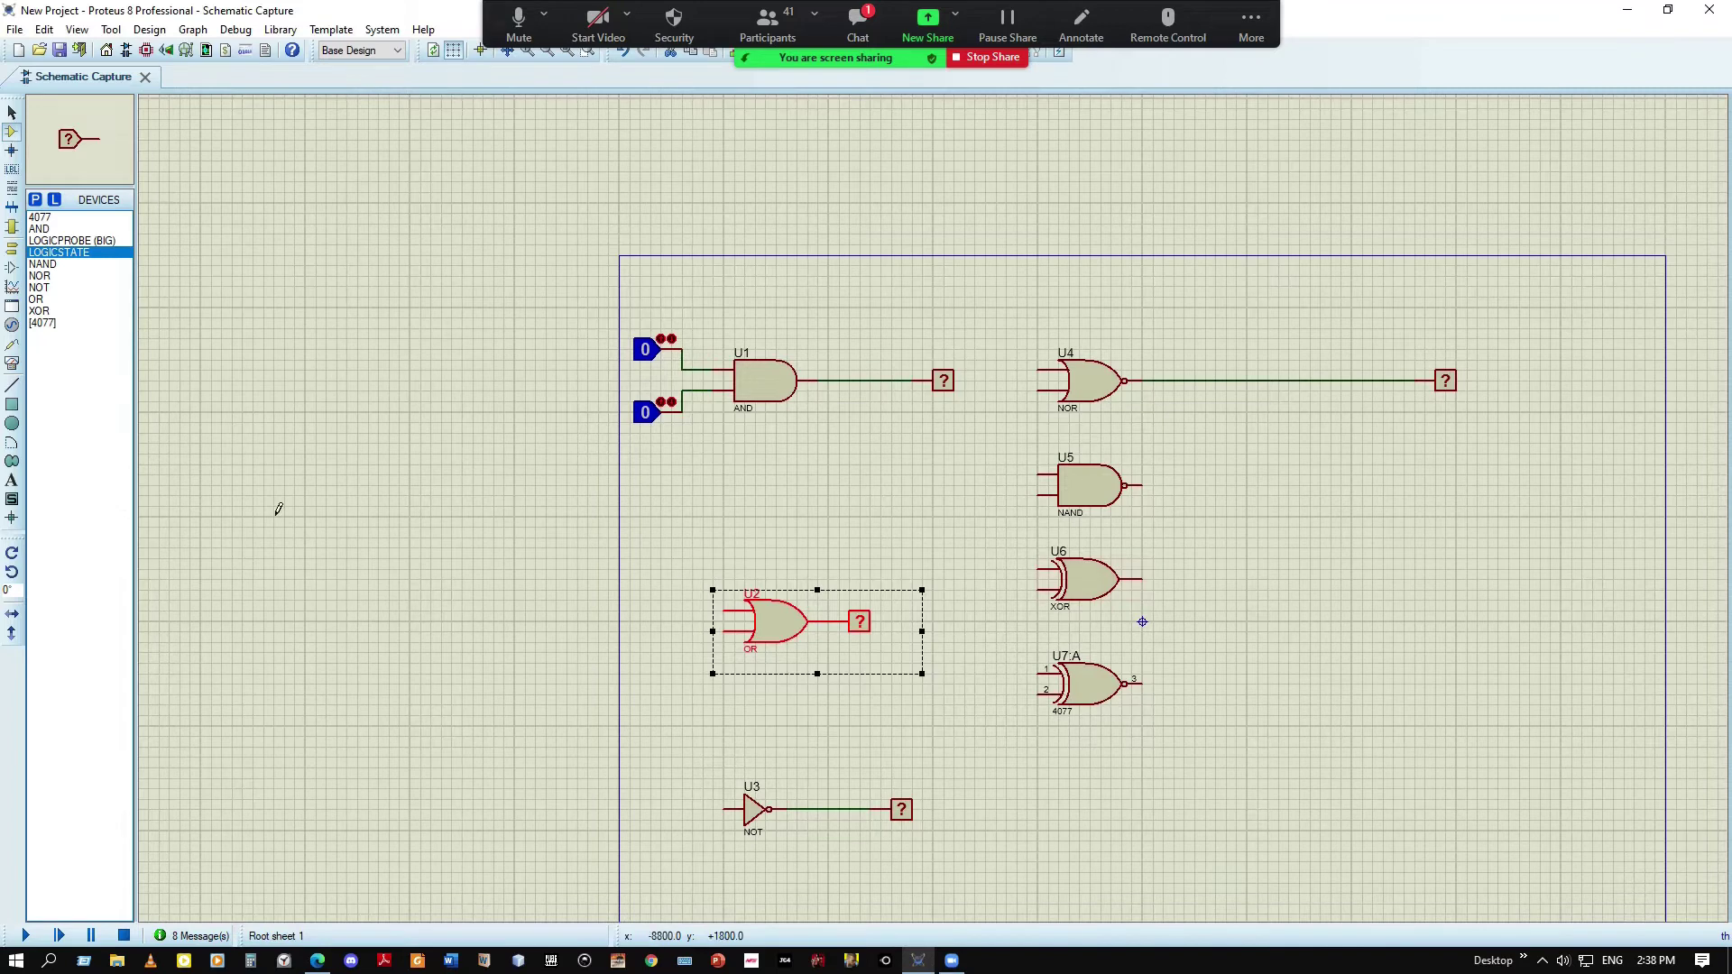
# Place a logic state up and to the left of the OR gate and wire it to the gate's upper input
pyautogui.click(668, 651)
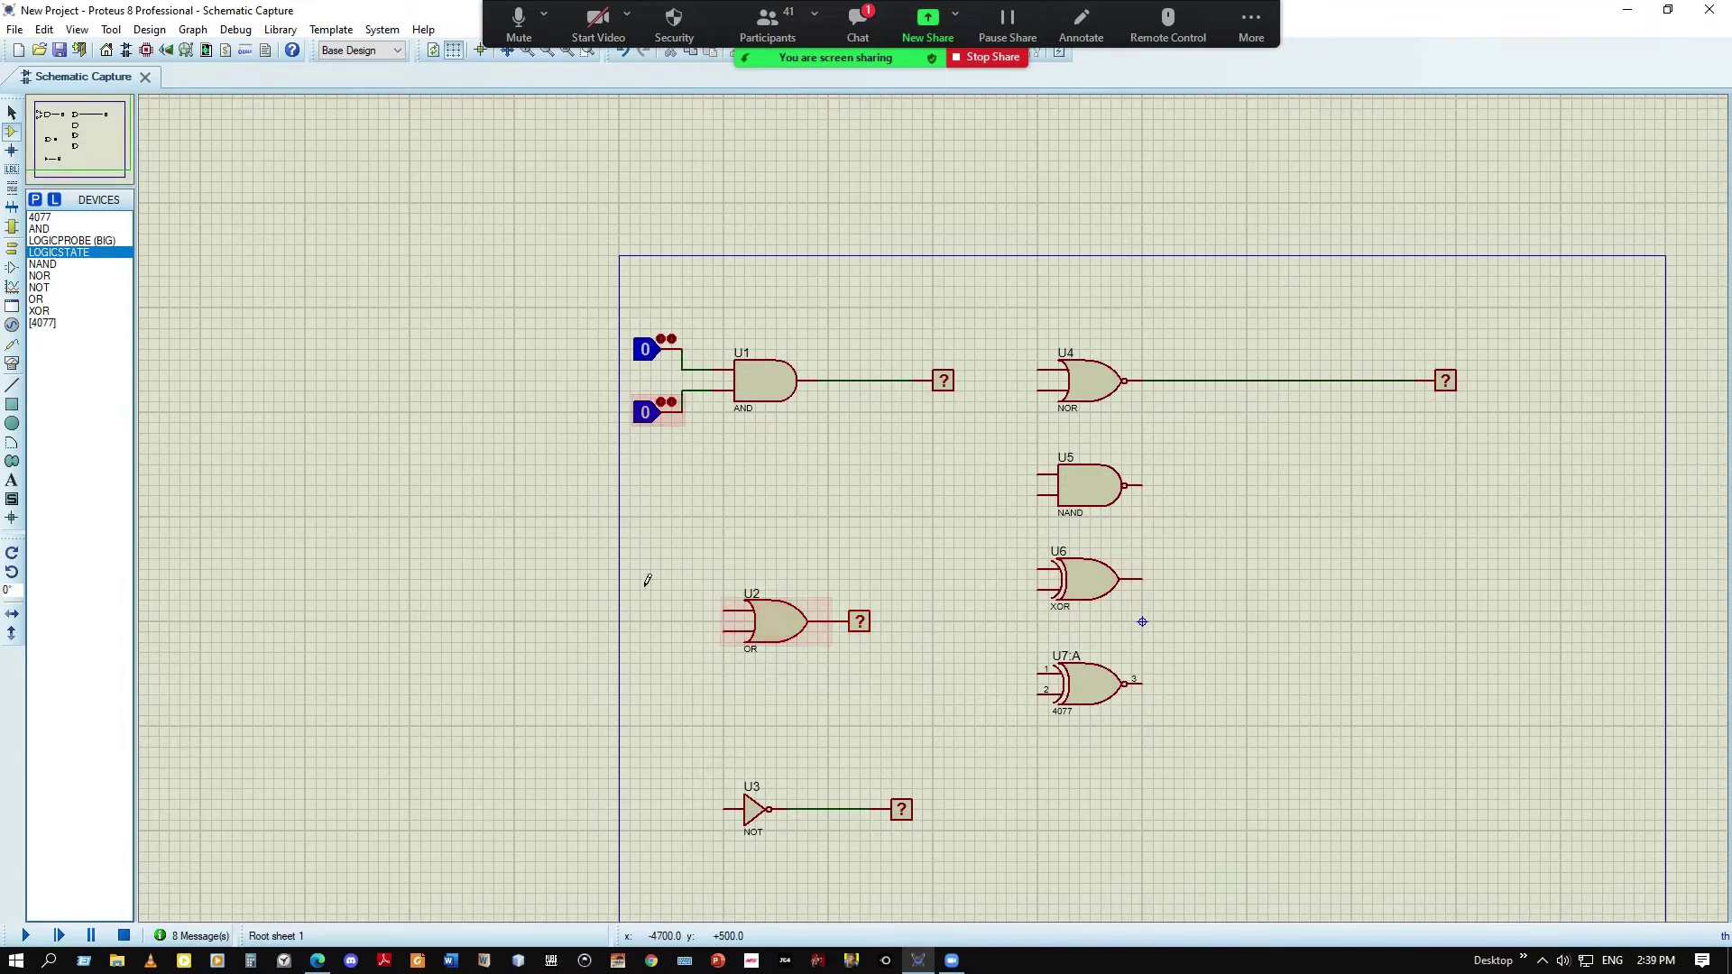
pyautogui.click(69, 248)
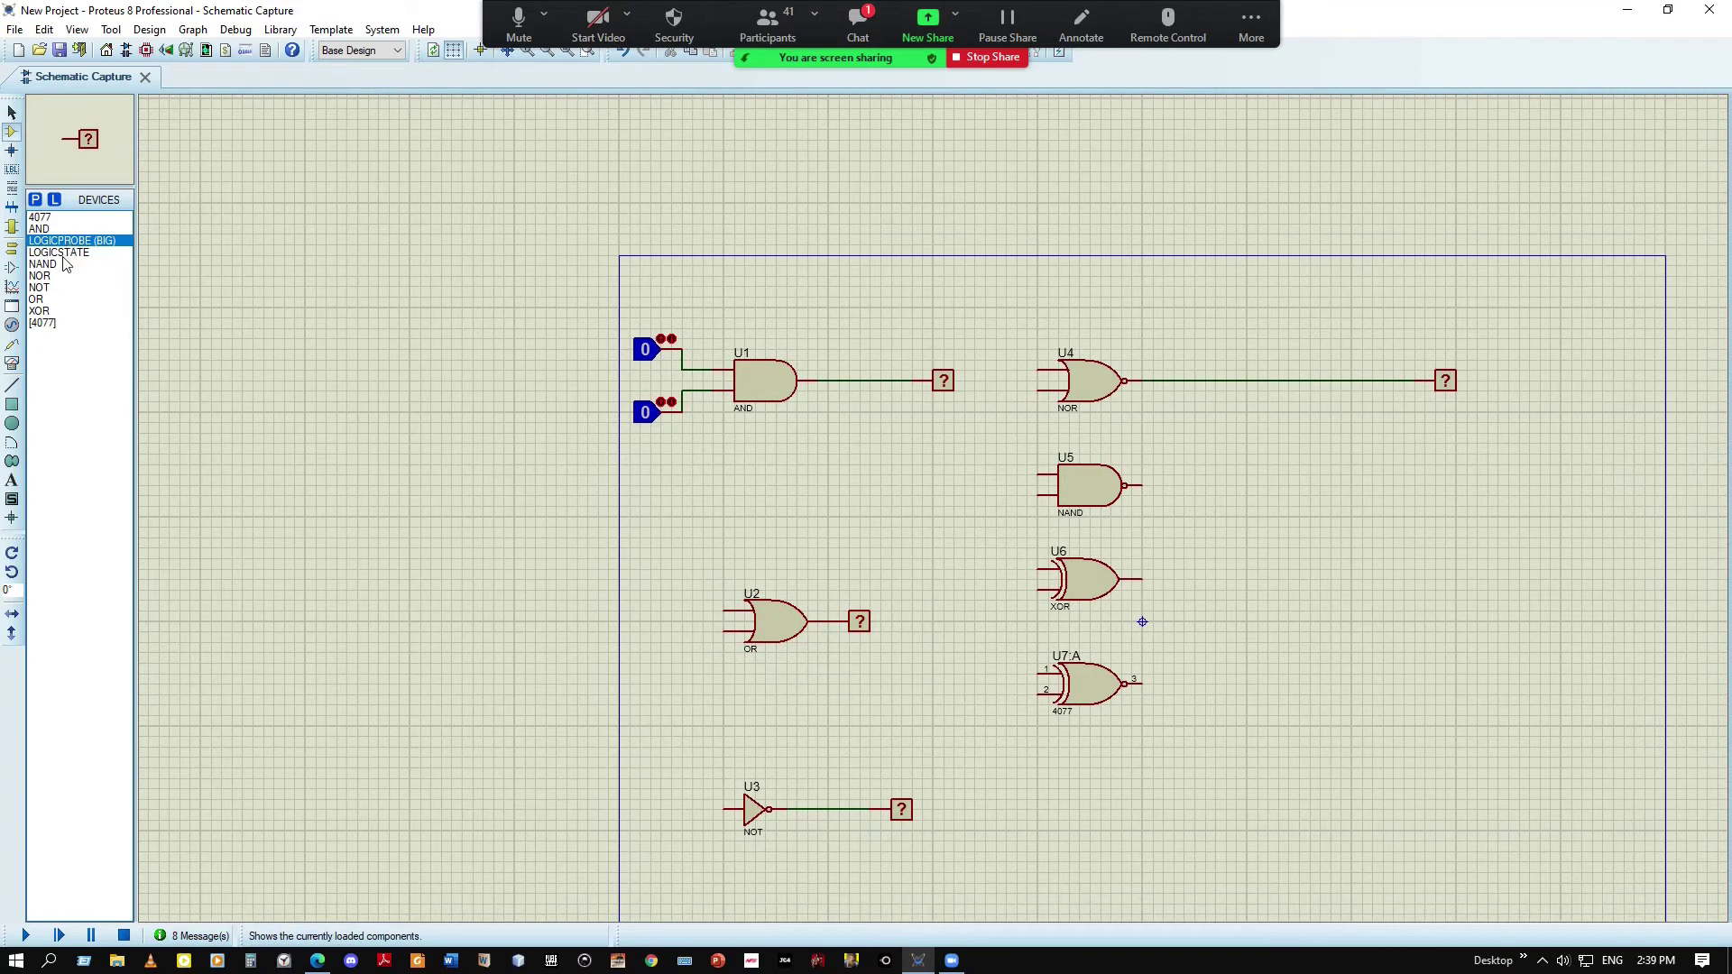
pyautogui.click(656, 591)
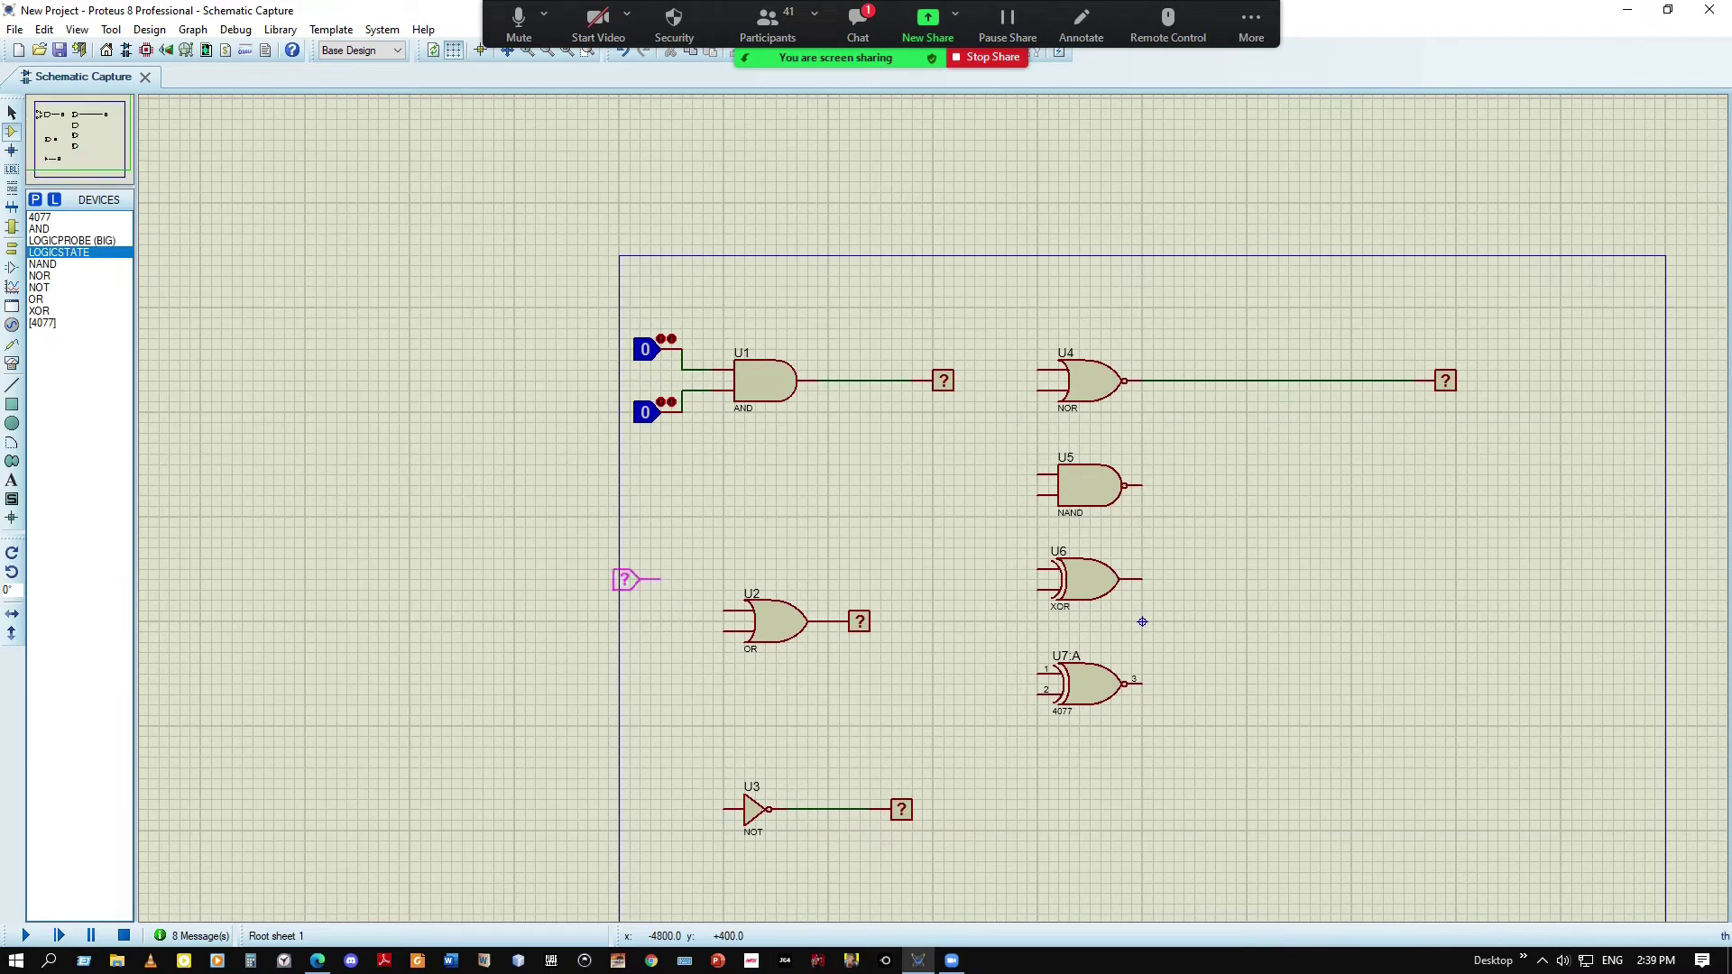
pyautogui.click(675, 596)
pyautogui.click(695, 592)
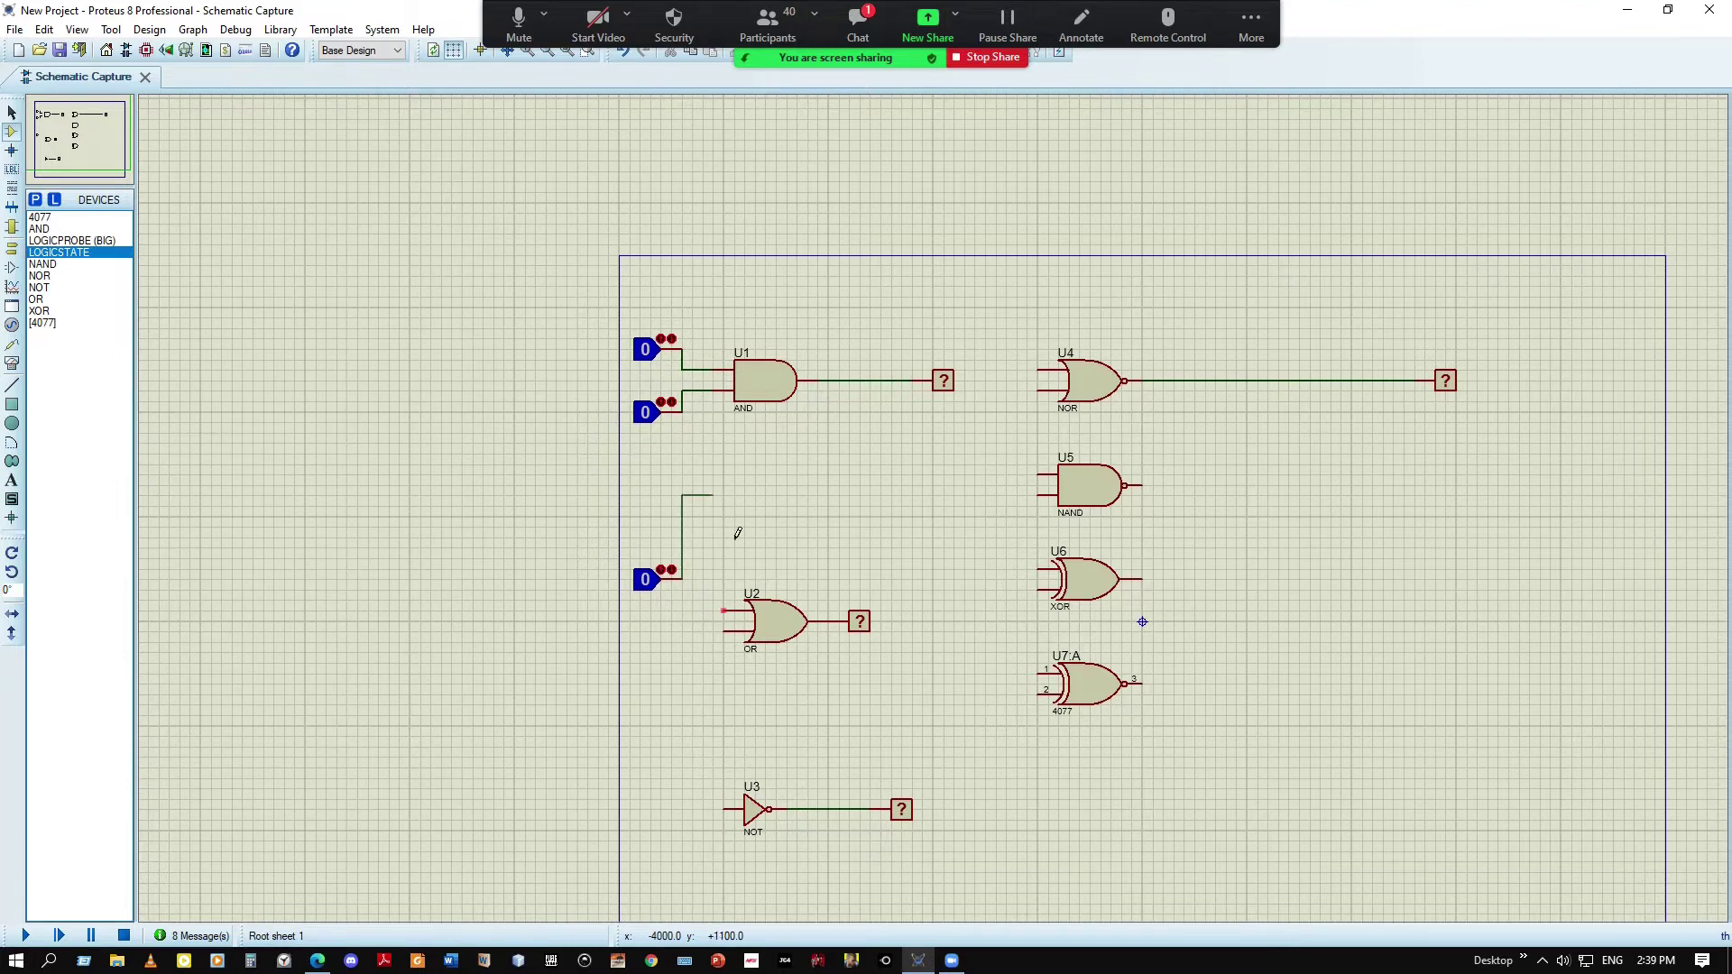
pyautogui.click(725, 611)
pyautogui.click(726, 613)
# Place a second logic state below the first one and wire it to the OR gate's lower input
pyautogui.click(60, 253)
pyautogui.click(657, 677)
pyautogui.click(657, 675)
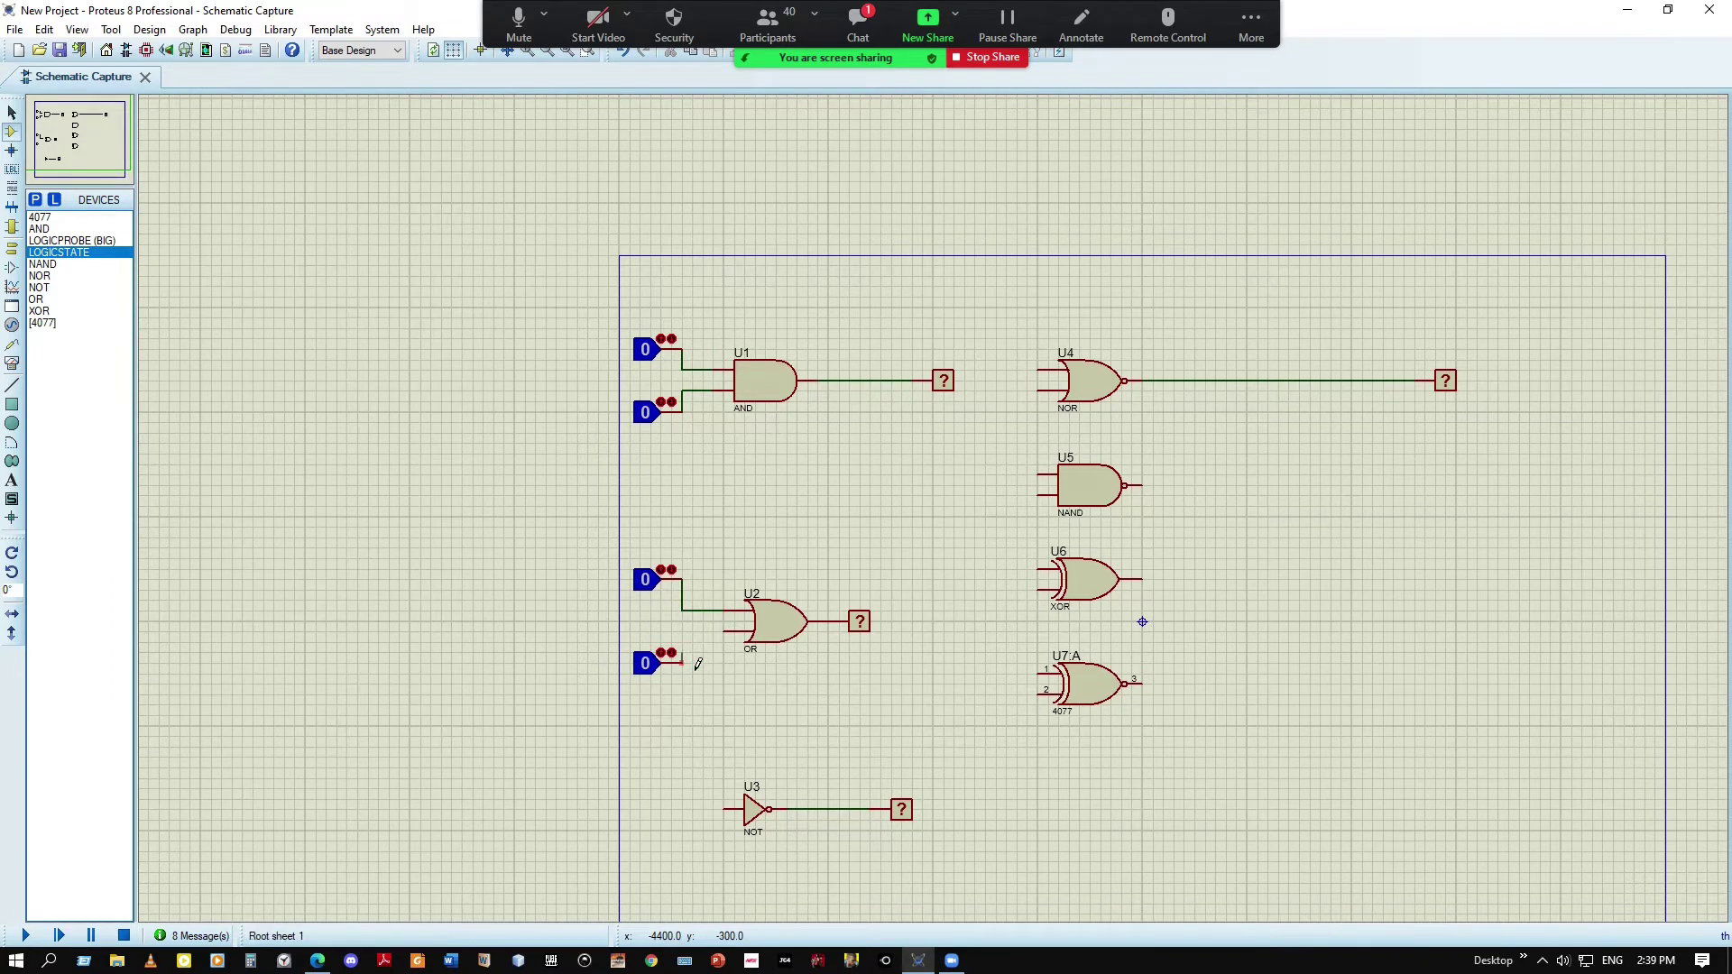
pyautogui.click(732, 633)
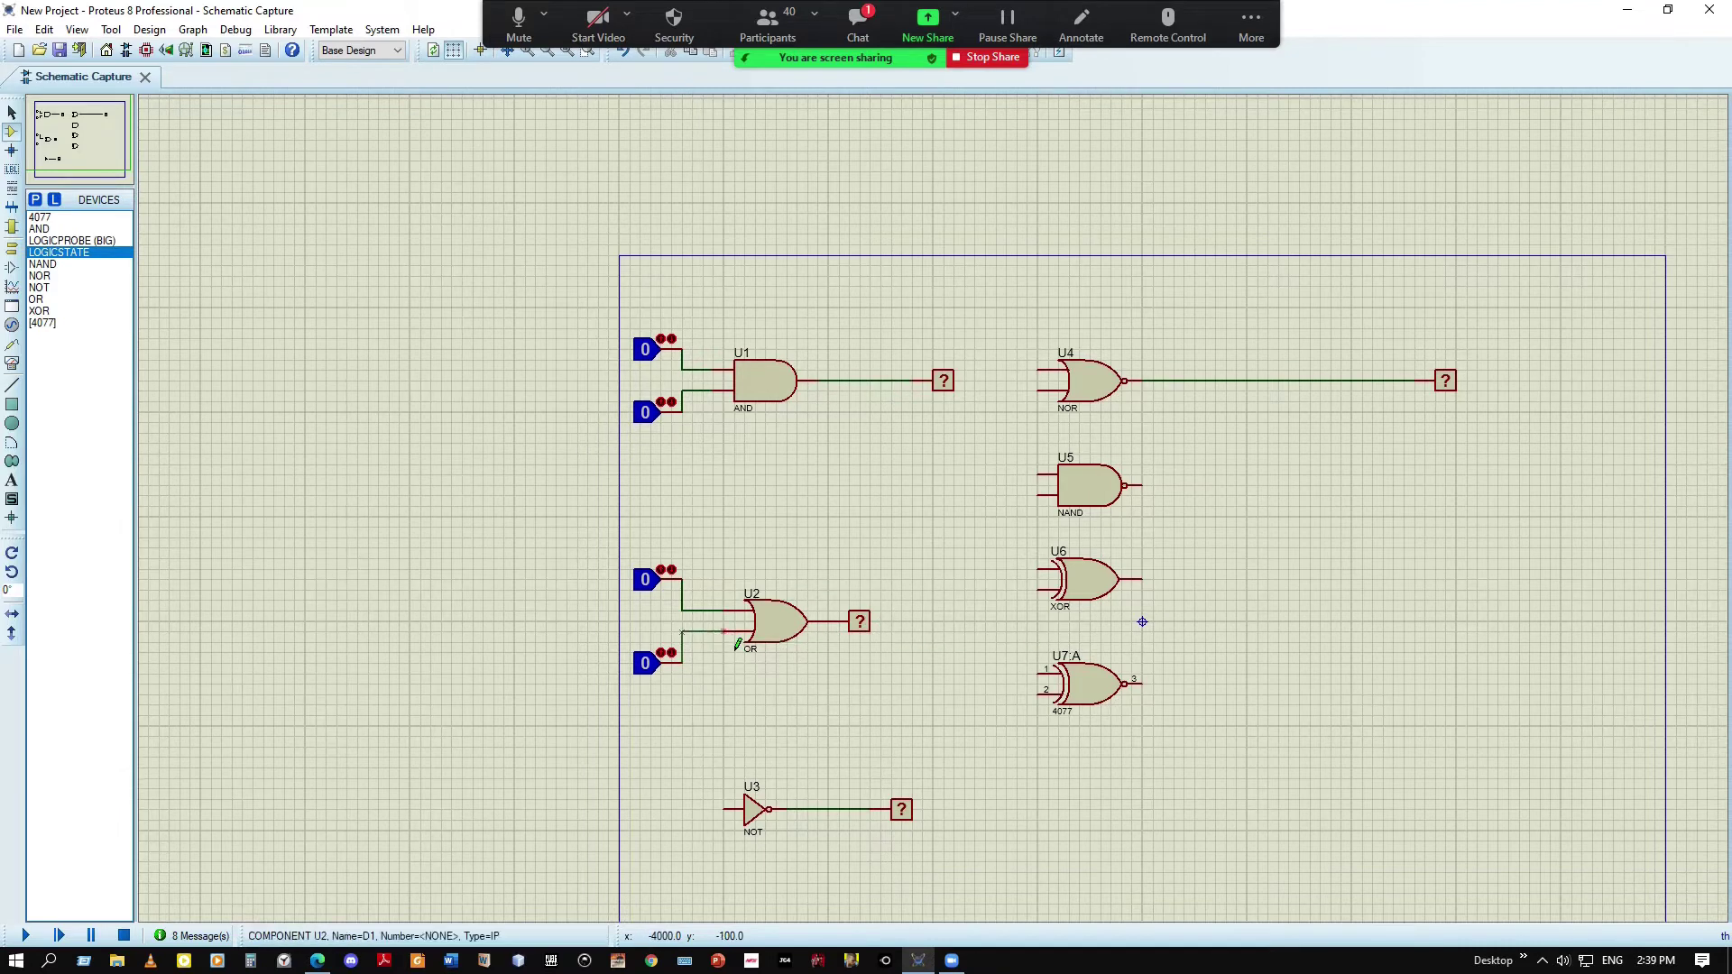
# Move the OR gate's logic probe farther right, directly below the AND gate's probe, and briefly run the simulation
pyautogui.doubleClick(860, 626)
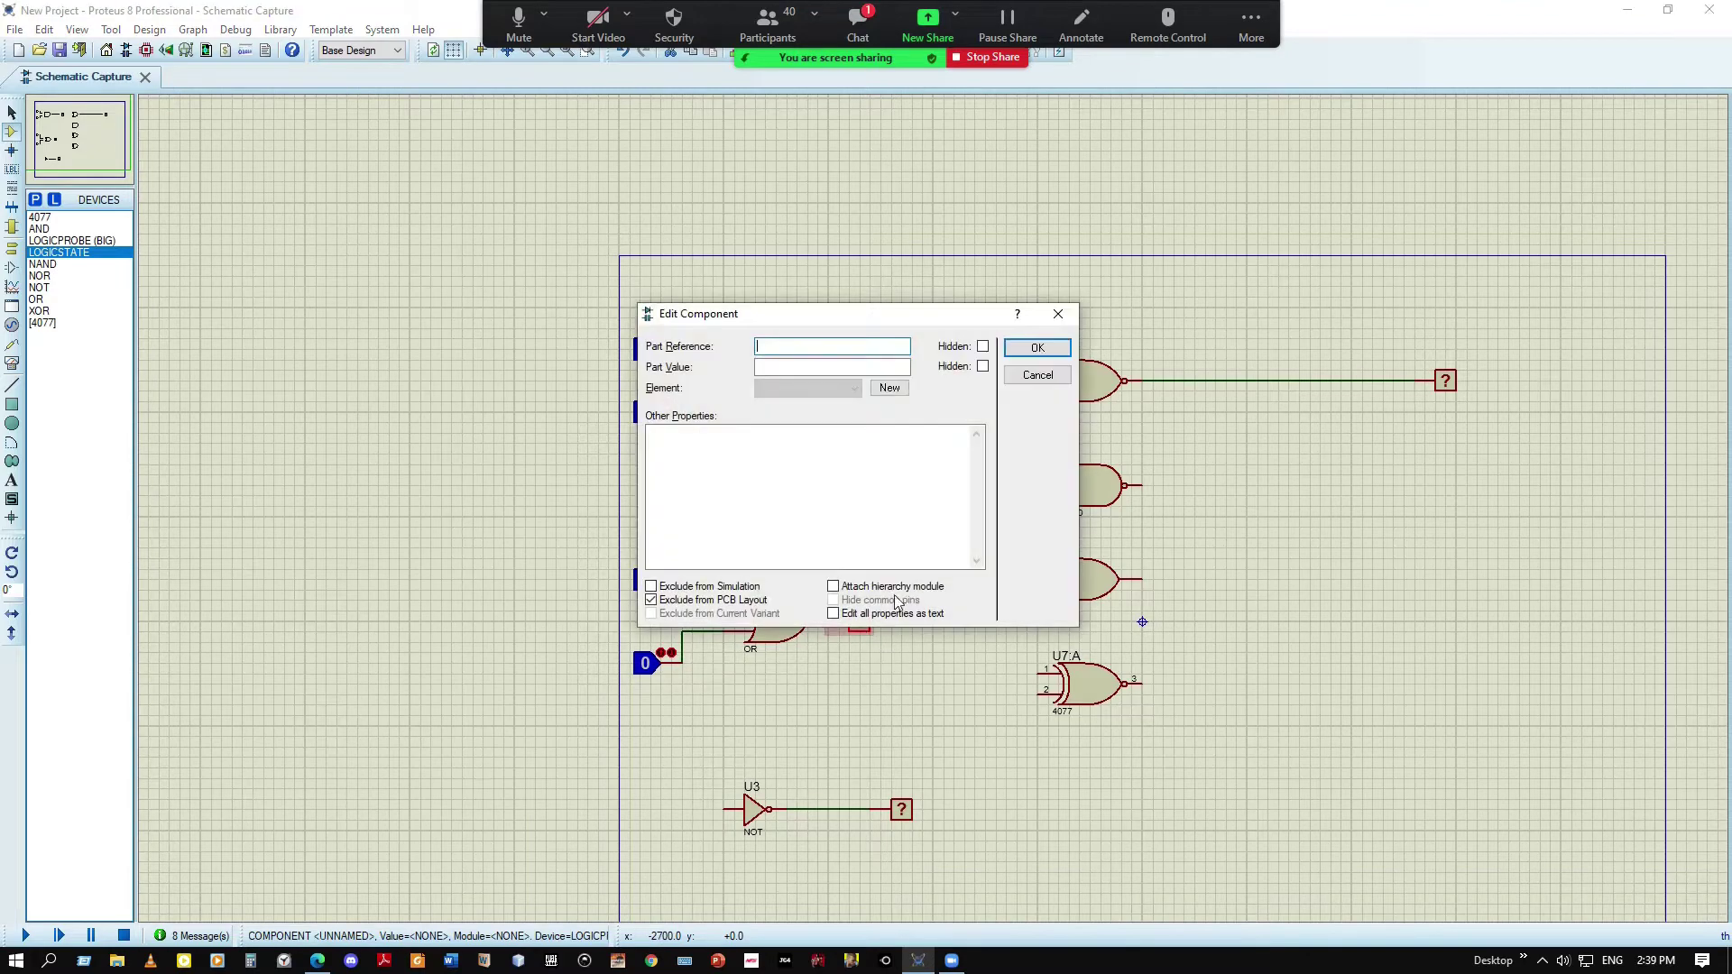
pyautogui.click(1051, 306)
pyautogui.moveTo(860, 621); pyautogui.dragTo(943, 622)
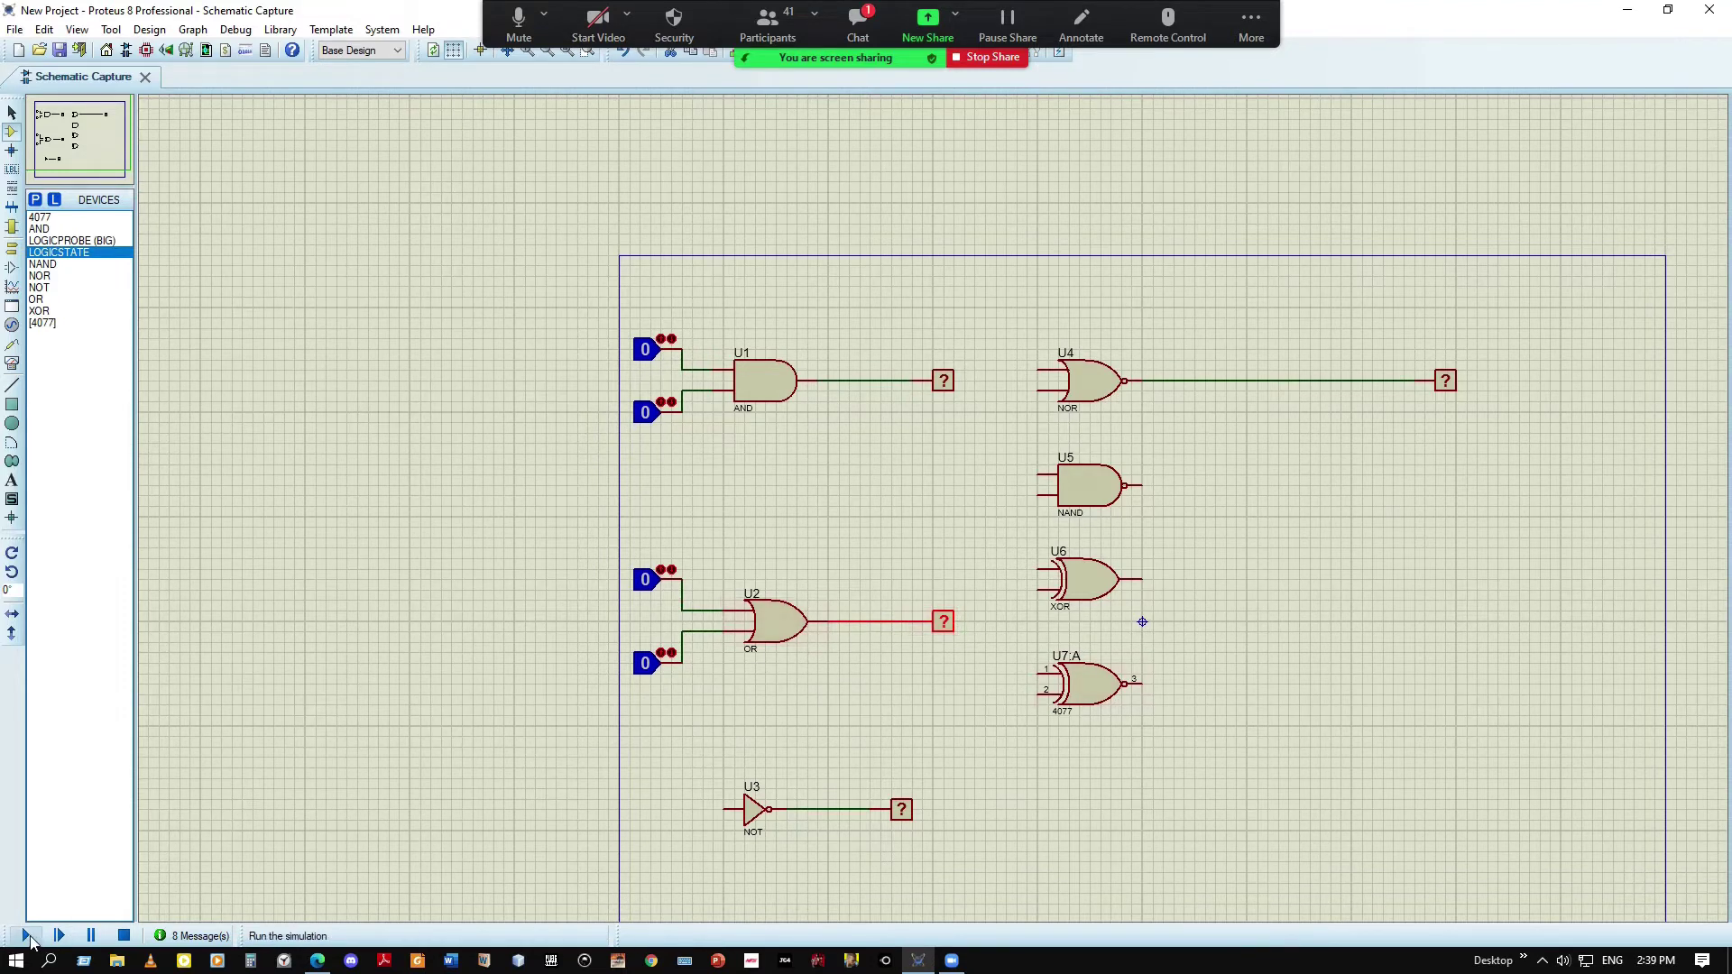
pyautogui.click(28, 936)
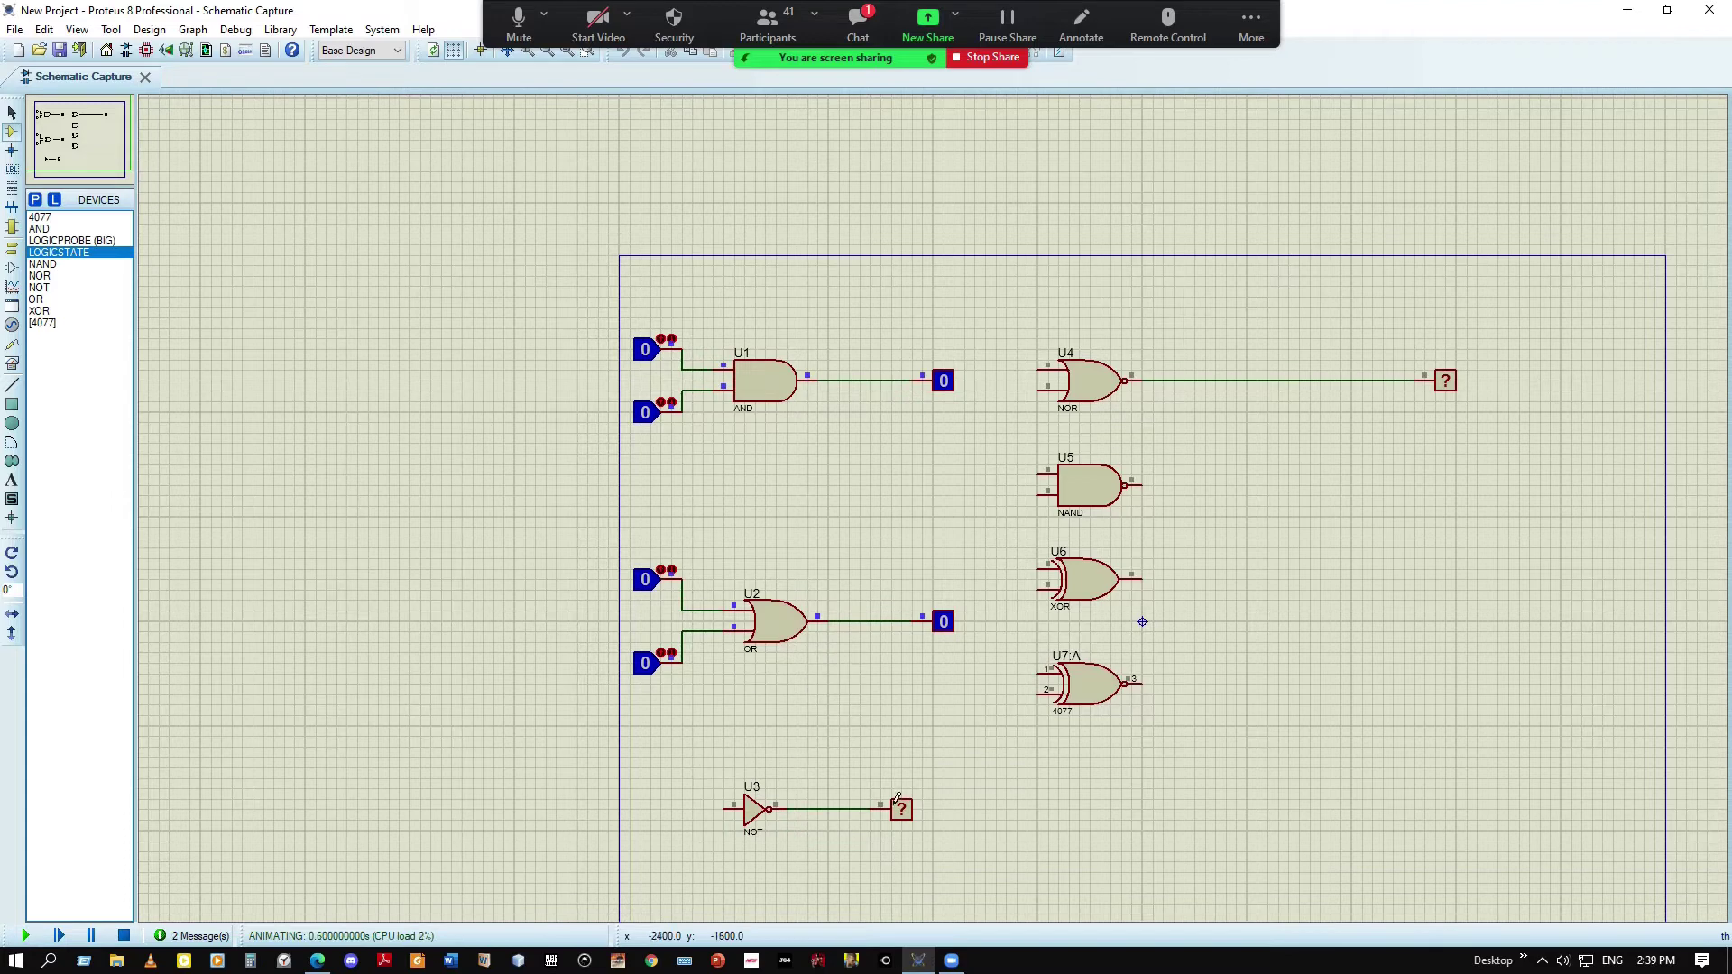
pyautogui.click(124, 937)
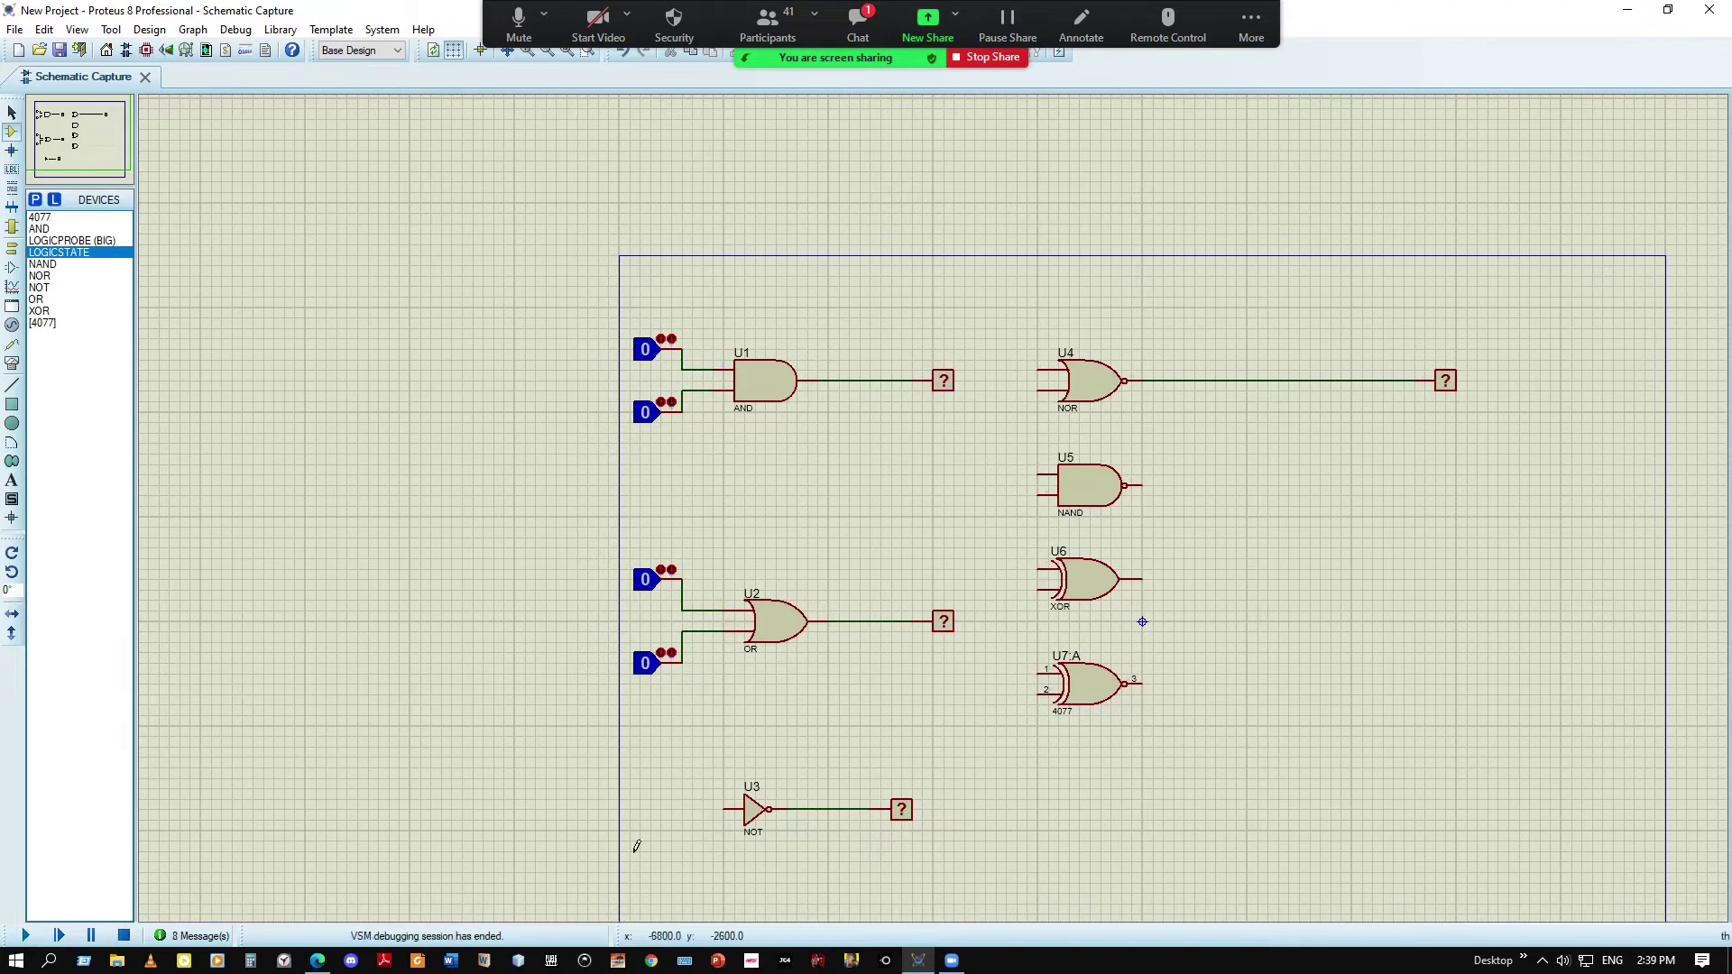
# Place a logic state in line with the NOT gate, wire it to the gate's input, and briefly run the simulation
pyautogui.click(36, 200)
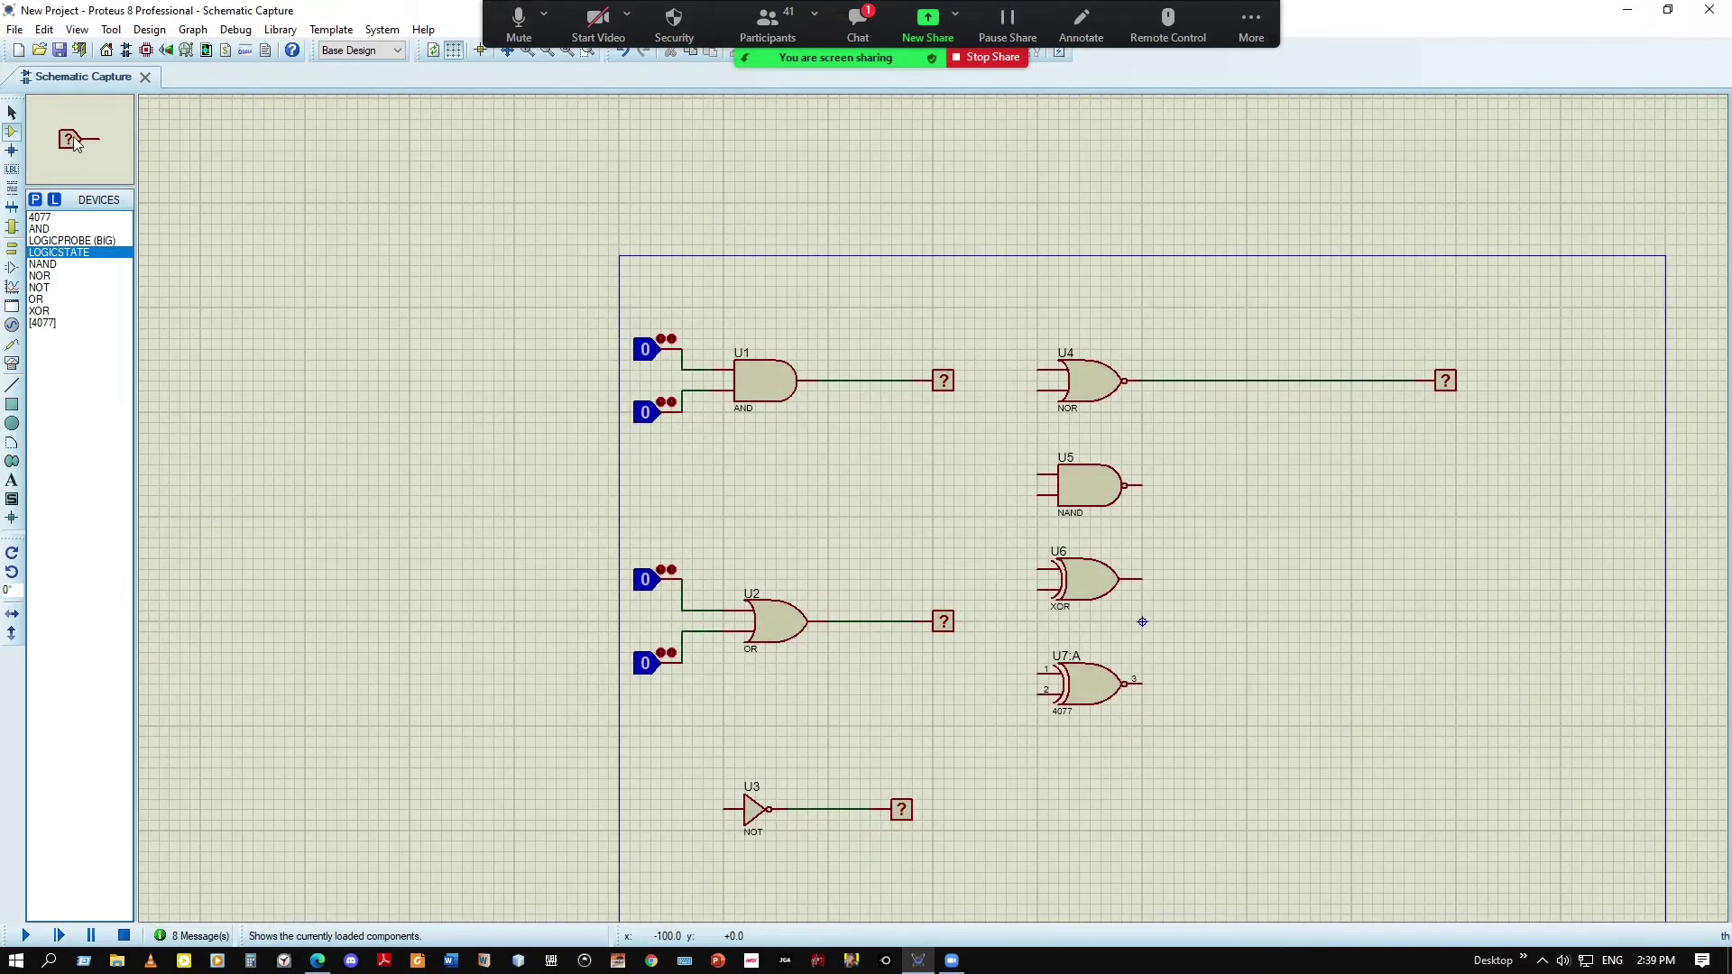
pyautogui.click(646, 819)
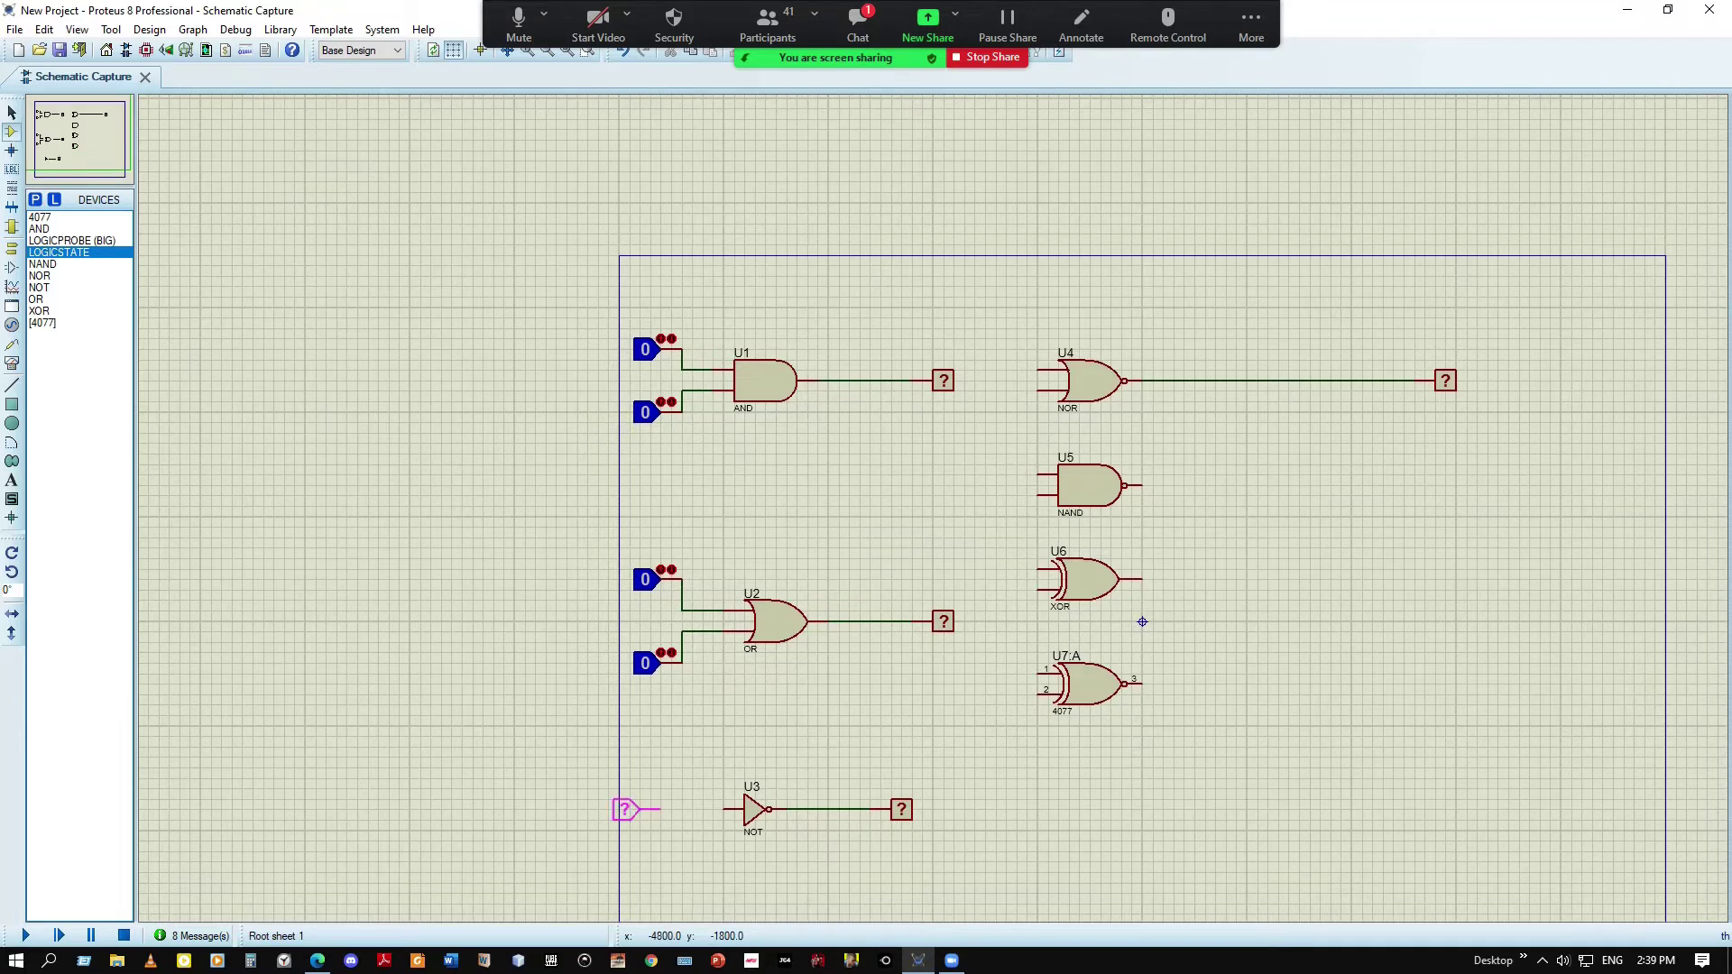
pyautogui.click(646, 809)
pyautogui.click(699, 822)
pyautogui.click(732, 821)
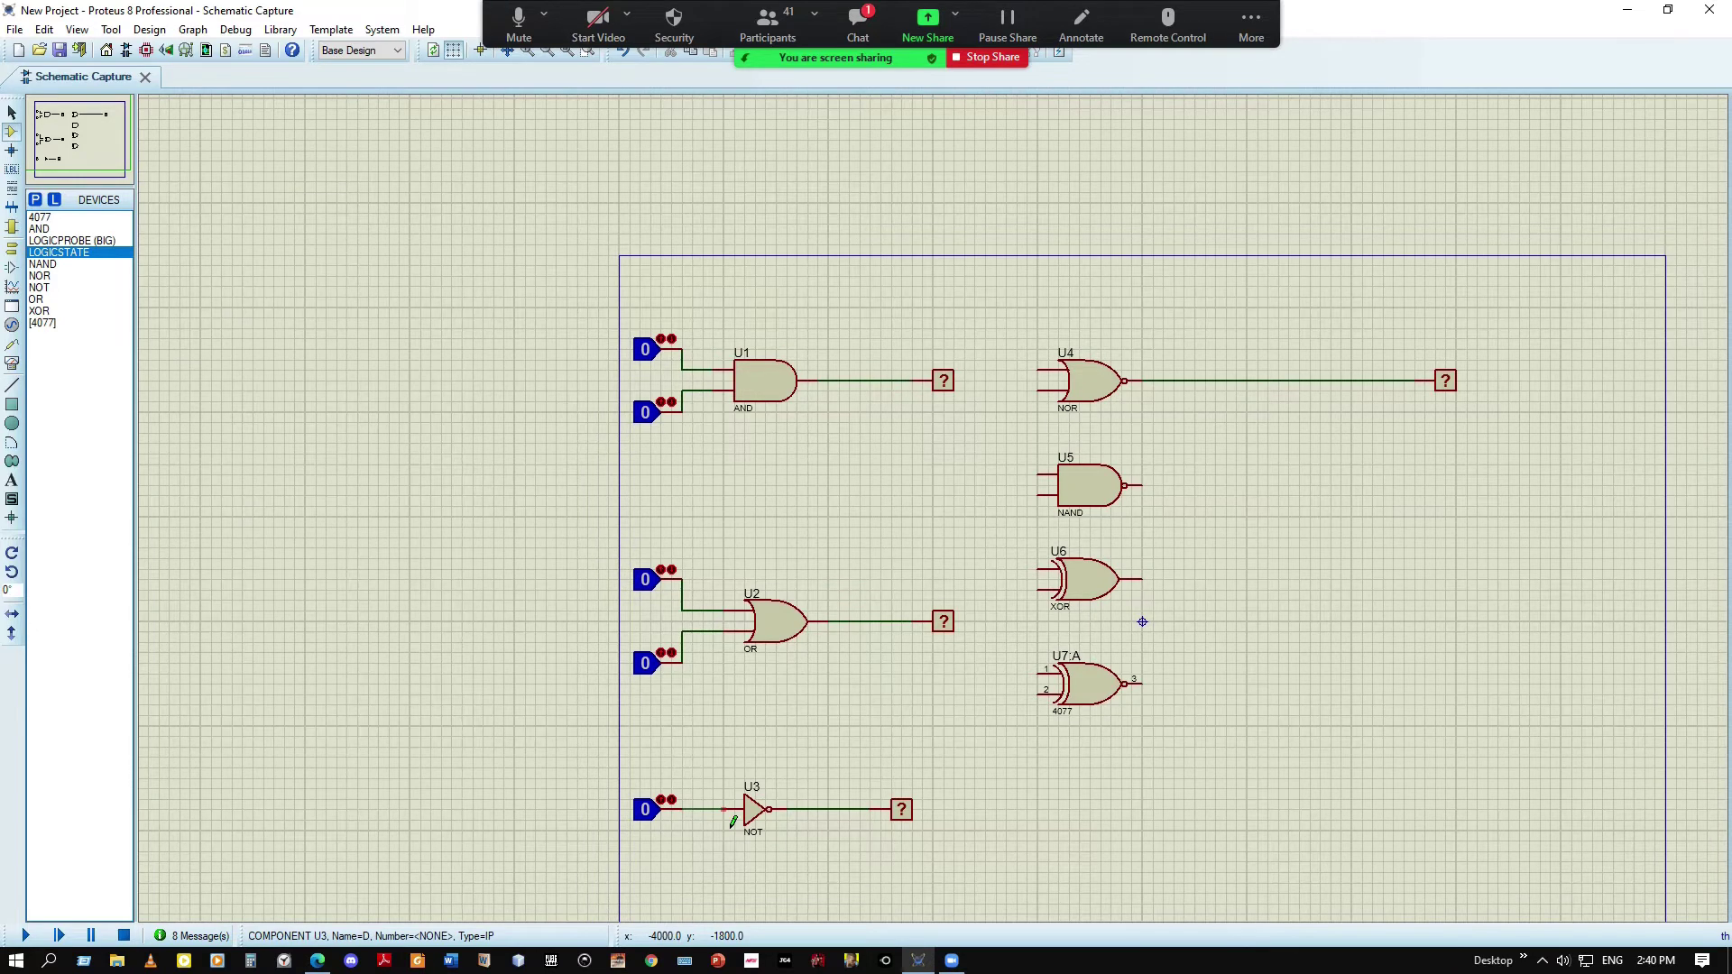
pyautogui.click(26, 937)
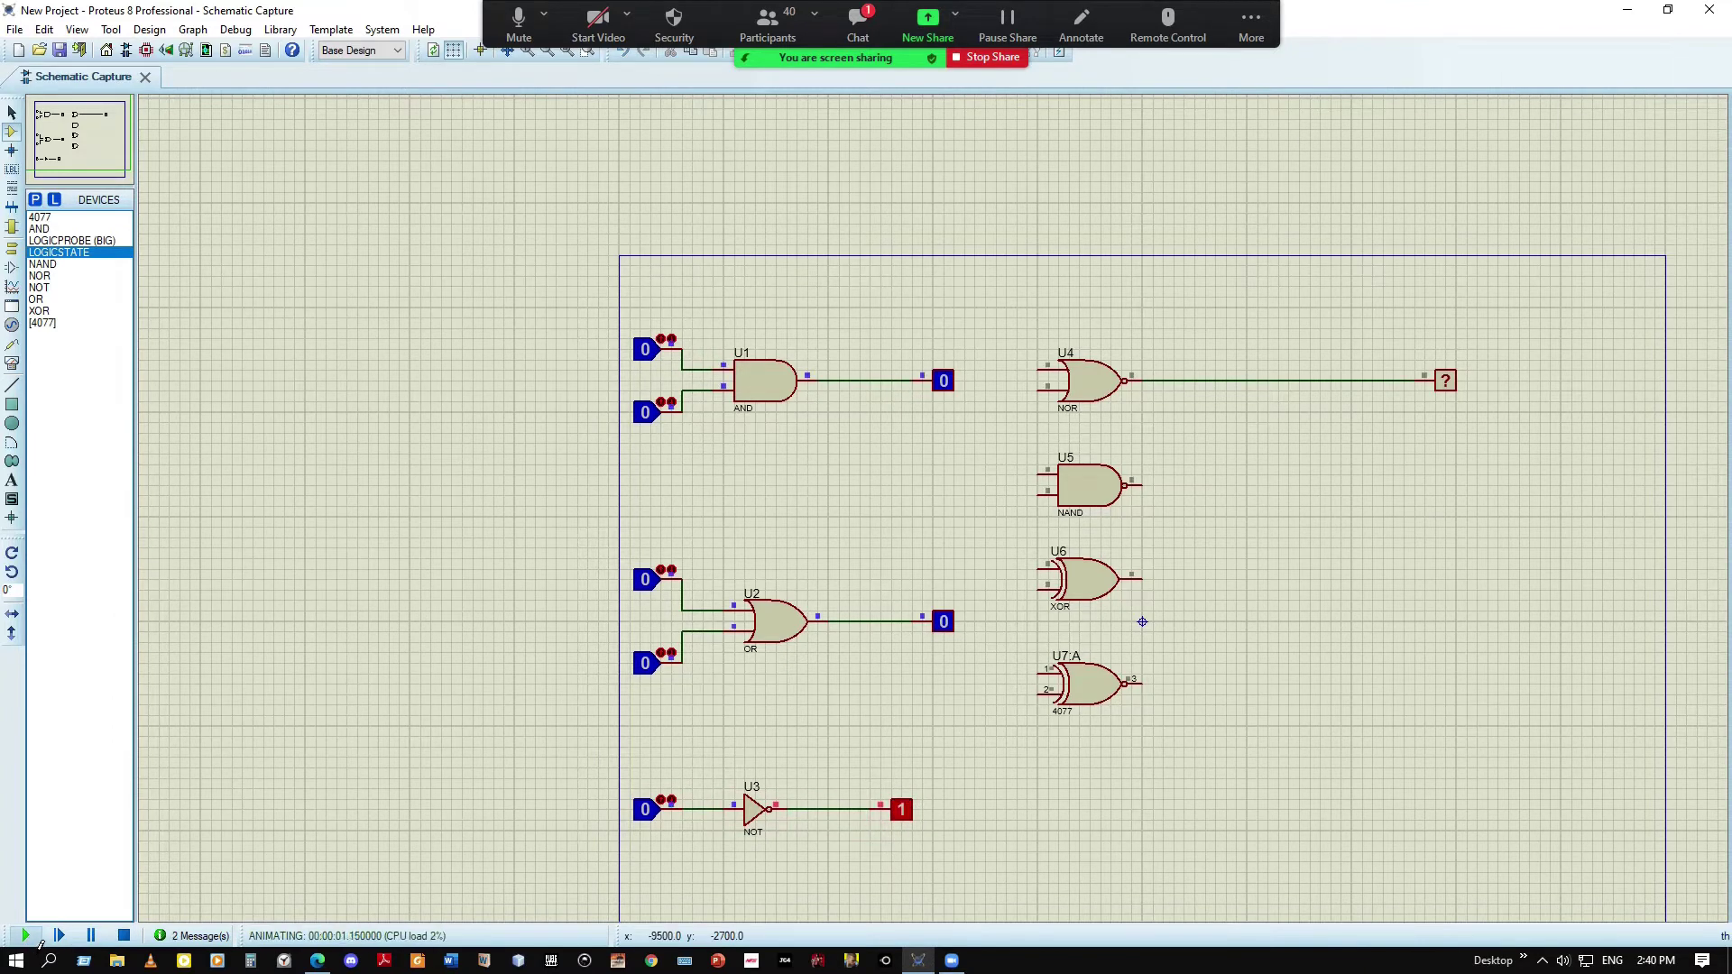
pyautogui.click(124, 936)
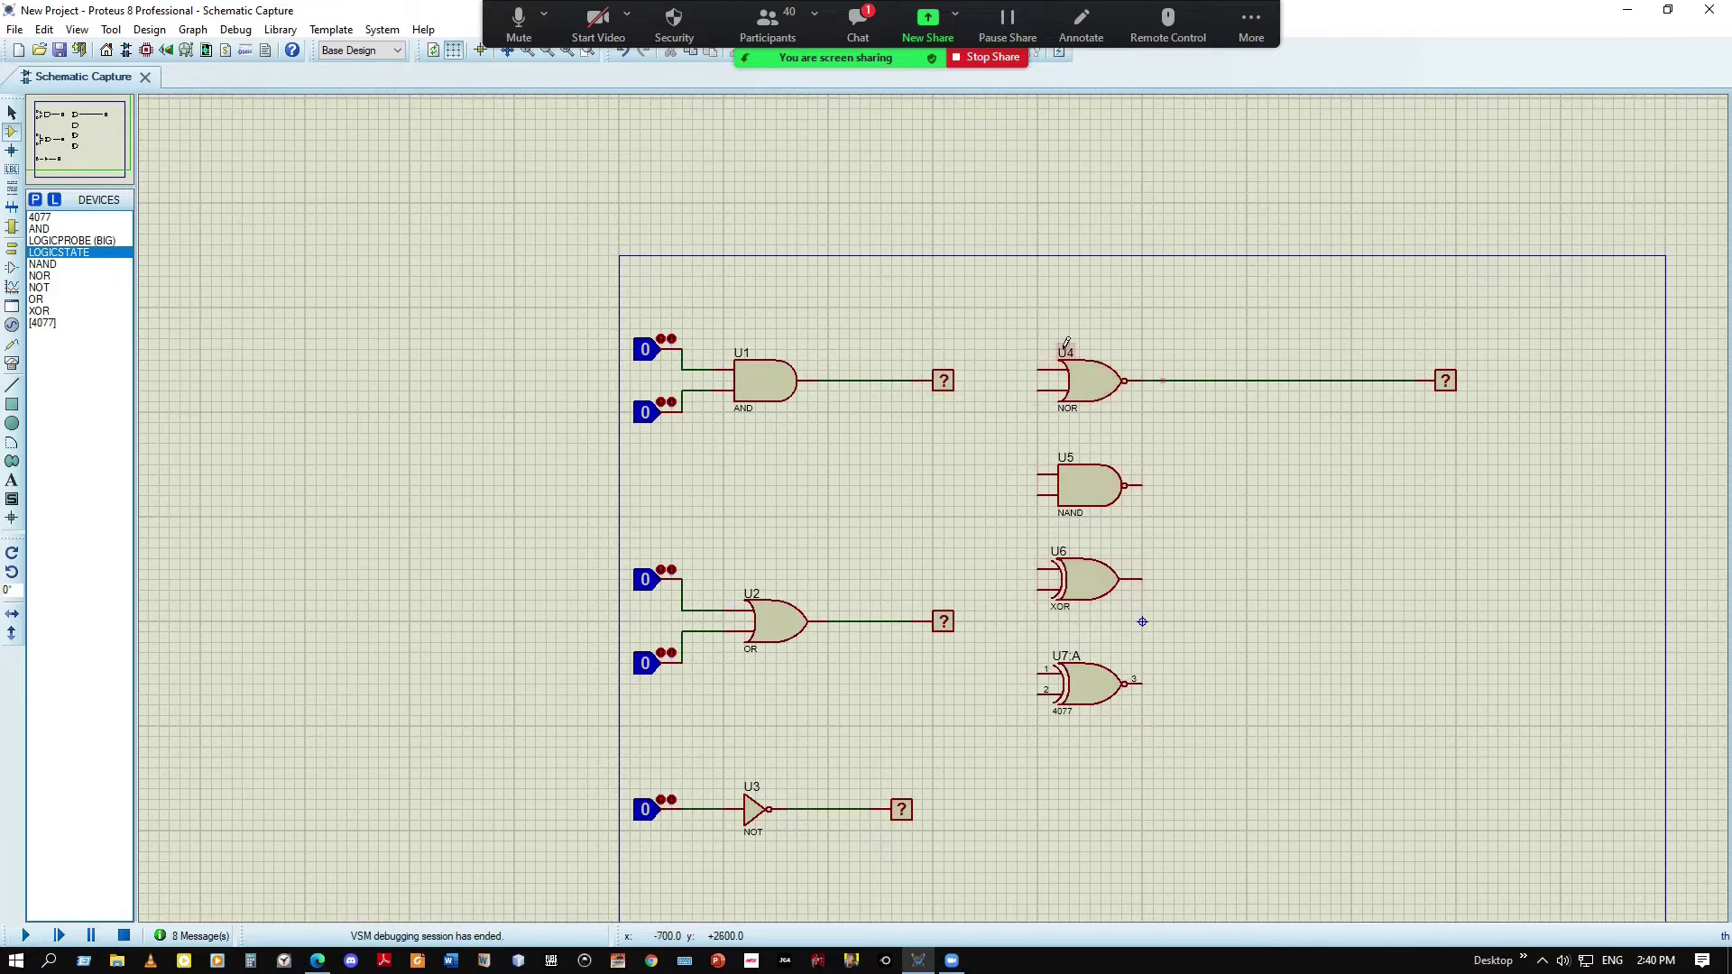
# Move the NOR gate with its probe and the NAND, XOR and 4077 gates together to the right
pyautogui.moveTo(1027, 338); pyautogui.dragTo(1520, 778)
pyautogui.moveTo(1261, 636); pyautogui.dragTo(1439, 642)
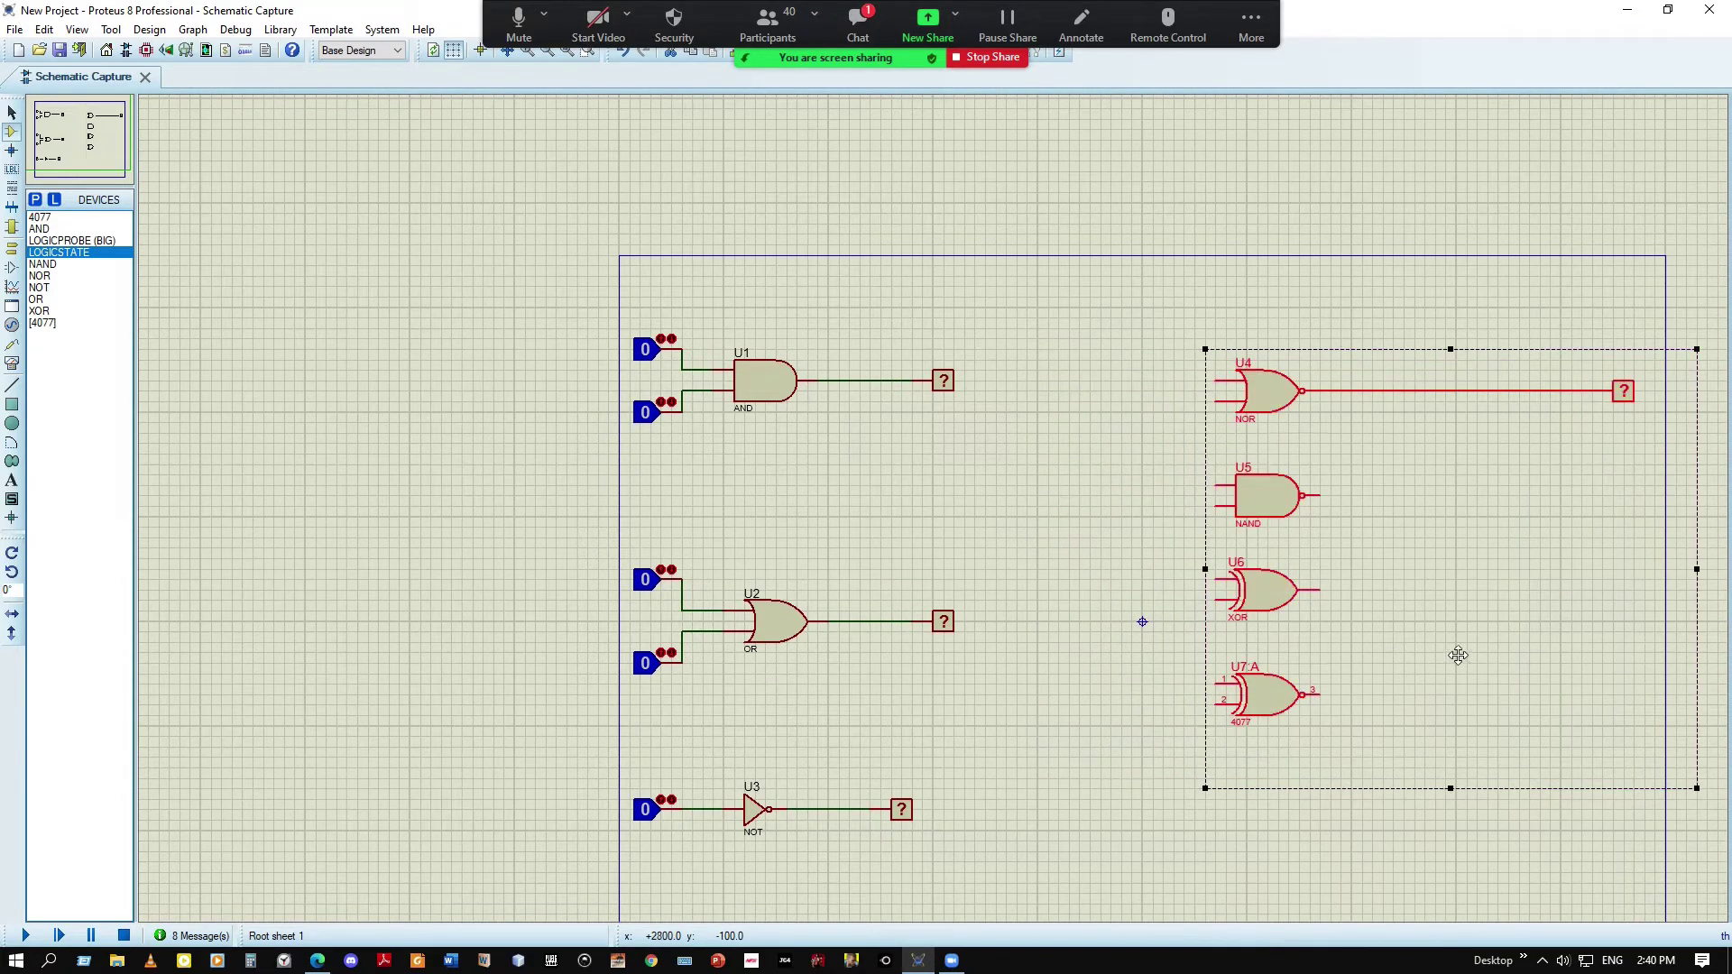
pyautogui.click(1121, 406)
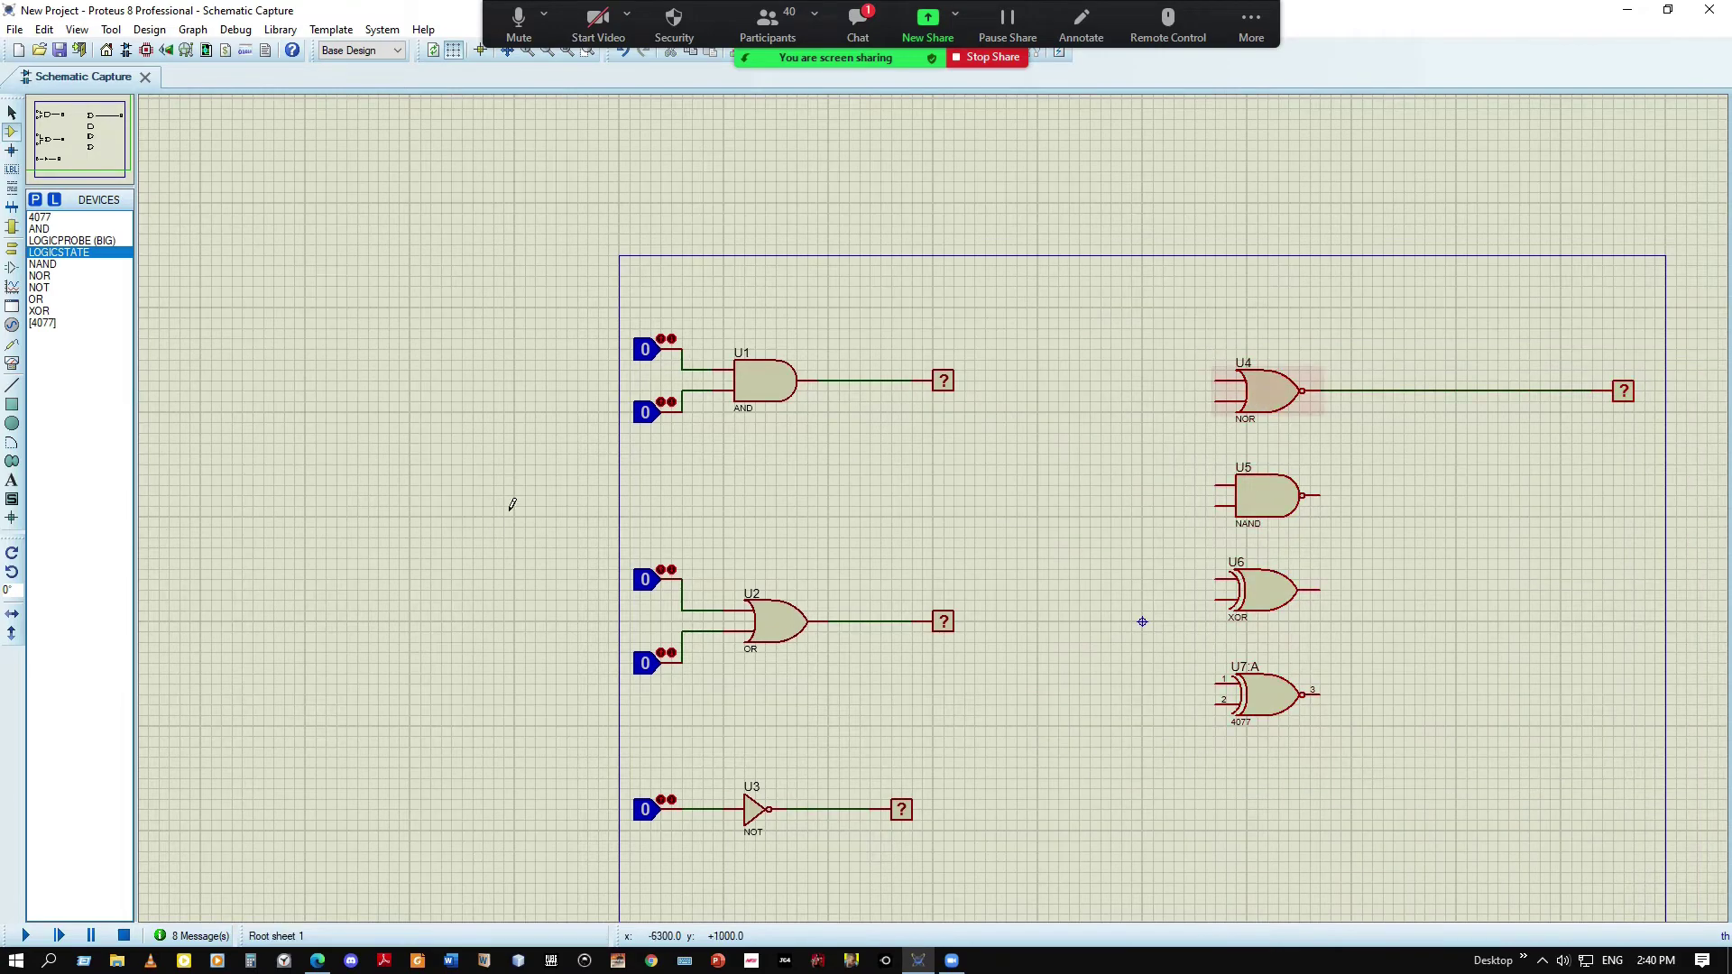
# Set the NOT gate's logic state to 1 and run the simulation
pyautogui.click(663, 813)
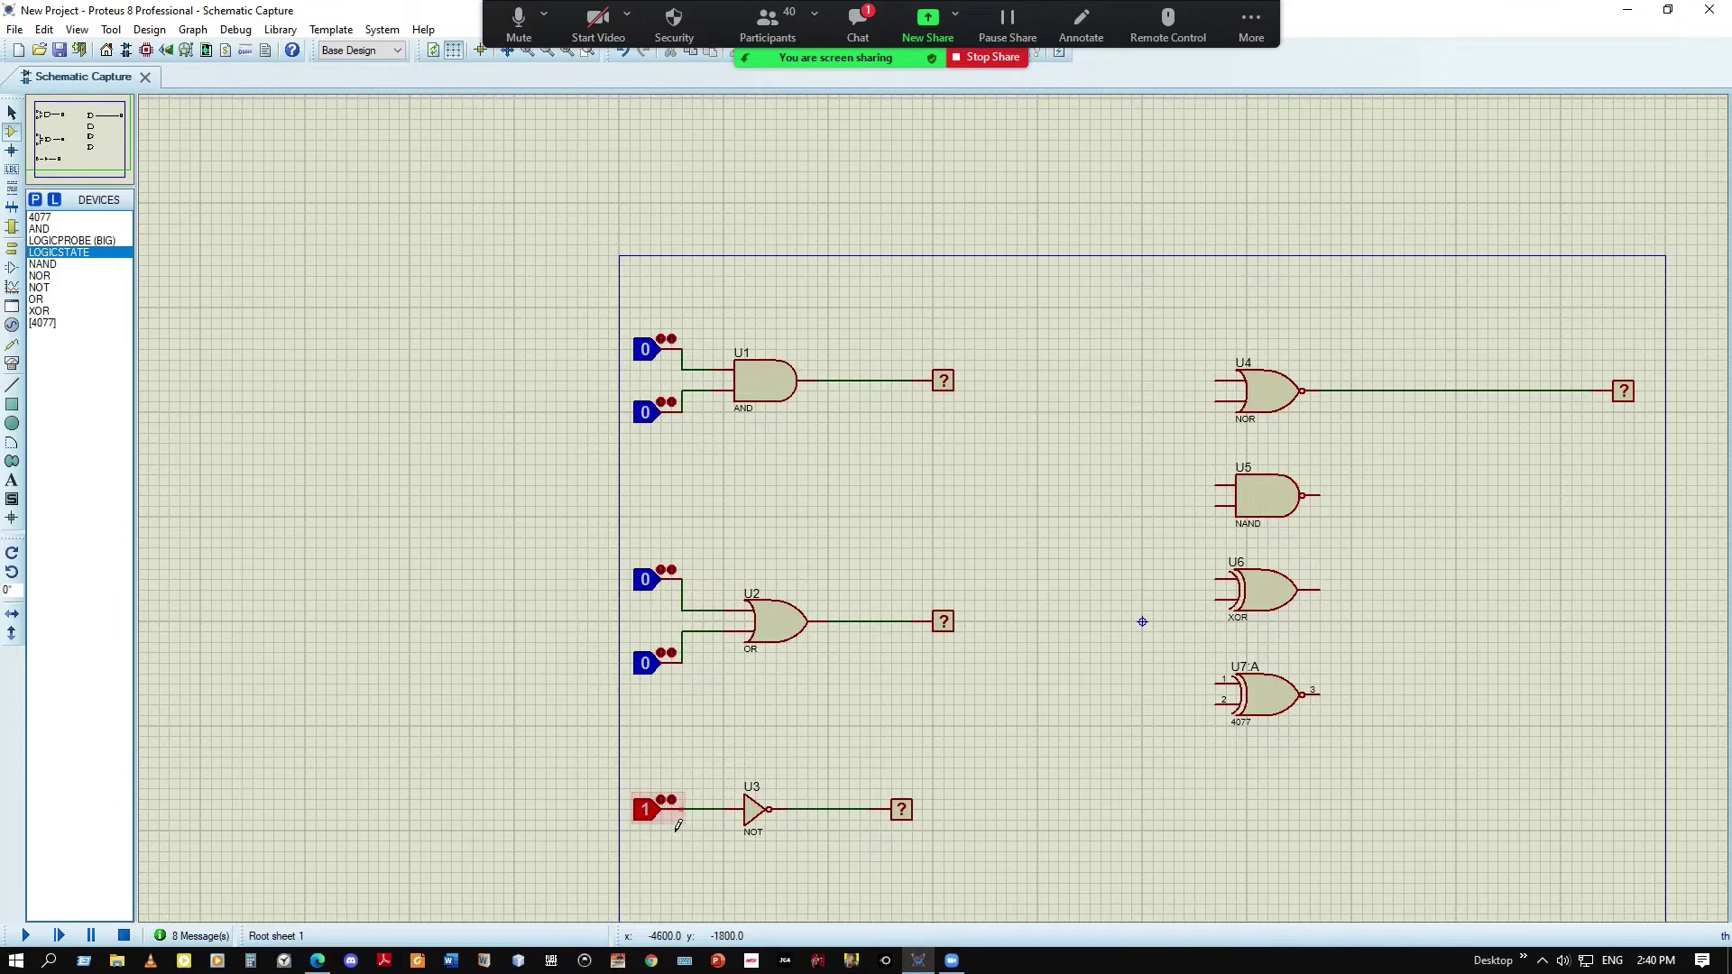
pyautogui.click(661, 816)
pyautogui.click(657, 816)
pyautogui.click(65, 253)
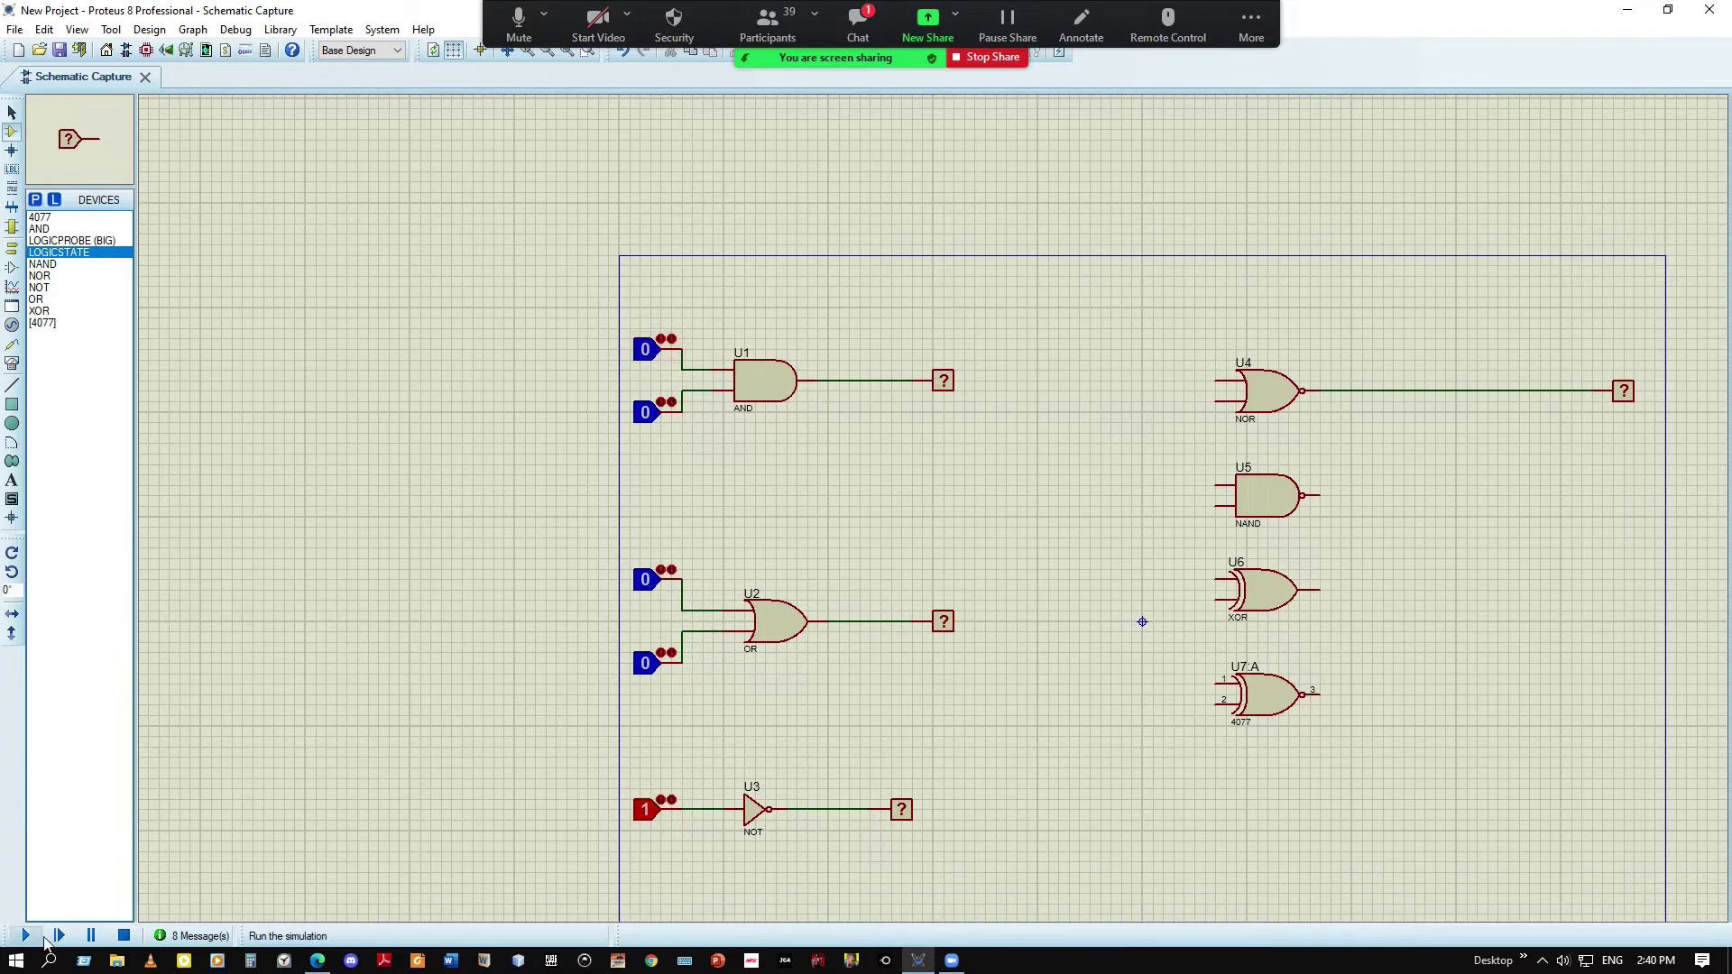
pyautogui.click(28, 936)
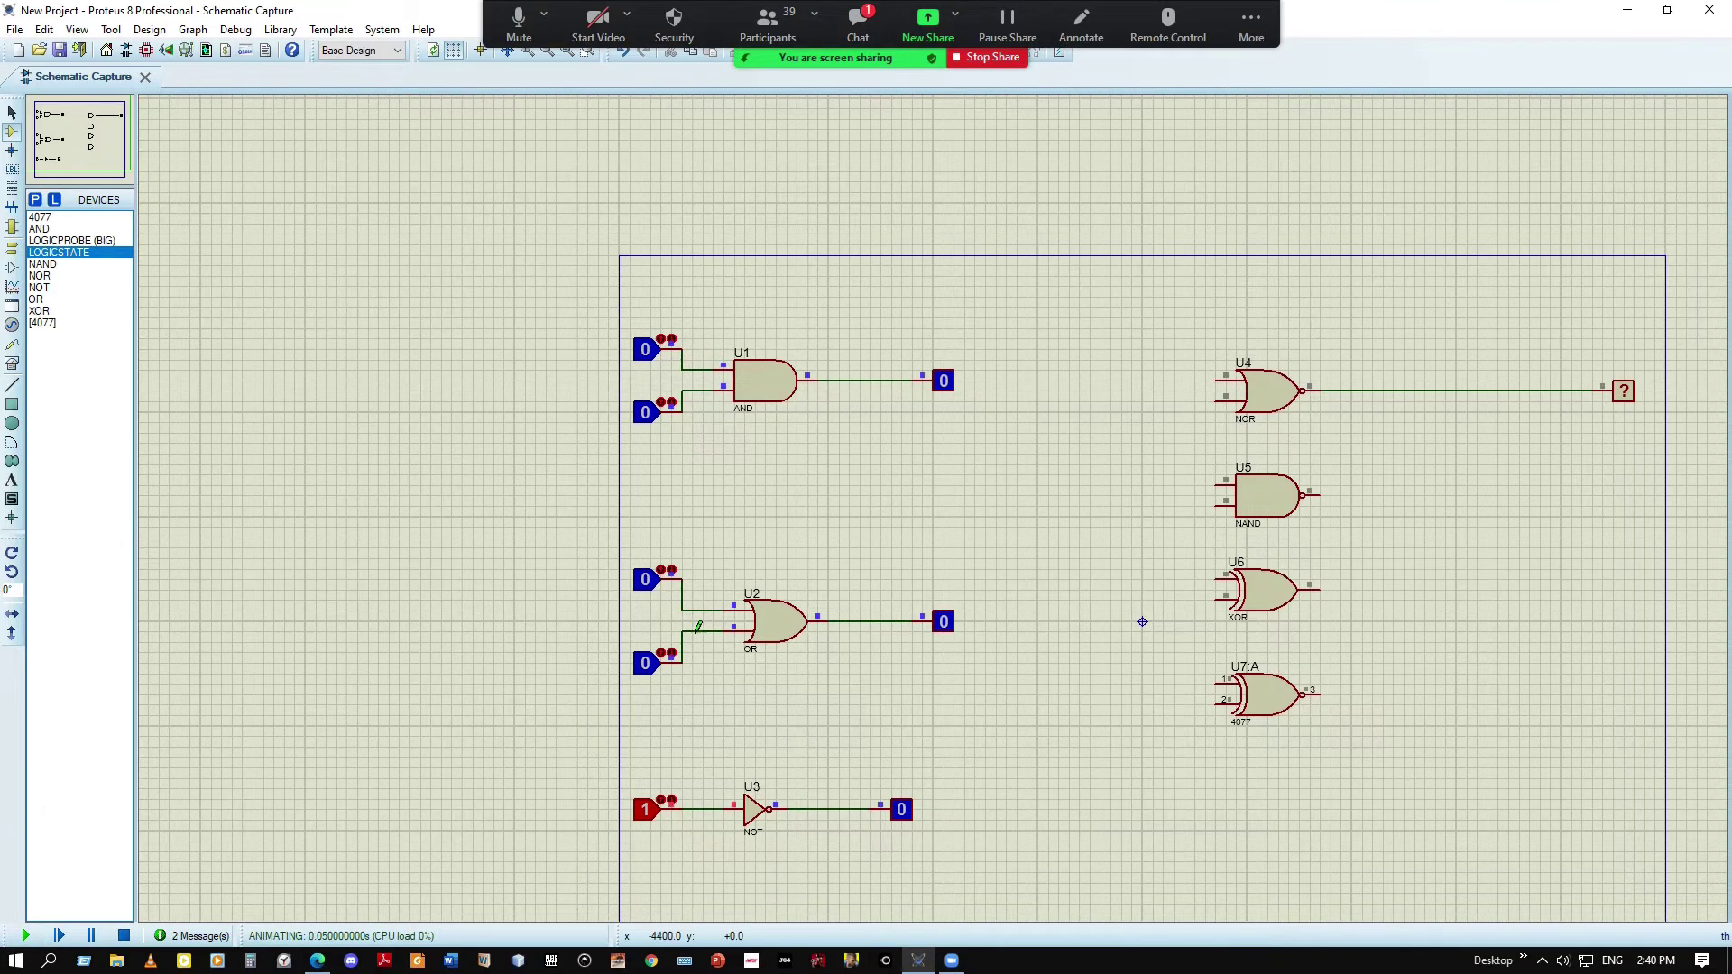
# Set both OR inputs to 1, toggle the AND inputs to 1 and back to 0, set the NOT input to 0, and stop the simulation
pyautogui.click(647, 675)
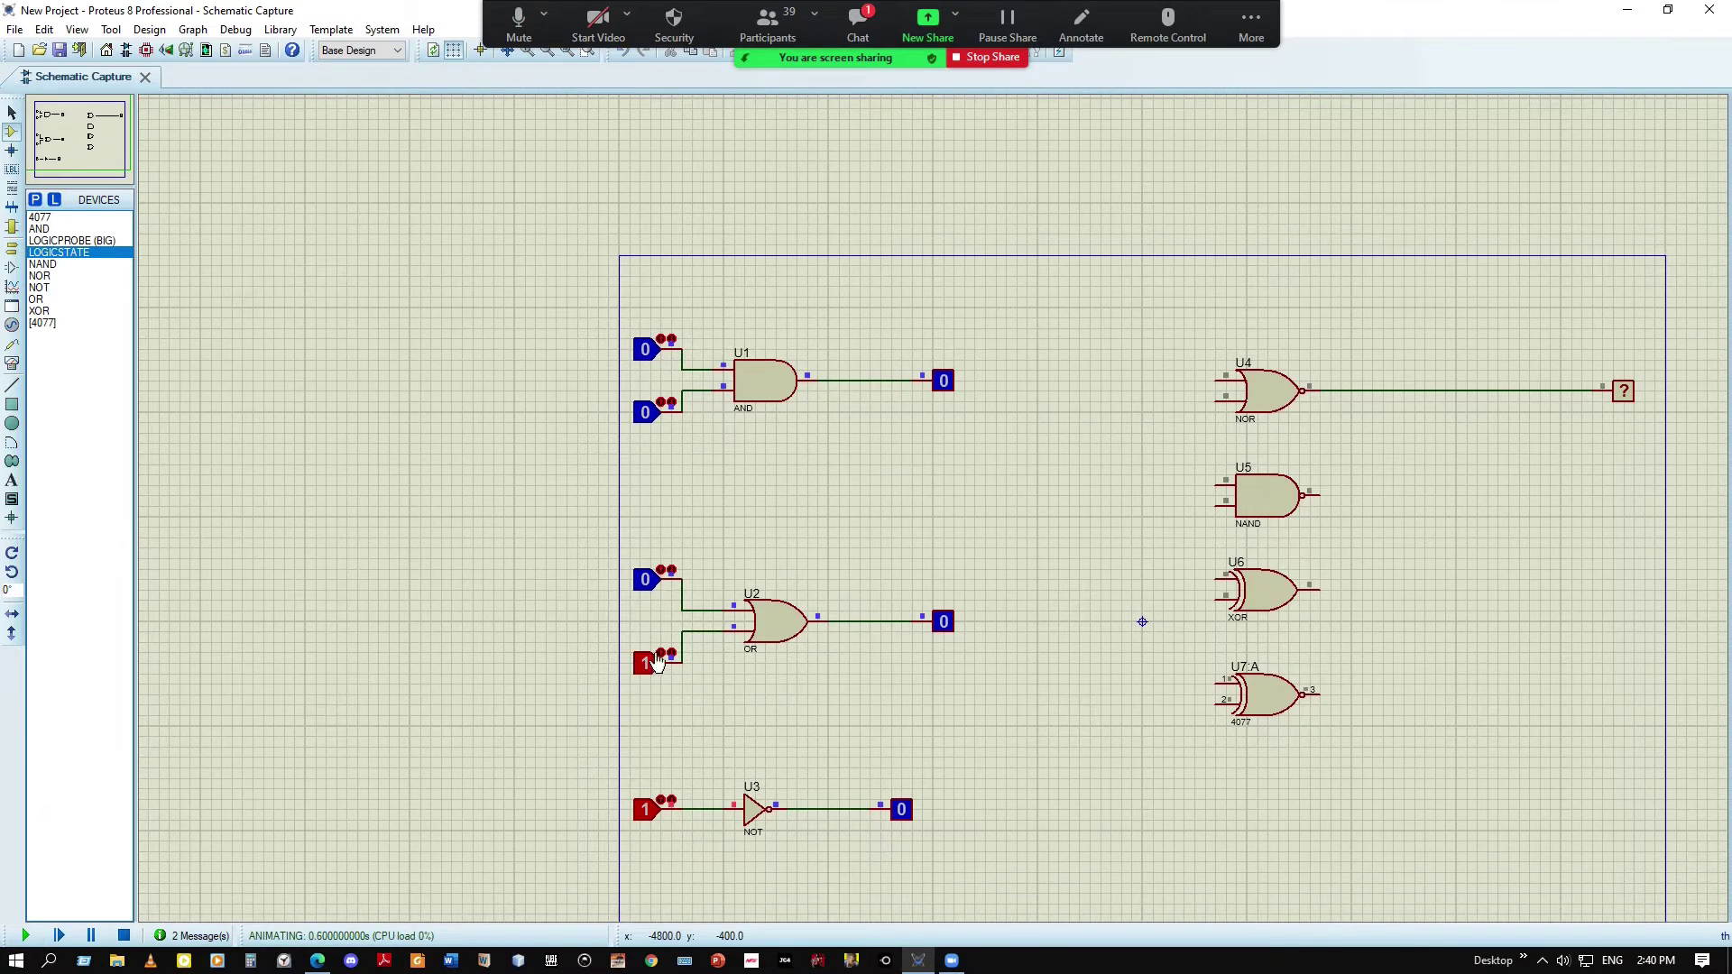
pyautogui.click(659, 589)
pyautogui.click(658, 416)
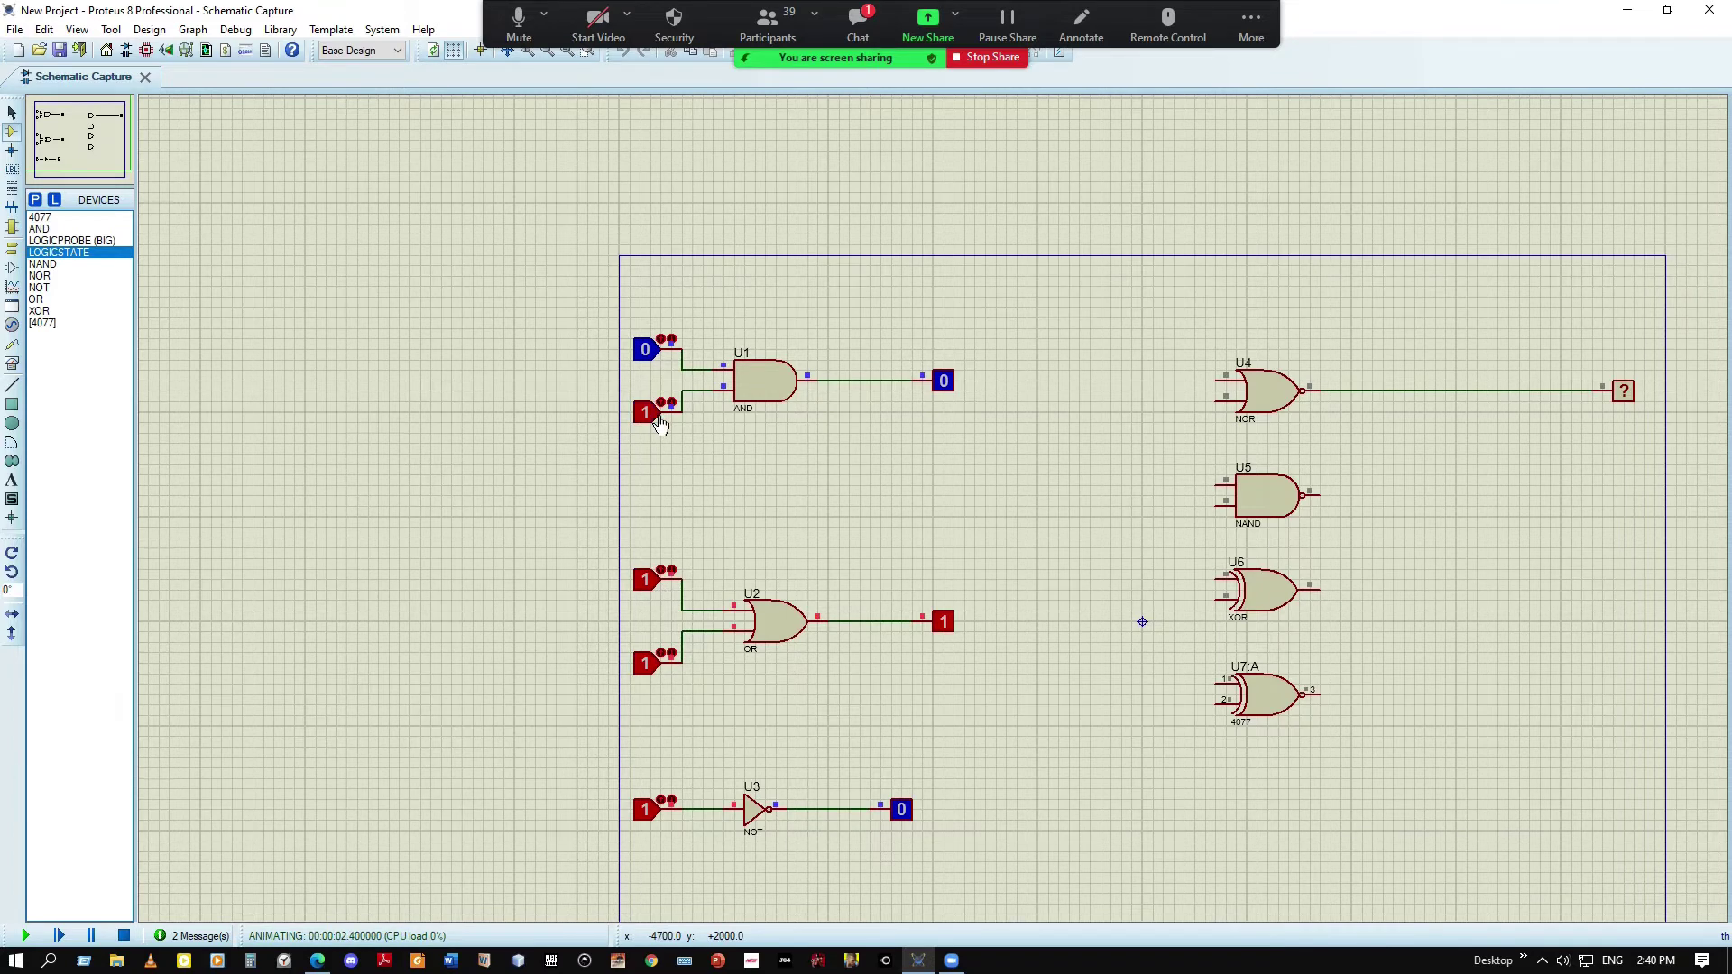
pyautogui.click(661, 365)
pyautogui.click(658, 415)
pyautogui.click(661, 364)
pyautogui.click(658, 817)
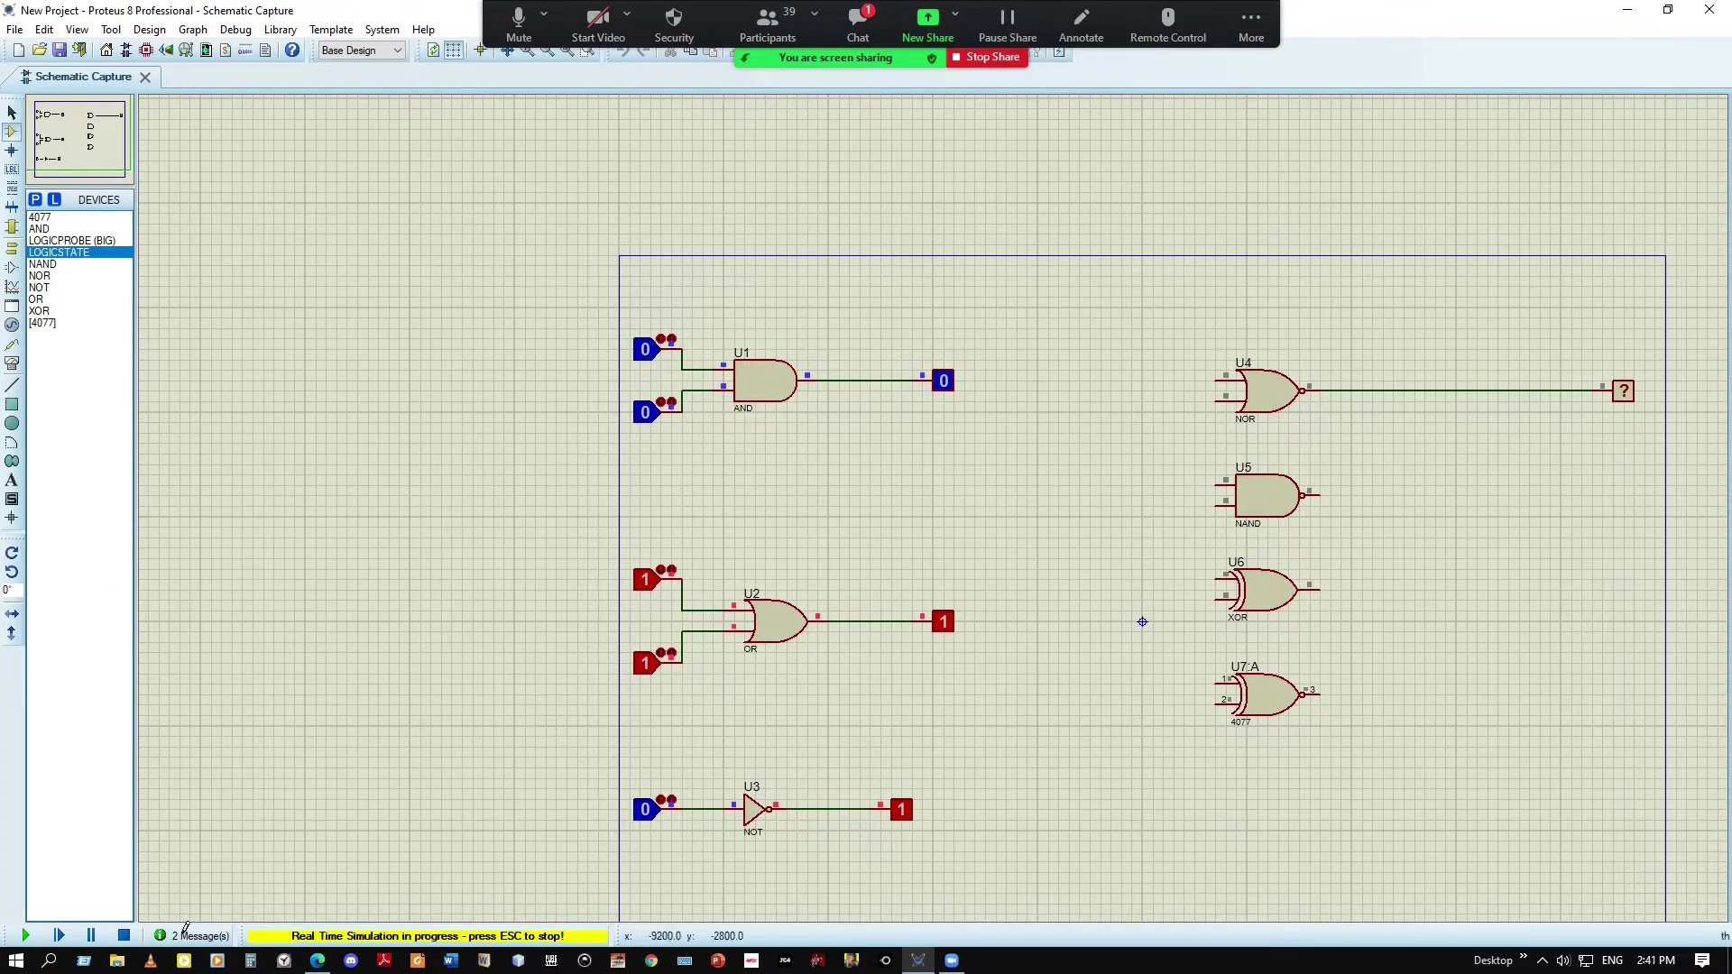
pyautogui.click(124, 935)
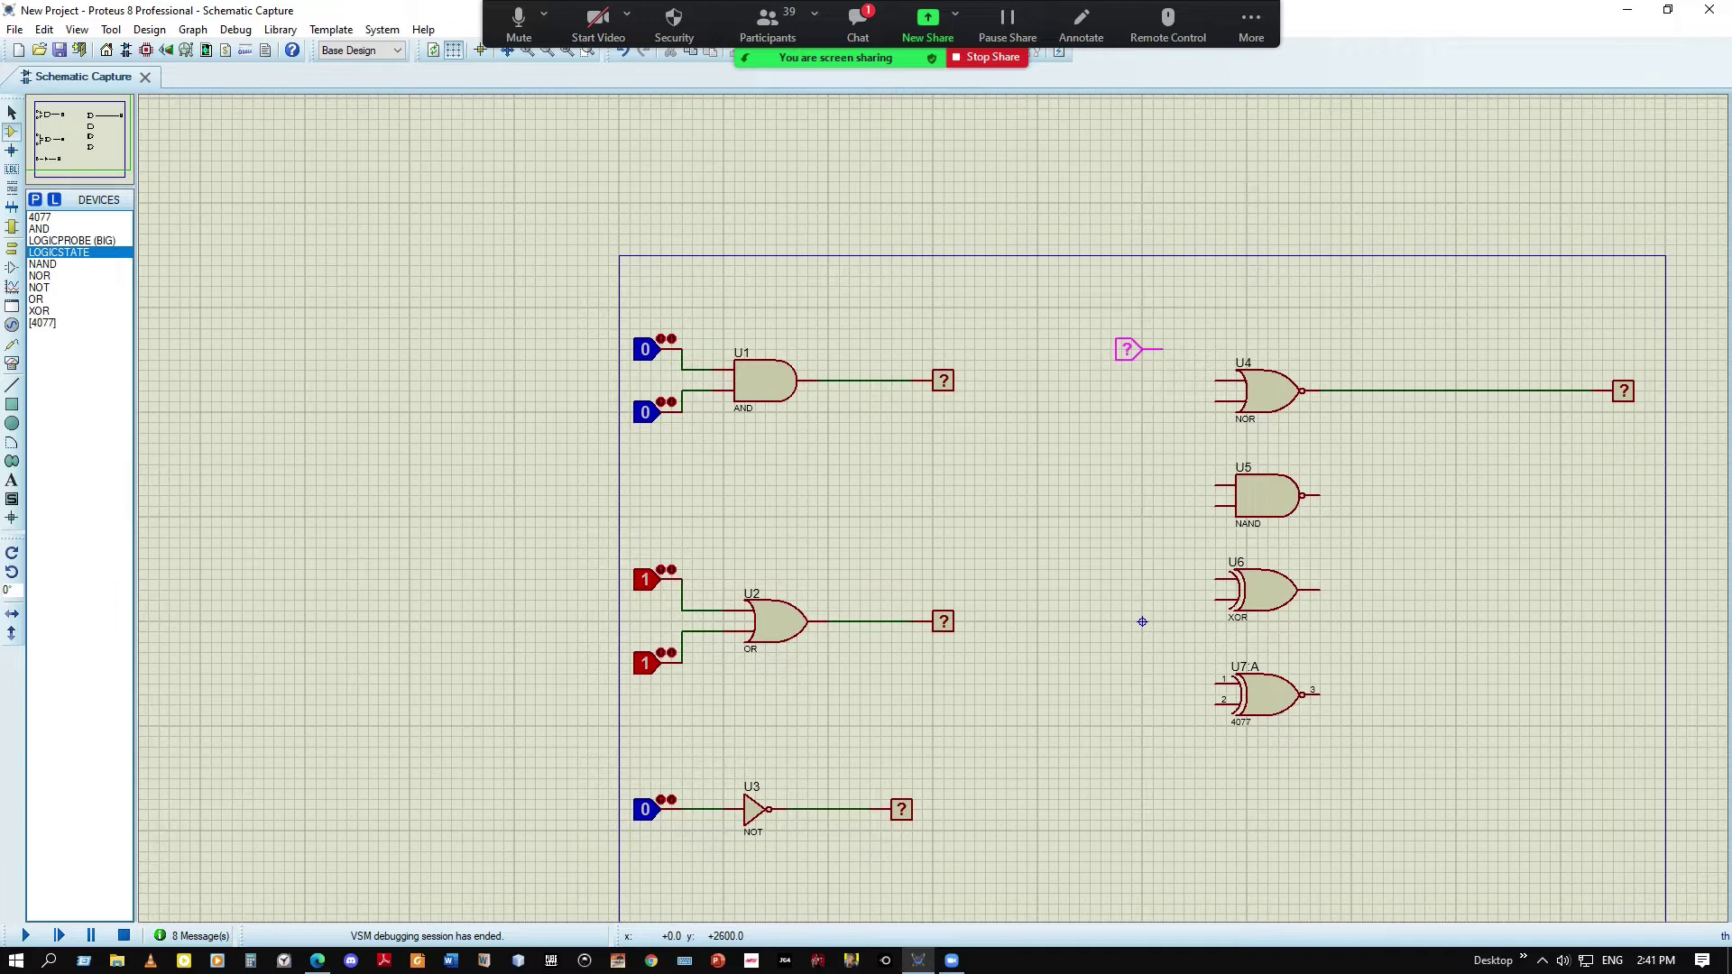
# Place two logic states to the left of the NOR gate and wire them to its upper and lower inputs
pyautogui.click(1159, 353)
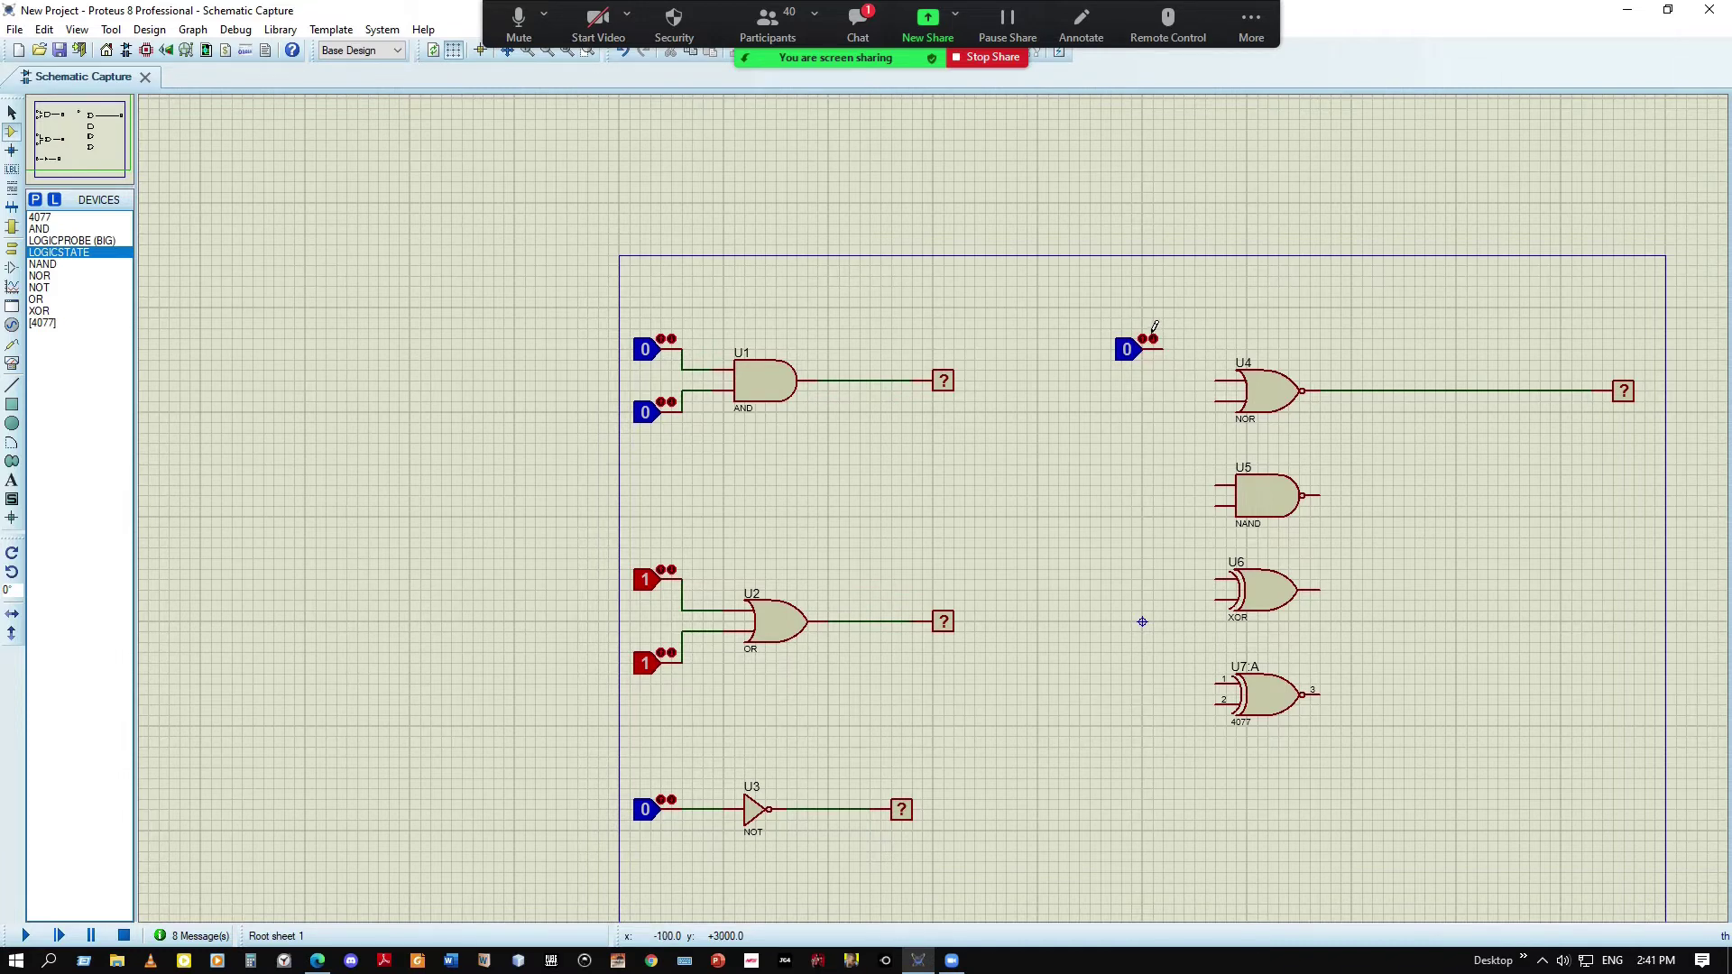
pyautogui.click(1161, 349)
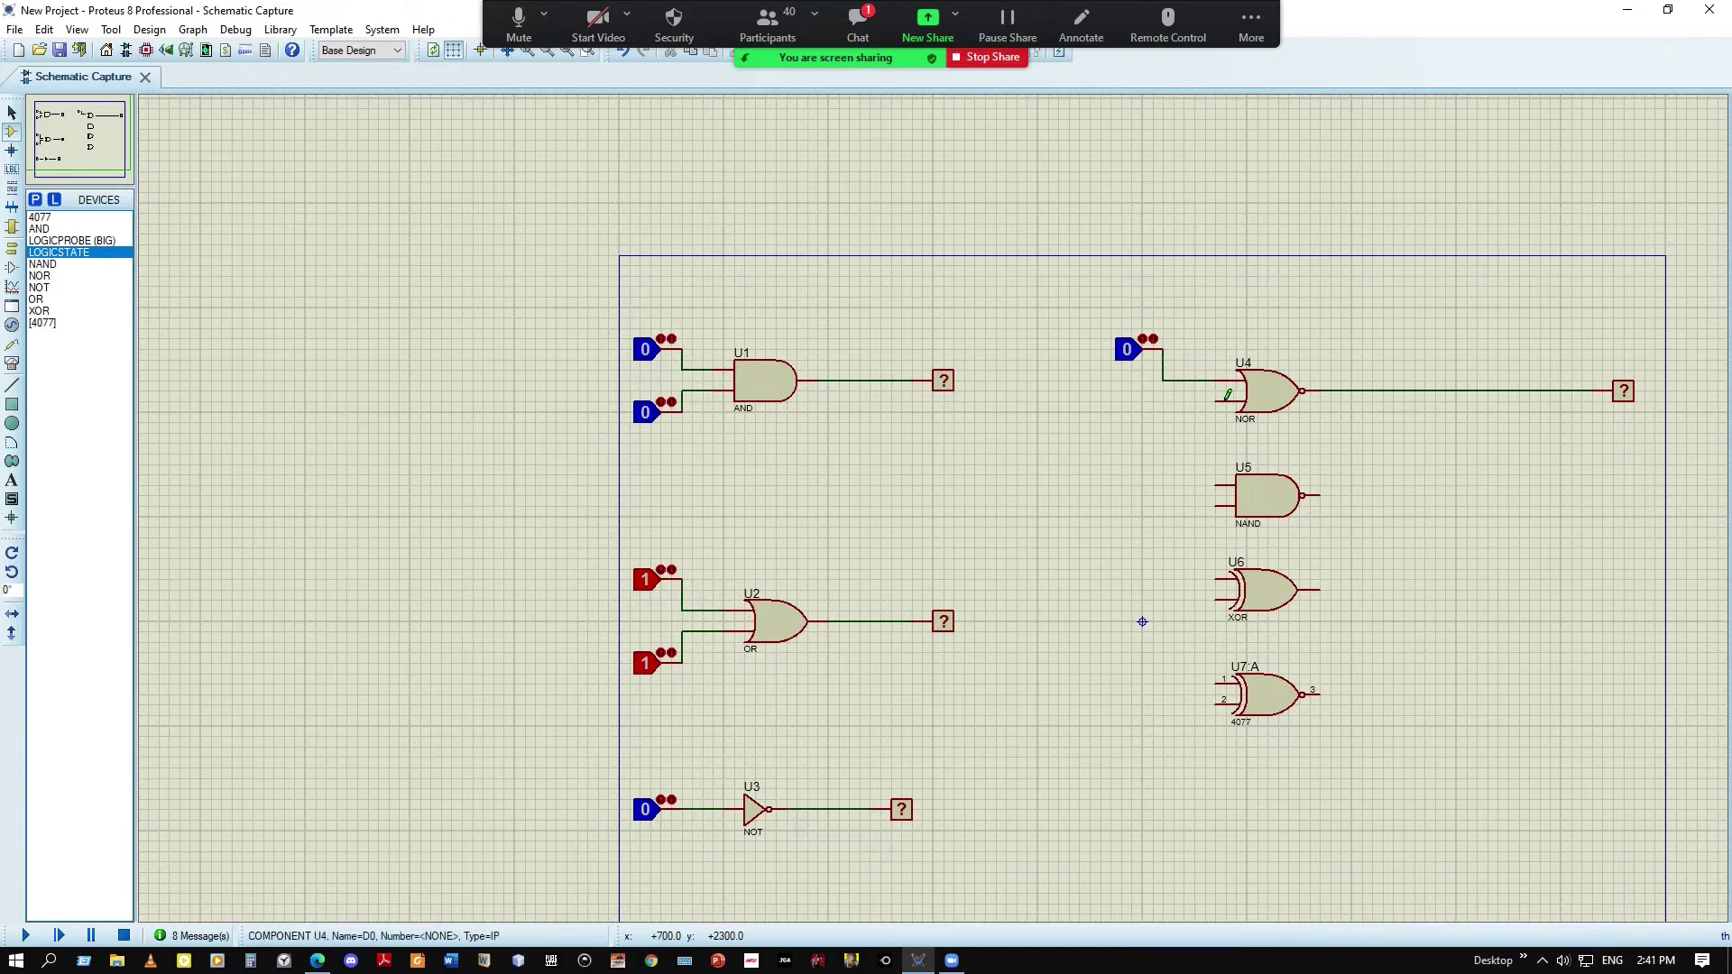
pyautogui.click(1225, 395)
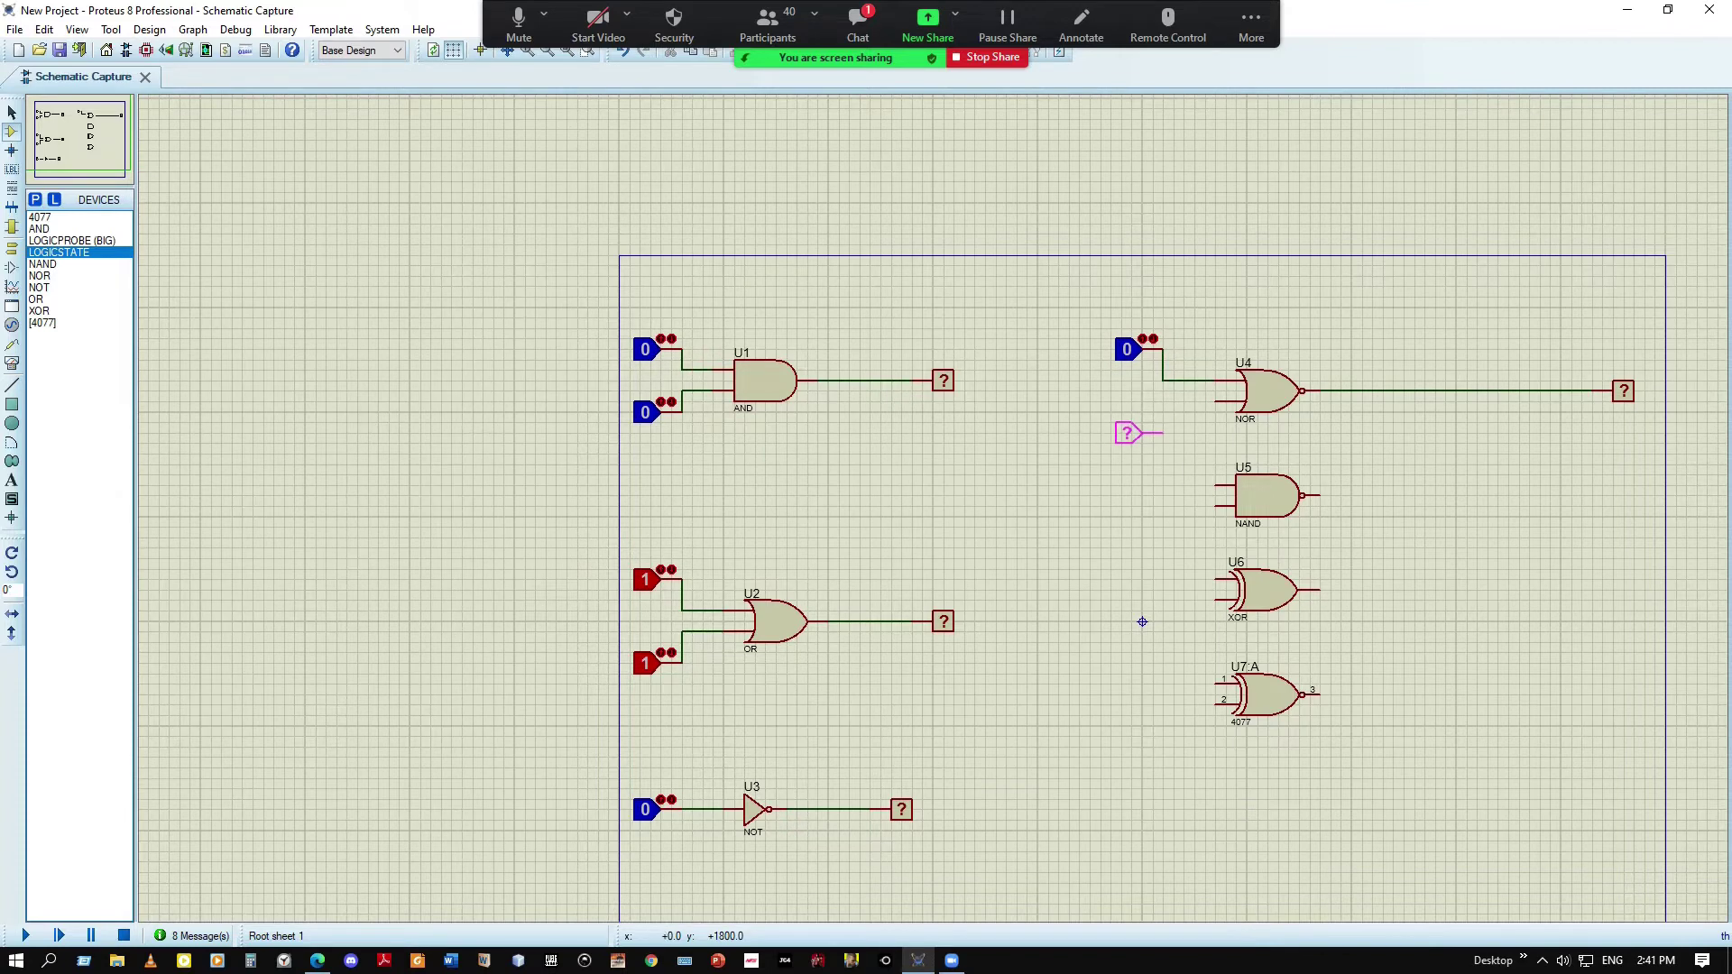
pyautogui.click(1159, 444)
pyautogui.click(1227, 417)
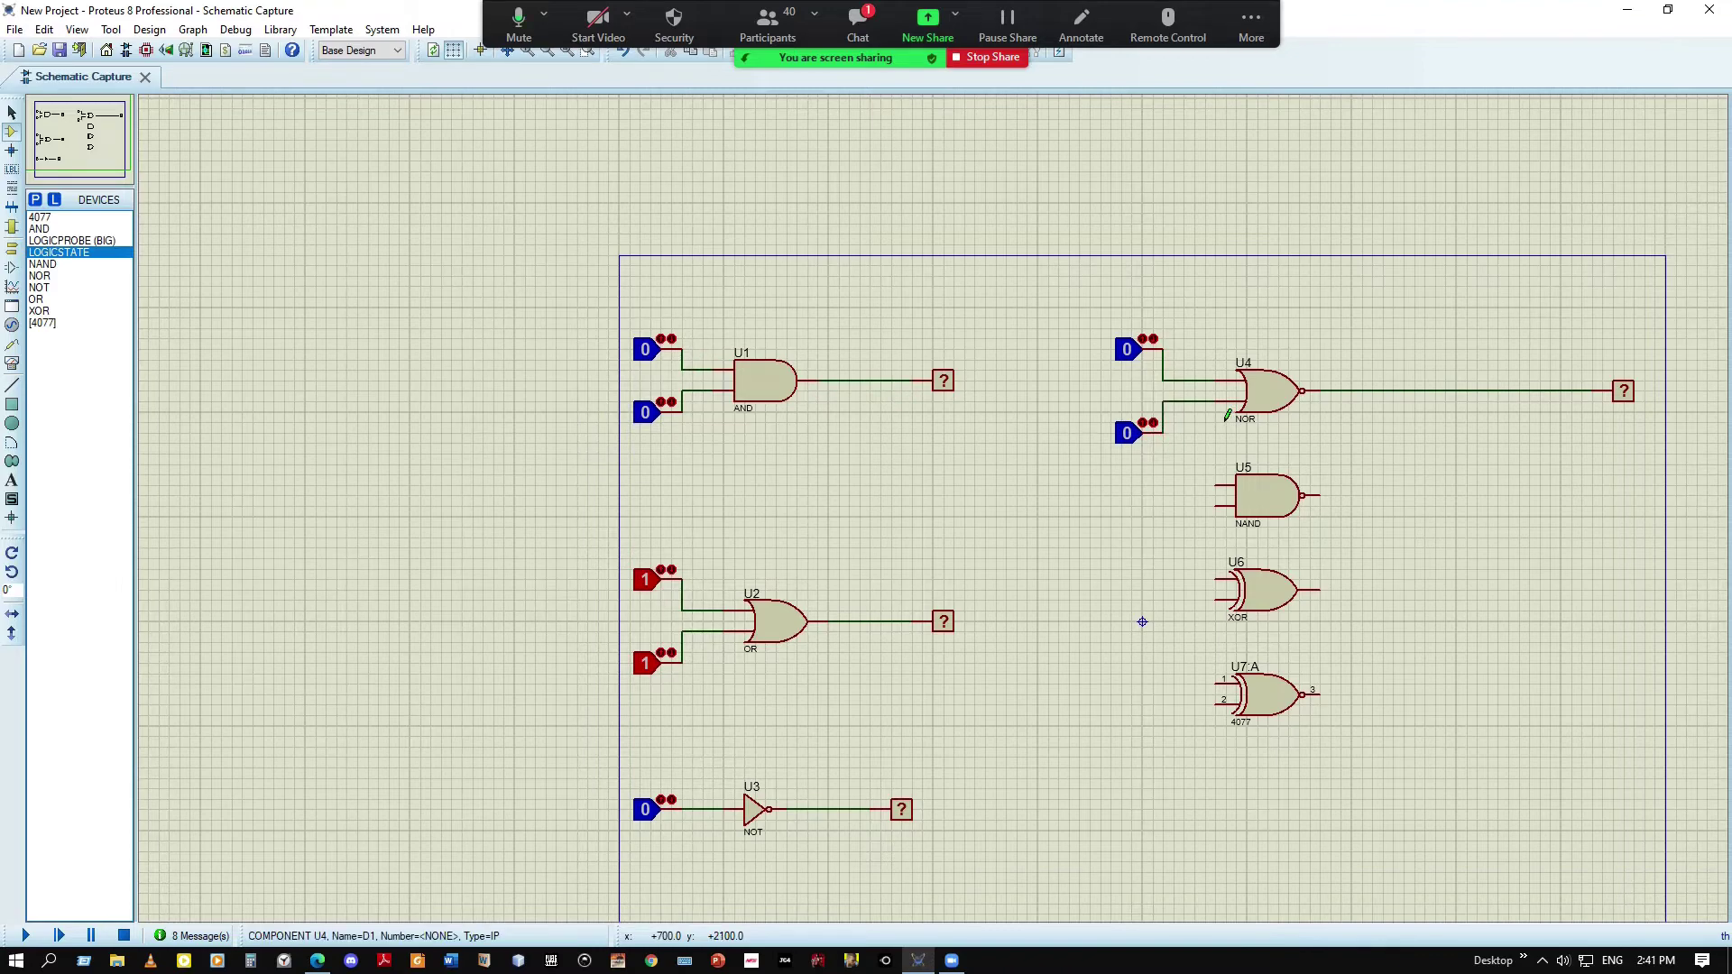
pyautogui.rightClick(1159, 433)
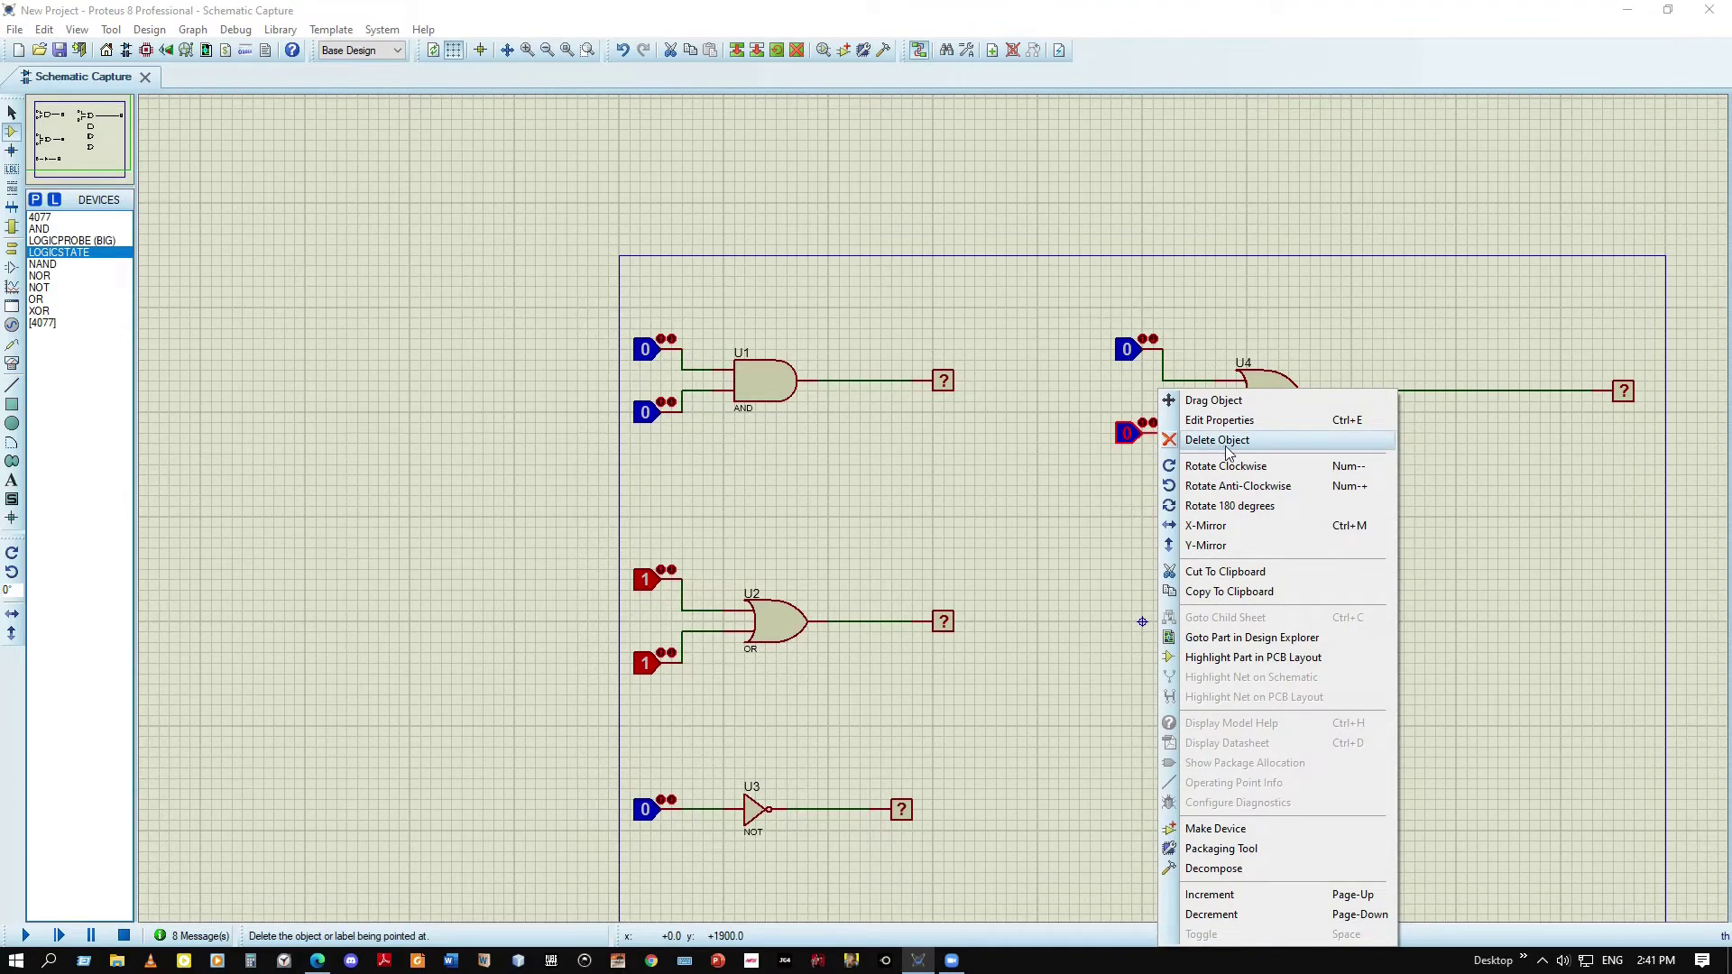
pyautogui.click(1548, 524)
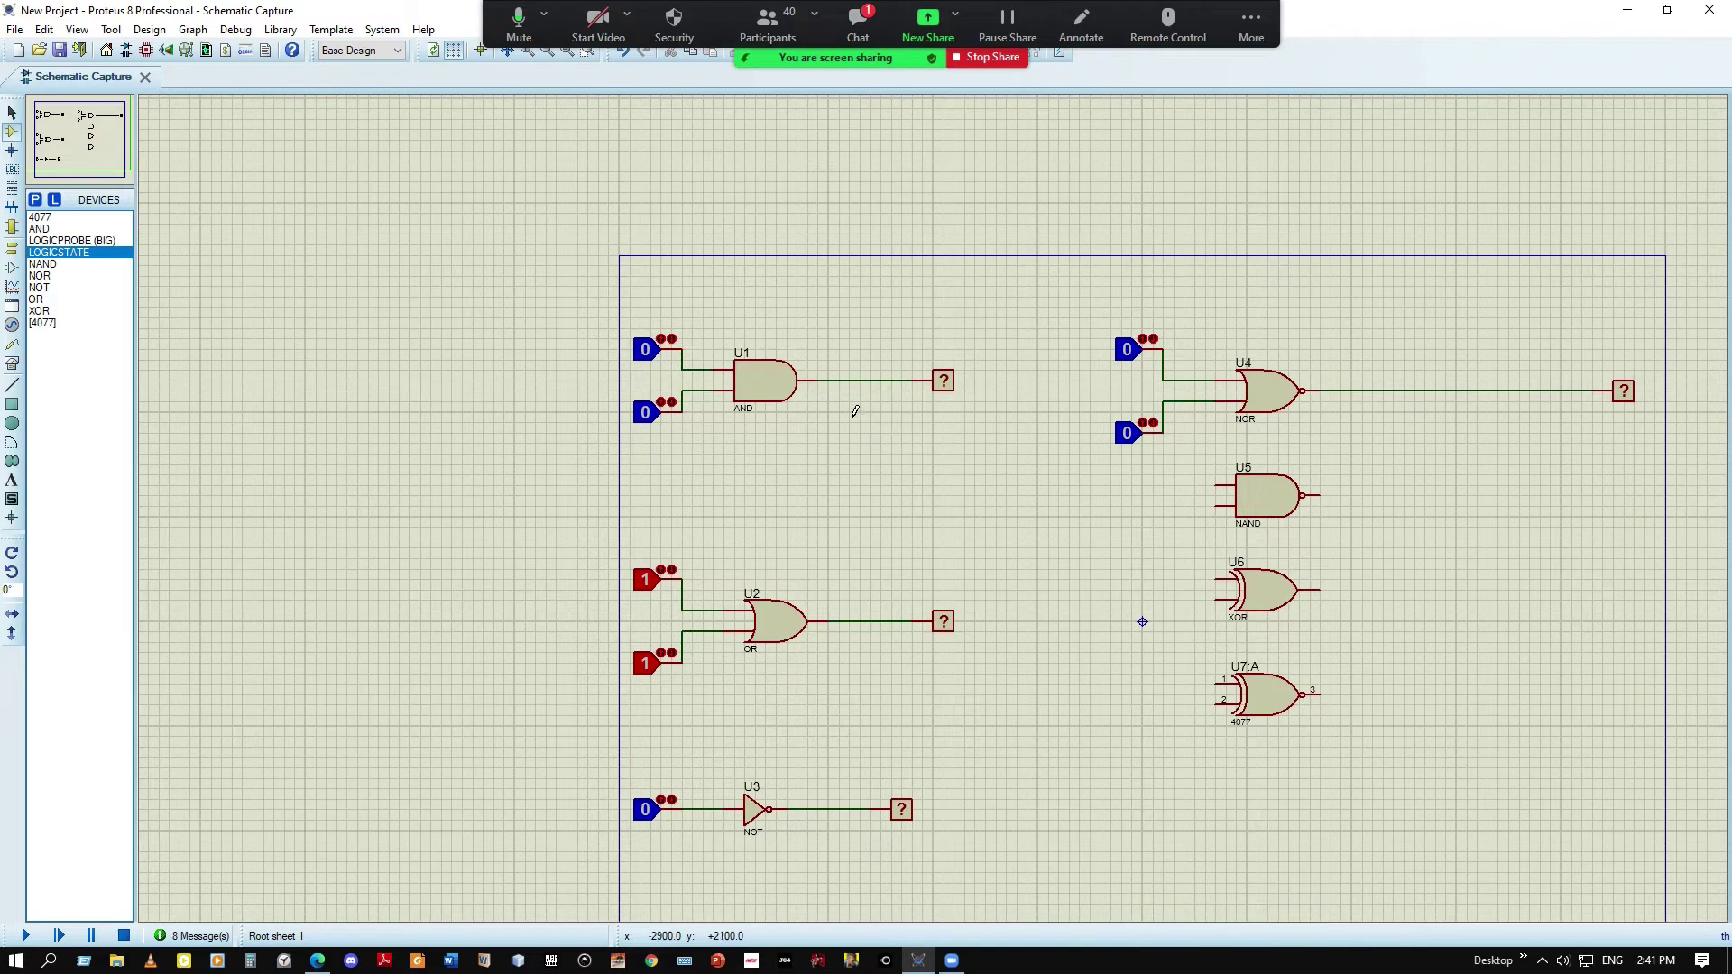
pyautogui.scroll(2, 947, 519)
pyautogui.scroll(-3, 947, 519)
pyautogui.scroll(2, 947, 519)
pyautogui.scroll(-3, 947, 518)
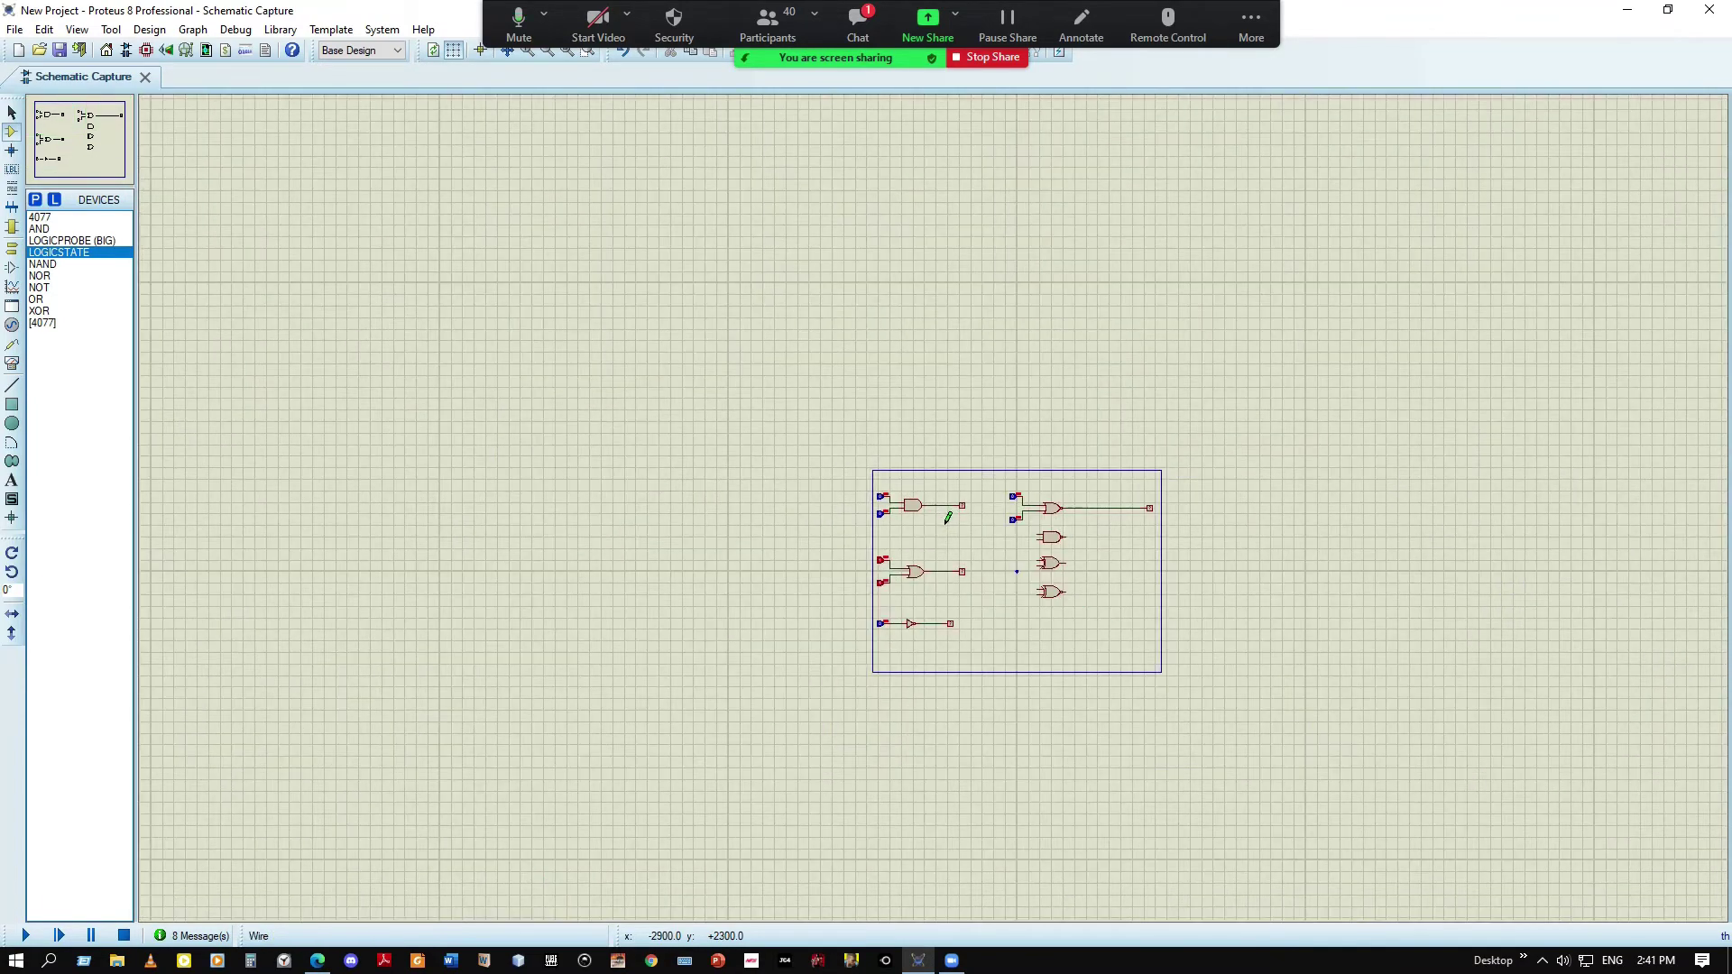
pyautogui.scroll(3, 947, 519)
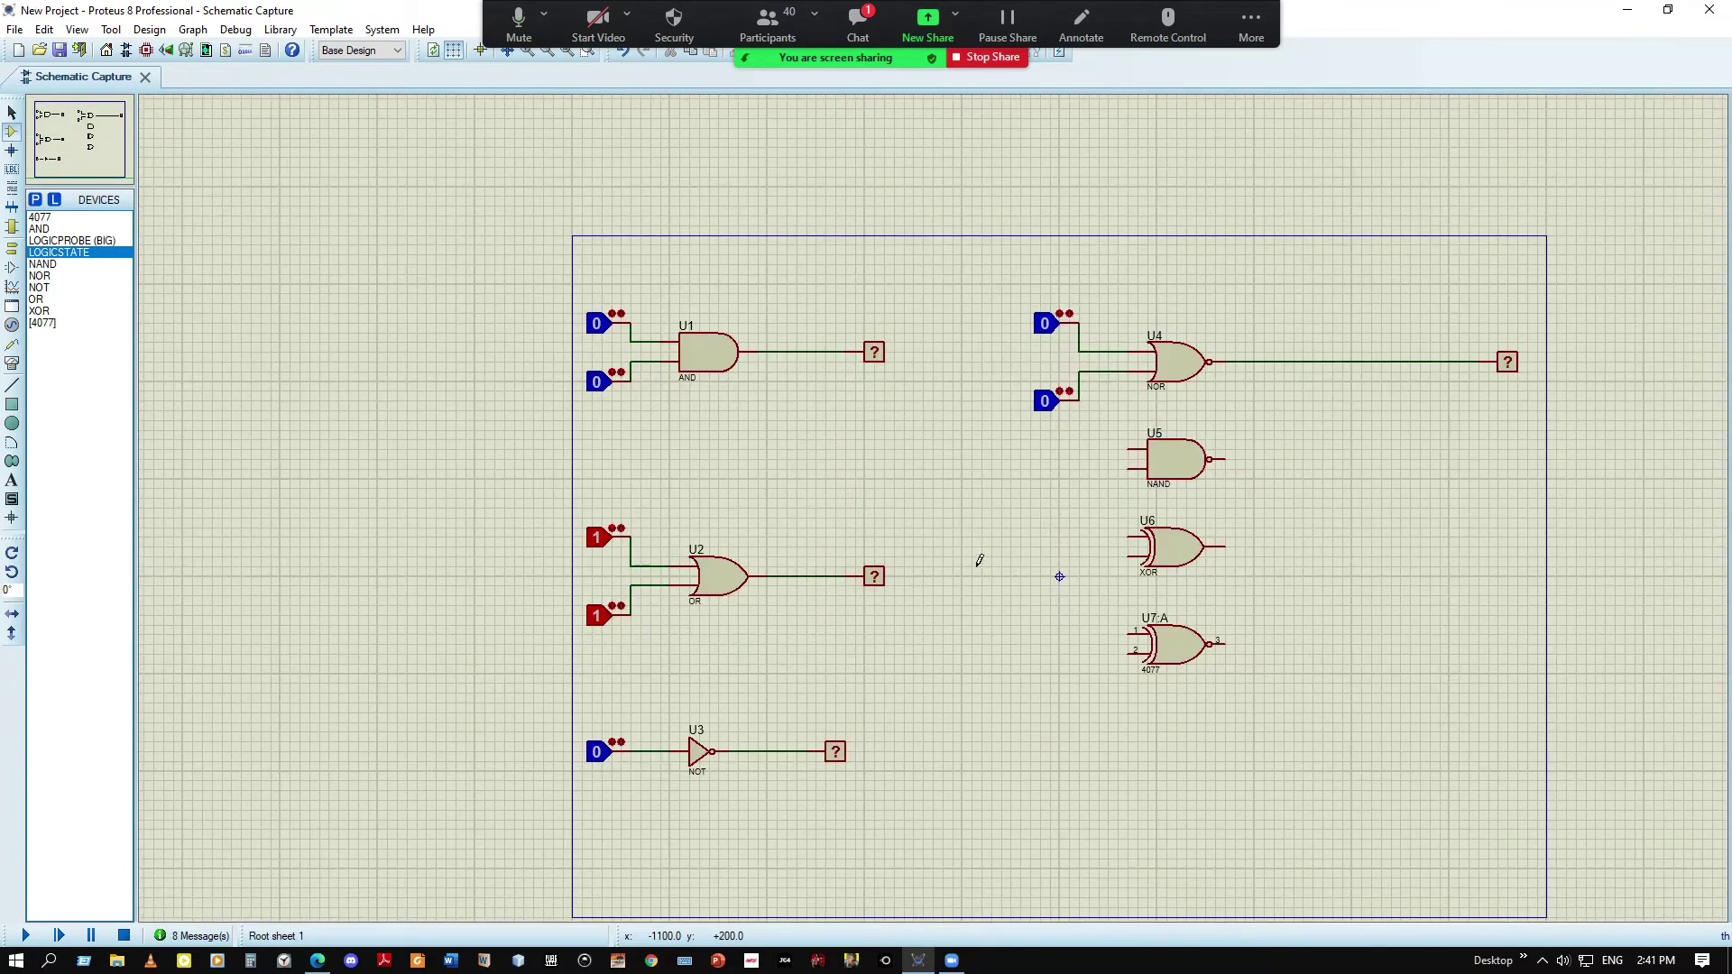
pyautogui.click(93, 140)
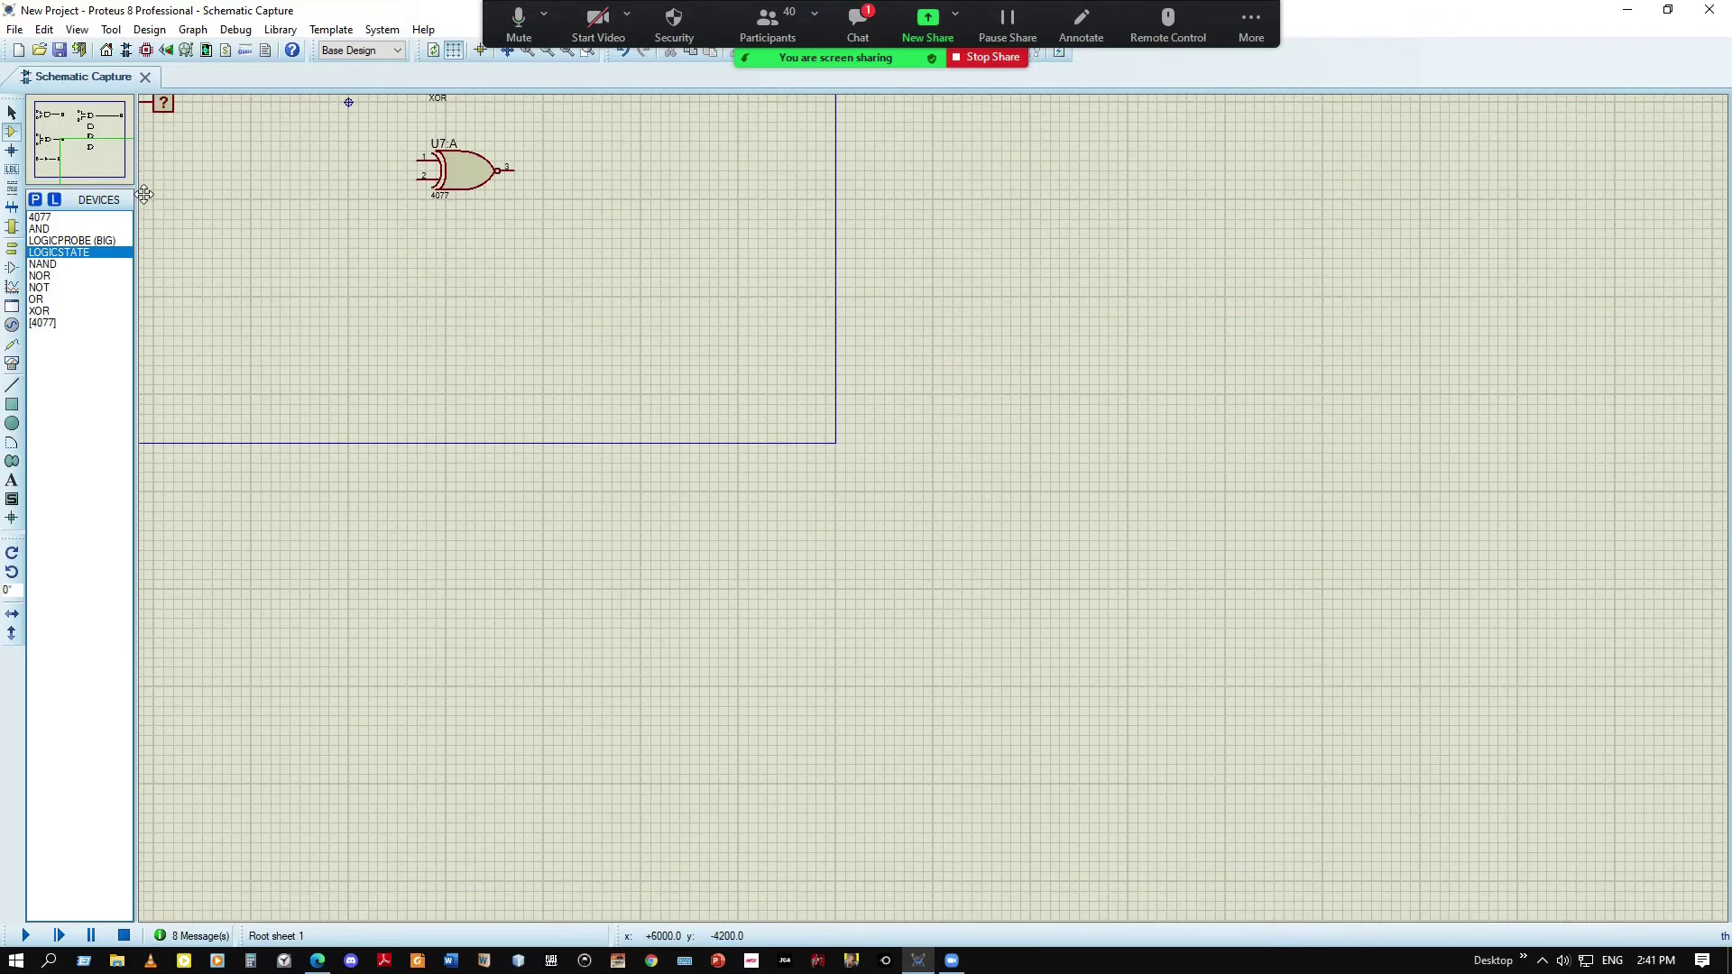
pyautogui.click(65, 149)
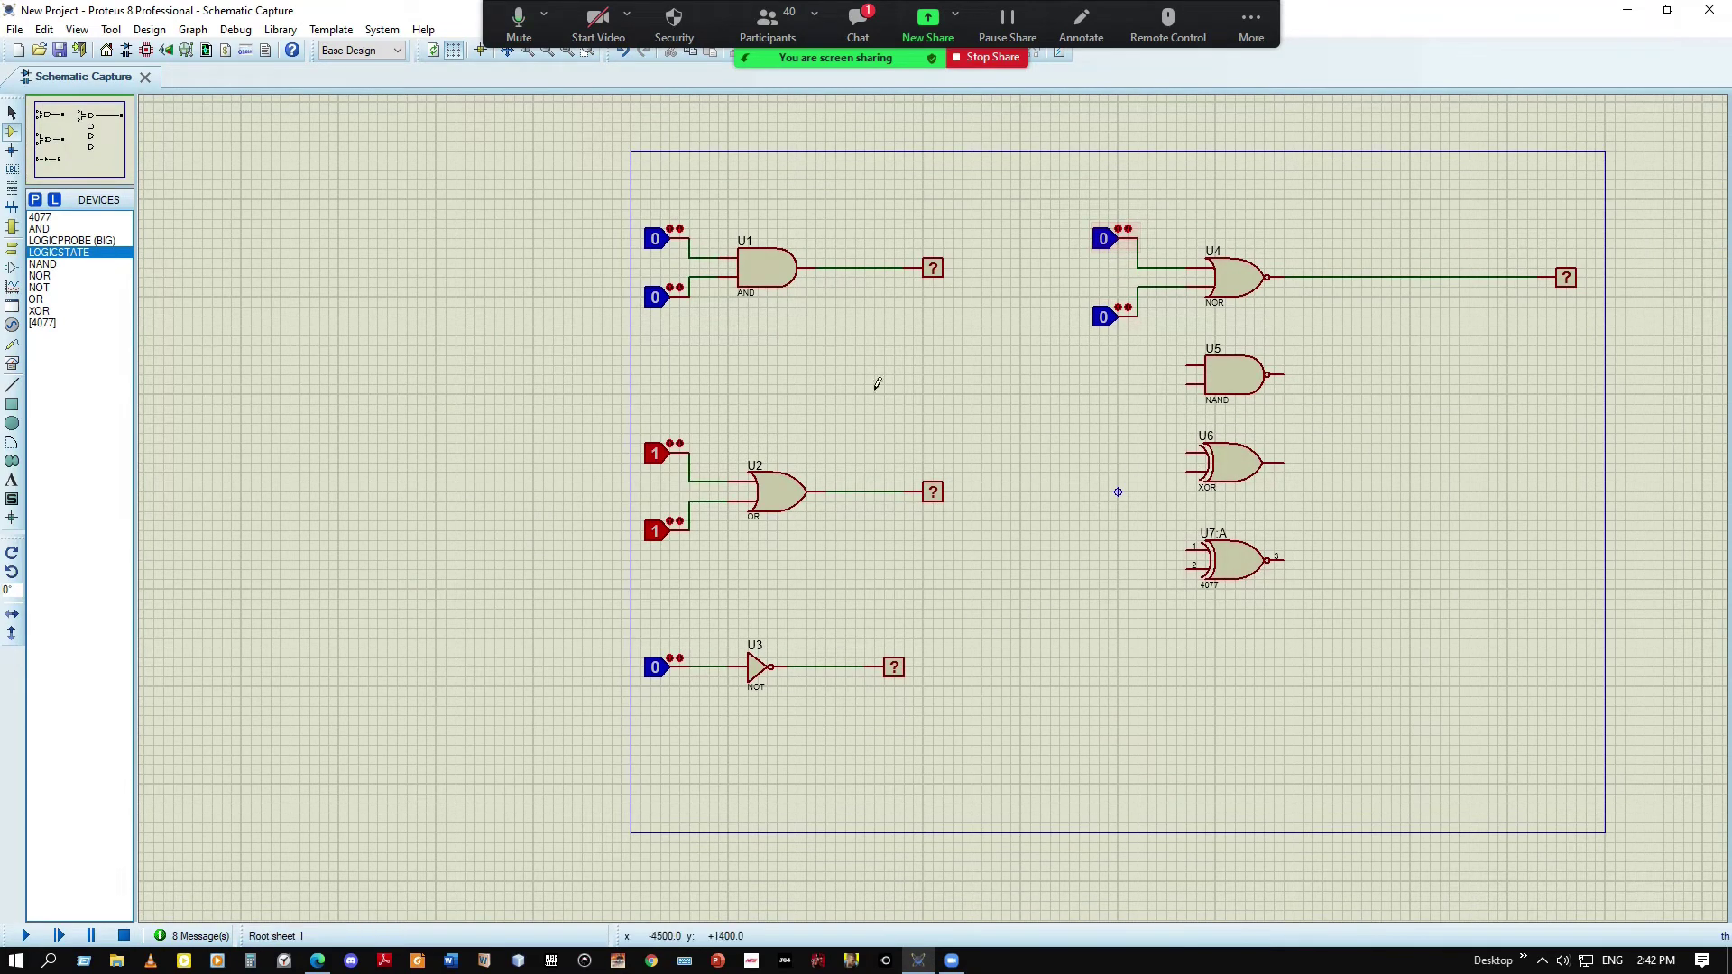
# Place two logic states one above the other to the left of the XOR gate
pyautogui.click(63, 253)
pyautogui.click(1117, 424)
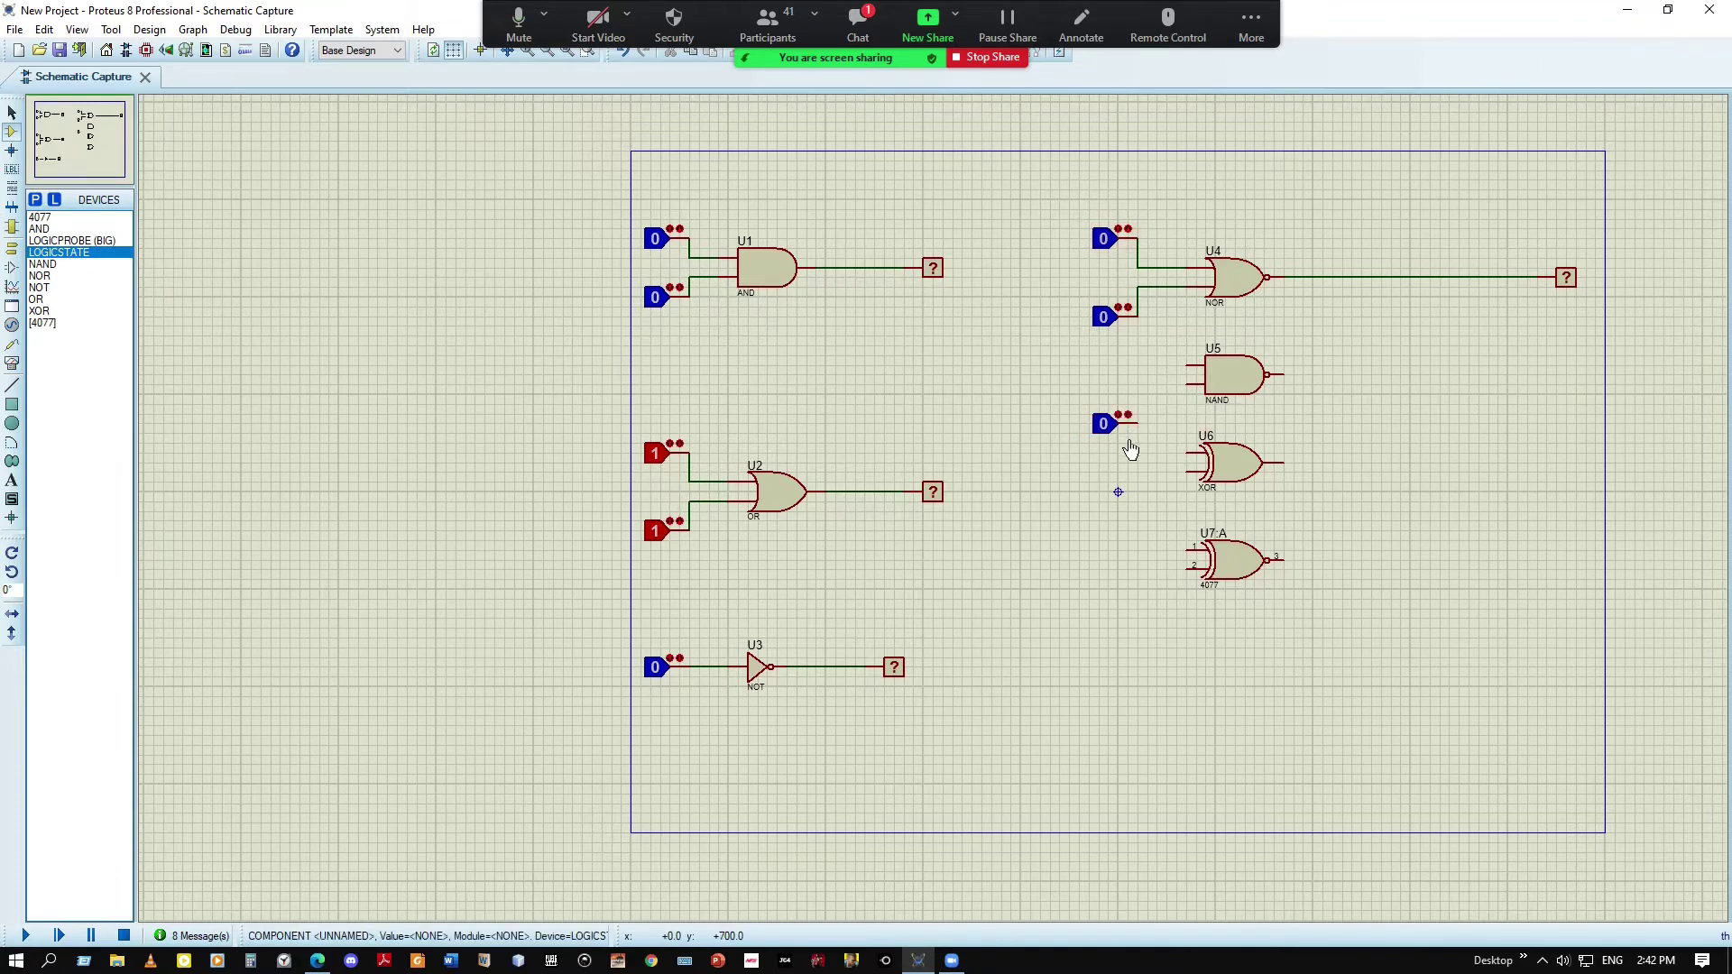
pyautogui.click(1117, 502)
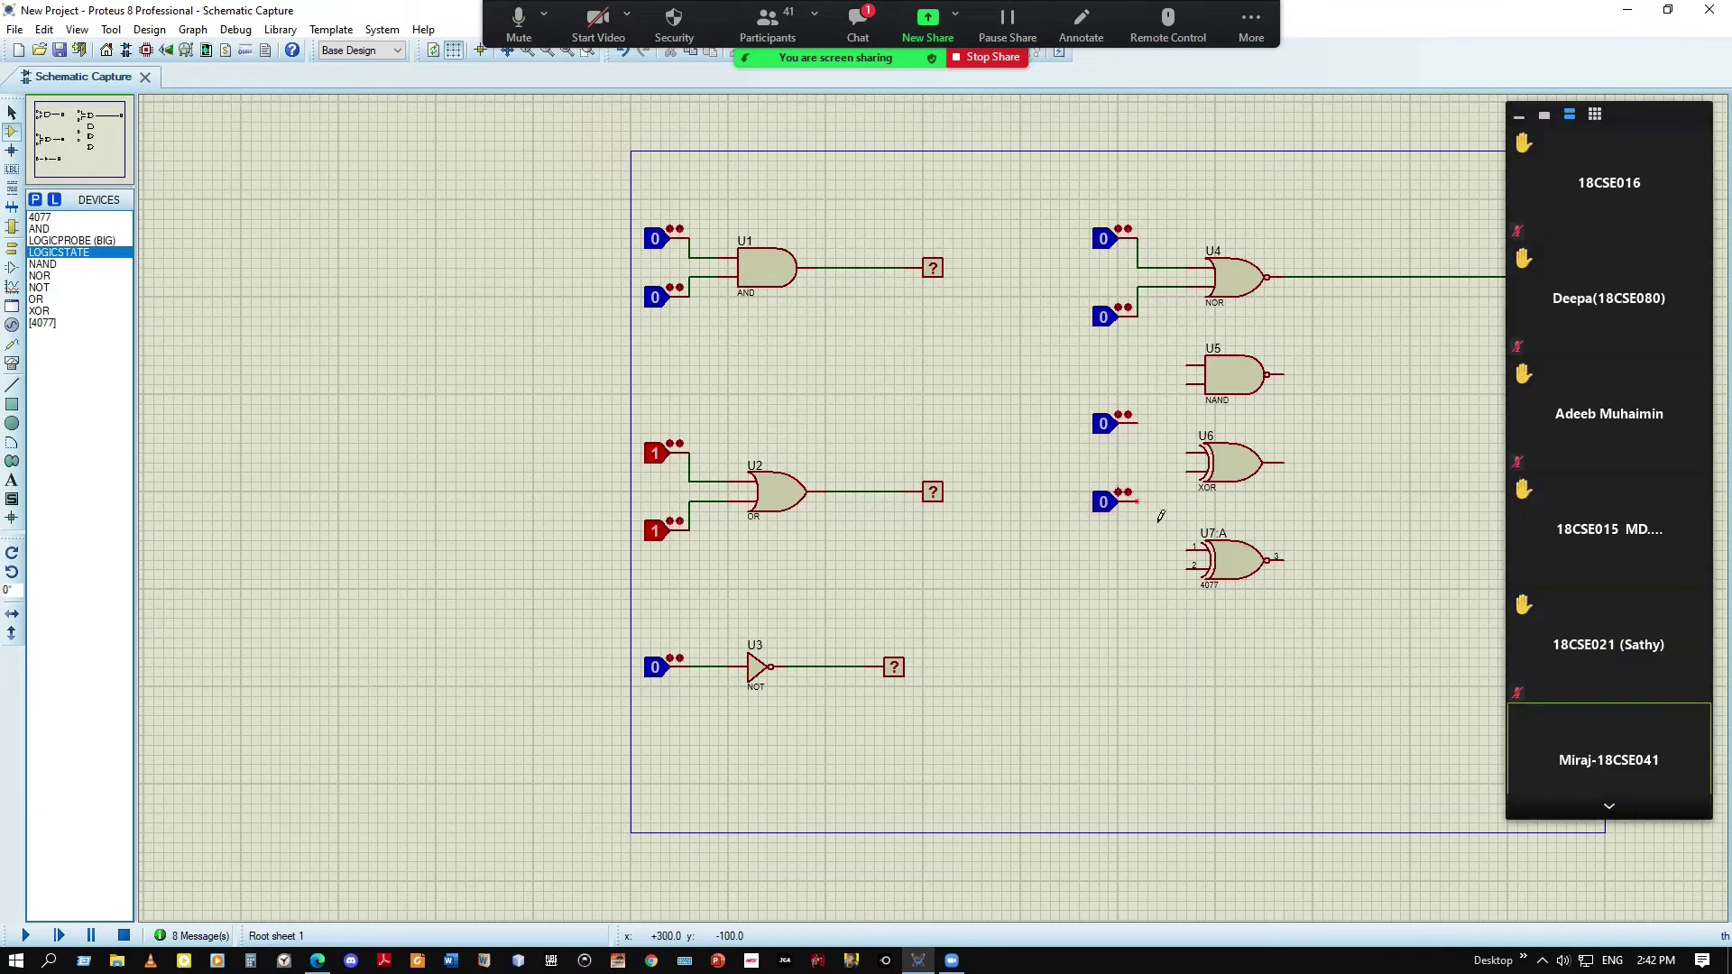
# Wire the two new logic states to the lower and upper inputs of the XOR gate
pyautogui.click(1139, 502)
pyautogui.click(1200, 473)
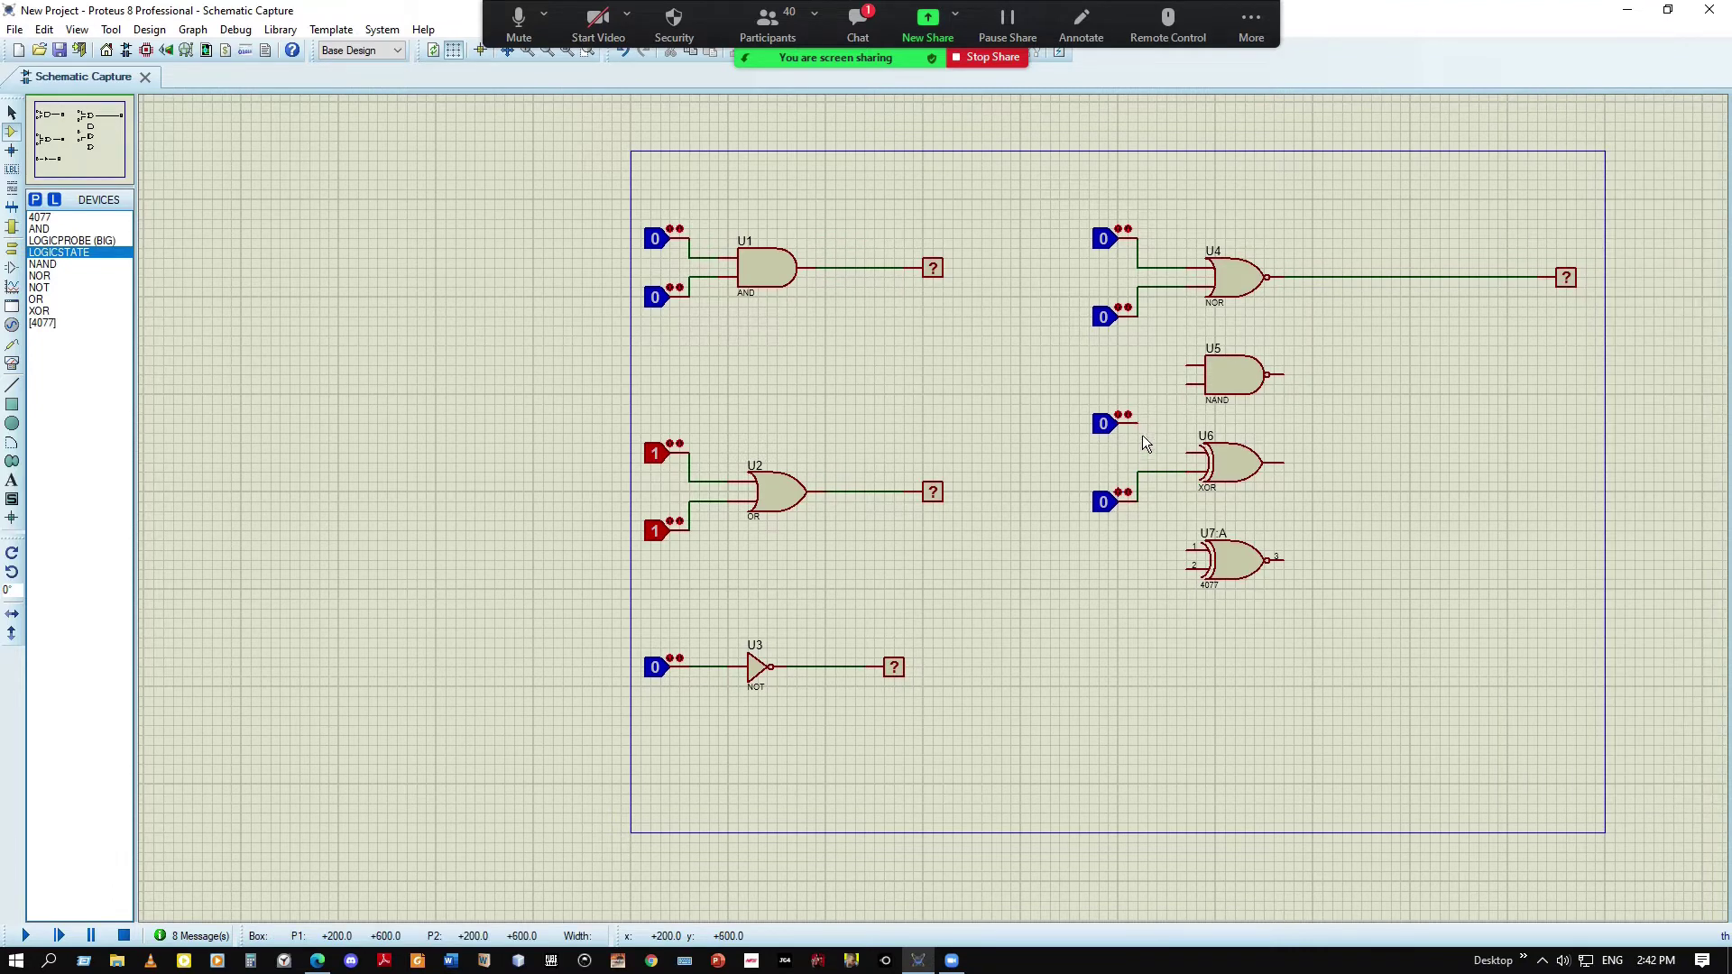
pyautogui.click(1125, 424)
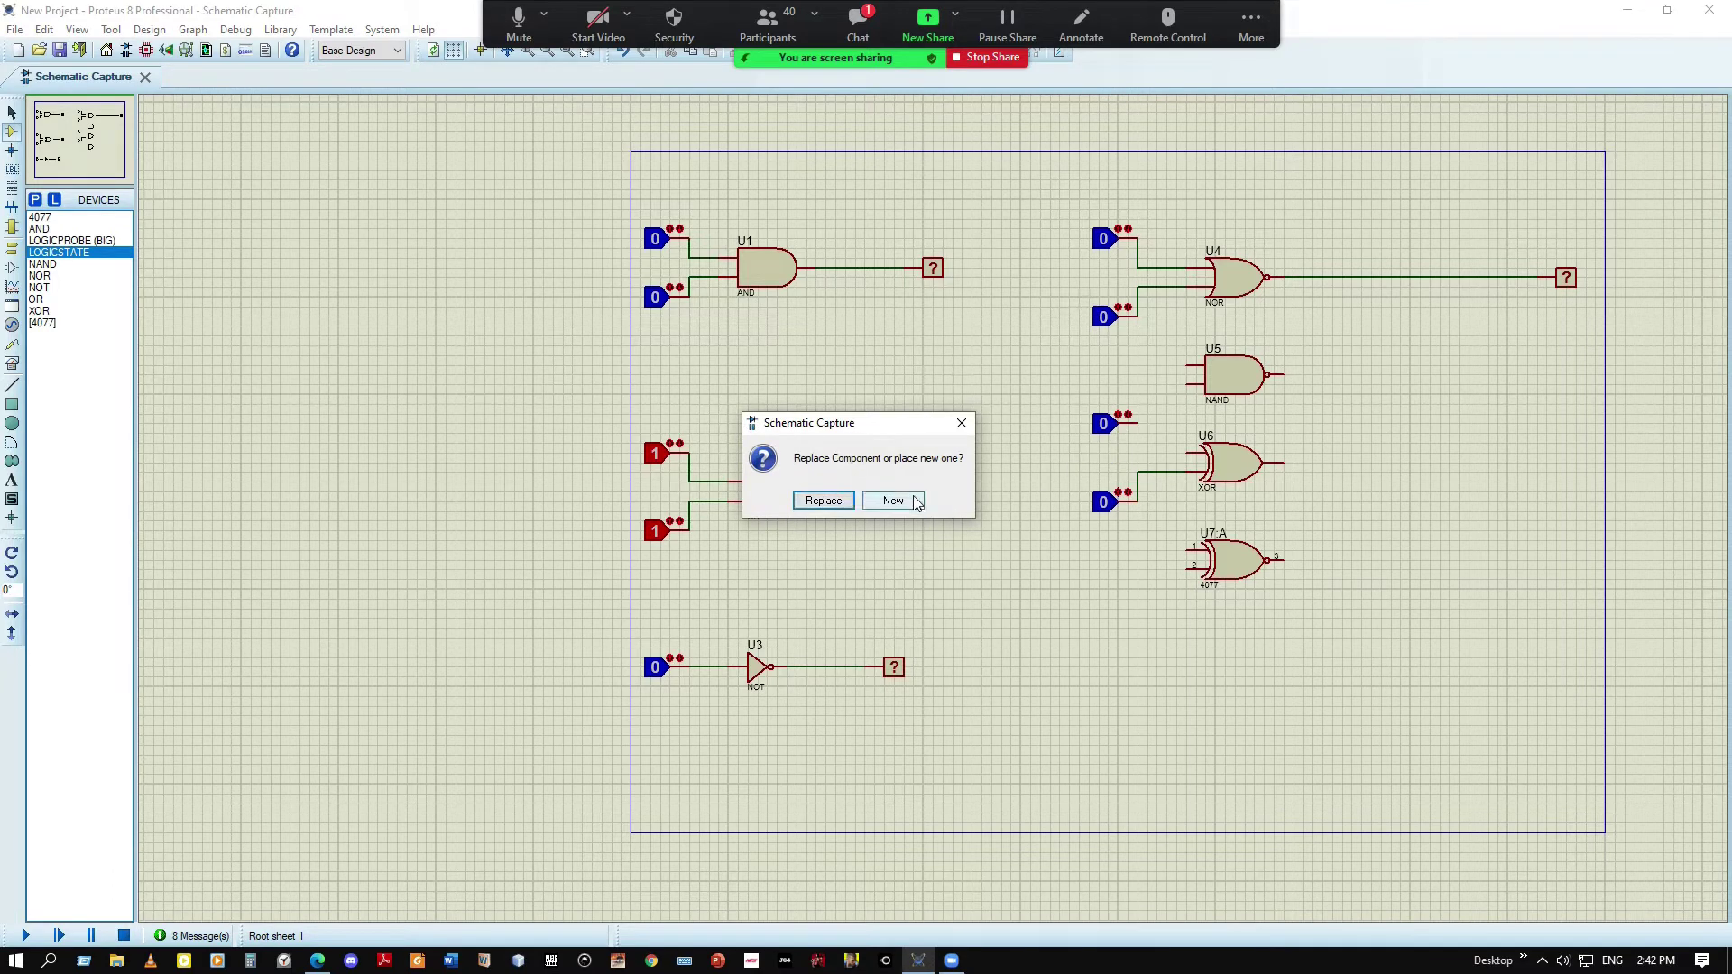
pyautogui.click(824, 501)
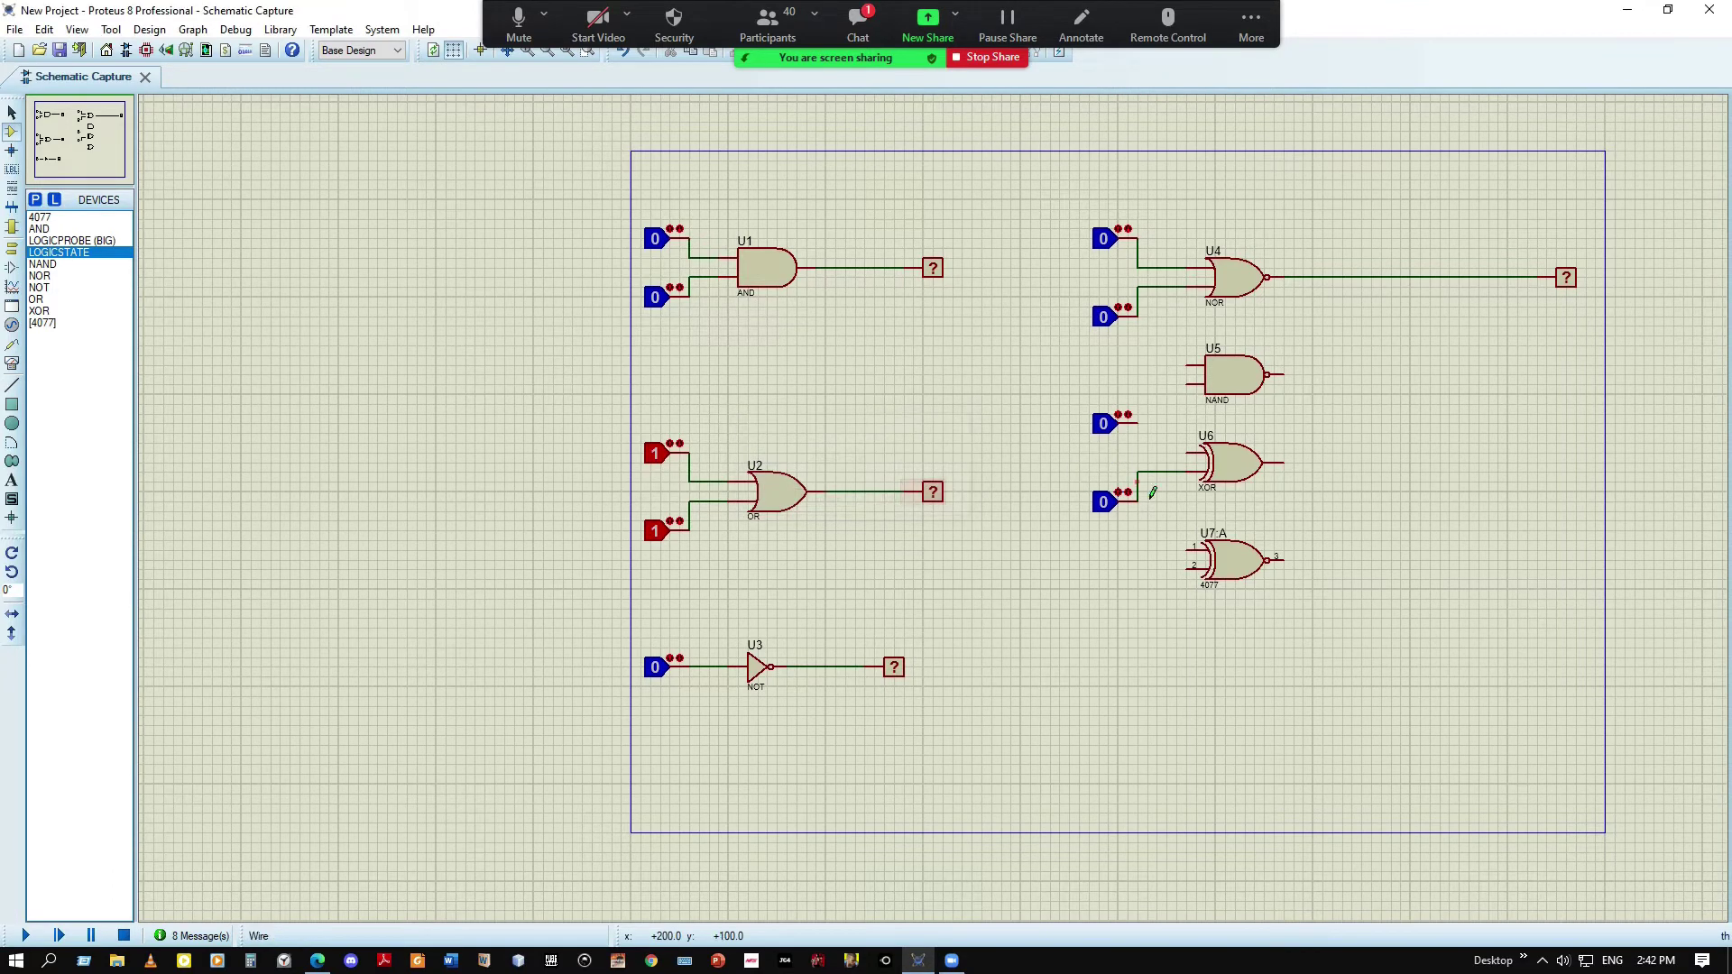
pyautogui.click(1140, 426)
pyautogui.click(1209, 460)
# Move the 4077 gate further down the sheet to leave space below the XOR gate
pyautogui.click(49, 254)
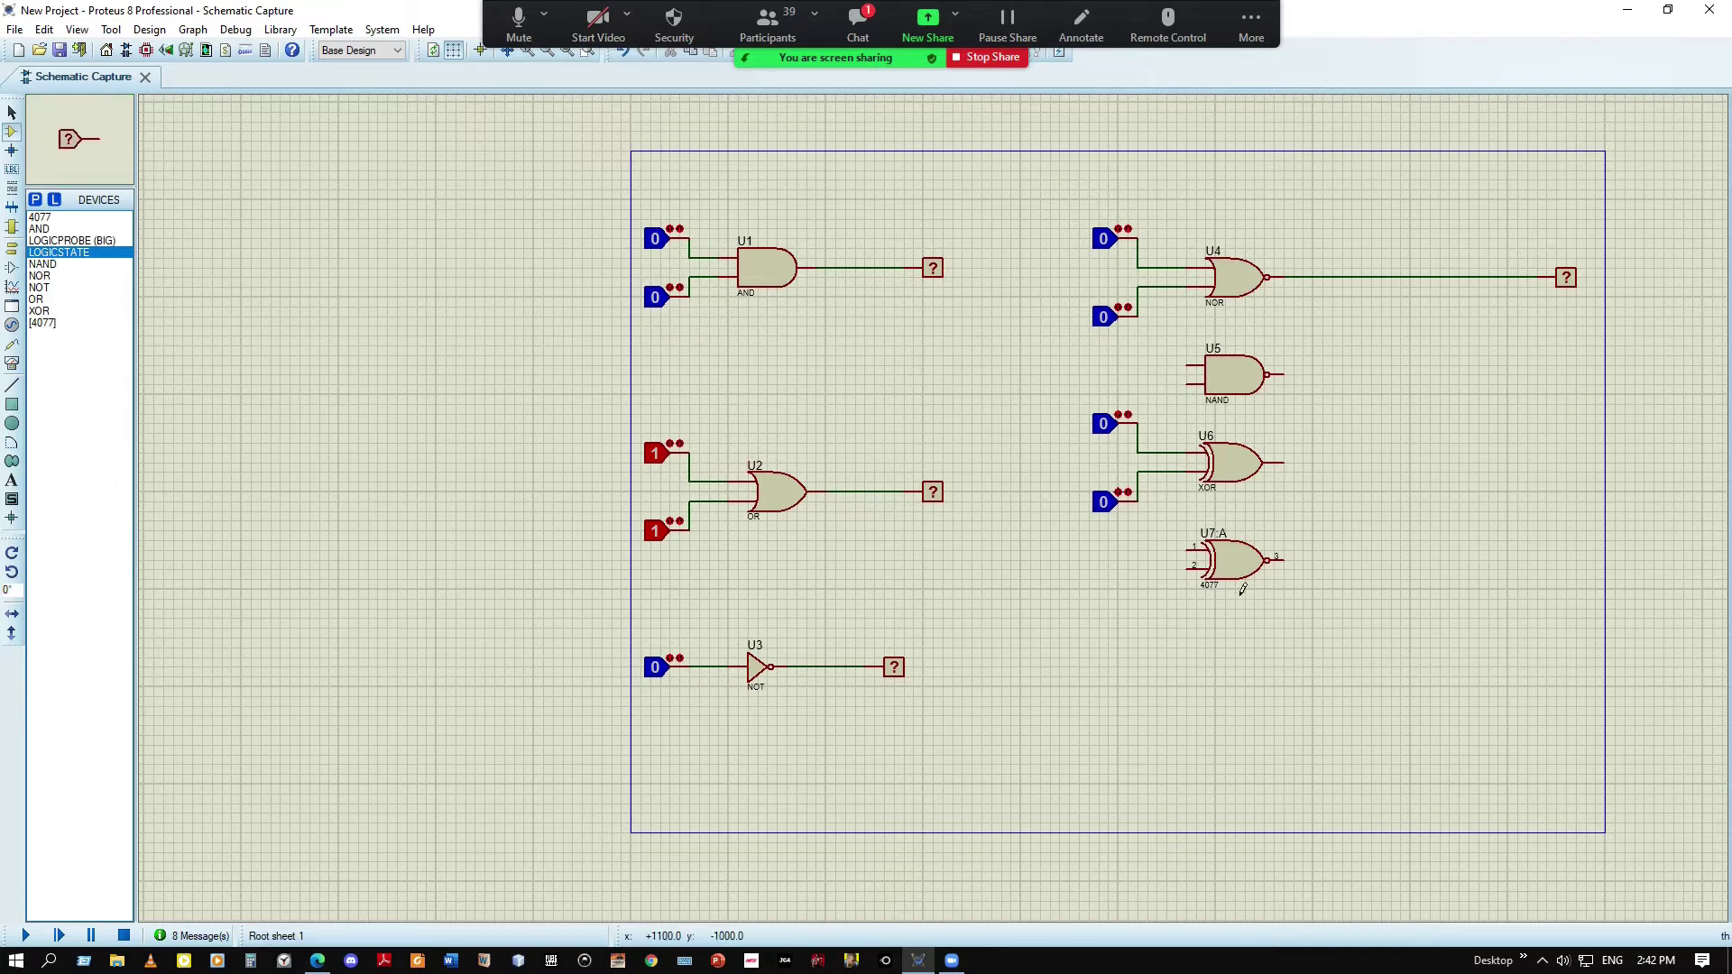
pyautogui.moveTo(1176, 532); pyautogui.dragTo(1319, 652)
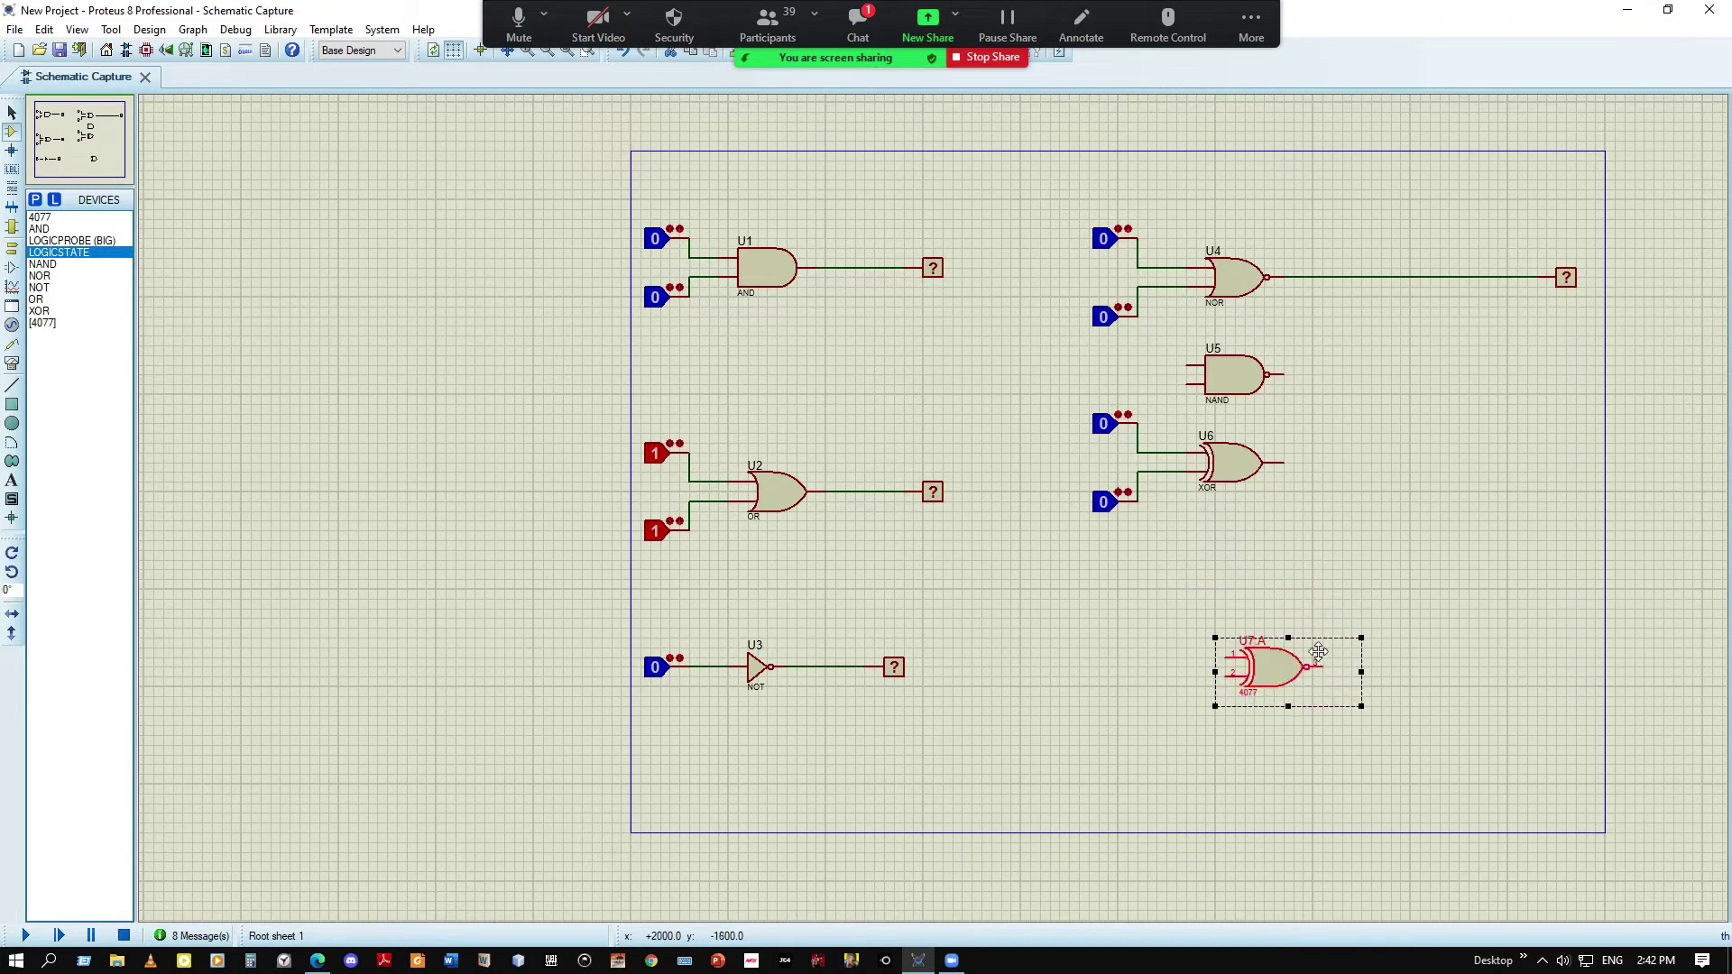
pyautogui.click(1136, 632)
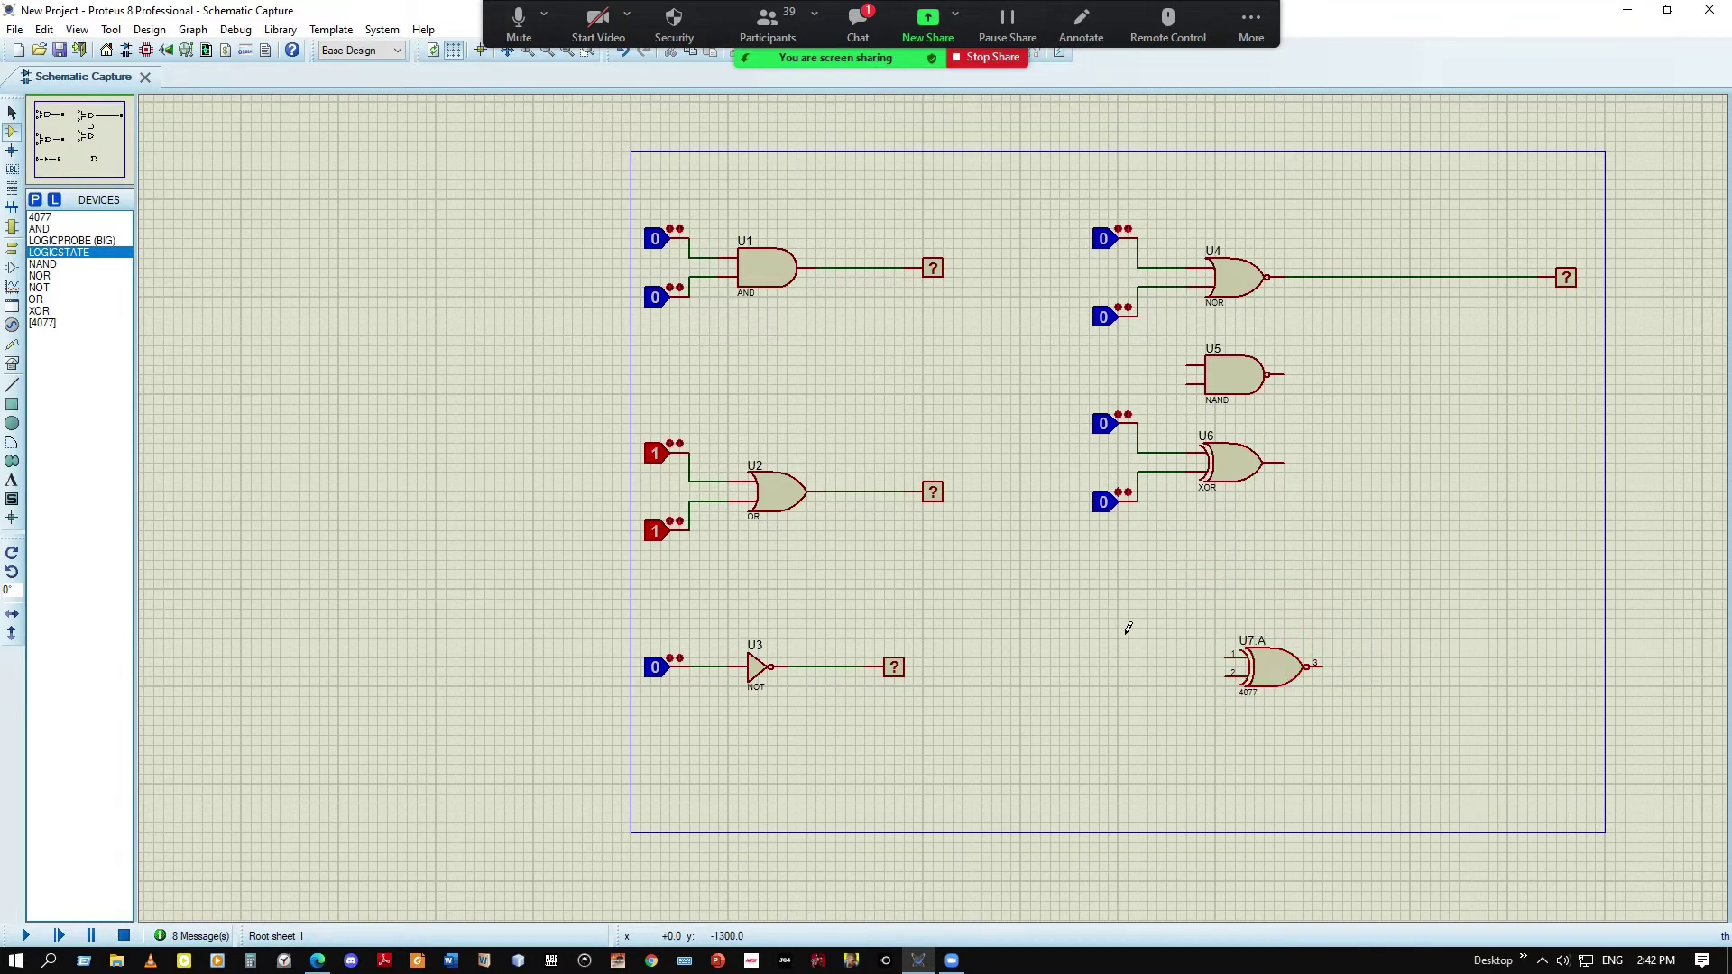
# Place two logic states to the left of the 4077 gate and wire them to its two inputs
pyautogui.click(1128, 628)
pyautogui.click(1146, 636)
pyautogui.click(1144, 711)
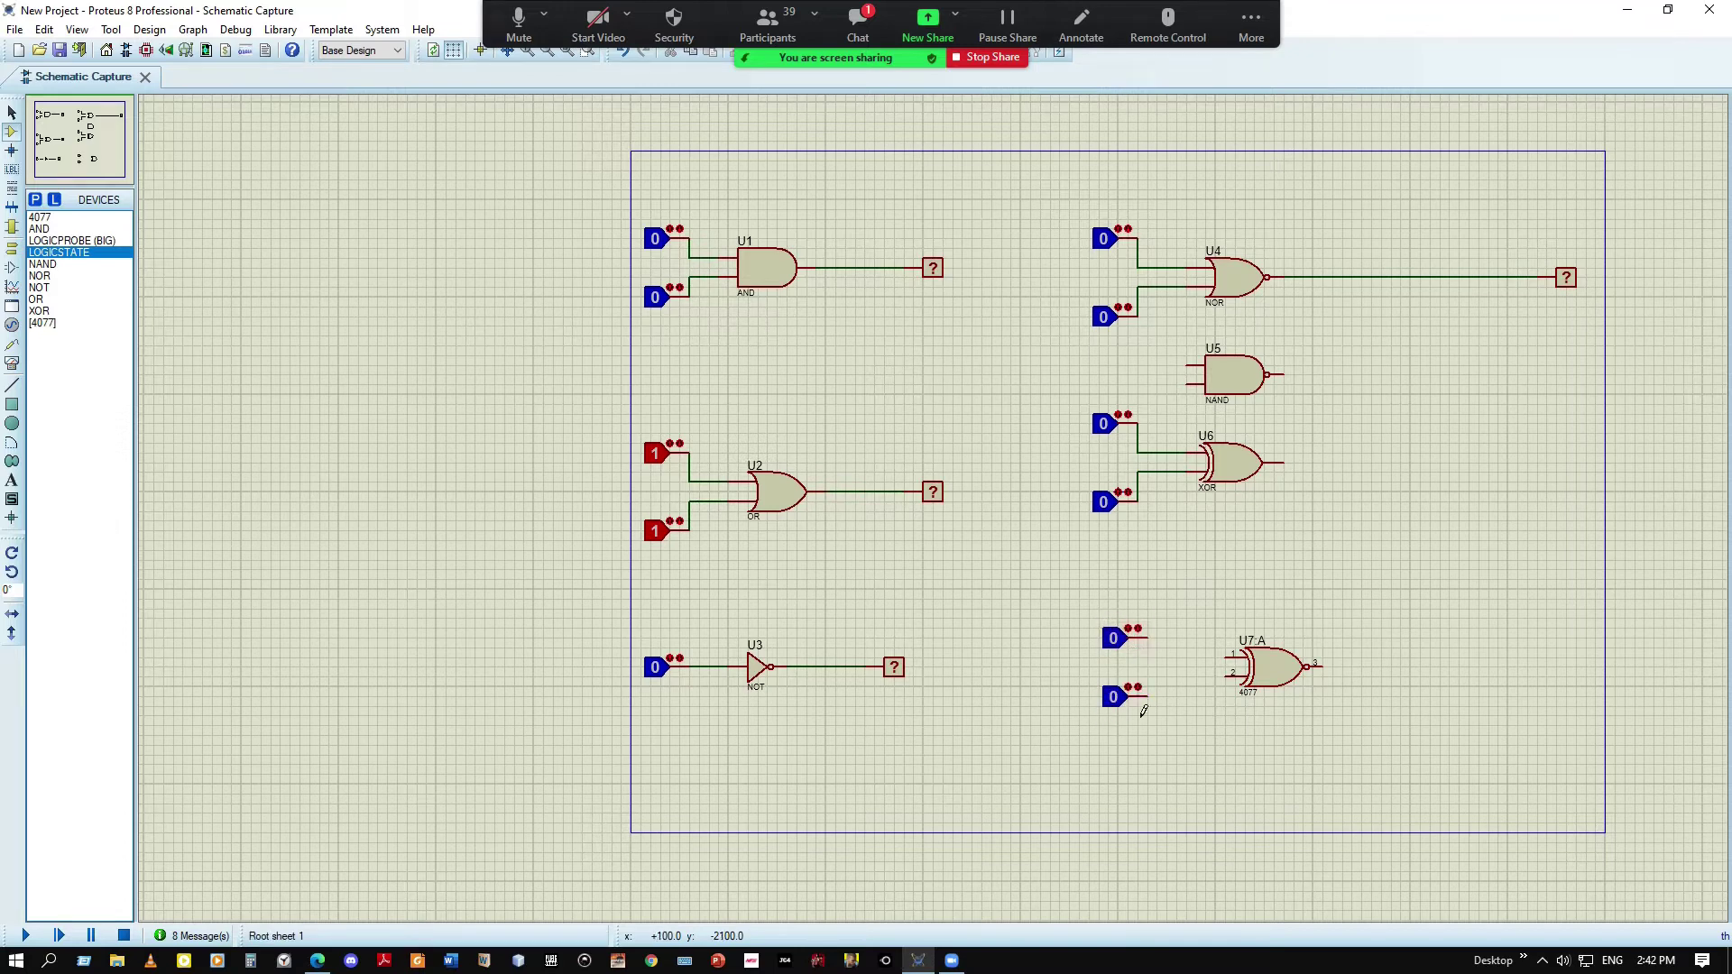
pyautogui.click(1150, 640)
pyautogui.click(1238, 679)
pyautogui.click(1285, 379)
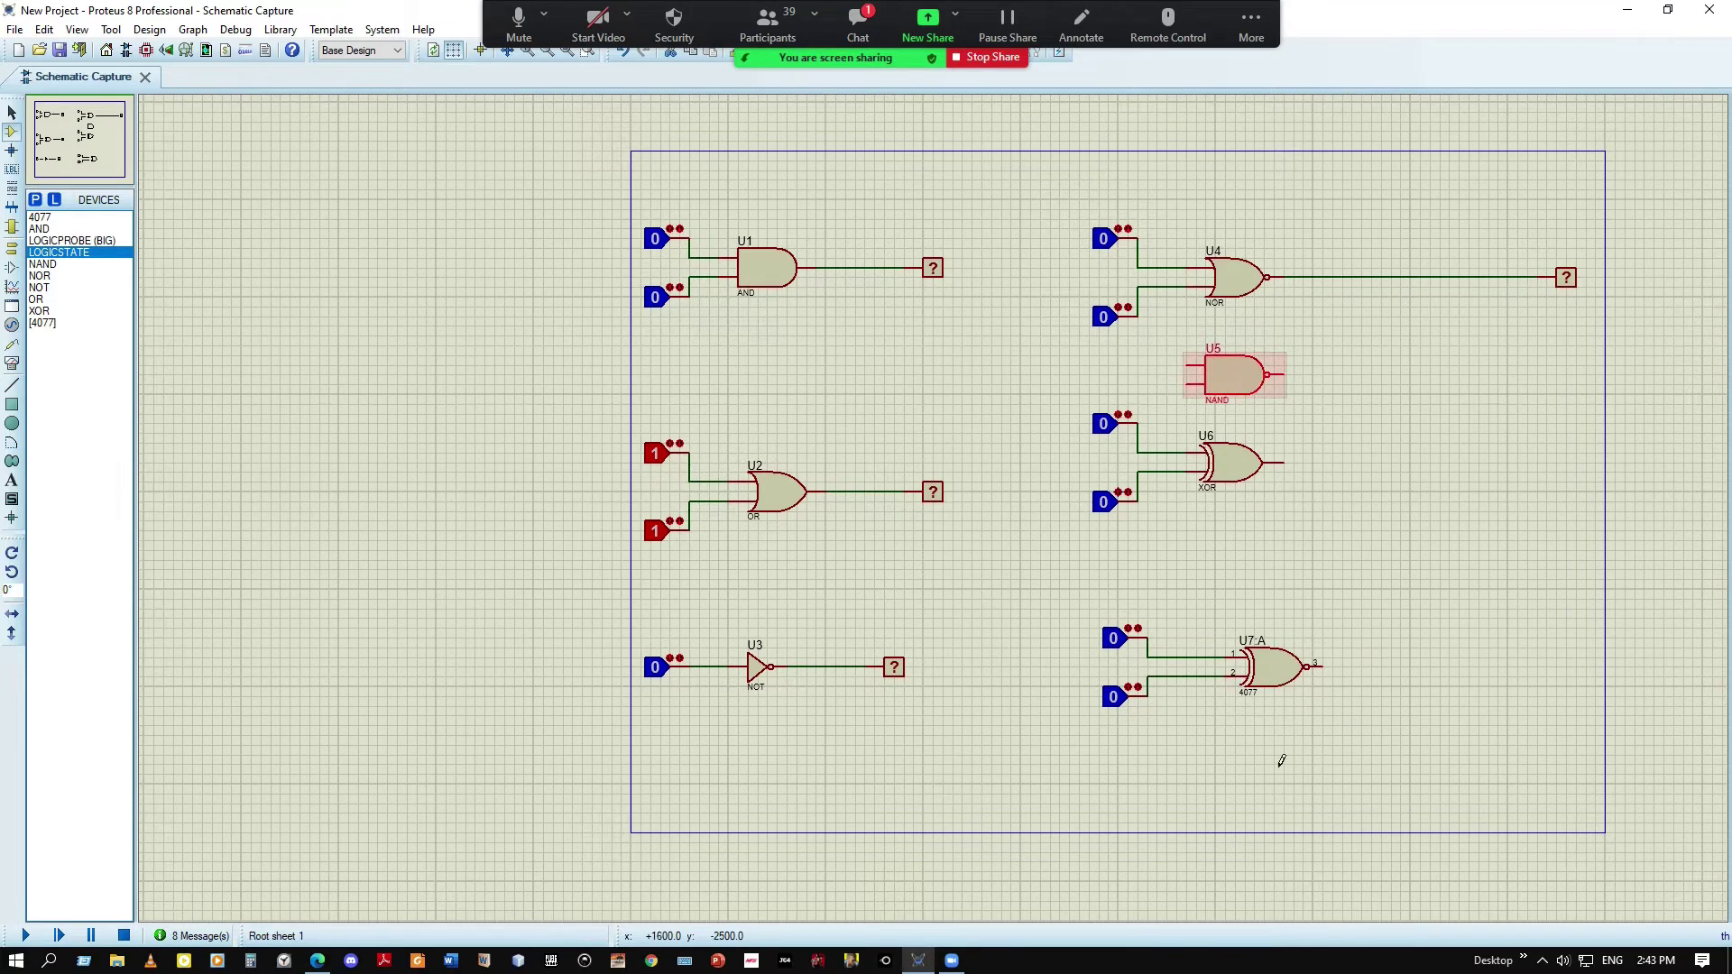
pyautogui.doubleClick(1216, 351)
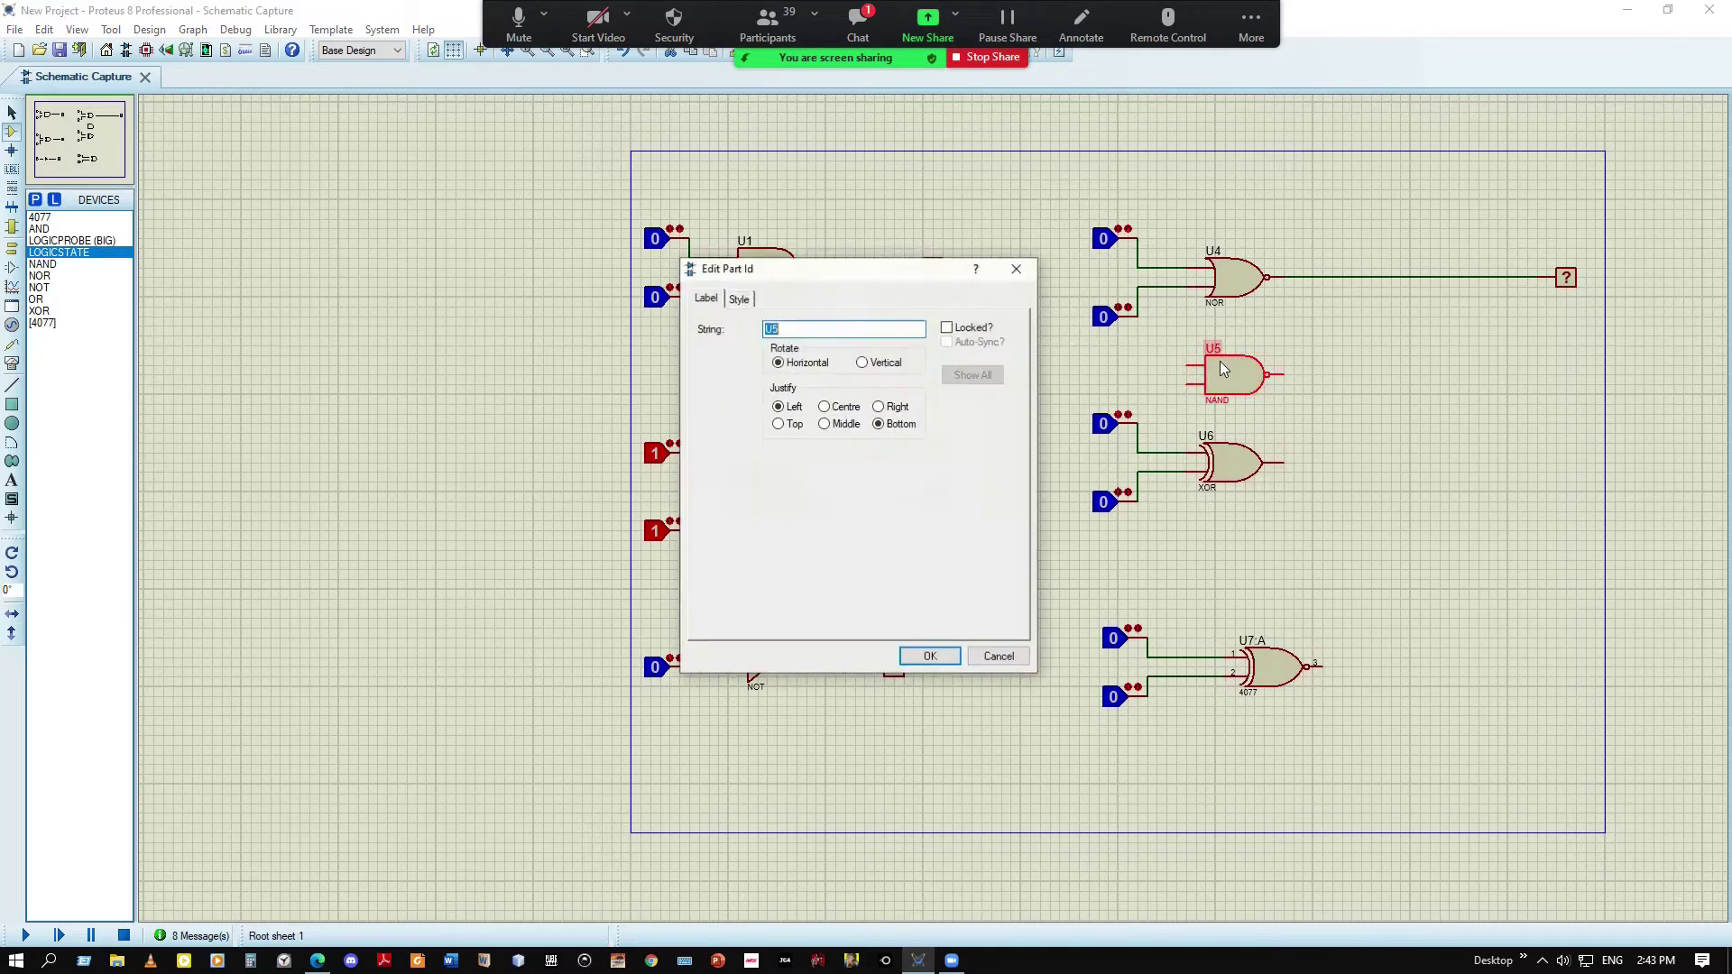
pyautogui.click(976, 269)
pyautogui.click(1078, 237)
pyautogui.click(1035, 274)
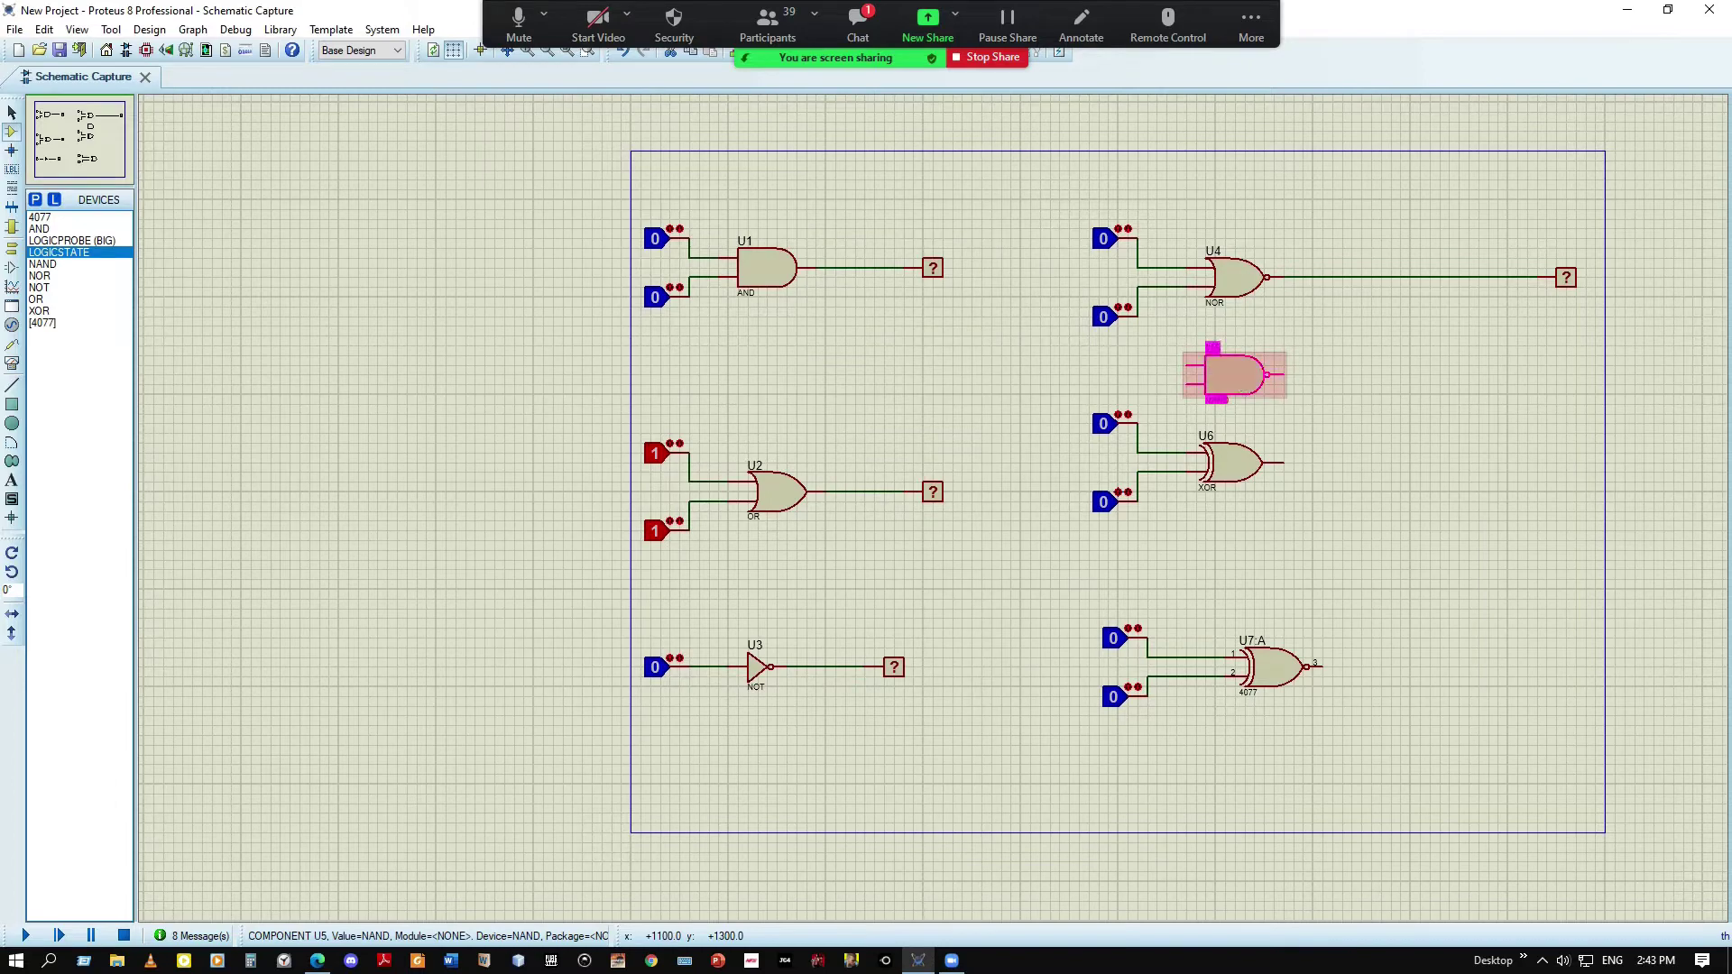
# Move the NAND gate from between the NOR and XOR gates to just below the 4077 gate
pyautogui.doubleClick(1220, 368)
pyautogui.click(1076, 306)
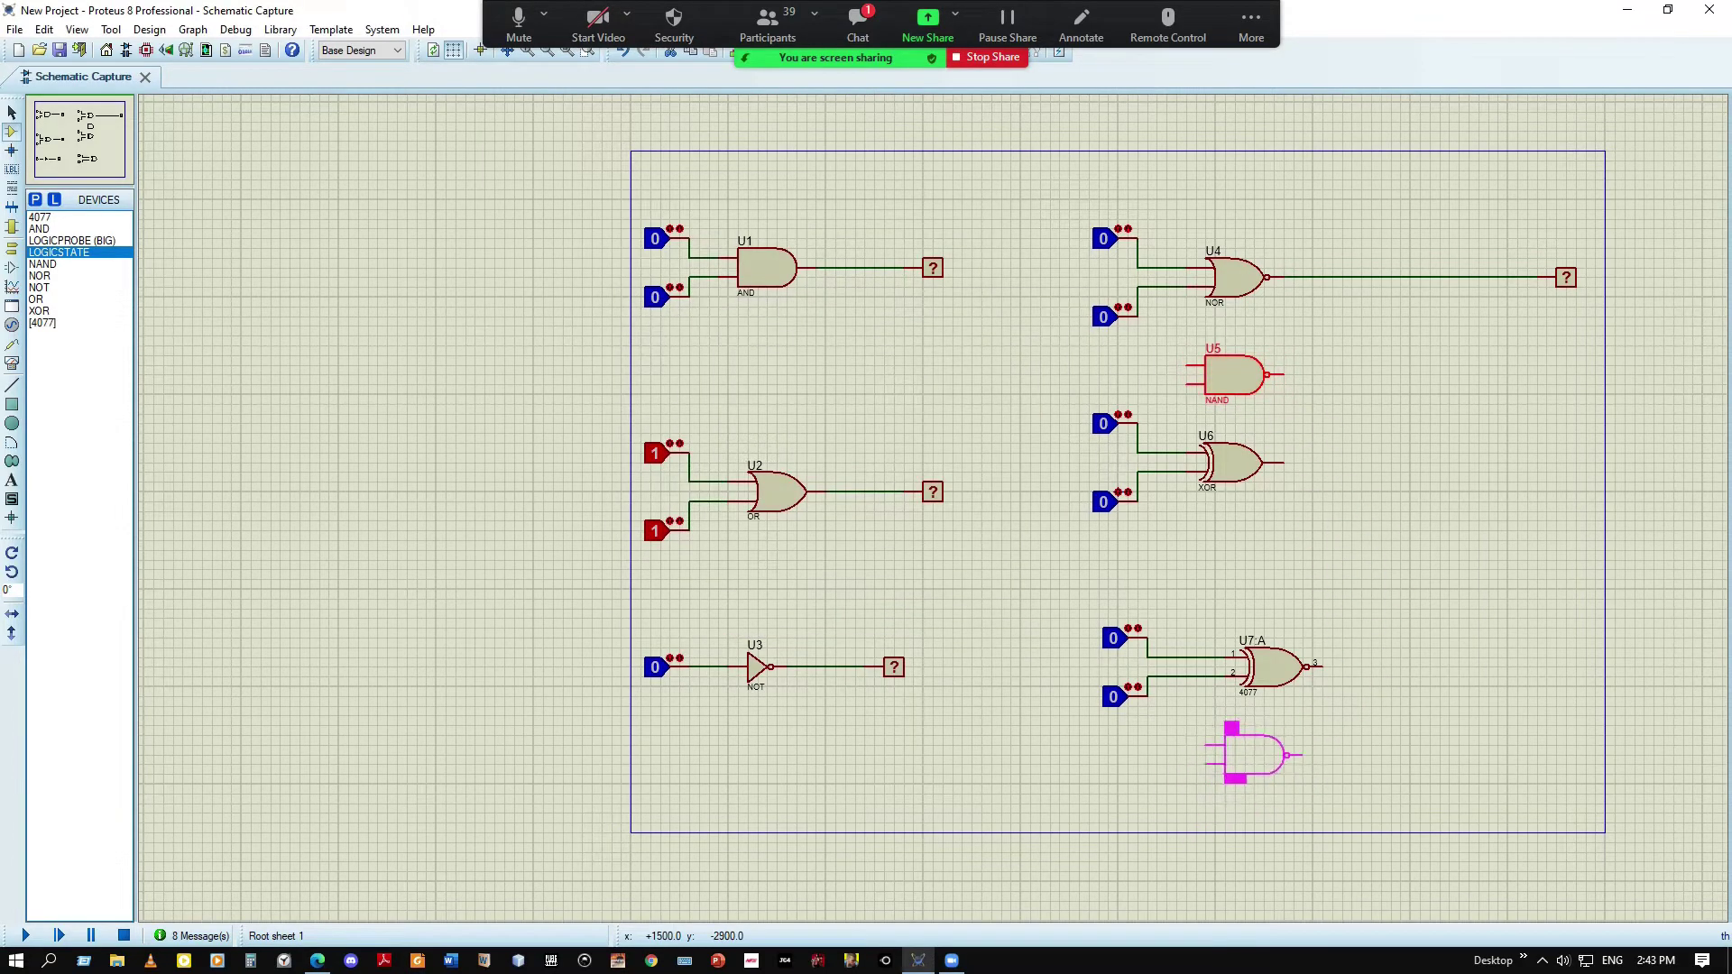
pyautogui.click(1271, 782)
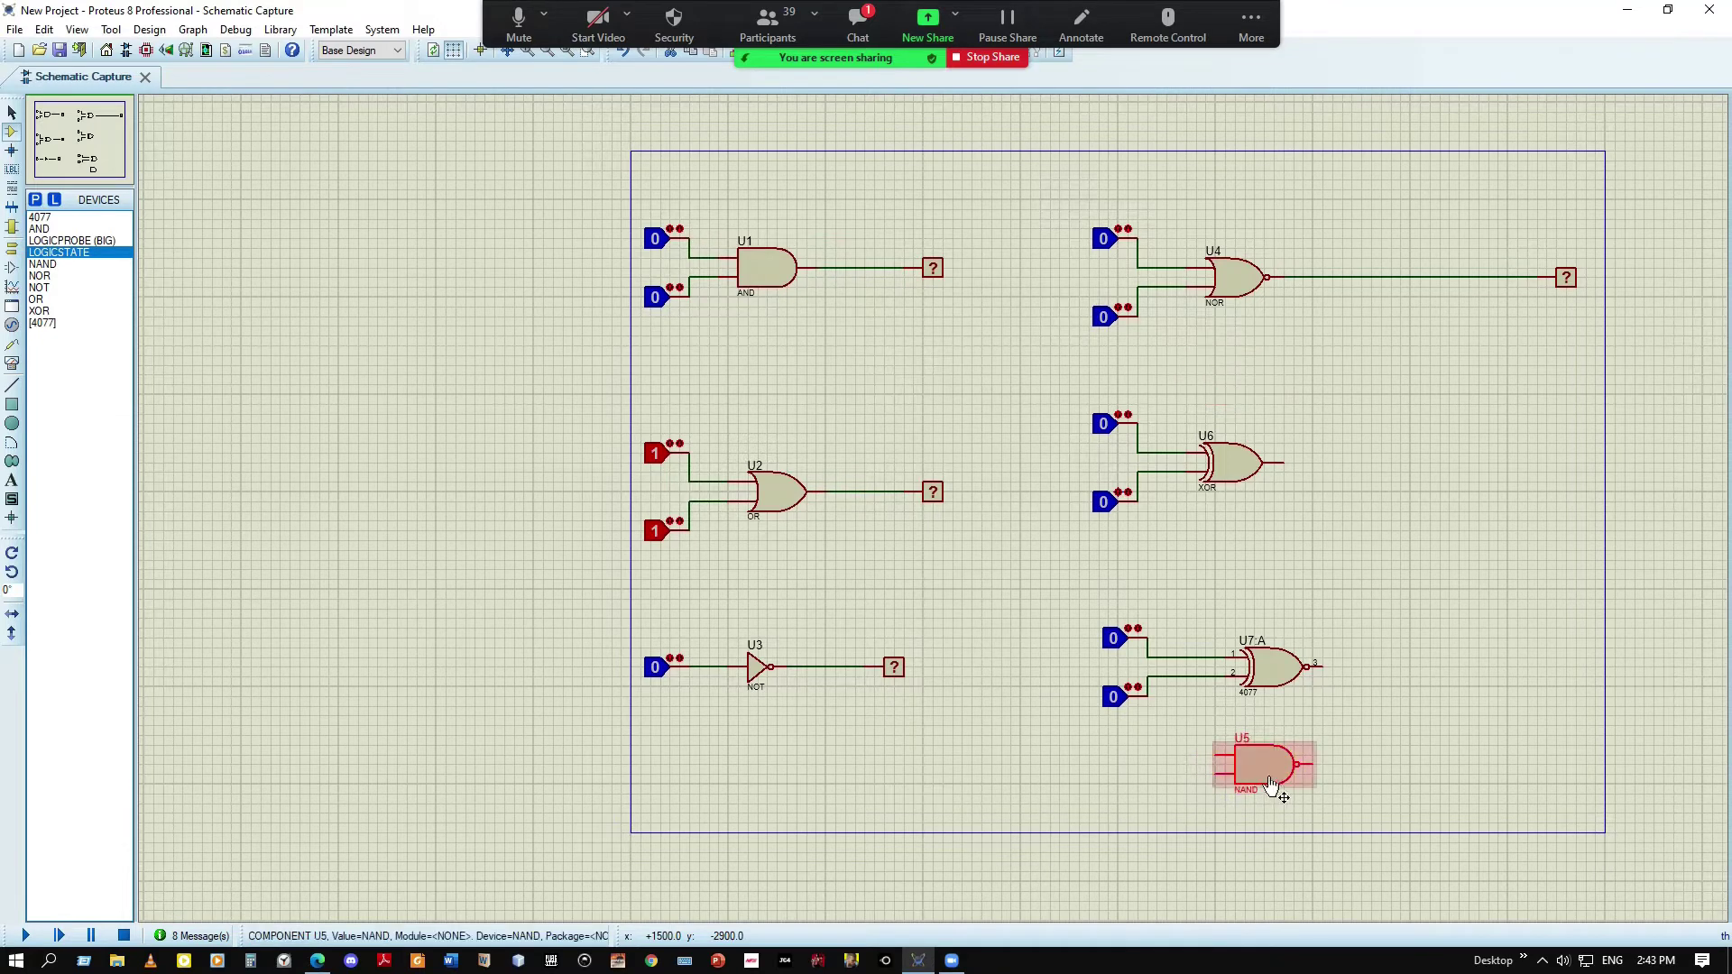
# Place two logic states to the left of the NAND gate and wire them to its lower and upper inputs
pyautogui.click(83, 254)
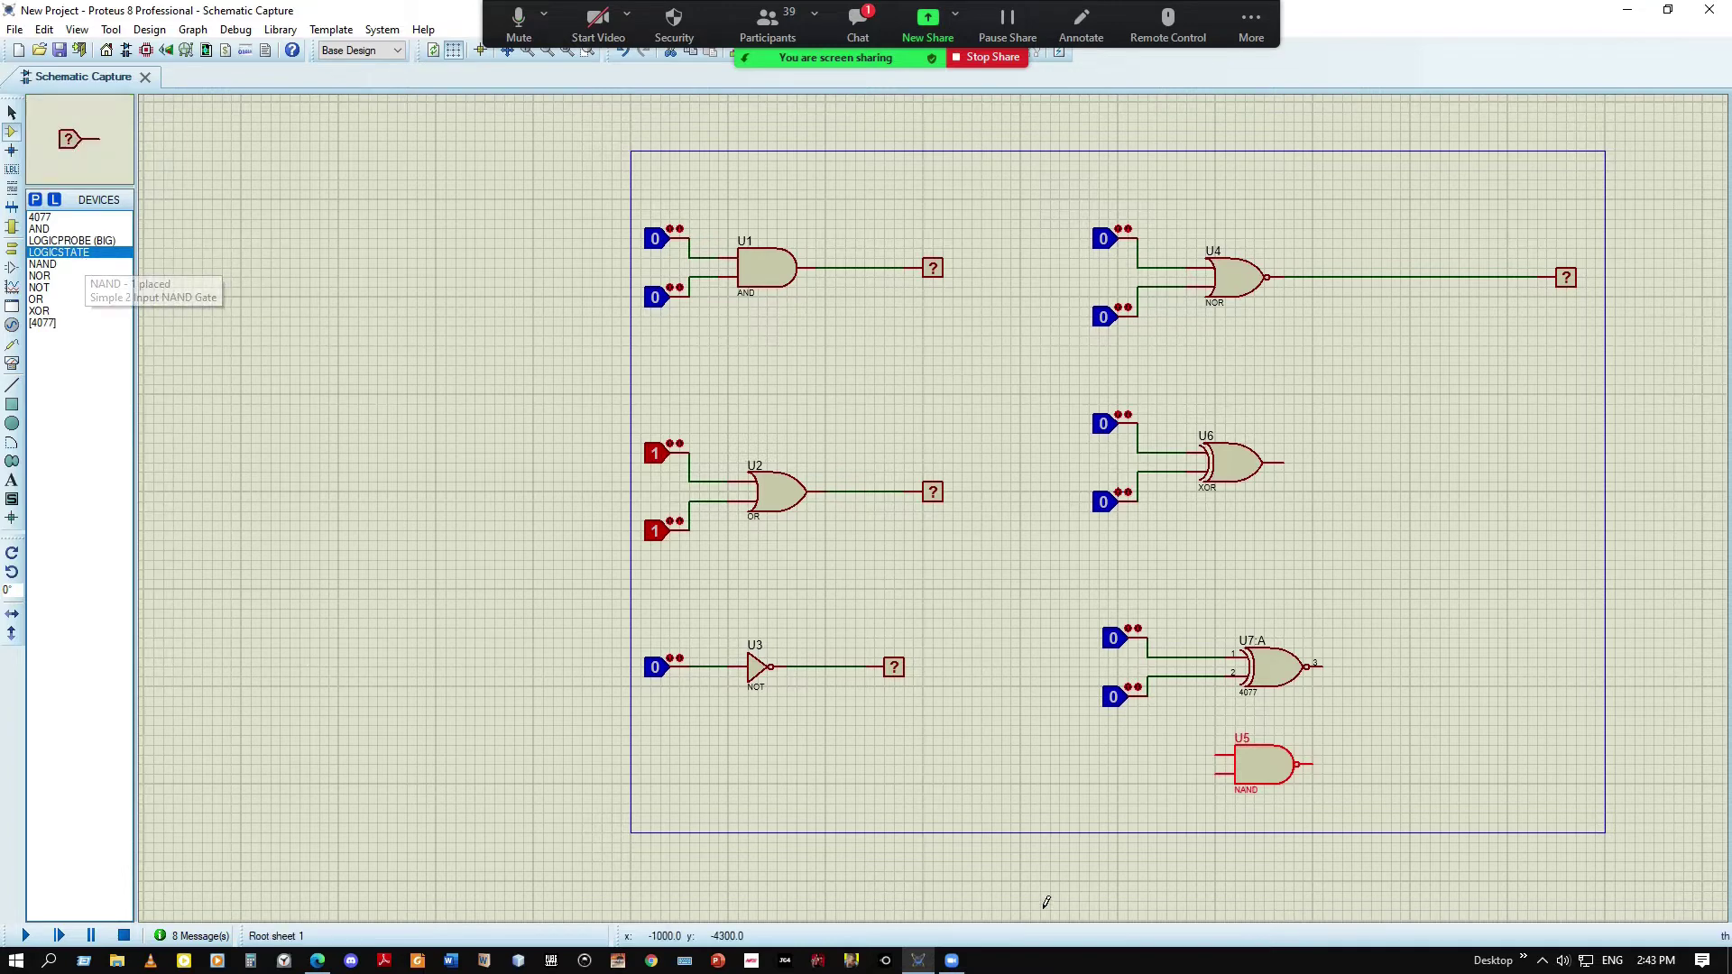
pyautogui.click(1129, 753)
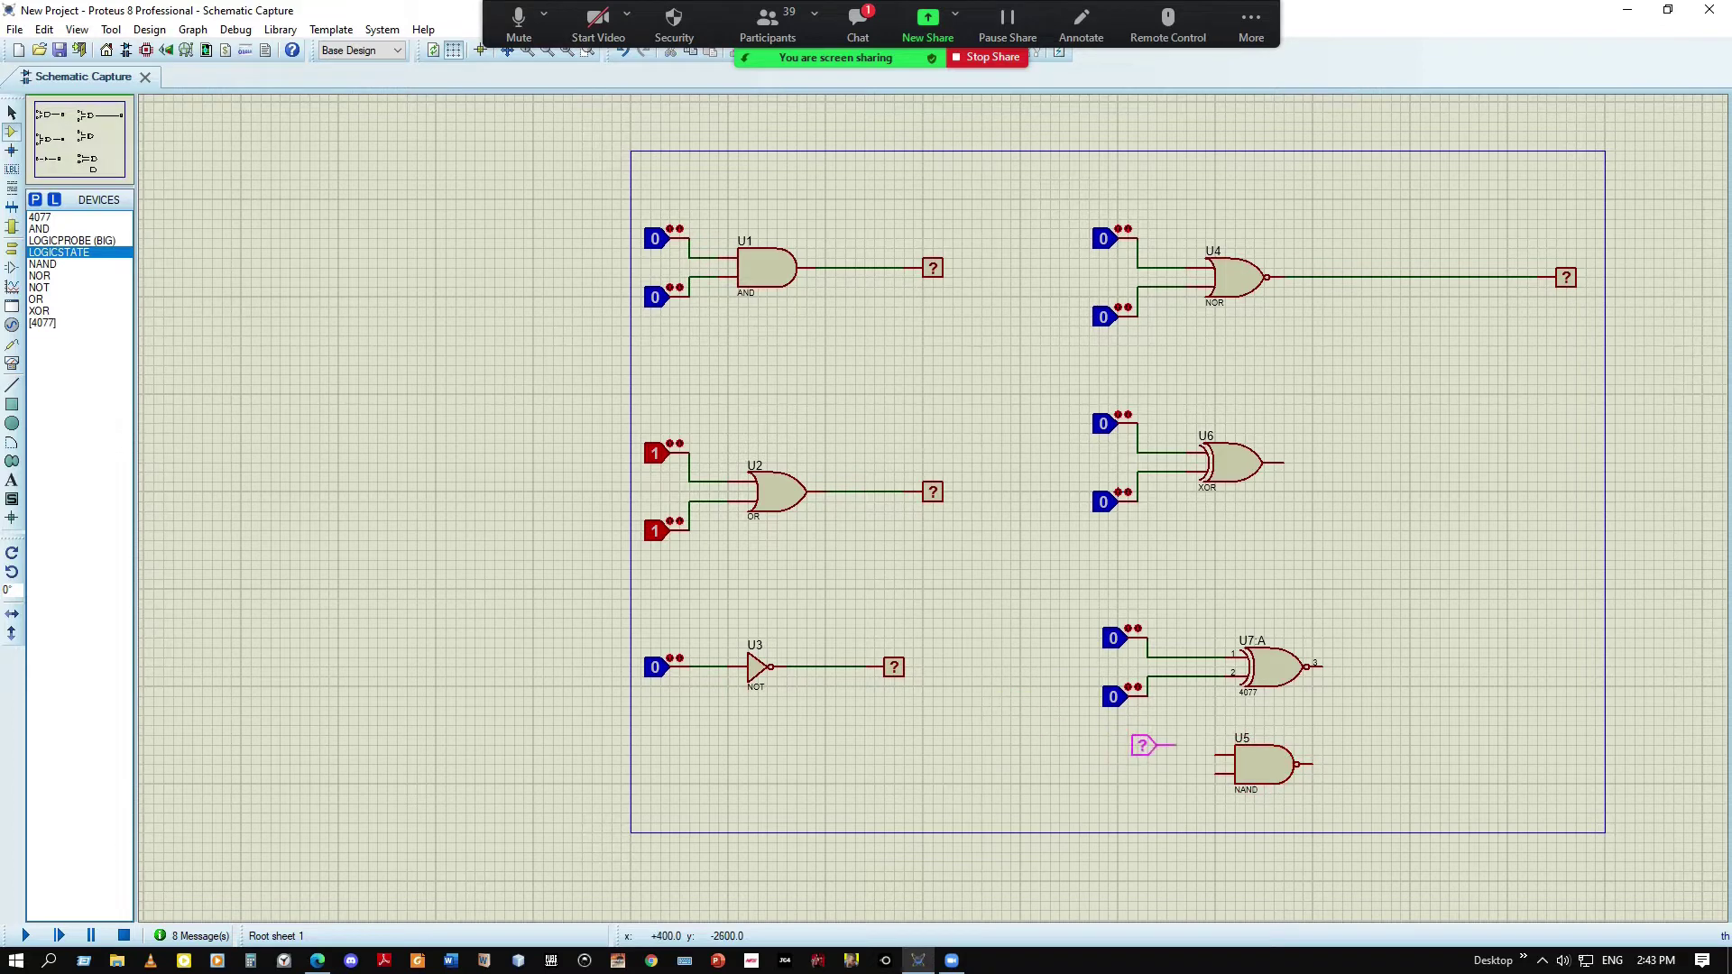
pyautogui.click(1114, 735)
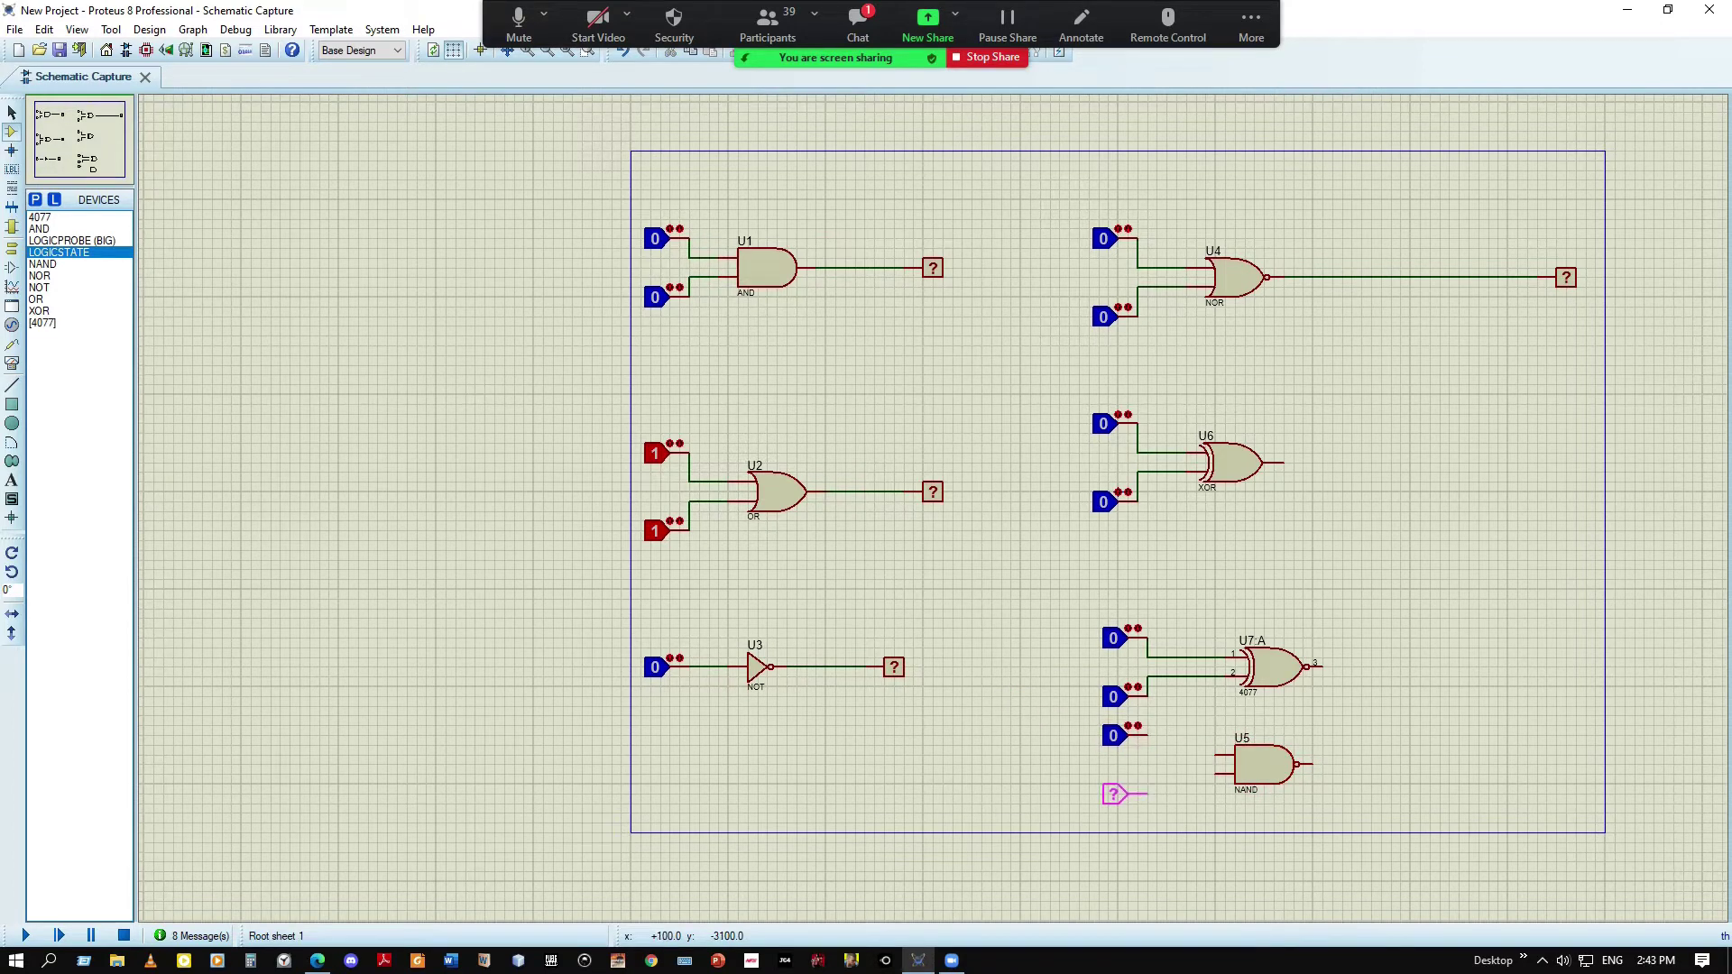
pyautogui.click(1114, 794)
pyautogui.click(1152, 794)
pyautogui.click(1148, 736)
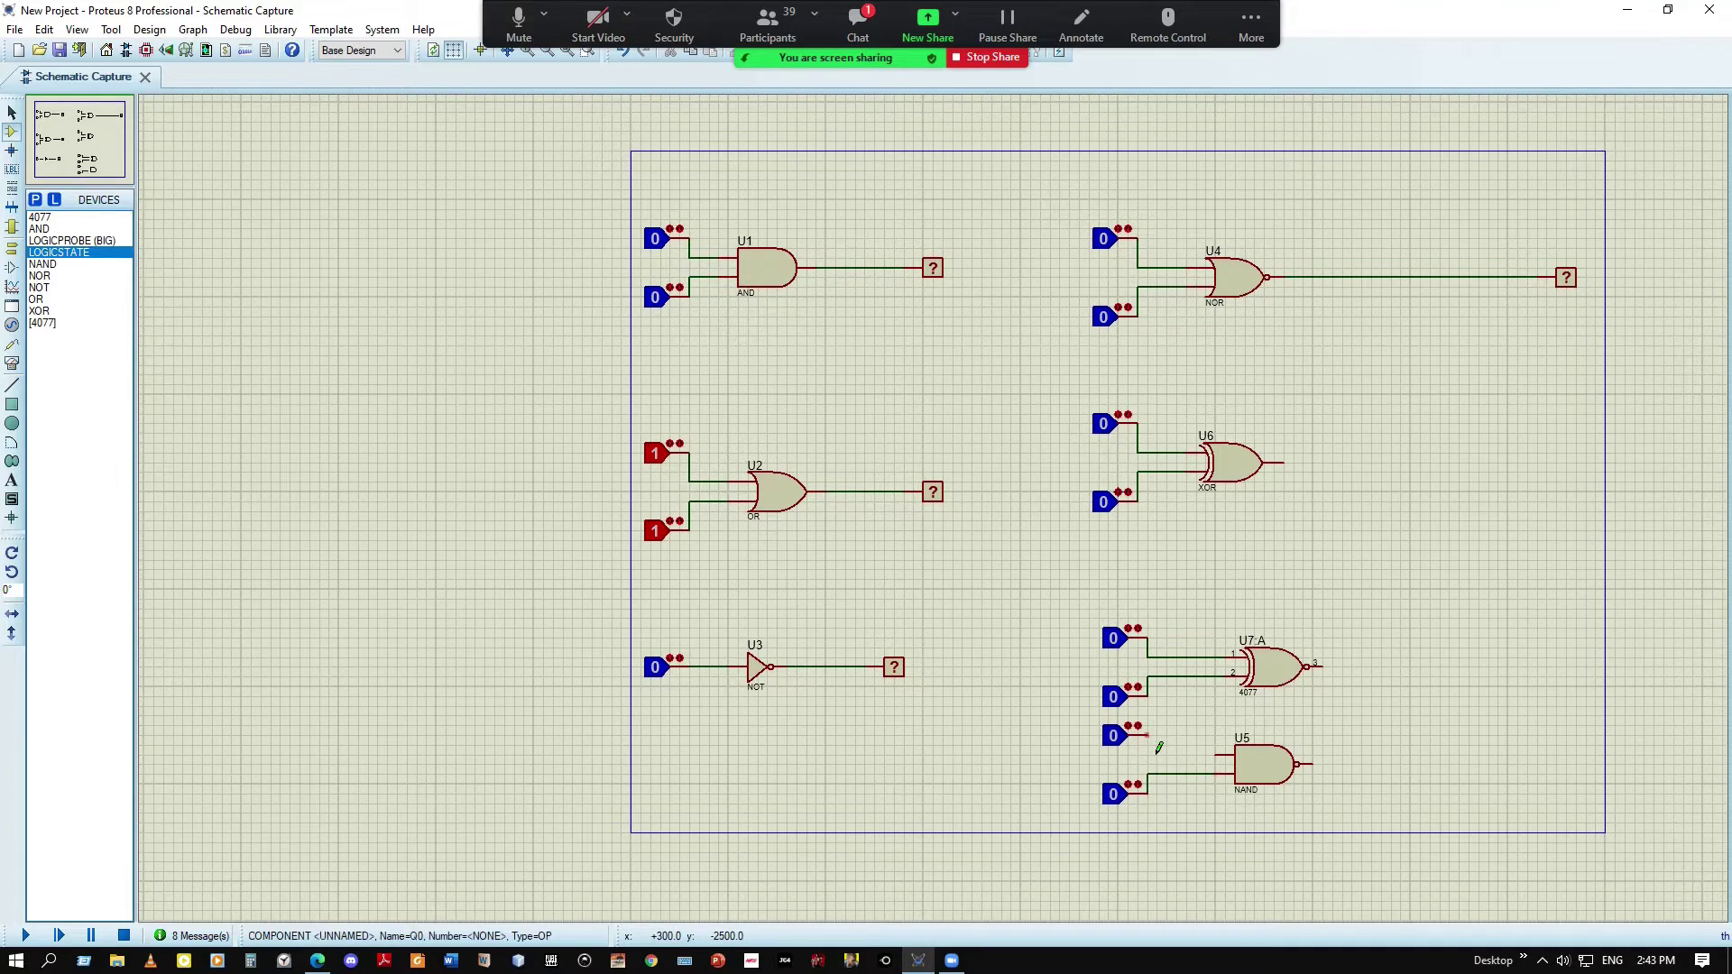
pyautogui.click(1218, 756)
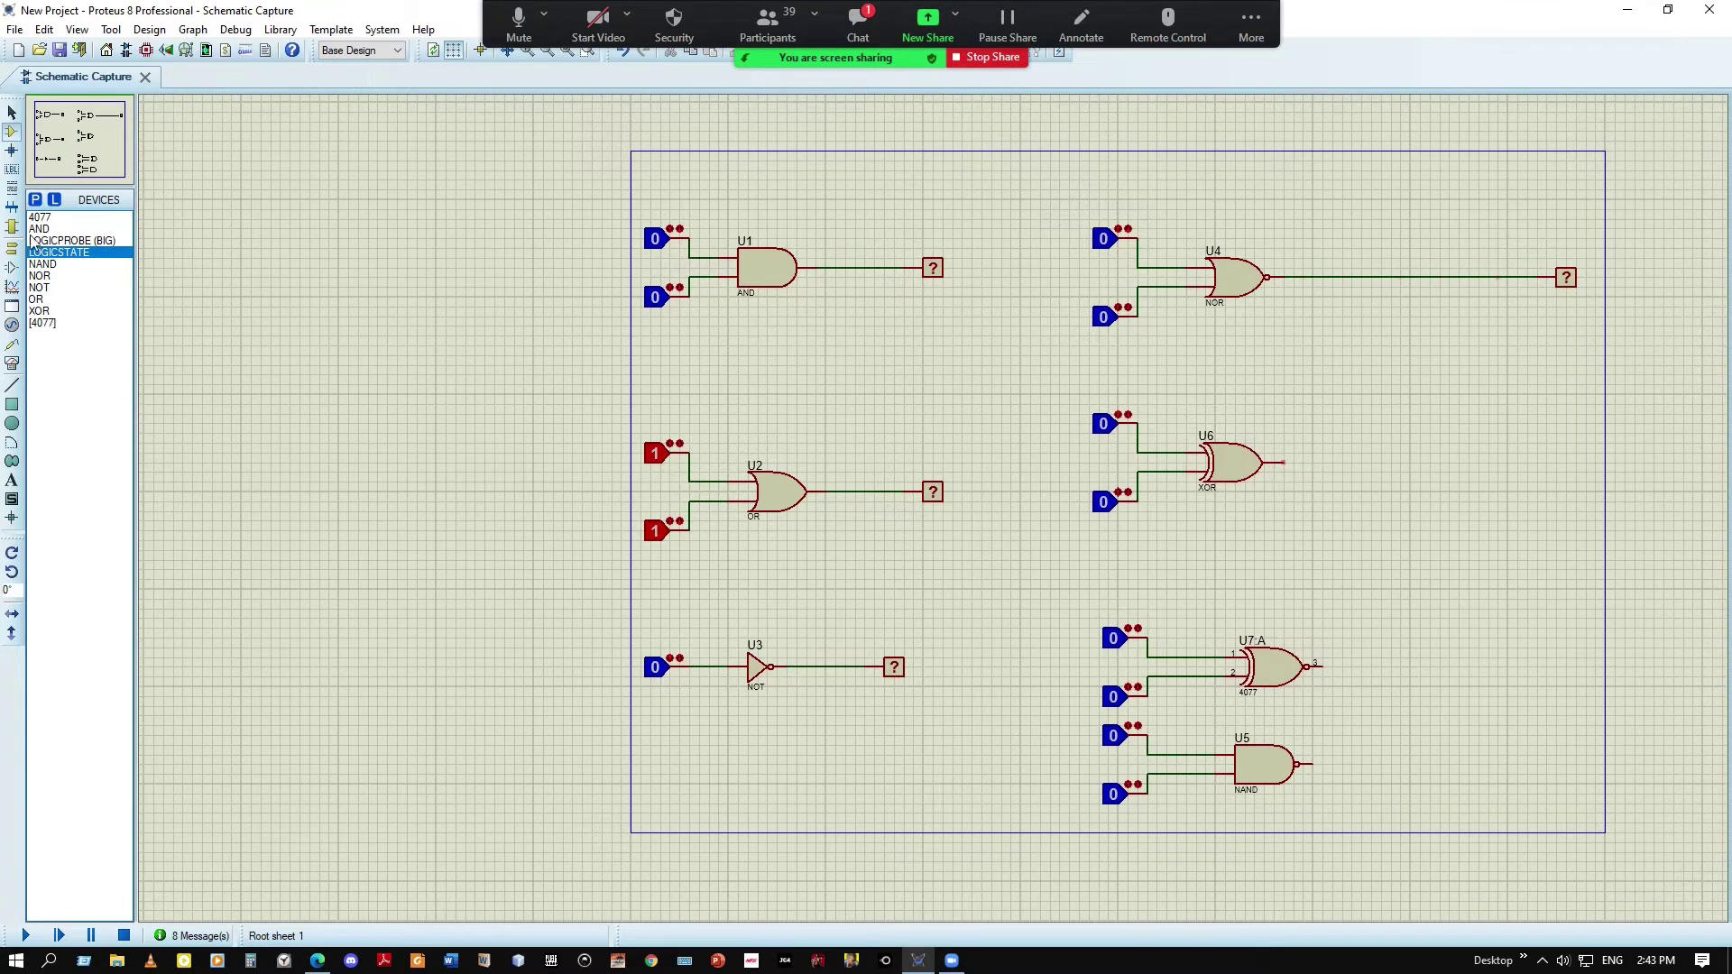
# Place one LOGICPROBE (BIG) to the right of each of the XOR, 4077 and NAND gates, level with their outputs
pyautogui.click(63, 240)
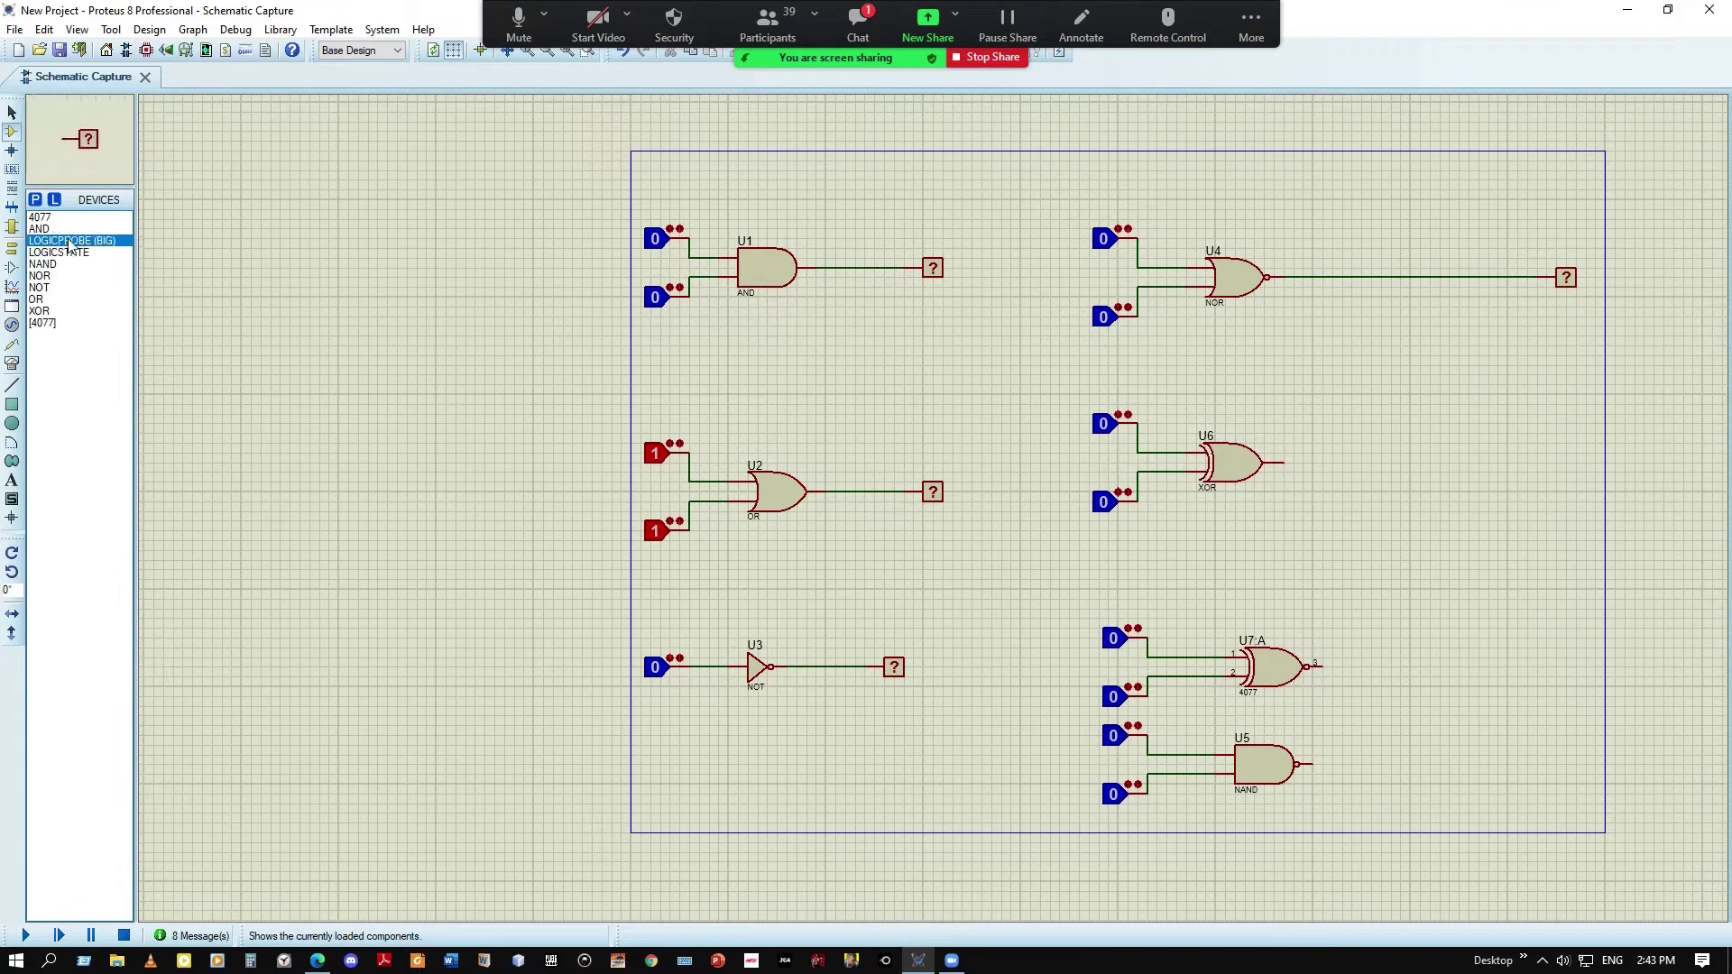
pyautogui.click(1543, 480)
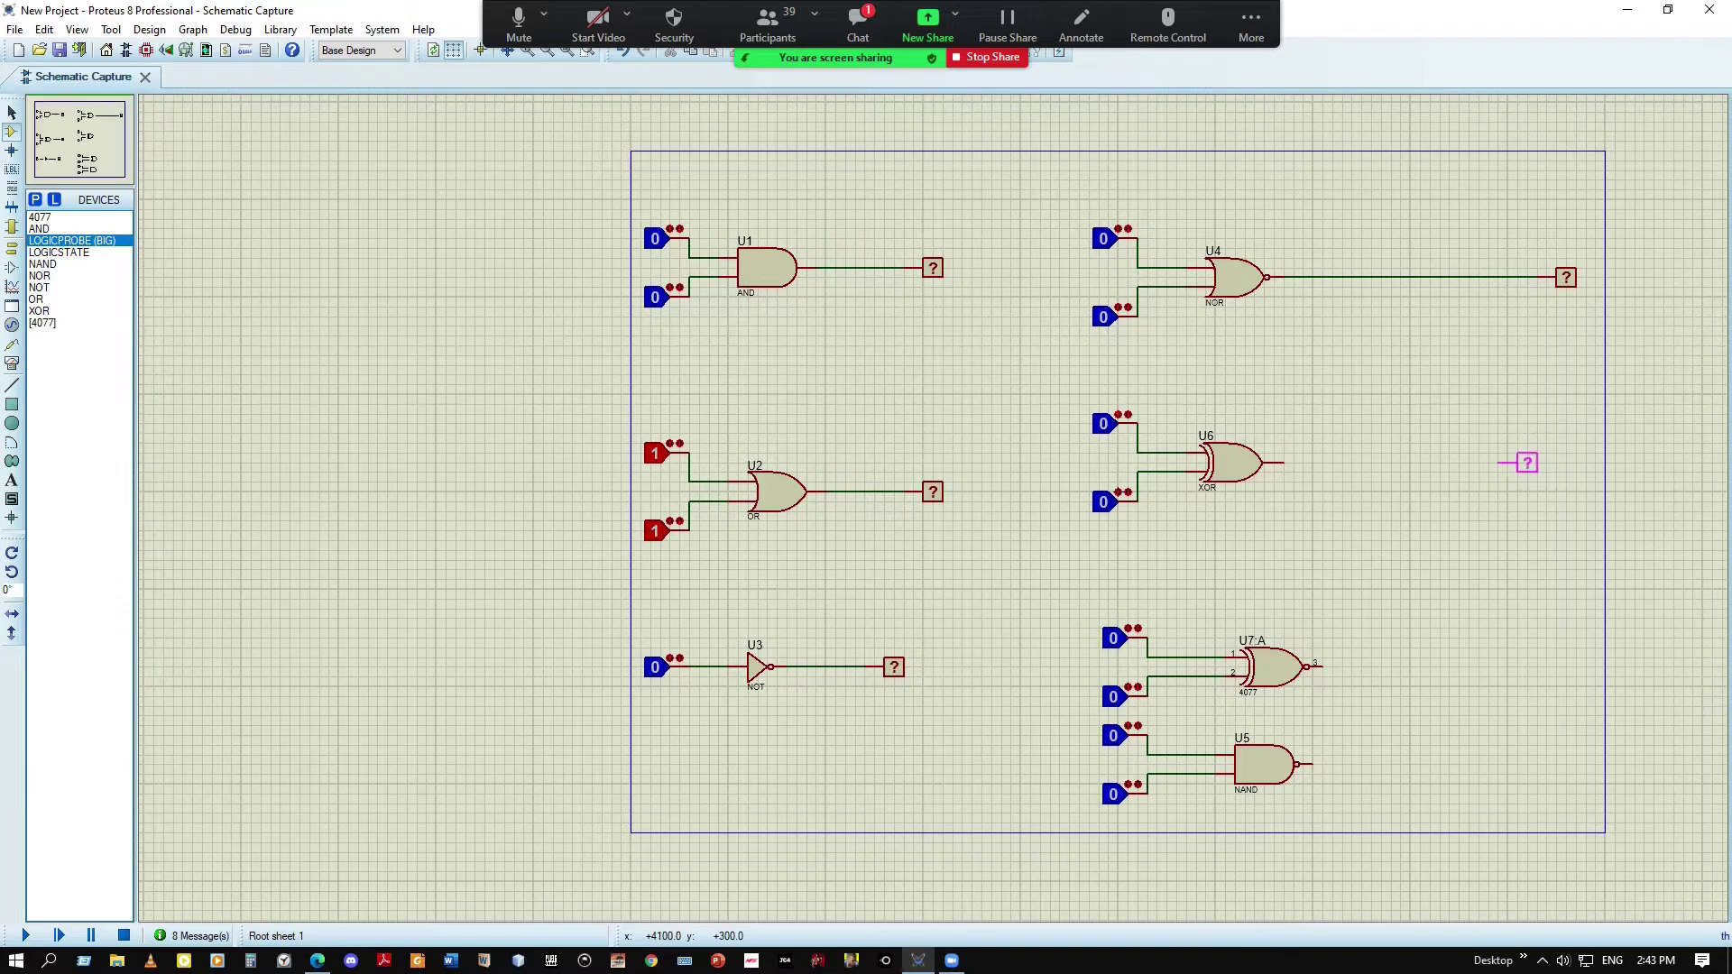
pyautogui.click(1531, 474)
pyautogui.click(1528, 684)
pyautogui.click(1528, 665)
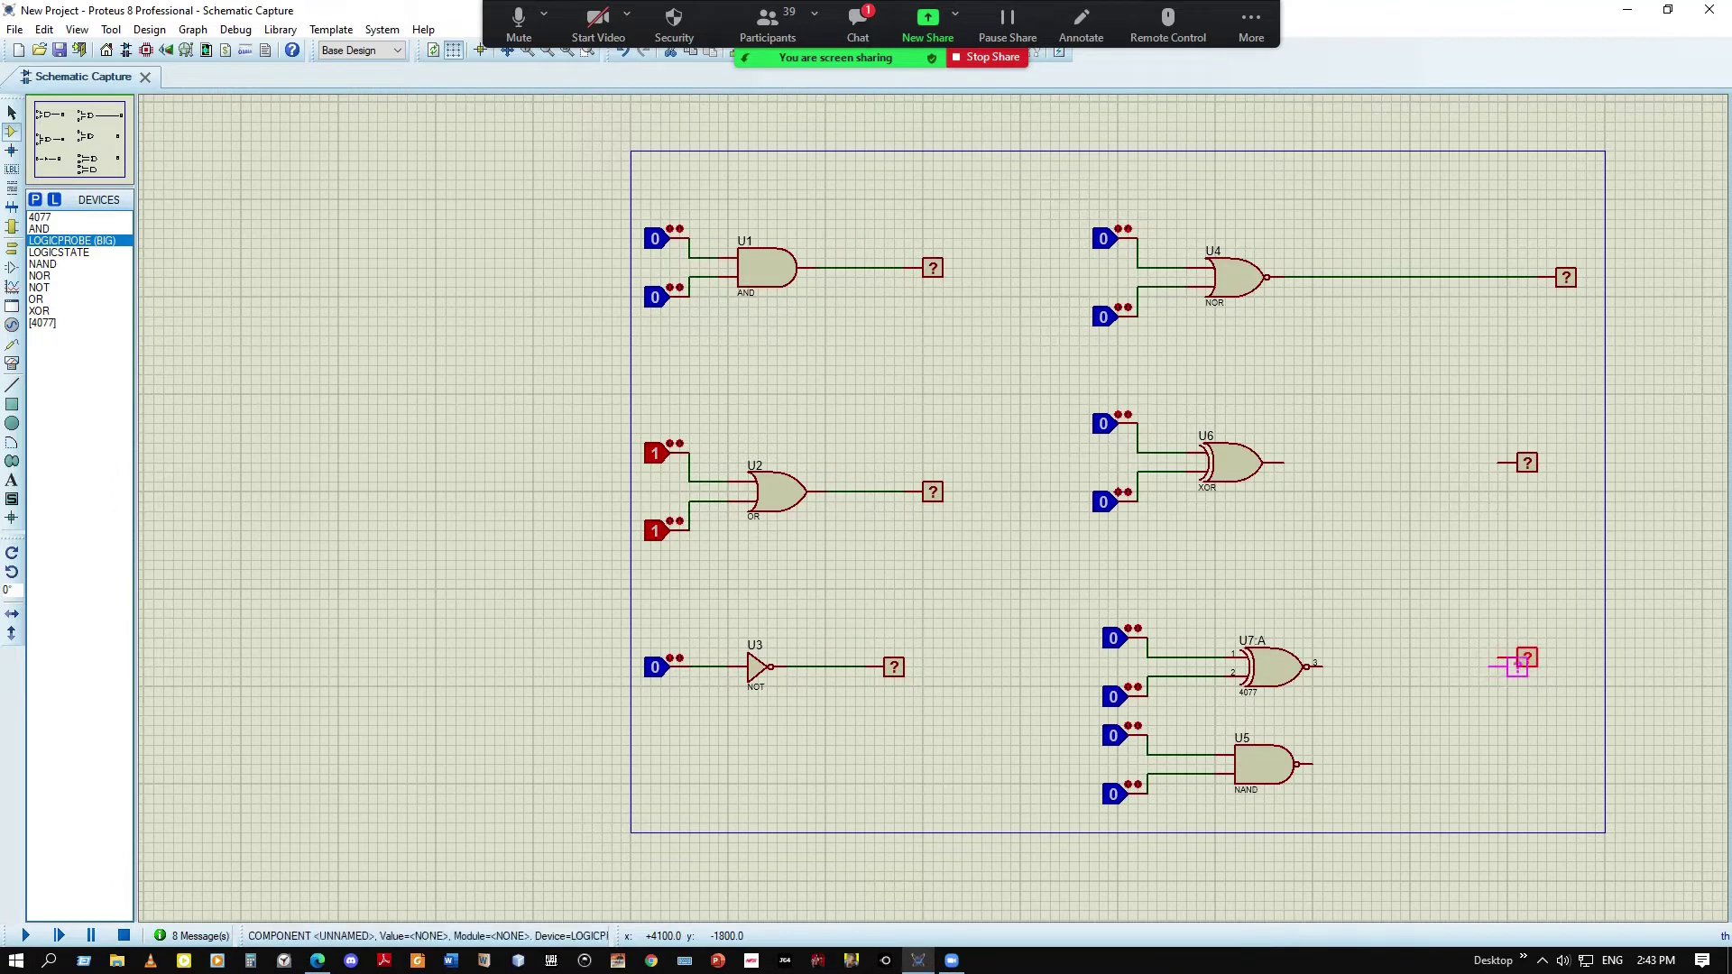
pyautogui.moveTo(1519, 667); pyautogui.dragTo(1518, 667)
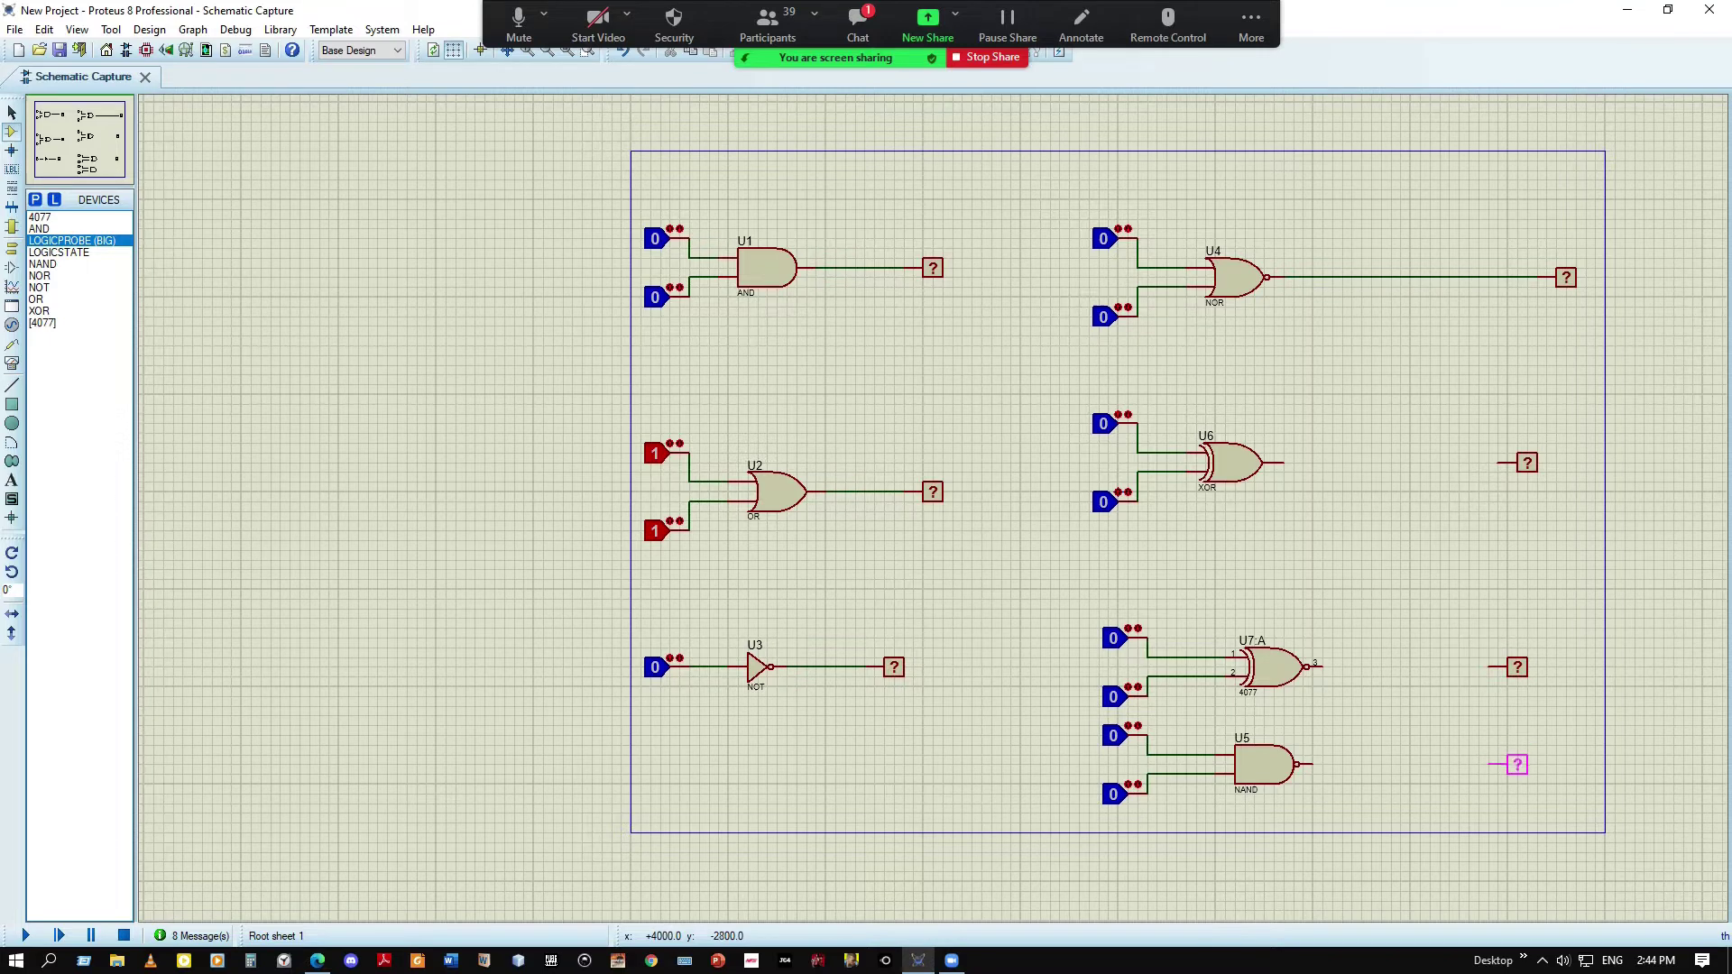
pyautogui.click(1518, 764)
# Wire the outputs of the NAND, 4077 and XOR gates to their logic probes
pyautogui.click(1326, 775)
pyautogui.click(1490, 764)
pyautogui.click(1339, 680)
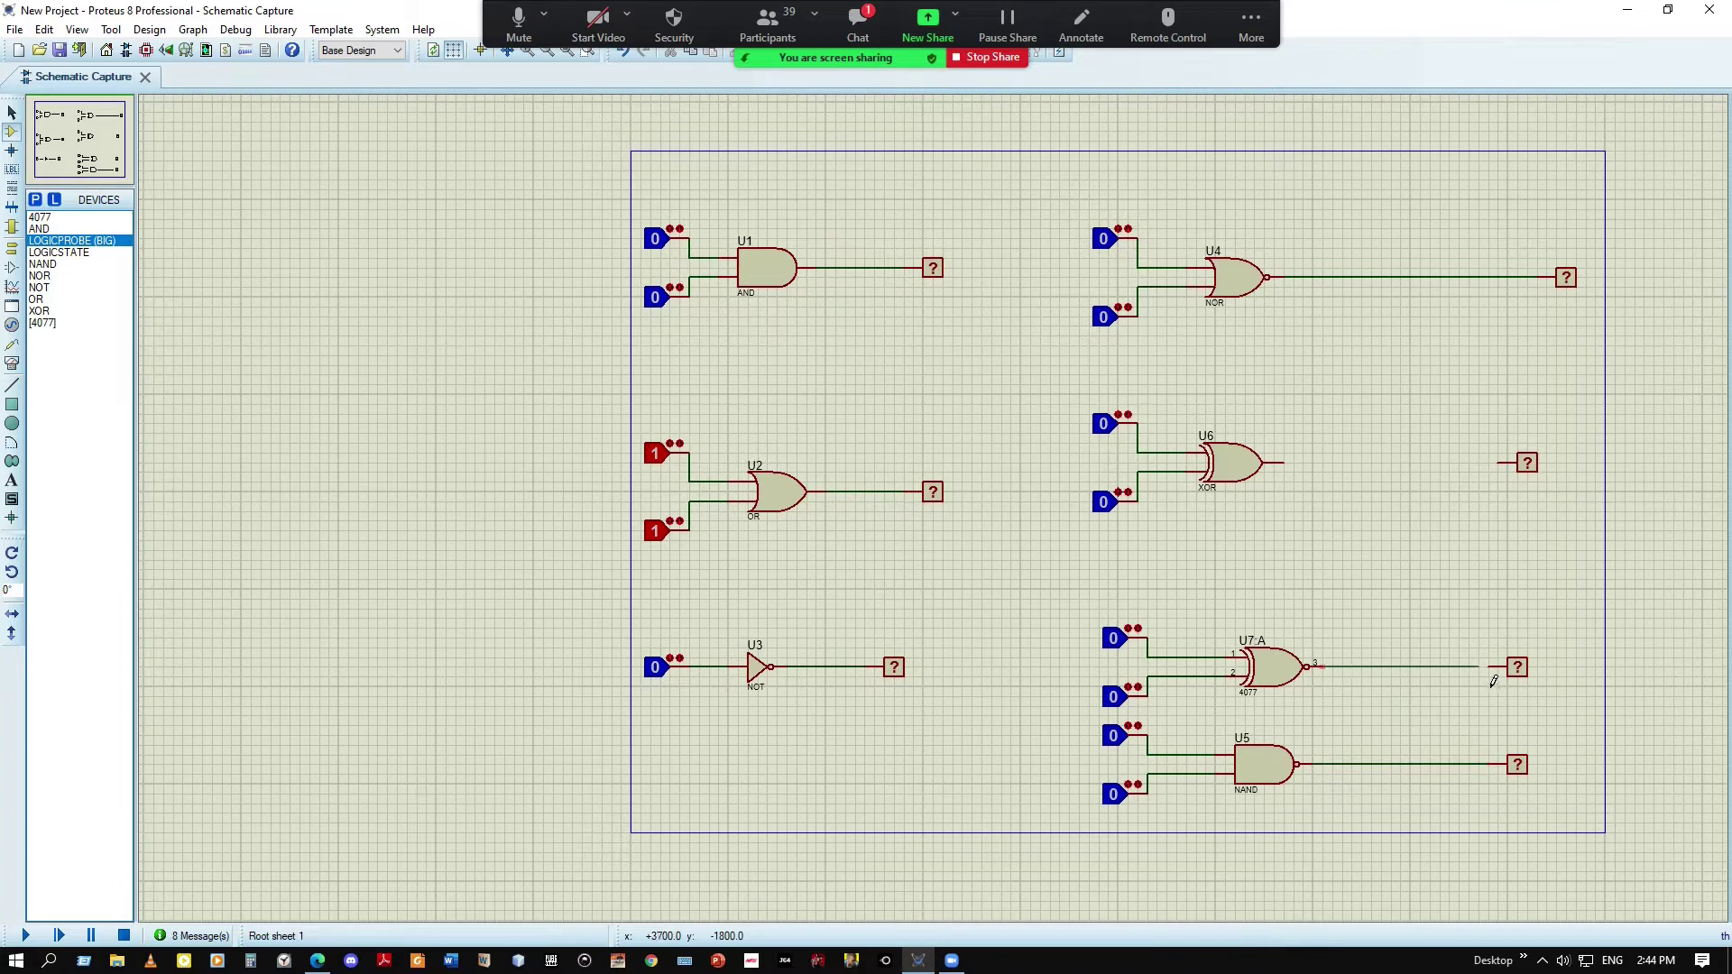
pyautogui.click(1498, 679)
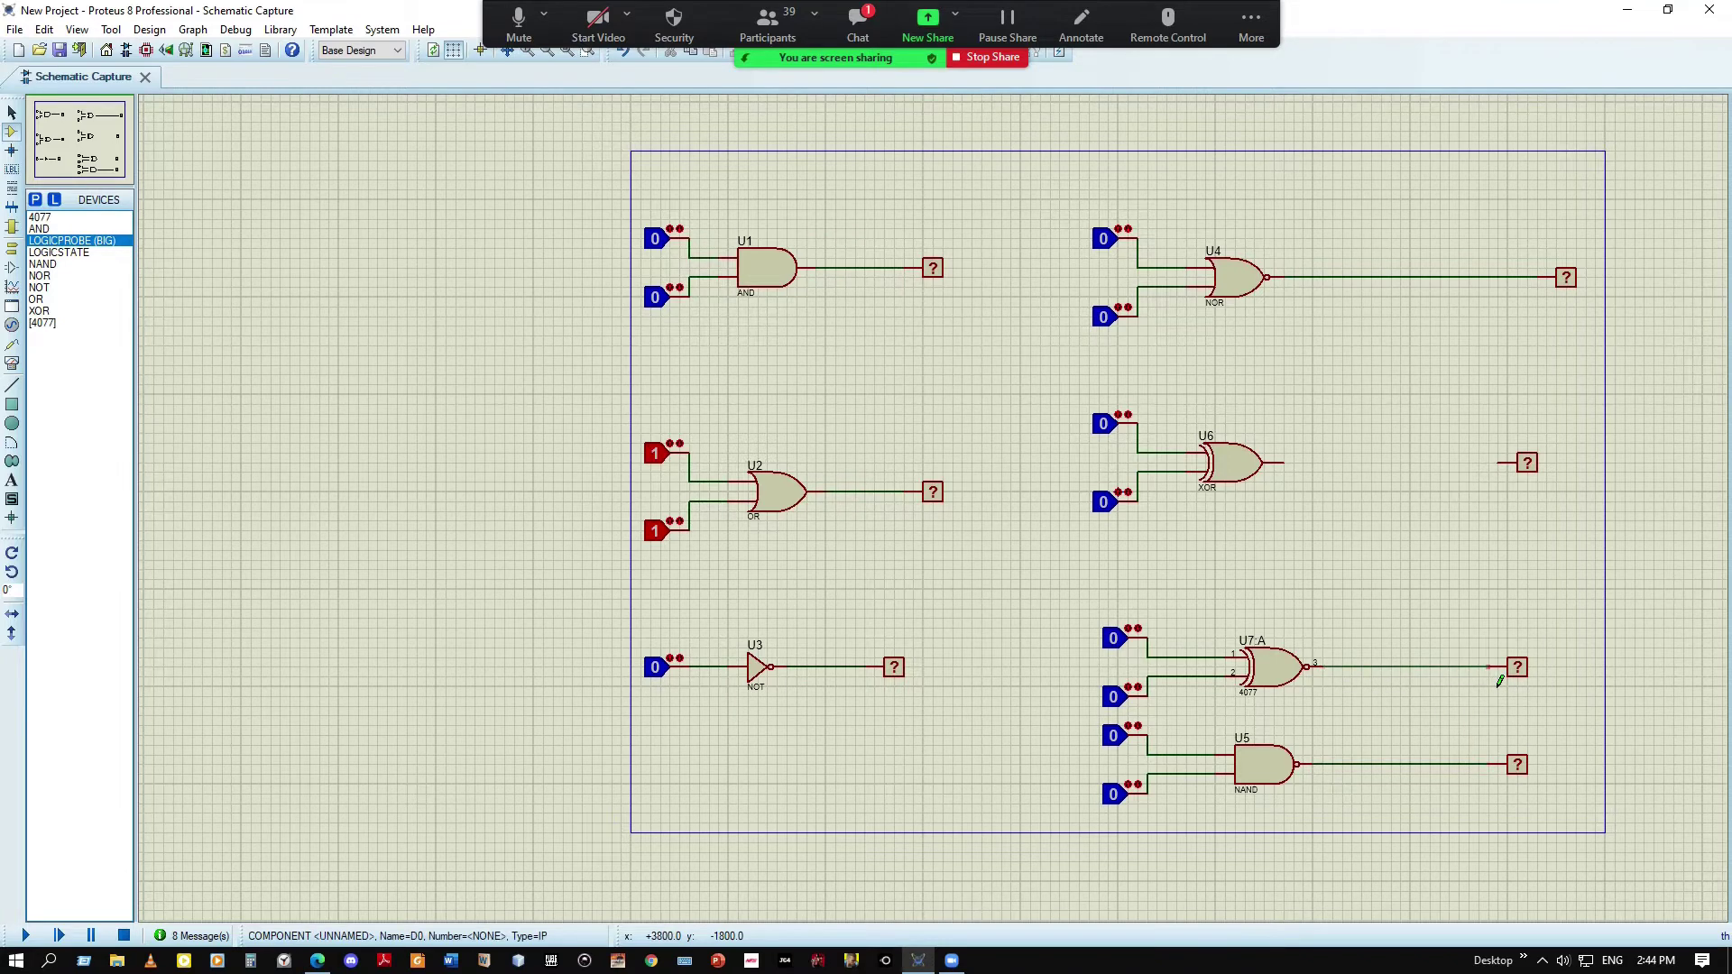
pyautogui.click(1284, 464)
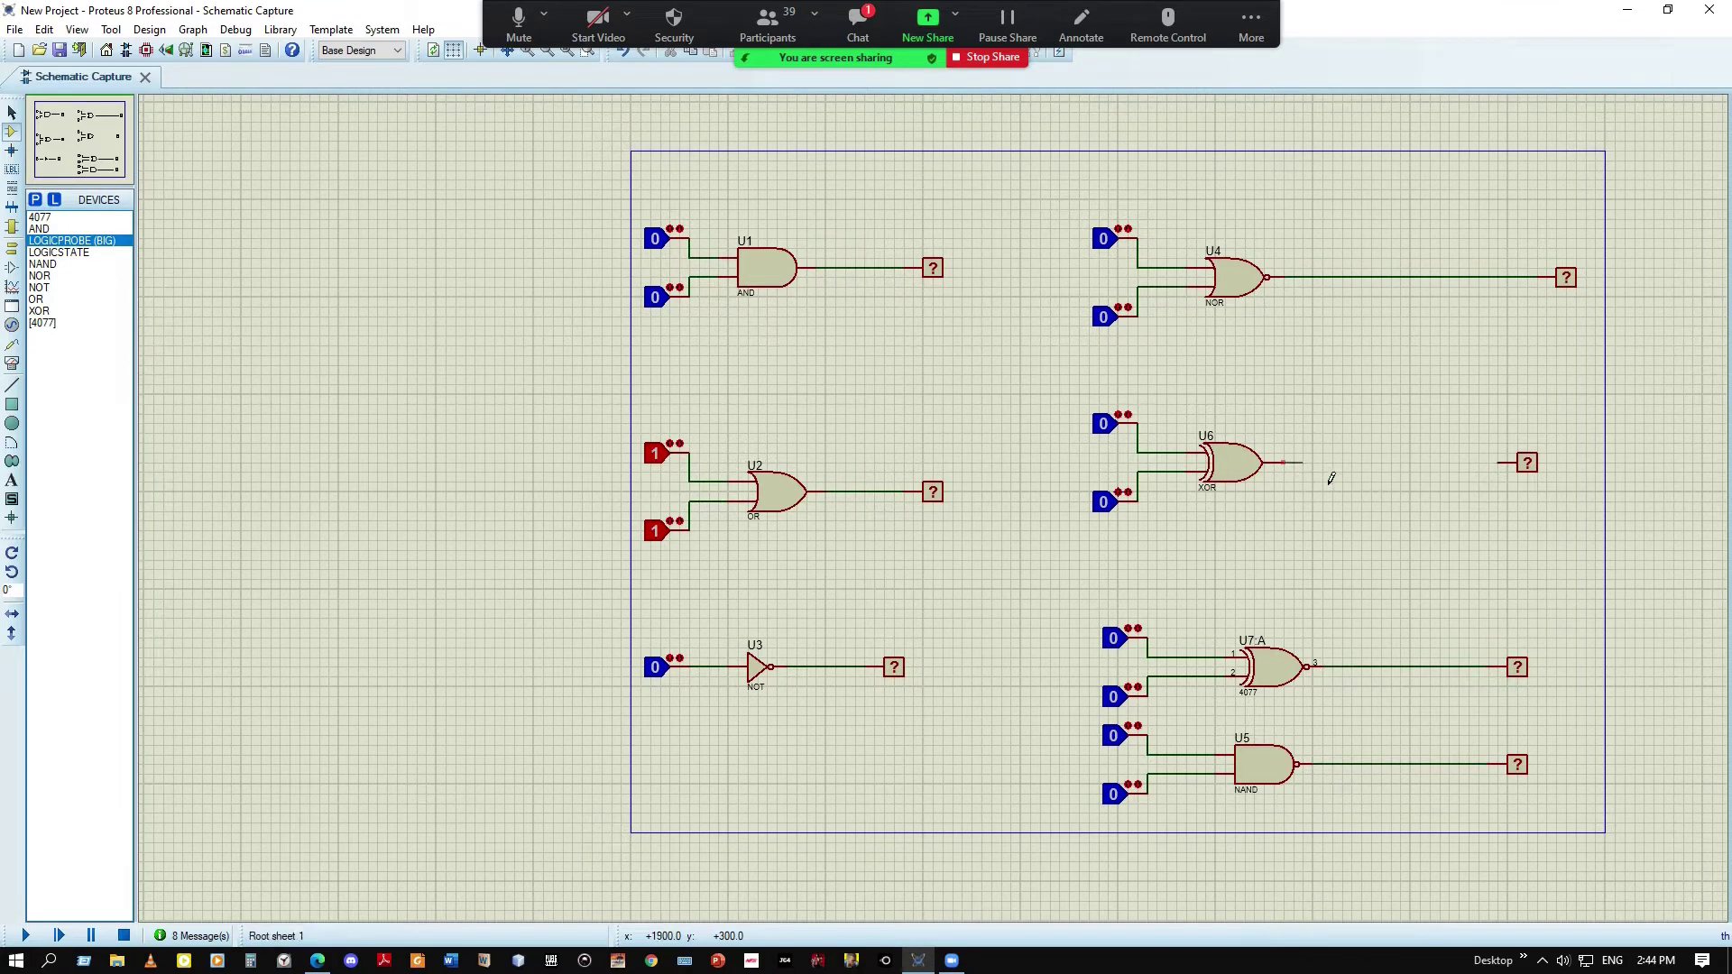
pyautogui.click(1509, 479)
# Send the component names "logicprobe" and "logicstate" to everyone in the Zoom chat and close the chat window
pyautogui.click(855, 23)
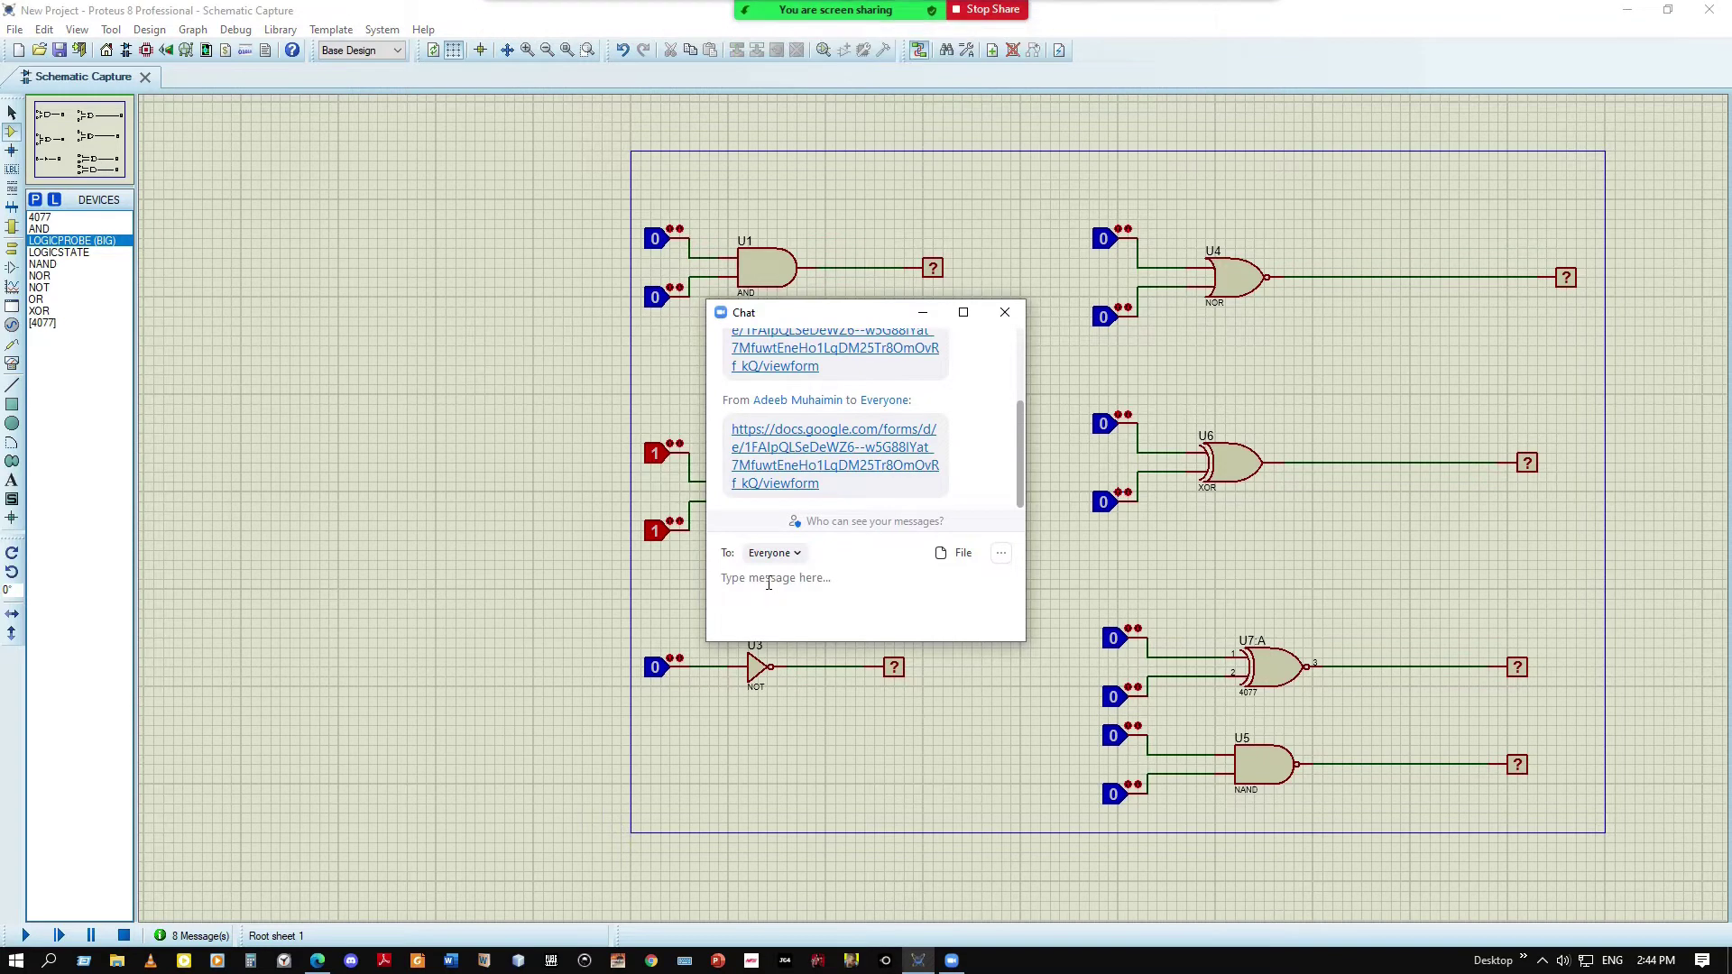
pyautogui.write('logicprobelogicprobe')
pyautogui.press('Return')
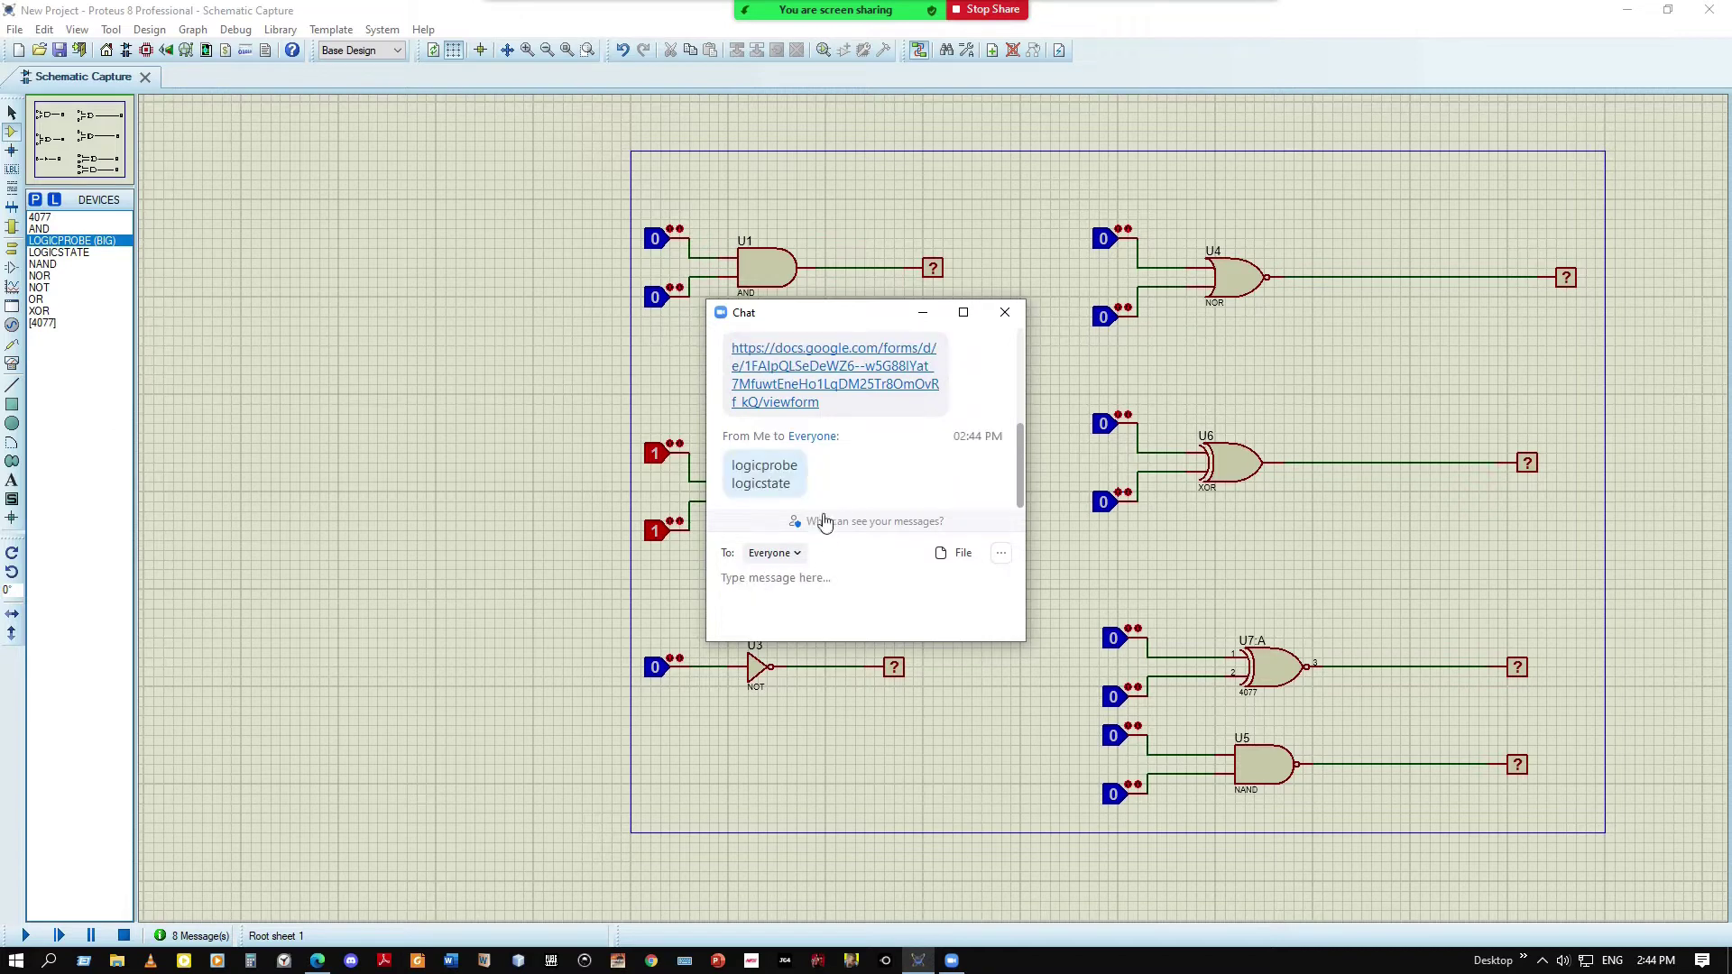
pyautogui.click(1004, 313)
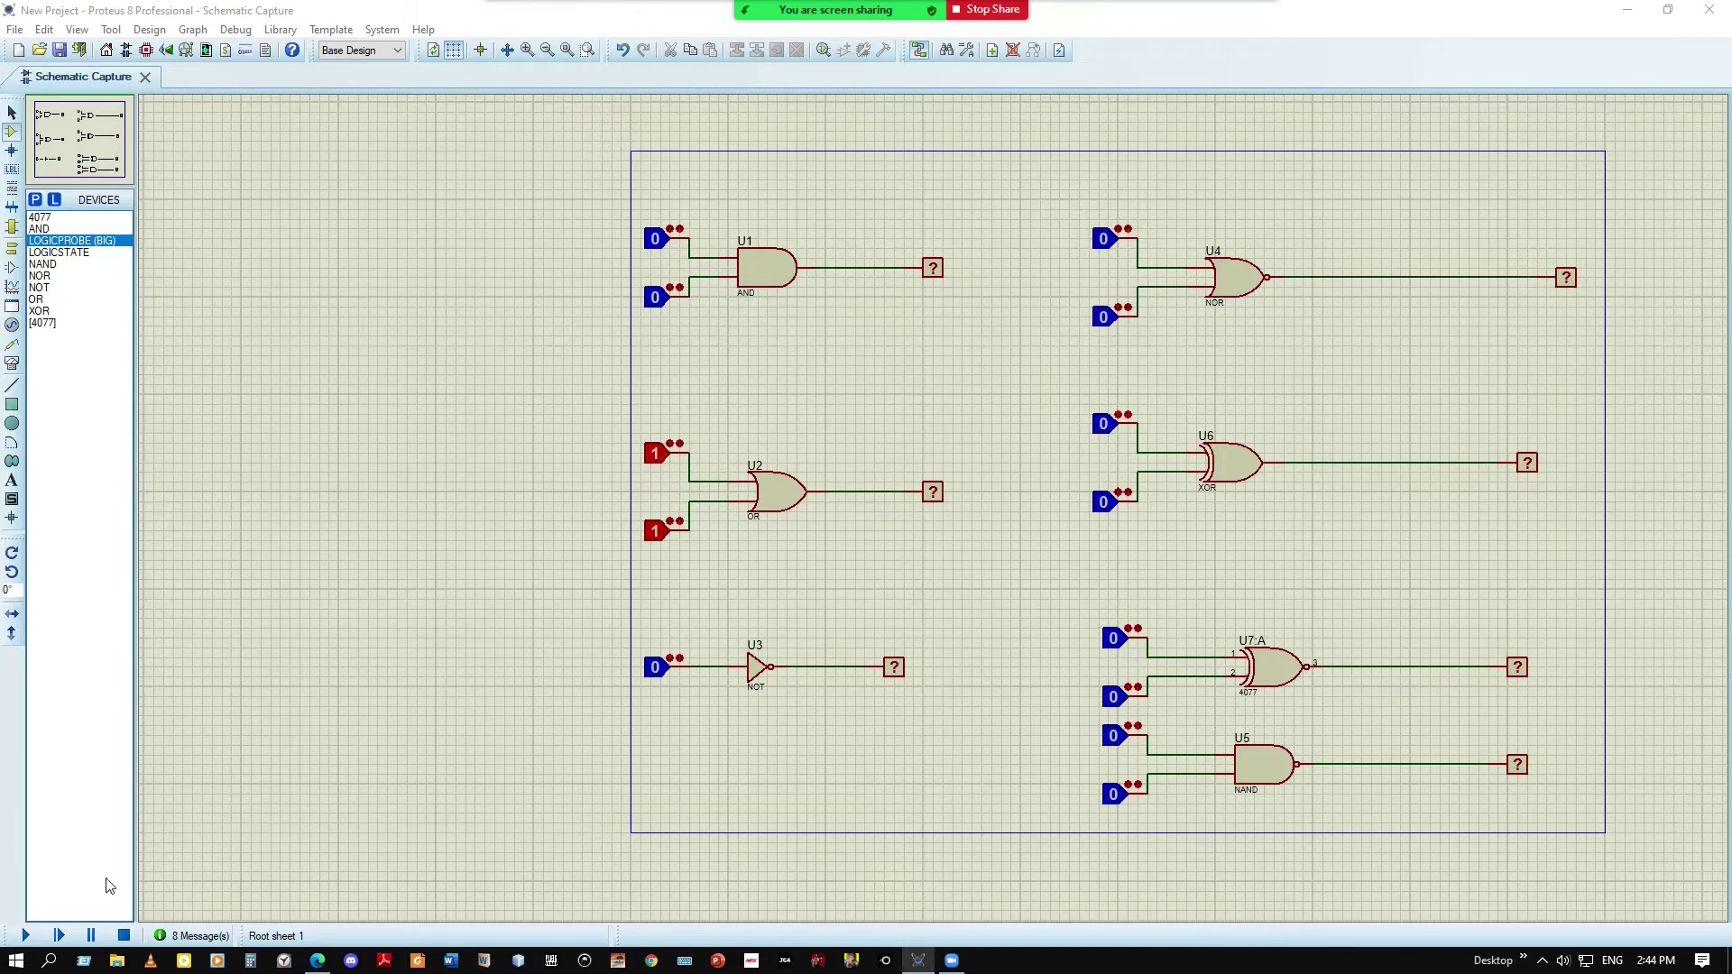
# Run the simulation of all seven gates to check their probe outputs, and stop it
pyautogui.click(27, 937)
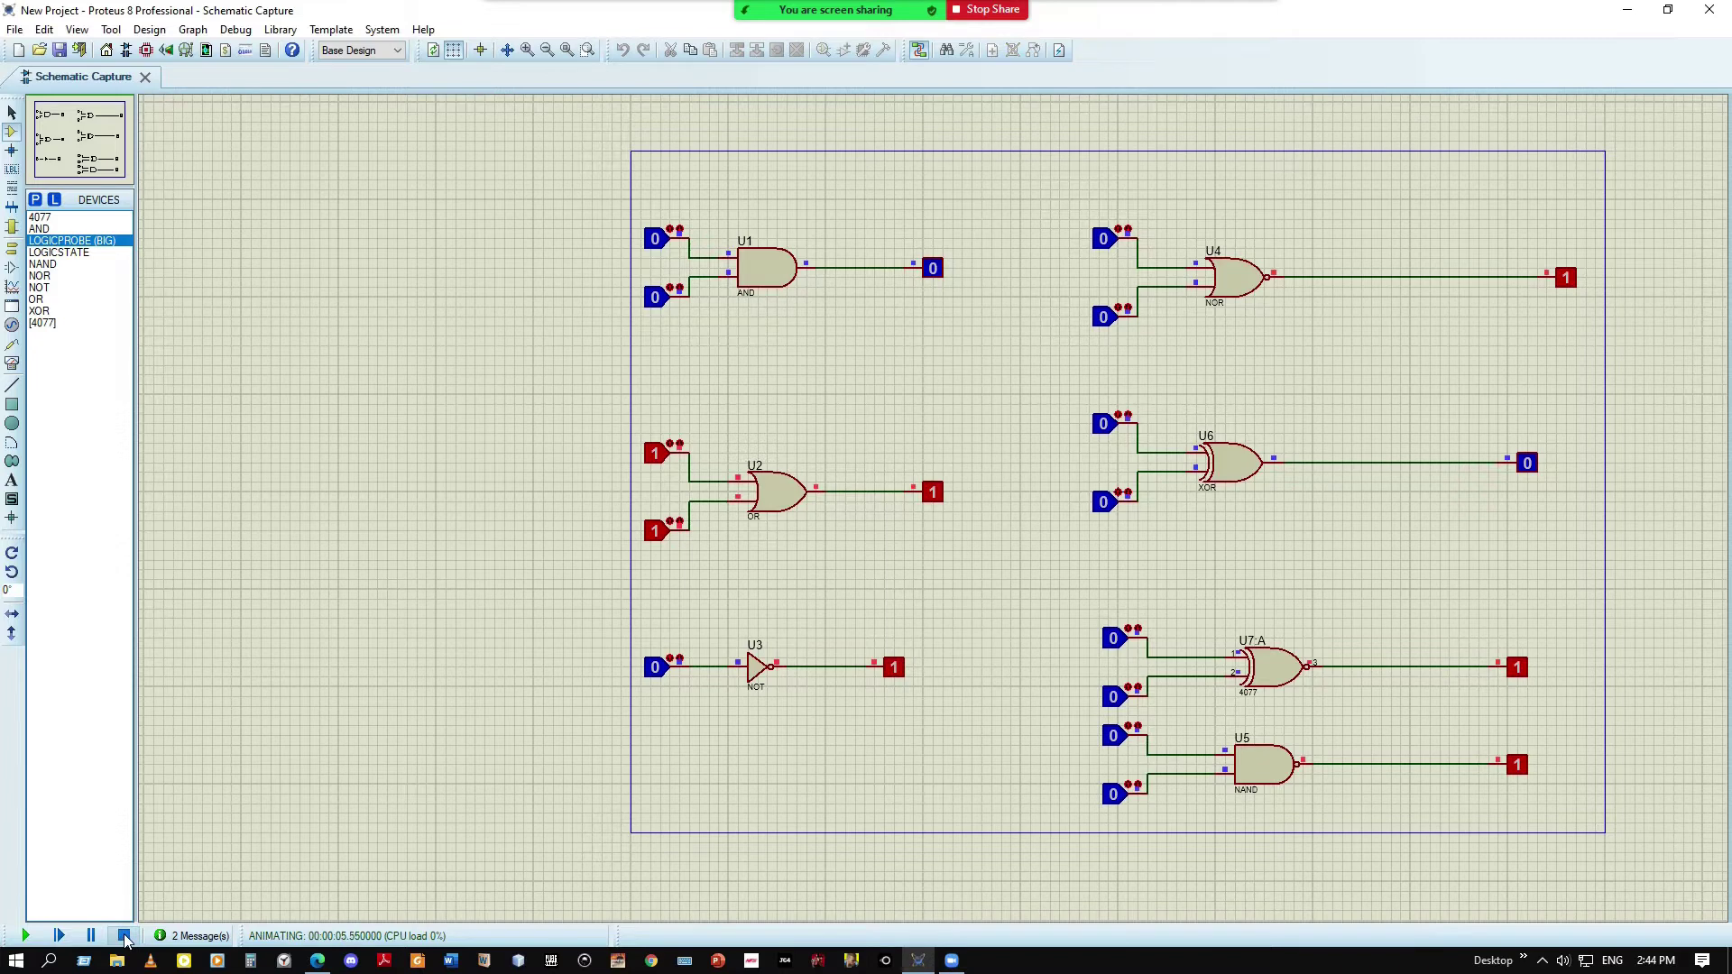
pyautogui.click(124, 937)
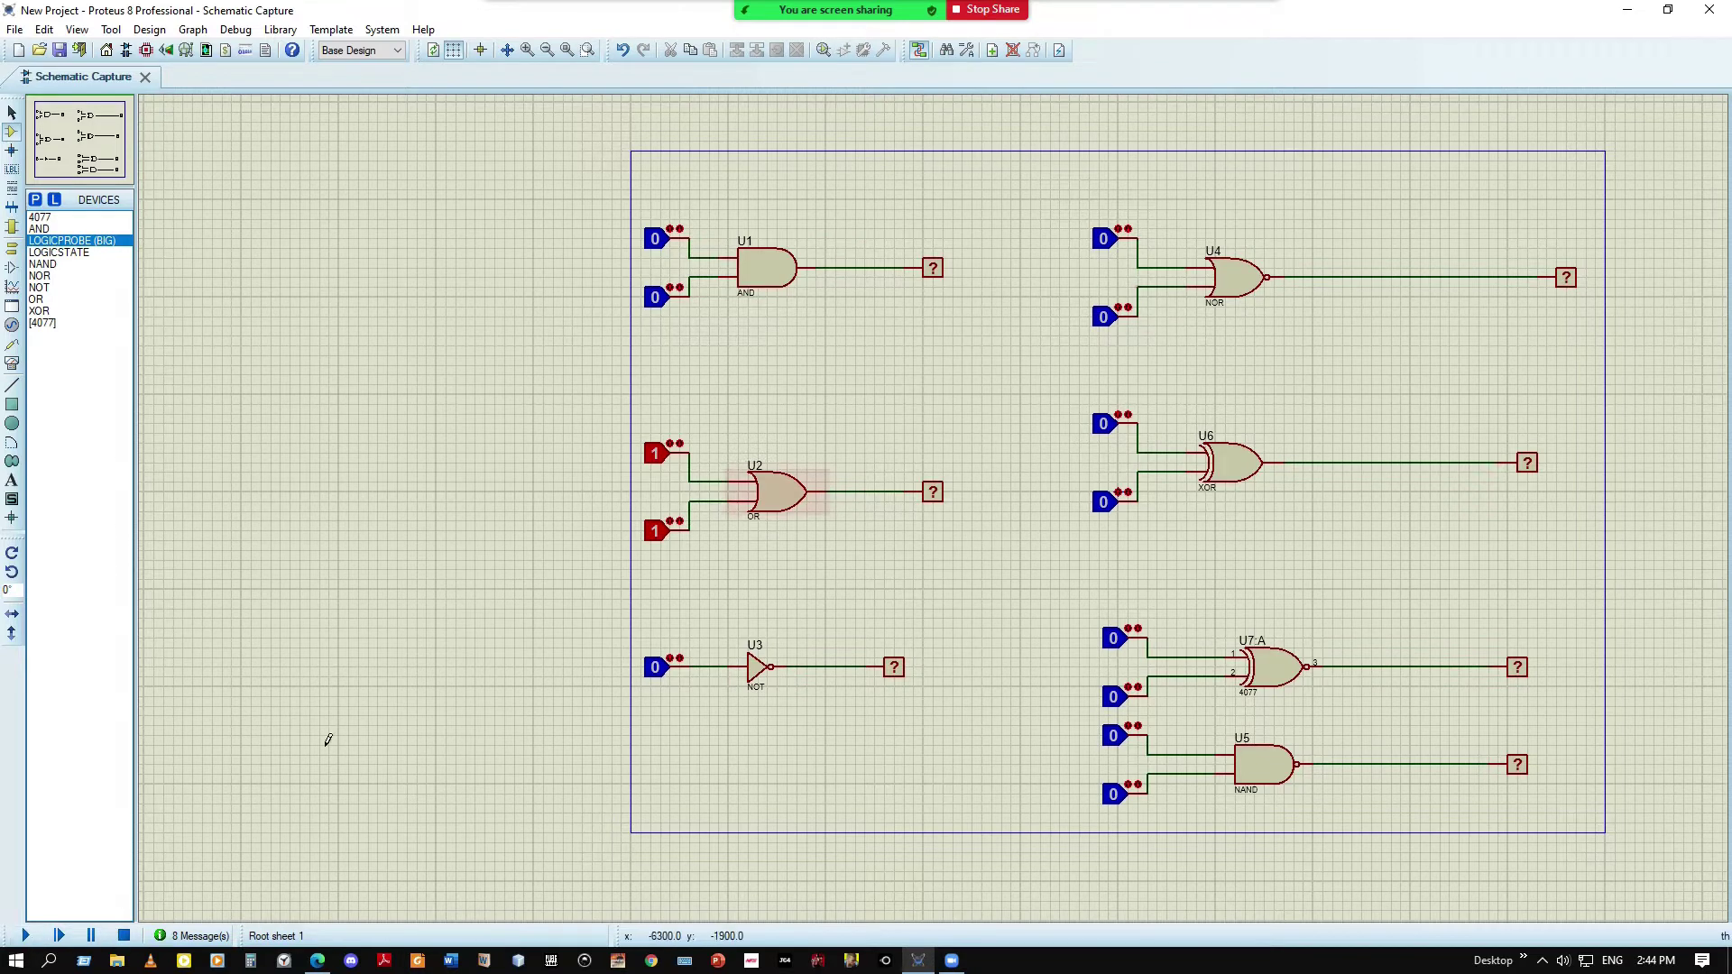
# Run the simulation and set the NOR gate's upper input and both inputs of the 4077 and NAND gates to 1
pyautogui.click(25, 935)
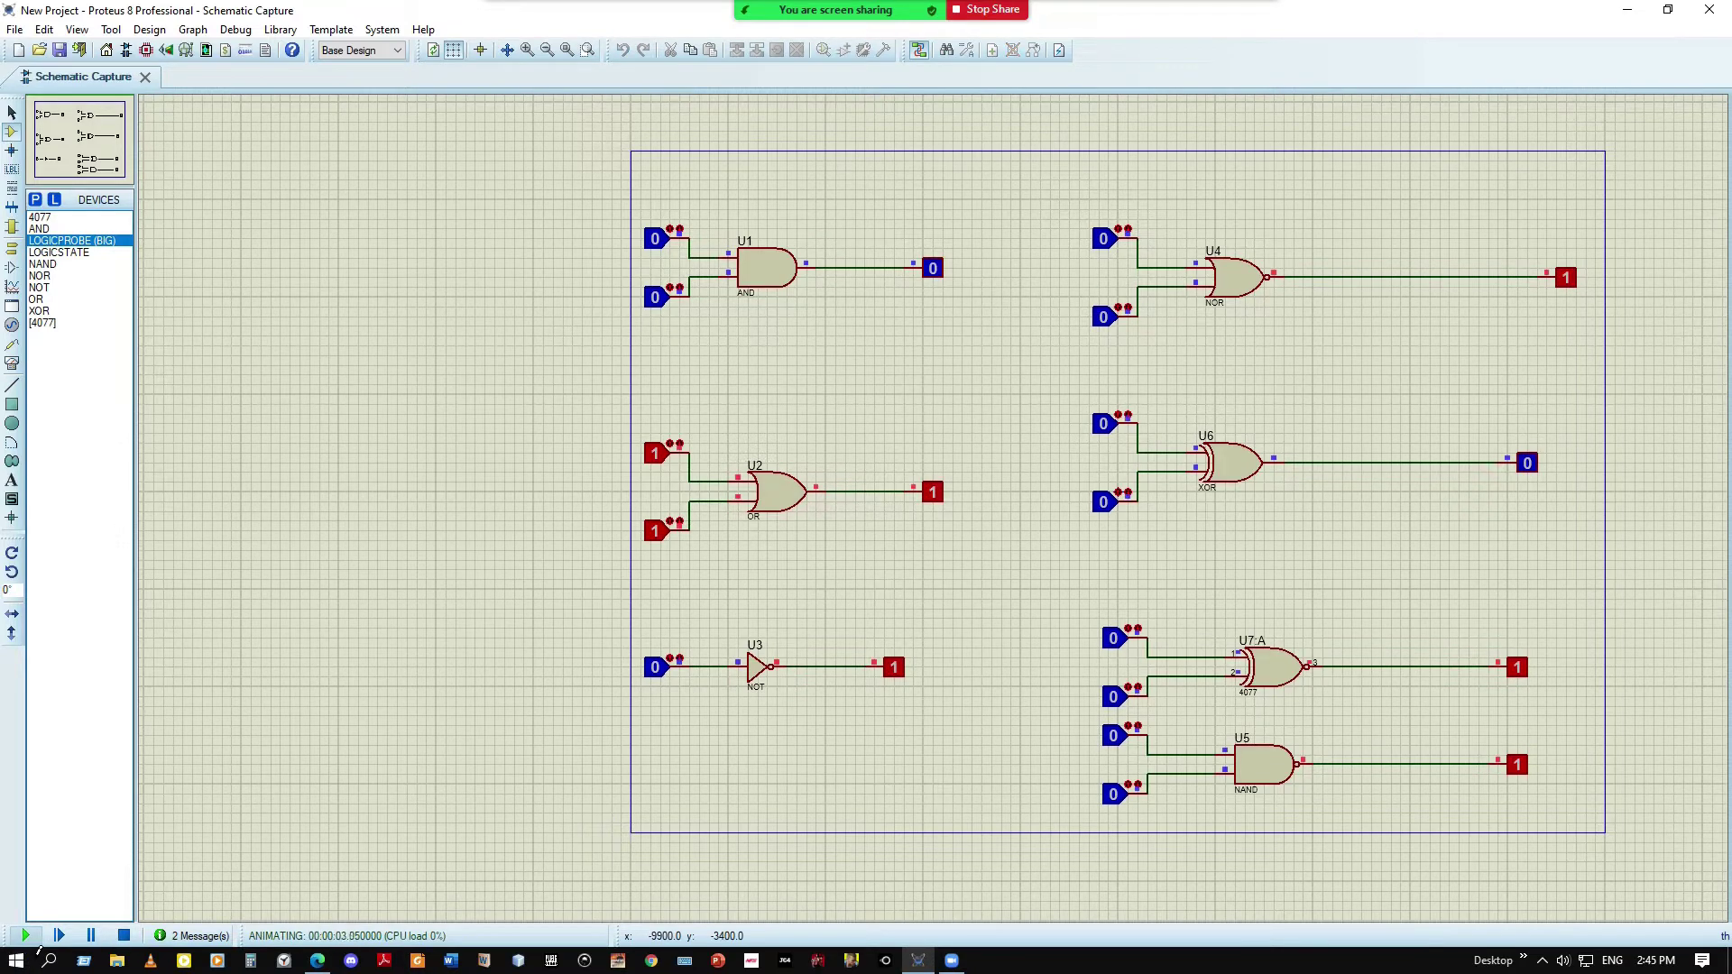
pyautogui.click(1105, 239)
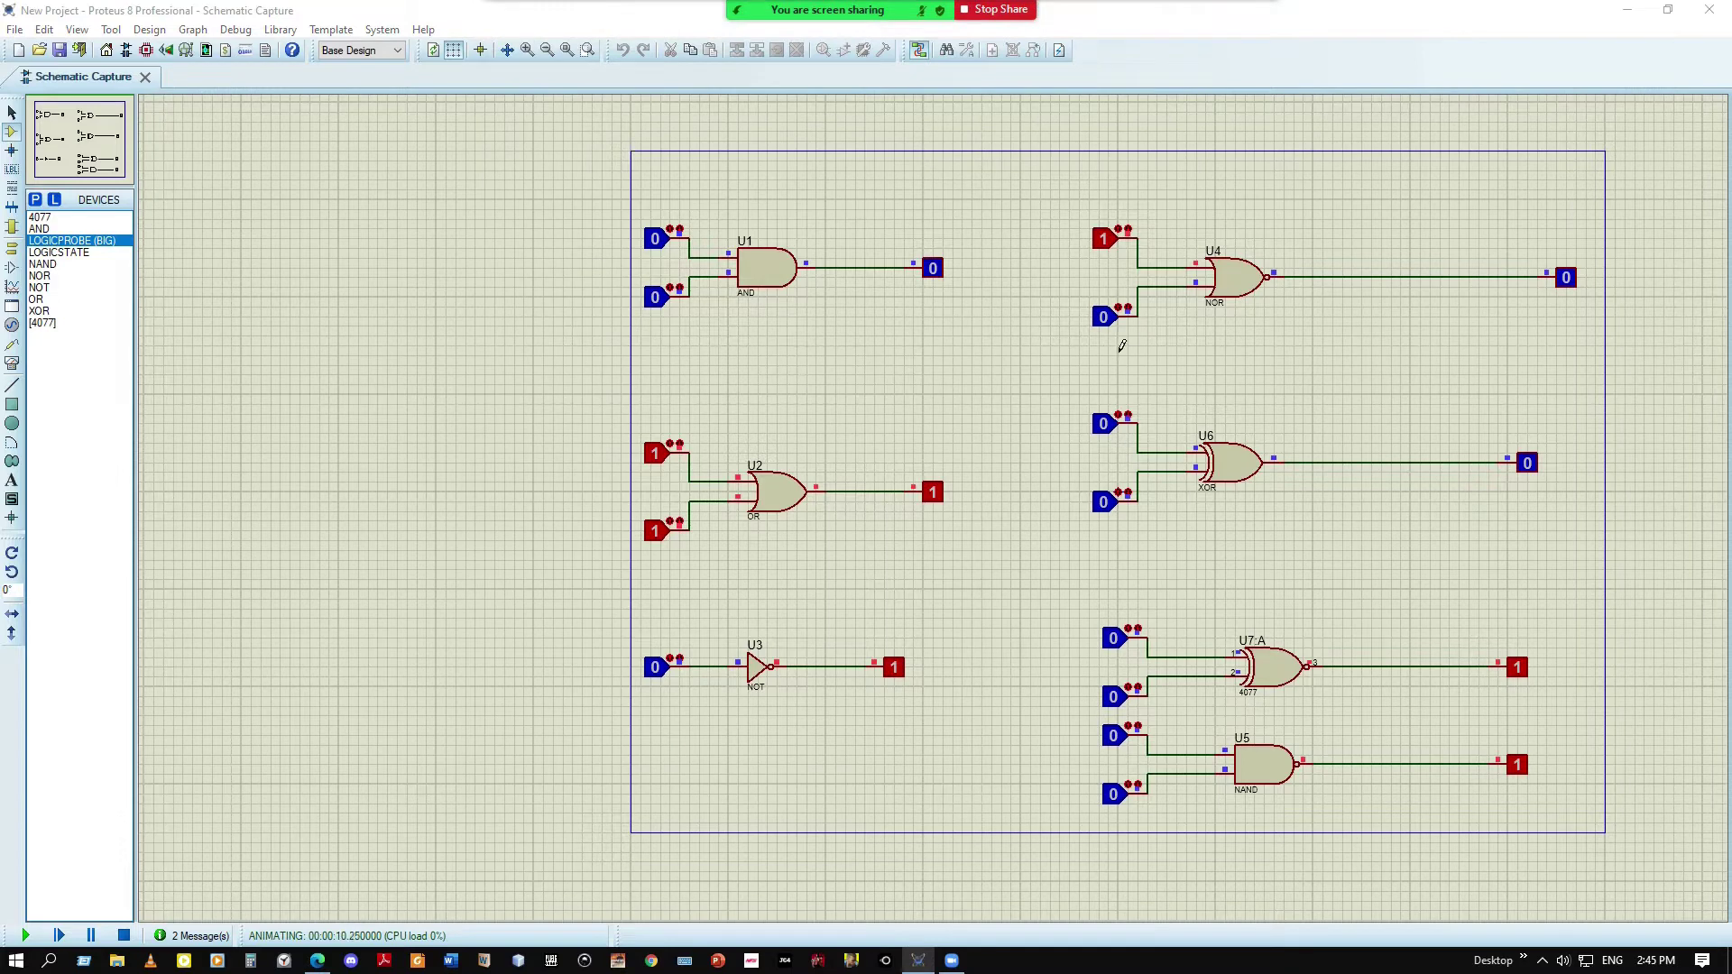
pyautogui.click(1117, 641)
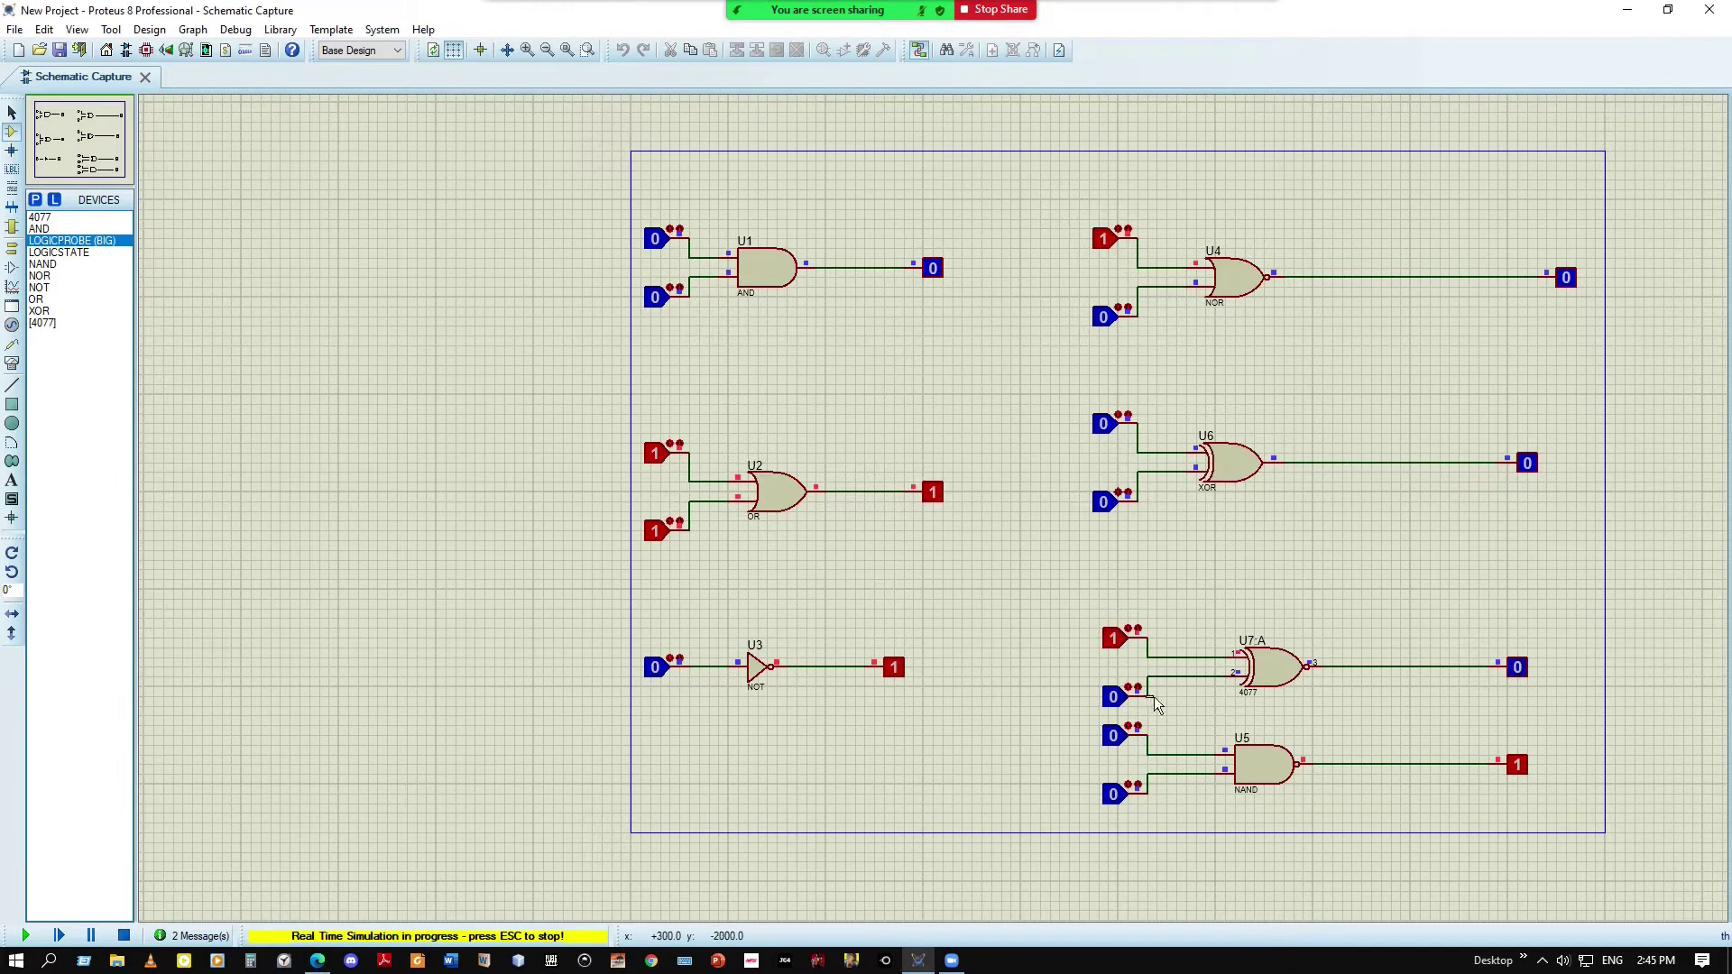
pyautogui.click(1117, 698)
pyautogui.click(1123, 739)
pyautogui.click(1123, 797)
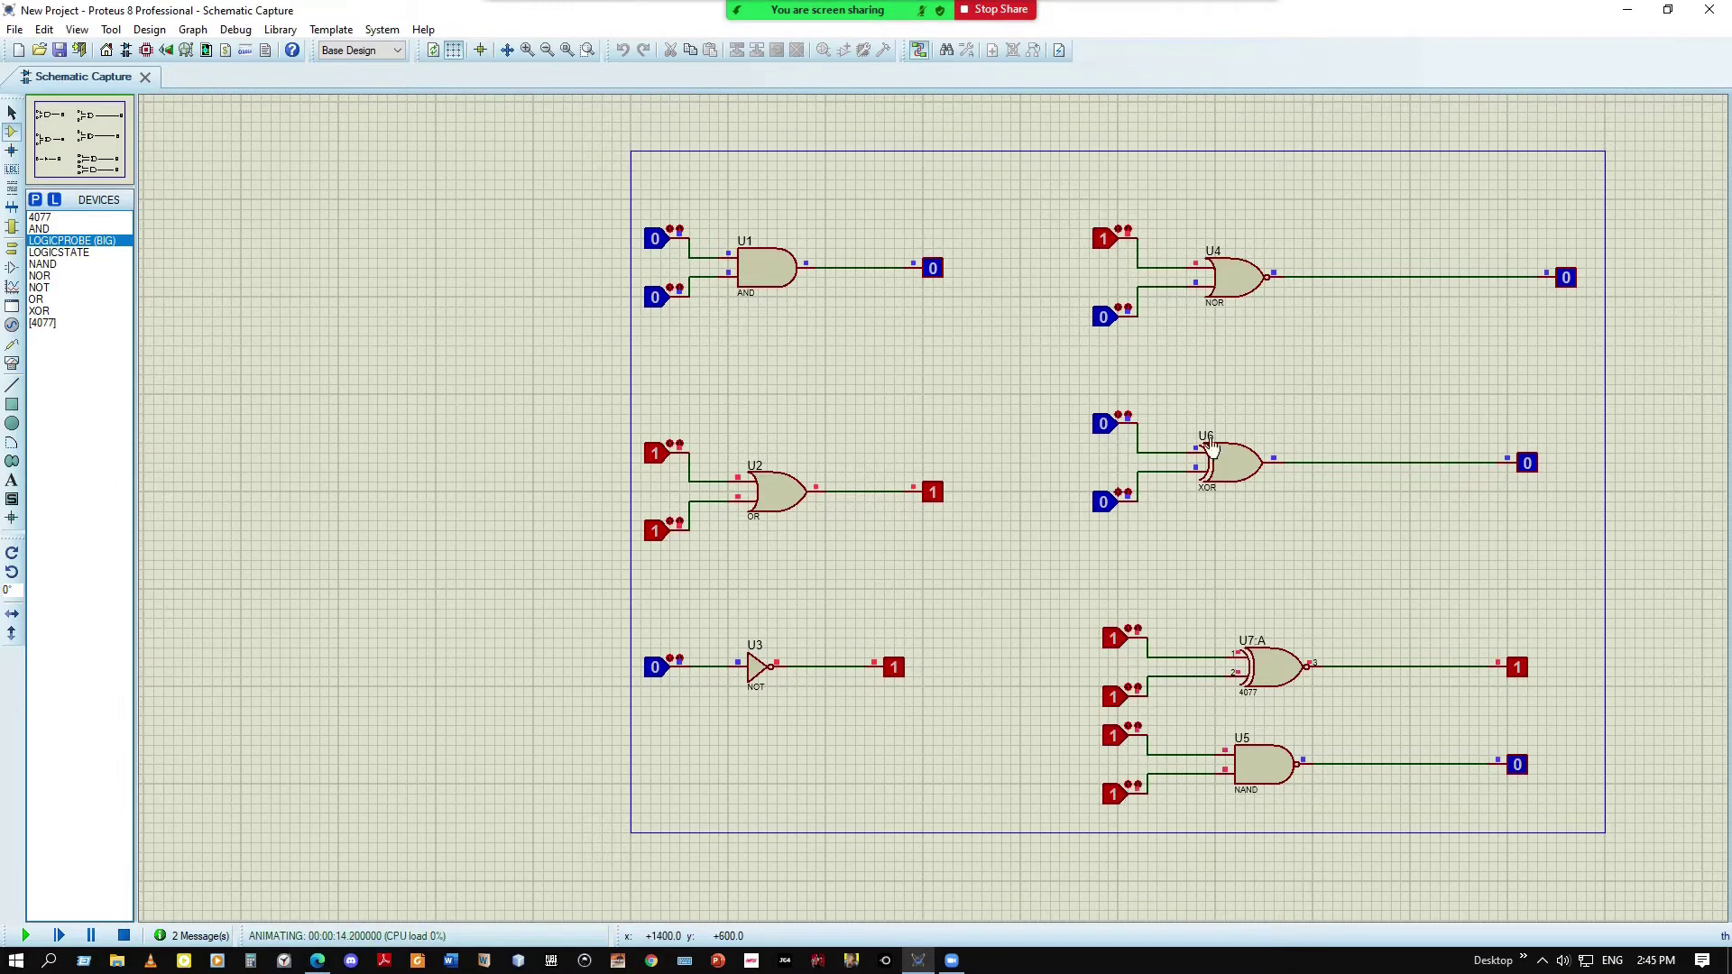
# Toggle the XOR gate's inputs to 0 on the upper and 1 on the lower, and set the NOT gate's input to 1
pyautogui.click(1119, 430)
pyautogui.click(1120, 507)
pyautogui.click(1119, 432)
pyautogui.click(667, 672)
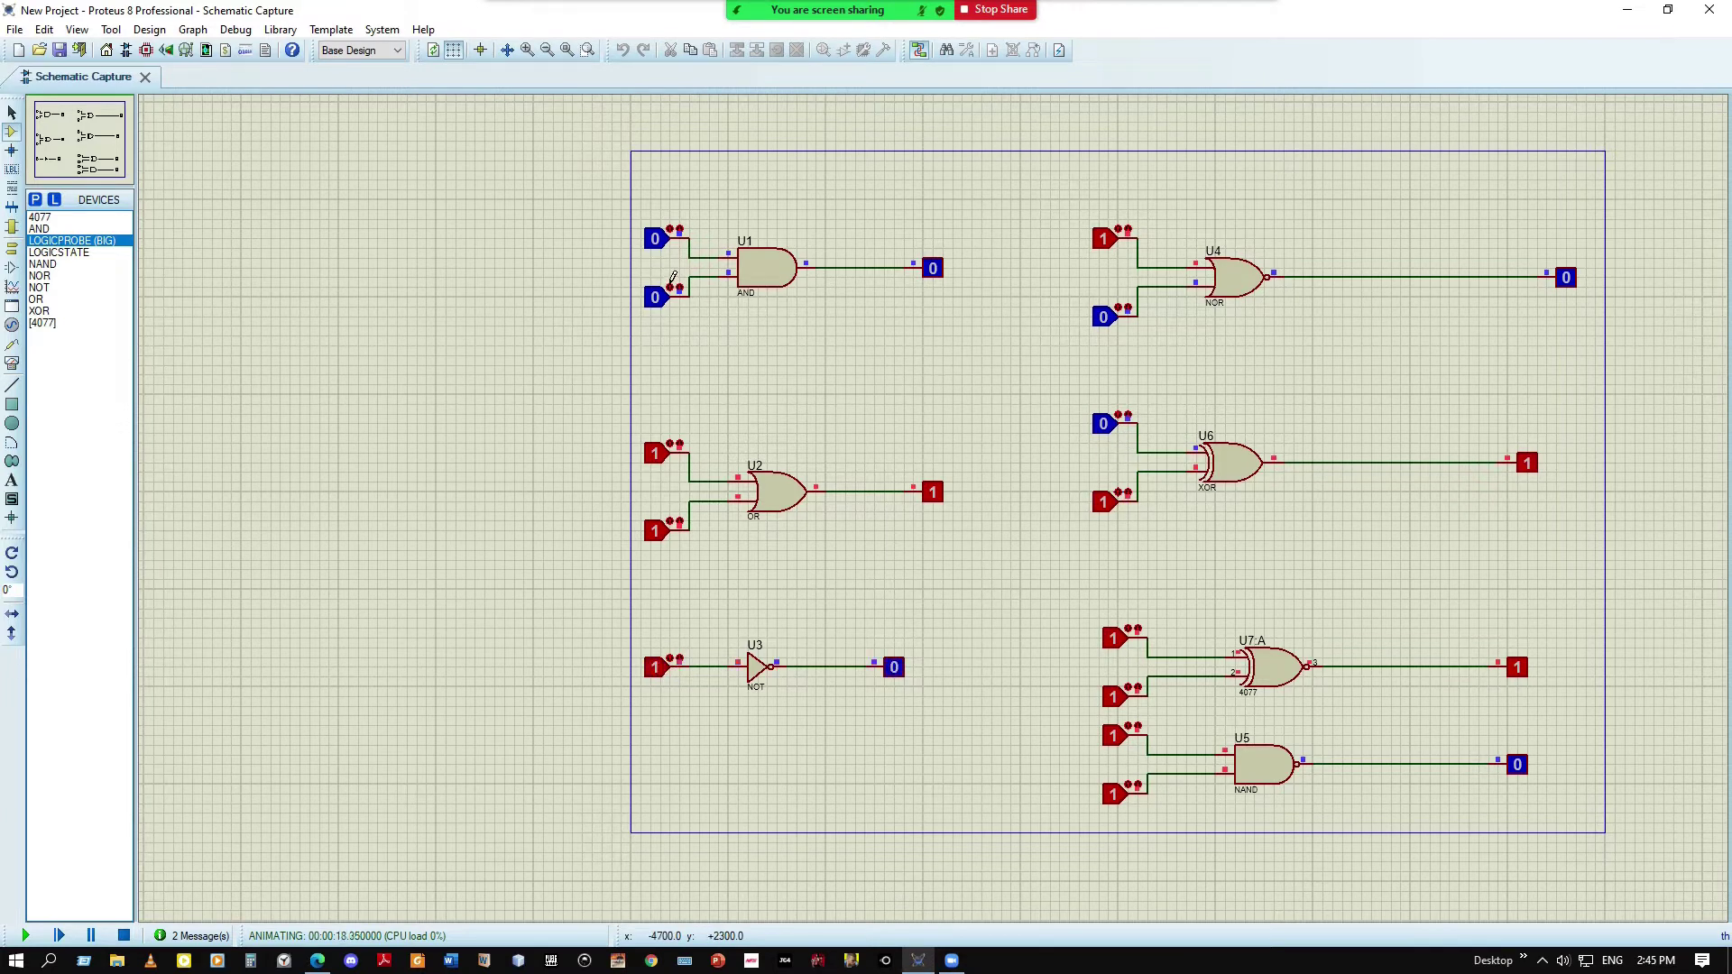
# Read the latest participant message in the Zoom chat and close the chat window
pyautogui.moveTo(812, 9)
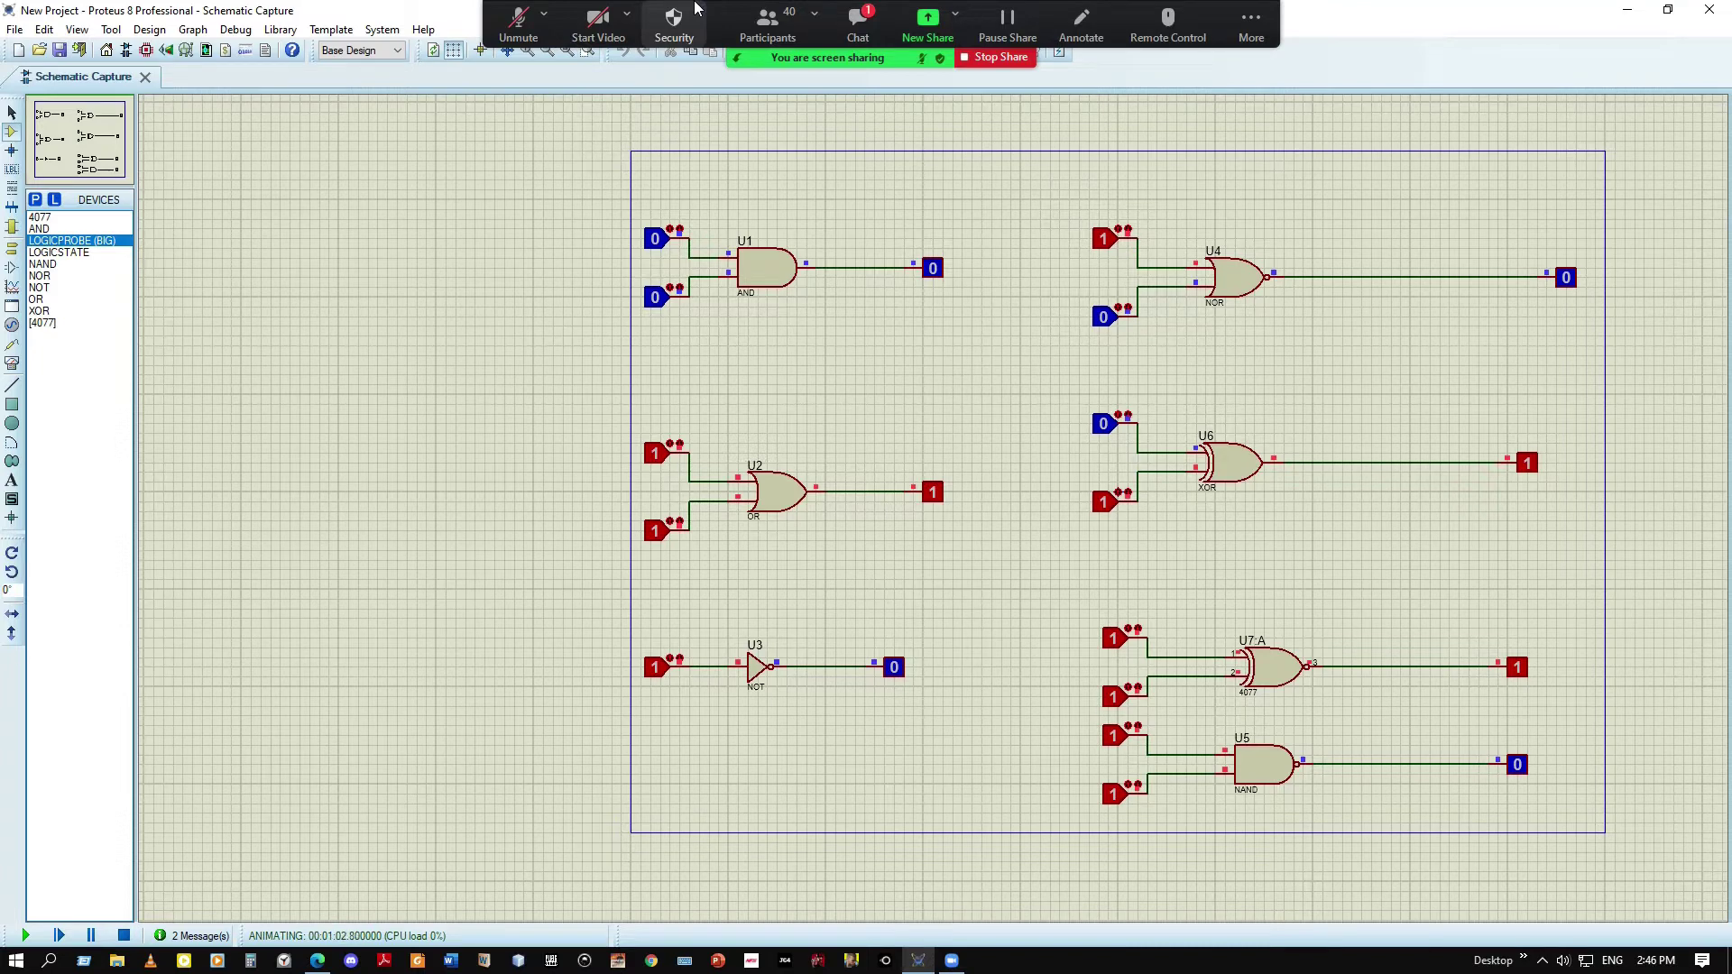
pyautogui.click(858, 26)
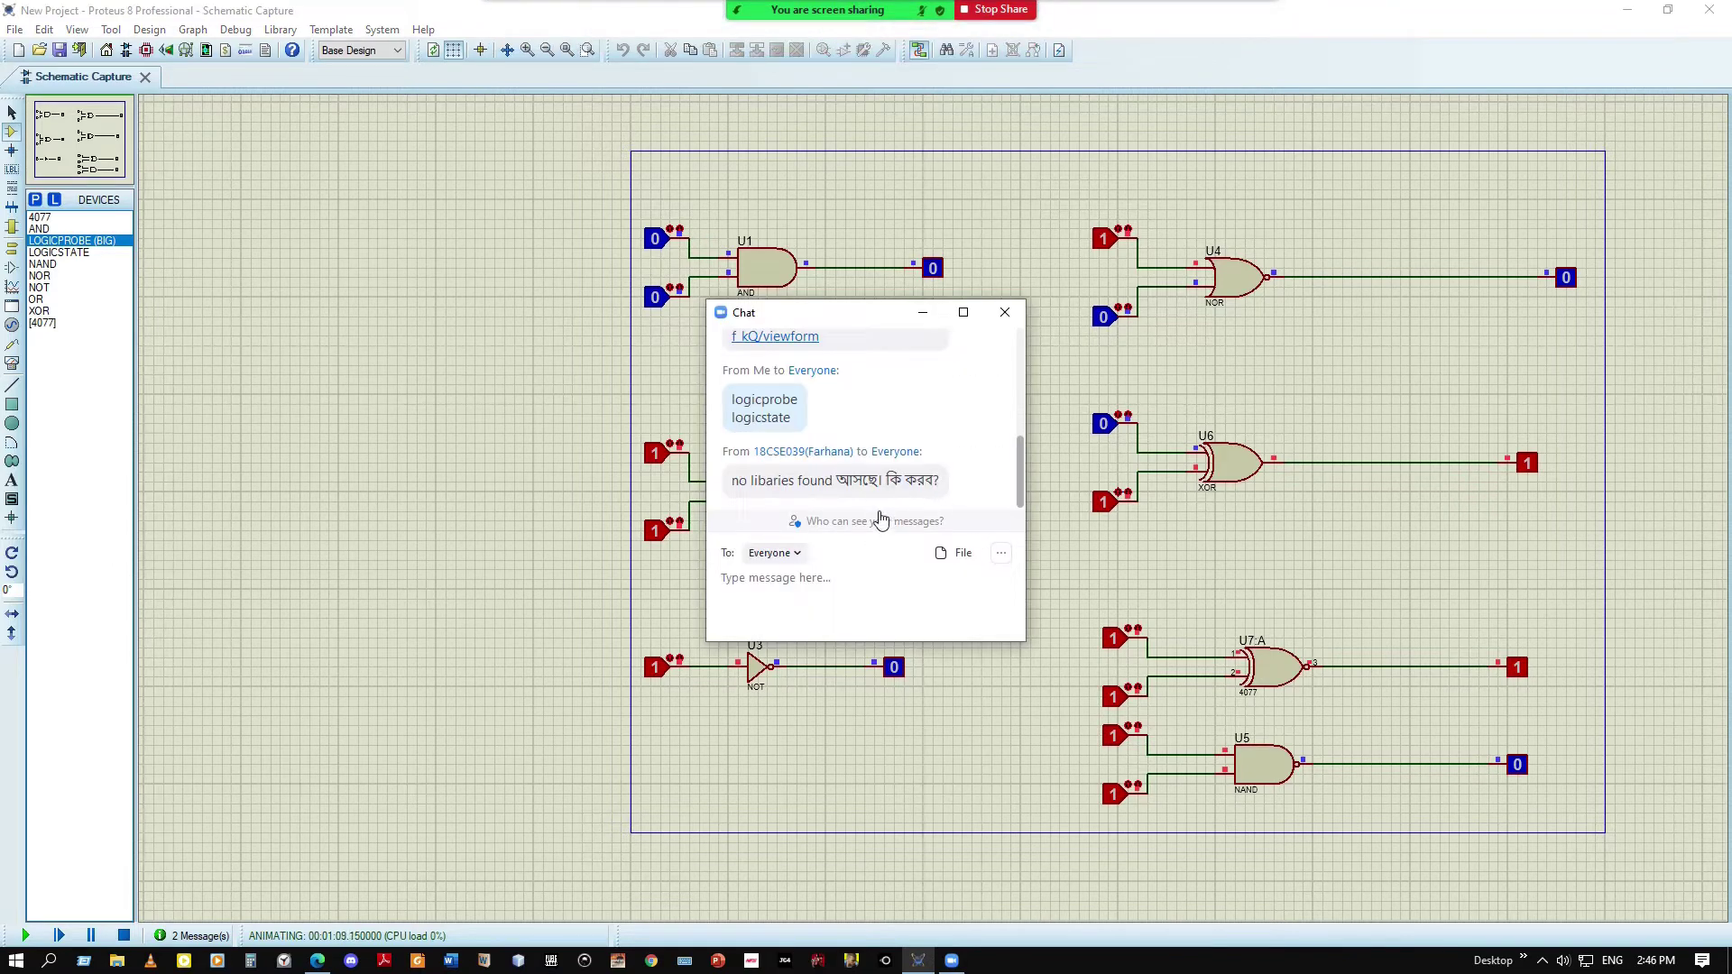
pyautogui.click(1005, 312)
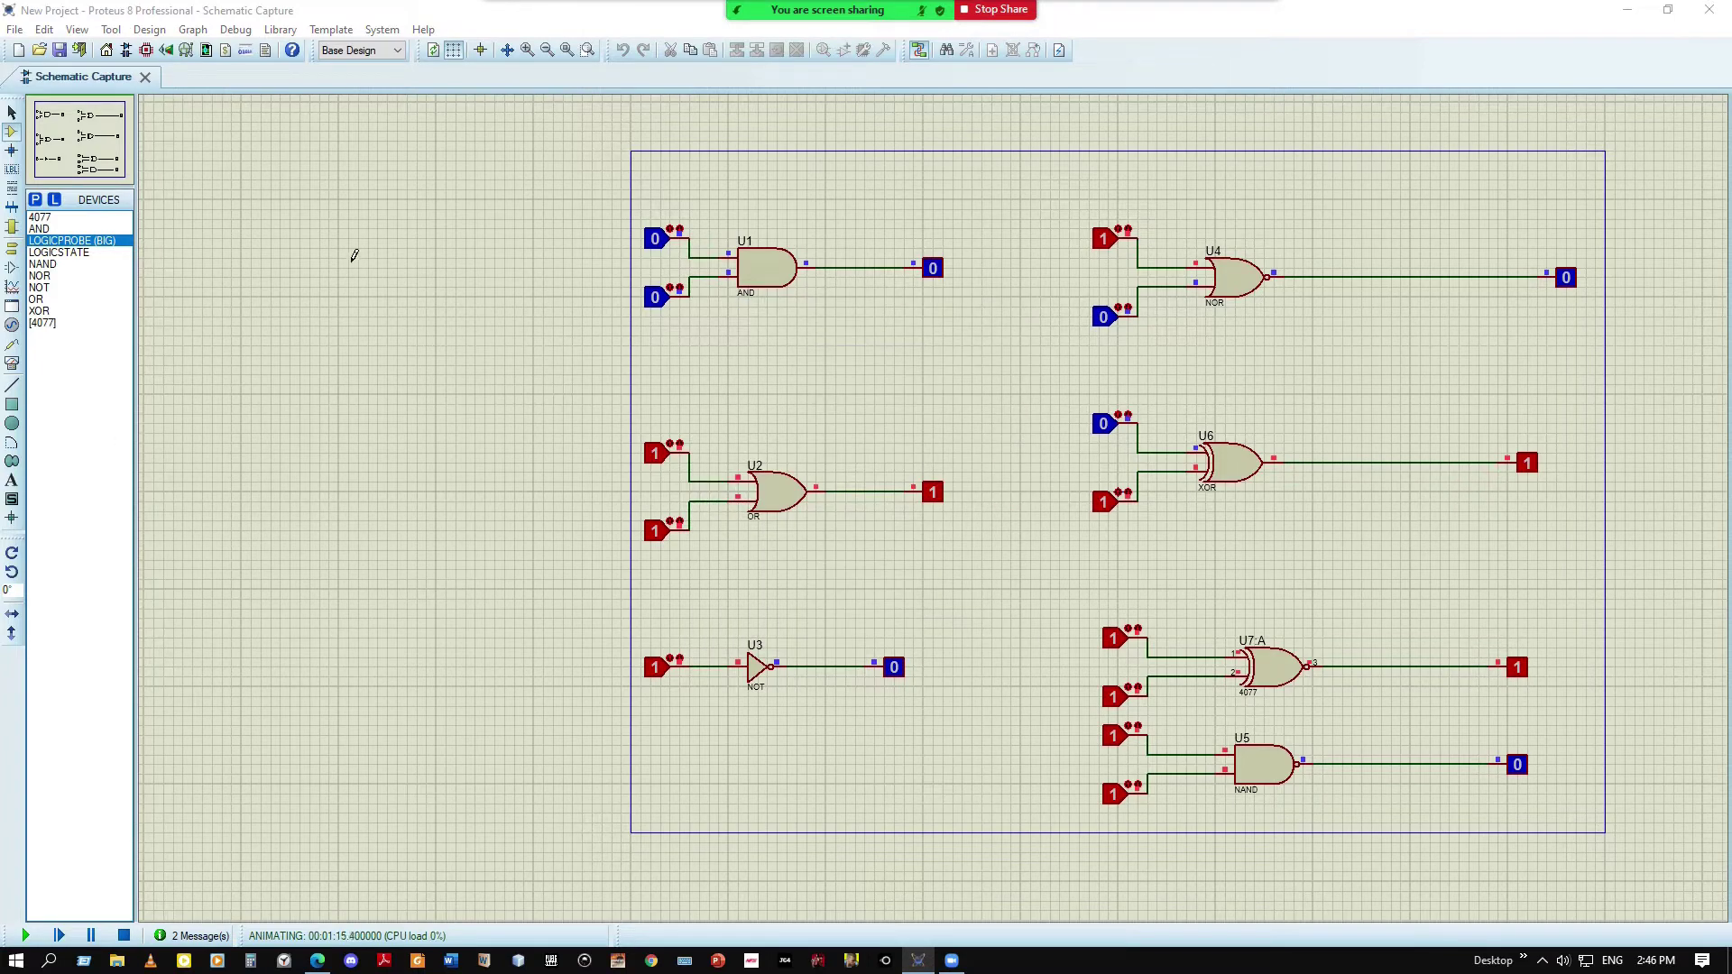
# Verify the packagings on the schematic, look through the packaging report and close it
pyautogui.click(280, 29)
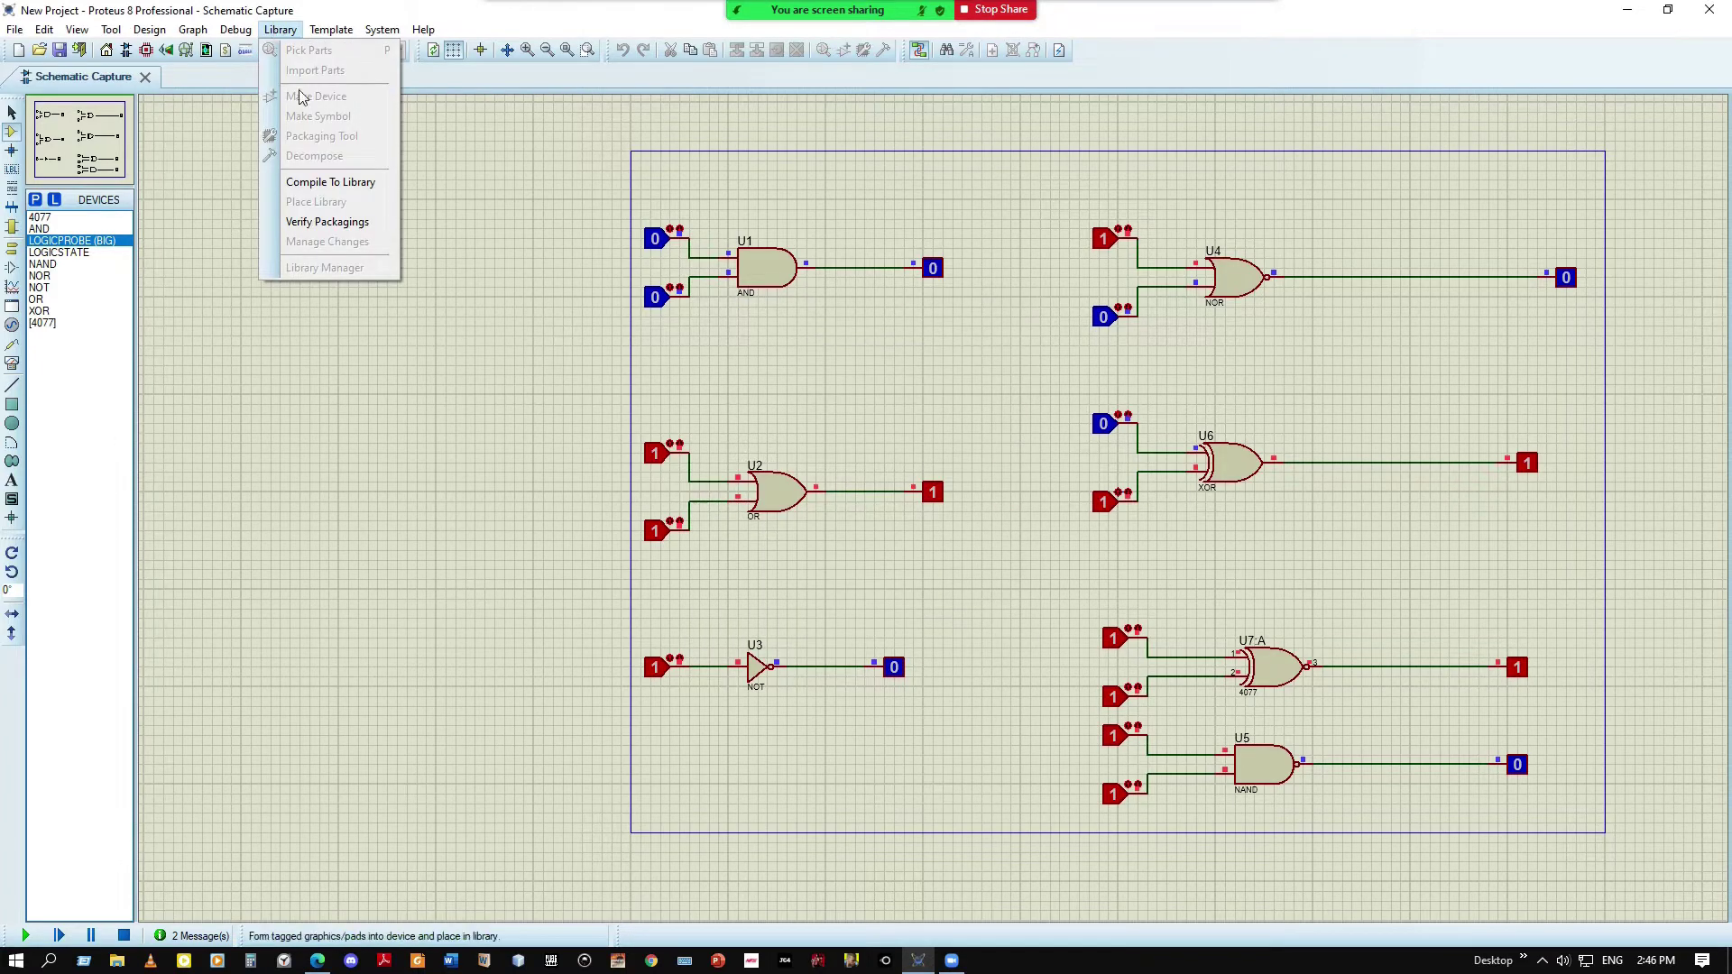
pyautogui.click(341, 221)
pyautogui.scroll(-4, 379, 343)
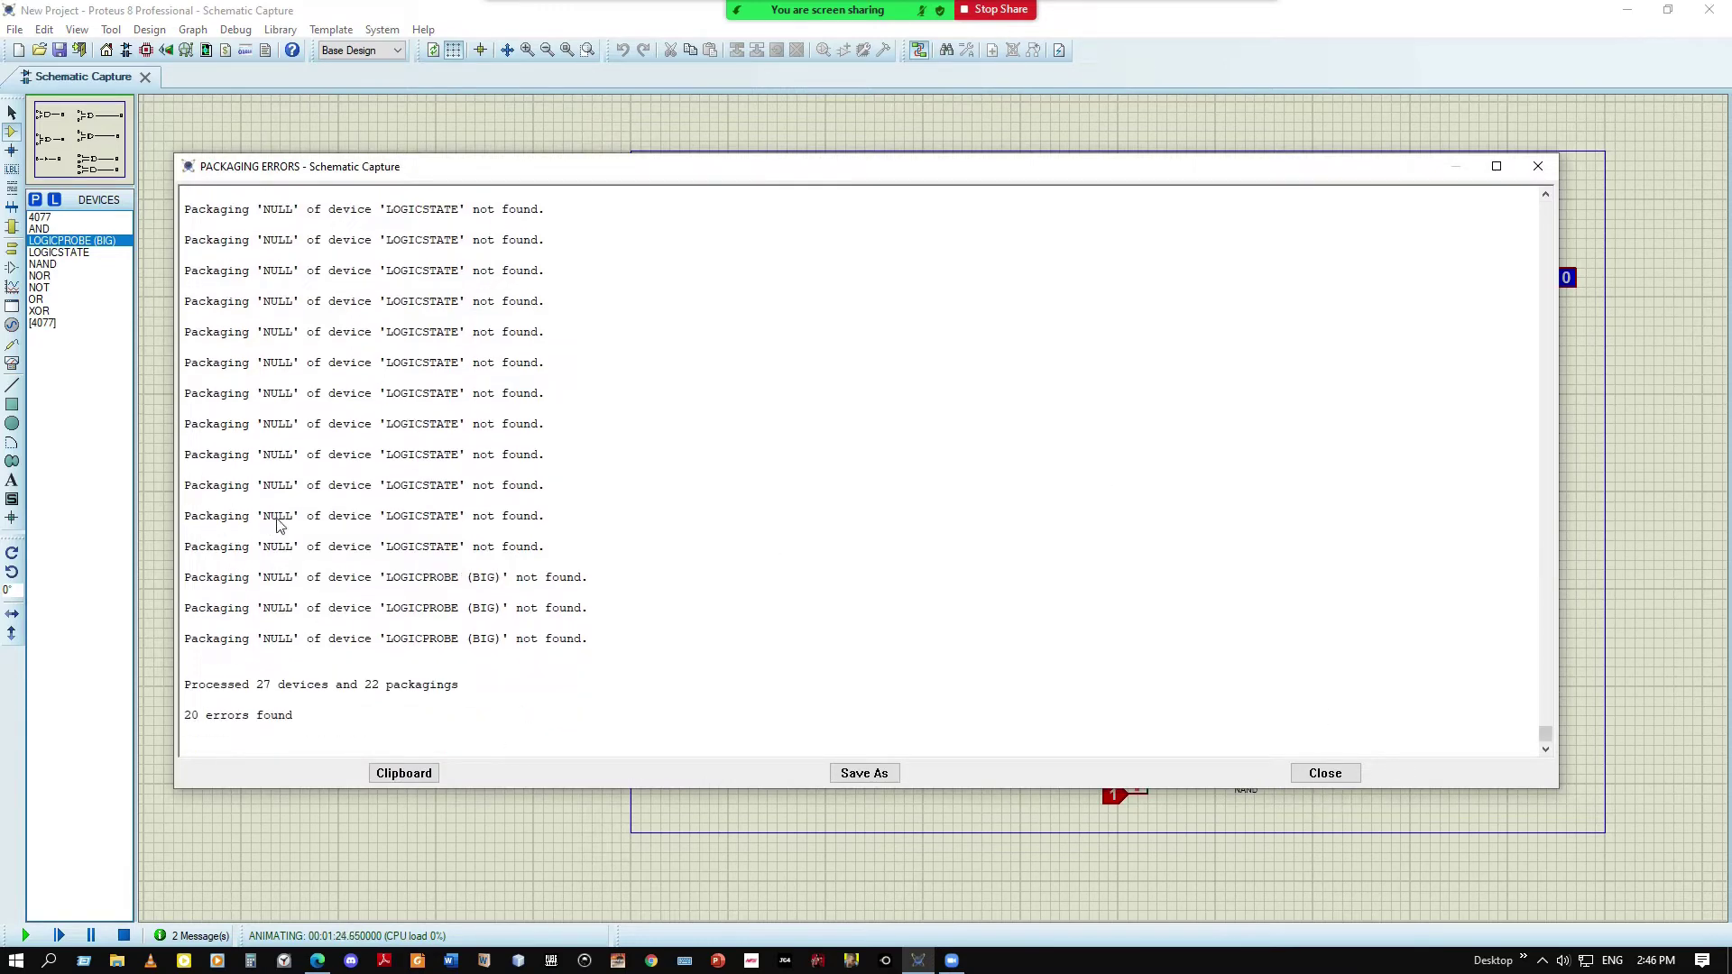
pyautogui.scroll(5, 521, 336)
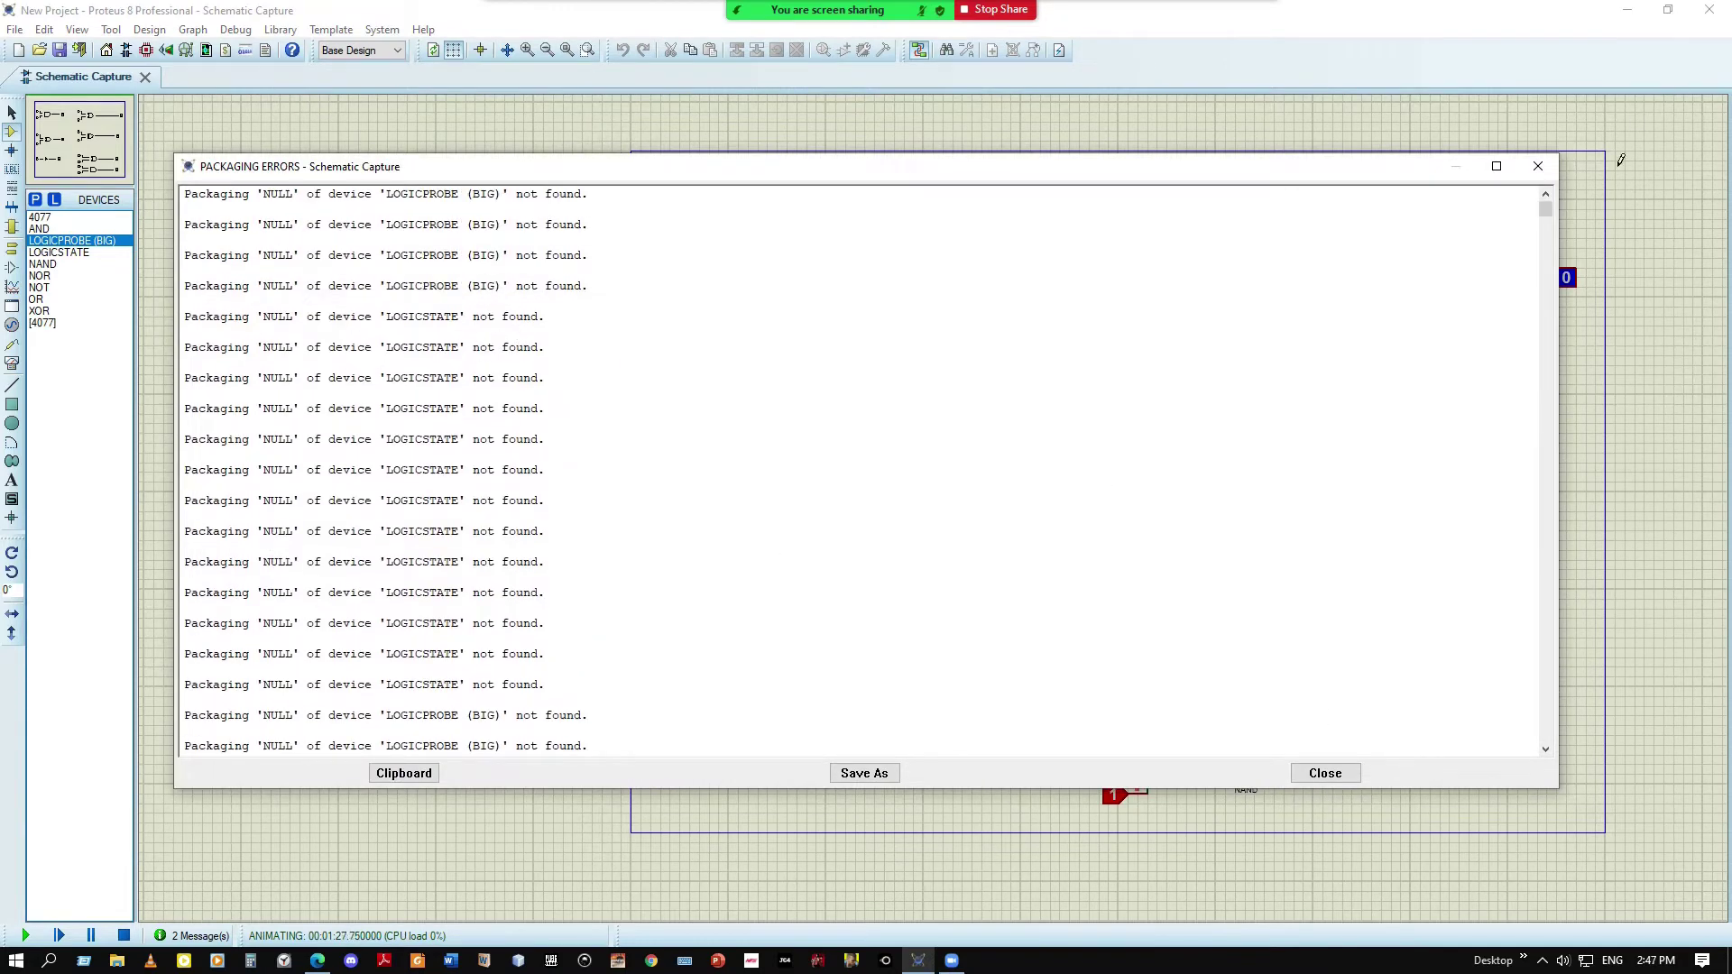
pyautogui.click(1539, 166)
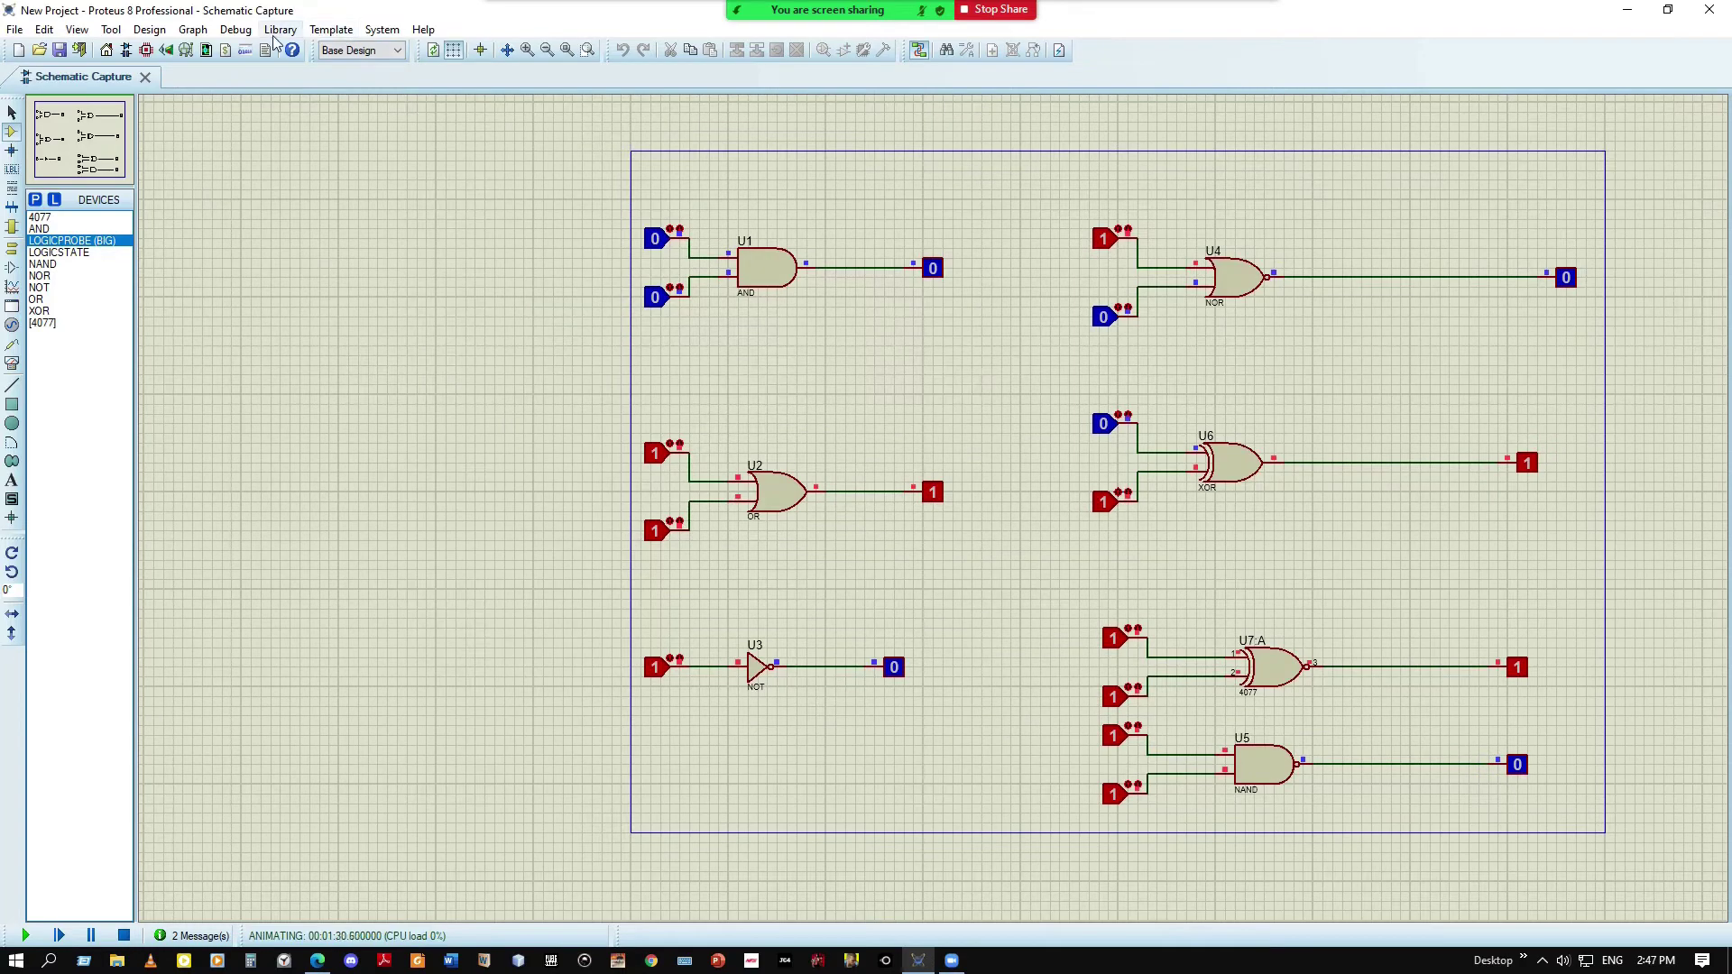
# Open the device libraries to view the 74ALS library contents, and close them
pyautogui.click(280, 30)
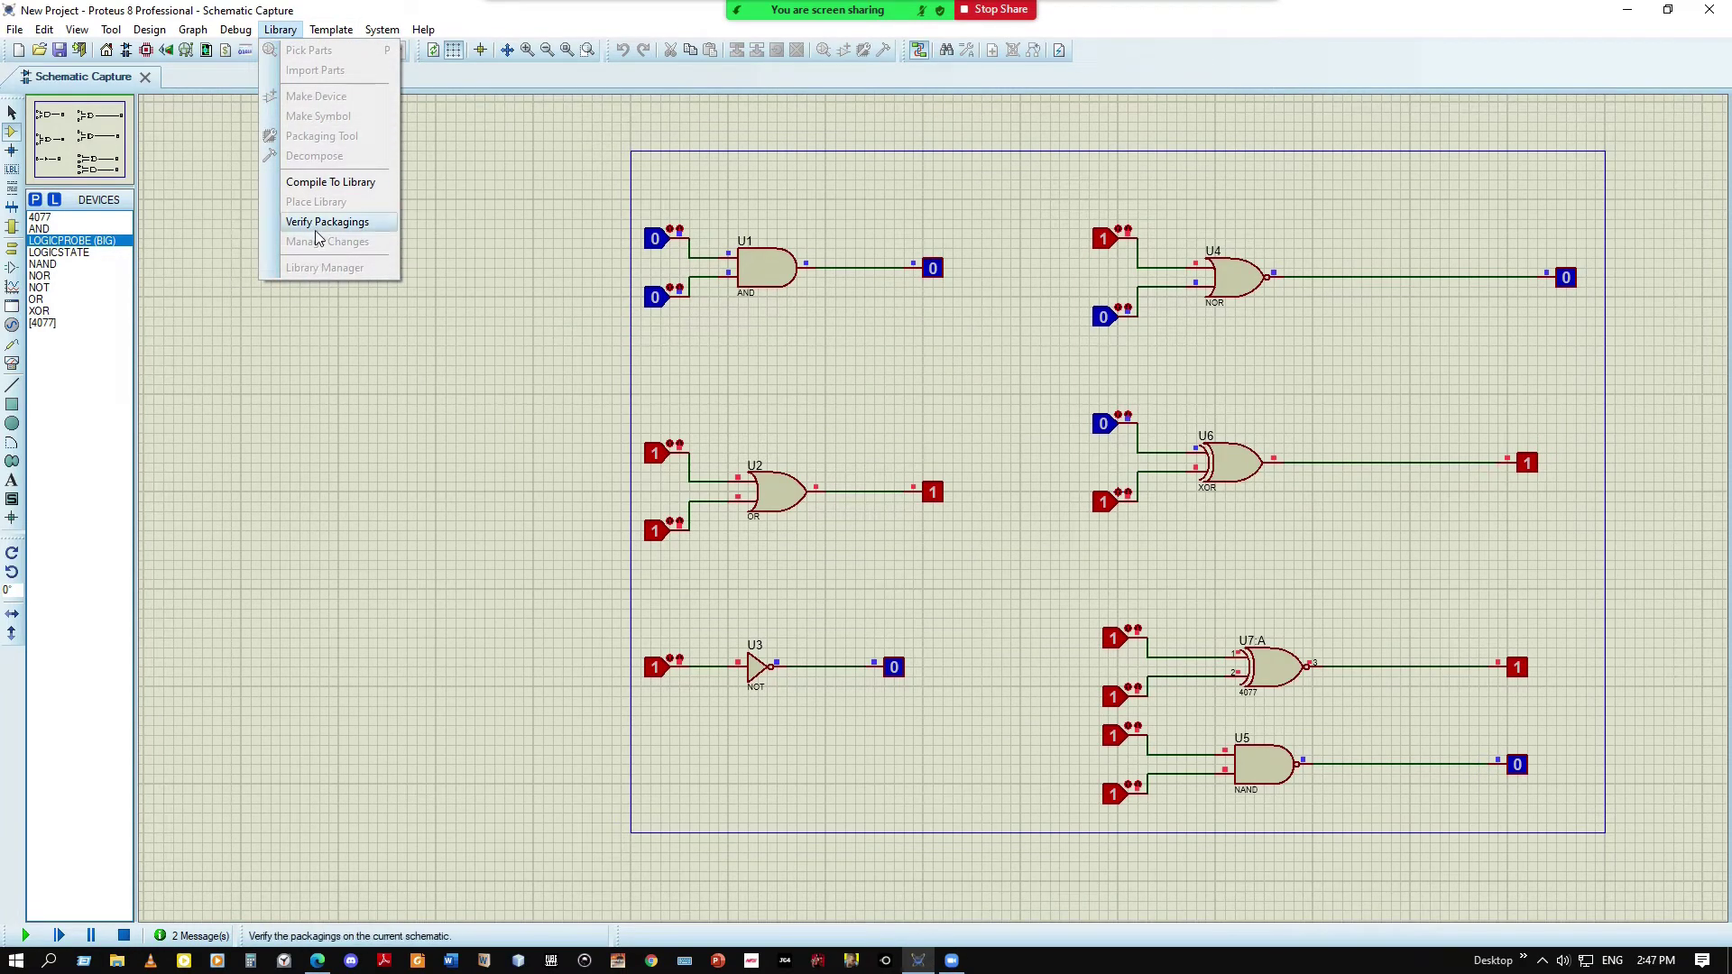
pyautogui.click(208, 213)
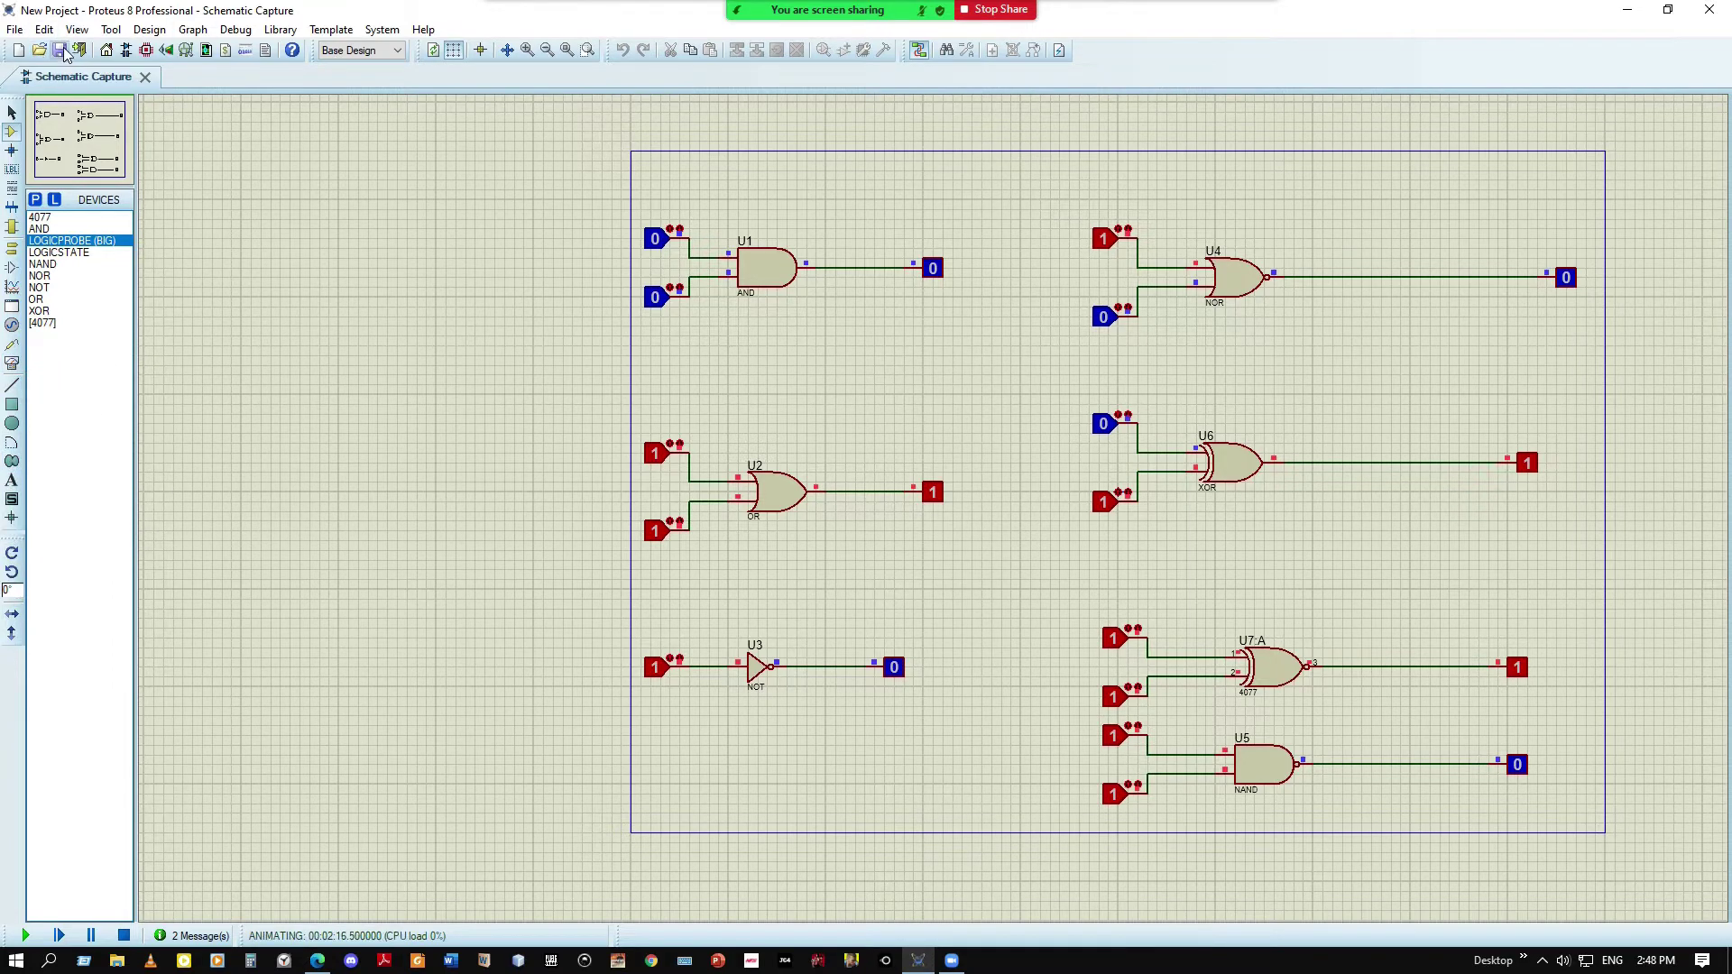
pyautogui.click(366, 51)
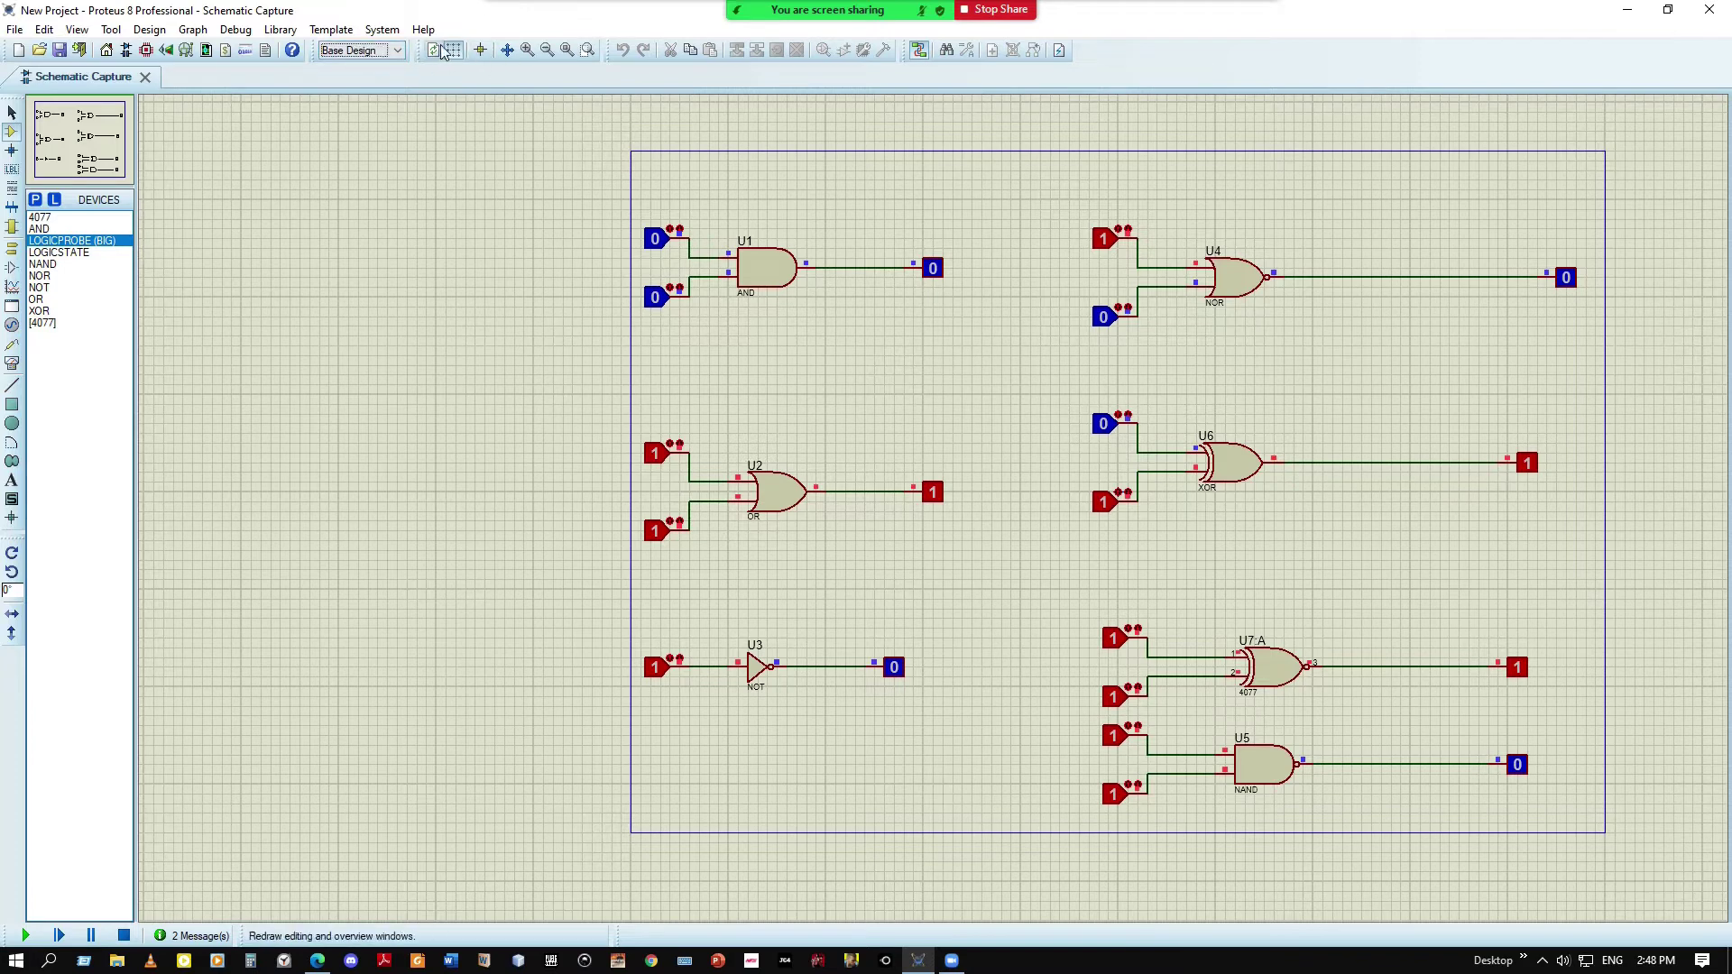
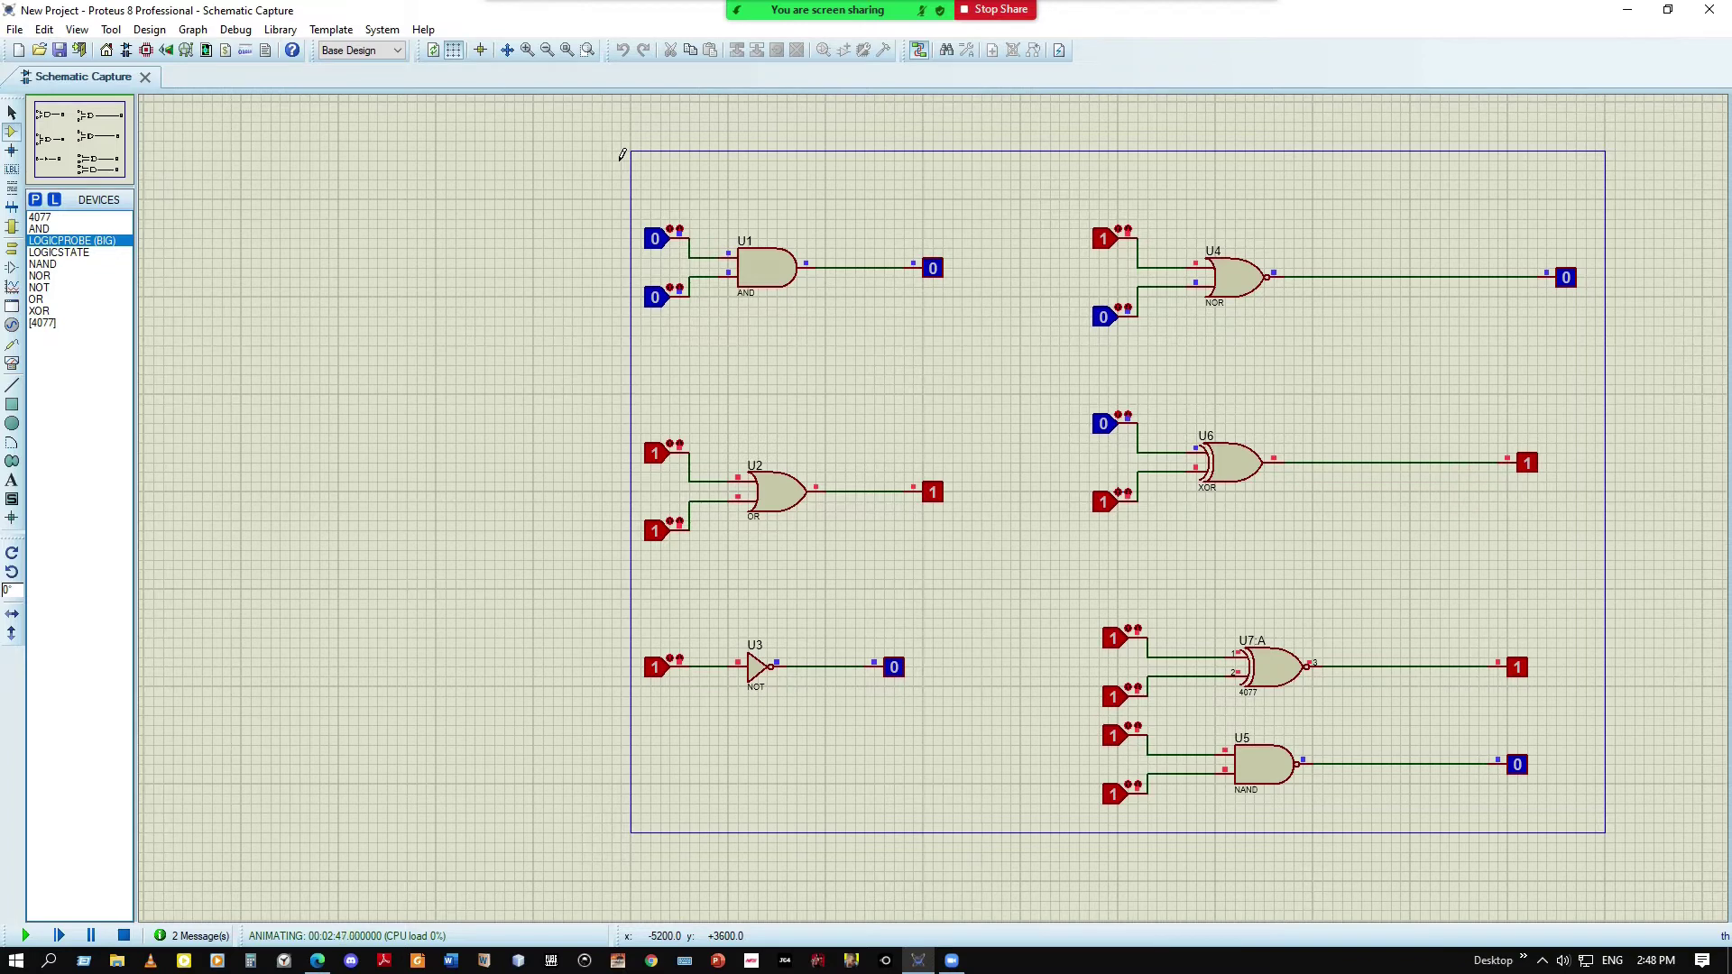
pyautogui.click(57, 201)
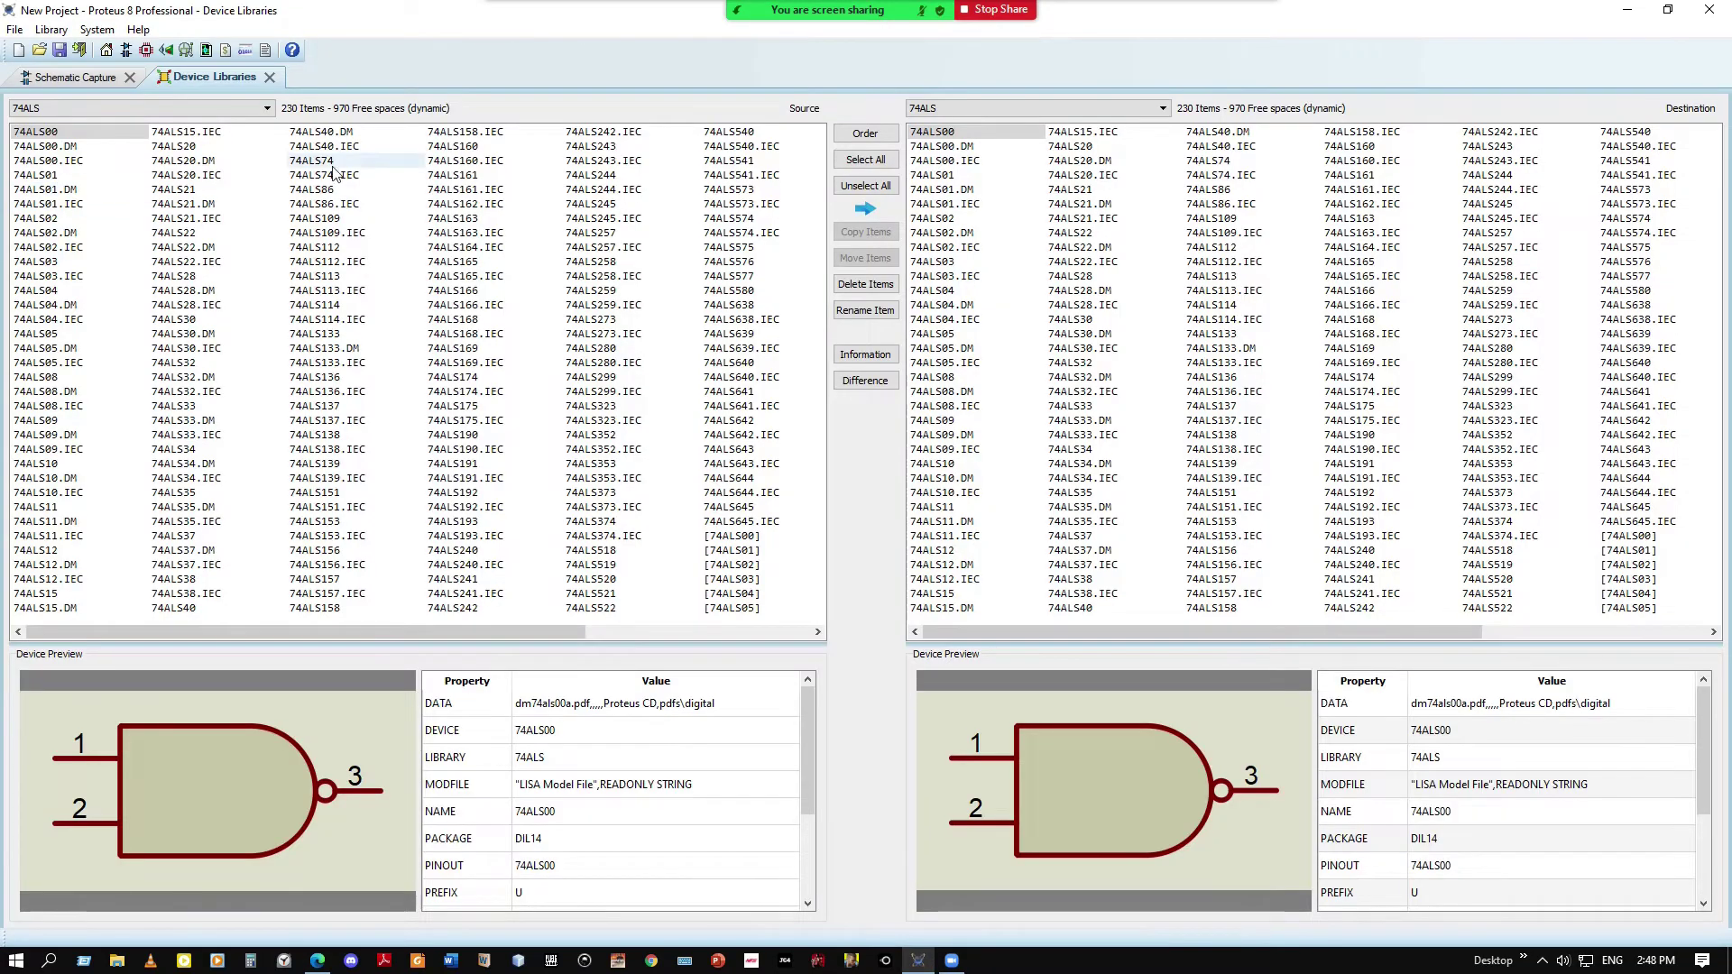
pyautogui.click(269, 77)
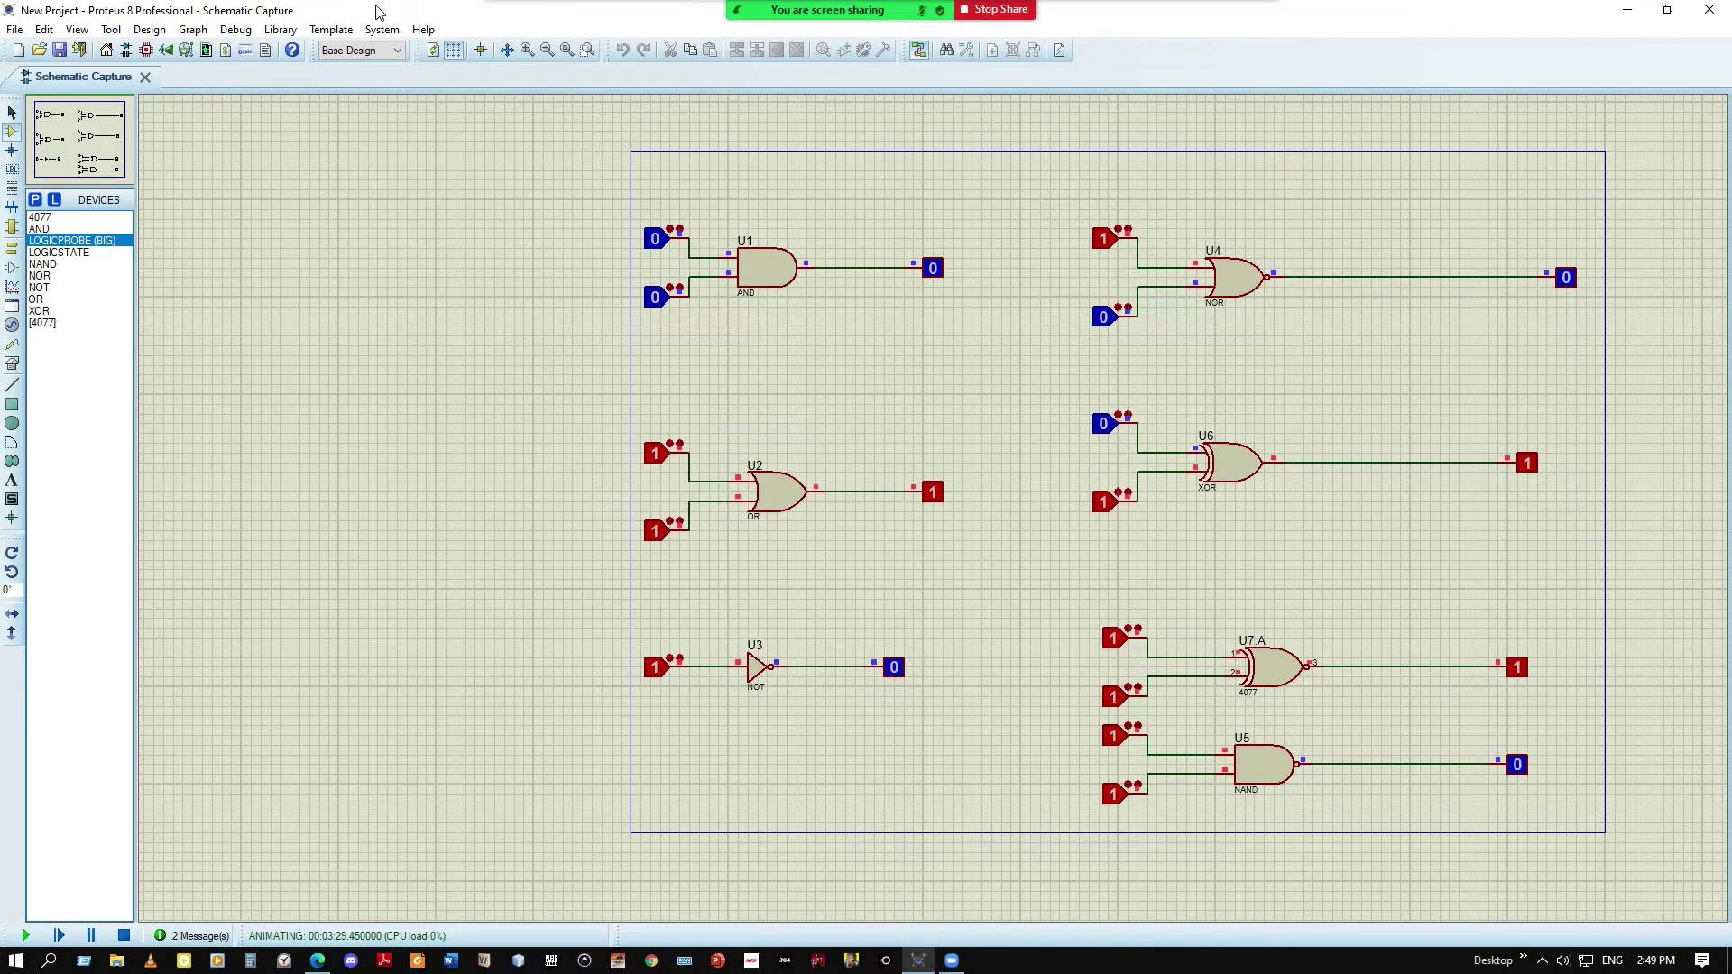
# Stop the simulation, review its message log and close the log
pyautogui.click(124, 935)
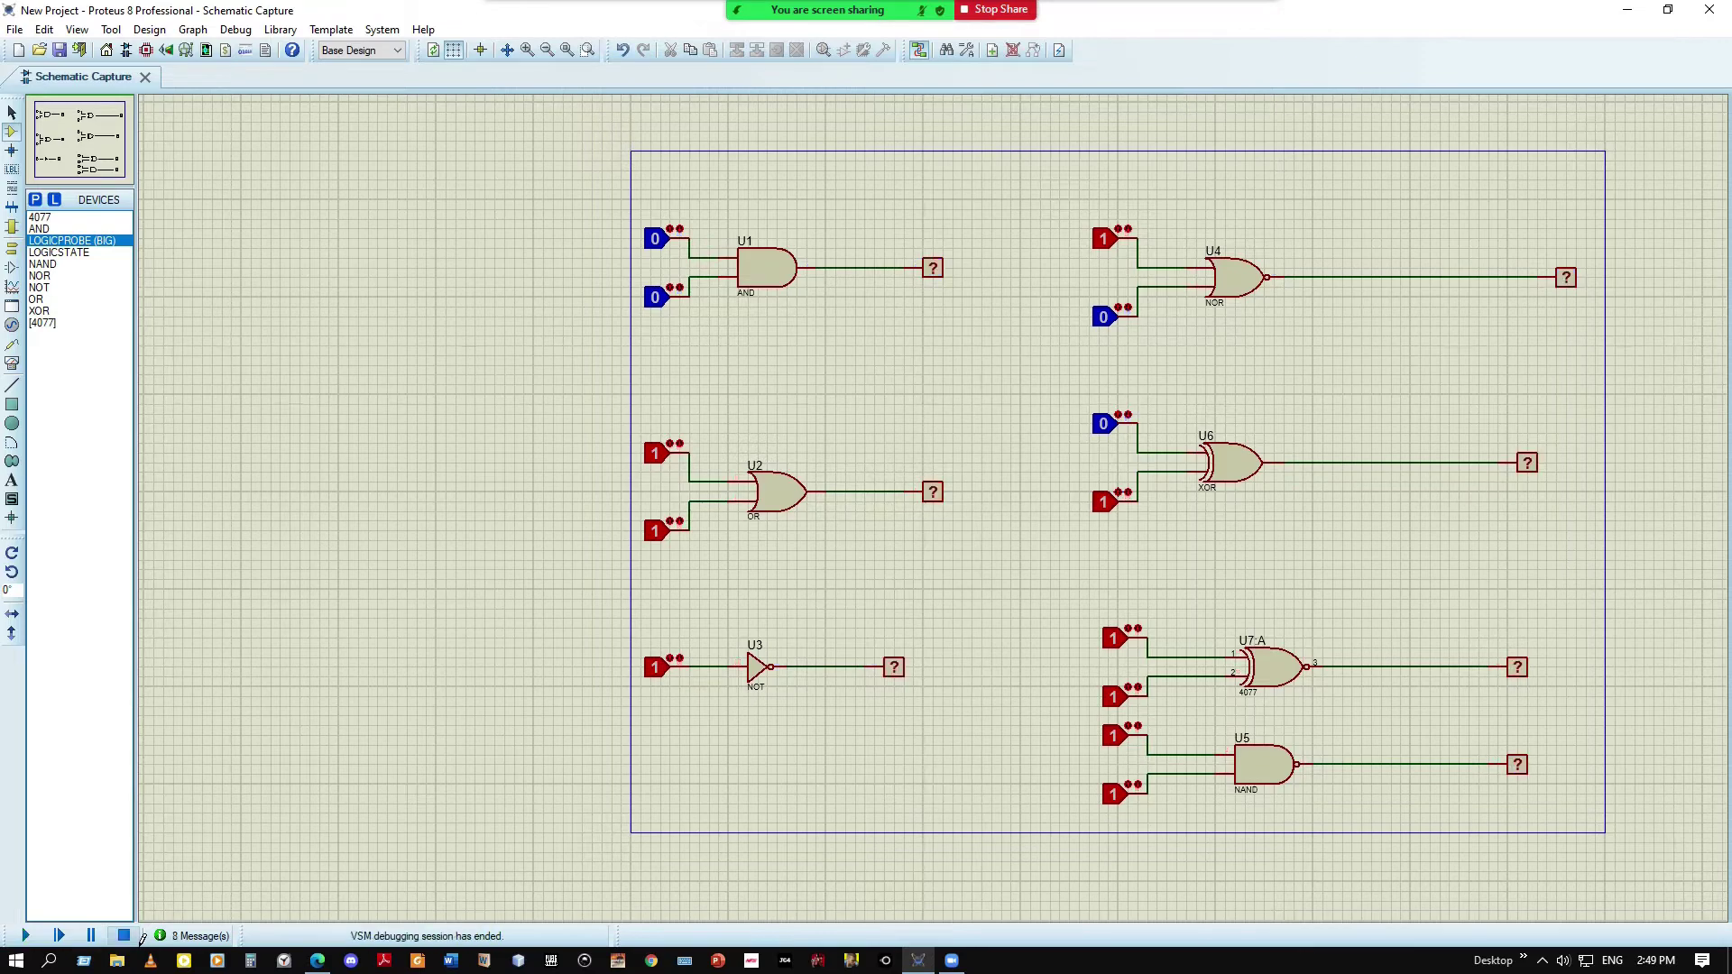
pyautogui.click(213, 938)
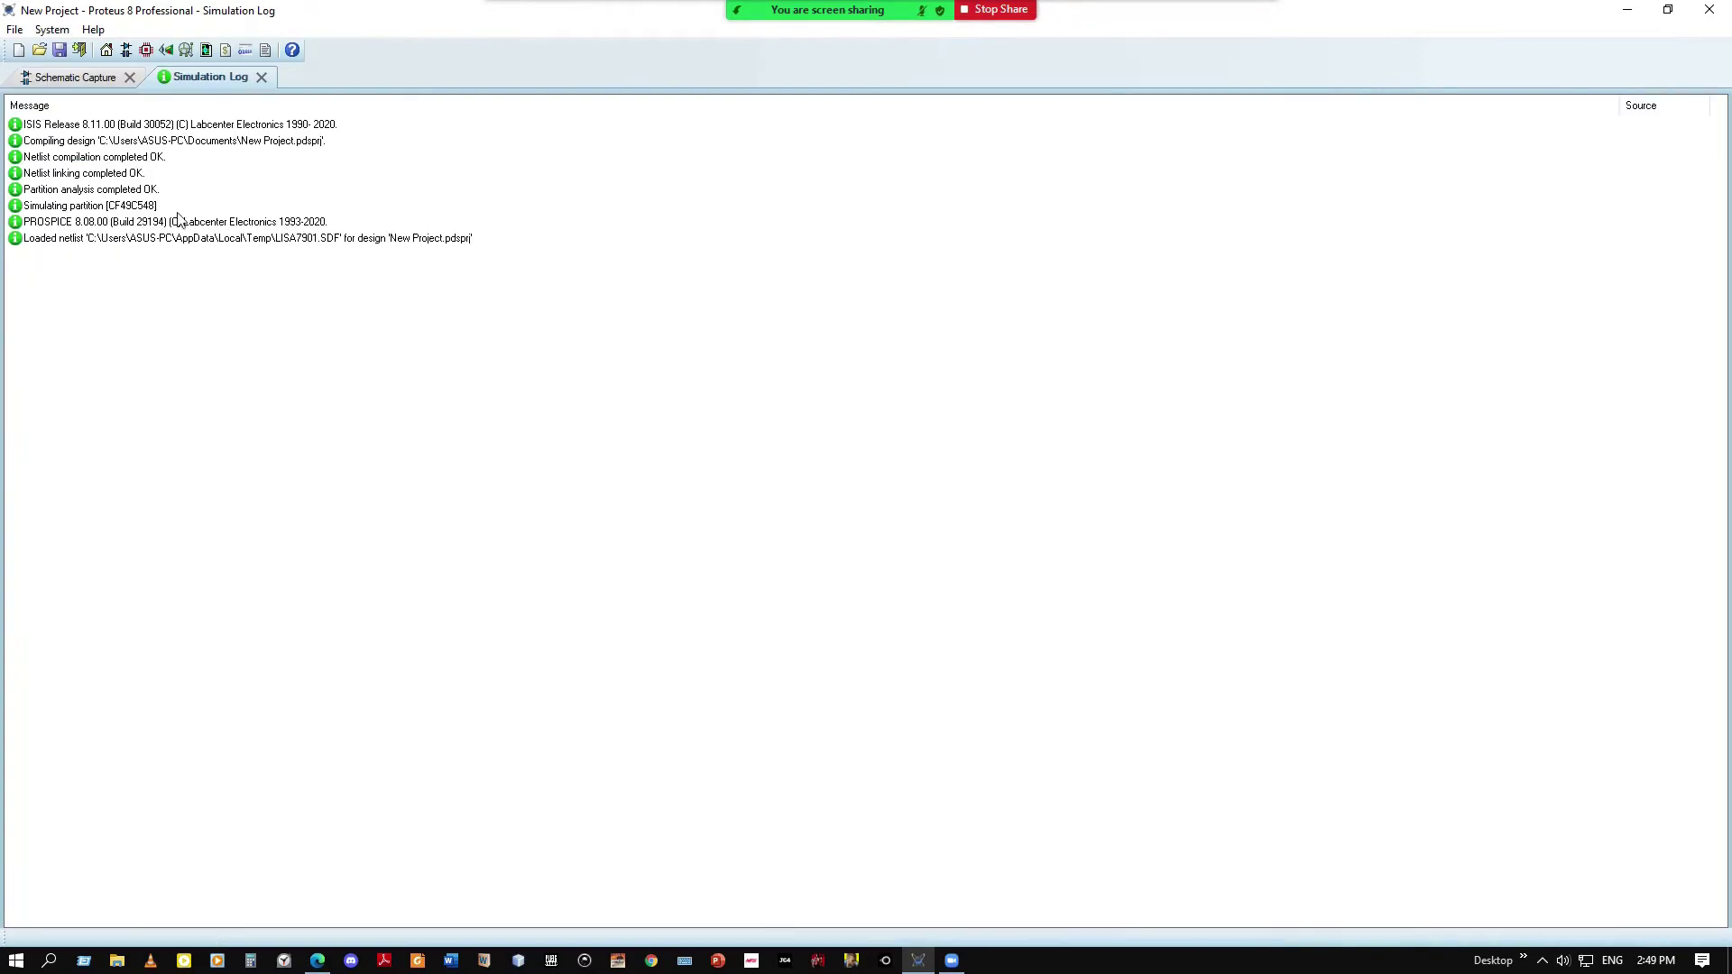
pyautogui.click(261, 77)
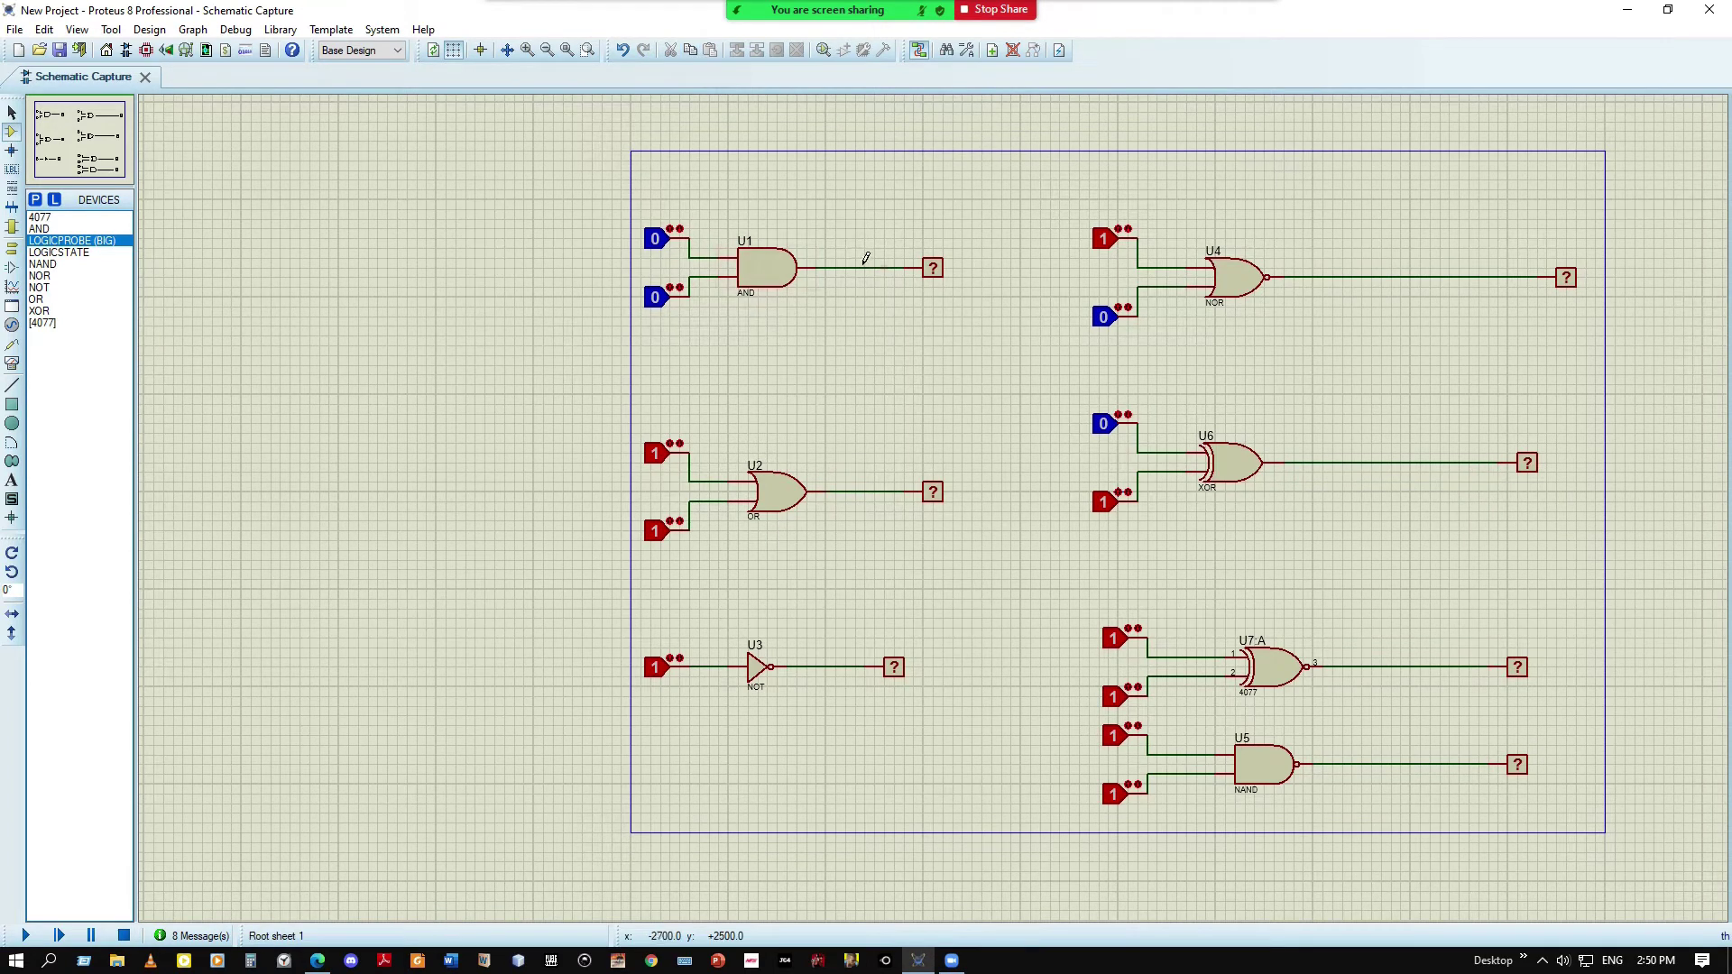
# Delete the wire between the NOT gate and its logic state, and move the logic state below the gate's input line
pyautogui.click(683, 667)
pyautogui.click(683, 668)
pyautogui.rightClick(728, 669)
pyautogui.click(792, 715)
pyautogui.click(665, 672)
pyautogui.rightClick(688, 678)
pyautogui.click(742, 111)
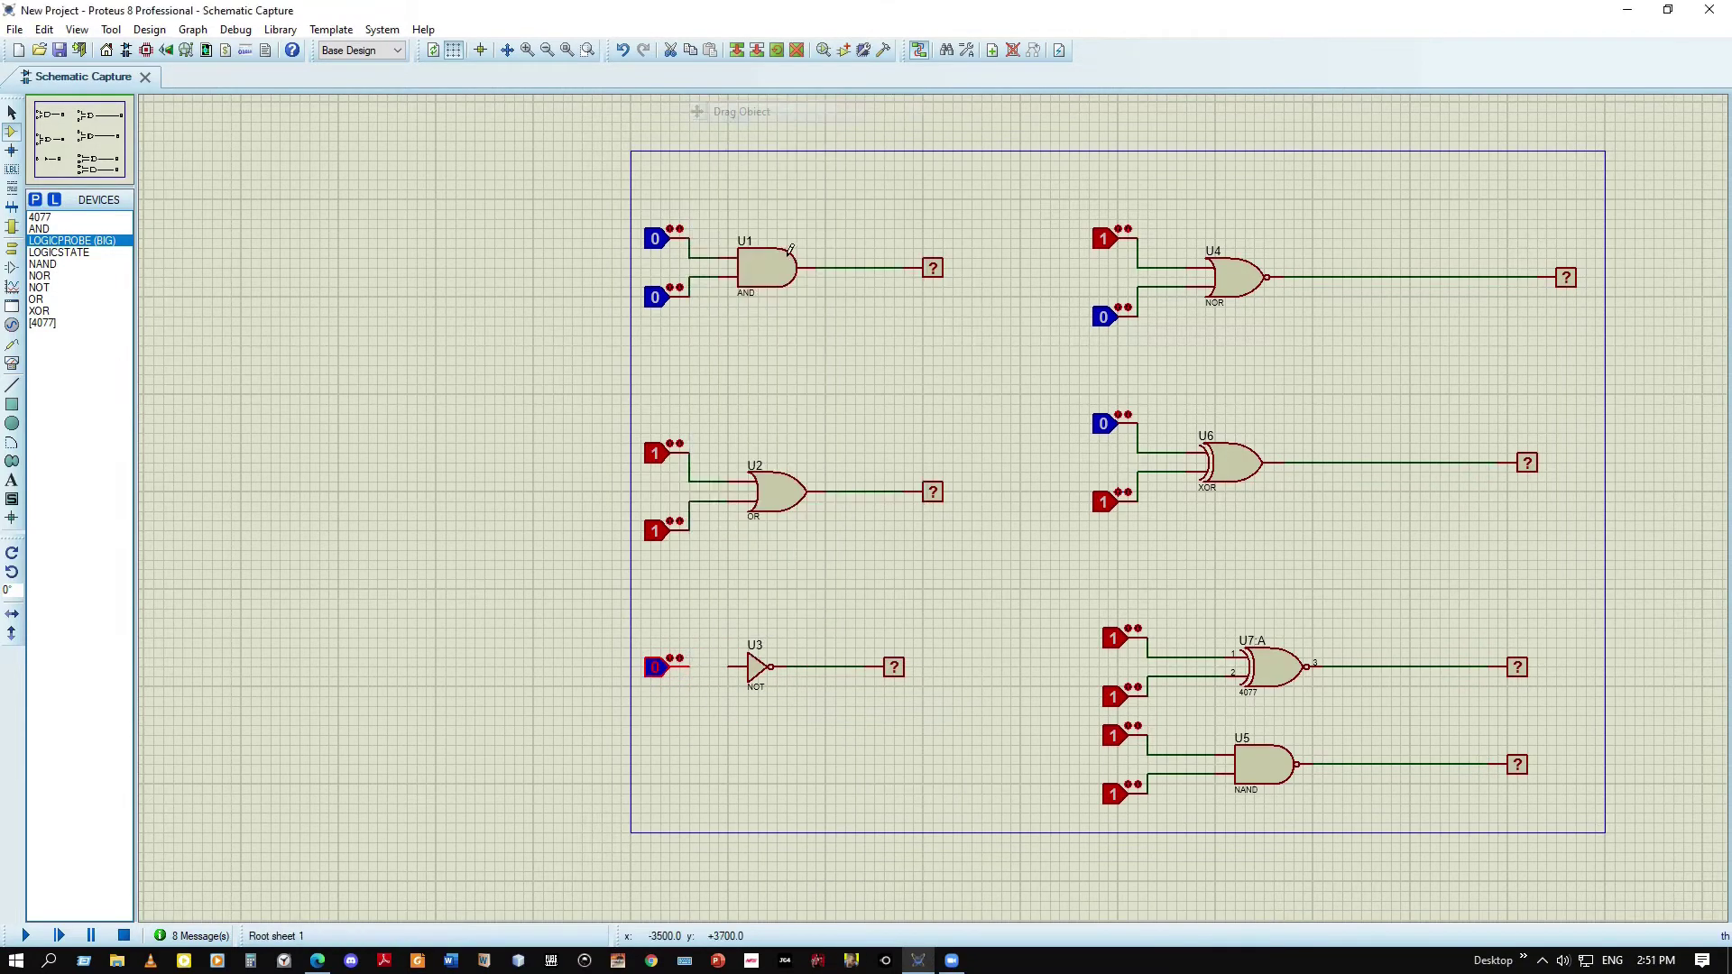
pyautogui.click(676, 727)
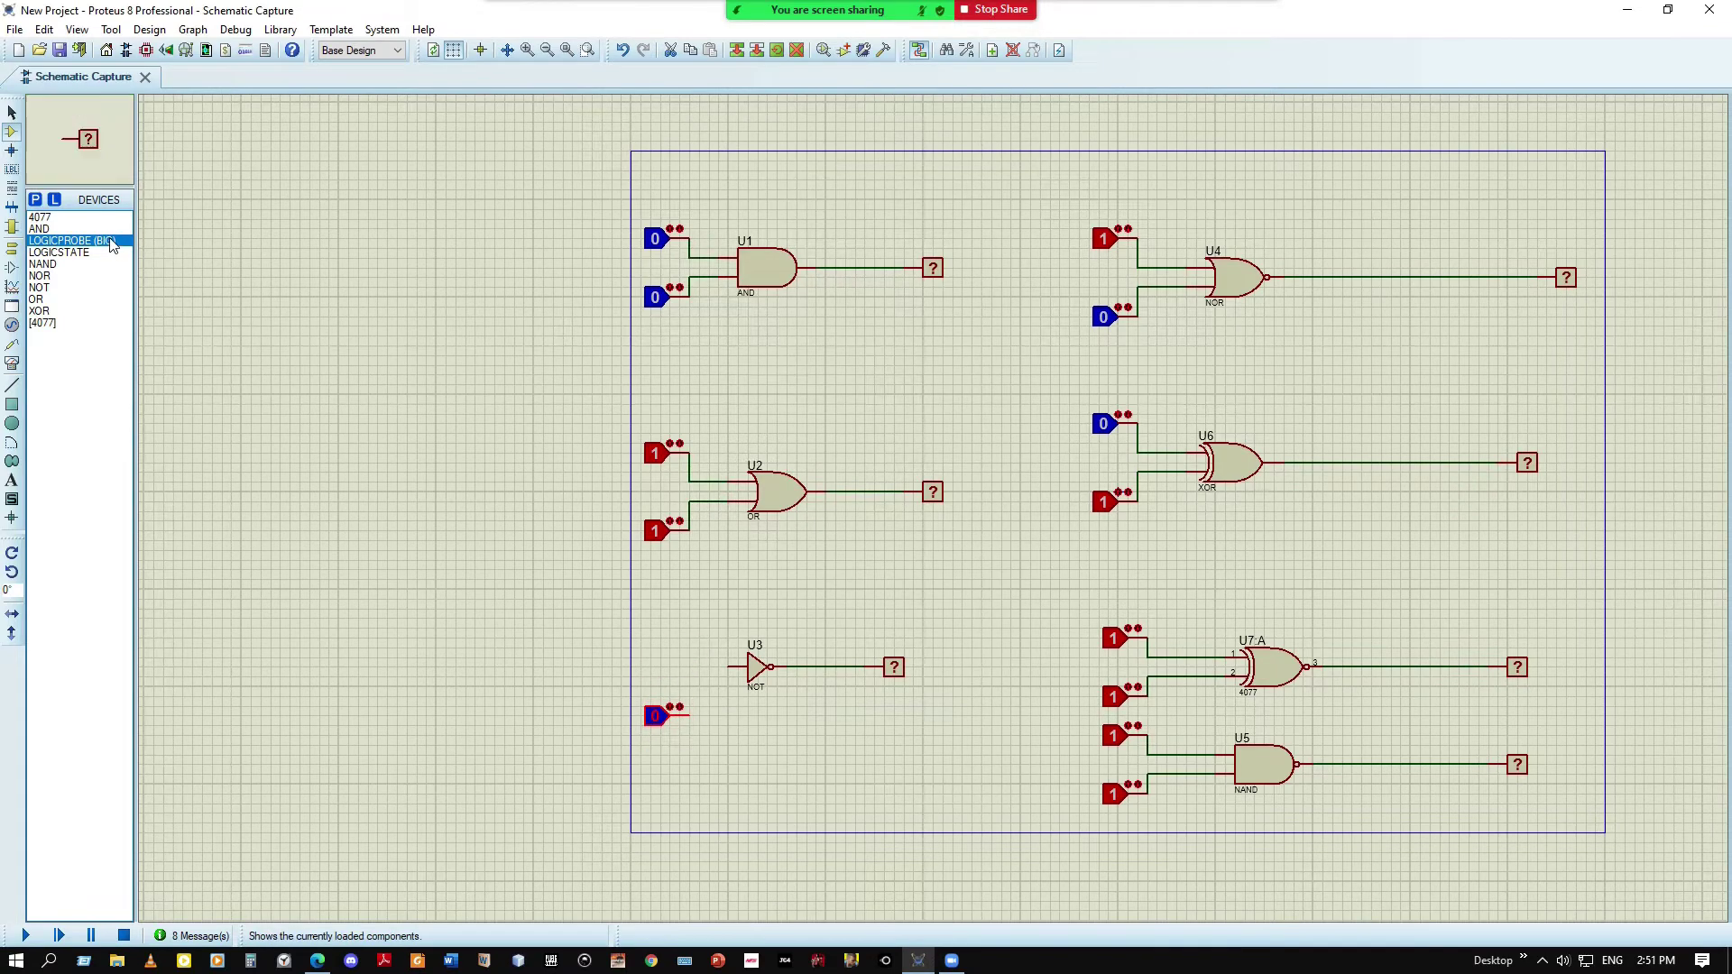
# Place a second LOGICSTATE above the first one and wire both to the NOT gate's single input
pyautogui.click(59, 251)
pyautogui.click(695, 656)
pyautogui.click(689, 638)
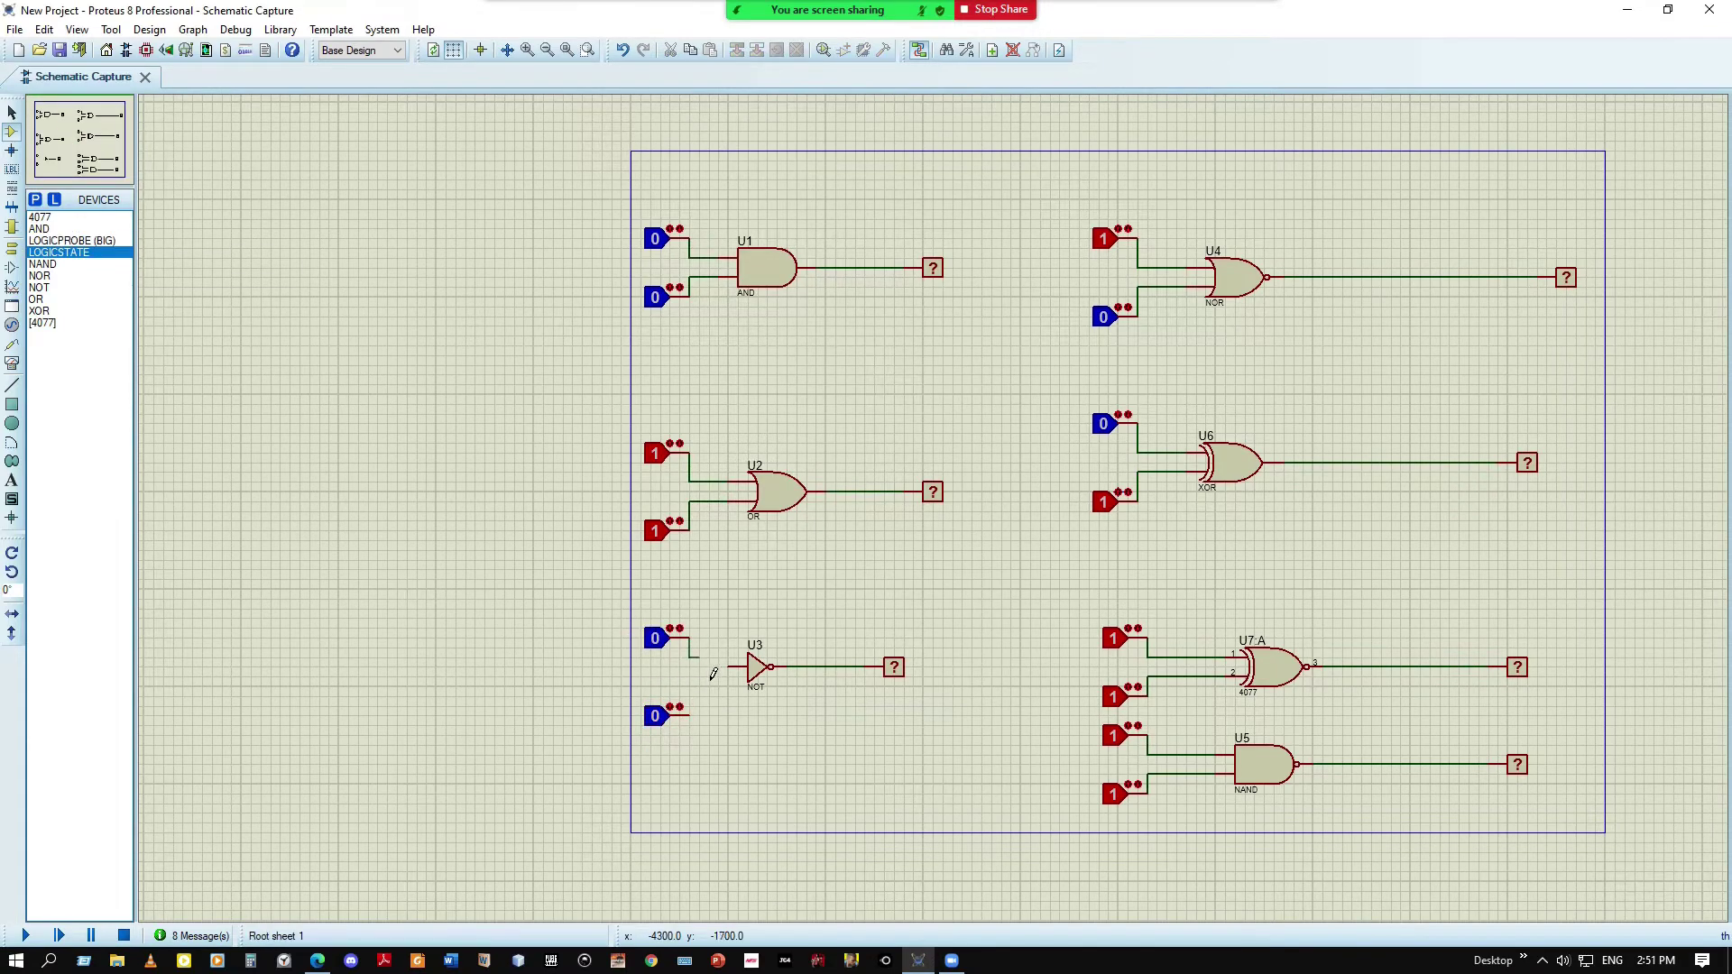
pyautogui.click(729, 667)
pyautogui.click(688, 716)
pyautogui.click(690, 668)
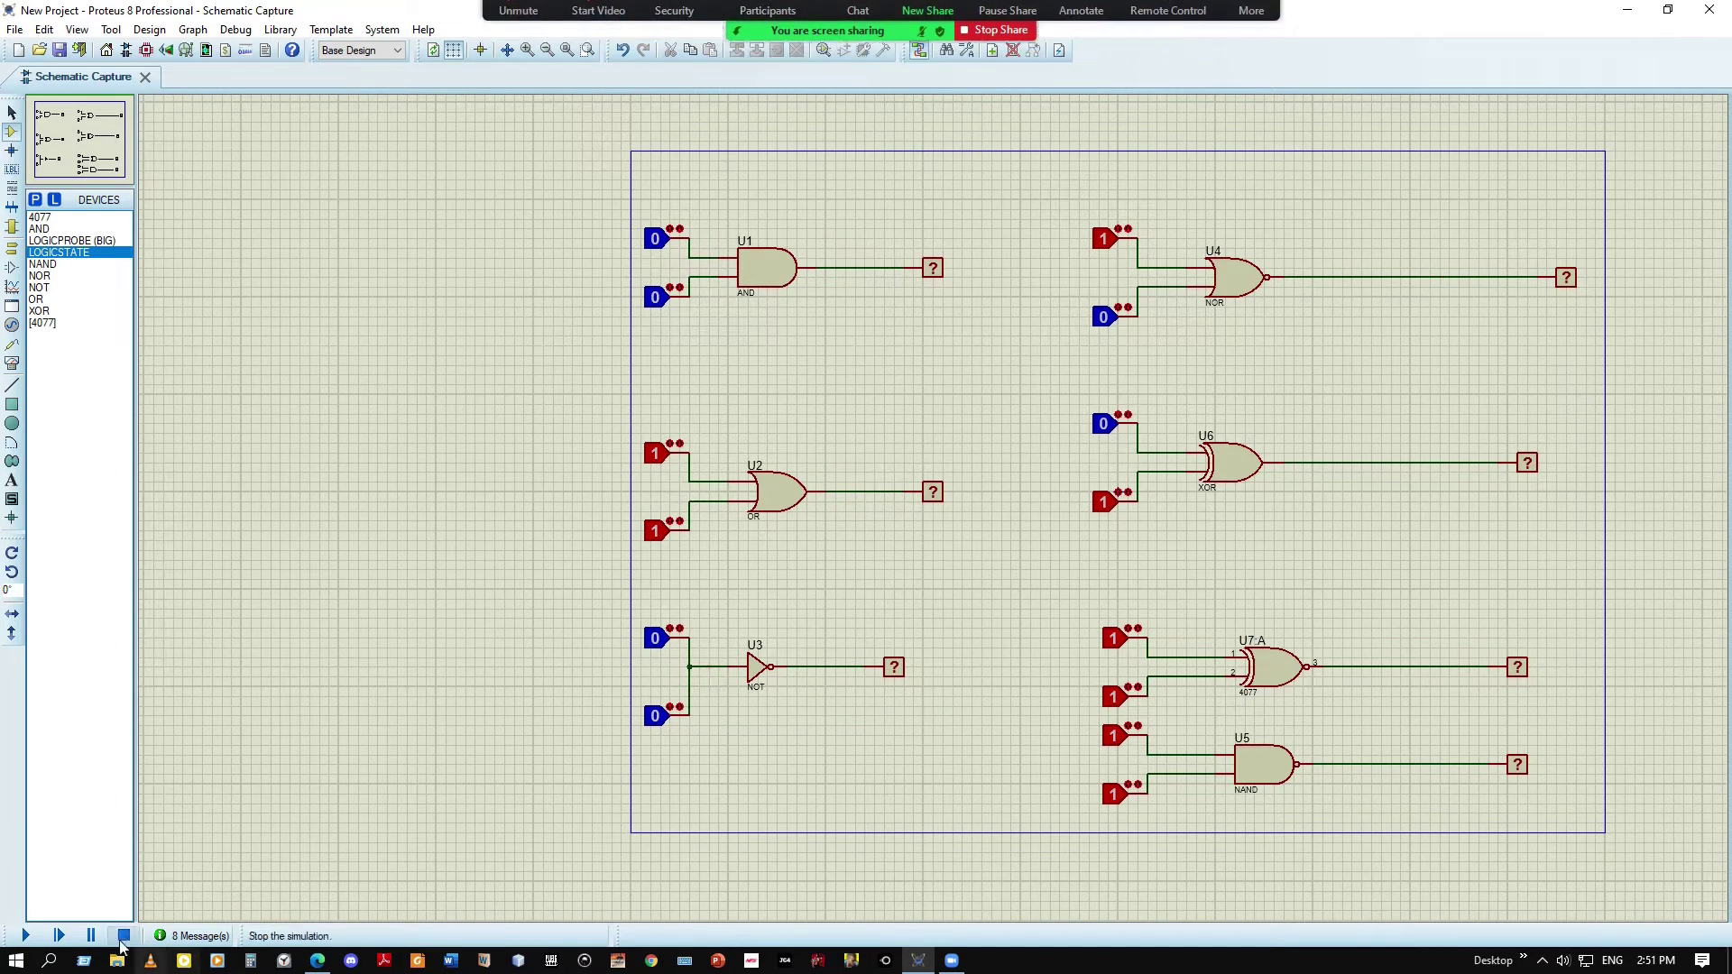
# Simulate the NOT gate with two joined logic states, toggle each of them to test the output, and stop the simulation
pyautogui.click(25, 935)
pyautogui.click(676, 646)
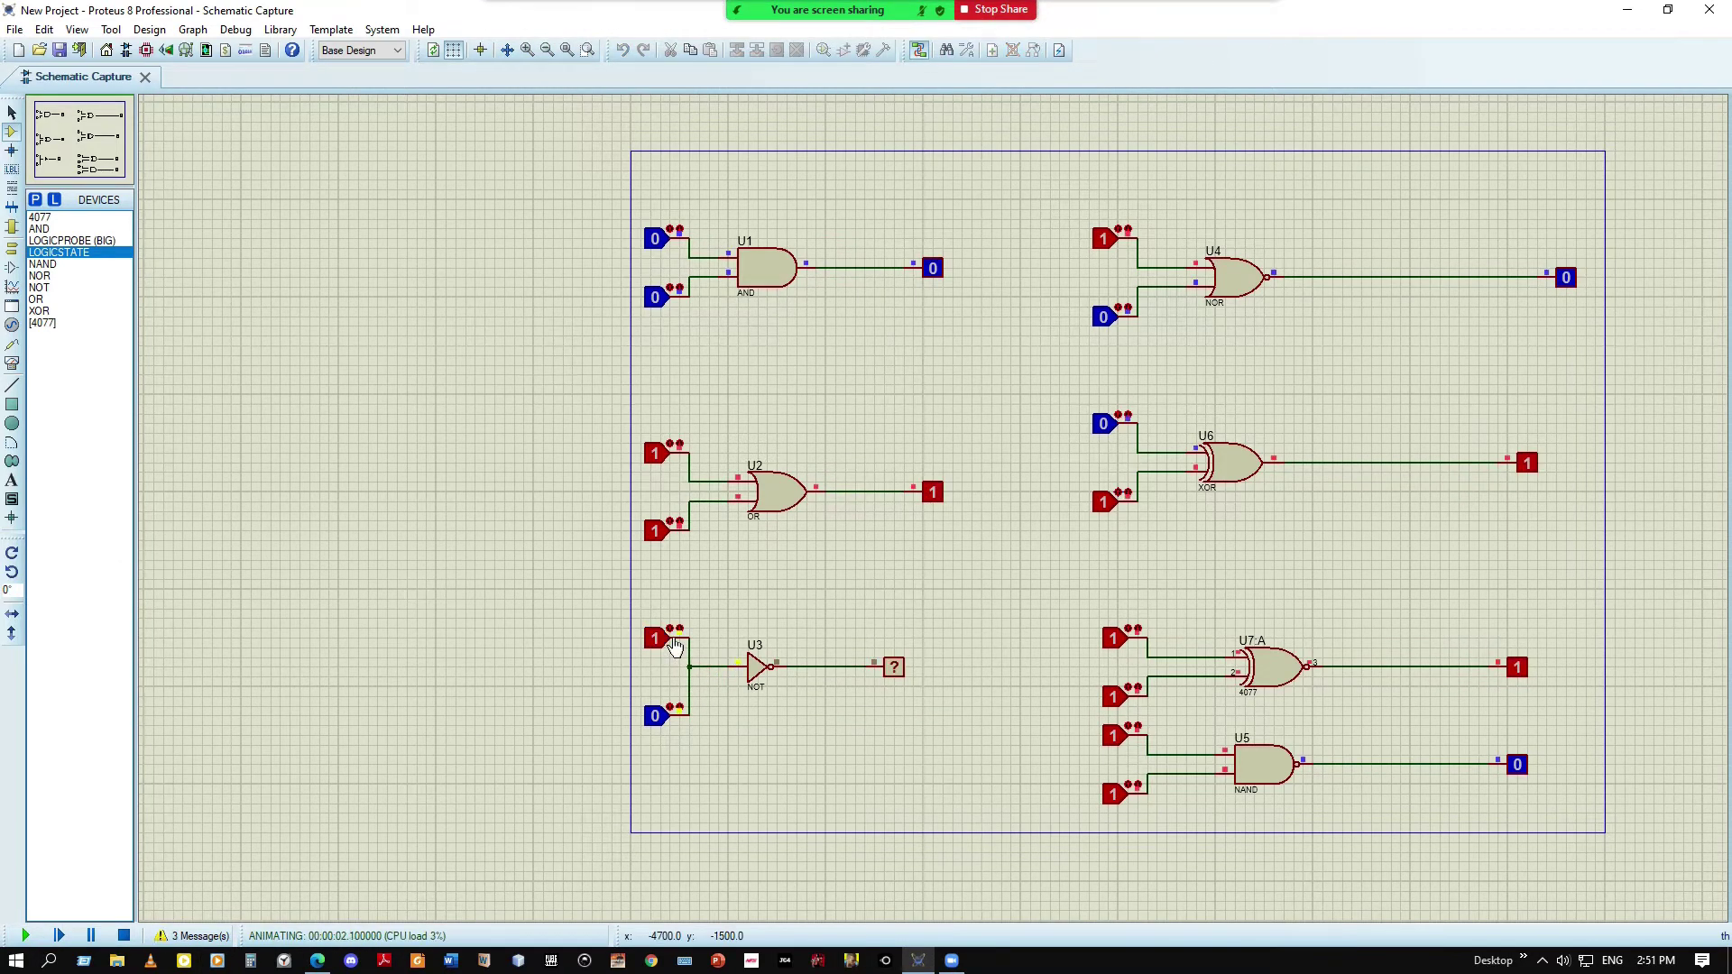
pyautogui.click(672, 722)
pyautogui.click(672, 721)
pyautogui.click(672, 648)
pyautogui.click(124, 936)
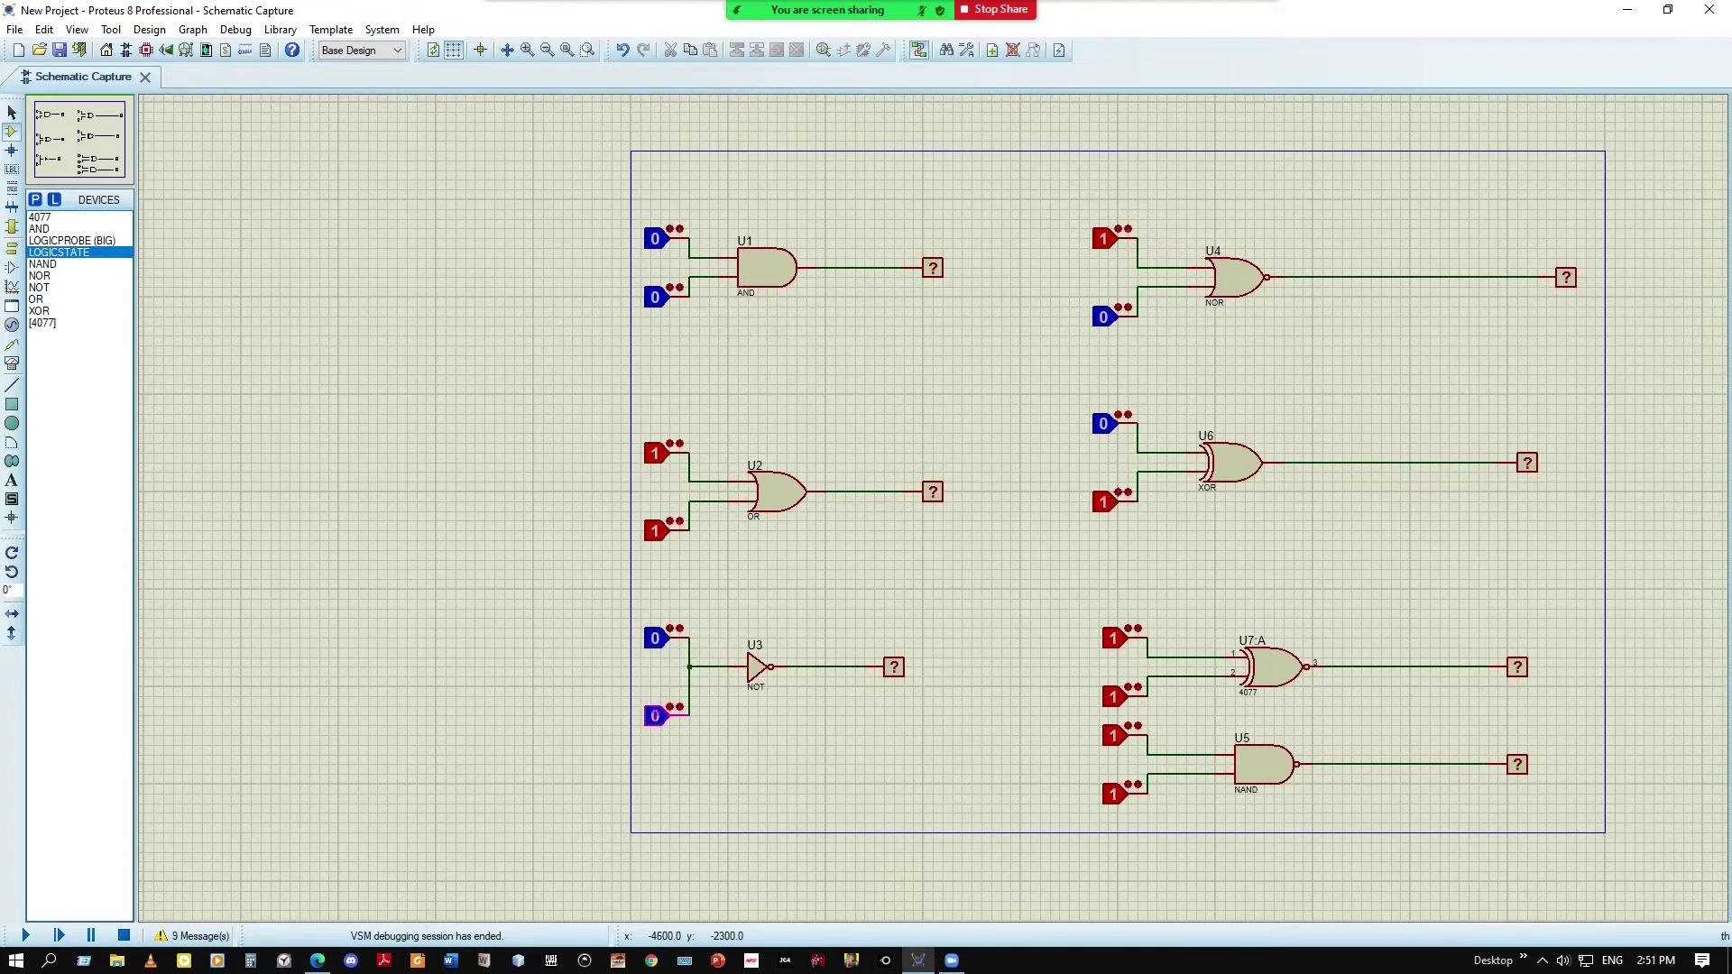
# Undo the second logic state and the rewiring at the NOT gate's input, back to one directly connected logic state
pyautogui.click(672, 722)
pyautogui.click(823, 501)
pyautogui.rightClick(720, 742)
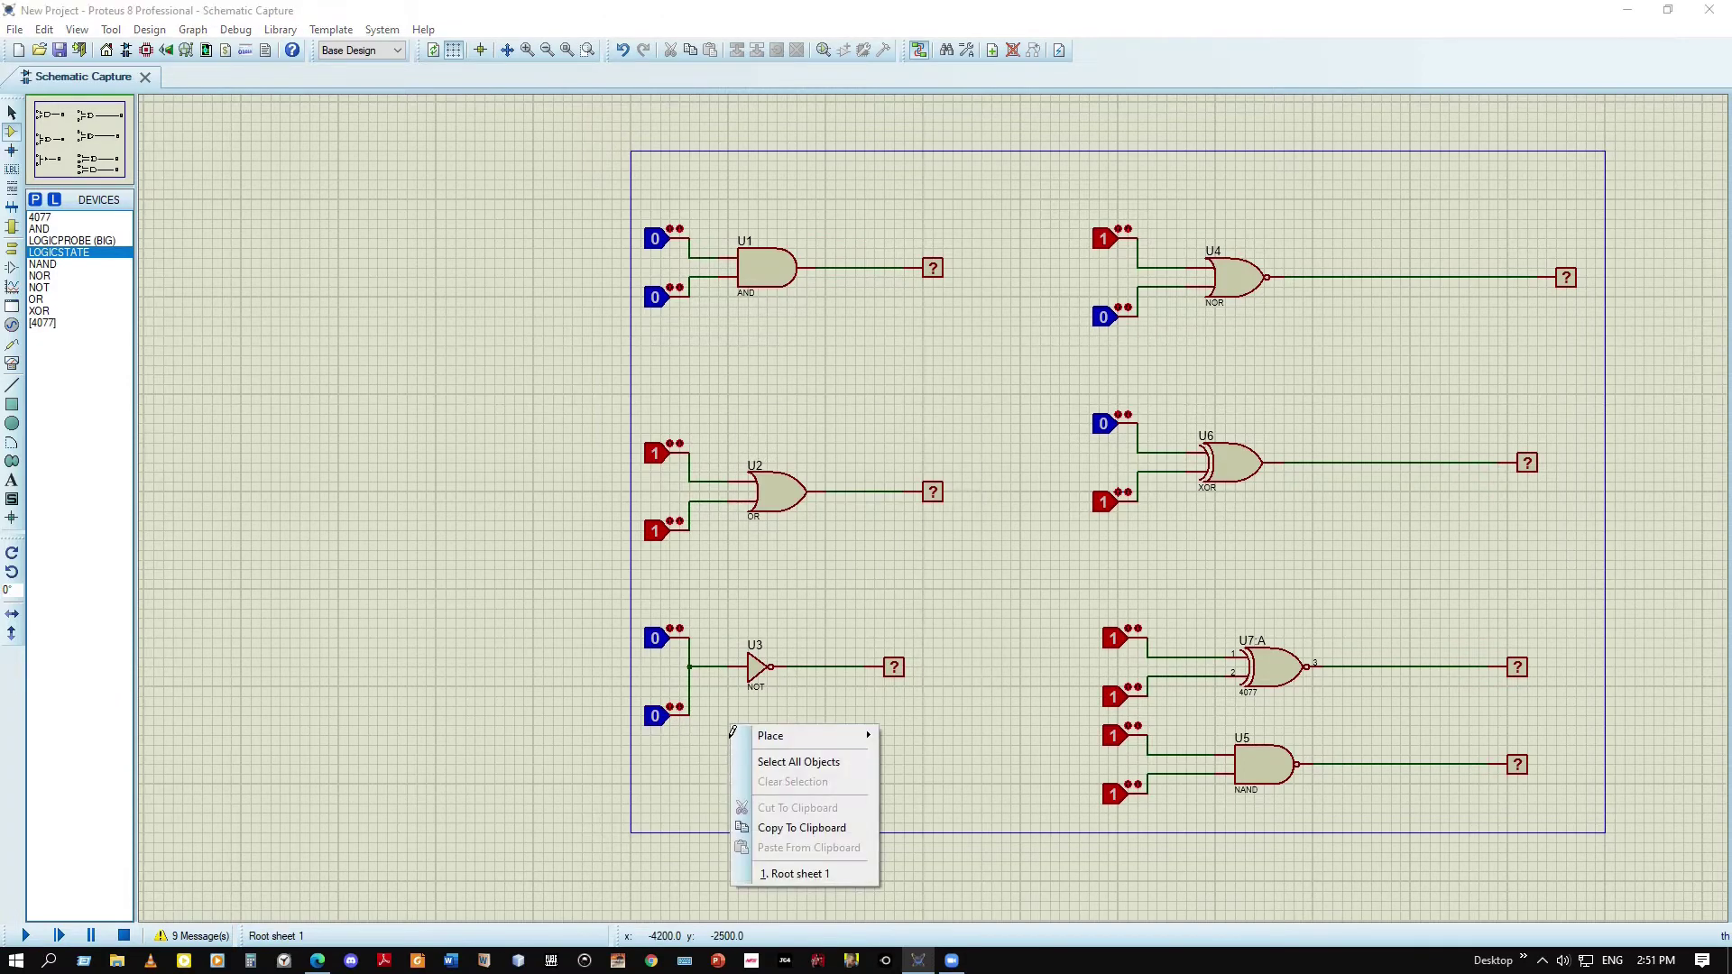
pyautogui.press('Escape')
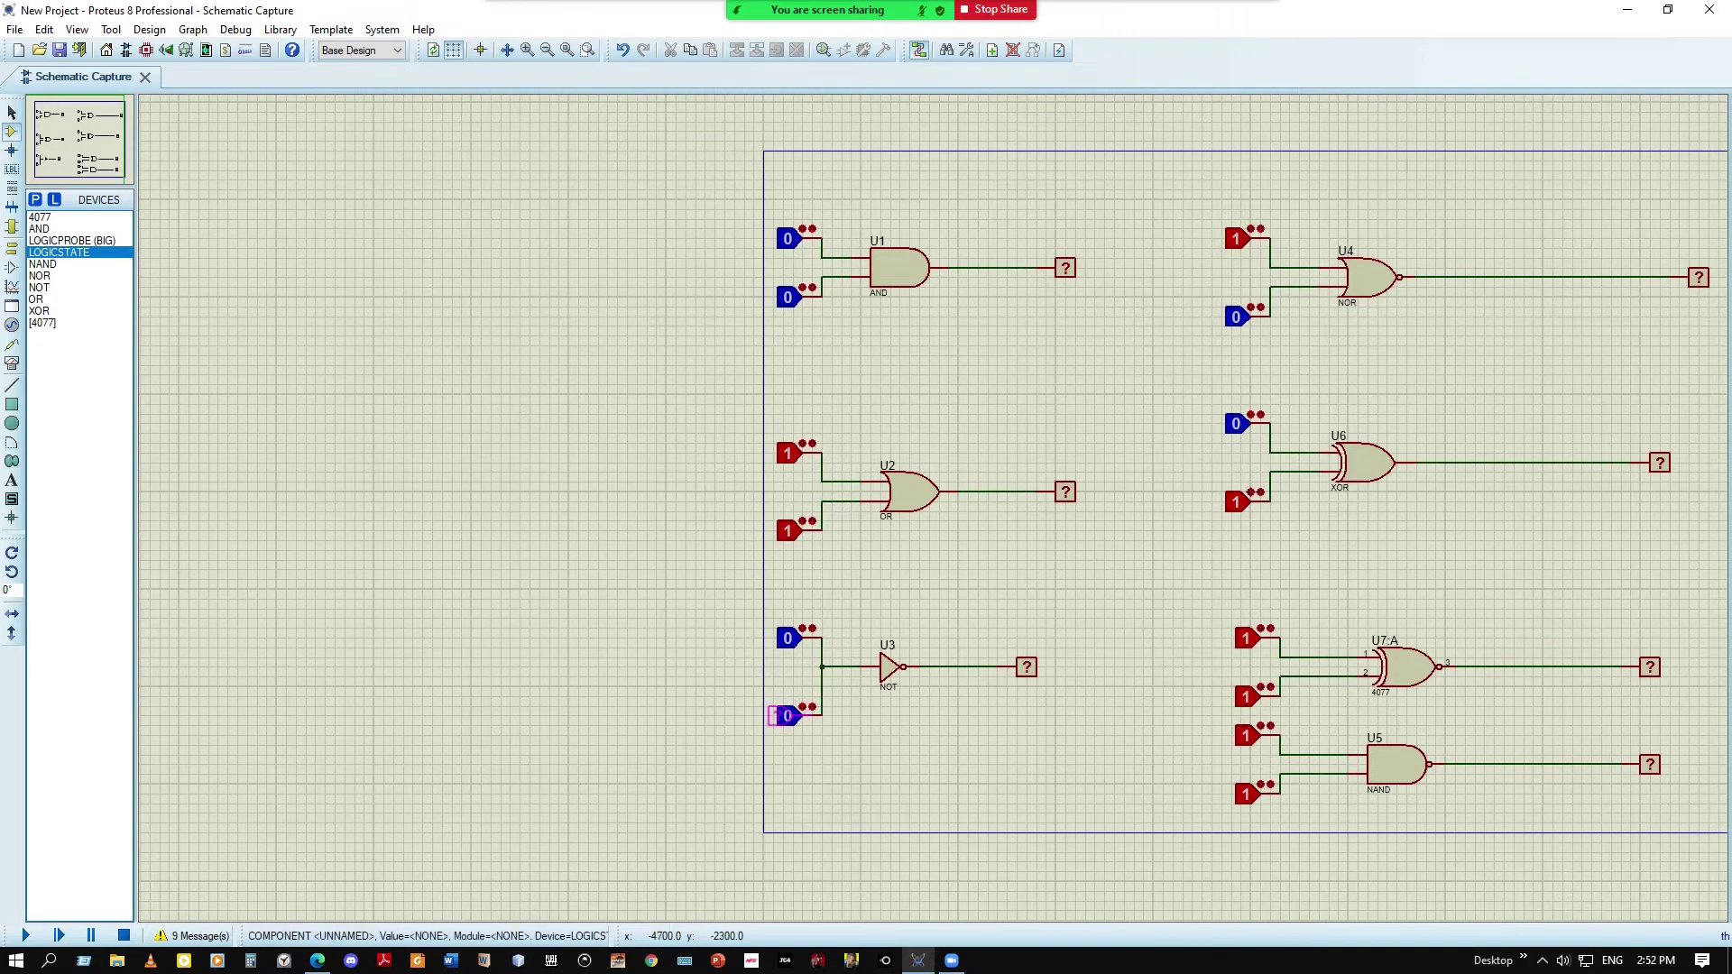
pyautogui.click(793, 713)
pyautogui.click(823, 505)
pyautogui.hotkey('ctrl', 'z')
pyautogui.hotkey('ctrl', 'z')
pyautogui.hotkey('ctrl', 'z')
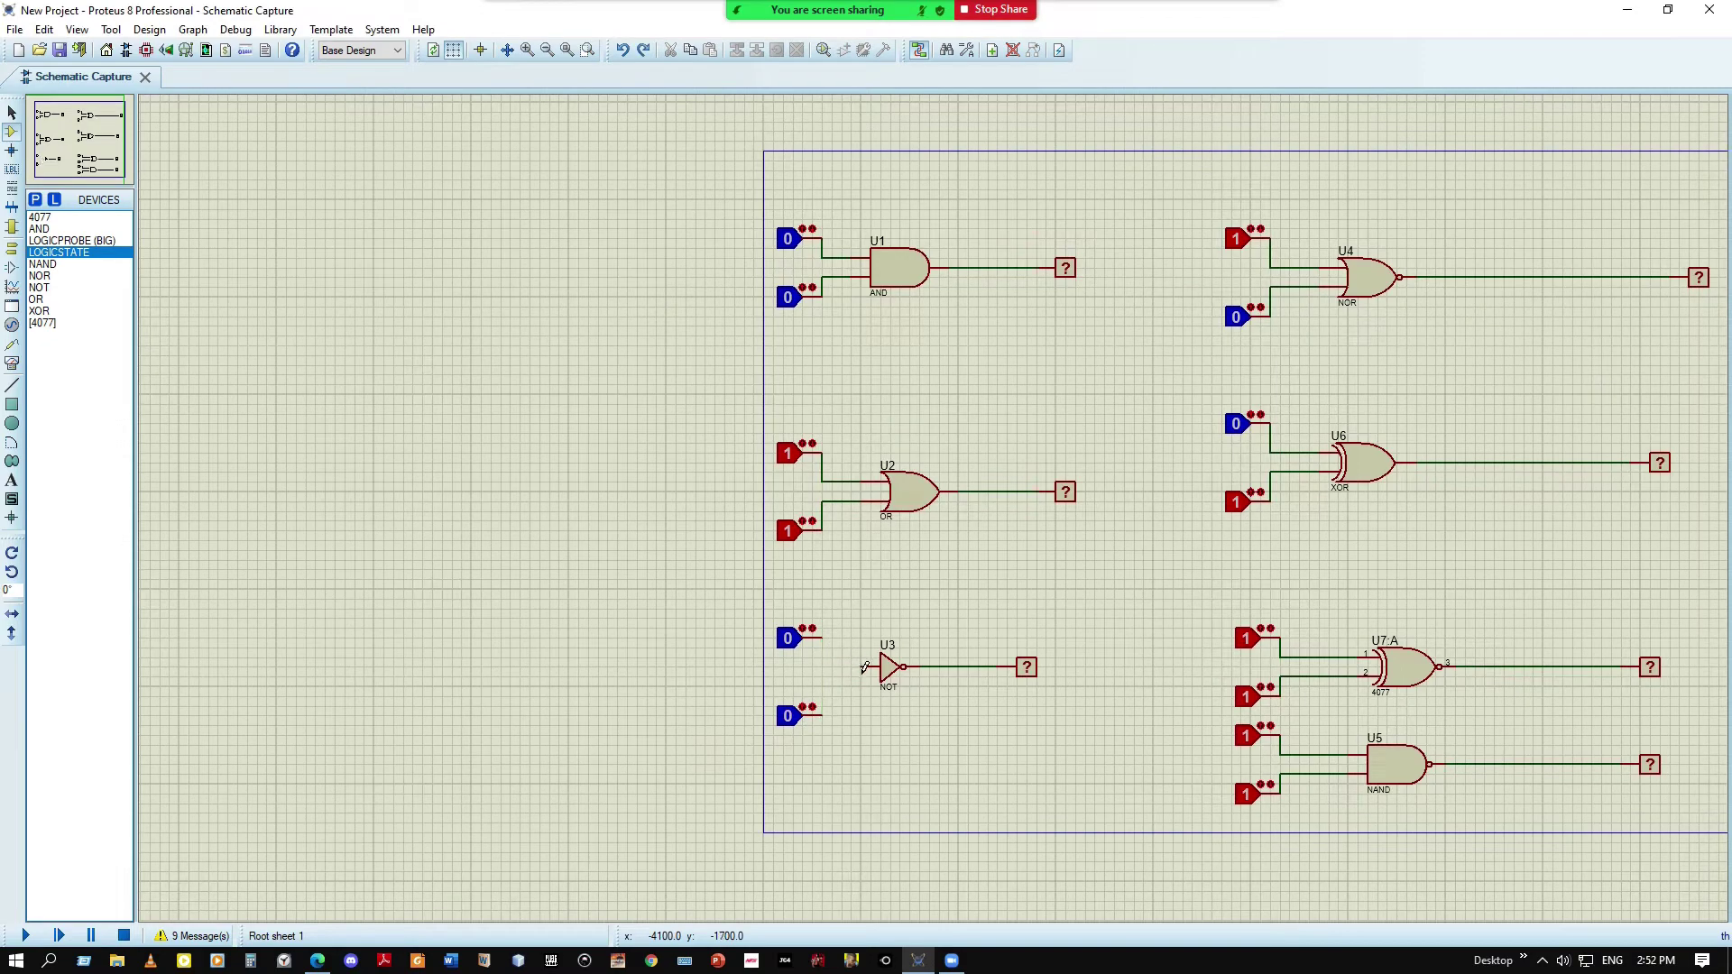
# Run the simulation of all seven gates with a single logic state on the NOT gate
pyautogui.click(26, 935)
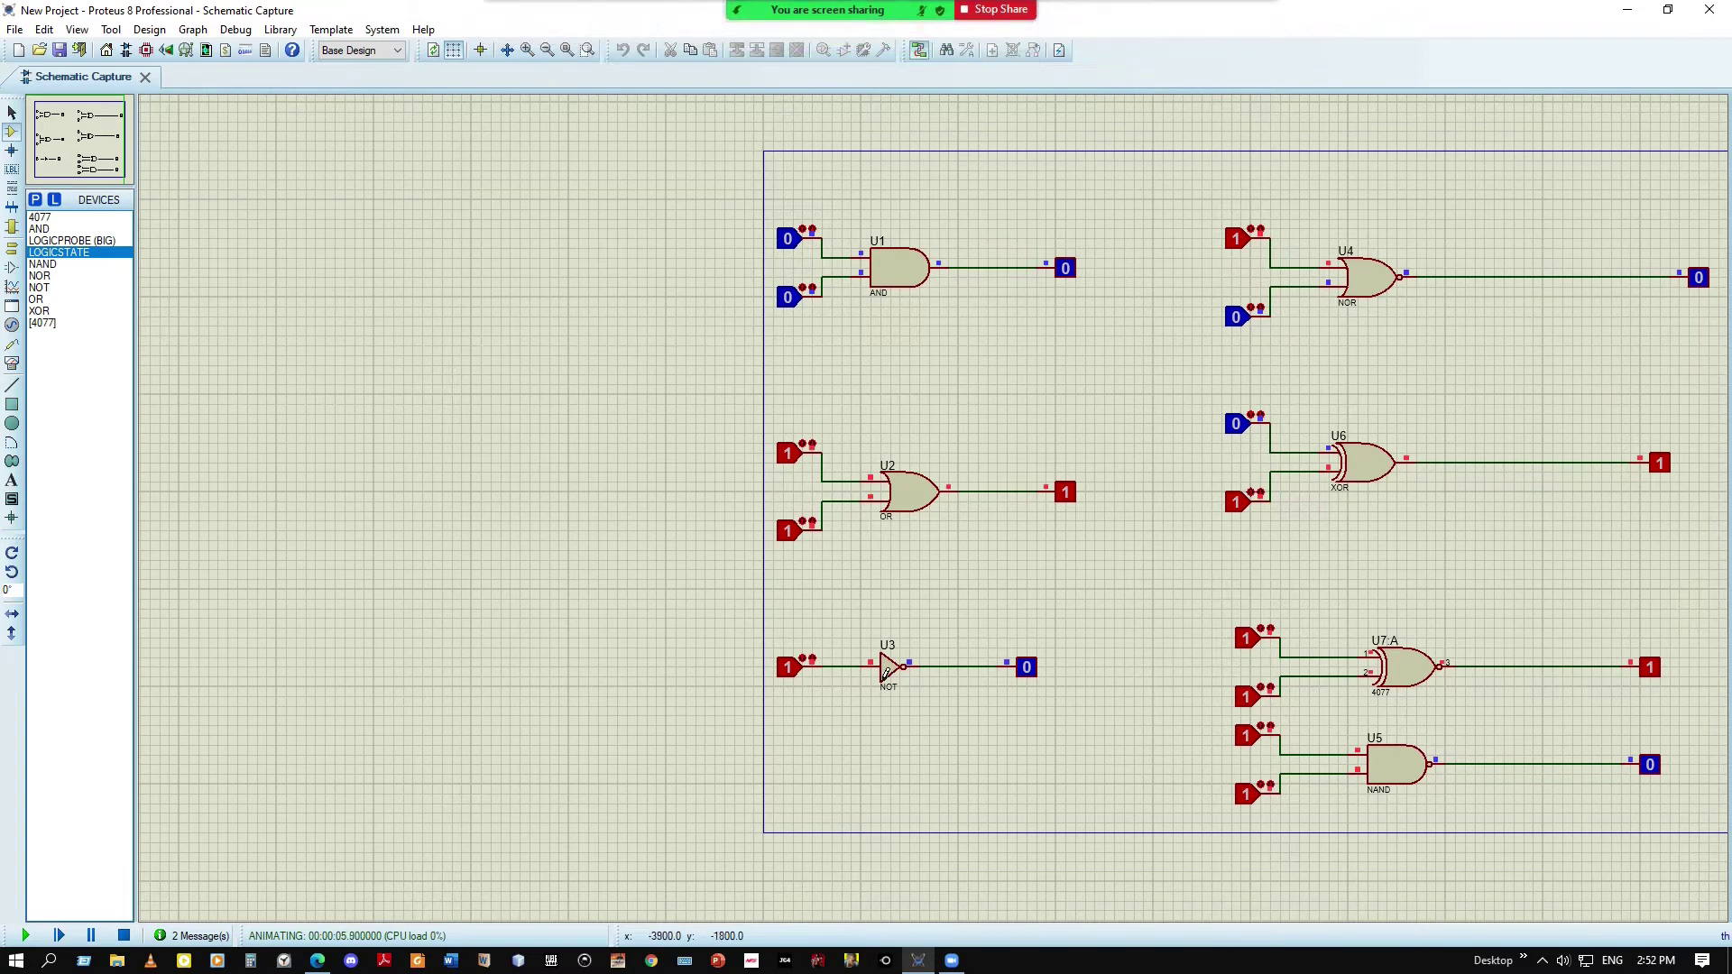
pyautogui.moveTo(872, 9)
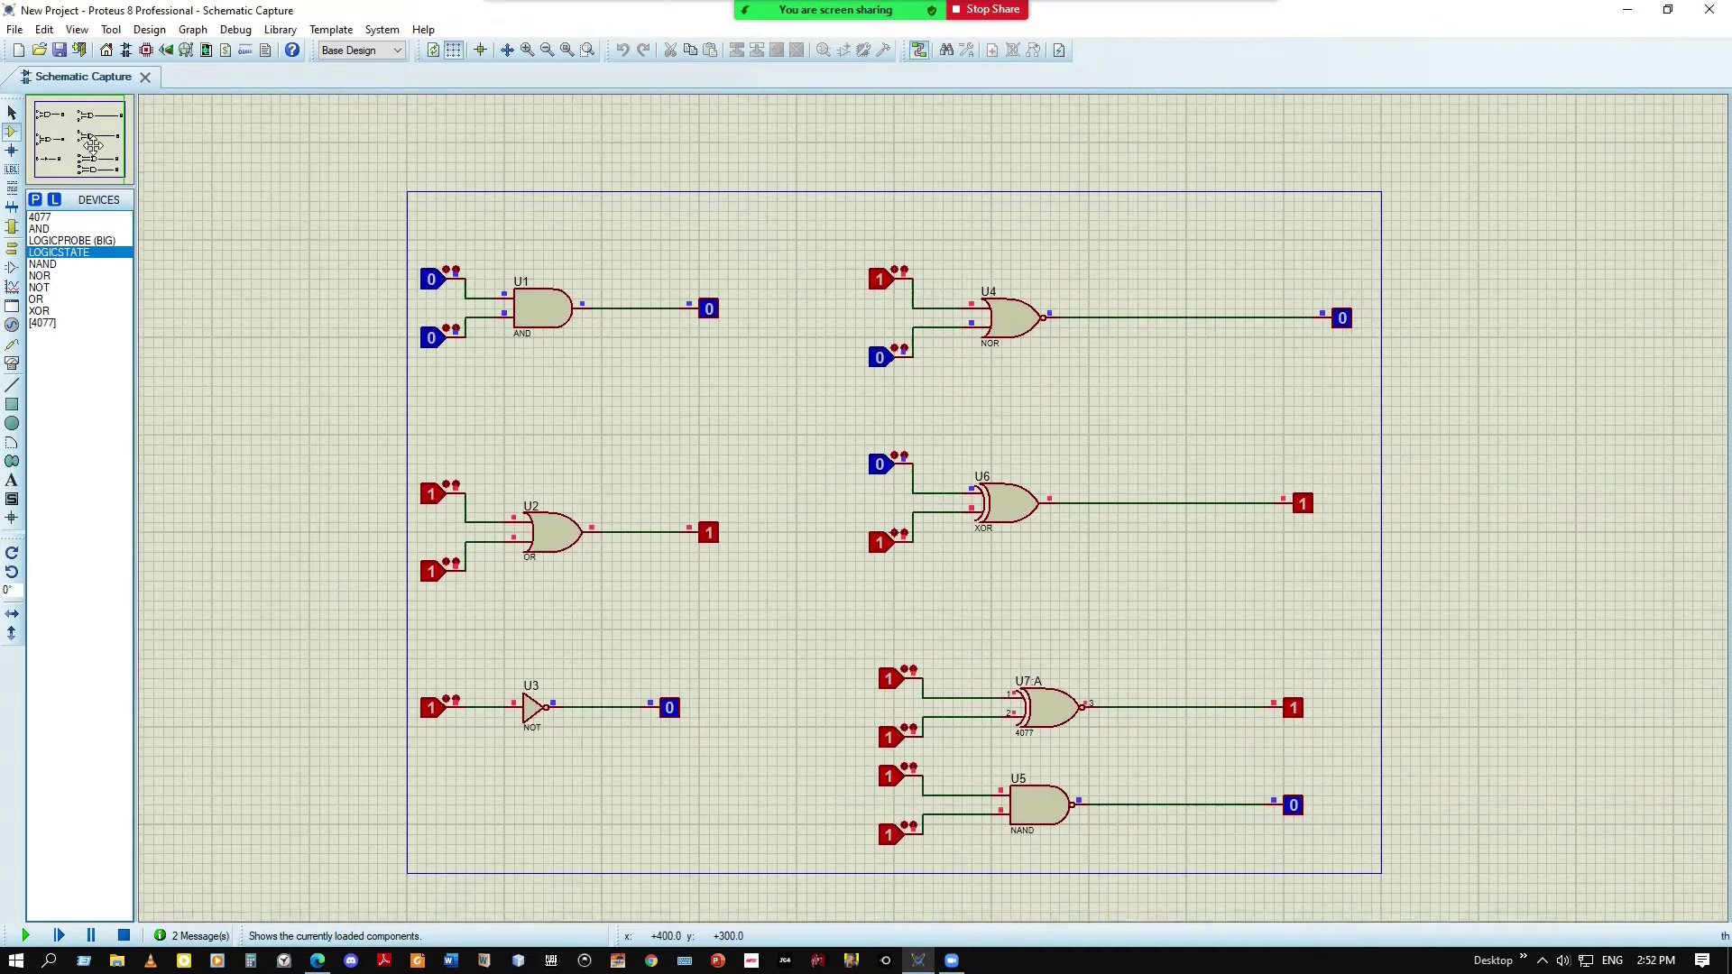
pyautogui.click(105, 147)
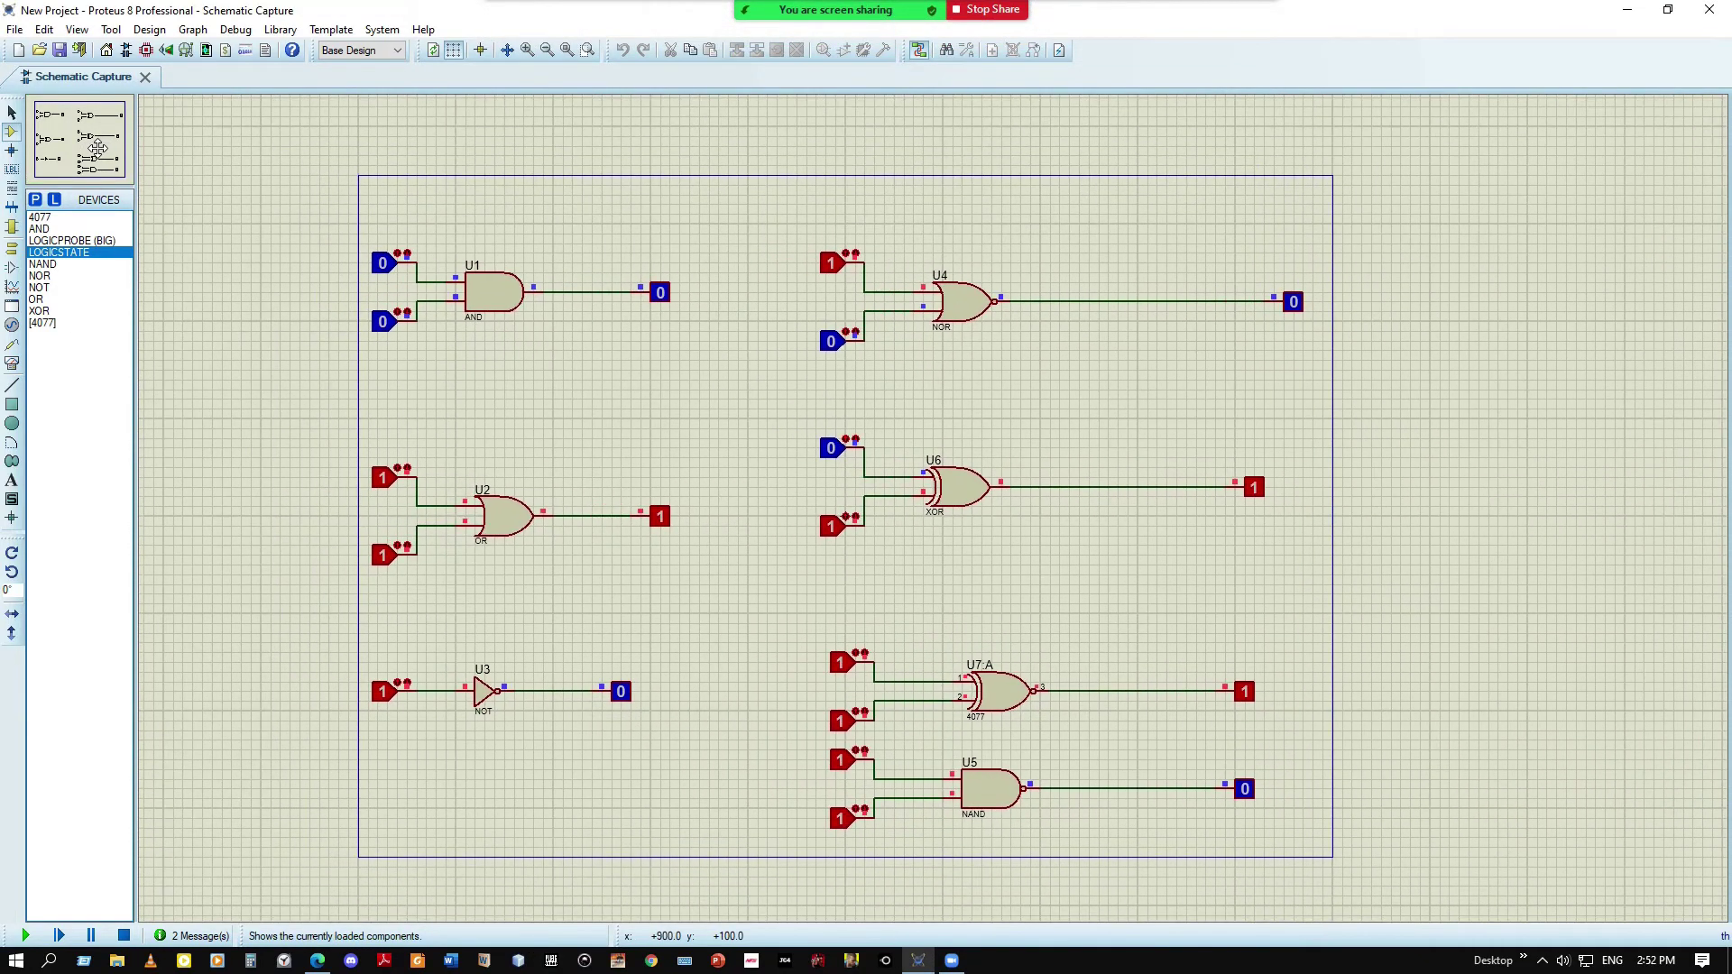
pyautogui.click(90, 147)
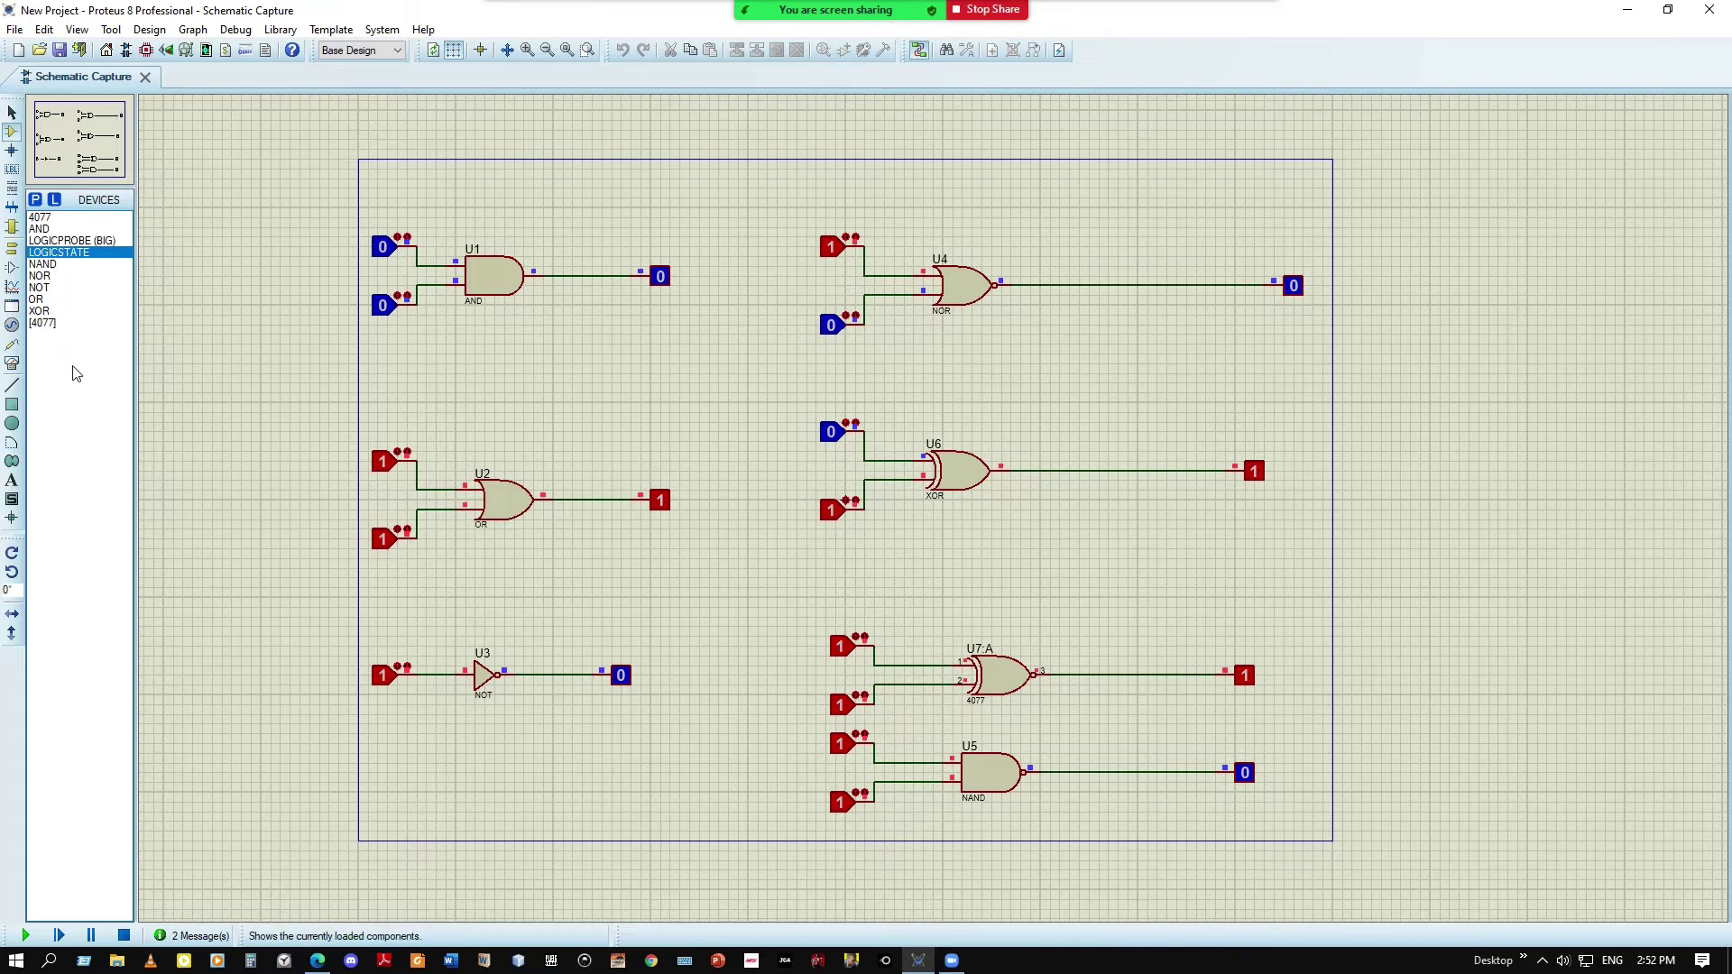
pyautogui.click(12, 132)
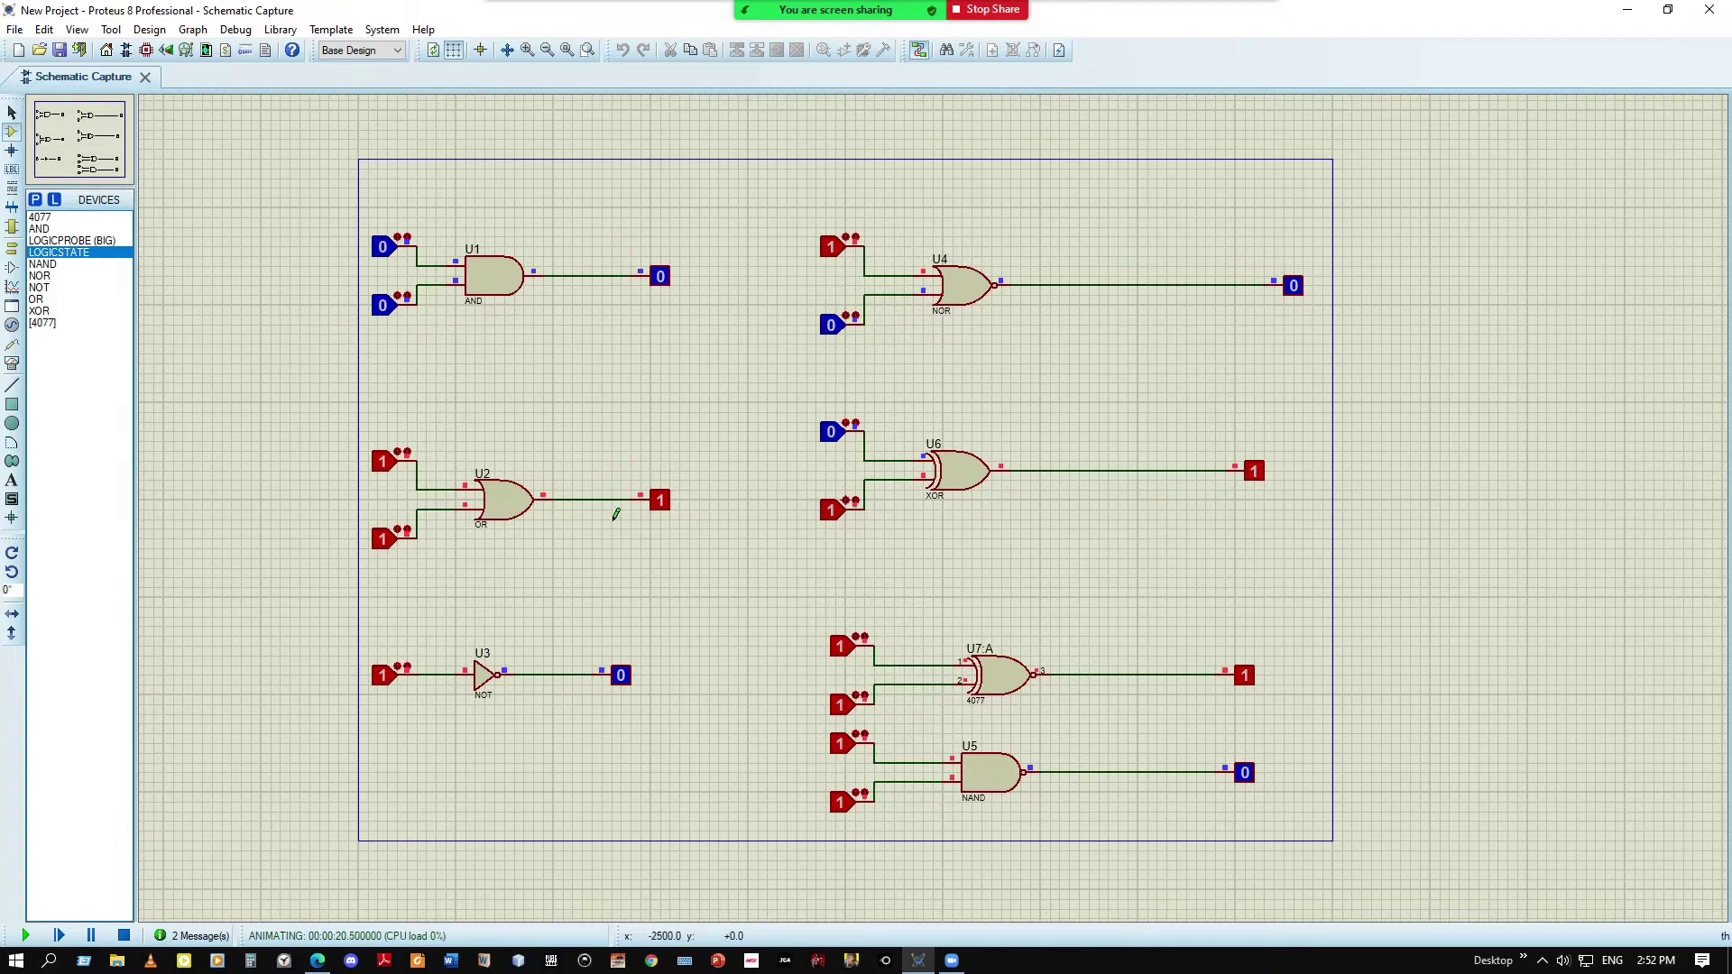
# Check the Zoom participants list, close it, and mute and unmute the microphone
pyautogui.moveTo(984, 11)
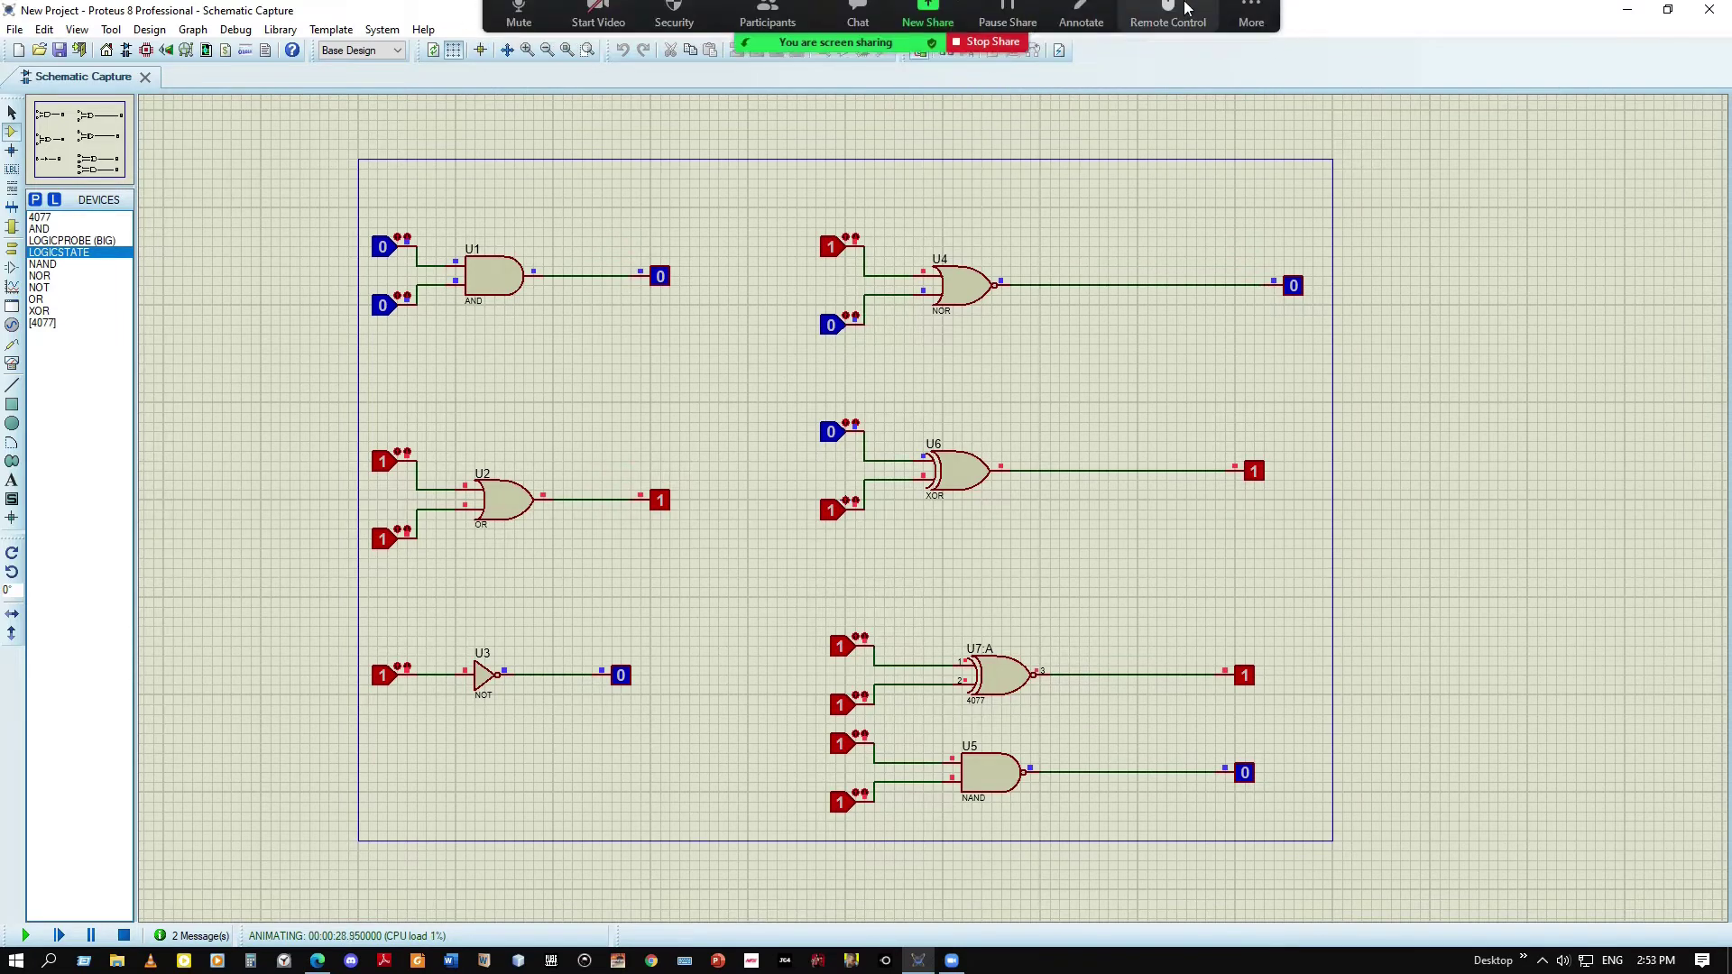
pyautogui.click(768, 13)
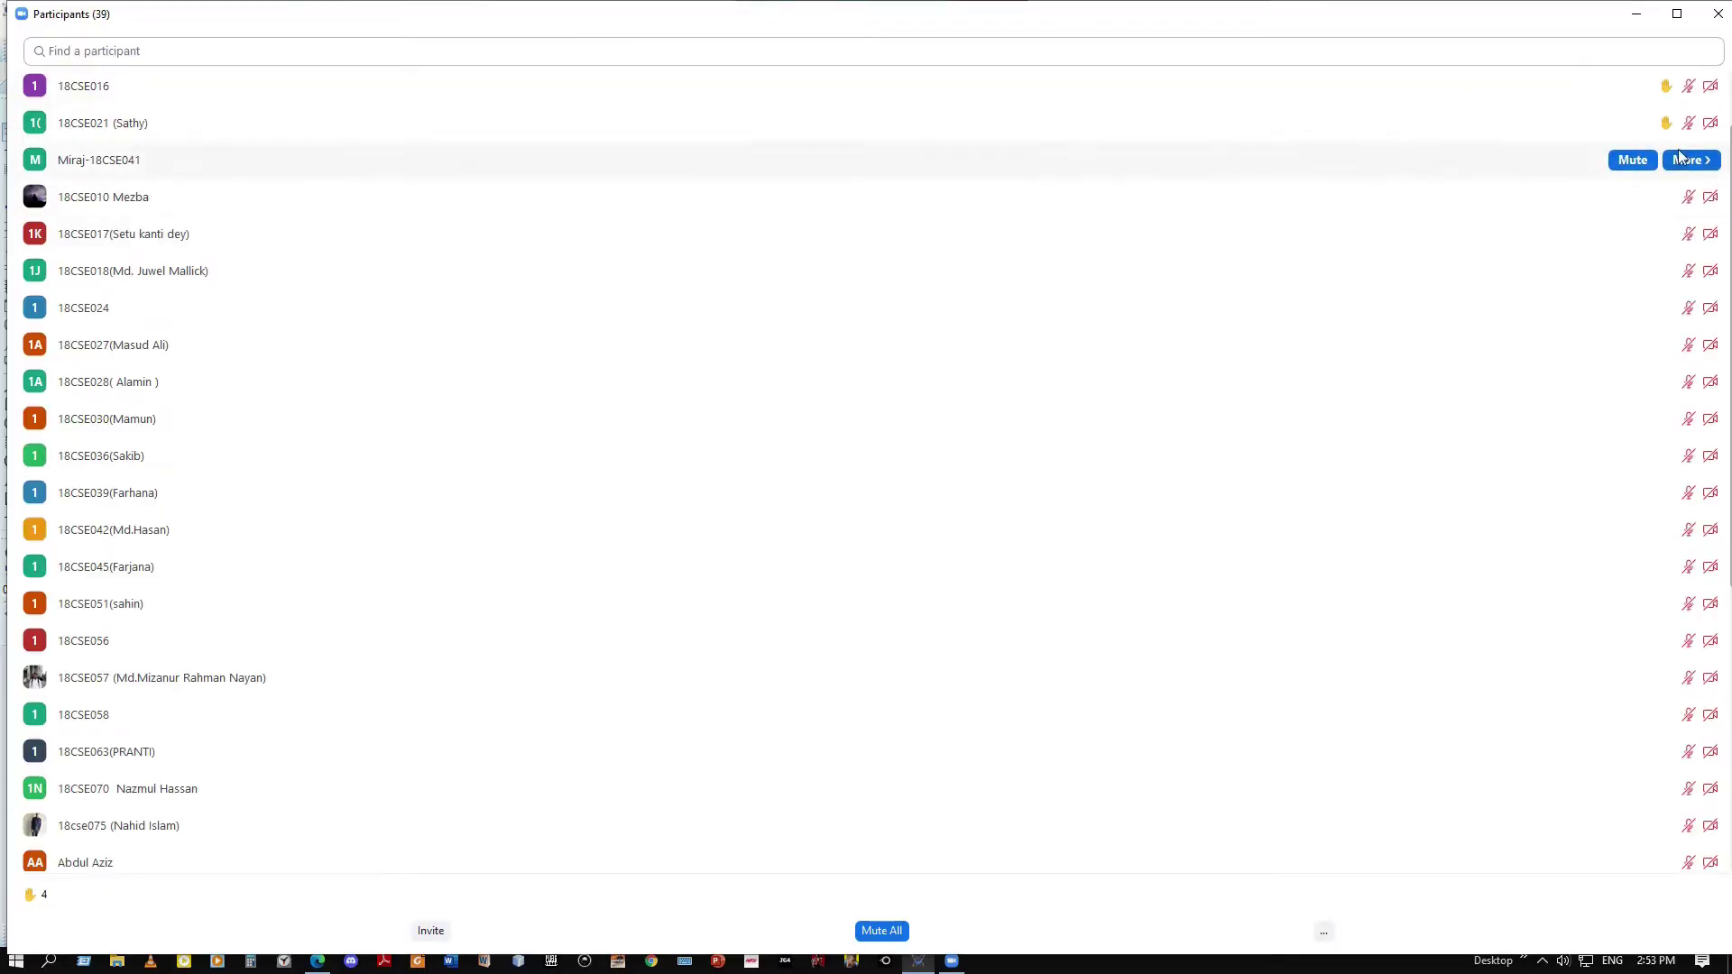
pyautogui.click(1719, 14)
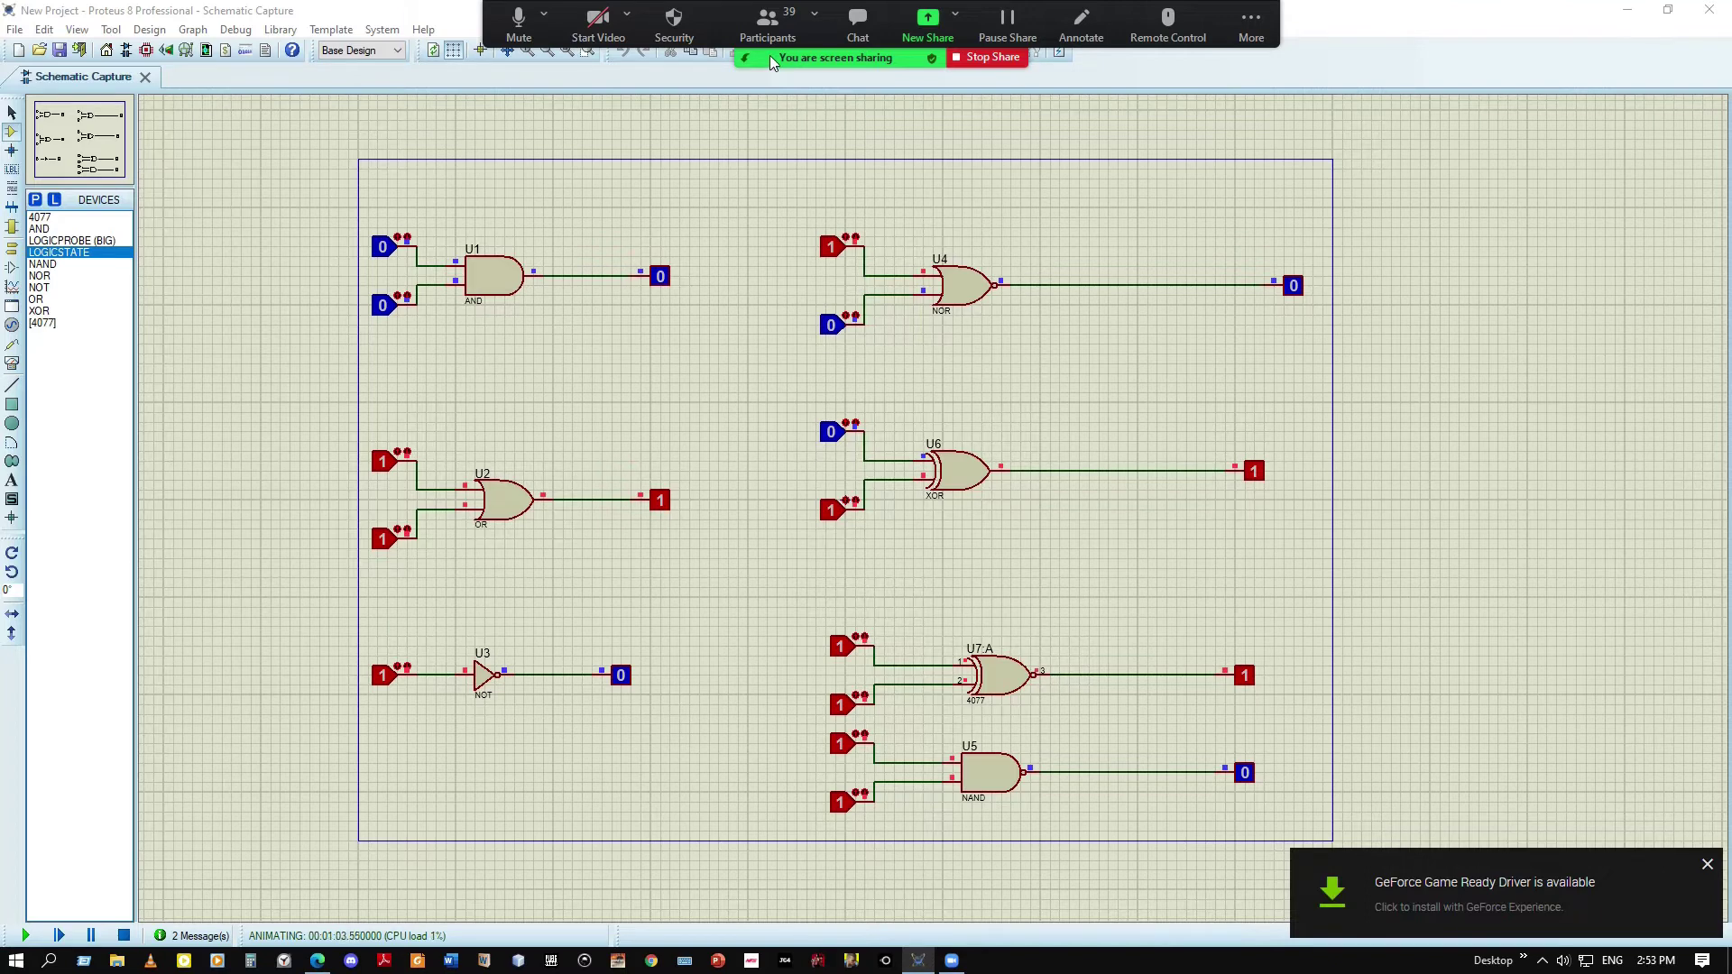
pyautogui.click(520, 14)
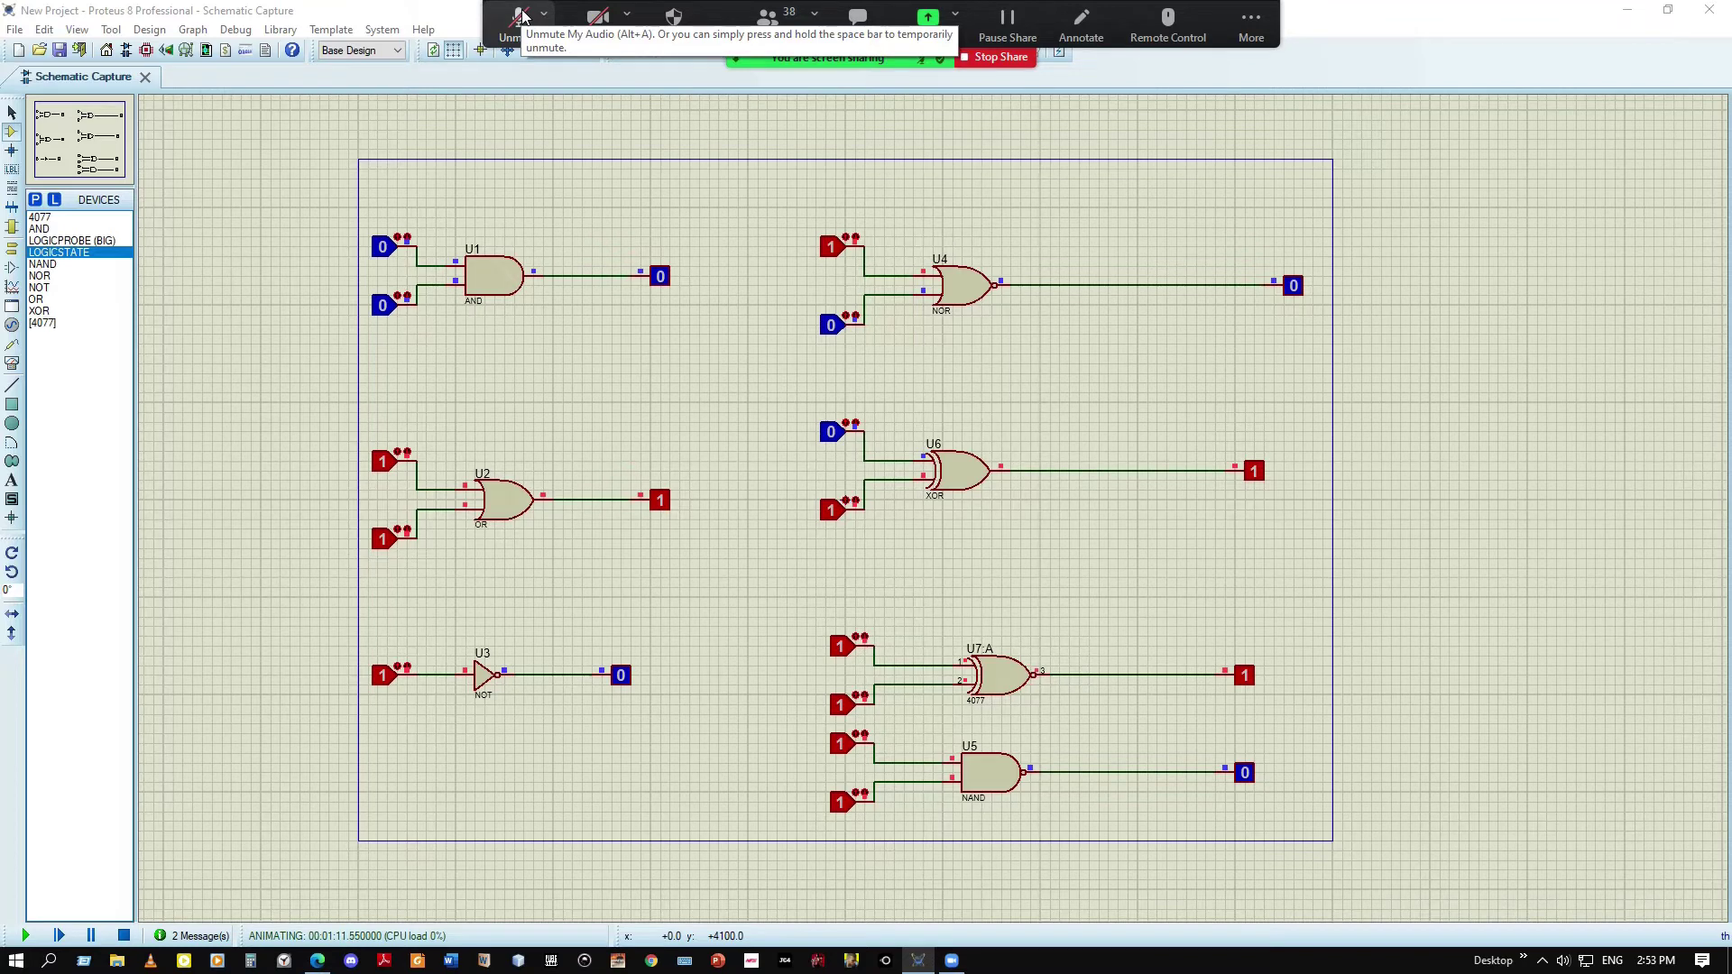
pyautogui.click(518, 11)
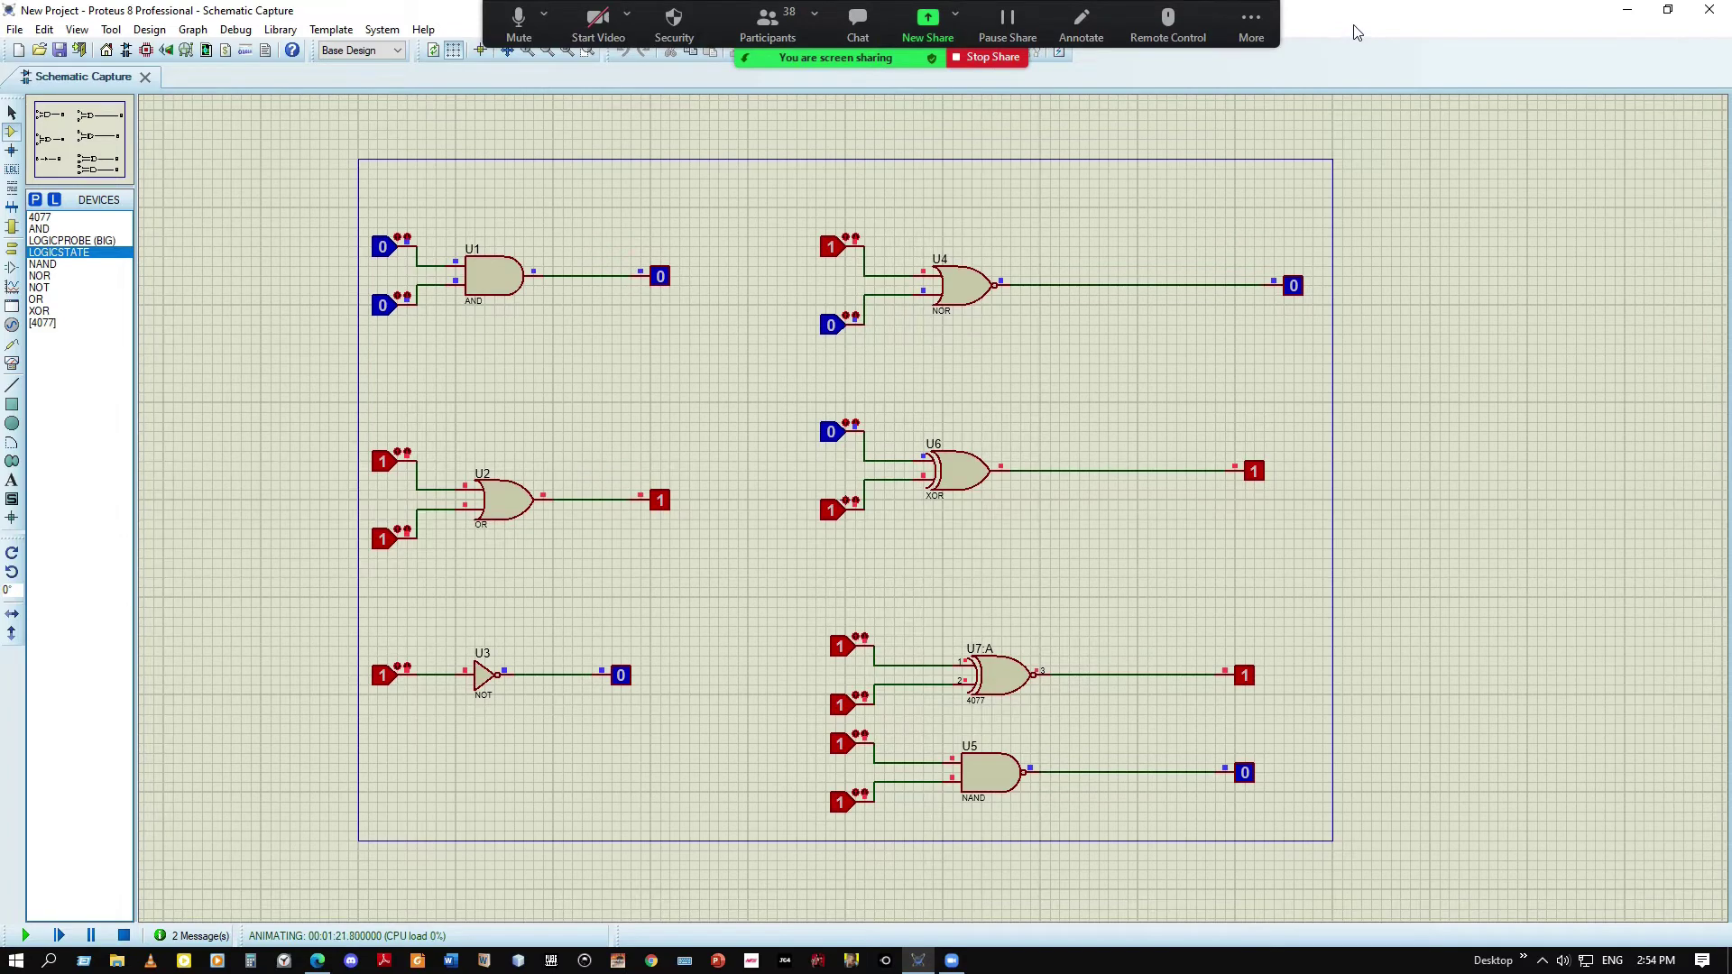
# Snap the Proteus window to half the screen, start a new project, and decline to replace the existing New Project.pdsprj
pyautogui.press('super+Right')
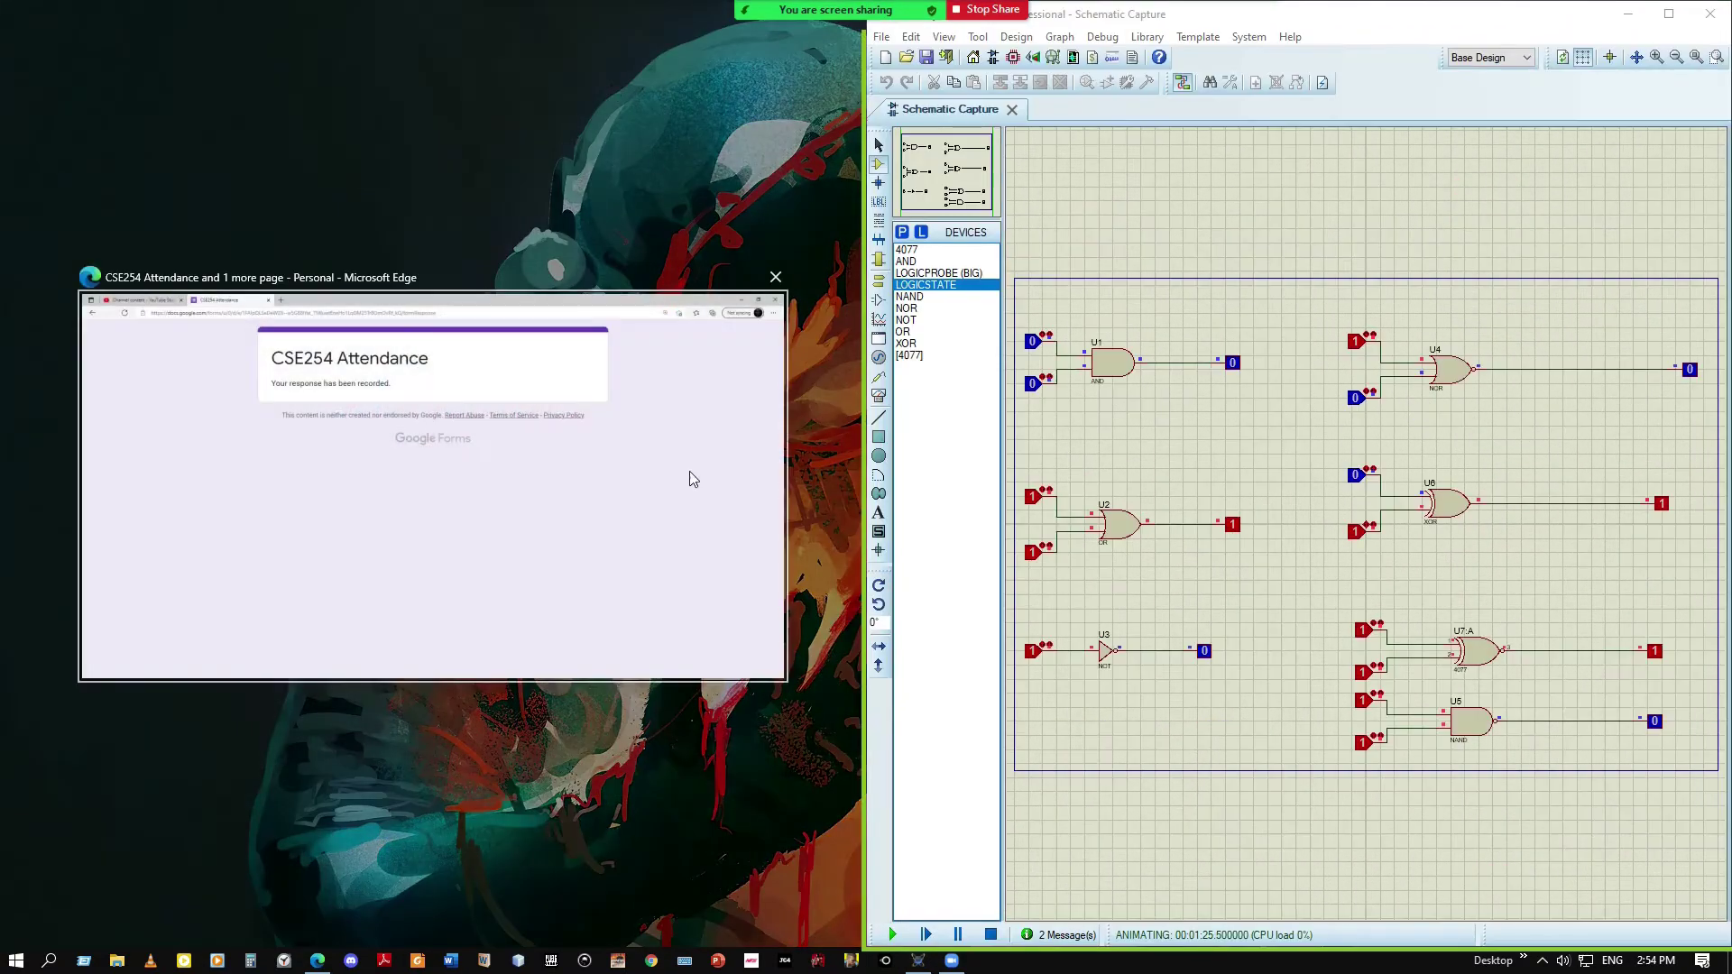
pyautogui.click(692, 770)
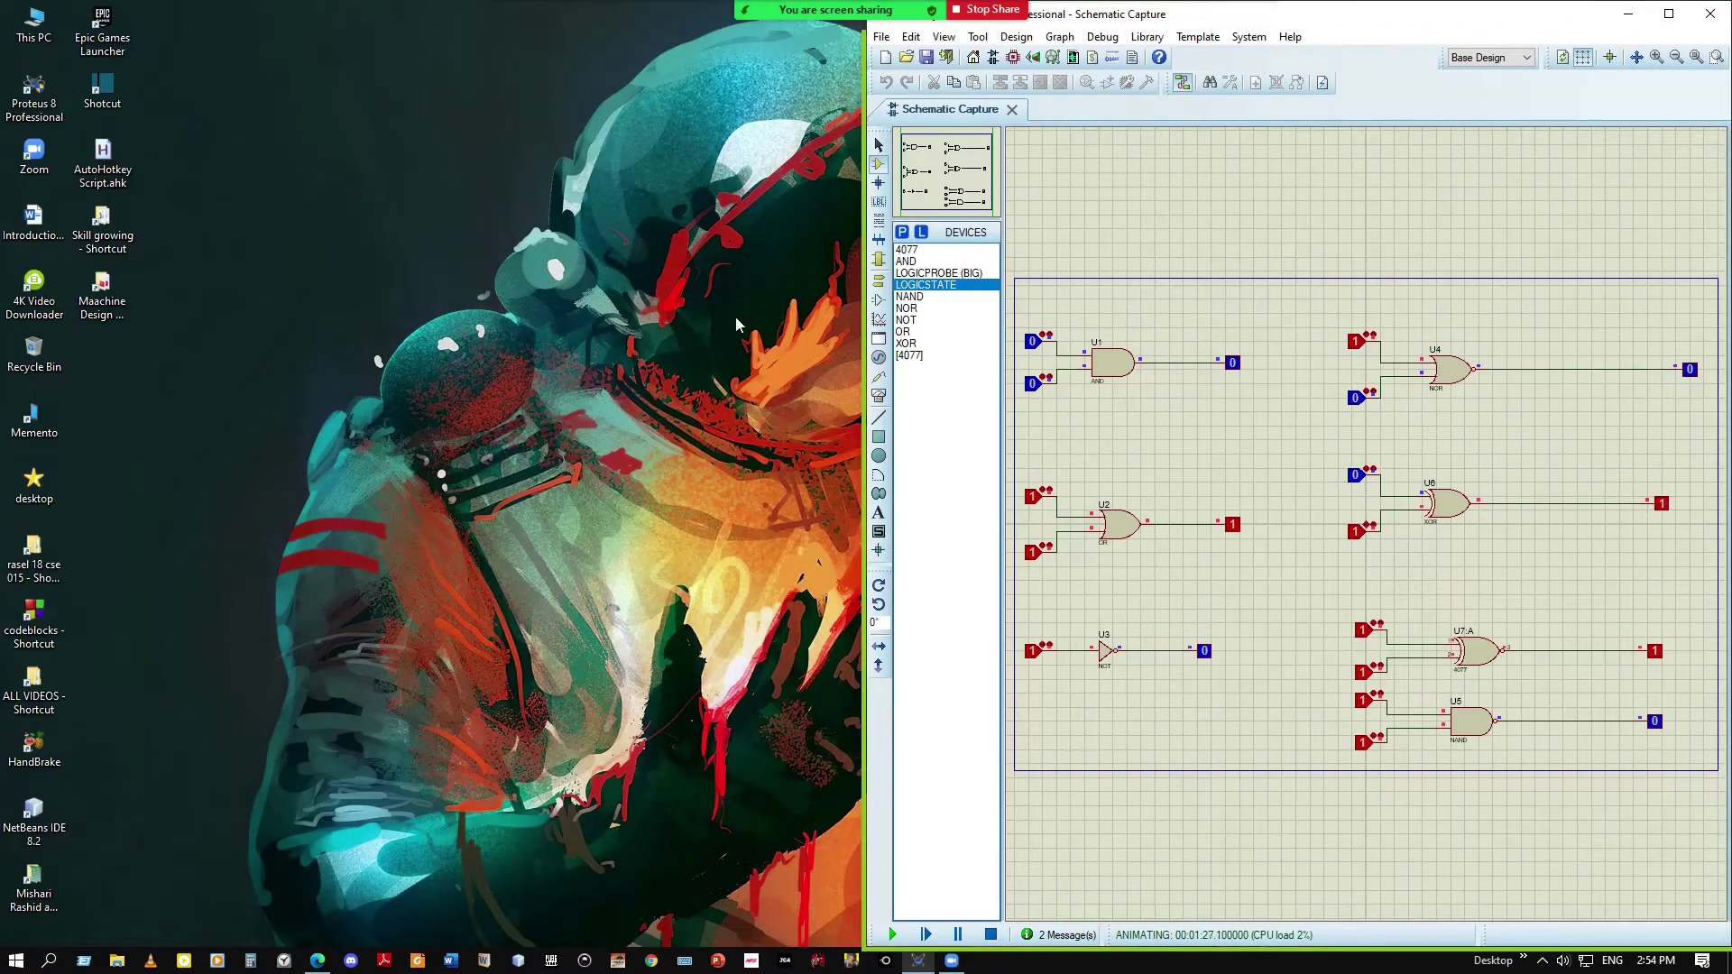
pyautogui.click(881, 37)
pyautogui.click(915, 63)
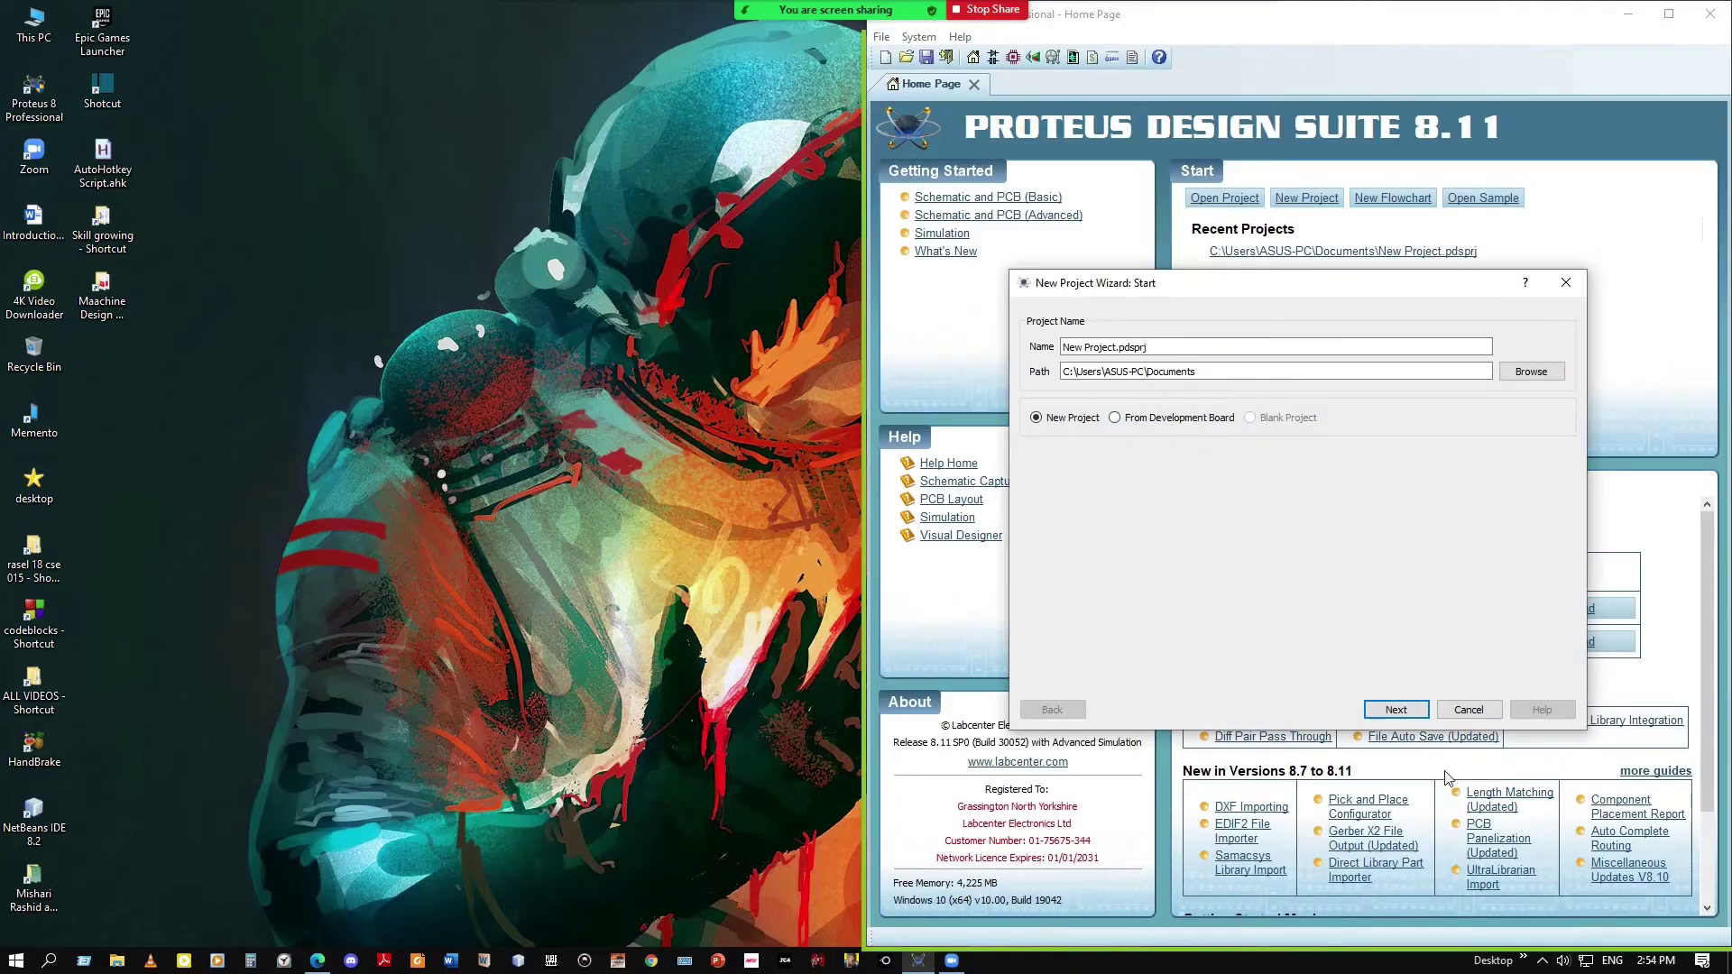
pyautogui.click(1396, 709)
pyautogui.click(1339, 529)
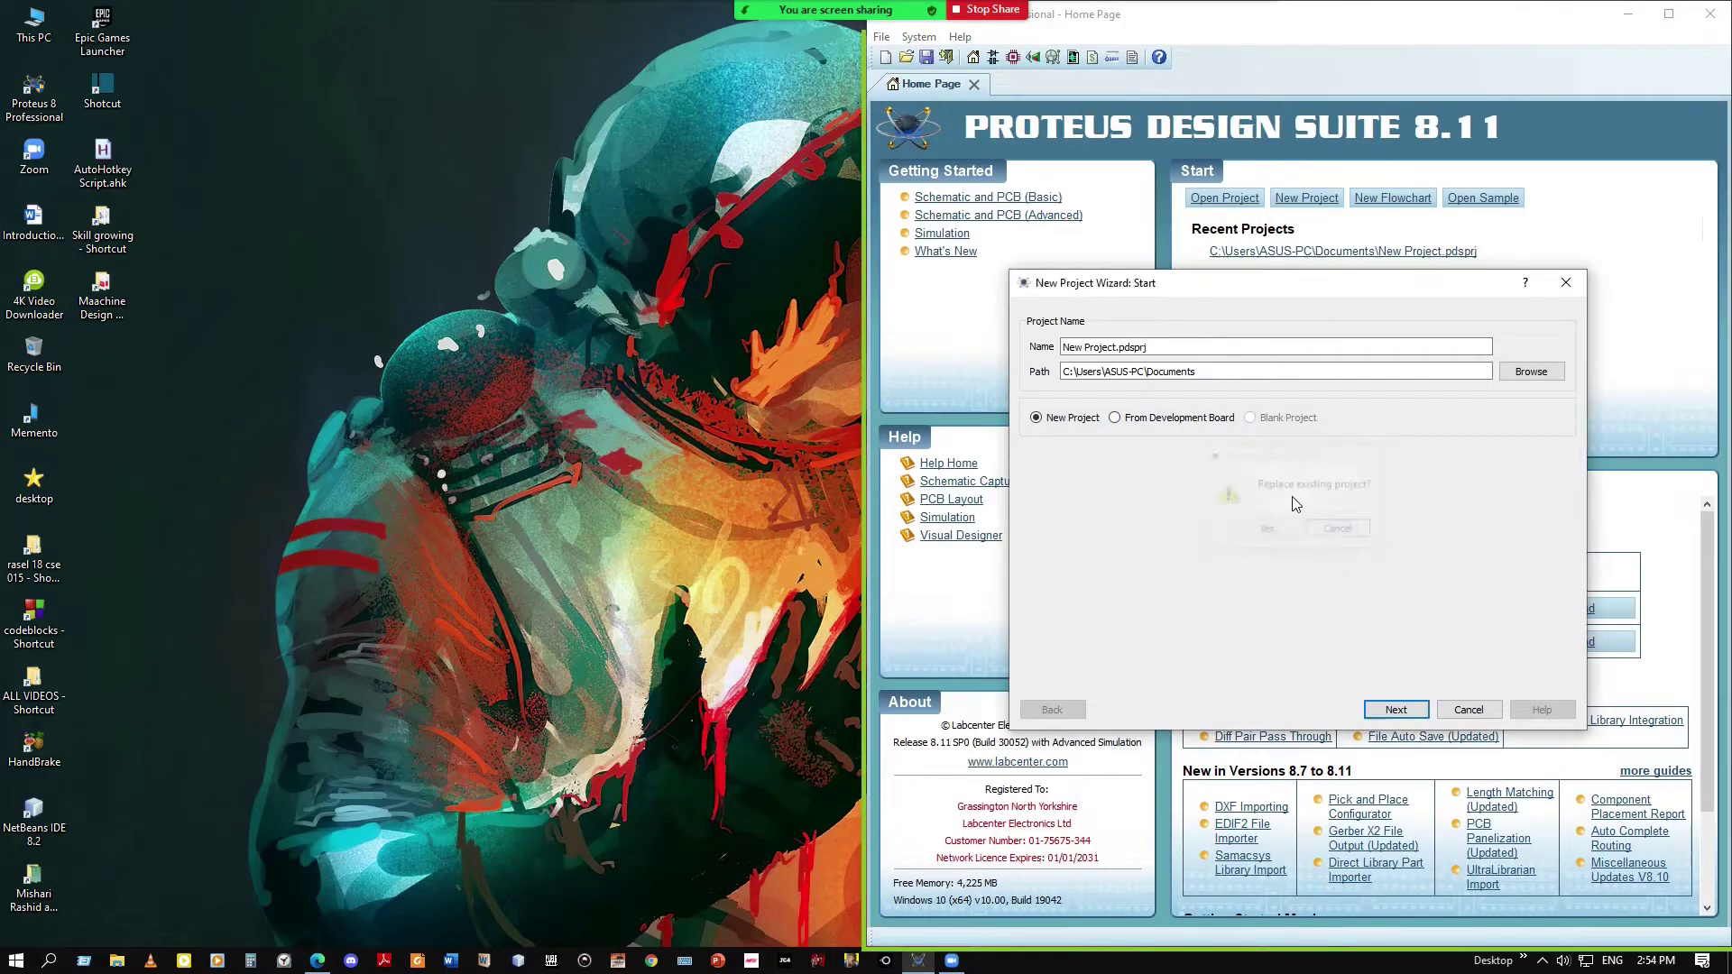
# Create the project as New Project2.pdsprj without a PCB layout and maximize the schematic window
pyautogui.click(1118, 348)
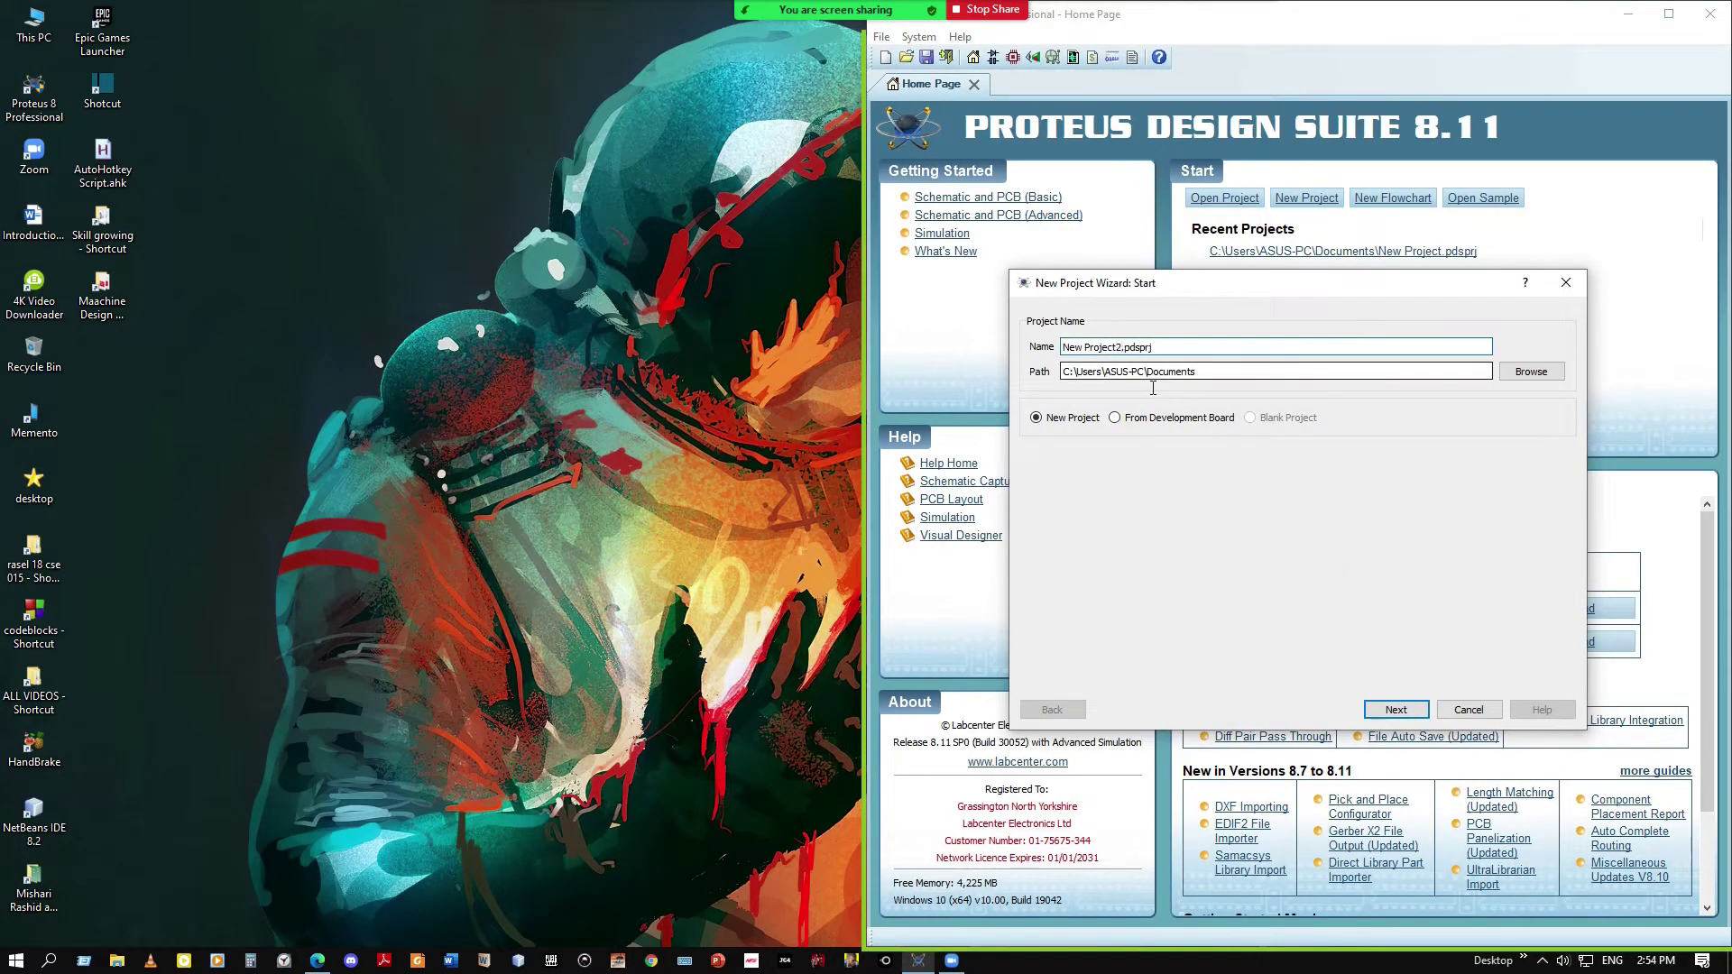
pyautogui.press('Return')
pyautogui.click(1399, 711)
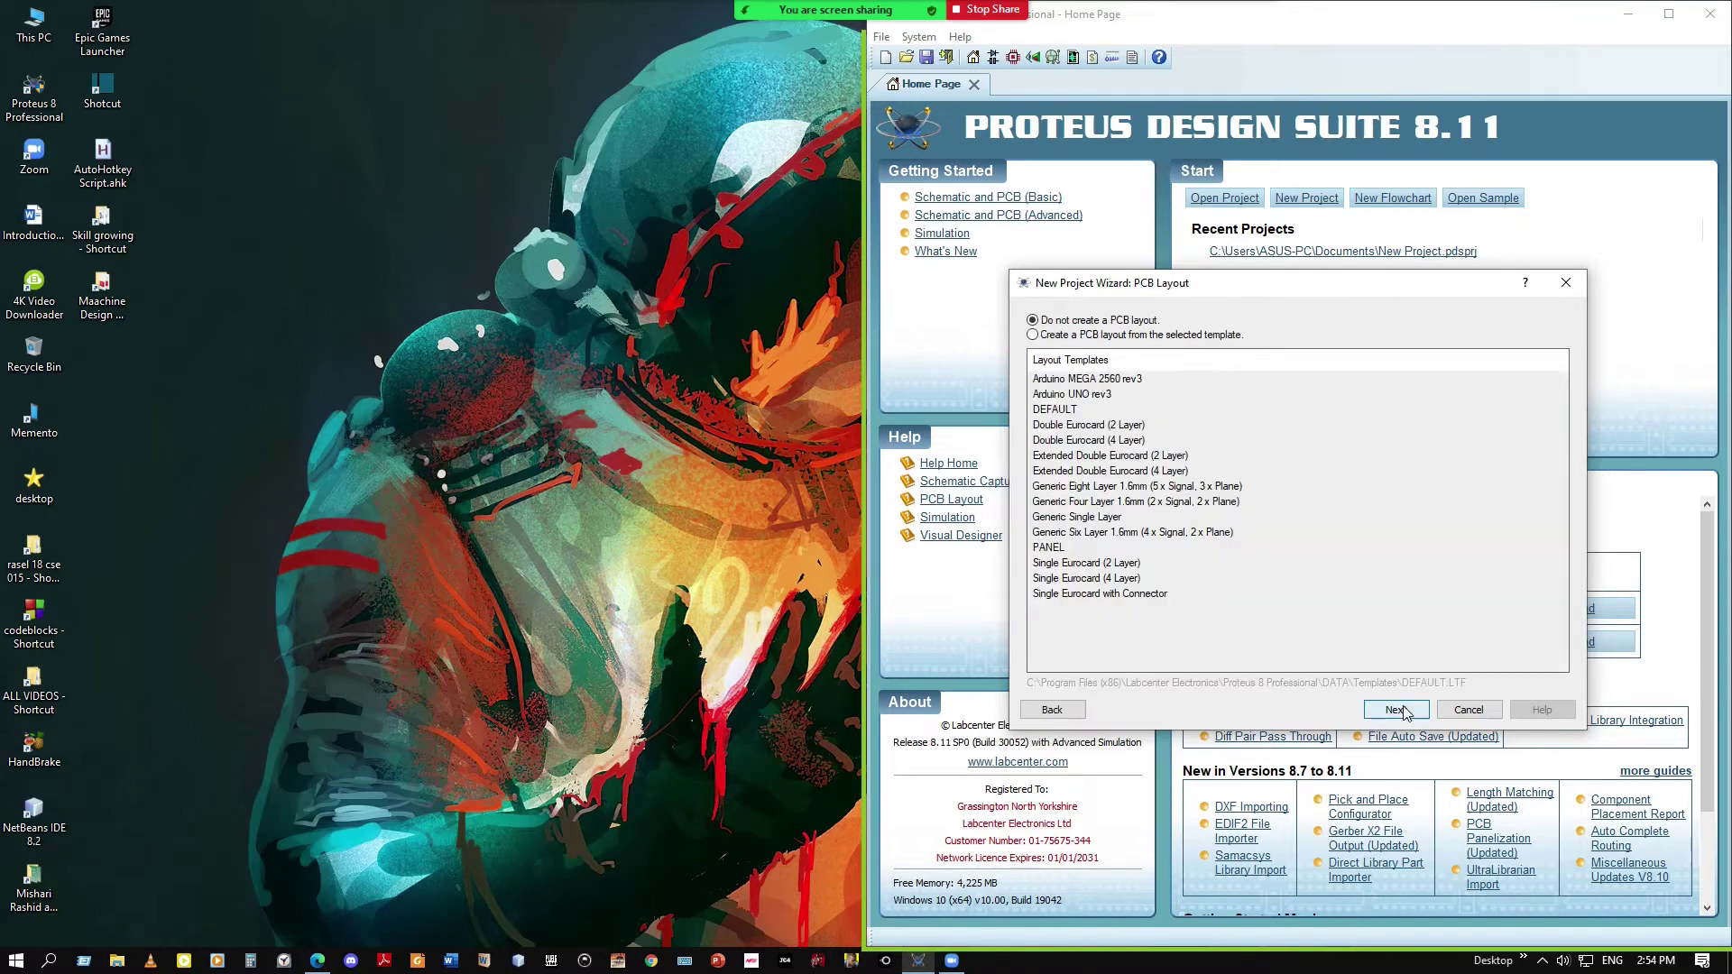
pyautogui.click(1403, 712)
pyautogui.click(1403, 712)
pyautogui.click(1406, 713)
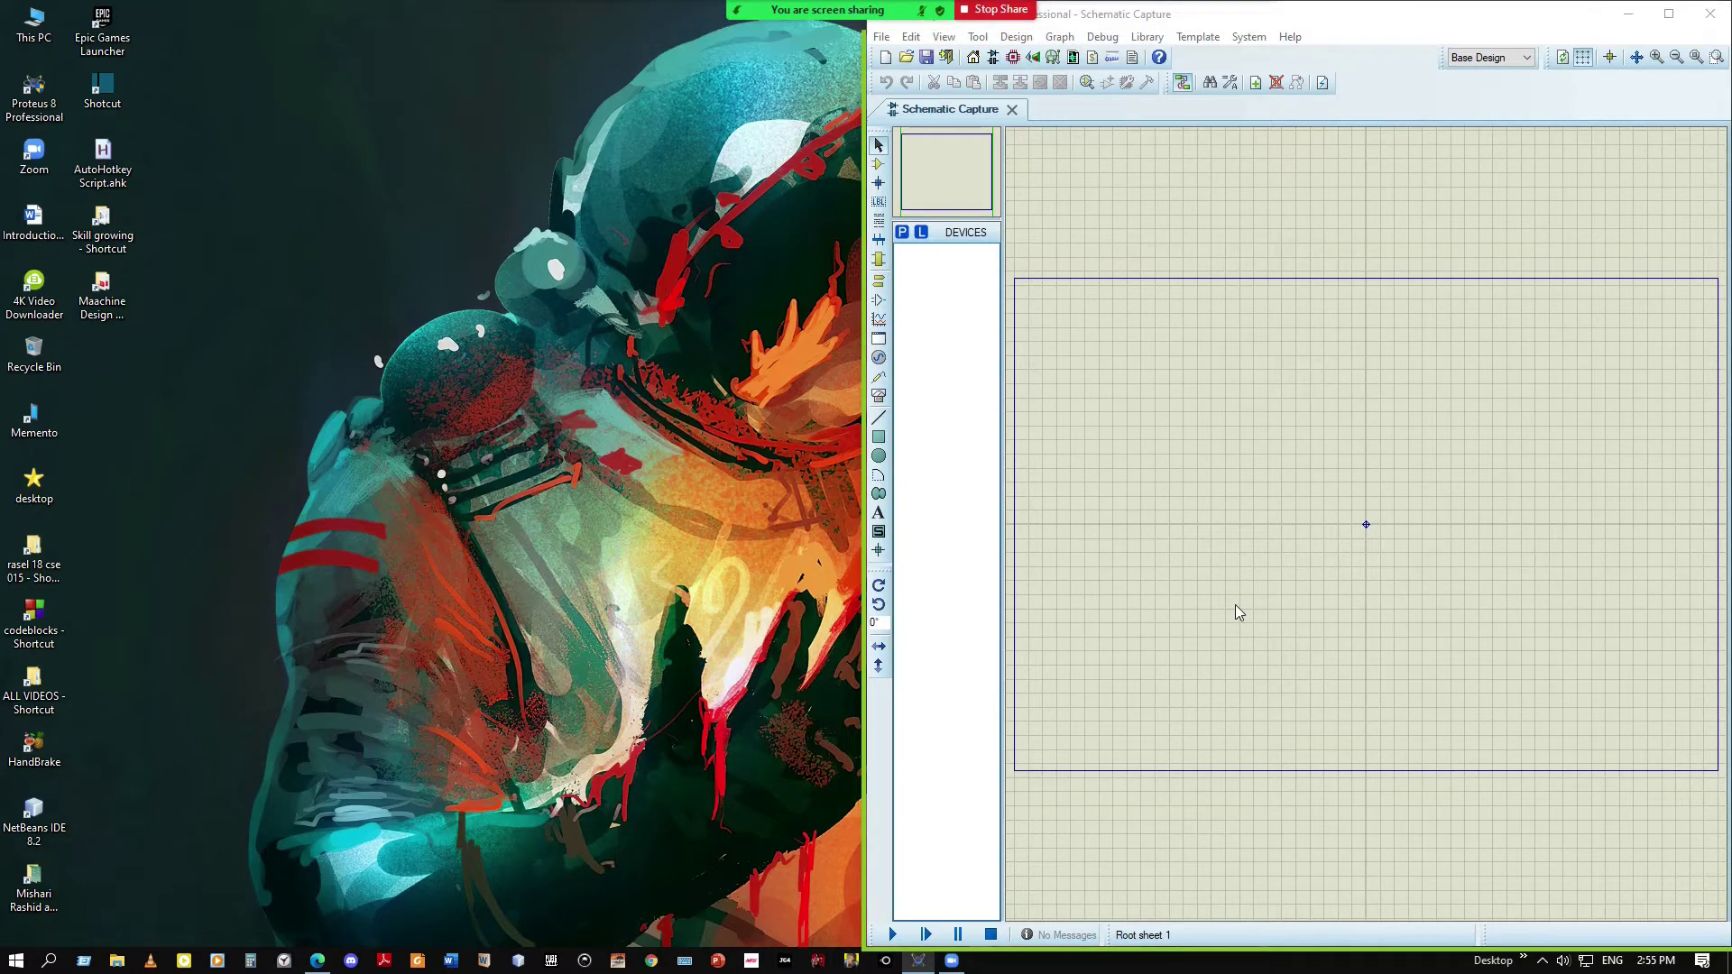
pyautogui.click(1668, 13)
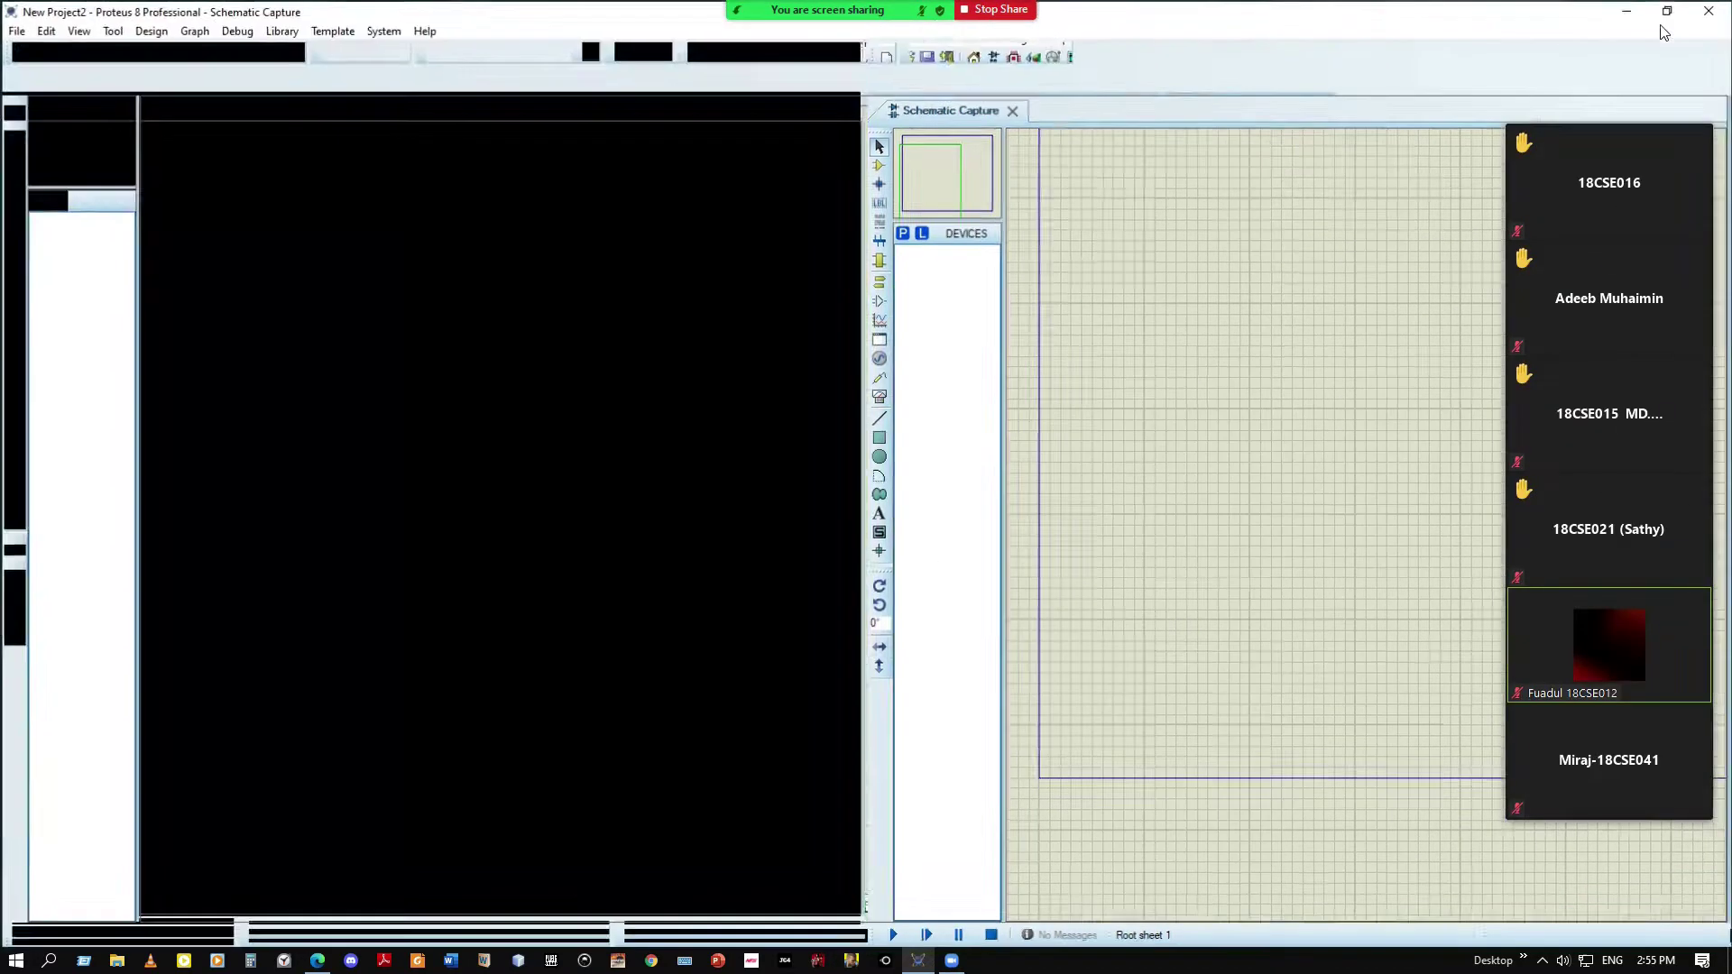
pyautogui.click(1534, 110)
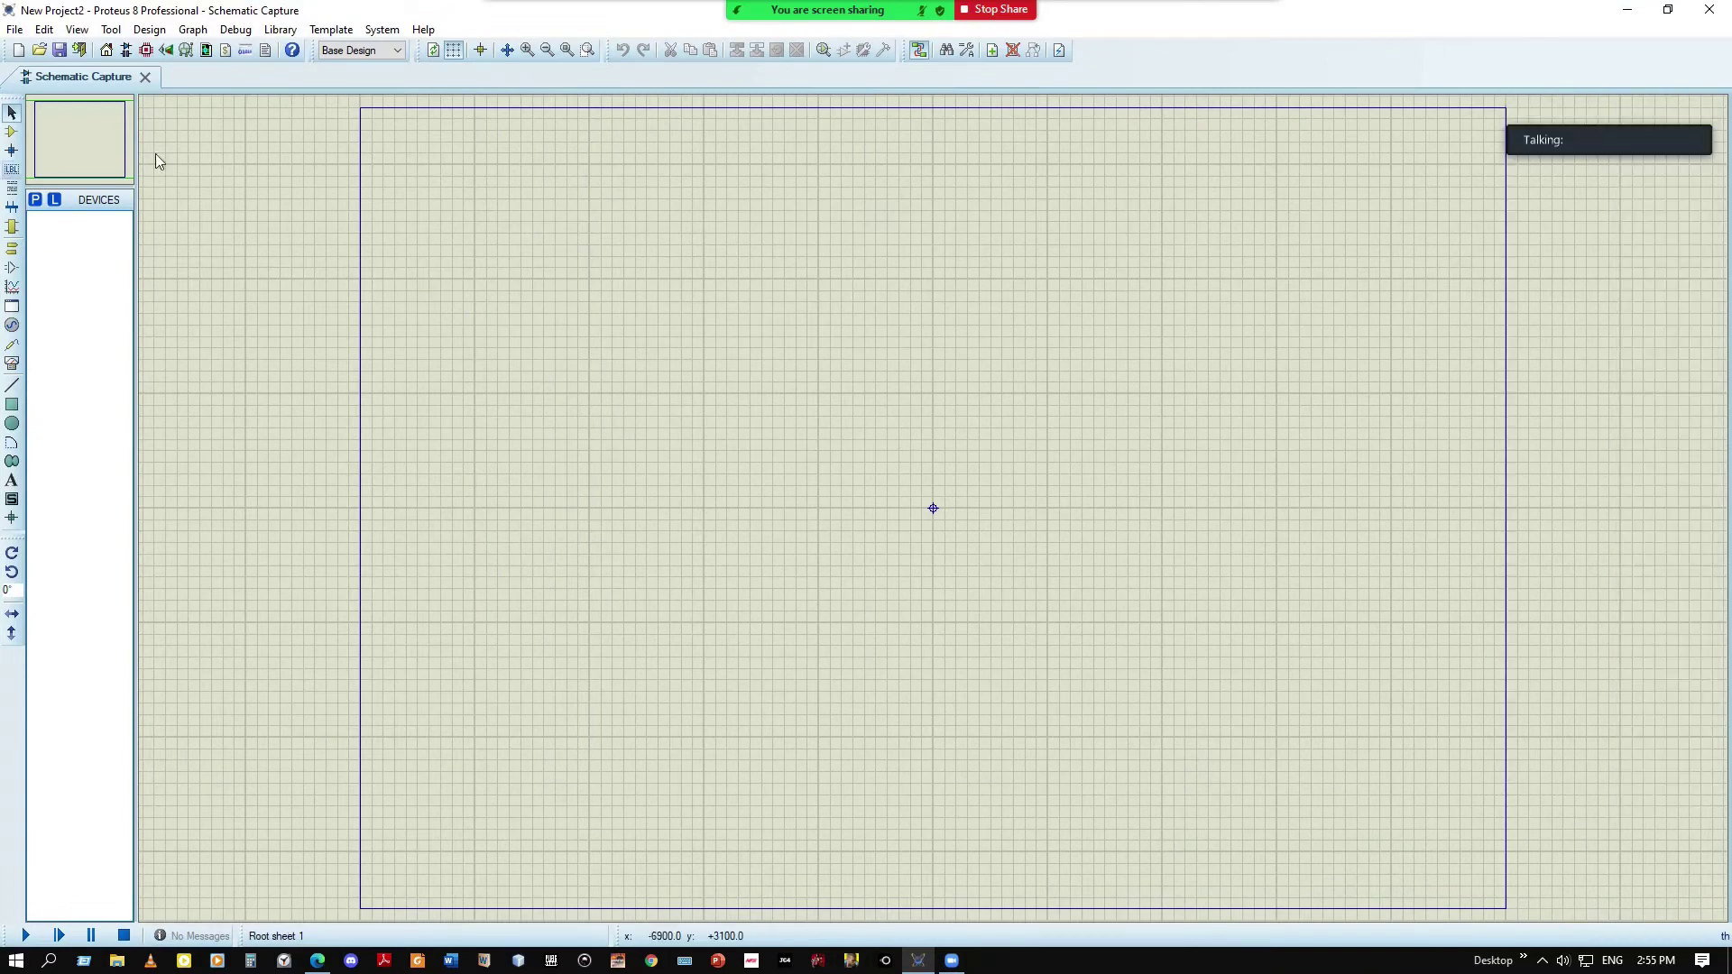
# Find the NOT gate in the device library and add it to the project's devices
pyautogui.click(36, 199)
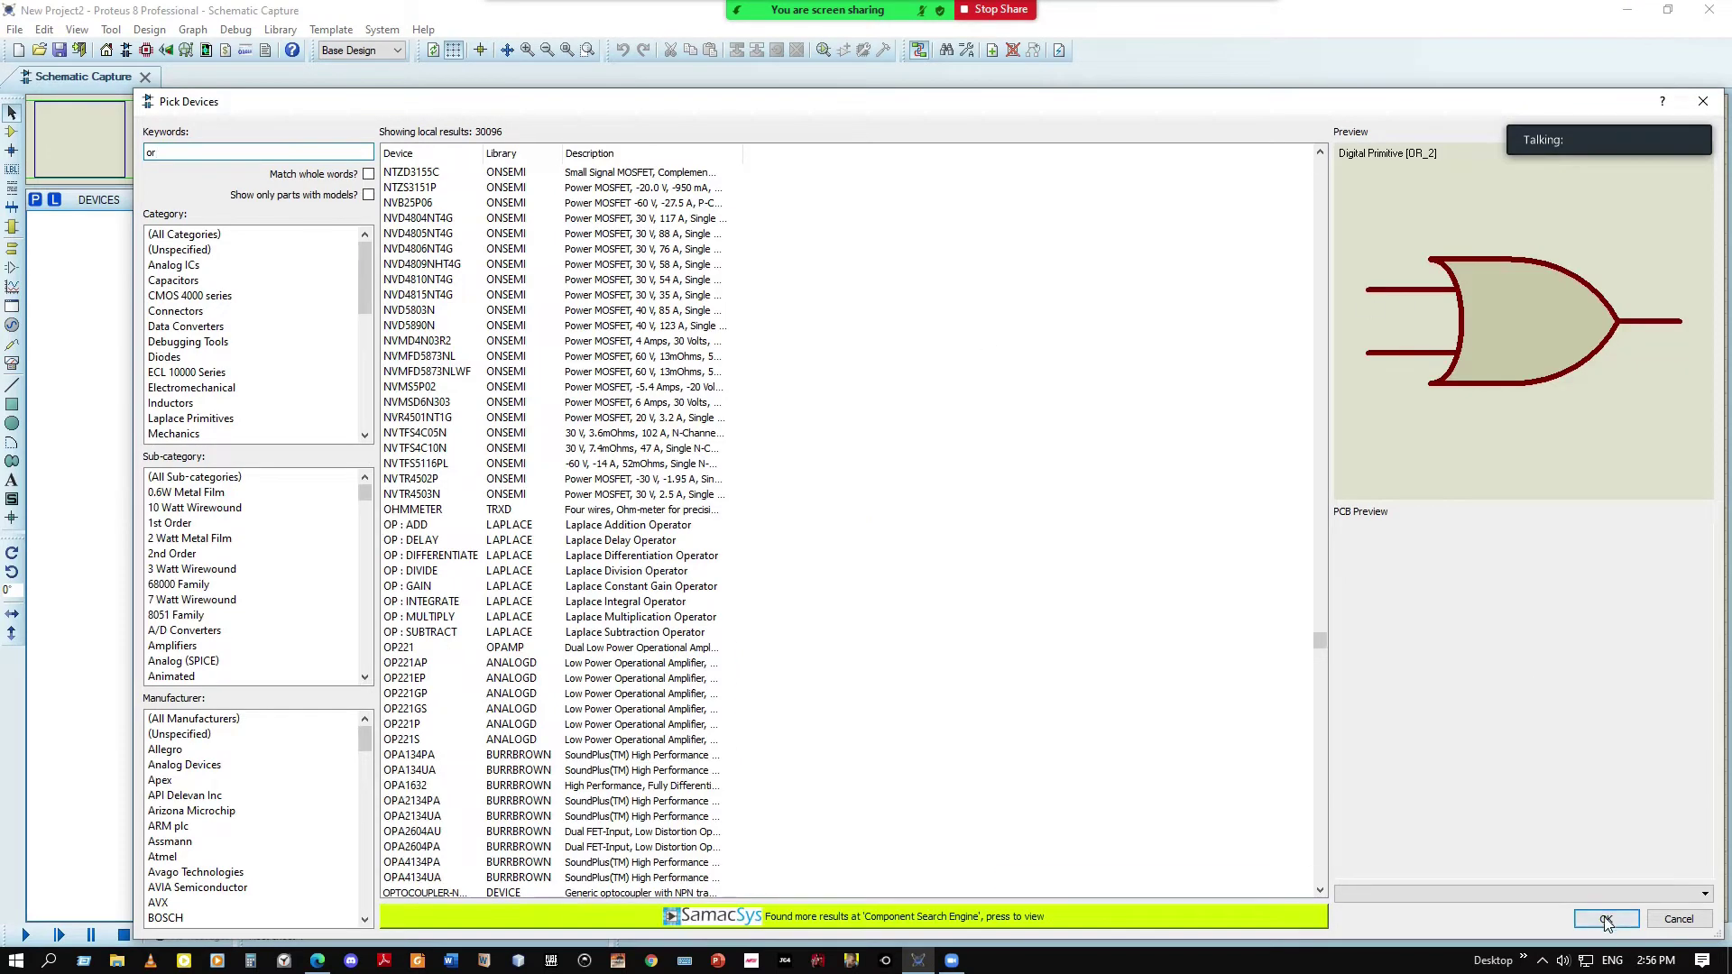
pyautogui.press('BackSpace')
pyautogui.press('BackSpace')
pyautogui.write('not')
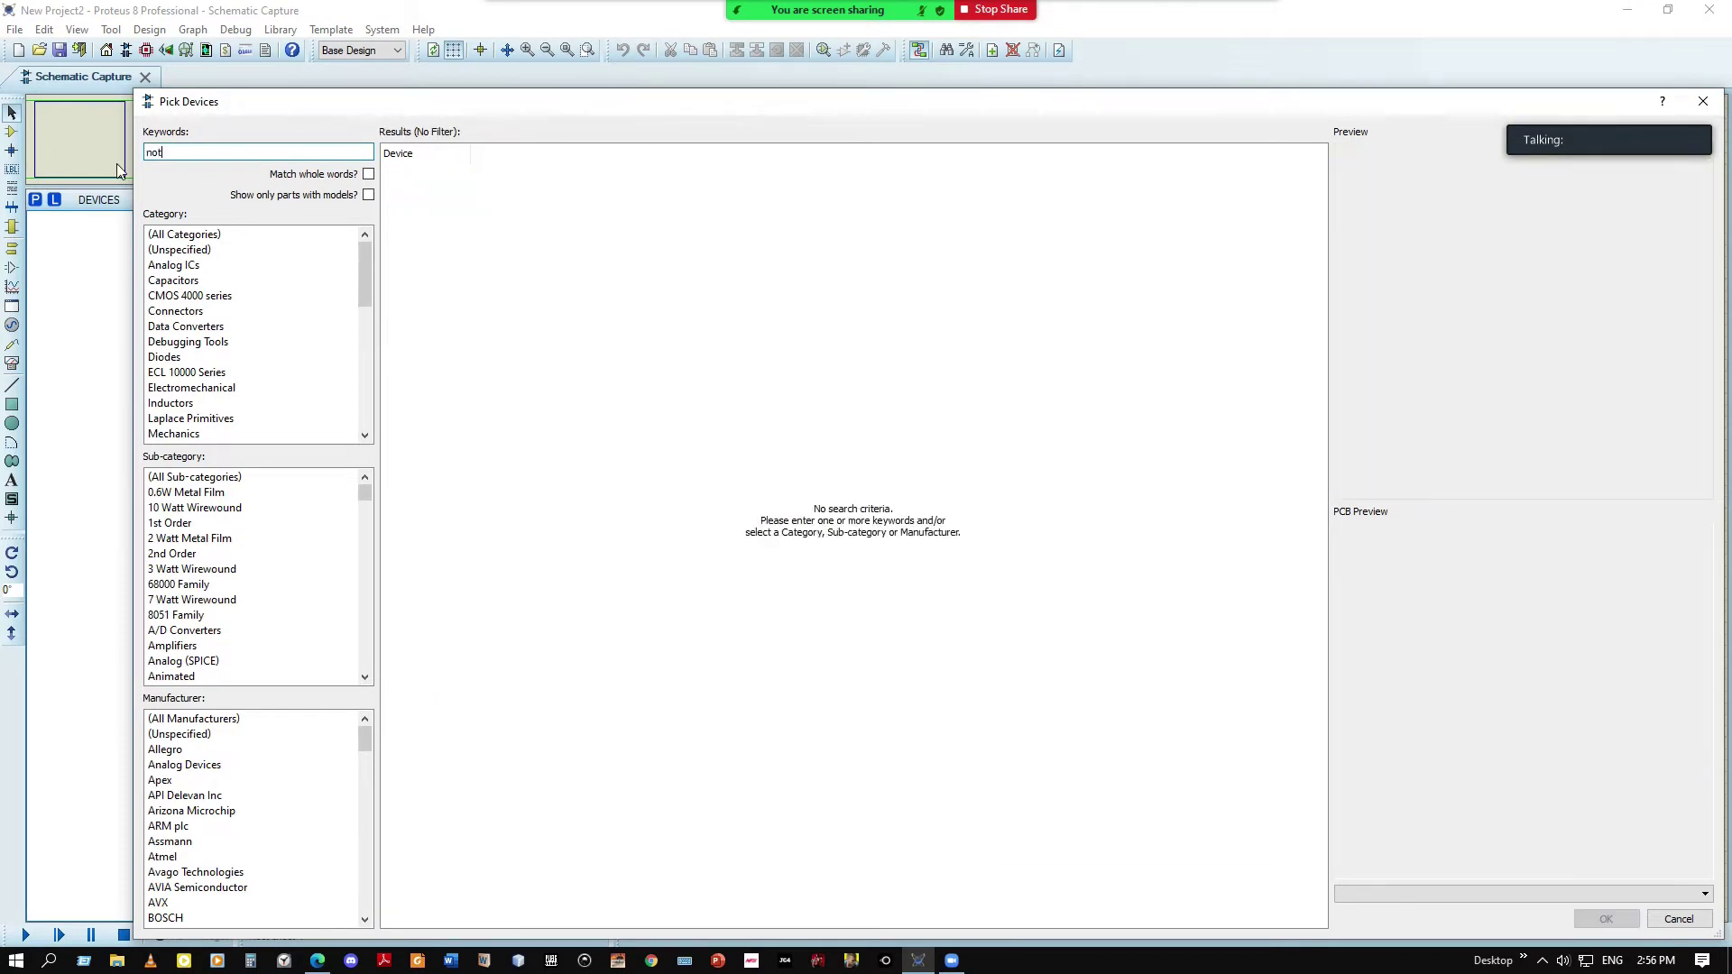
pyautogui.click(1596, 922)
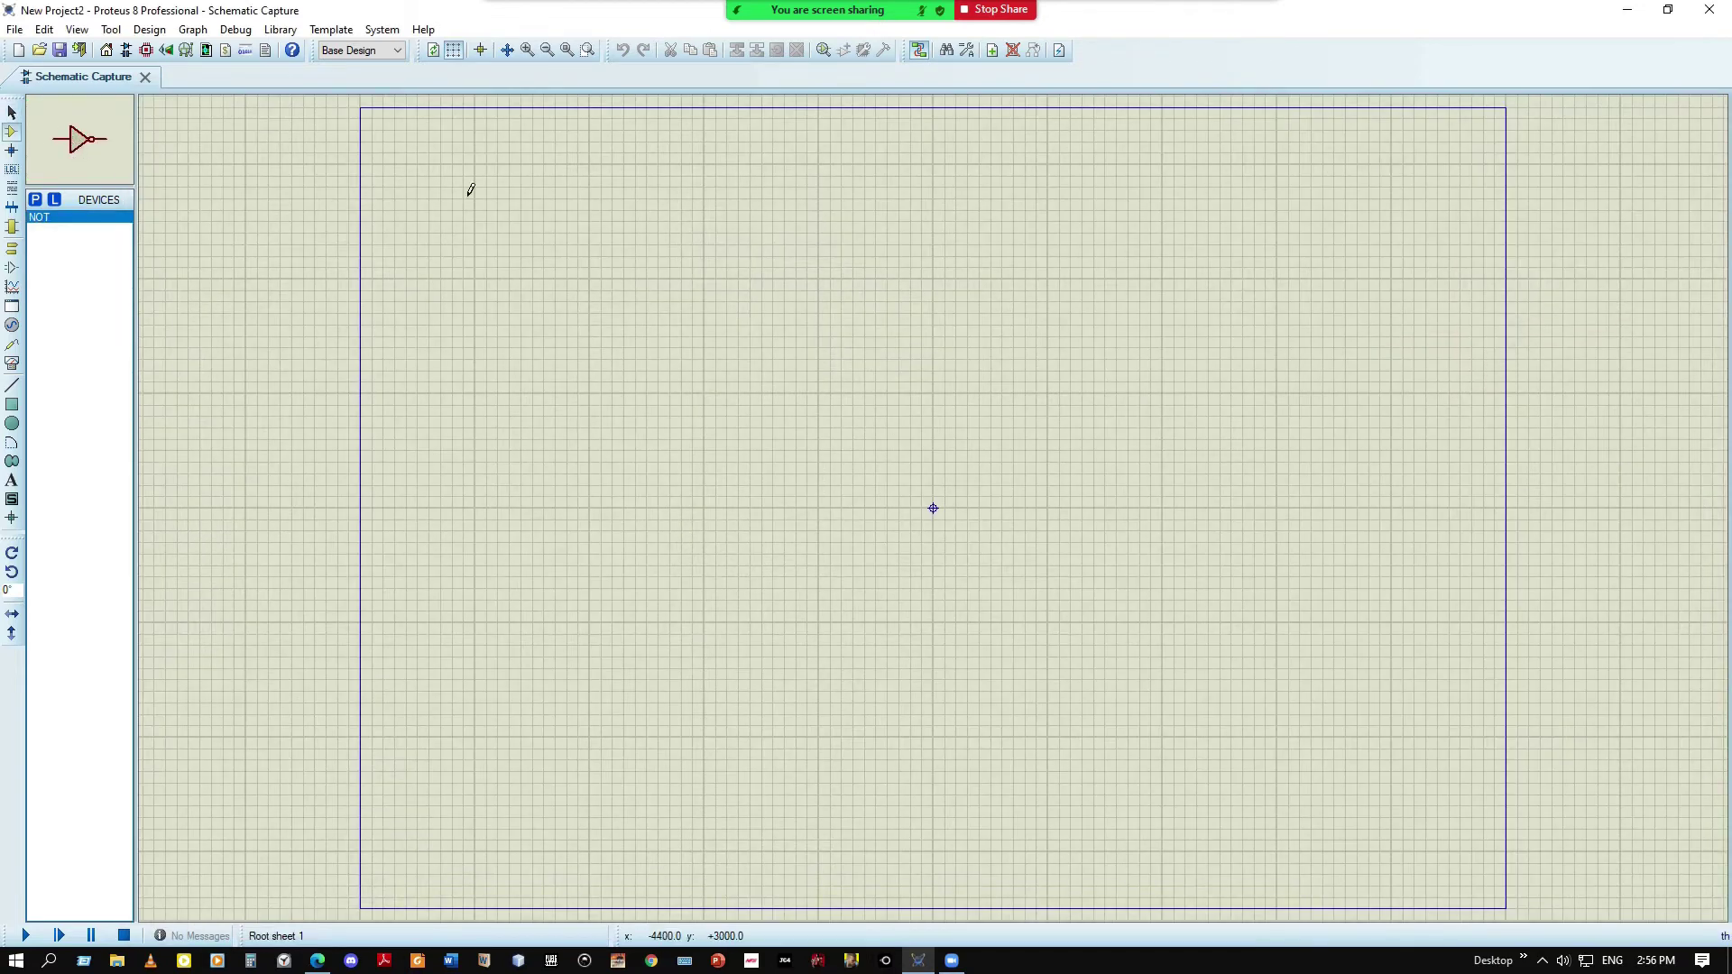
# Place a NOT gate near the sheet's upper-left corner and rotate it clockwise so its output faces down
pyautogui.click(493, 252)
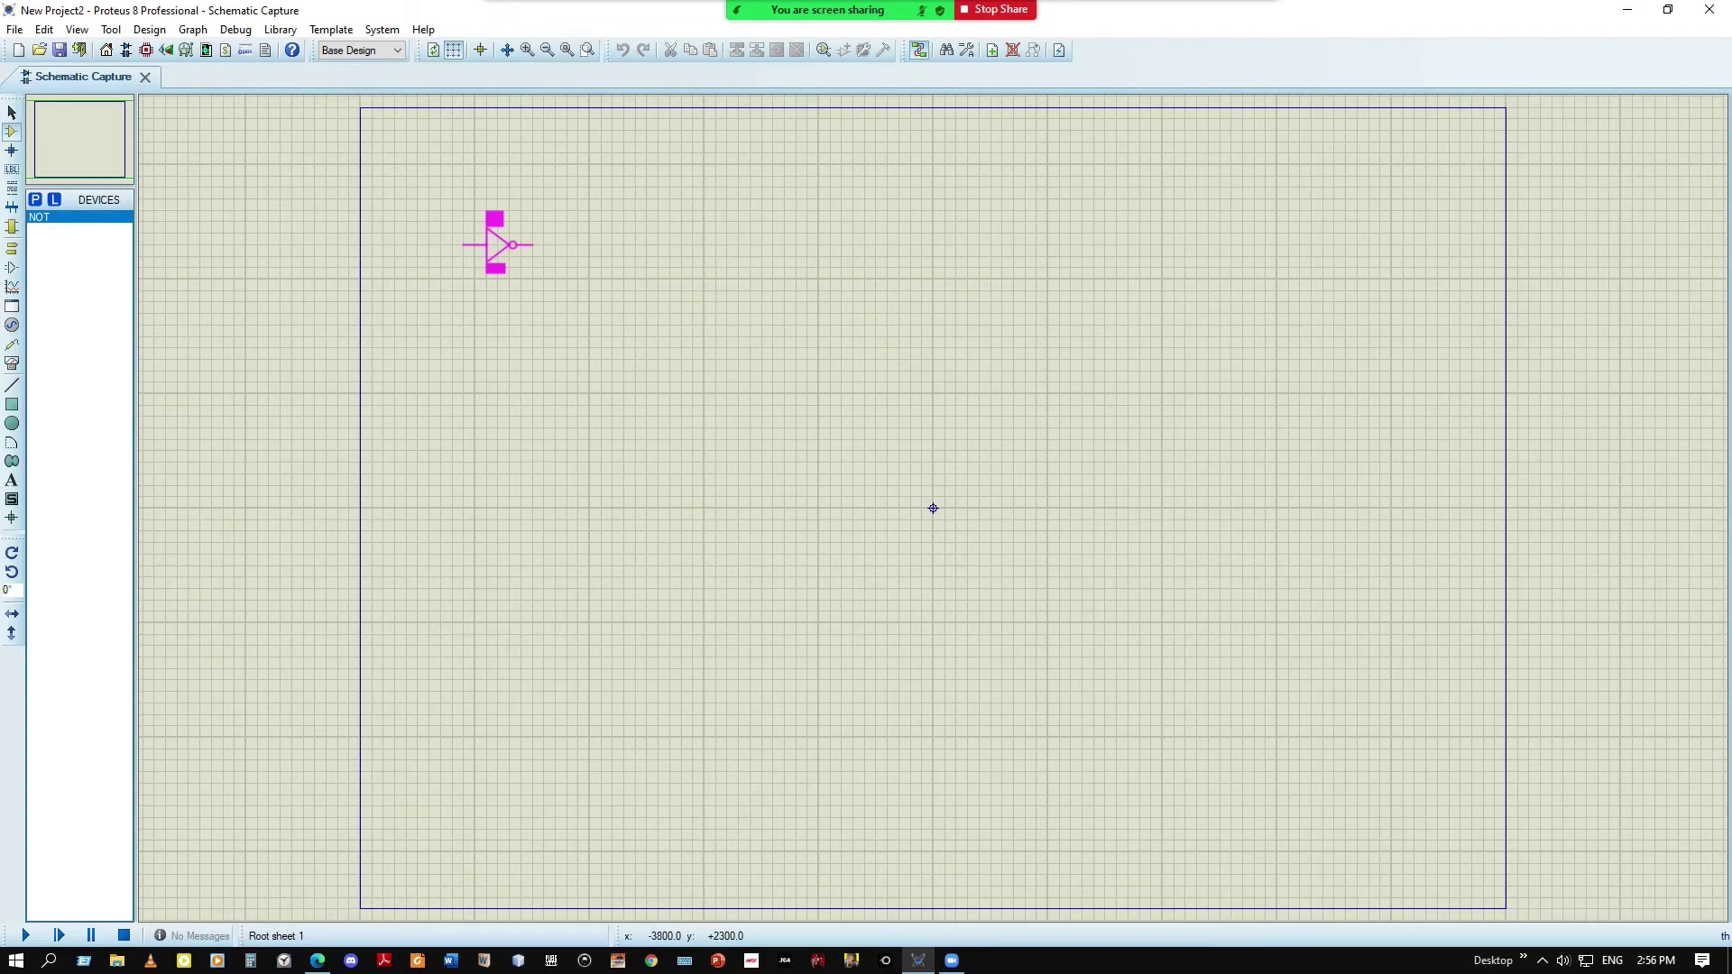
pyautogui.click(506, 255)
pyautogui.rightClick(502, 252)
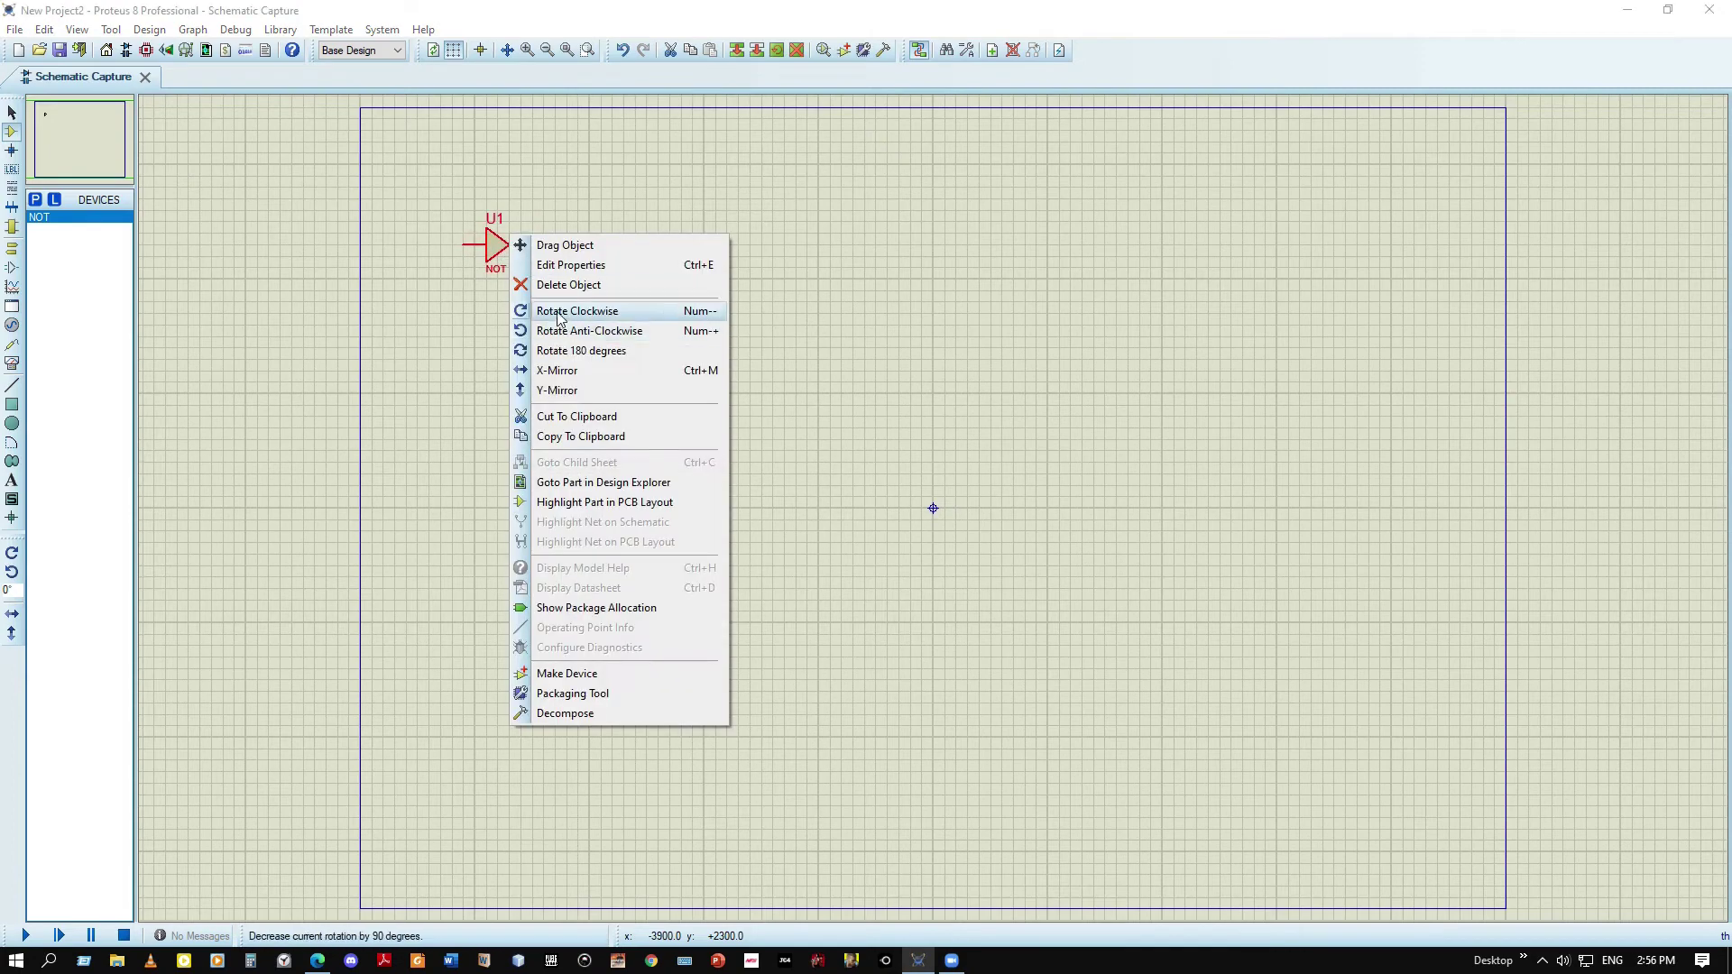
pyautogui.click(559, 316)
# Place a second NOT gate level with U1 on its right side and rotate it clockwise
pyautogui.click(704, 254)
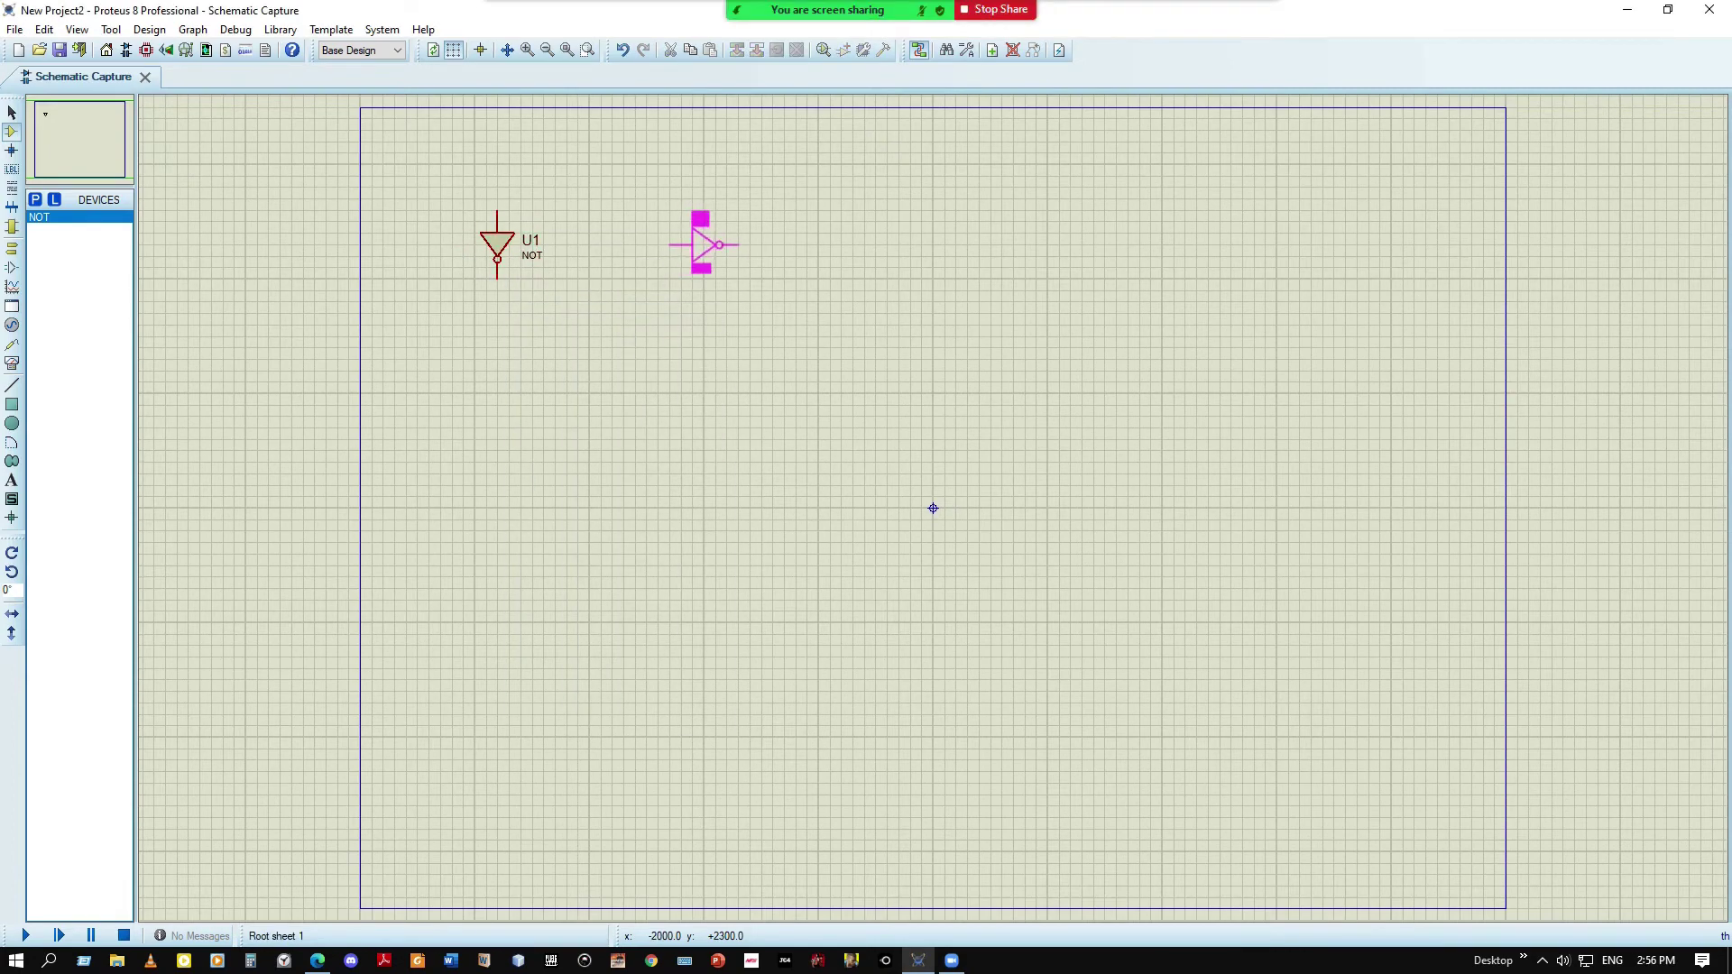
pyautogui.click(706, 247)
pyautogui.rightClick(707, 249)
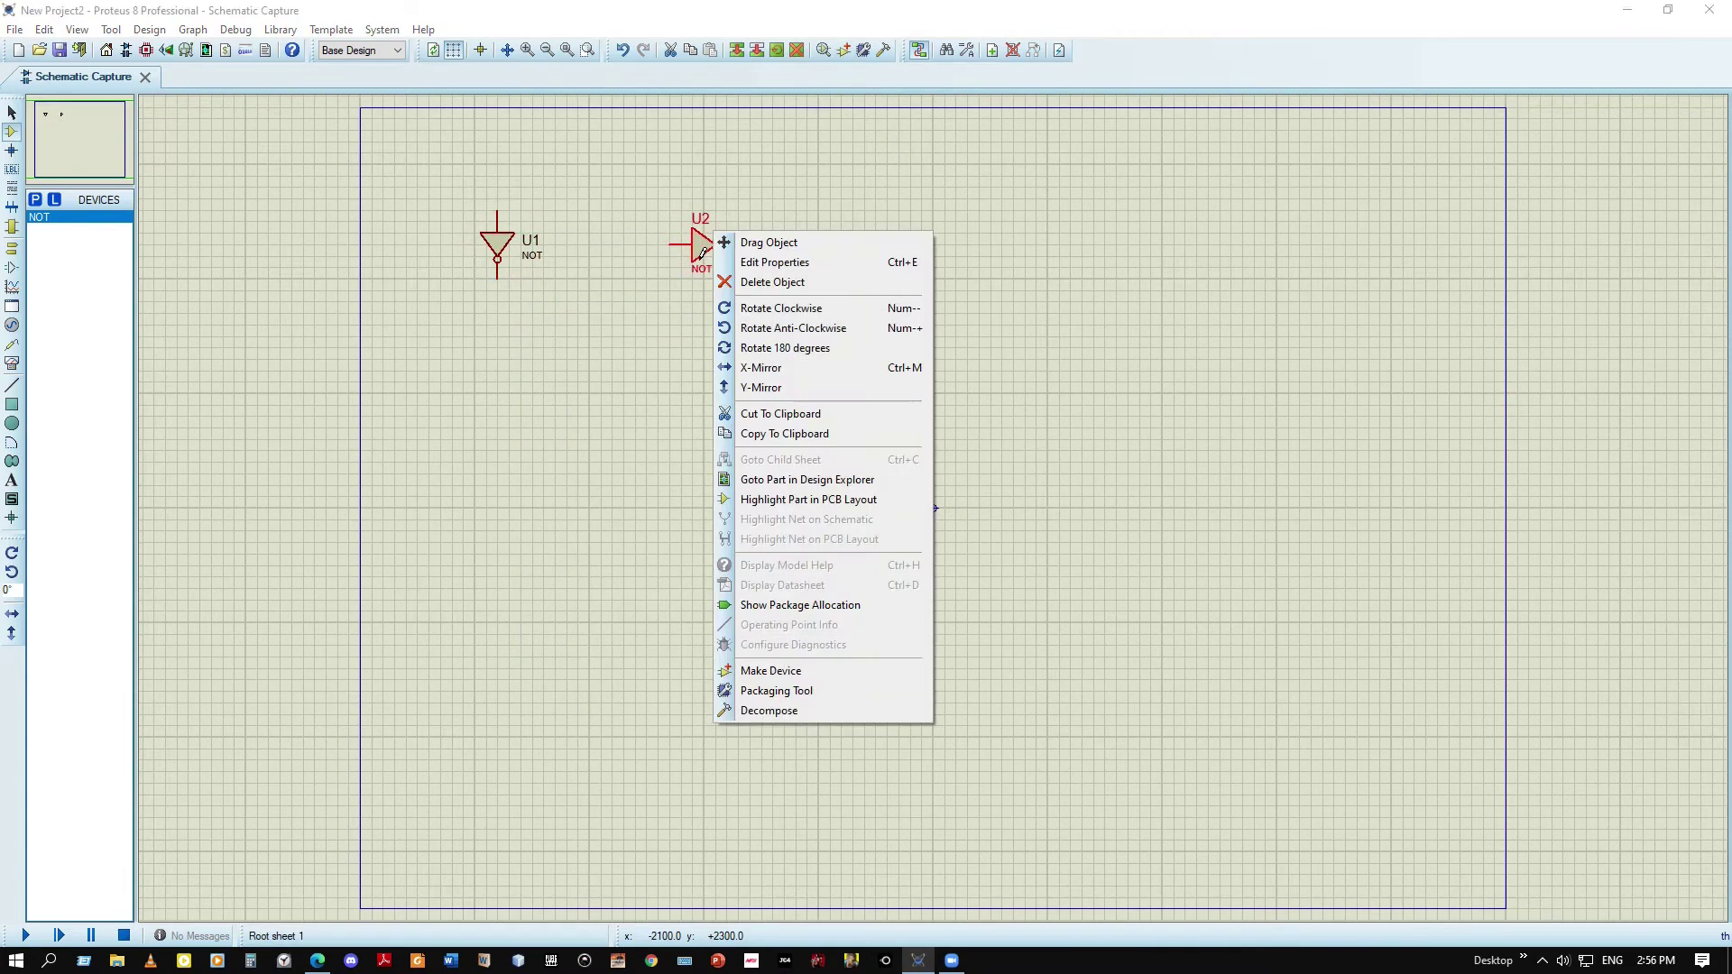
pyautogui.click(766, 311)
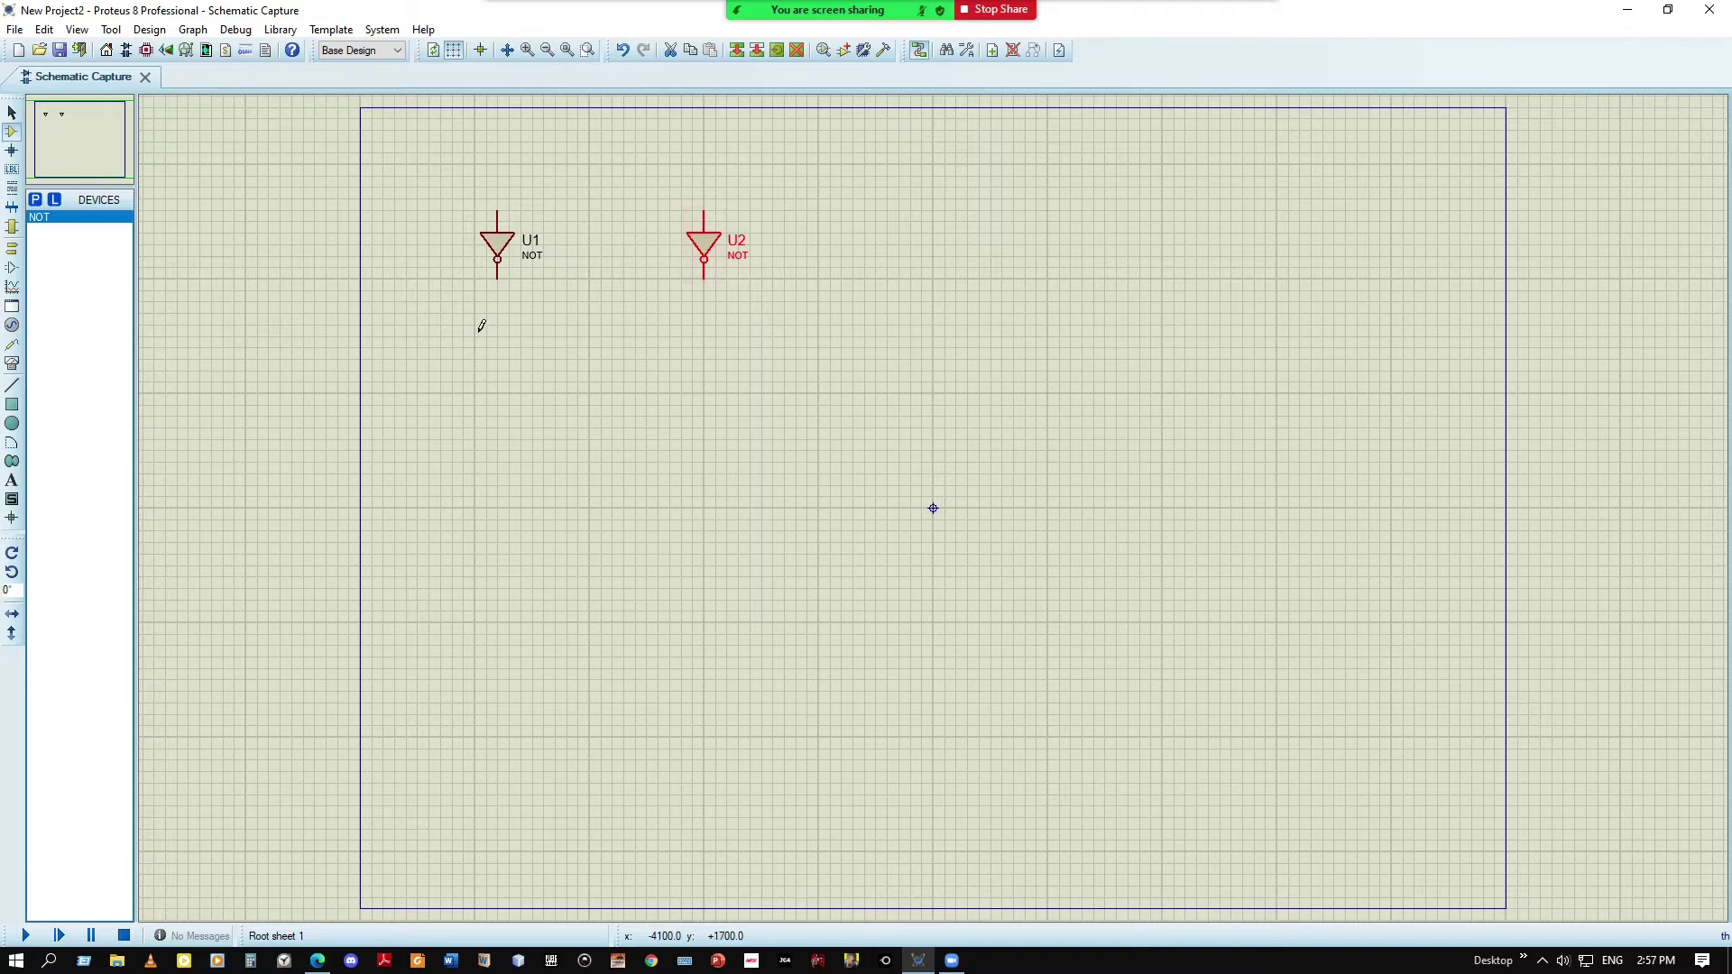
# Search the device library for logicprobe and add LOGICPROBE to the project's devices
pyautogui.click(53, 199)
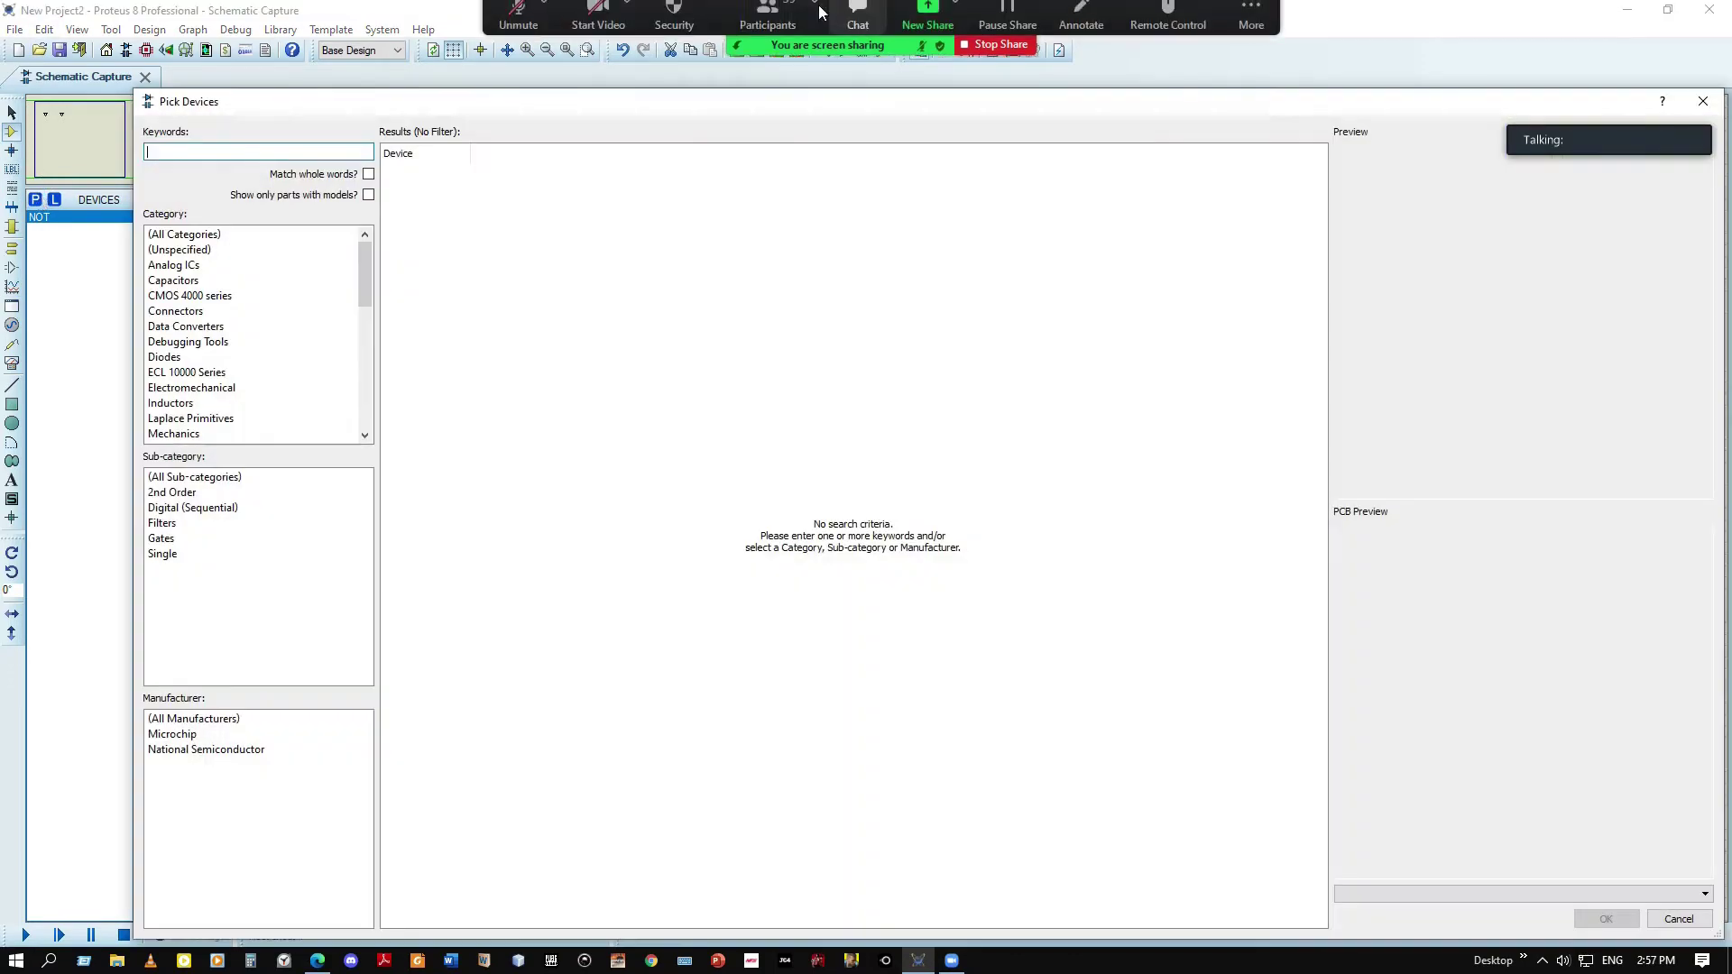
pyautogui.click(857, 20)
pyautogui.click(1005, 312)
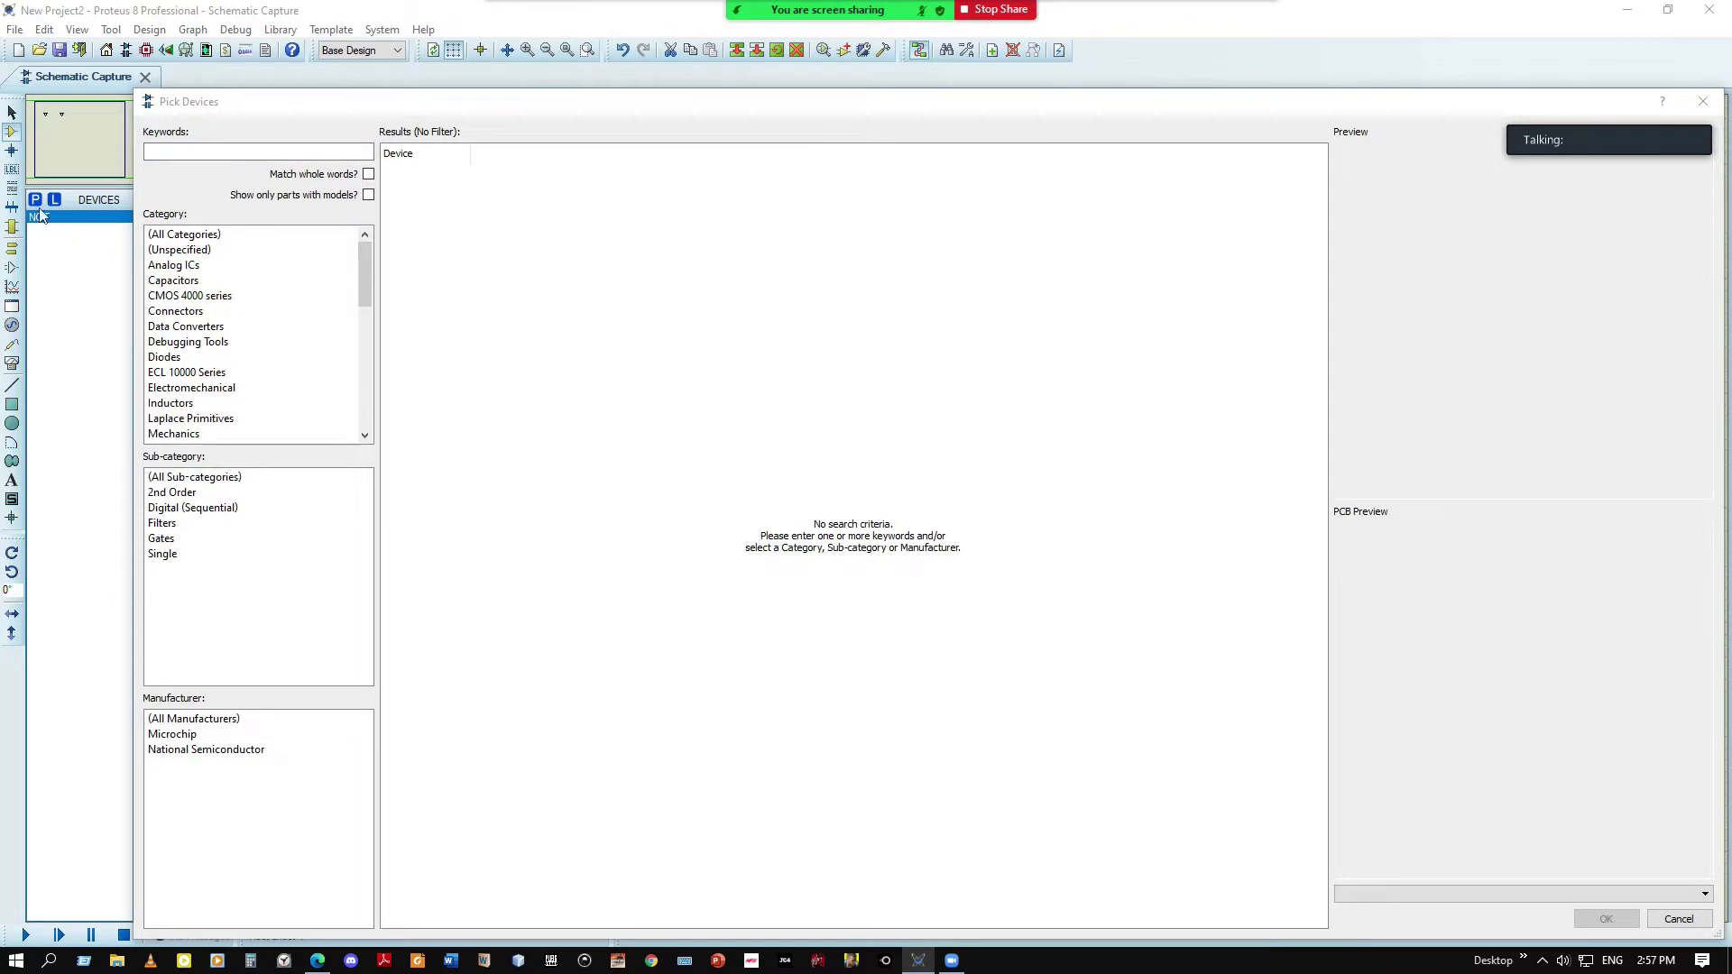
pyautogui.click(237, 154)
pyautogui.write('lo')
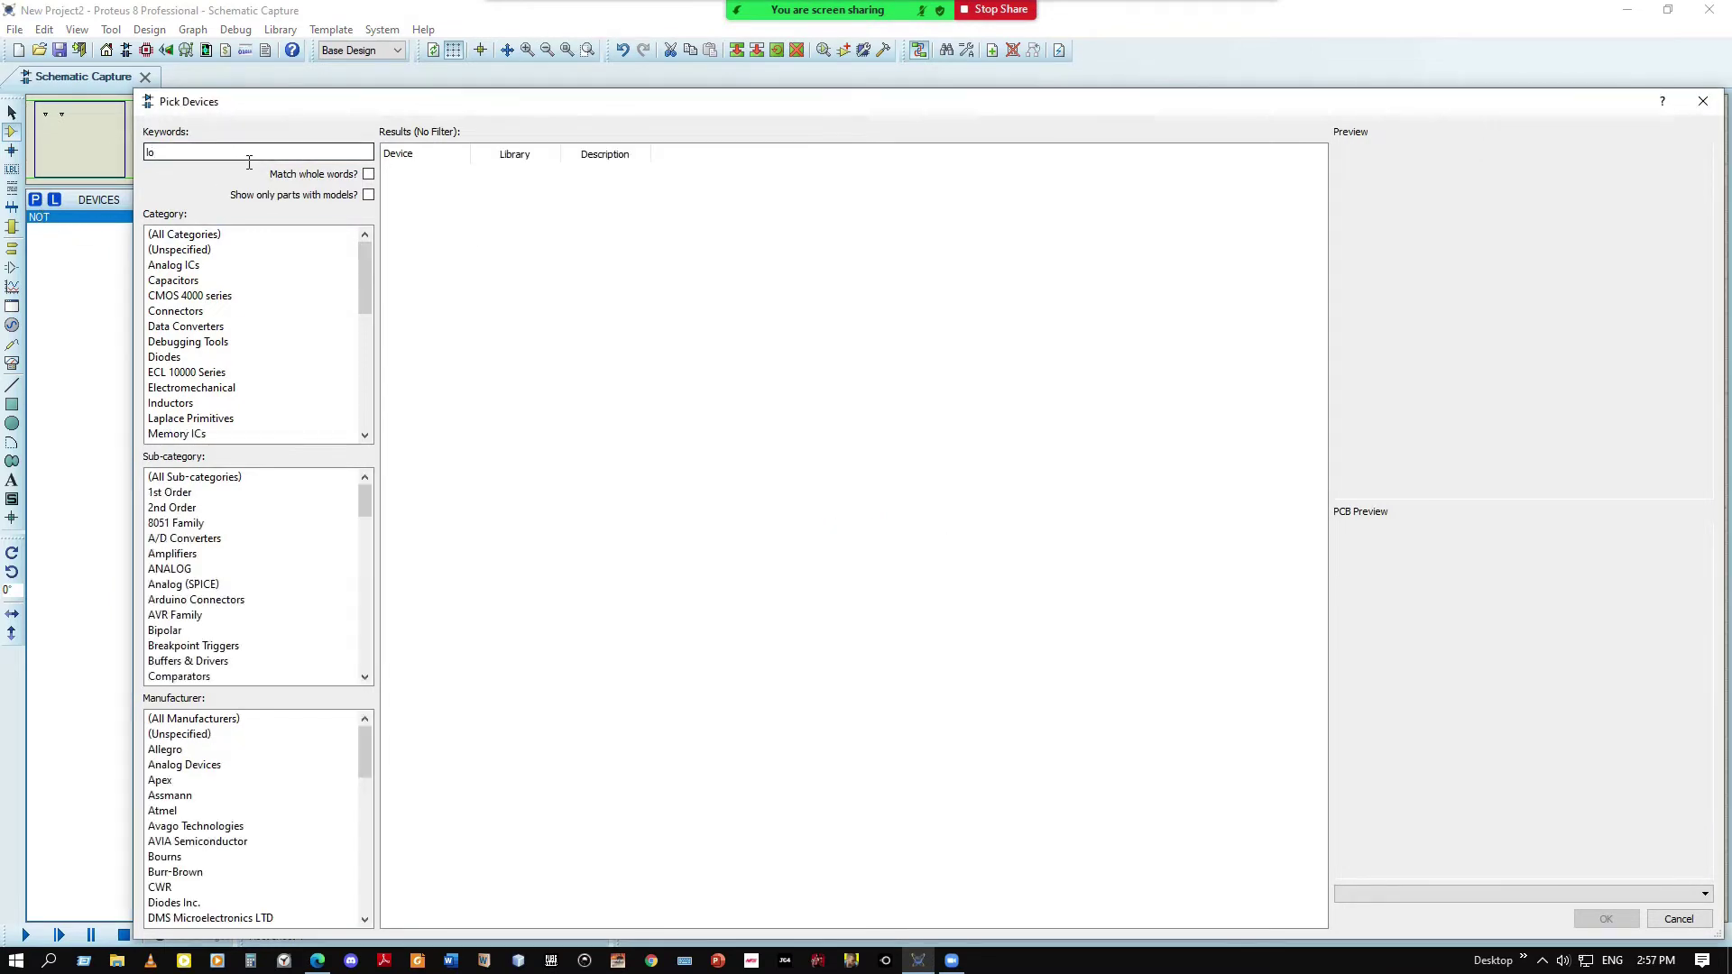
pyautogui.write('gicprobe')
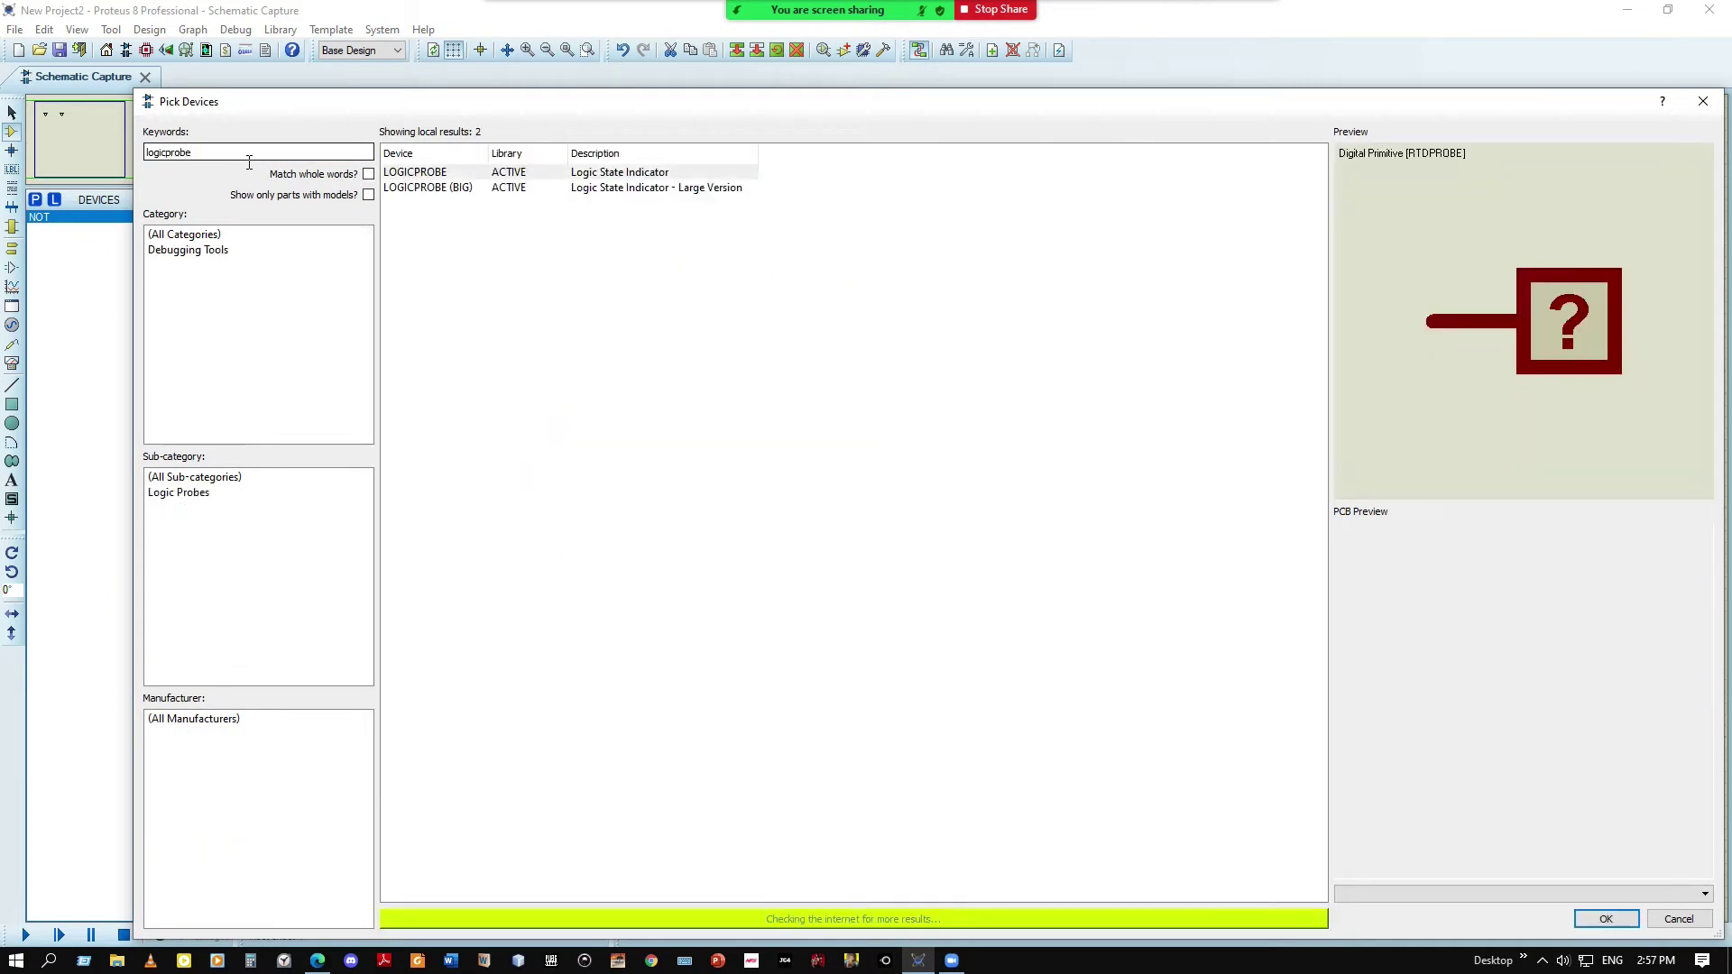
pyautogui.click(1597, 924)
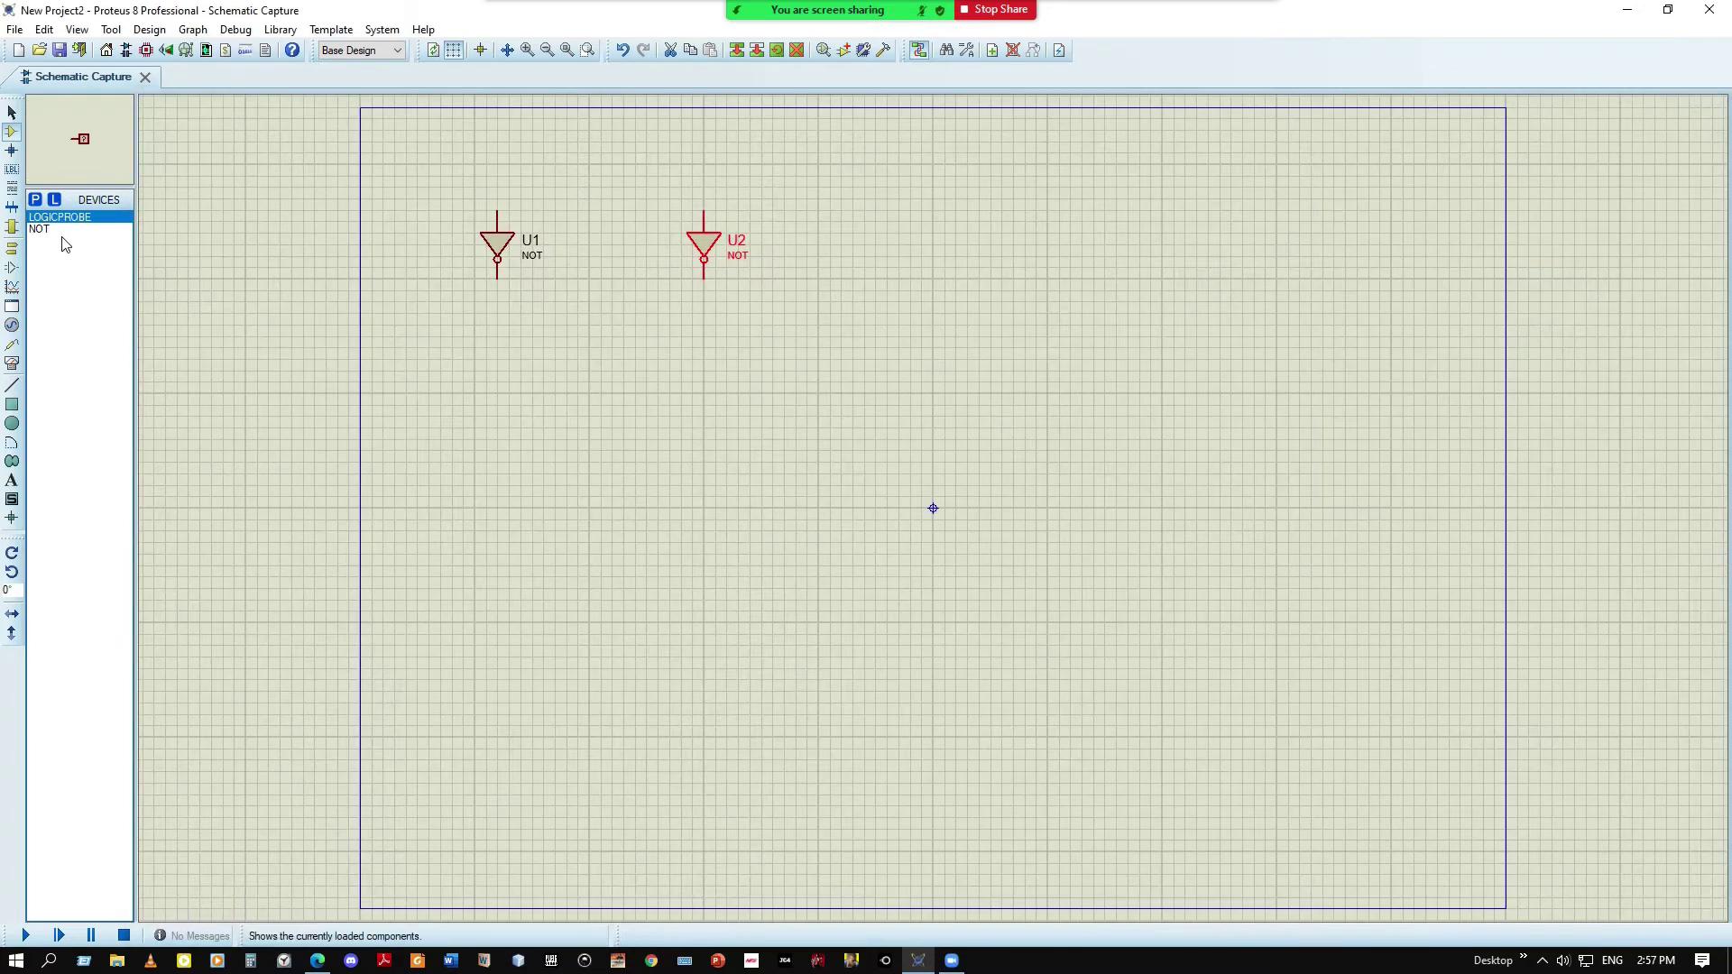
# Search the device library for logicsta and add LOGICSTATE to the project's devices
pyautogui.click(42, 202)
pyautogui.write('logic')
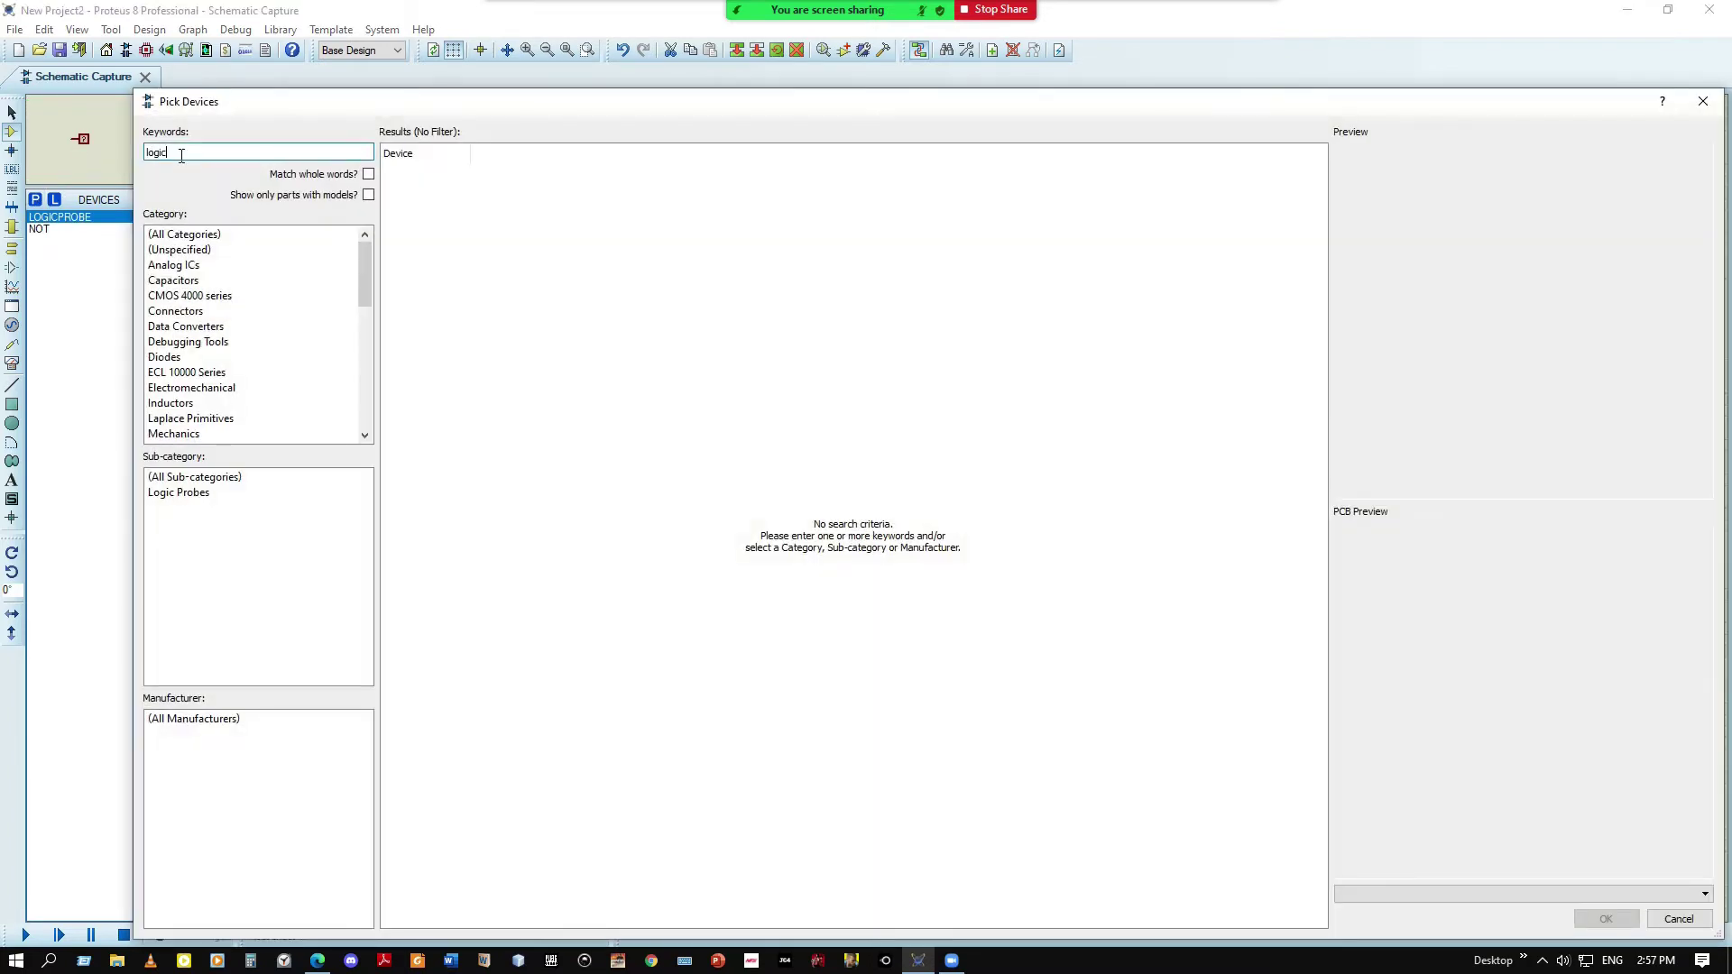
pyautogui.write('sta')
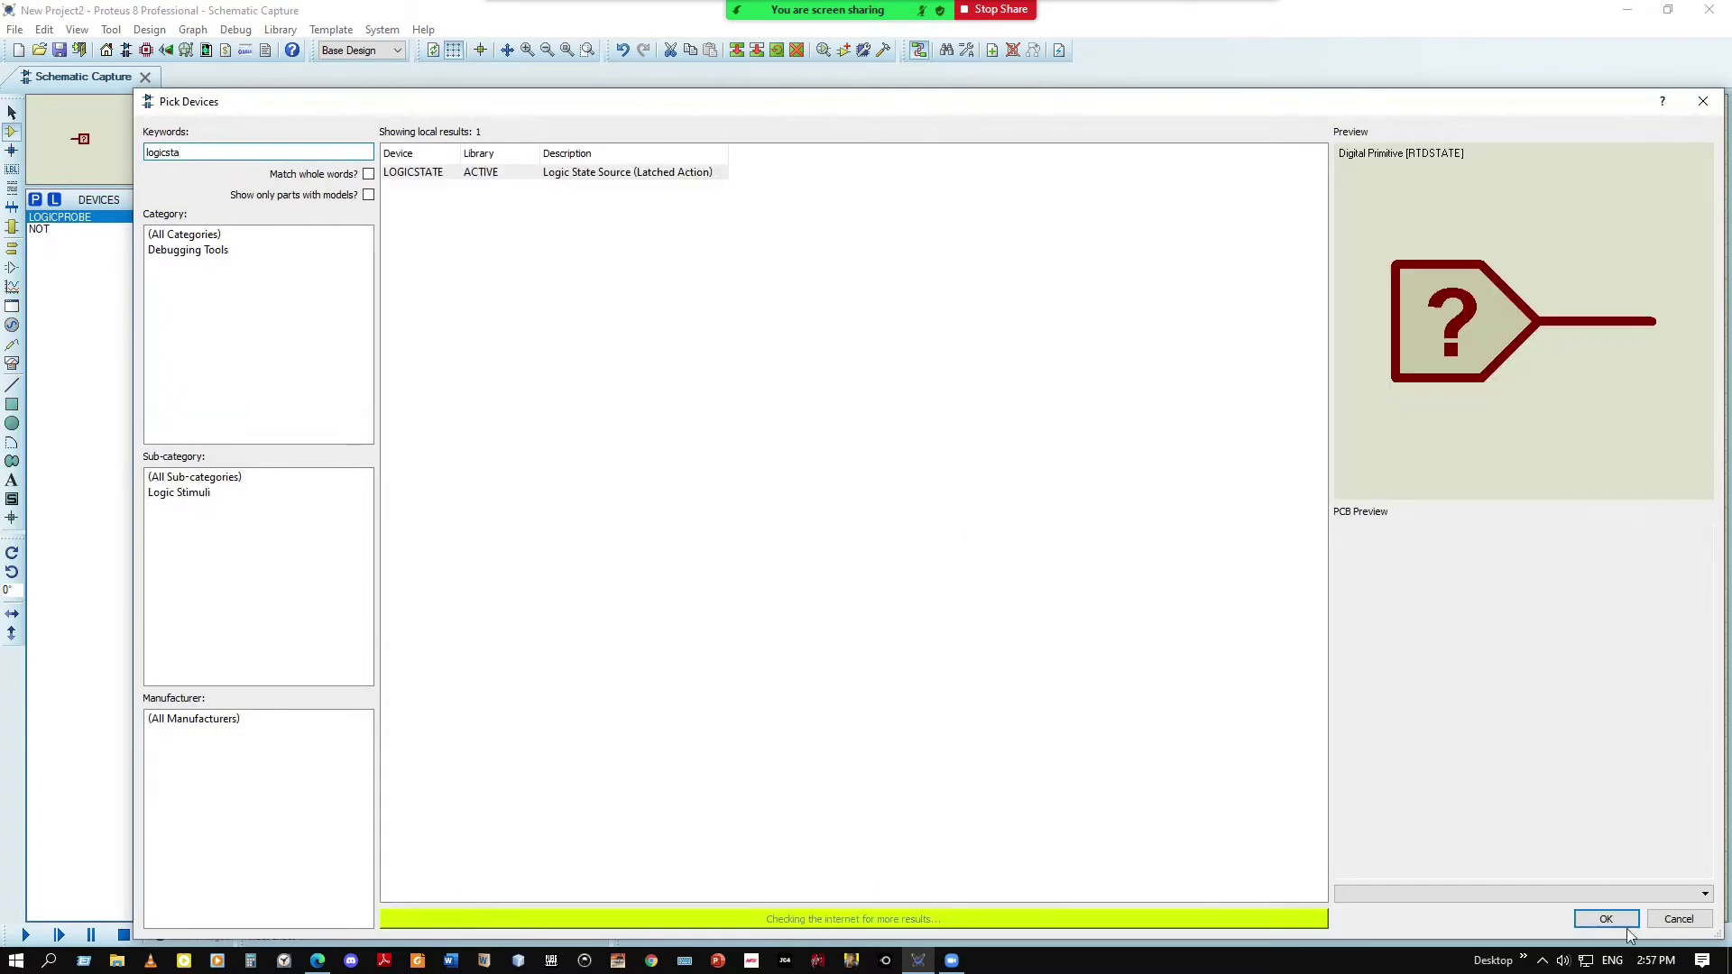
pyautogui.click(1624, 925)
# Add the two-input AND and OR gates from the library to the project's devices
pyautogui.click(42, 200)
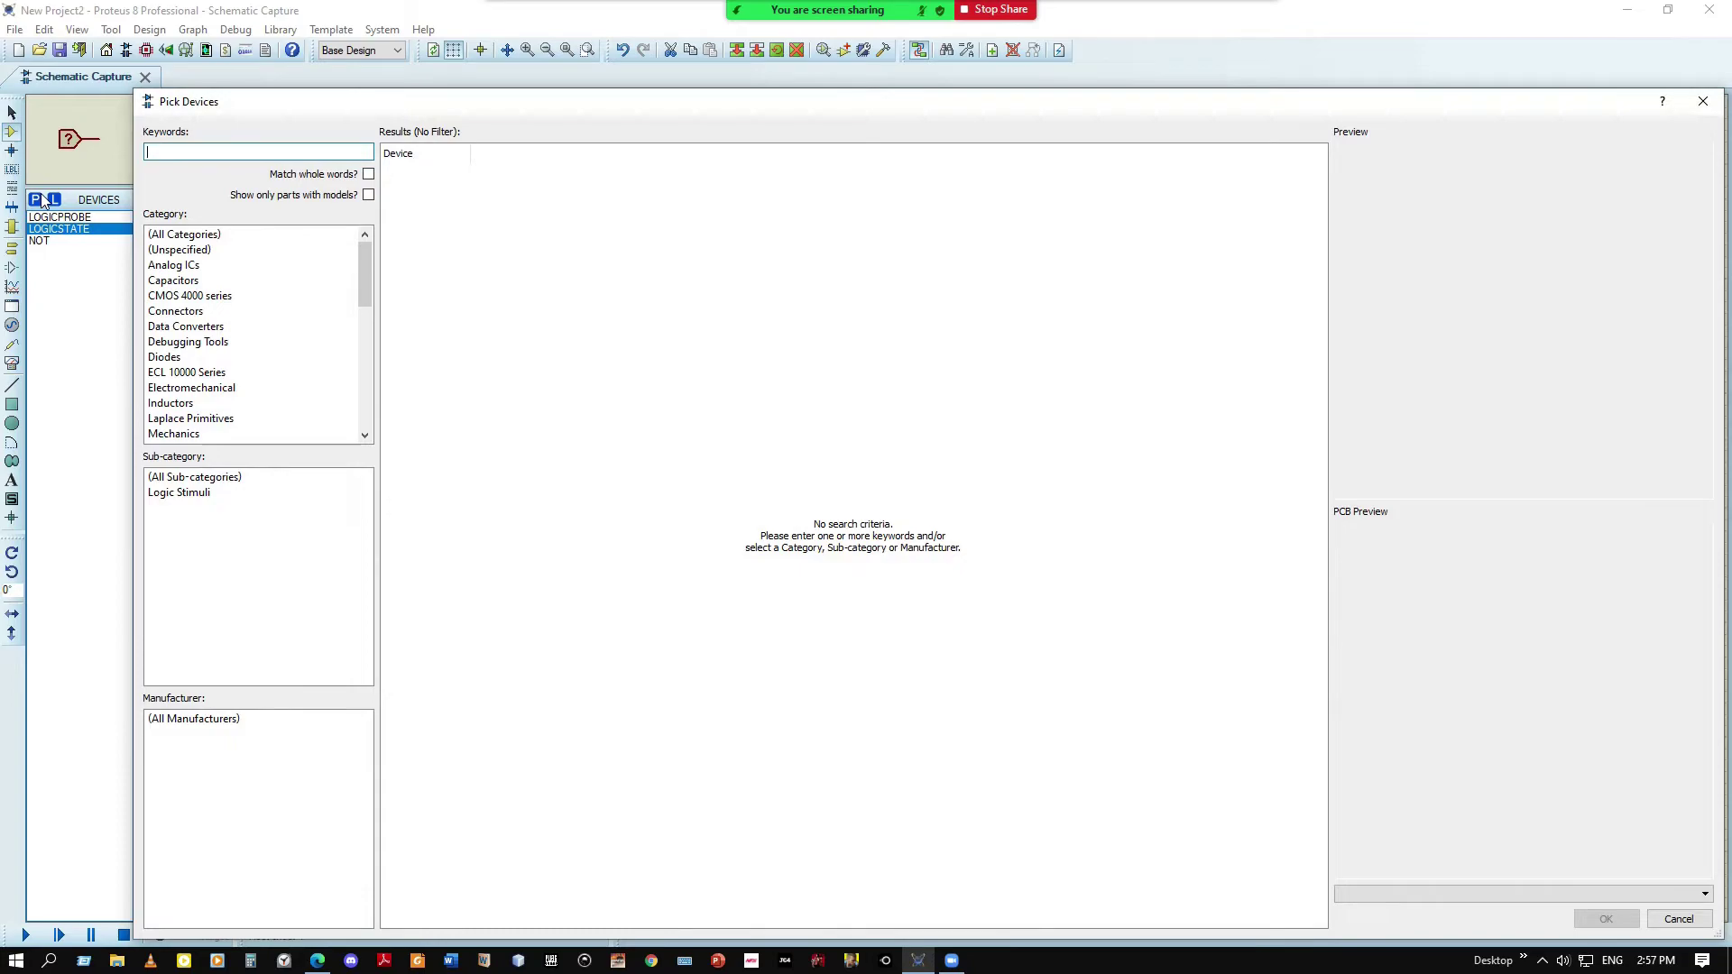
pyautogui.write('and')
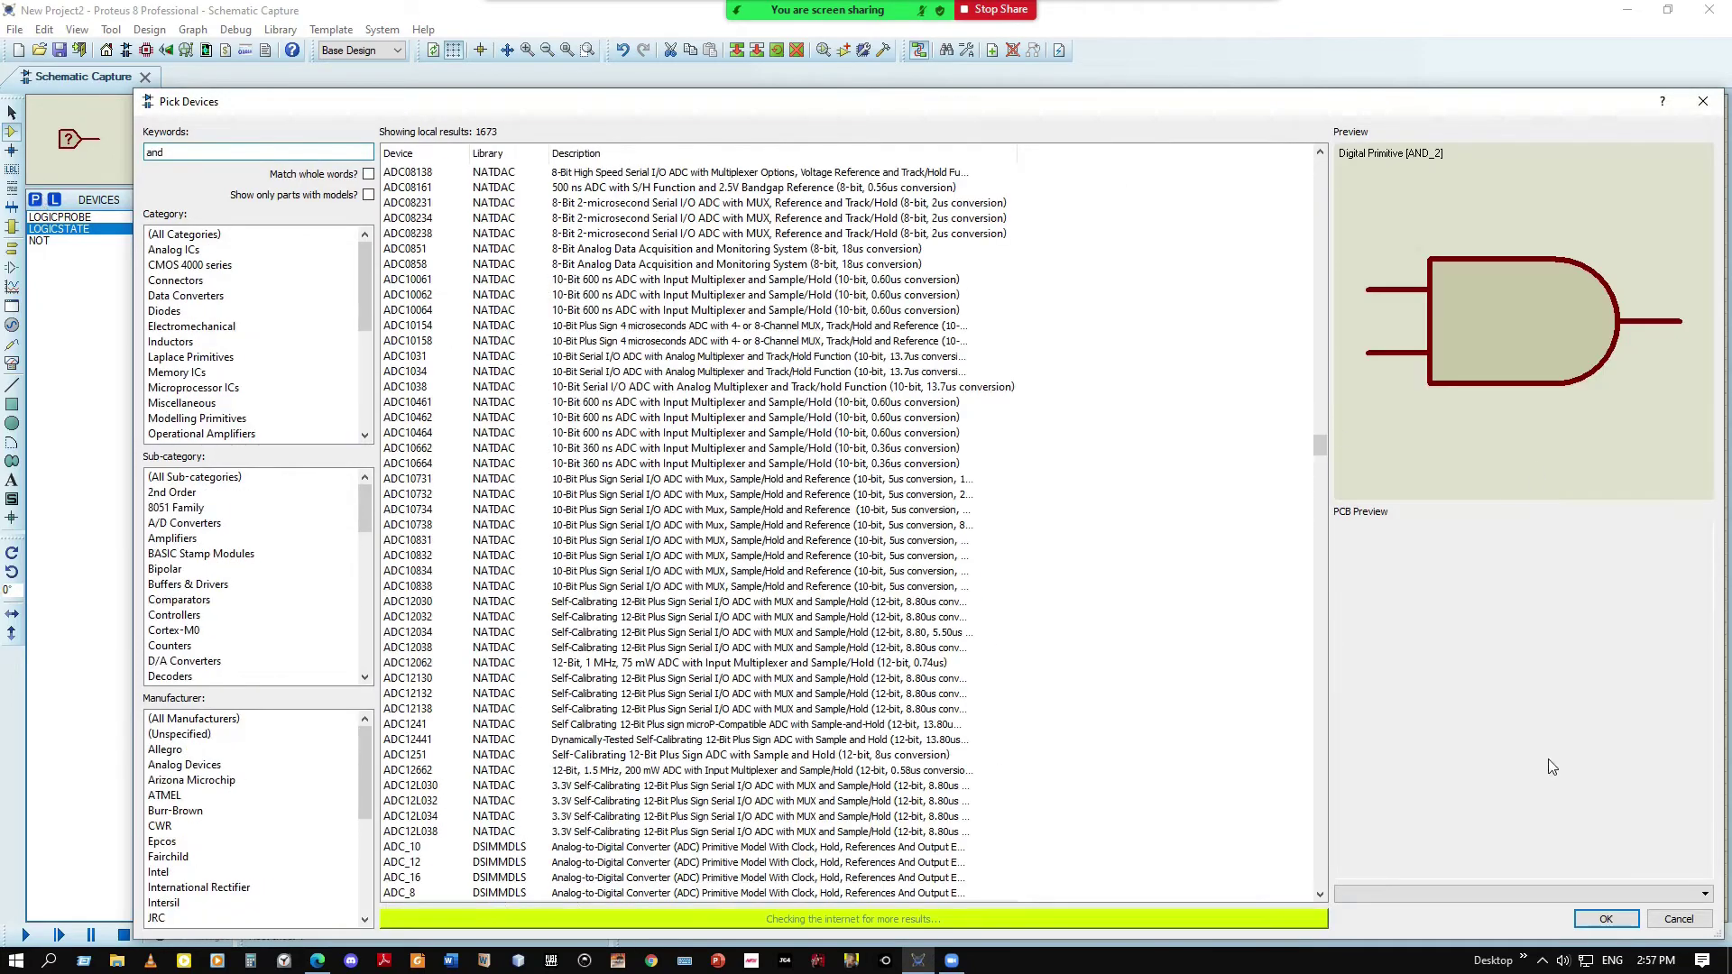
pyautogui.press('Return')
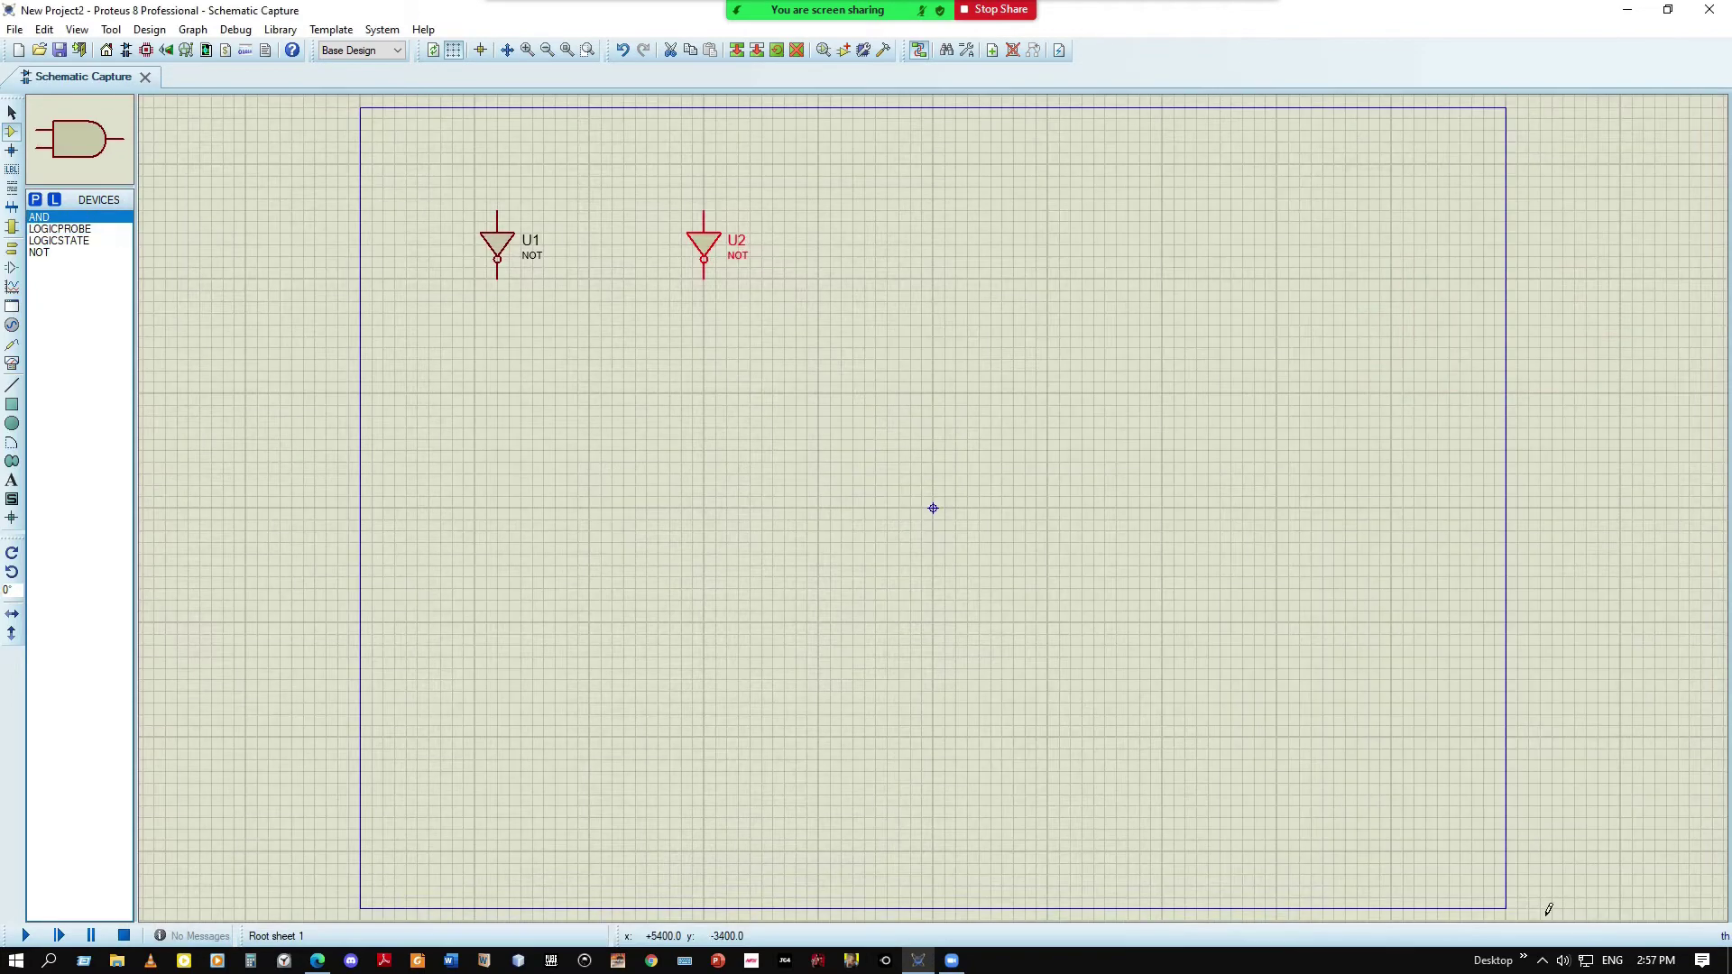
pyautogui.click(34, 200)
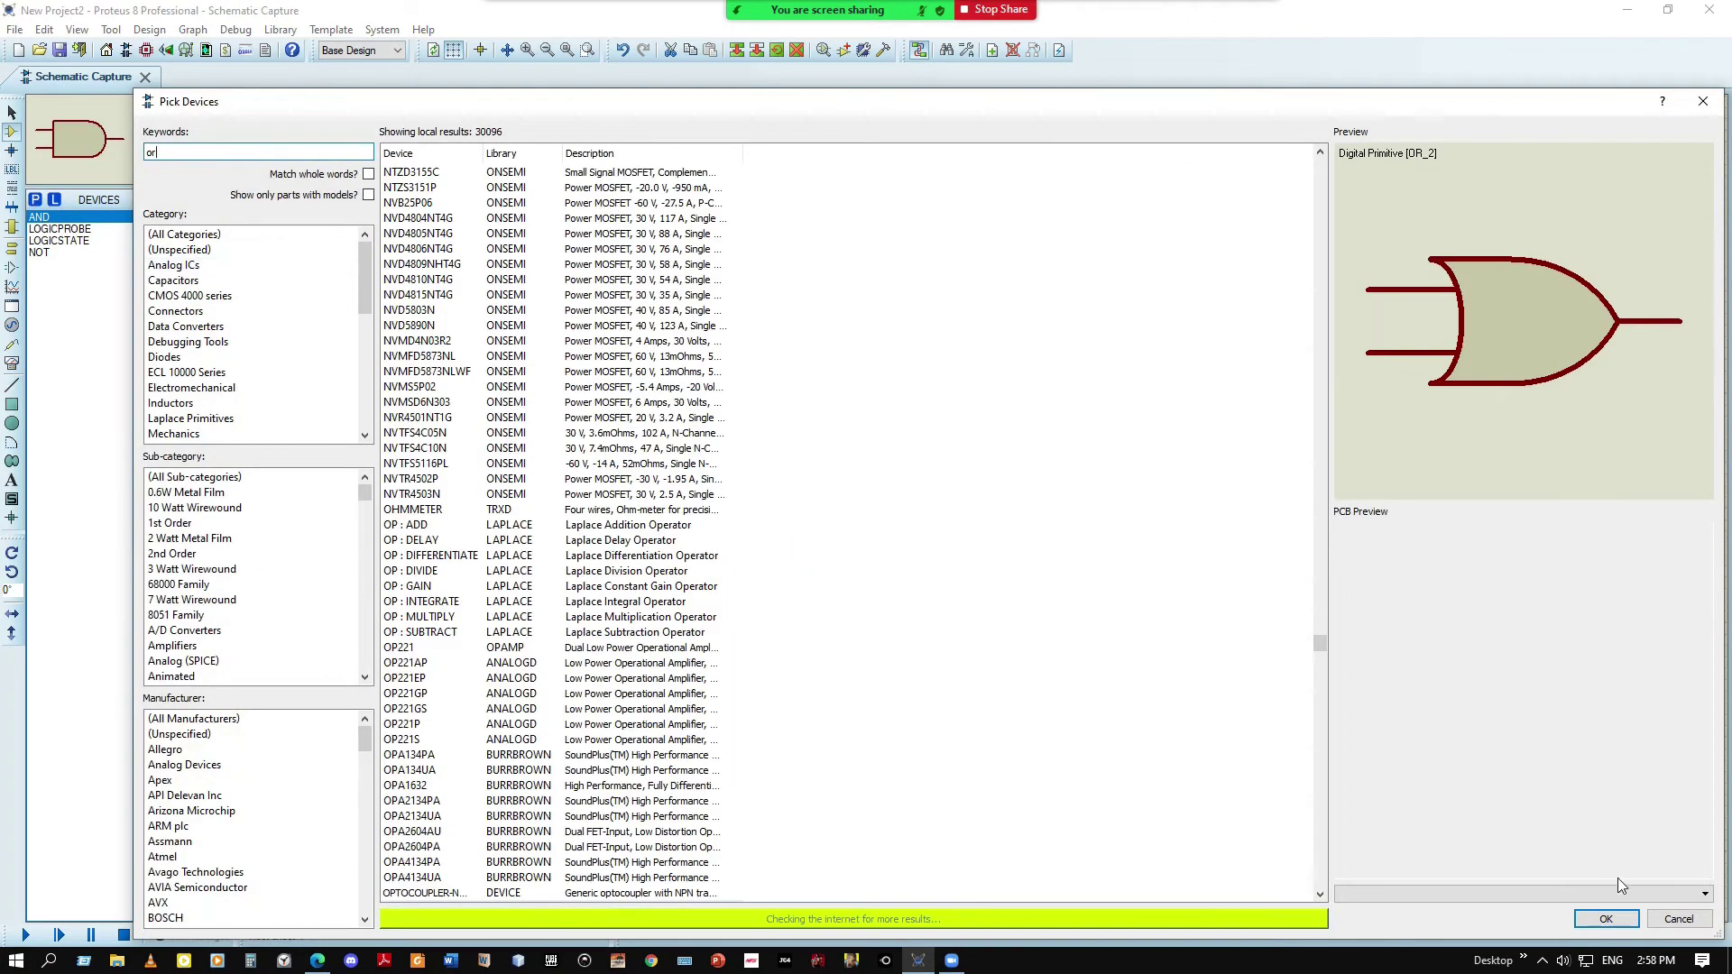
pyautogui.press('Return')
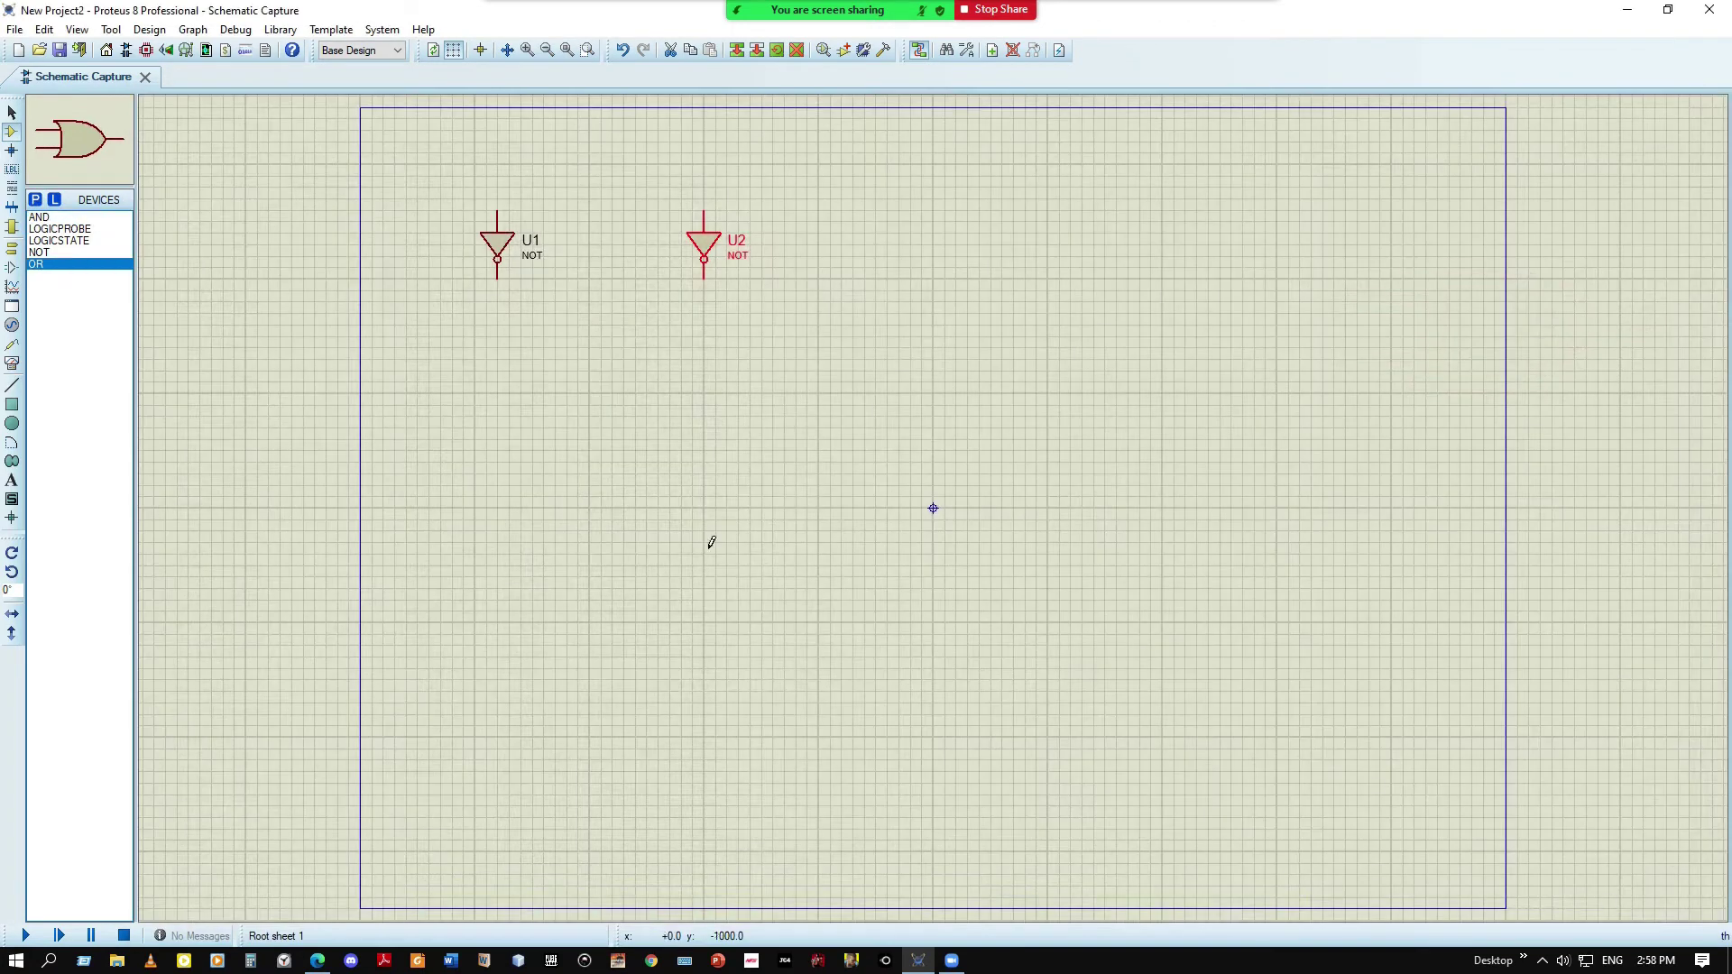
# Place two LOGICSTATE inputs near the sheet's upper edge, one above and left of each NOT gate
pyautogui.click(66, 230)
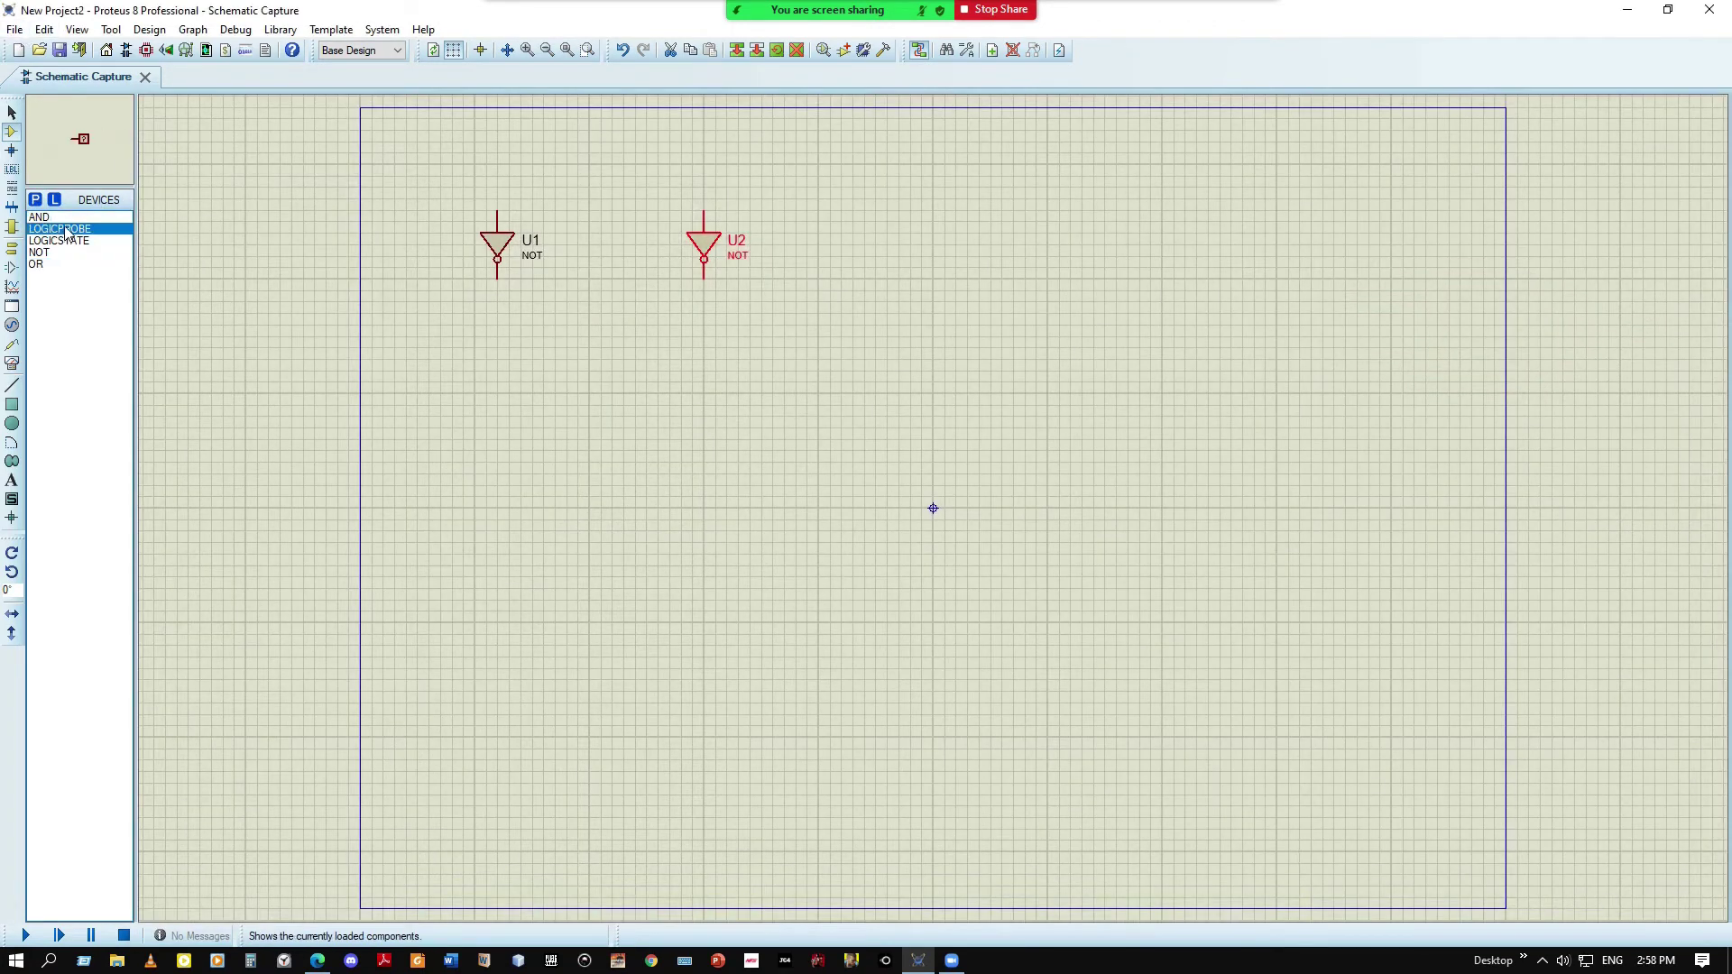
pyautogui.click(63, 241)
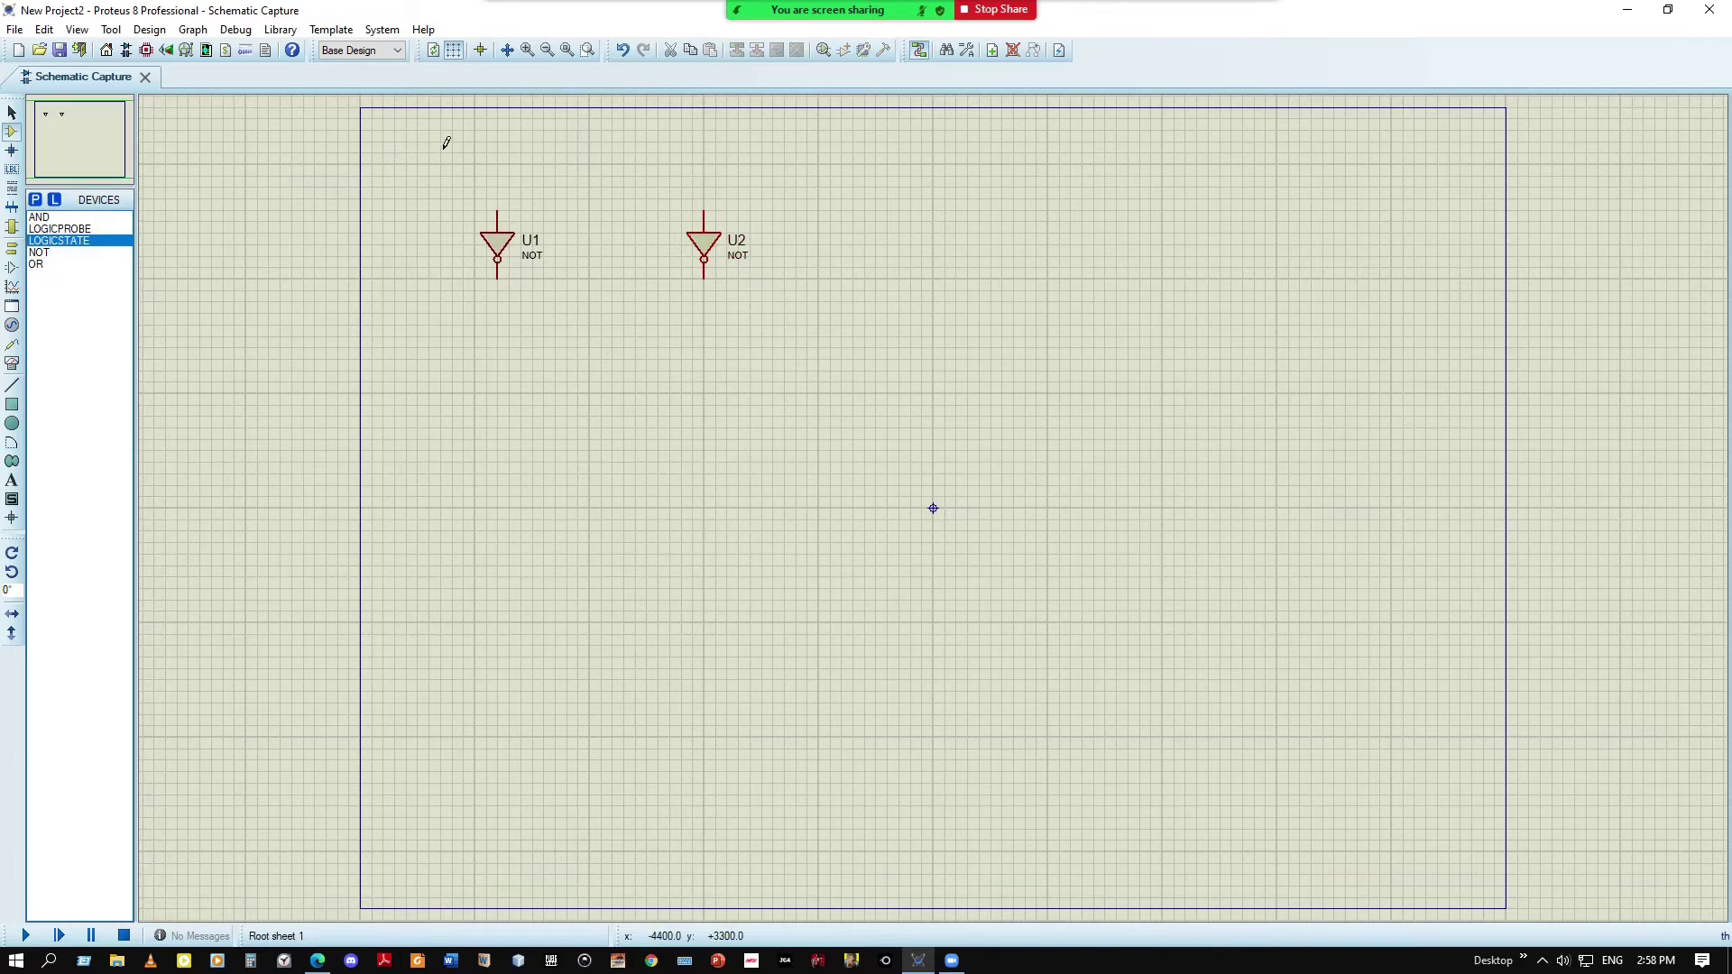
pyautogui.click(433, 131)
pyautogui.click(436, 142)
pyautogui.click(629, 142)
# Rotate both LOGICSTATE inputs clockwise so their pins point down and reposition each above and left of its NOT gate
pyautogui.rightClick(457, 136)
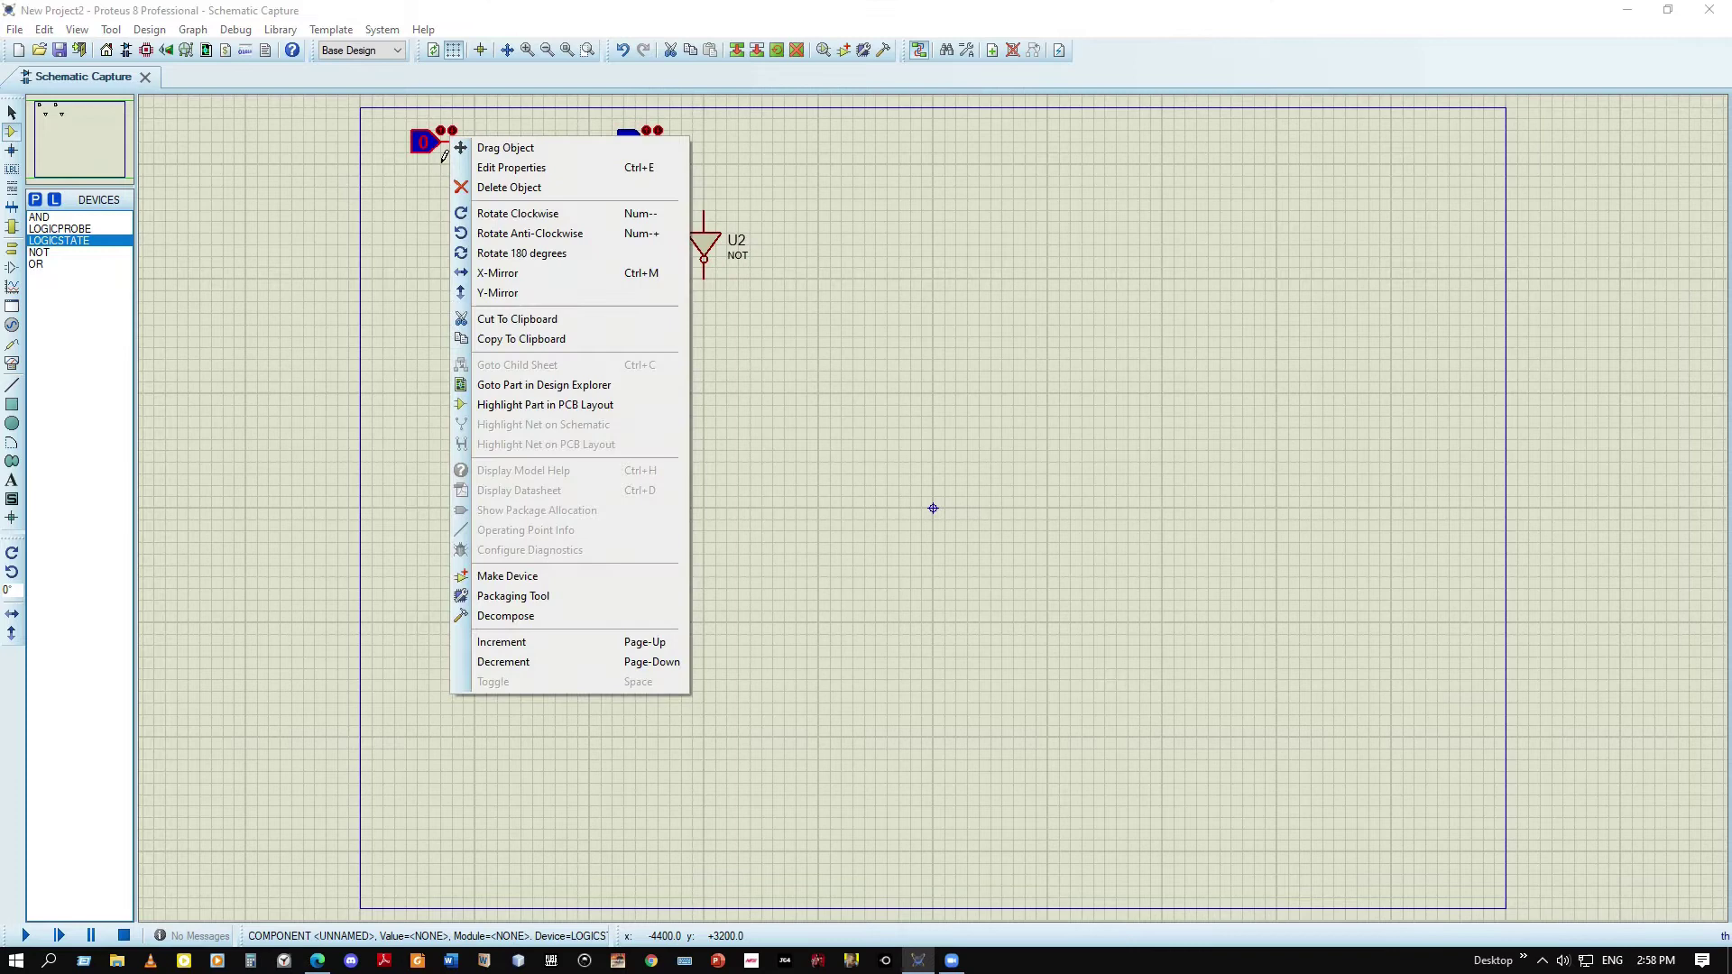
pyautogui.click(519, 214)
pyautogui.moveTo(464, 117); pyautogui.dragTo(441, 147)
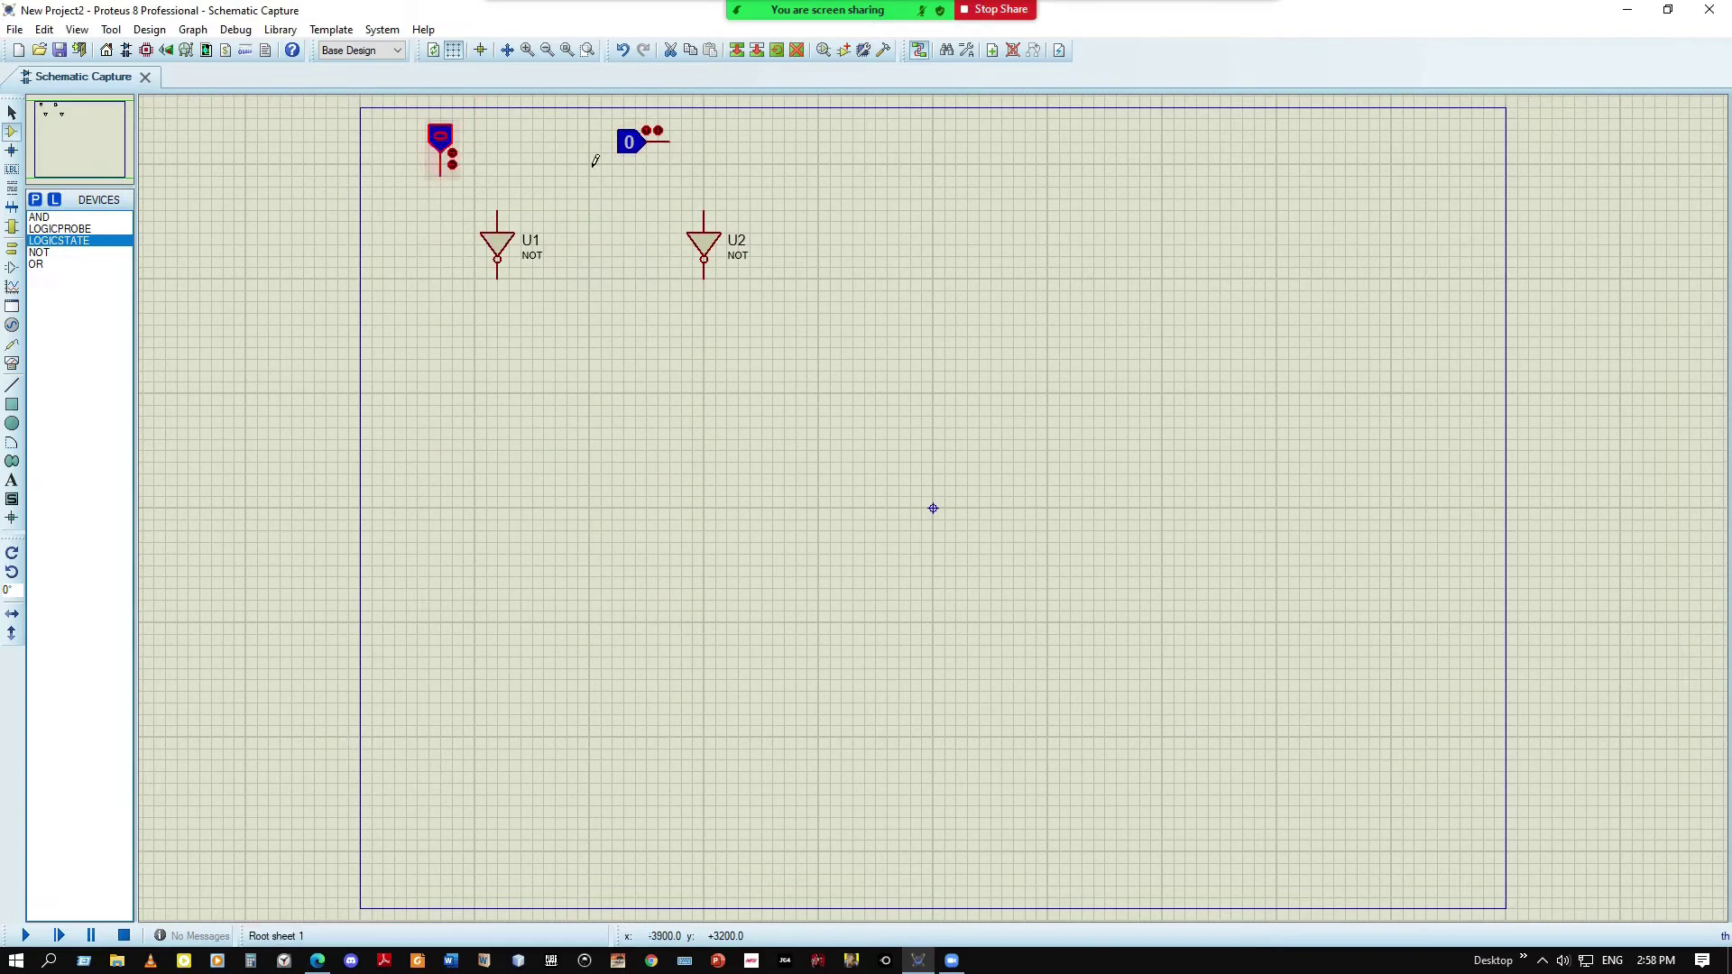
pyautogui.click(641, 147)
pyautogui.rightClick(640, 147)
pyautogui.click(704, 226)
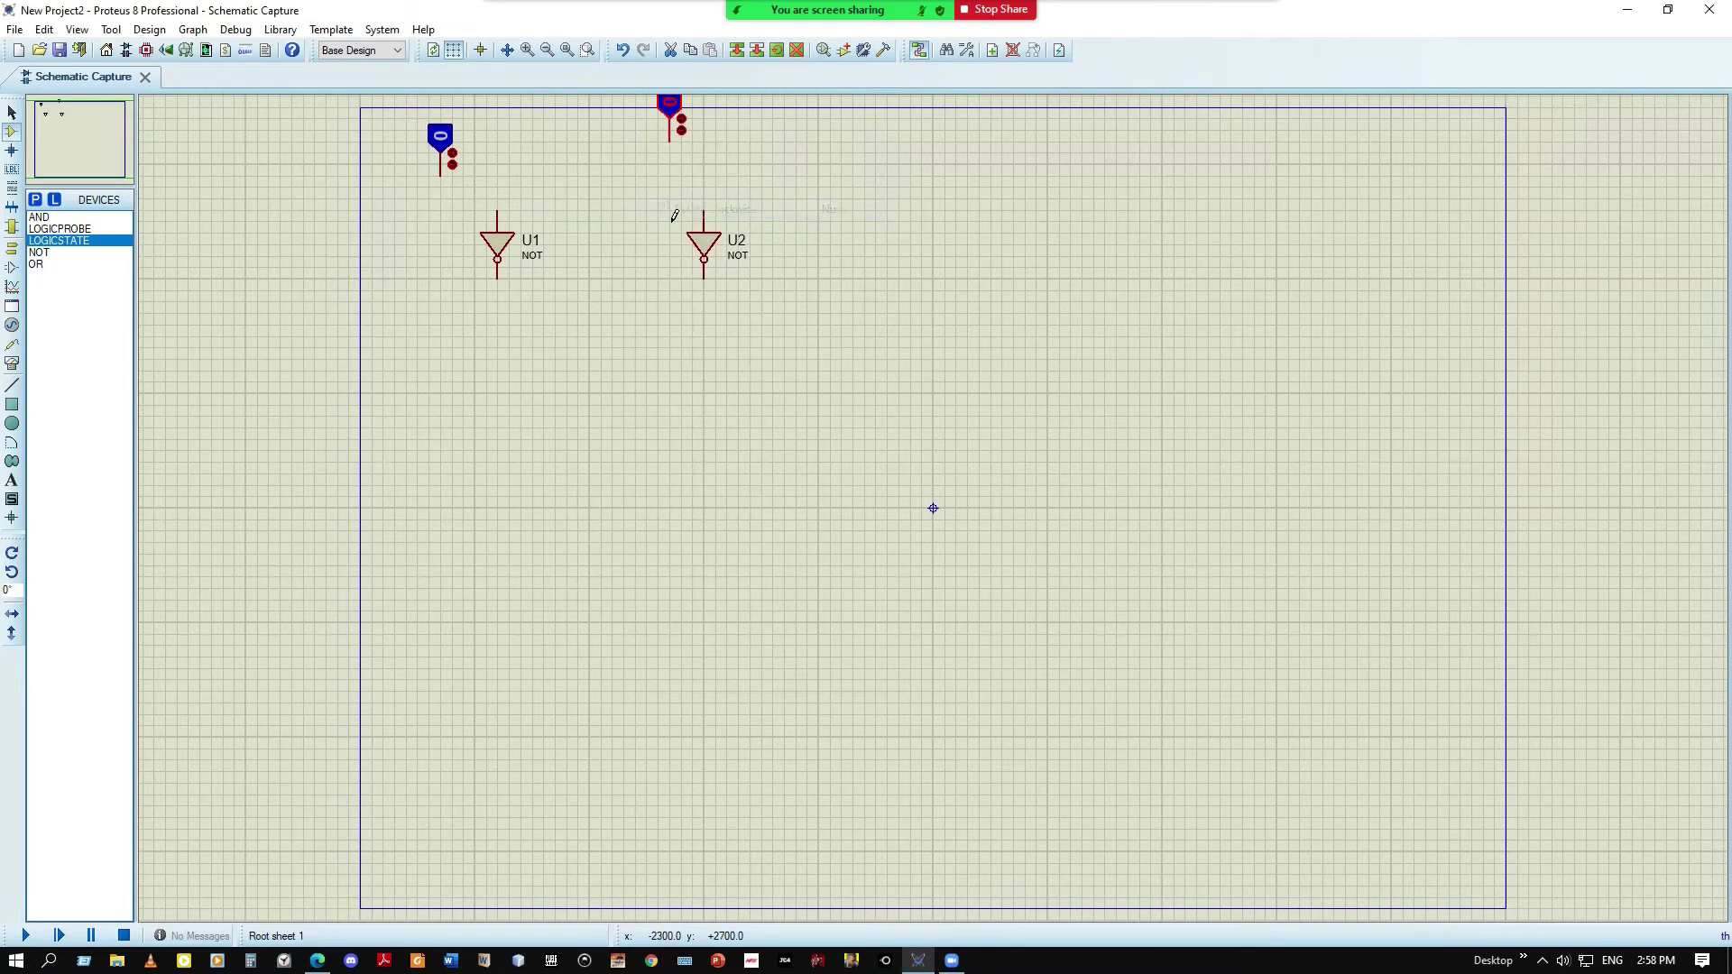
pyautogui.moveTo(669, 118); pyautogui.dragTo(635, 136)
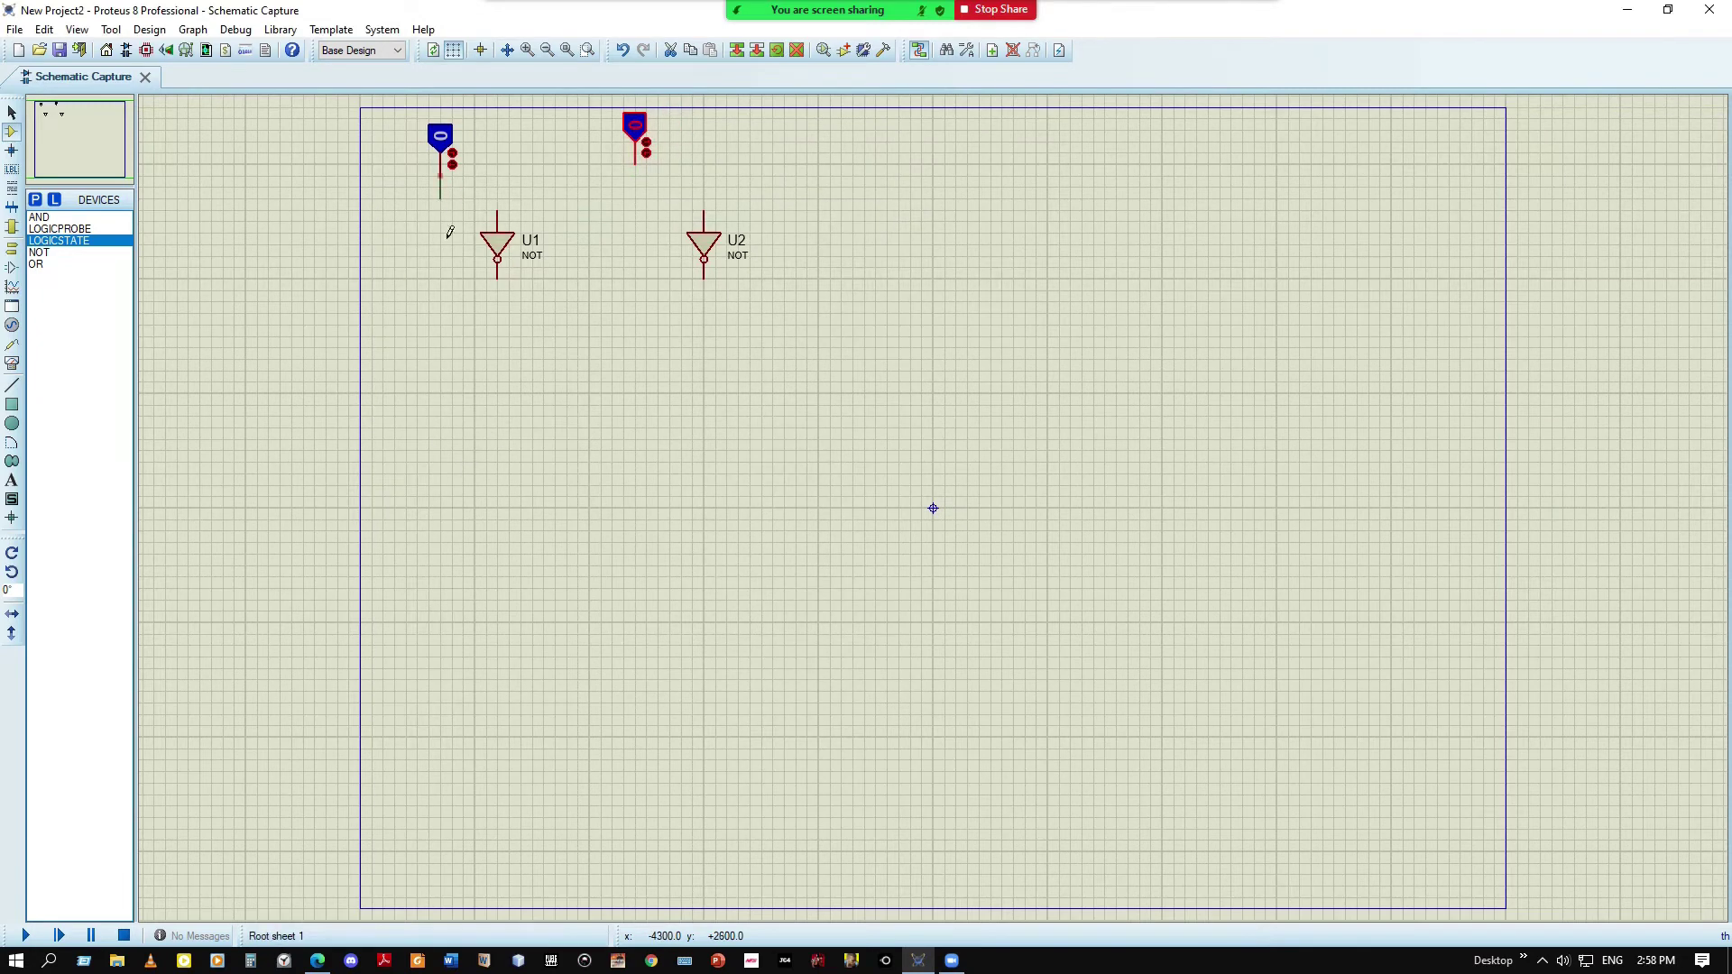
pyautogui.click(441, 176)
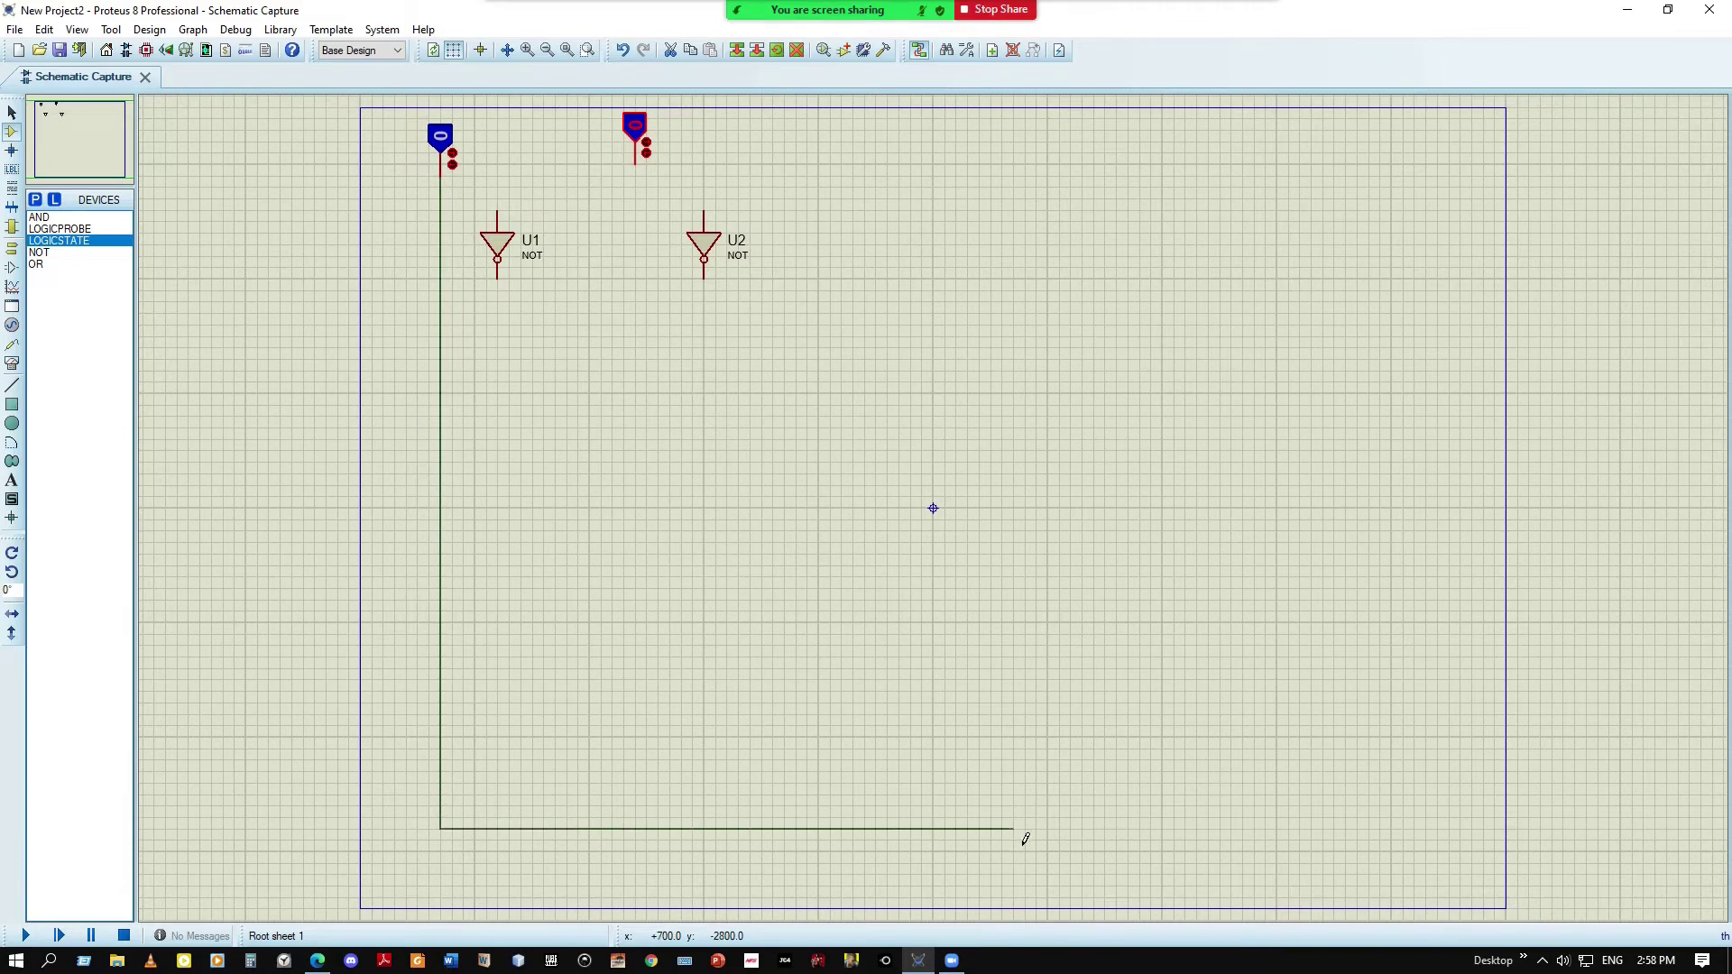
pyautogui.rightClick(1018, 877)
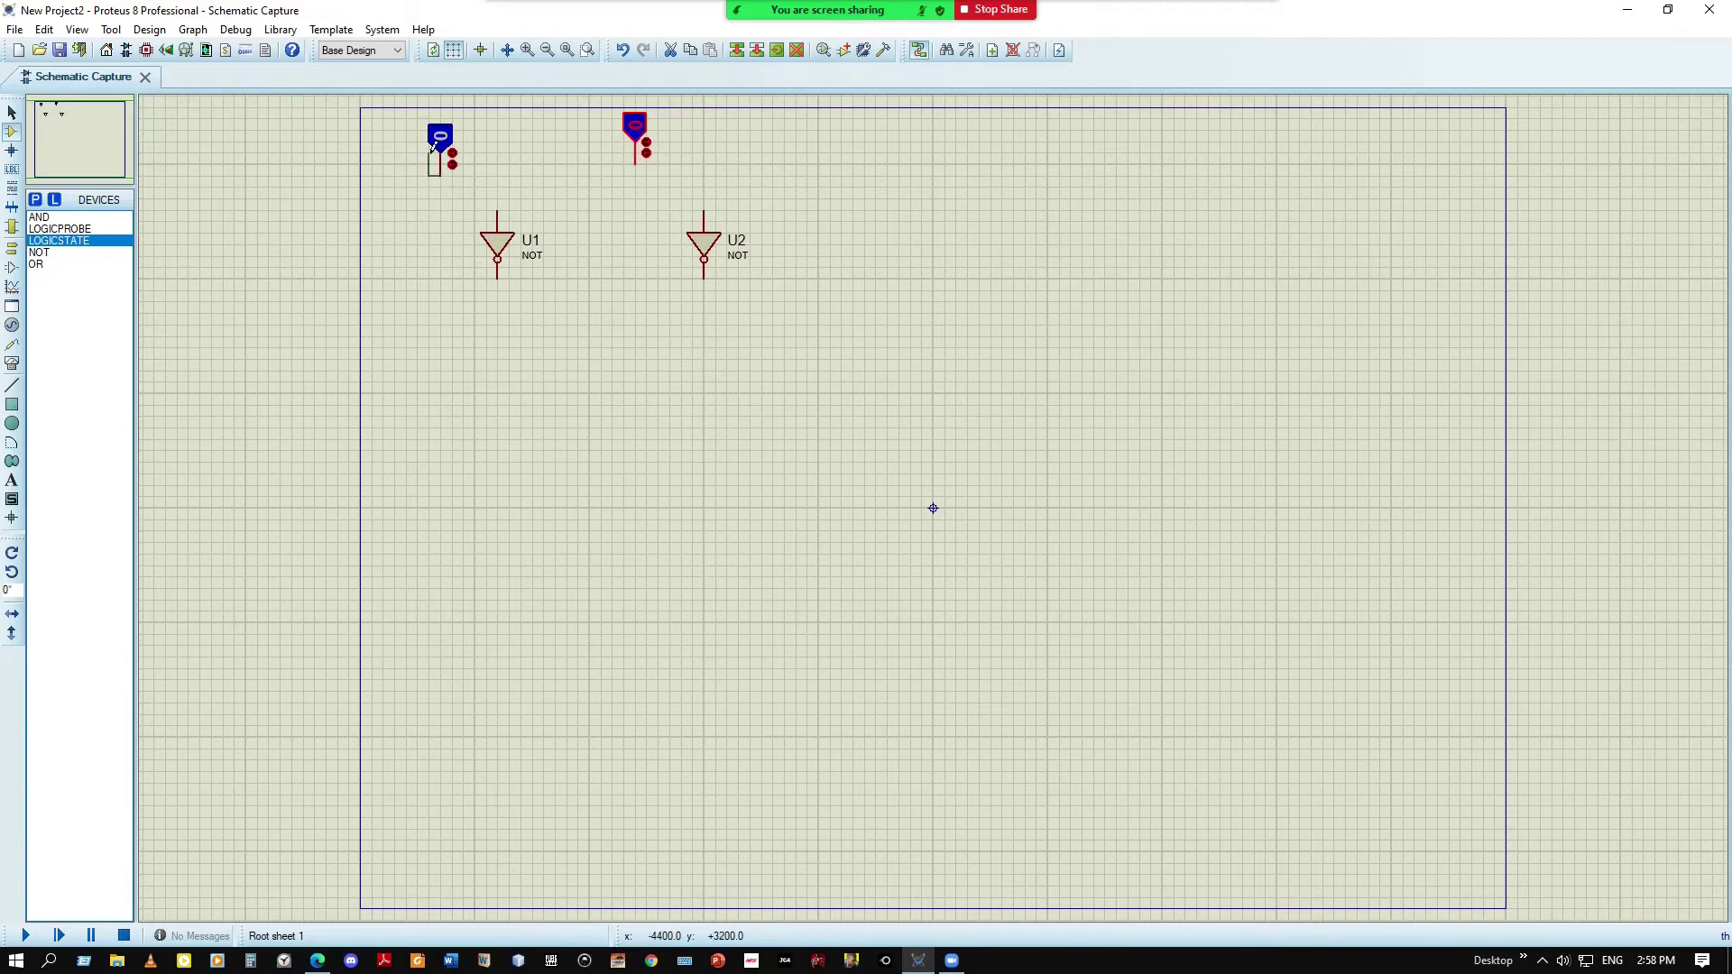
pyautogui.rightClick(451, 173)
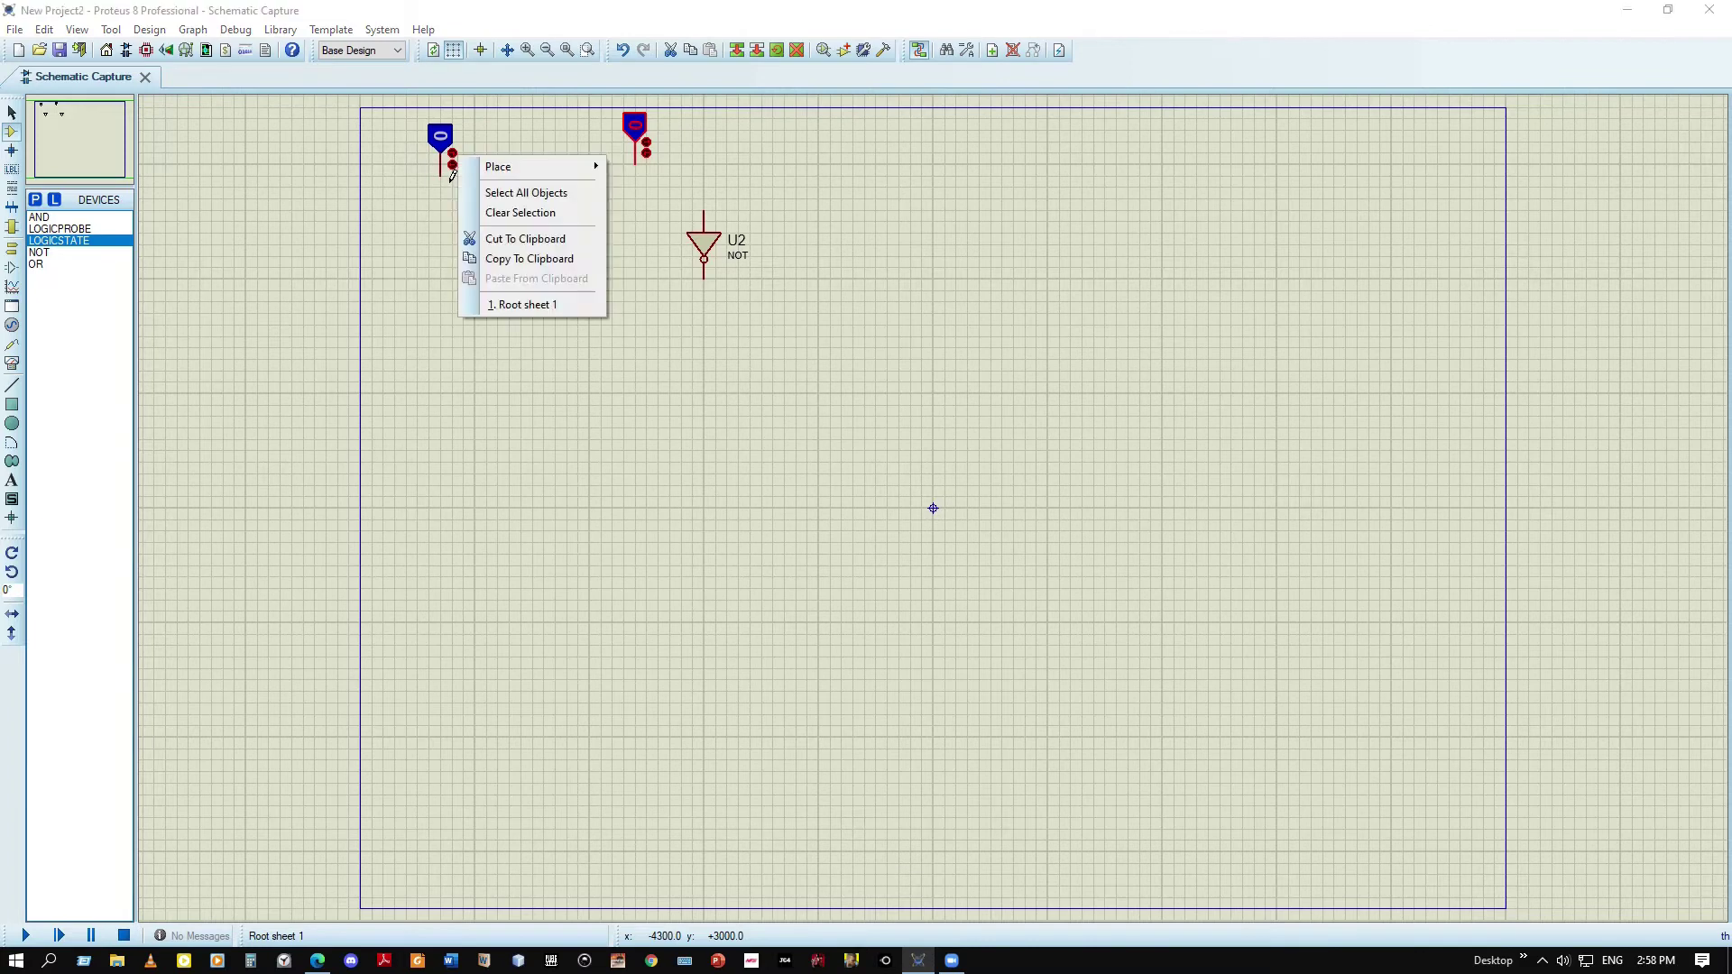
pyautogui.click(451, 174)
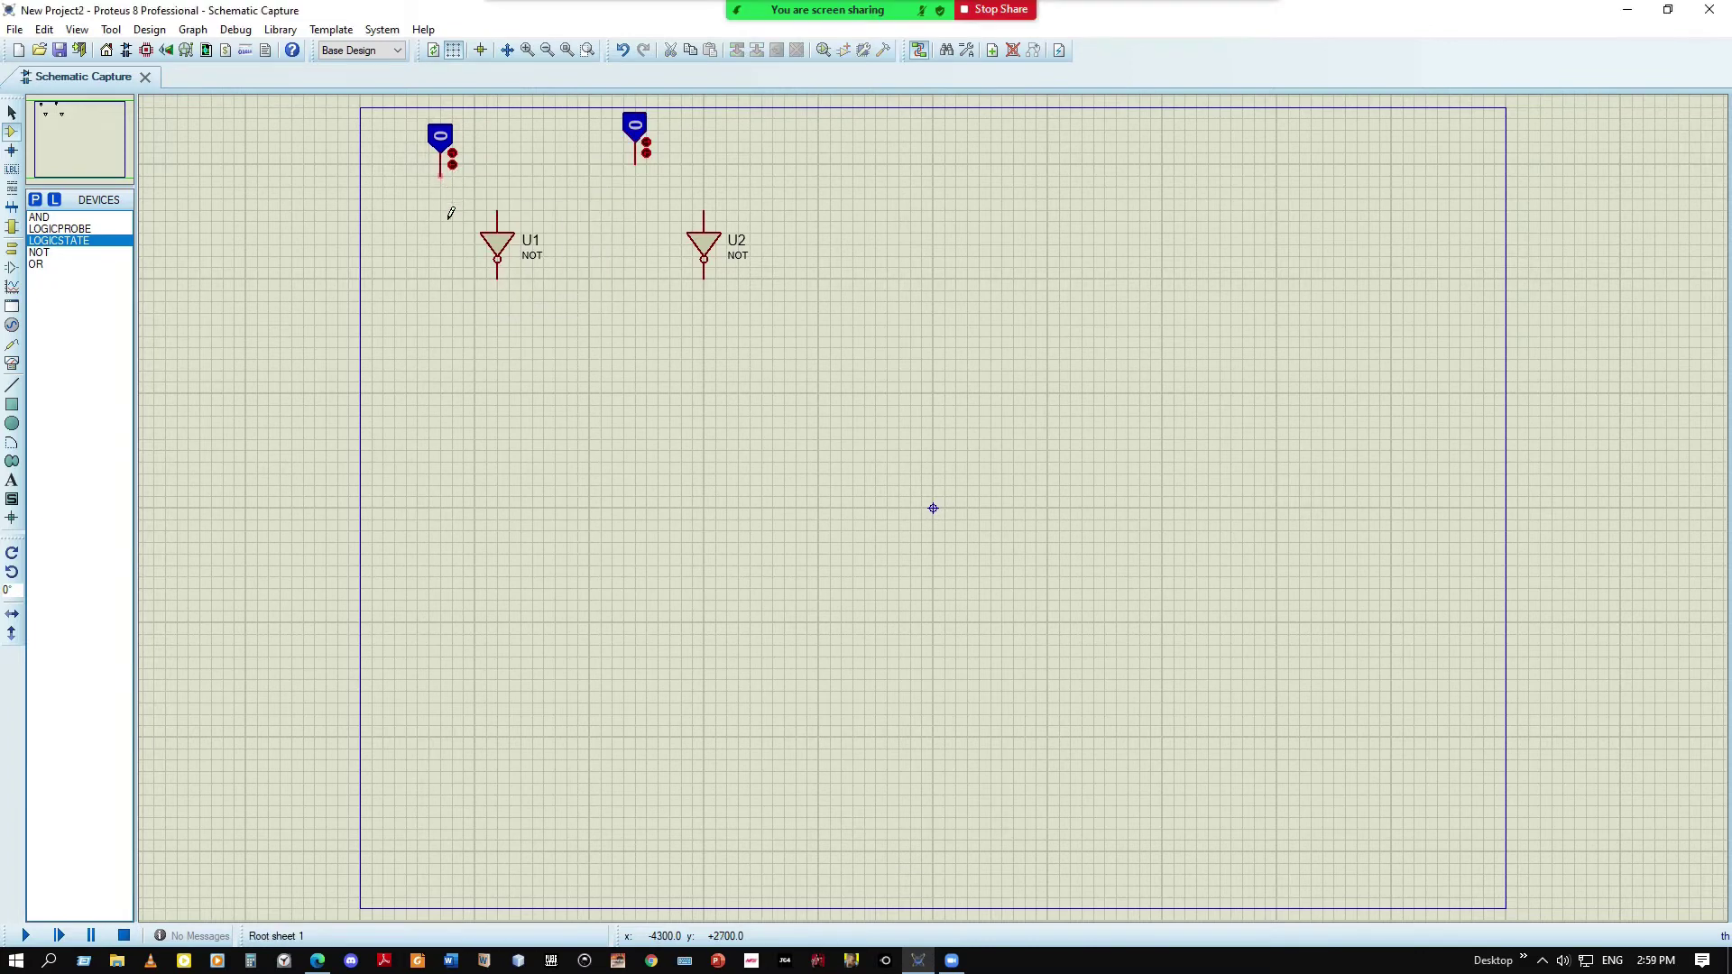
# Place four two-input AND gates in a vertical column to the right of the sheet's centre
pyautogui.click(60, 218)
pyautogui.click(1014, 316)
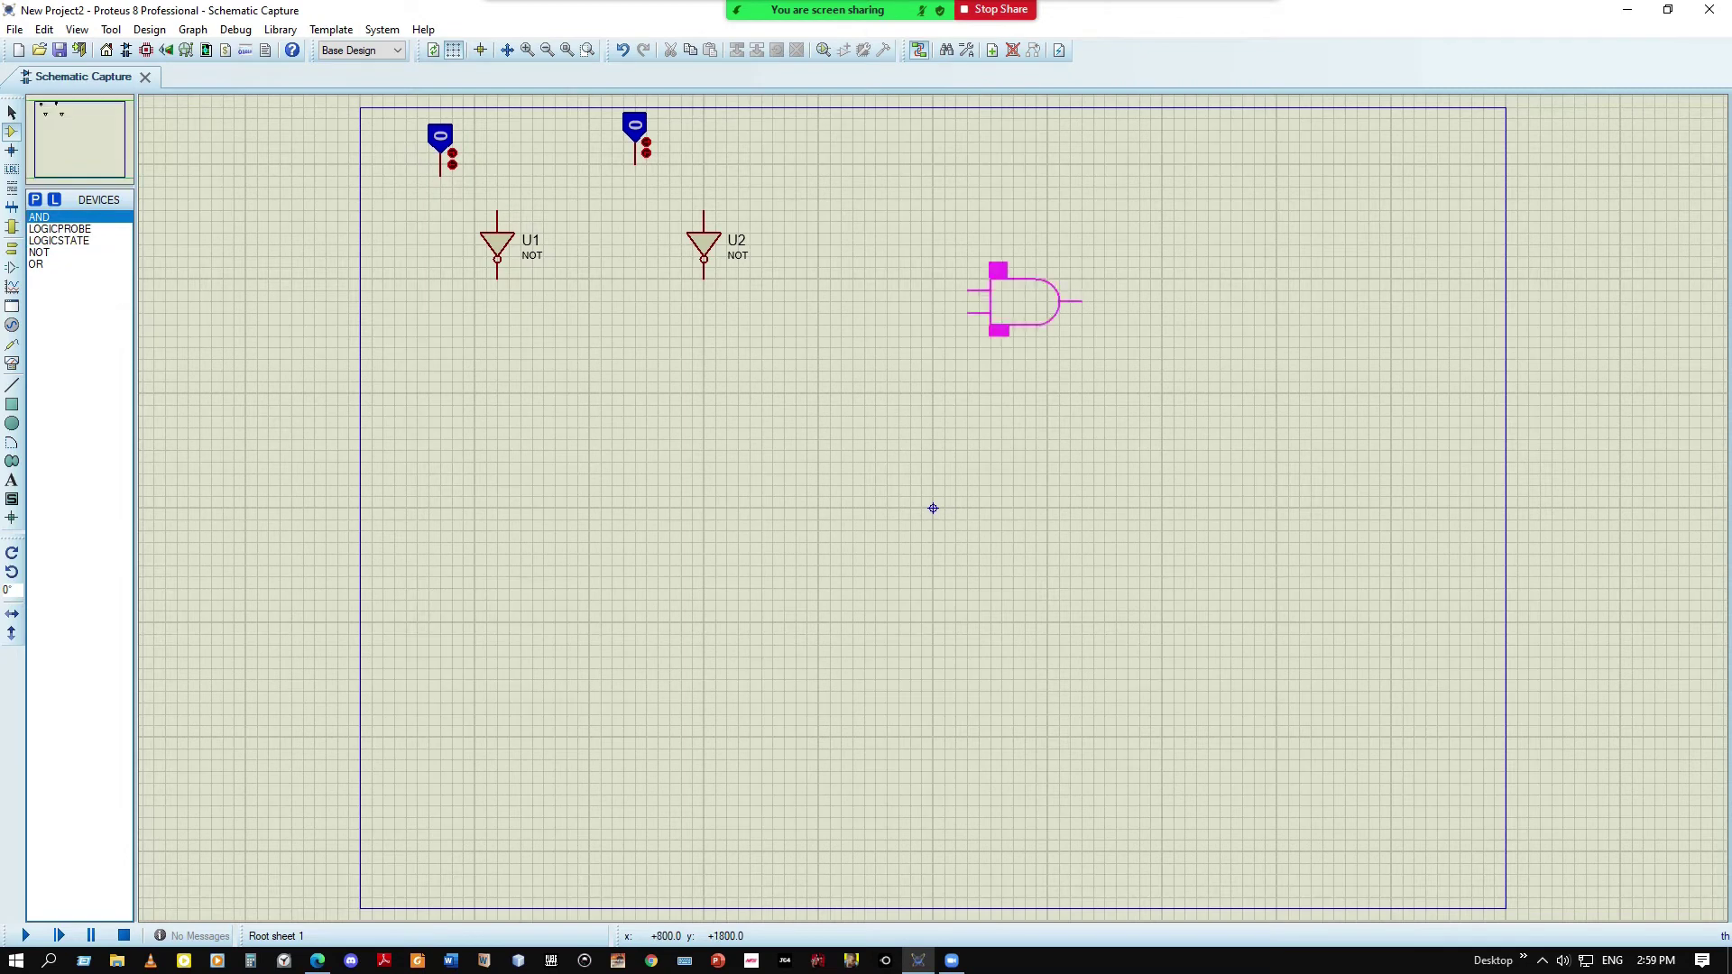
pyautogui.click(1035, 323)
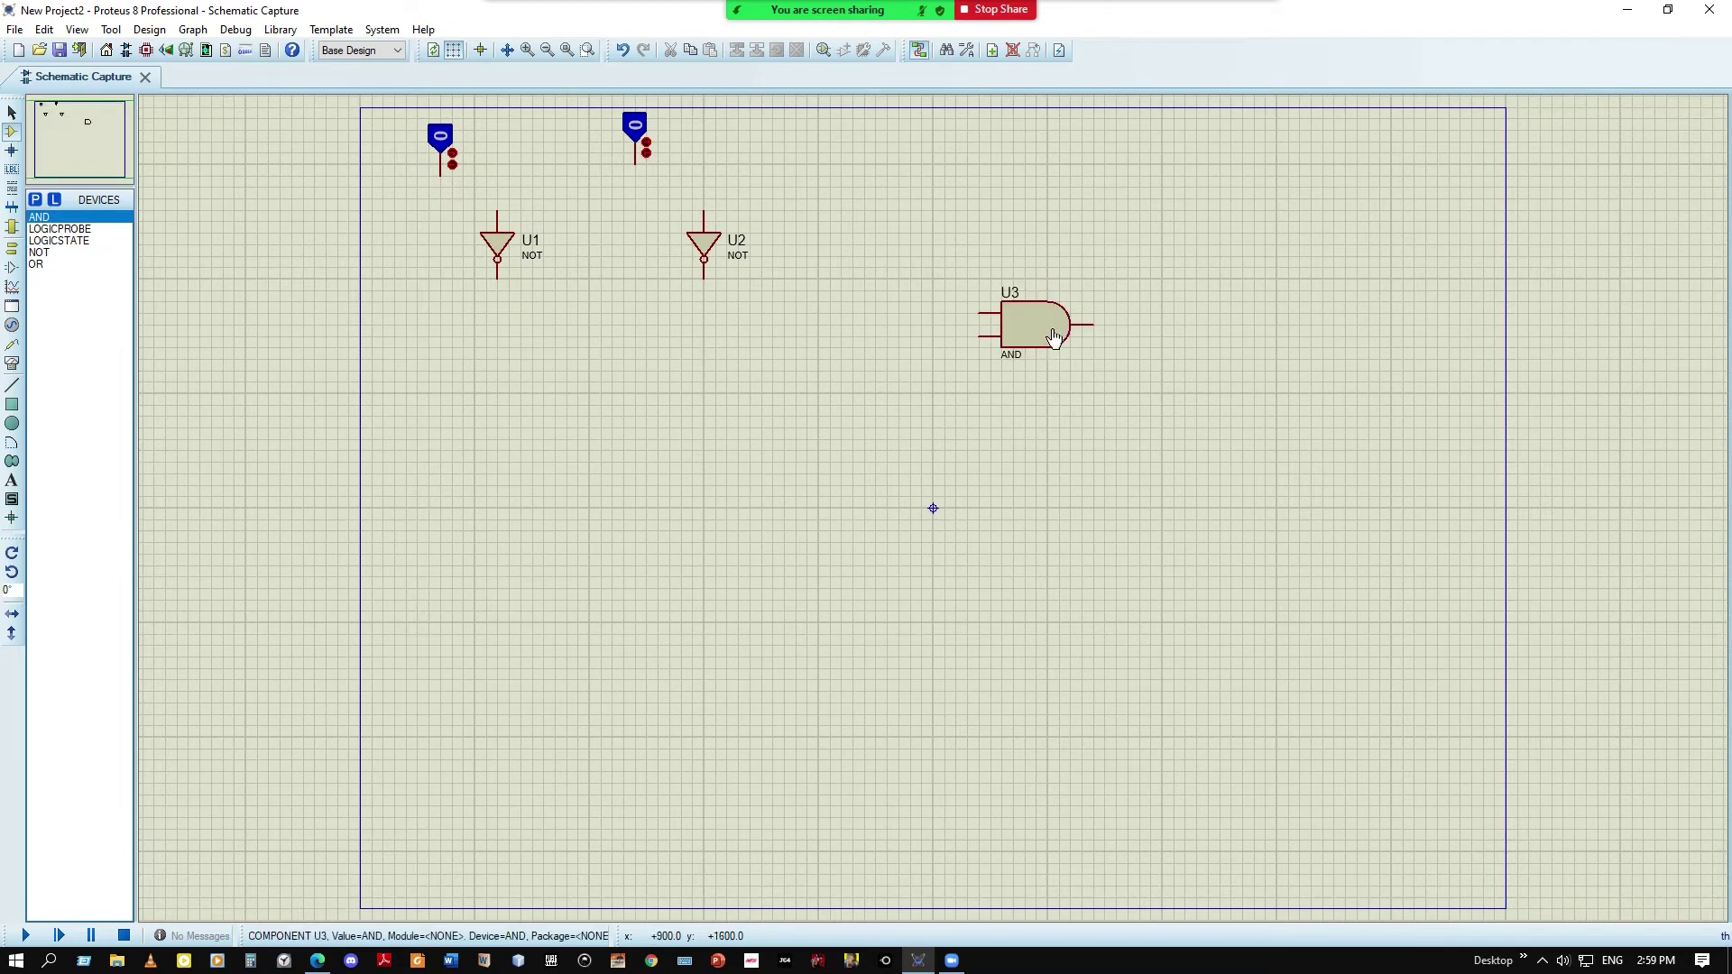
pyautogui.click(1035, 471)
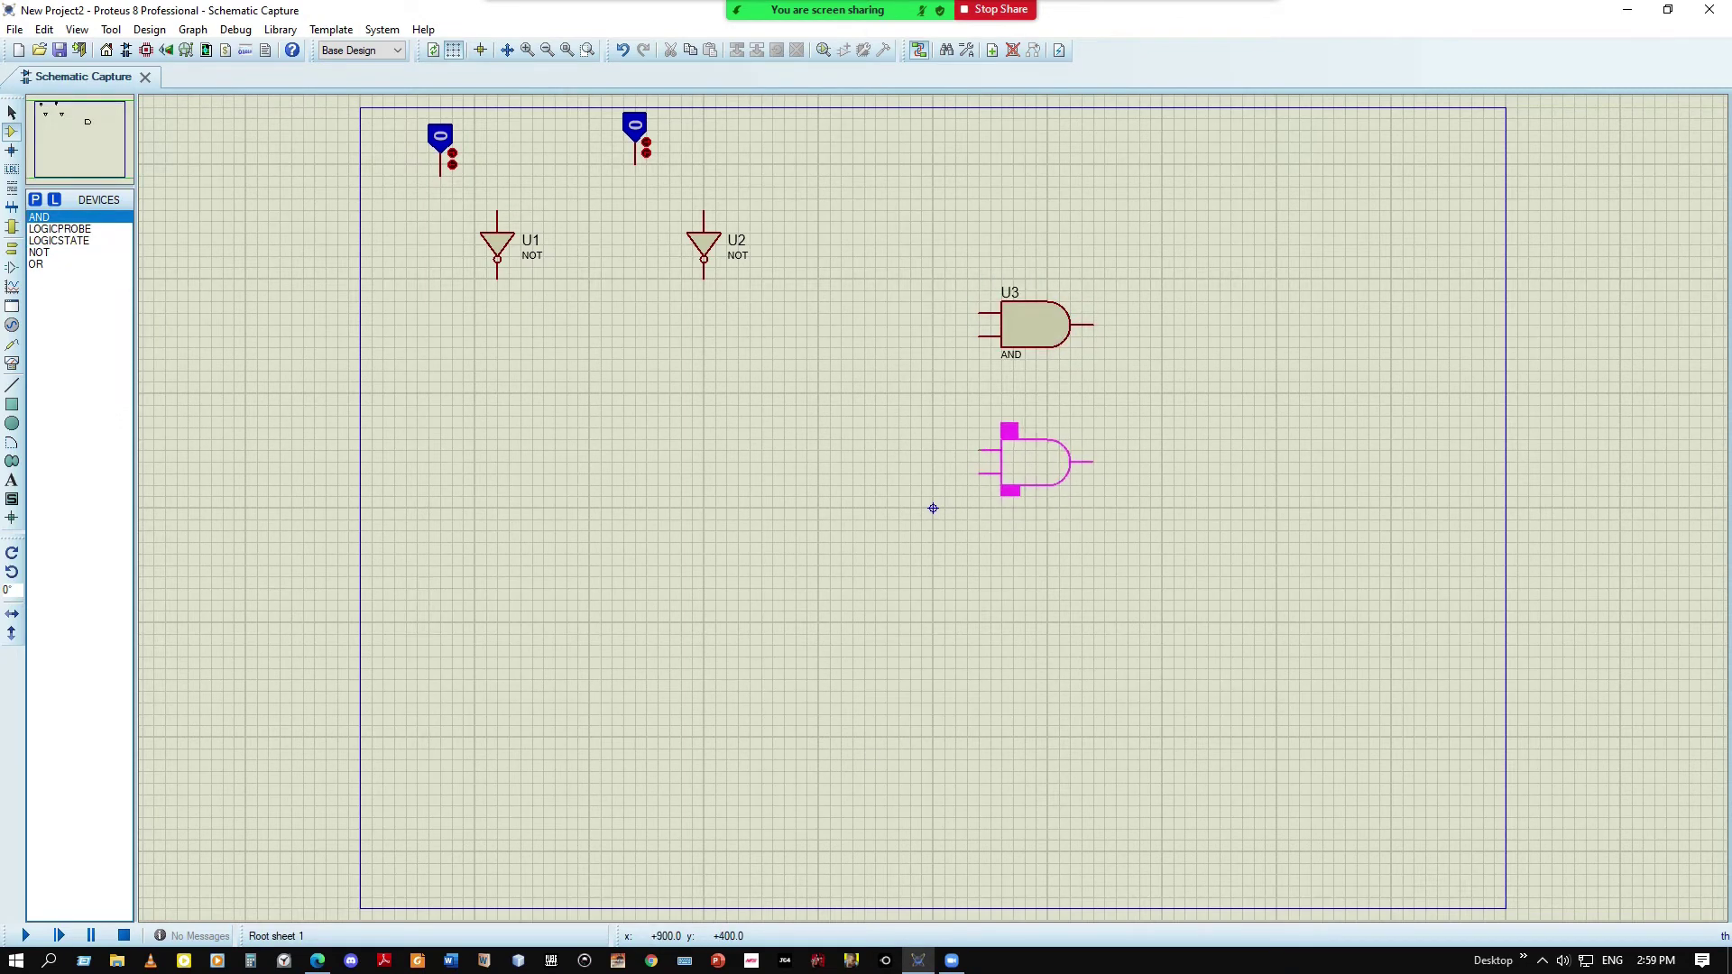
pyautogui.click(1035, 462)
pyautogui.click(1037, 636)
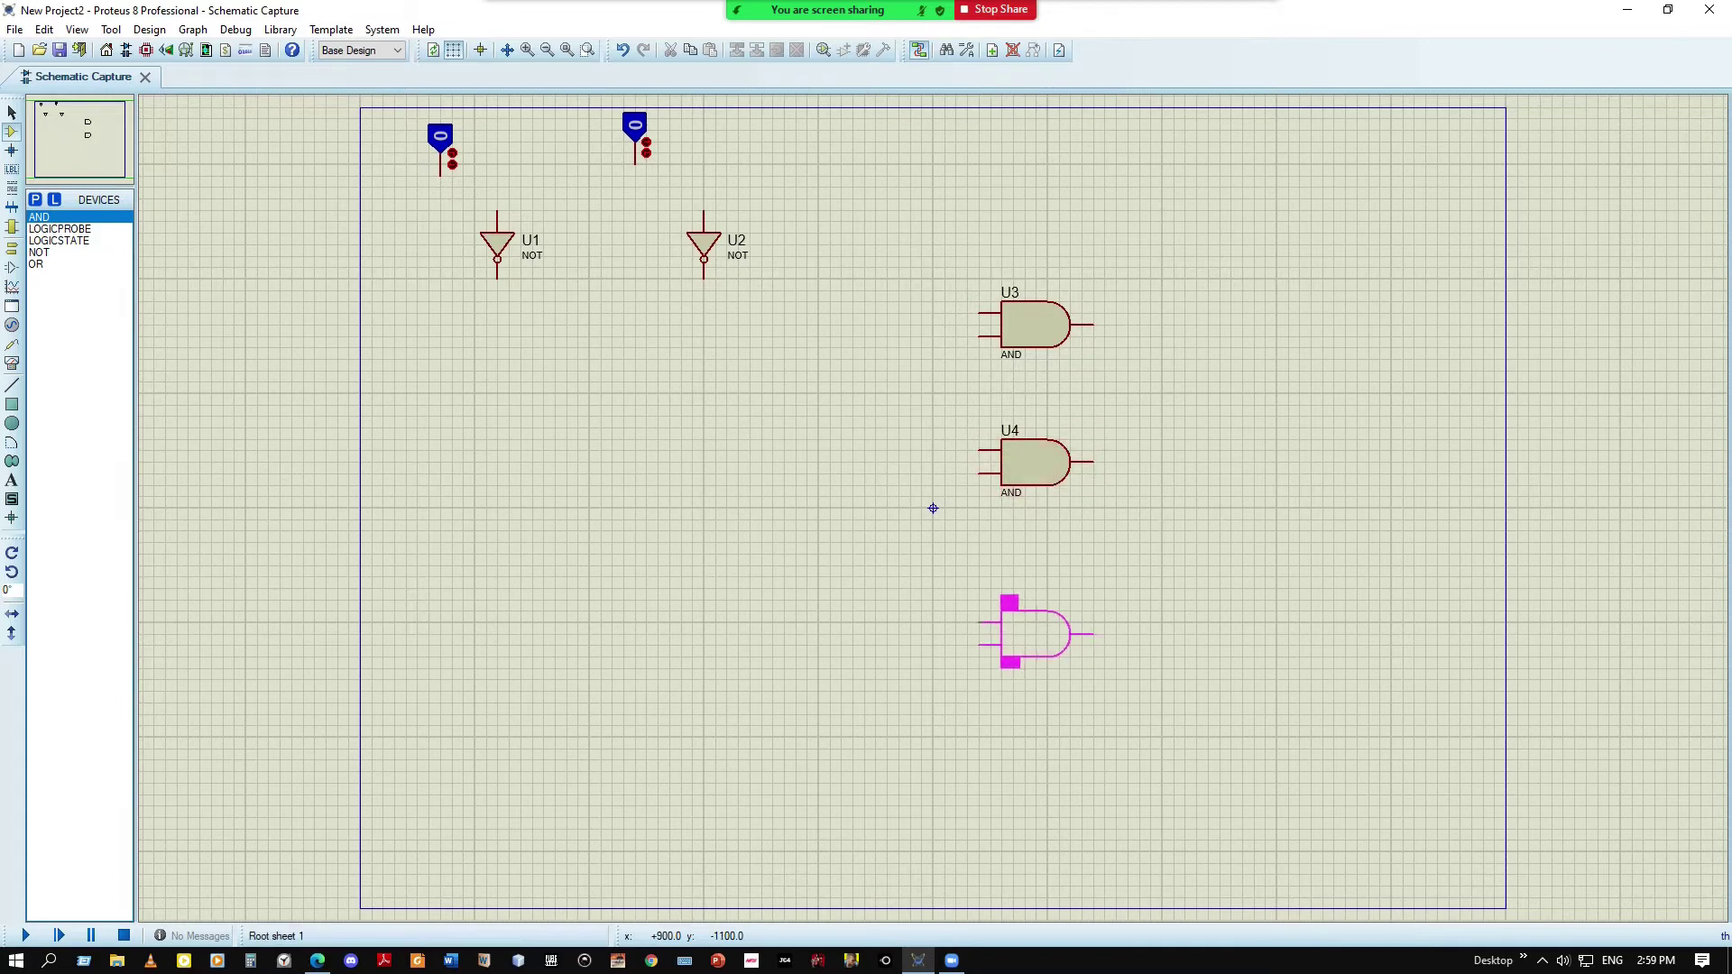
pyautogui.click(1035, 635)
pyautogui.click(1047, 794)
pyautogui.click(1038, 794)
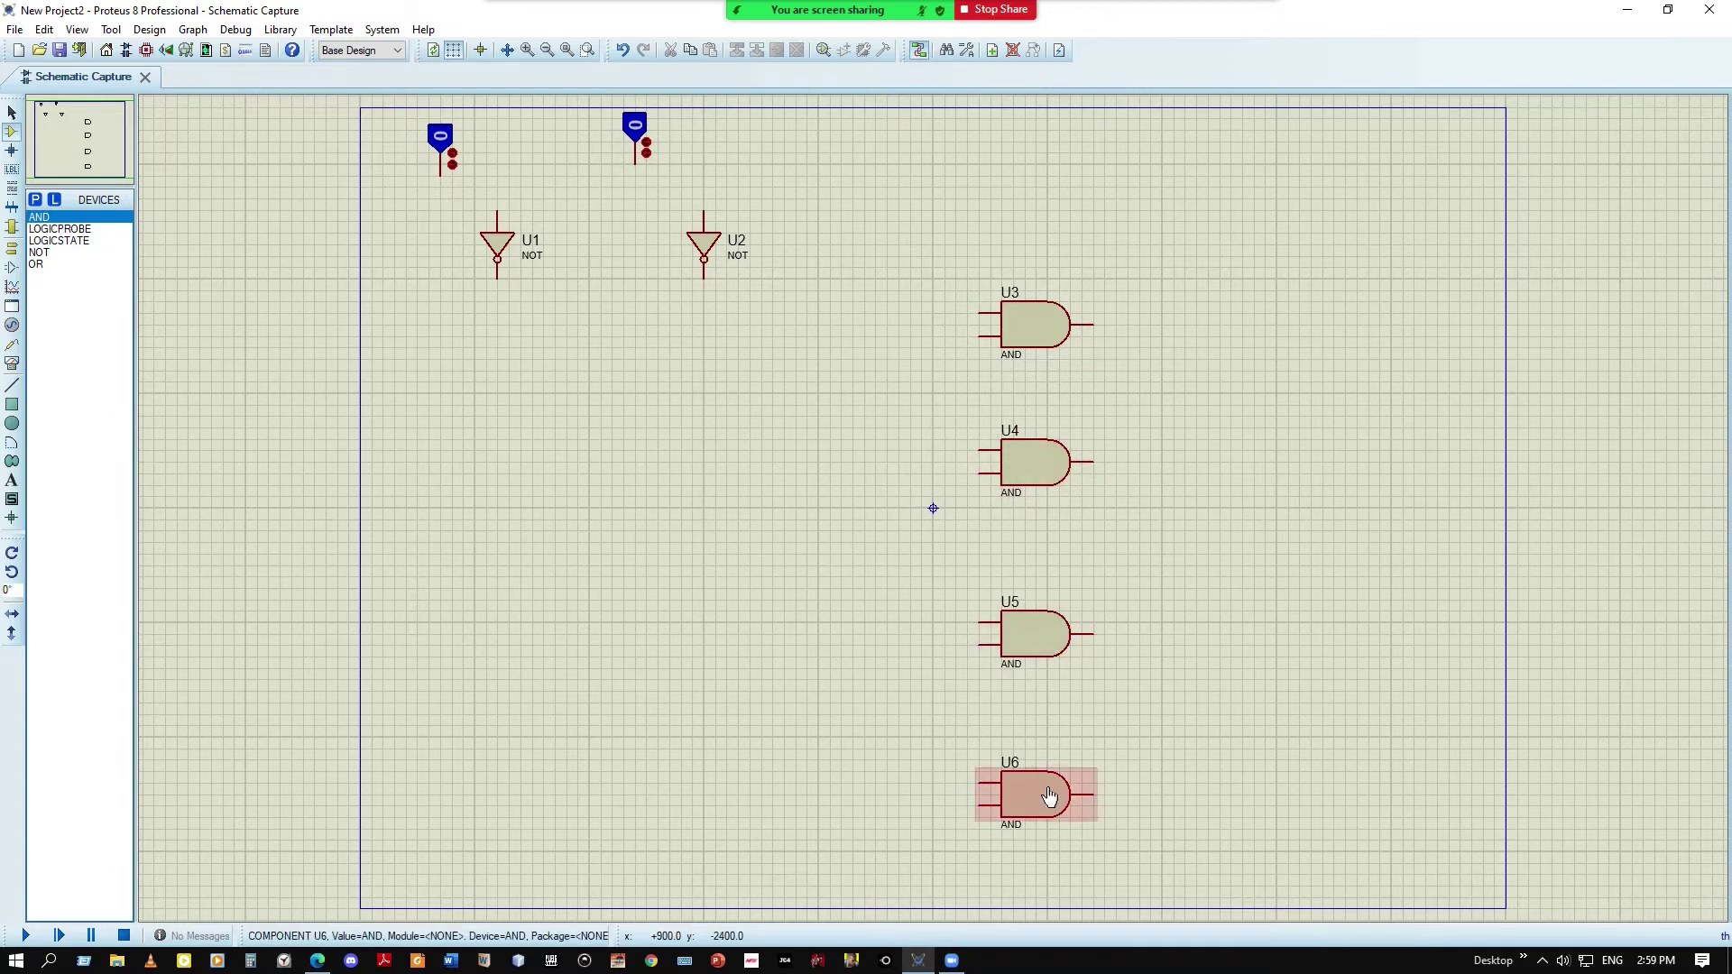
# Place two OR gates beside the upper and lower AND pairs and a third farther right, midway between them
pyautogui.click(51, 265)
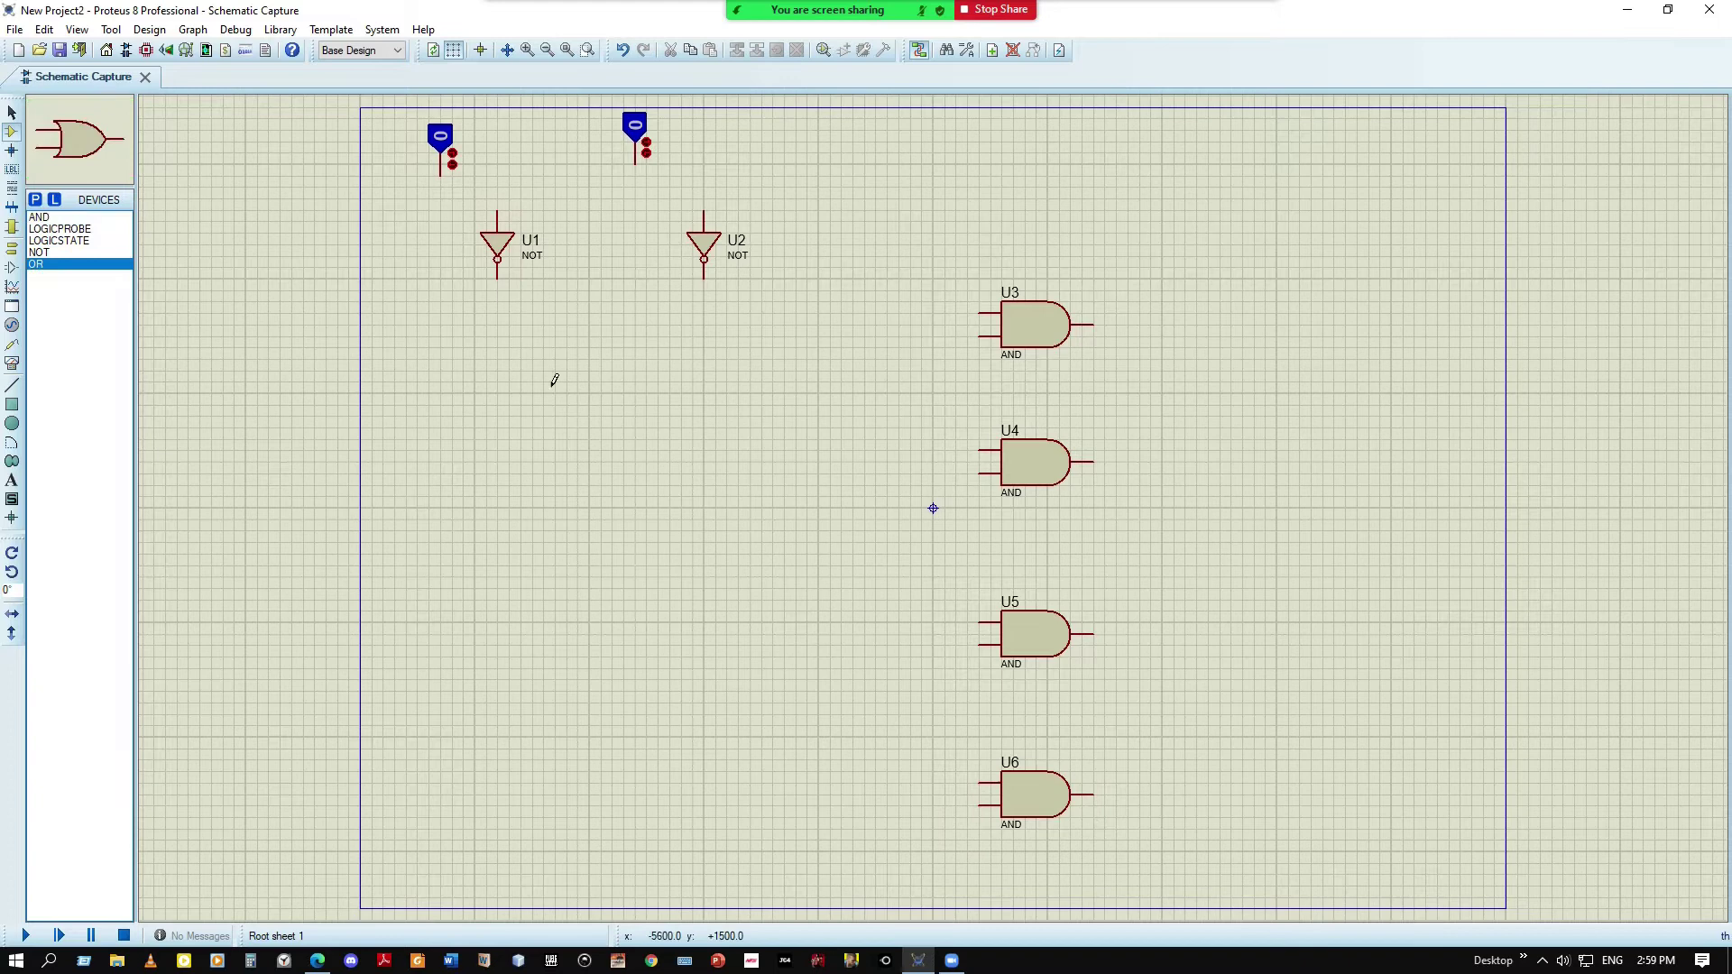
pyautogui.click(1229, 391)
pyautogui.click(1234, 395)
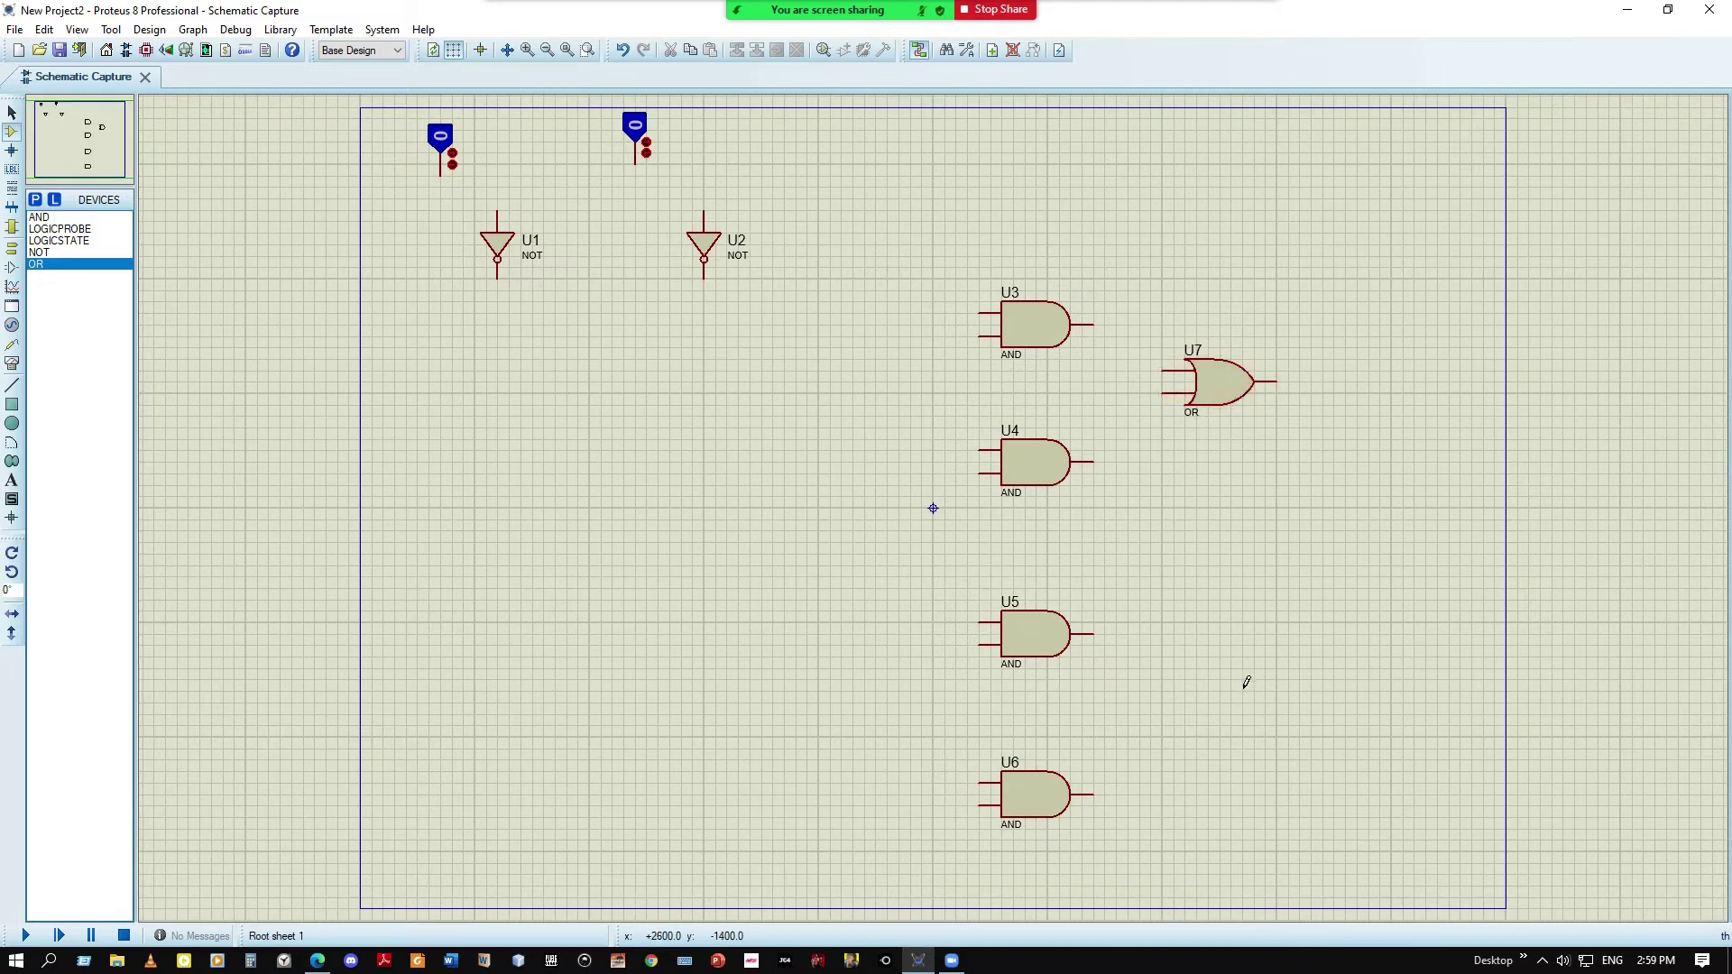
pyautogui.click(1240, 733)
pyautogui.click(1230, 719)
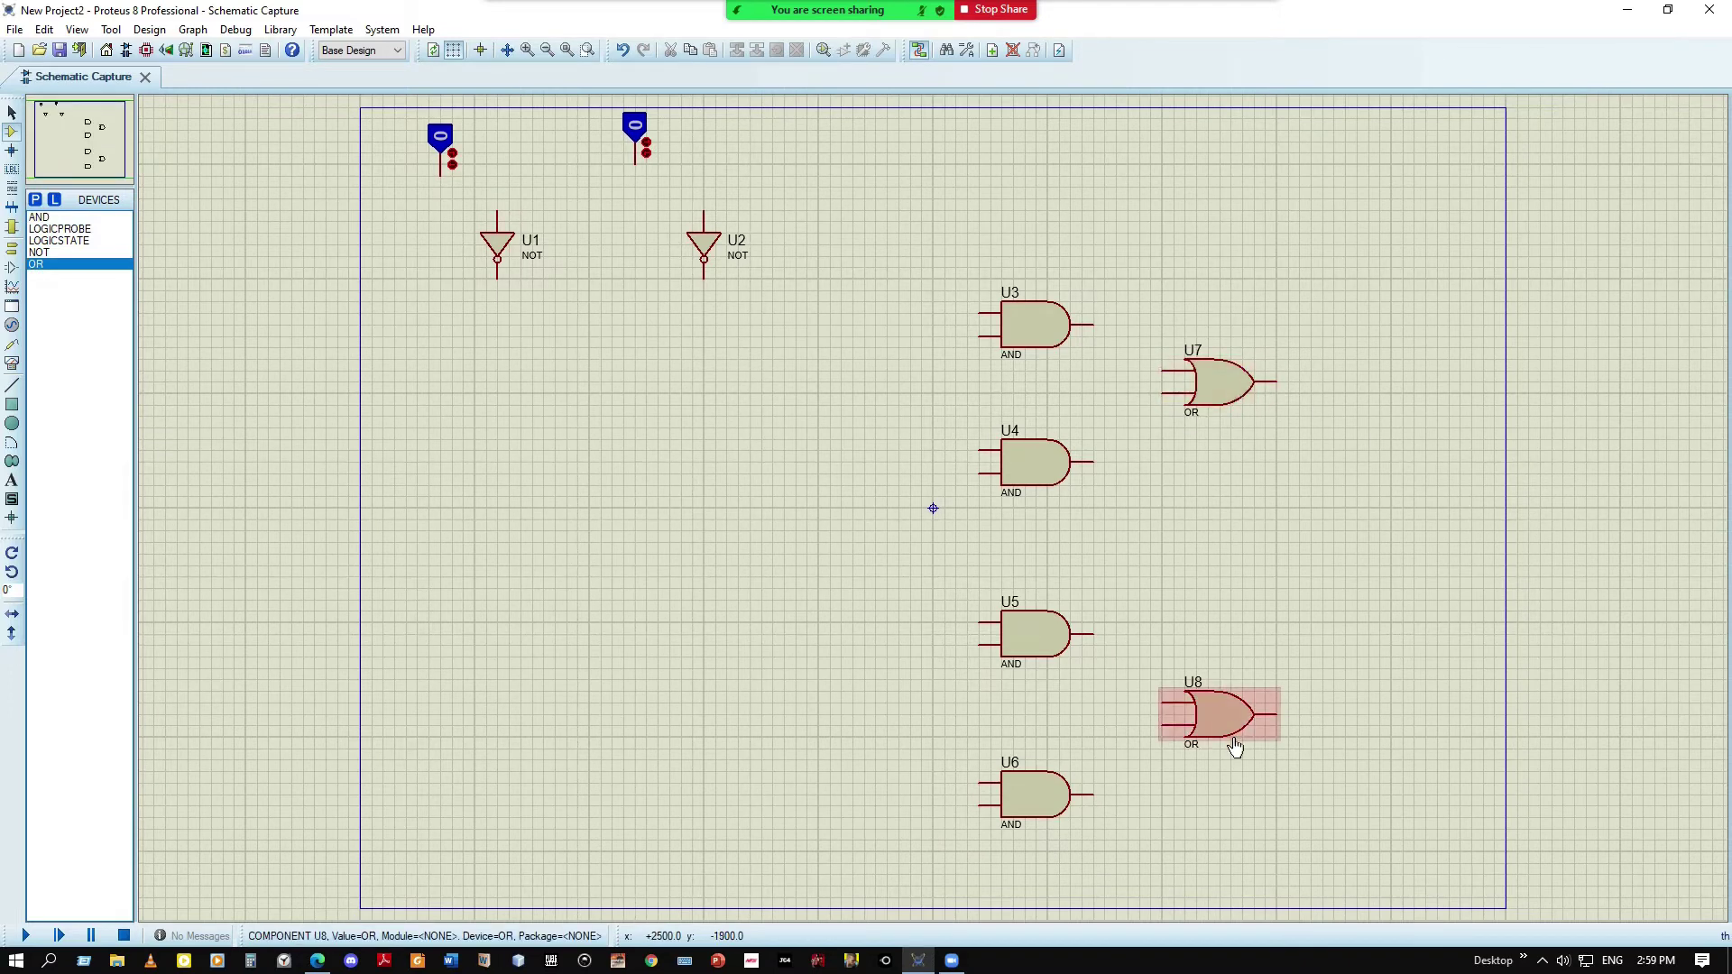
pyautogui.click(1371, 541)
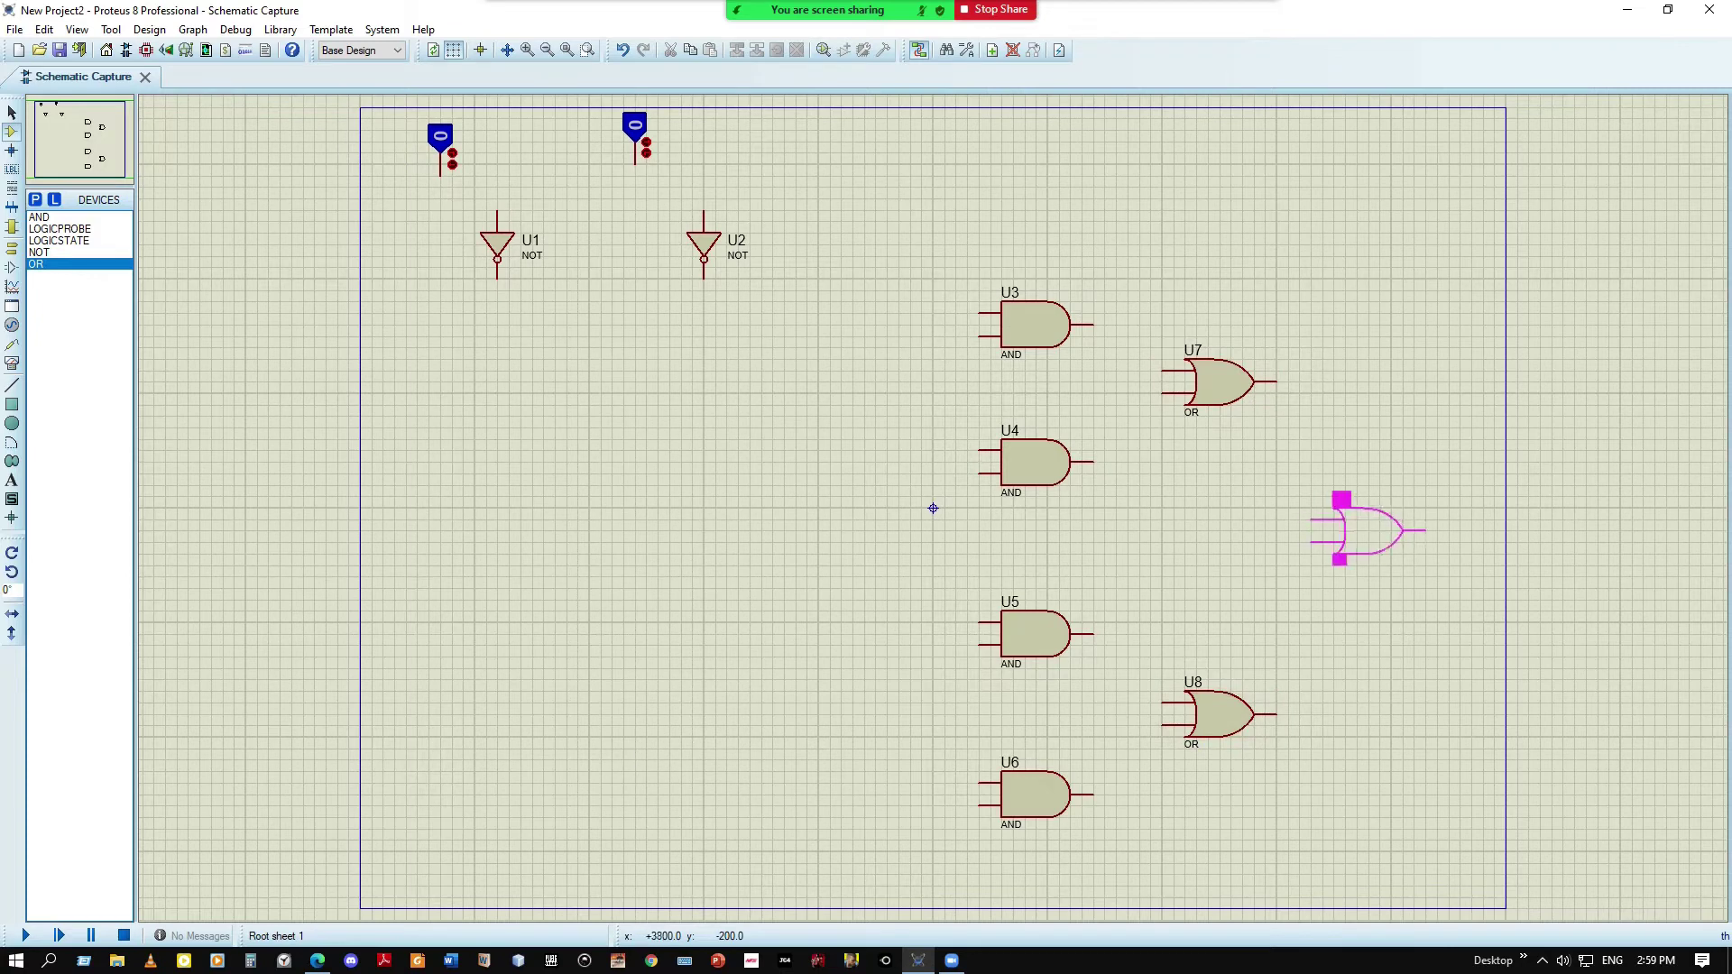
pyautogui.click(1368, 550)
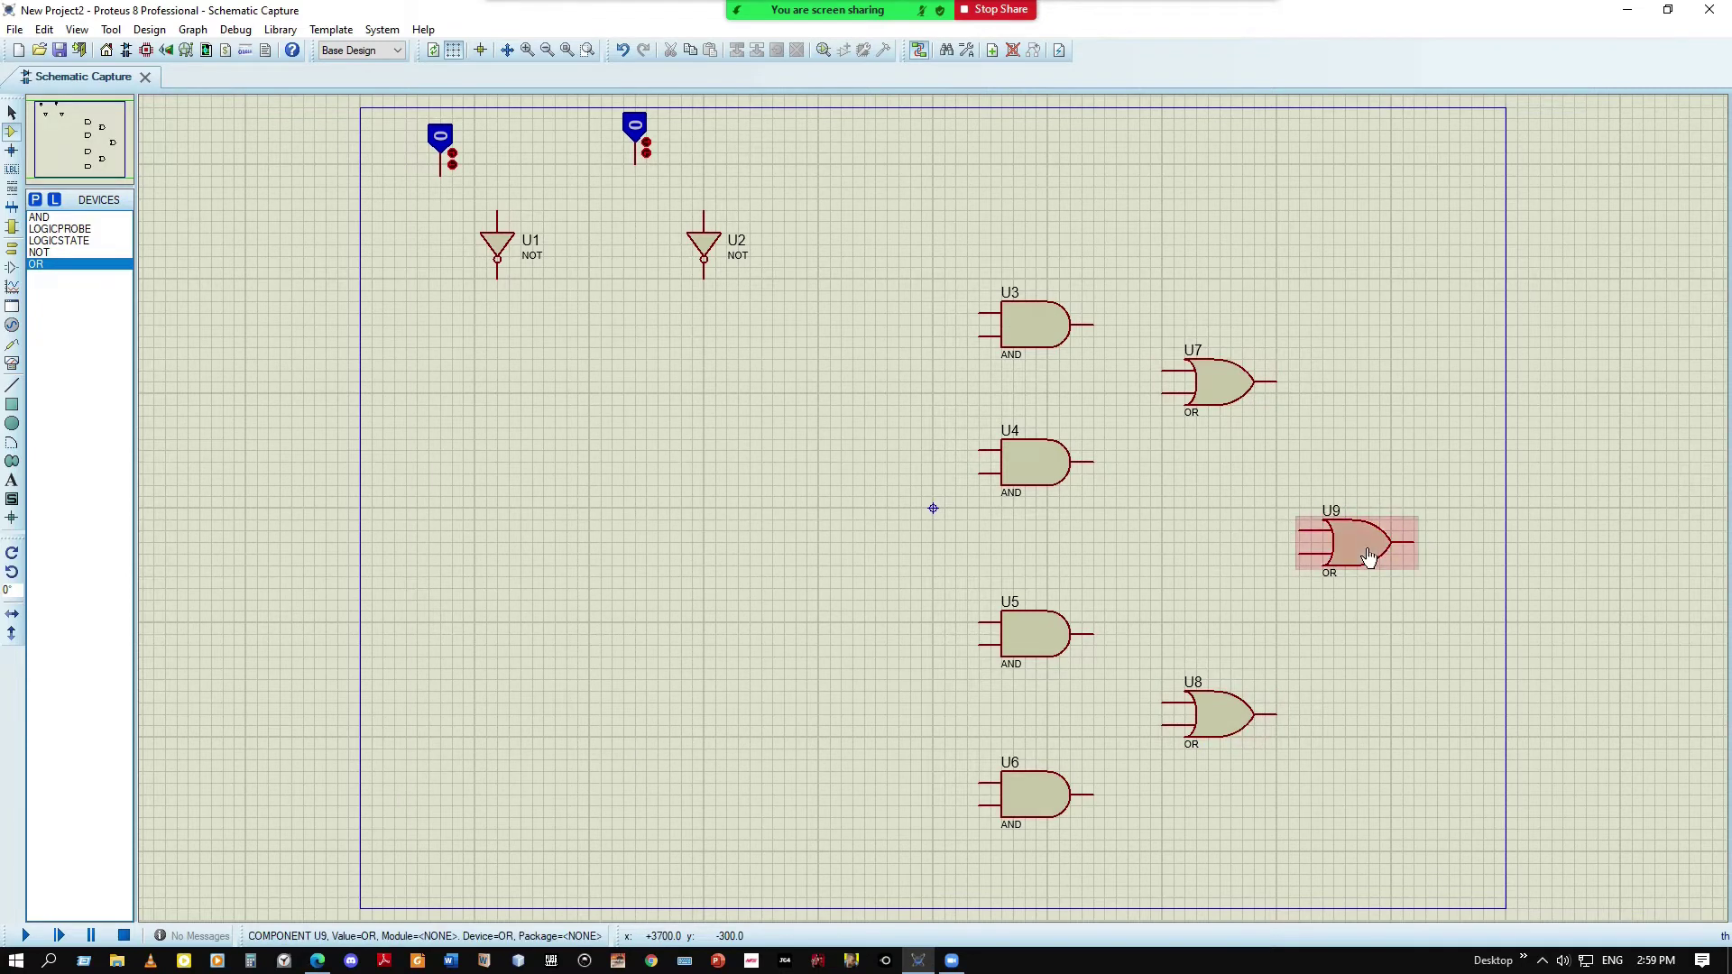
# Place a LOGICPROBE to the right of the rightmost OR gate and wire it to that gate's output
pyautogui.click(60, 229)
pyautogui.click(1468, 549)
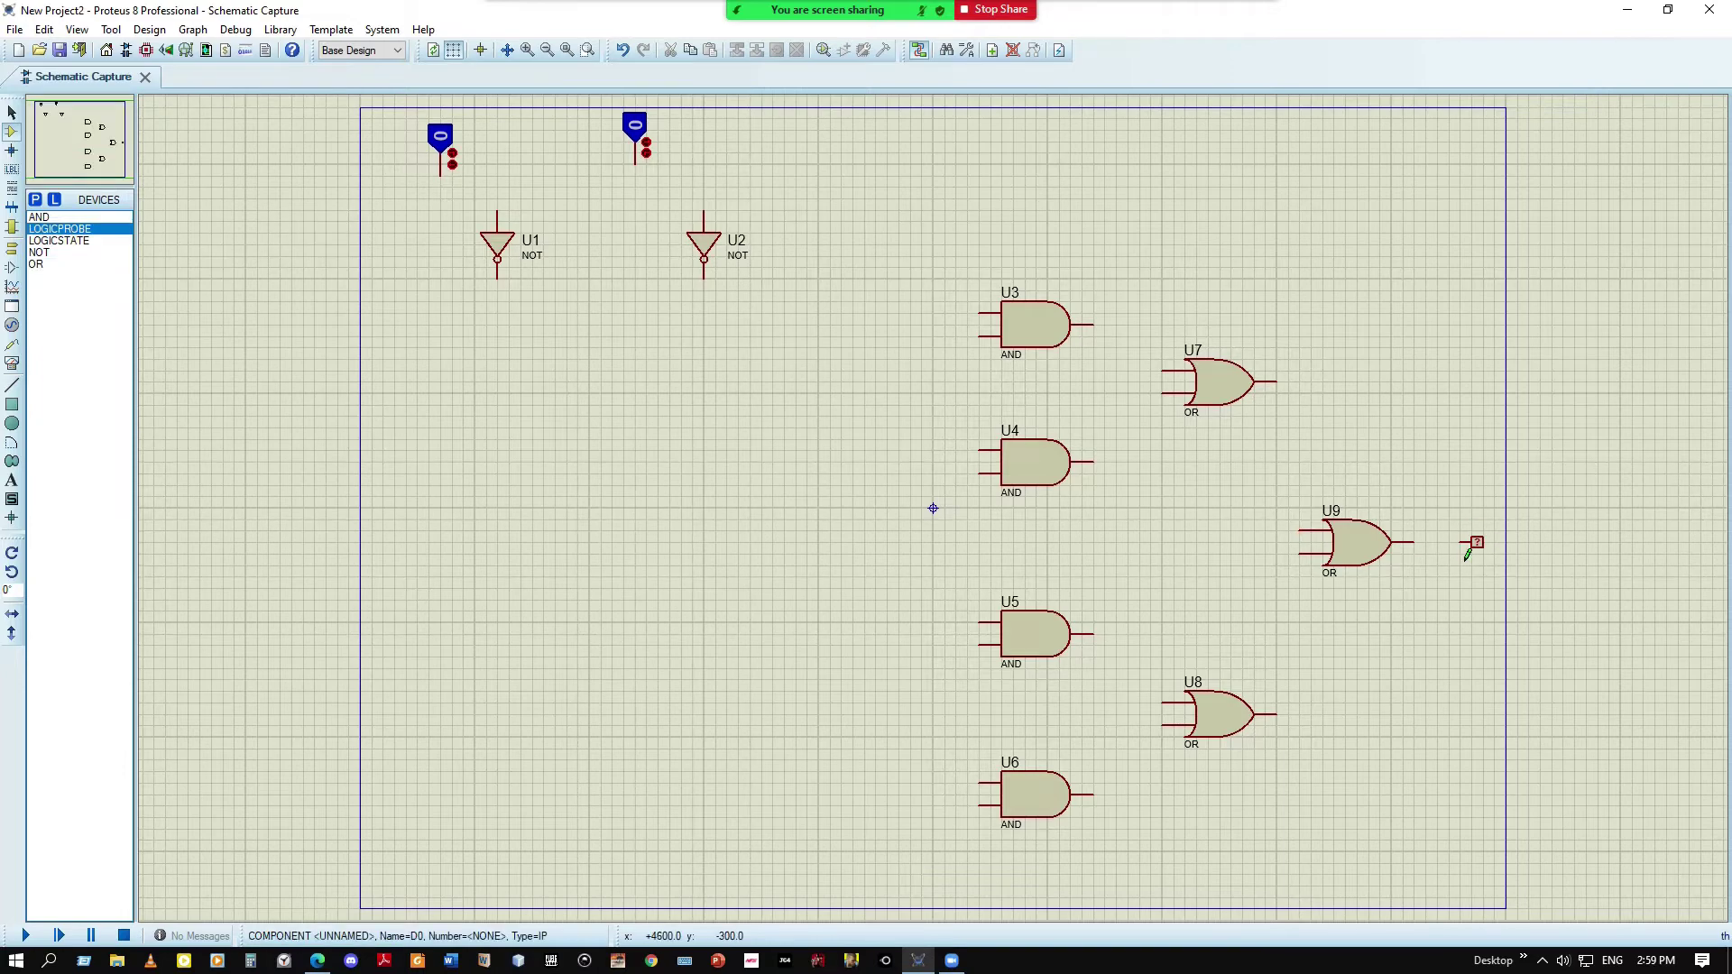
pyautogui.rightClick(1485, 549)
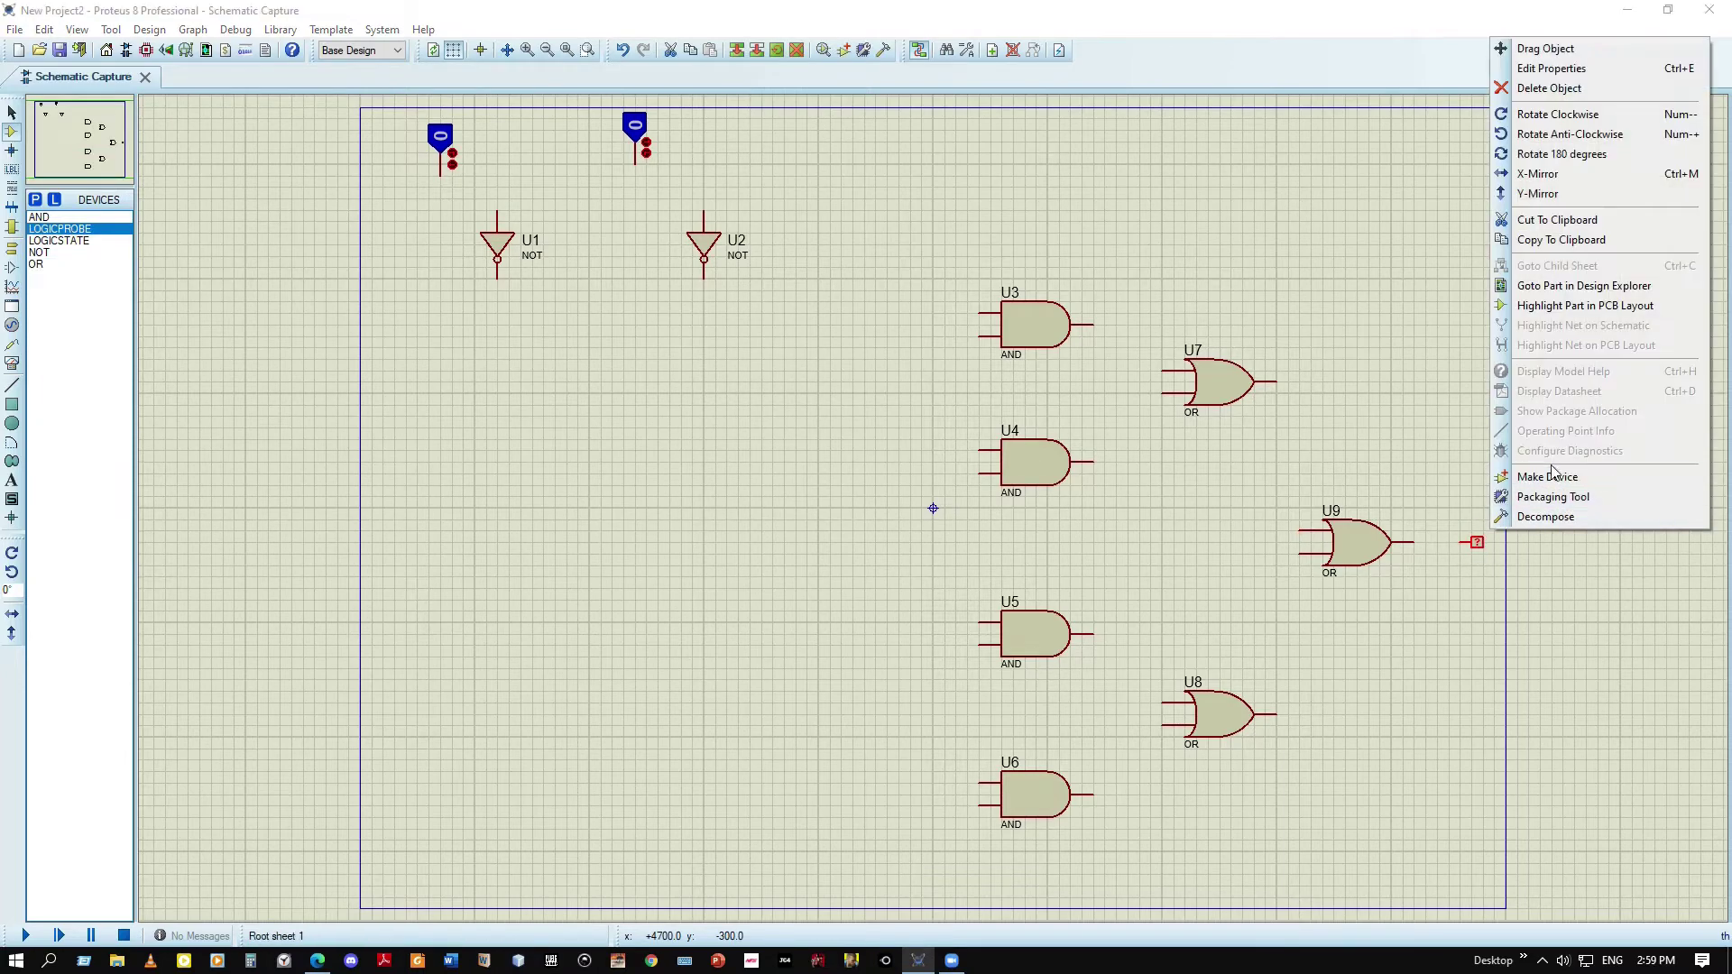
pyautogui.click(1505, 620)
pyautogui.click(1415, 542)
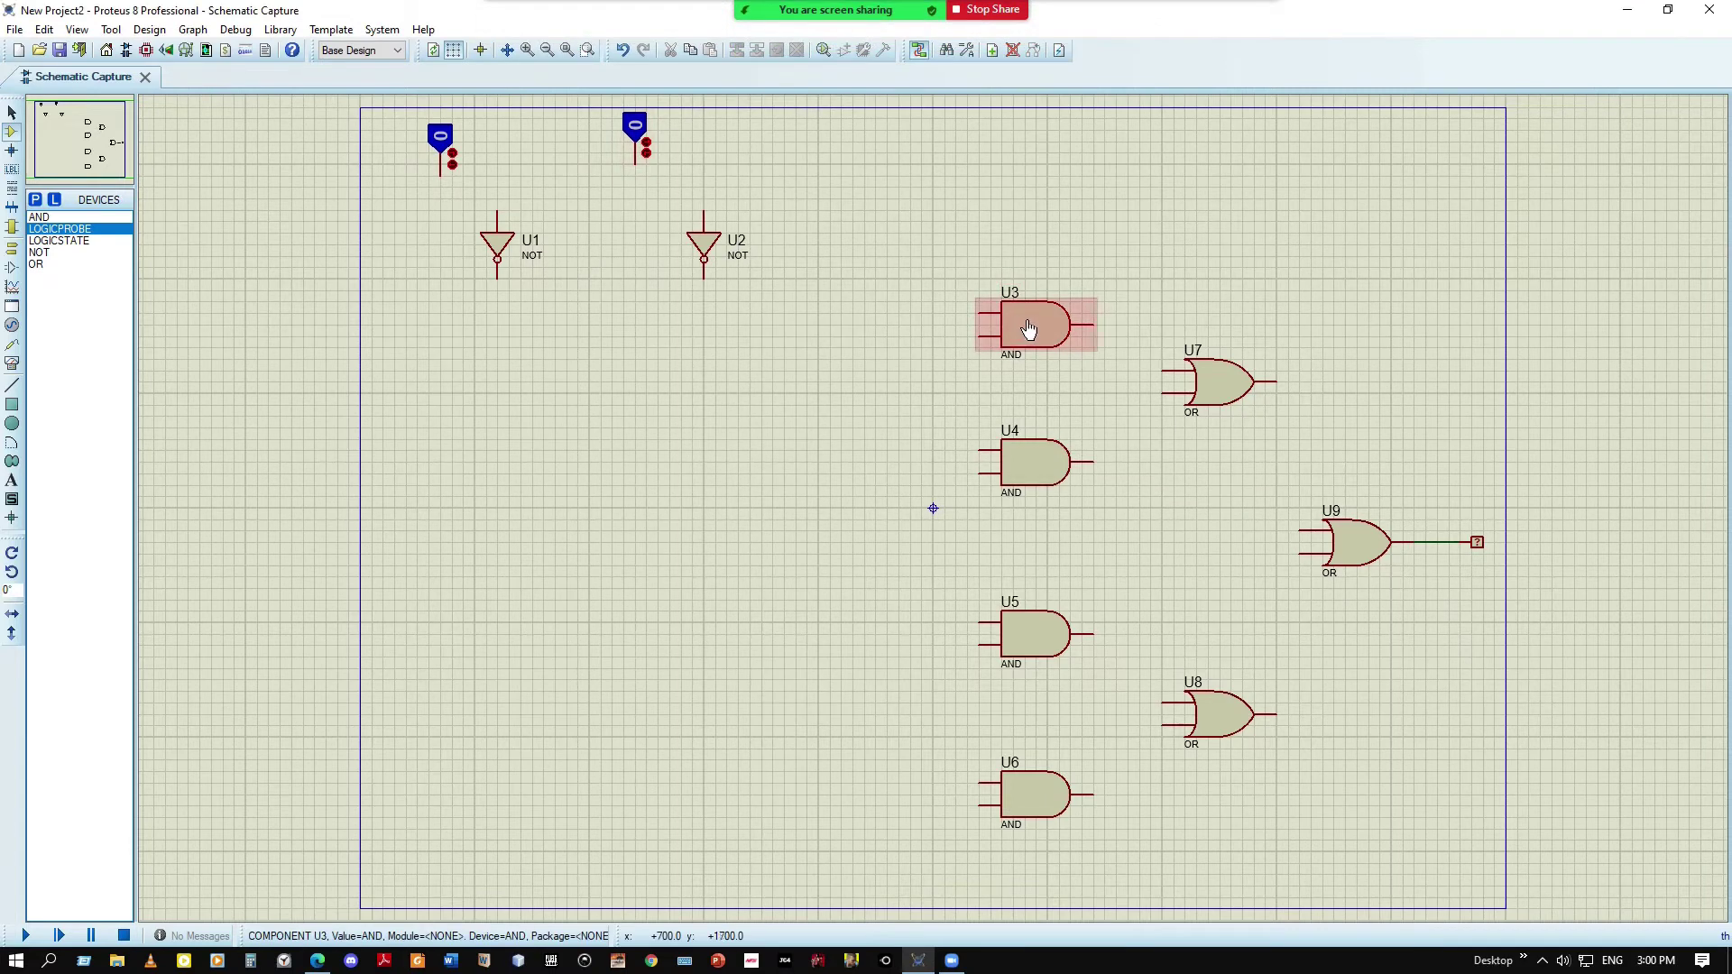
# Delete the column of four two-input AND gates from the schematic
pyautogui.moveTo(956, 257); pyautogui.dragTo(1117, 839)
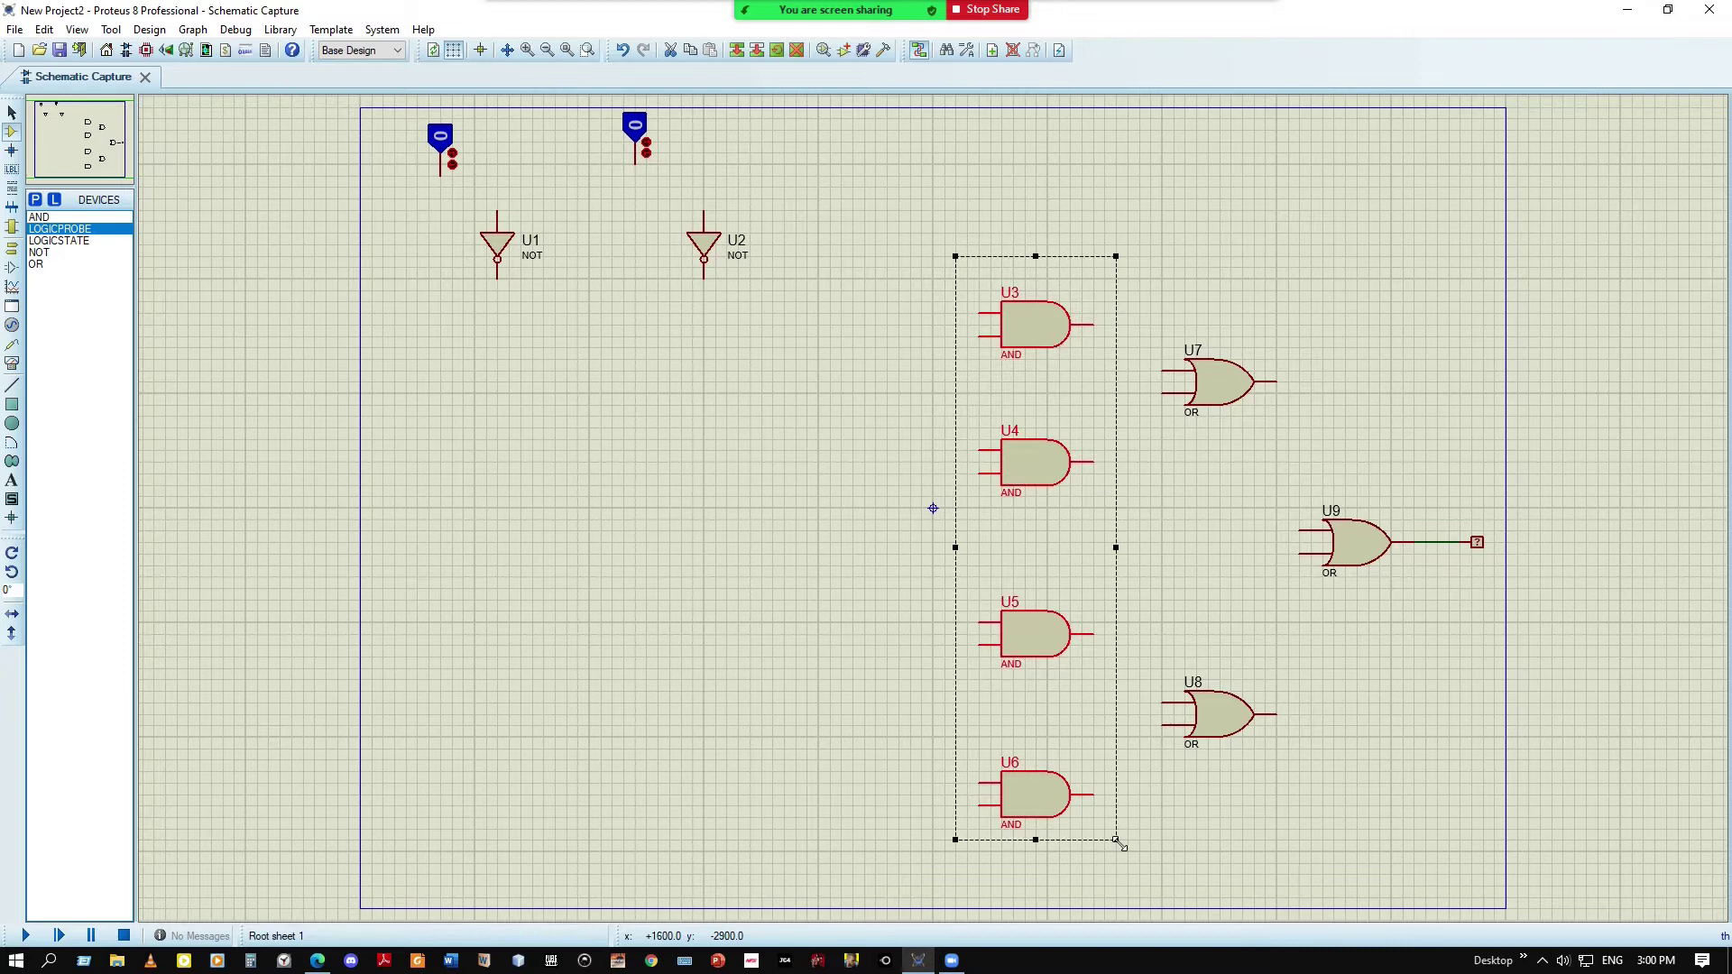
pyautogui.rightClick(1081, 796)
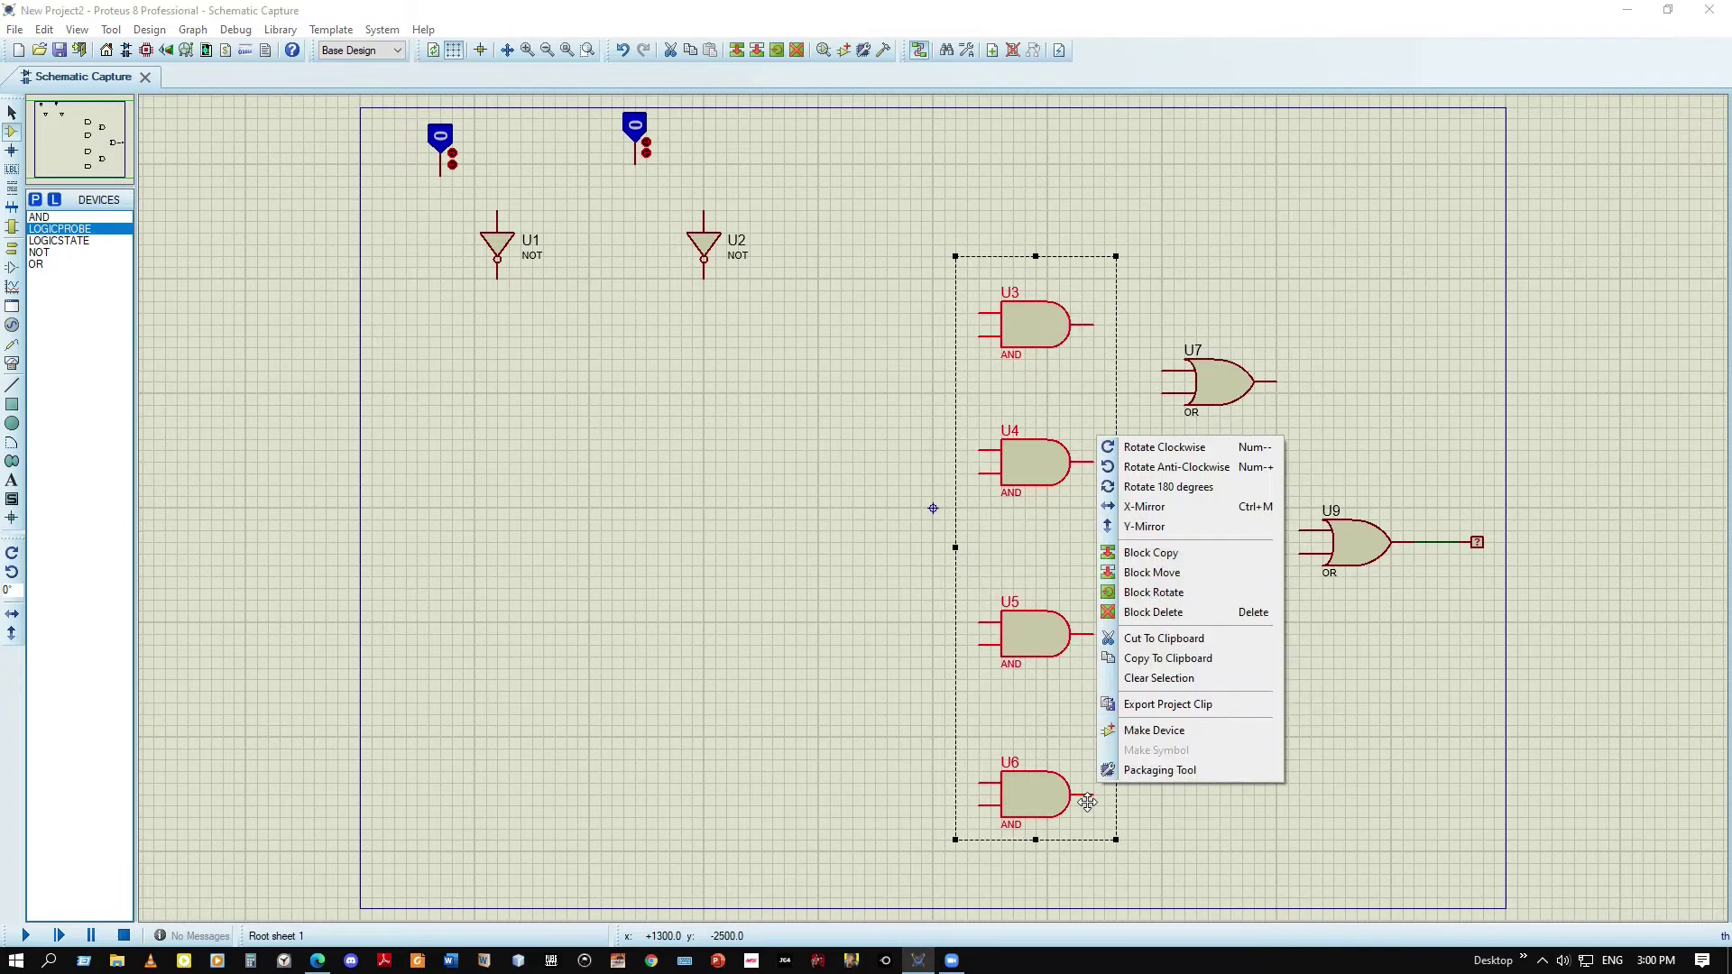
pyautogui.click(1161, 614)
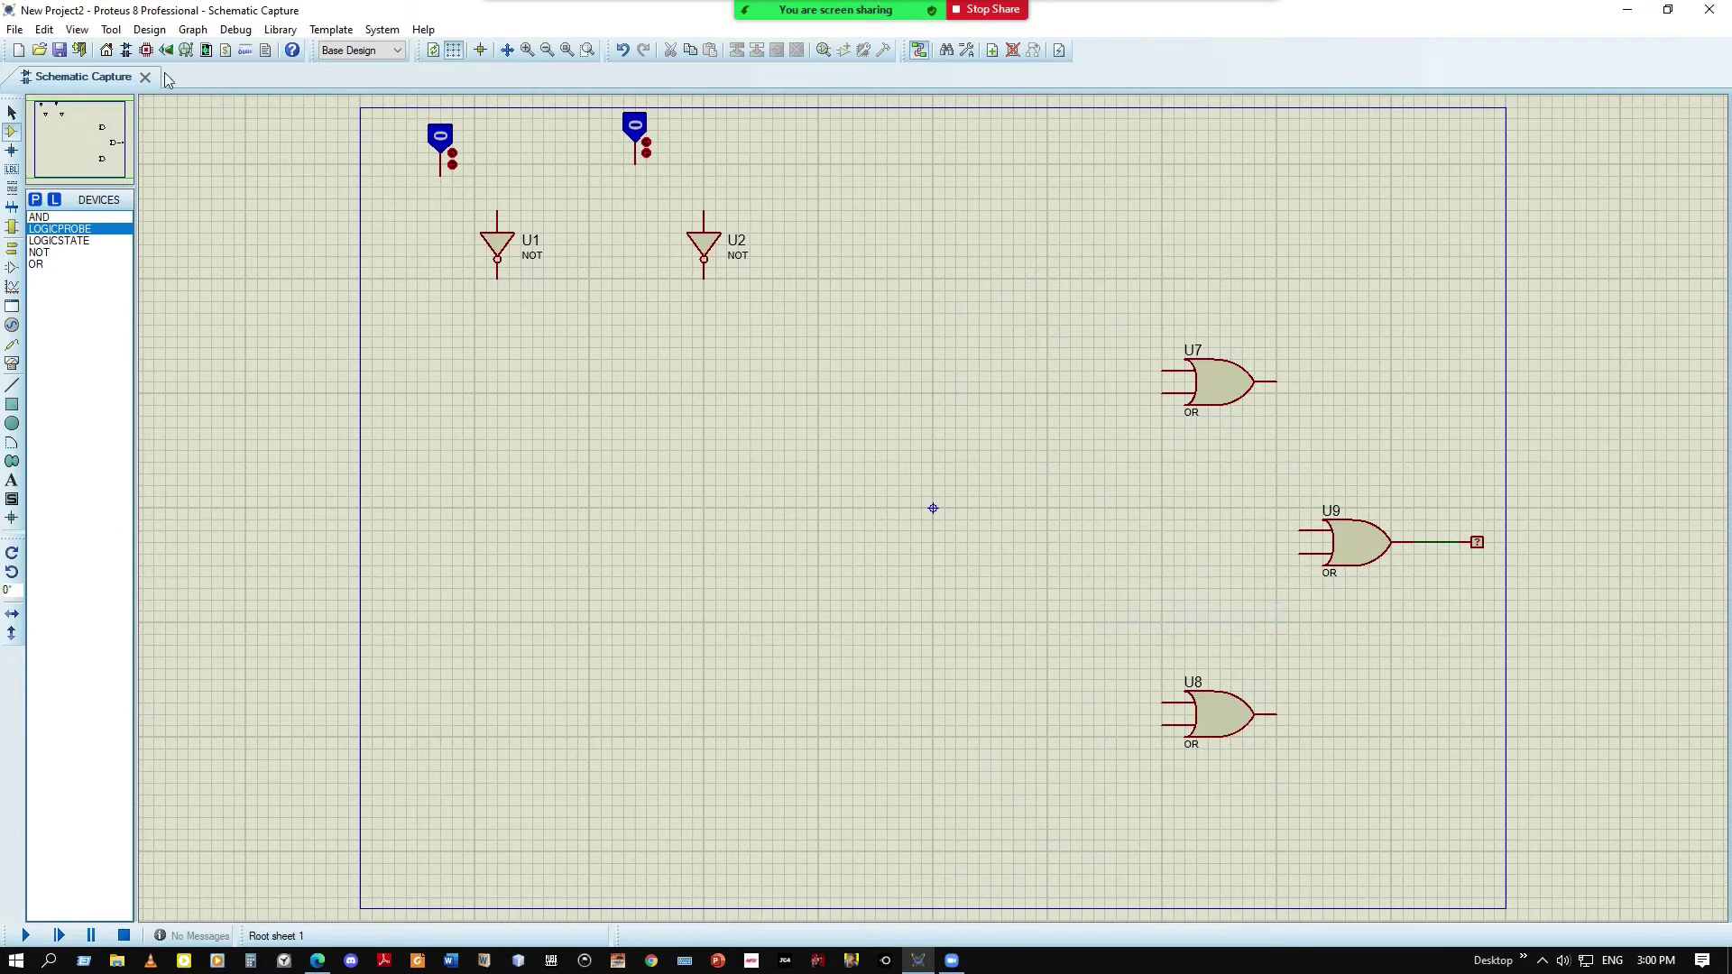
# Delete the AND device from the project's device list and confirm the removal
pyautogui.click(59, 221)
pyautogui.rightClick(59, 219)
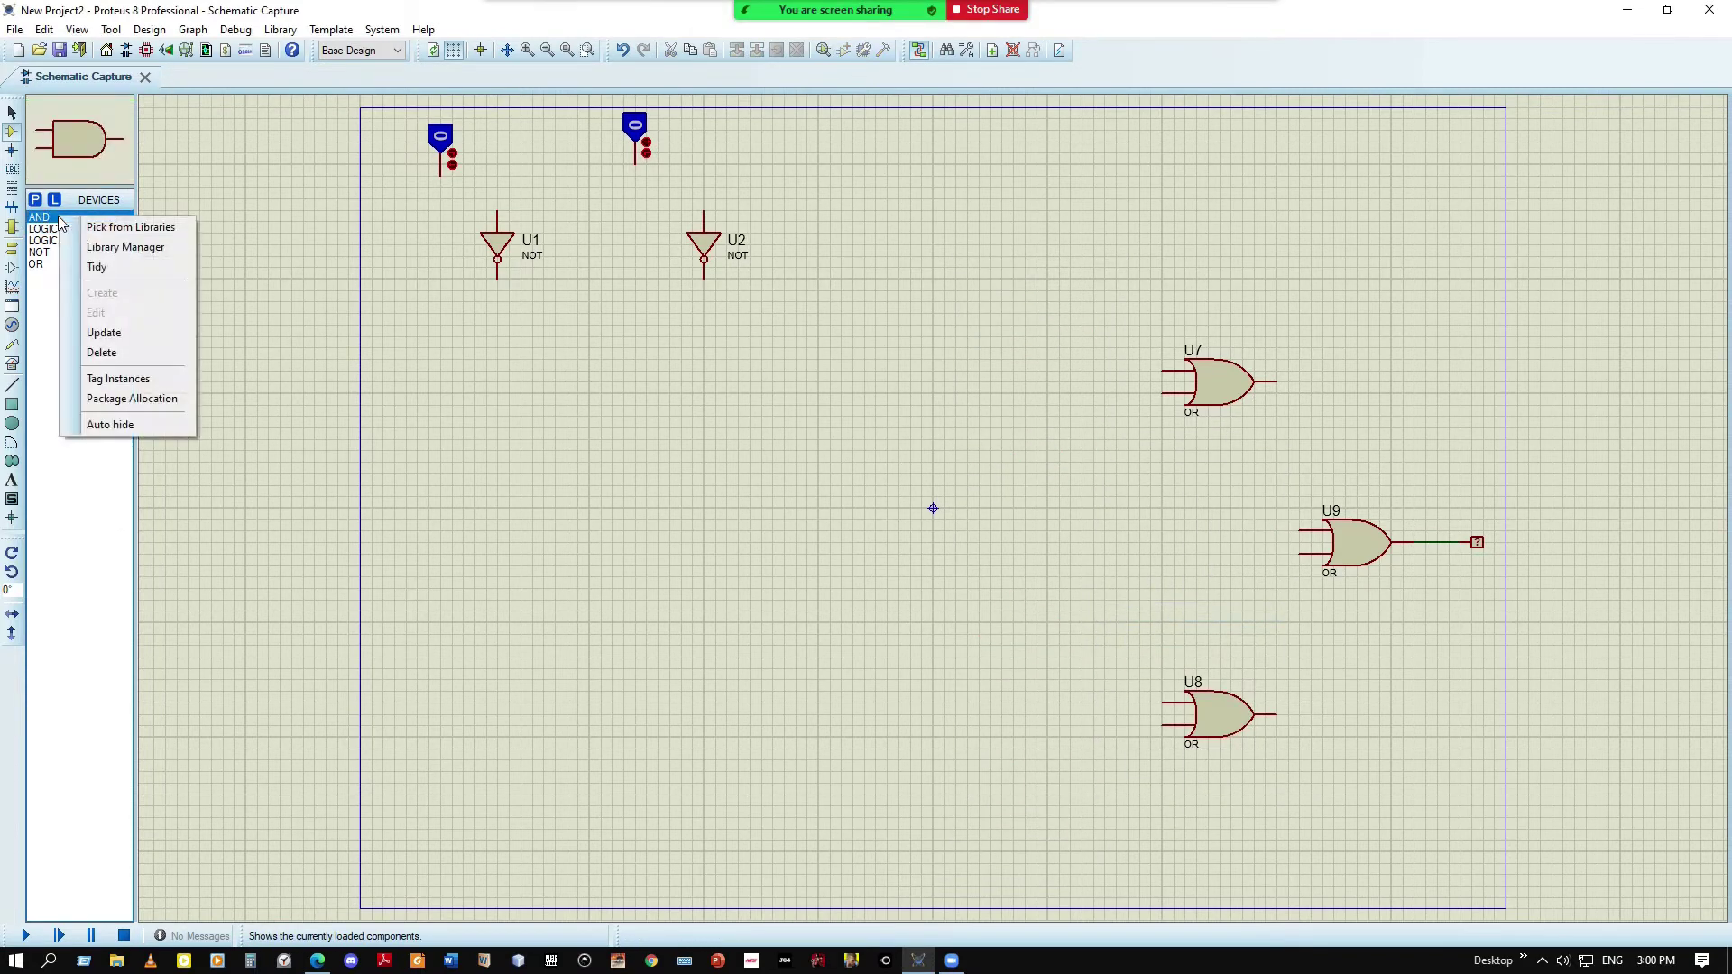
pyautogui.click(127, 358)
pyautogui.click(824, 500)
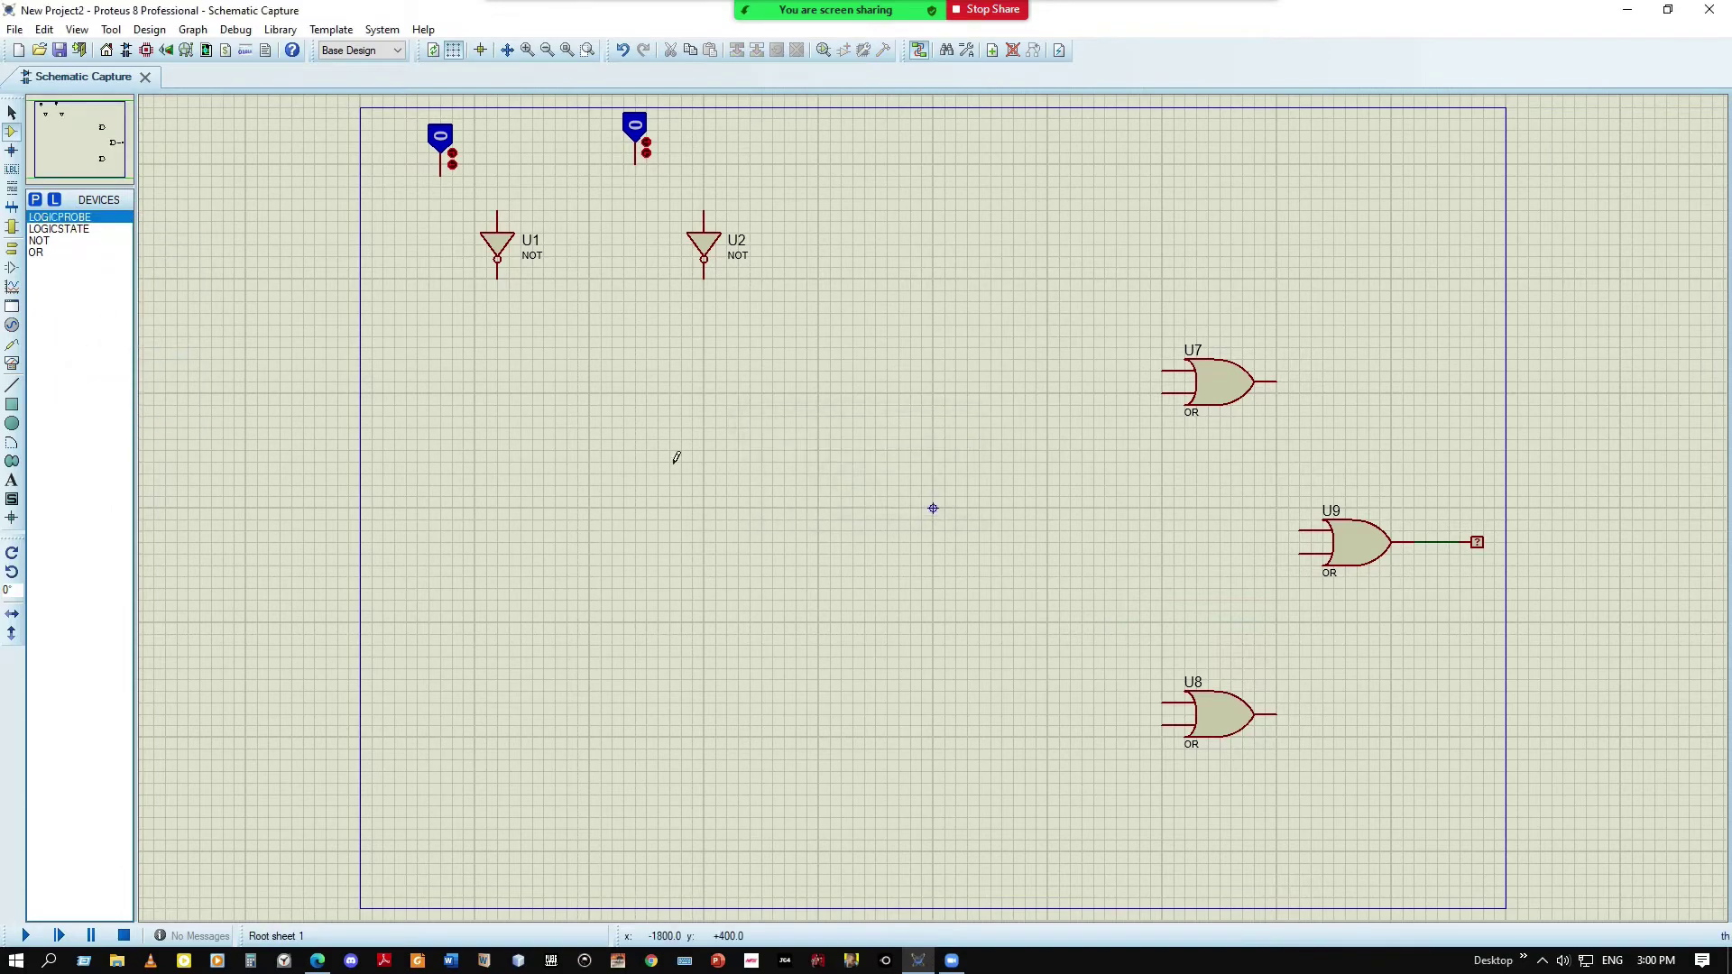
# Search the device library for "and" and add the three-input AND_3 gate to the device list
pyautogui.click(35, 200)
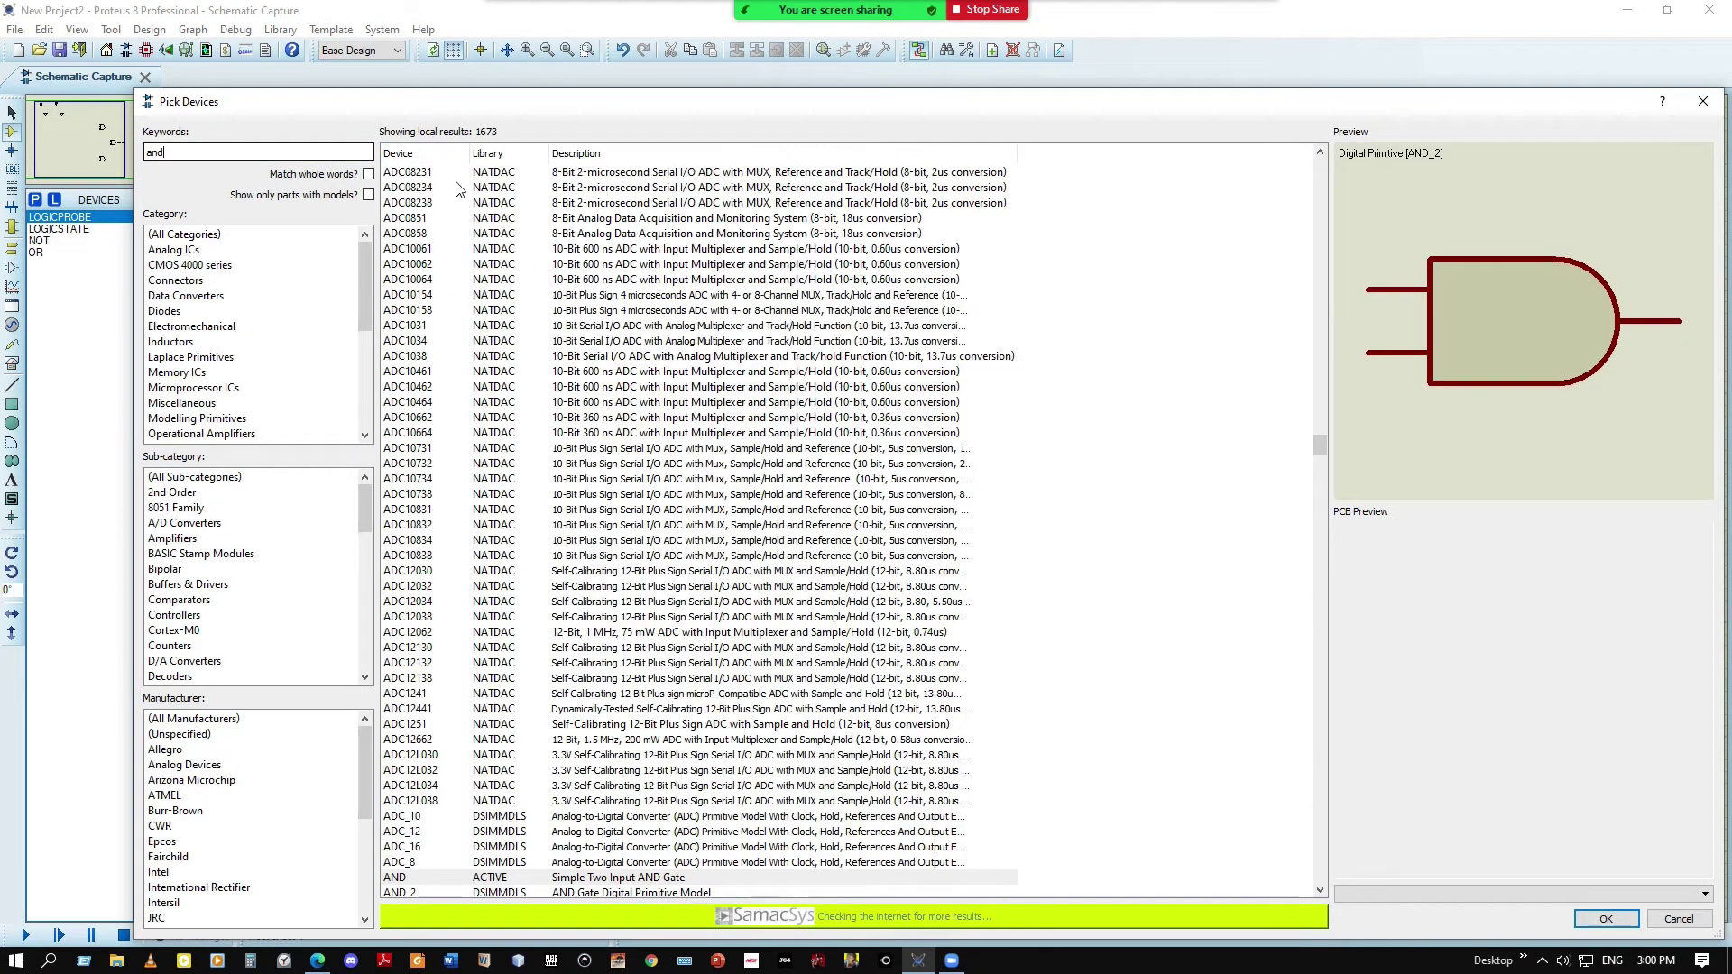
pyautogui.scroll(-4, 595, 570)
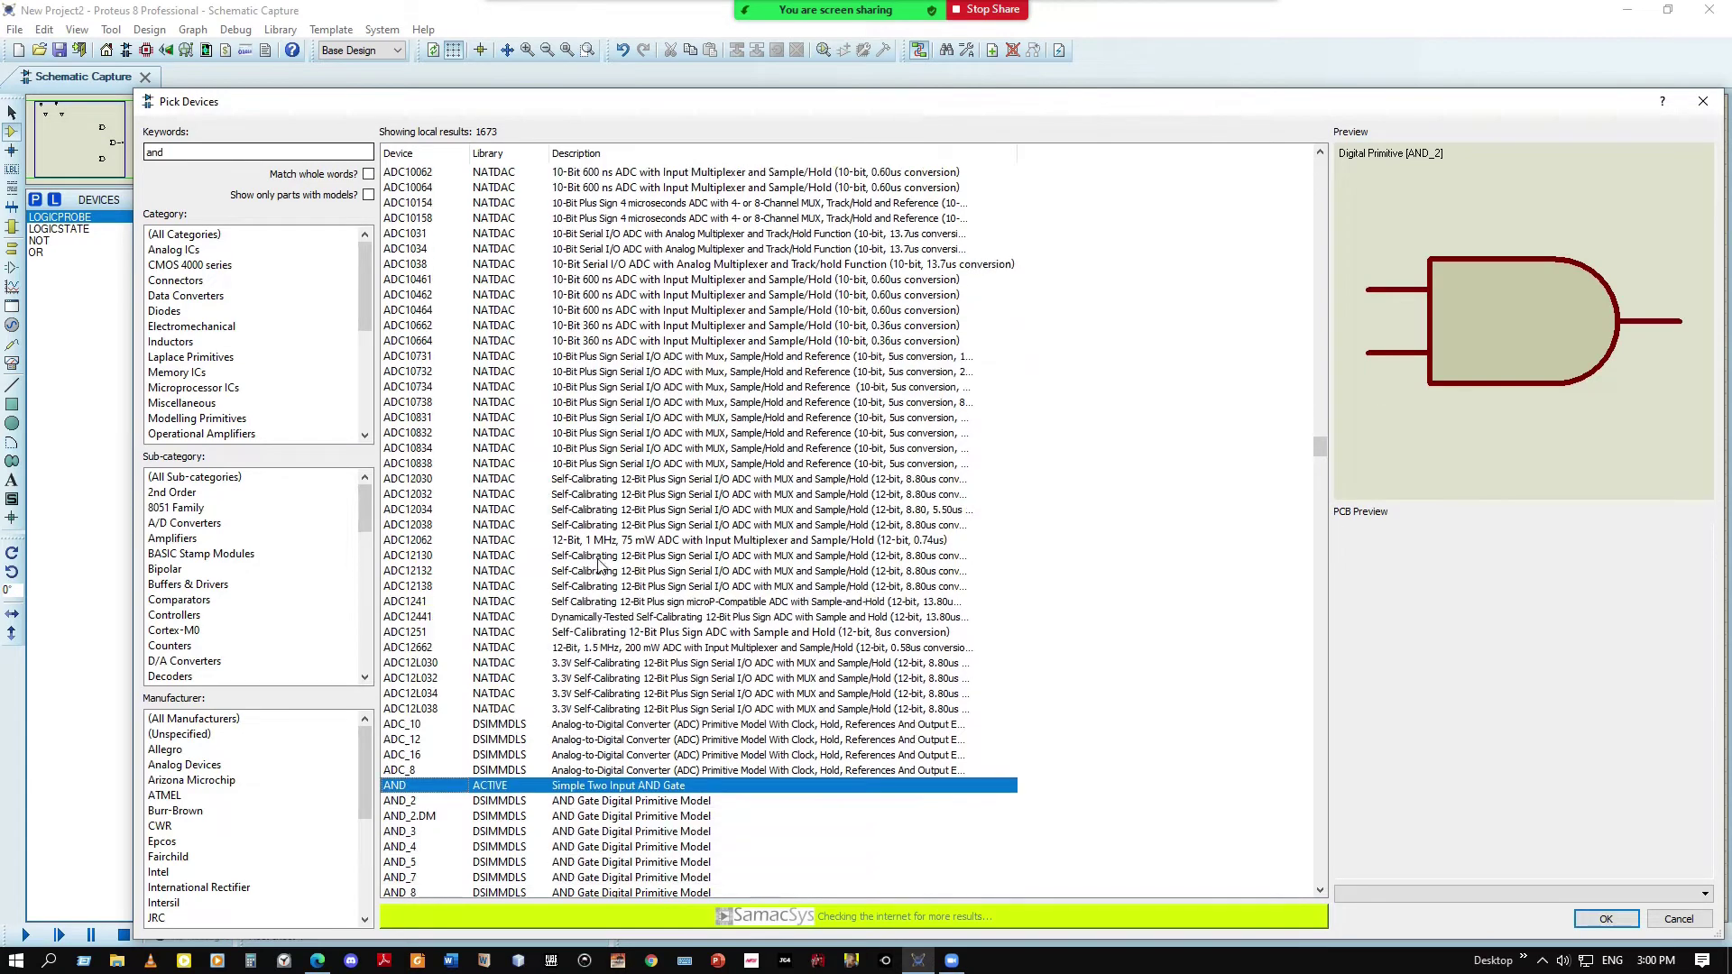
pyautogui.click(604, 697)
pyautogui.click(417, 740)
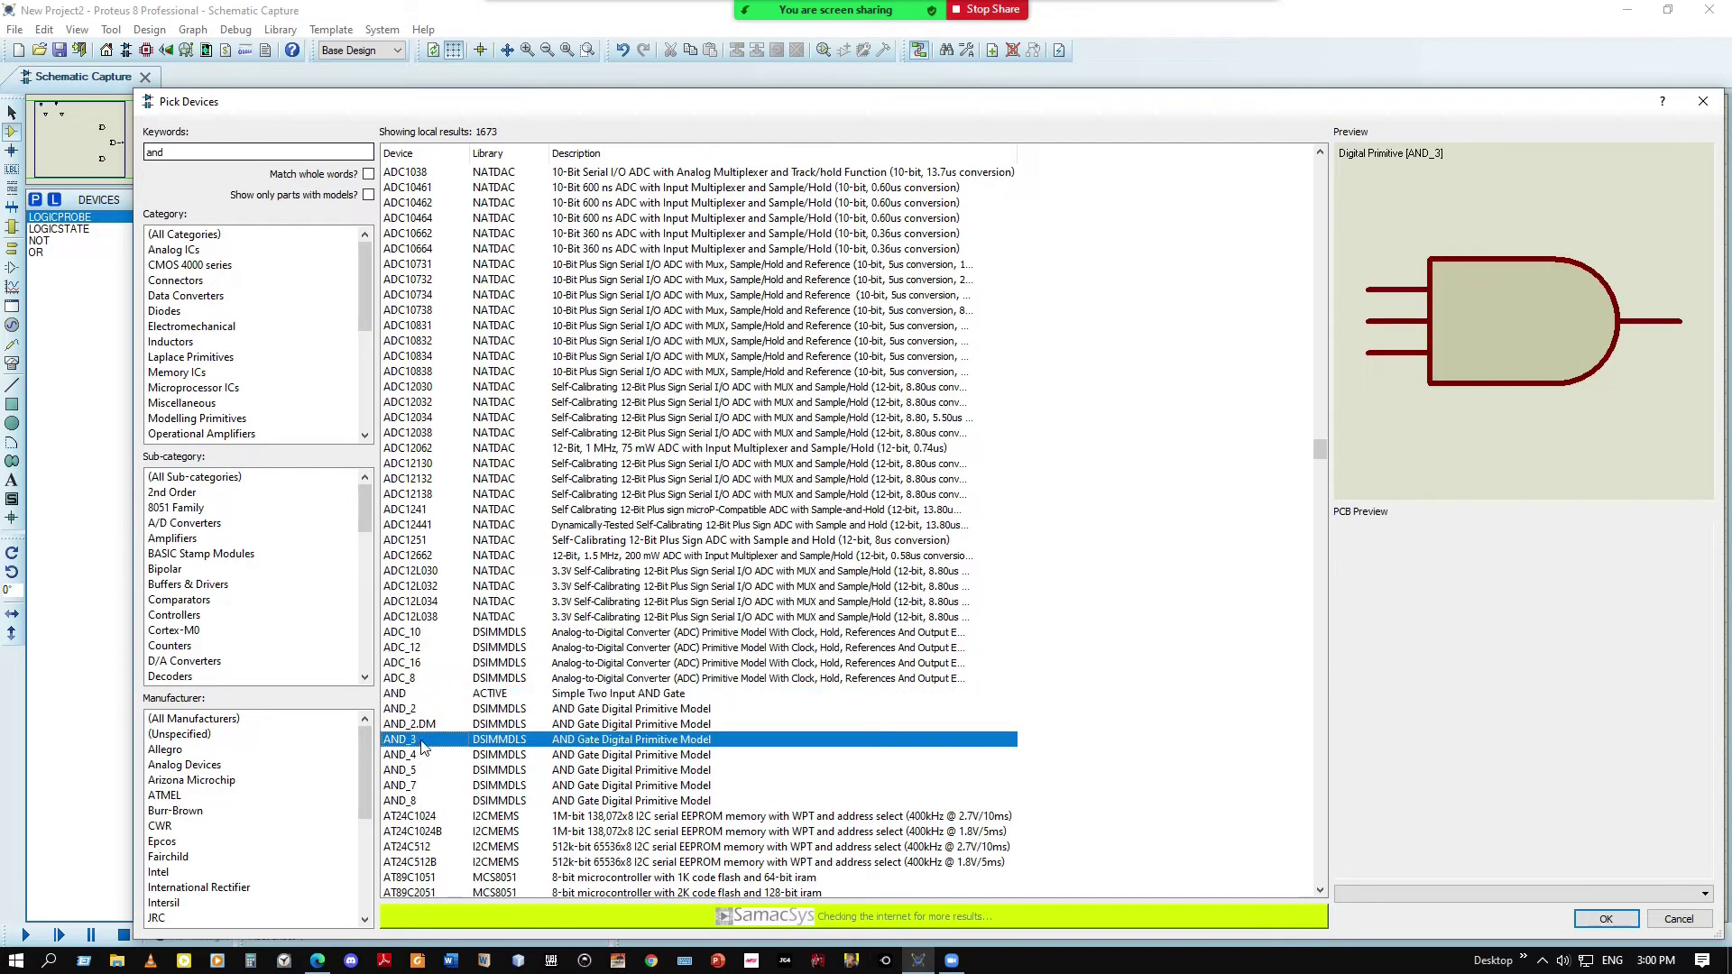
pyautogui.press('Return')
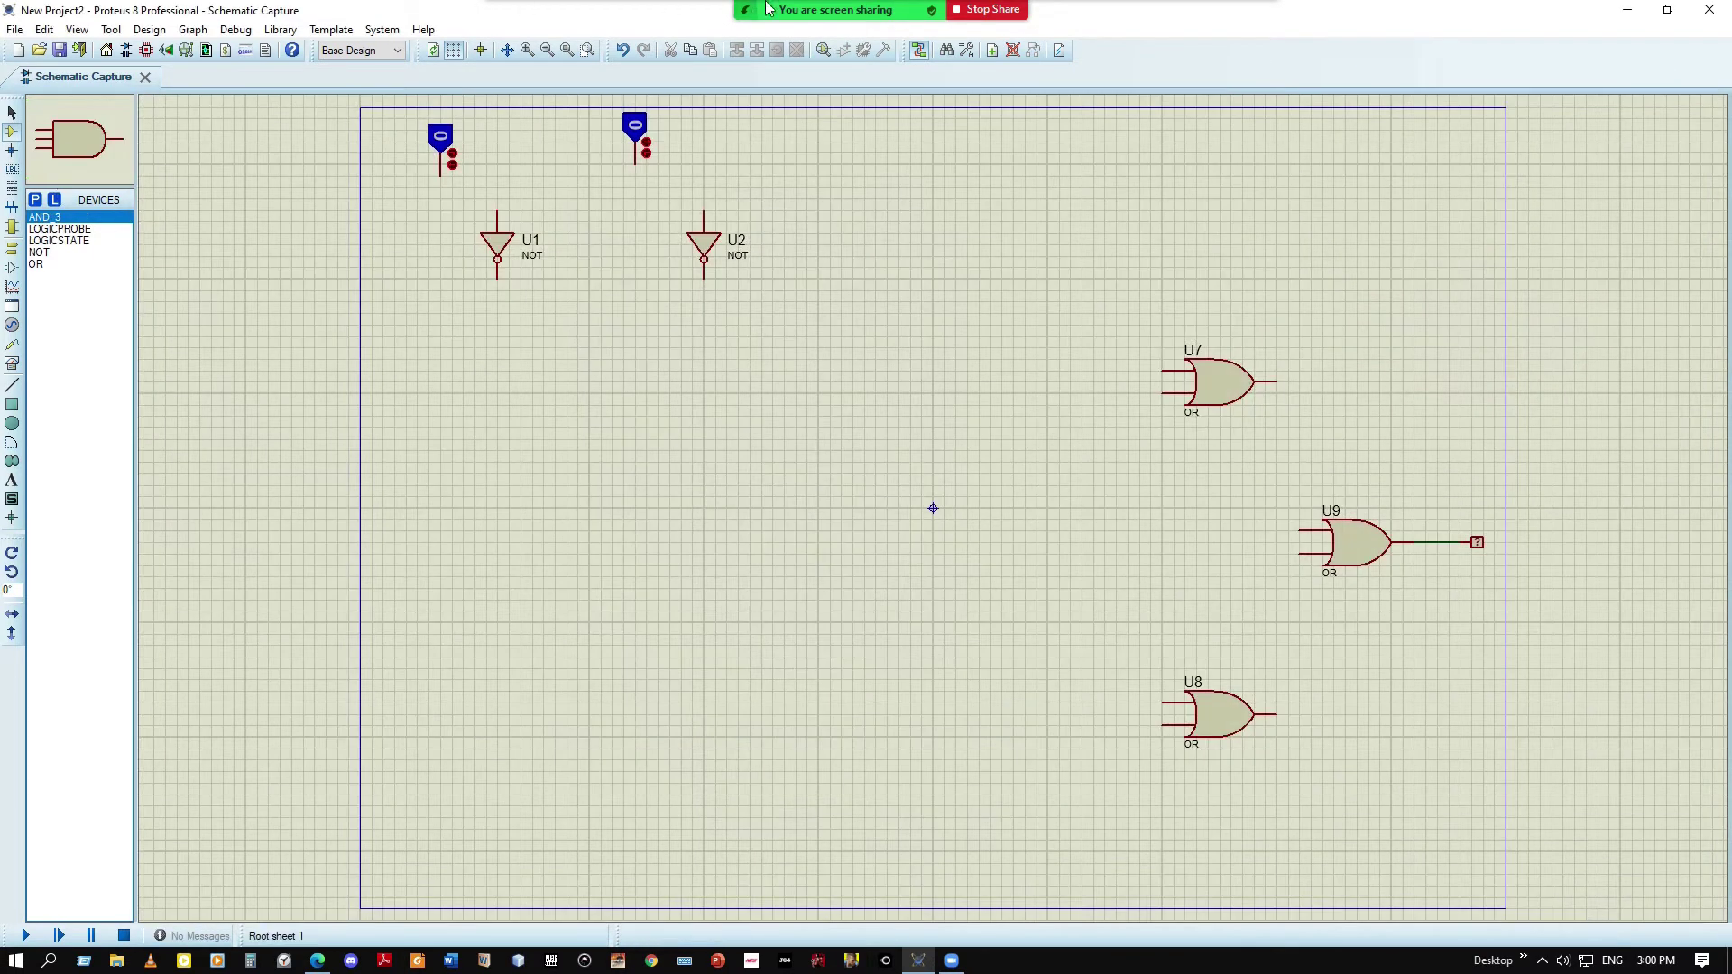
# Place four AND_3 gates in a vertical column between the NOT gates and the OR gates, one pair beside each left OR gate
pyautogui.moveTo(516, 27)
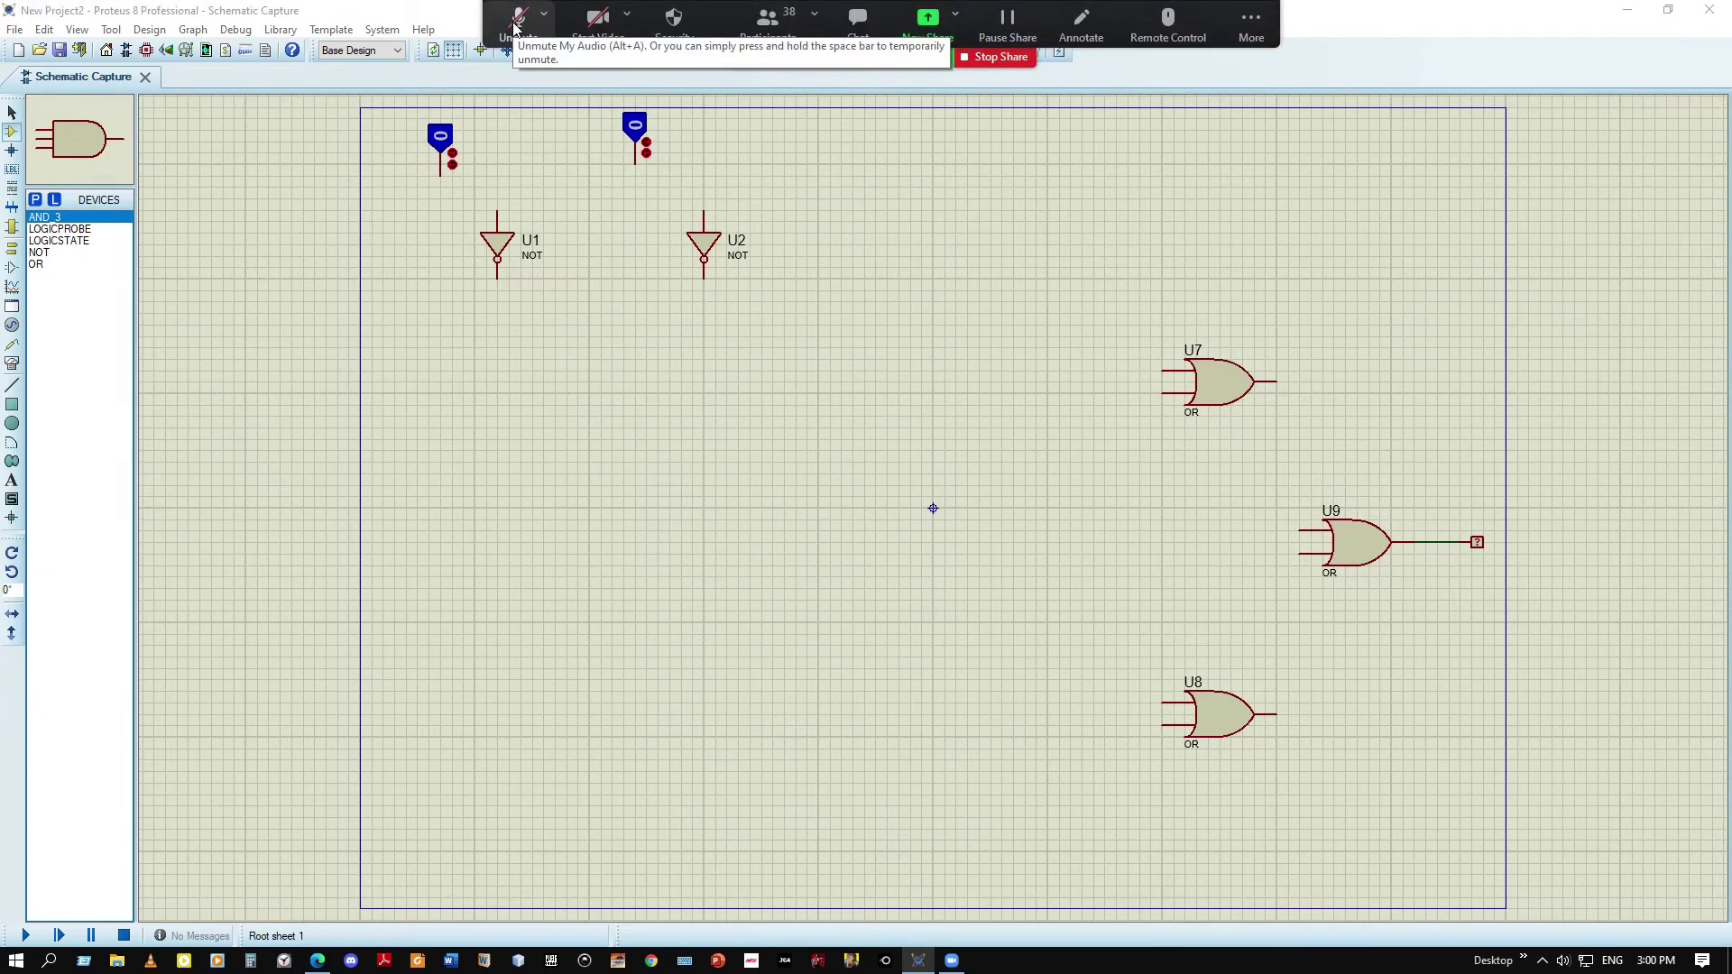
pyautogui.moveTo(91, 148)
pyautogui.mouseDown()
pyautogui.moveTo(87, 162)
pyautogui.moveTo(96, 147)
pyautogui.mouseUp()
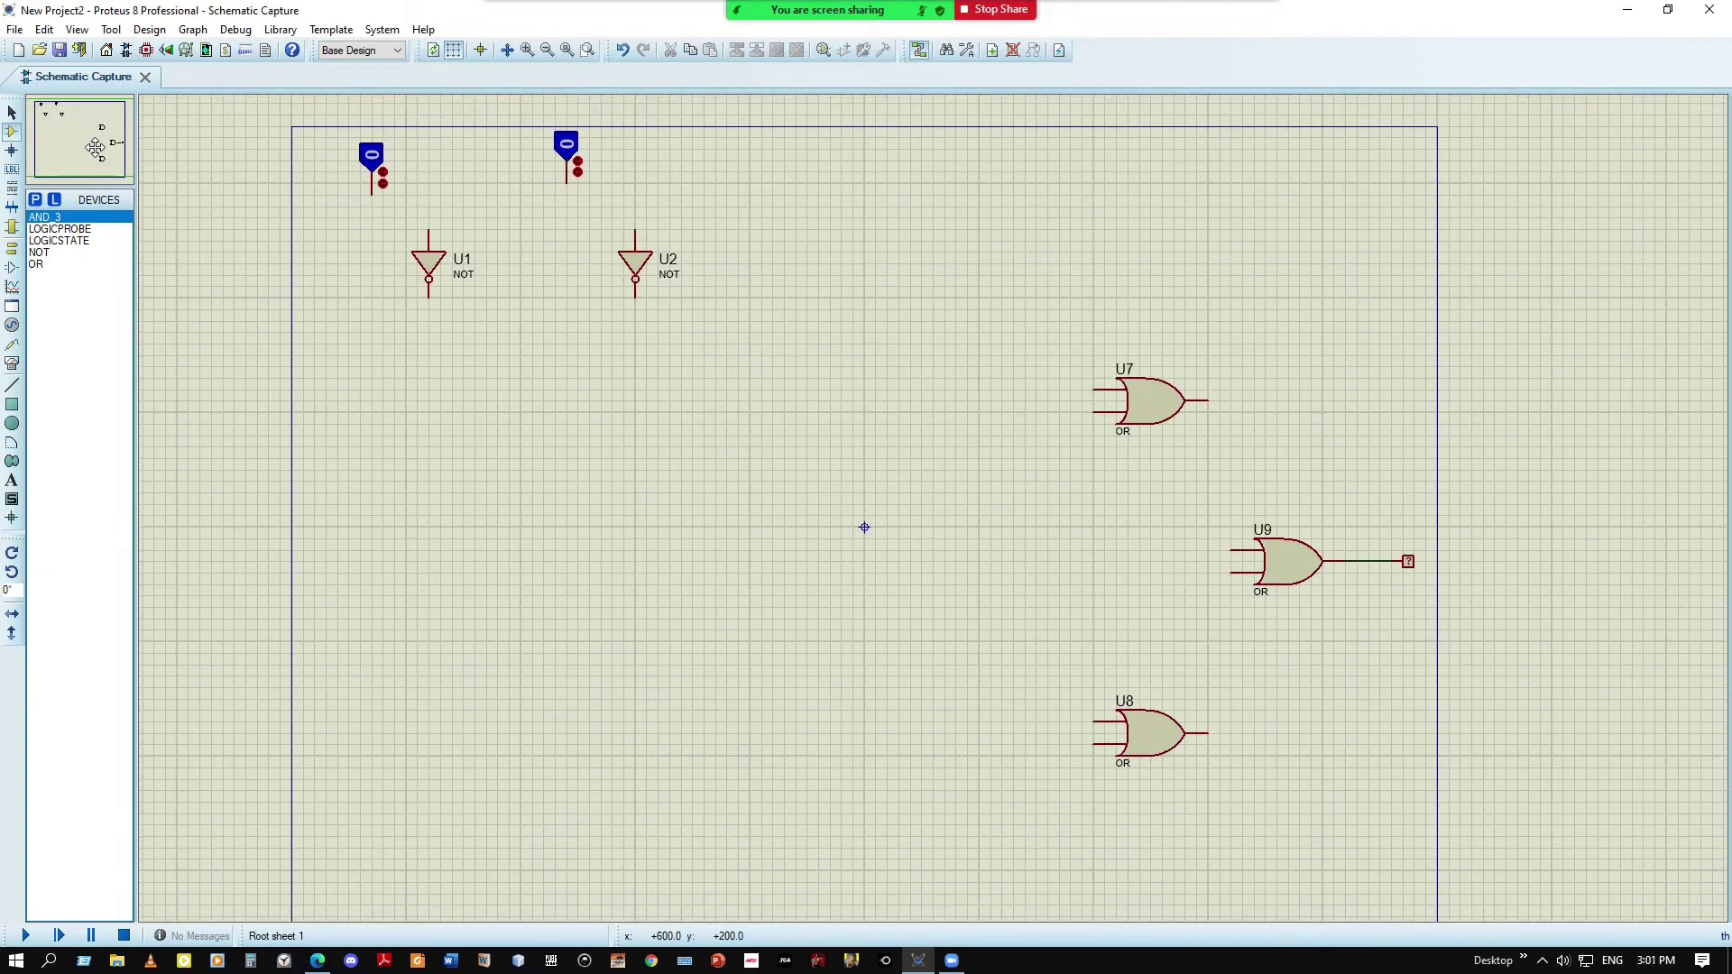
pyautogui.click(58, 218)
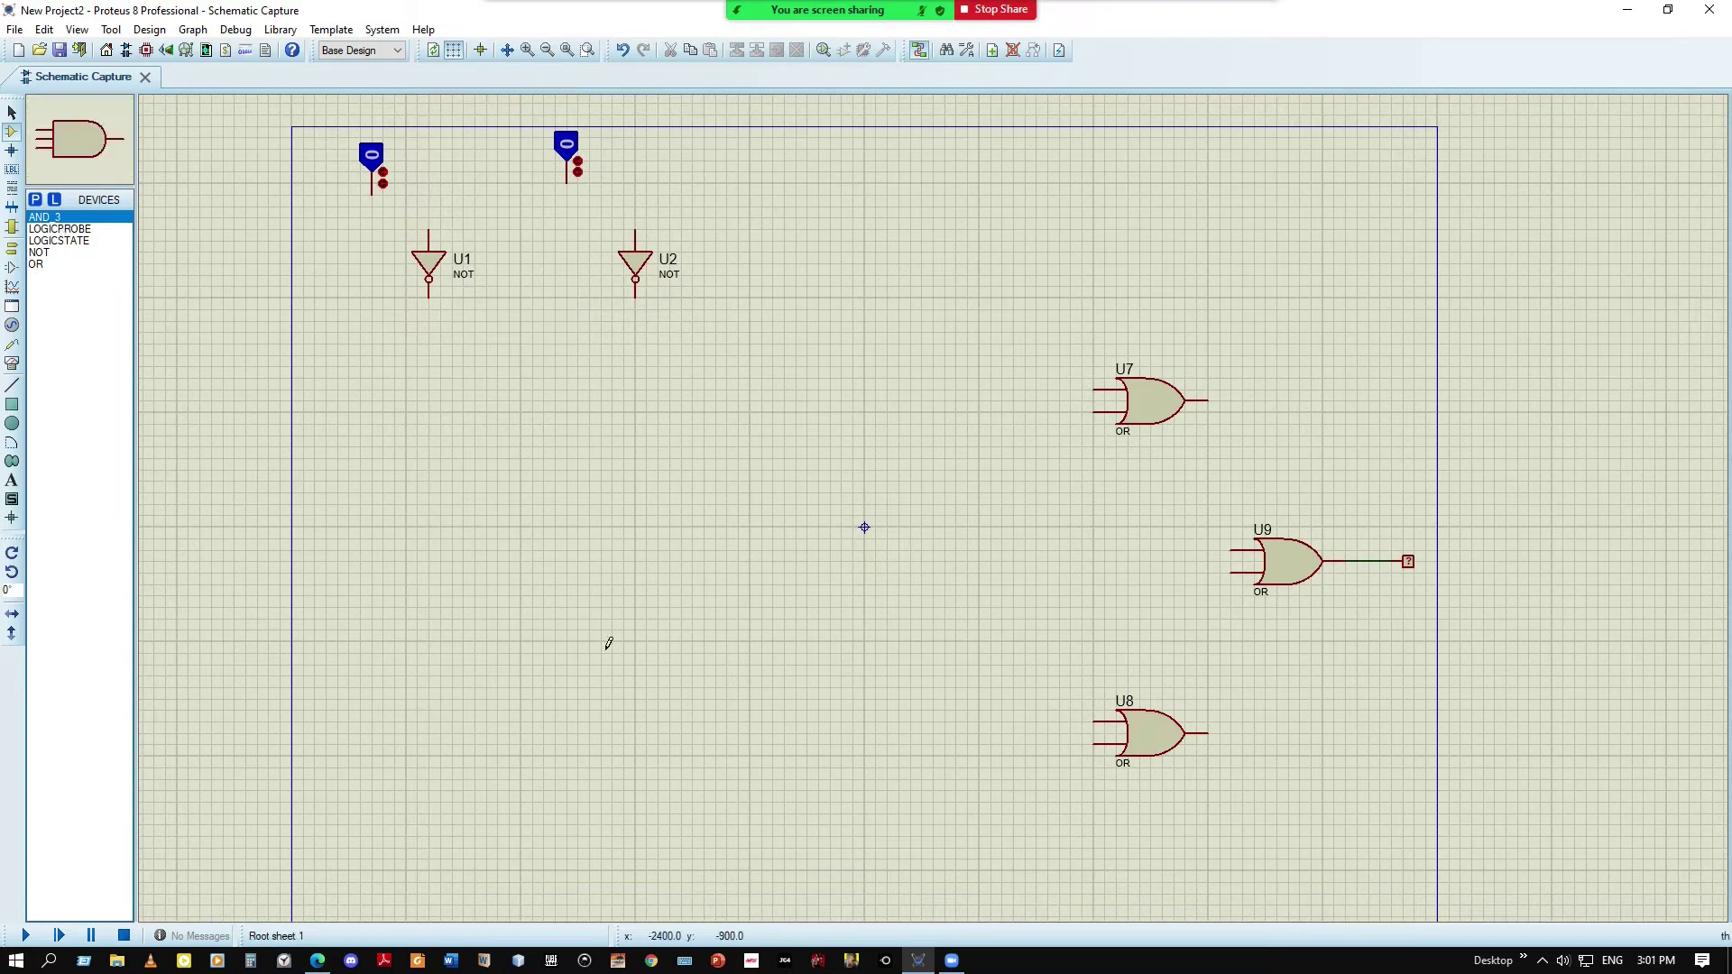
pyautogui.click(898, 321)
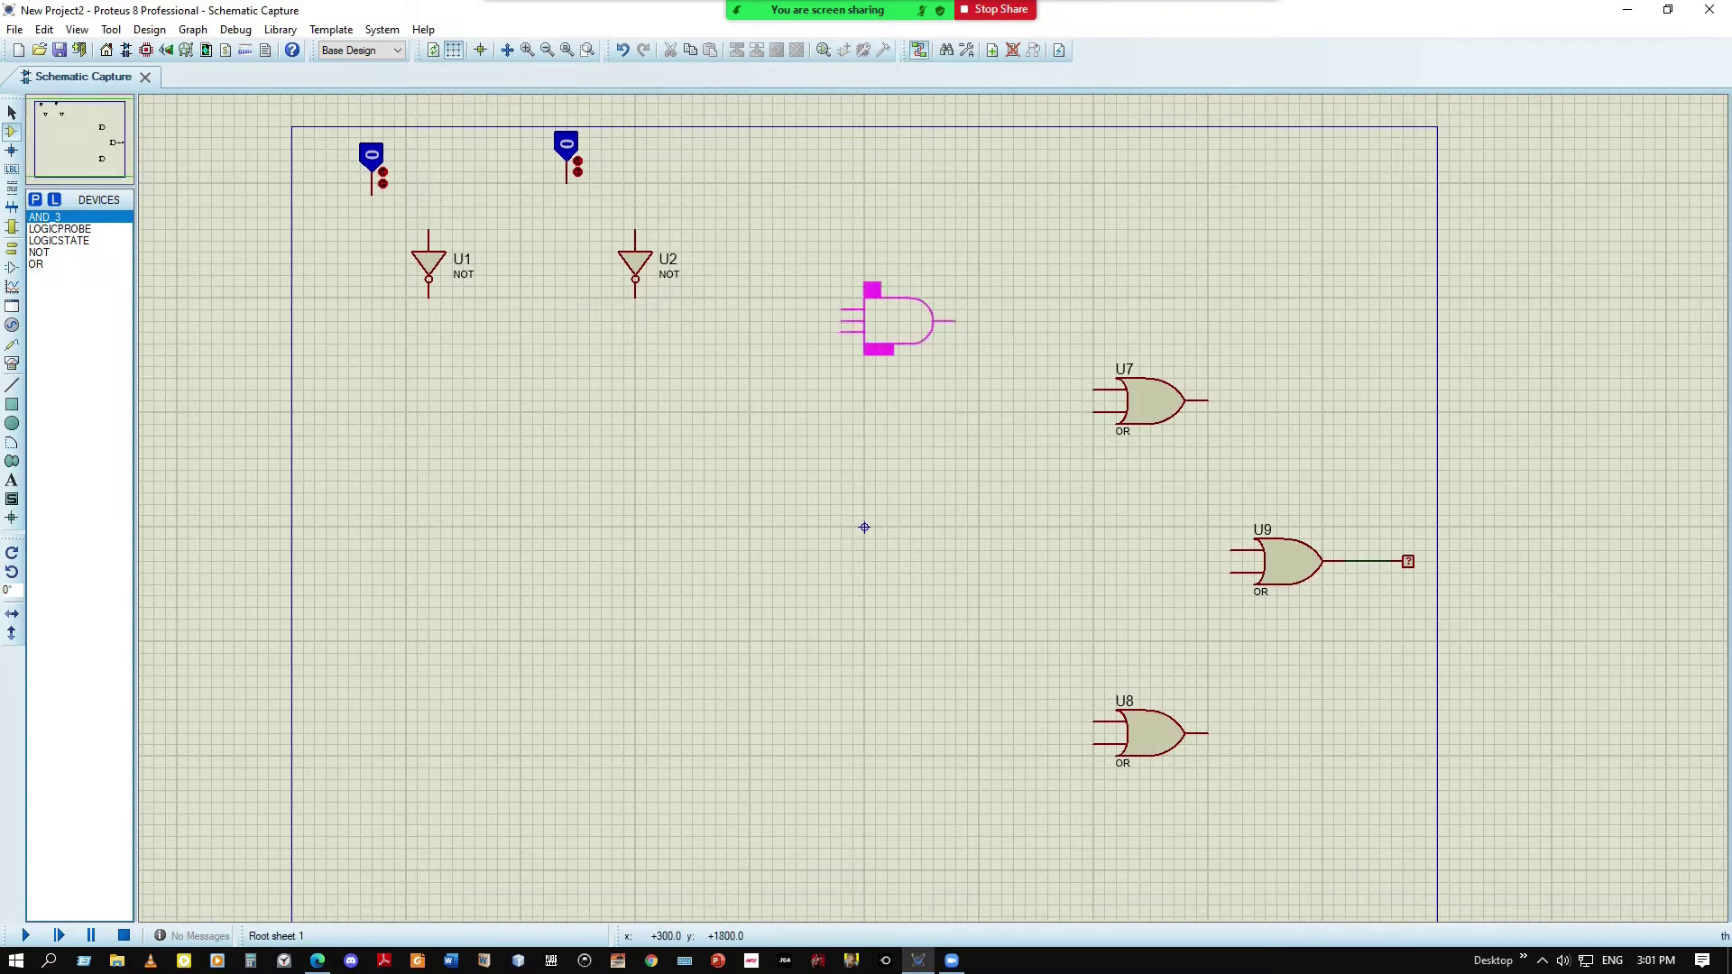
pyautogui.click(898, 321)
pyautogui.click(910, 439)
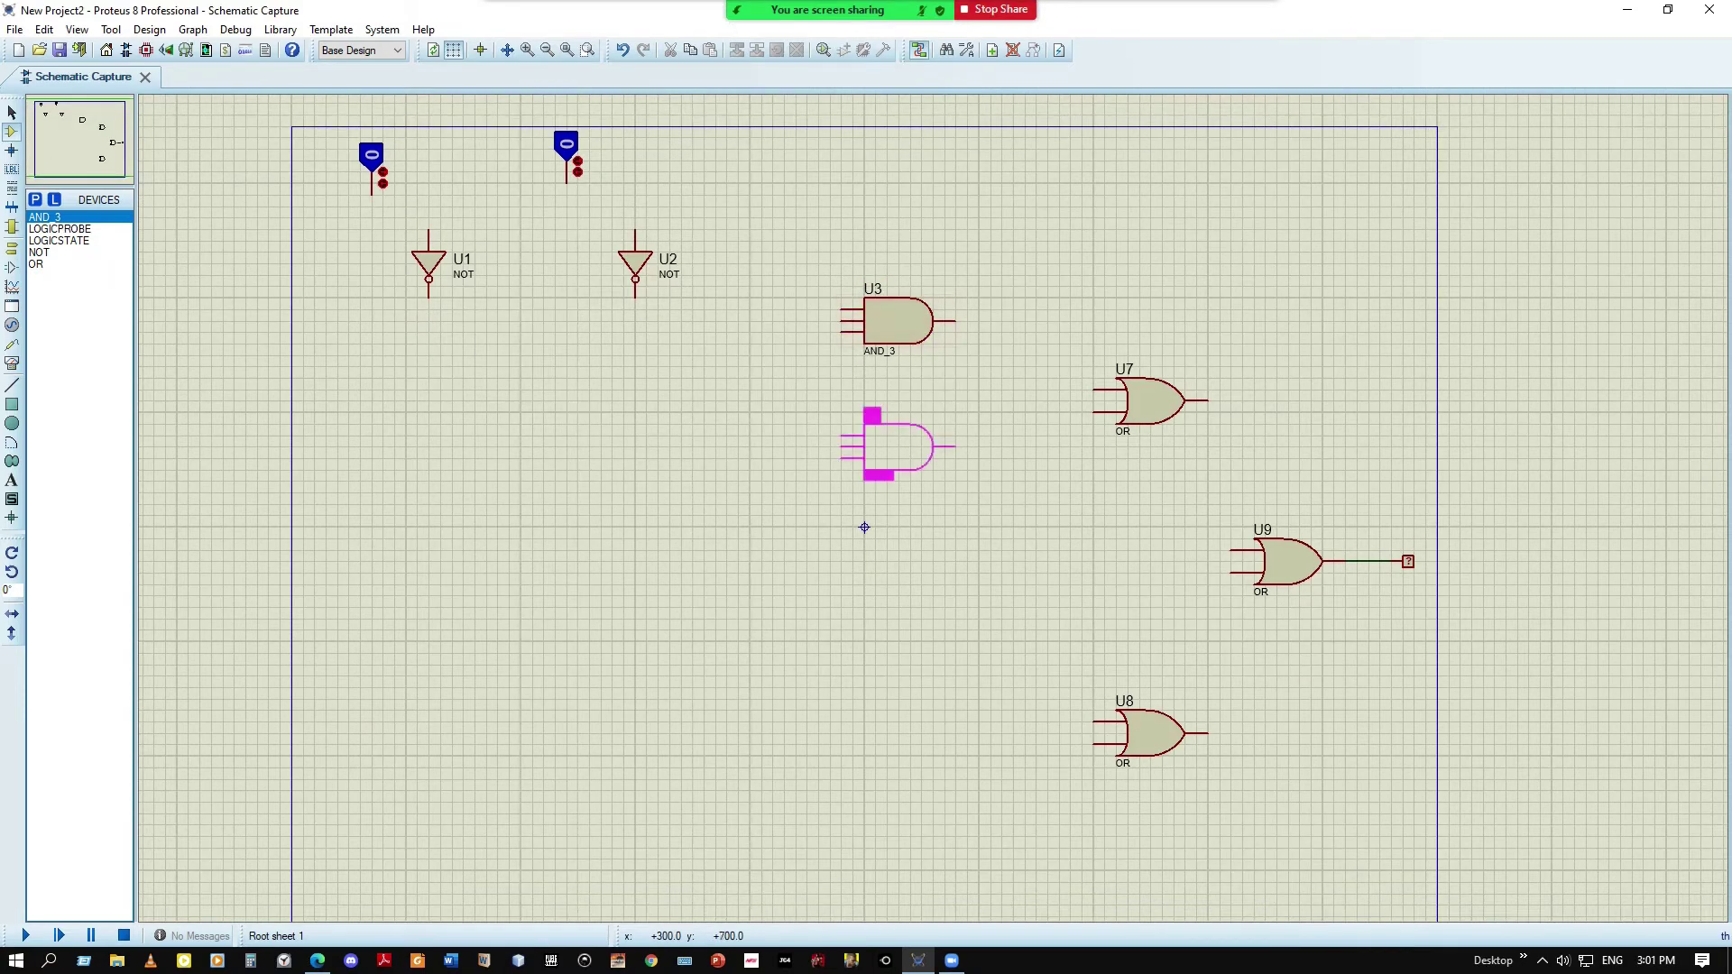
pyautogui.click(907, 440)
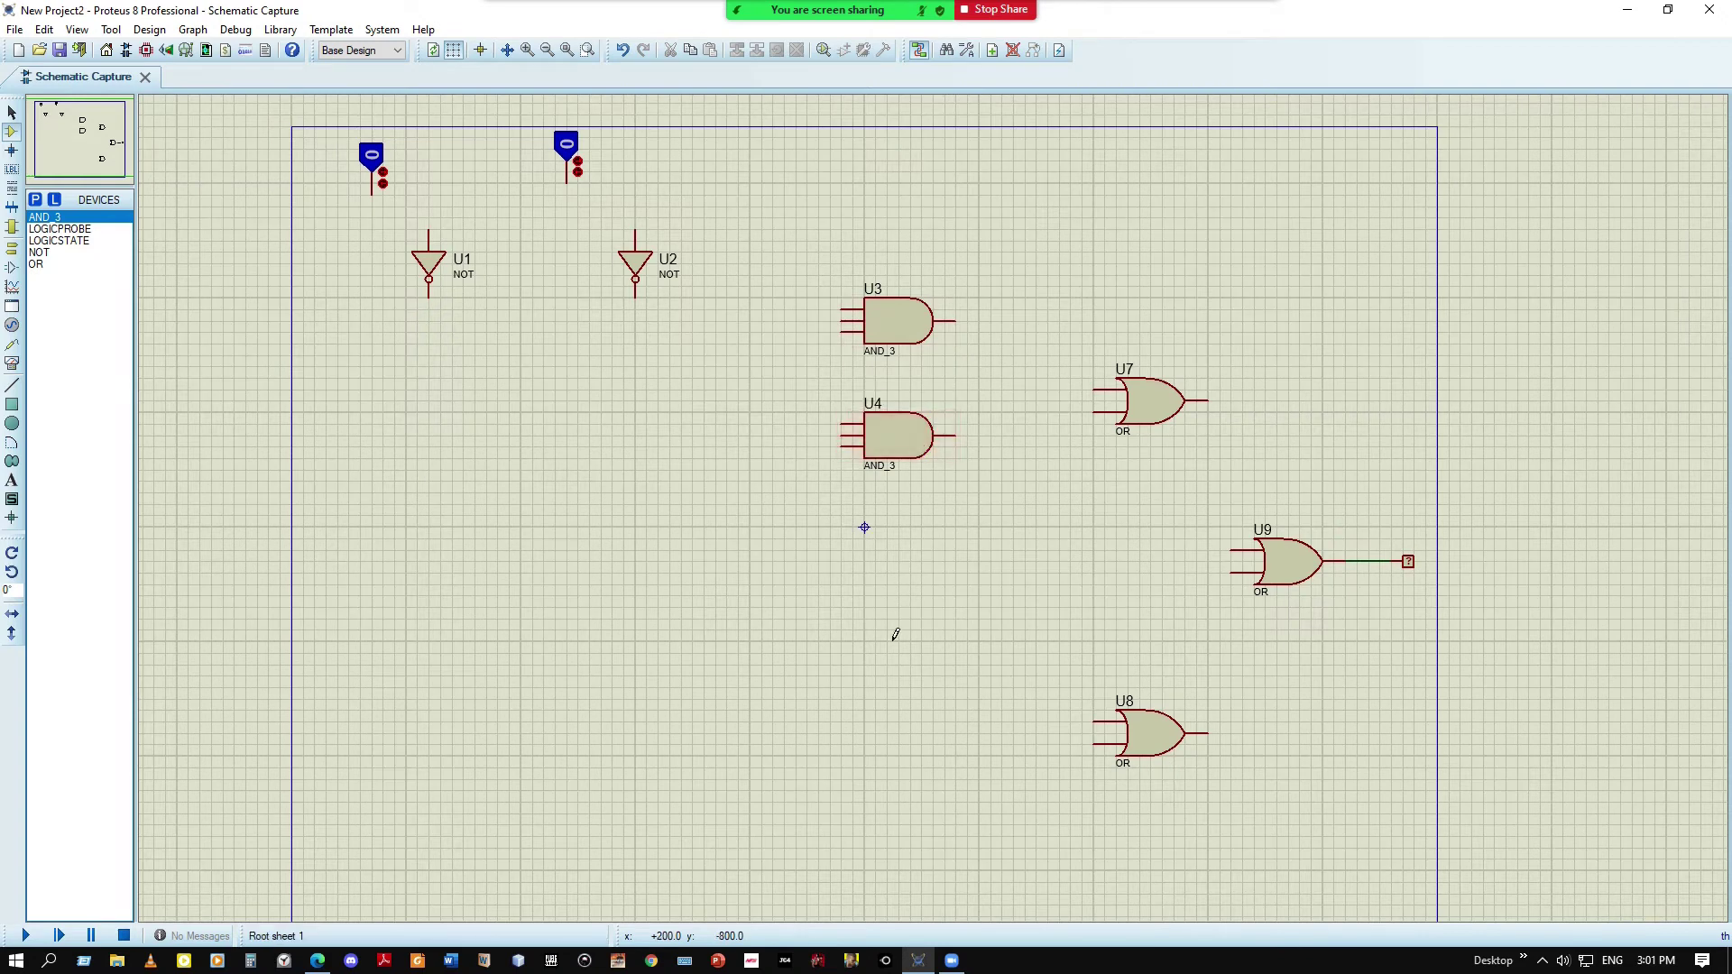
pyautogui.click(907, 664)
pyautogui.click(907, 663)
pyautogui.click(914, 798)
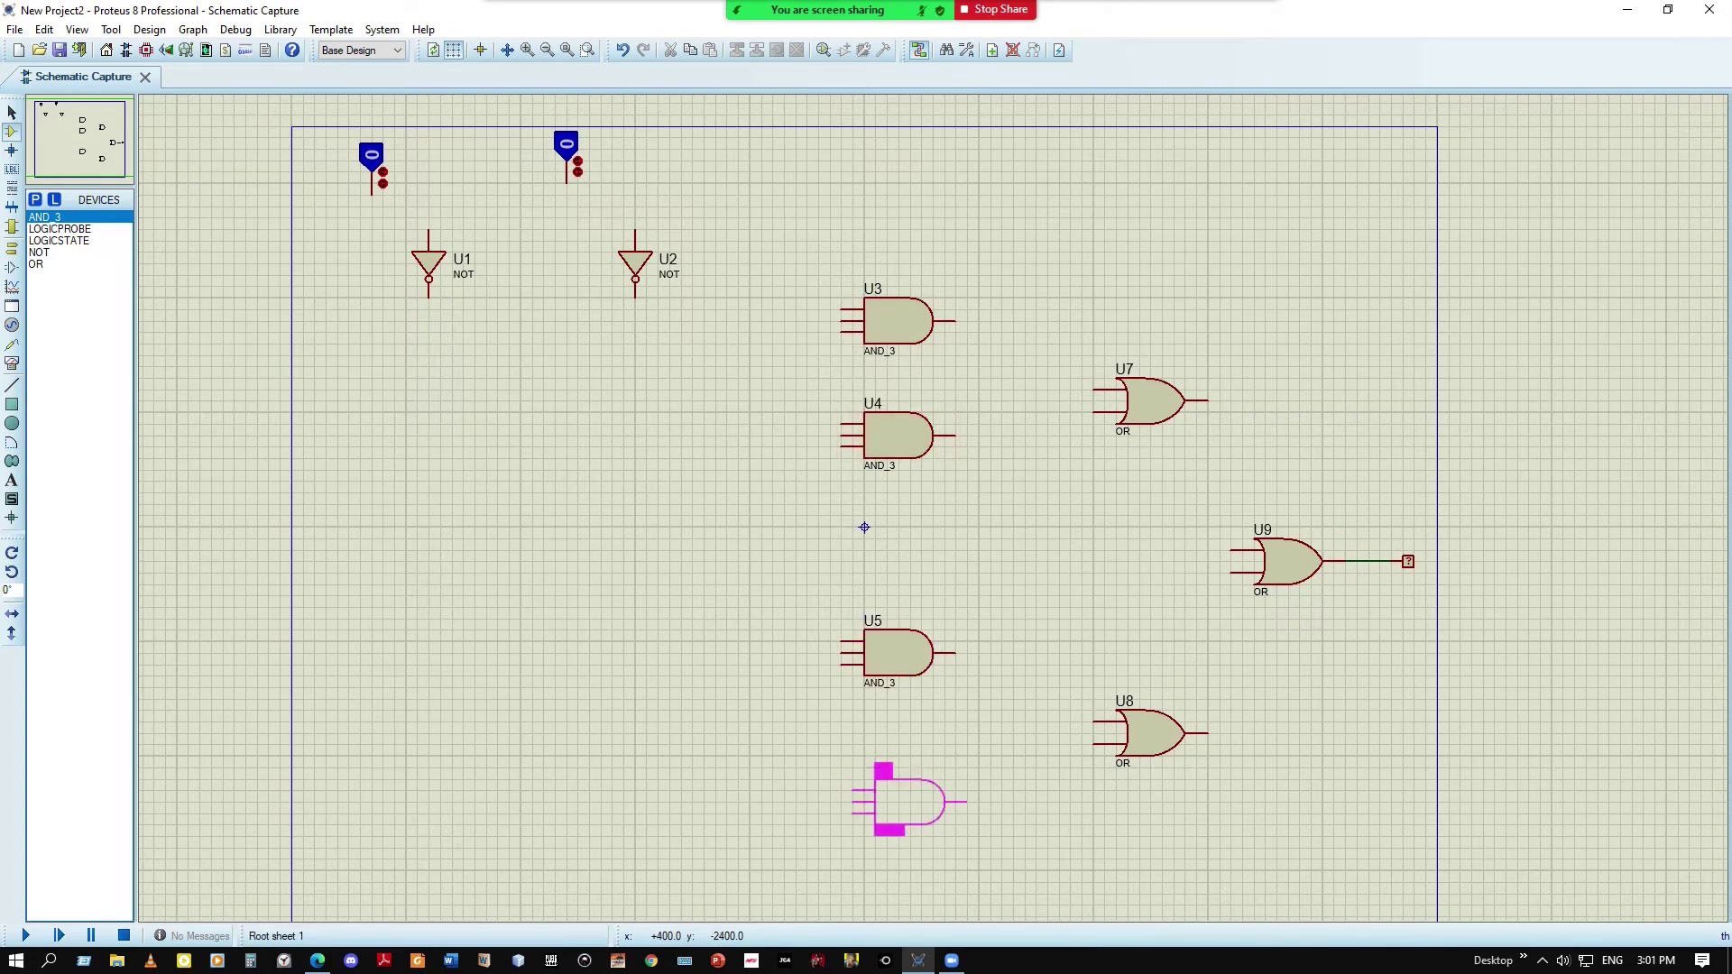
pyautogui.click(914, 797)
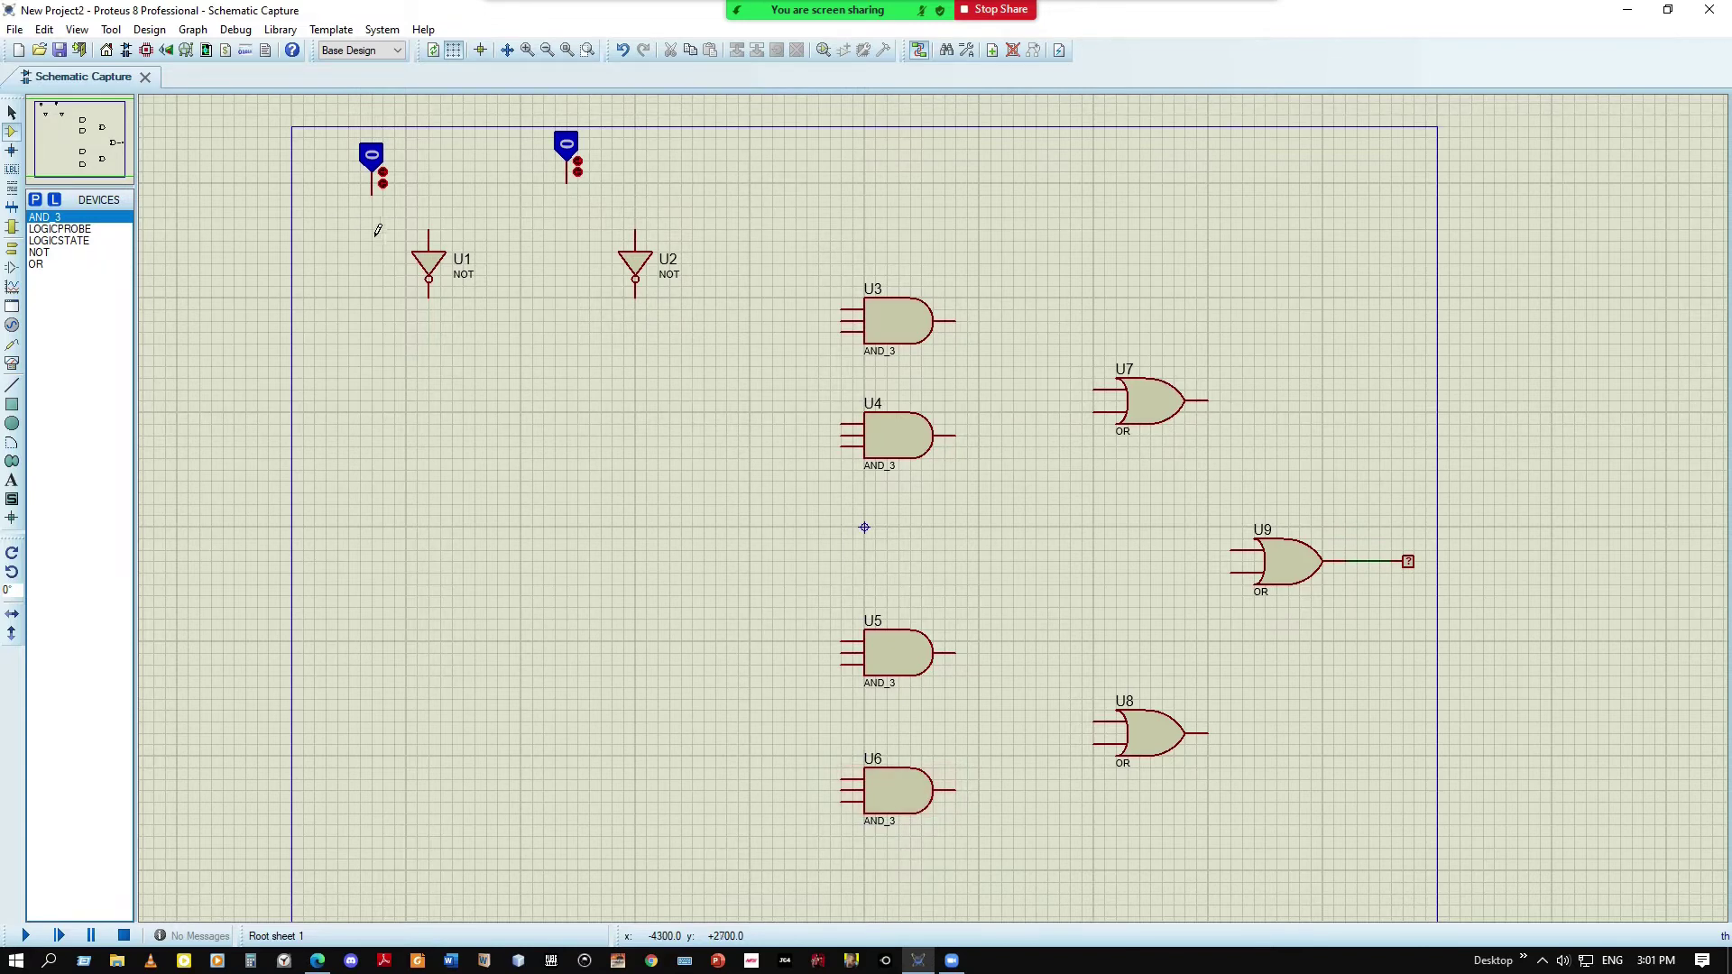
# Wire the first logic state to the input of NOT gate U1 and the second logic state to the input of U2
pyautogui.click(372, 193)
pyautogui.click(429, 231)
pyautogui.click(567, 183)
pyautogui.click(636, 231)
# Wire the first logic state to the lowest inputs of U6 and U5, and U1's output to the lowest input of U4
pyautogui.click(373, 195)
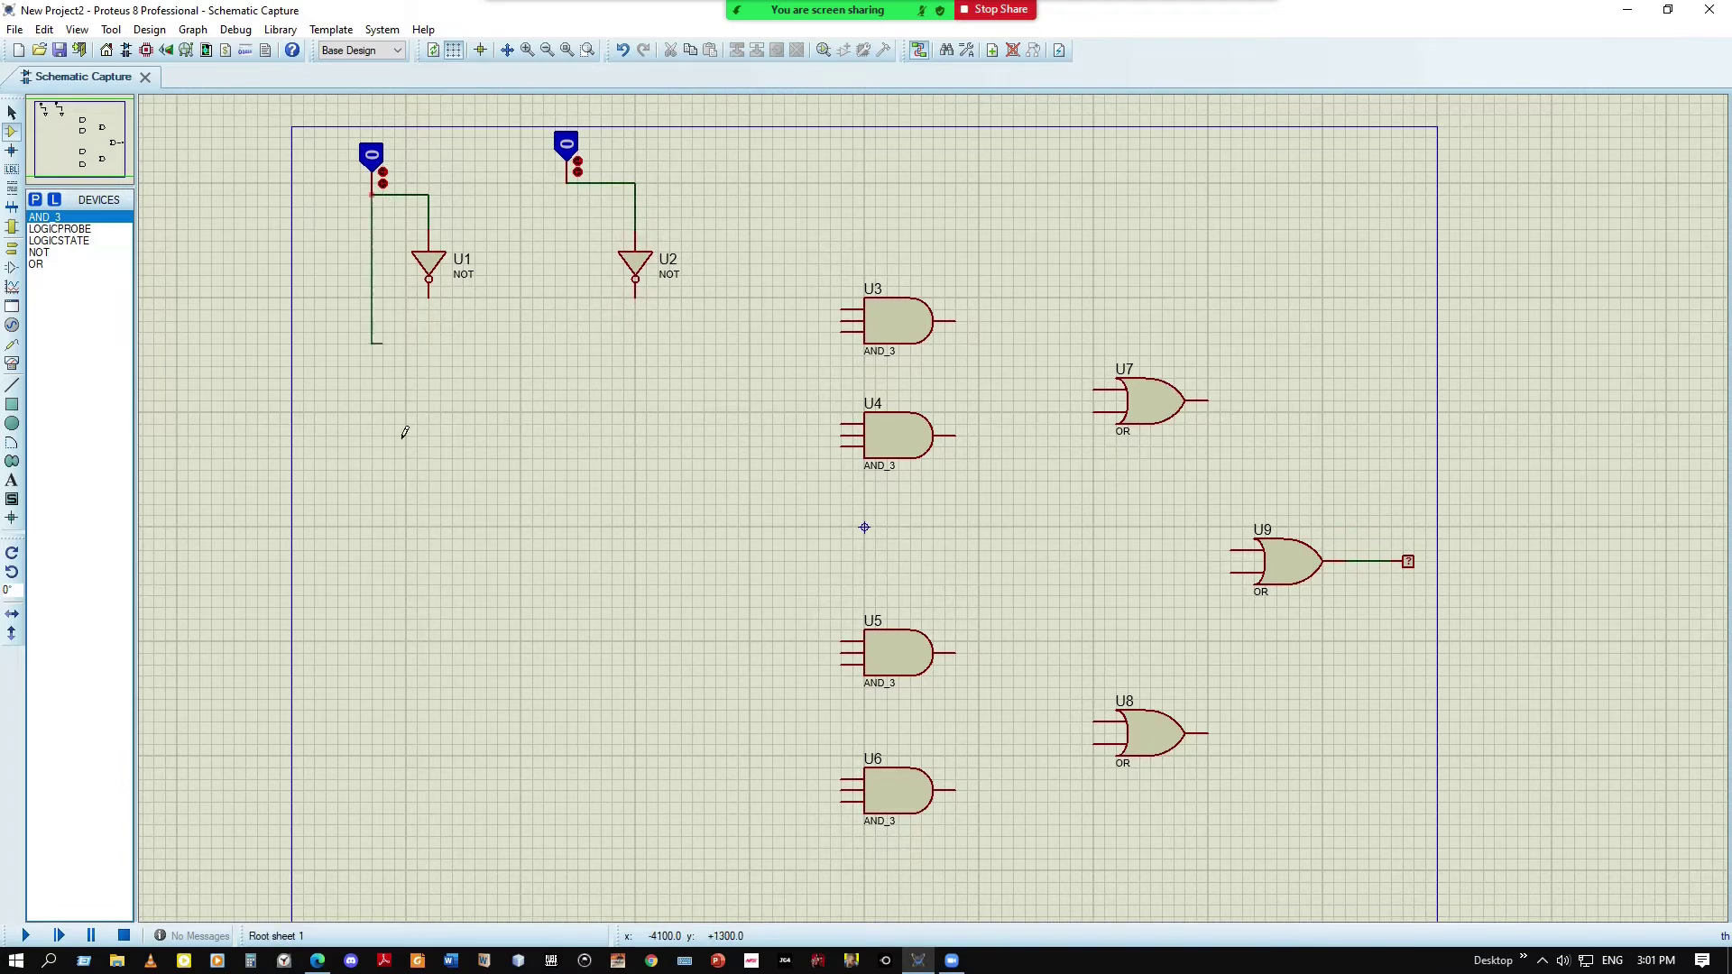
pyautogui.click(852, 803)
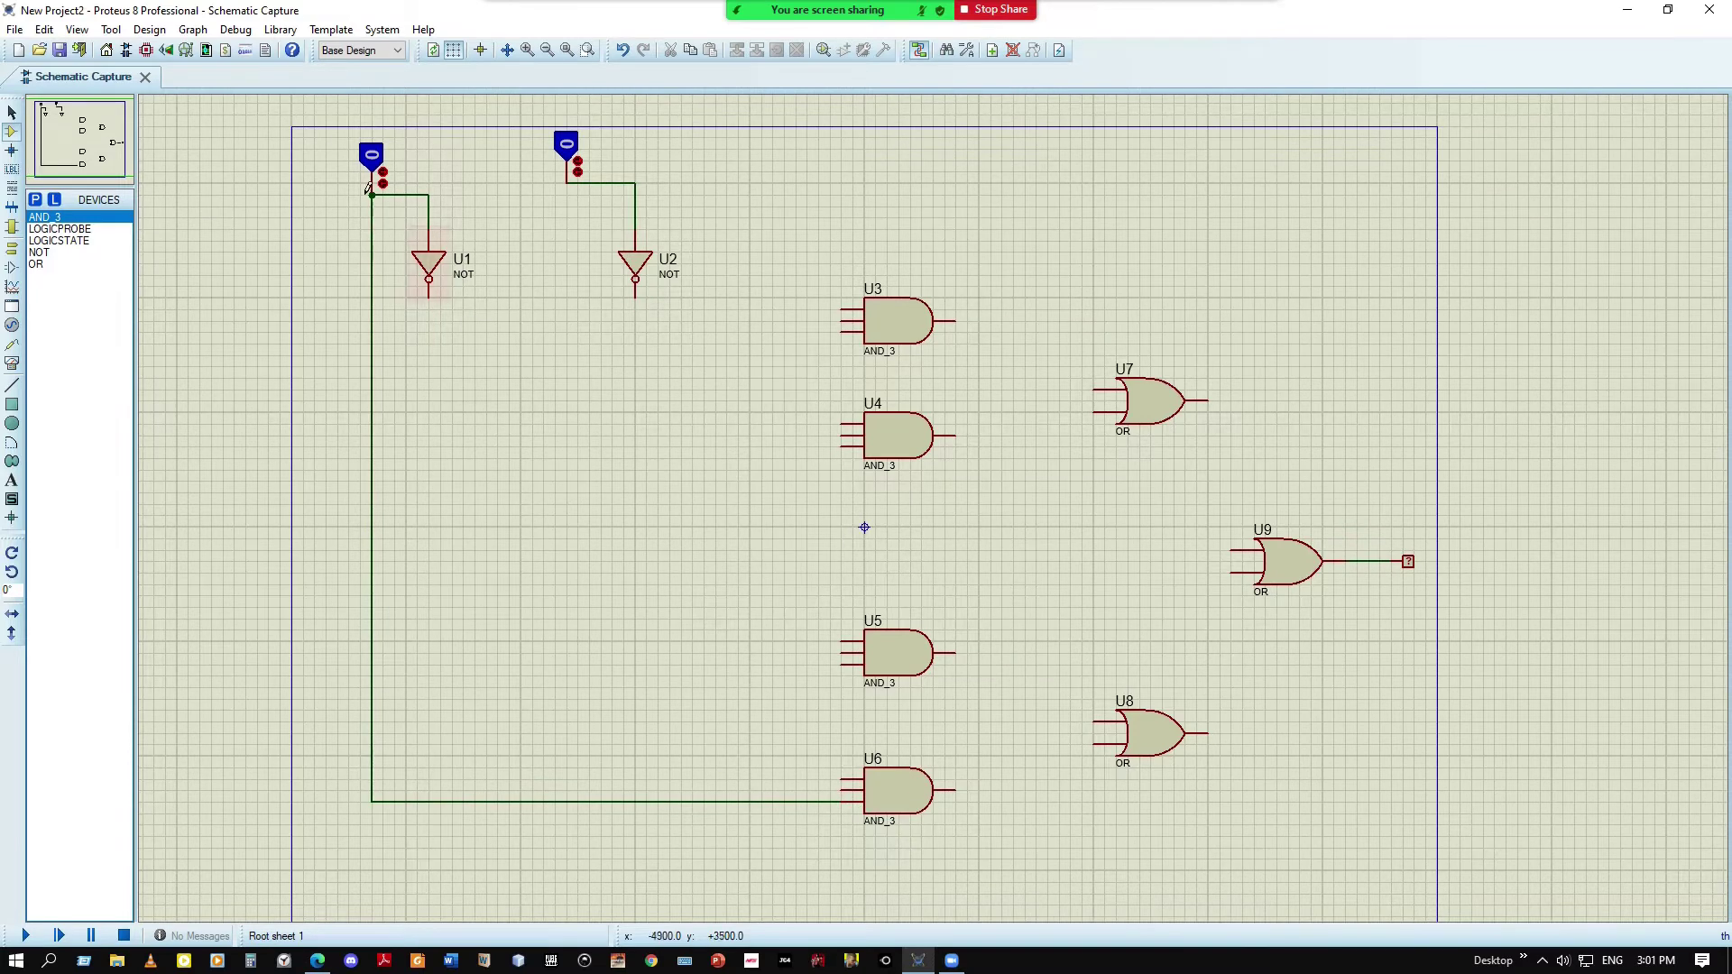
pyautogui.click(442, 312)
pyautogui.click(846, 448)
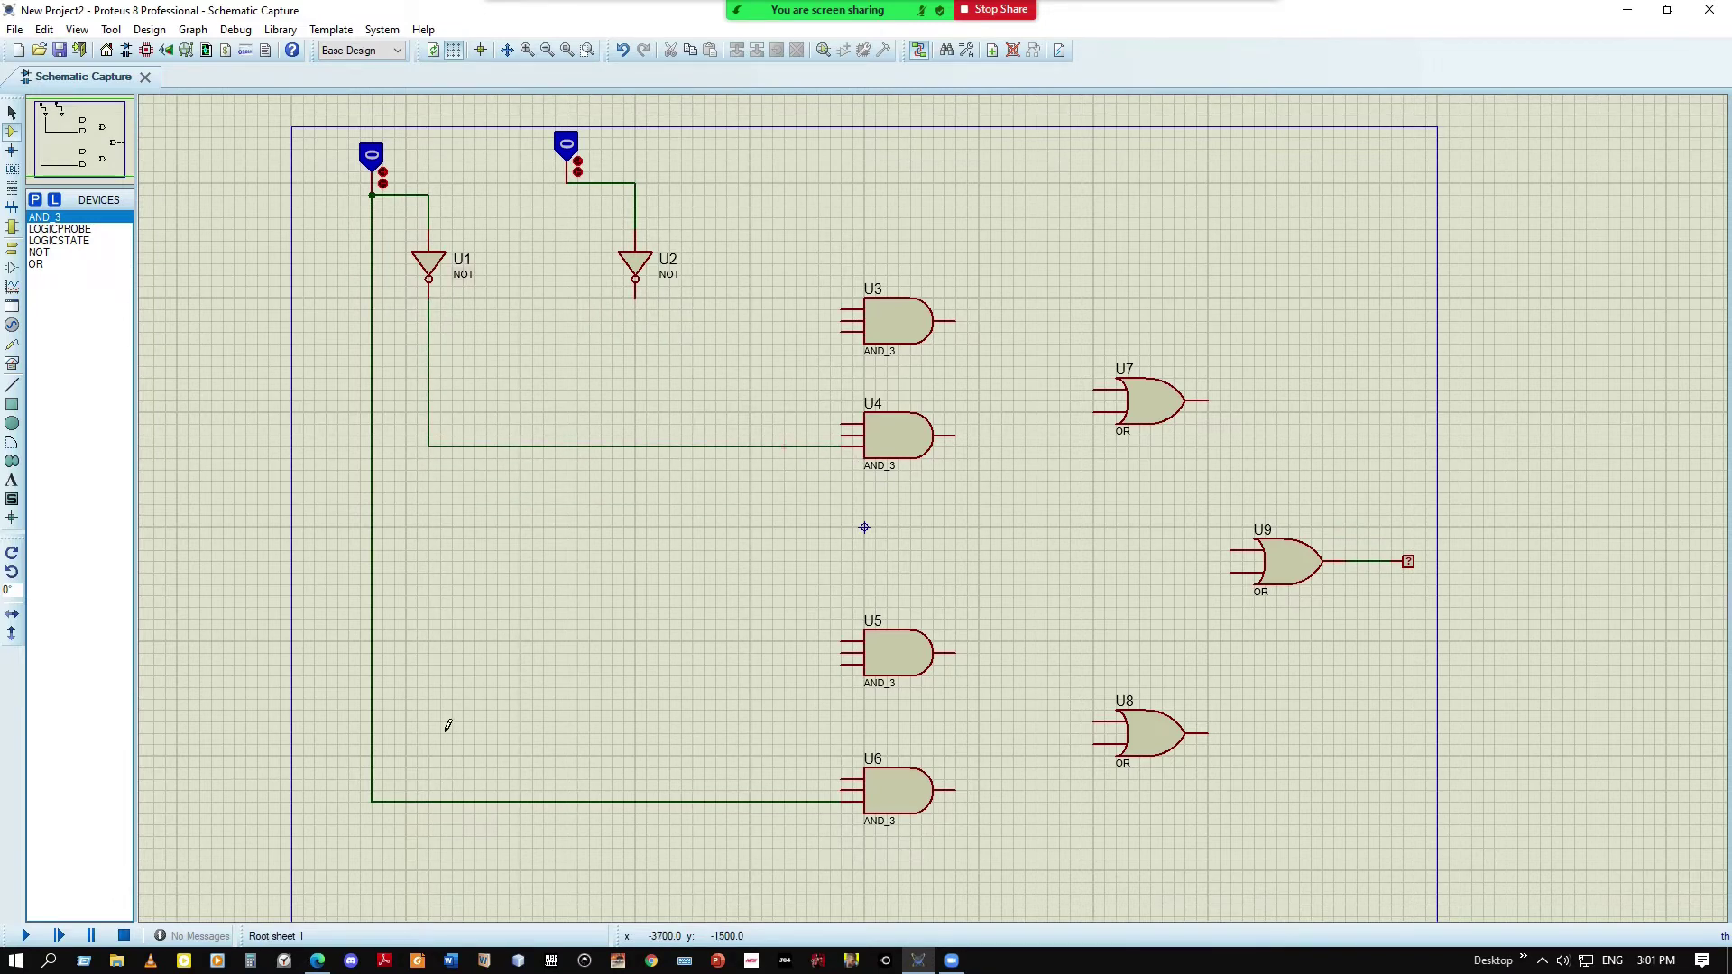
pyautogui.click(842, 665)
pyautogui.click(373, 666)
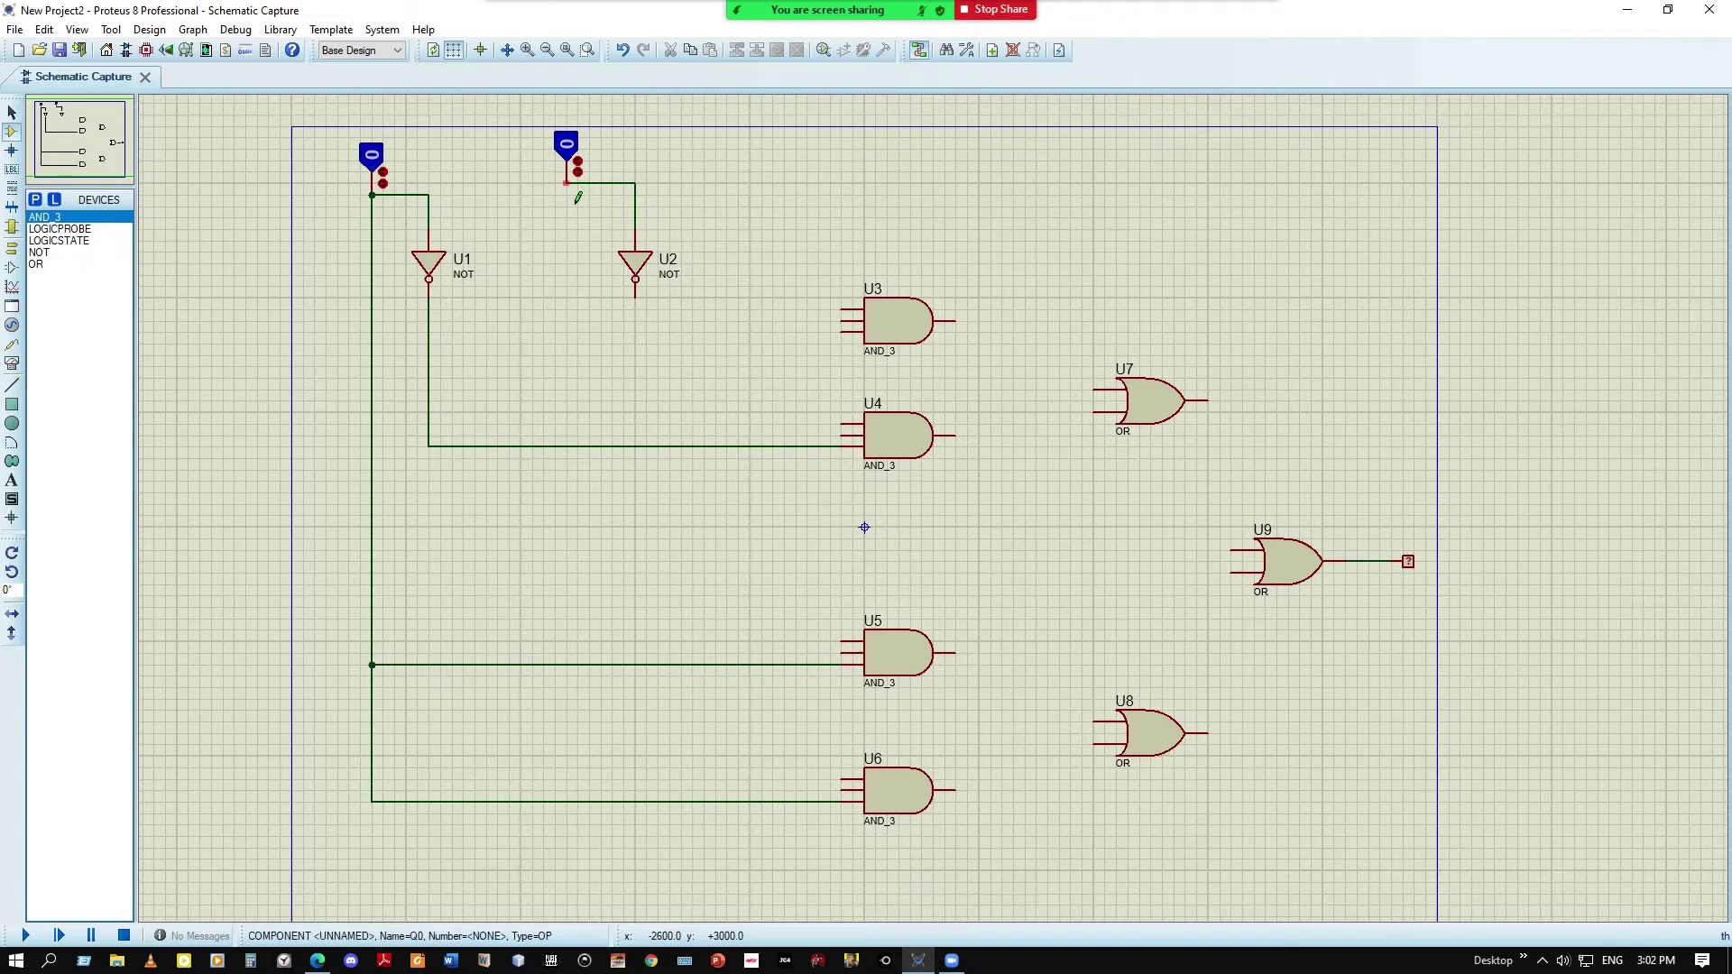
# Wire the second logic state to the middle input of U6 and U2's output to the middle input of U5
pyautogui.moveTo(557, 185); pyautogui.dragTo(563, 707)
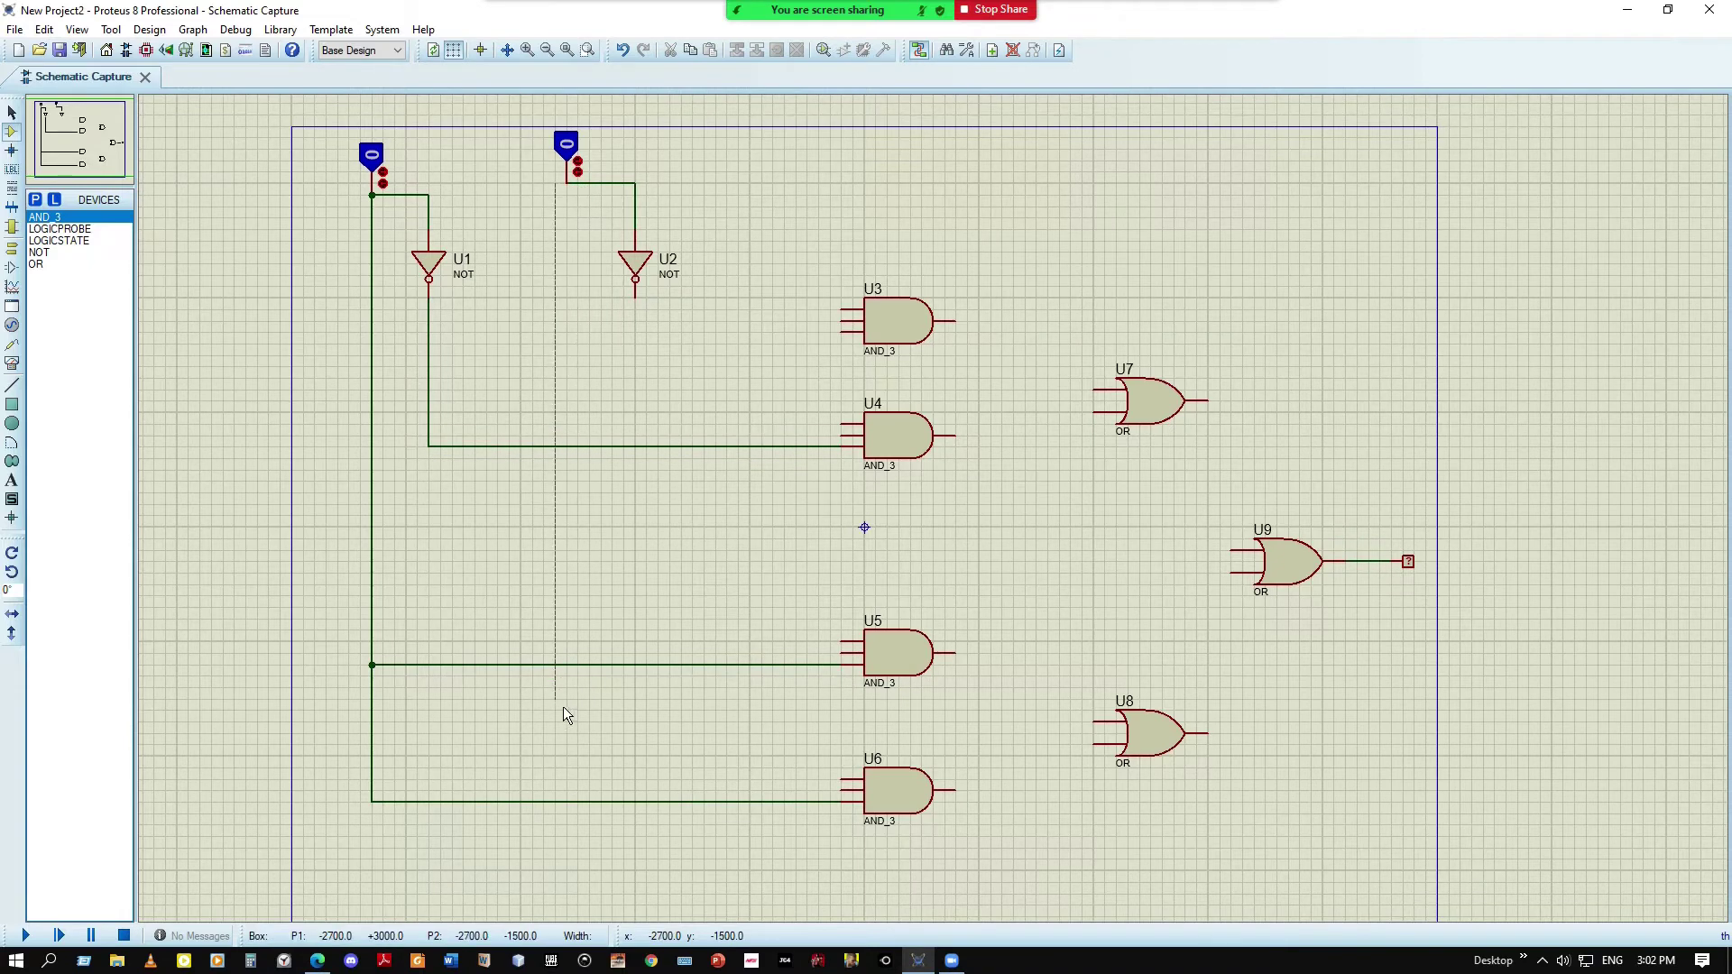
pyautogui.click(574, 231)
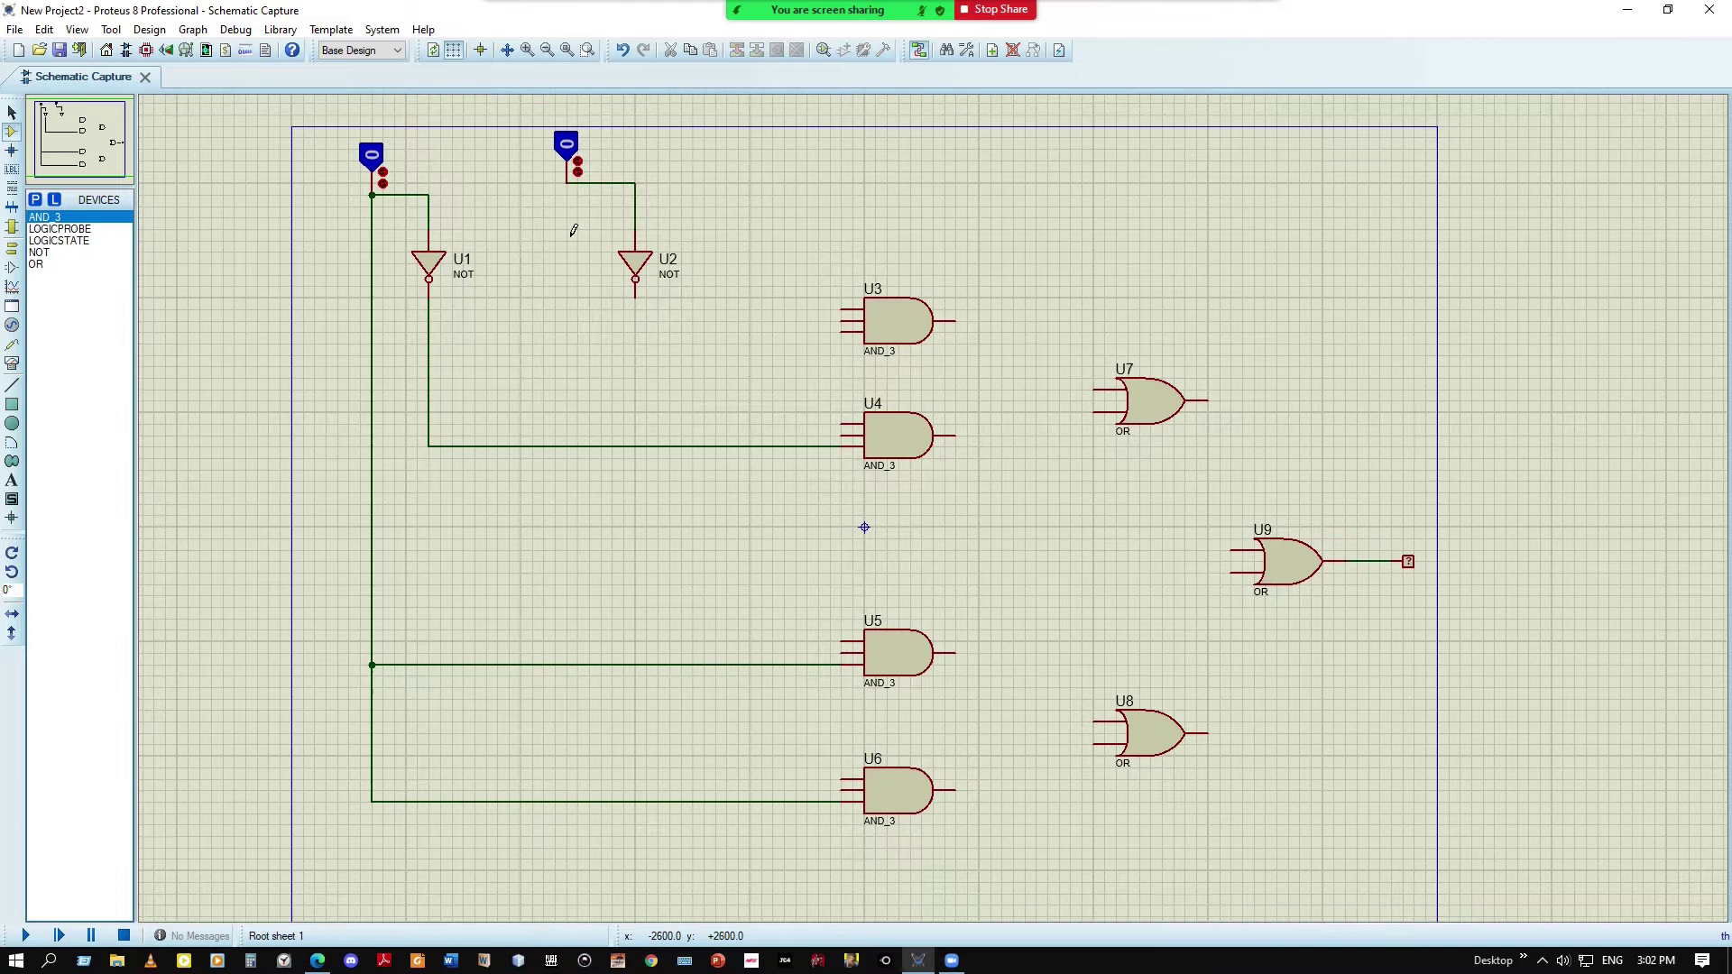
pyautogui.click(570, 186)
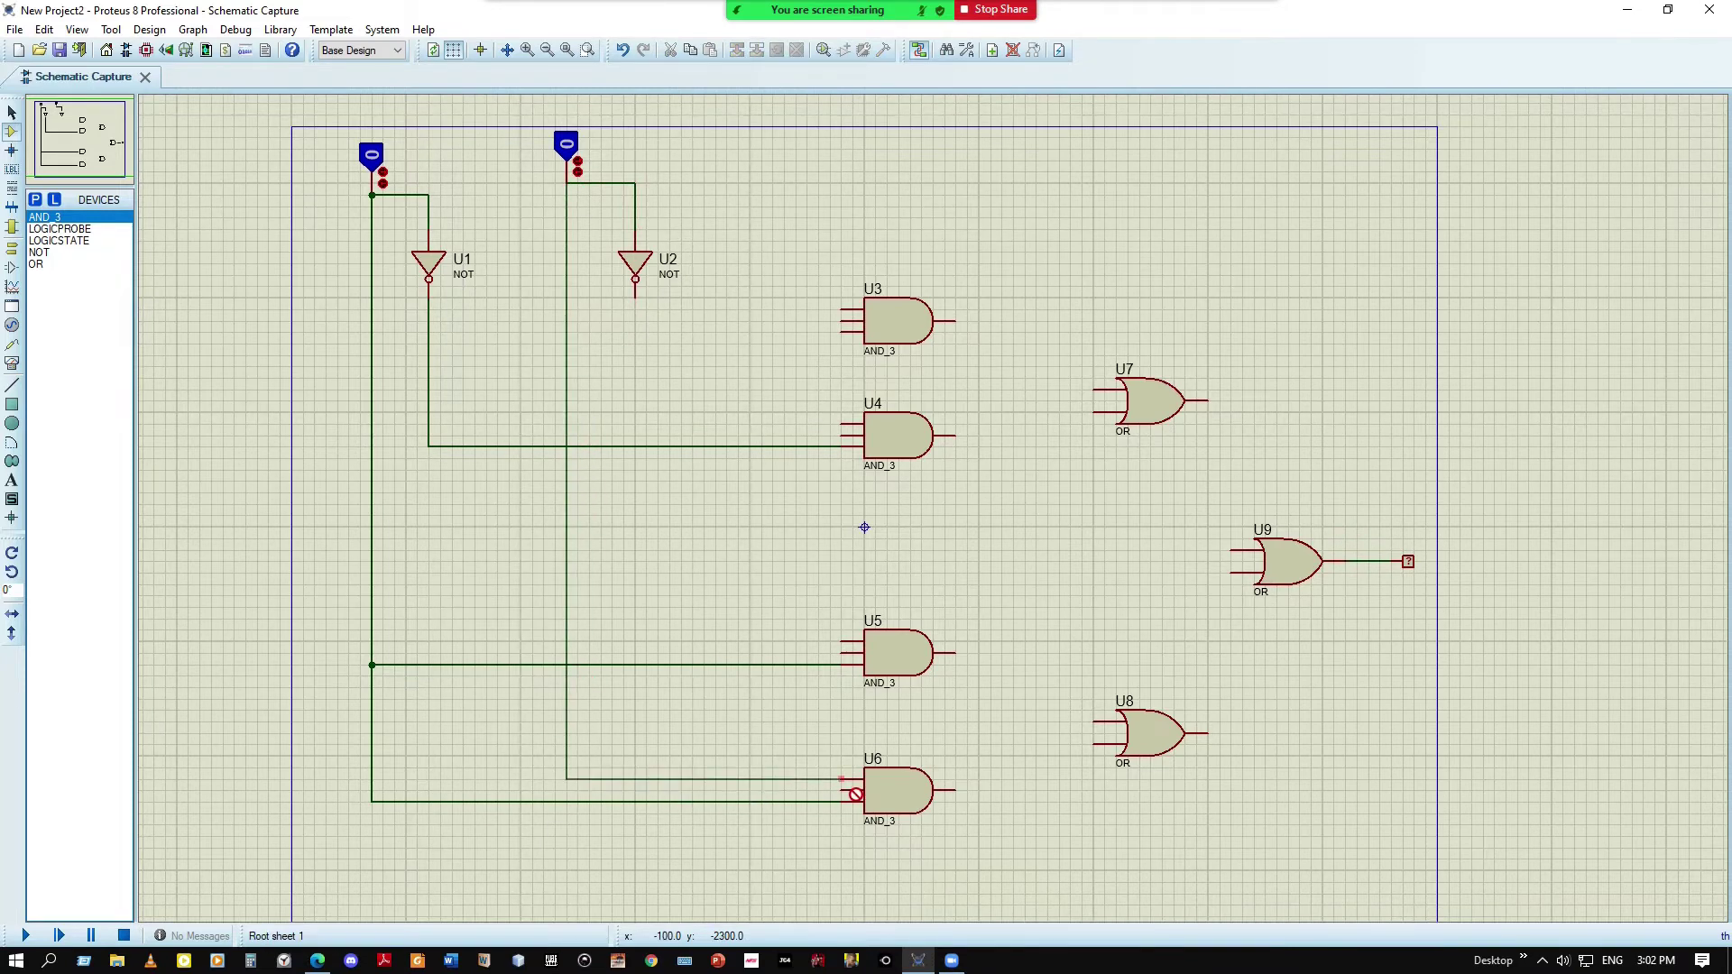
pyautogui.click(843, 790)
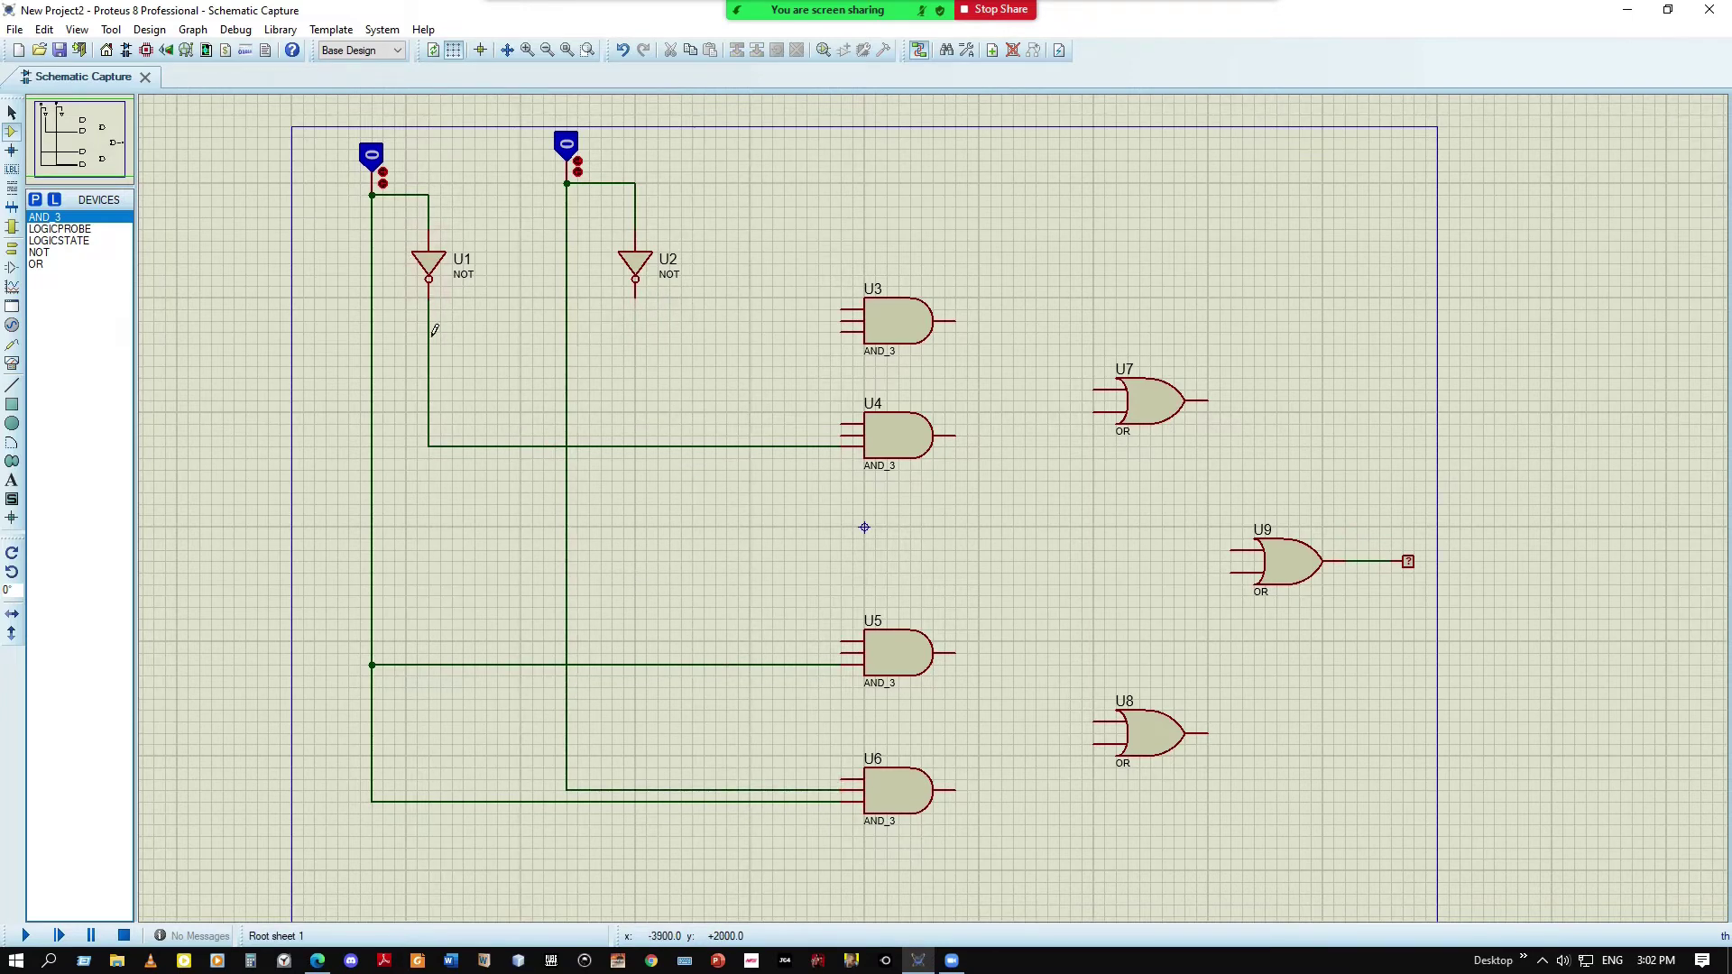
pyautogui.click(636, 299)
pyautogui.click(843, 653)
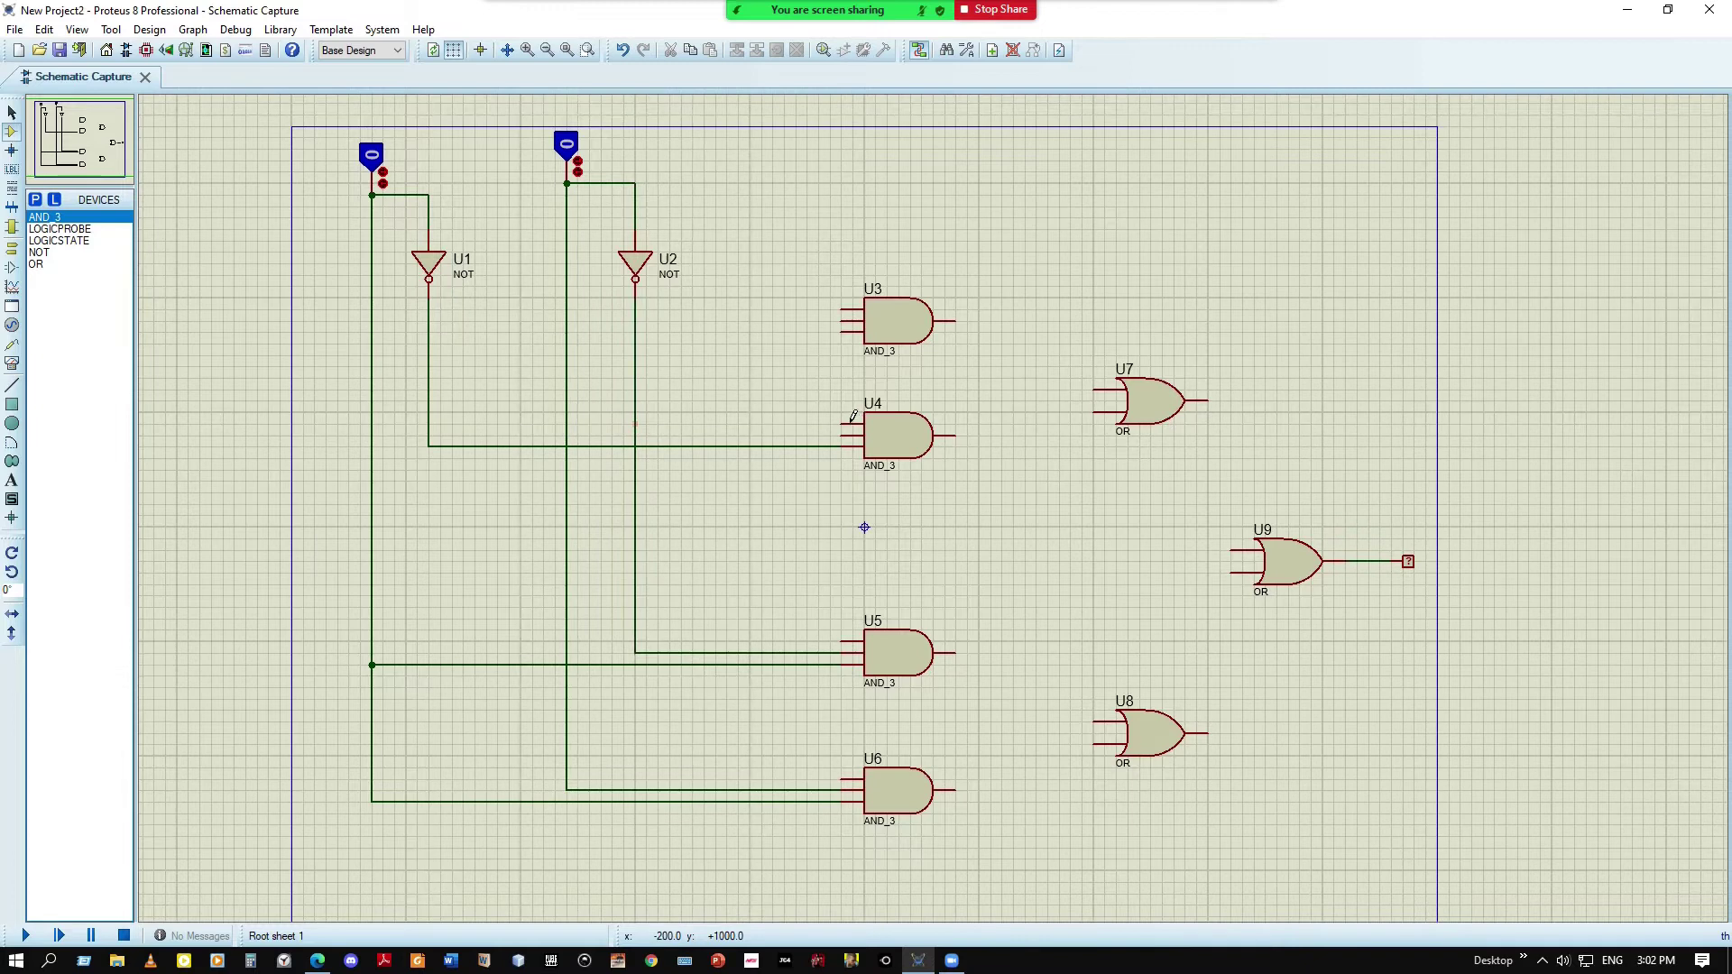
# Wire U3's lowest input to the output line of U1 and its middle input to the output line of U2
pyautogui.click(842, 332)
pyautogui.click(428, 332)
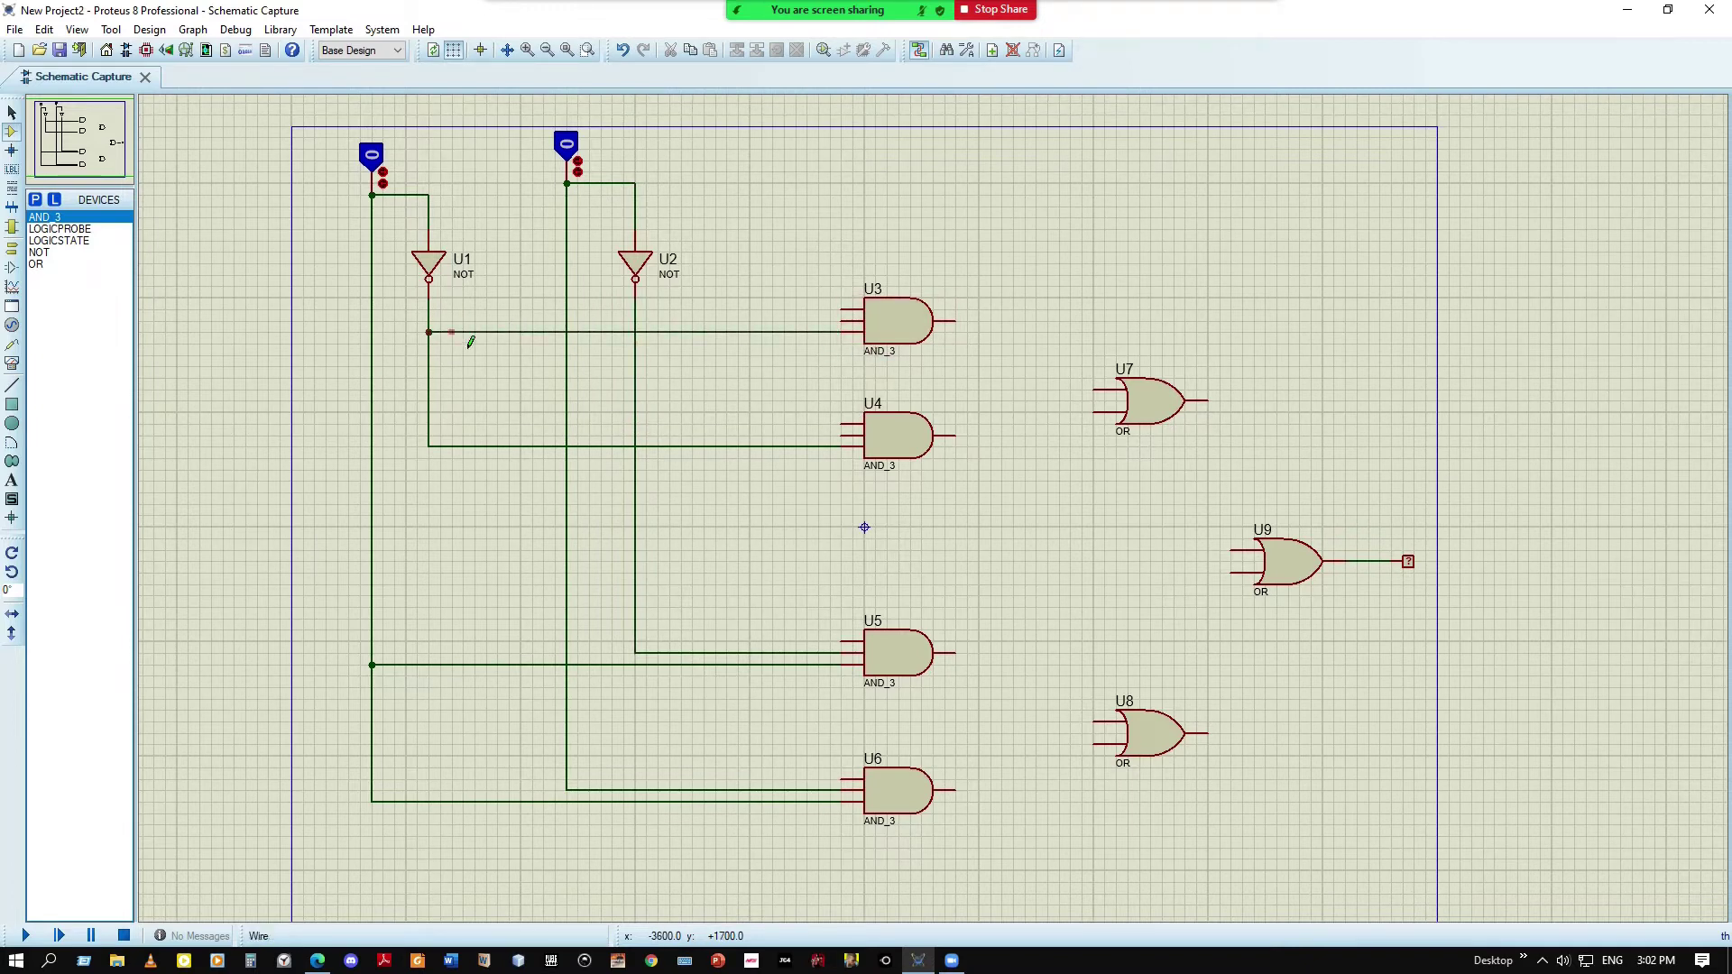
pyautogui.click(844, 322)
pyautogui.click(635, 320)
# Place a third LOGICSTATE, rotated clockwise, to the right of the second one and in line with it
pyautogui.click(16, 30)
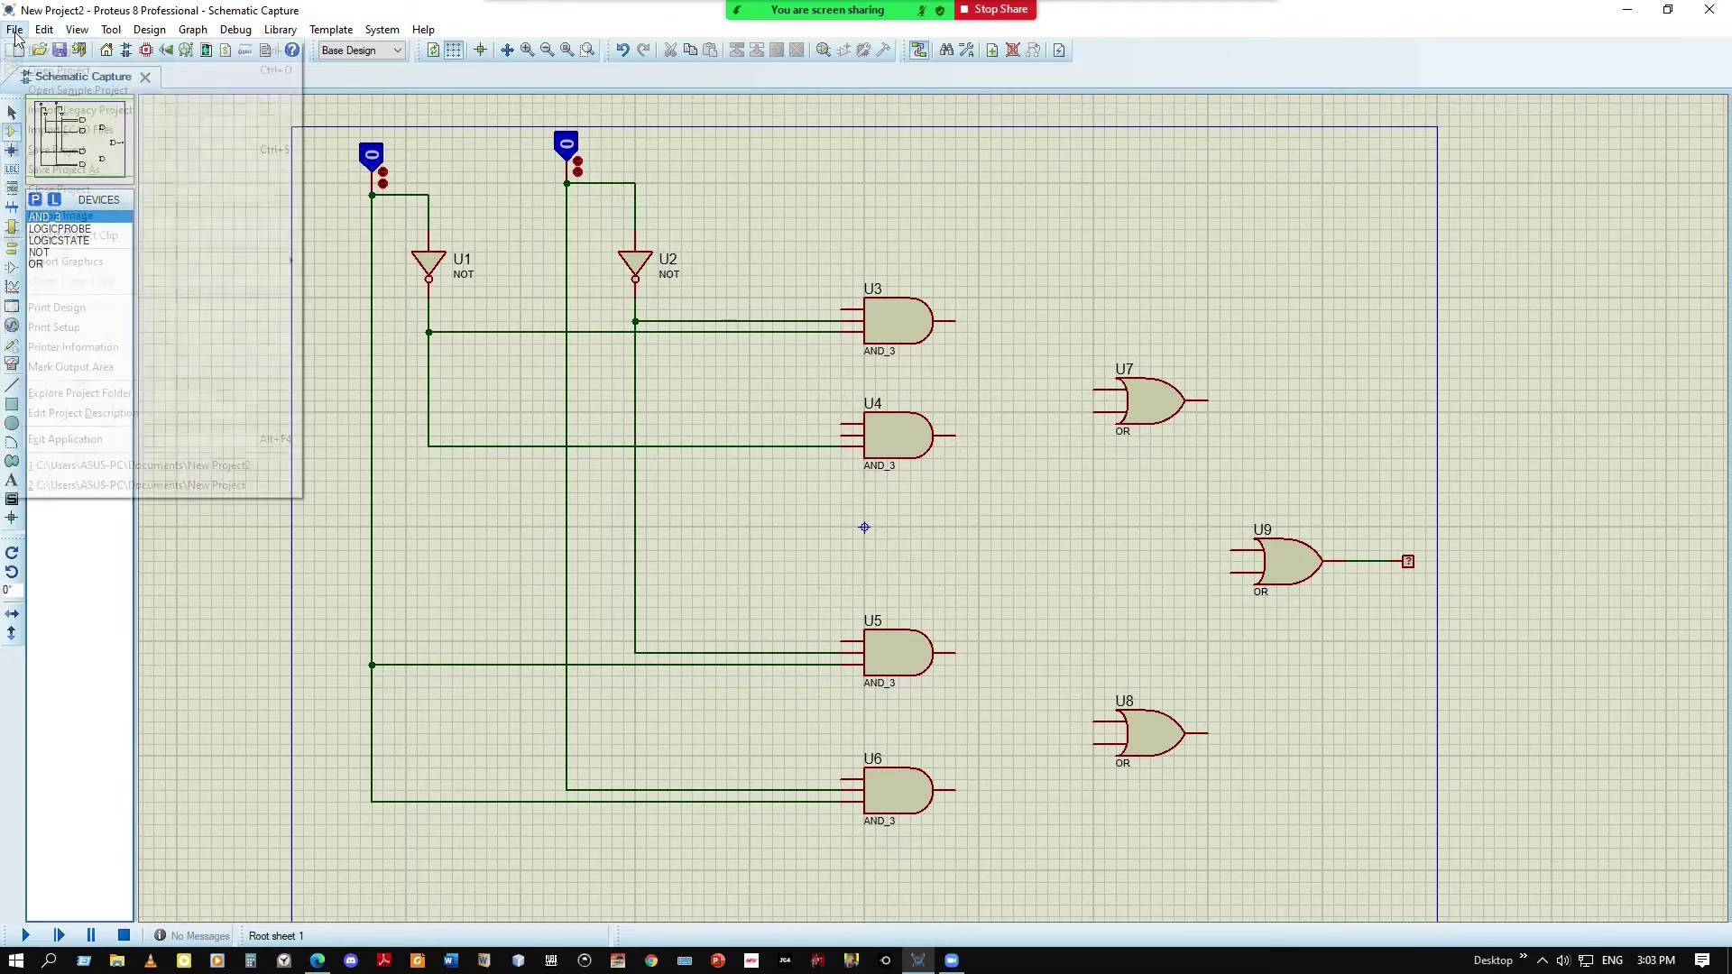
pyautogui.click(675, 146)
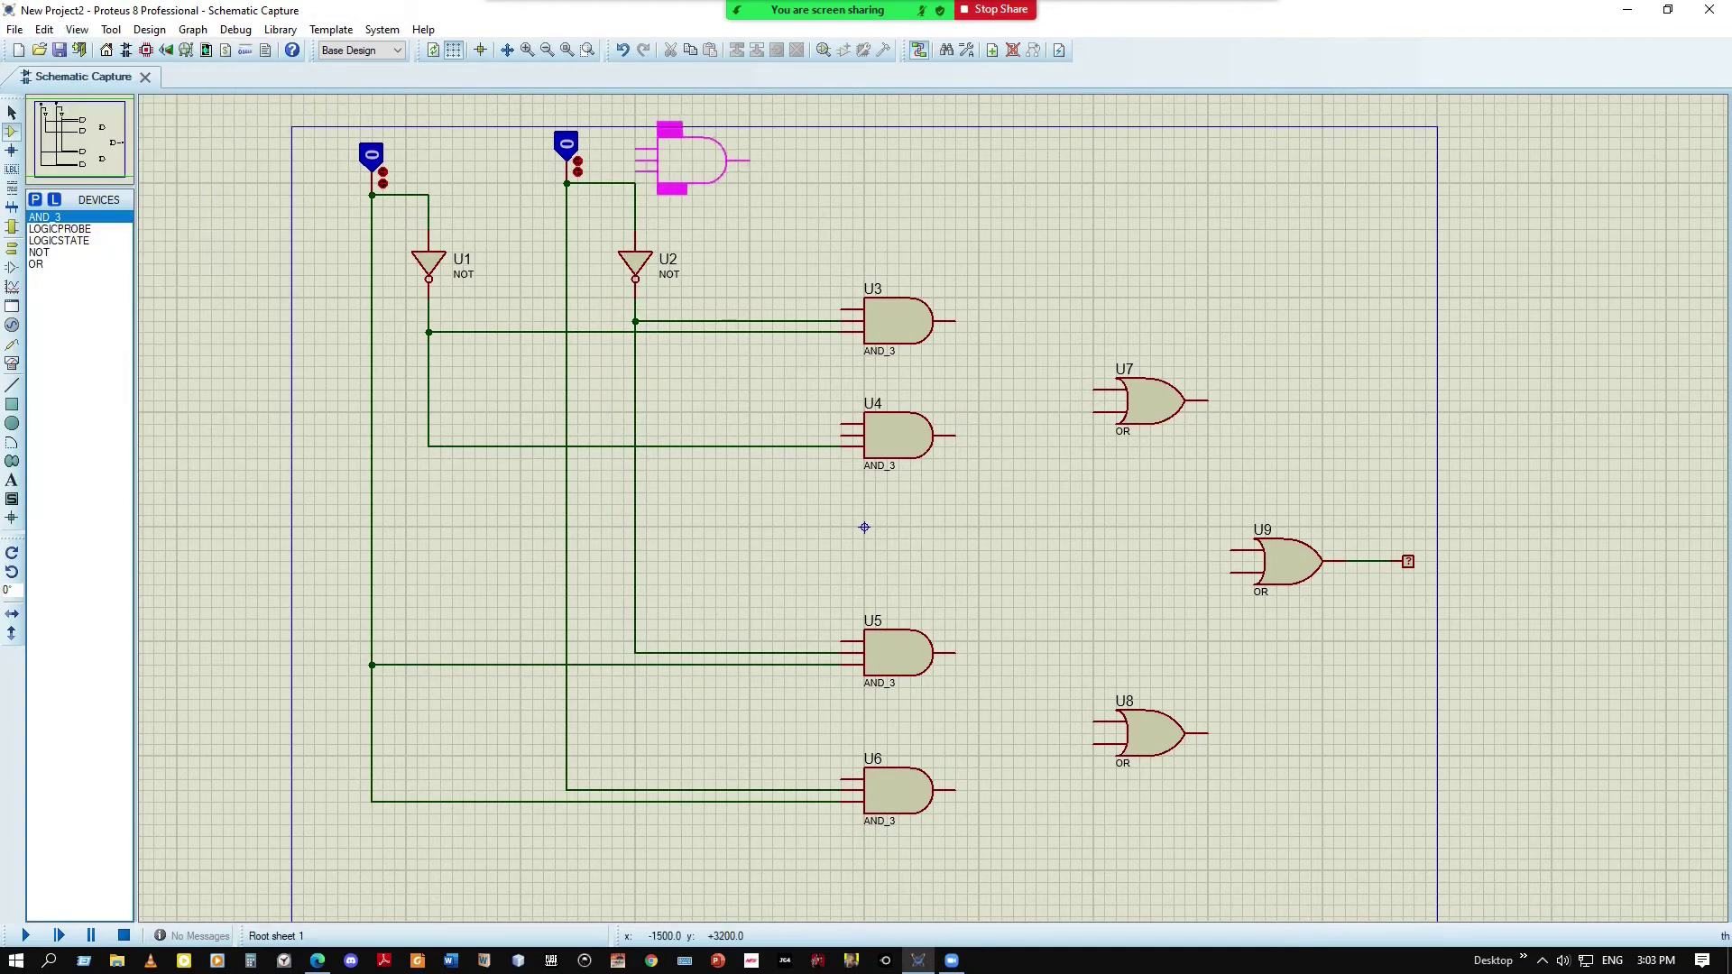
pyautogui.click(65, 242)
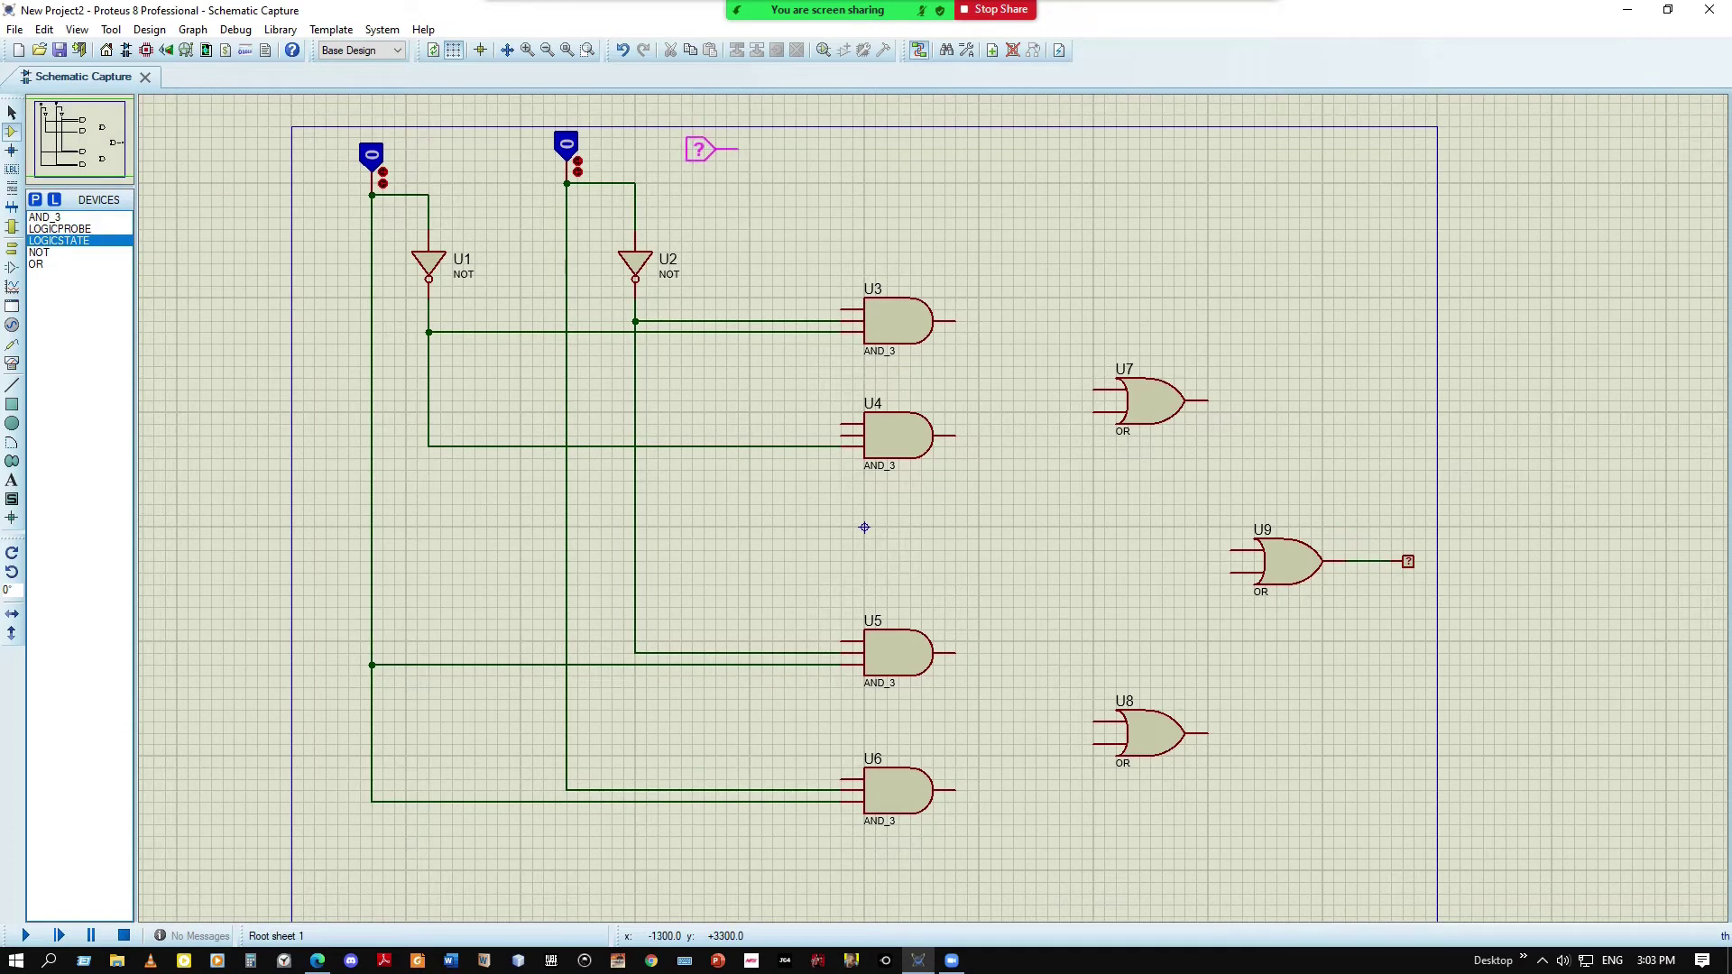
pyautogui.click(722, 169)
pyautogui.rightClick(706, 167)
pyautogui.press('Escape')
pyautogui.rightClick(700, 157)
pyautogui.click(758, 236)
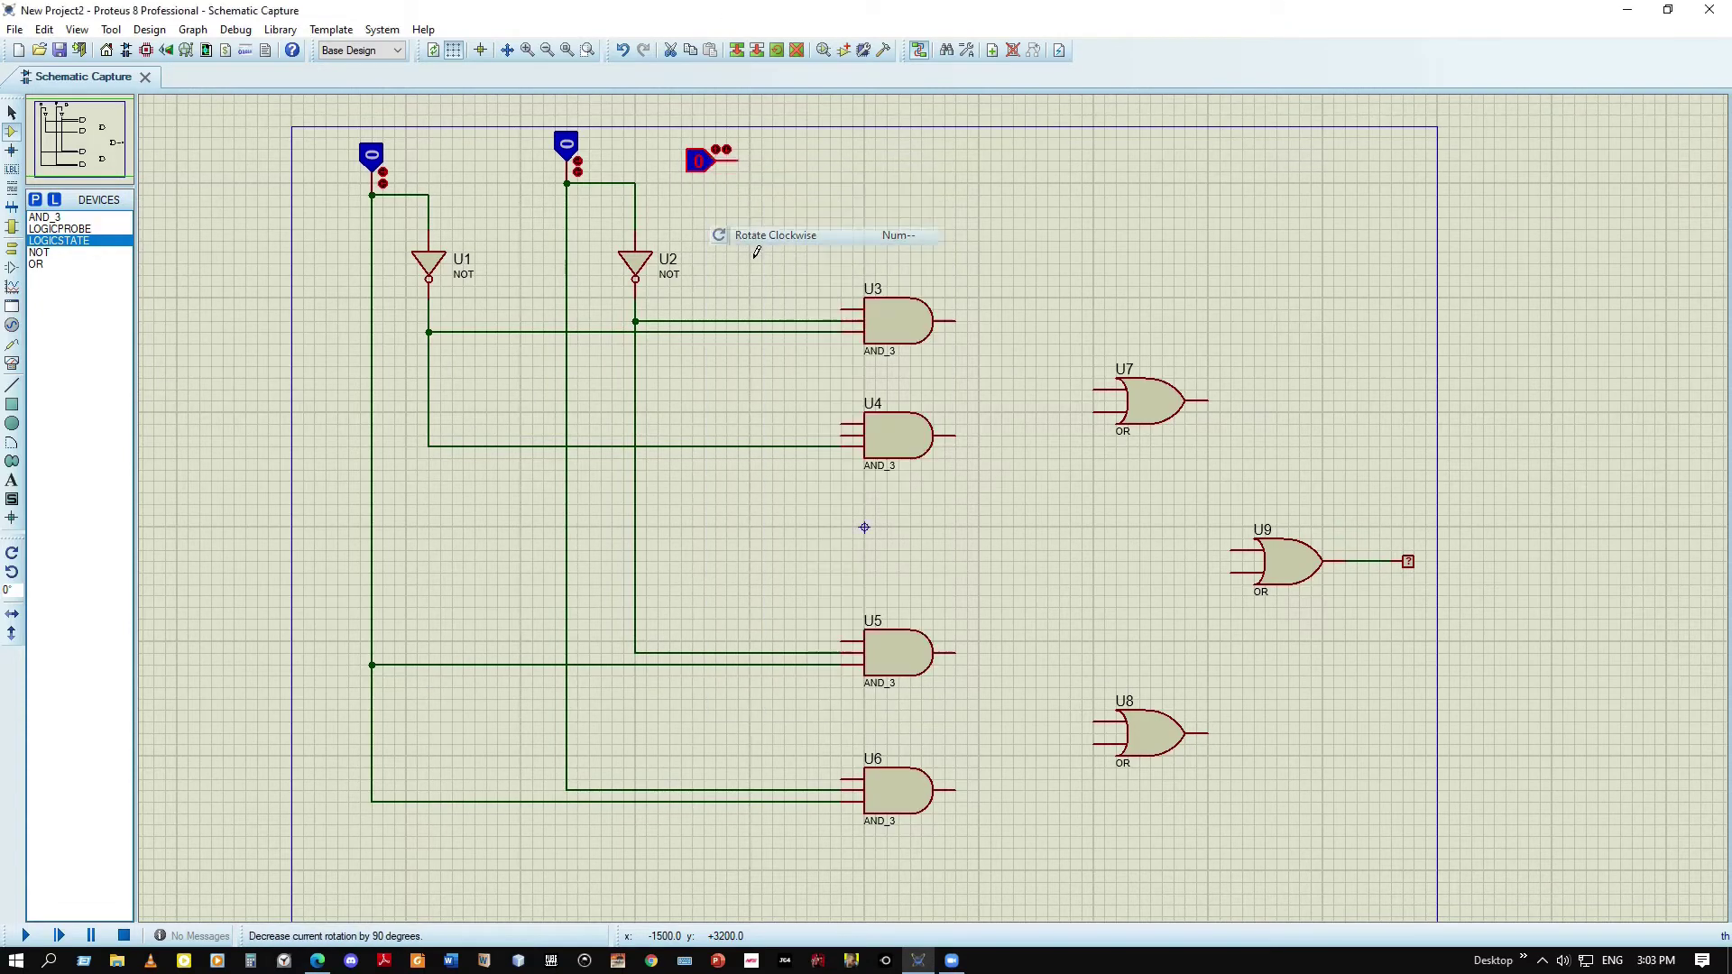
pyautogui.click(735, 159)
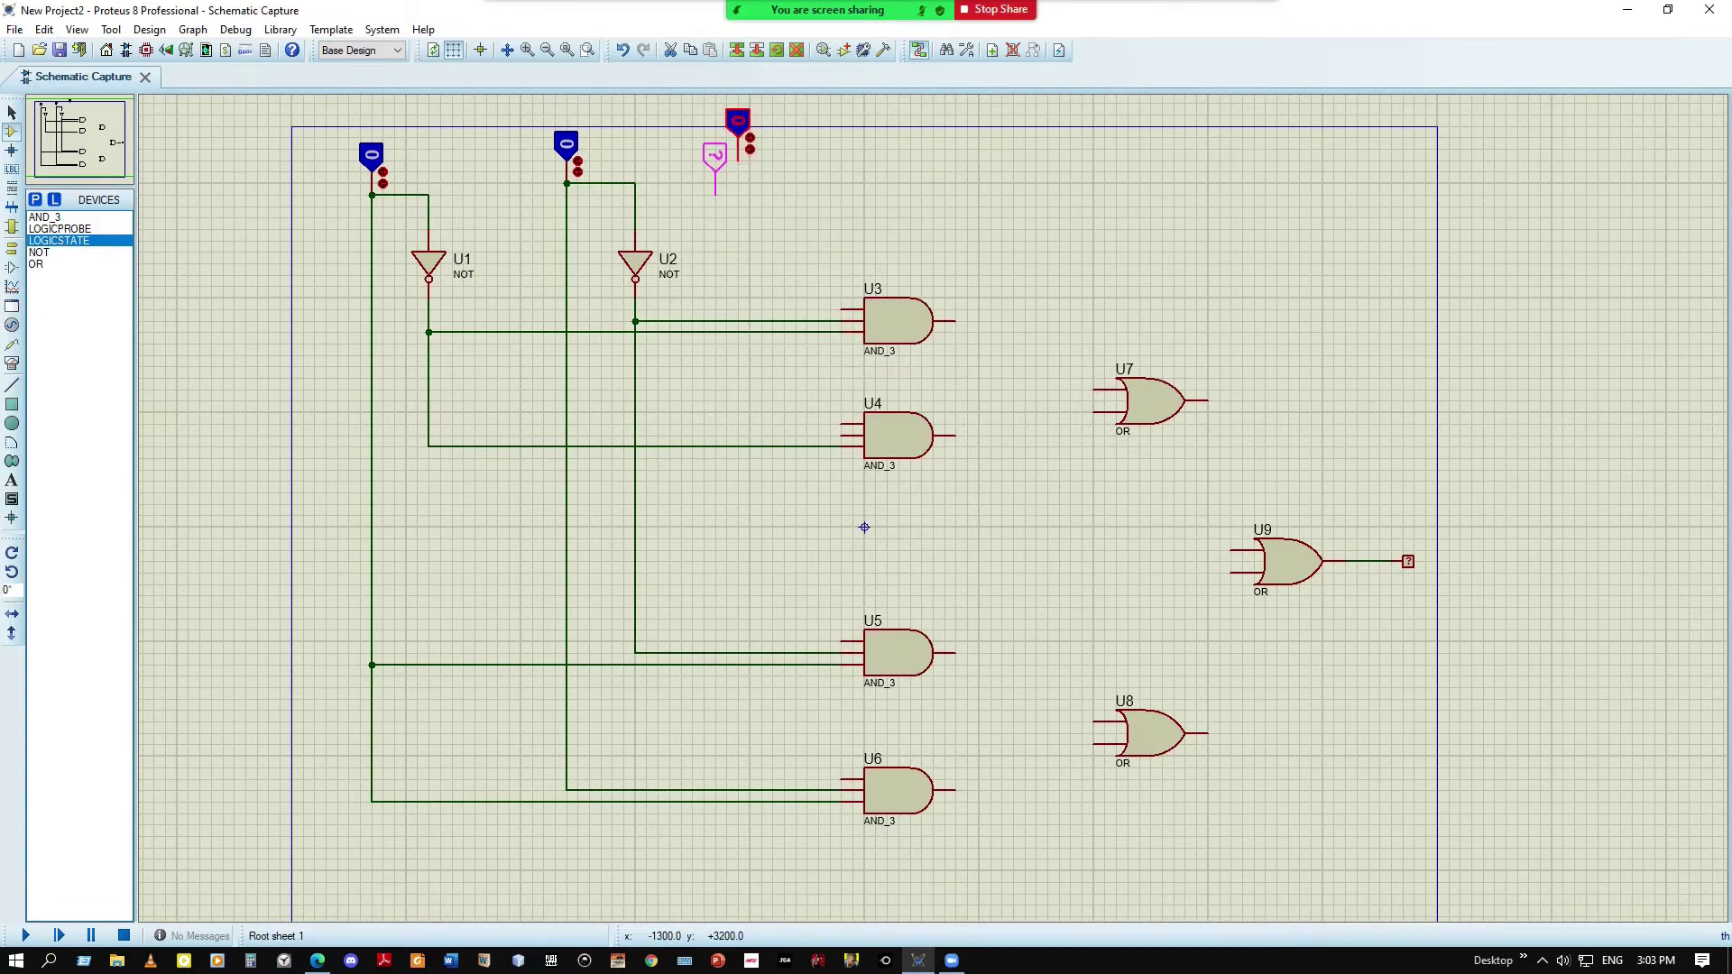
pyautogui.moveTo(733, 164); pyautogui.dragTo(731, 165)
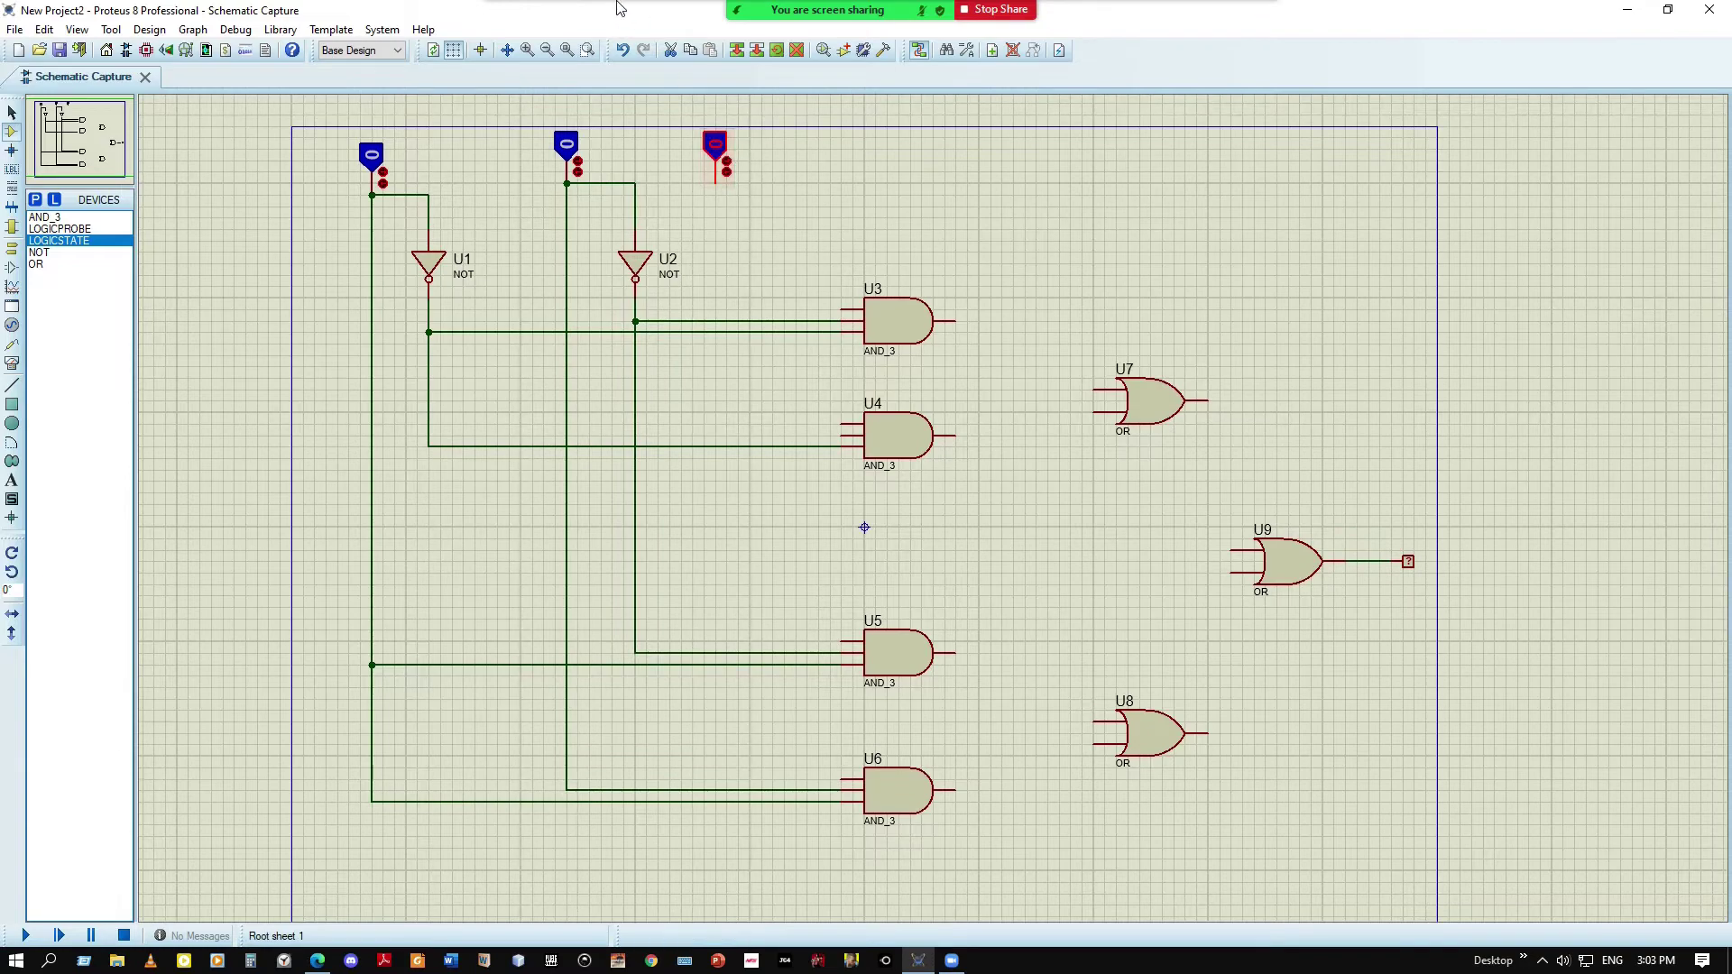
pyautogui.doubleClick(717, 157)
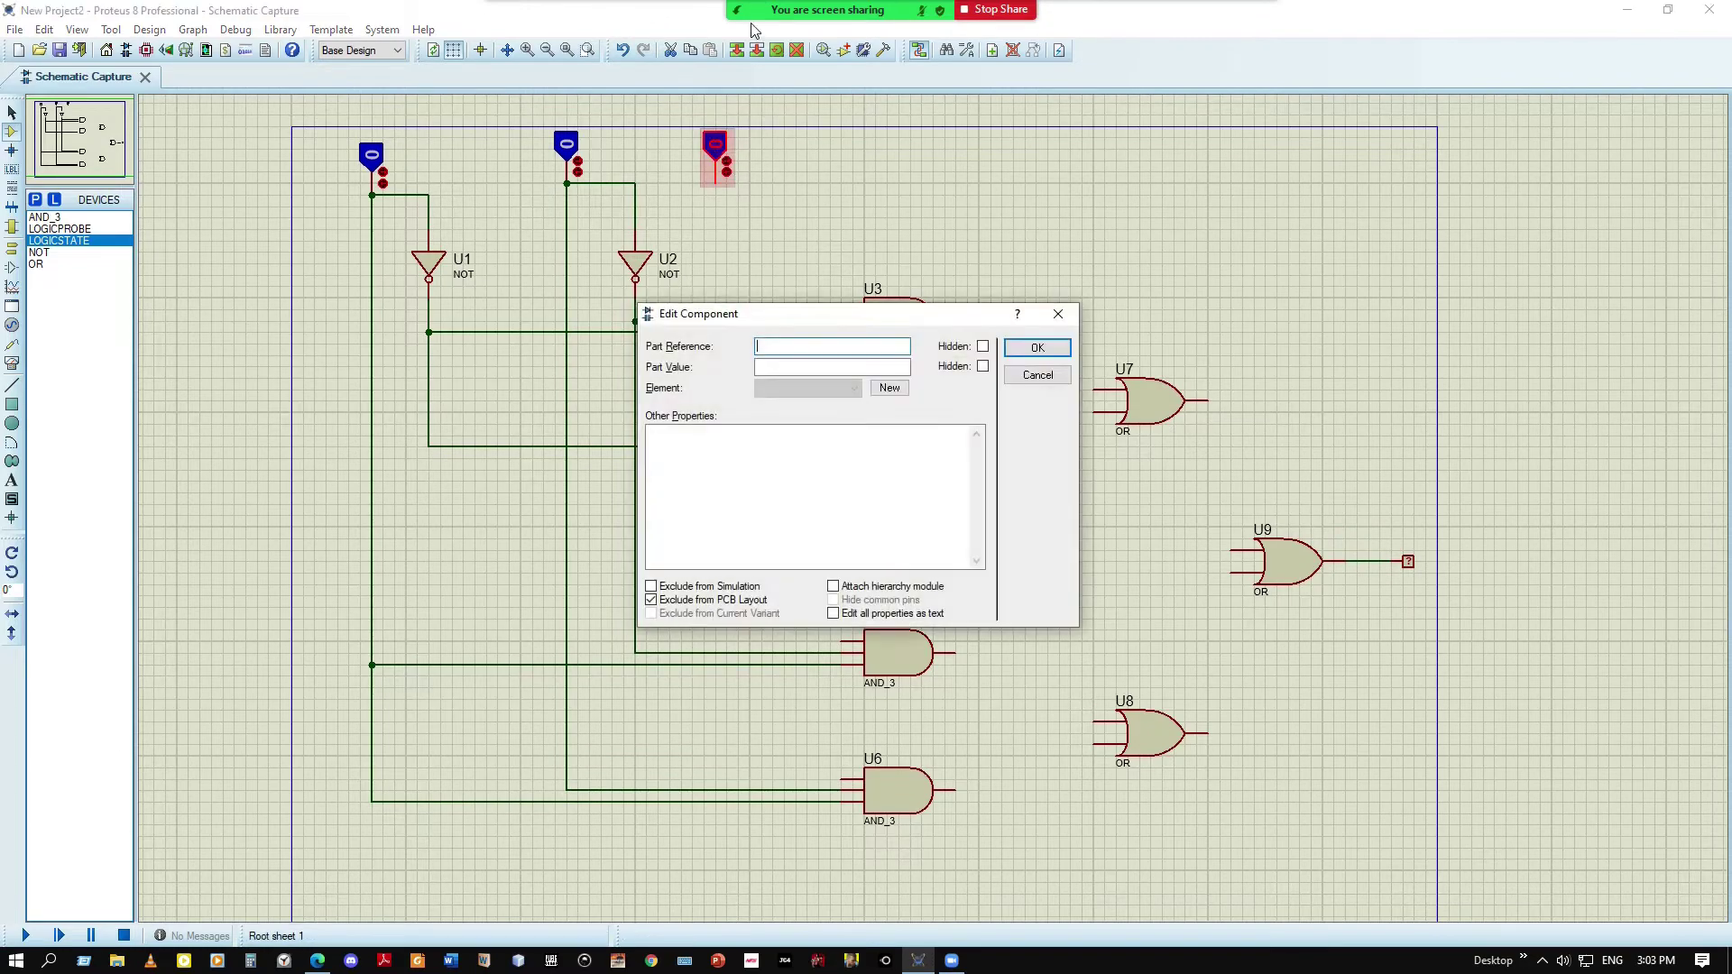
pyautogui.click(1058, 314)
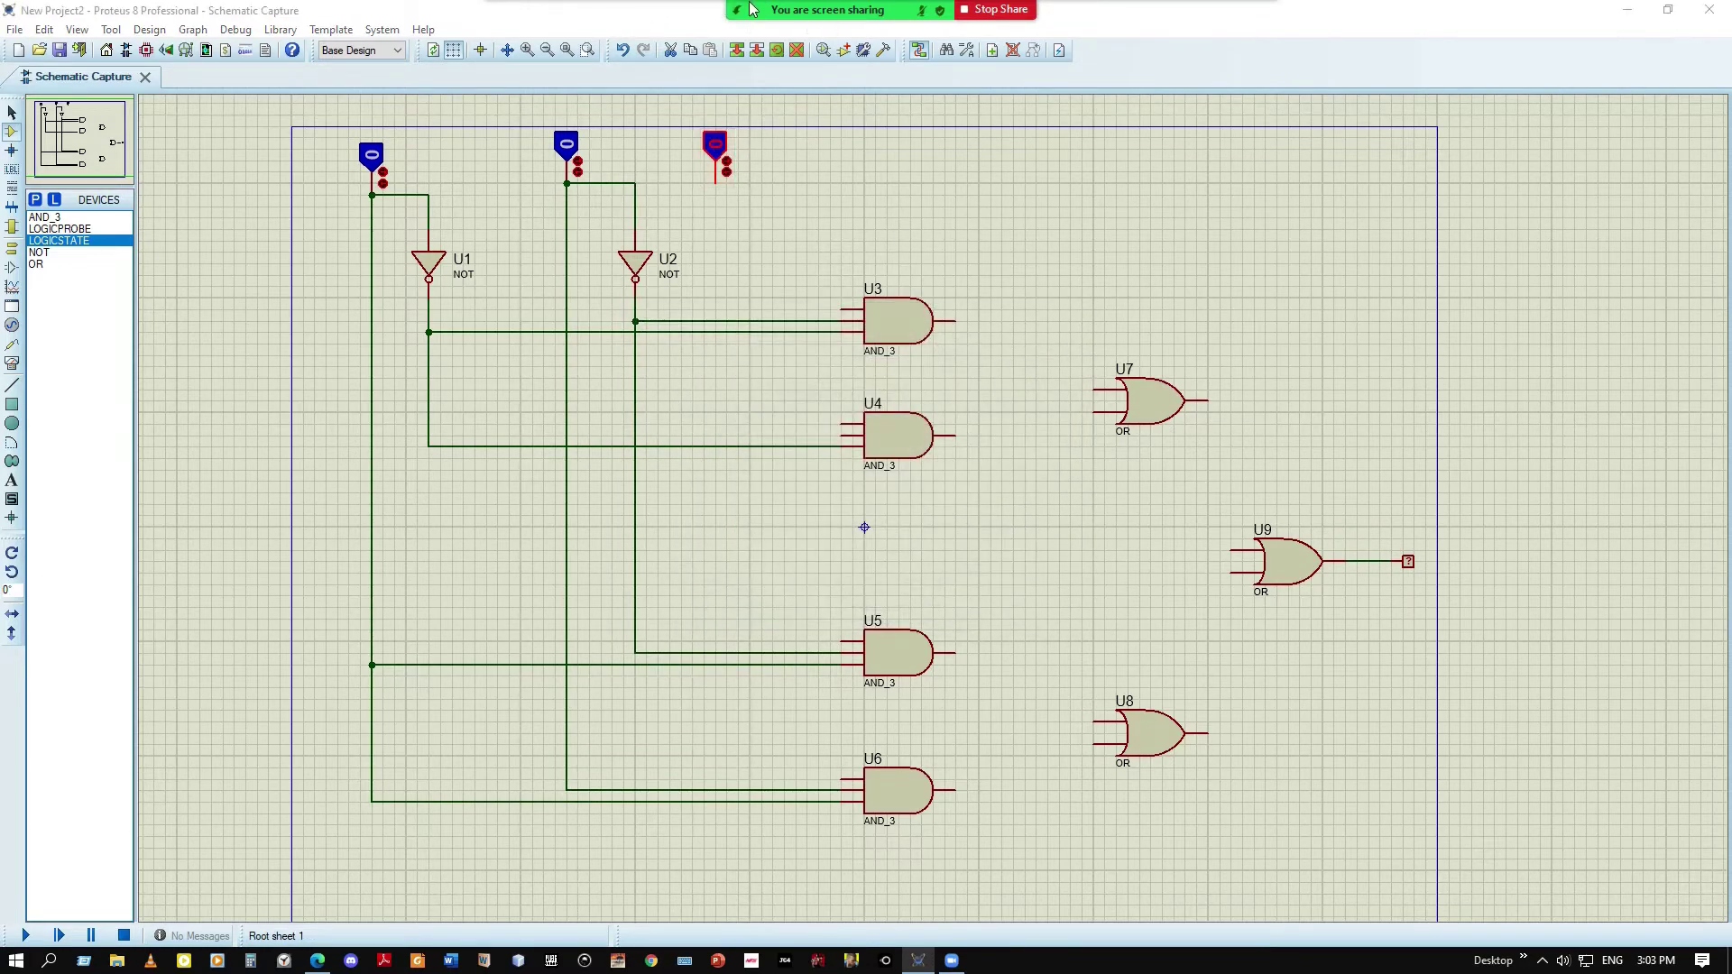
pyautogui.moveTo(543, 38)
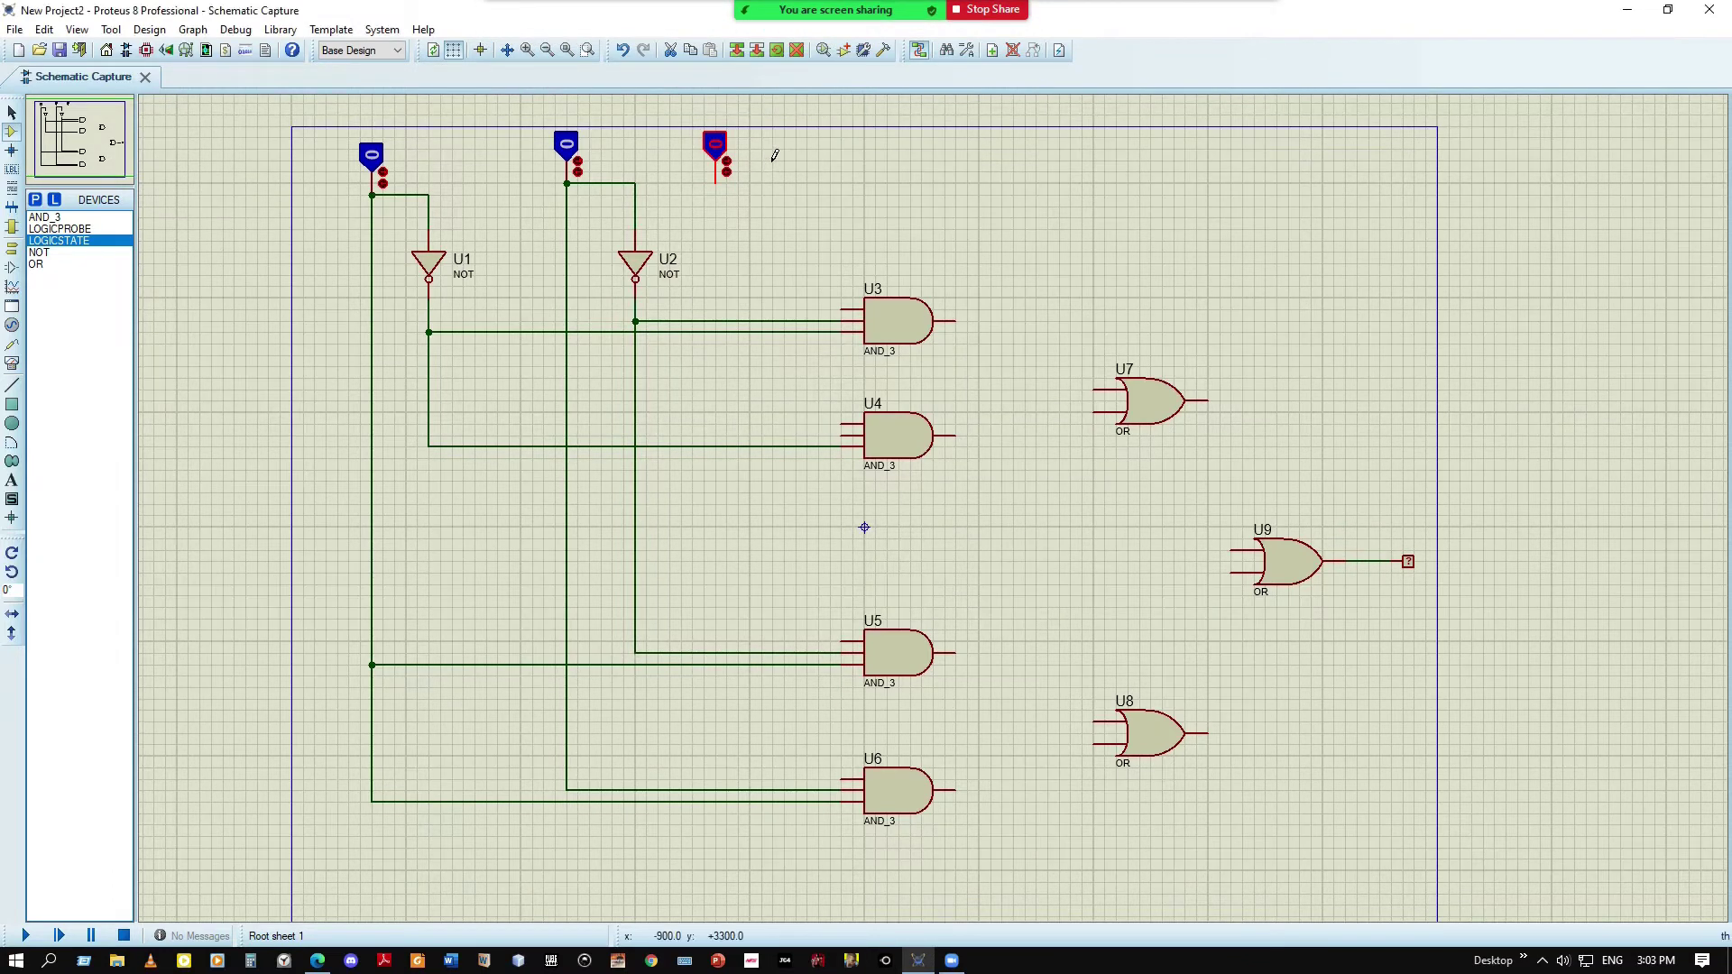
pyautogui.click(71, 242)
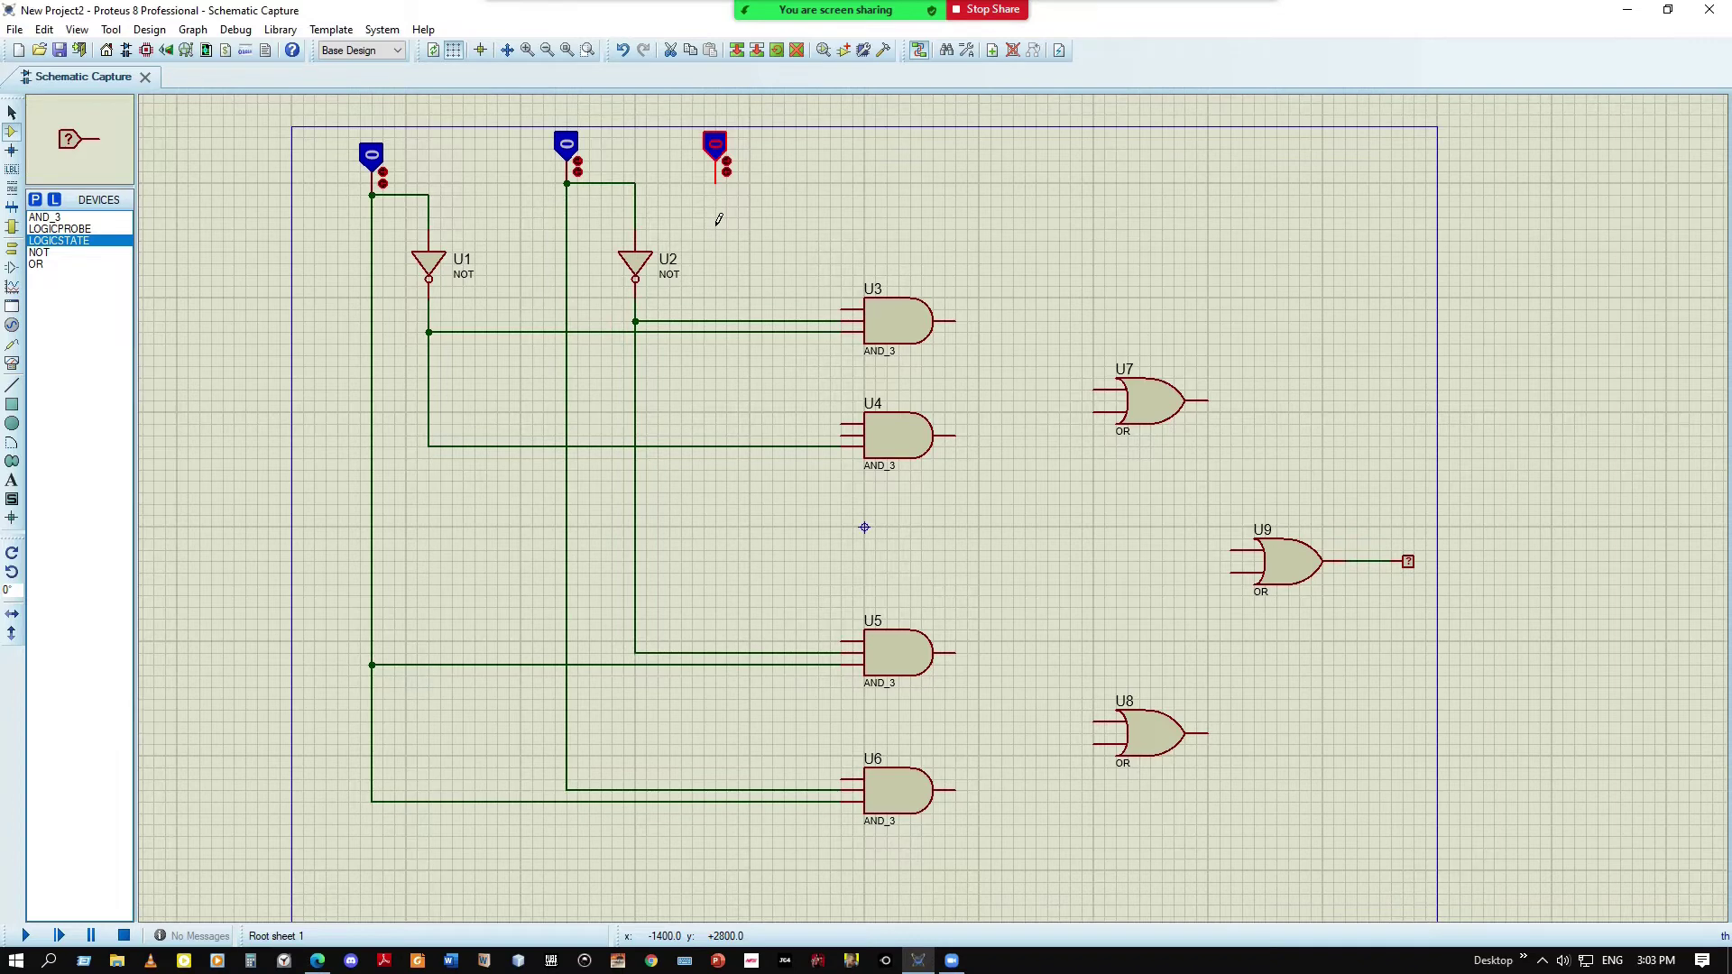
pyautogui.click(60, 220)
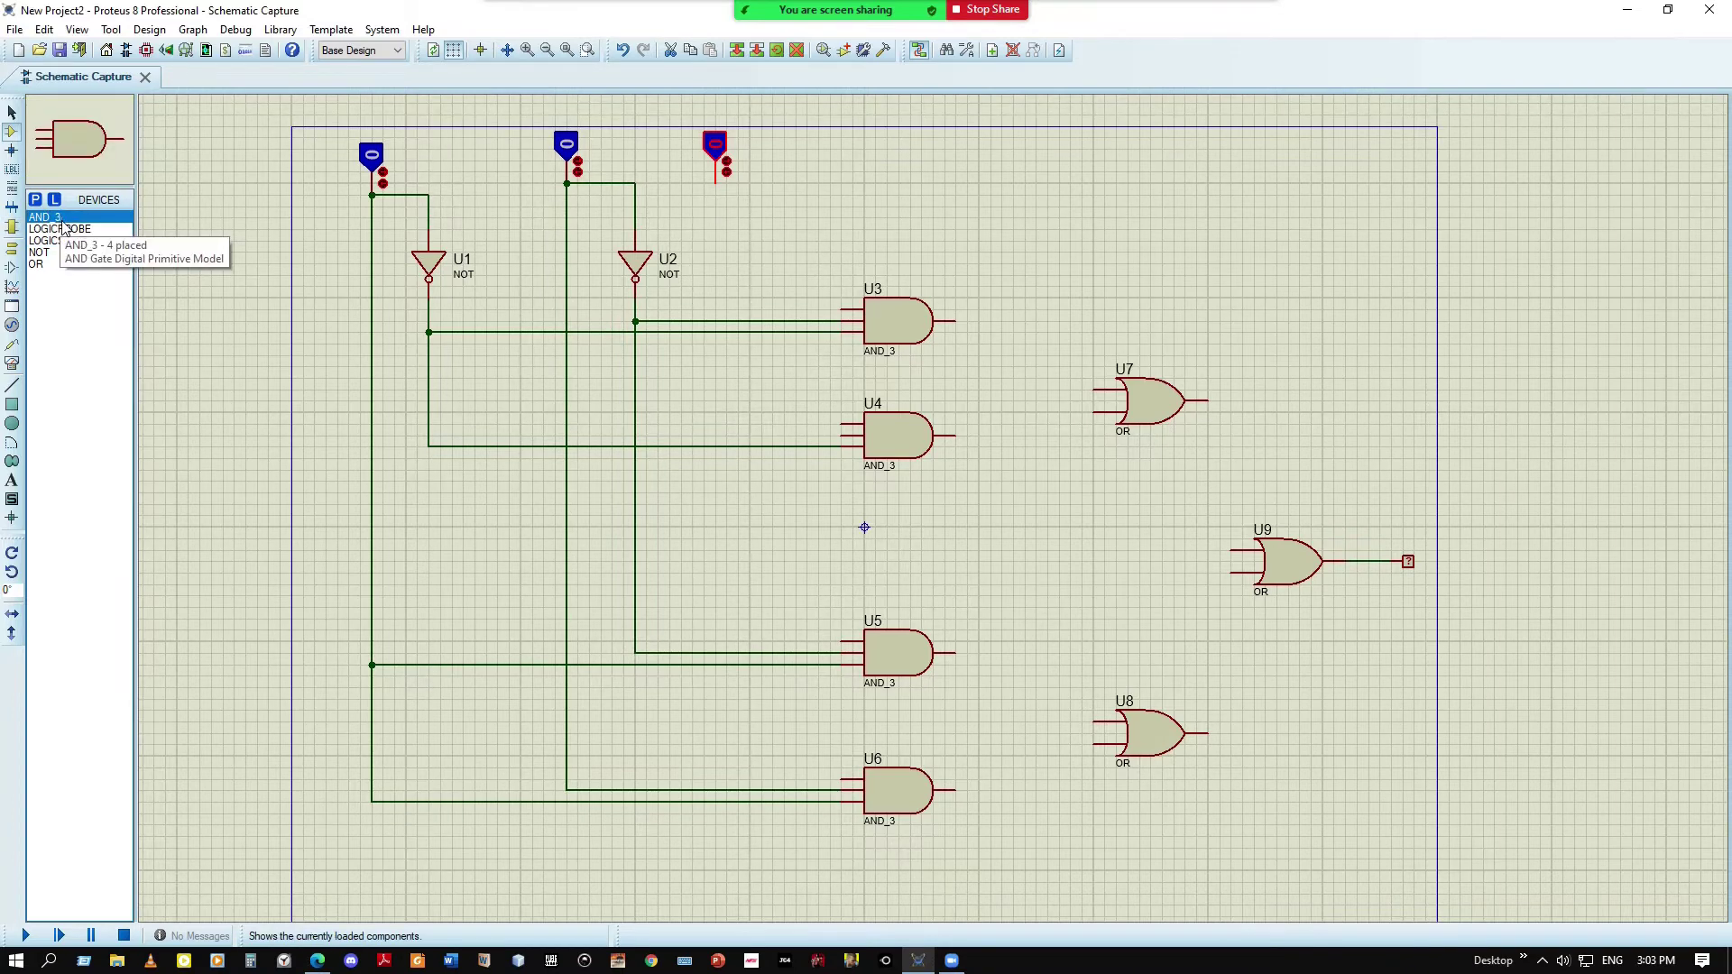
pyautogui.rightClick(722, 159)
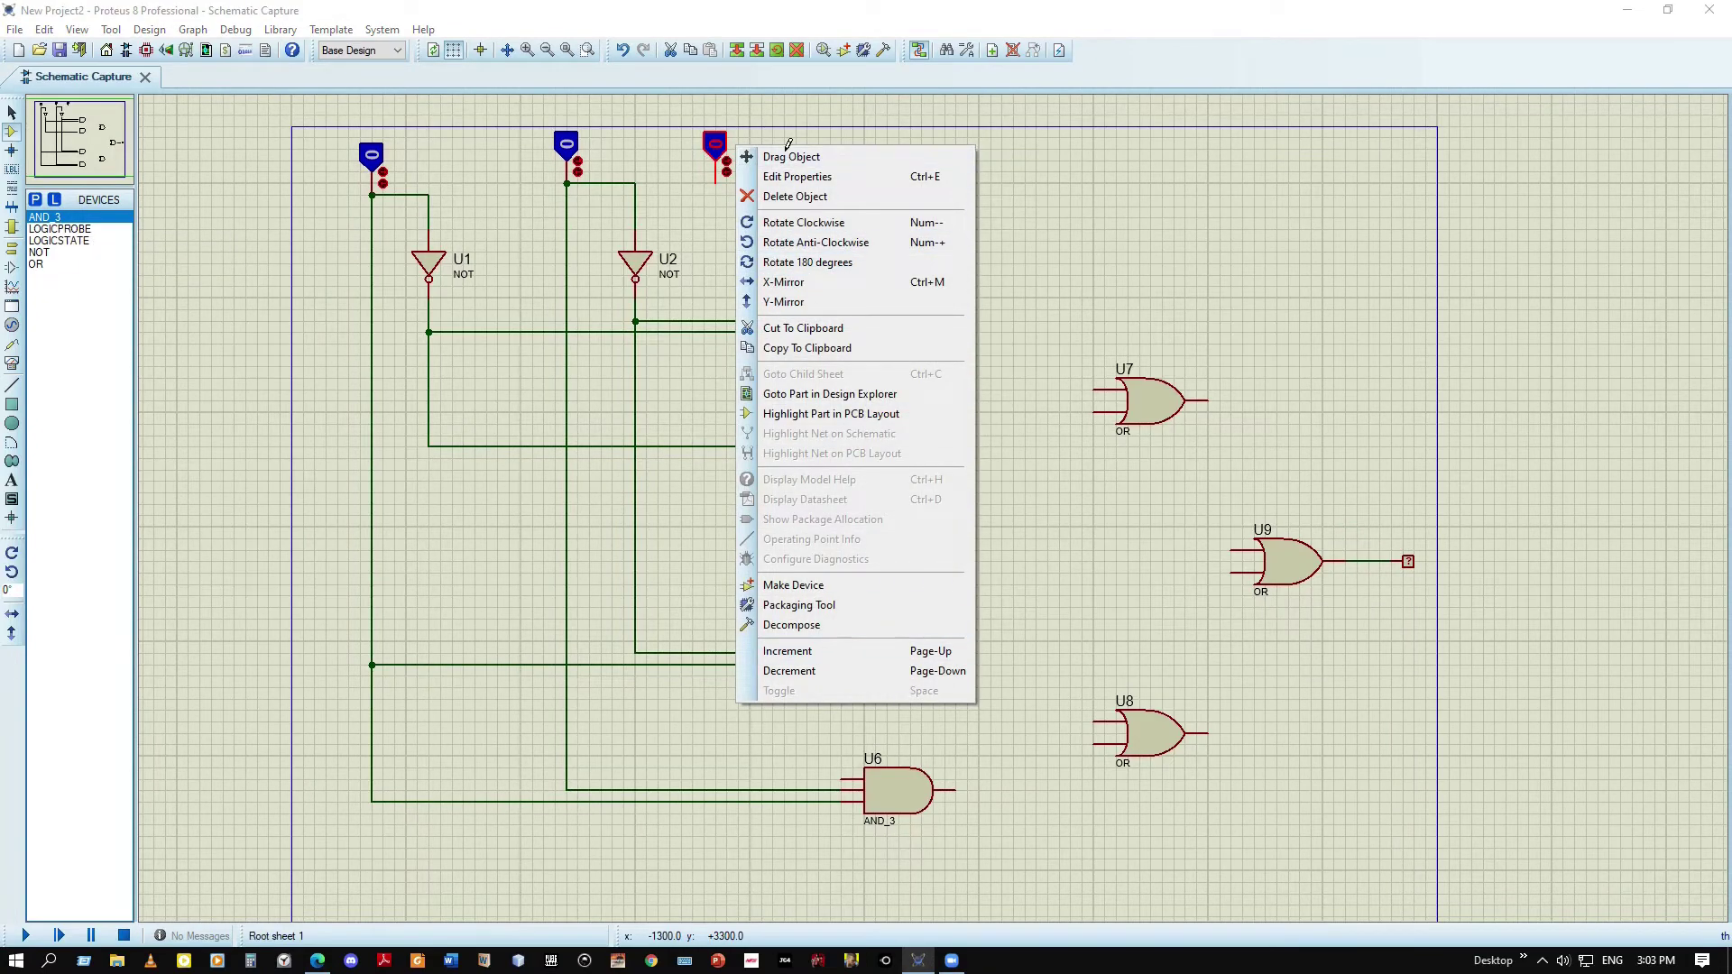
pyautogui.click(747, 159)
pyautogui.click(730, 159)
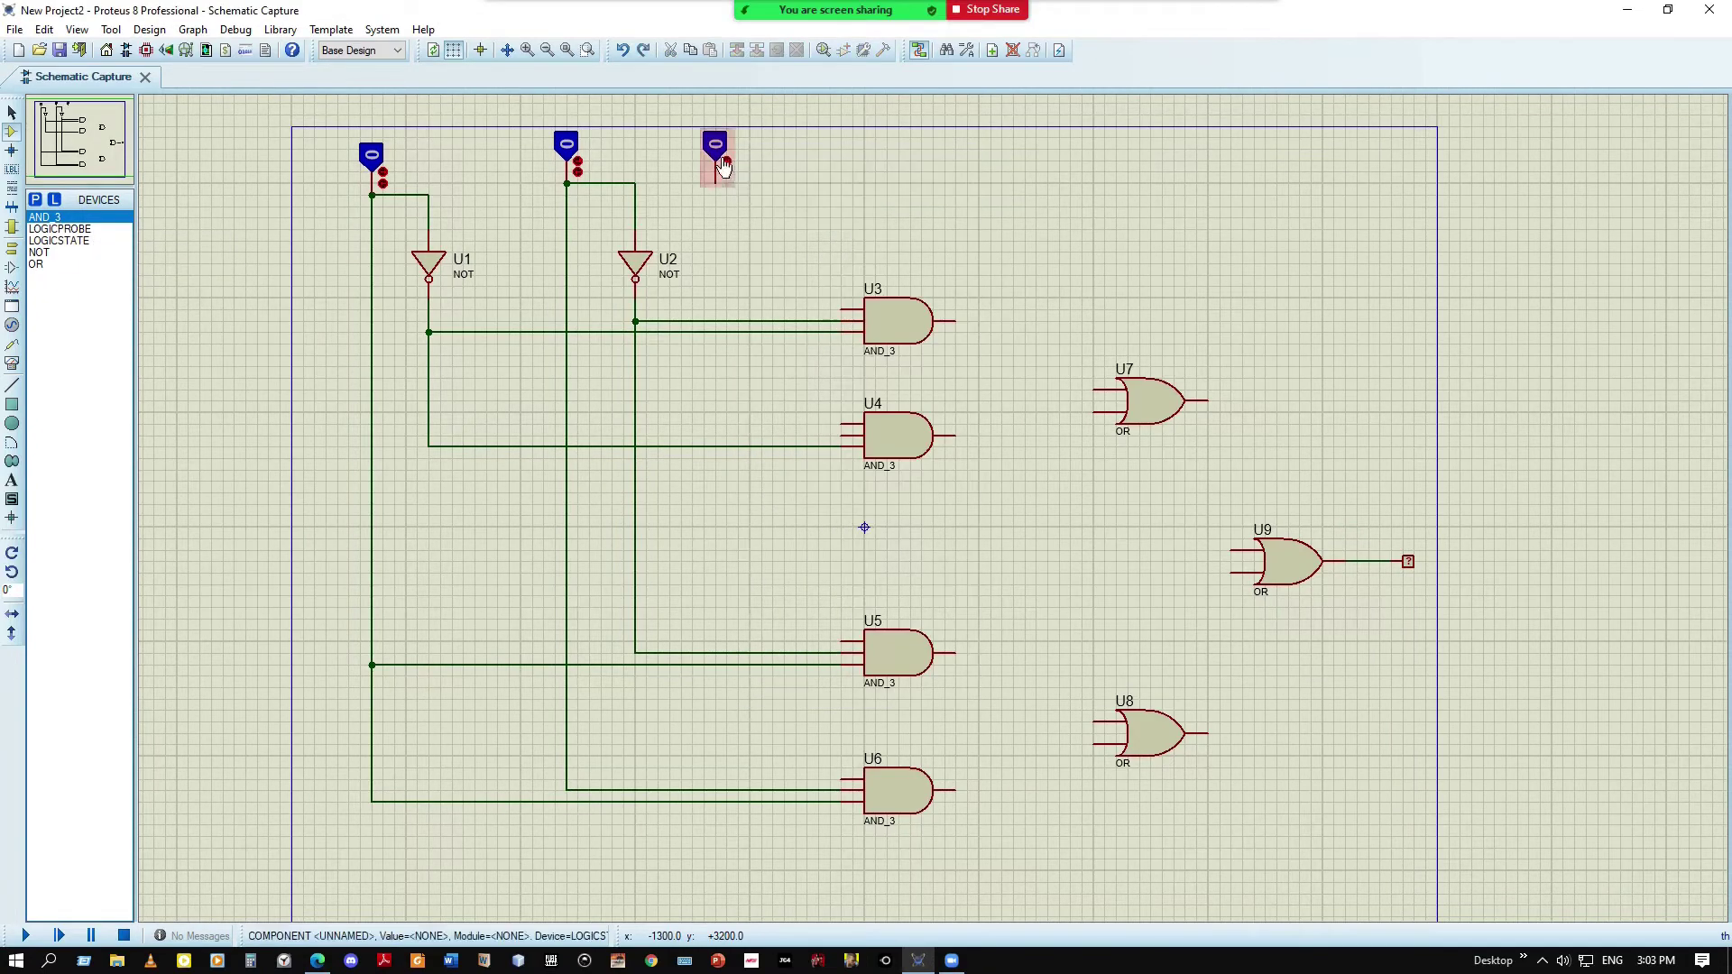
pyautogui.rightClick(727, 145)
pyautogui.press('Escape')
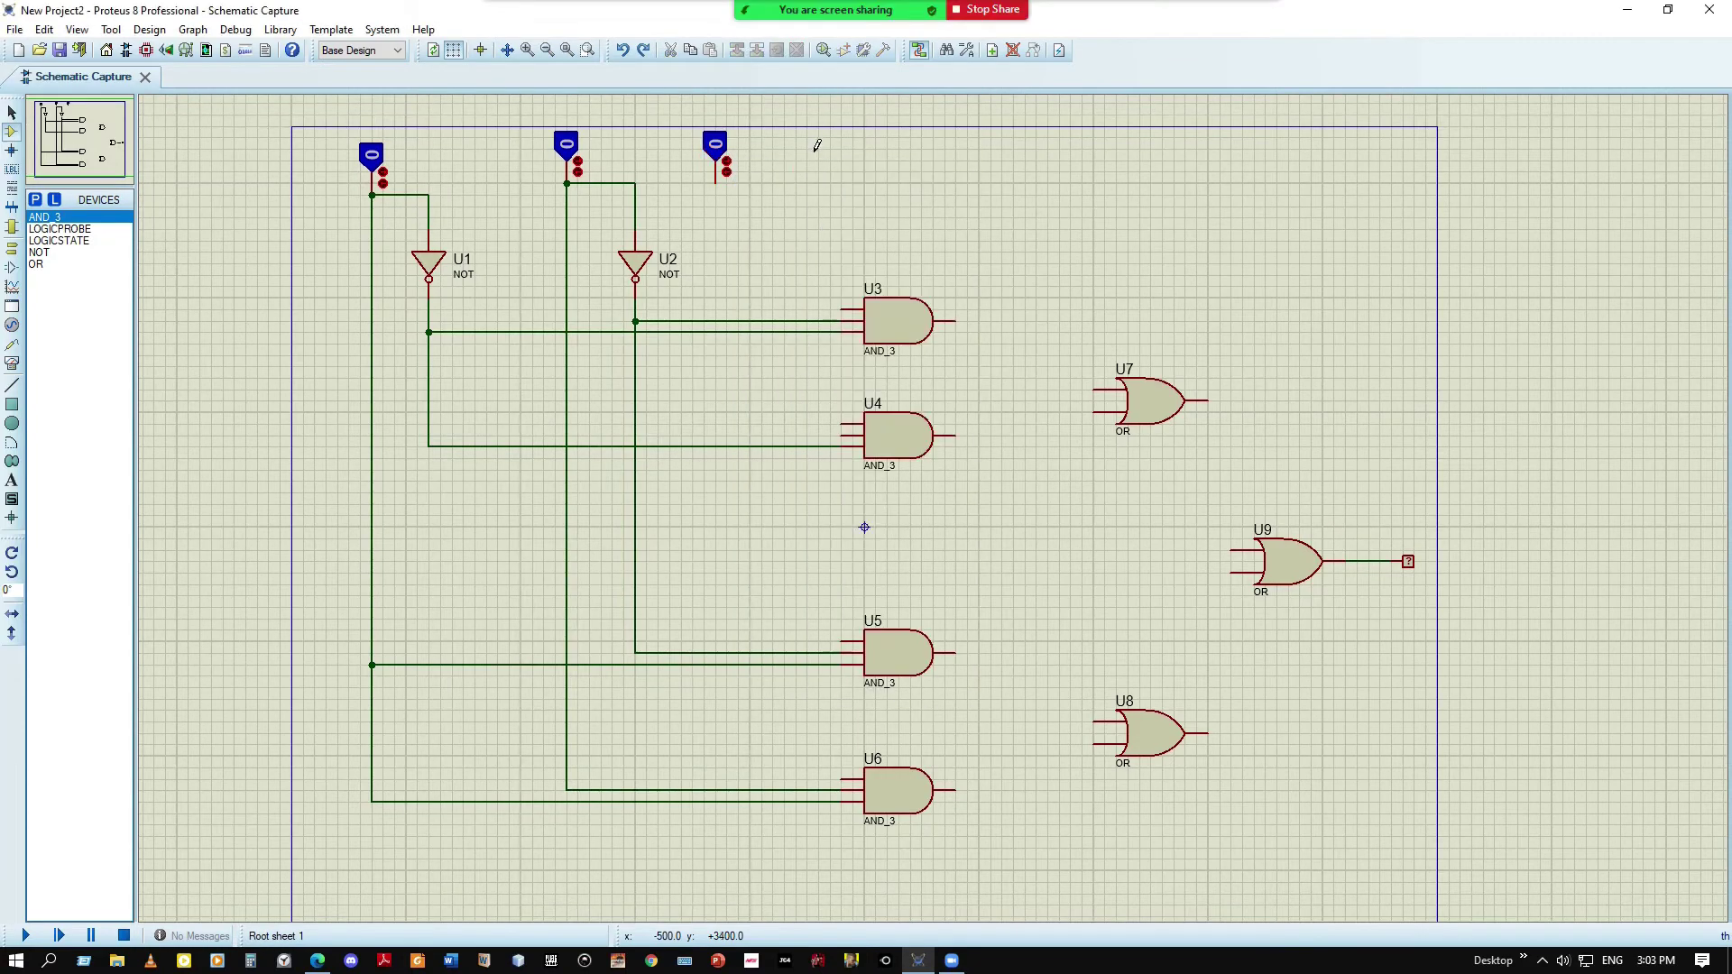
pyautogui.click(727, 157)
pyautogui.click(726, 155)
pyautogui.click(728, 154)
pyautogui.click(727, 155)
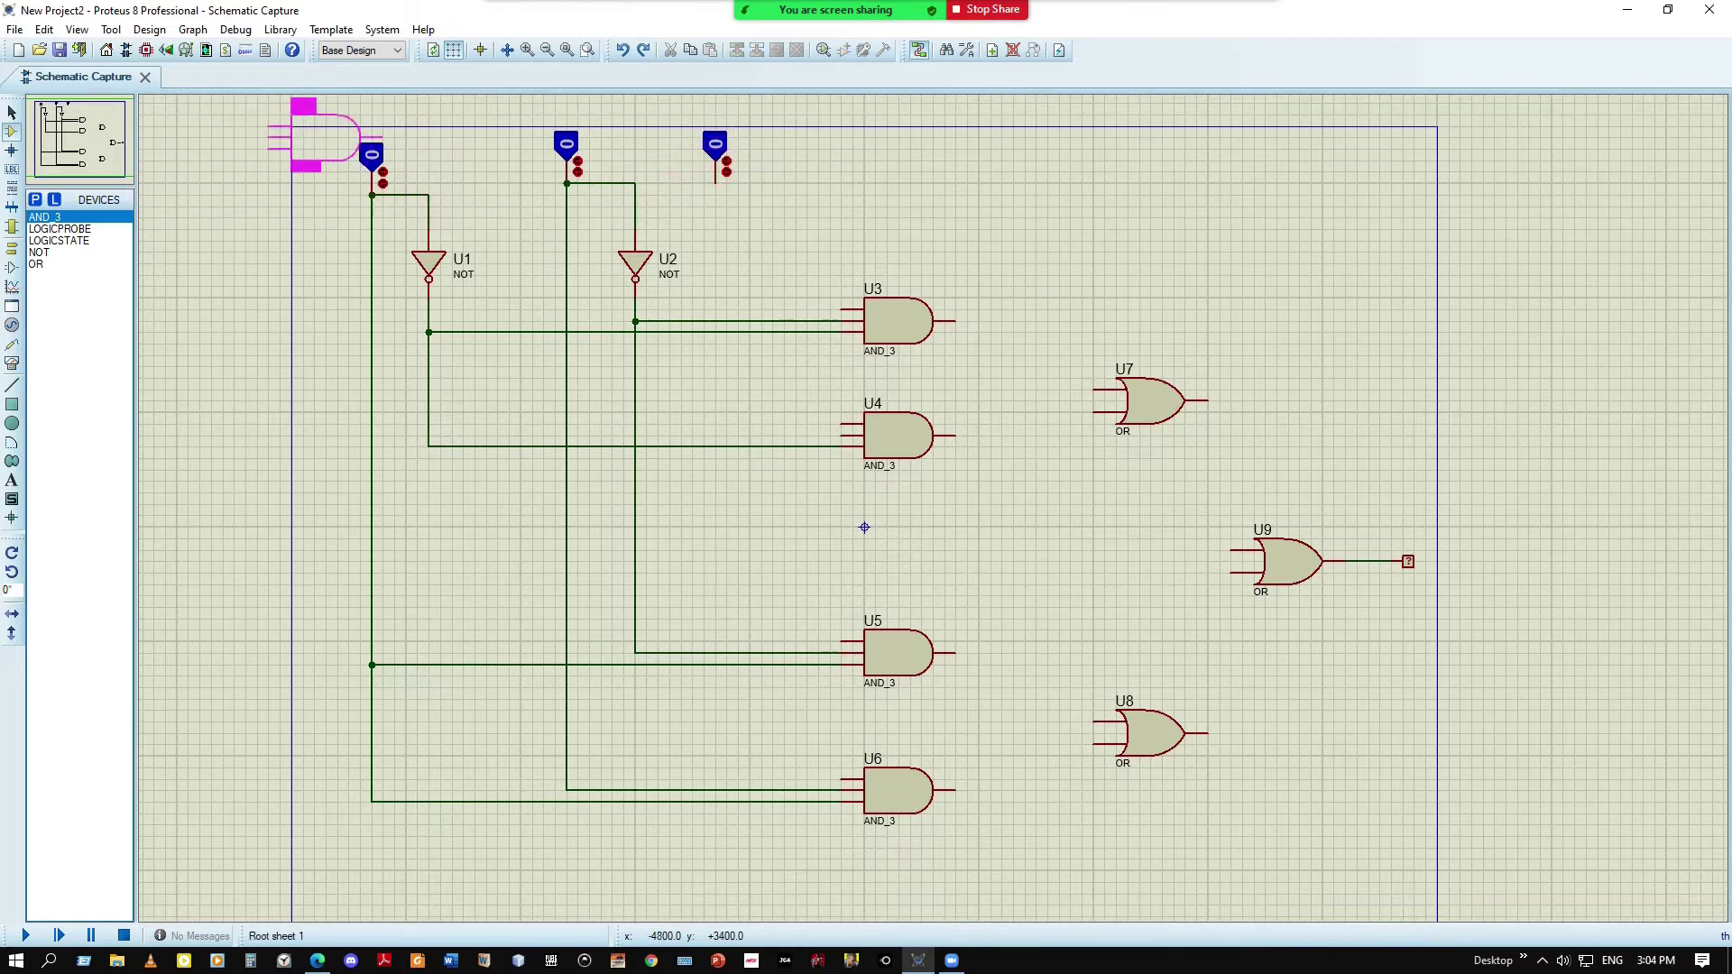
# Place a fourth LOGICSTATE, rotated clockwise, directly to the right of the third one and in line with it
pyautogui.click(73, 229)
pyautogui.click(75, 242)
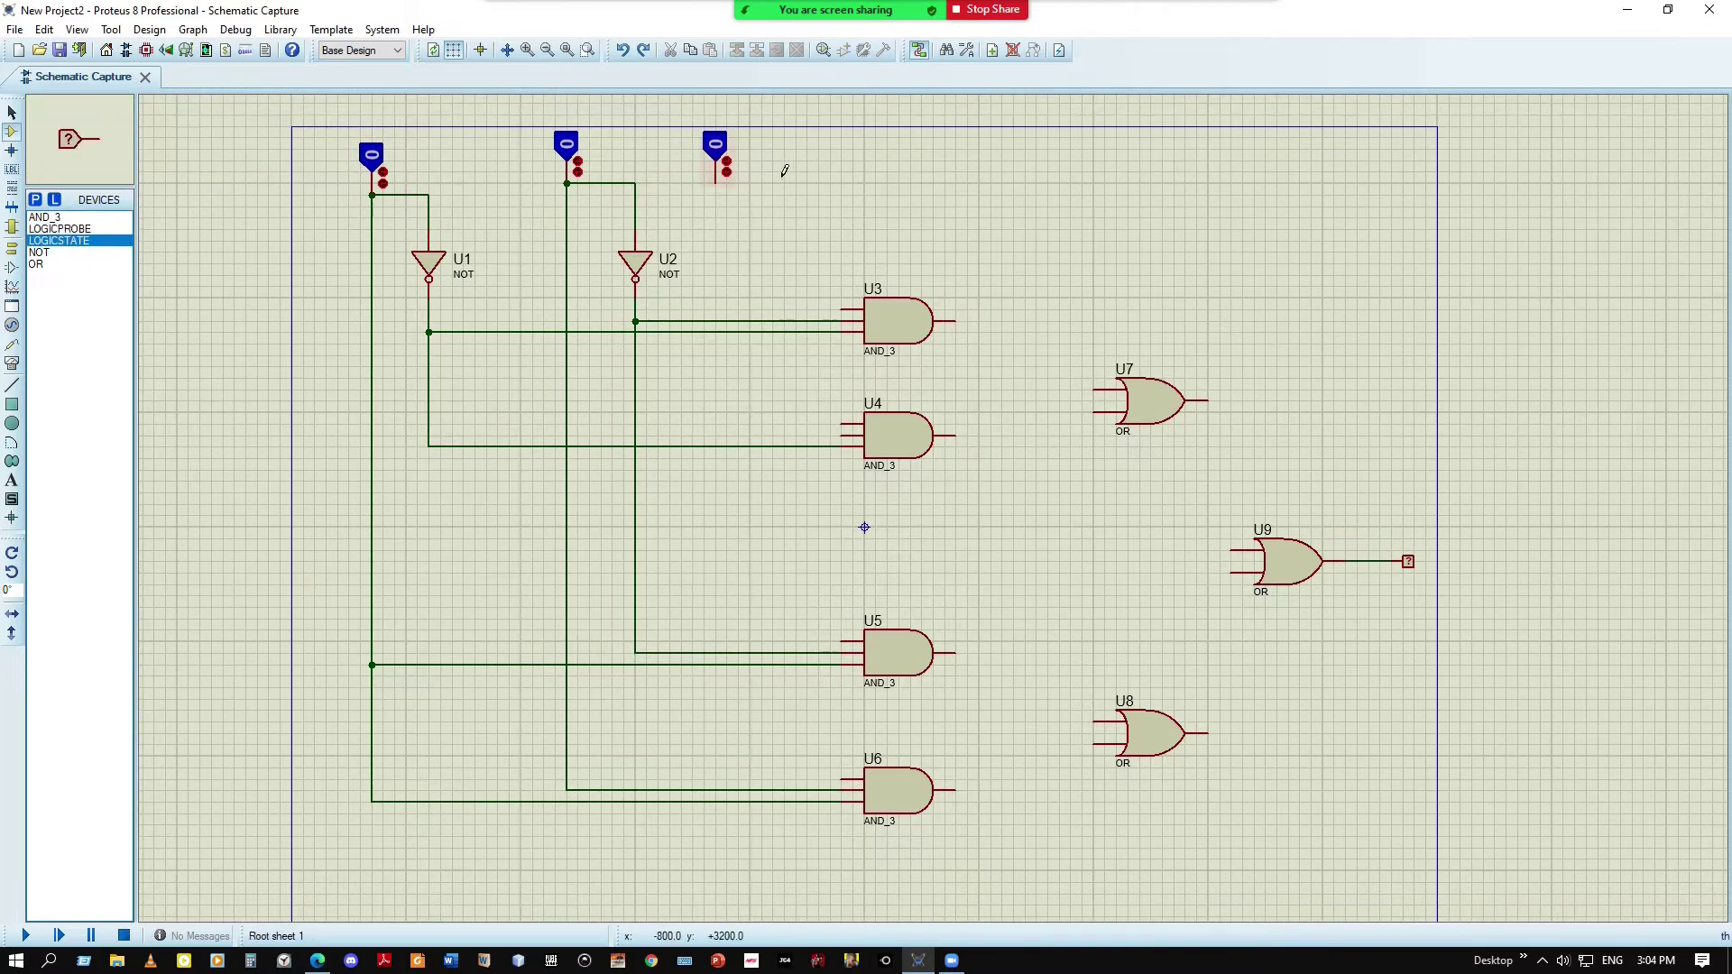
pyautogui.click(773, 149)
pyautogui.rightClick(794, 137)
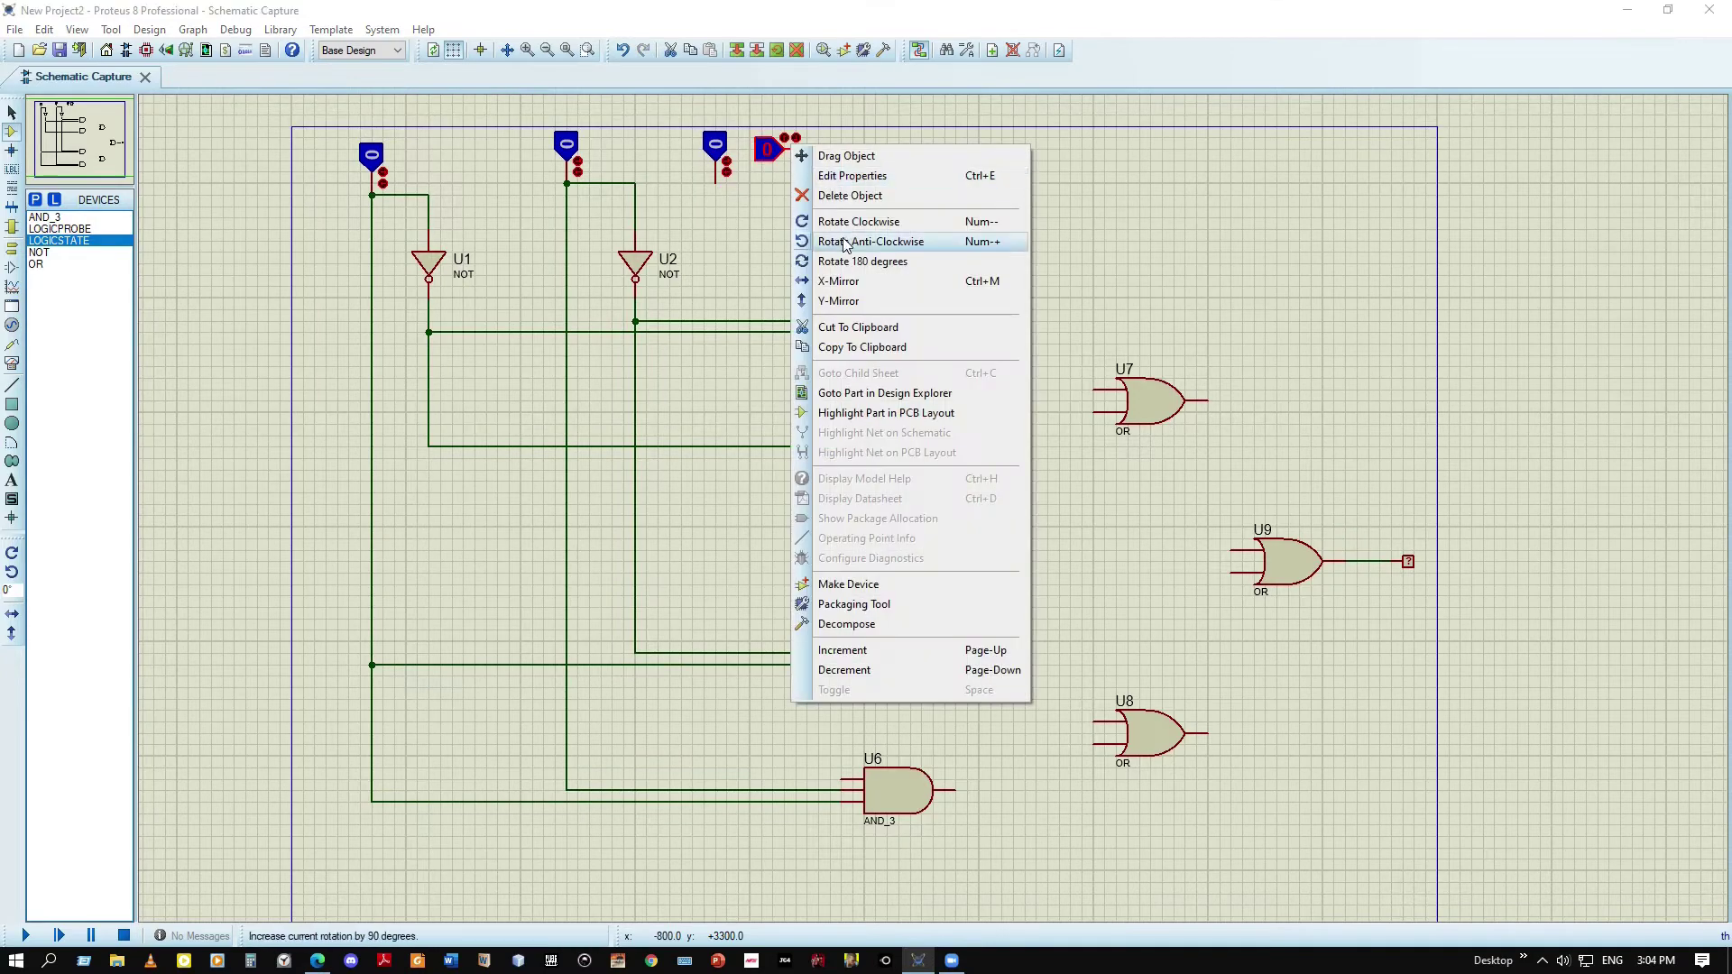
pyautogui.click(830, 148)
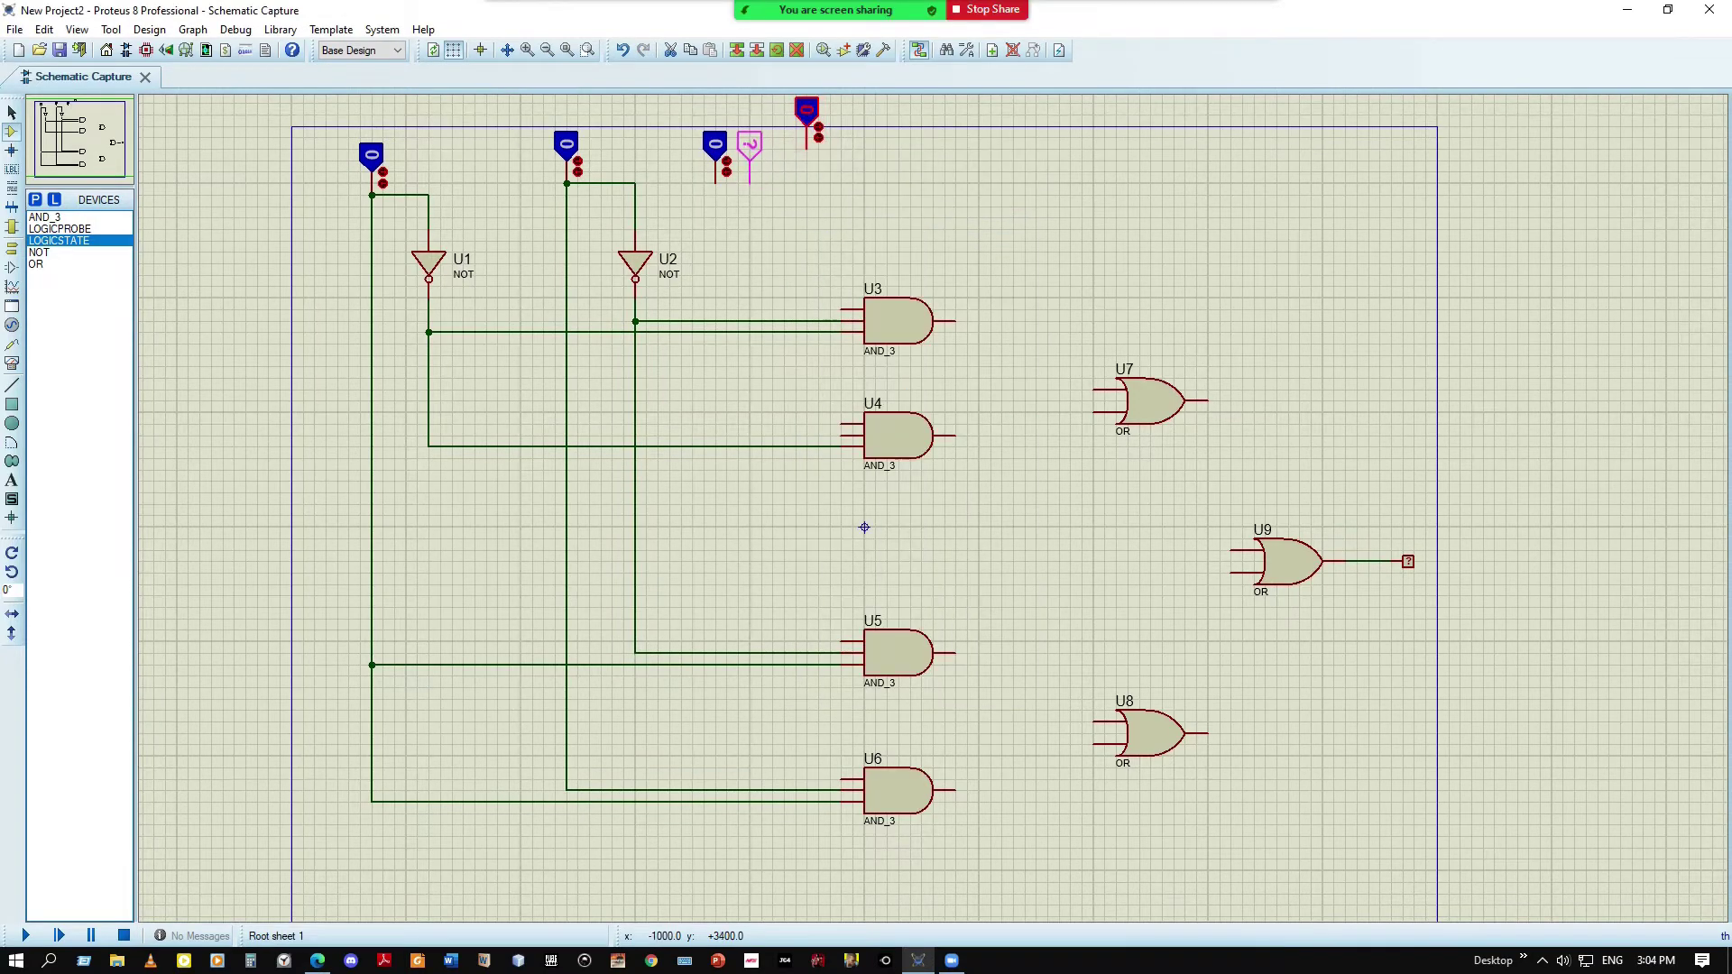
pyautogui.click(750, 149)
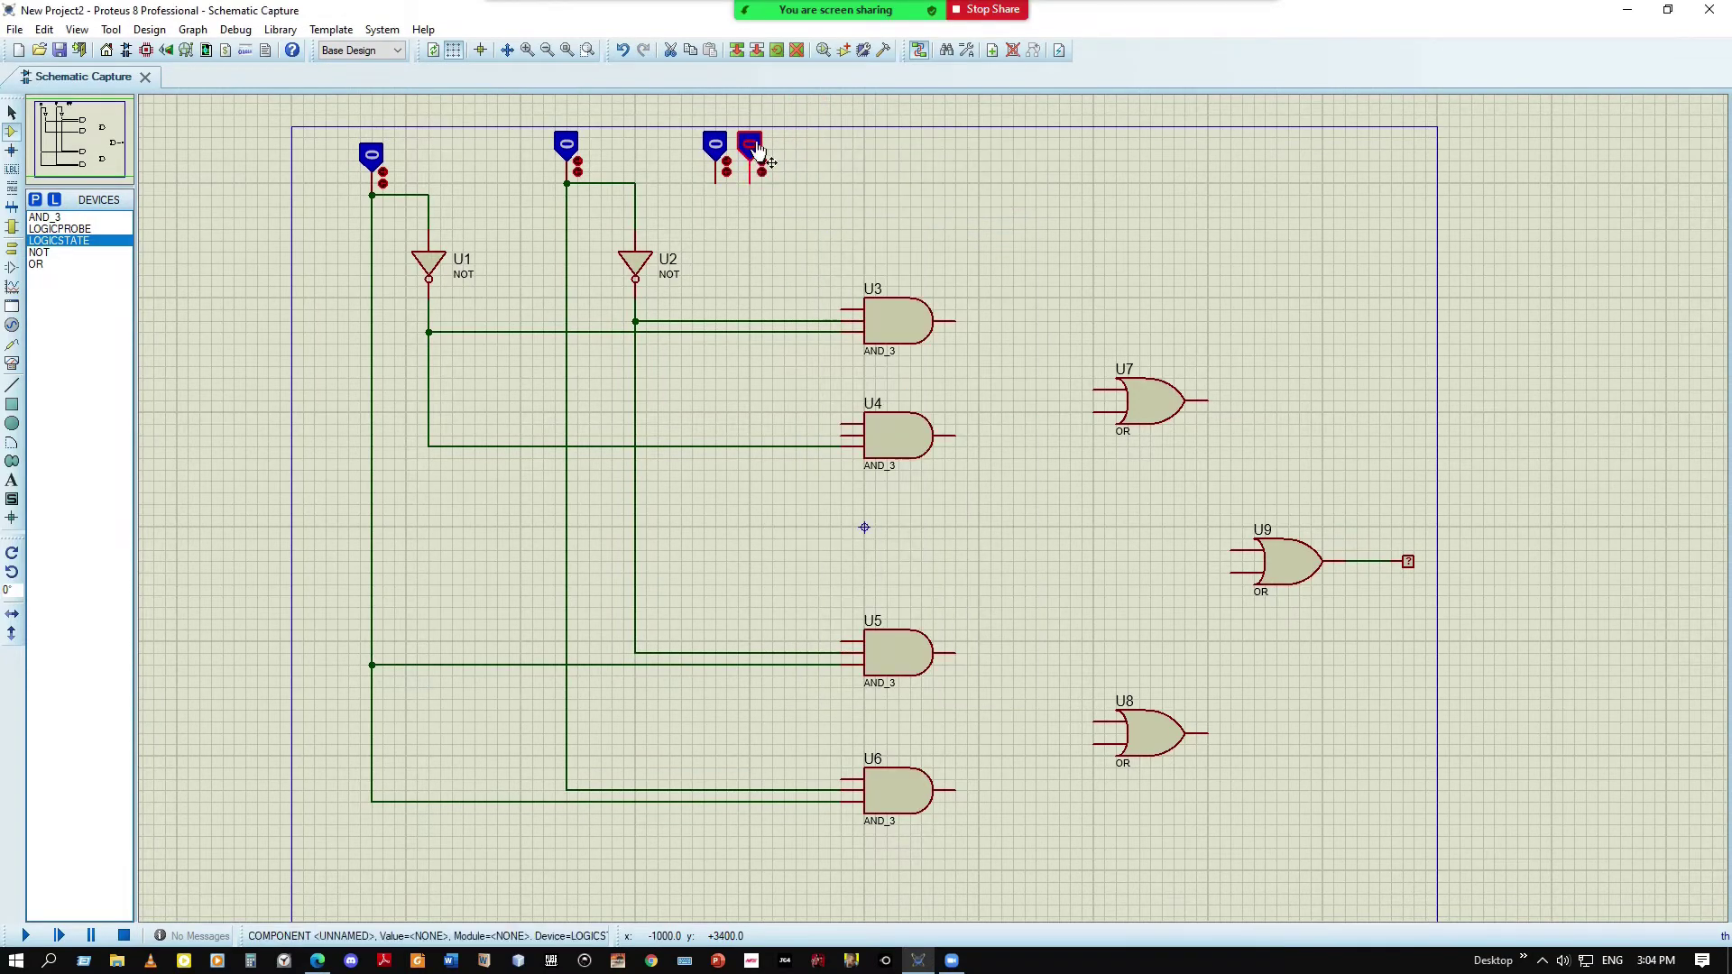
# Place a fifth LOGICSTATE, rotated clockwise, directly to the right of the fourth one and in line with it
pyautogui.click(823, 160)
pyautogui.click(812, 163)
pyautogui.rightClick(809, 160)
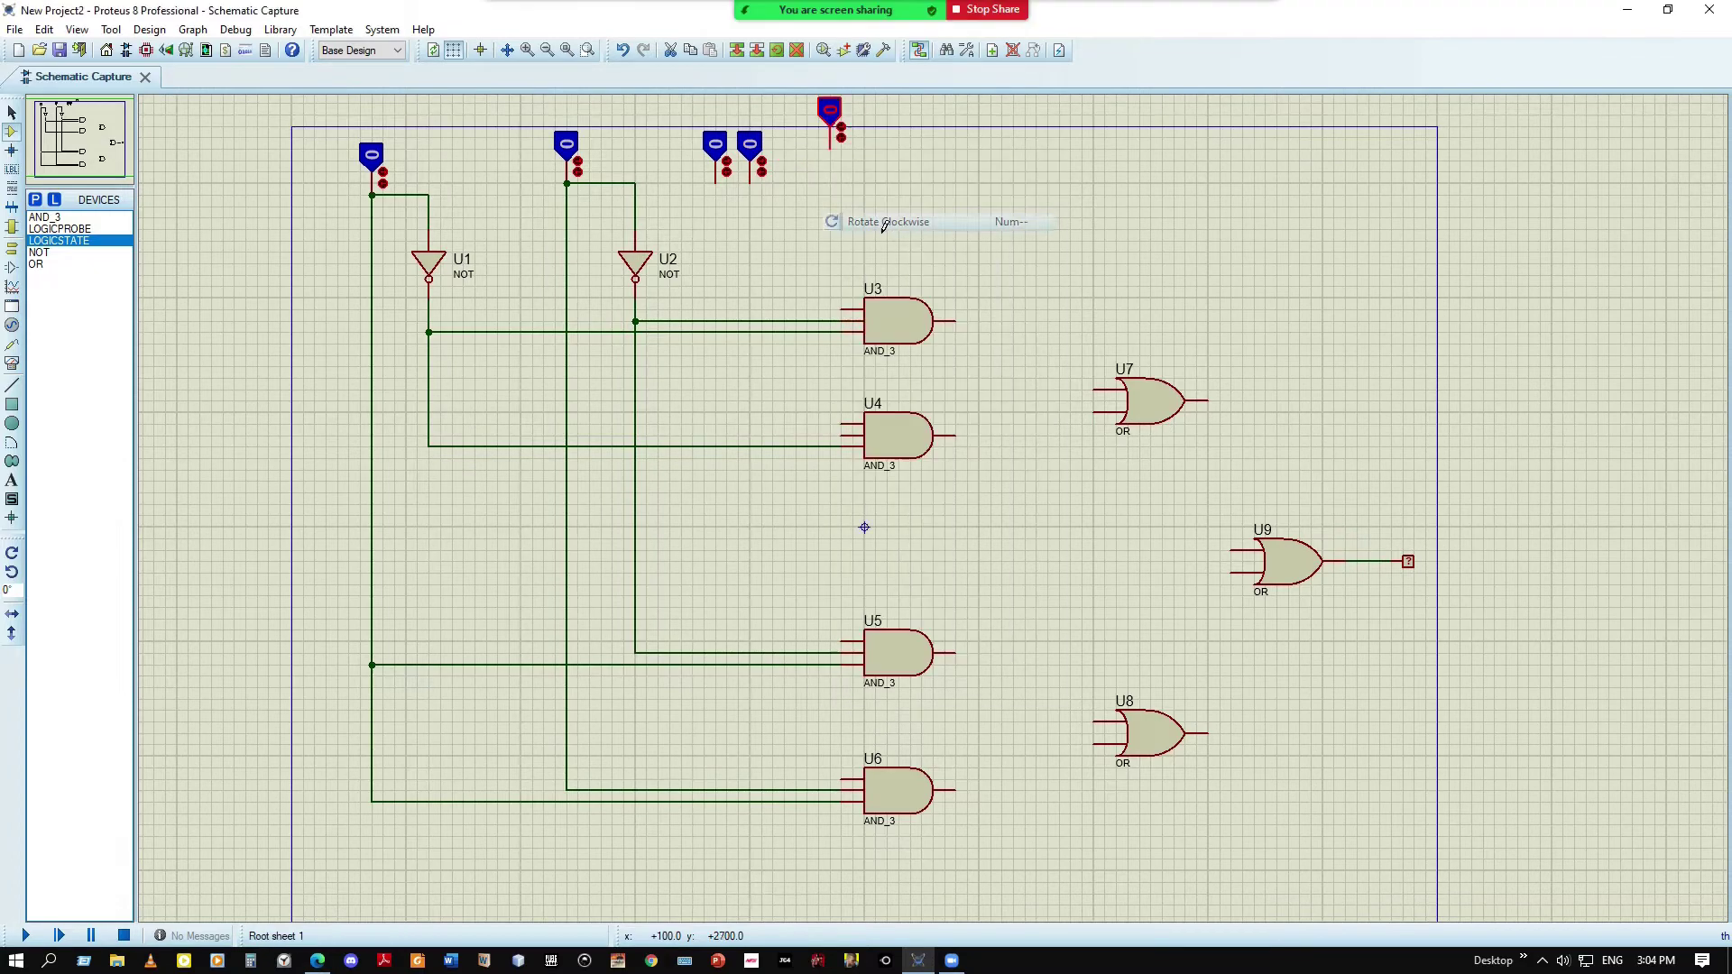
pyautogui.click(835, 155)
pyautogui.click(789, 162)
pyautogui.doubleClick(789, 163)
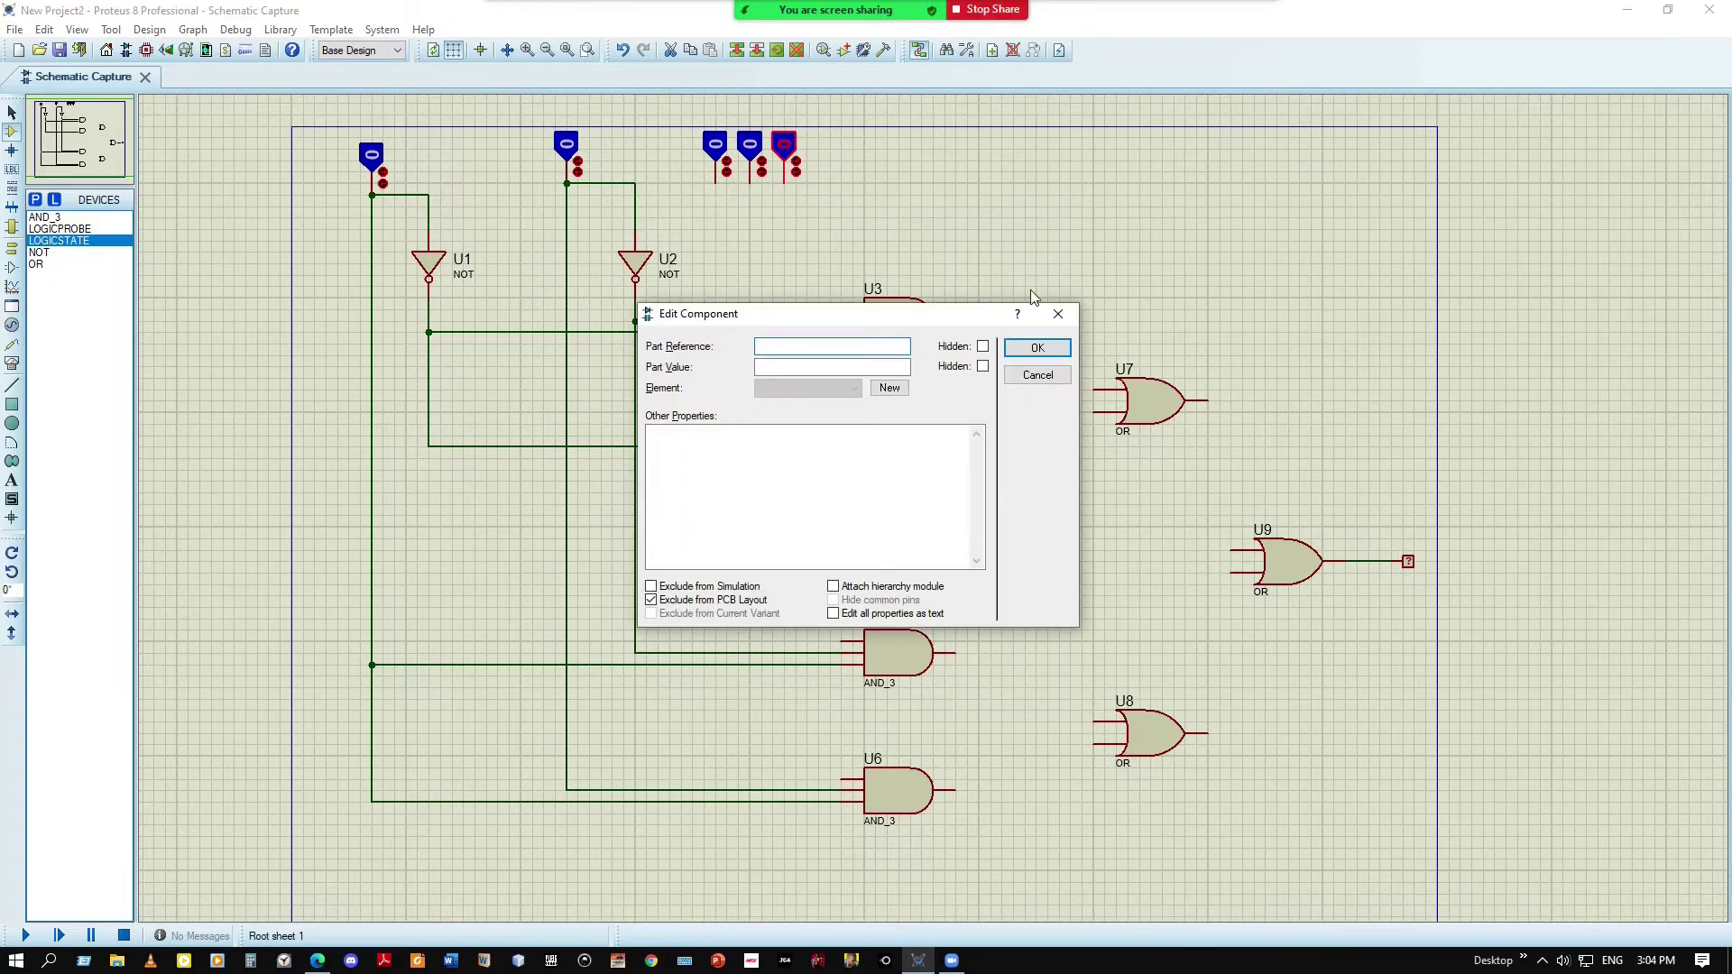
pyautogui.press('Escape')
# Place a sixth LOGICSTATE, rotated clockwise, directly to the right of the fifth one and in line with it
pyautogui.click(832, 161)
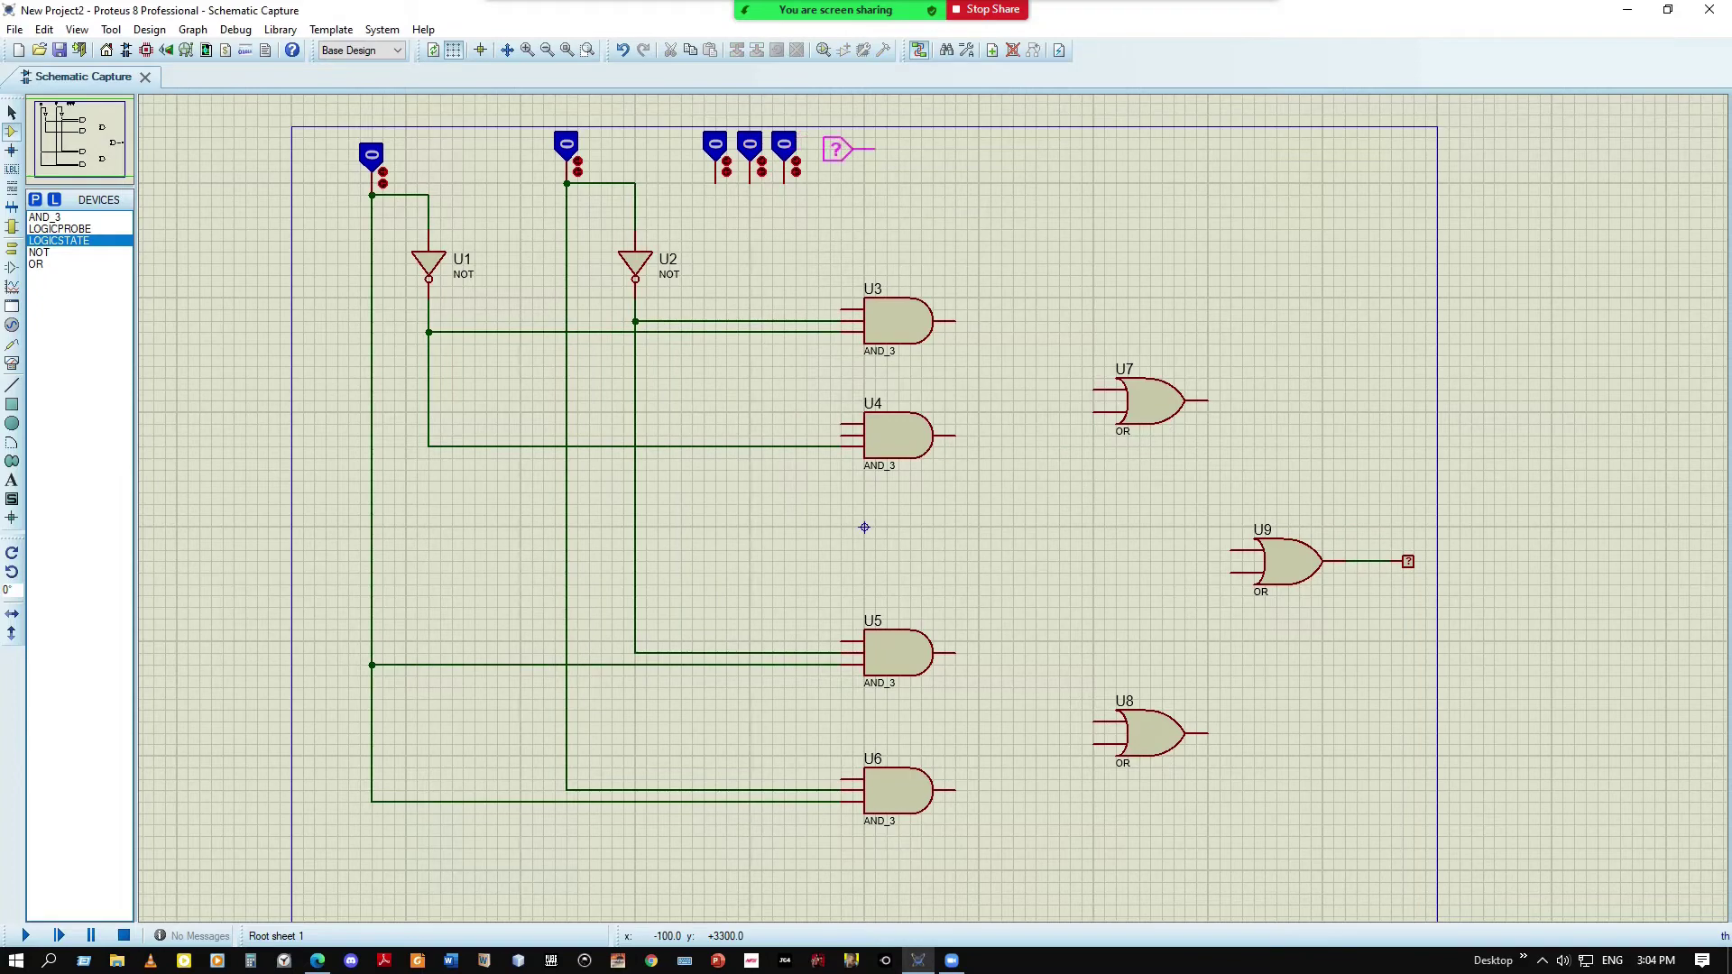
pyautogui.click(859, 162)
pyautogui.rightClick(862, 146)
pyautogui.press('Escape')
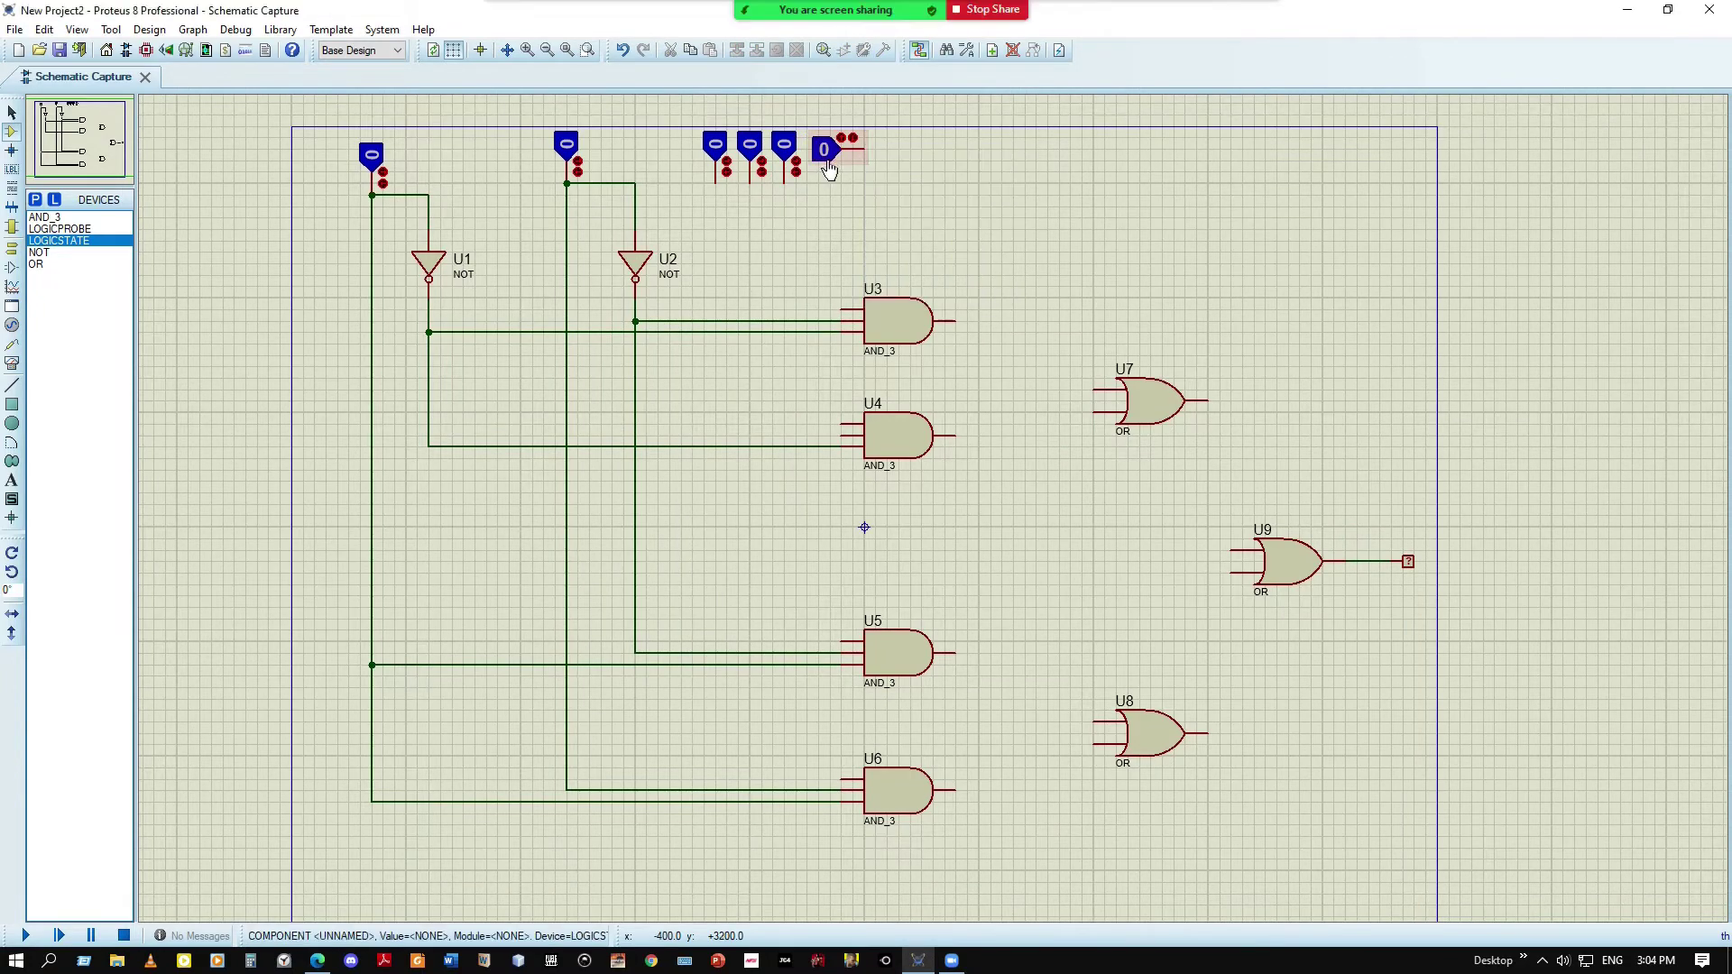
pyautogui.rightClick(841, 145)
pyautogui.click(883, 221)
pyautogui.moveTo(868, 127); pyautogui.dragTo(828, 157)
pyautogui.doubleClick(830, 162)
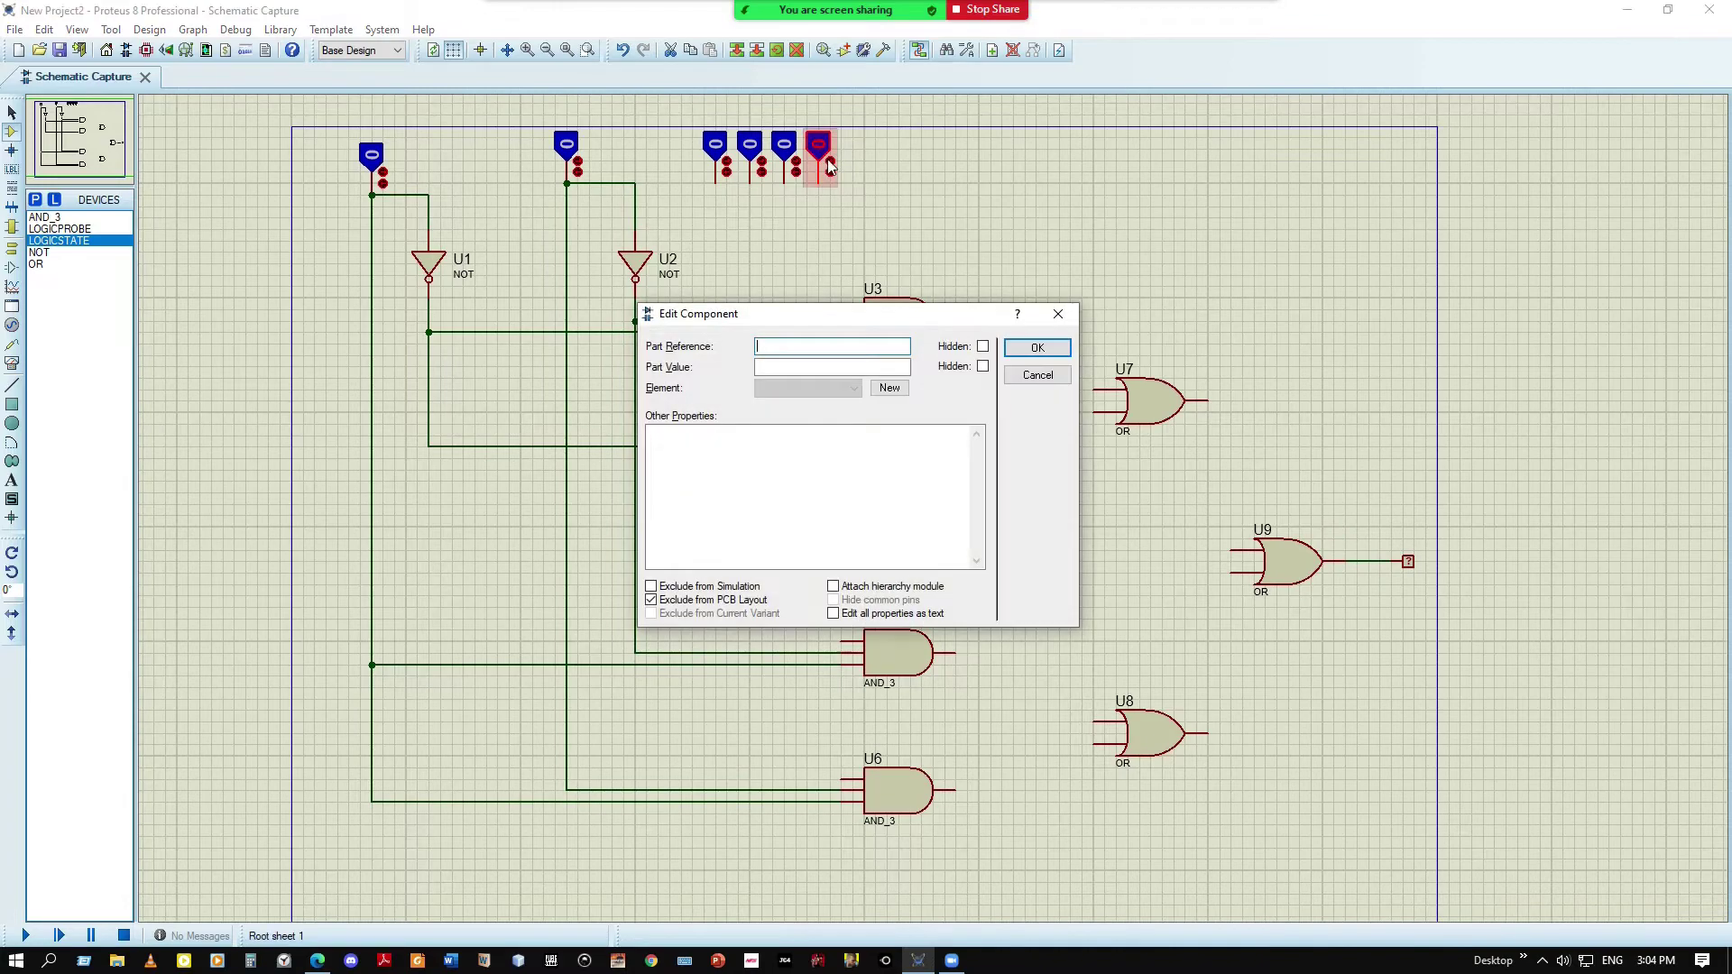
pyautogui.click(1059, 315)
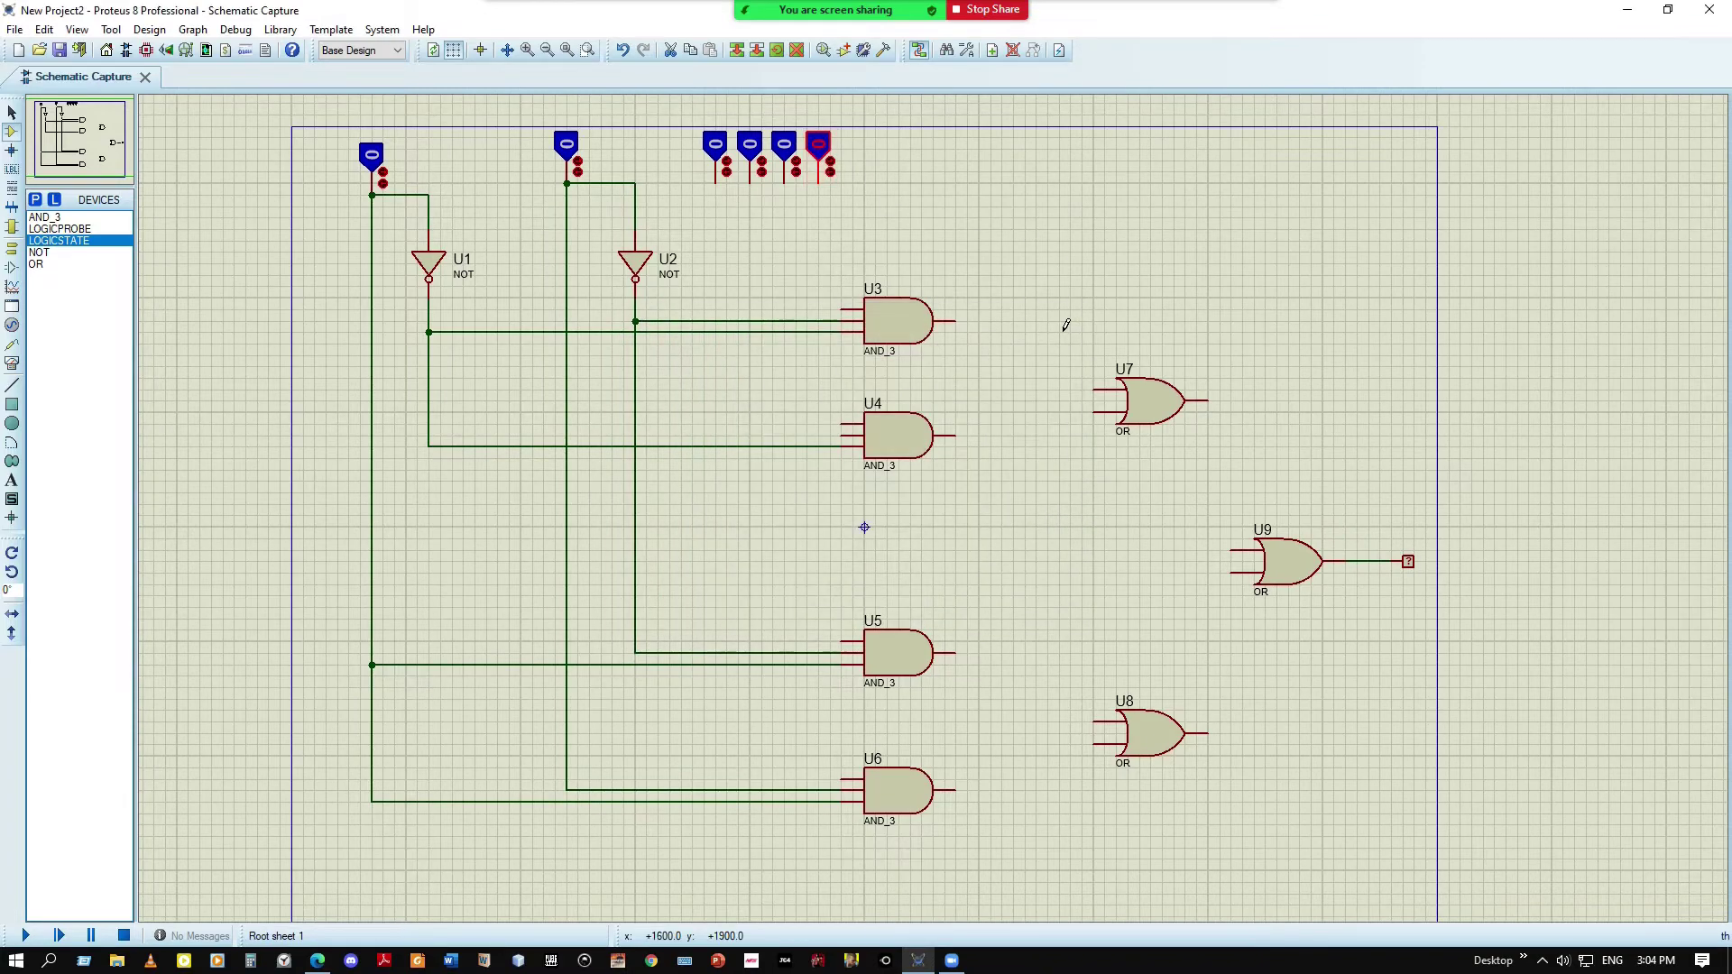
pyautogui.moveTo(485, 11)
pyautogui.click(850, 778)
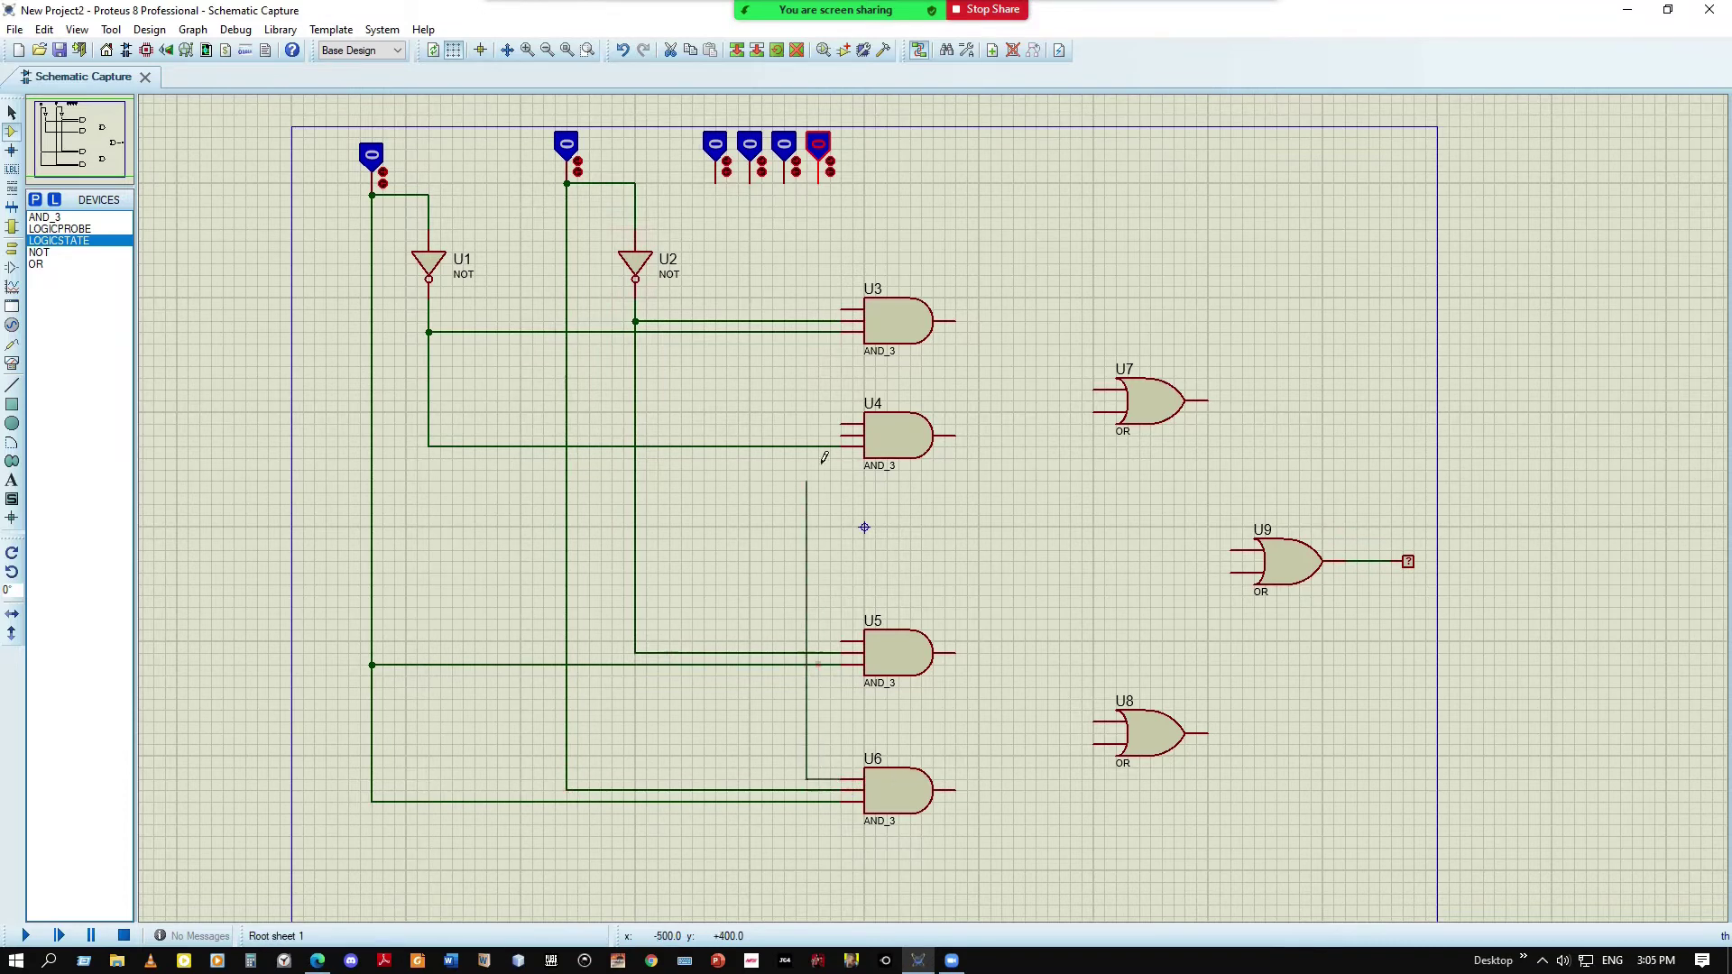
pyautogui.click(830, 179)
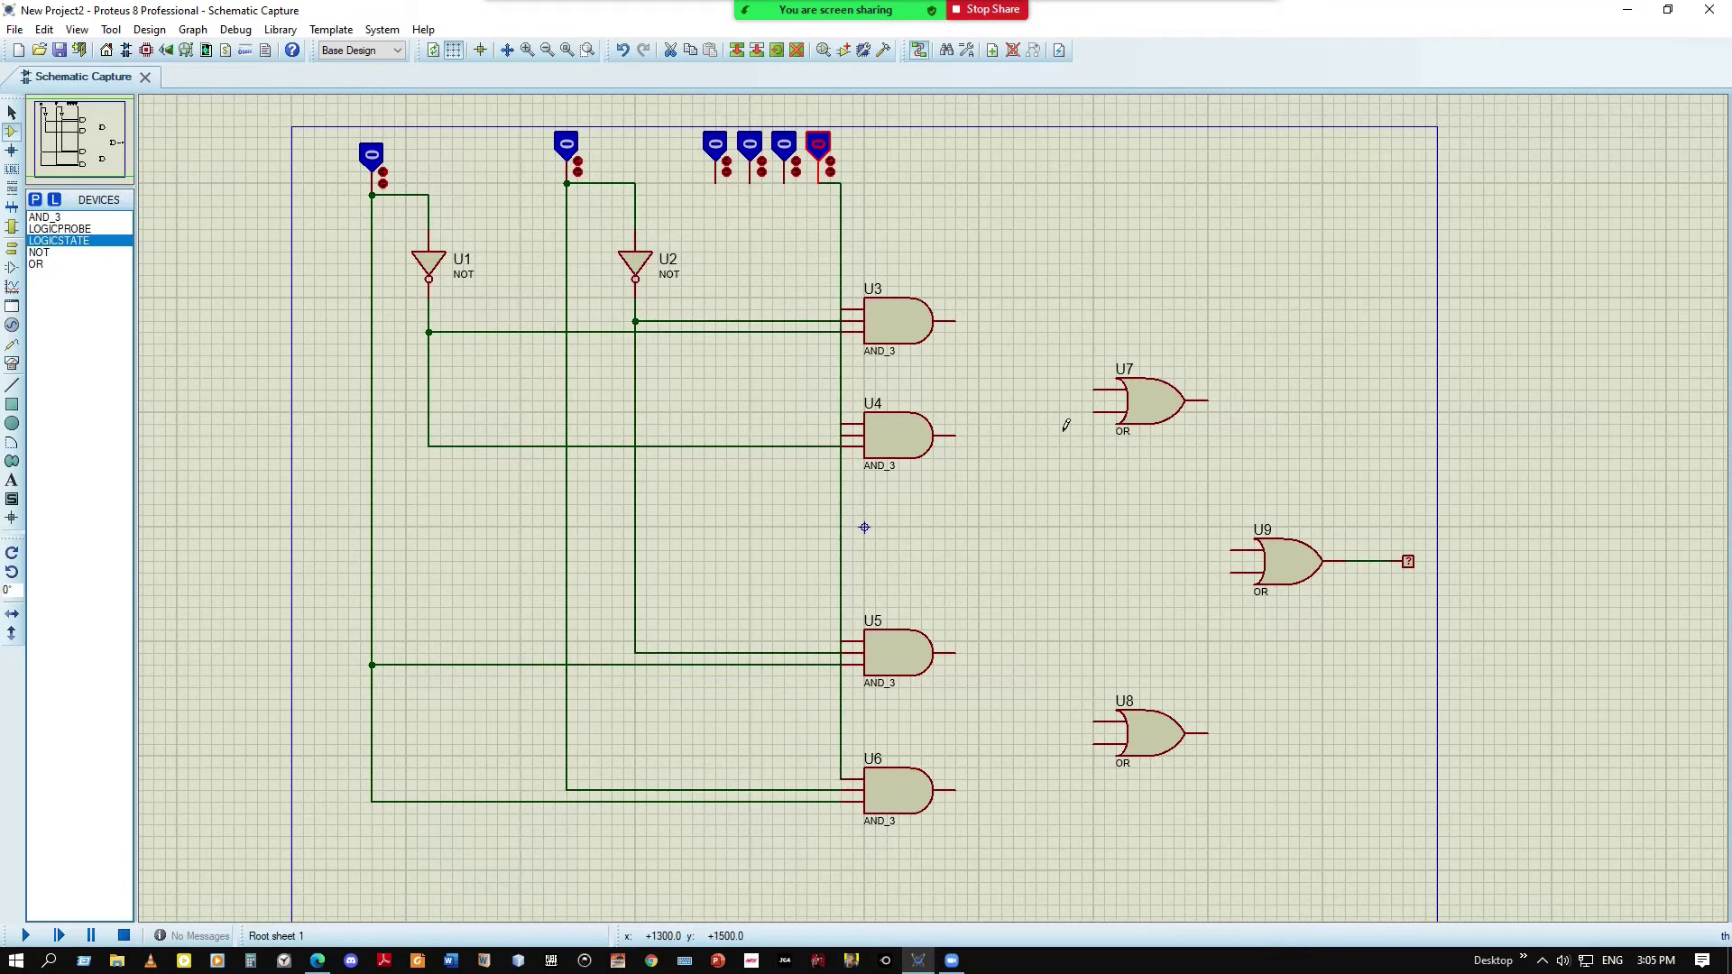
pyautogui.rightClick(843, 186)
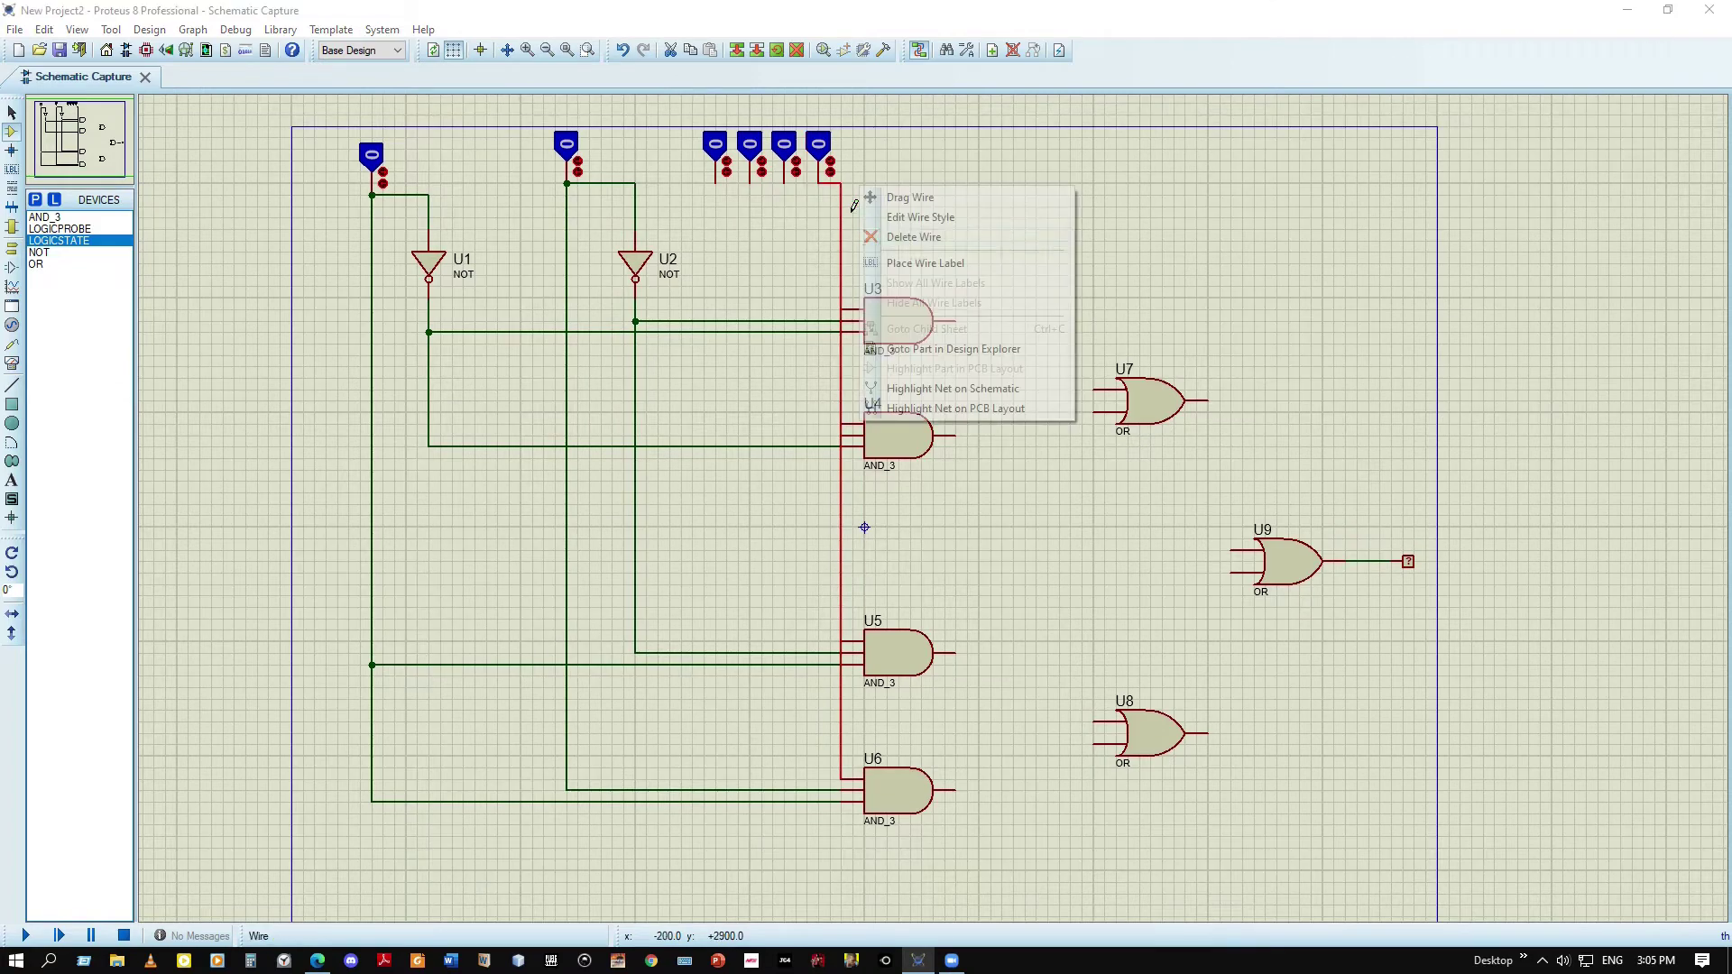
pyautogui.click(915, 237)
# Wire the sixth, fifth, fourth and third logic states to the uppermost inputs of U6, U5, U4 and U3 respectively
pyautogui.click(831, 180)
pyautogui.click(850, 780)
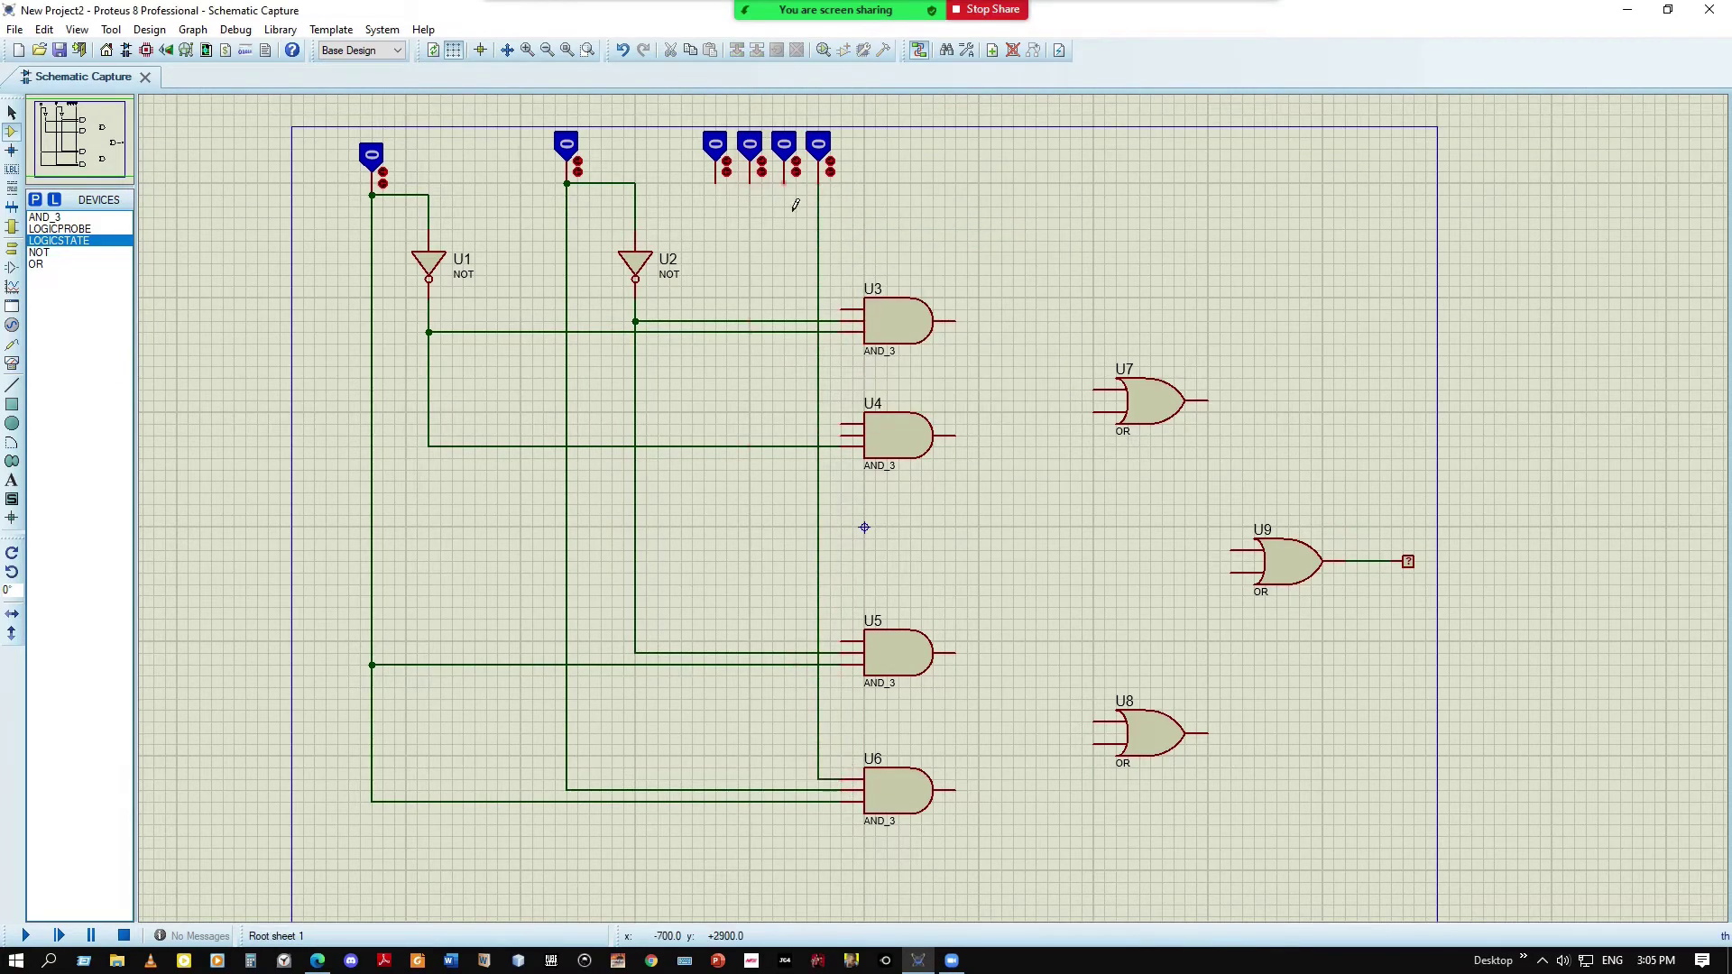
pyautogui.click(785, 182)
pyautogui.click(847, 642)
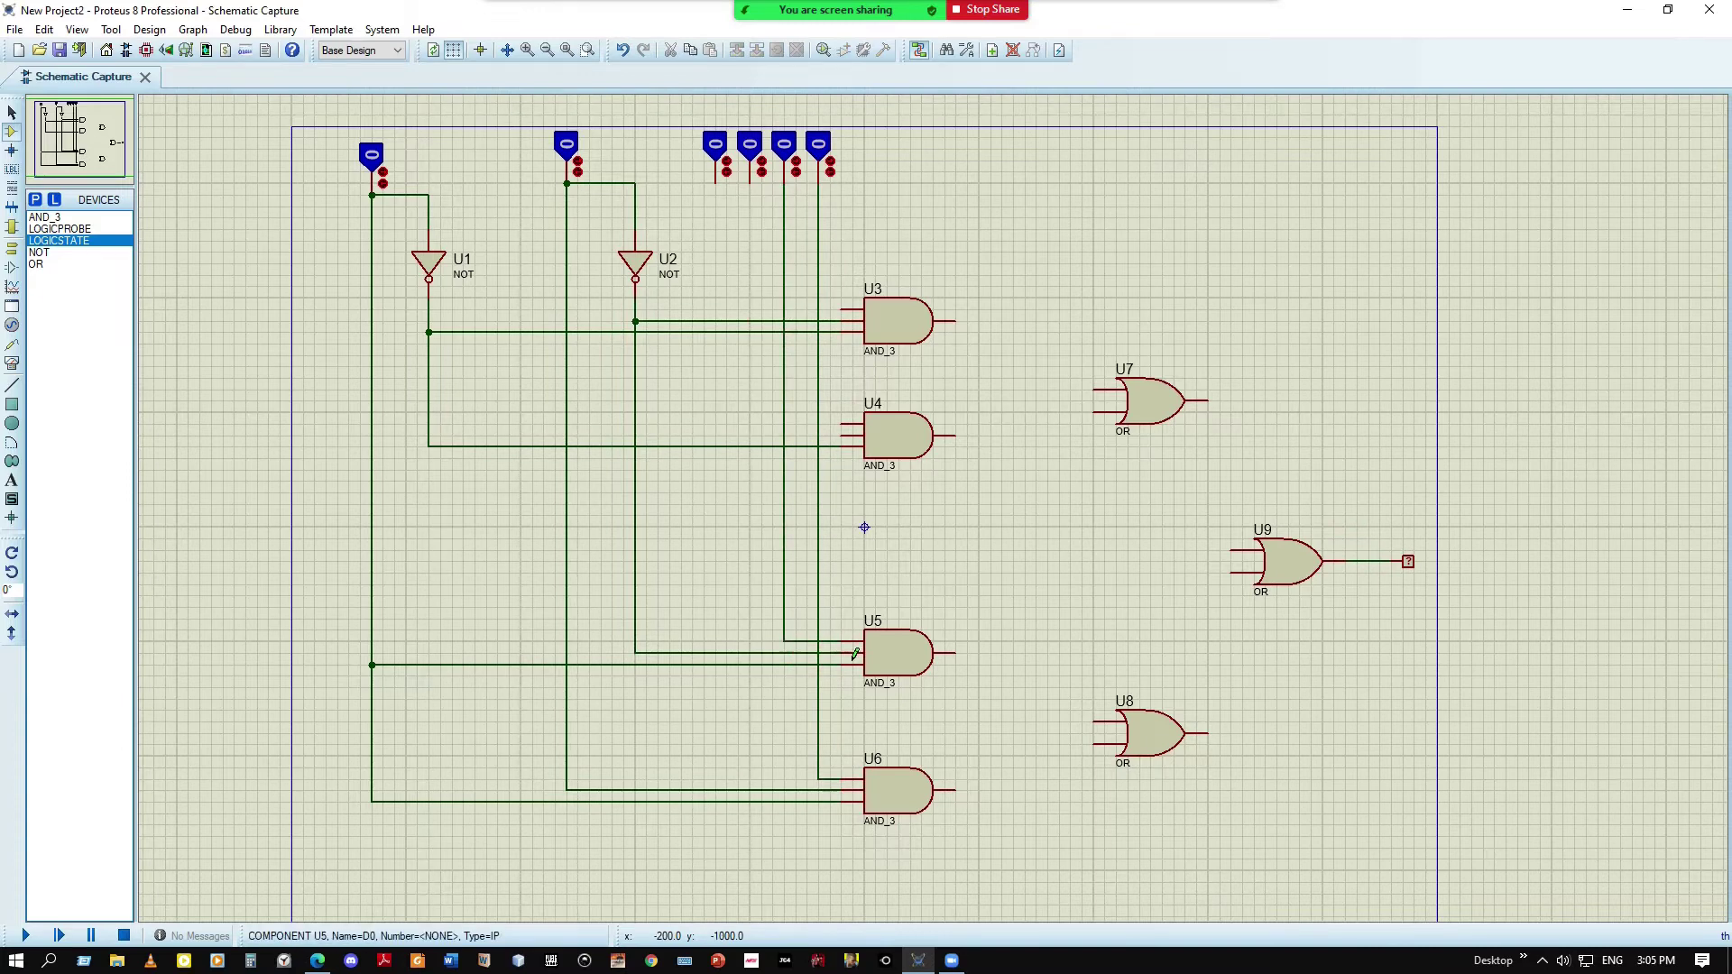
pyautogui.click(750, 182)
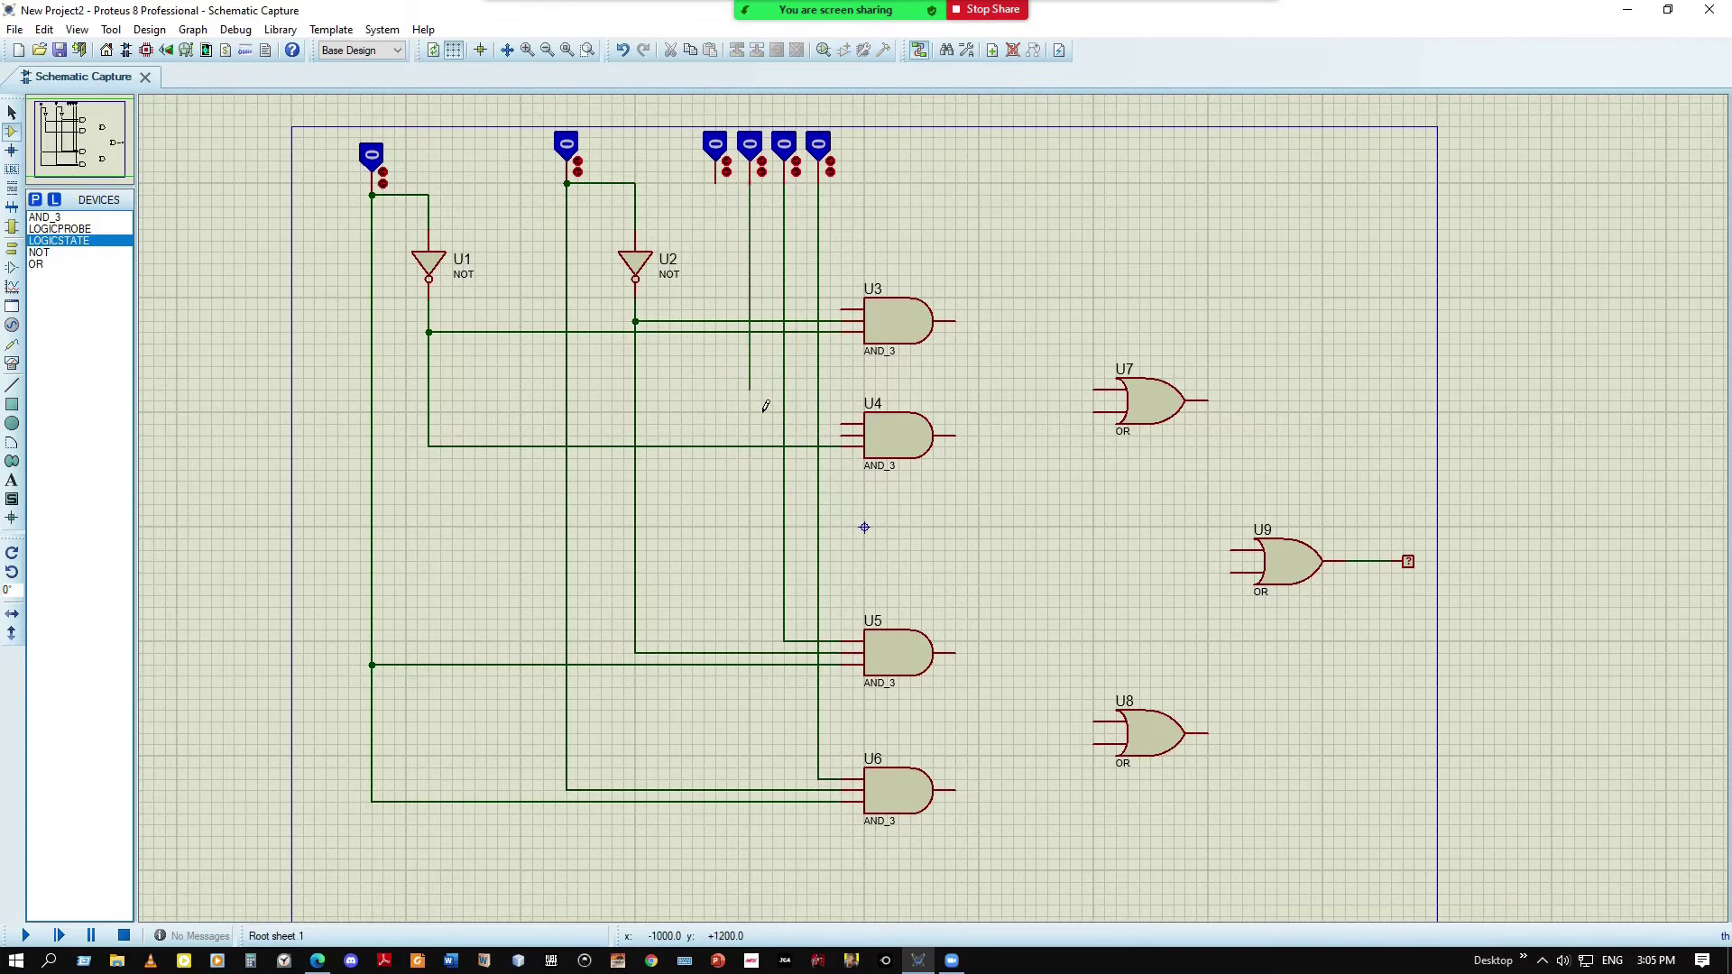
pyautogui.click(848, 424)
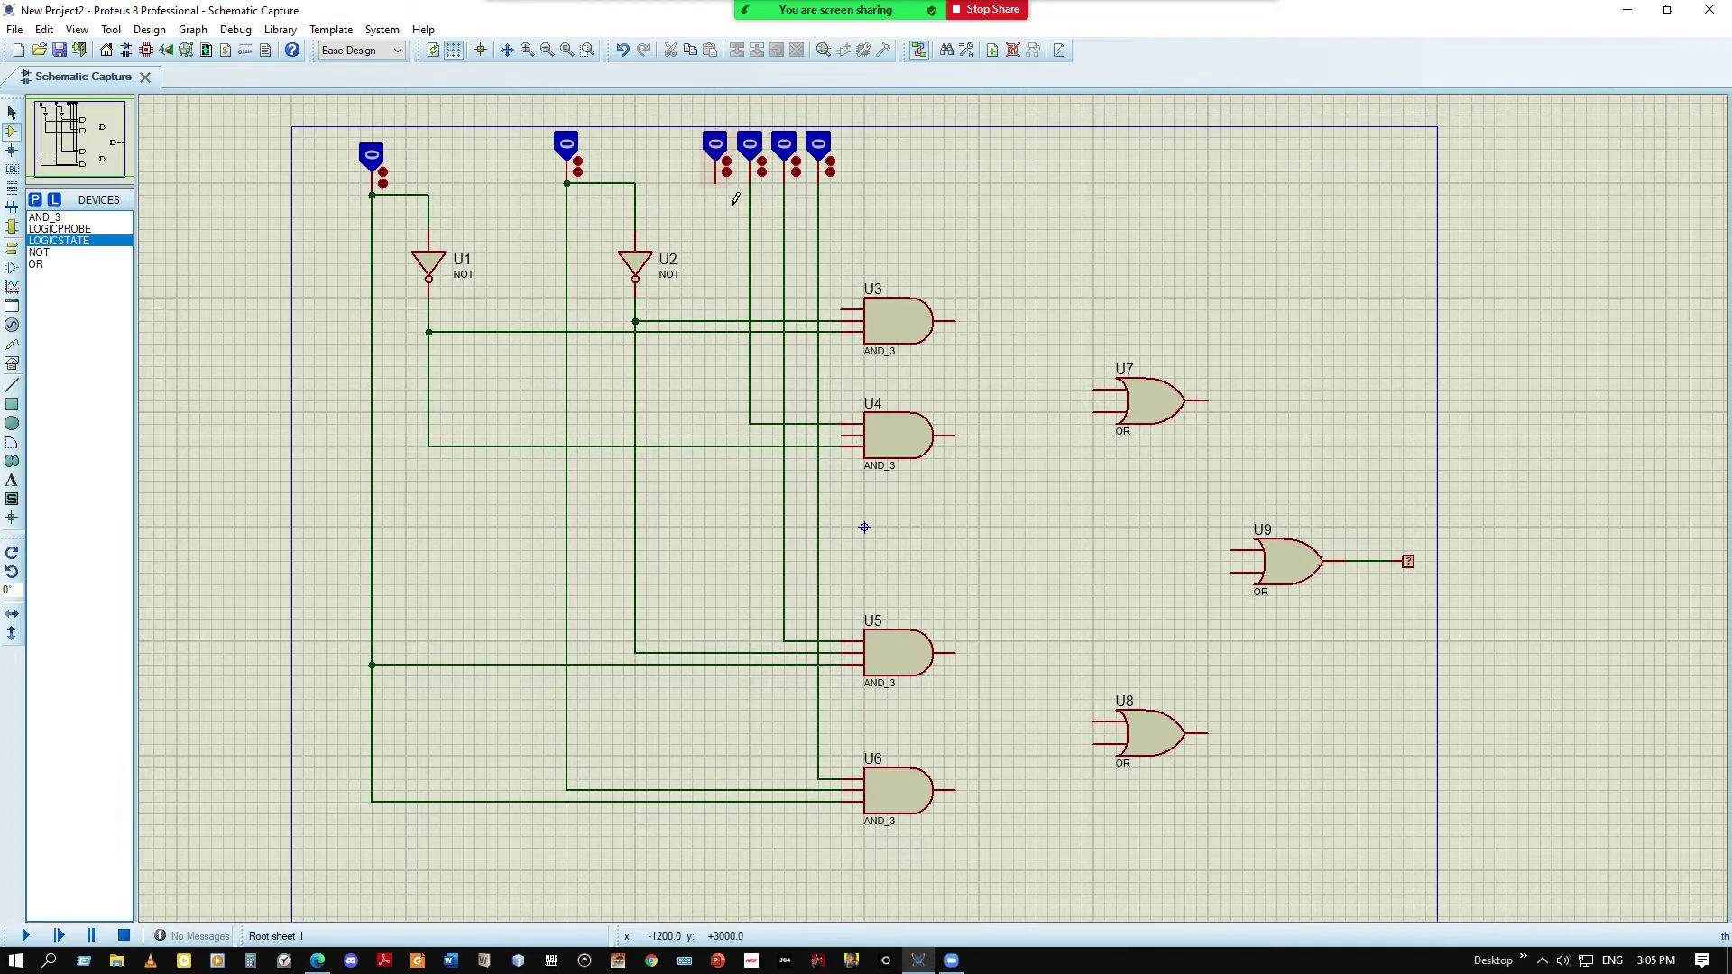
pyautogui.click(715, 183)
pyautogui.click(848, 310)
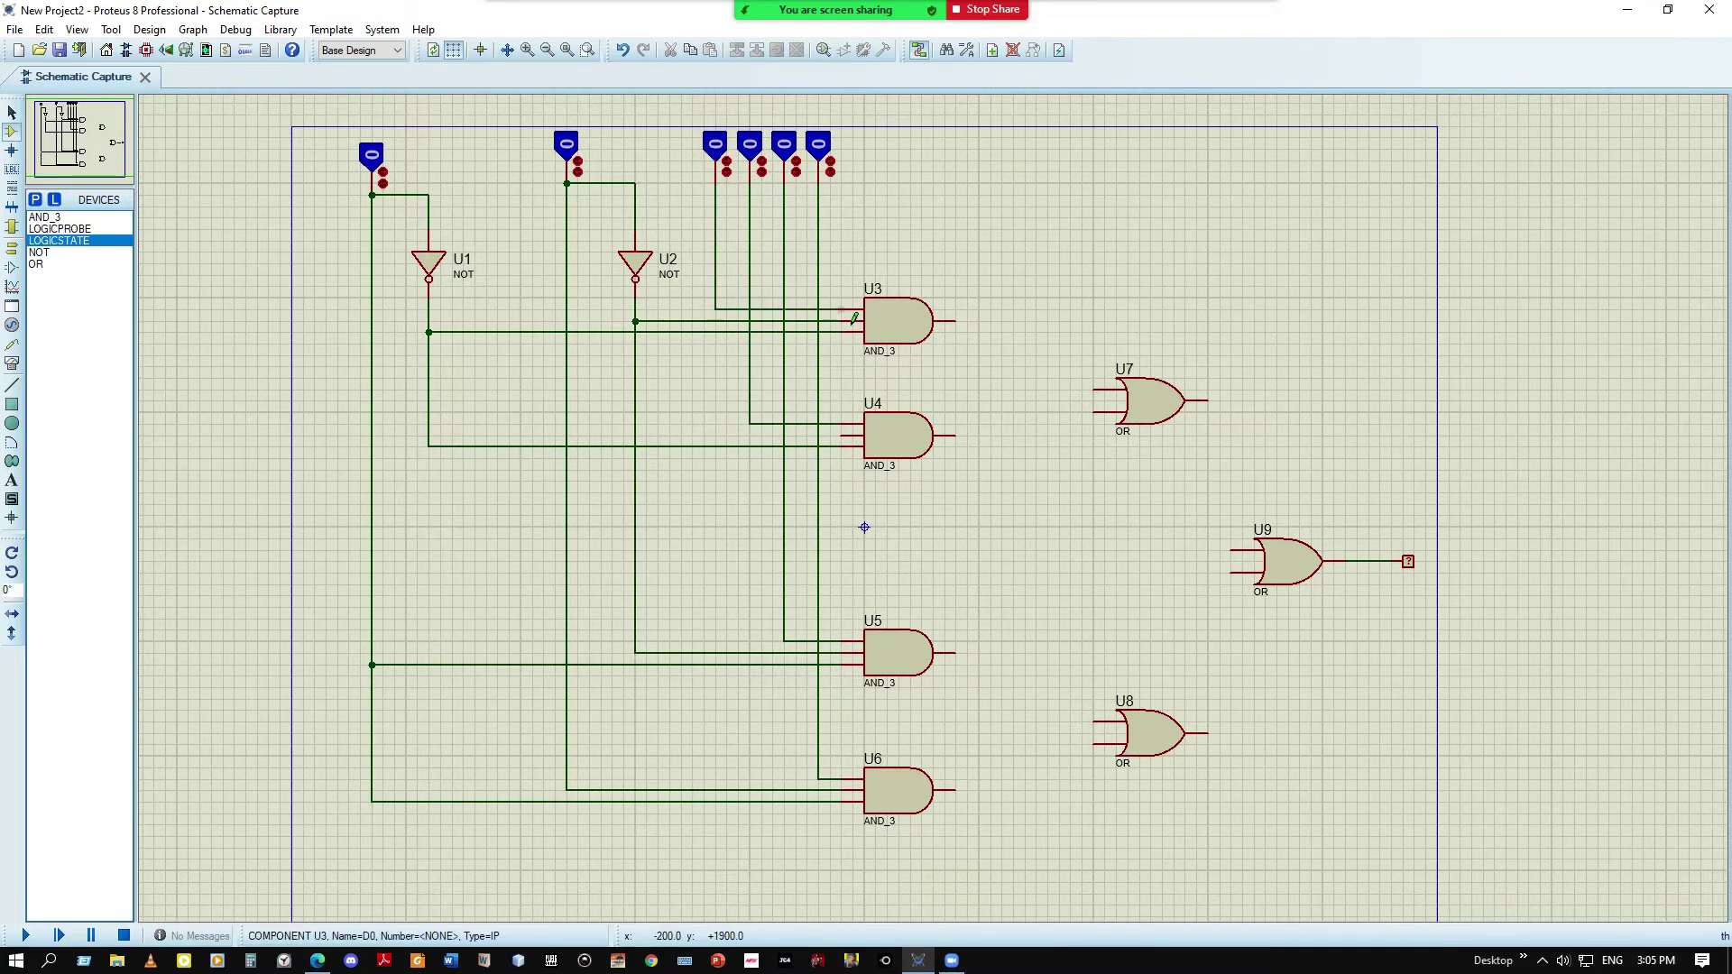
# Wire U4's middle input to the second logic state's line, and the outputs of U3 and U4 to U7's upper and lower inputs
pyautogui.click(857, 442)
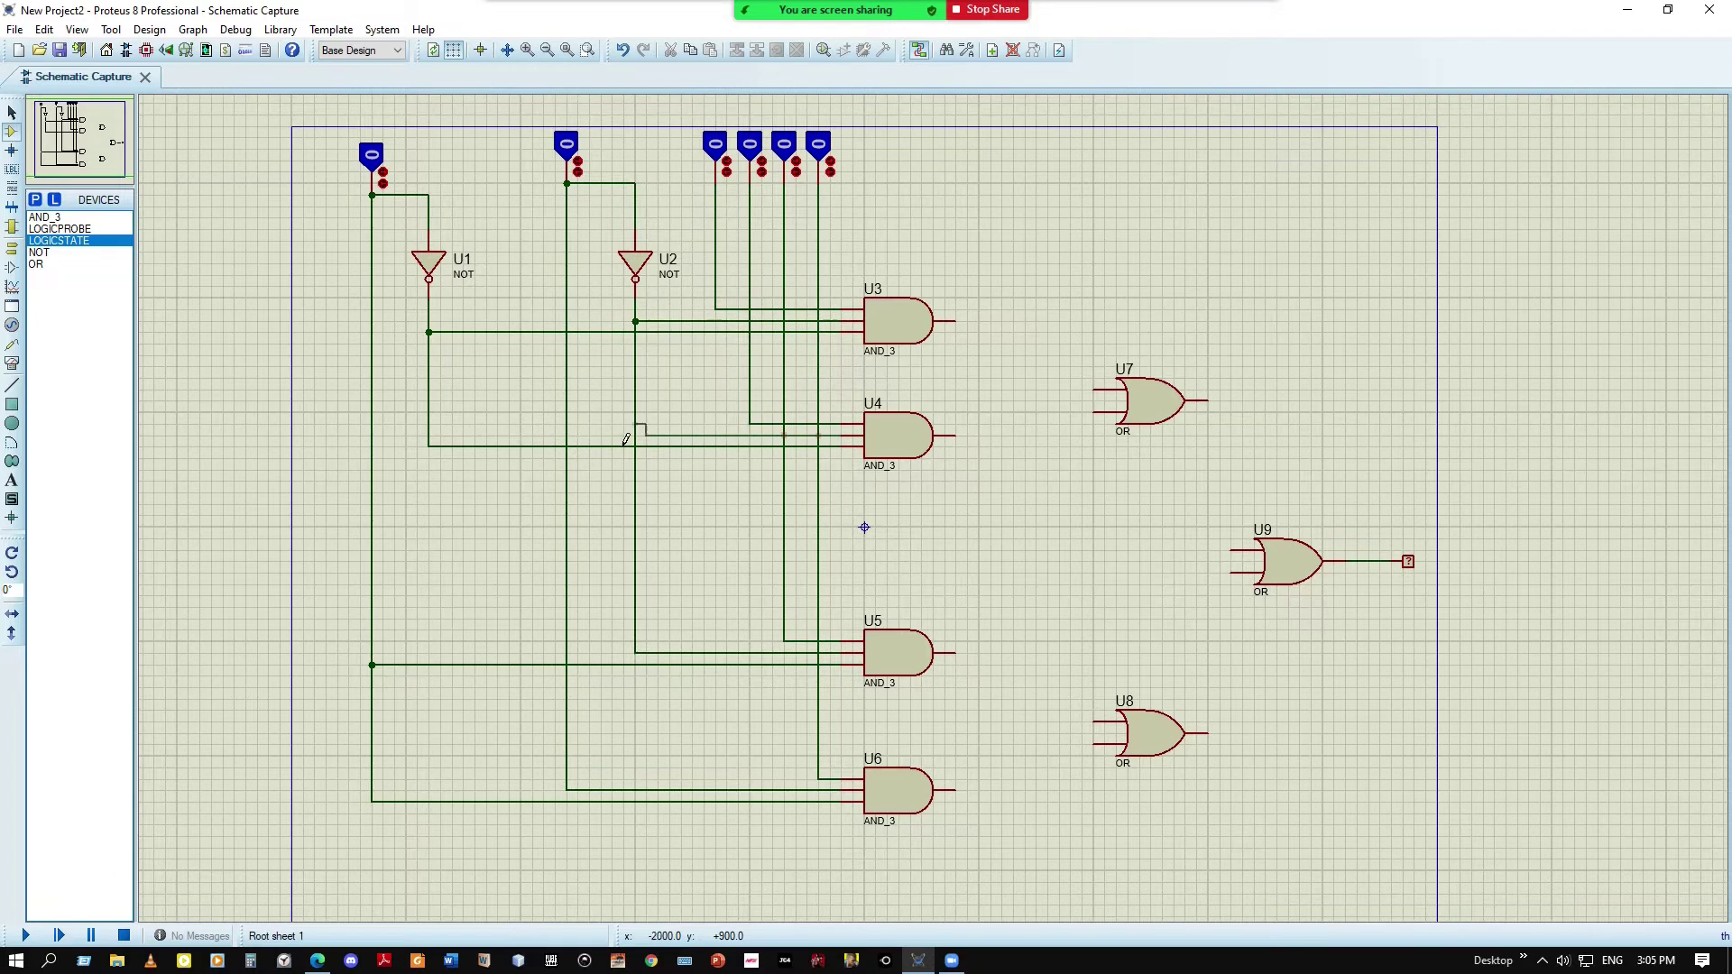
pyautogui.click(567, 436)
pyautogui.click(956, 321)
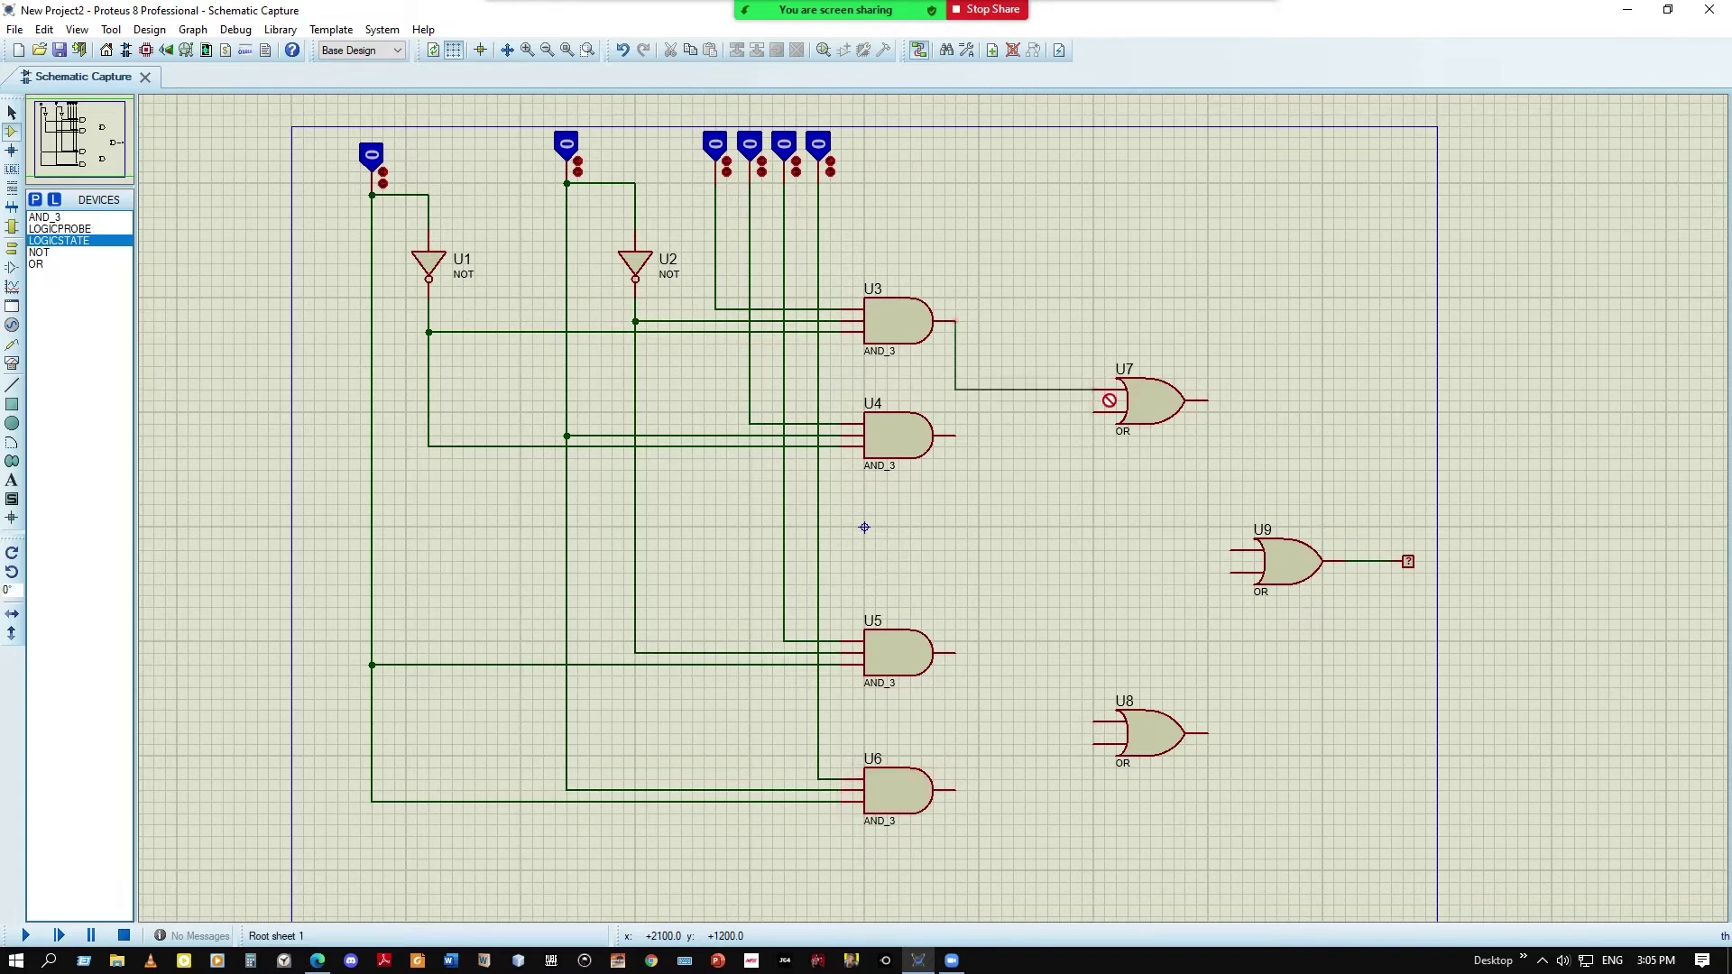
pyautogui.click(1109, 401)
pyautogui.click(955, 436)
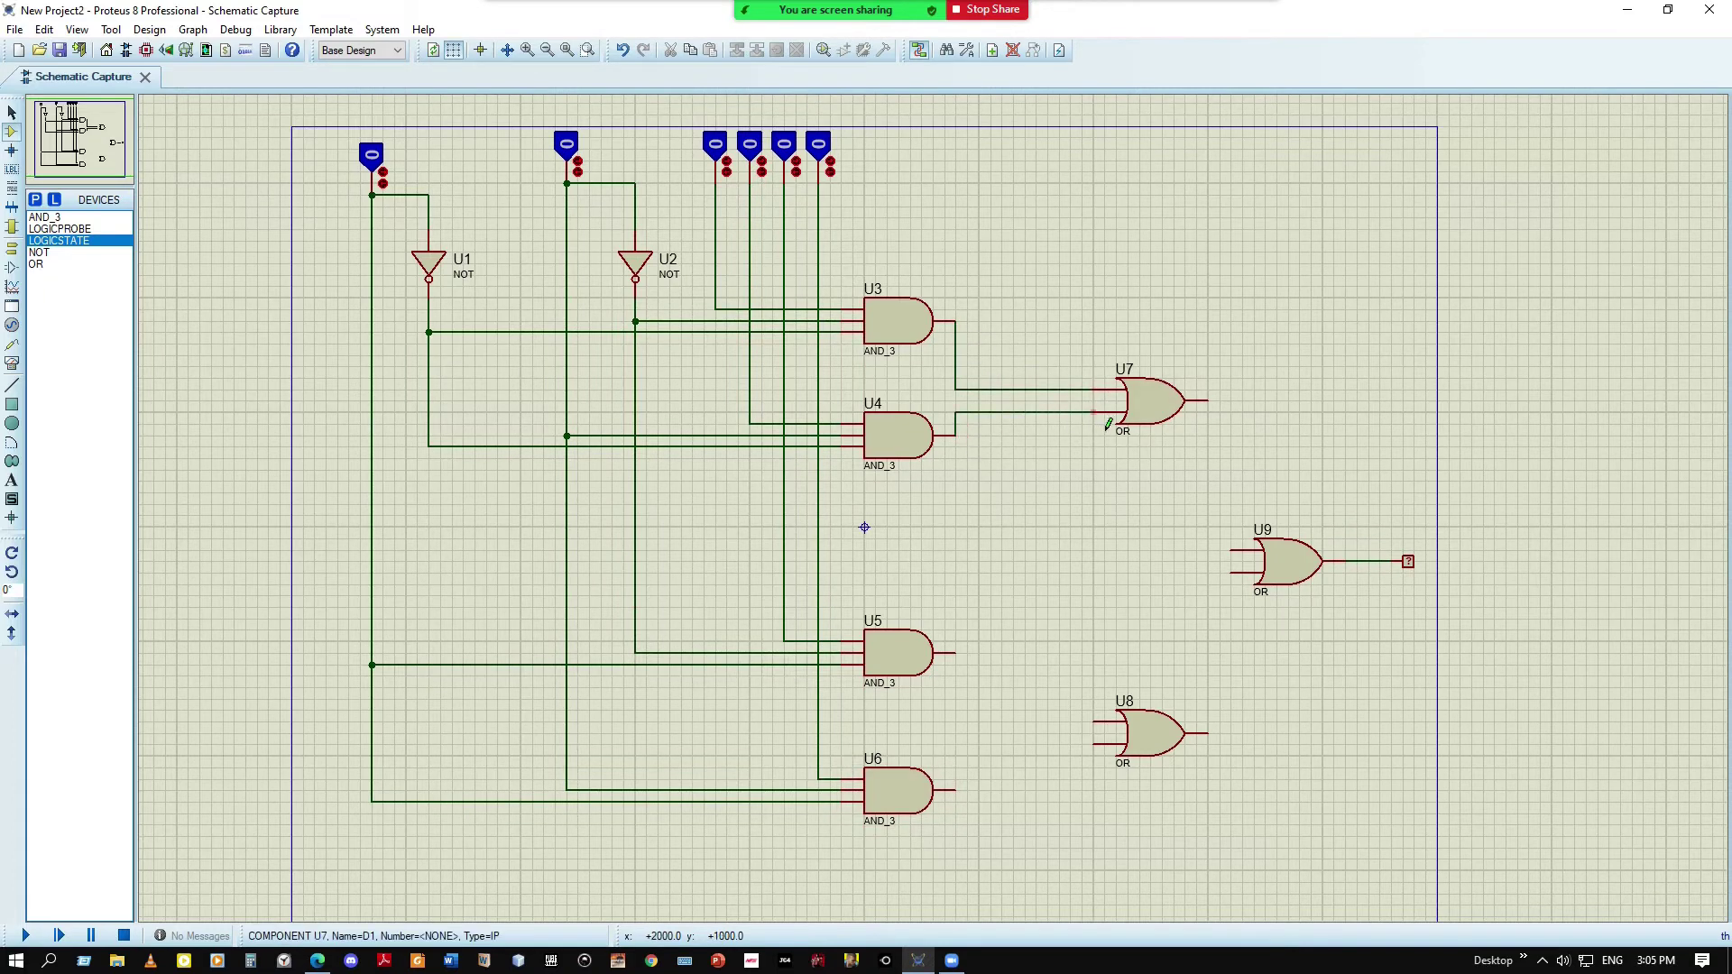
pyautogui.click(1109, 423)
# Wire U5's output to the upper input of U8 and U6's output to the lower input of U8
pyautogui.click(956, 652)
pyautogui.click(1109, 725)
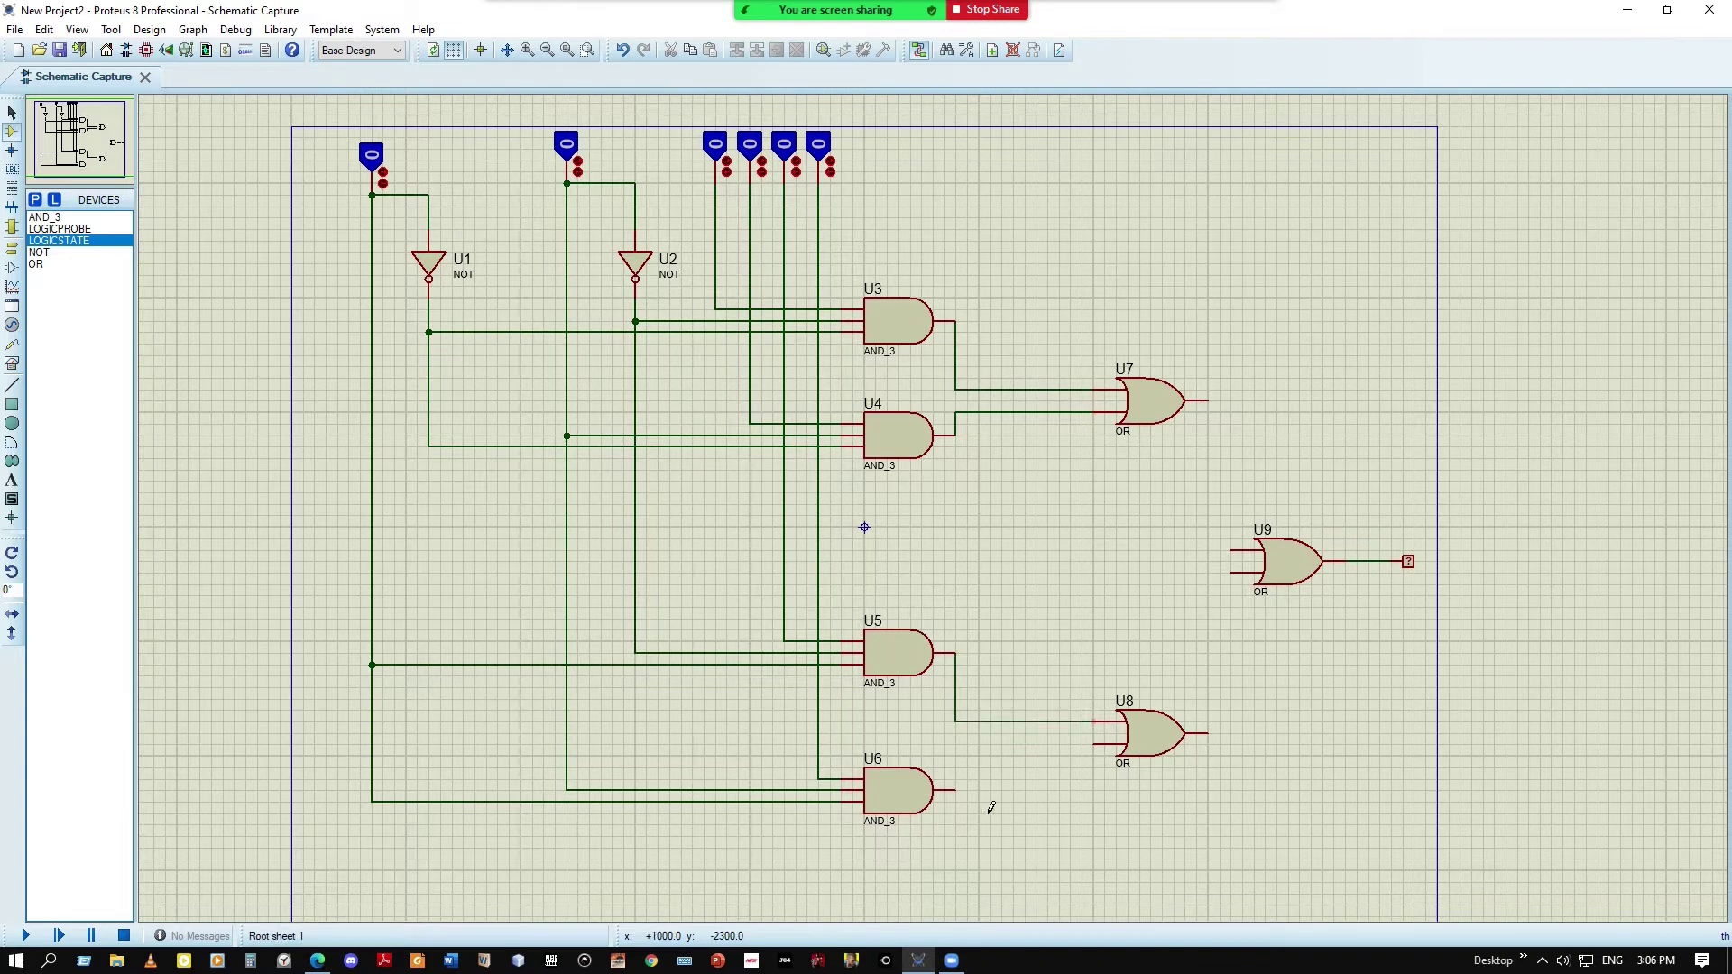
pyautogui.click(955, 790)
pyautogui.click(1108, 744)
# Wire U7's output to the upper input of U9 and U8's output to the lower input of U9
pyautogui.click(1208, 400)
pyautogui.click(1233, 550)
pyautogui.click(1209, 734)
pyautogui.click(1233, 572)
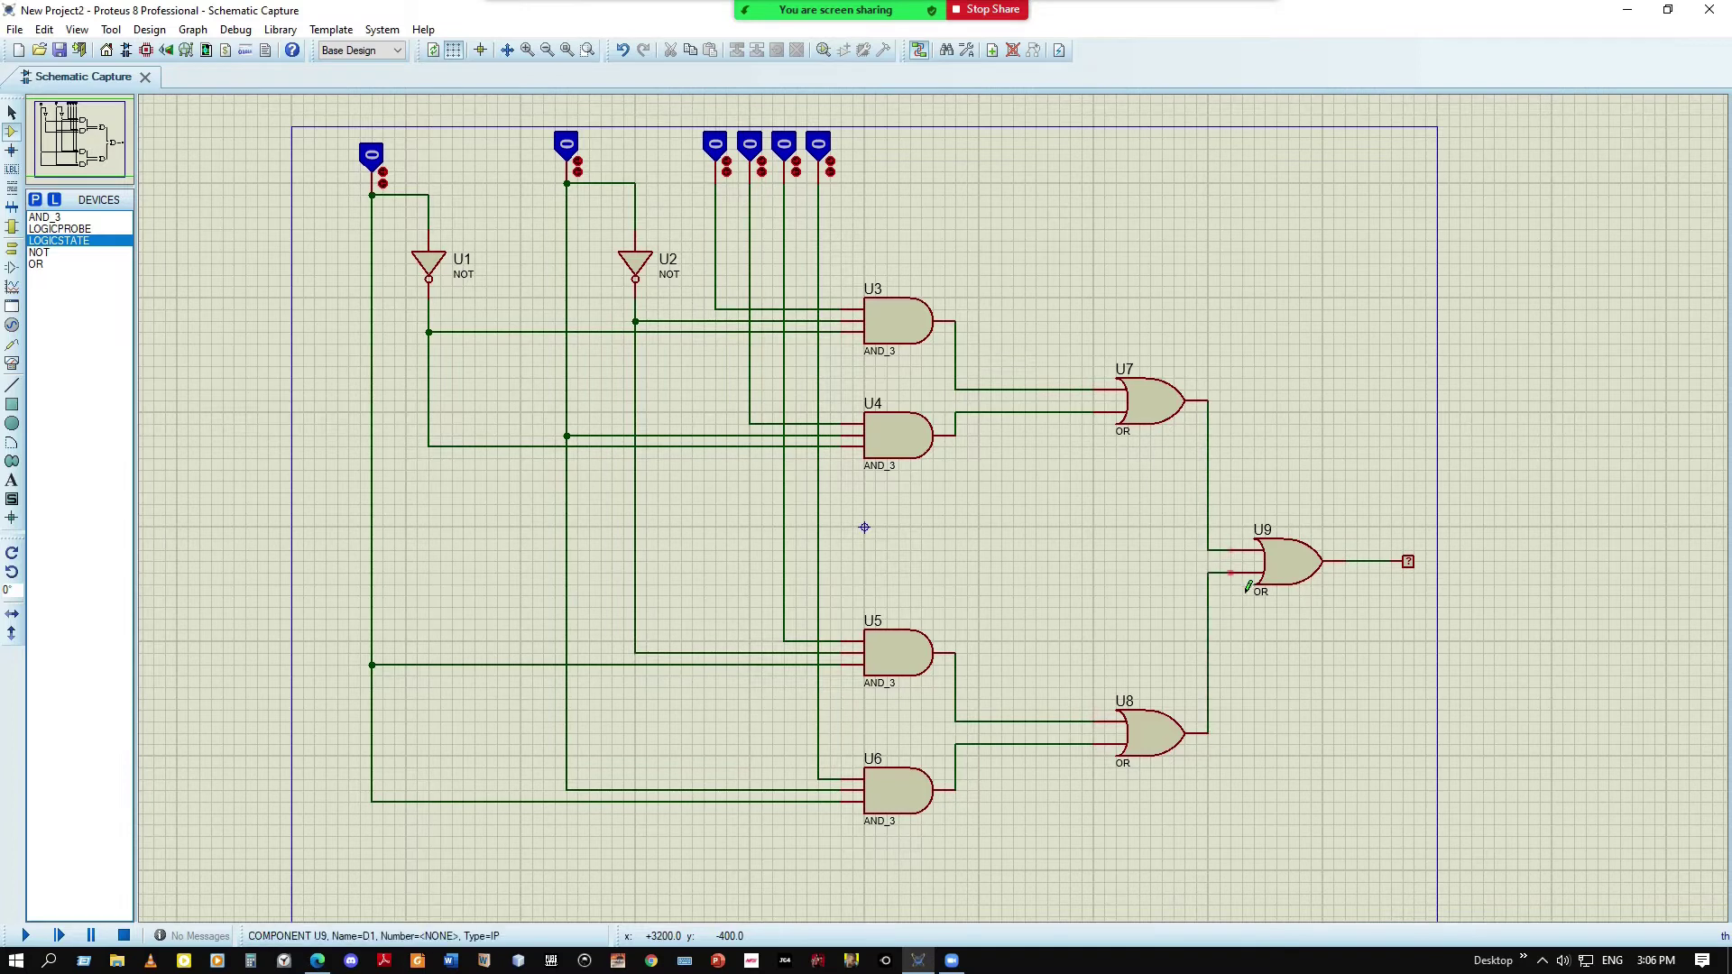
# Run the simulation and switch the fifth and sixth logic states to 1 and back to 0
pyautogui.click(26, 936)
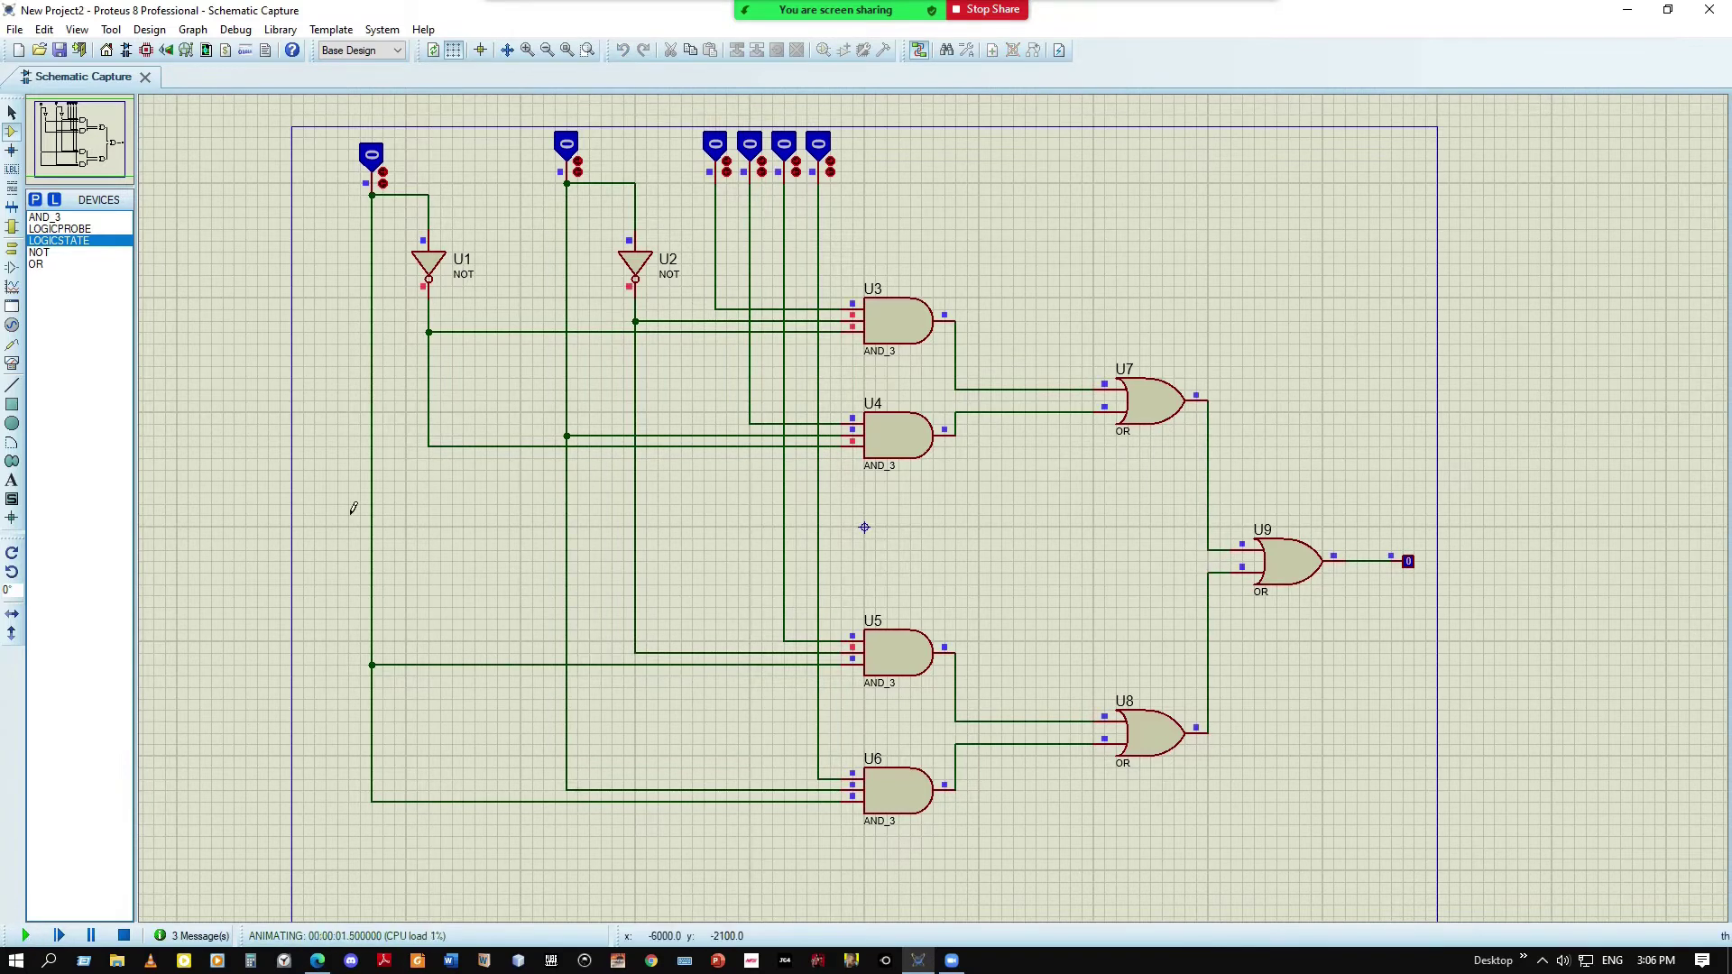
pyautogui.moveTo(545, 7)
pyautogui.click(831, 150)
pyautogui.click(792, 155)
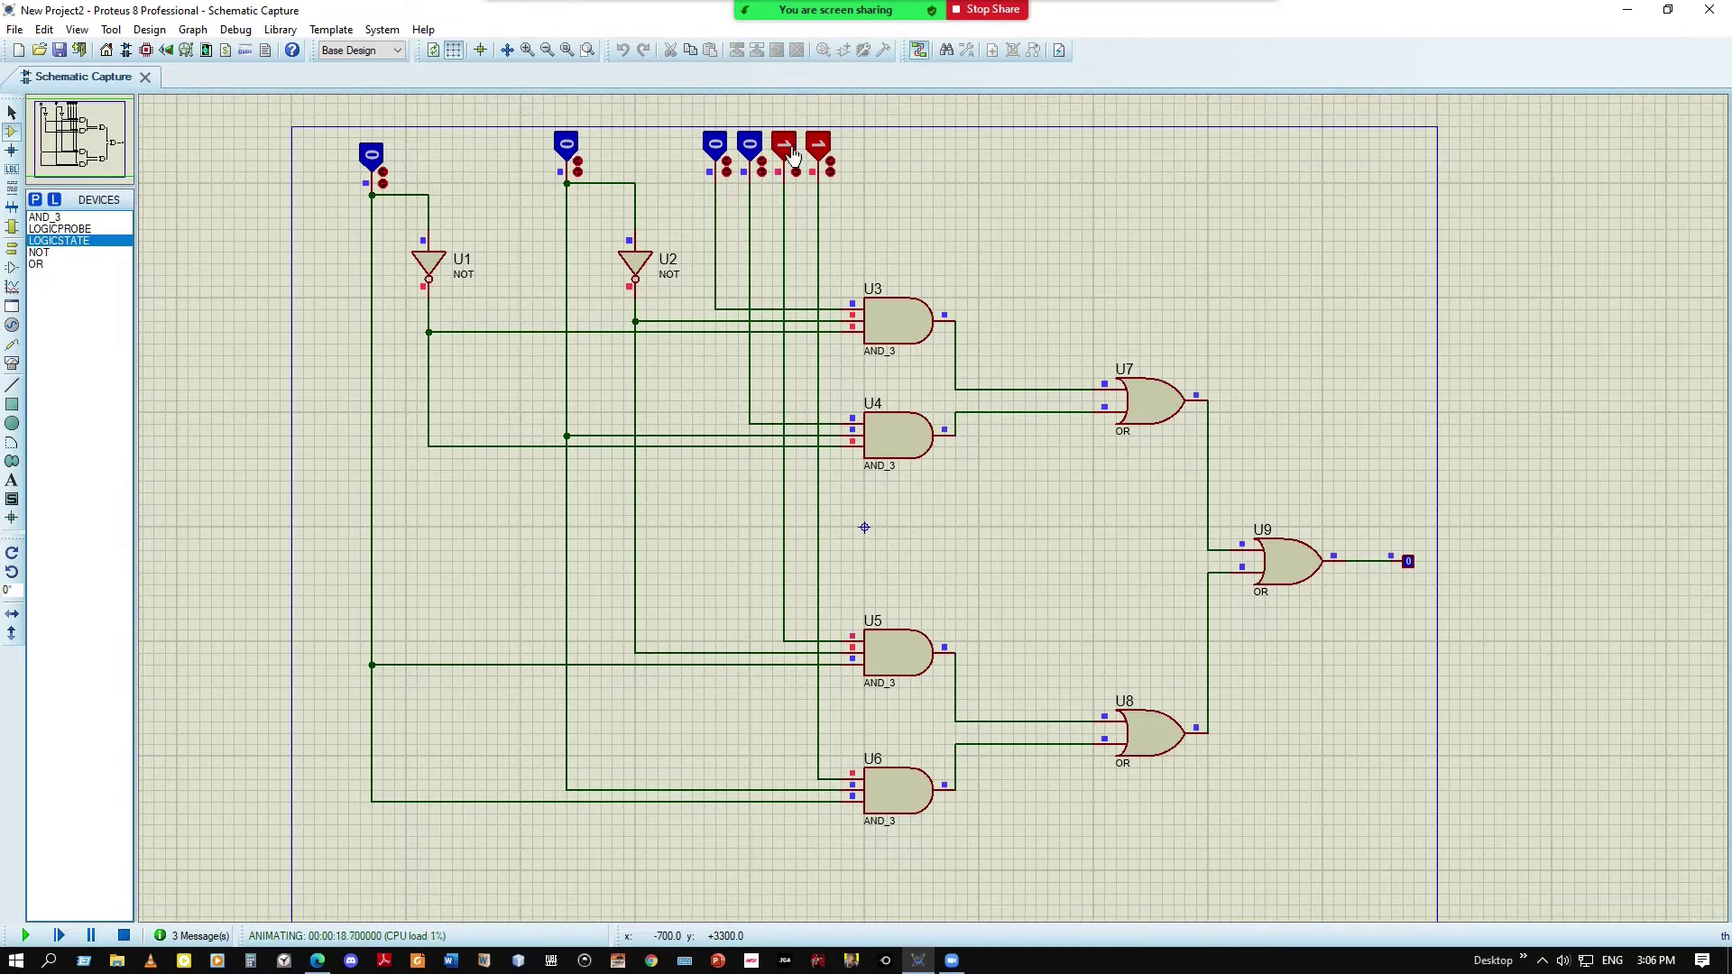
pyautogui.click(817, 153)
pyautogui.click(797, 151)
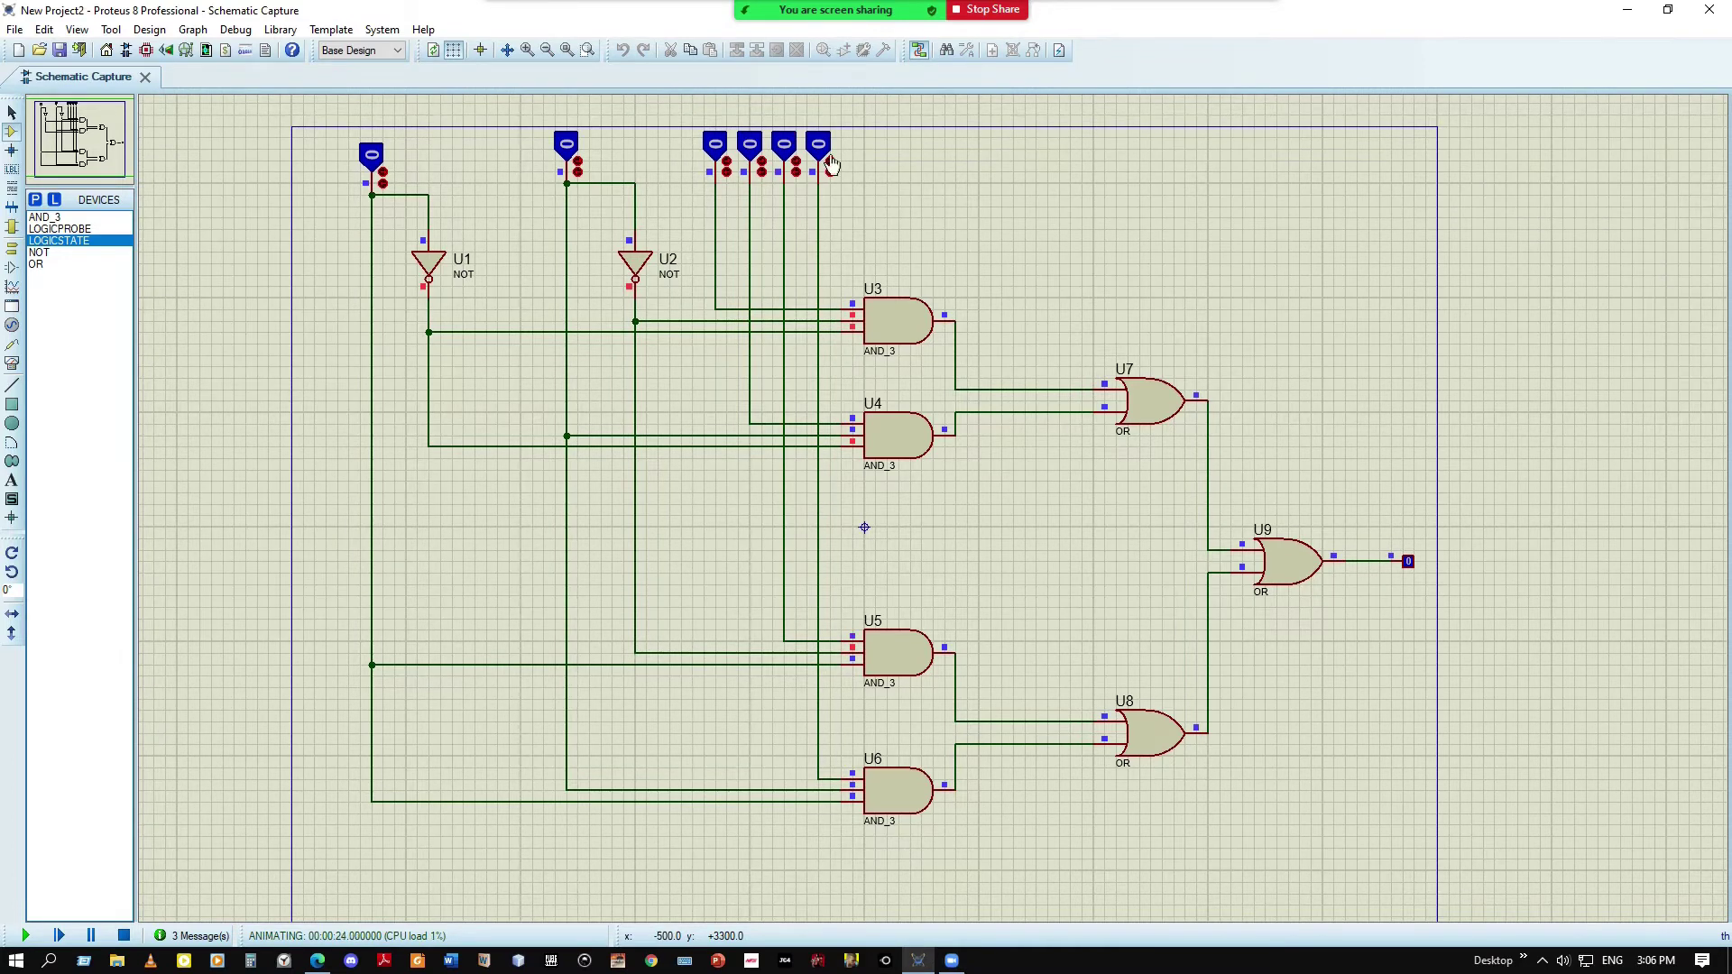
# Switch the first and third logic states to 1 and back to 0, and set the fourth, fifth and sixth to 1
pyautogui.click(387, 169)
pyautogui.click(387, 169)
pyautogui.click(725, 151)
pyautogui.click(759, 149)
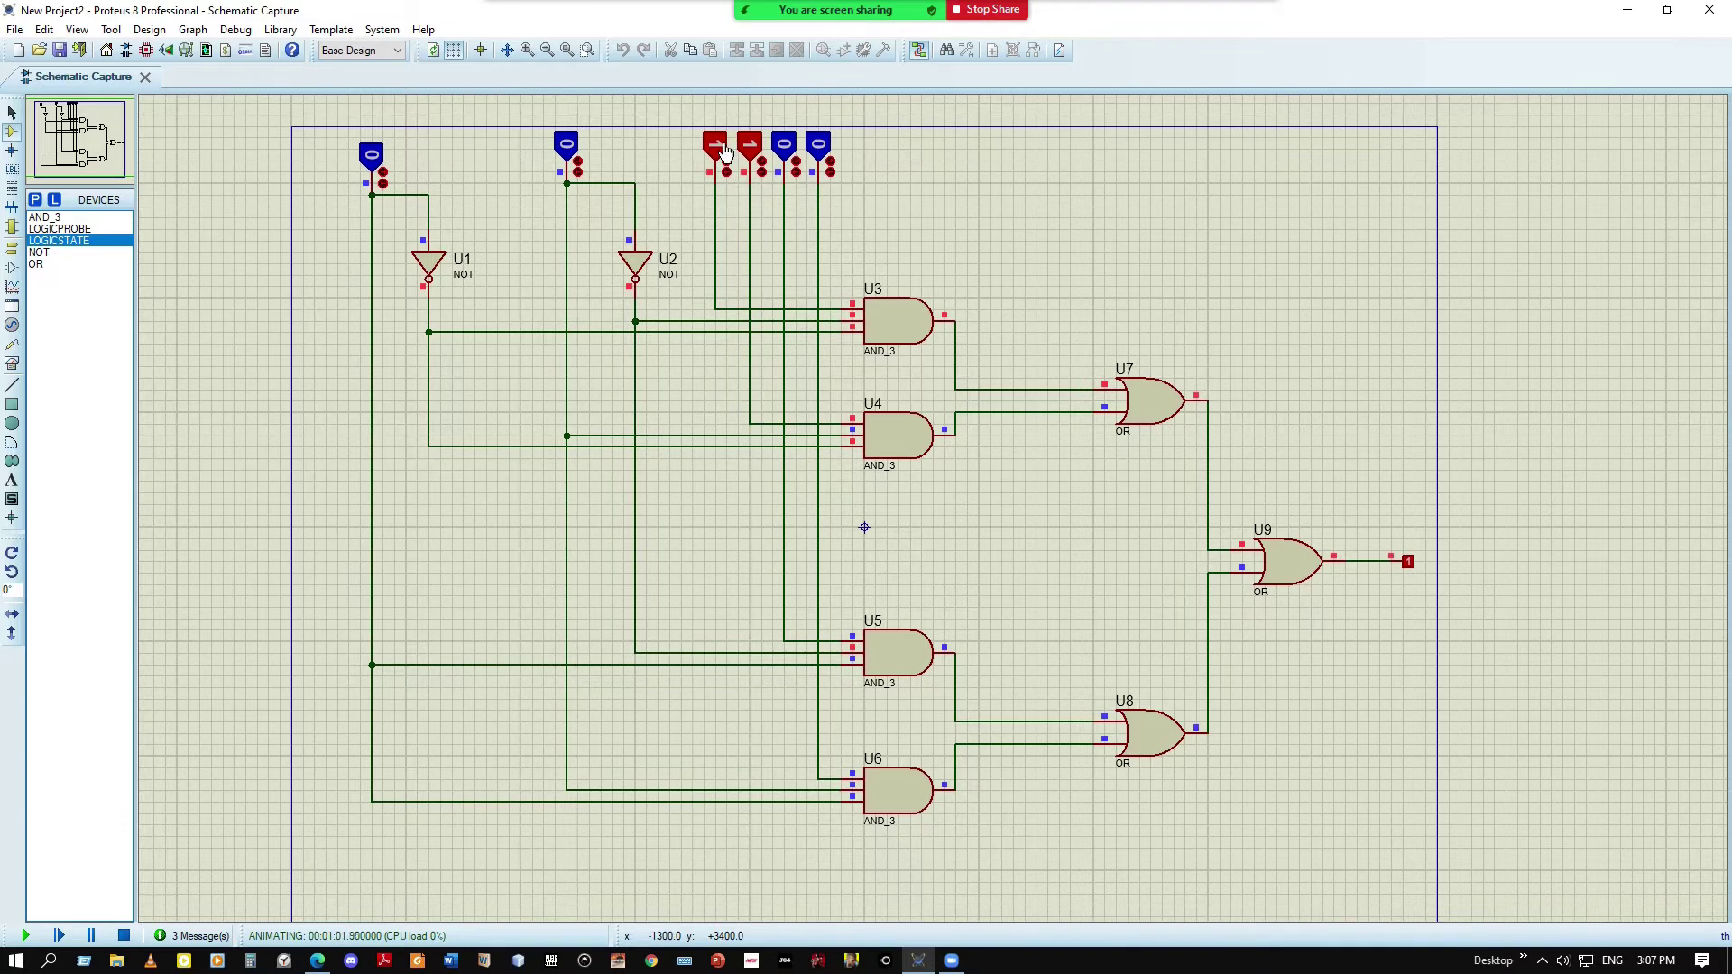
pyautogui.click(727, 147)
pyautogui.click(785, 144)
pyautogui.click(818, 144)
# Switch the third logic state to 1 and back to 0, set the second to 1 and the fourth to 0
pyautogui.click(721, 158)
pyautogui.click(725, 158)
pyautogui.click(568, 147)
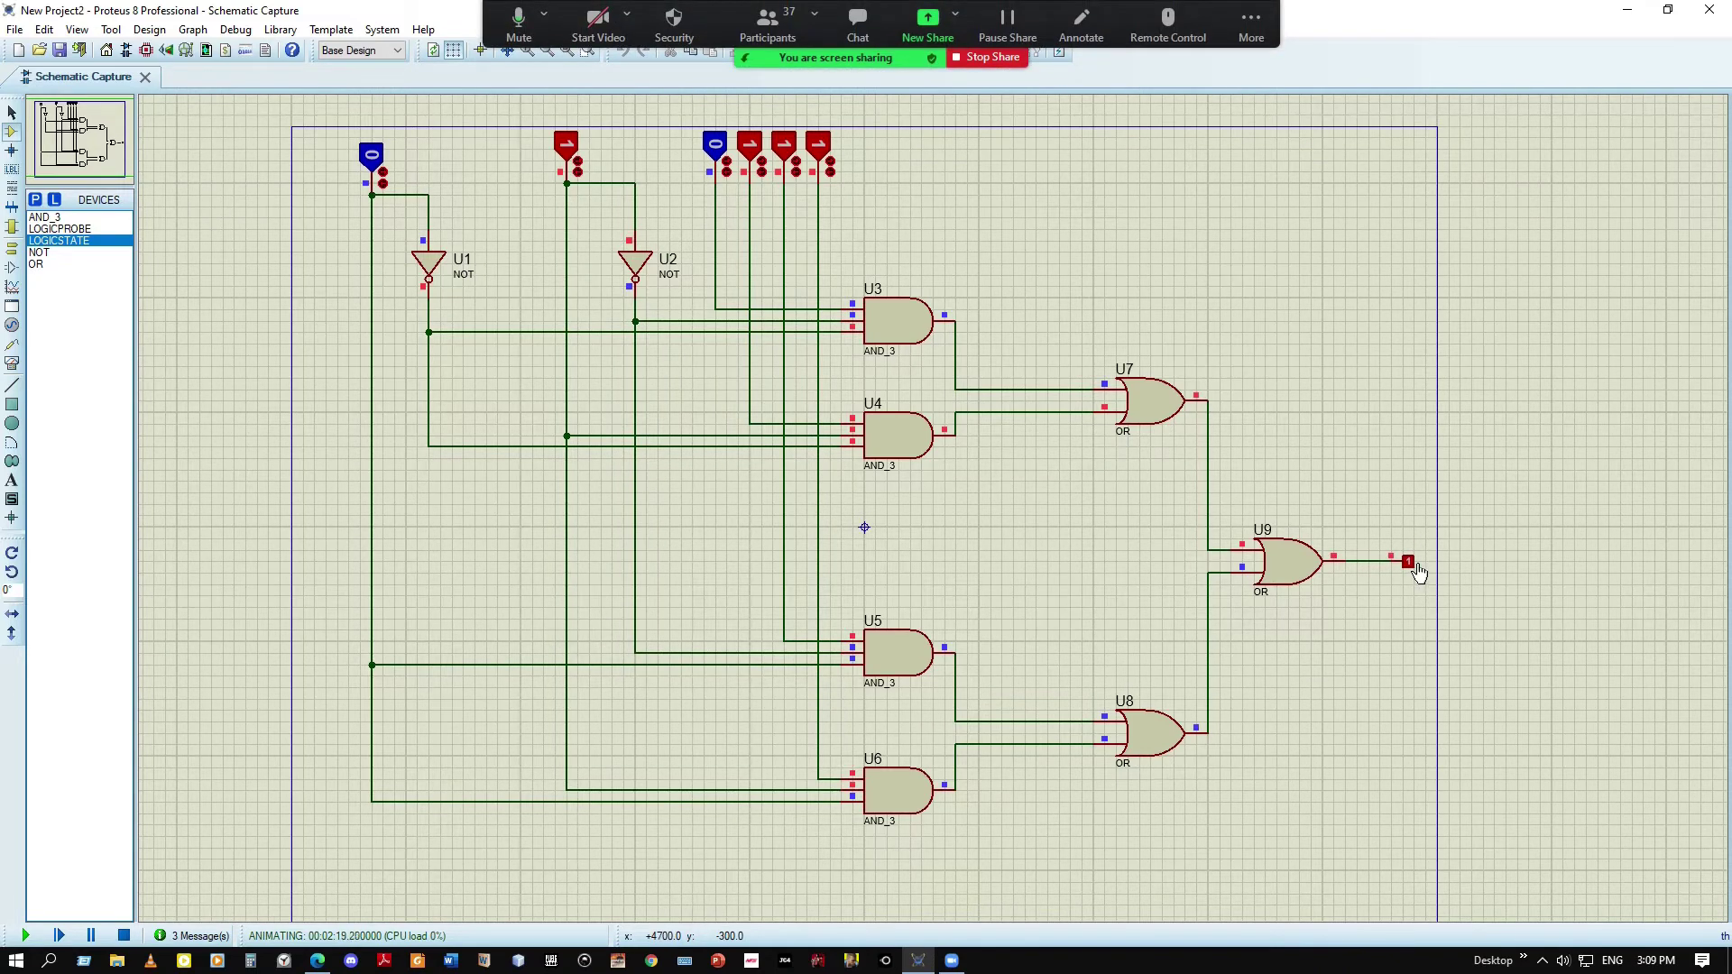
pyautogui.click(763, 156)
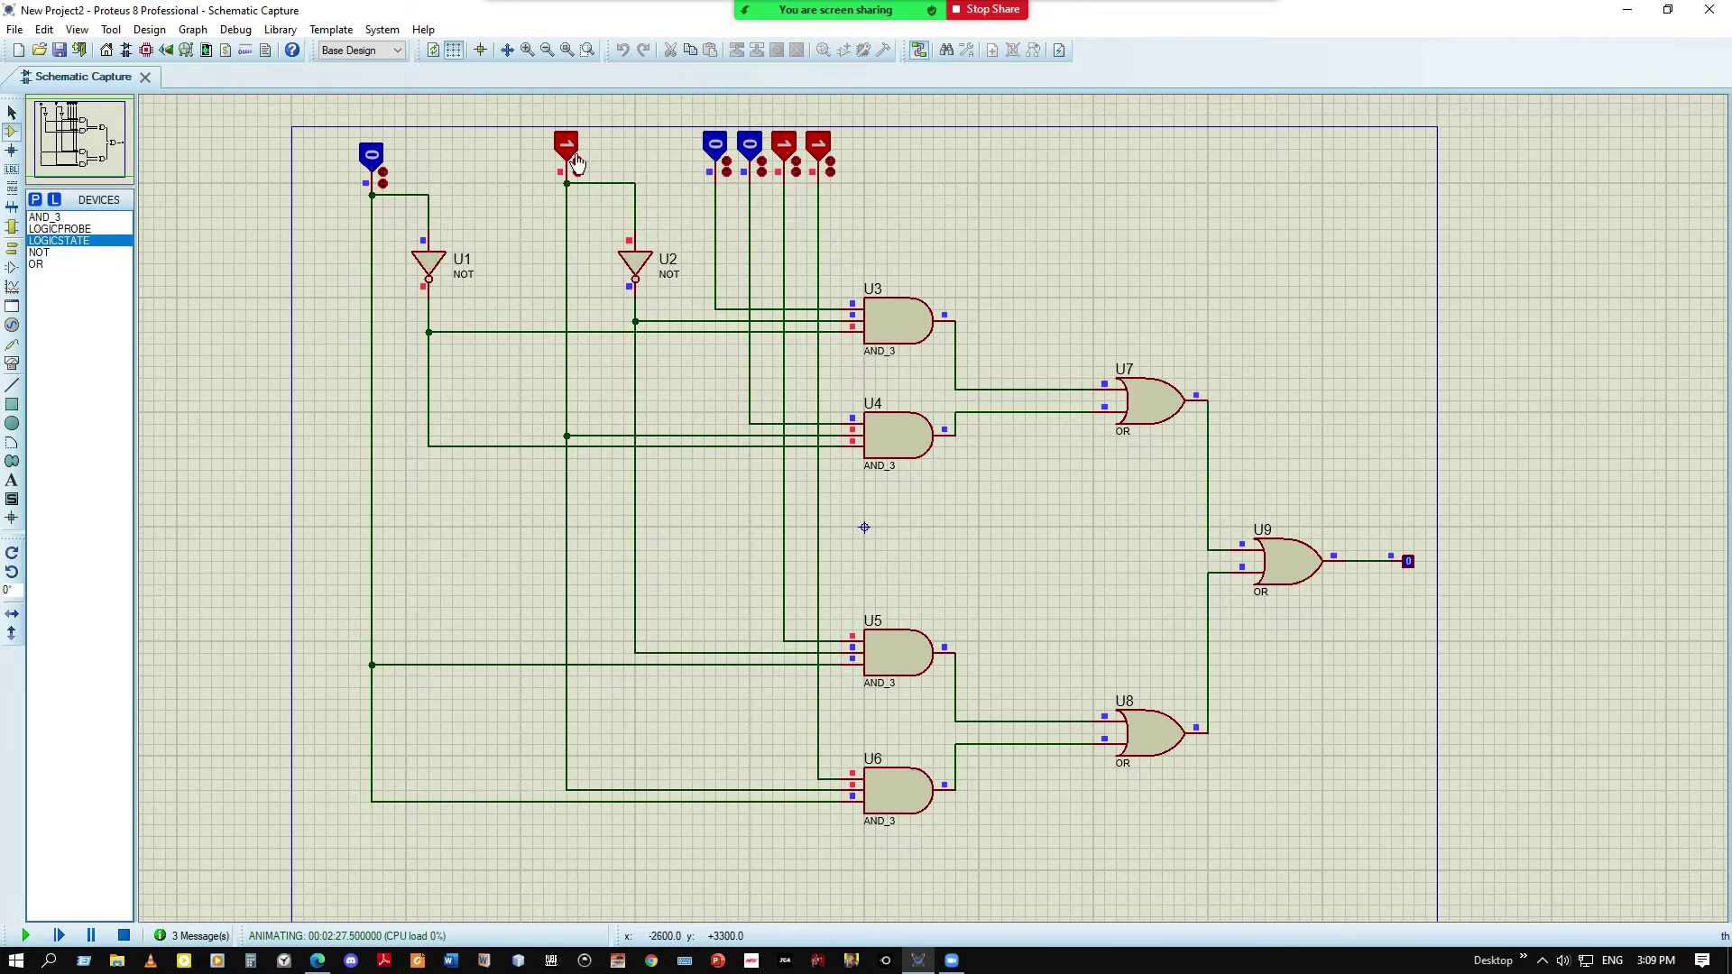
# Set the second logic state to 0 and the first to 1, and toggle the fifth repeatedly, ending at 0
pyautogui.click(572, 156)
pyautogui.click(372, 156)
pyautogui.click(799, 154)
pyautogui.click(801, 151)
pyautogui.click(800, 150)
pyautogui.click(799, 150)
pyautogui.click(798, 152)
# Set the second logic state to 1 with the first also at 1, and toggle the sixth repeatedly, ending at 0
pyautogui.click(567, 146)
pyautogui.click(831, 158)
pyautogui.click(831, 158)
pyautogui.click(831, 158)
pyautogui.click(829, 158)
pyautogui.click(828, 158)
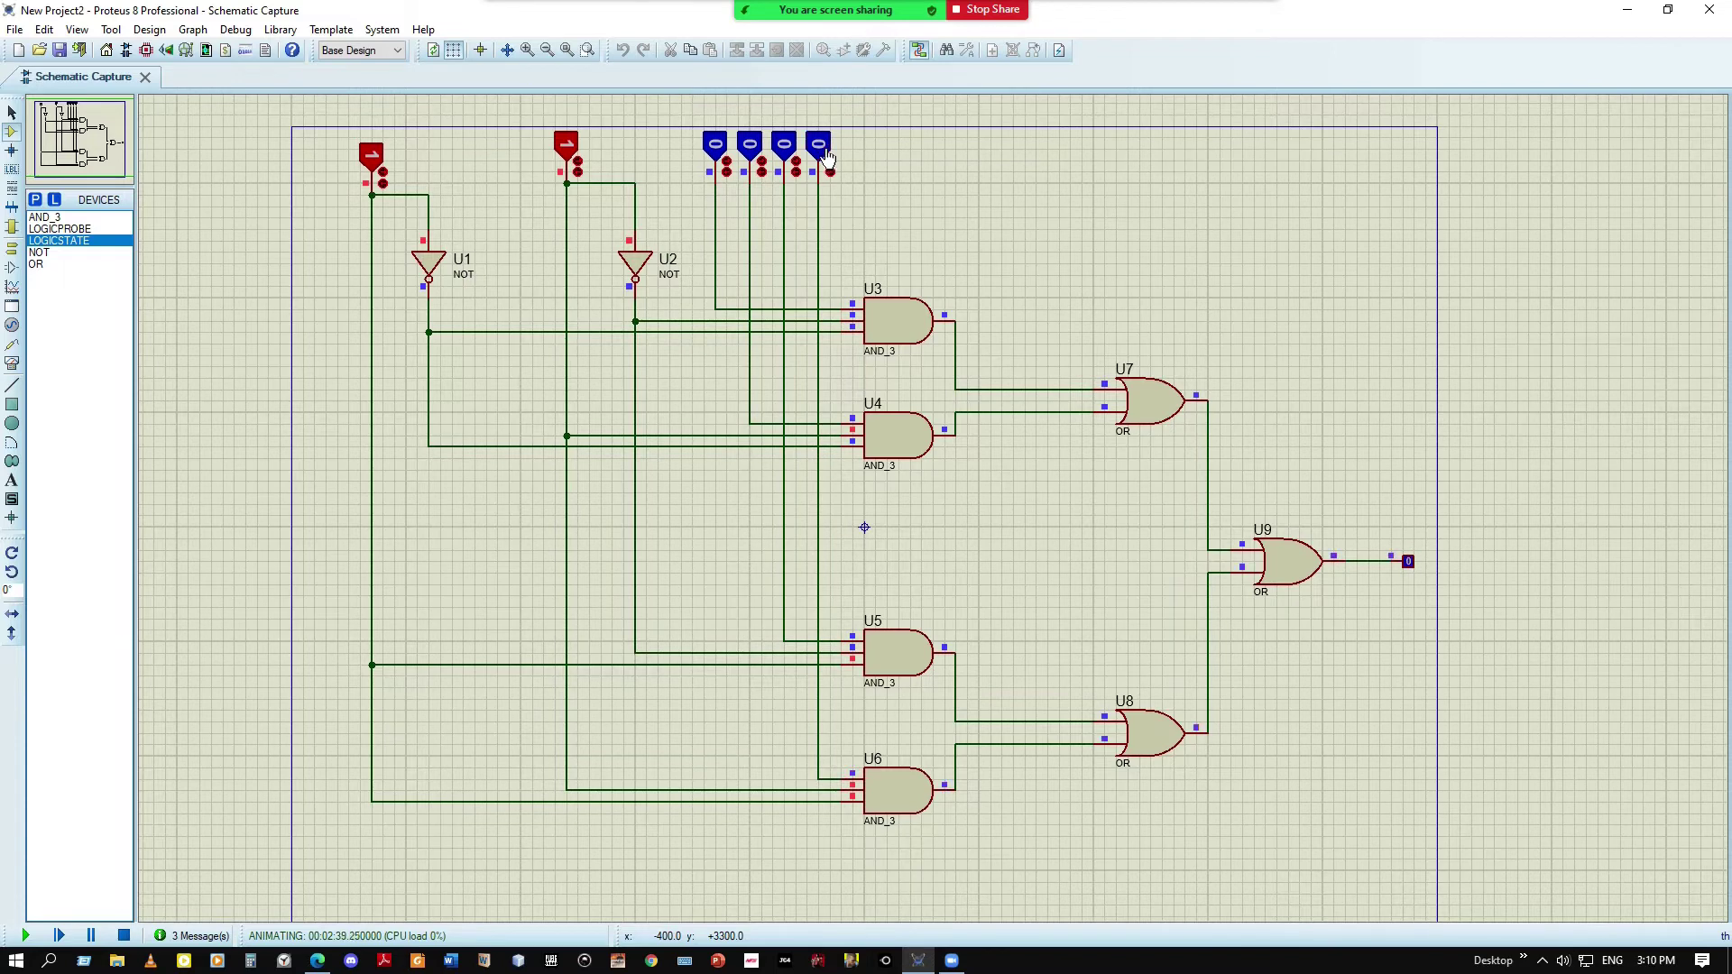
pyautogui.click(829, 158)
pyautogui.click(828, 158)
# Test the third logic state with both select states at 0, and the fourth with the second select state at 1, toggling each on and off
pyautogui.click(372, 155)
pyautogui.click(574, 153)
pyautogui.click(729, 150)
pyautogui.click(731, 150)
pyautogui.click(578, 151)
pyautogui.click(758, 154)
pyautogui.click(760, 156)
# With the first logic state at 1, toggle the fifth on and off with the second at 0, and the sixth with the second at 1
pyautogui.click(382, 170)
pyautogui.click(577, 162)
pyautogui.click(798, 164)
pyautogui.click(797, 164)
pyautogui.click(577, 164)
pyautogui.click(836, 156)
pyautogui.click(835, 154)
# Switch the audio playback device to Realtek HD Audio 2nd output and back to Speakers (Realtek High Definition Audio)
pyautogui.click(1562, 961)
pyautogui.click(1564, 879)
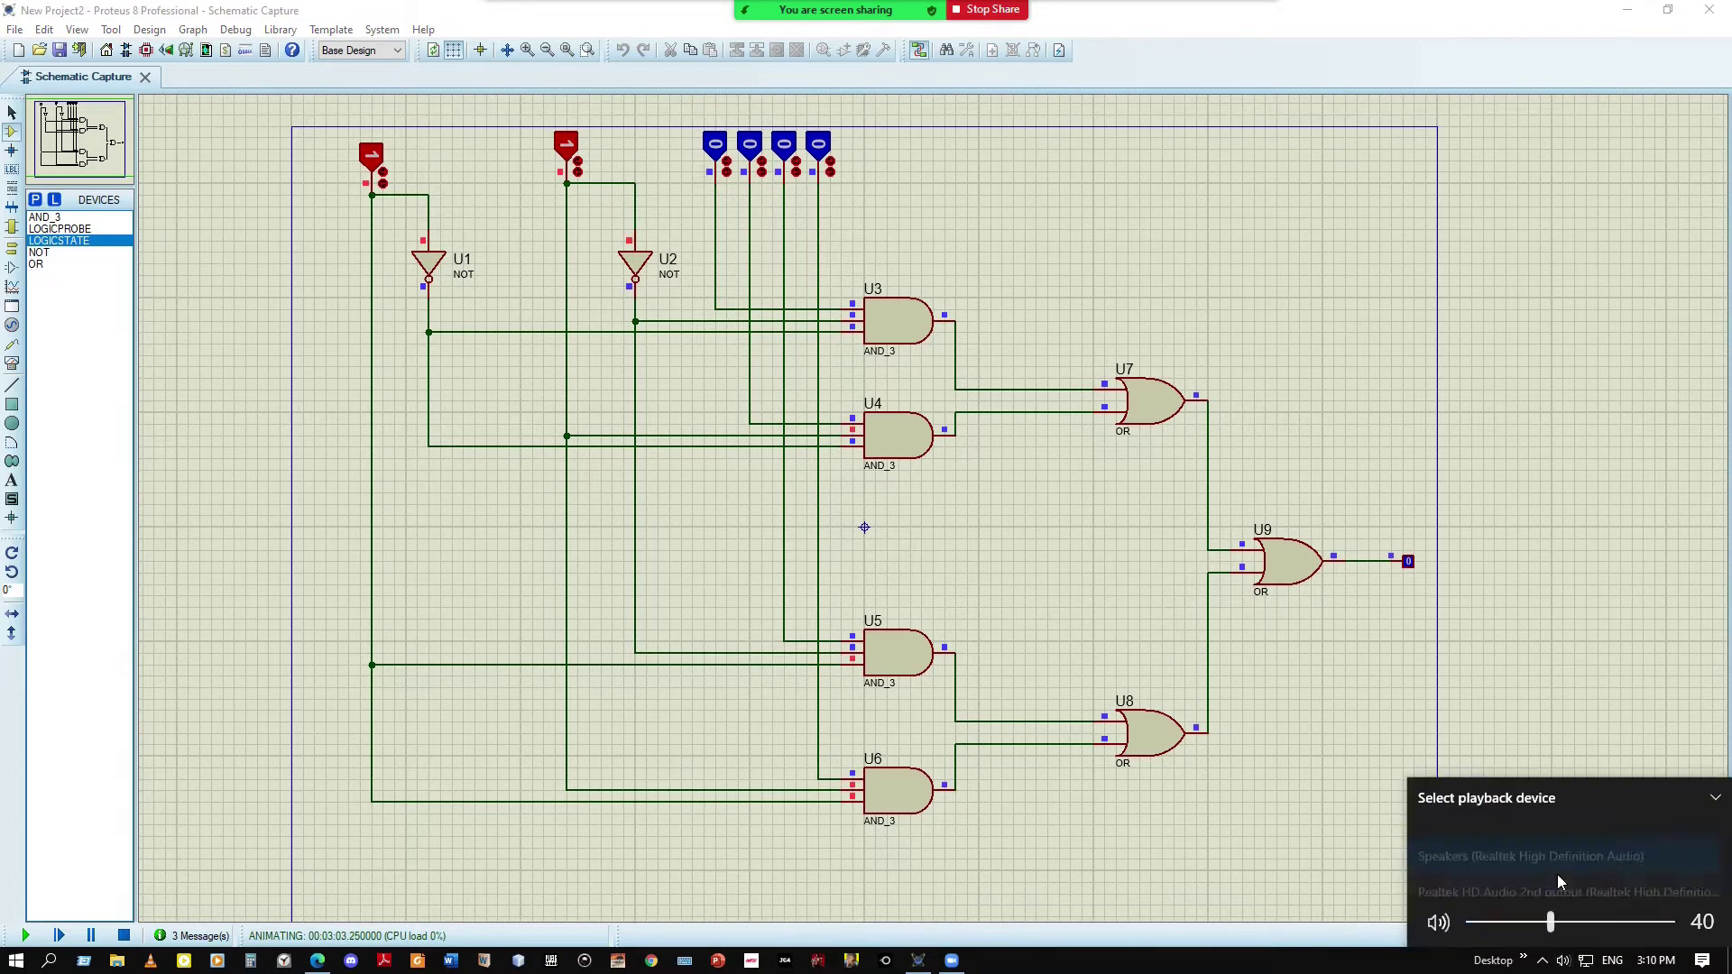
pyautogui.click(1564, 880)
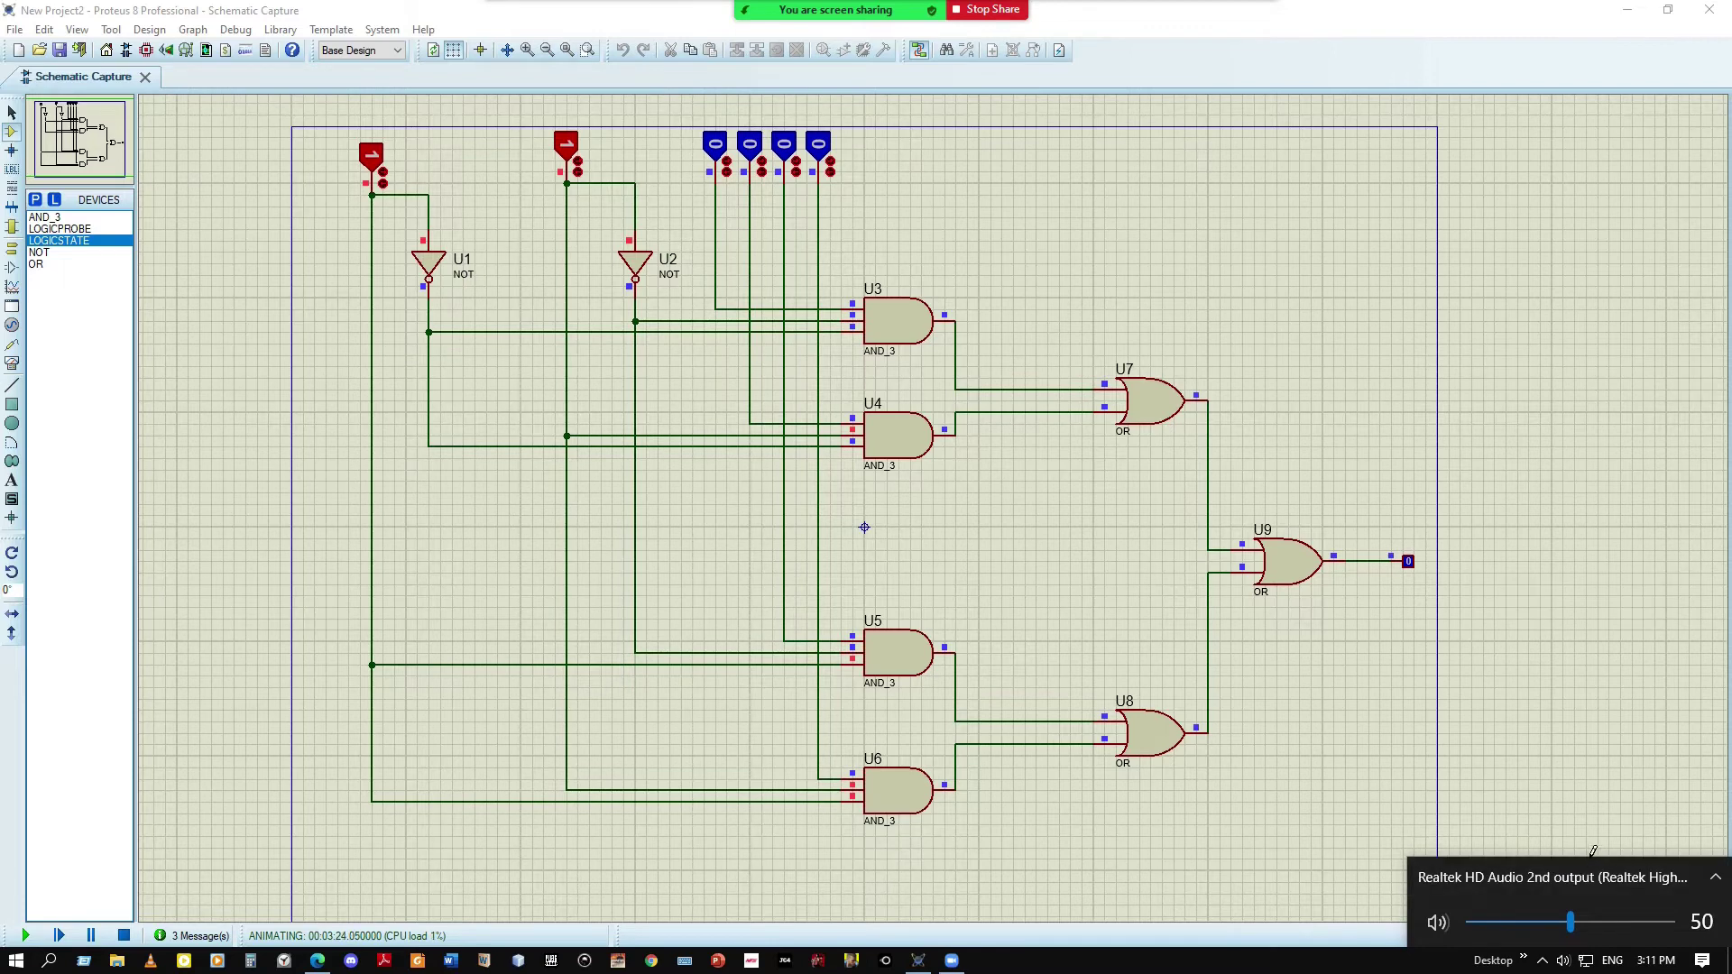
pyautogui.click(1592, 870)
pyautogui.click(1564, 839)
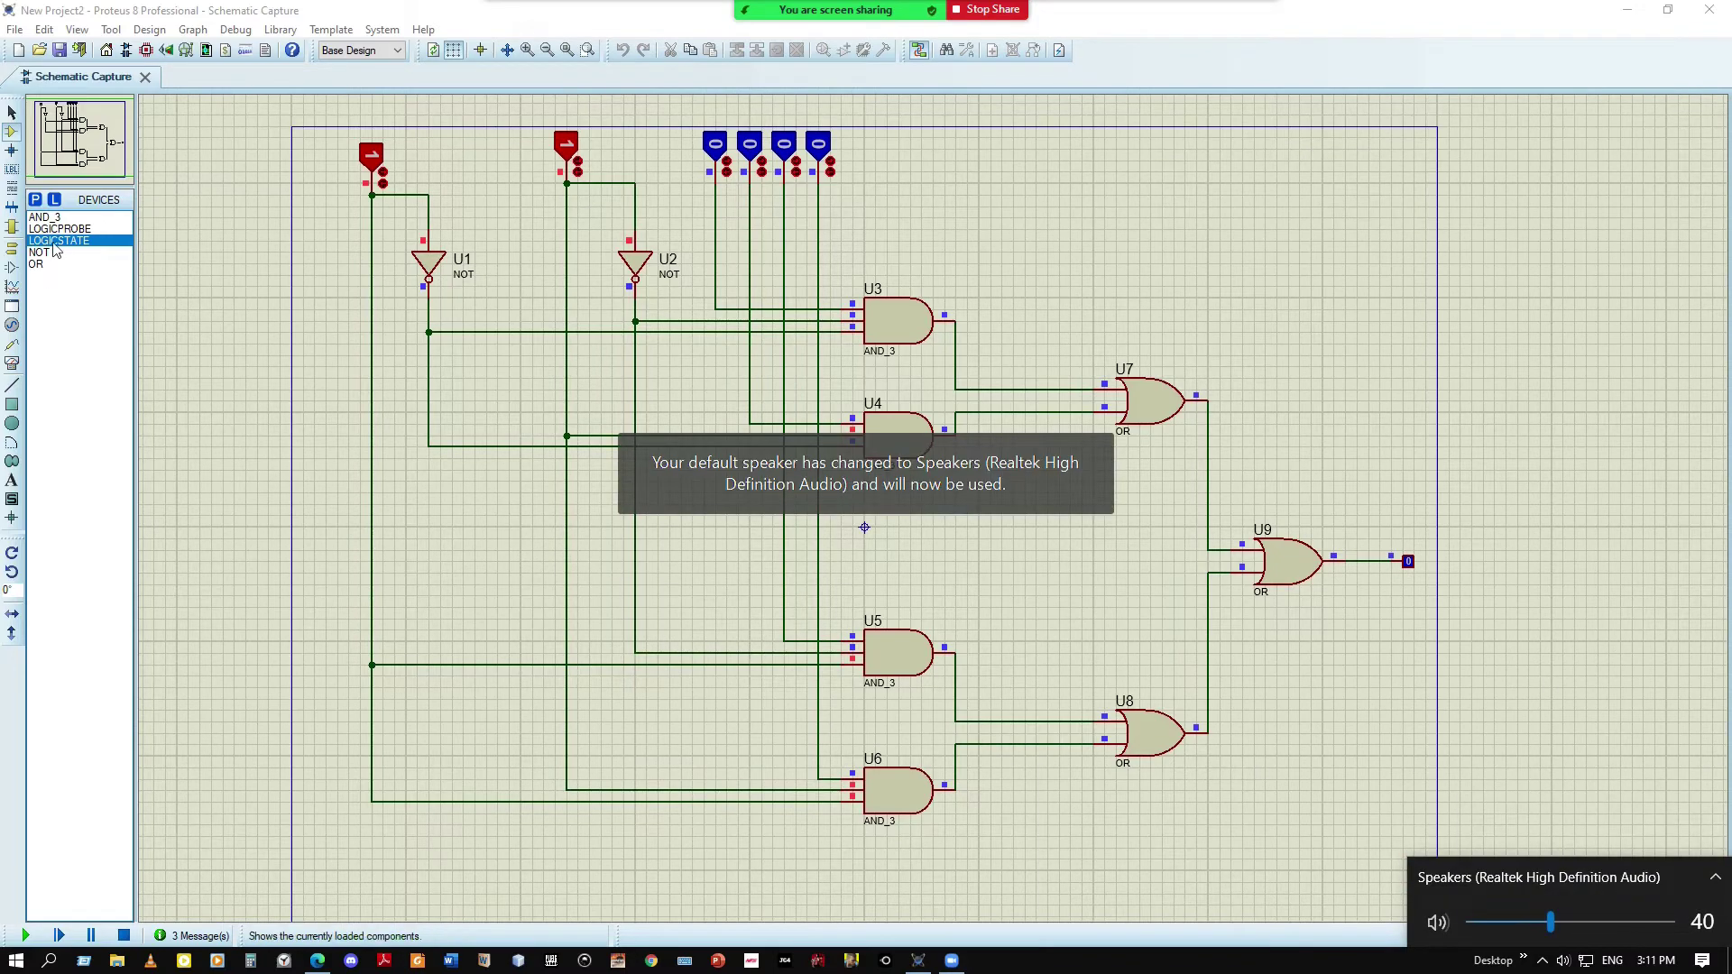
# Search the device library for OR gates, preview the three-input OR_3, look up three-input AND gates, and close the picker without adding anything
pyautogui.click(35, 200)
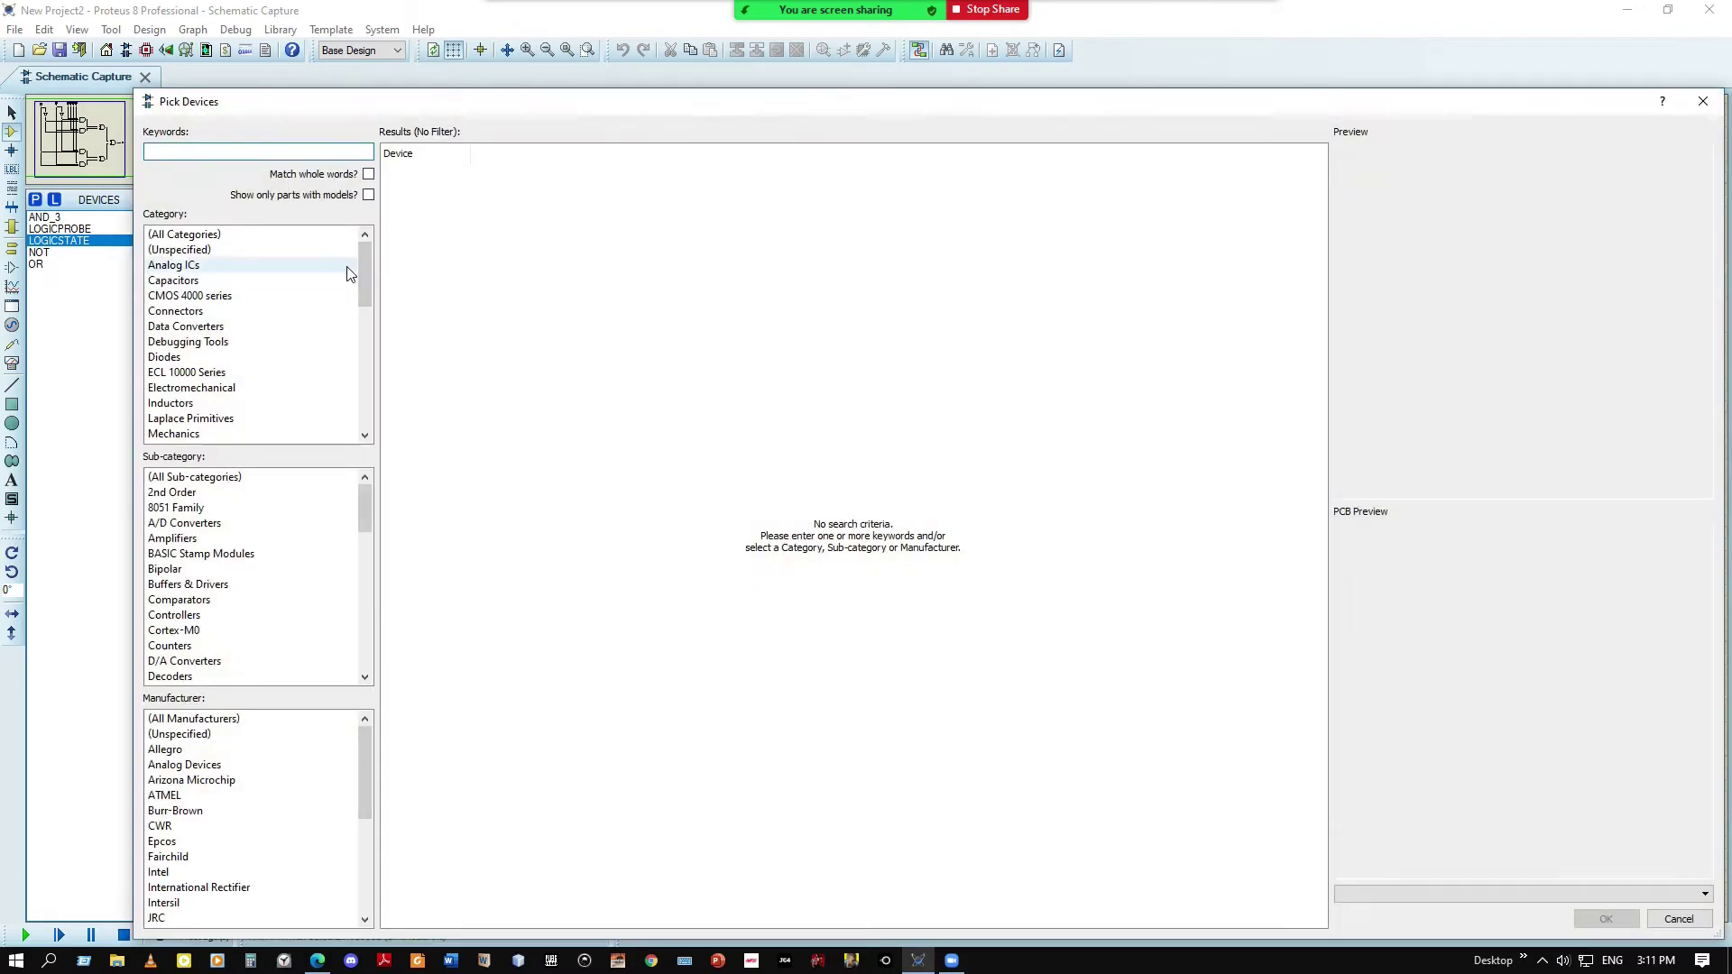
pyautogui.write('or')
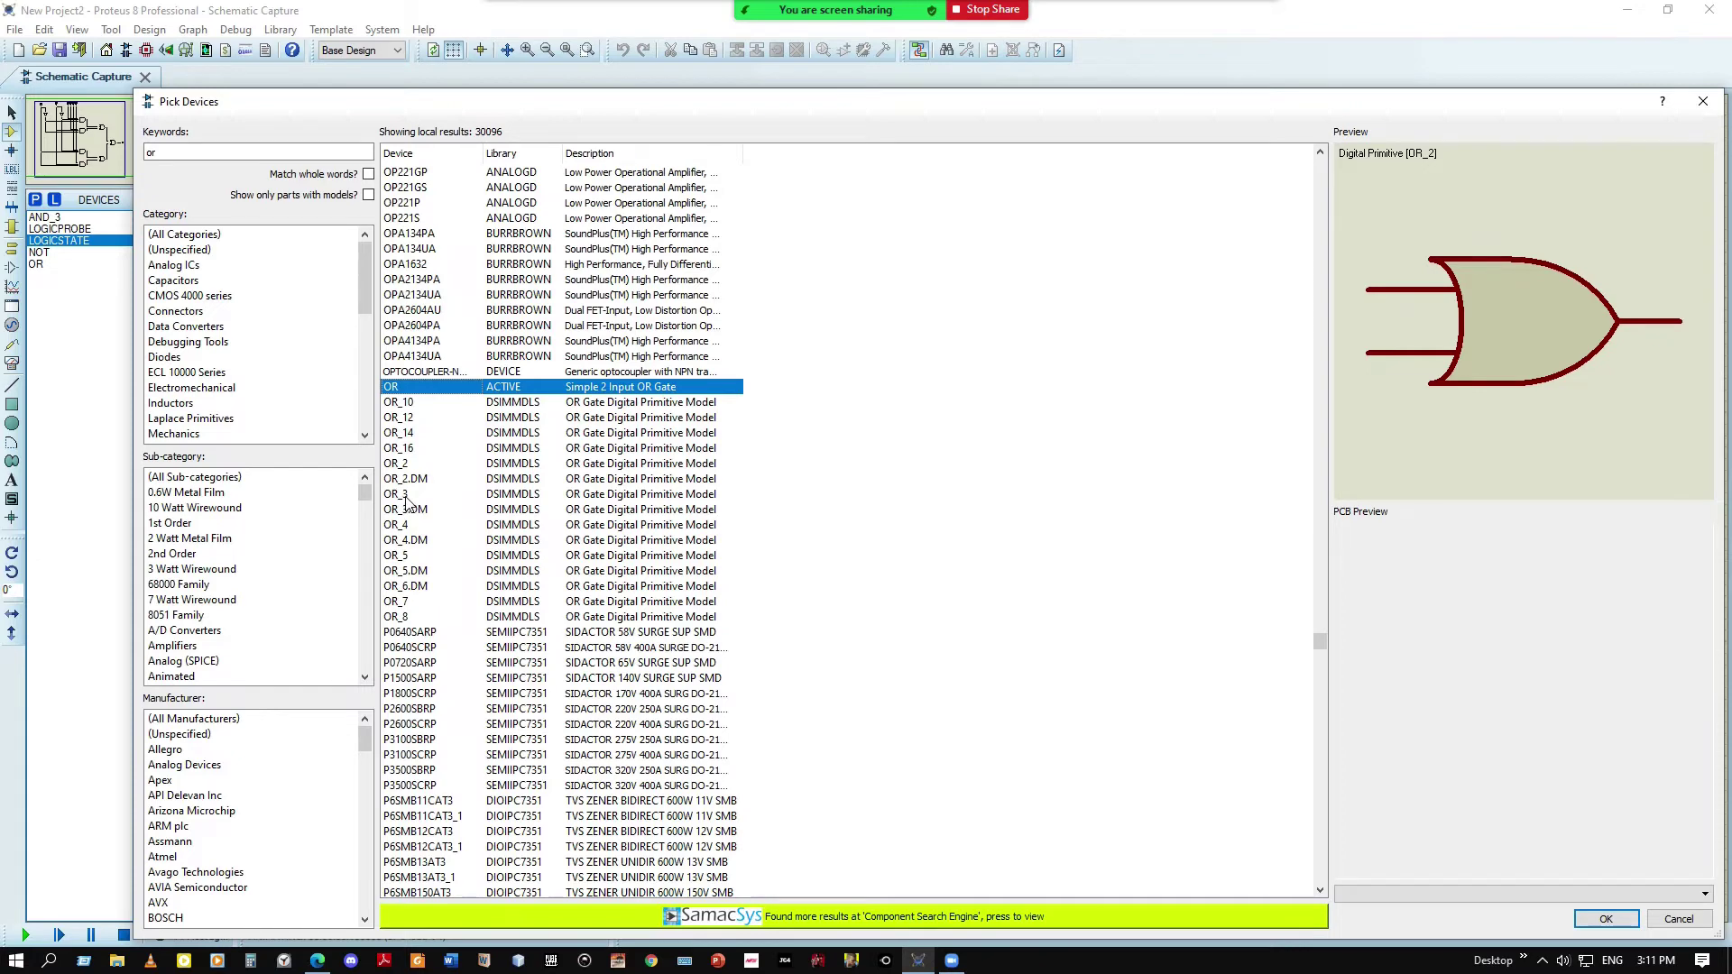
pyautogui.click(209, 155)
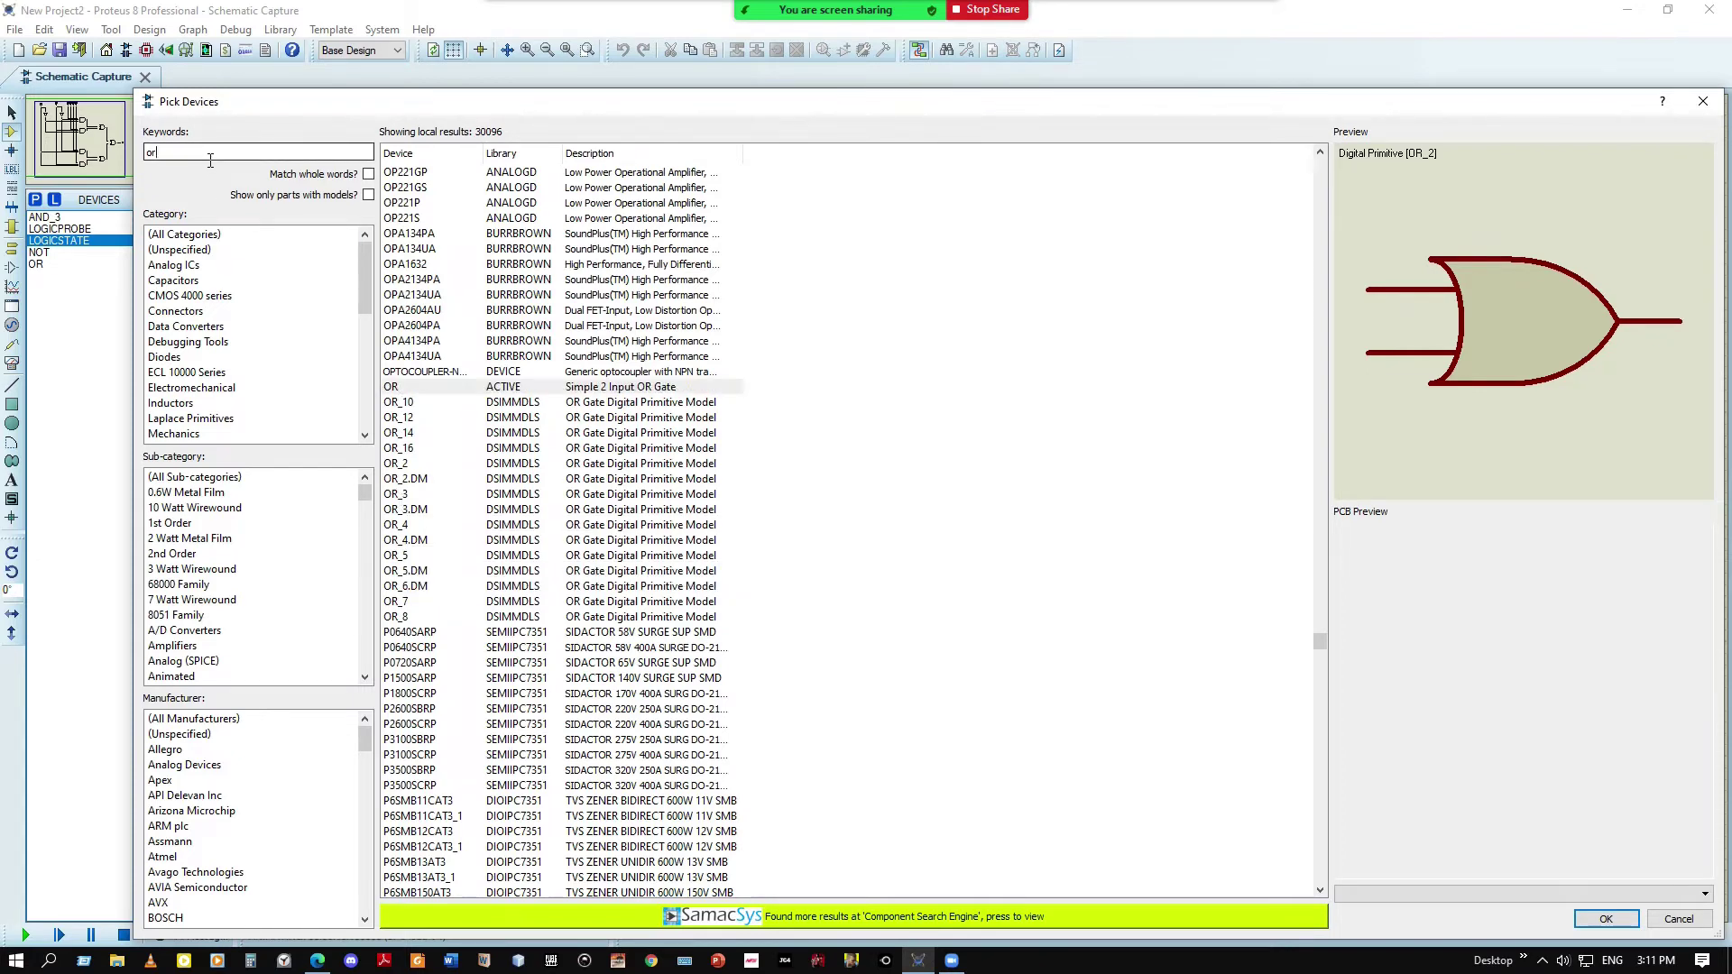
pyautogui.write('_3')
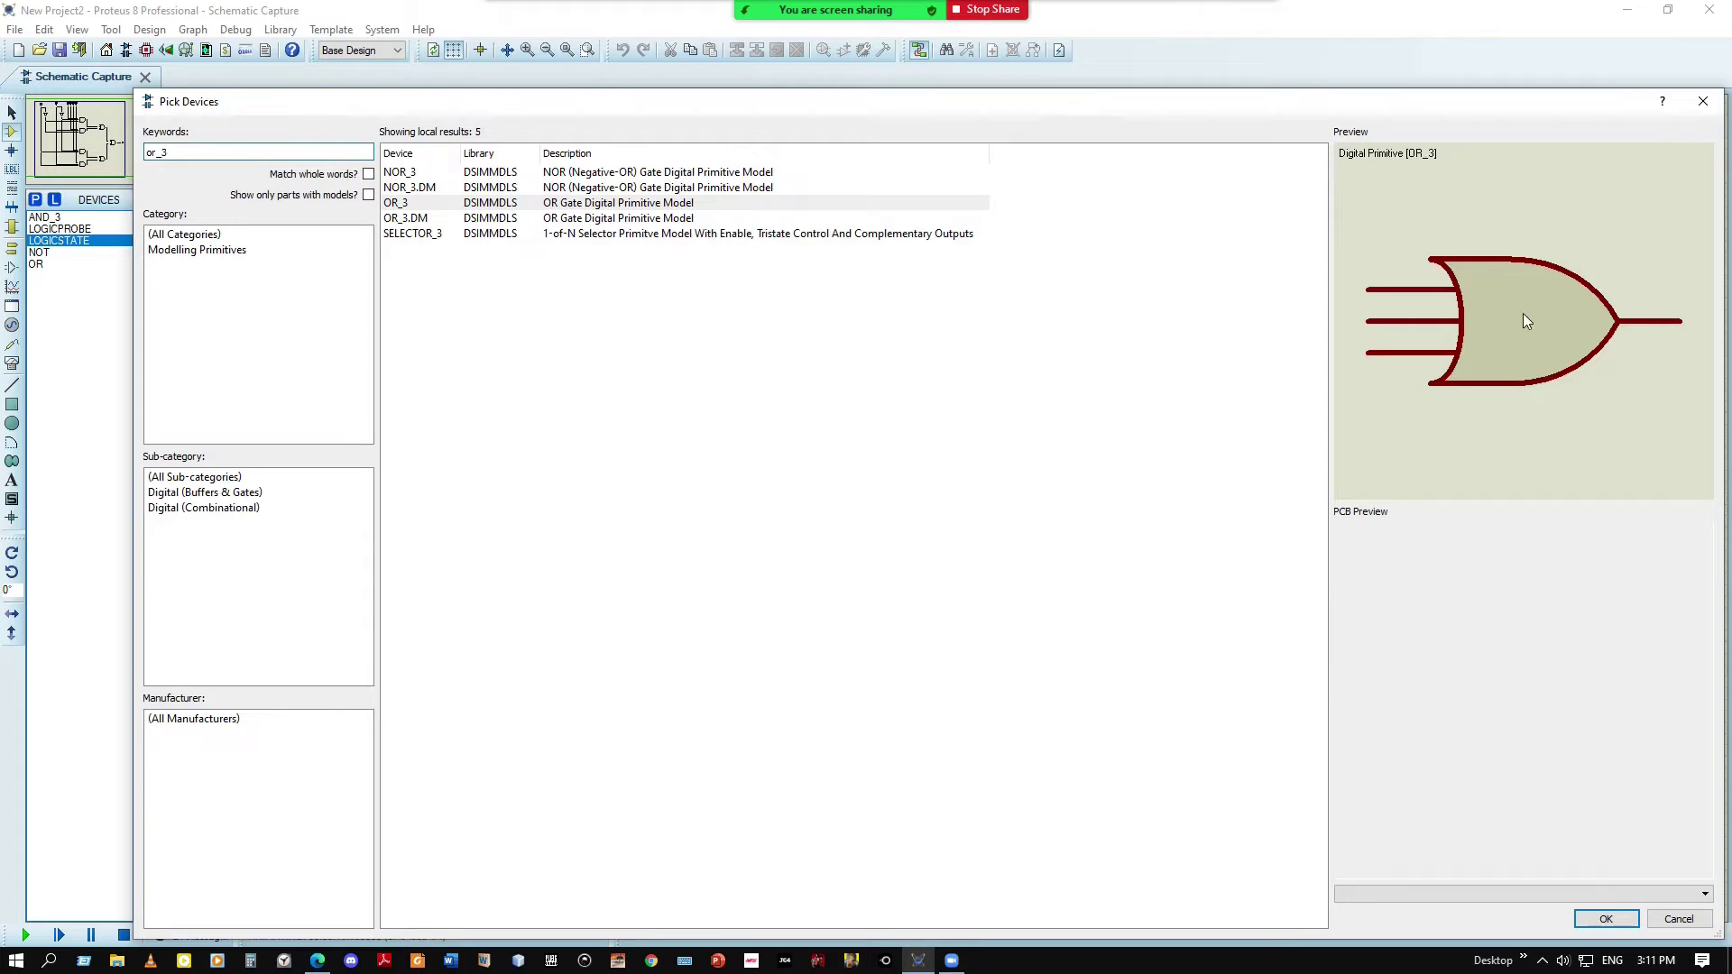
pyautogui.moveTo(157, 154); pyautogui.dragTo(147, 153)
pyautogui.write('and')
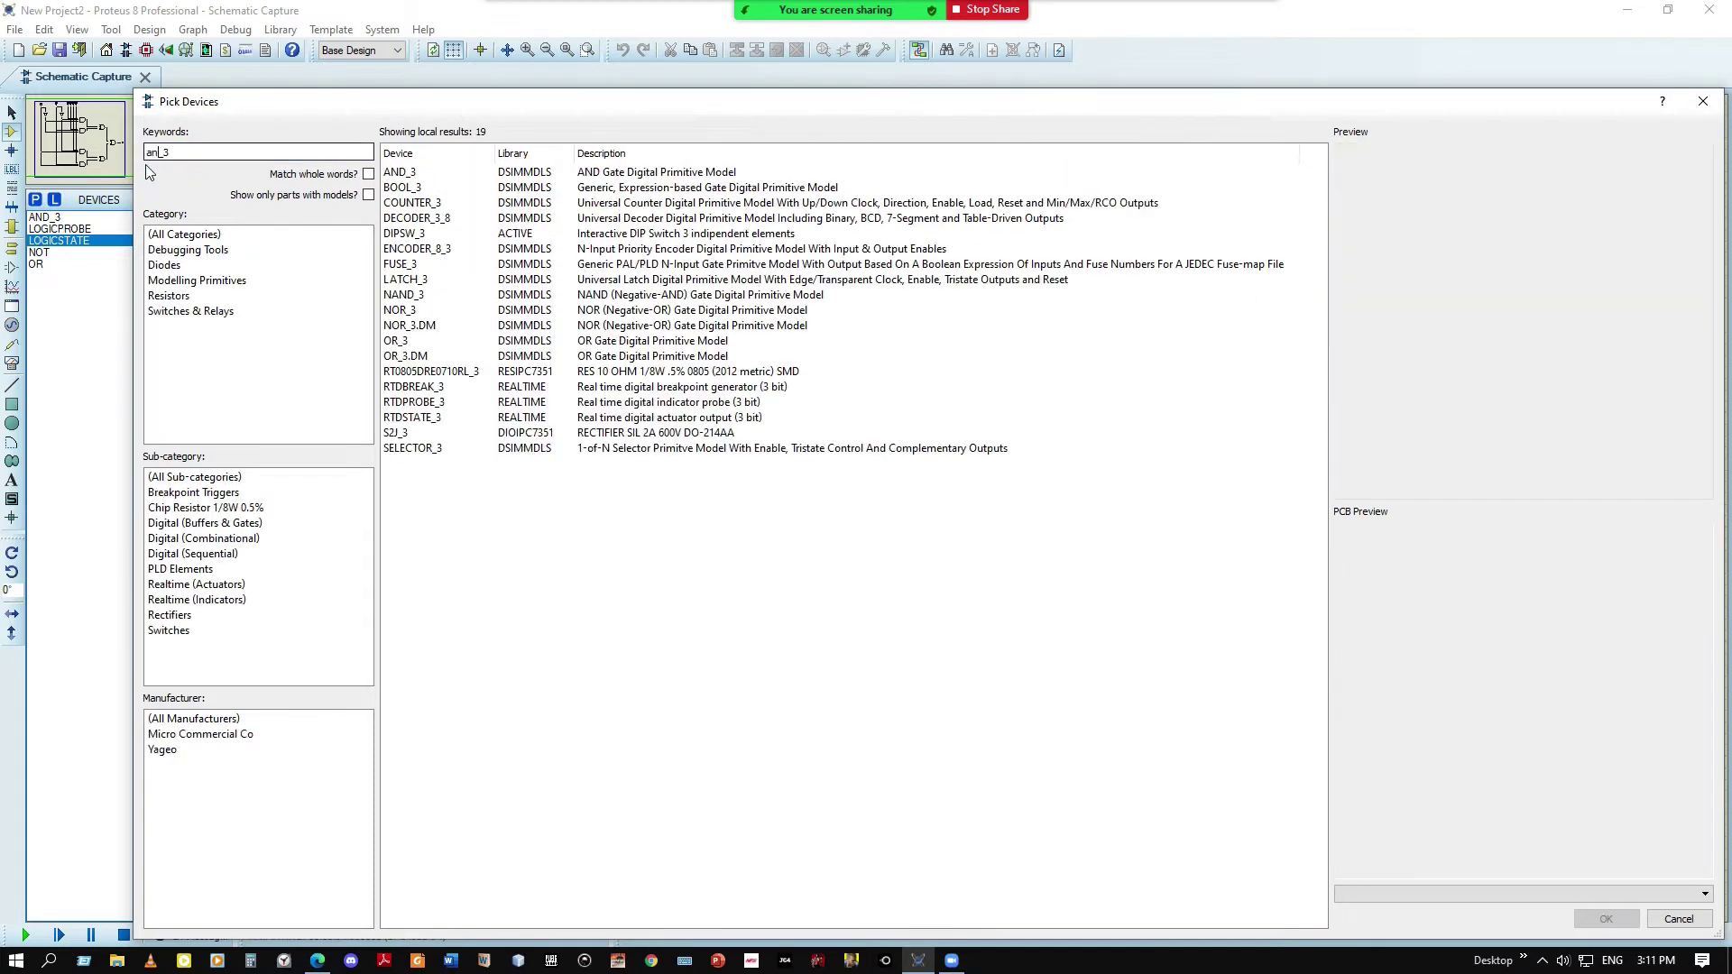
pyautogui.click(1704, 101)
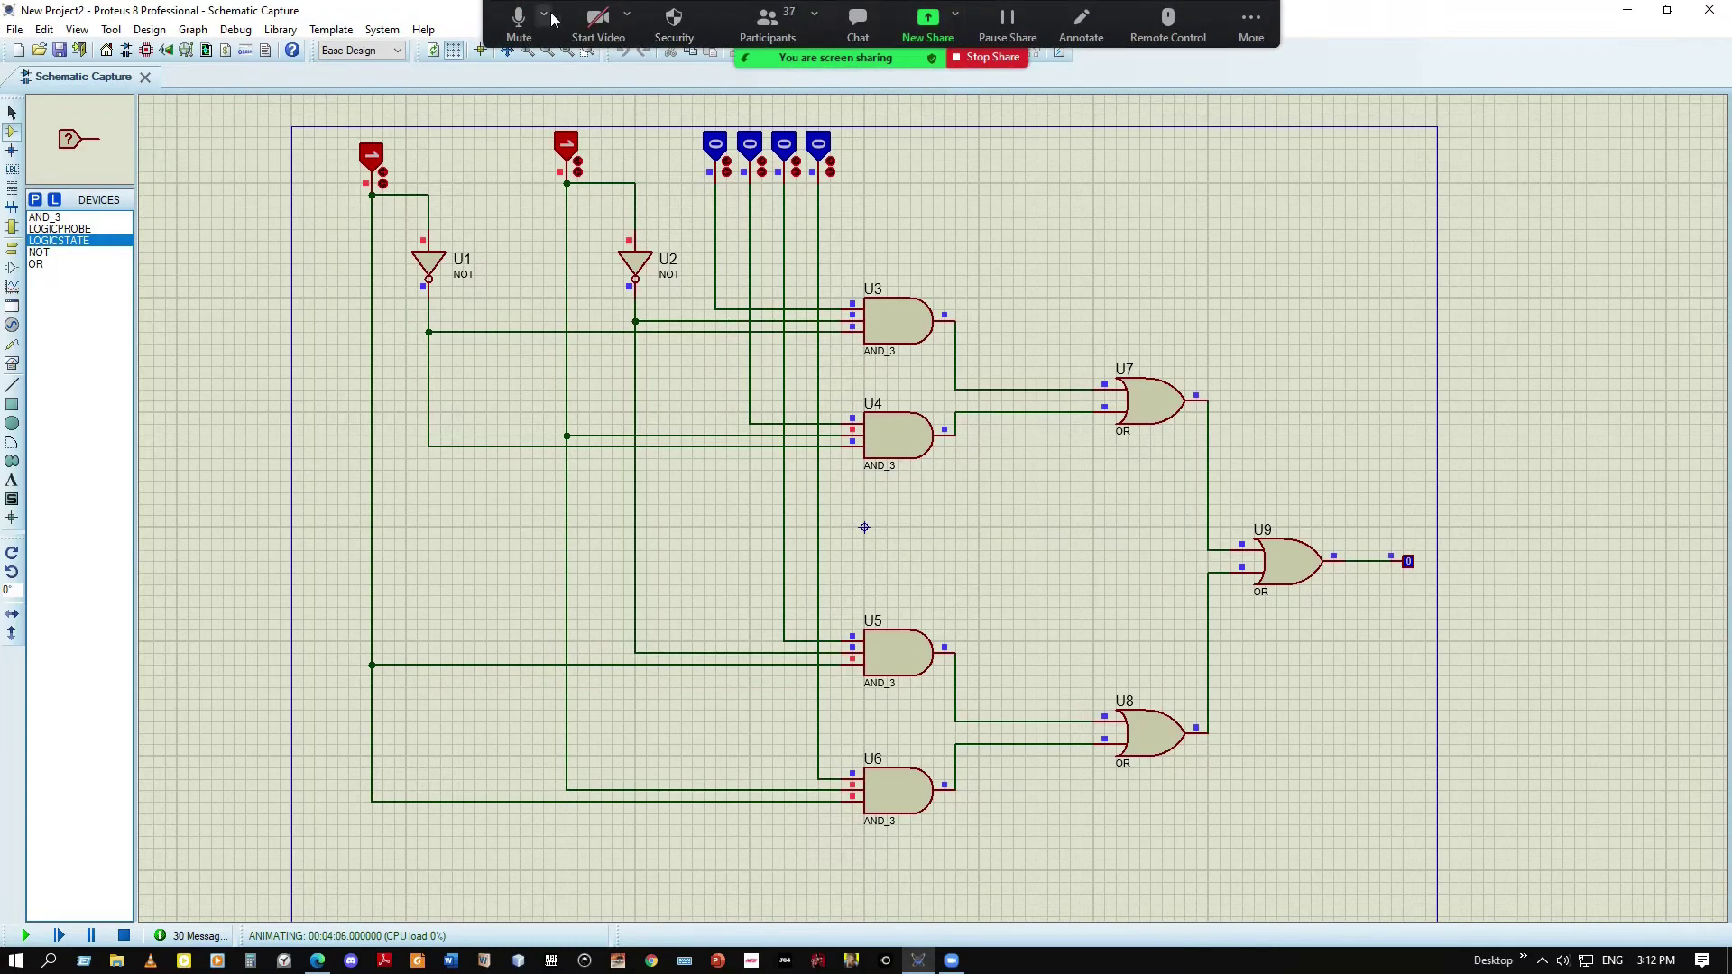
# Switch to the Zoom participants list, look through it, and return to the schematic
pyautogui.click(792, 17)
pyautogui.scroll(-5, 1155, 605)
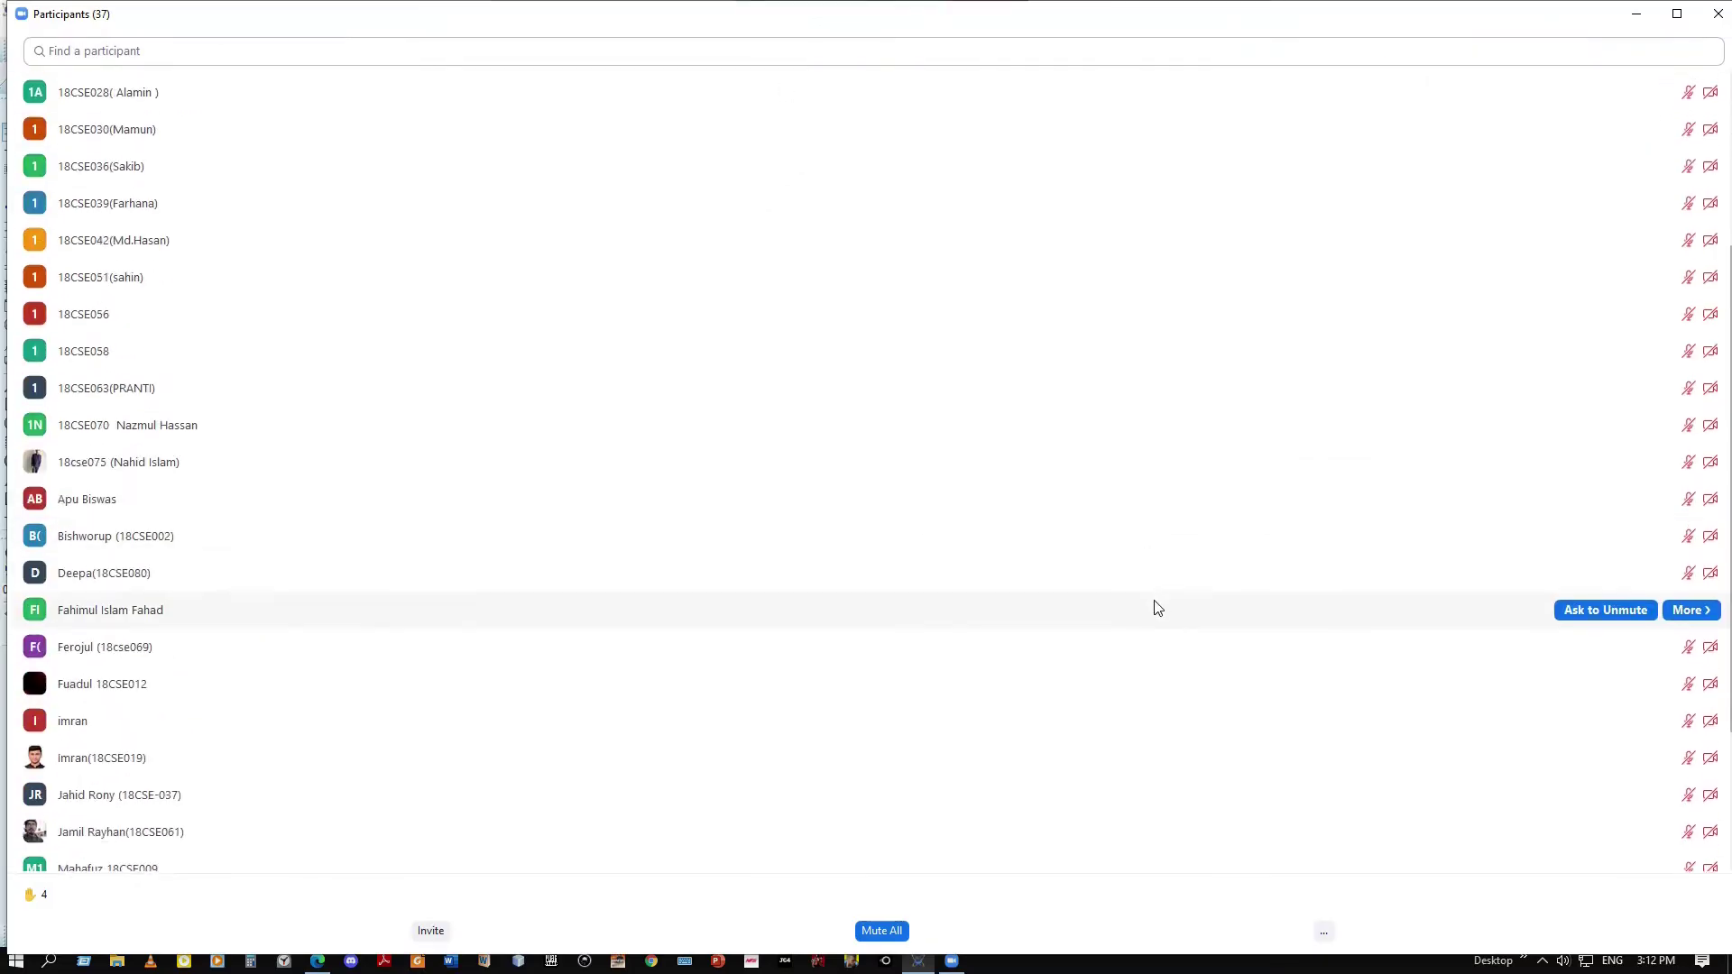
pyautogui.hotkey('alt', 'u')
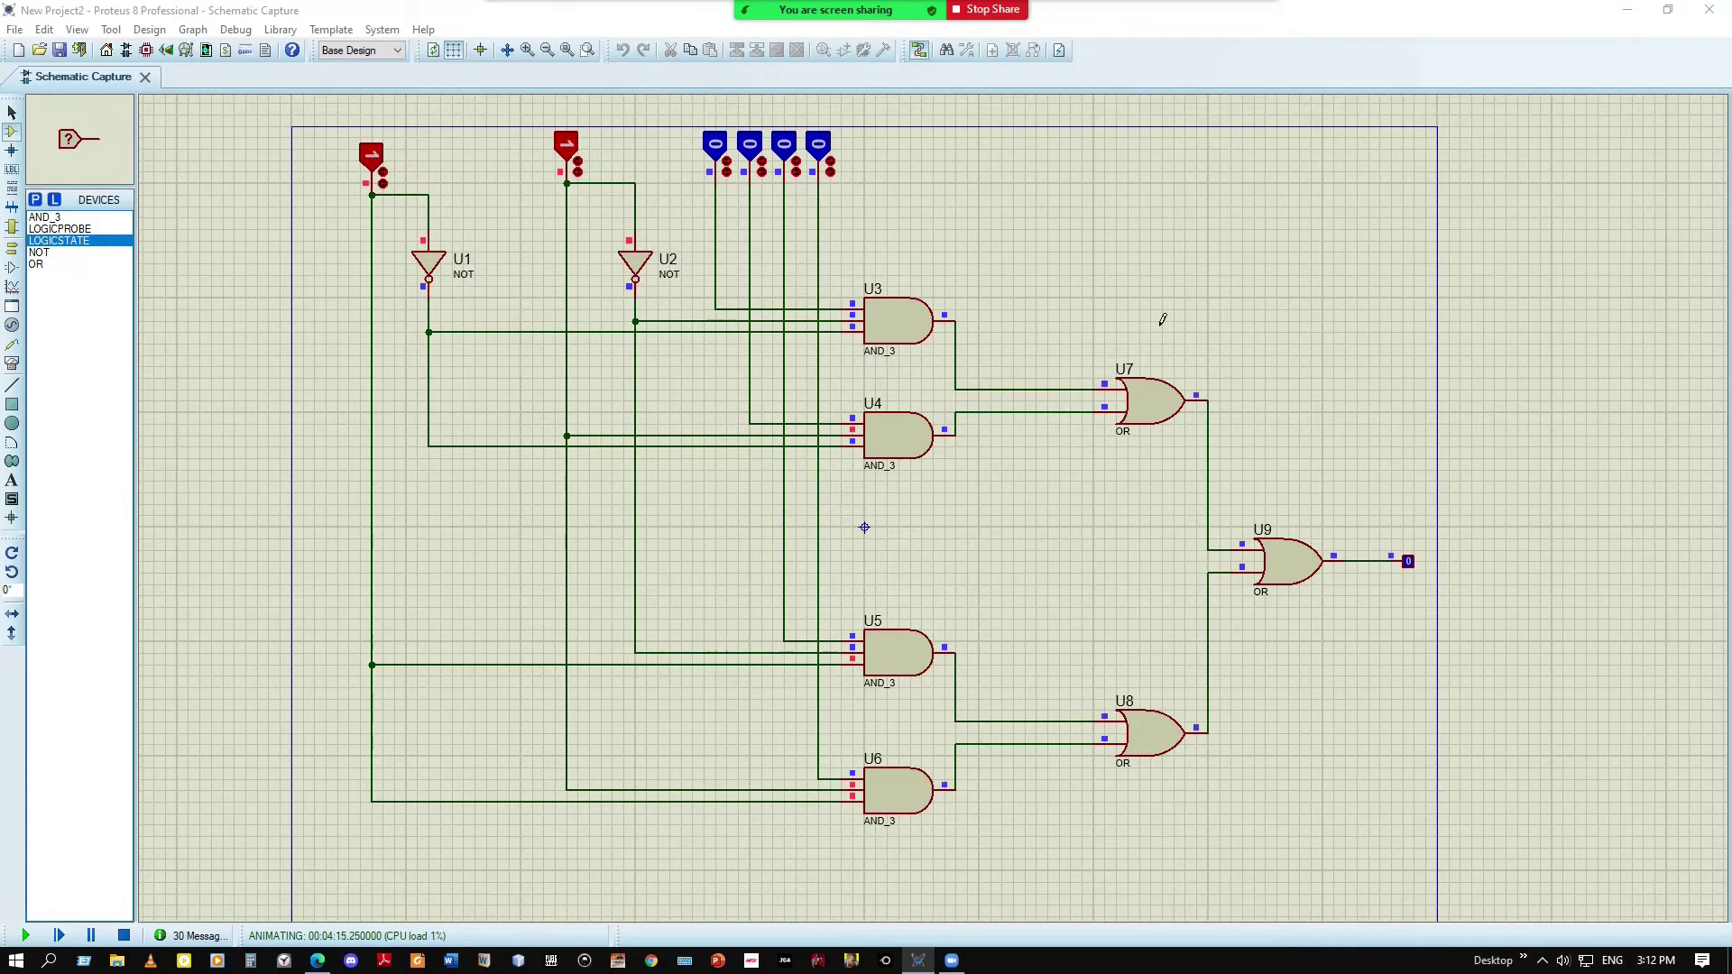
# Set the third, fourth and fifth logic states to 1 in the running simulation
pyautogui.click(714, 145)
pyautogui.click(749, 144)
pyautogui.click(783, 144)
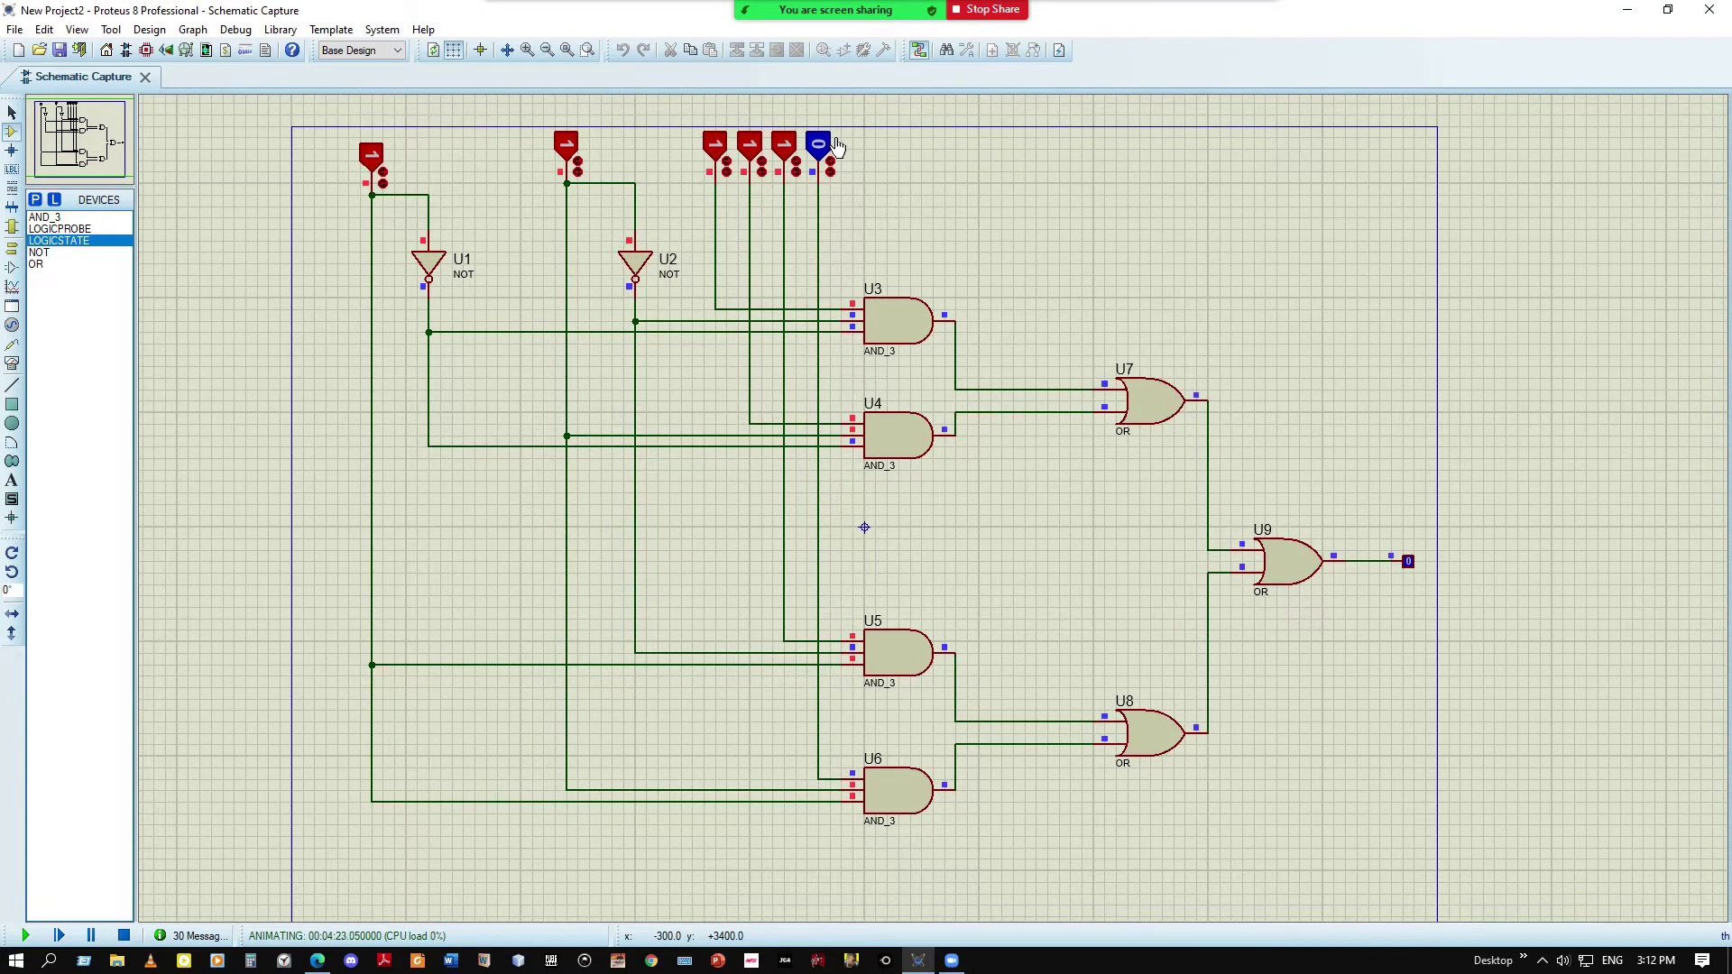
pyautogui.moveTo(839, 11)
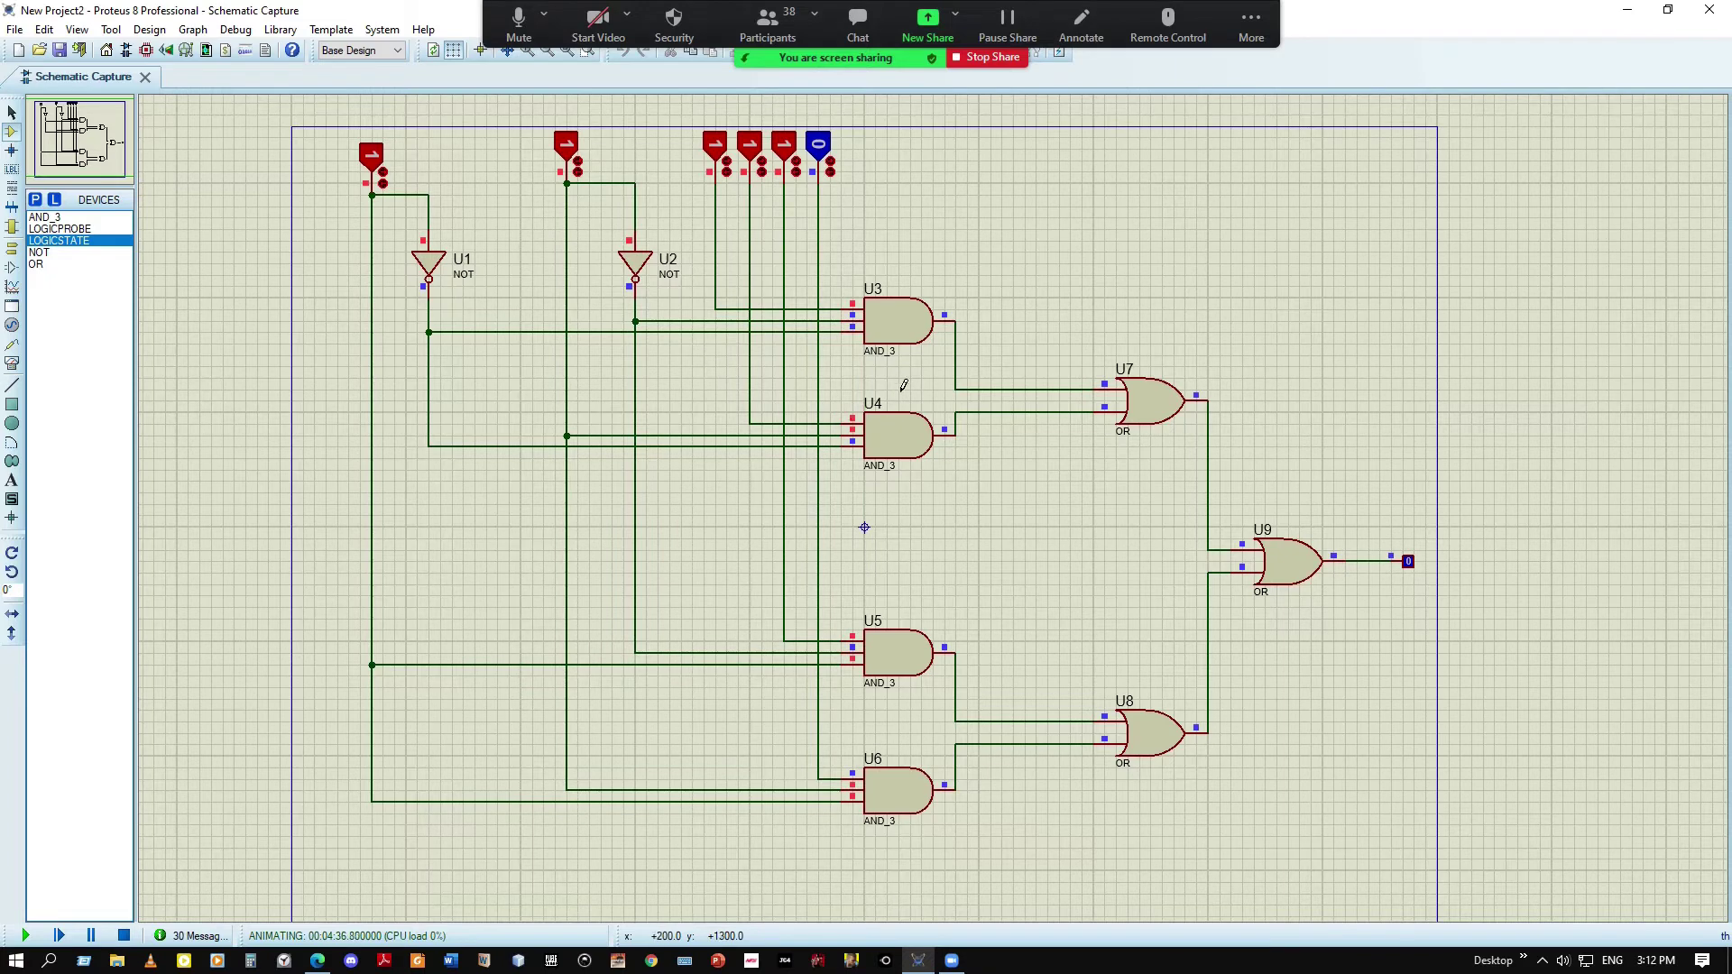
pyautogui.click(1182, 413)
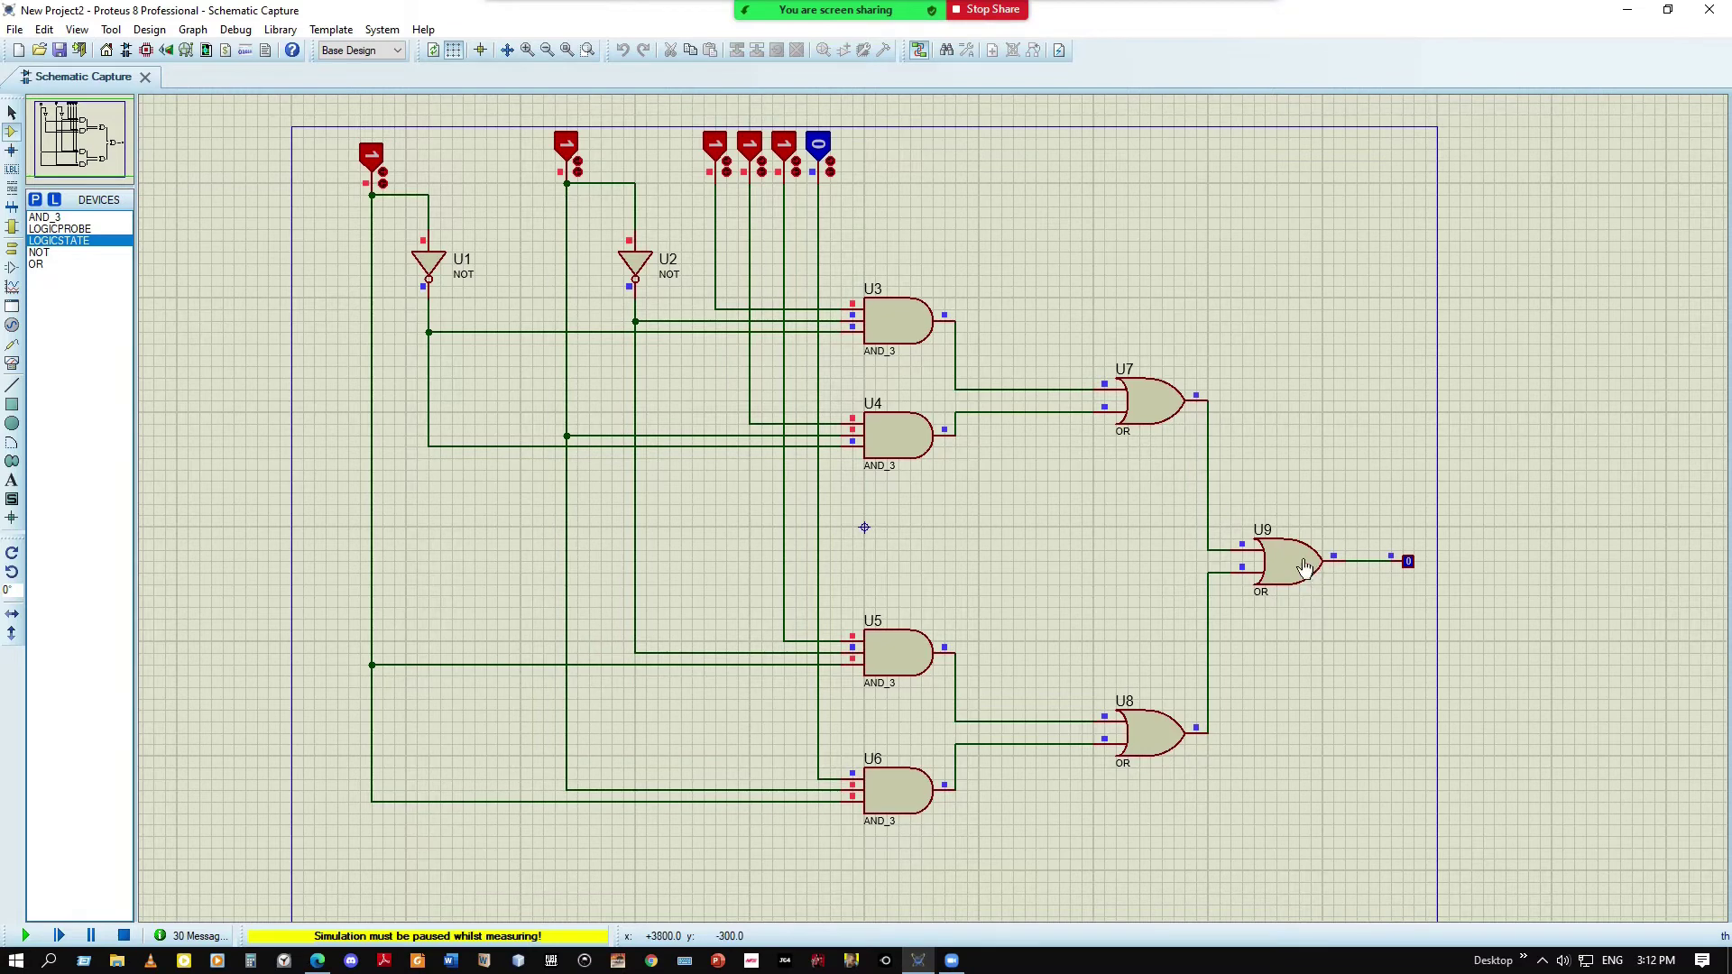
# Box-select the OR gates U7, U8 and U9 together with their connecting wires
pyautogui.moveTo(1072, 334); pyautogui.dragTo(1346, 814)
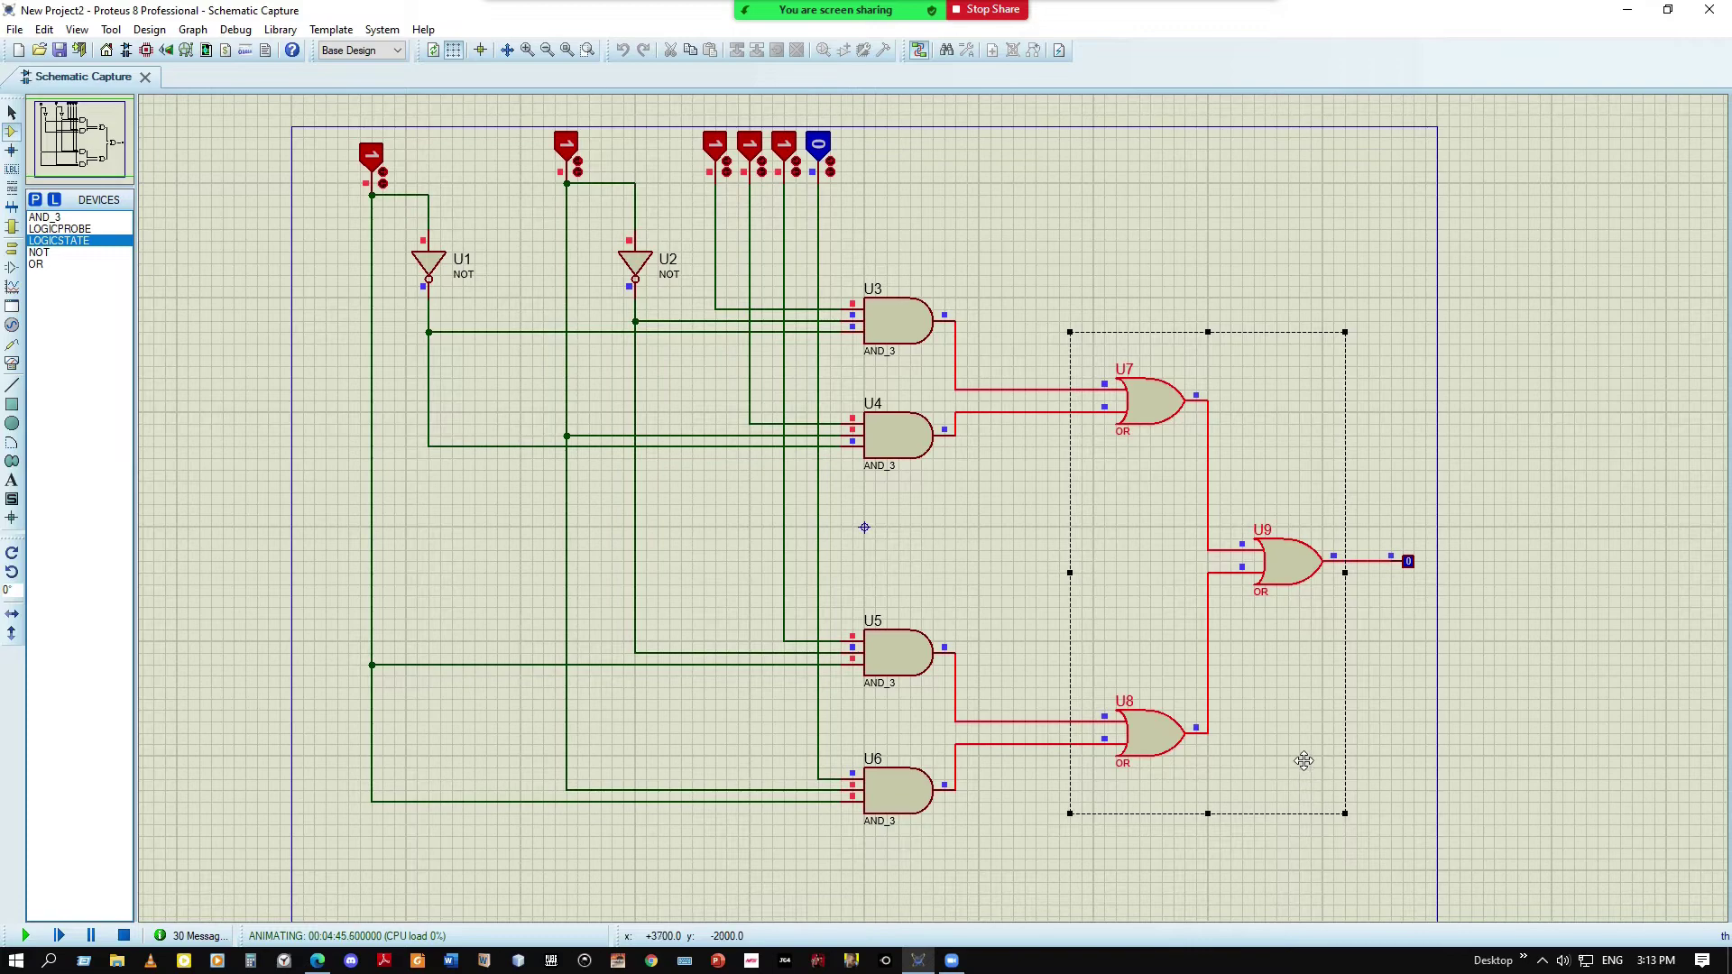
pyautogui.rightClick(1292, 679)
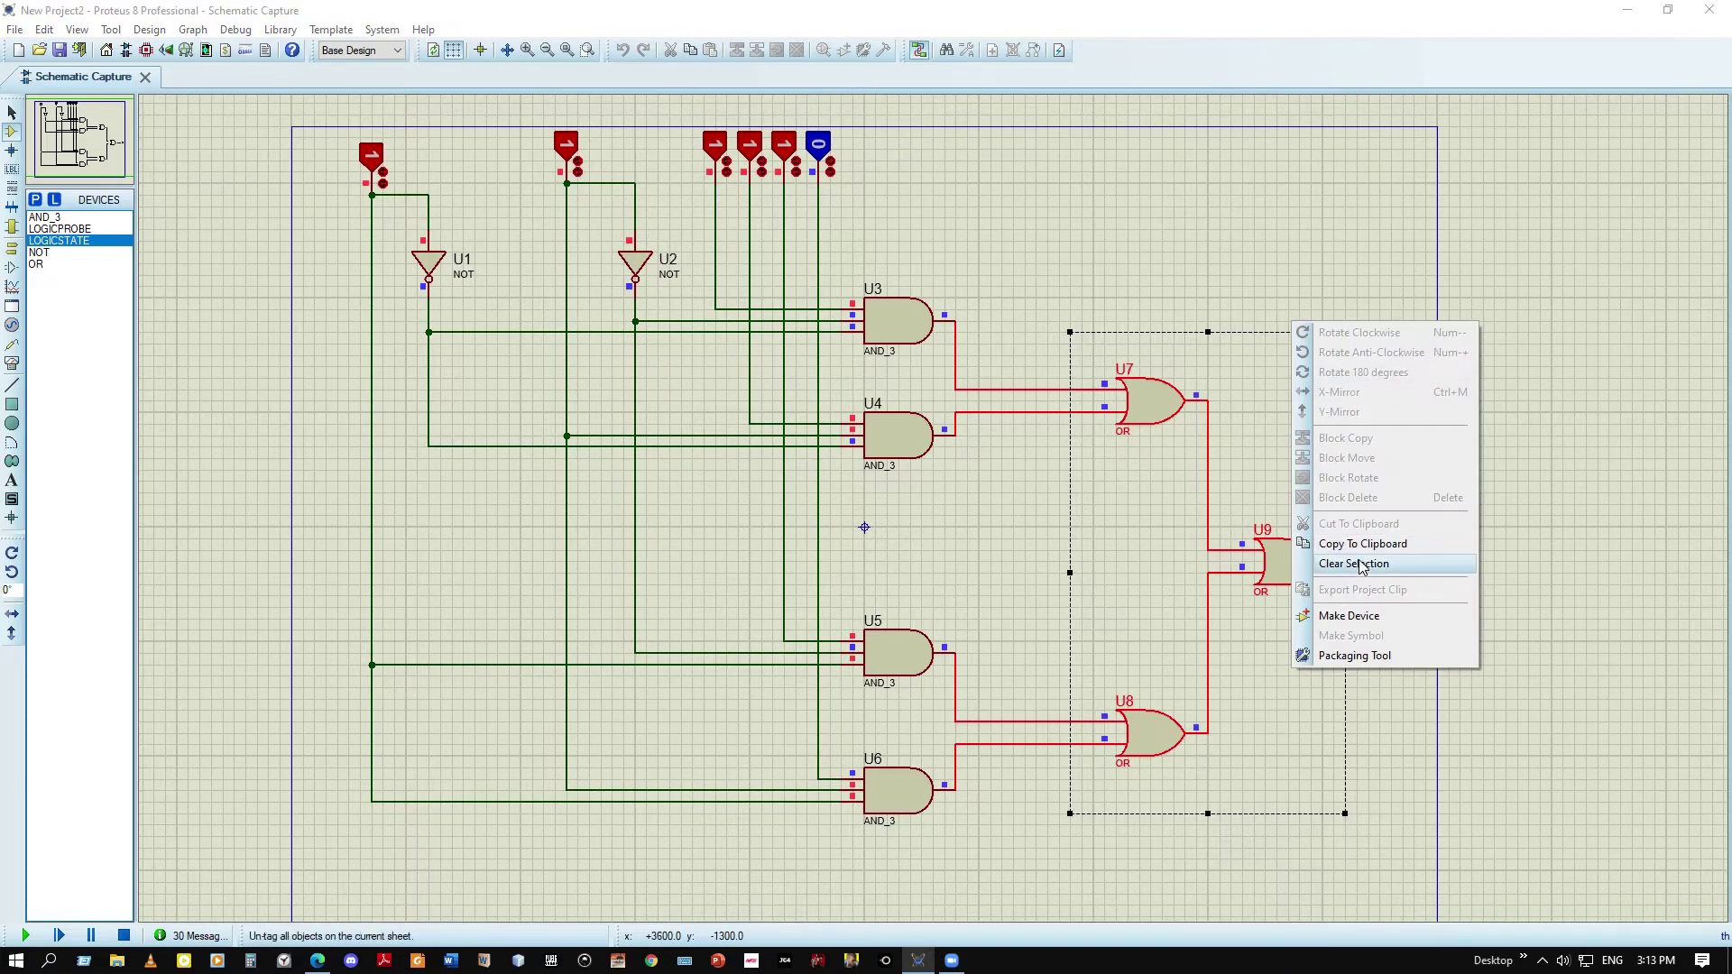
pyautogui.click(1263, 654)
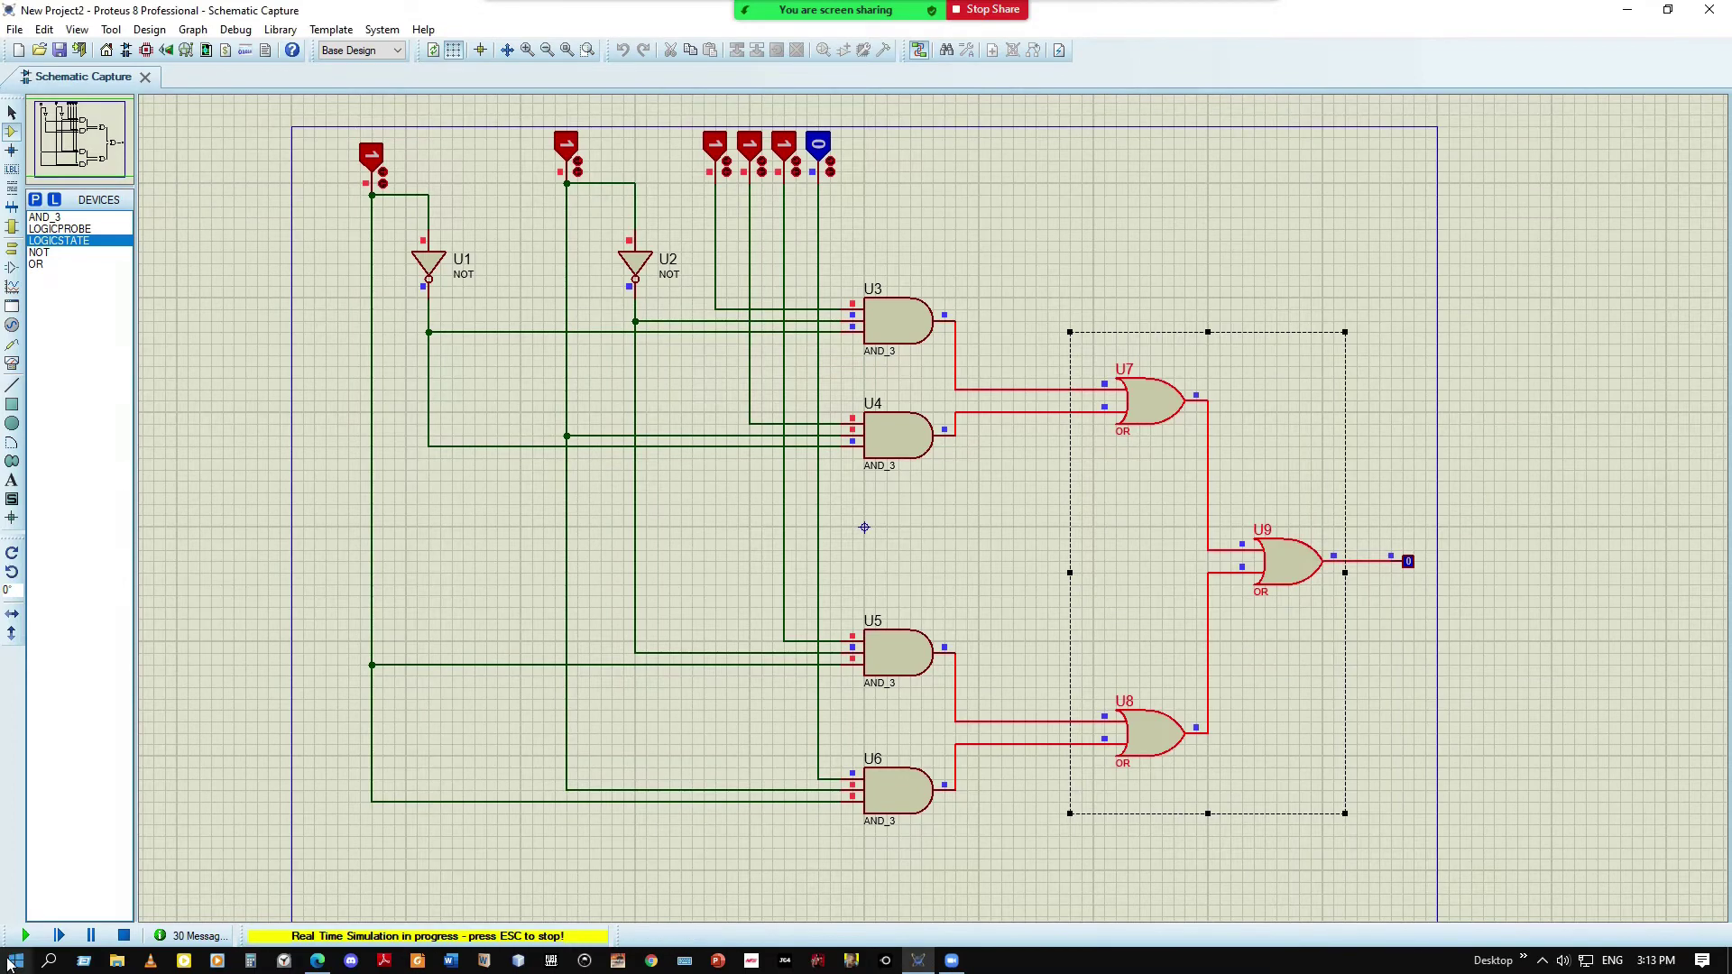
# Stop the simulation and dock the schematic window to the right half of the desktop
pyautogui.click(125, 935)
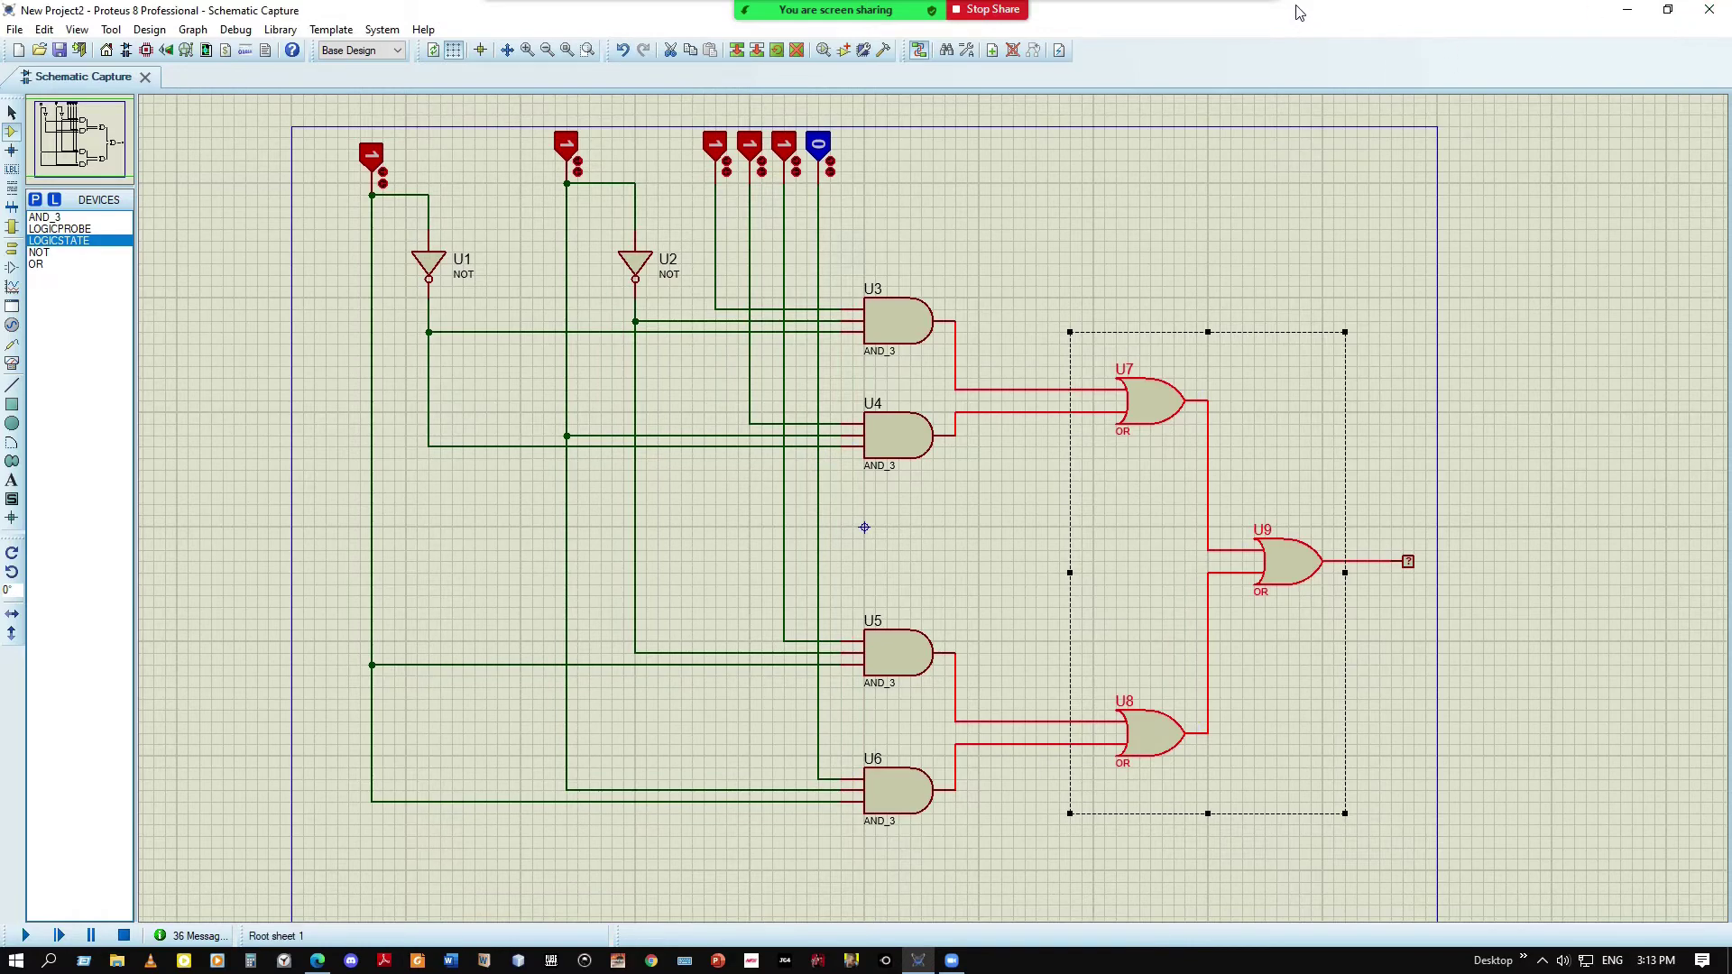
pyautogui.press('super+Right')
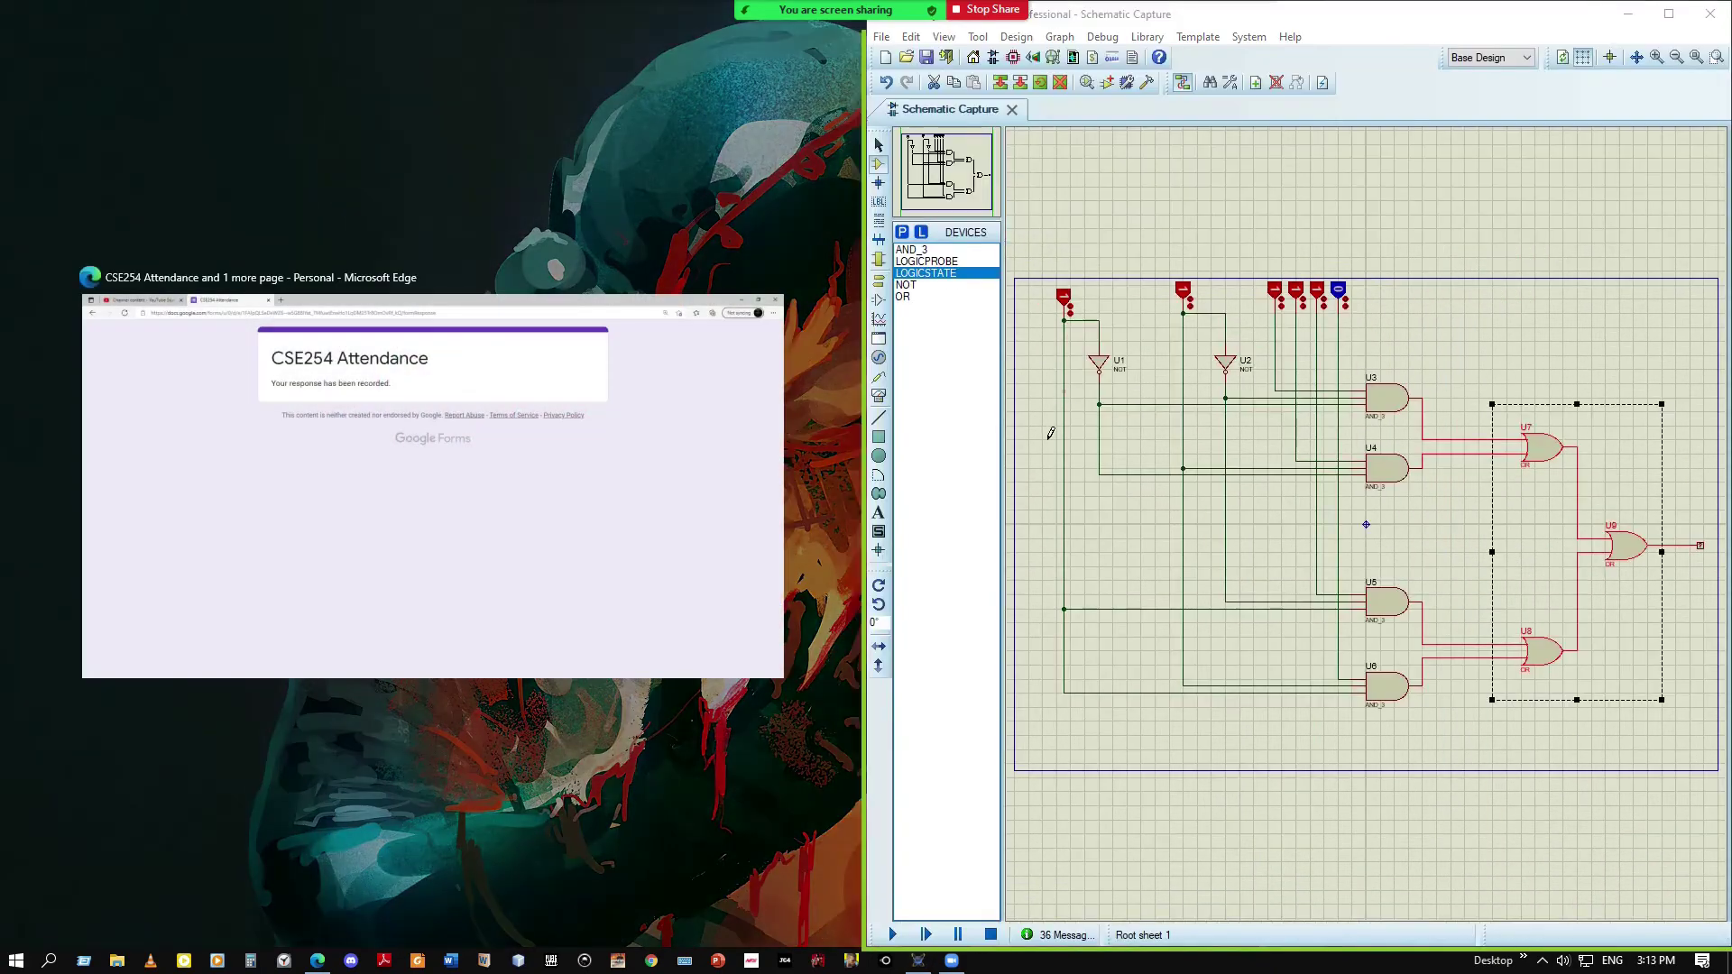
pyautogui.click(626, 144)
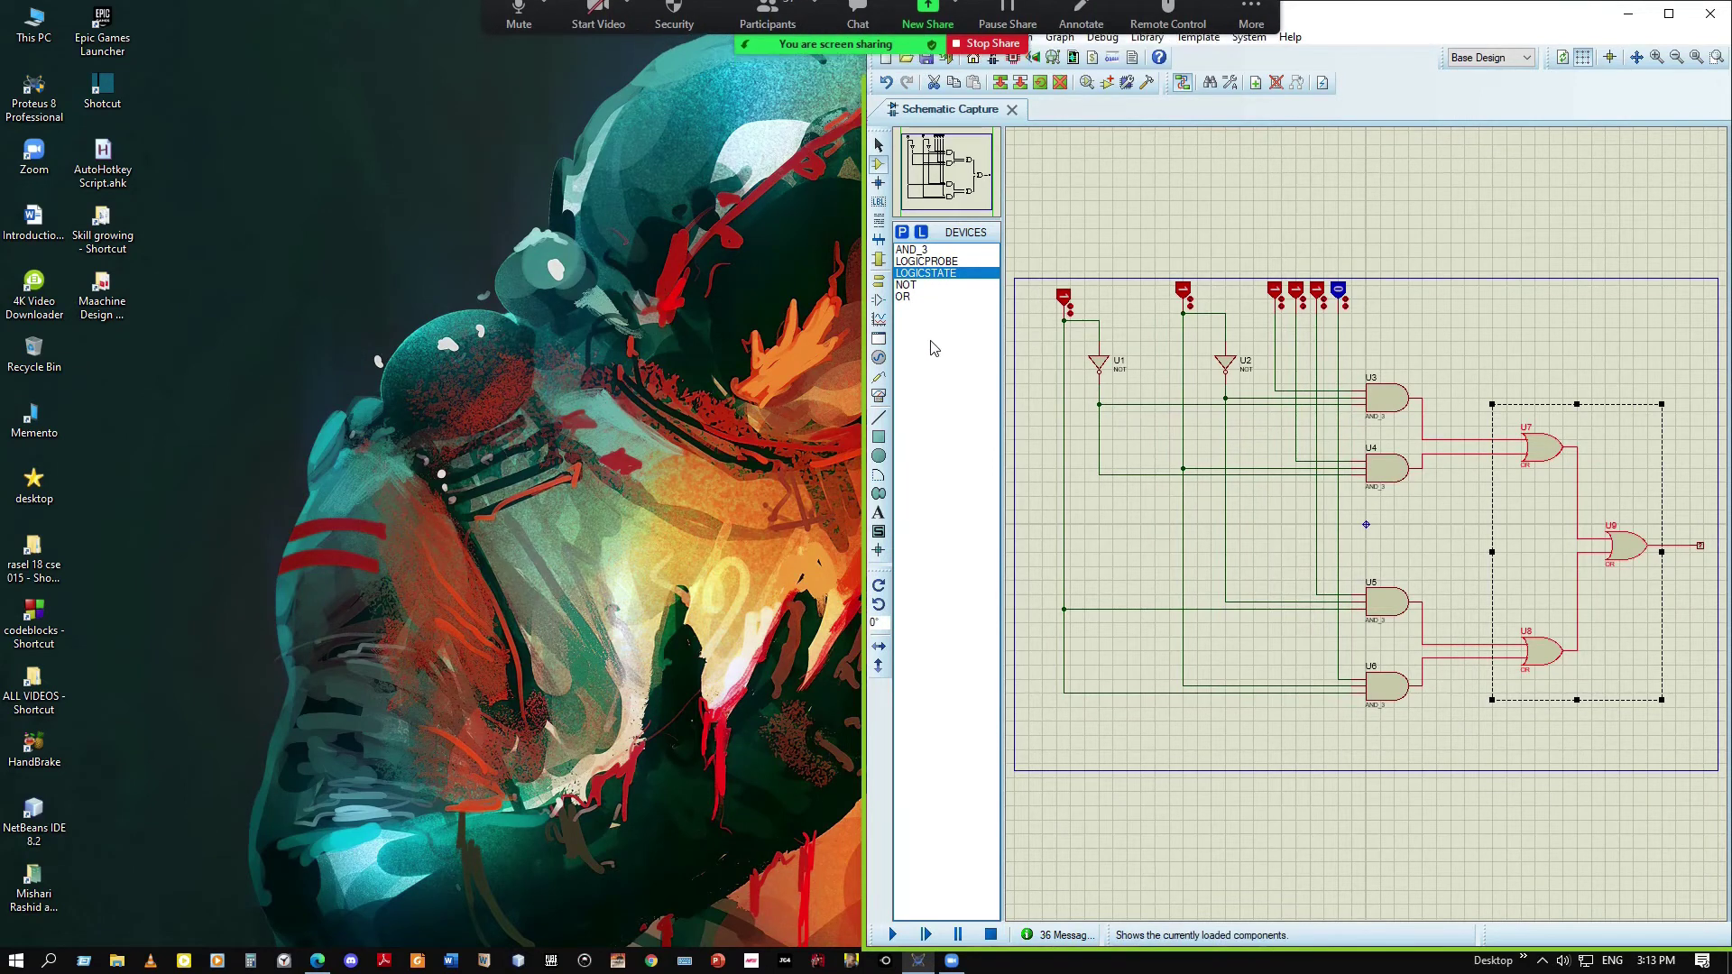
# Save the project under the new file name Multi in the Documents folder
pyautogui.rightClick(1581, 494)
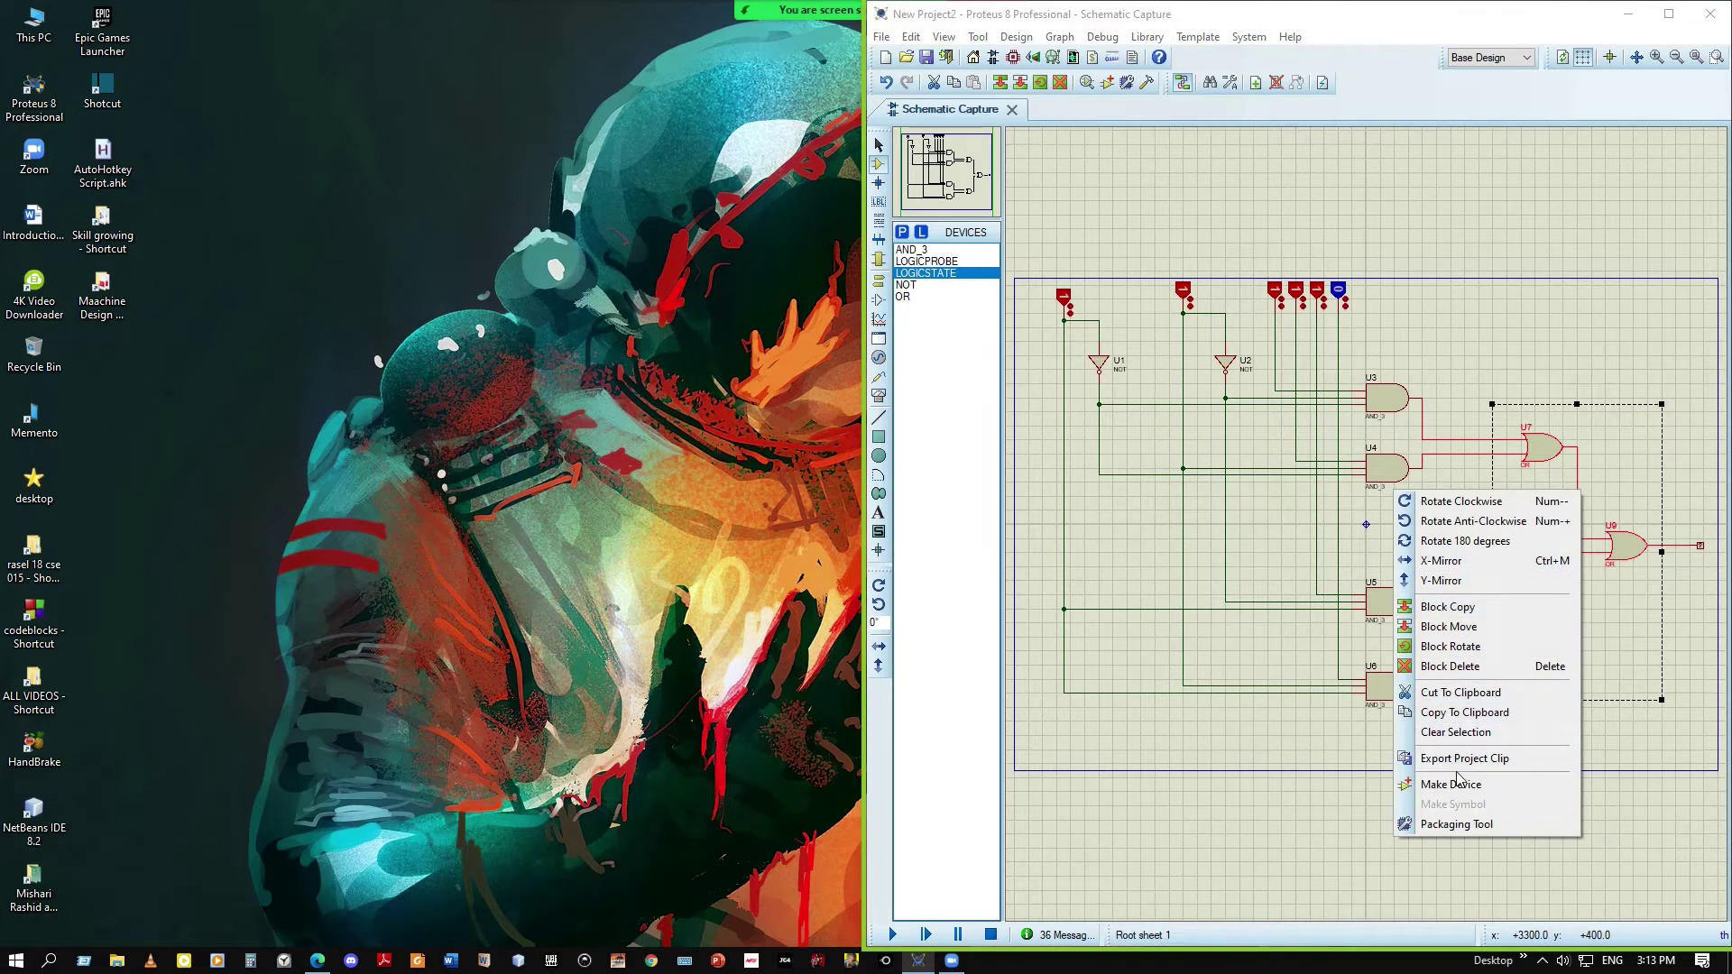
pyautogui.click(881, 37)
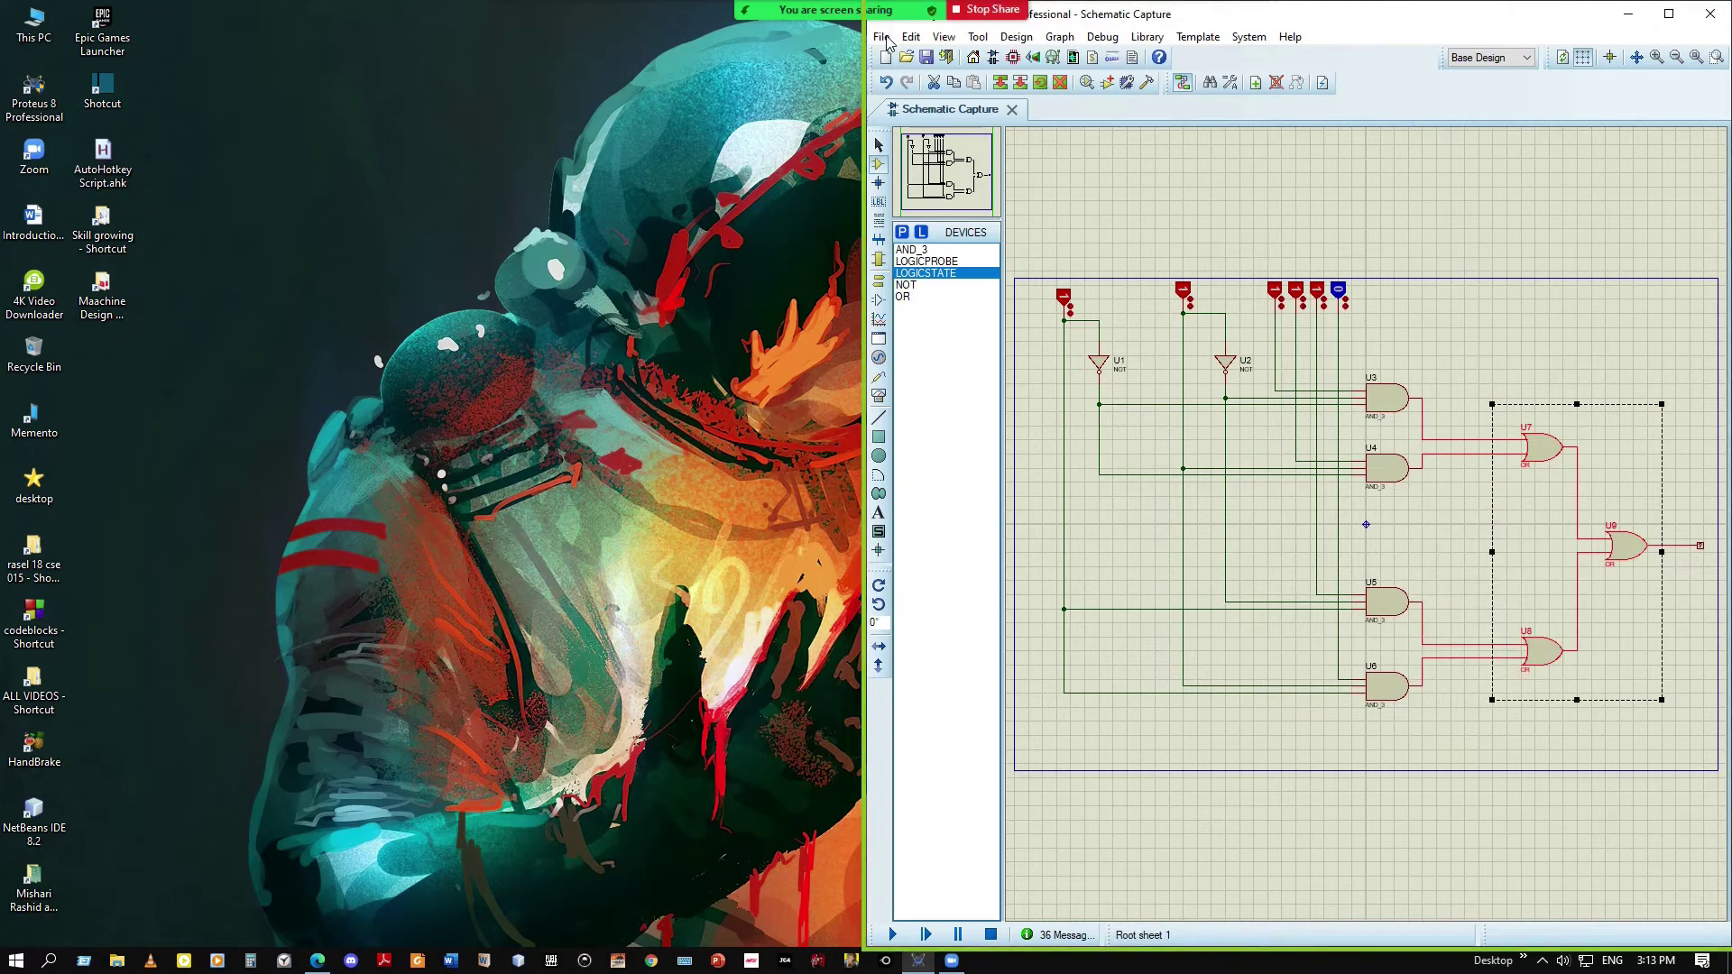
pyautogui.click(882, 37)
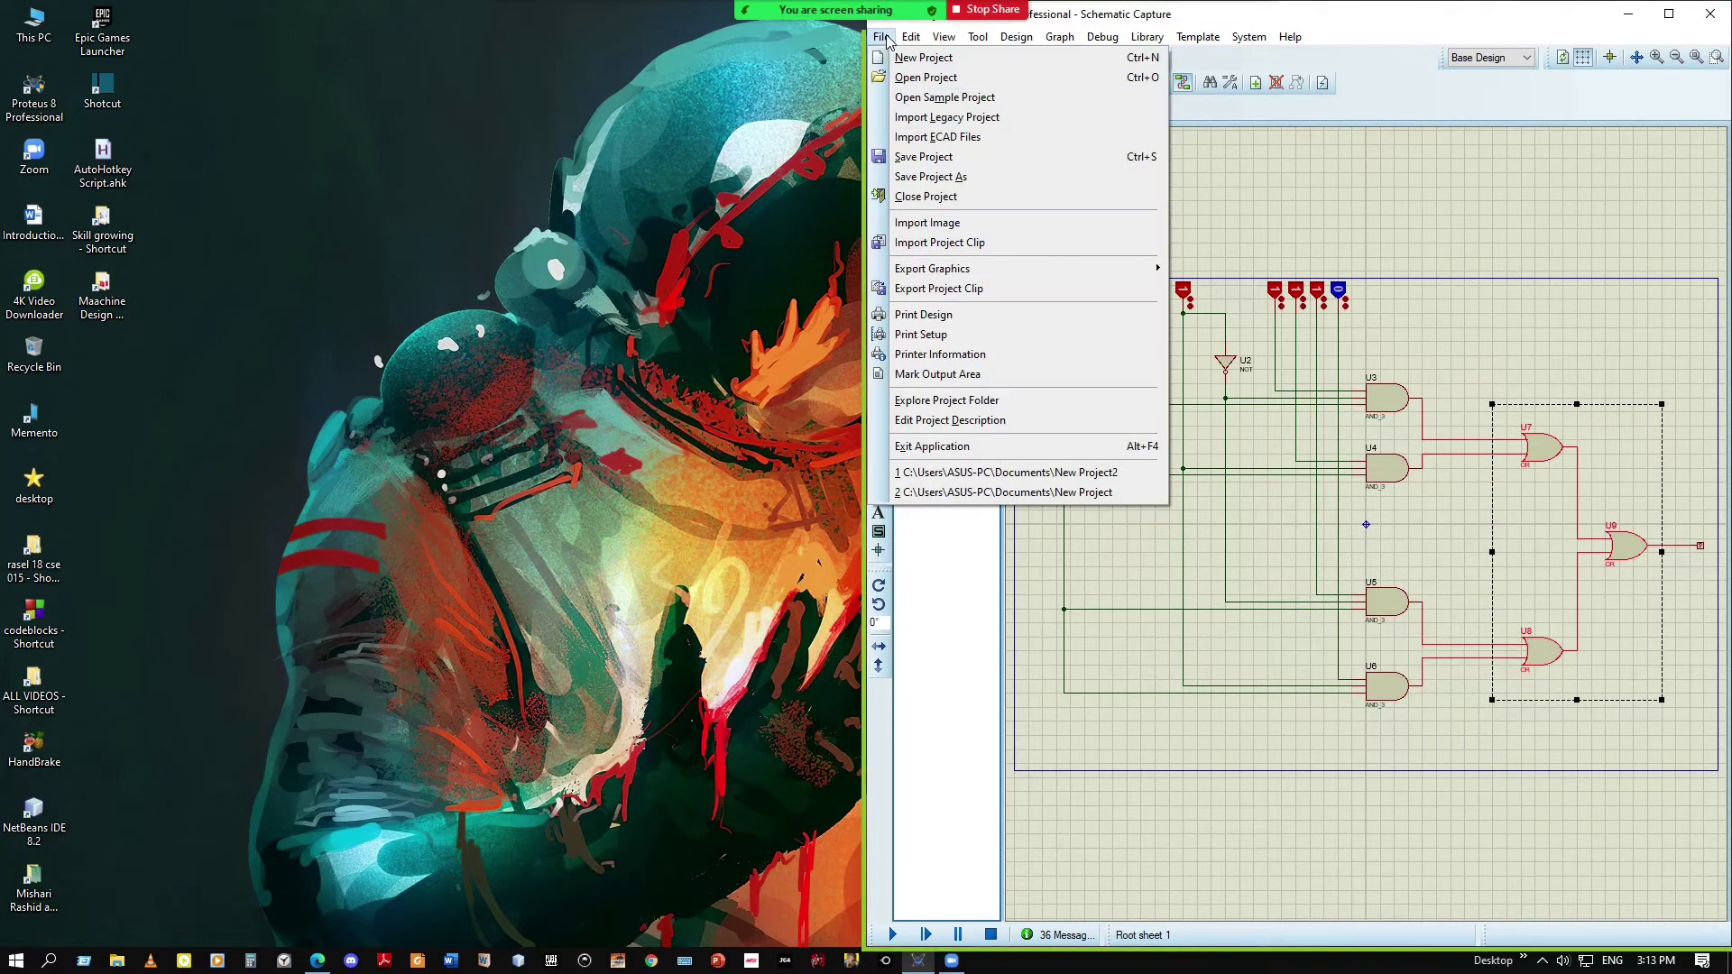
pyautogui.click(947, 178)
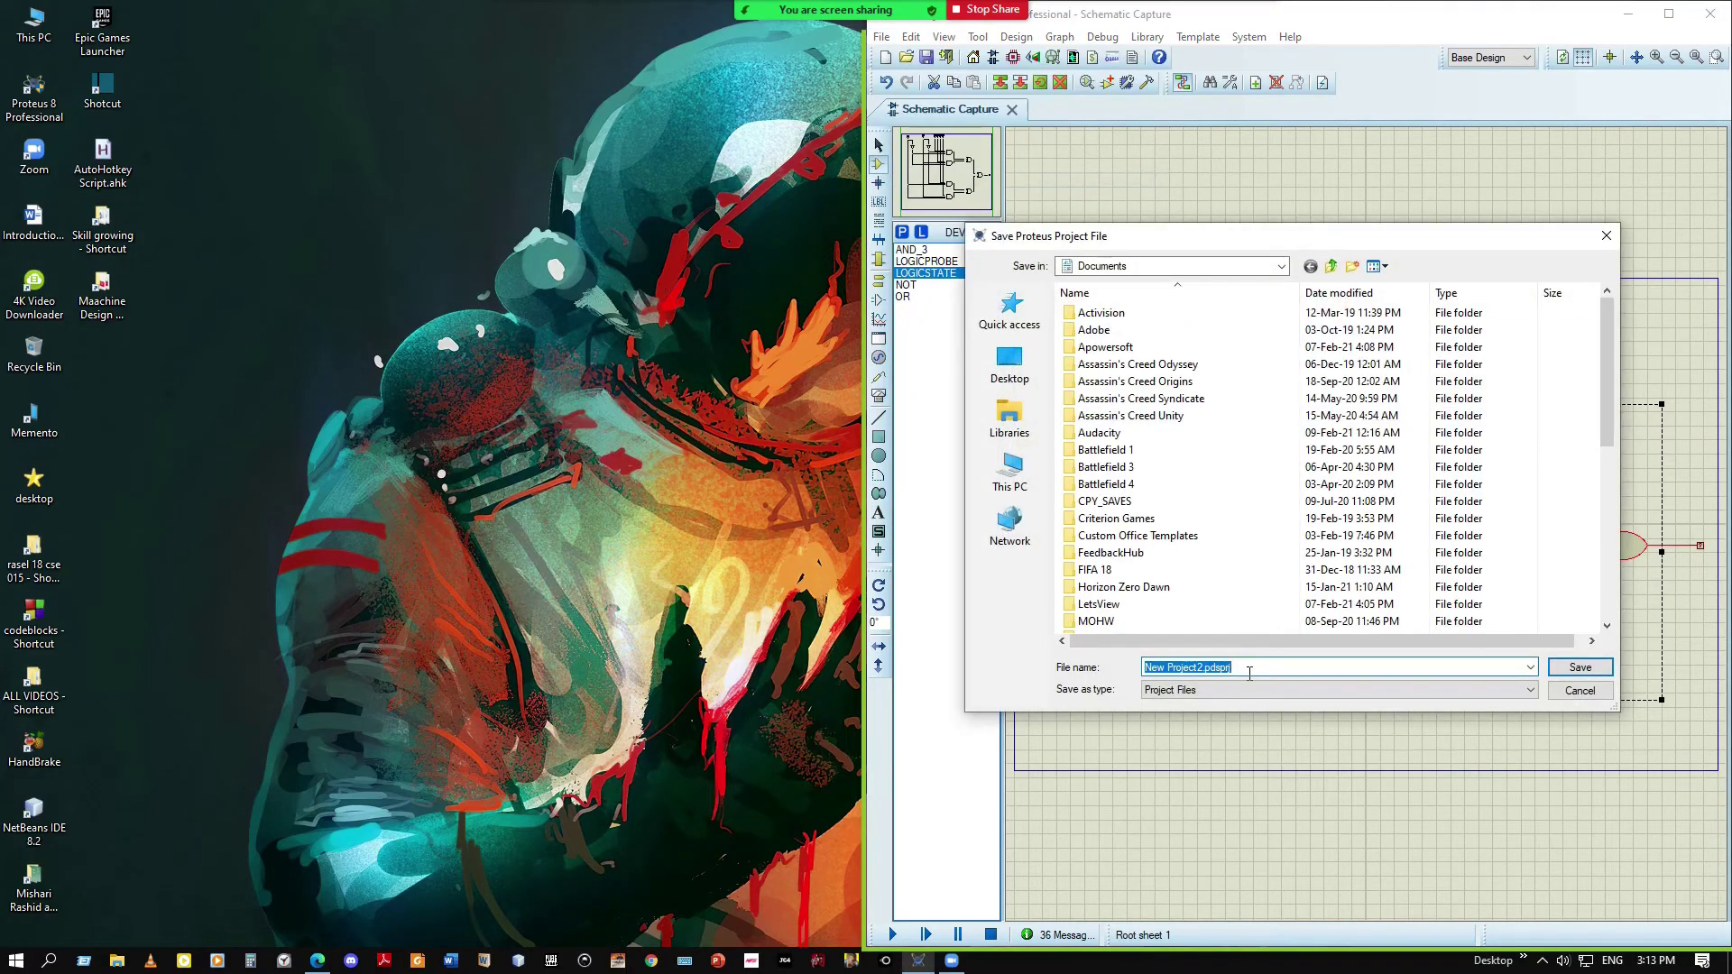
pyautogui.click(1214, 673)
pyautogui.hotkey('shift', 'Home')
pyautogui.press('BackSpace')
pyautogui.write('Mul')
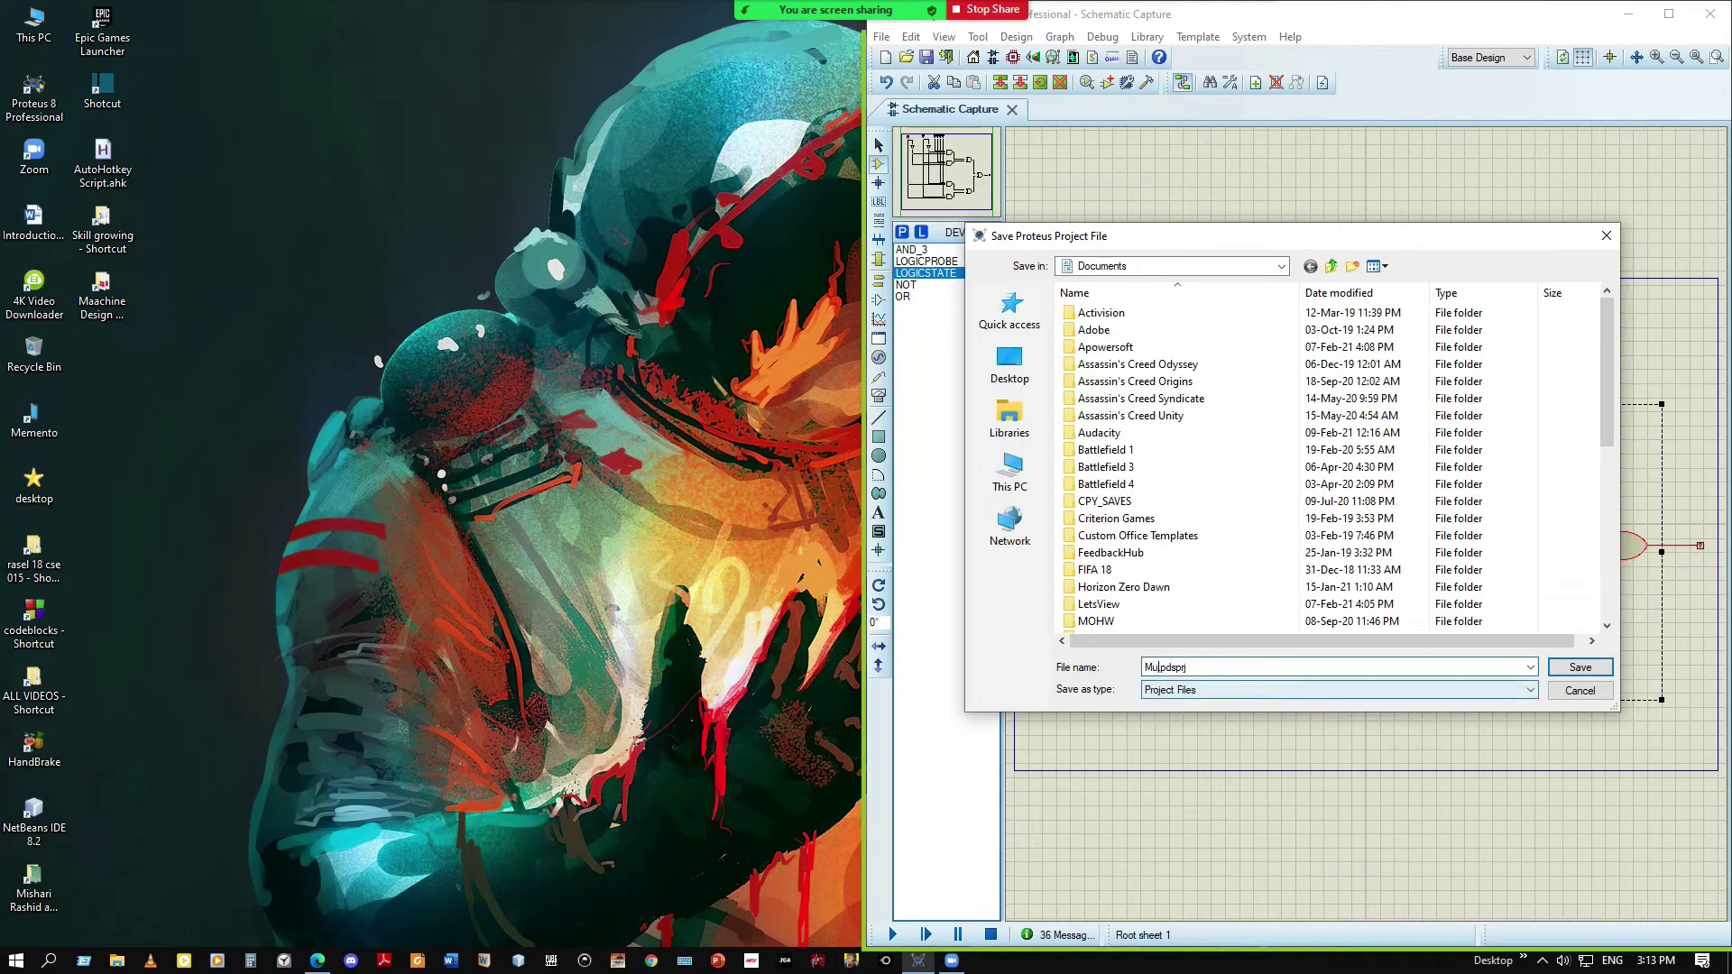
pyautogui.write('ti')
pyautogui.press('Return')
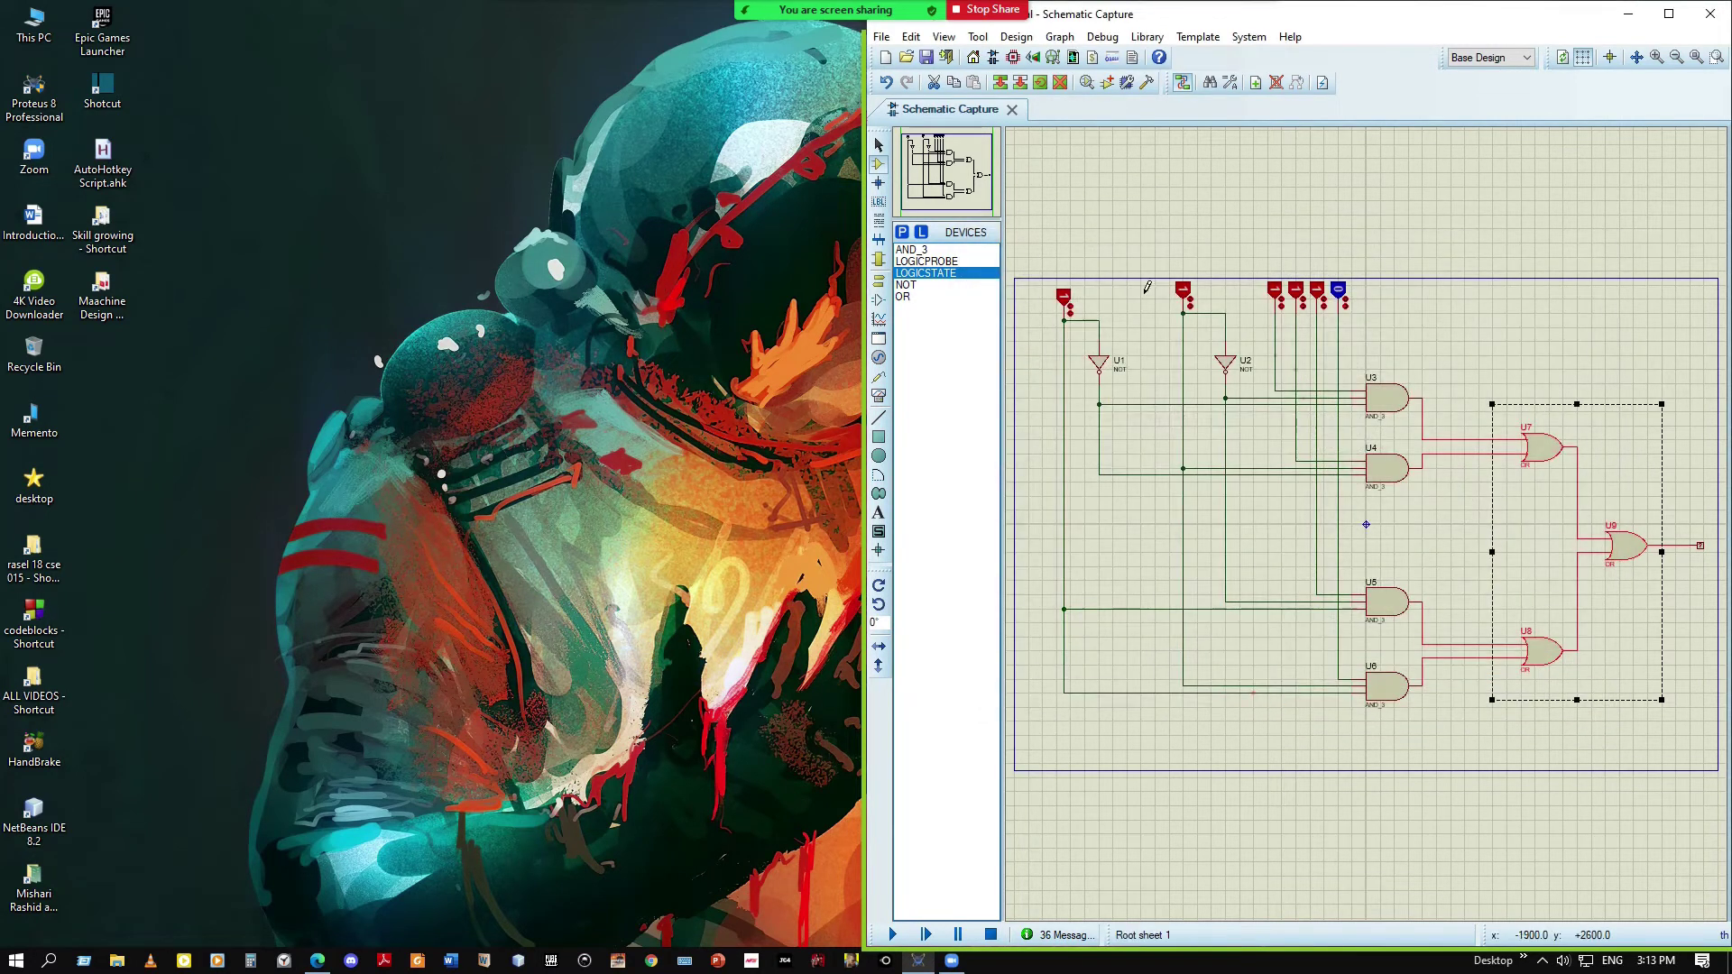
# Block-delete the selected OR gates U7, U8 and U9 along with their wiring
pyautogui.click(882, 37)
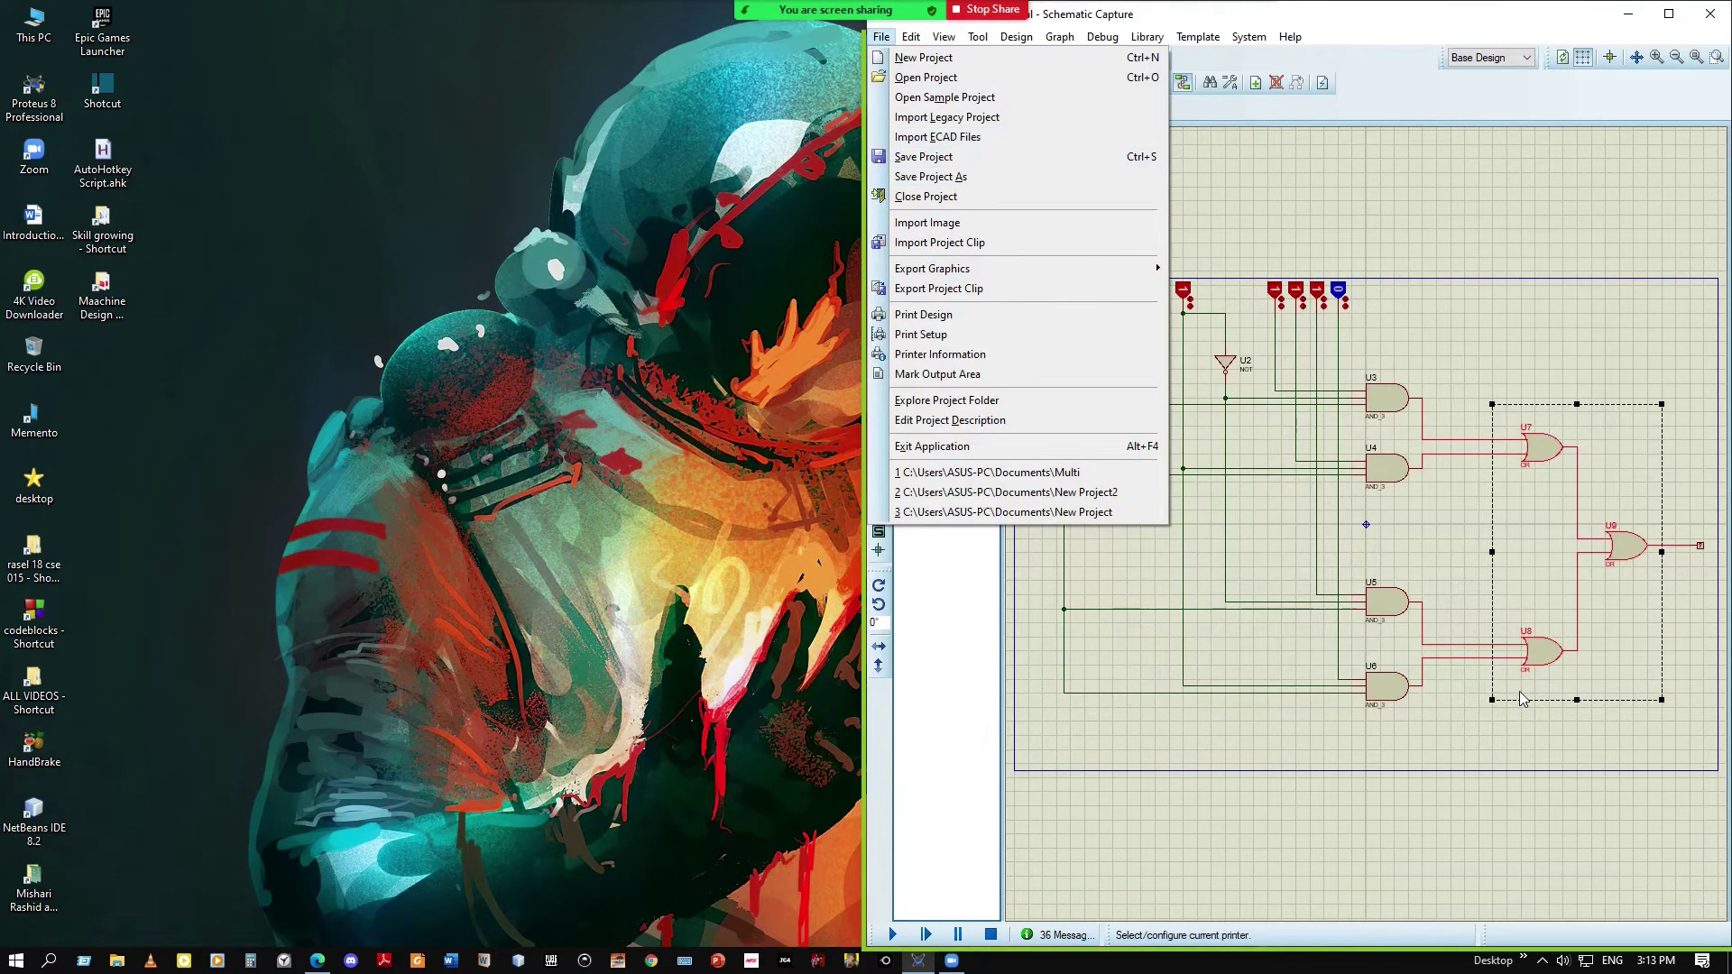
pyautogui.rightClick(1577, 571)
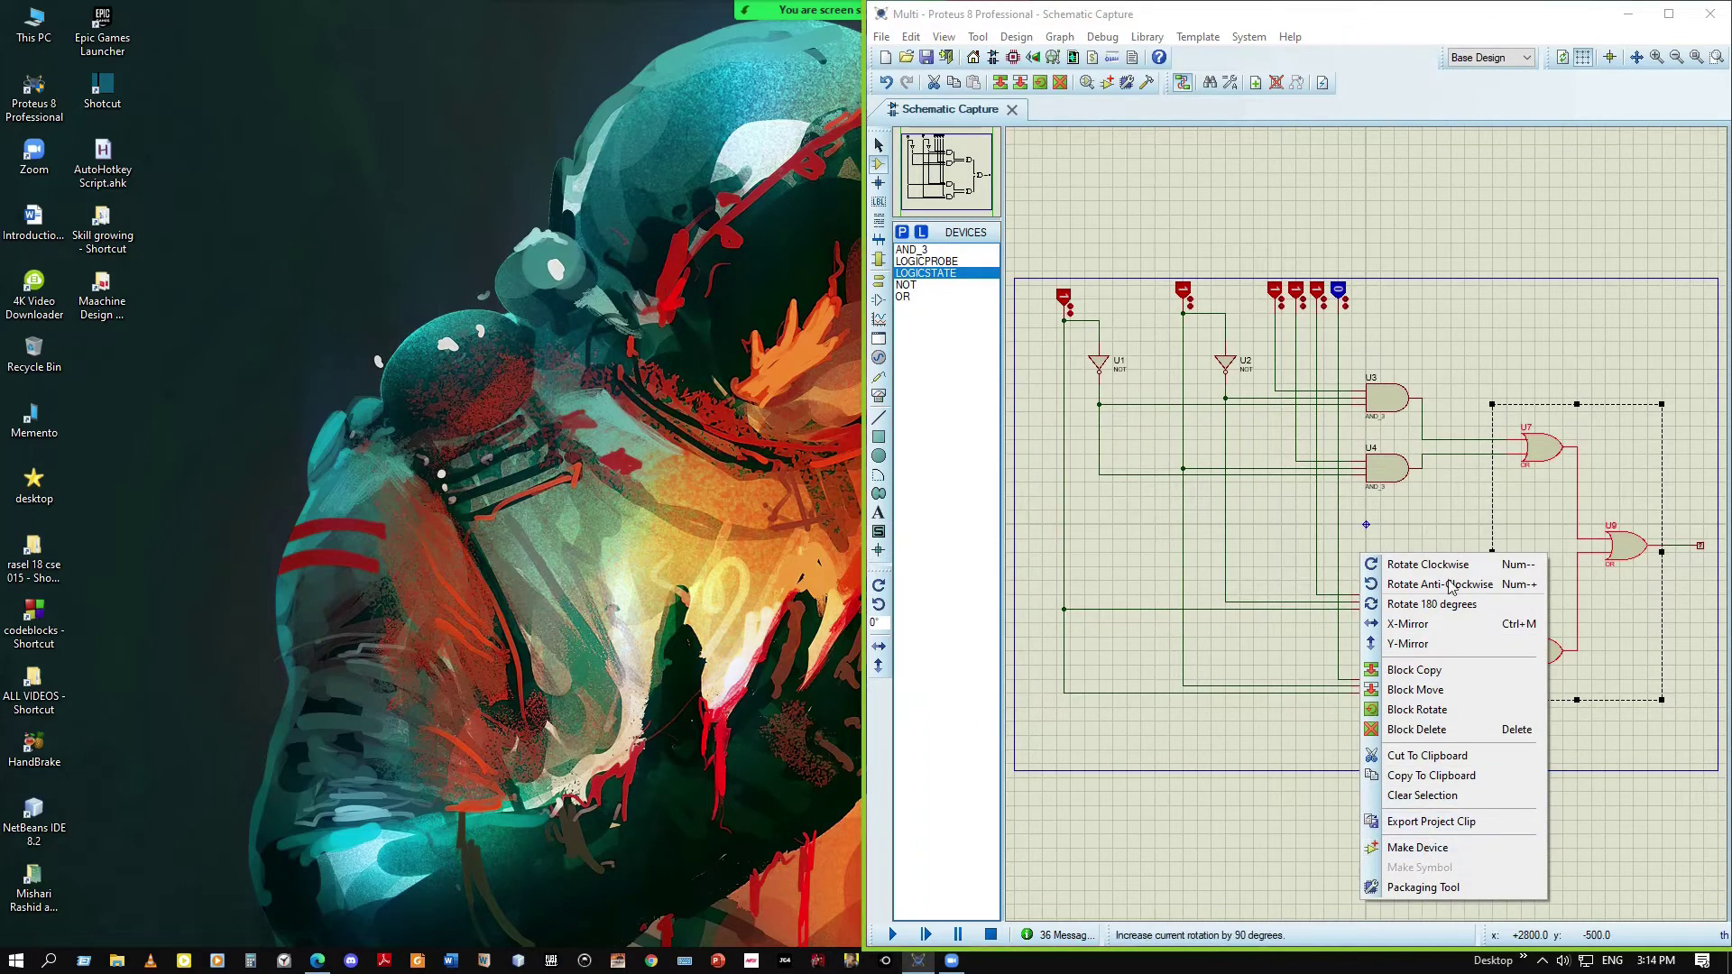
pyautogui.click(1435, 734)
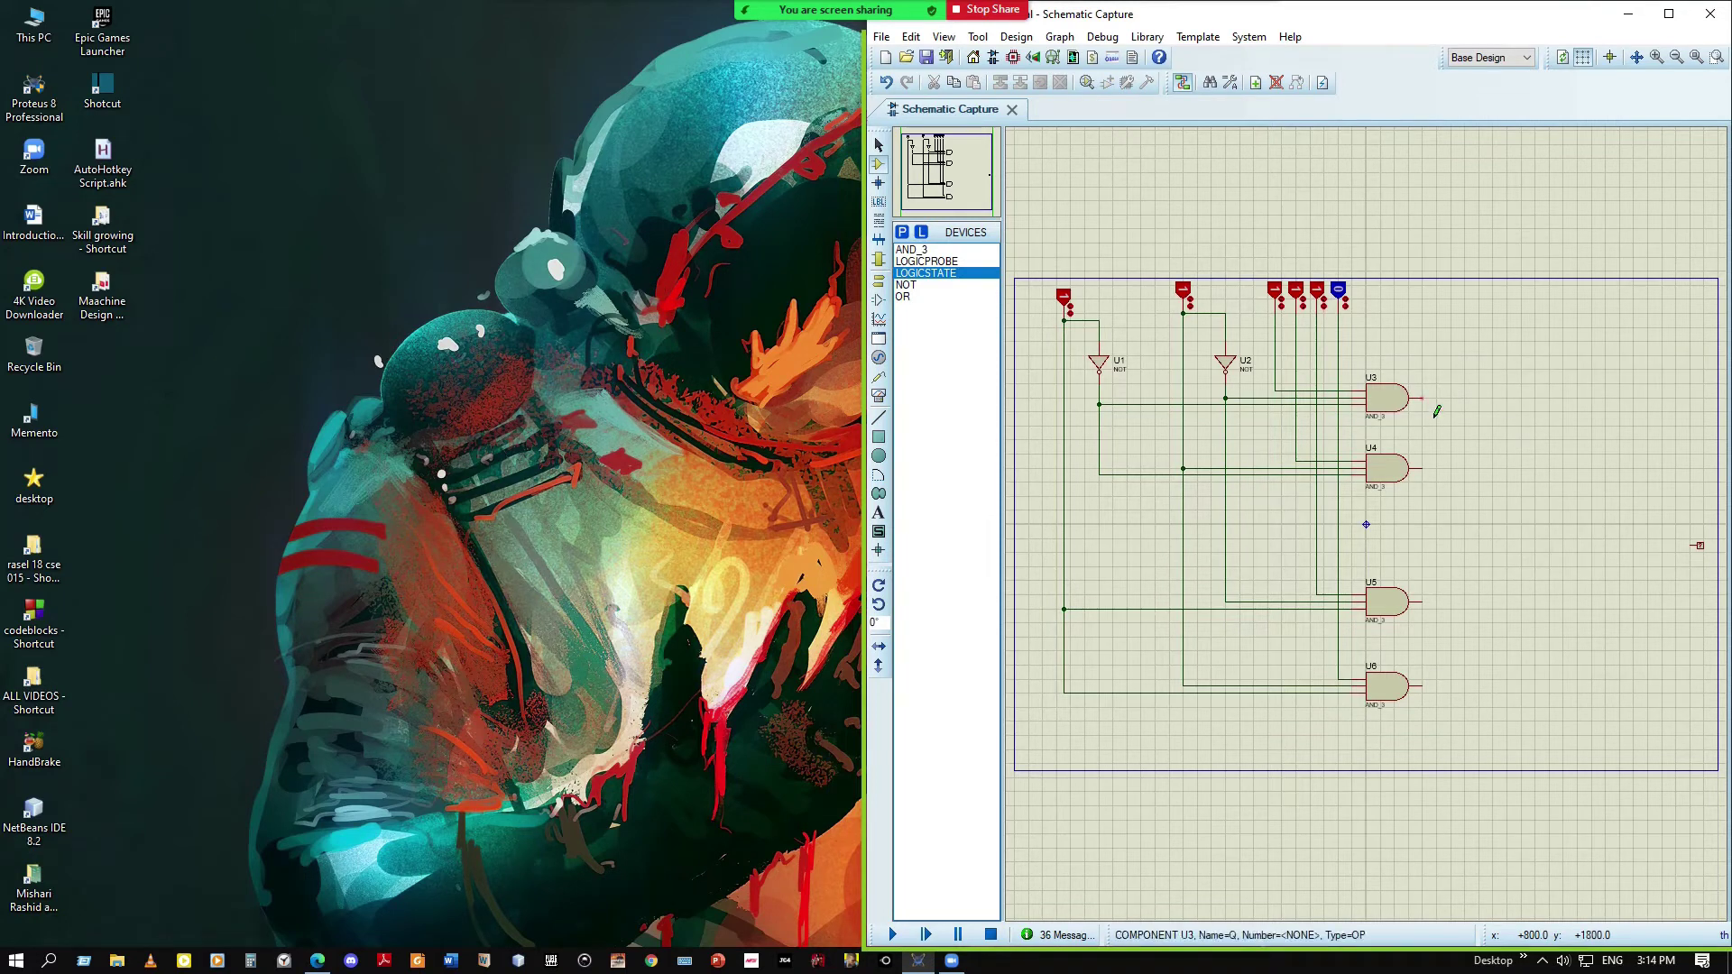
# Abandon the wire started at U3's output, place a logic probe beyond AND gate U3, and align it with that output
pyautogui.click(1453, 413)
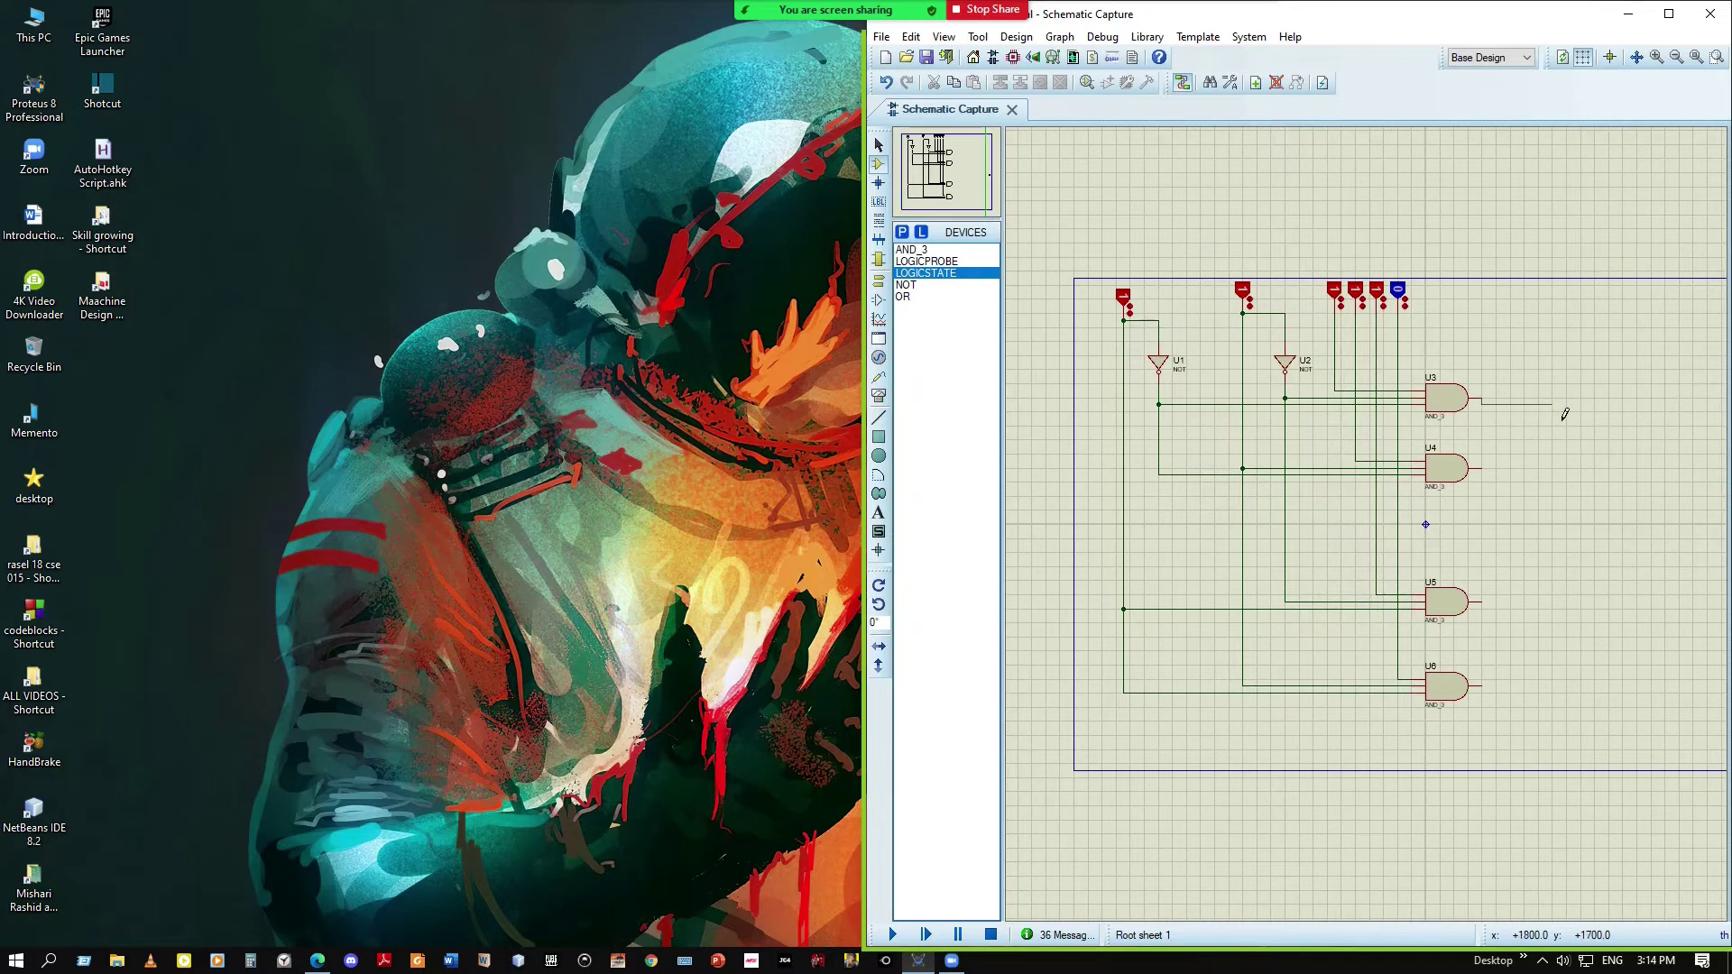
pyautogui.press('Escape')
pyautogui.click(944, 262)
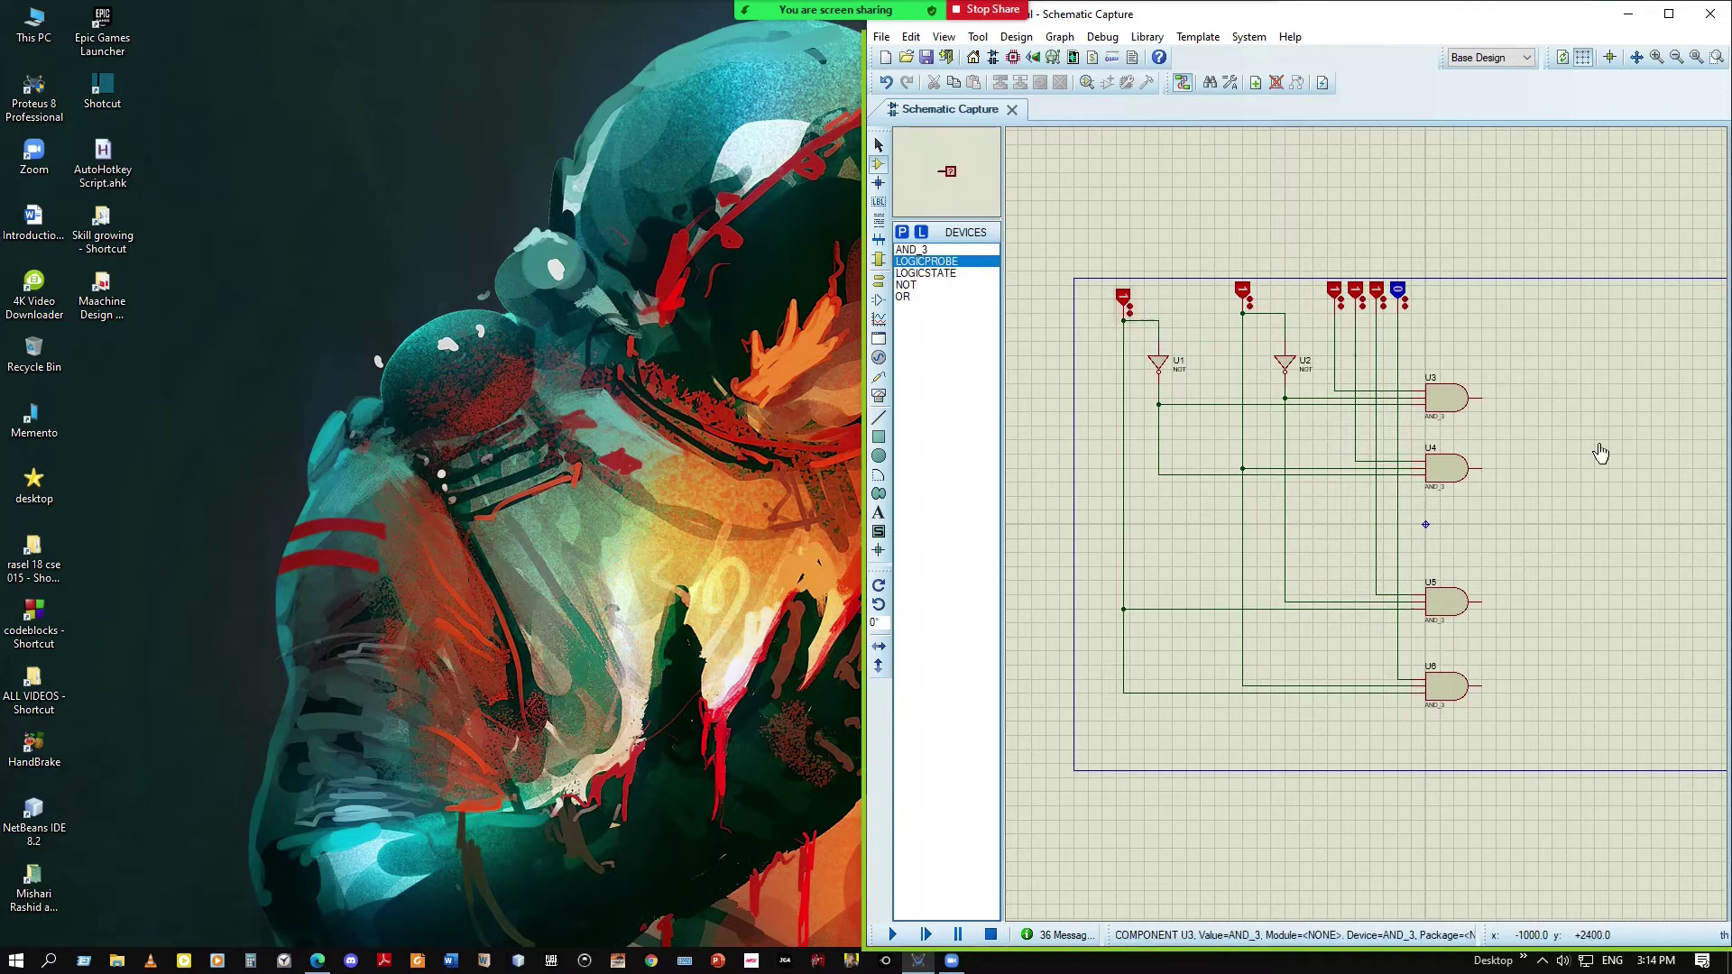
pyautogui.click(1606, 401)
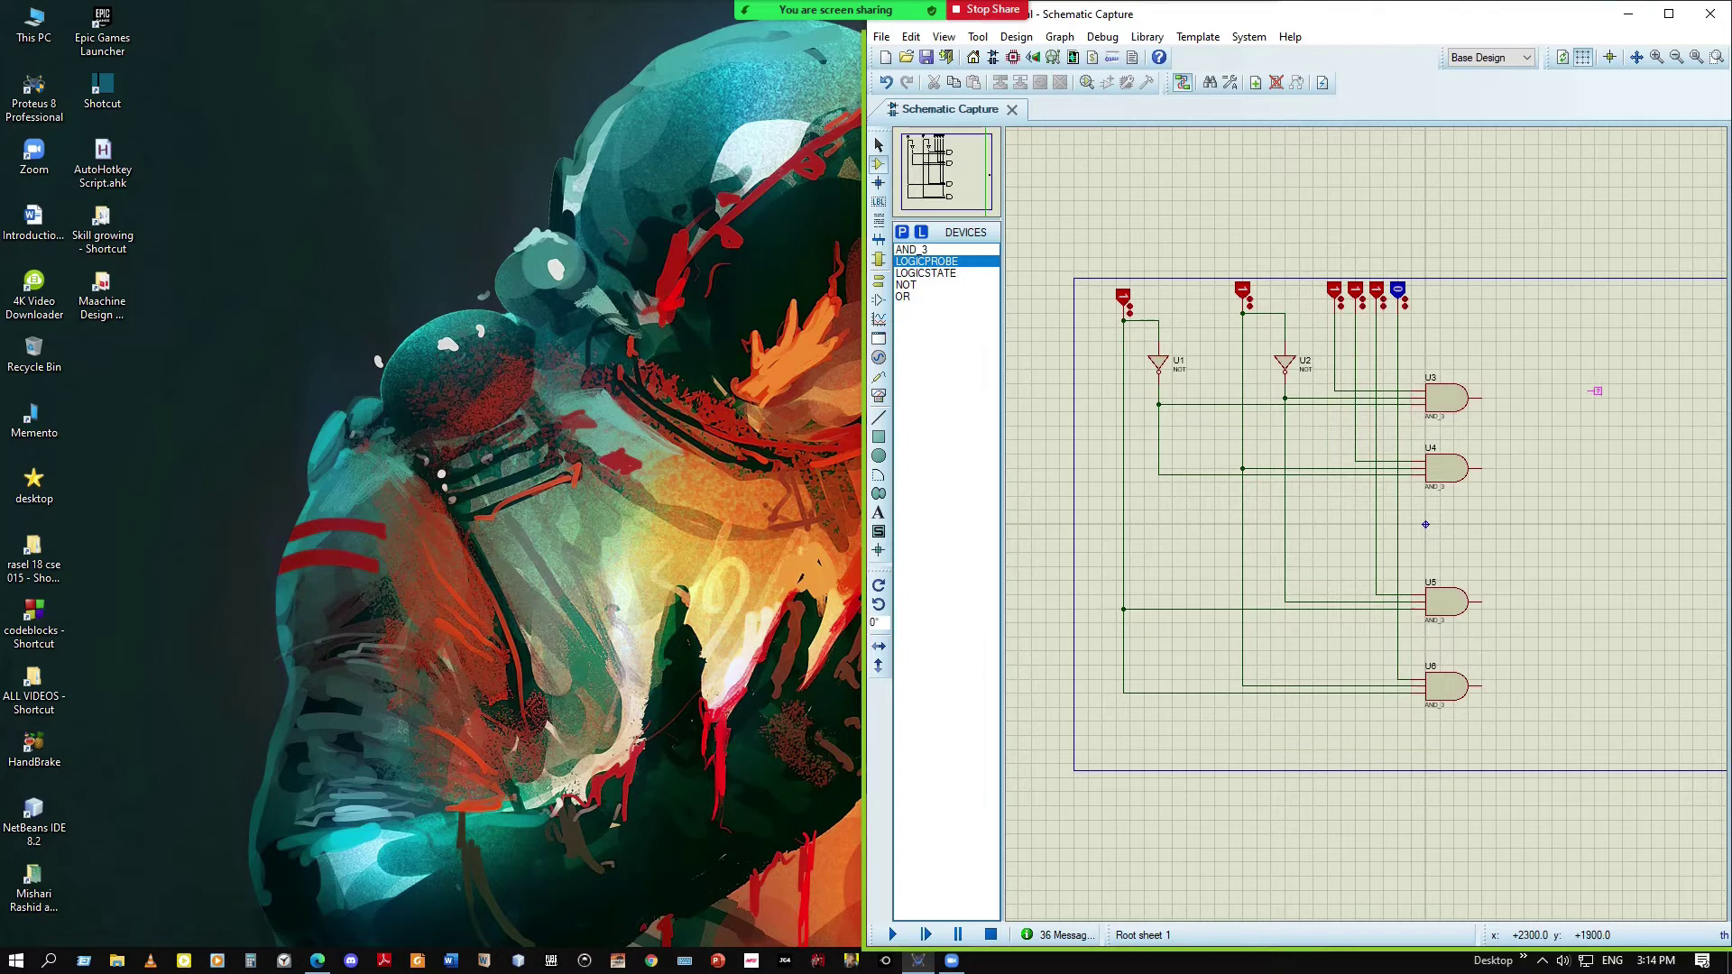
pyautogui.click(1603, 395)
pyautogui.click(1591, 393)
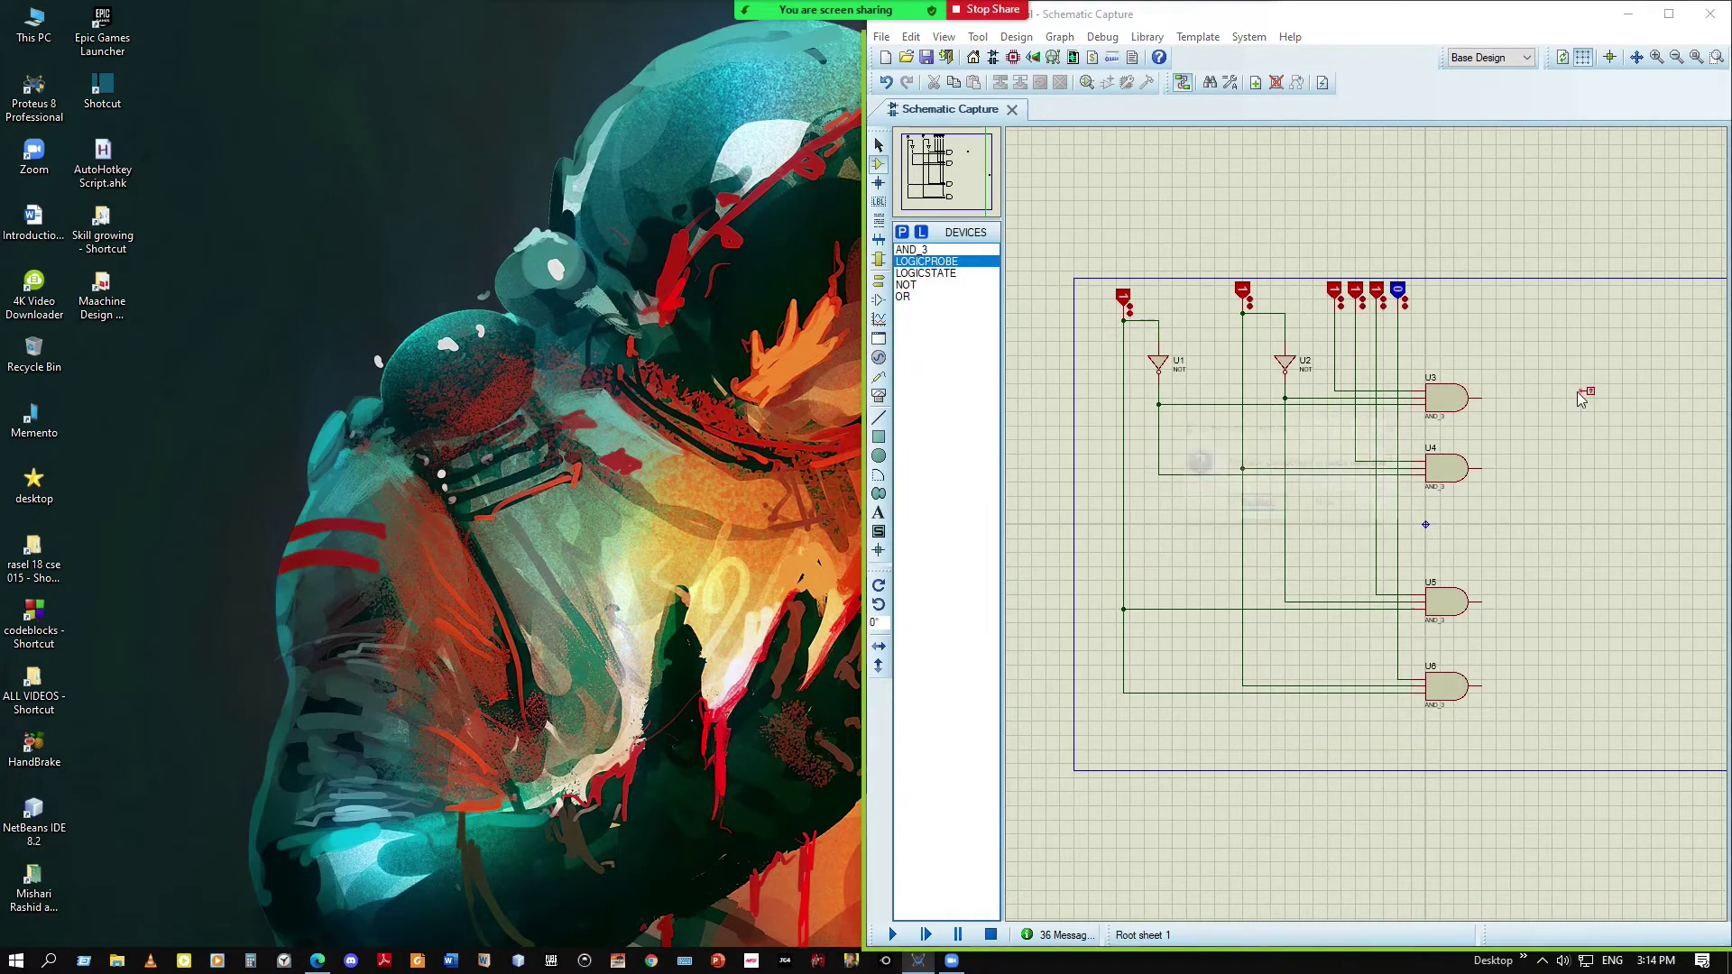
pyautogui.click(1345, 505)
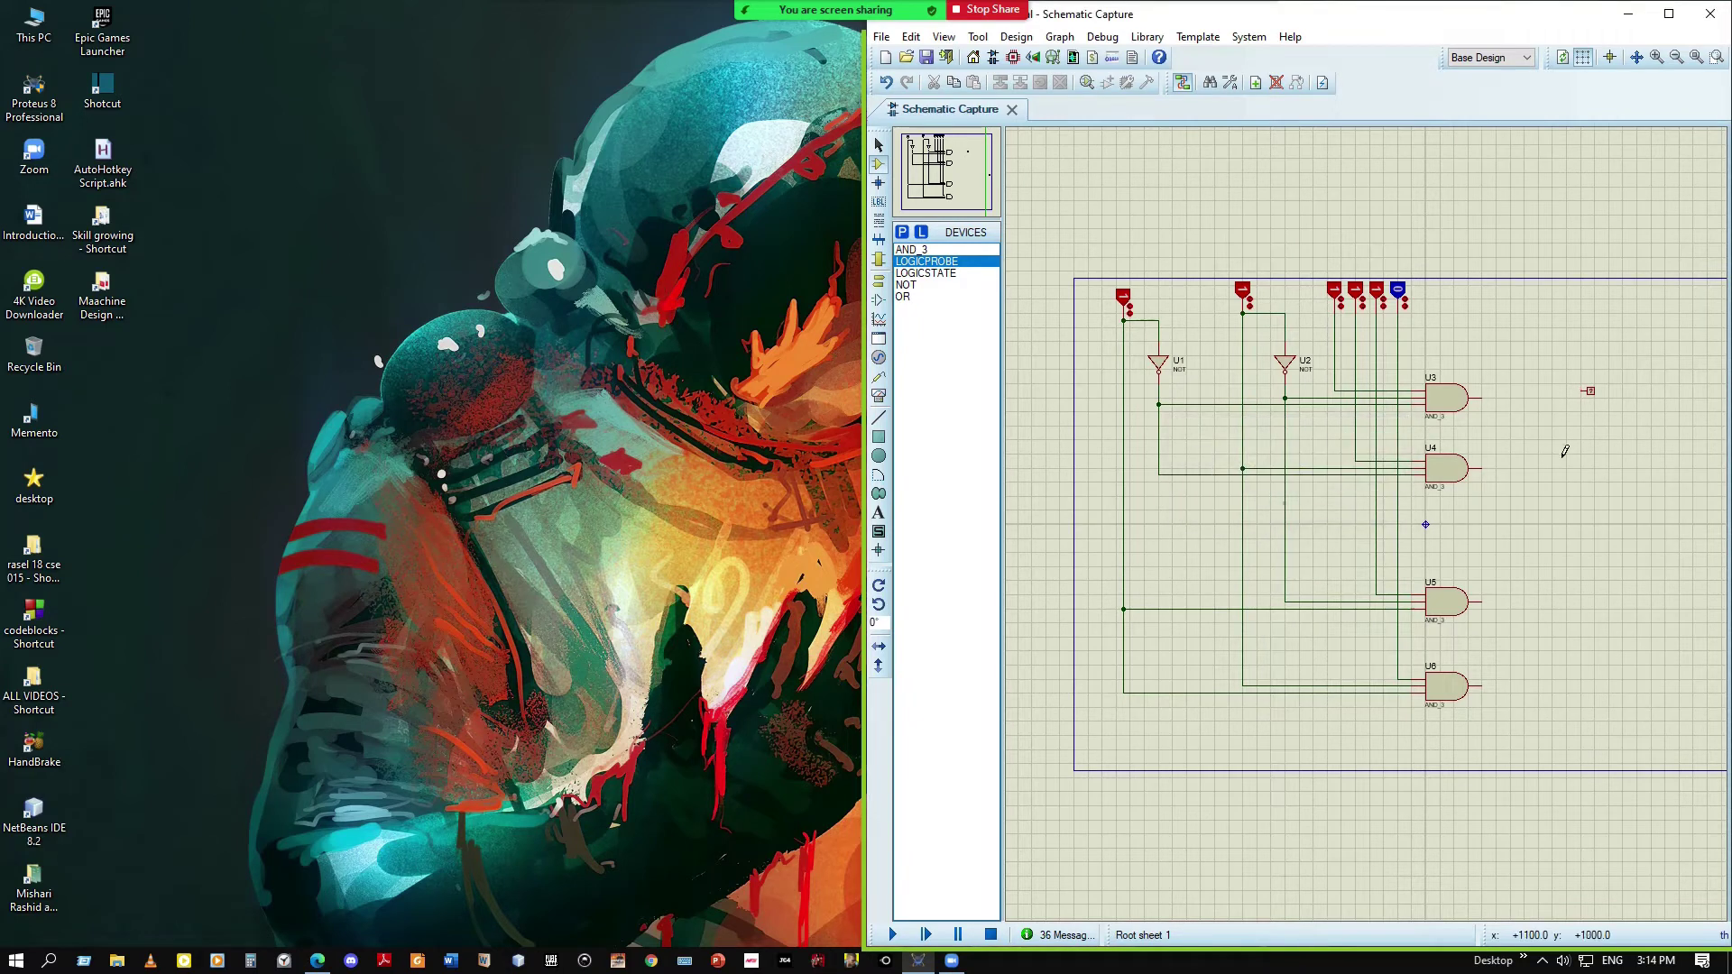
pyautogui.click(1591, 397)
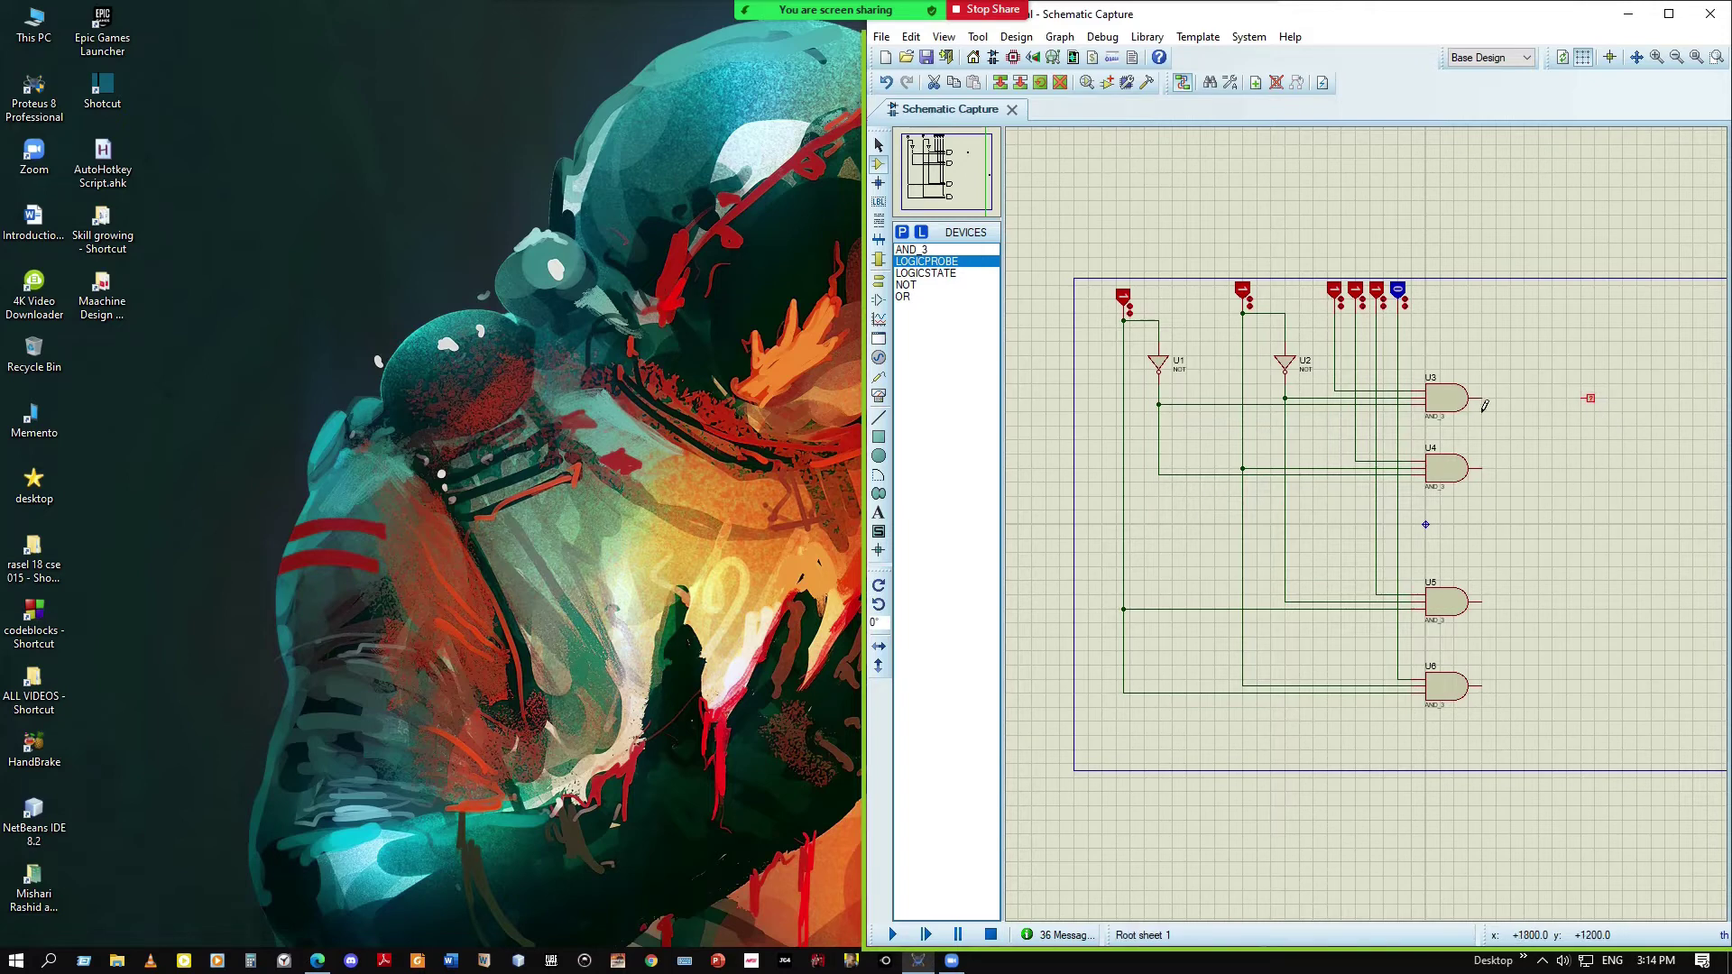
# Block-delete the wires running from the third, fourth and fifth logic states to AND gates U3, U4 and U5
pyautogui.moveTo(1329, 290); pyautogui.dragTo(1383, 316)
pyautogui.rightClick(1382, 307)
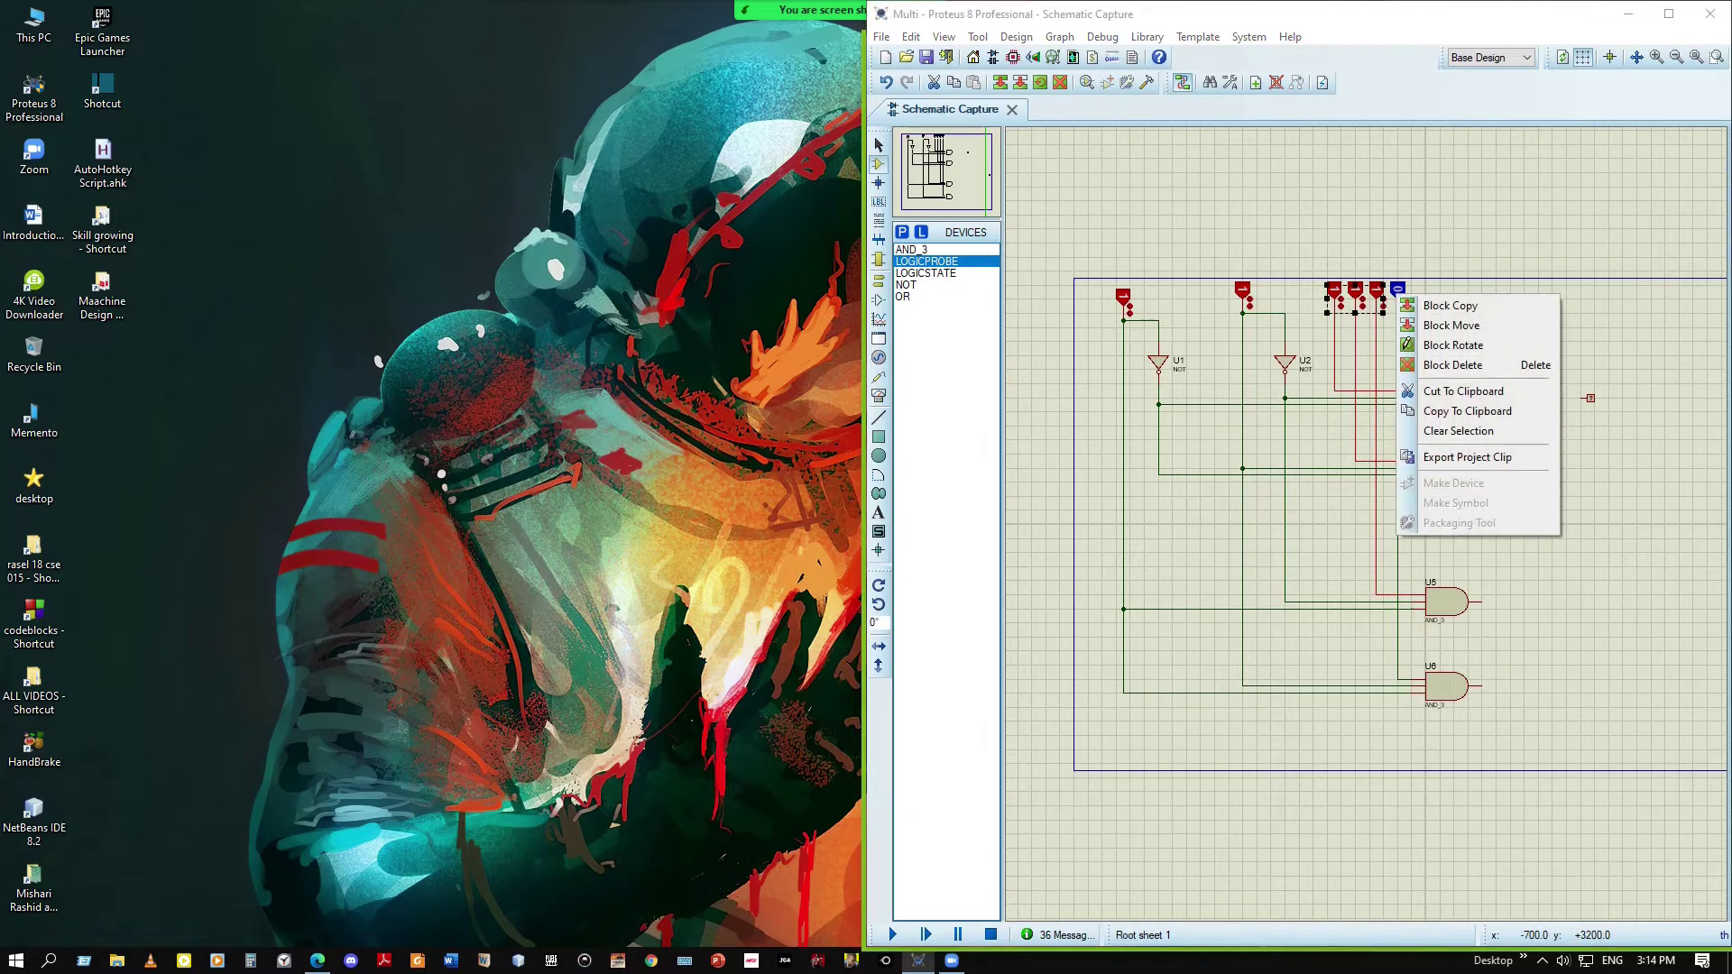
pyautogui.click(1449, 365)
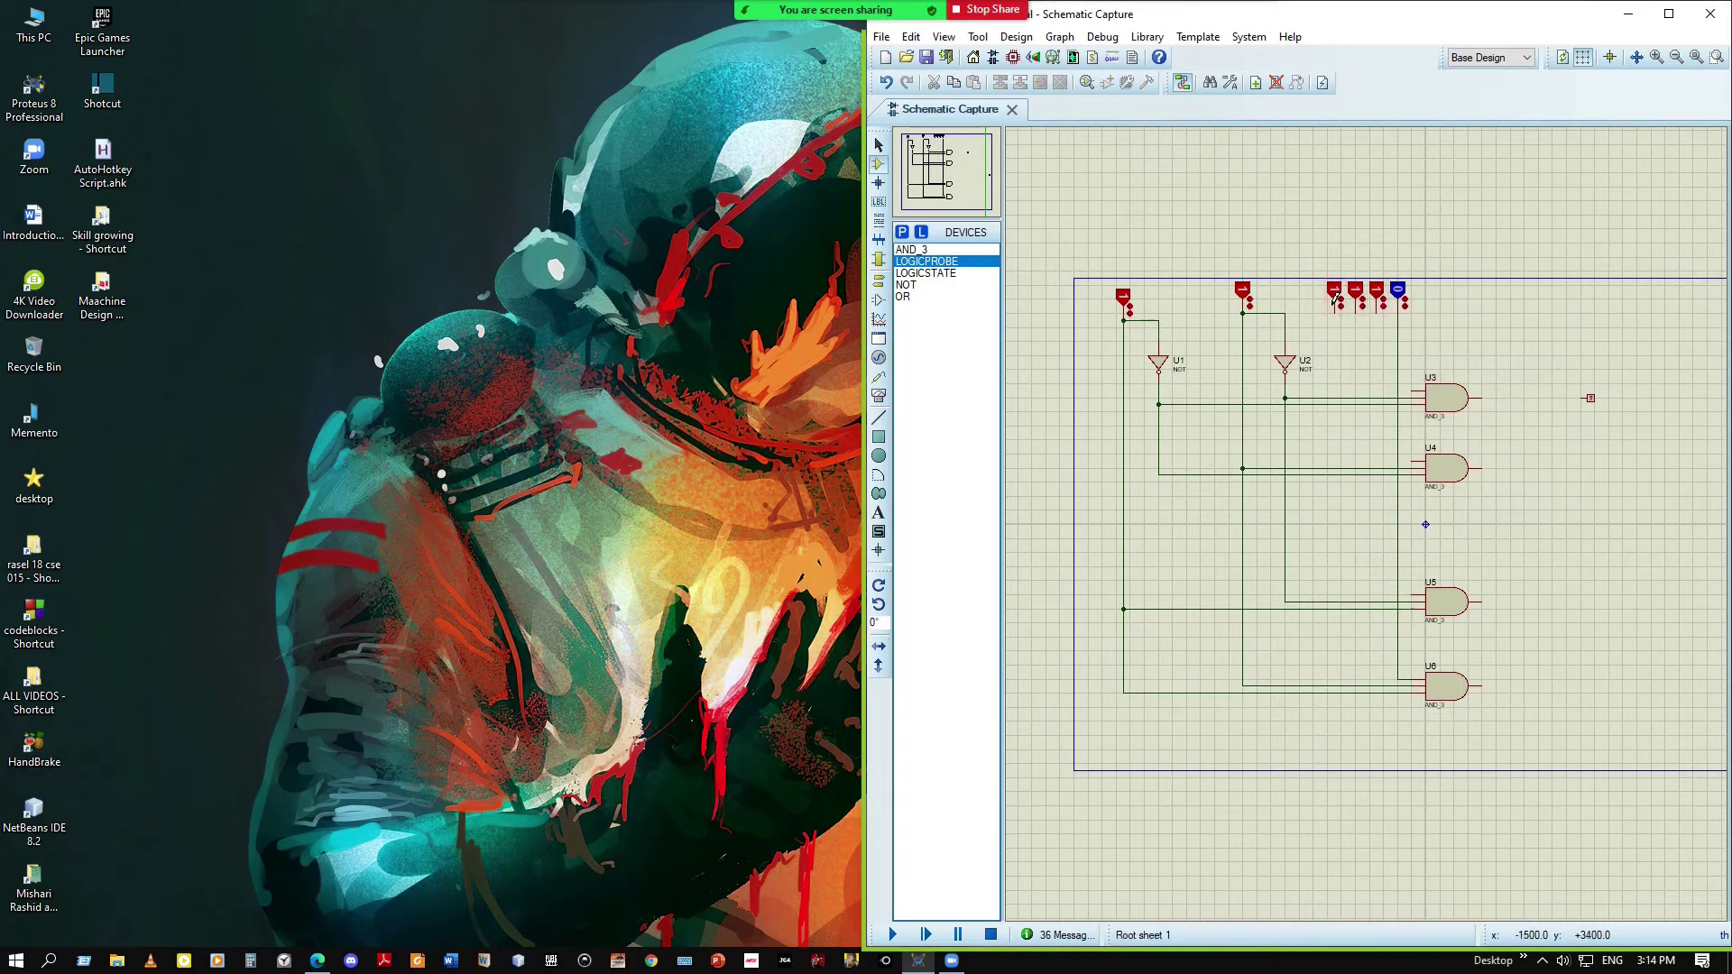
# Block-delete the three unconnected logic states beside the data-input logic state
pyautogui.moveTo(1314, 285); pyautogui.dragTo(1392, 318)
pyautogui.rightClick(1391, 313)
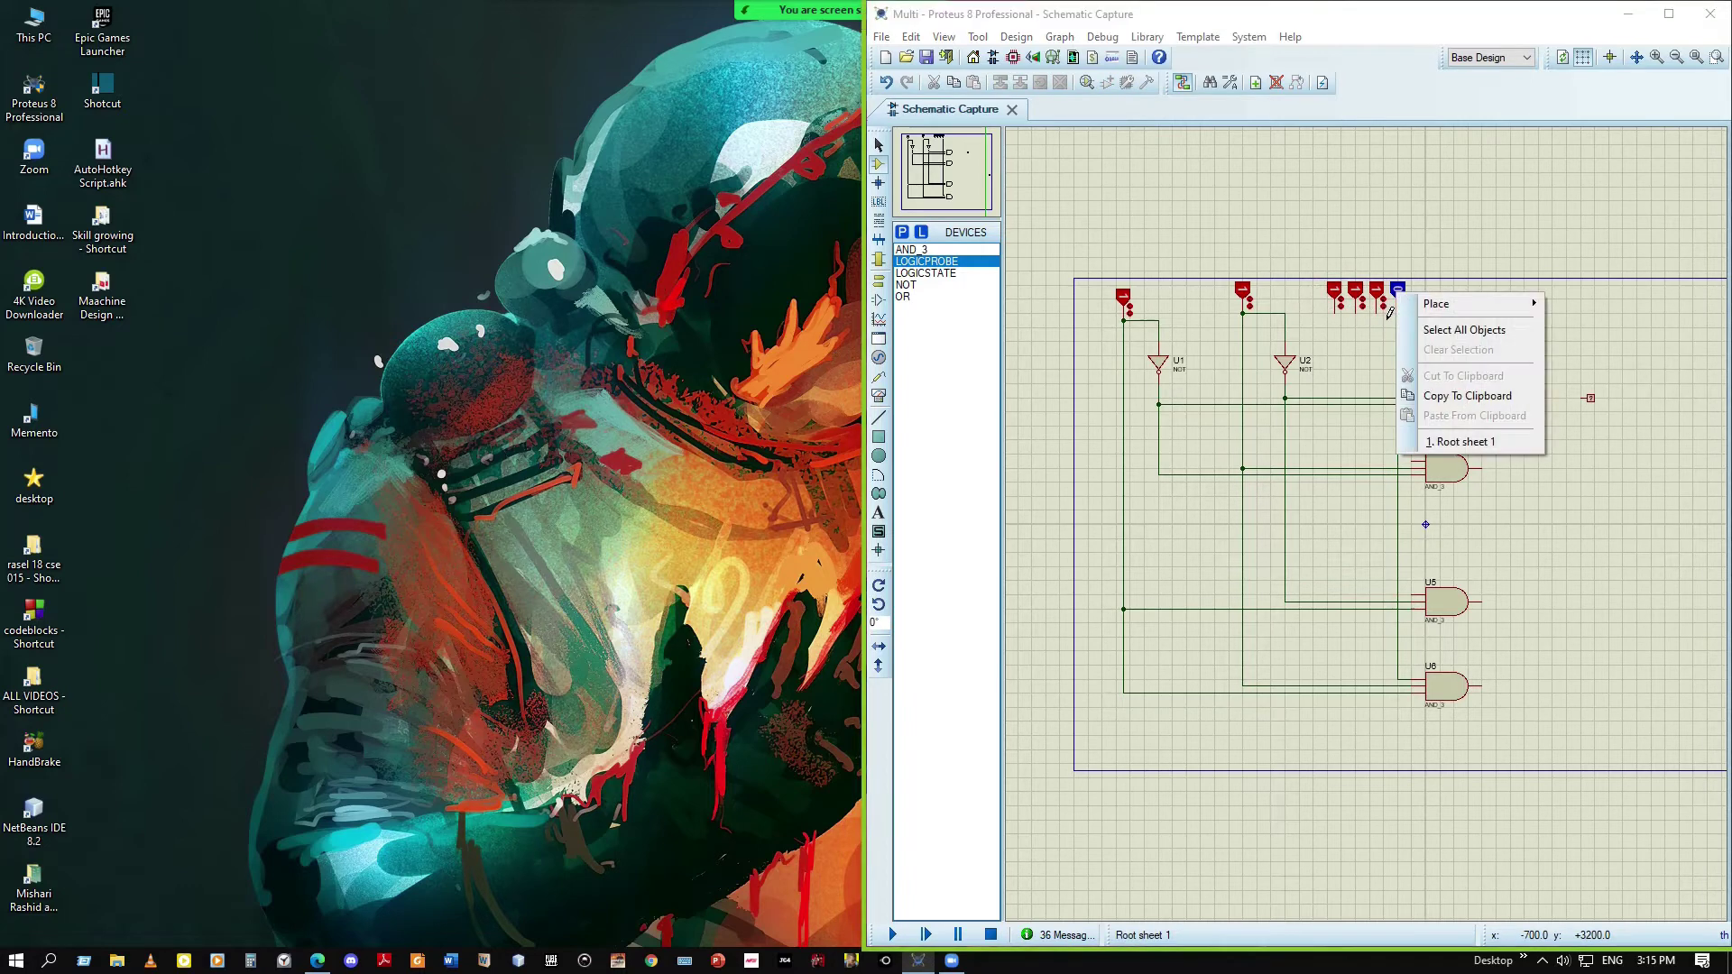
pyautogui.click(1327, 287)
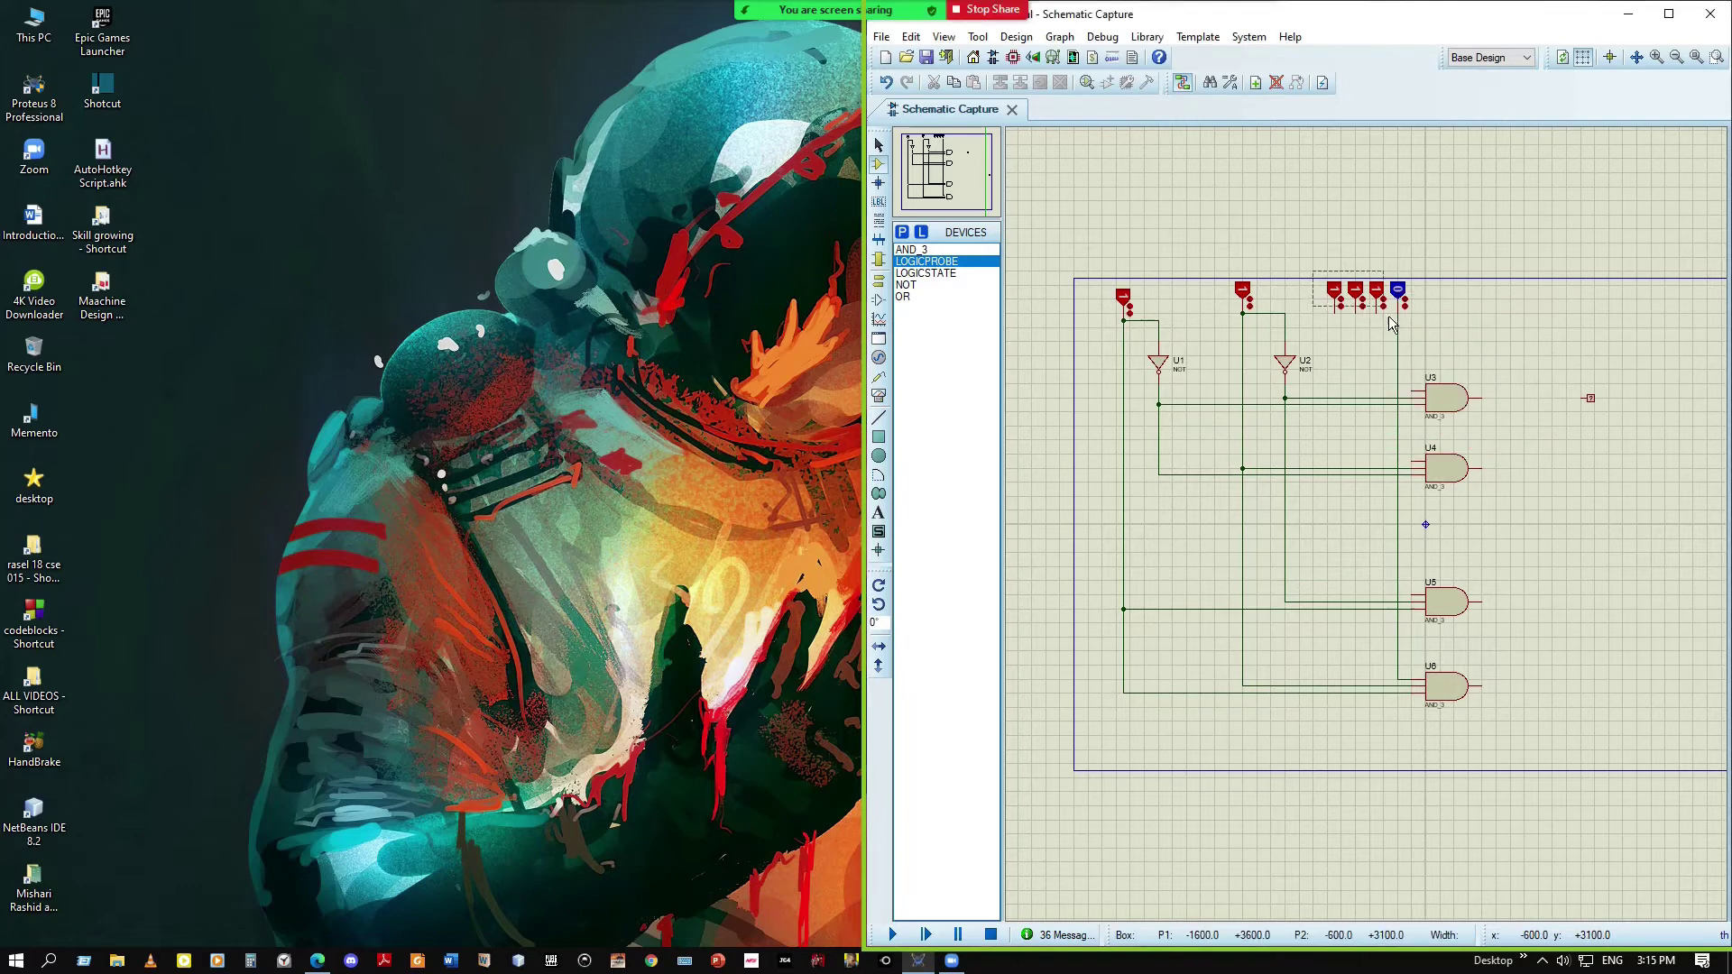
pyautogui.rightClick(1379, 310)
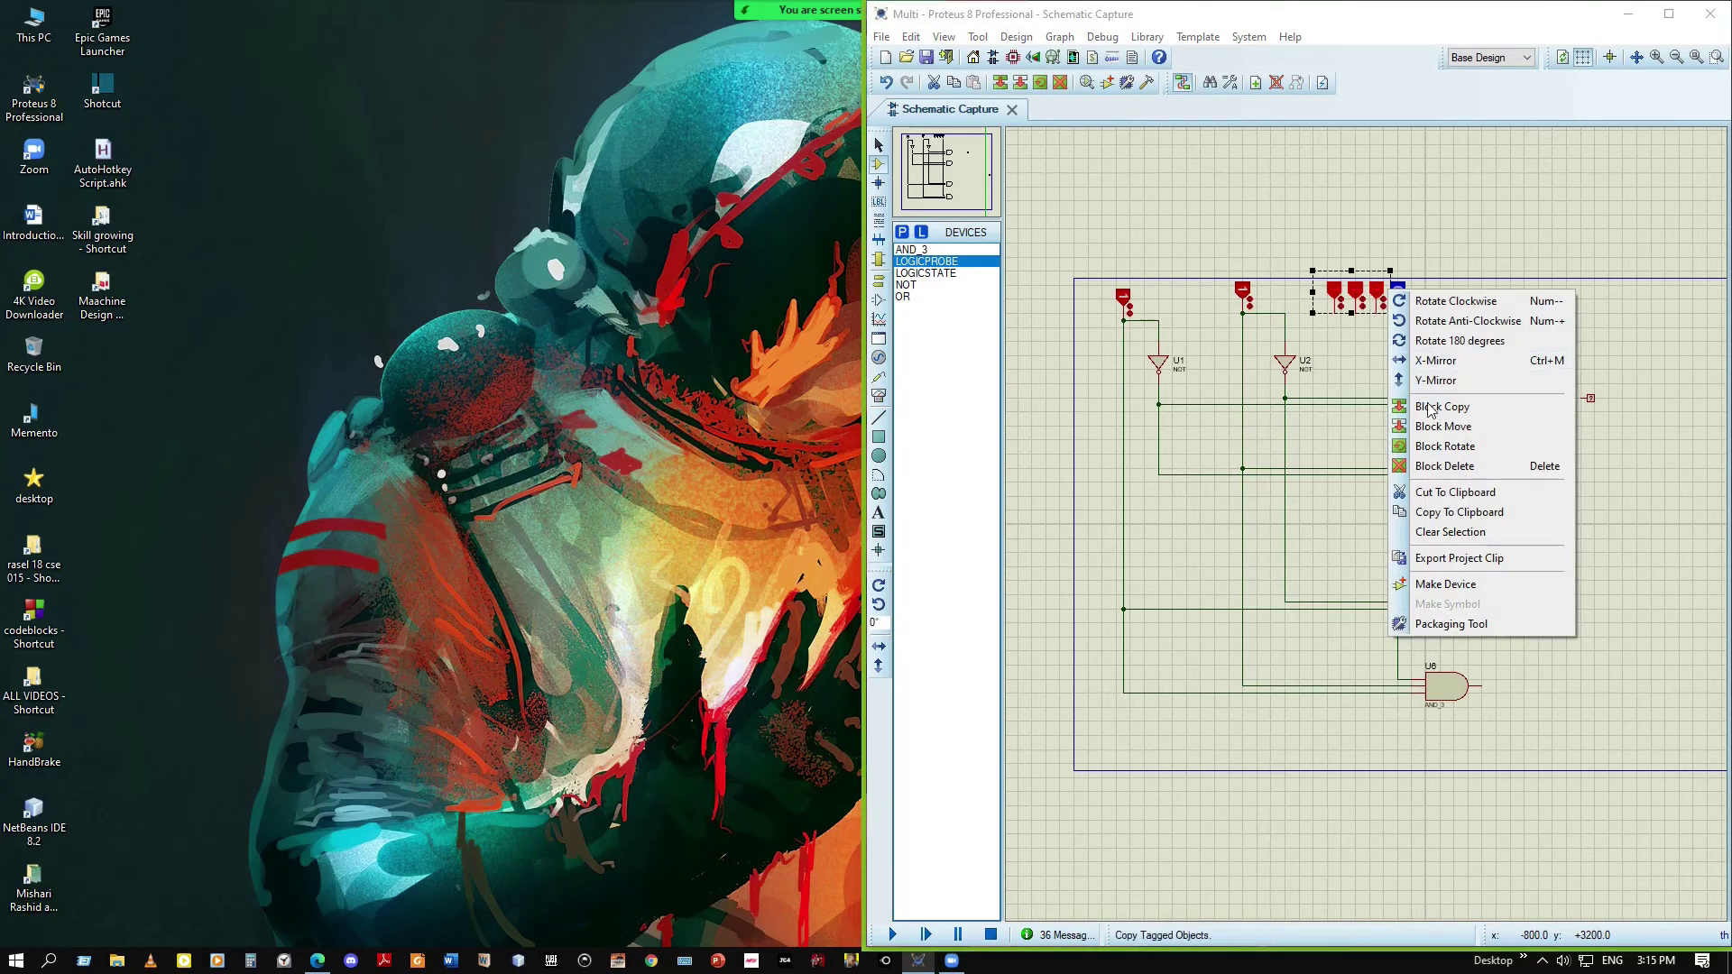
pyautogui.click(1455, 468)
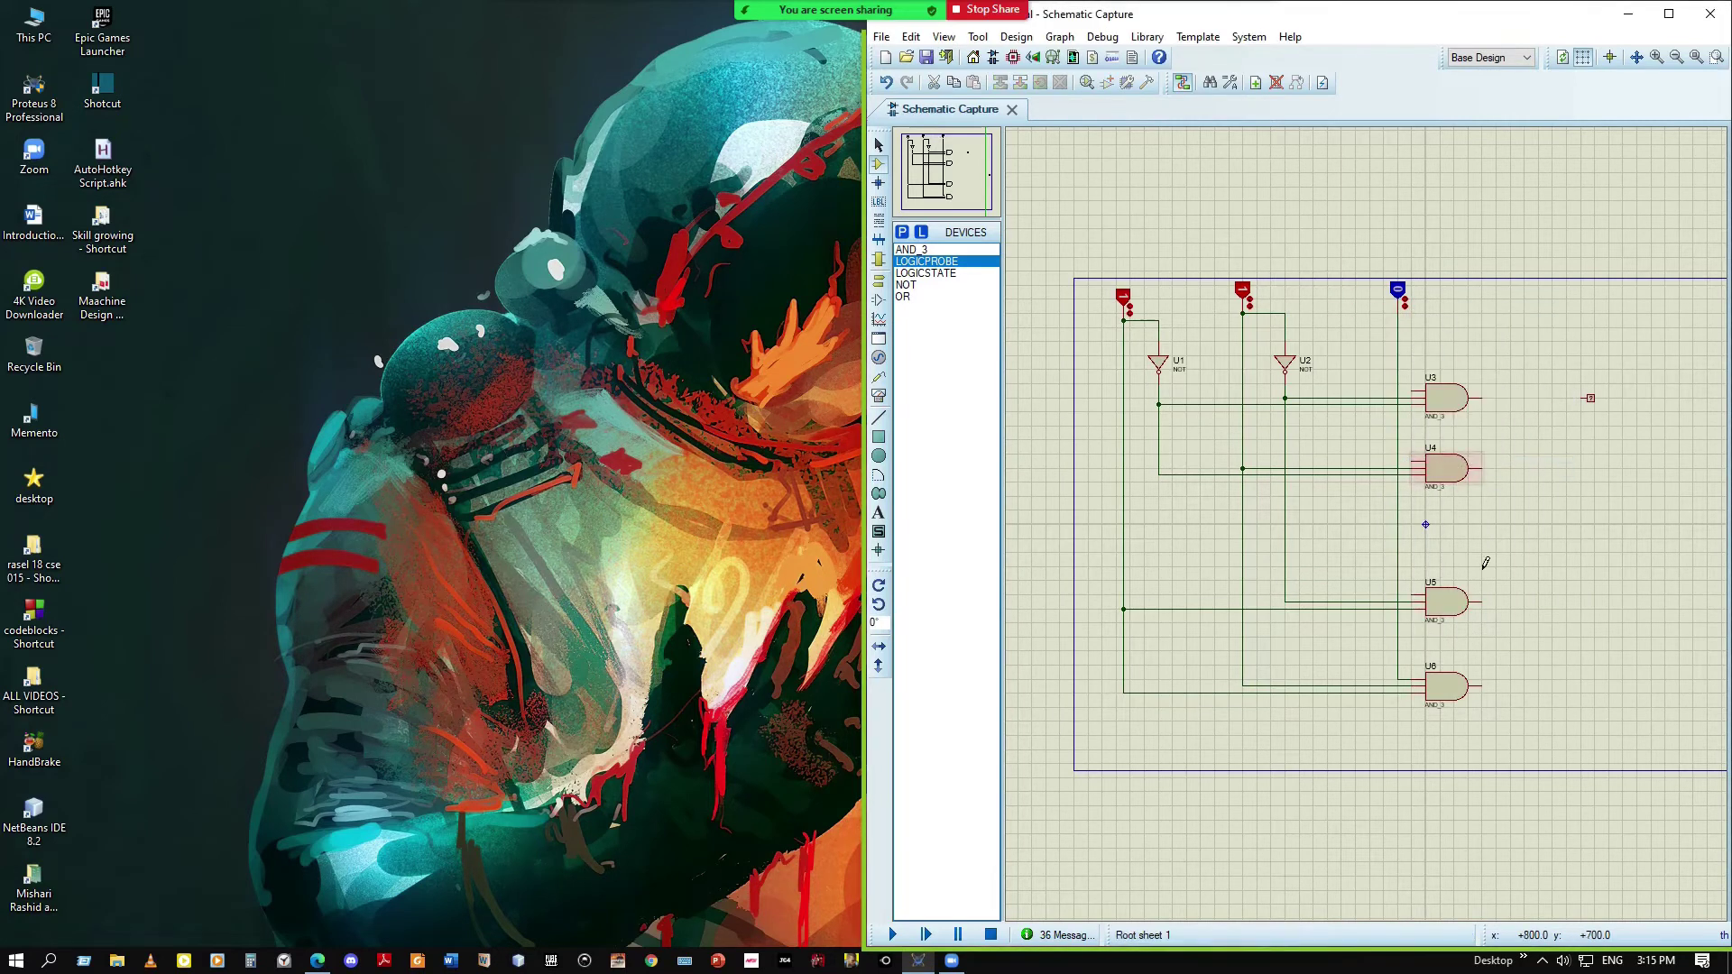
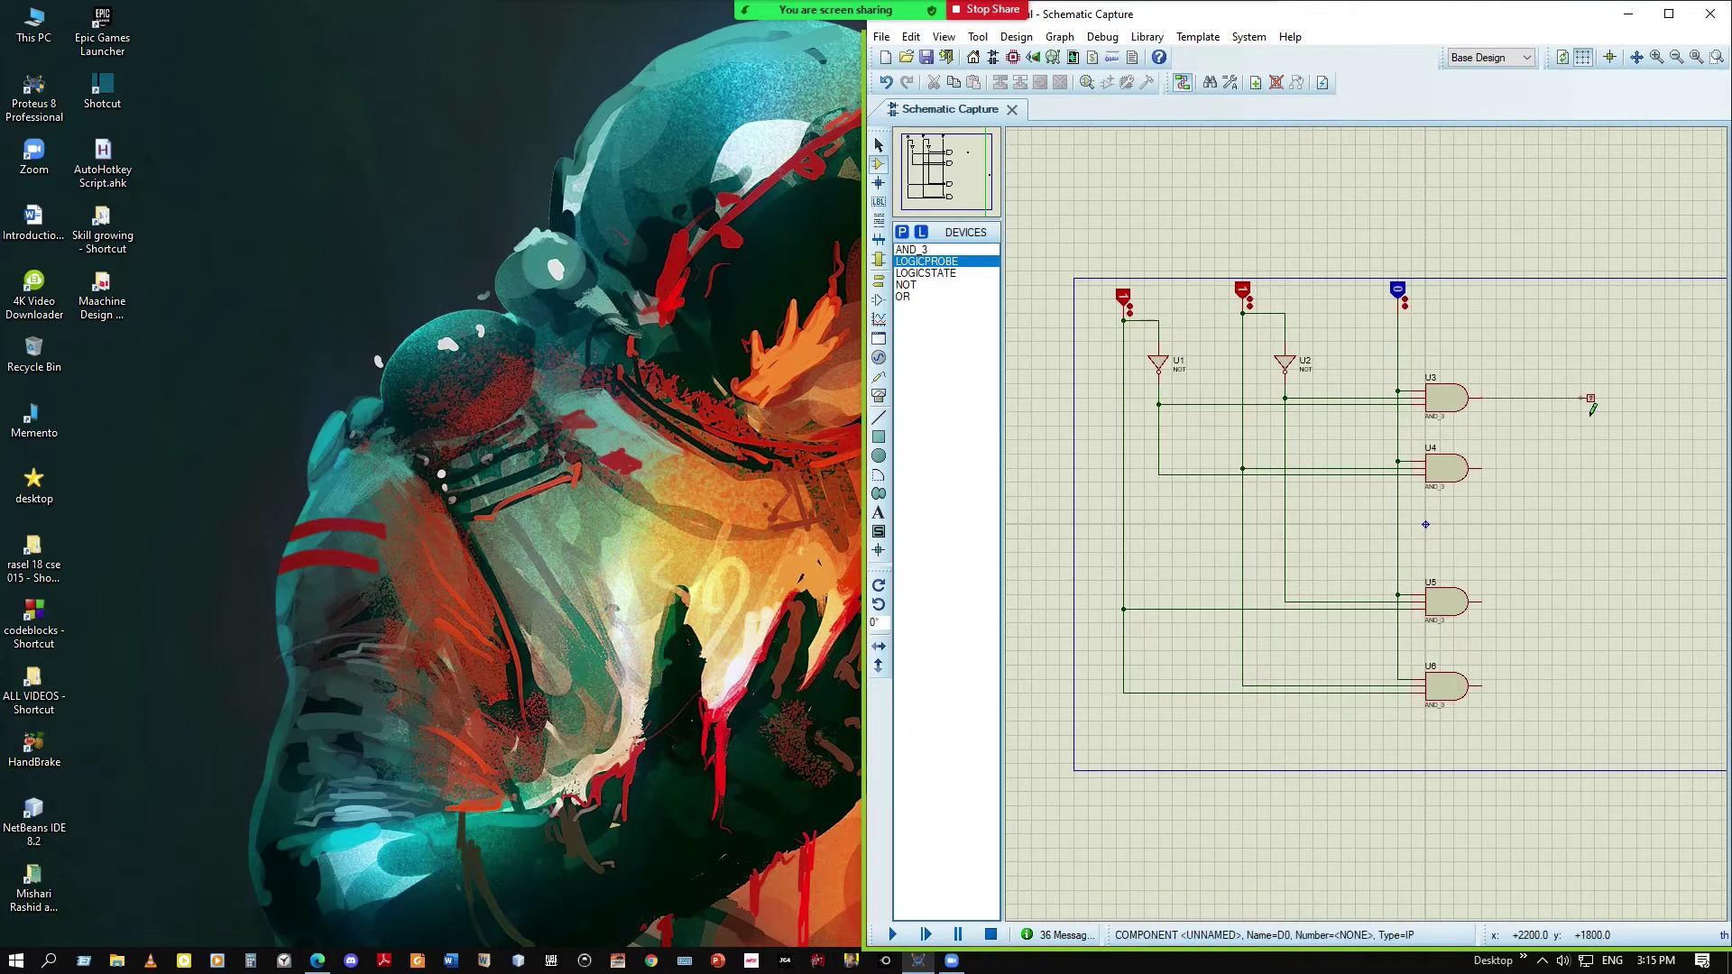
# Place three logic probes below U3's probe, aligned with the outputs of AND gates U4, U5 and U6
pyautogui.click(928, 273)
pyautogui.click(927, 262)
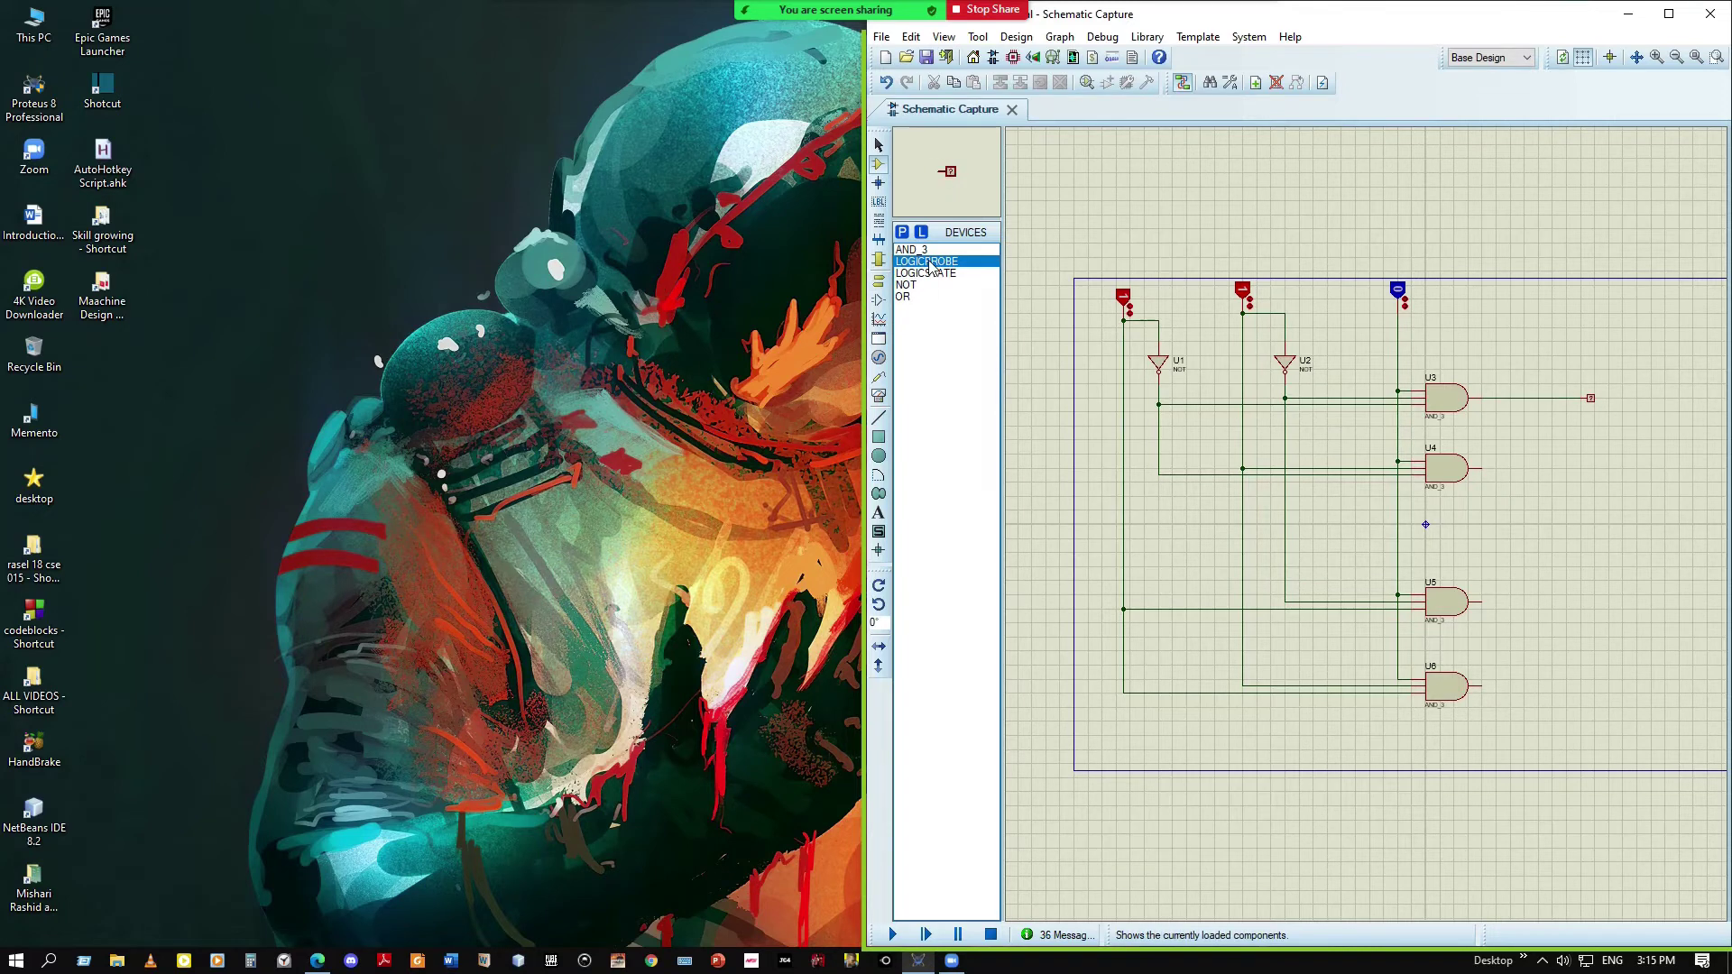
pyautogui.click(1605, 483)
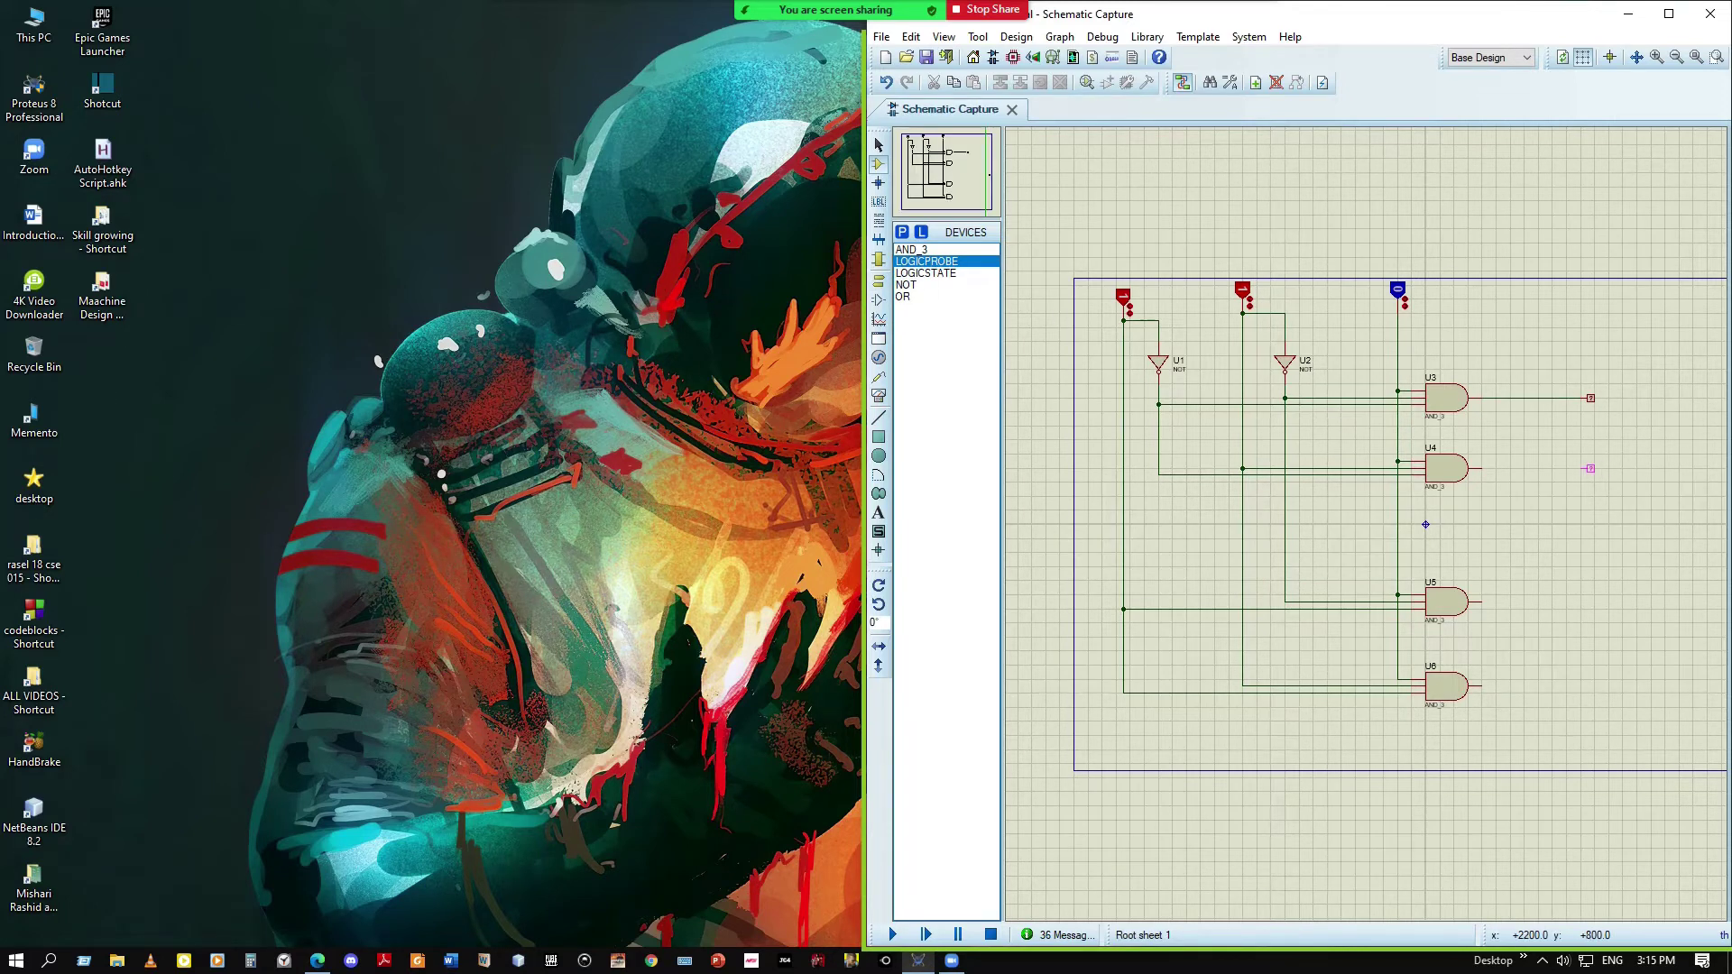
pyautogui.click(1590, 468)
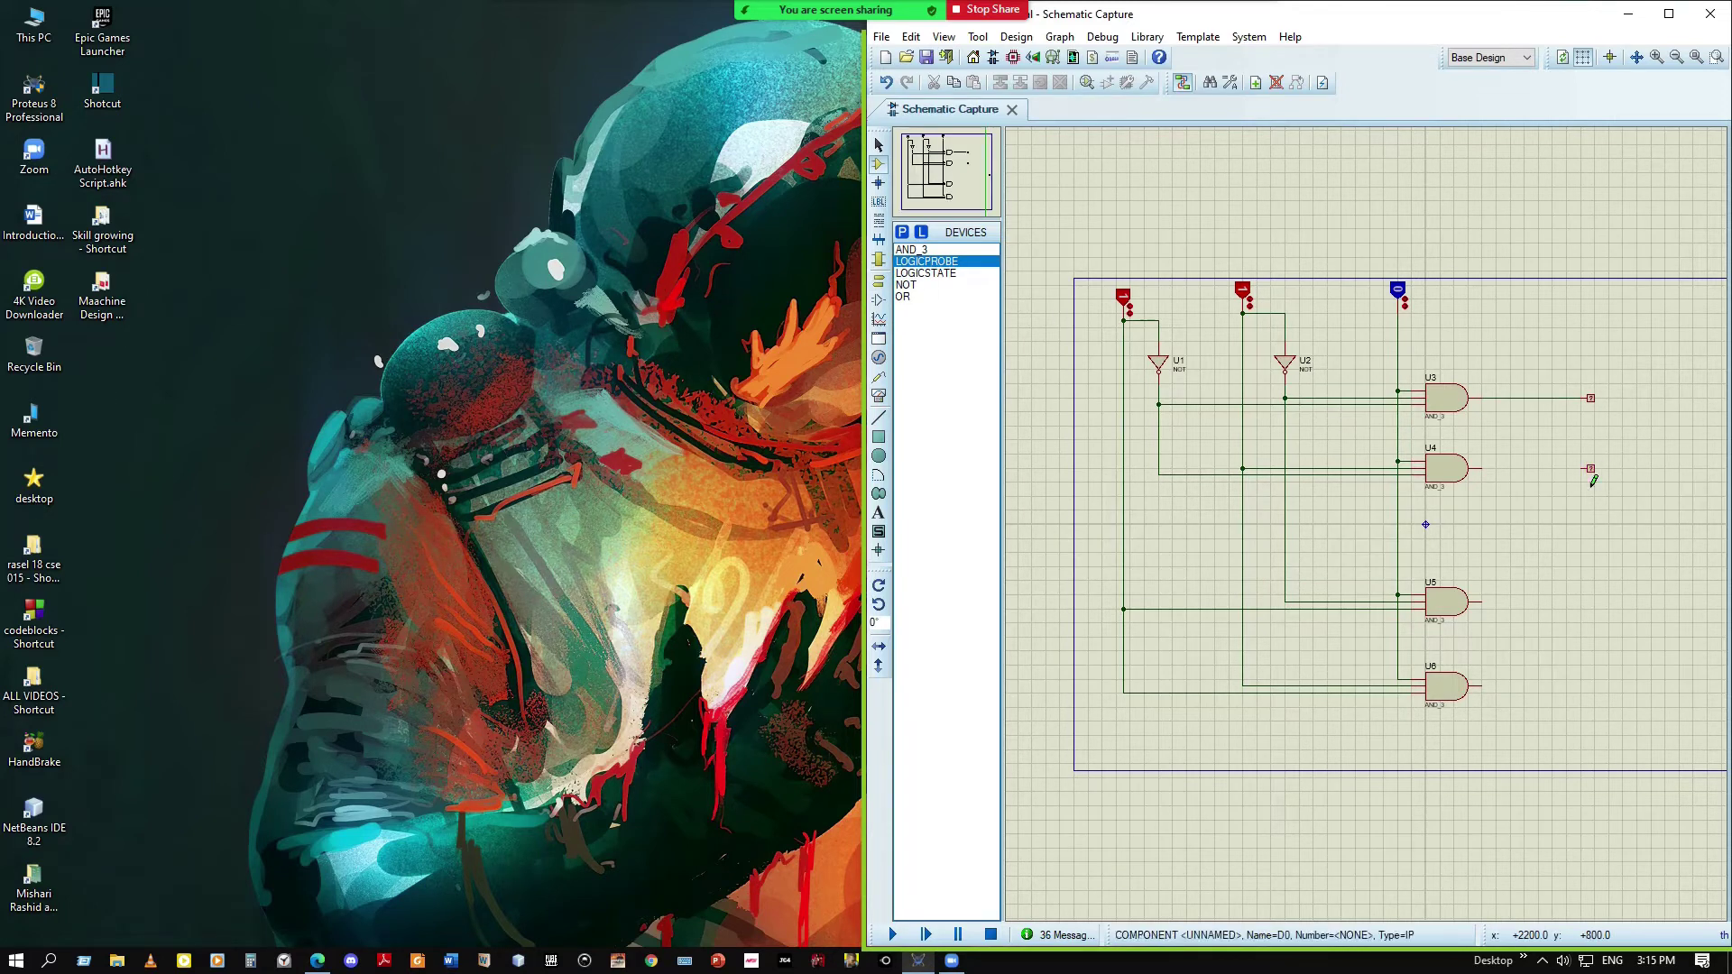
pyautogui.click(1589, 601)
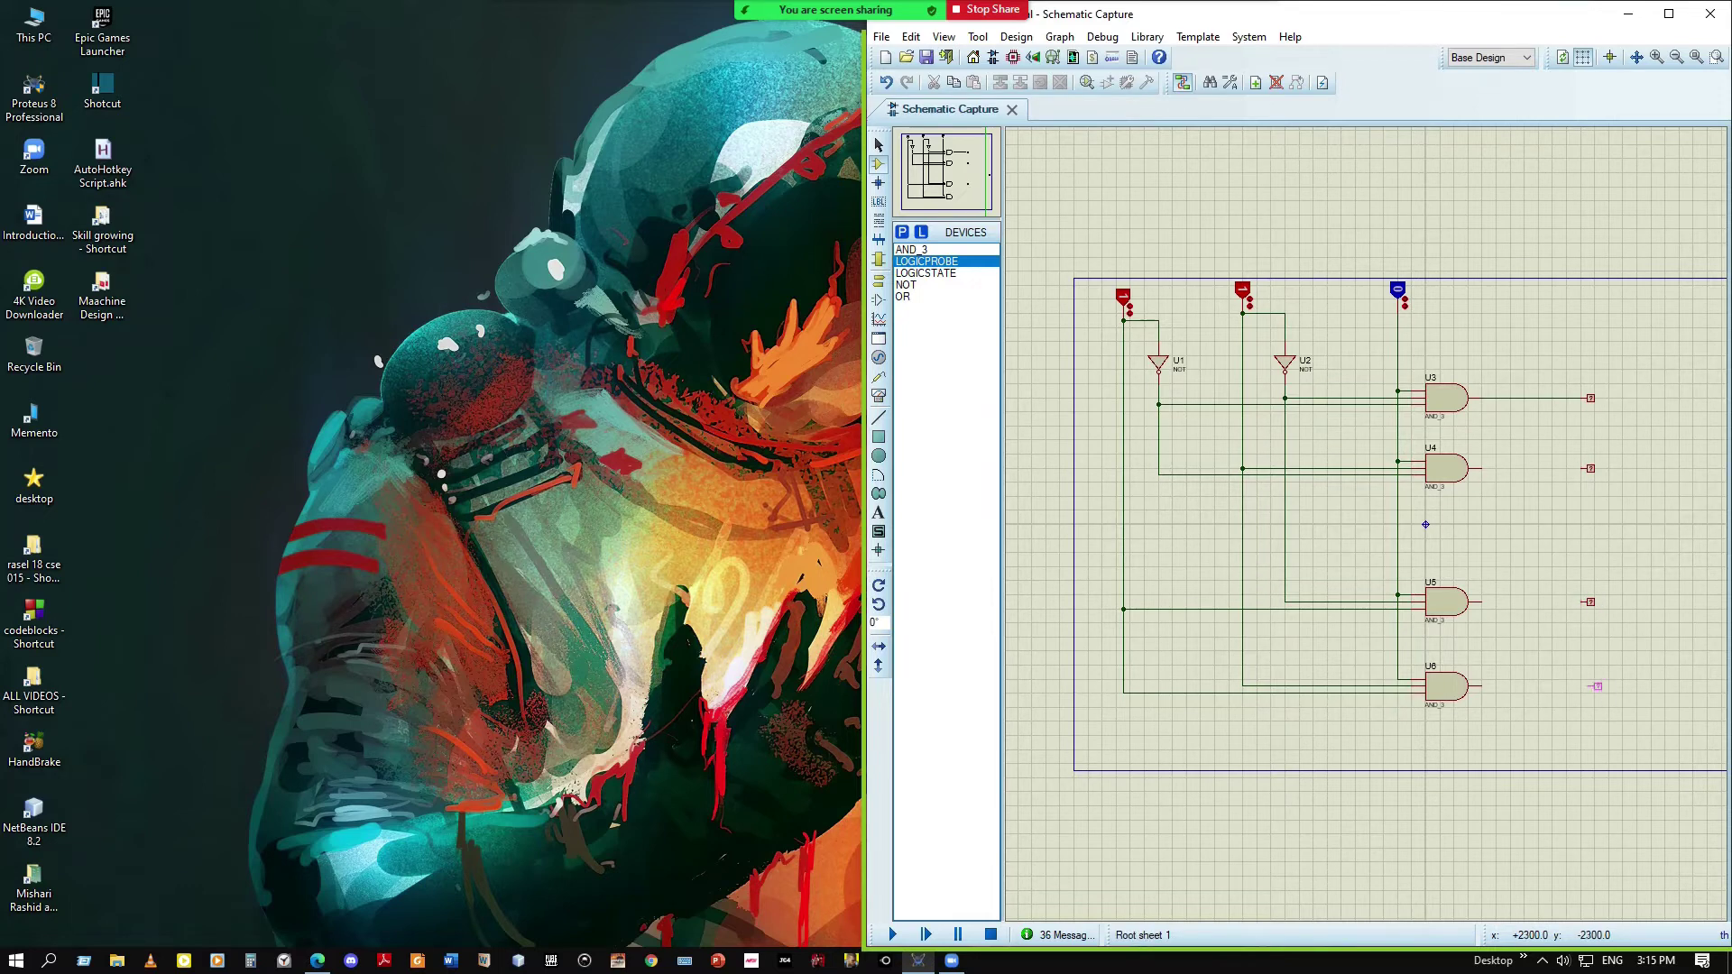
pyautogui.click(1590, 686)
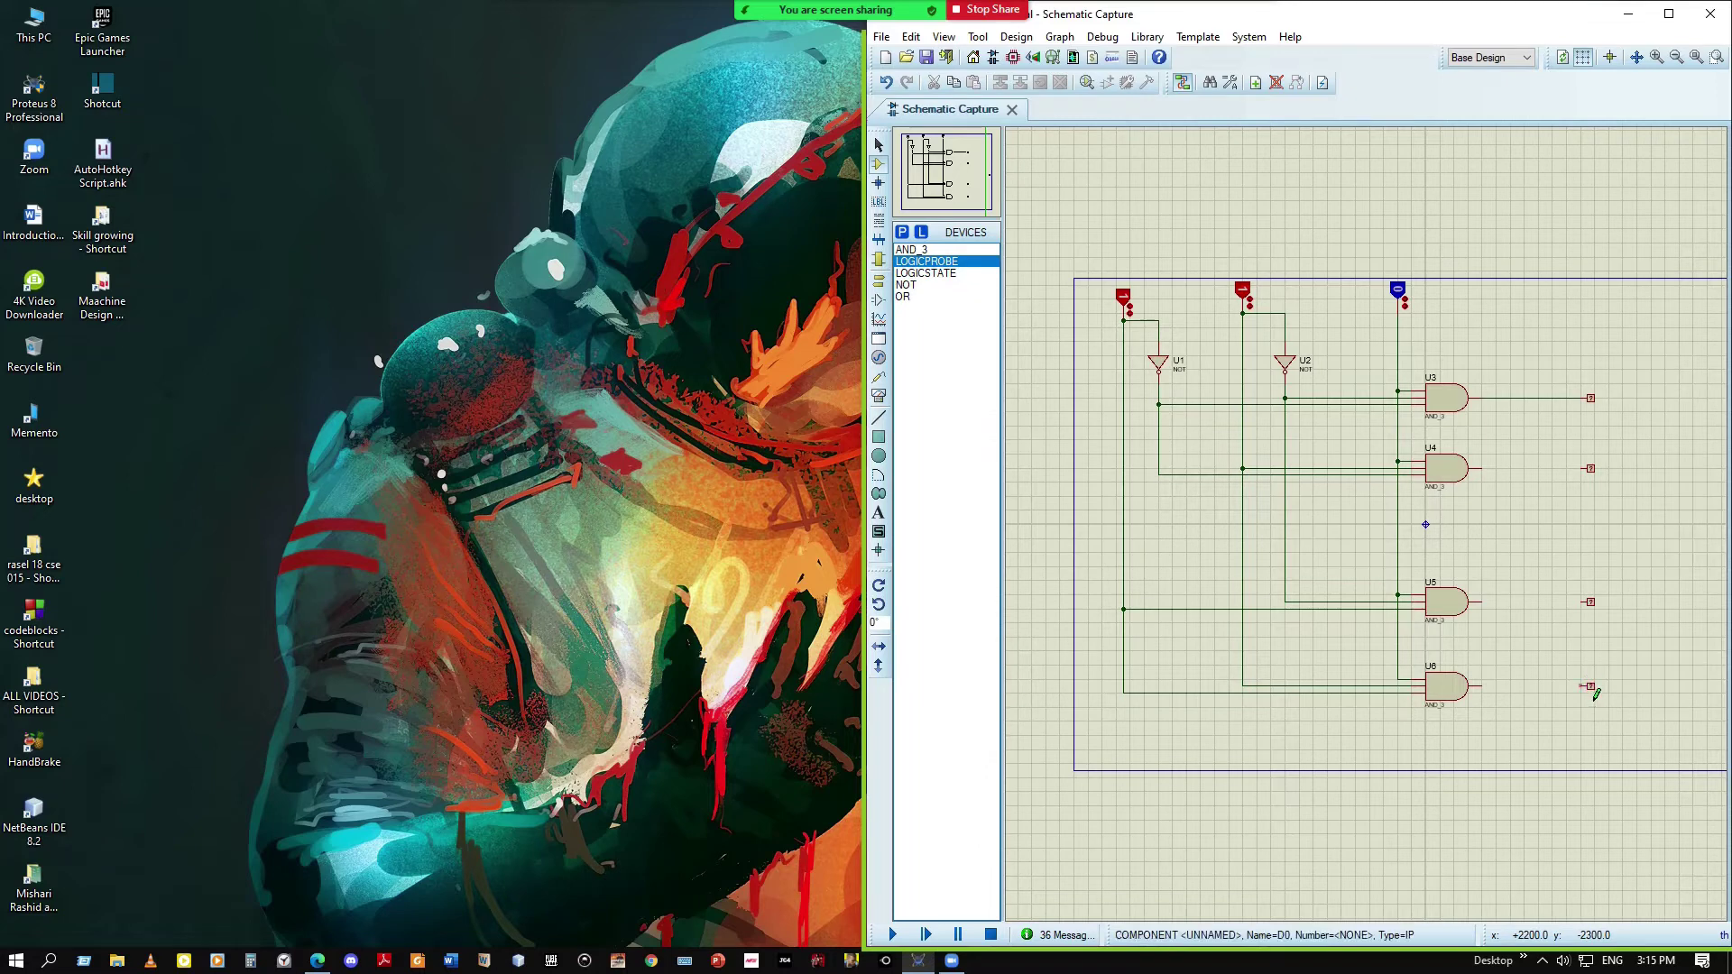
# Wire the outputs of AND gates U4, U5 and U6 to their logic probes
pyautogui.click(1480, 468)
pyautogui.click(1590, 468)
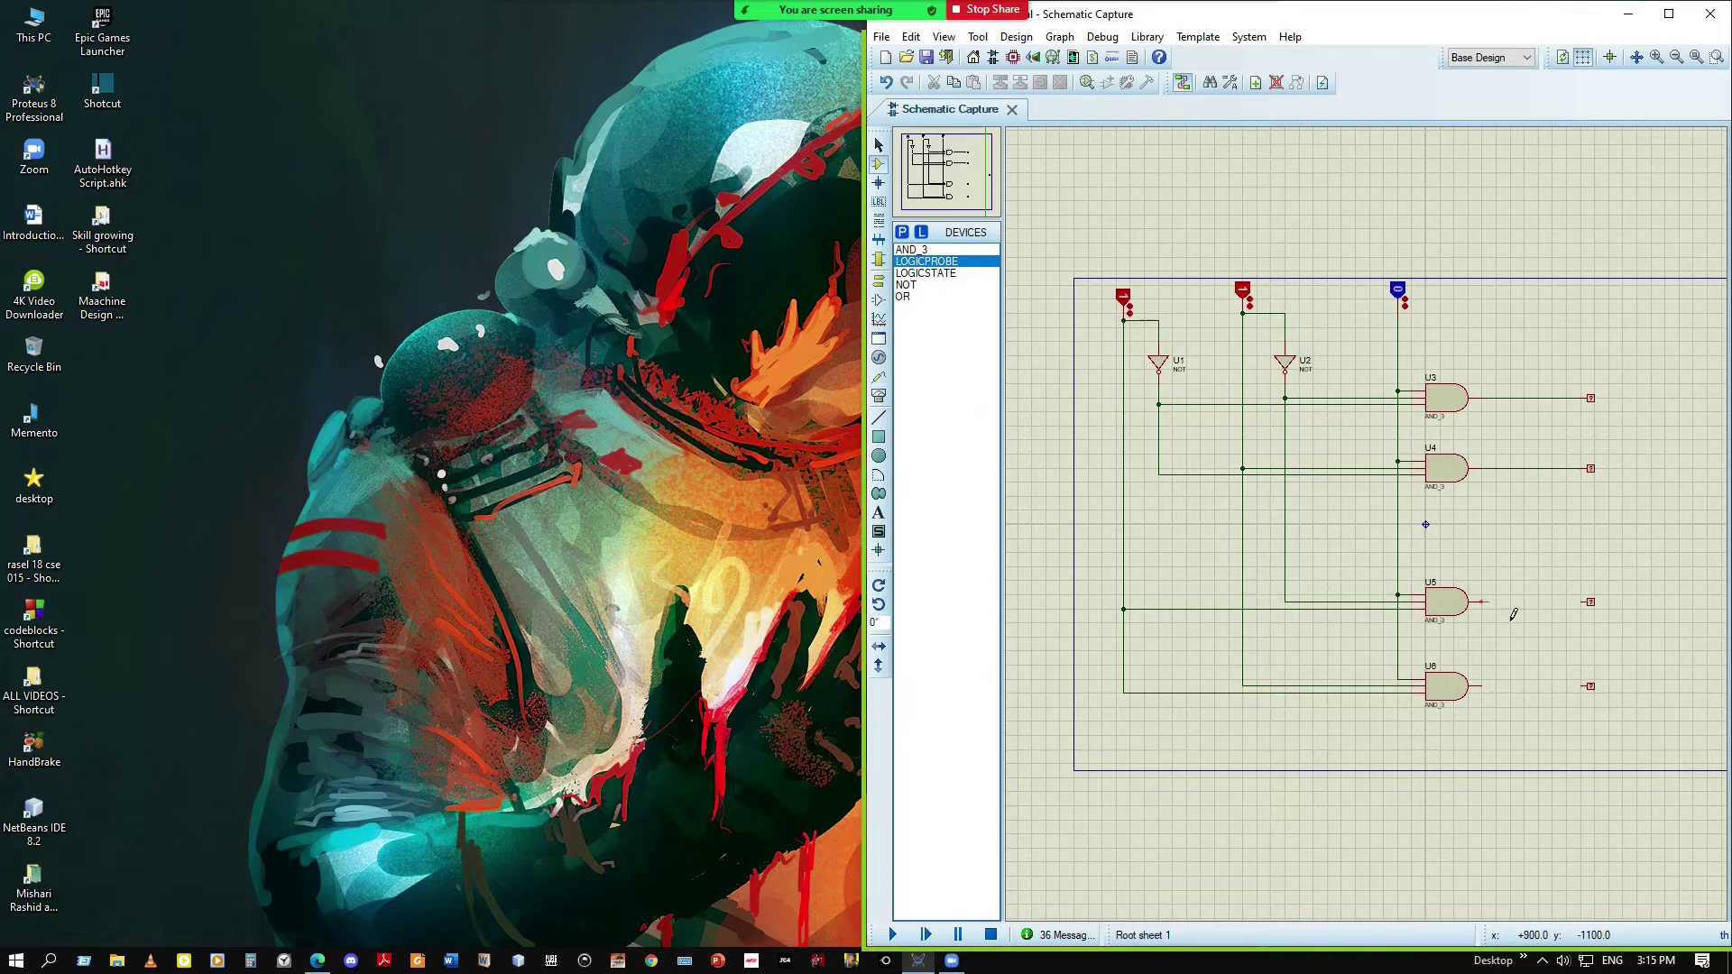
pyautogui.click(1480, 602)
pyautogui.click(1590, 602)
pyautogui.click(1480, 687)
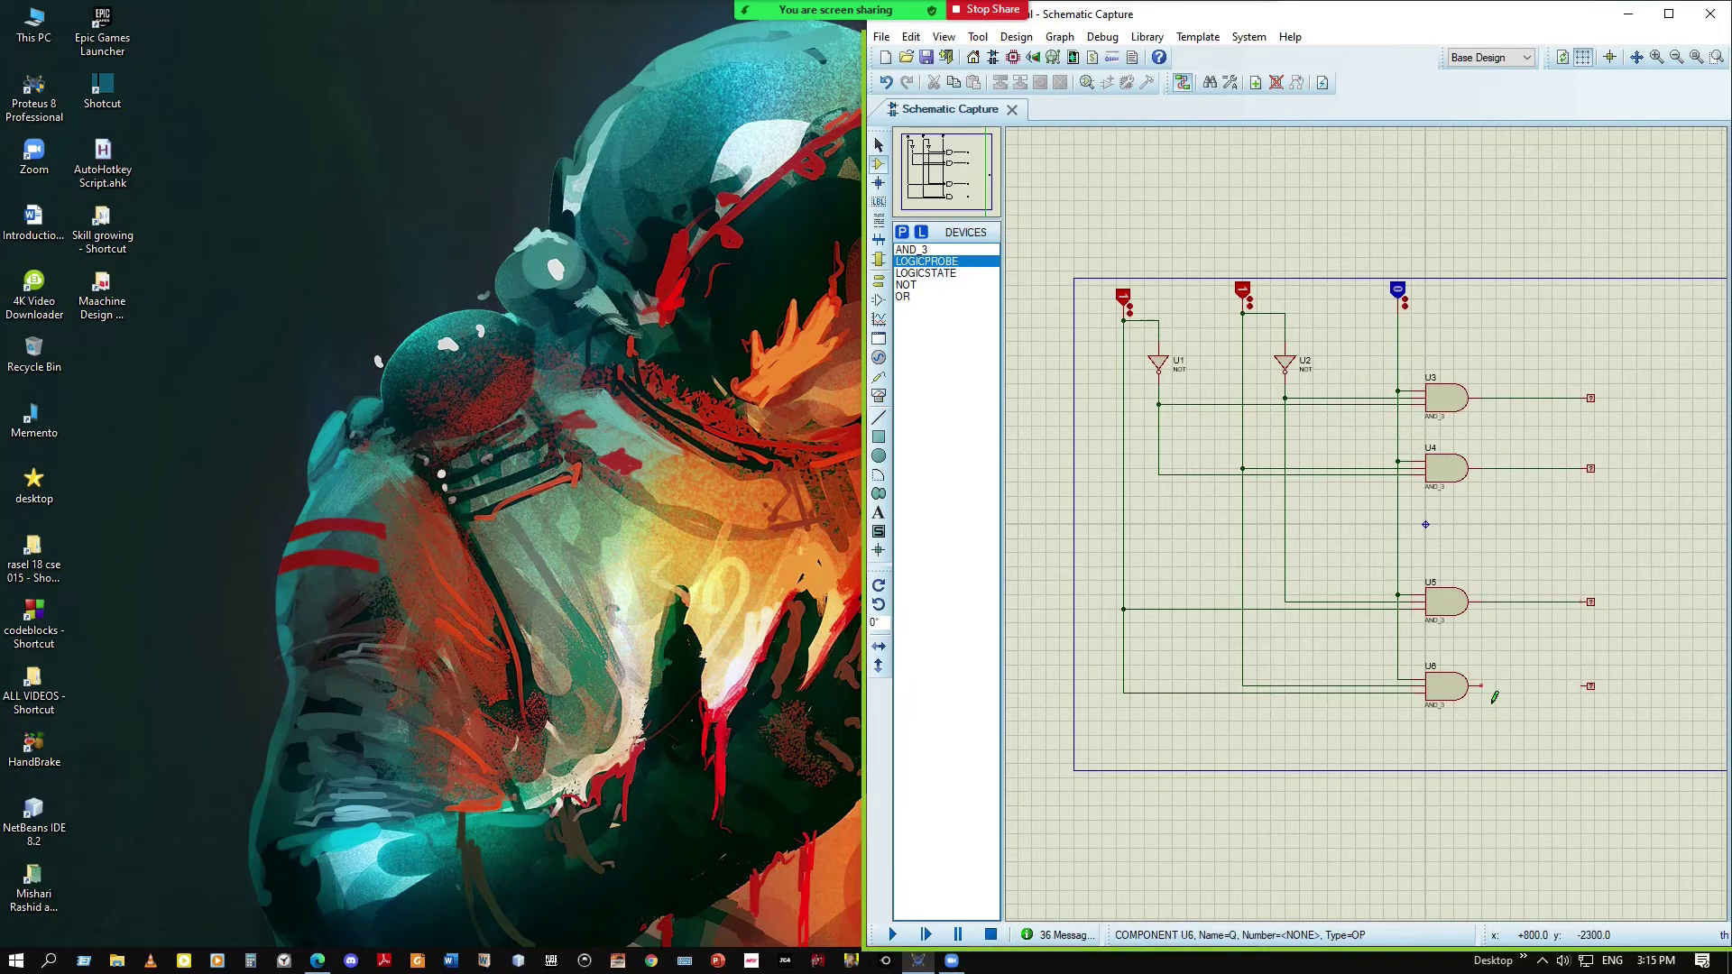
pyautogui.click(1590, 687)
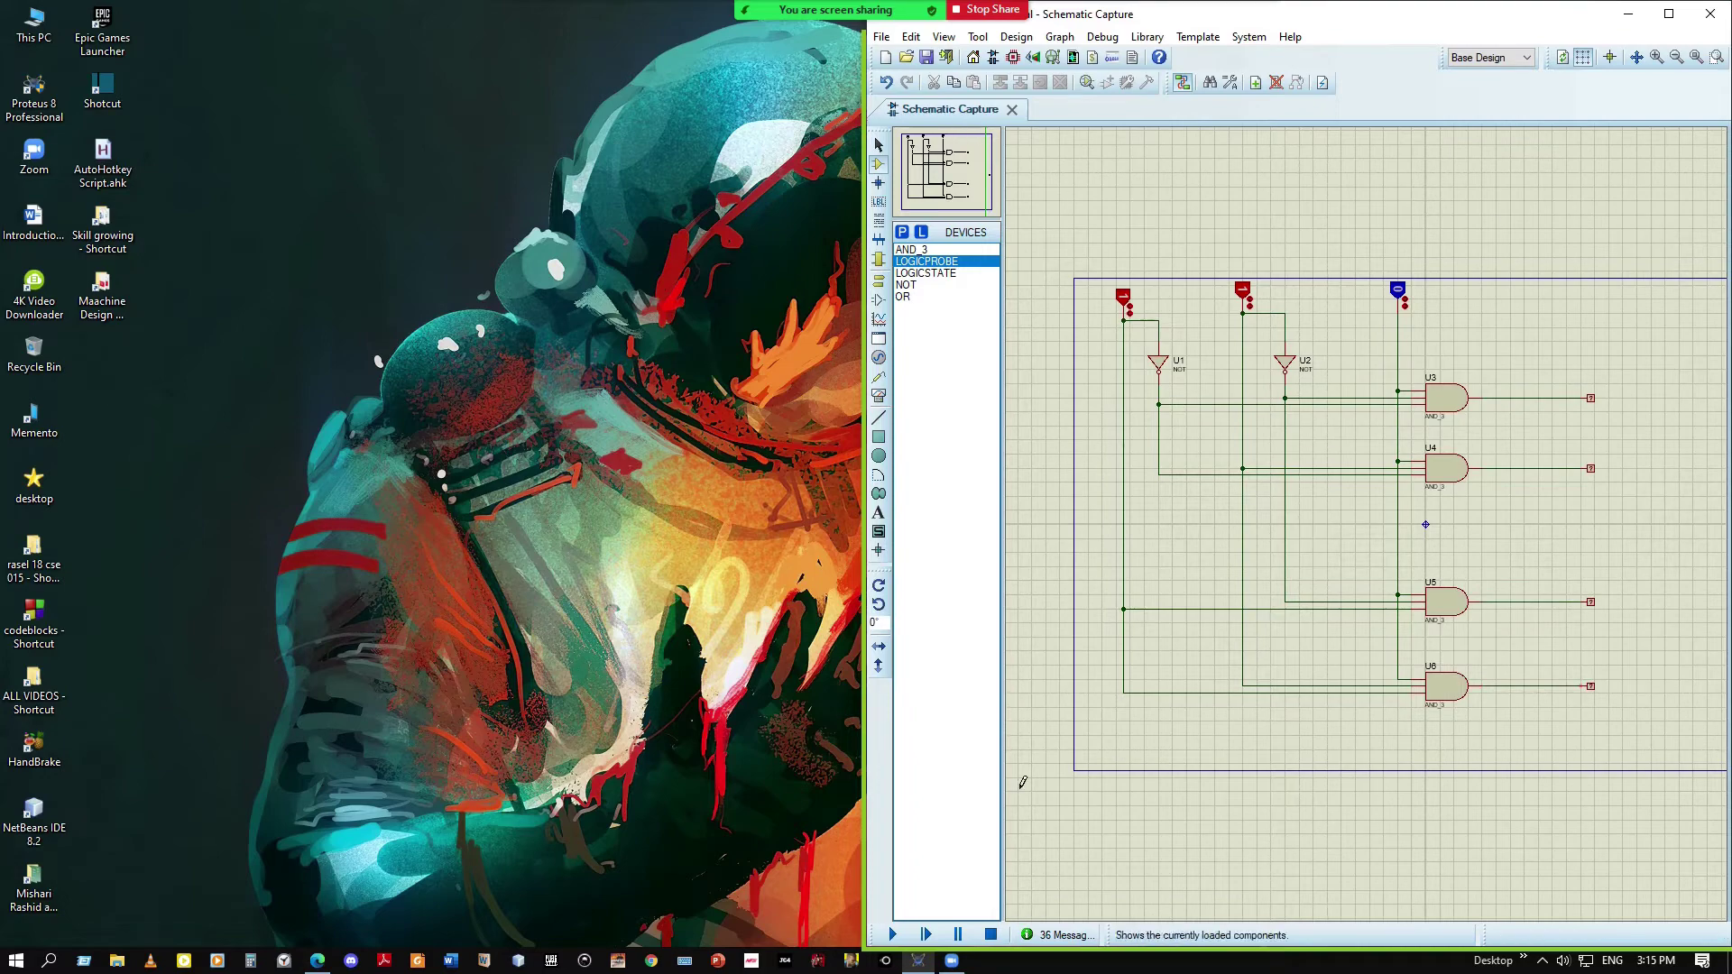
# Run and stop a trial simulation in the maximized window, and delete the unconnected logic probe near the sheet's edge
pyautogui.click(1669, 14)
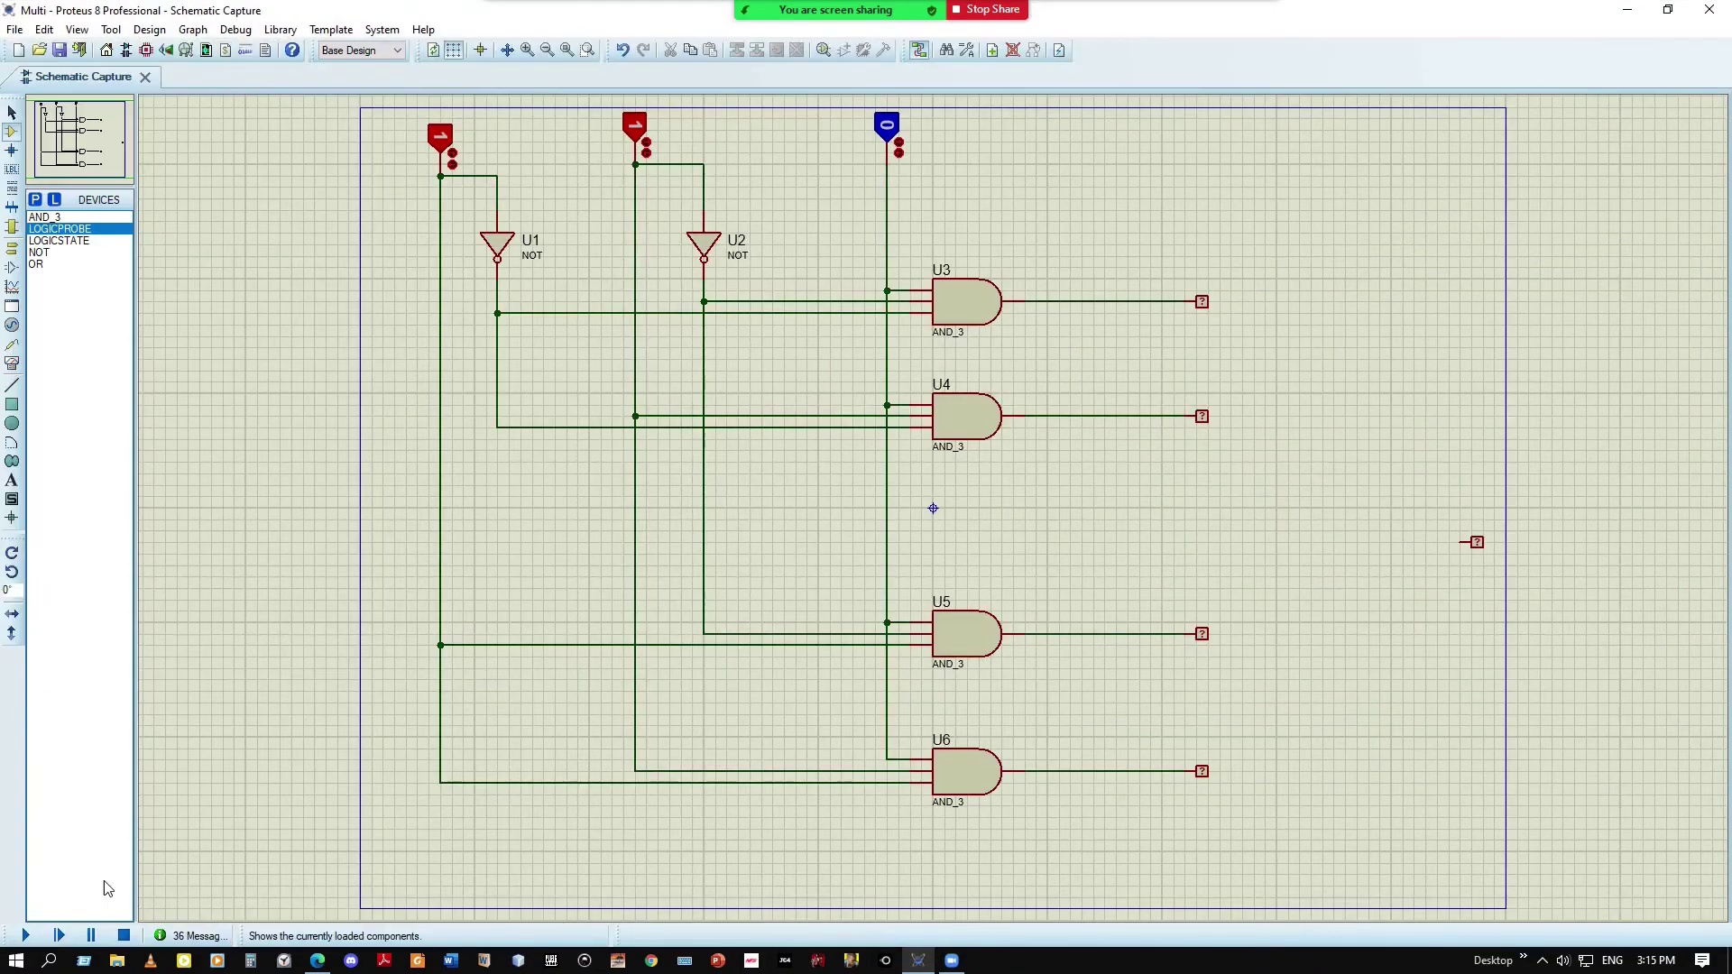
pyautogui.press('F12')
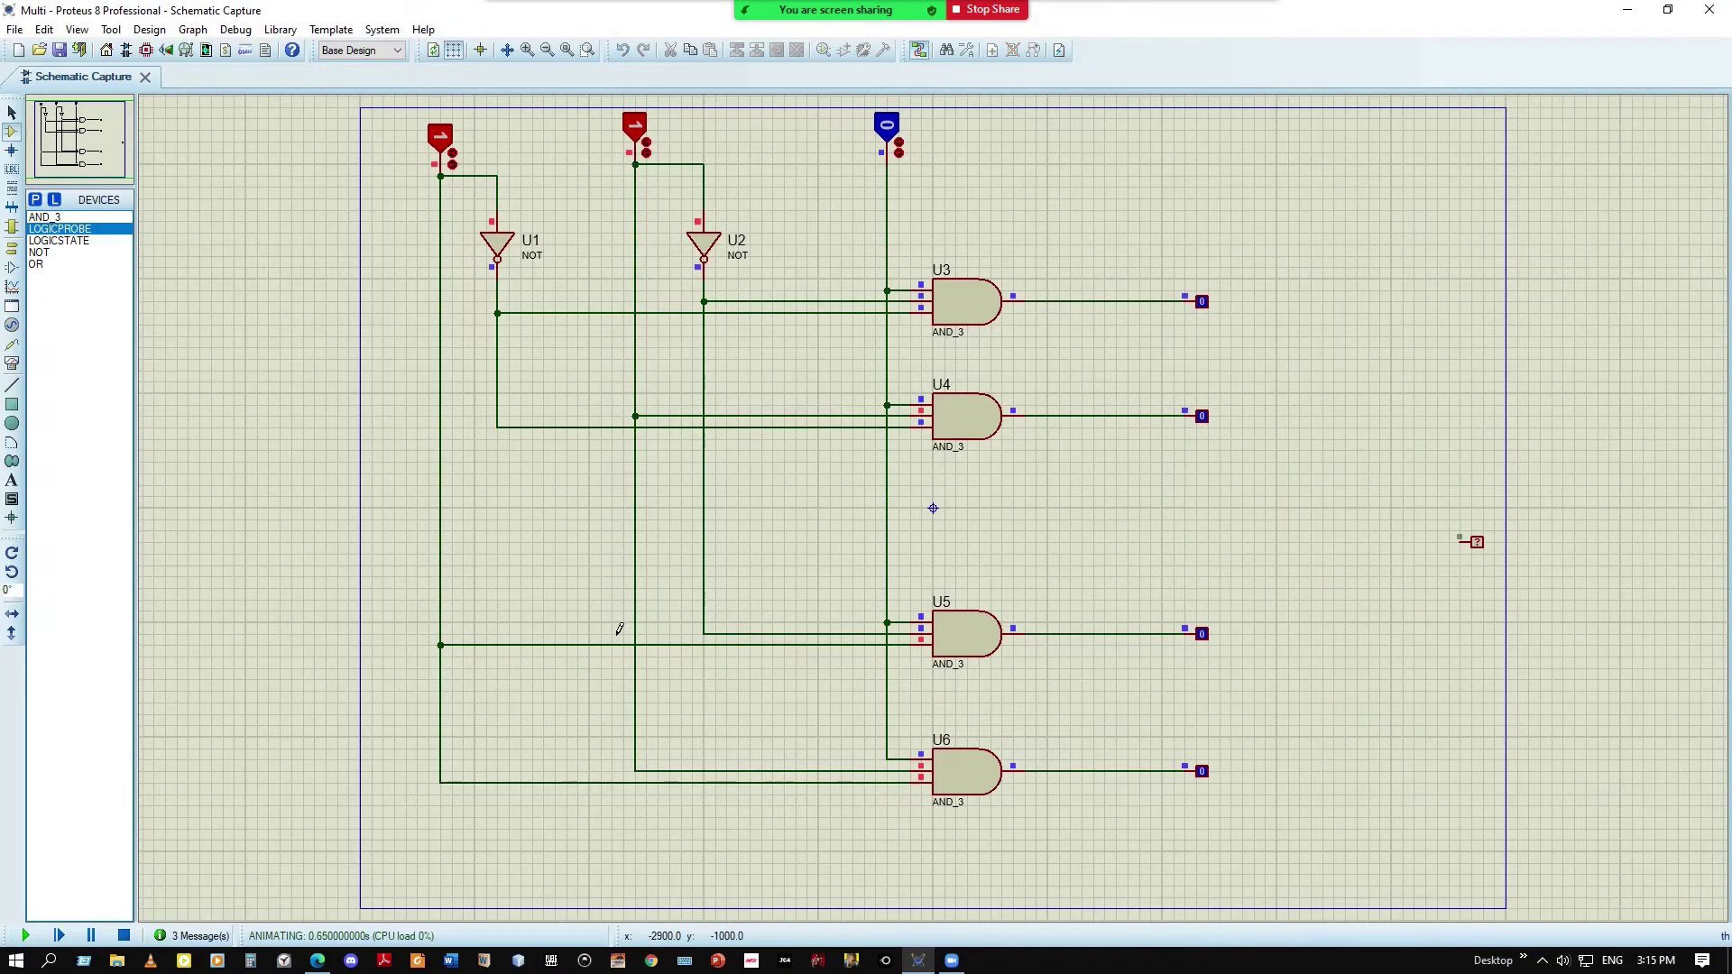
pyautogui.rightClick(1495, 533)
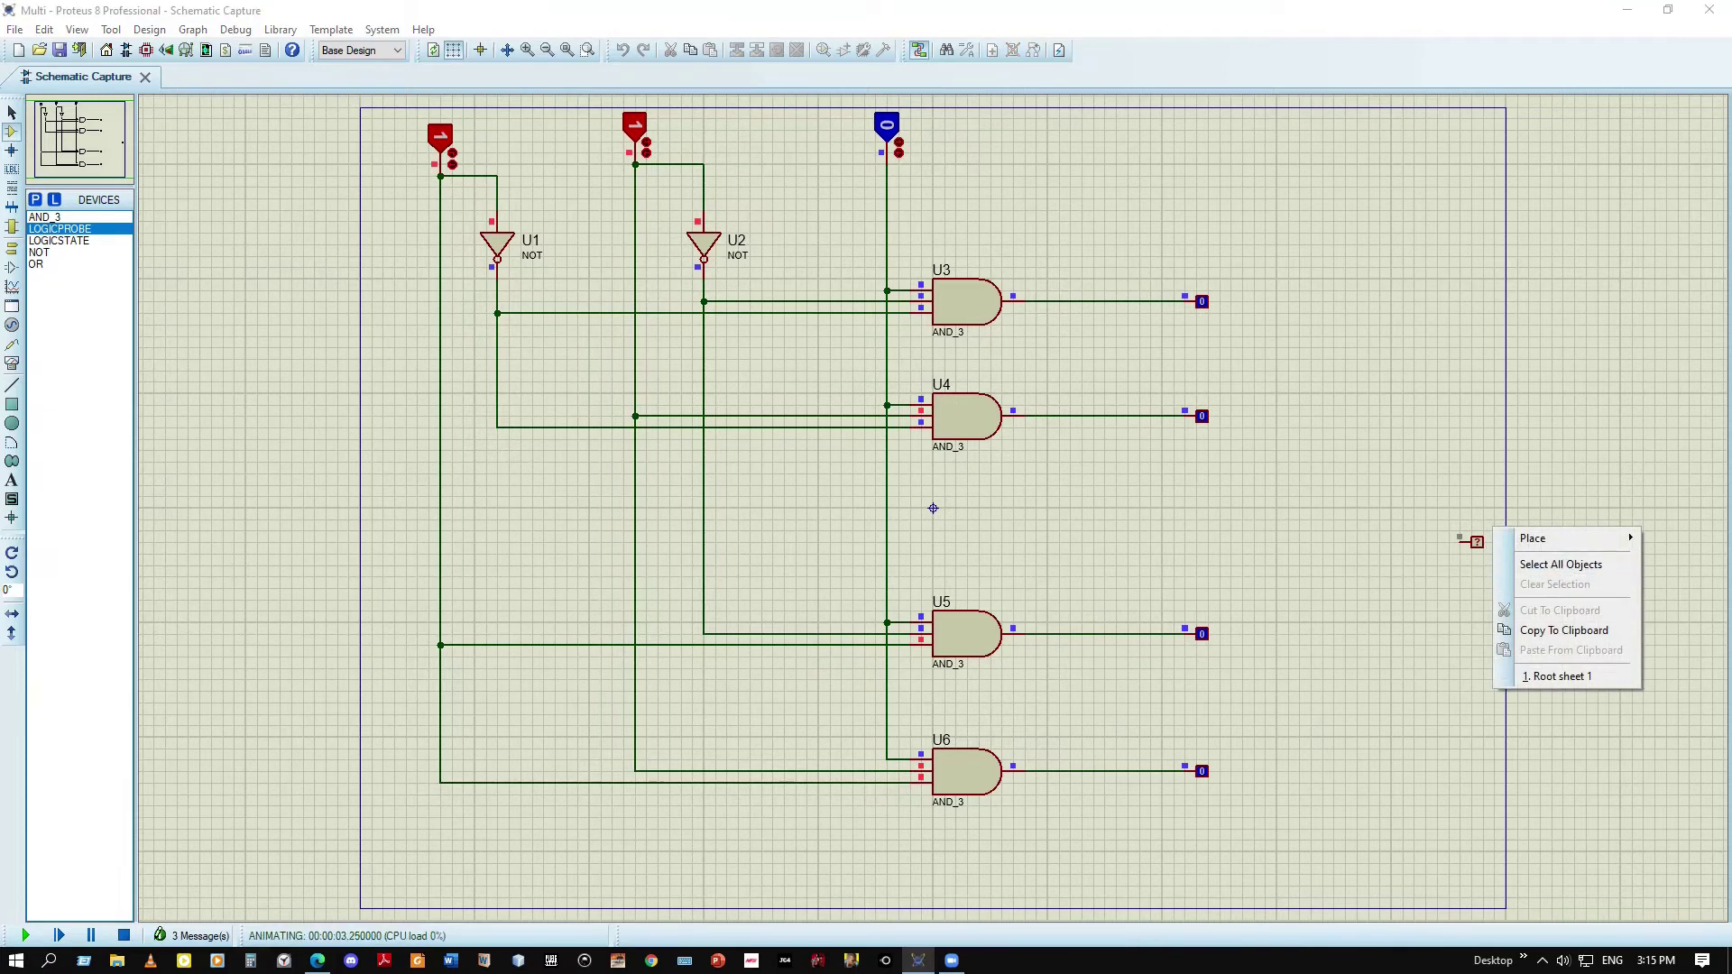
pyautogui.click(124, 936)
pyautogui.click(1485, 559)
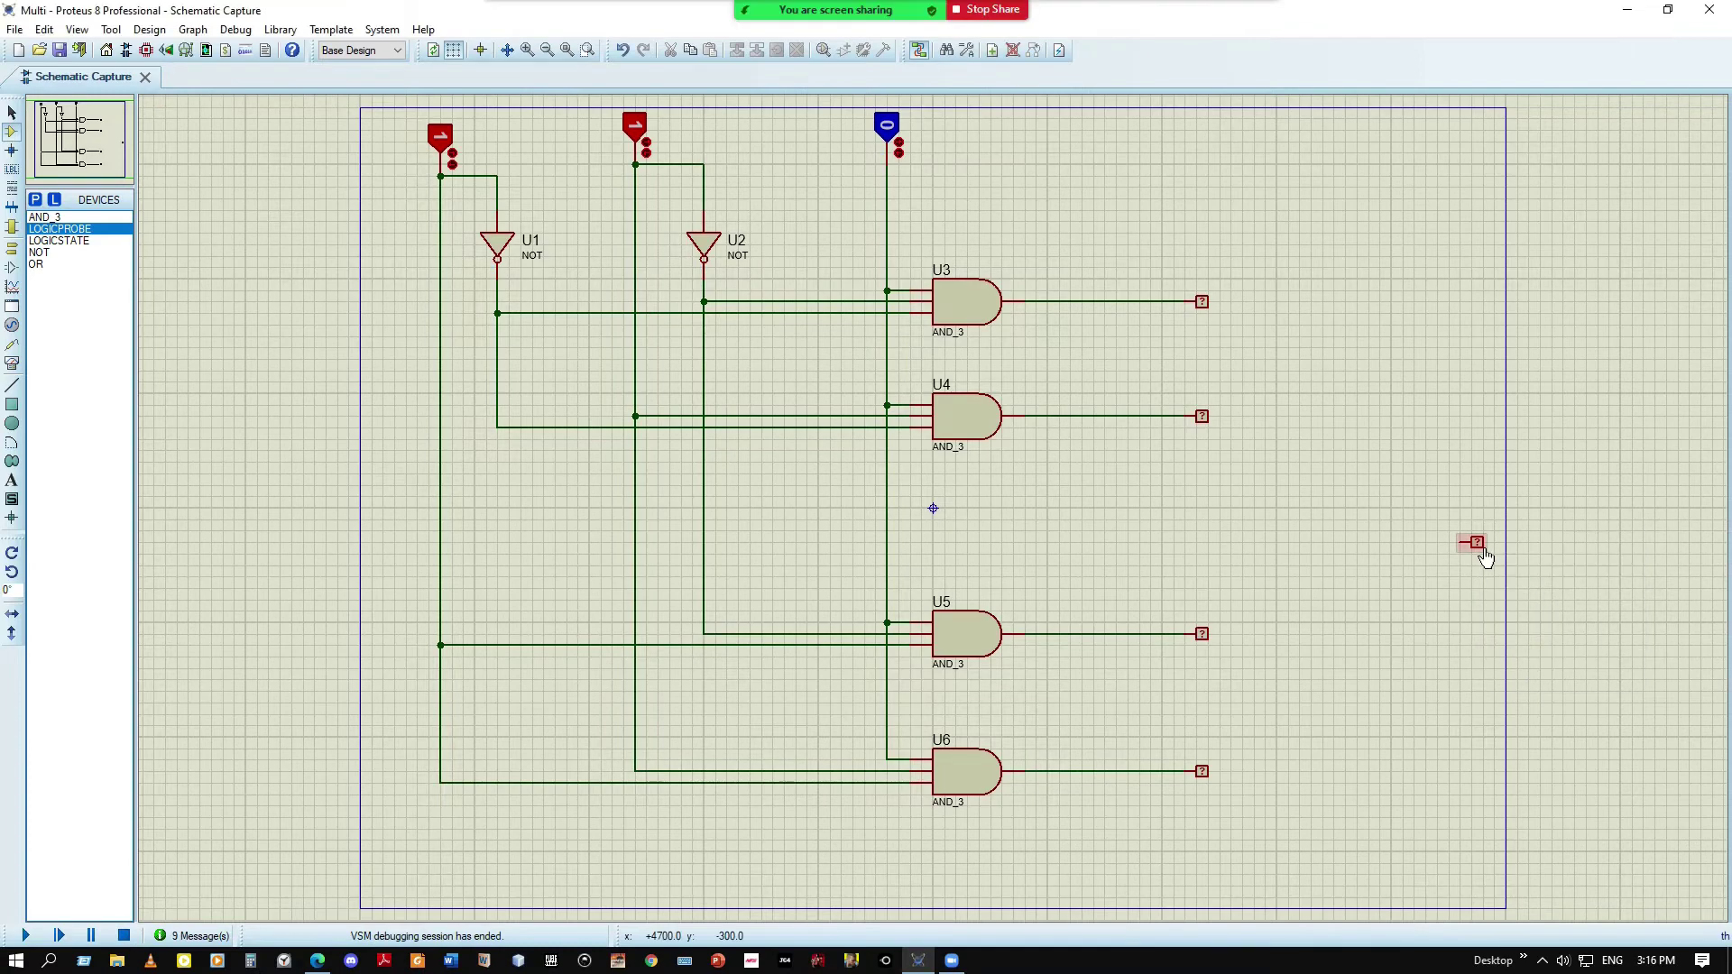
pyautogui.rightClick(1486, 555)
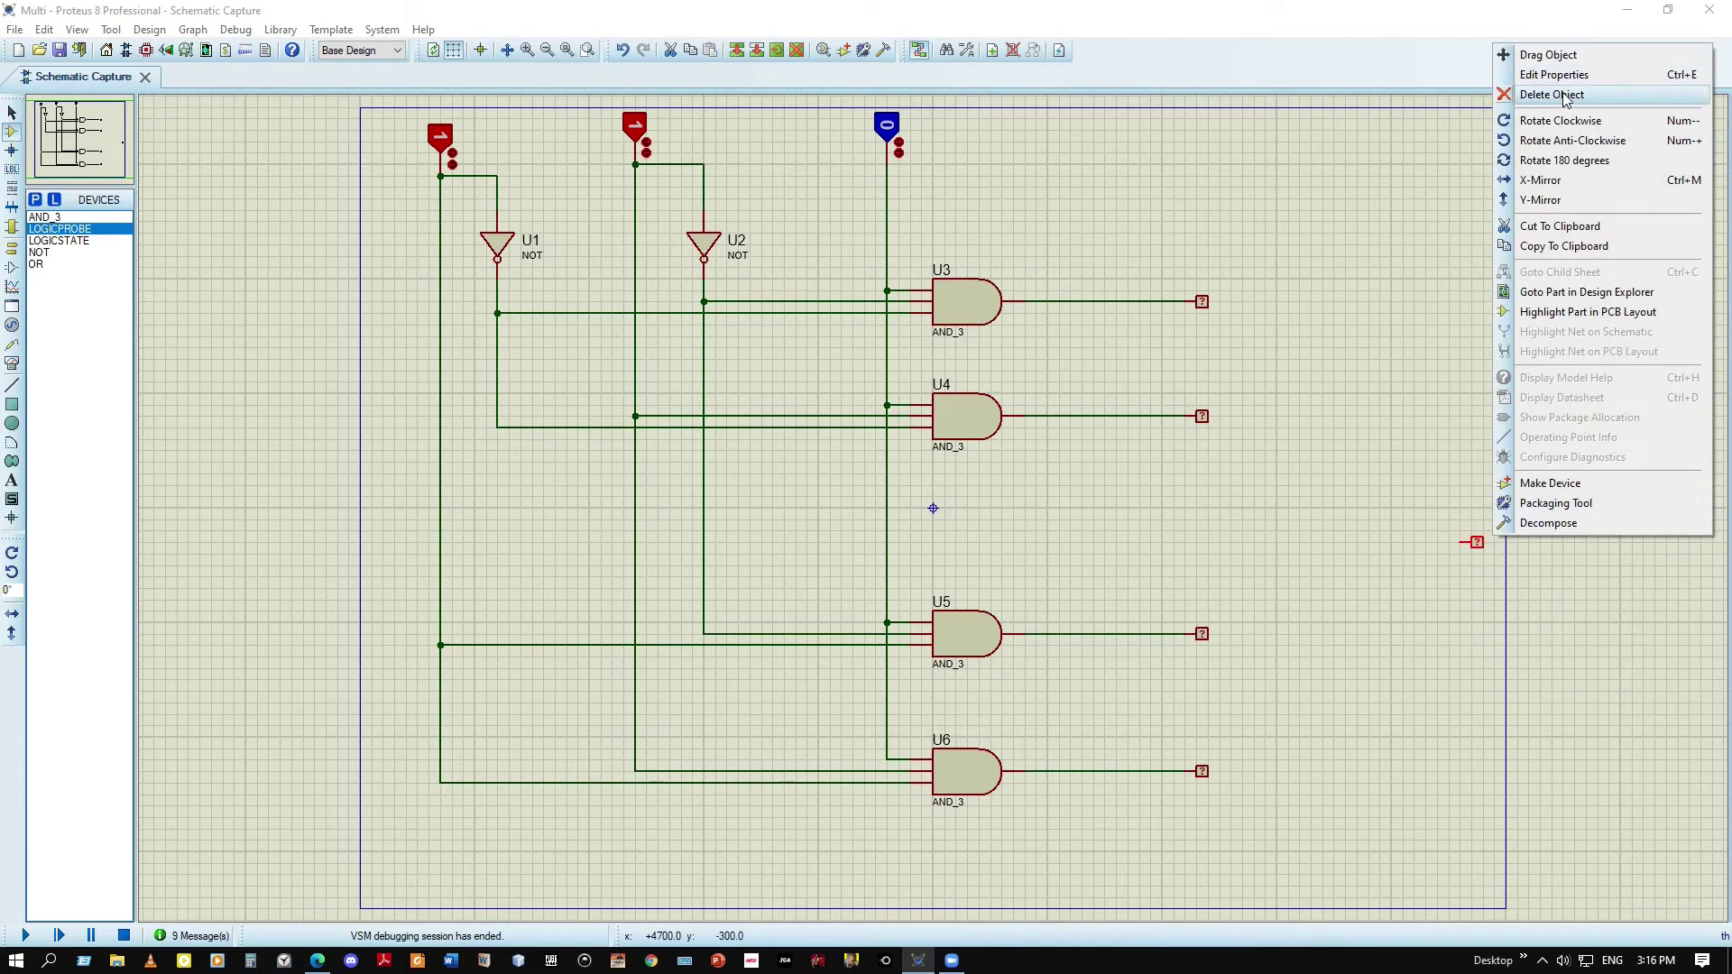
pyautogui.click(1561, 93)
# Start the simulation, set both select logic states to 0, and toggle the data input repeatedly to test U3's output
pyautogui.click(25, 935)
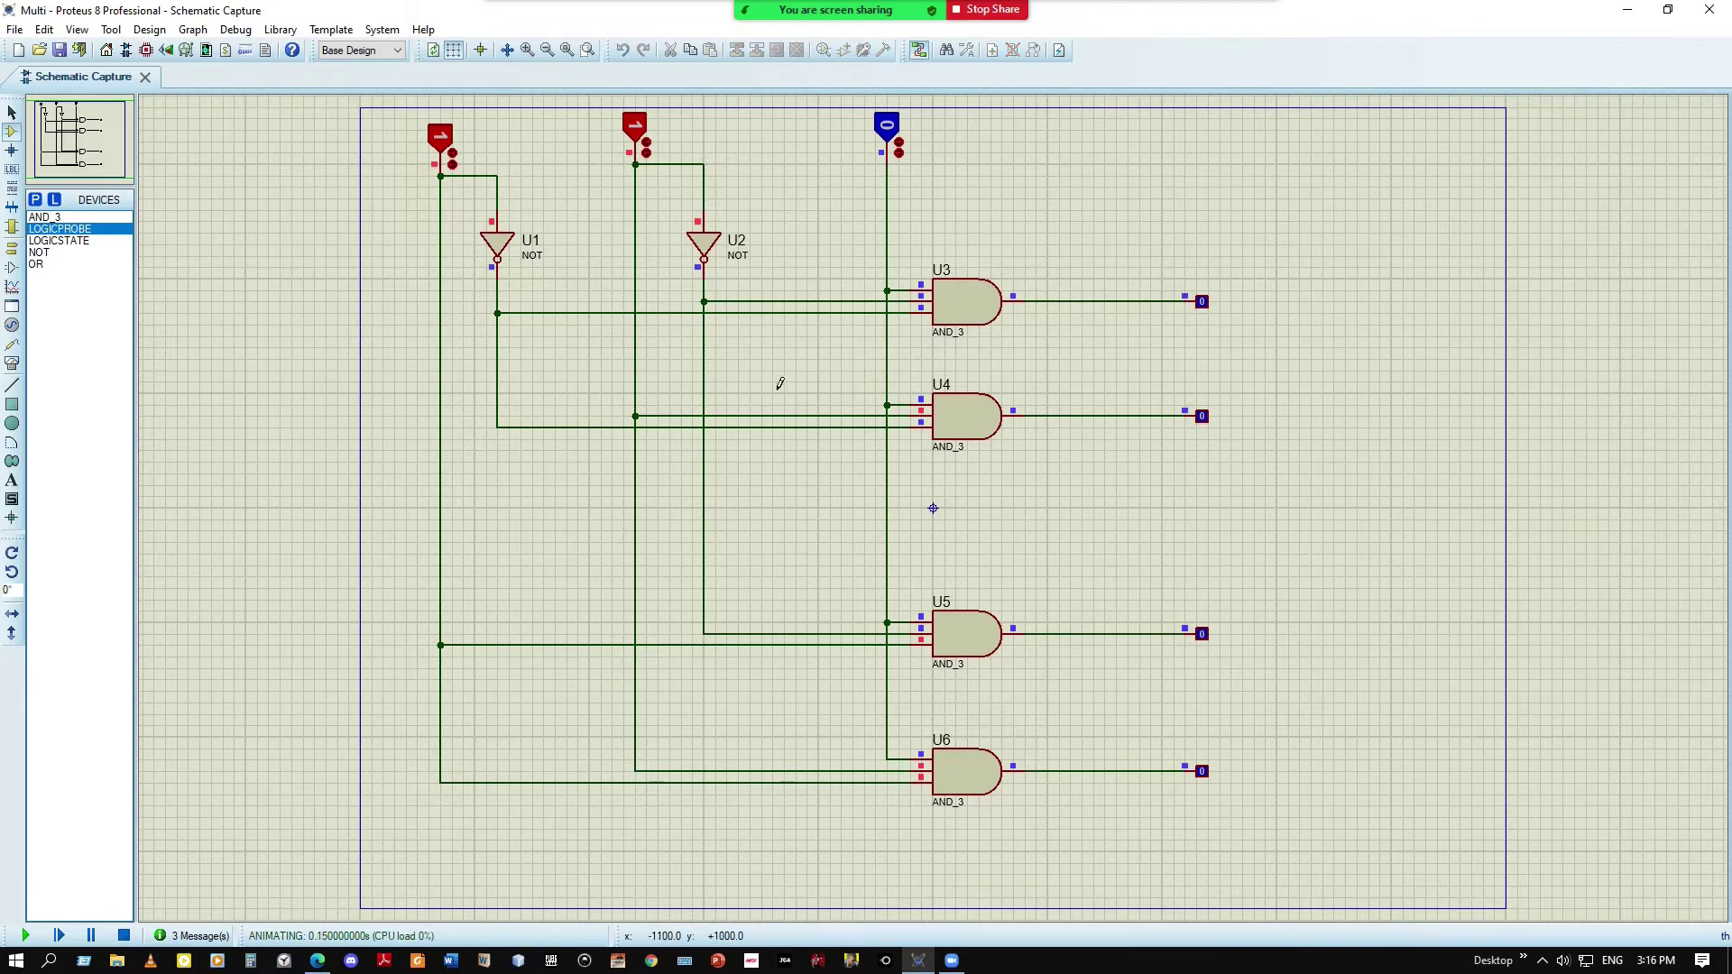
pyautogui.click(645, 136)
pyautogui.click(444, 138)
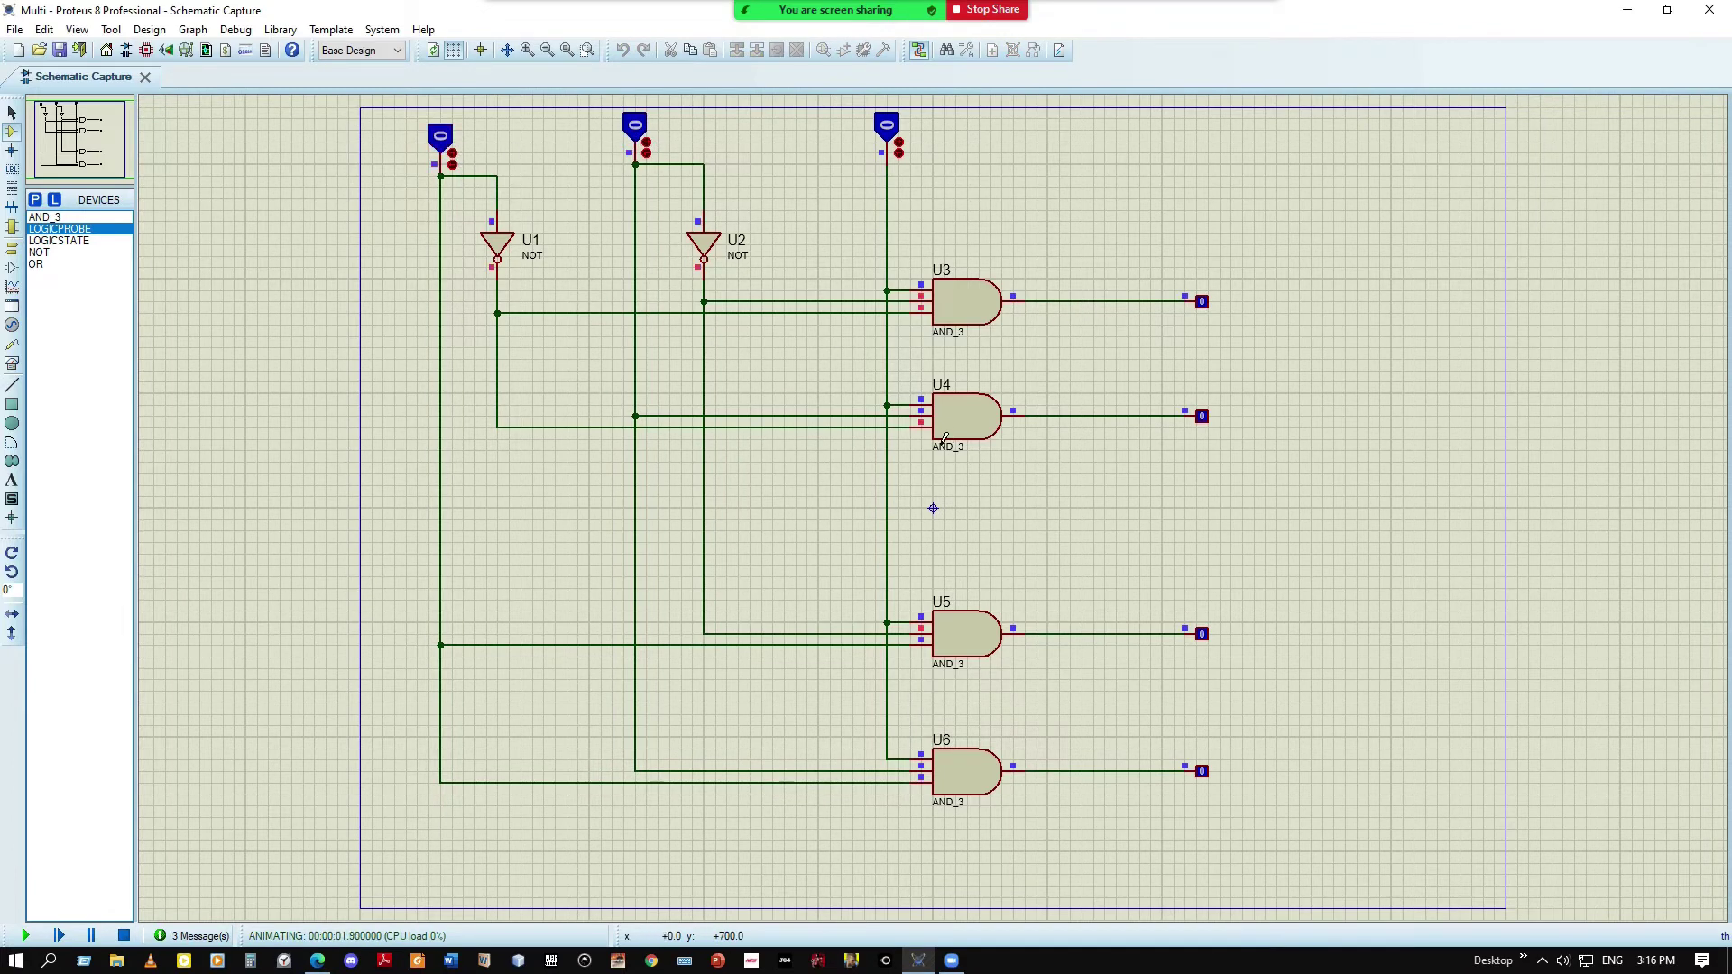
pyautogui.click(900, 132)
pyautogui.click(889, 127)
pyautogui.doubleClick(889, 128)
pyautogui.click(889, 127)
pyautogui.click(889, 127)
pyautogui.click(896, 124)
pyautogui.click(896, 124)
pyautogui.click(898, 126)
pyautogui.click(898, 126)
# Set the second select logic state to 1 and toggle the data input to test U4's output
pyautogui.click(648, 138)
pyautogui.click(895, 131)
pyautogui.click(895, 131)
pyautogui.click(895, 131)
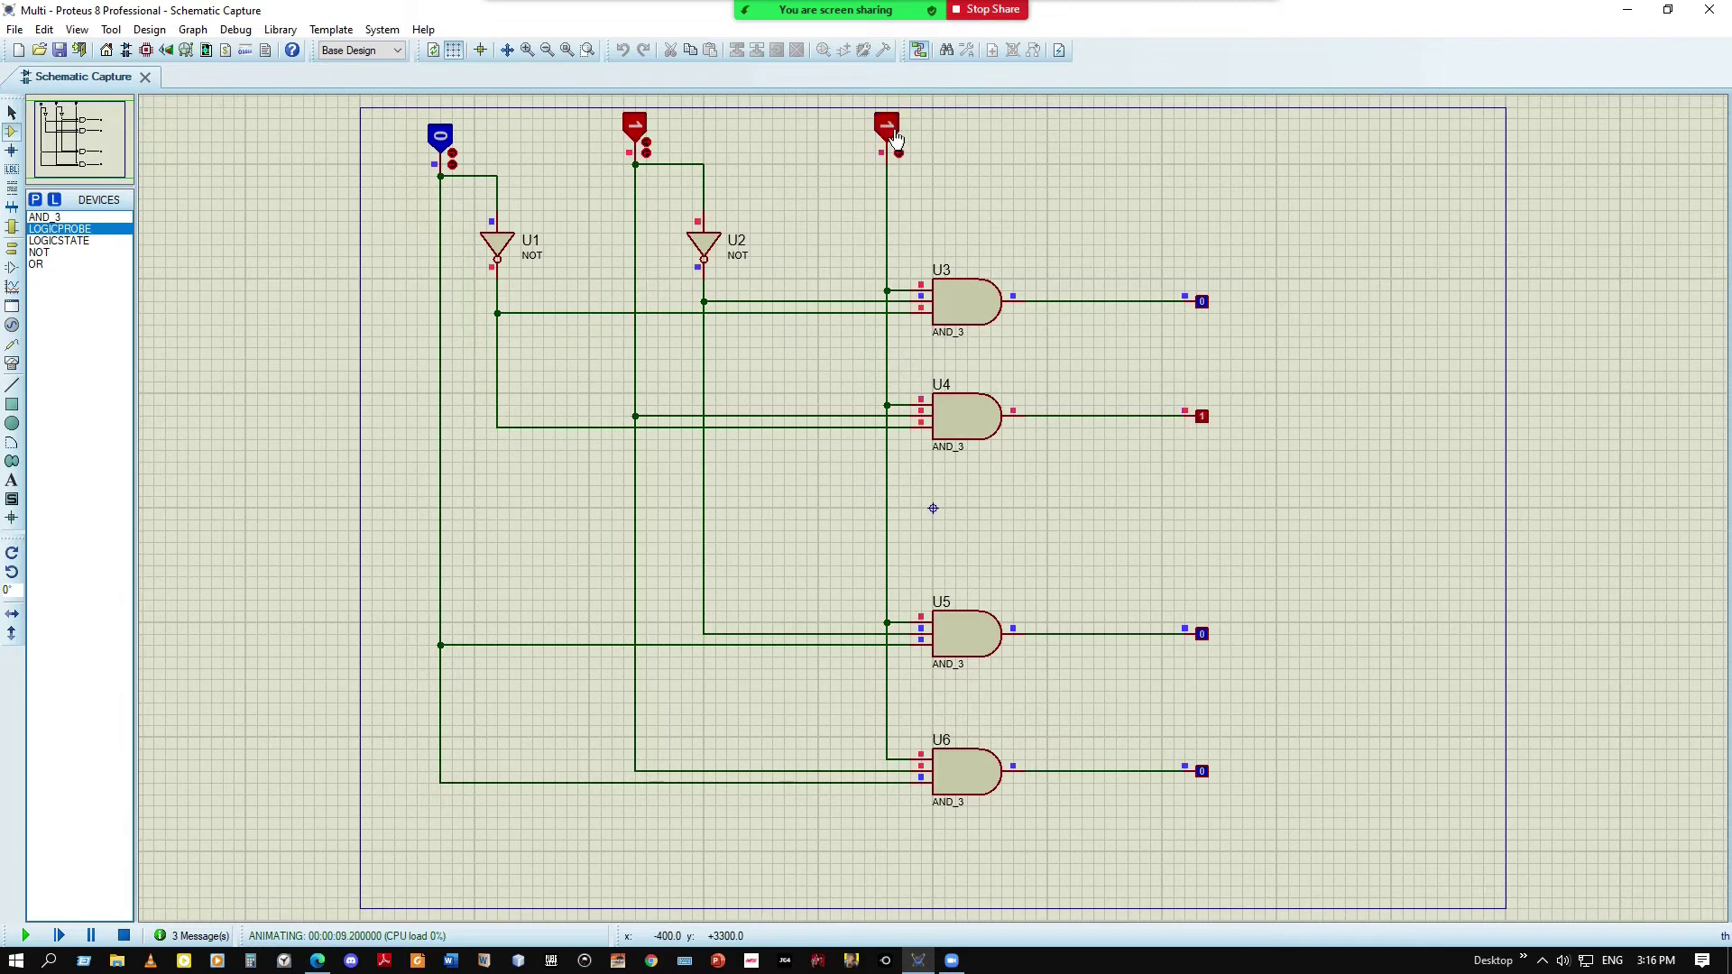
pyautogui.click(896, 134)
# Test the select combinations 1-0 and 1-1 by switching the select states and data input, ending with all three at 1
pyautogui.click(441, 134)
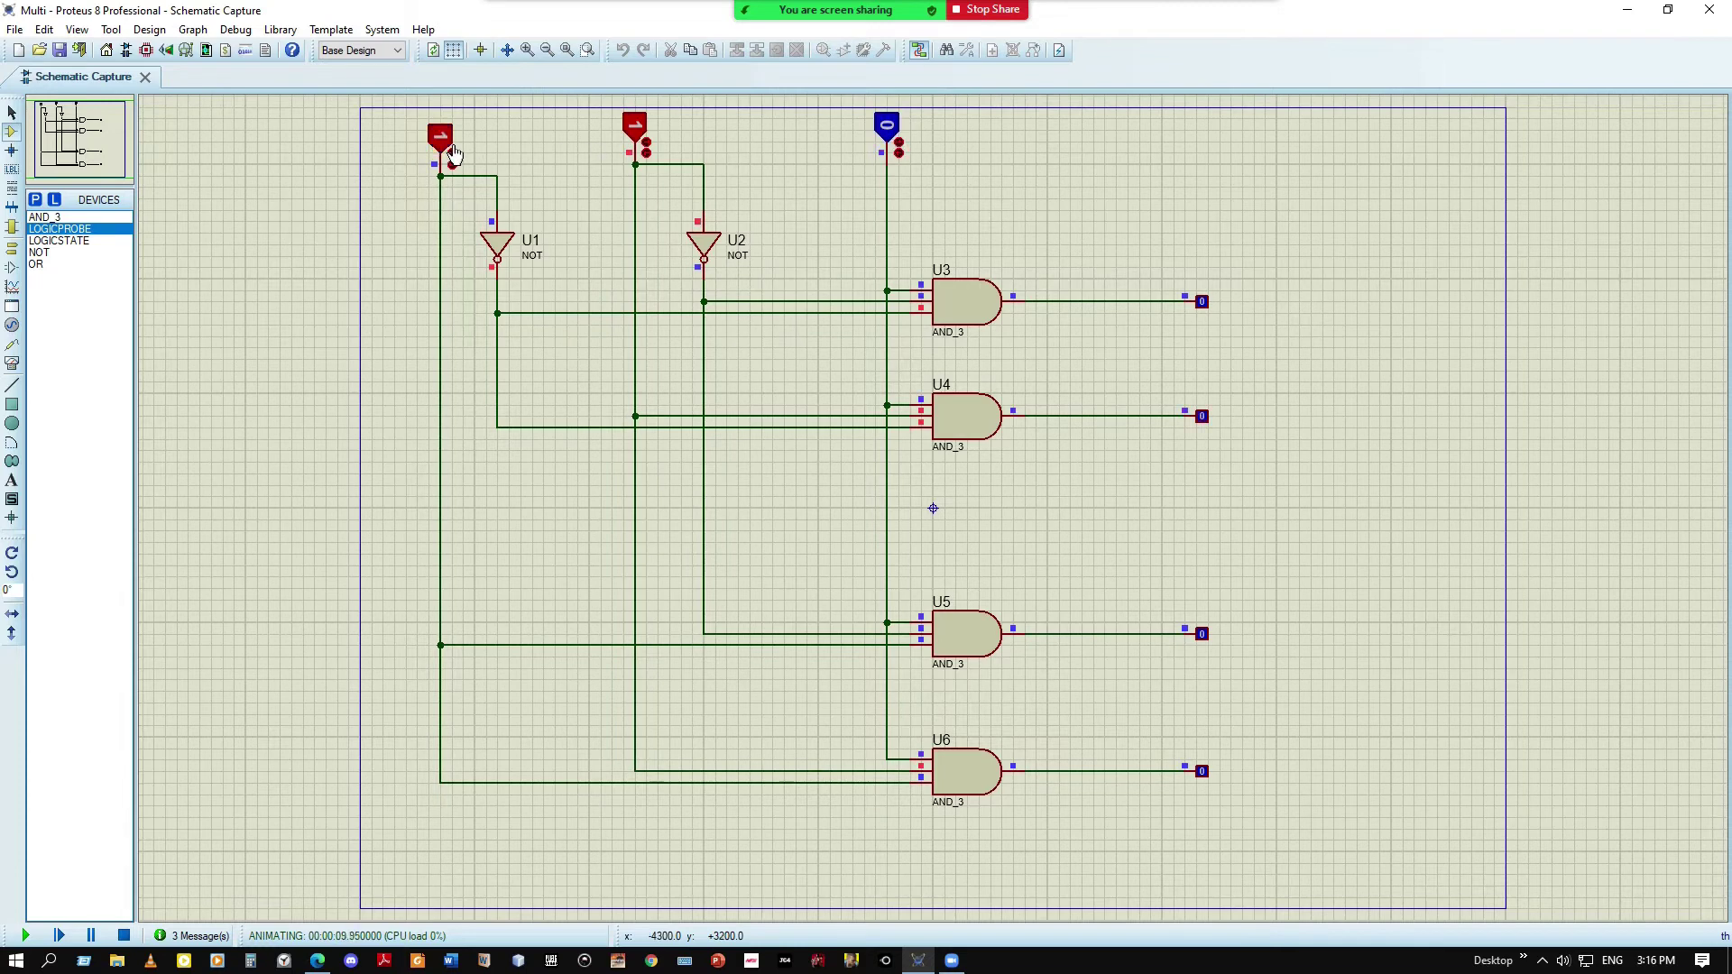
pyautogui.click(648, 138)
pyautogui.click(895, 134)
pyautogui.click(895, 133)
pyautogui.click(636, 134)
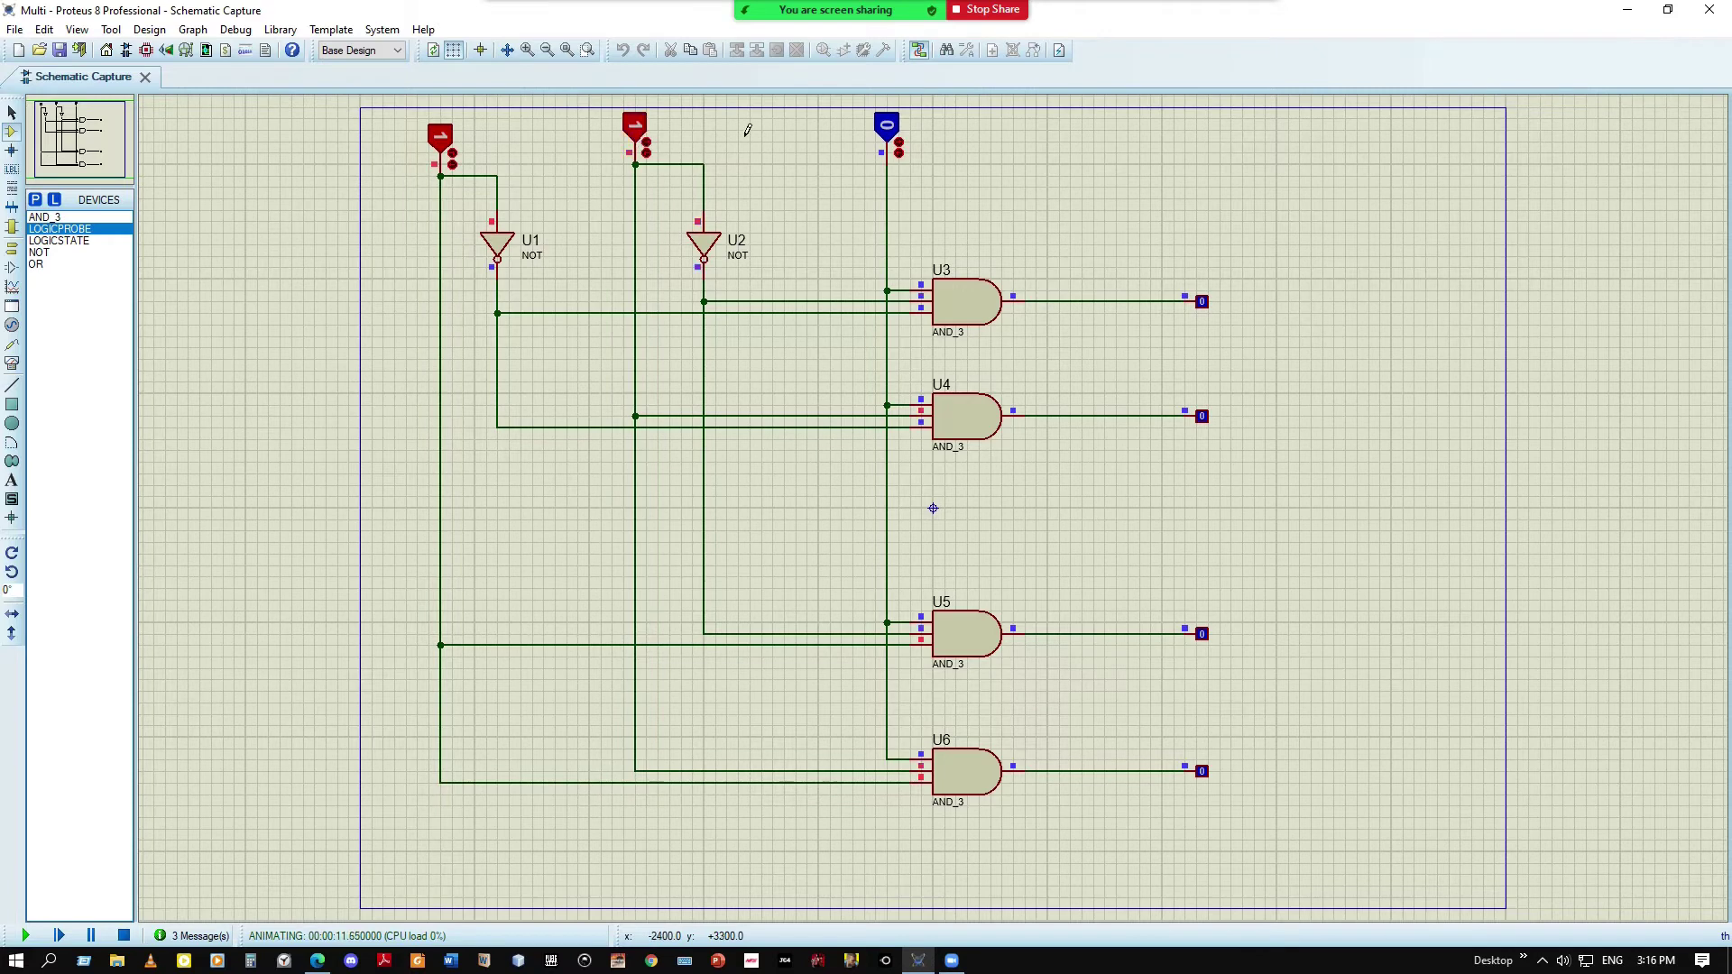
pyautogui.click(895, 135)
# Save the project under the new file name DeMulti in the Documents folder
pyautogui.click(14, 29)
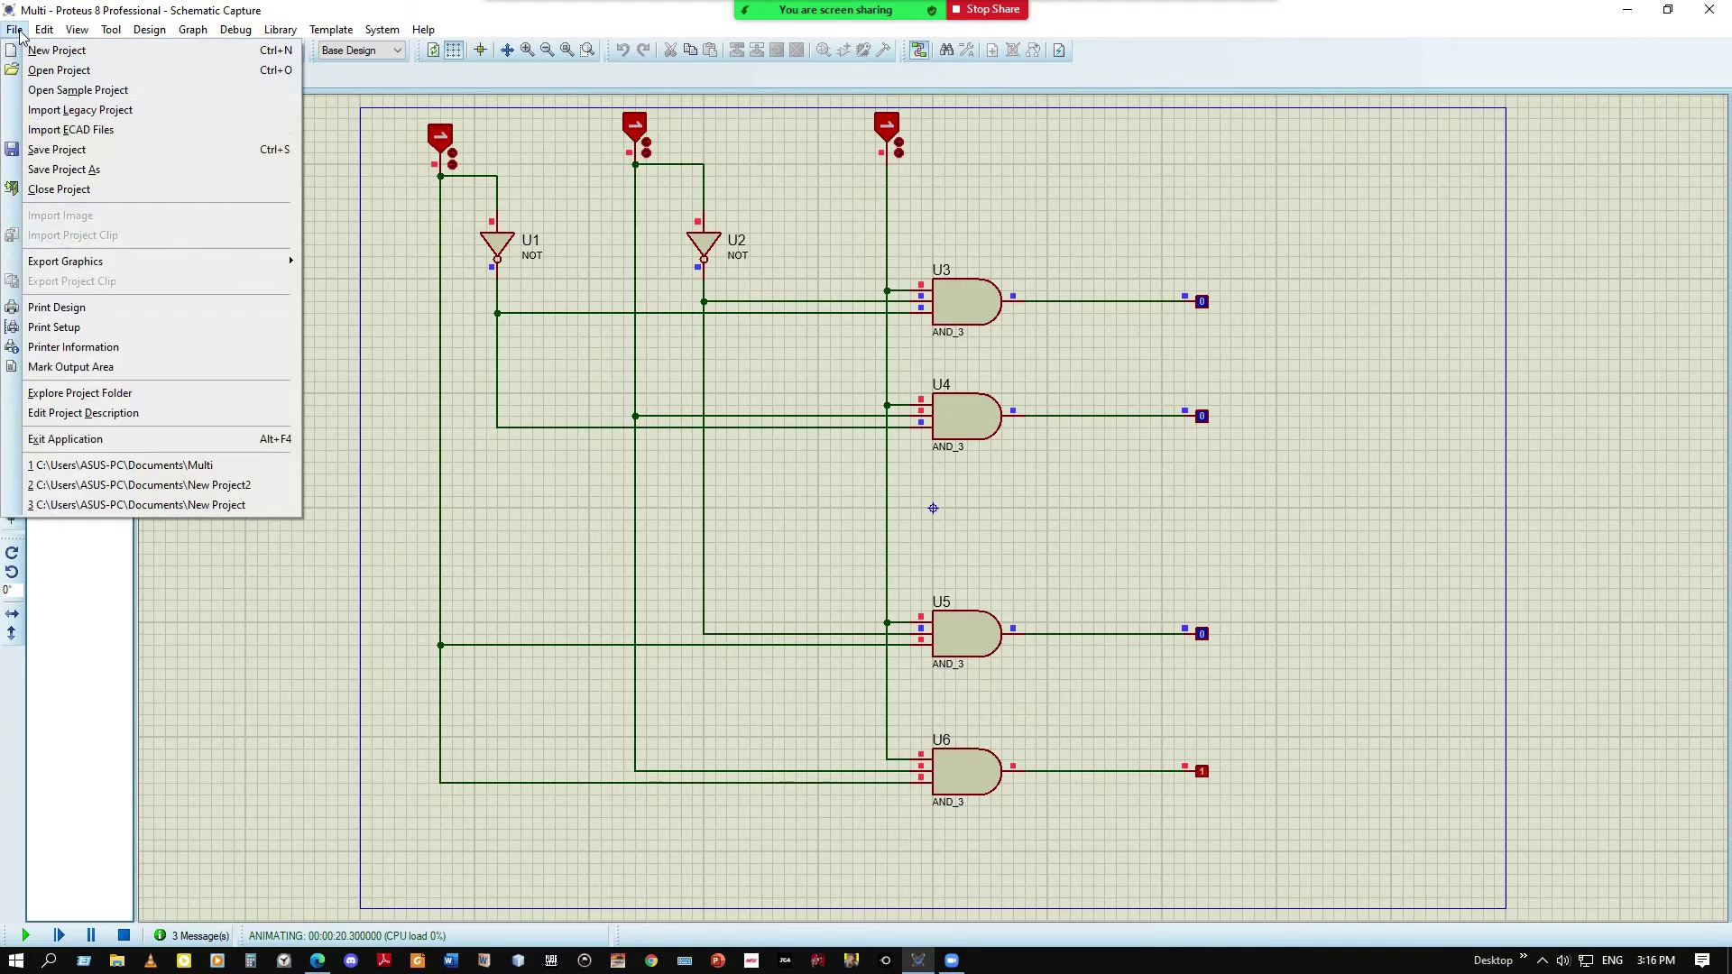
pyautogui.click(63, 169)
pyautogui.moveTo(906, 238); pyautogui.dragTo(1642, 337)
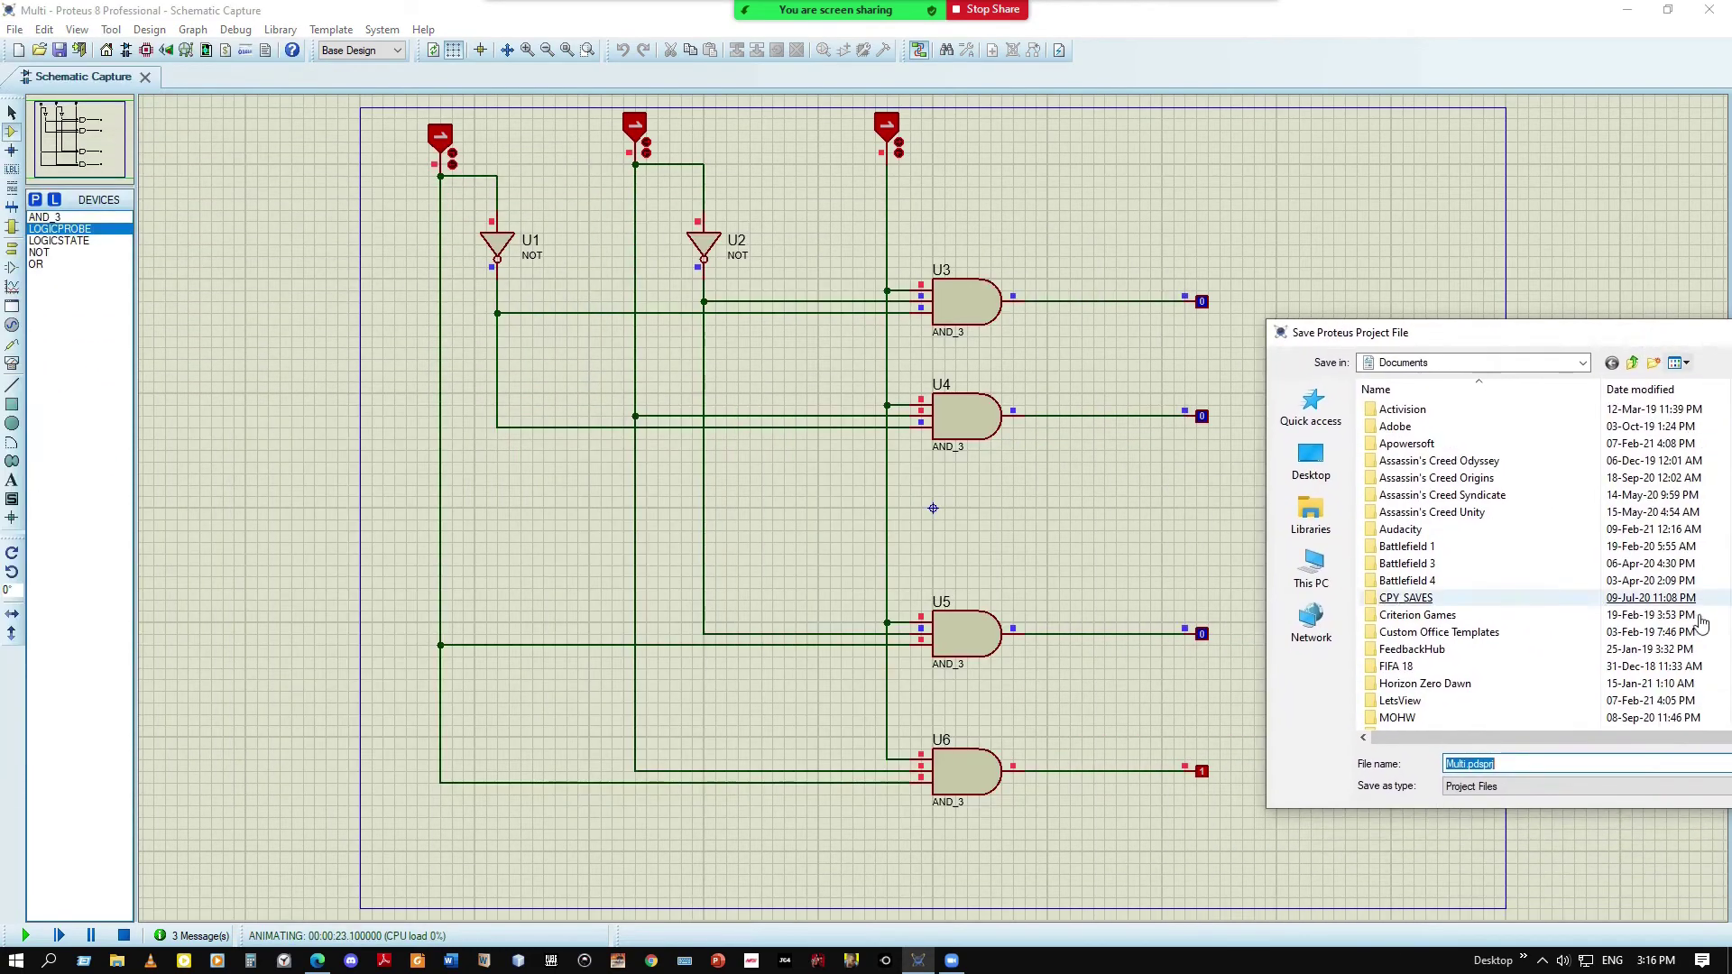
pyautogui.click(1469, 766)
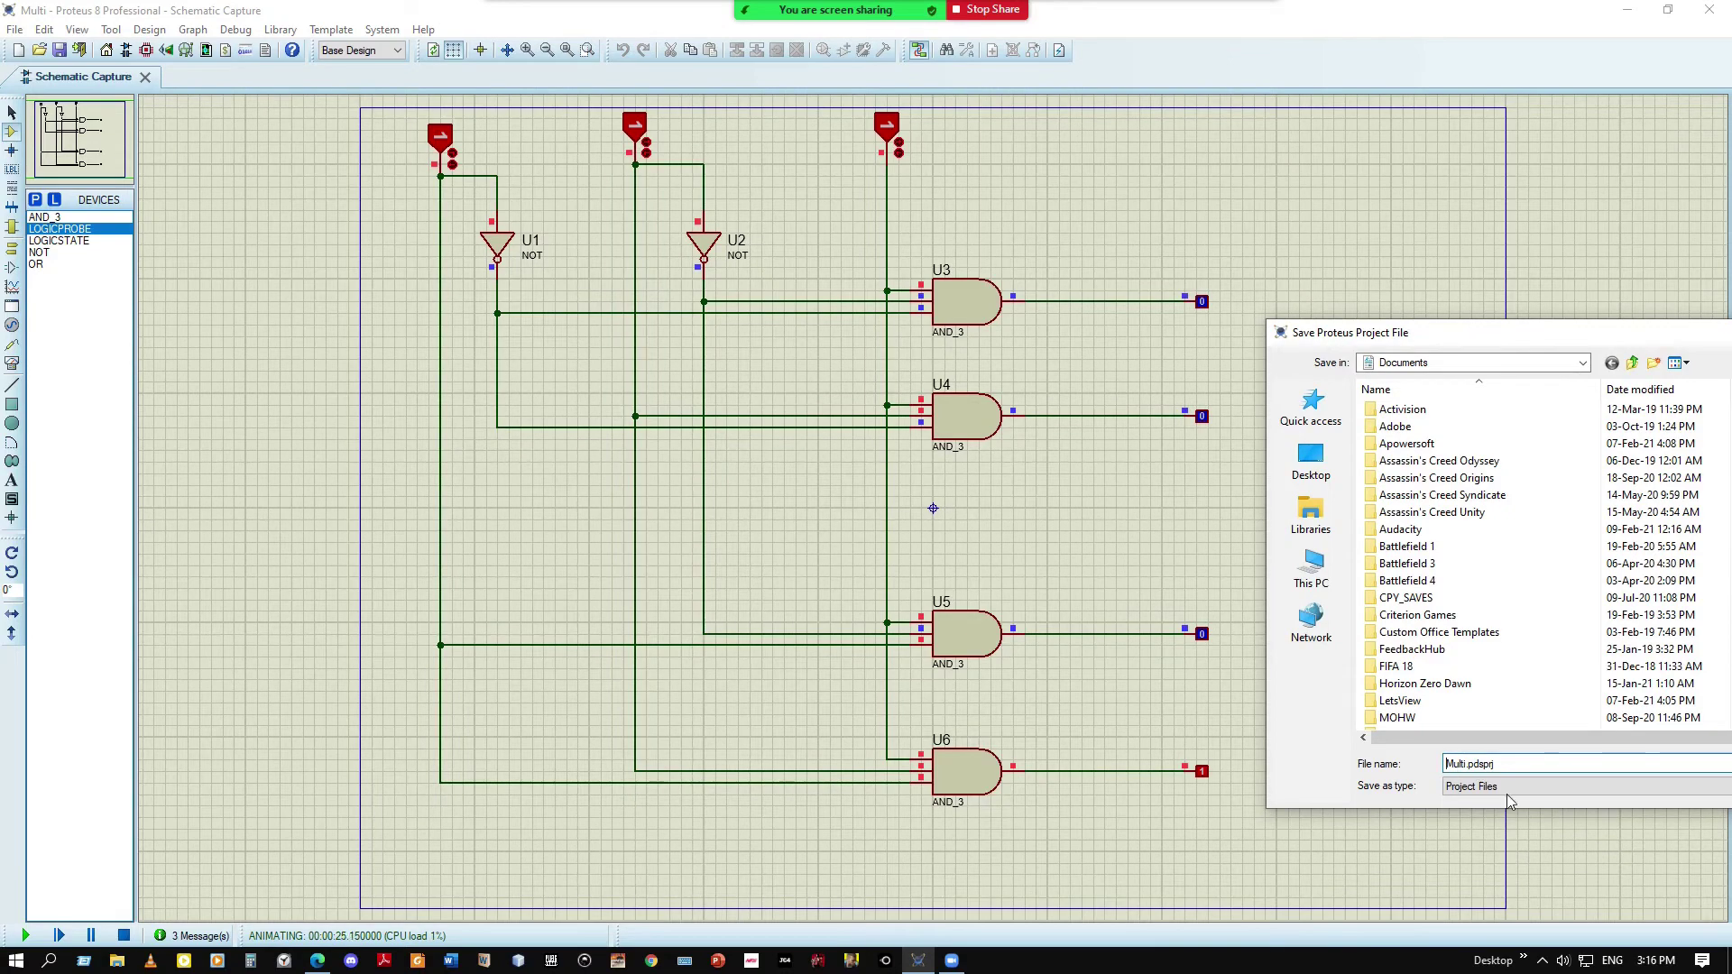
pyautogui.write('De')
pyautogui.press('Return')
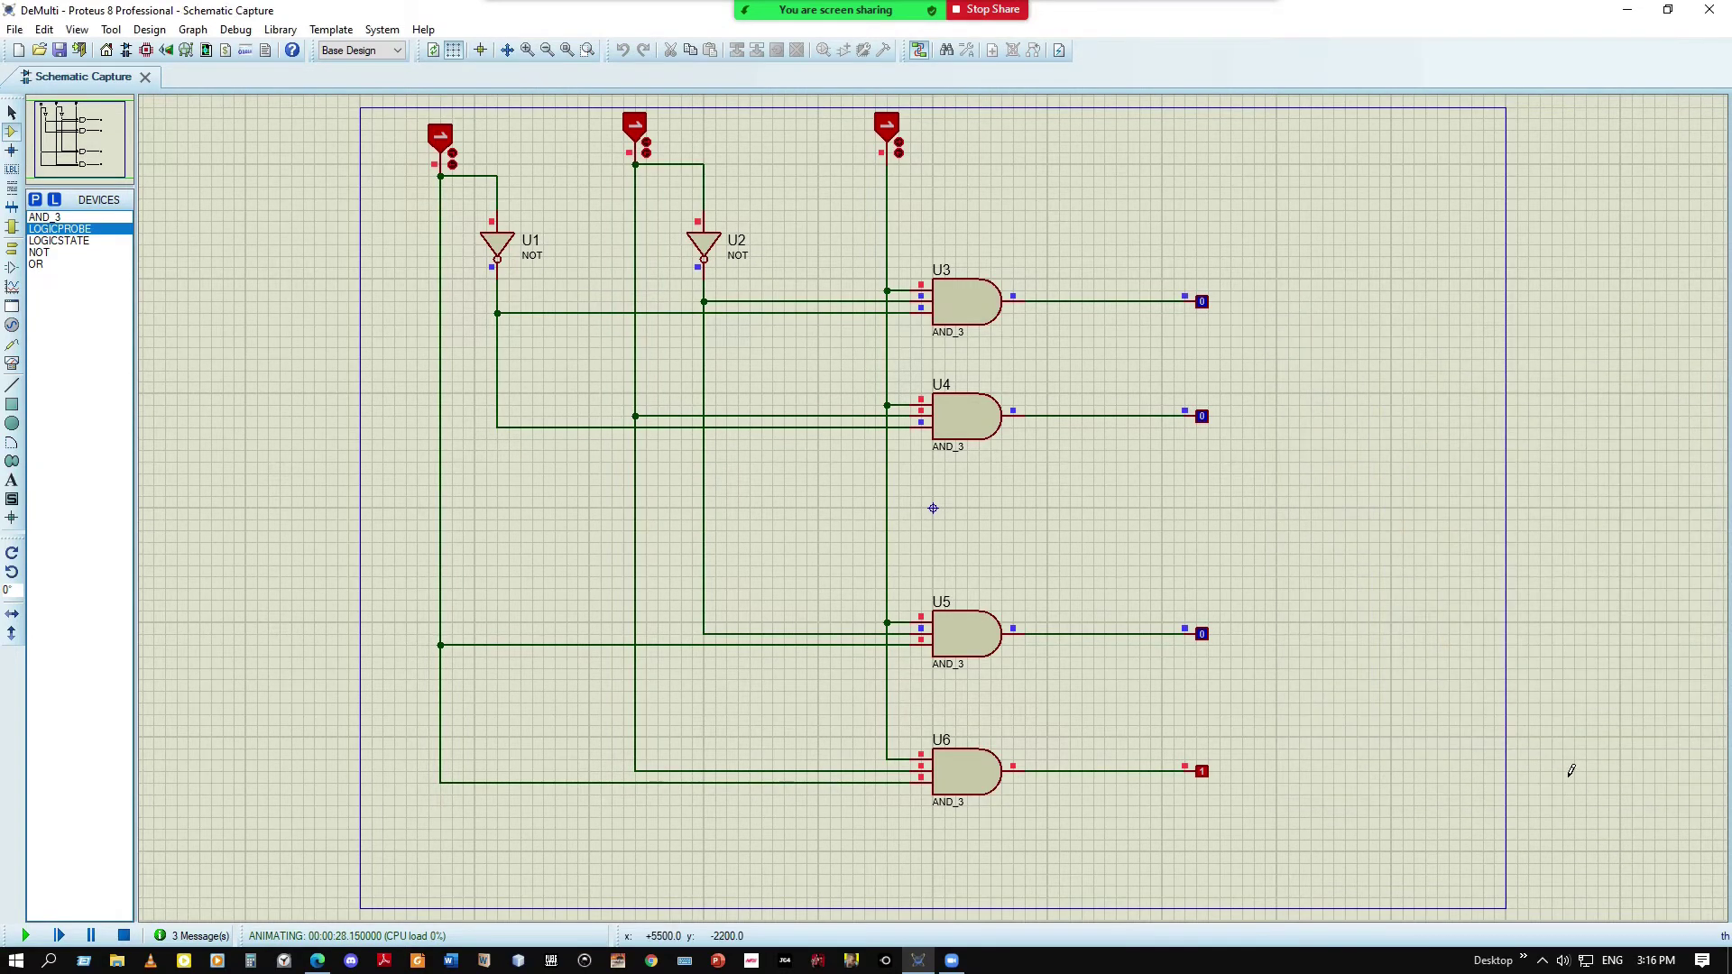
pyautogui.moveTo(525, 20)
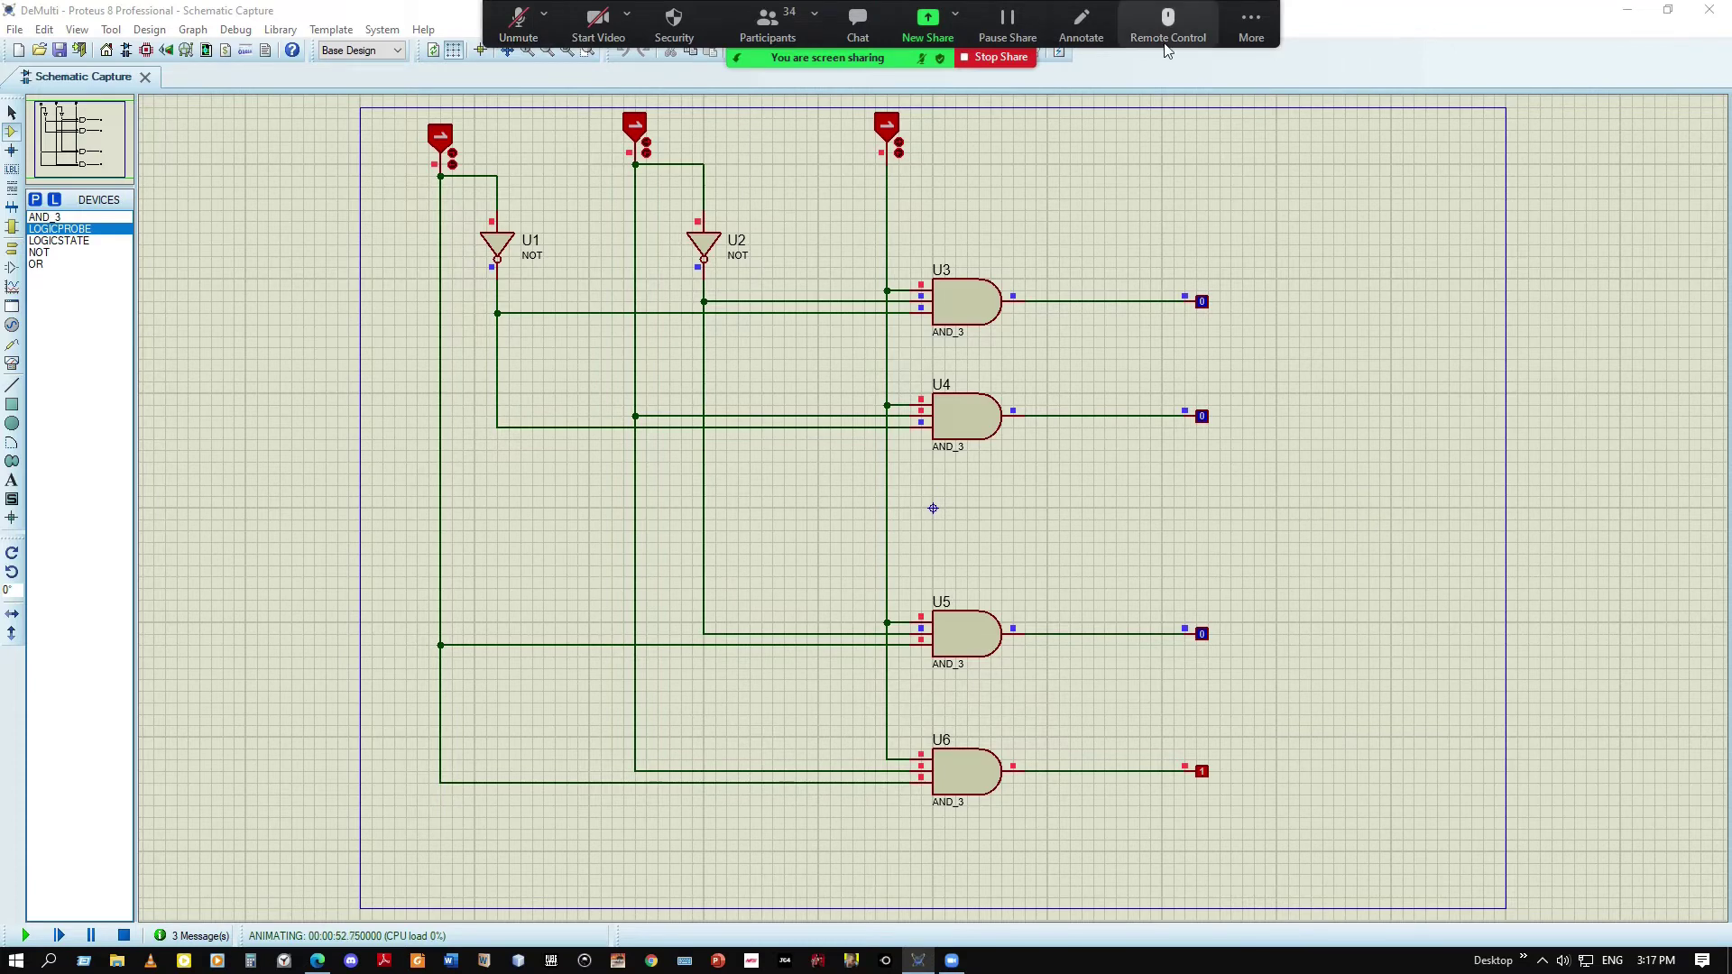
pyautogui.click(1251, 27)
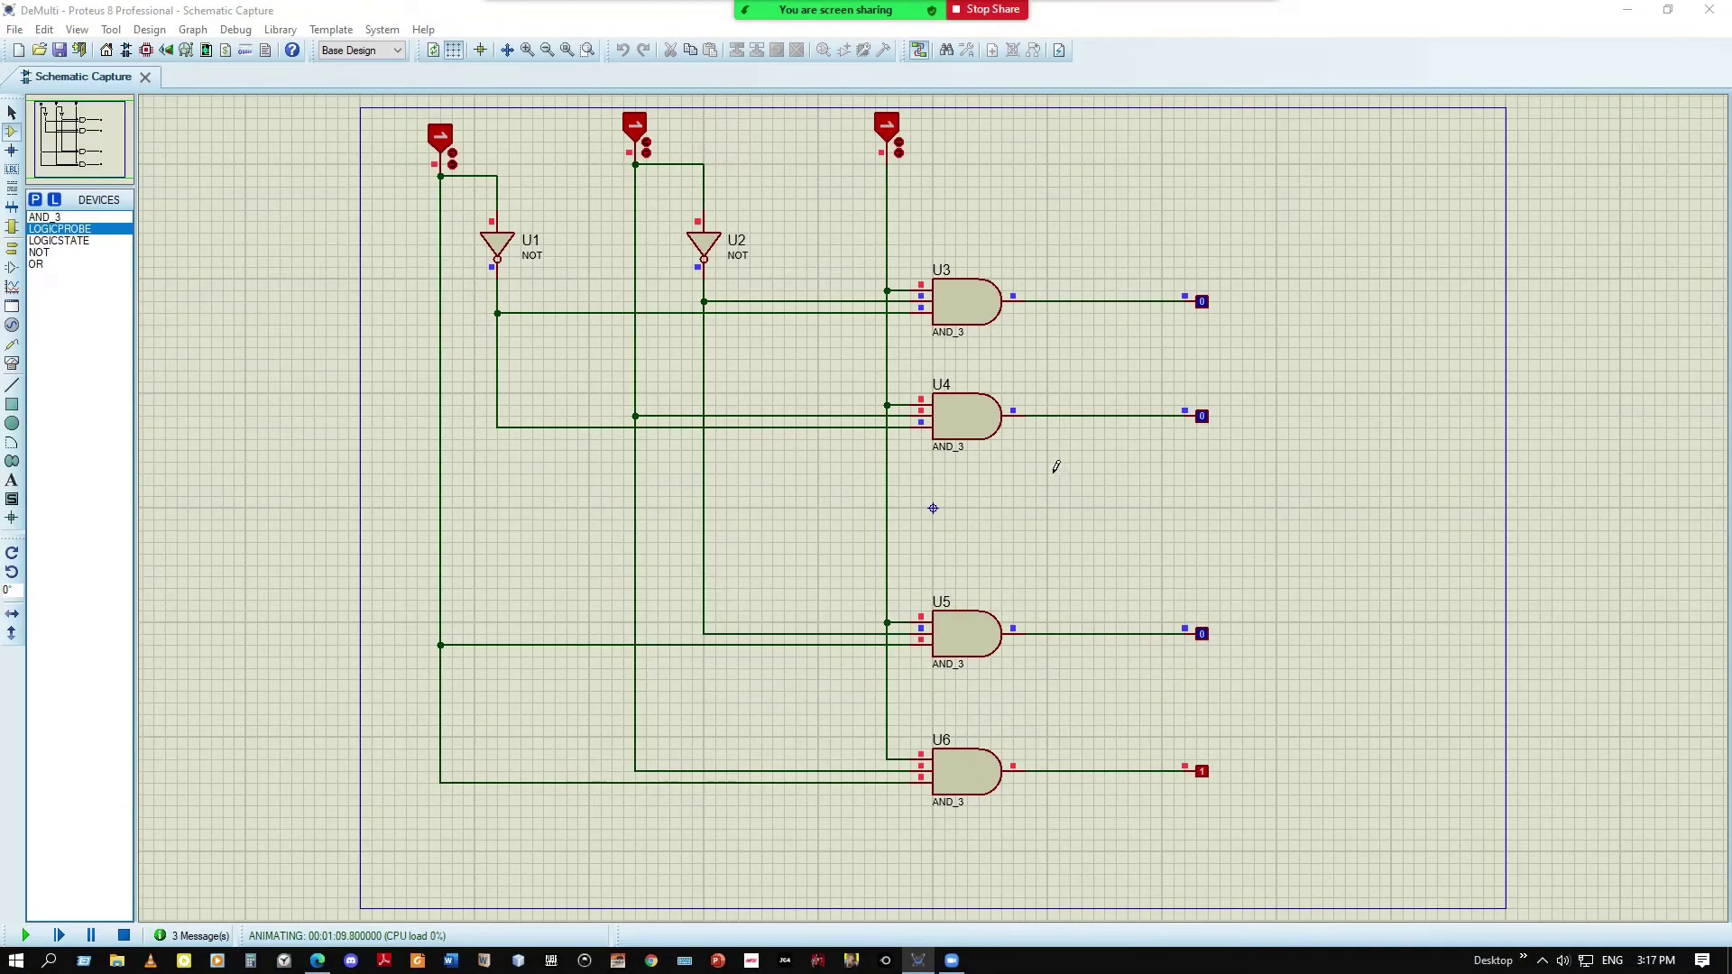
# Move the schematic window aside, switch to Chrome, and search Google for "flip flop" in a new tab
pyautogui.moveTo(1116, 14); pyautogui.dragTo(1728, 13)
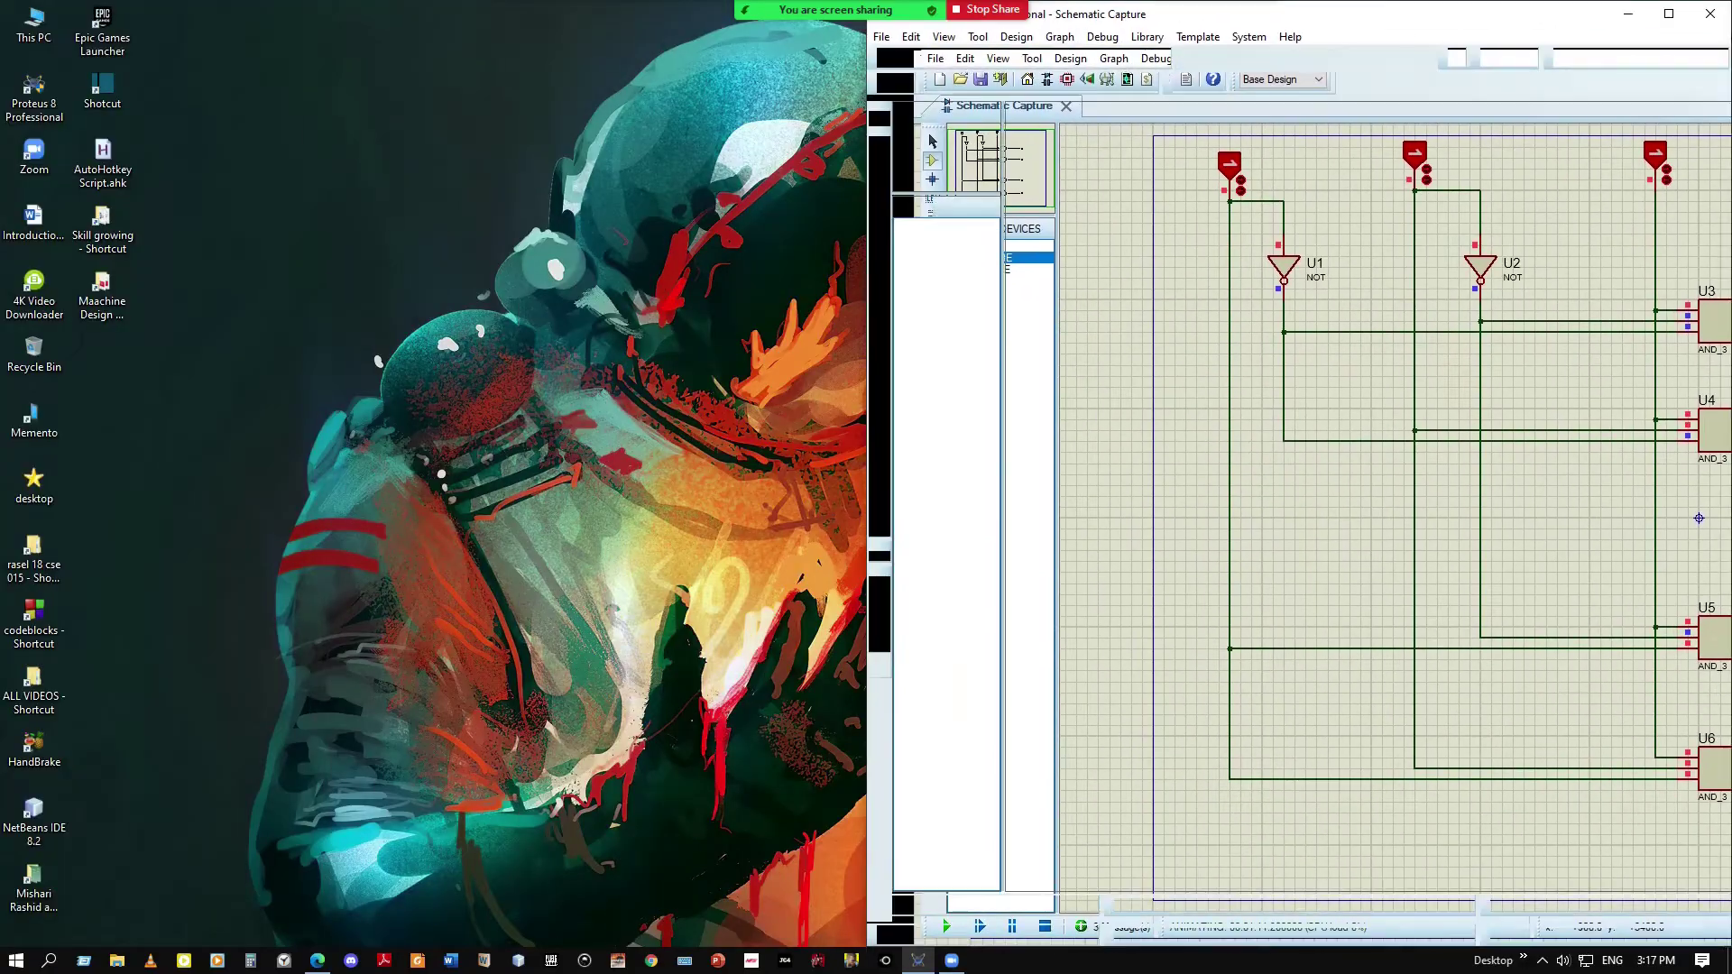
pyautogui.hotkey('alt', 'Tab')
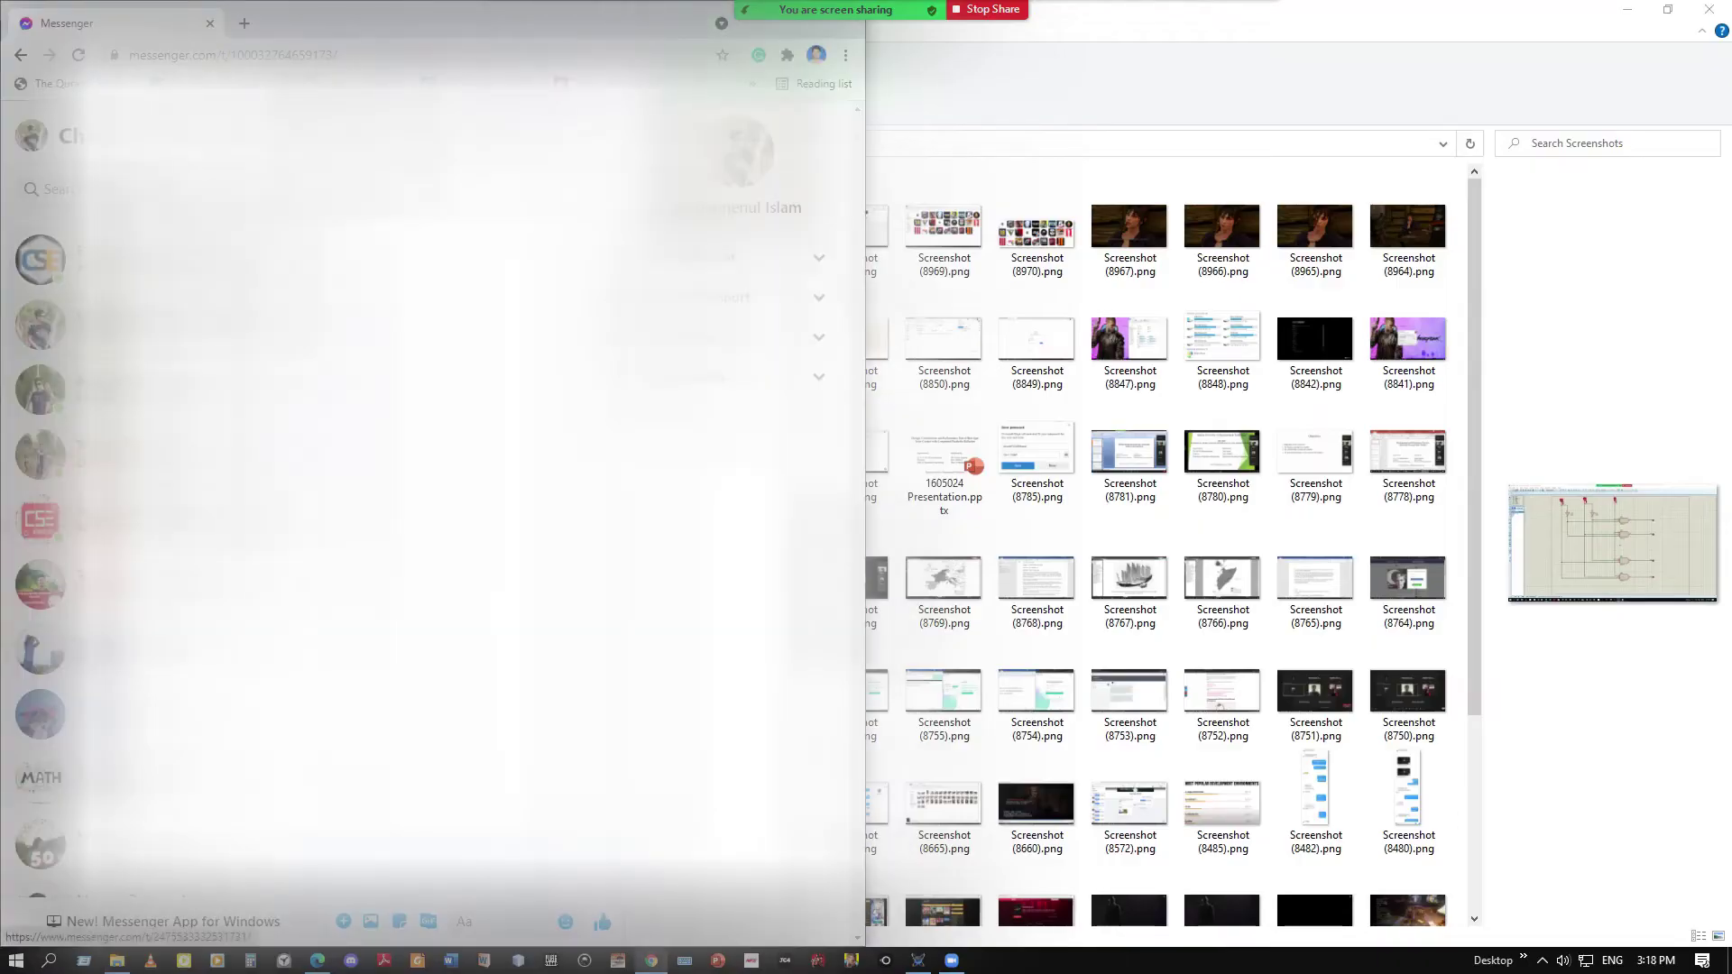
pyautogui.click(167, 415)
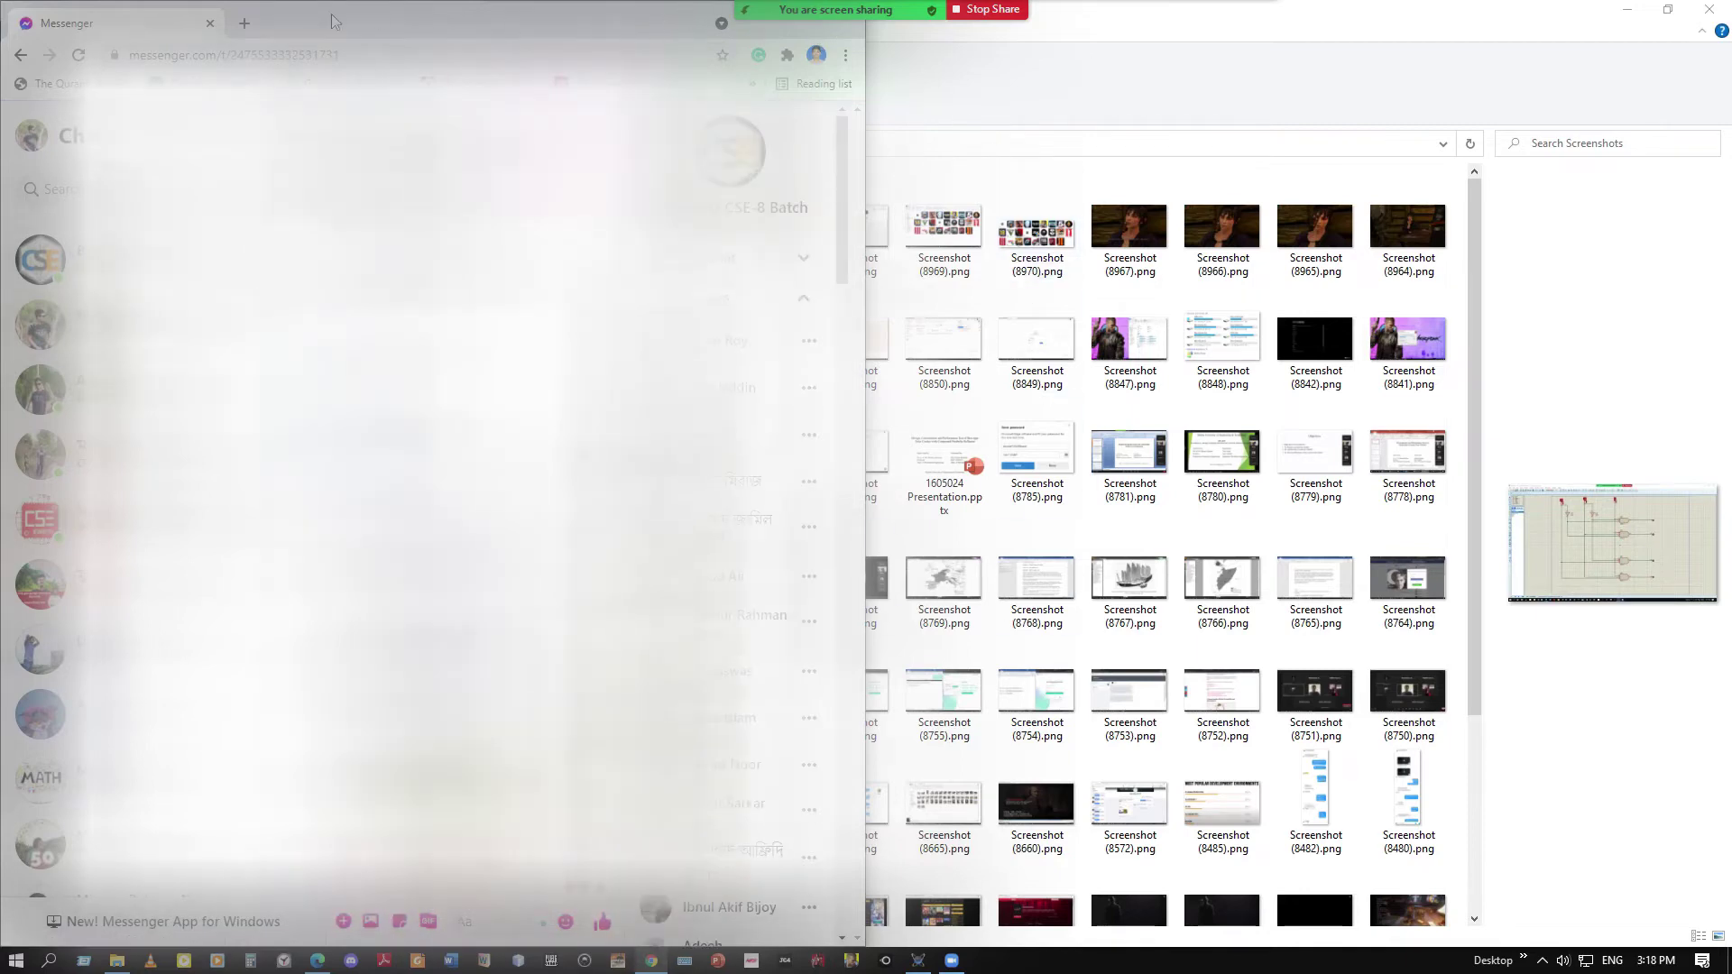
pyautogui.click(243, 23)
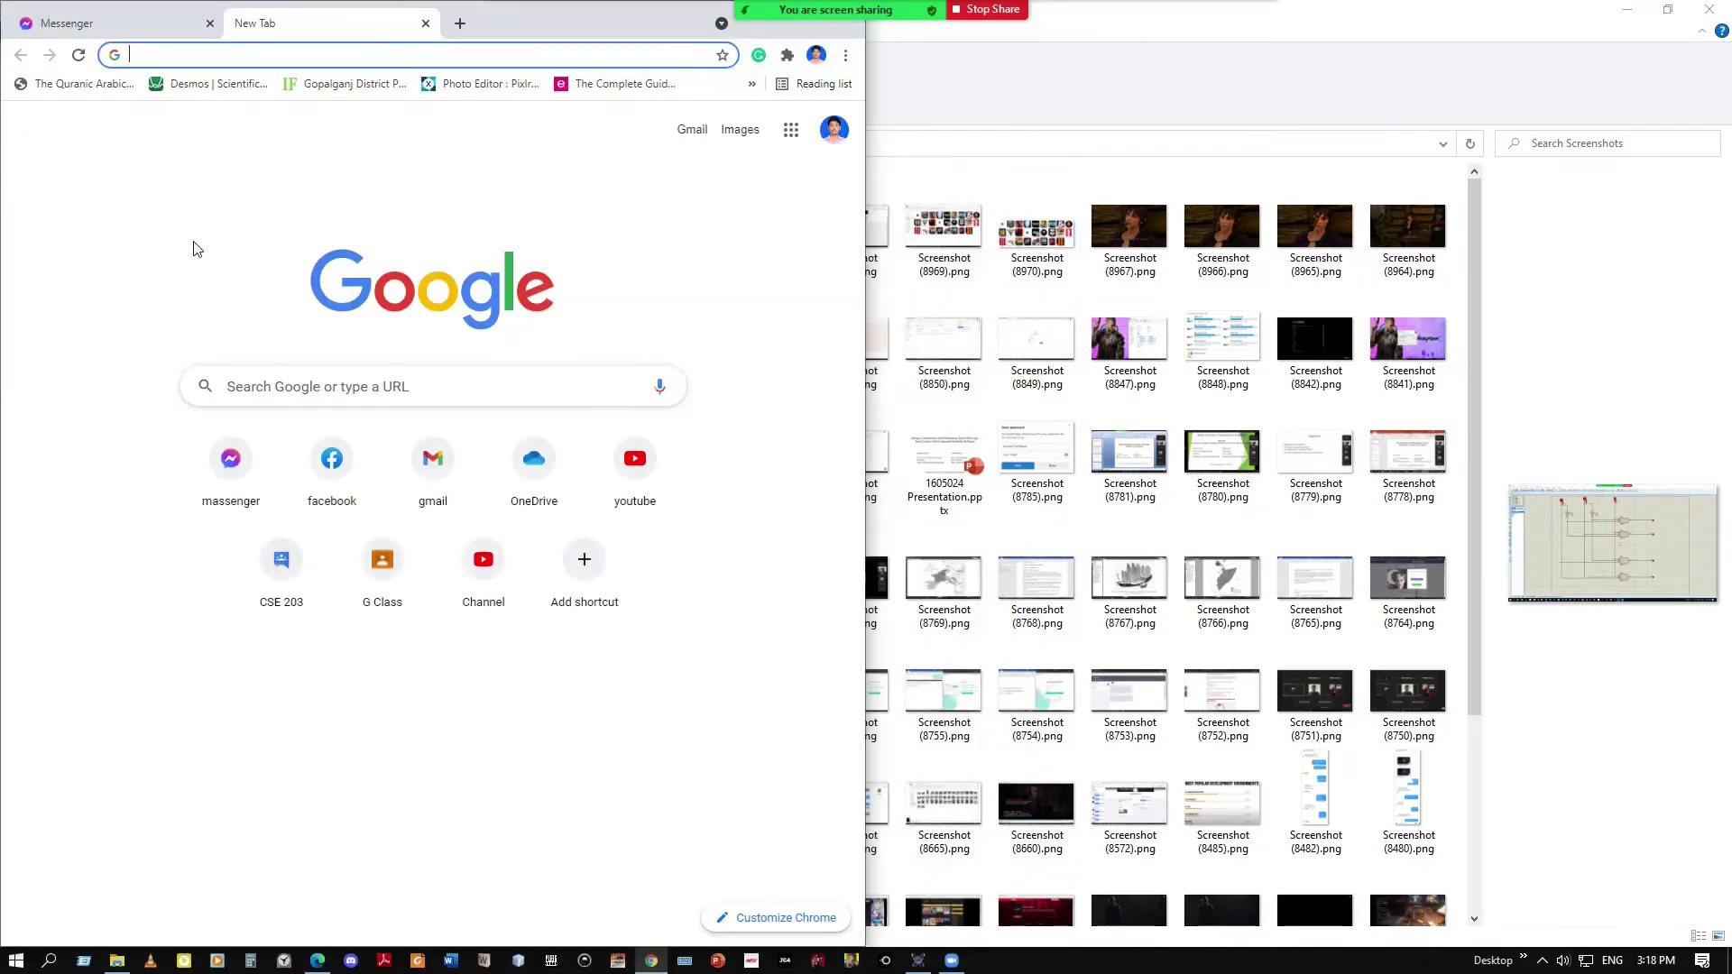
pyautogui.write('flip-flops-56616634?from_action=save')
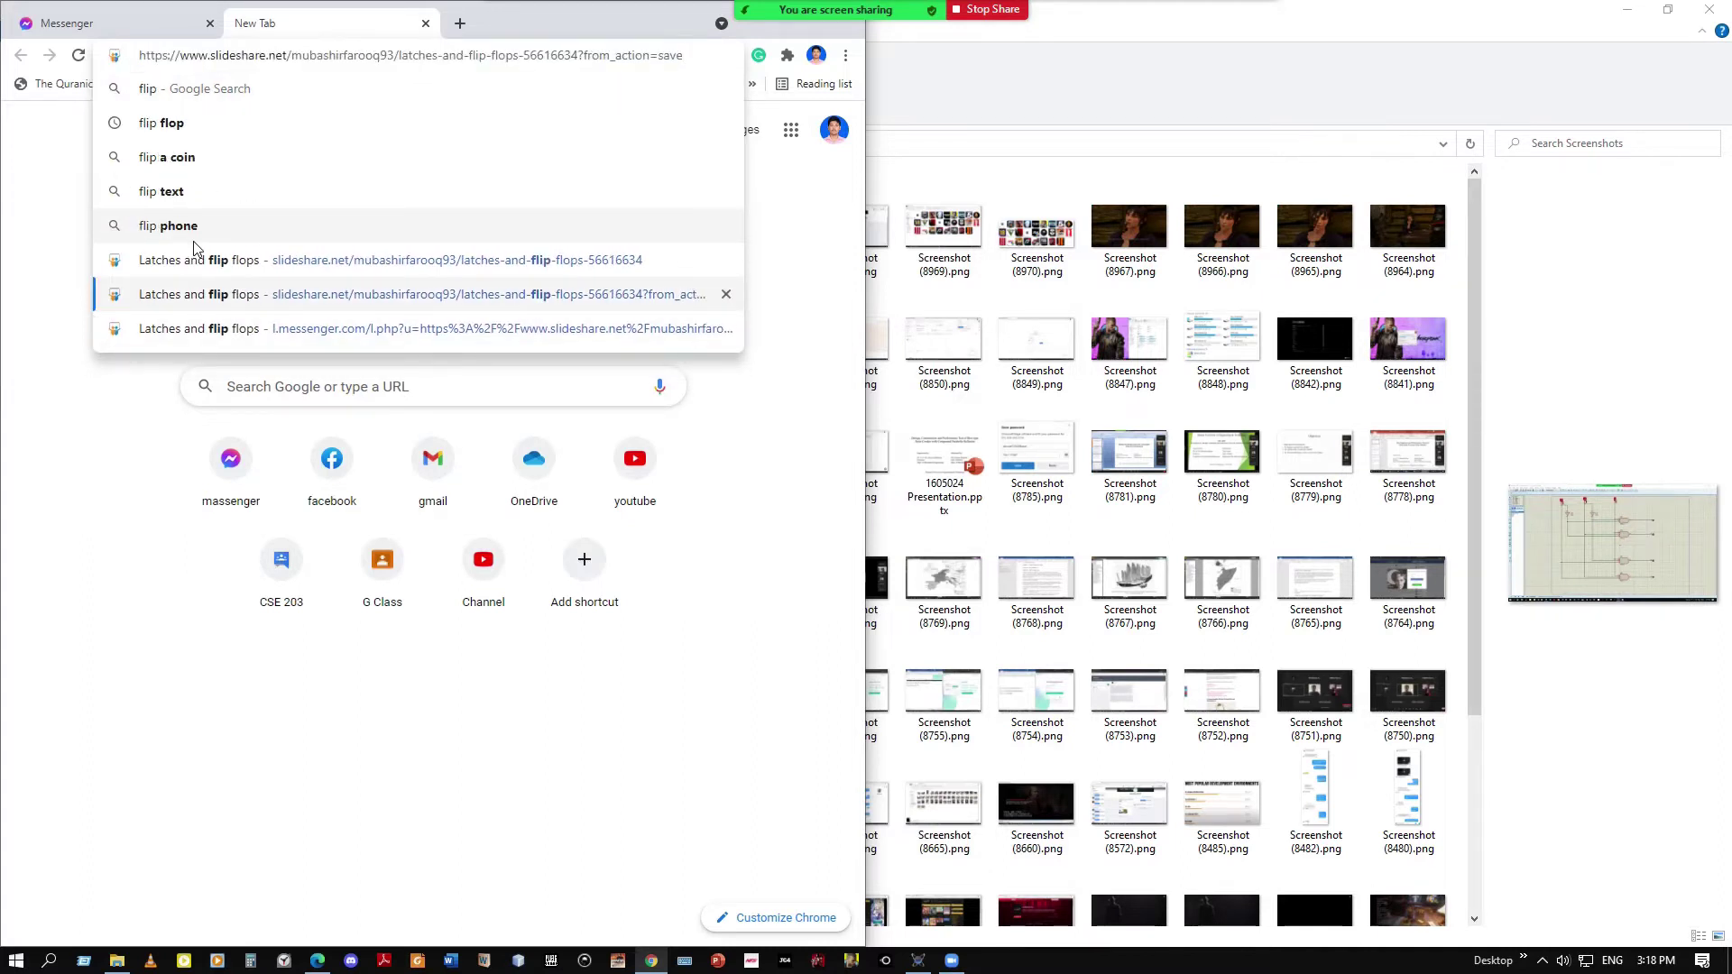
pyautogui.click(224, 133)
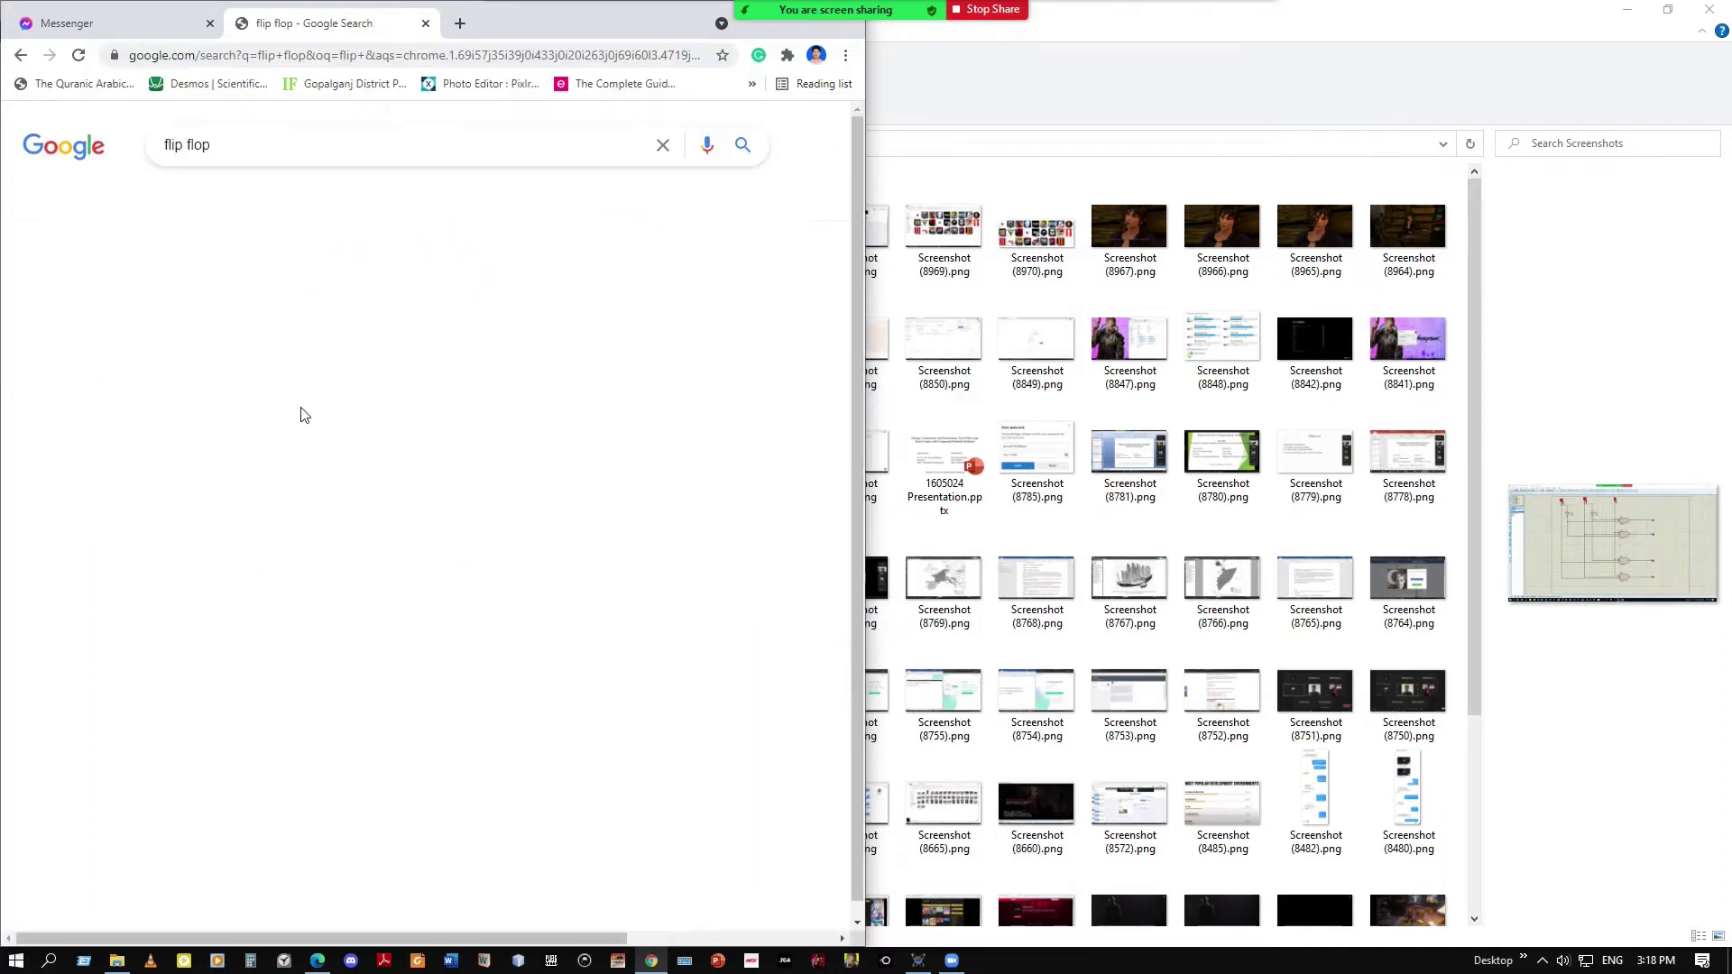
# Search Google for "sr flip flop circuit diagram" and open the Tutorialspoint flip-flops page from the first image result
pyautogui.click(167, 147)
pyautogui.write('sr')
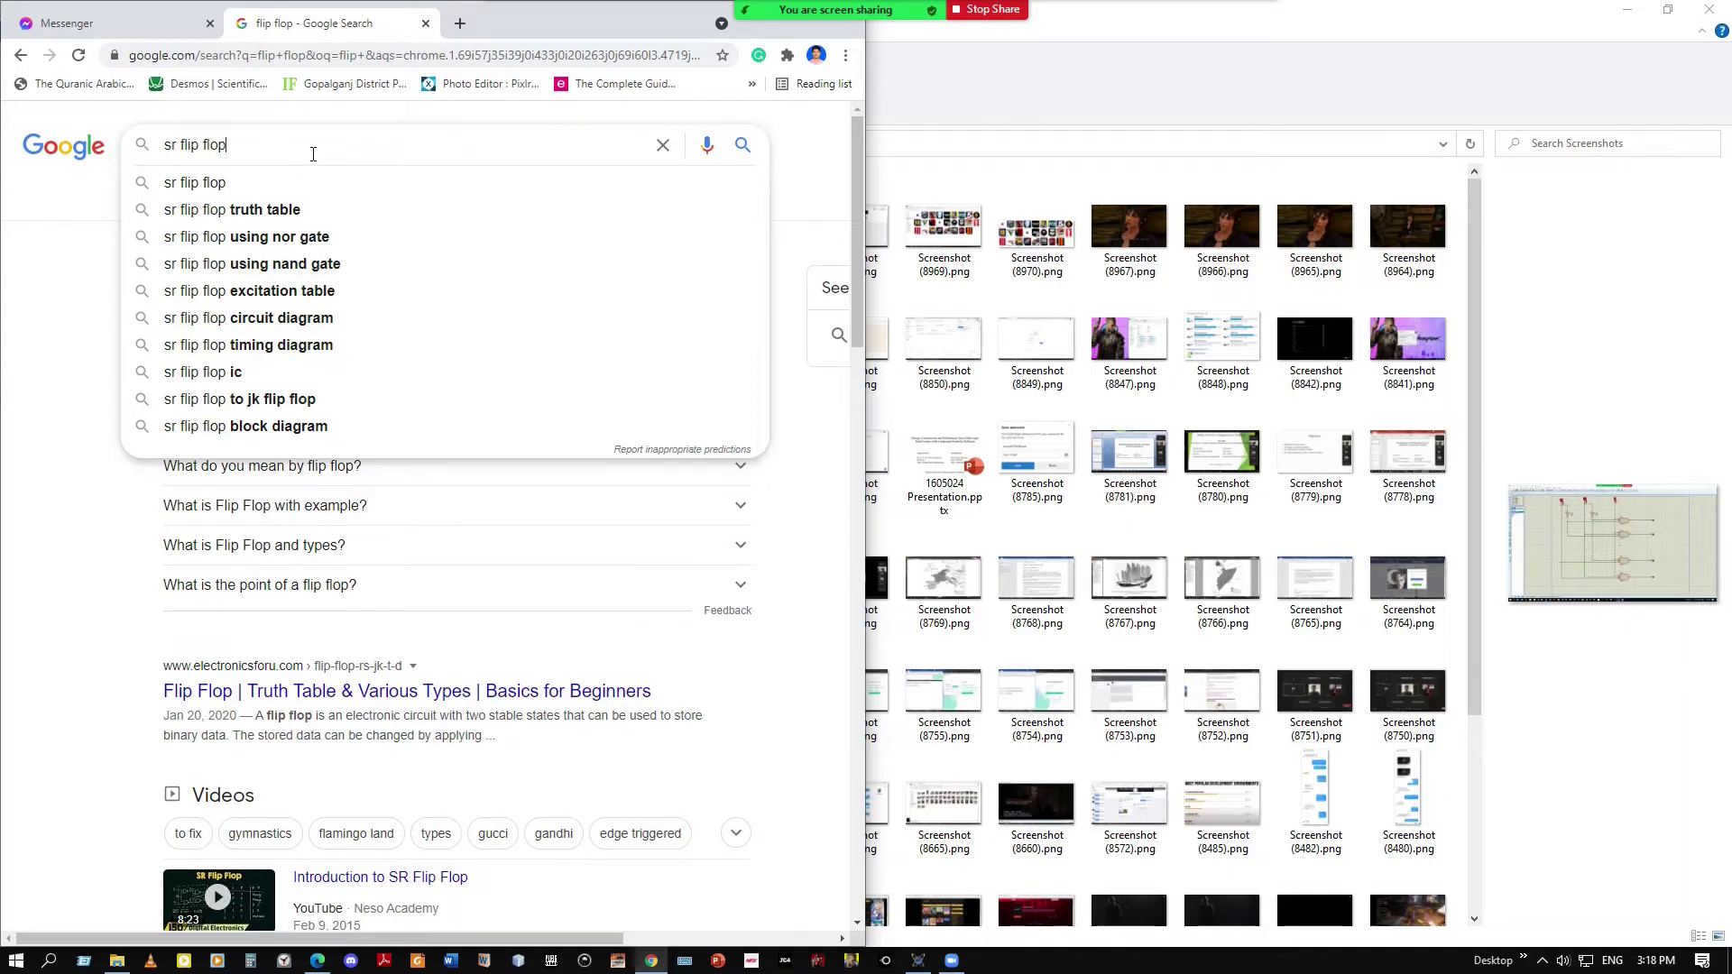
pyautogui.click(318, 319)
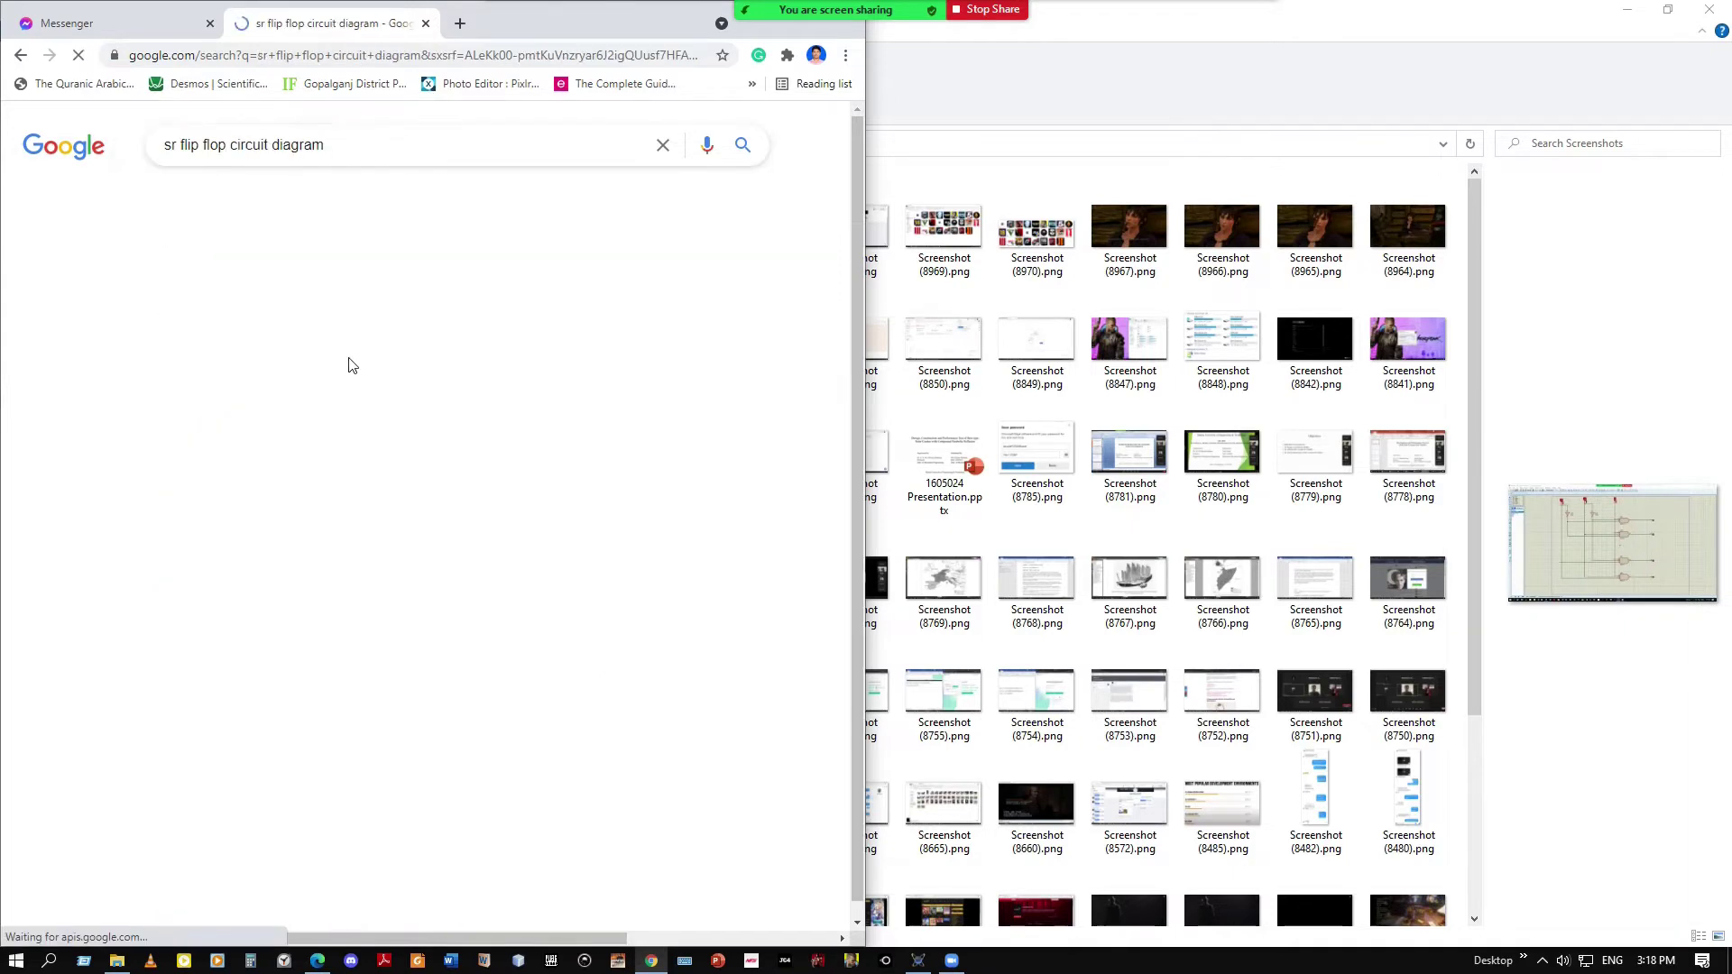
pyautogui.click(244, 384)
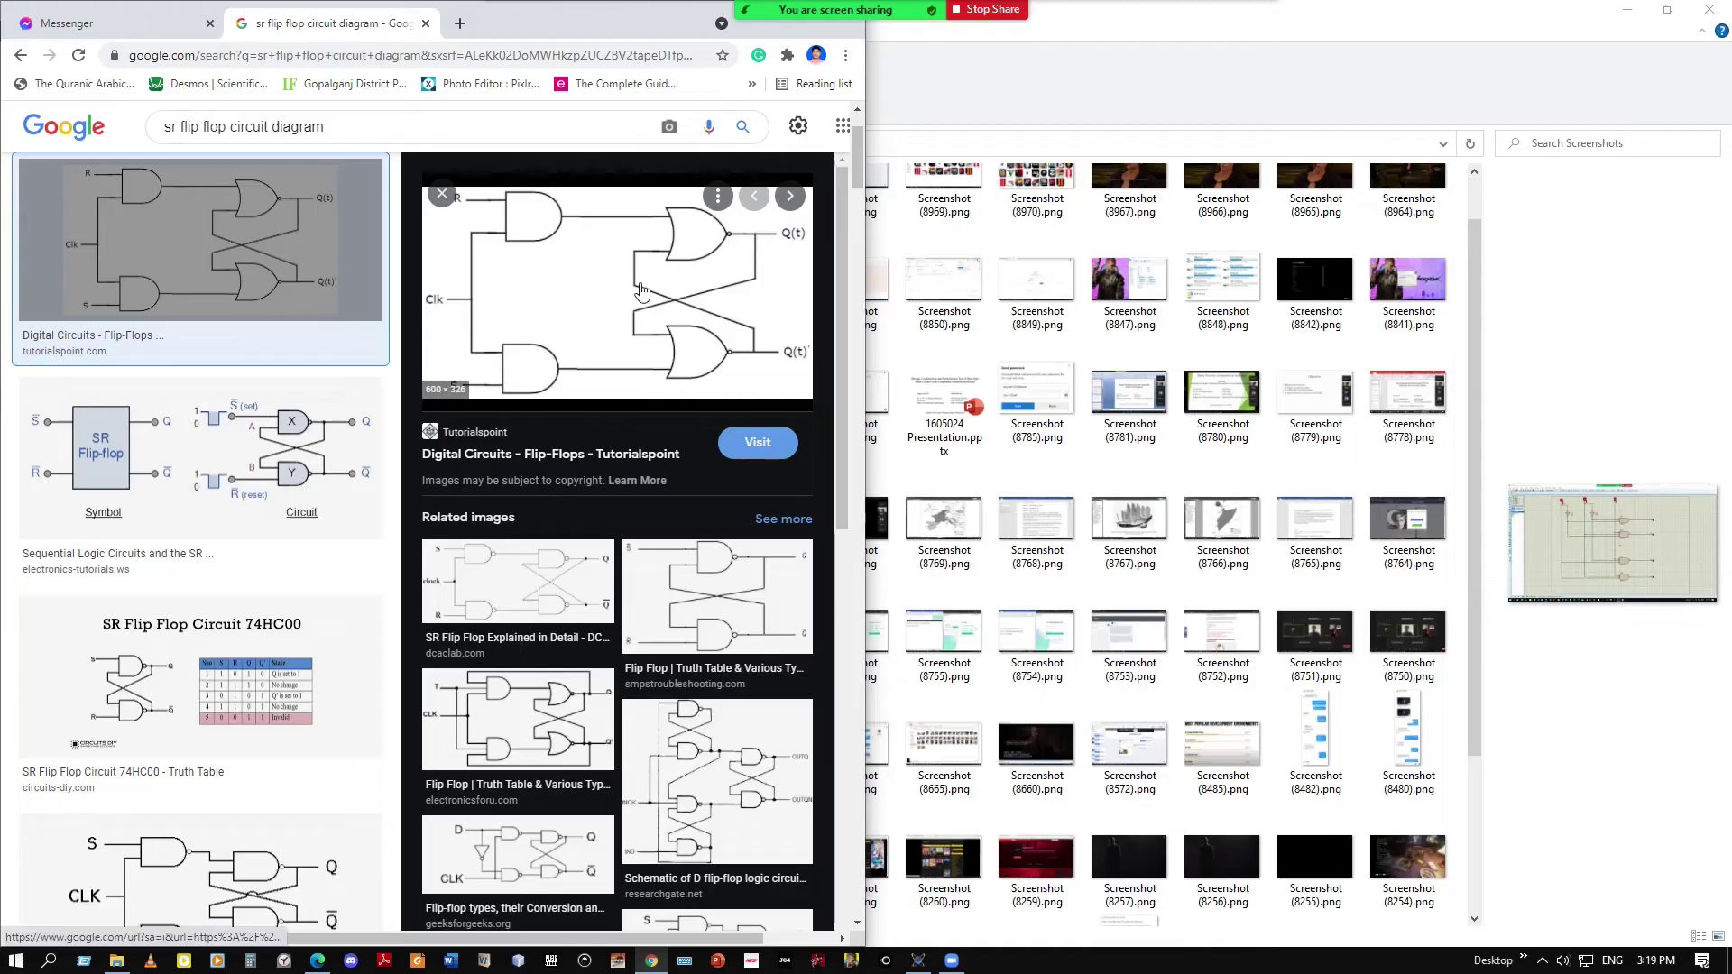
pyautogui.click(757, 439)
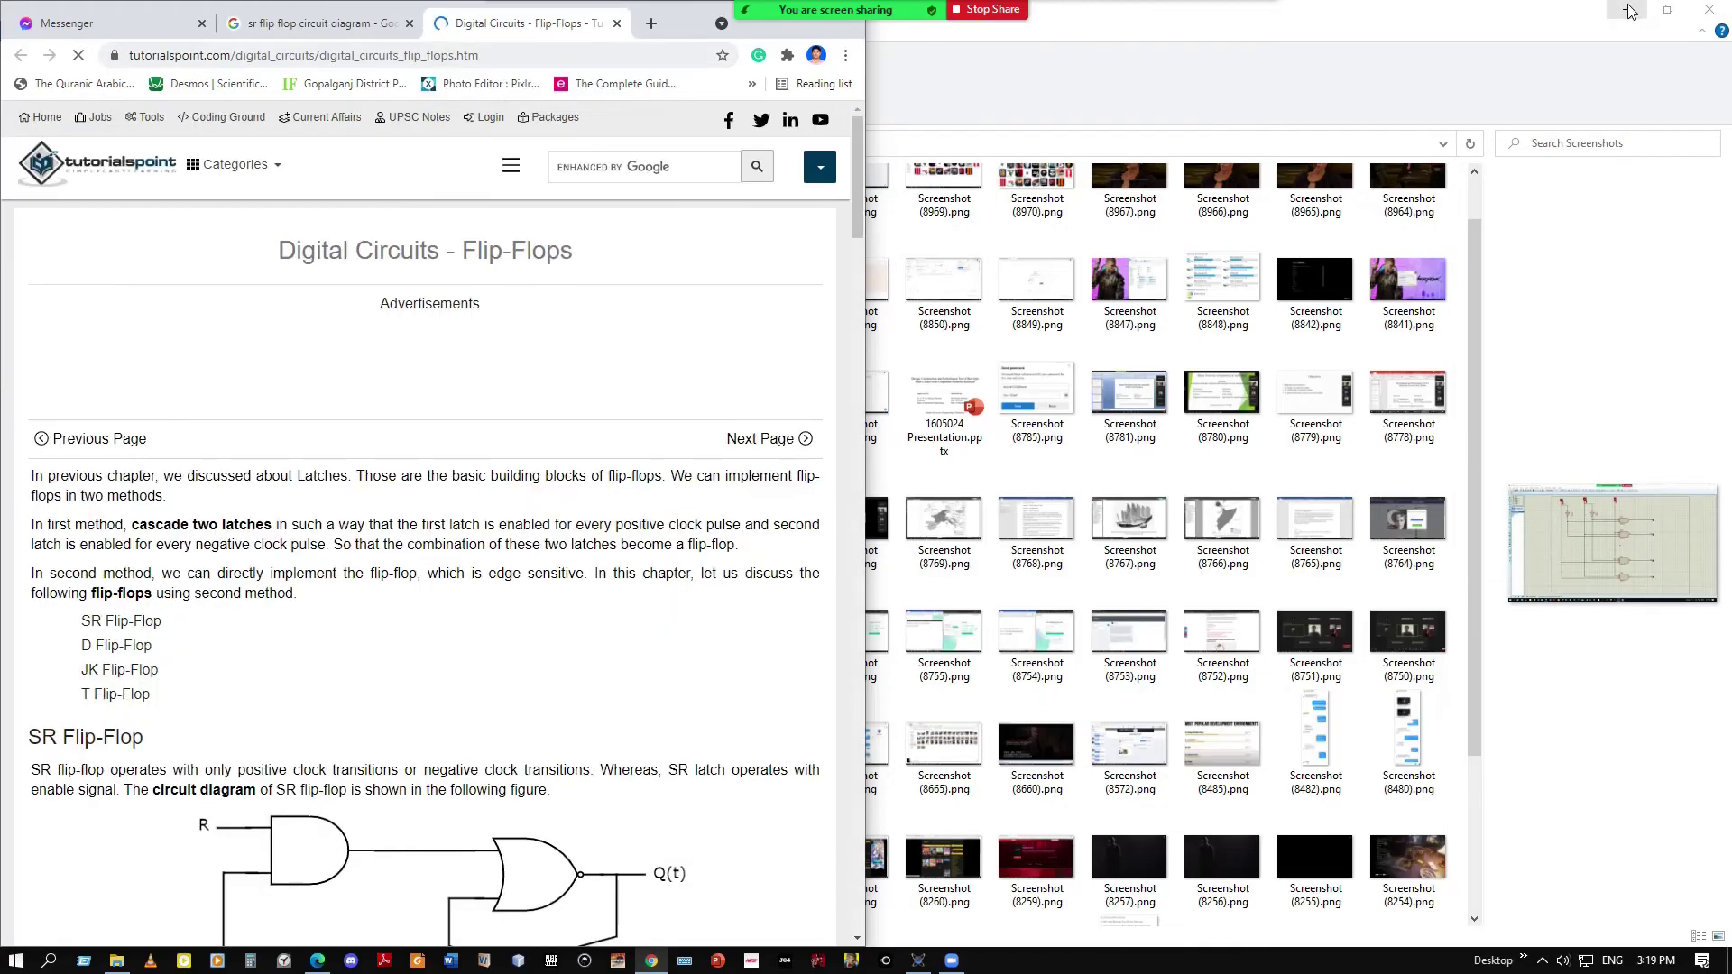
# Minimize the file window, fit Chrome beside the Proteus schematic, and show the SR Flip-Flop circuit diagram on the page
pyautogui.click(1629, 11)
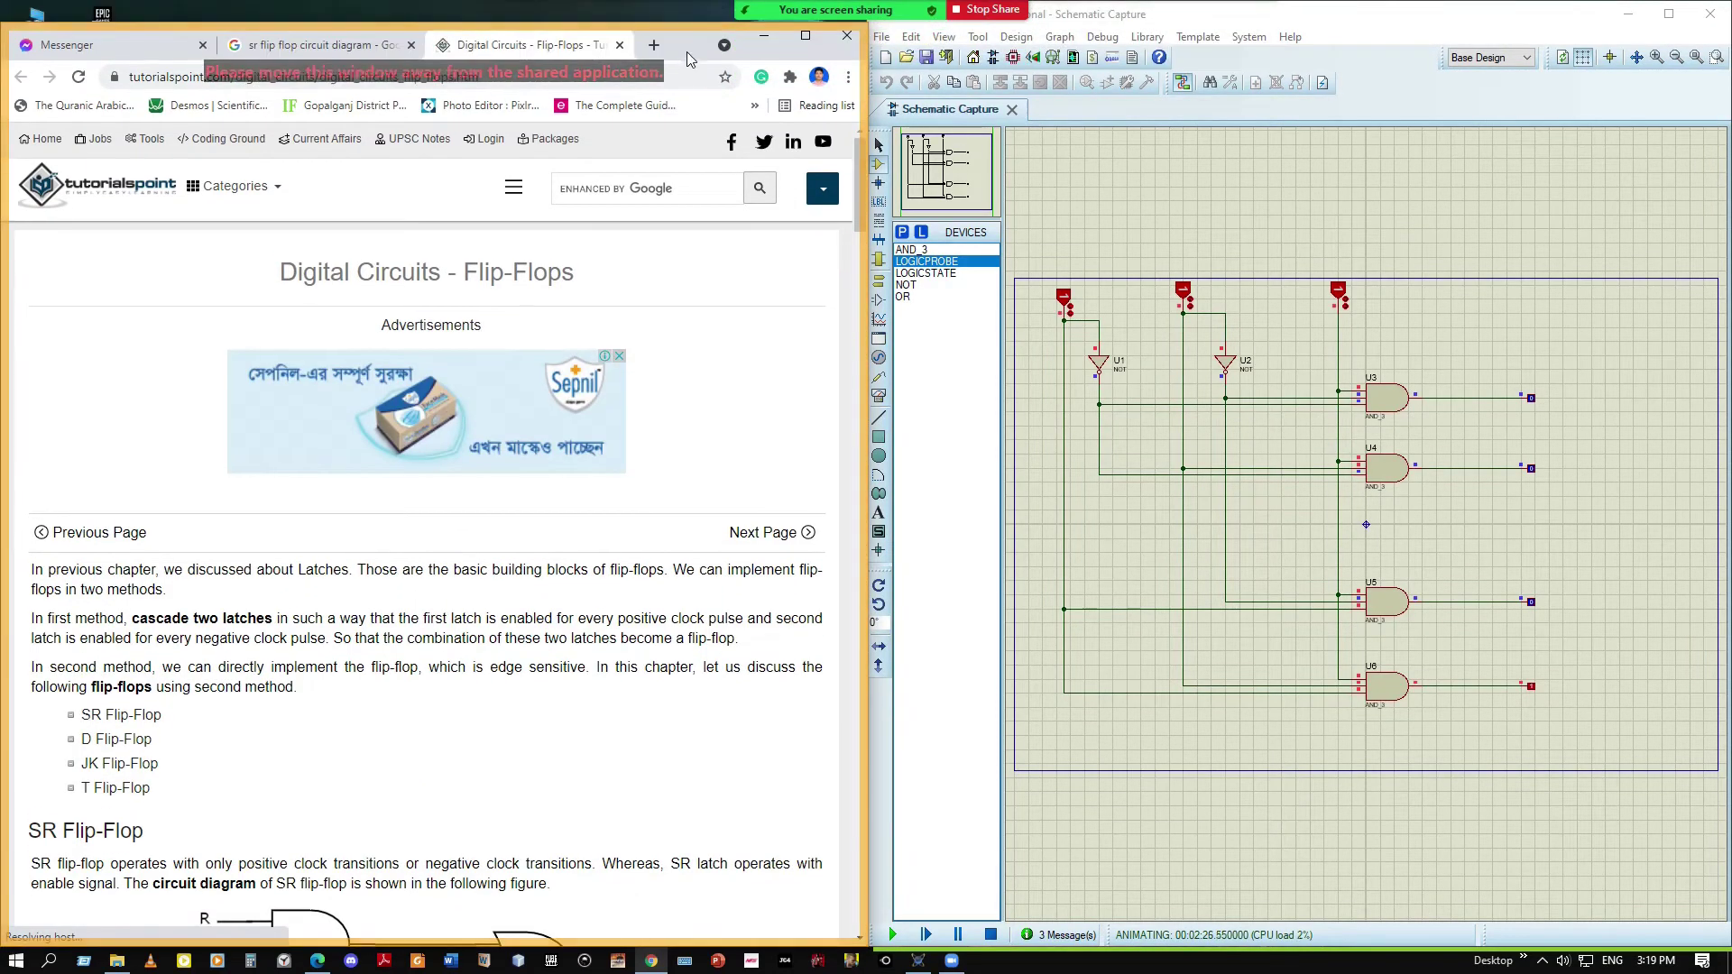
pyautogui.moveTo(822, 33); pyautogui.dragTo(1, 34)
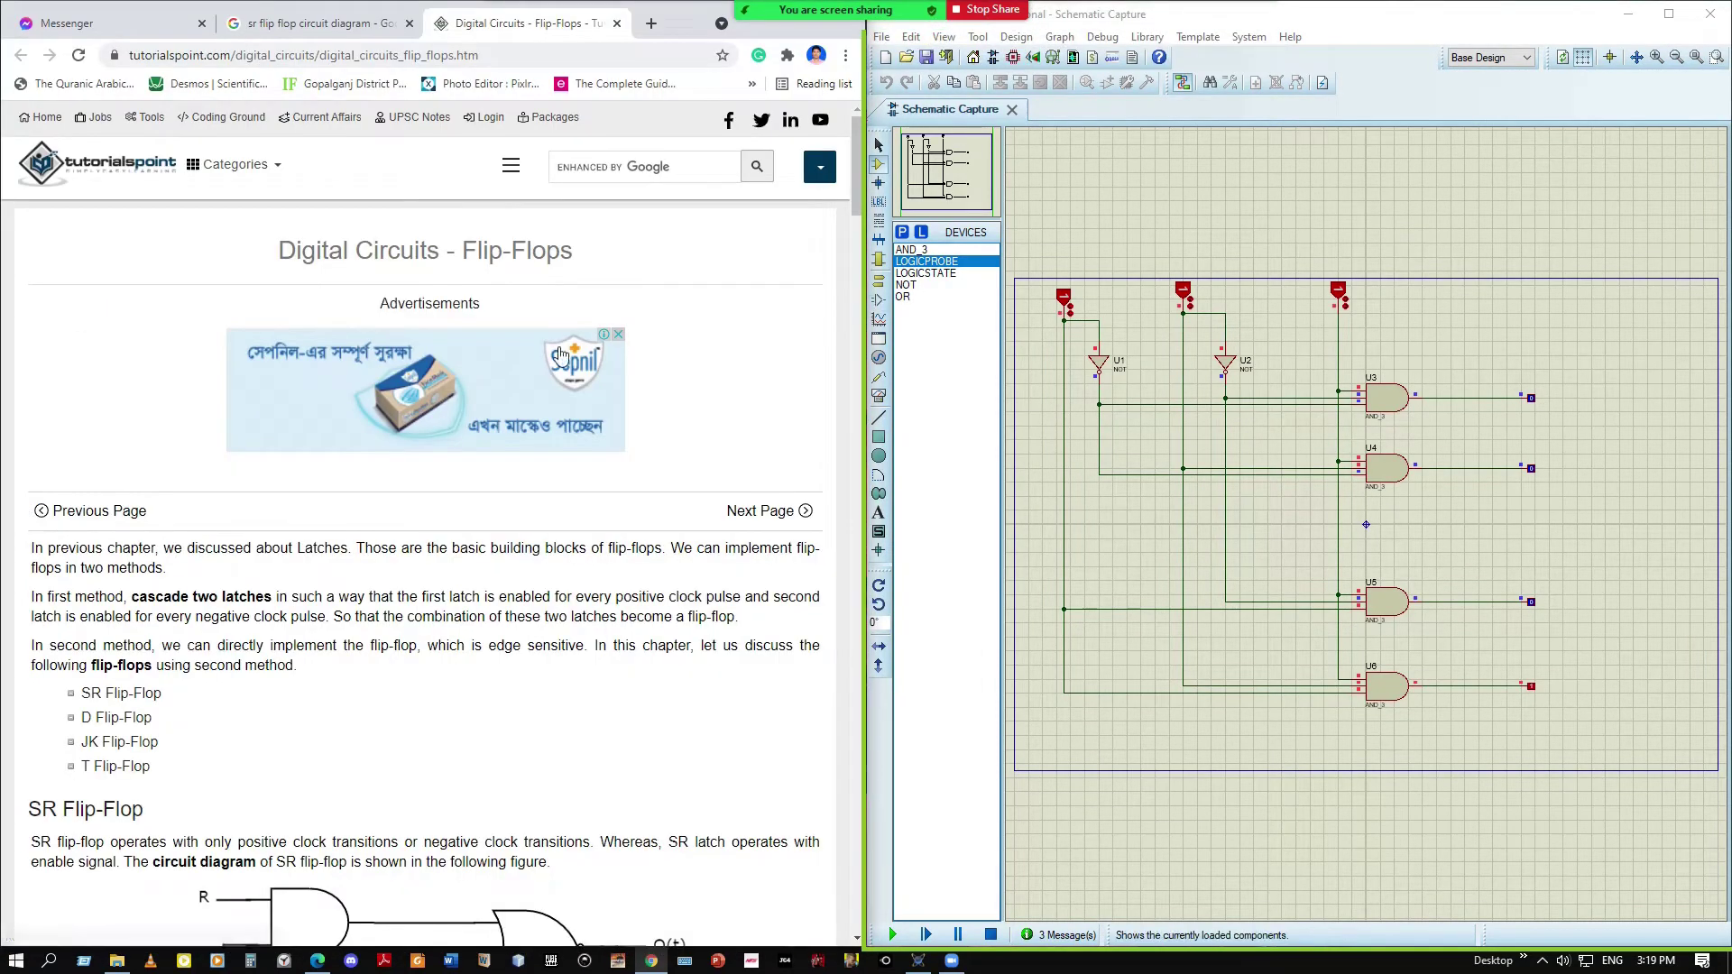
pyautogui.scroll(-5, 620, 510)
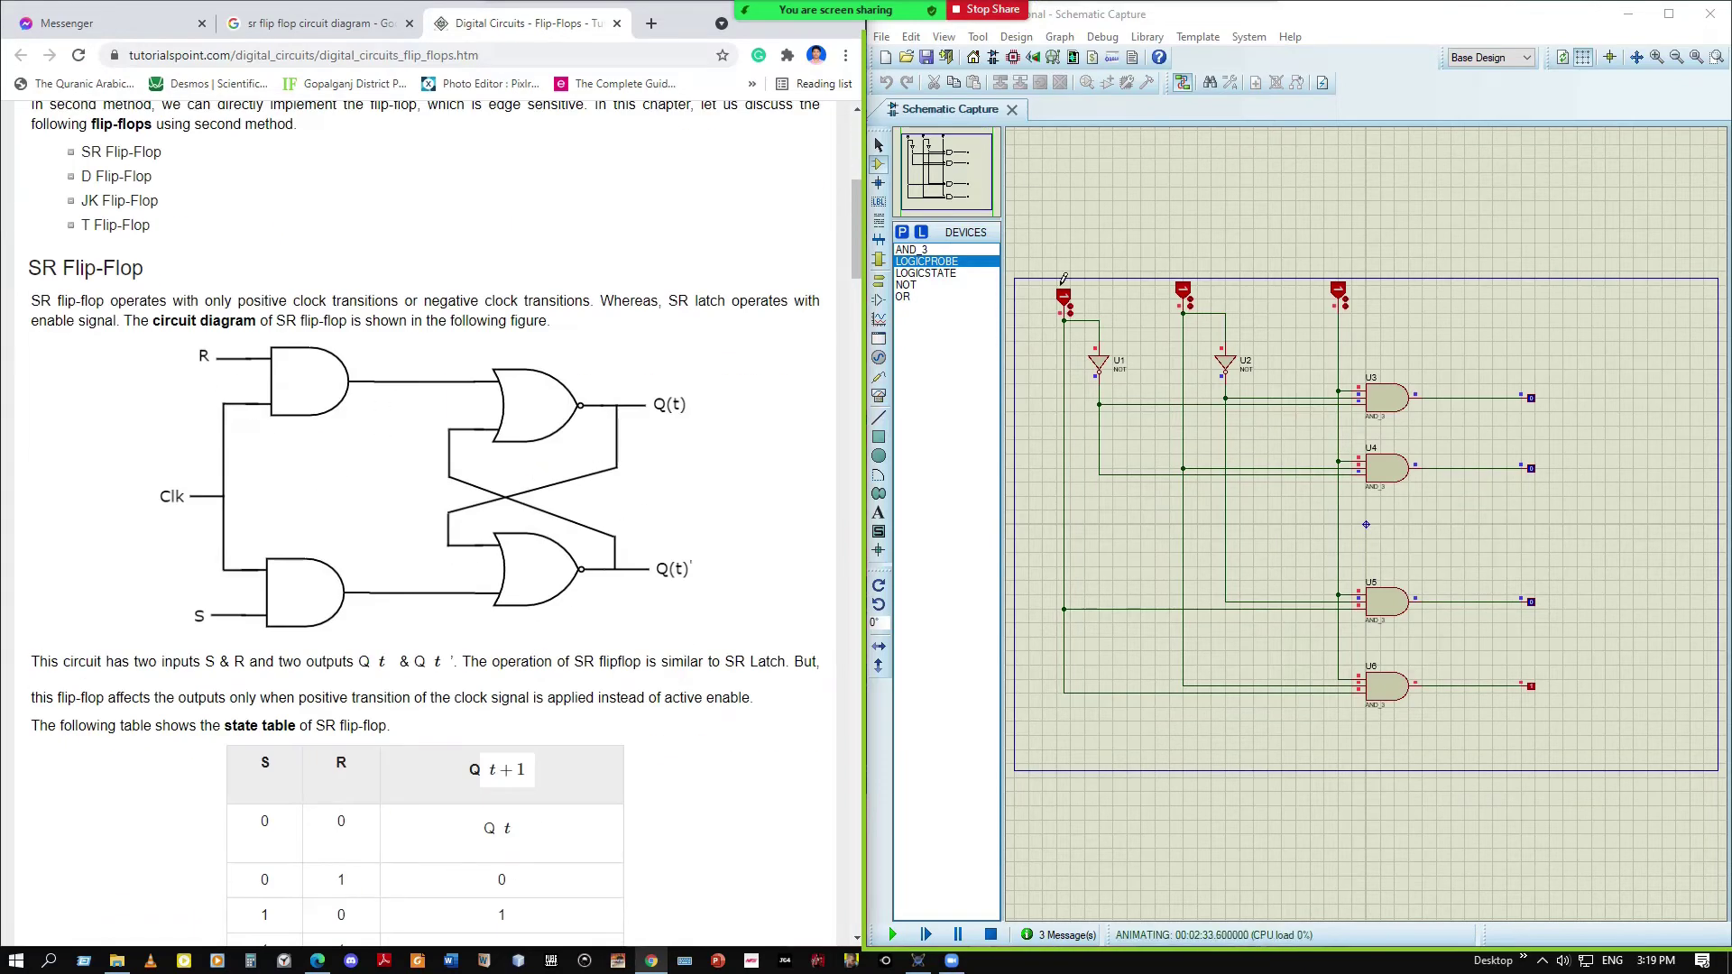
# Stop the simulation in Proteus and delete the entire demultiplexer circuit from the sheet
pyautogui.moveTo(1042, 293); pyautogui.dragTo(1605, 721)
pyautogui.rightClick(1386, 626)
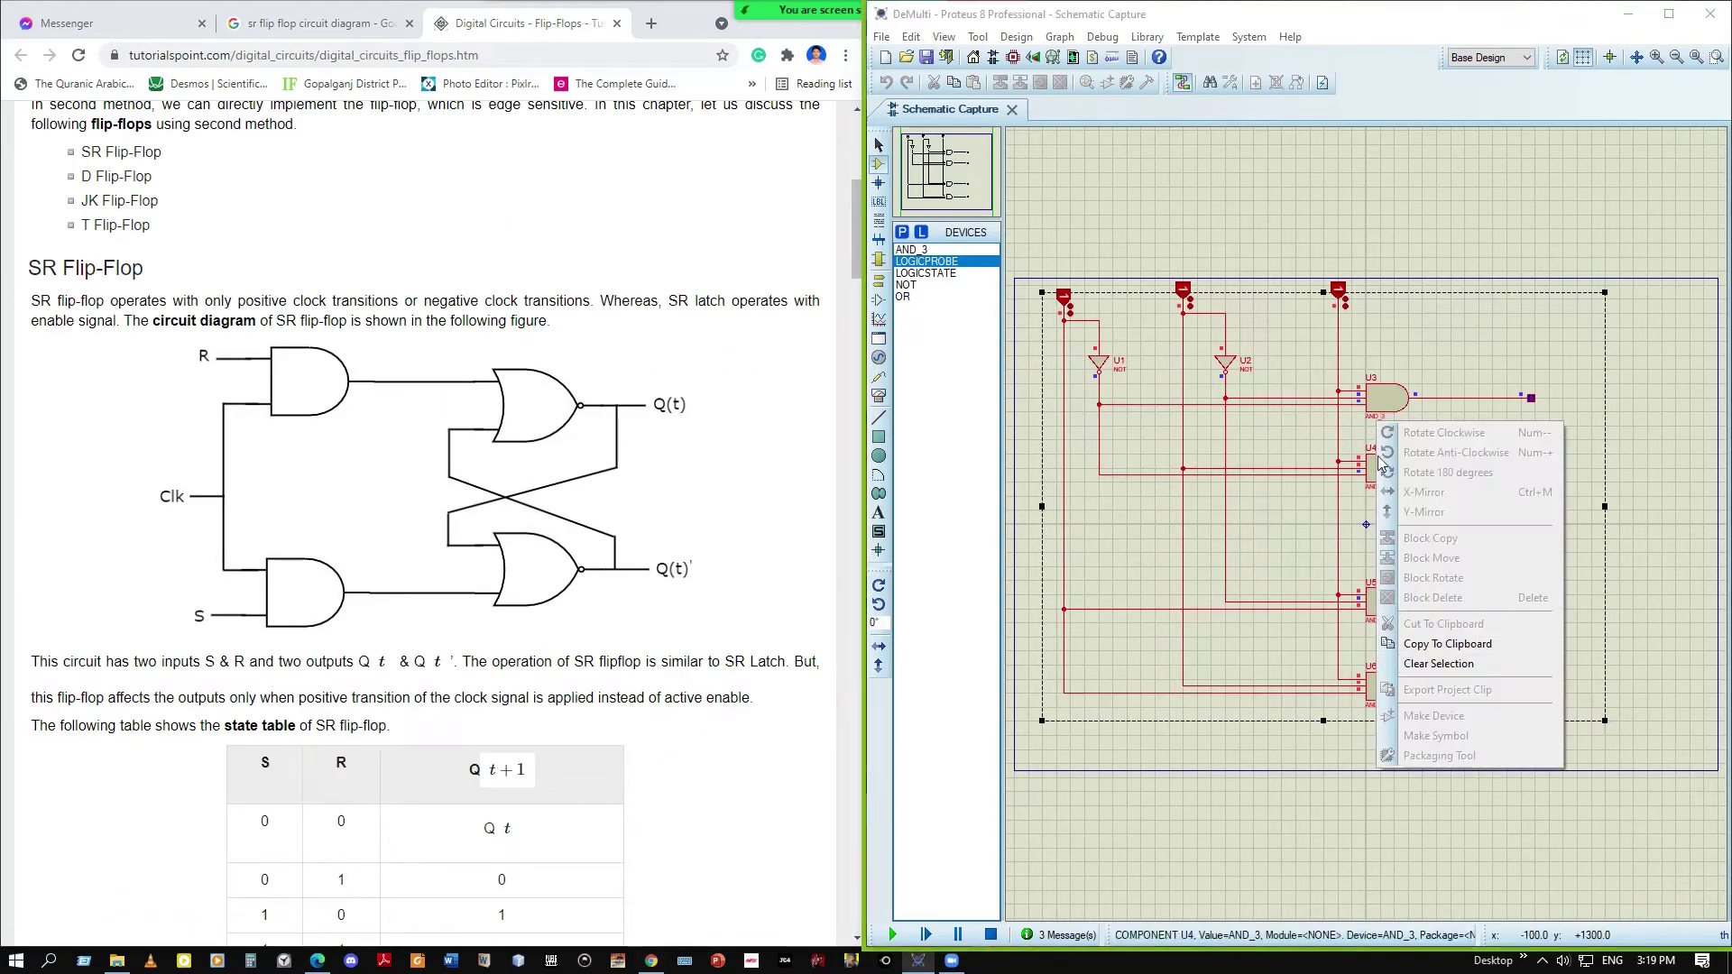
pyautogui.click(1476, 663)
pyautogui.moveTo(1042, 258); pyautogui.dragTo(1584, 727)
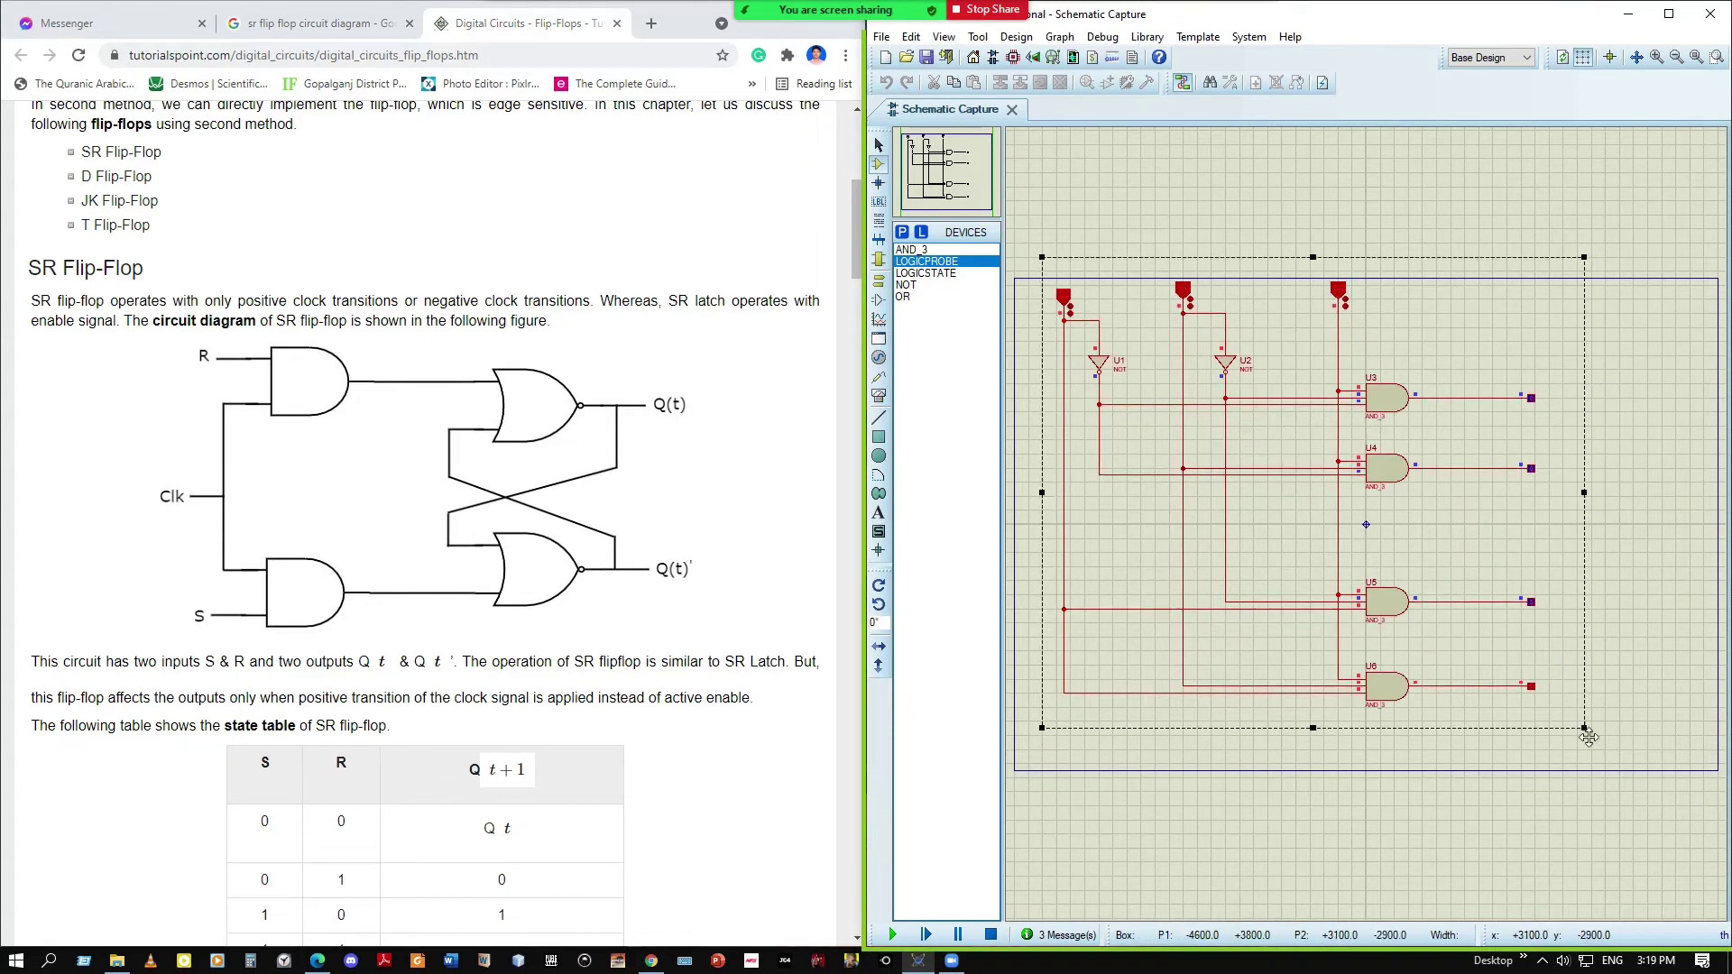
pyautogui.rightClick(1363, 356)
pyautogui.click(985, 937)
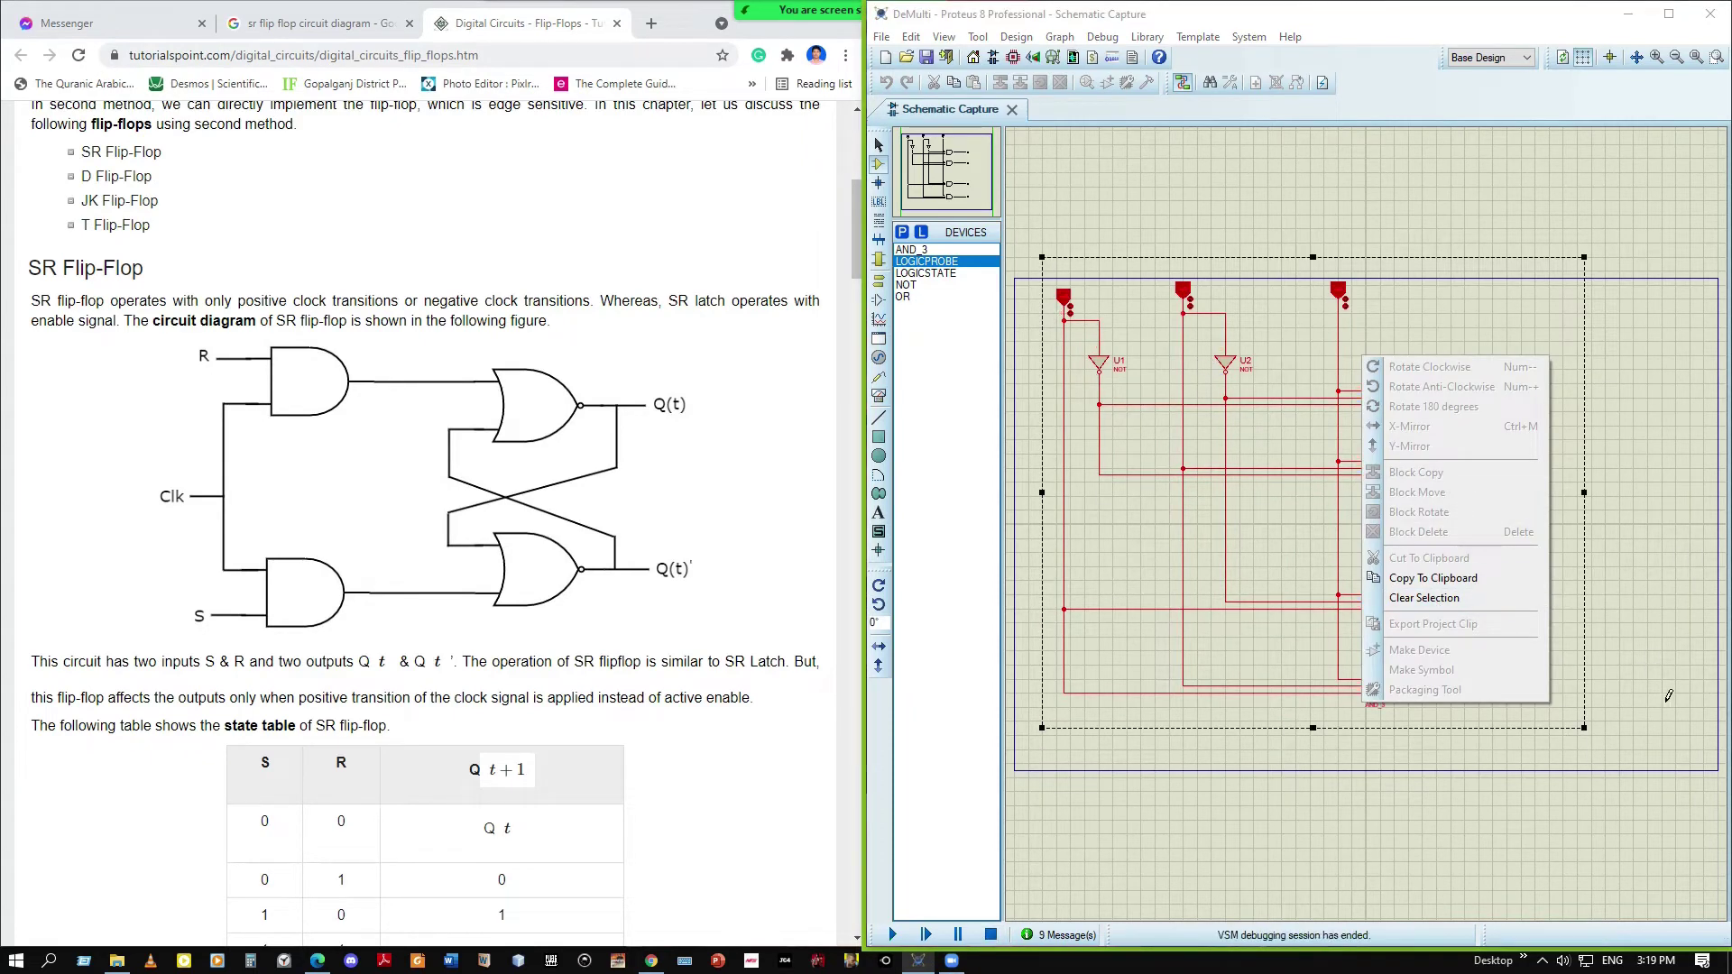
pyautogui.rightClick(1290, 314)
pyautogui.click(1375, 488)
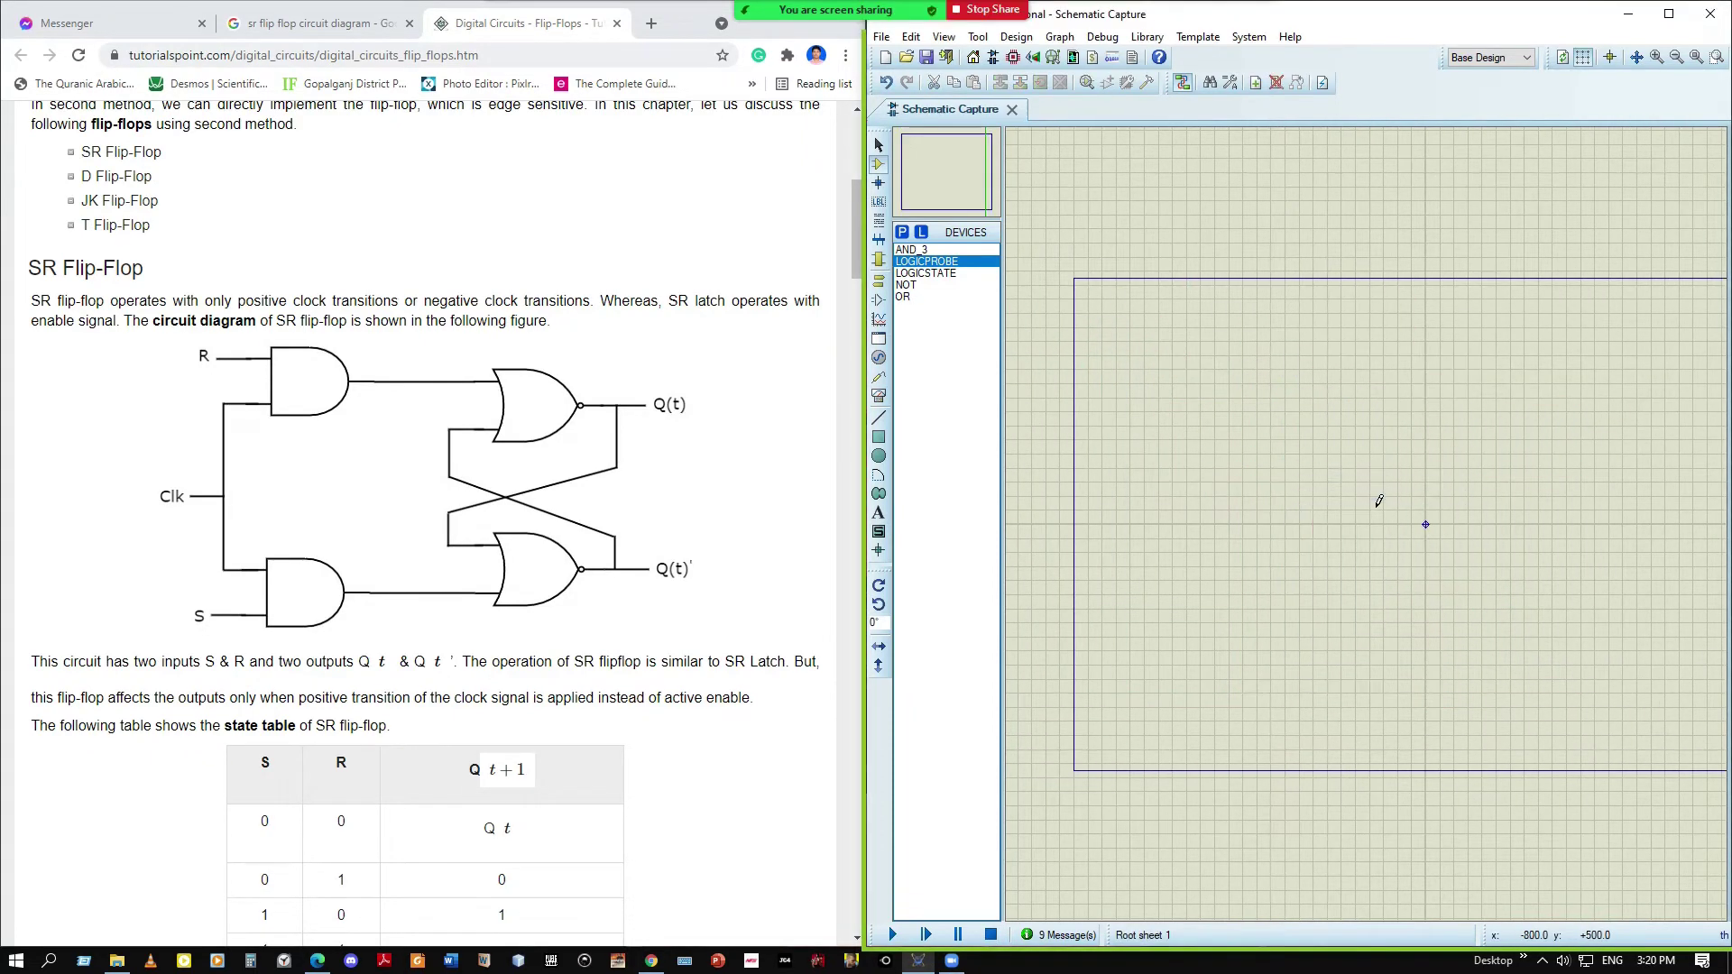
# Place two LOGICSTATE inputs one above the other near the sheet's left edge, for R and S
pyautogui.click(935, 274)
pyautogui.click(1139, 348)
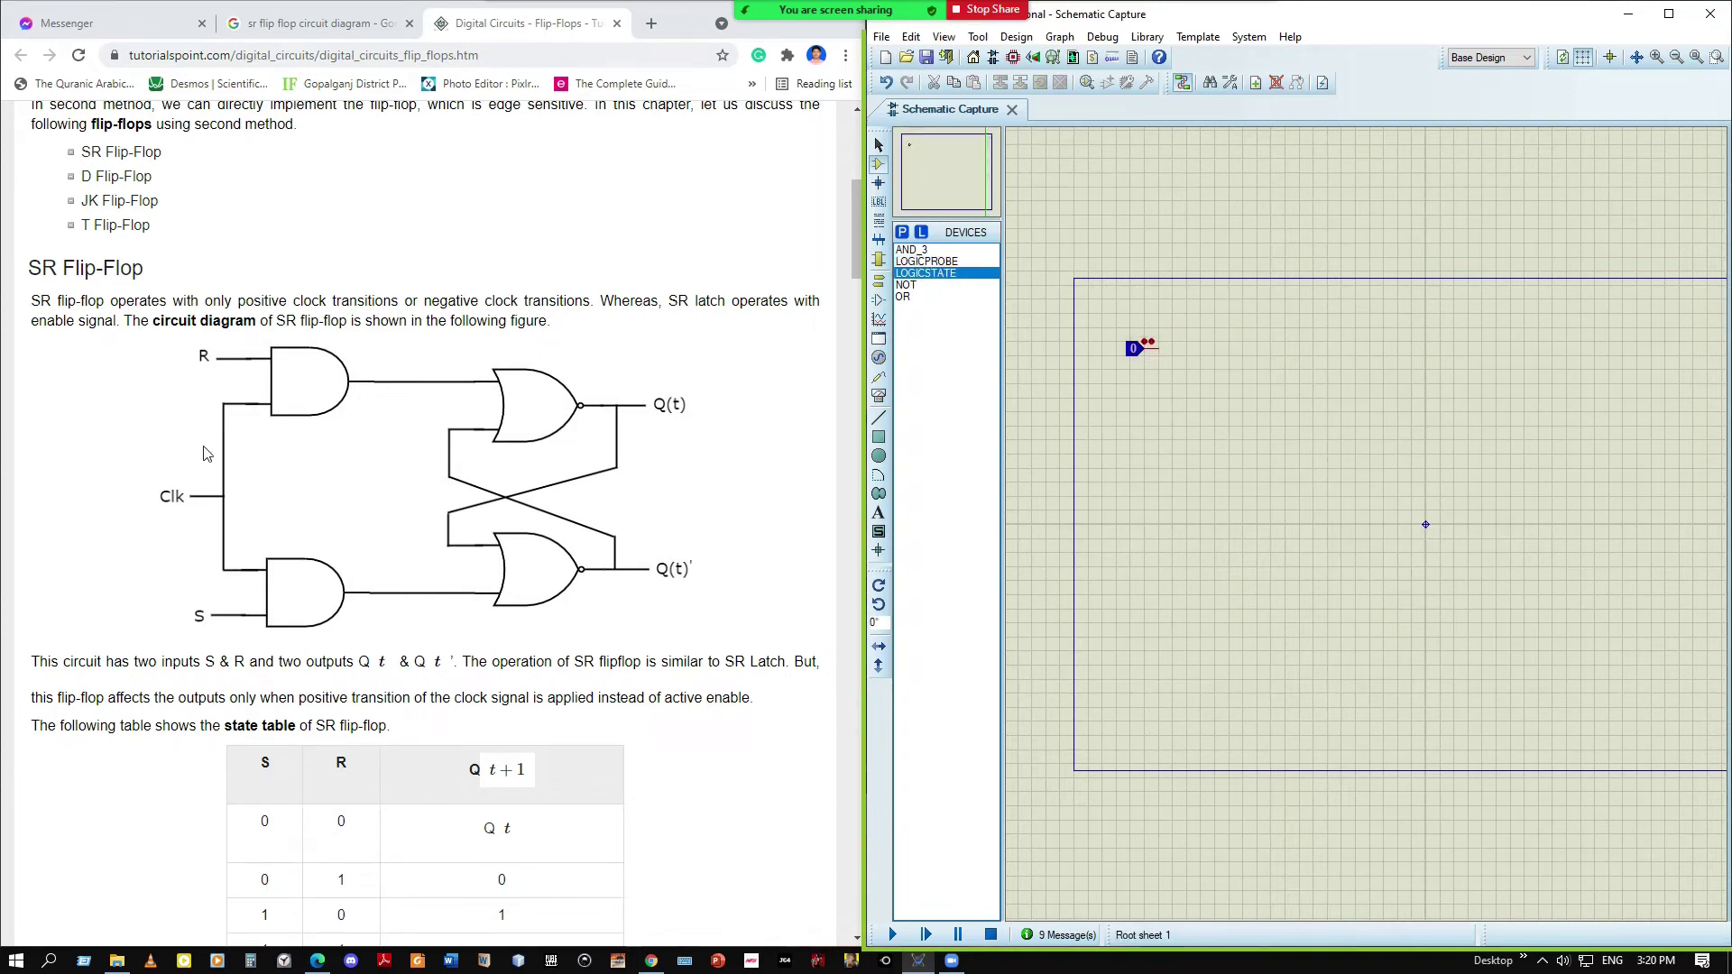
pyautogui.moveTo(770, 9)
pyautogui.click(1139, 679)
# Search the device library for "clock" and preview the CLOCK animated digital squarewave source
pyautogui.click(905, 232)
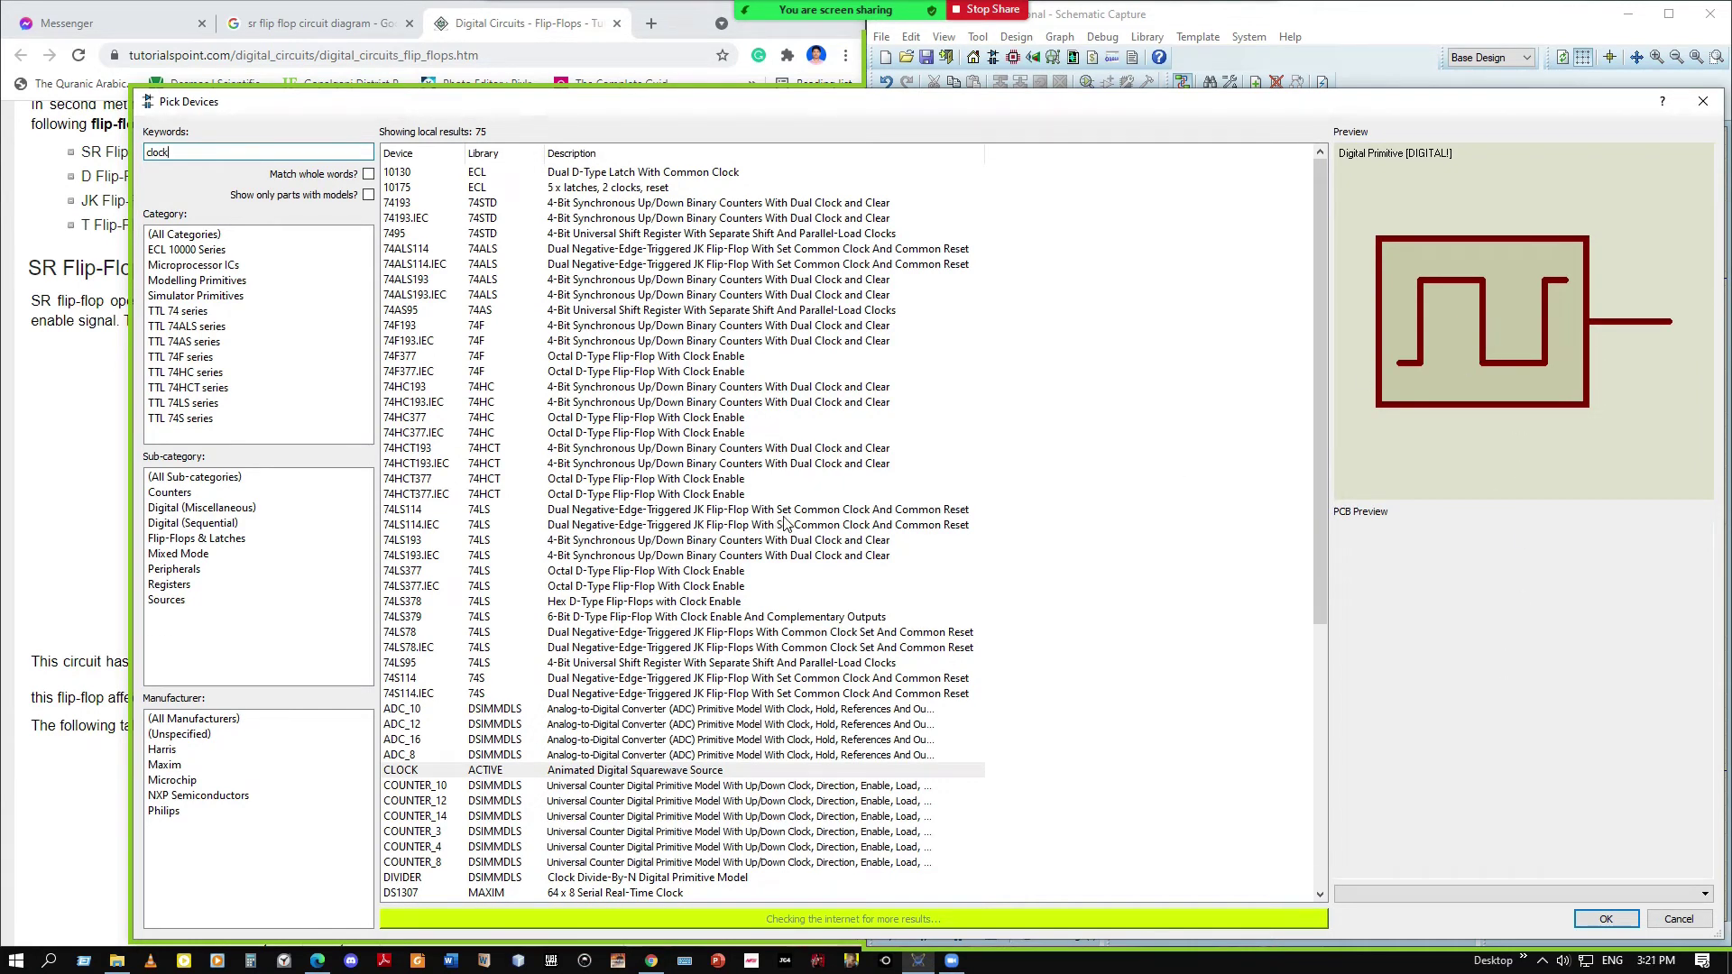
pyautogui.scroll(-6, 582, 498)
pyautogui.click(582, 494)
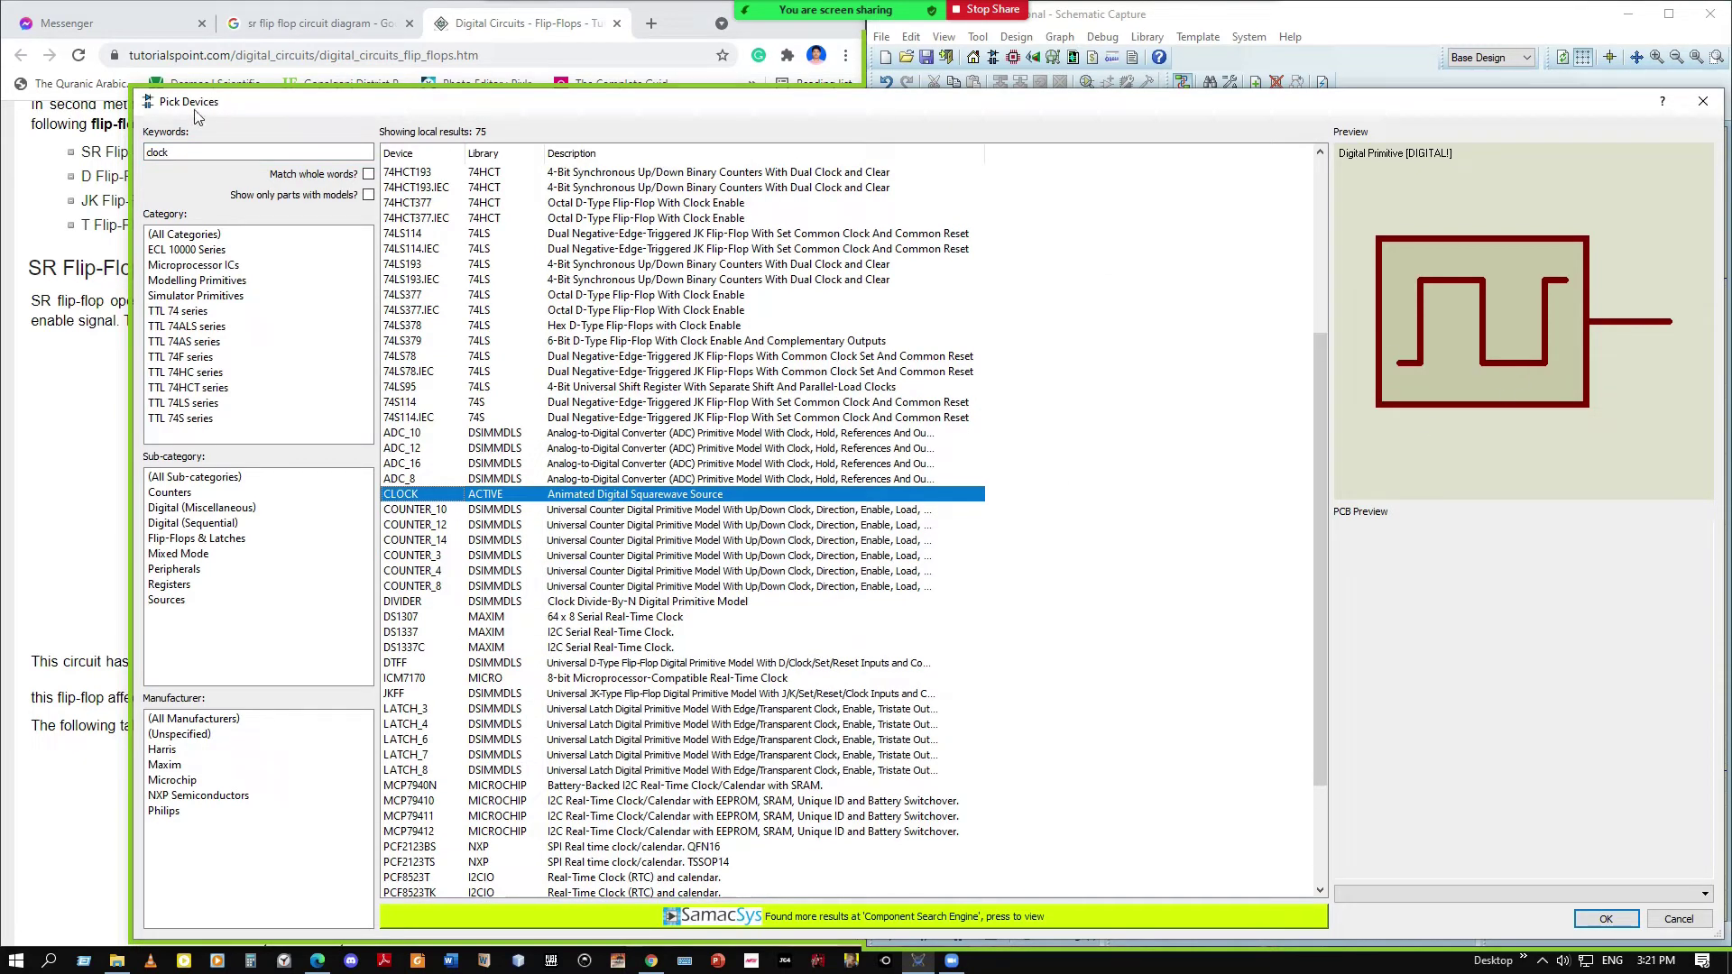
# Search the device library for "pulse", preview PULSE and the pulse width amplifier models, and close the library without adding a device
pyautogui.doubleClick(158, 151)
pyautogui.write('pul')
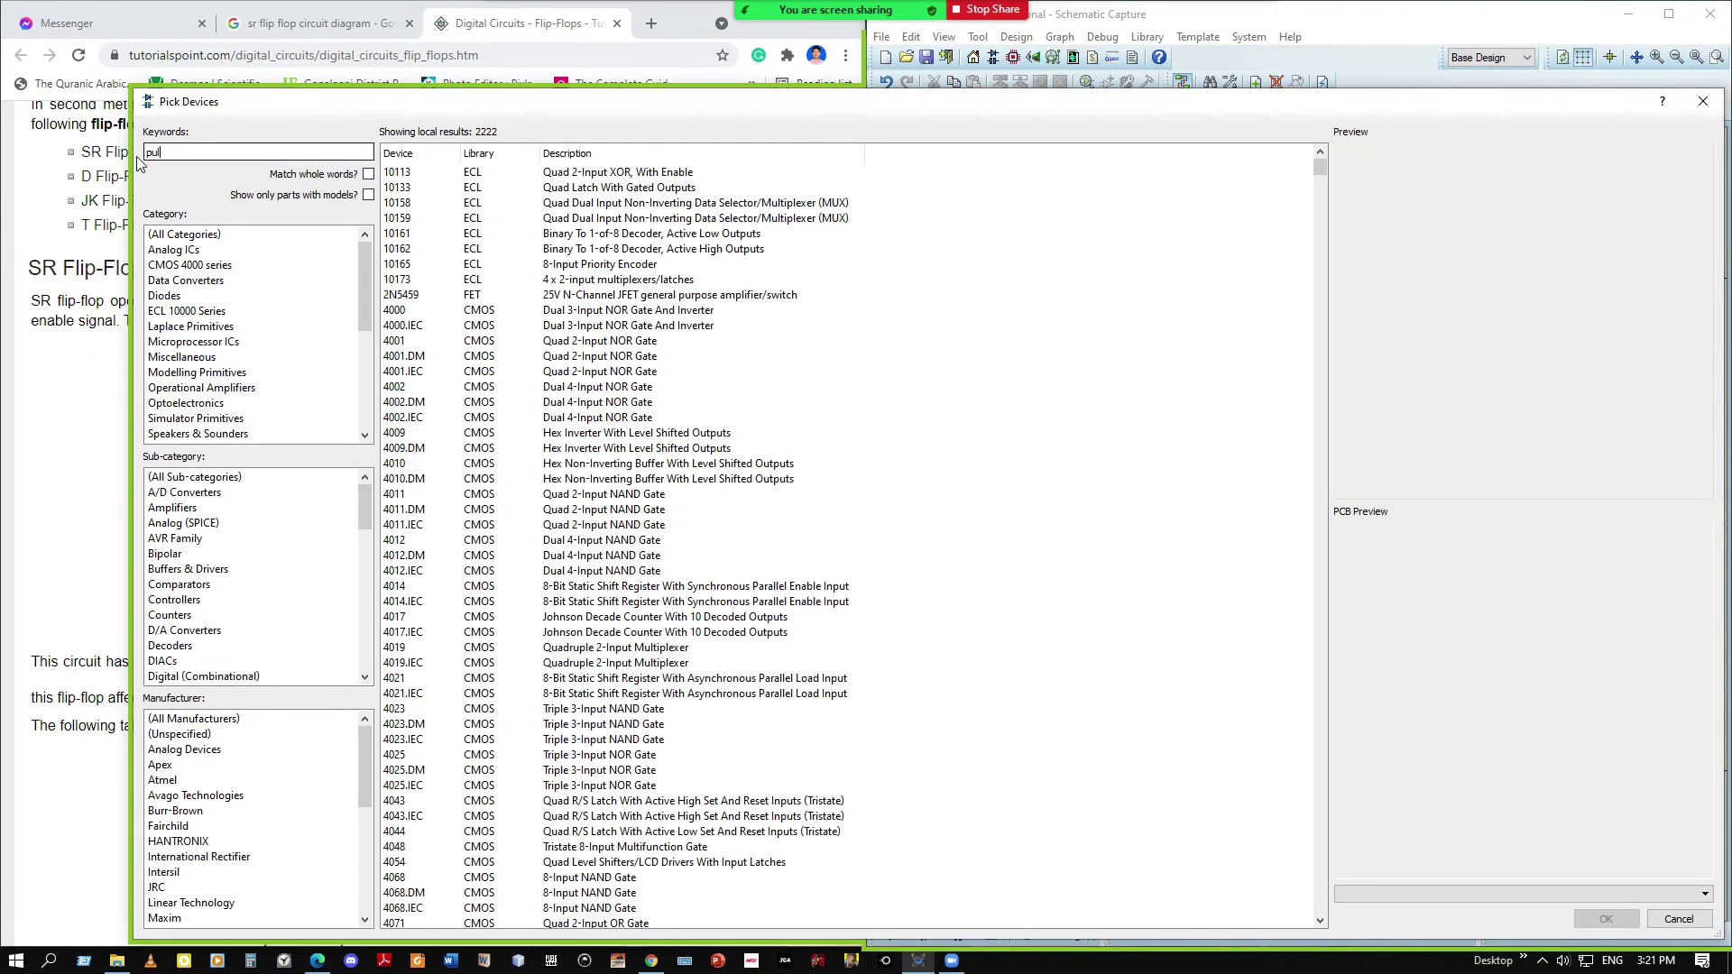
pyautogui.write('se')
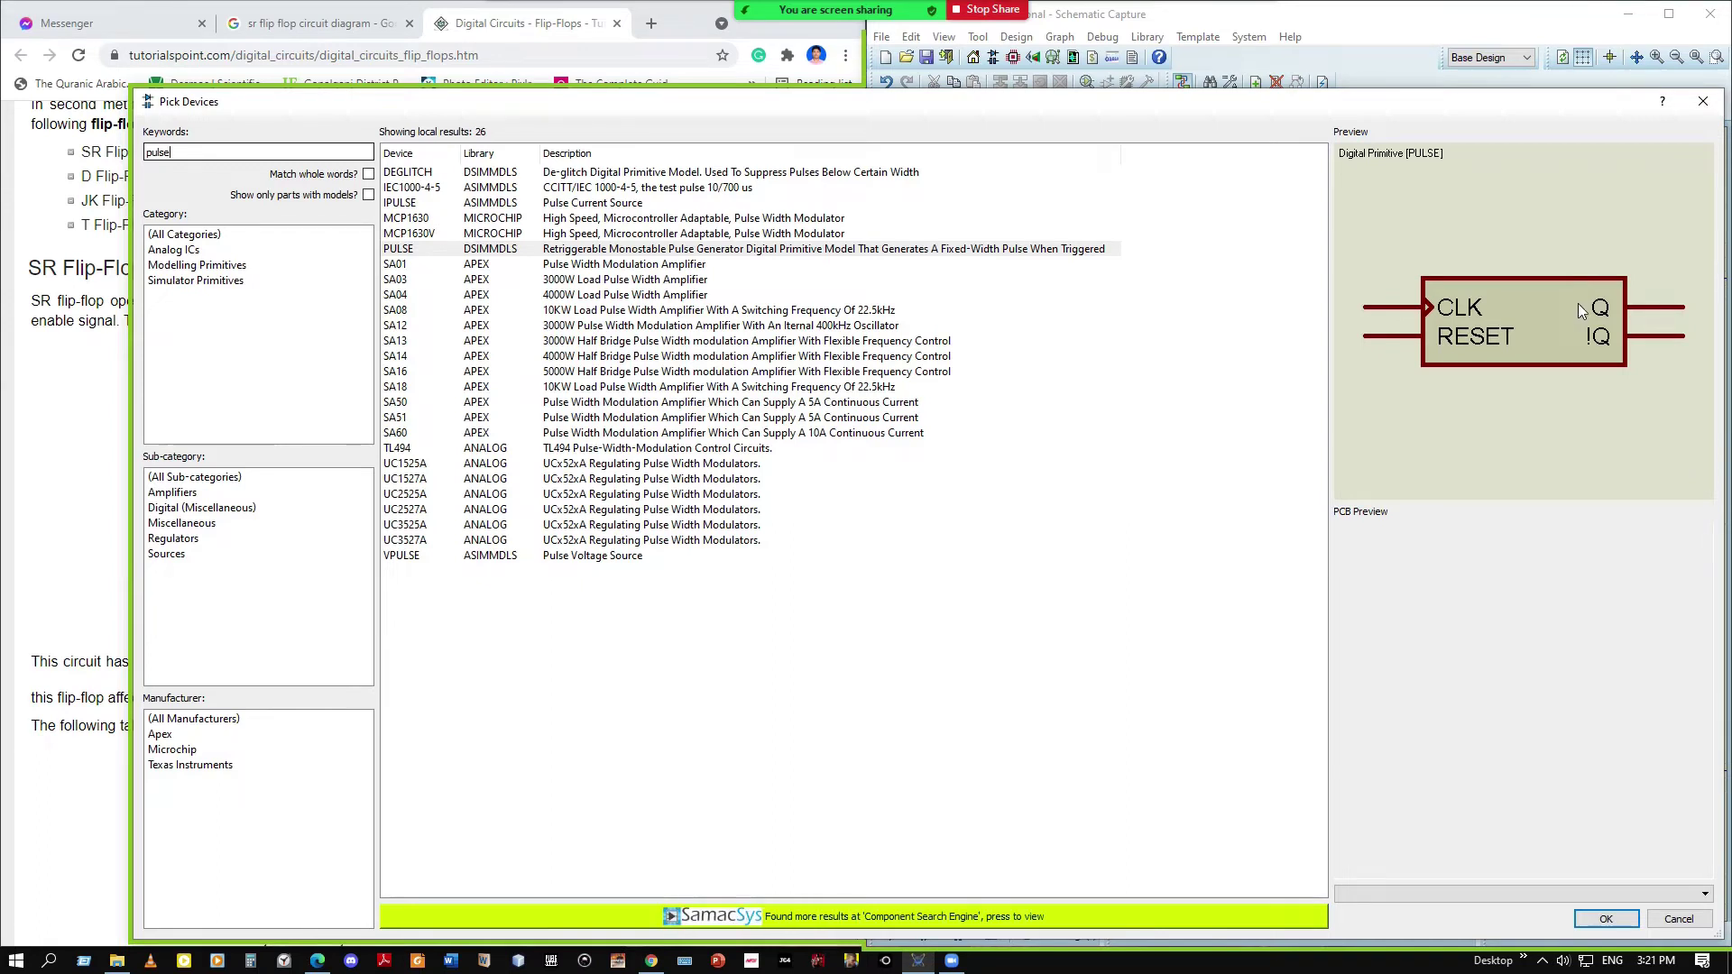
pyautogui.click(424, 252)
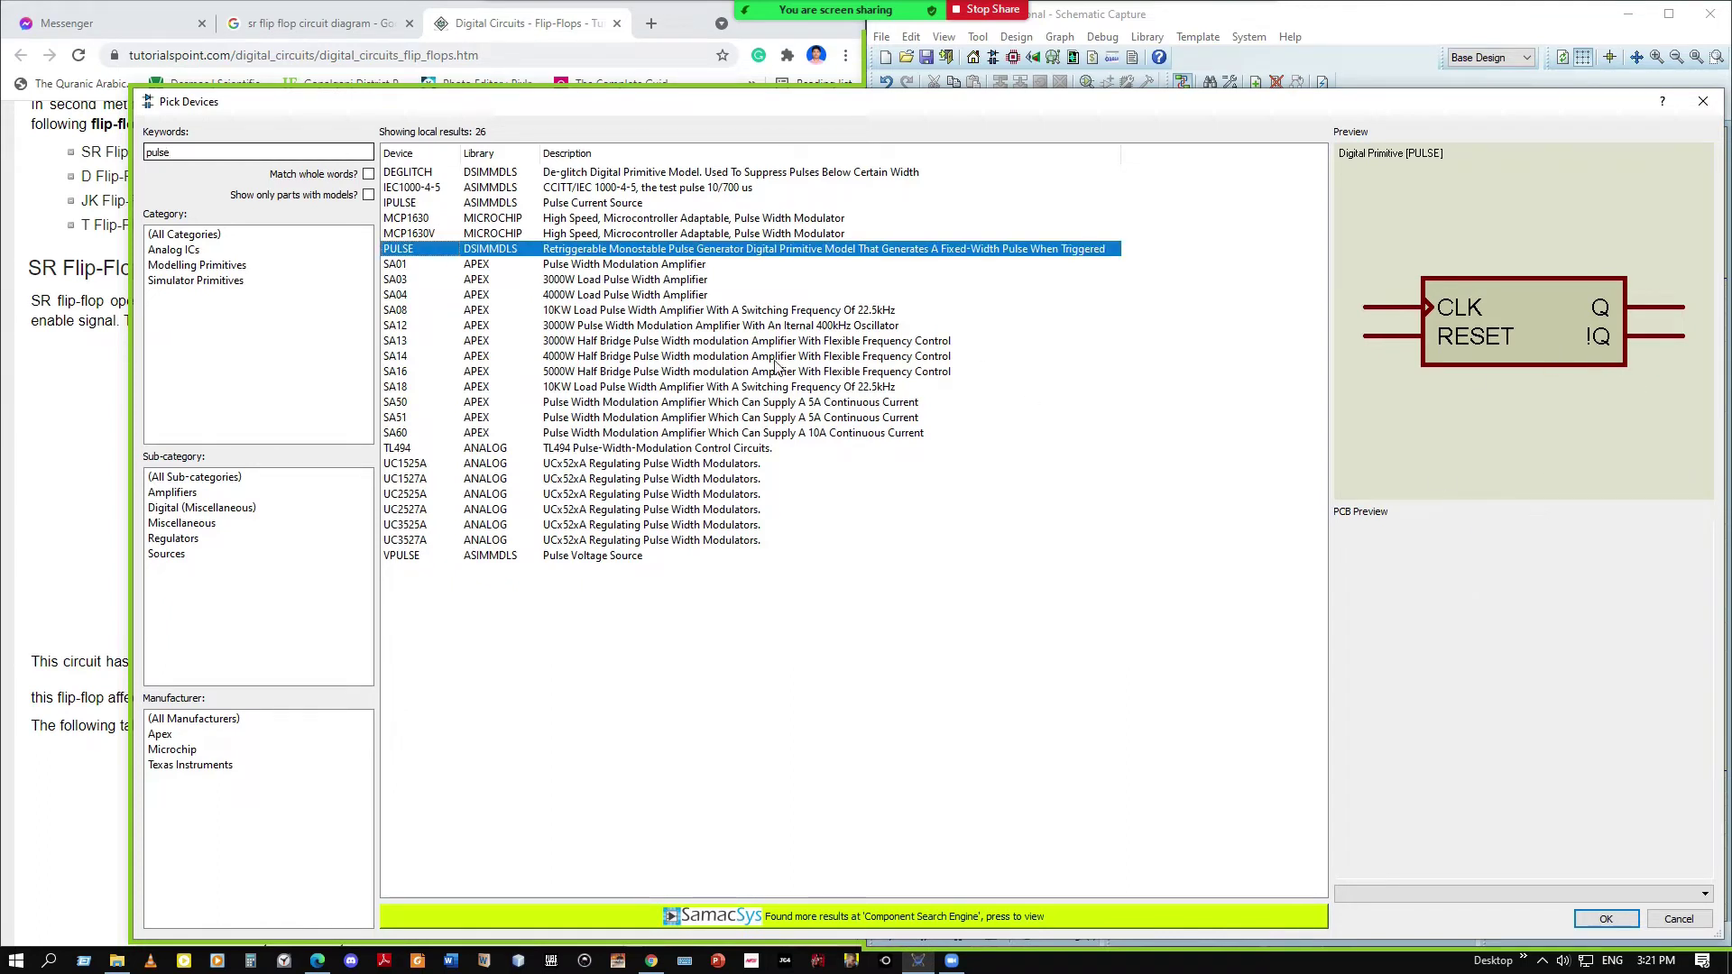
pyautogui.click(548, 268)
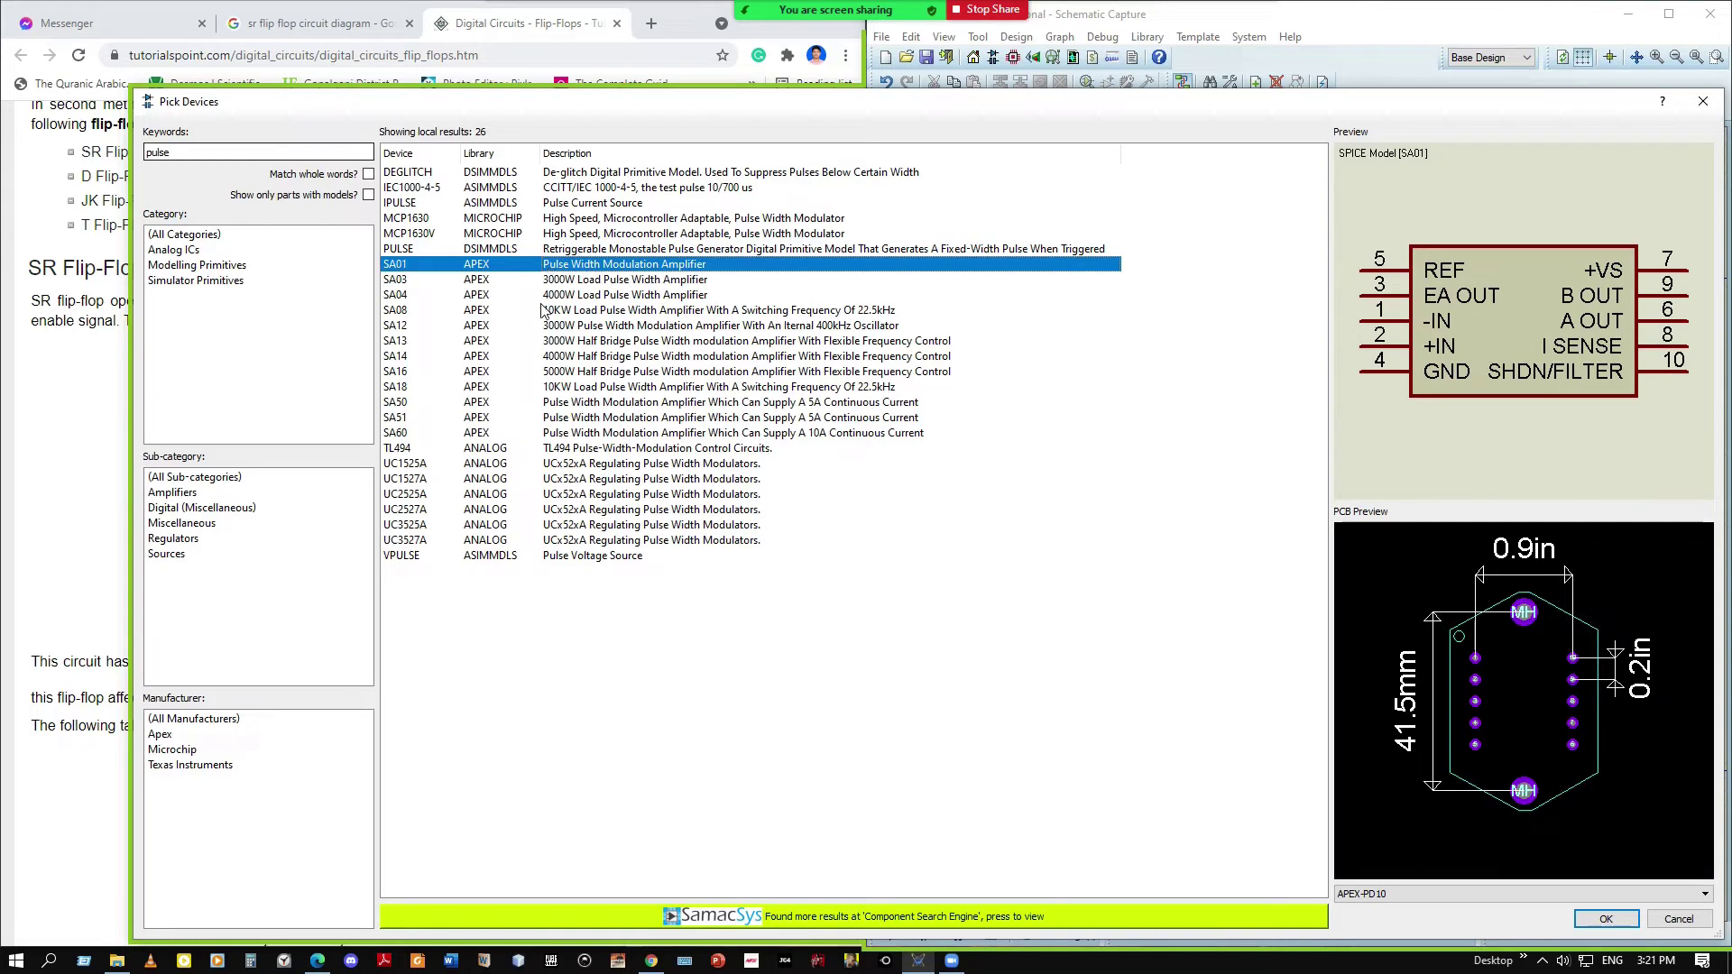
pyautogui.click(522, 249)
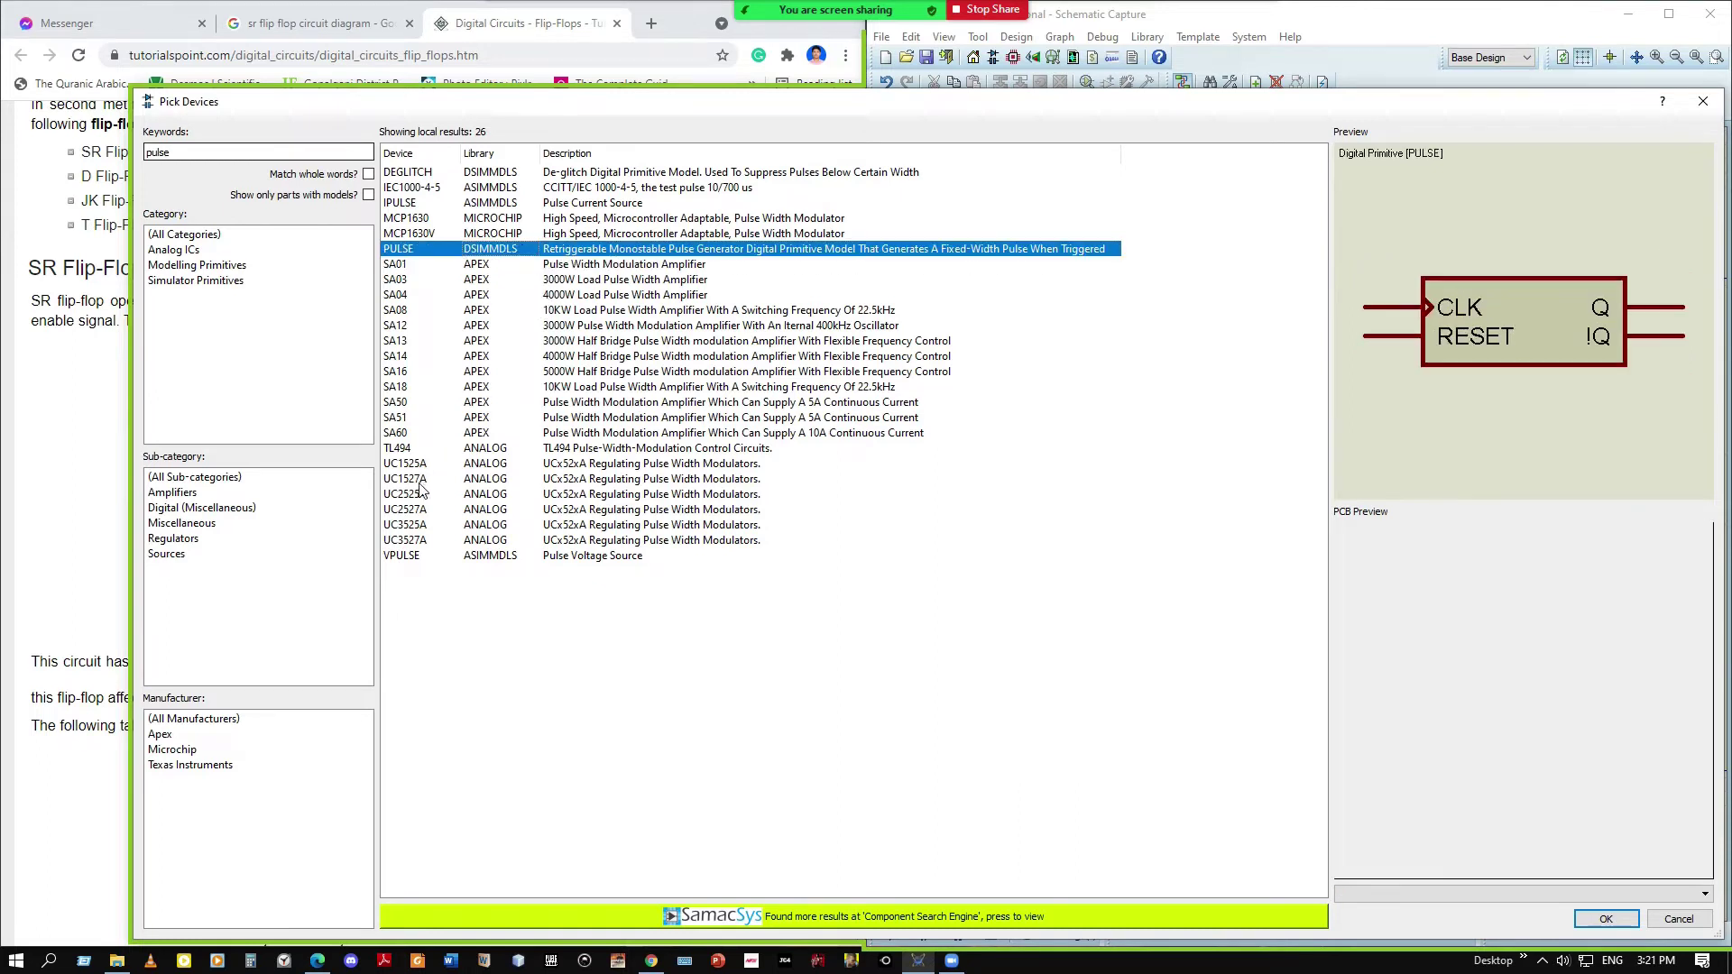
pyautogui.click(559, 279)
pyautogui.click(560, 312)
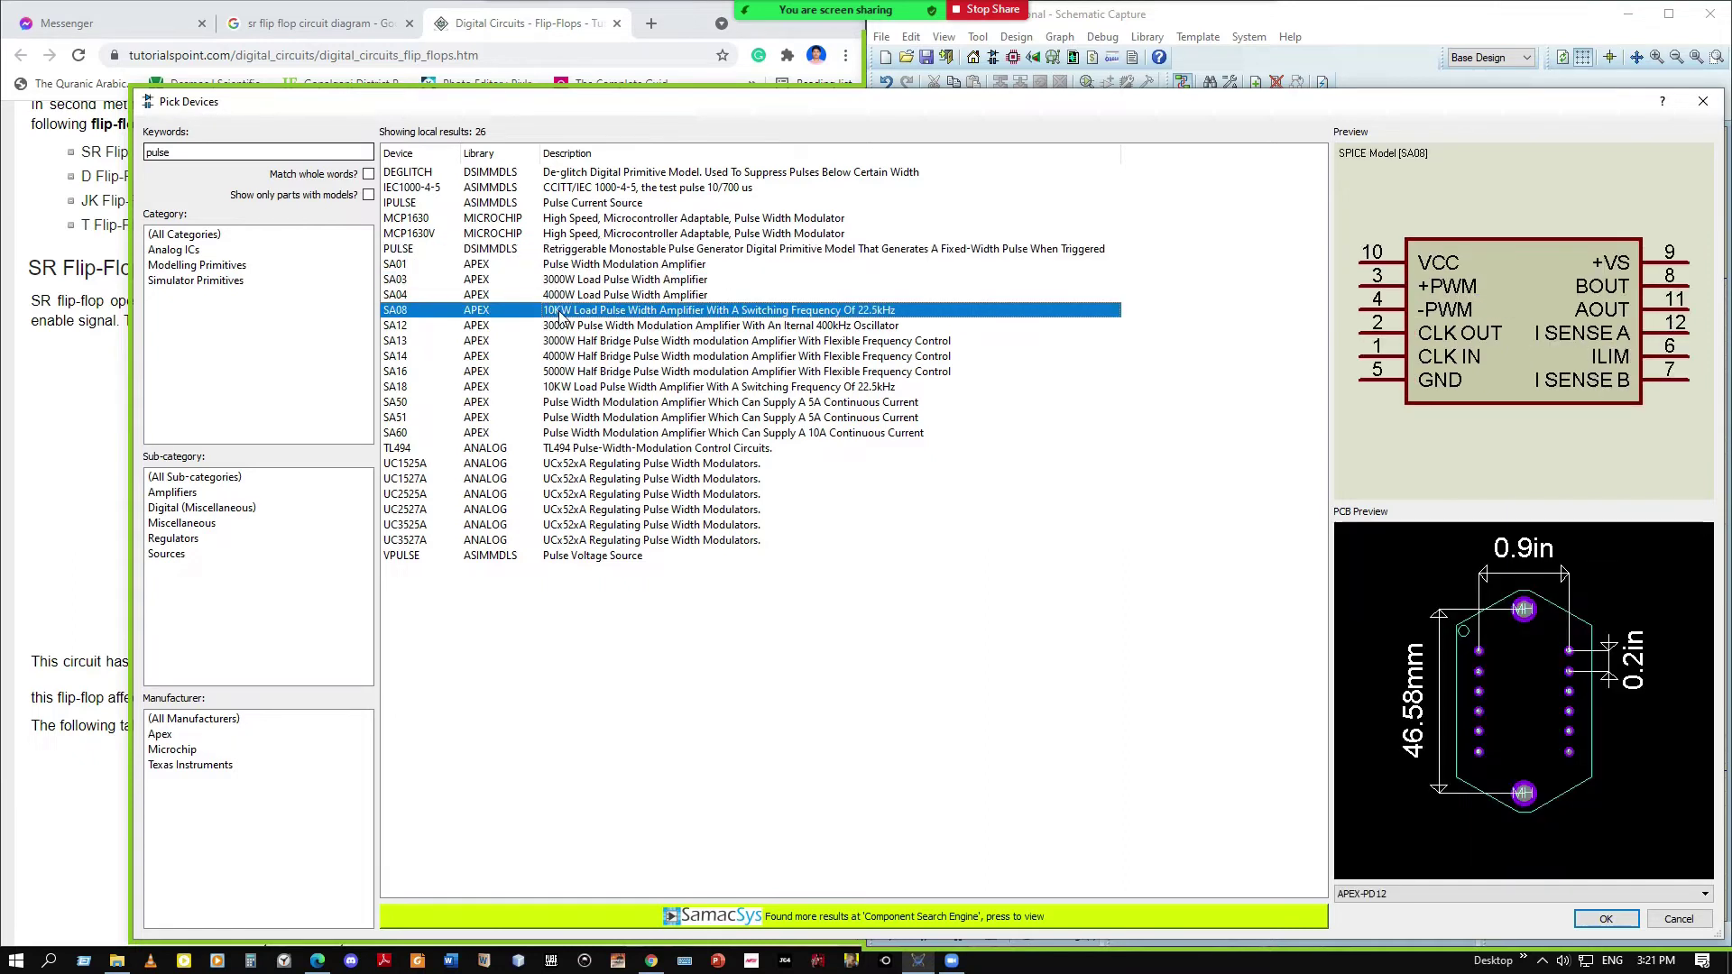
pyautogui.click(573, 390)
pyautogui.click(577, 451)
pyautogui.click(576, 436)
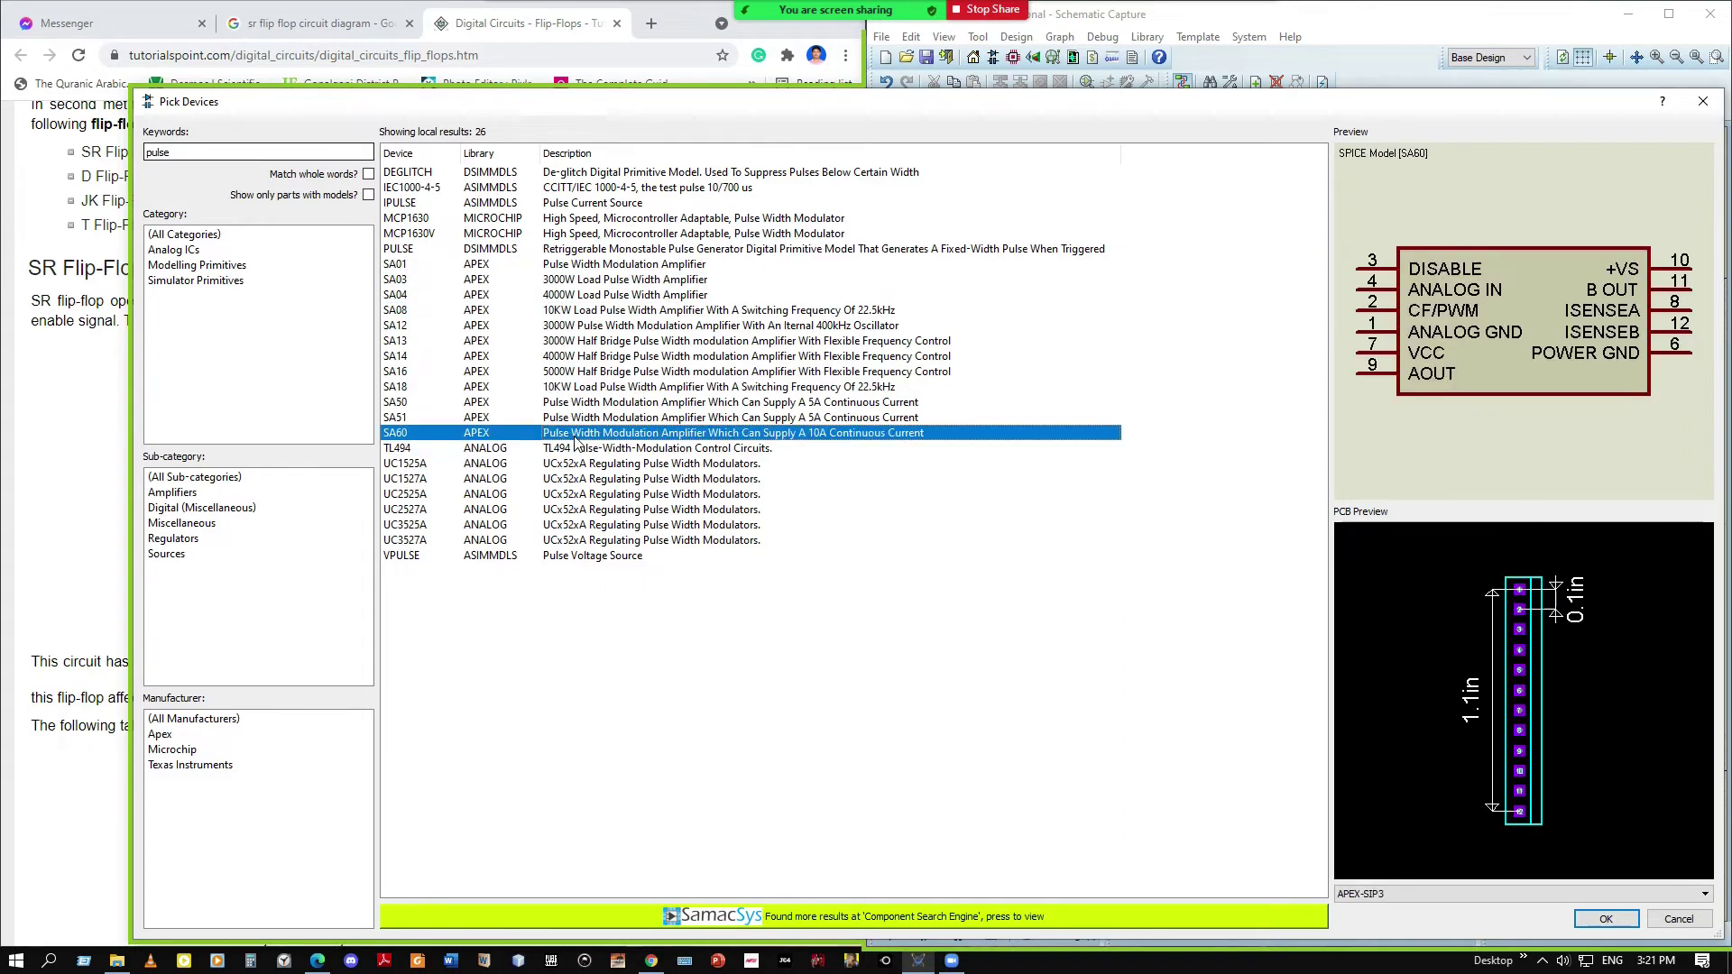
pyautogui.click(403, 250)
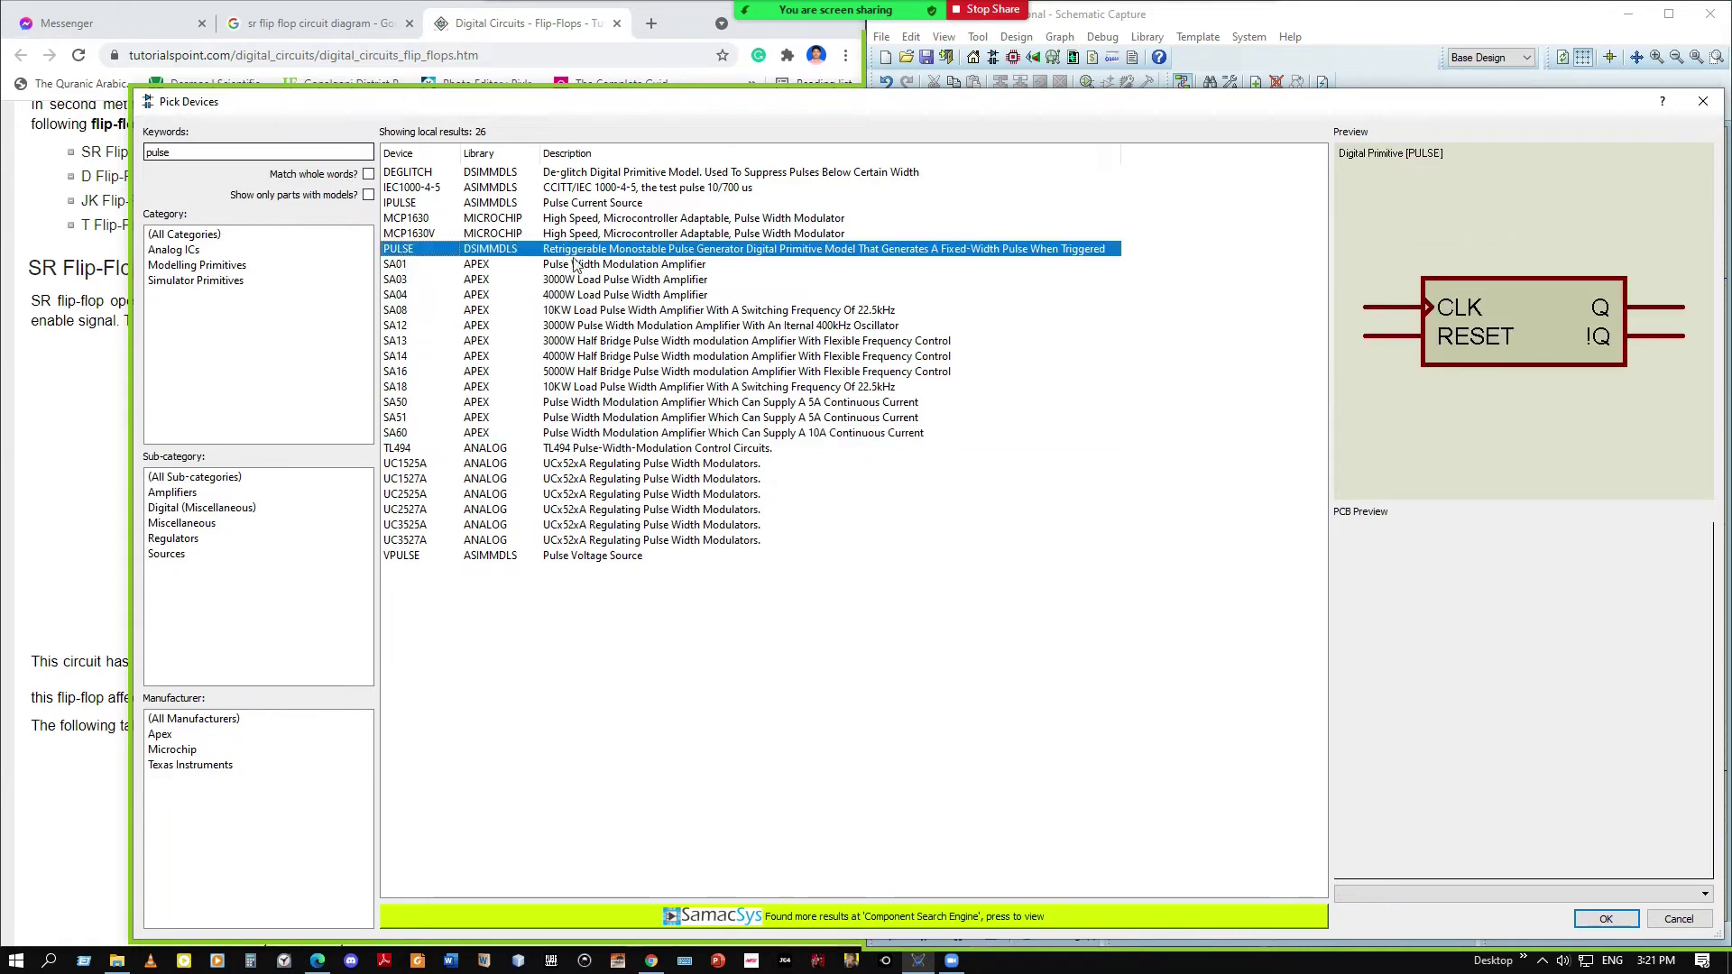
pyautogui.click(1700, 104)
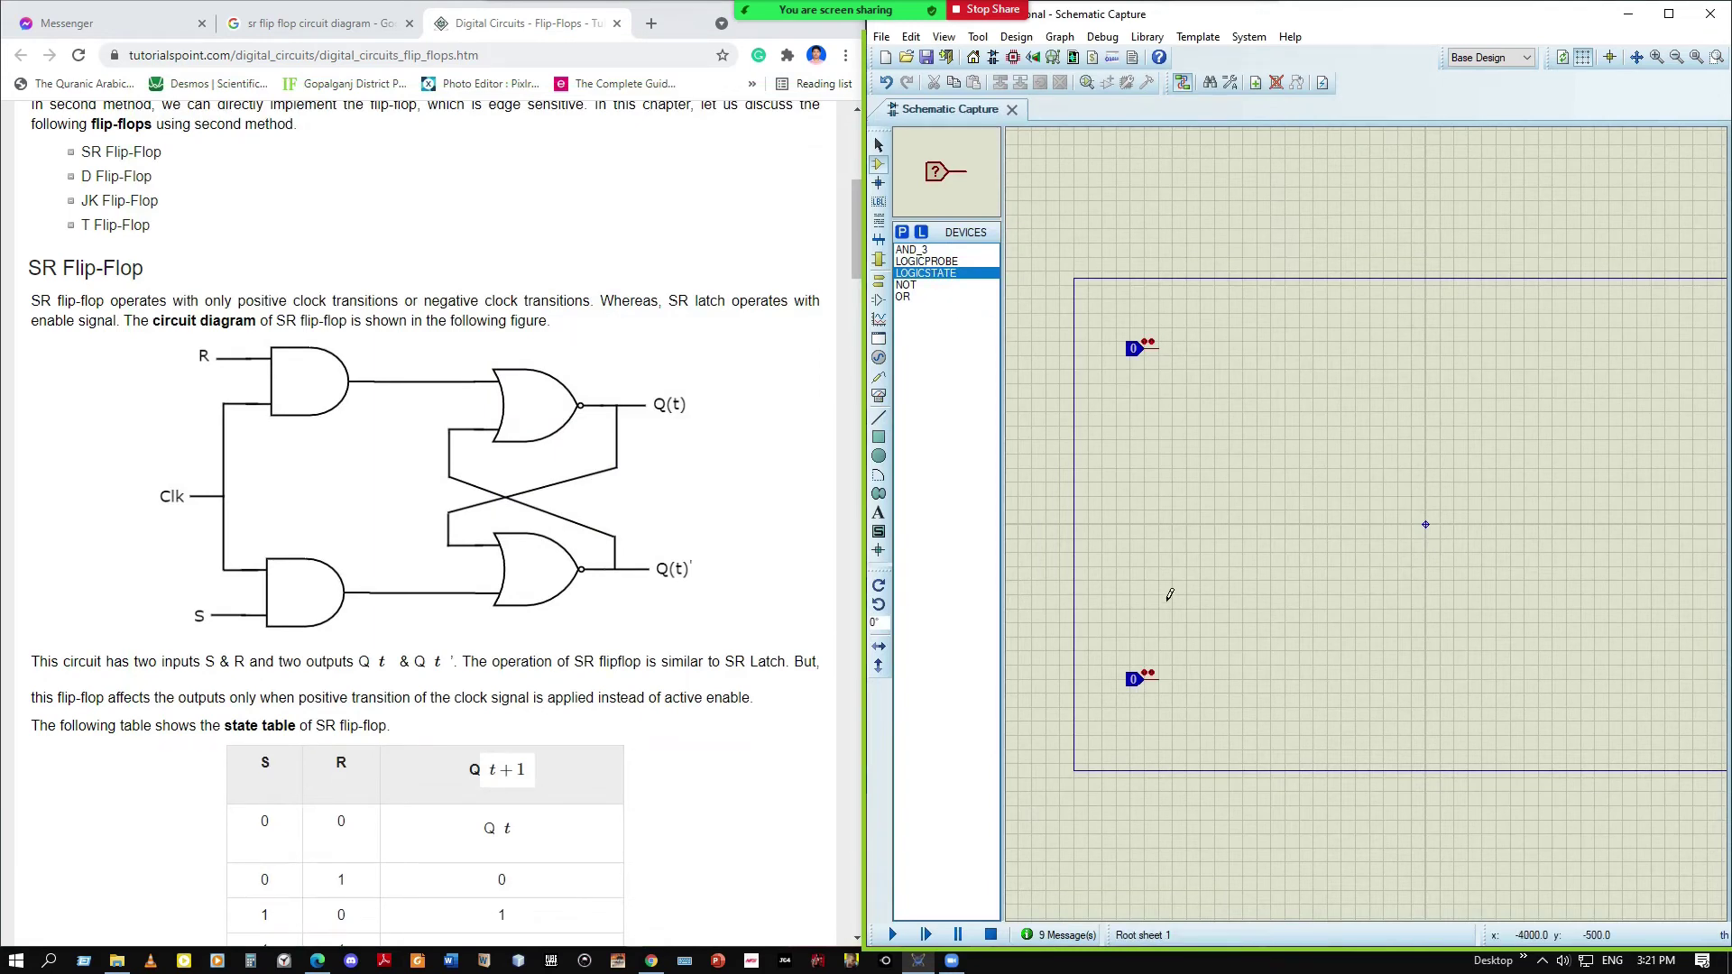
# Place a third LOGICSTATE between the other two for the clock, and add the two-input AND gate to the device list
pyautogui.click(1142, 524)
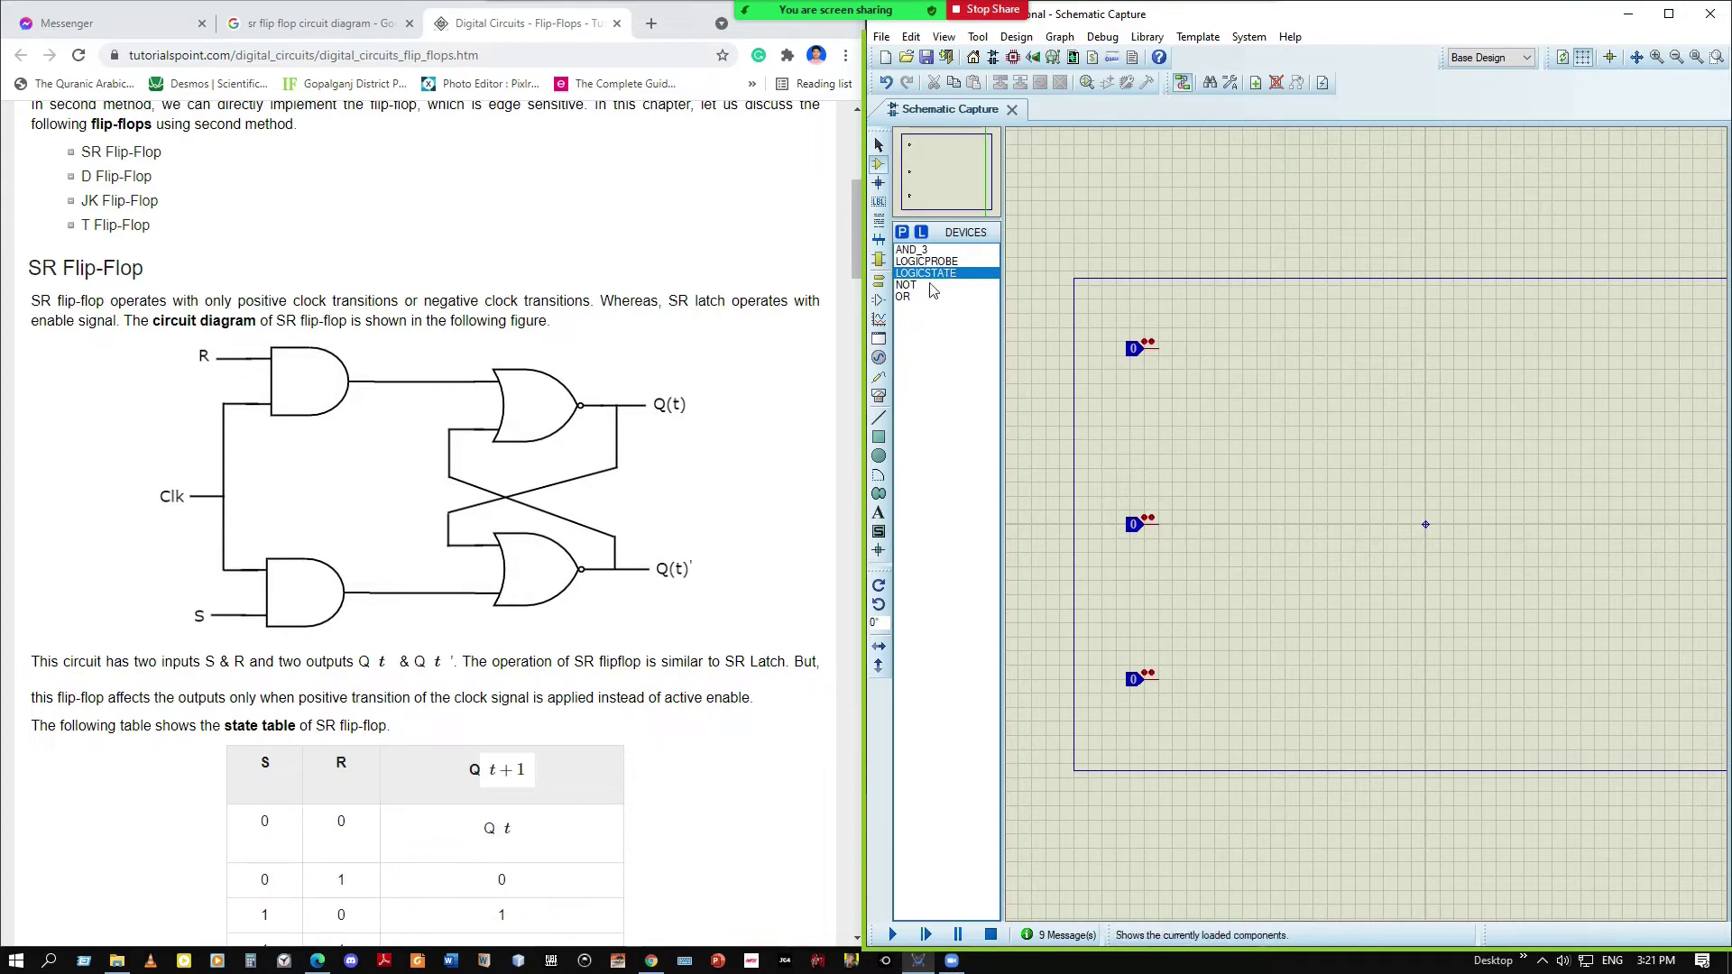
pyautogui.click(913, 250)
pyautogui.click(903, 232)
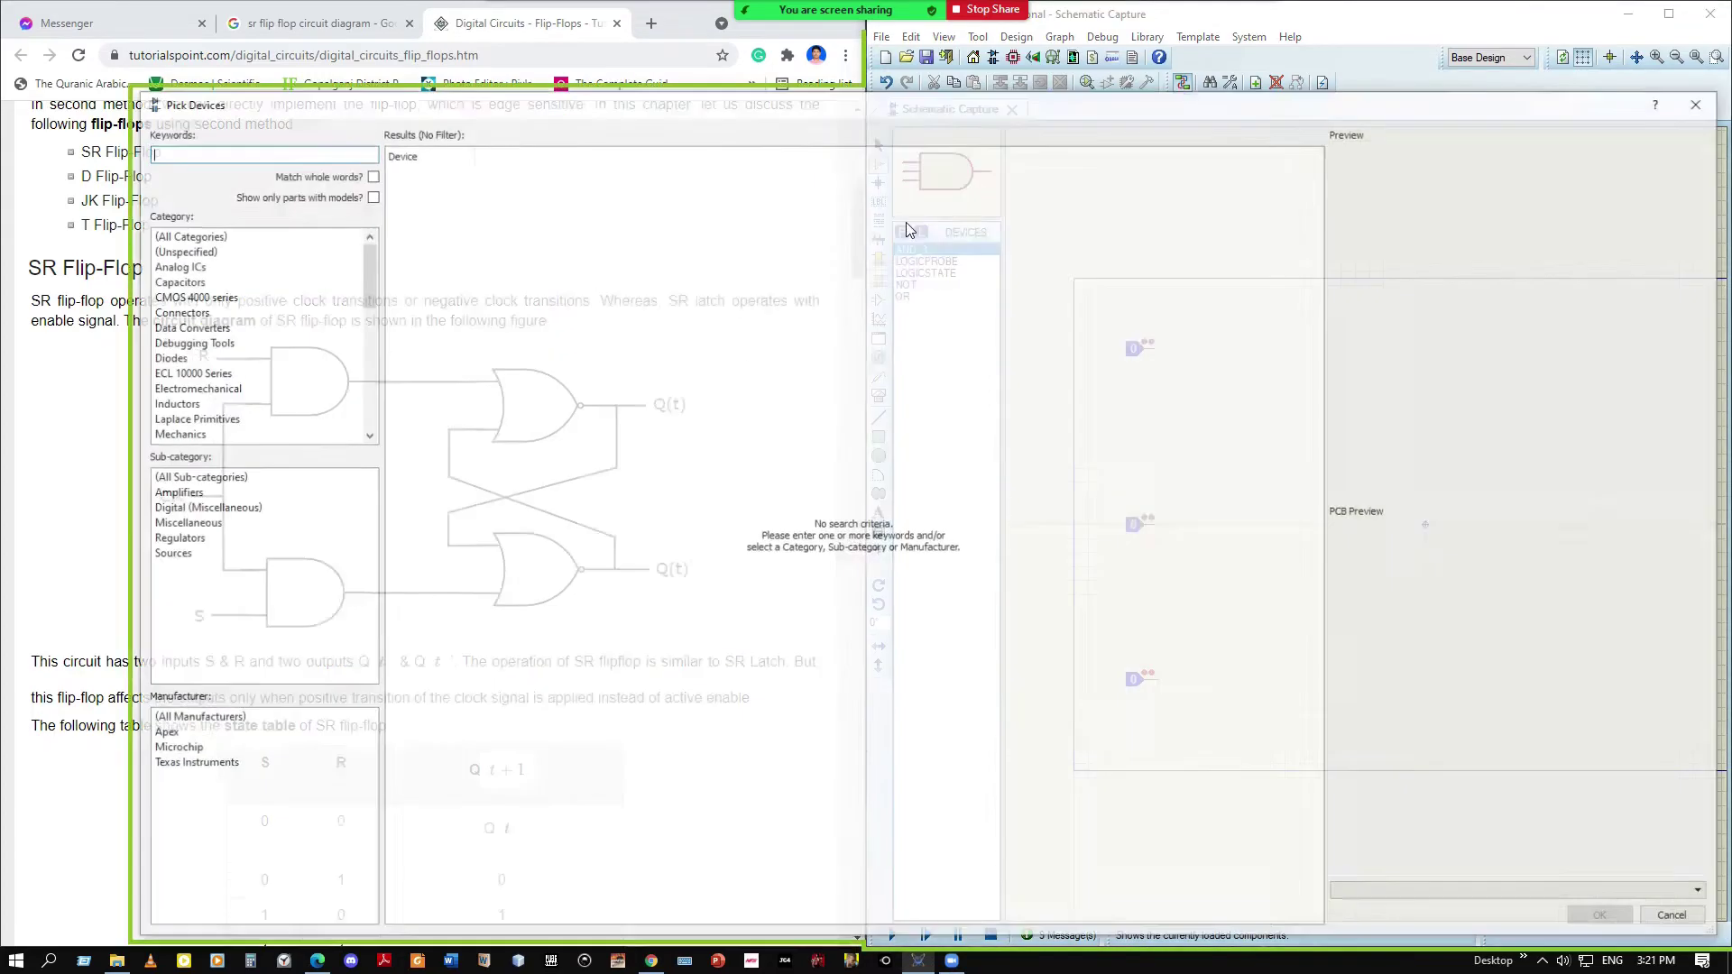
pyautogui.write('and')
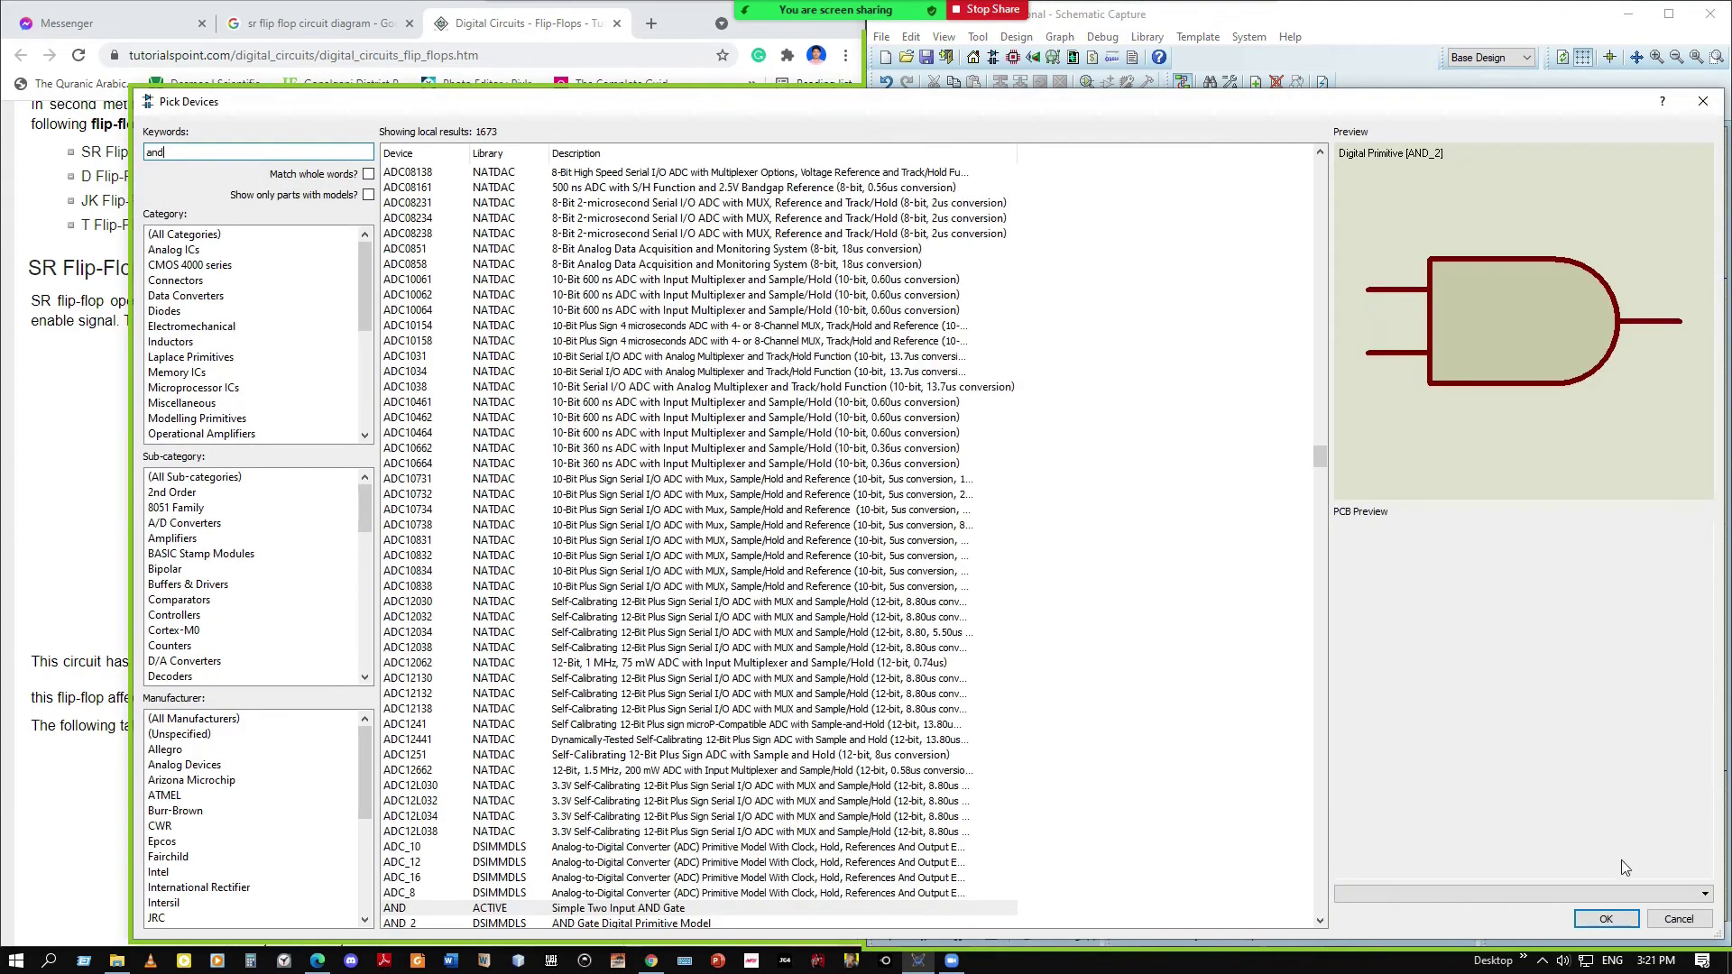
pyautogui.click(1606, 919)
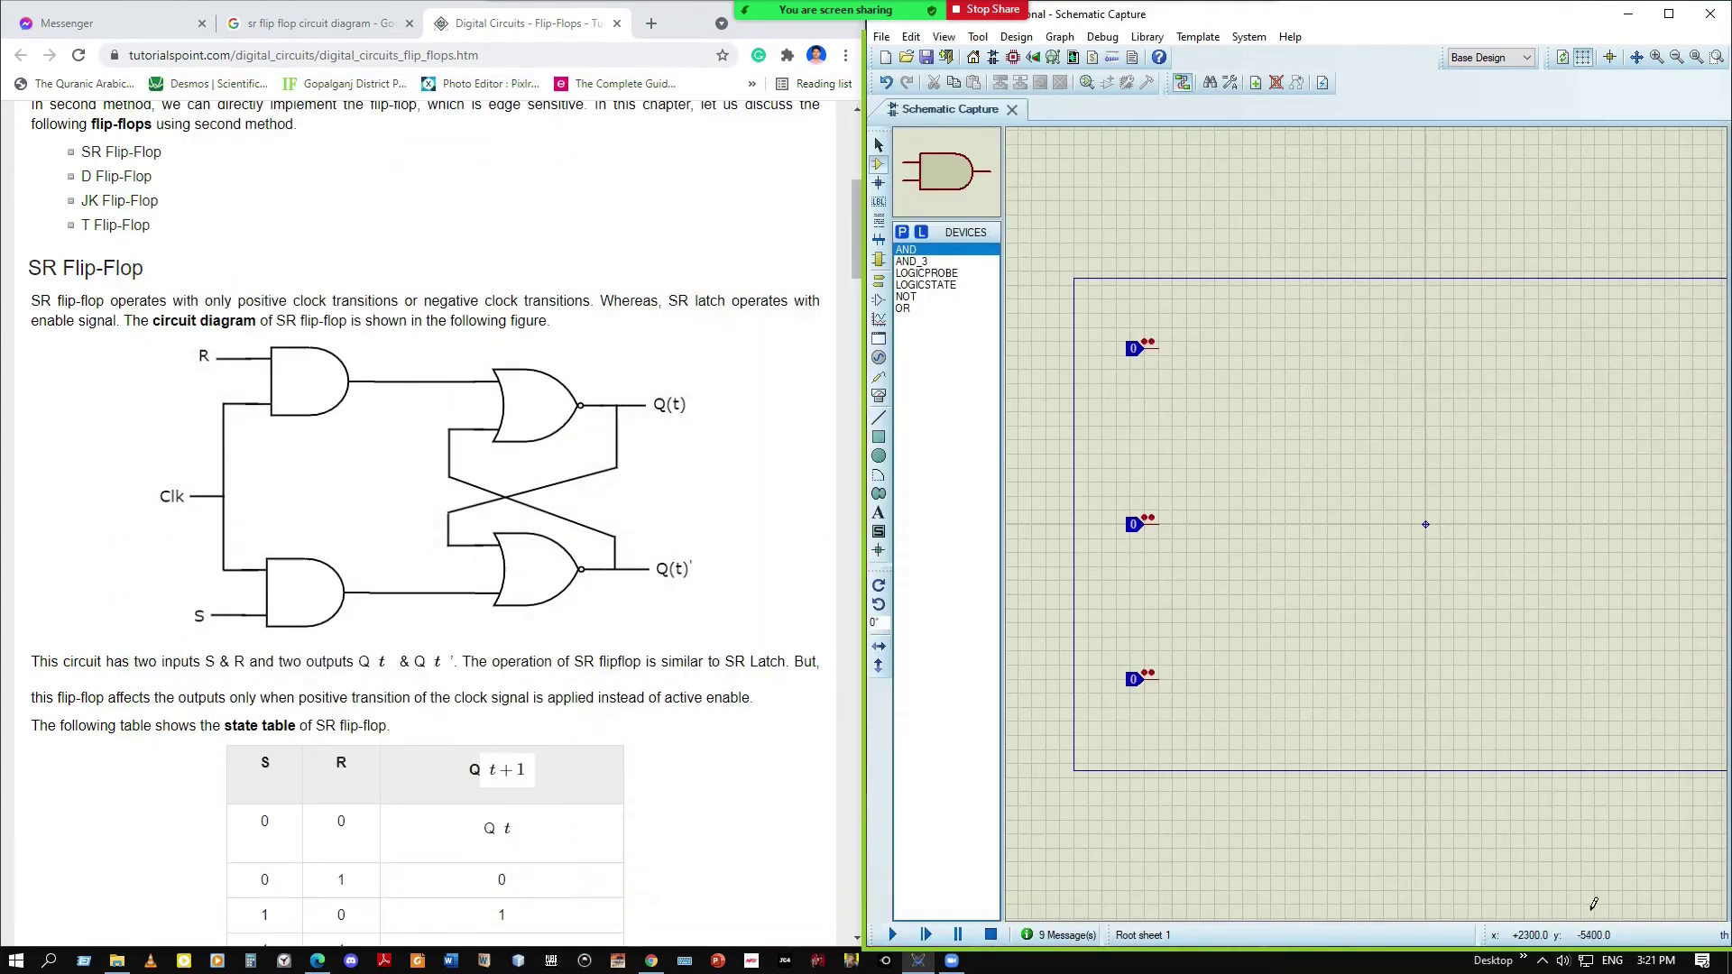
# Place two AND gates beside the upper and lower logic states, aligning the lower gate vertically under the upper one
pyautogui.click(1295, 376)
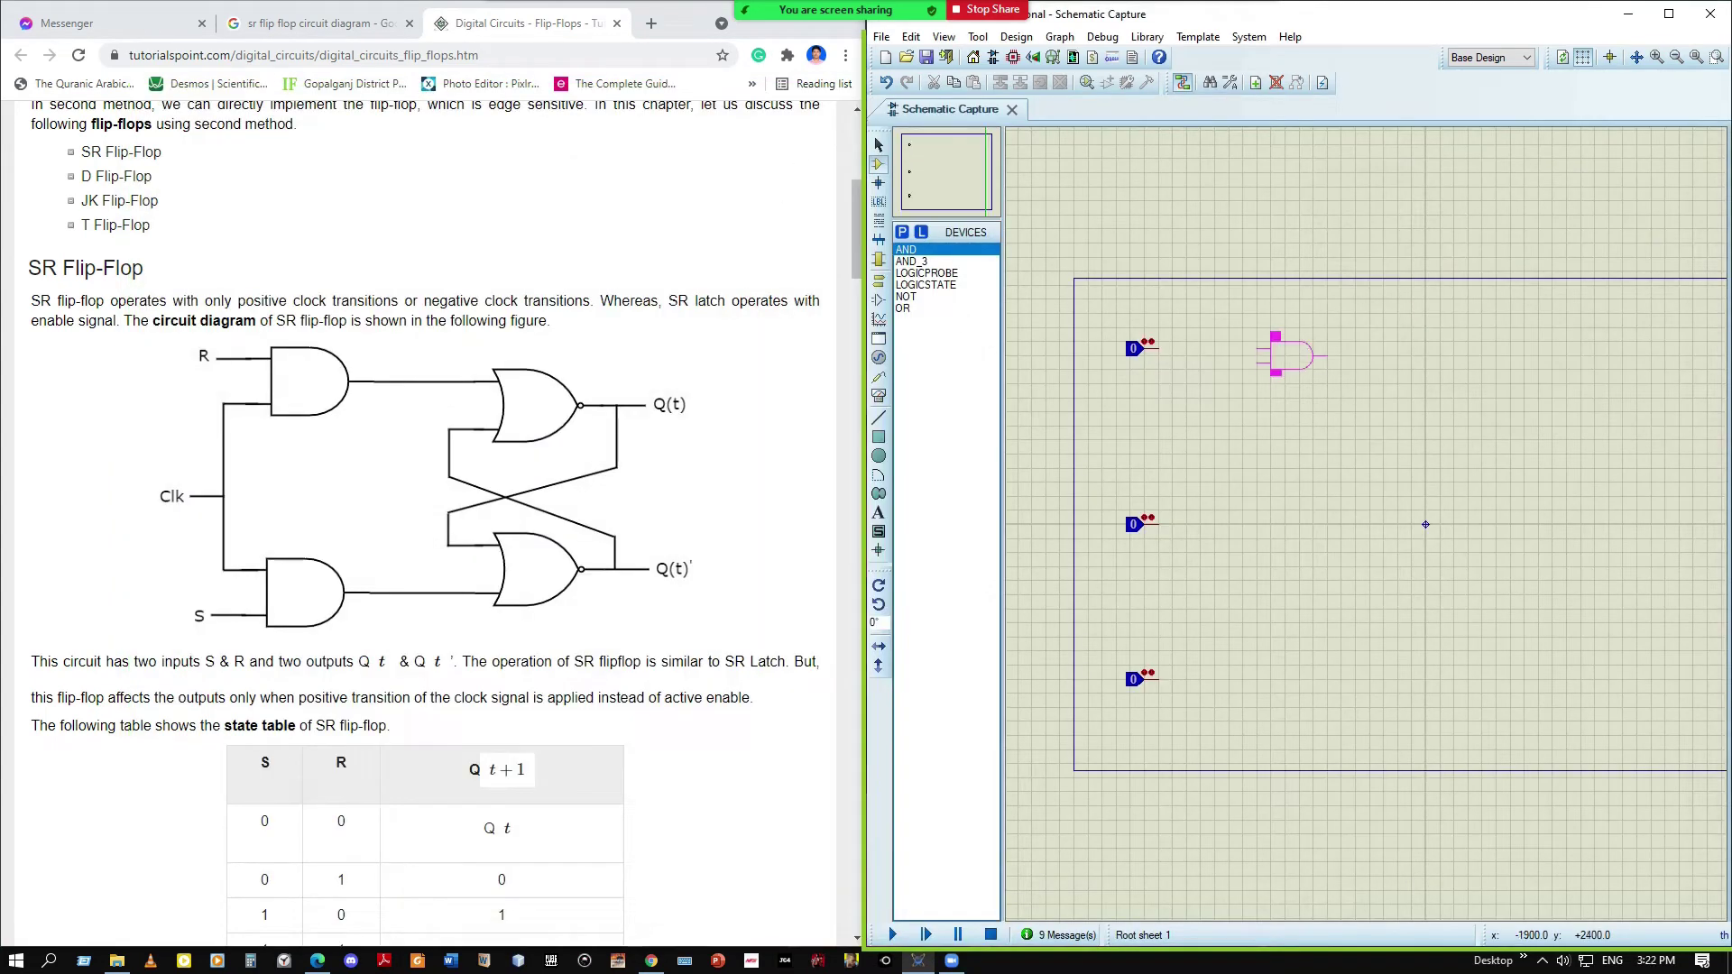
pyautogui.click(1292, 359)
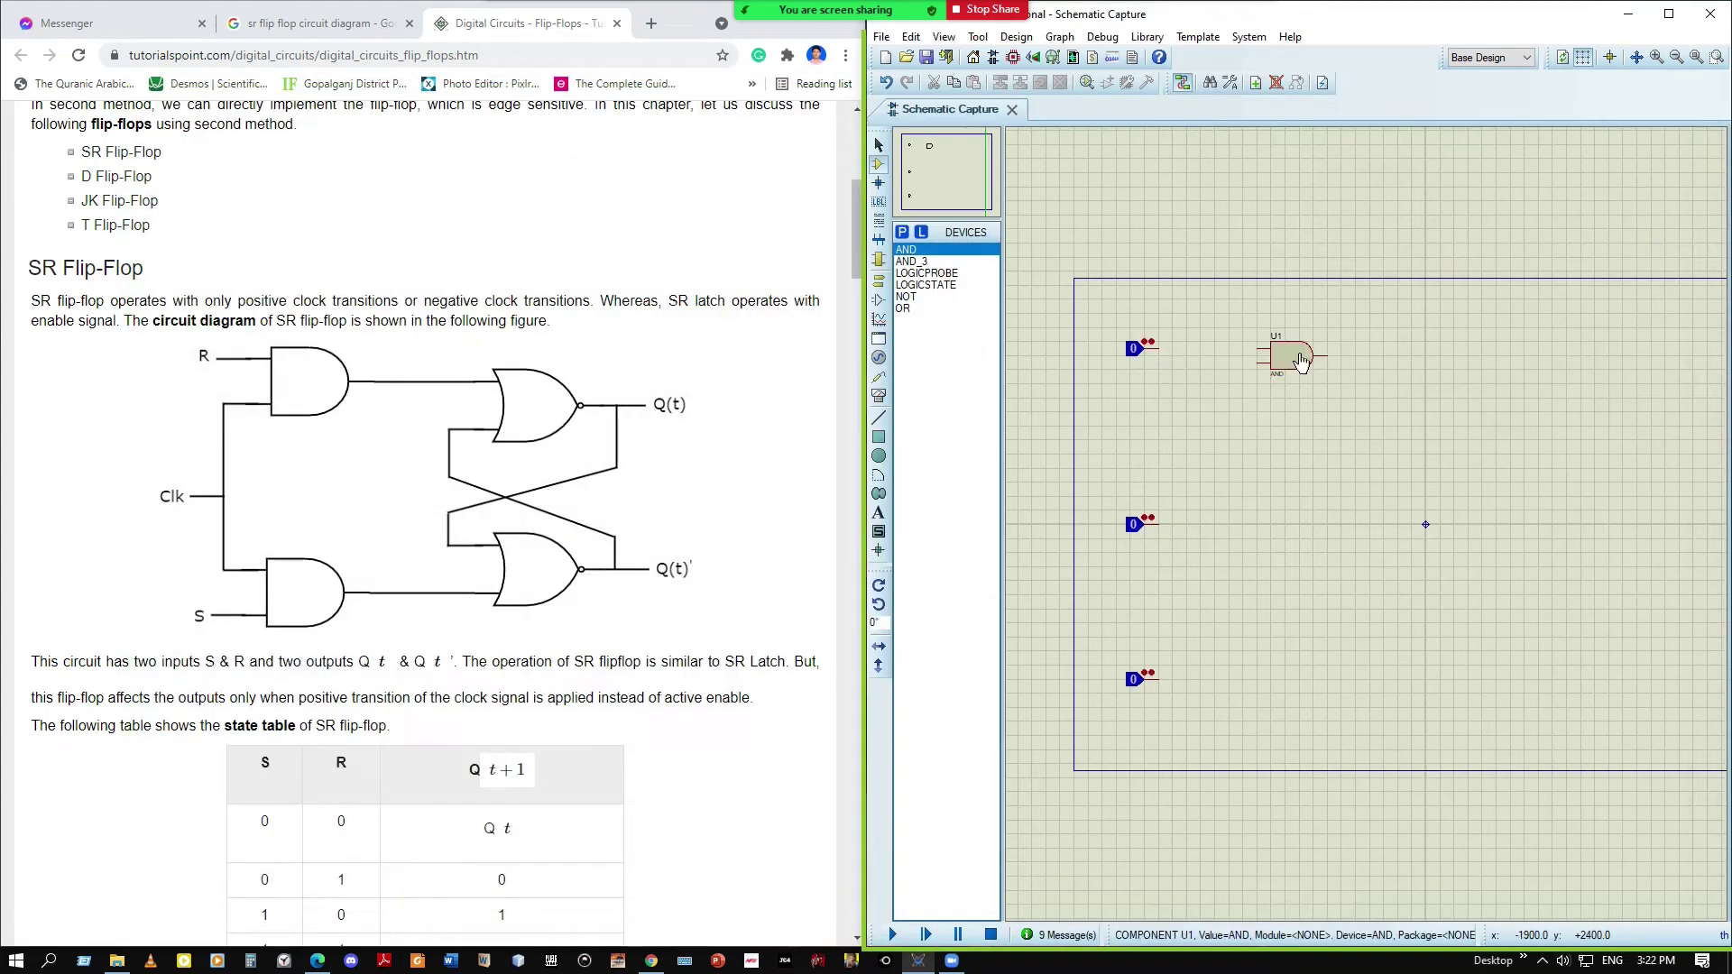
pyautogui.click(1312, 689)
pyautogui.click(1310, 681)
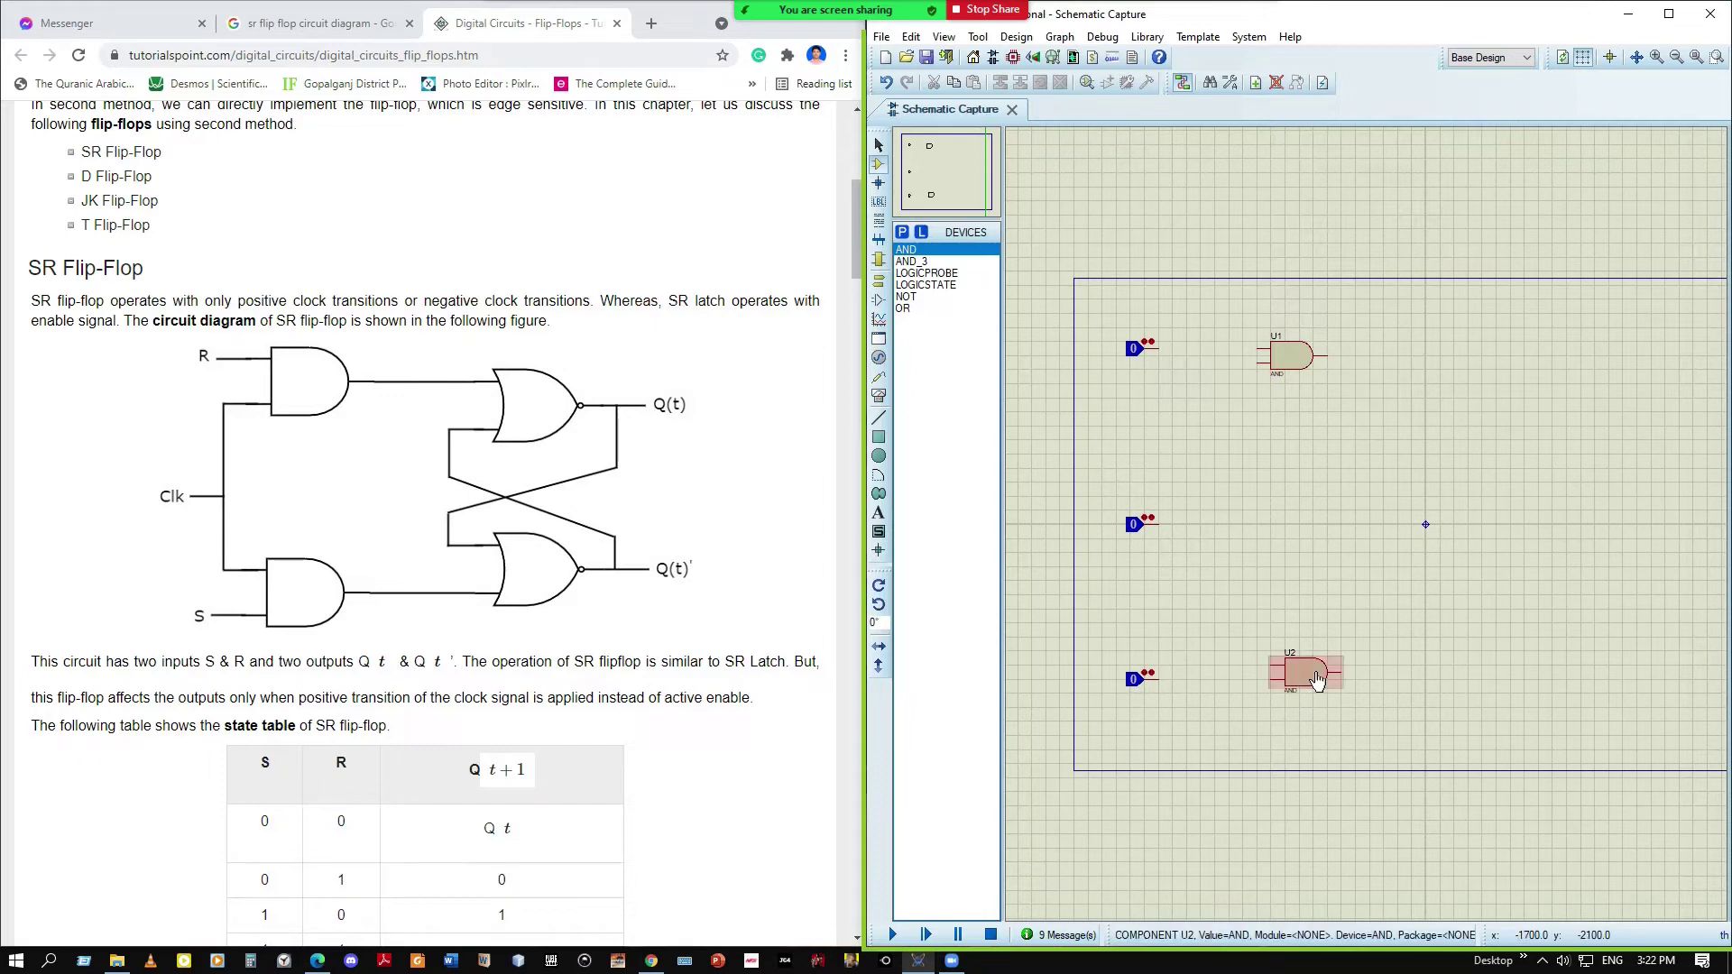
pyautogui.click(1311, 682)
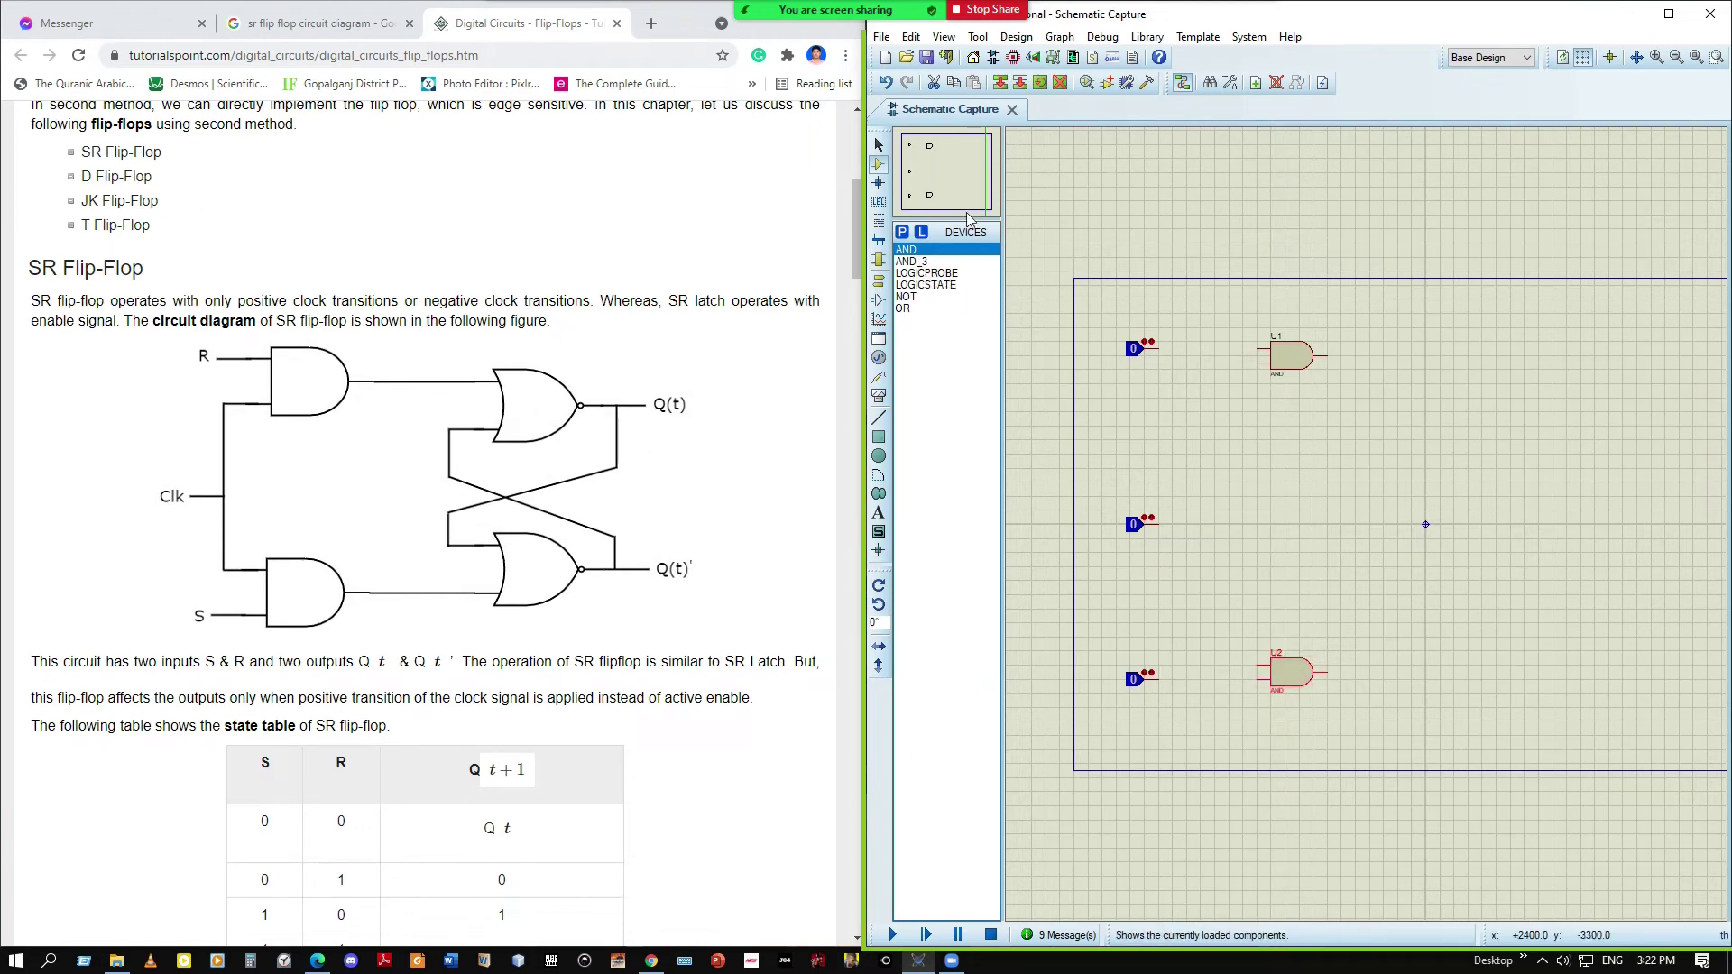
# Place two OR gates, one to the right of each AND gate
pyautogui.click(928, 309)
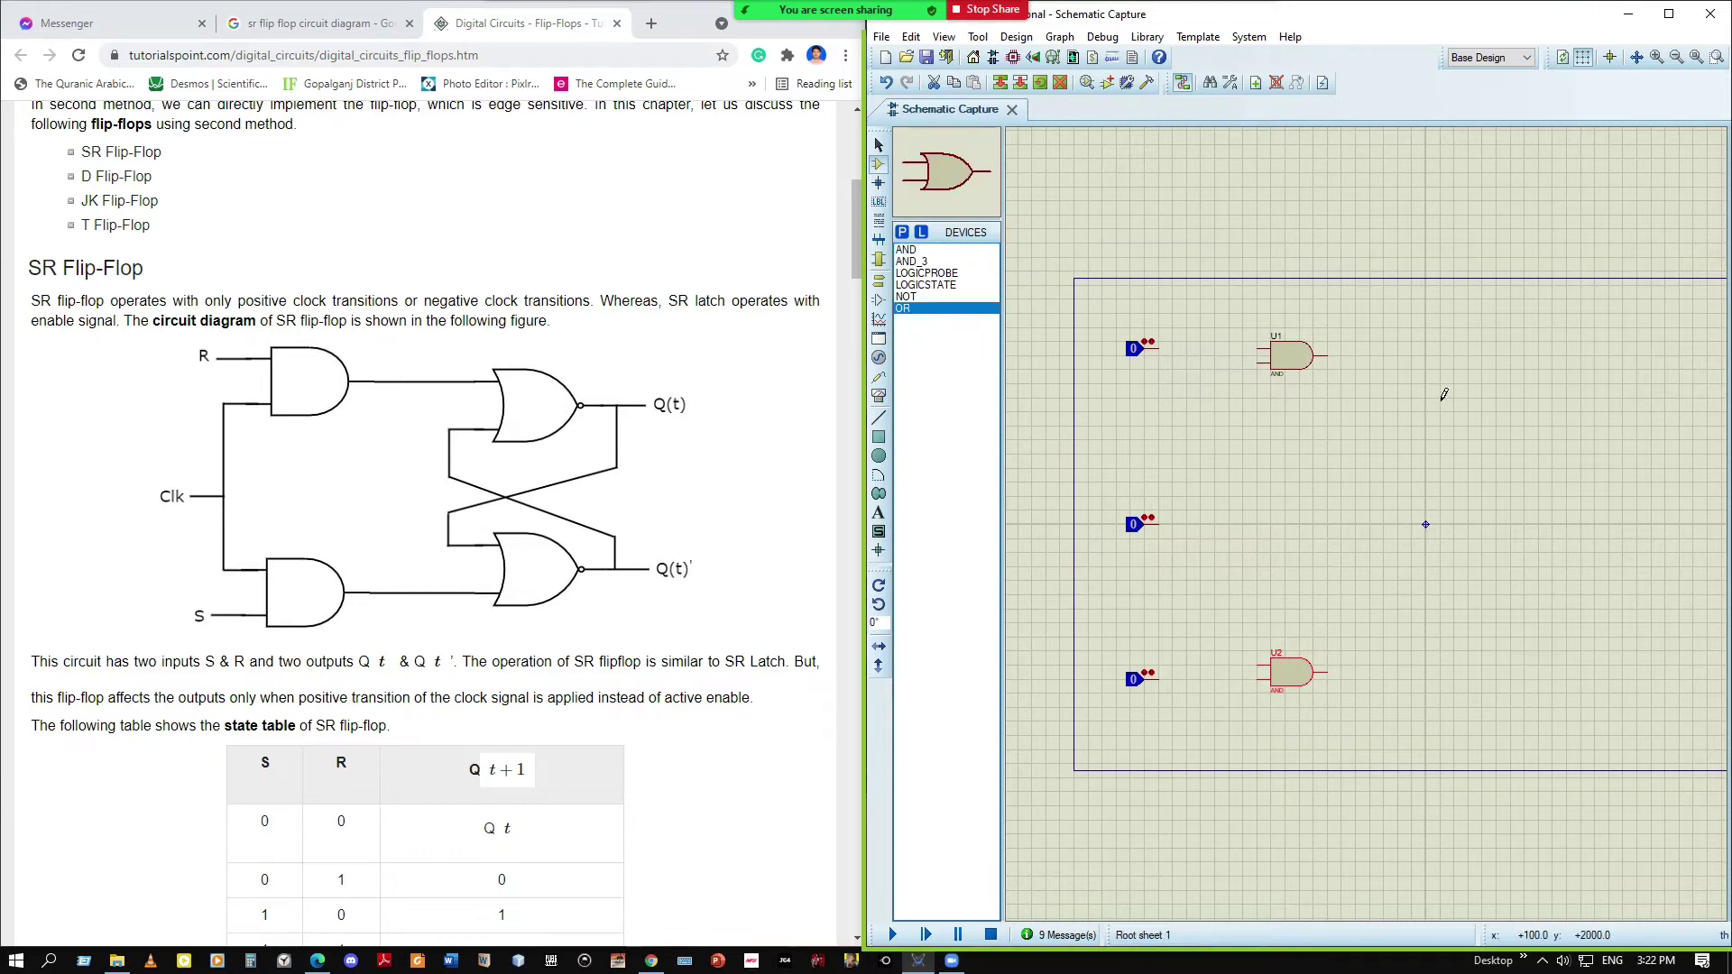
pyautogui.click(1446, 367)
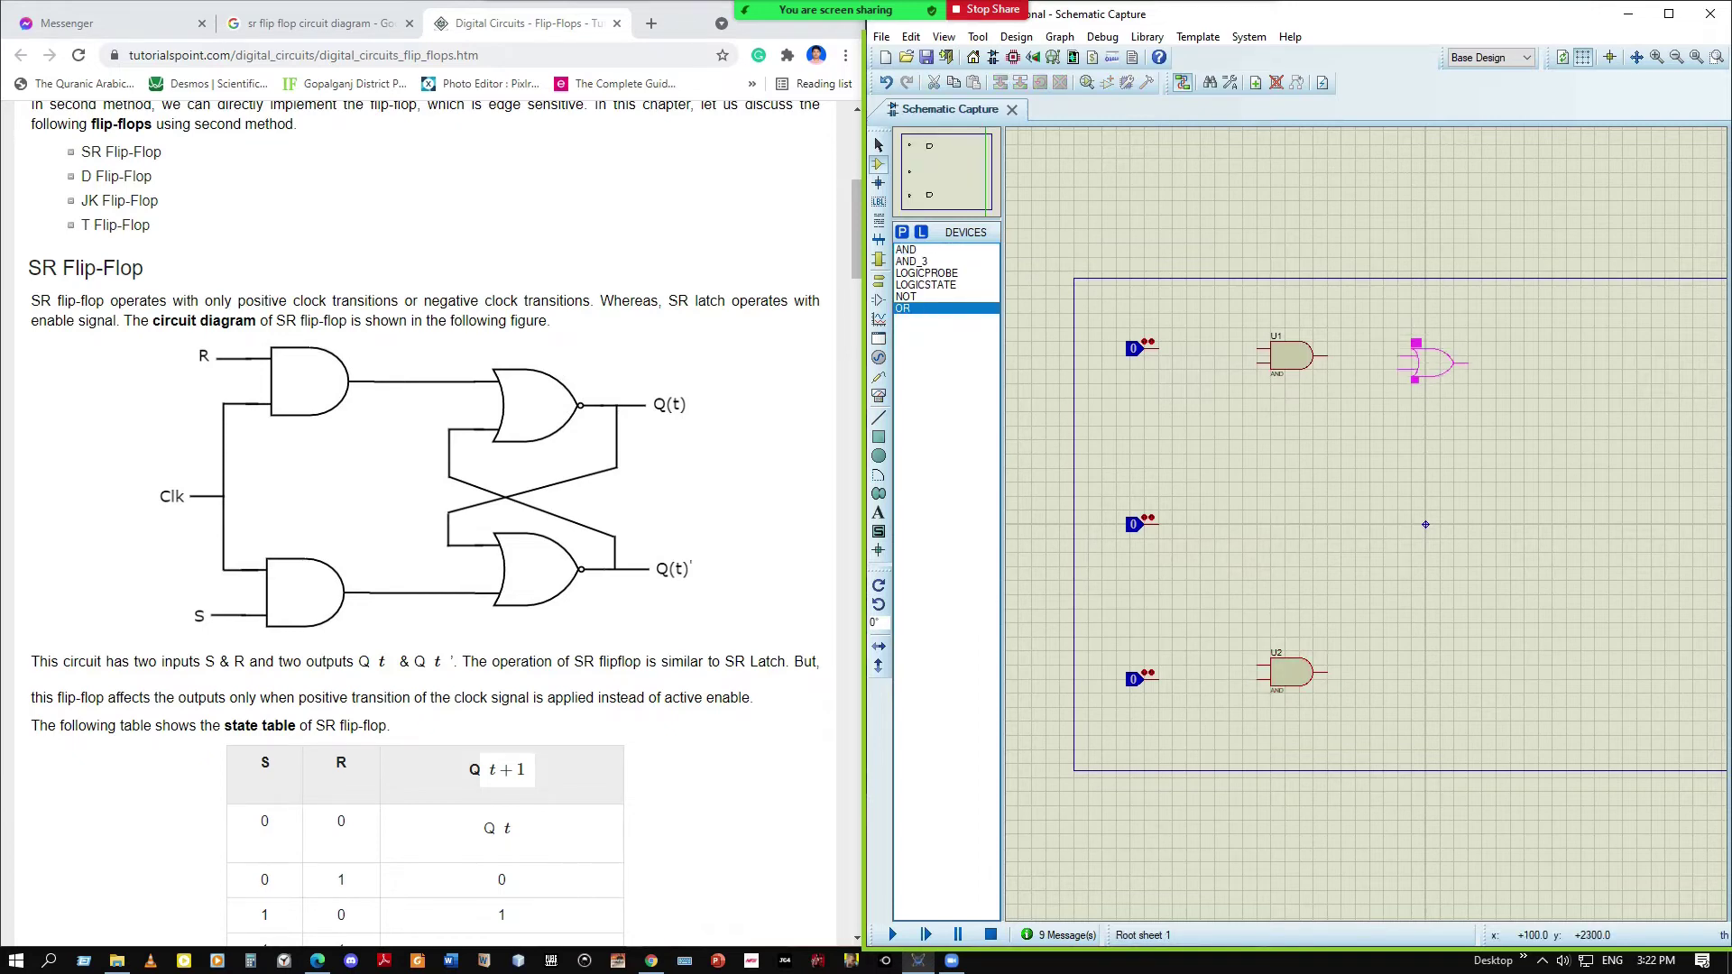
pyautogui.click(1432, 363)
pyautogui.click(1432, 666)
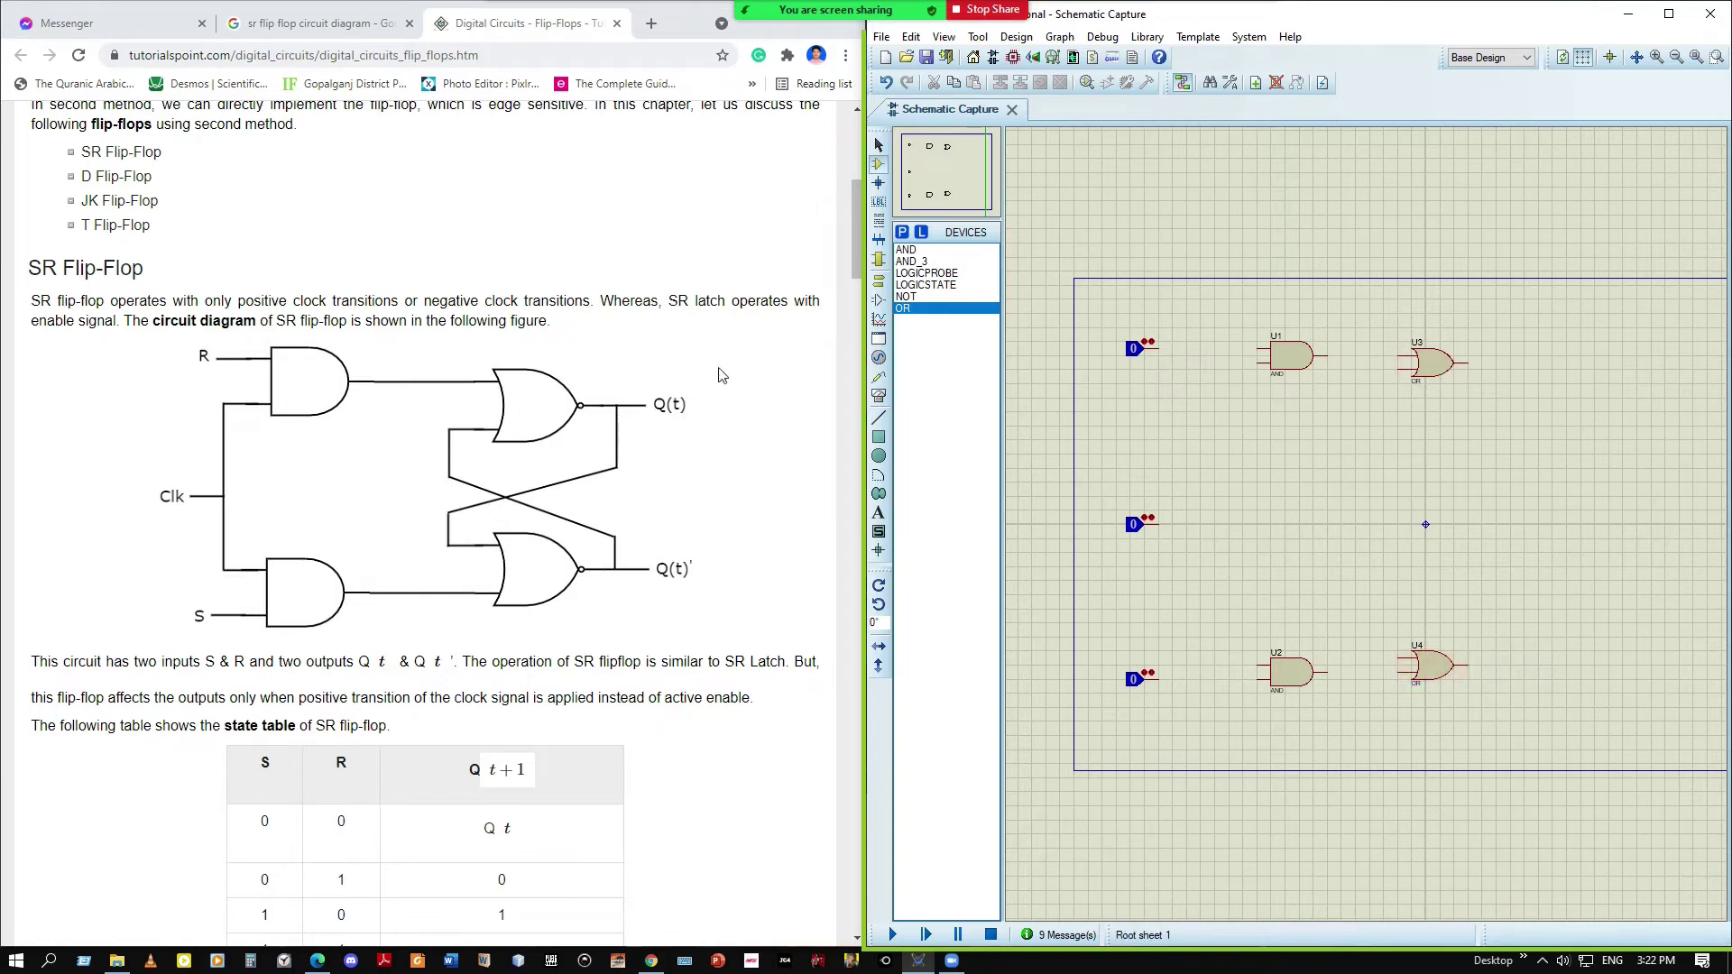
# Wire the upper logic state to U1's upper input and the lower logic state to U2's lower input
pyautogui.click(1169, 357)
pyautogui.click(1267, 356)
pyautogui.click(1170, 684)
pyautogui.click(1268, 683)
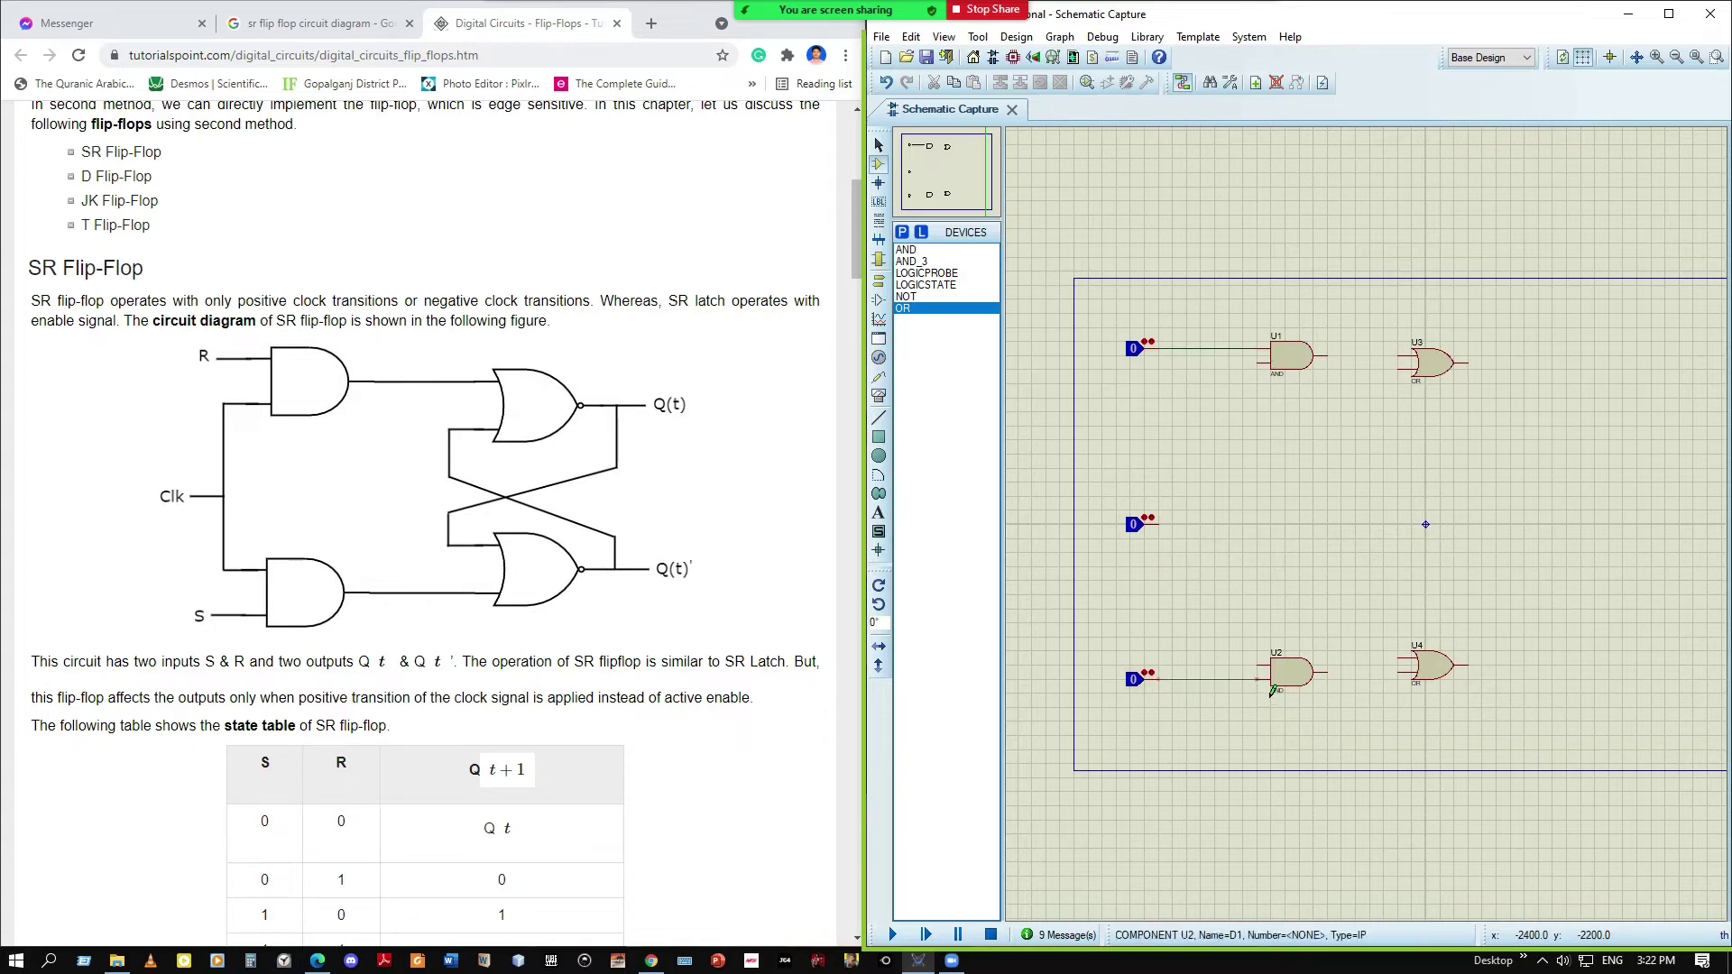
# Wire the middle clock logic state to U2's upper input and U1's lower input
pyautogui.click(1158, 524)
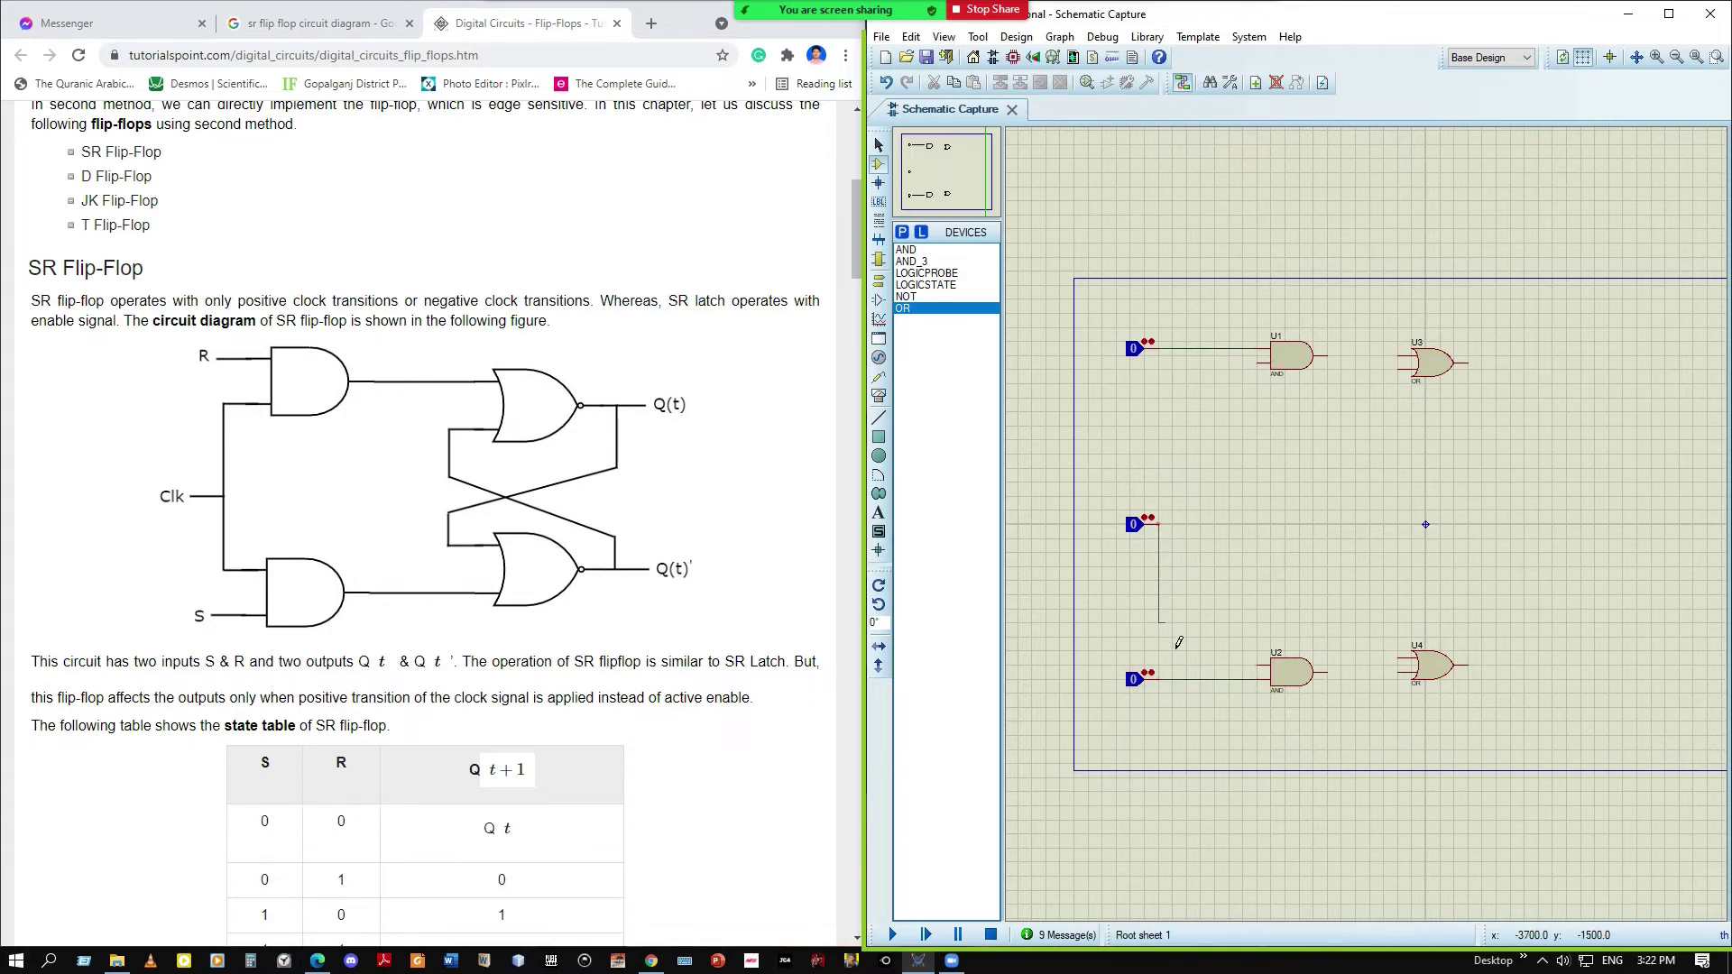
pyautogui.click(1267, 665)
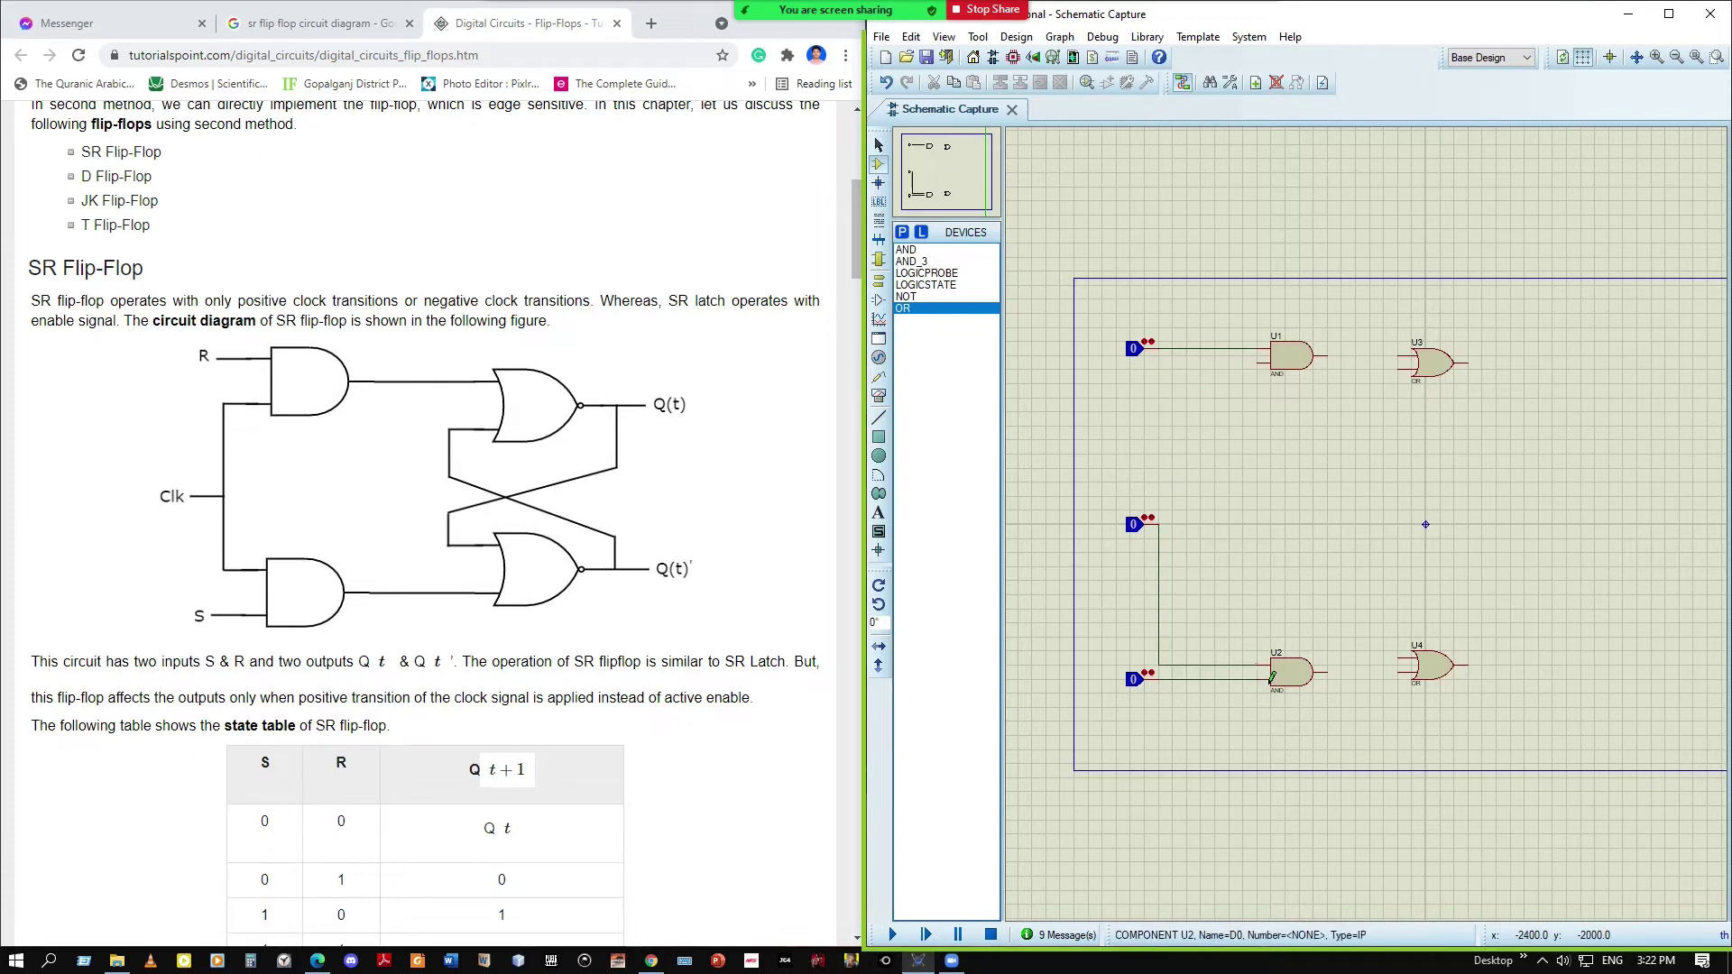
pyautogui.click(1158, 522)
pyautogui.click(1270, 378)
# Wire U1's output to U3's upper input and U2's output to U4's lower input
pyautogui.click(1326, 356)
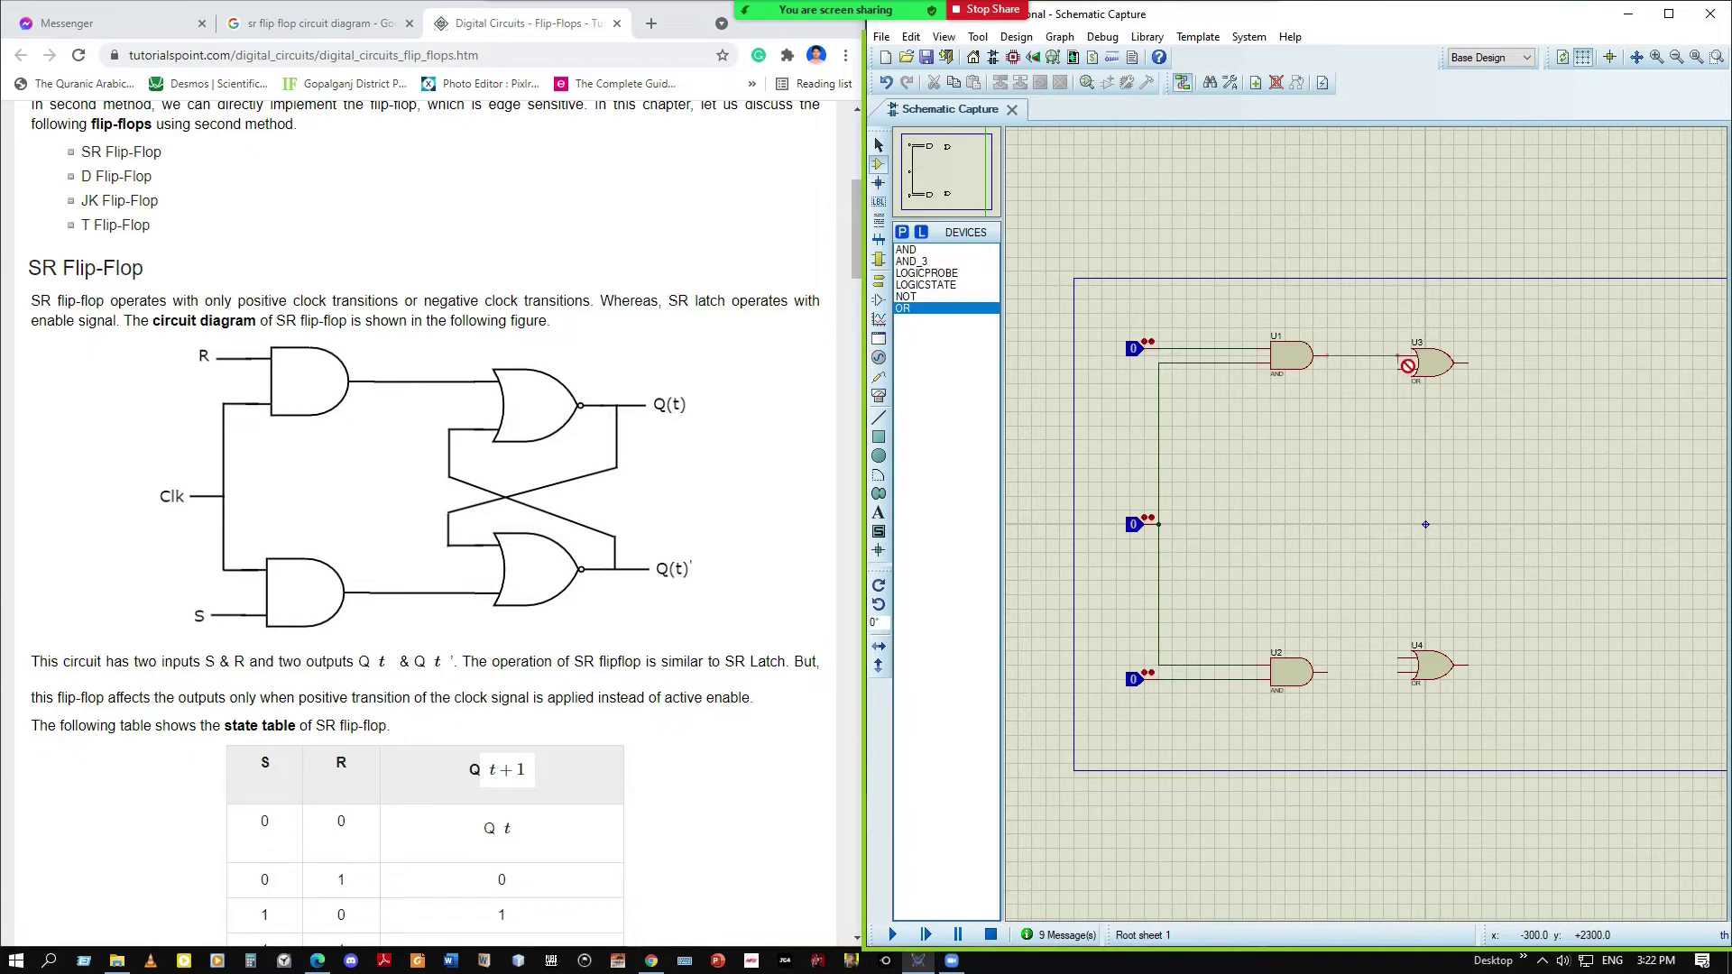
pyautogui.click(1400, 357)
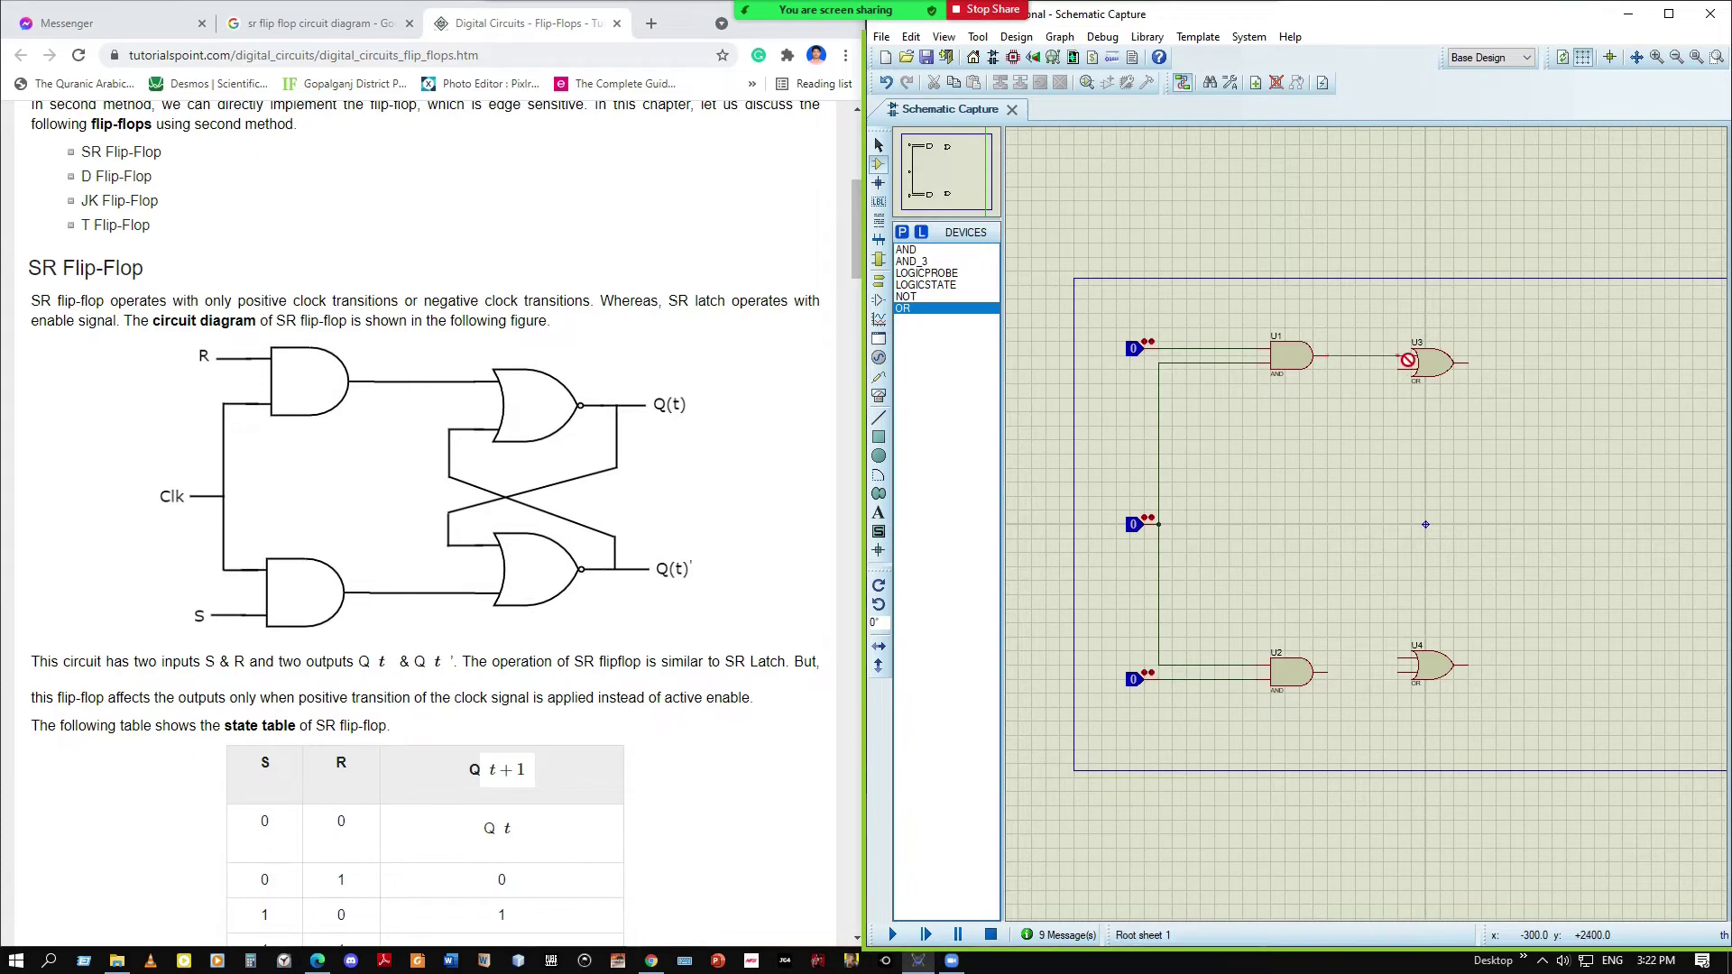
pyautogui.click(1329, 673)
pyautogui.click(1401, 673)
# Place two LOGICPROBE outputs, one level with each OR gate's output
pyautogui.click(925, 284)
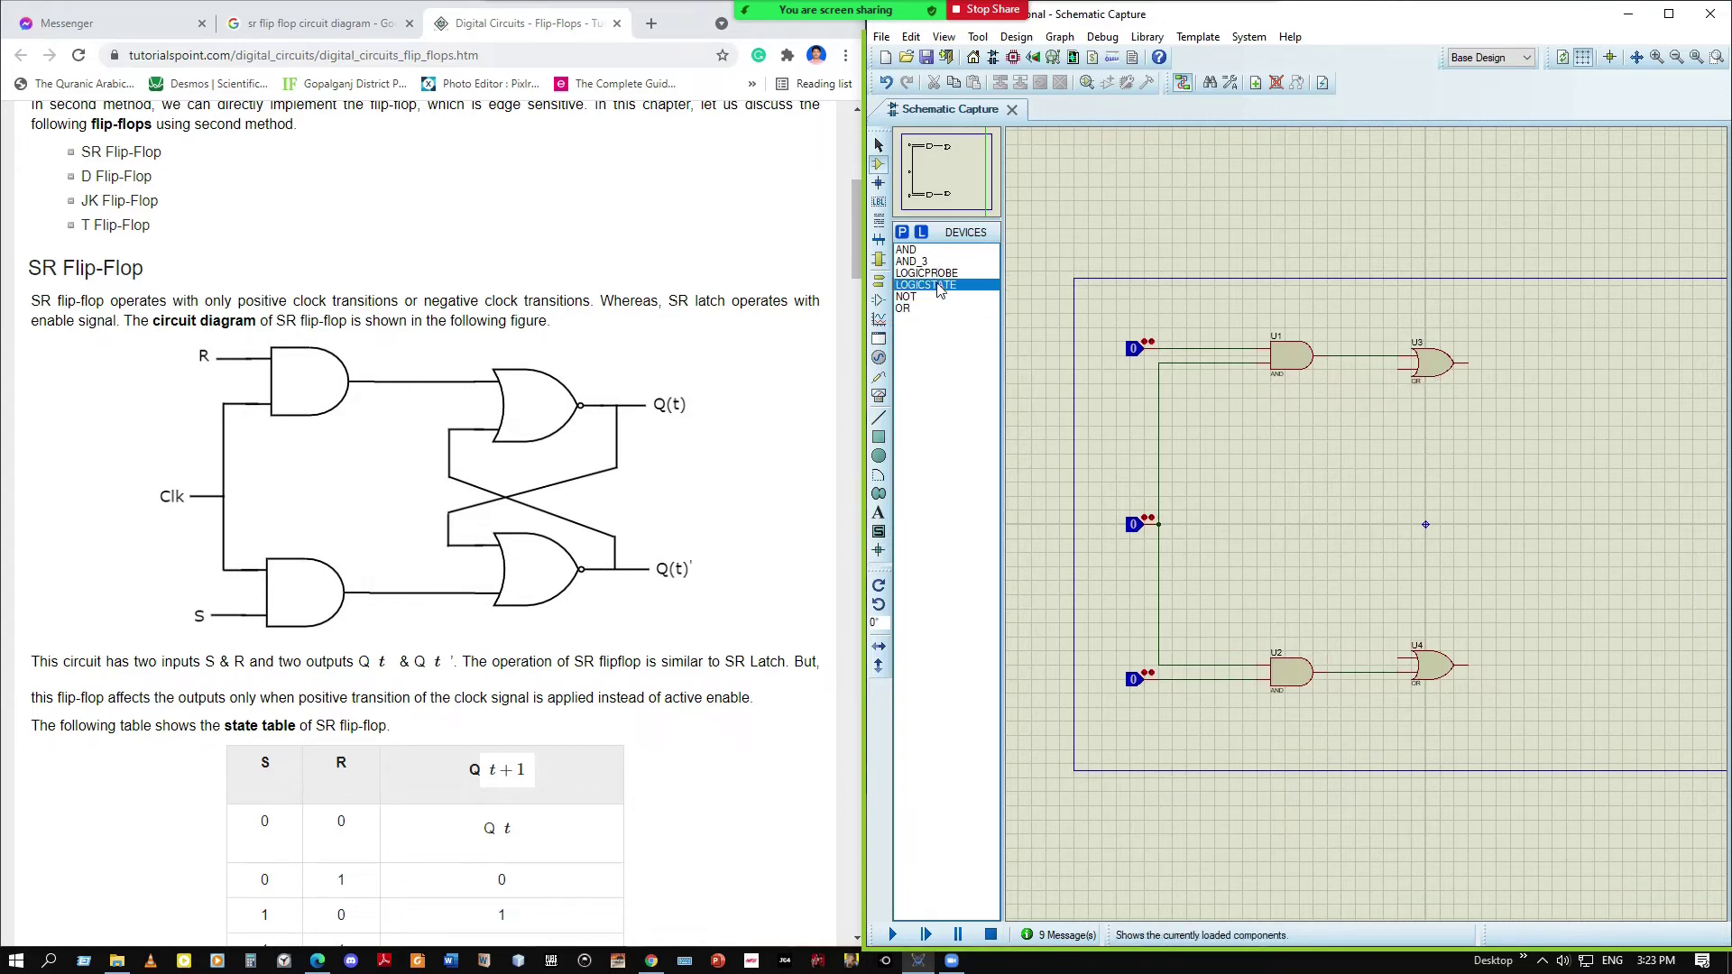
pyautogui.click(927, 273)
pyautogui.click(1595, 362)
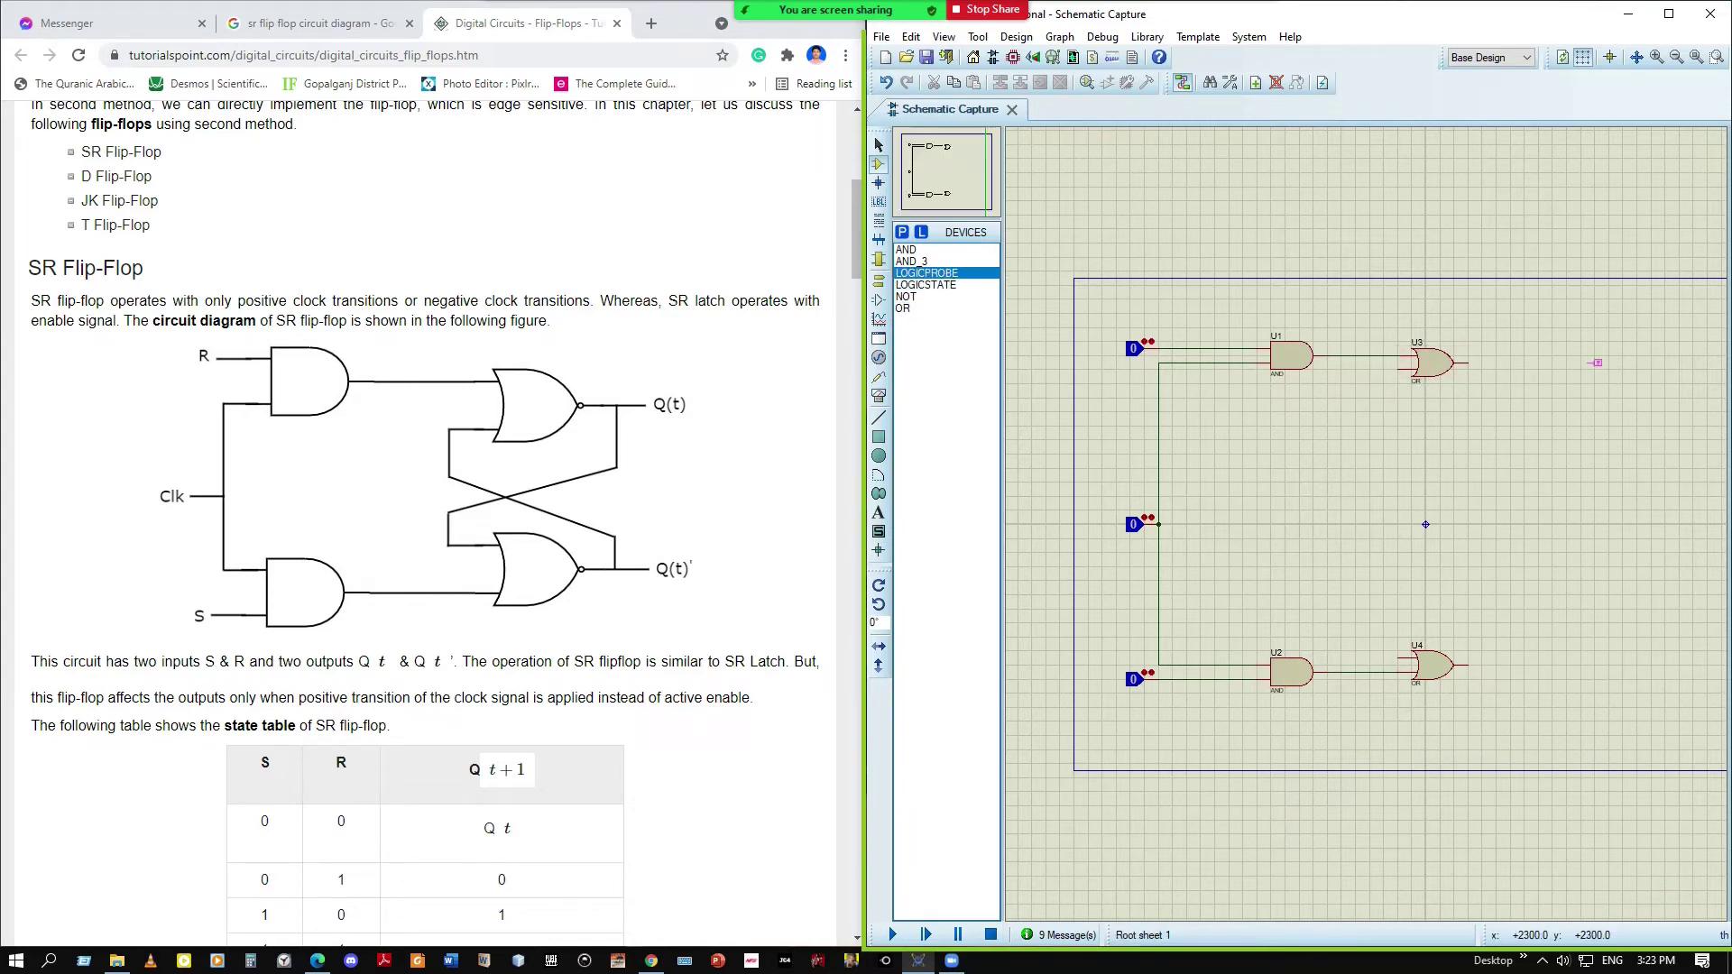
pyautogui.click(1590, 363)
pyautogui.click(1590, 665)
# Wire the outputs of OR gates U3 and U4 to their logic probes
pyautogui.click(1467, 362)
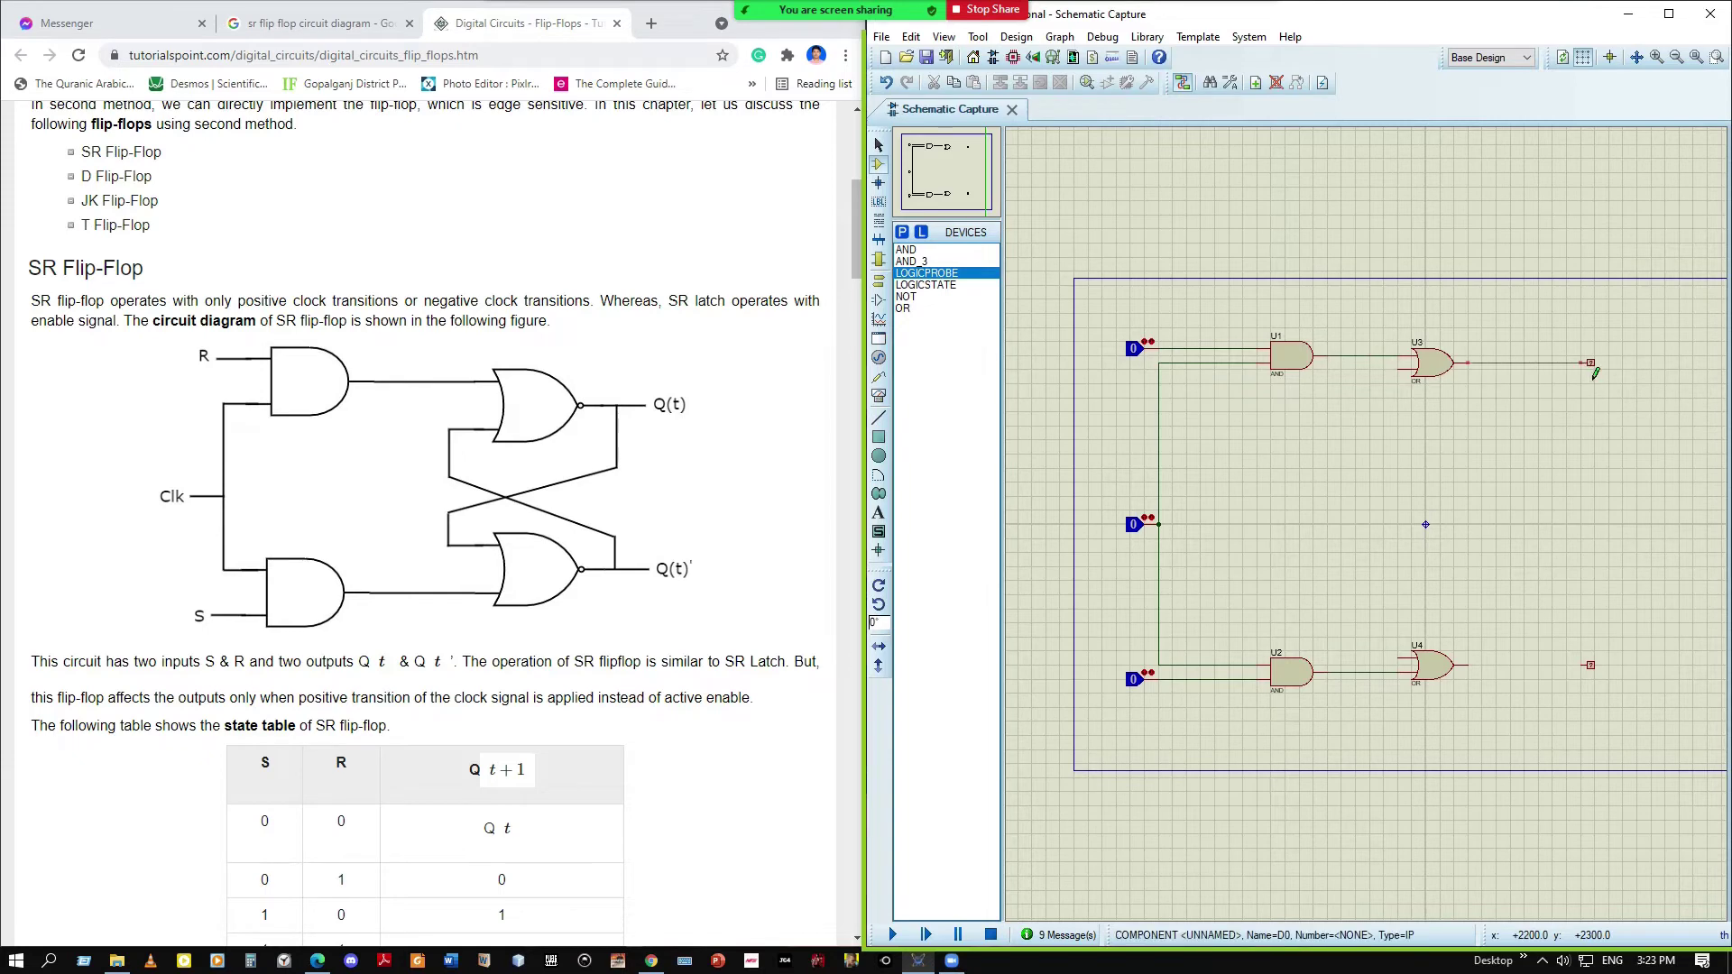
pyautogui.click(1591, 363)
pyautogui.click(1468, 665)
pyautogui.click(1591, 665)
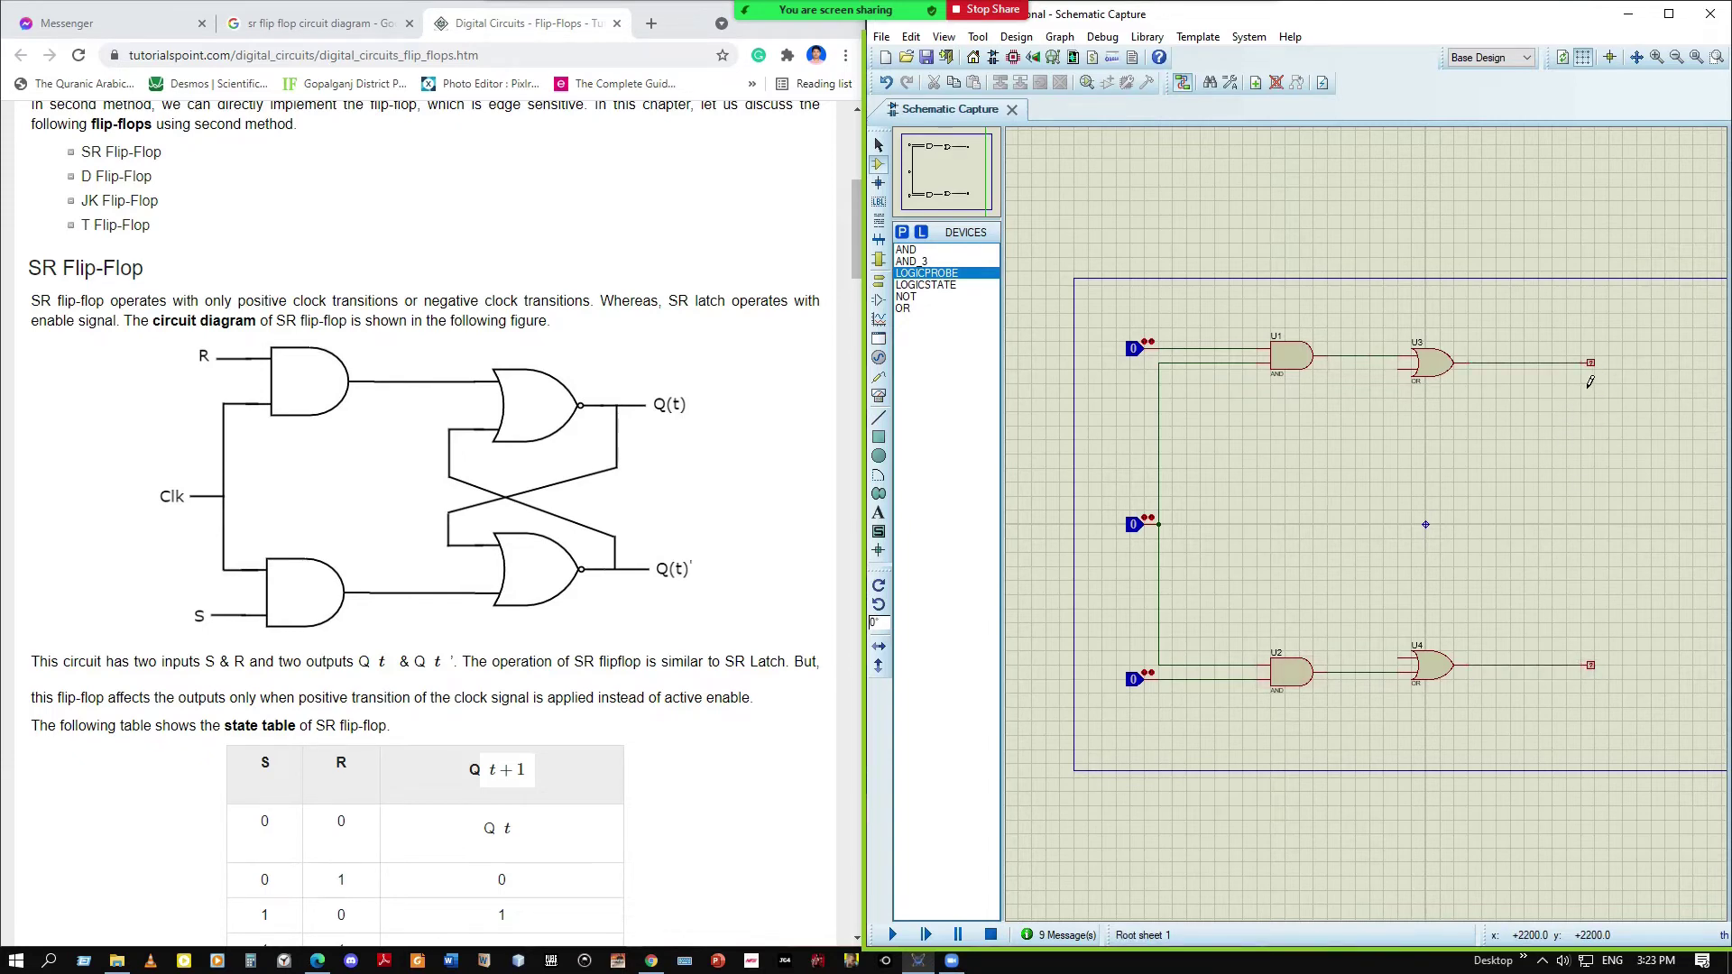
# Cross-couple the OR gates by wiring U3's output to U4's upper input and U4's output to U3's lower input
pyautogui.click(1527, 366)
pyautogui.click(1398, 467)
pyautogui.click(1411, 667)
pyautogui.click(1497, 668)
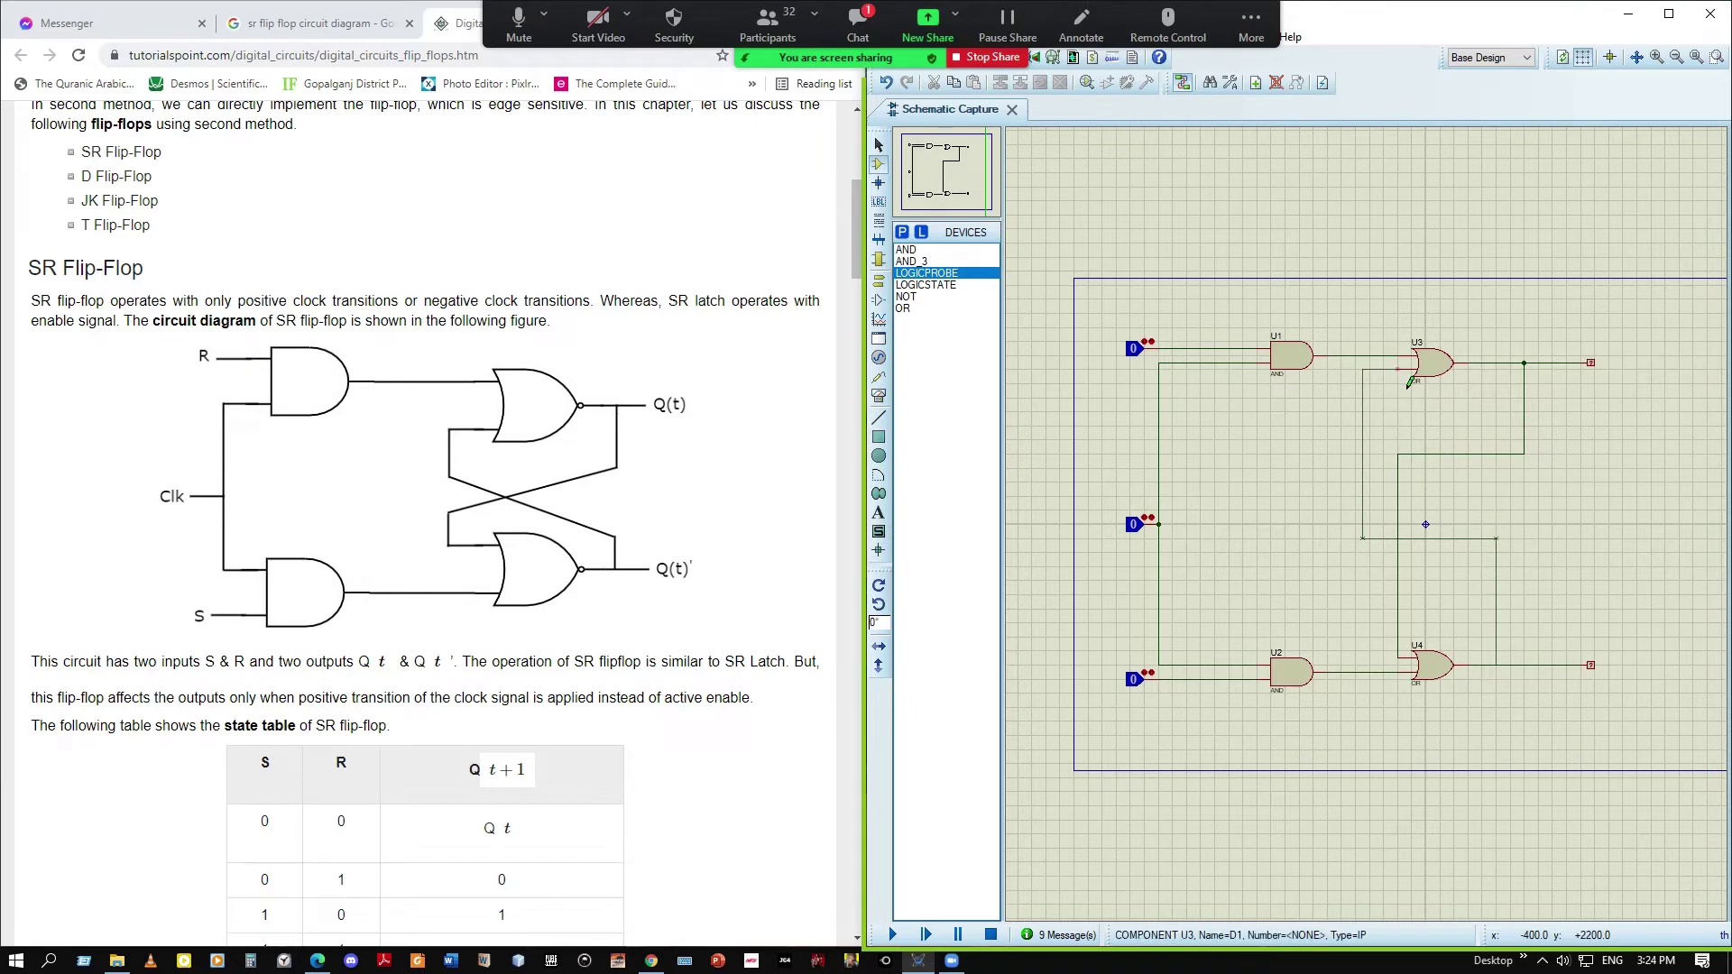
pyautogui.click(1417, 385)
# Run the simulation and review the SR flip-flop circuit diagram, state table and characteristic table on the Tutorialspoint page
pyautogui.click(894, 934)
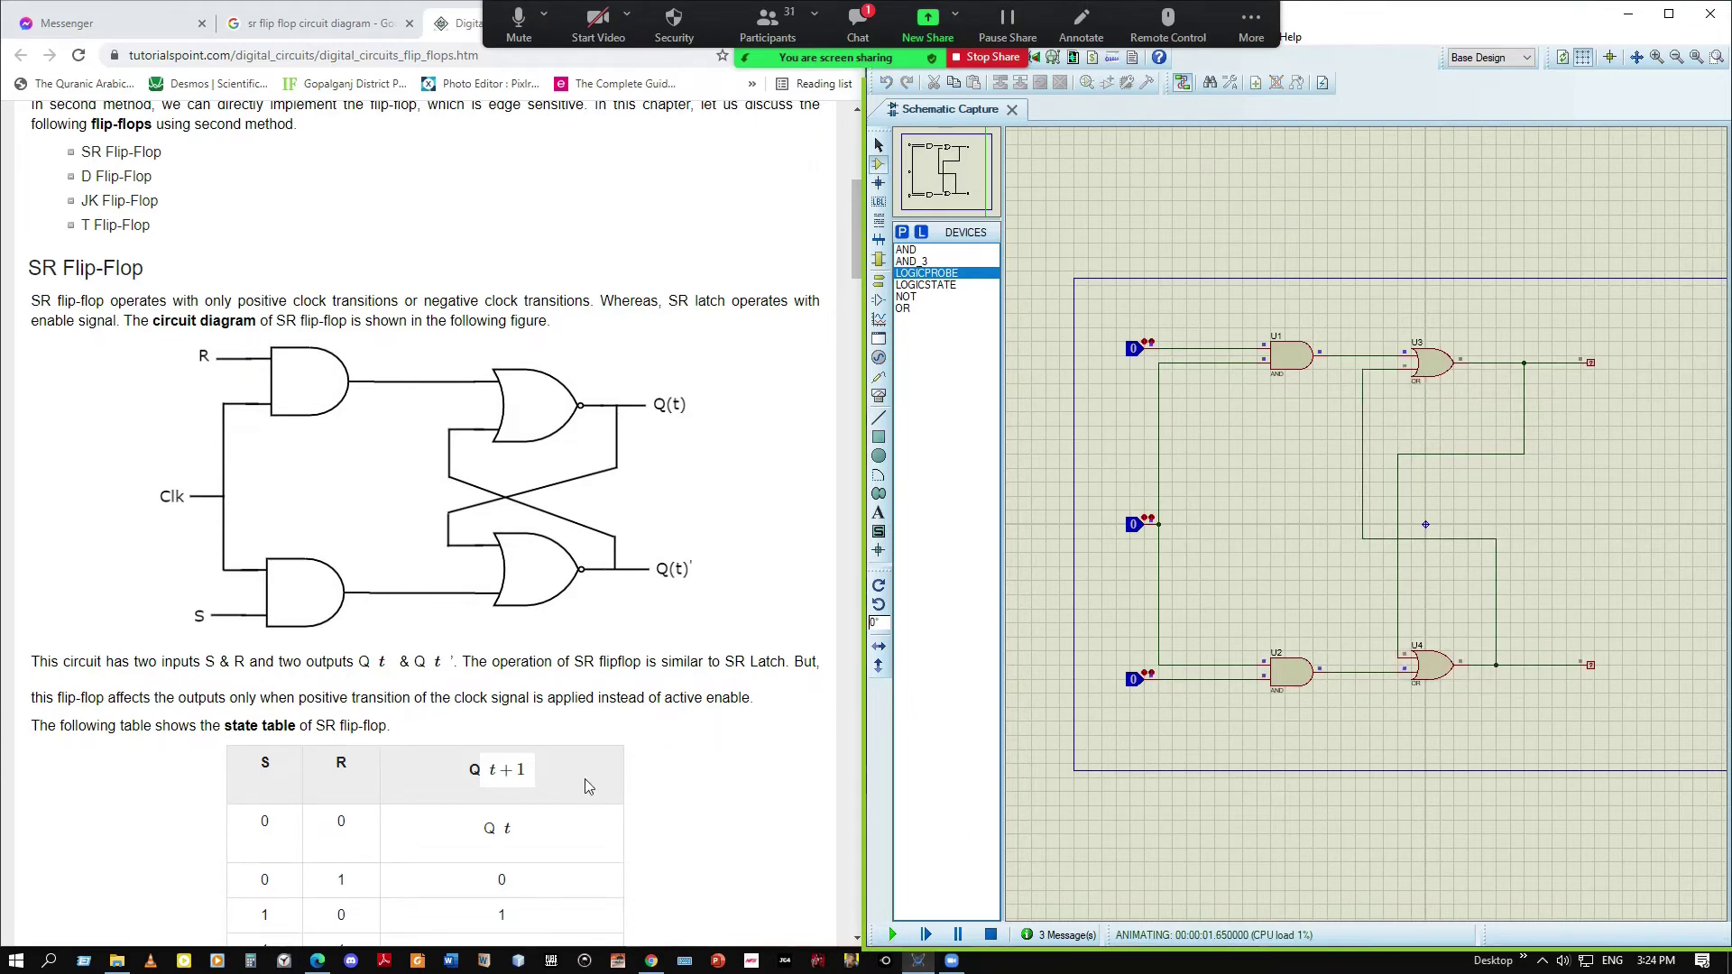
pyautogui.scroll(-3, 738, 715)
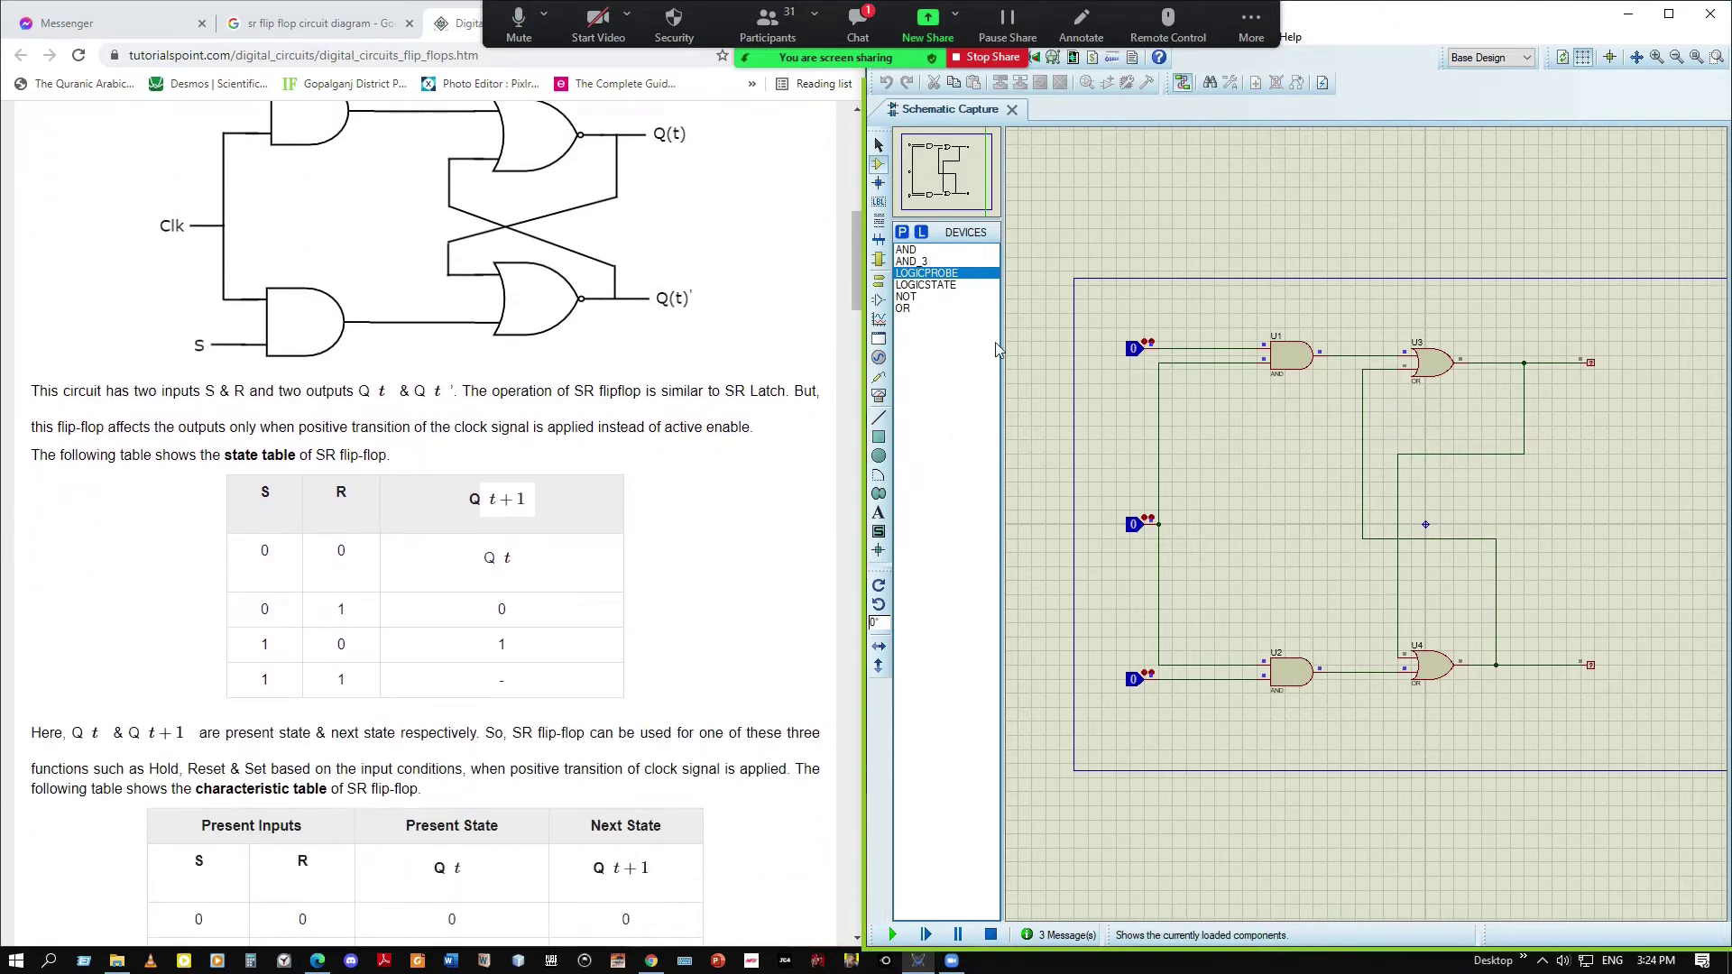
pyautogui.click(1149, 352)
pyautogui.scroll(-3, 510, 610)
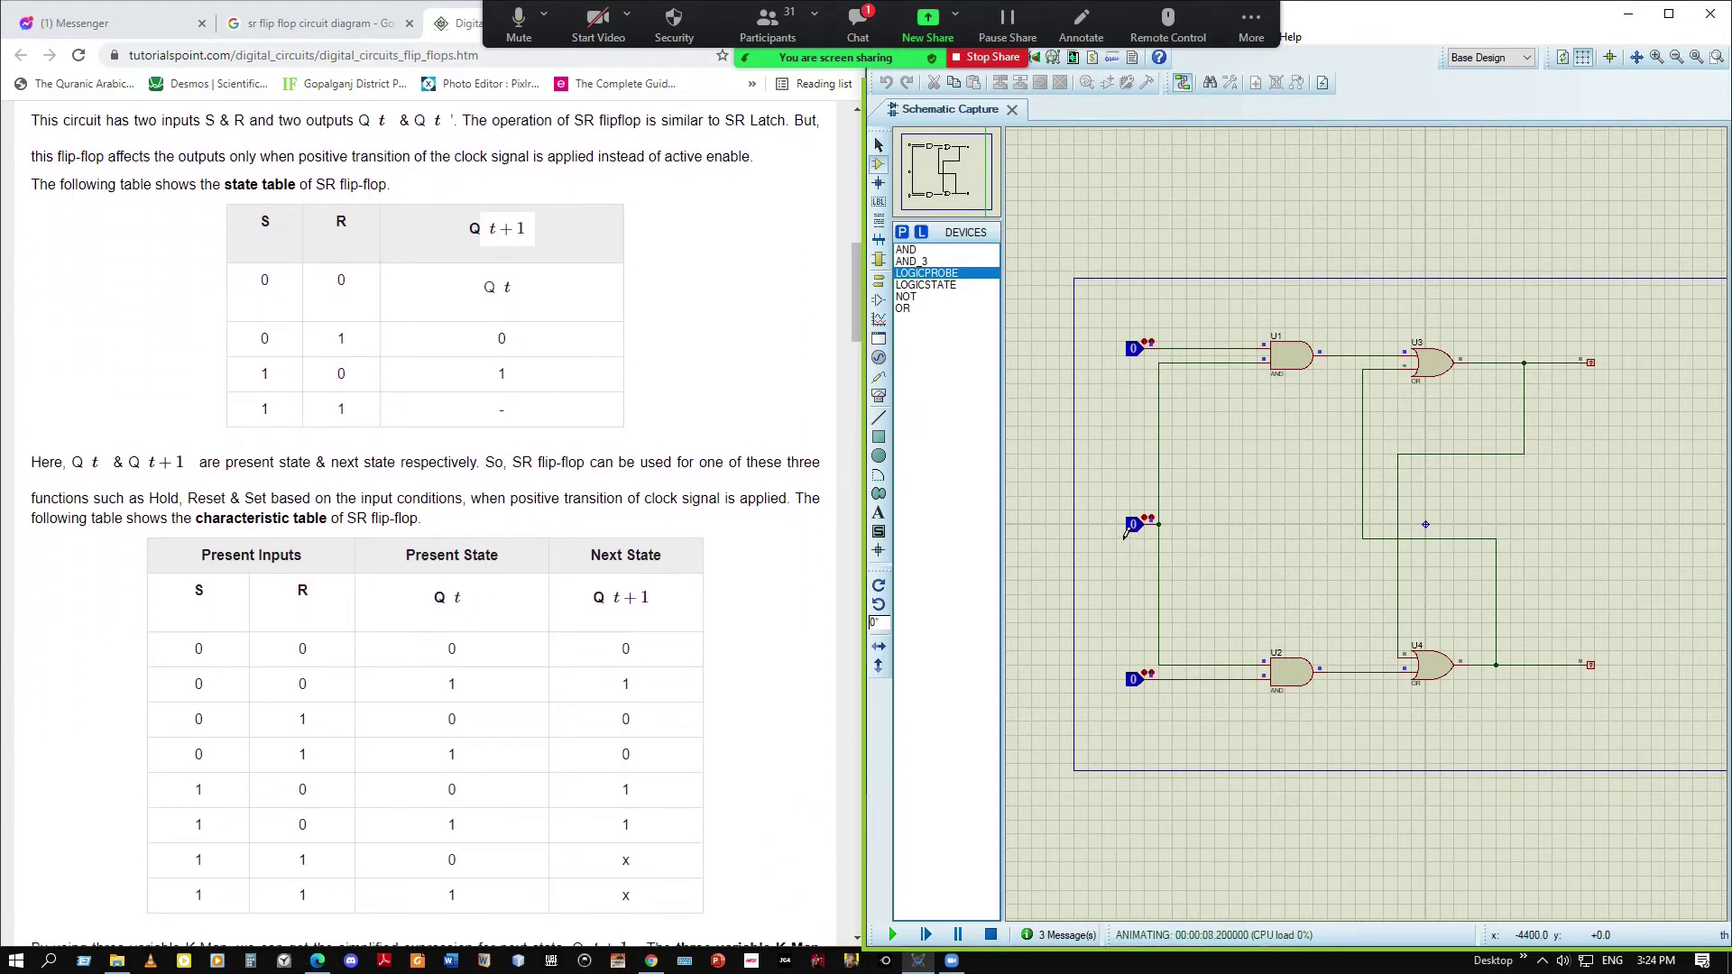
pyautogui.scroll(2, 411, 482)
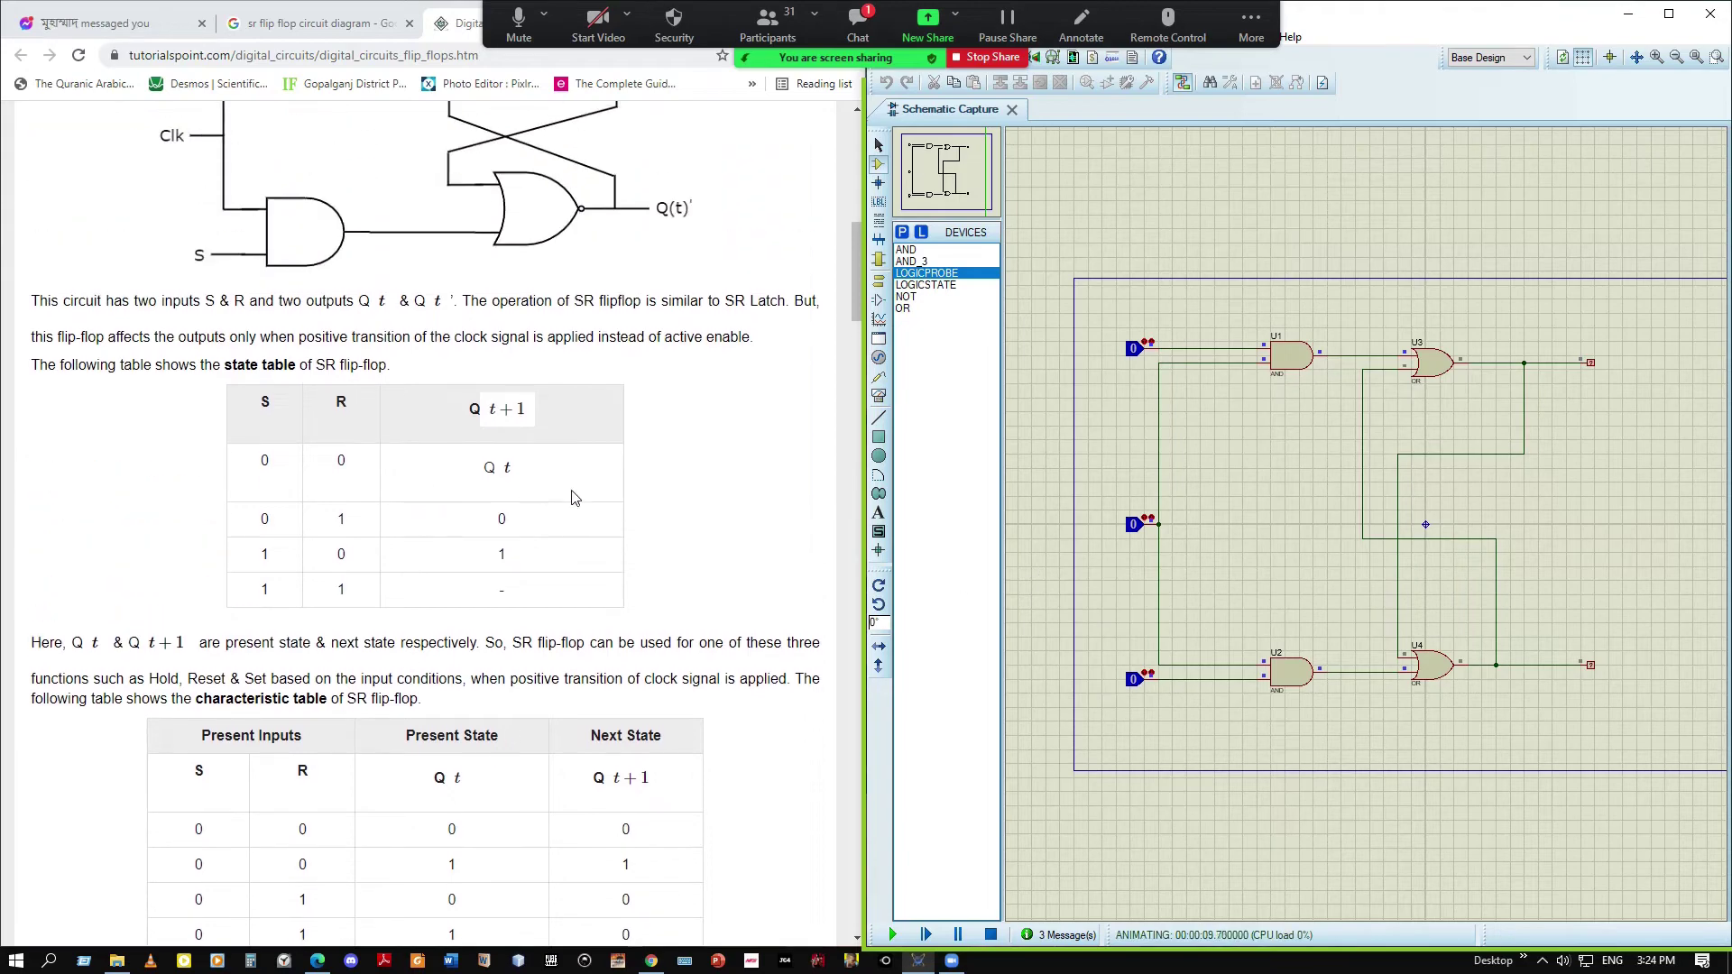
pyautogui.scroll(2, 575, 498)
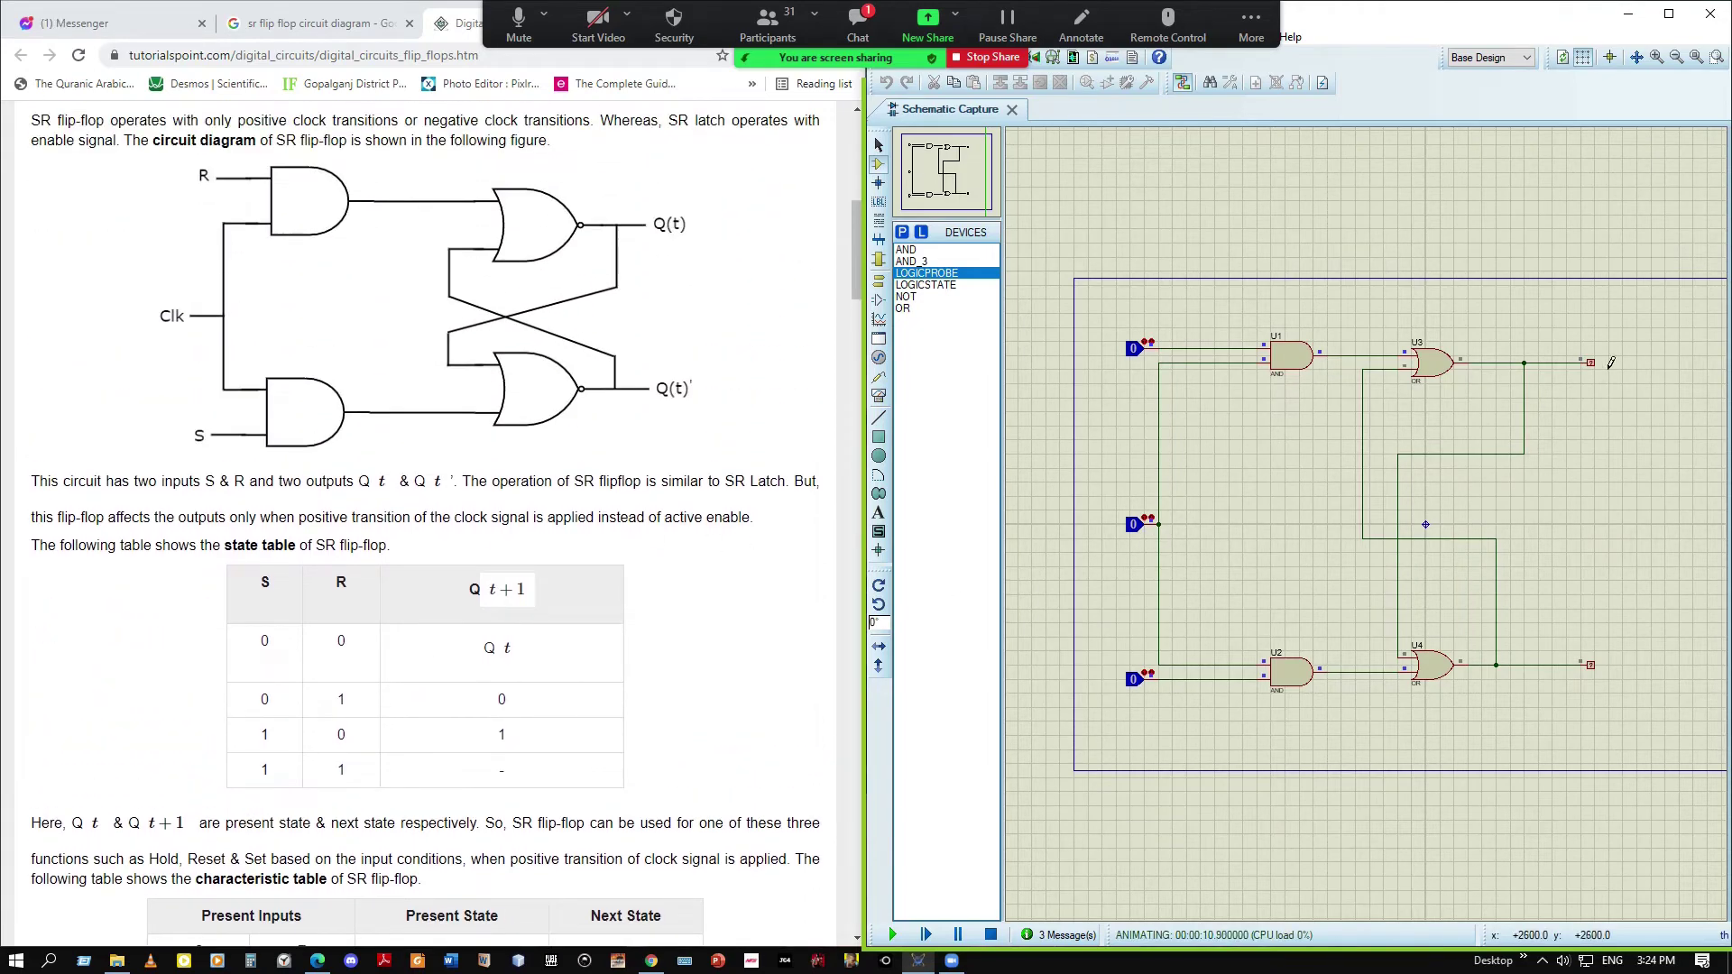
# Enlarge the schematic window to full screen with the whole flip-flop circuit in view
pyautogui.click(1669, 14)
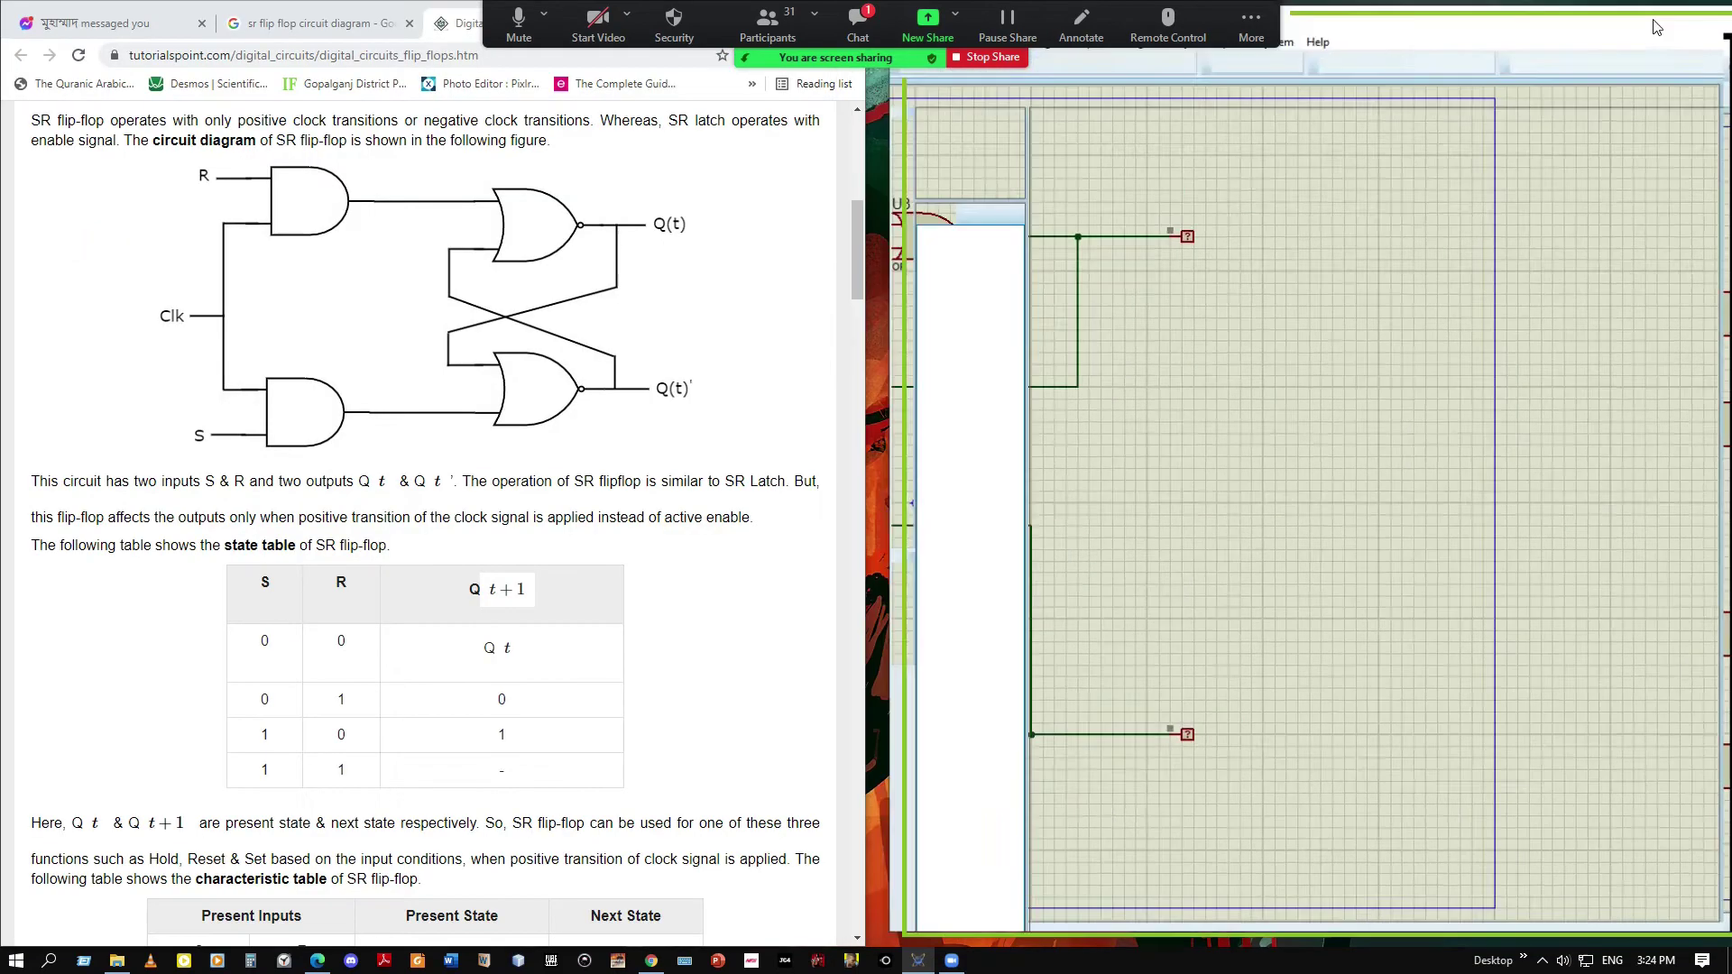
pyautogui.click(1668, 9)
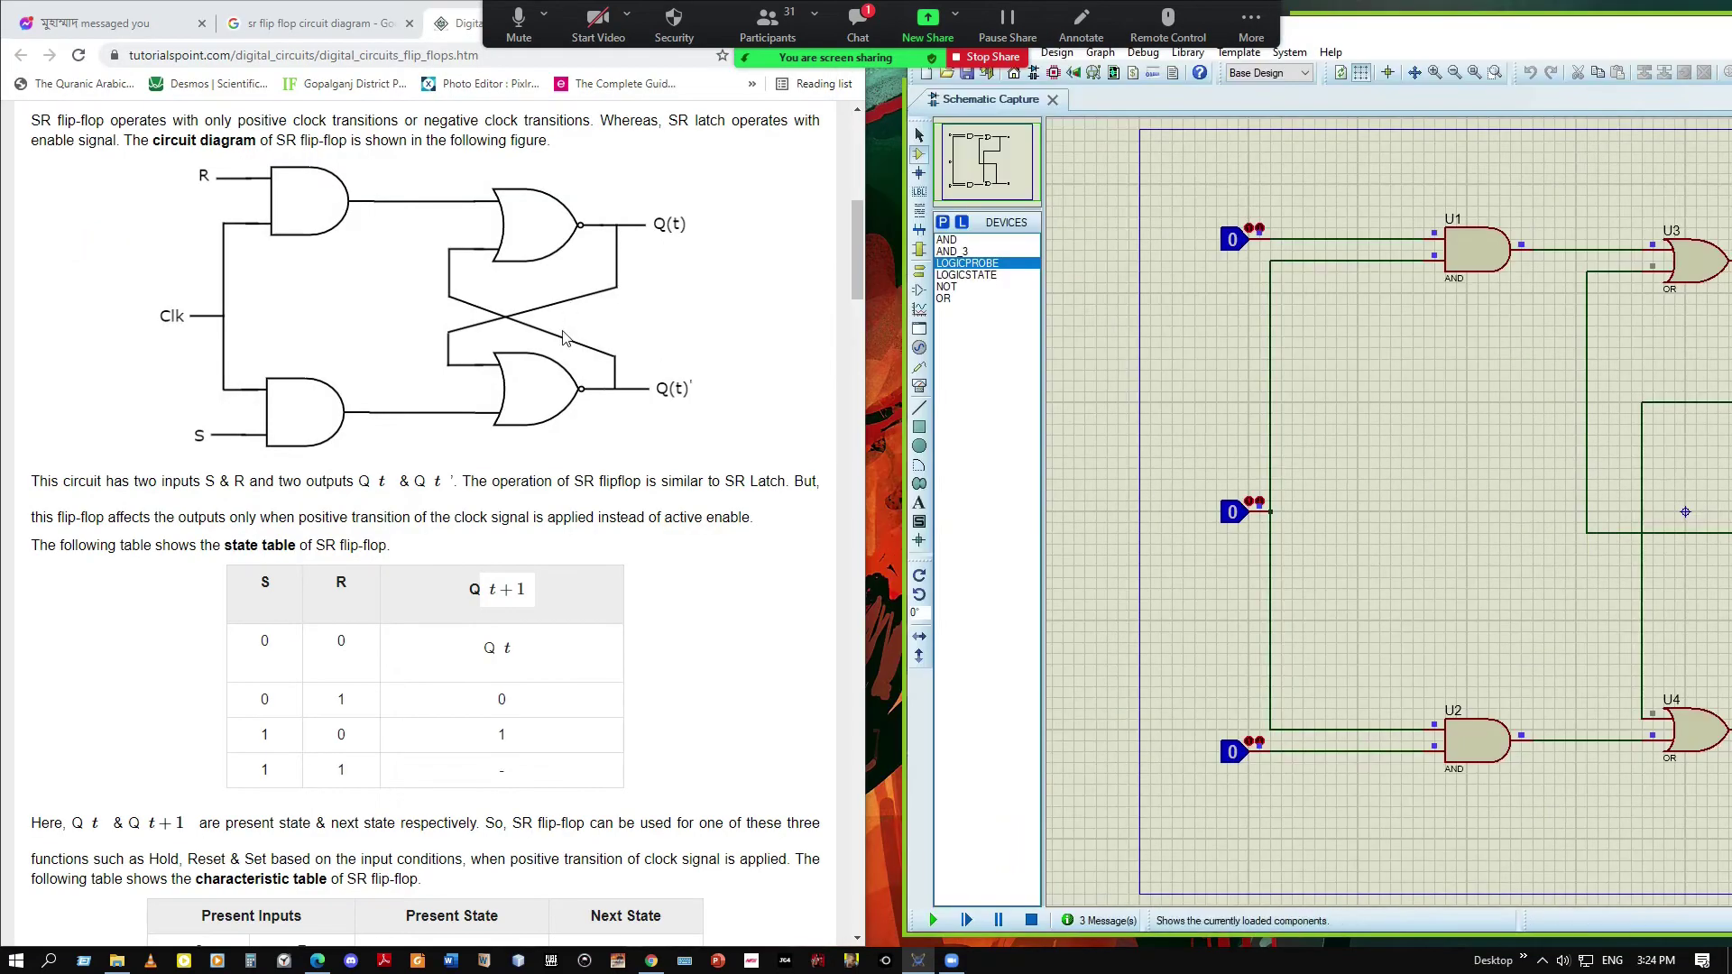
pyautogui.scroll(2, 506, 675)
pyautogui.scroll(-2, 509, 672)
pyautogui.press('F5')
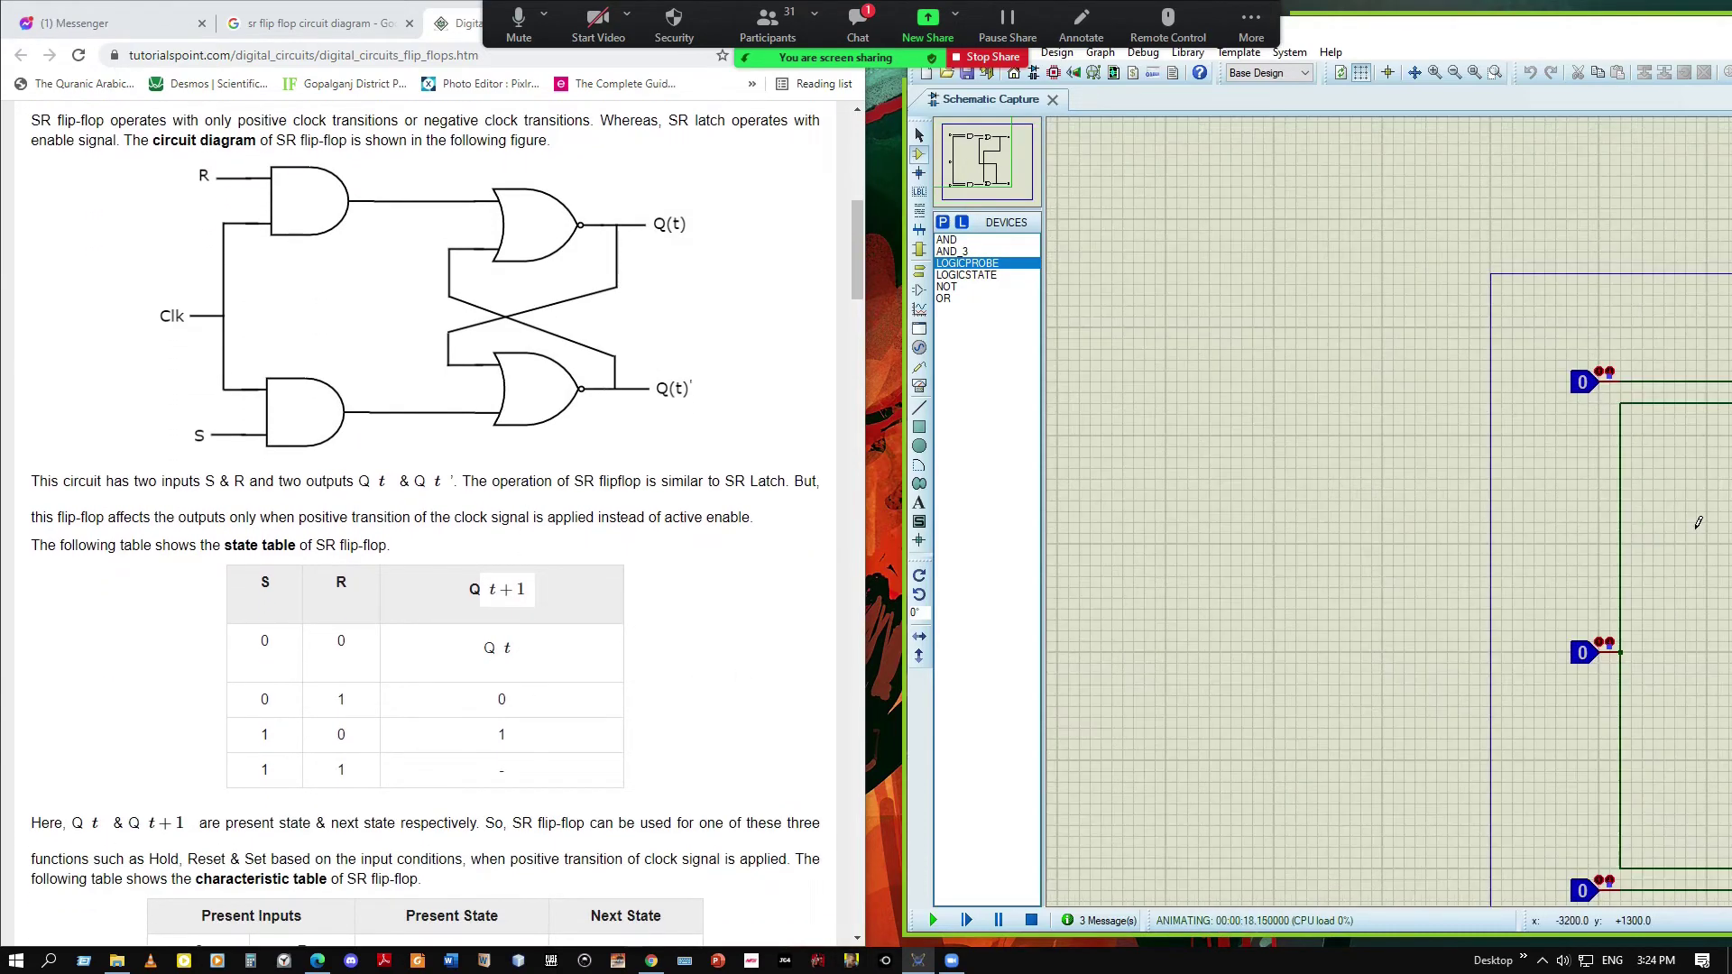
pyautogui.press('F5')
pyautogui.moveTo(1669, 36); pyautogui.dragTo(1311, 7)
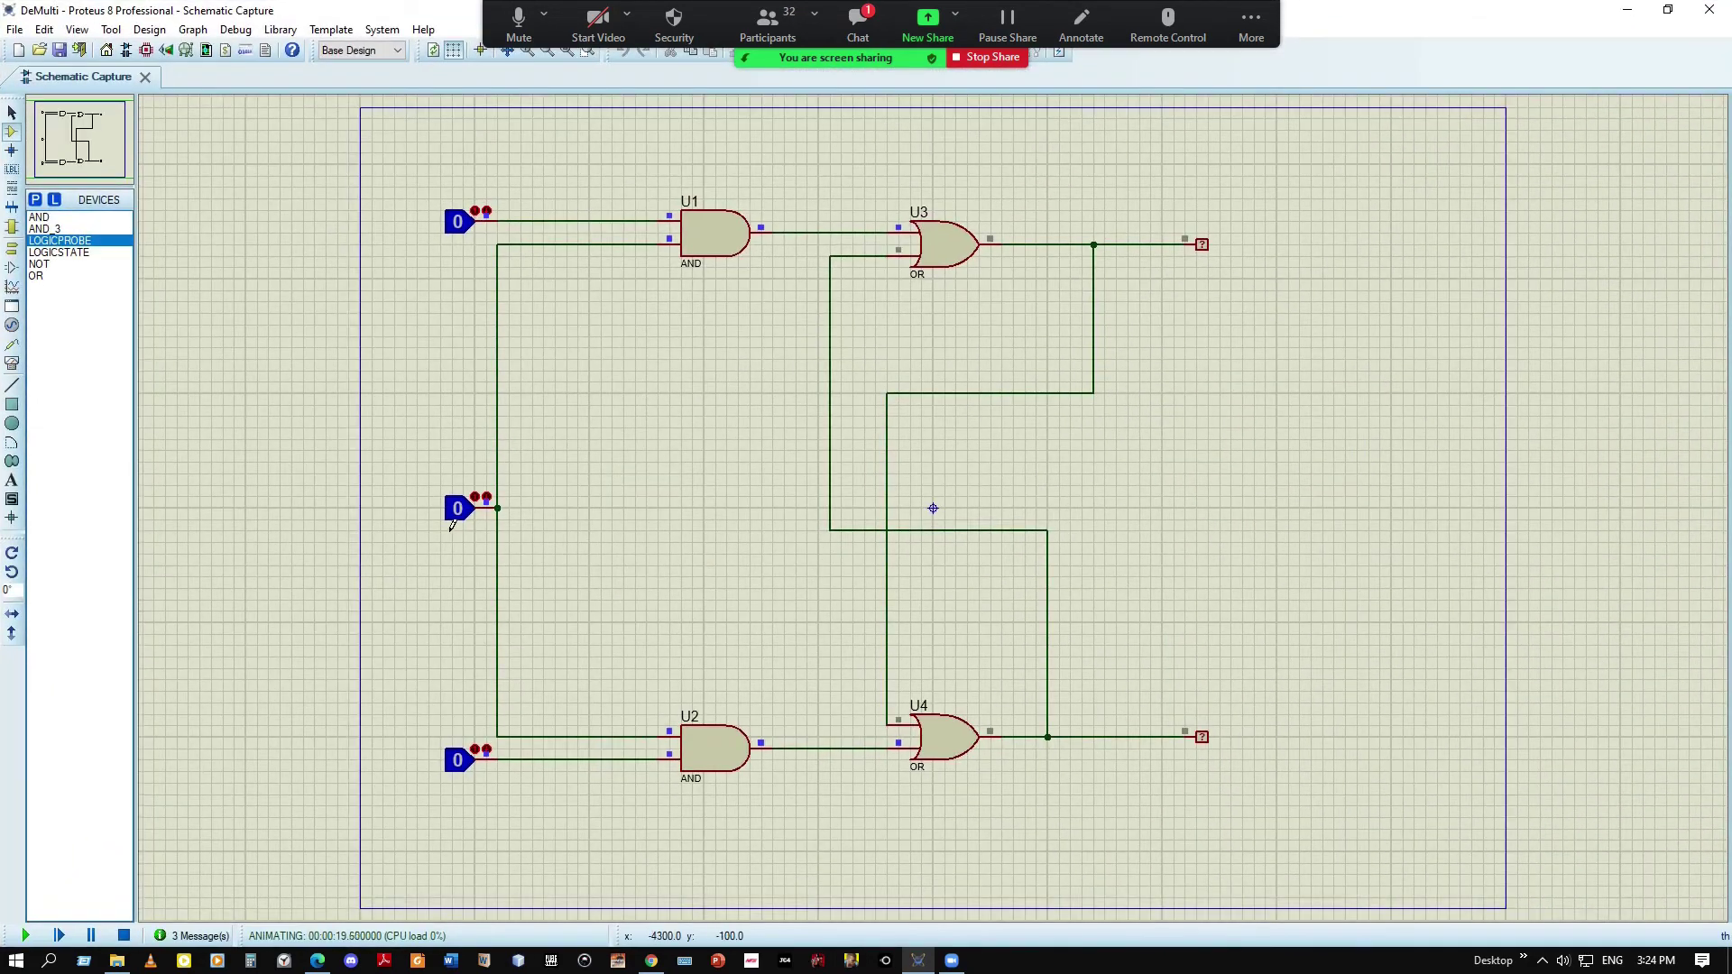
# Pulse the clock logic state repeatedly in the running simulation, setting the upper logic state to 1 between pulses
pyautogui.click(468, 514)
pyautogui.click(469, 513)
pyautogui.click(468, 515)
pyautogui.click(469, 514)
pyautogui.click(471, 222)
pyautogui.click(468, 514)
pyautogui.click(468, 514)
pyautogui.click(469, 514)
pyautogui.click(468, 515)
pyautogui.click(469, 514)
pyautogui.click(469, 515)
pyautogui.click(469, 514)
pyautogui.click(470, 514)
# Set the lower logic state to 1 and pulse the clock with both inputs at 1
pyautogui.click(473, 774)
pyautogui.click(473, 515)
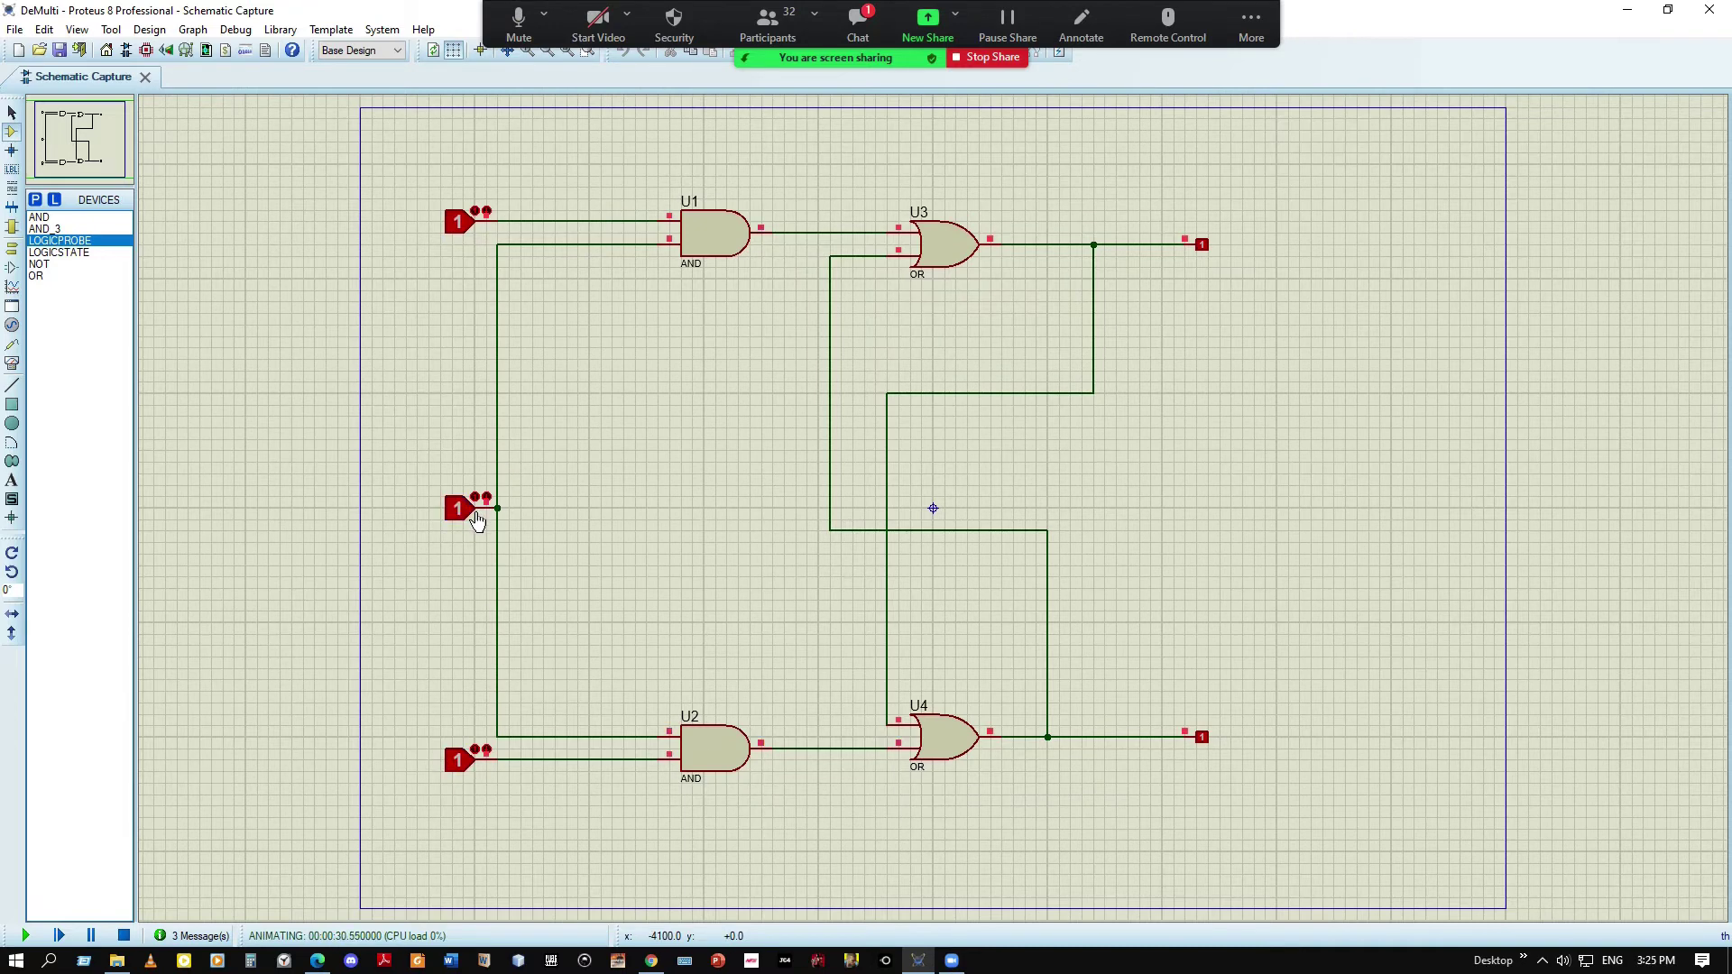
pyautogui.click(472, 514)
pyautogui.click(473, 514)
pyautogui.click(473, 515)
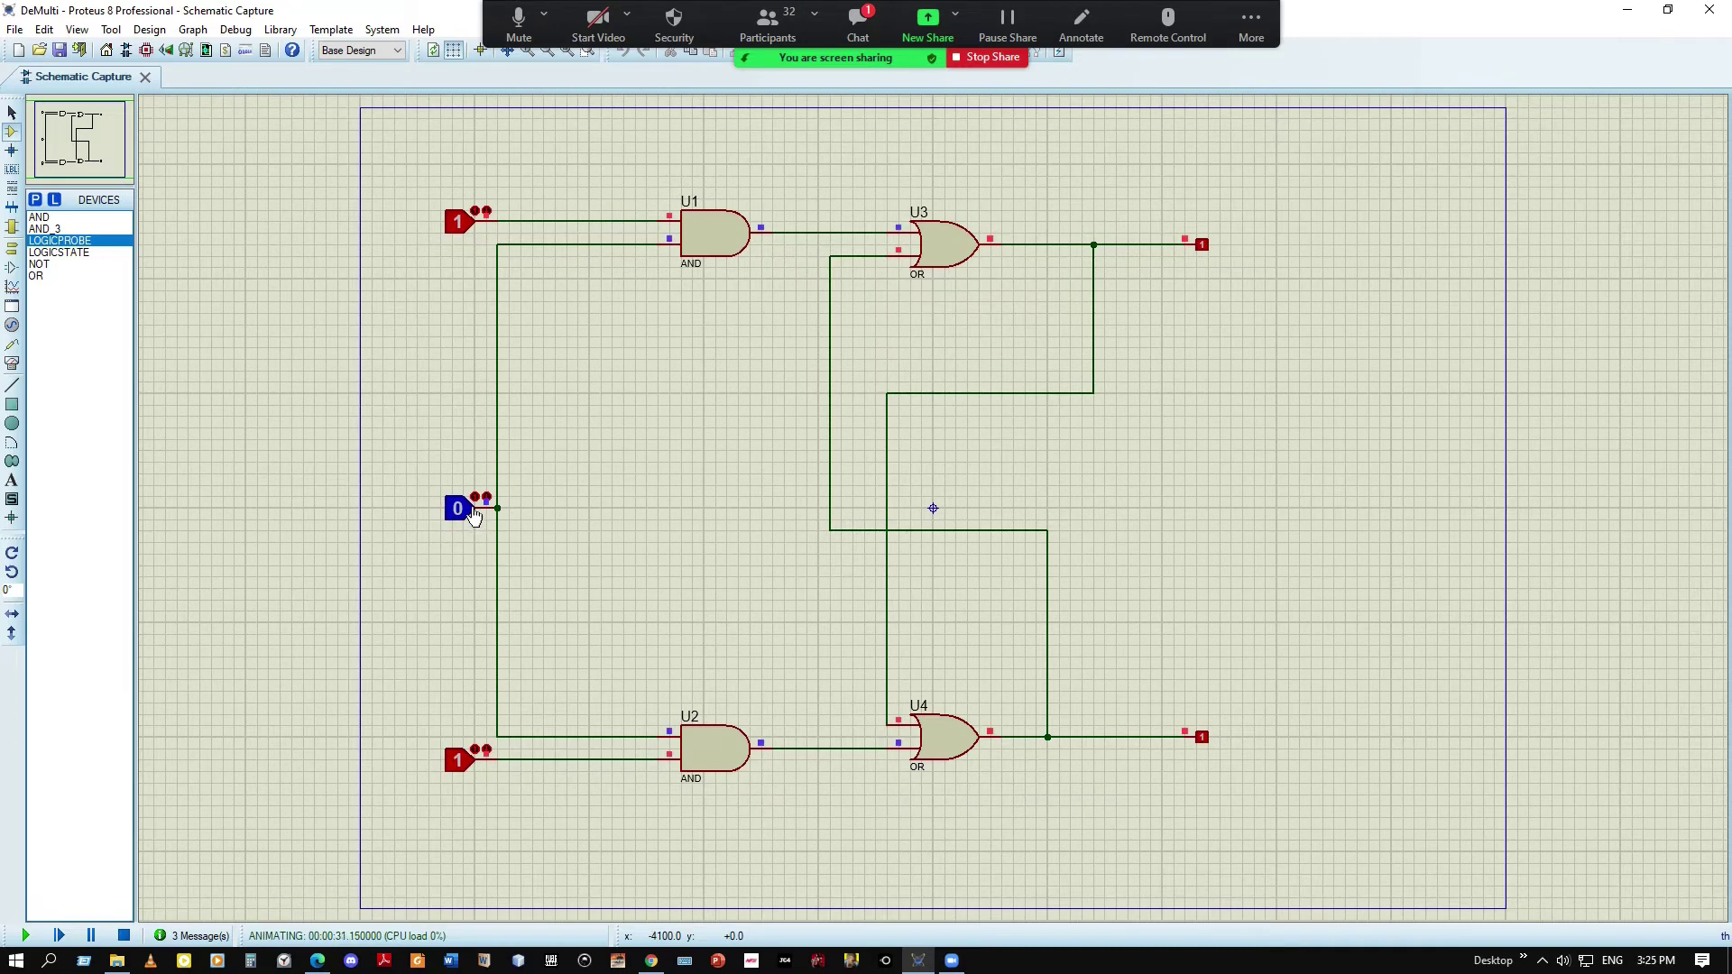
# Set the upper logic state to 0 and pulse the clock with the lower input at 1
pyautogui.click(475, 225)
pyautogui.click(470, 520)
pyautogui.click(469, 519)
pyautogui.click(469, 518)
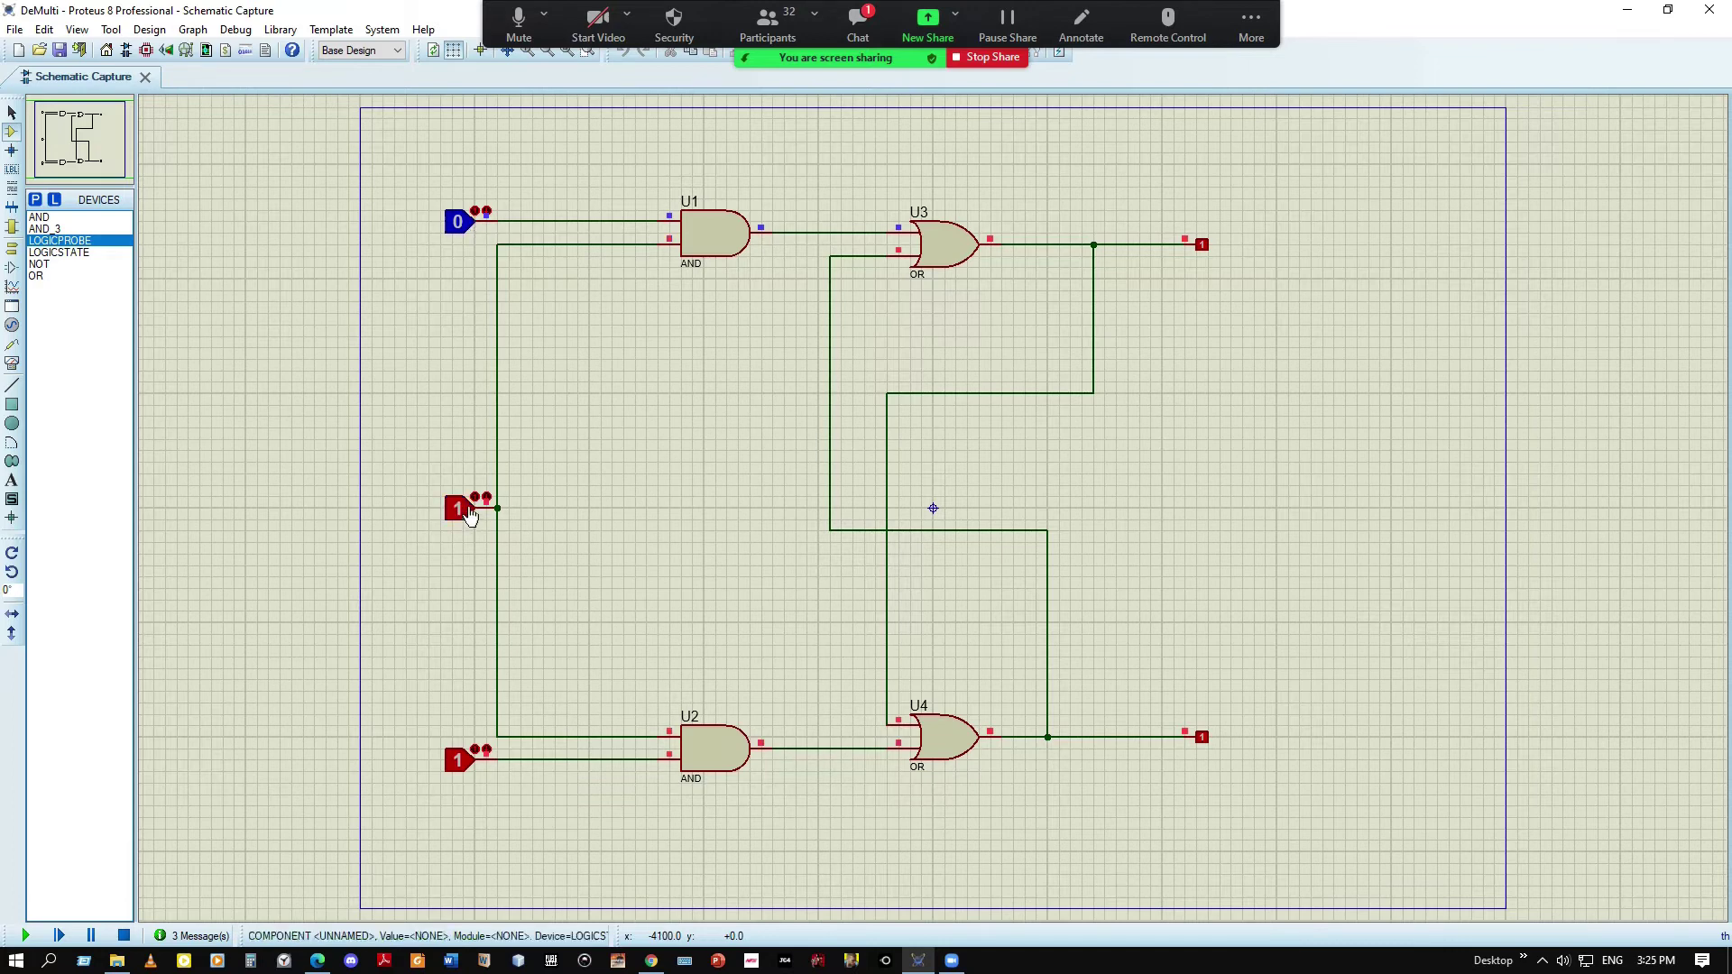
pyautogui.click(470, 517)
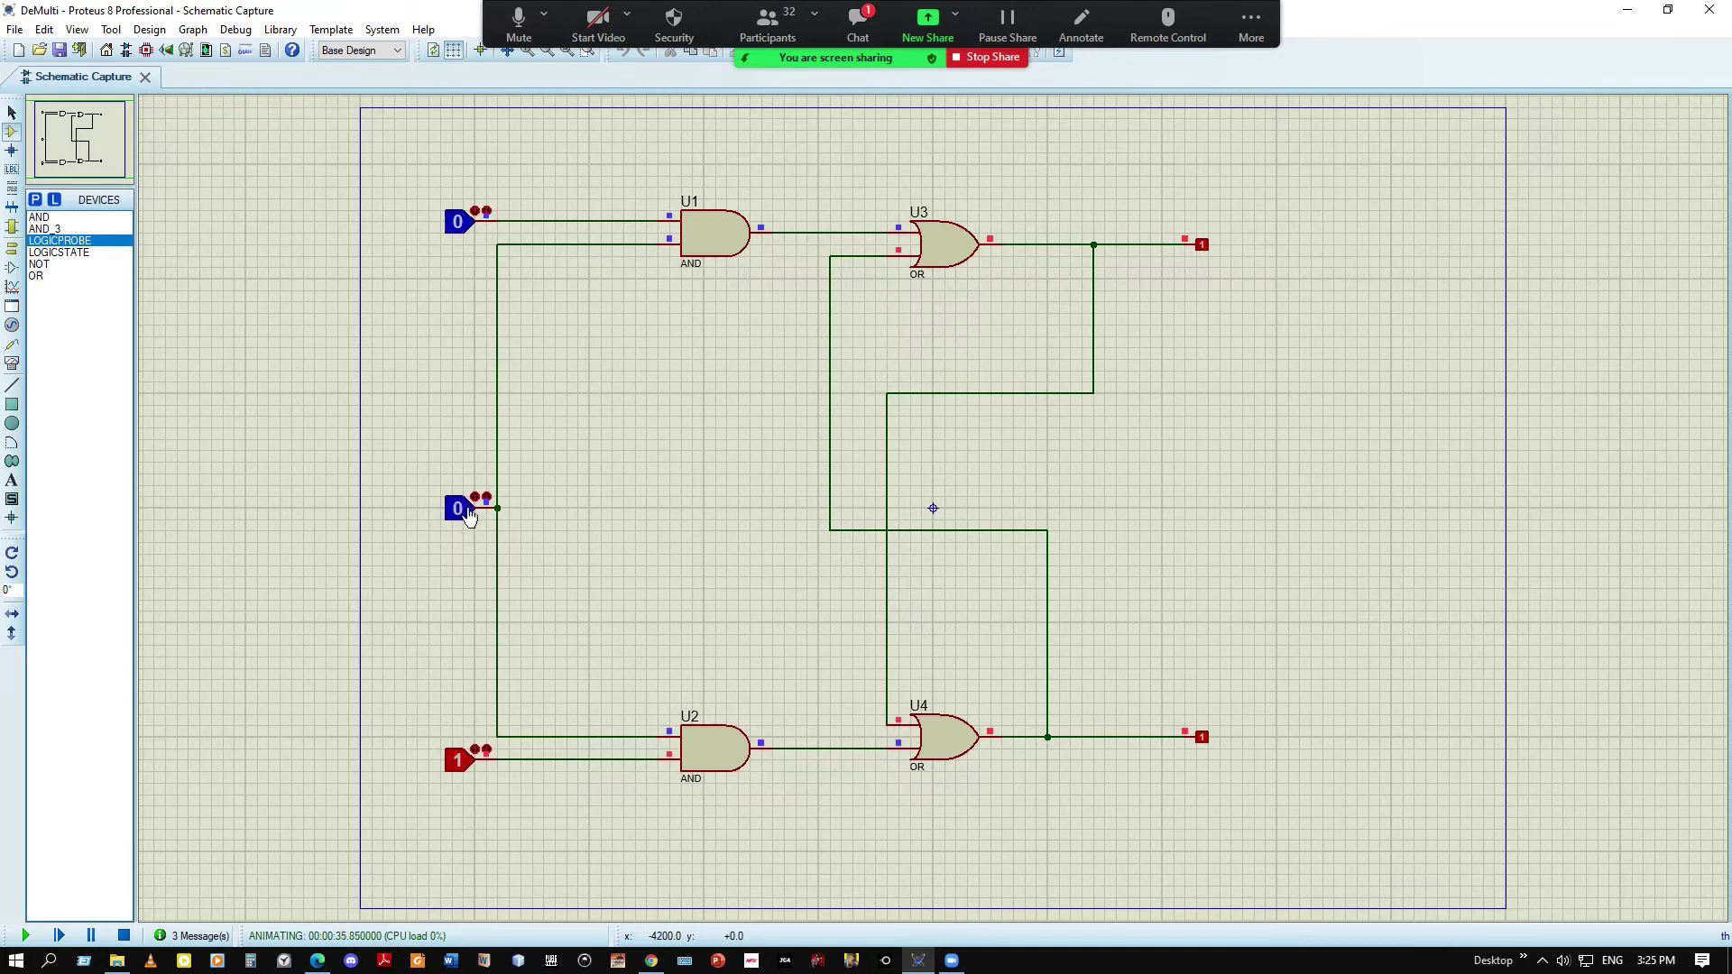
# Put the schematic back beside the tutorial diagram to compare the output gates, and stop the simulation
pyautogui.doubleClick(1454, 9)
pyautogui.moveTo(1730, 147); pyautogui.dragTo(1730, 136)
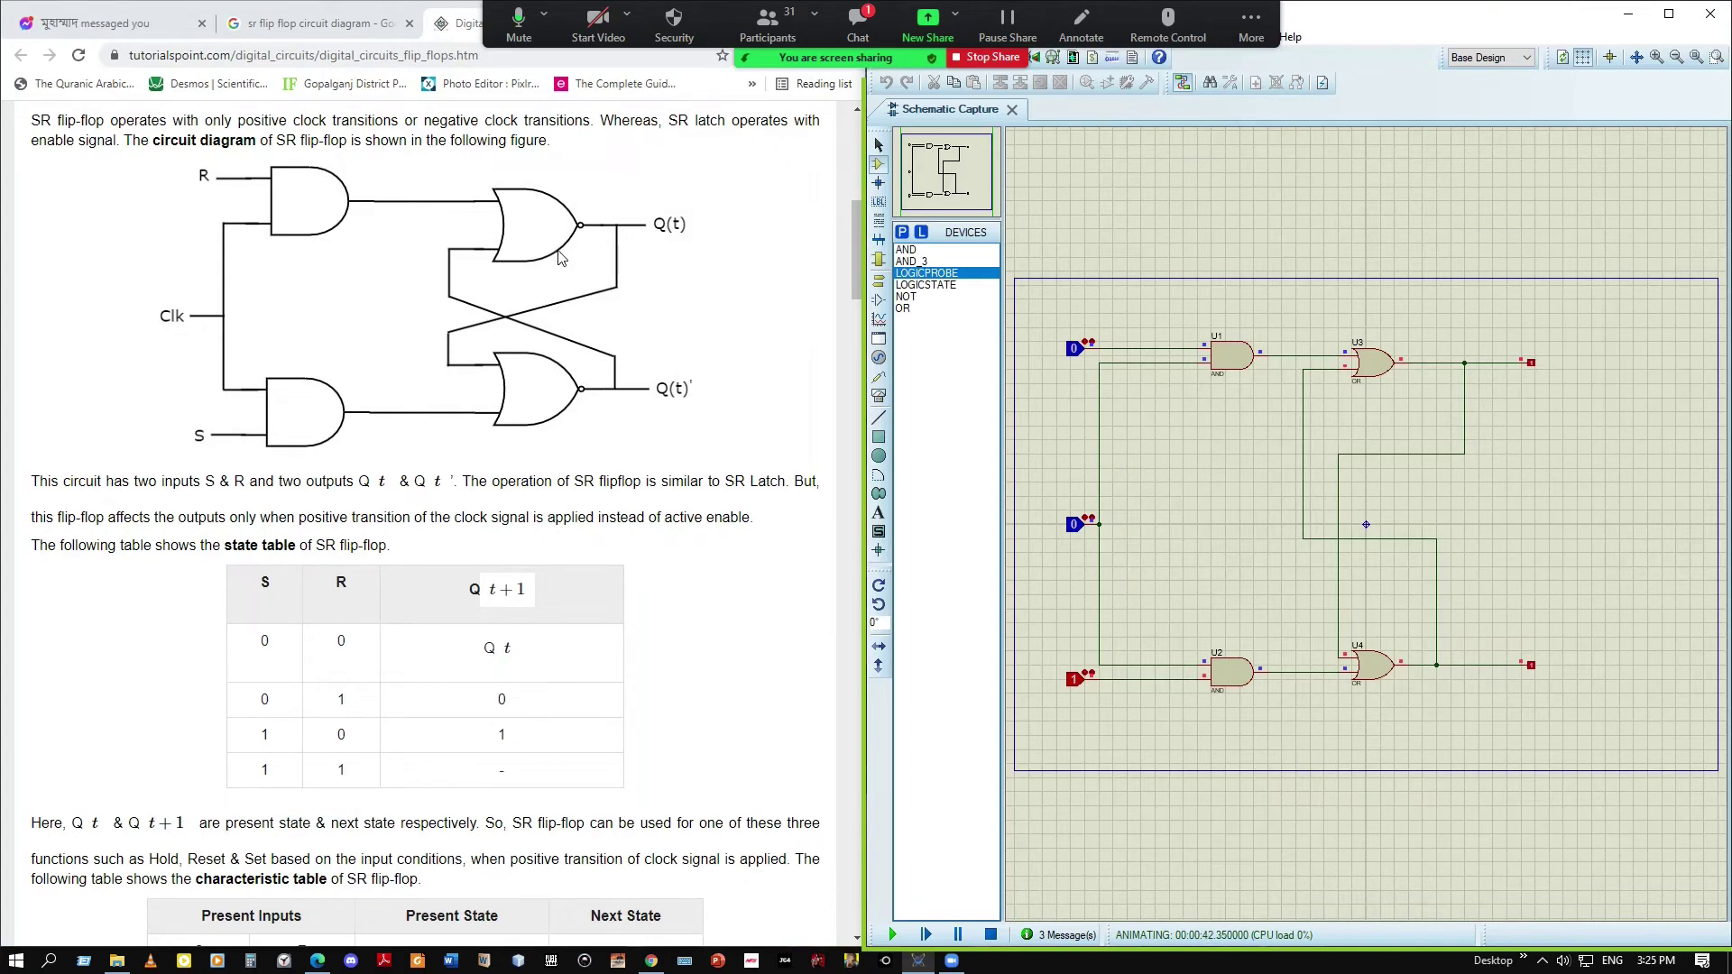
pyautogui.click(1386, 373)
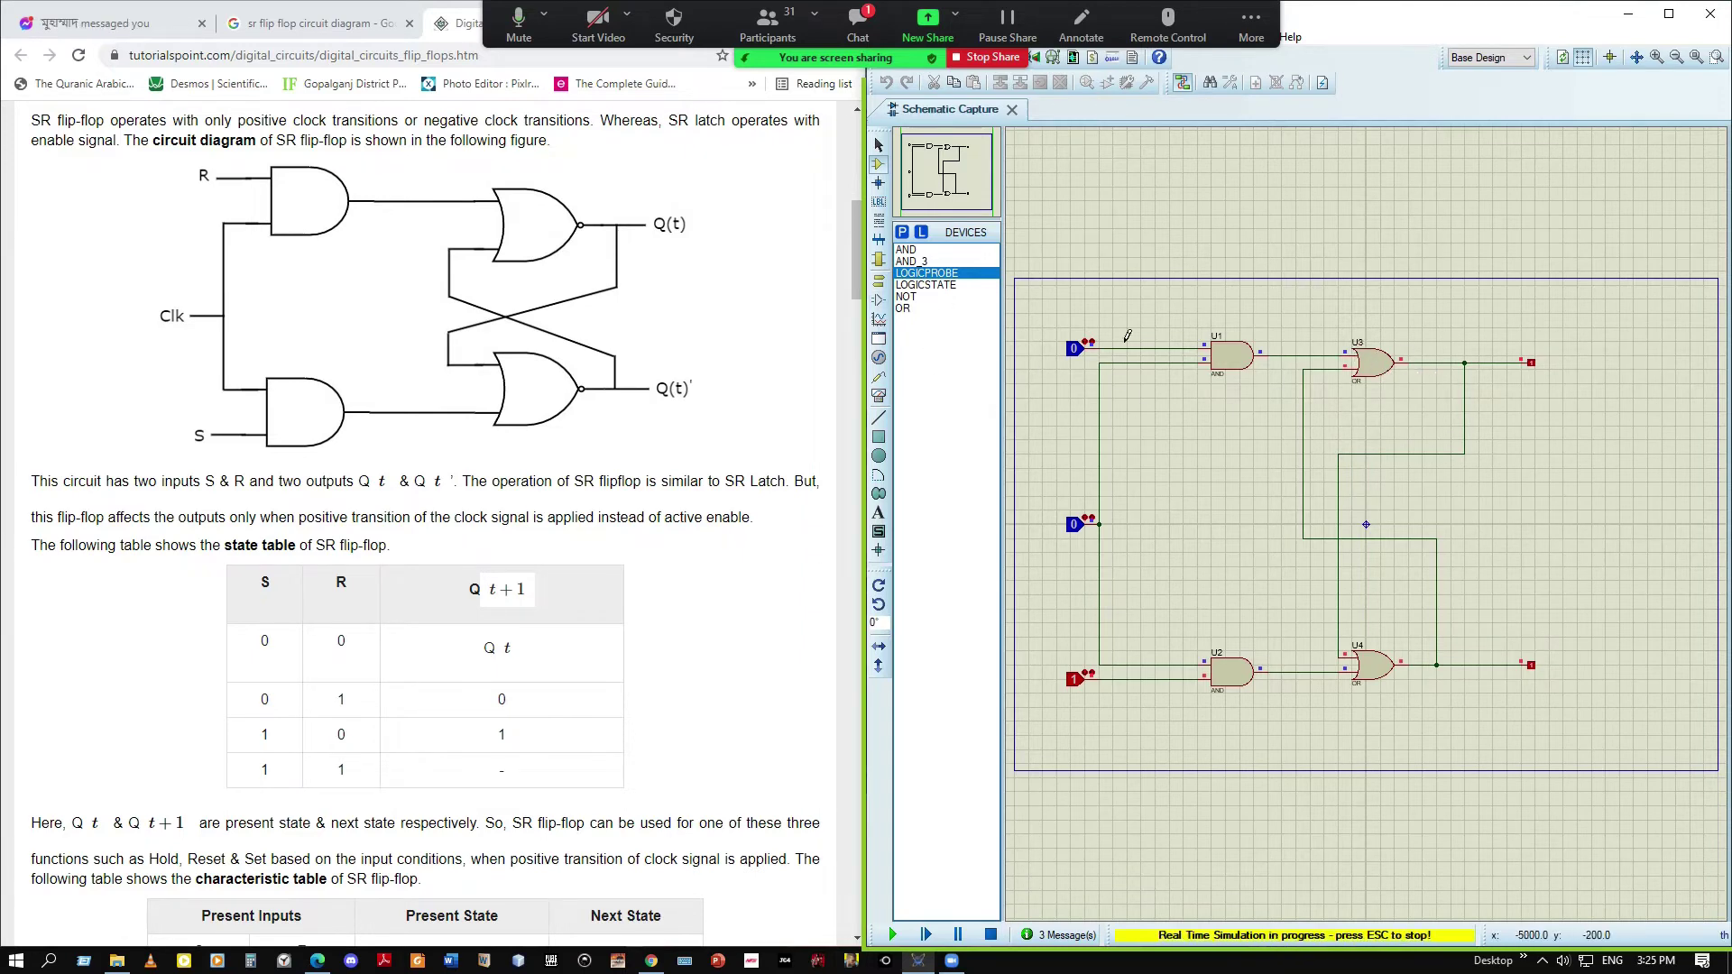
pyautogui.click(991, 934)
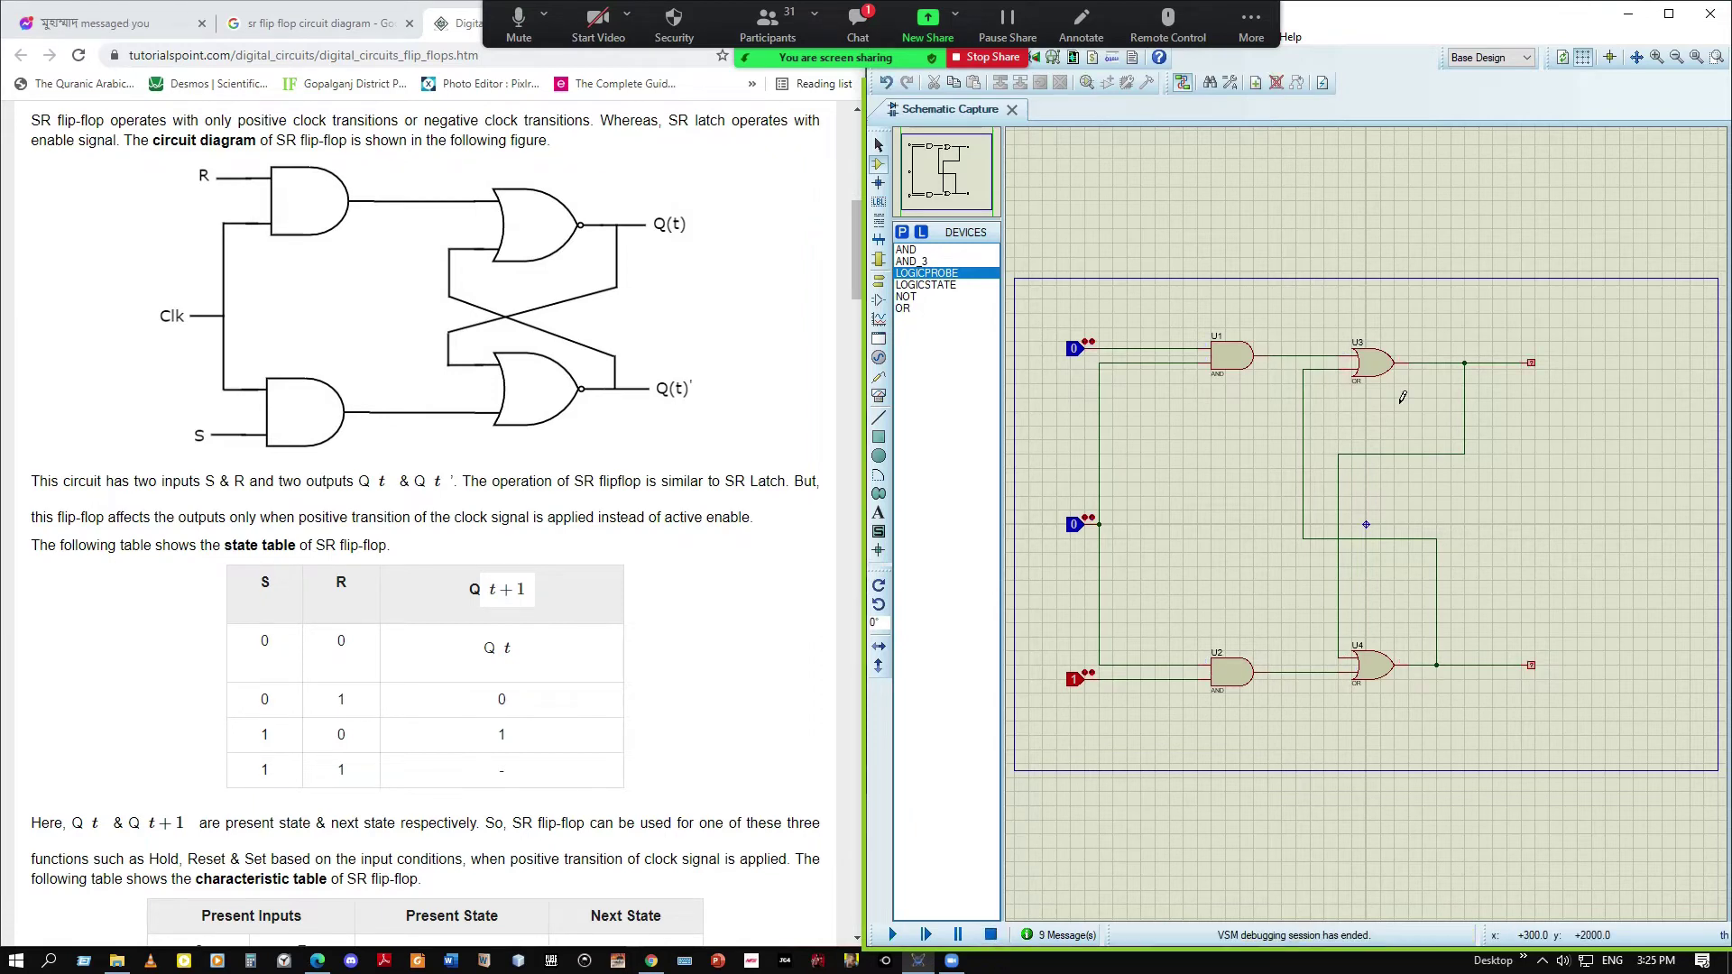
# Insert a NOT gate into each output wire directly after OR gates U3 and U4
pyautogui.rightClick(1398, 358)
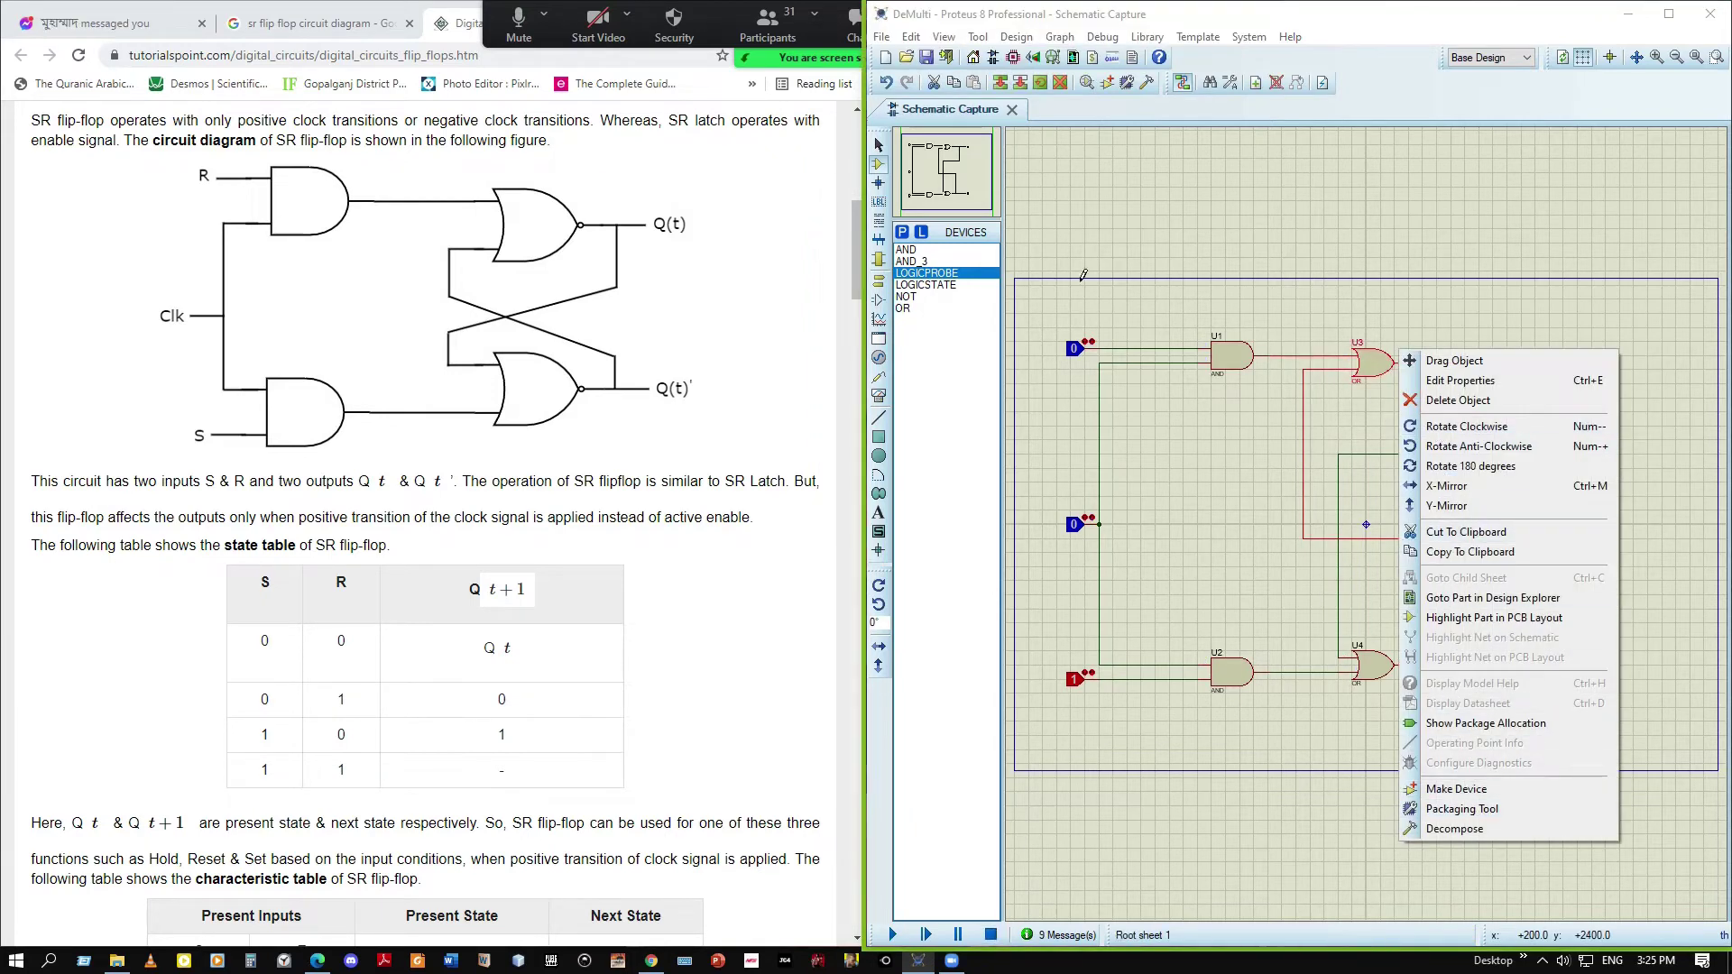
pyautogui.press('Escape')
pyautogui.click(910, 297)
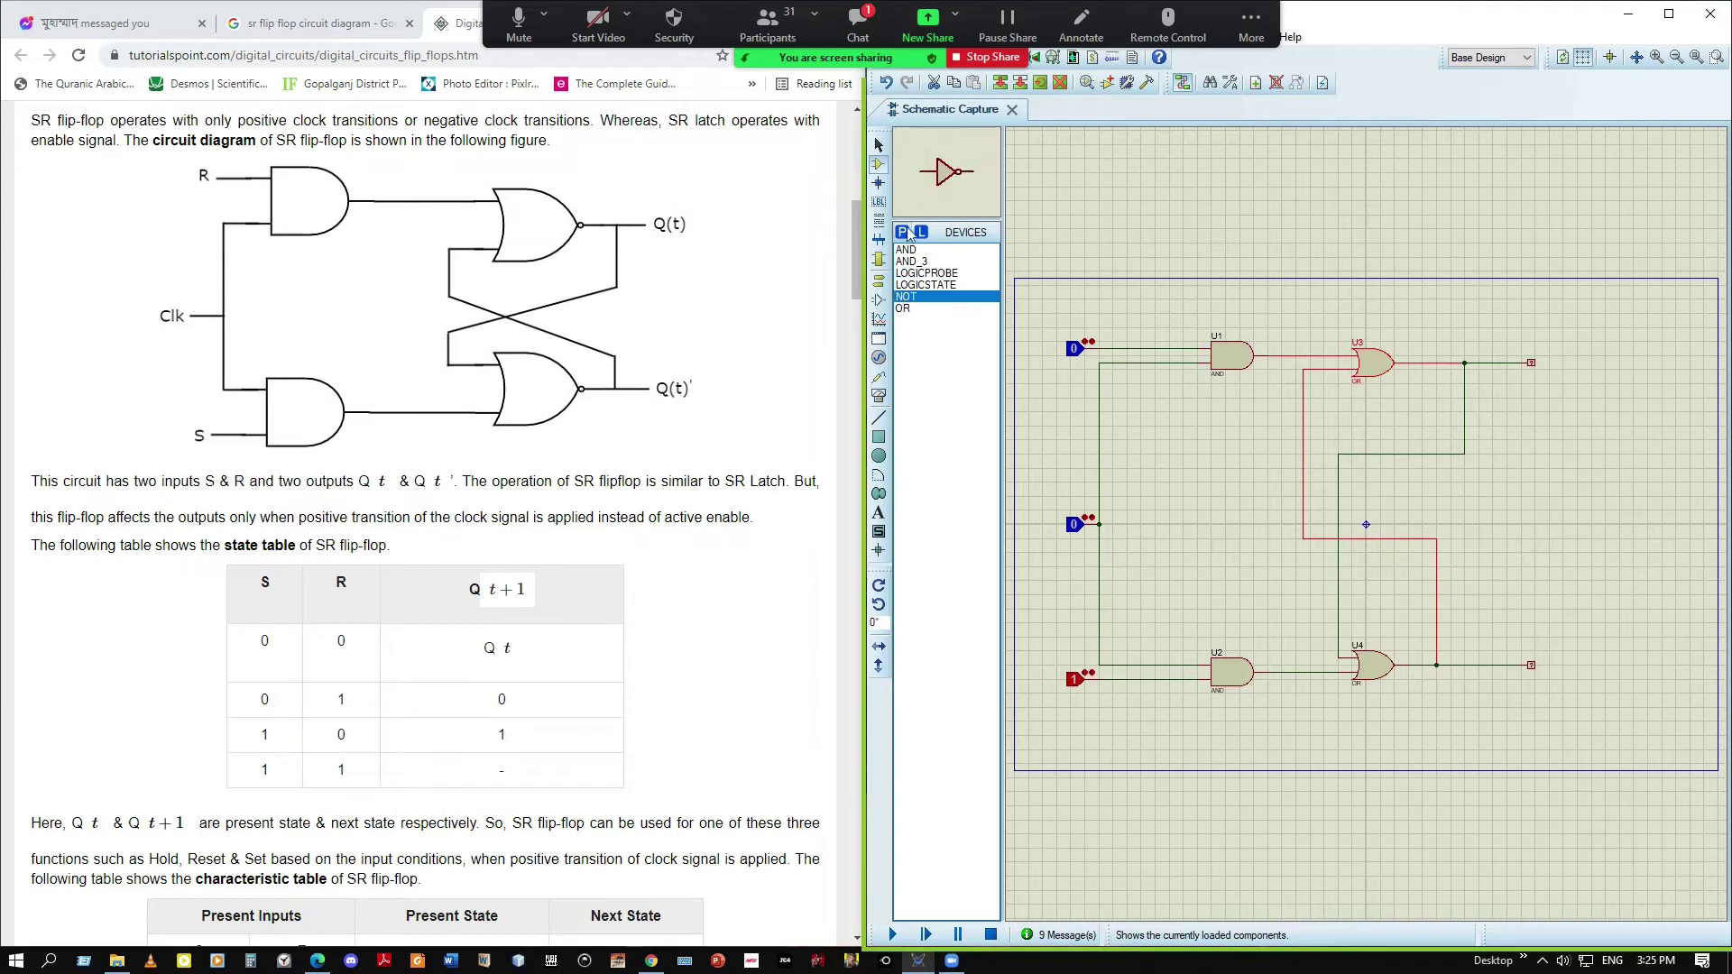
pyautogui.click(1426, 365)
pyautogui.click(1425, 364)
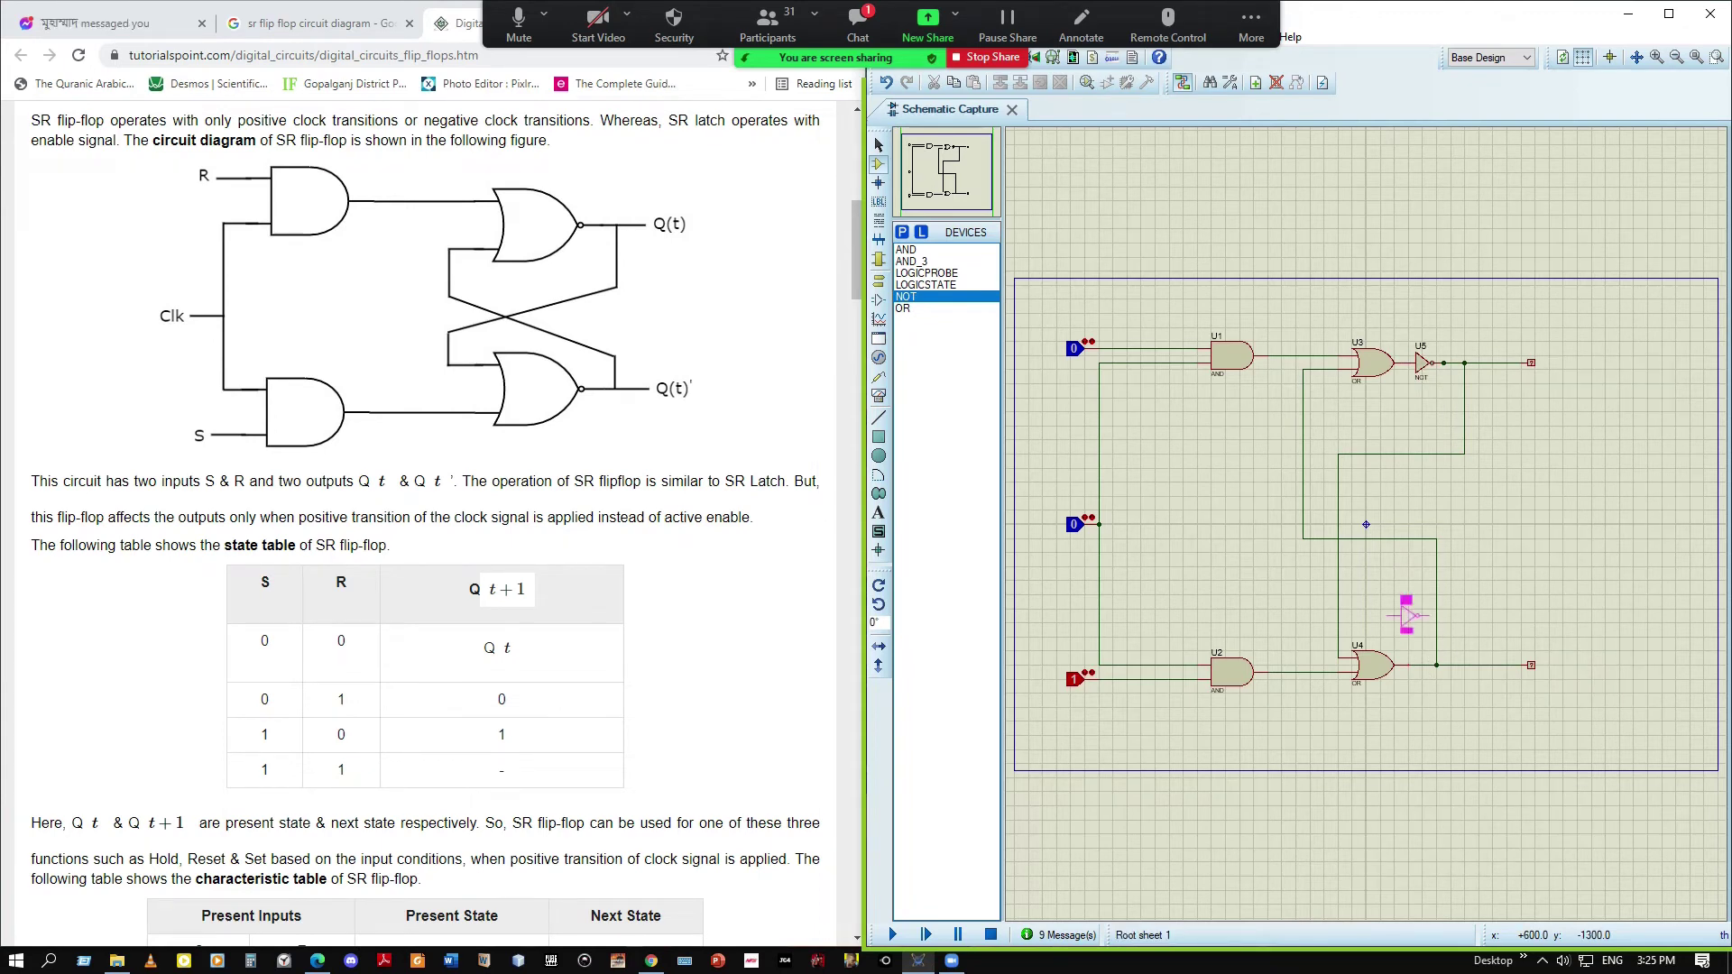
pyautogui.click(1417, 666)
pyautogui.click(1416, 666)
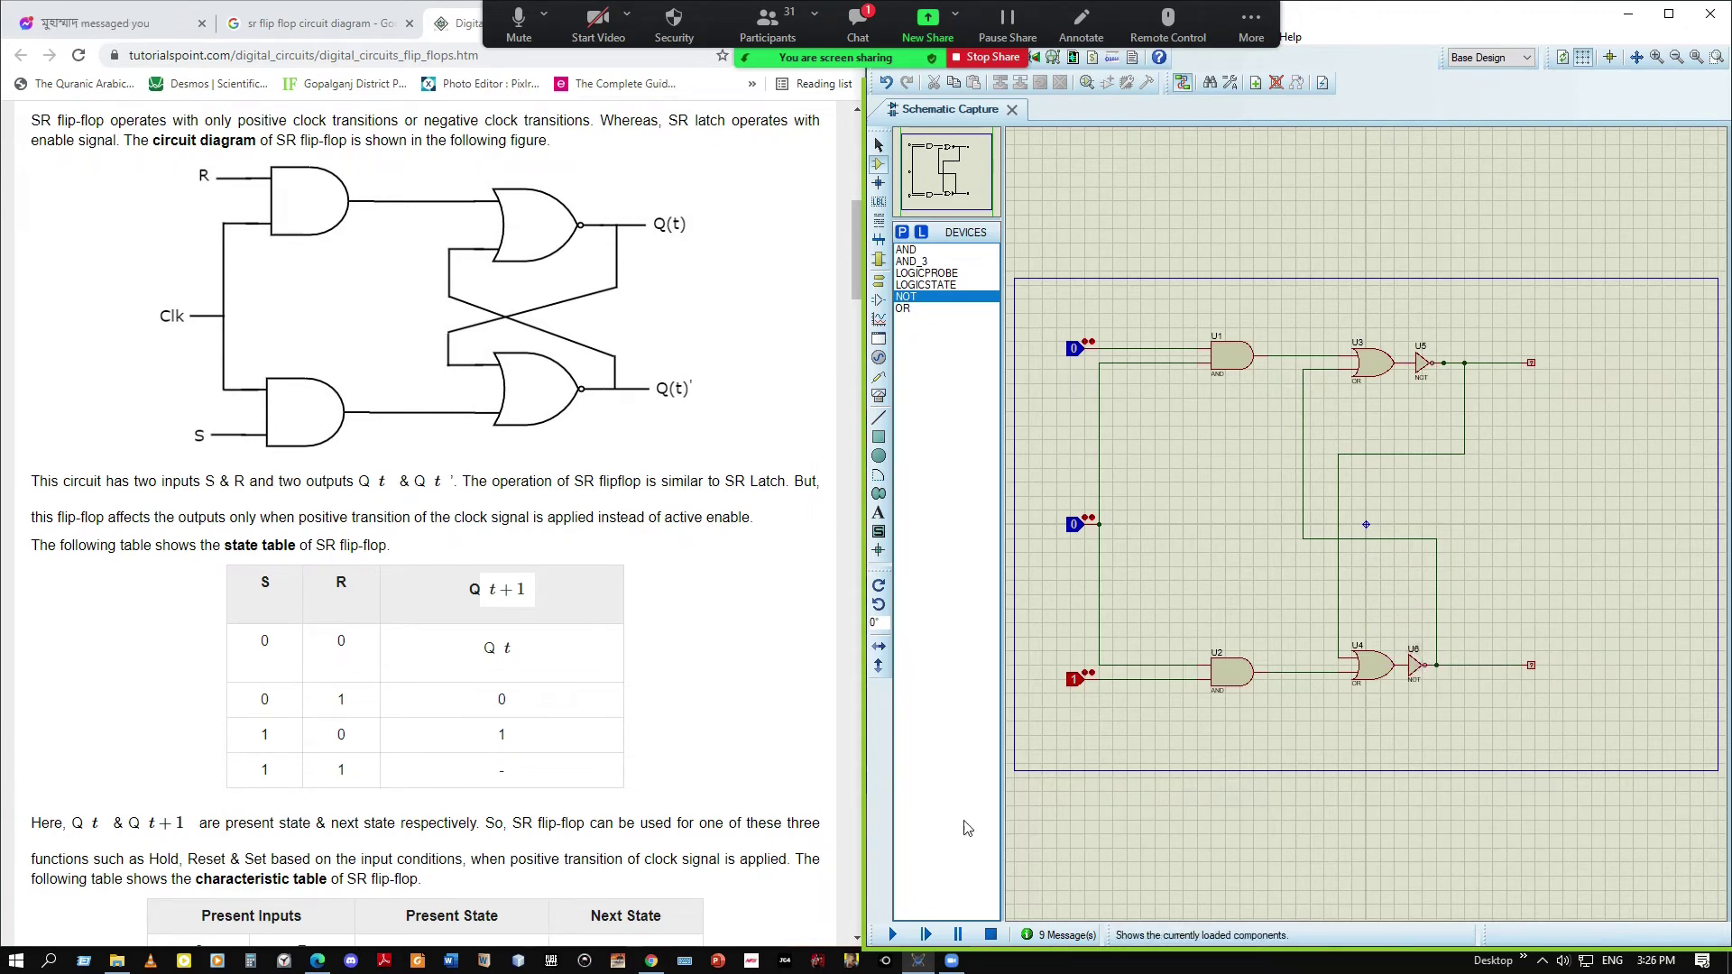
# Run the simulation, set the upper logic state to 1, and enlarge the schematic to full screen
pyautogui.click(892, 935)
pyautogui.click(1084, 360)
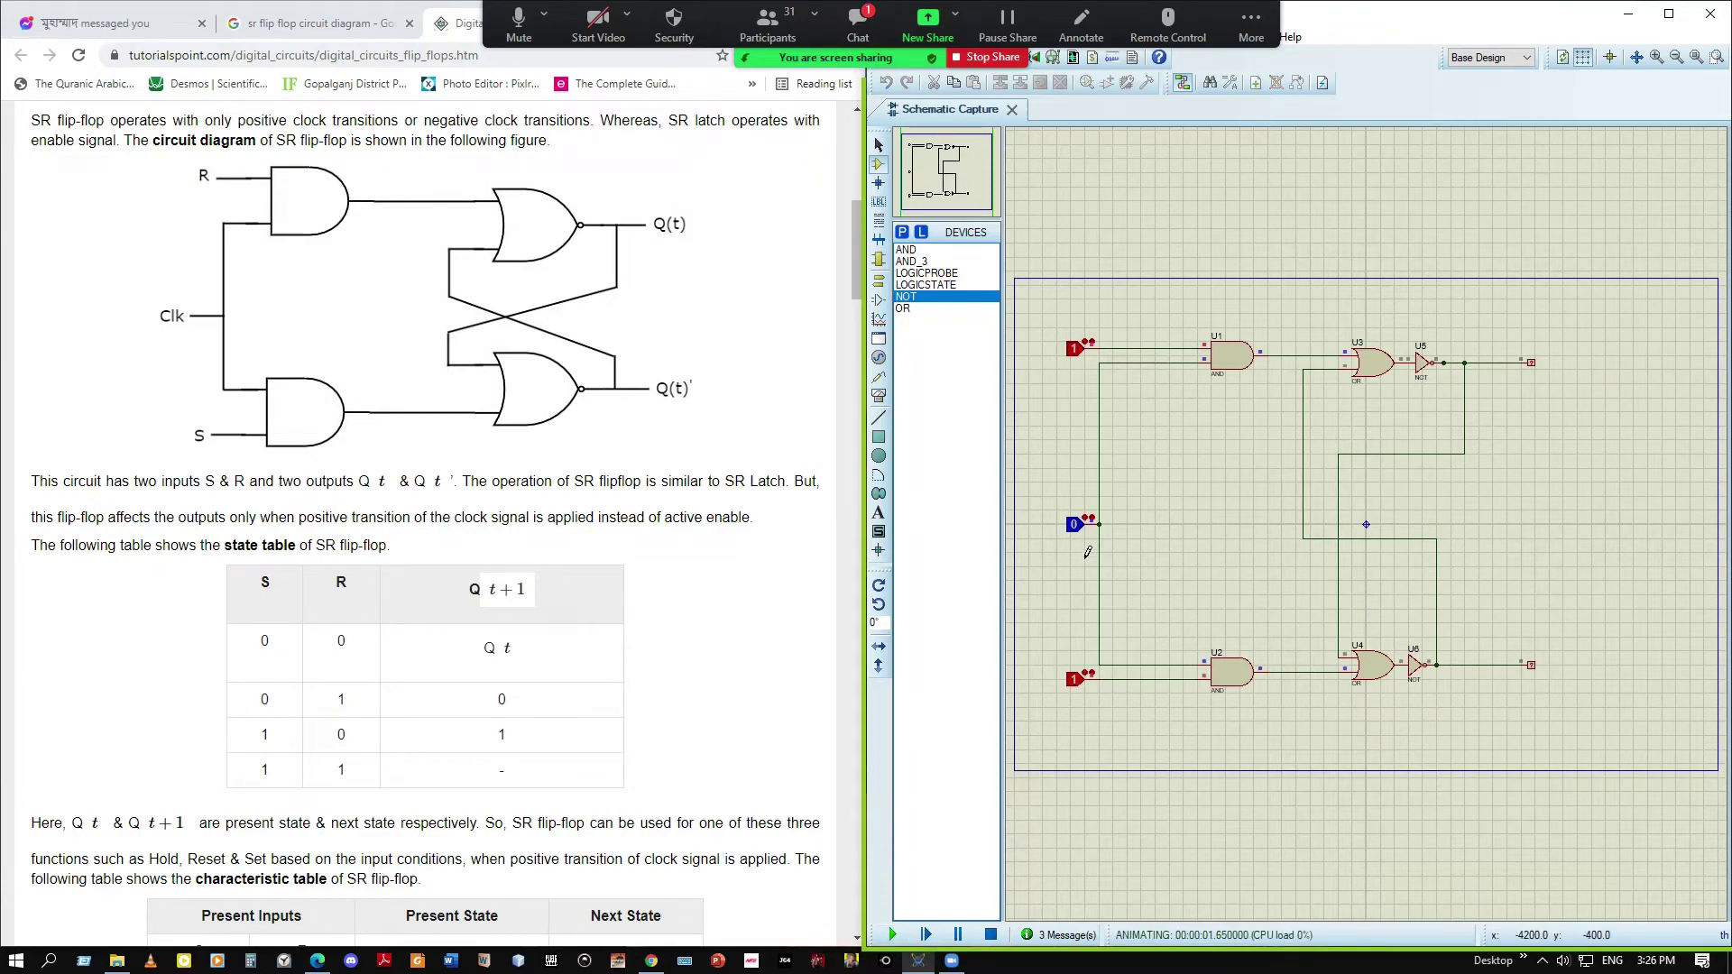
pyautogui.click(1669, 13)
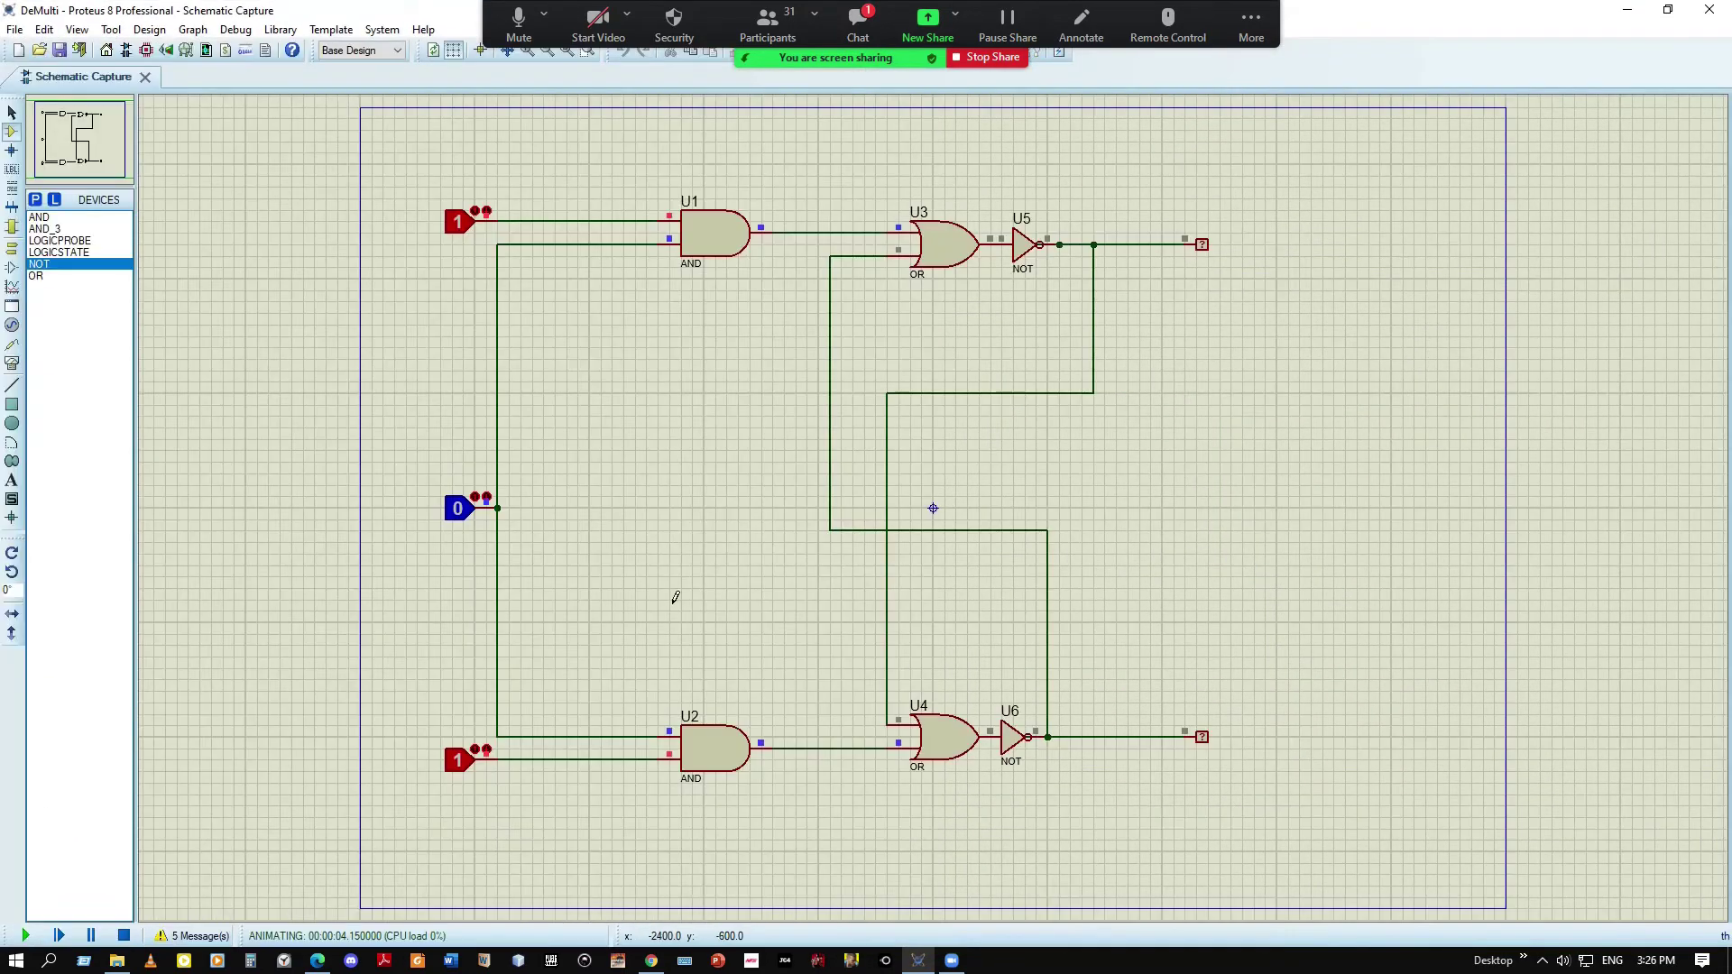
# Set the upper and lower logic states to 0 and pulse the clock several times
pyautogui.click(466, 510)
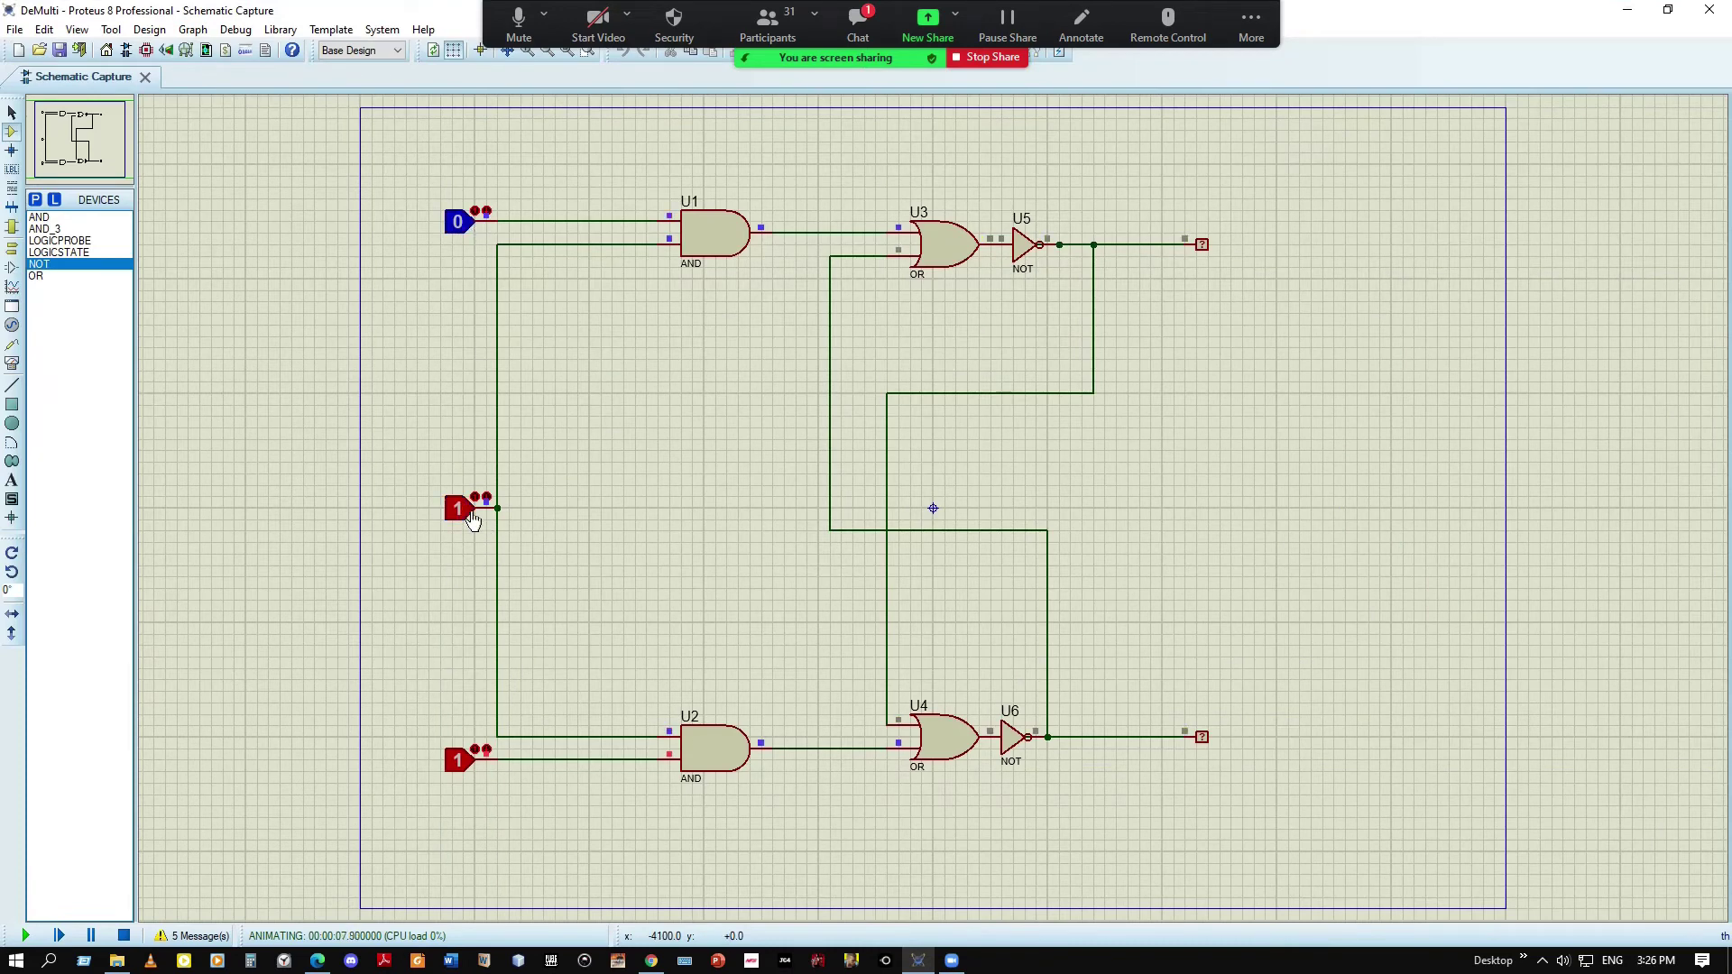
pyautogui.click(460, 510)
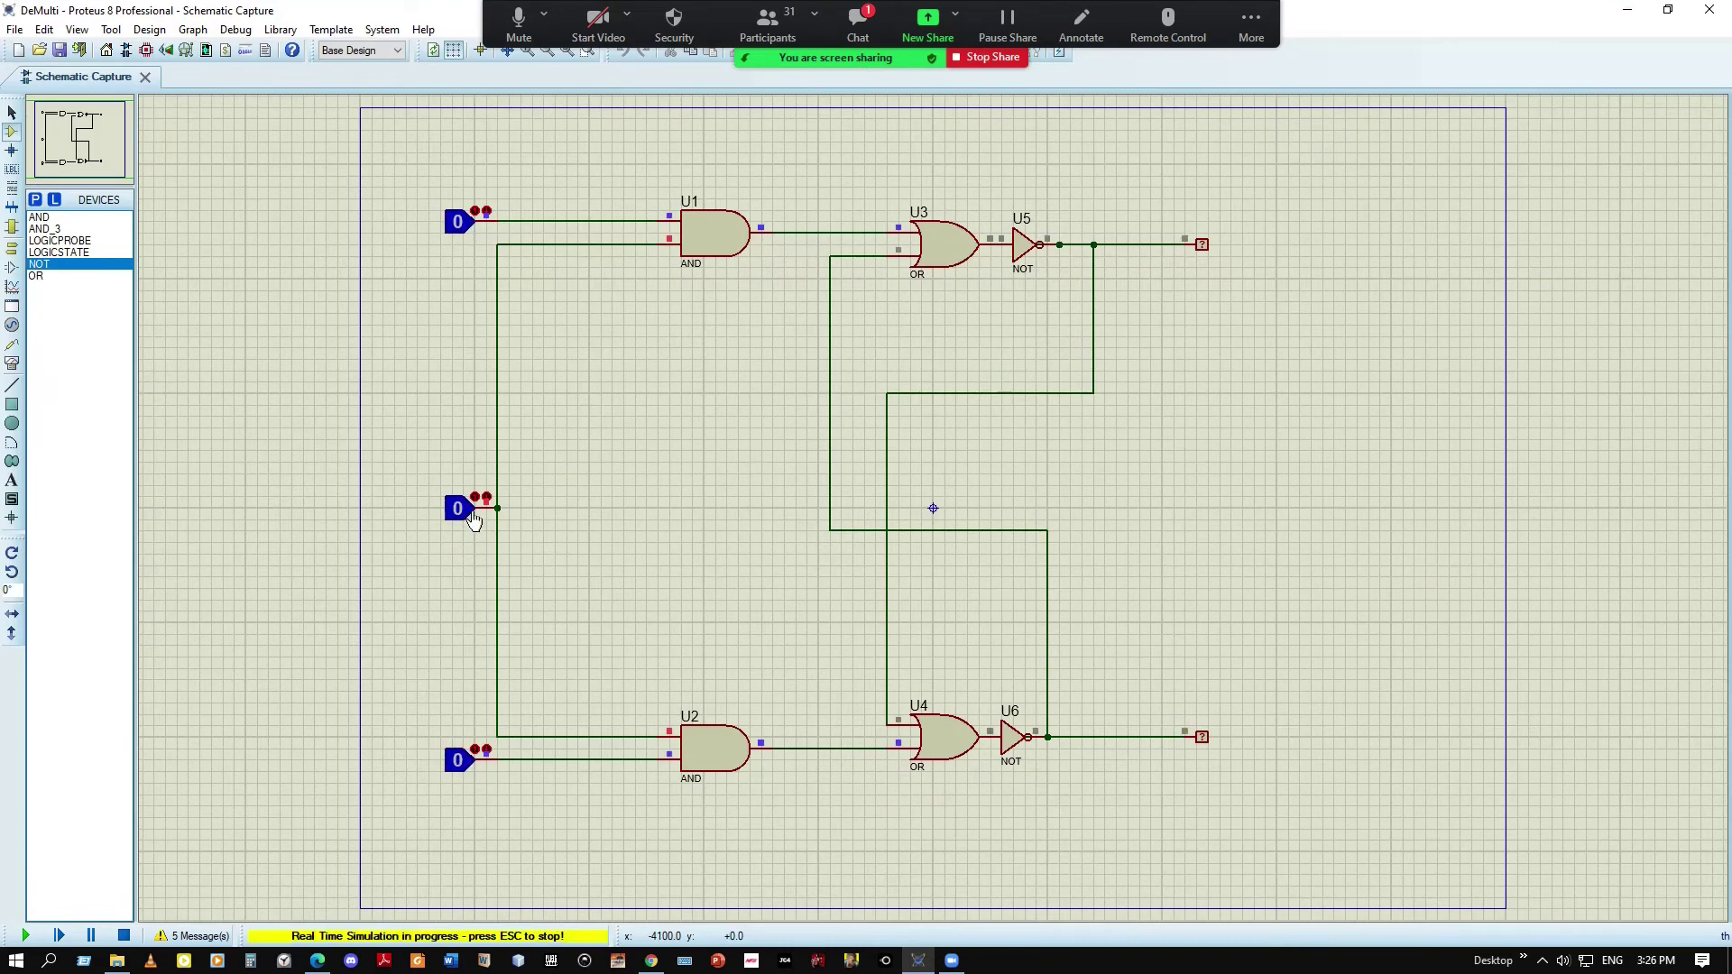
pyautogui.click(460, 511)
pyautogui.click(476, 523)
pyautogui.click(473, 523)
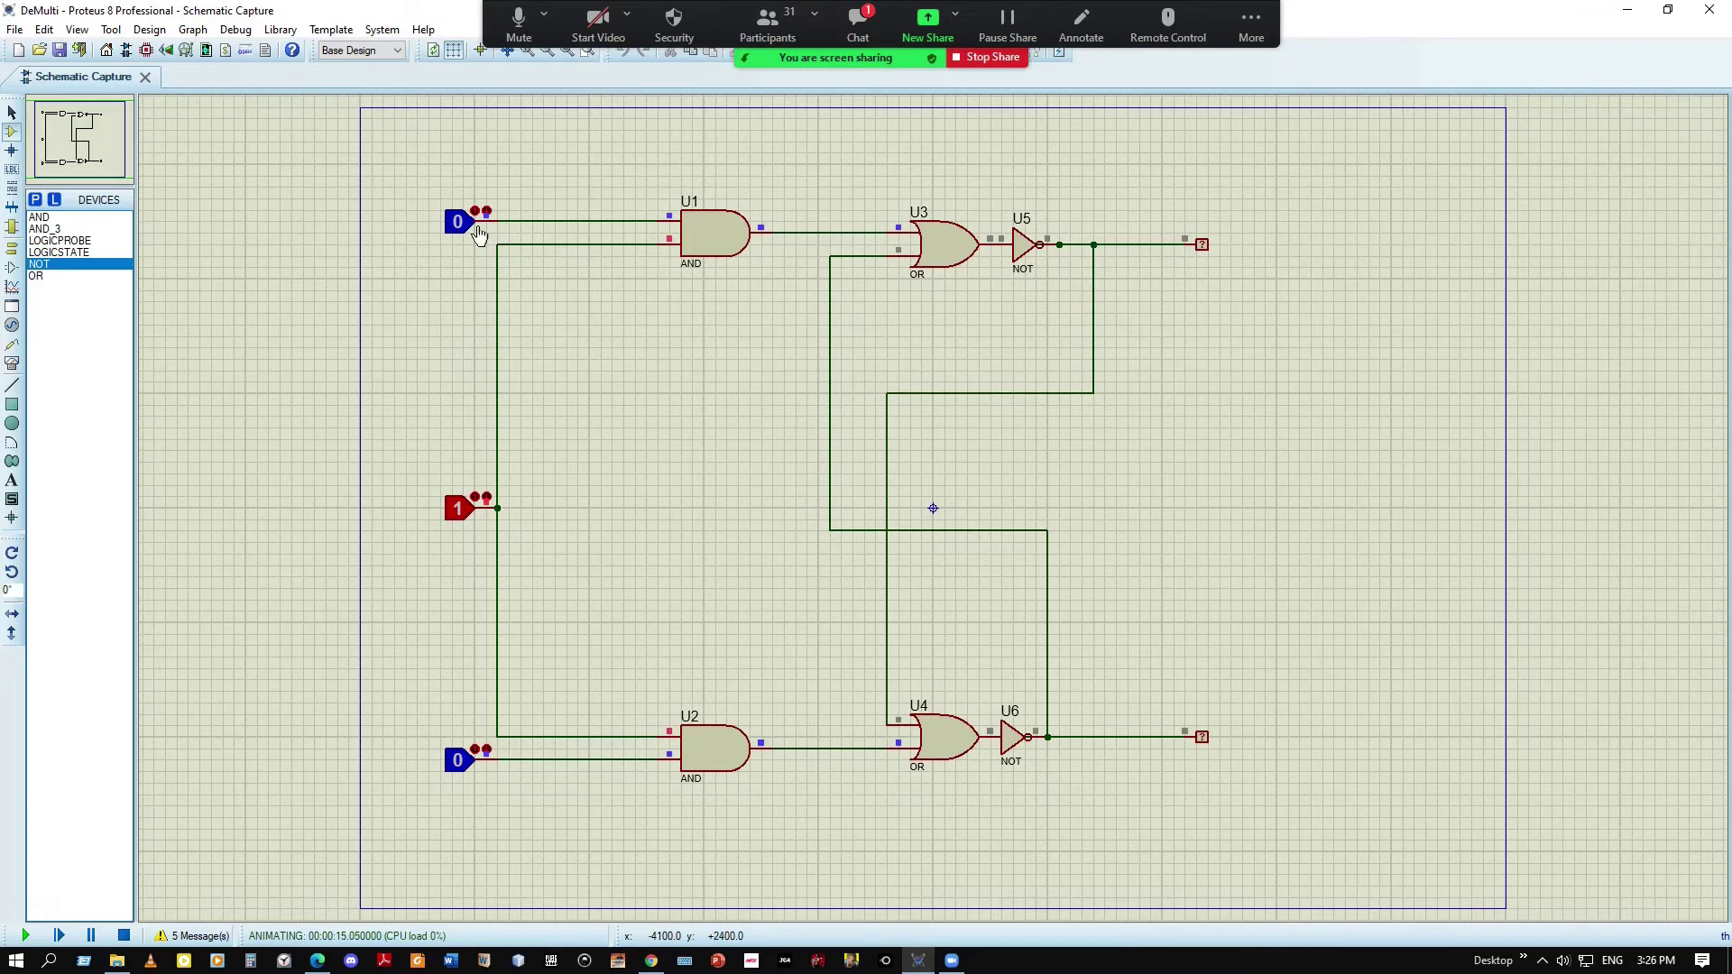
# Set the upper logic state to 1 and pulse the clock with the lower input at 0
pyautogui.click(470, 525)
pyautogui.click(470, 525)
pyautogui.click(470, 521)
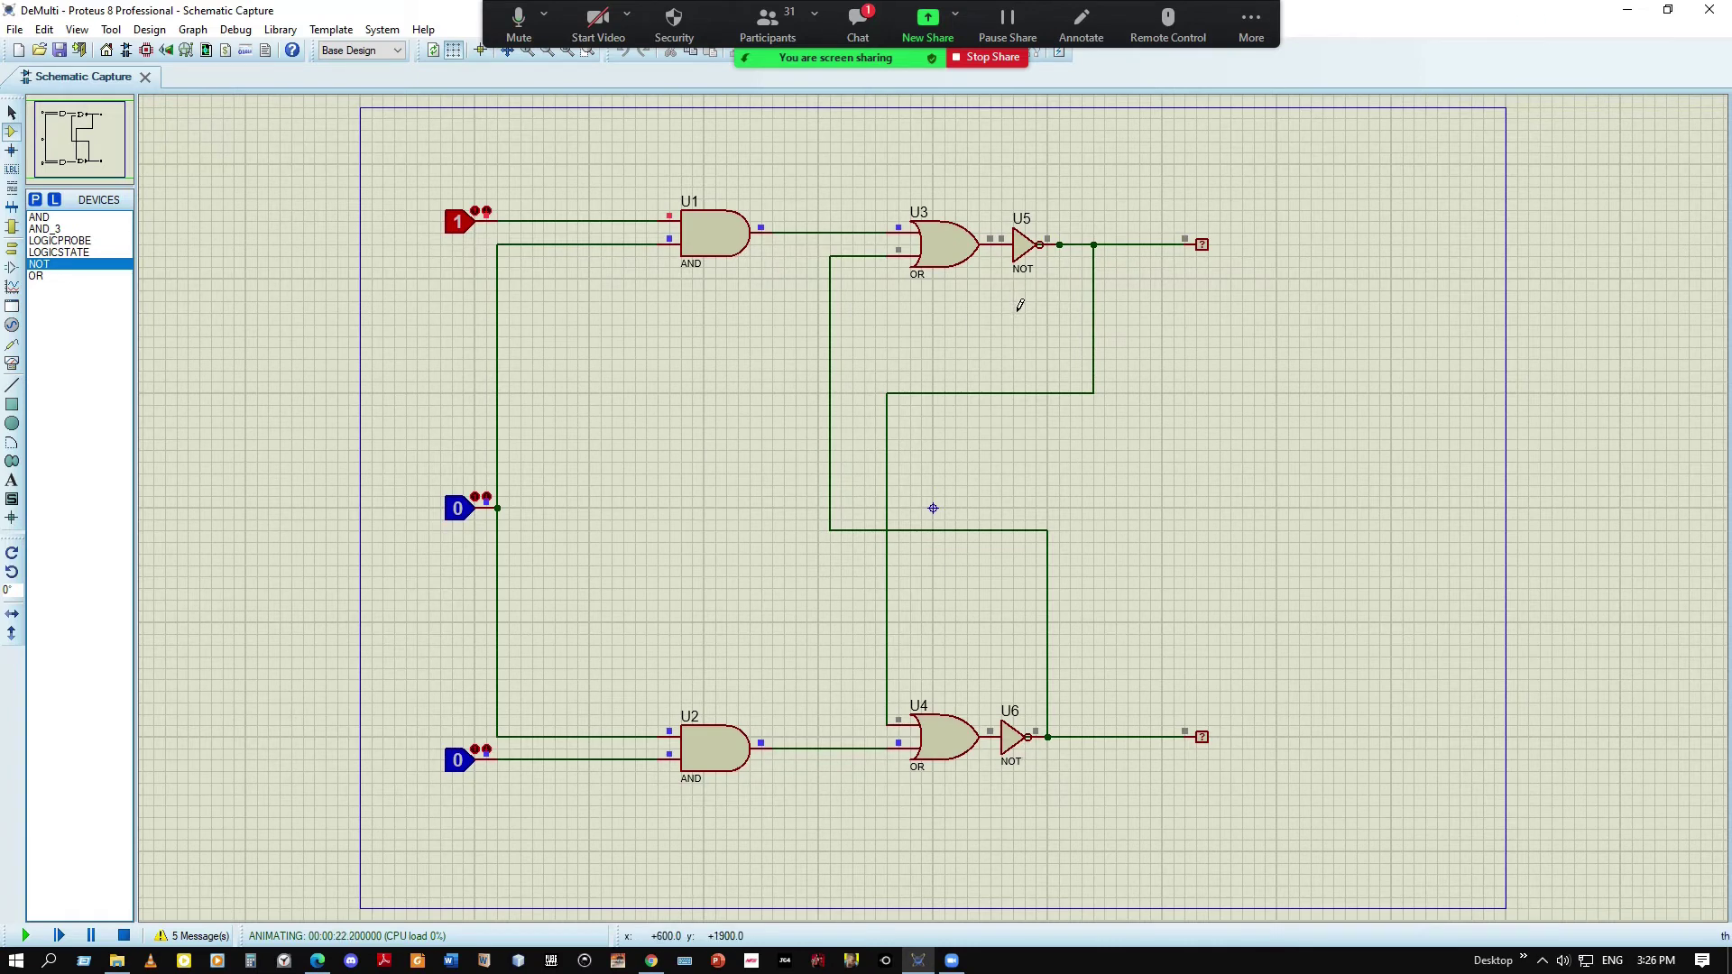
# Restart the simulation, set the upper logic state to 0 and the lower logic state to 1
pyautogui.press('shift+Pause')
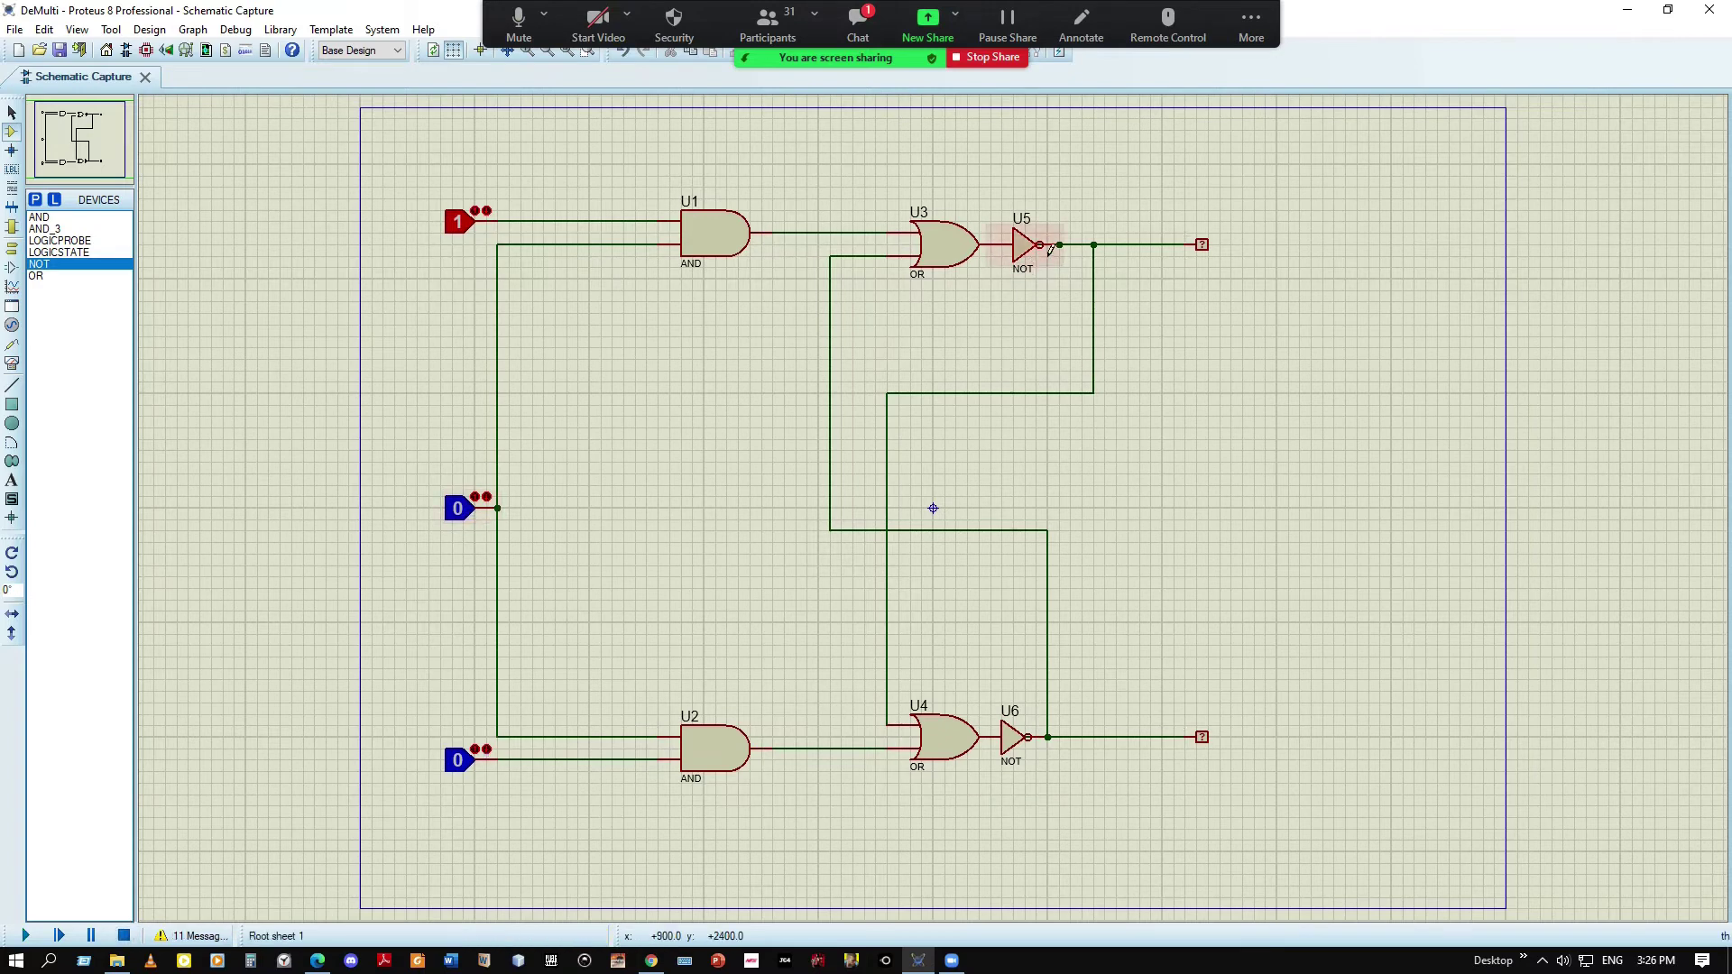
pyautogui.click(25, 936)
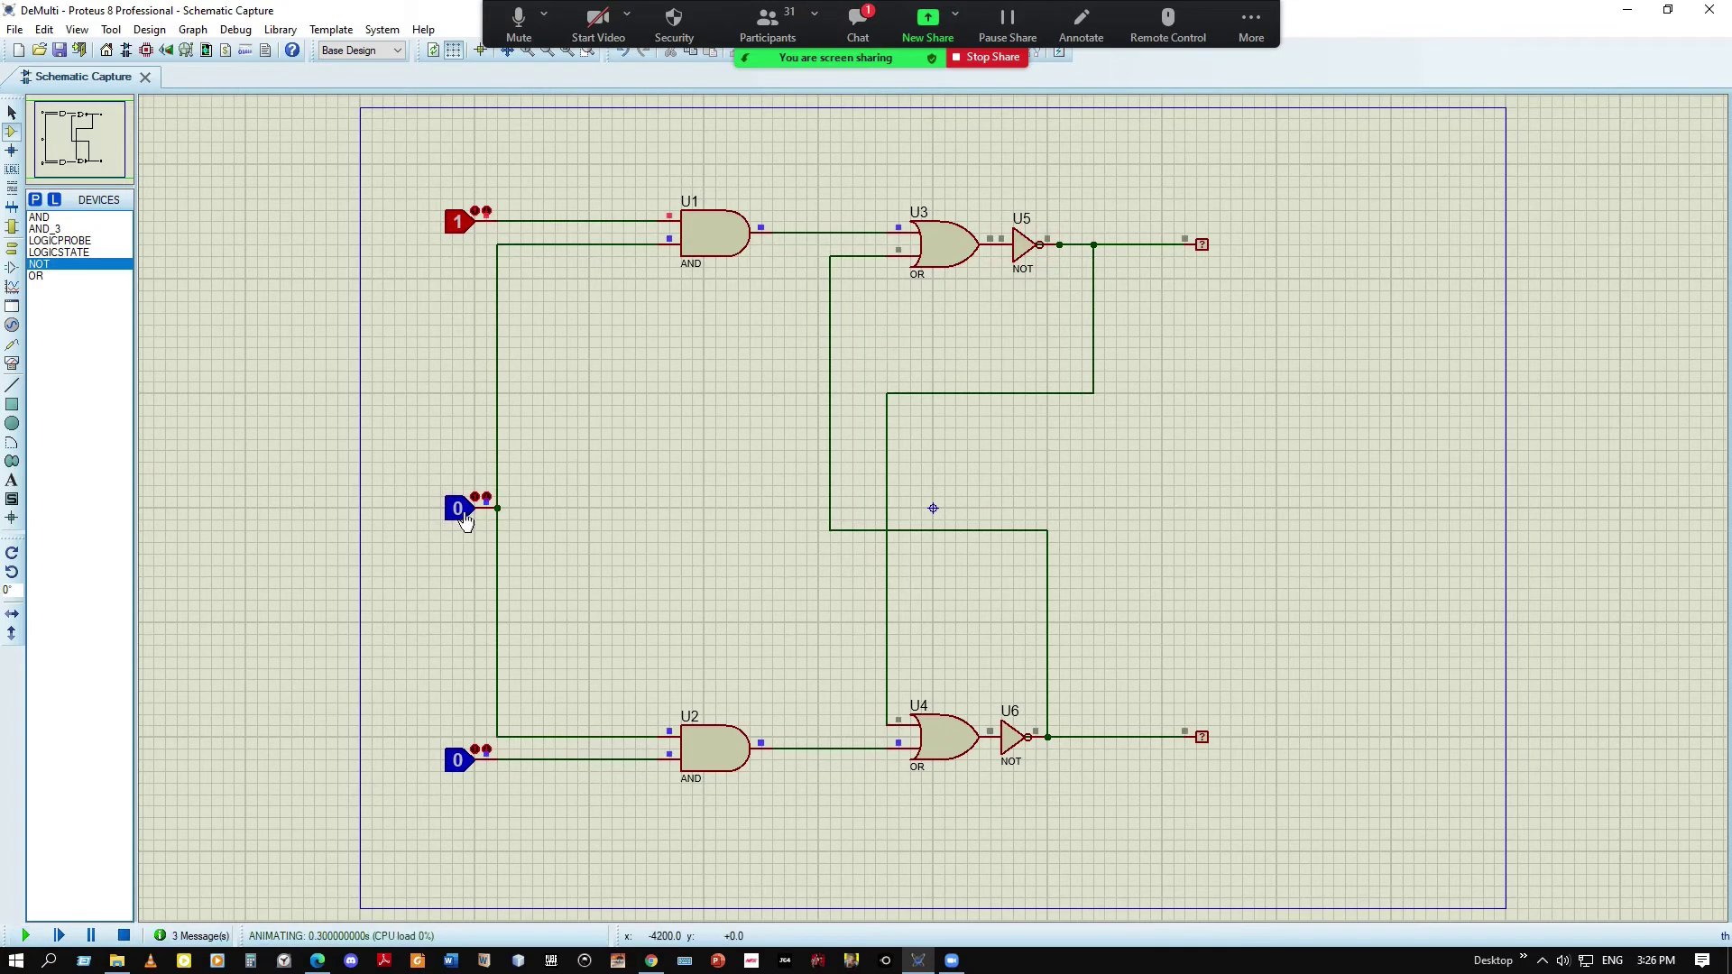
pyautogui.click(472, 222)
pyautogui.click(462, 760)
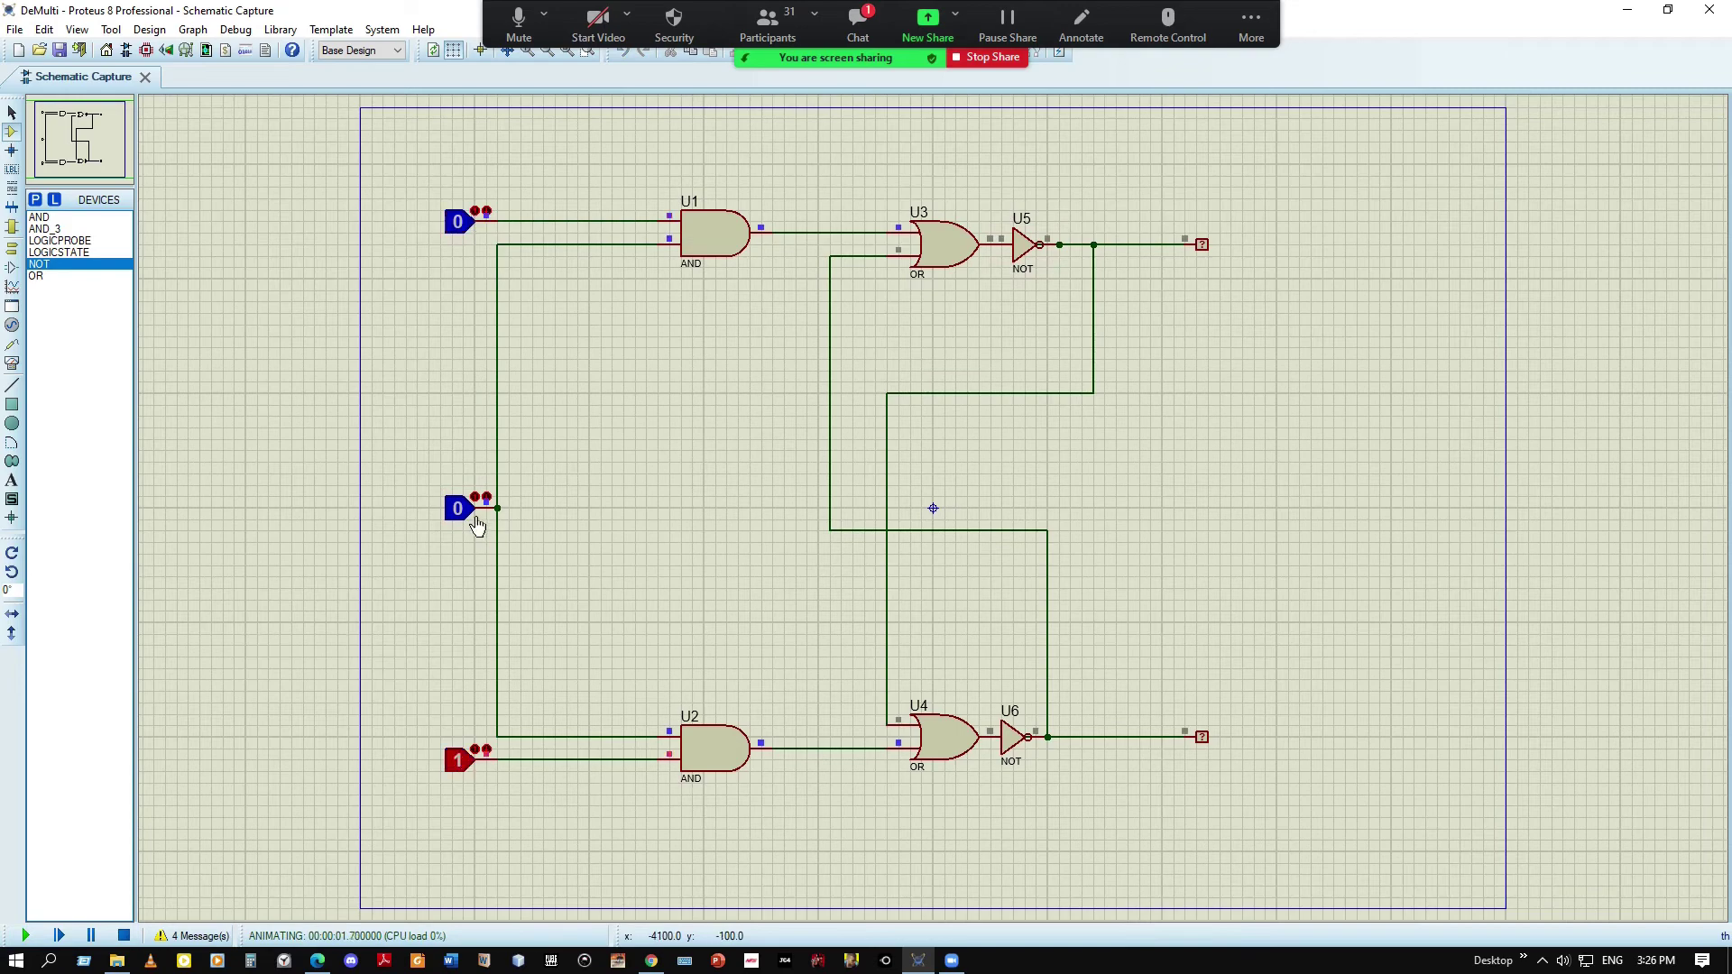
# Restore the schematic window beside the reference page and delete NOT gate U5 after OR gate U3
pyautogui.doubleClick(1469, 20)
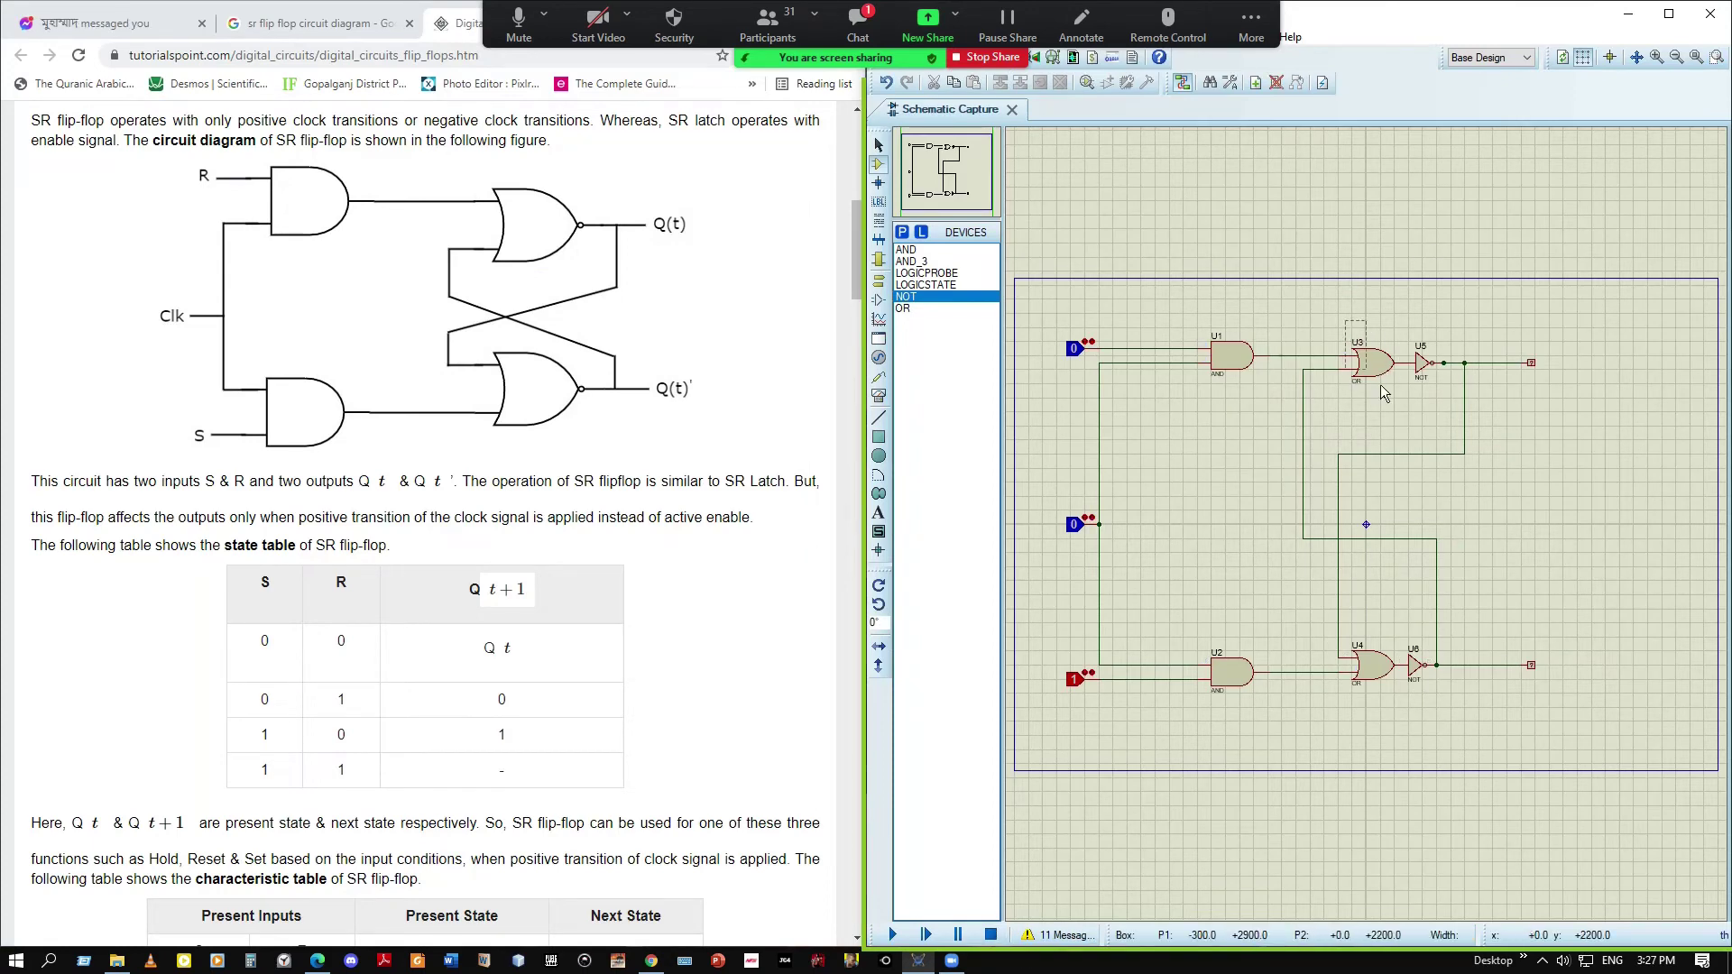
pyautogui.rightClick(1423, 364)
pyautogui.click(1480, 552)
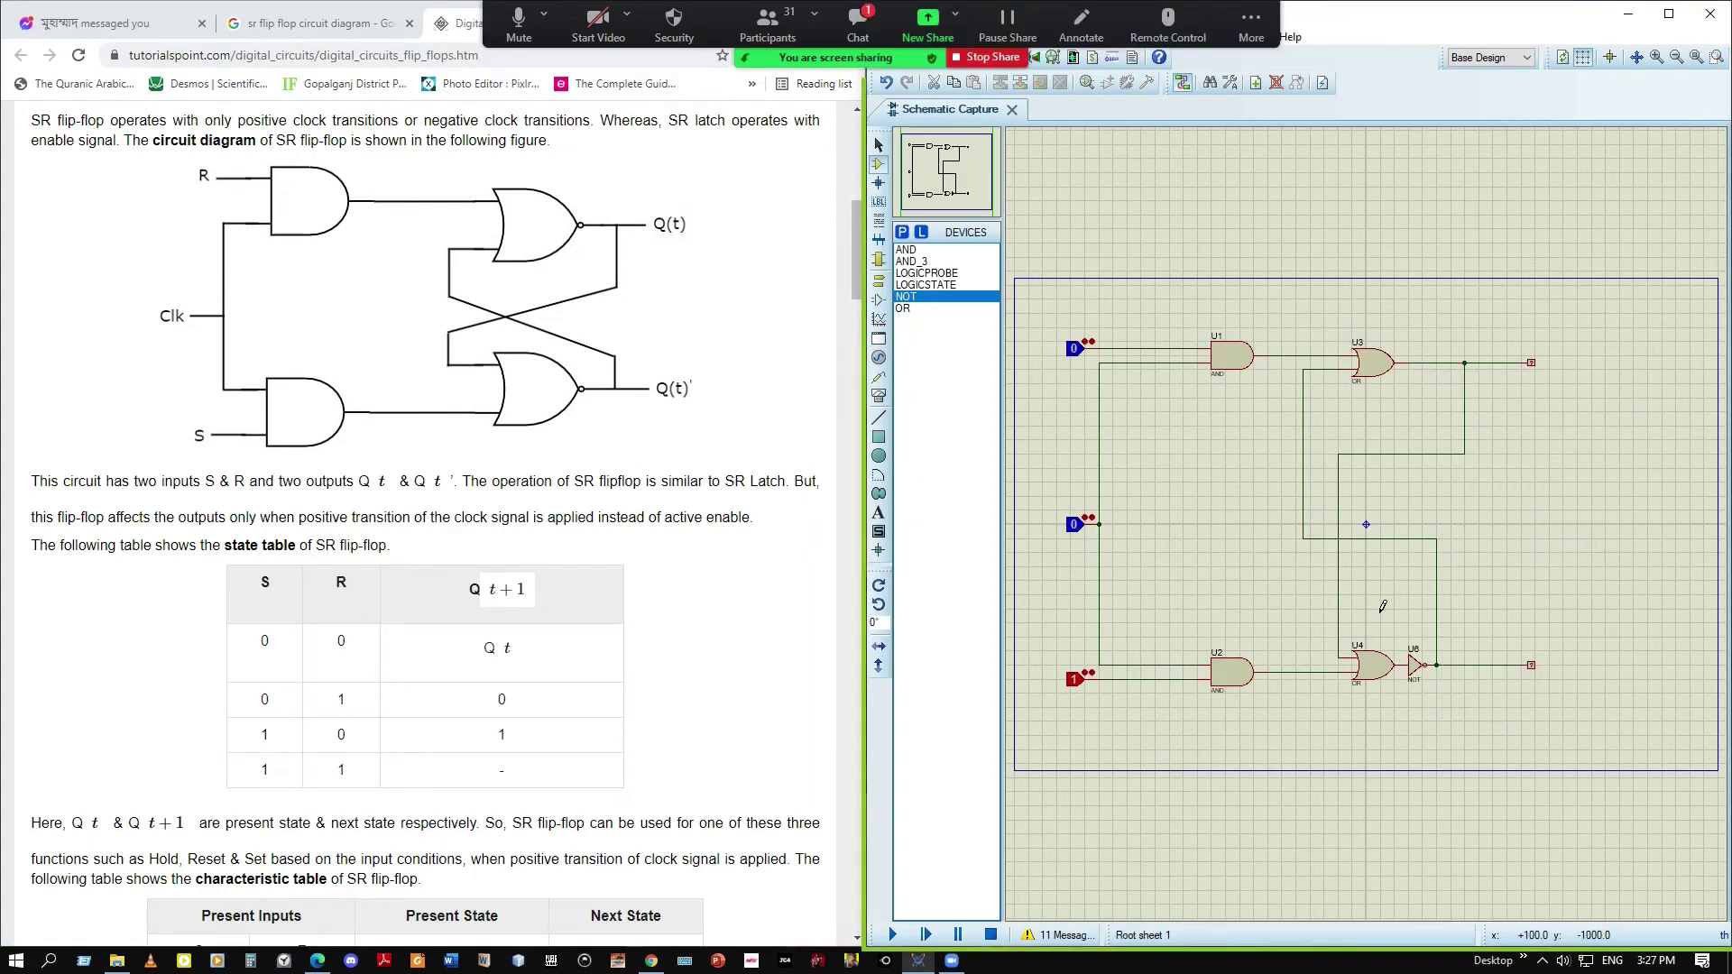
pyautogui.moveTo(1346, 622); pyautogui.dragTo(1423, 715)
pyautogui.rightClick(1424, 715)
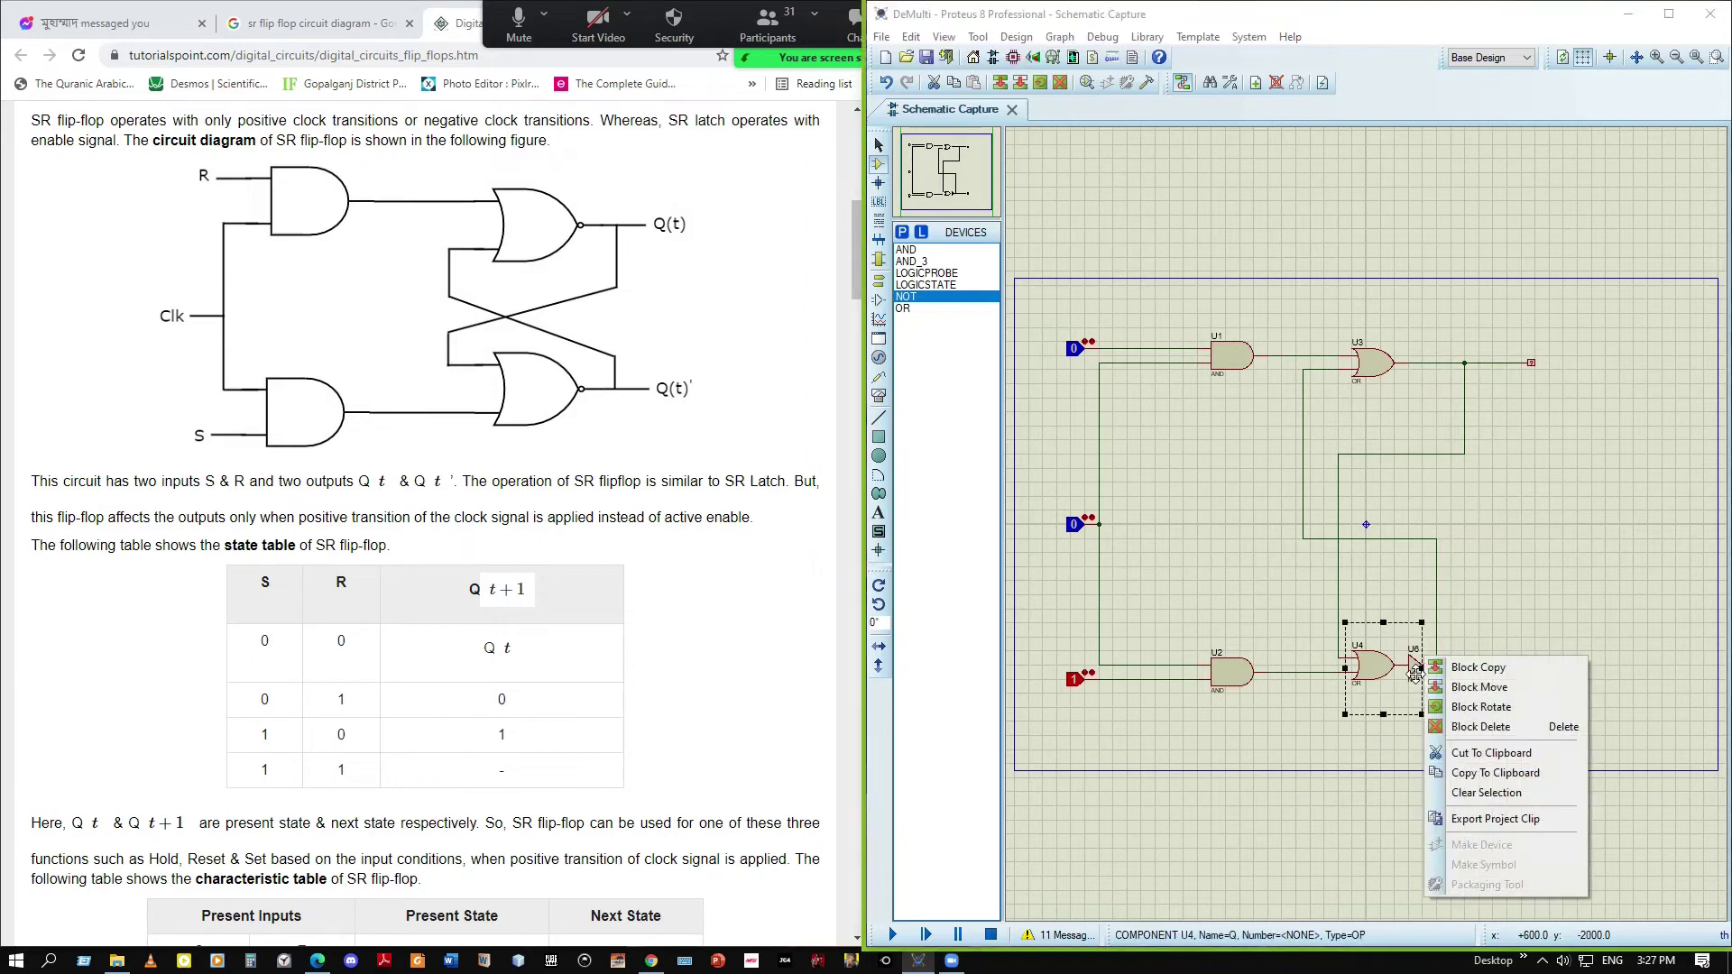
pyautogui.press('Escape')
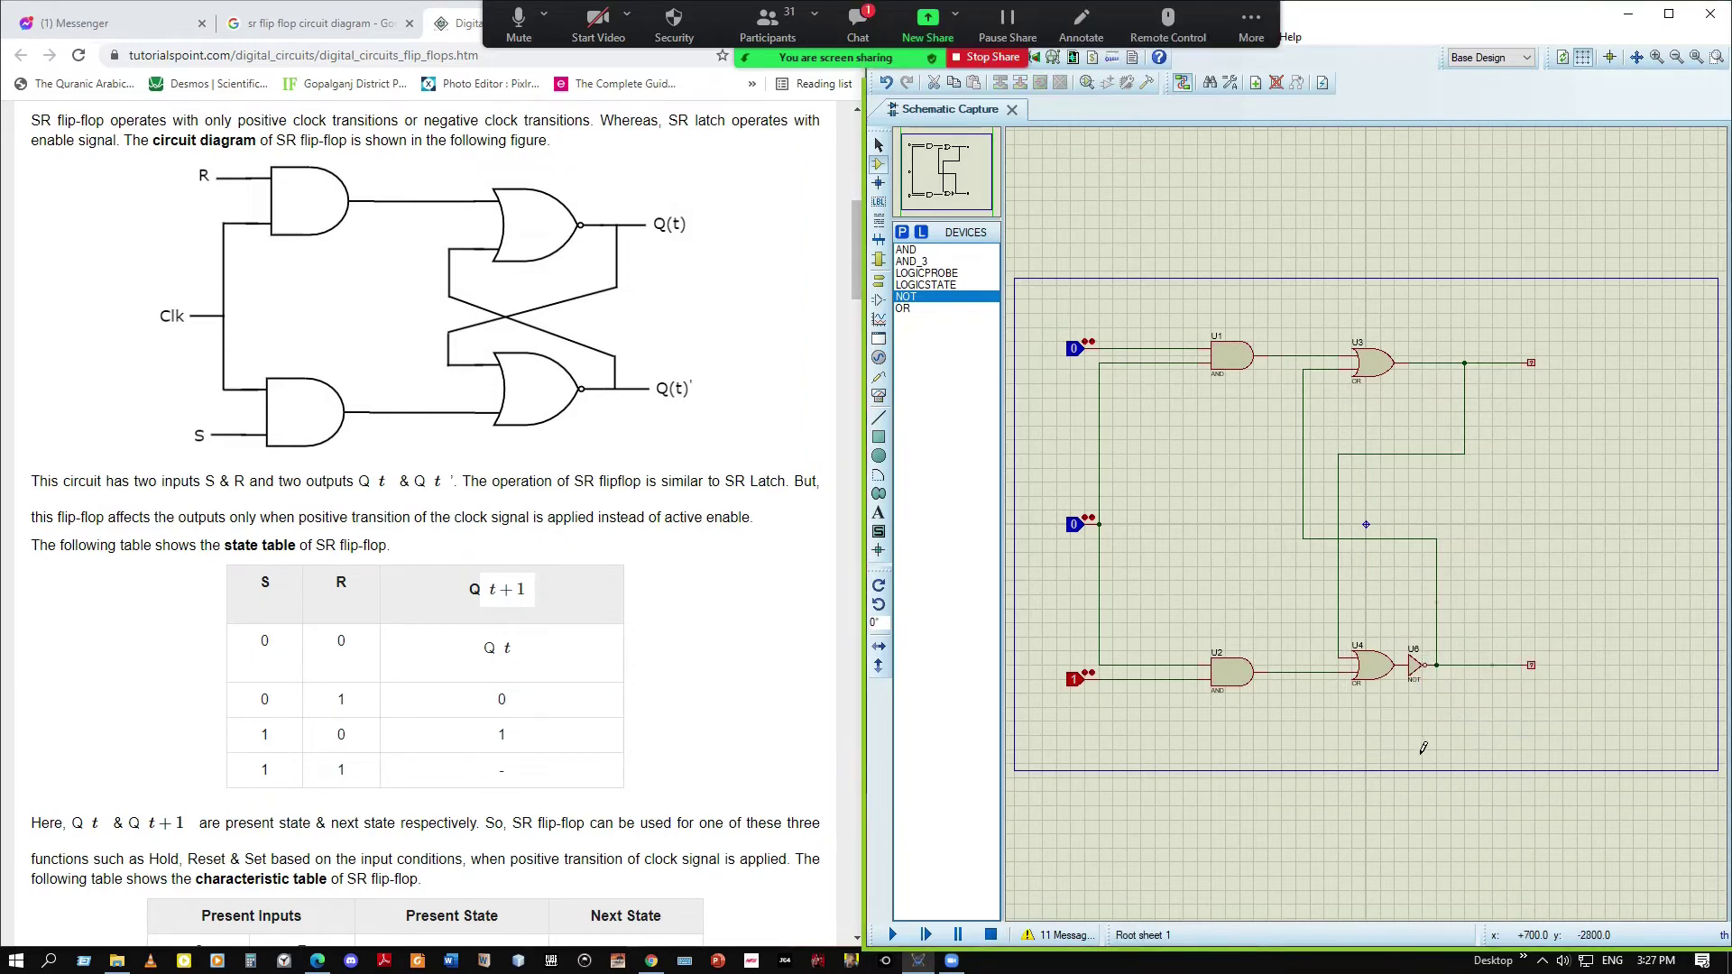
pyautogui.moveTo(1345, 616)
pyautogui.mouseDown()
pyautogui.moveTo(1437, 725)
pyautogui.moveTo(1351, 628)
pyautogui.mouseUp()
pyautogui.rightClick(1410, 674)
pyautogui.press('Escape')
pyautogui.press('Escape')
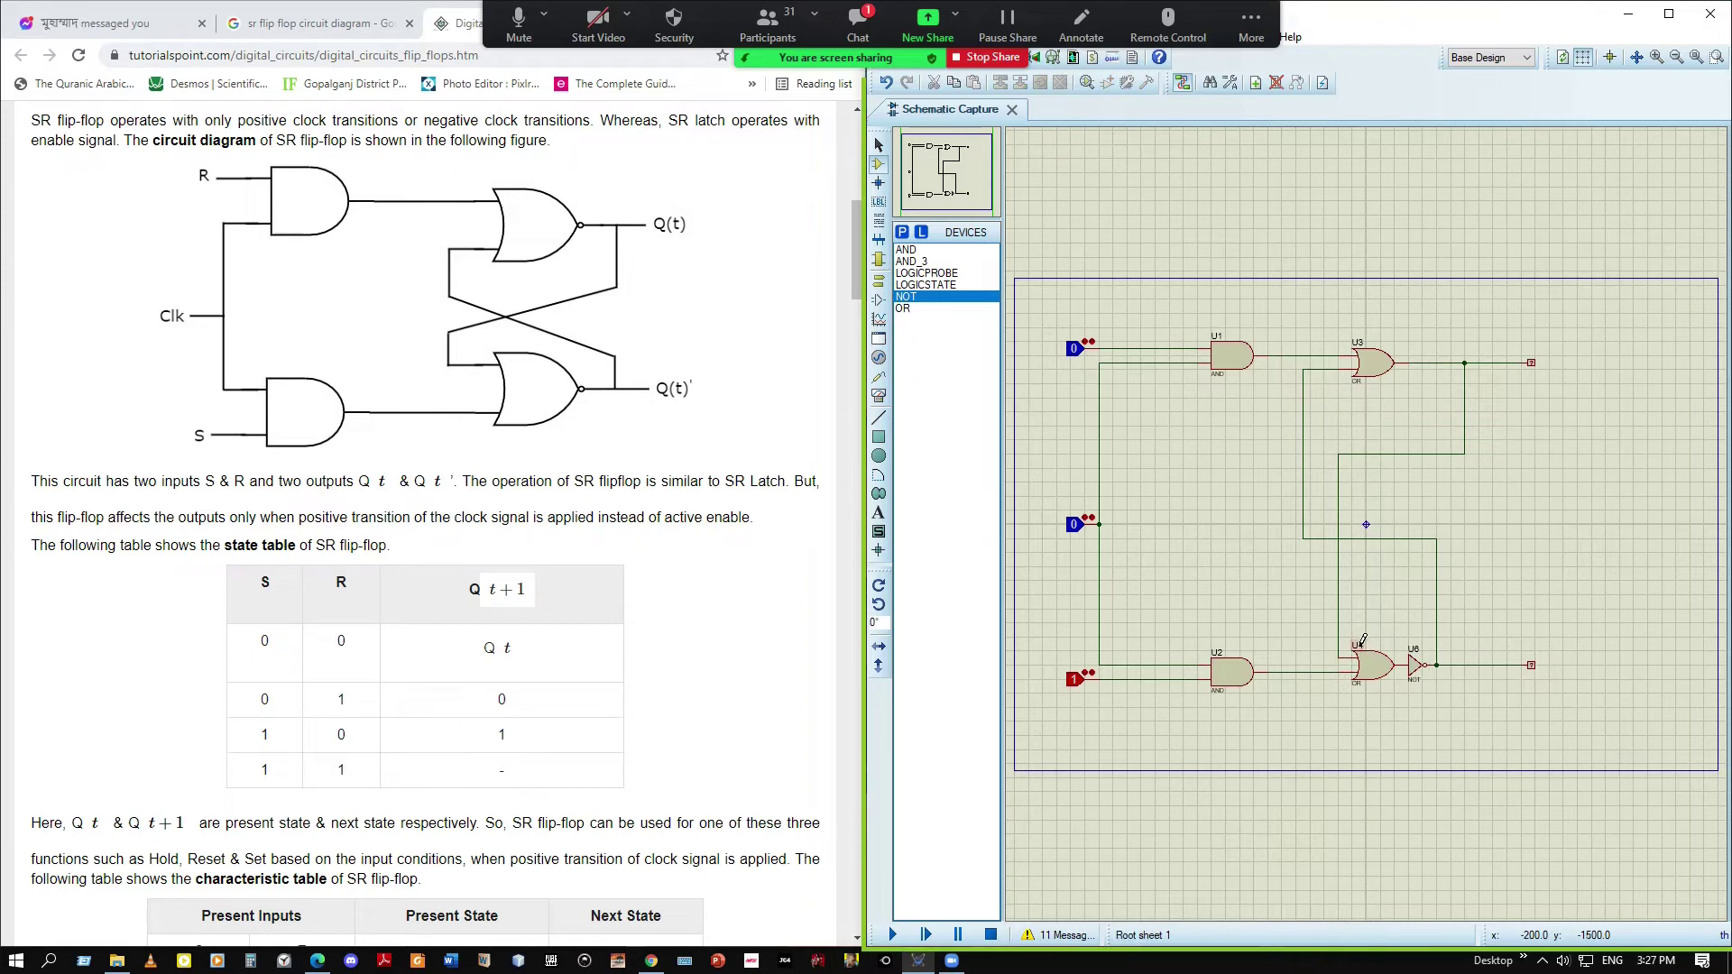
pyautogui.press('F5')
pyautogui.click(1534, 585)
pyautogui.rightClick(1534, 584)
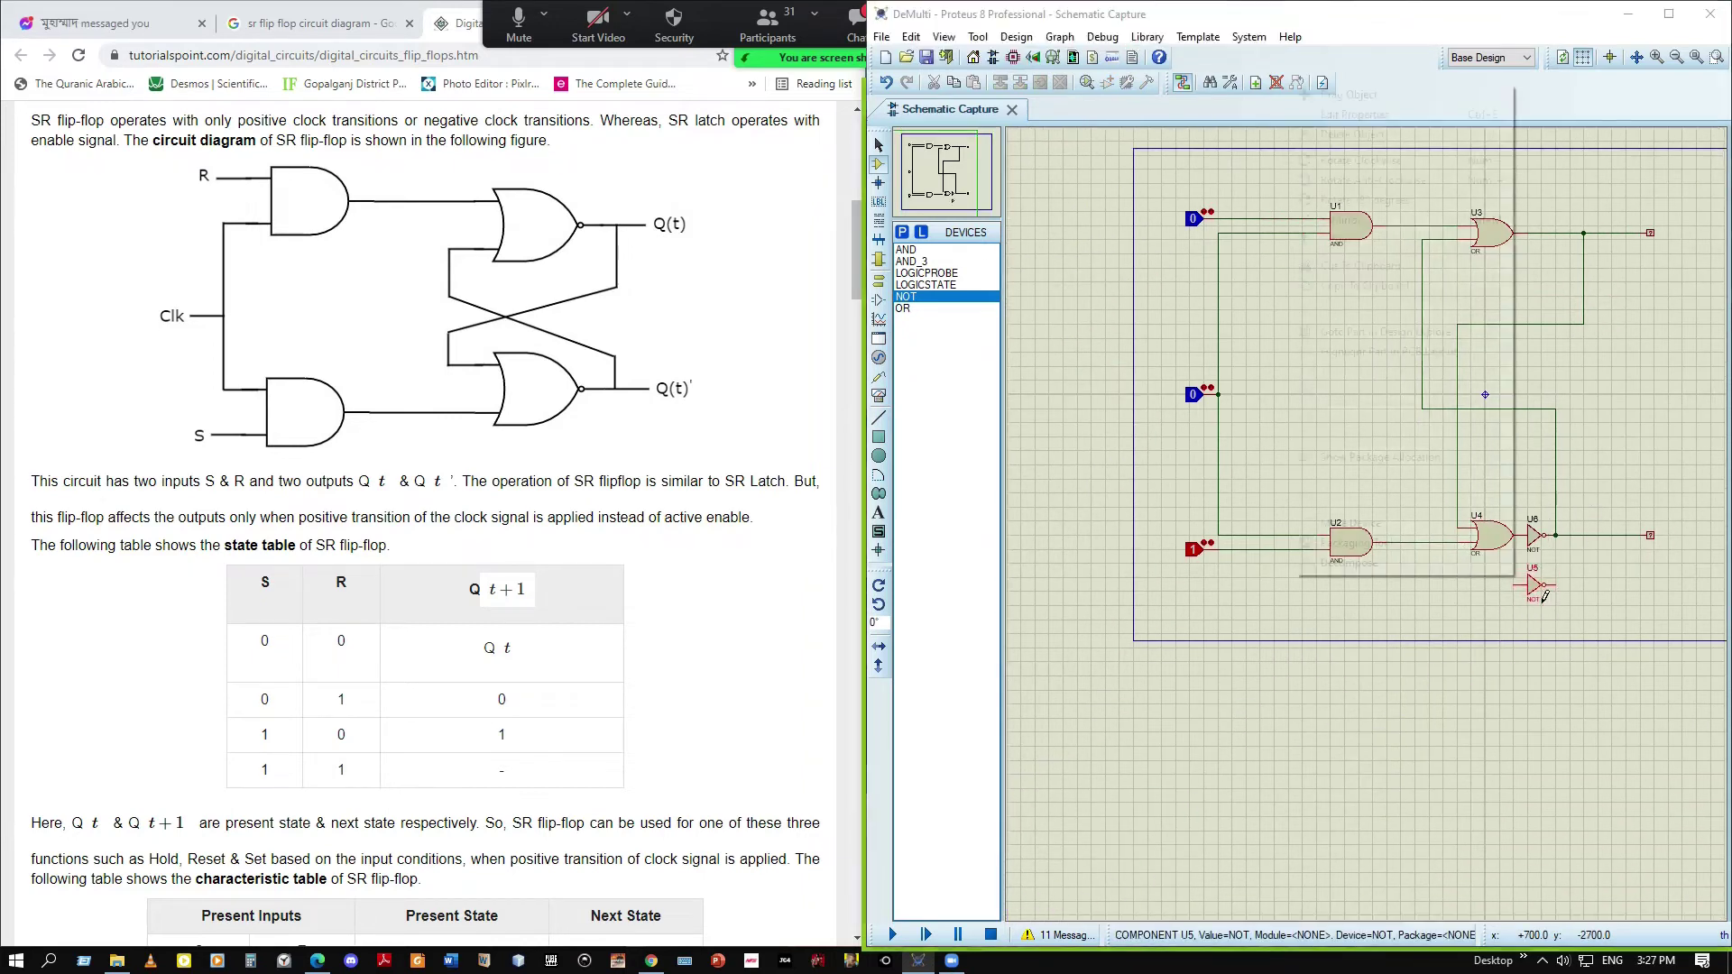
pyautogui.click(1352, 133)
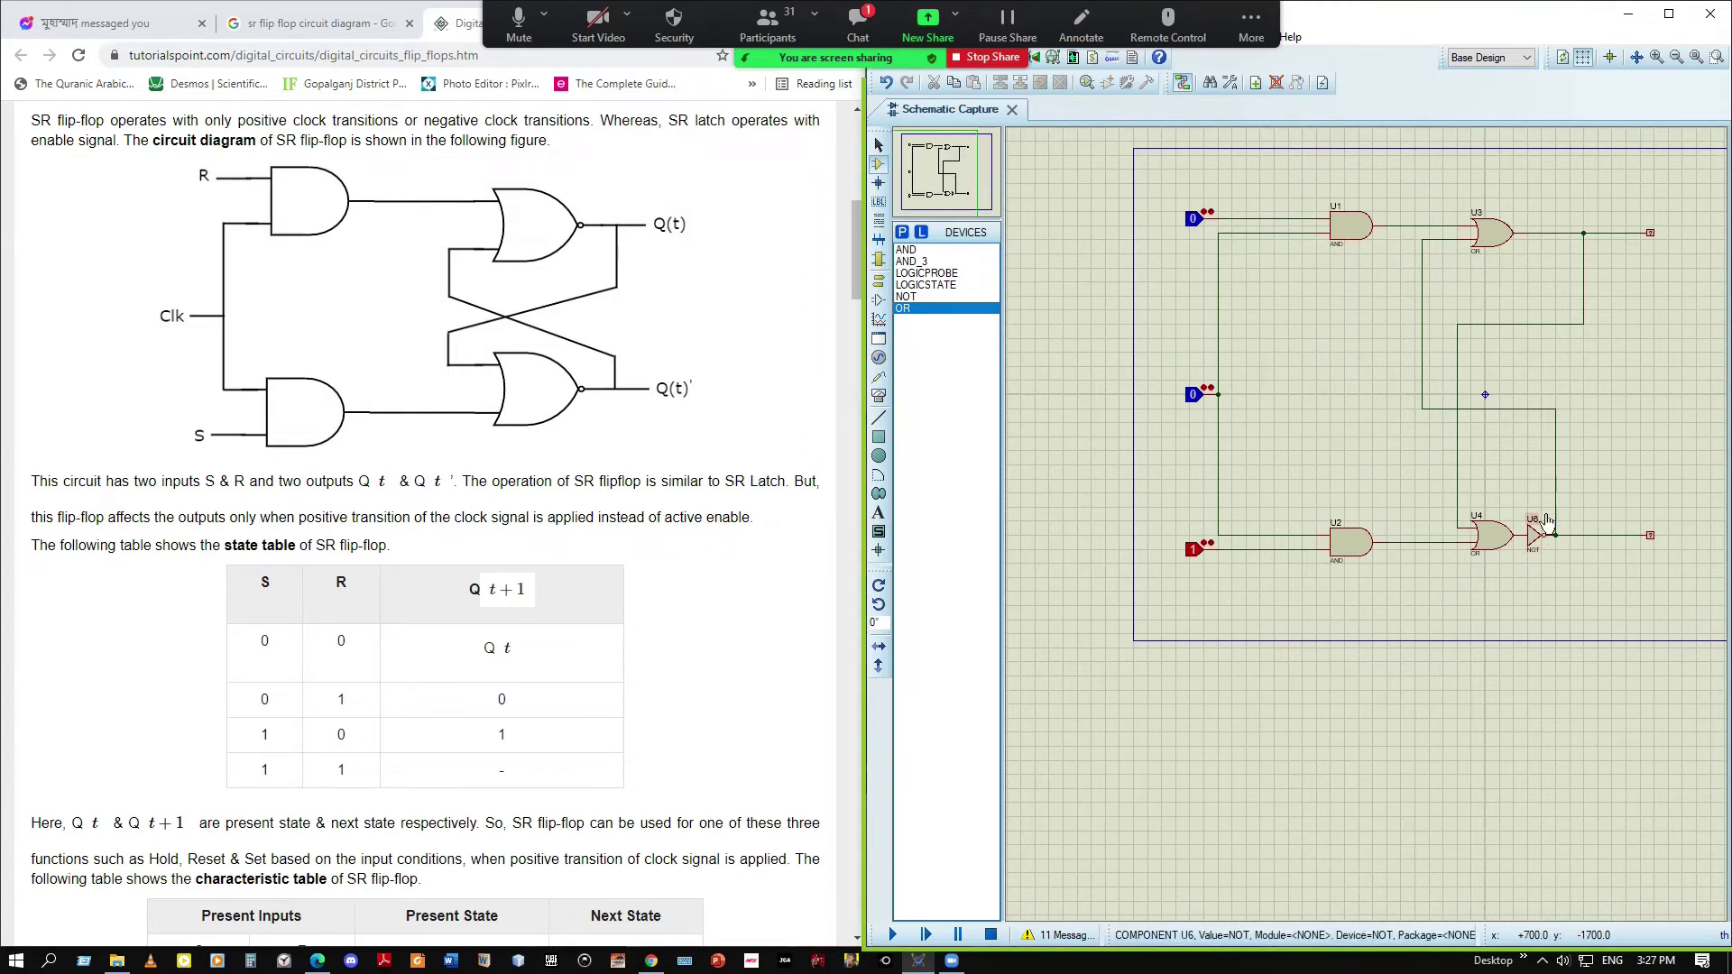
# Delete NOT gate U6 and both OR gates, U4 and U3, from the schematic
pyautogui.moveTo(1521, 500); pyautogui.dragTo(1555, 550)
pyautogui.rightClick(1518, 521)
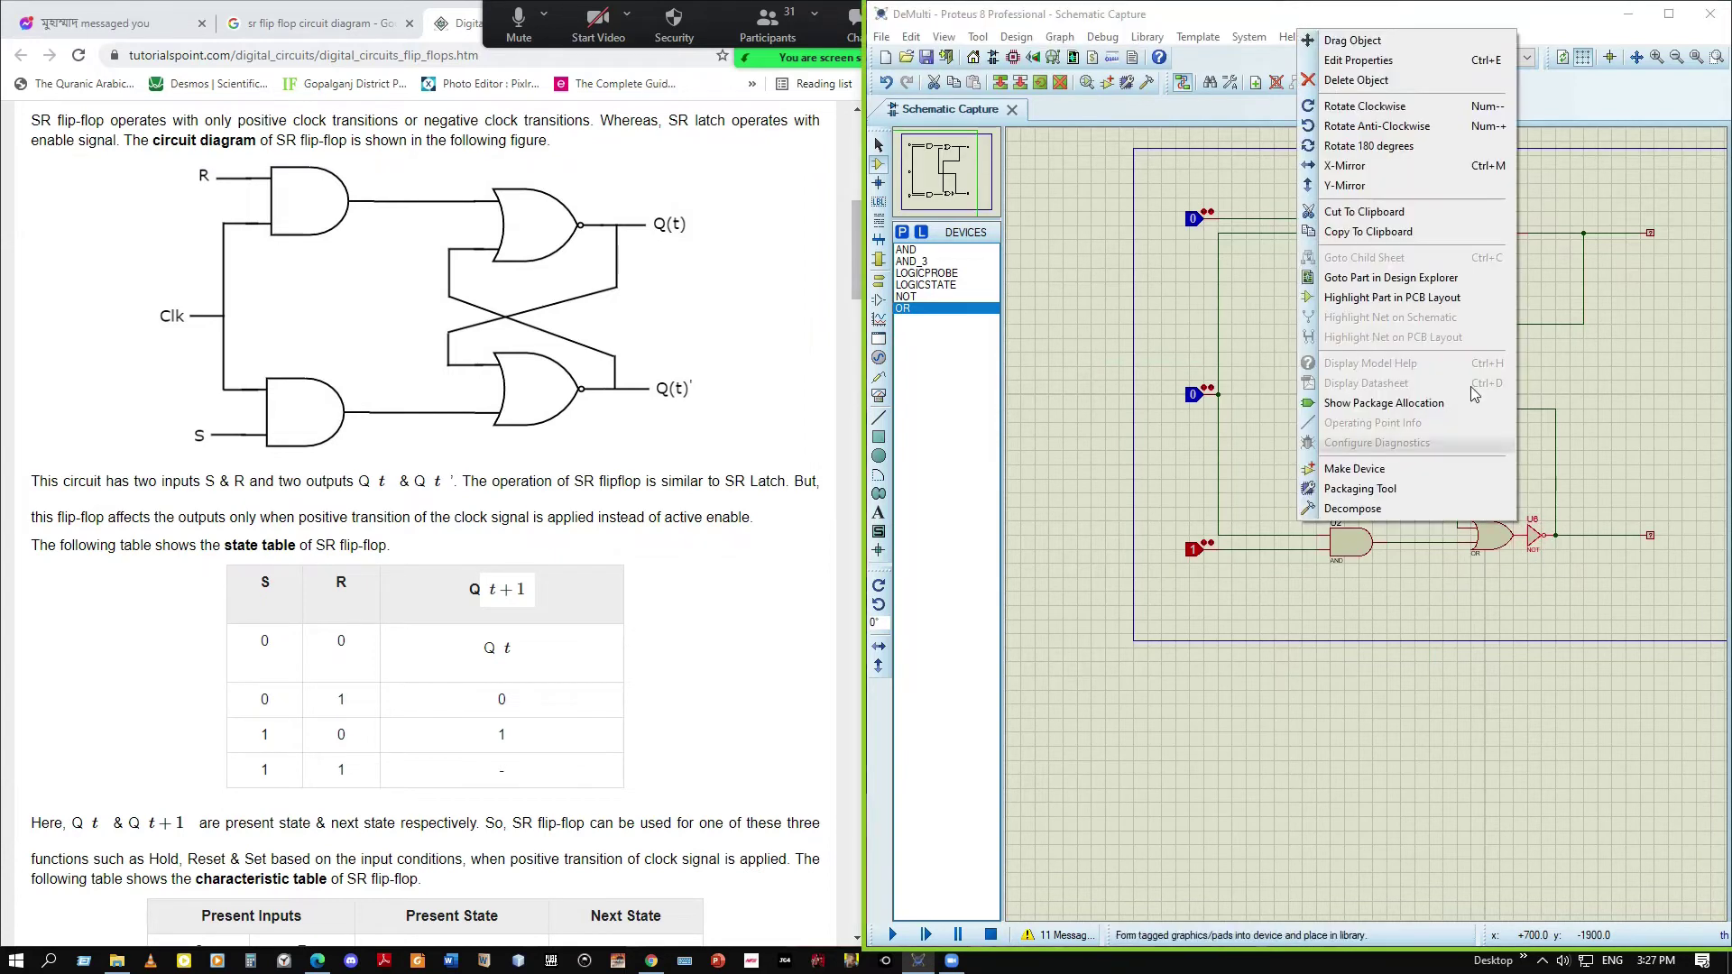
pyautogui.click(1349, 81)
pyautogui.rightClick(1481, 536)
pyautogui.click(1313, 80)
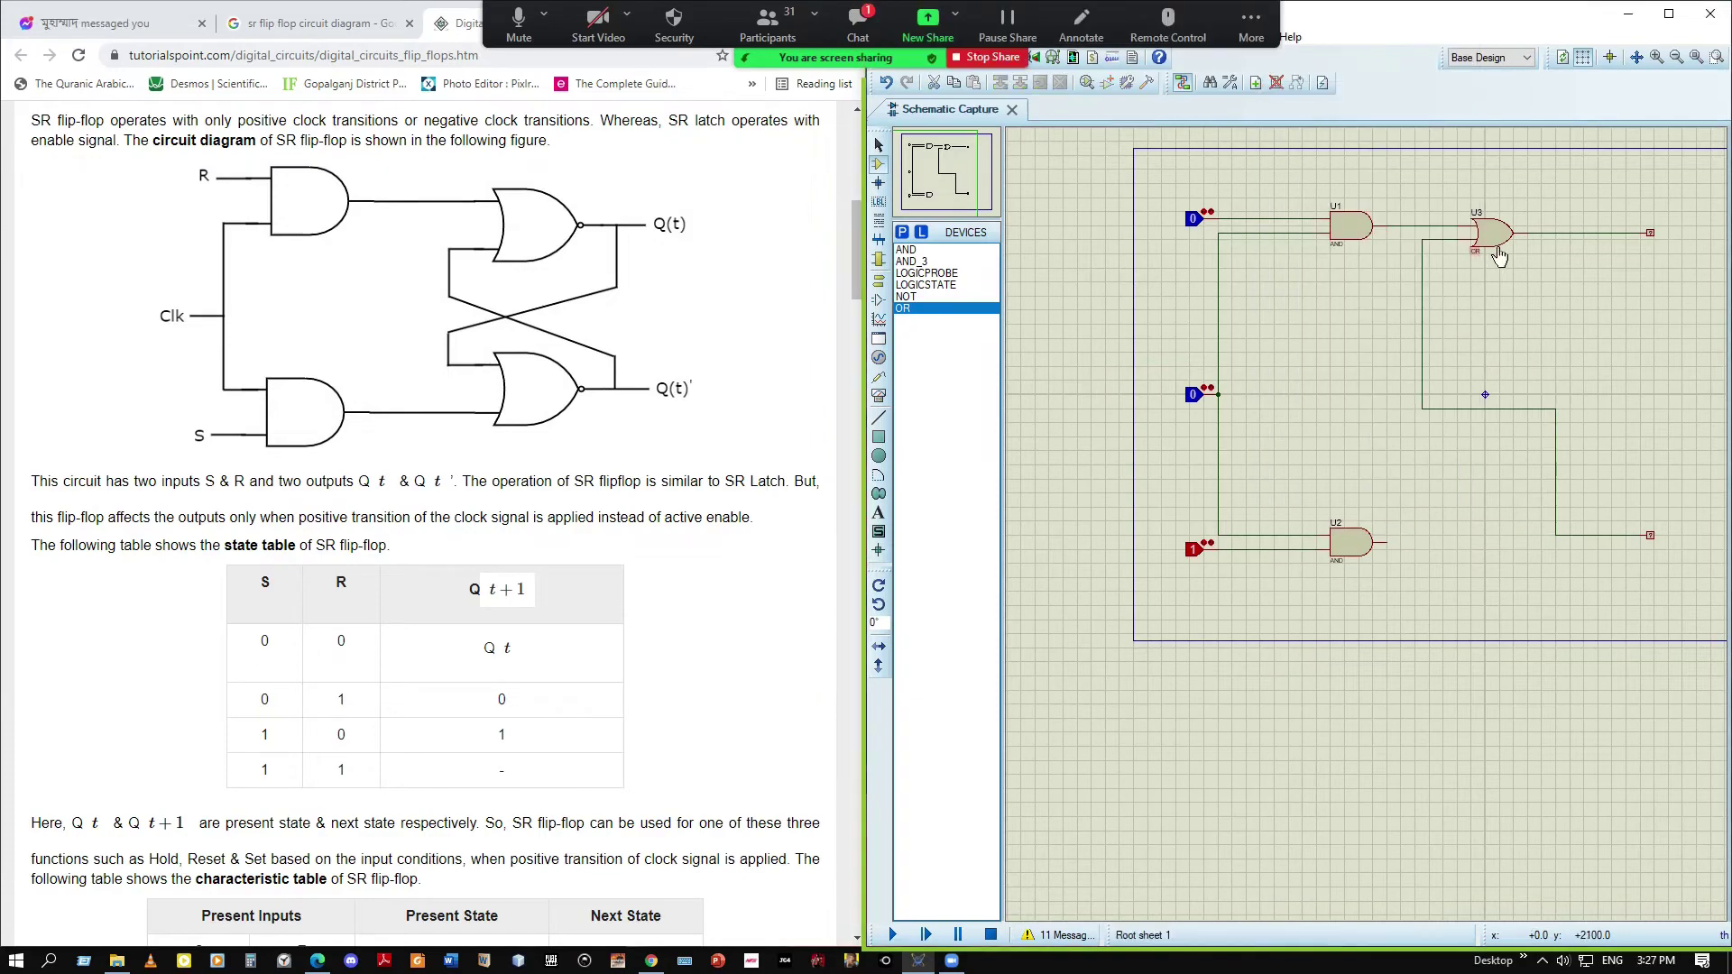
pyautogui.rightClick(1490, 233)
pyautogui.click(1561, 280)
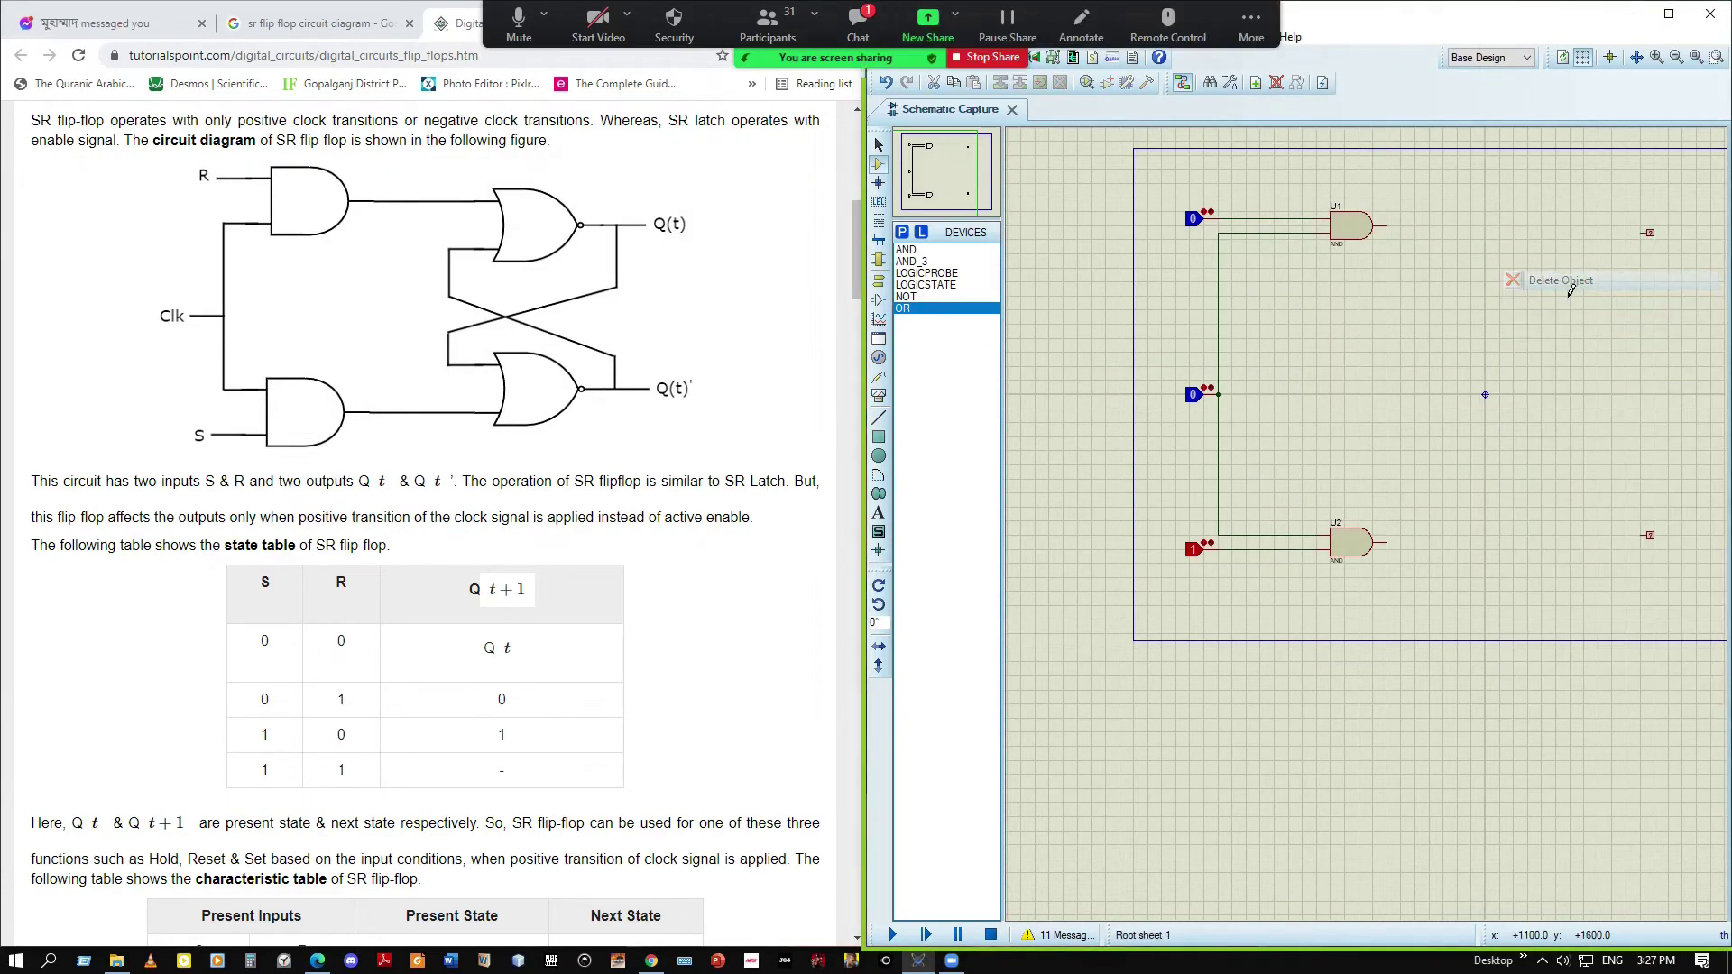
# Search the device library for "nor", pick the NOR device and place two gates between the AND gates and the logic probes
pyautogui.click(902, 232)
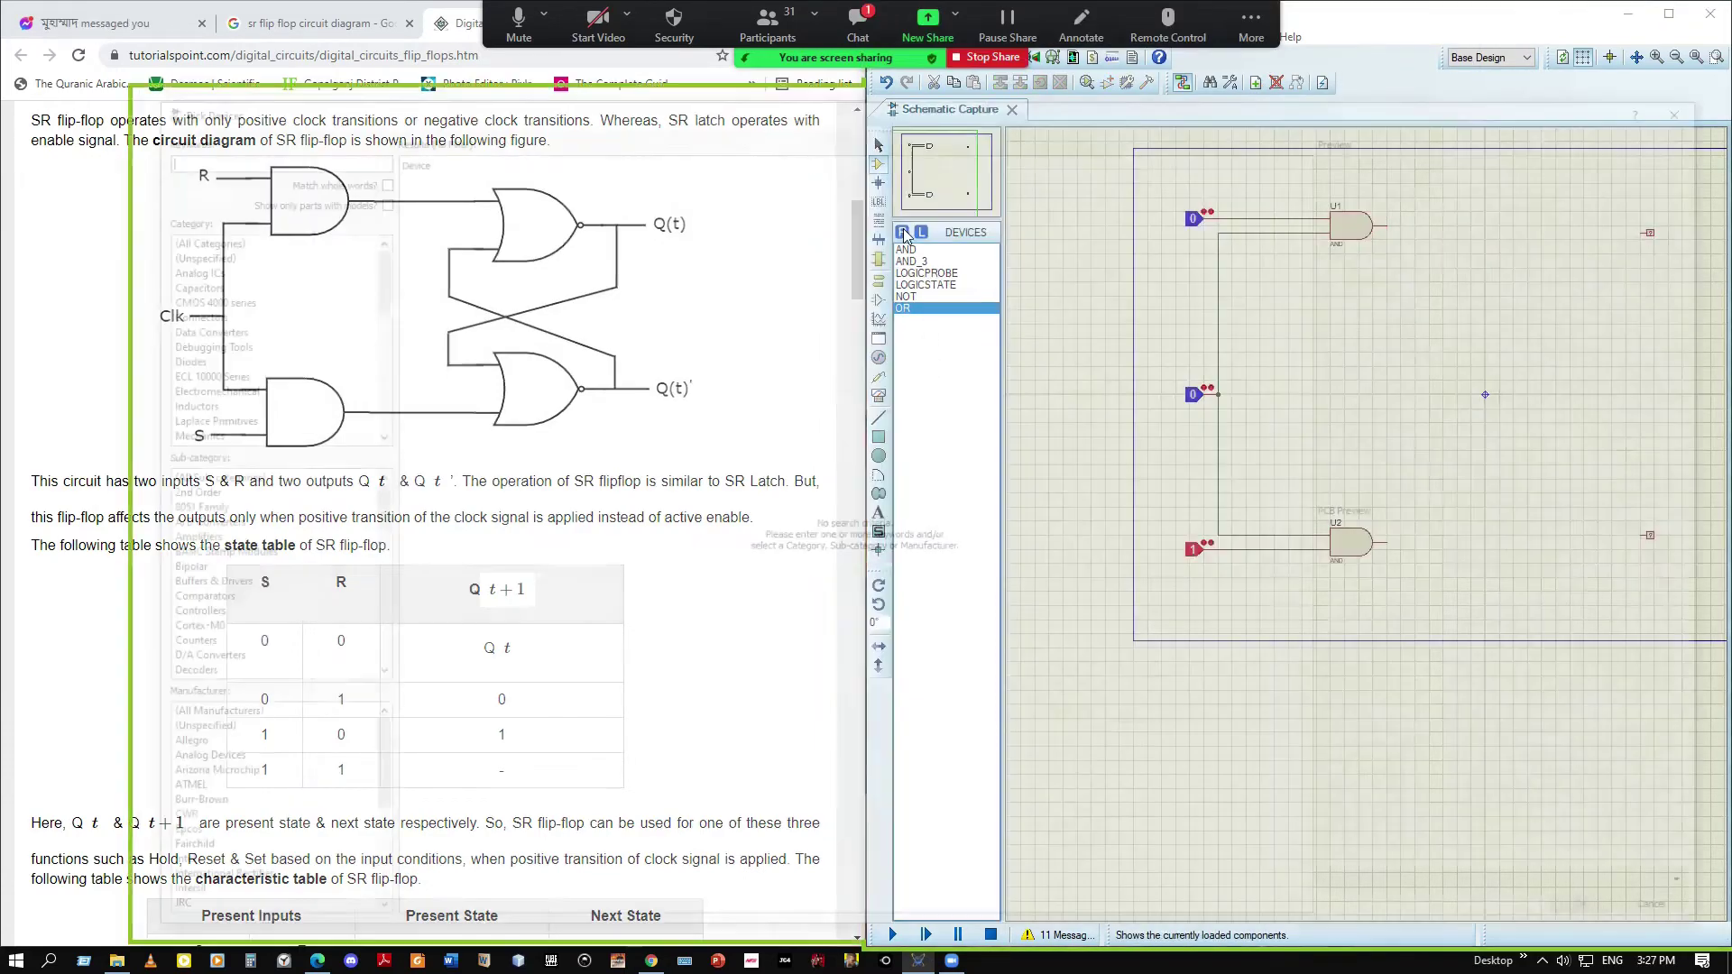
pyautogui.write('nor')
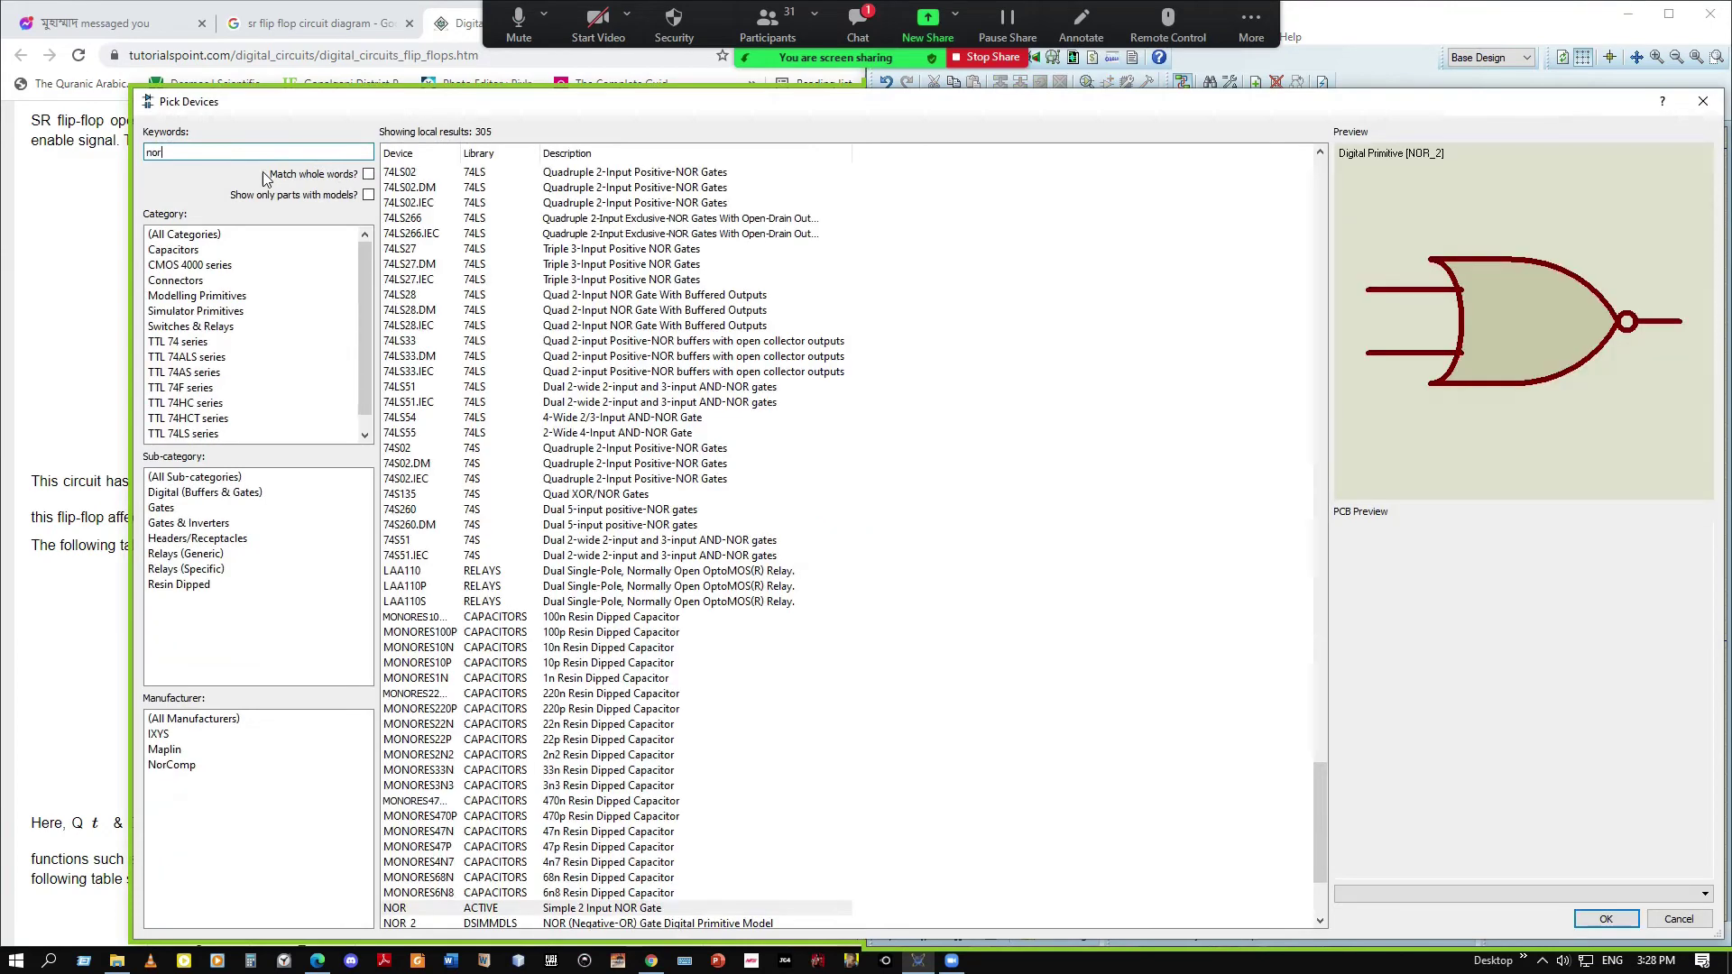
pyautogui.click(1604, 918)
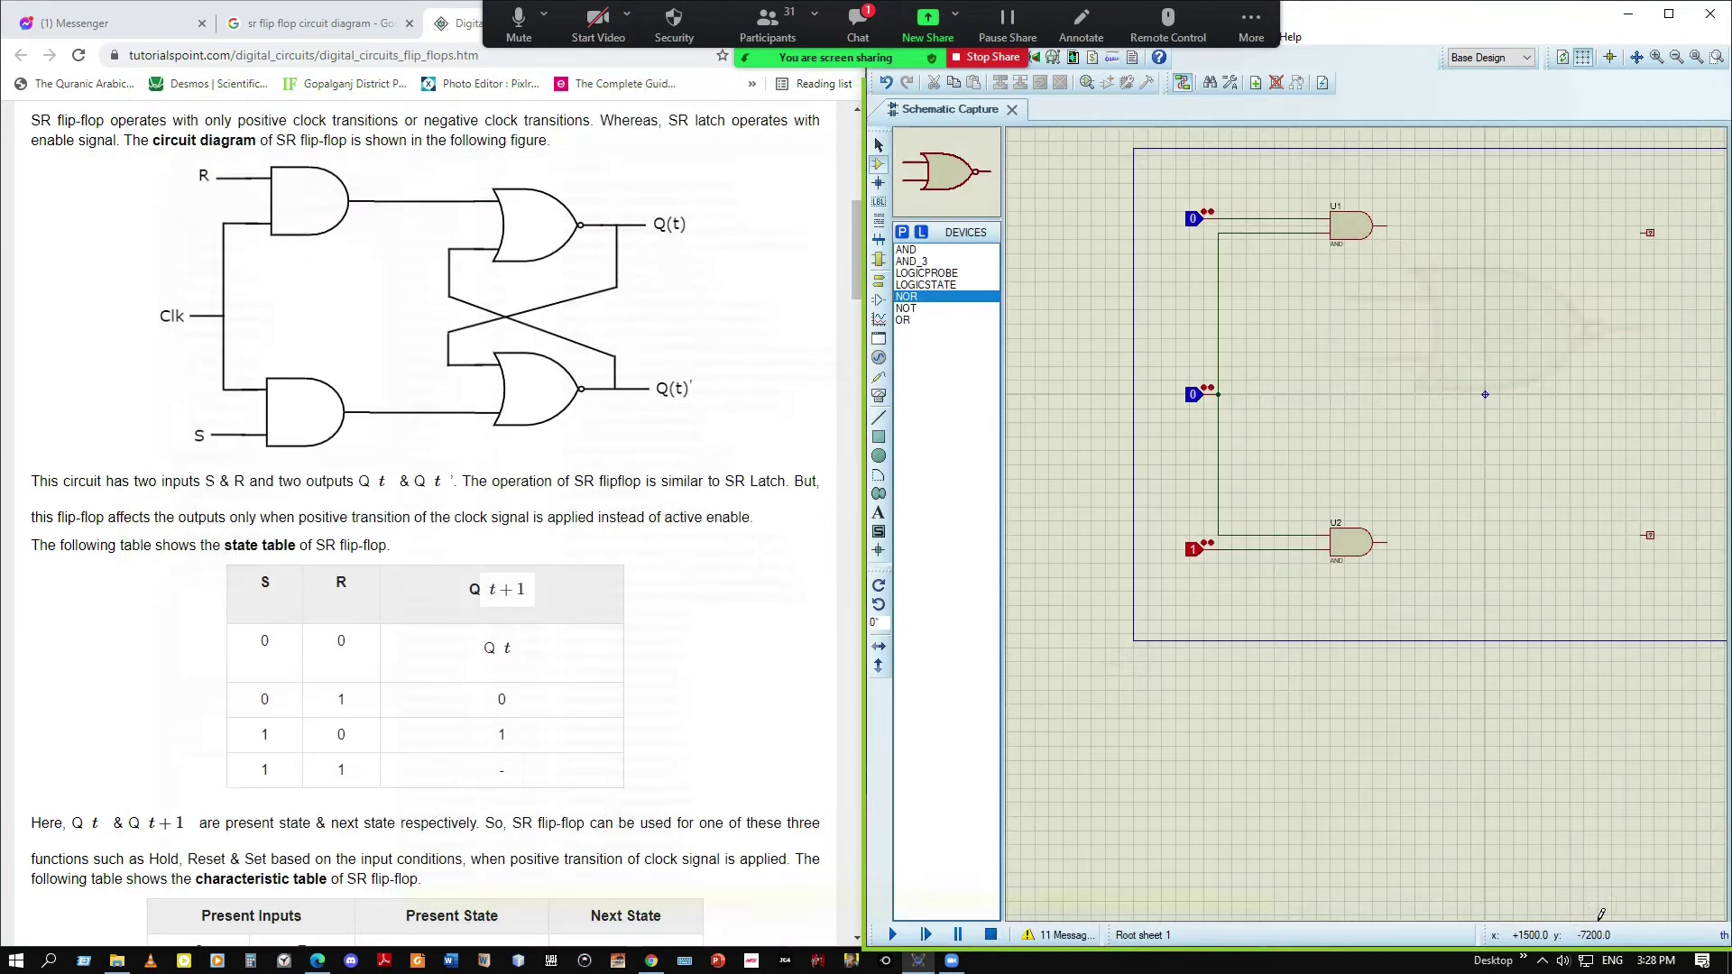
pyautogui.click(1514, 240)
pyautogui.click(1514, 236)
pyautogui.click(1534, 549)
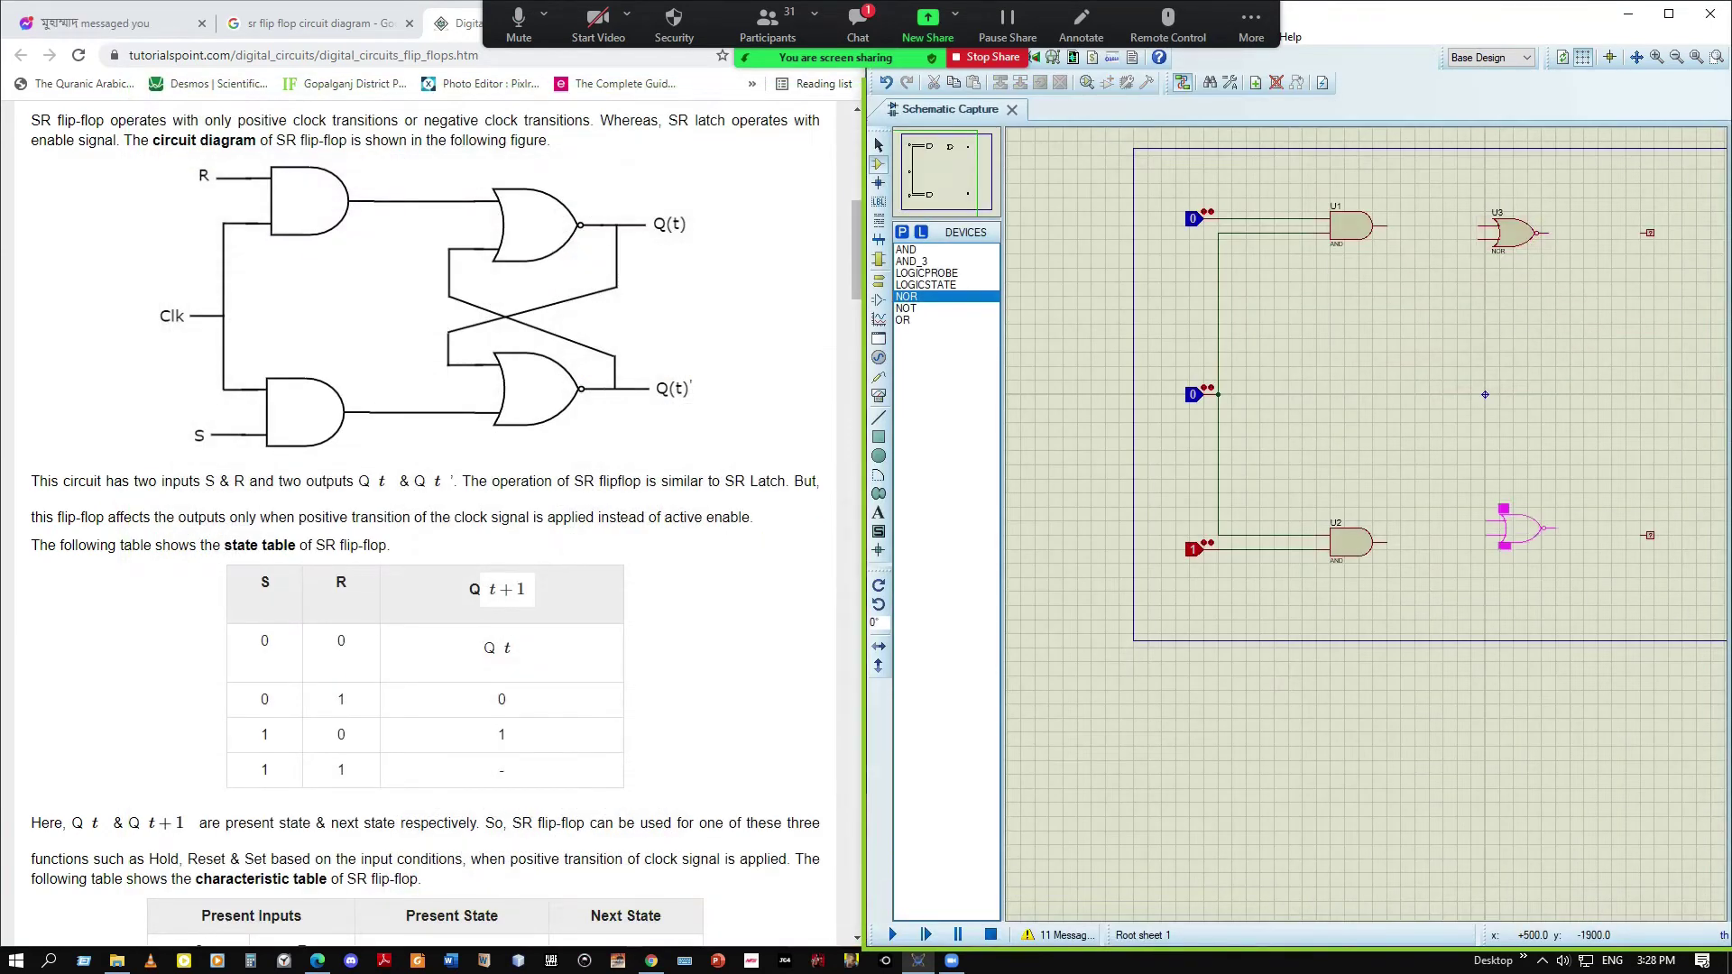
pyautogui.click(1520, 538)
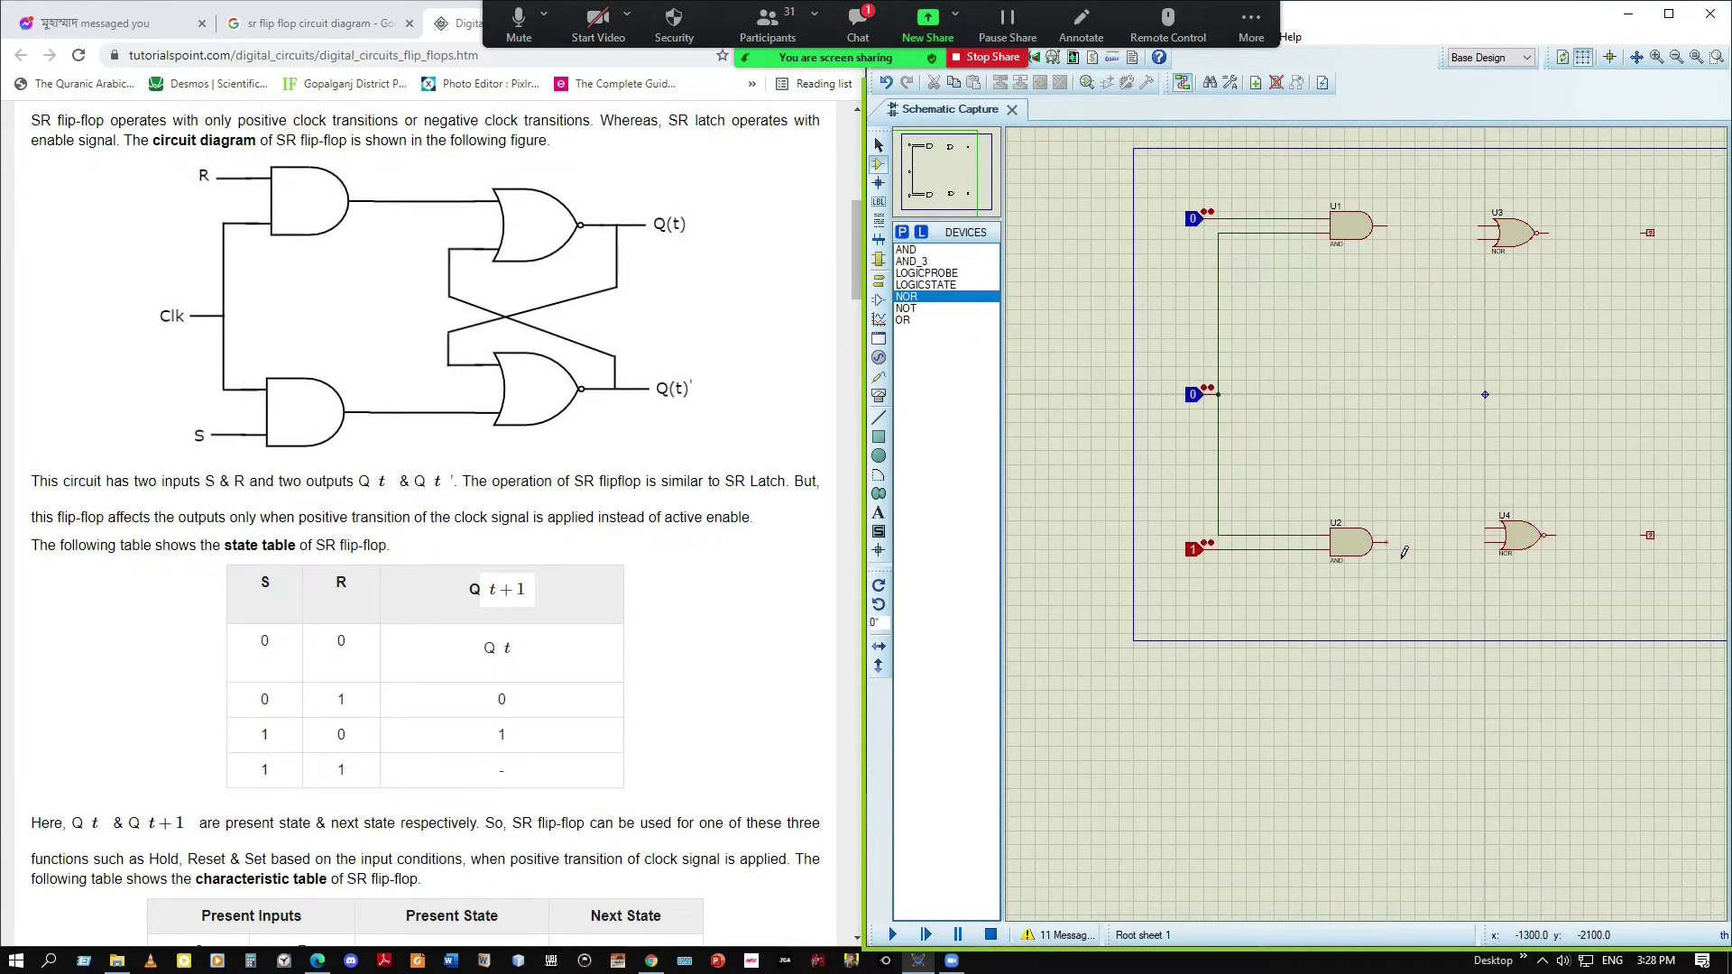
# Wire each AND gate output to the outer input of its NOR gate and each NOR output to its logic probe
pyautogui.moveTo(1407, 555); pyautogui.dragTo(1491, 544)
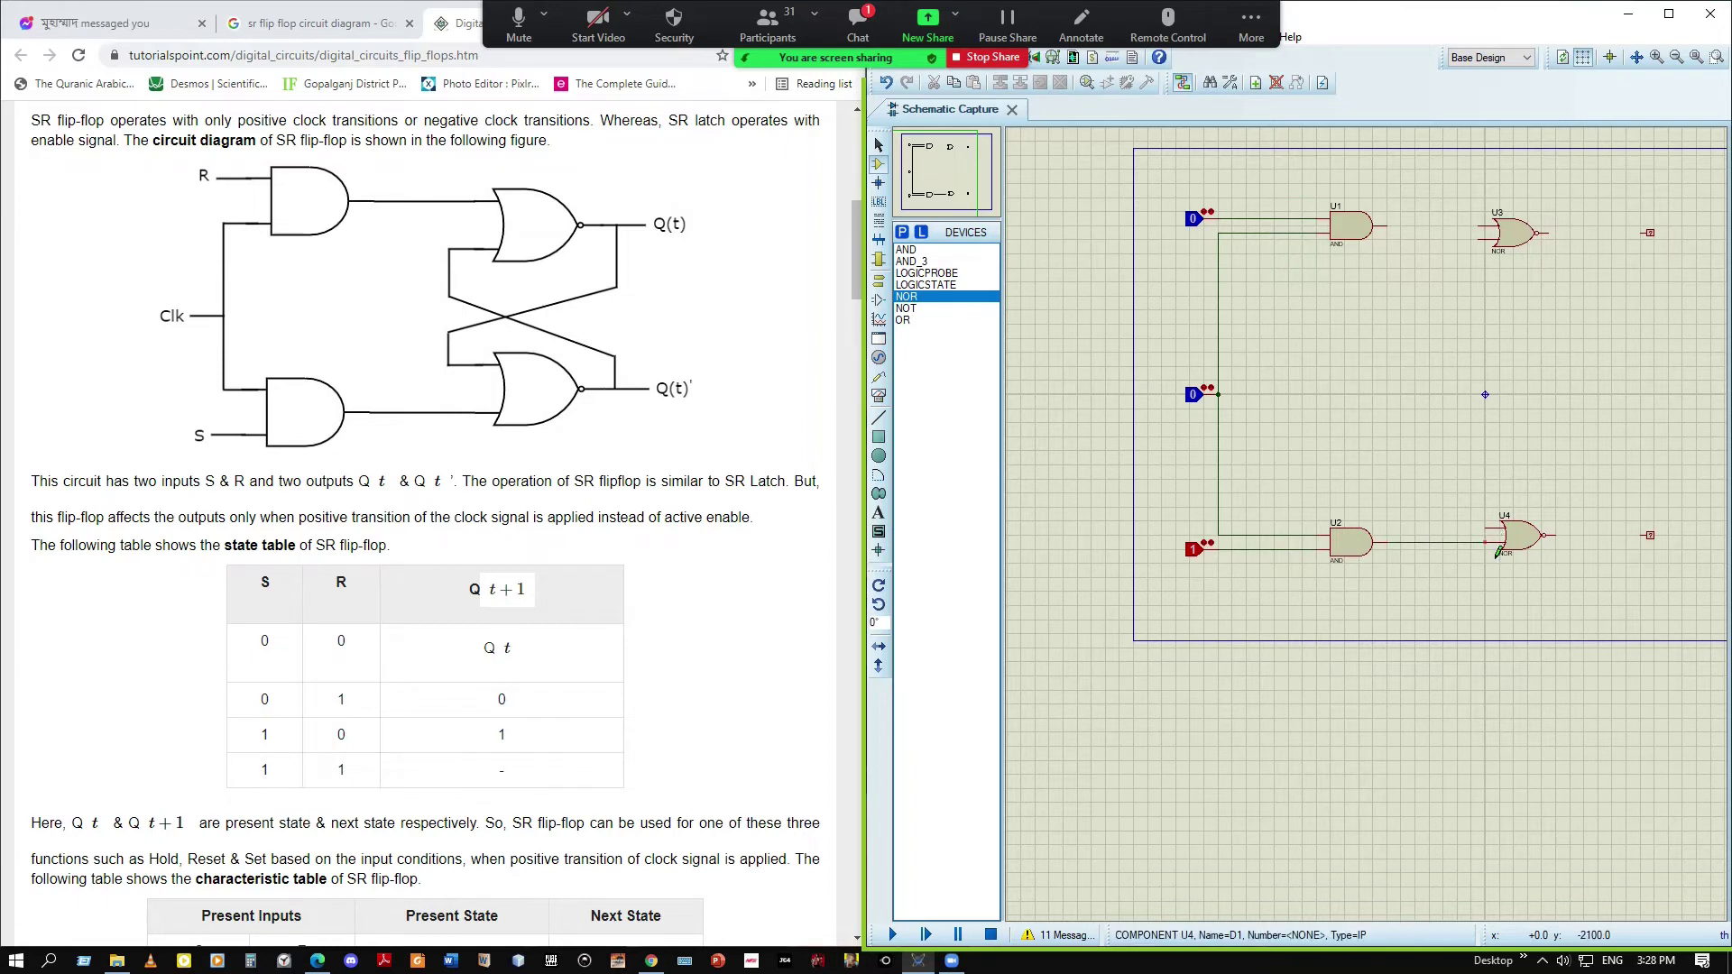
pyautogui.click(1375, 226)
pyautogui.click(1491, 231)
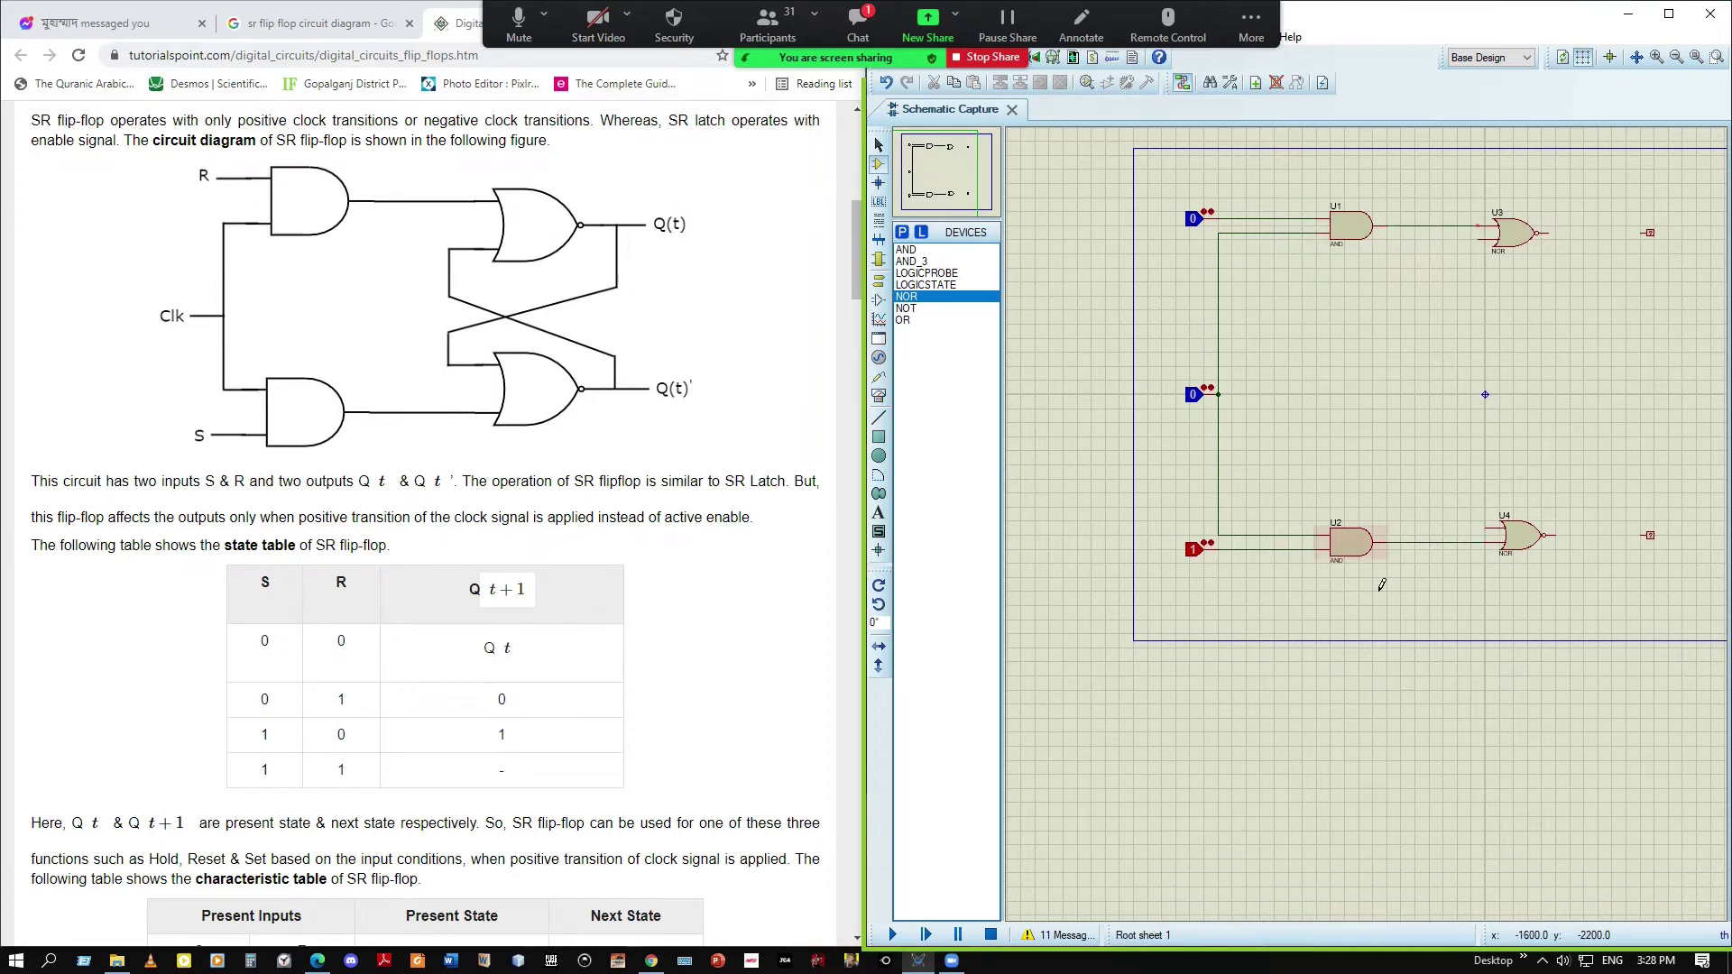
pyautogui.click(1547, 233)
pyautogui.click(1646, 234)
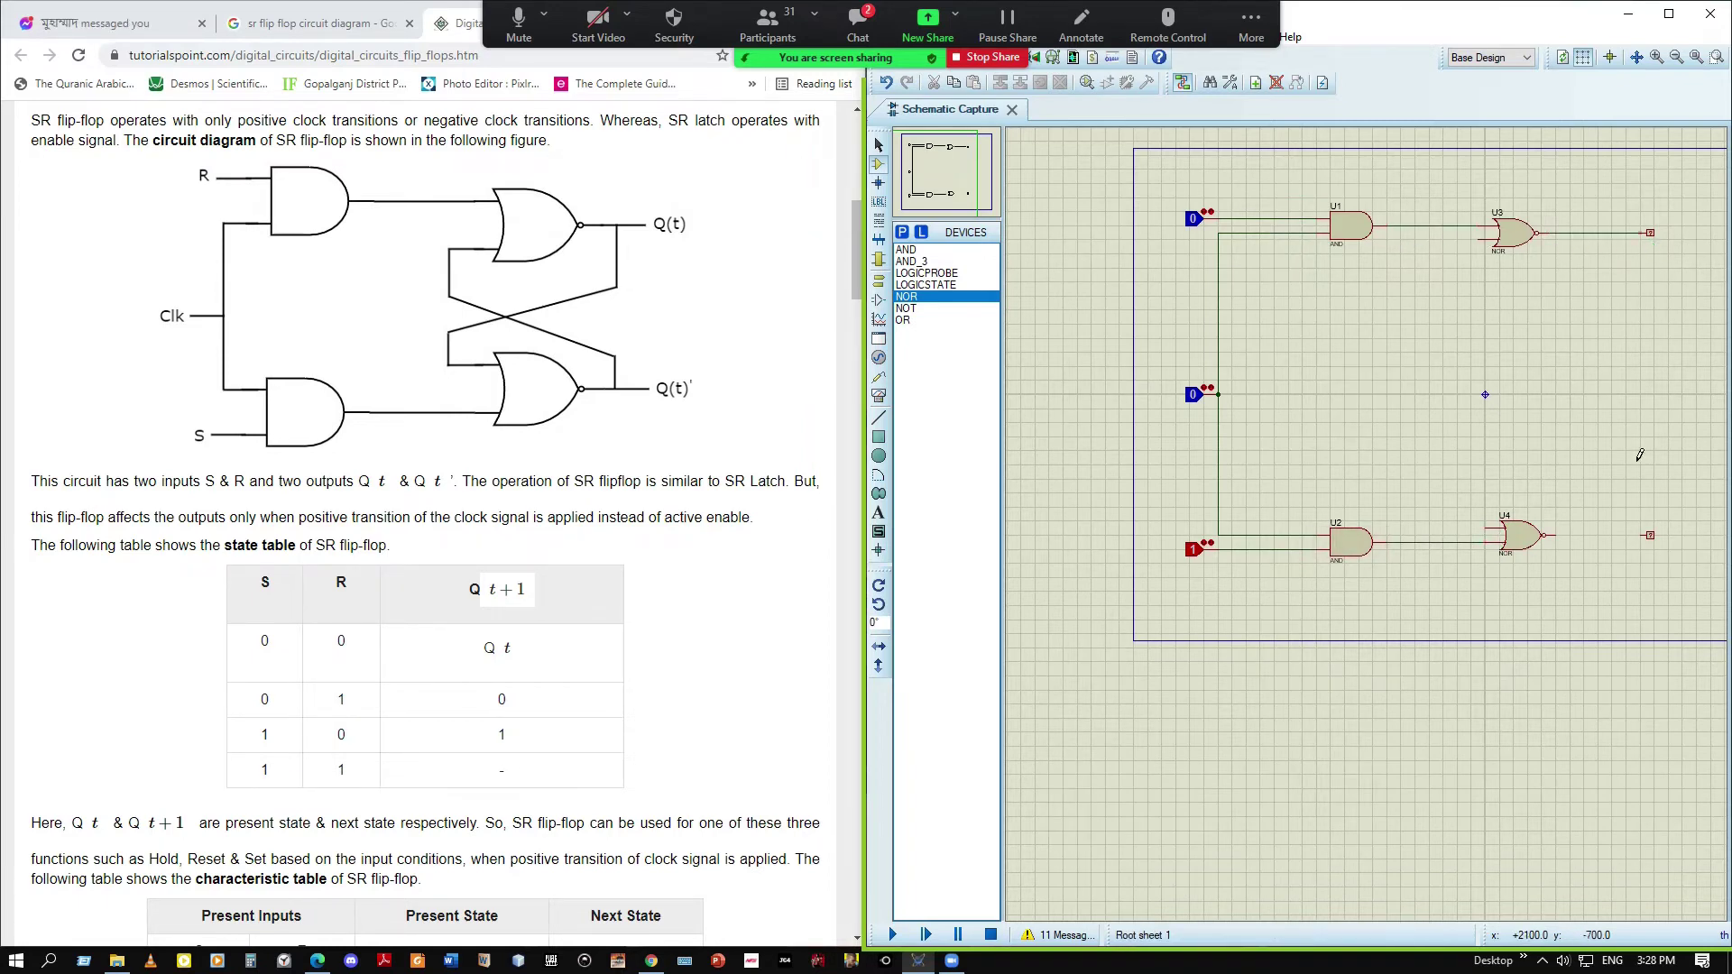
pyautogui.click(1570, 540)
pyautogui.click(1650, 538)
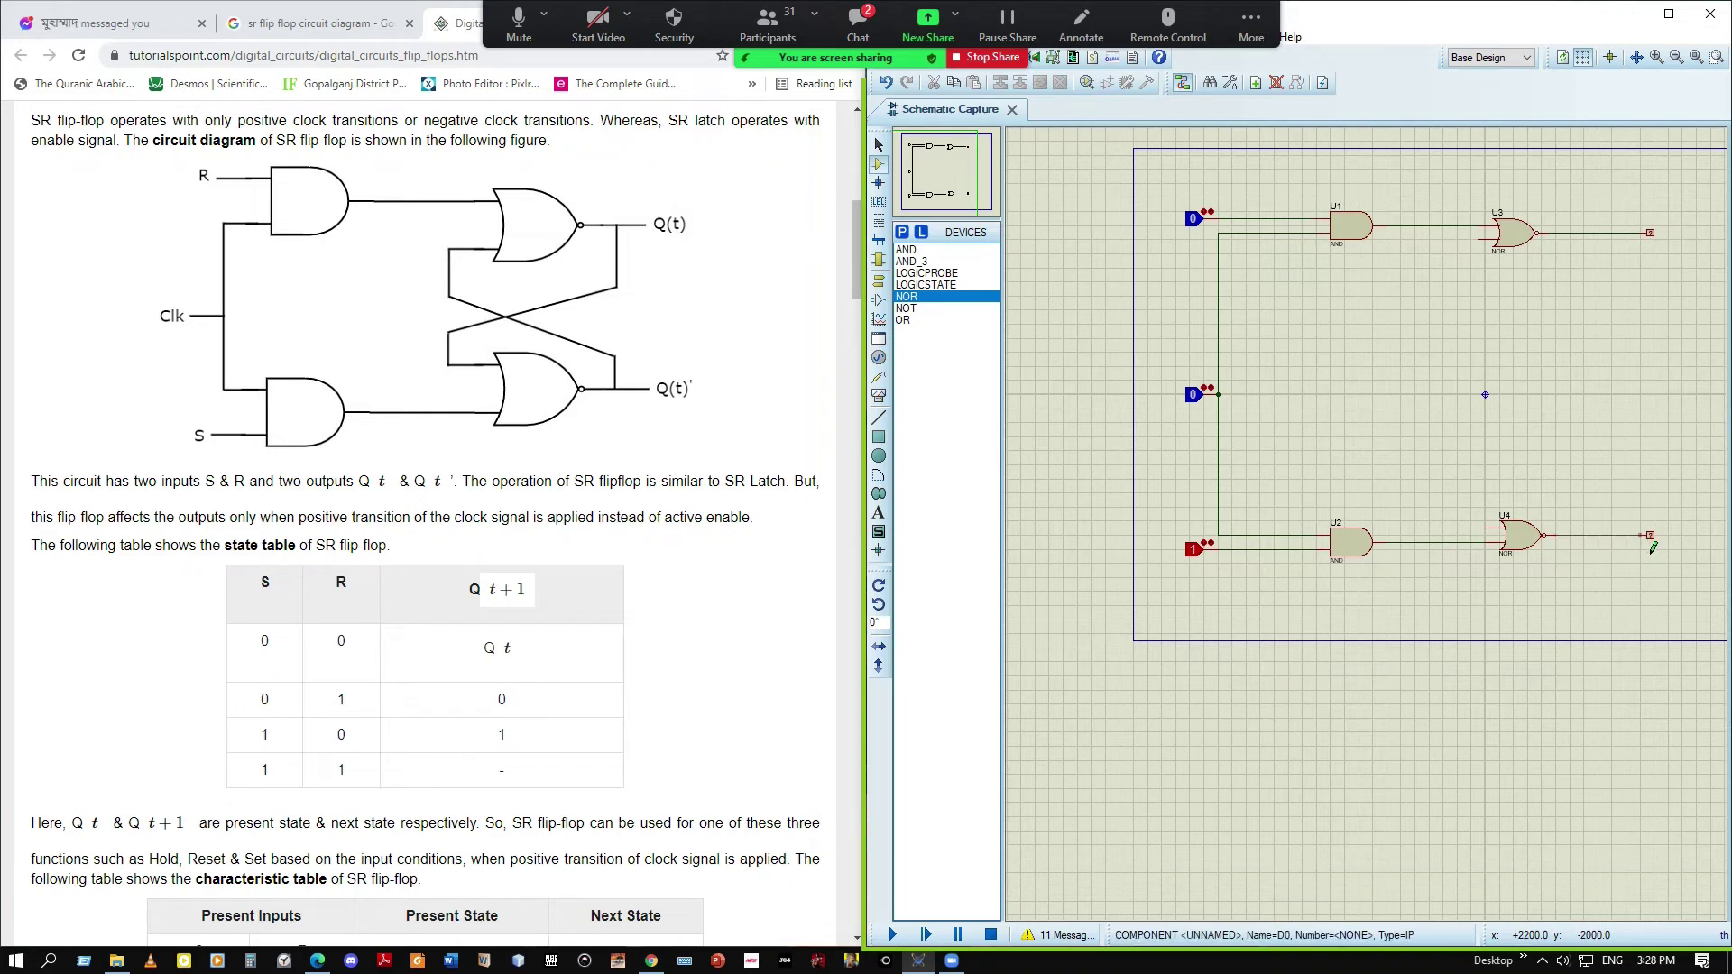
# Cross-couple the NOR gates by wiring each output to the other gate's free input
pyautogui.click(1570, 233)
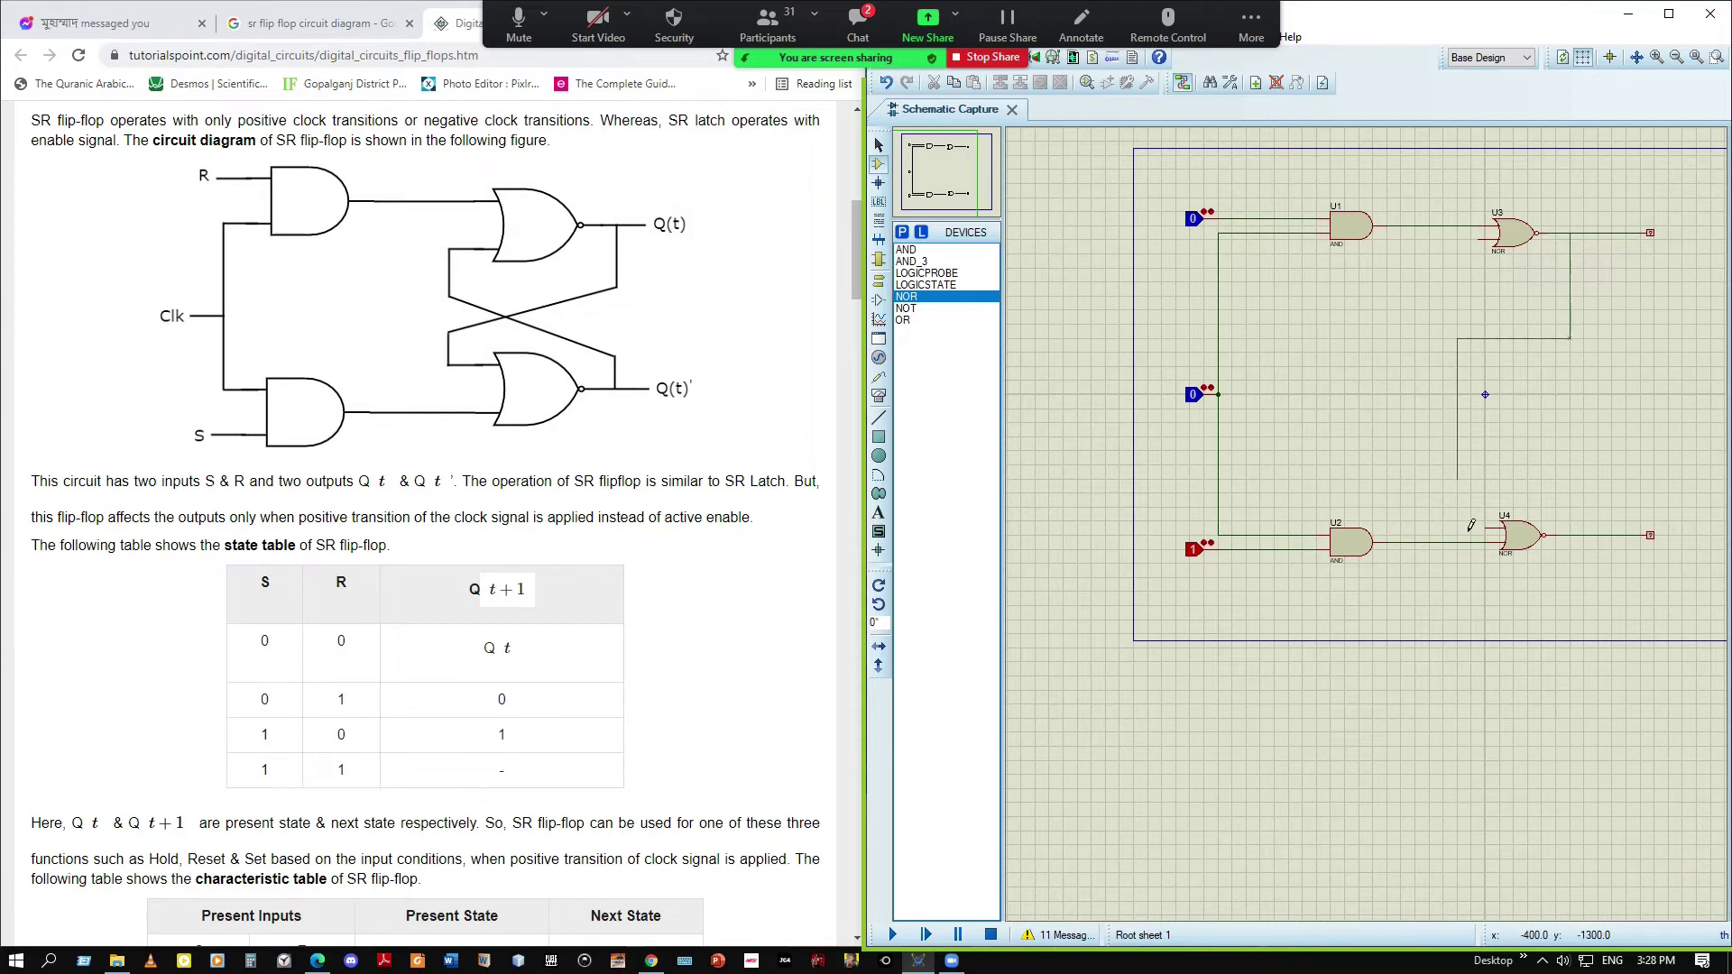
pyautogui.click(1443, 521)
pyautogui.click(1490, 540)
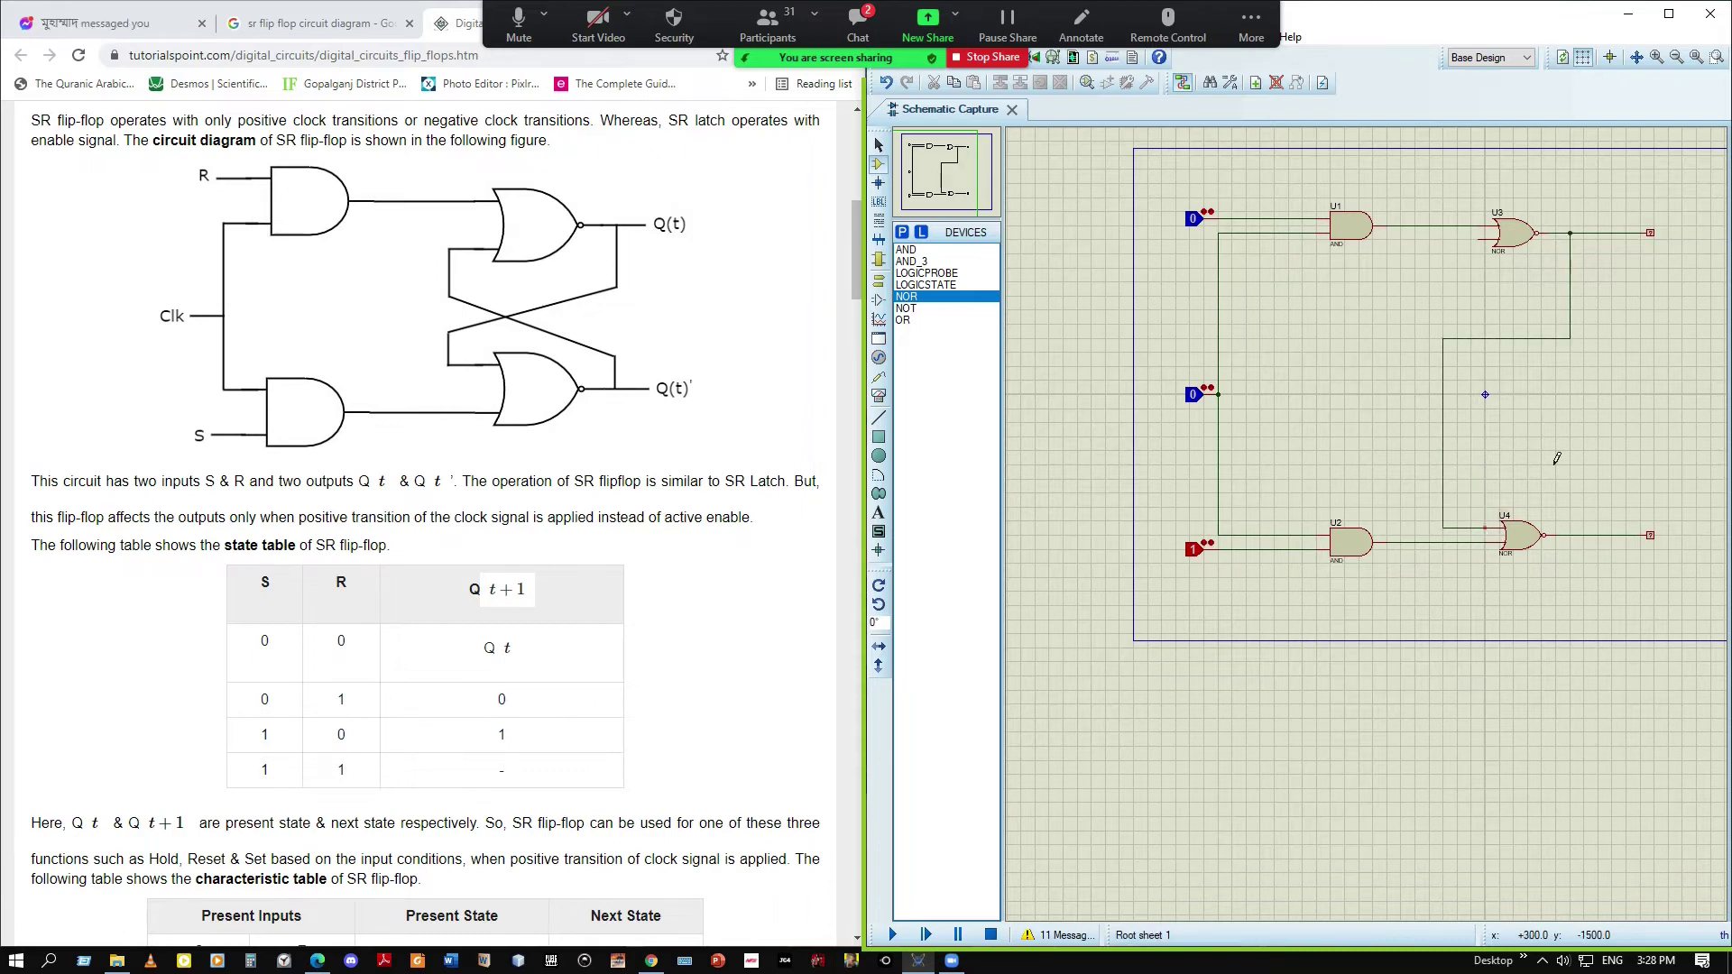
pyautogui.click(1555, 535)
pyautogui.click(1491, 252)
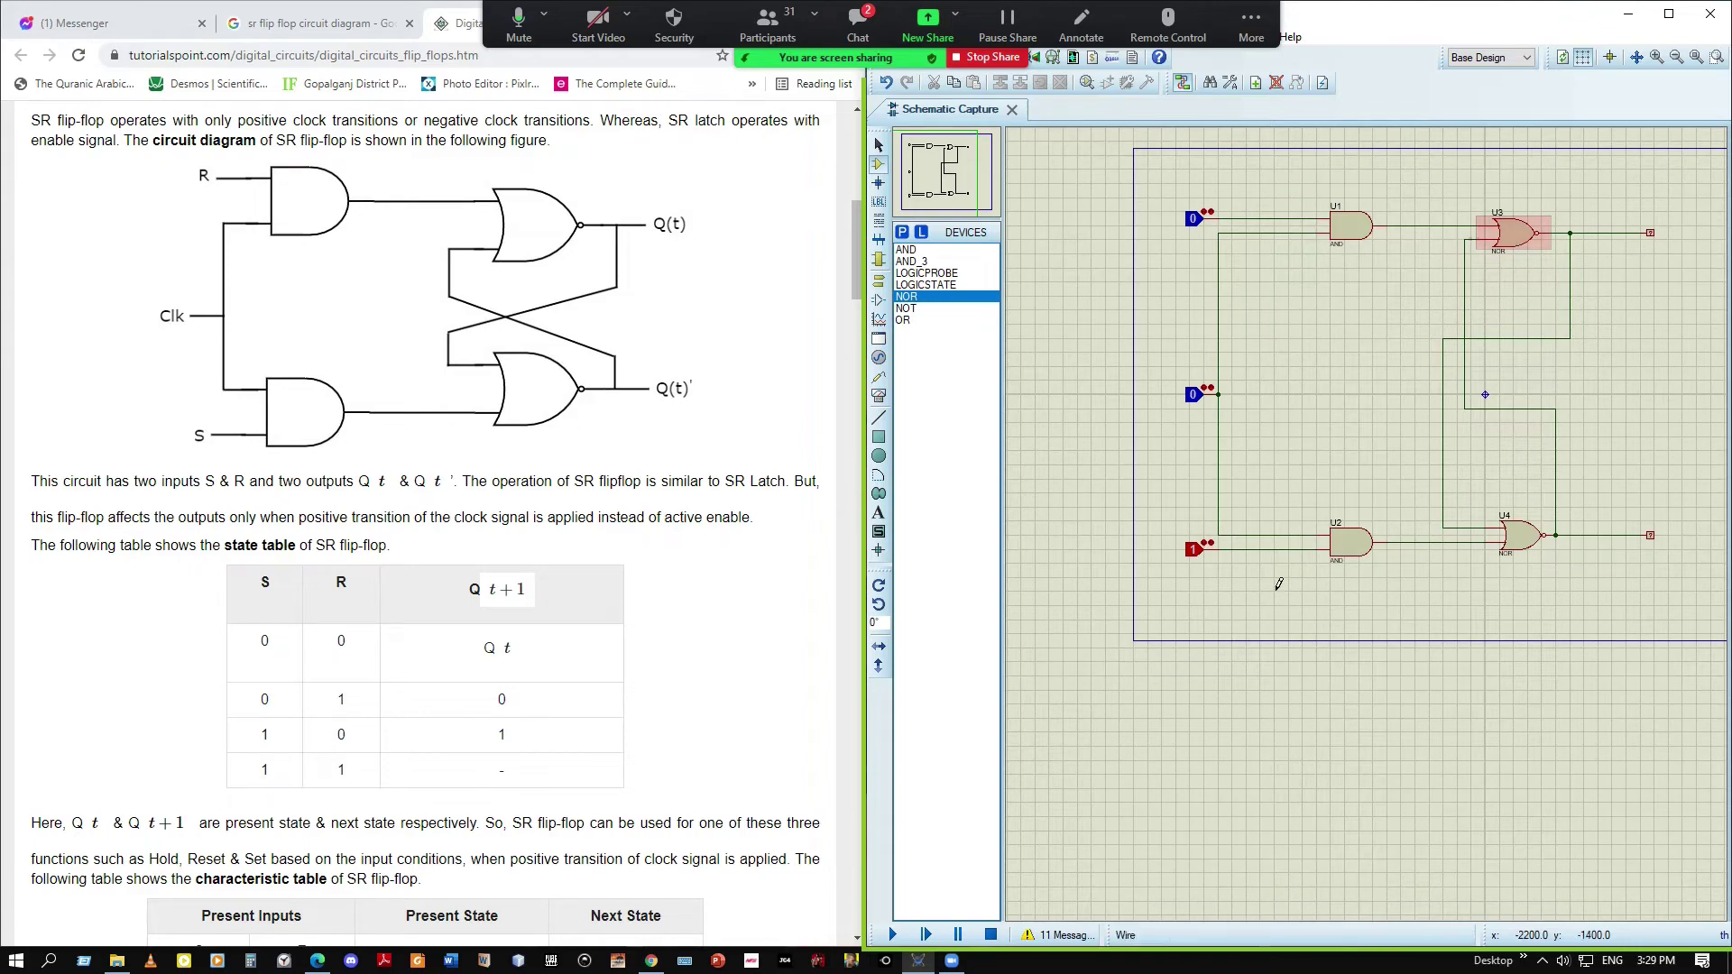
# Examine the SR flip-flop circuit diagram and state table on the reference page
pyautogui.scroll(4, 280, 343)
pyautogui.scroll(-2, 291, 365)
pyautogui.scroll(1, 291, 364)
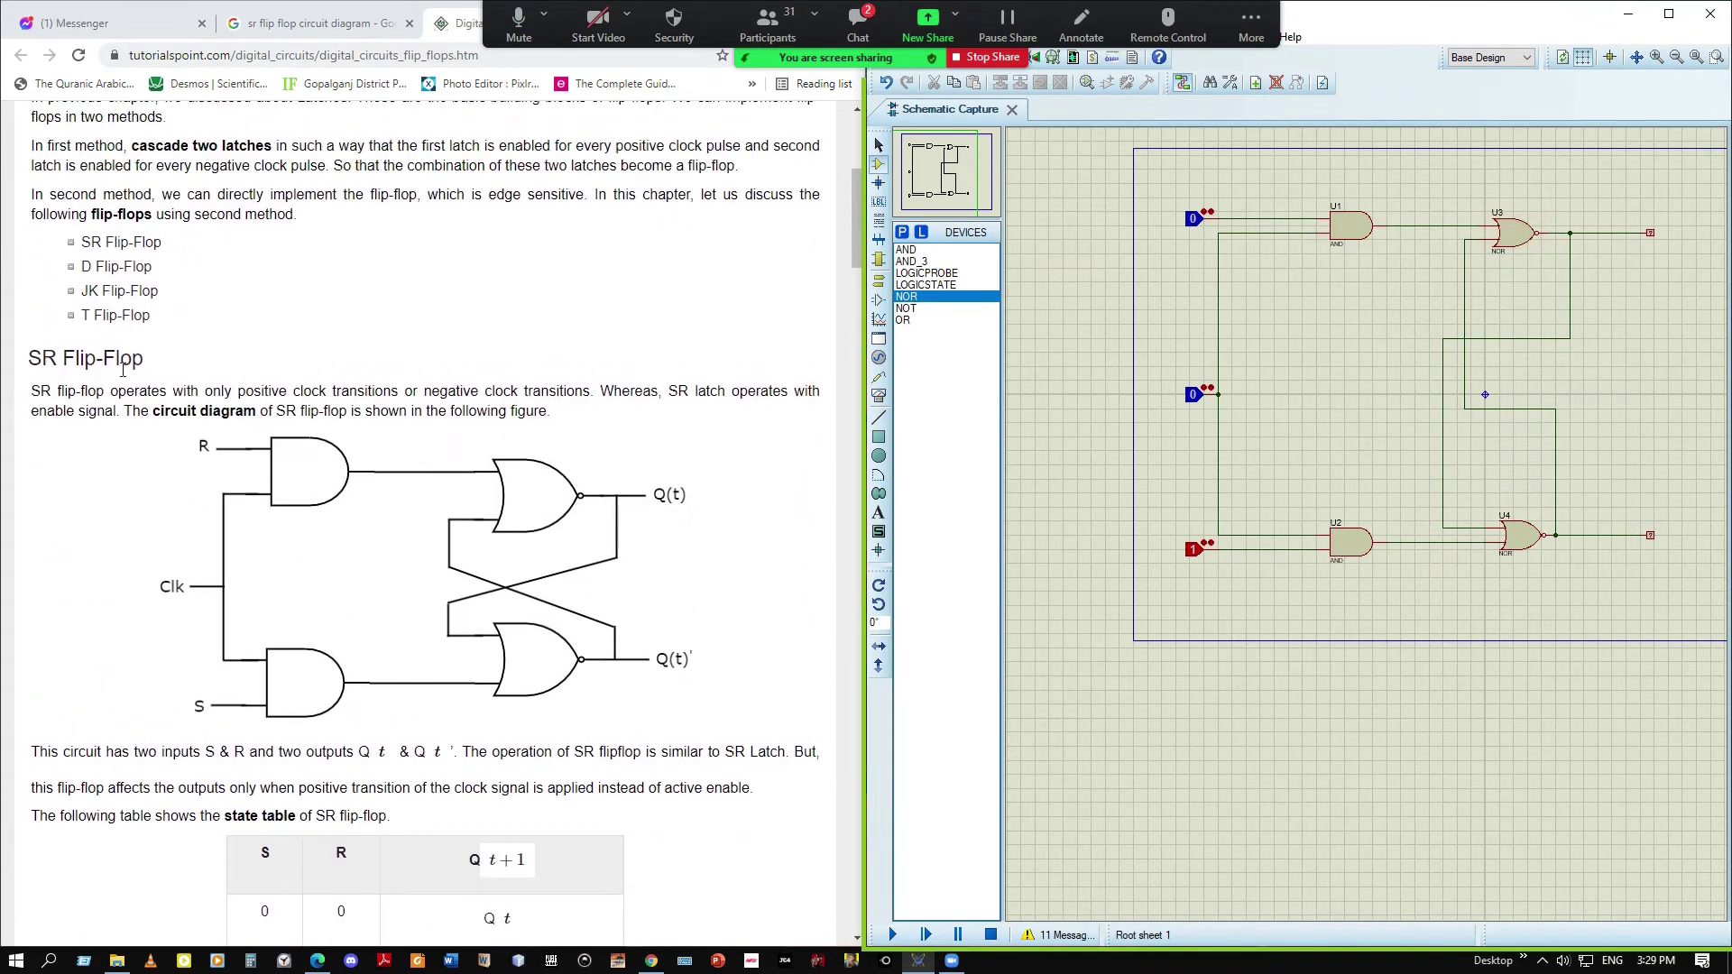
pyautogui.scroll(-4, 557, 596)
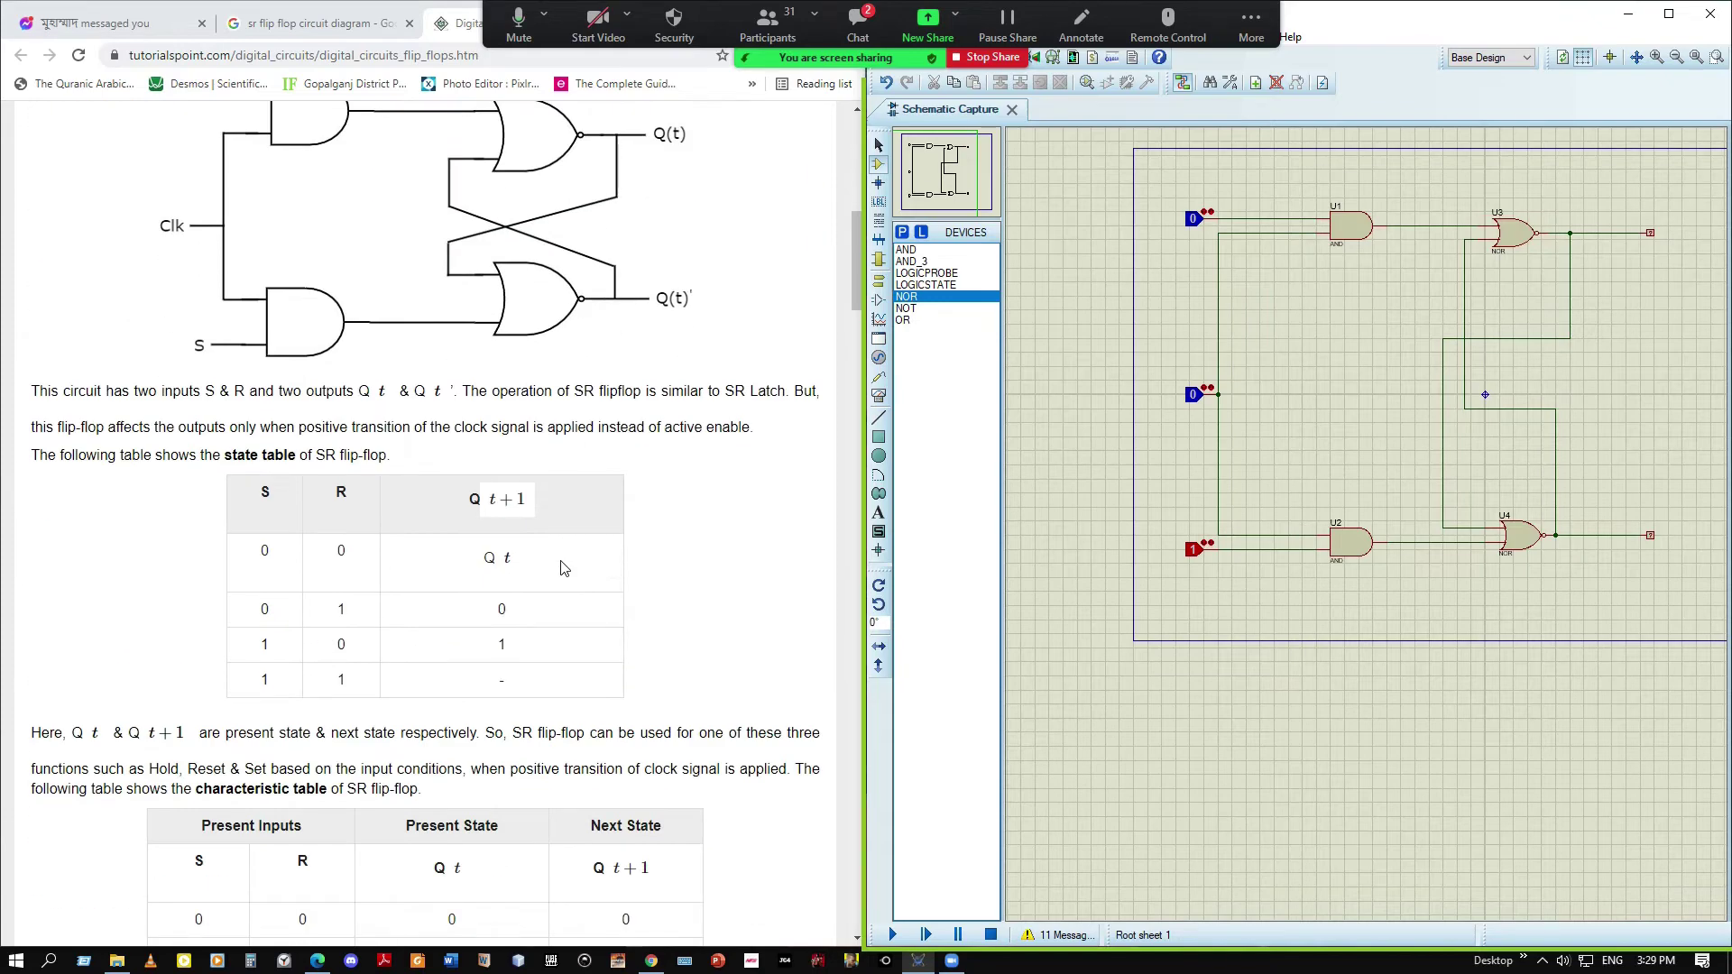
pyautogui.scroll(-4, 563, 568)
pyautogui.scroll(3, 560, 566)
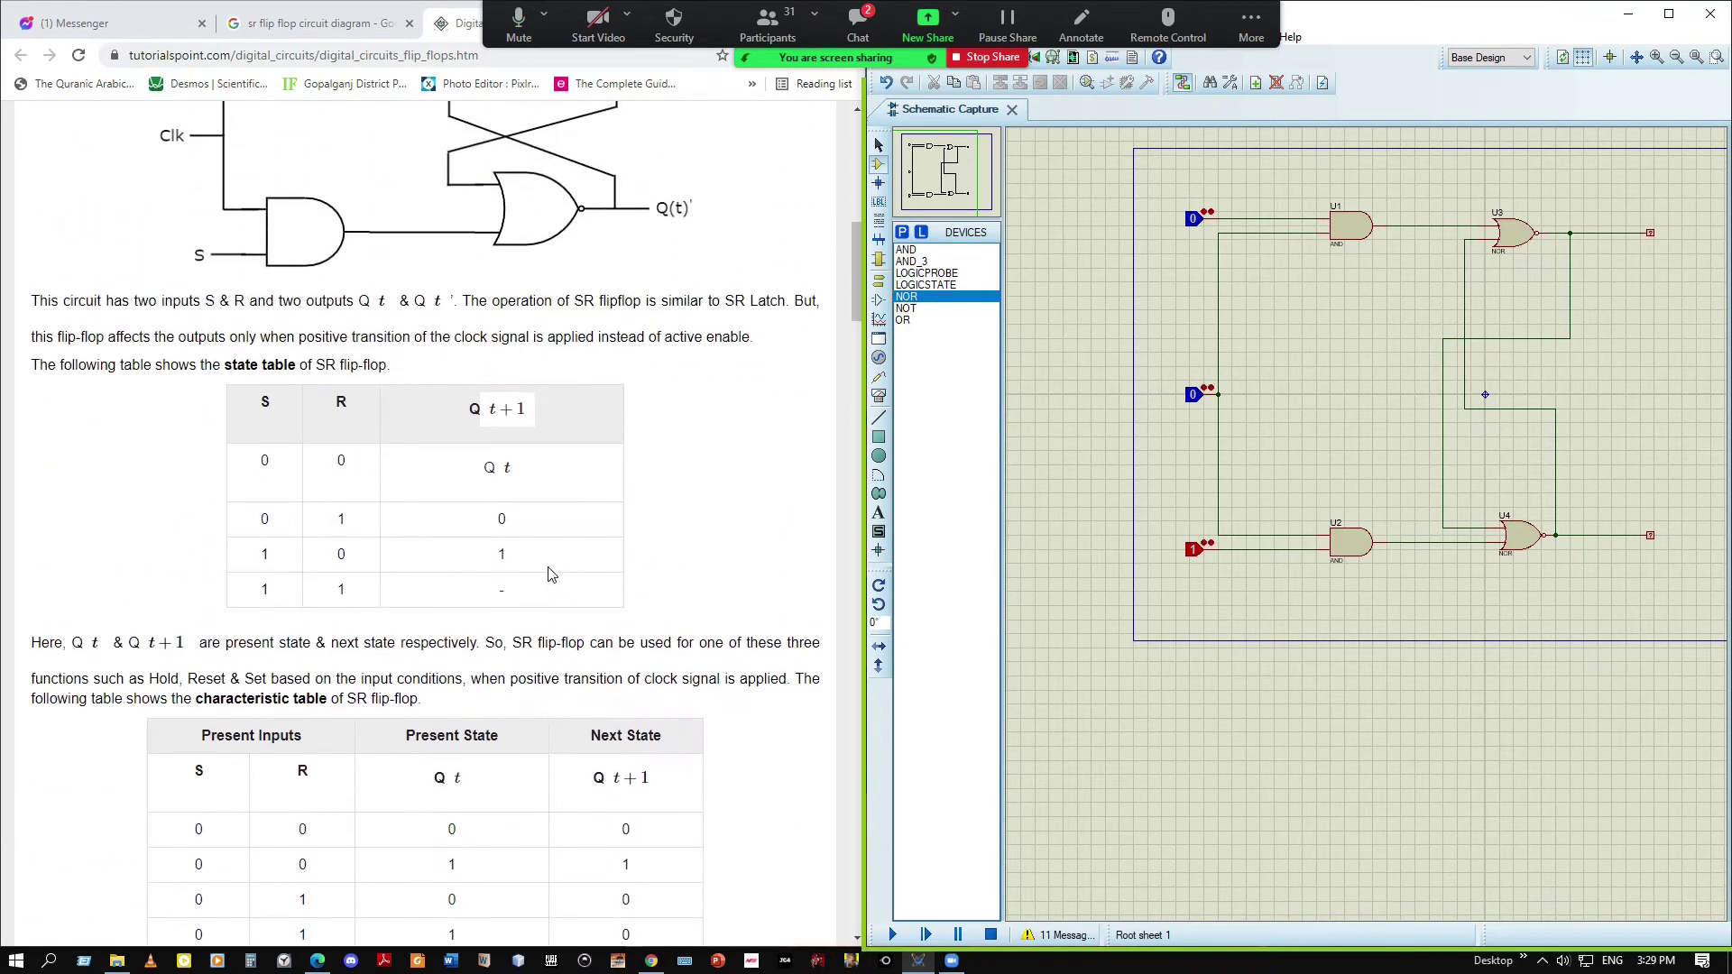
pyautogui.scroll(1, 552, 574)
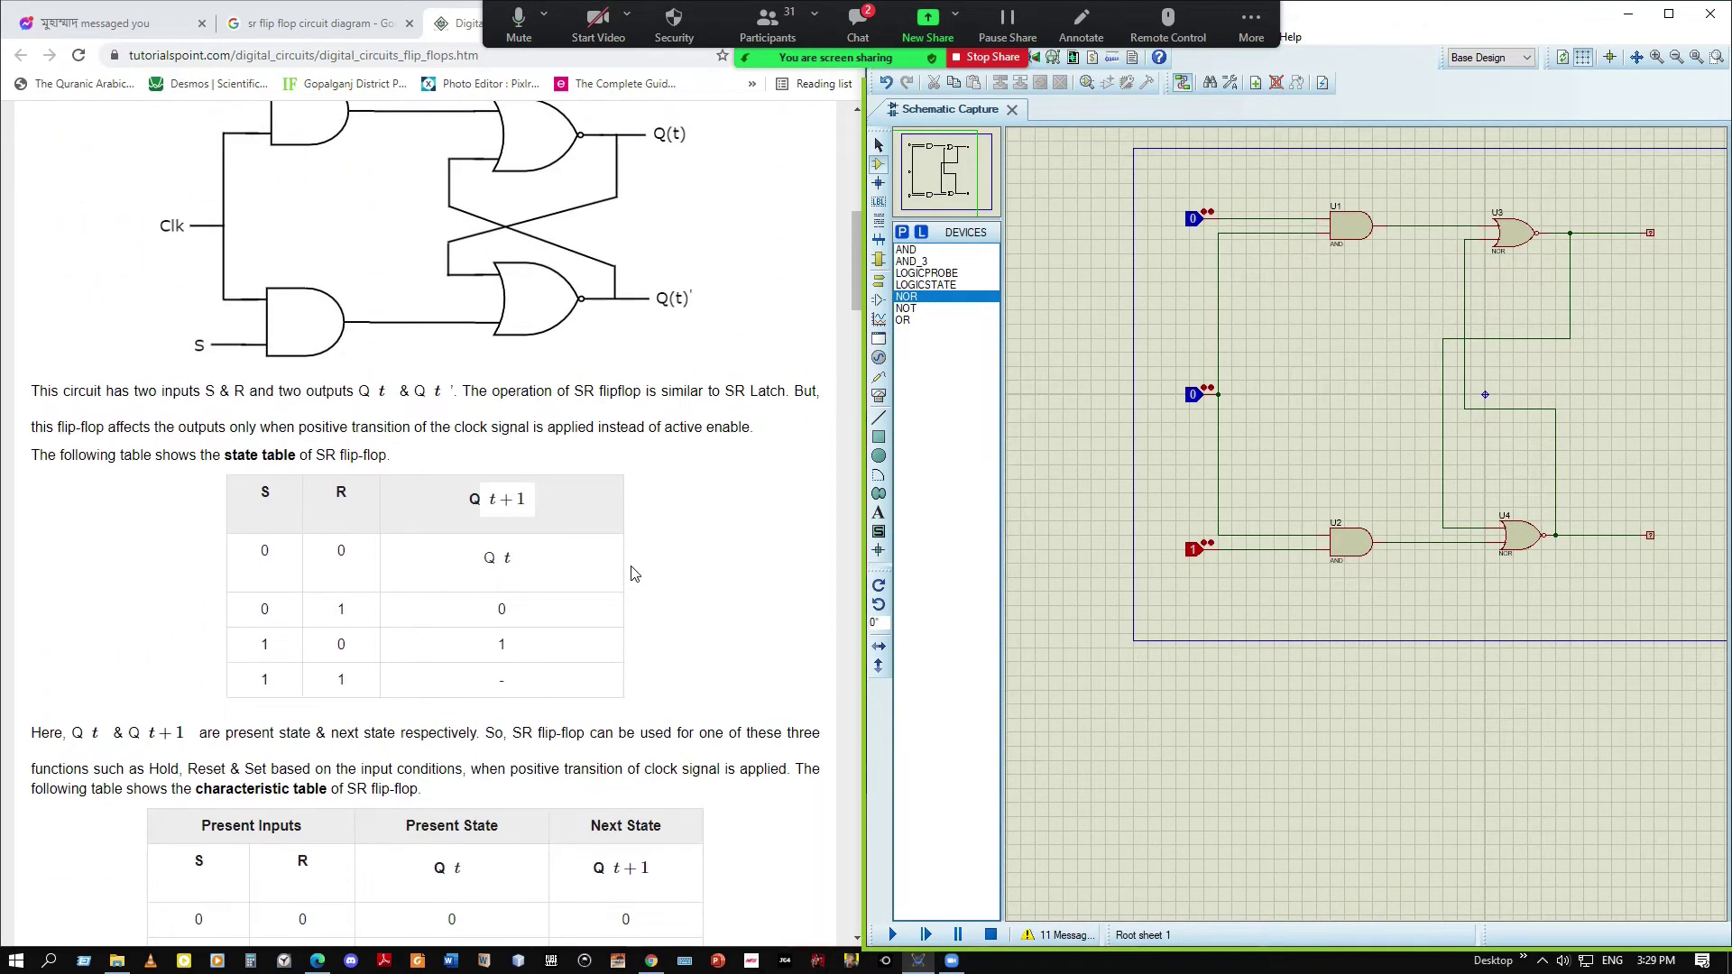
# Set the clock logic state to 1 and run the simulation of the NOR-based circuit
pyautogui.click(1193, 395)
pyautogui.moveTo(1162, 358); pyautogui.dragTo(1247, 444)
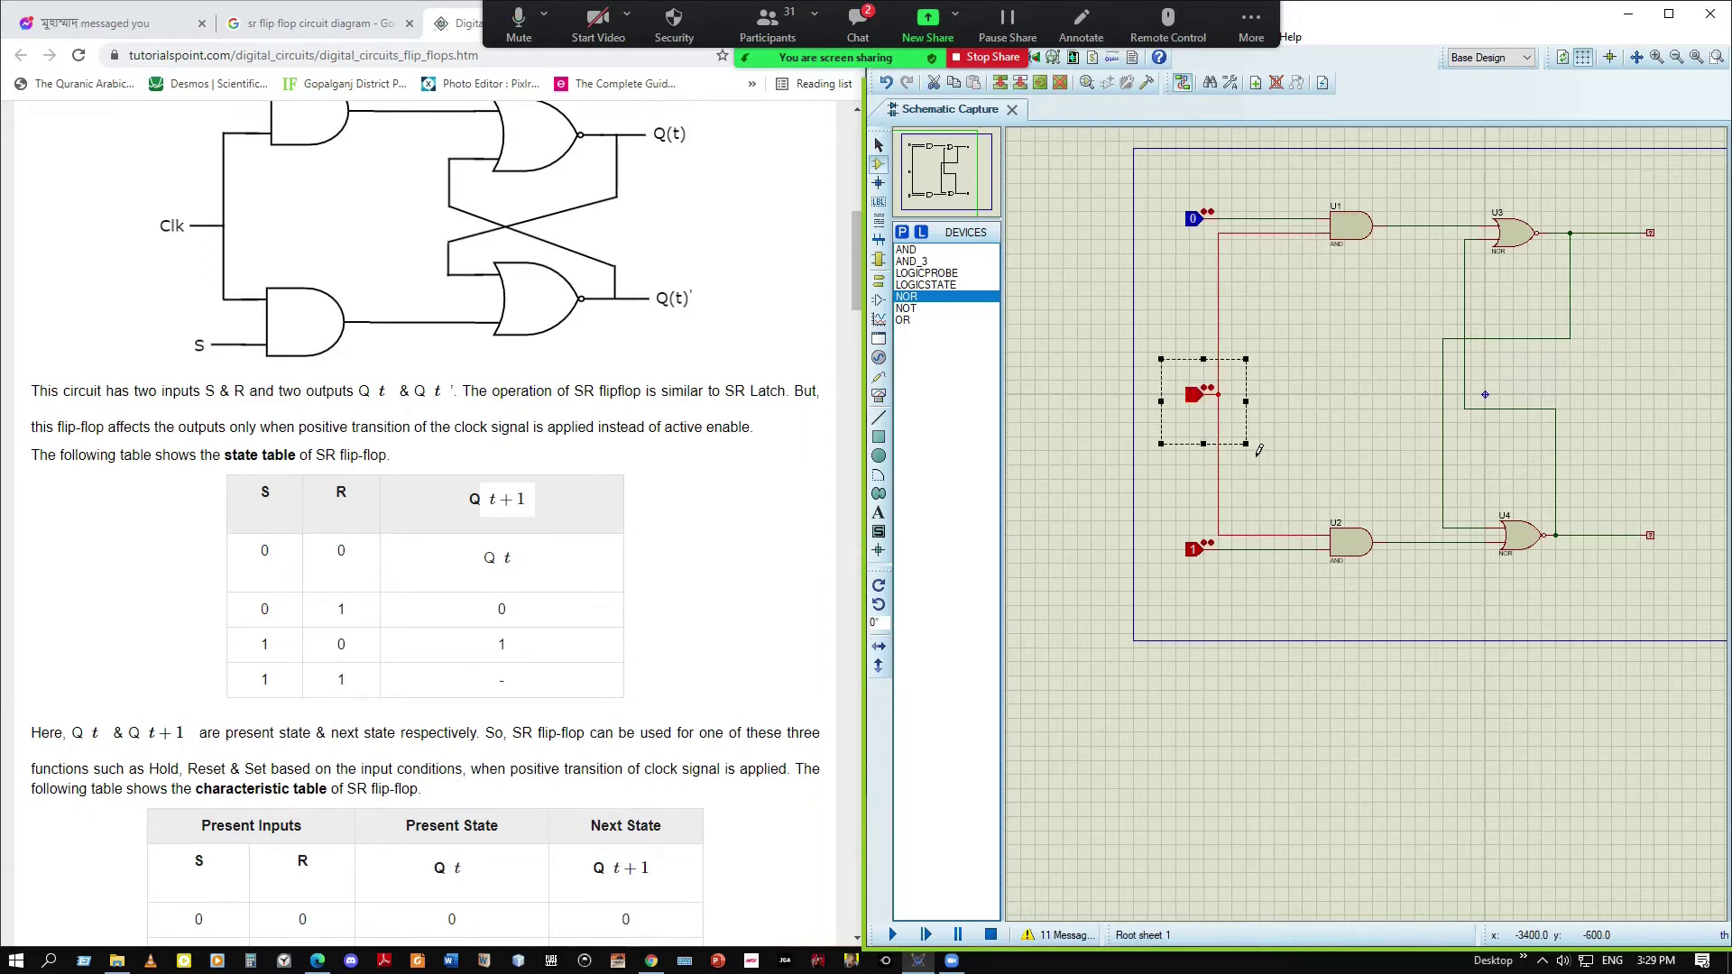
pyautogui.click(893, 935)
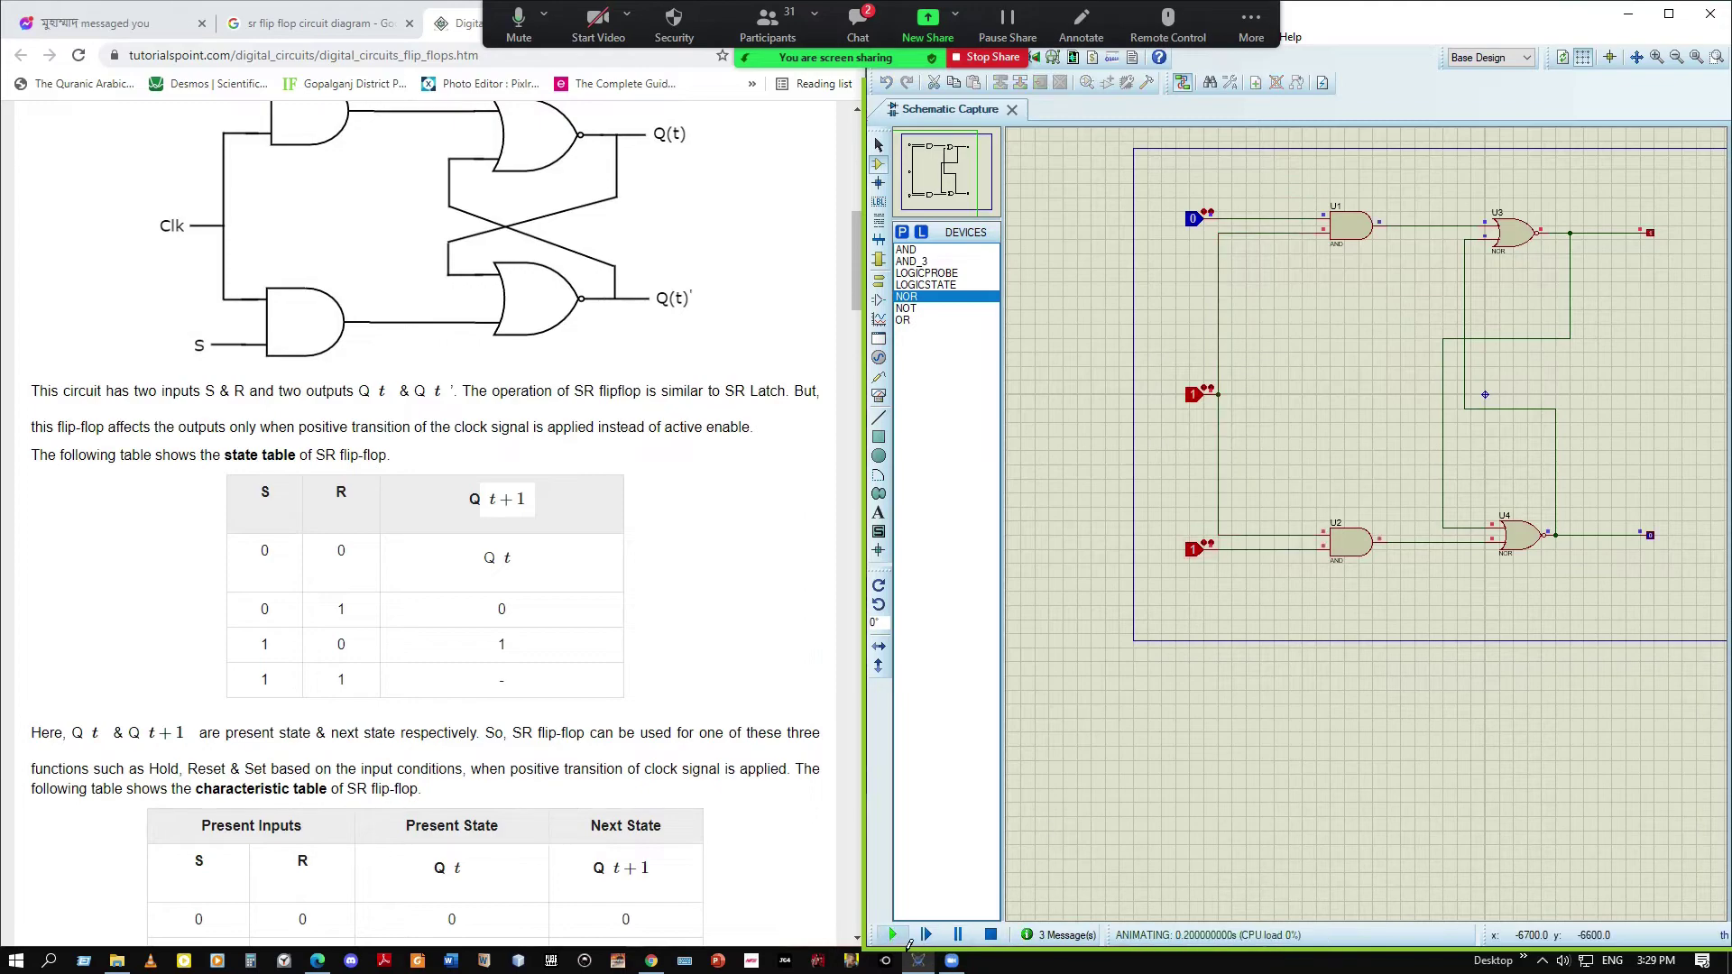
# Review the simulation log, close it, and maximize the schematic window
pyautogui.click(1068, 936)
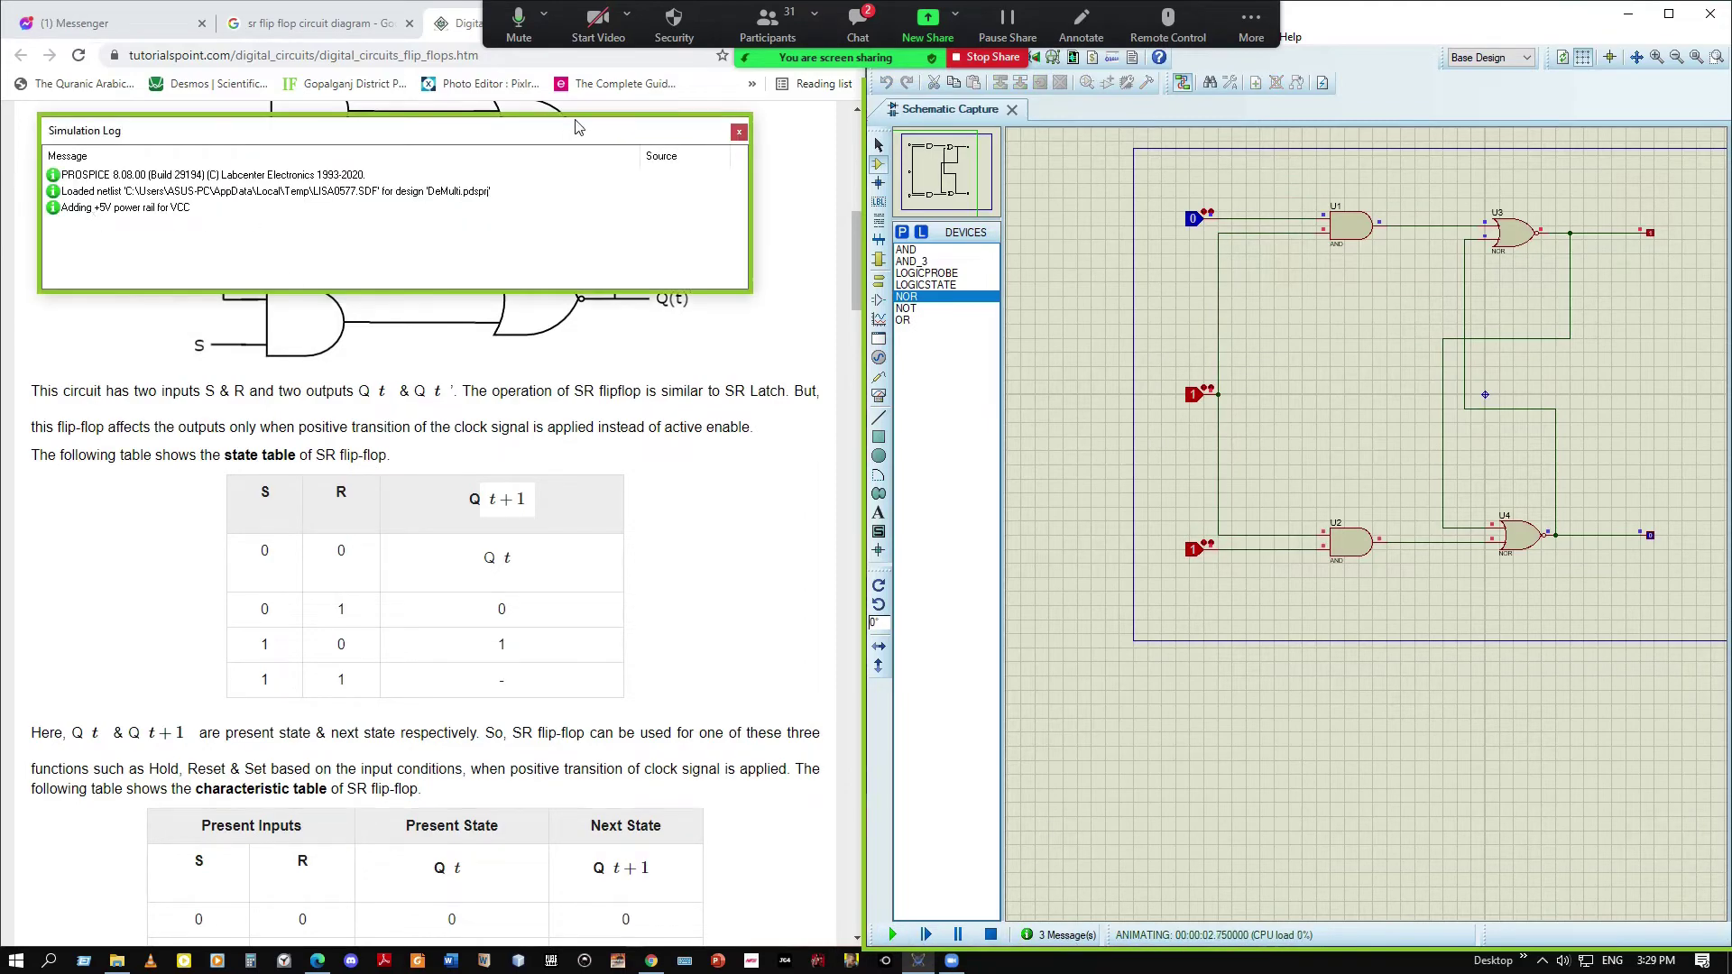
pyautogui.click(739, 132)
pyautogui.click(1669, 13)
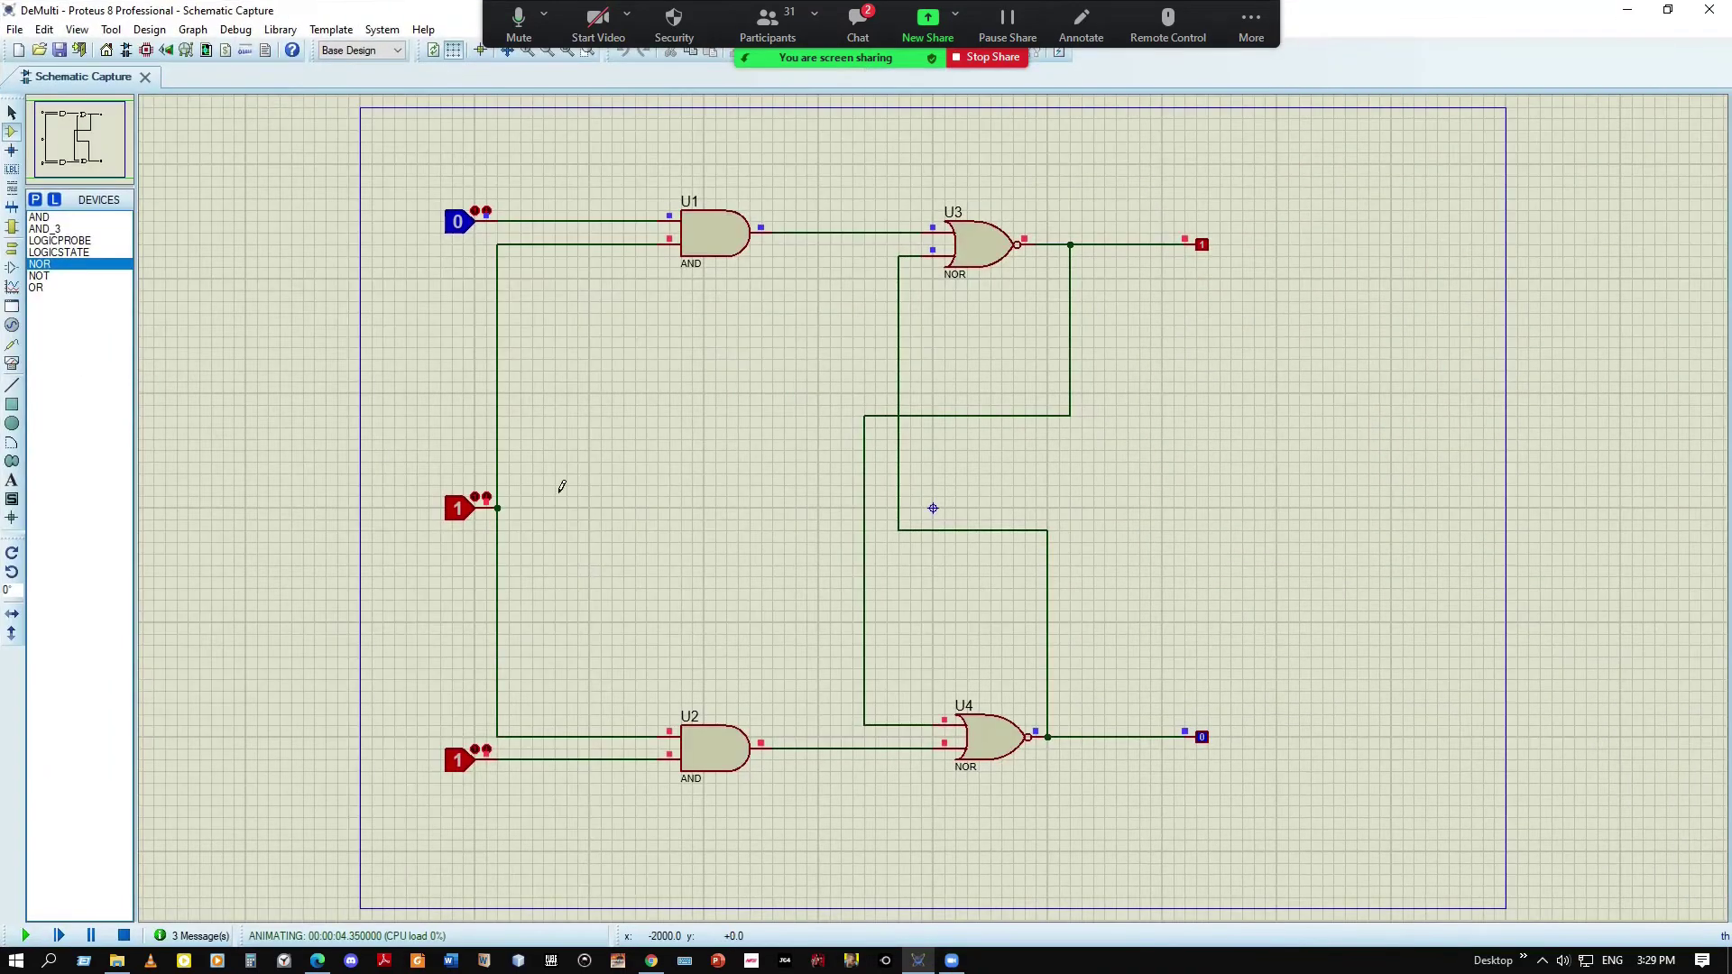
# Toggle the clock input repeatedly with R at 0 and S at 1, leaving the clock at 0
pyautogui.click(469, 519)
pyautogui.click(470, 520)
pyautogui.click(461, 539)
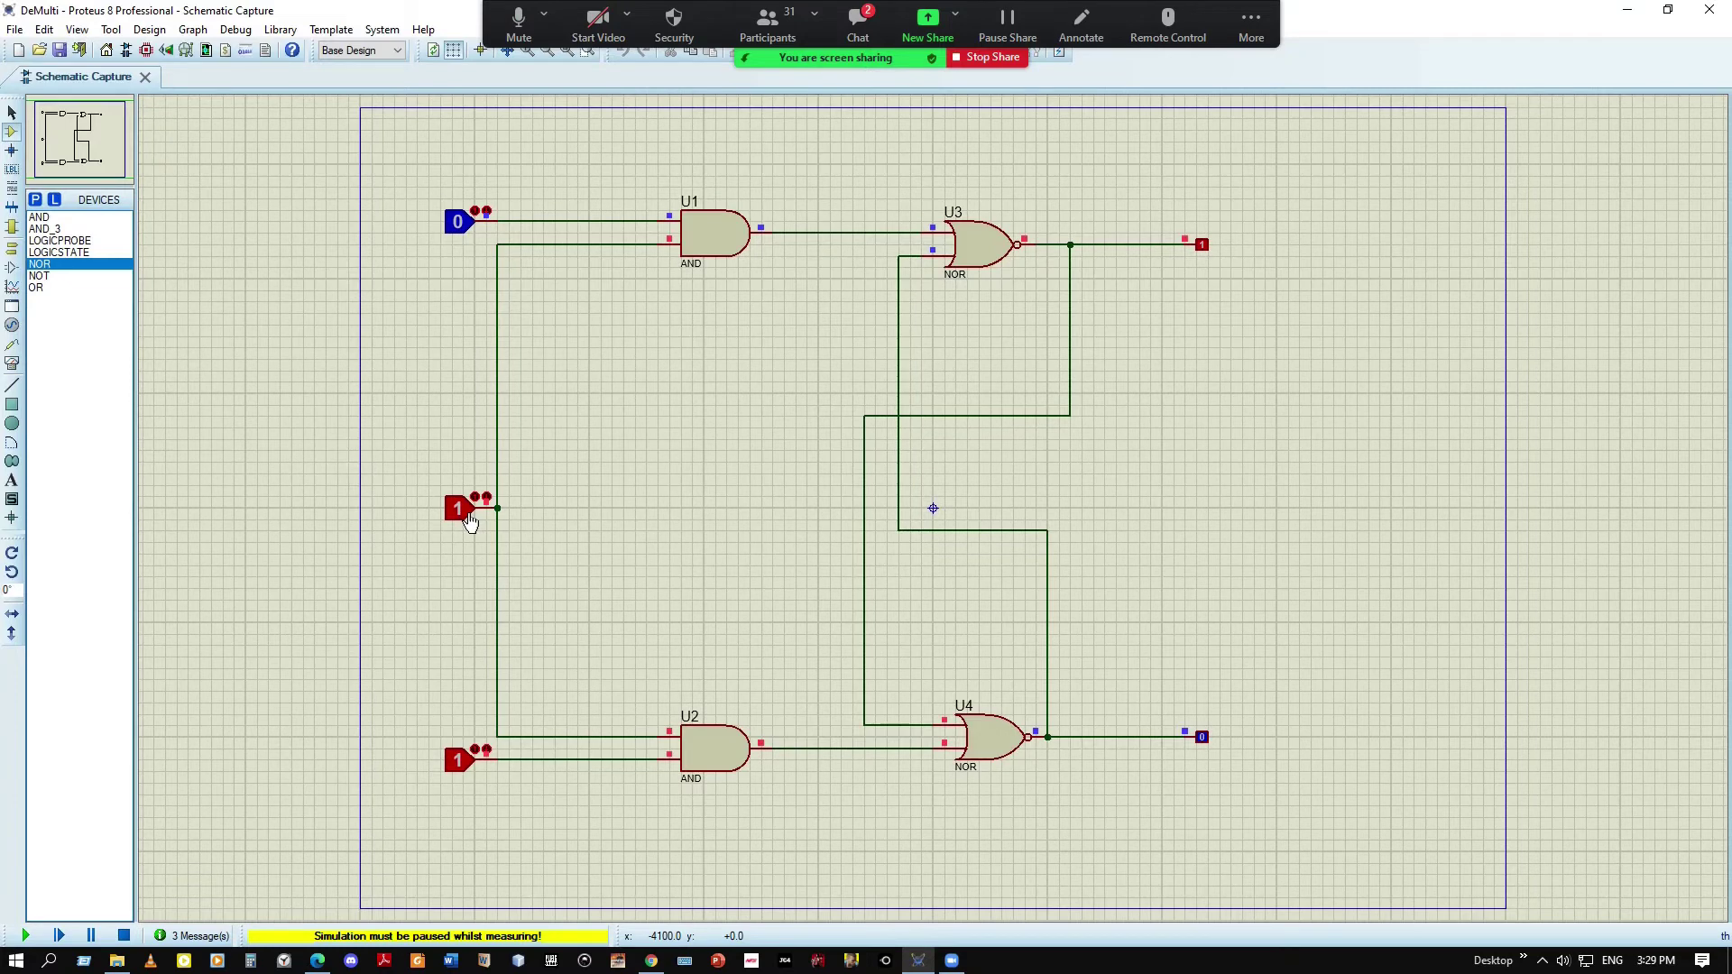
pyautogui.click(468, 517)
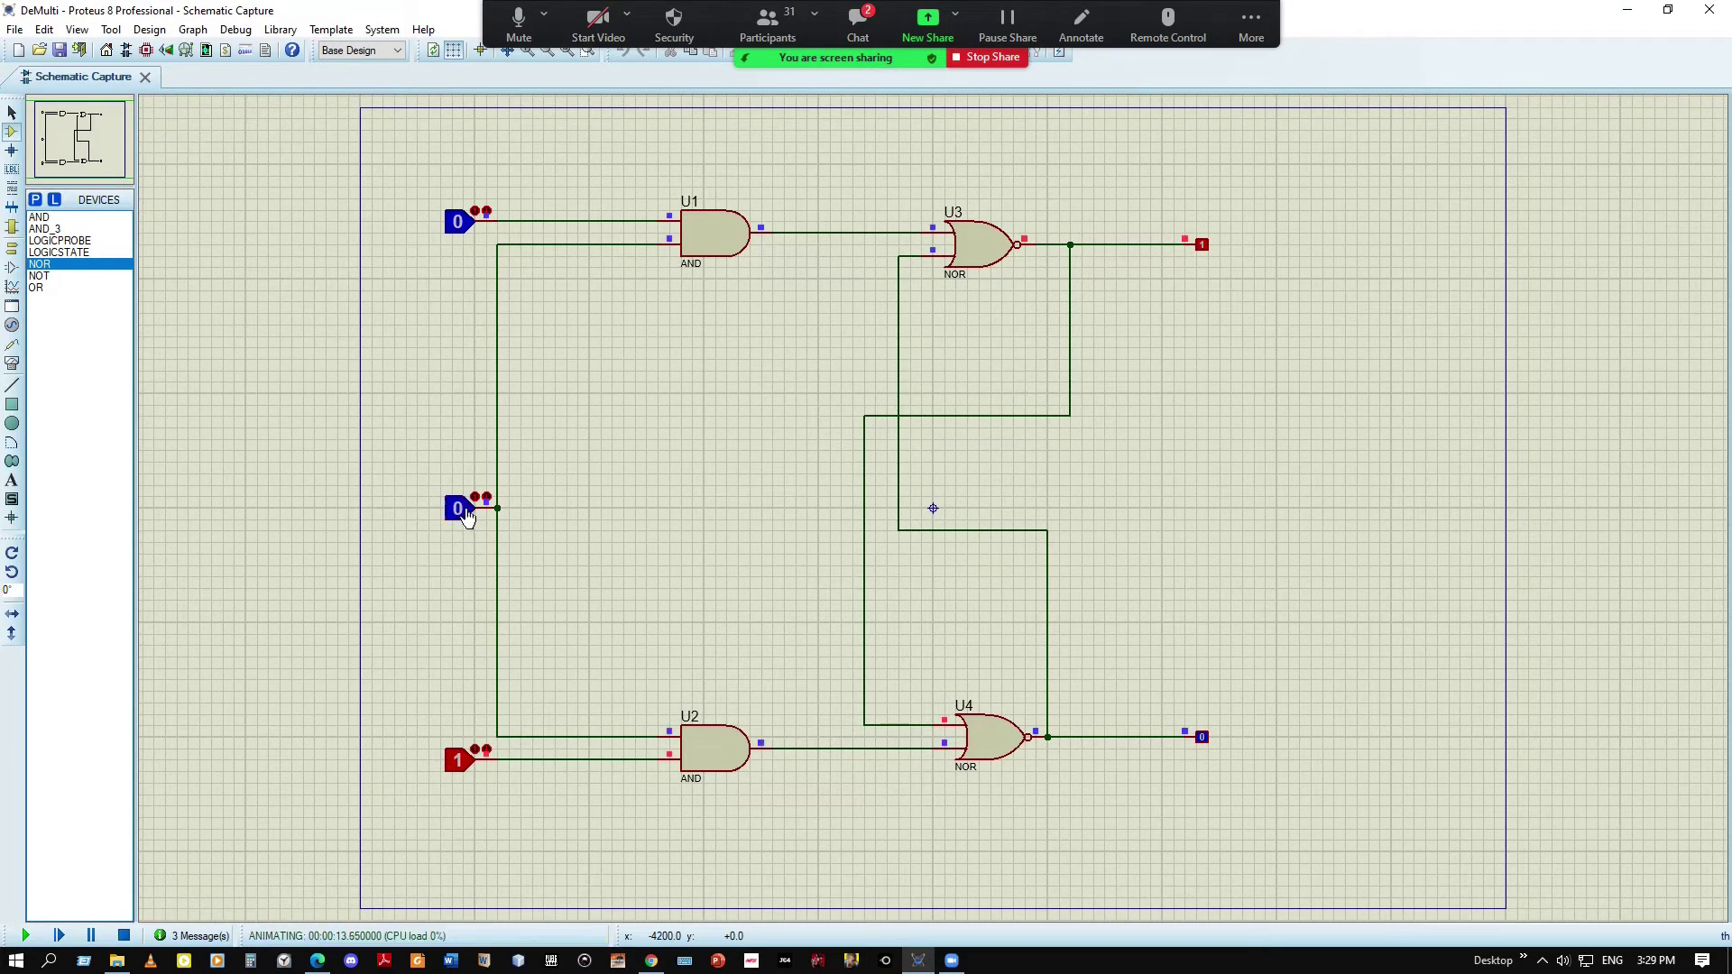
pyautogui.click(462, 523)
pyautogui.click(462, 520)
# Set R to 1 and S to 0, pulse the clock, and dock the schematic beside the web page
pyautogui.click(467, 223)
pyautogui.click(467, 762)
pyautogui.click(469, 511)
pyautogui.click(469, 511)
pyautogui.press('super+Right')
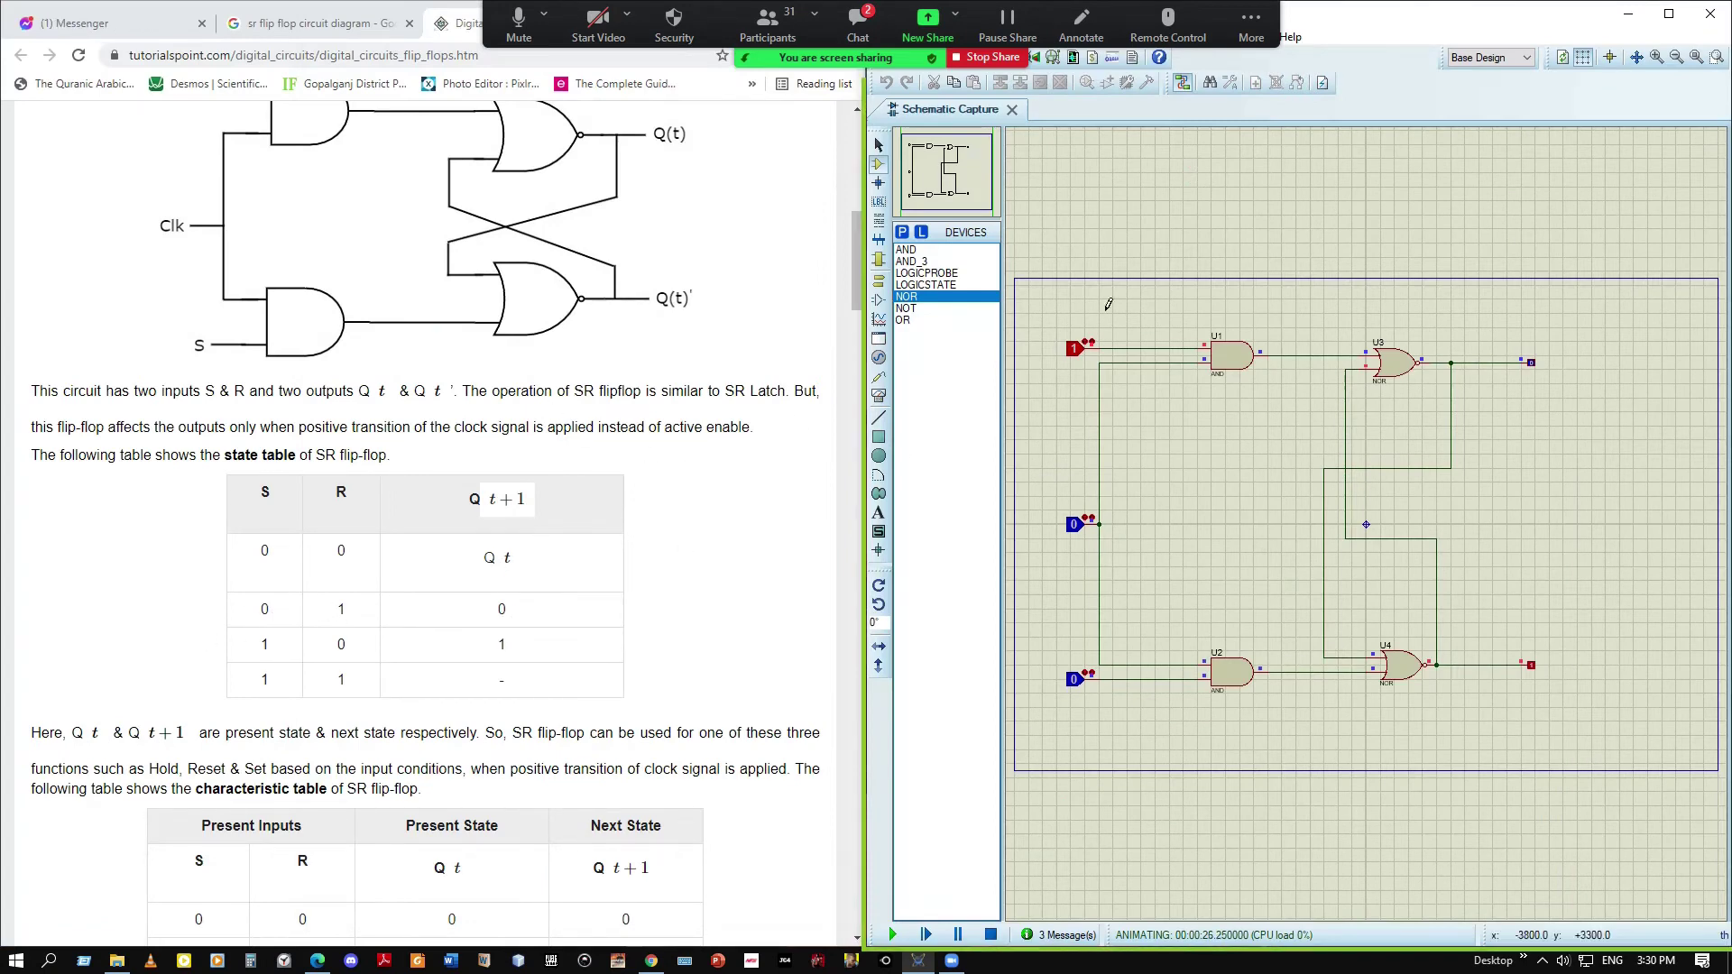
# Clock the flip-flop with R at 0 and S at 1, and test the hold state with both inputs at 0
pyautogui.click(1075, 350)
pyautogui.click(1075, 678)
pyautogui.click(1076, 526)
pyautogui.click(1075, 678)
pyautogui.click(1086, 532)
pyautogui.click(1086, 533)
pyautogui.click(1086, 532)
# Set both R and S to 1 and pulse the clock repeatedly to test the invalid state
pyautogui.click(1084, 356)
pyautogui.click(1084, 686)
pyautogui.click(1087, 533)
pyautogui.click(1087, 350)
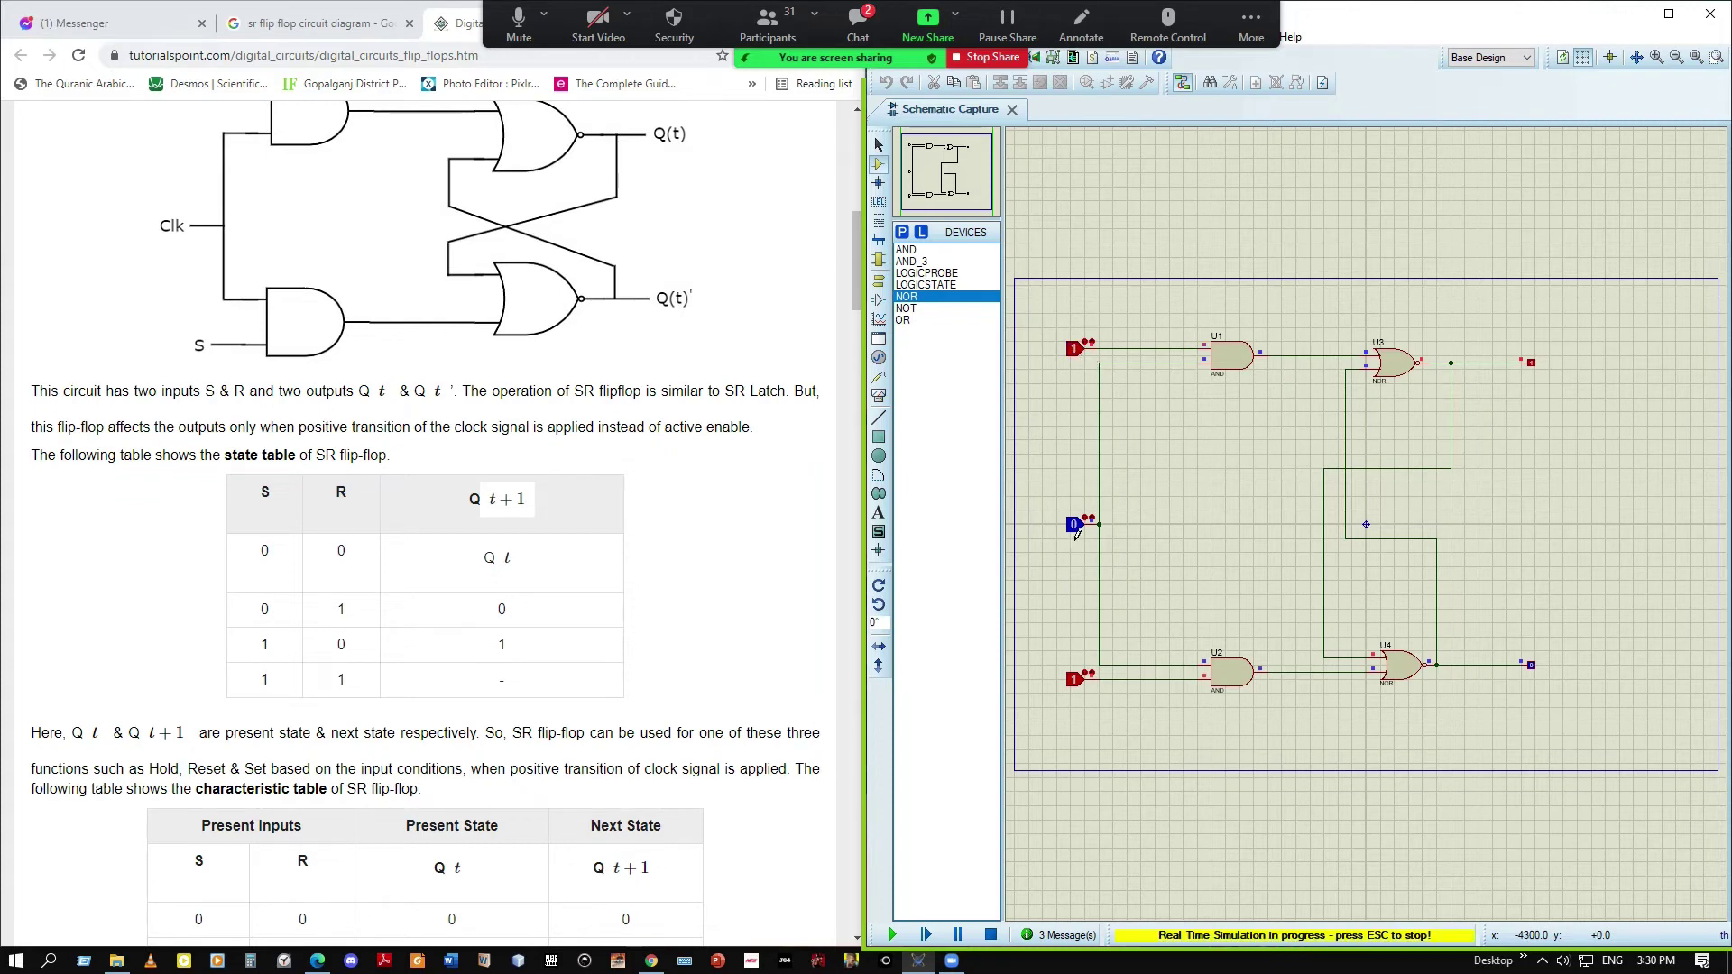
pyautogui.click(1089, 529)
pyautogui.click(1089, 529)
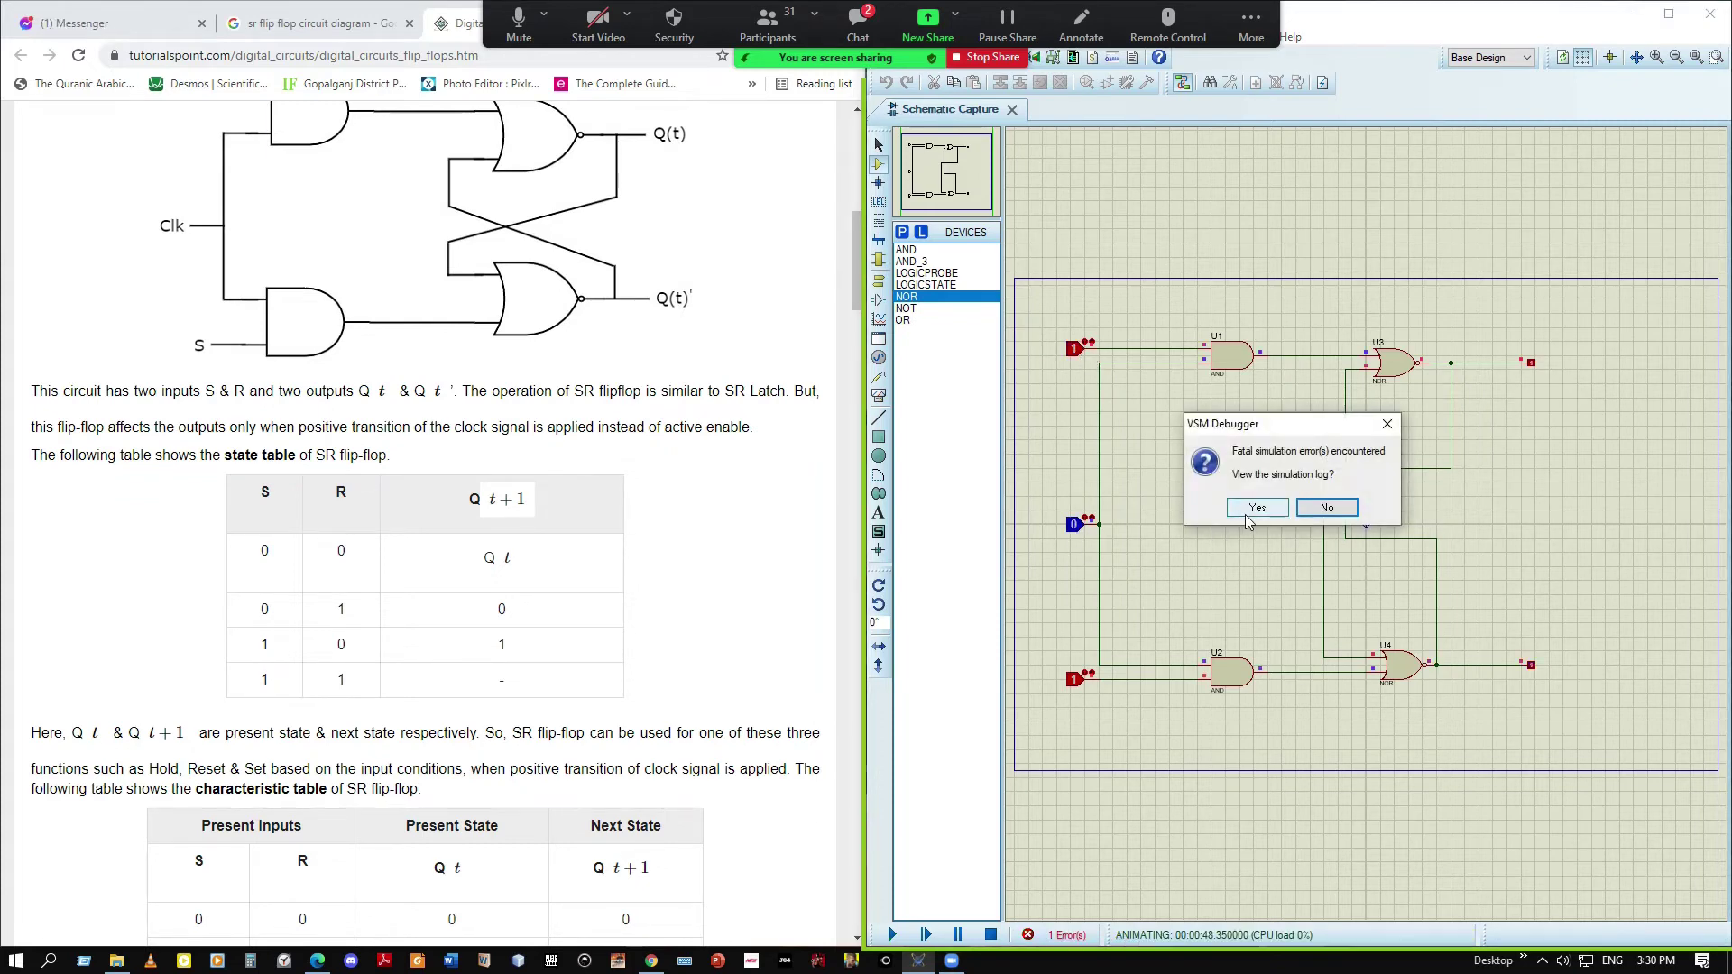
# Decline viewing the simulation log and set the R and S inputs to 0
pyautogui.click(1327, 507)
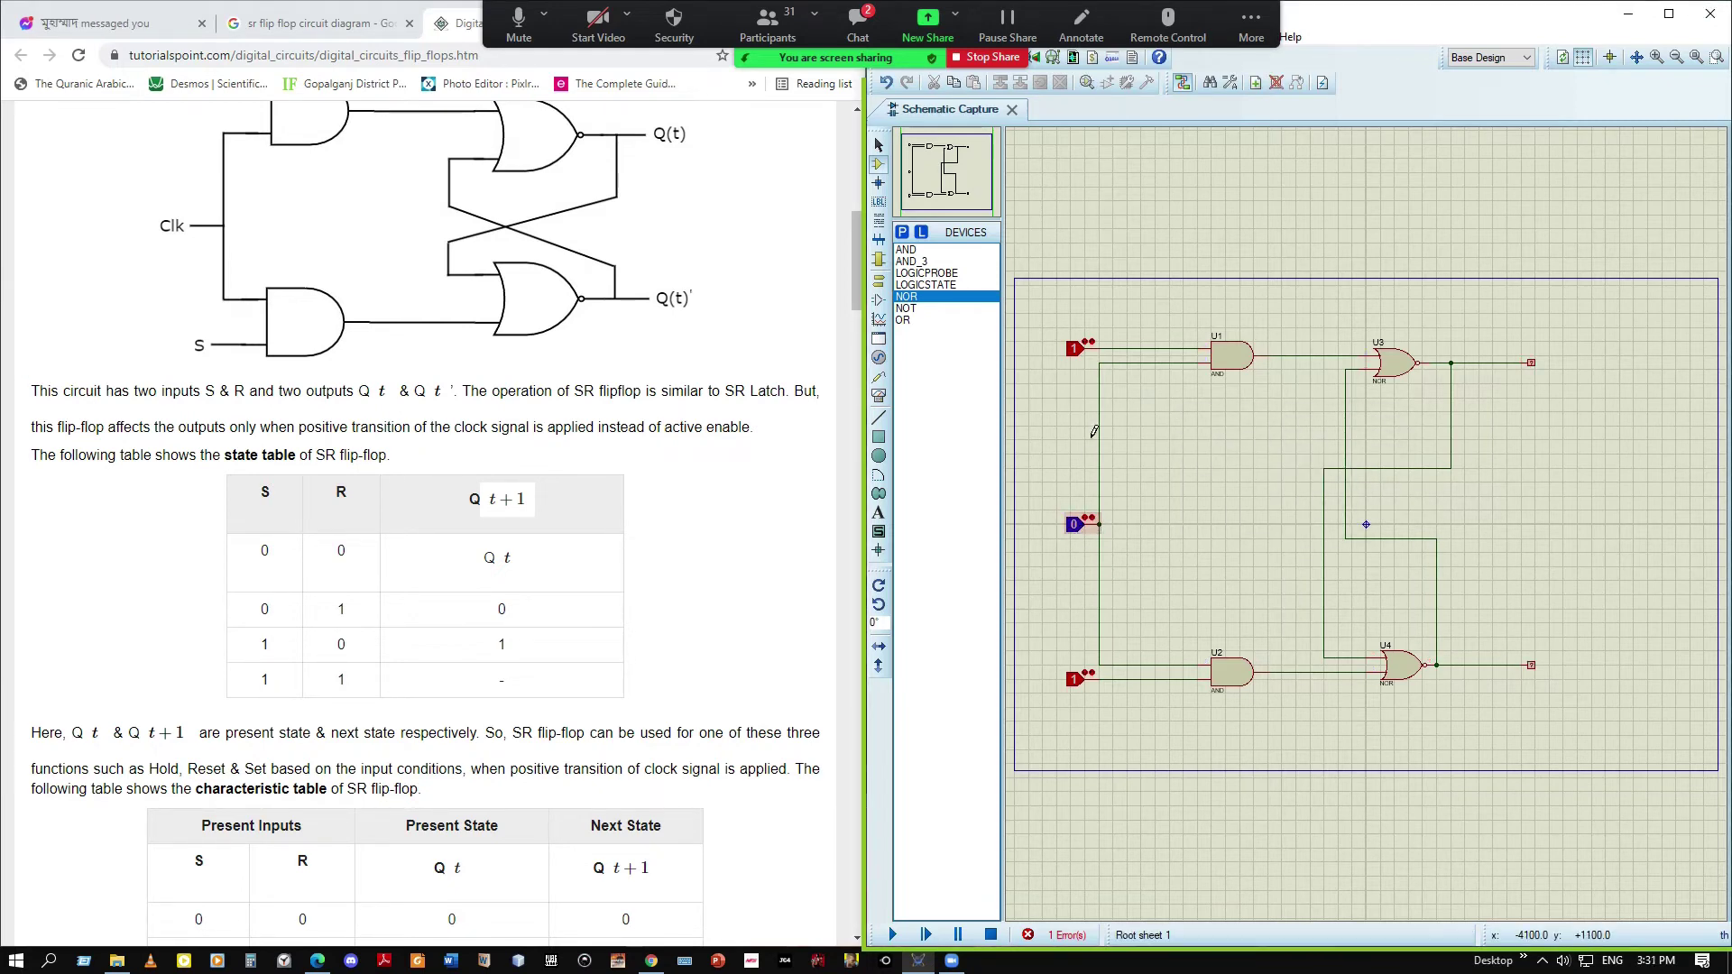
pyautogui.click(1076, 349)
pyautogui.click(1076, 679)
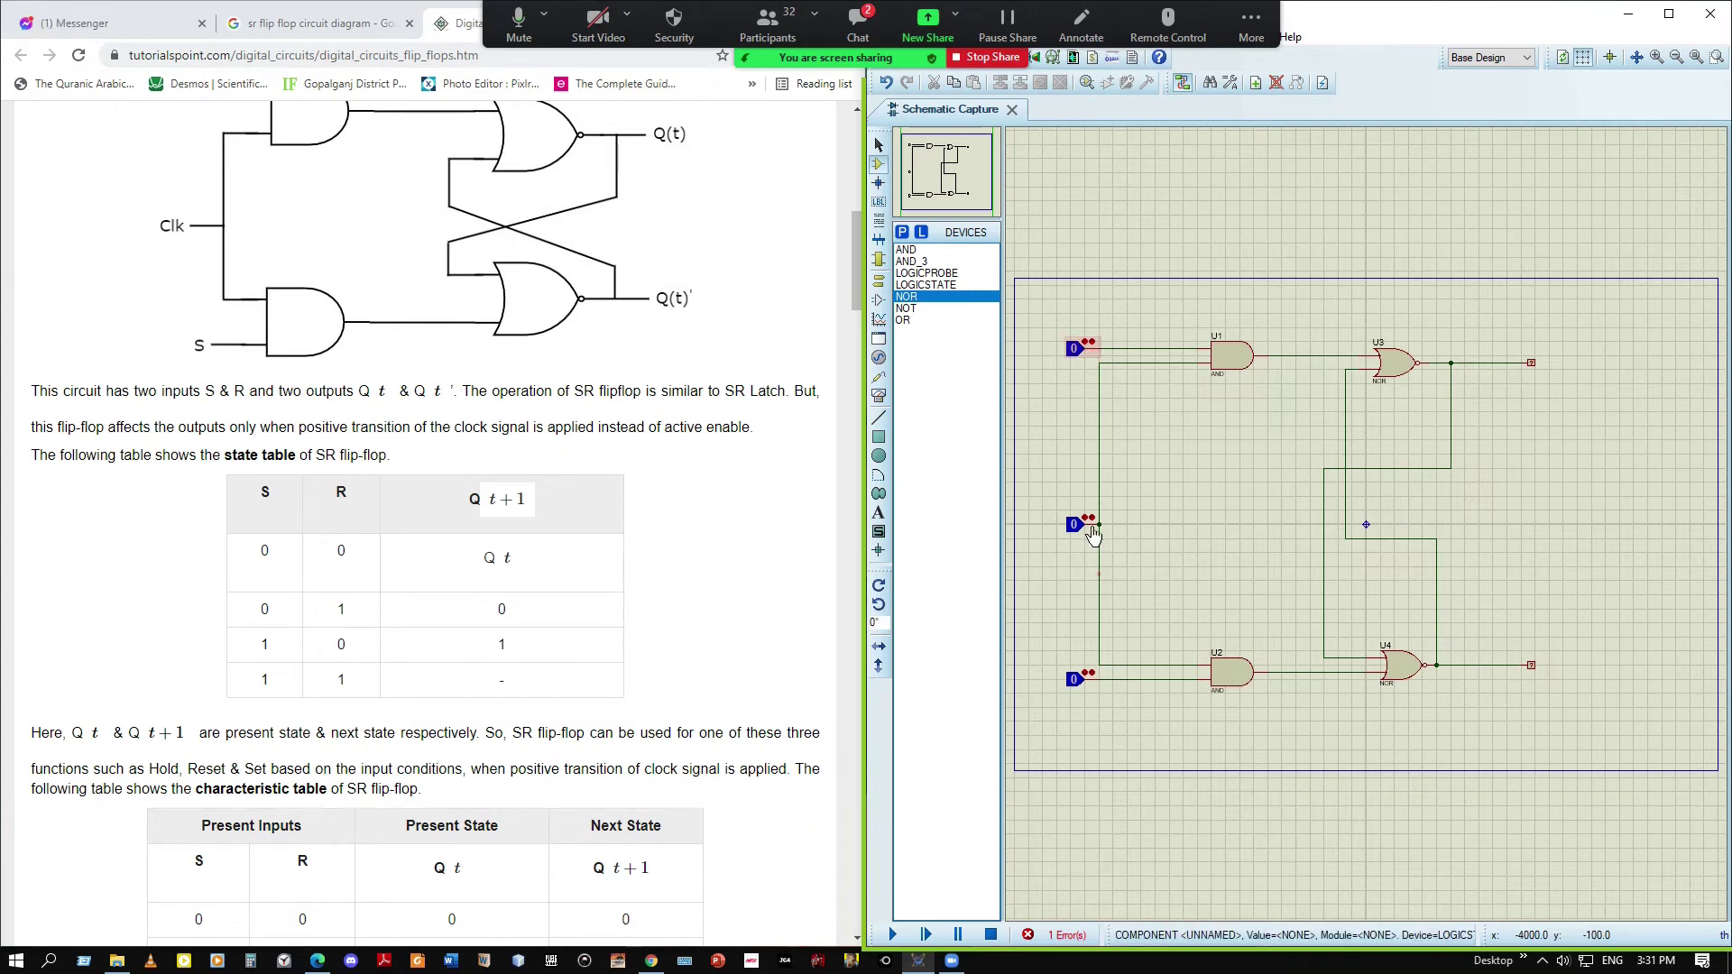
# Examine the SR flip-flop's characteristic table on the web page and check the meeting's participant list
pyautogui.scroll(-1, 679, 677)
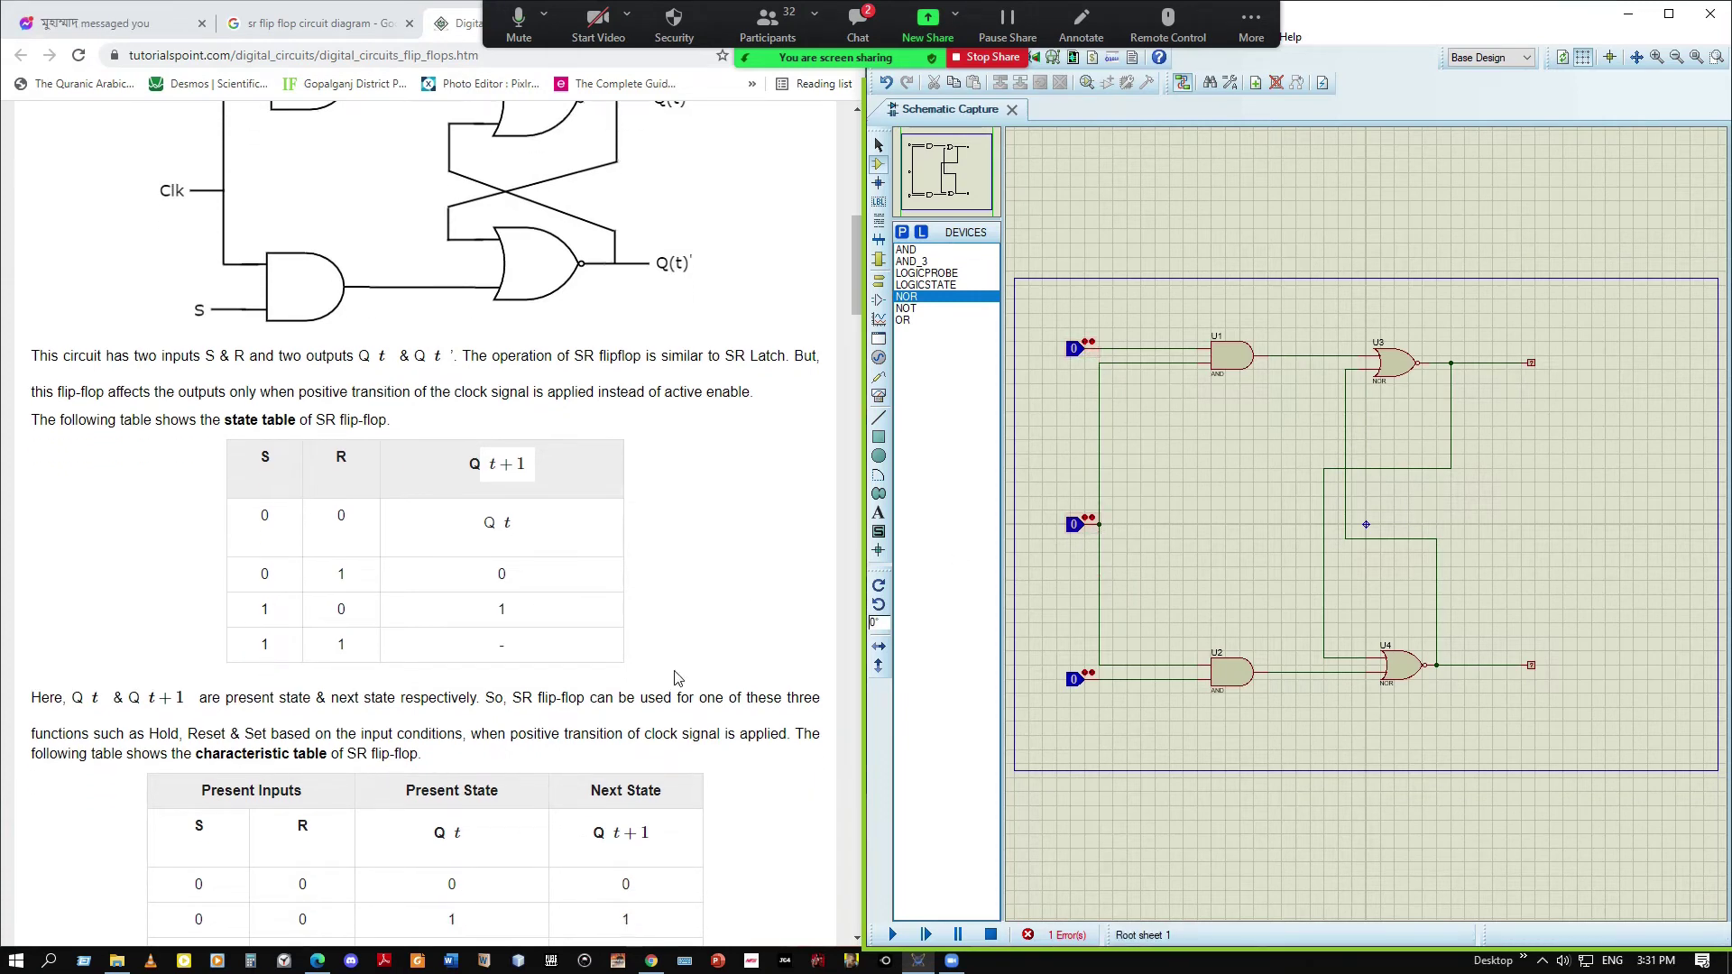
pyautogui.scroll(-5, 678, 678)
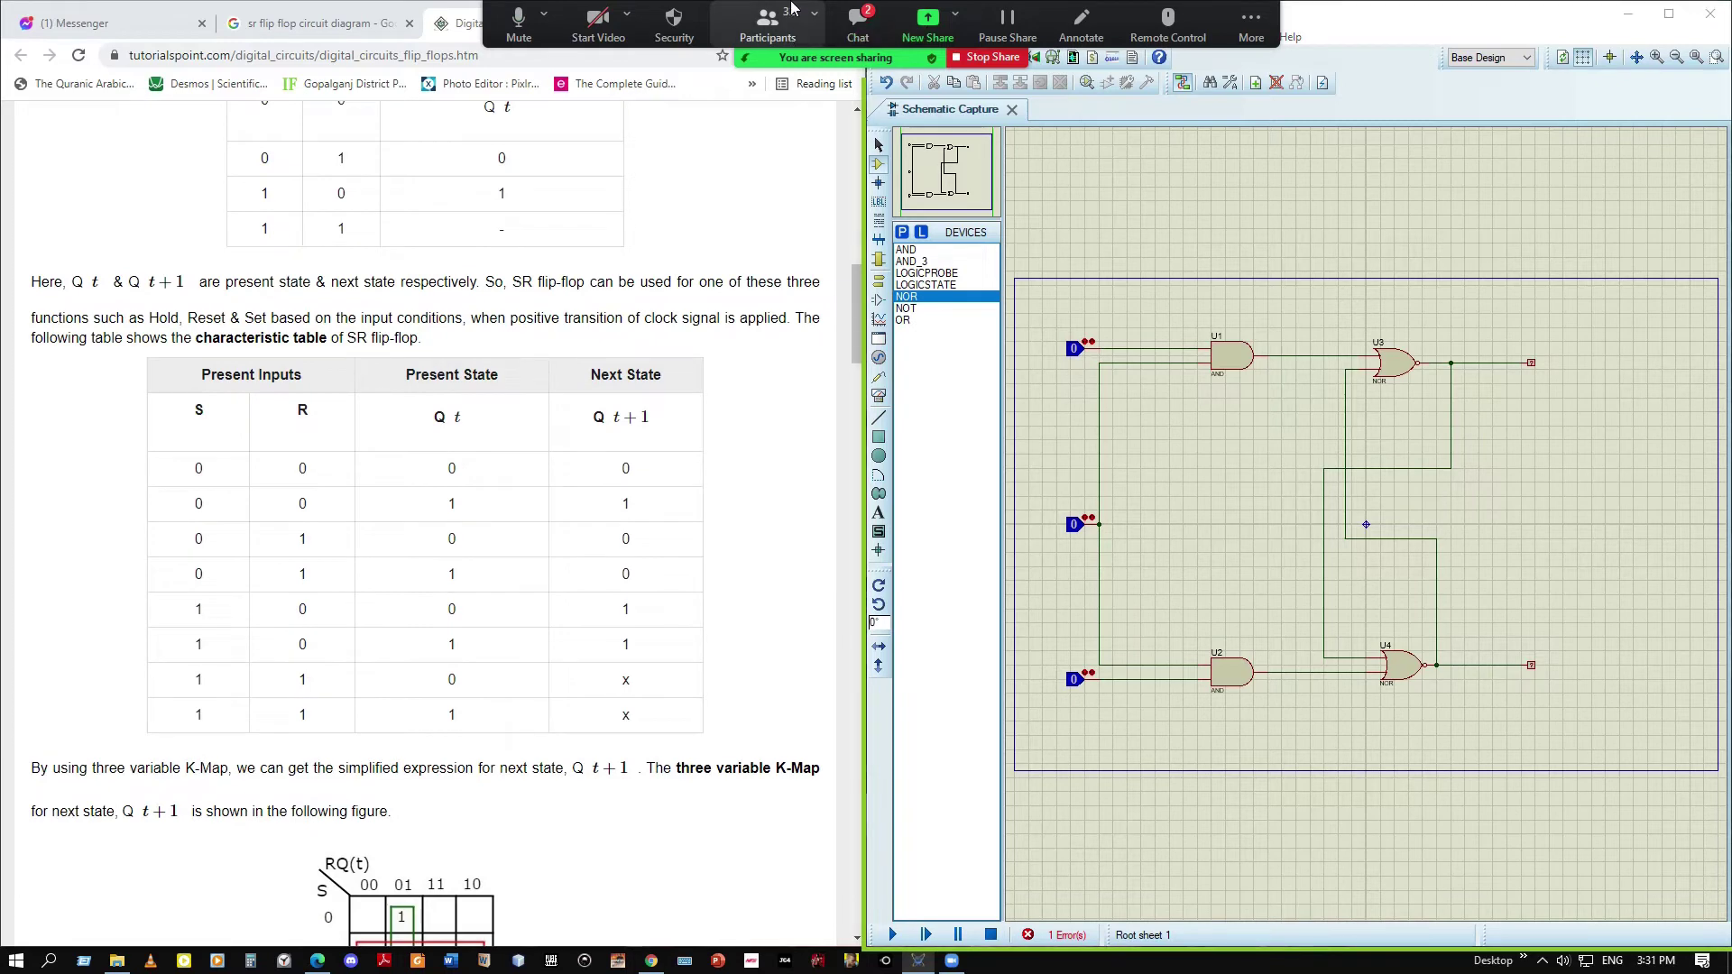
pyautogui.click(768, 25)
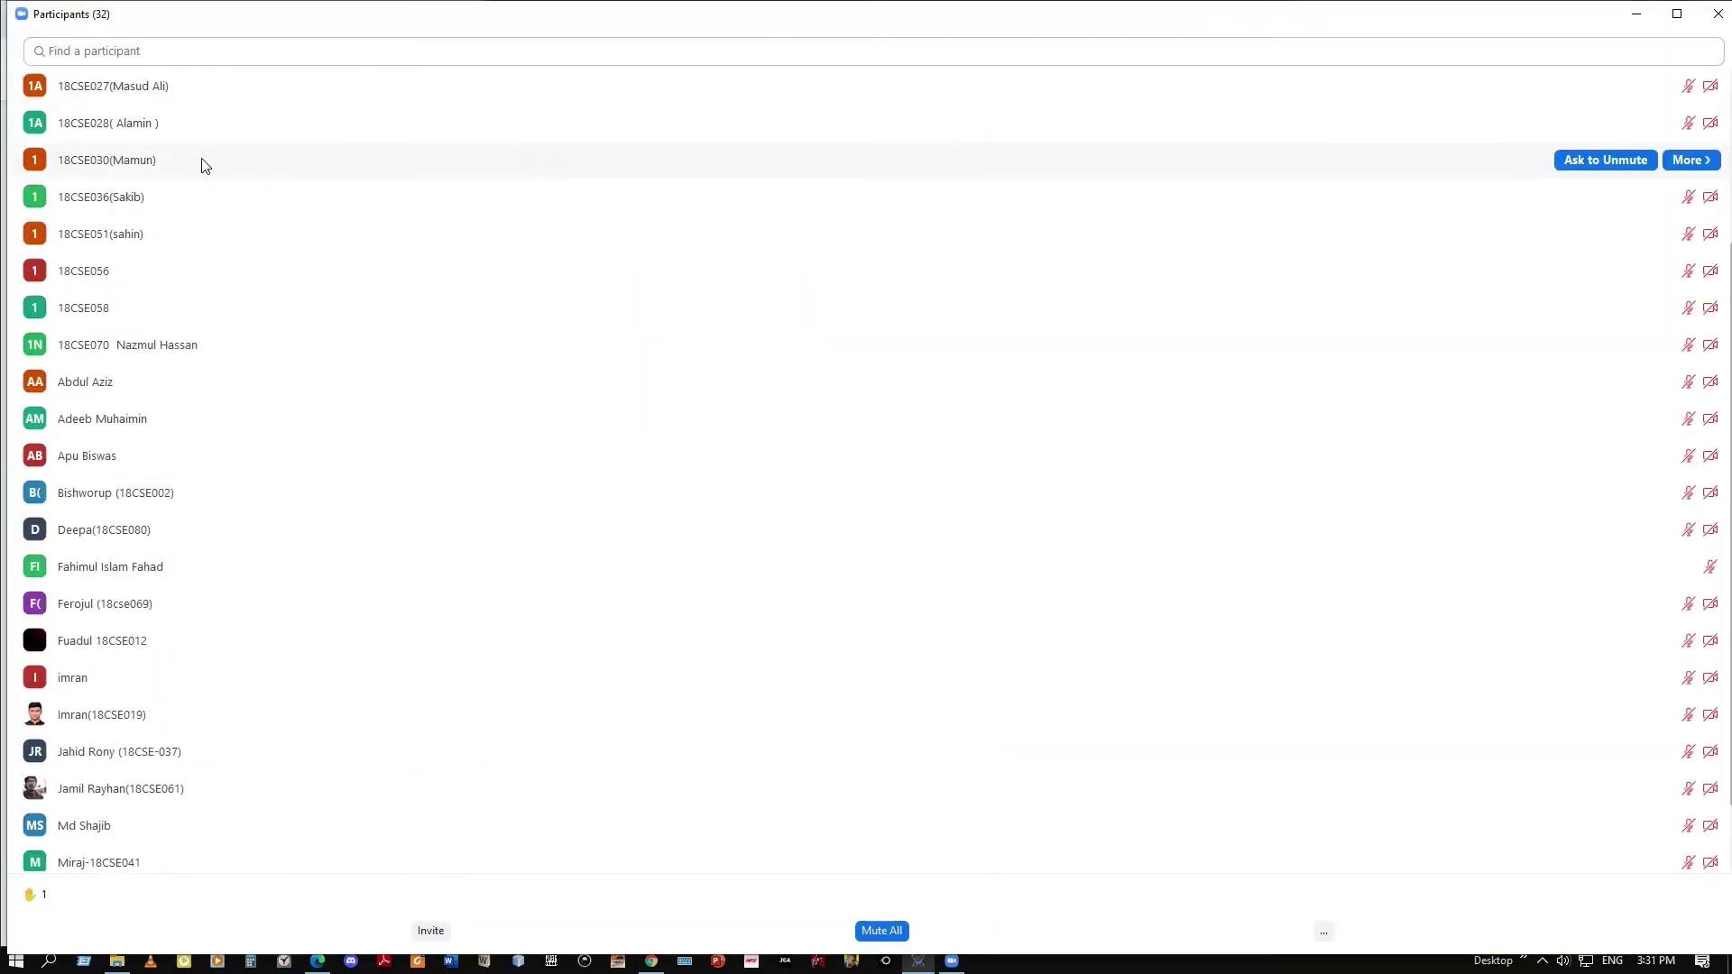
pyautogui.scroll(3, 200, 165)
pyautogui.scroll(3, 200, 165)
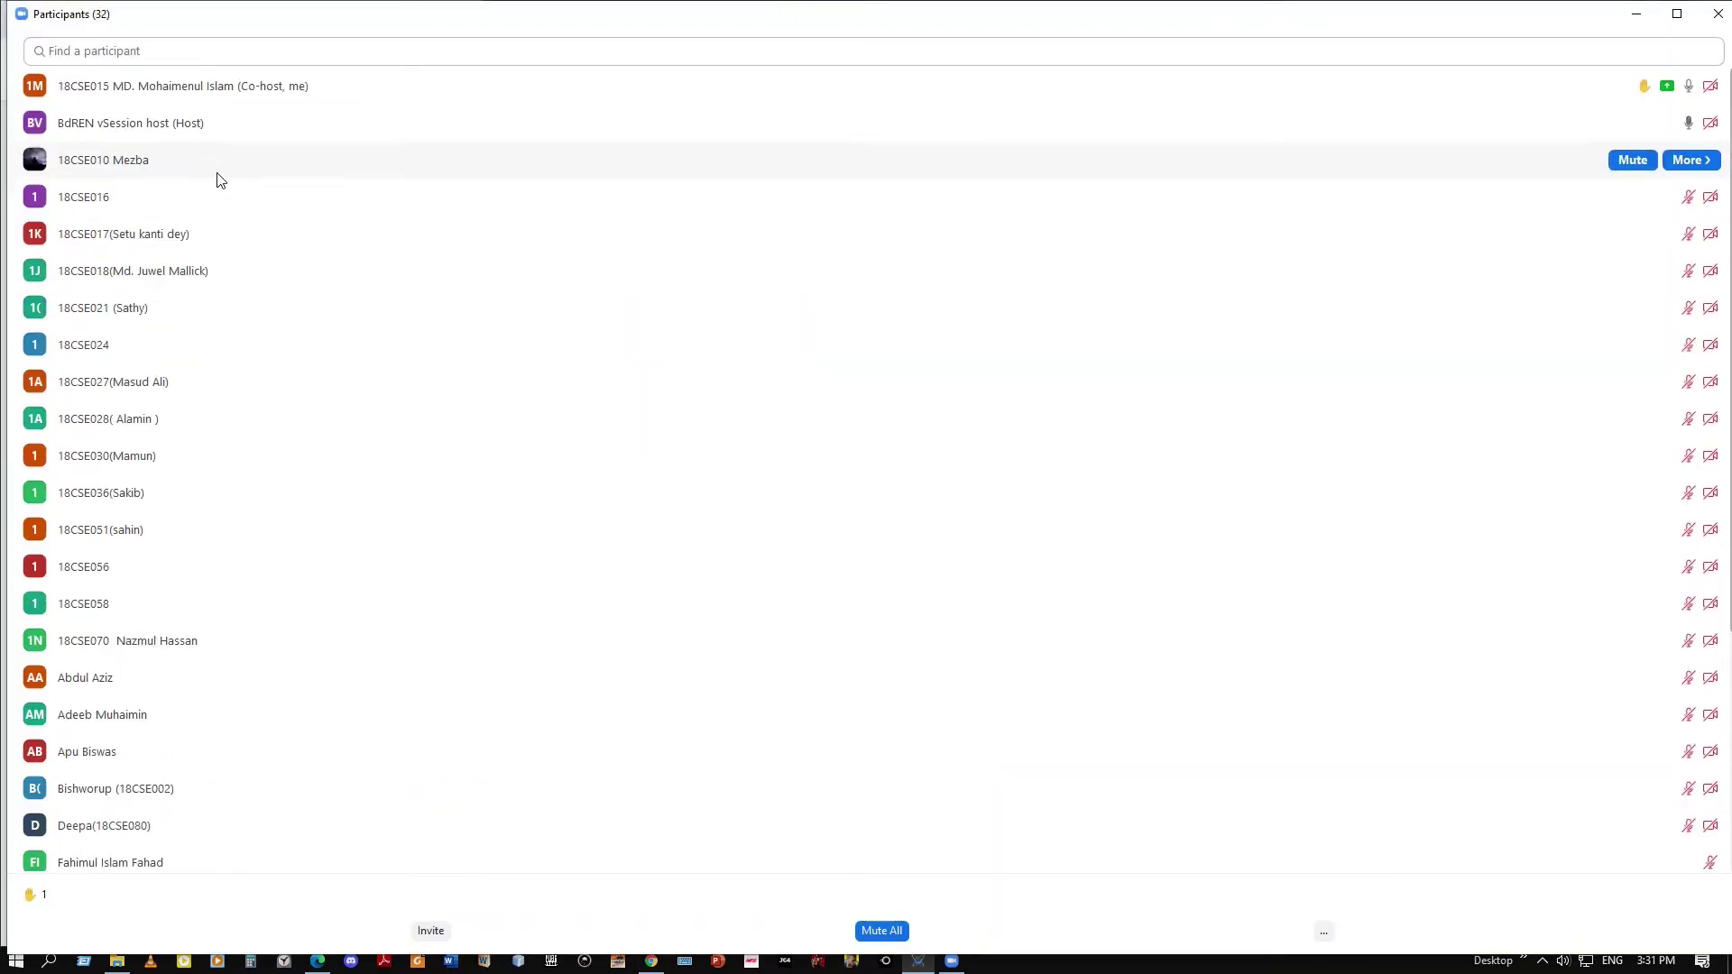
pyautogui.click(1715, 16)
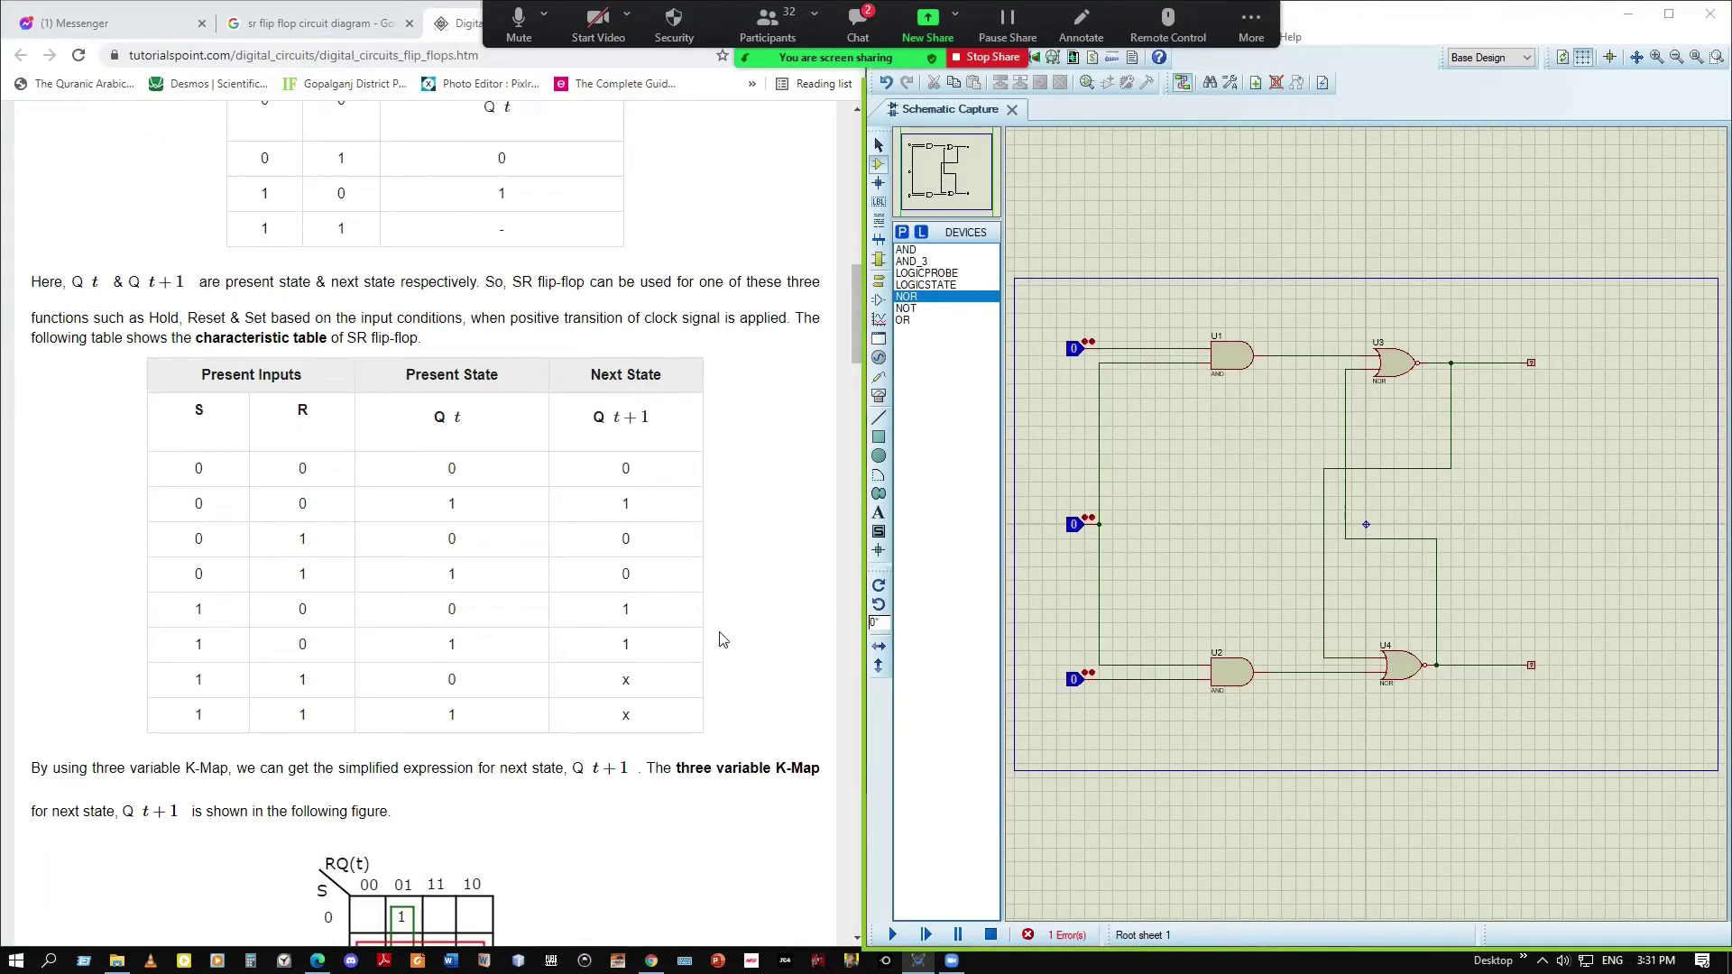
# Return to the Google image results and search for "d flip flop circuit diagram"
pyautogui.scroll(8, 665, 679)
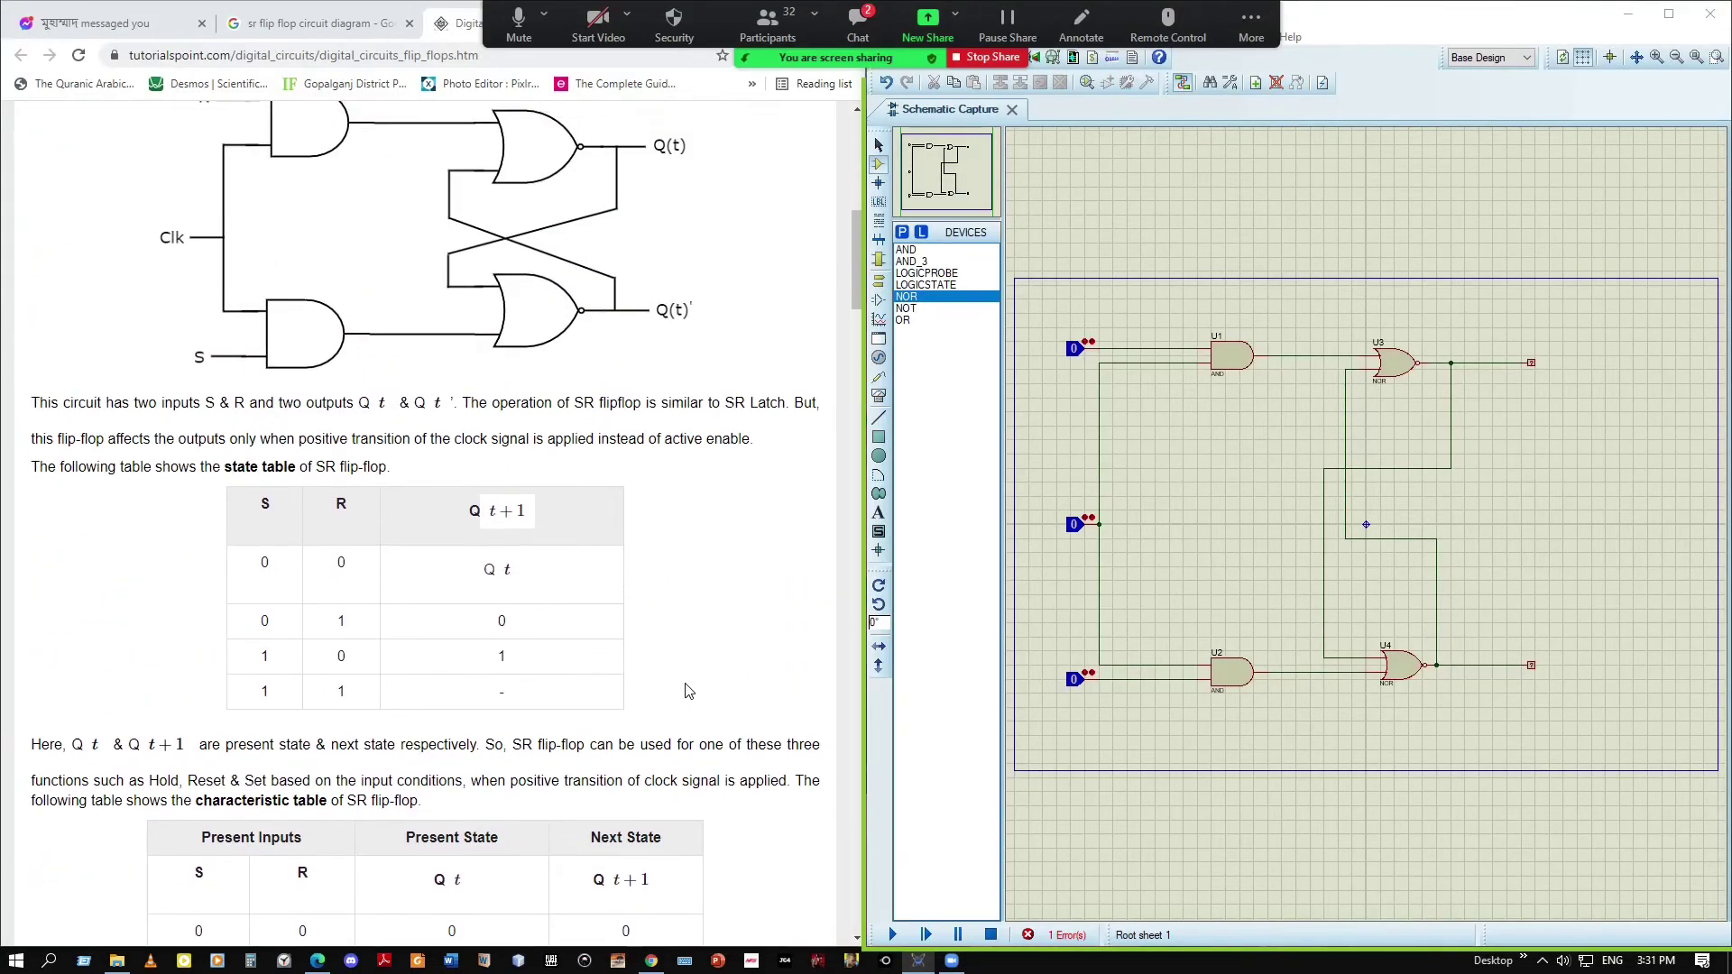
pyautogui.scroll(5, 688, 689)
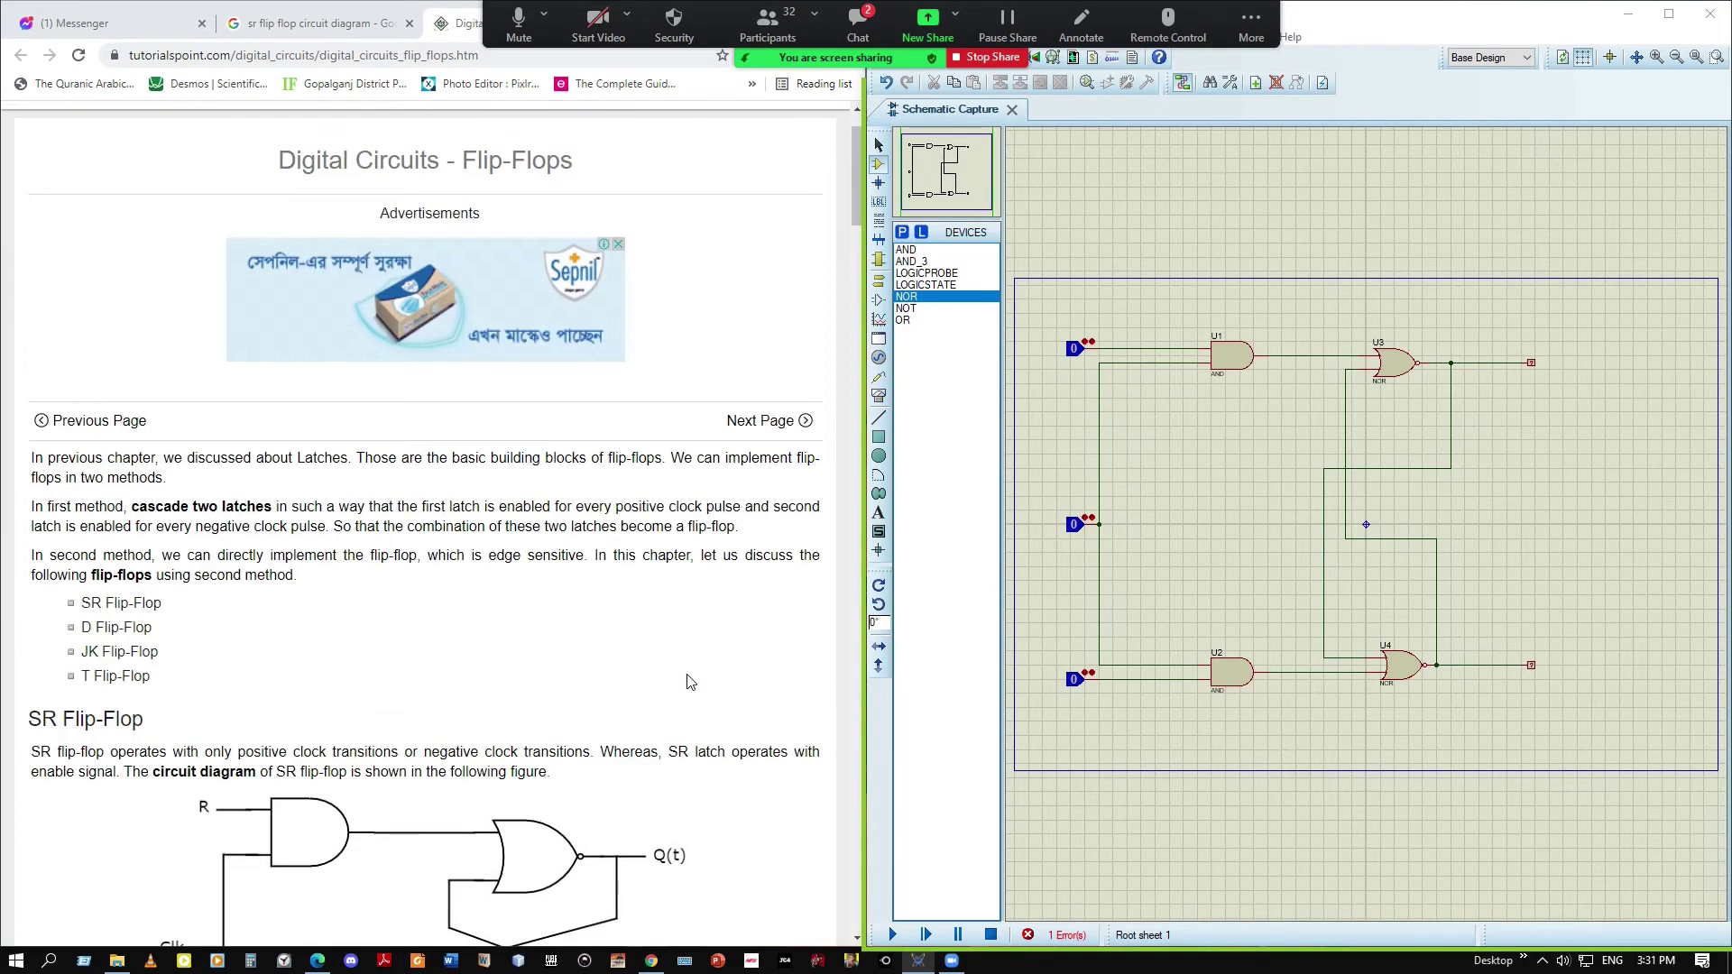
pyautogui.scroll(-3, 689, 678)
pyautogui.scroll(4, 689, 678)
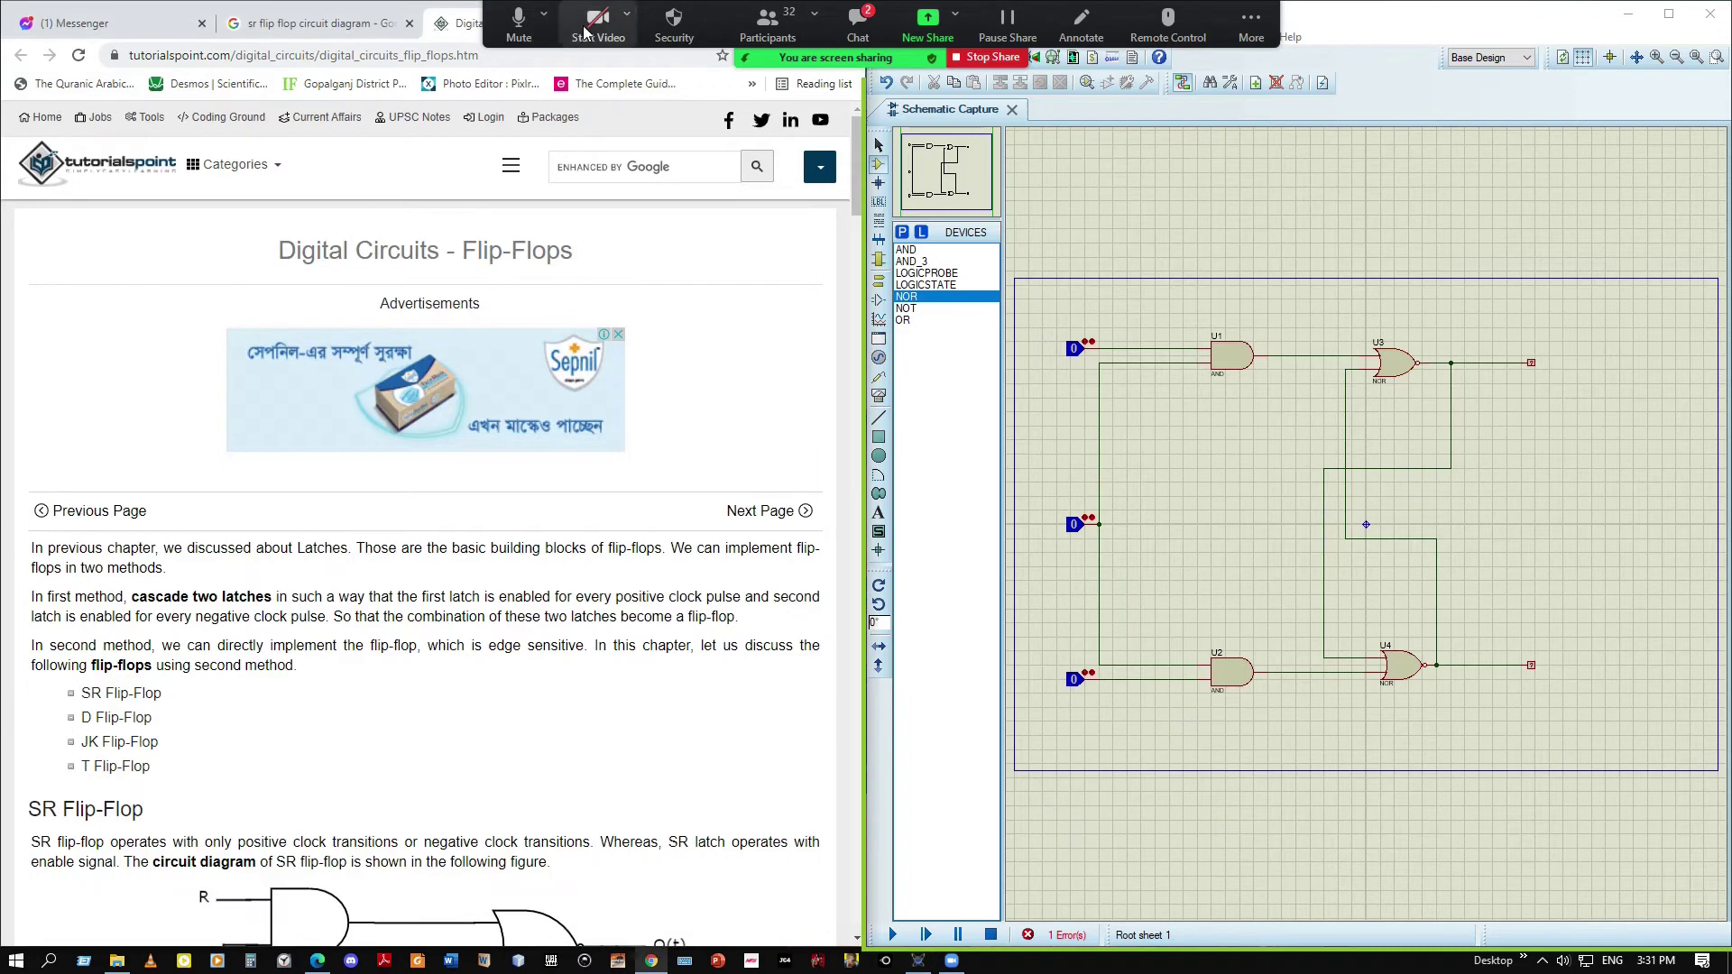
pyautogui.click(377, 18)
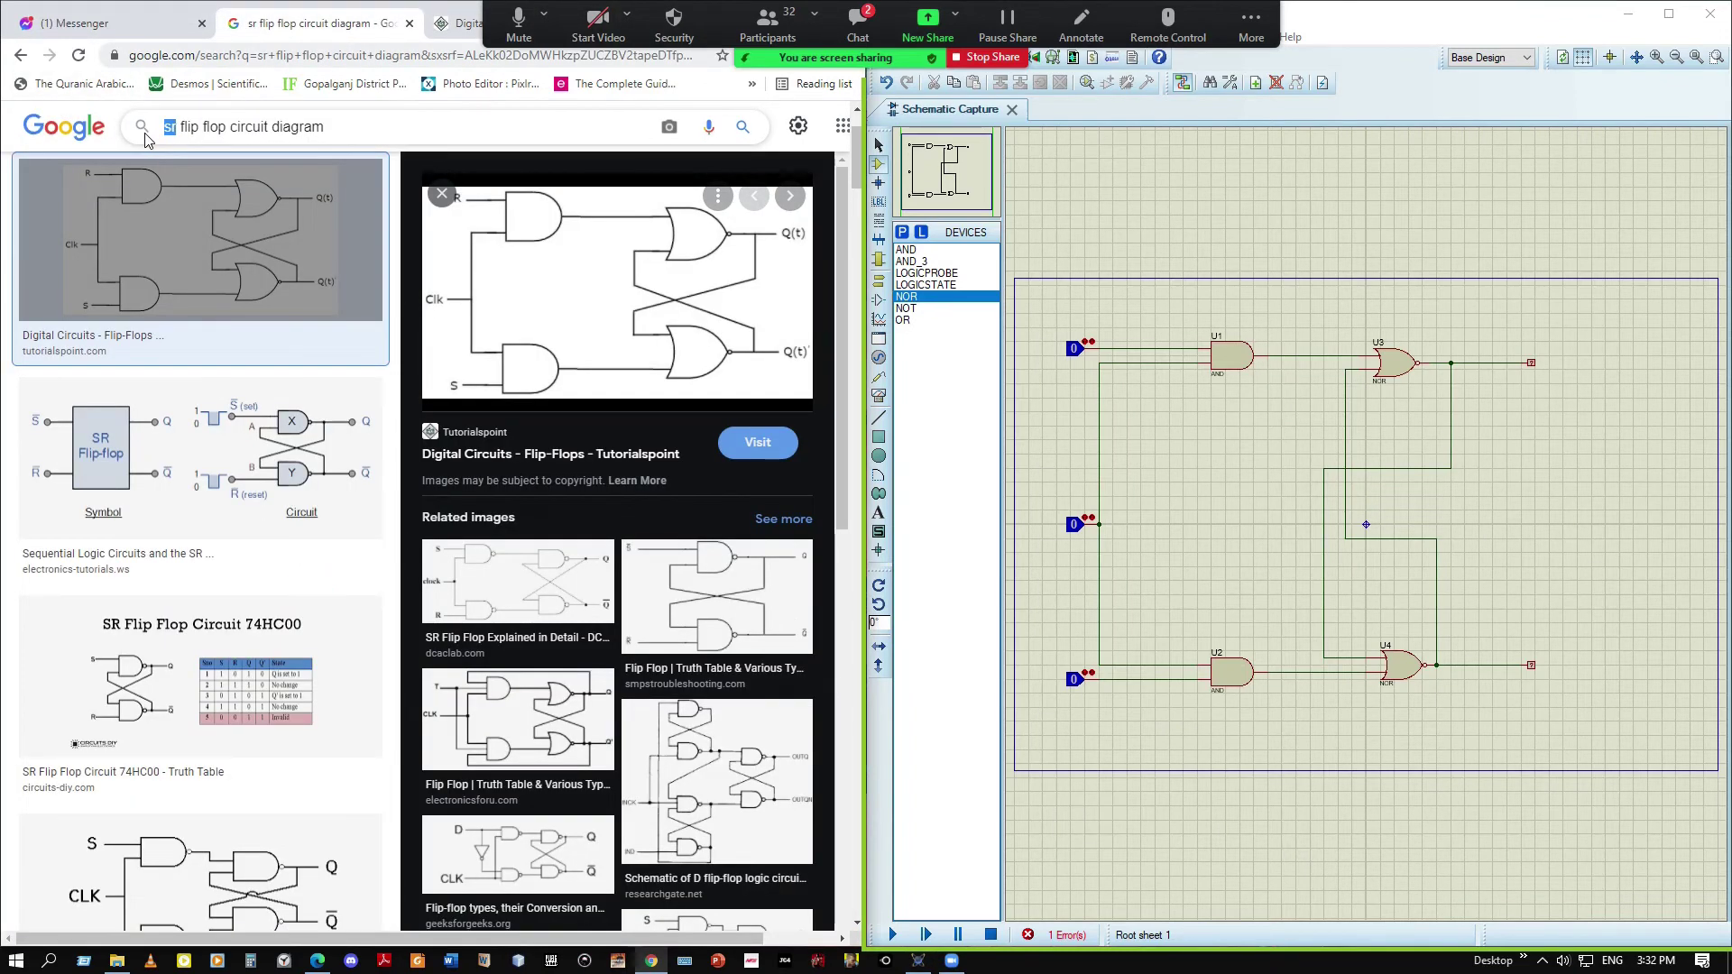
pyautogui.doubleClick(145, 140)
pyautogui.write('d')
pyautogui.press('Return')
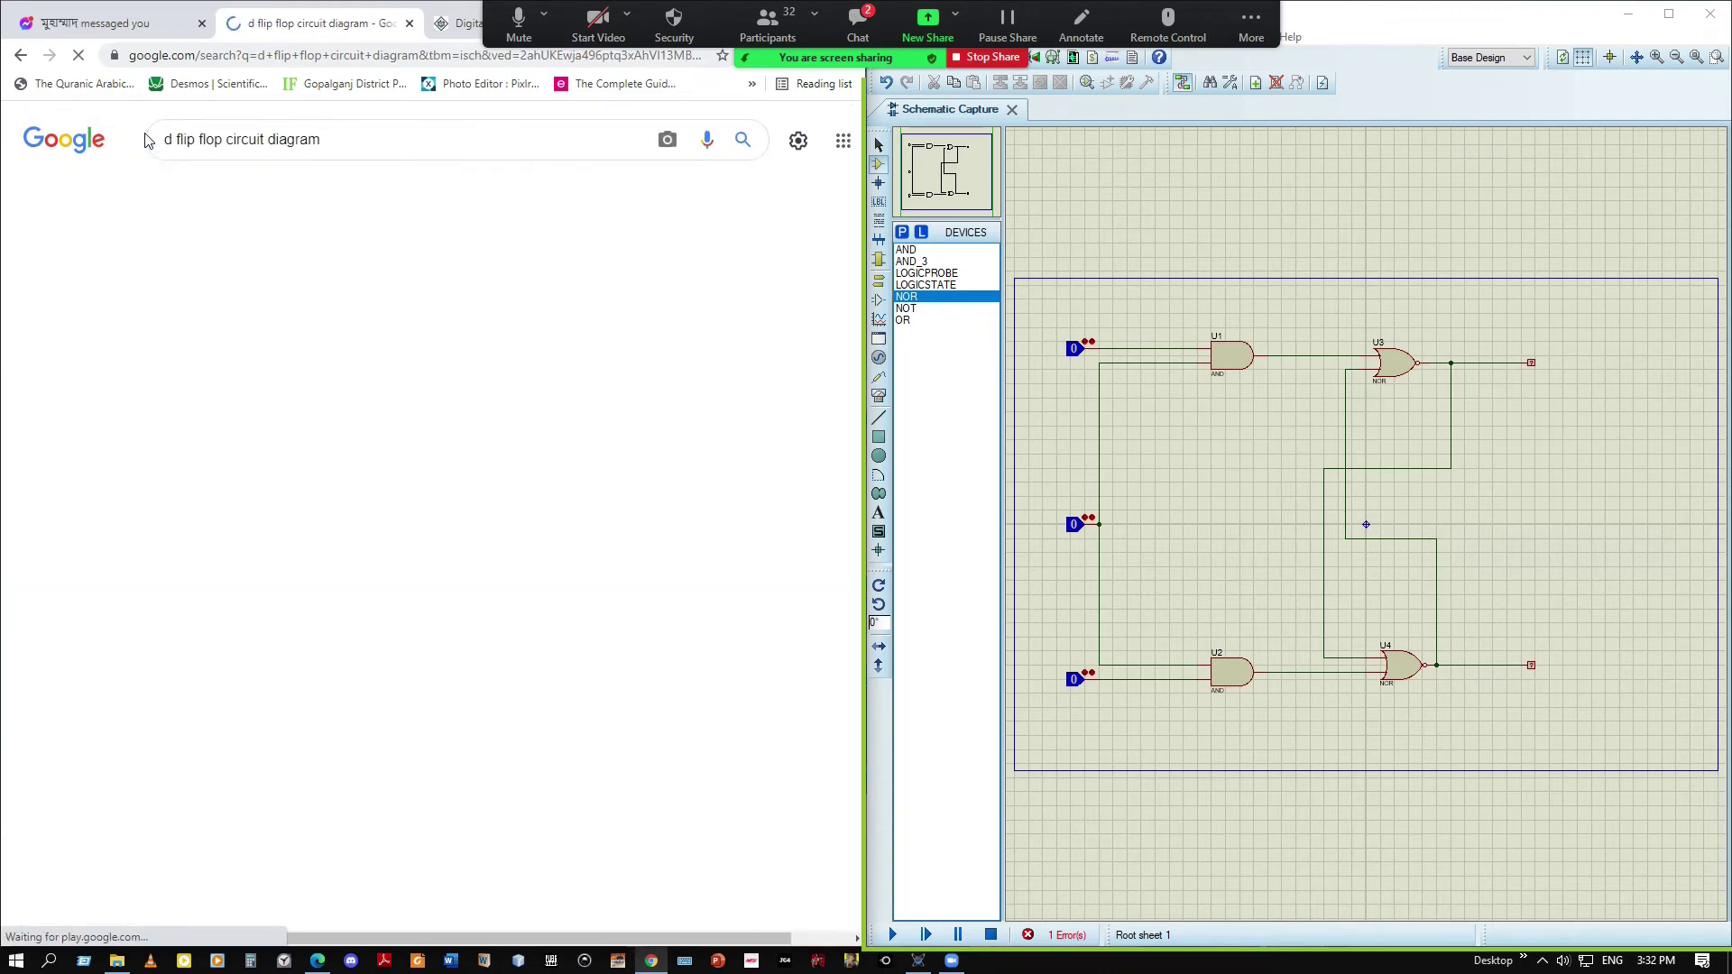
pyautogui.scroll(1, 1379, 536)
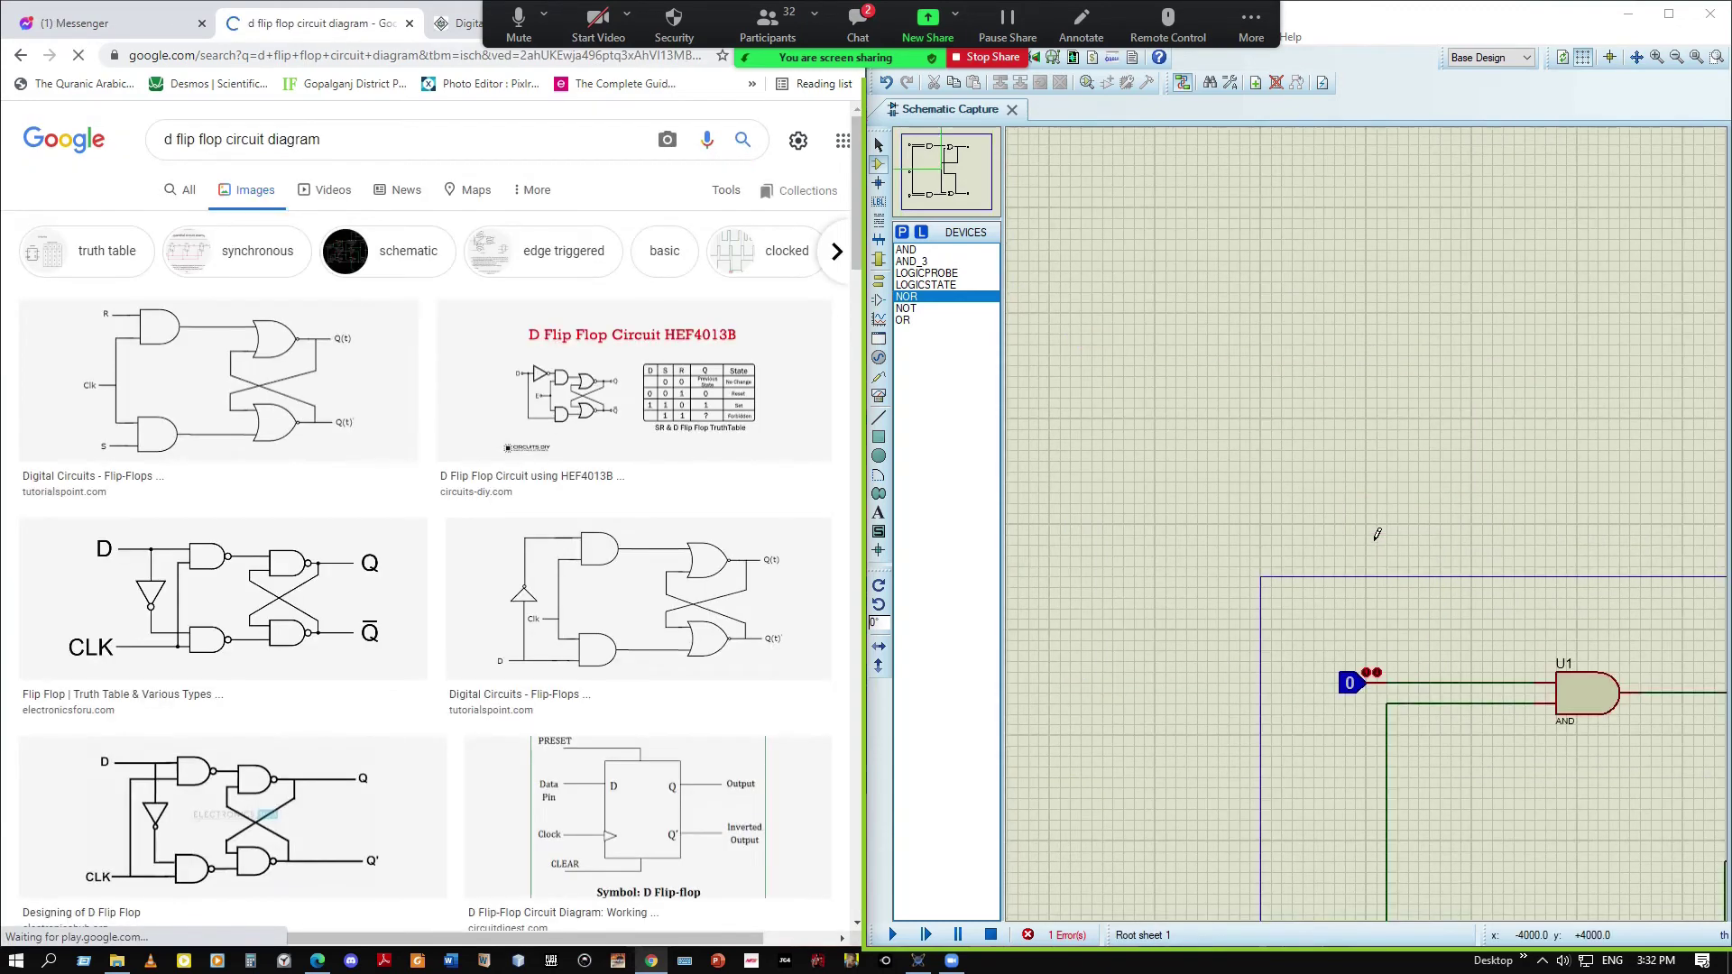
pyautogui.scroll(-2, 1377, 542)
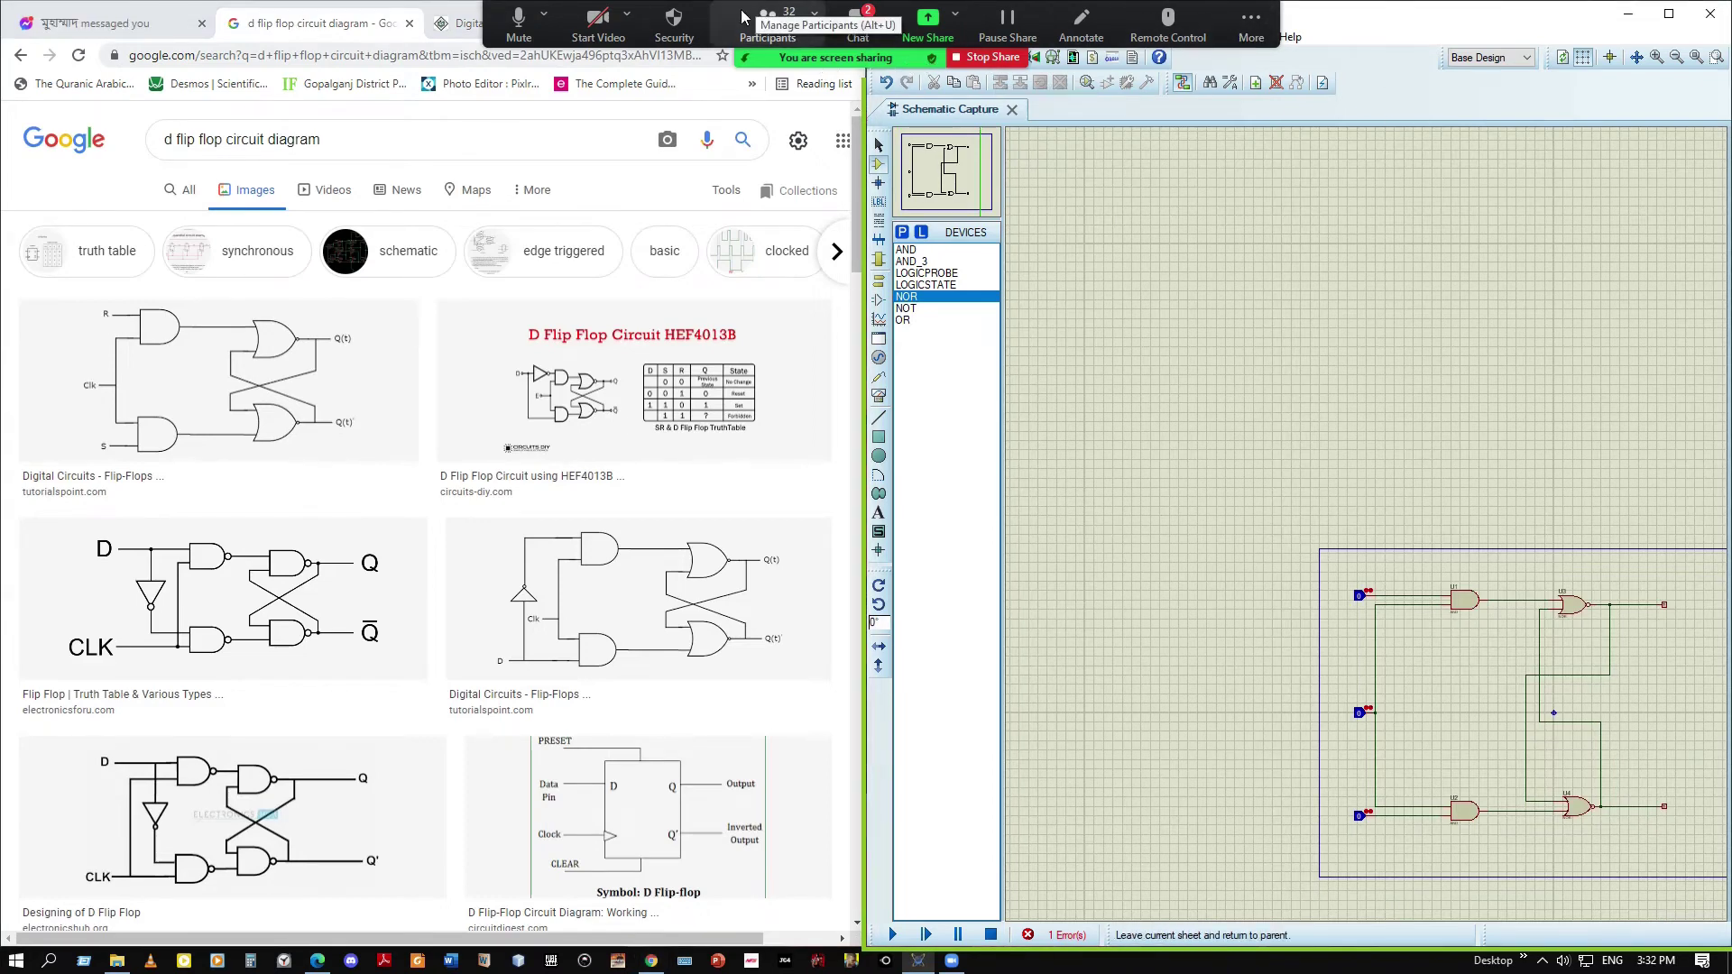
pyautogui.click(1261, 20)
pyautogui.click(1557, 102)
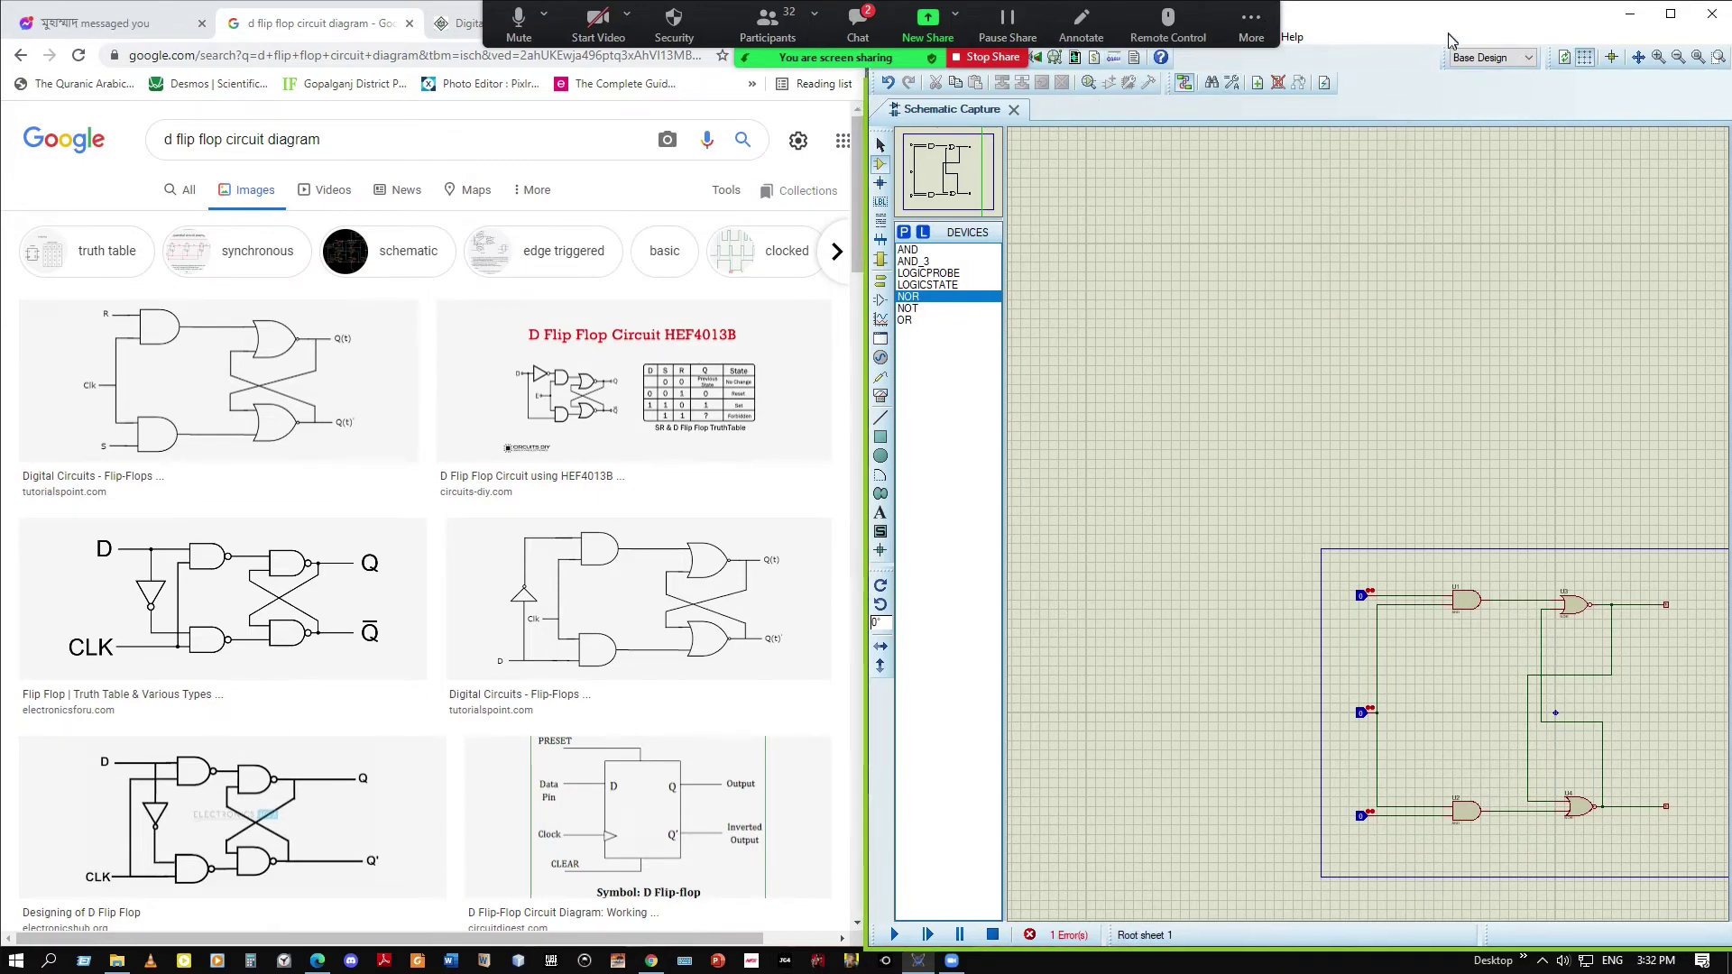
# Save a copy of the project as SR Flip Flop in the Documents folder
pyautogui.moveTo(1446, 18); pyautogui.dragTo(1468, 108)
pyautogui.click(342, 121)
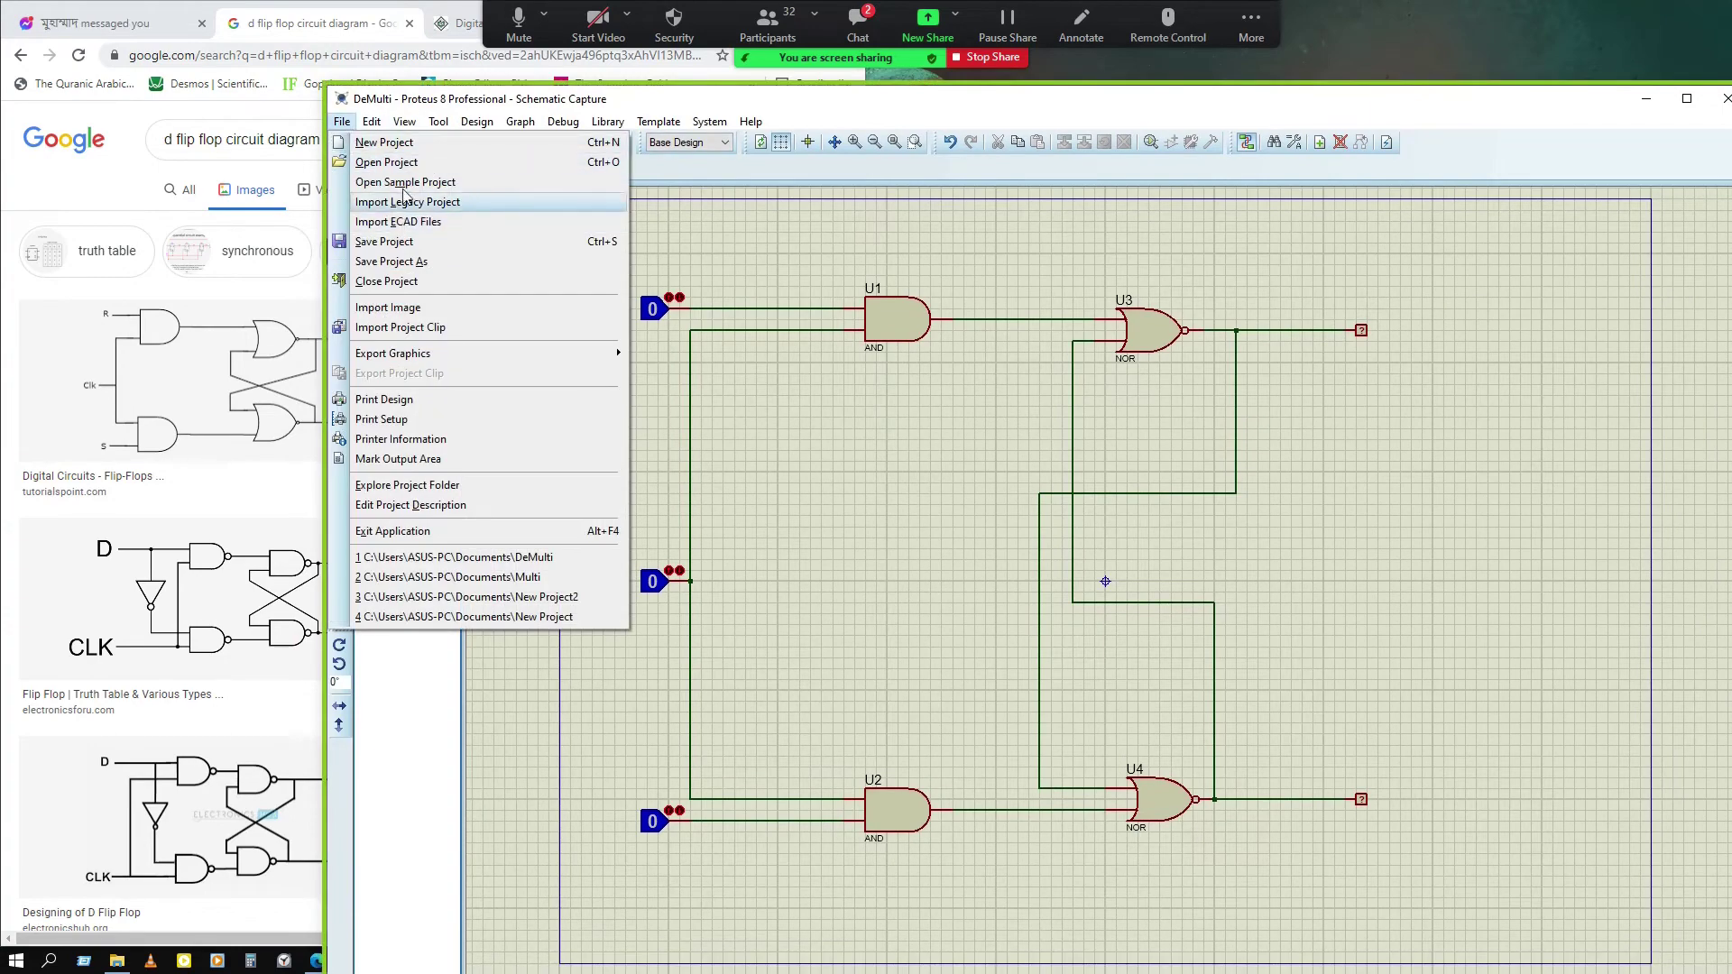
pyautogui.click(395, 262)
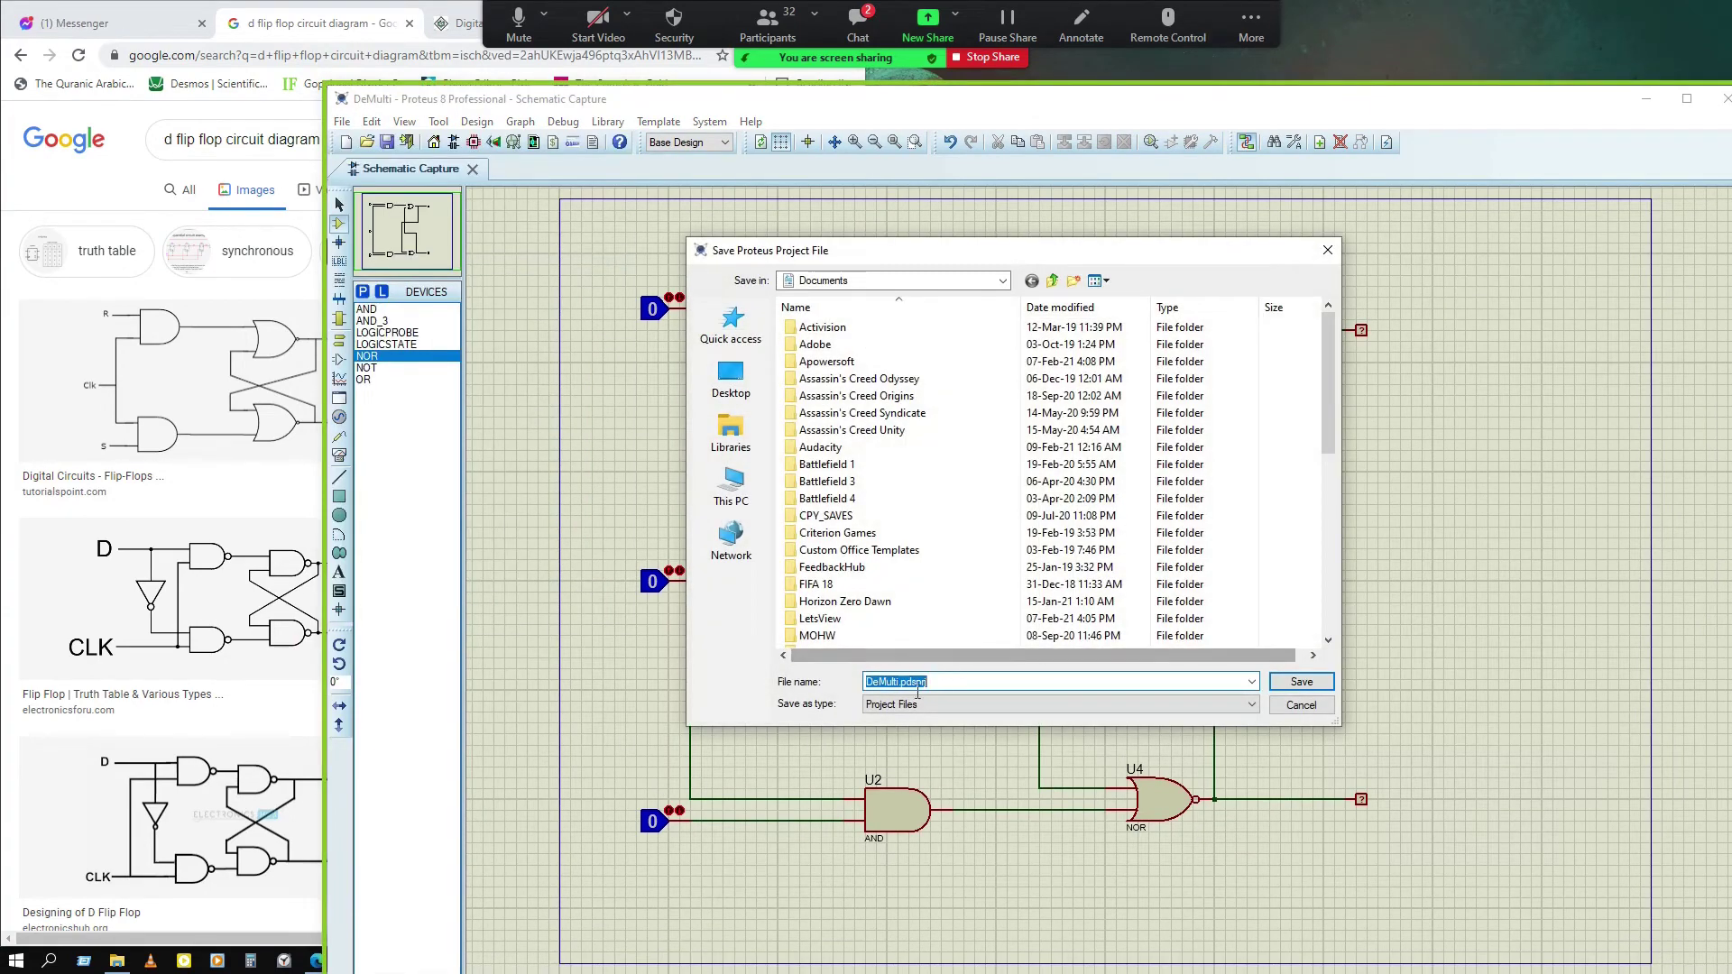
pyautogui.click(919, 683)
pyautogui.press('BackSpace')
pyautogui.press('BackSpace')
pyautogui.press('BackSpace')
pyautogui.press('BackSpace')
pyautogui.press('BackSpace')
pyautogui.press('BackSpace')
pyautogui.press('BackSpace')
pyautogui.press('BackSpace')
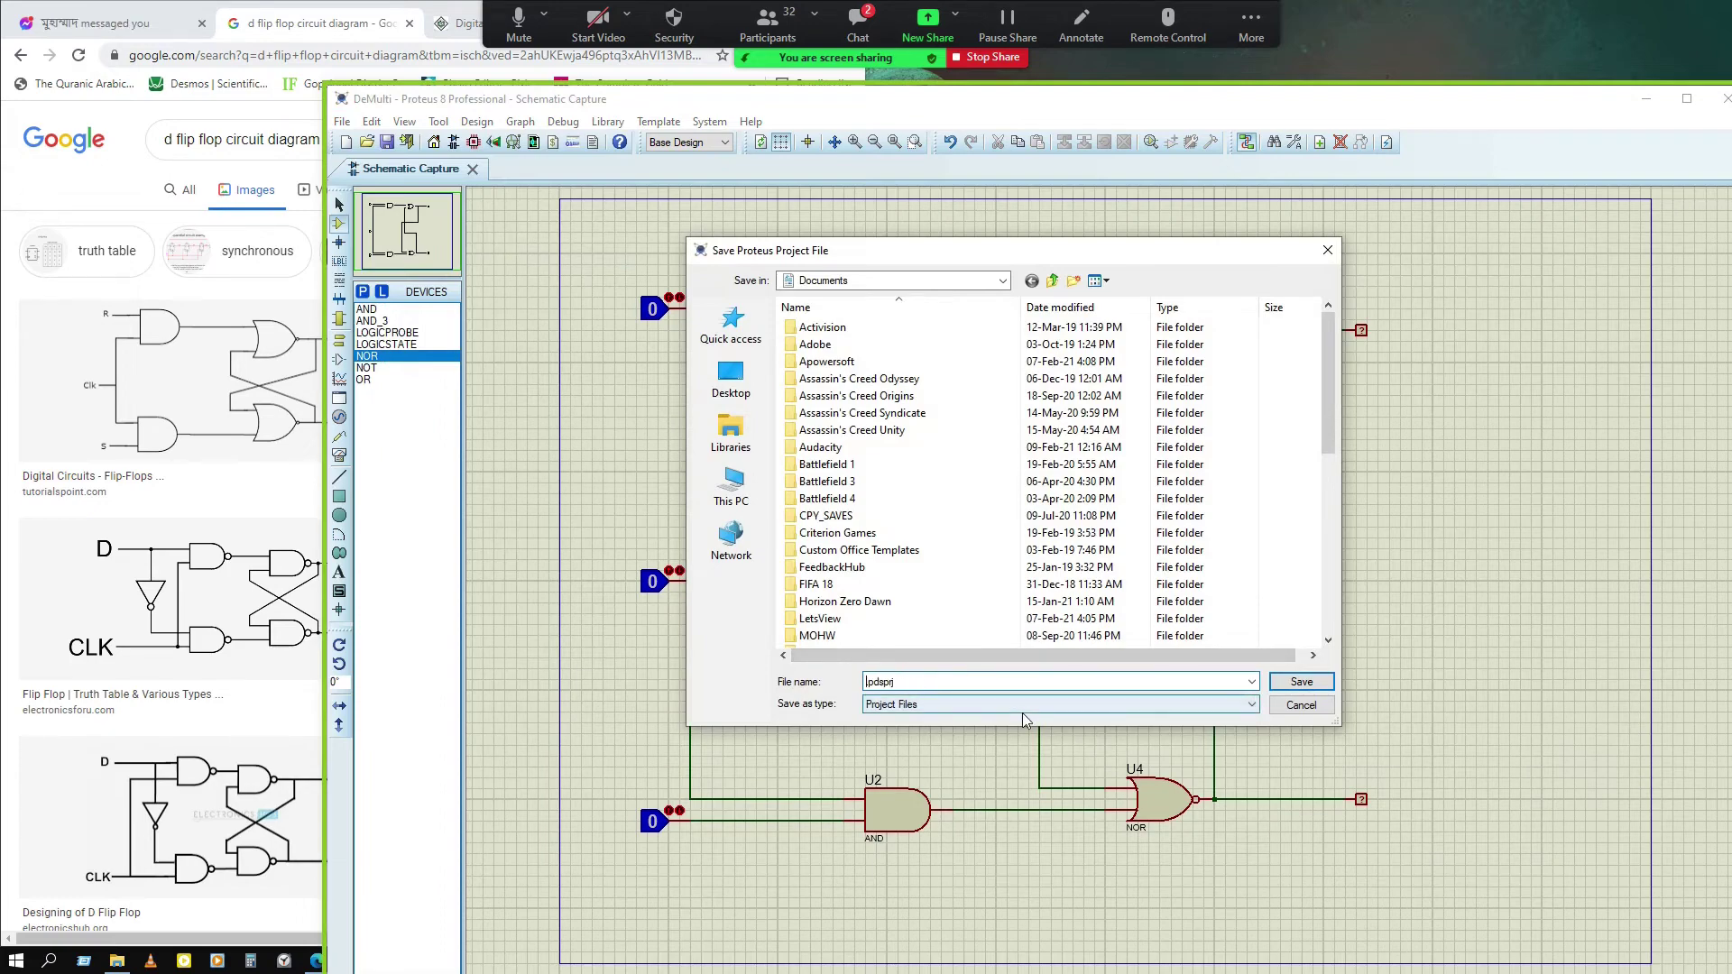
pyautogui.write('SR F')
pyautogui.write('i')
pyautogui.write('ip ')
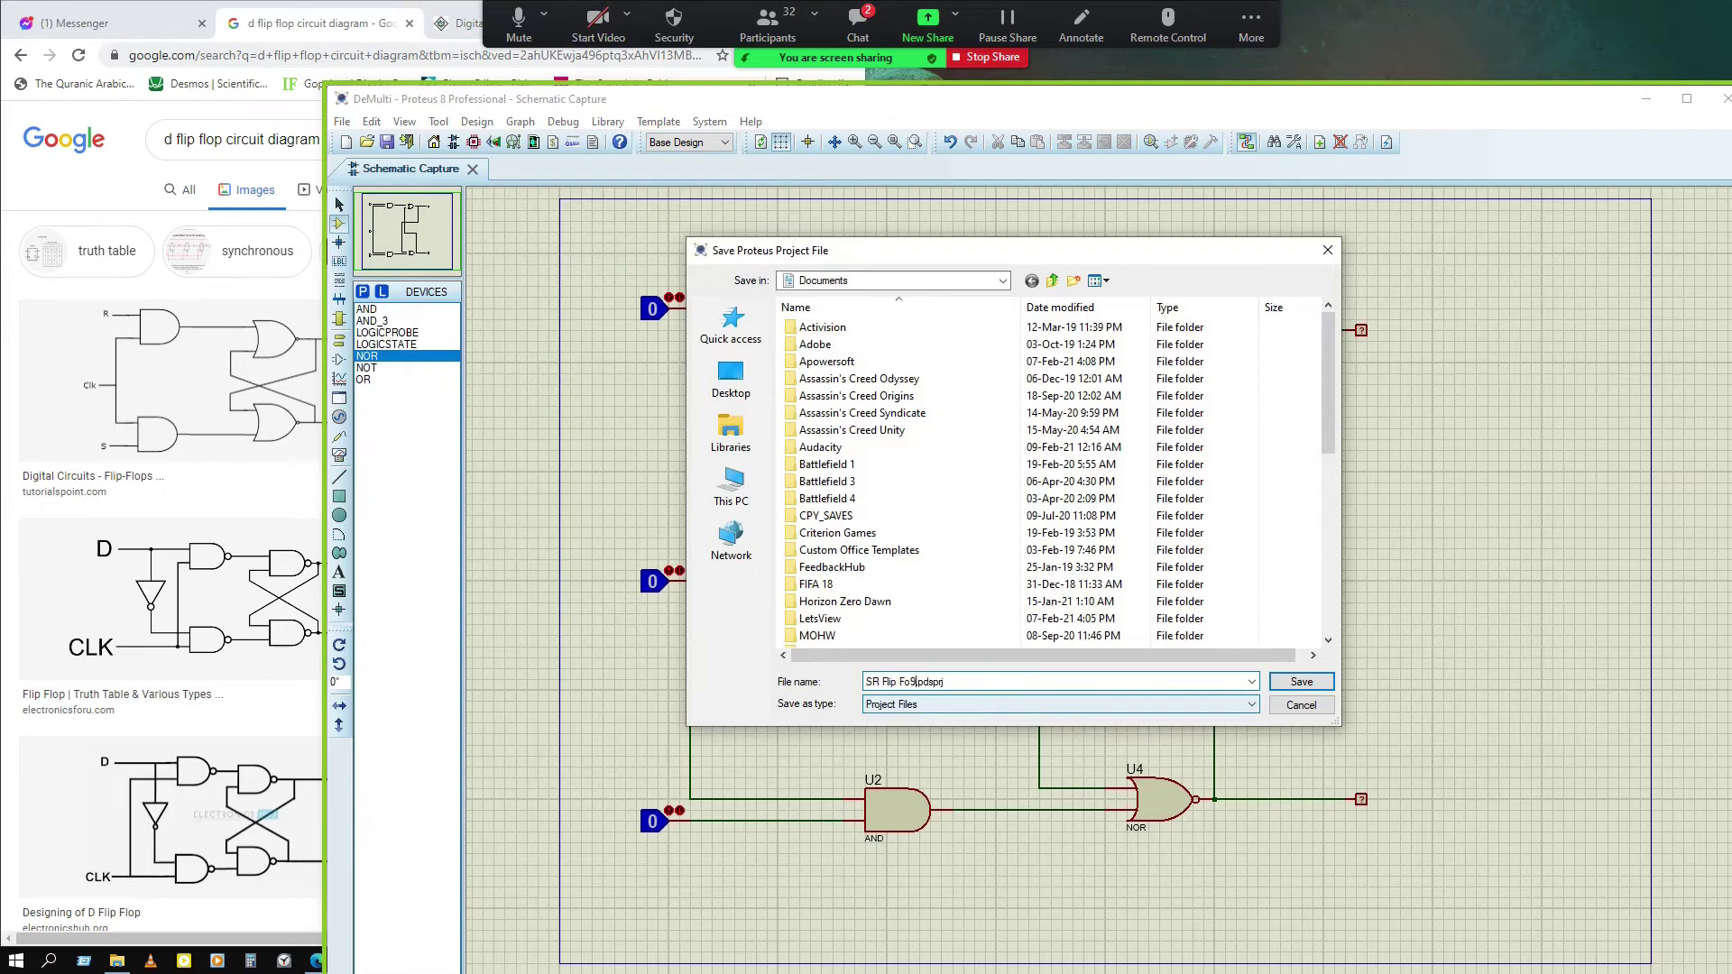
pyautogui.write('Fo')
pyautogui.press('BackSpace')
pyautogui.press('Return')
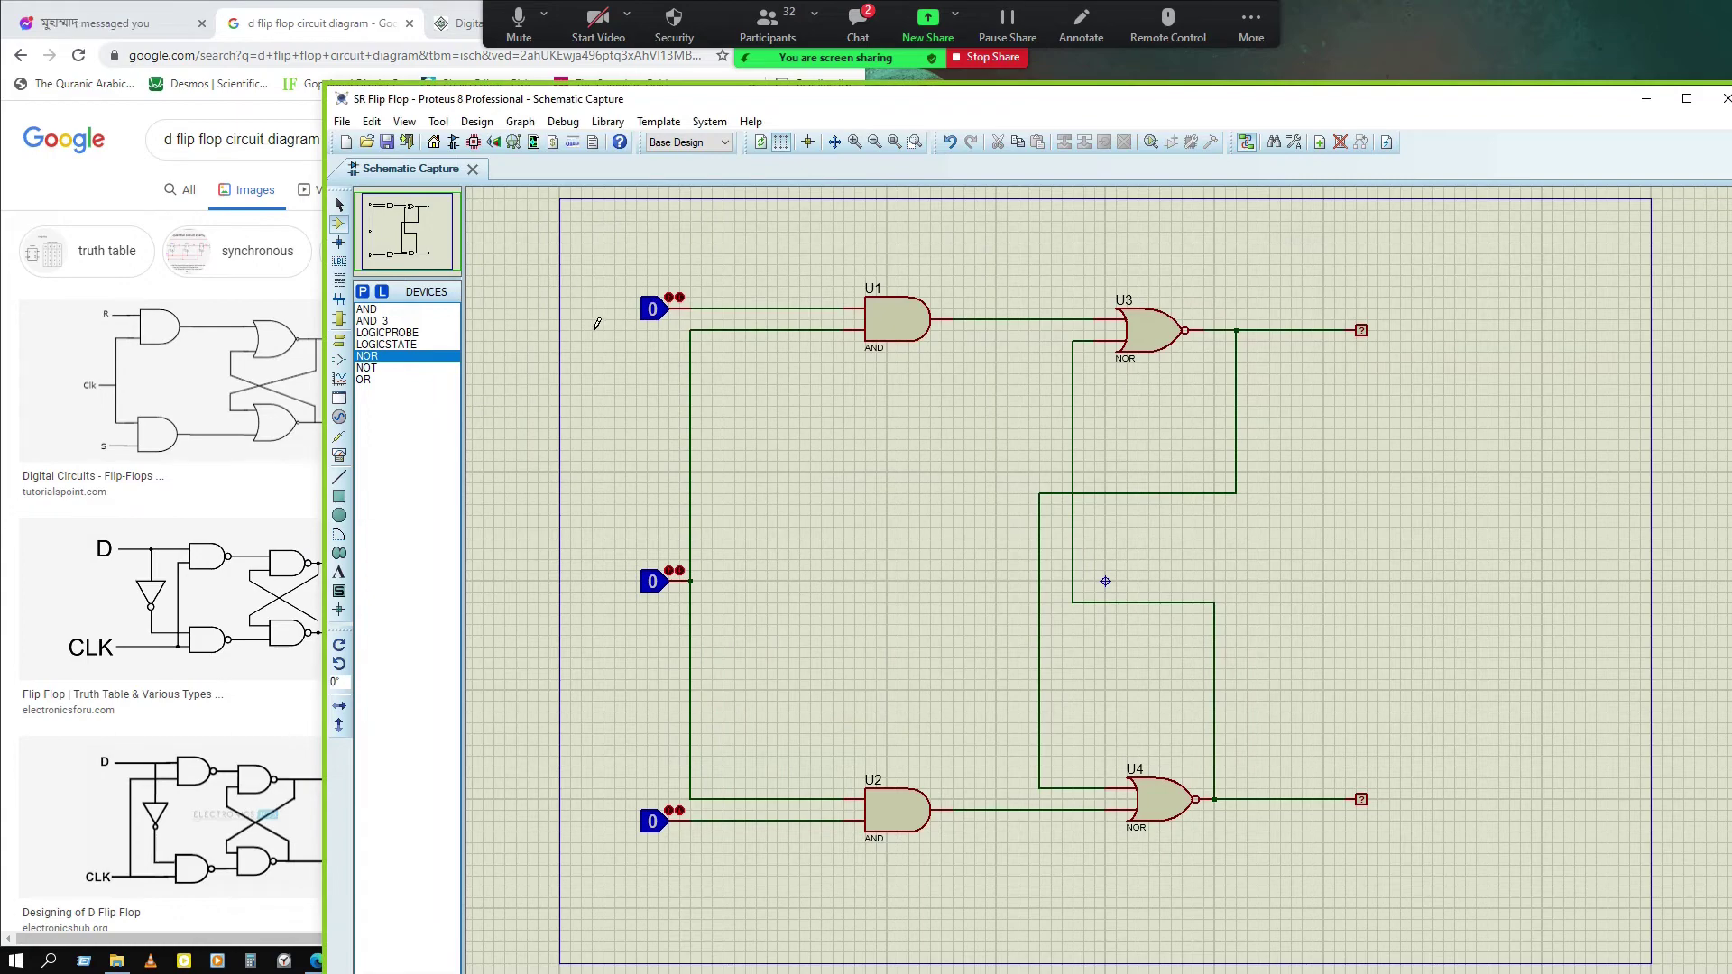
# Dock the schematic window beside the browser and bring up the D flip-flop circuit diagram on the Tutorialspoint page
pyautogui.click(240, 362)
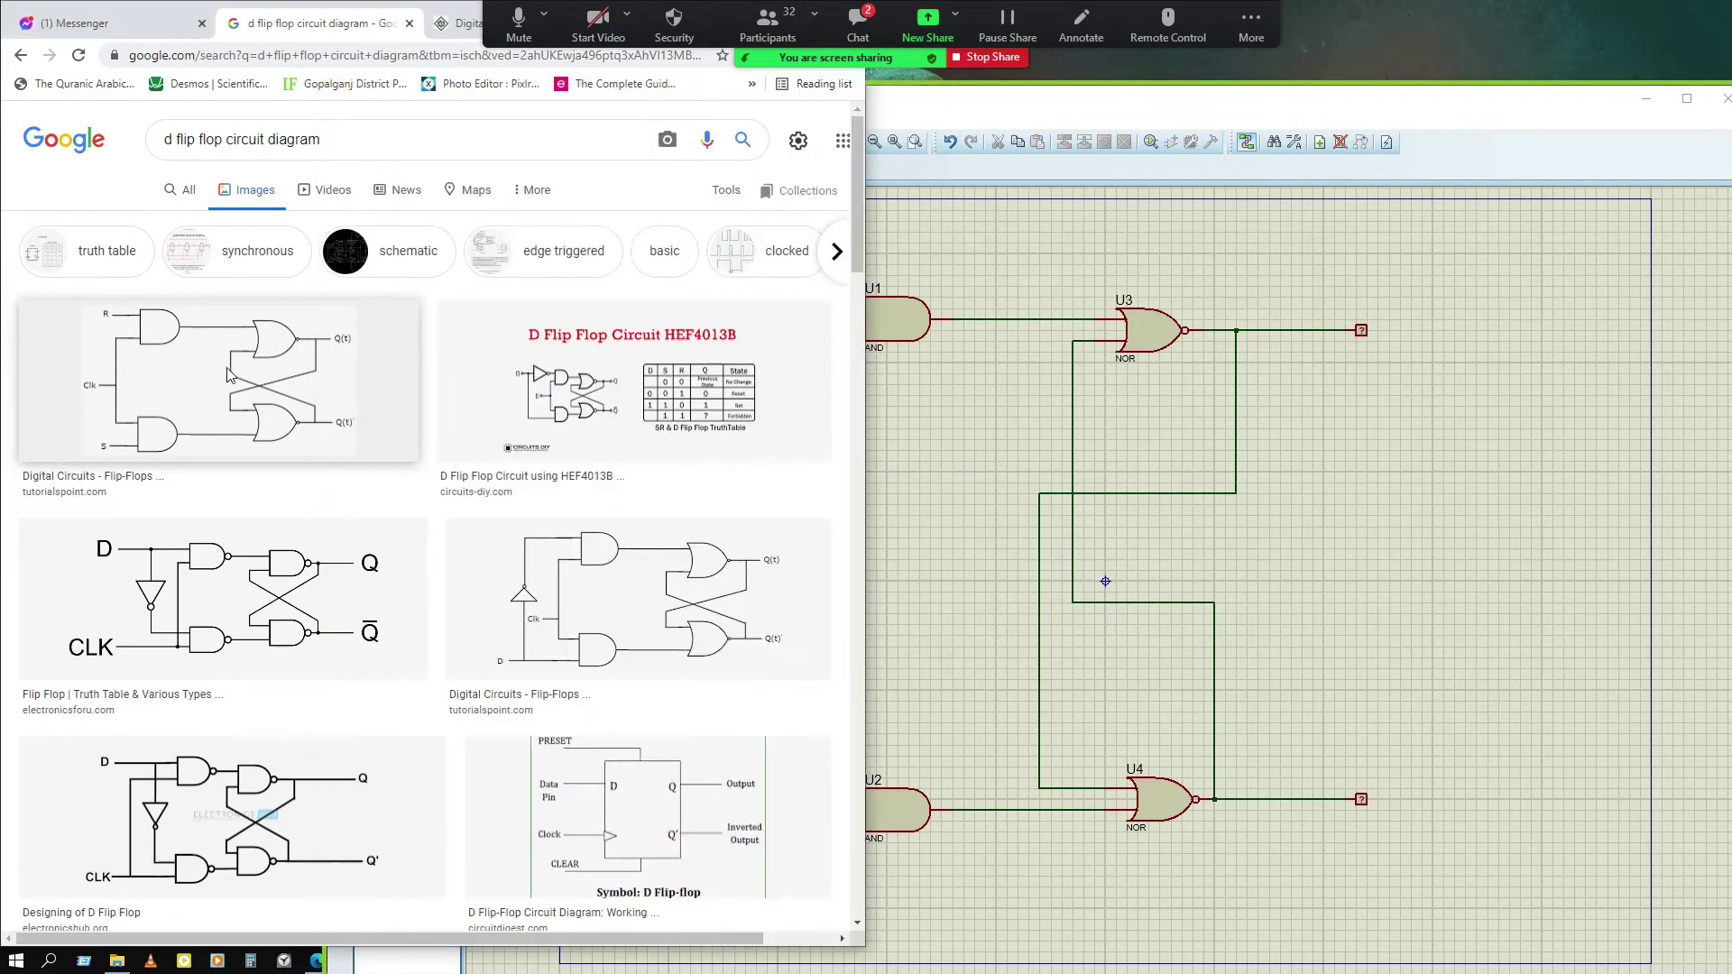
pyautogui.moveTo(1082, 99); pyautogui.dragTo(1731, 361)
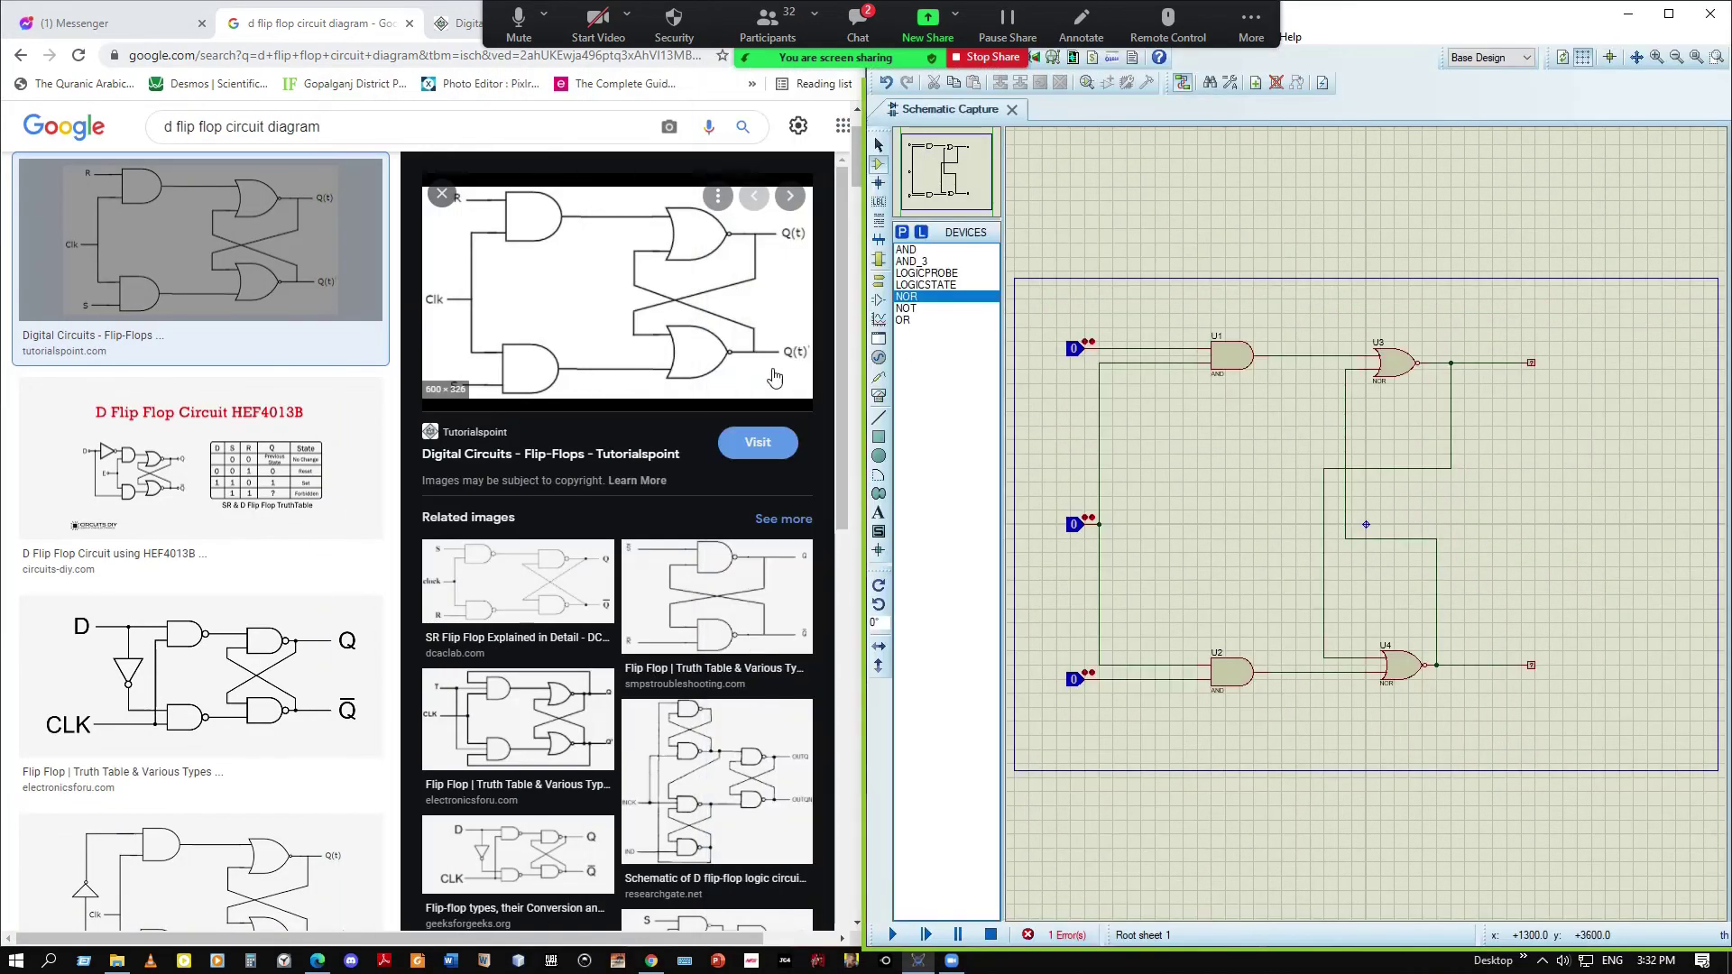
pyautogui.click(552, 271)
pyautogui.scroll(-4, 433, 539)
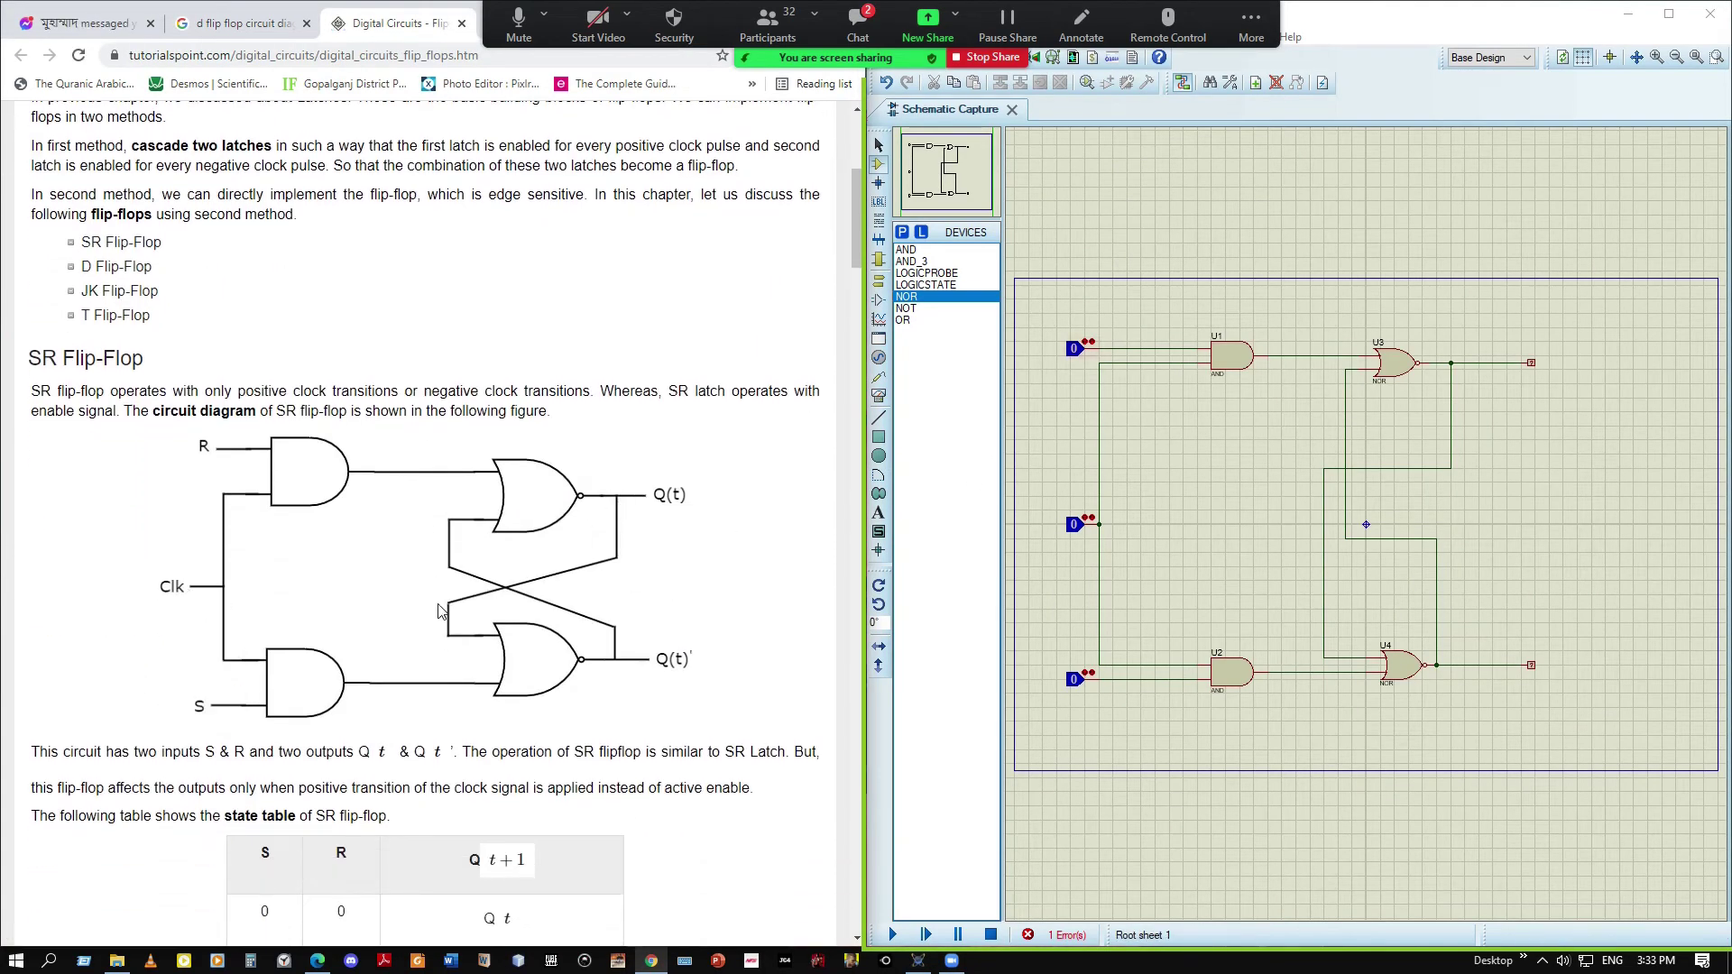
pyautogui.scroll(-15, 410, 590)
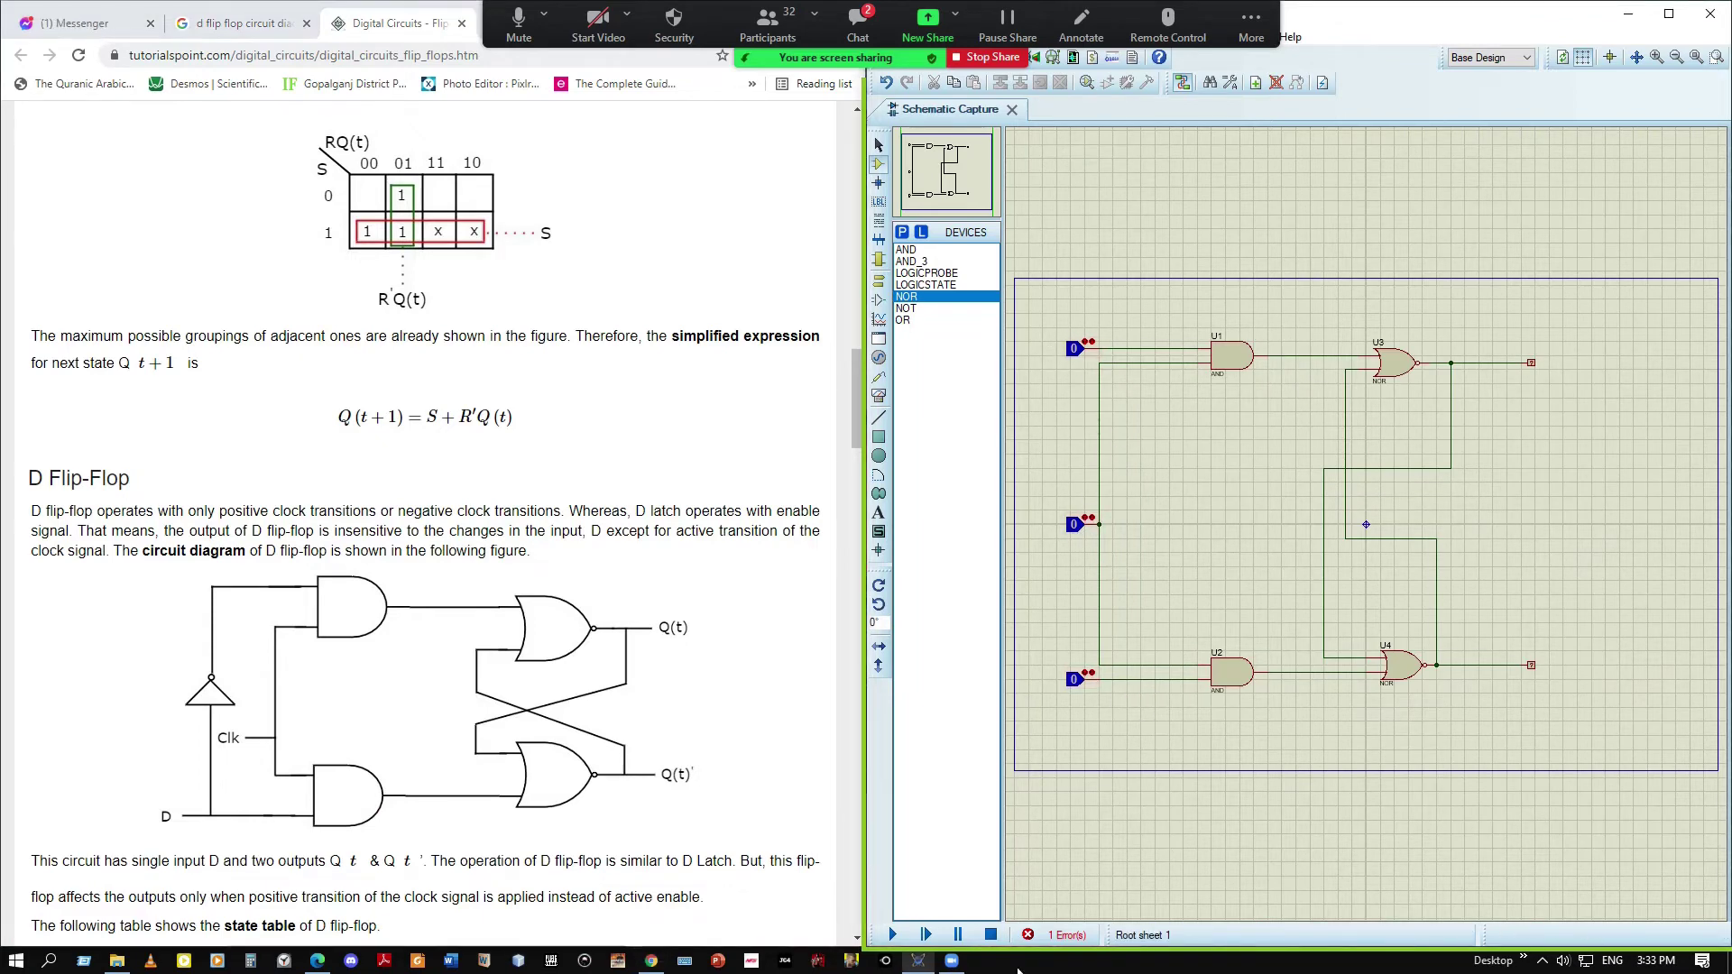
# Delete the R and clock logic-state inputs from the schematic, keeping the S input
pyautogui.click(1060, 334)
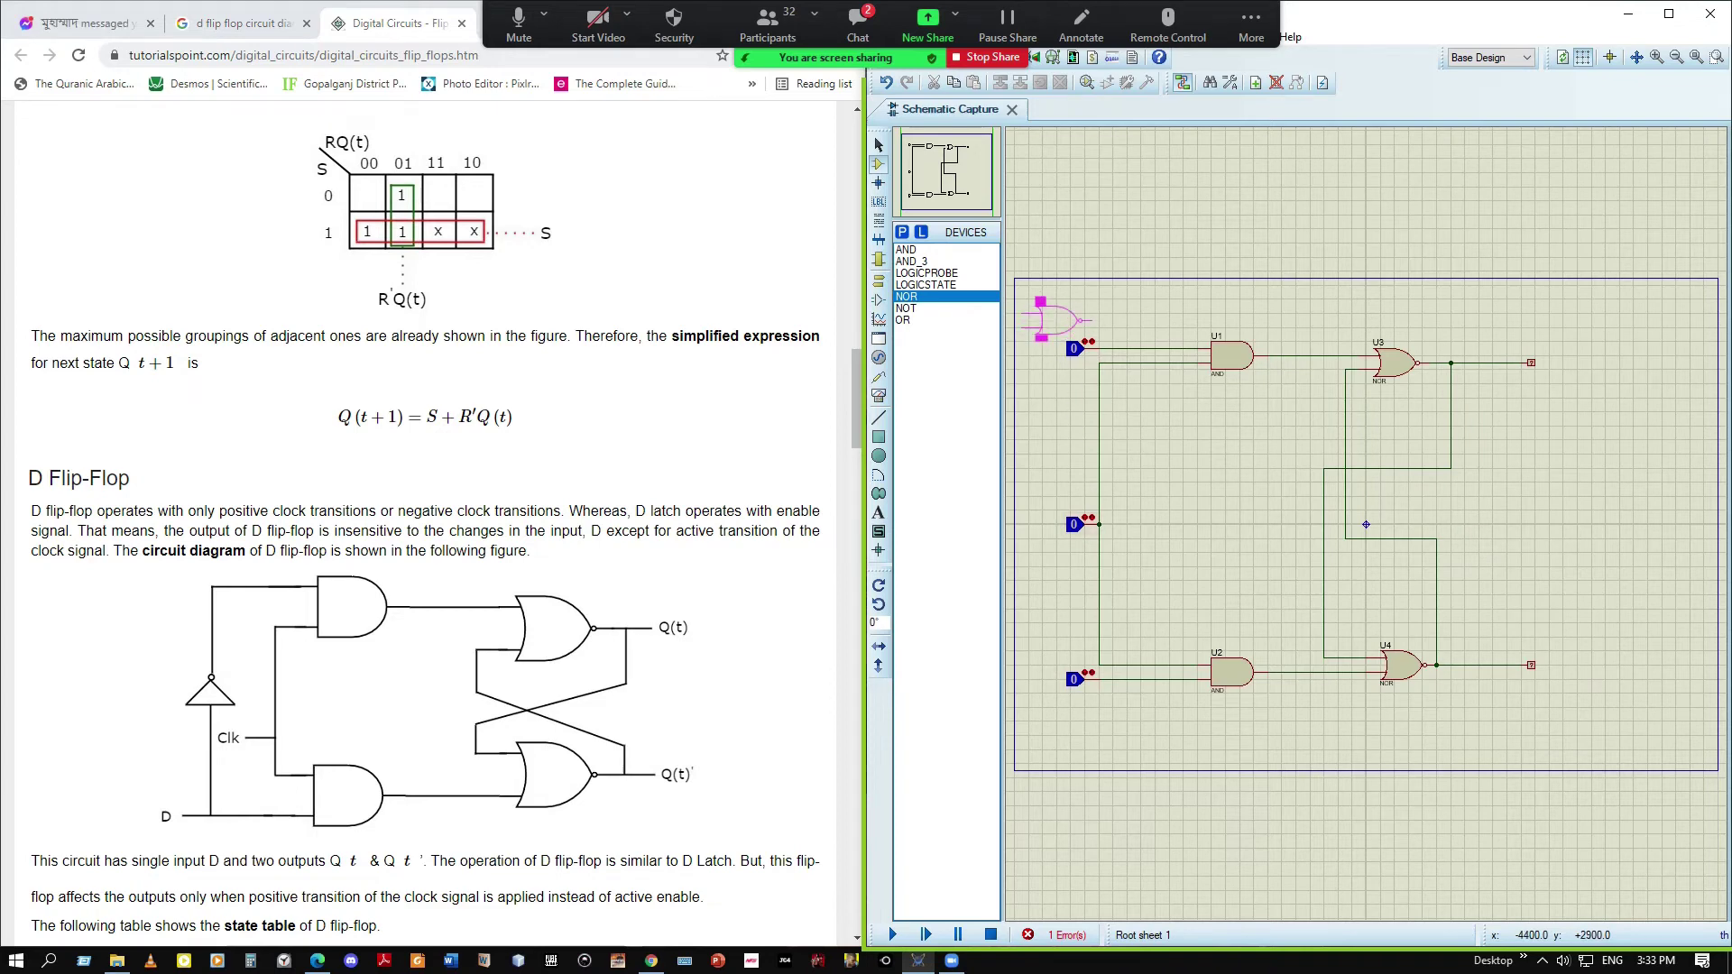
pyautogui.press('Escape')
pyautogui.moveTo(1057, 334); pyautogui.dragTo(1125, 591)
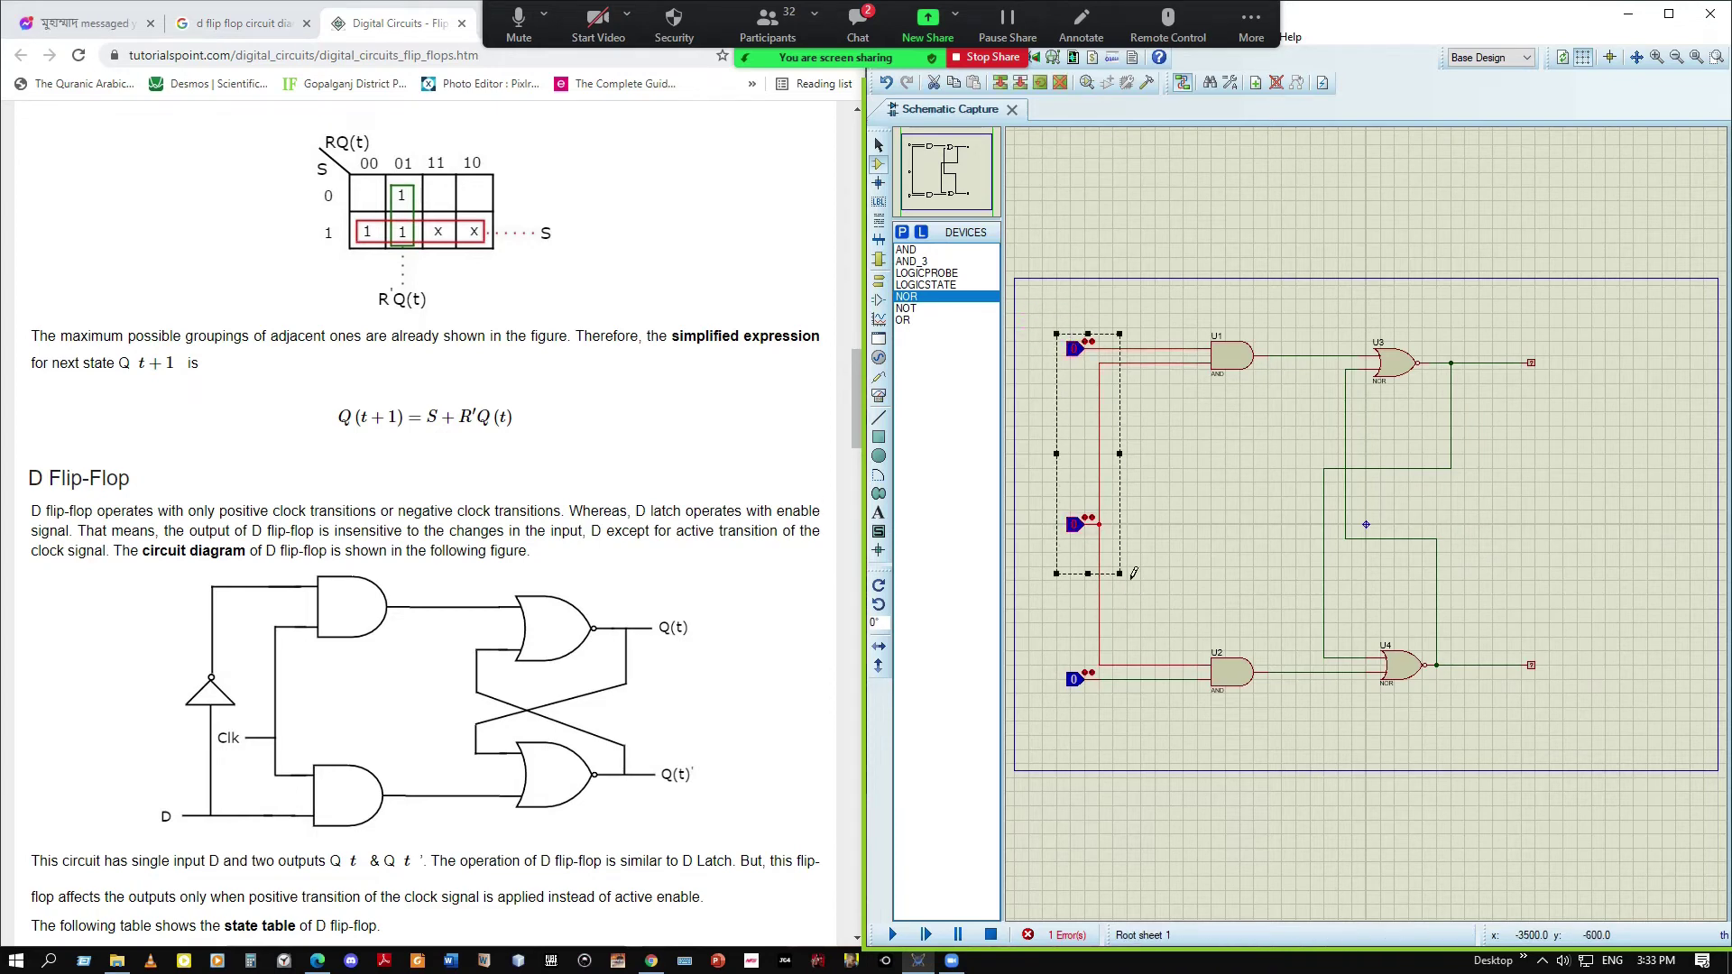
pyautogui.rightClick(1128, 533)
pyautogui.click(1190, 705)
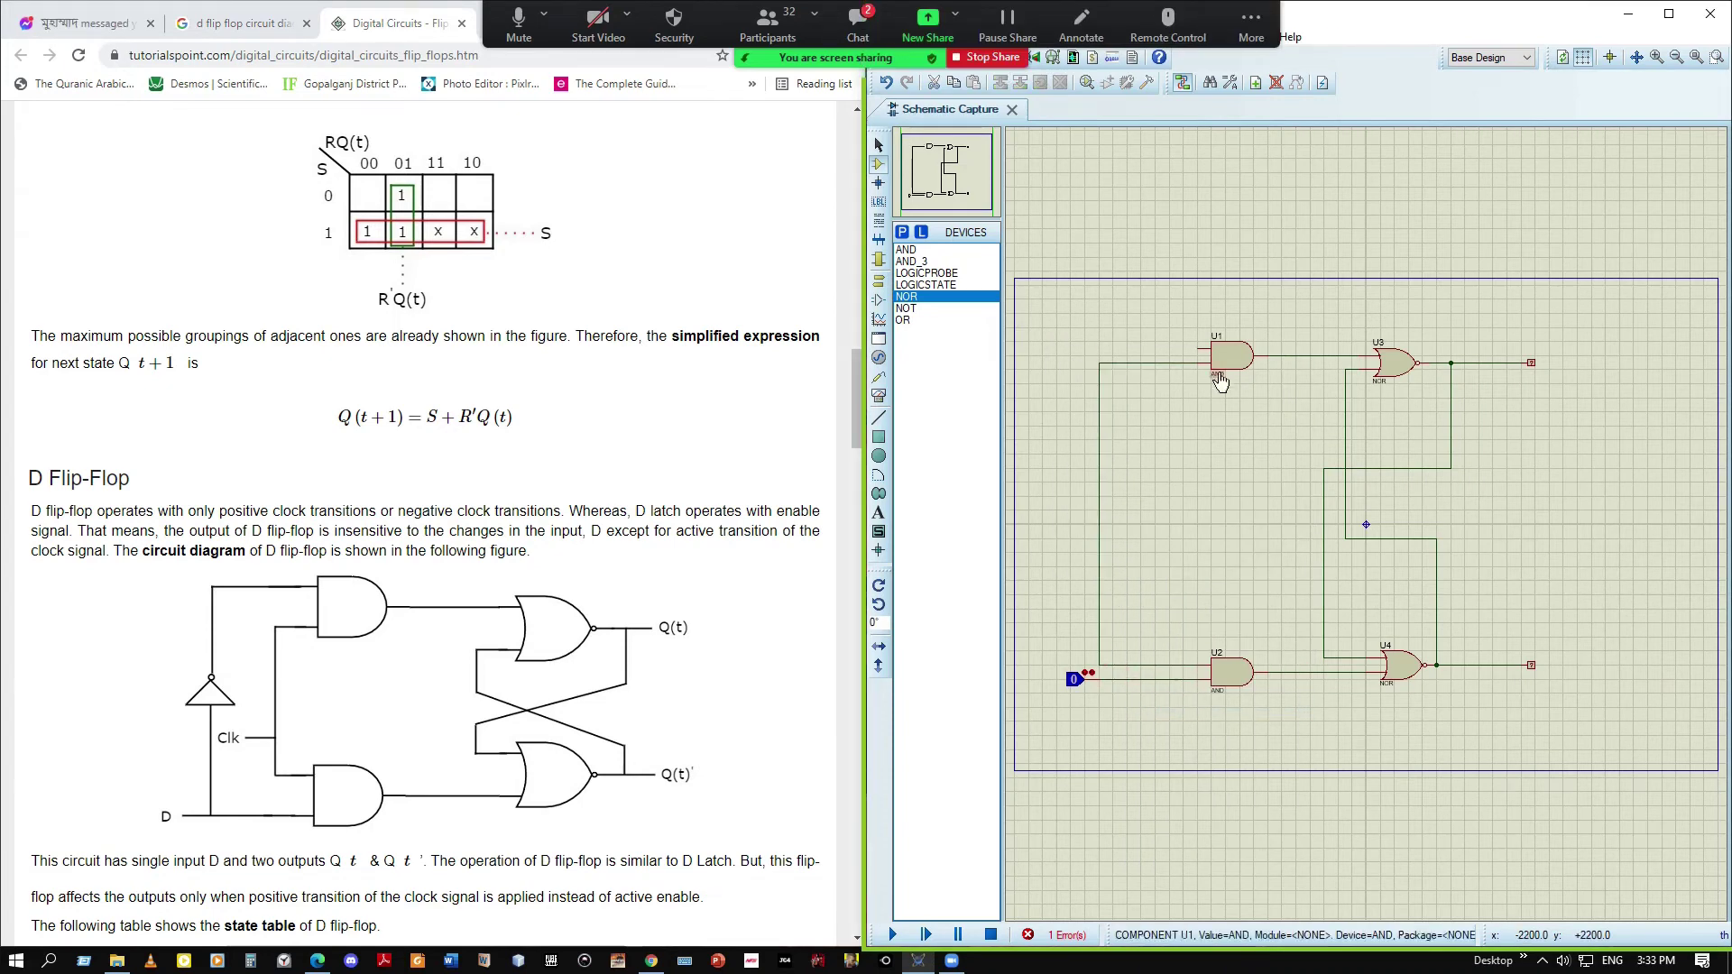
# Delete the old clock wire that joins the inputs of AND gates U1 and U2
pyautogui.click(1101, 366)
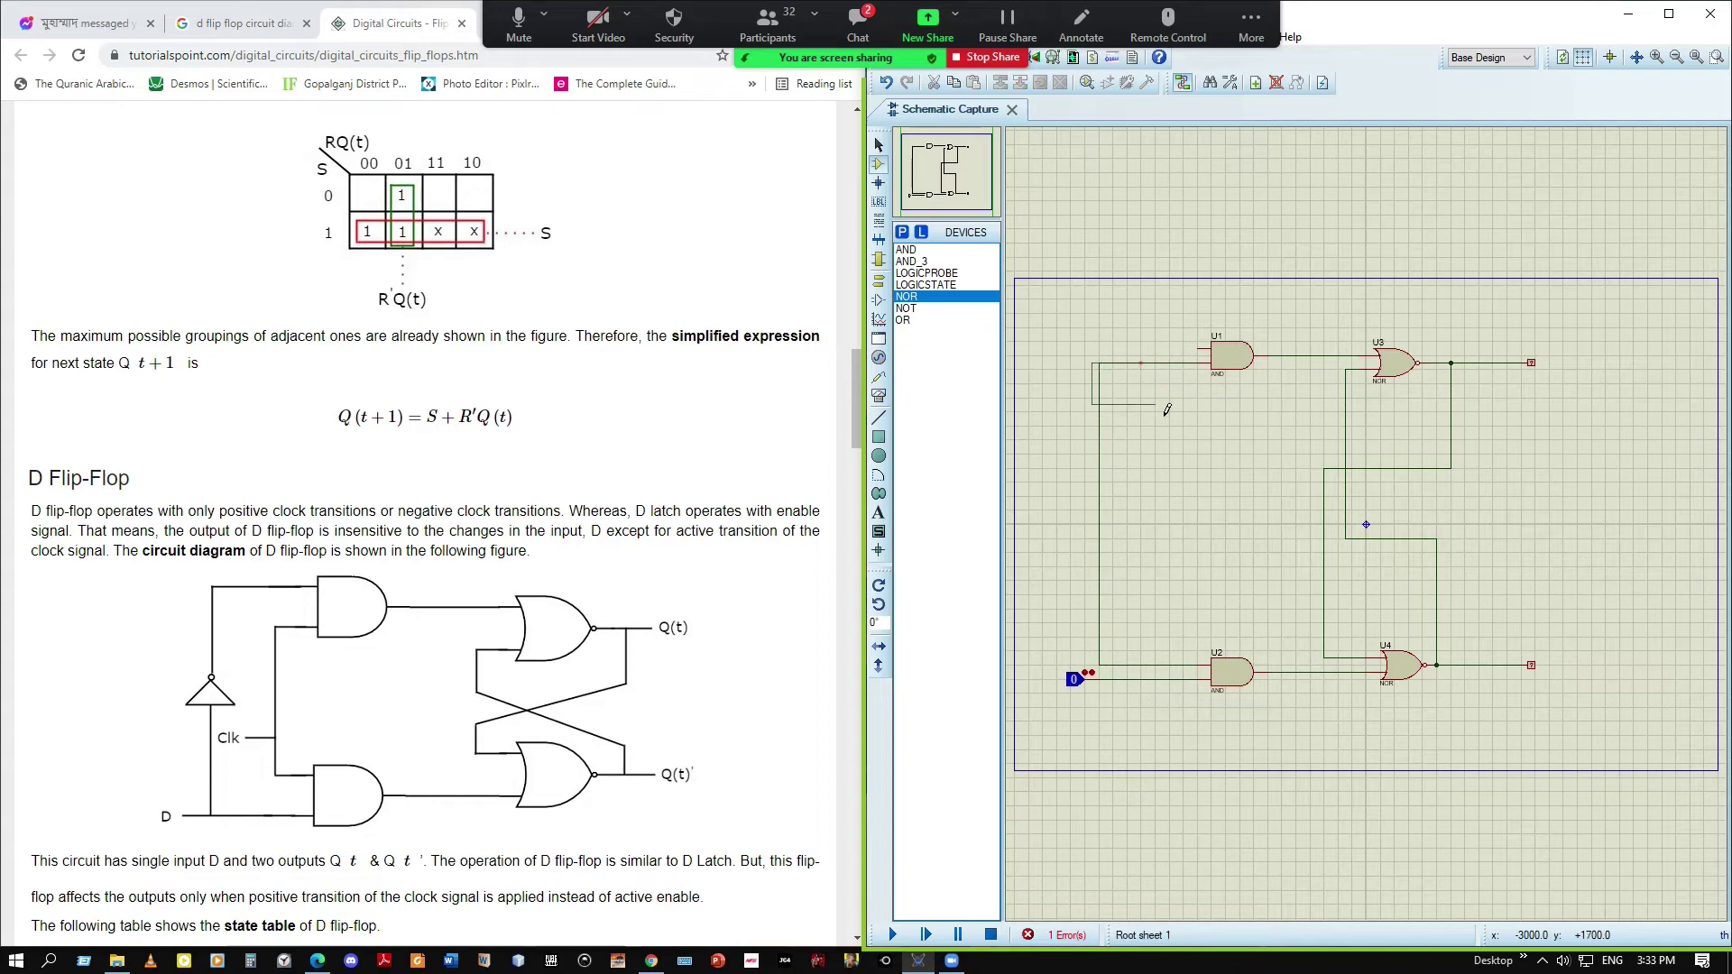
pyautogui.rightClick(1146, 362)
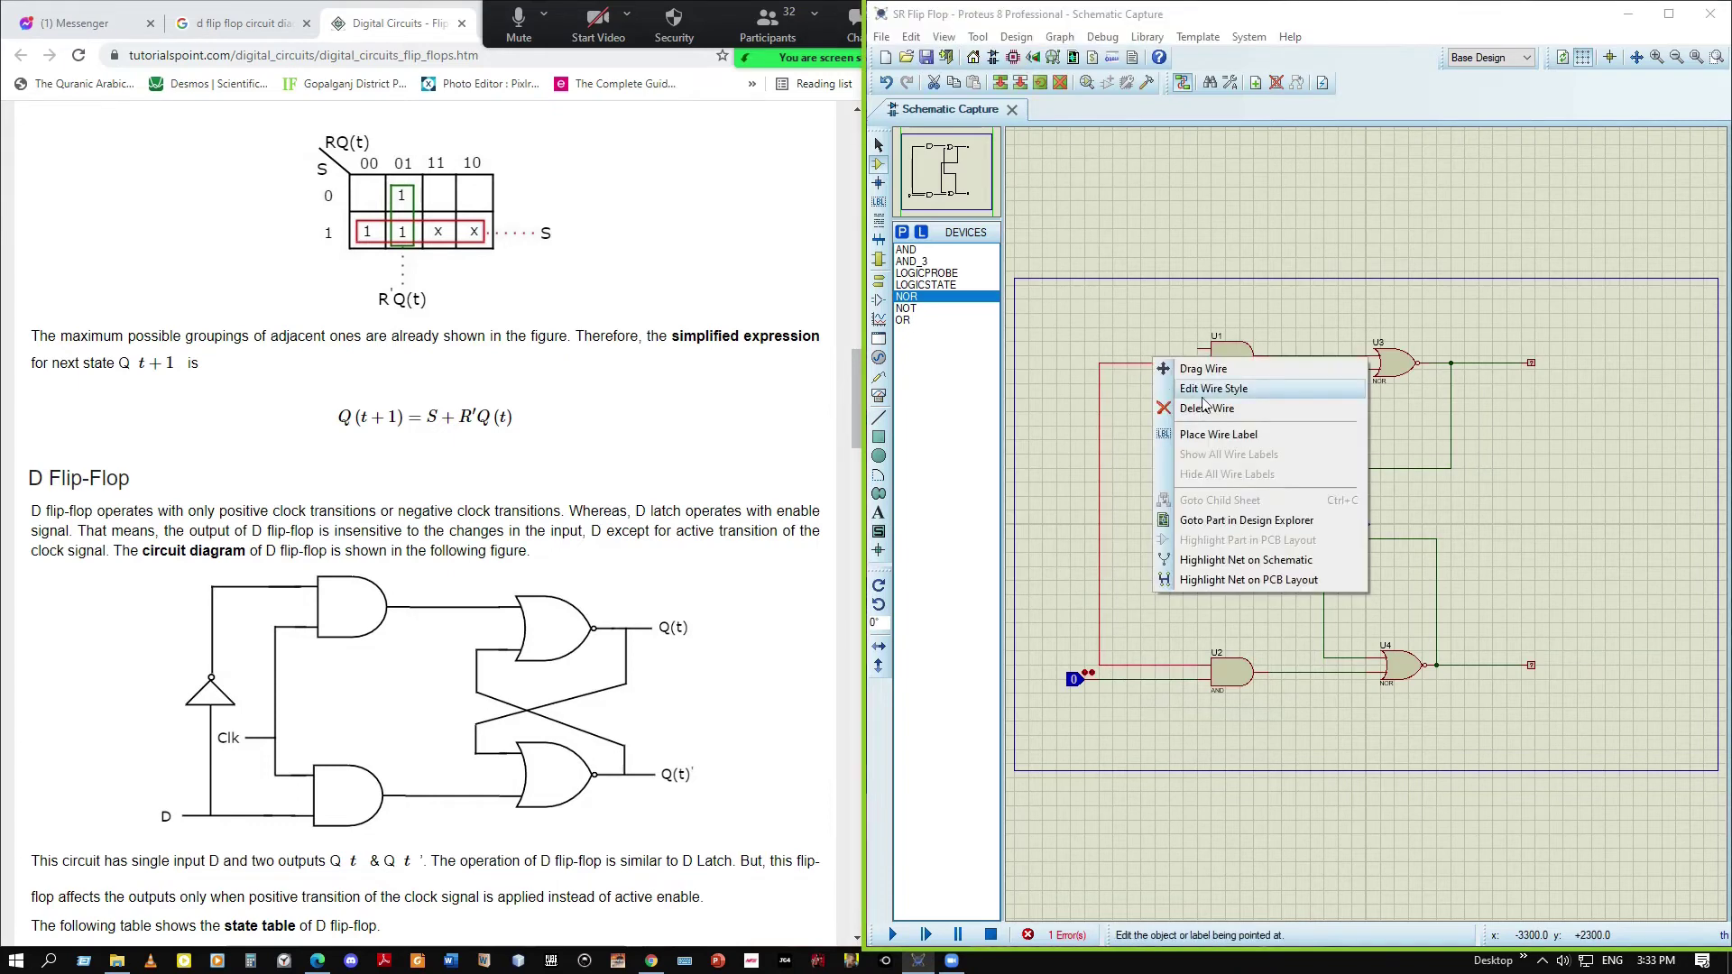
pyautogui.click(1182, 398)
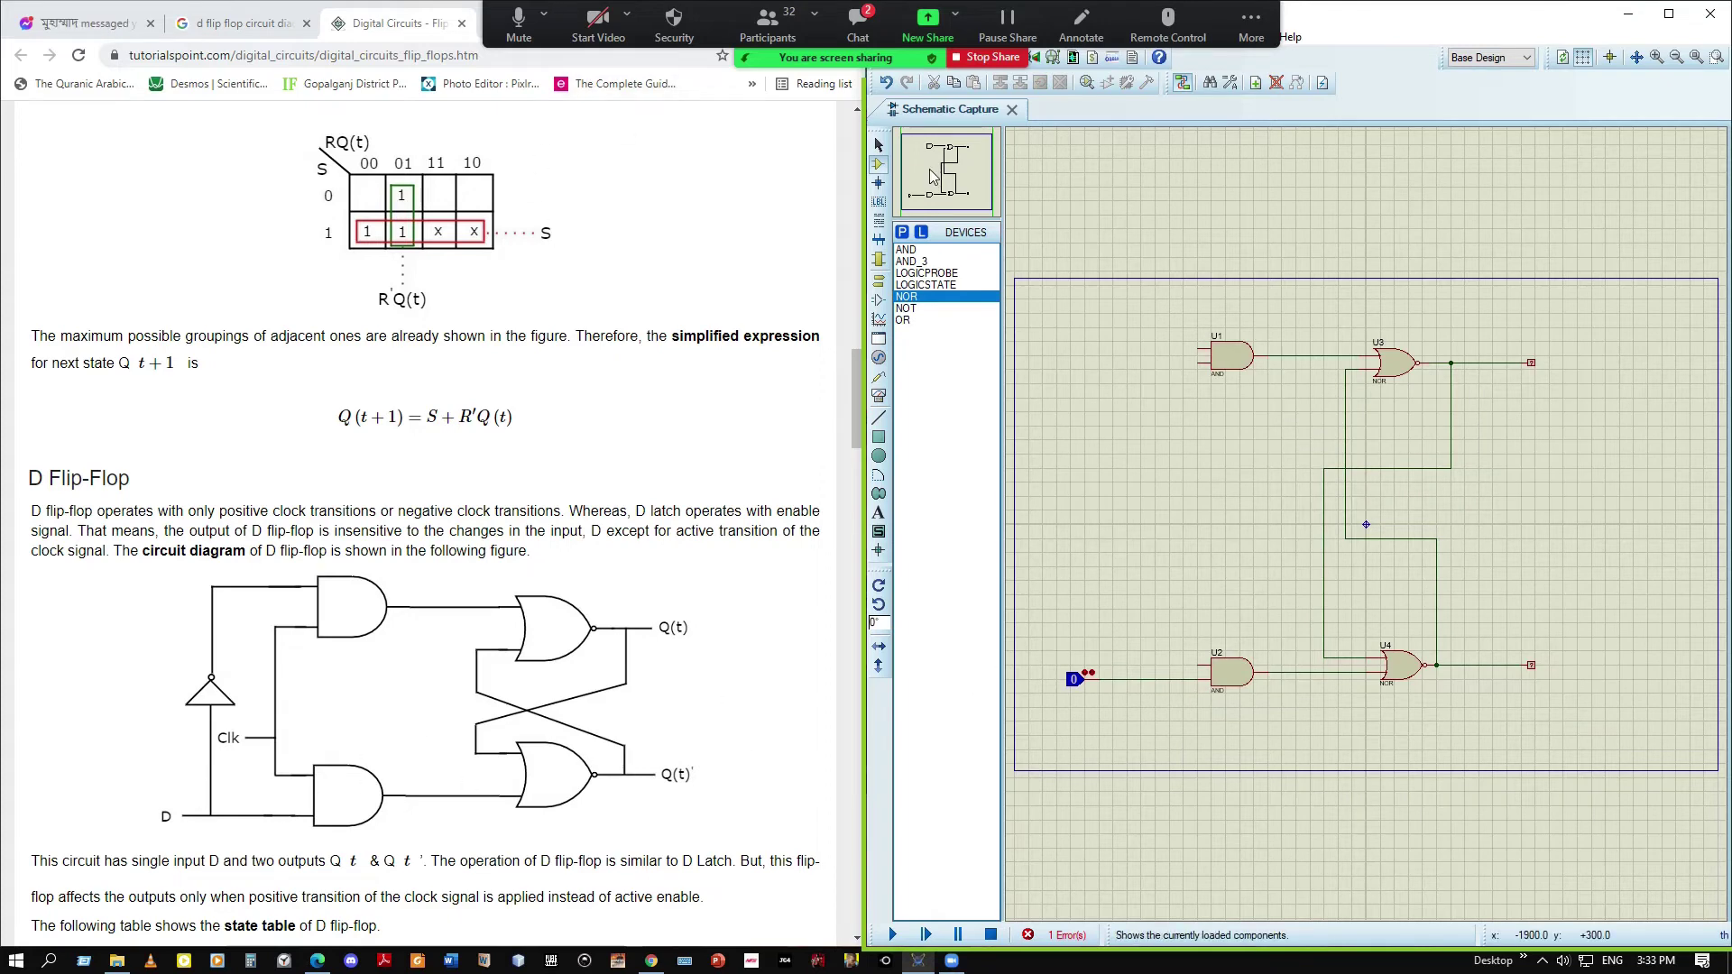
# Place a LOGICSTATE clock input above the D input and wire it to the free inputs of AND gates U2 and U1
pyautogui.click(925, 284)
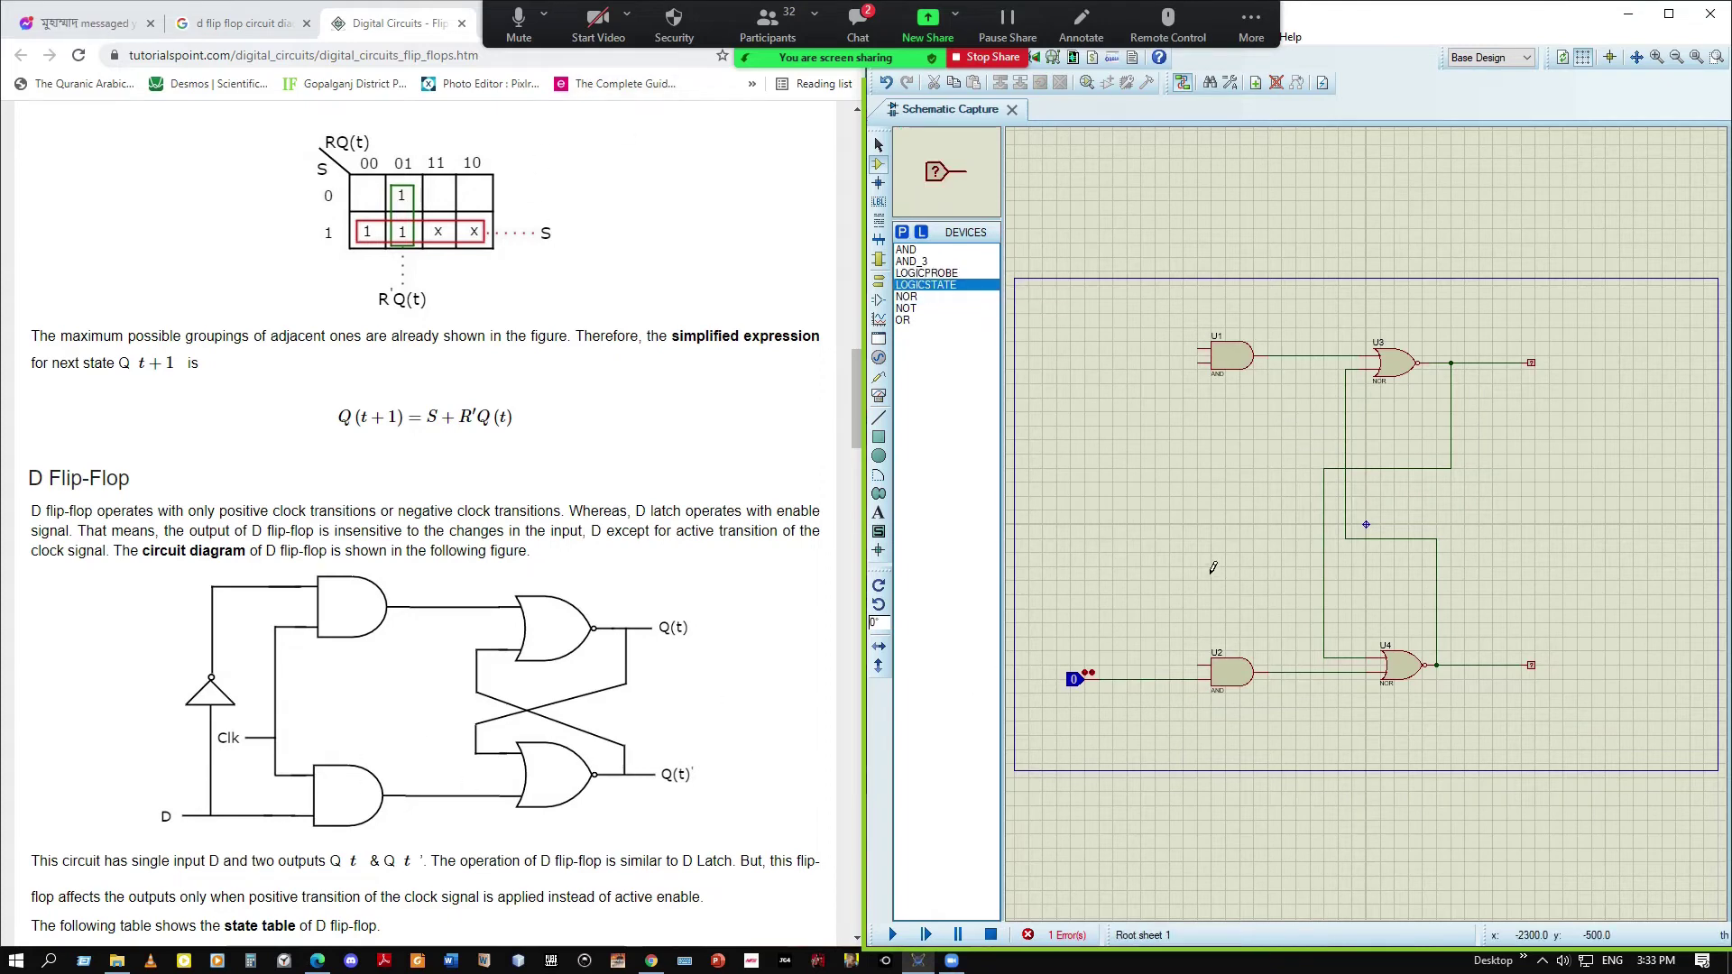
pyautogui.click(1152, 625)
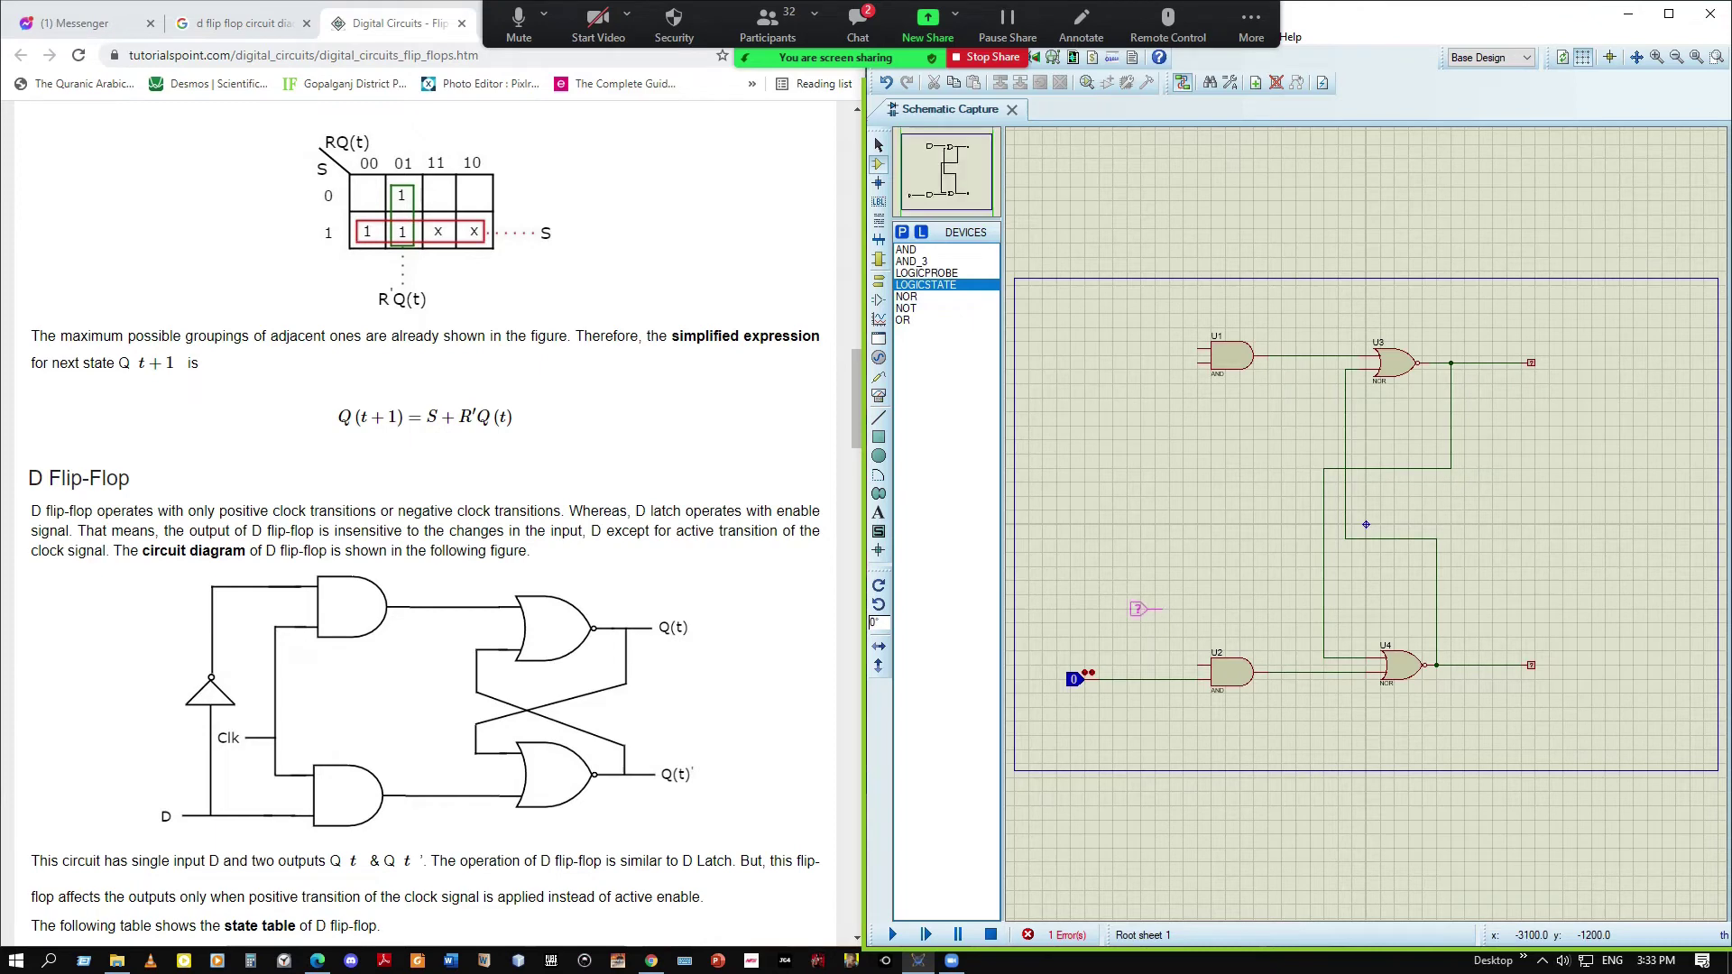
pyautogui.click(1157, 618)
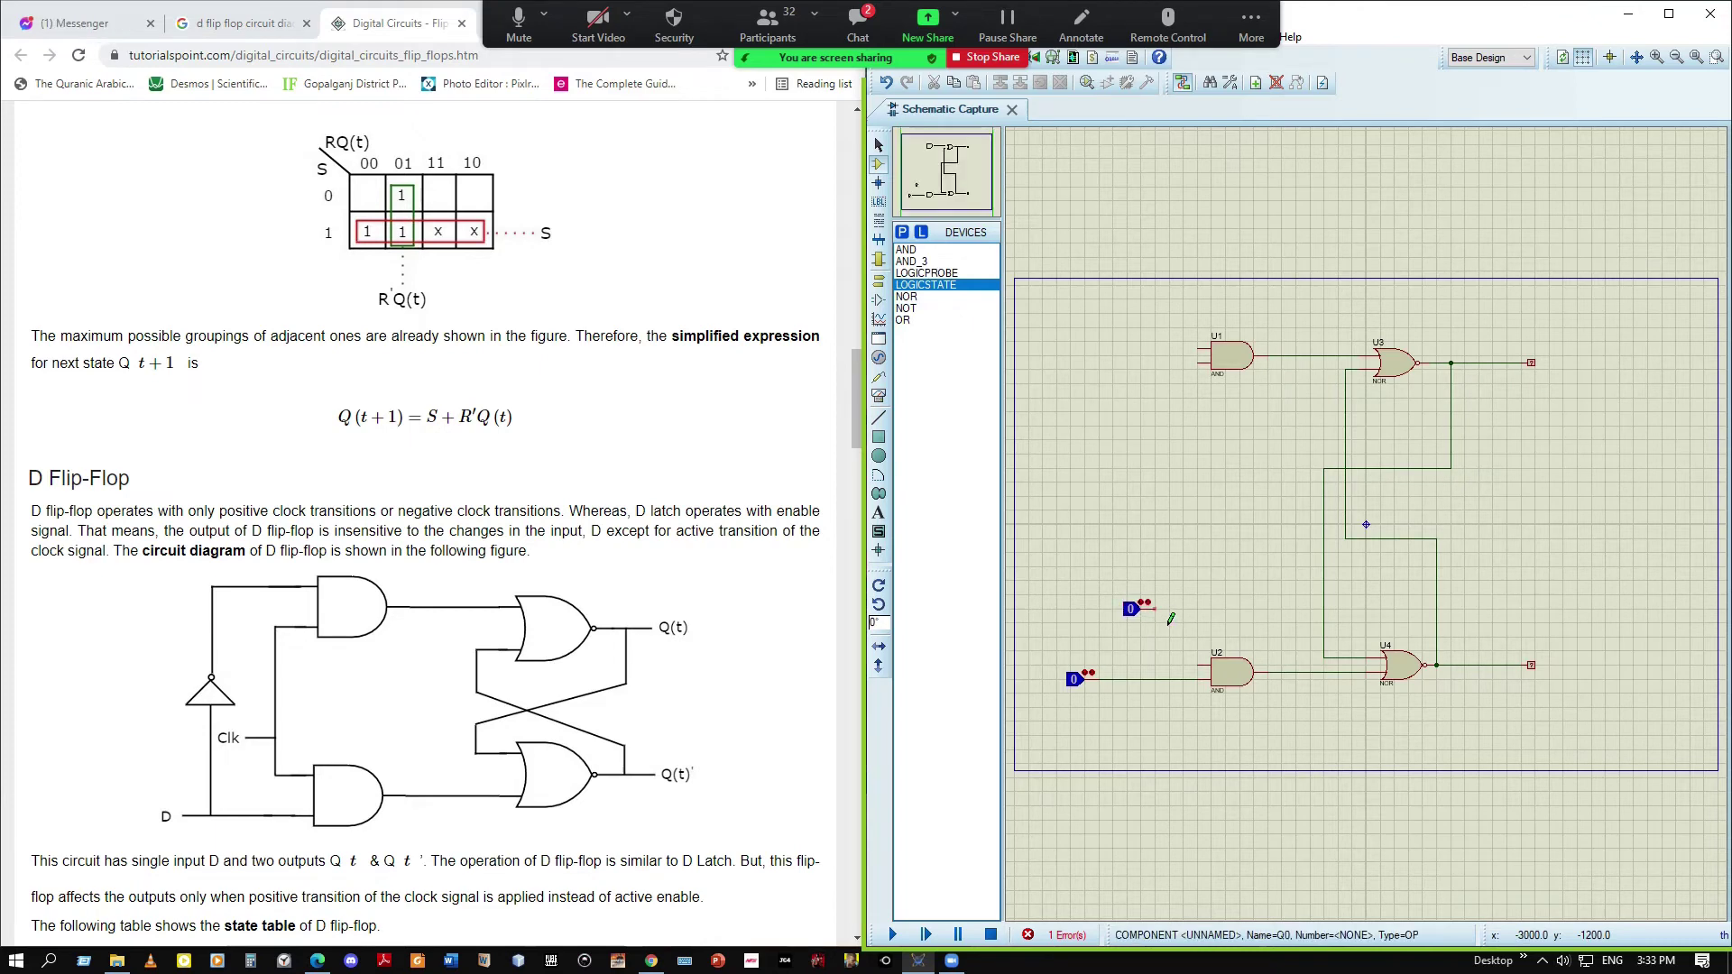
pyautogui.click(1152, 602)
pyautogui.click(1207, 677)
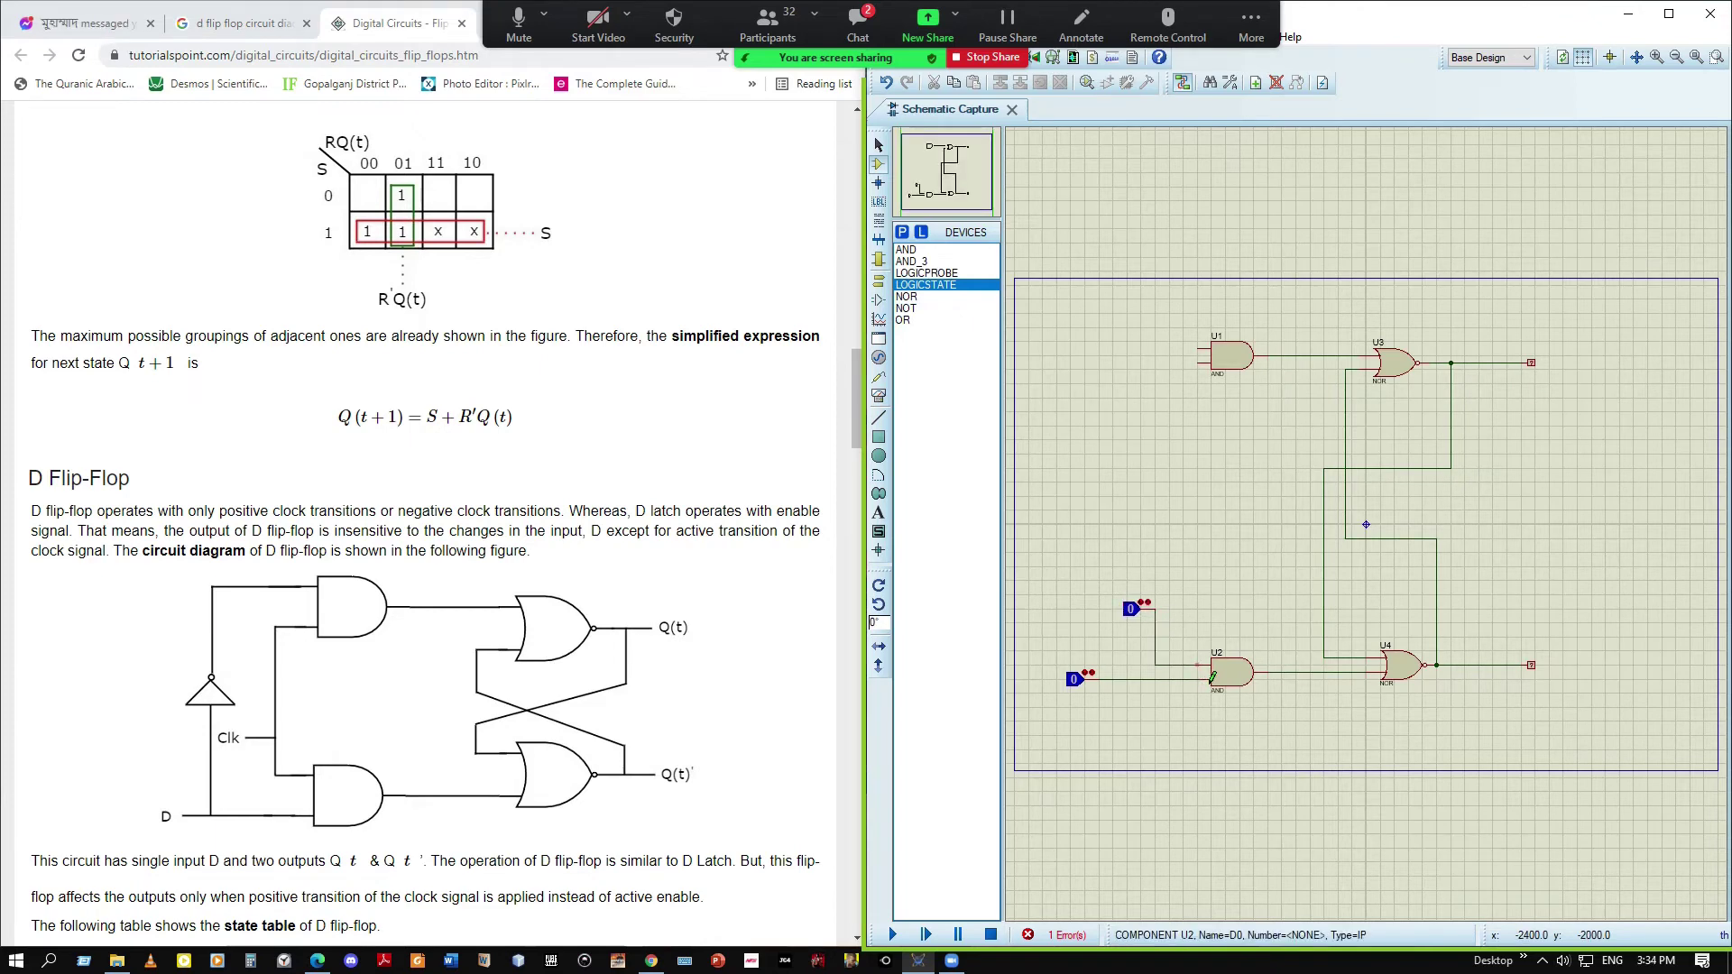
pyautogui.click(1155, 631)
pyautogui.click(1212, 372)
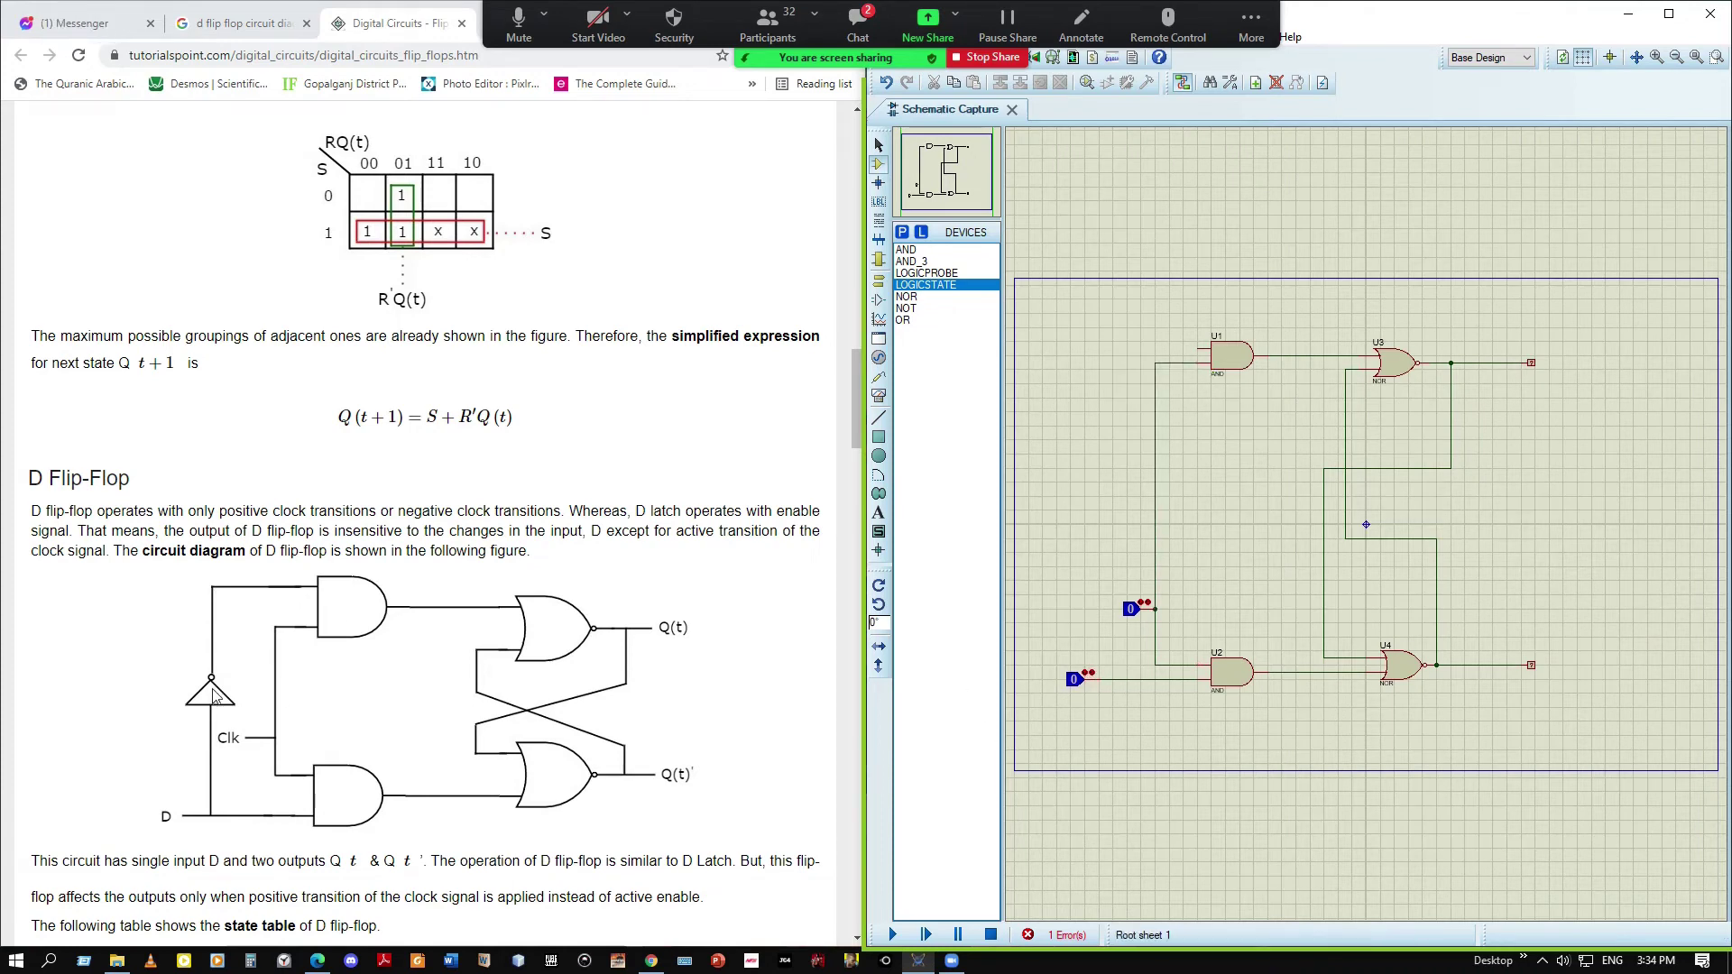
# Place a NOT gate above the D input and rotate it anti-clockwise so that it points upward
pyautogui.click(910, 308)
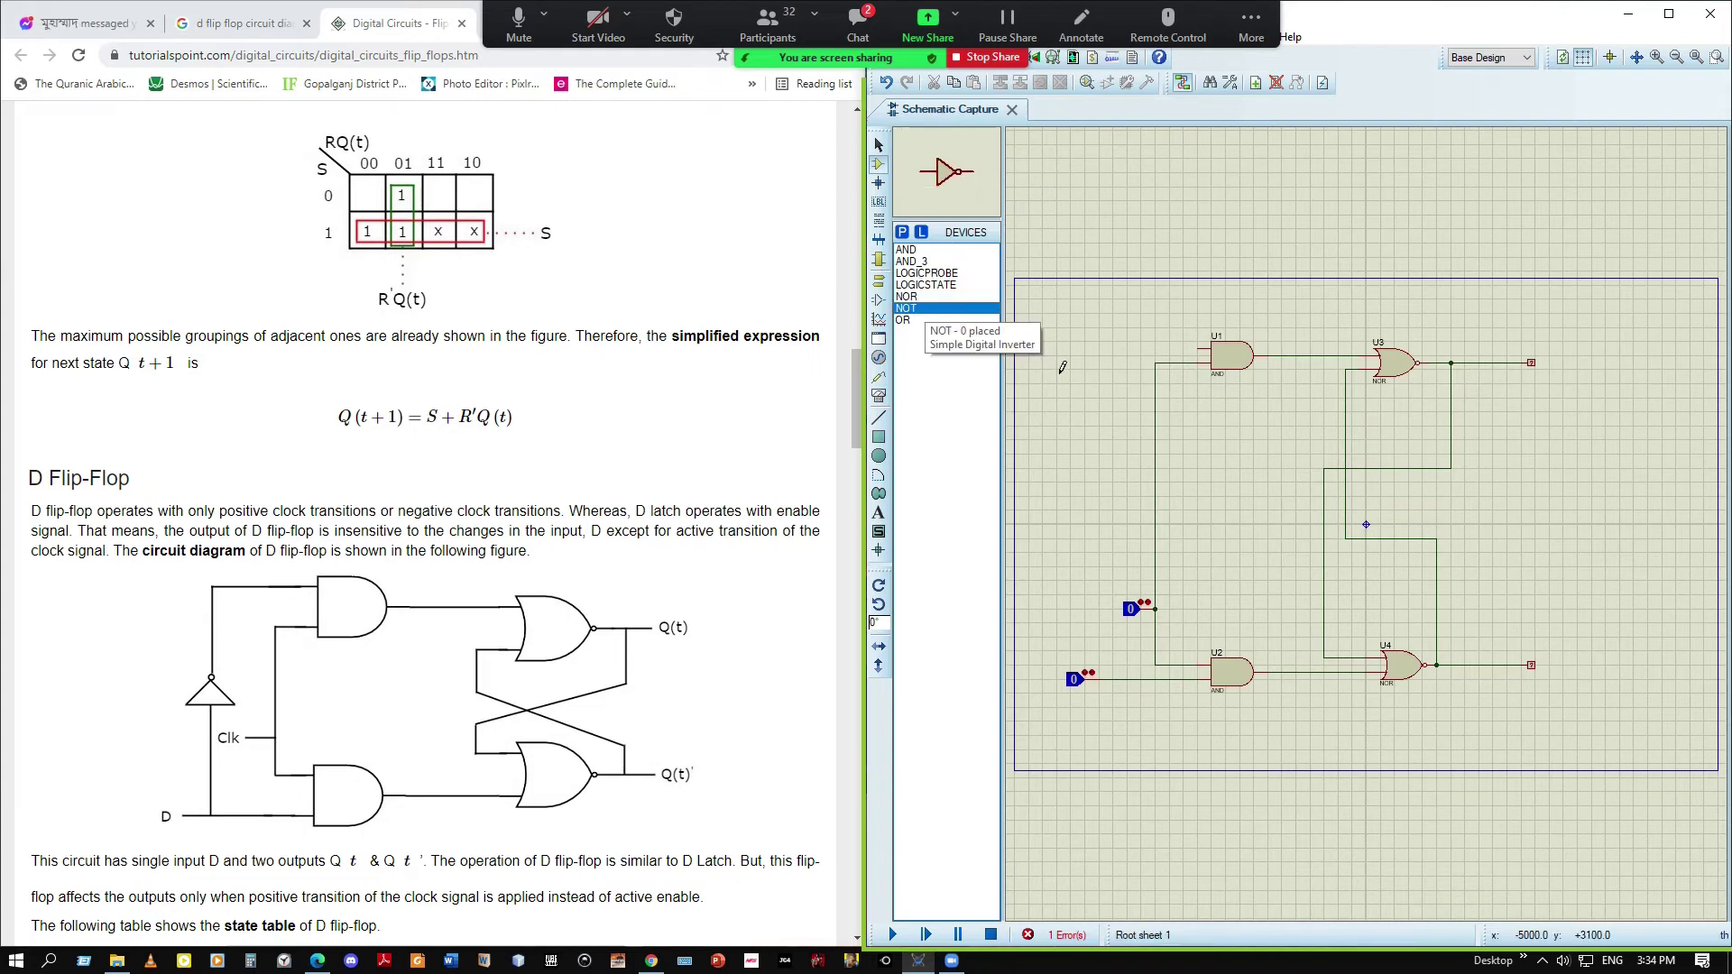
pyautogui.click(1106, 540)
pyautogui.click(1108, 540)
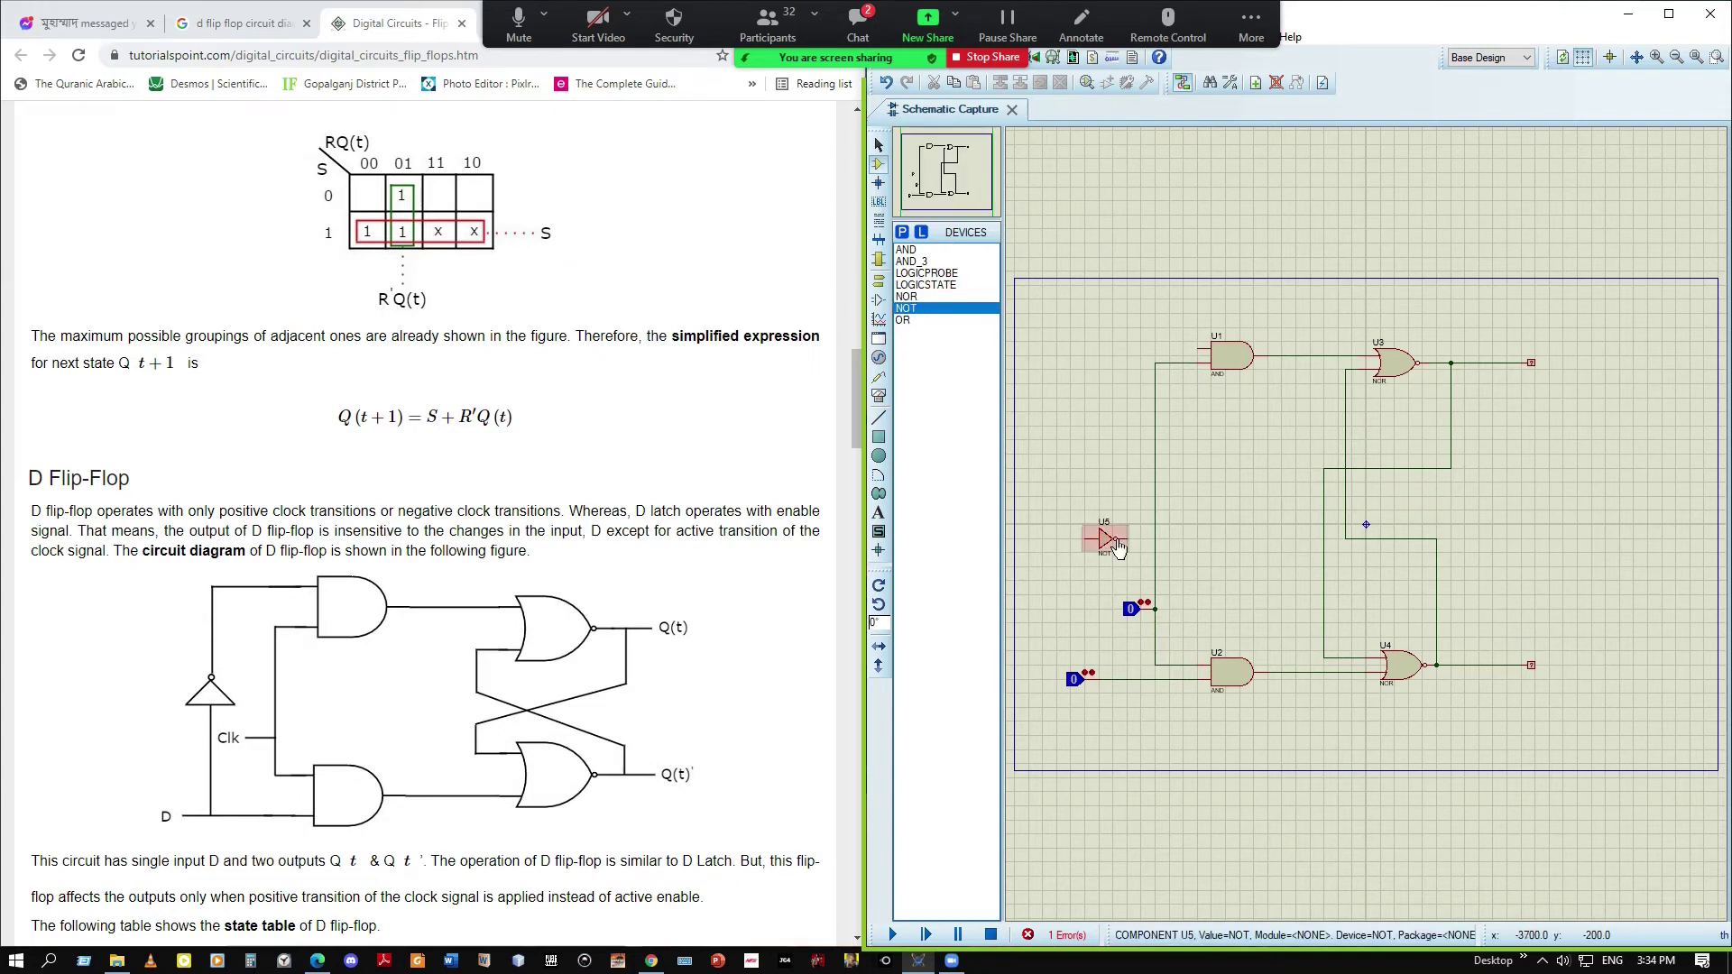
pyautogui.rightClick(1117, 546)
pyautogui.click(1185, 137)
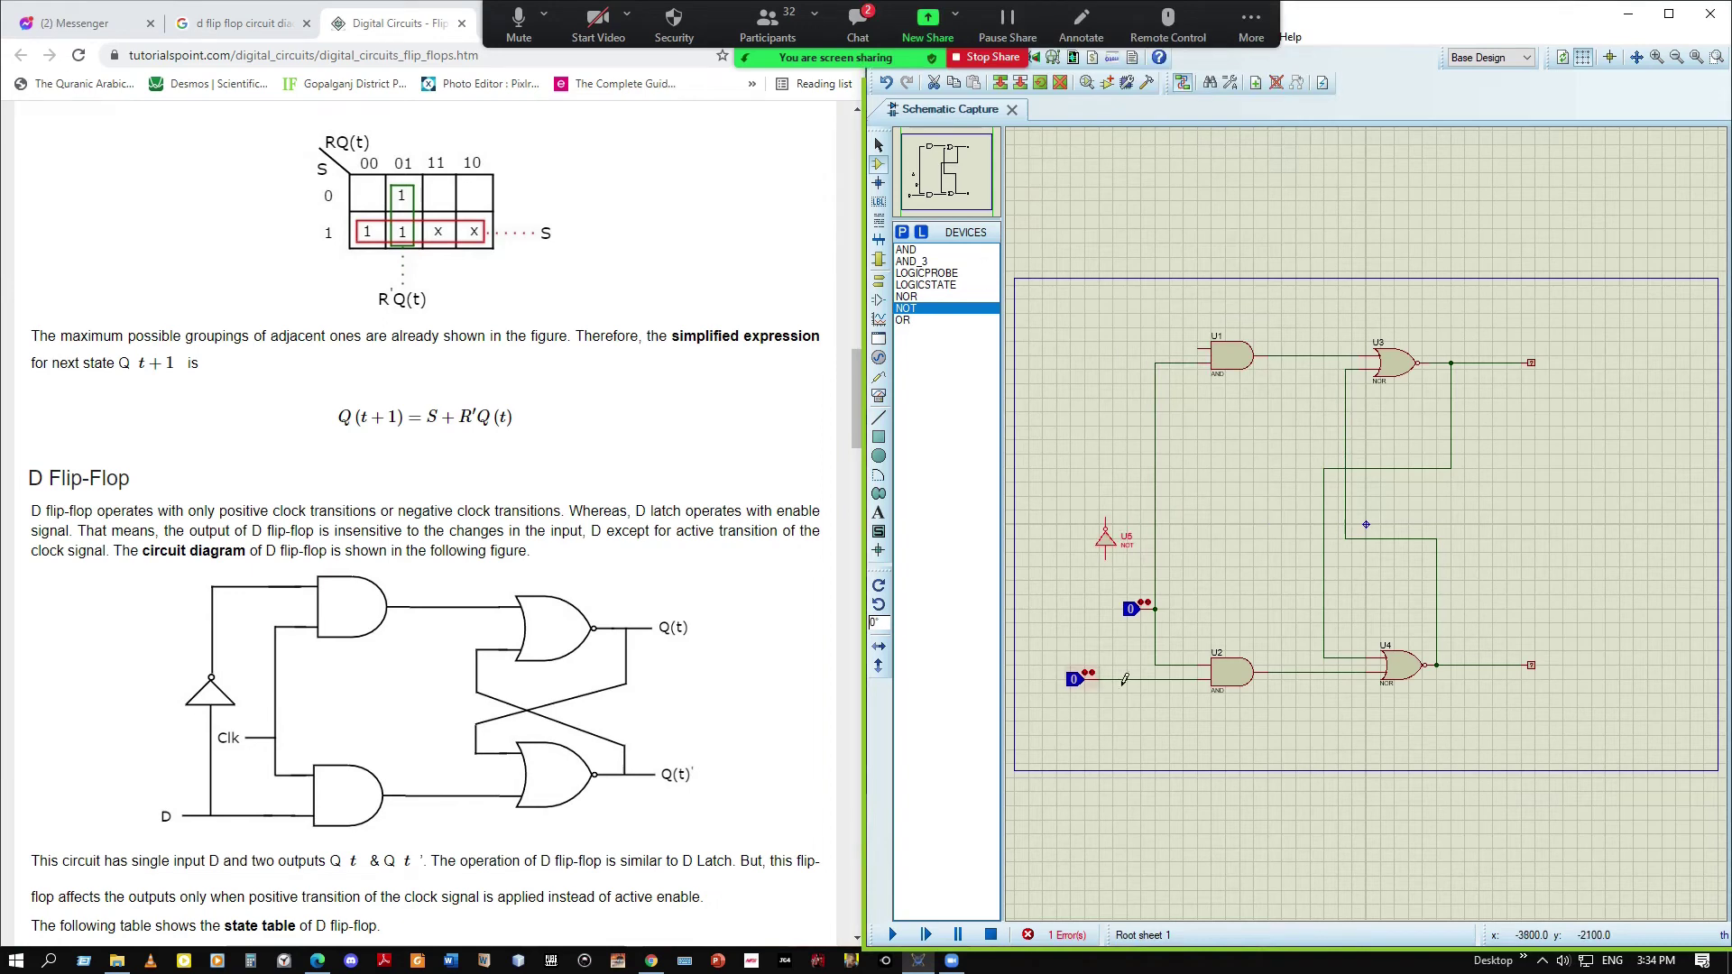
pyautogui.doubleClick(1112, 537)
pyautogui.click(1513, 308)
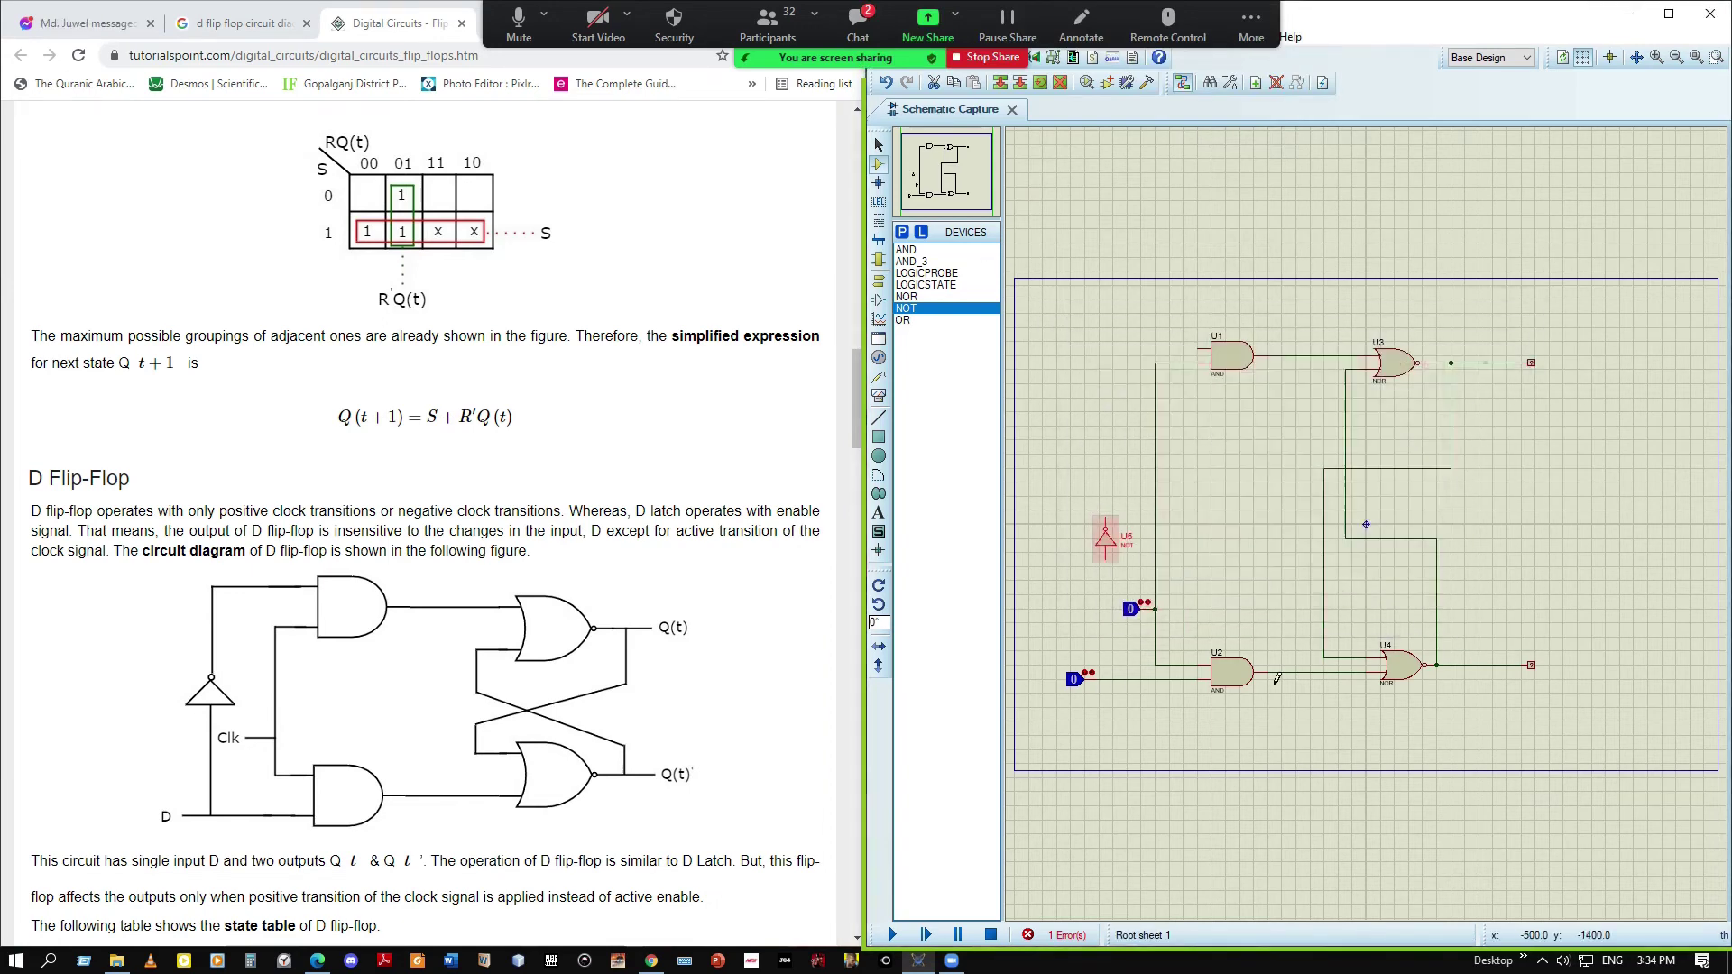
pyautogui.click(1277, 679)
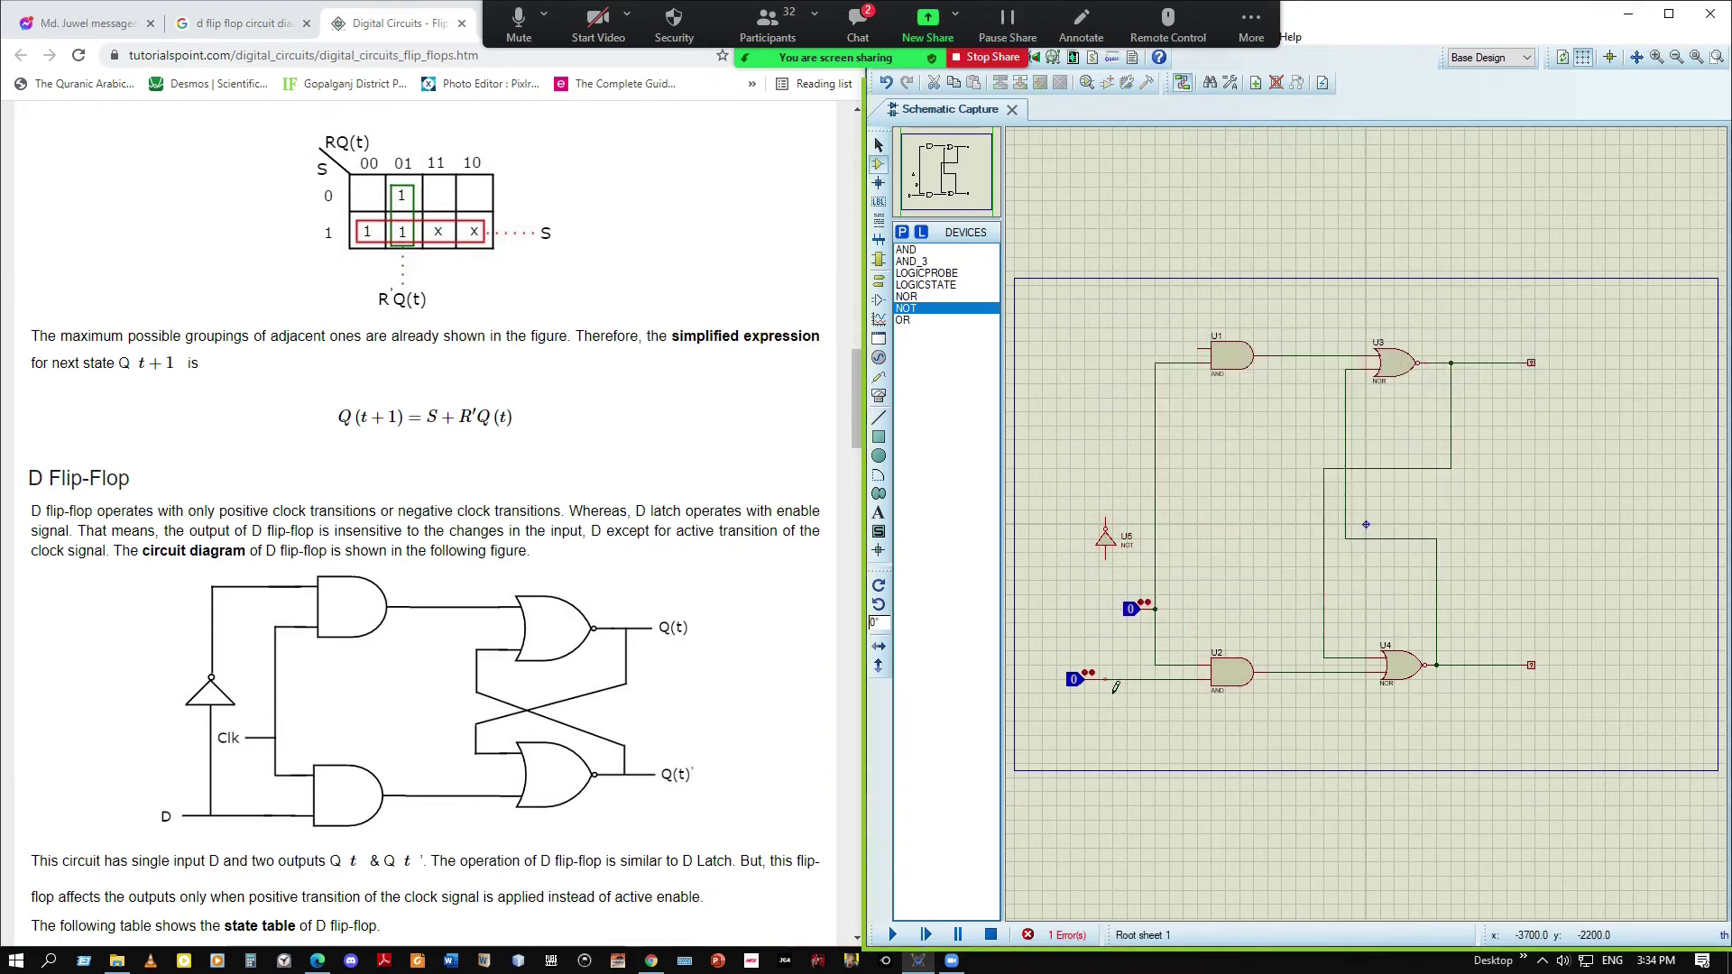
# Wire the D input line through the NOT gate to the upper input of AND gate U1
pyautogui.click(1108, 679)
pyautogui.click(1110, 557)
pyautogui.click(1124, 521)
pyautogui.click(1209, 351)
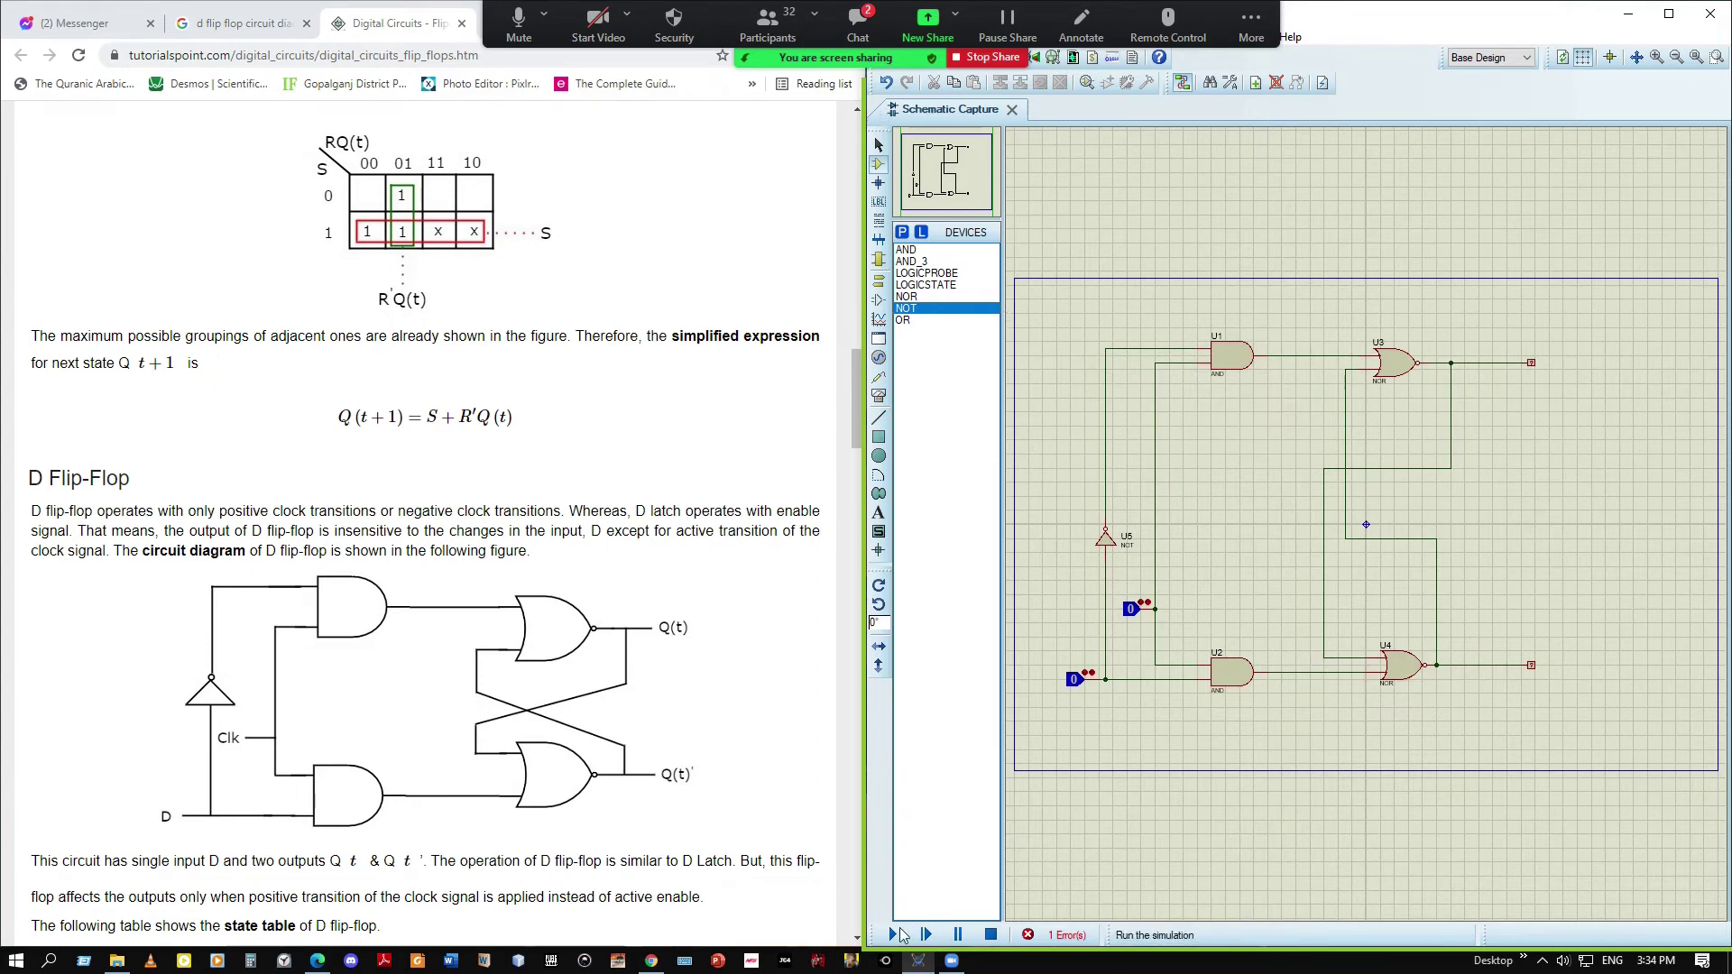
# Run the simulation and toggle the D input between 0 and 1 with the clock at 1, comparing the outputs with the D flip-flop state table
pyautogui.click(892, 935)
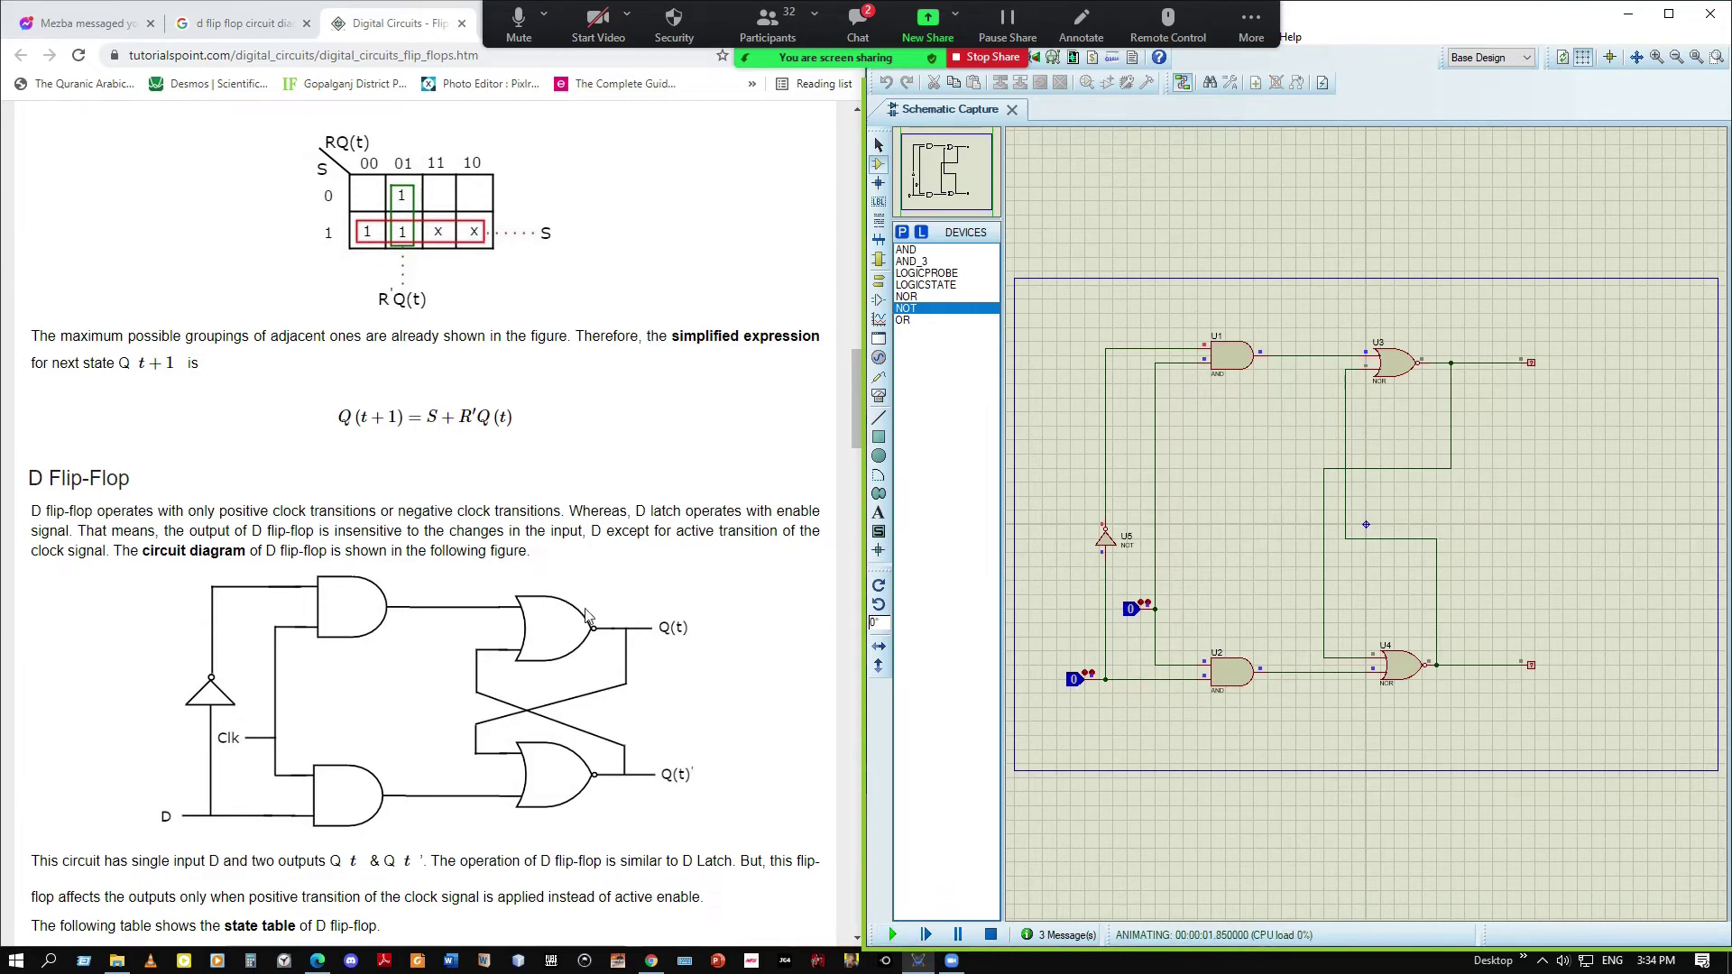
pyautogui.scroll(-6, 424, 541)
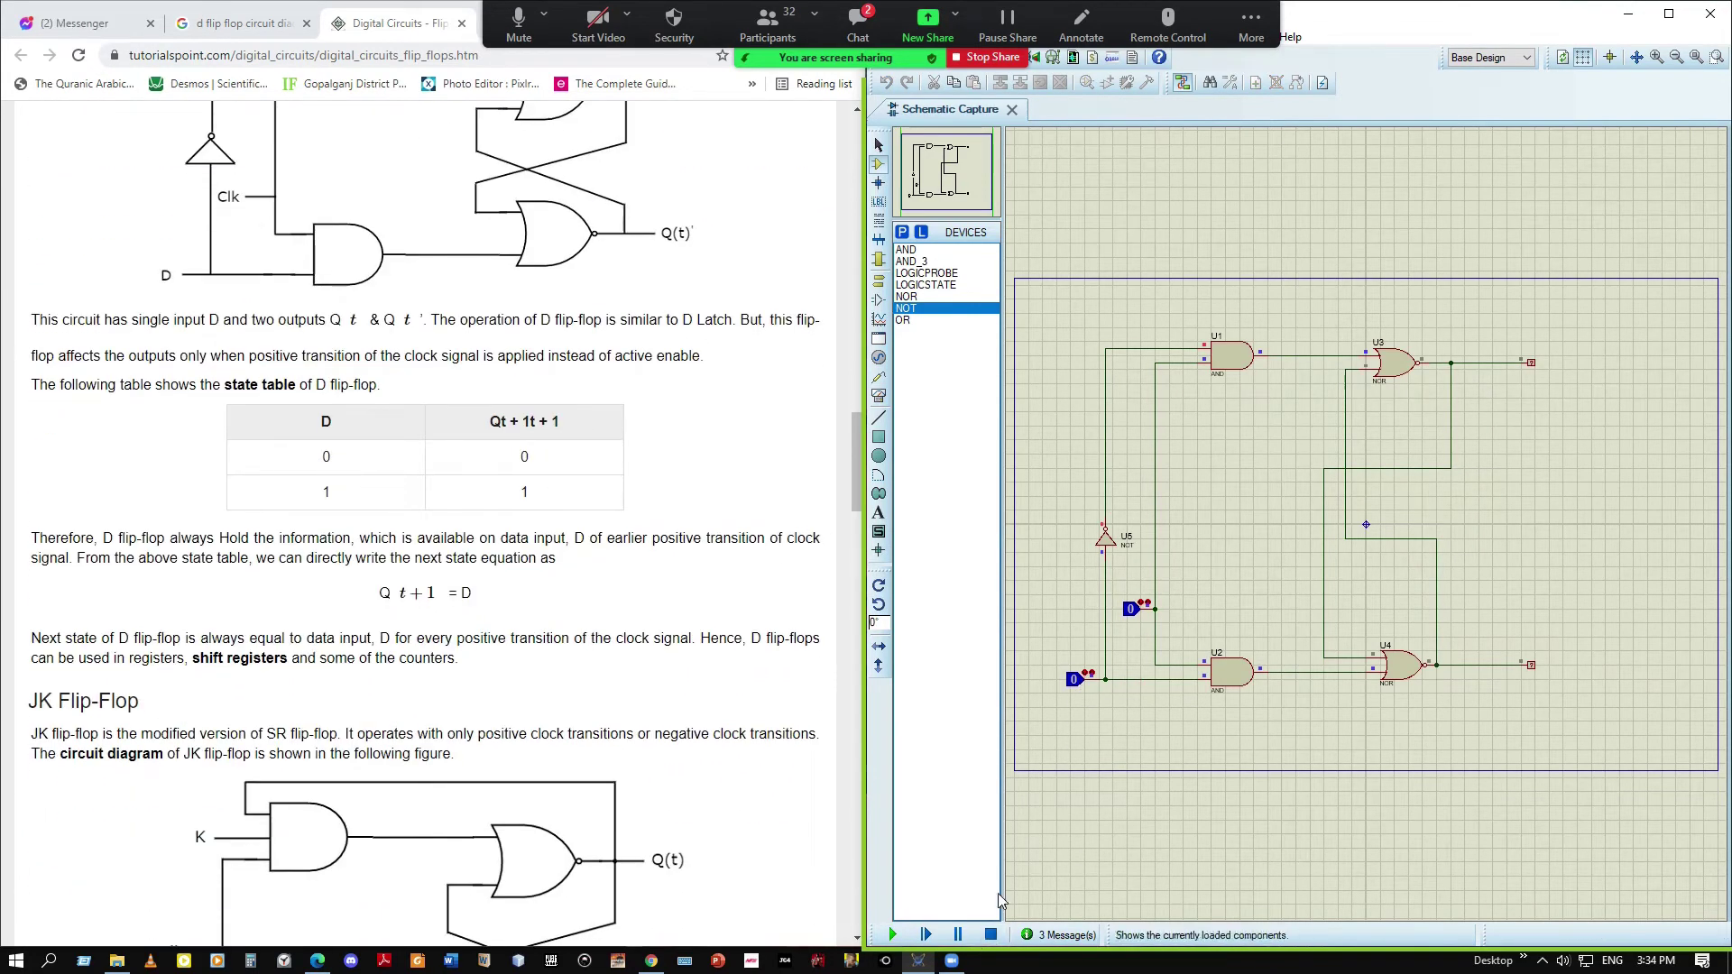
pyautogui.click(1090, 689)
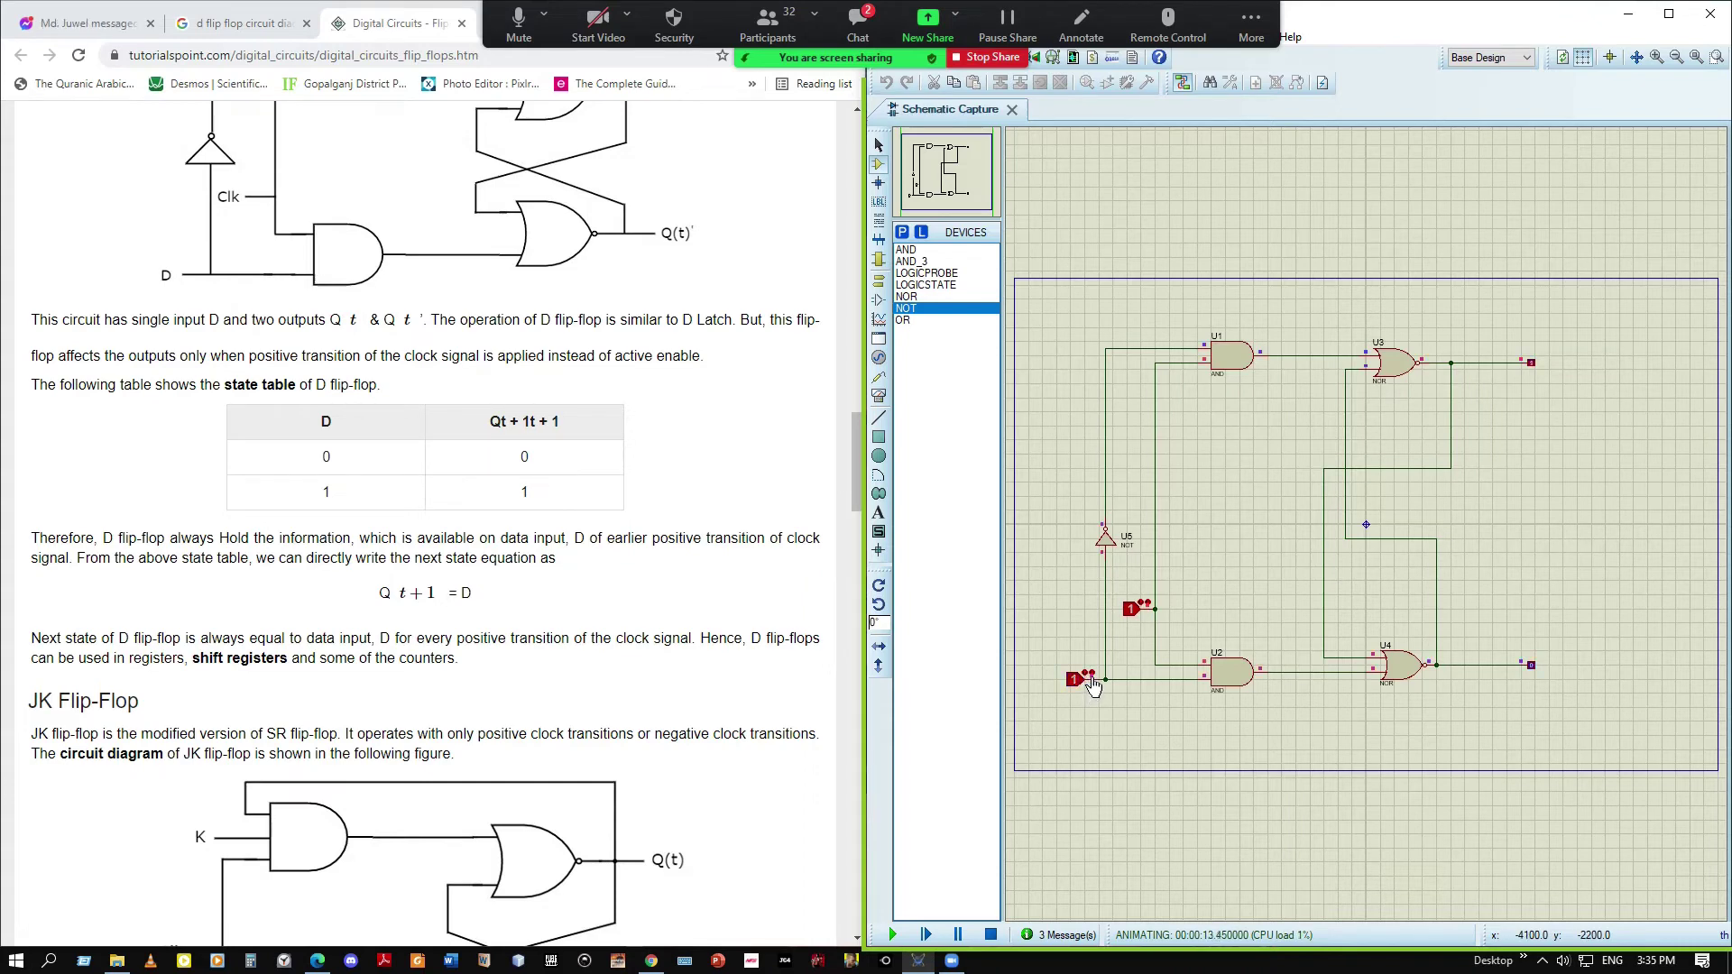
pyautogui.click(1094, 687)
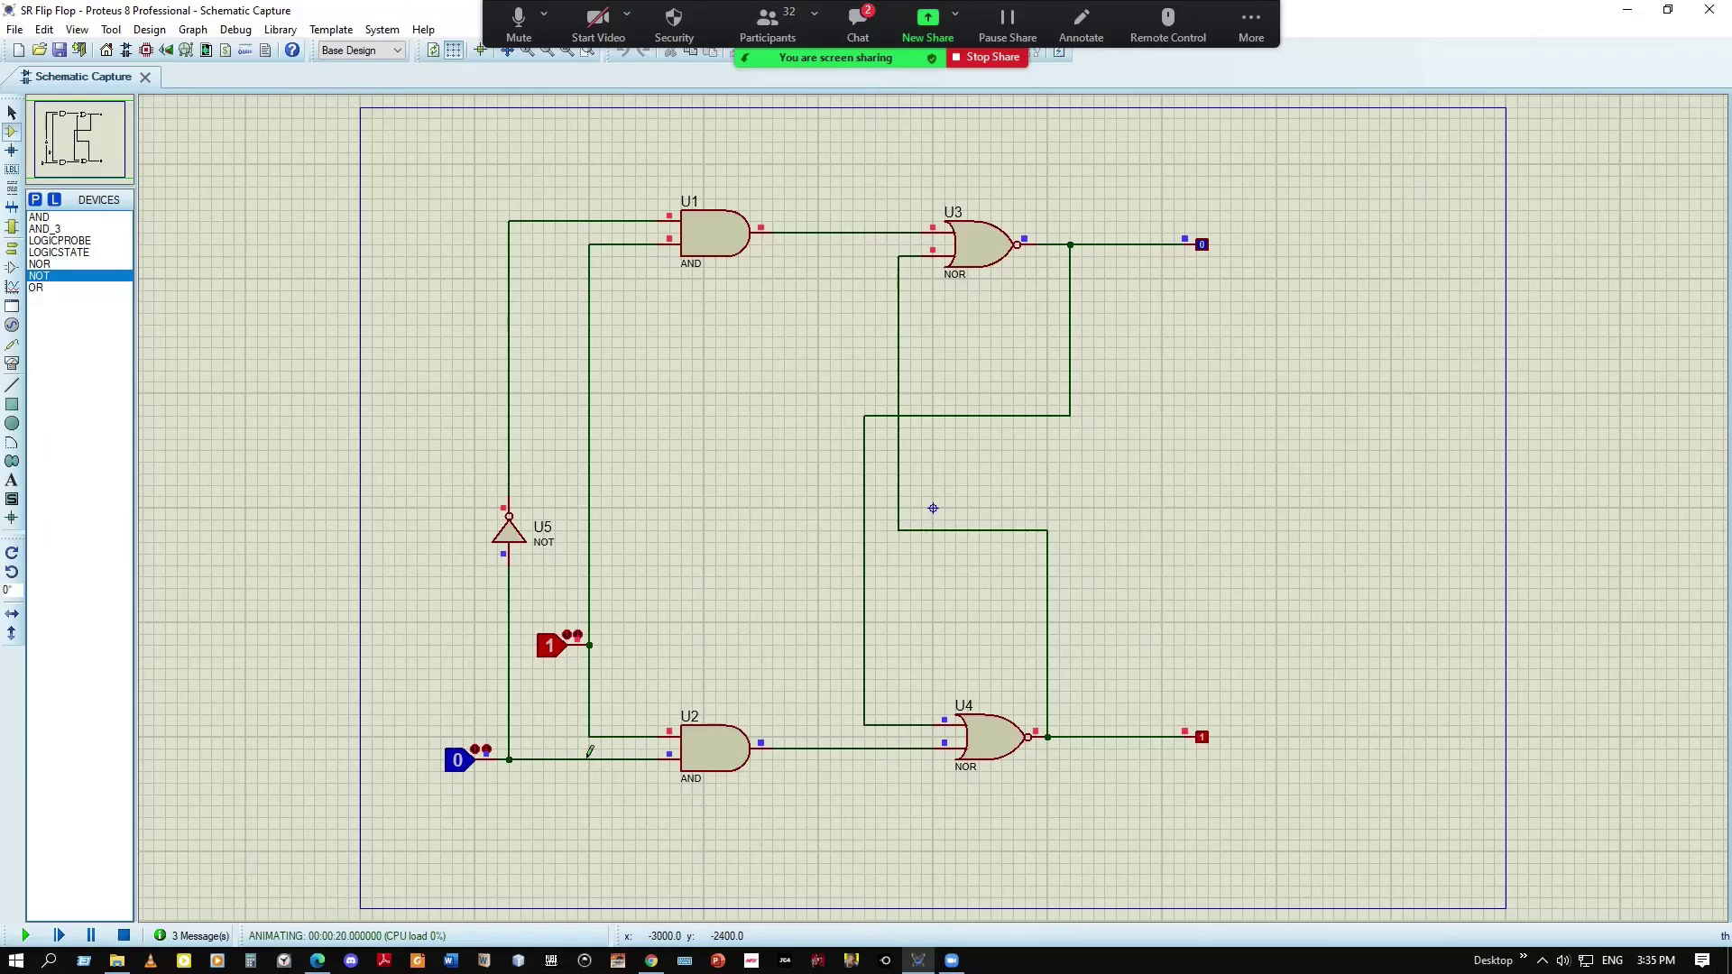
pyautogui.click(459, 761)
pyautogui.click(458, 761)
pyautogui.click(458, 761)
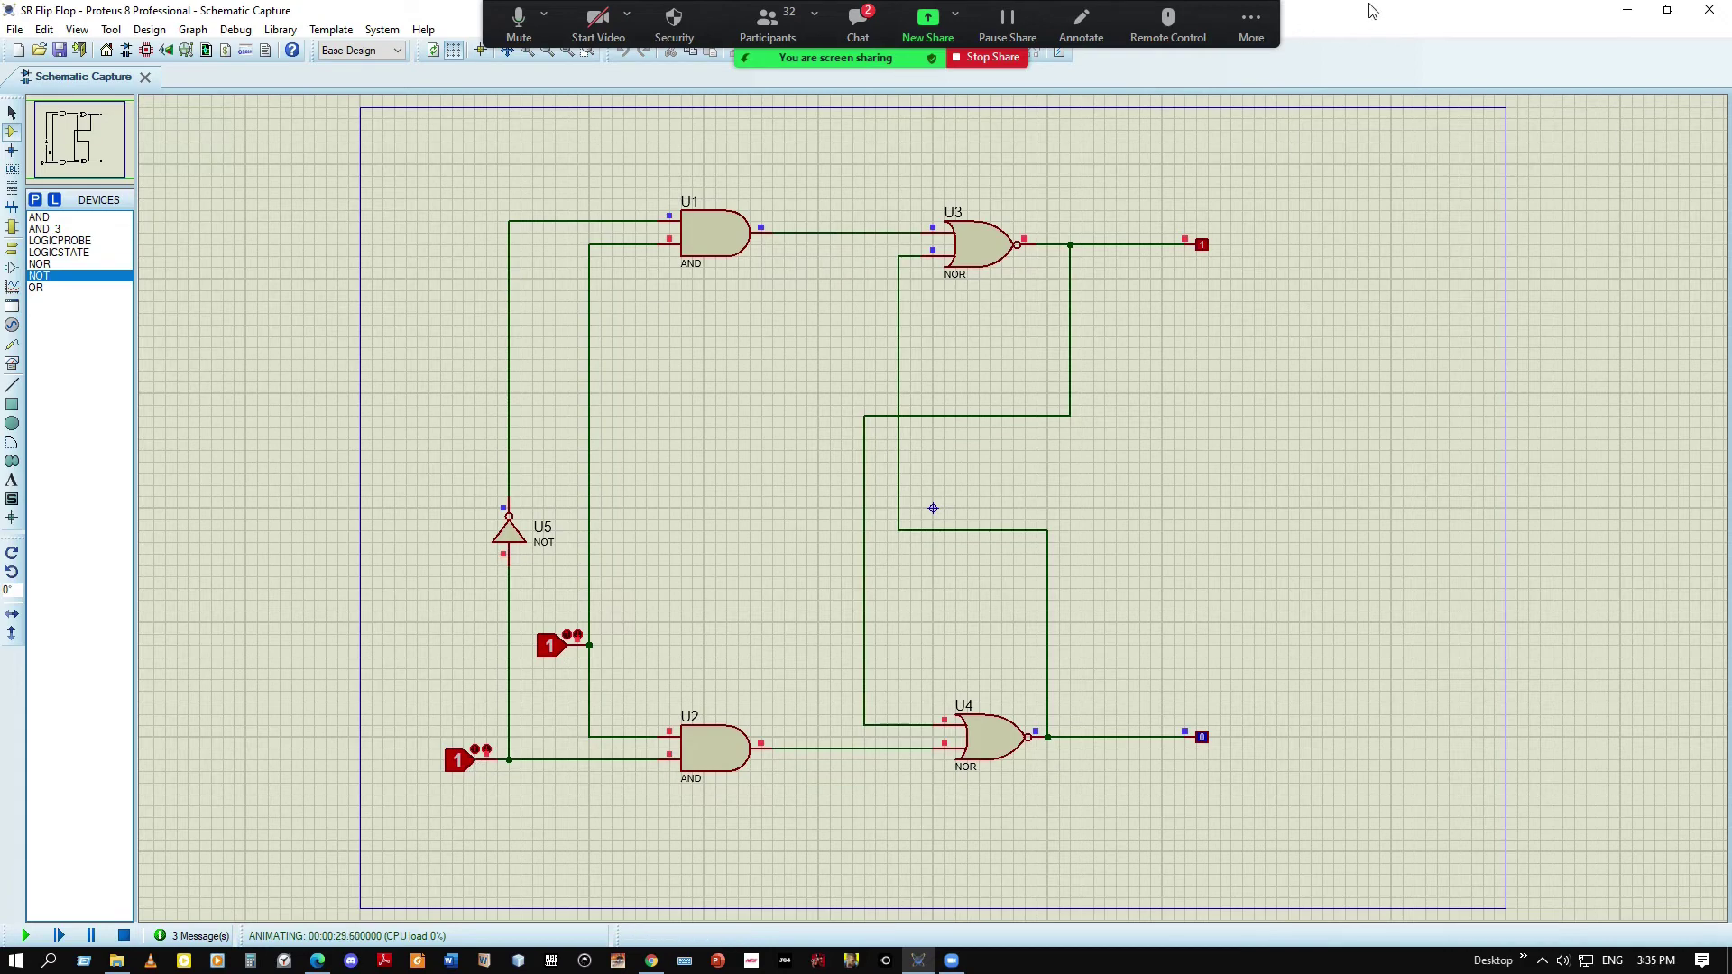
# Return to the Google image results beside the schematic and search for "jk flip flop circuit diagram"
pyautogui.doubleClick(1470, 11)
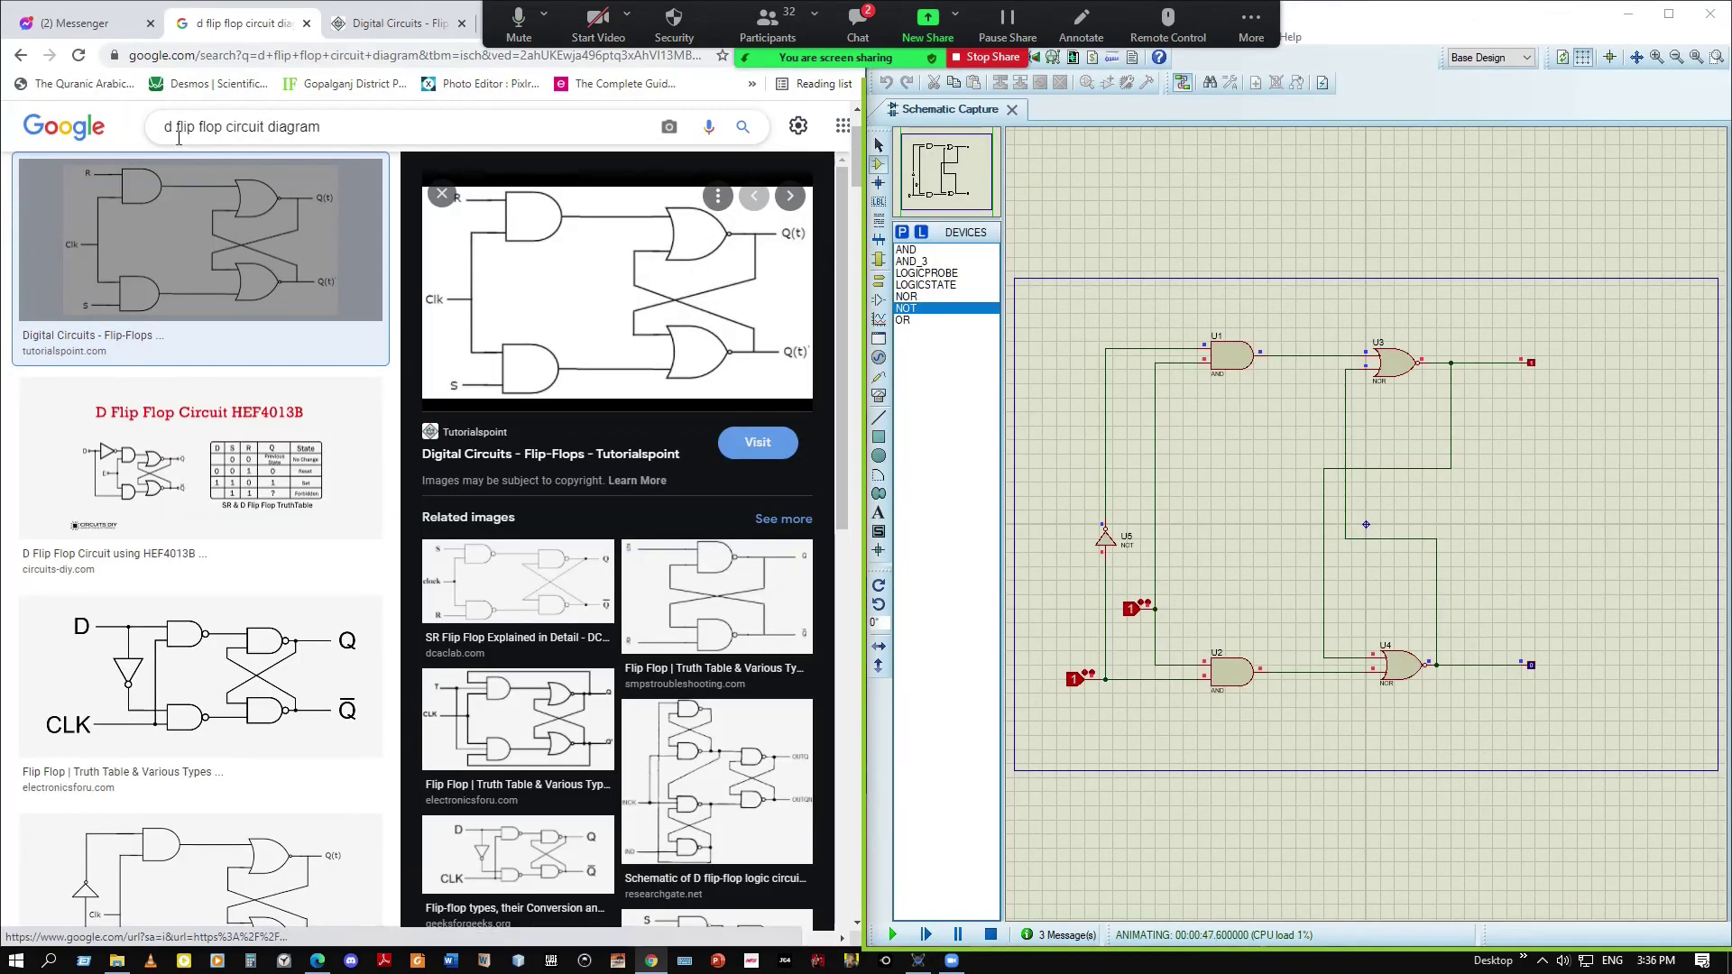
pyautogui.moveTo(173, 128); pyautogui.dragTo(155, 139)
pyautogui.write('jk')
pyautogui.press('Return')
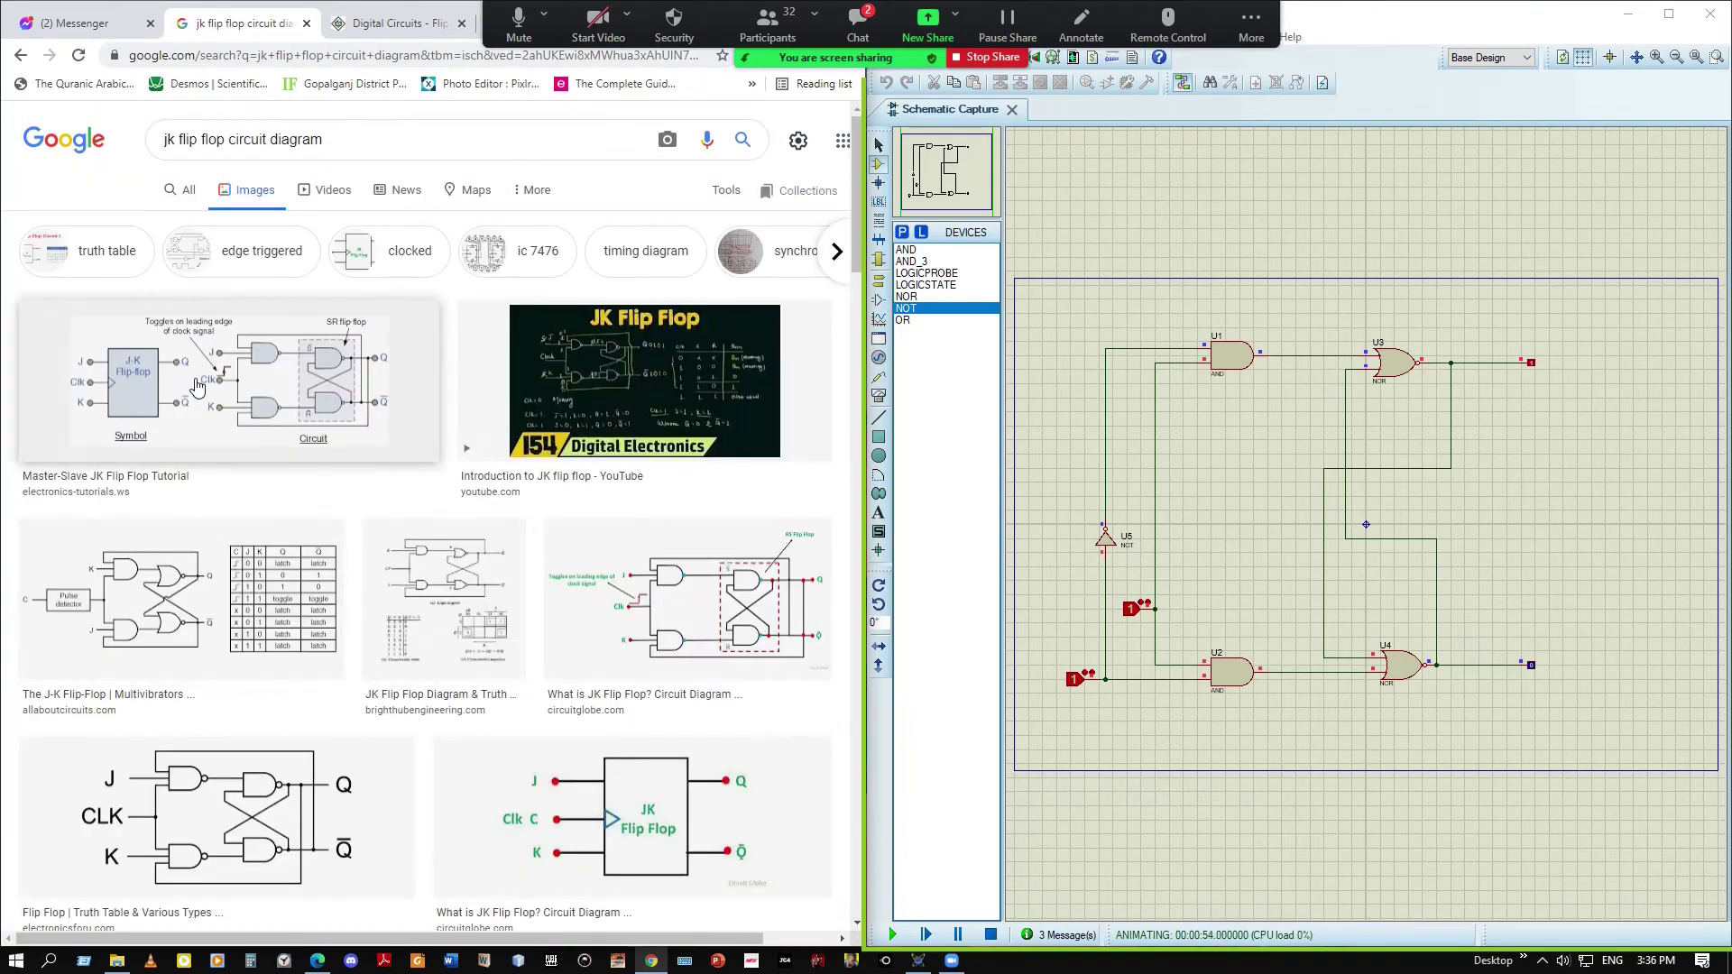
pyautogui.click(197, 386)
# Bring up the JK flip-flop circuit diagram on the Tutorialspoint page
pyautogui.click(397, 22)
pyautogui.scroll(-6, 431, 639)
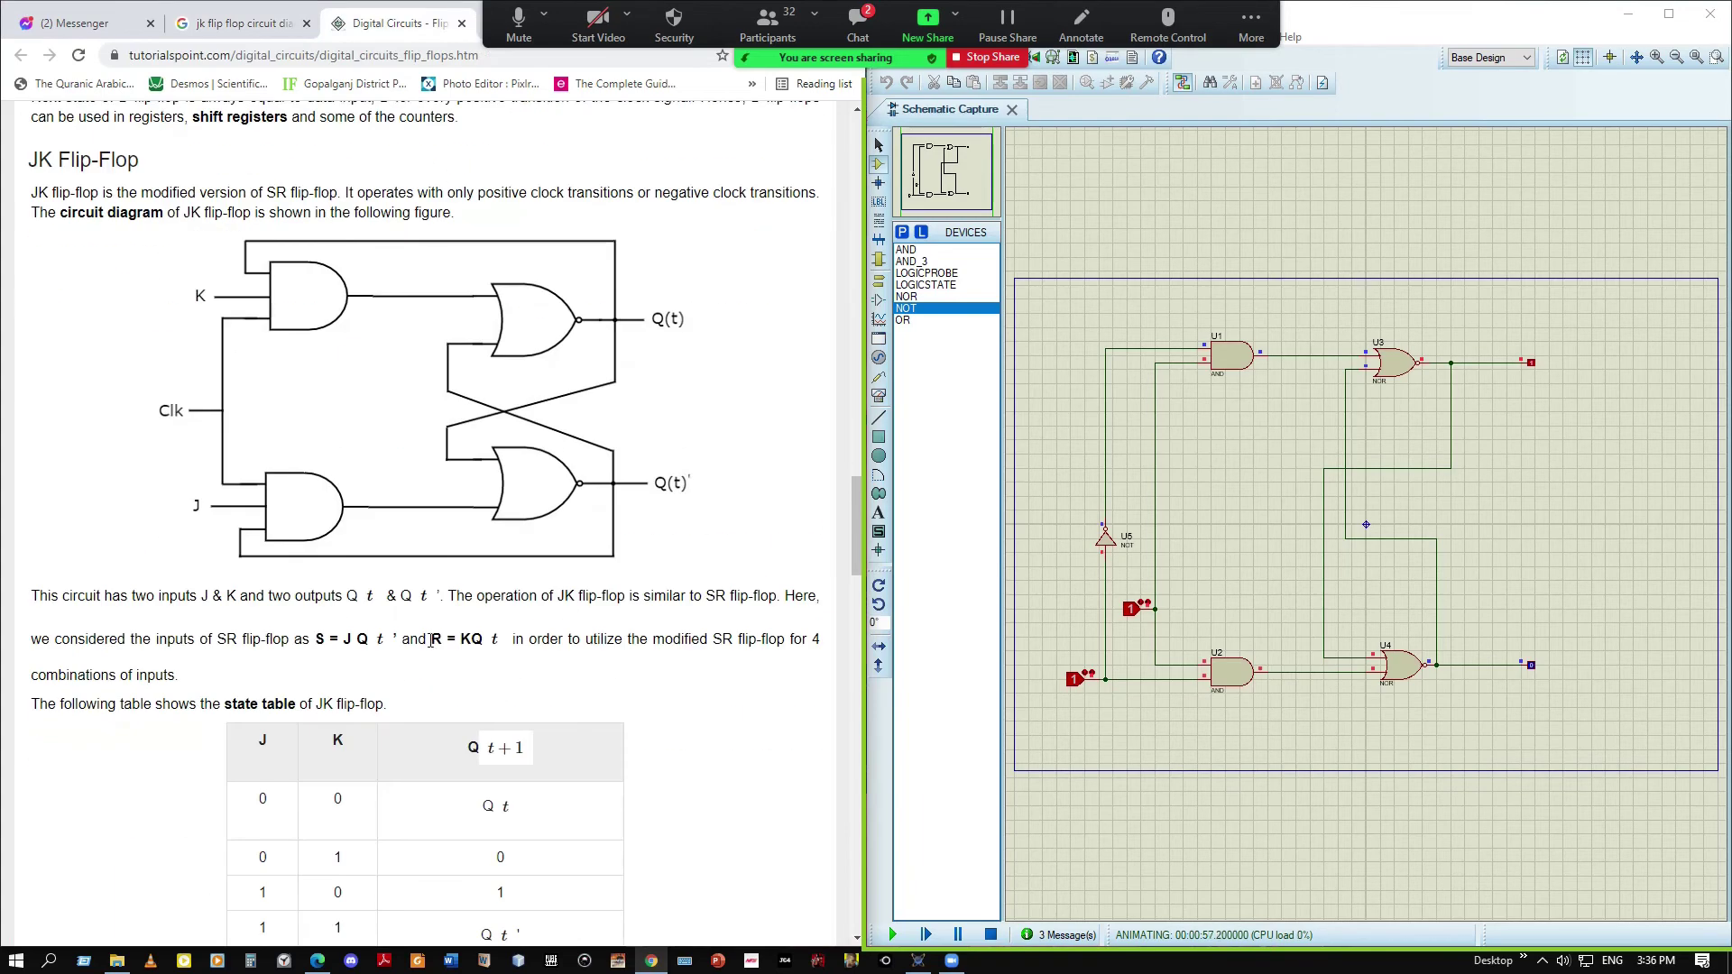
pyautogui.scroll(1, 431, 638)
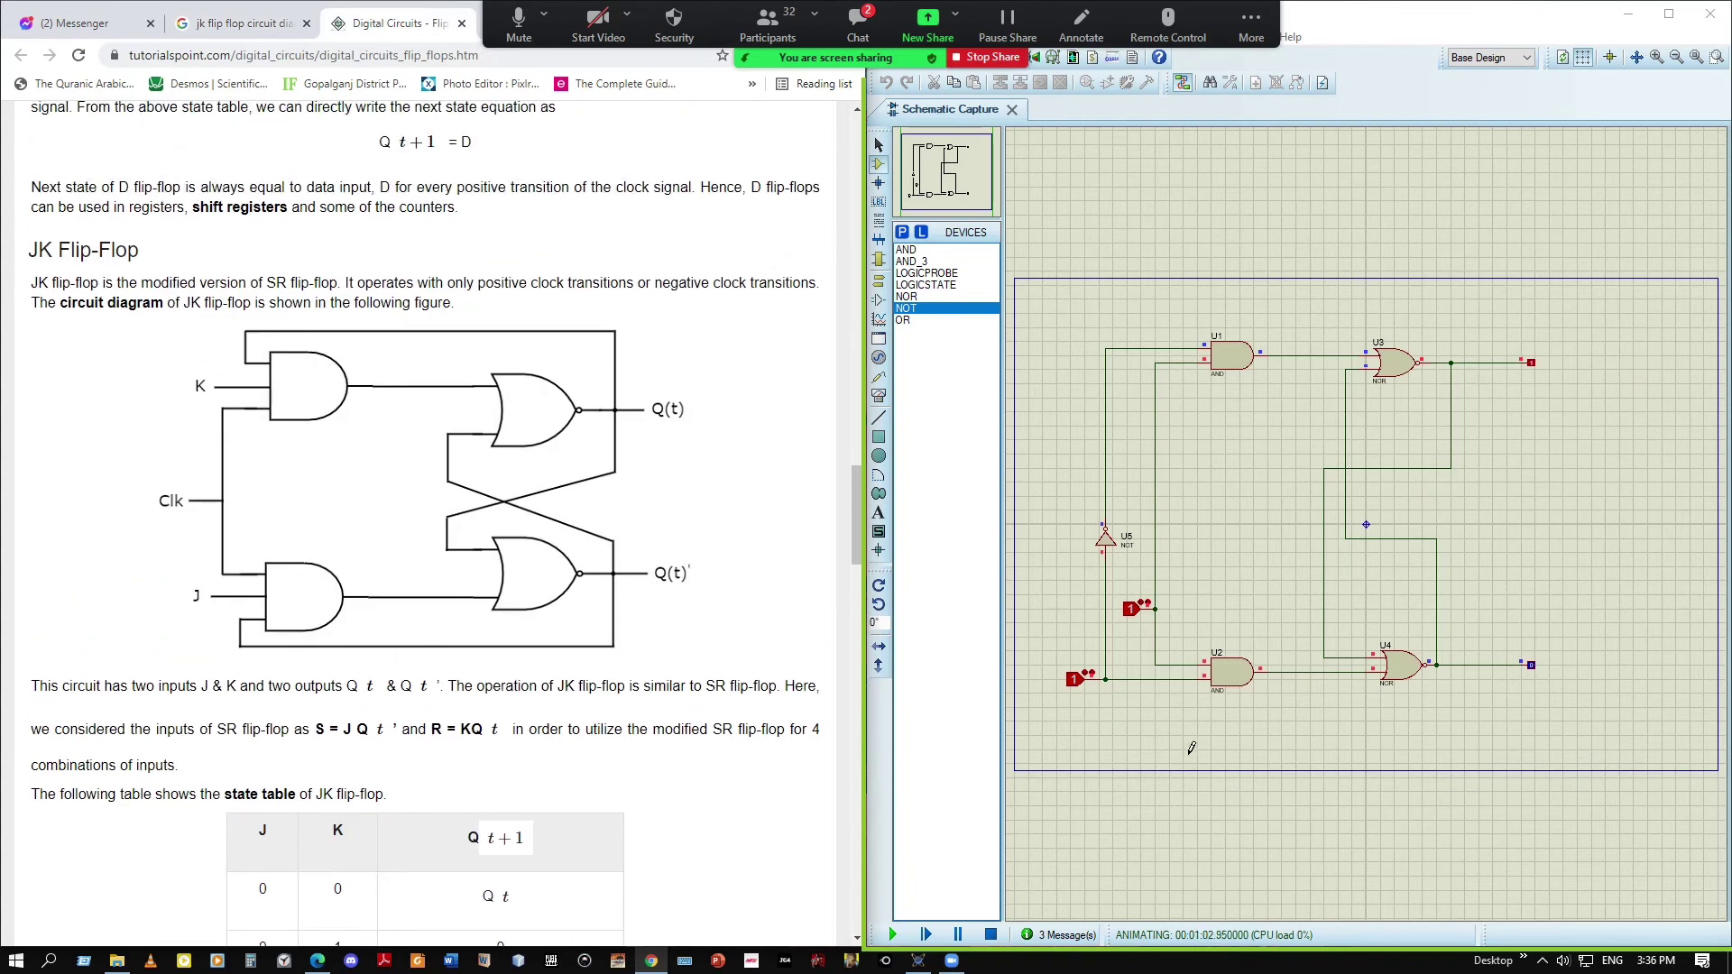
# Delete the NOT gate and both logic-state inputs from the schematic together, along with their wiring
pyautogui.moveTo(1176, 721); pyautogui.dragTo(1057, 313)
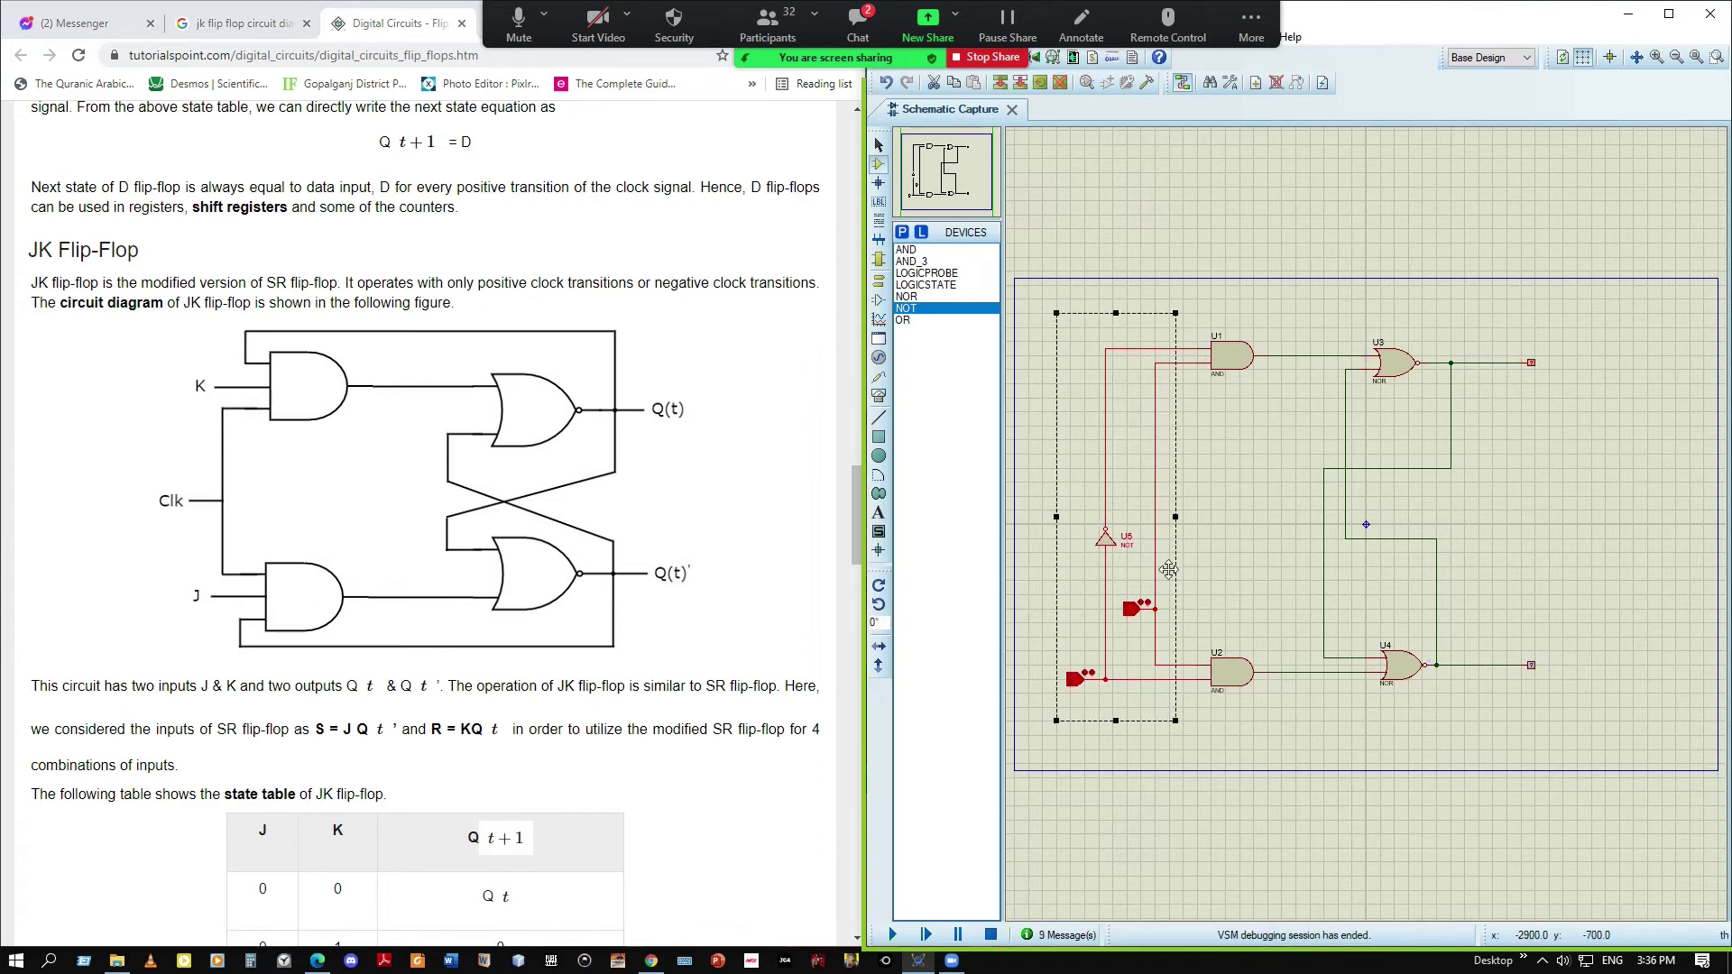
pyautogui.rightClick(1128, 492)
pyautogui.click(1197, 662)
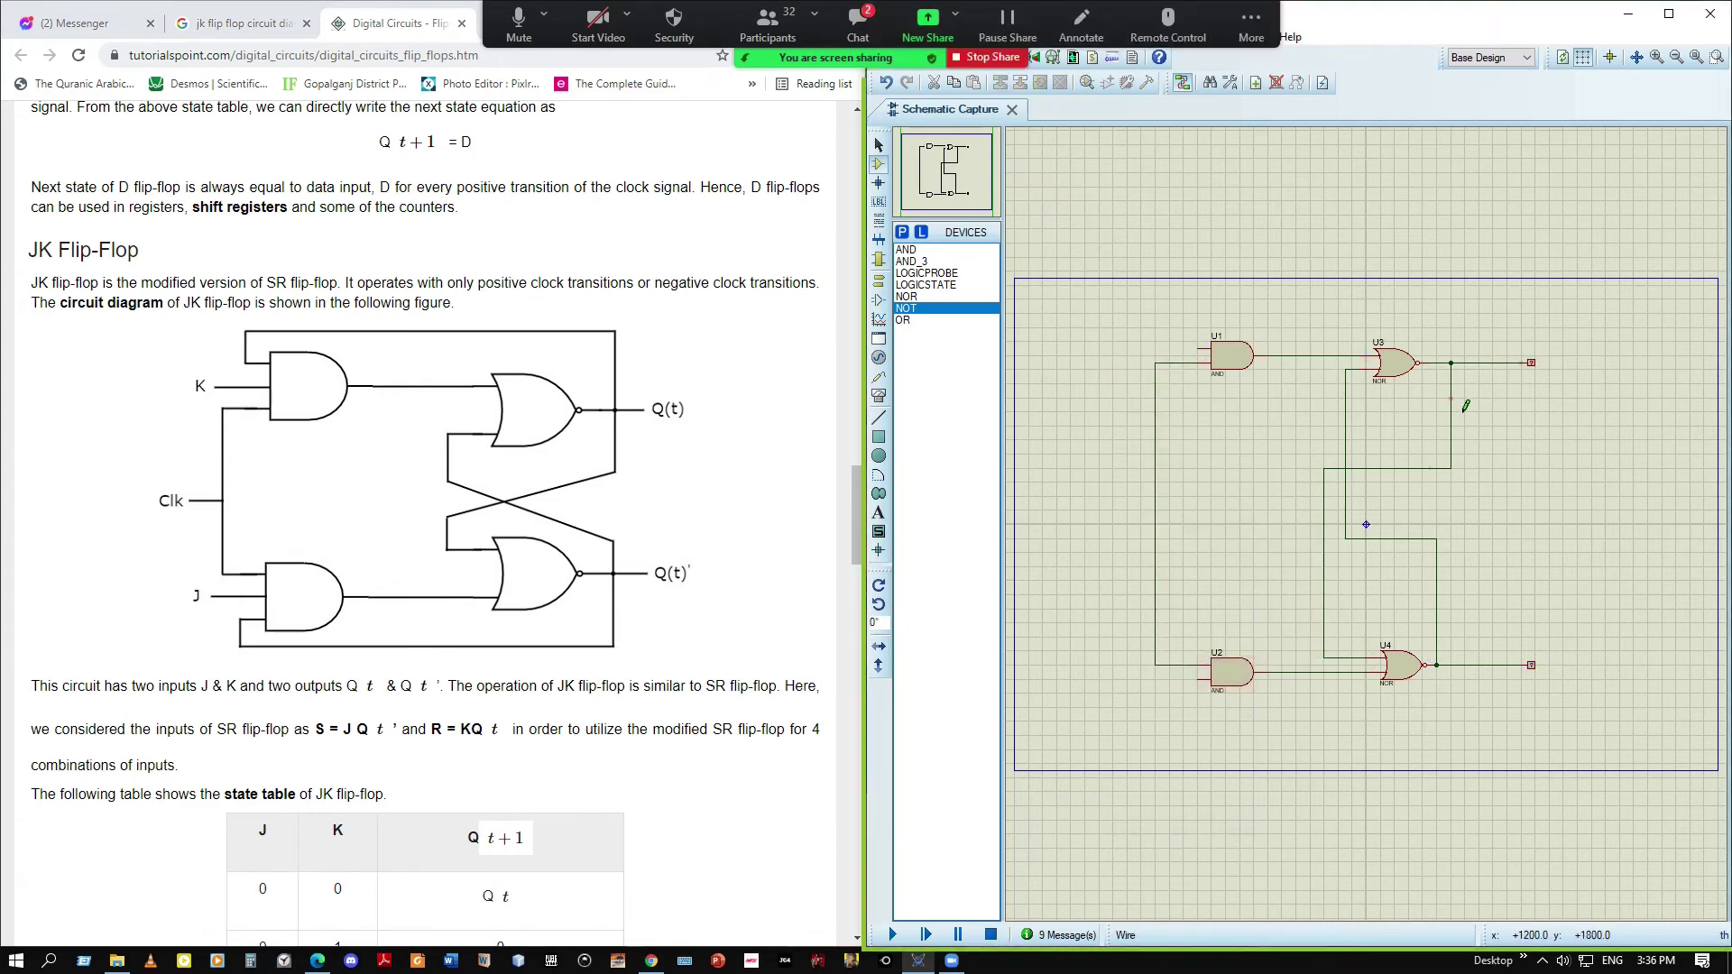
# Delete the cross-coupled feedback wires between NOR gates U3 and U4
pyautogui.rightClick(1354, 412)
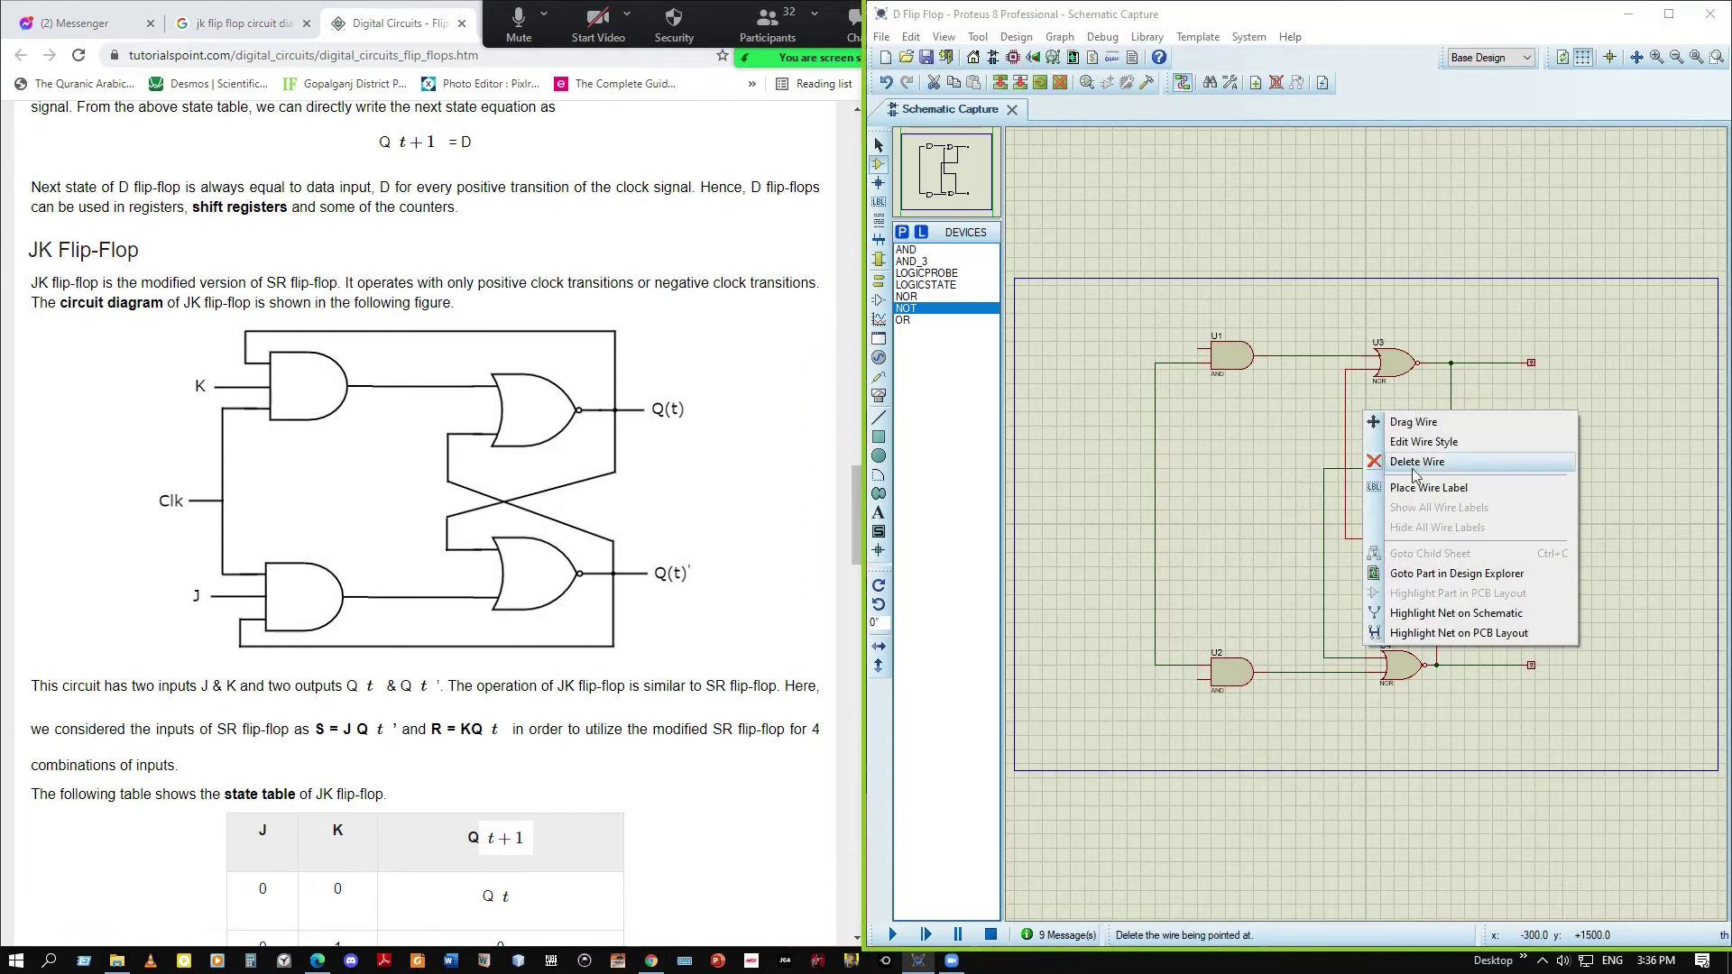
pyautogui.press('Escape')
pyautogui.rightClick(1468, 415)
pyautogui.click(1524, 465)
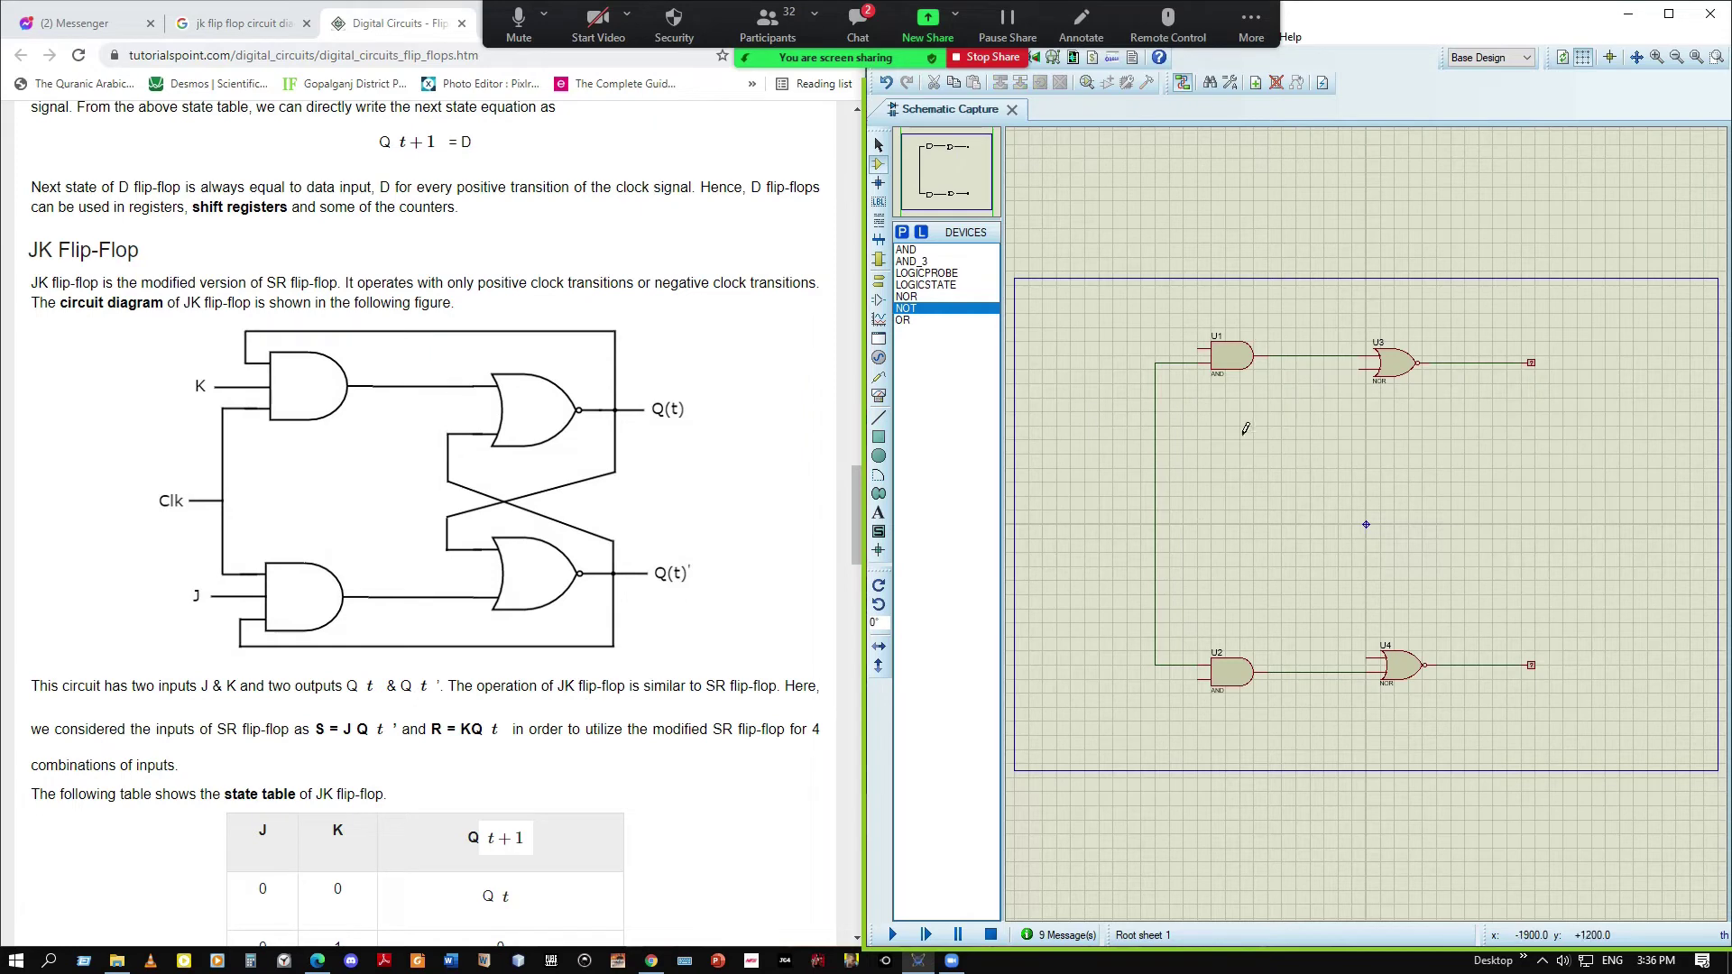
# Place a LOGICSTATE clock input midway between the two AND gates, replacing the misplaced one, and wire it to the shared clock line
pyautogui.click(930, 284)
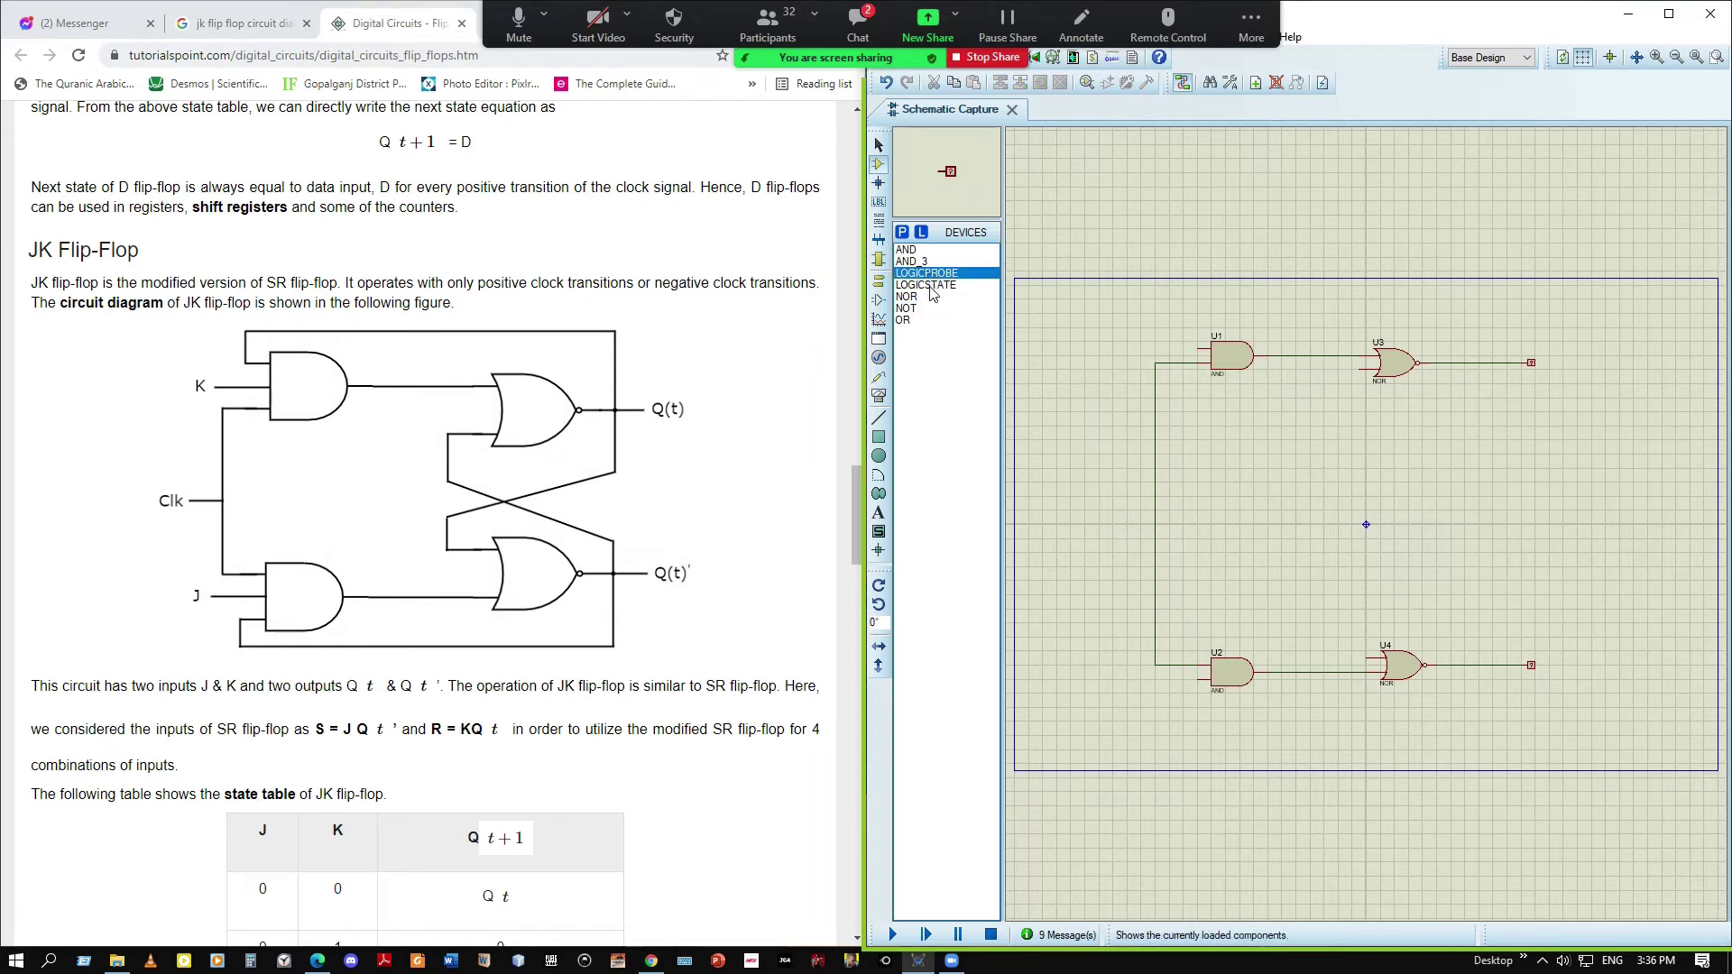
pyautogui.click(1121, 524)
pyautogui.click(1122, 521)
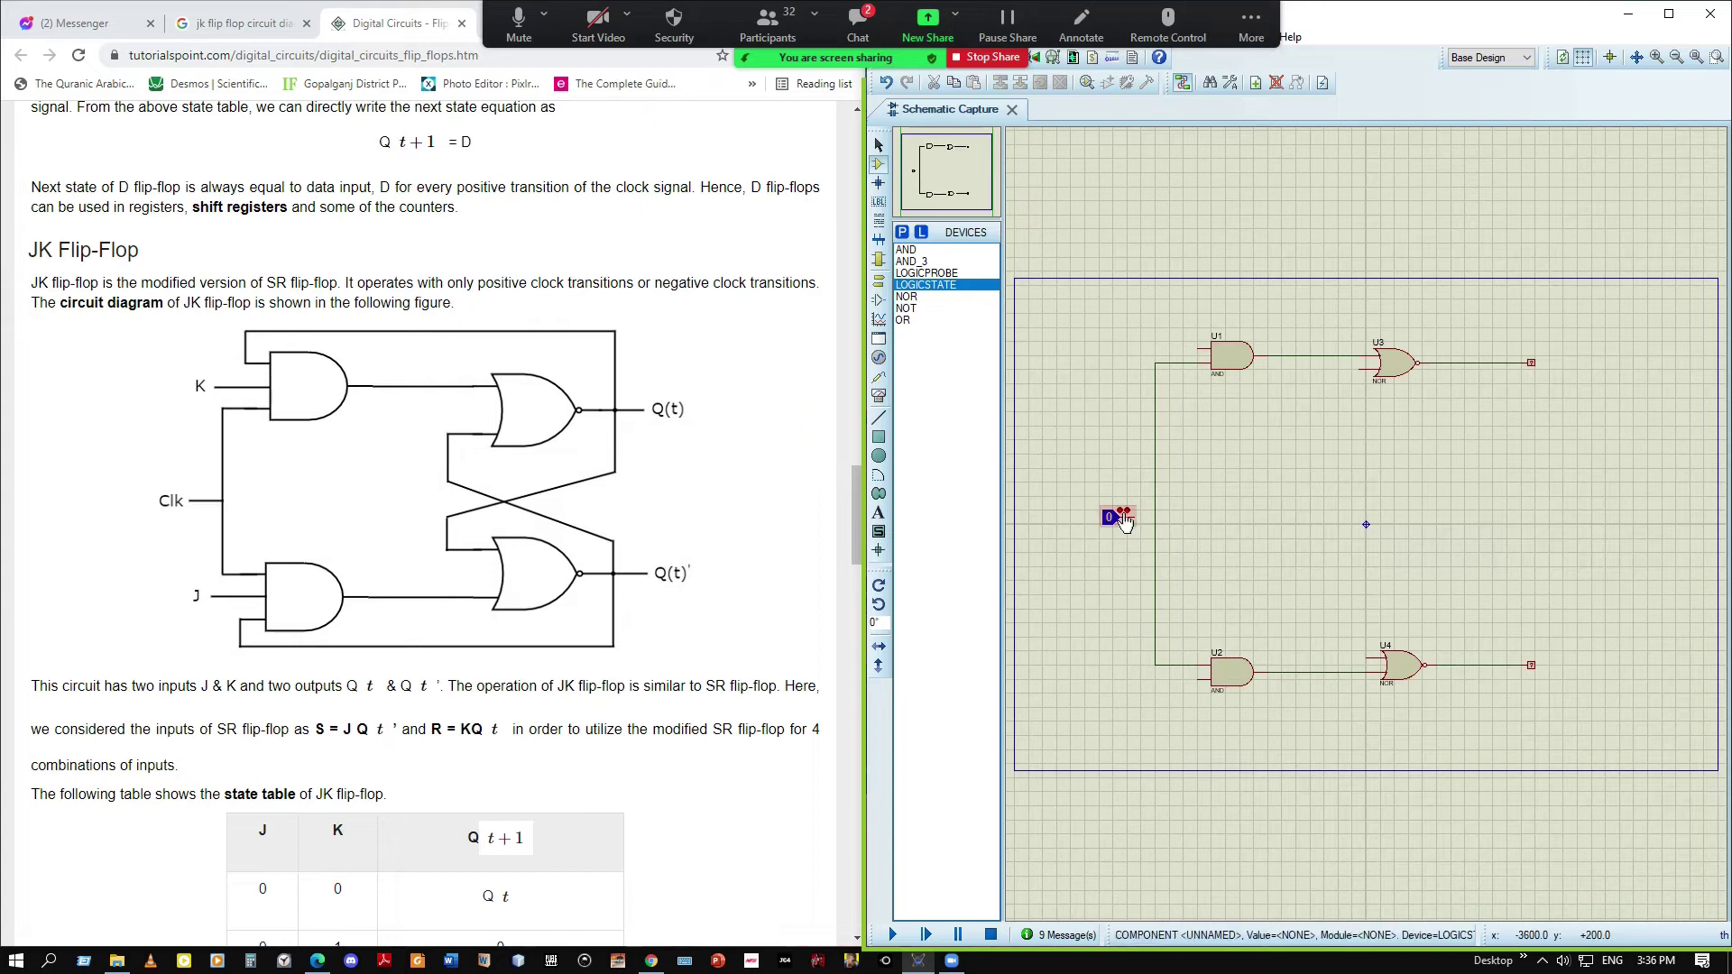
pyautogui.click(1115, 521)
pyautogui.rightClick(1123, 522)
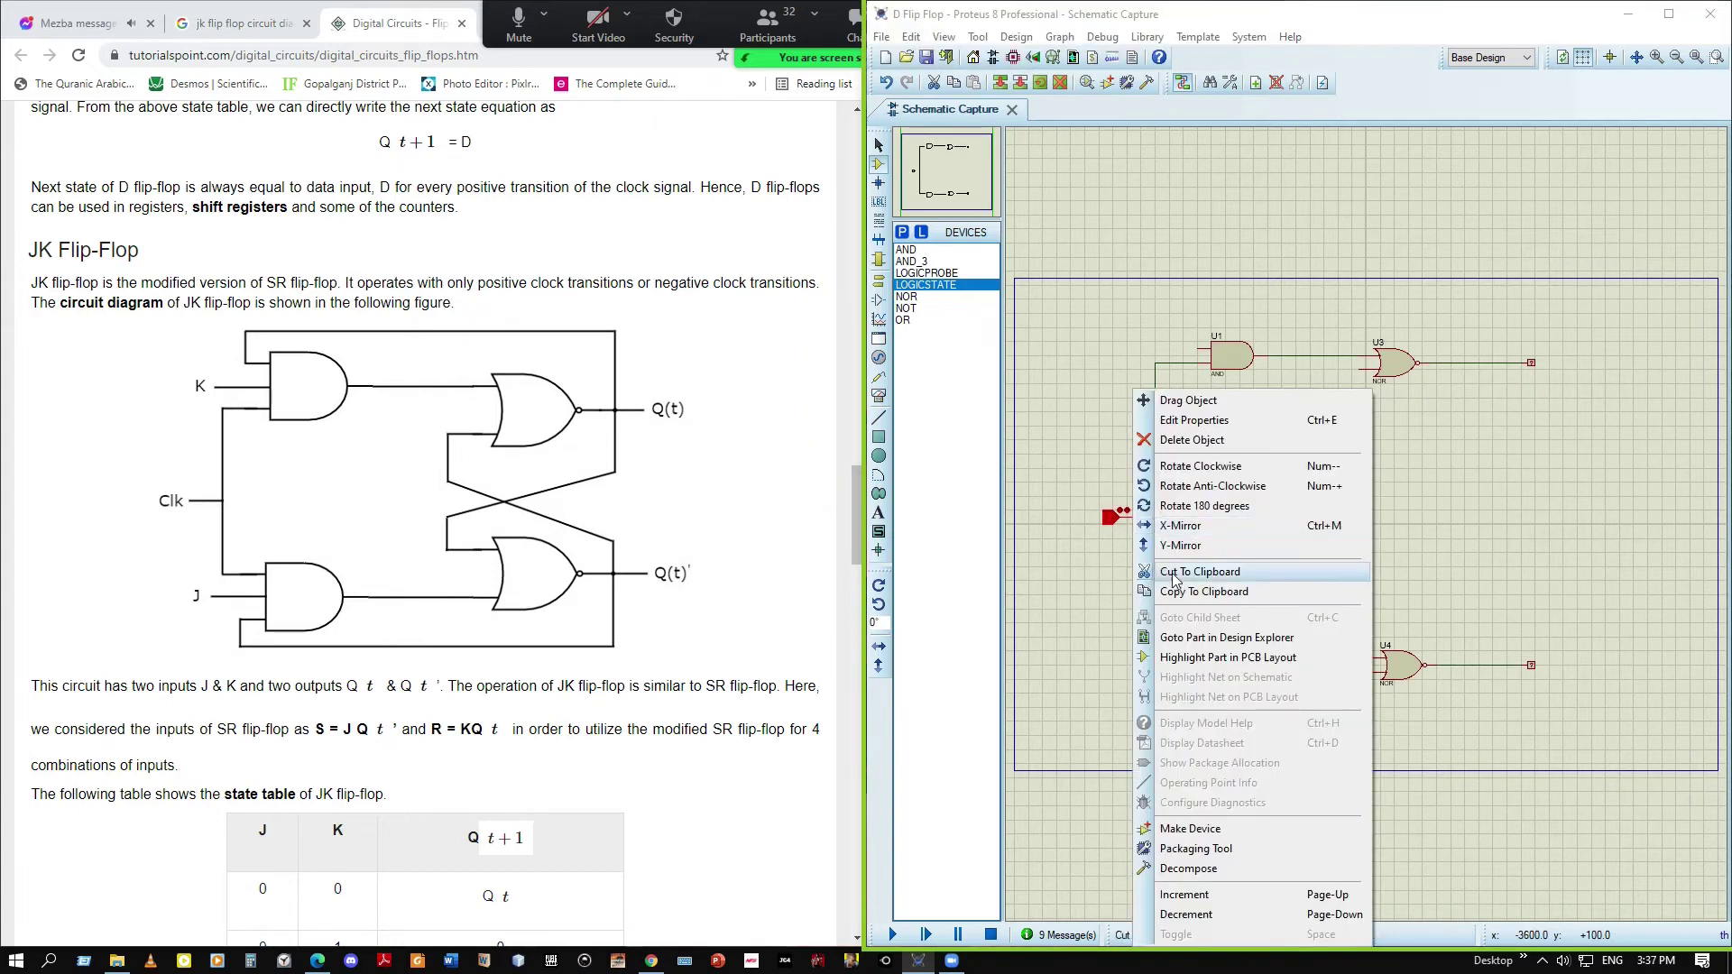
pyautogui.click(1191, 439)
pyautogui.click(1113, 524)
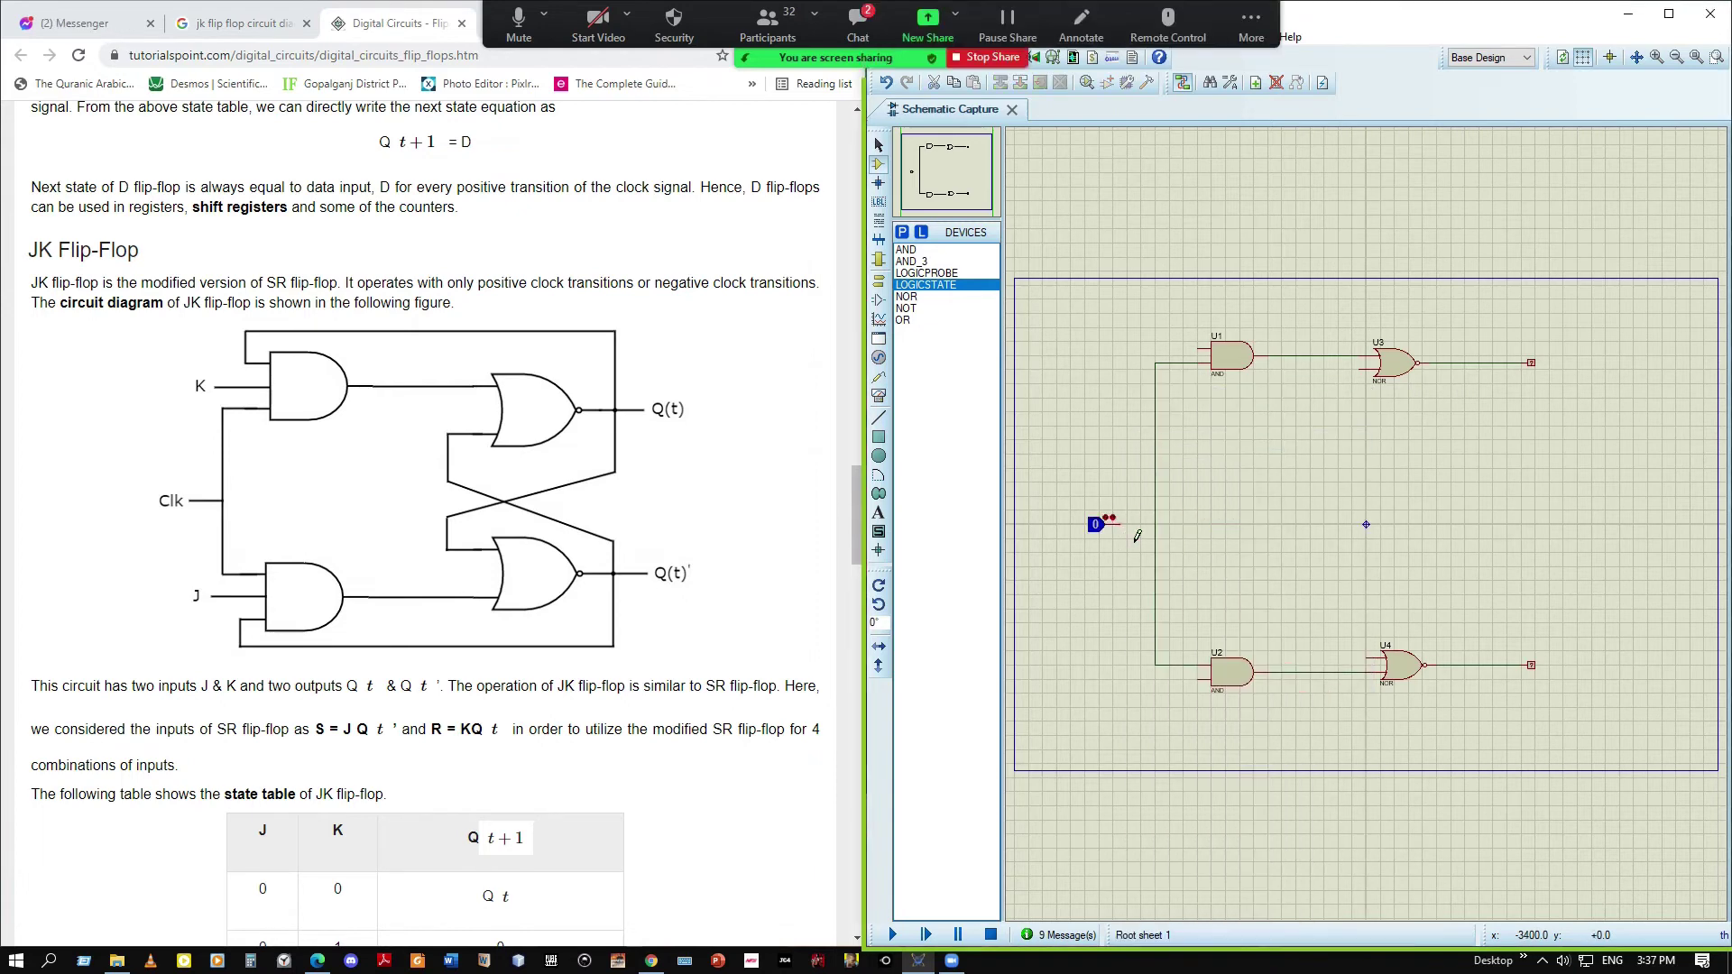
pyautogui.click(1120, 520)
pyautogui.click(1156, 522)
# Delete the two-input AND gates U1 and U2 from the schematic
pyautogui.rightClick(1256, 358)
pyautogui.click(1317, 405)
pyautogui.rightClick(1262, 661)
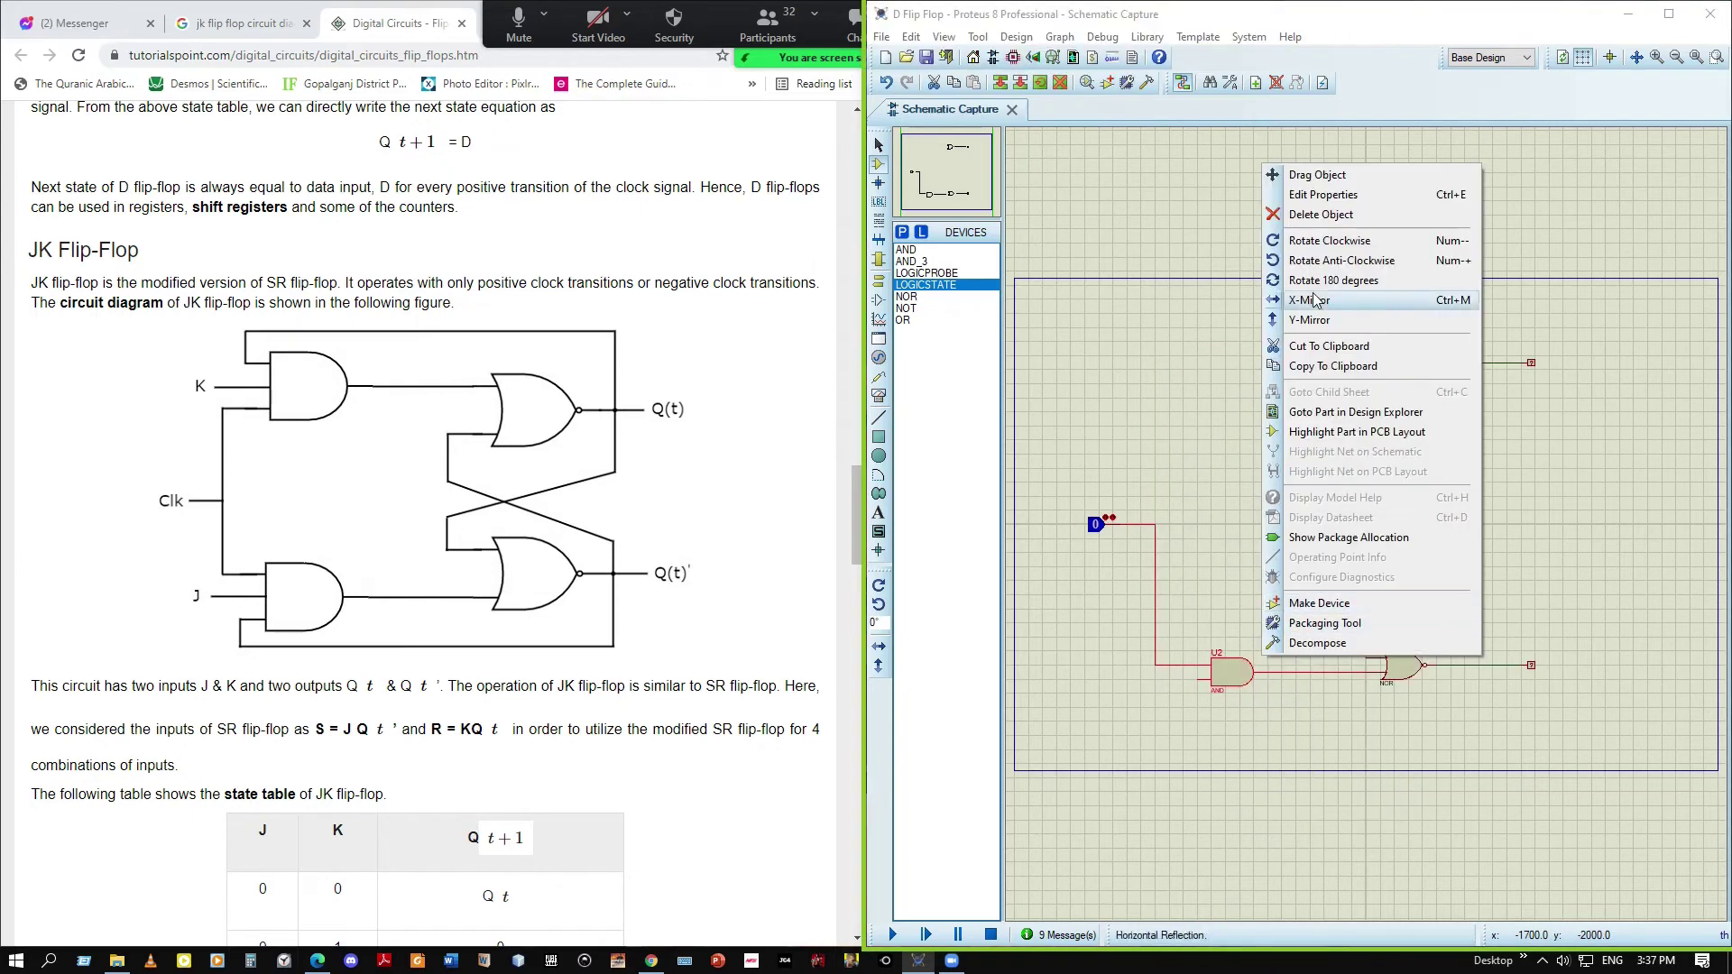
pyautogui.click(1321, 214)
# Place two three-input AND_3 gates, one level with NOR gate U3 and one level with NOR gate U4
pyautogui.click(913, 261)
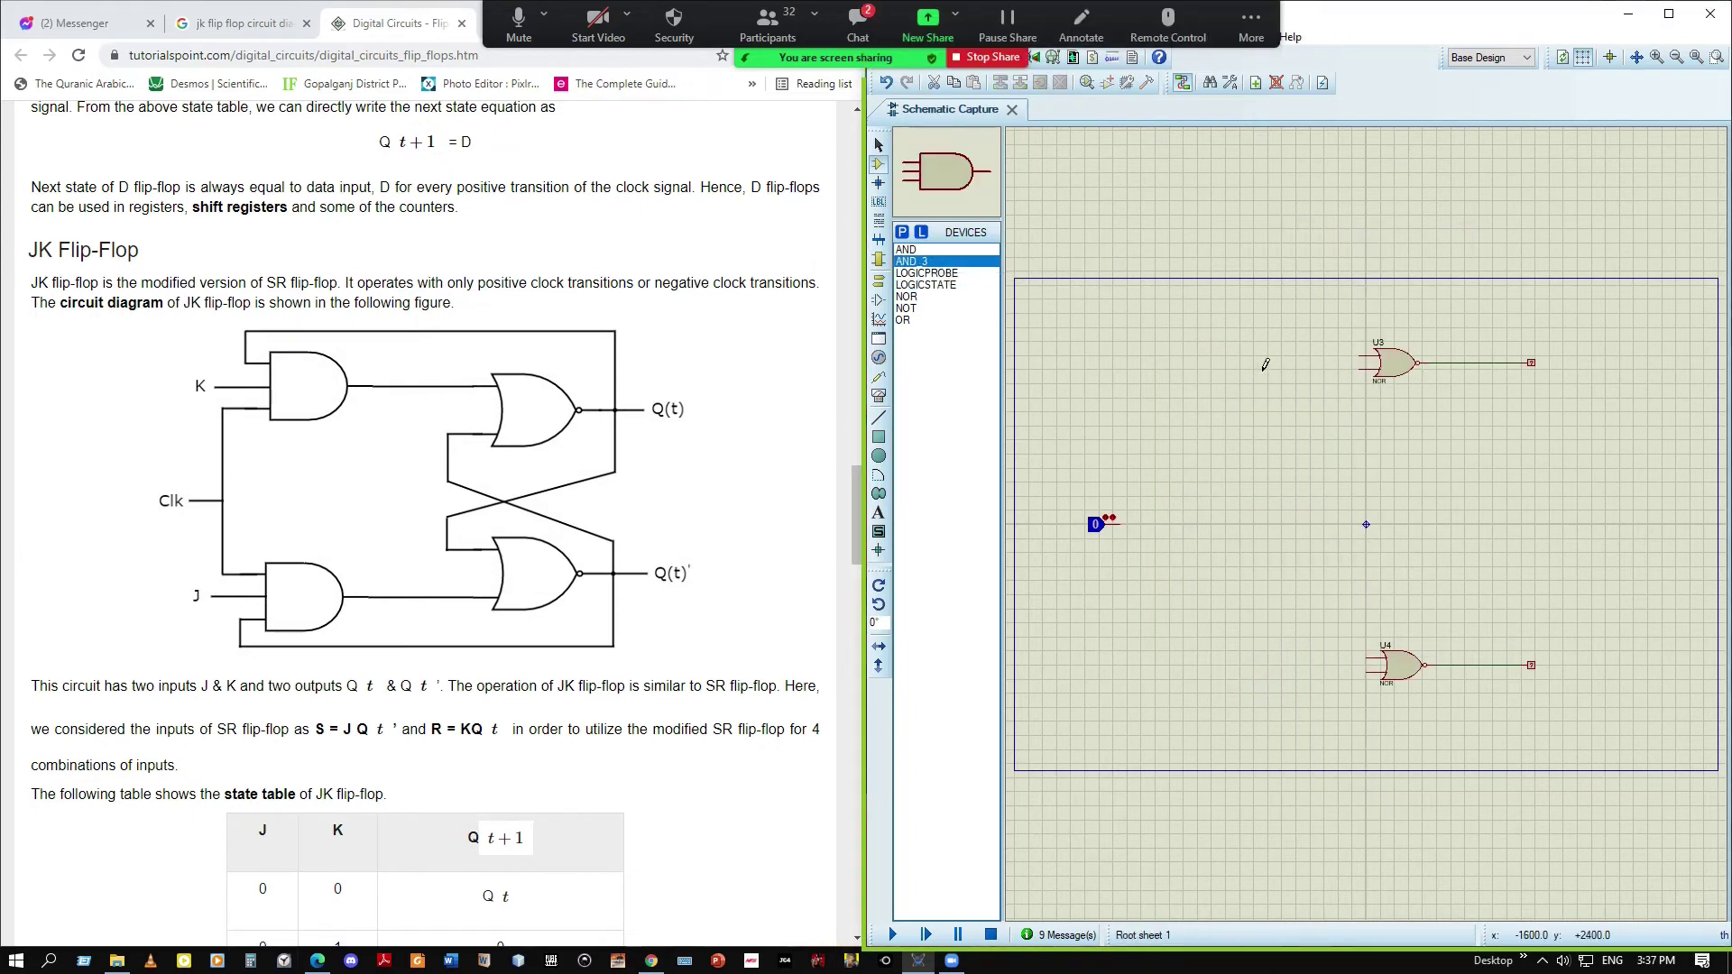
pyautogui.click(1232, 375)
pyautogui.click(1229, 368)
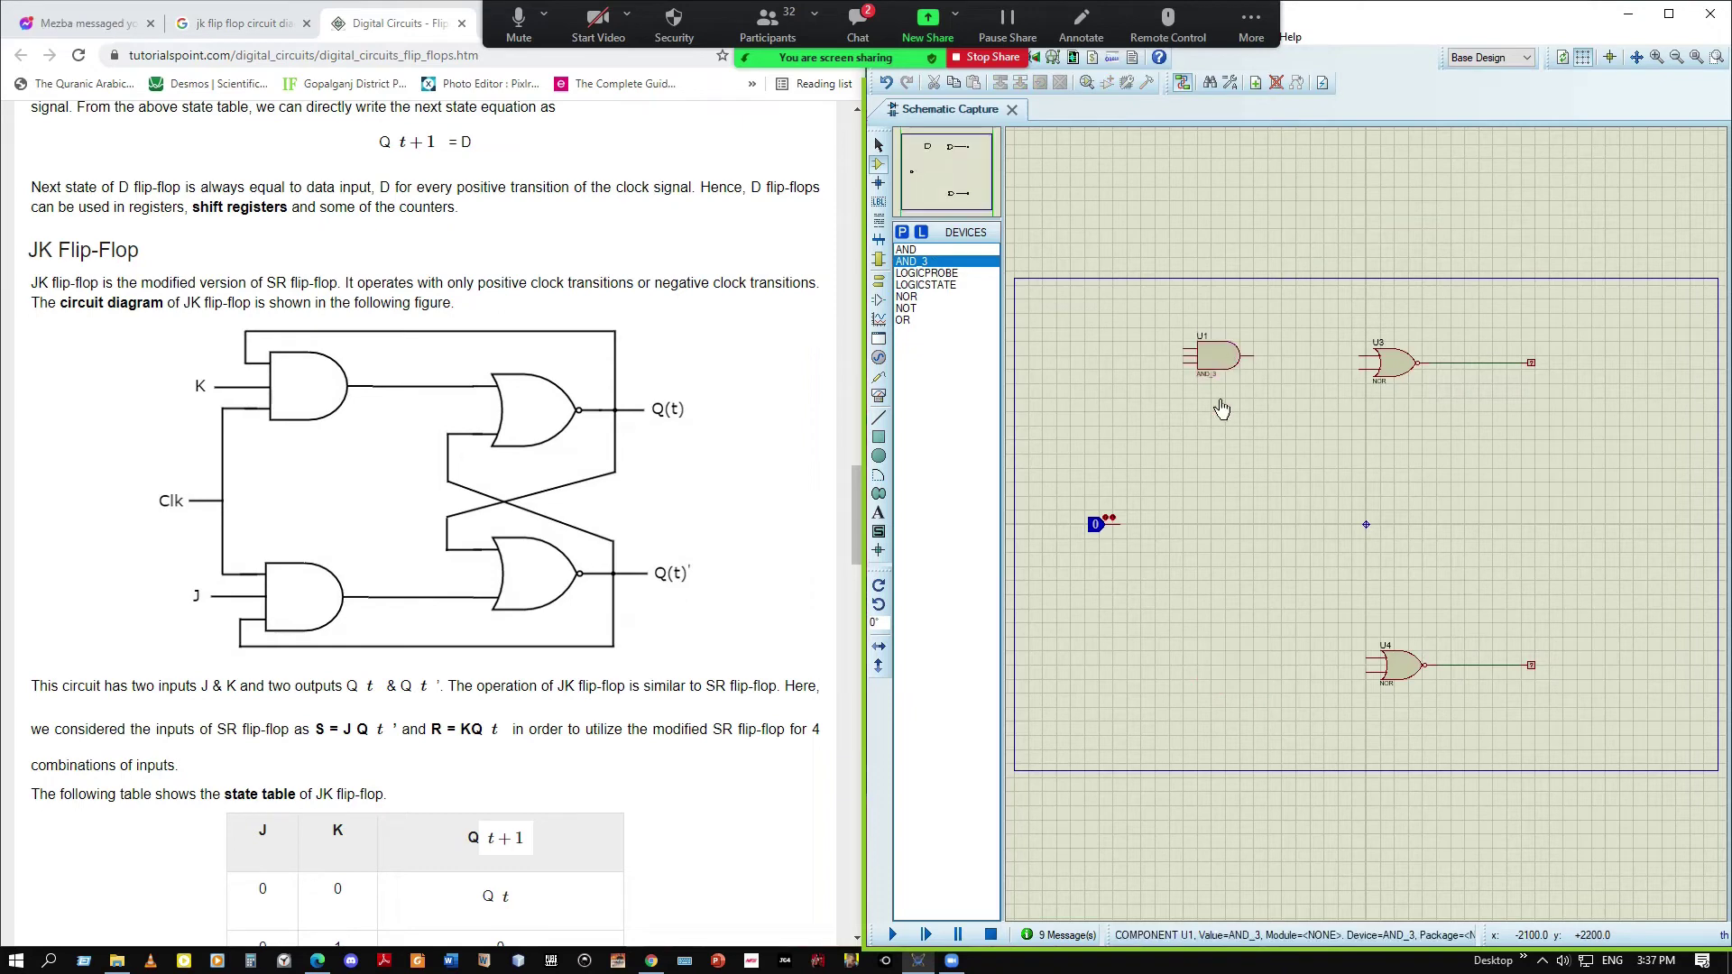
pyautogui.click(1222, 671)
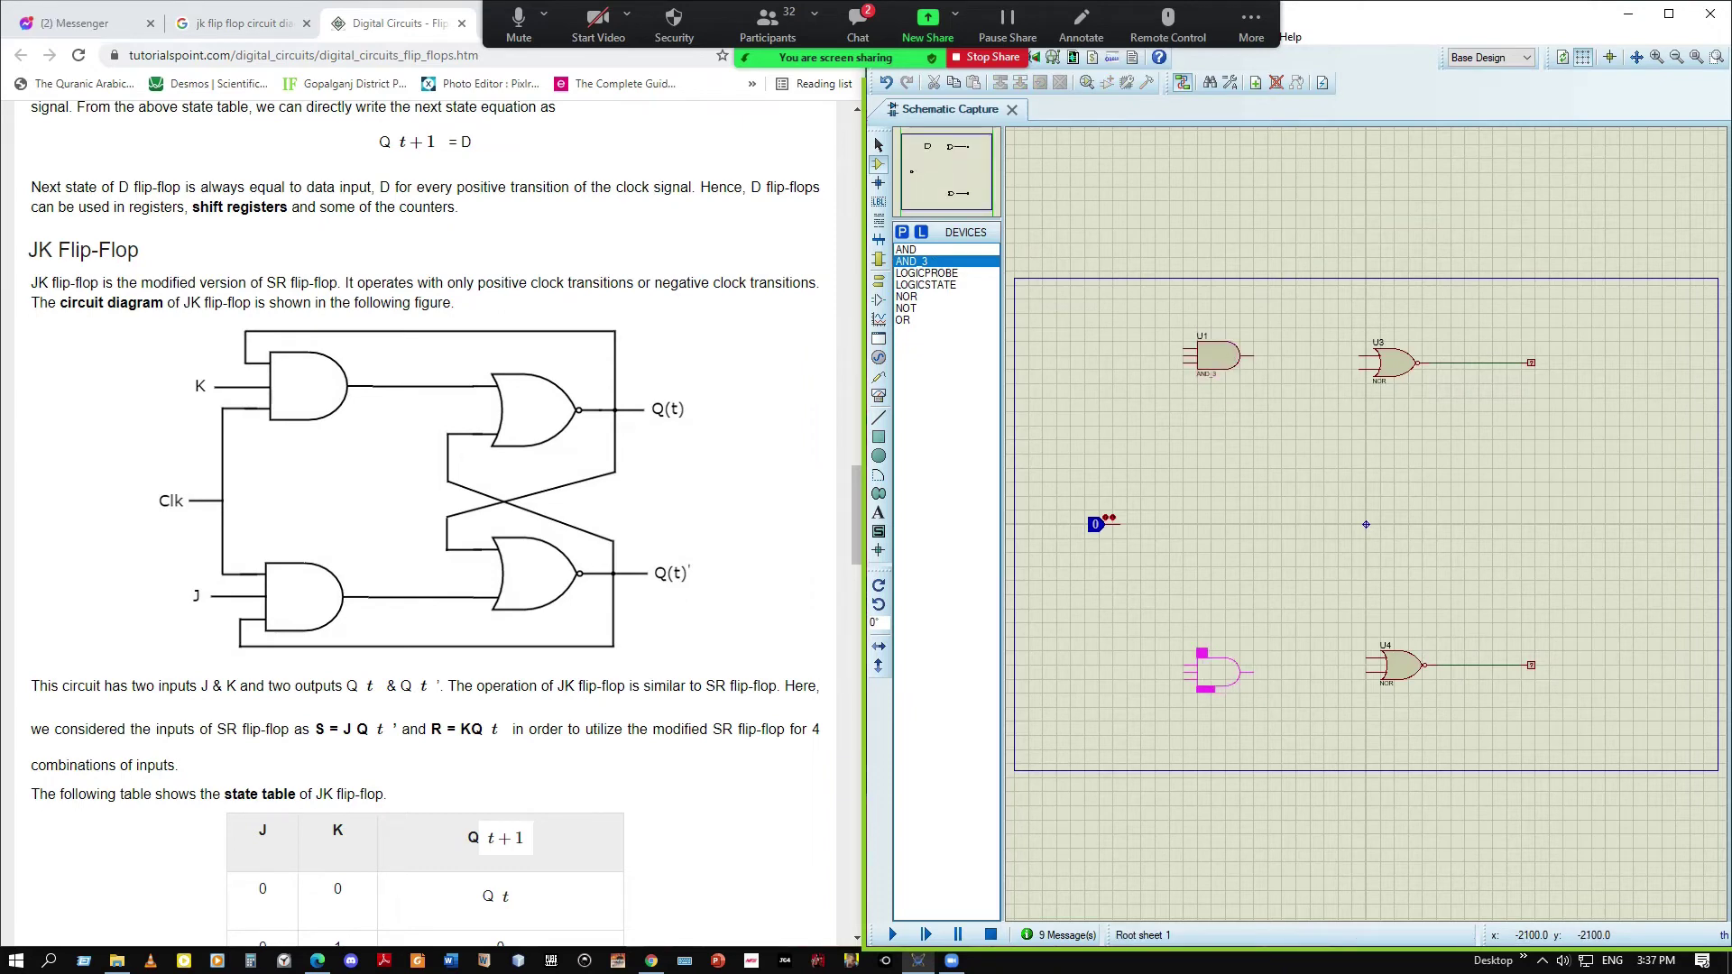
pyautogui.click(1200, 684)
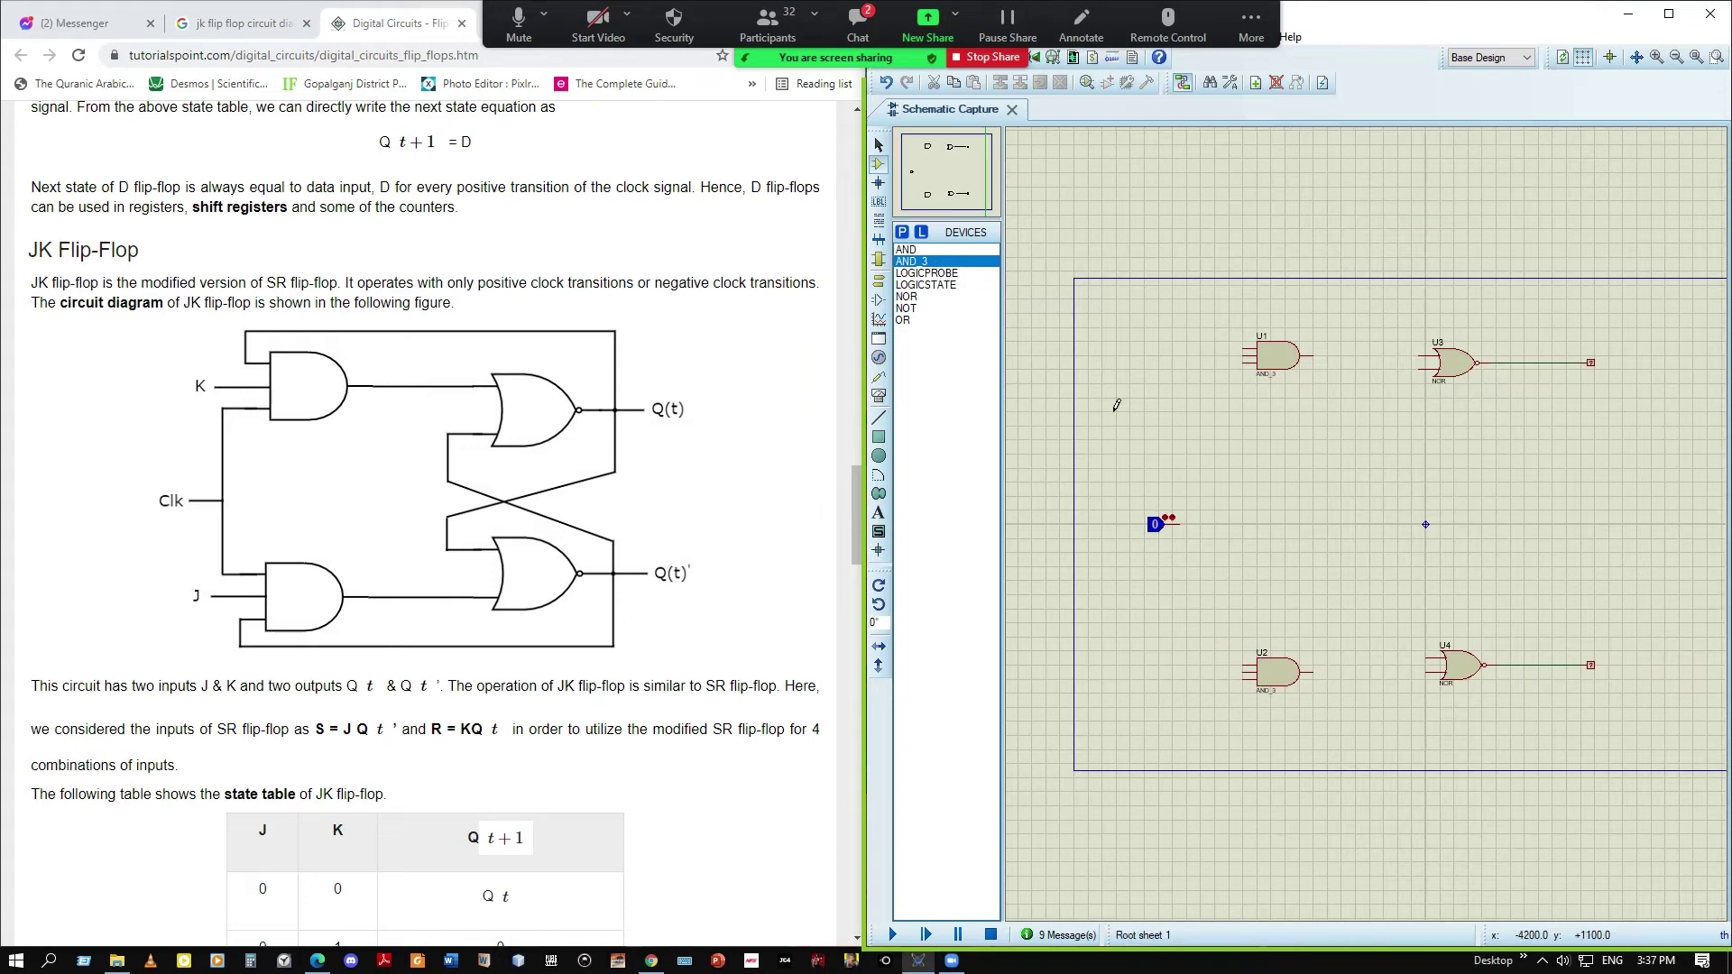
pyautogui.click(922, 285)
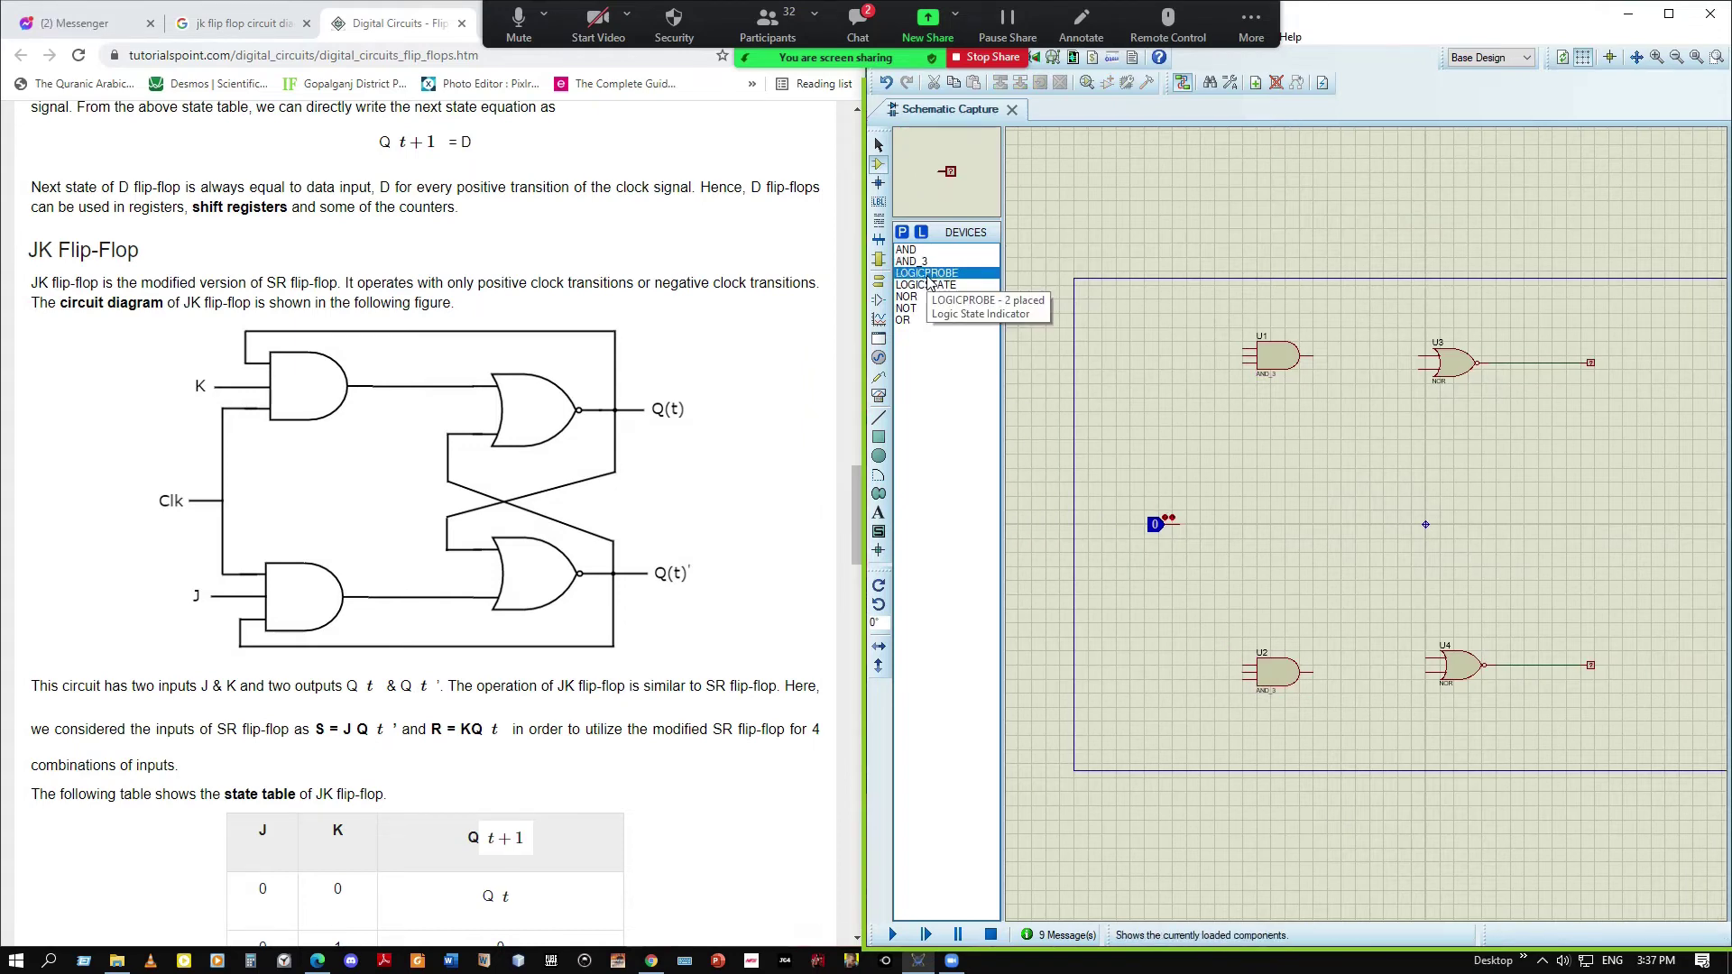
pyautogui.click(86, 22)
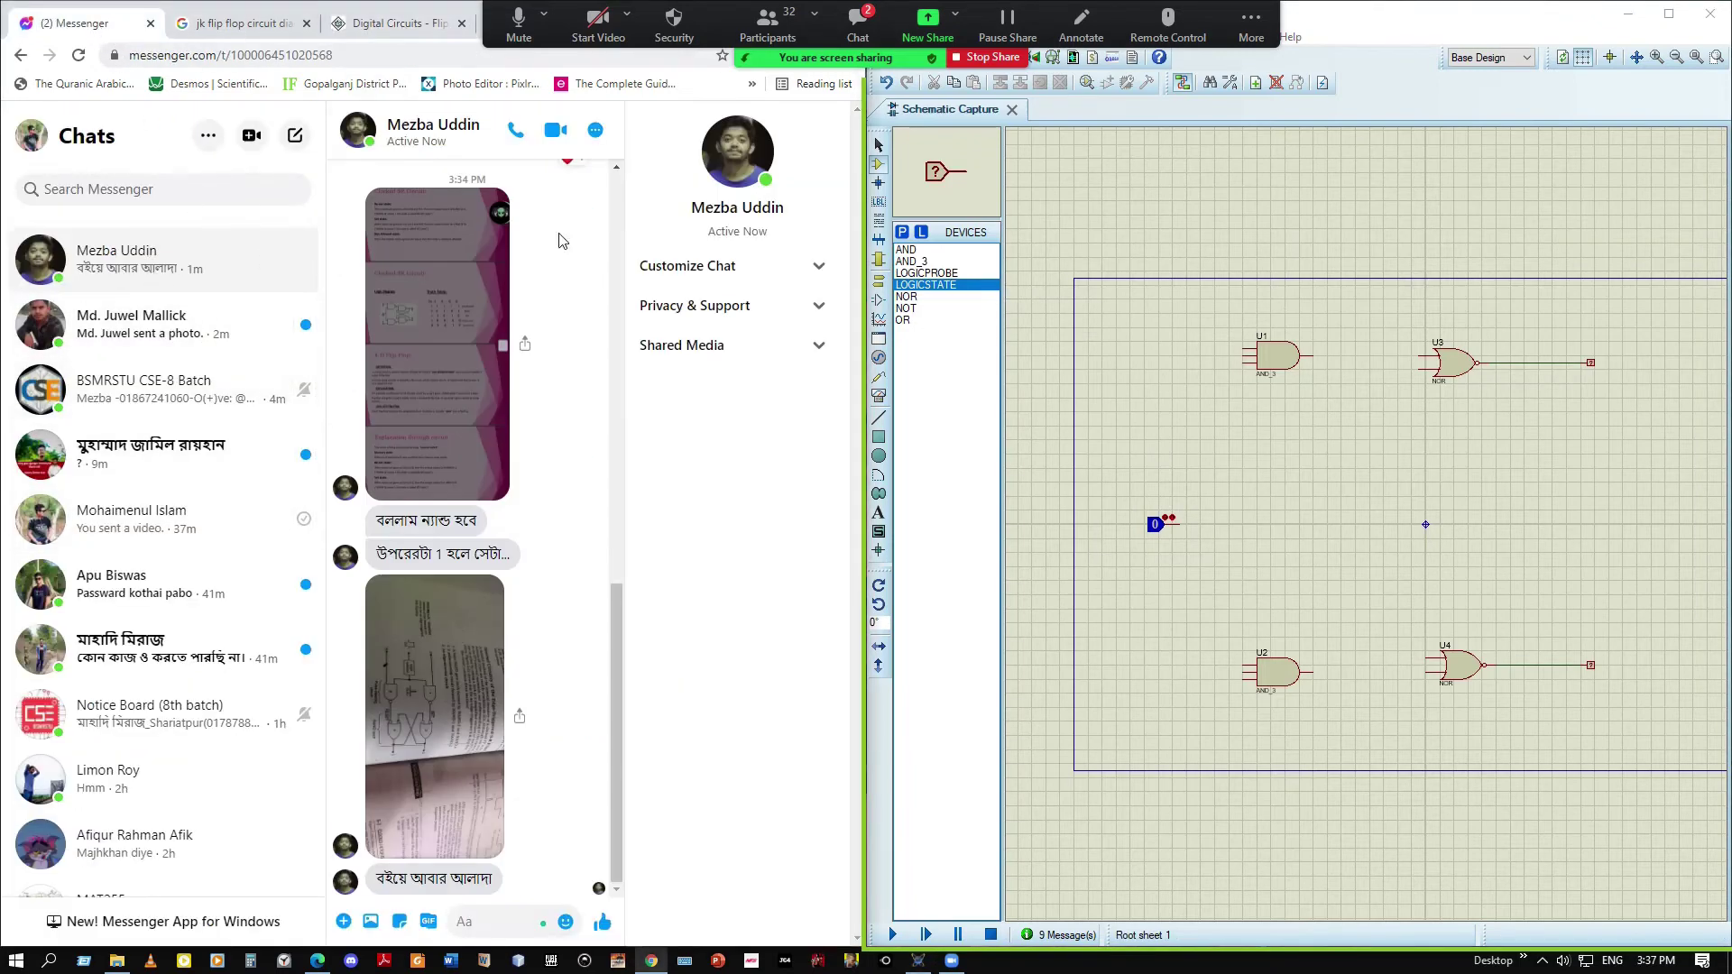
pyautogui.click(1416, 100)
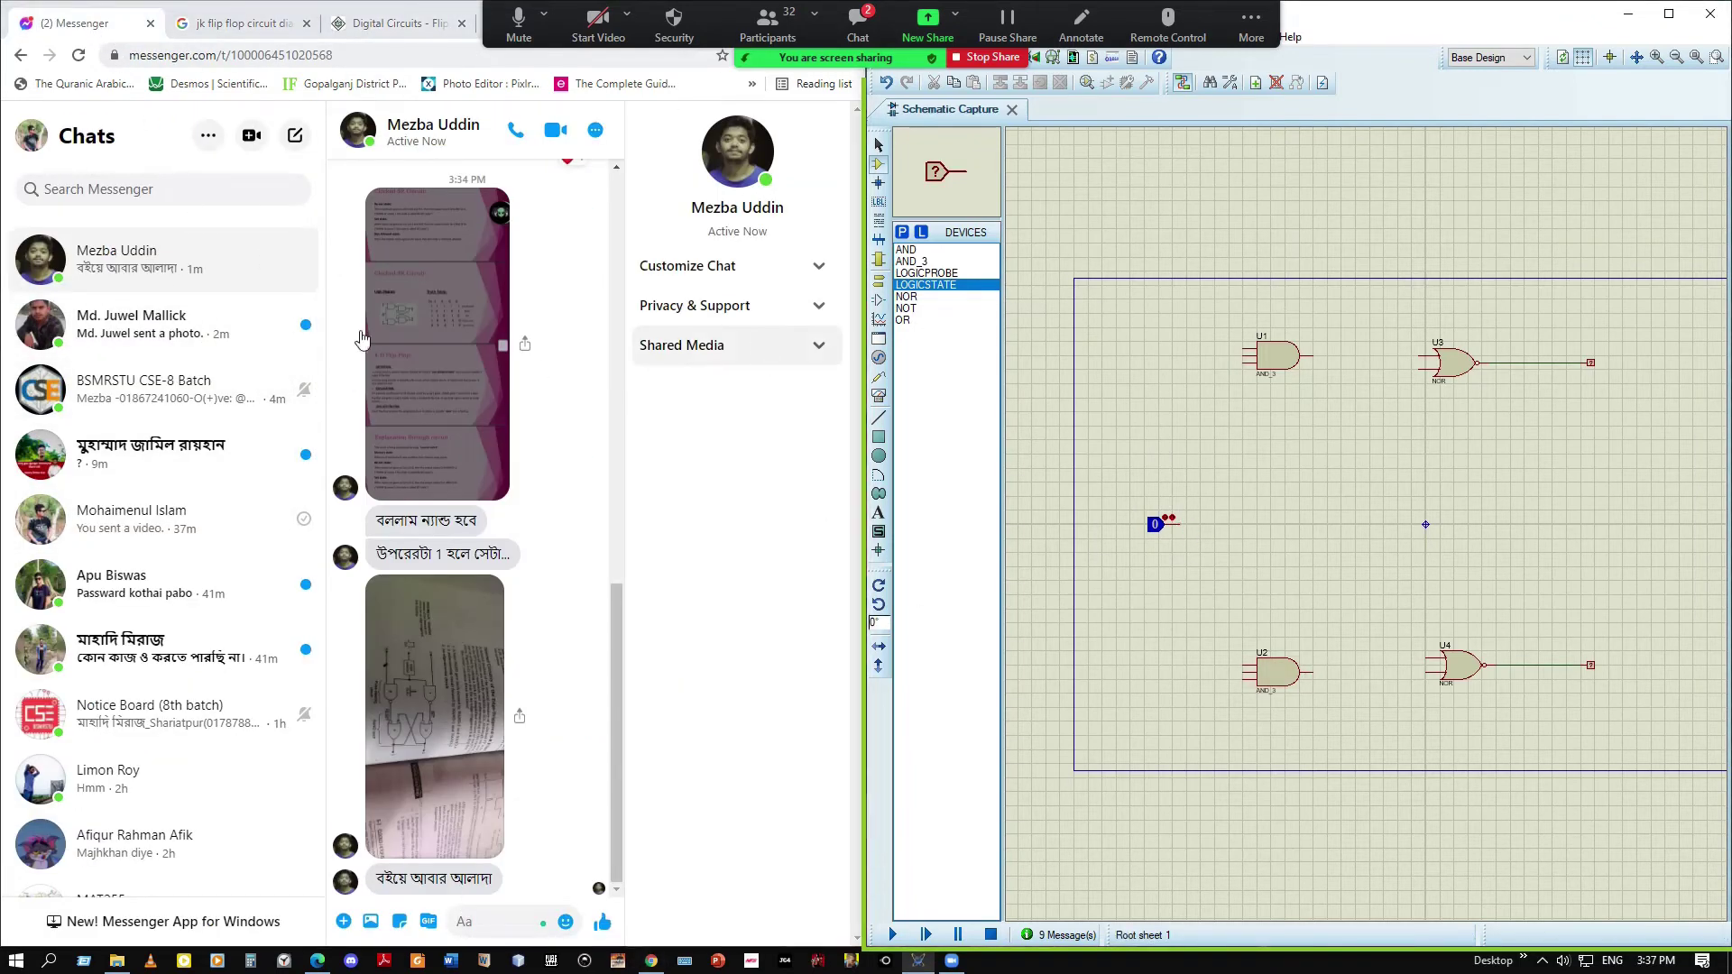
pyautogui.click(366, 32)
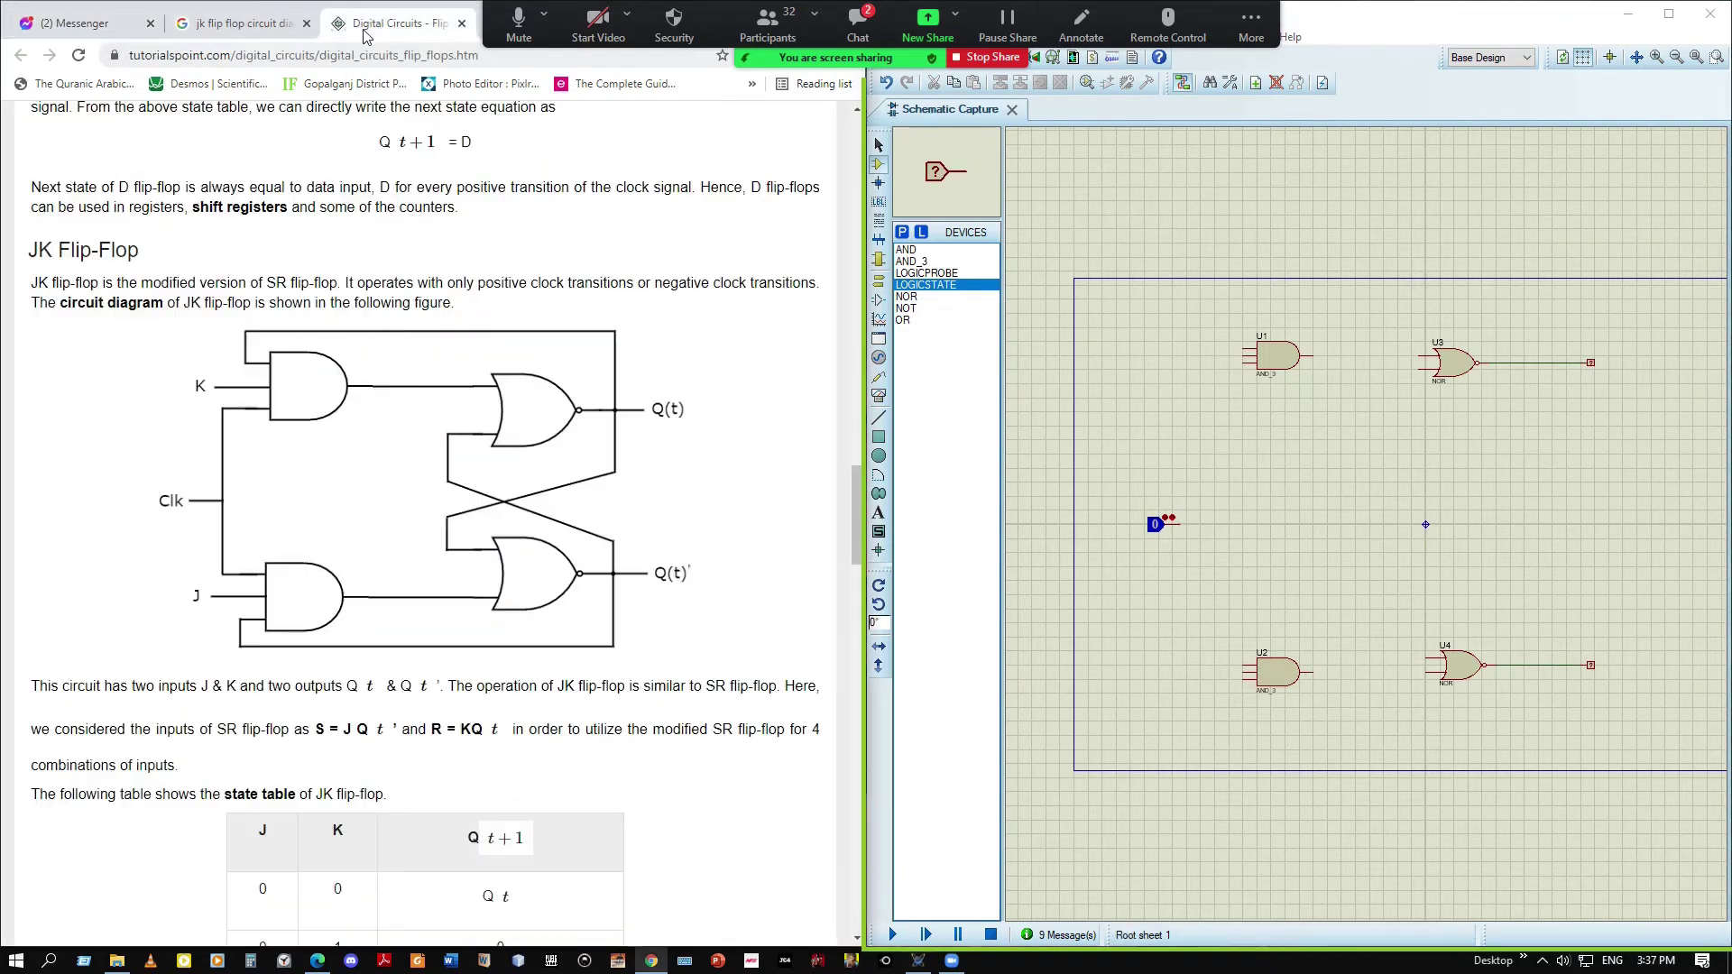
# Wire the clock logic state to the lowest input of AND gate U1 and the uppermost input of AND gate U2
pyautogui.click(1182, 525)
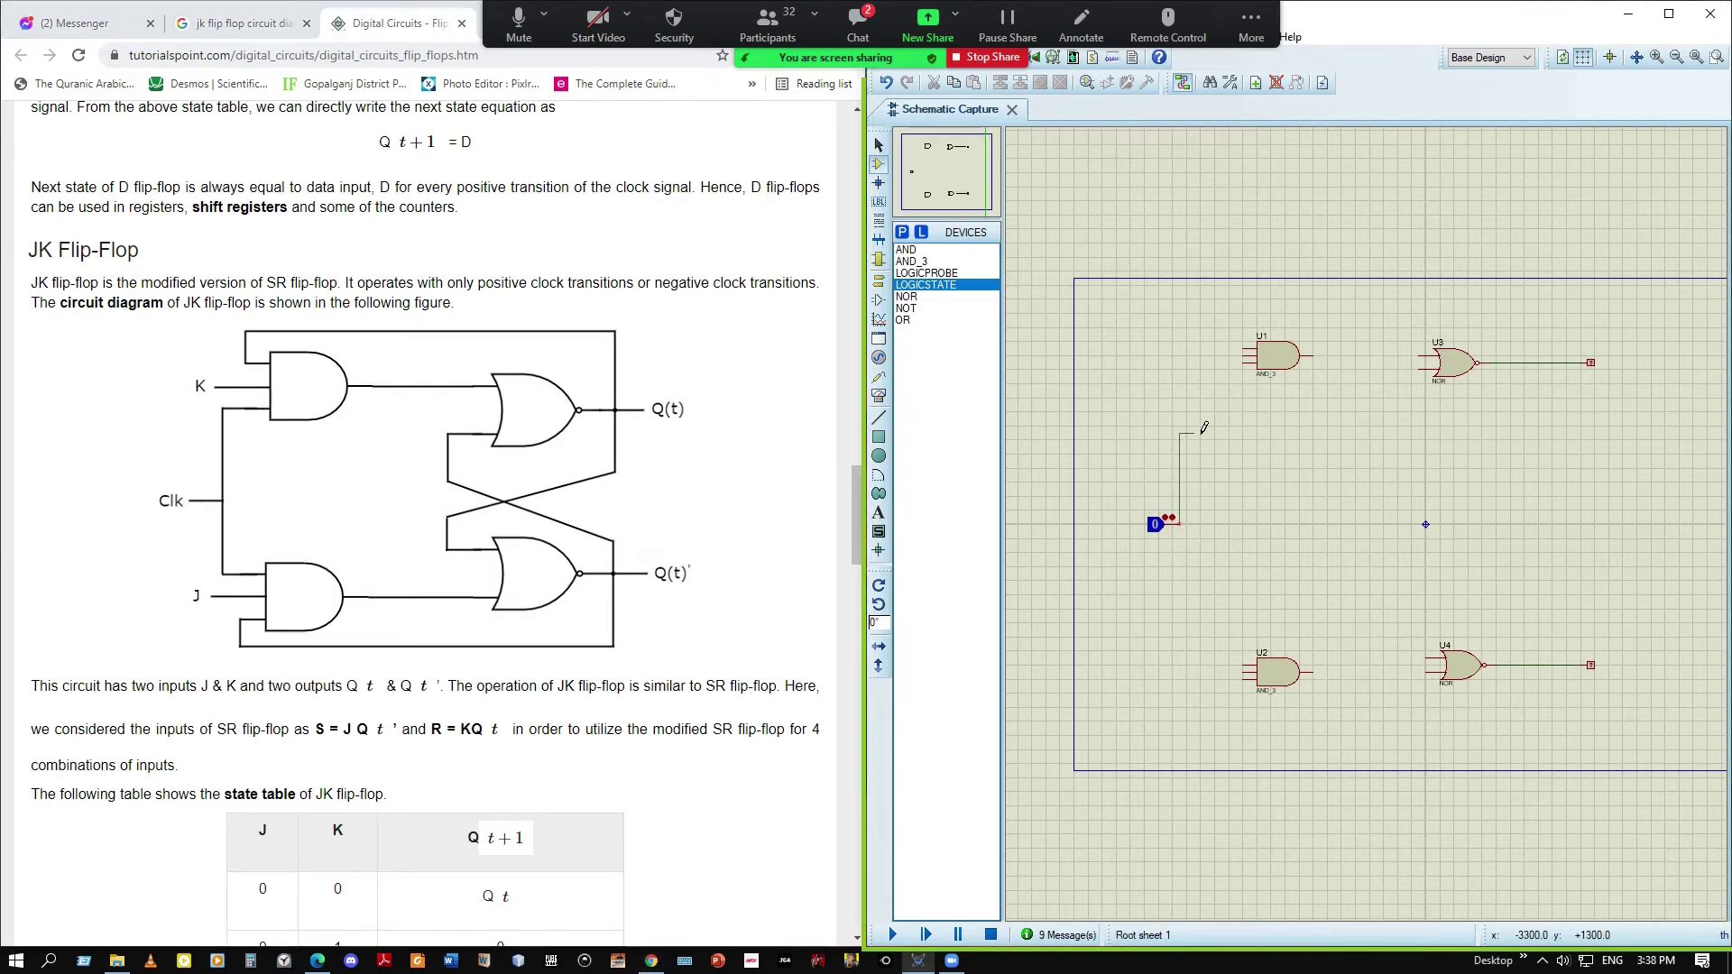
pyautogui.click(1247, 364)
pyautogui.click(1180, 524)
pyautogui.click(1250, 667)
# Place two LOGICSTATE inputs level with the AND gates and wire them to the middle inputs of U1 and U2
pyautogui.click(929, 285)
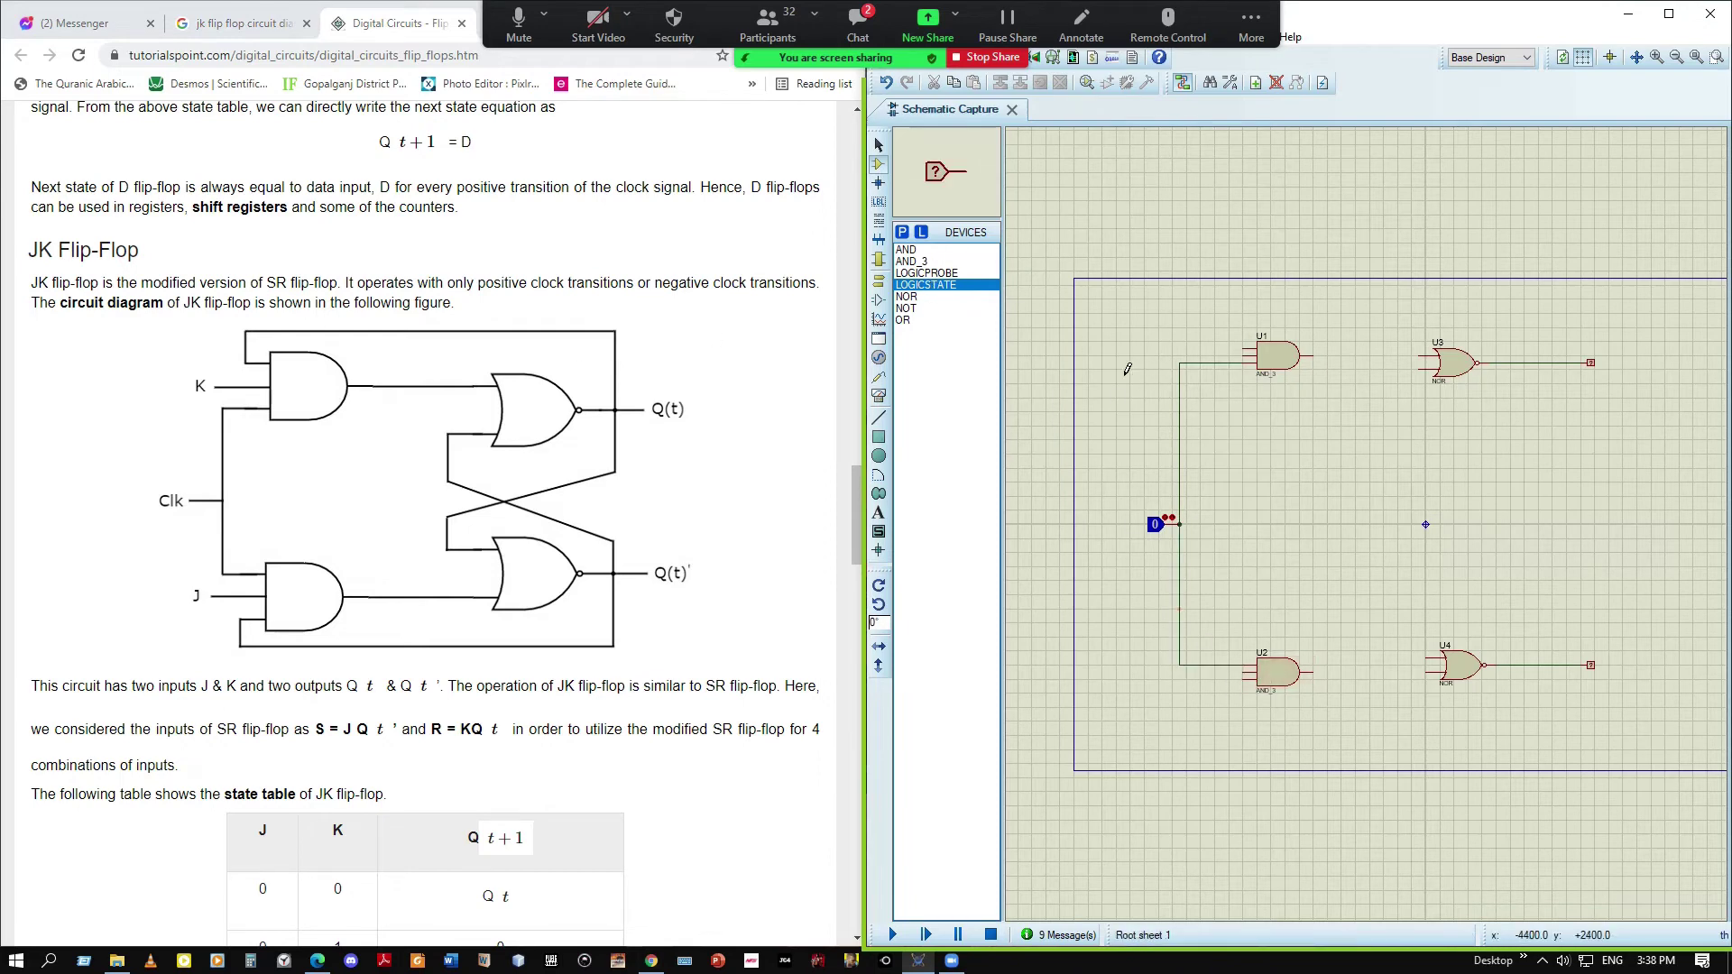
pyautogui.click(1121, 362)
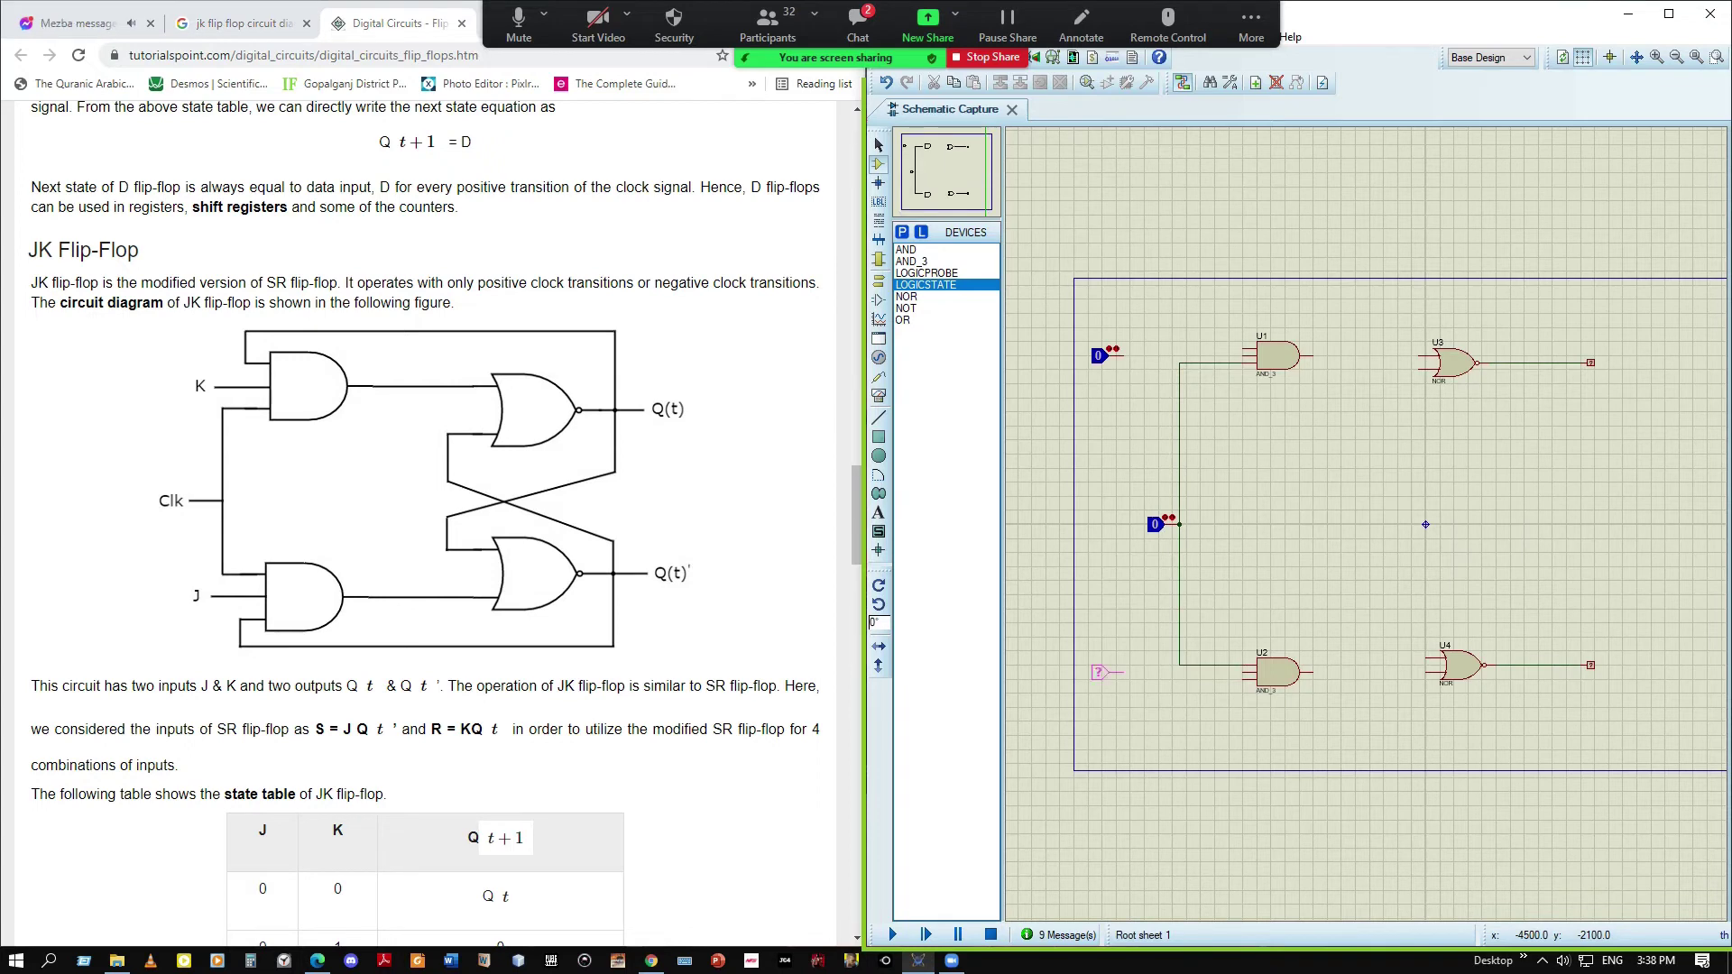
pyautogui.click(1113, 672)
pyautogui.click(1121, 355)
pyautogui.click(1254, 364)
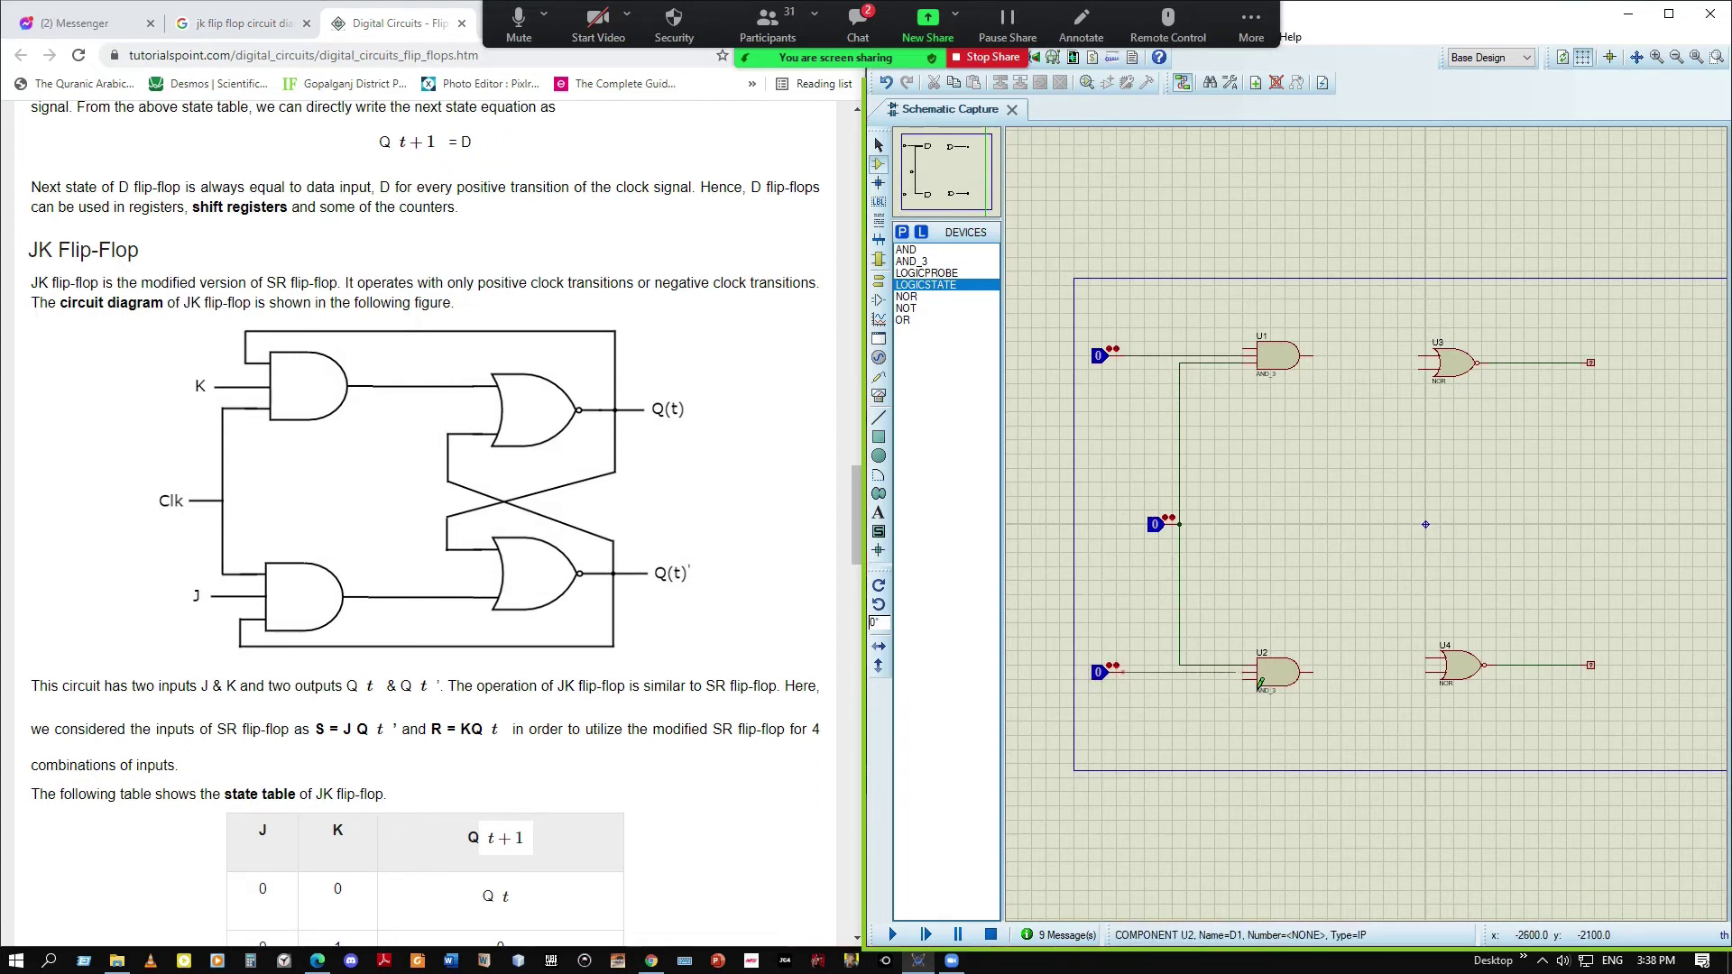
pyautogui.click(1122, 672)
pyautogui.click(1254, 672)
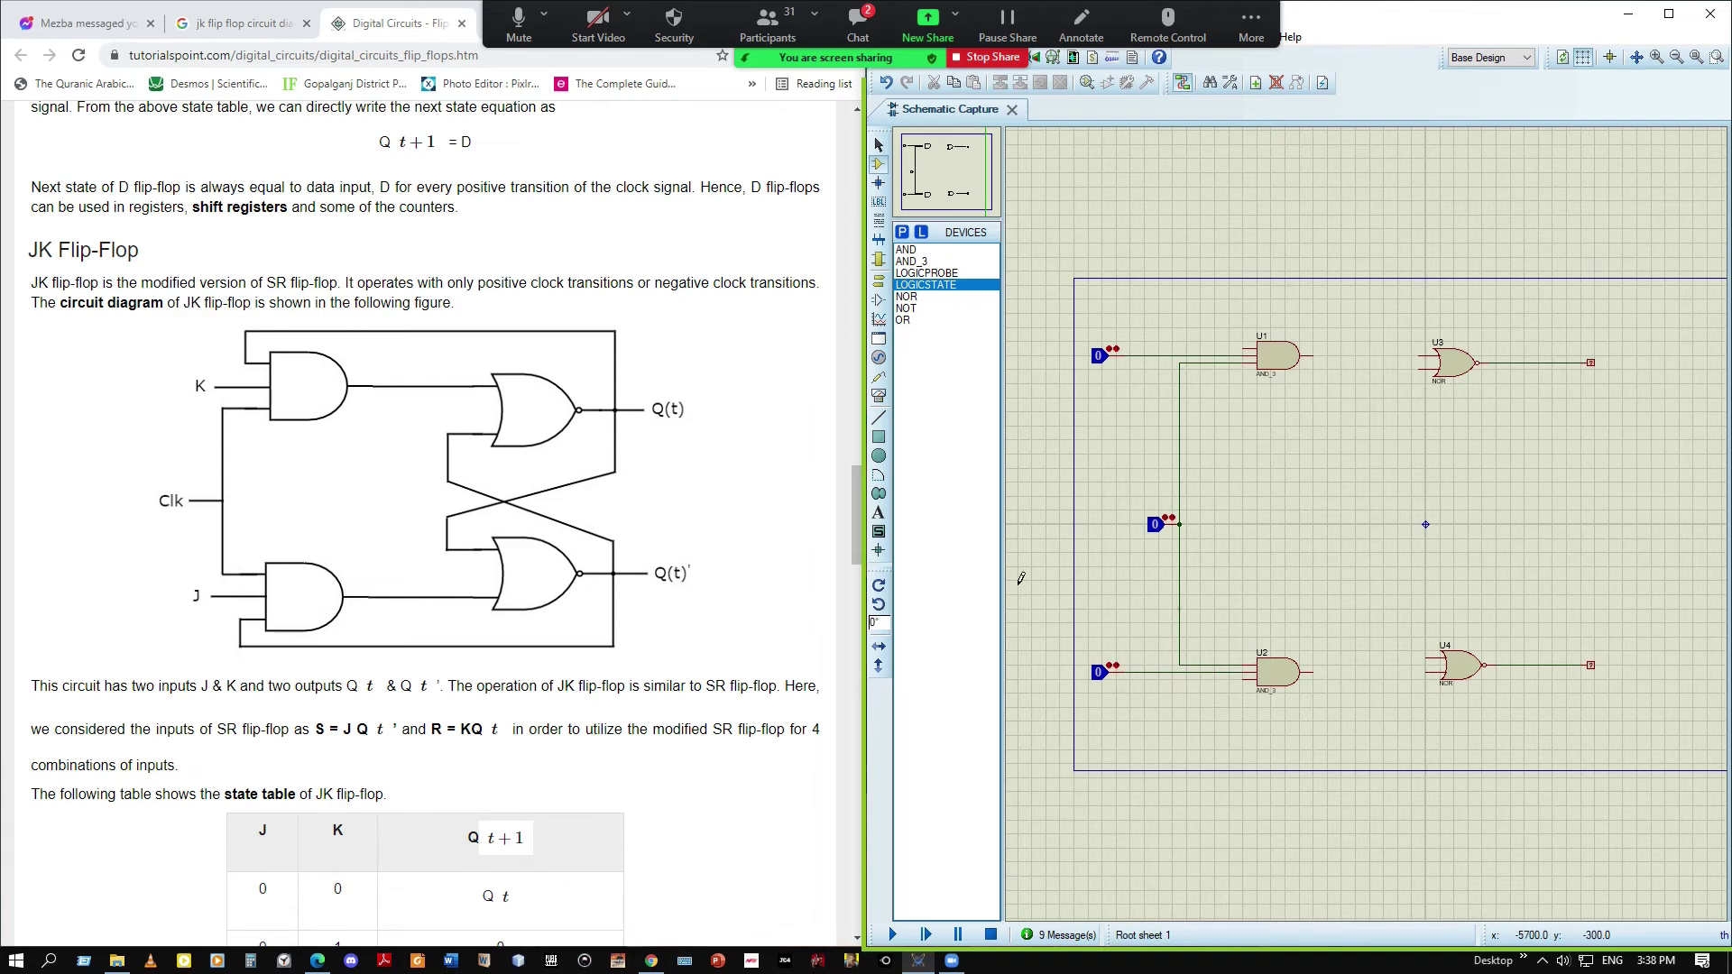
# Route feedback wires from U1's uppermost input to U4's upper input and from U2's lowest input to U3's lower input
pyautogui.click(1254, 362)
pyautogui.click(1439, 668)
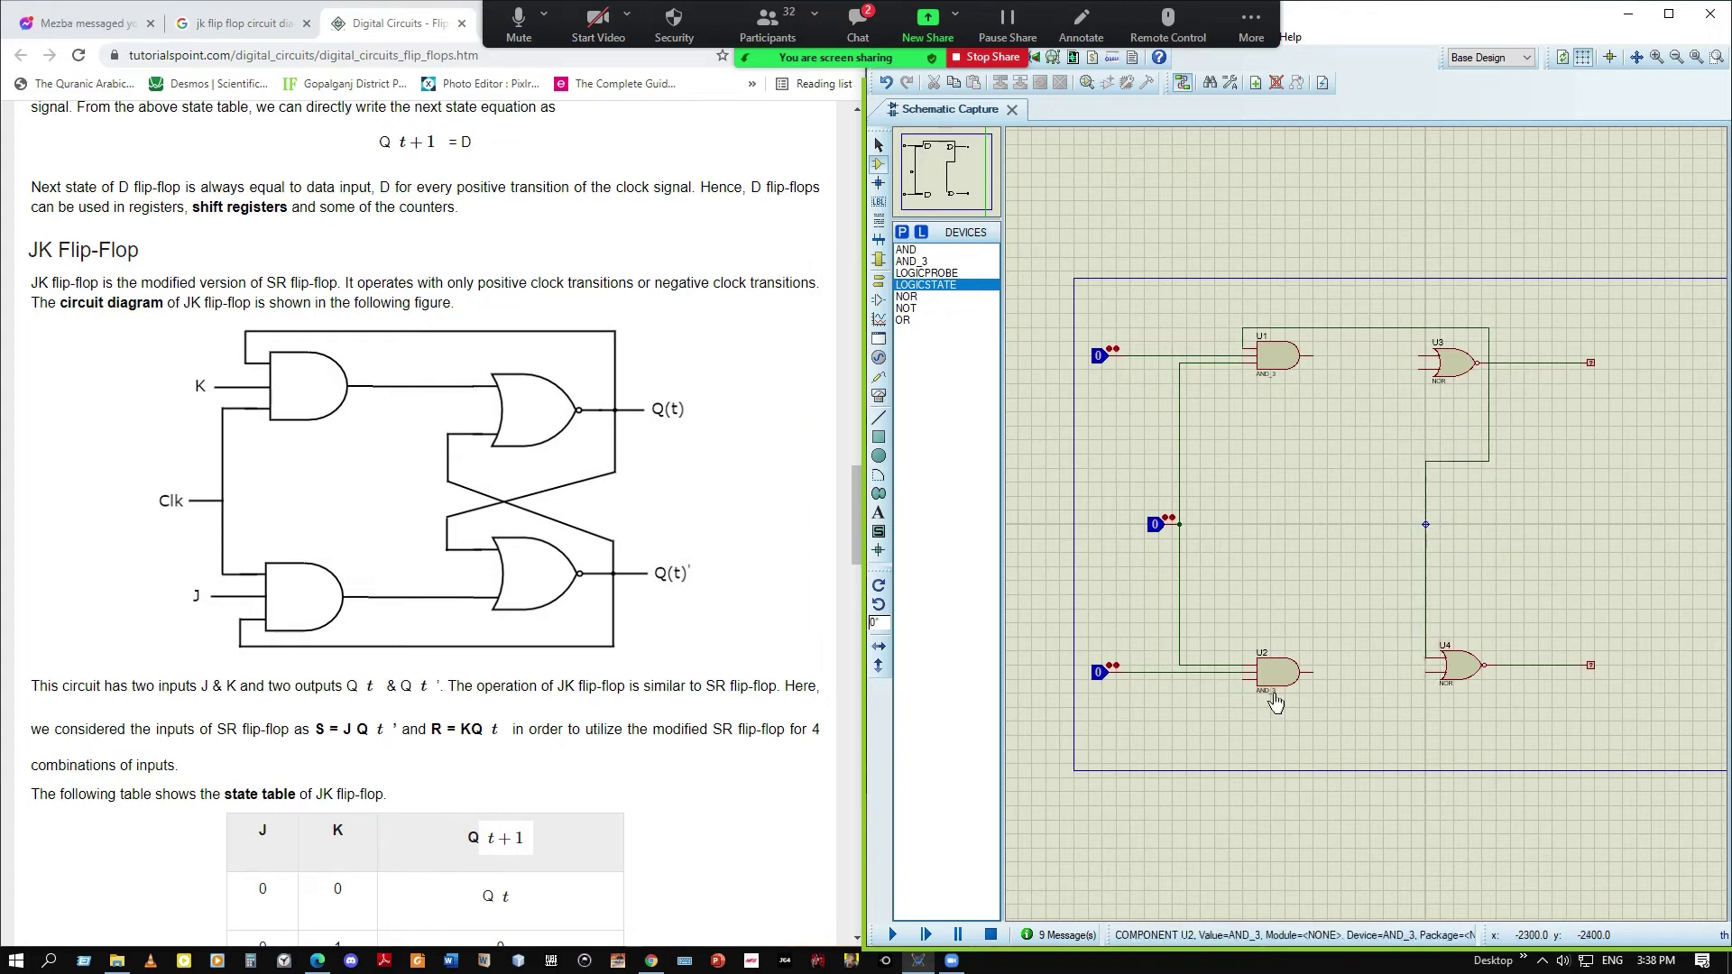
pyautogui.click(1243, 680)
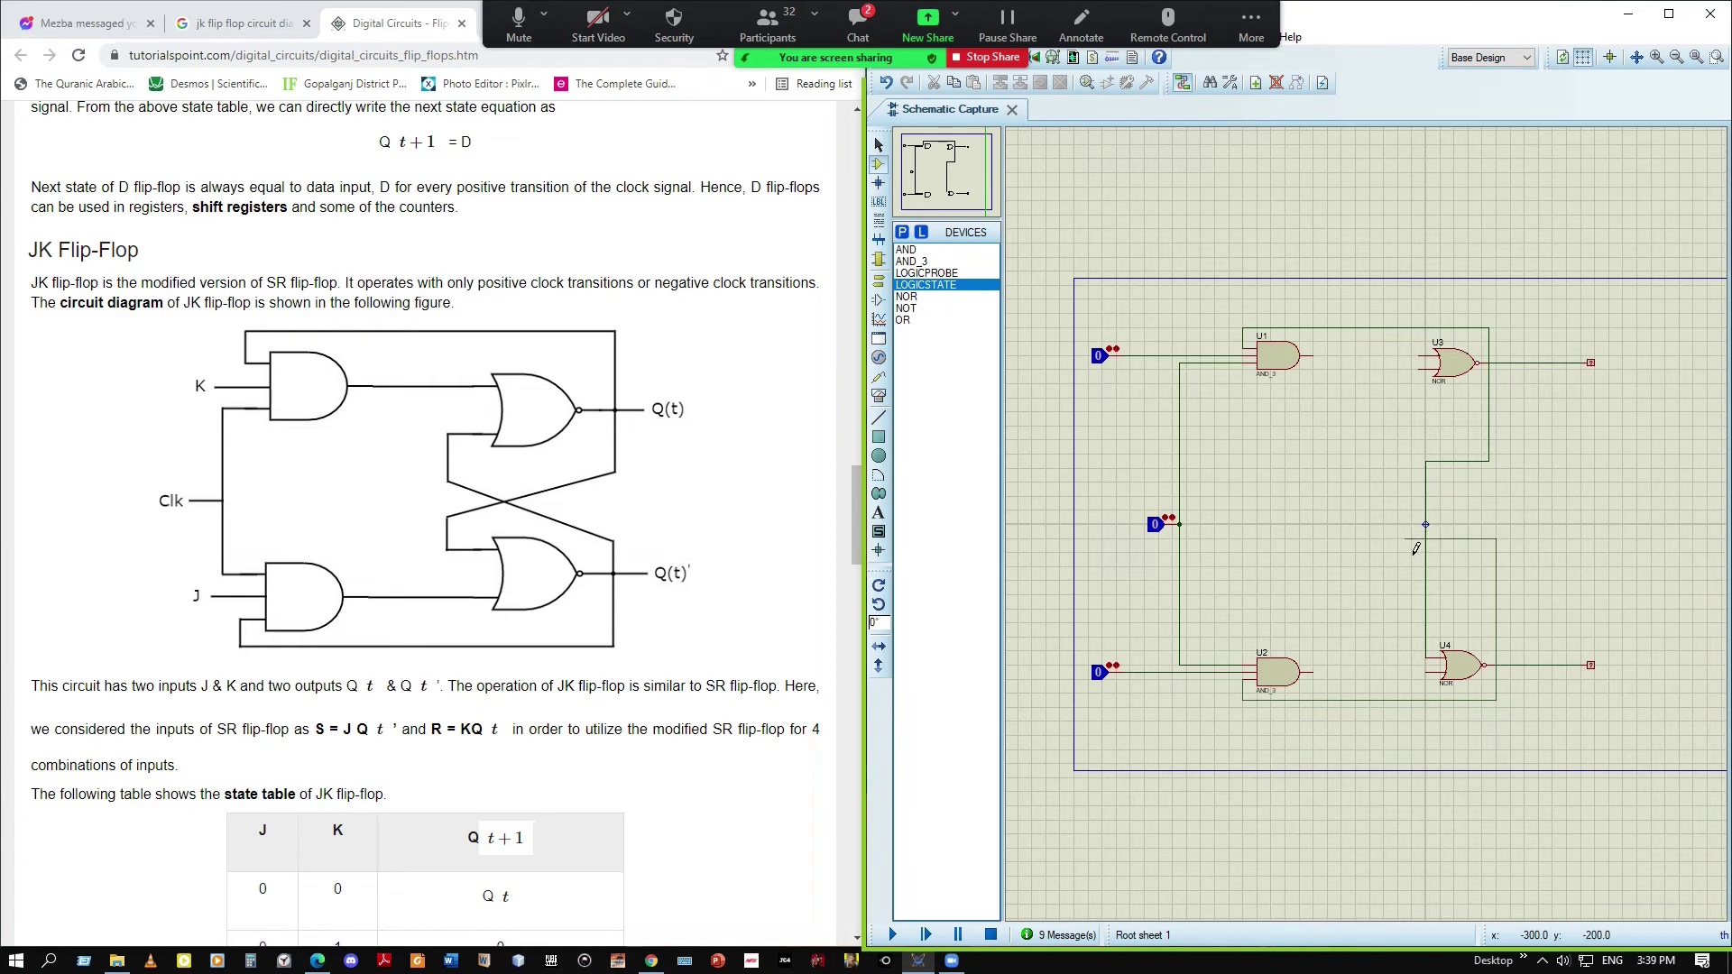
pyautogui.click(1427, 386)
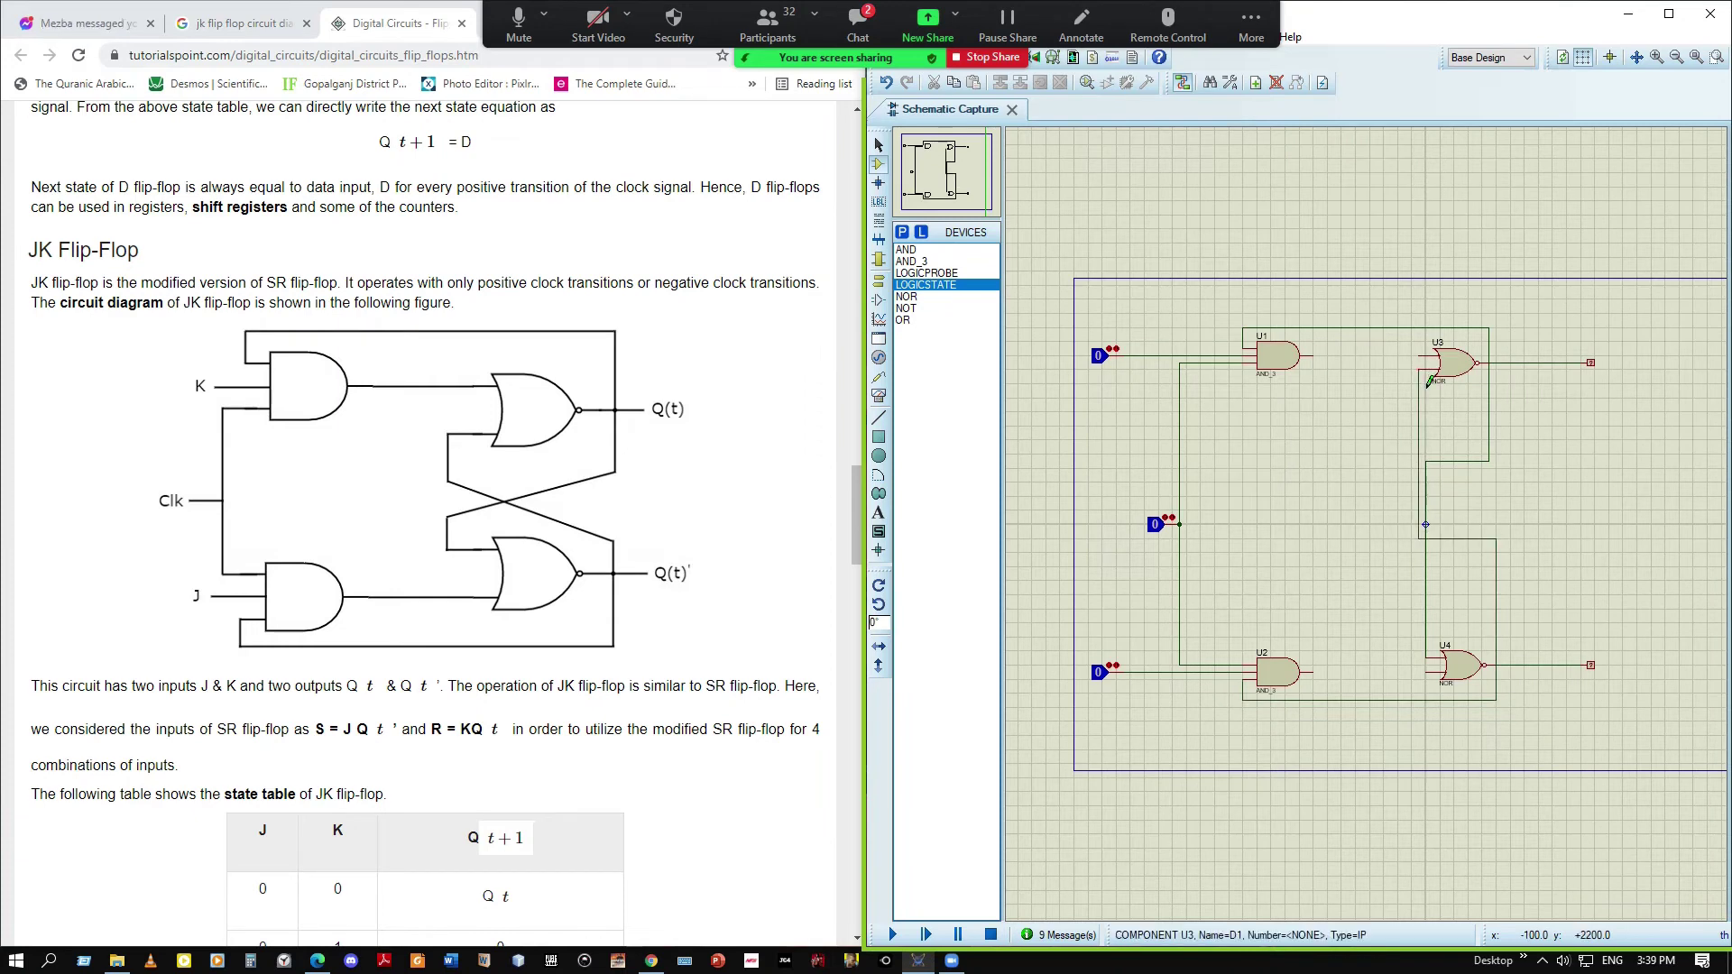
# Wire U1's output to U3's upper input and U2's output to U4's lower input
pyautogui.click(1313, 357)
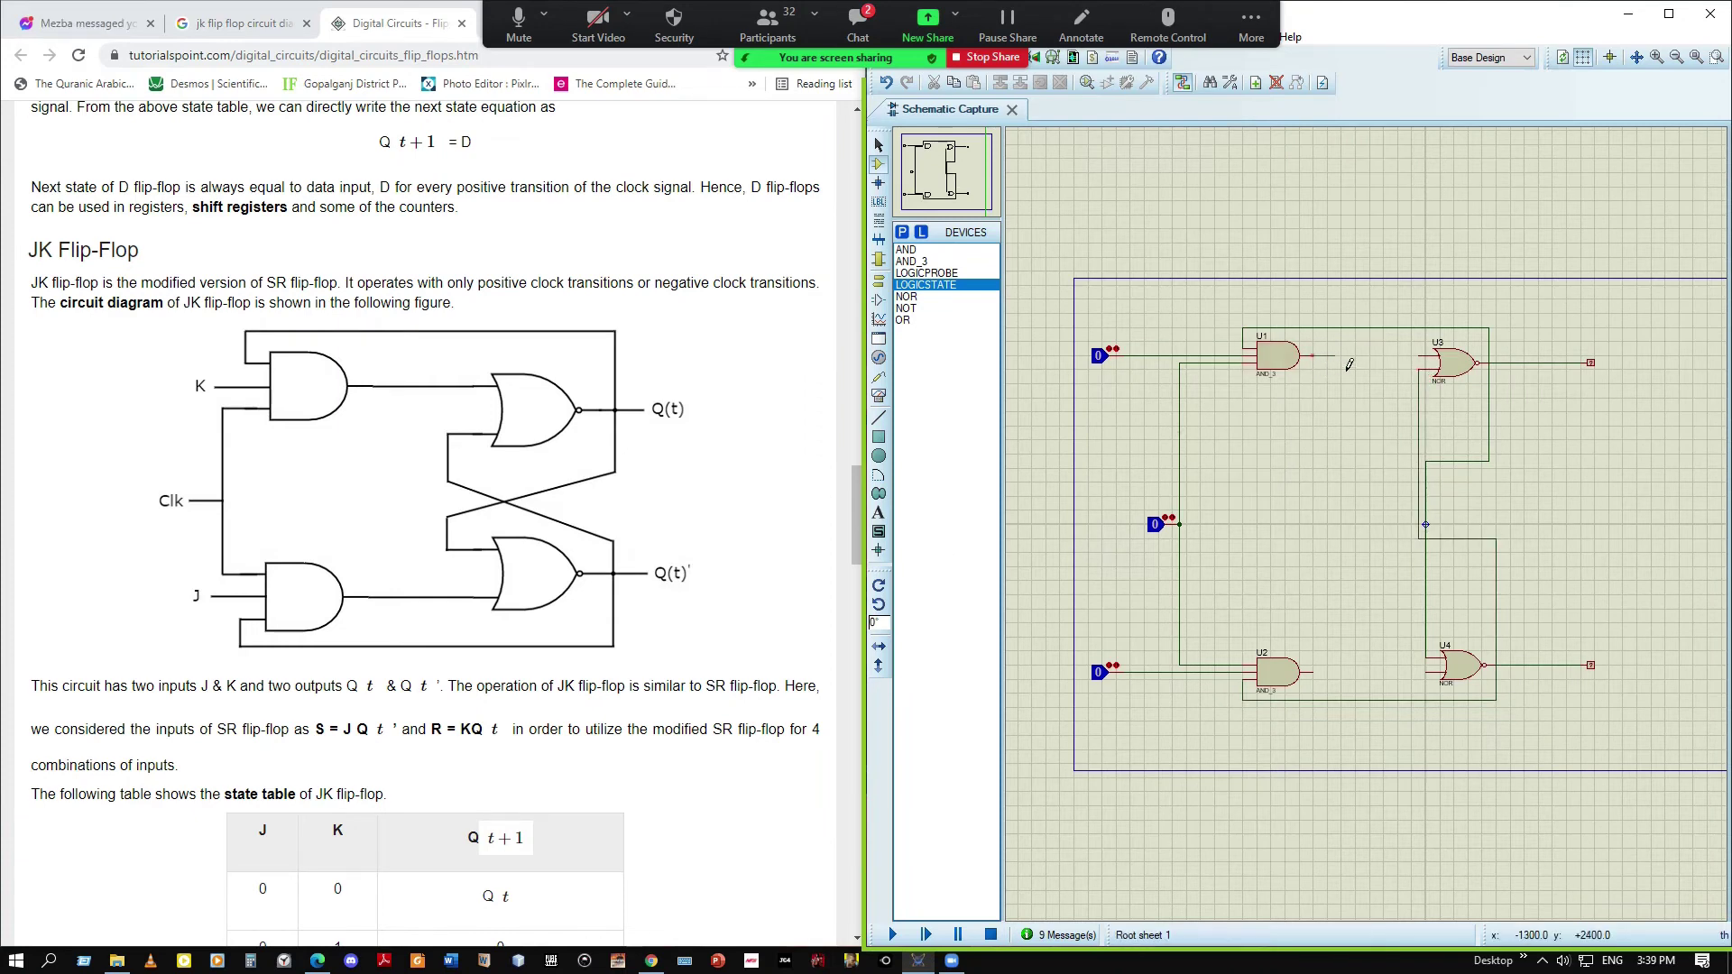
pyautogui.click(1430, 356)
pyautogui.click(1313, 672)
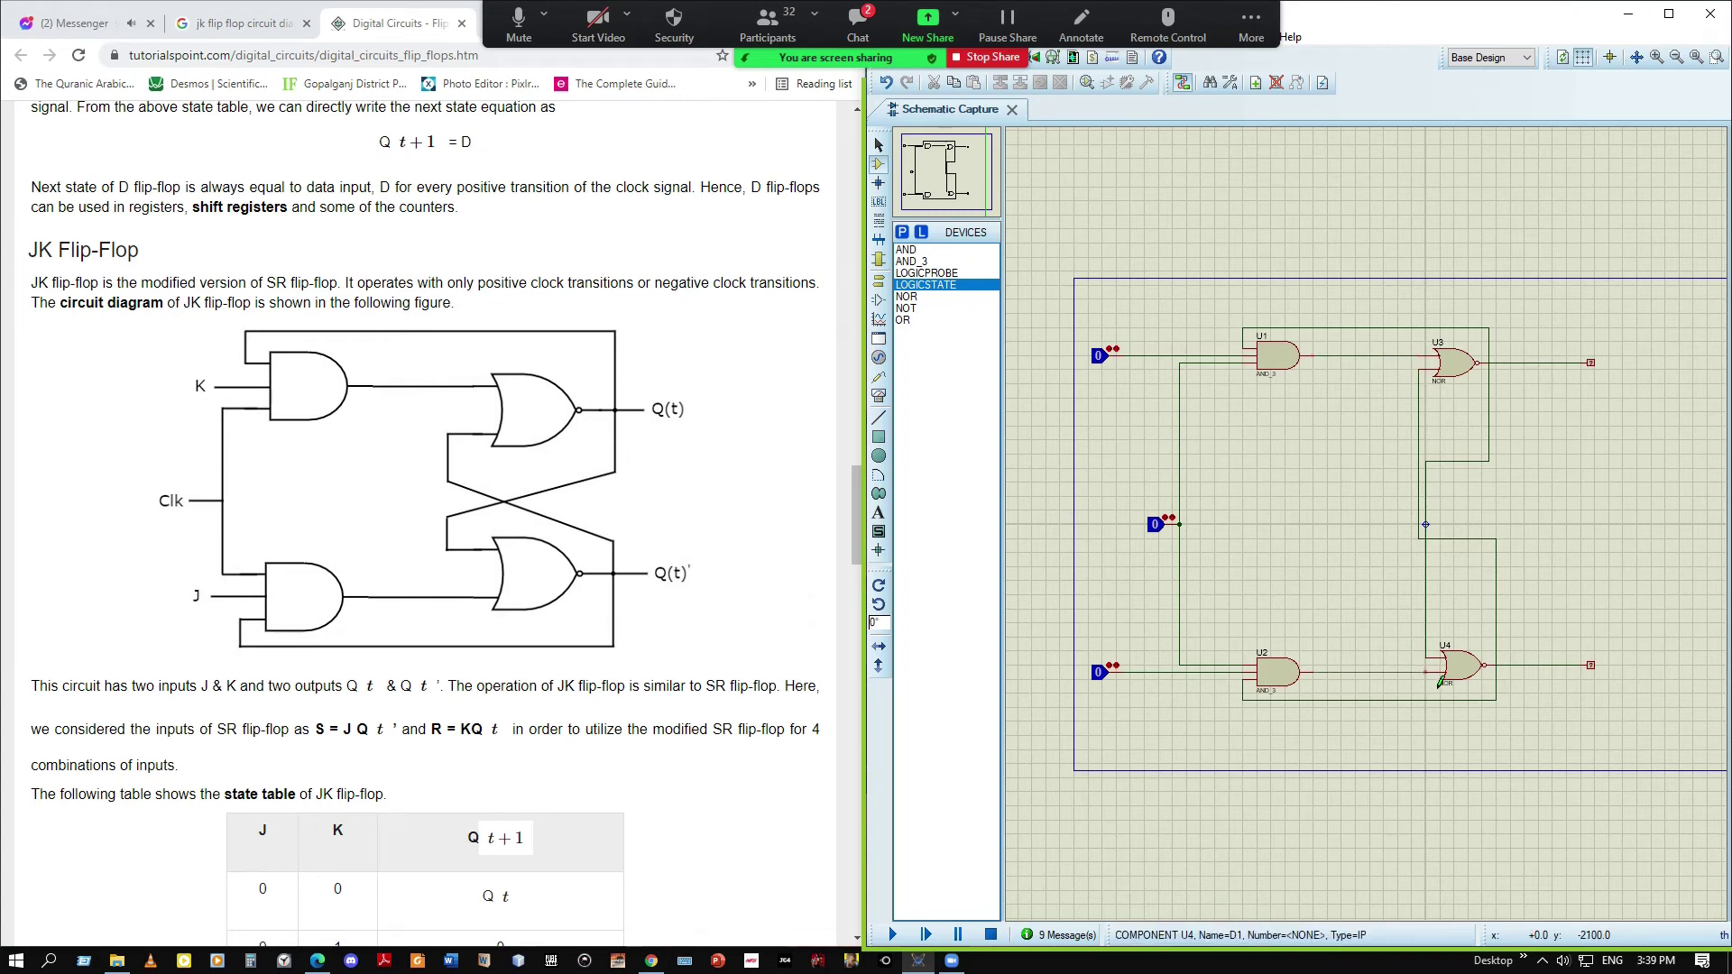
pyautogui.click(1440, 679)
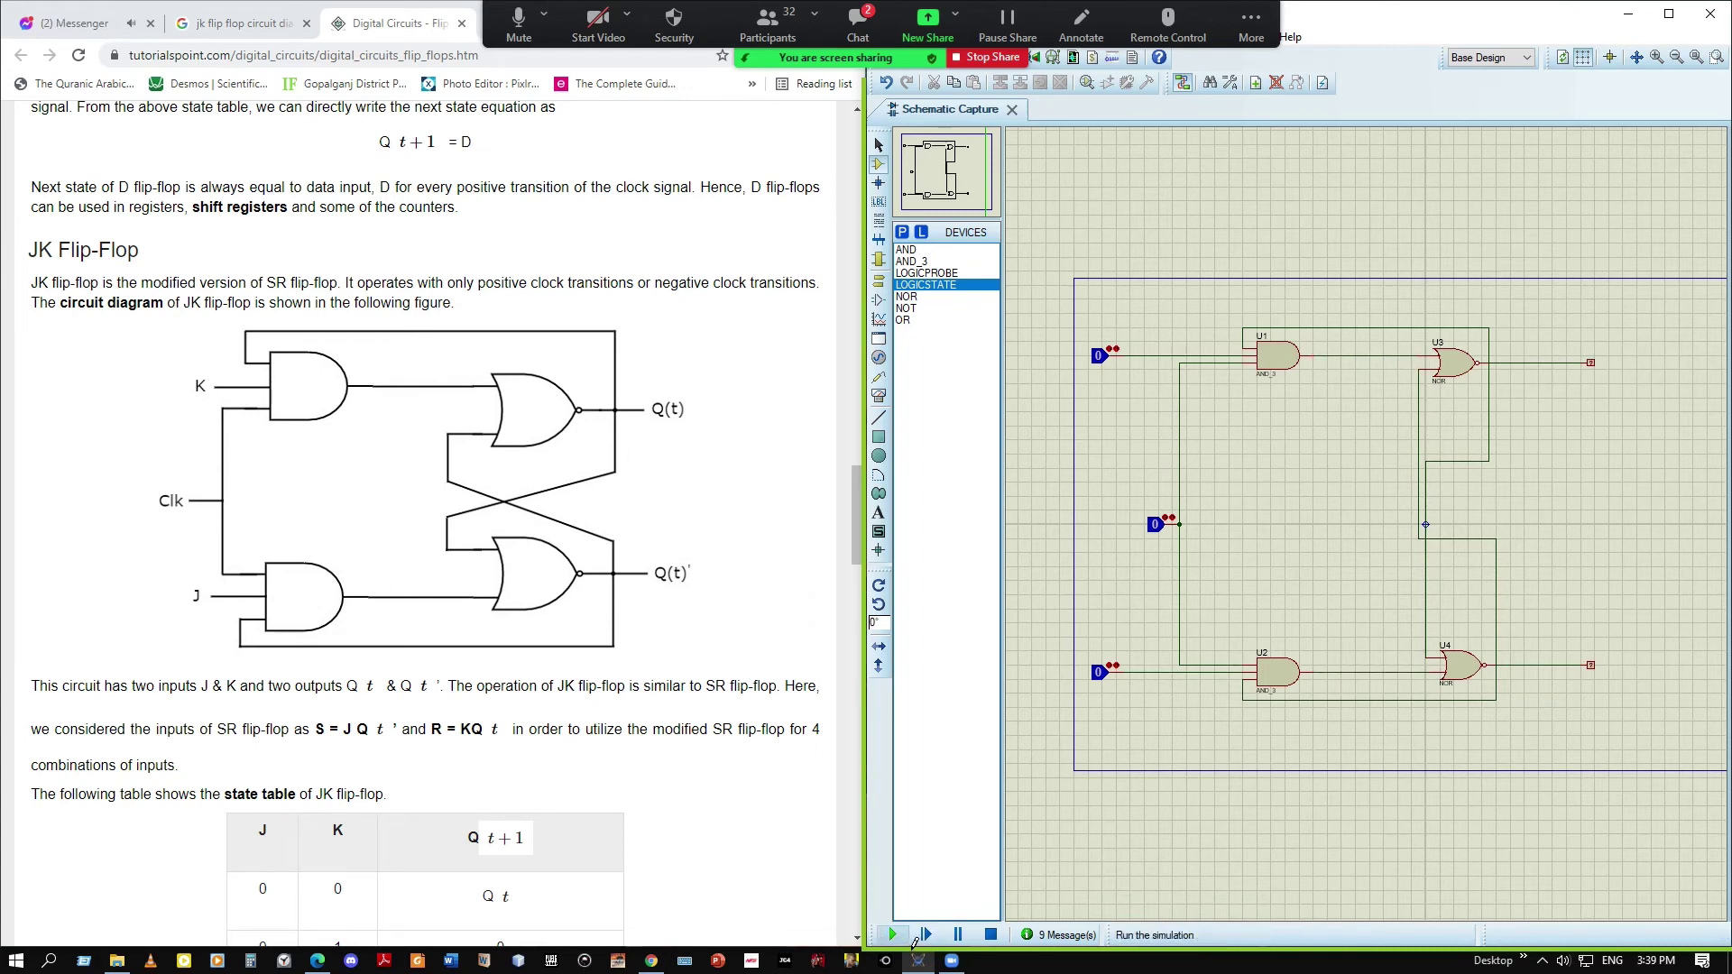
# Run the simulation and set the clock and both J and K logic states to 1
pyautogui.click(892, 935)
pyautogui.scroll(-3, 668, 835)
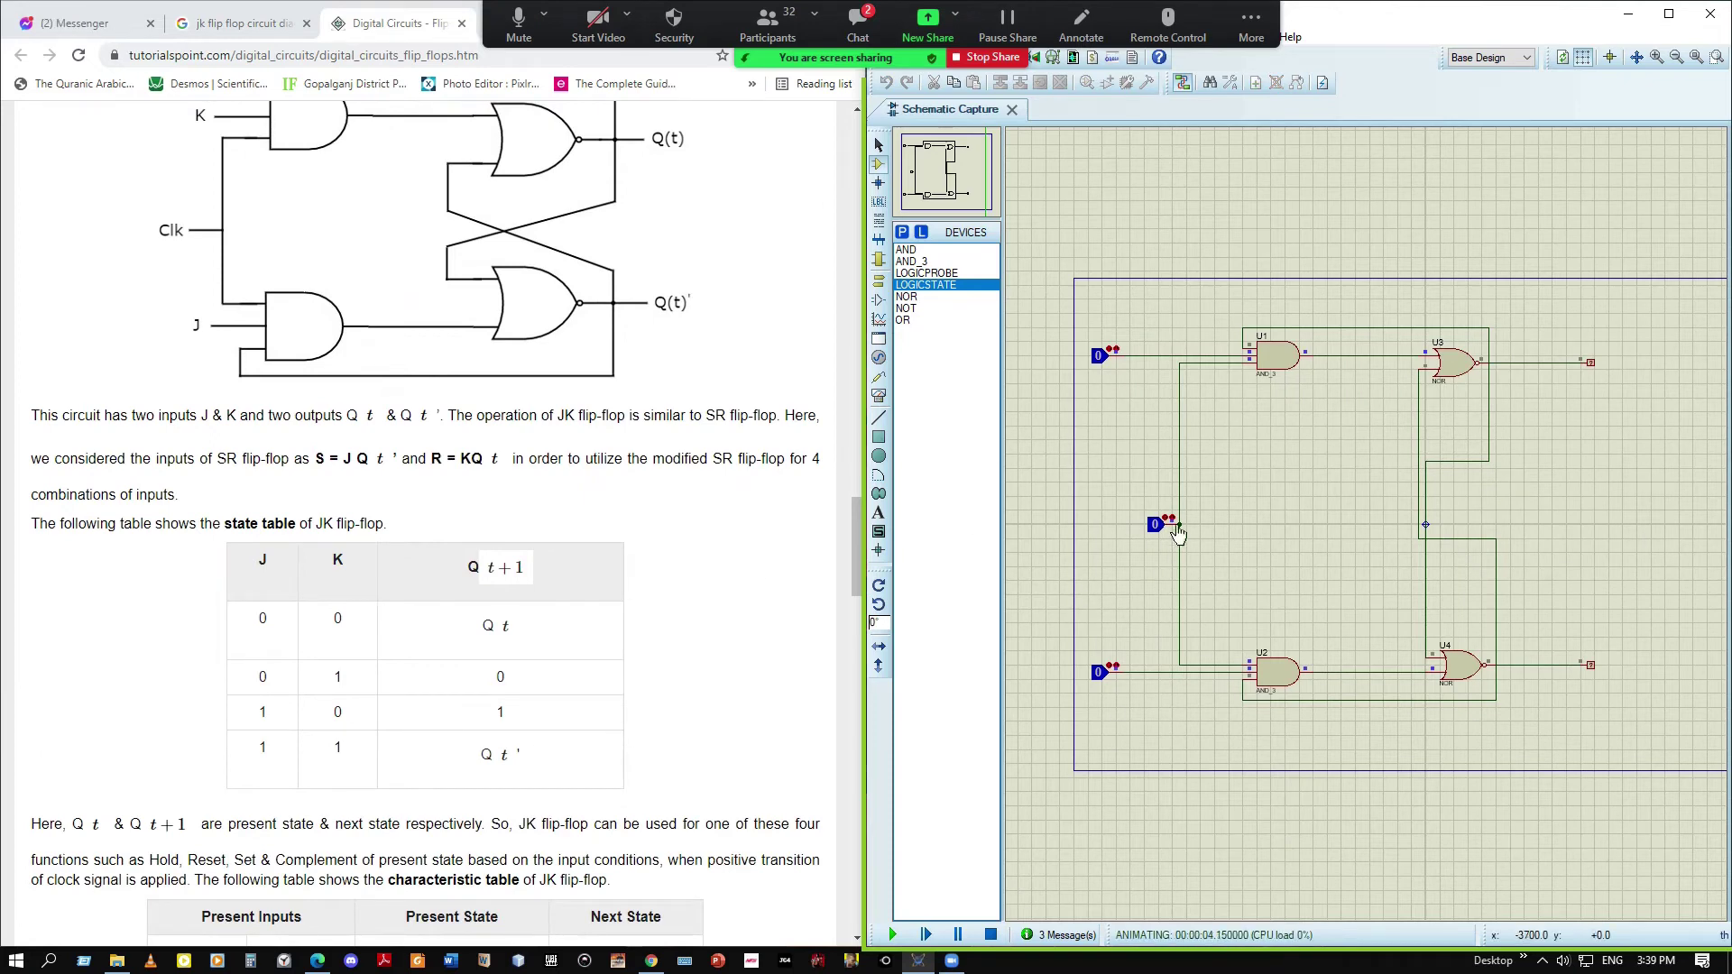
pyautogui.click(1115, 679)
pyautogui.click(1100, 673)
pyautogui.click(1100, 355)
pyautogui.click(1100, 672)
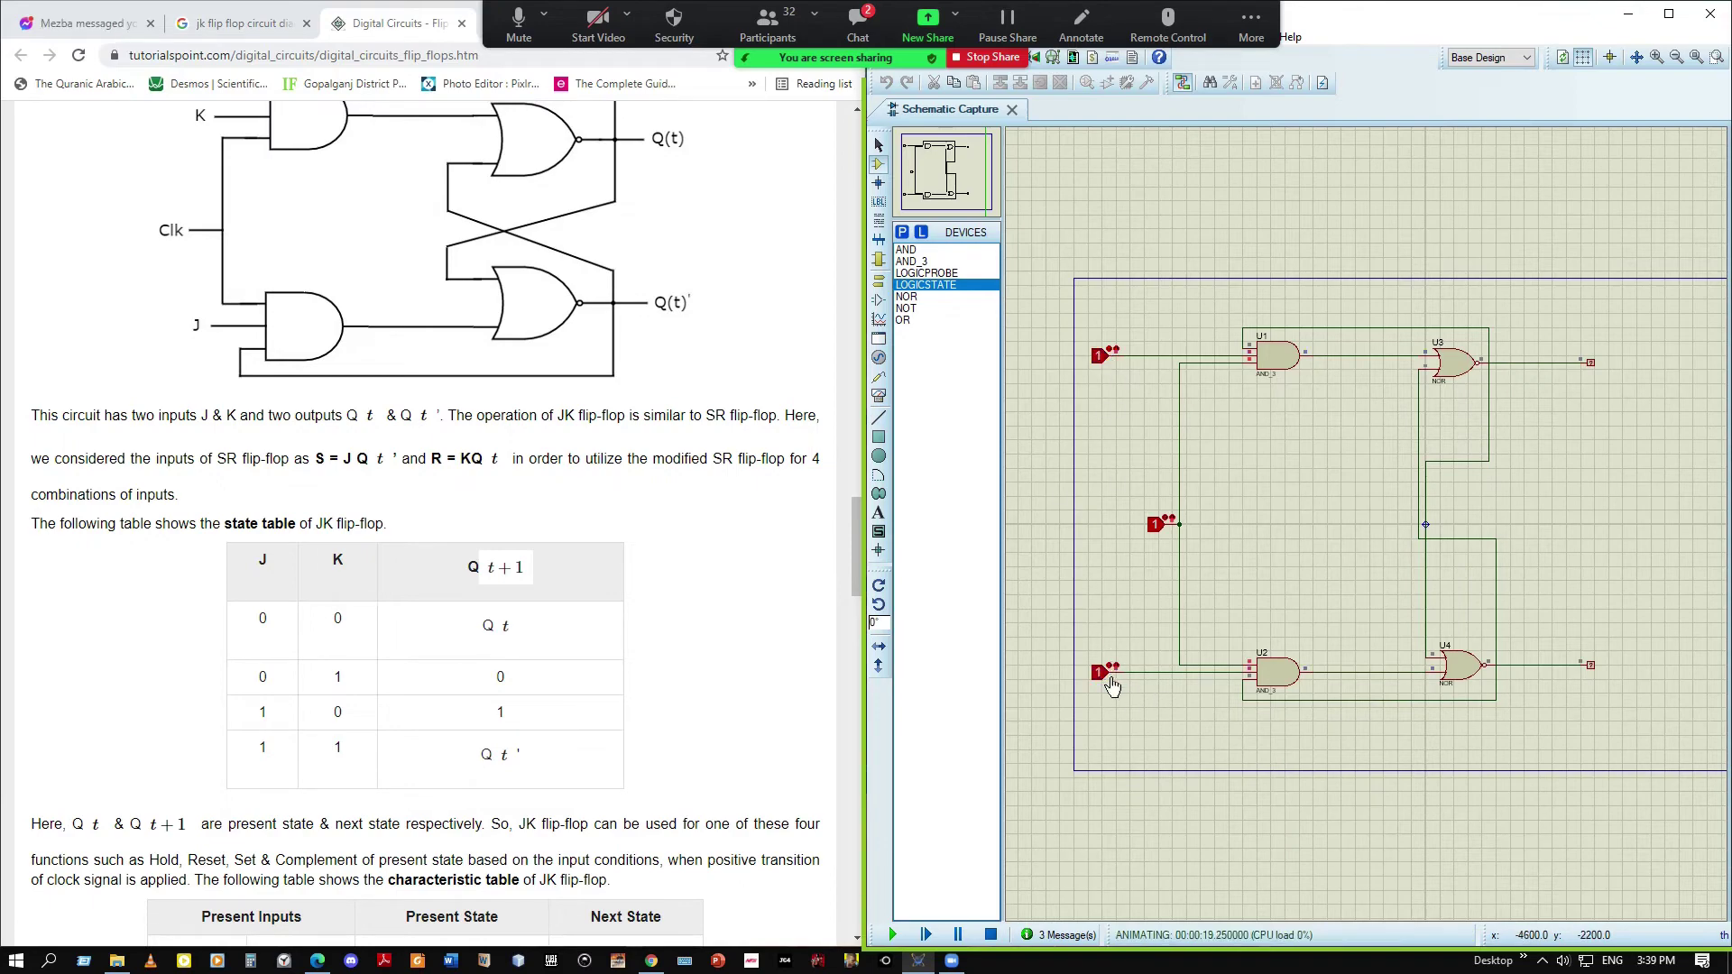
pyautogui.press('super+Up')
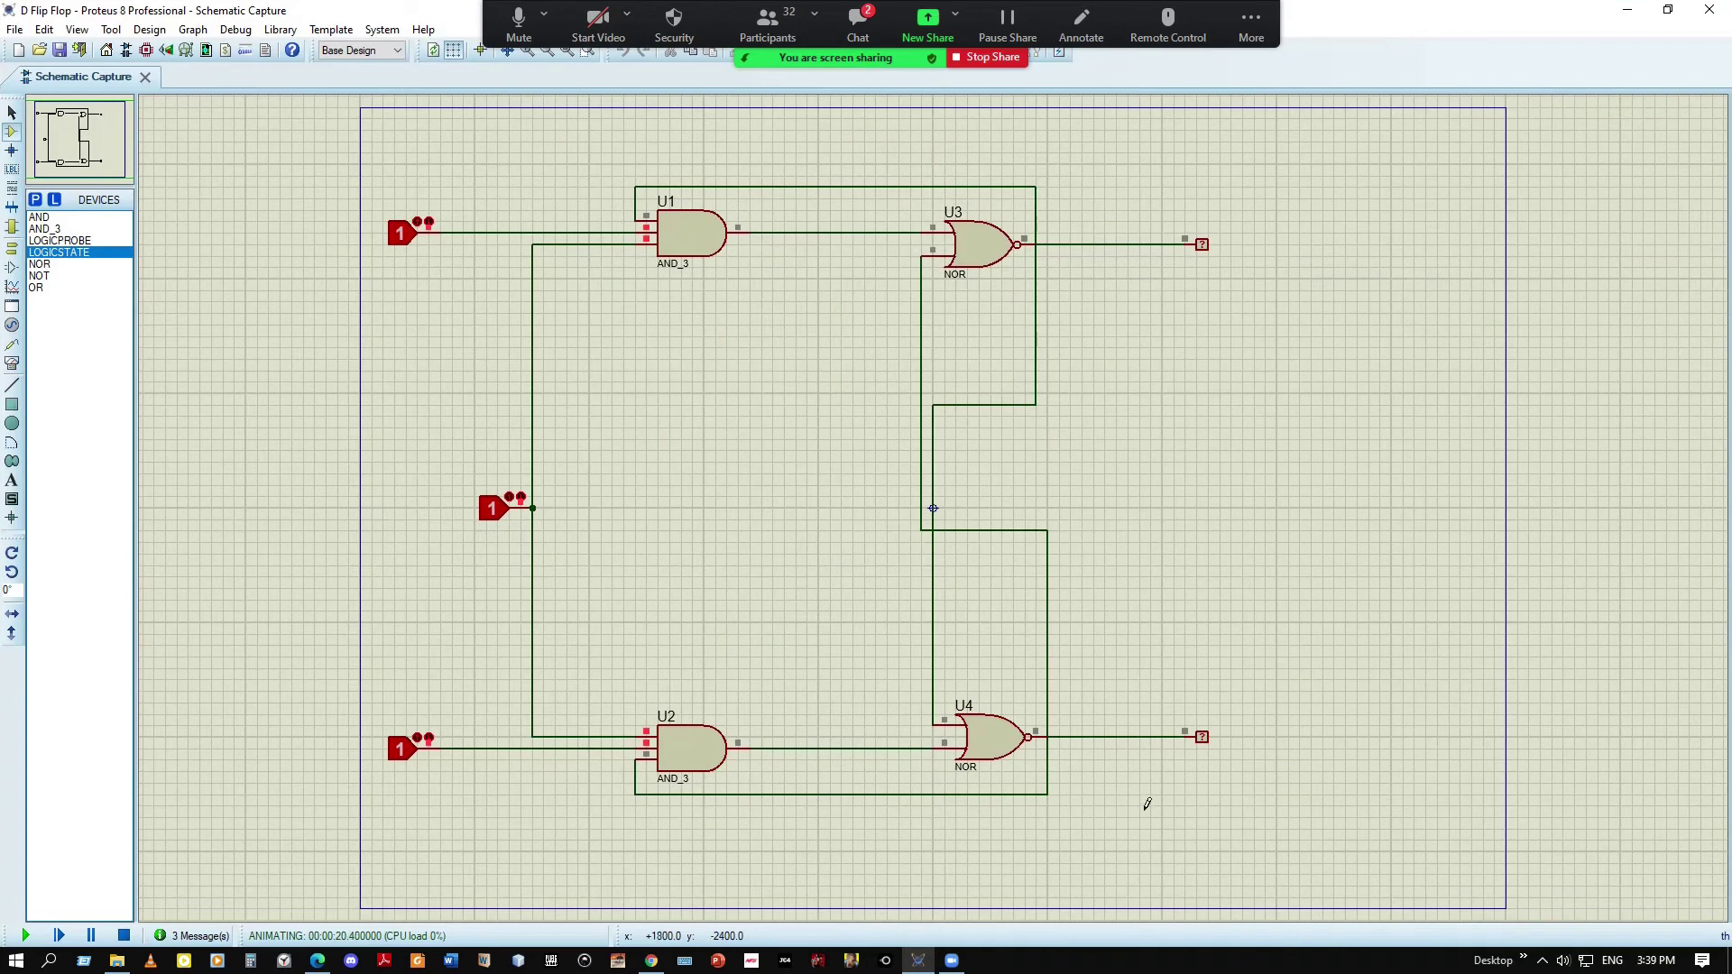
# Set the clock and the upper logic state to 0, keeping the lower logic state at 1
pyautogui.click(505, 512)
pyautogui.click(403, 237)
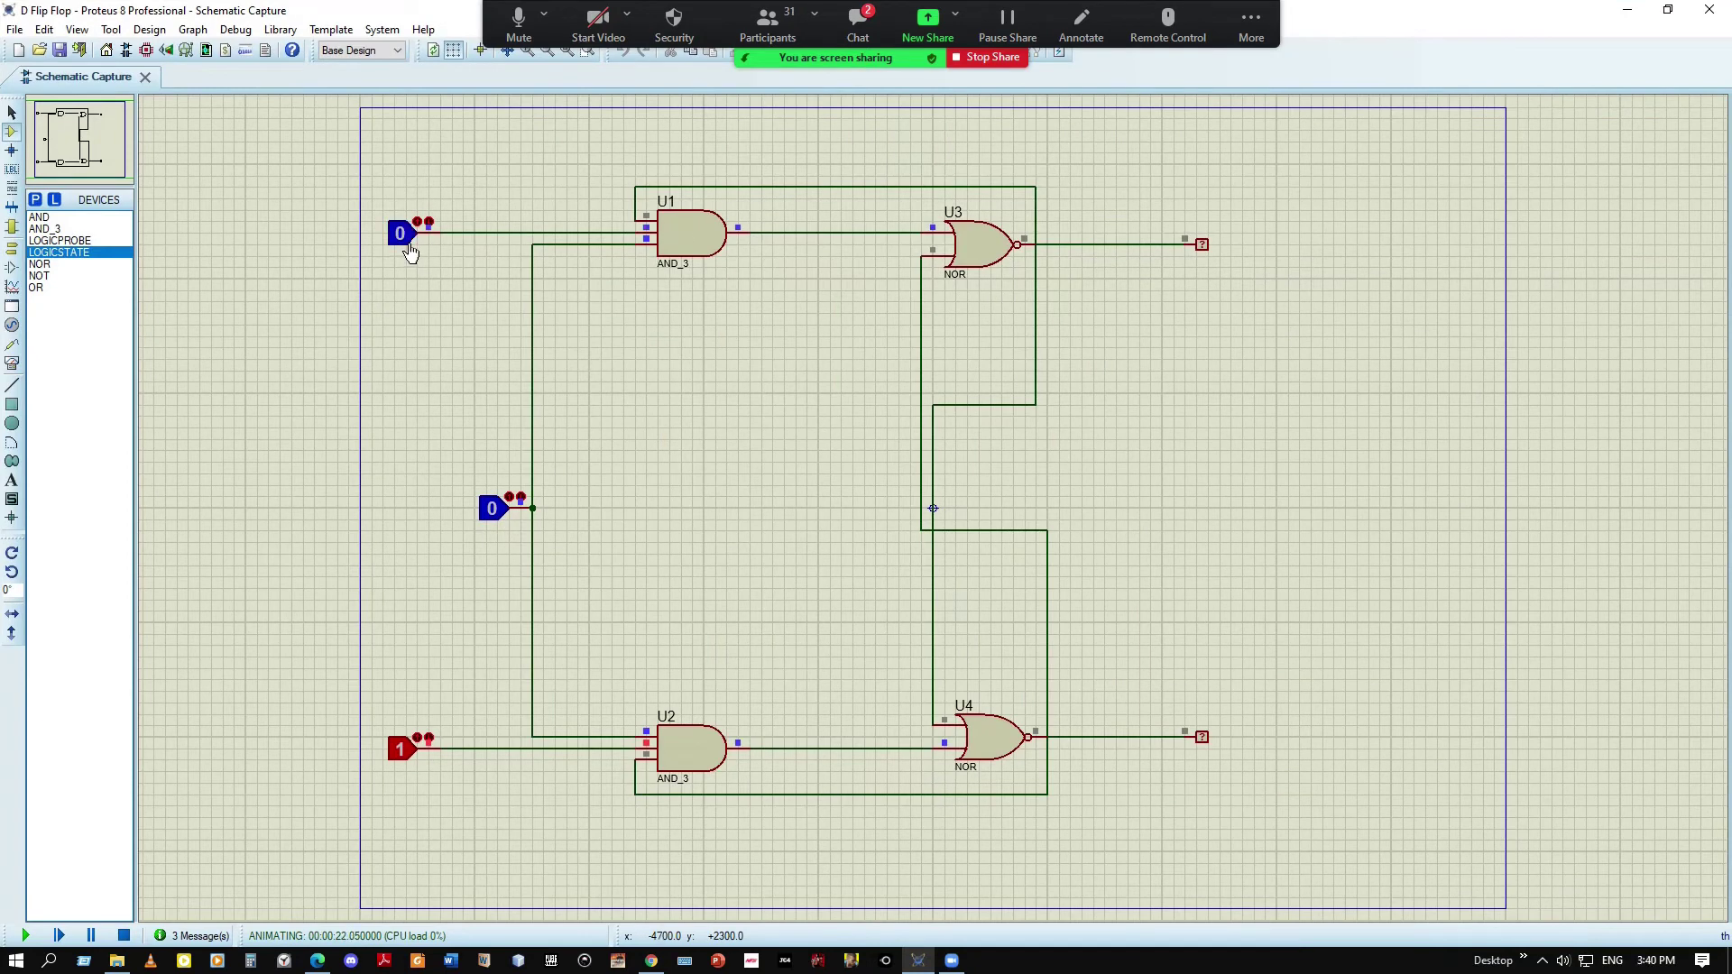
pyautogui.click(407, 758)
pyautogui.click(408, 758)
pyautogui.doubleClick(1398, 27)
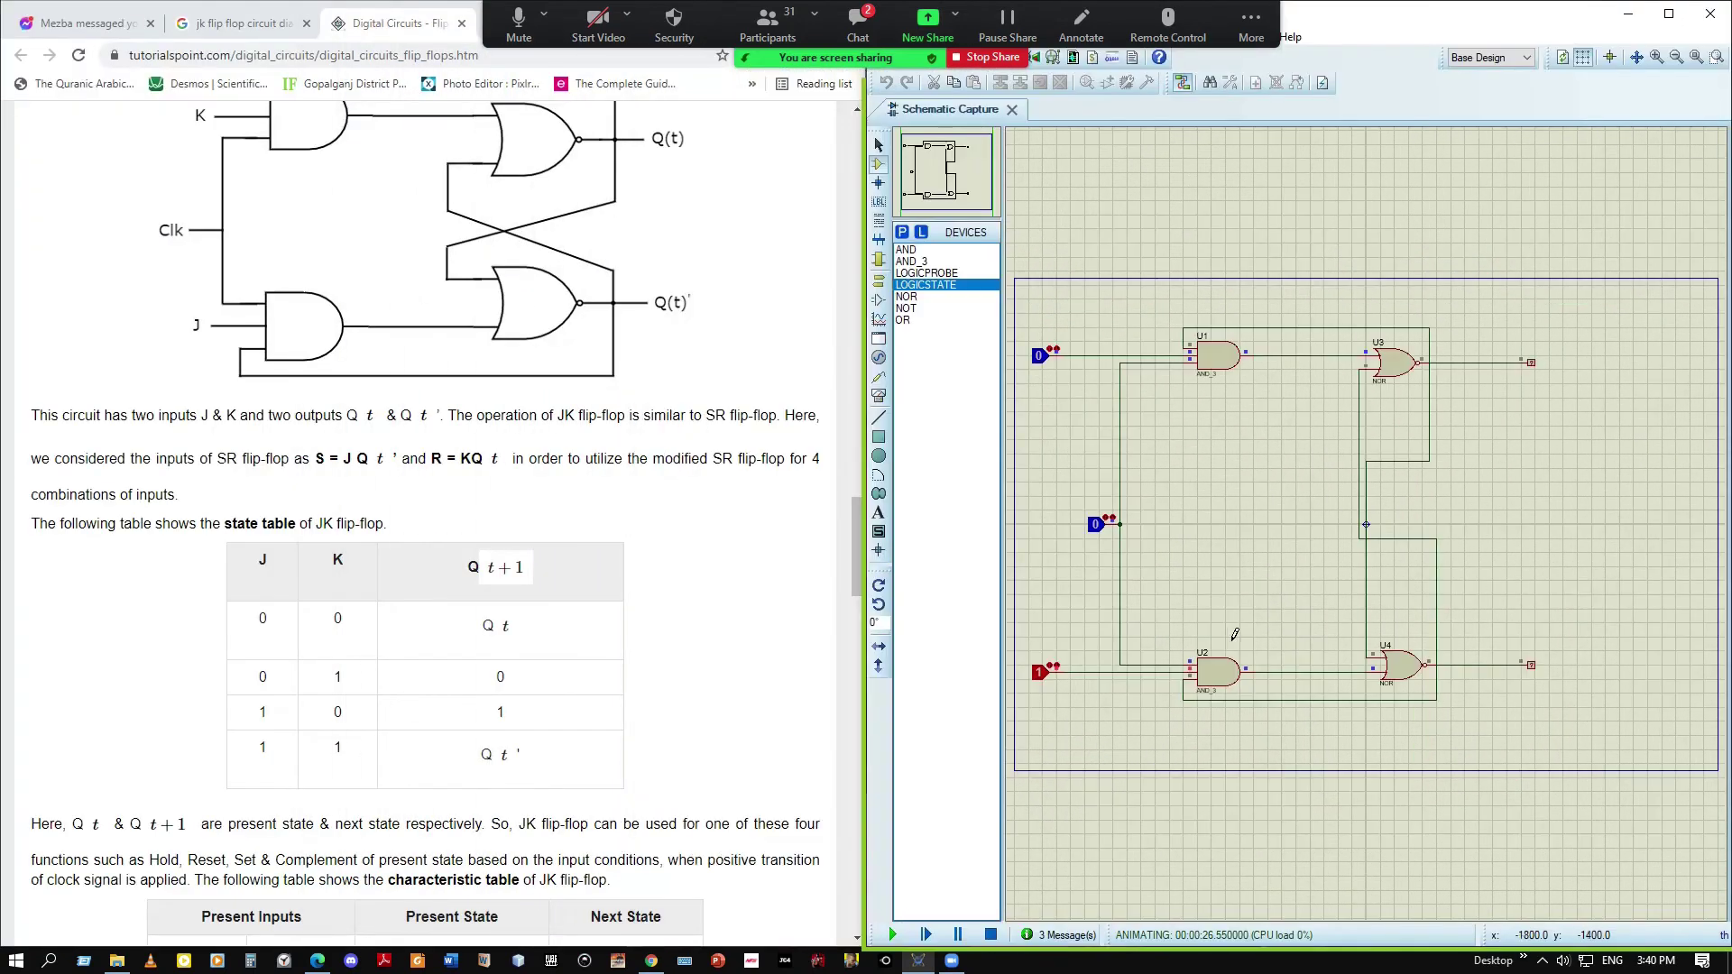
# Test the circuit with the clock at 1, the upper input at 0 and the lower input at 1
pyautogui.scroll(1, 703, 626)
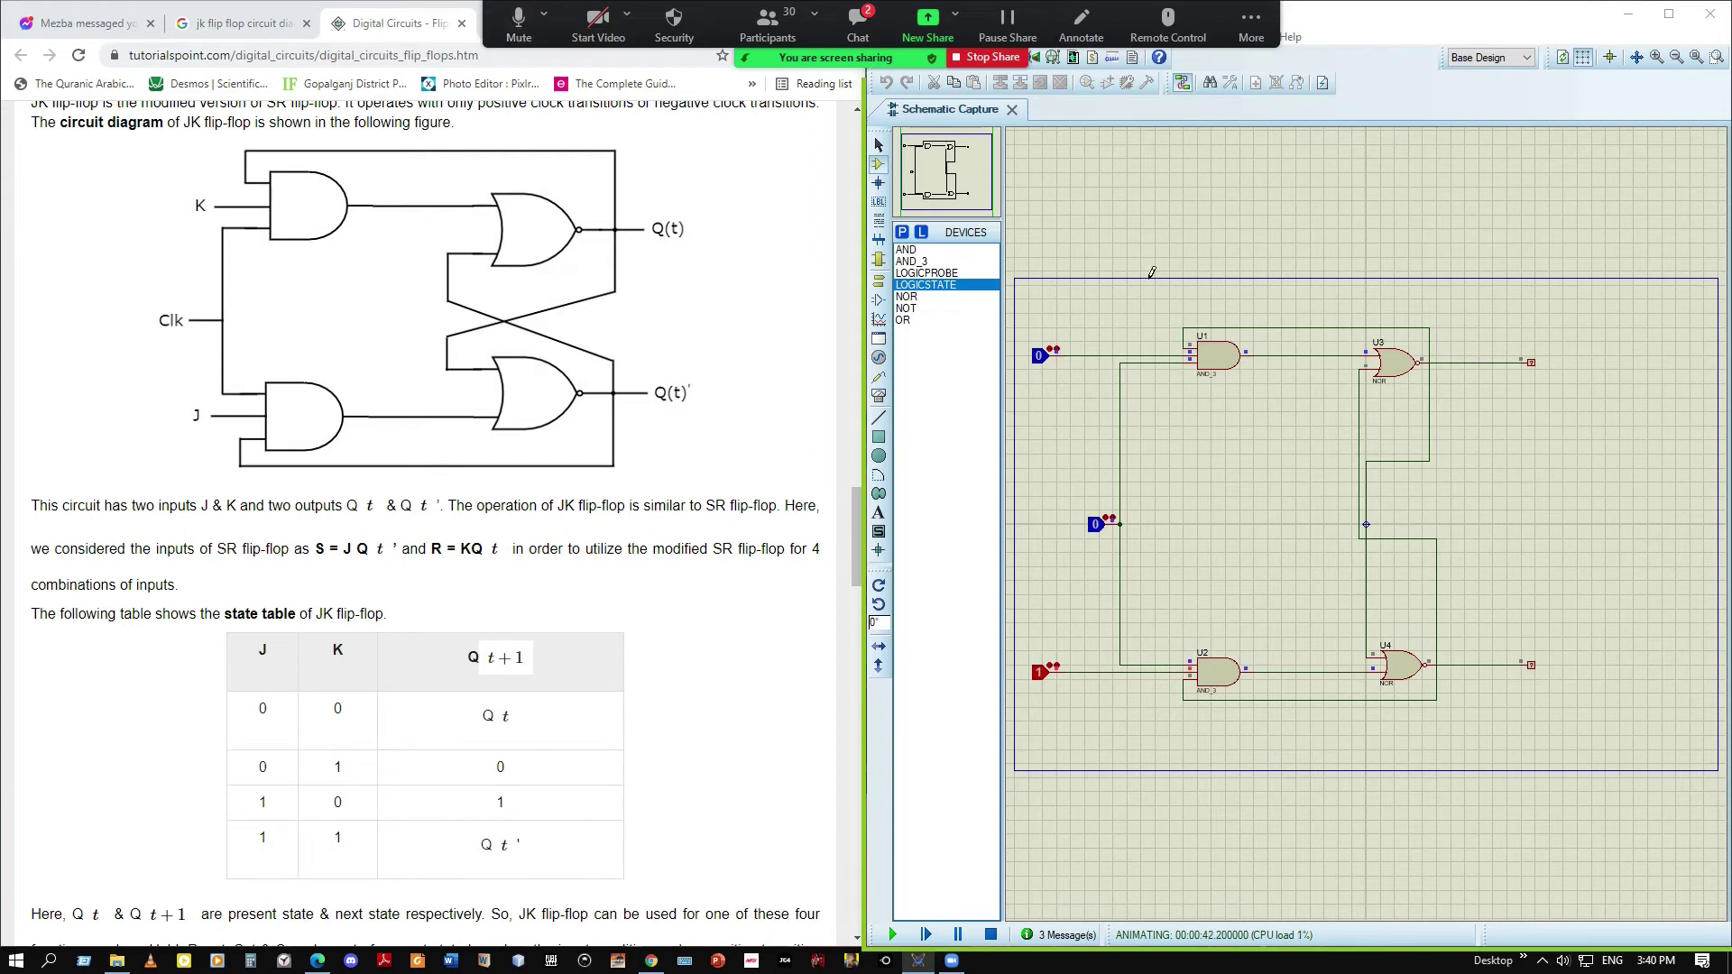
pyautogui.click(1057, 681)
pyautogui.click(1057, 681)
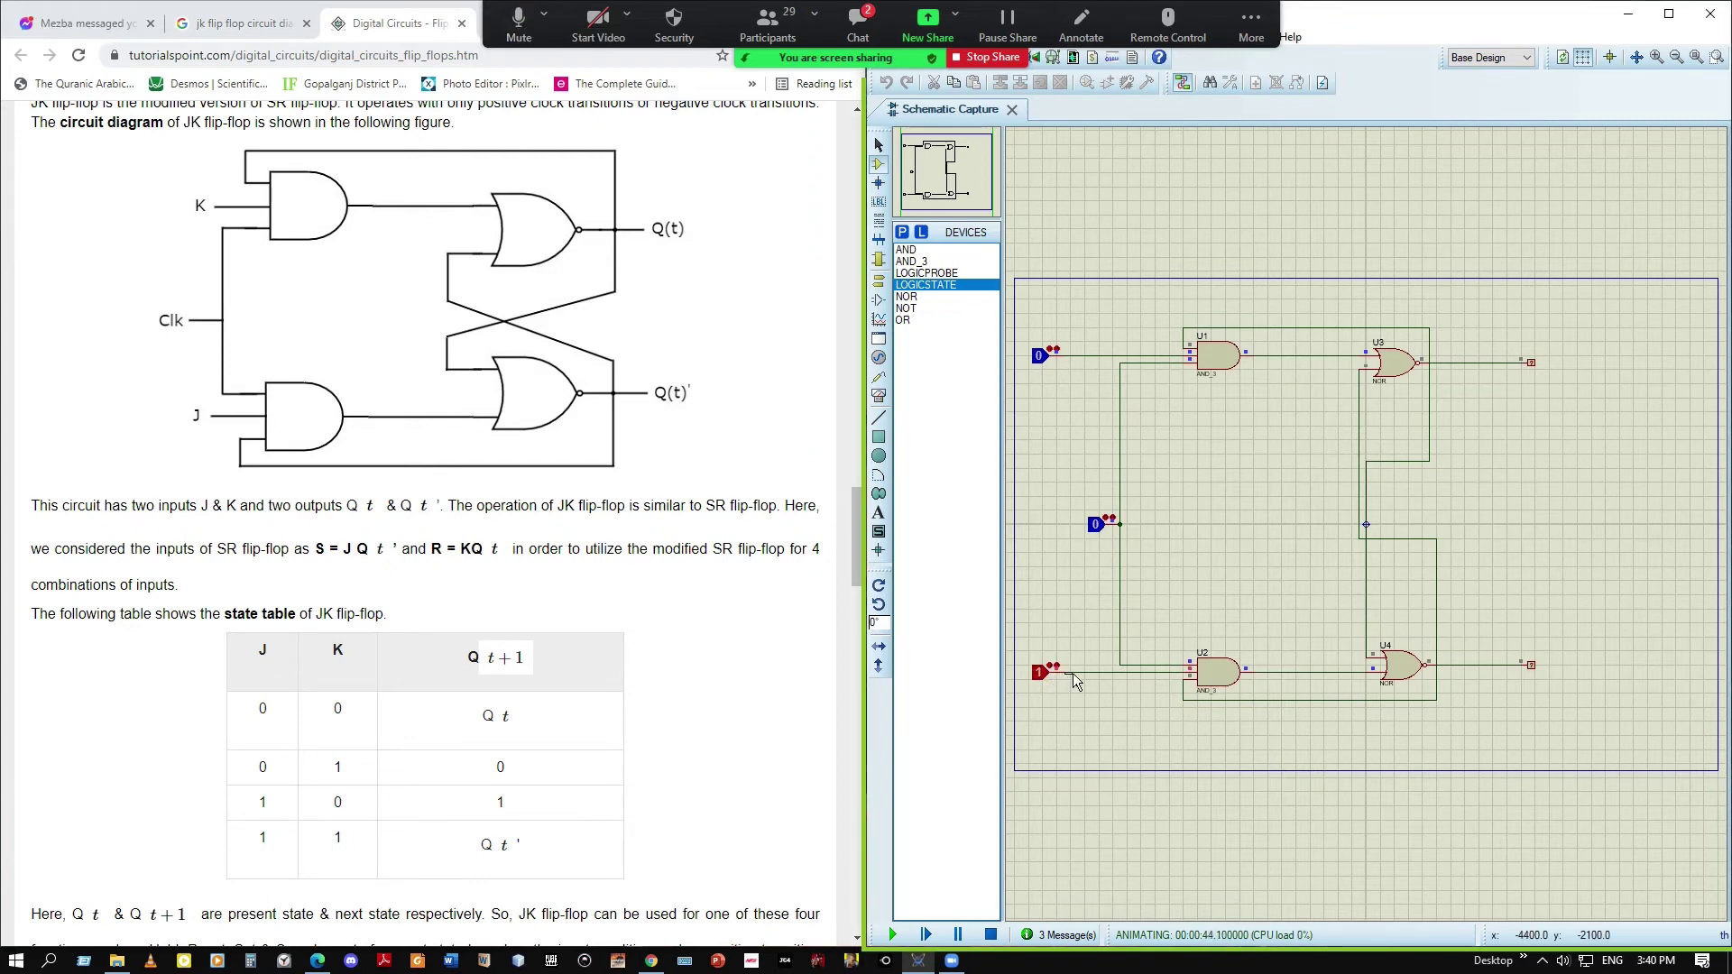
pyautogui.click(1110, 530)
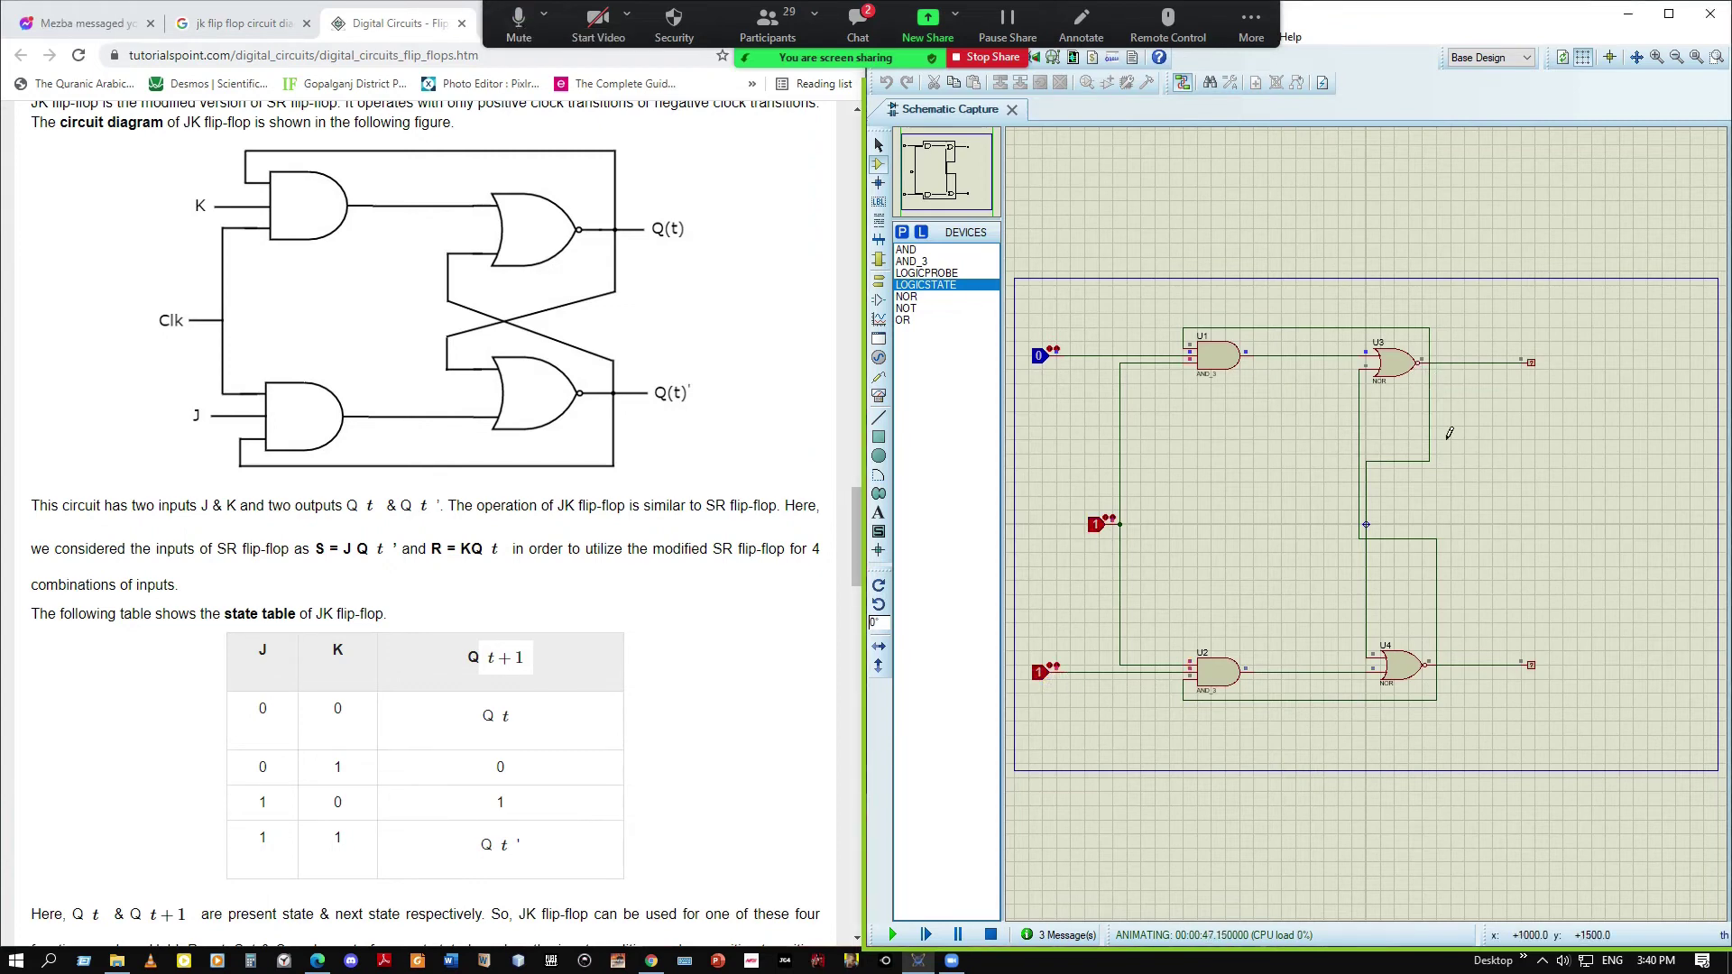
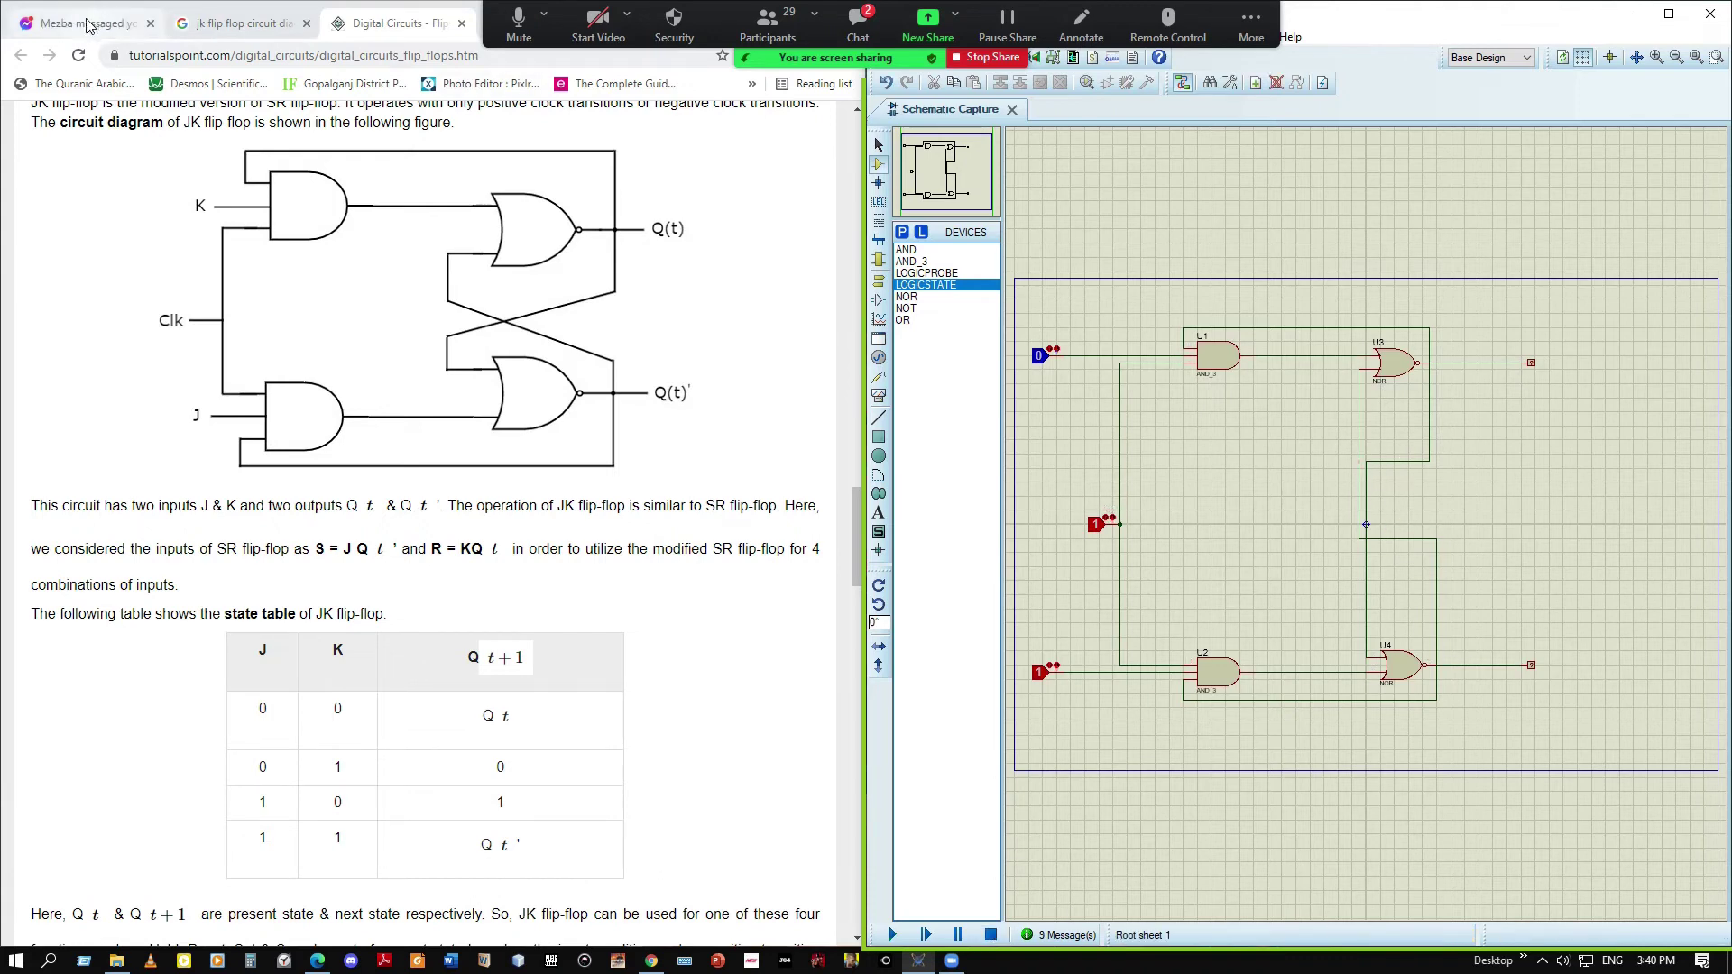
# Bring up the Clocked SR Circuit slide in Messenger and delete AND gates U1 and U2 with their wiring
pyautogui.hotkey('ctrl', '1')
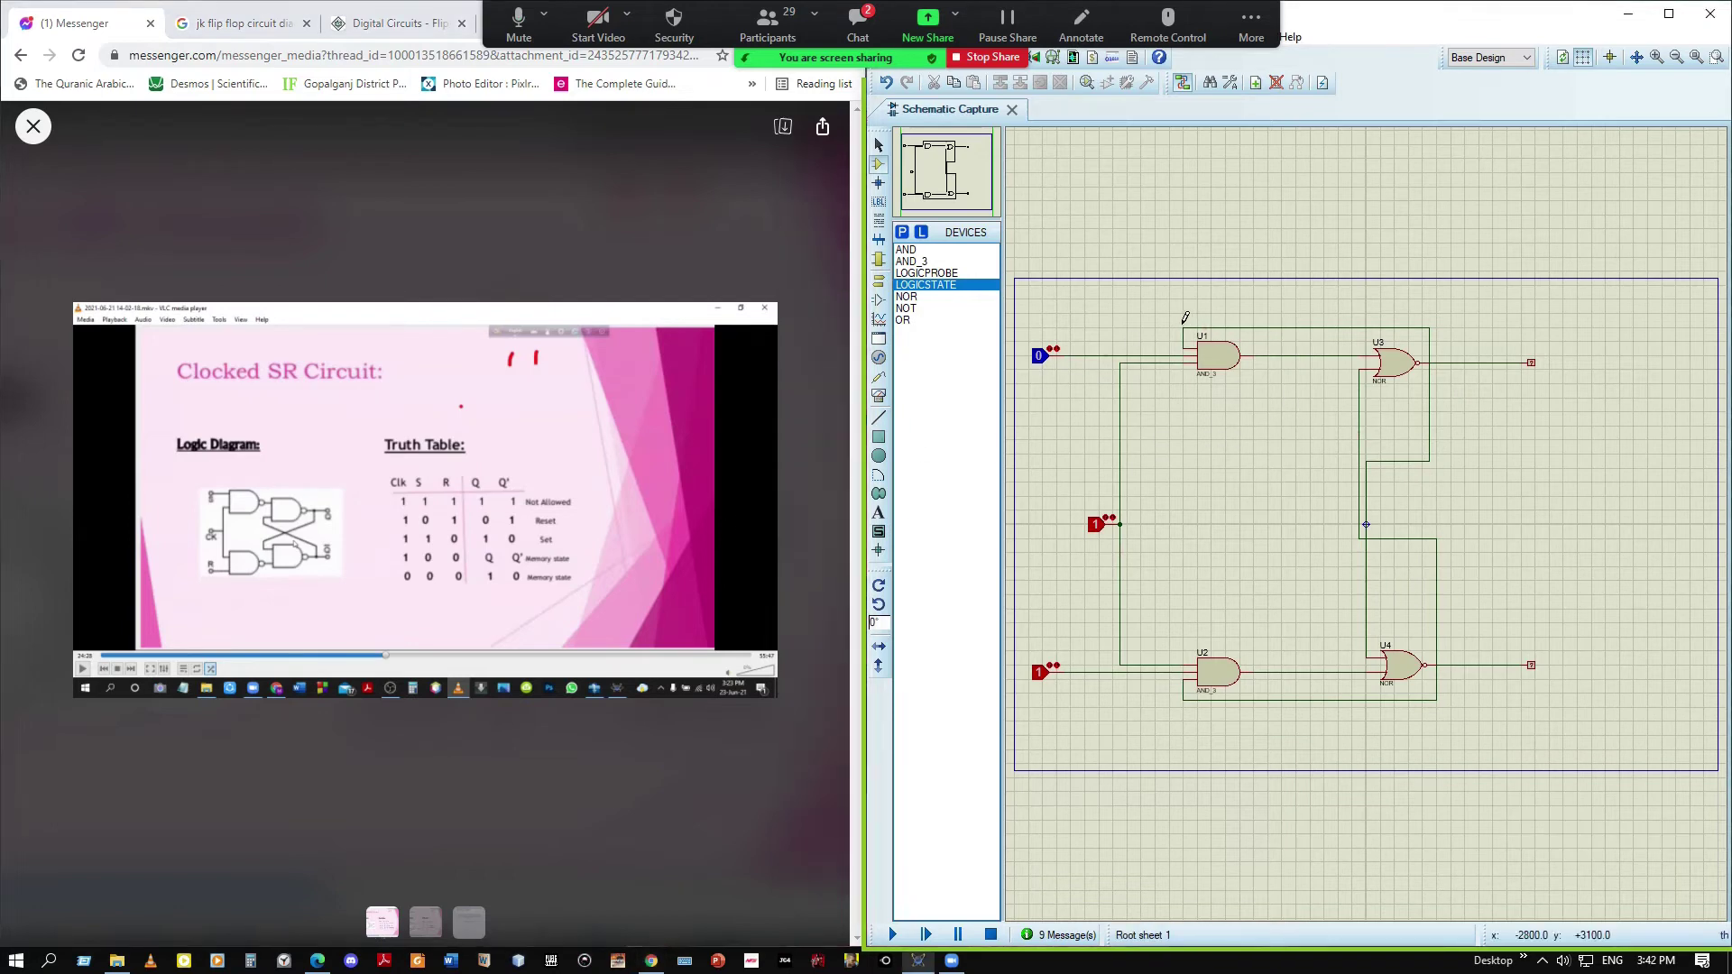
pyautogui.moveTo(1172, 307); pyautogui.dragTo(1269, 745)
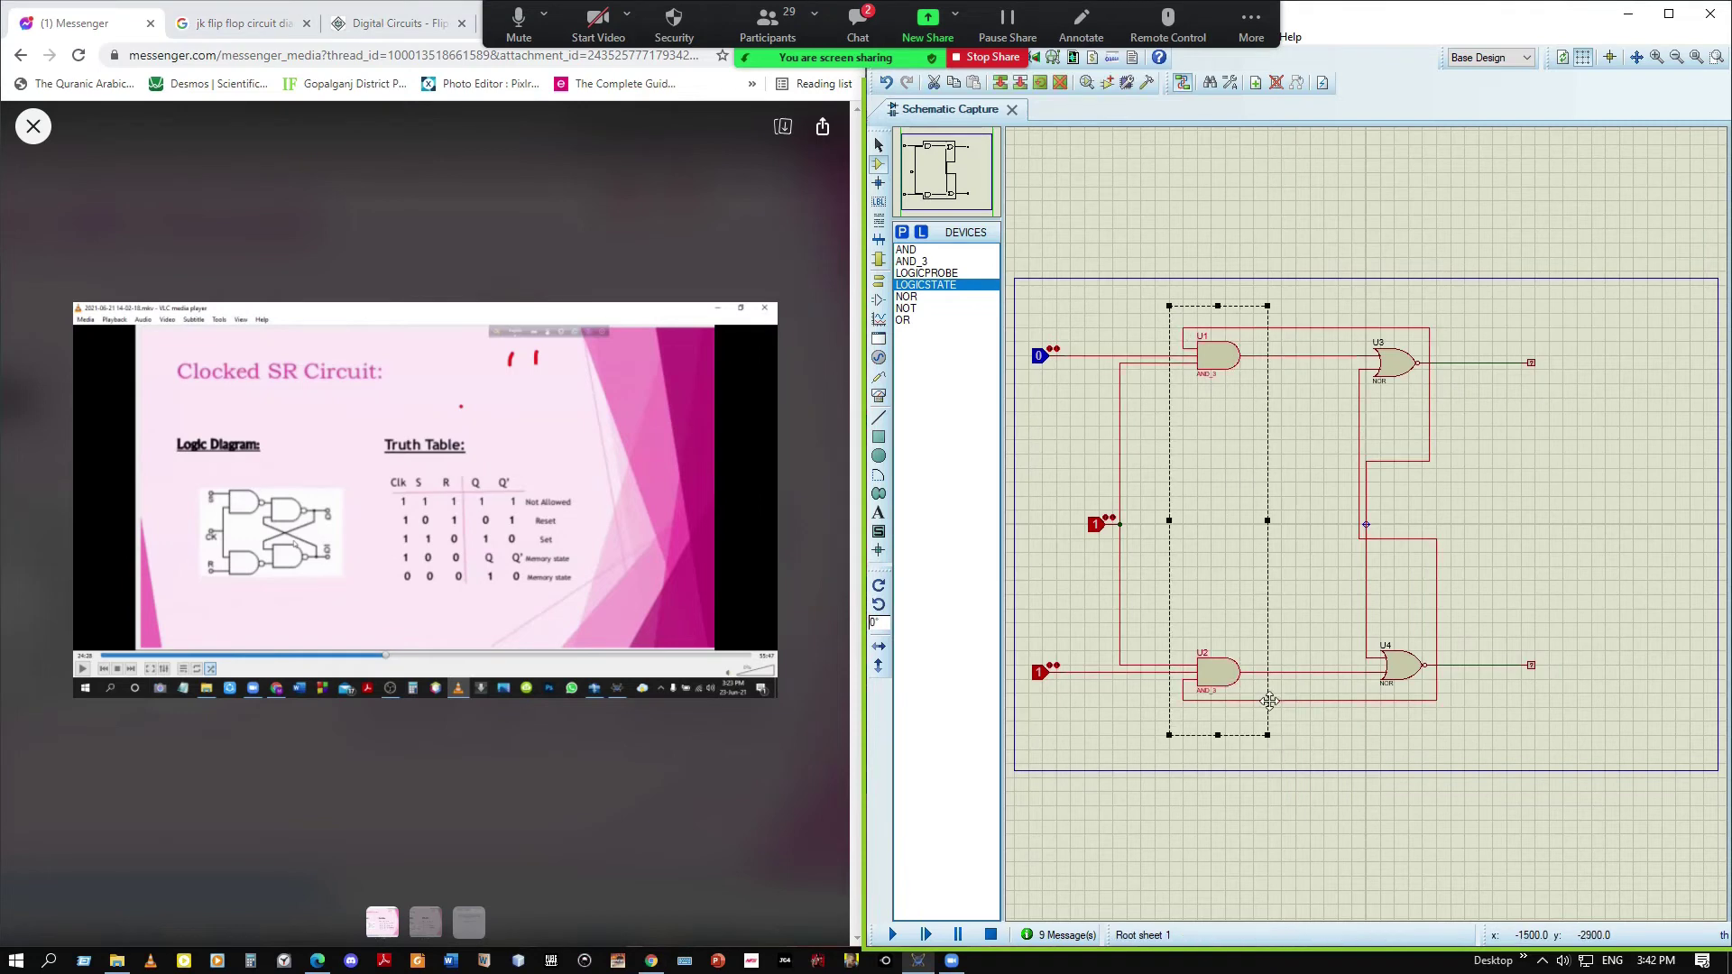
pyautogui.rightClick(1249, 590)
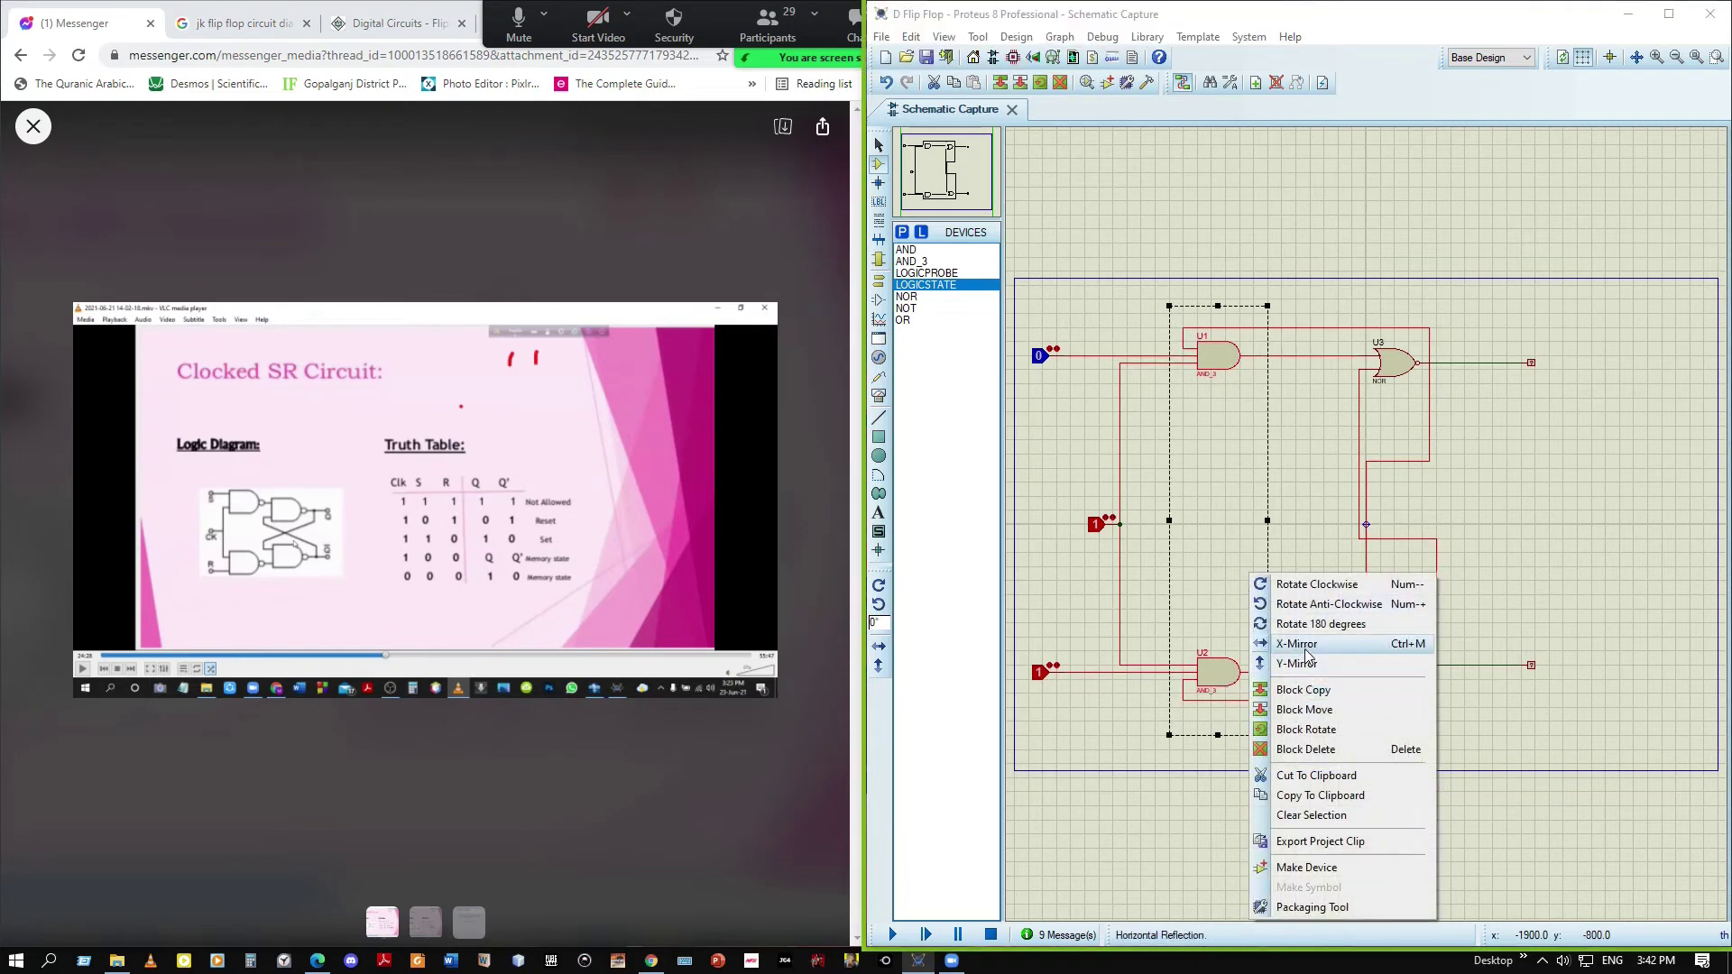
pyautogui.click(1305, 750)
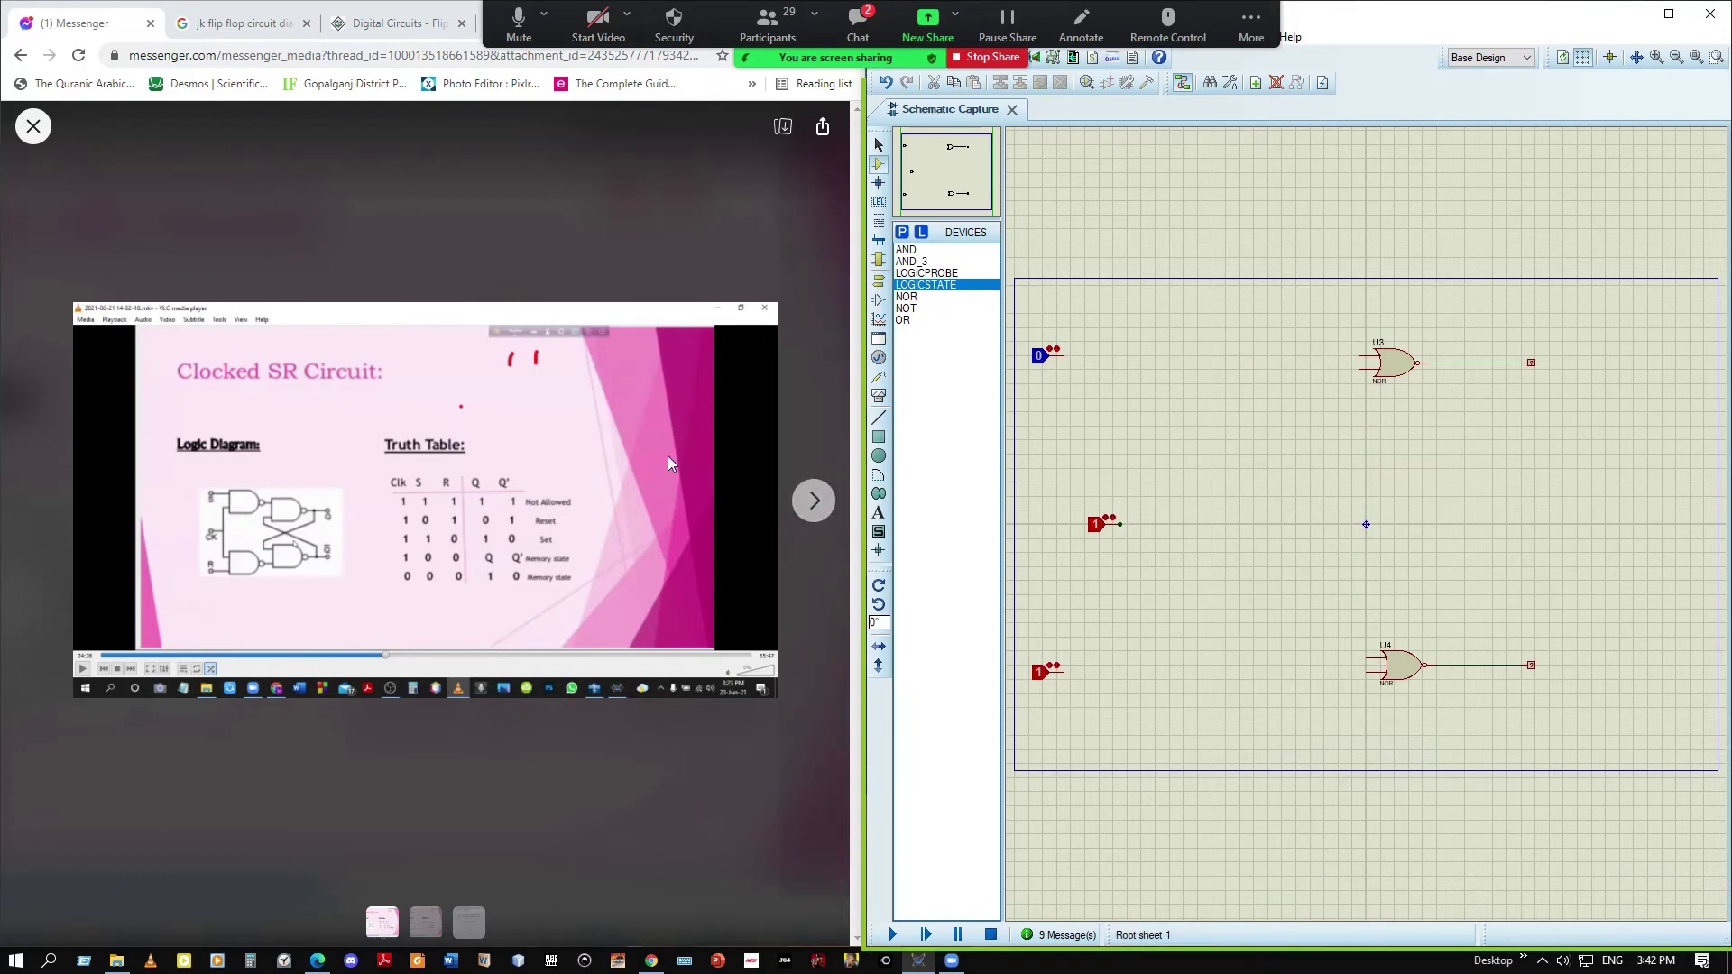
# Delete NOR gates U3 and U4 together, along with their wires to the logic probes
pyautogui.click(878, 438)
pyautogui.moveTo(1351, 321); pyautogui.dragTo(1444, 723)
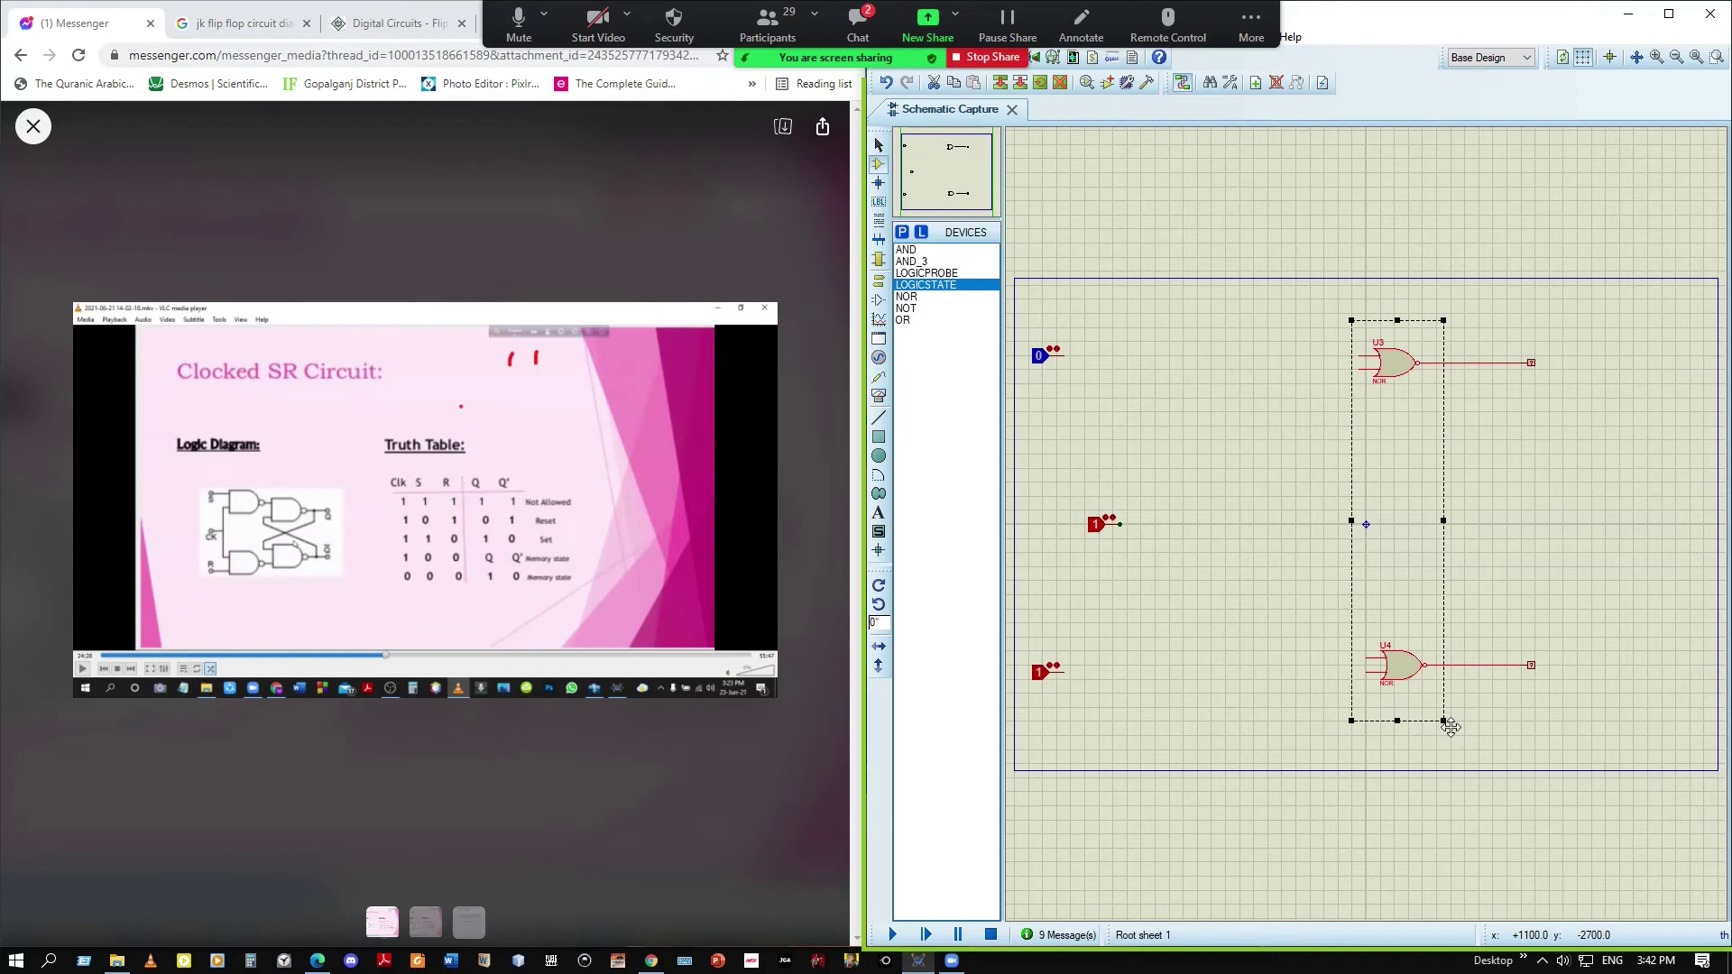
pyautogui.rightClick(1418, 662)
pyautogui.click(1487, 466)
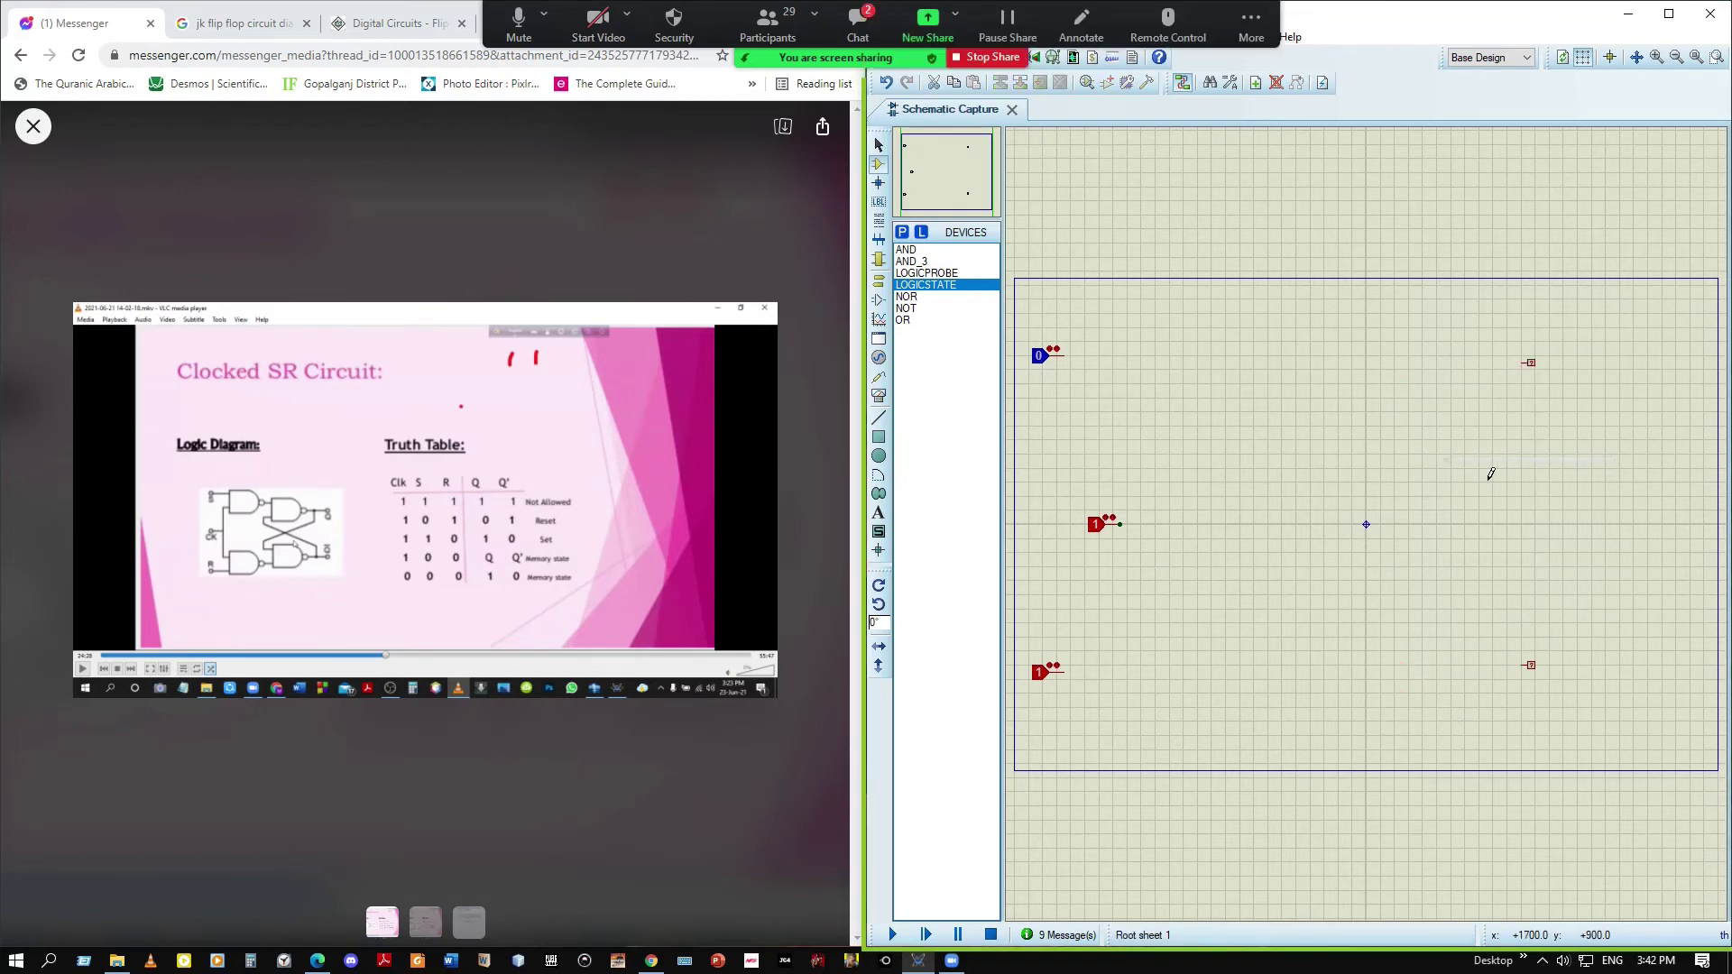
# Search the device library for nand and add the simple two-input NAND gate to the device list
pyautogui.click(910, 297)
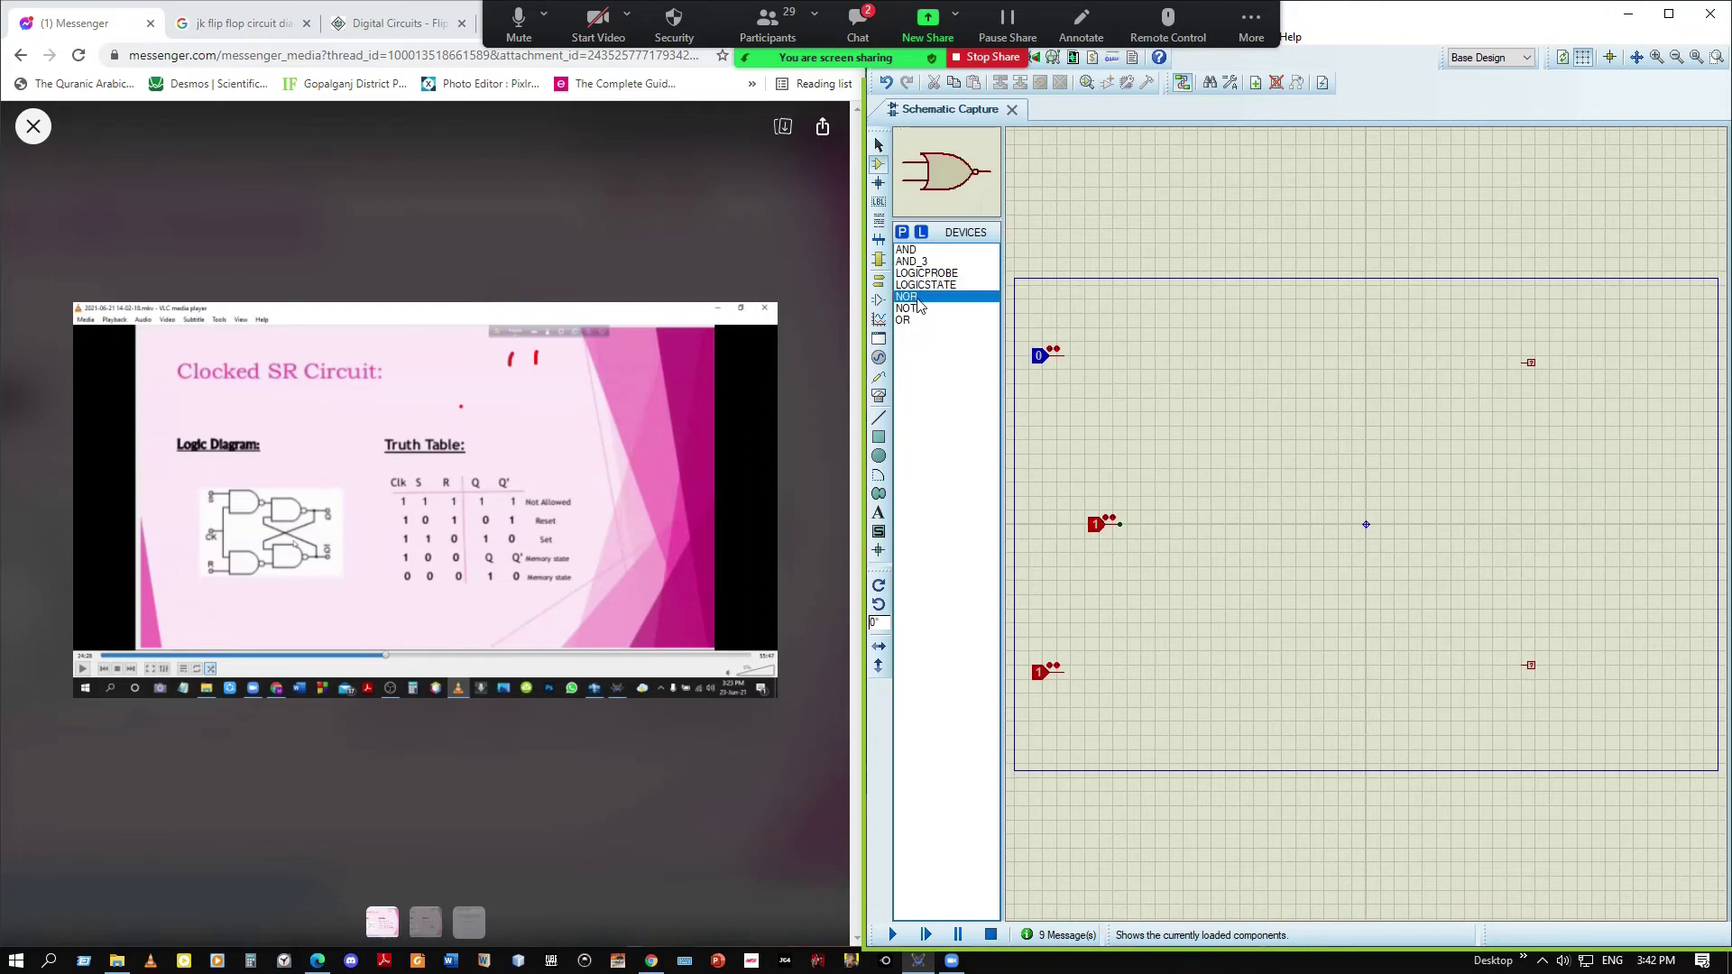
pyautogui.click(902, 233)
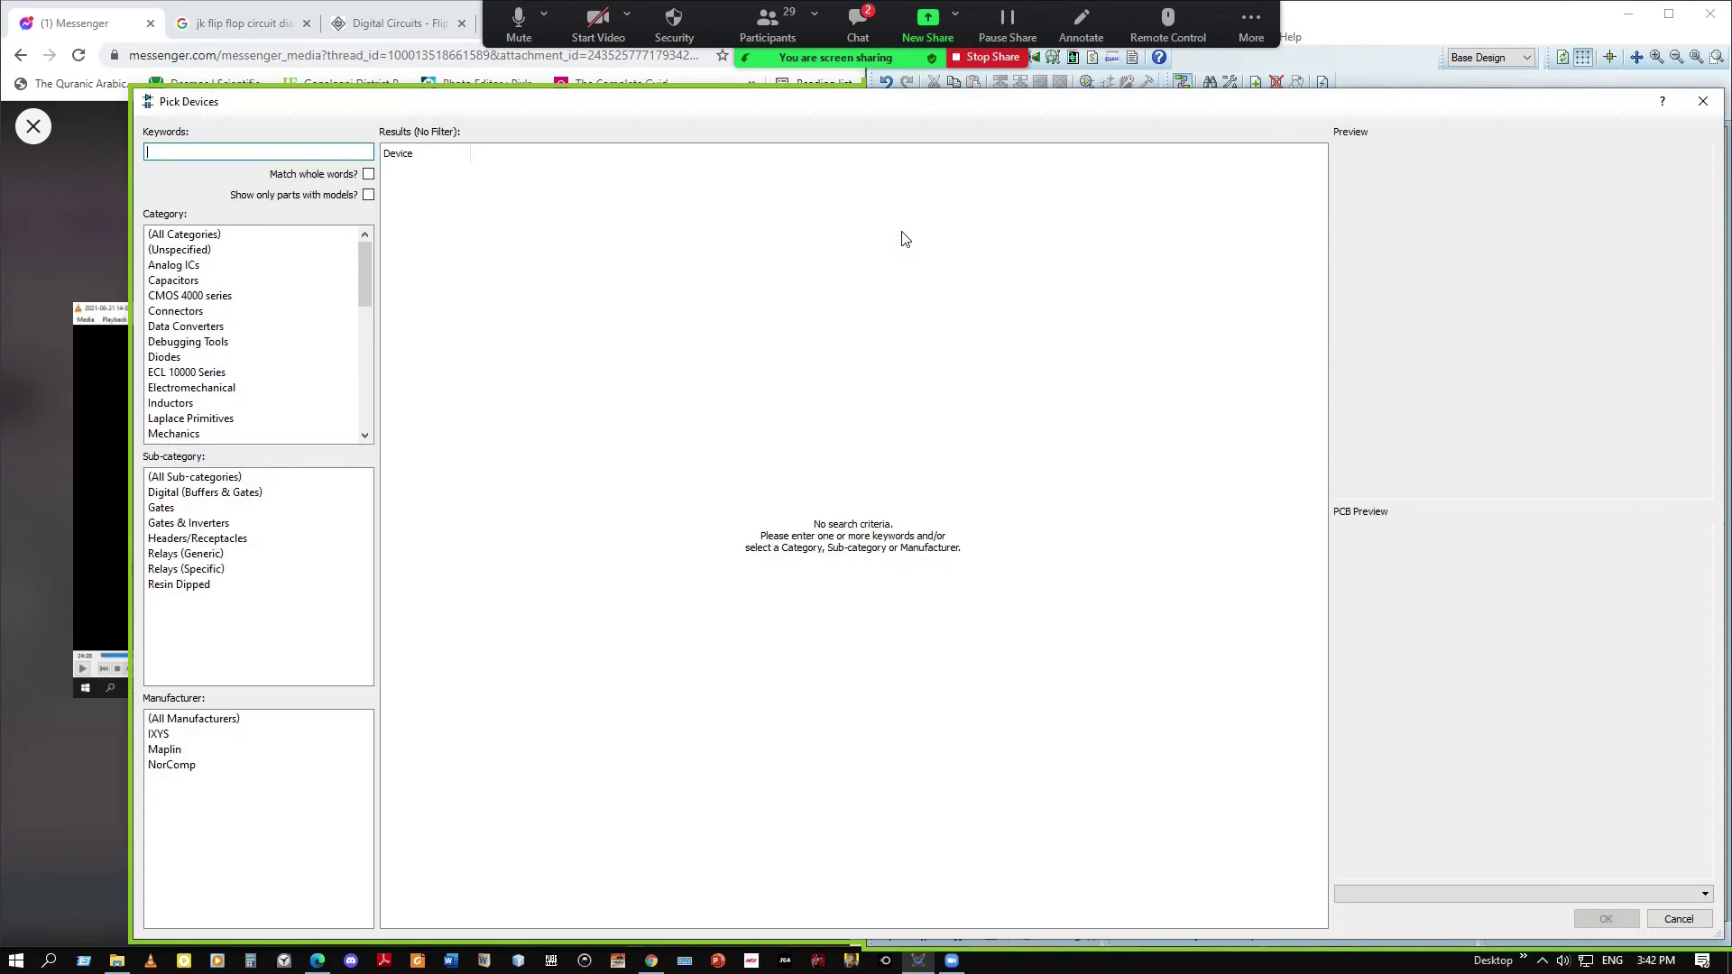
pyautogui.write('nand')
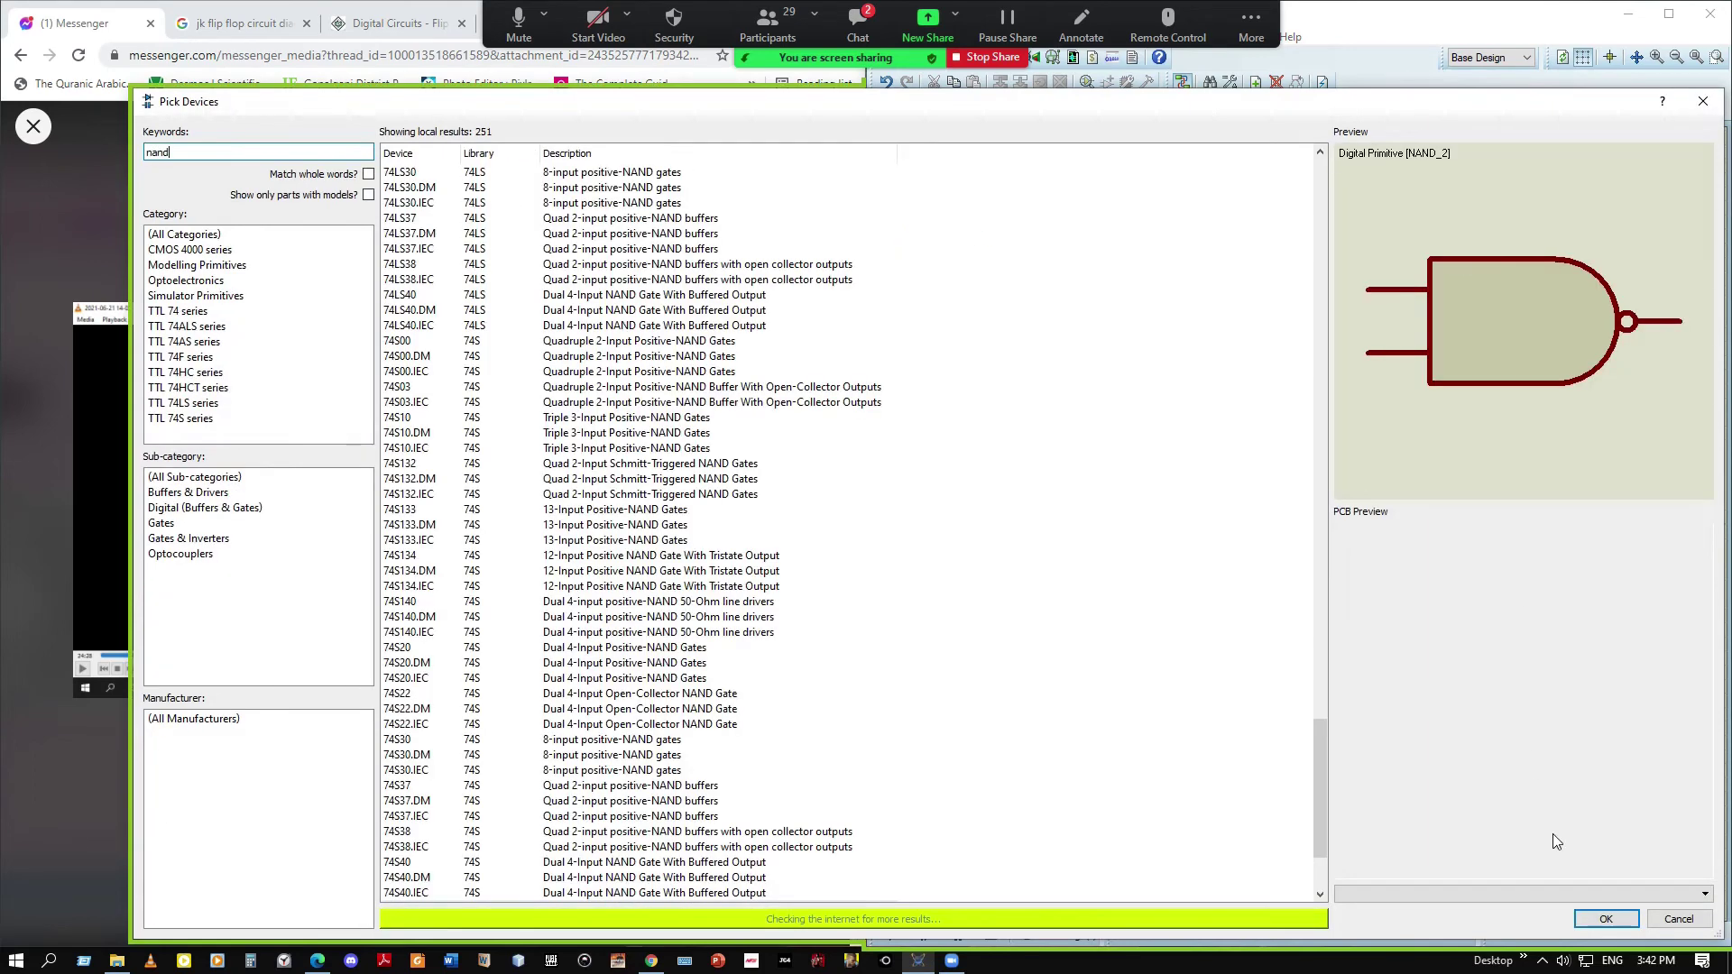
pyautogui.click(1605, 920)
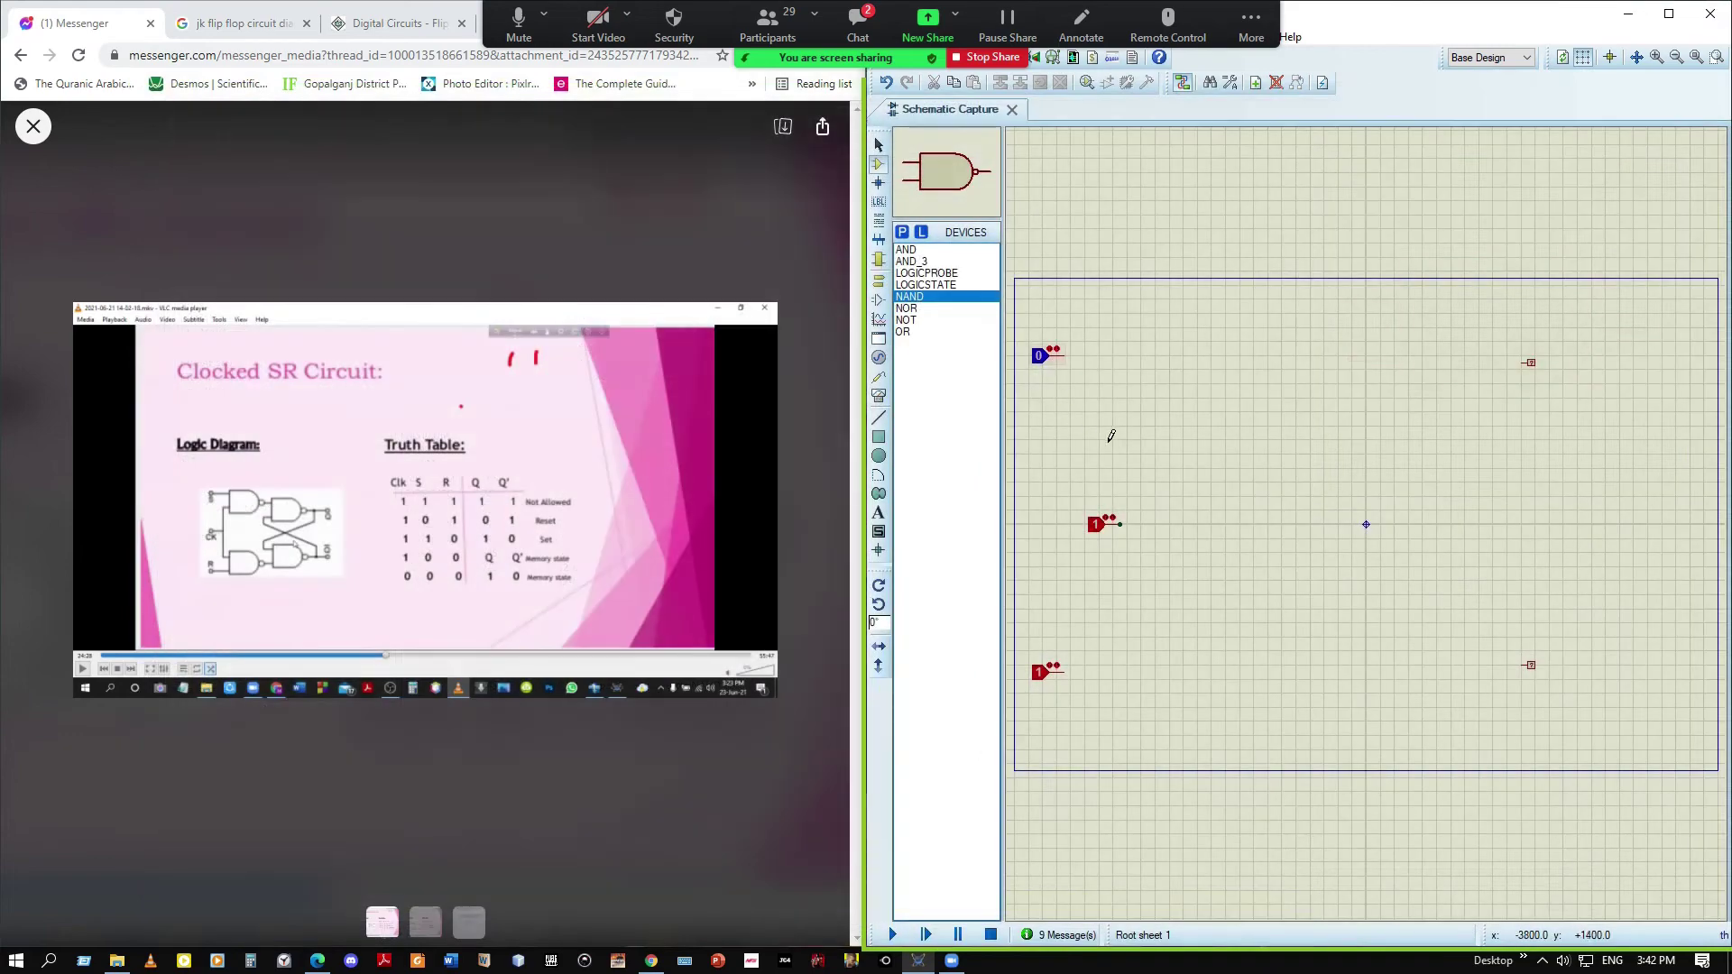
# Place two NAND gates one above the other, right of the logic states and level with the upper and lower logic probes
pyautogui.click(1237, 370)
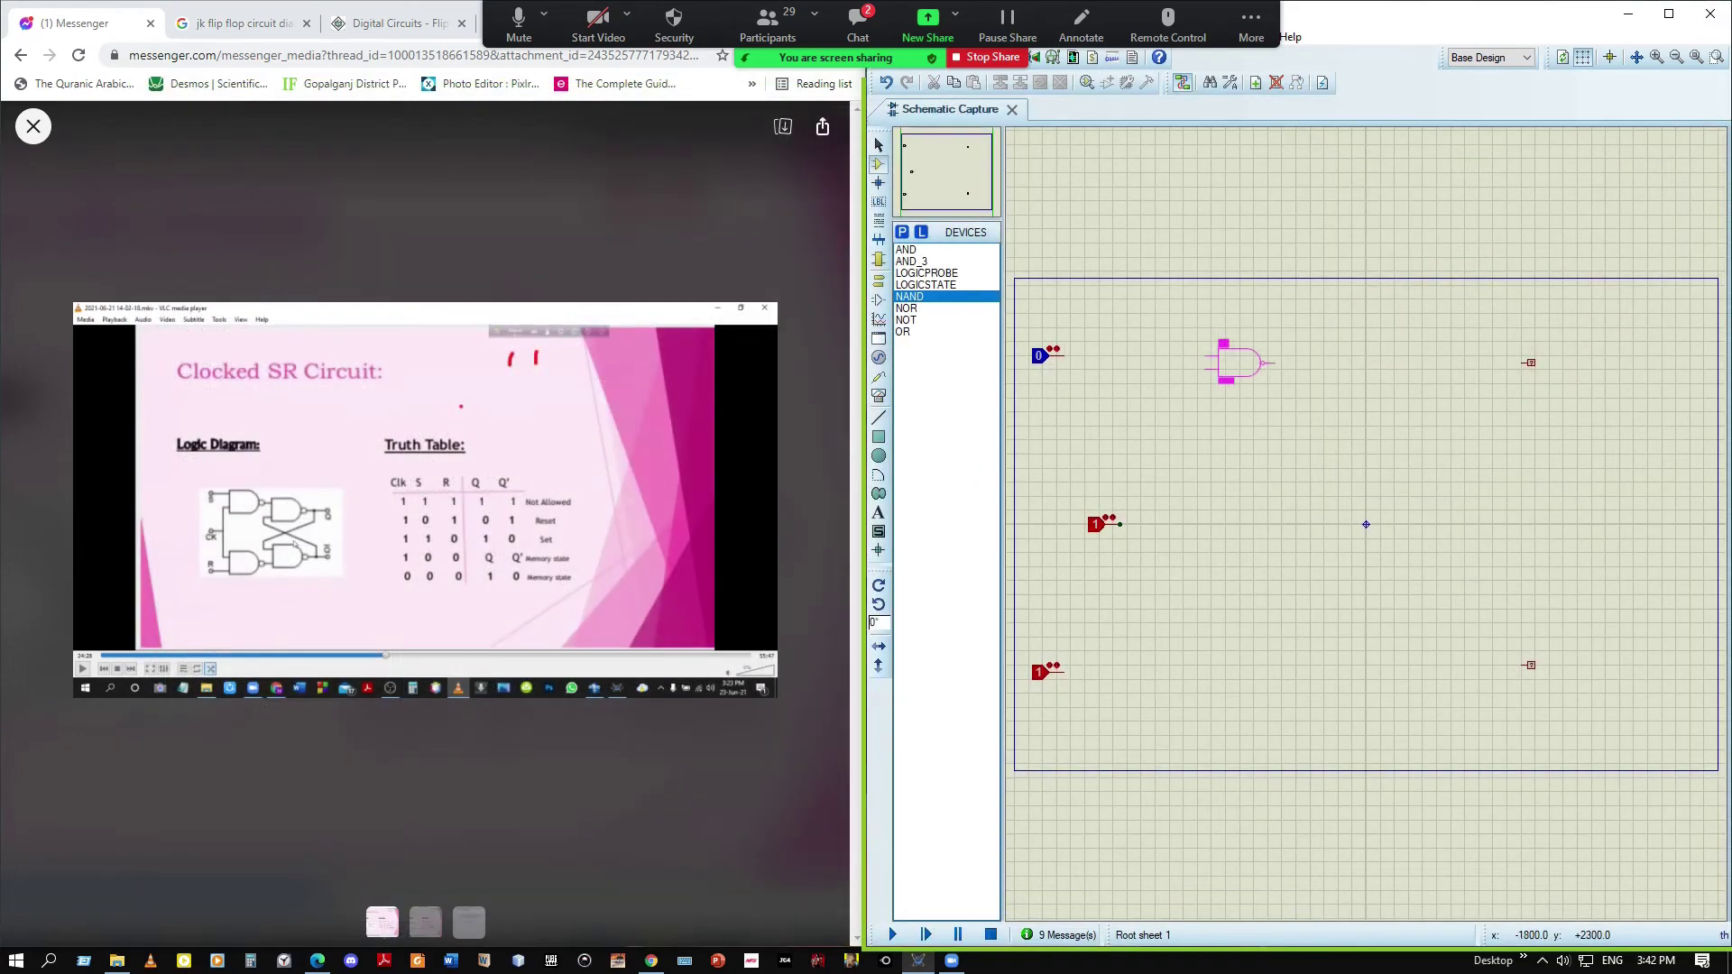
pyautogui.click(1225, 363)
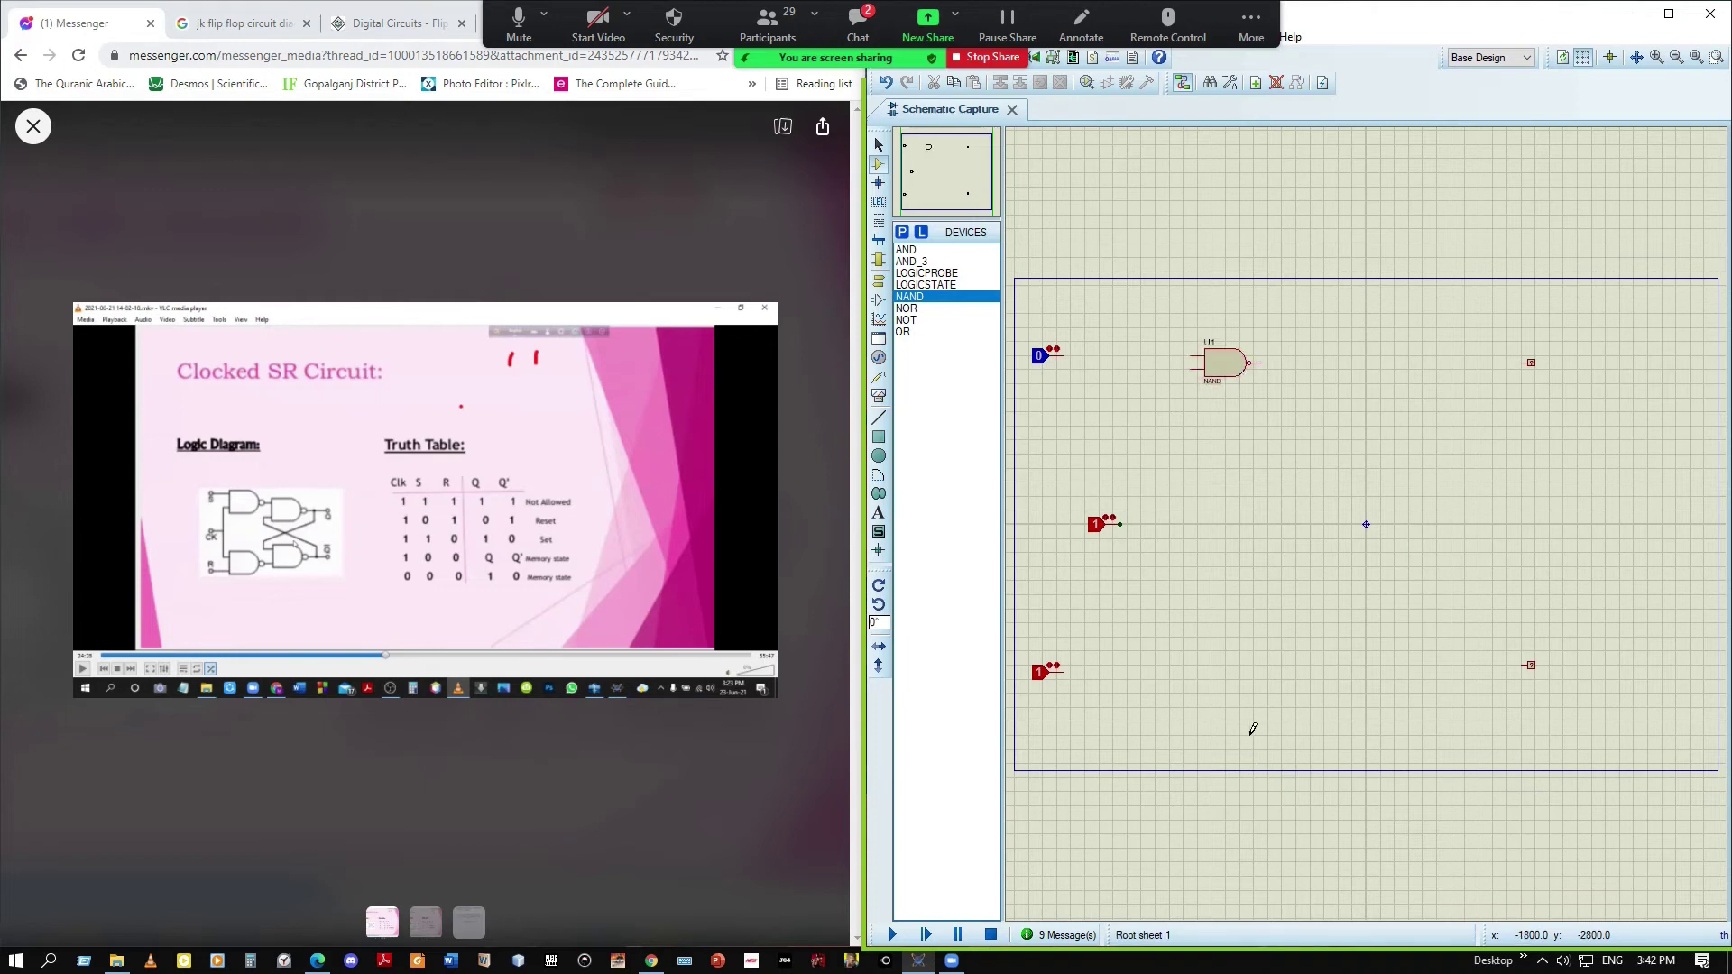
pyautogui.click(1286, 682)
pyautogui.click(1227, 666)
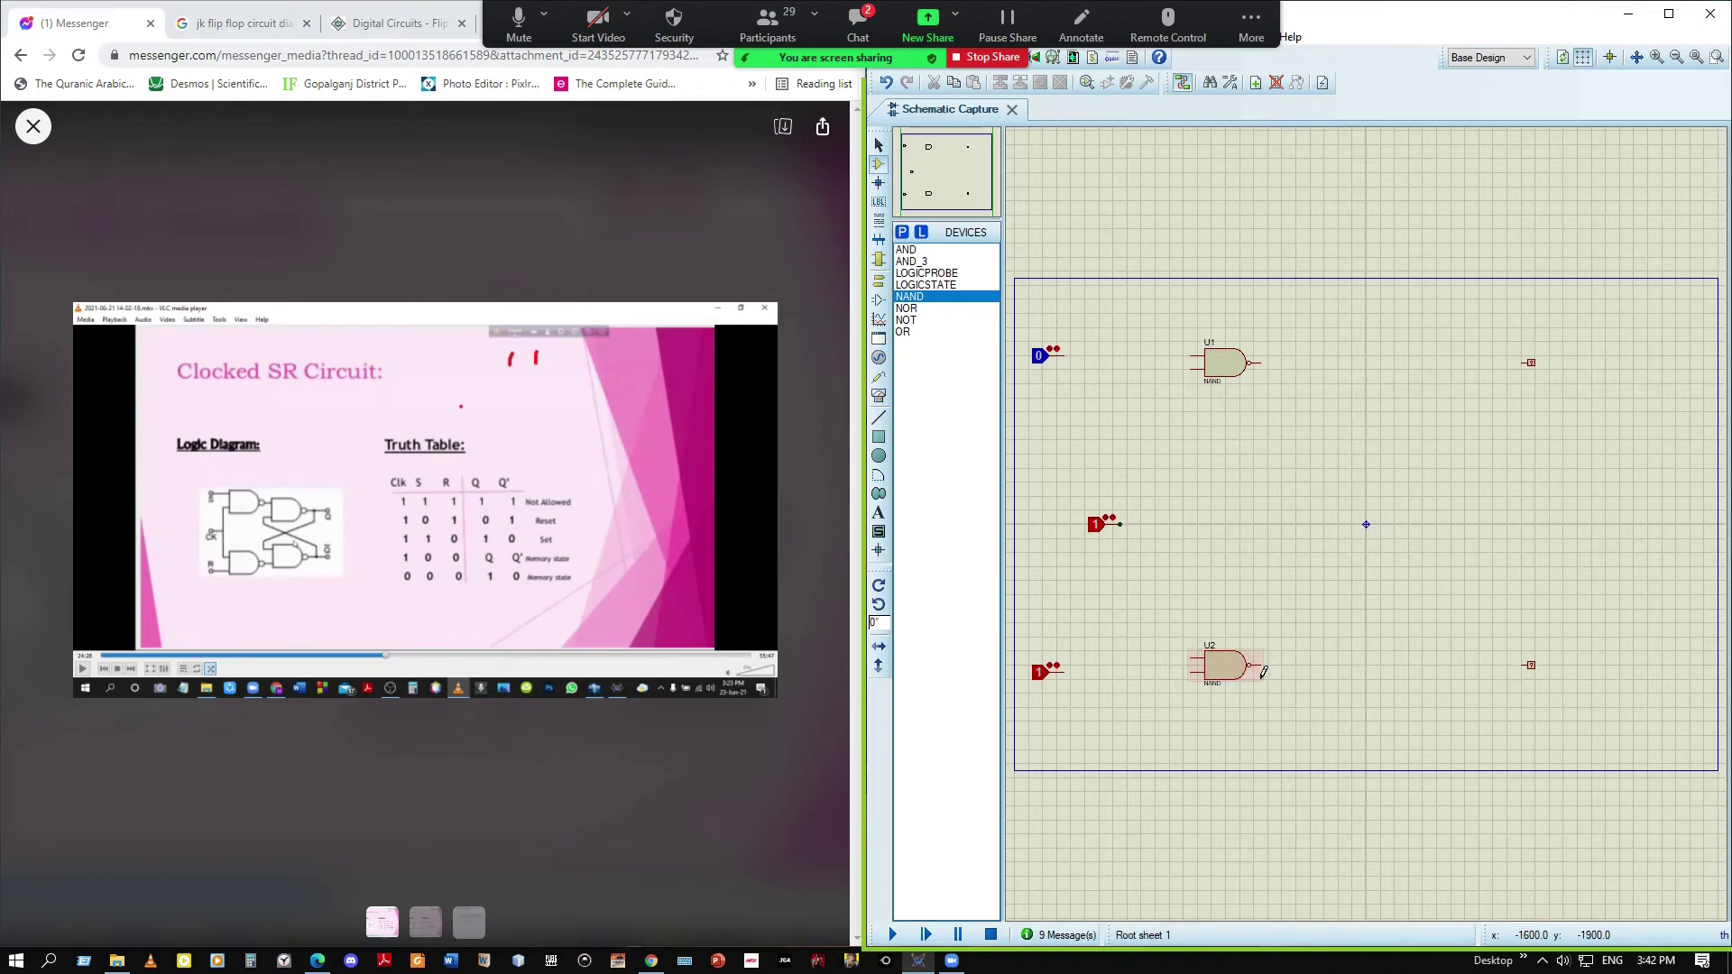
pyautogui.click(531, 25)
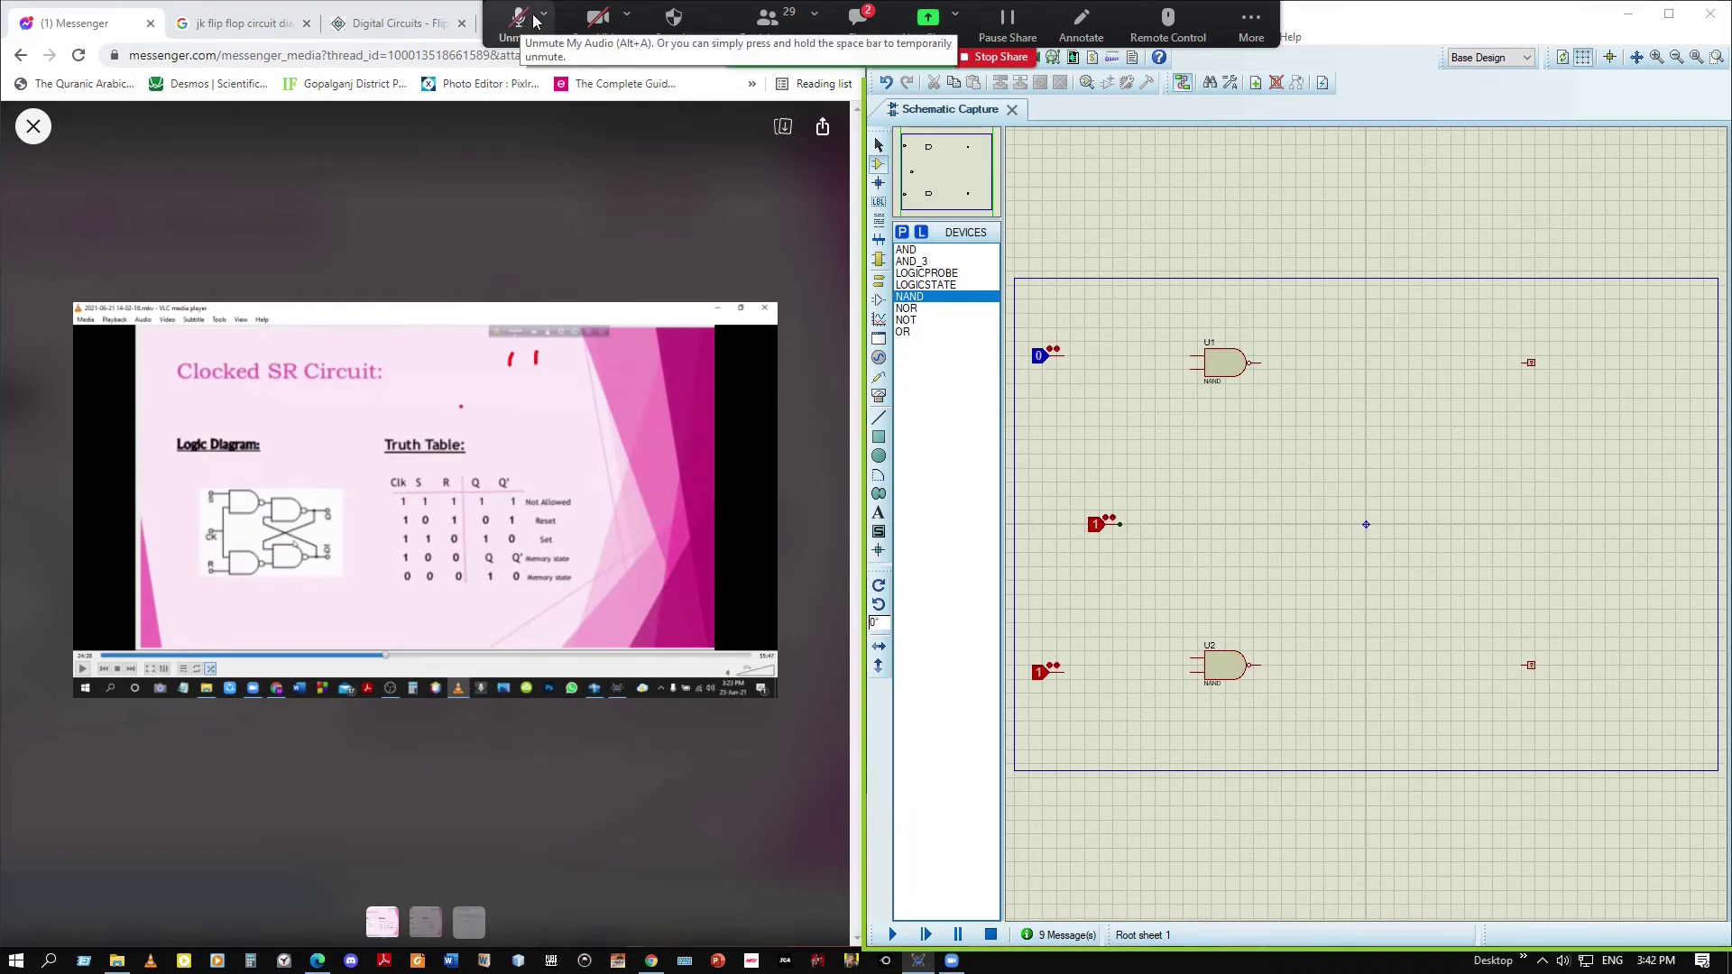
pyautogui.click(535, 20)
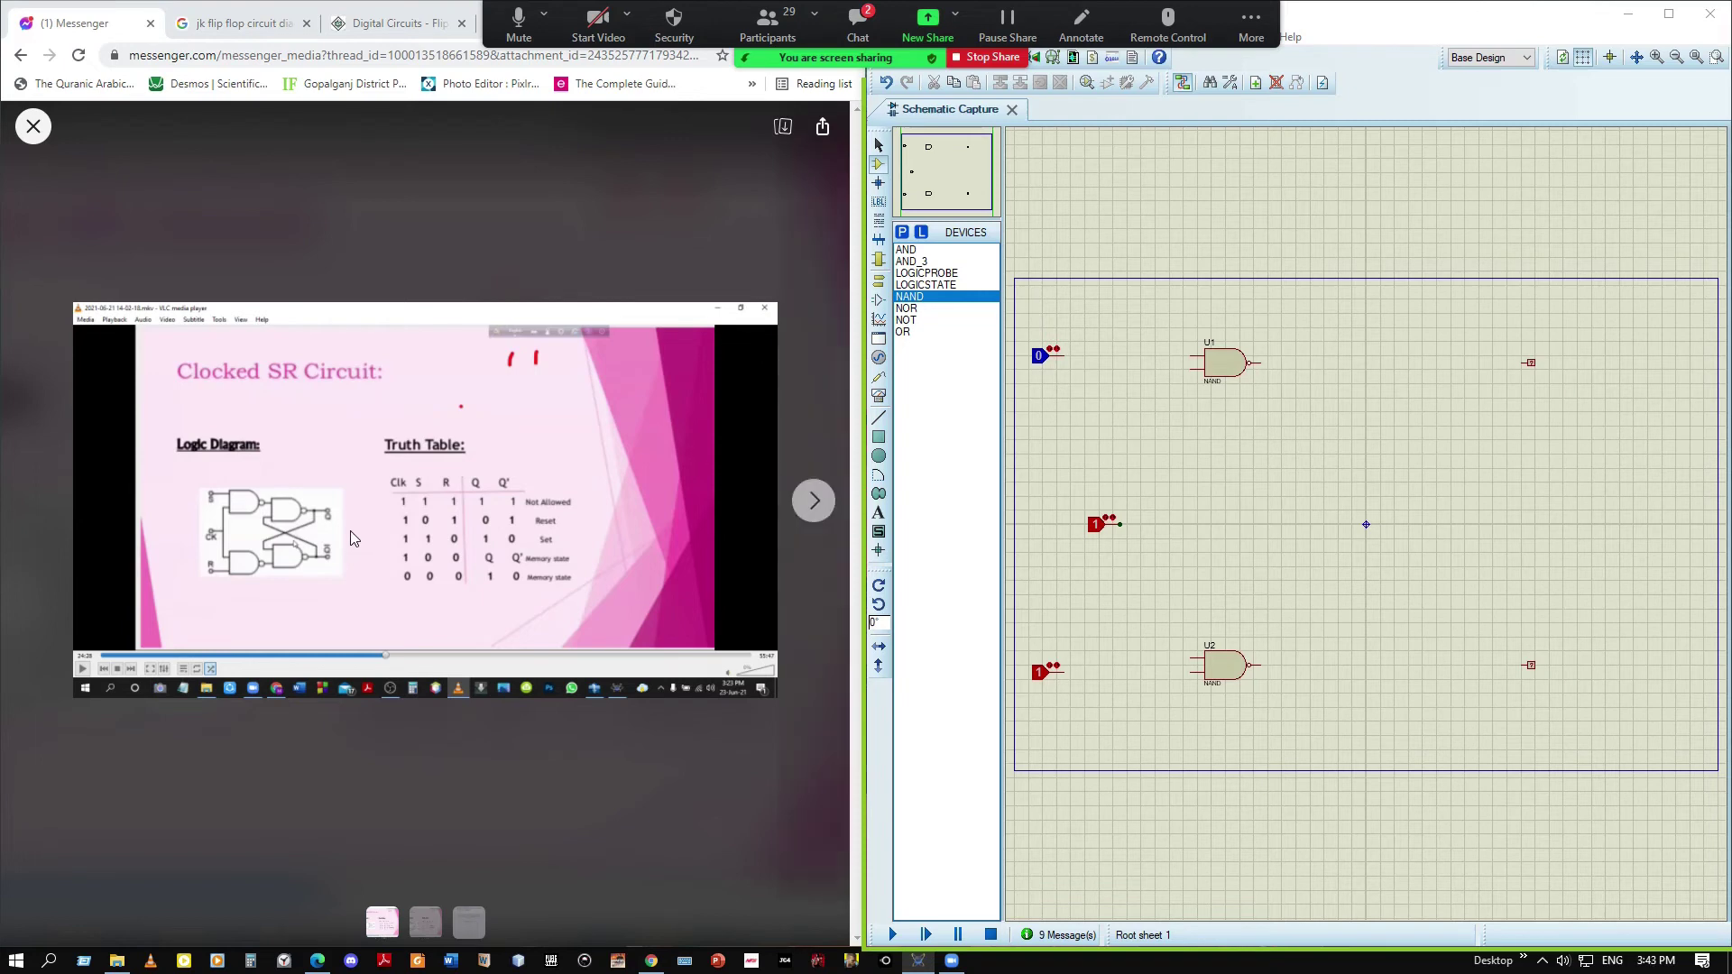
# Bring up the J-K flip-flop diagram photo, rotate it upright in Photos and dock its window beside the schematic
pyautogui.click(814, 500)
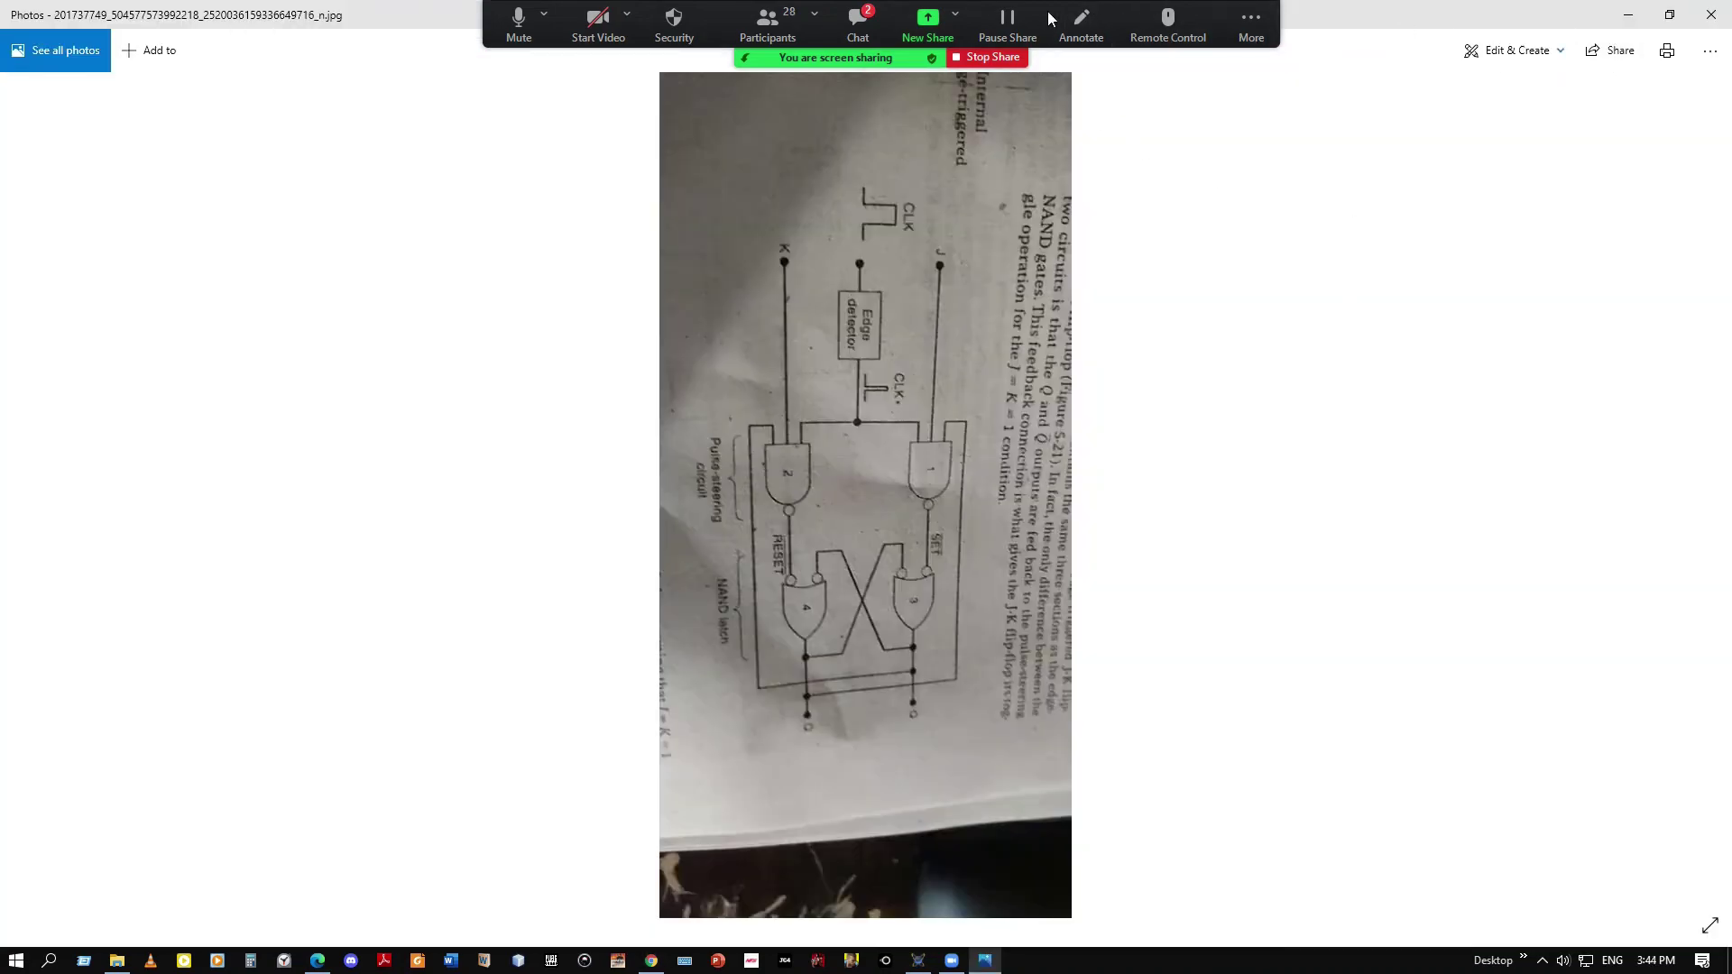
pyautogui.moveTo(1050, 18); pyautogui.dragTo(1496, 142)
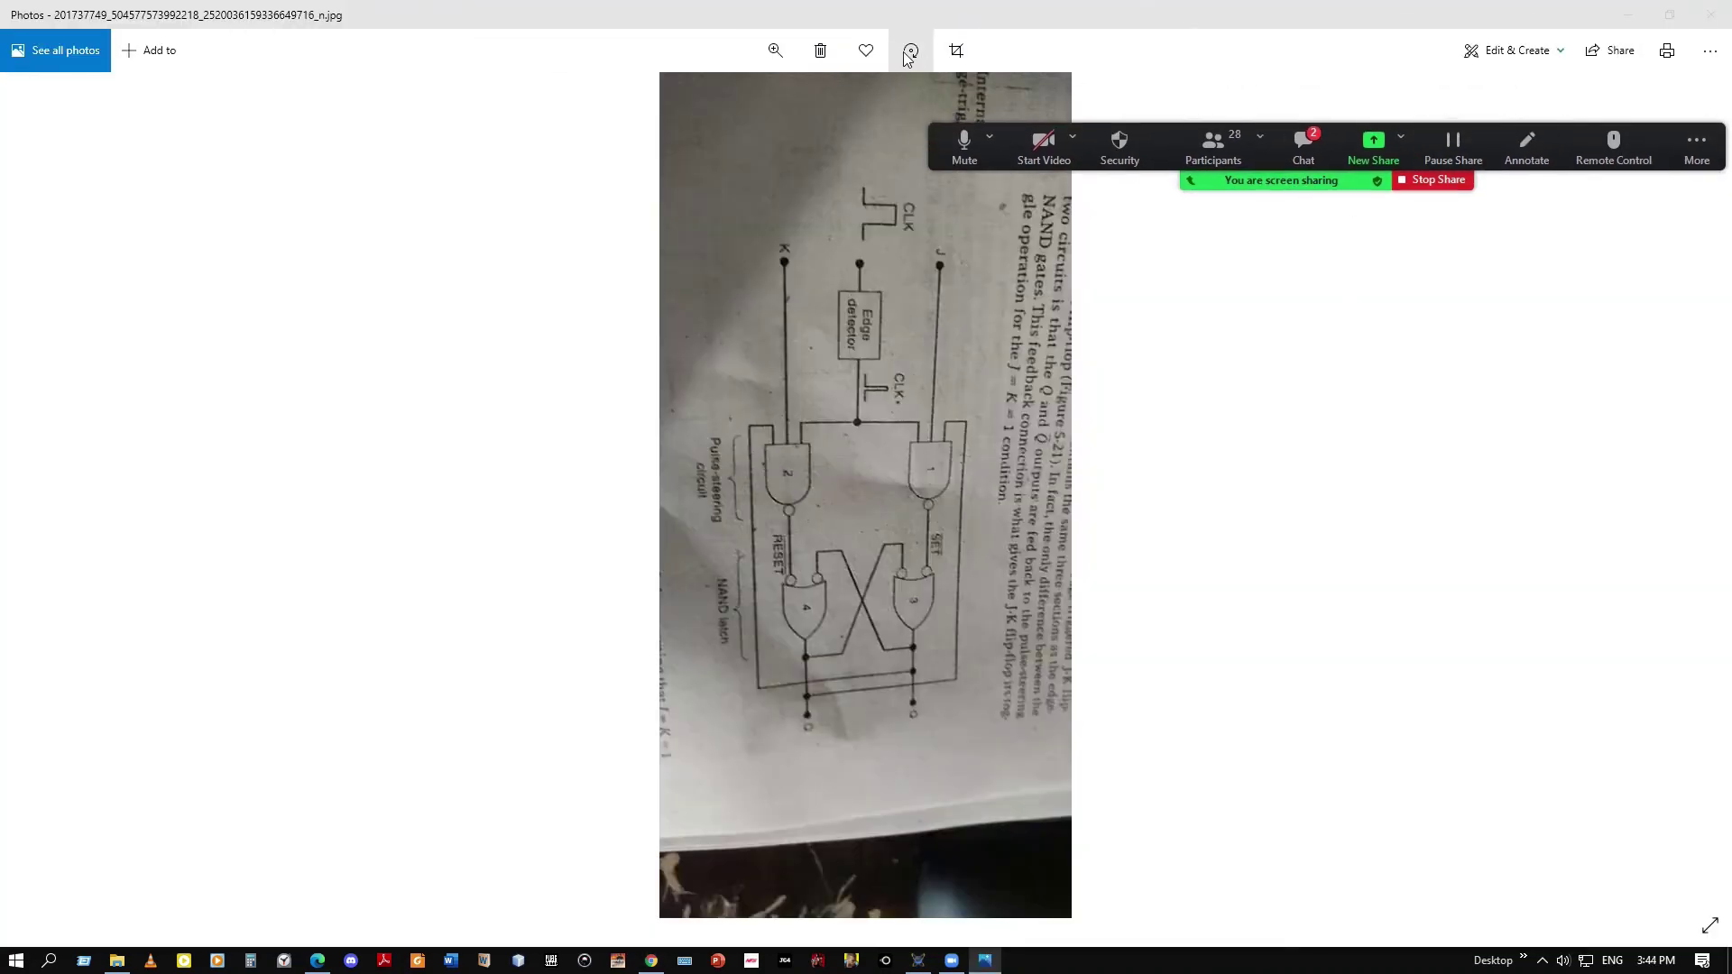
pyautogui.click(911, 50)
pyautogui.click(911, 51)
pyautogui.click(911, 51)
pyautogui.press('super+Left')
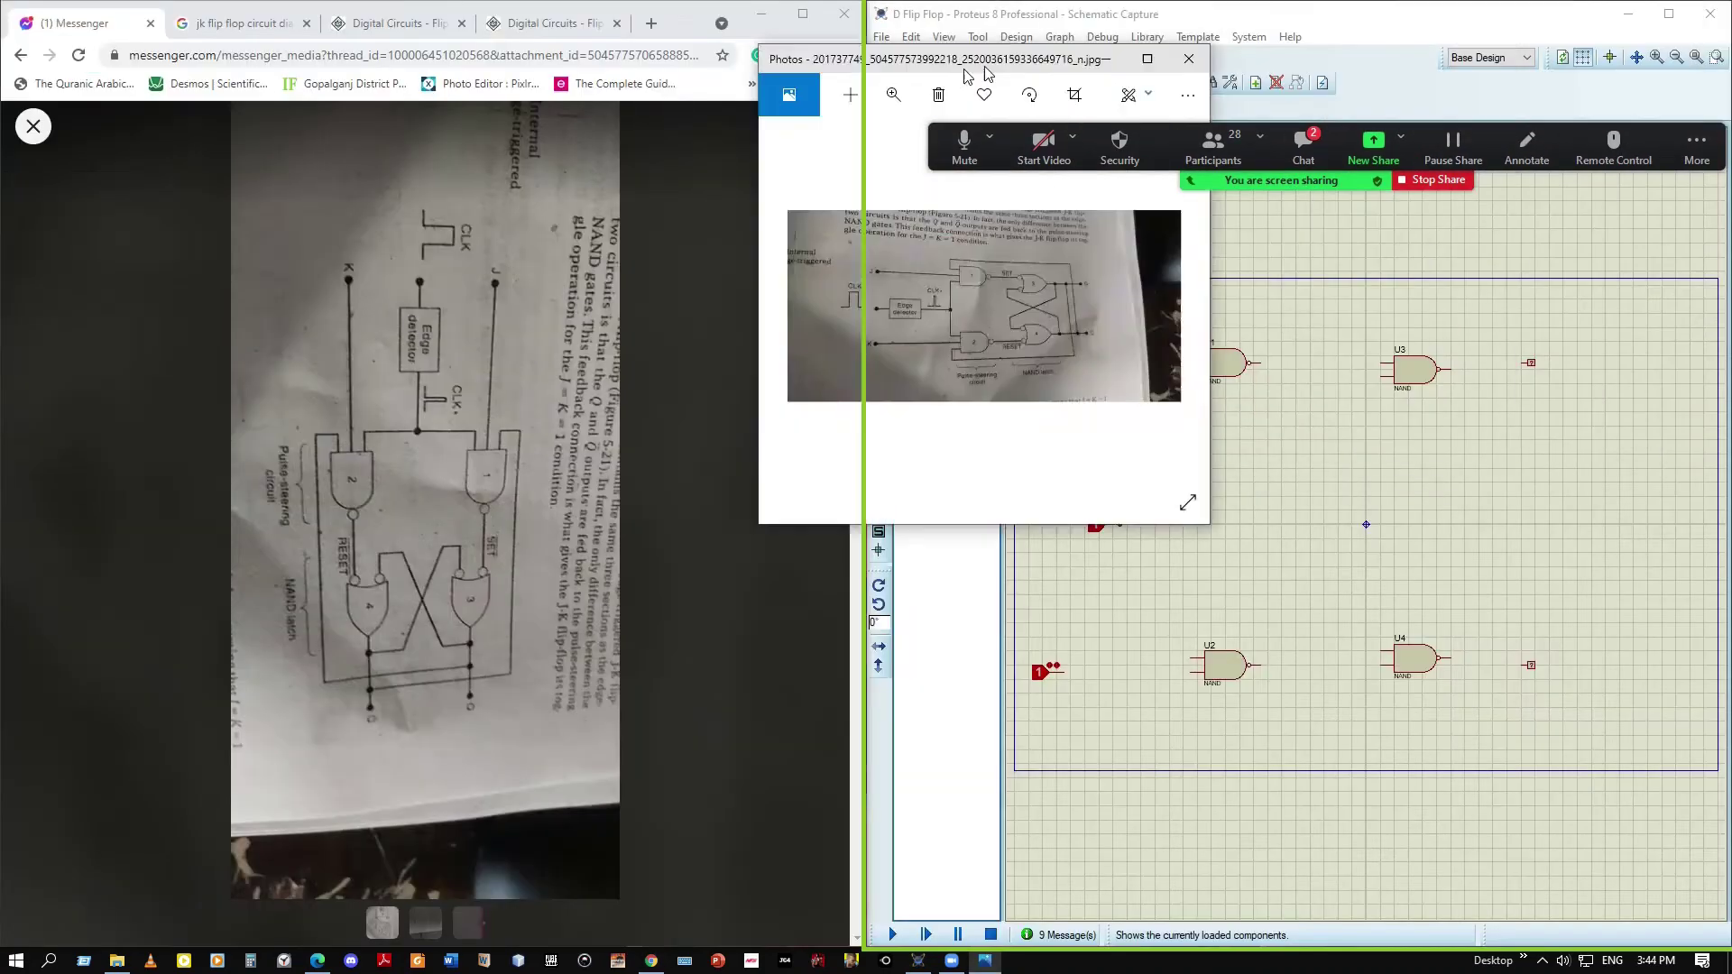
pyautogui.moveTo(1403, 153); pyautogui.dragTo(480, 31)
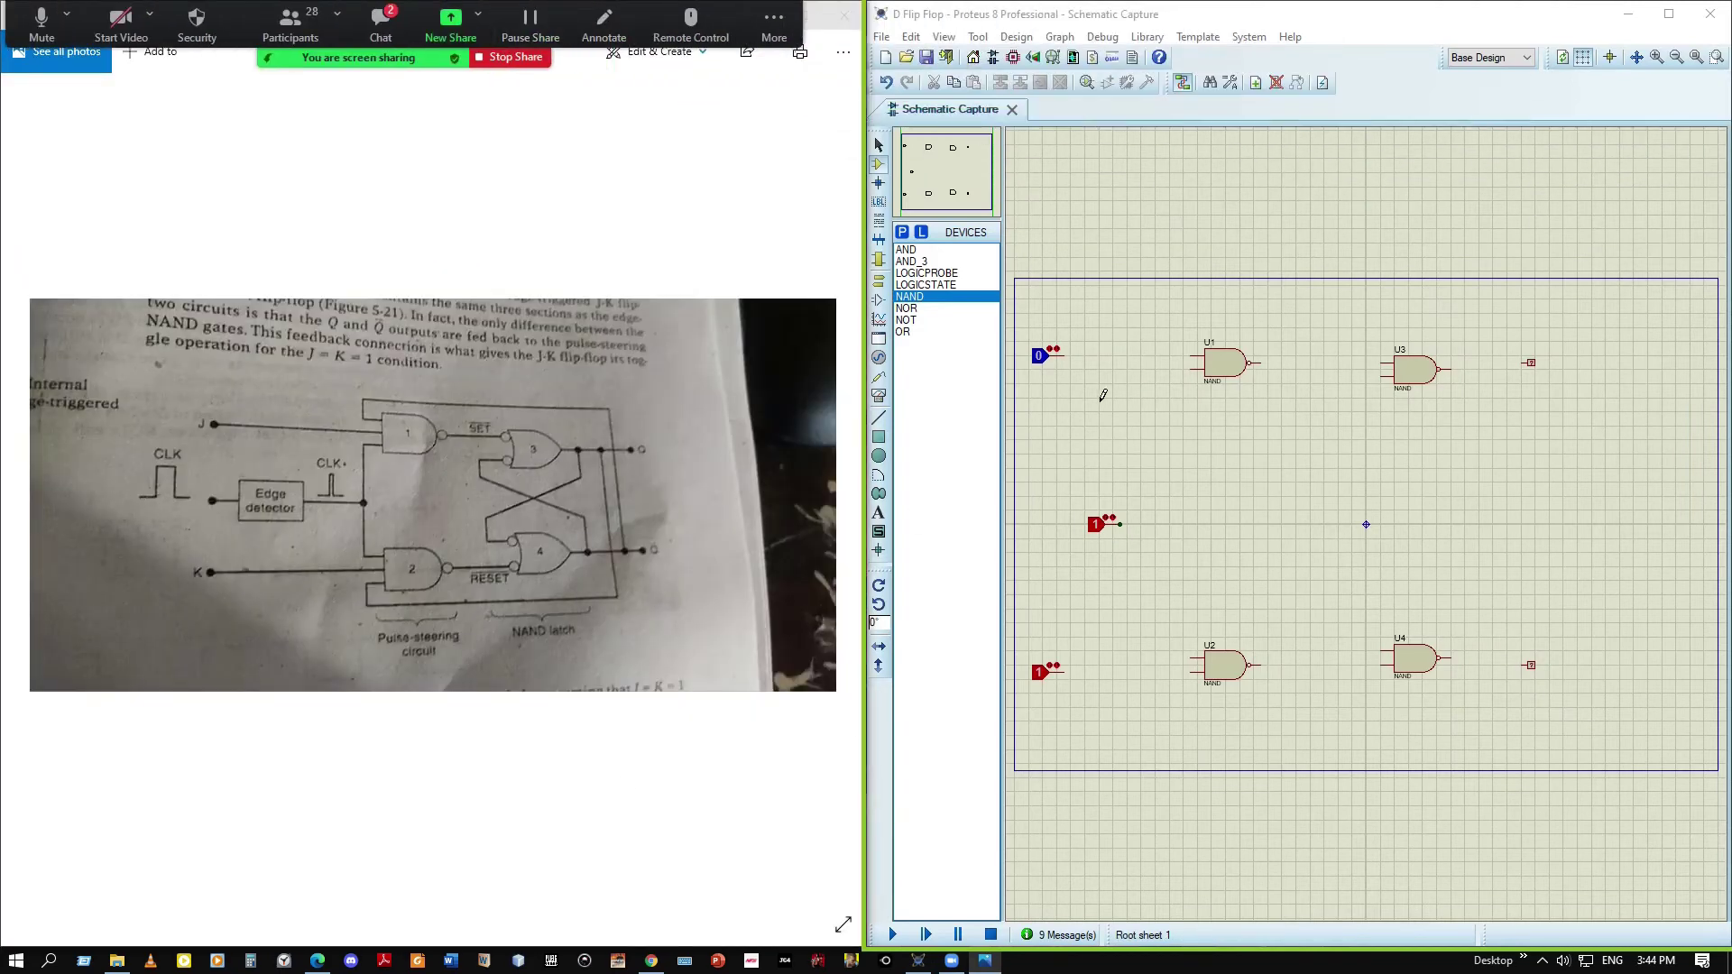
# Wire the upper logic state to U1's upper input and the lower logic state to U2's lower input
pyautogui.click(1066, 356)
pyautogui.click(1198, 356)
pyautogui.click(1063, 672)
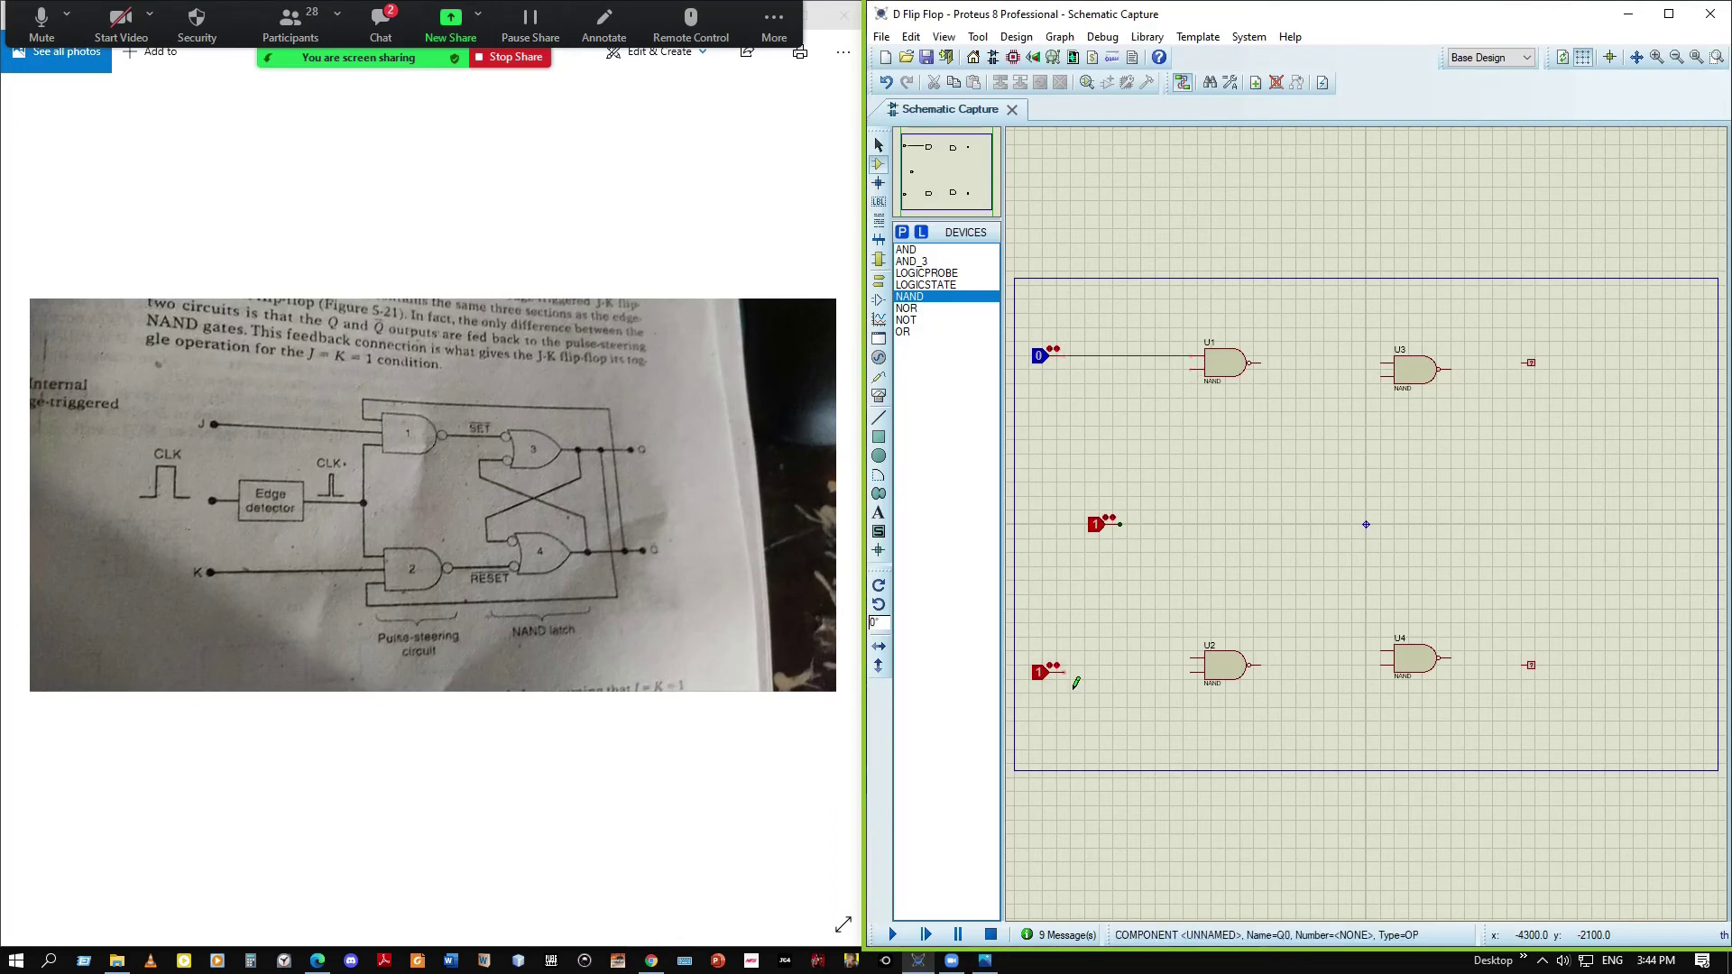
pyautogui.click(1200, 673)
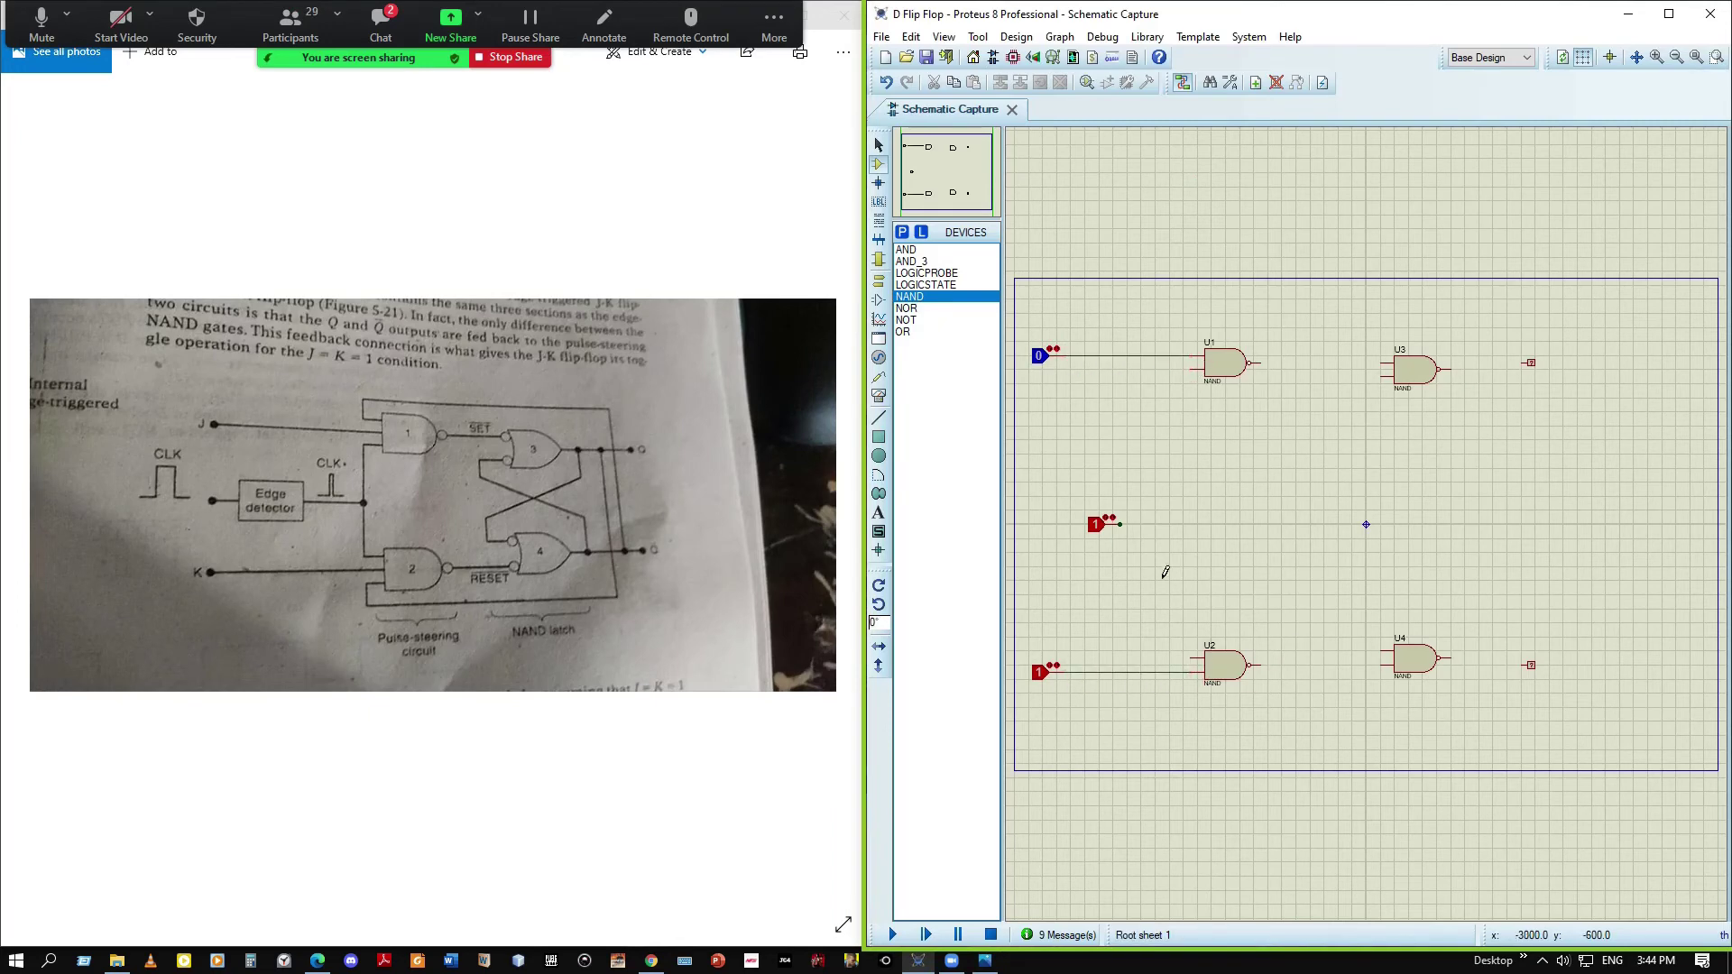
pyautogui.click(1120, 524)
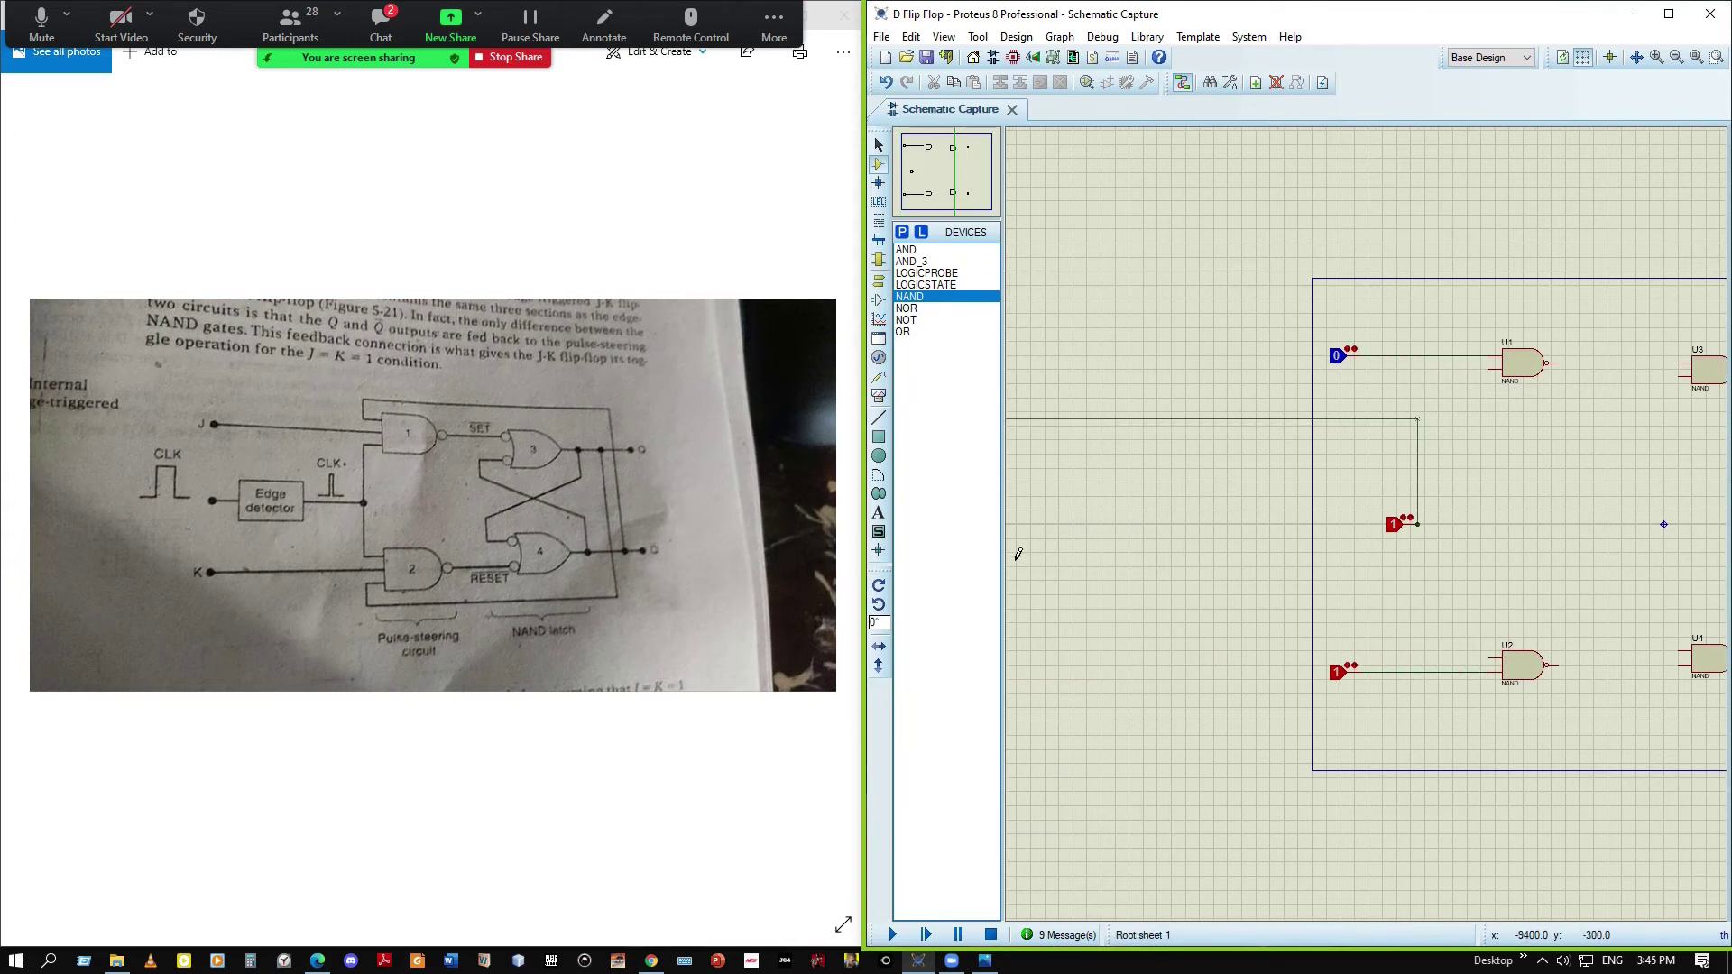
pyautogui.click(1170, 494)
pyautogui.rightClick(1173, 465)
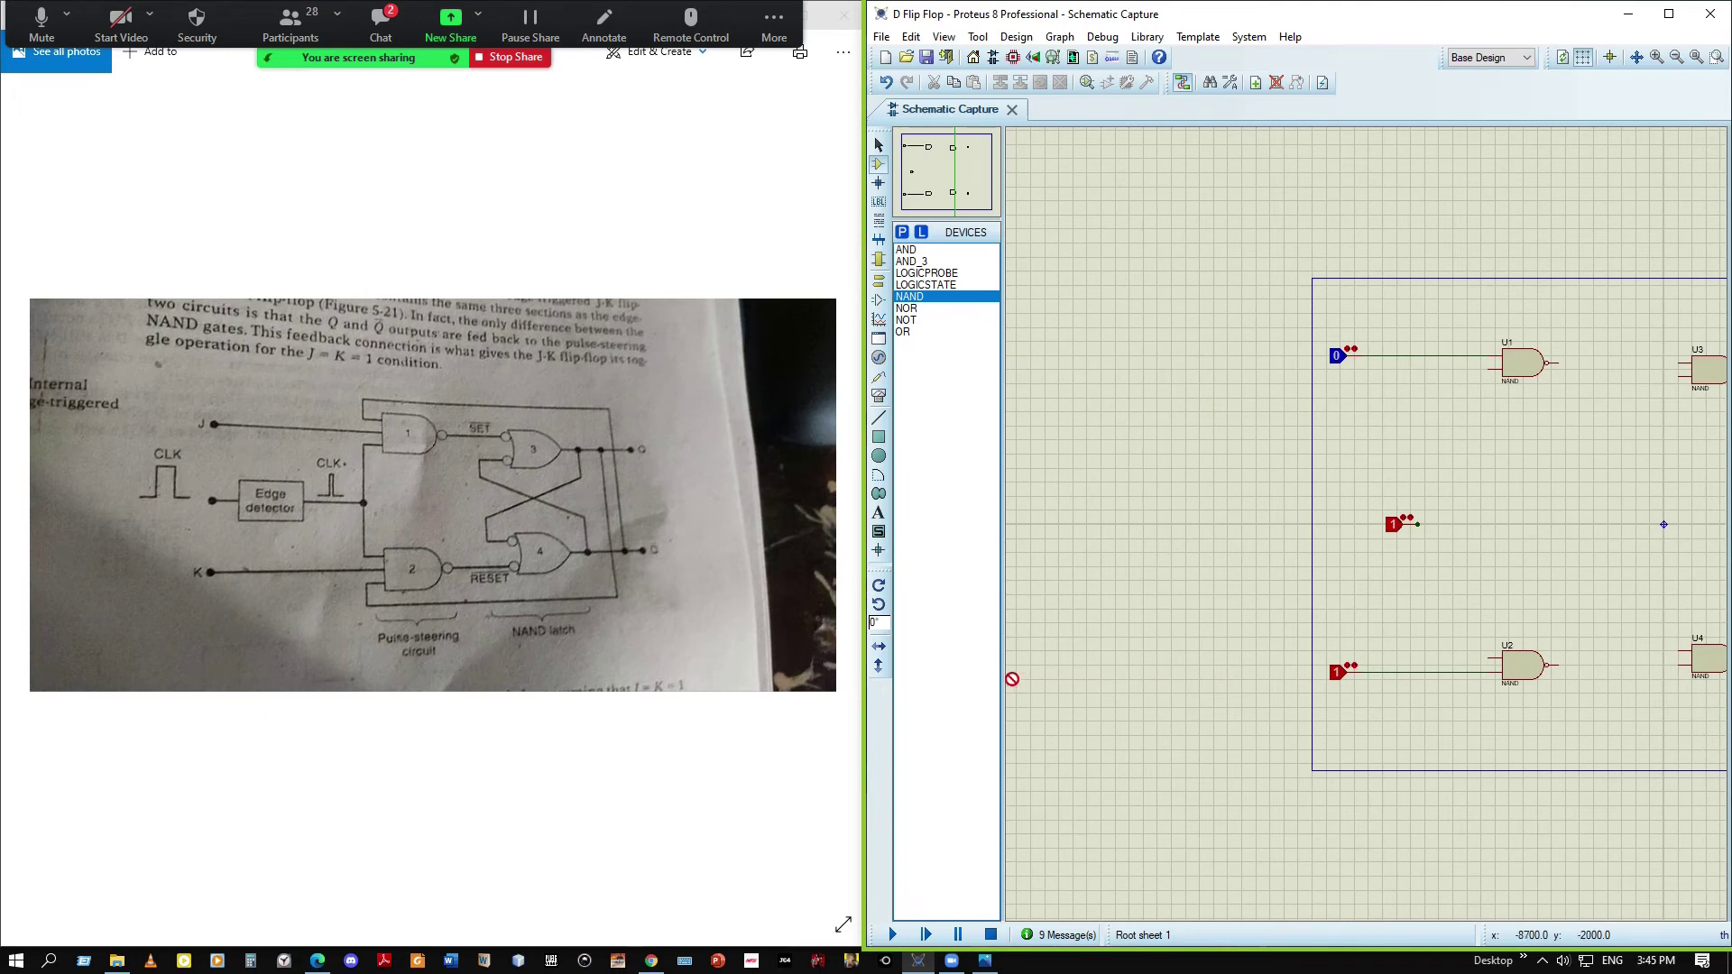
pyautogui.click(1358, 524)
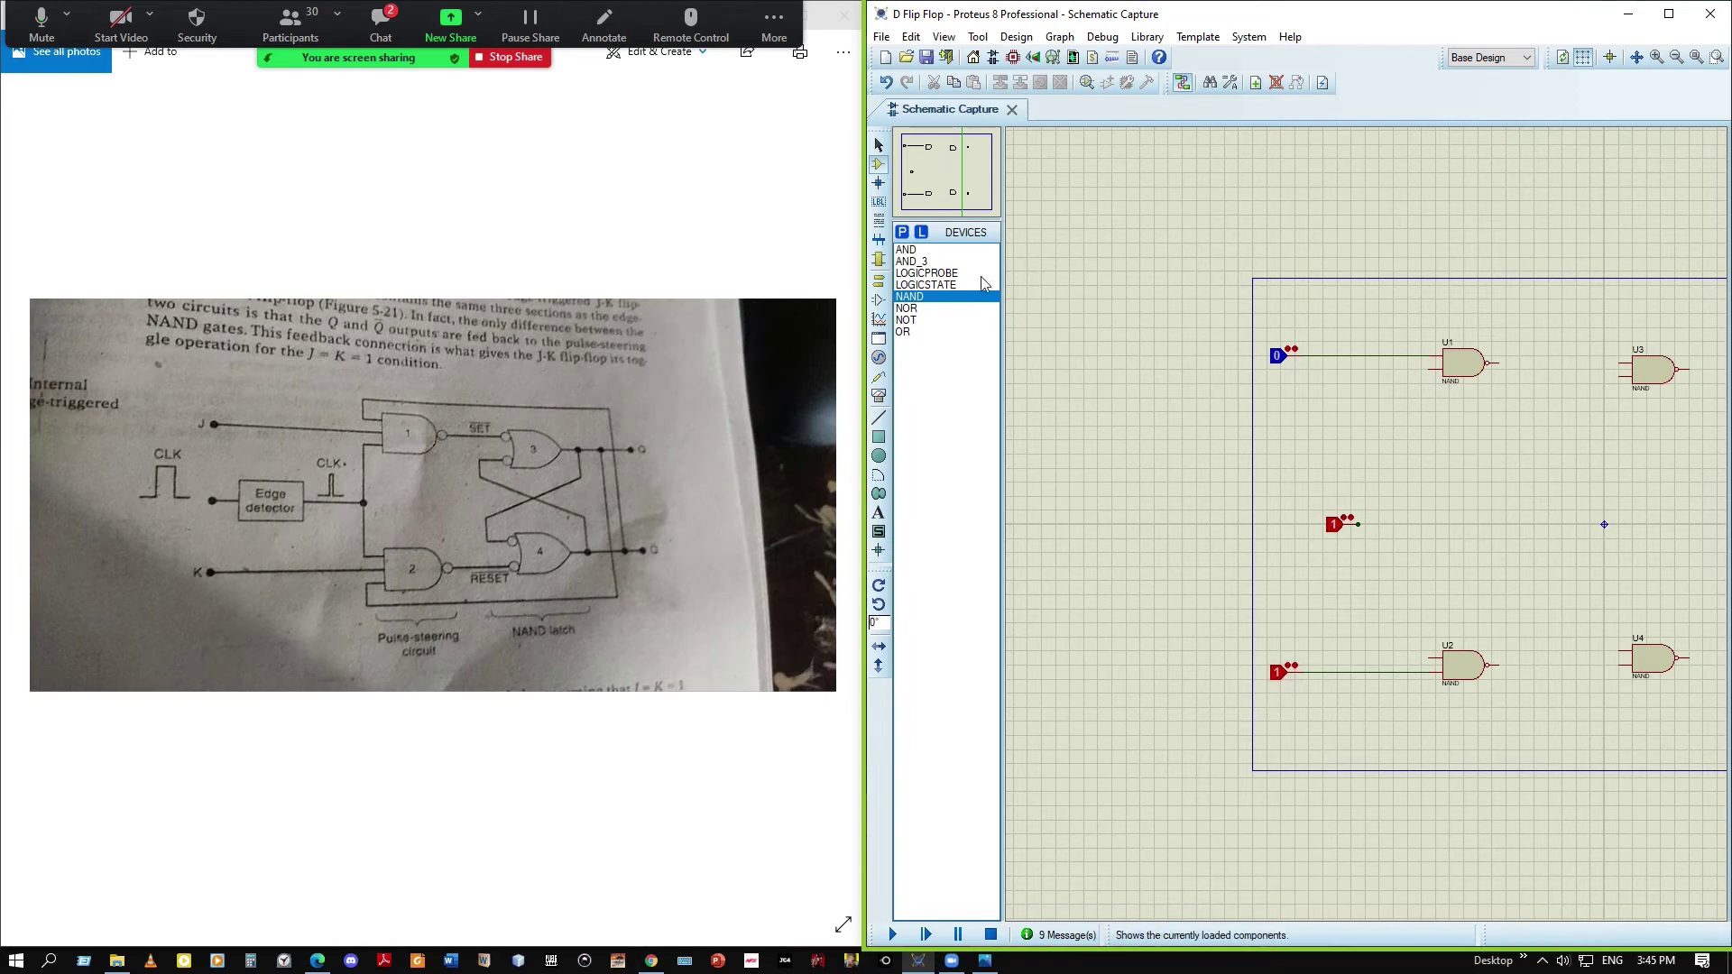
pyautogui.click(948, 173)
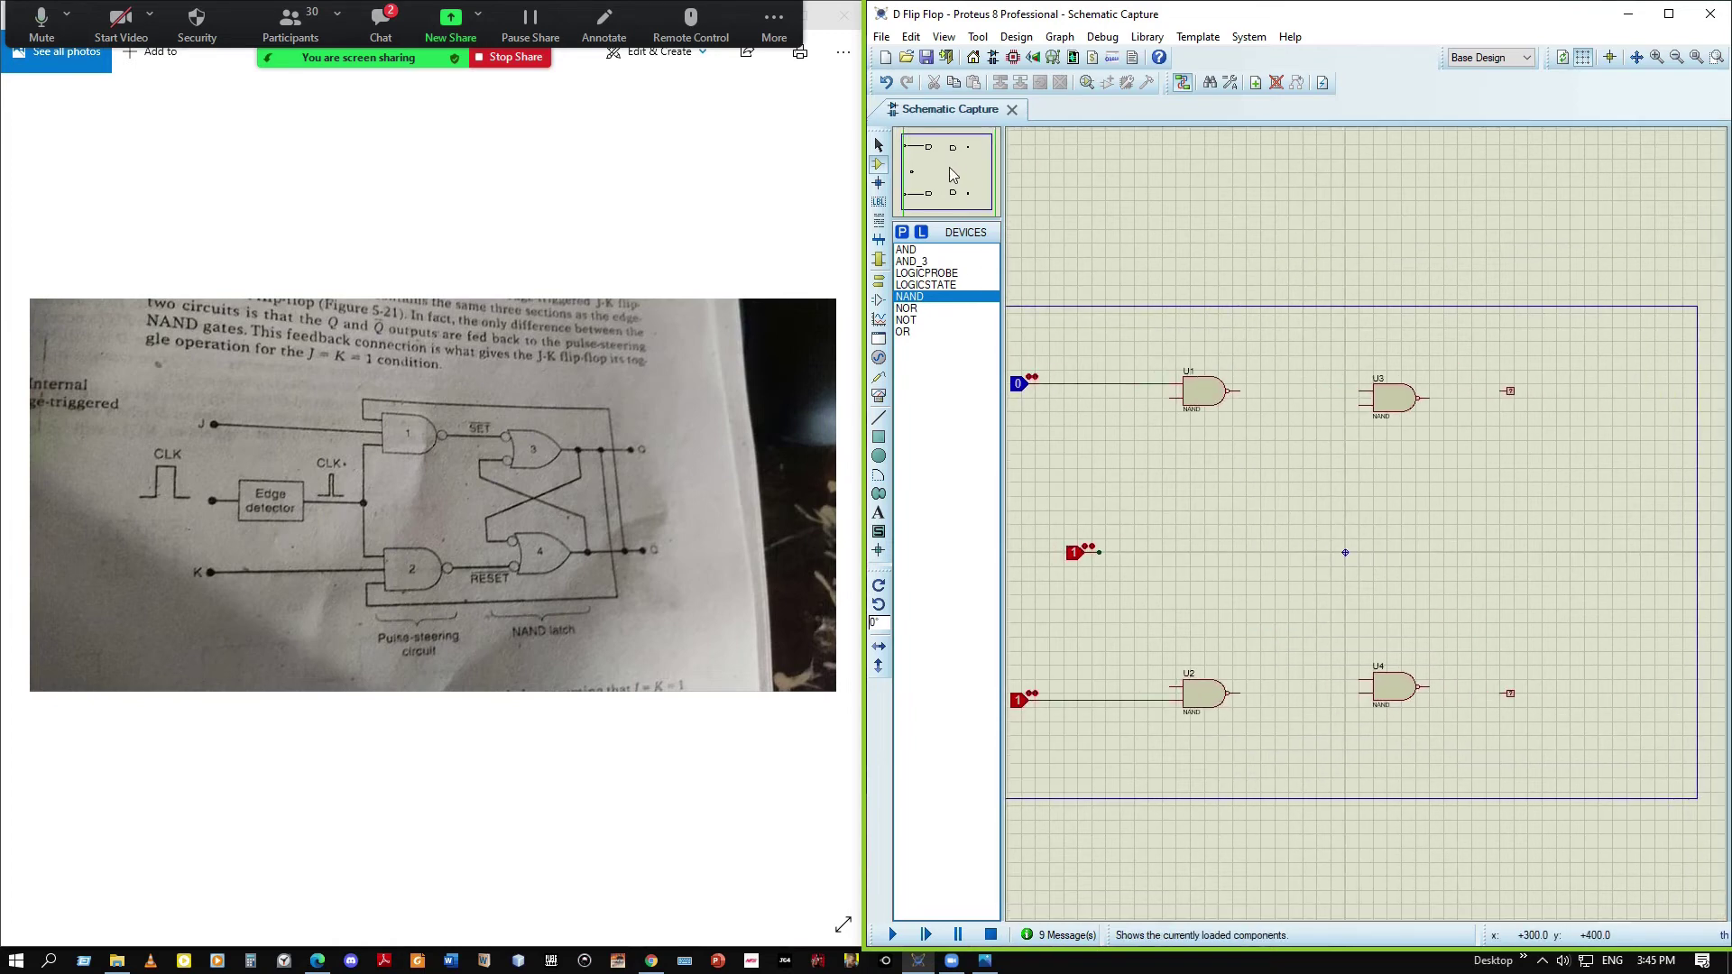
# Set the upper logic state to 1
pyautogui.click(1033, 388)
pyautogui.click(1029, 389)
pyautogui.click(1027, 390)
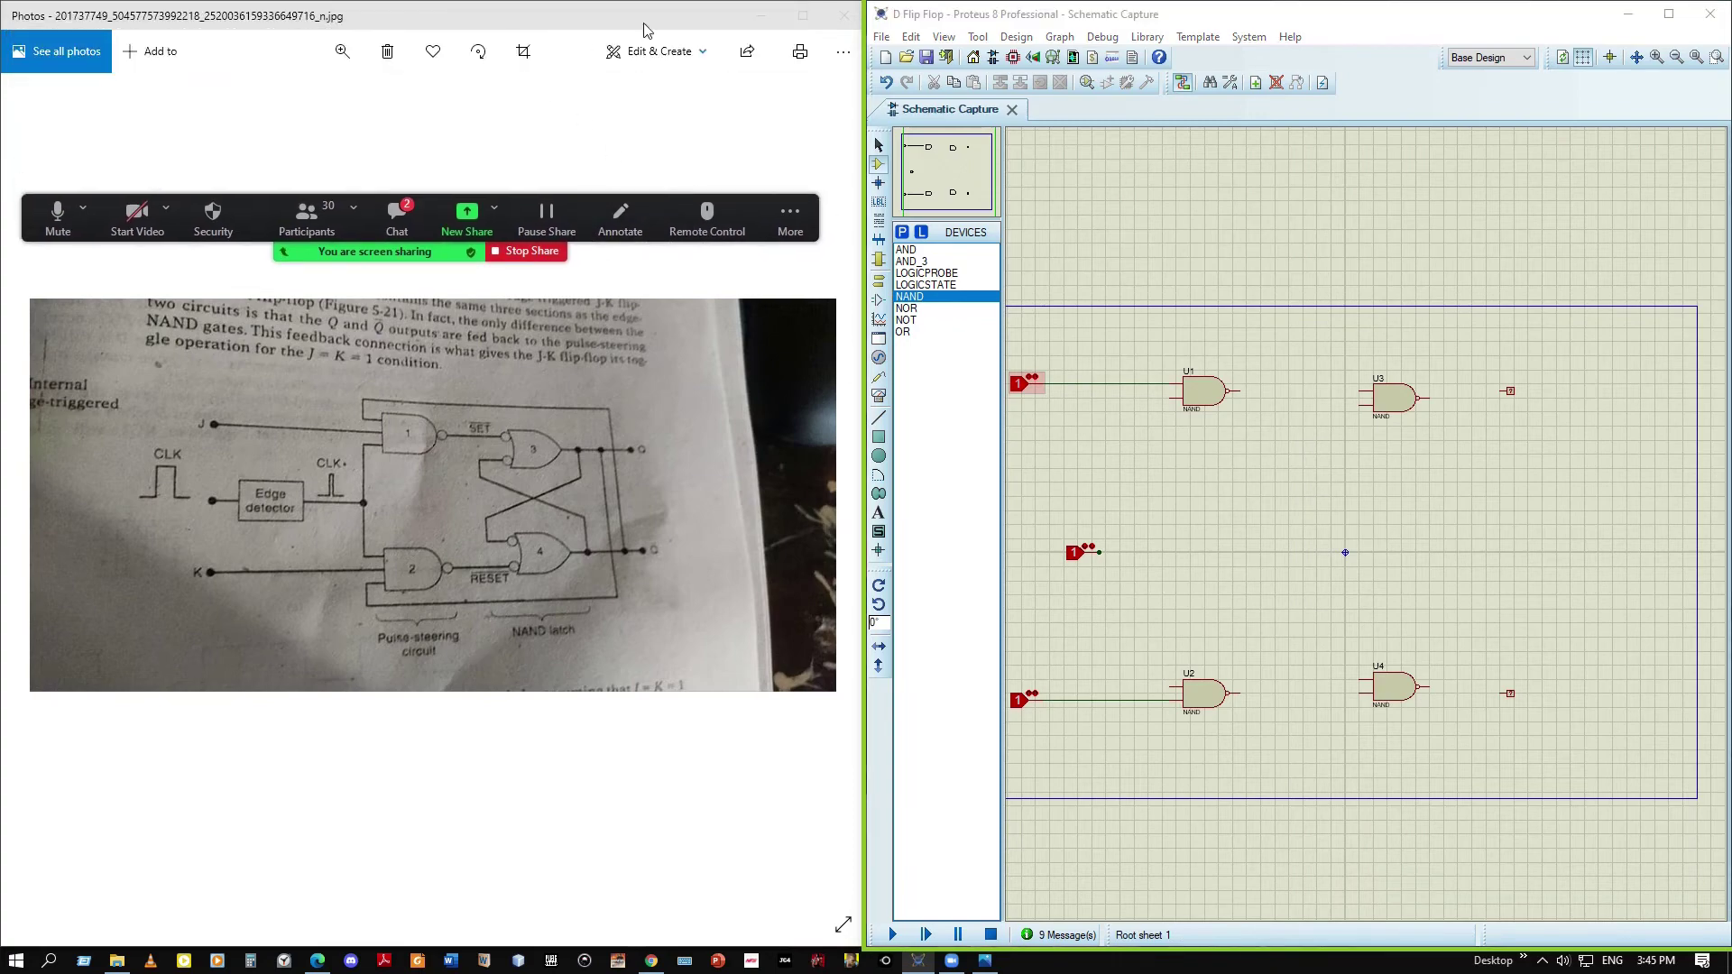
pyautogui.click(762, 15)
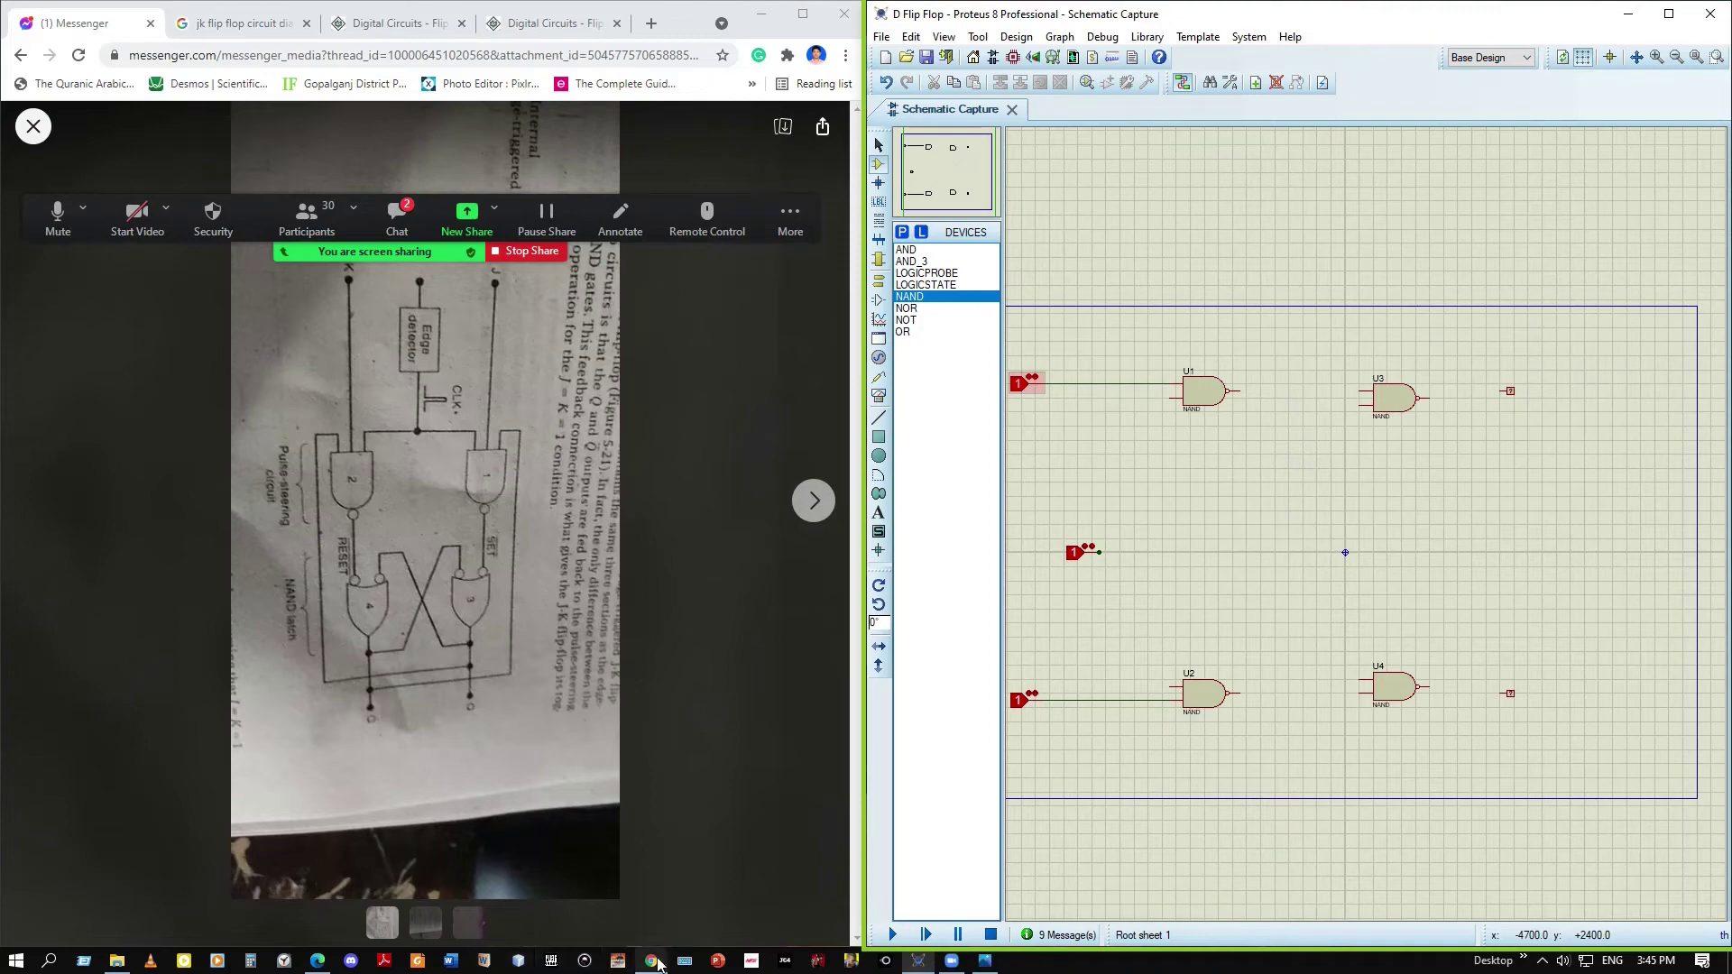
pyautogui.click(987, 961)
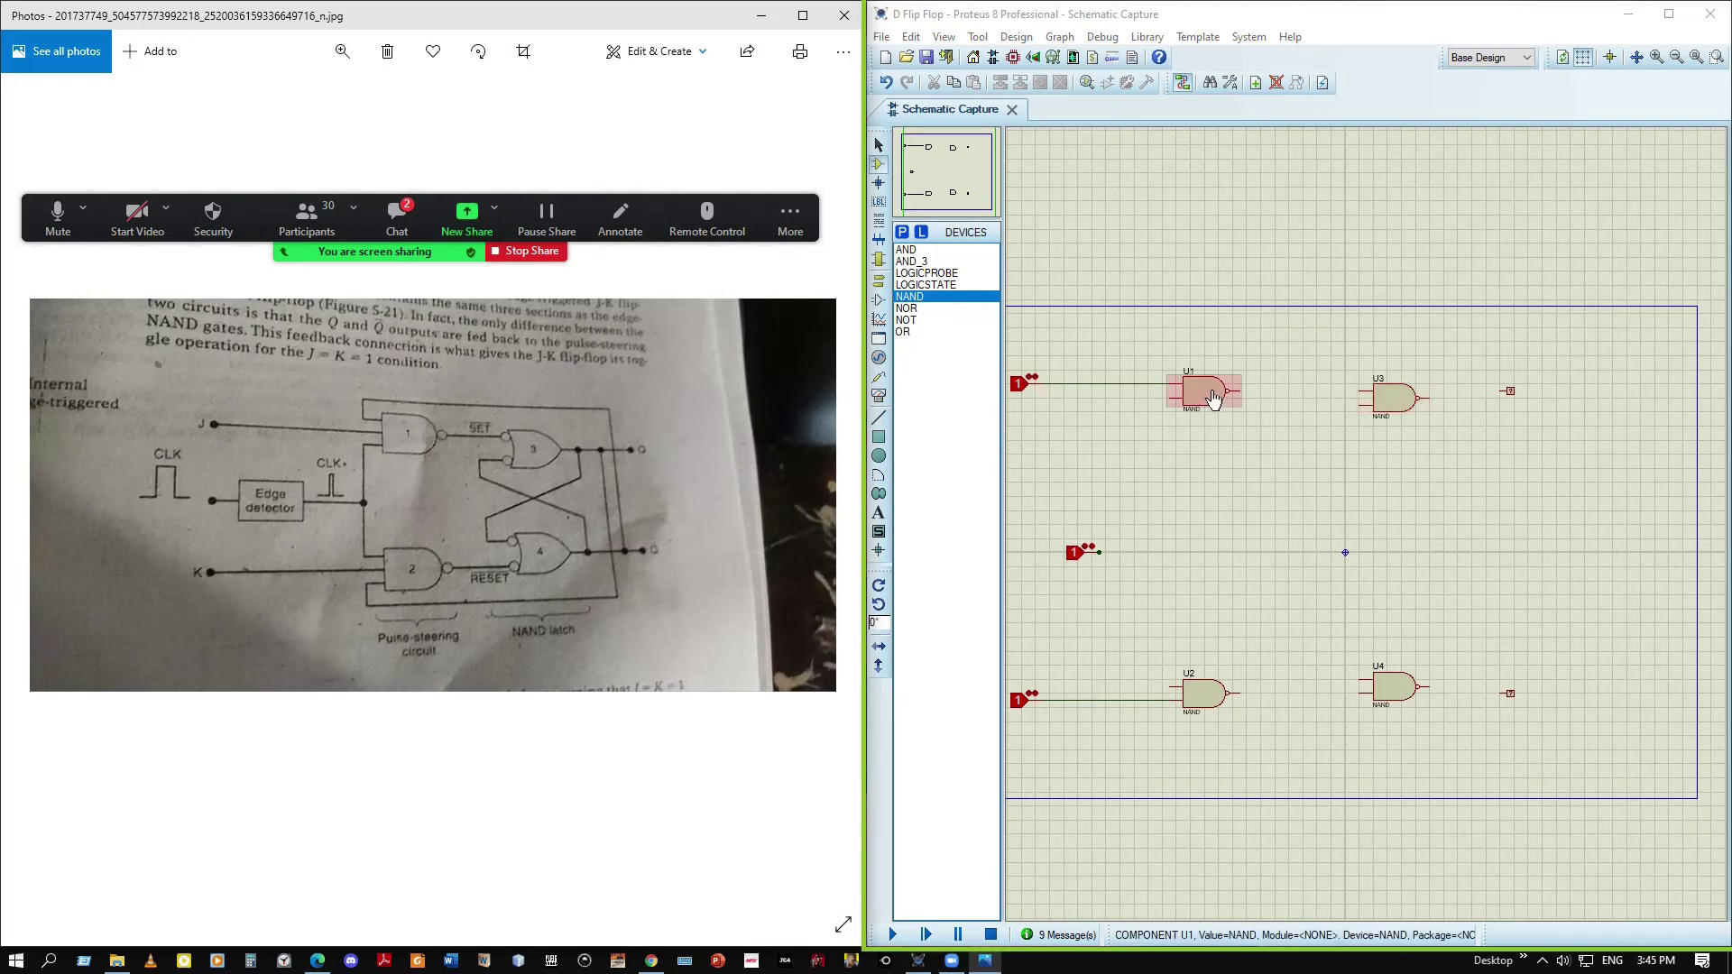
# Delete the two-input NAND gates U1 and U2 together, along with their wires to the logic states
pyautogui.click(1251, 748)
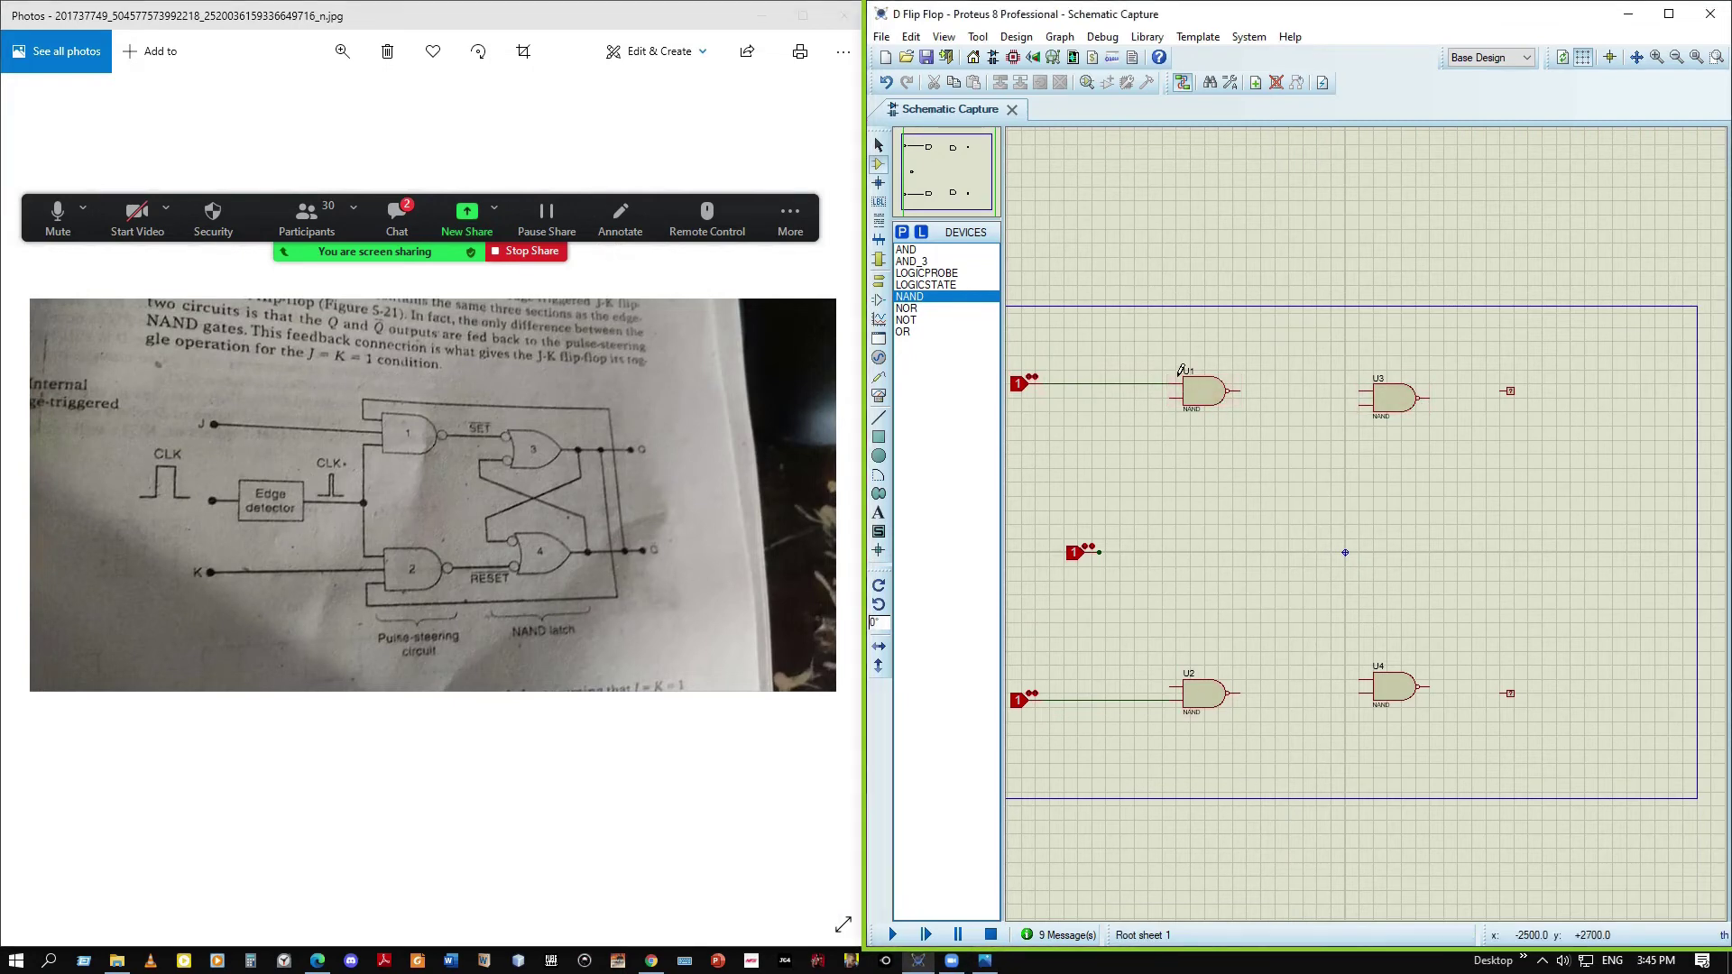
pyautogui.moveTo(1170, 348); pyautogui.dragTo(1248, 731)
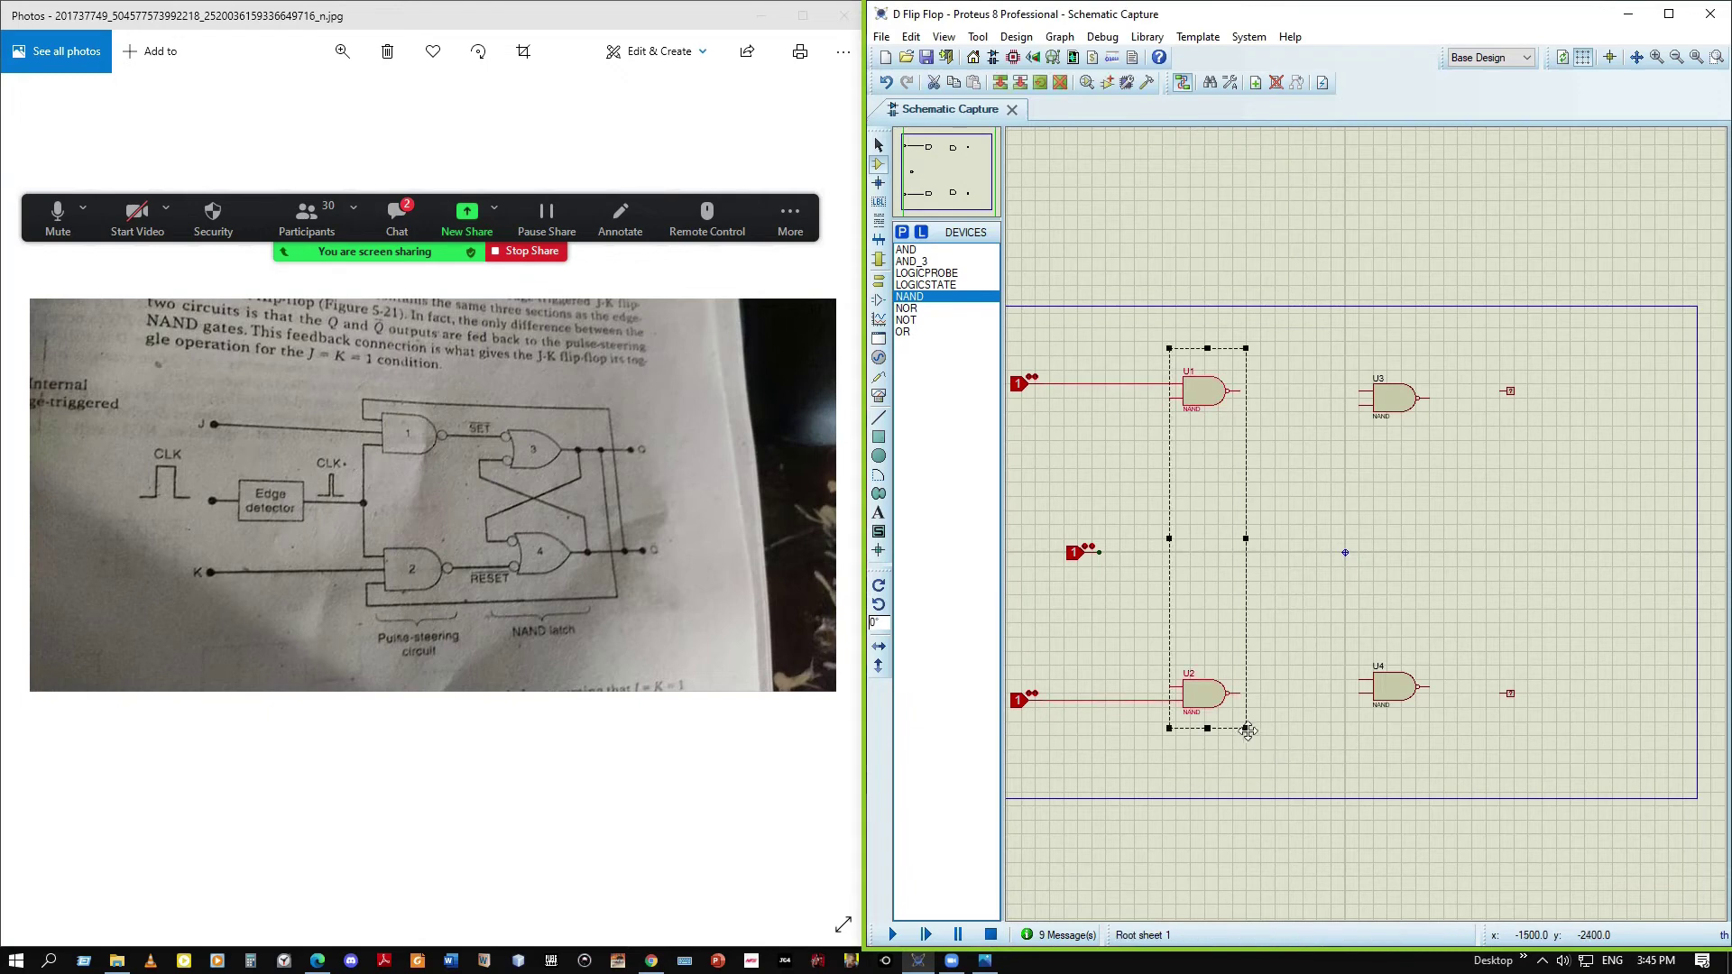
pyautogui.rightClick(1248, 729)
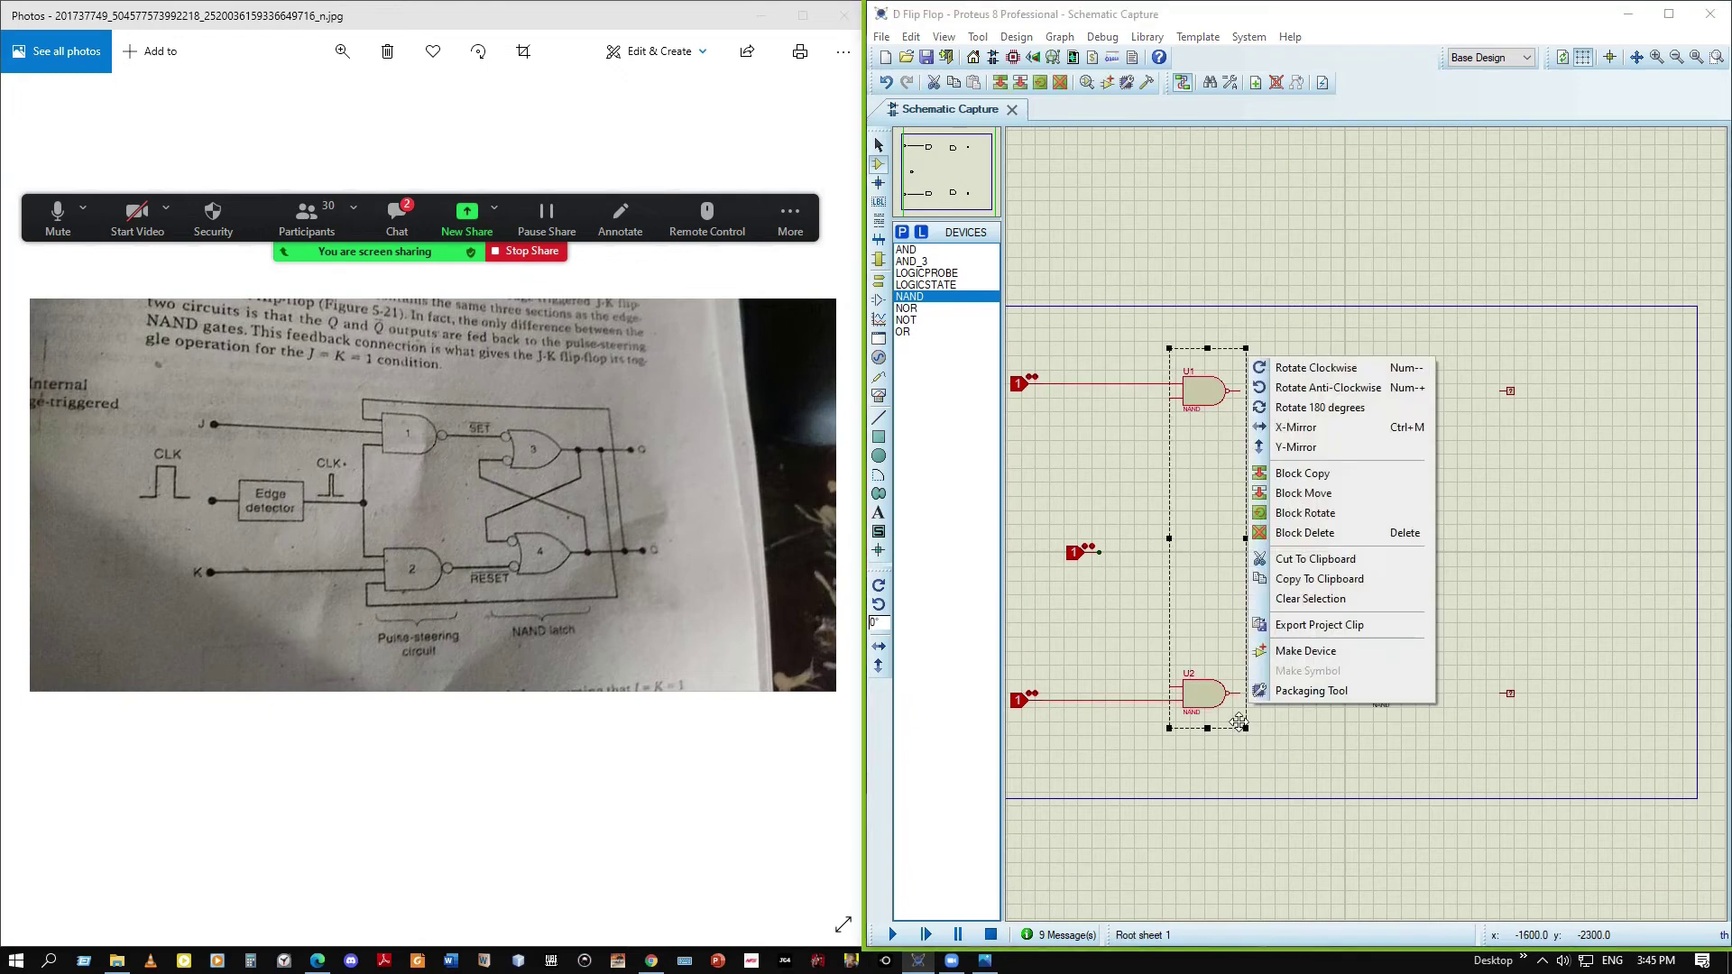
pyautogui.click(1290, 537)
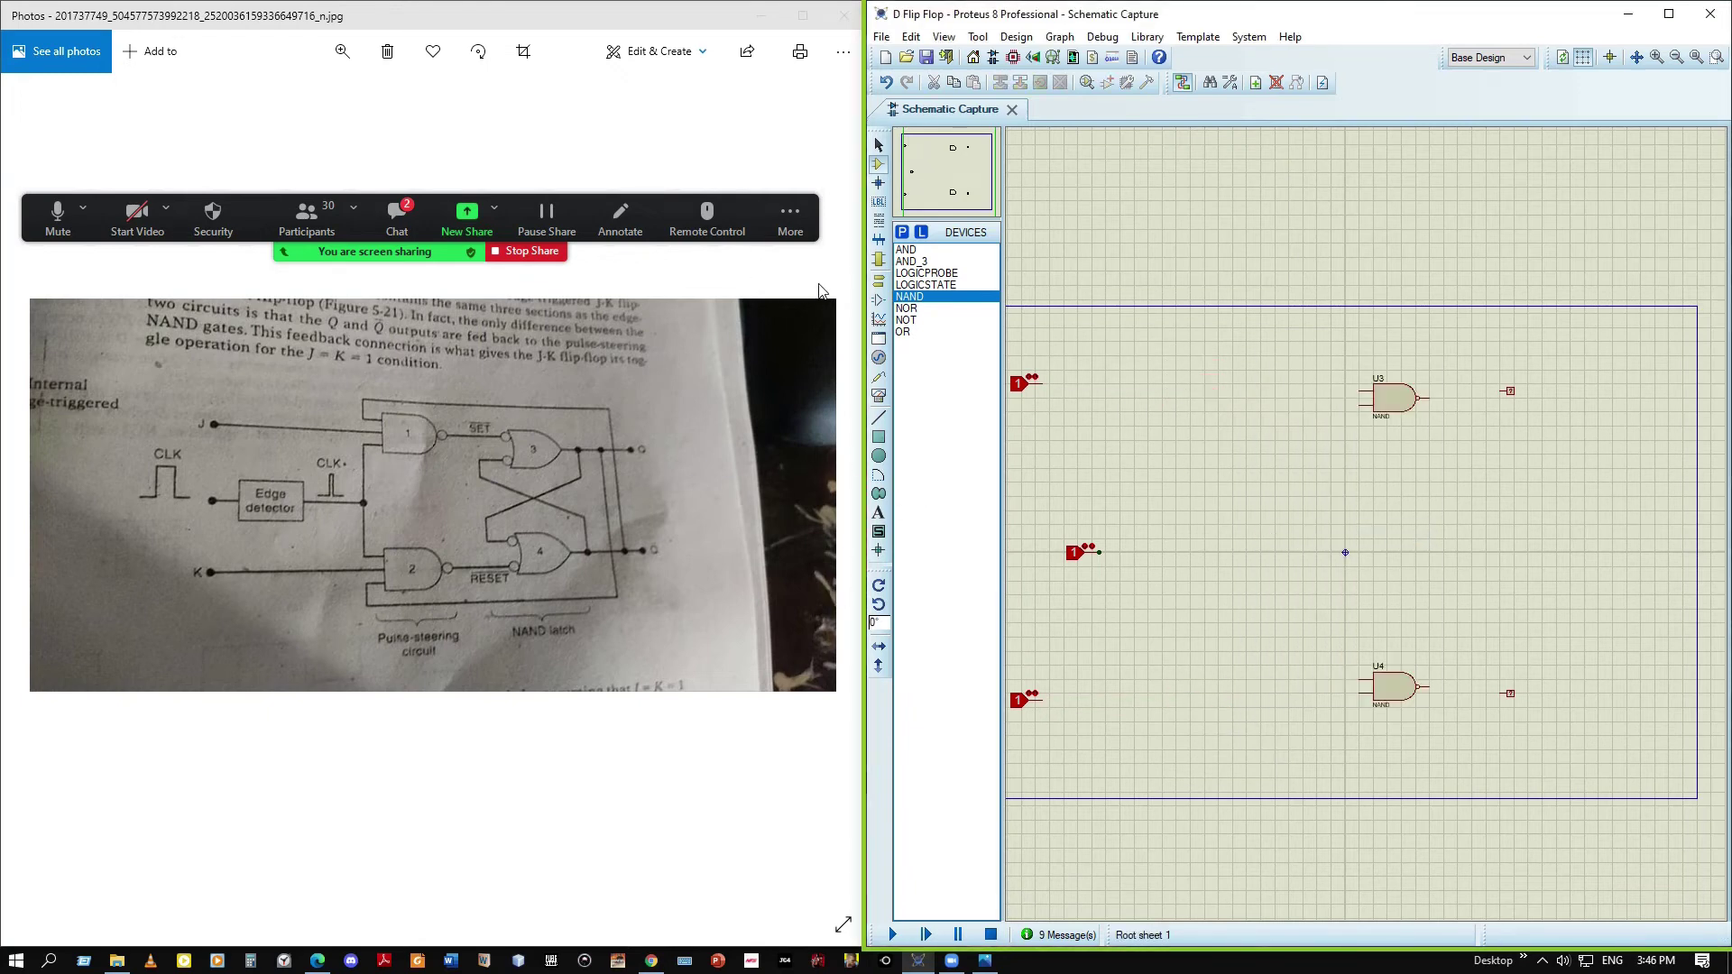
# Add the three-input NAND_3 gate from the nand library results to the device list
pyautogui.click(943, 262)
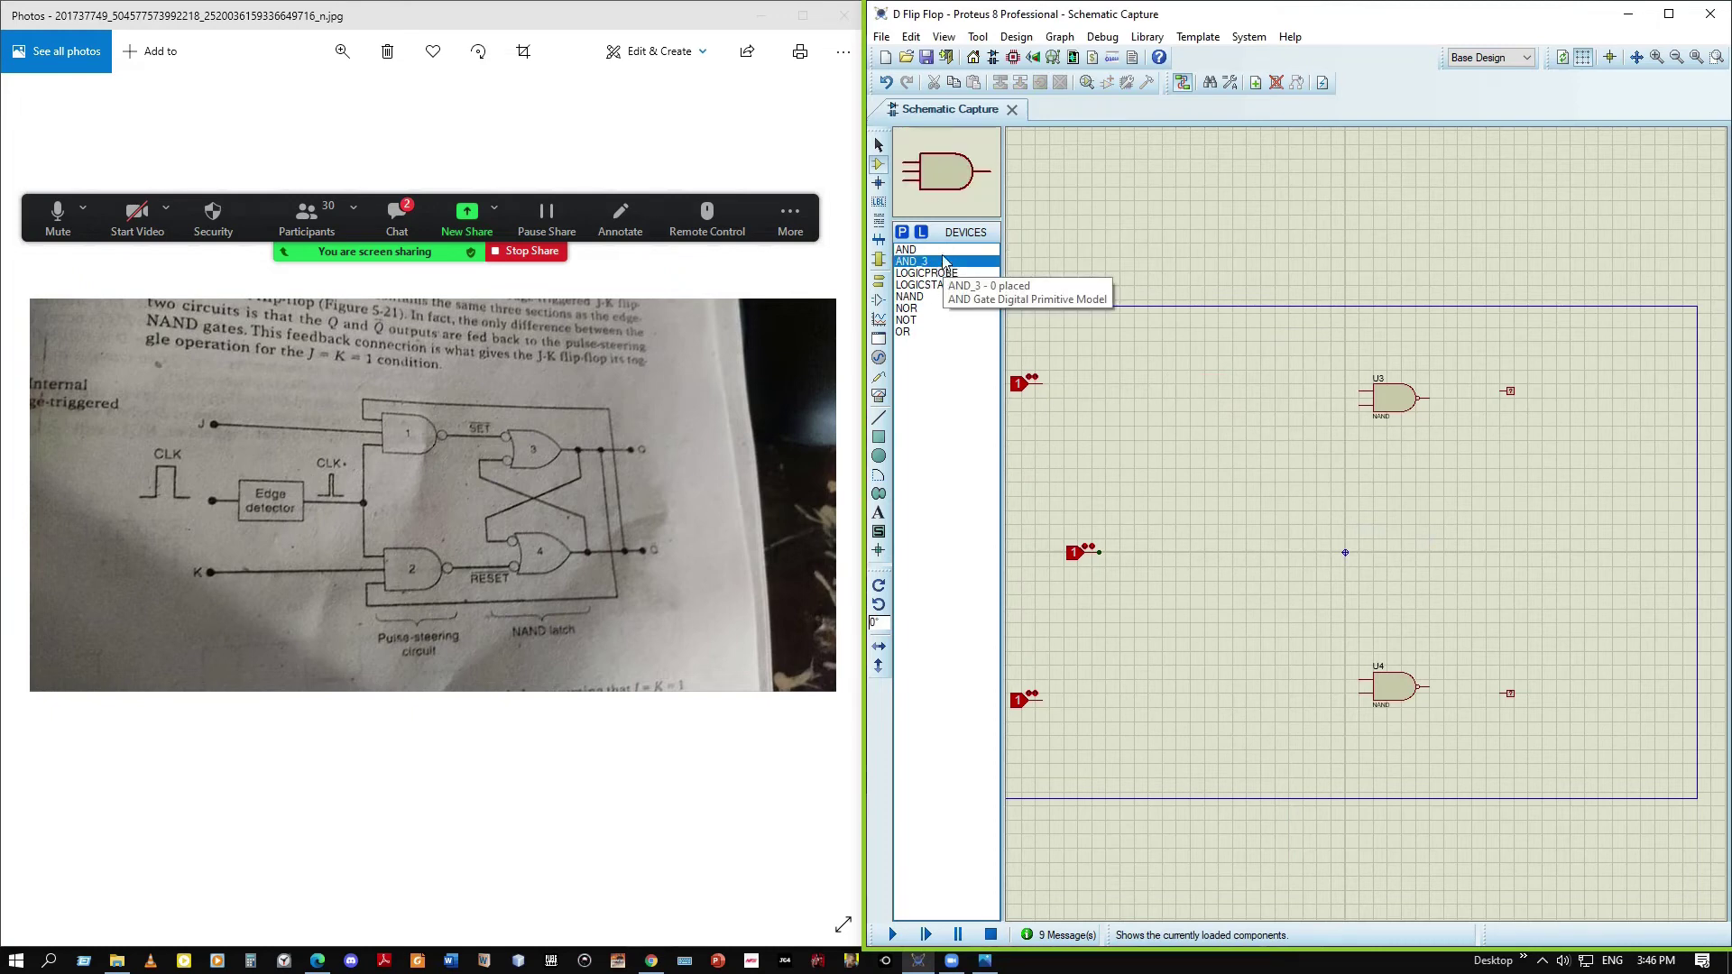
pyautogui.click(903, 232)
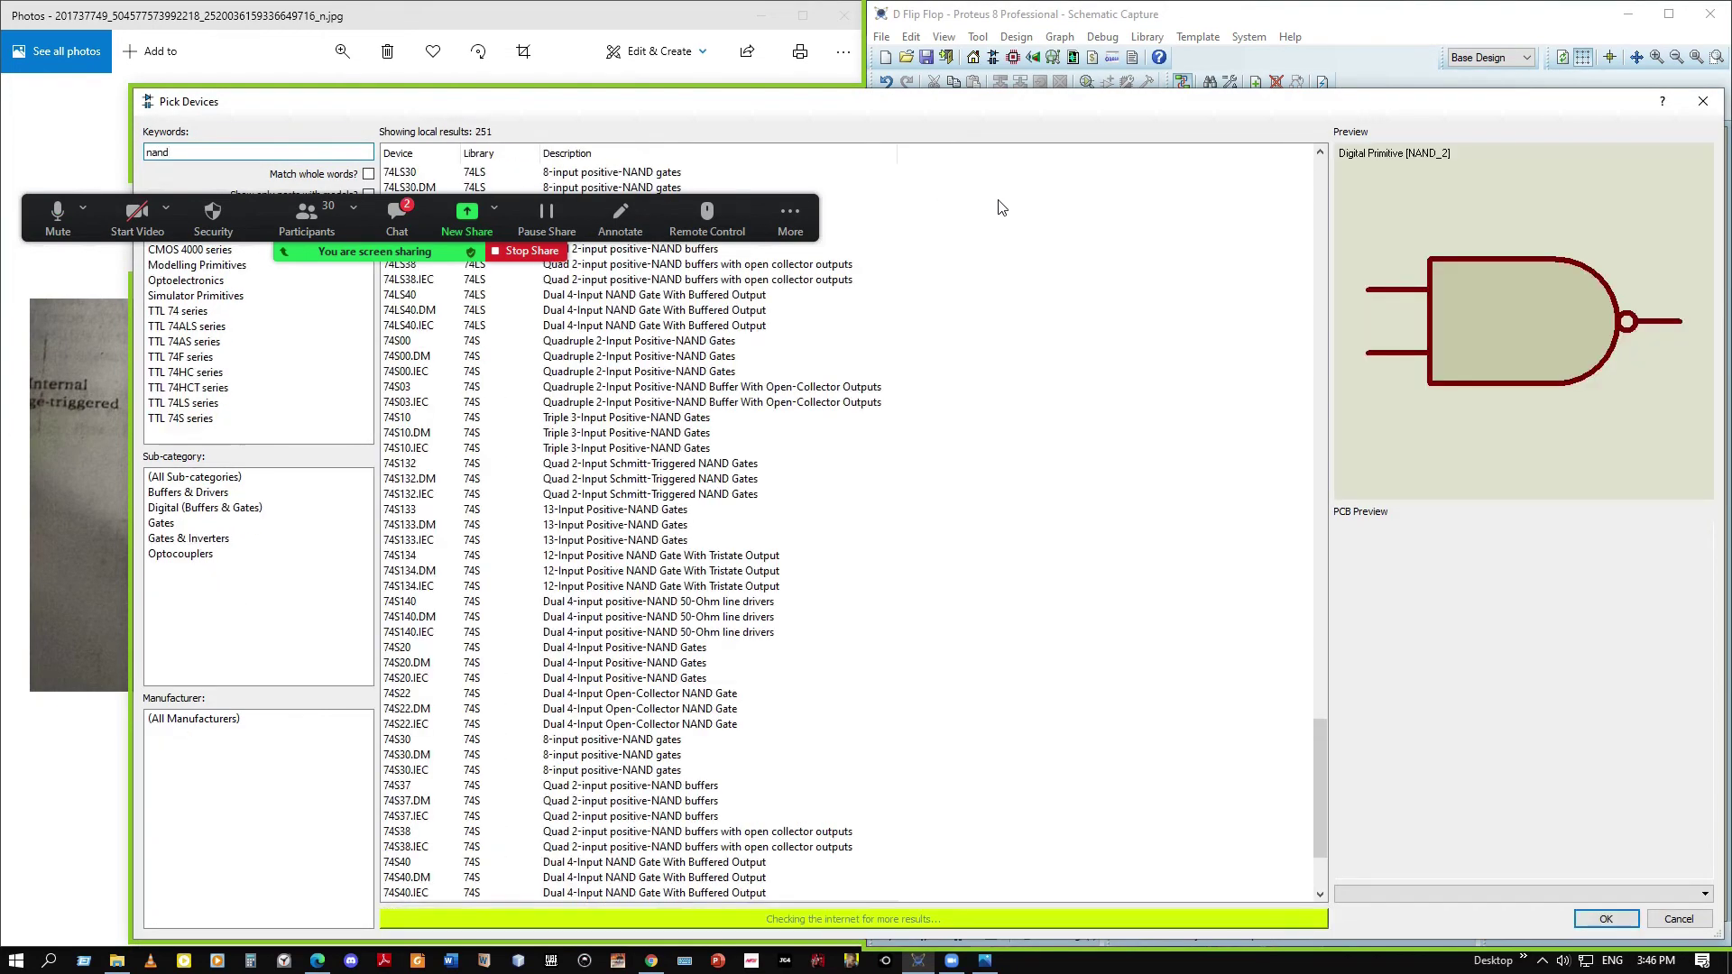
pyautogui.scroll(-4, 950, 679)
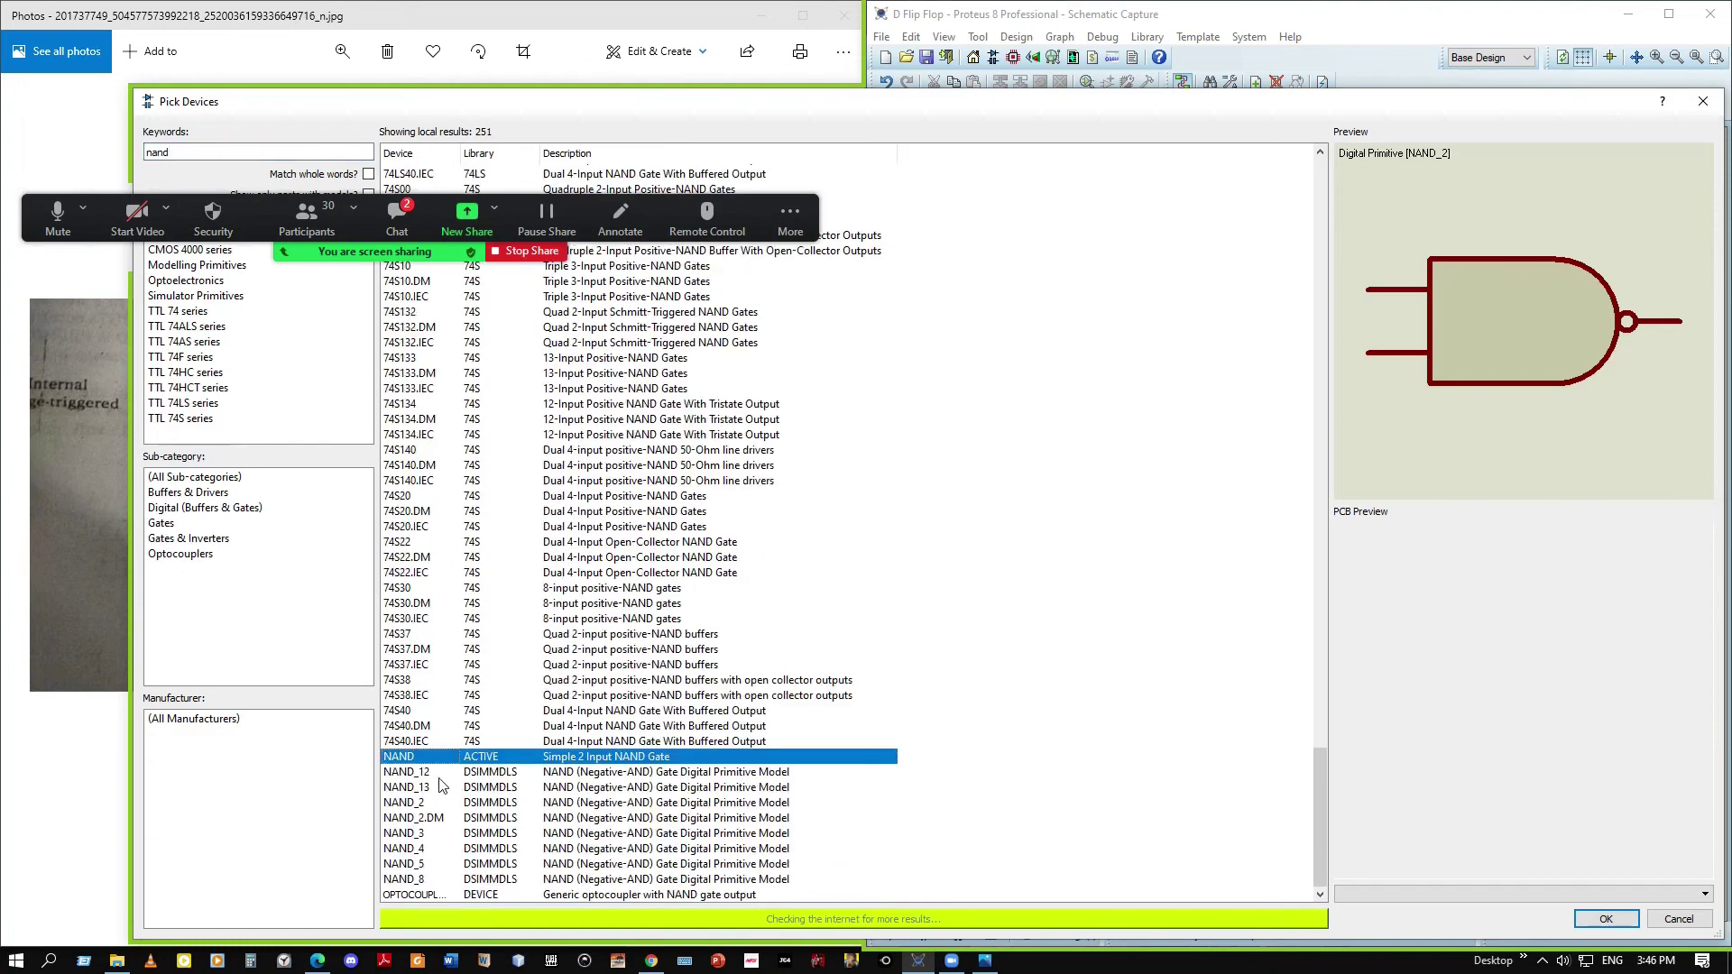
pyautogui.click(404, 833)
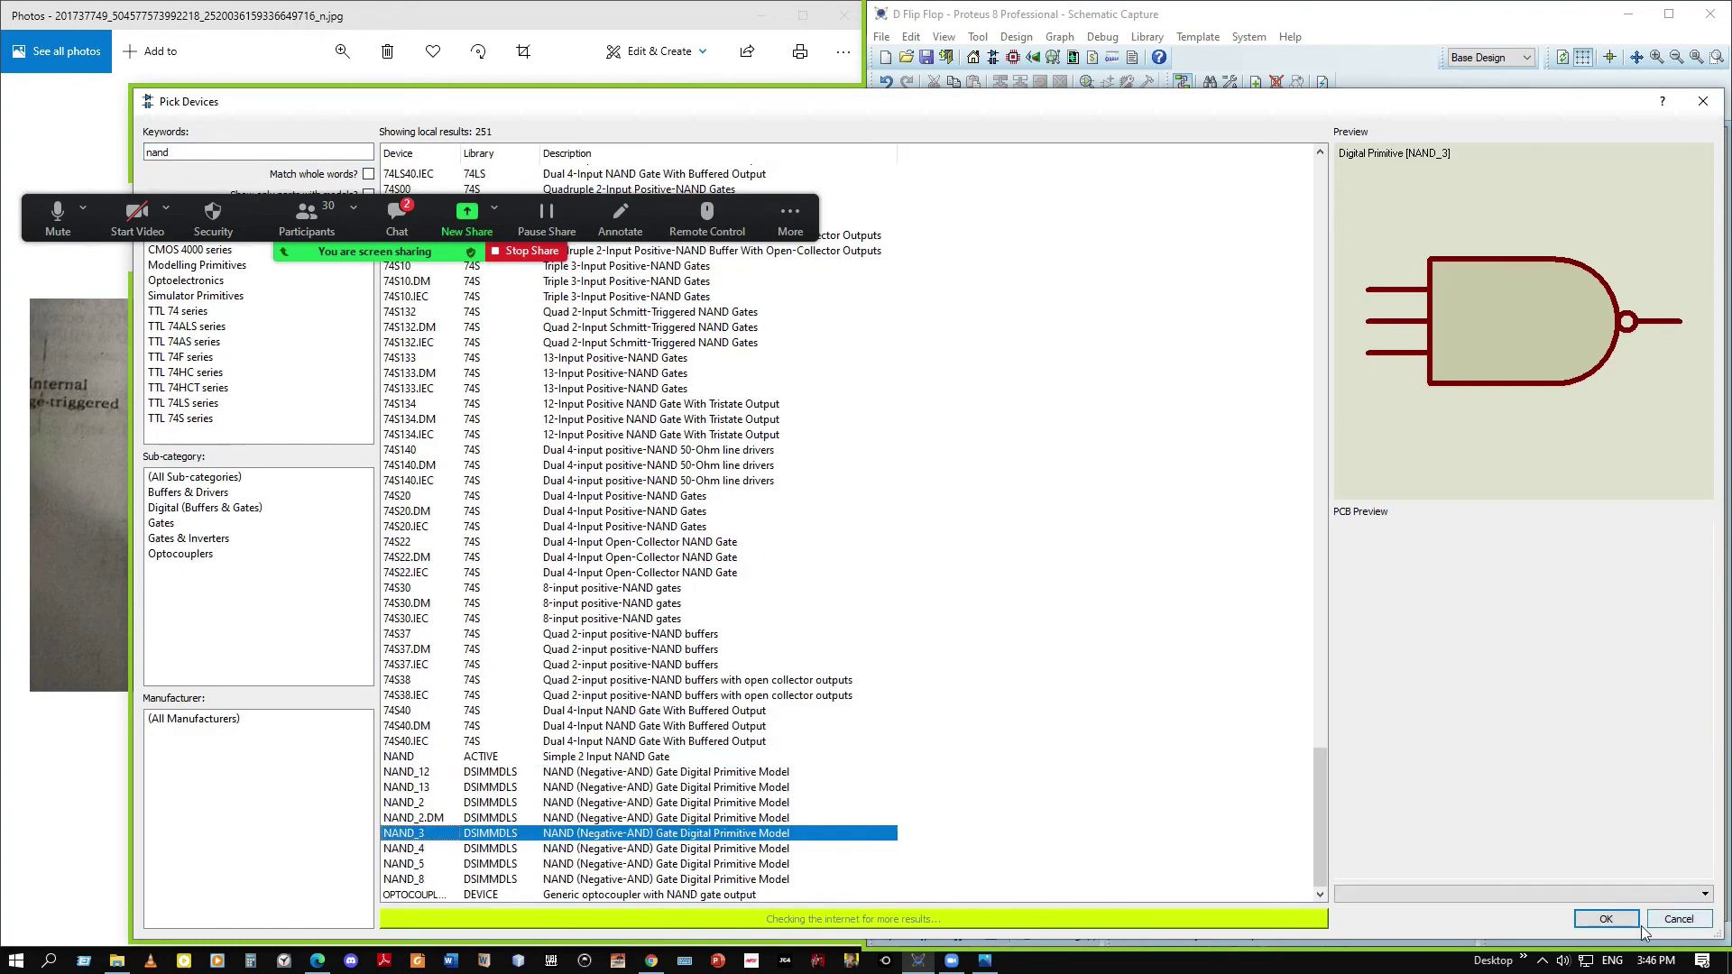
pyautogui.click(1606, 919)
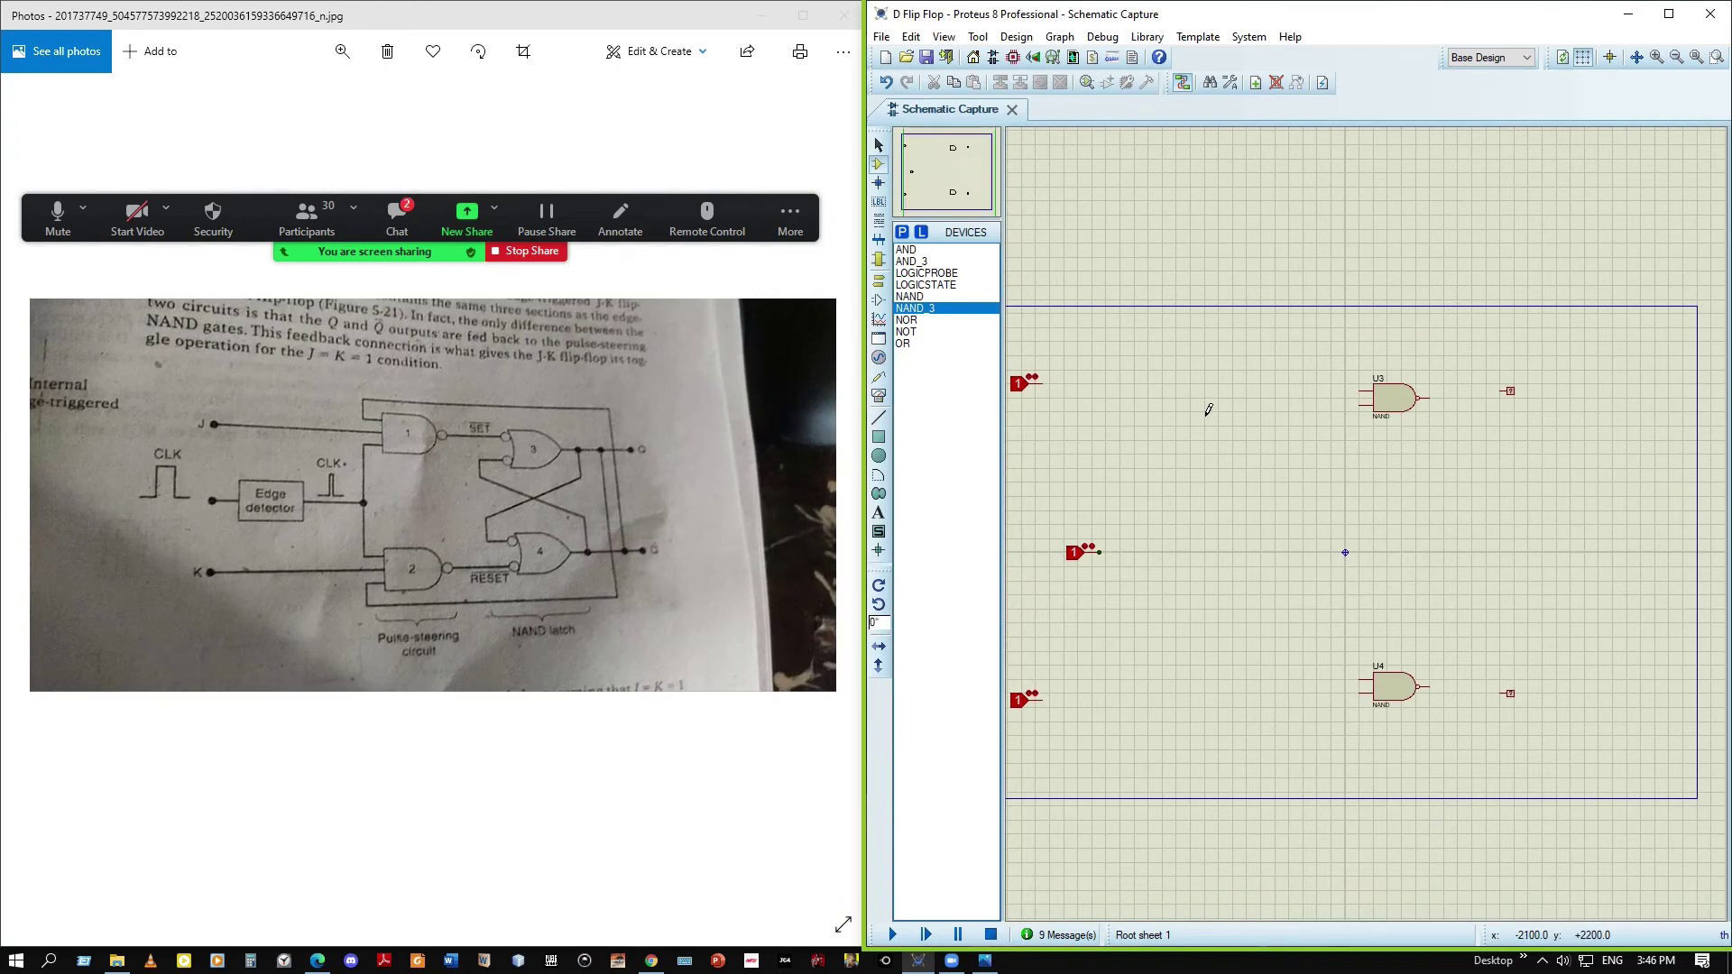
# Place two NAND_3 gates between the logic states and the two-input gates, one level with U3 and one level with U4
pyautogui.click(947, 310)
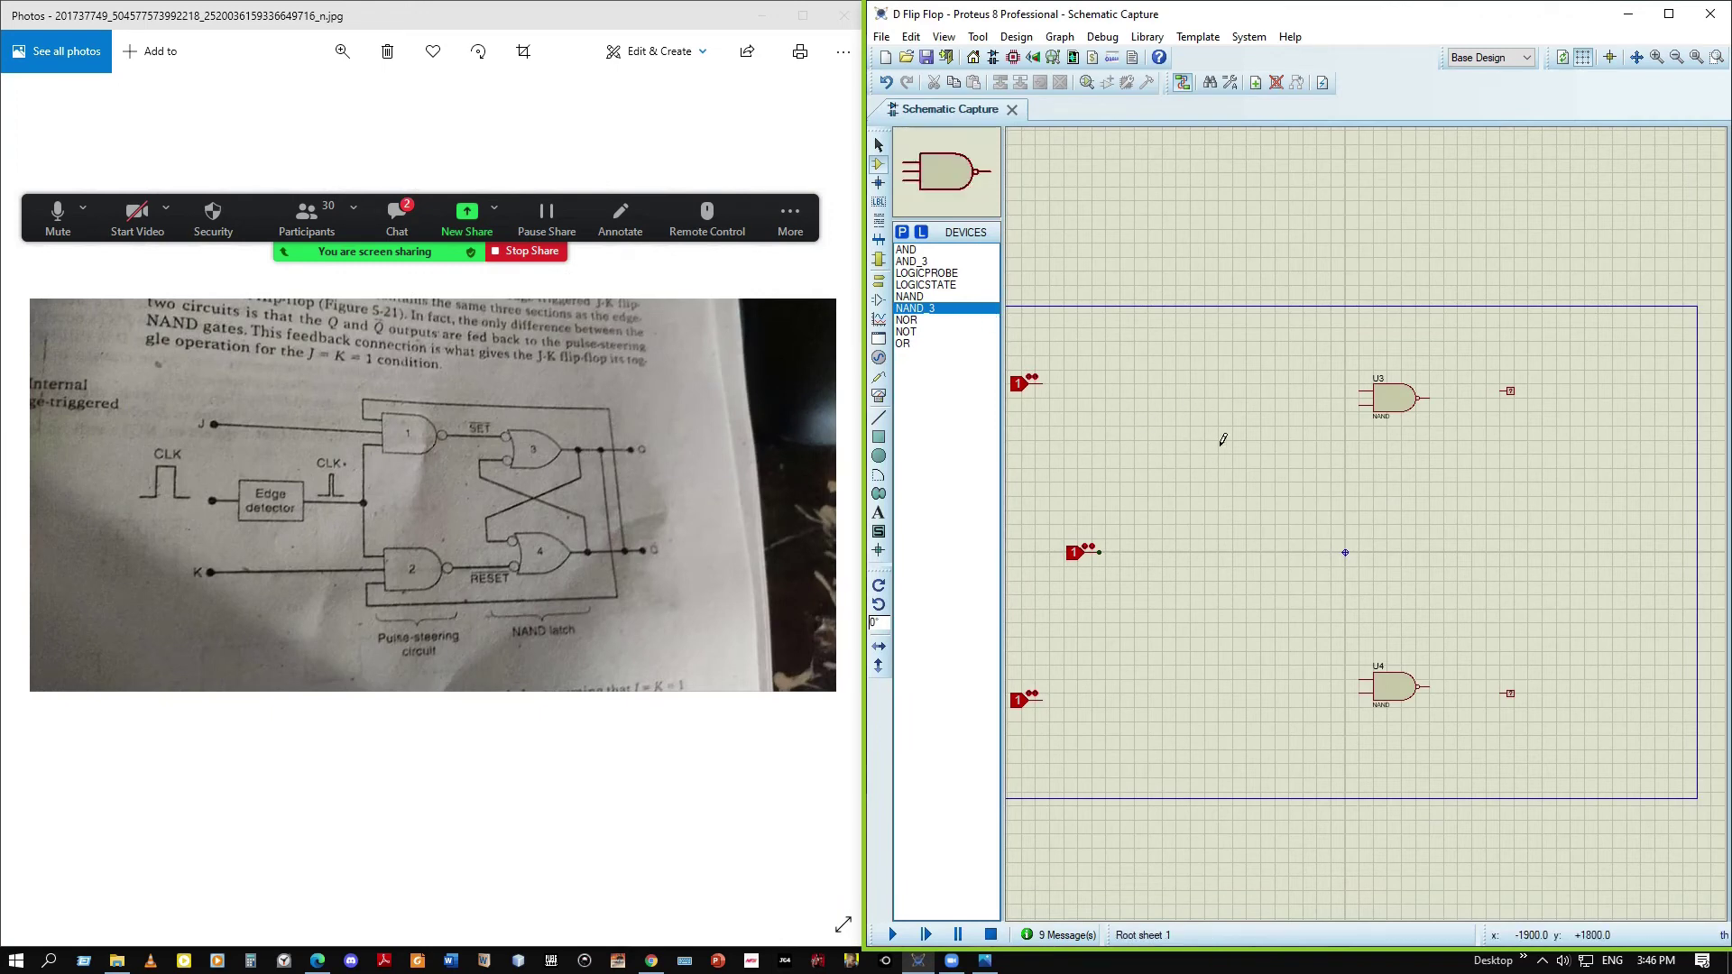
pyautogui.click(1210, 409)
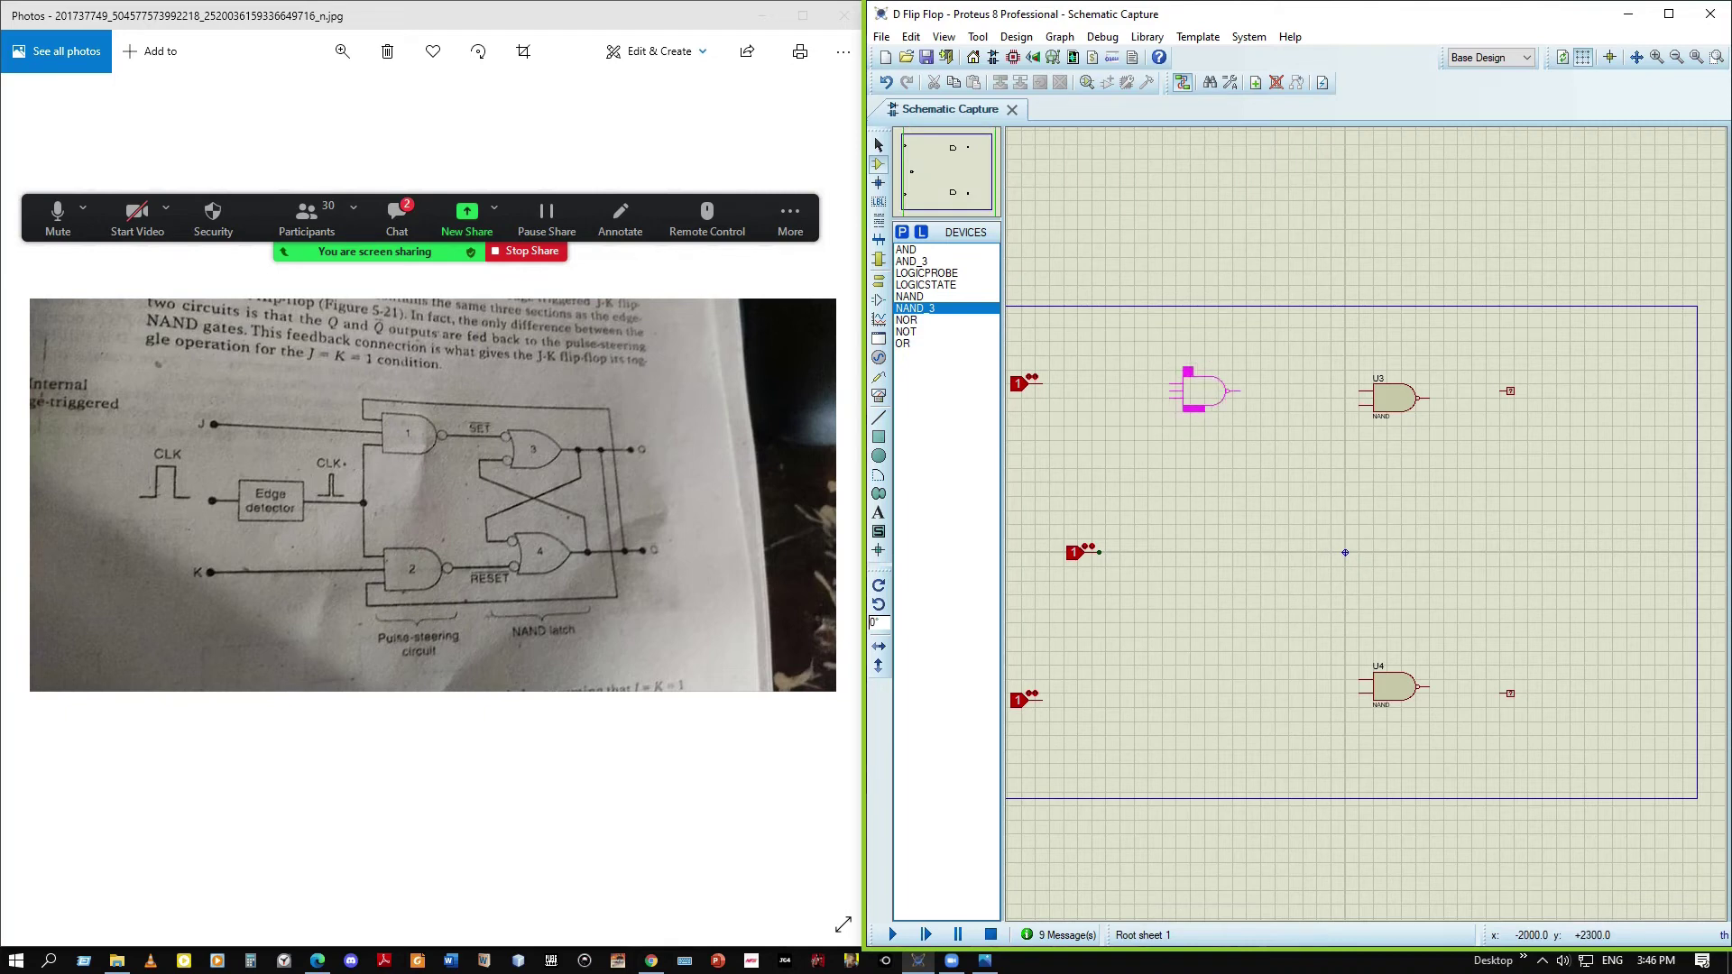
pyautogui.click(1196, 393)
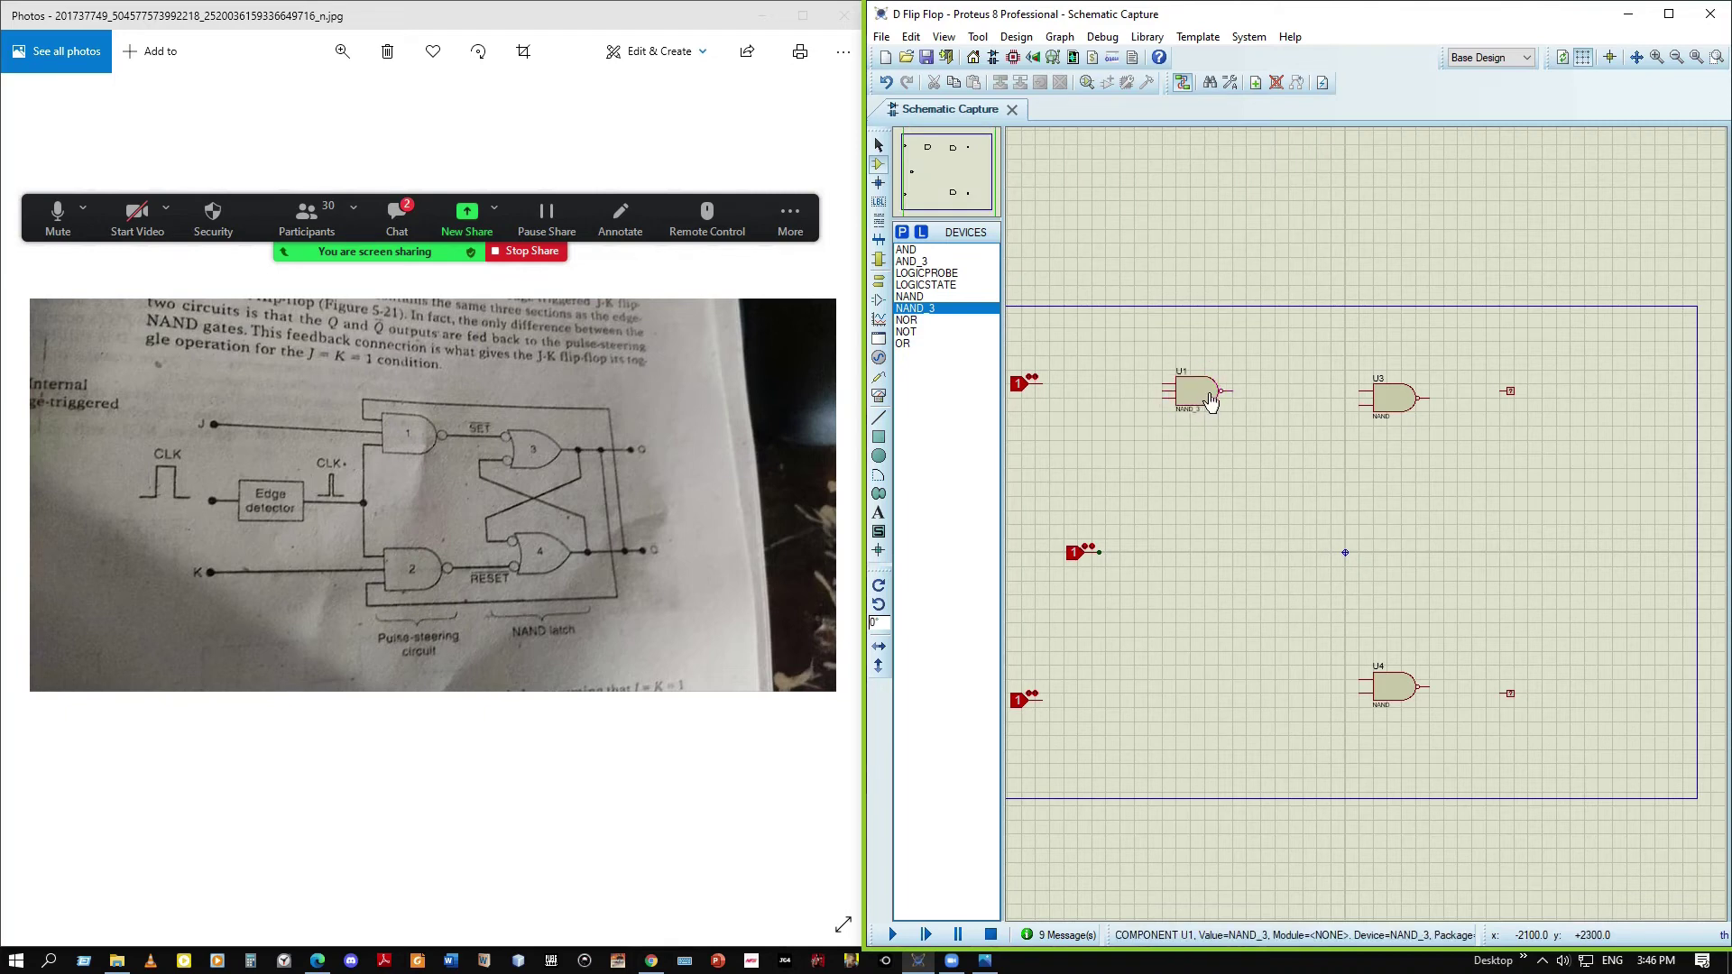
pyautogui.click(1201, 703)
pyautogui.click(1191, 695)
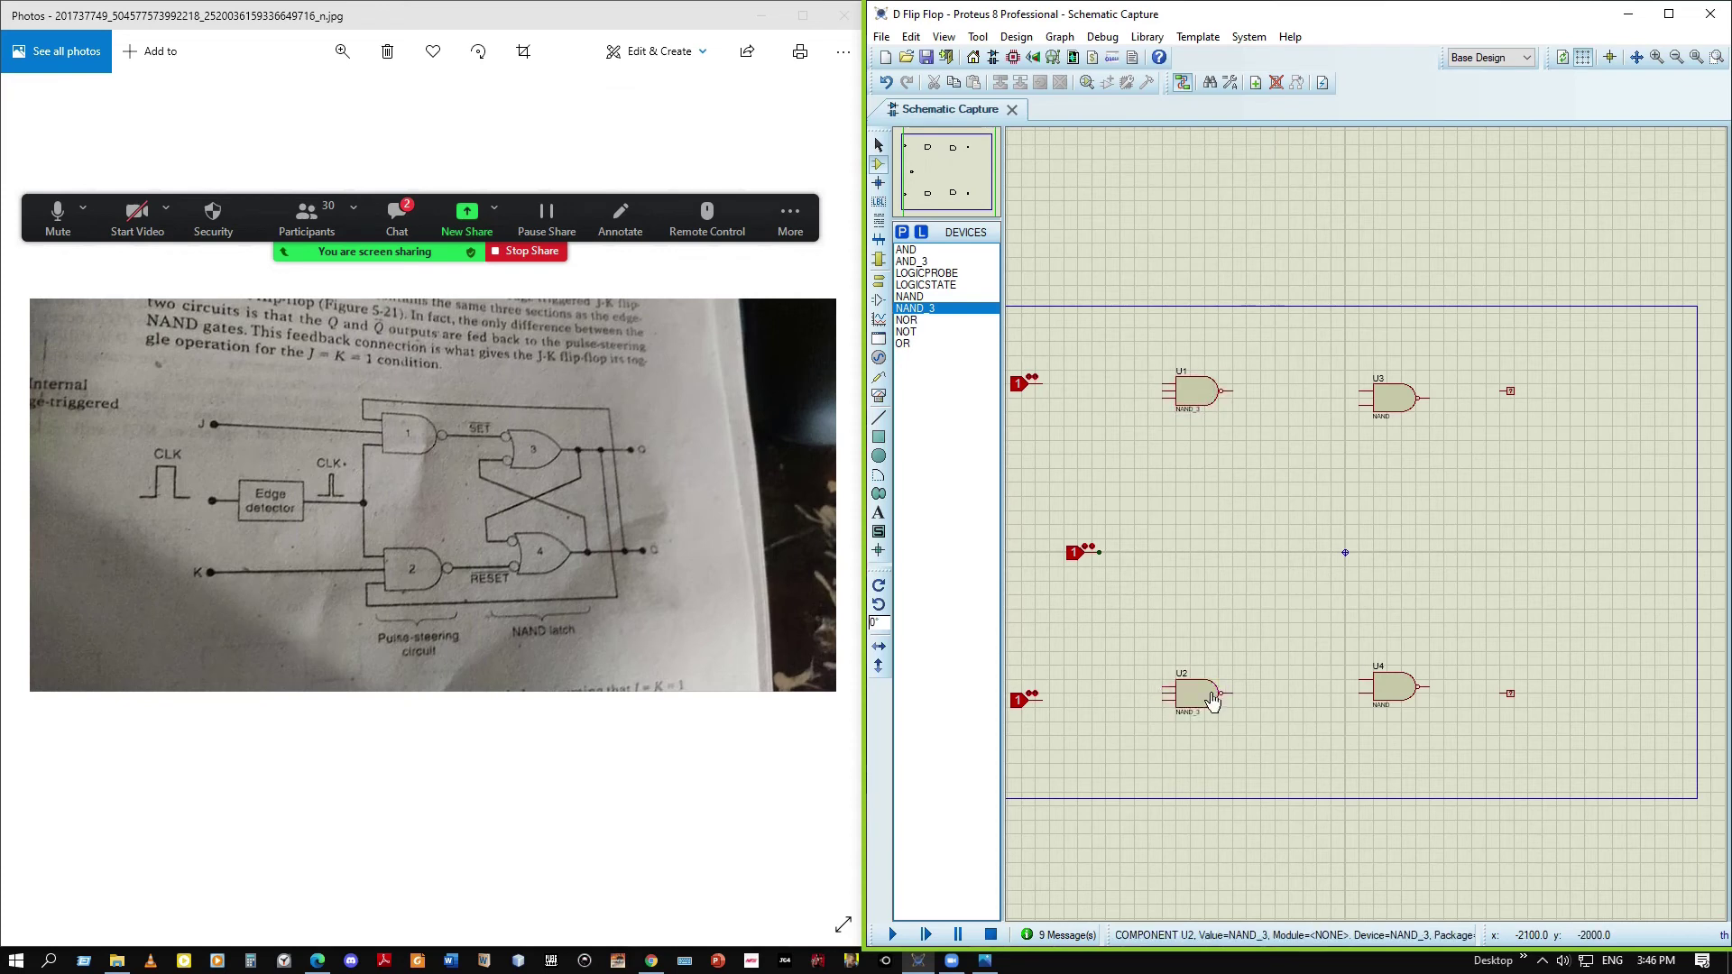
# Wire the lower logic state to U2's third input and the upper logic state to U1's first input
pyautogui.click(1039, 700)
pyautogui.click(1166, 700)
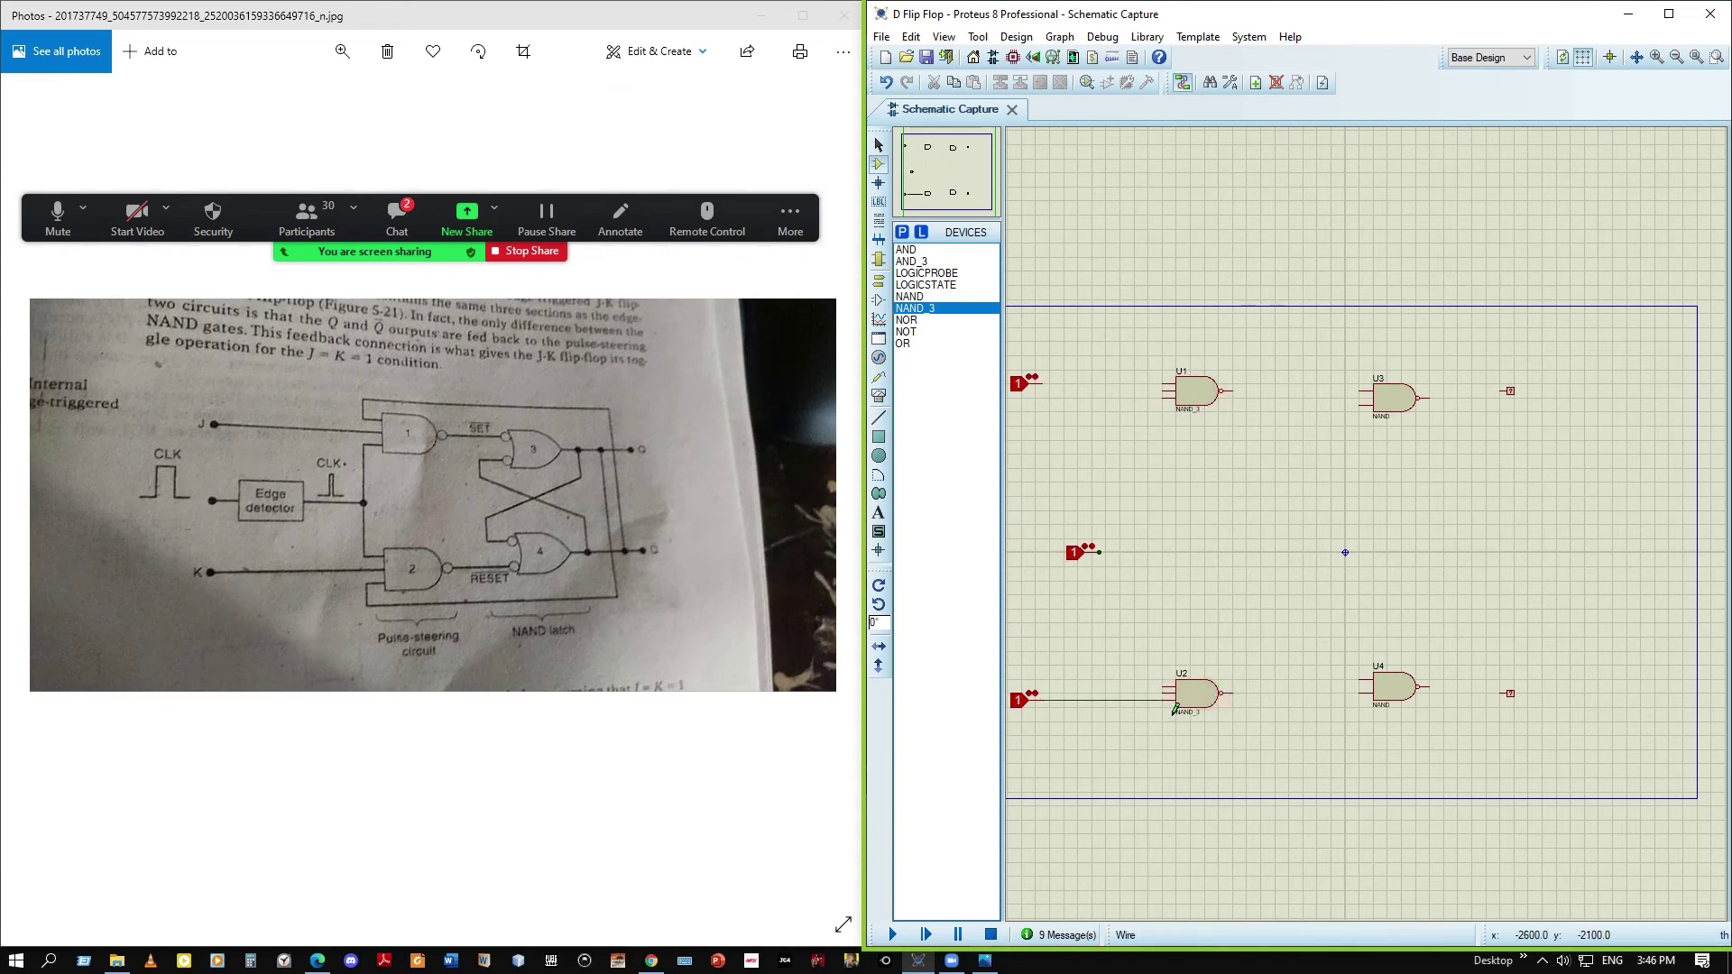
pyautogui.click(1045, 385)
pyautogui.click(1166, 384)
# Wire the middle logic state to U1's third input and branch that wire to U2's first input
pyautogui.click(1100, 553)
pyautogui.click(1166, 398)
pyautogui.click(1163, 553)
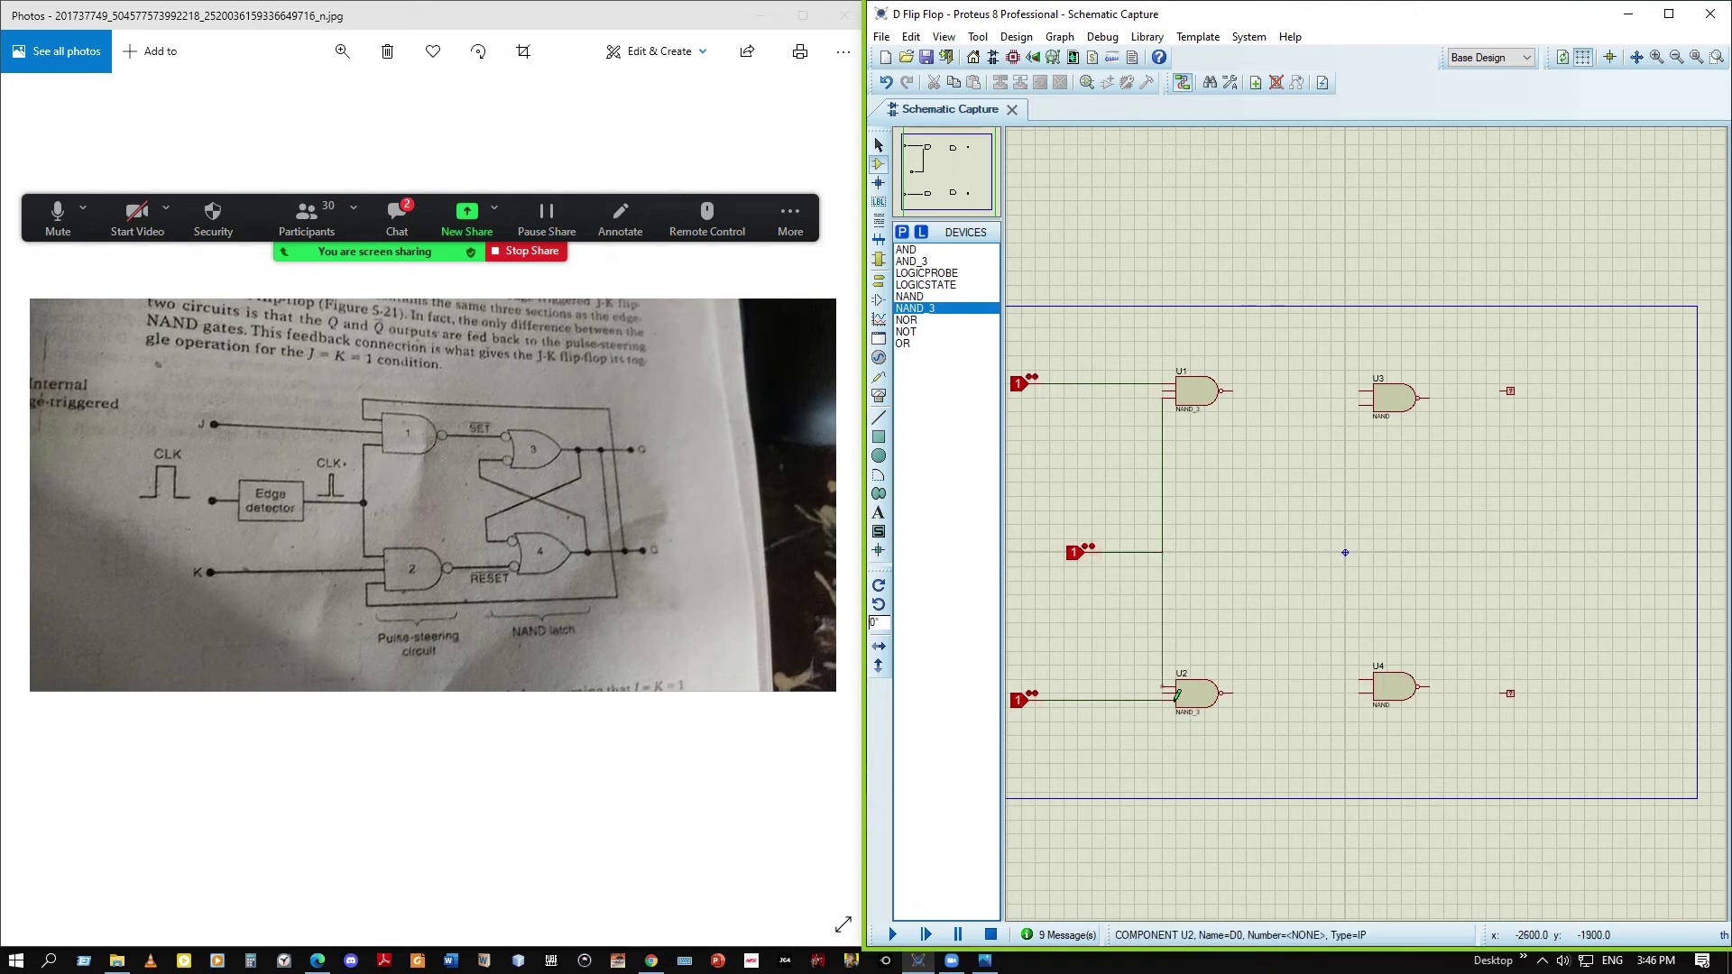
pyautogui.click(1176, 699)
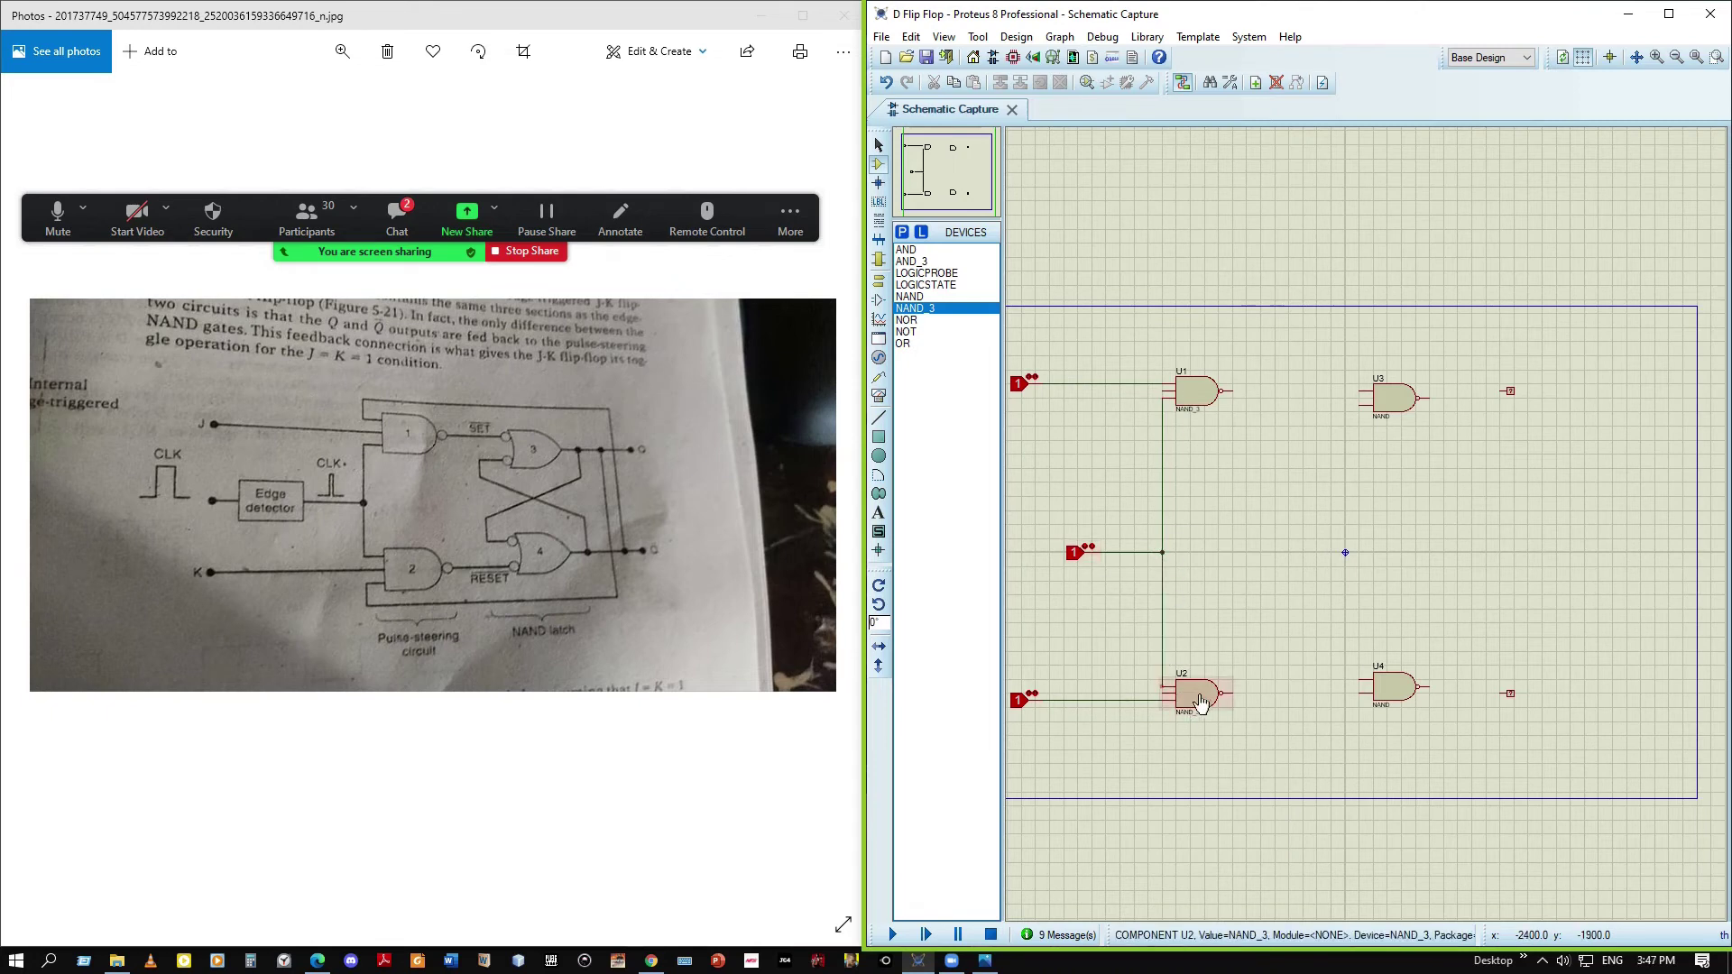
# Delete the wire between the lower logic state and U2, along with the lower logic state itself
pyautogui.rightClick(1158, 700)
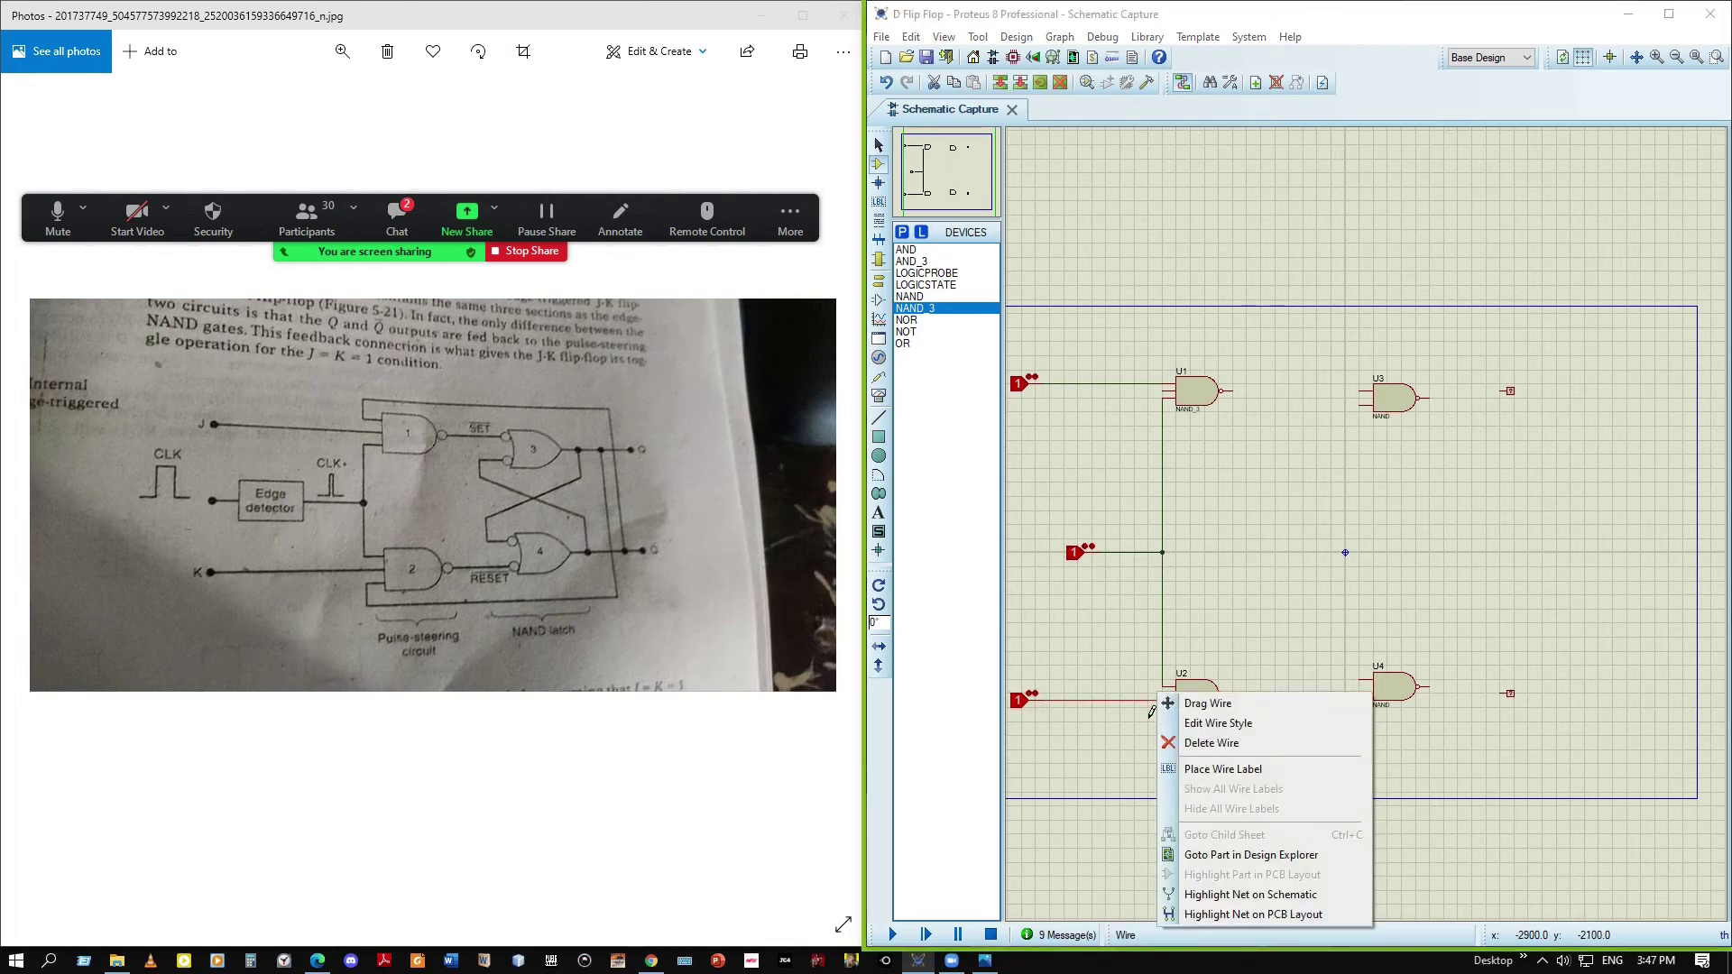
pyautogui.click(1200, 746)
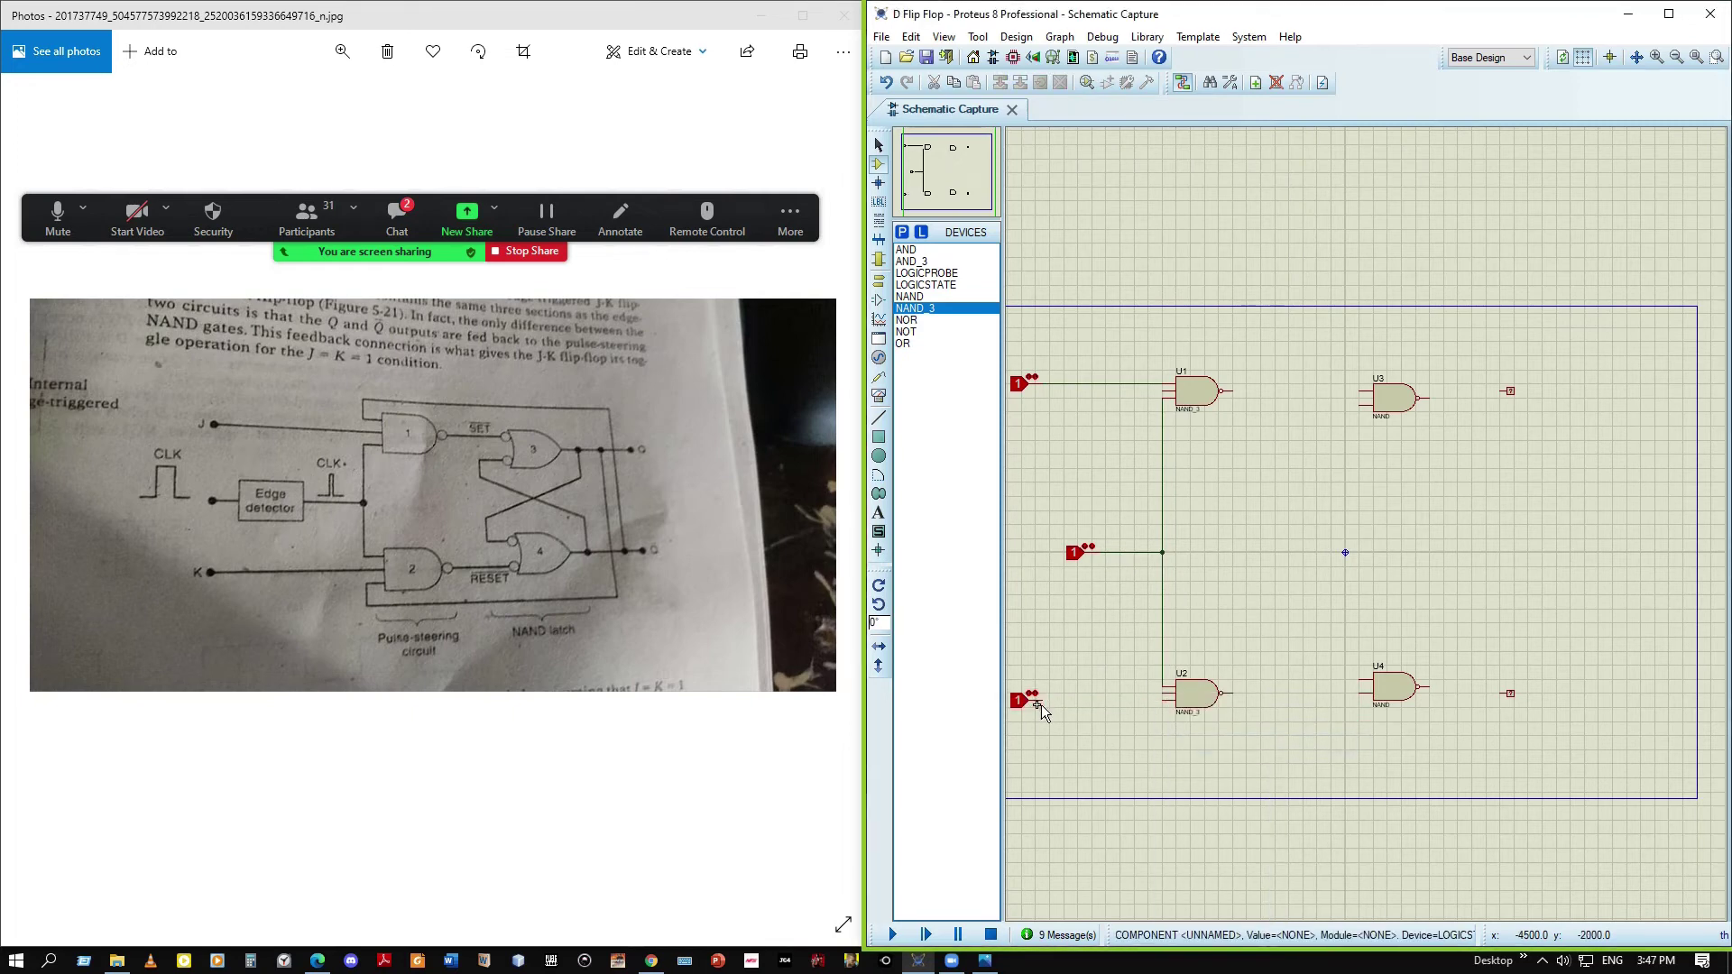
pyautogui.click(1020, 701)
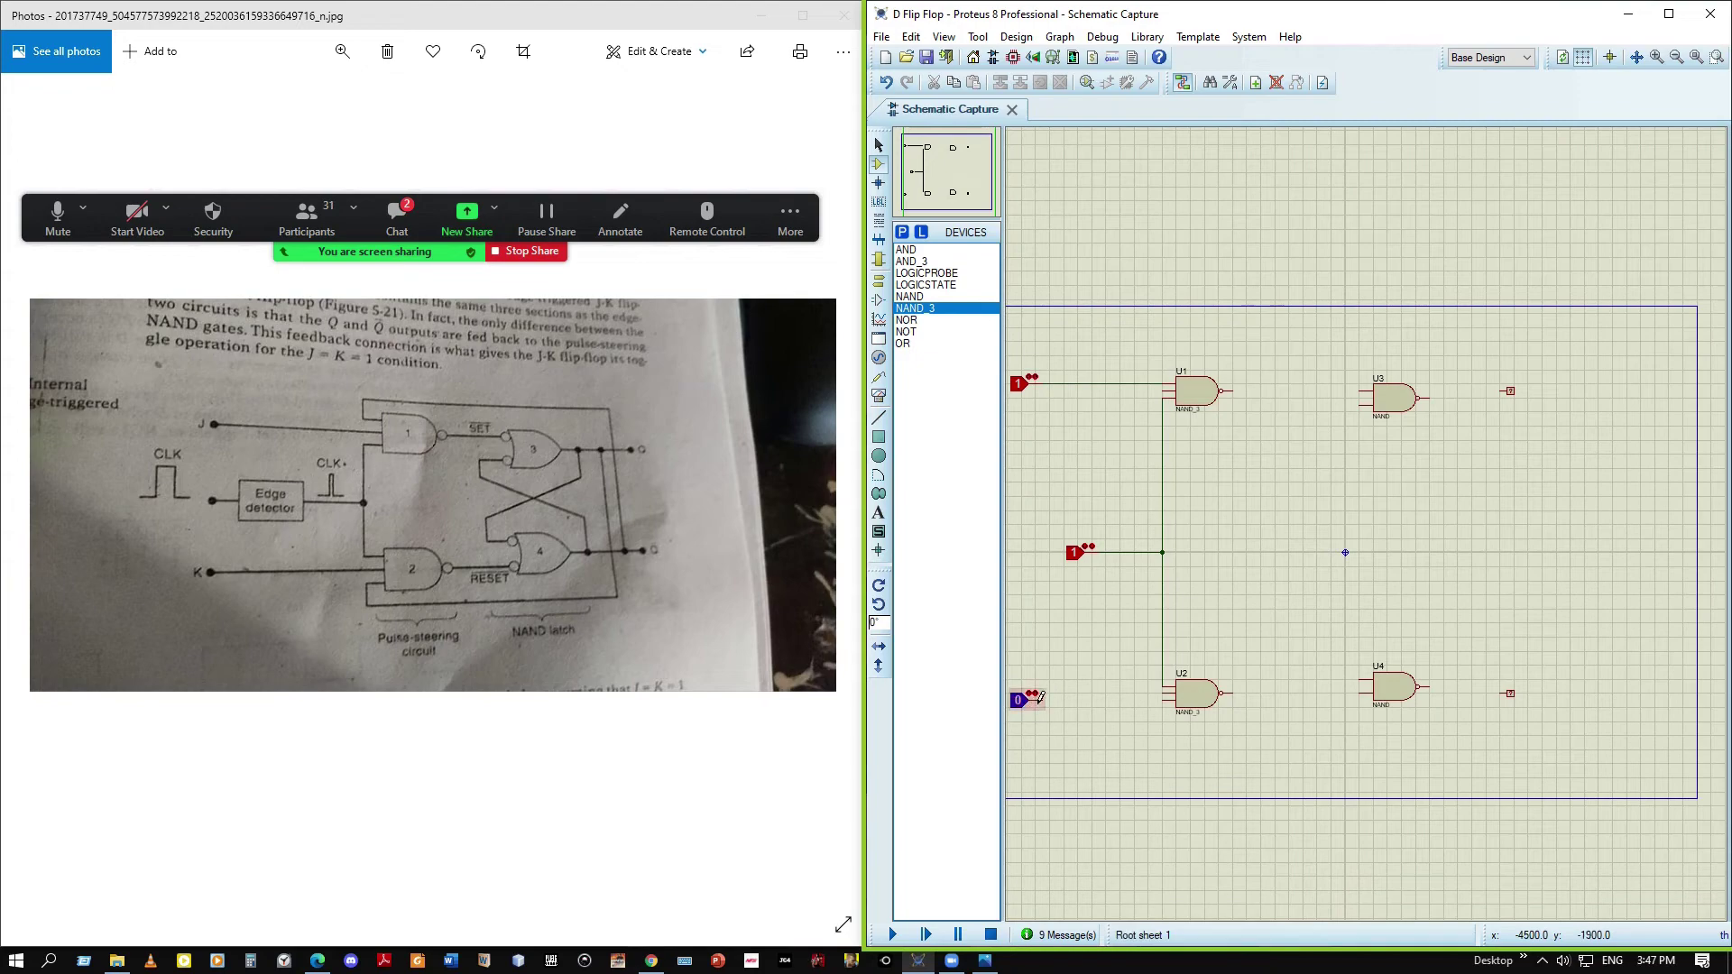
pyautogui.click(1669, 14)
pyautogui.click(430, 737)
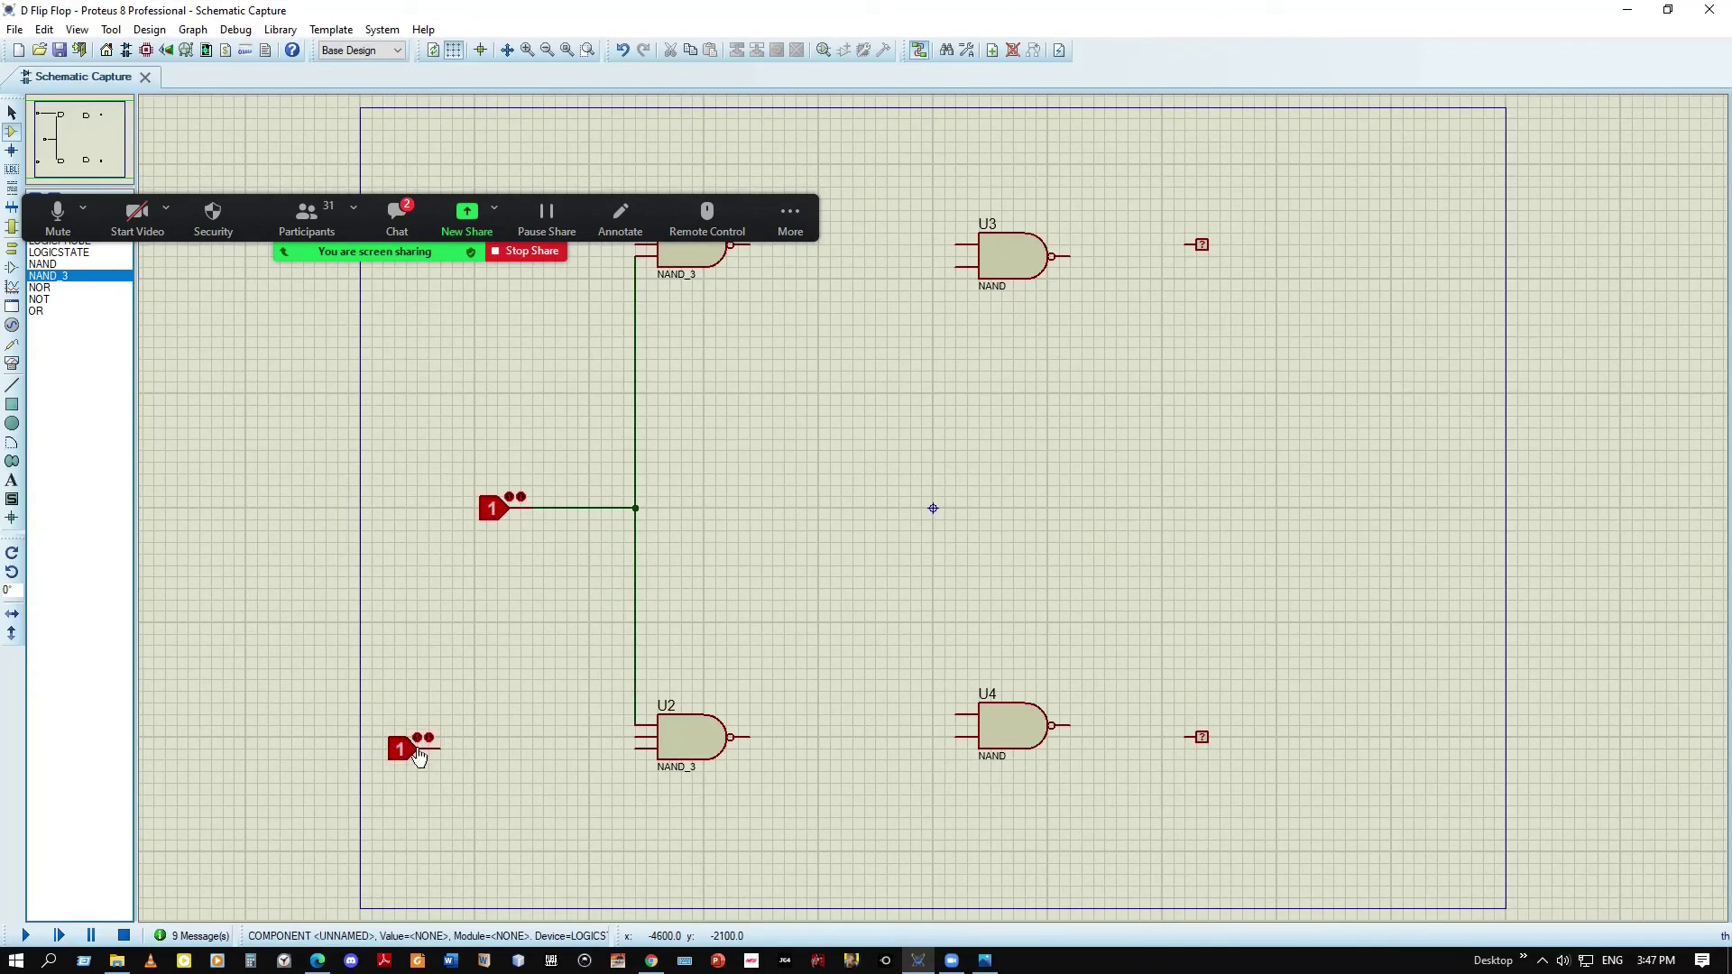
pyautogui.click(426, 747)
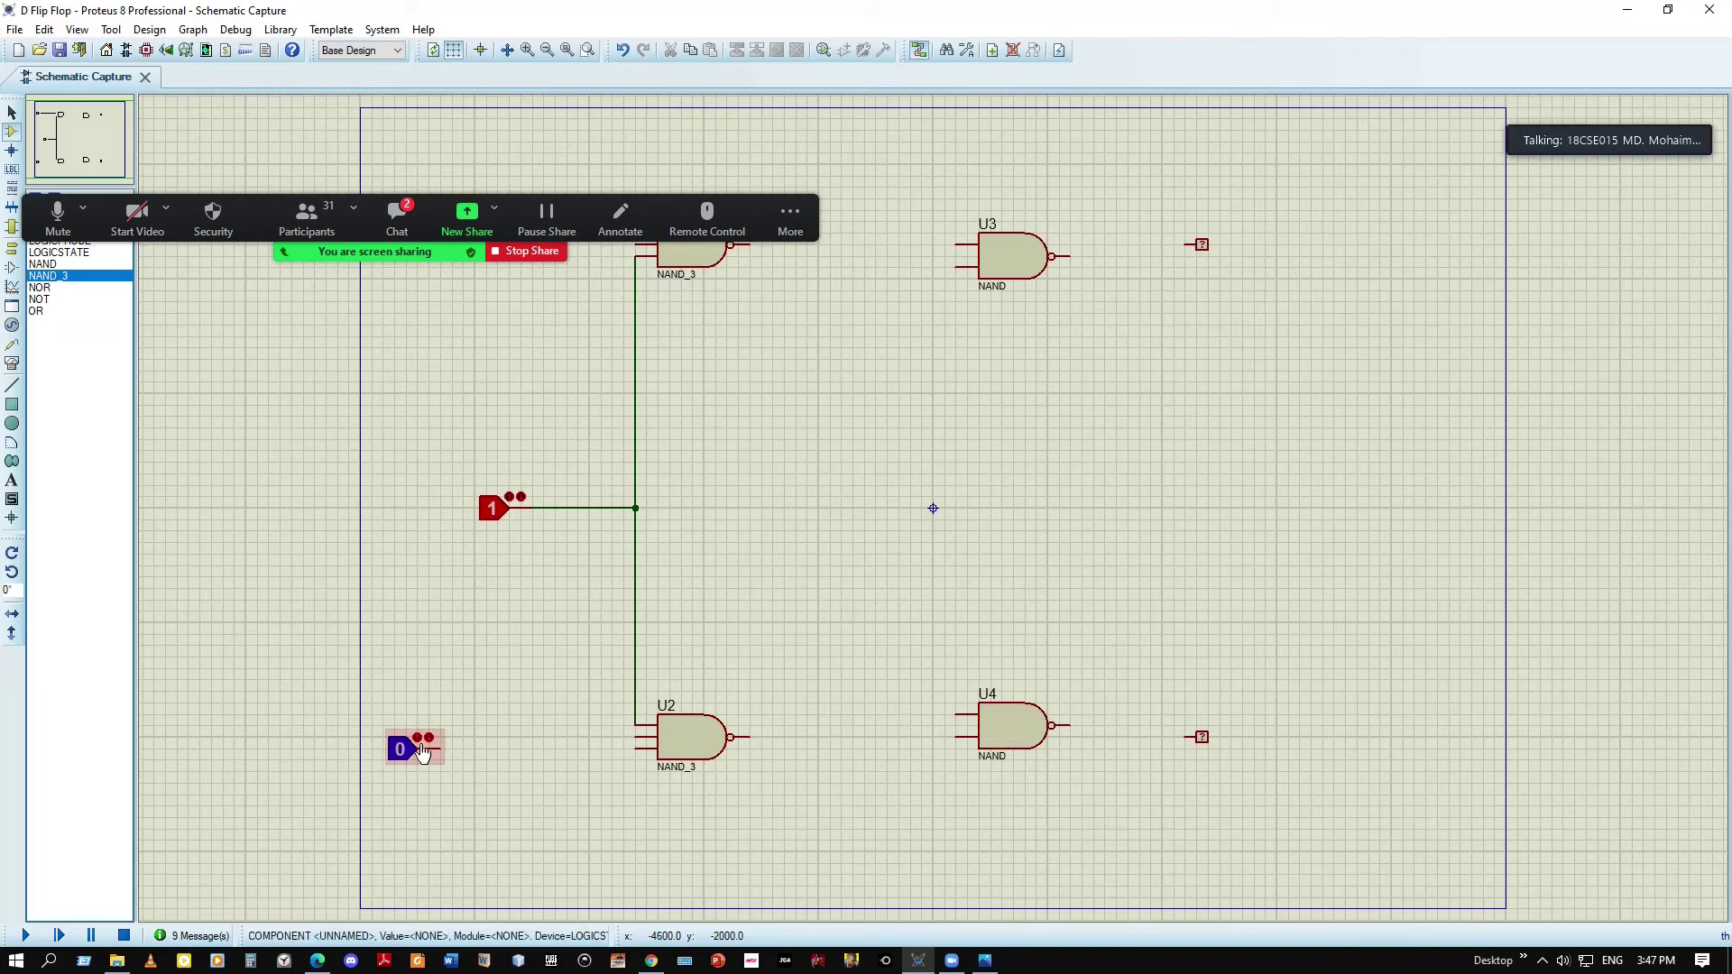
pyautogui.rightClick(413, 749)
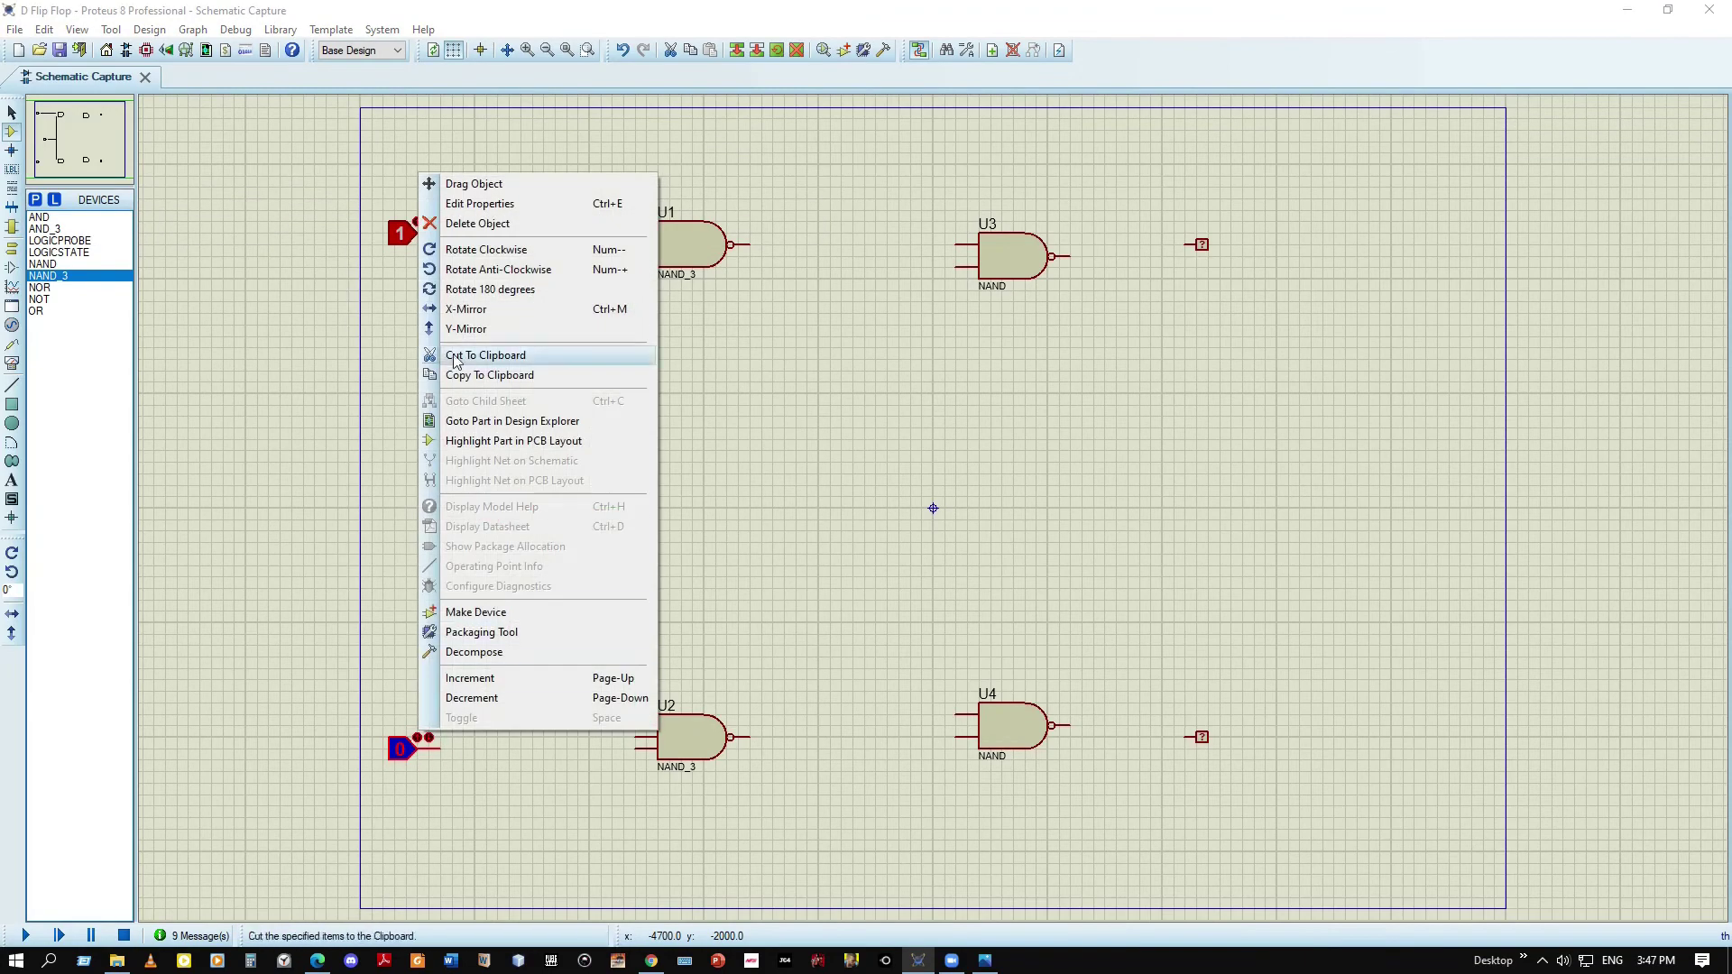
pyautogui.click(477, 223)
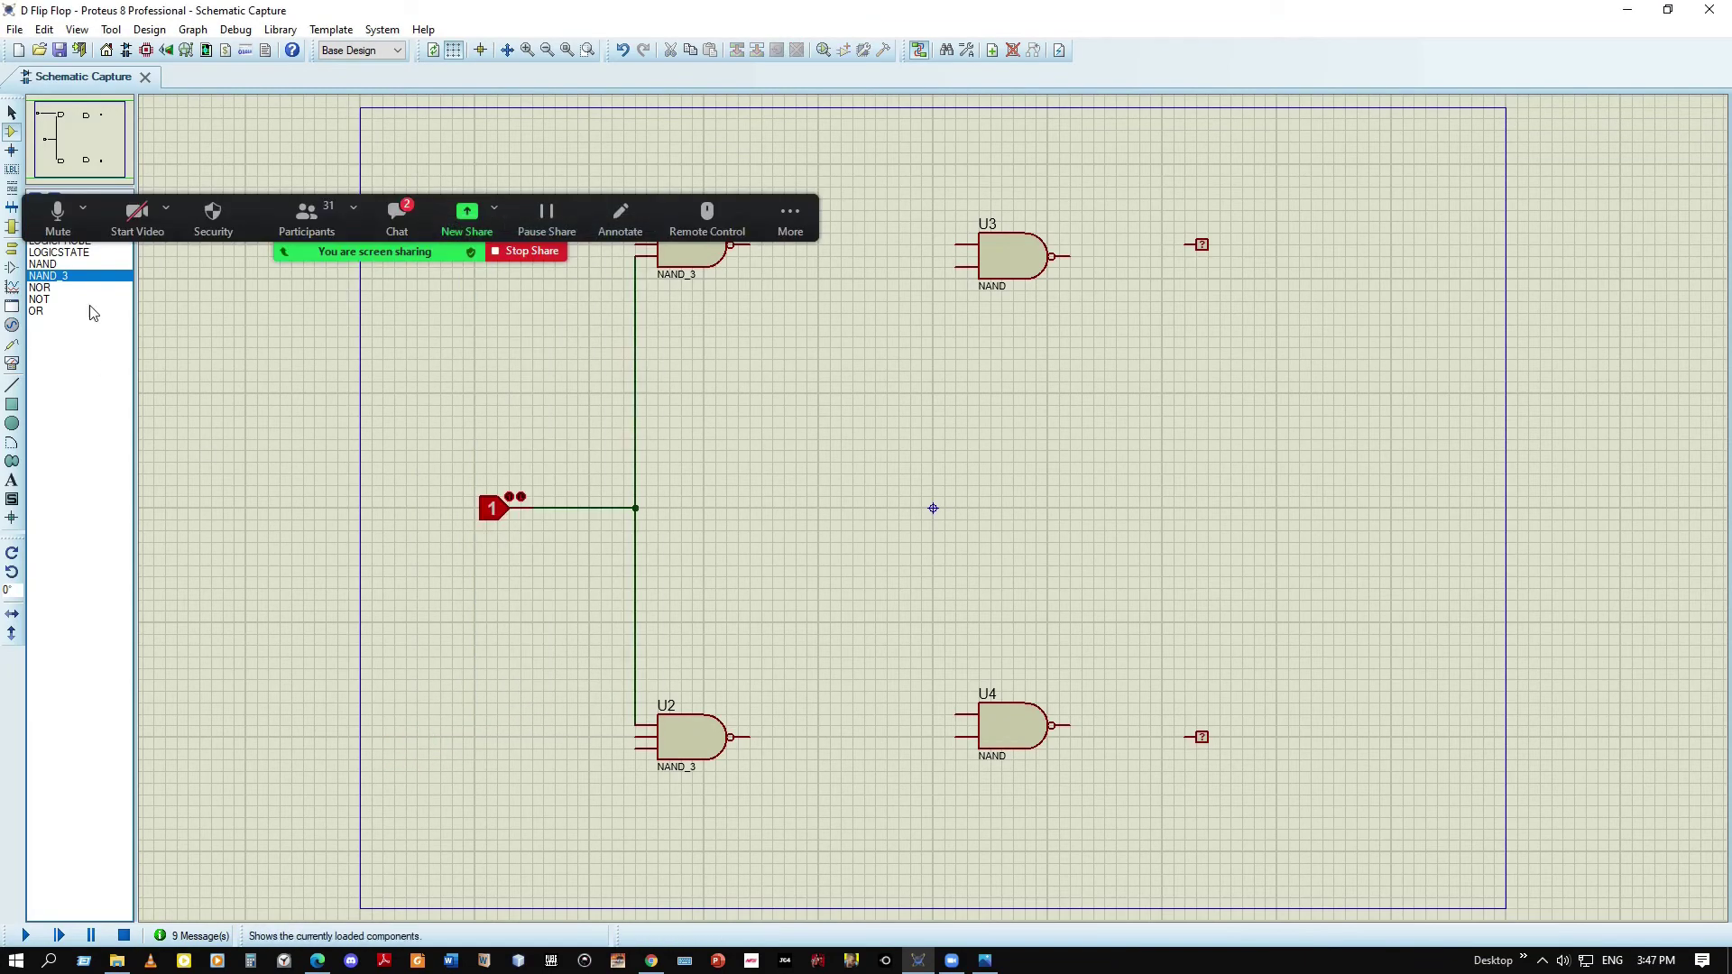
# Try a new LOGICSTATE wired to U2's third input, and delete it again
pyautogui.click(72, 253)
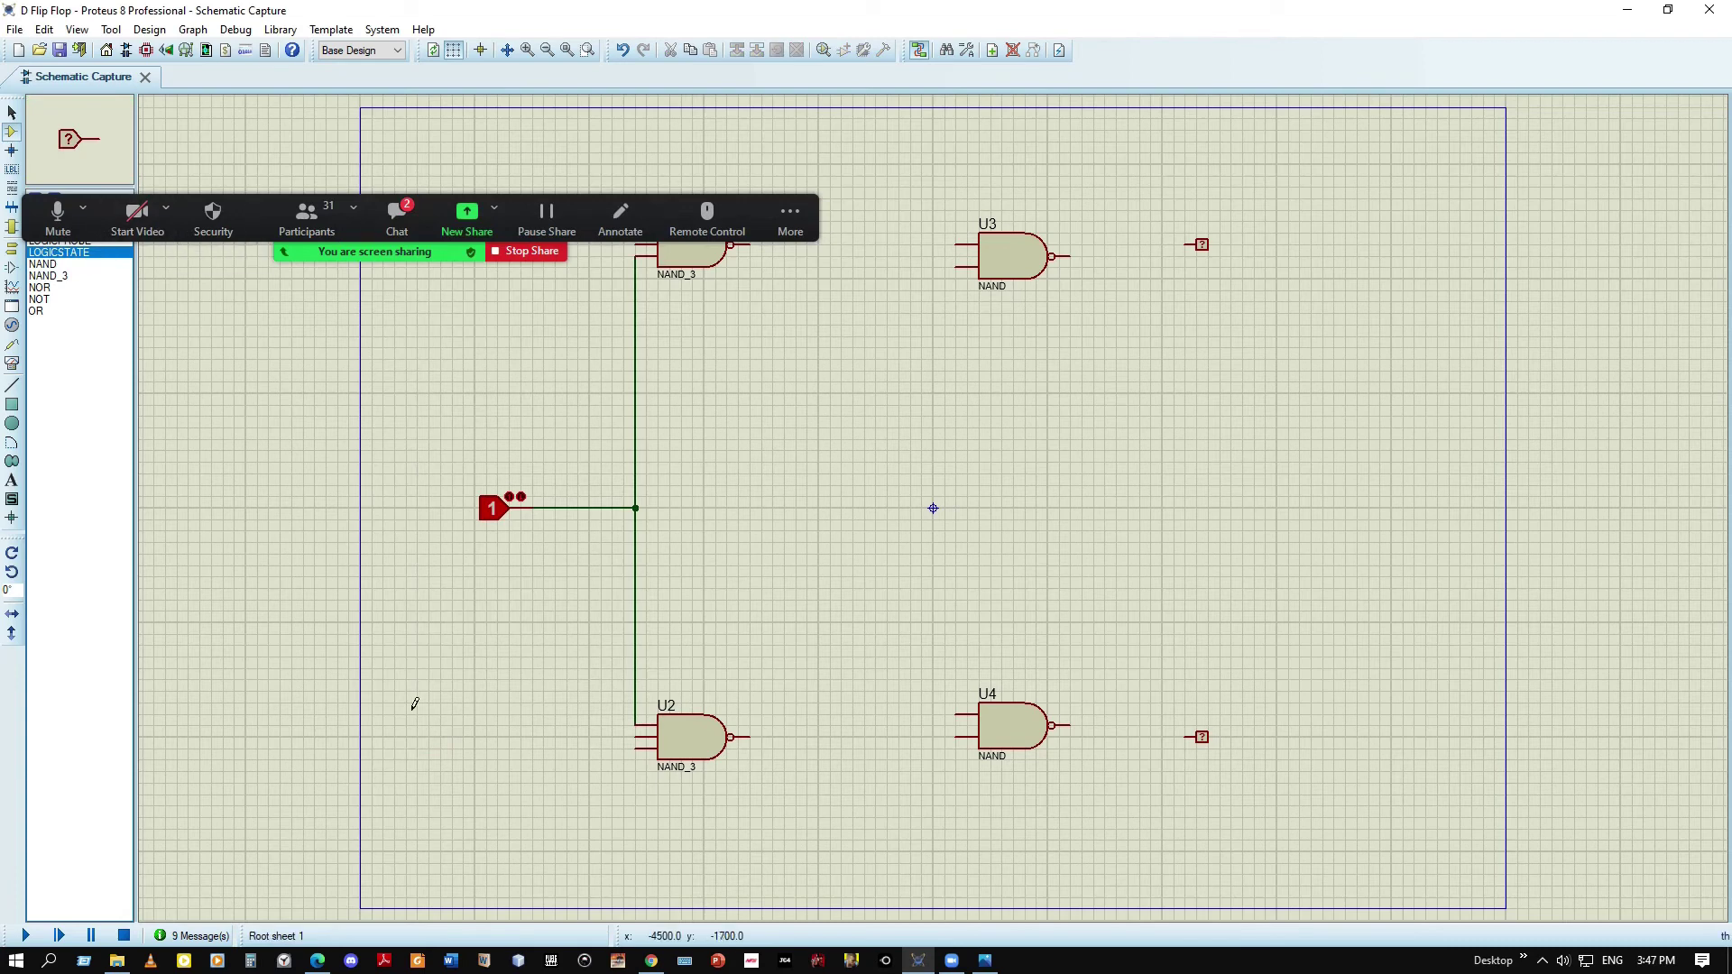
pyautogui.click(437, 765)
pyautogui.click(403, 749)
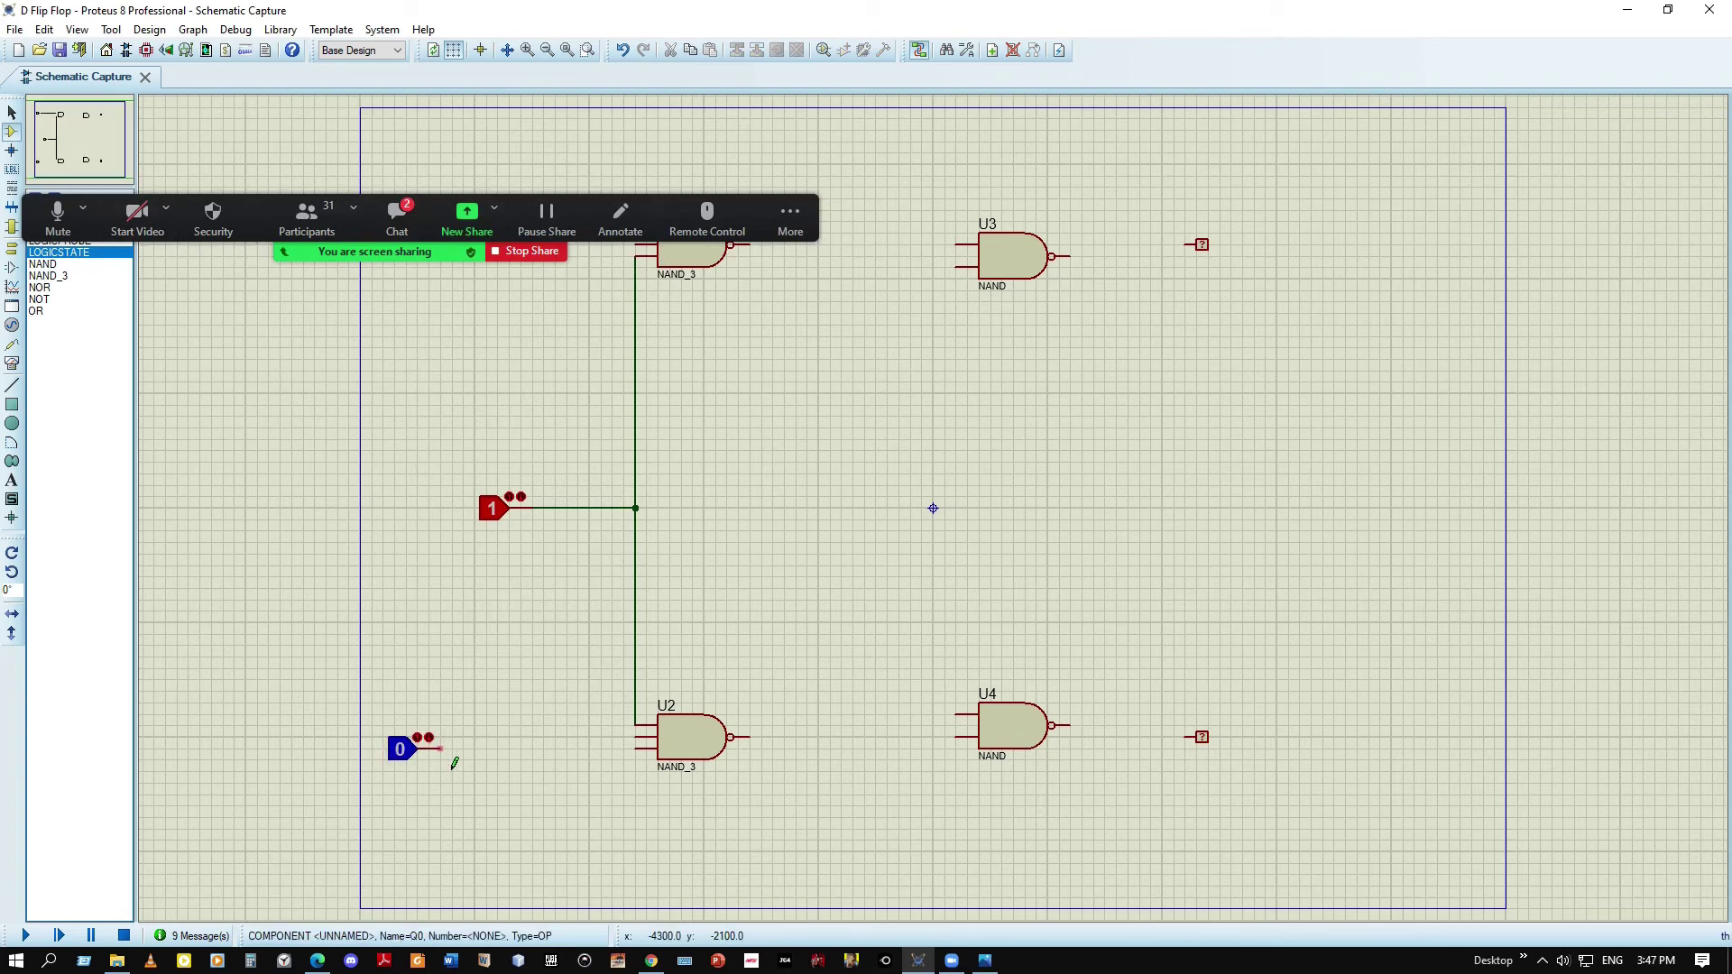
pyautogui.click(440, 749)
pyautogui.click(639, 749)
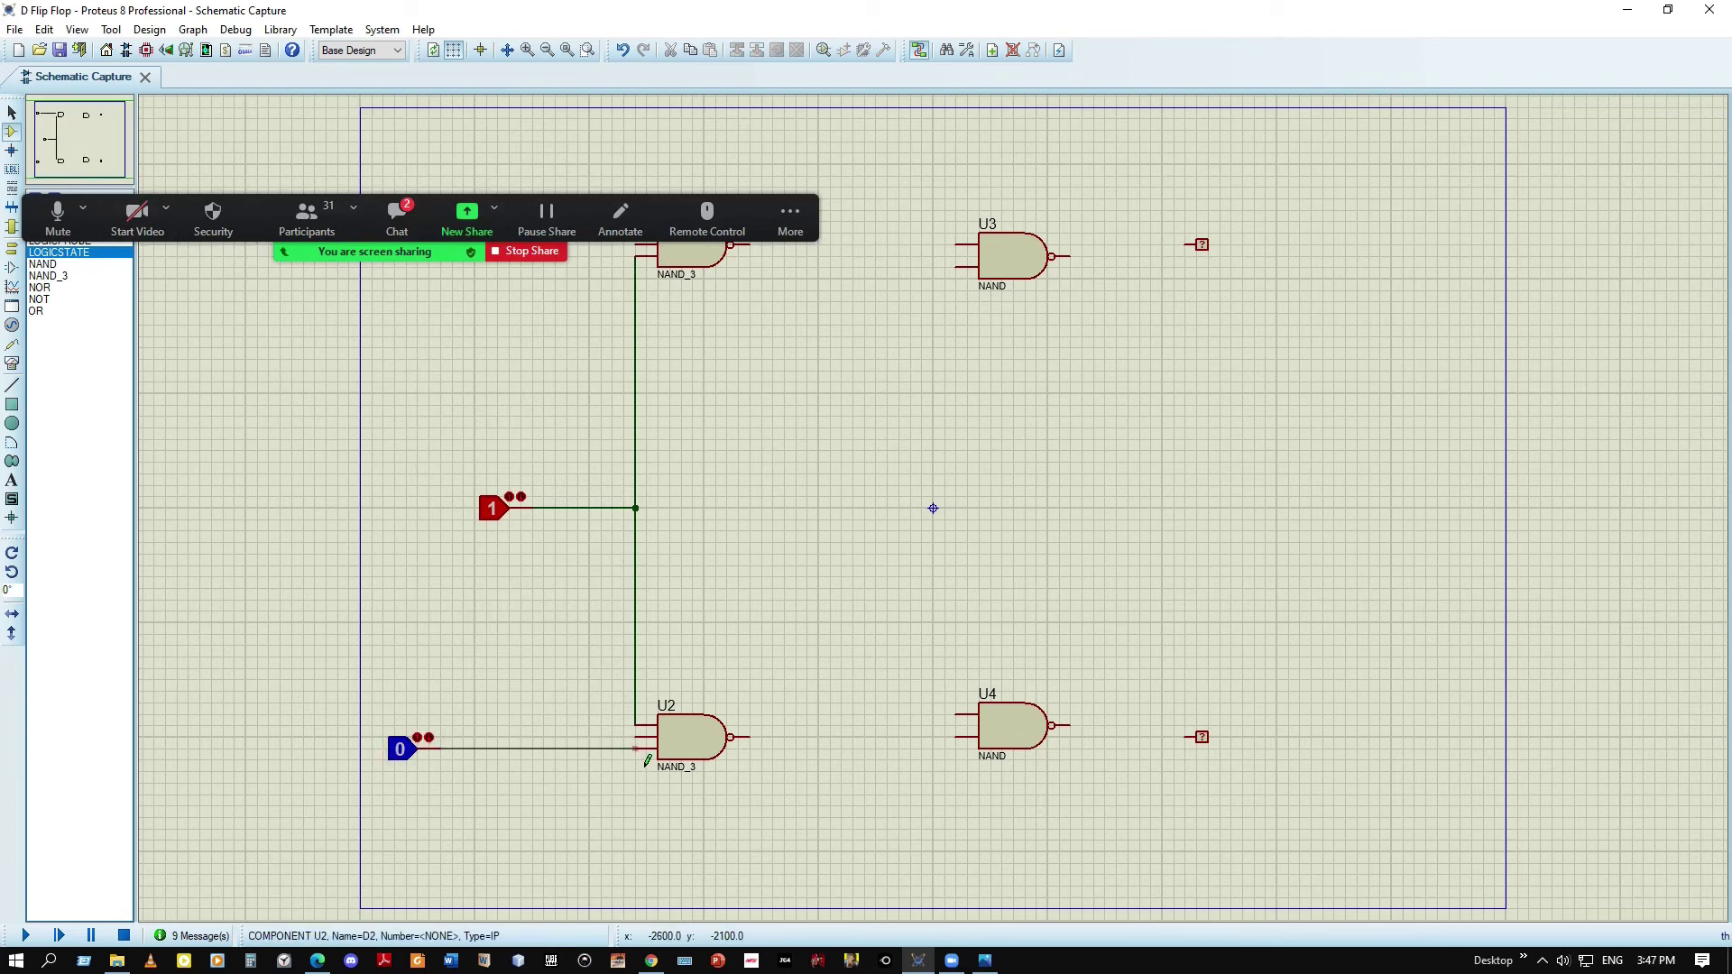
pyautogui.rightClick(418, 746)
pyautogui.click(495, 231)
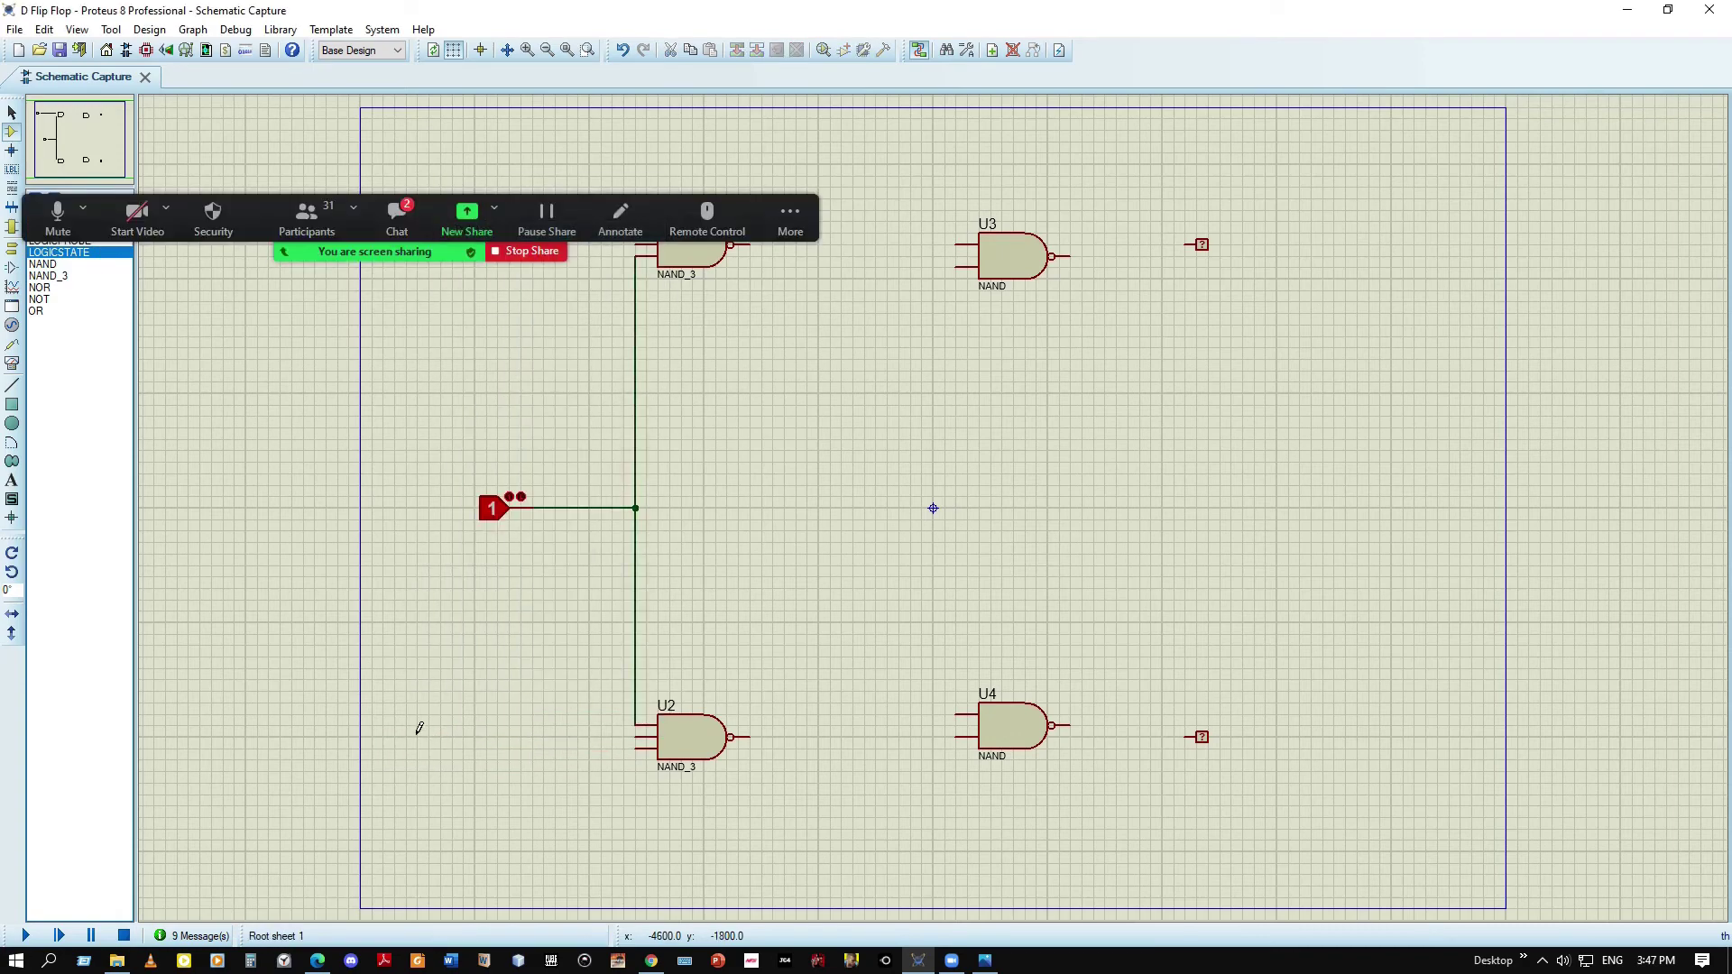
# Place a LOGICSTATE level with U2's middle input and wire it to that input
pyautogui.click(391, 737)
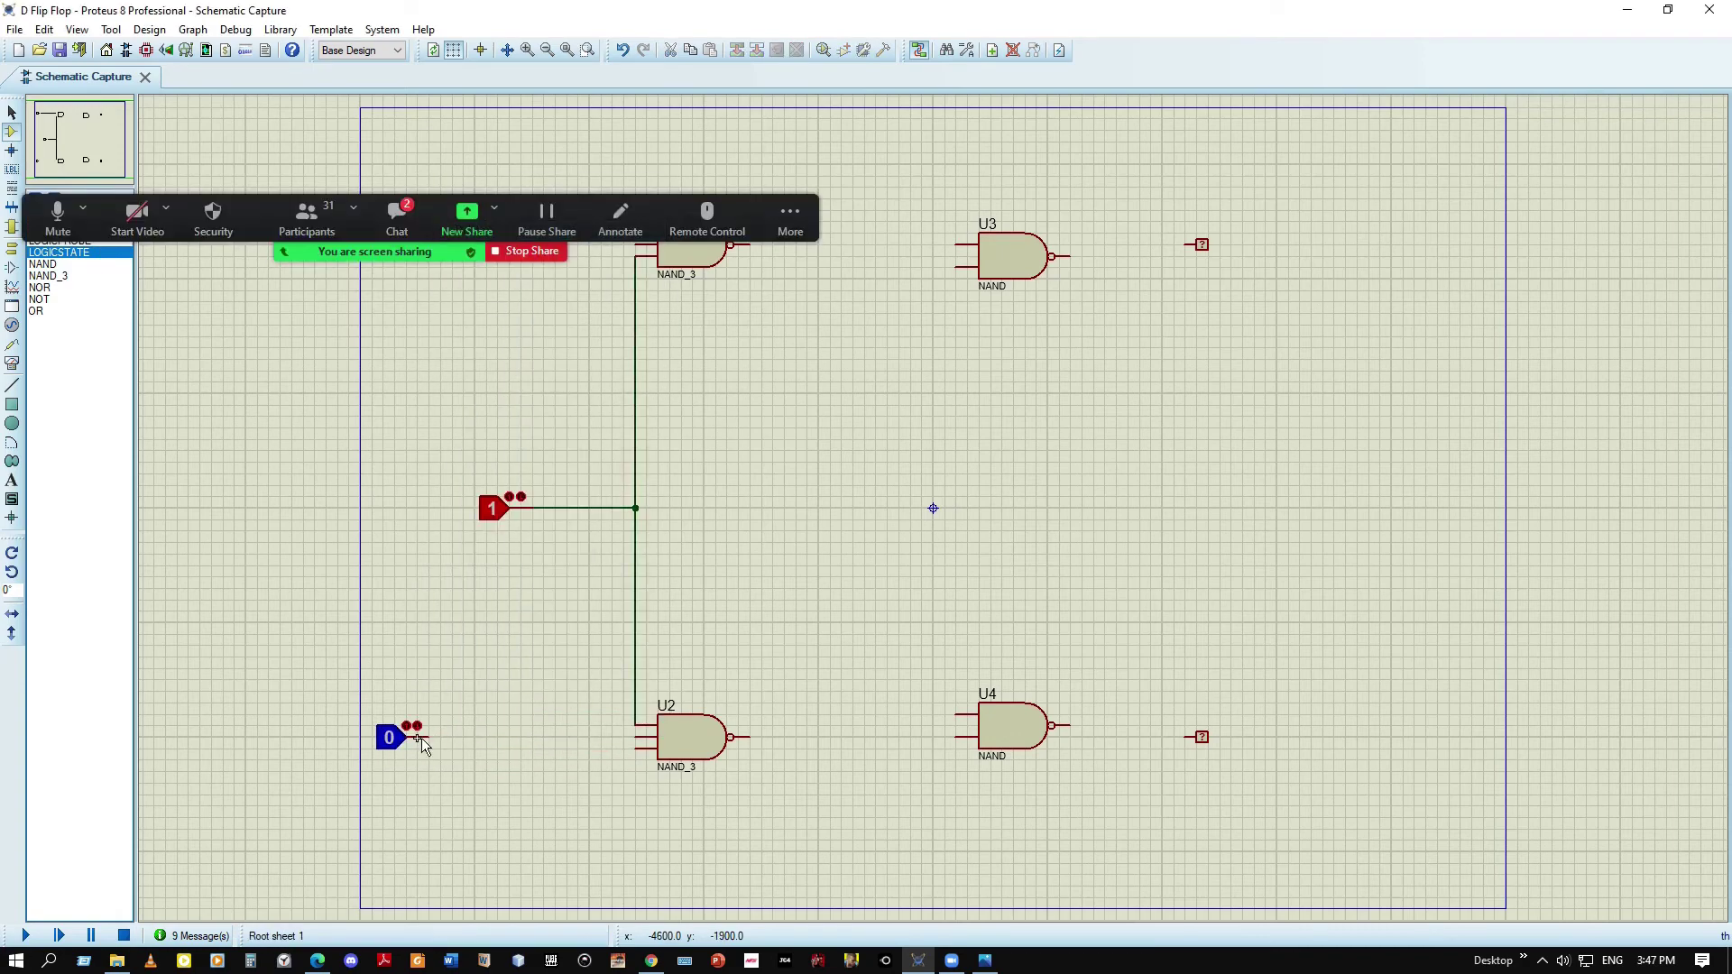
pyautogui.click(637, 737)
pyautogui.moveTo(597, 201); pyautogui.dragTo(767, 8)
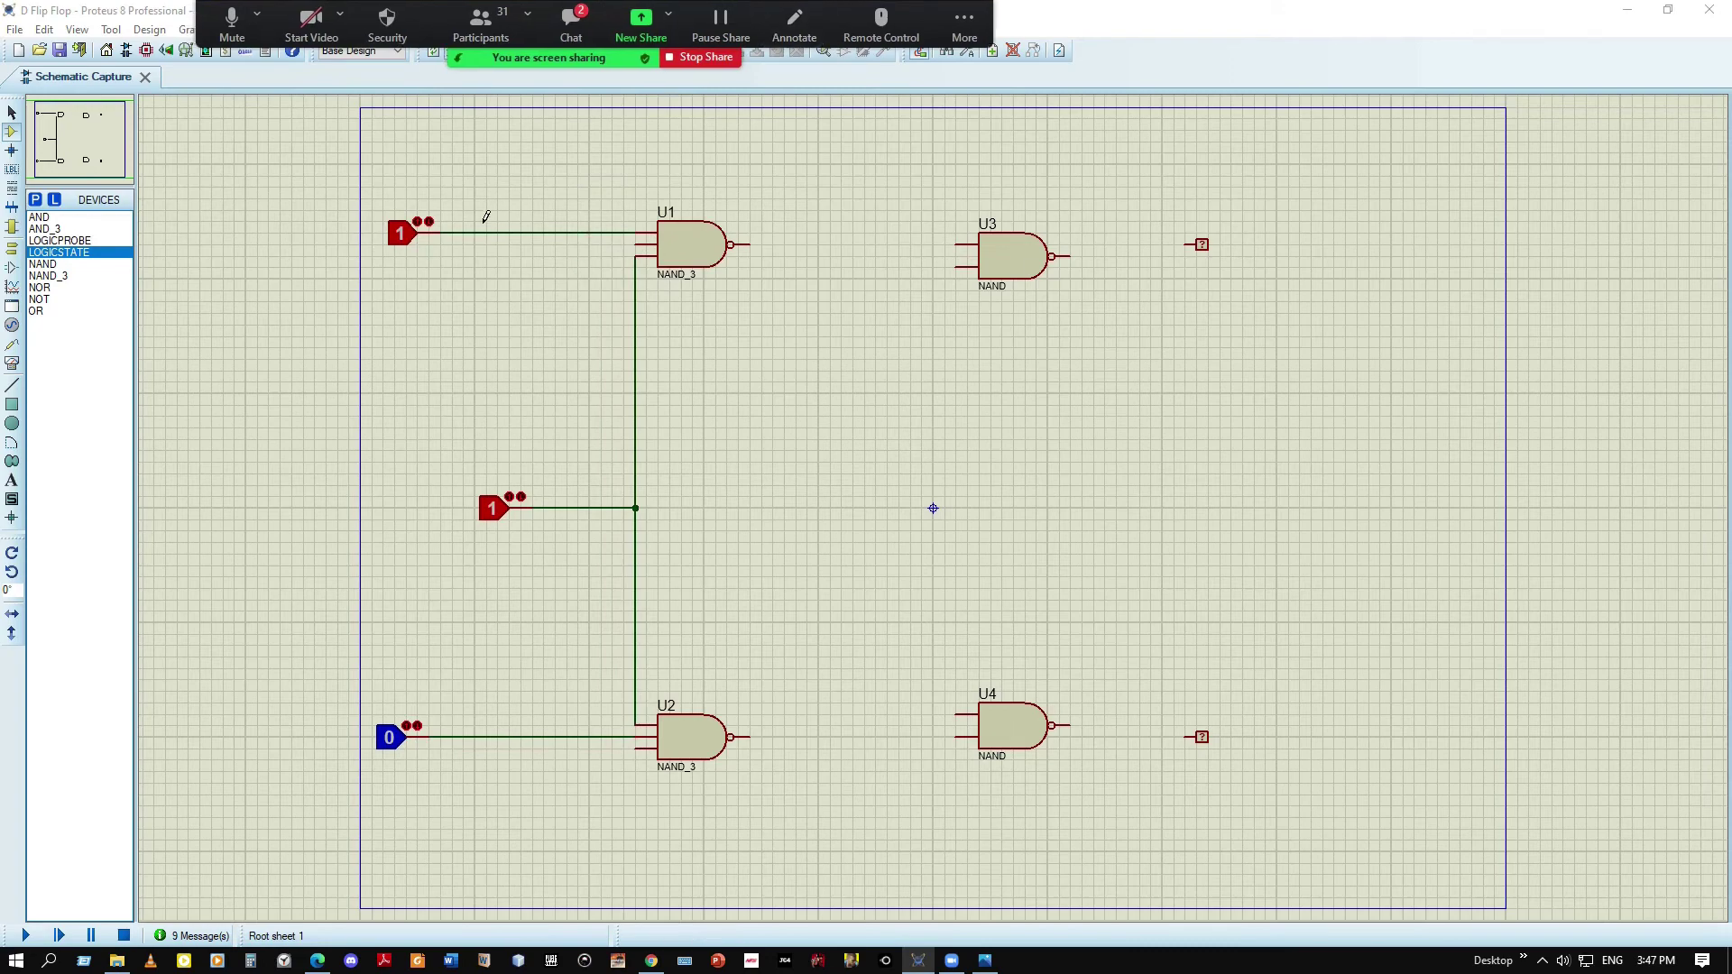
# Replace the upper logic state with a new LOGICSTATE level with U1's middle input and wire it to that input
pyautogui.rightClick(414, 237)
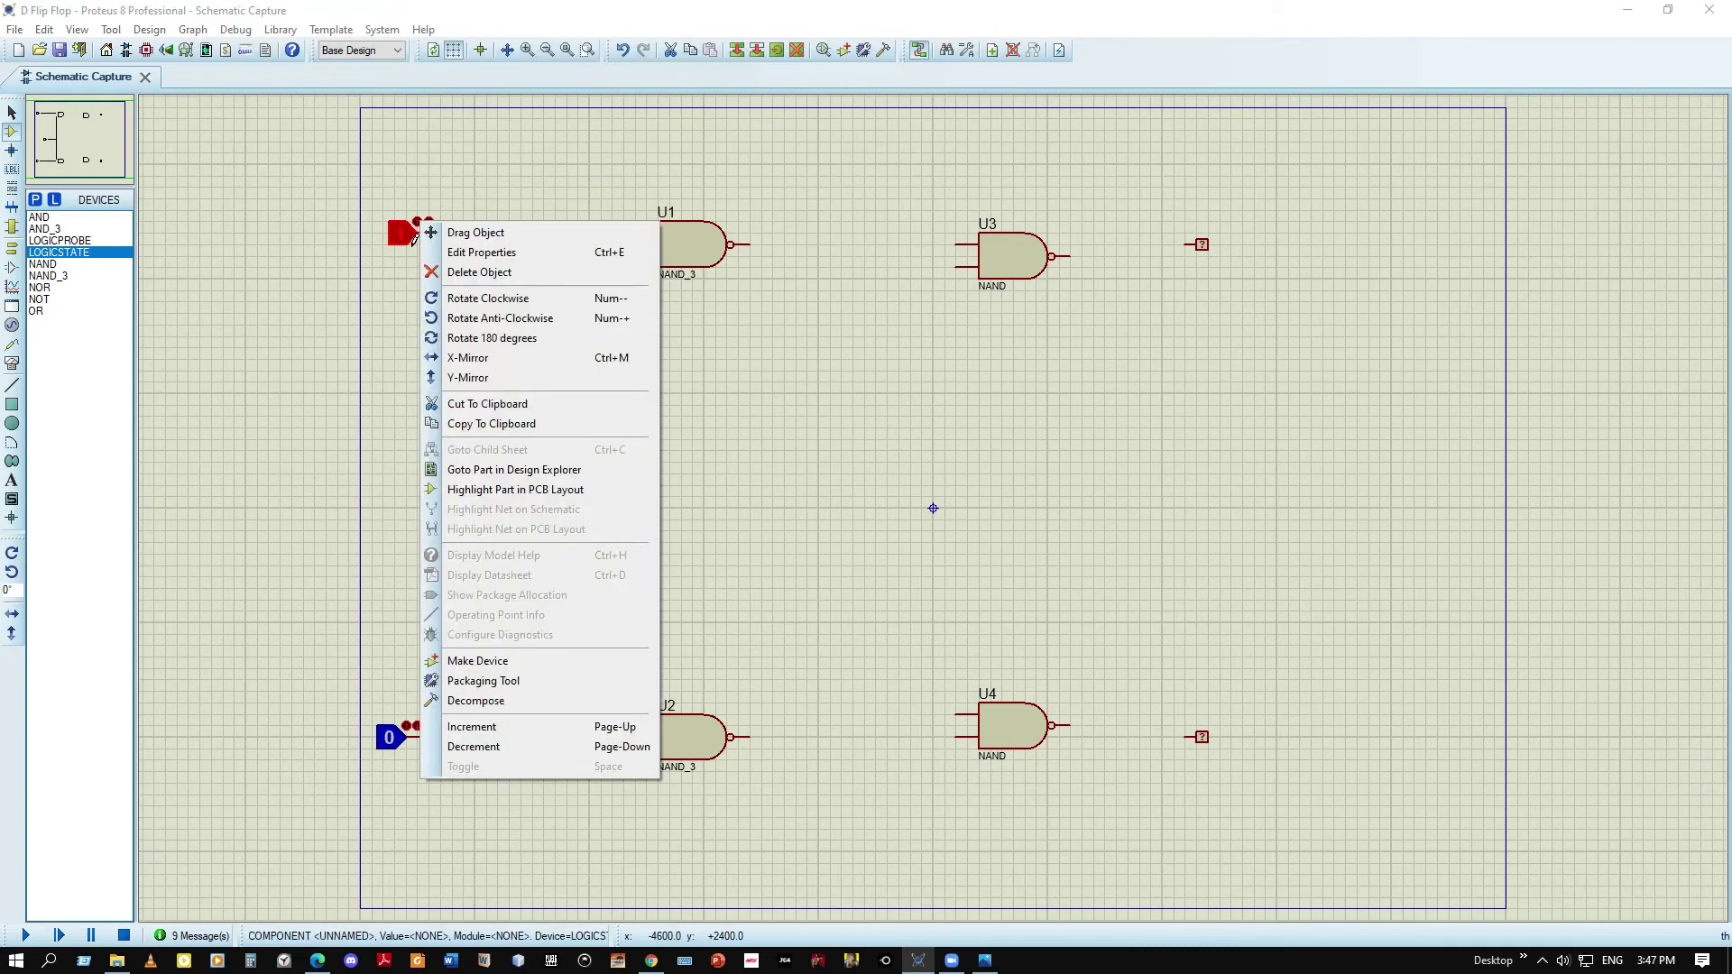
pyautogui.click(479, 271)
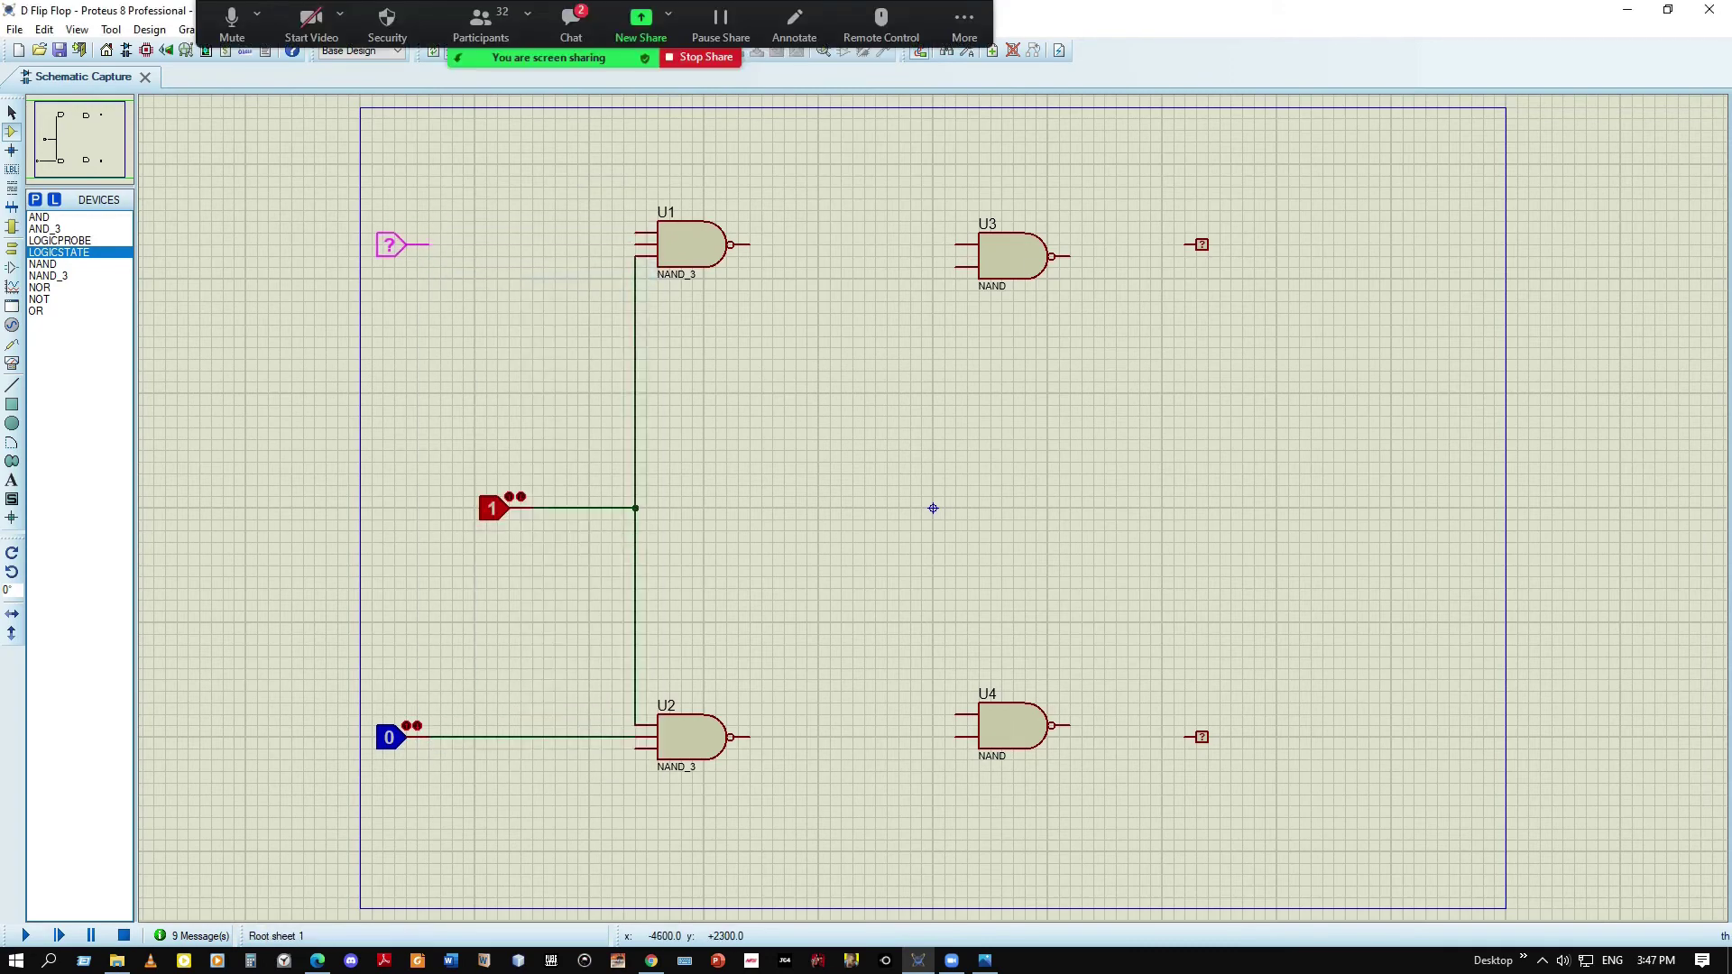
pyautogui.click(401, 244)
pyautogui.click(422, 245)
pyautogui.click(637, 245)
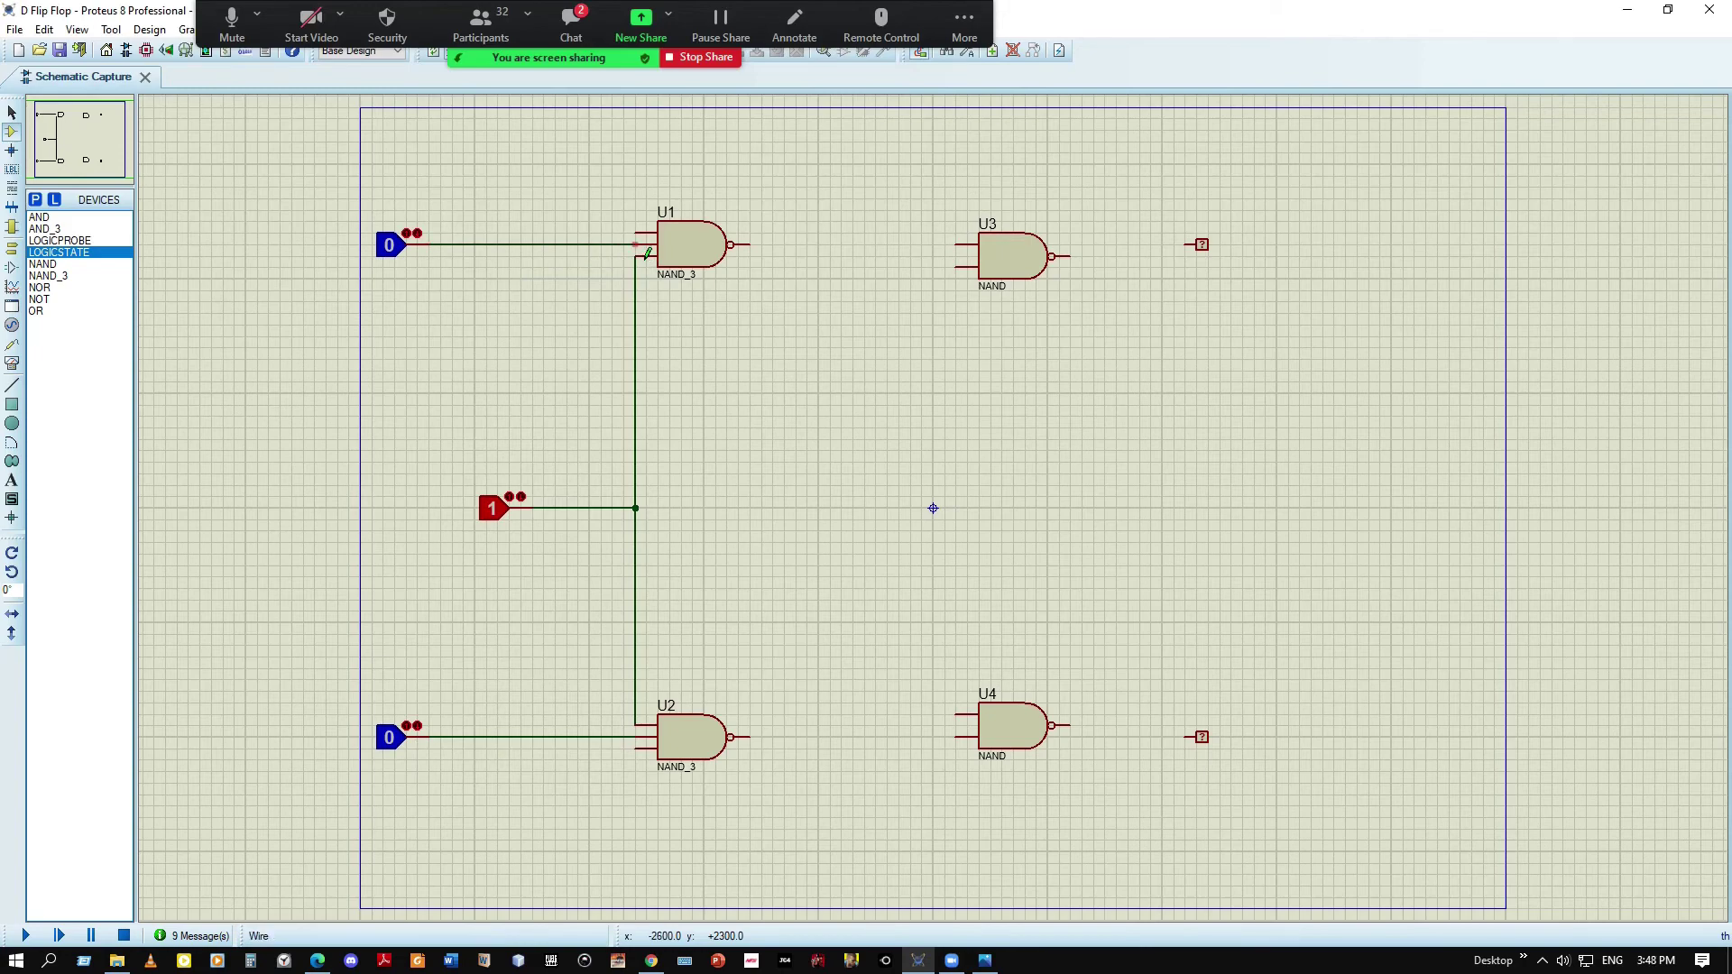
pyautogui.press('super+Right')
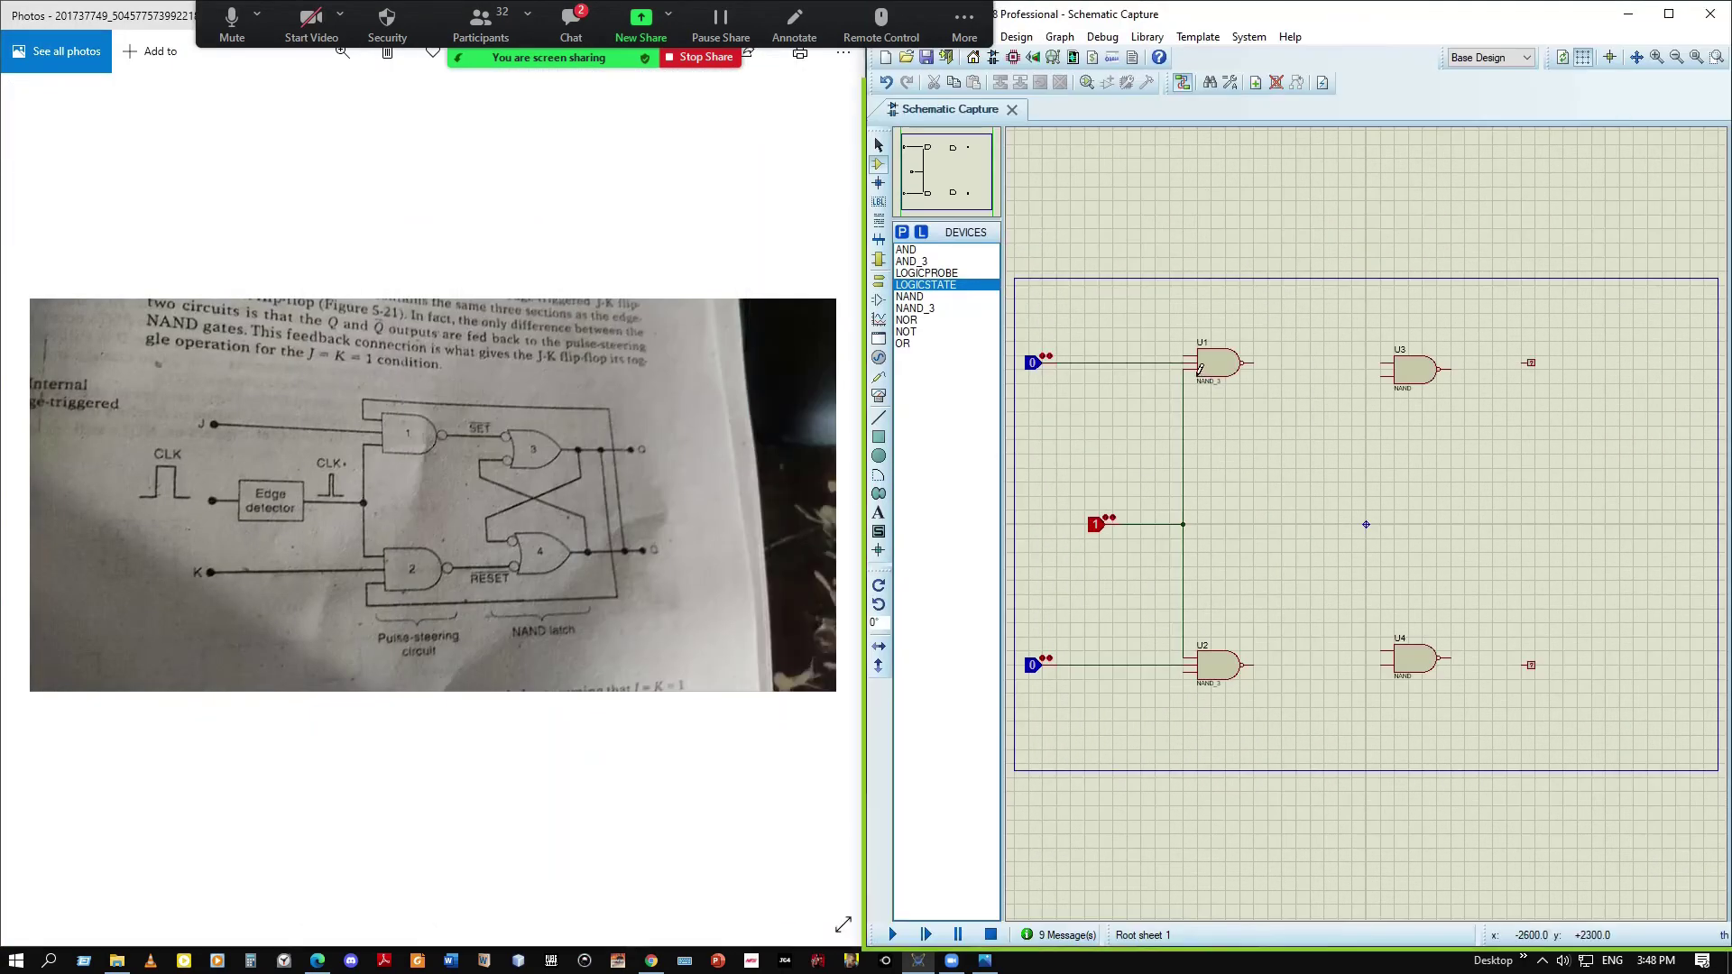
pyautogui.click(1183, 360)
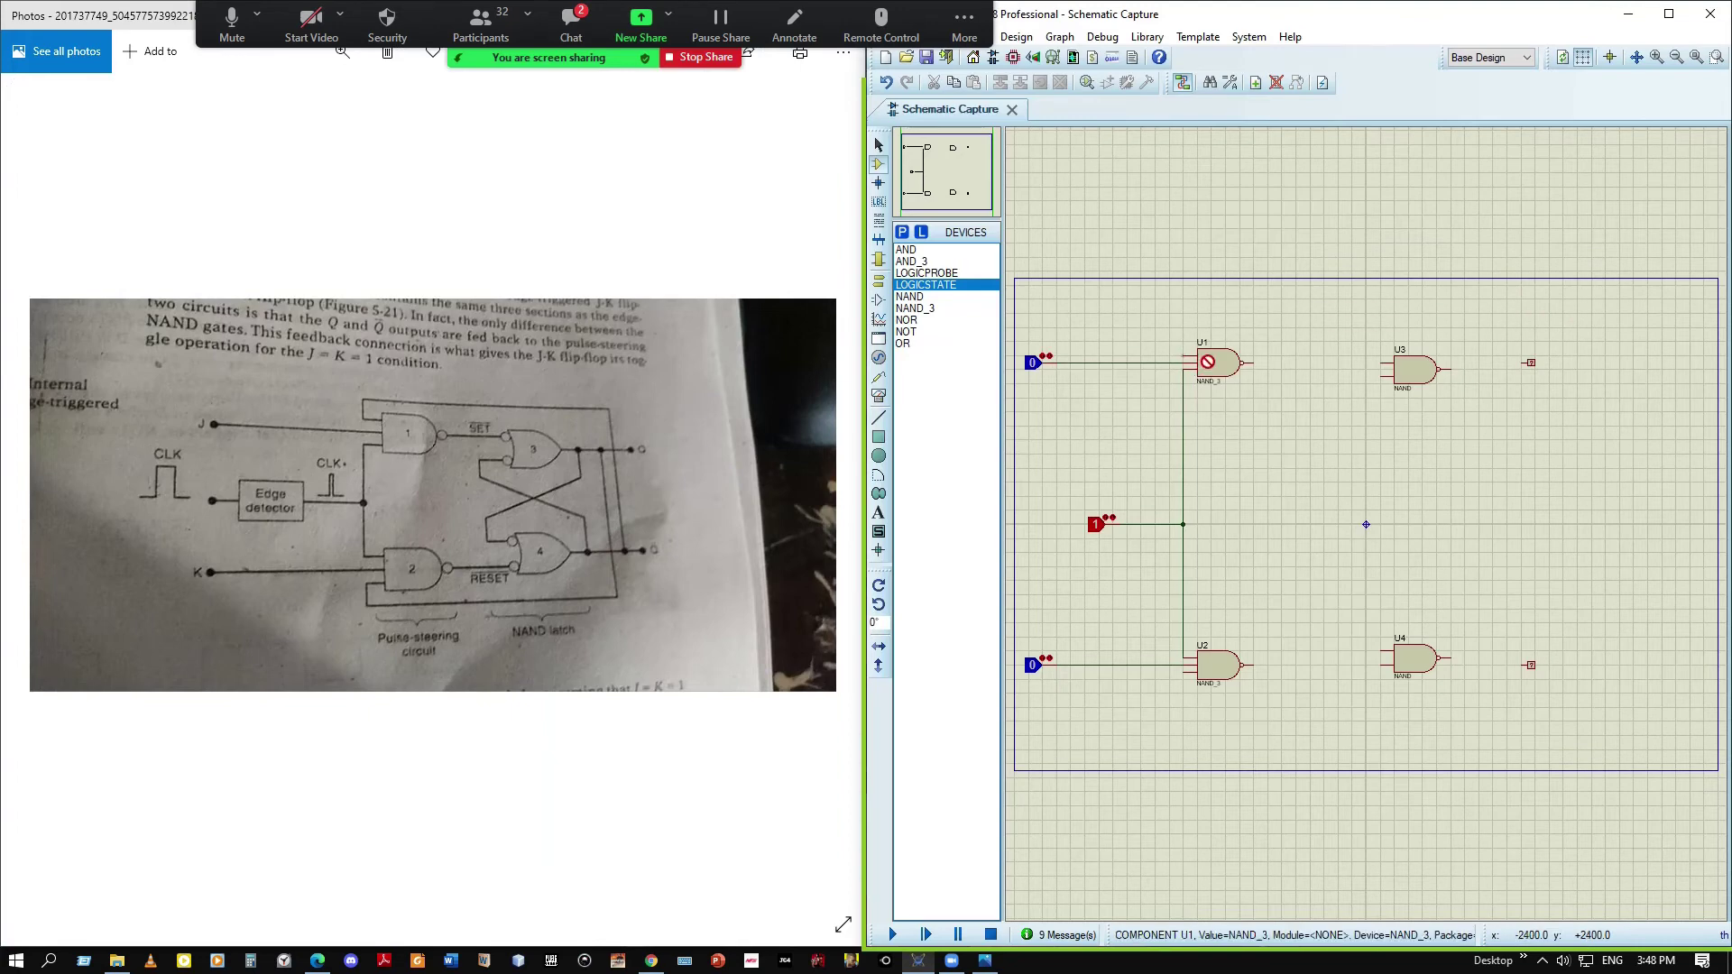
pyautogui.click(1385, 358)
pyautogui.press('Escape')
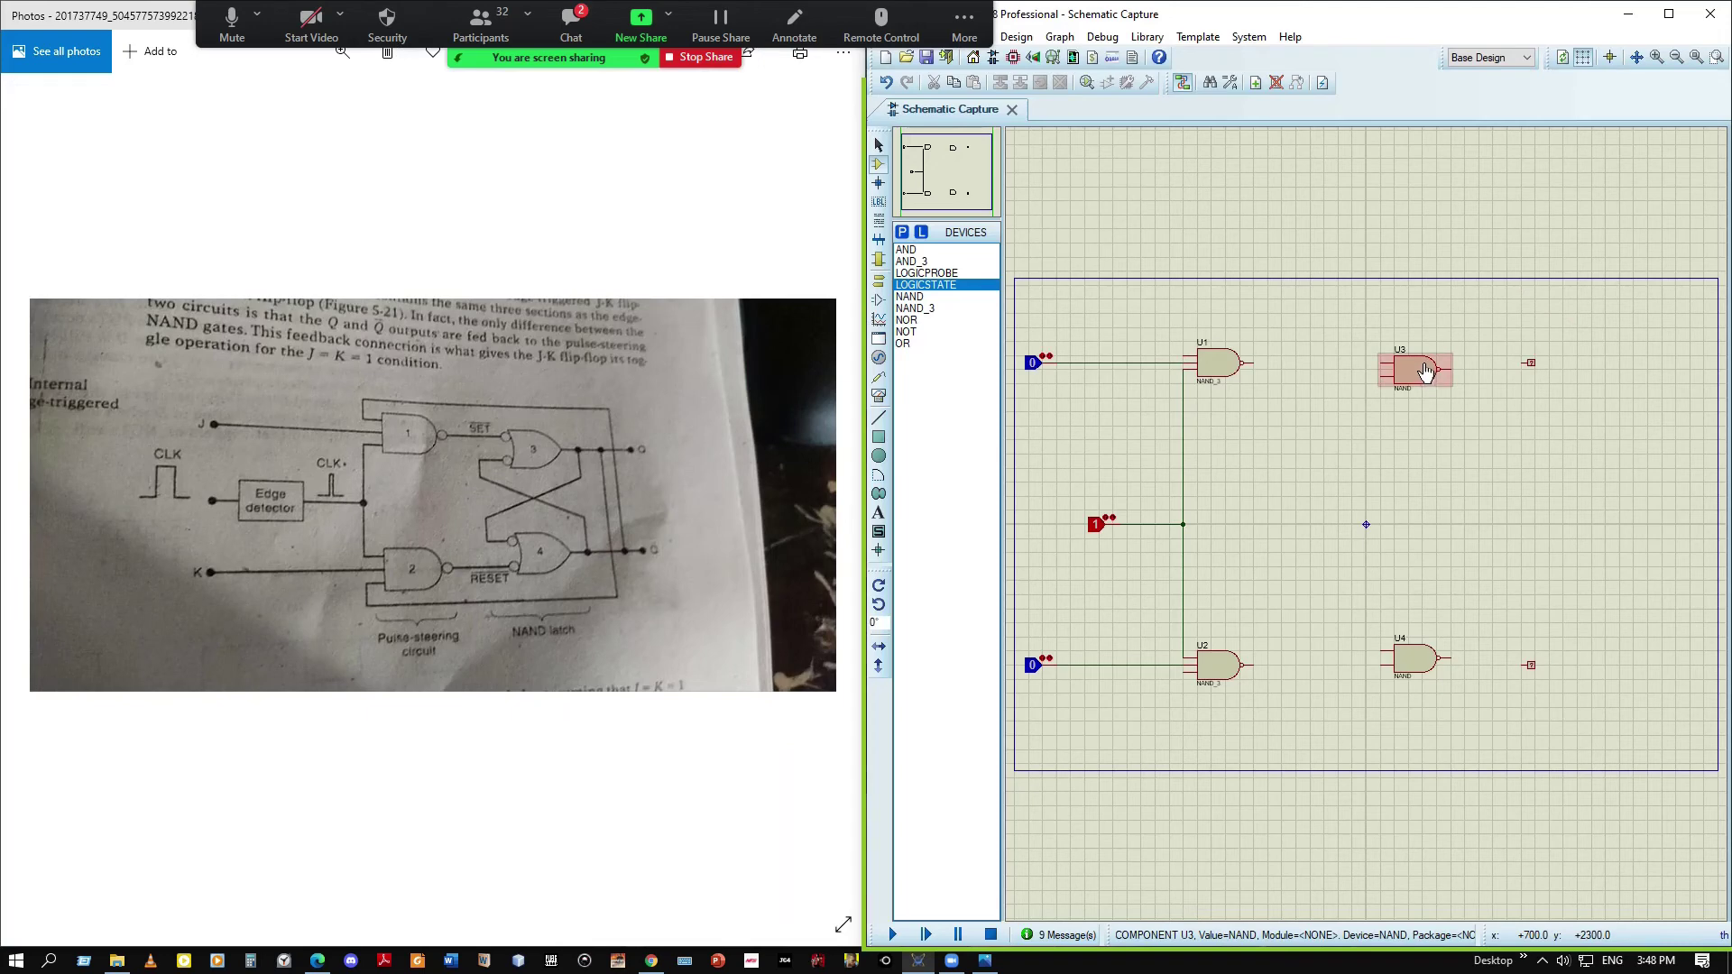
# Delete the two-input NAND gates U3 and U4 together as one block
pyautogui.moveTo(1479, 708); pyautogui.dragTo(1338, 327)
pyautogui.rightClick(1404, 361)
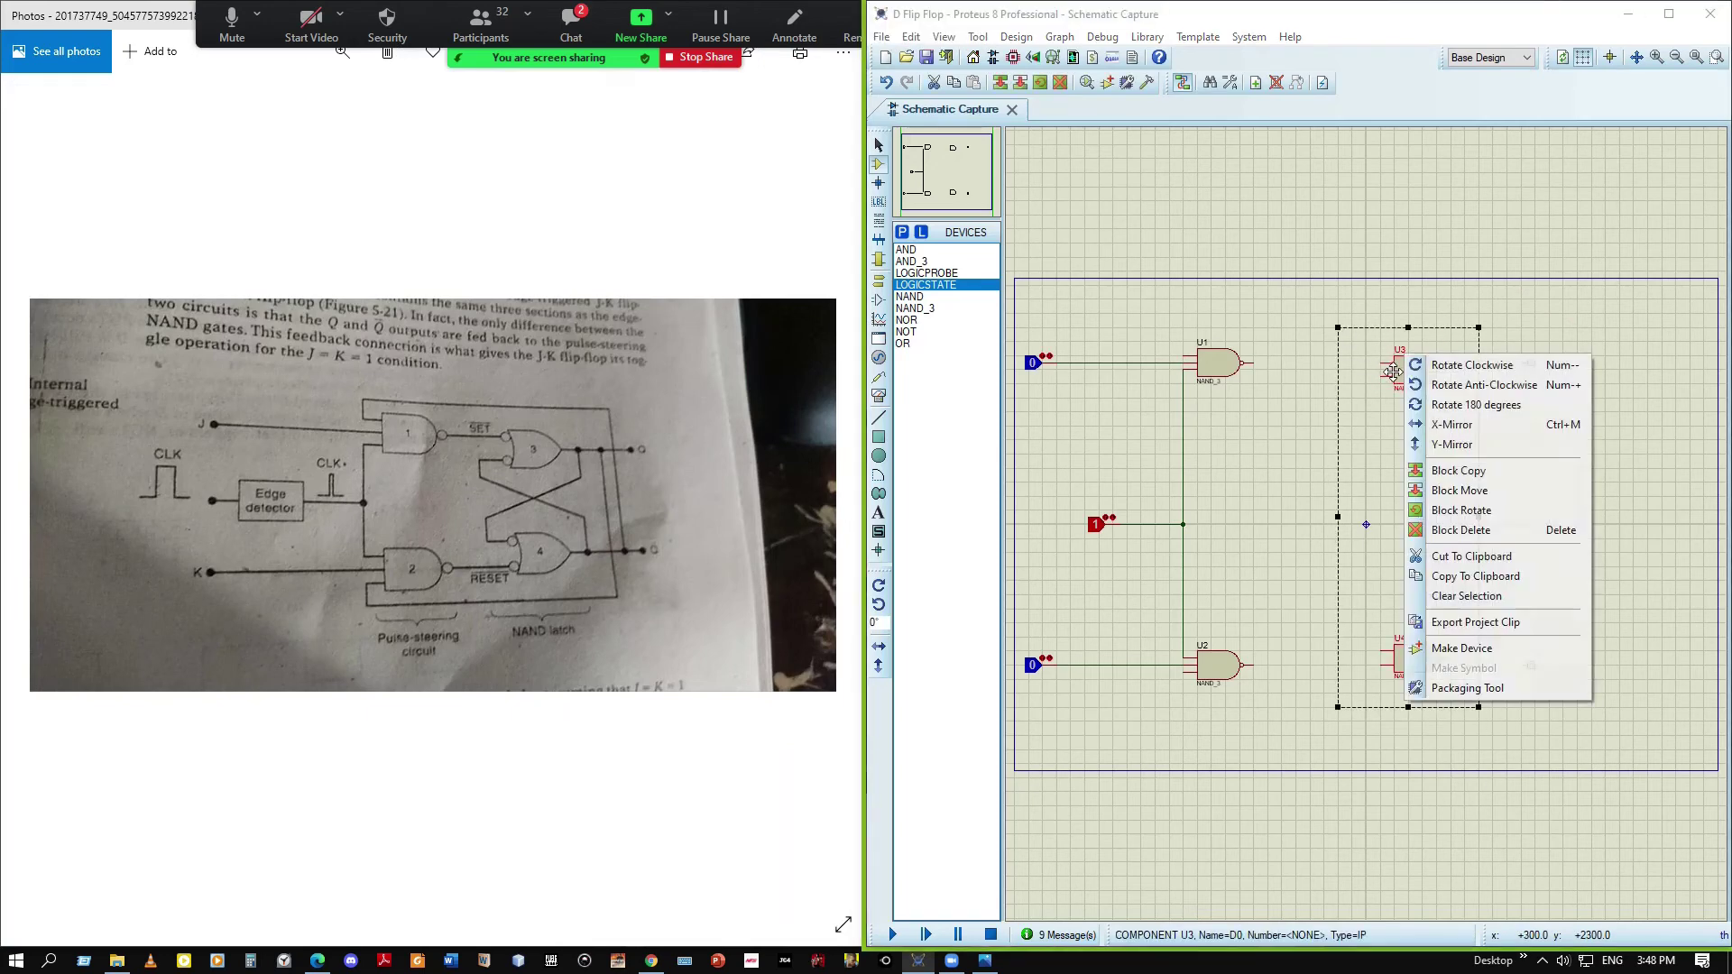
pyautogui.click(1470, 531)
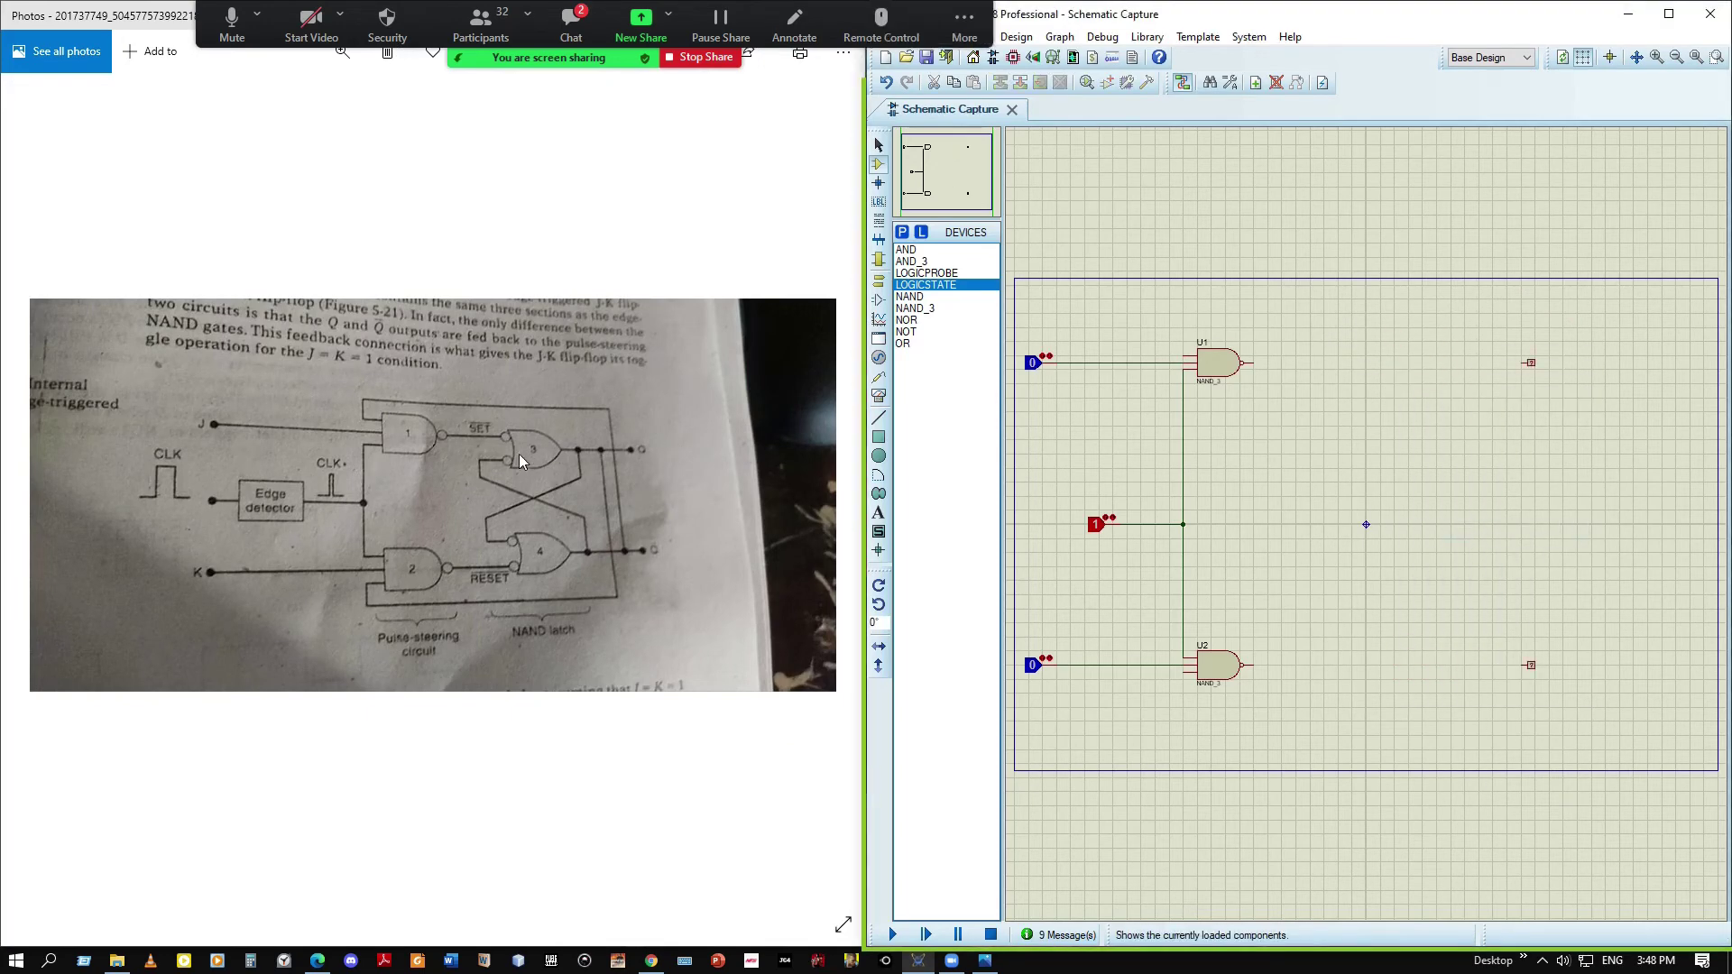
# Place two OR gates before the logic probes, one level with U1 and one level with U2
pyautogui.click(925, 251)
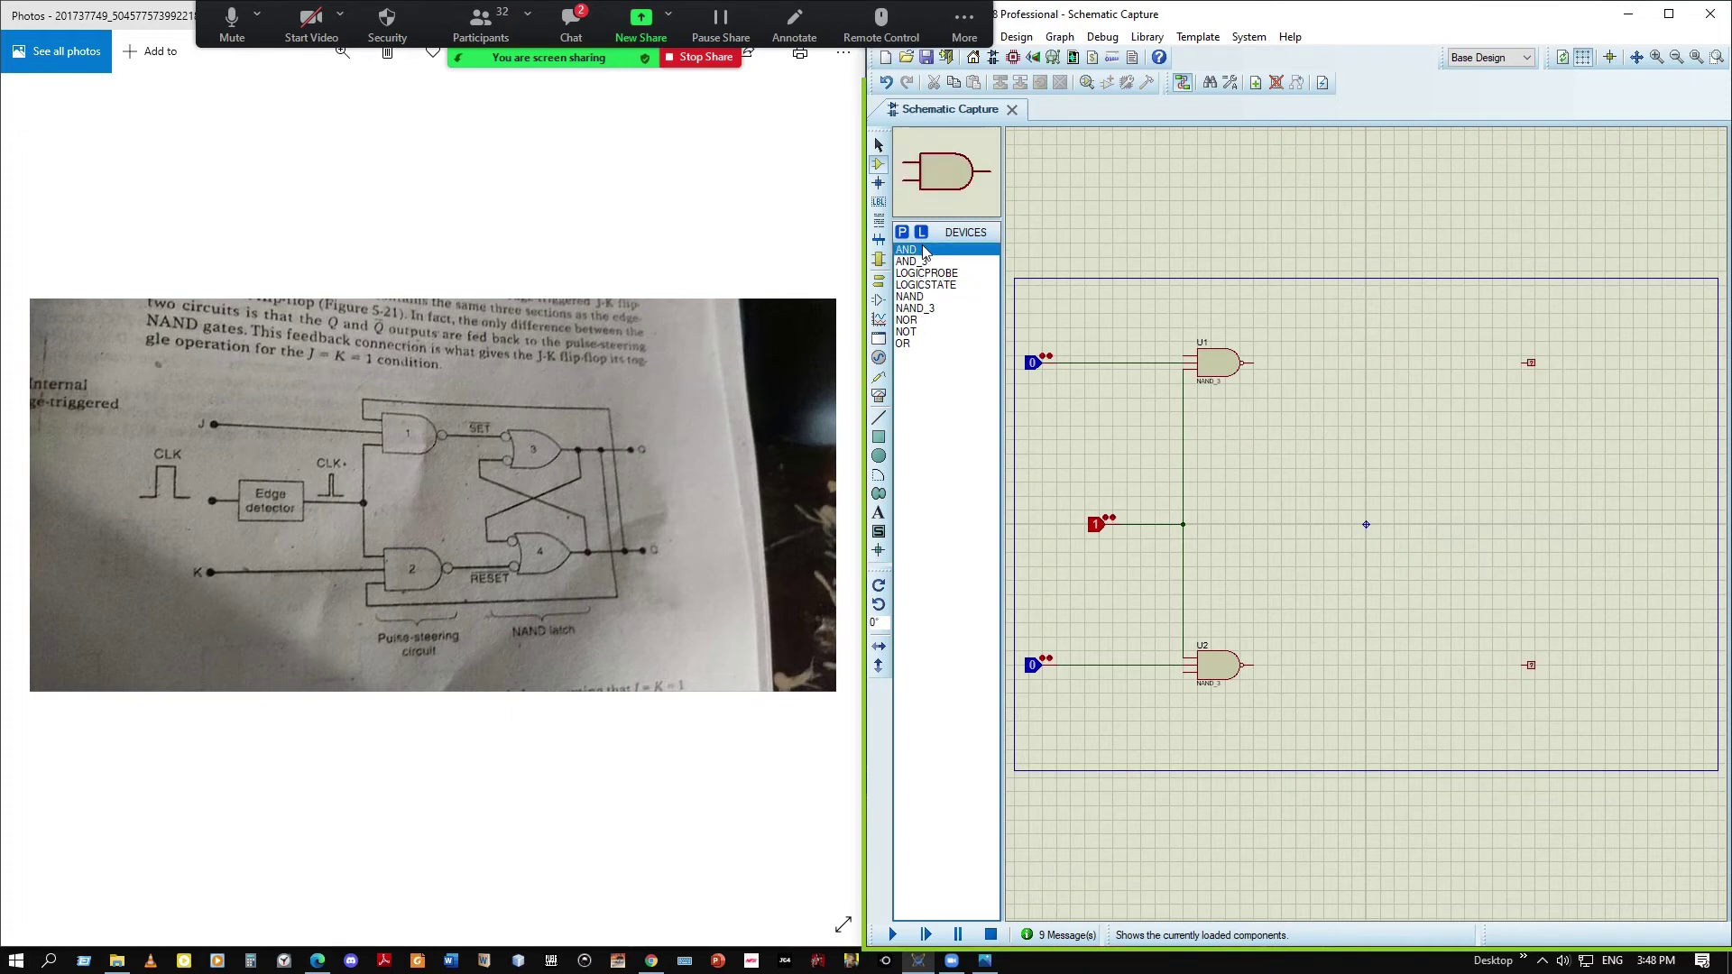
pyautogui.click(913, 346)
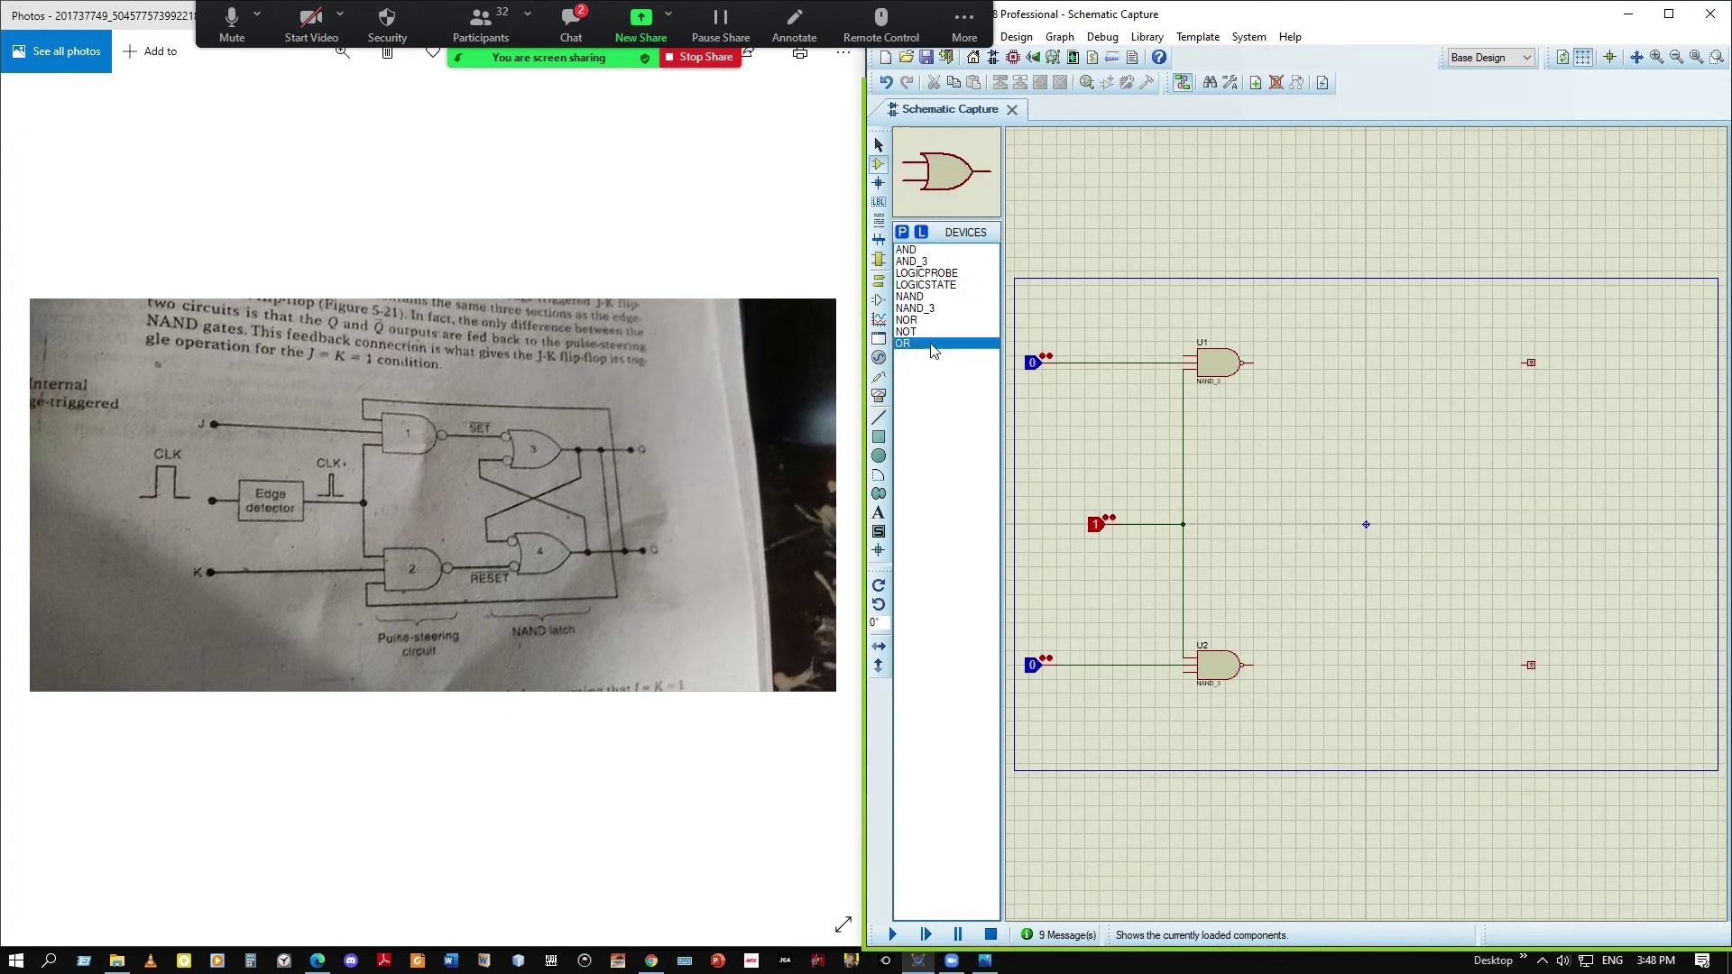
pyautogui.click(1437, 365)
pyautogui.click(1431, 363)
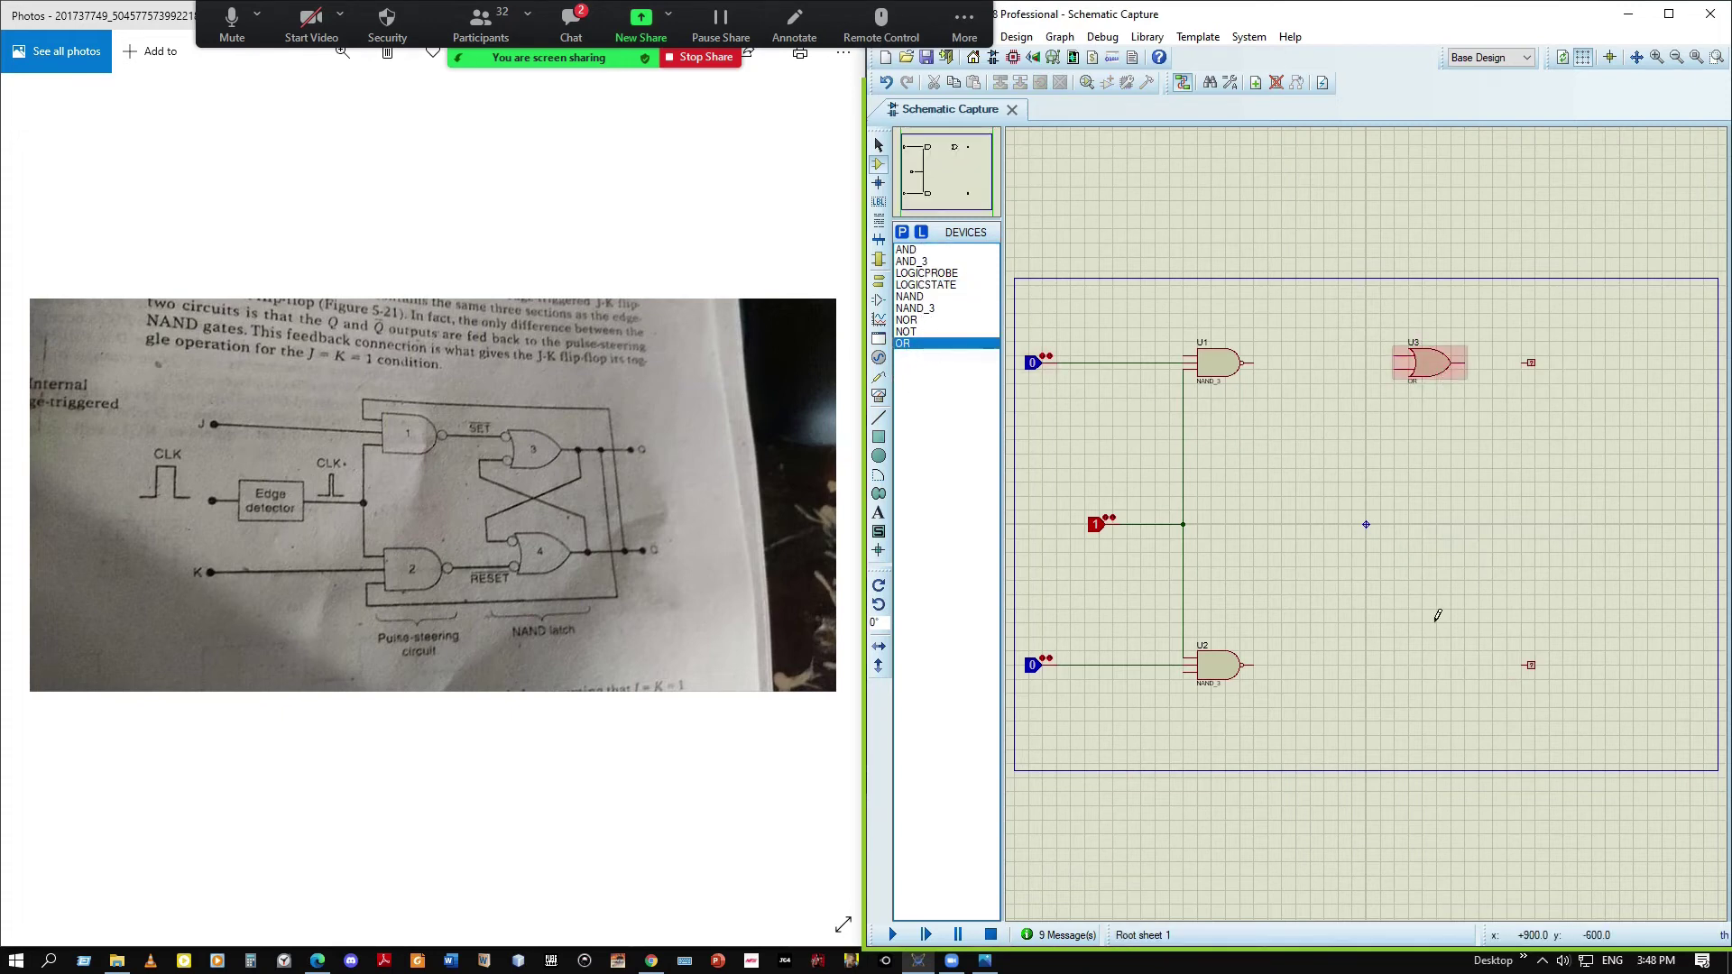
pyautogui.click(1435, 665)
pyautogui.click(1444, 670)
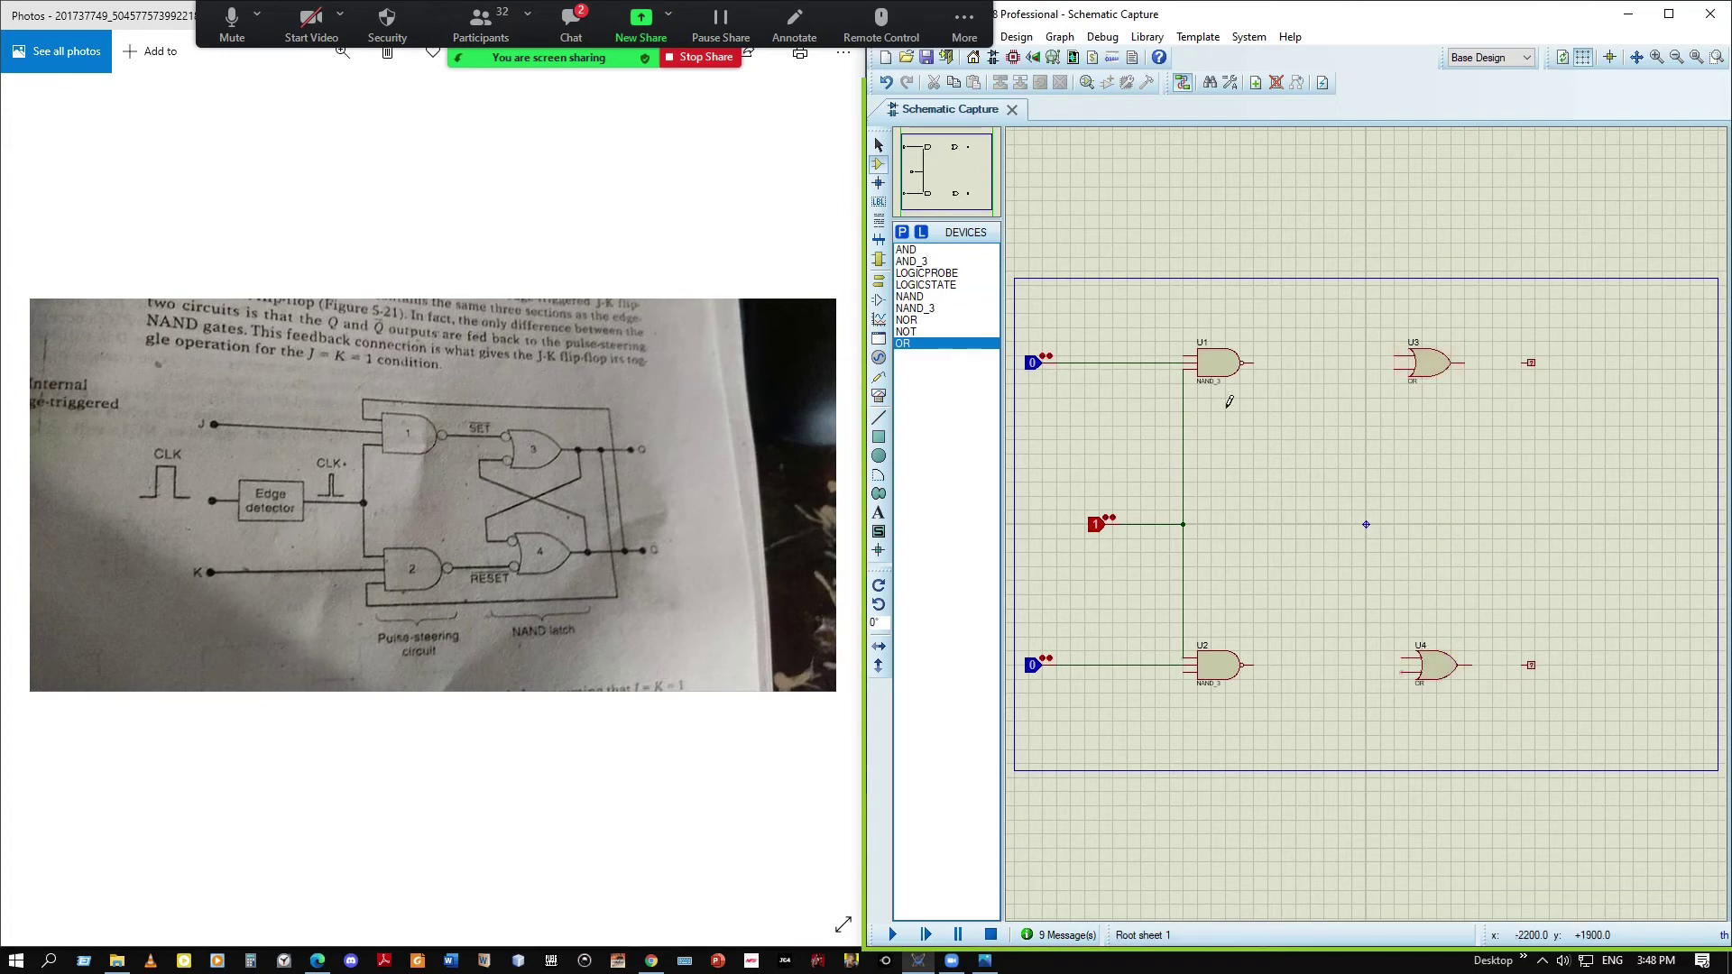
# Shift OR gate U3 down to align its upper input with U1's output, and wire the two together
pyautogui.click(1254, 363)
pyautogui.rightClick(1439, 366)
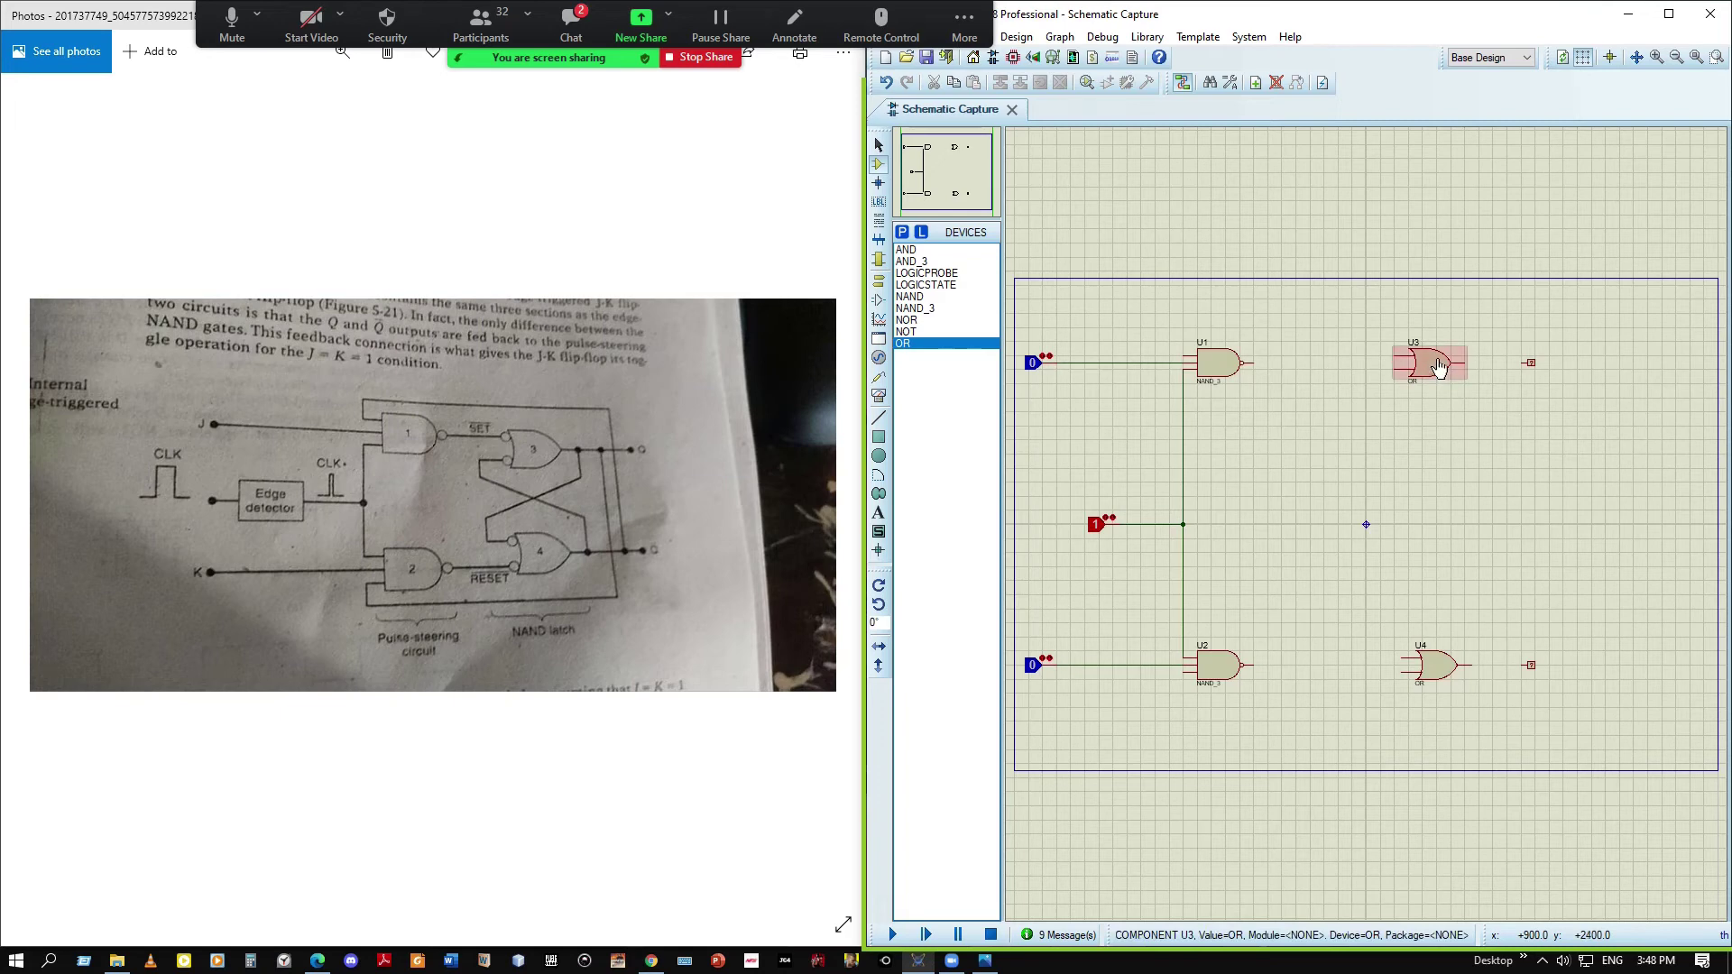
pyautogui.rightClick(1438, 365)
pyautogui.click(1489, 354)
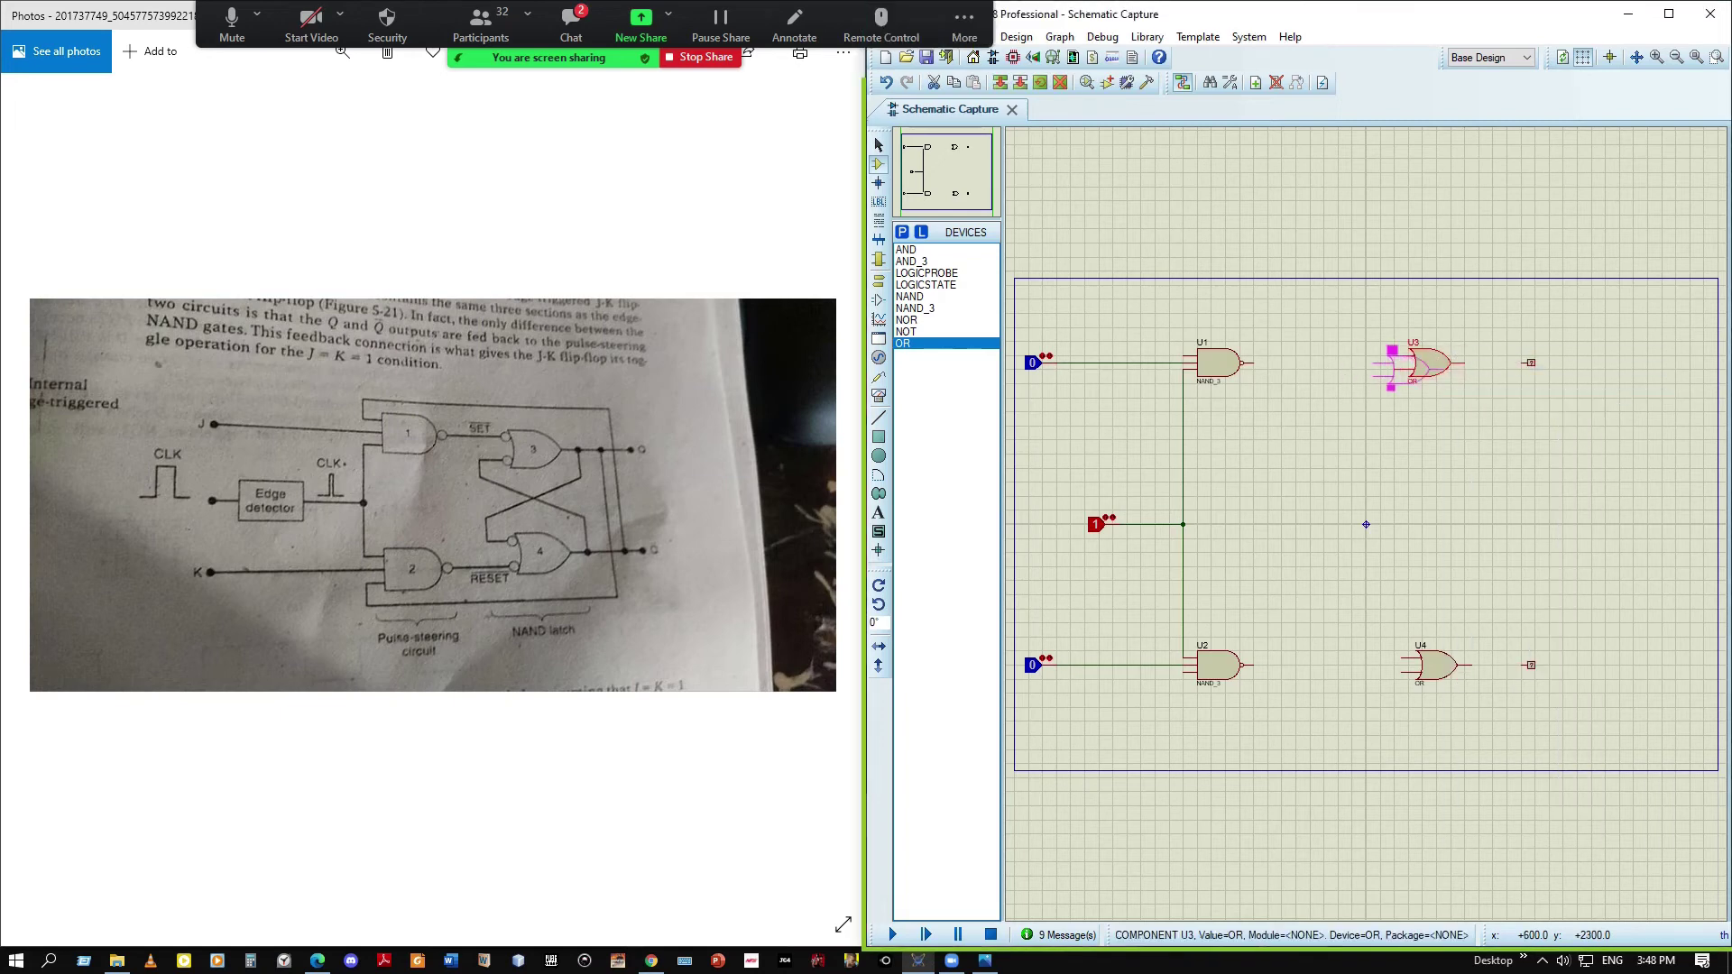
pyautogui.click(1430, 370)
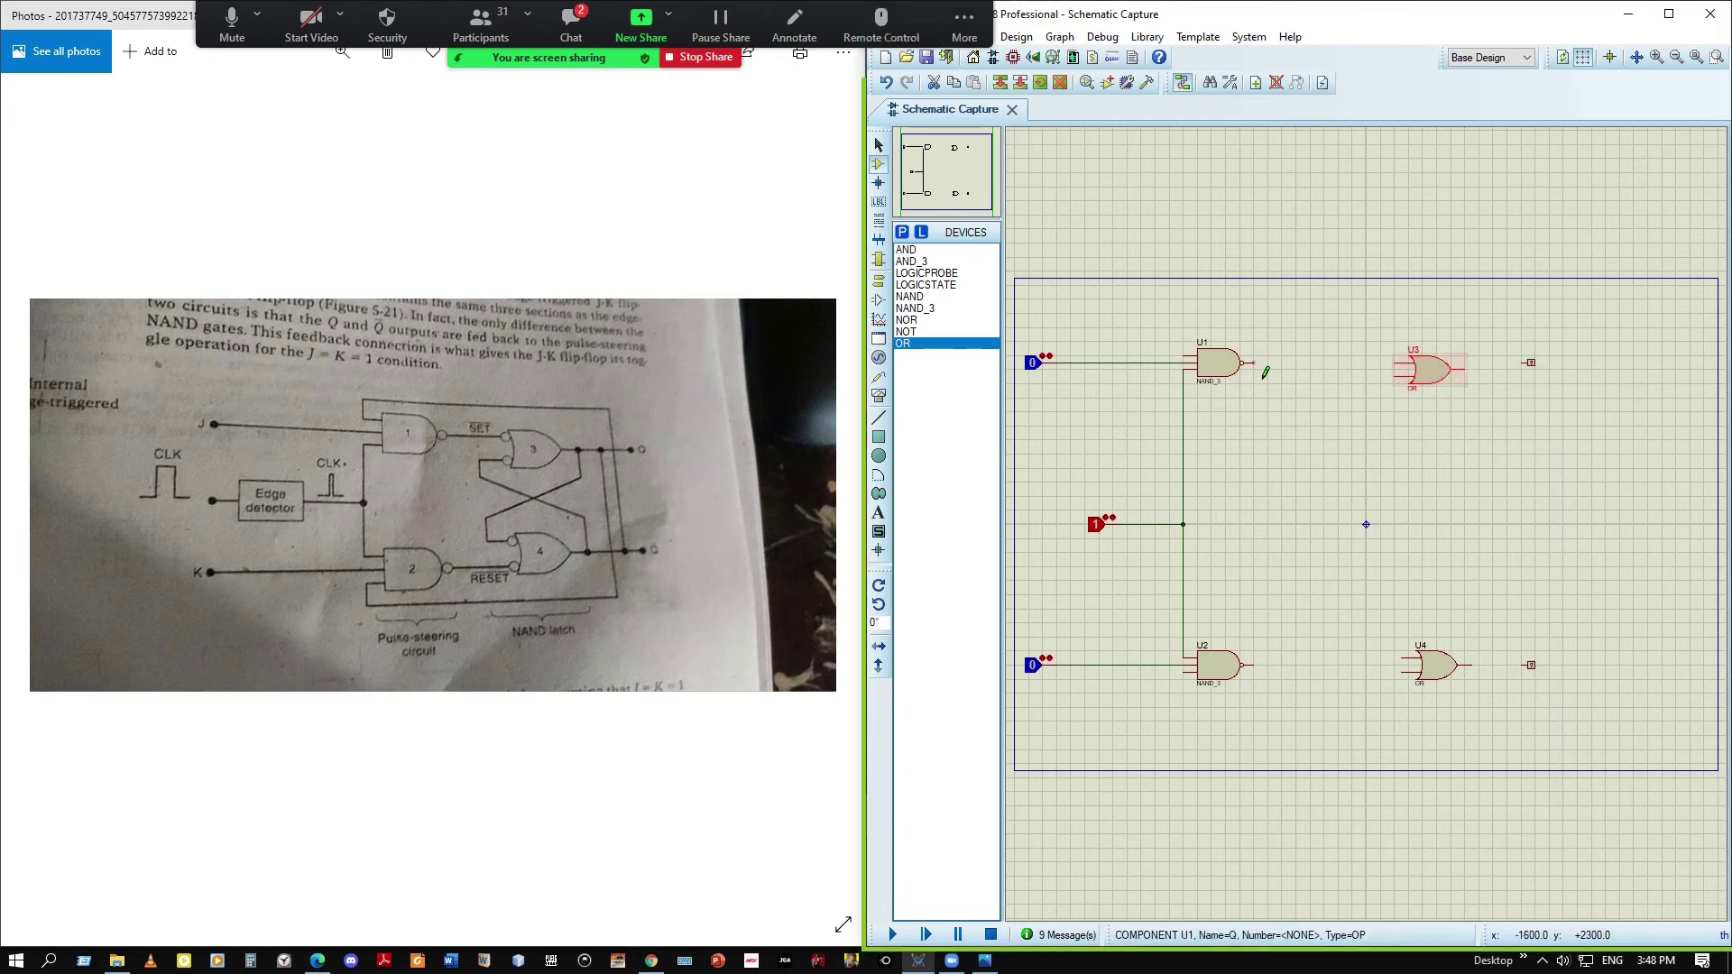
pyautogui.click(1256, 363)
pyautogui.click(1399, 364)
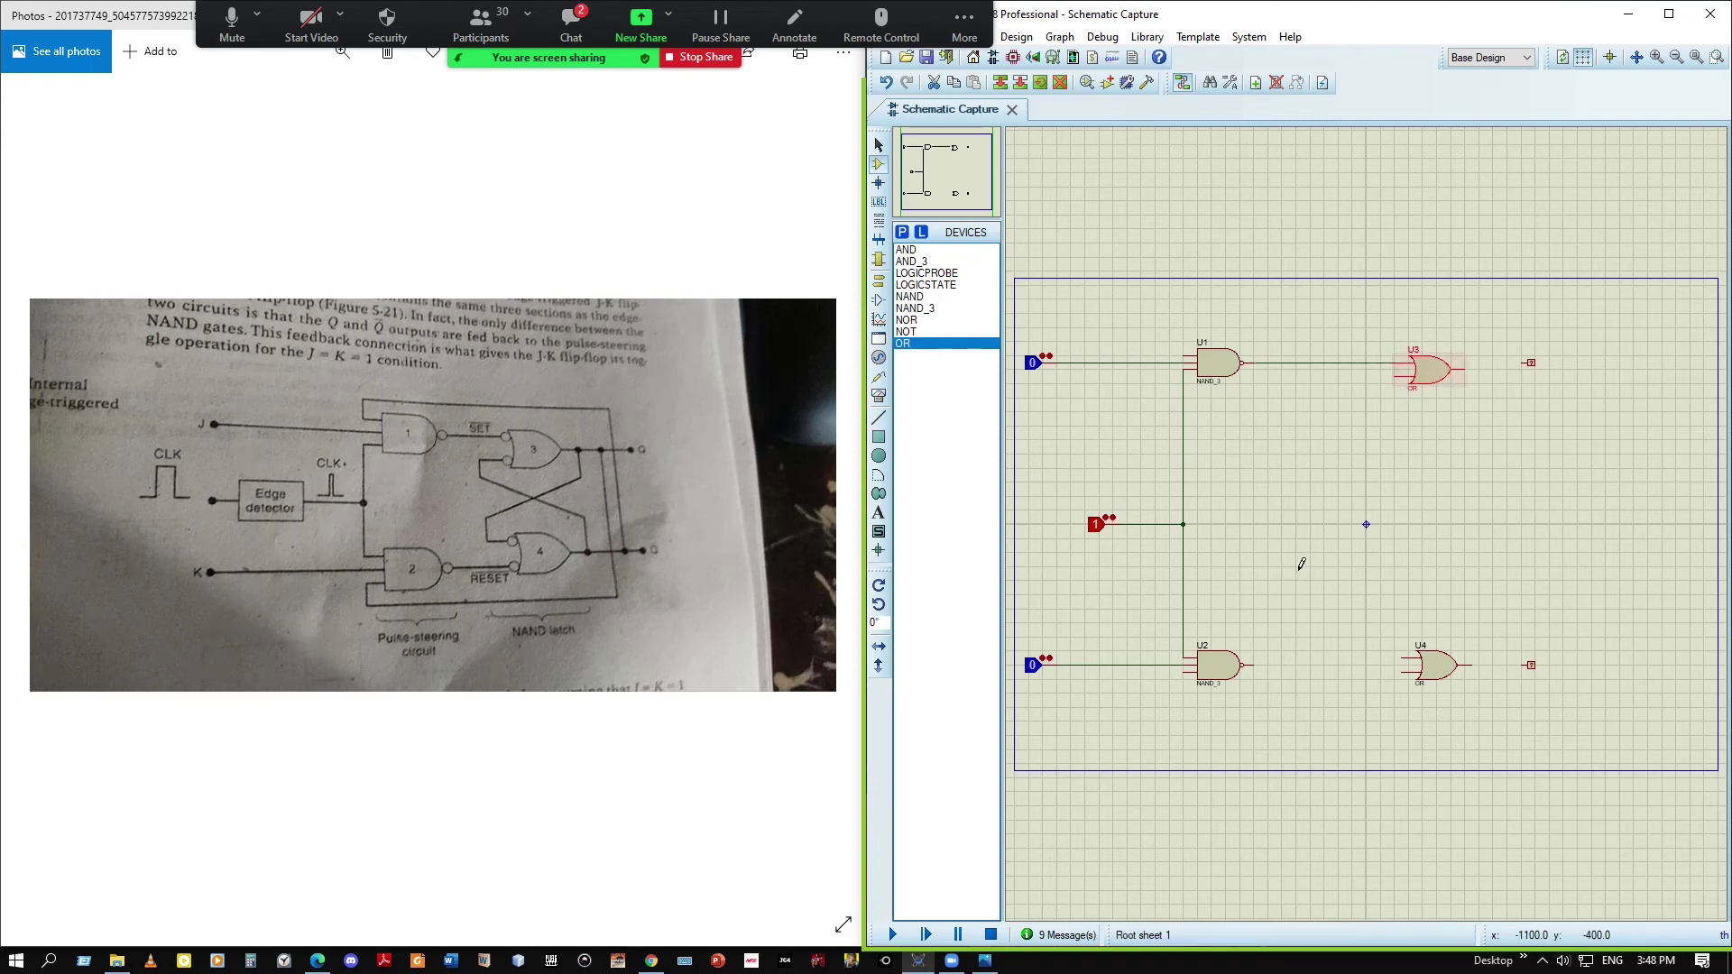
# Shift OR gate U4 up slightly and wire U2's output to its lower input
pyautogui.rightClick(1453, 666)
pyautogui.click(1516, 168)
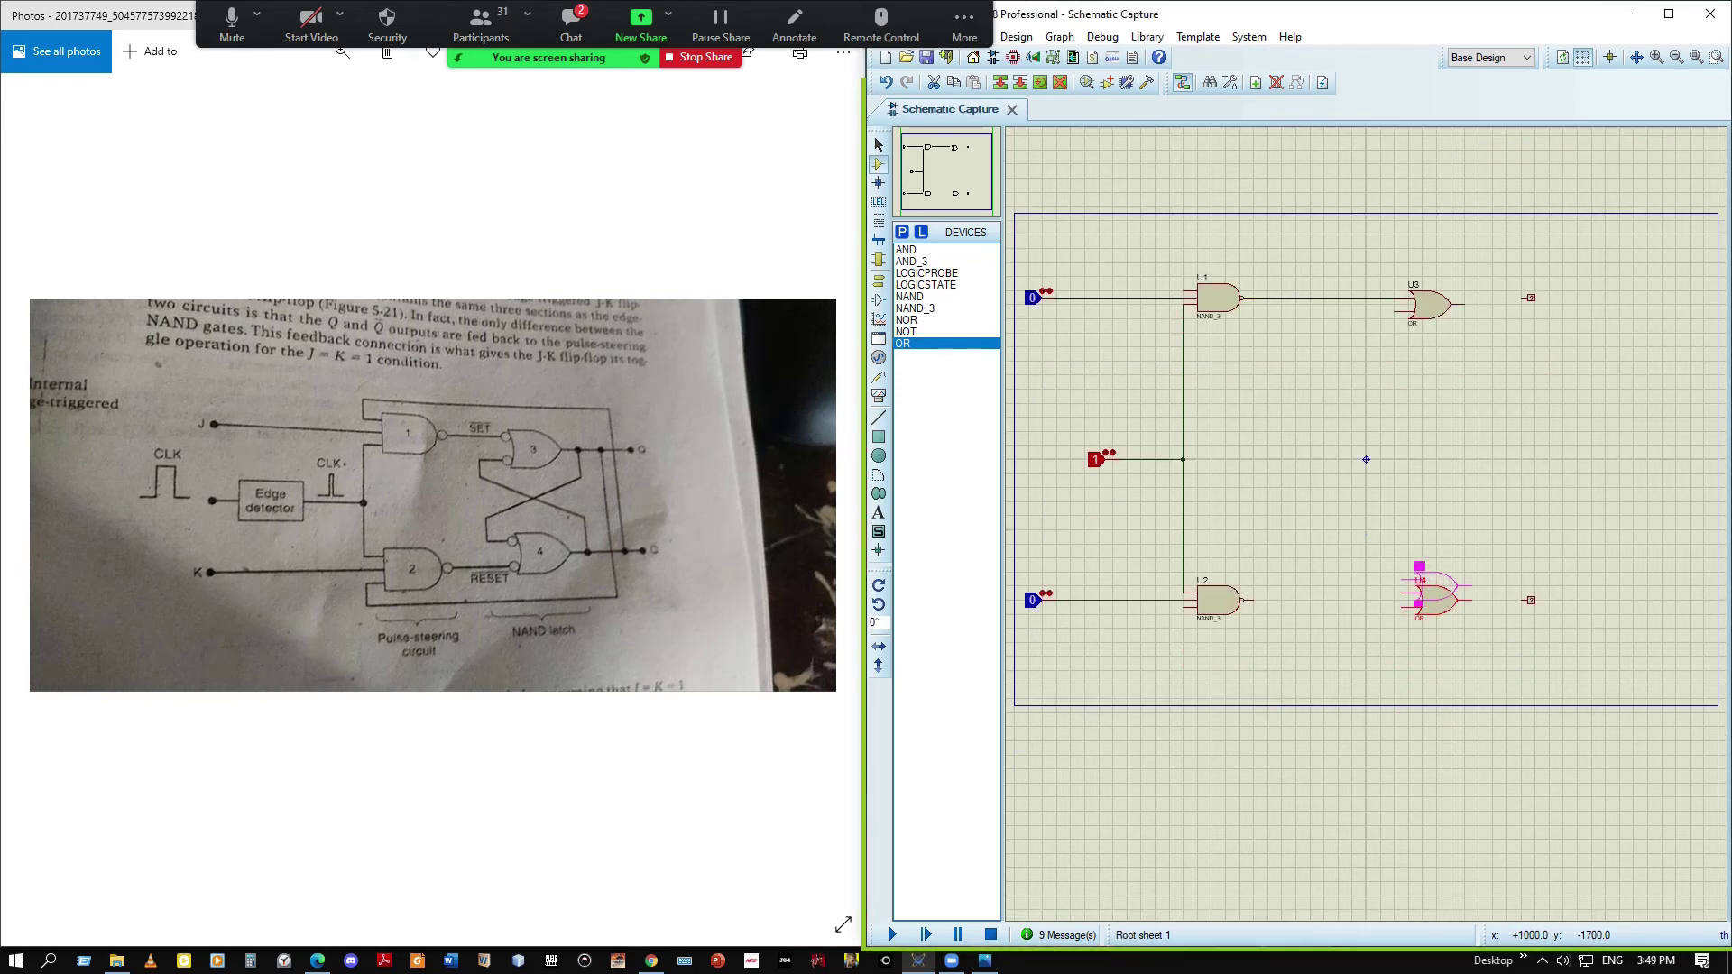
pyautogui.click(1425, 586)
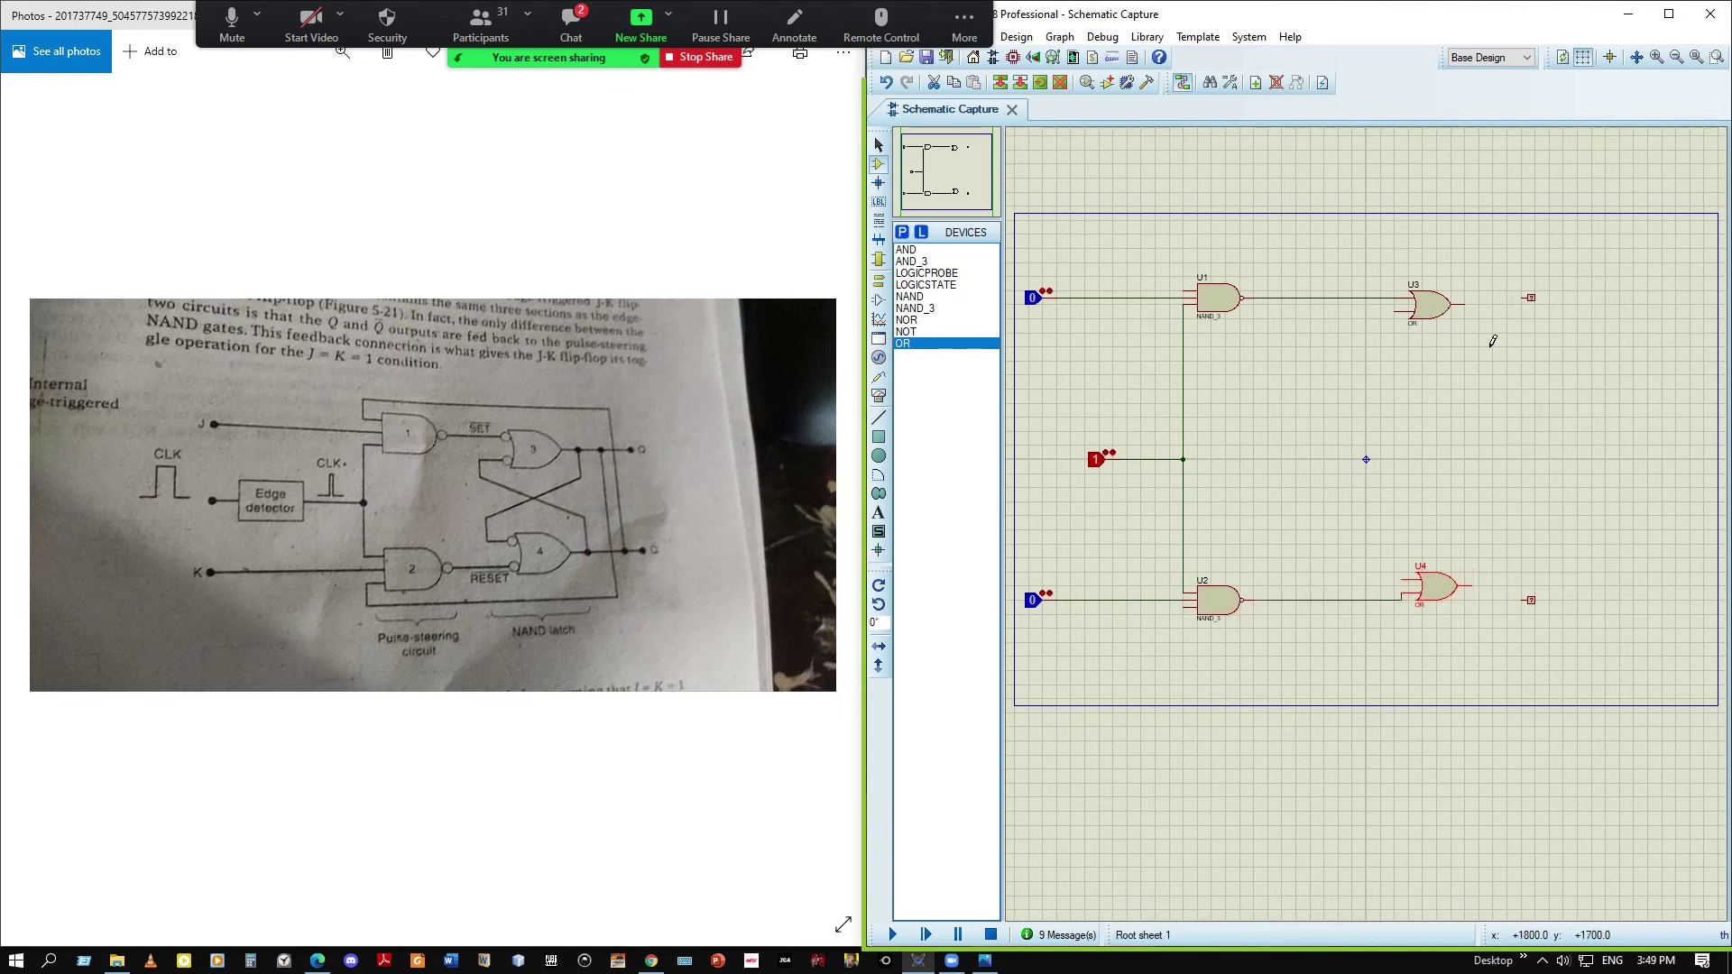
# Move the two logic probes farther away from the OR gates, one level with U3's output and one with U4's
pyautogui.rightClick(1537, 305)
pyautogui.click(1349, 301)
pyautogui.rightClick(1527, 600)
pyautogui.click(1331, 110)
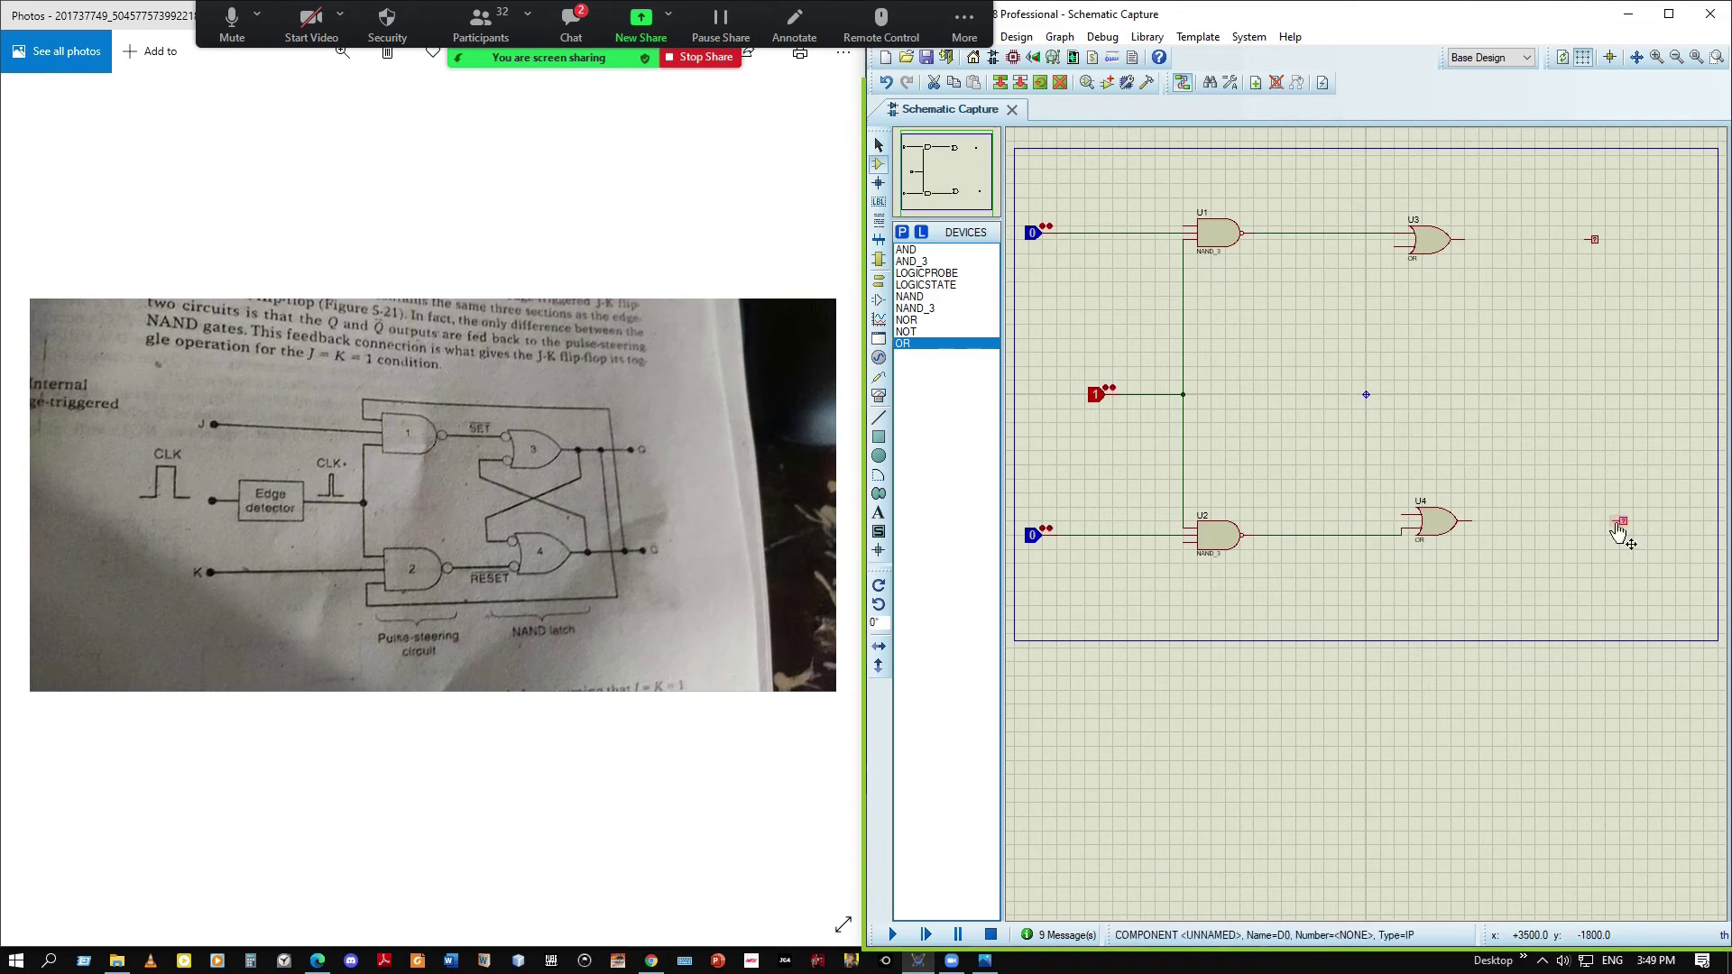
# Wire the output of OR gate U4 to the lower logic probe and the output of OR gate U3 to the upper one
pyautogui.click(1471, 521)
pyautogui.click(1615, 520)
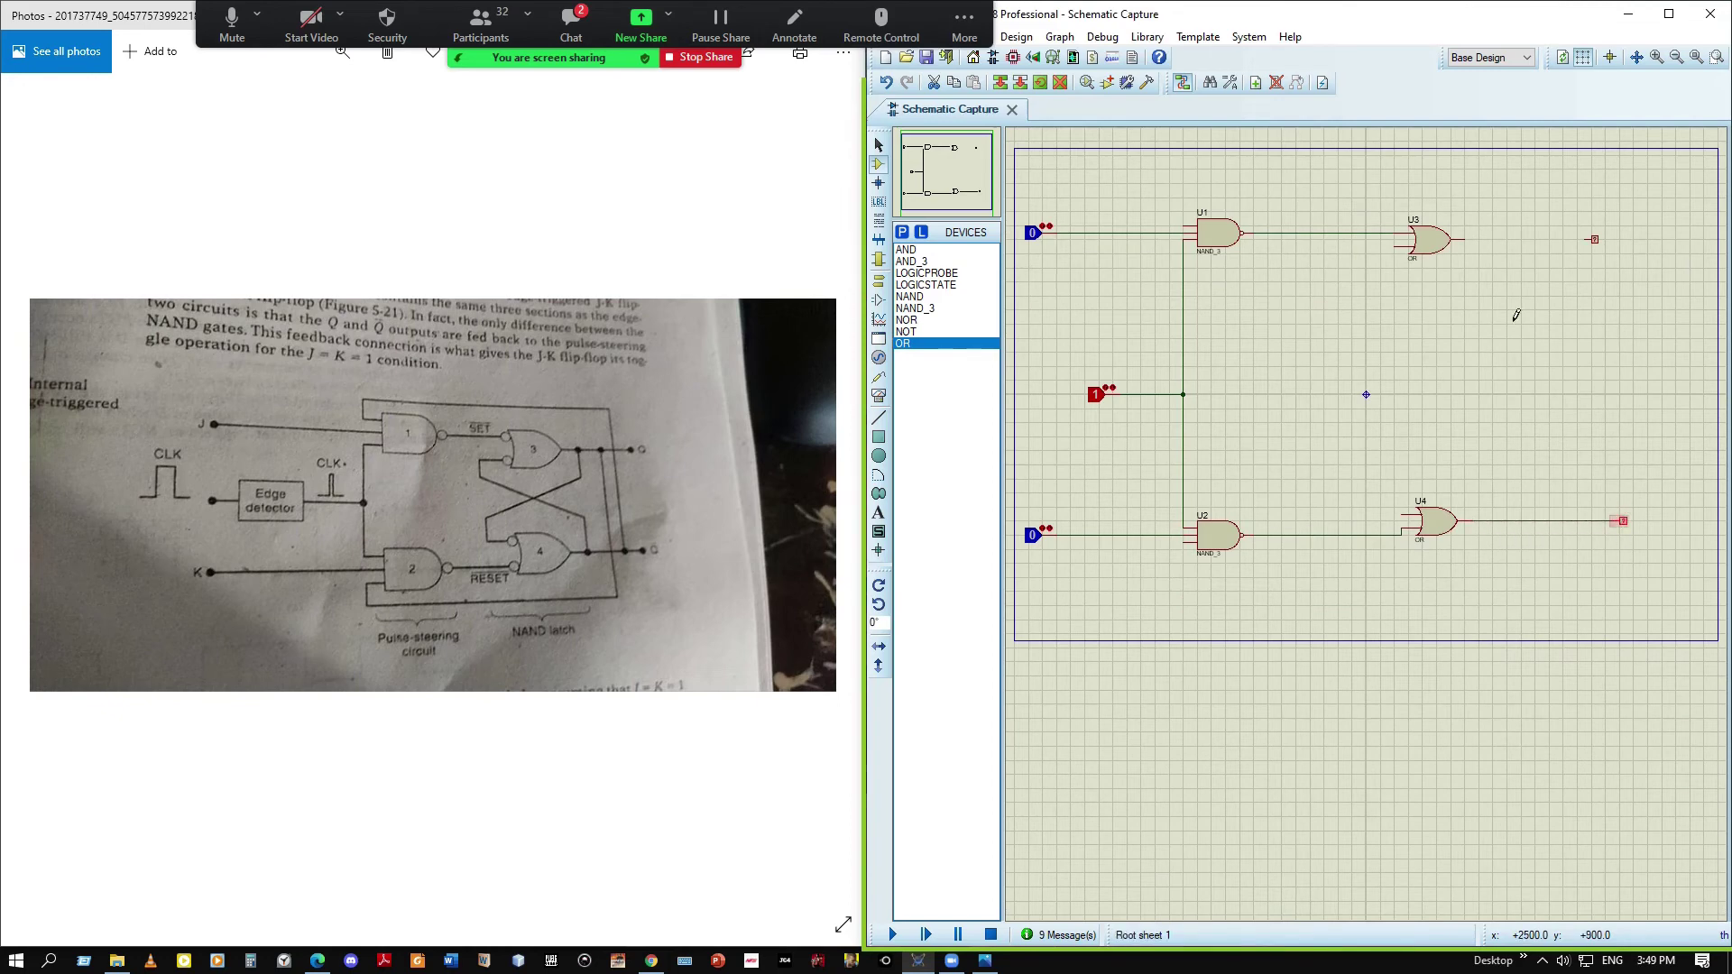
pyautogui.click(1464, 240)
pyautogui.click(1594, 239)
# Cross-couple the OR gates by wiring U3's output to U4's upper input and U4's output to U3's lower input
pyautogui.click(1466, 240)
pyautogui.click(1401, 515)
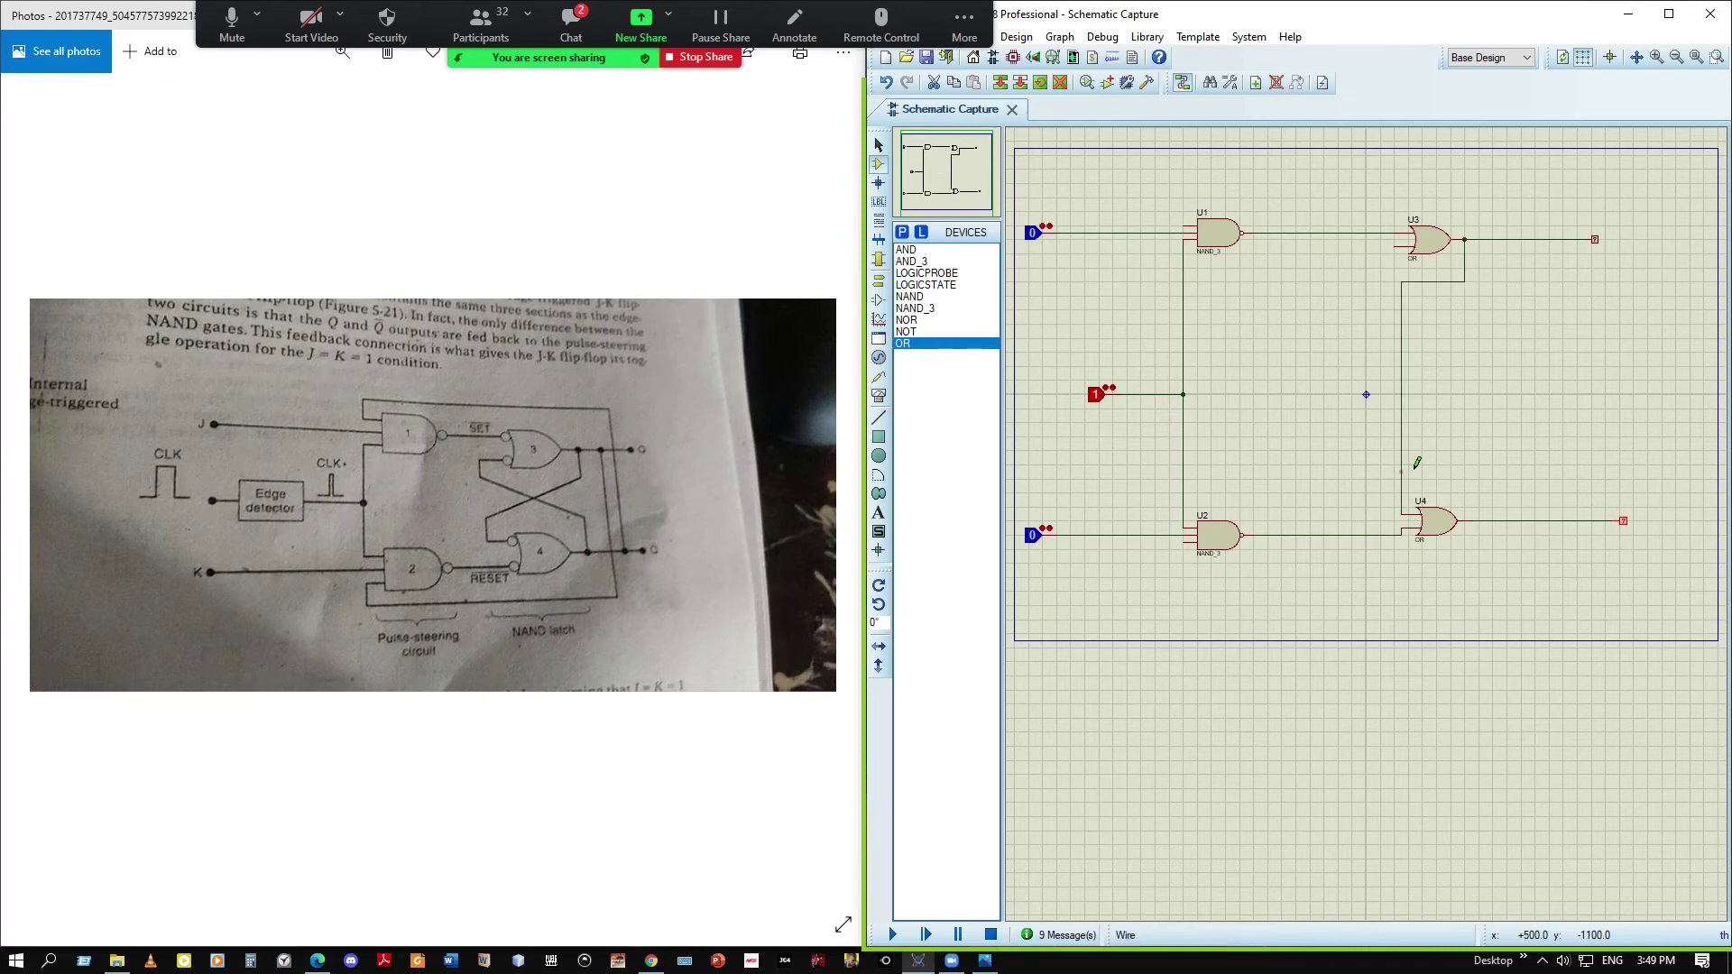
pyautogui.click(1486, 535)
pyautogui.click(1472, 417)
pyautogui.click(1373, 416)
pyautogui.click(1397, 248)
# Add the feedback wires from U3's output beneath U2 to its lowest input and from U4's output above U1 to its uppermost input
pyautogui.click(1554, 255)
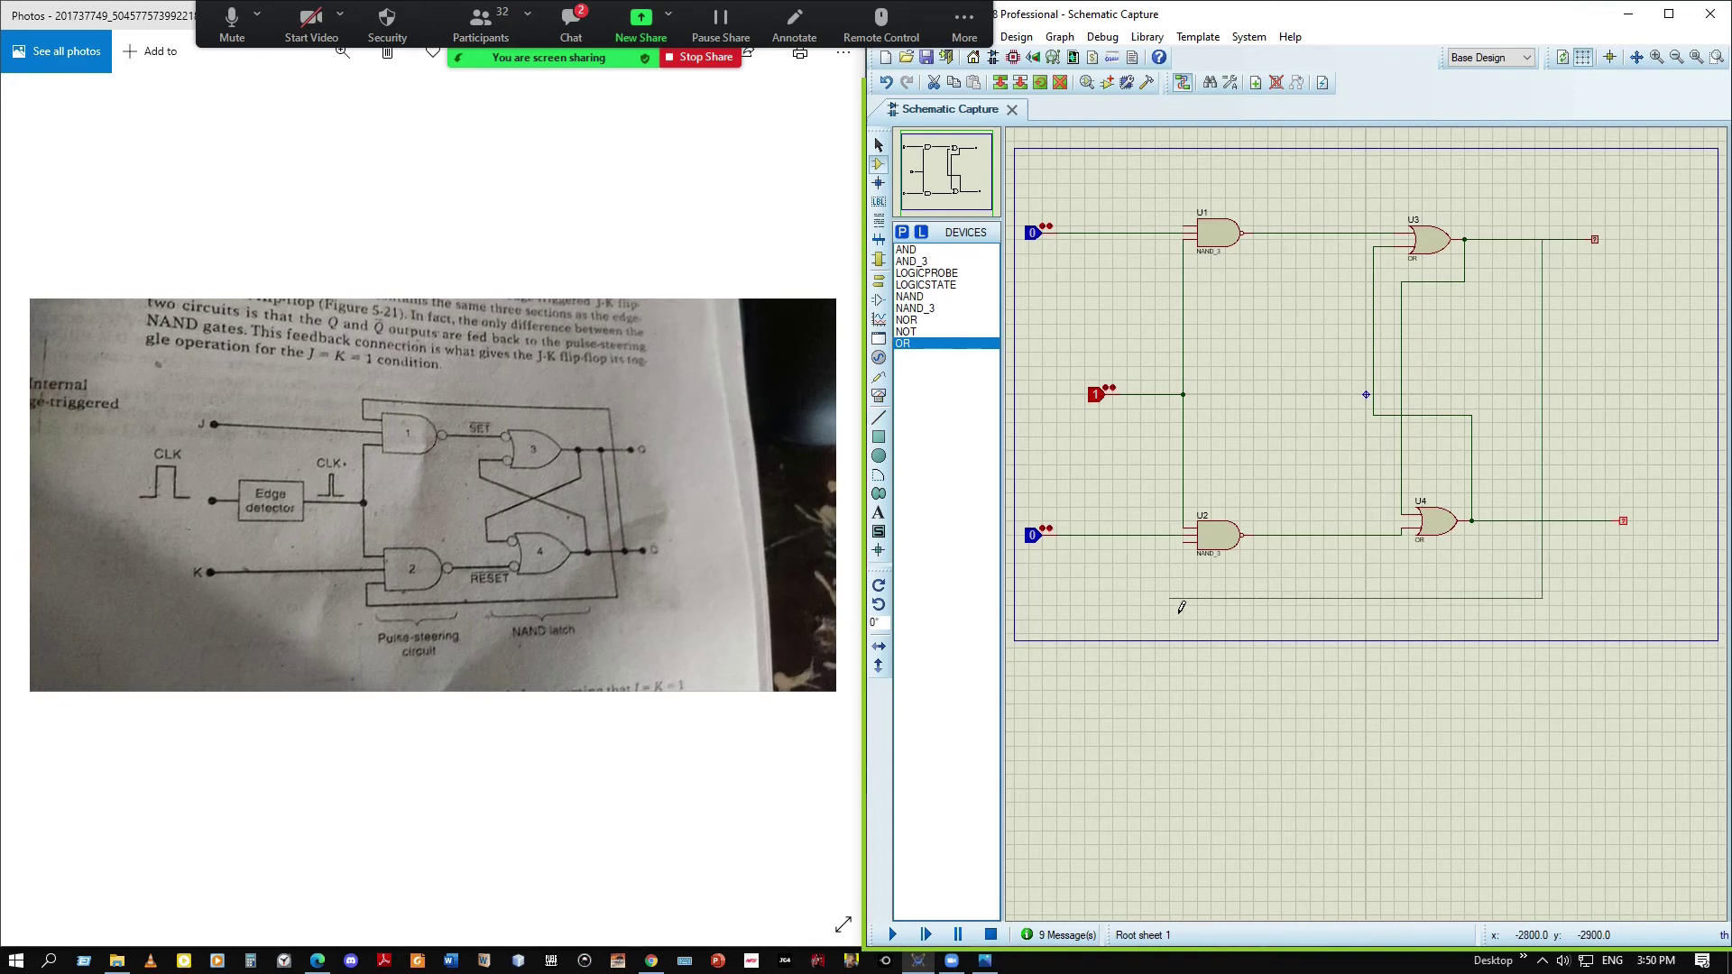
pyautogui.click(1187, 542)
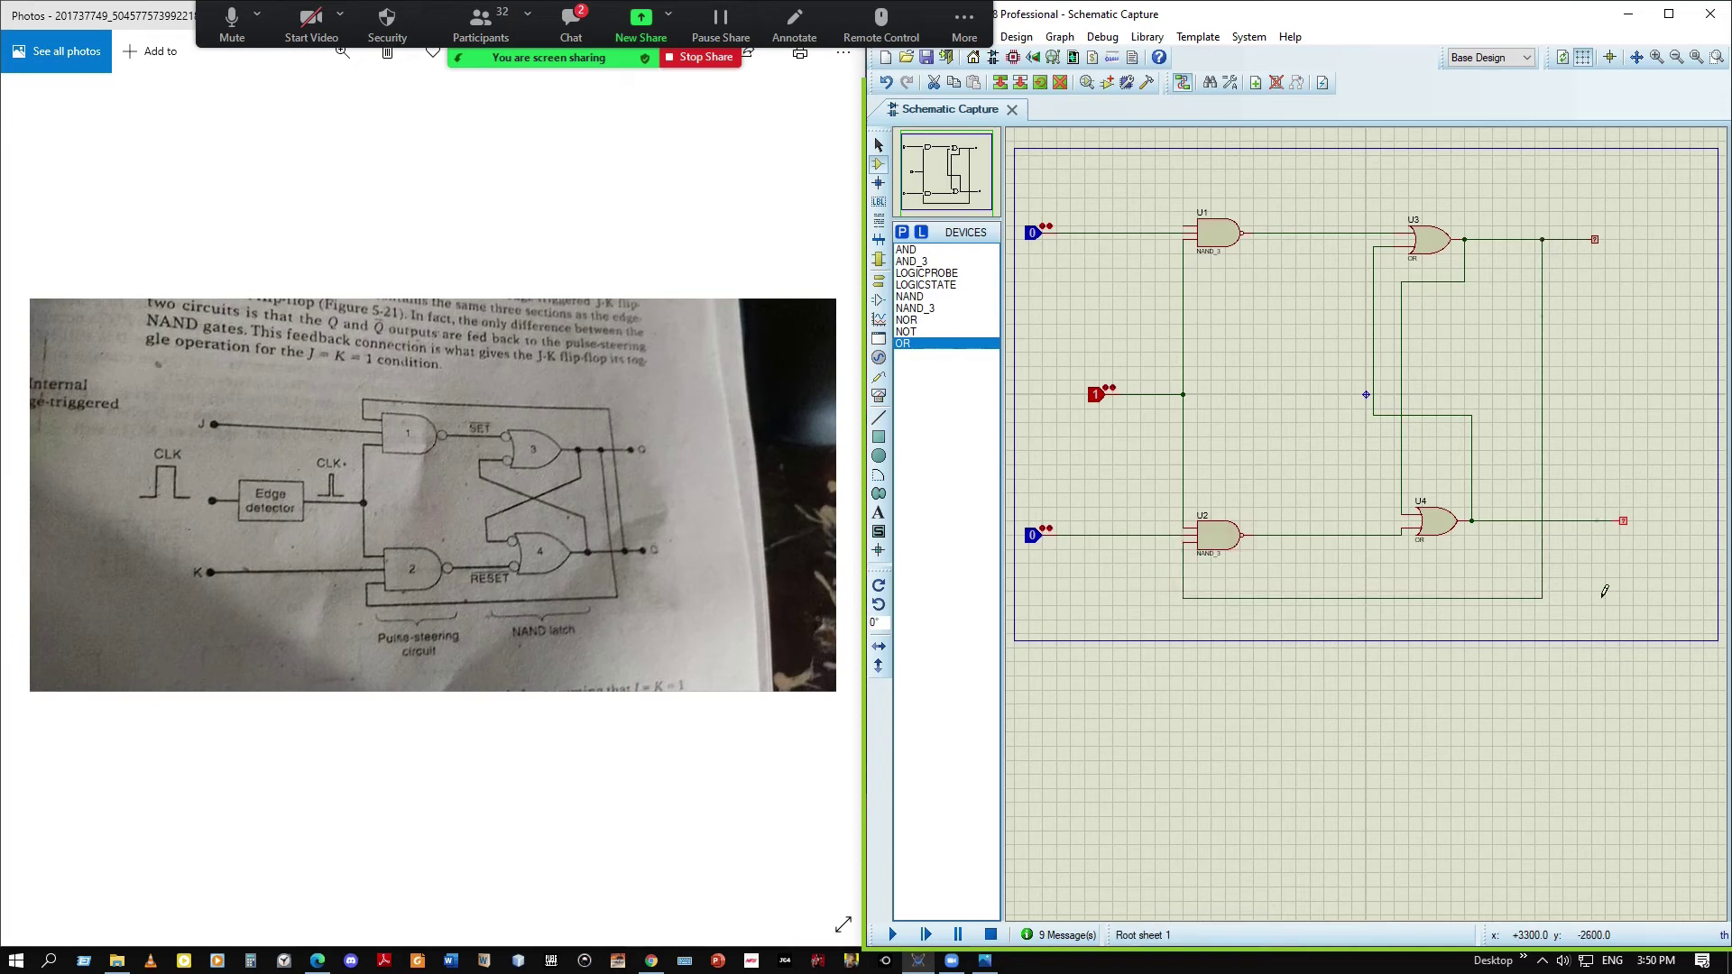
pyautogui.click(1573, 529)
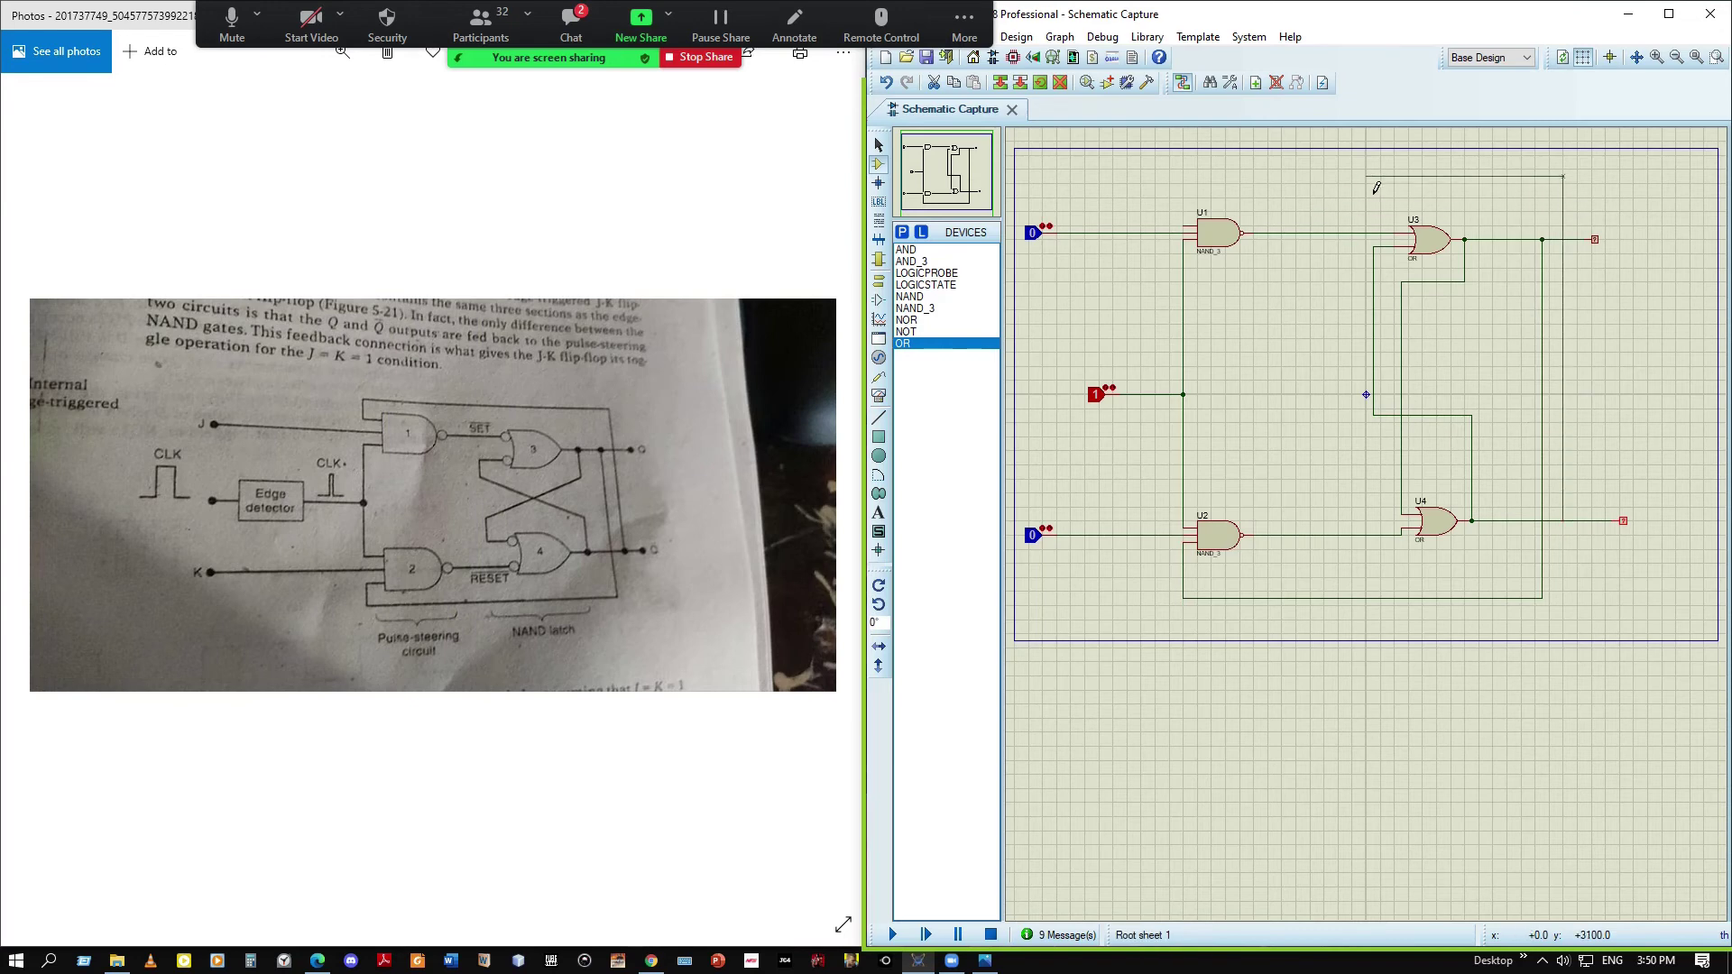
pyautogui.click(1194, 240)
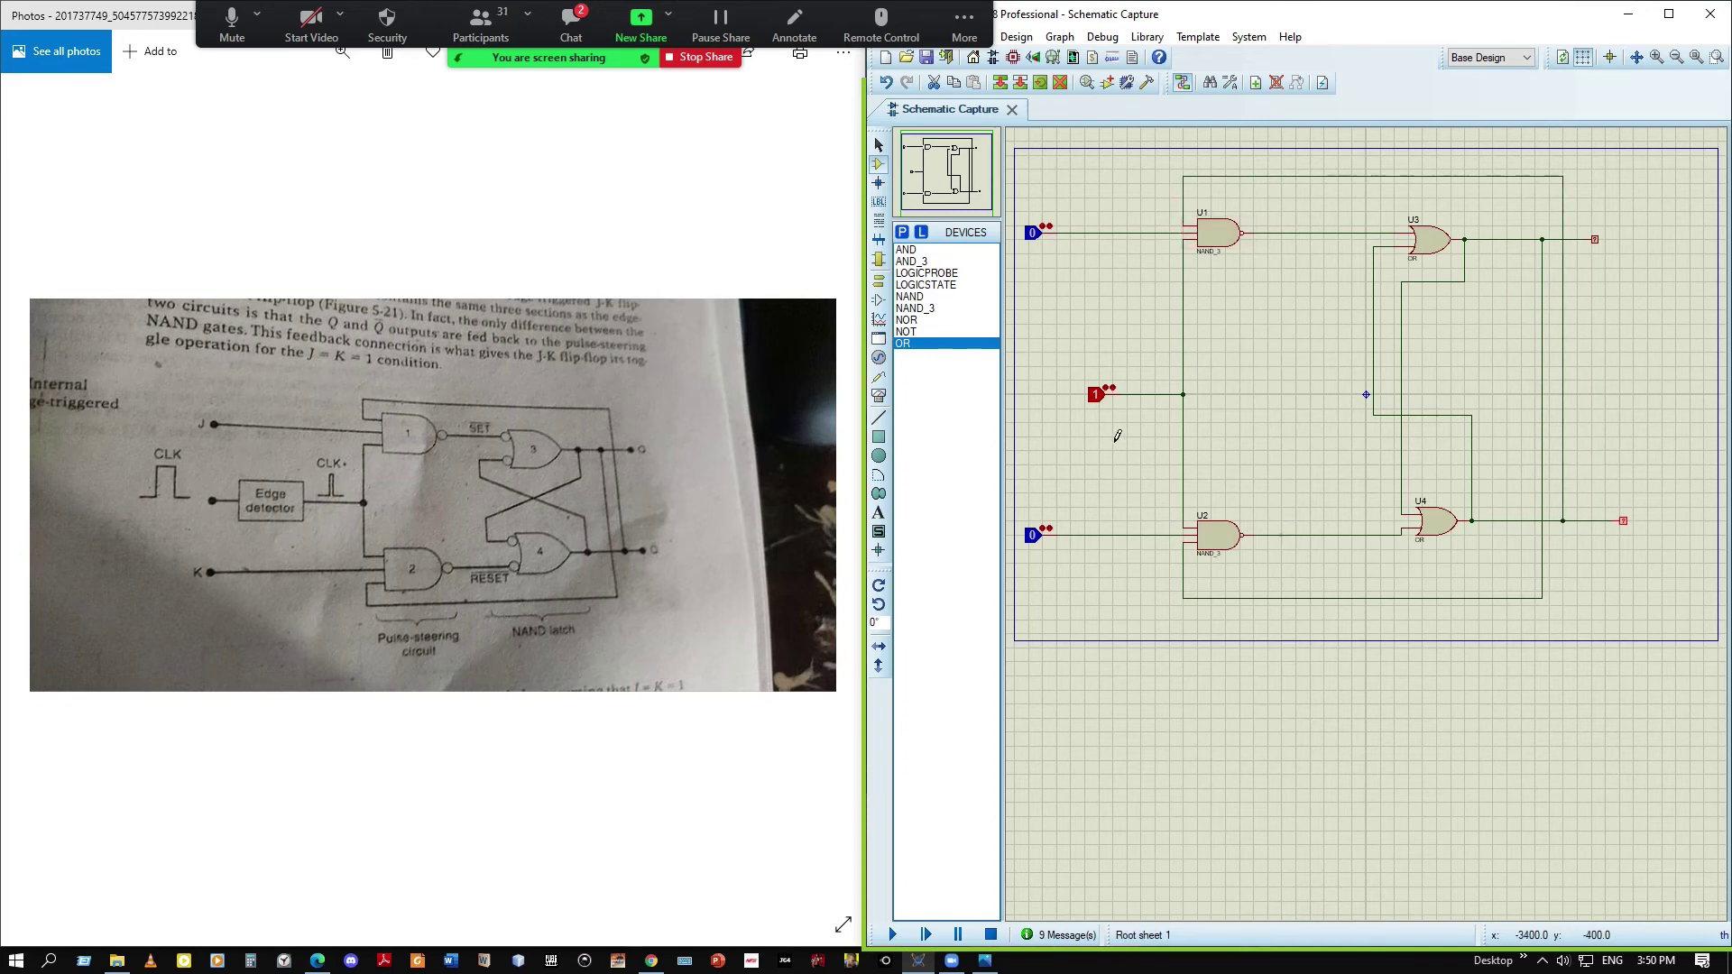
# Run the simulation, put the Photos window away and close the reference picture open in Messenger
pyautogui.click(893, 936)
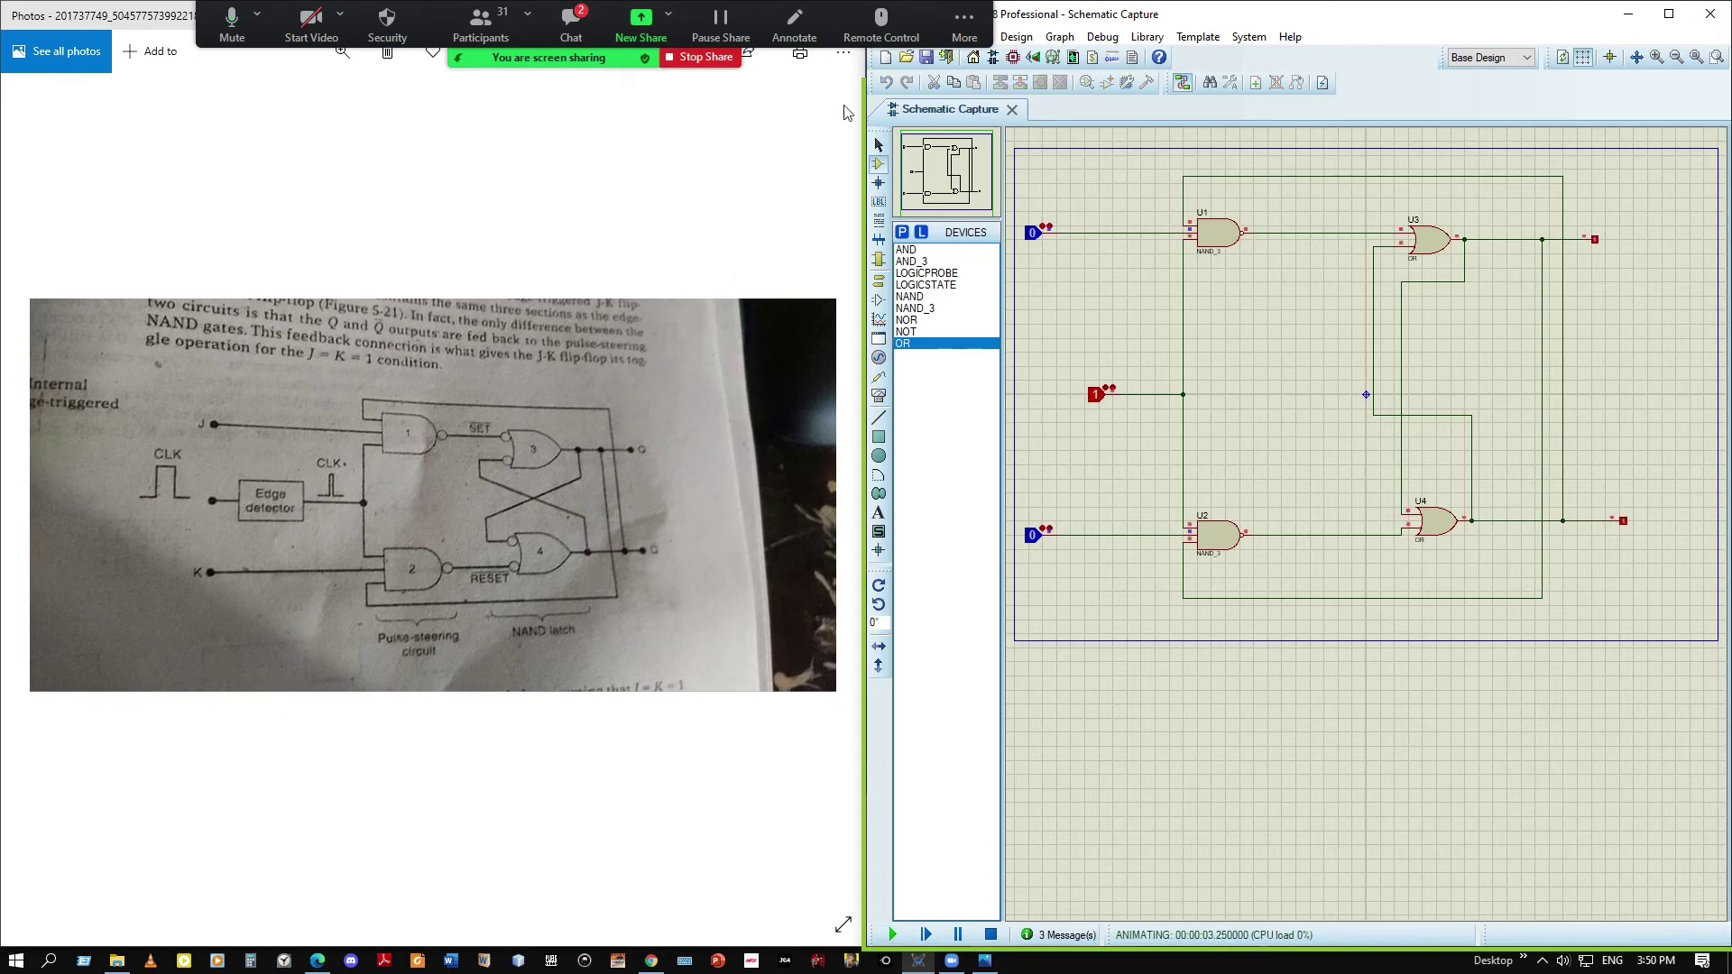
pyautogui.click(787, 180)
pyautogui.moveTo(819, 8); pyautogui.dragTo(1215, 128)
pyautogui.click(772, 15)
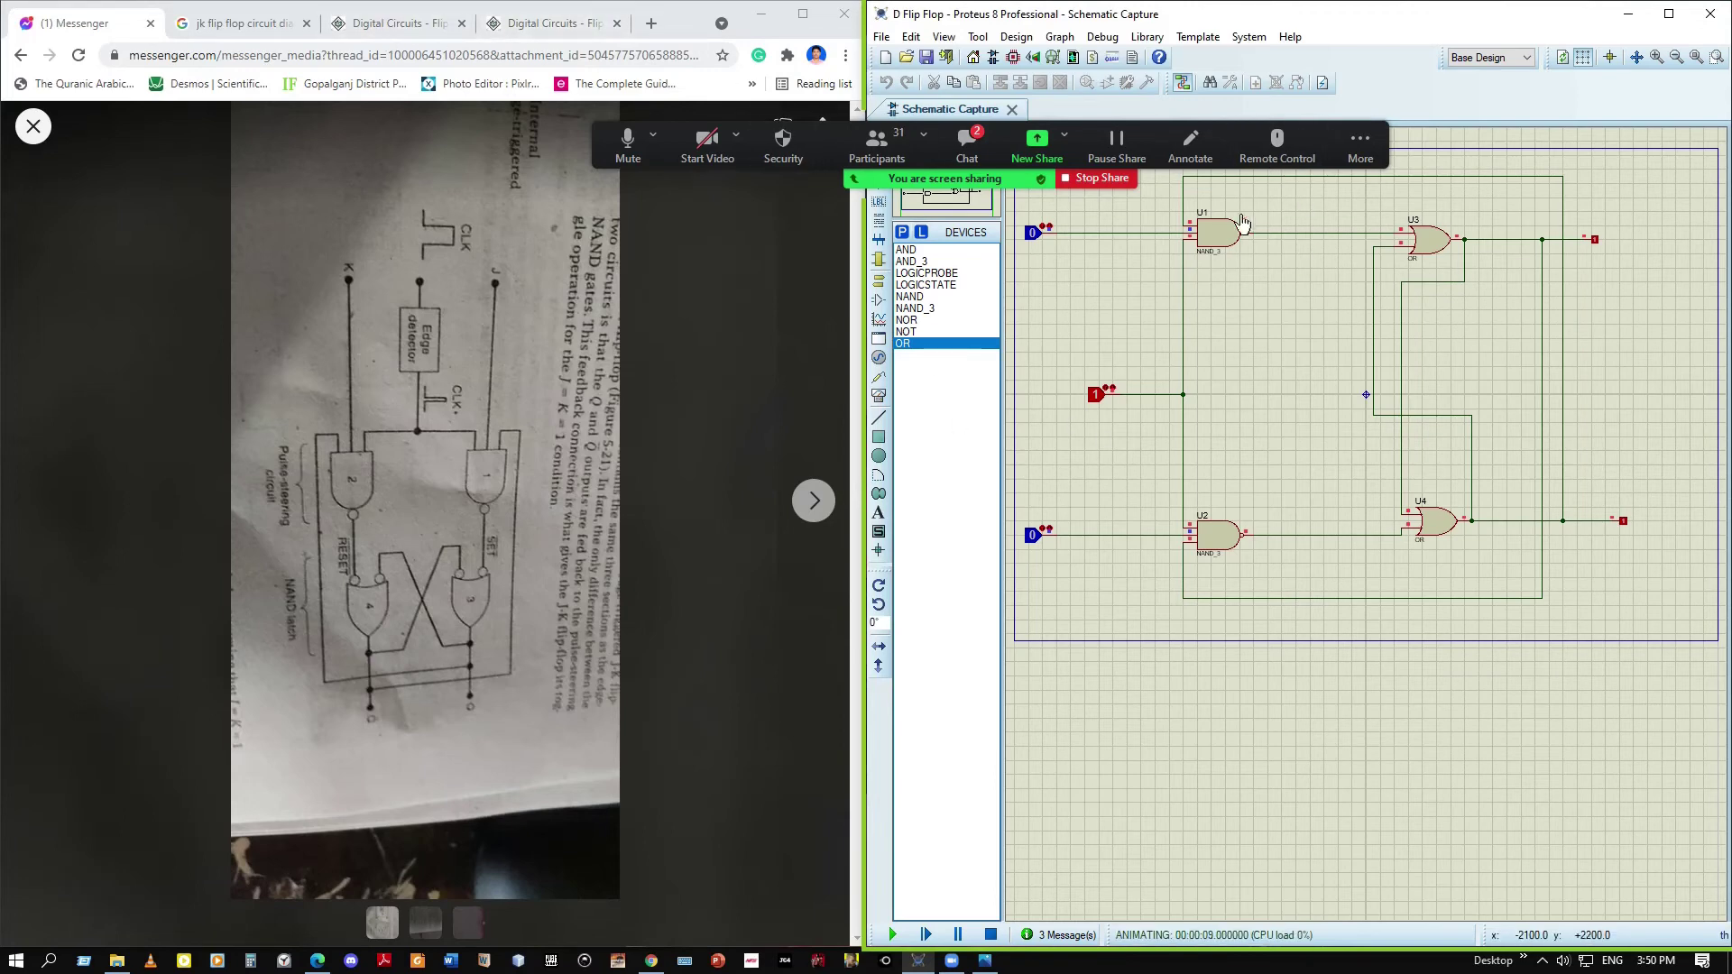
pyautogui.moveTo(1214, 127); pyautogui.dragTo(808, 7)
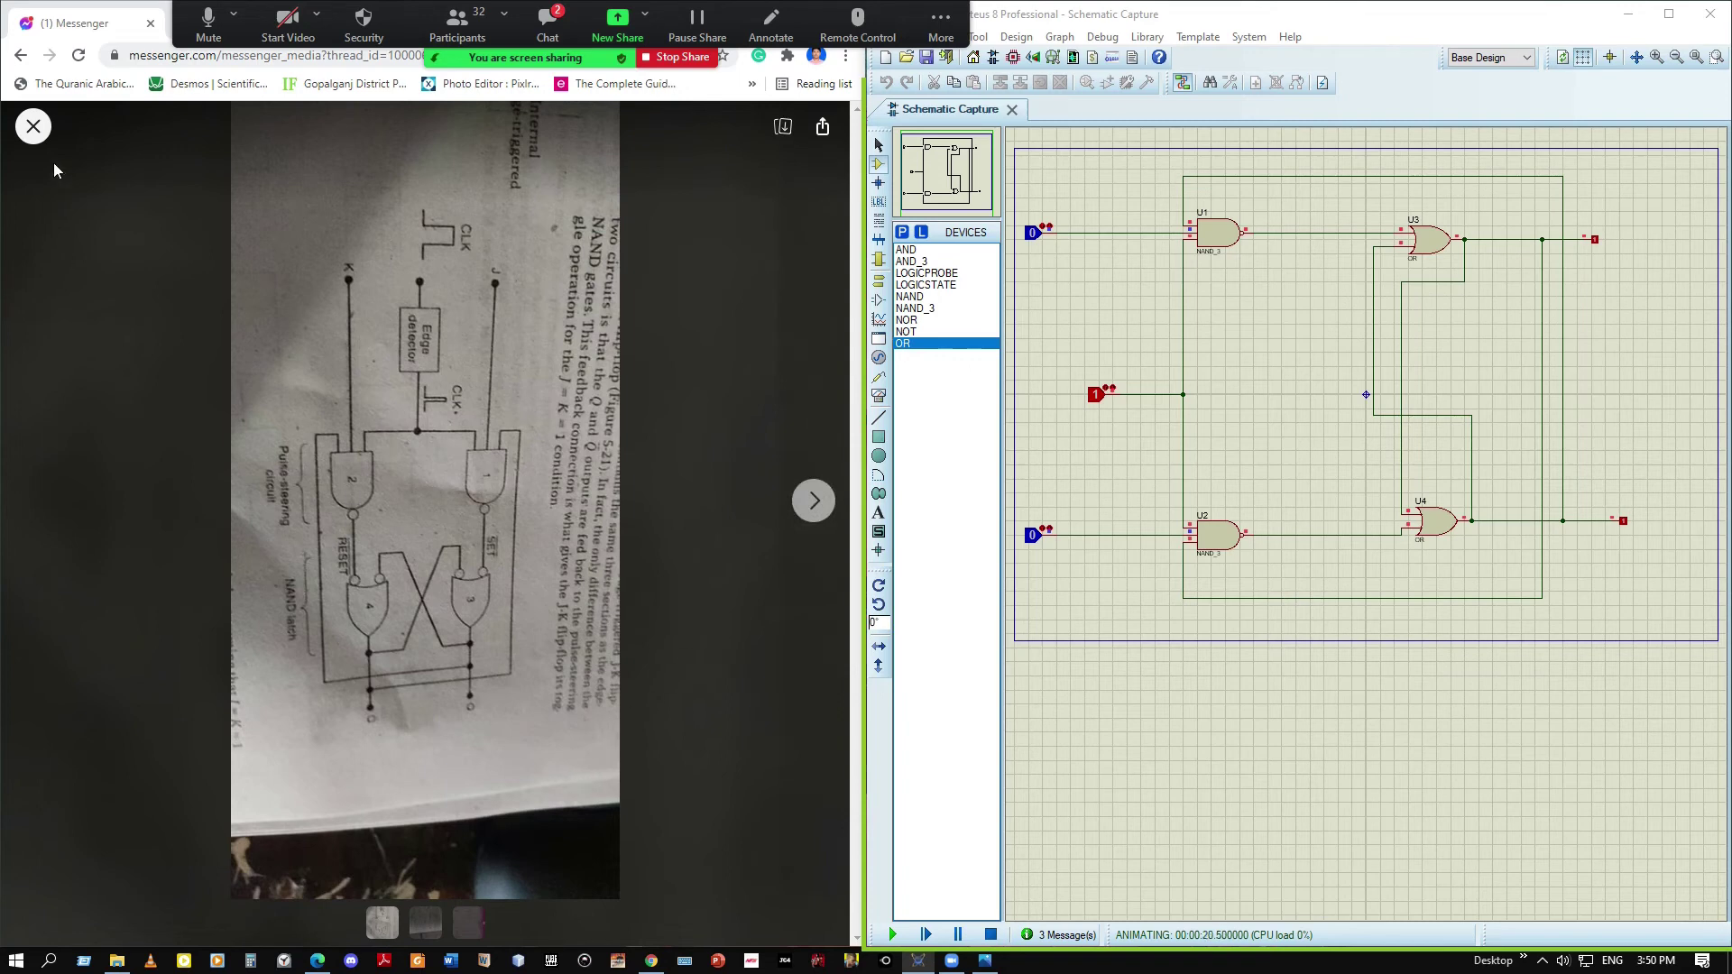
pyautogui.click(33, 127)
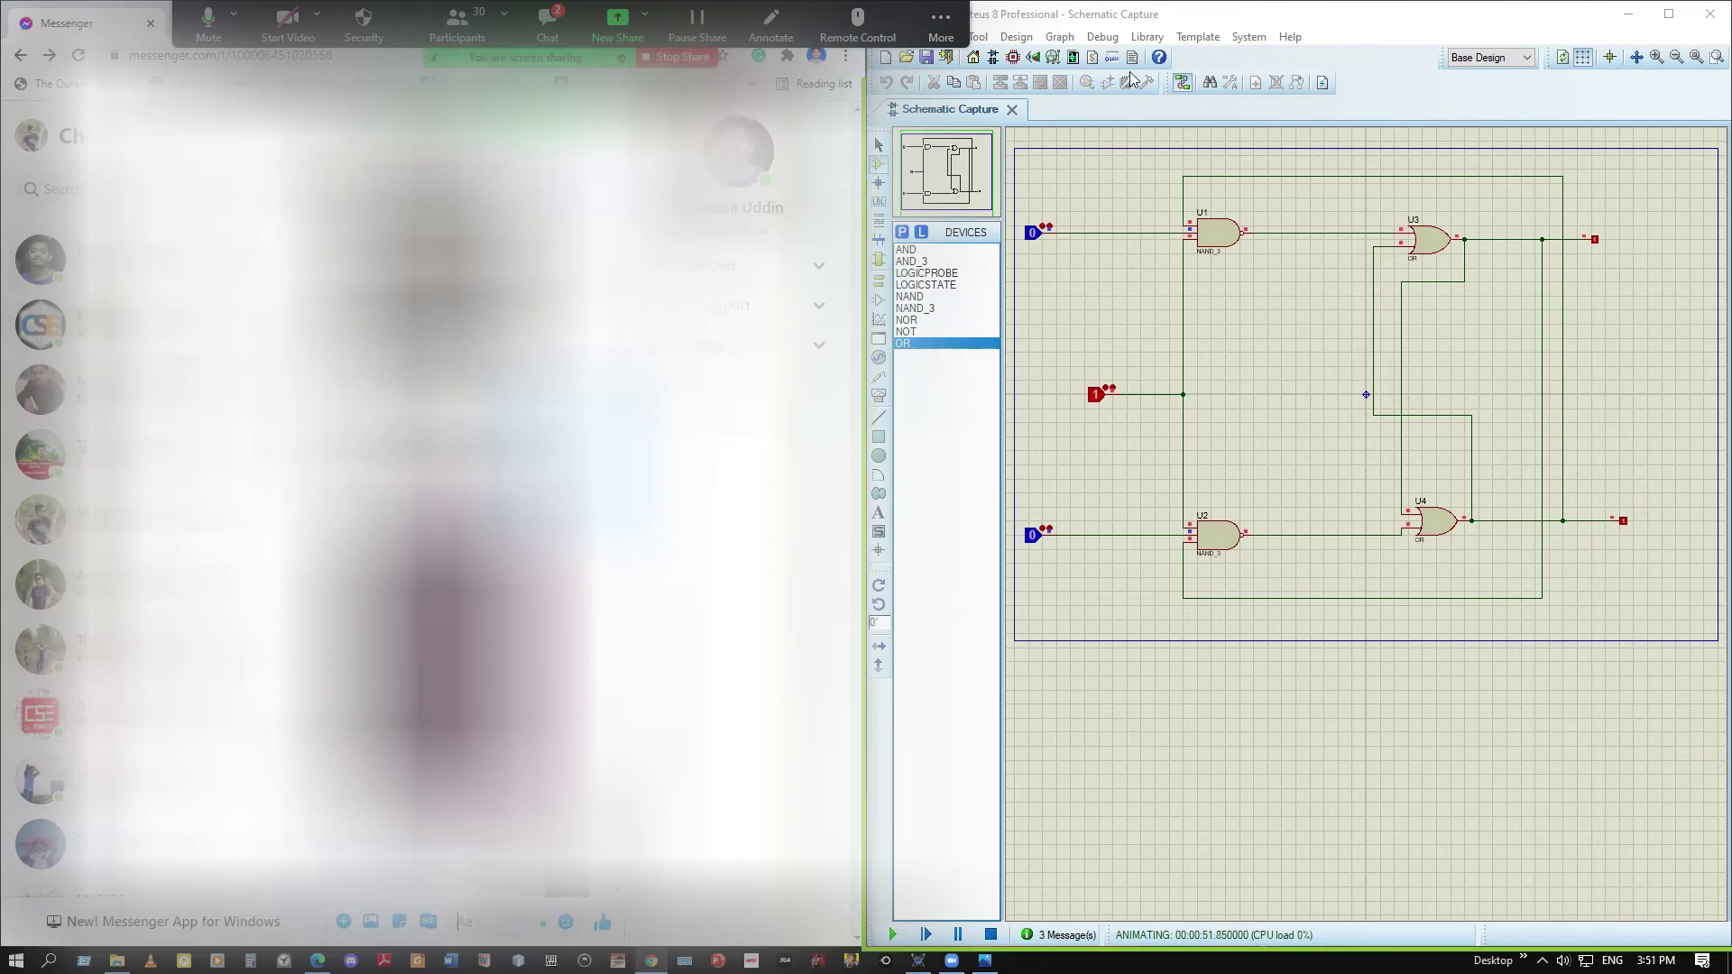
# Choose the NOT gate as the device for placement and stop the running simulation
pyautogui.click(922, 333)
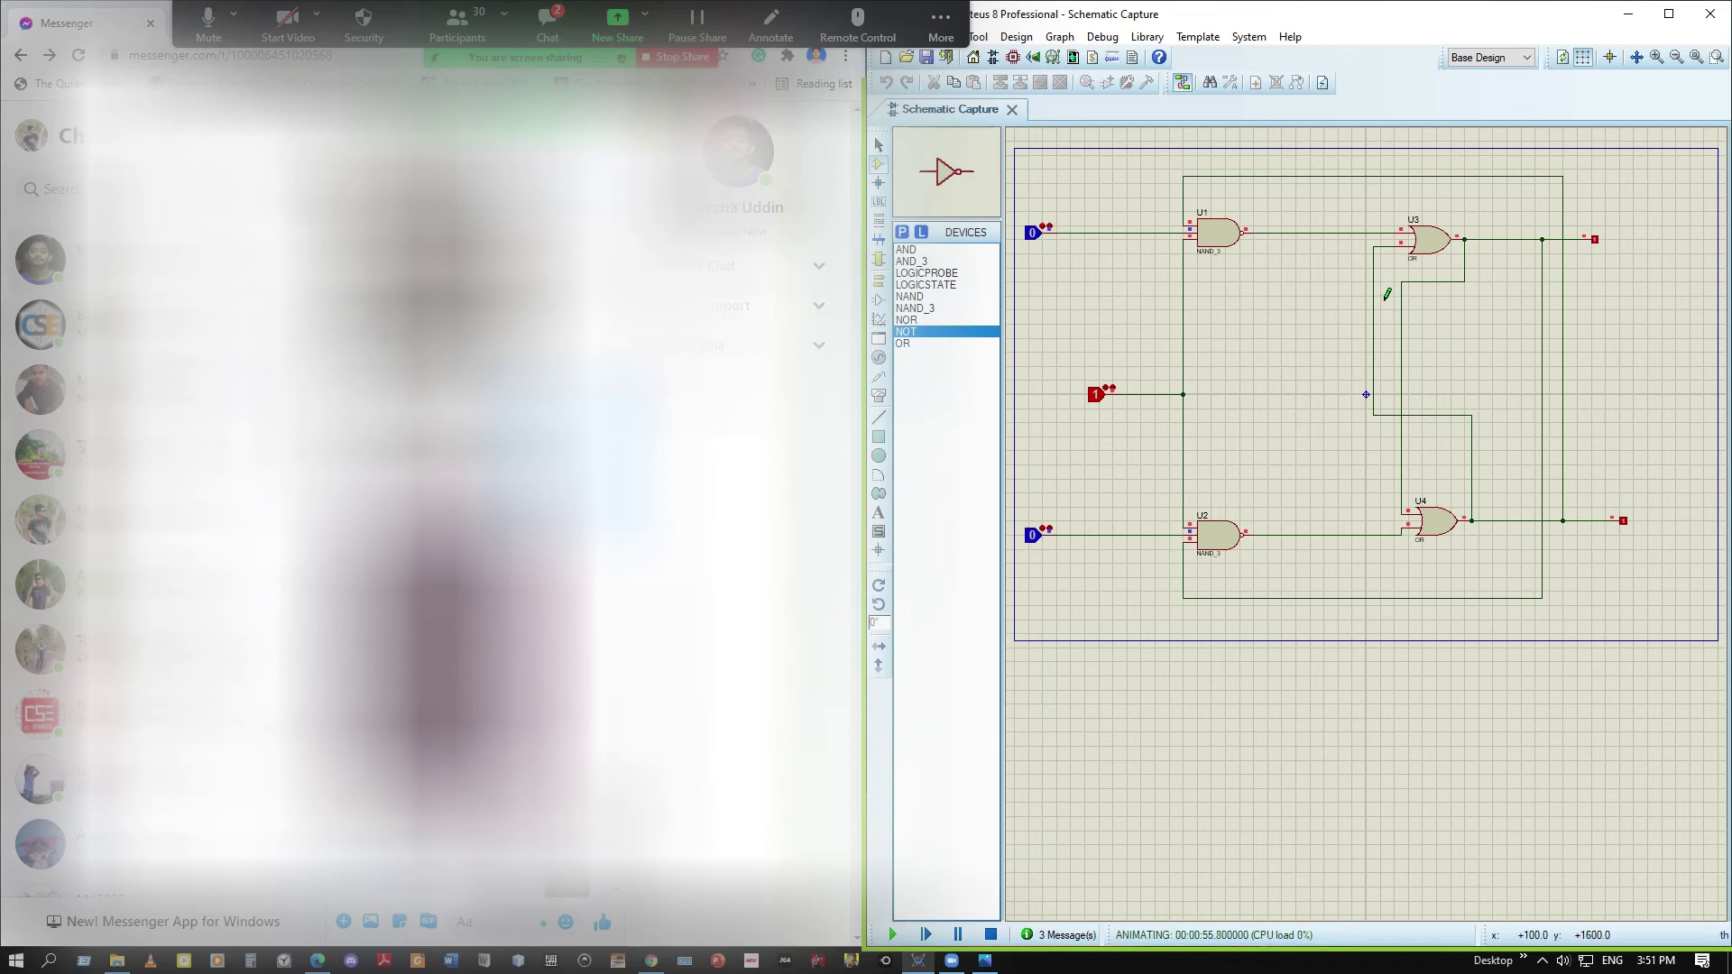
pyautogui.click(1337, 244)
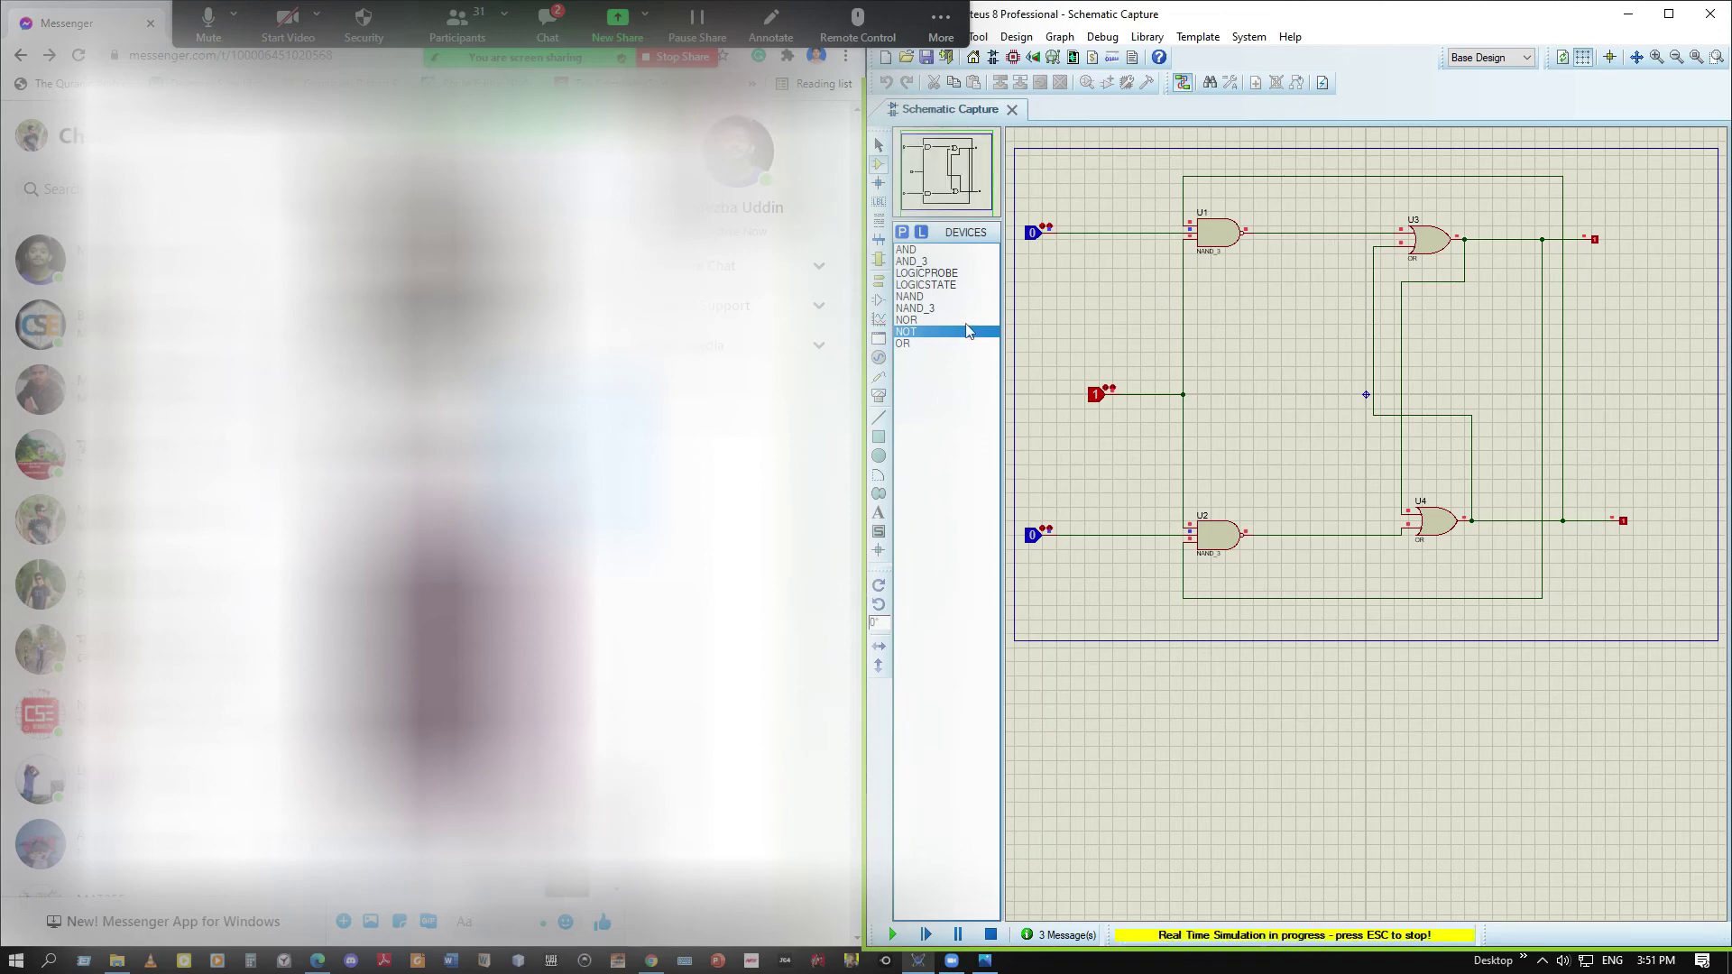
pyautogui.press('Escape')
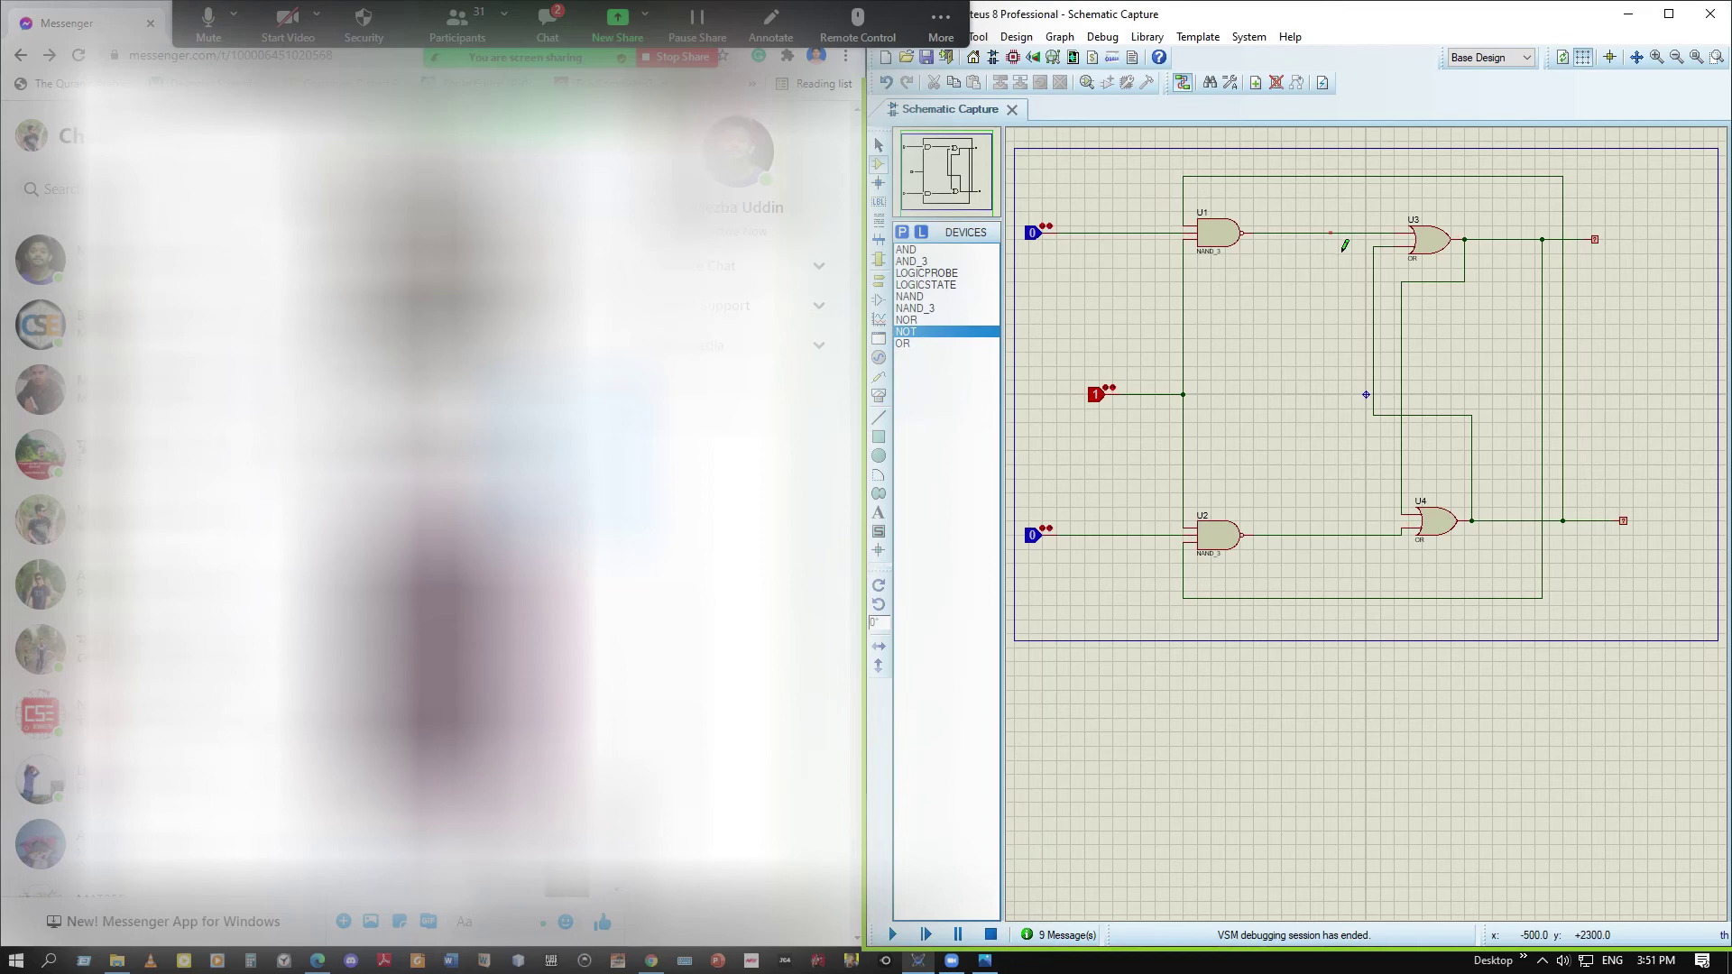
pyautogui.click(1340, 237)
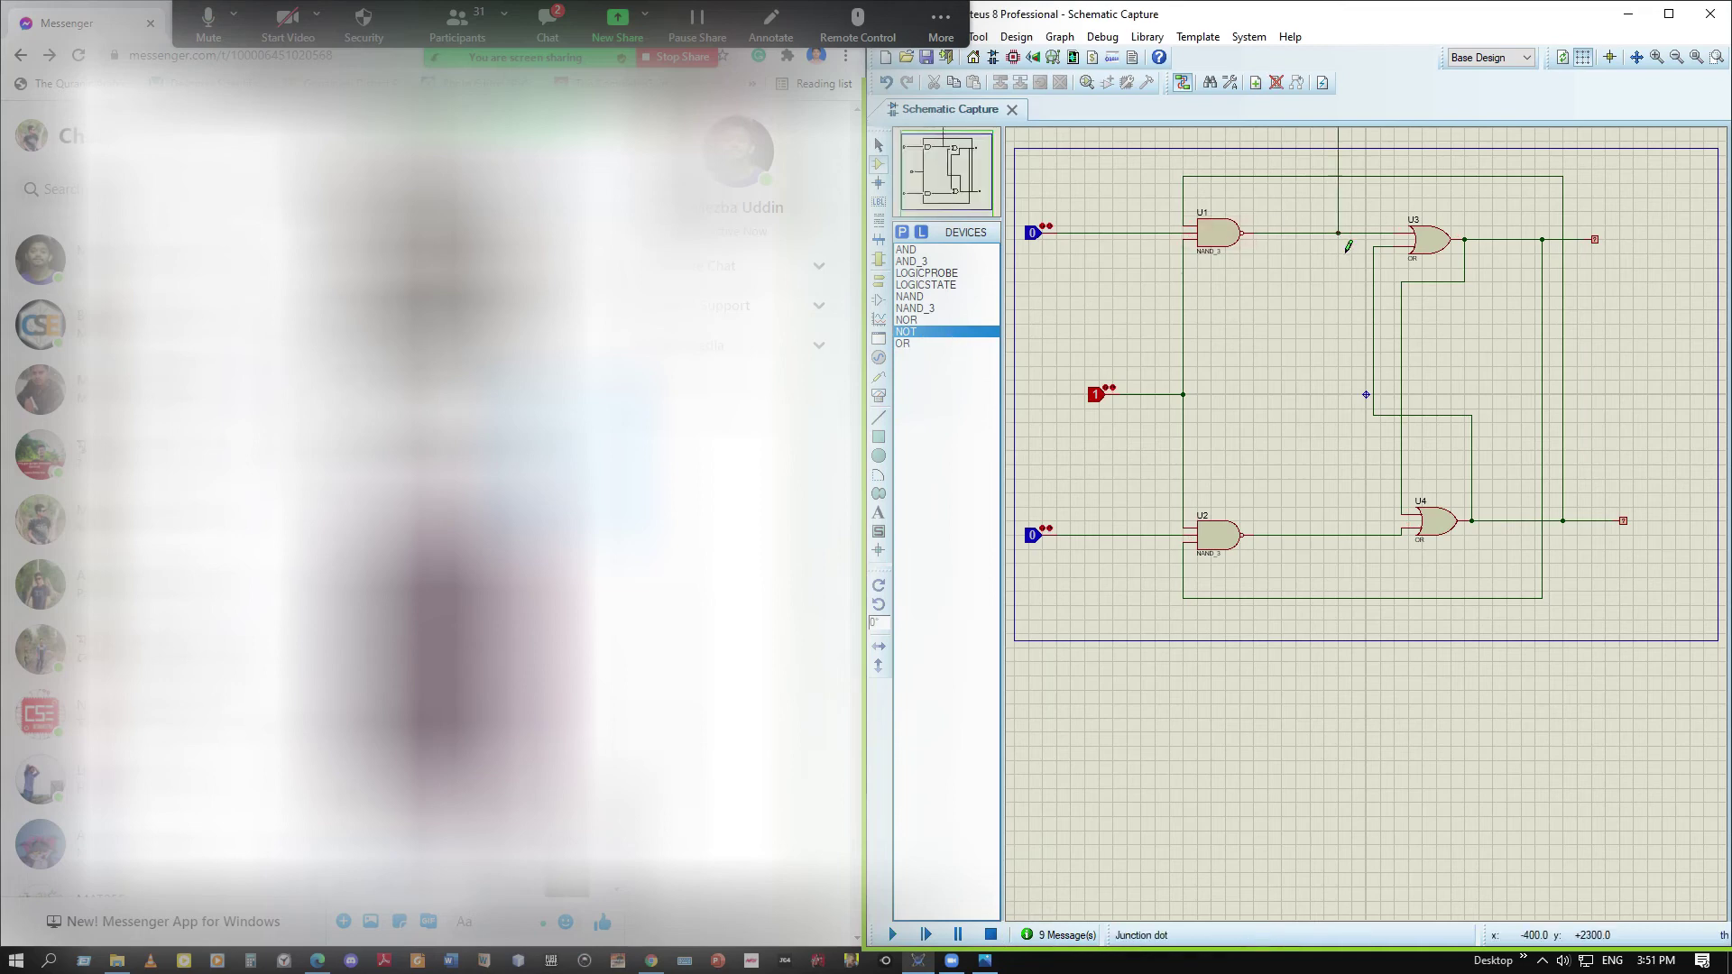
pyautogui.rightClick(1354, 229)
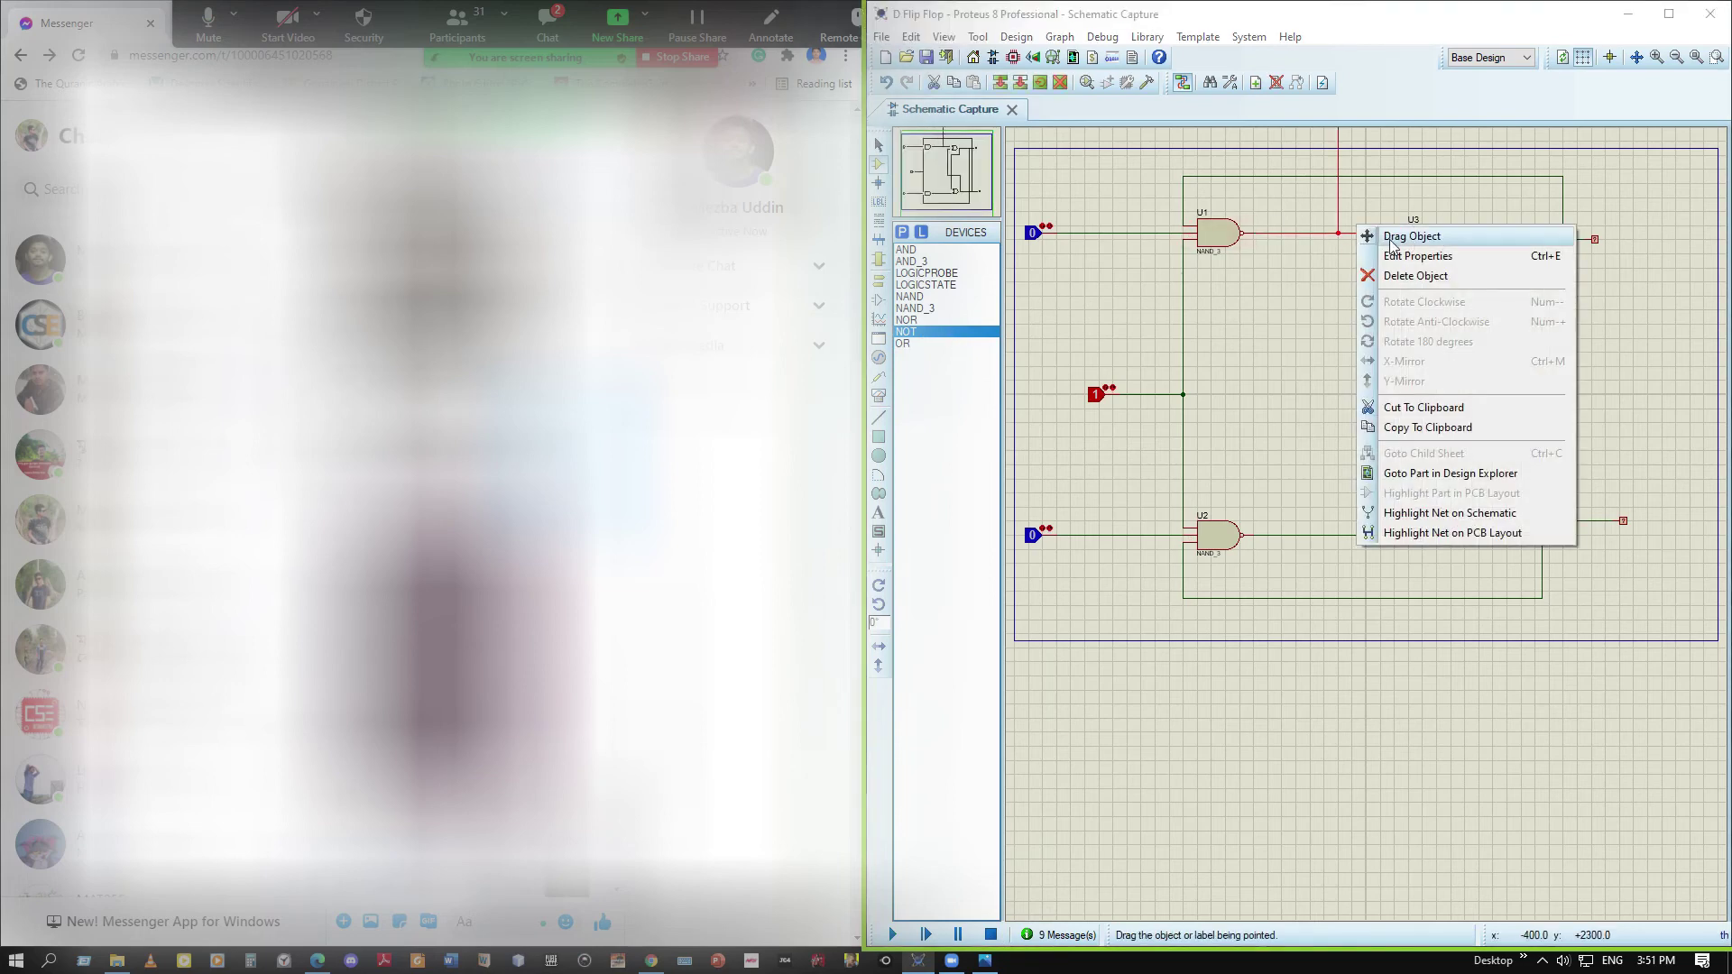
pyautogui.press('Escape')
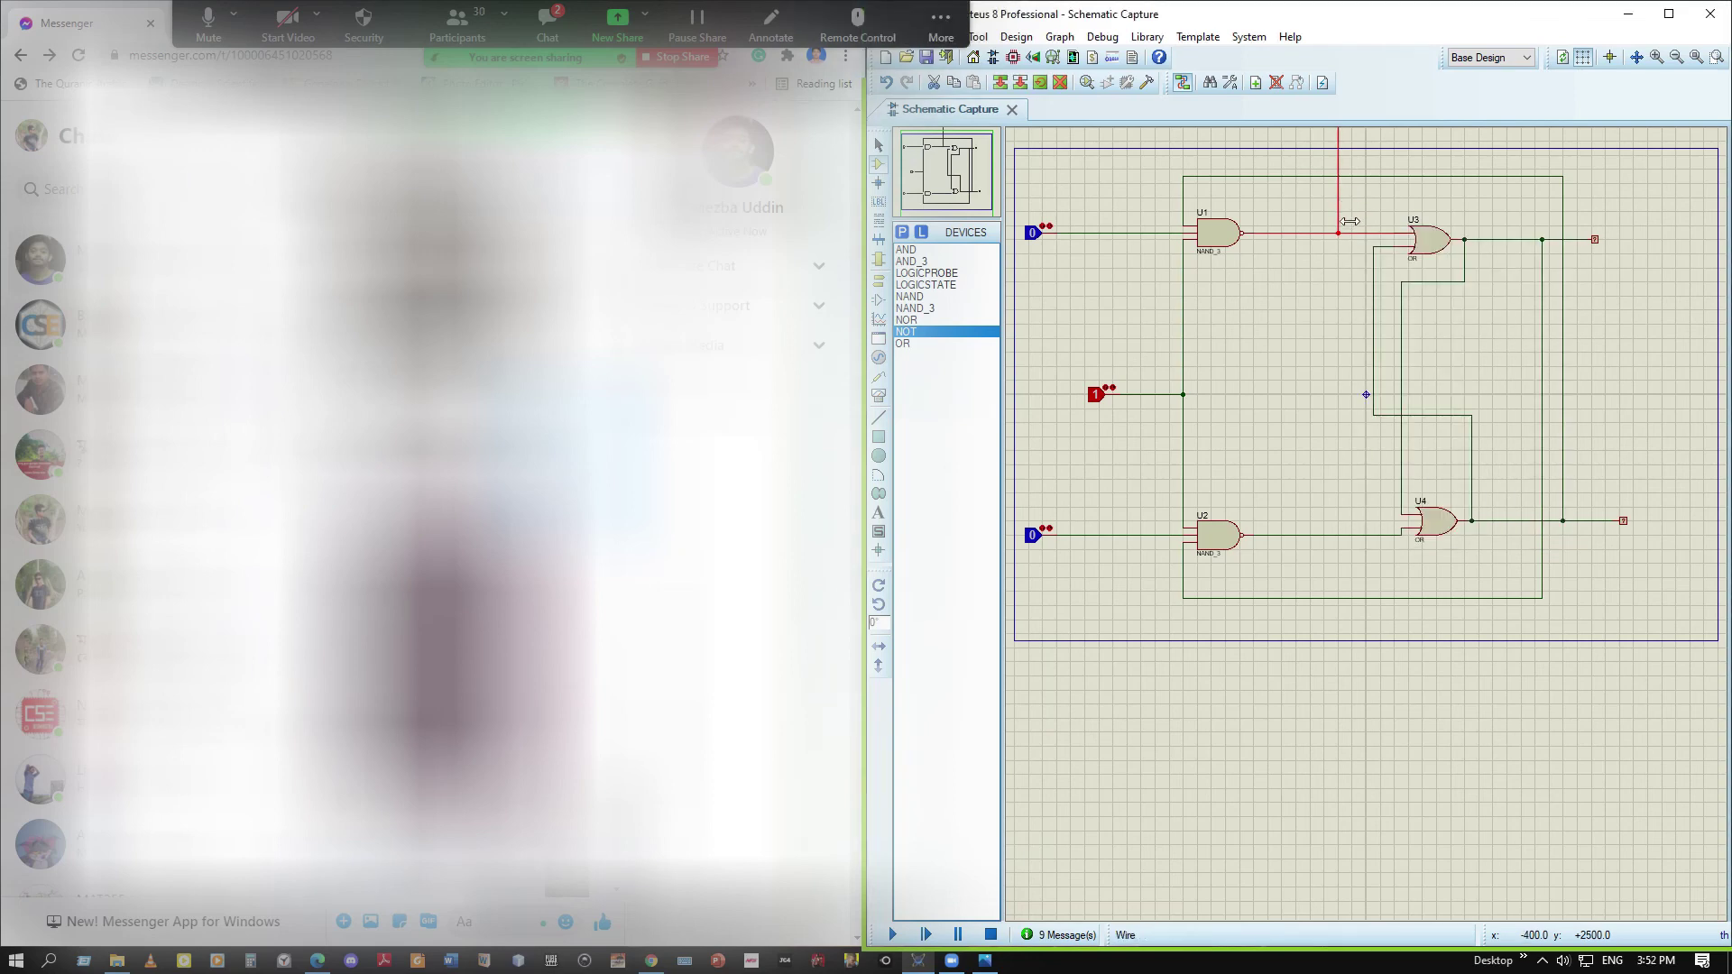
pyautogui.click(1351, 224)
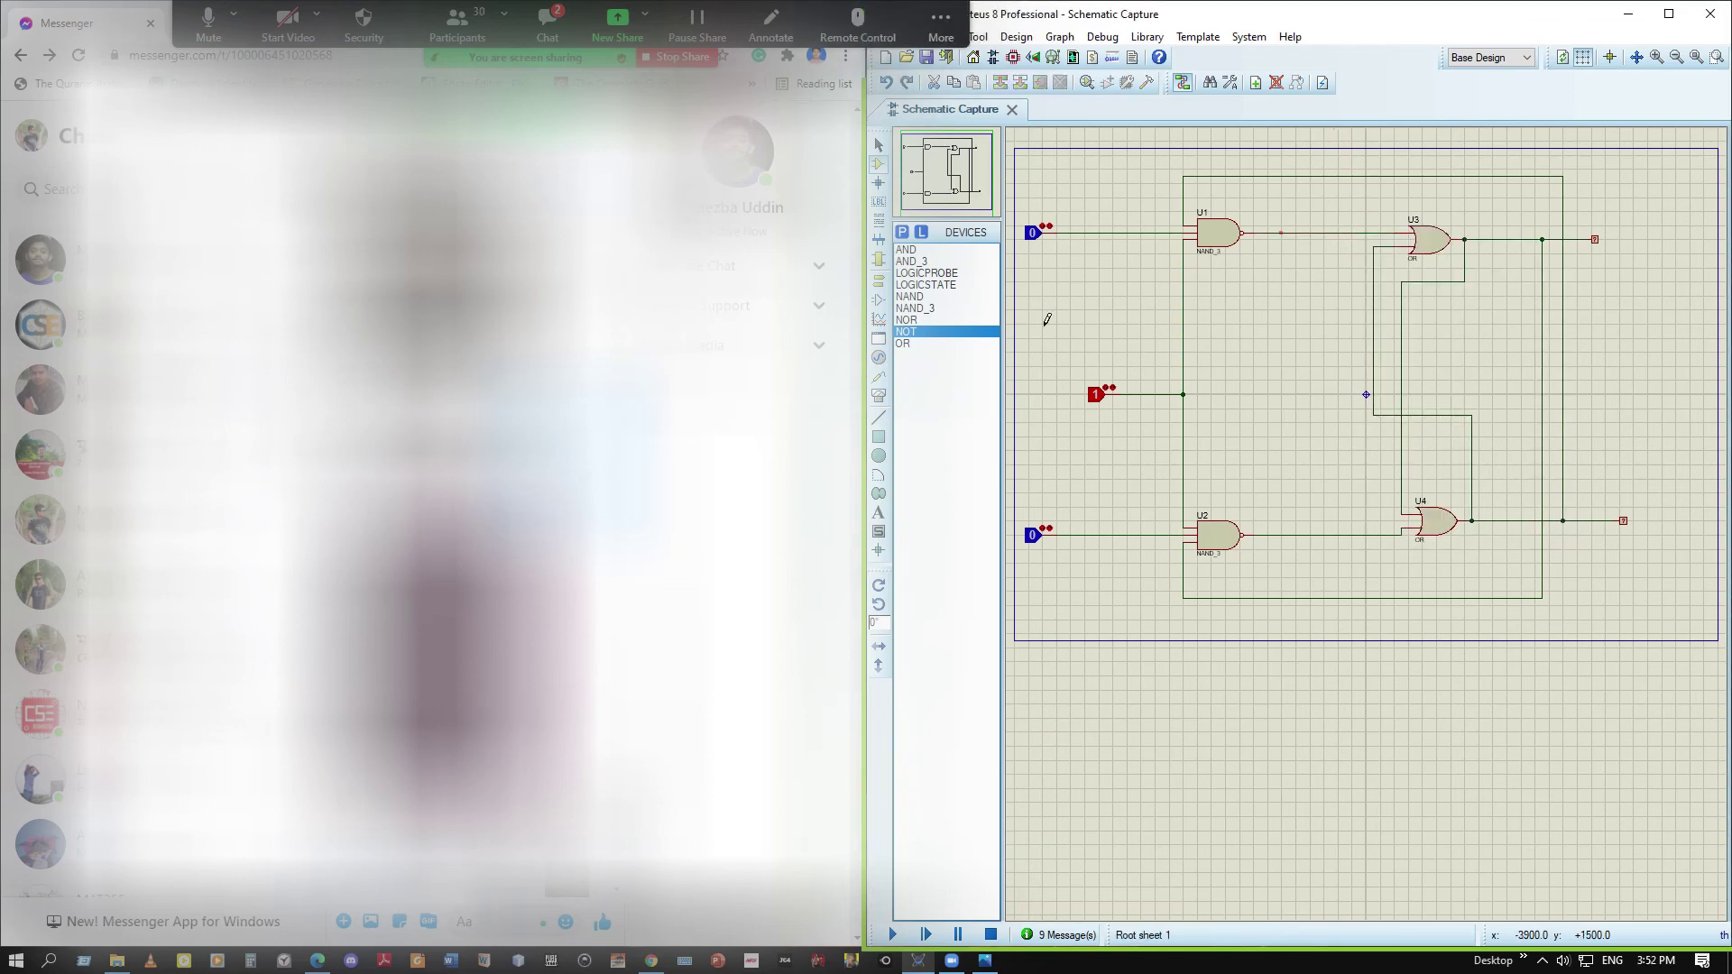
pyautogui.click(950, 334)
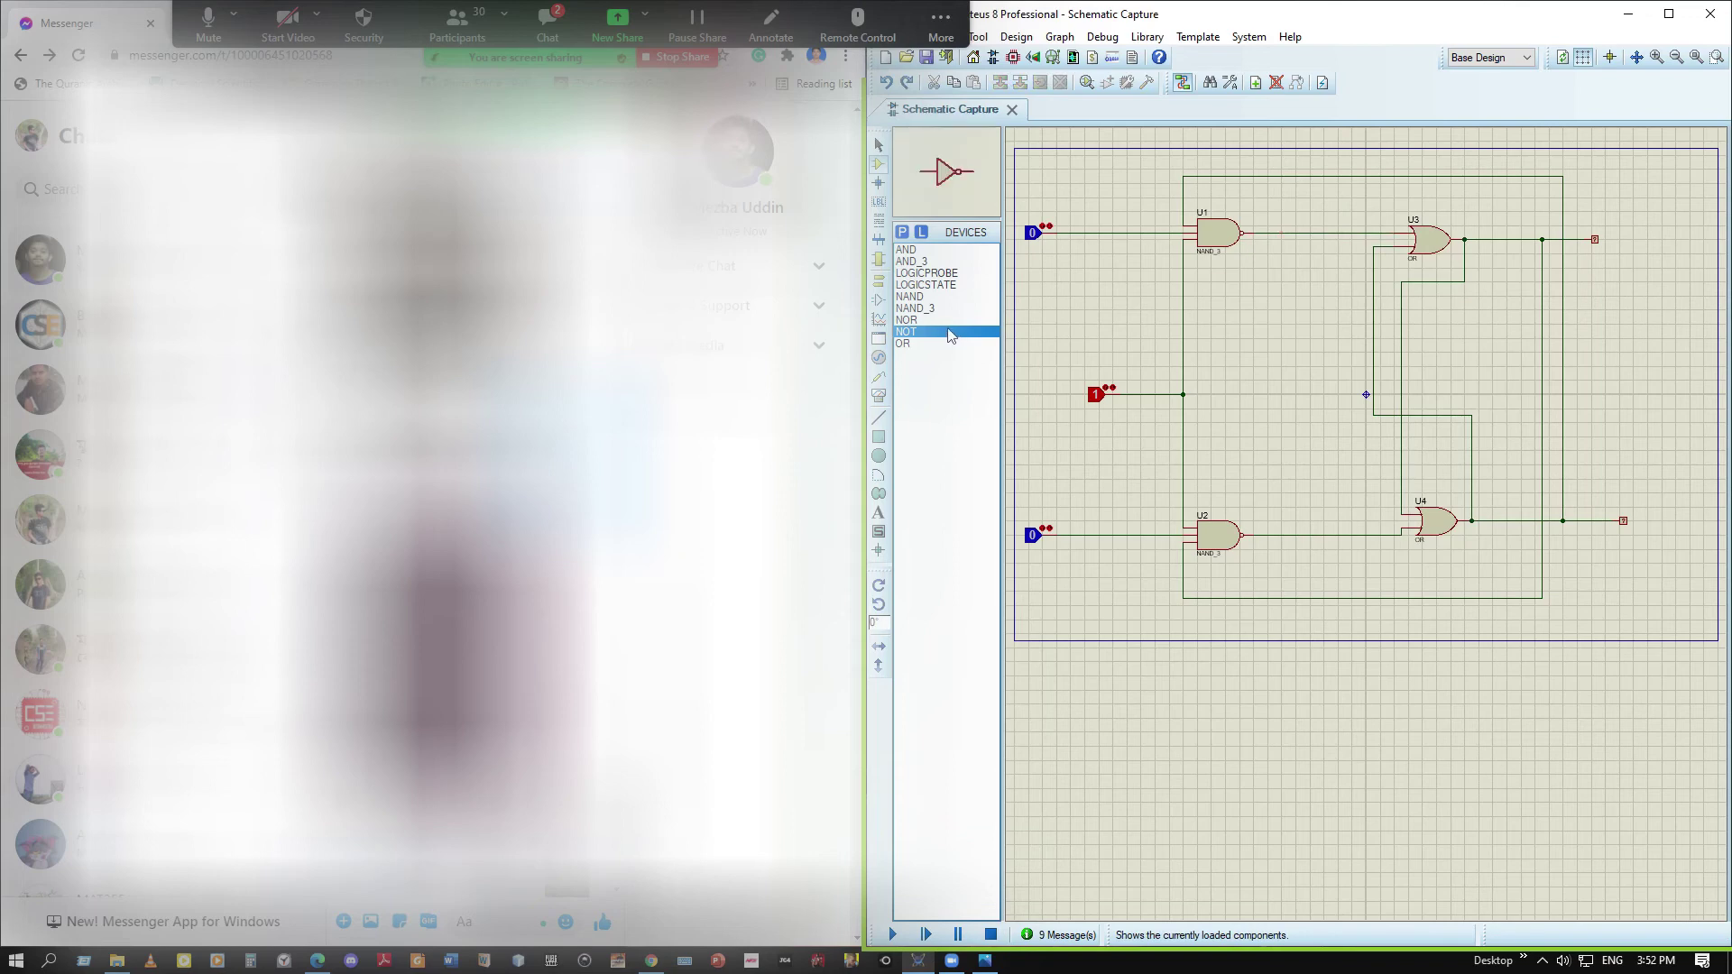
pyautogui.click(1324, 233)
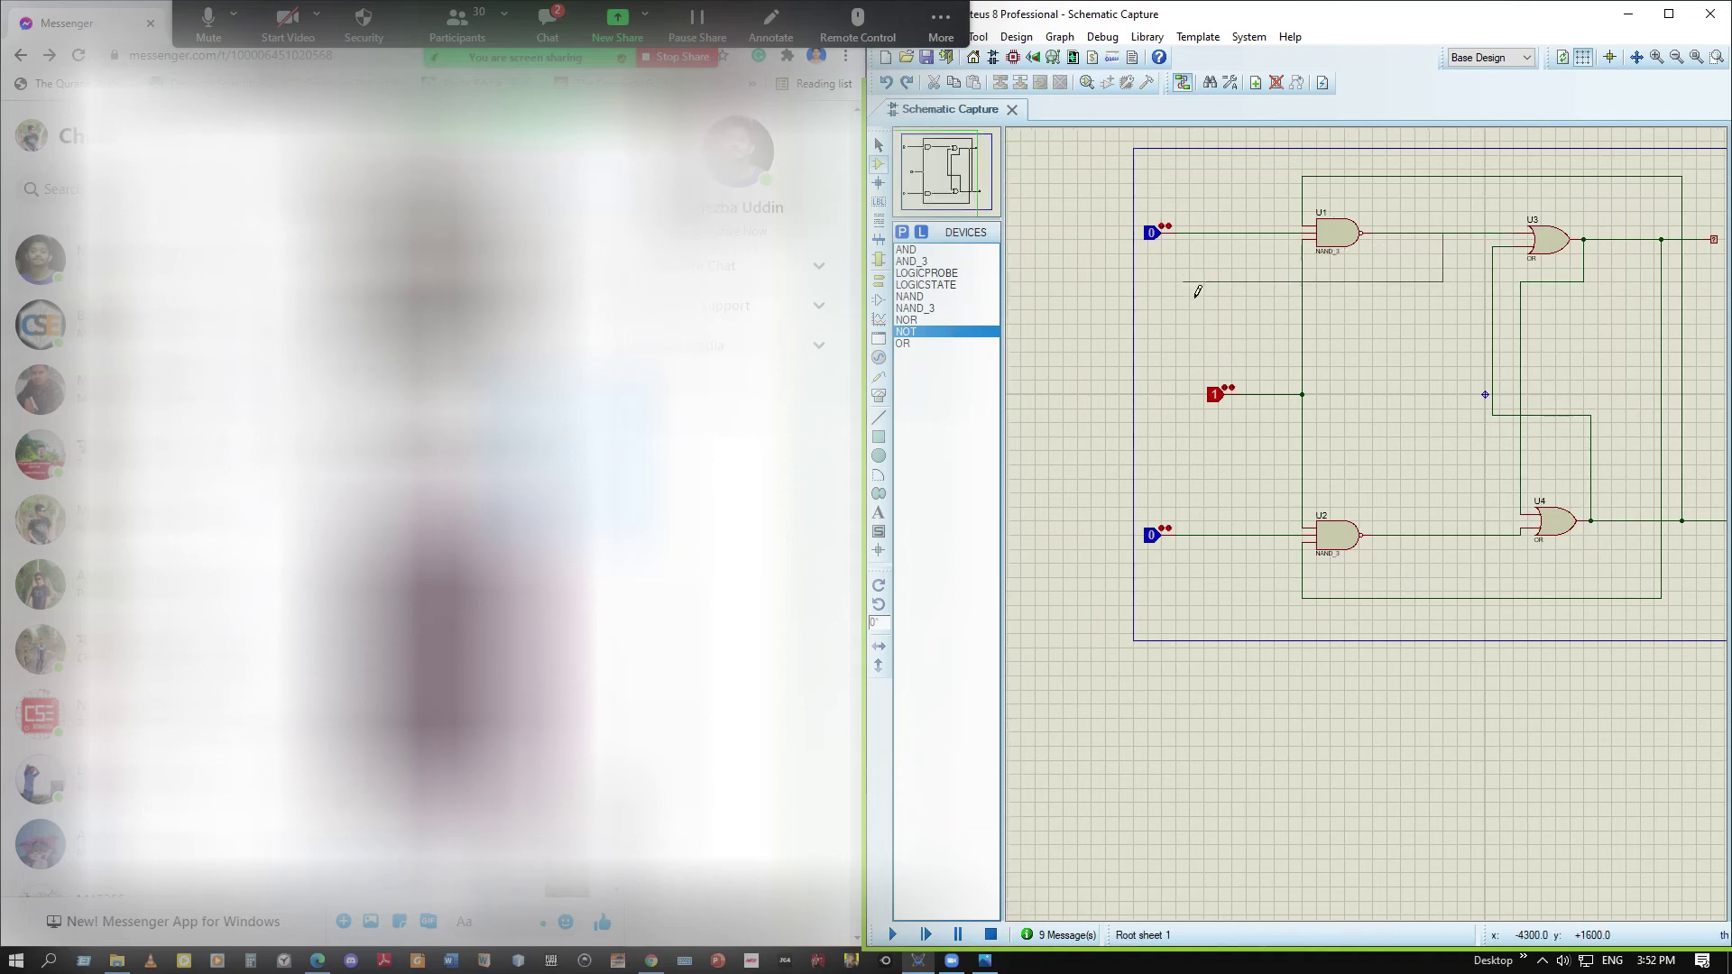
# Insert a NOT gate into the wire between U1's output and U3's upper input
pyautogui.click(938, 332)
pyautogui.click(1454, 274)
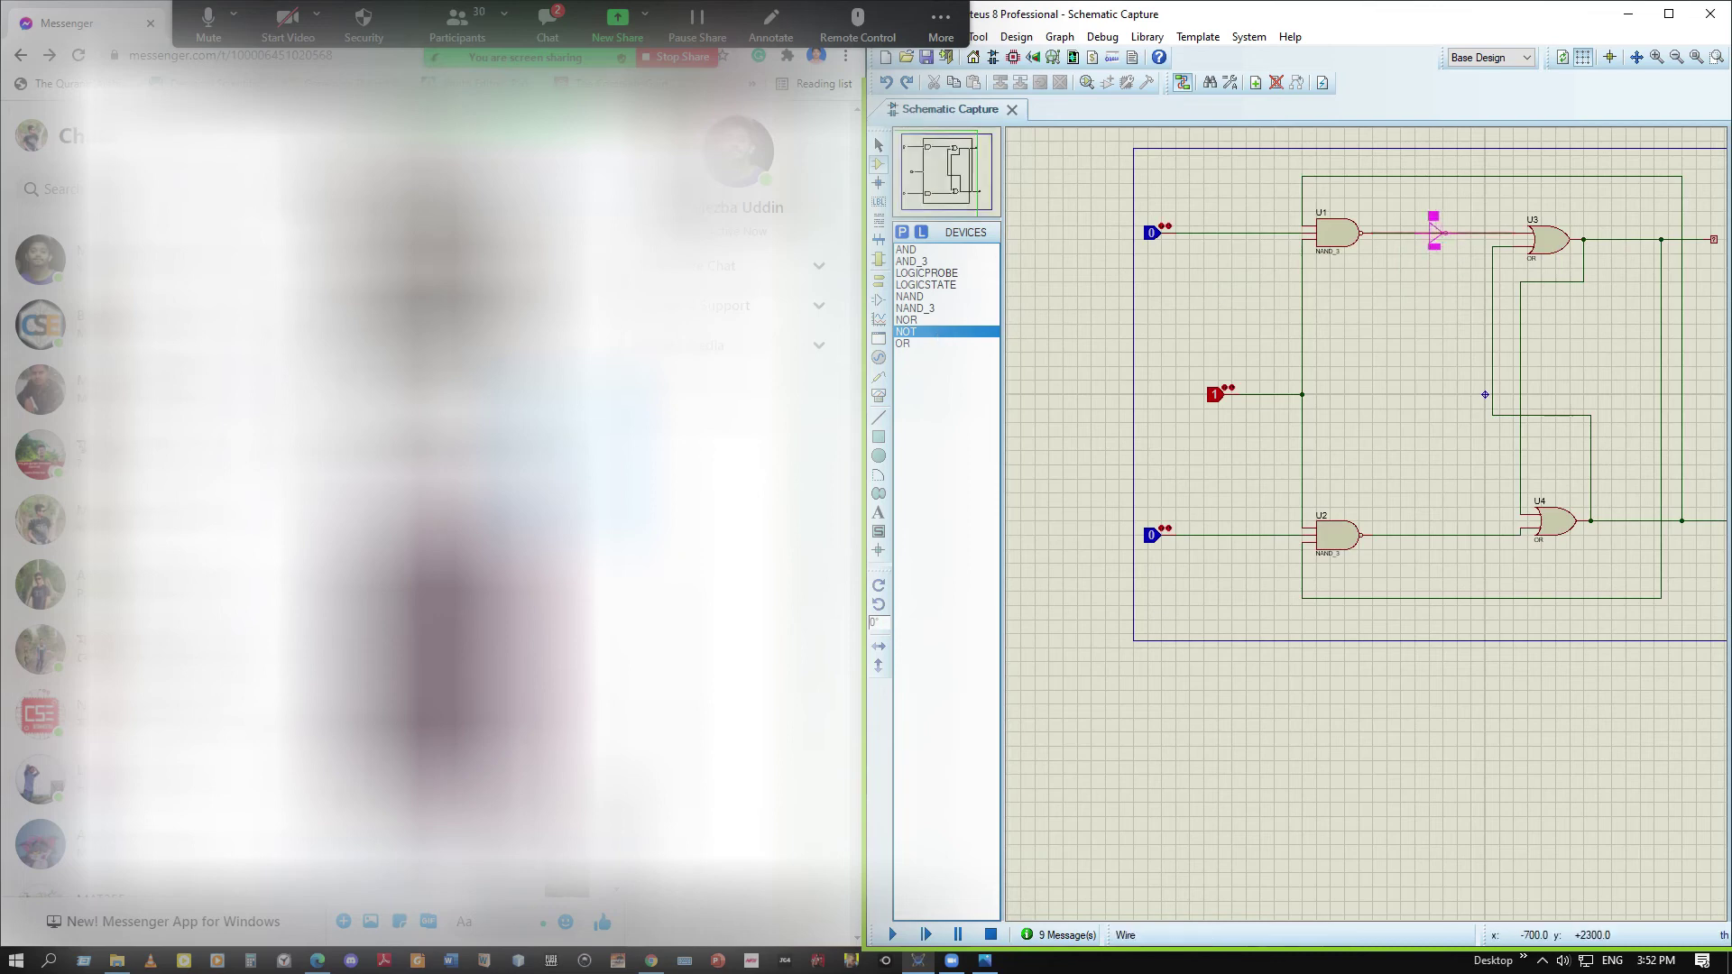
pyautogui.click(1438, 236)
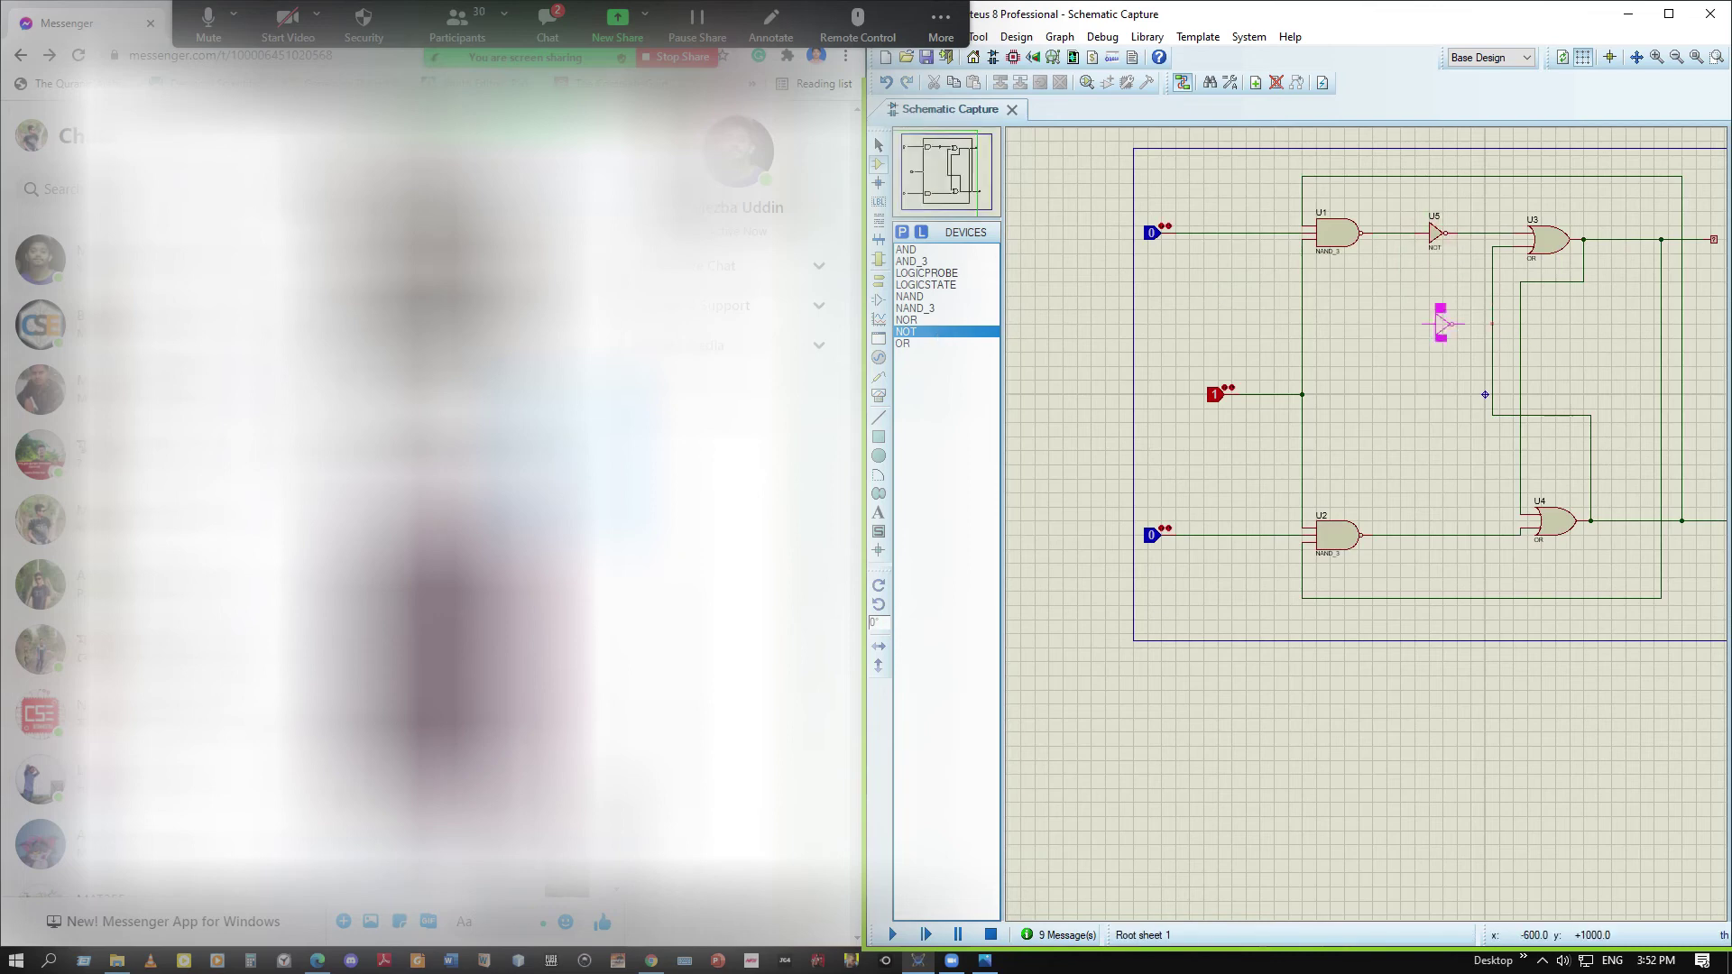
pyautogui.click(1508, 324)
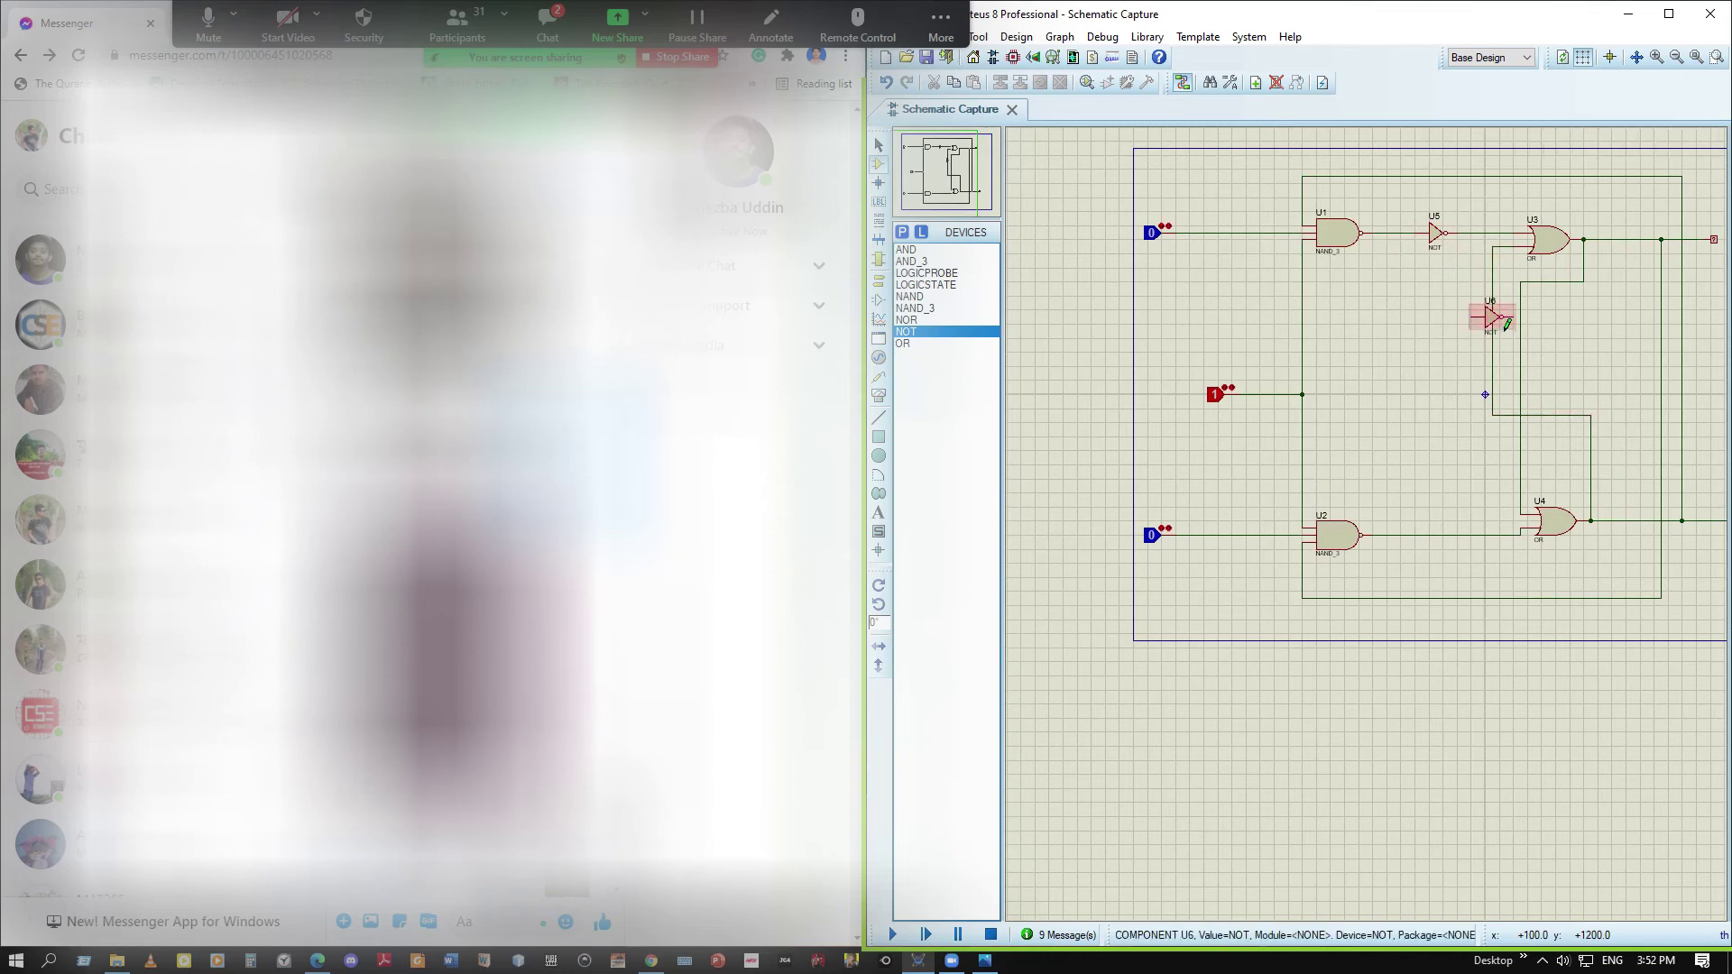
pyautogui.rightClick(1502, 325)
pyautogui.rightClick(1503, 325)
pyautogui.rightClick(1437, 309)
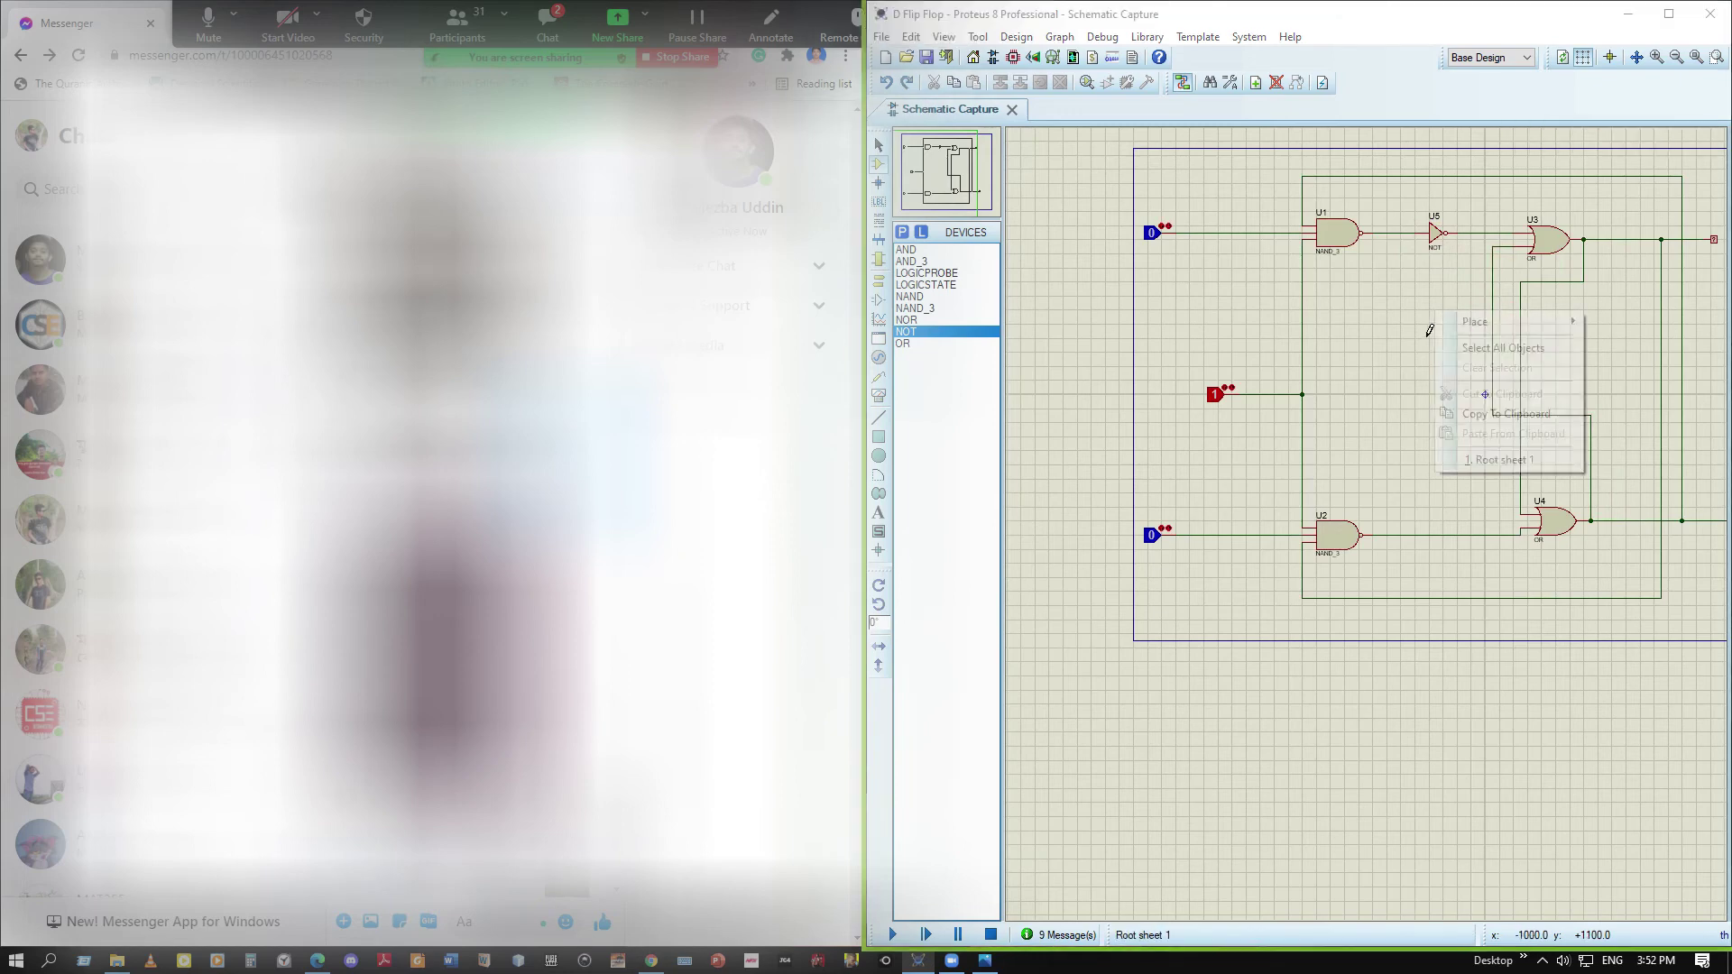
pyautogui.click(1398, 331)
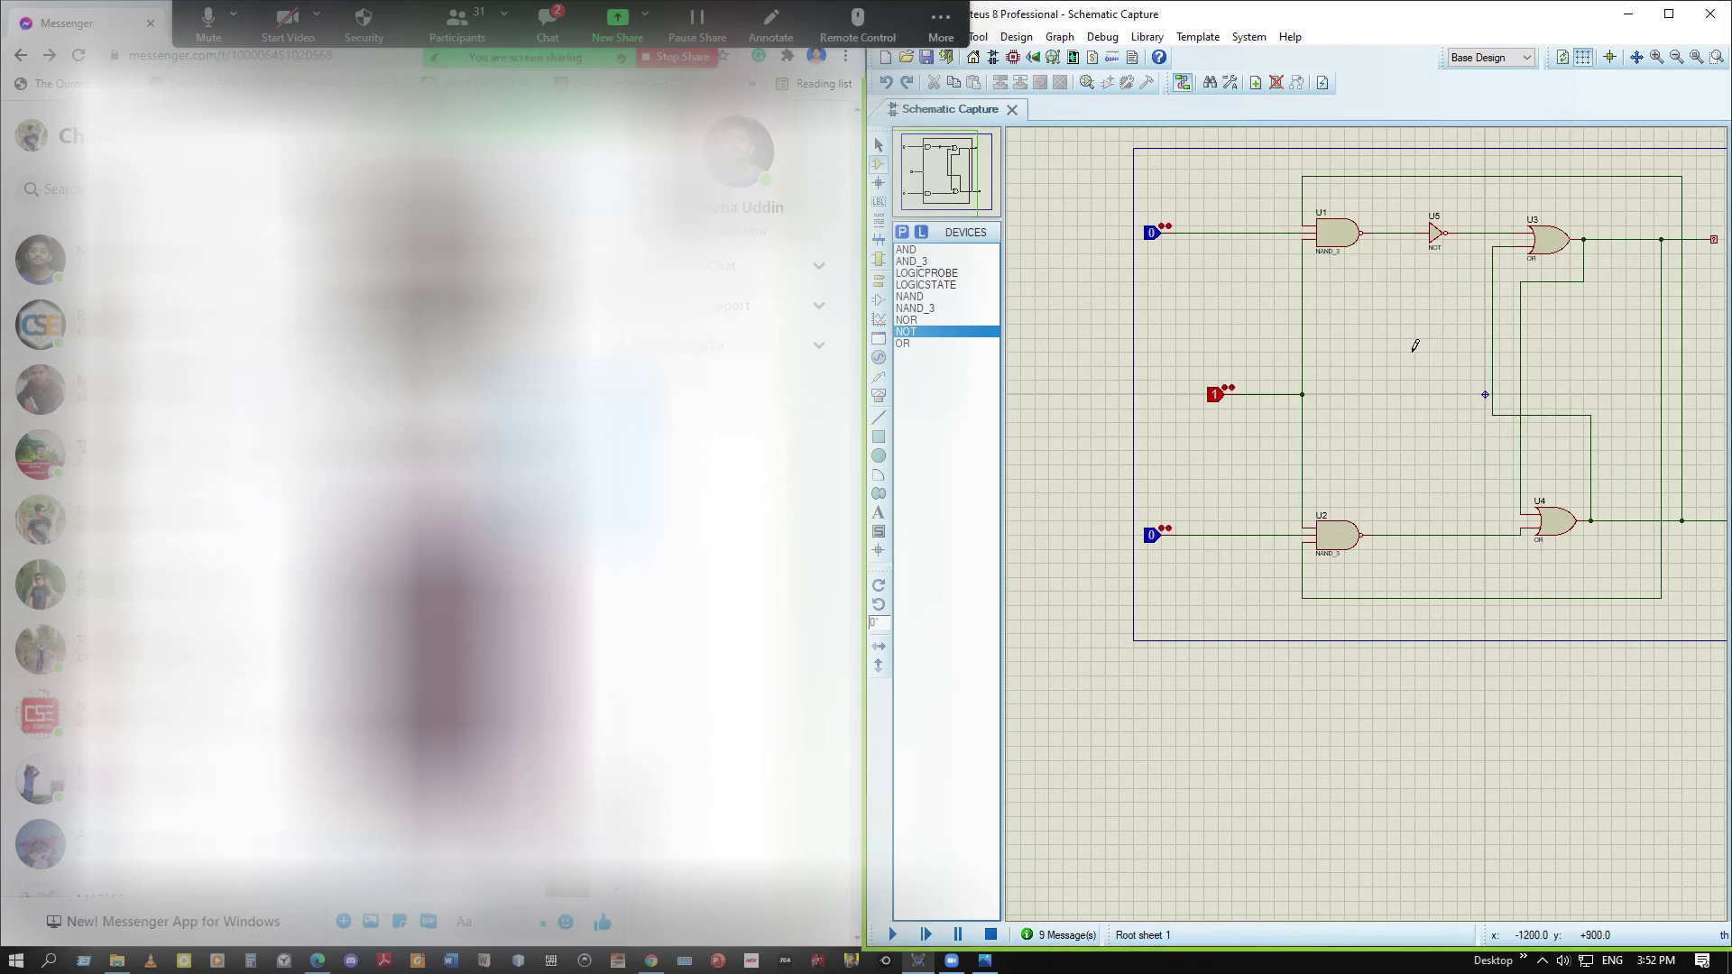
# Place a second NOT gate, rotate it anti-clockwise and insert it into the vertical feedback wire leading to U3's lower input
pyautogui.click(1413, 339)
pyautogui.rightClick(1421, 326)
pyautogui.click(1468, 400)
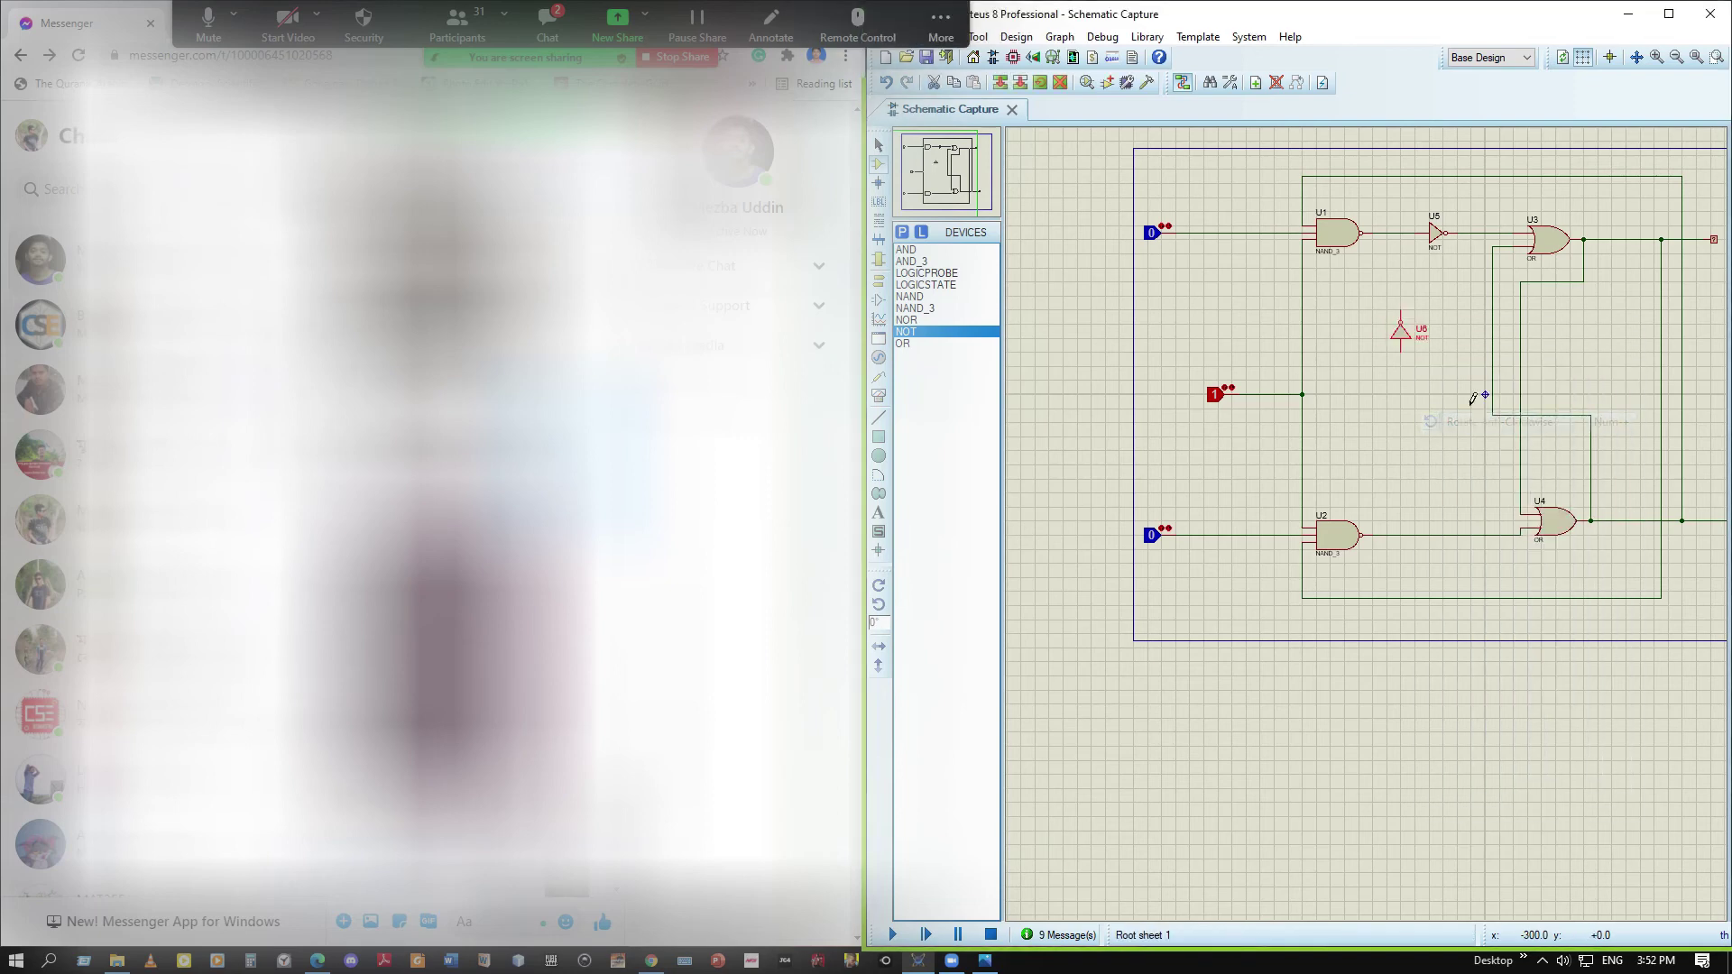
pyautogui.moveTo(1477, 331); pyautogui.dragTo(1512, 331)
# Place a third NOT gate in the free area above U2's output wire and rotate it anti-clockwise
pyautogui.click(1450, 535)
pyautogui.click(1440, 482)
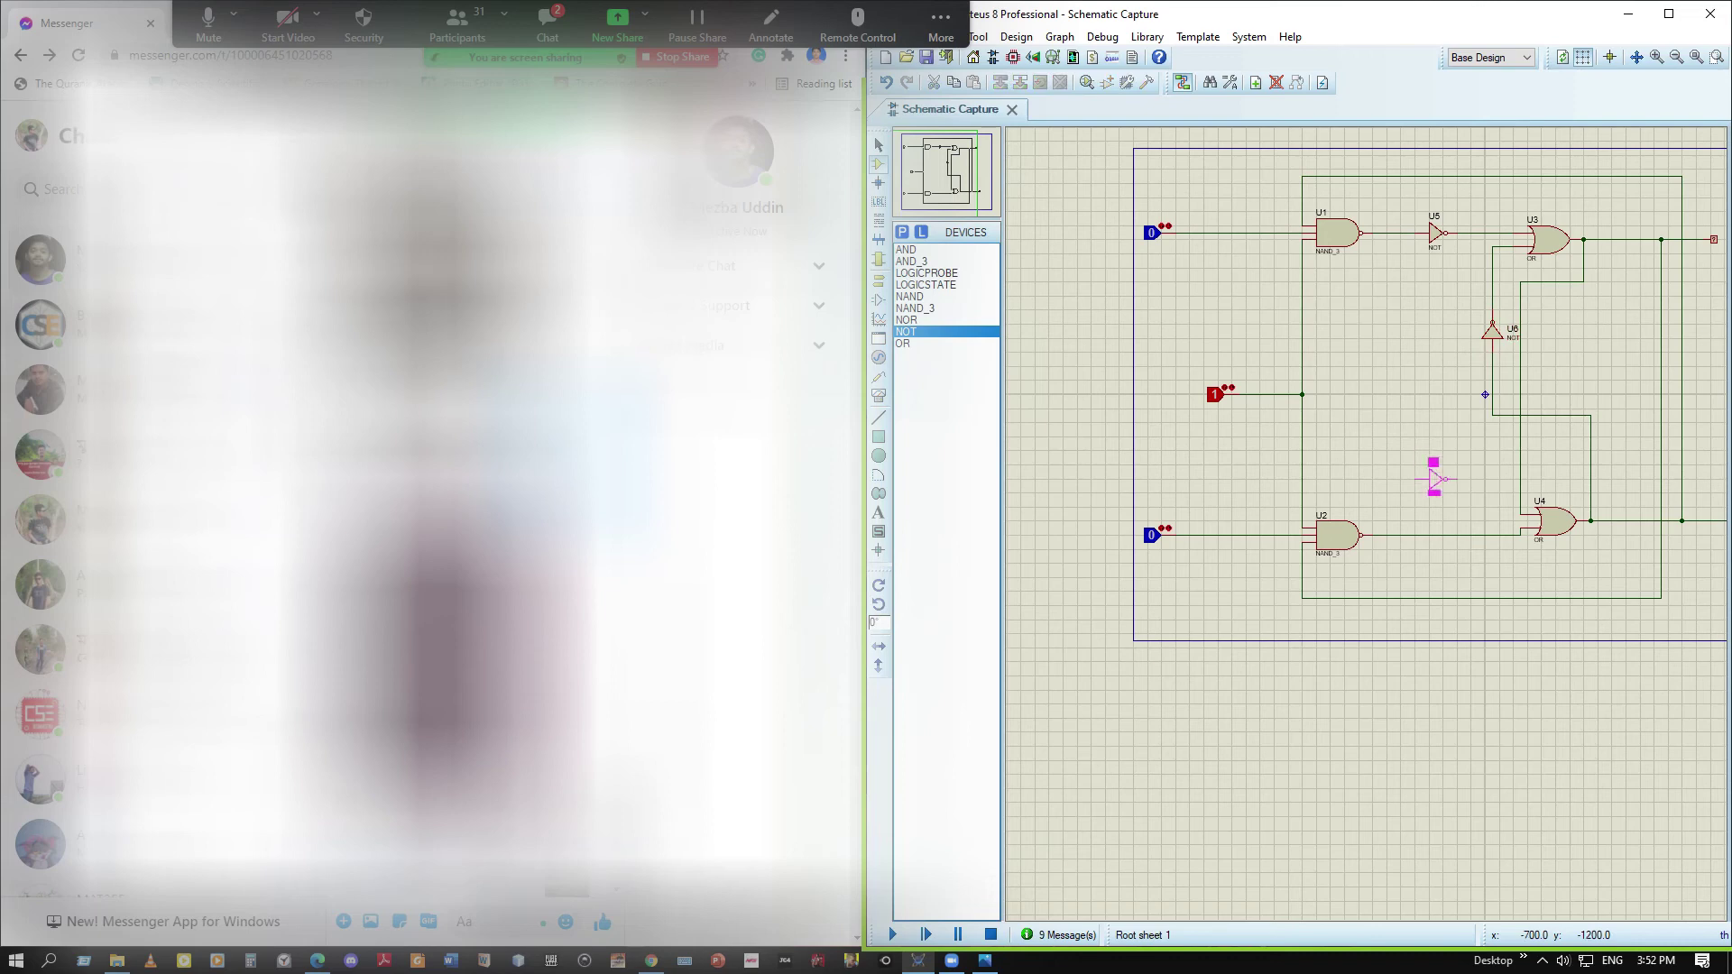
pyautogui.click(1440, 483)
pyautogui.rightClick(1447, 485)
pyautogui.click(1532, 552)
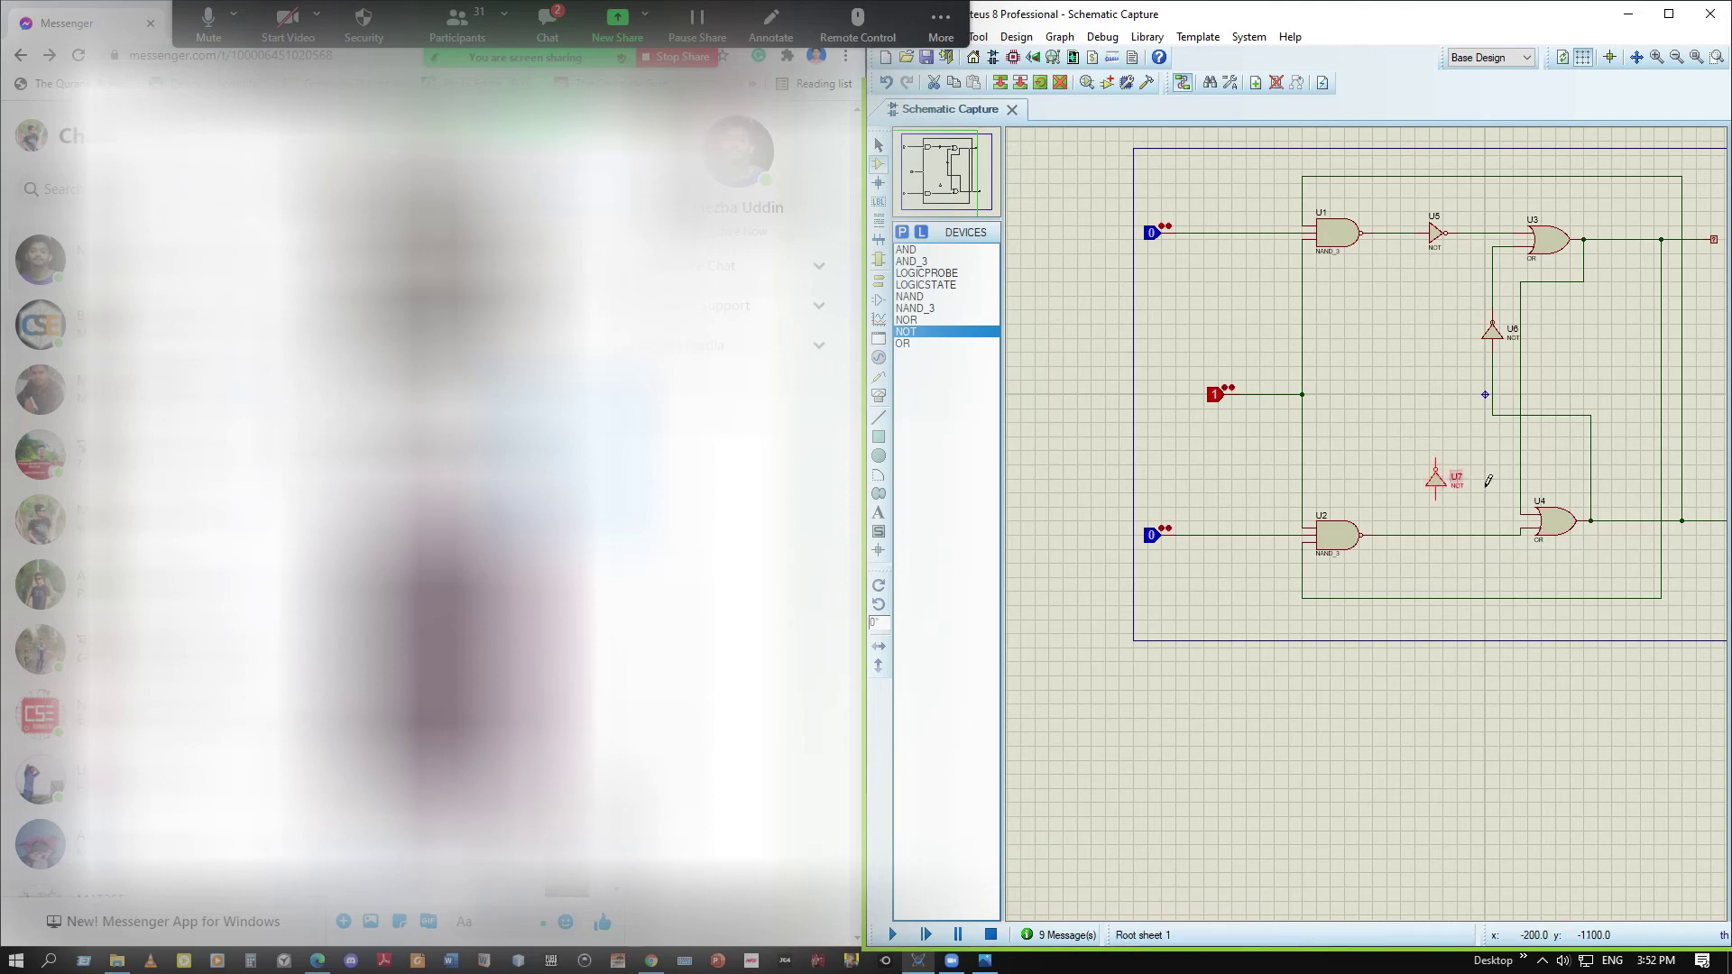
# Rotate NOT gate U7 clockwise twice so it points down, and insert it into the feedback wire leading to U4's upper input
pyautogui.rightClick(1462, 482)
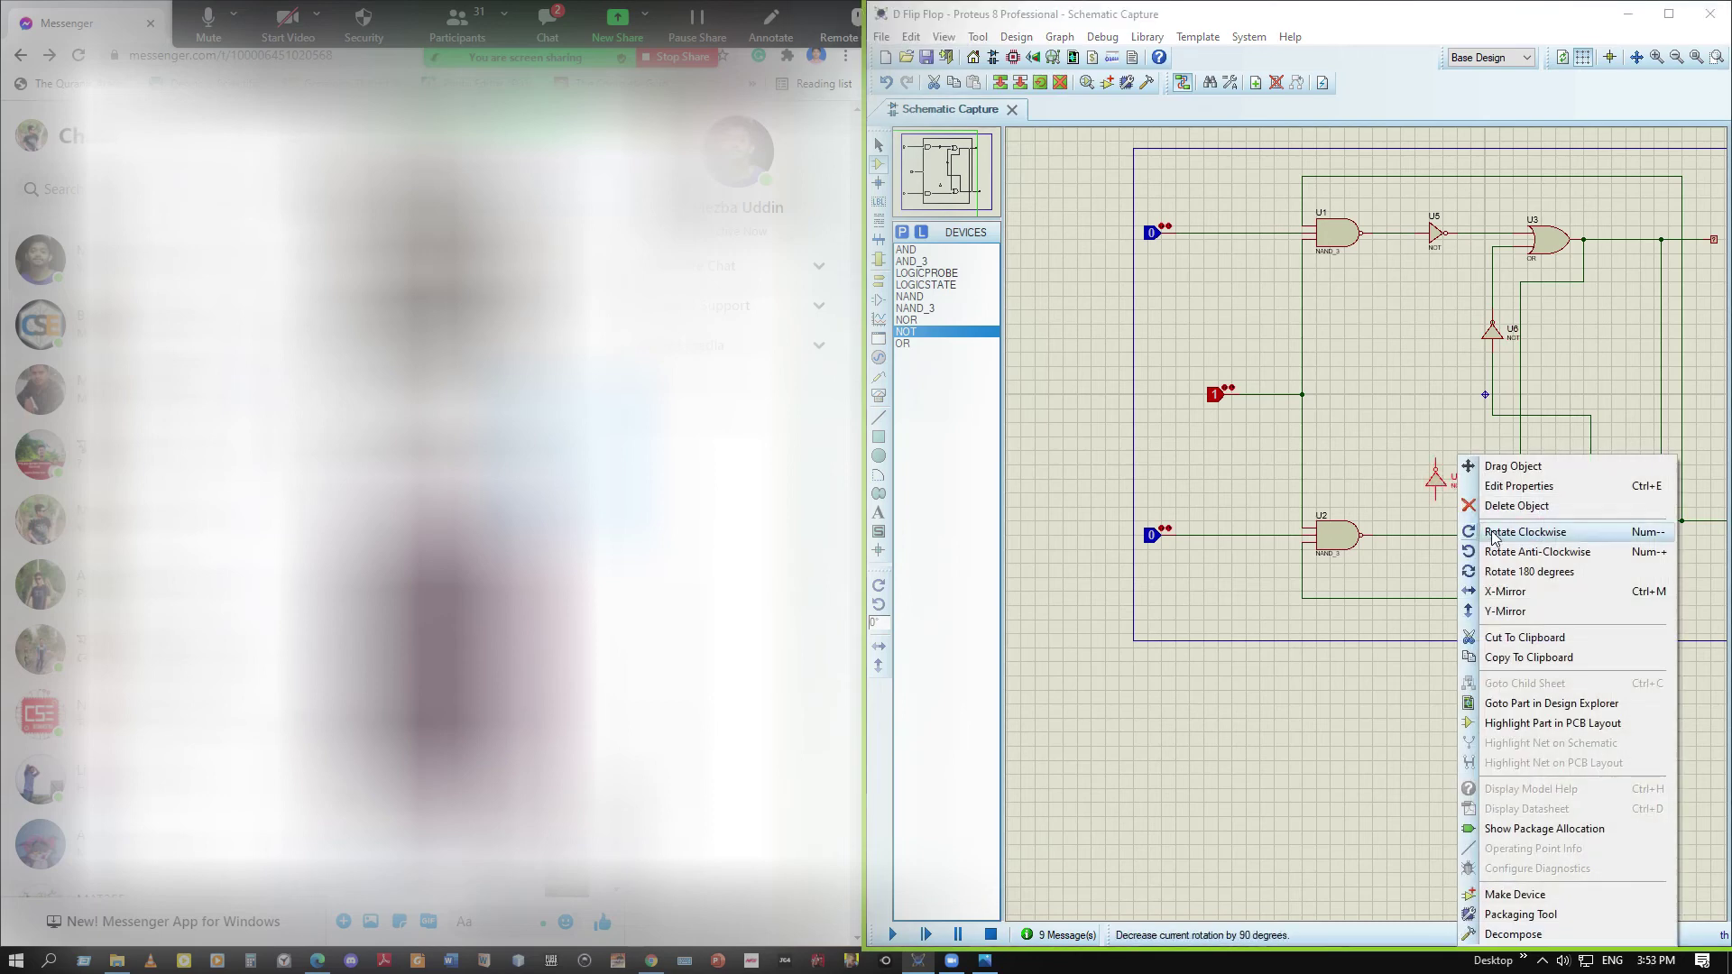
pyautogui.click(1498, 536)
pyautogui.rightClick(1435, 483)
pyautogui.click(1471, 533)
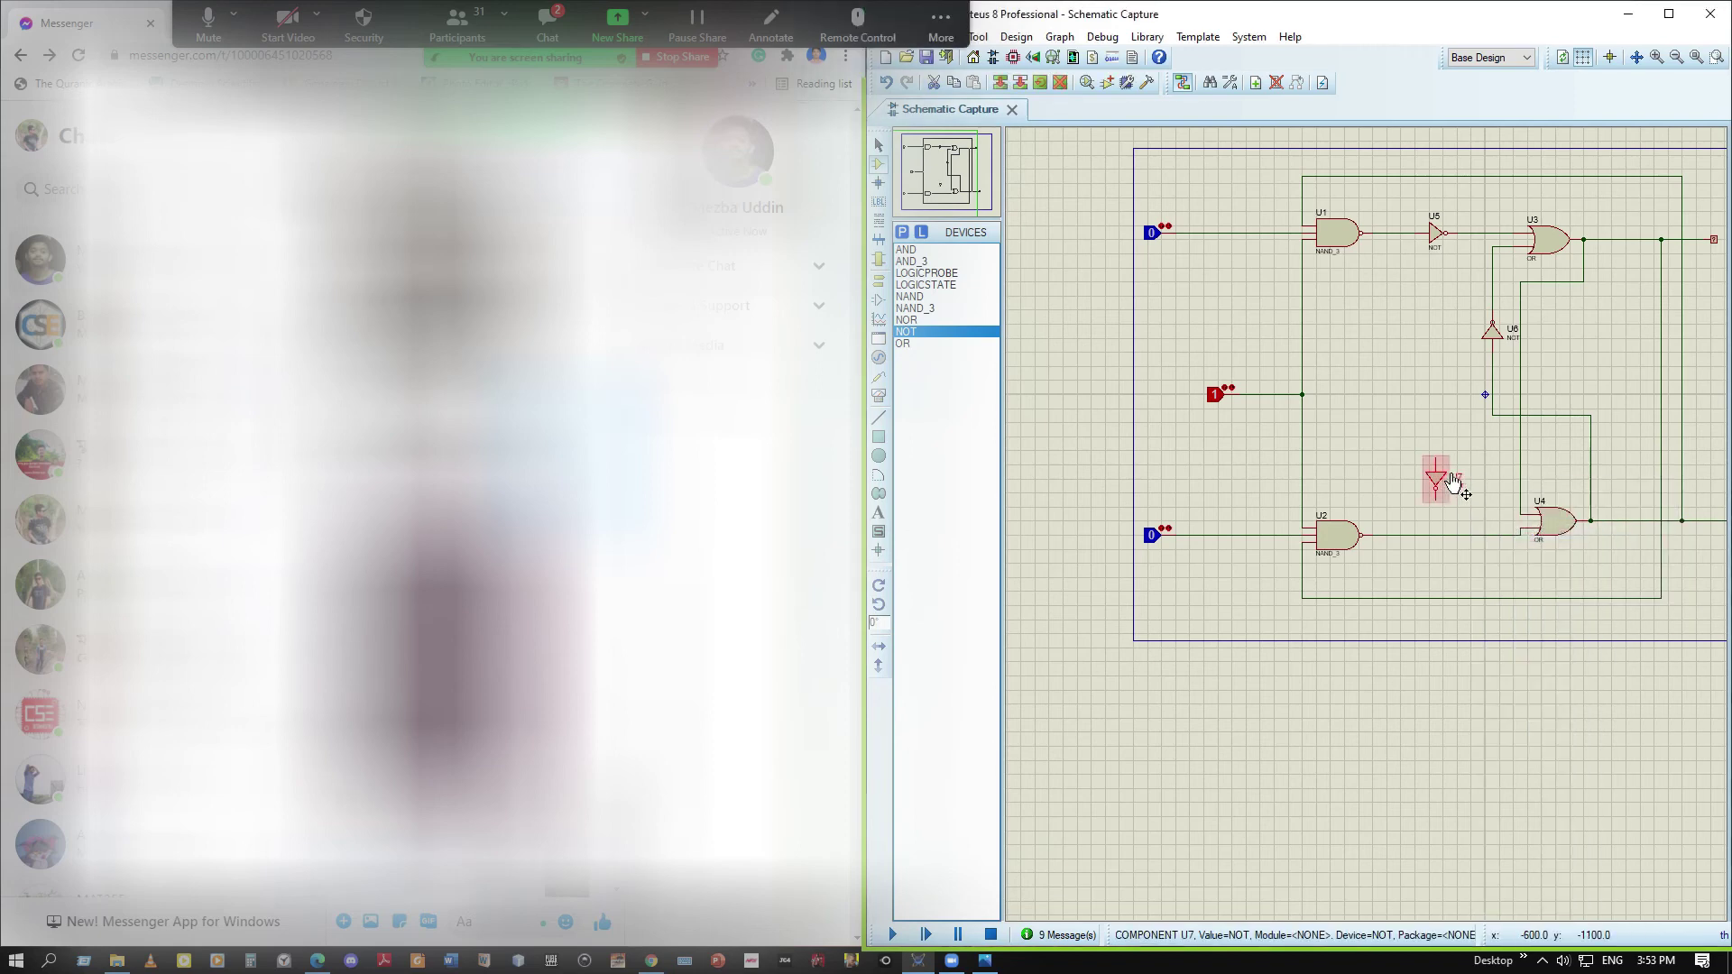
pyautogui.moveTo(1462, 481); pyautogui.dragTo(1538, 467)
pyautogui.doubleClick(1539, 468)
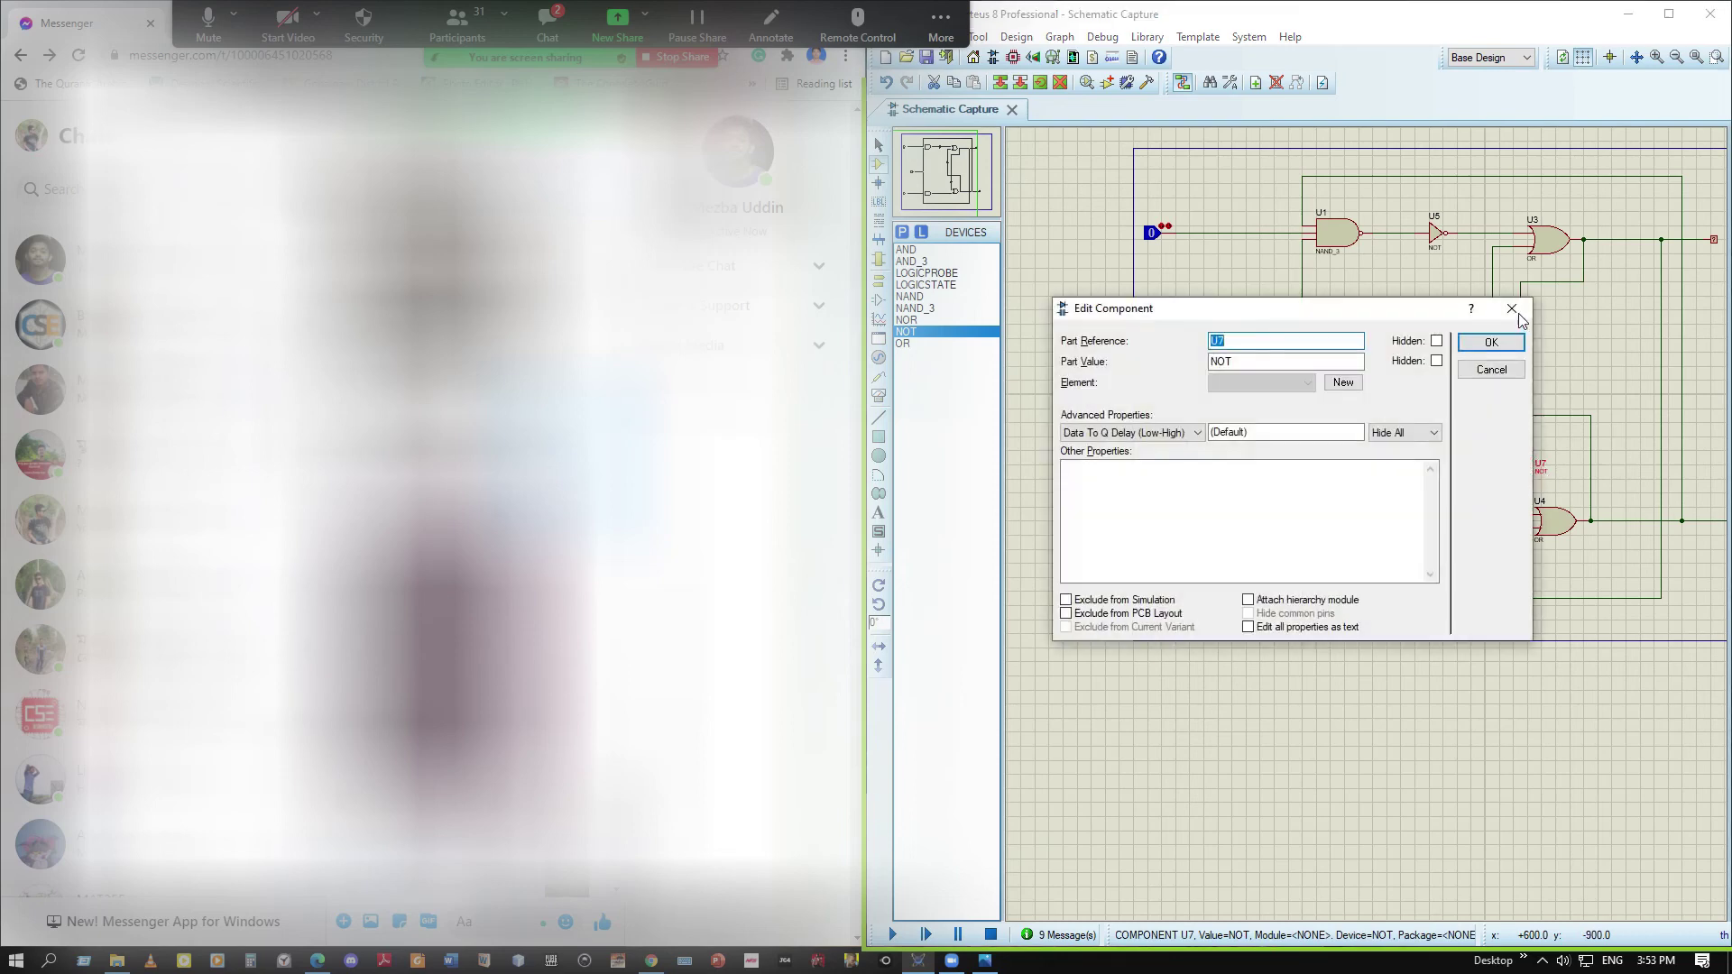
pyautogui.click(1487, 337)
# Insert a fourth NOT gate into the wire between U2's output and U4's lower input
pyautogui.click(1443, 502)
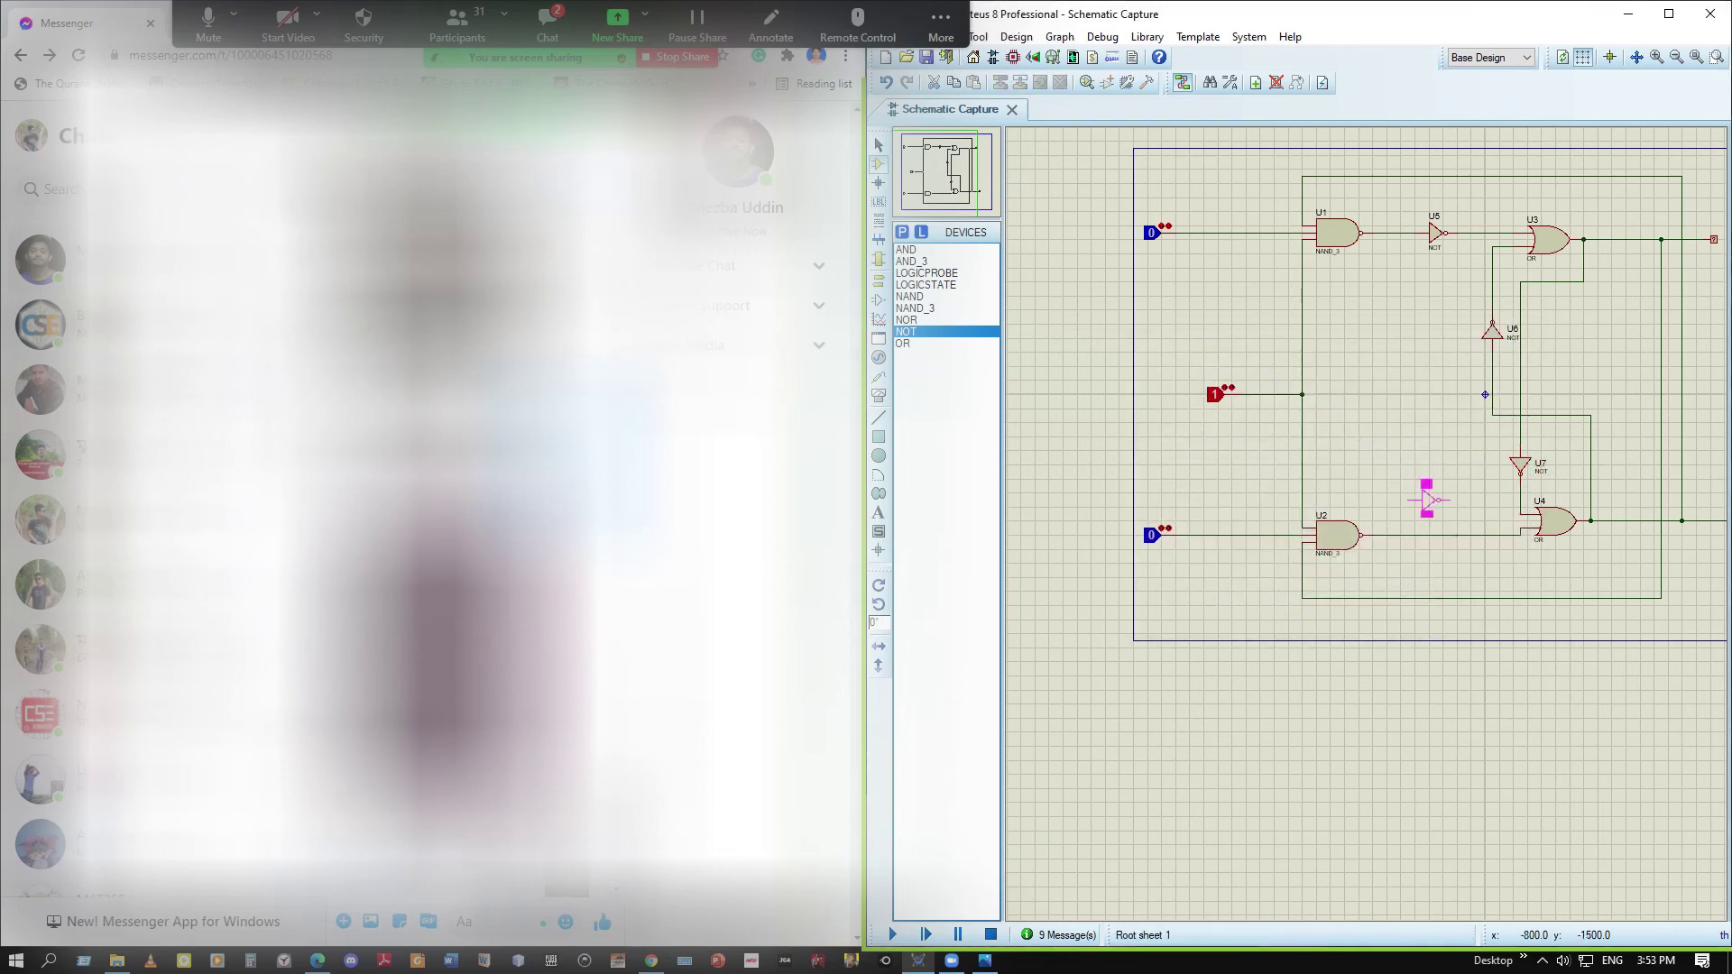
pyautogui.click(1441, 493)
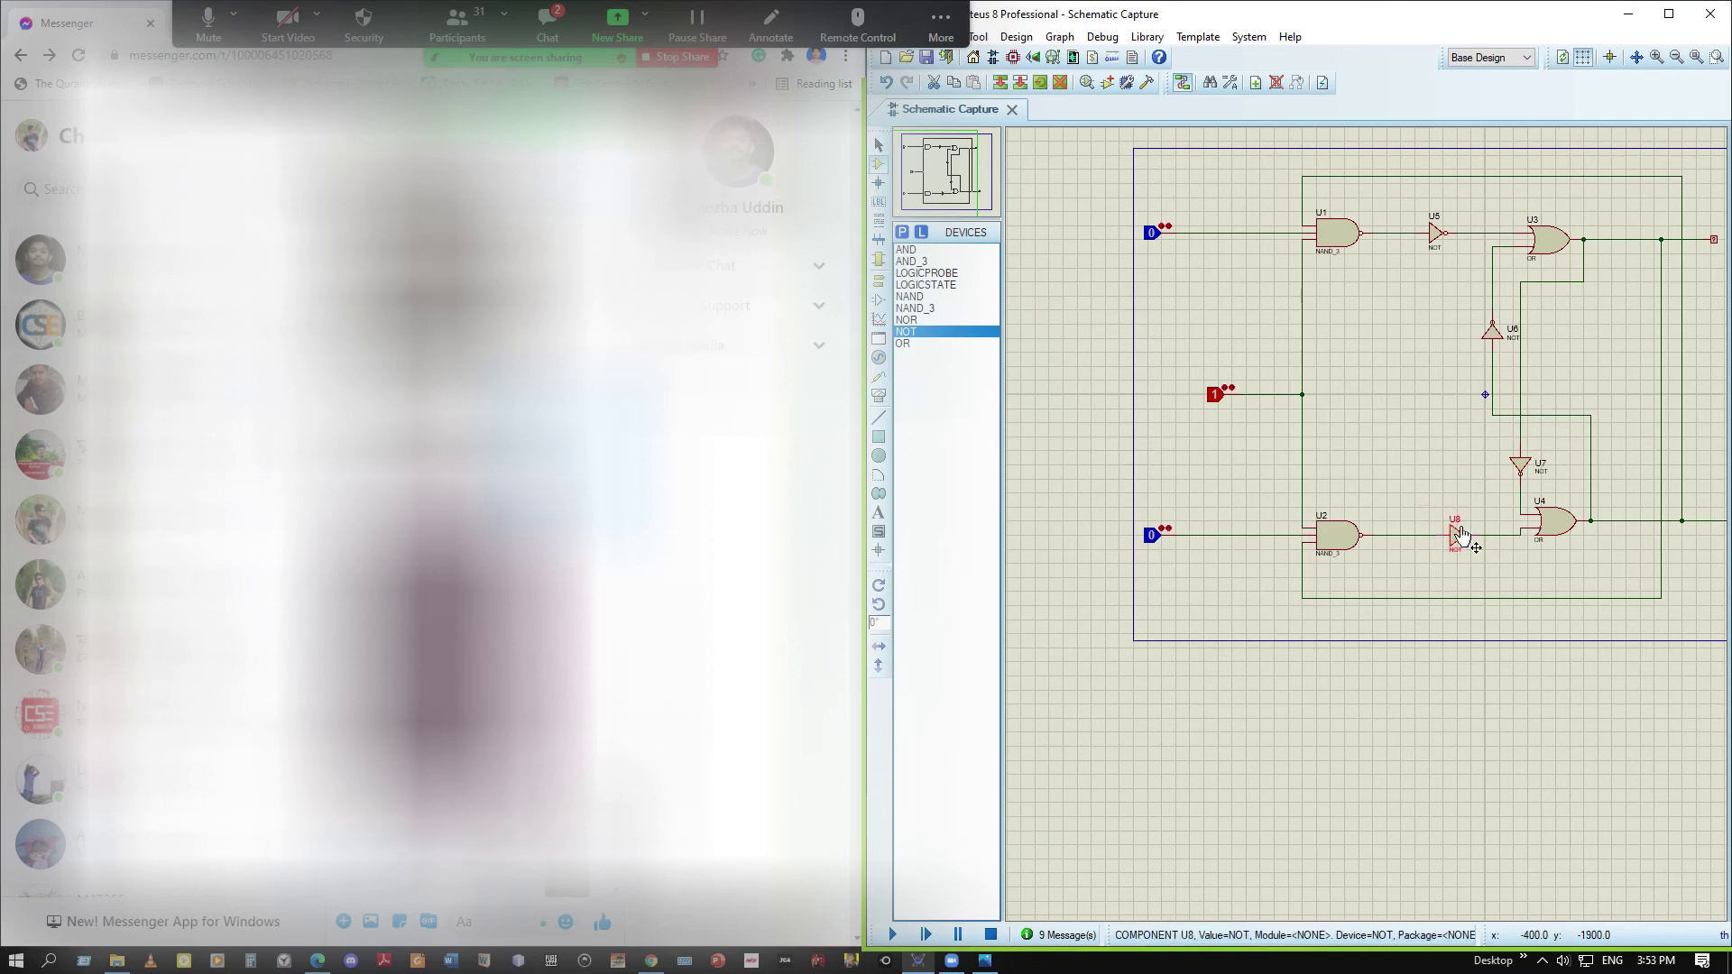
pyautogui.doubleClick(1466, 534)
pyautogui.click(1433, 660)
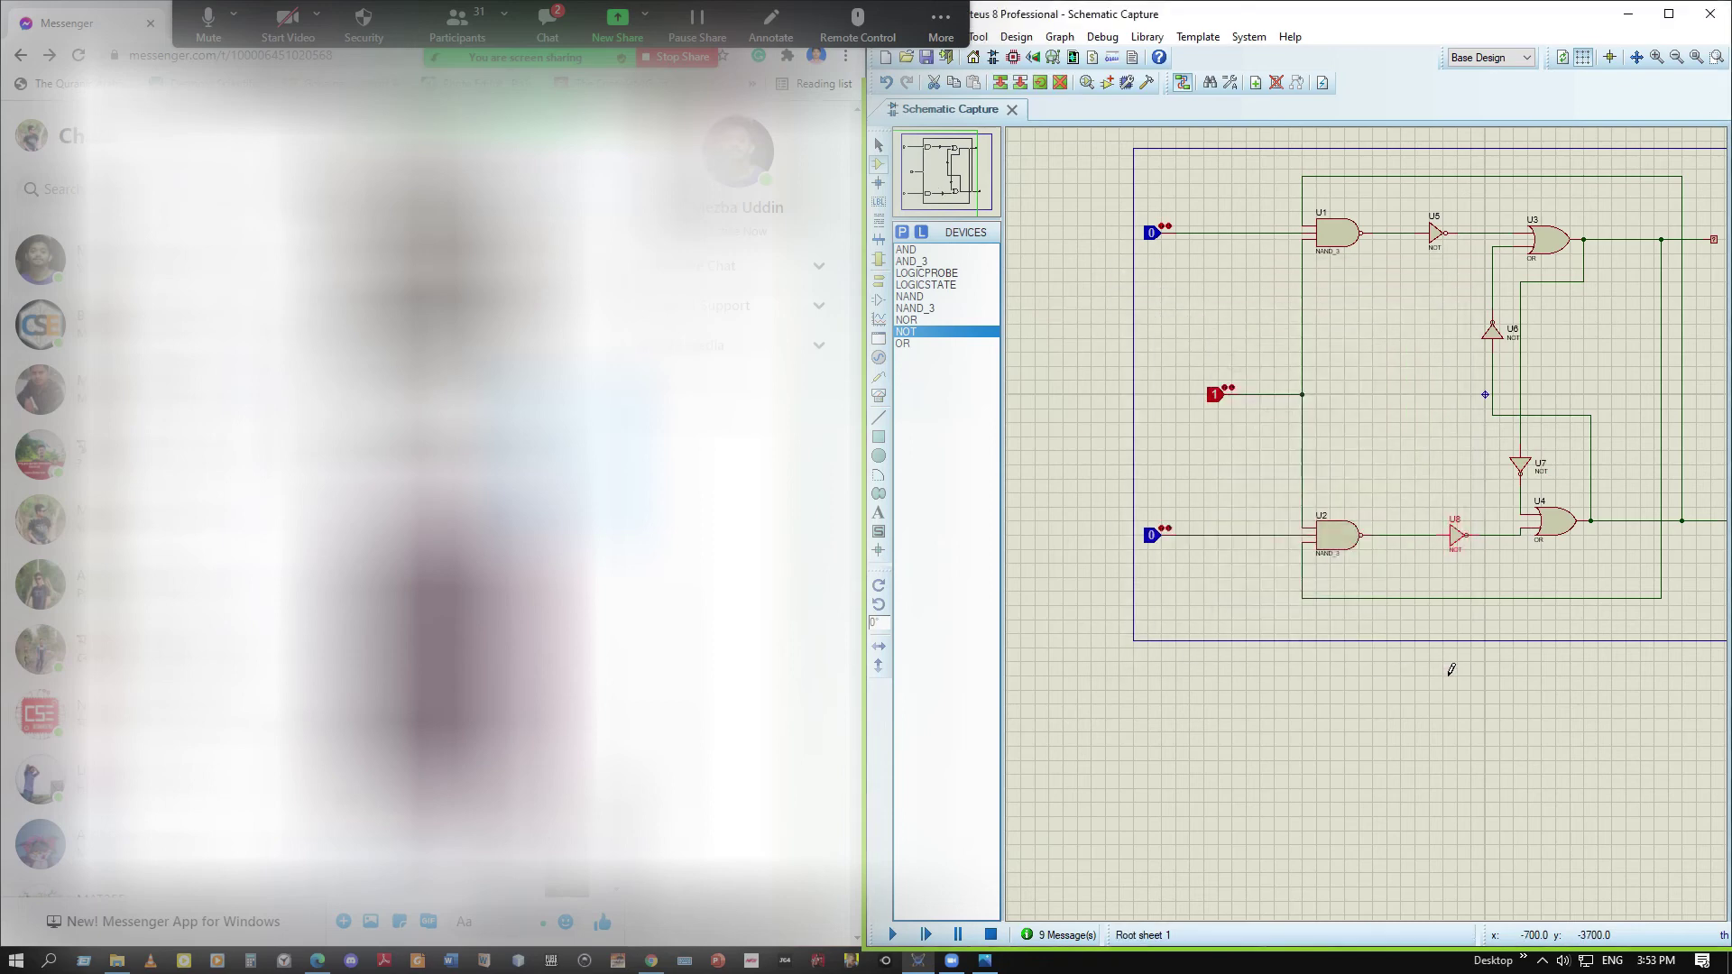
# Run the simulation of the JK flip-flop with inverters on all the OR gate inputs
pyautogui.moveTo(953, 169); pyautogui.dragTo(956, 168)
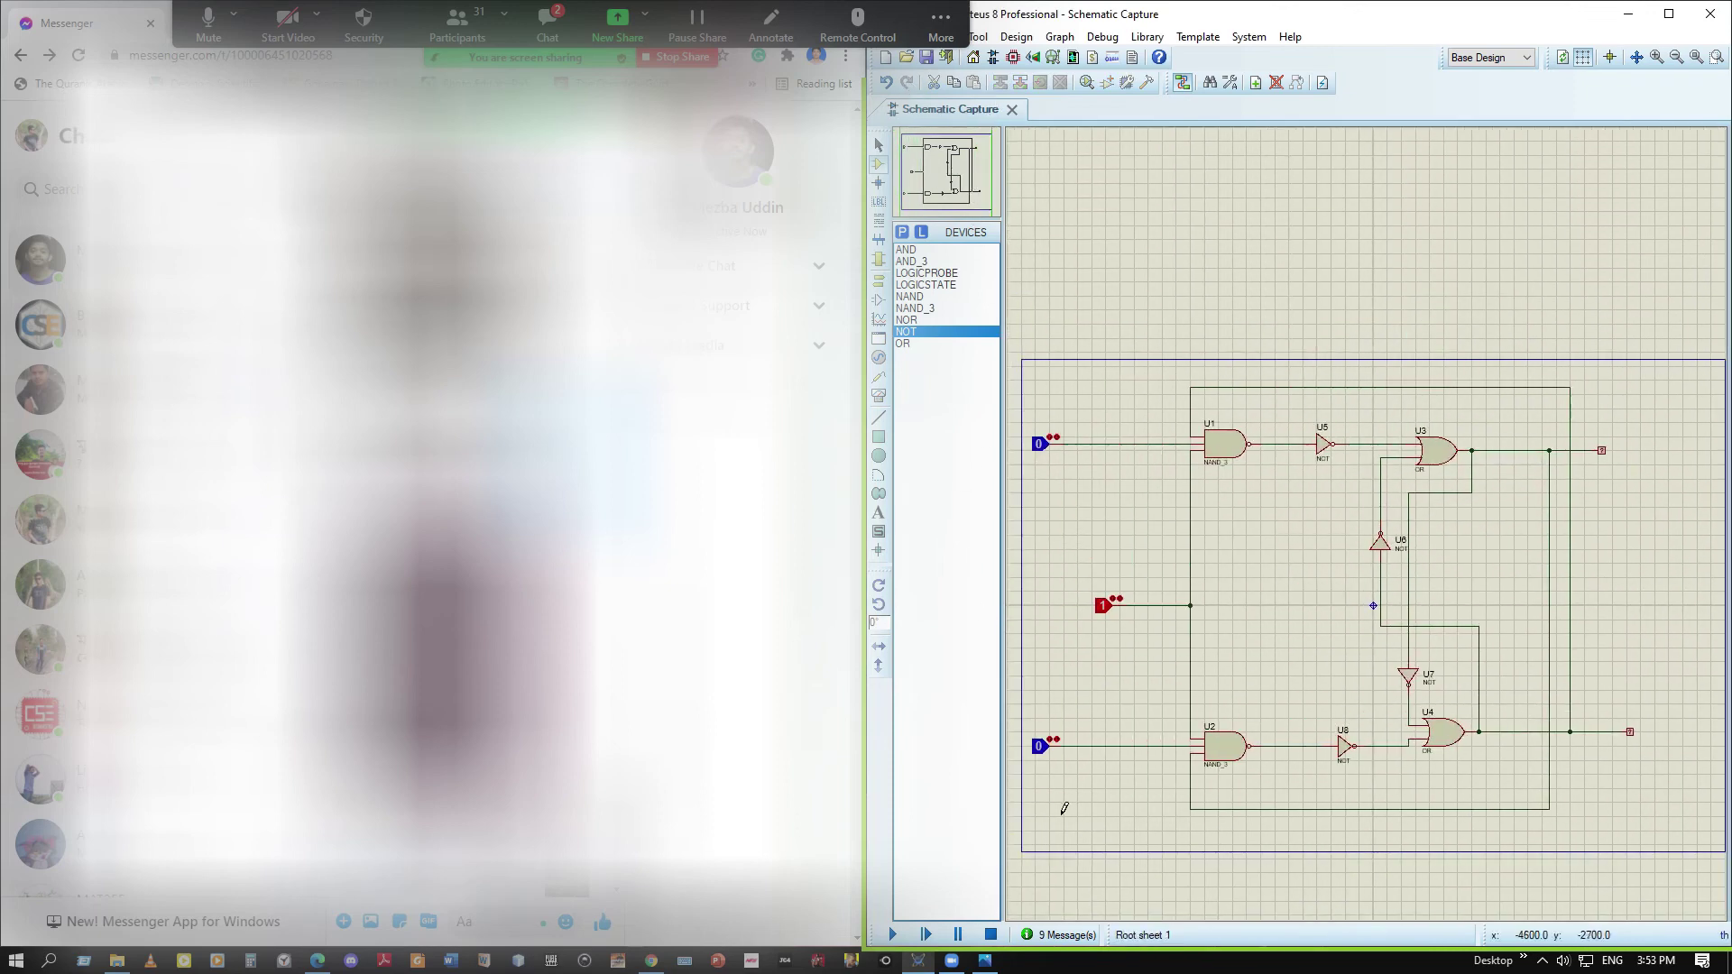
pyautogui.click(893, 935)
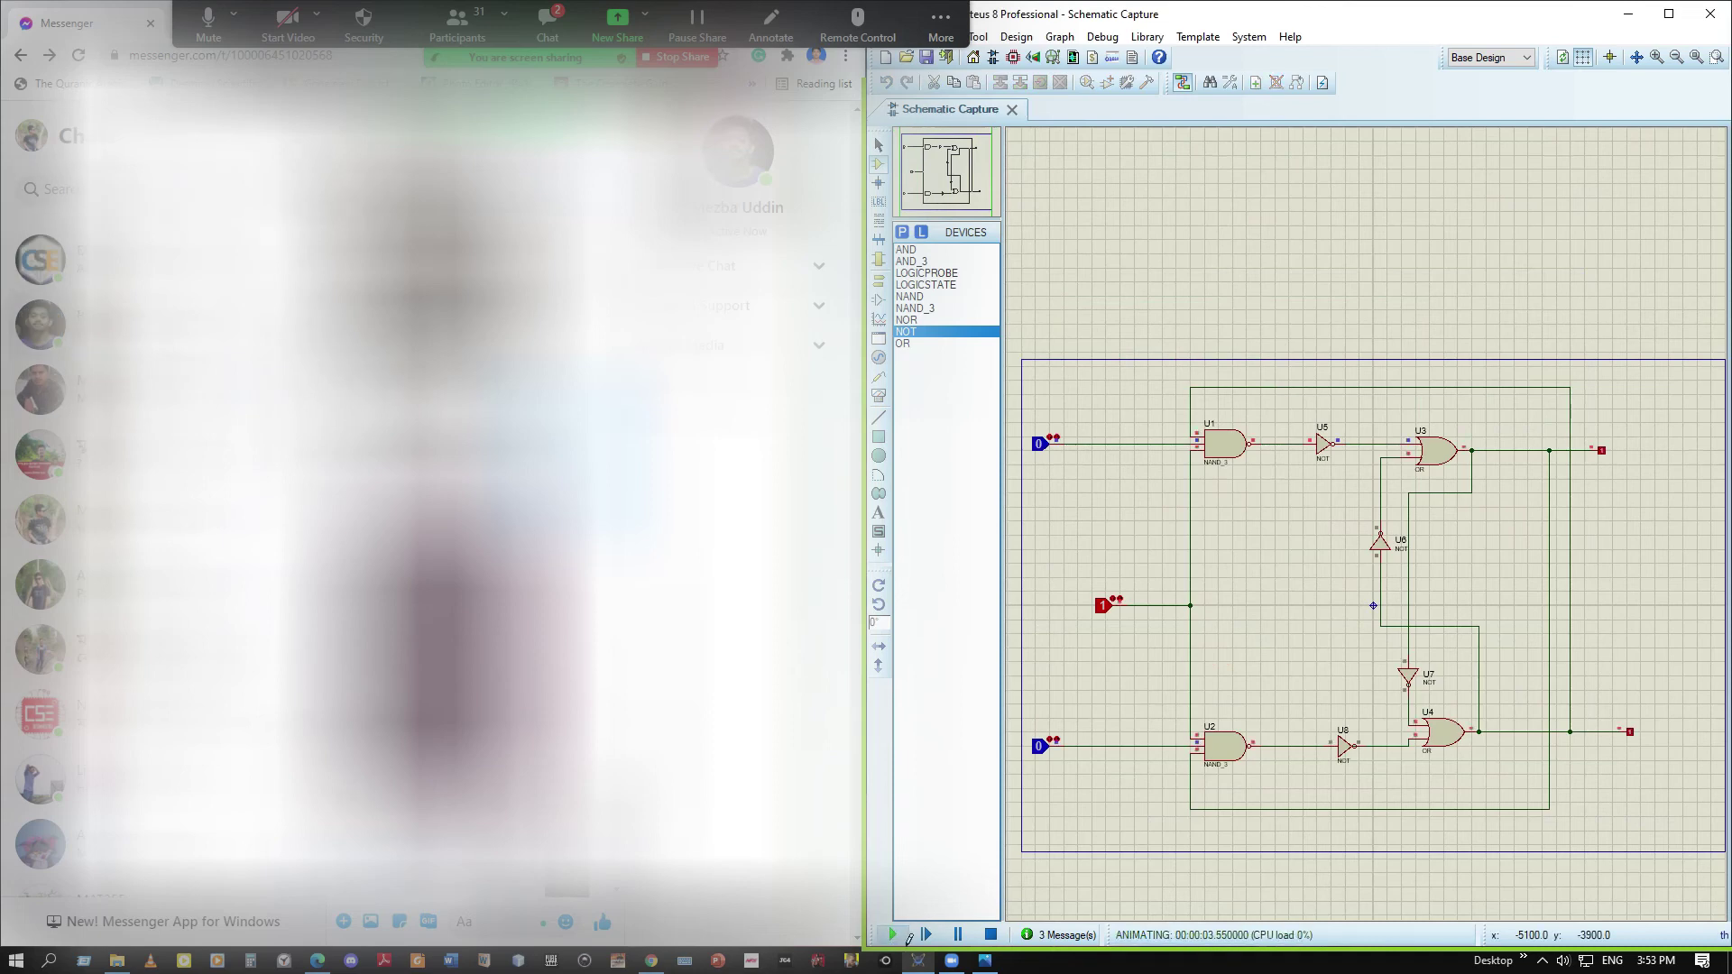
# Set both the upper and lower input logic states to 1 in the running simulation and open the reference picture in the chat
pyautogui.click(1039, 444)
pyautogui.click(1042, 746)
pyautogui.click(1041, 444)
pyautogui.click(1050, 446)
pyautogui.click(334, 276)
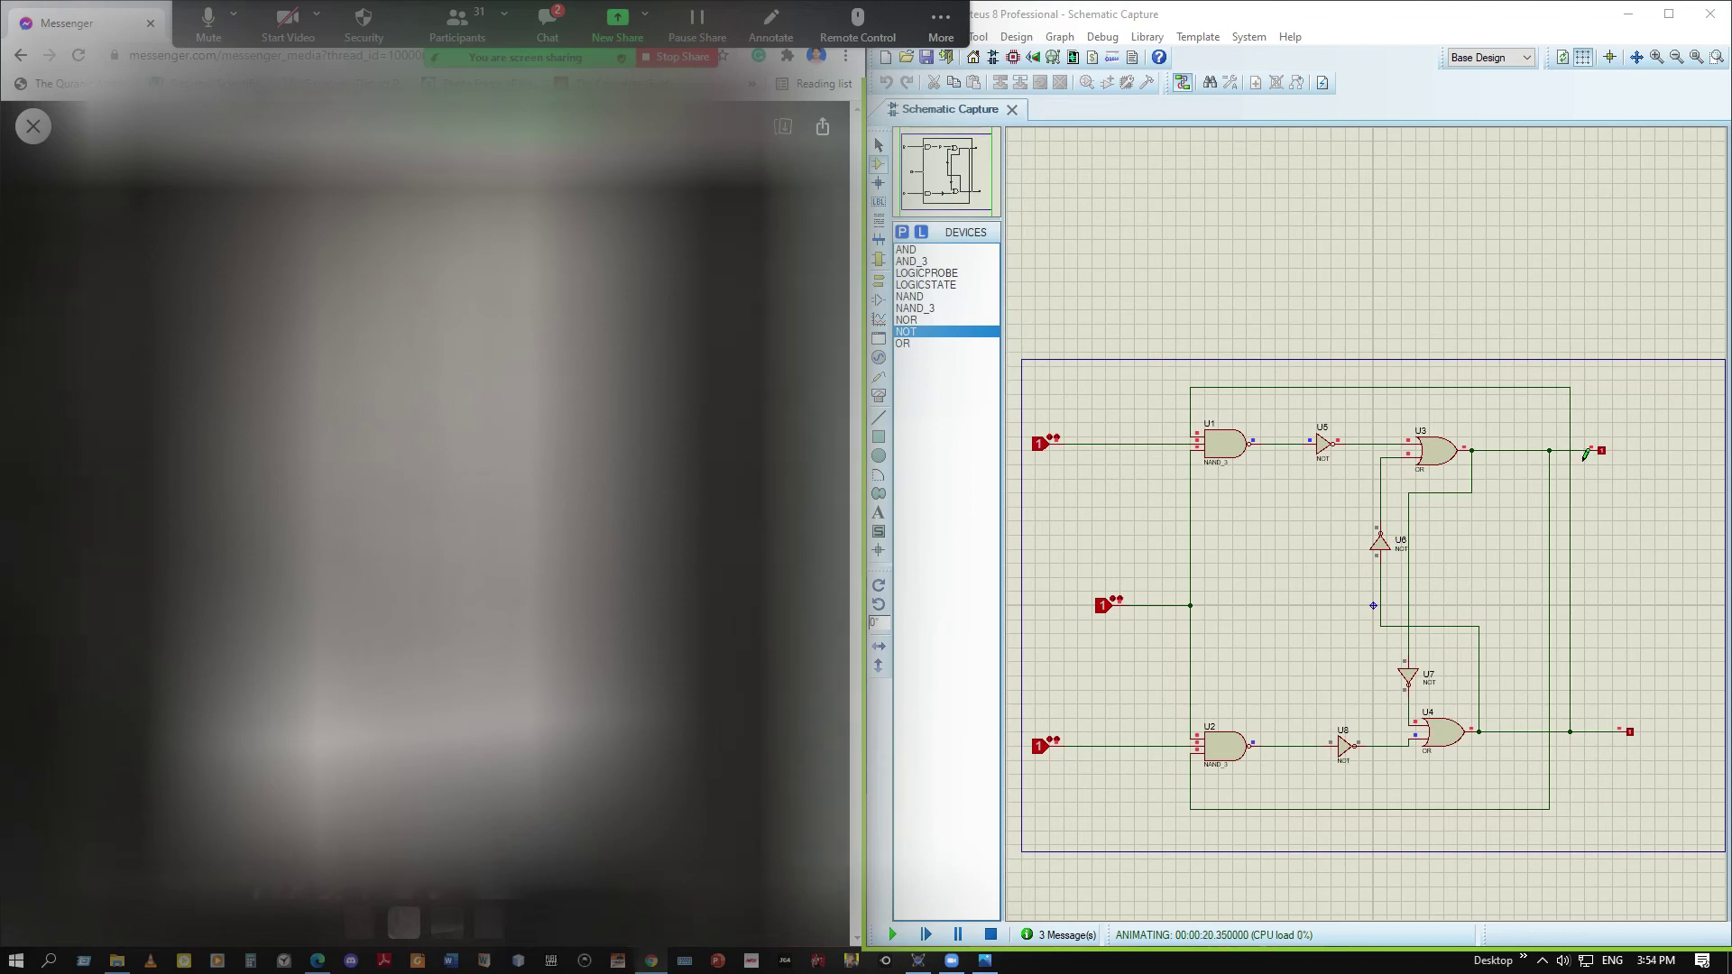
# Test the flip-flop by toggling the clock and both inputs, ending with inputs 0 and clock 1, and show the next reference picture
pyautogui.click(1116, 614)
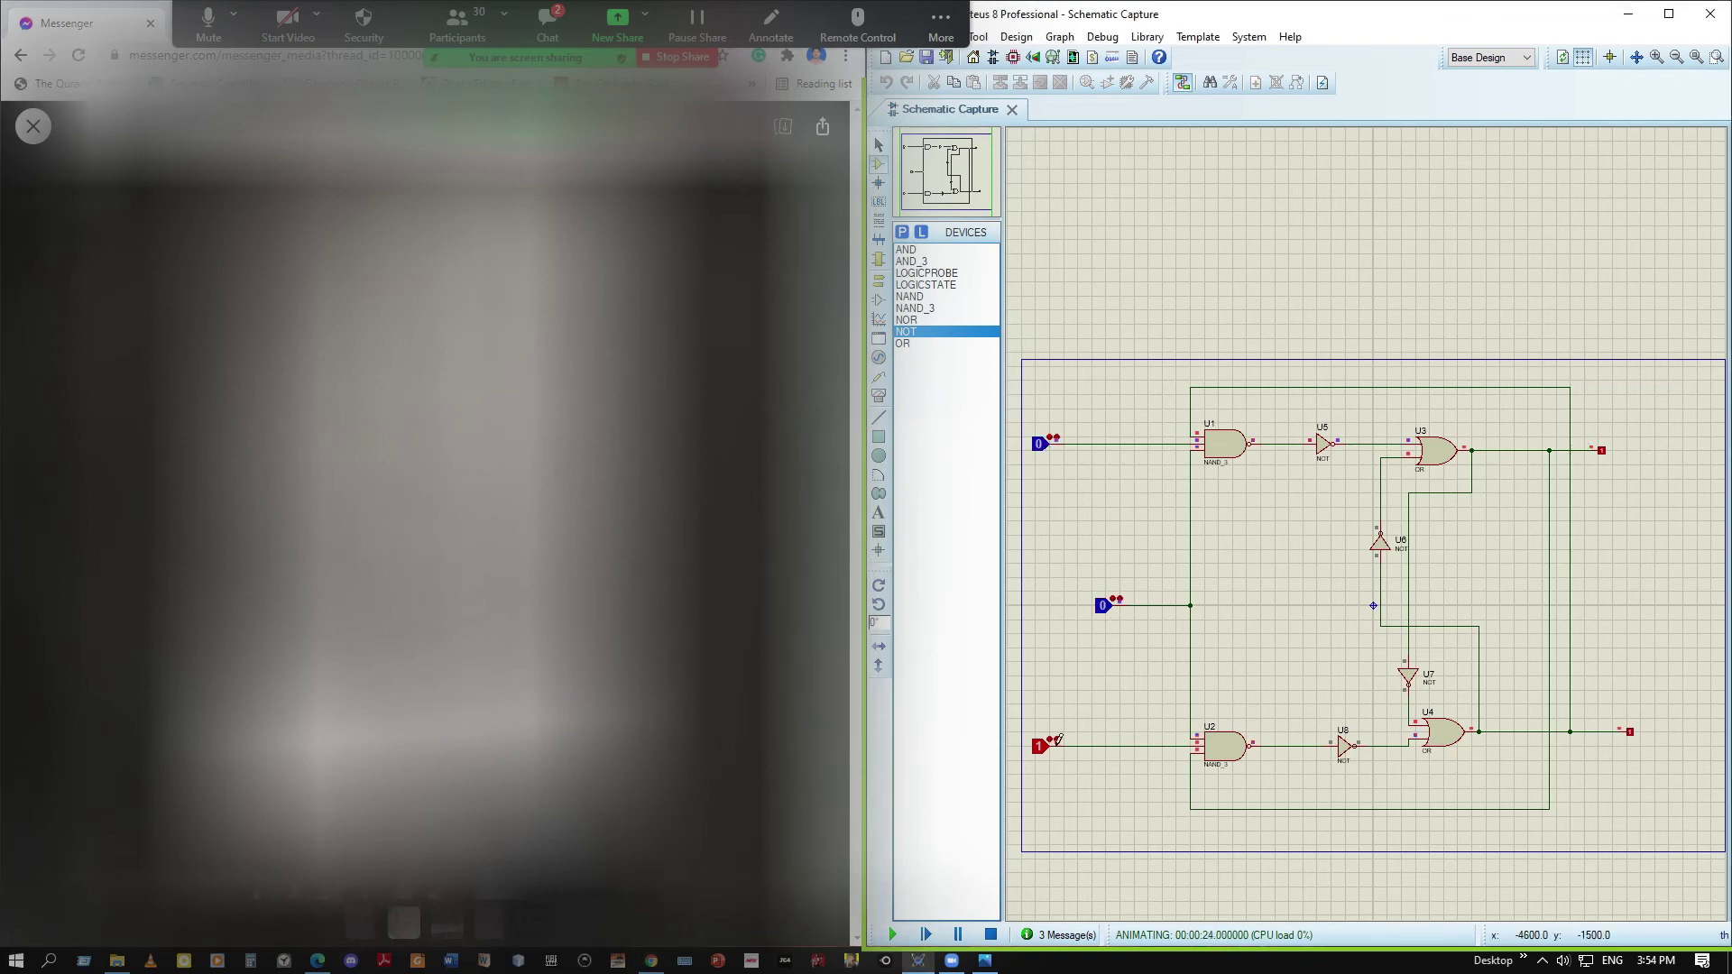
pyautogui.click(1114, 614)
pyautogui.click(1051, 450)
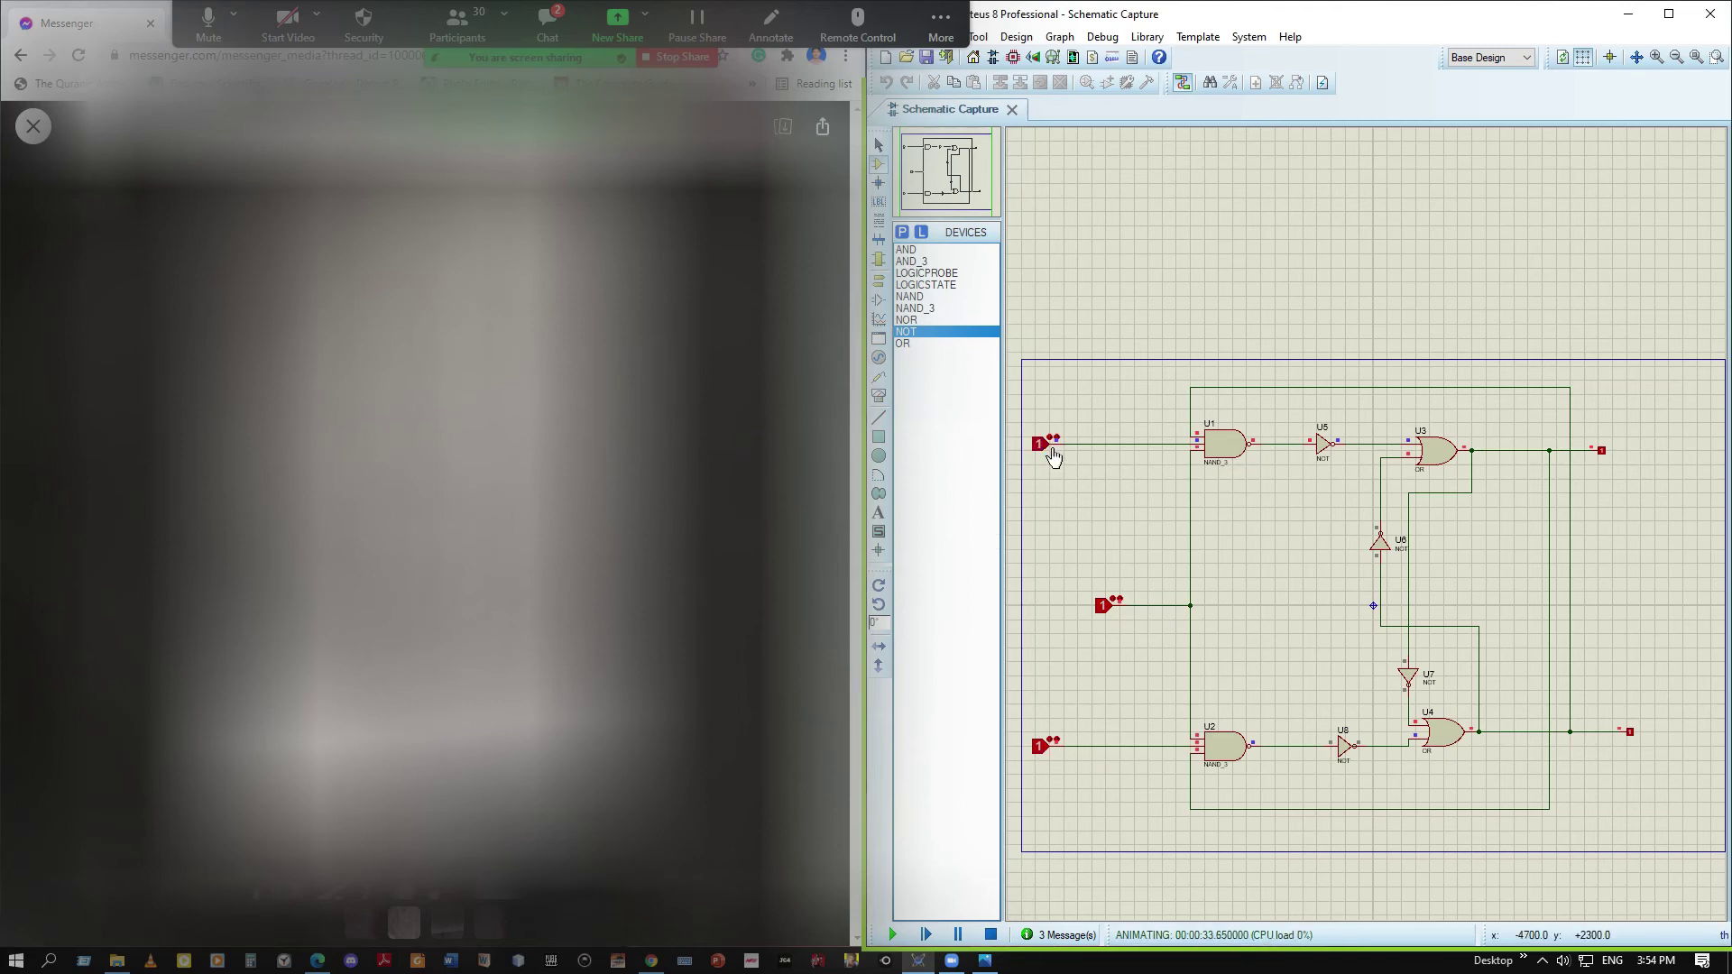
pyautogui.click(1047, 755)
pyautogui.click(1048, 755)
pyautogui.click(1054, 765)
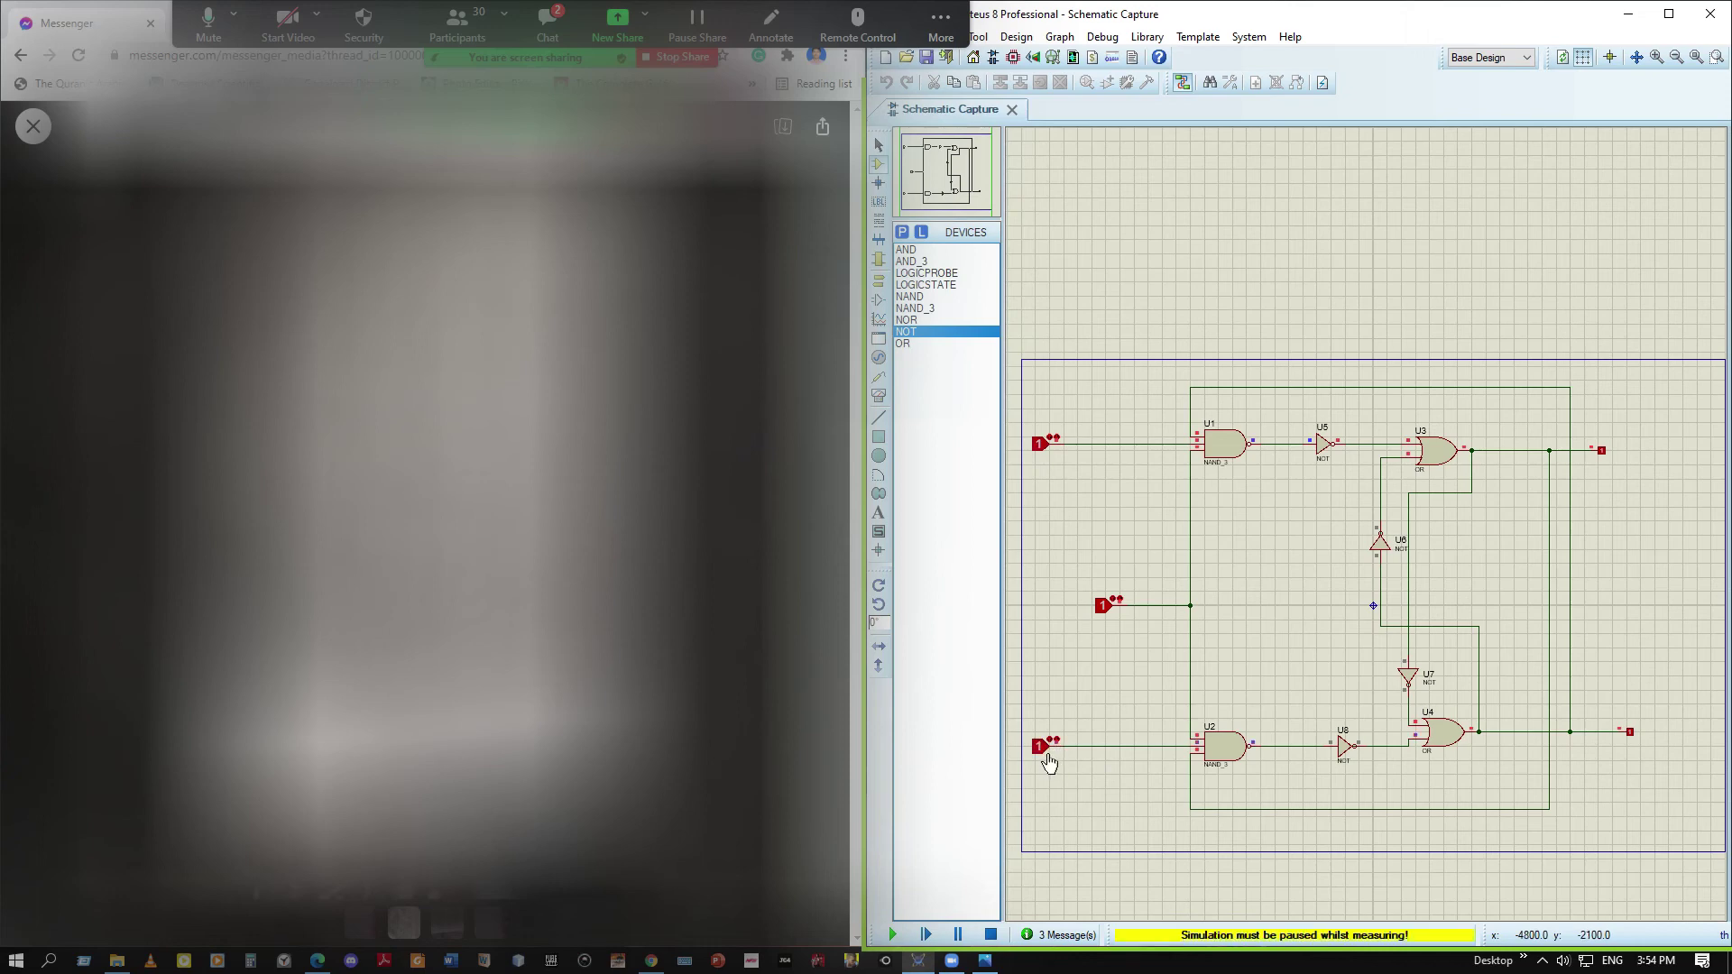
pyautogui.click(1048, 751)
pyautogui.click(1054, 448)
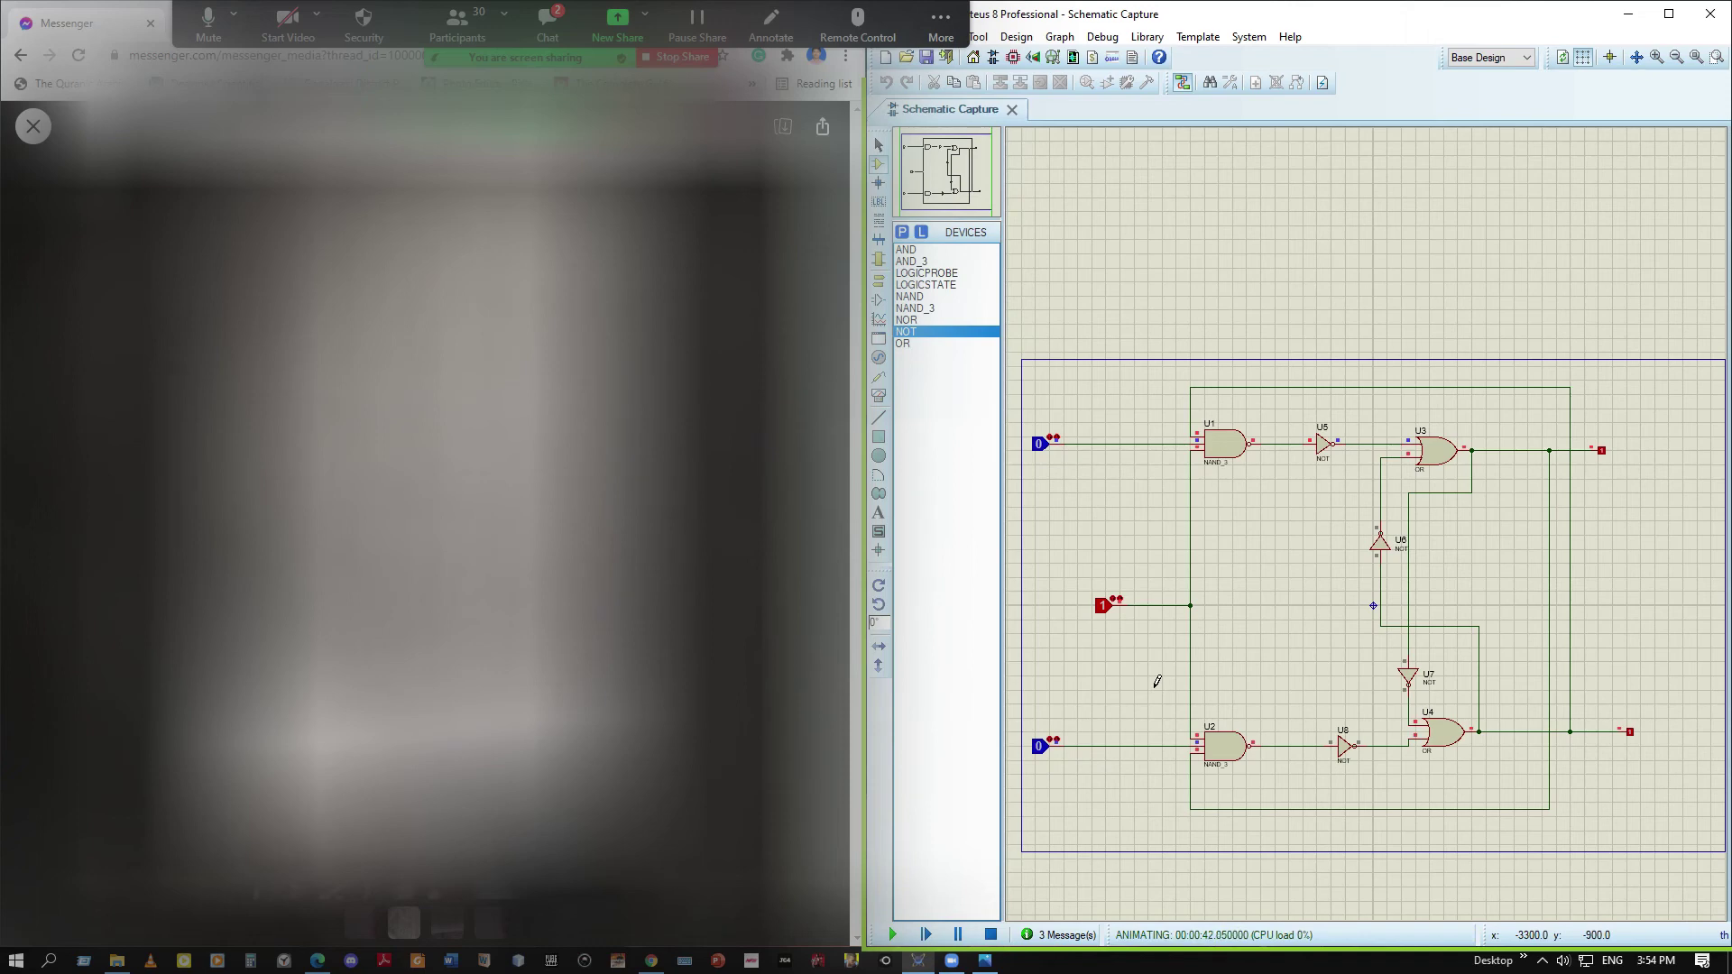
pyautogui.click(1117, 612)
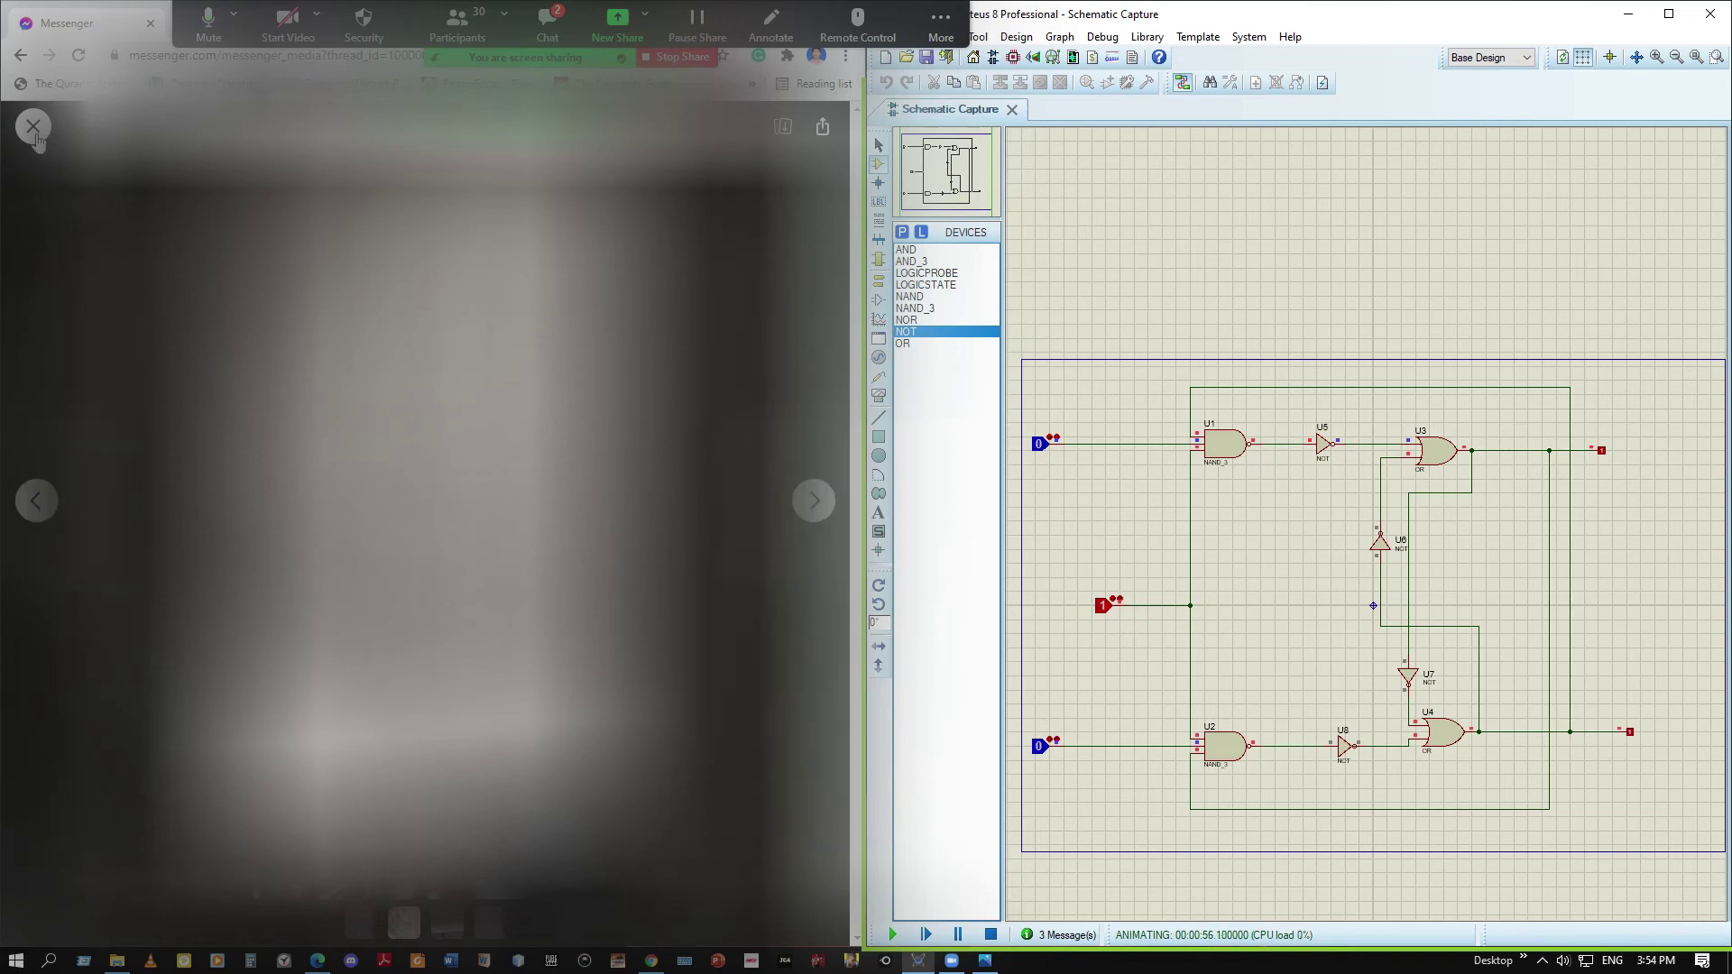
pyautogui.click(815, 501)
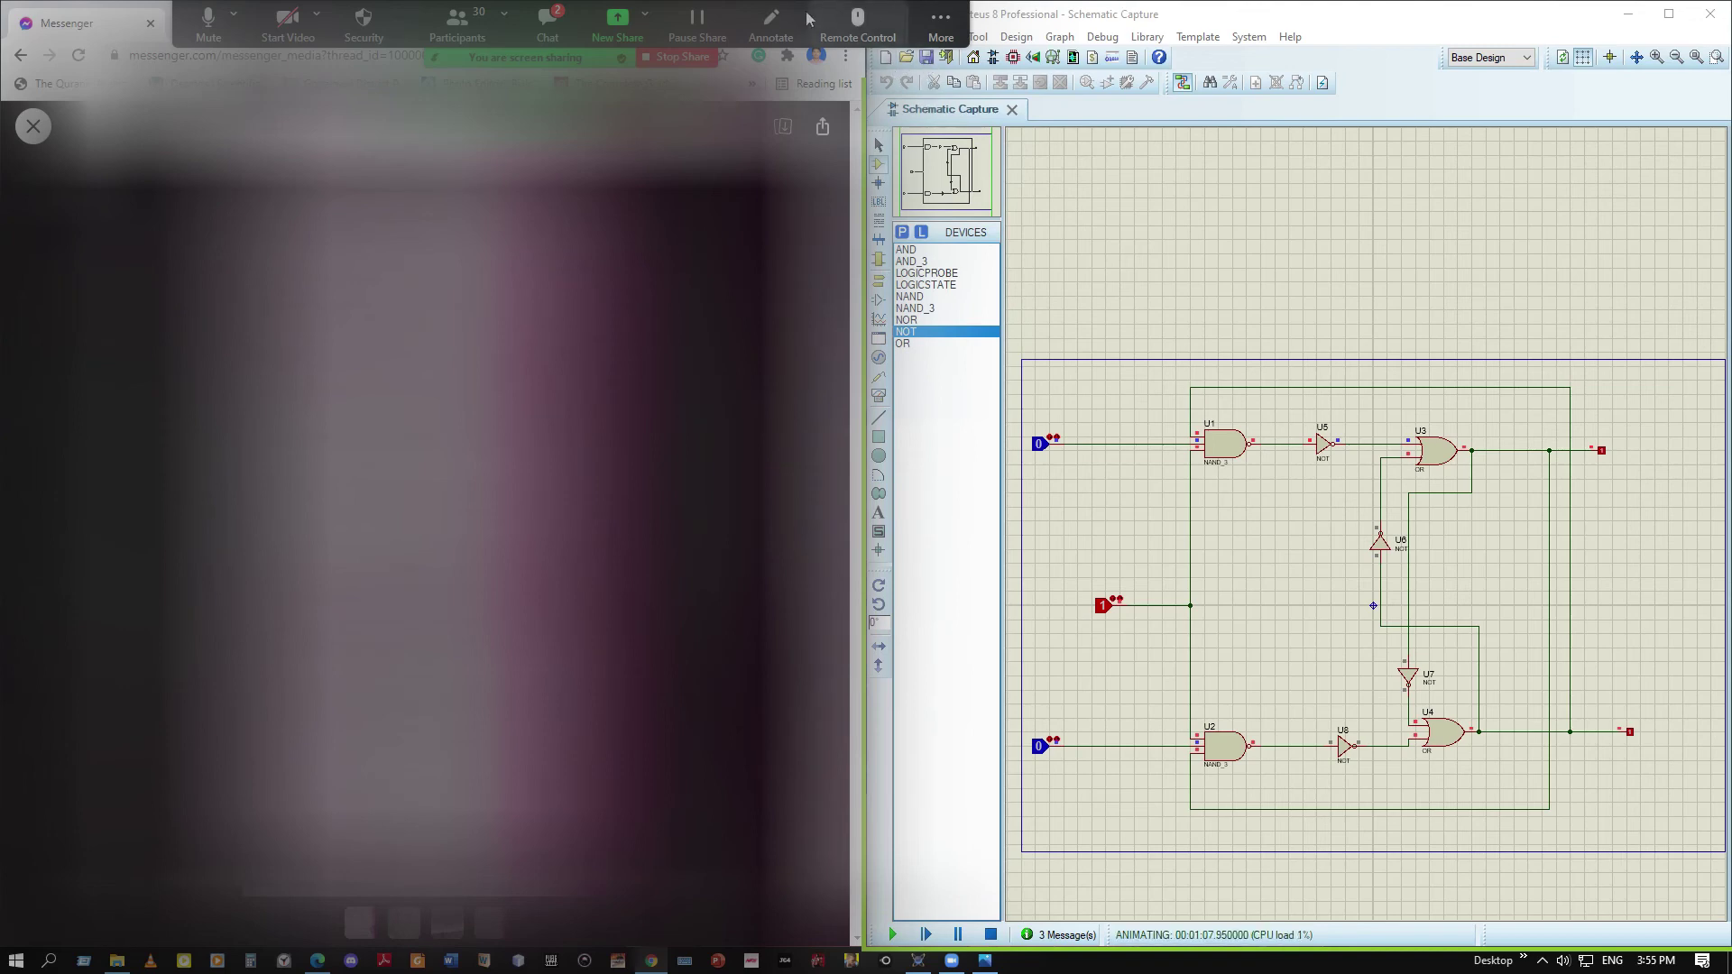
# Save a copy of the project under the name jk1 Flip Flop
pyautogui.click(881, 36)
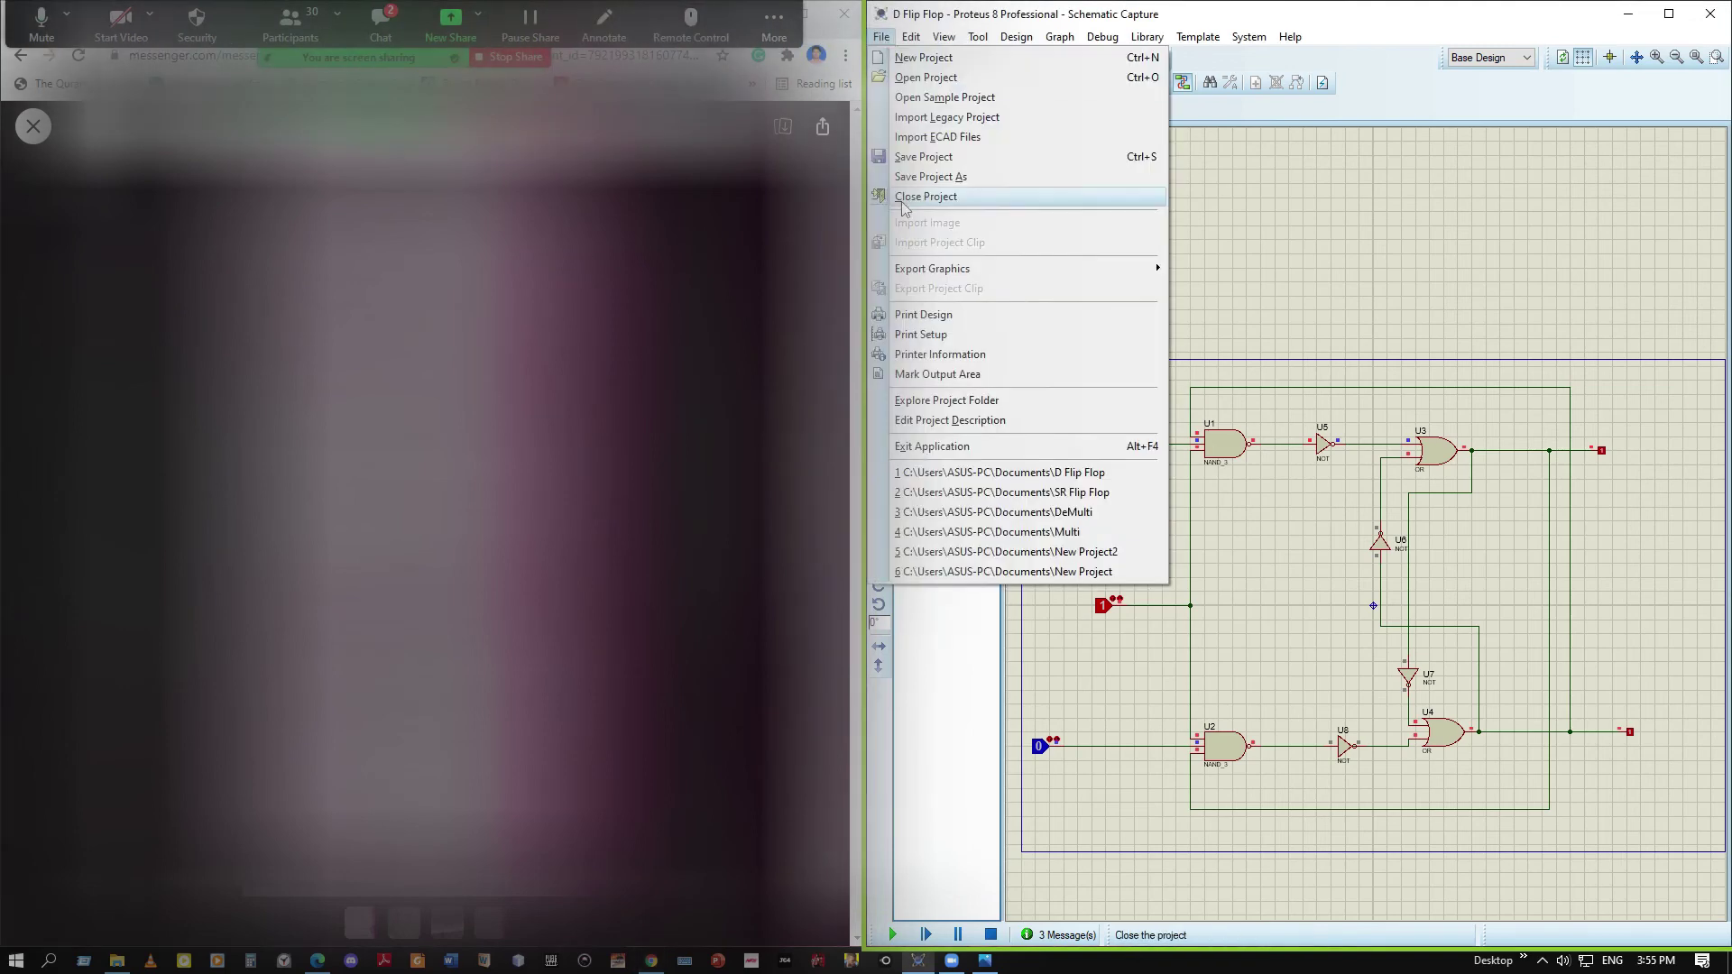
pyautogui.click(929, 176)
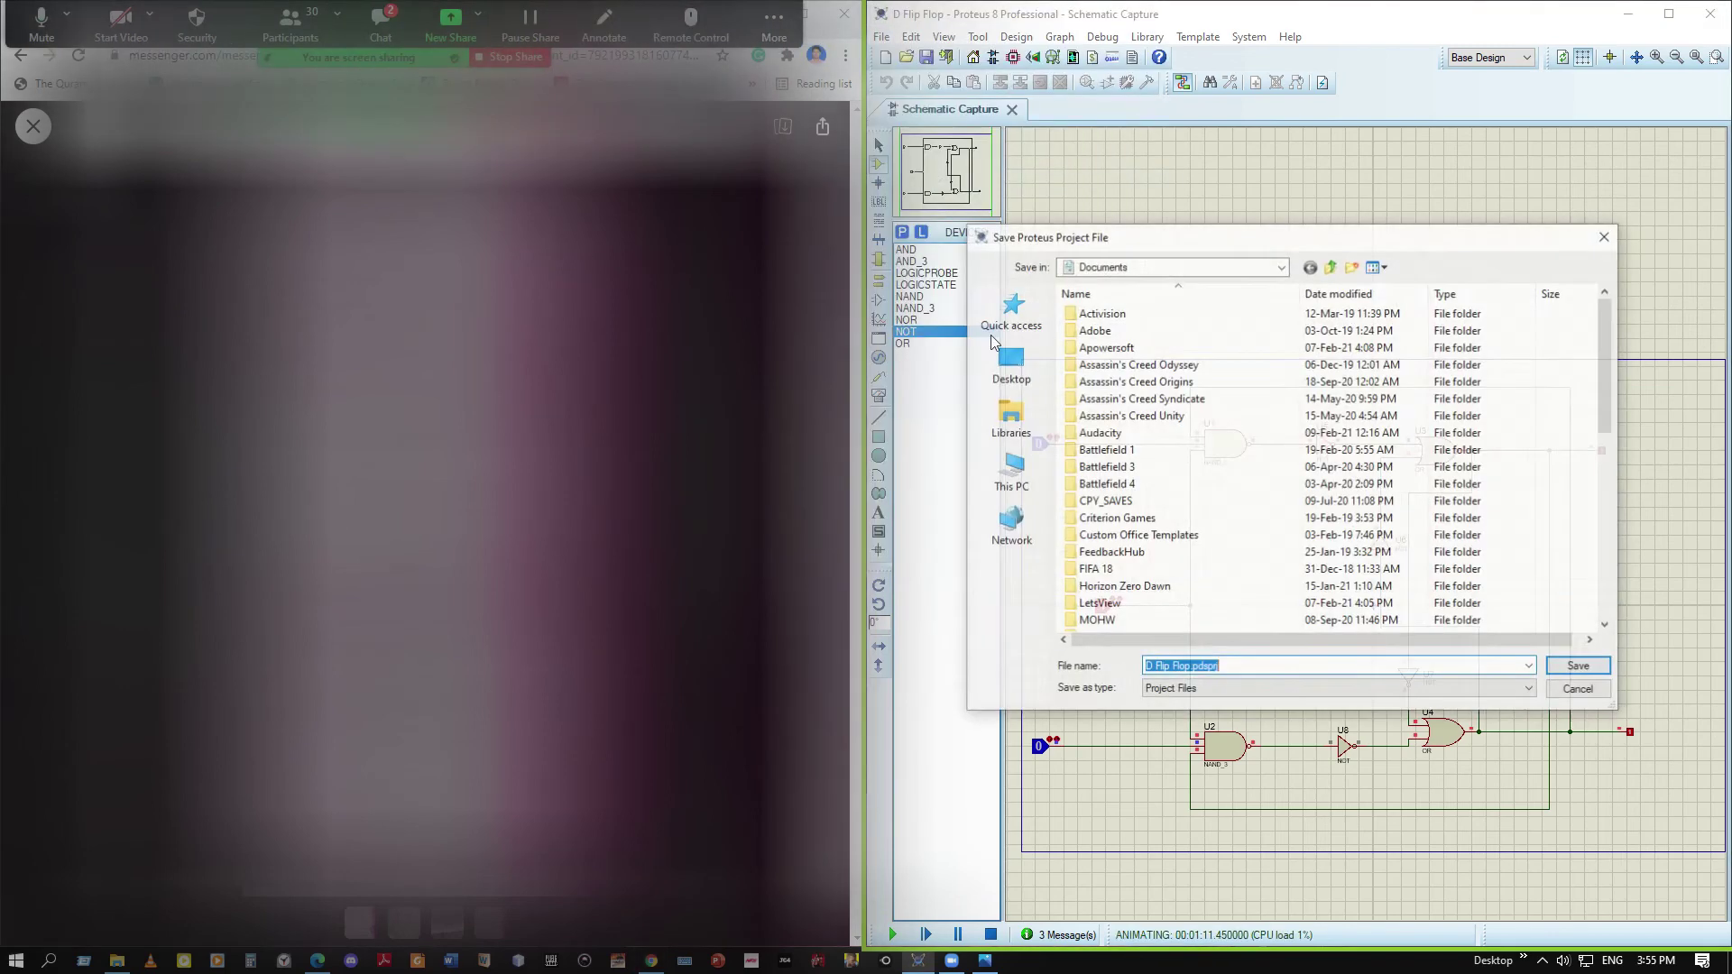
pyautogui.click(1156, 675)
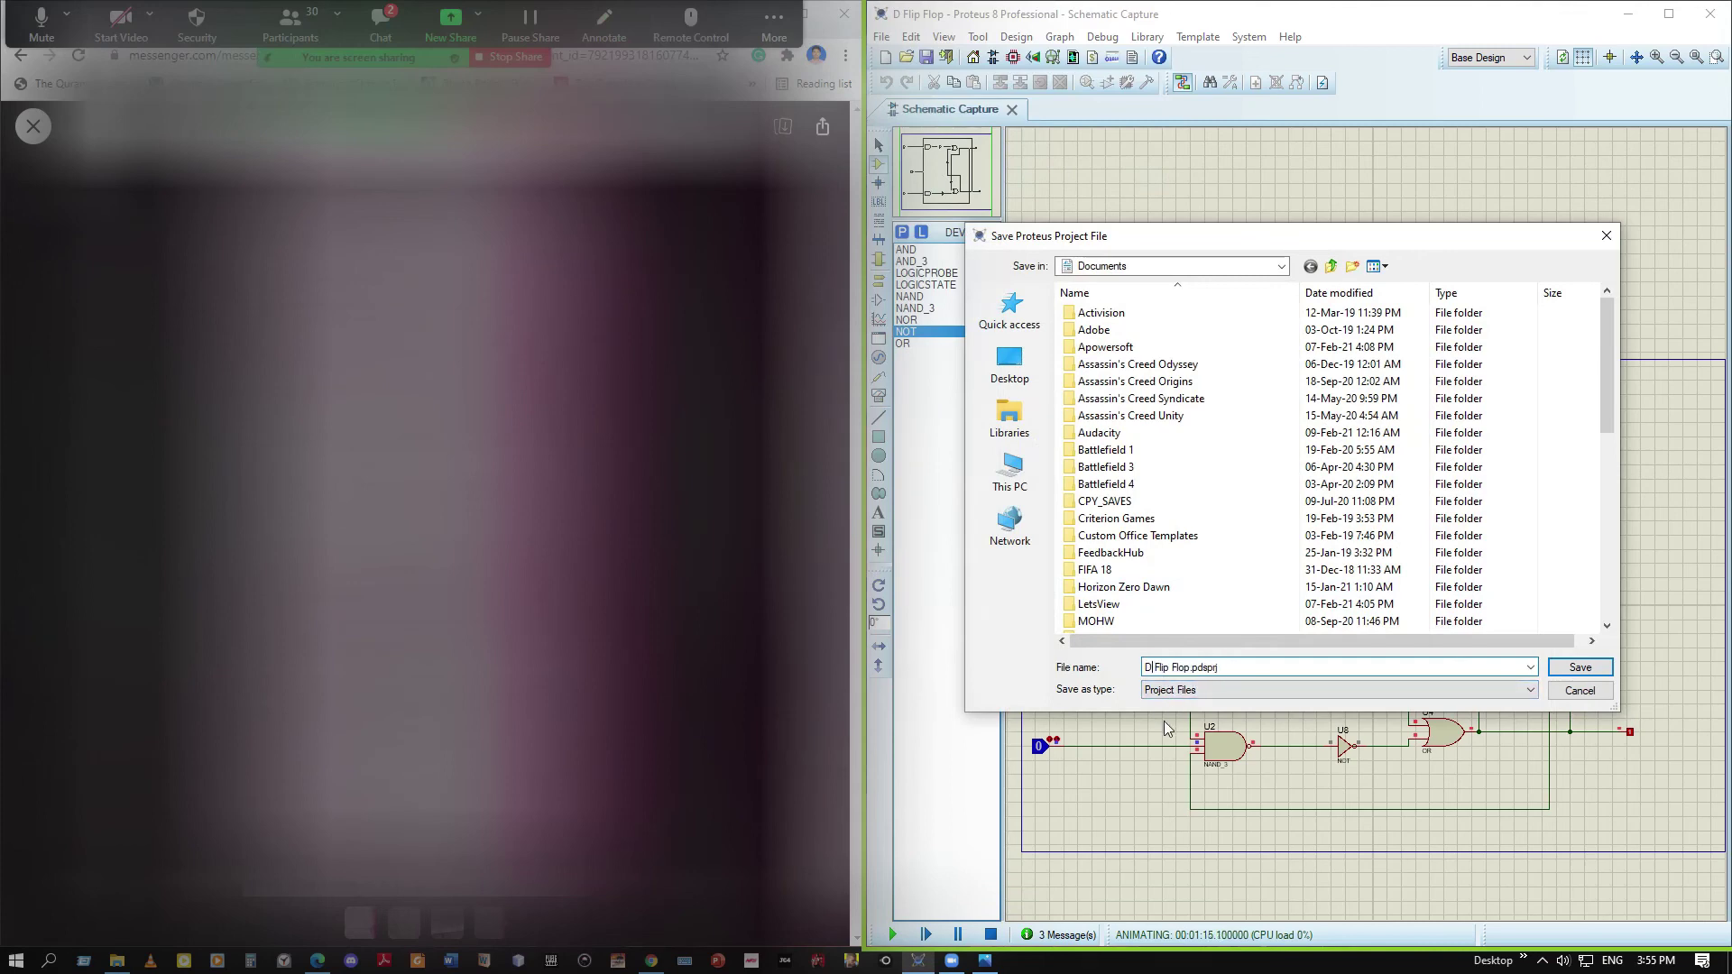
pyautogui.press('BackSpace')
pyautogui.press('BackSpace')
pyautogui.write('k')
pyautogui.press('Home')
pyautogui.write('JK1')
pyautogui.press('Return')
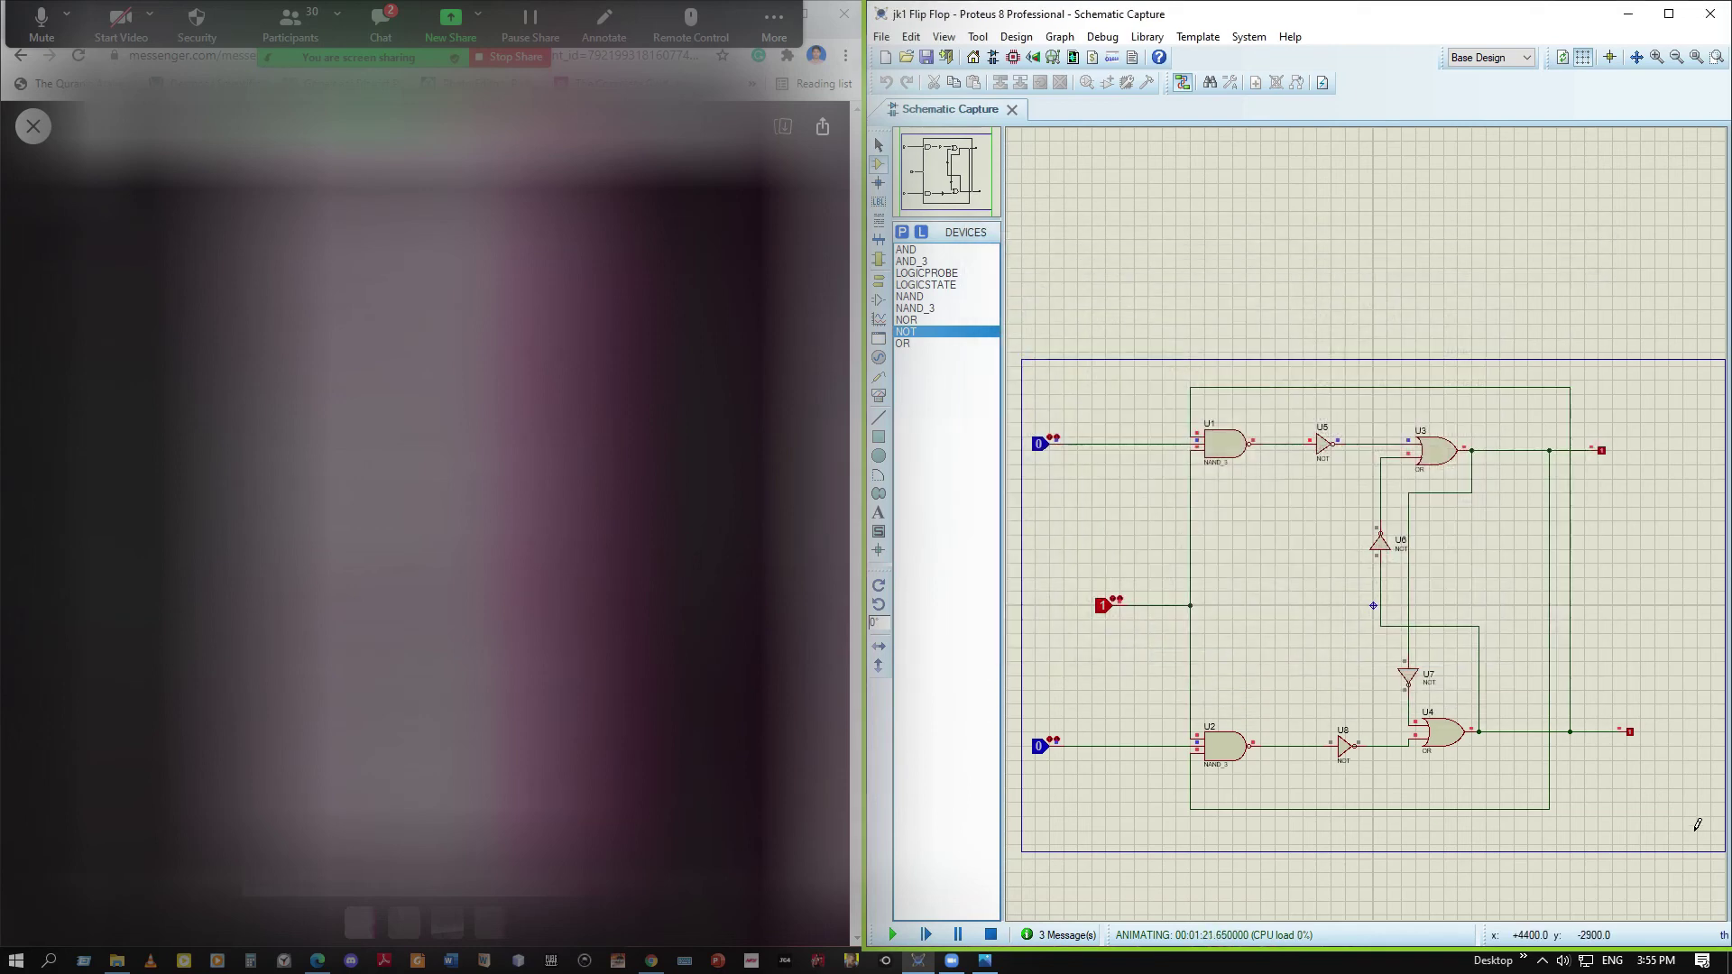
# Stop the simulation and delete the entire circuit from the schematic sheet
pyautogui.moveTo(1697, 825); pyautogui.dragTo(1033, 372)
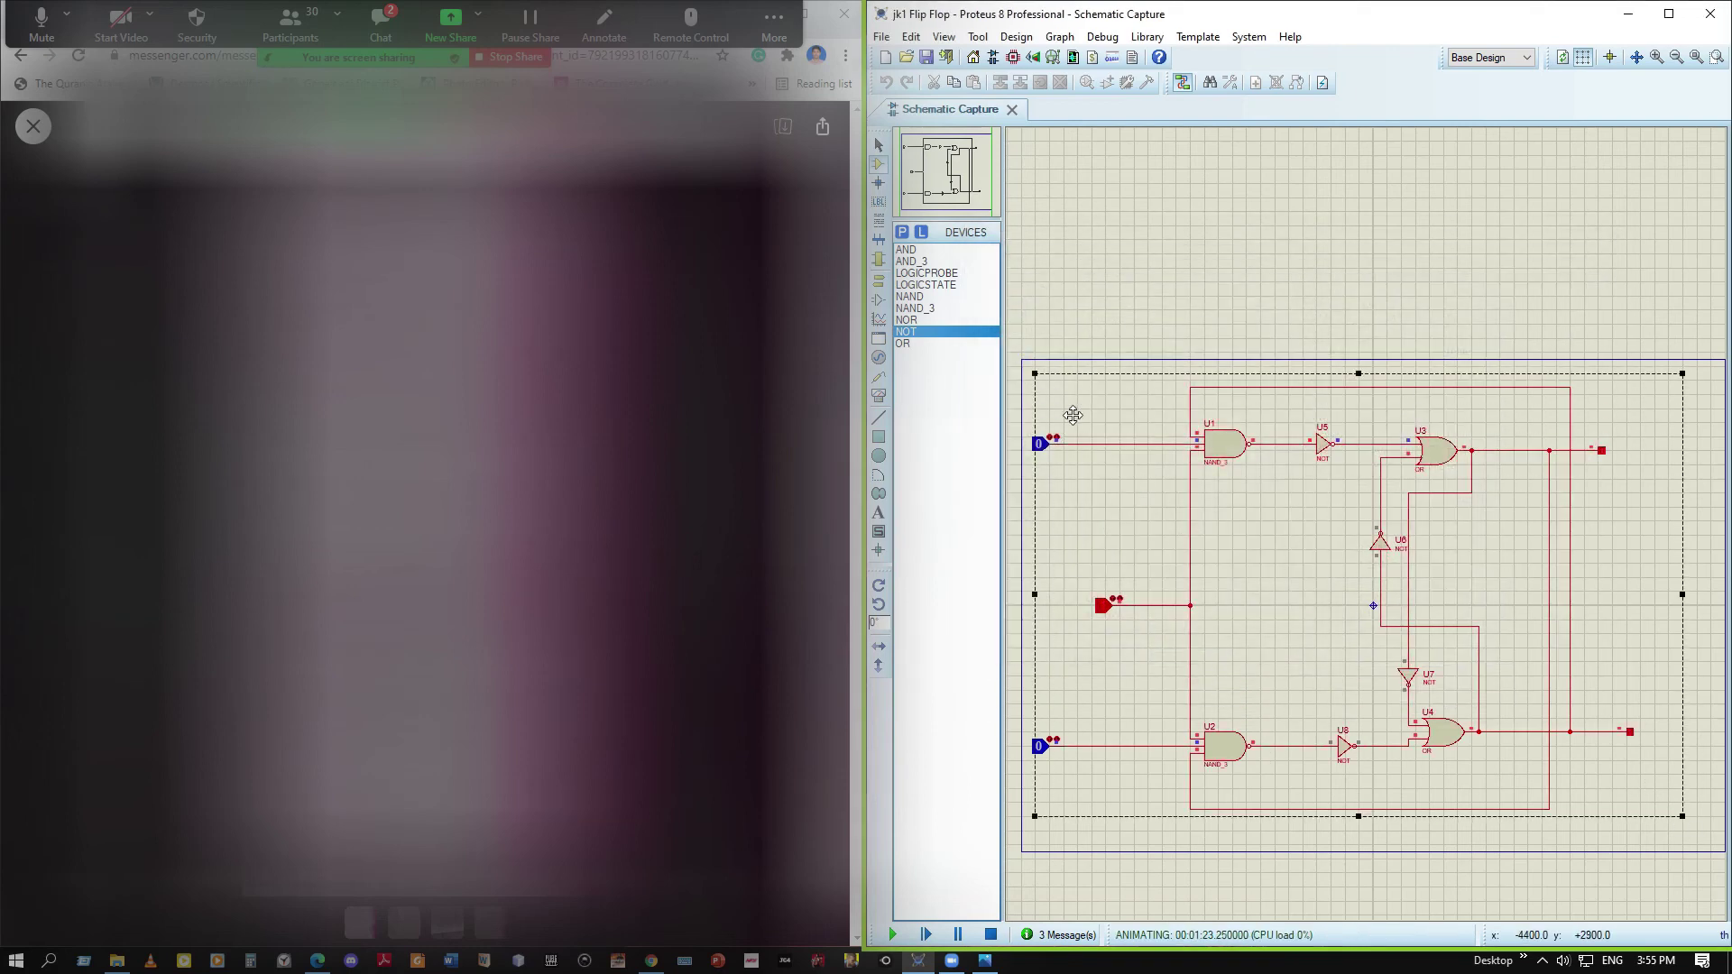
pyautogui.rightClick(1082, 397)
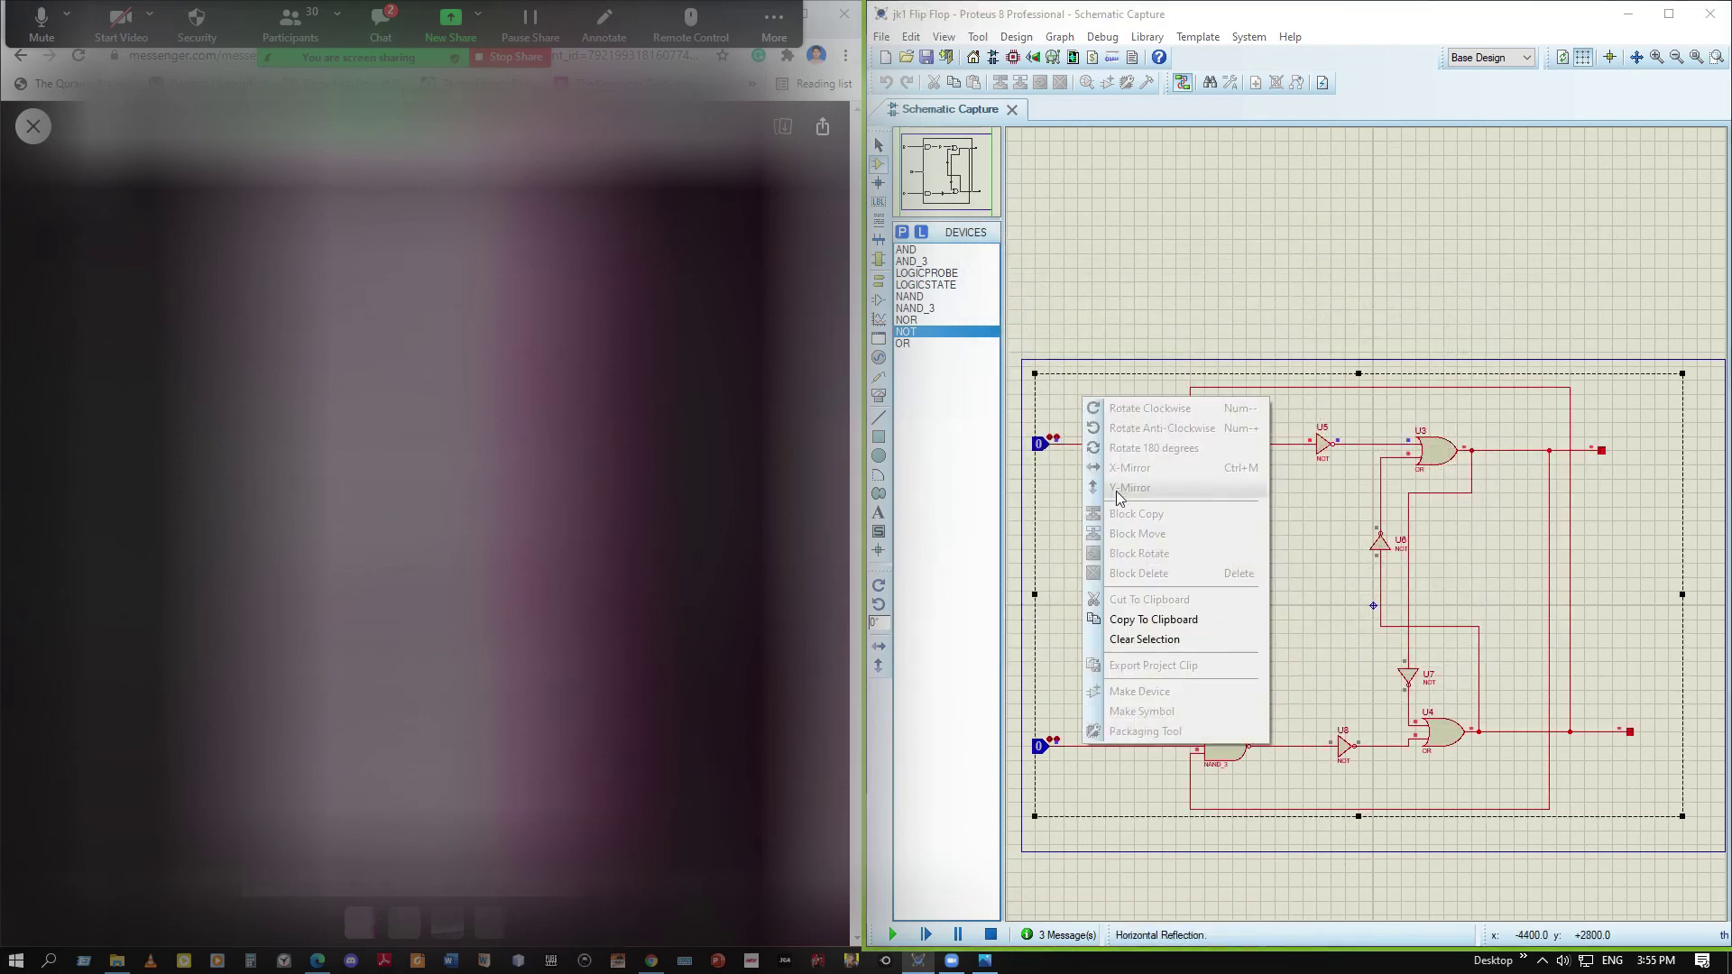
pyautogui.click(1669, 868)
pyautogui.moveTo(1684, 840); pyautogui.dragTo(1028, 373)
pyautogui.rightClick(1077, 410)
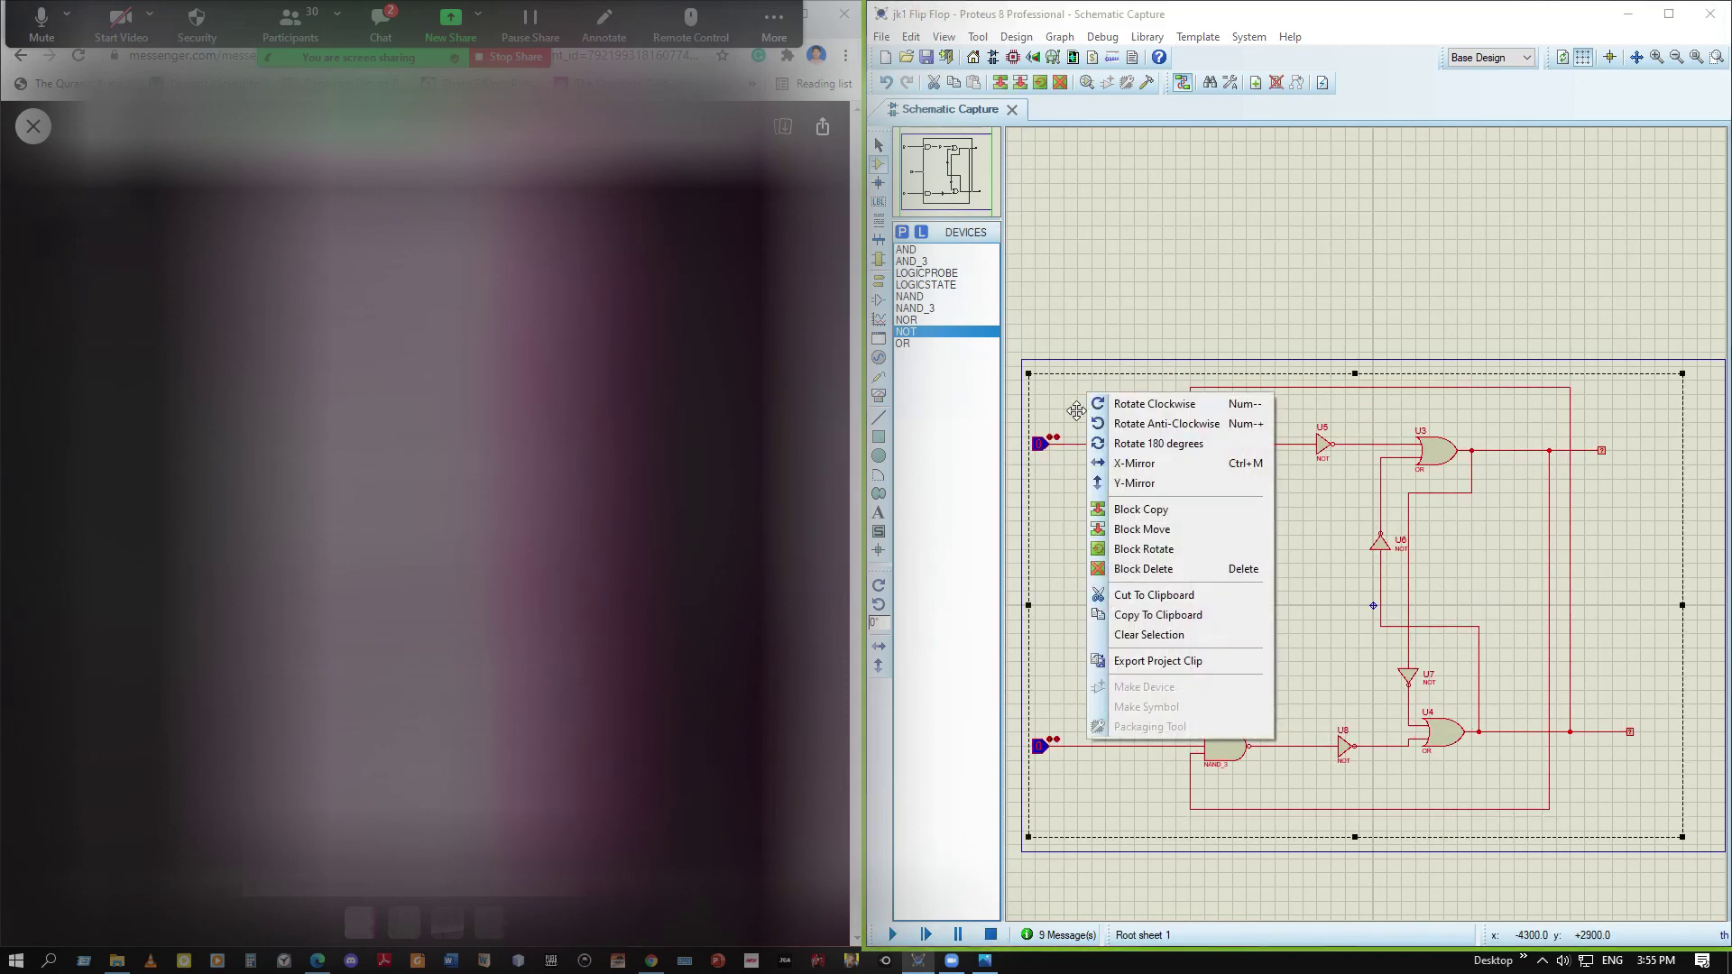
pyautogui.click(1155, 571)
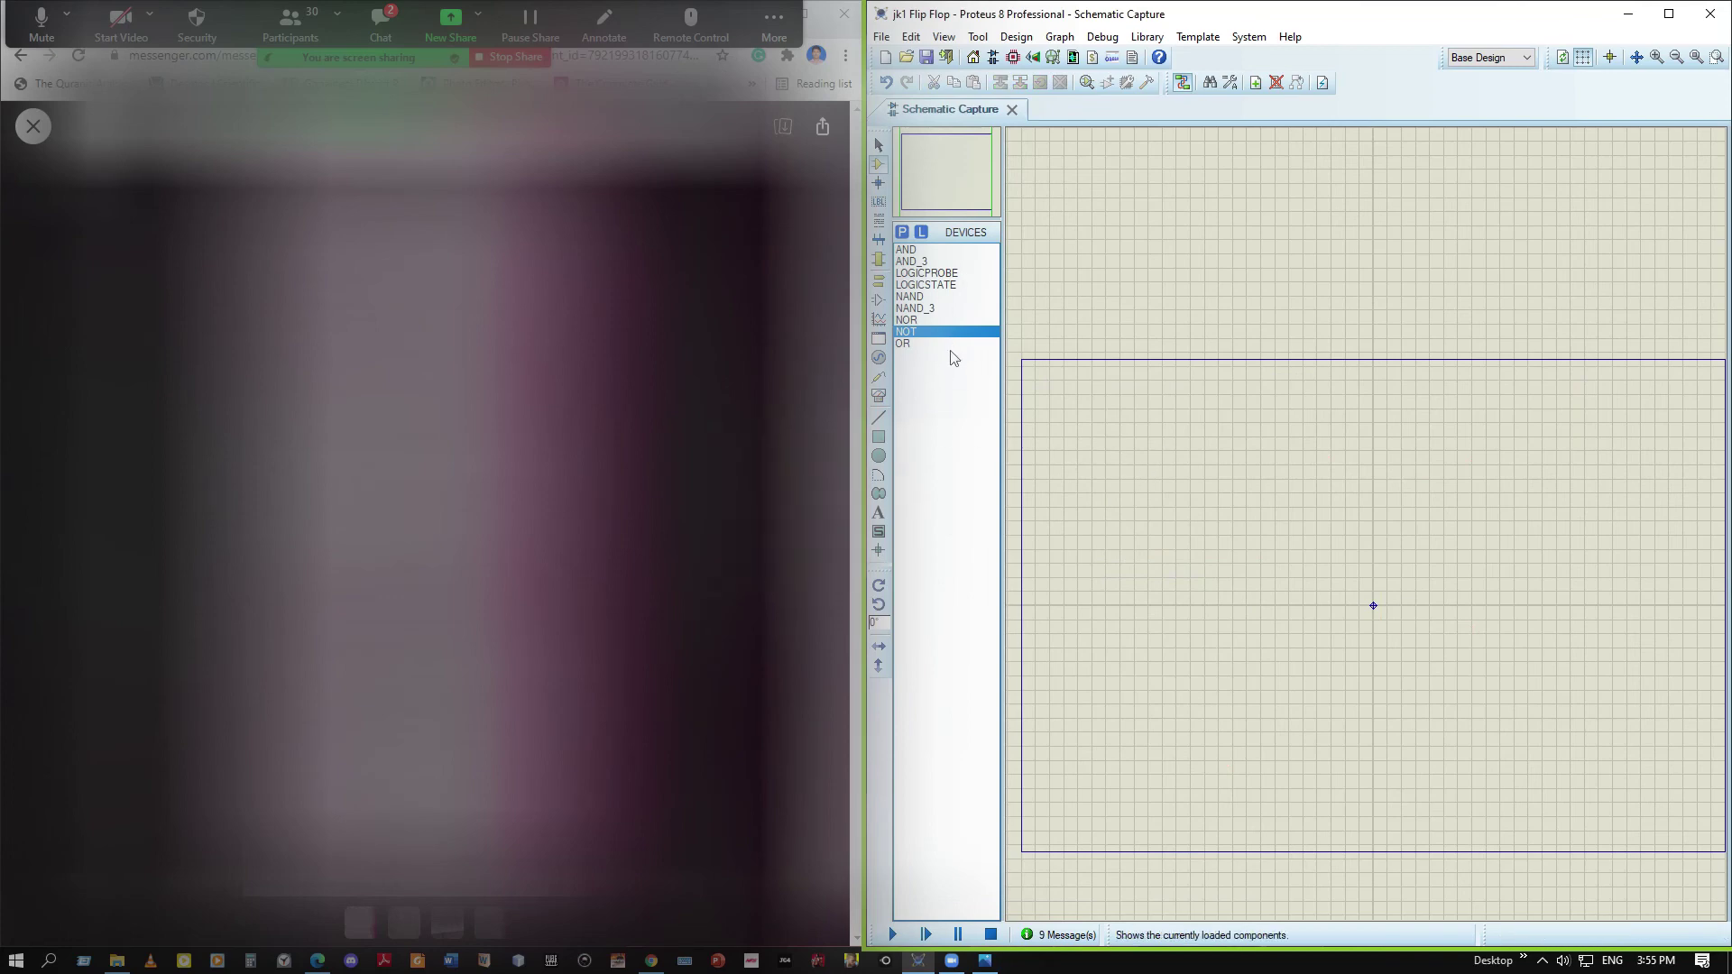
# Place two NAND_3 gates one above the other in the left part of the empty sheet
pyautogui.click(915, 307)
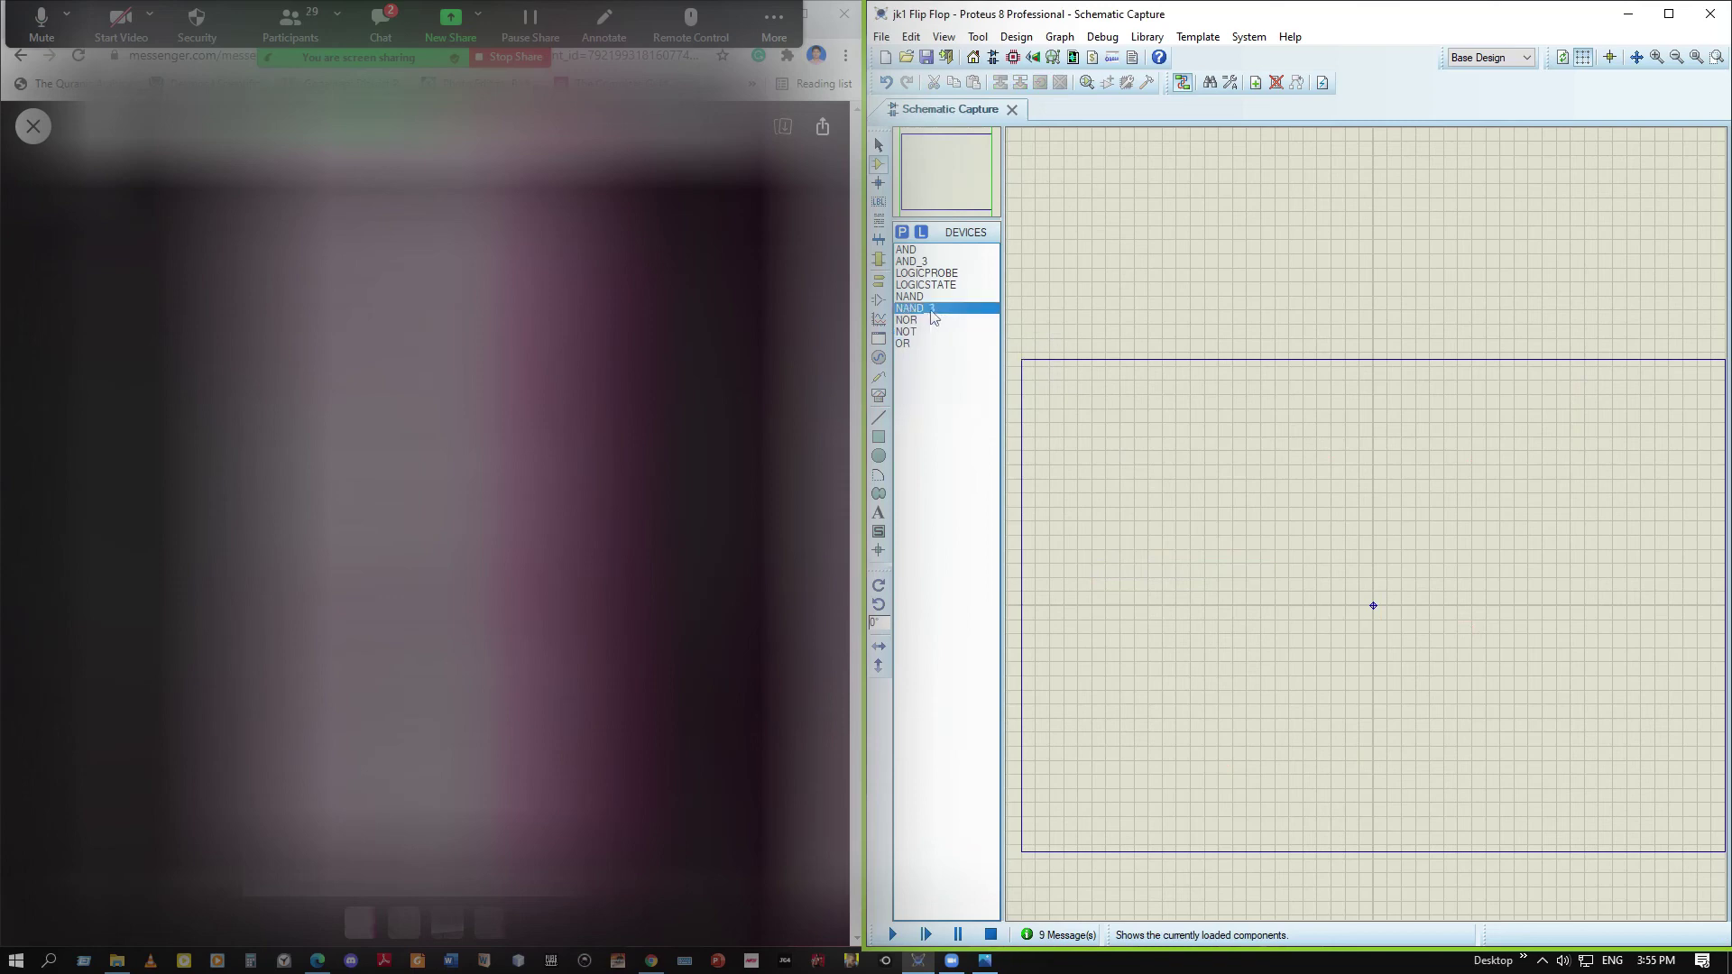
pyautogui.click(1165, 455)
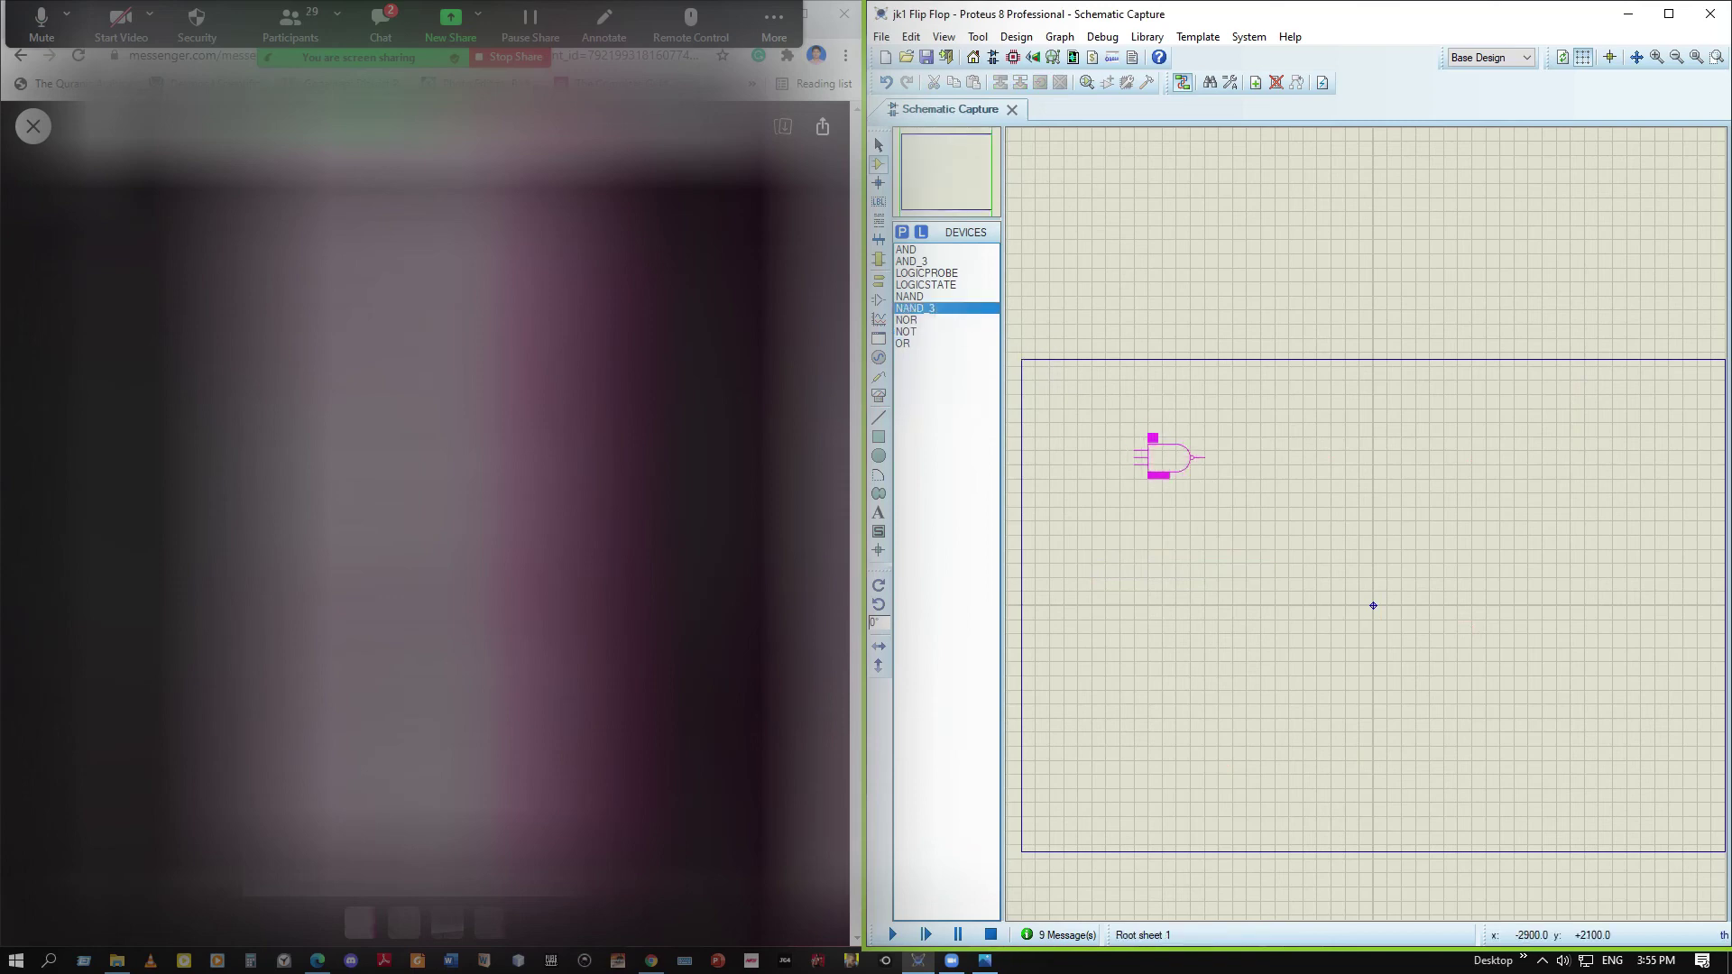
pyautogui.click(1169, 459)
pyautogui.click(1177, 735)
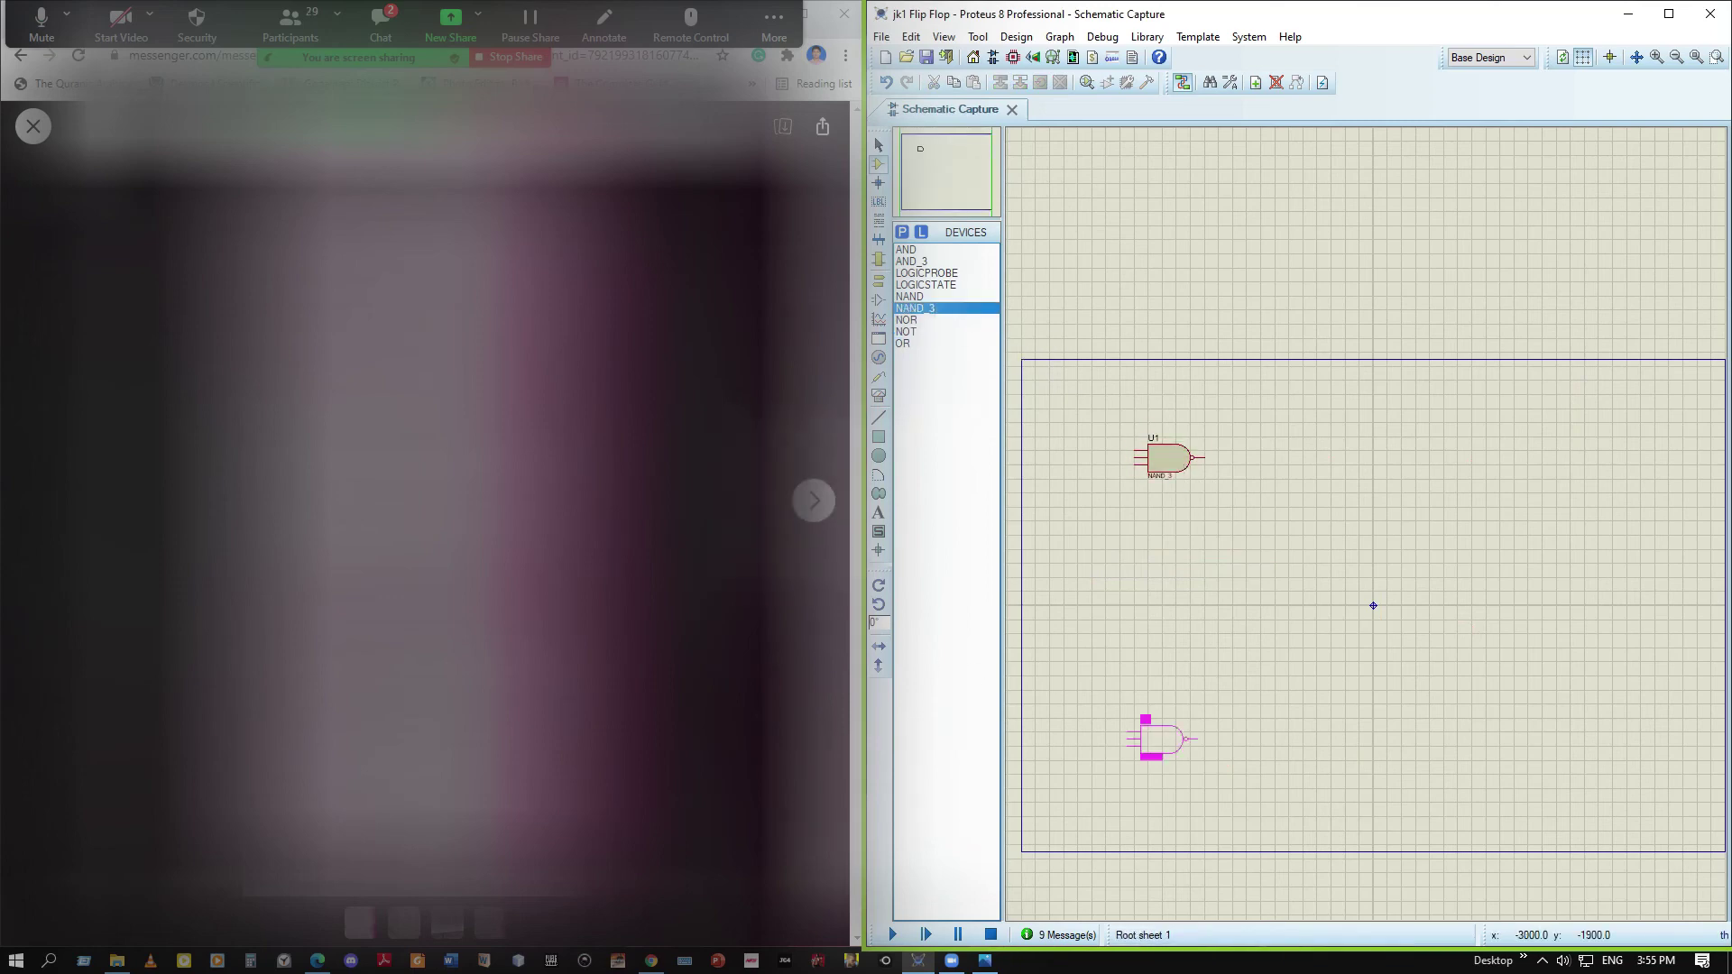
pyautogui.click(1170, 739)
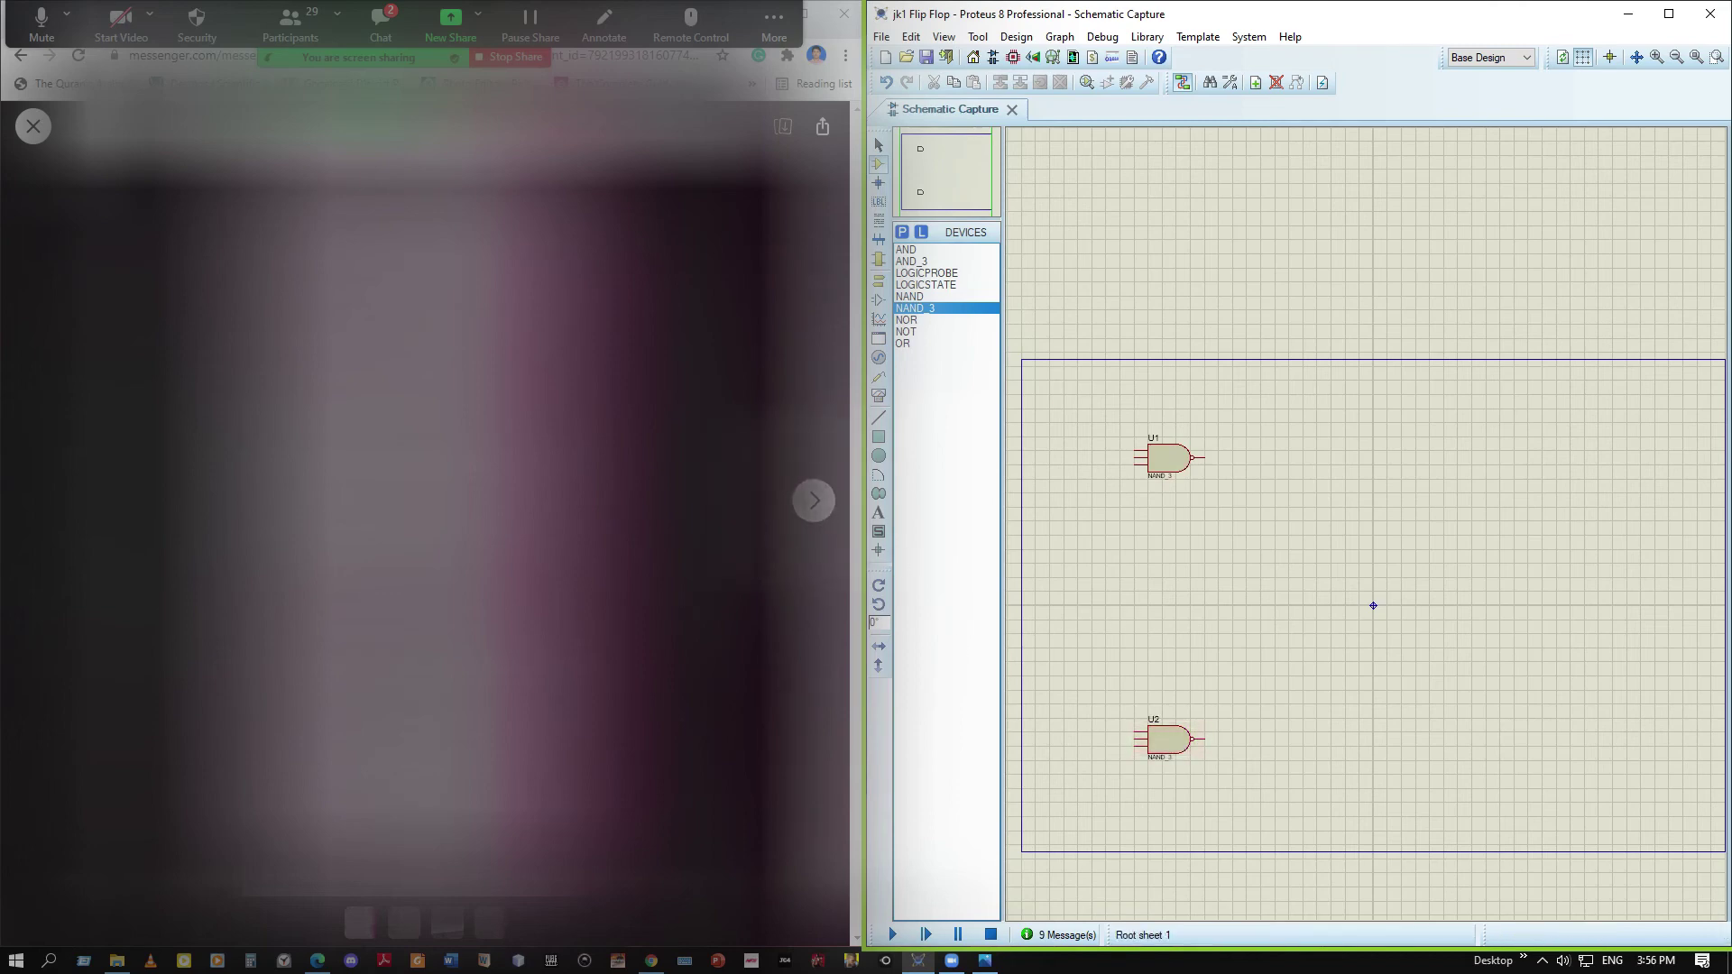
# Place a LOGICSTATE in front of each NAND_3 gate and wire each to its gate's middle input
pyautogui.click(947, 284)
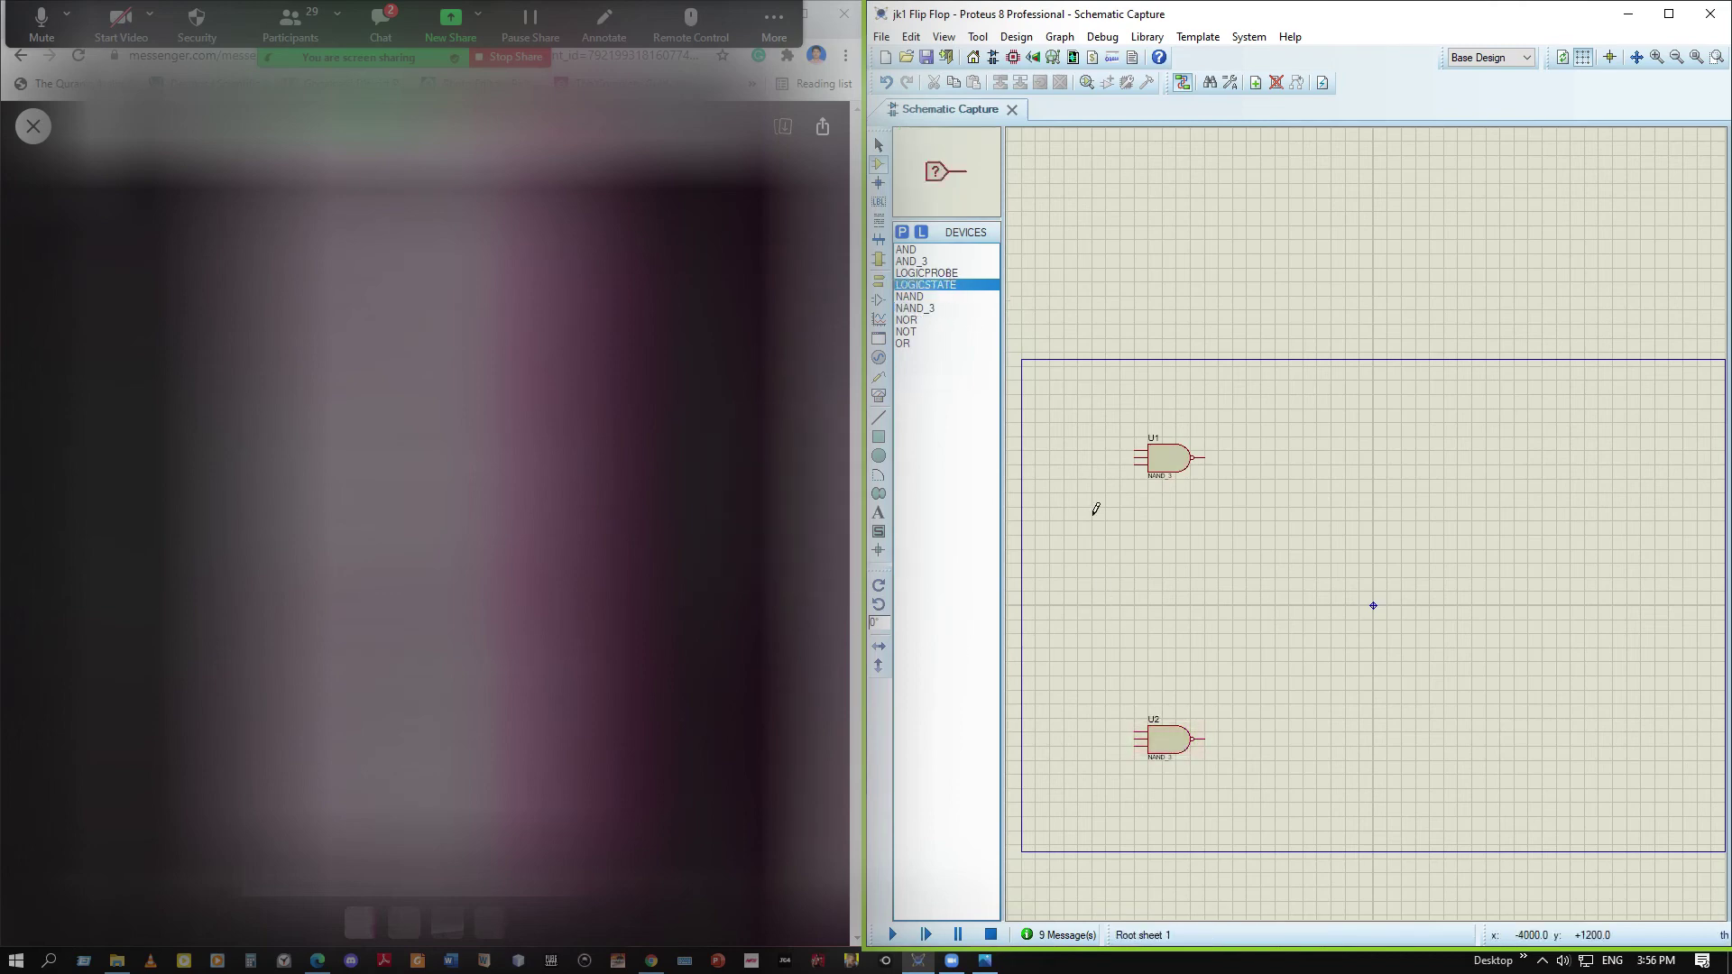
pyautogui.click(1061, 470)
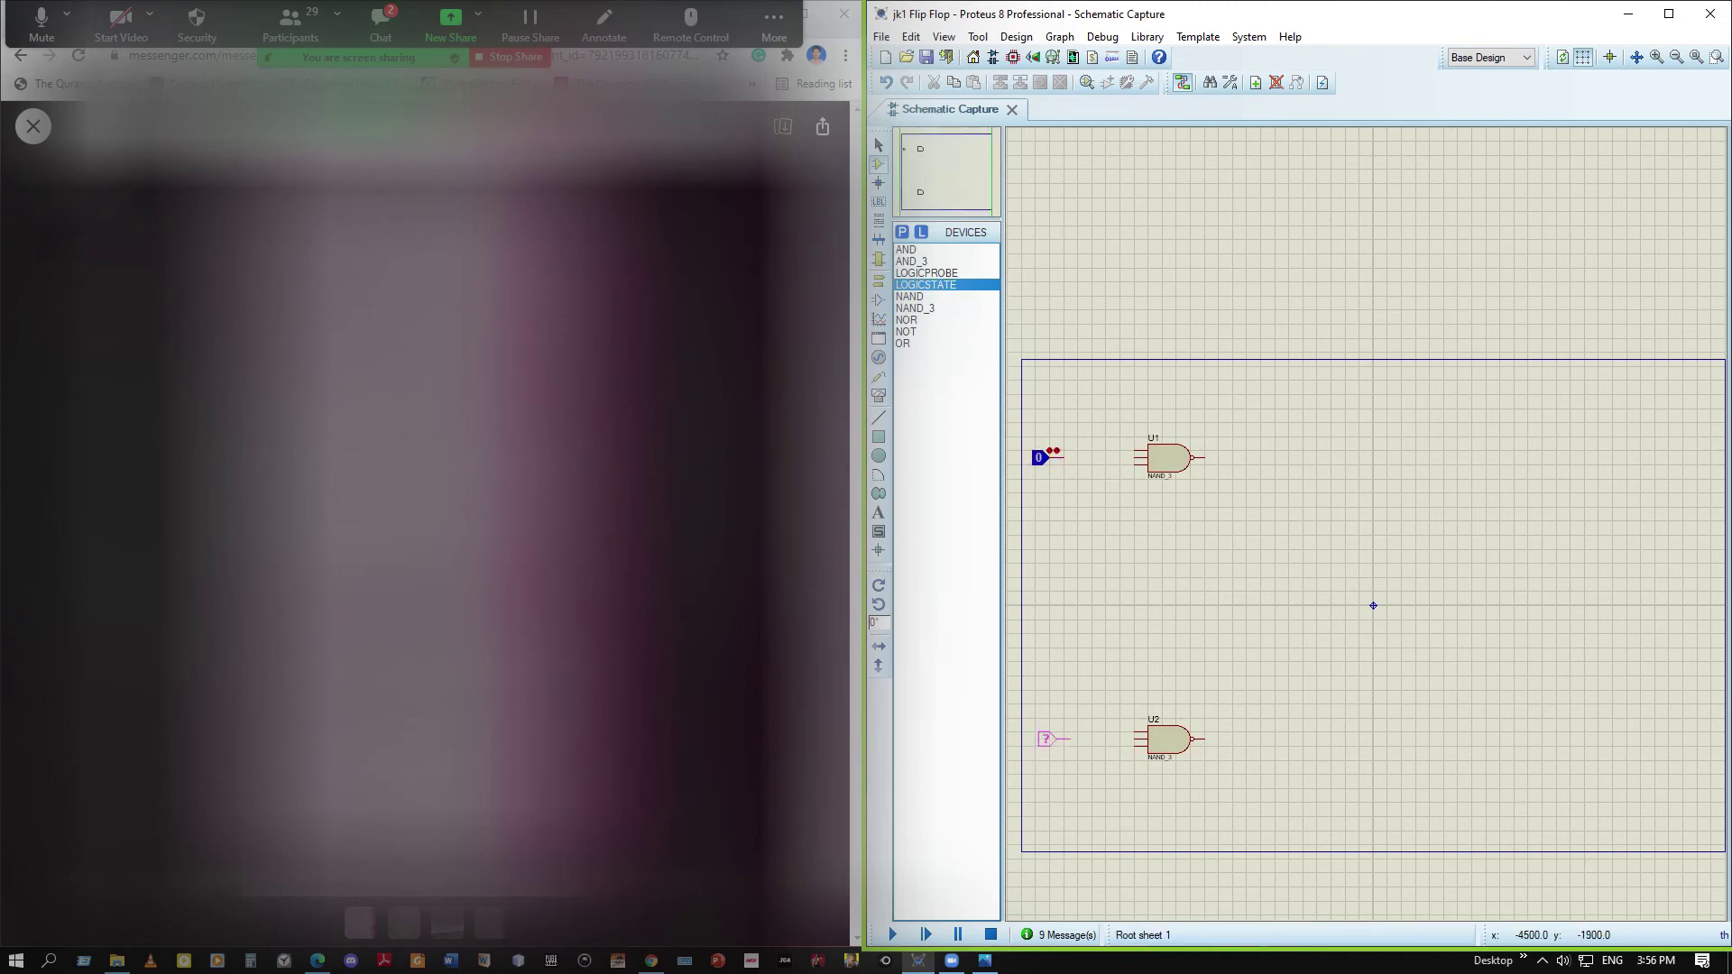
pyautogui.click(1046, 739)
pyautogui.click(1065, 458)
pyautogui.click(1140, 458)
pyautogui.click(1066, 739)
pyautogui.click(1142, 739)
# Place a third LOGICSTATE midway between the other two and wire it to U1's lower input and U2's upper input
pyautogui.click(1068, 609)
pyautogui.click(1069, 608)
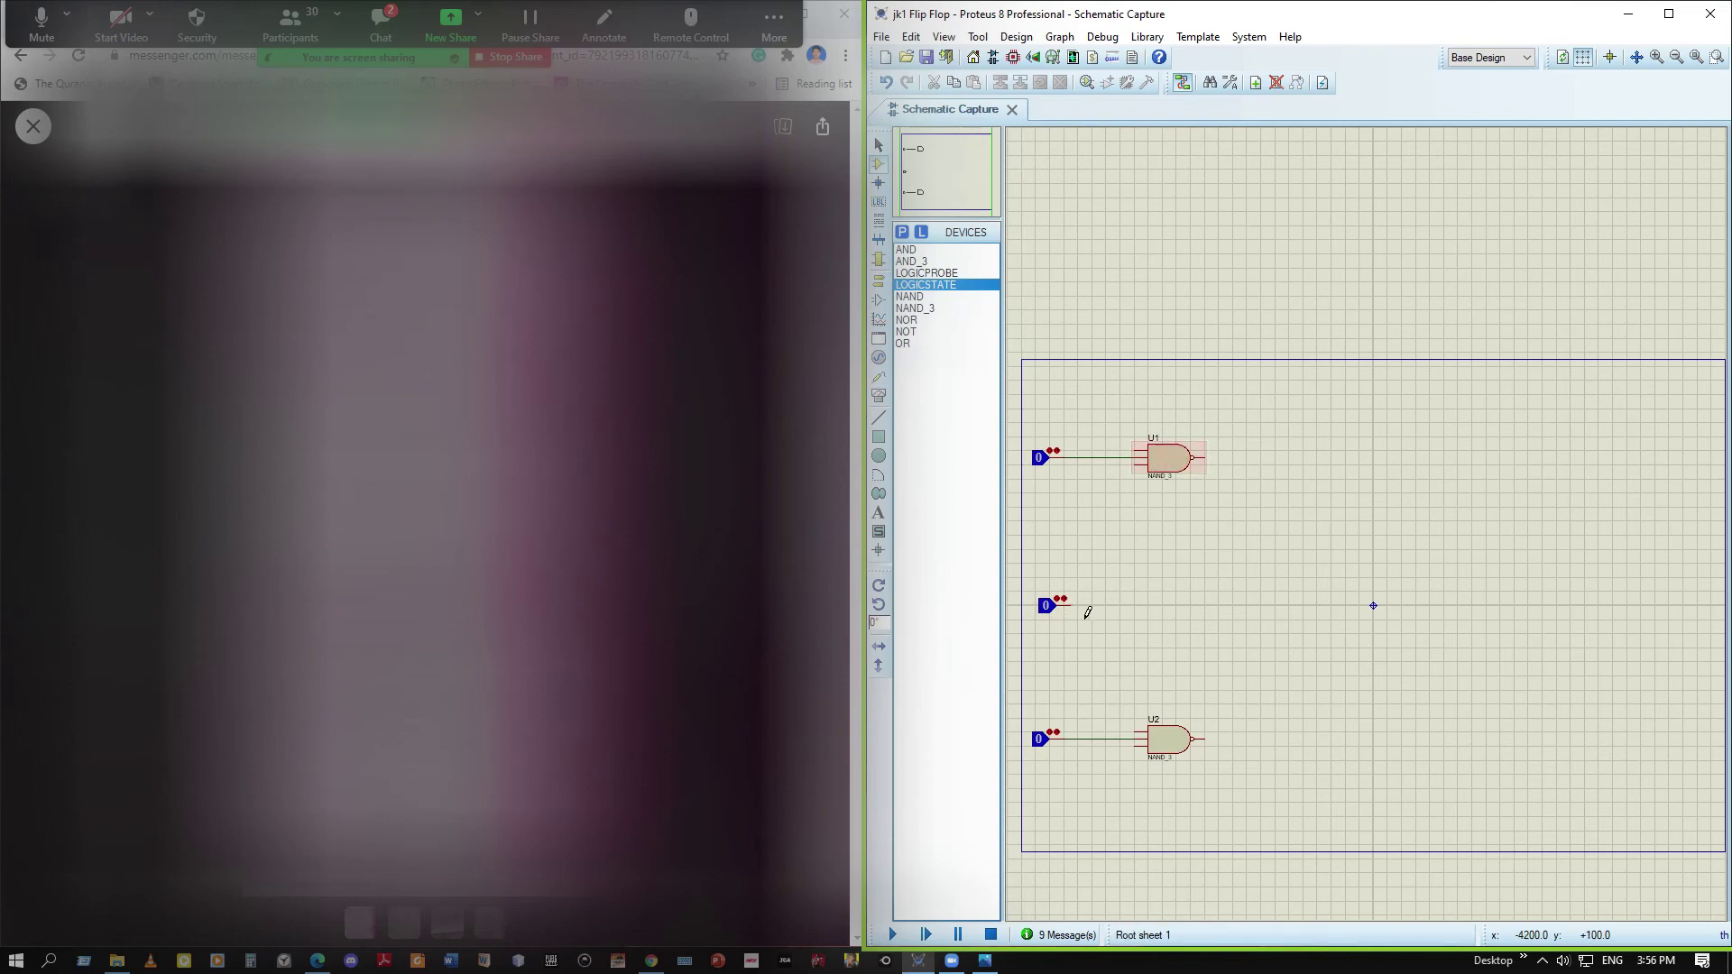
pyautogui.click(1072, 605)
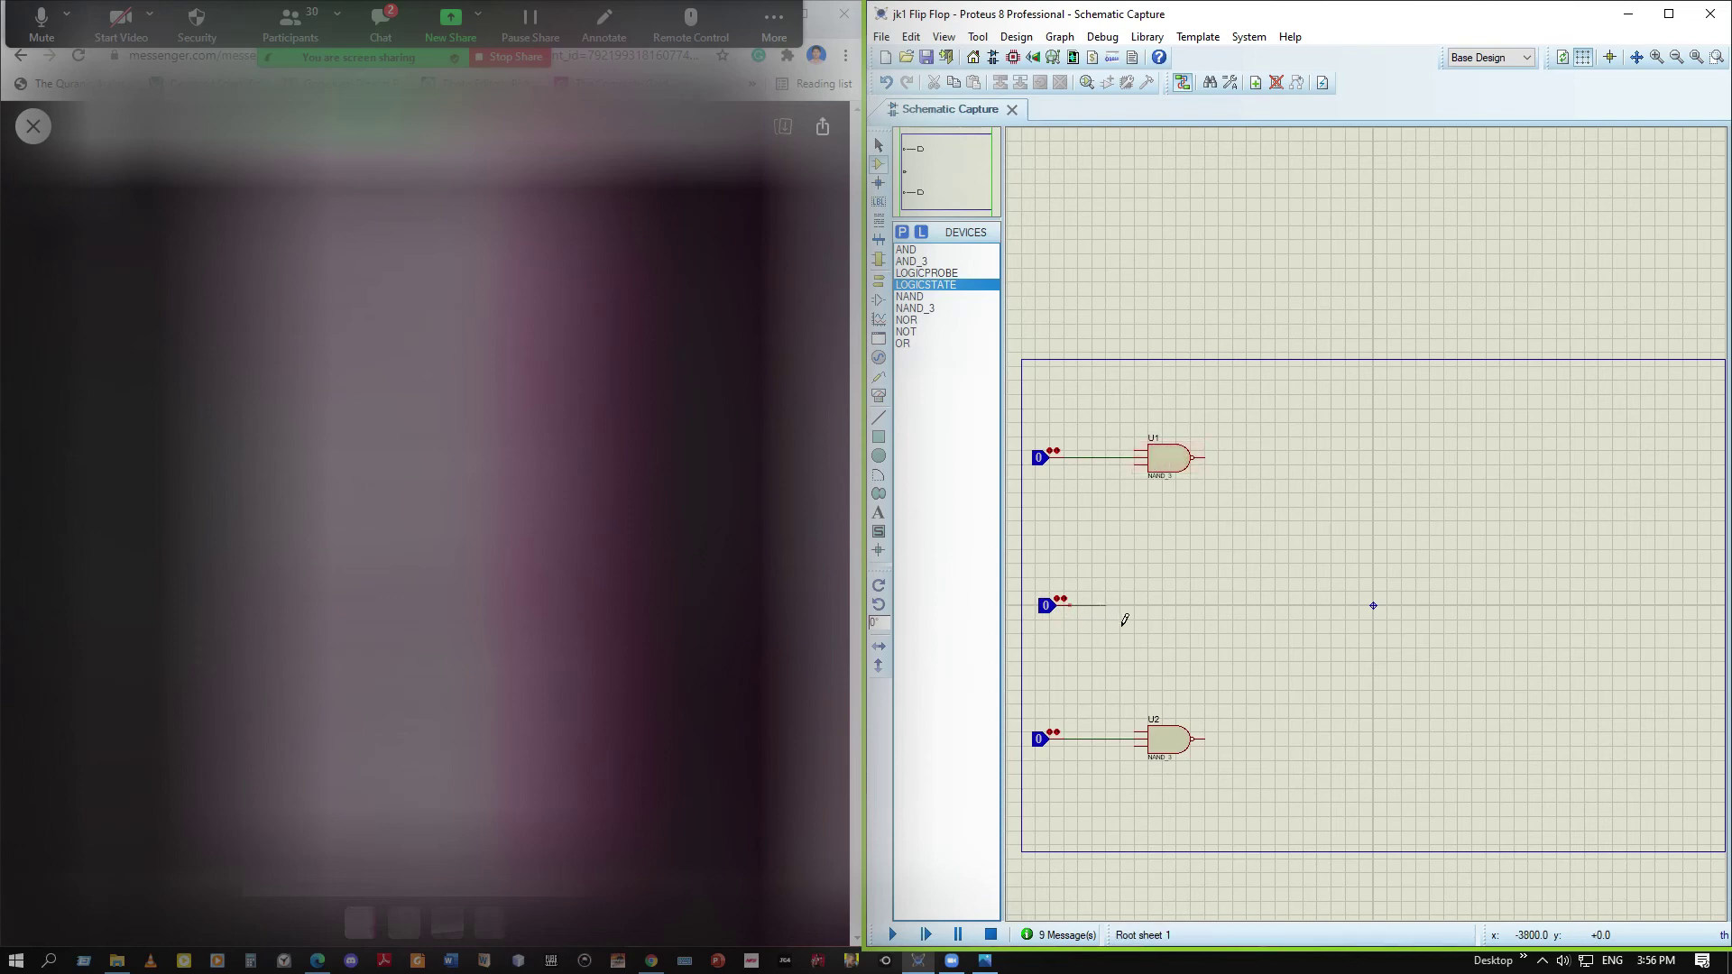
pyautogui.click(1148, 475)
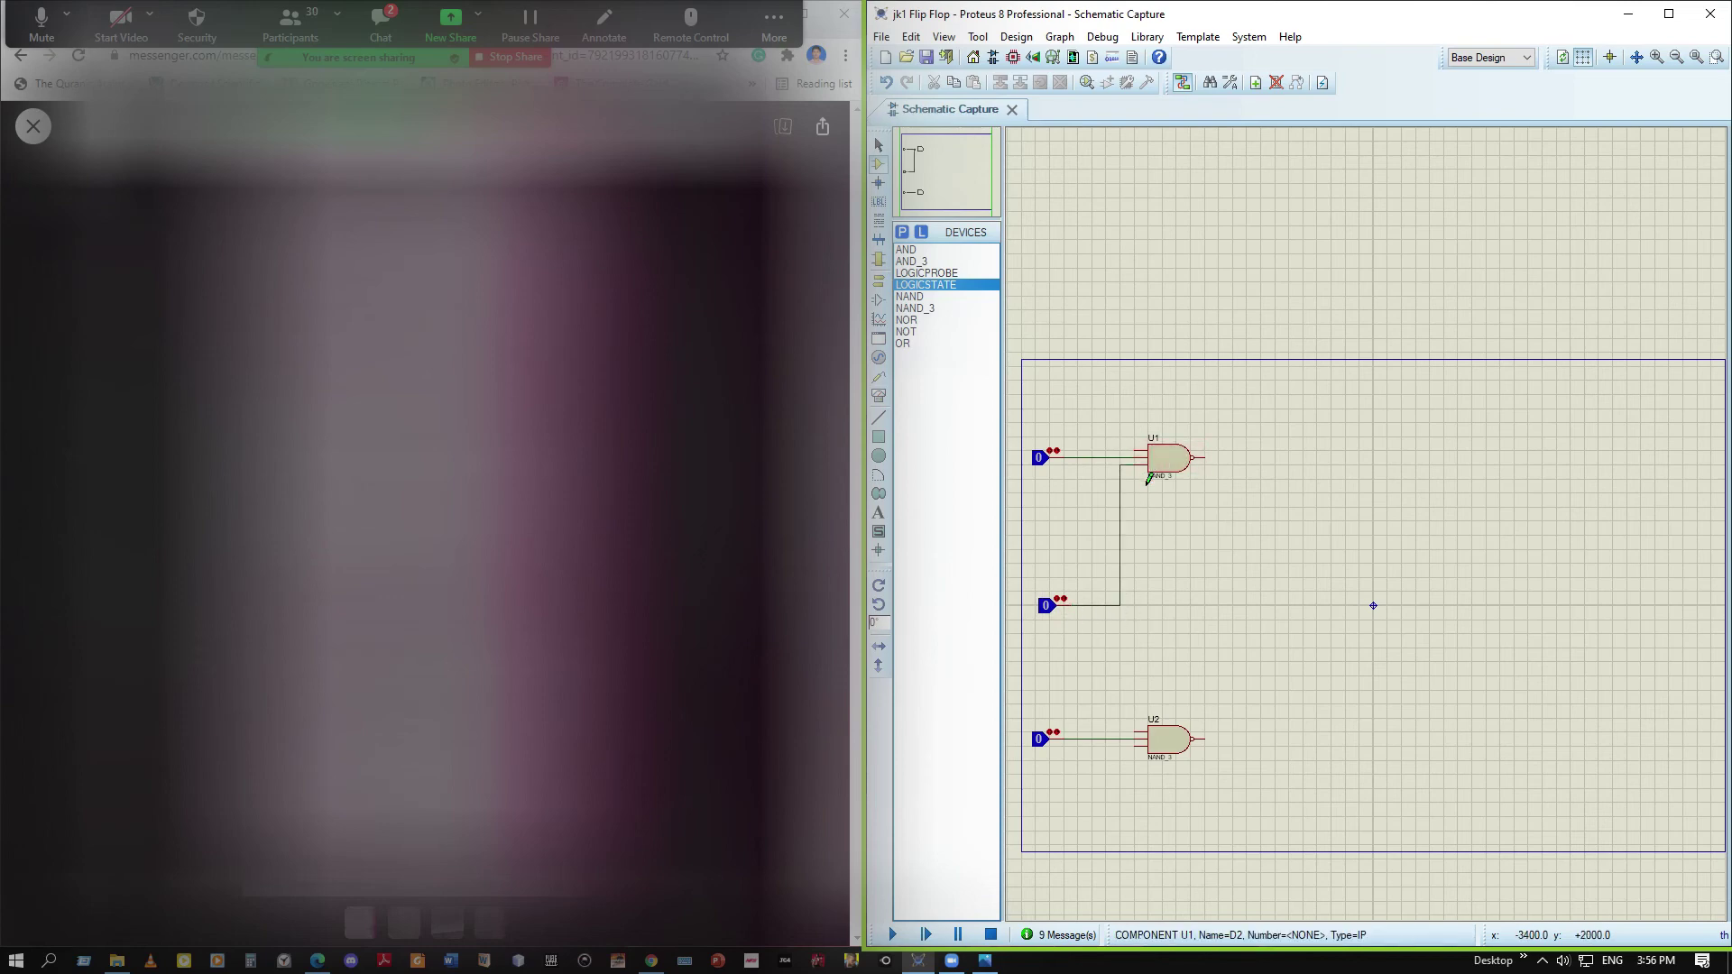
pyautogui.click(1125, 608)
pyautogui.click(1148, 745)
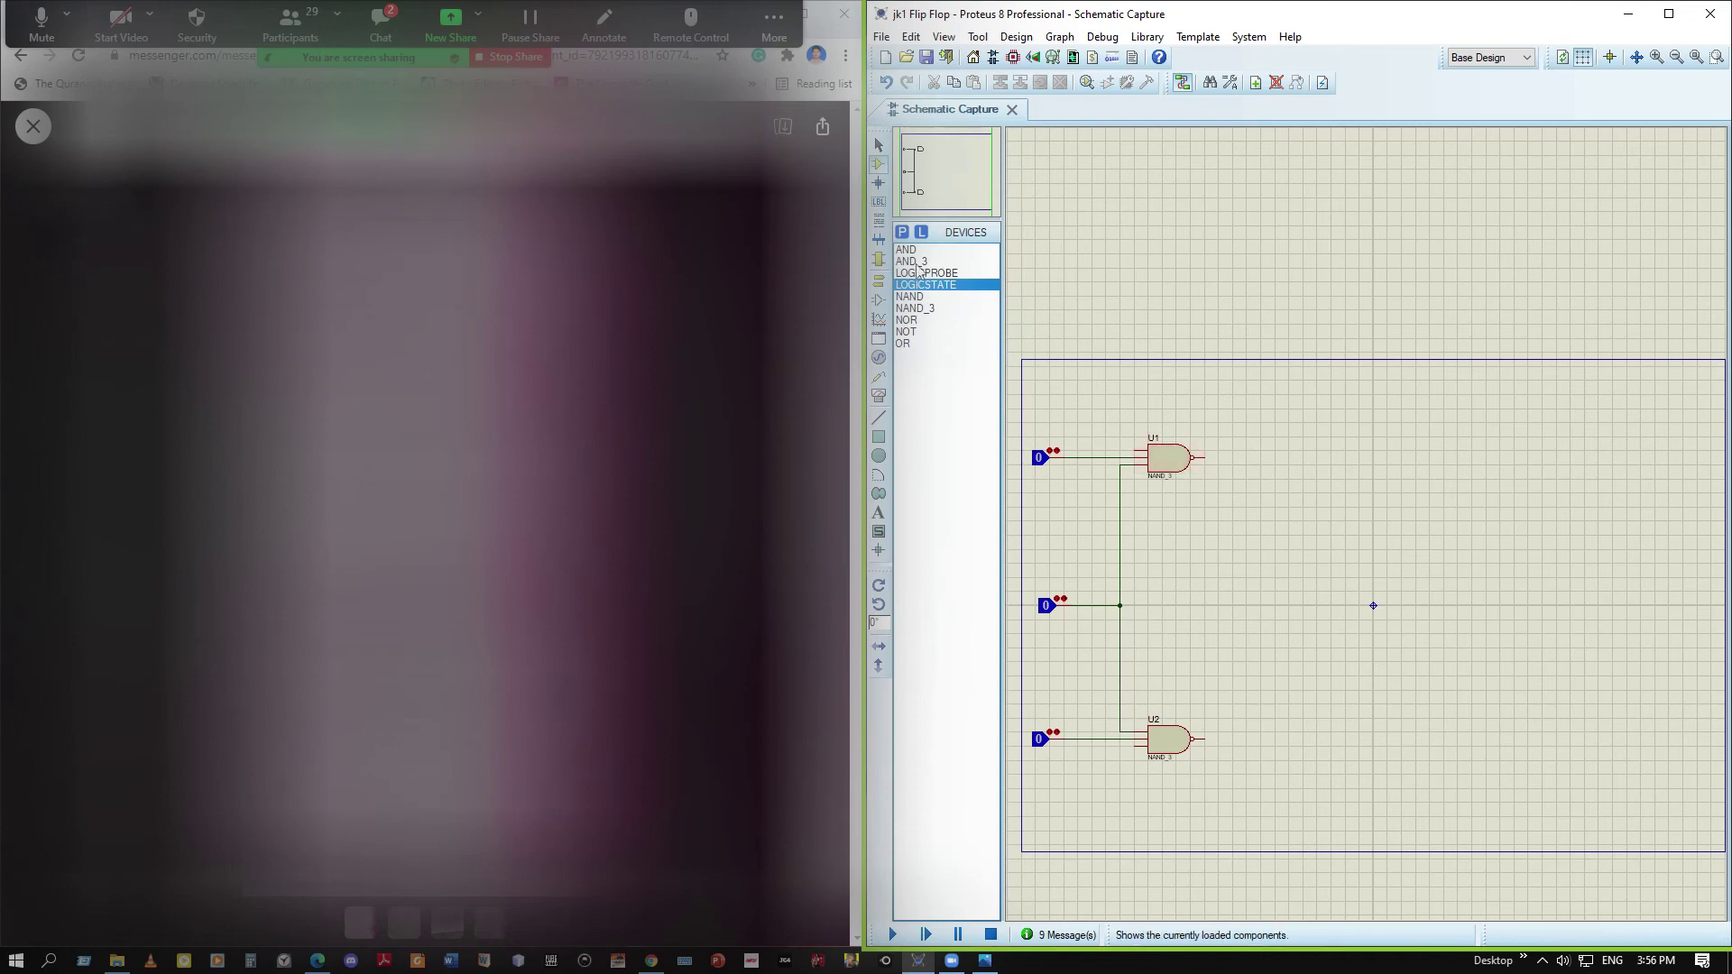
# Place two two-input NAND gates, one to the right of U1 and one to the right of U2
pyautogui.click(913, 308)
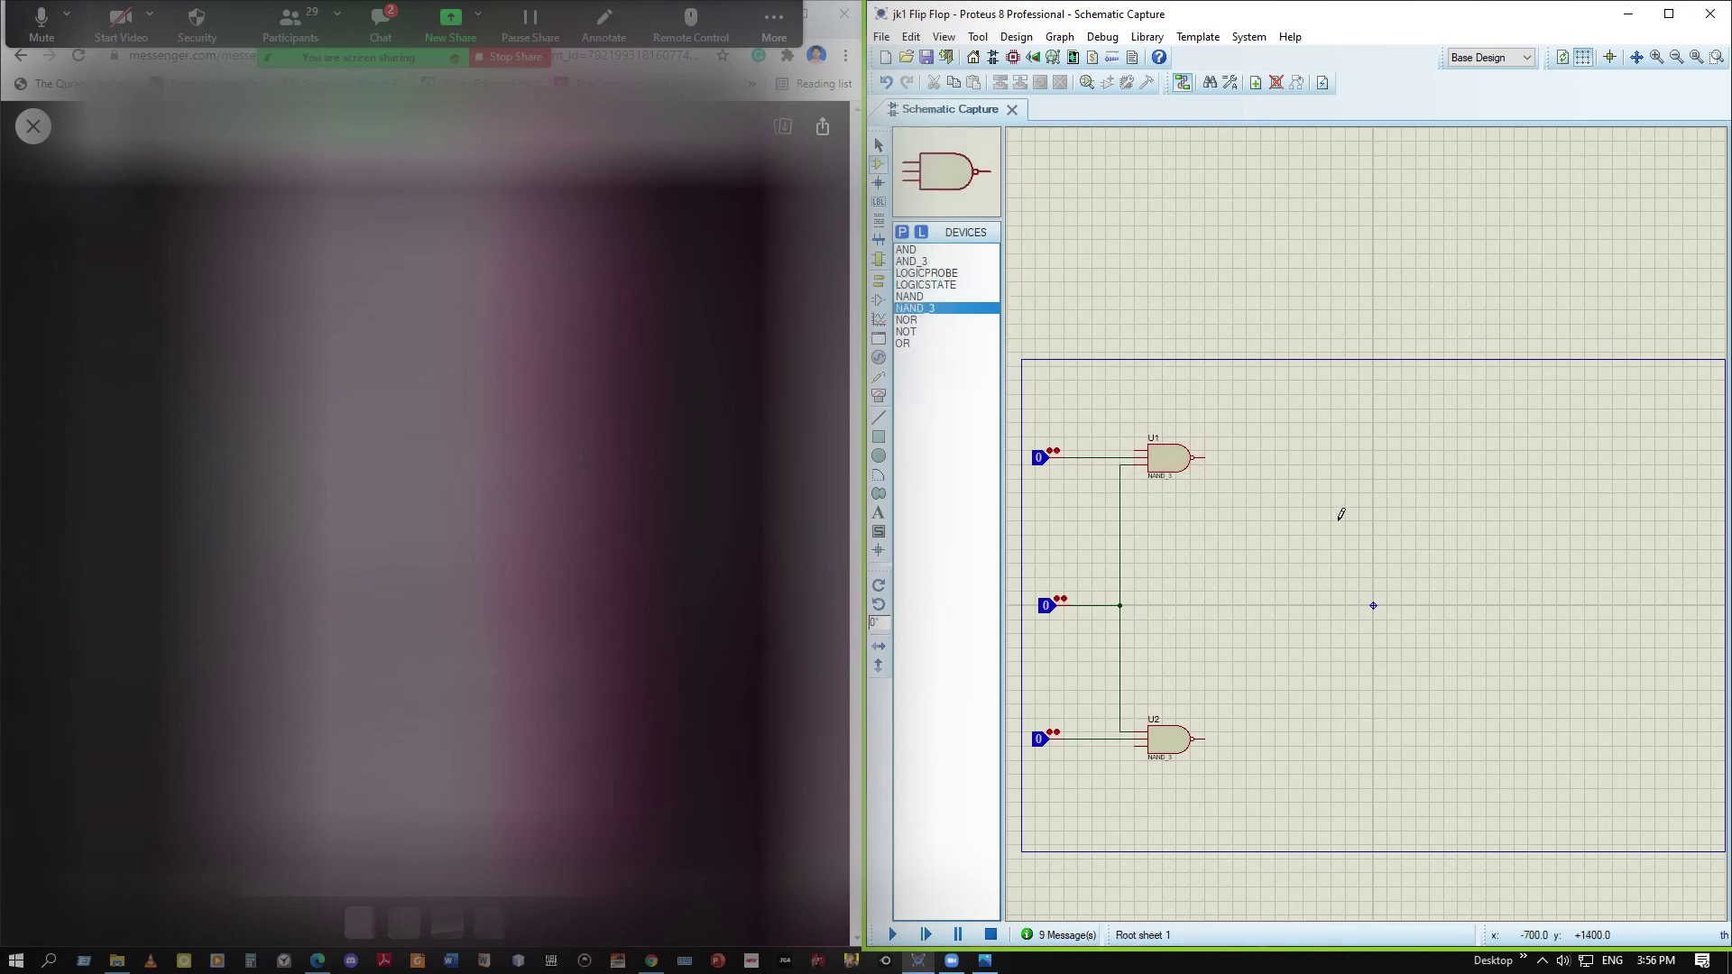
pyautogui.press('KP_Add')
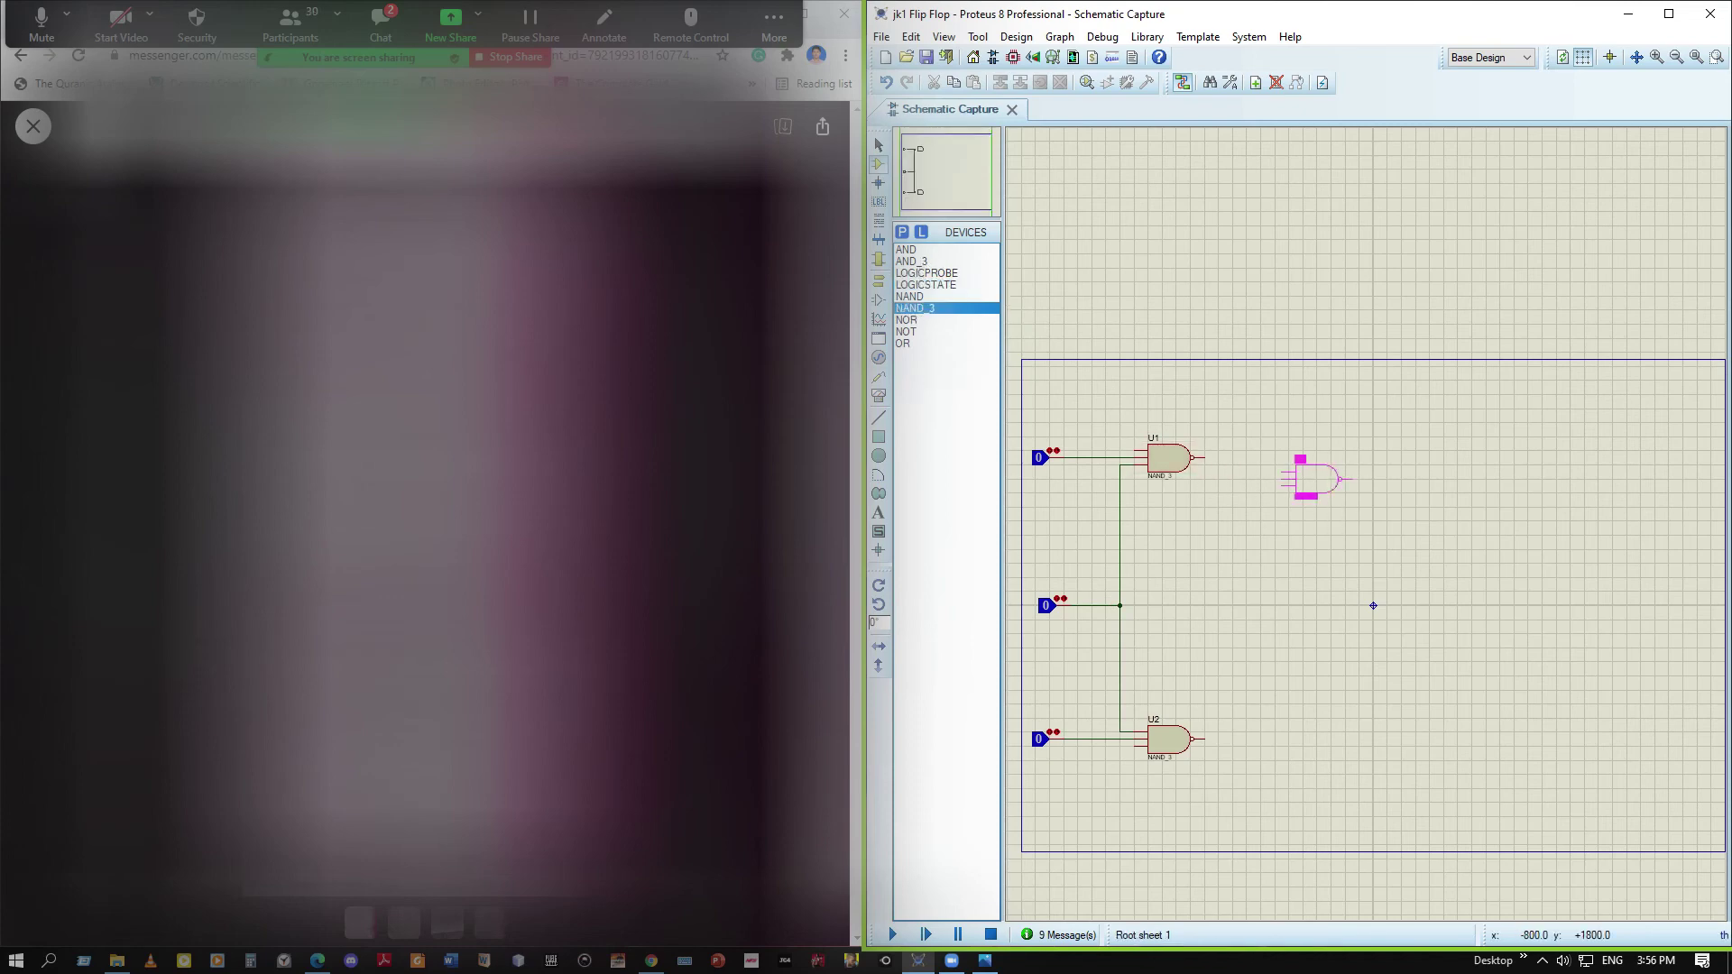
pyautogui.click(934, 297)
pyautogui.click(1317, 462)
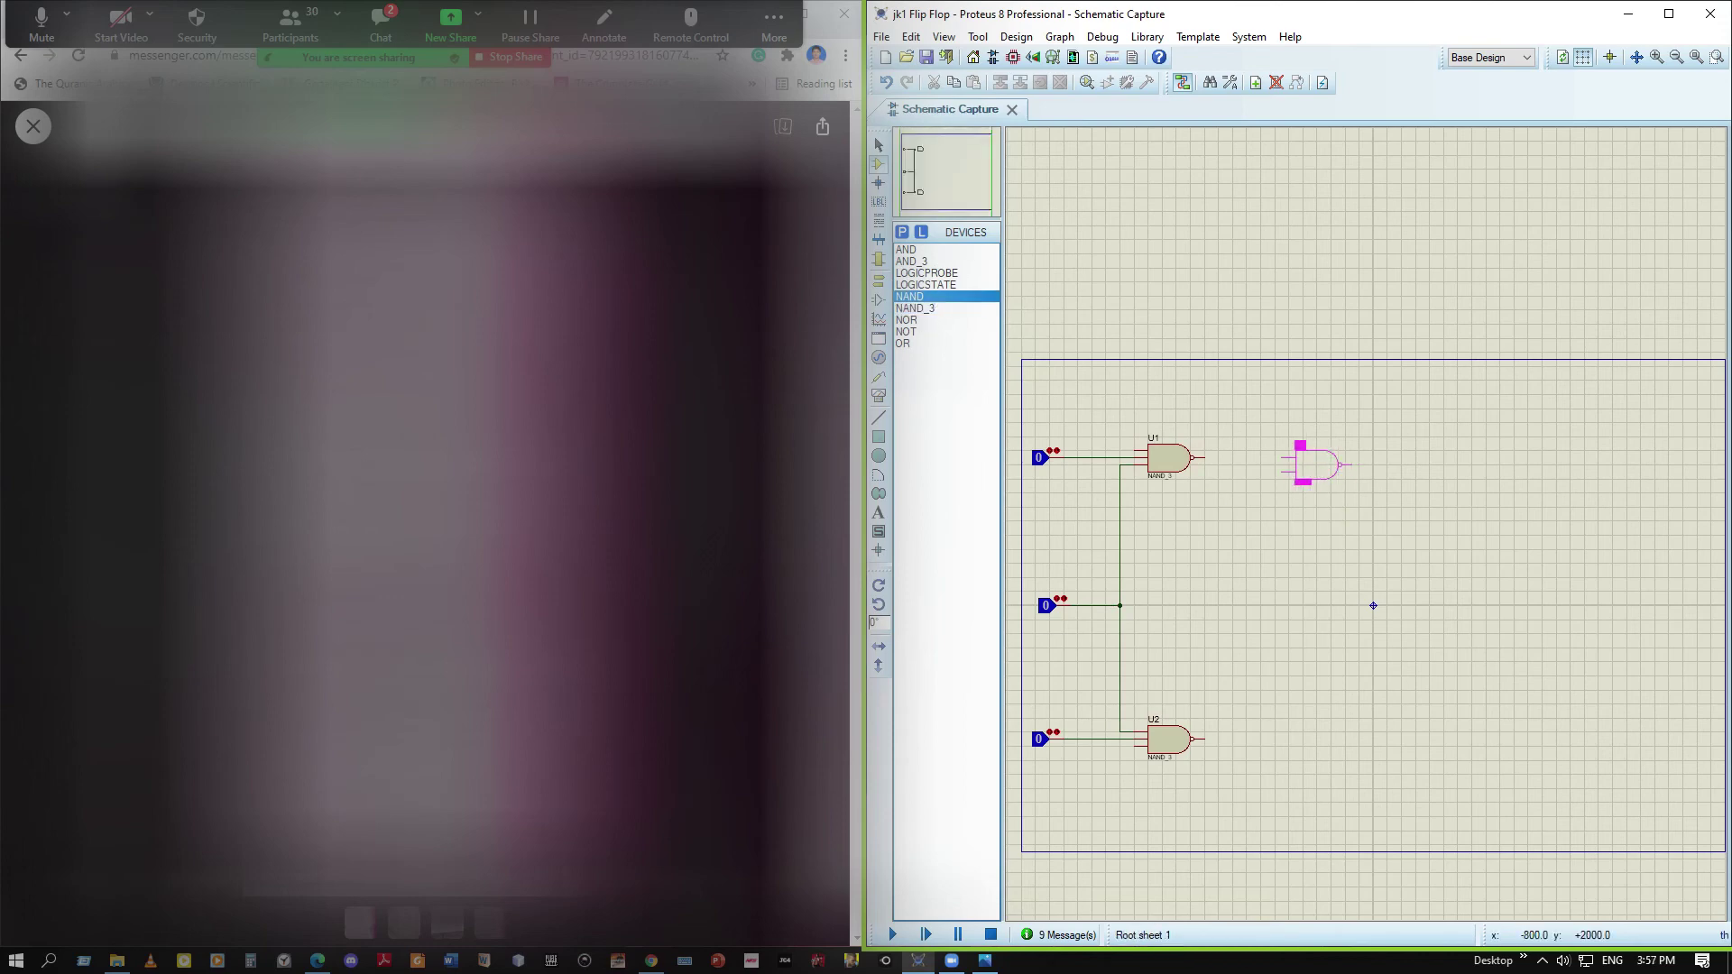
pyautogui.click(1320, 465)
pyautogui.click(1325, 726)
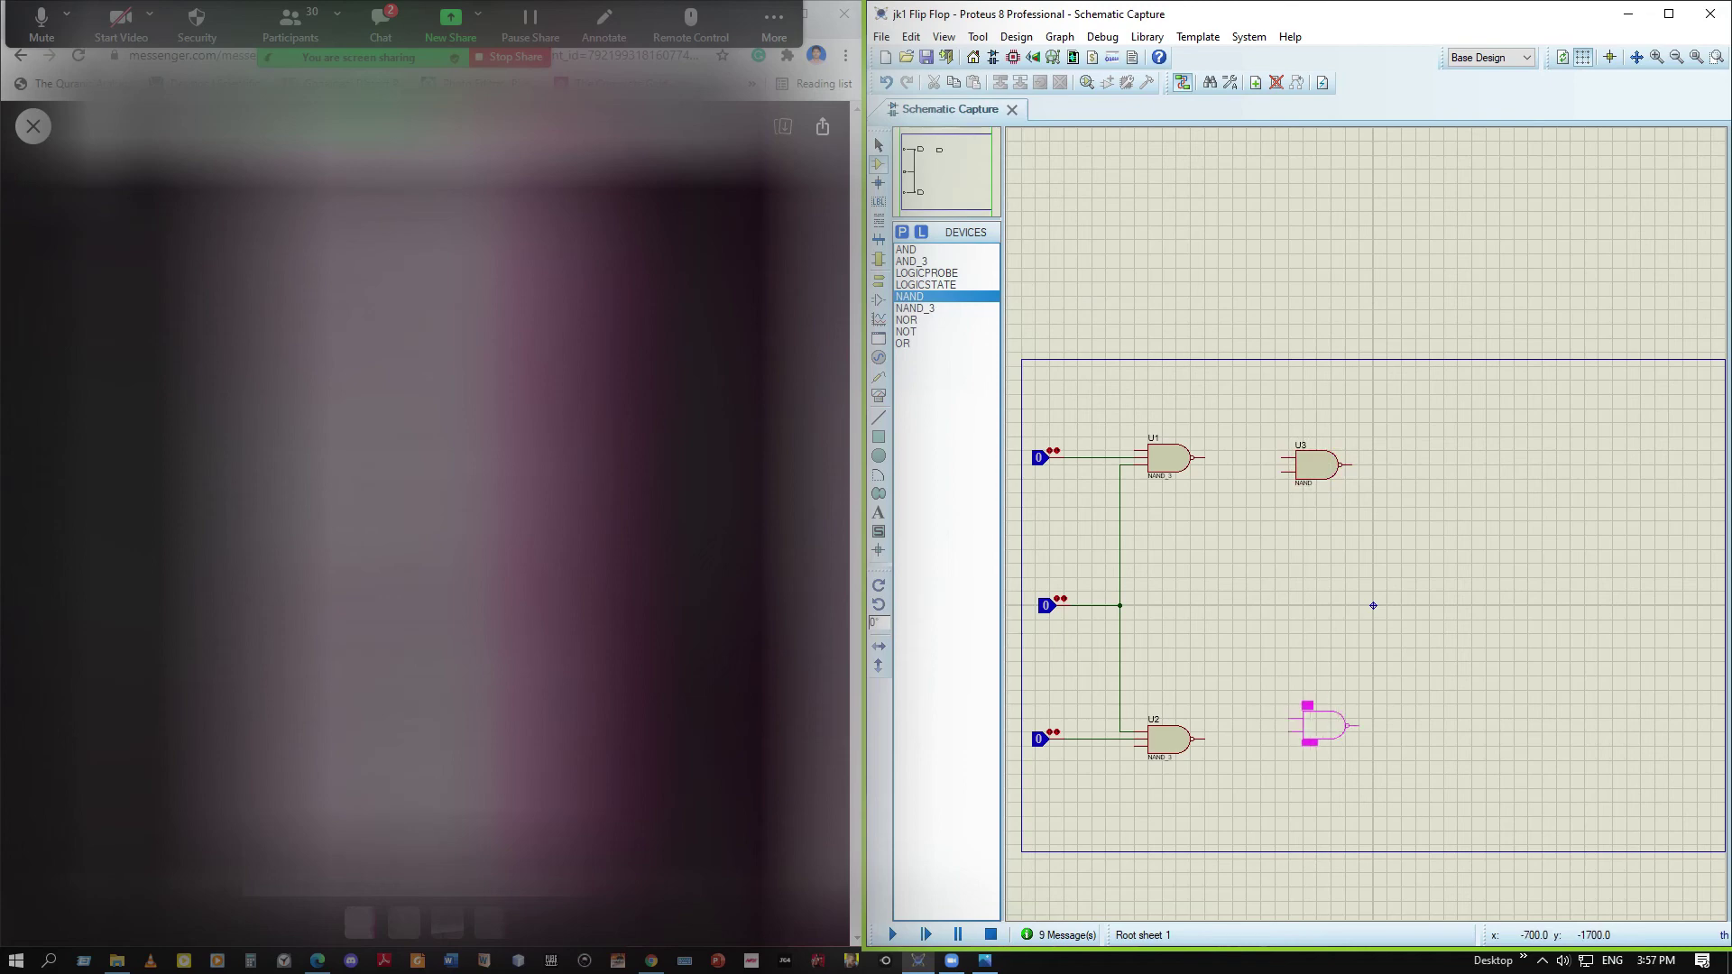
pyautogui.click(1326, 733)
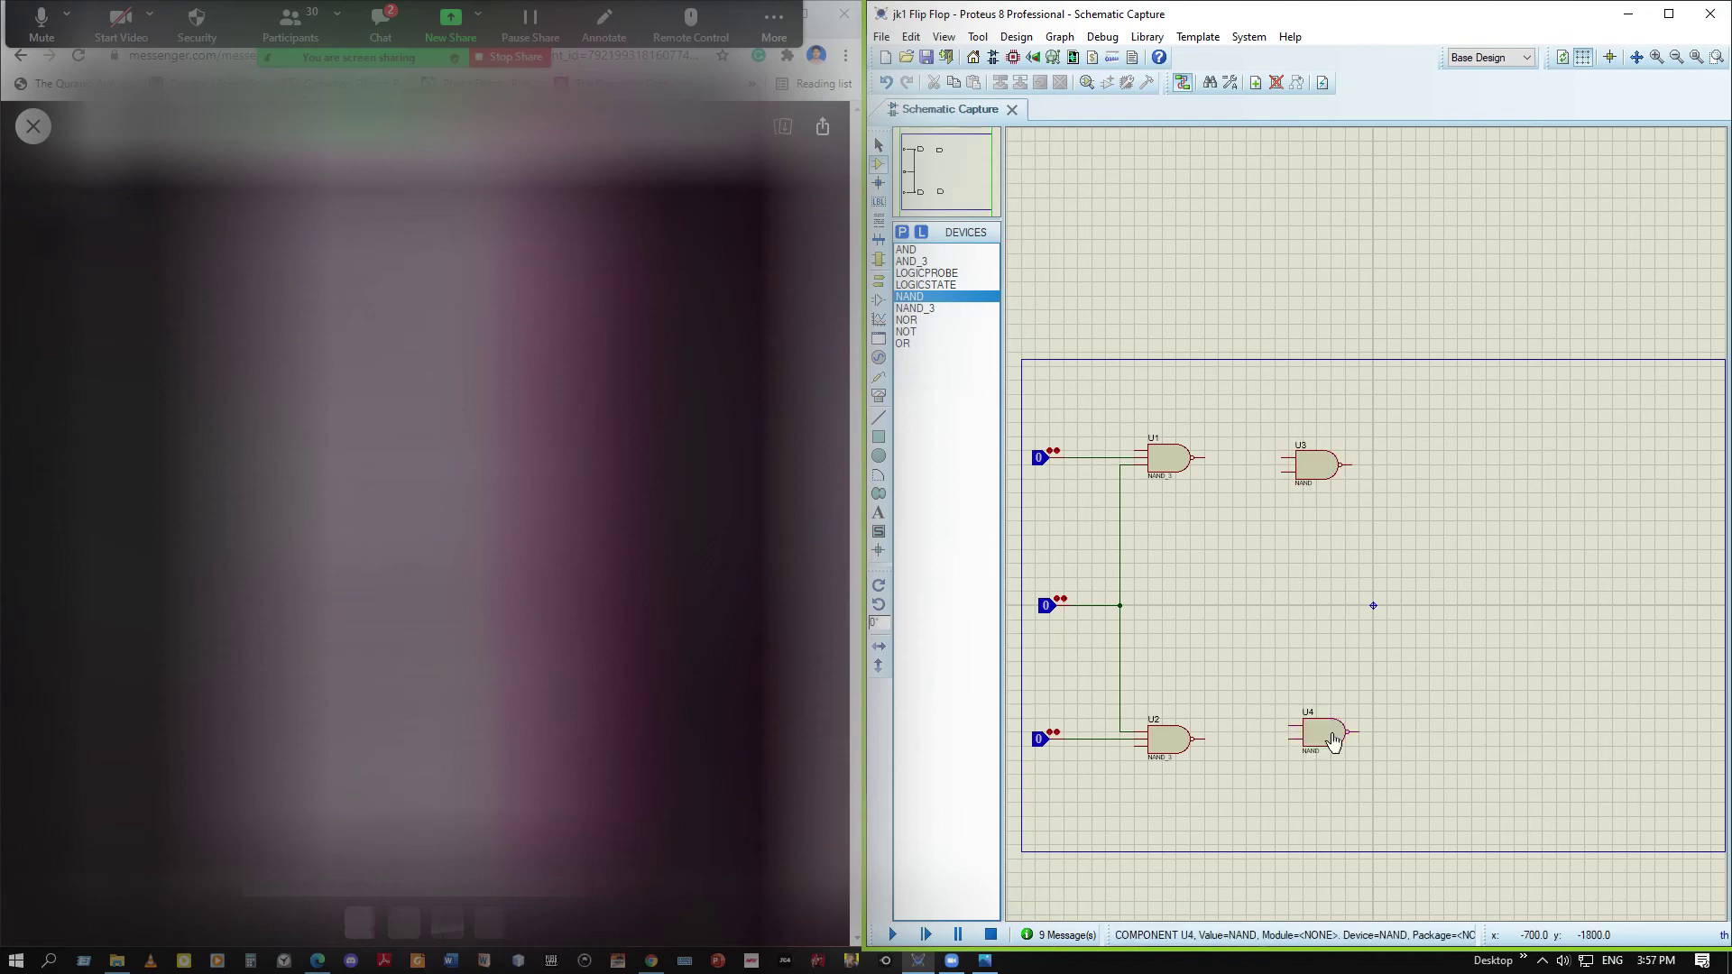
# Wire U1's output to U3's upper input and U2's output to U4's lower input
pyautogui.click(1205, 458)
pyautogui.click(1280, 459)
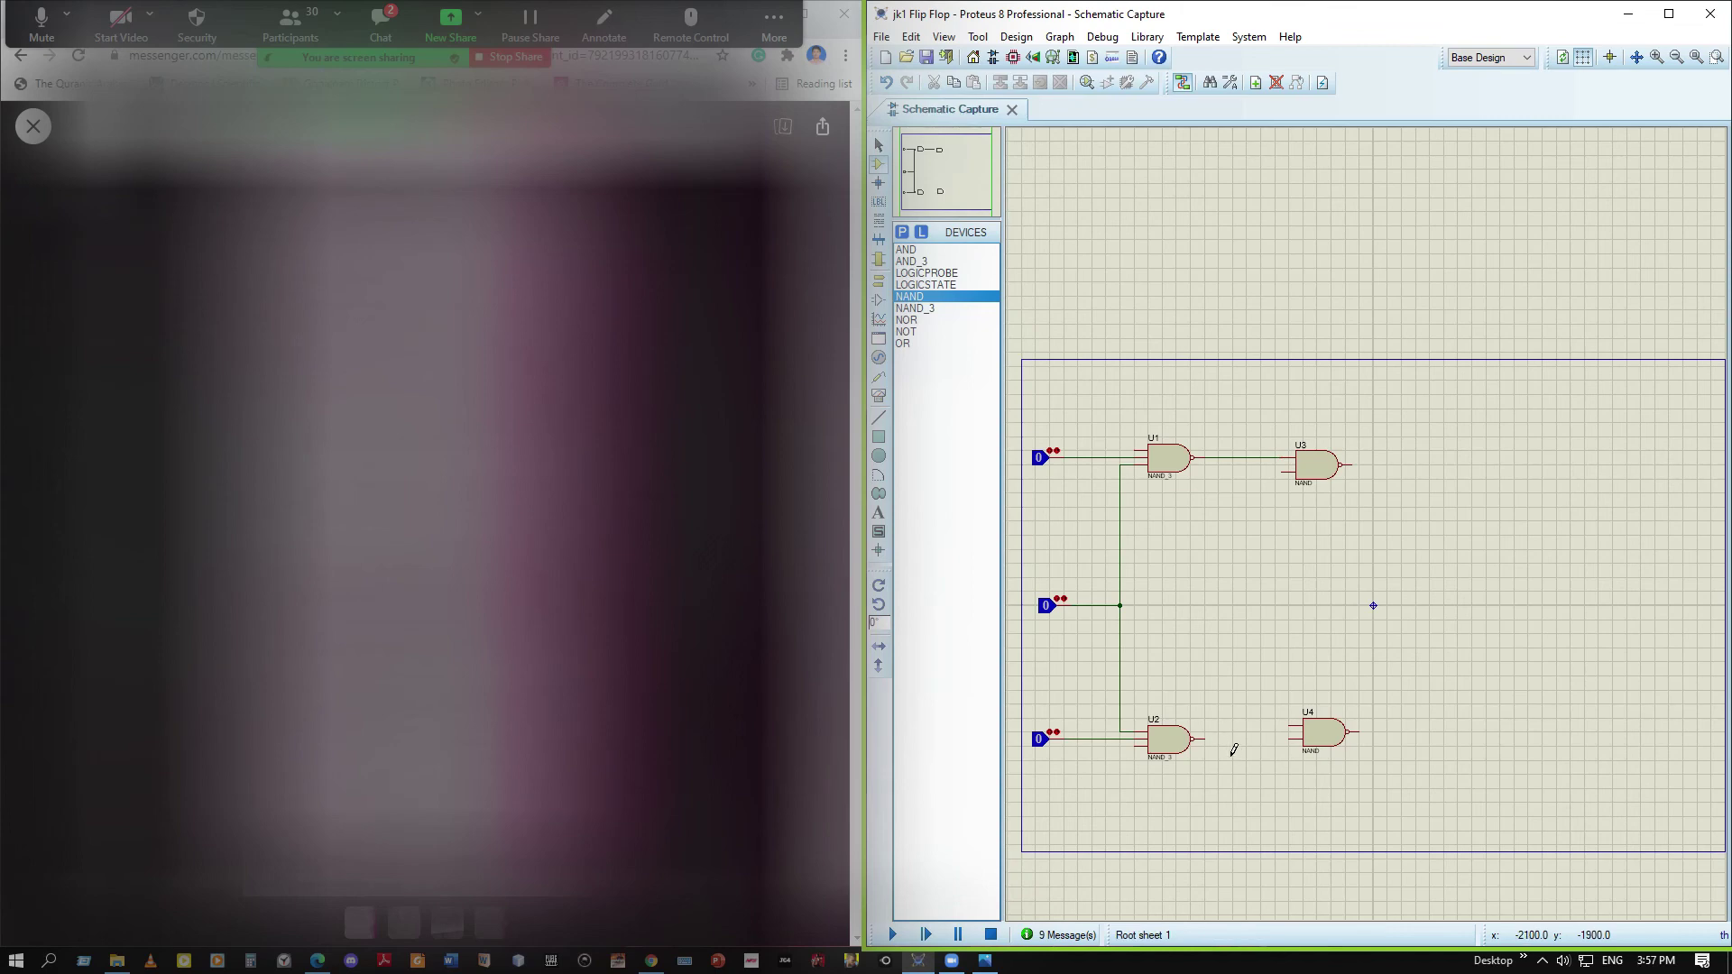
pyautogui.click(1206, 740)
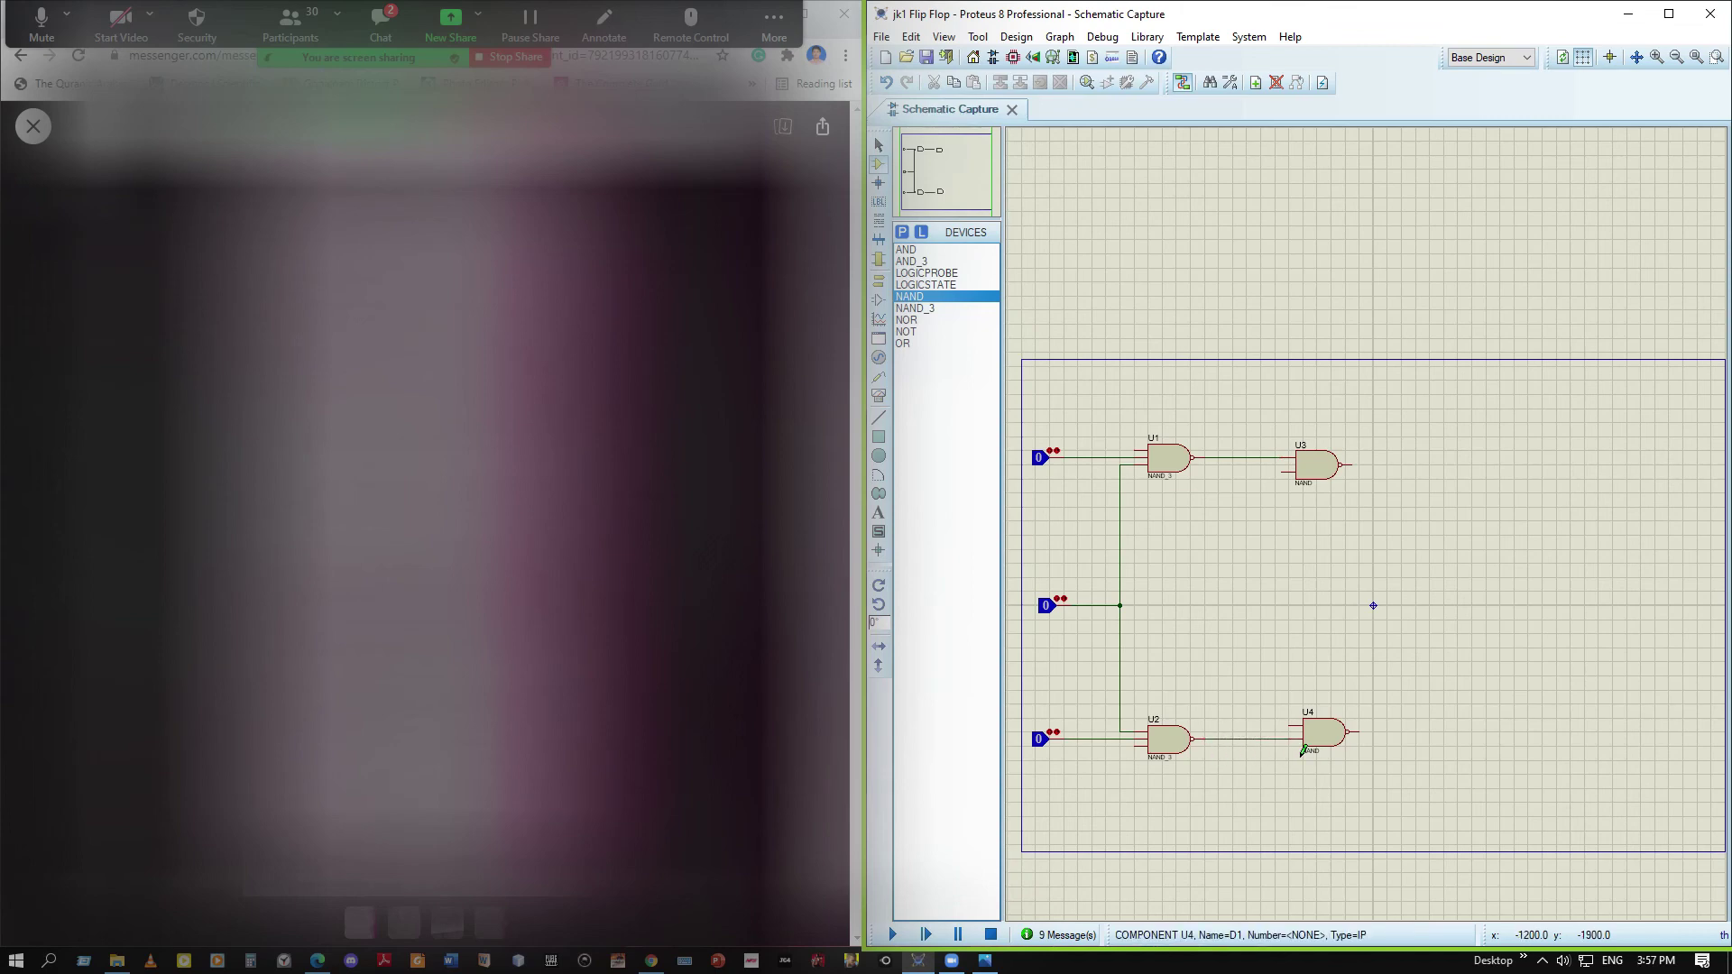
pyautogui.click(1291, 739)
# Delete the middle LOGICSTATE that feeds U1 and U2, and search the device library for "pulse"
pyautogui.rightClick(1048, 606)
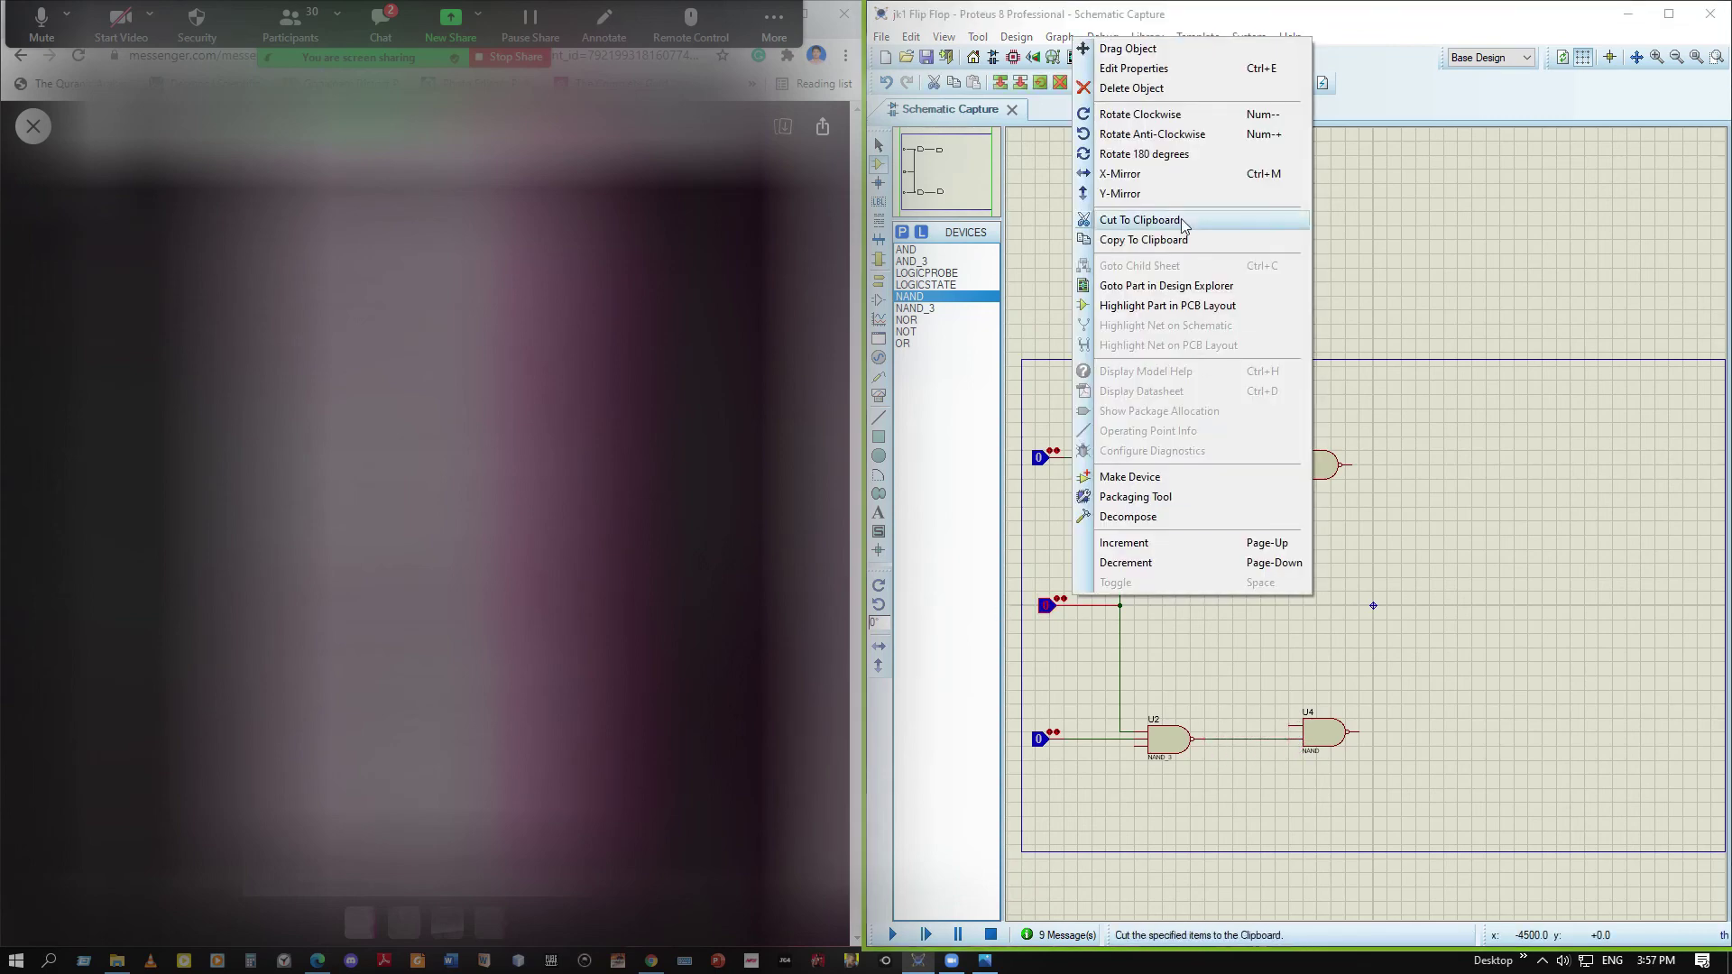
pyautogui.click(1164, 89)
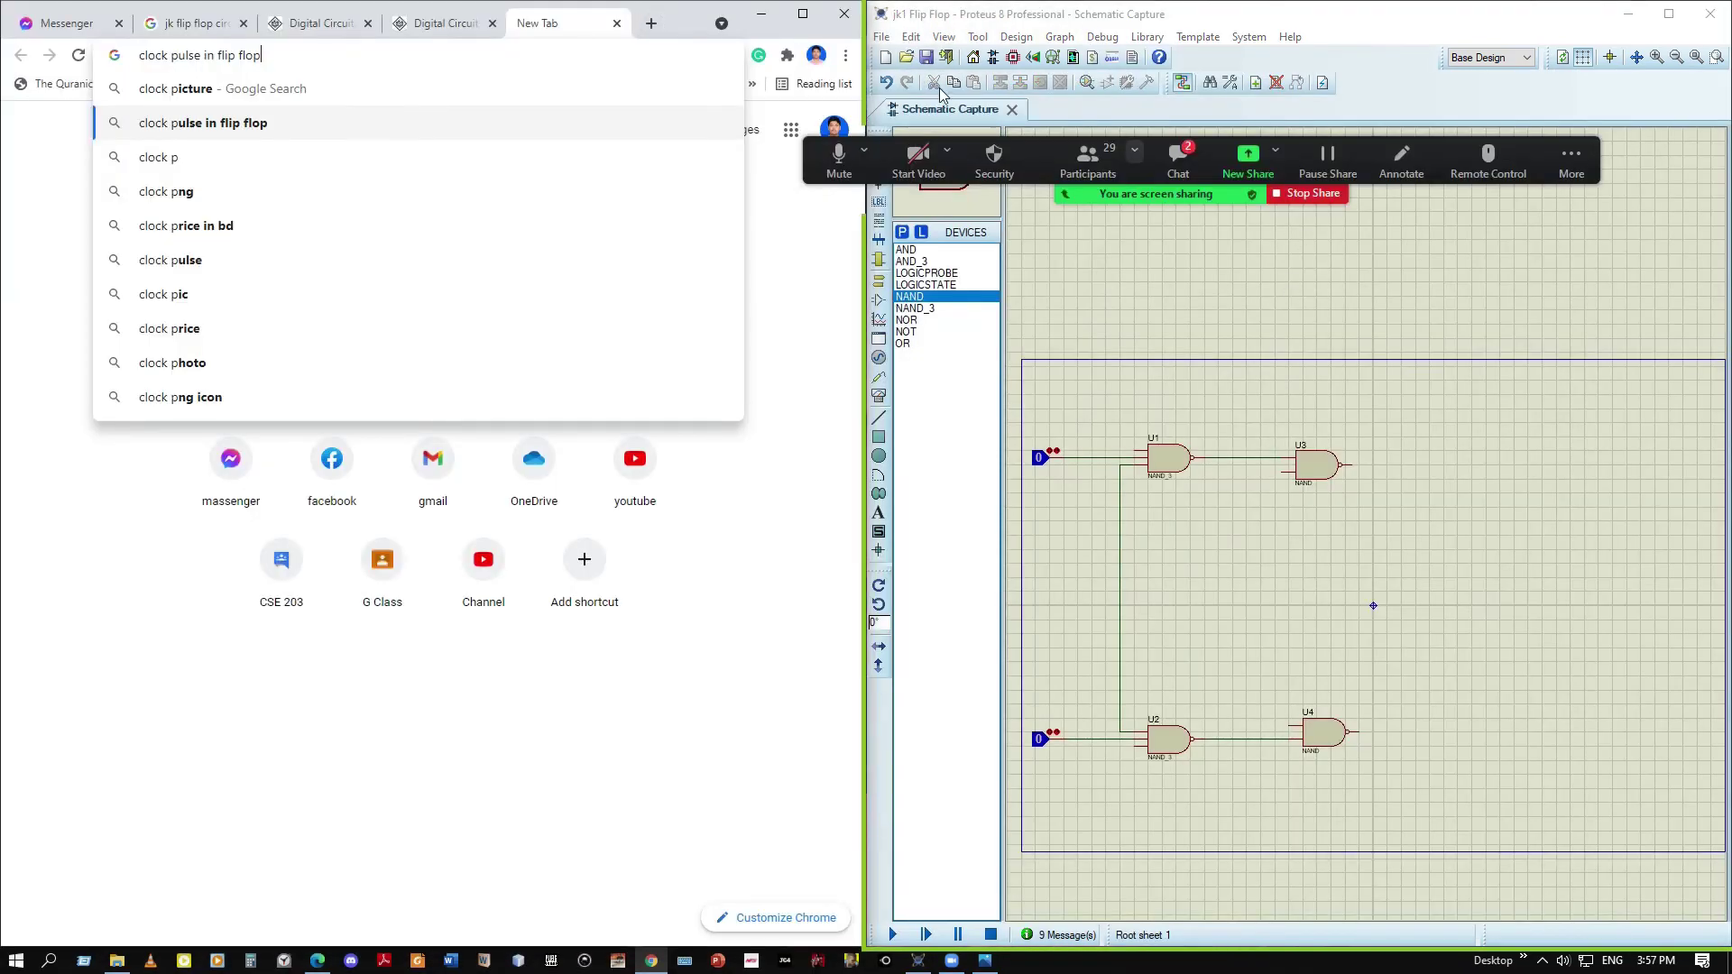
pyautogui.click(902, 232)
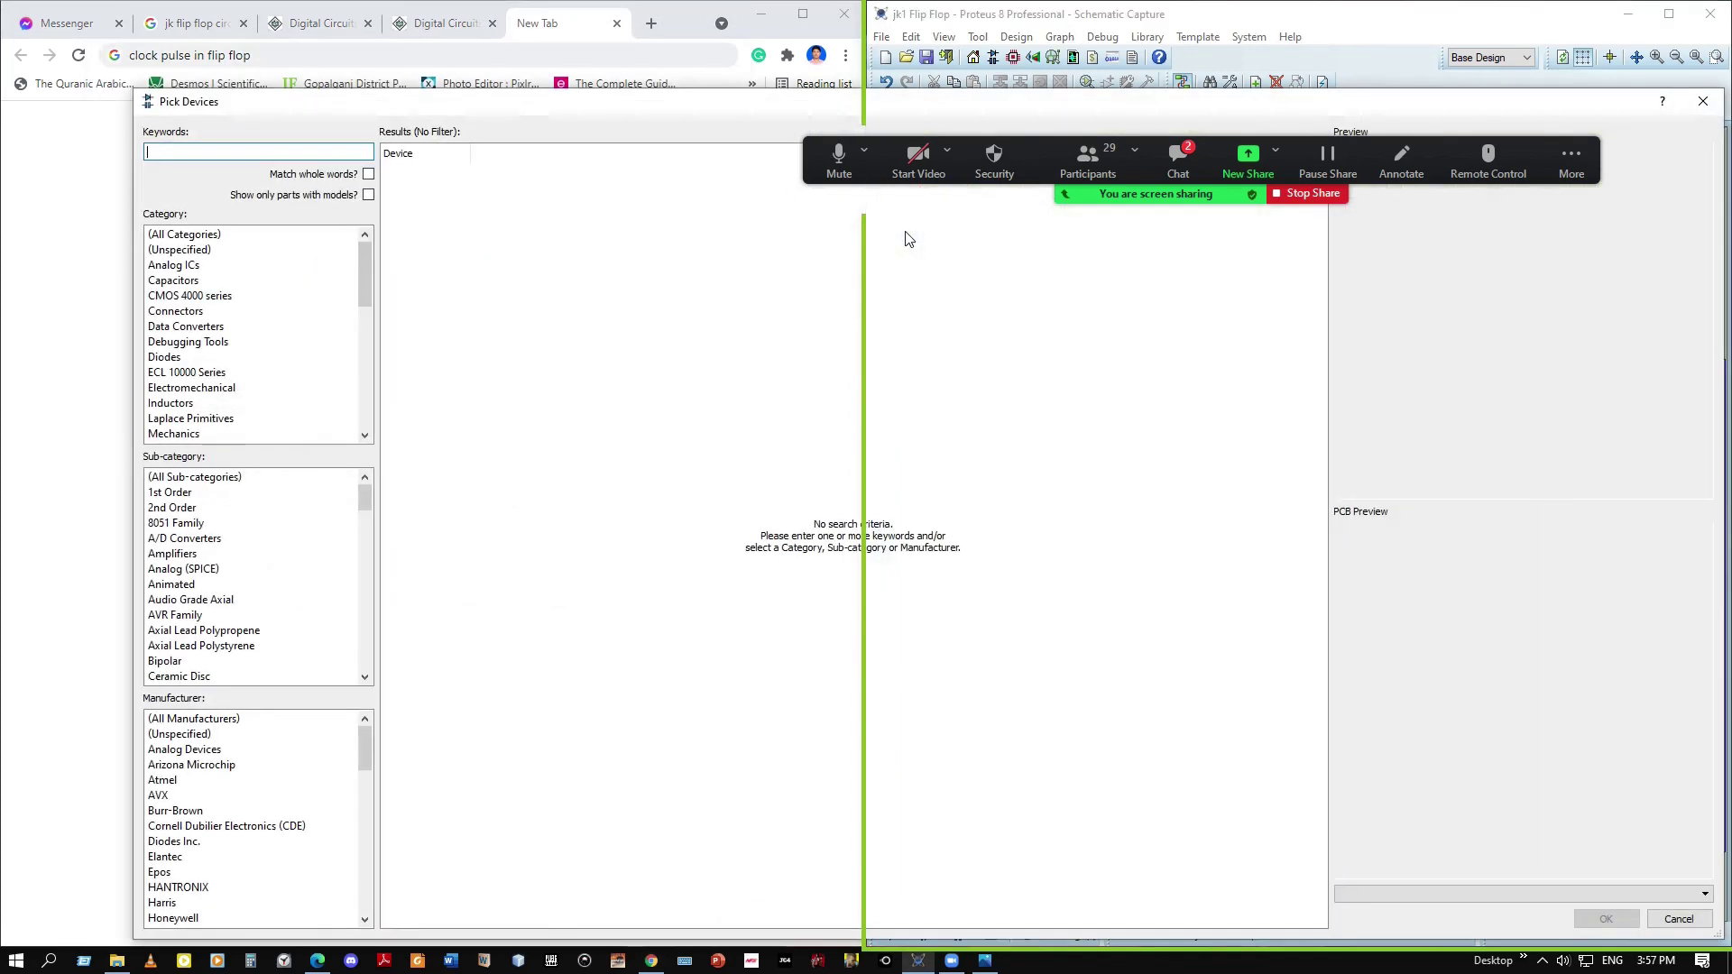
pyautogui.write('pulse')
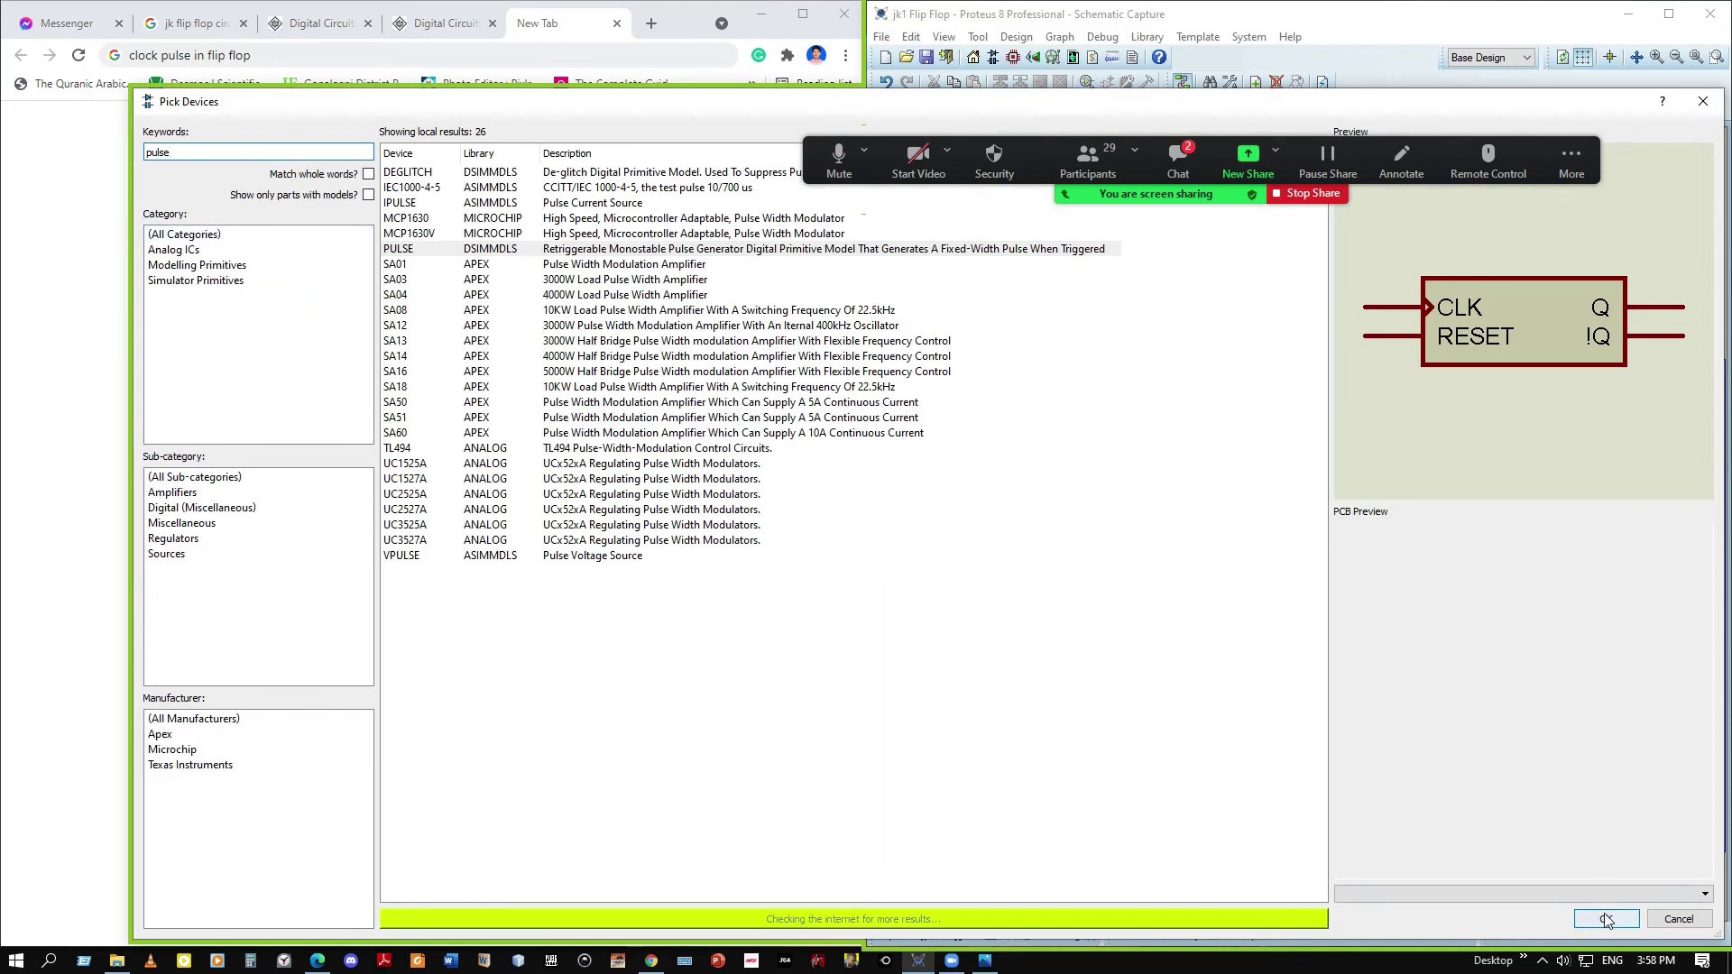
pyautogui.click(1110, 160)
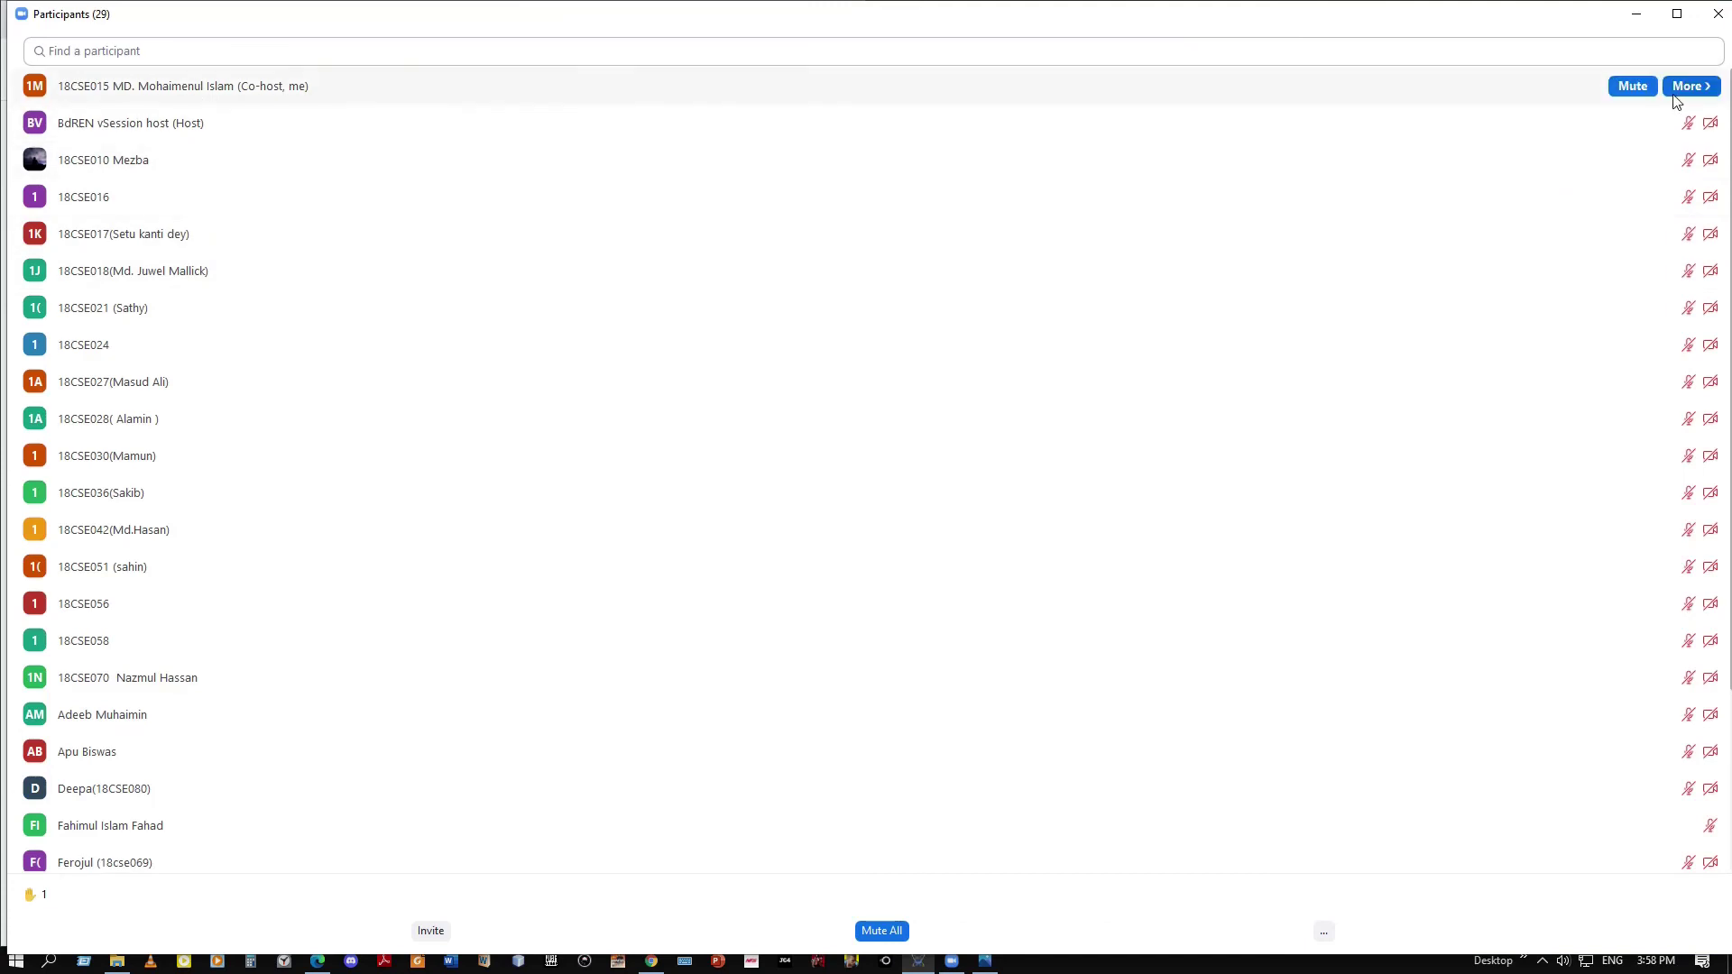
pyautogui.click(1686, 87)
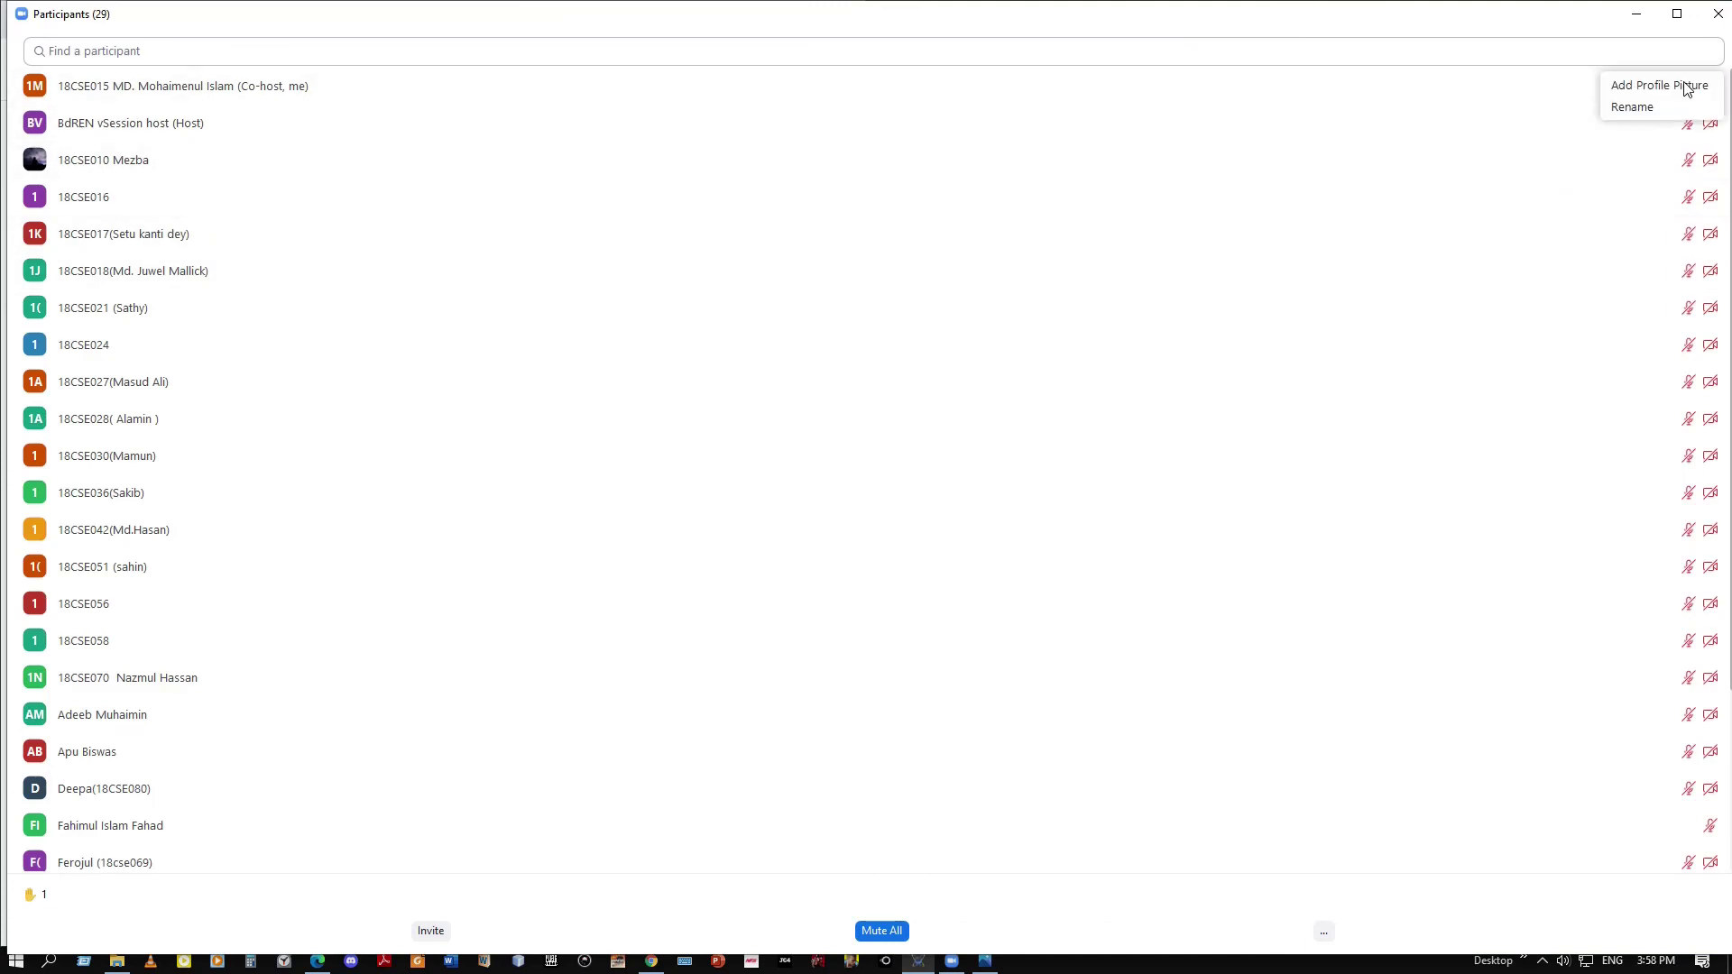
pyautogui.click(1565, 117)
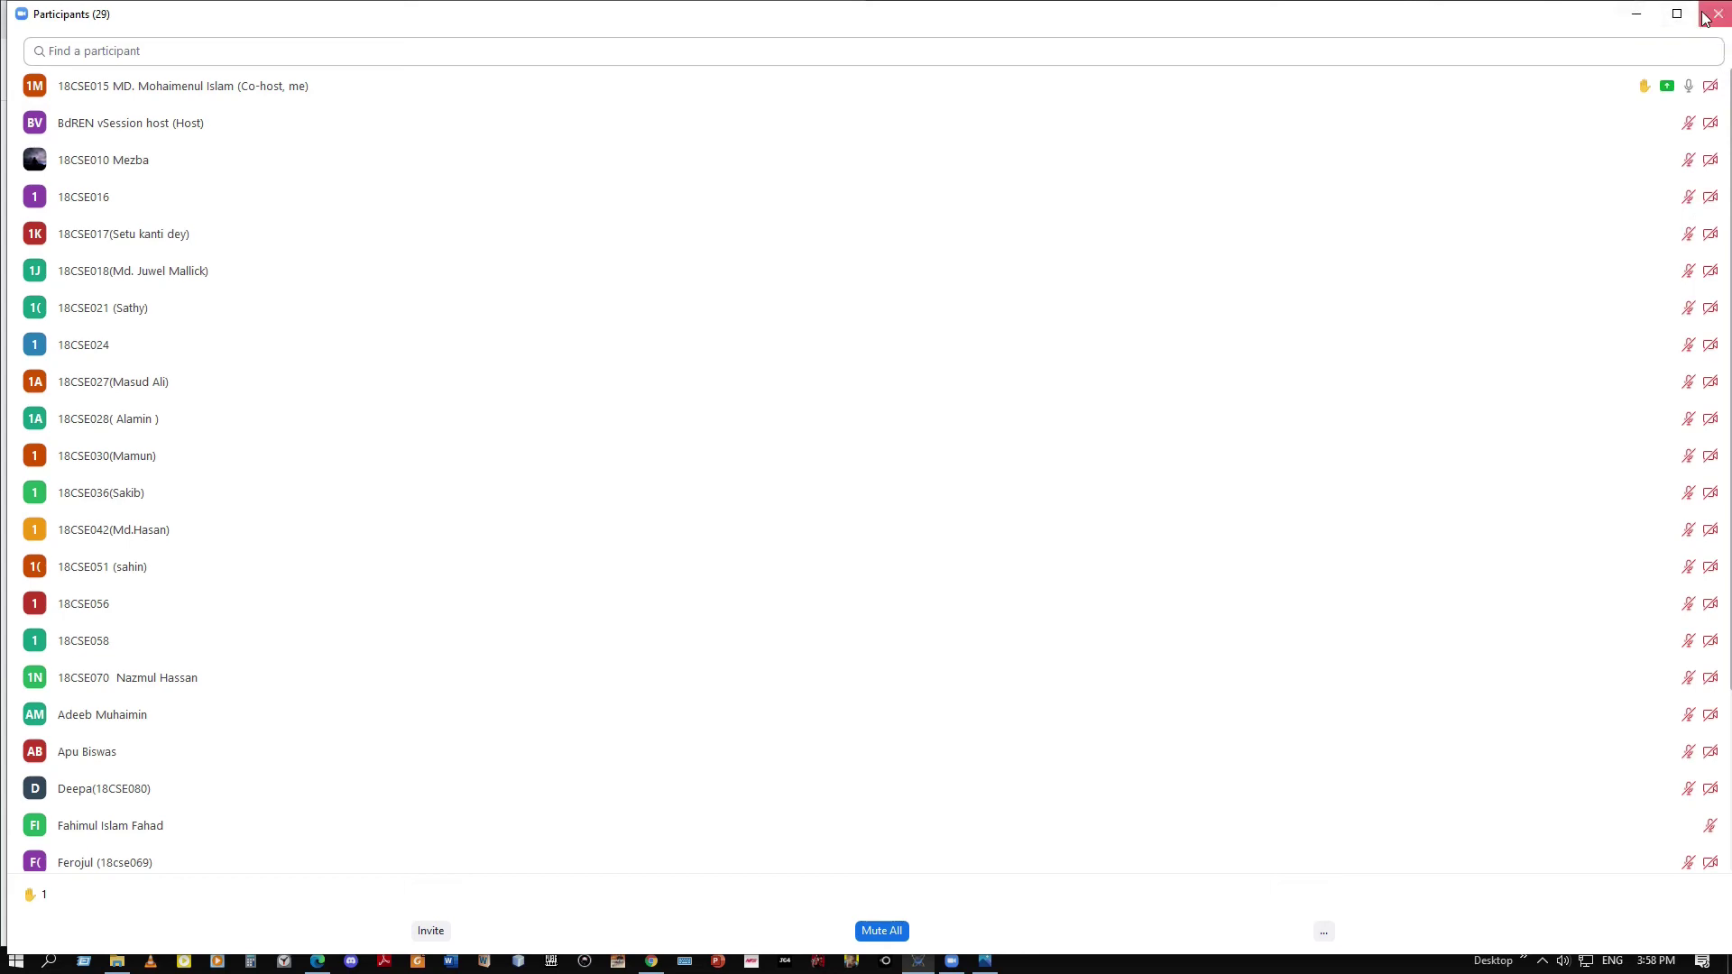
pyautogui.click(1639, 16)
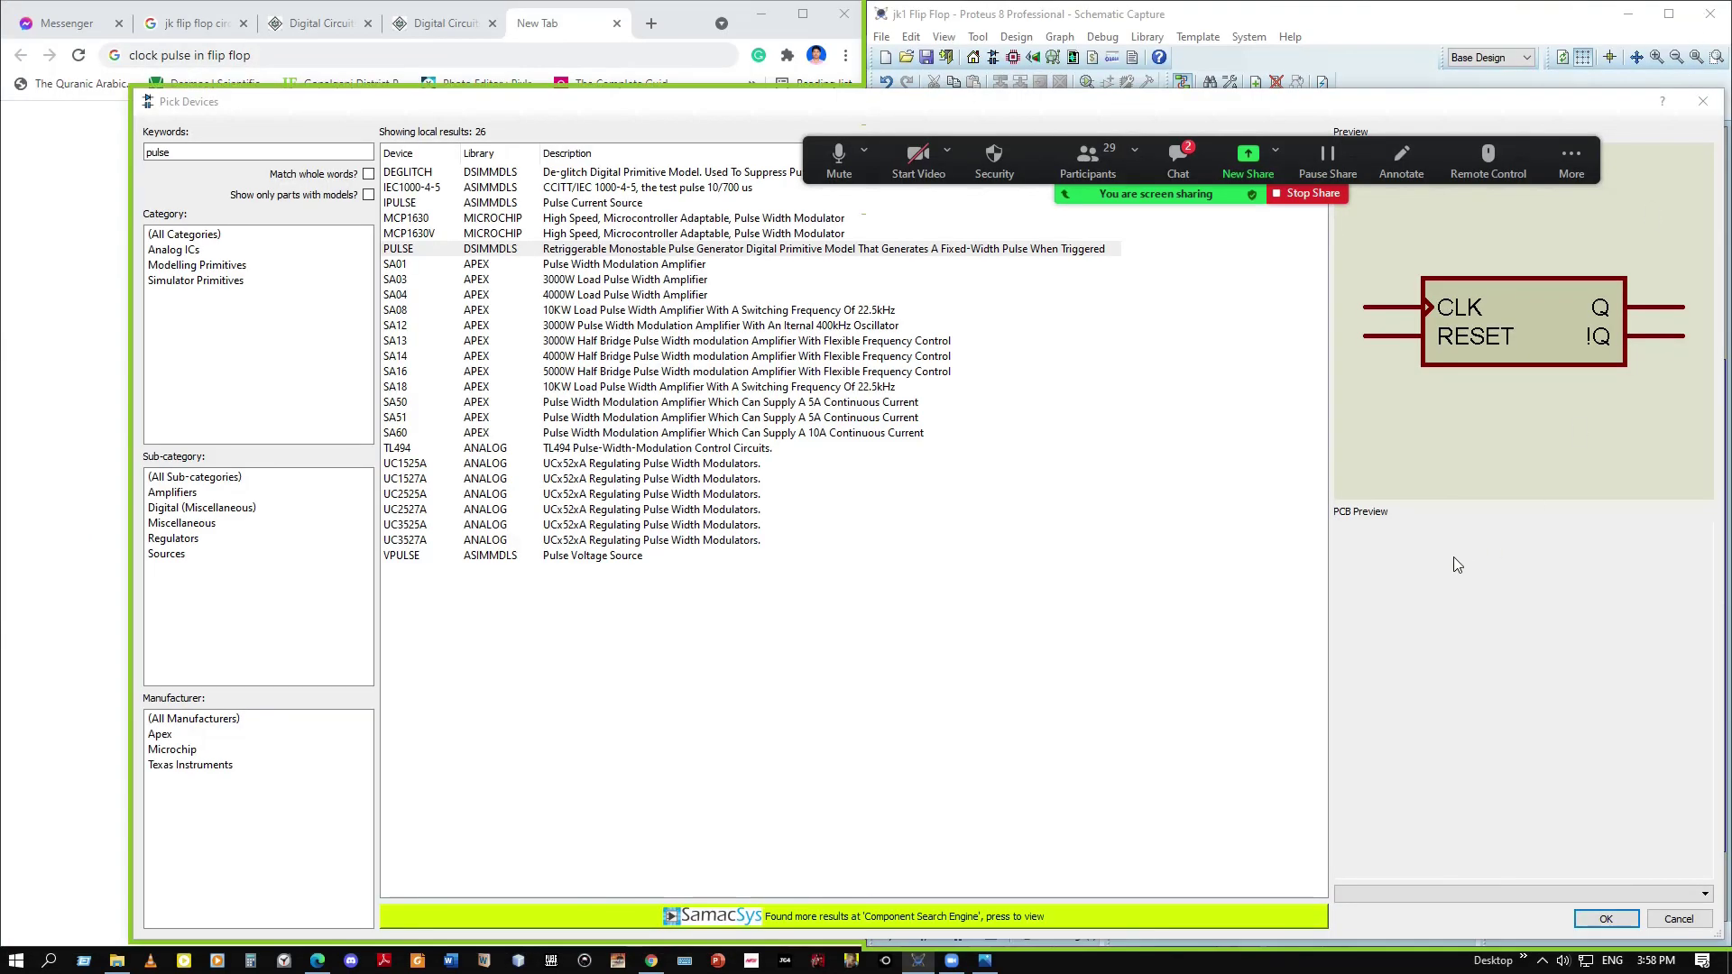
# Add the PULSE device to the parts list and place it where the middle LOGICSTATE was
pyautogui.click(1453, 537)
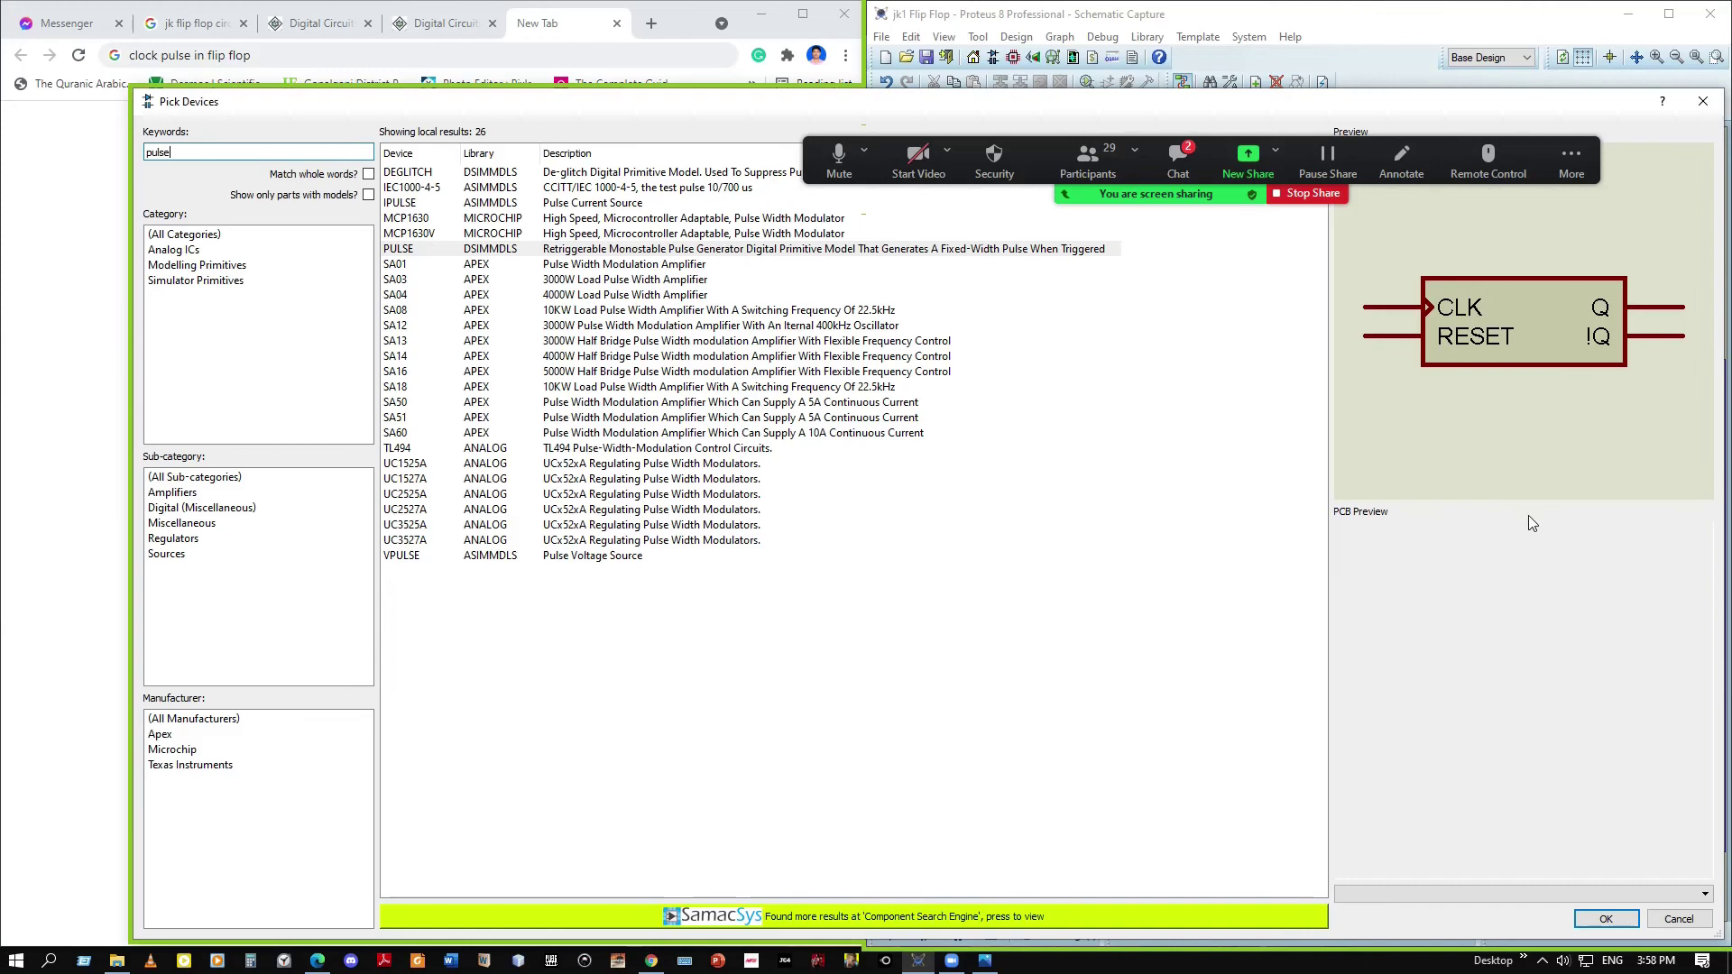
pyautogui.click(1606, 918)
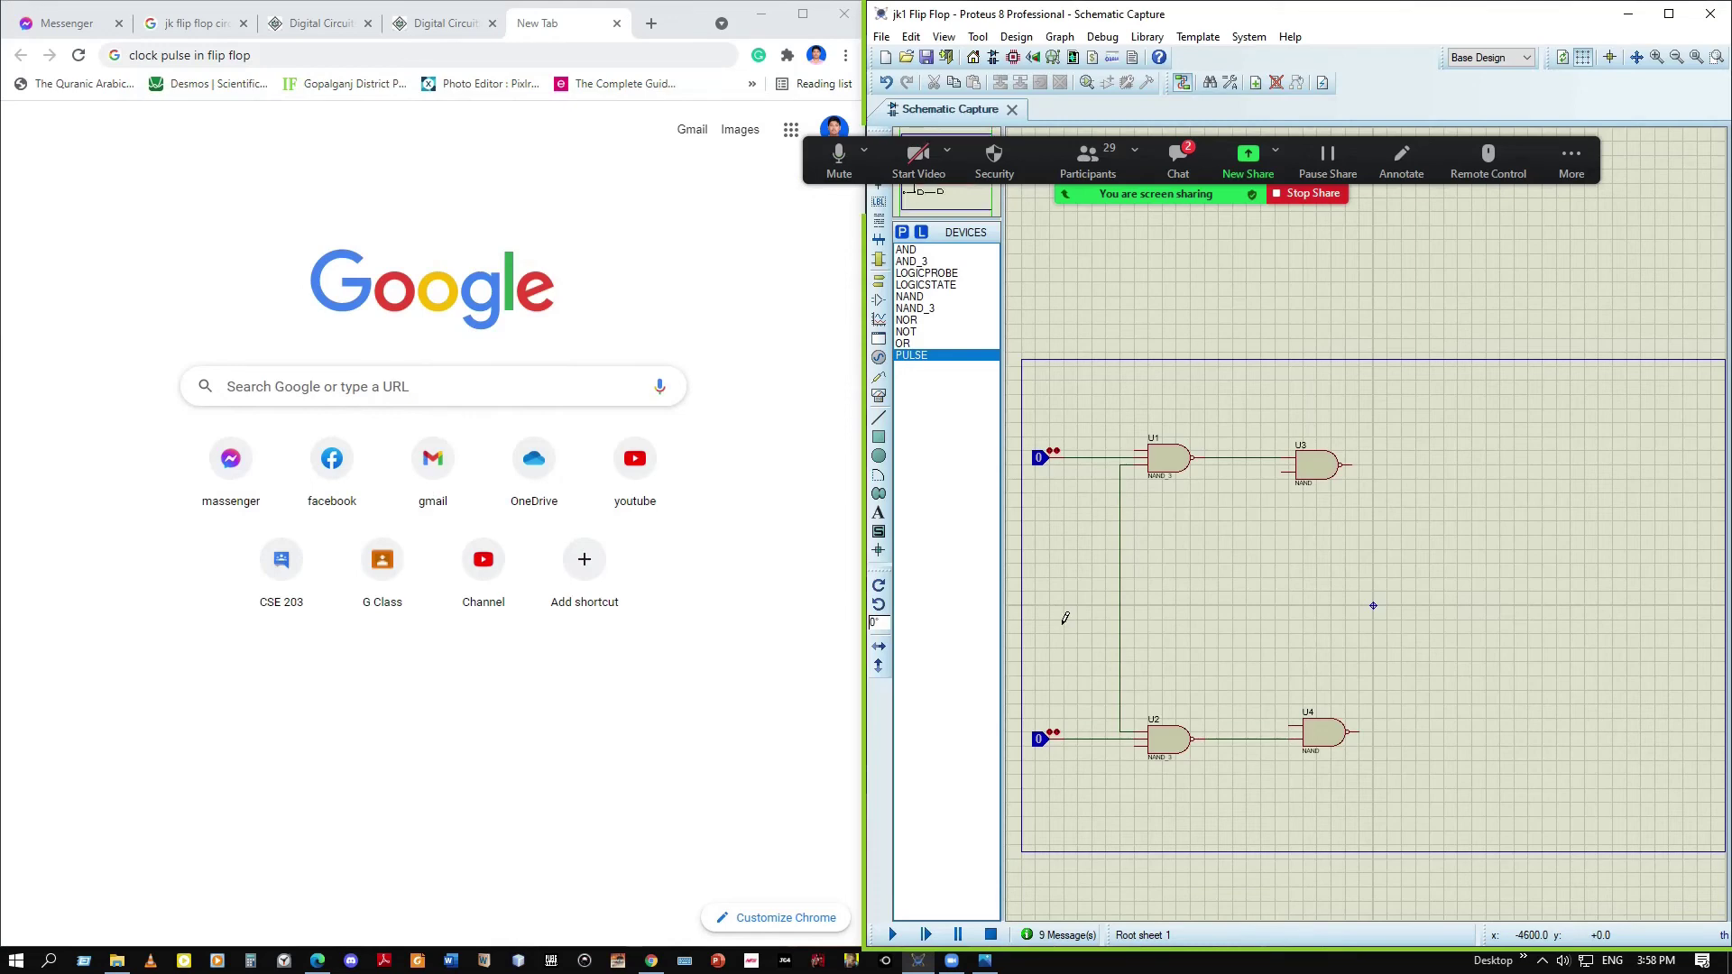
pyautogui.click(1065, 618)
pyautogui.click(1042, 603)
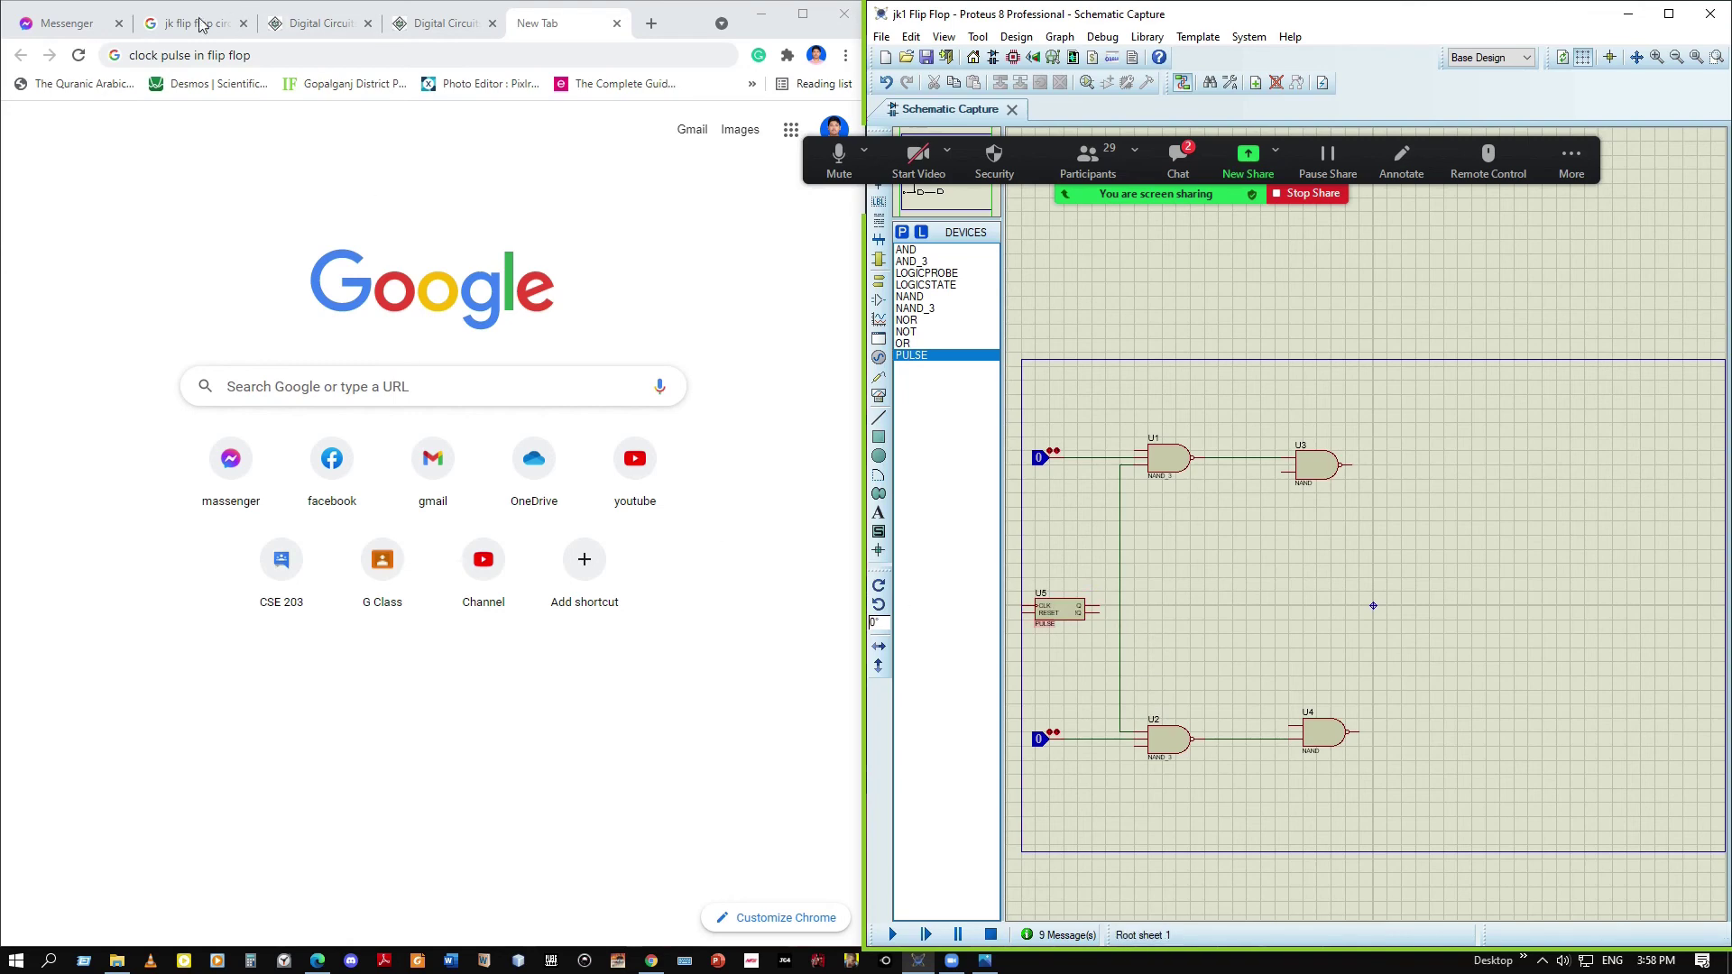
# Check the JK flip-flop diagram in Messenger and wire the PULSE device's Q output to the line joining U1 and U2
pyautogui.click(63, 22)
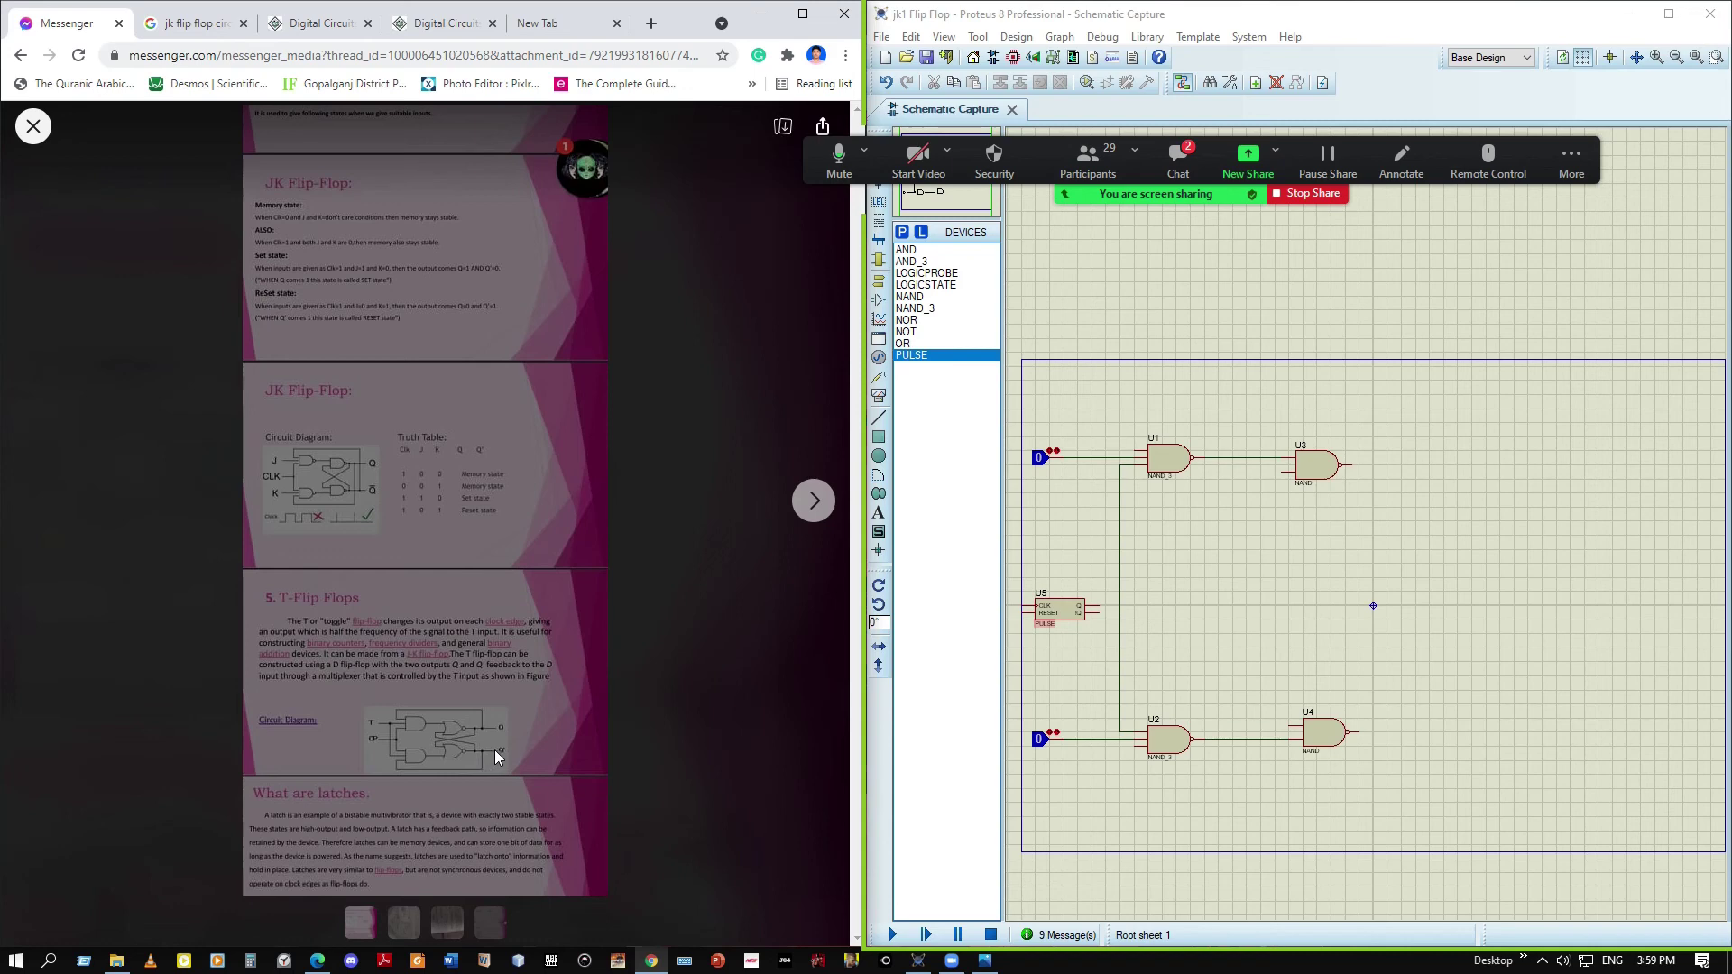
pyautogui.click(1114, 616)
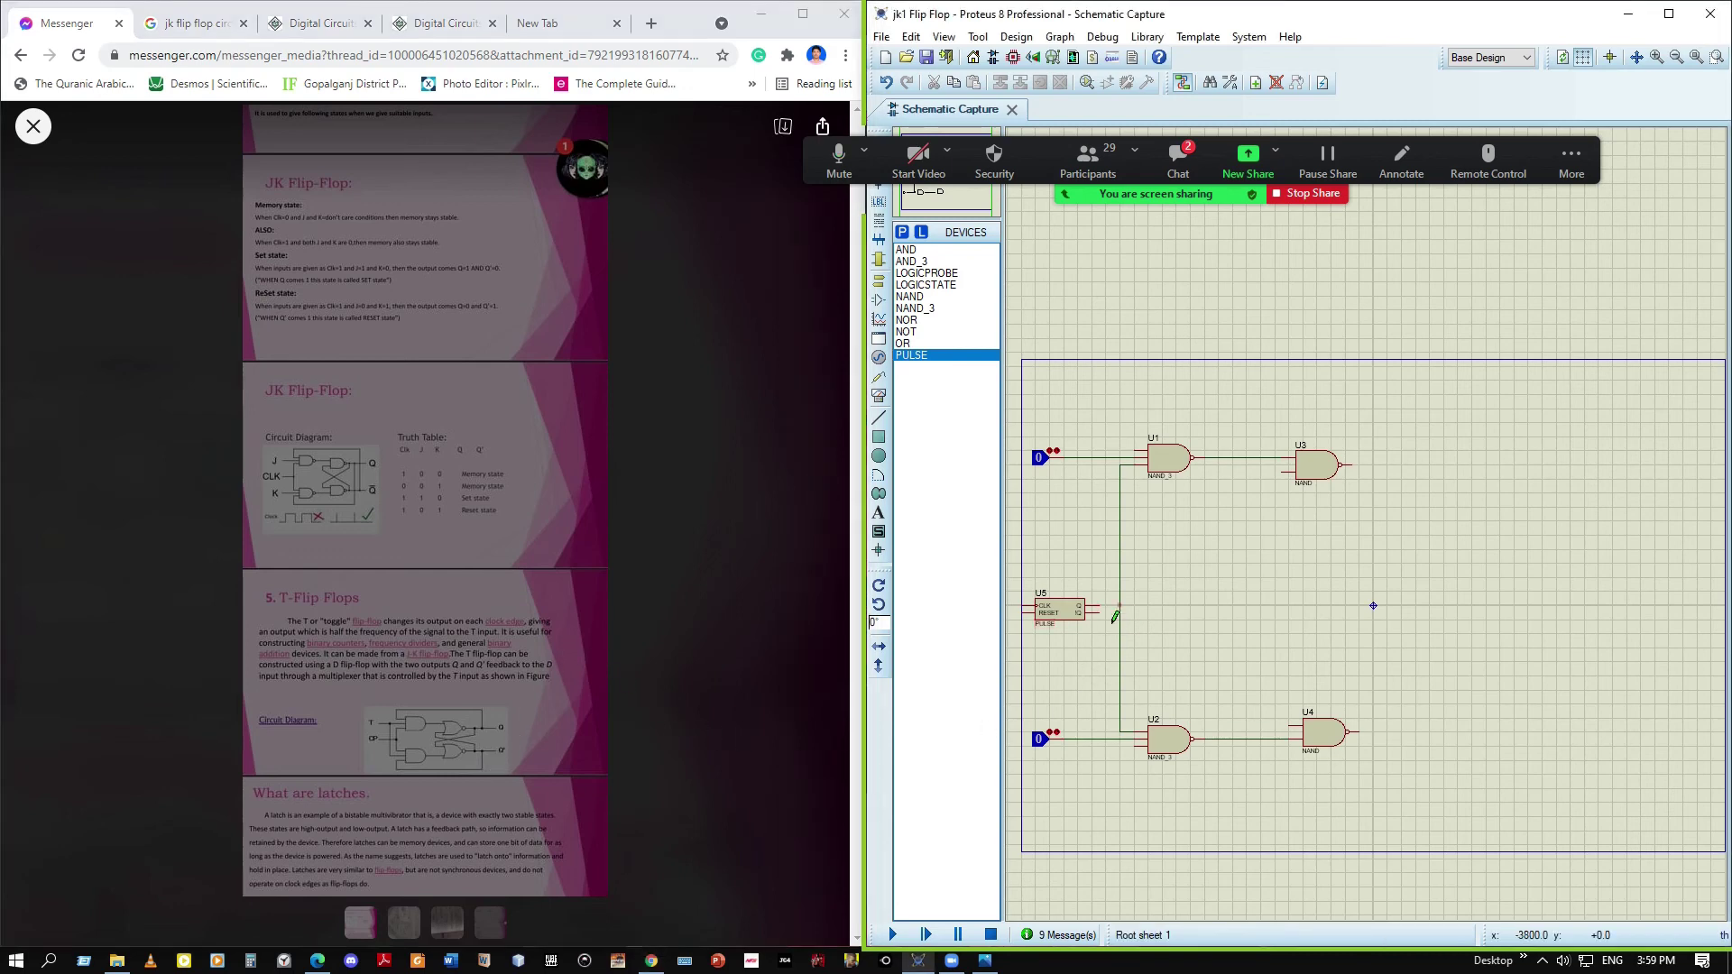
pyautogui.click(1120, 605)
pyautogui.click(1097, 605)
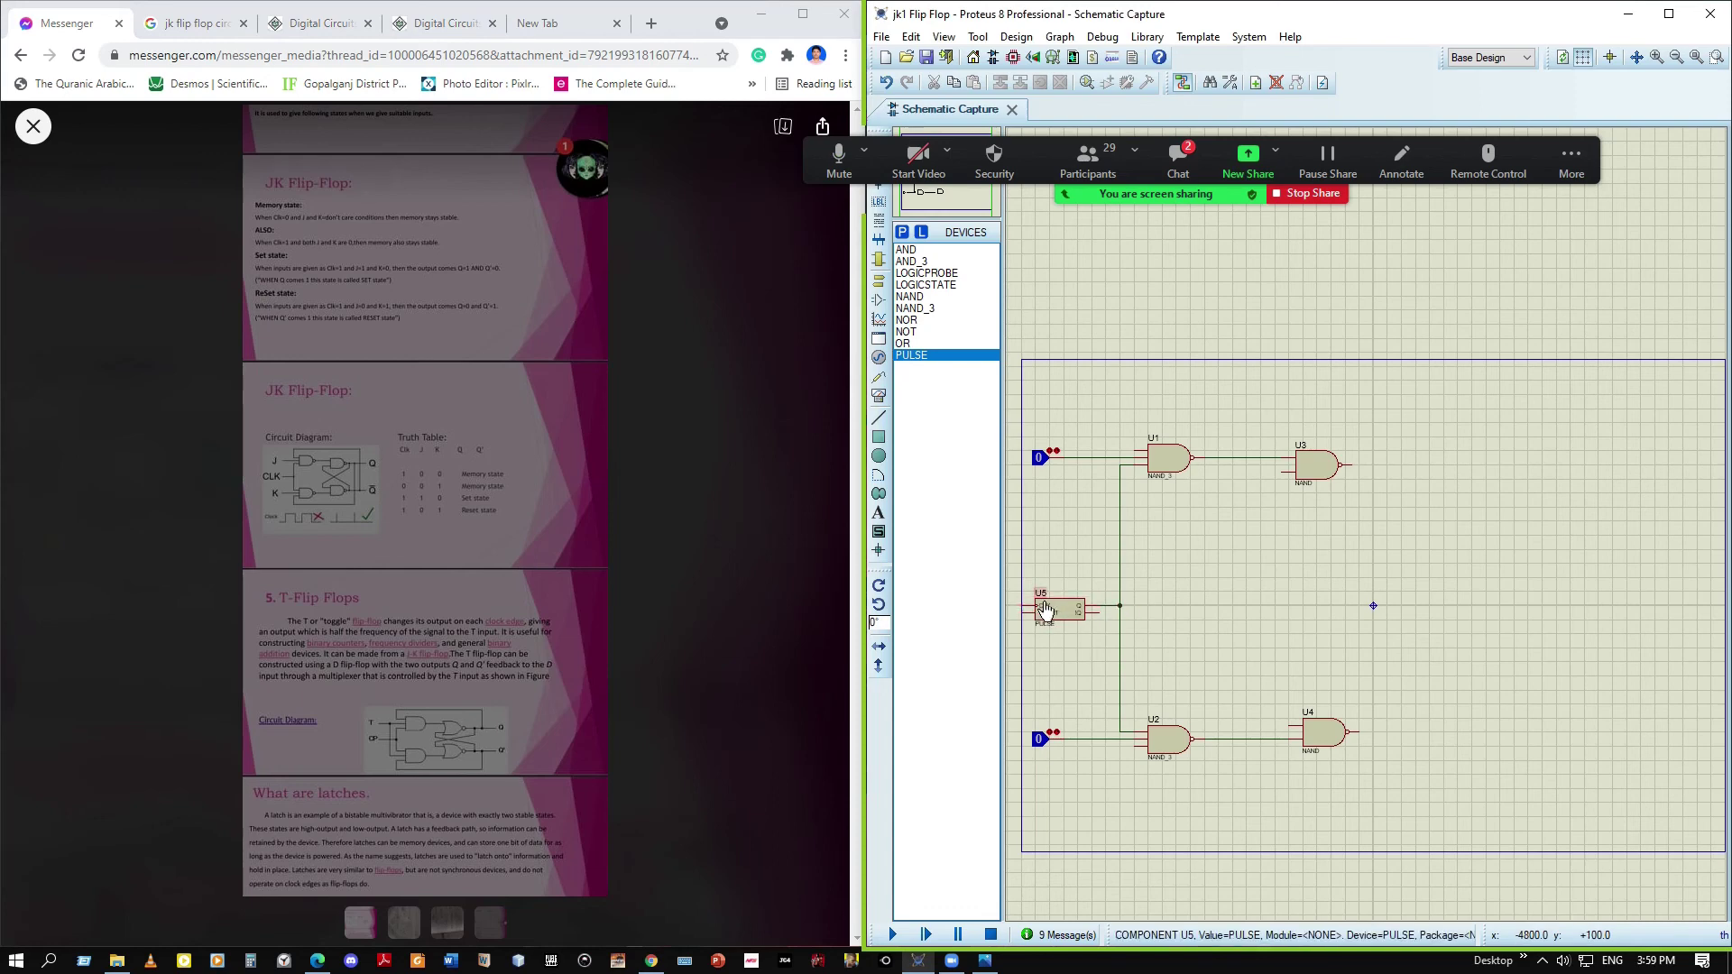
# Check the direct messages in the Zoom meeting chat and look through the participant list
pyautogui.click(1179, 155)
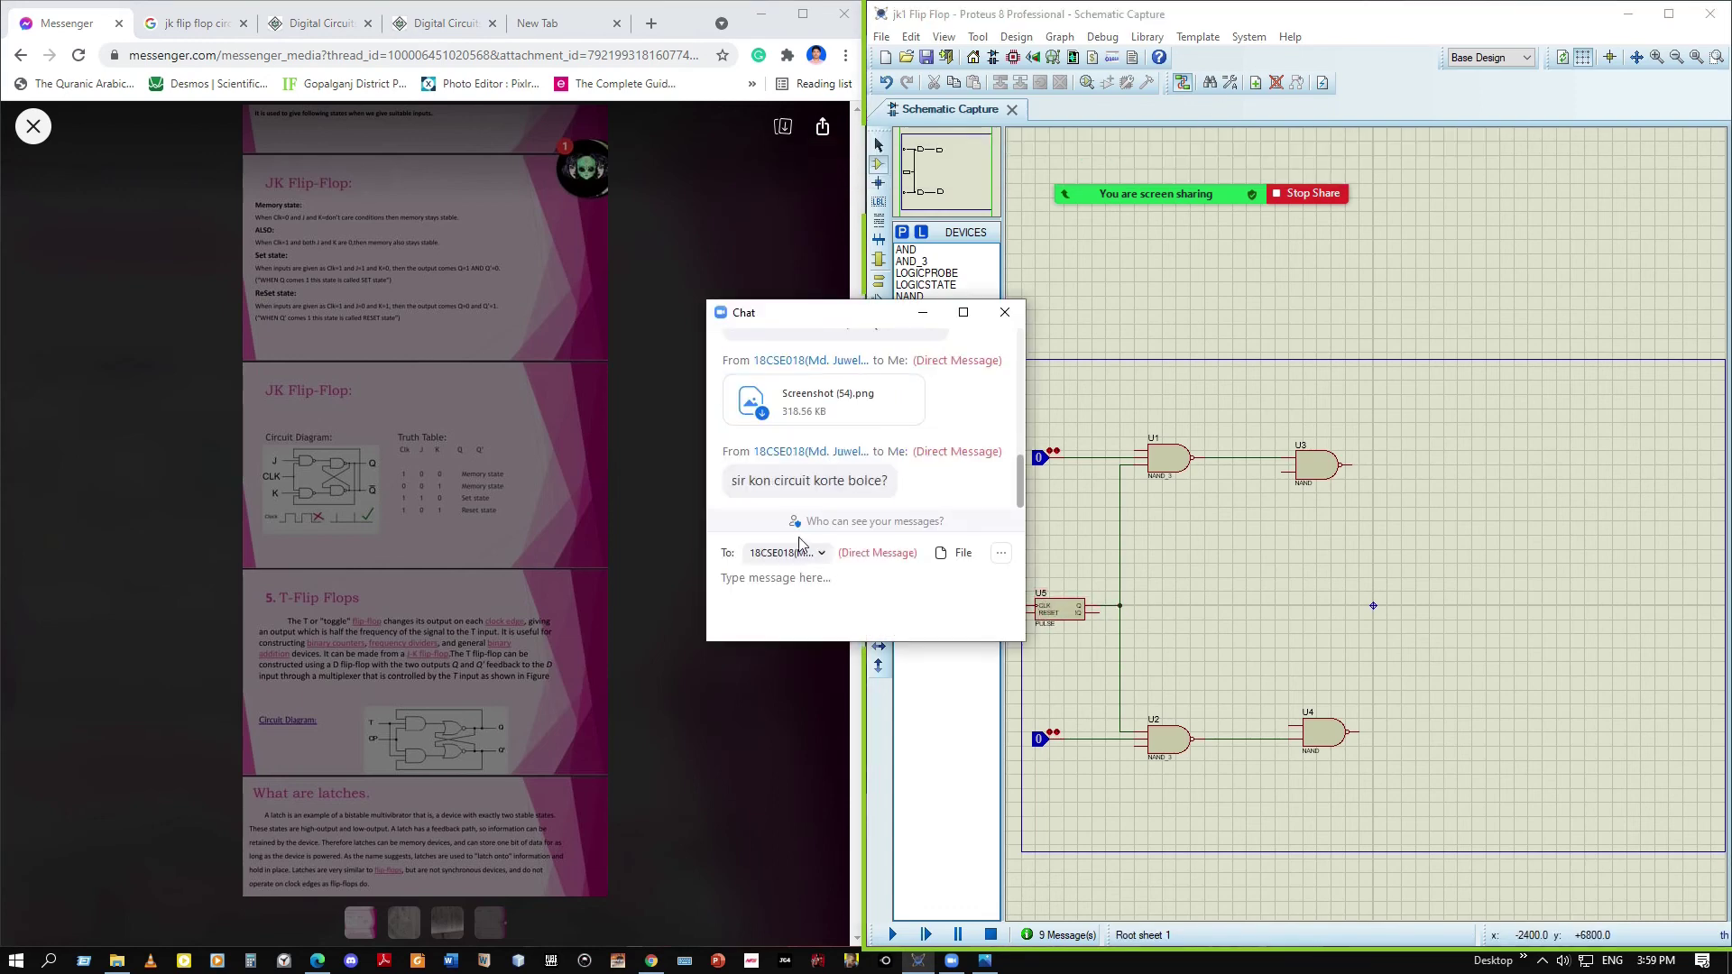
pyautogui.click(1001, 313)
pyautogui.click(1094, 155)
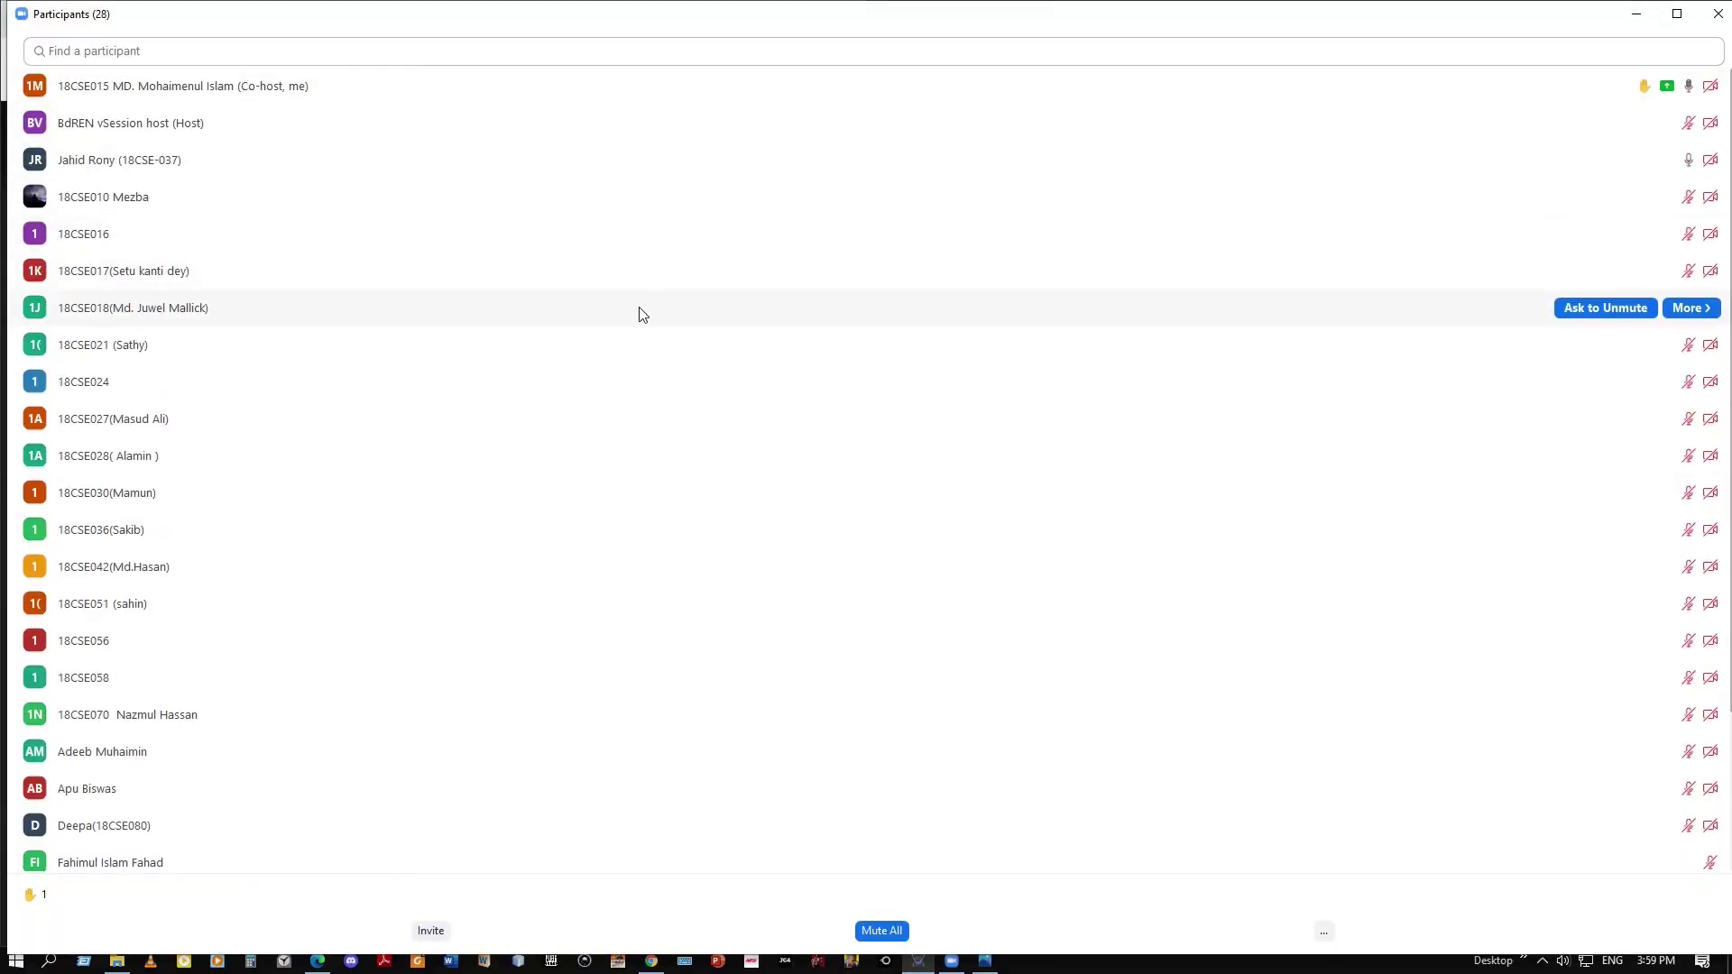
pyautogui.click(1635, 15)
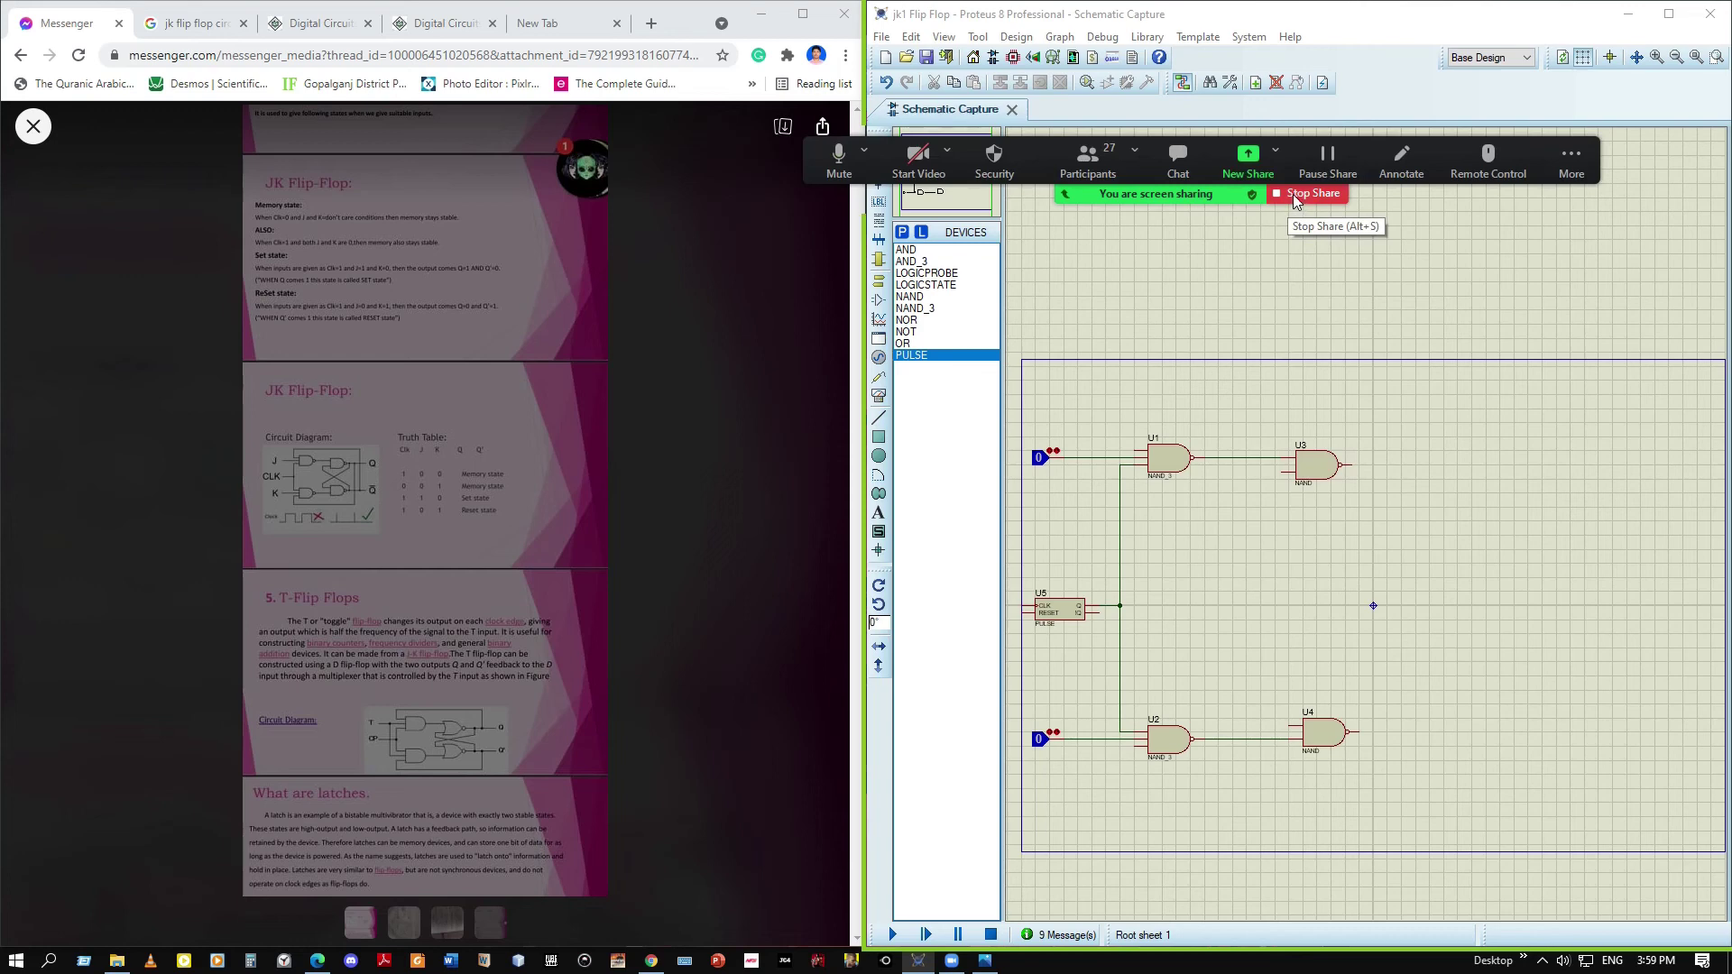
# Stop sharing the screen in Zoom and end the screen share of the participant presenting the AND_3 and OR gate circuit
pyautogui.click(1293, 197)
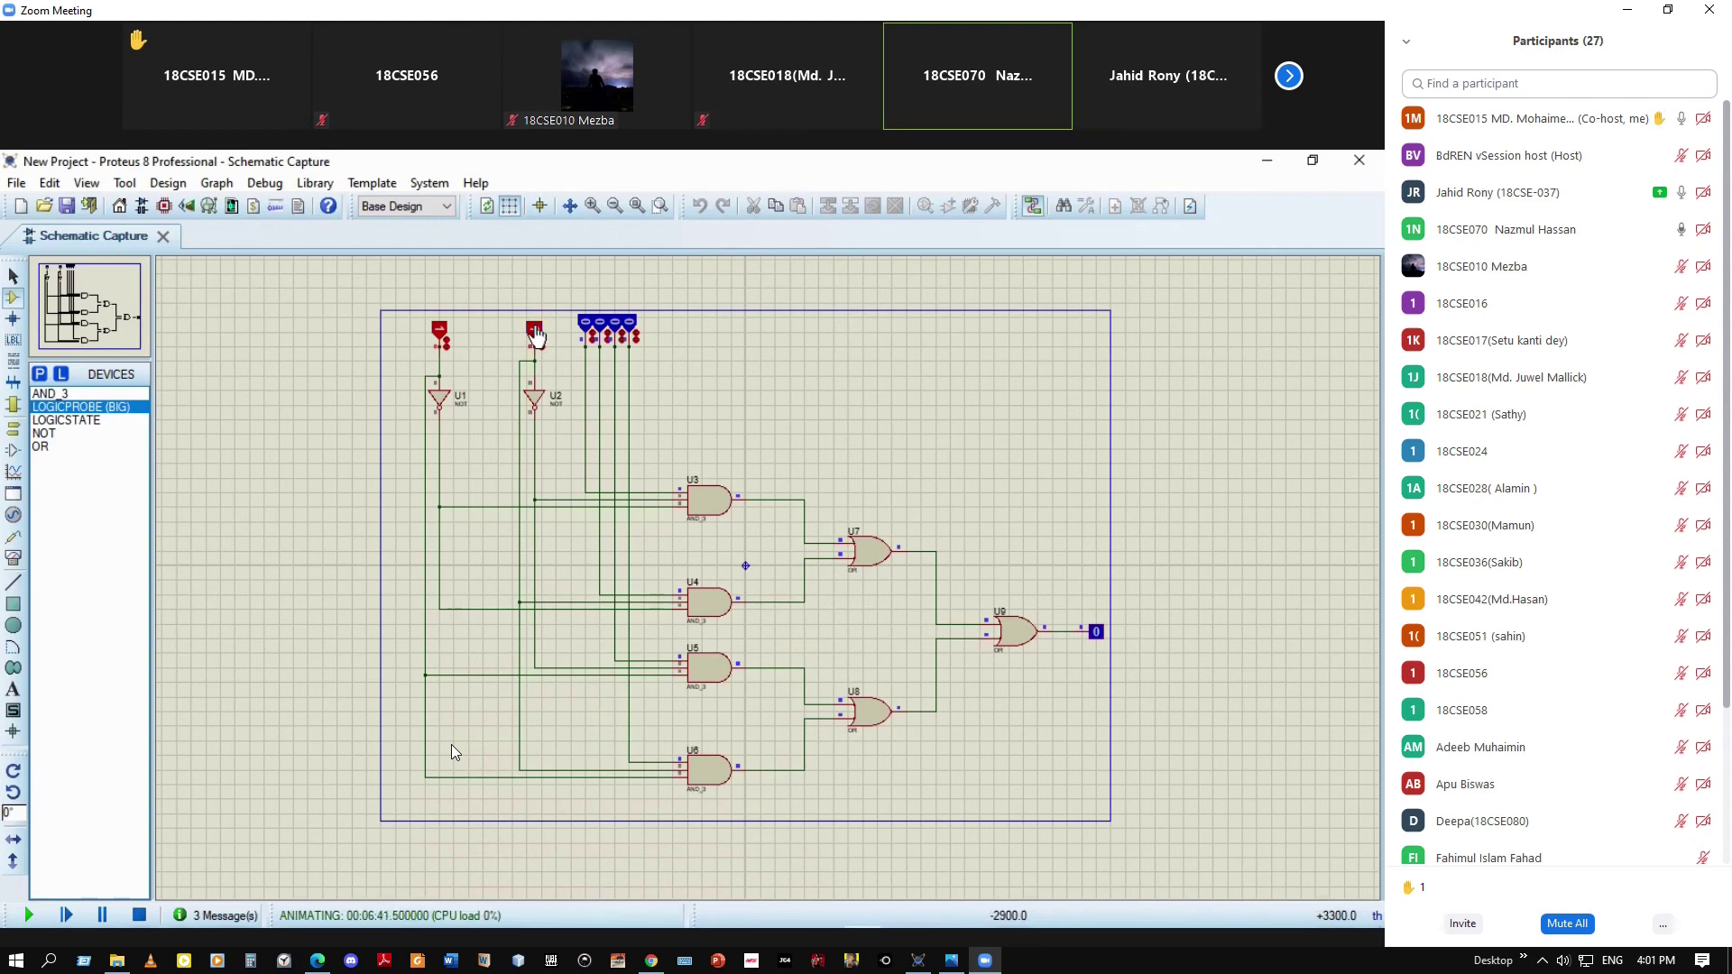
pyautogui.click(534, 332)
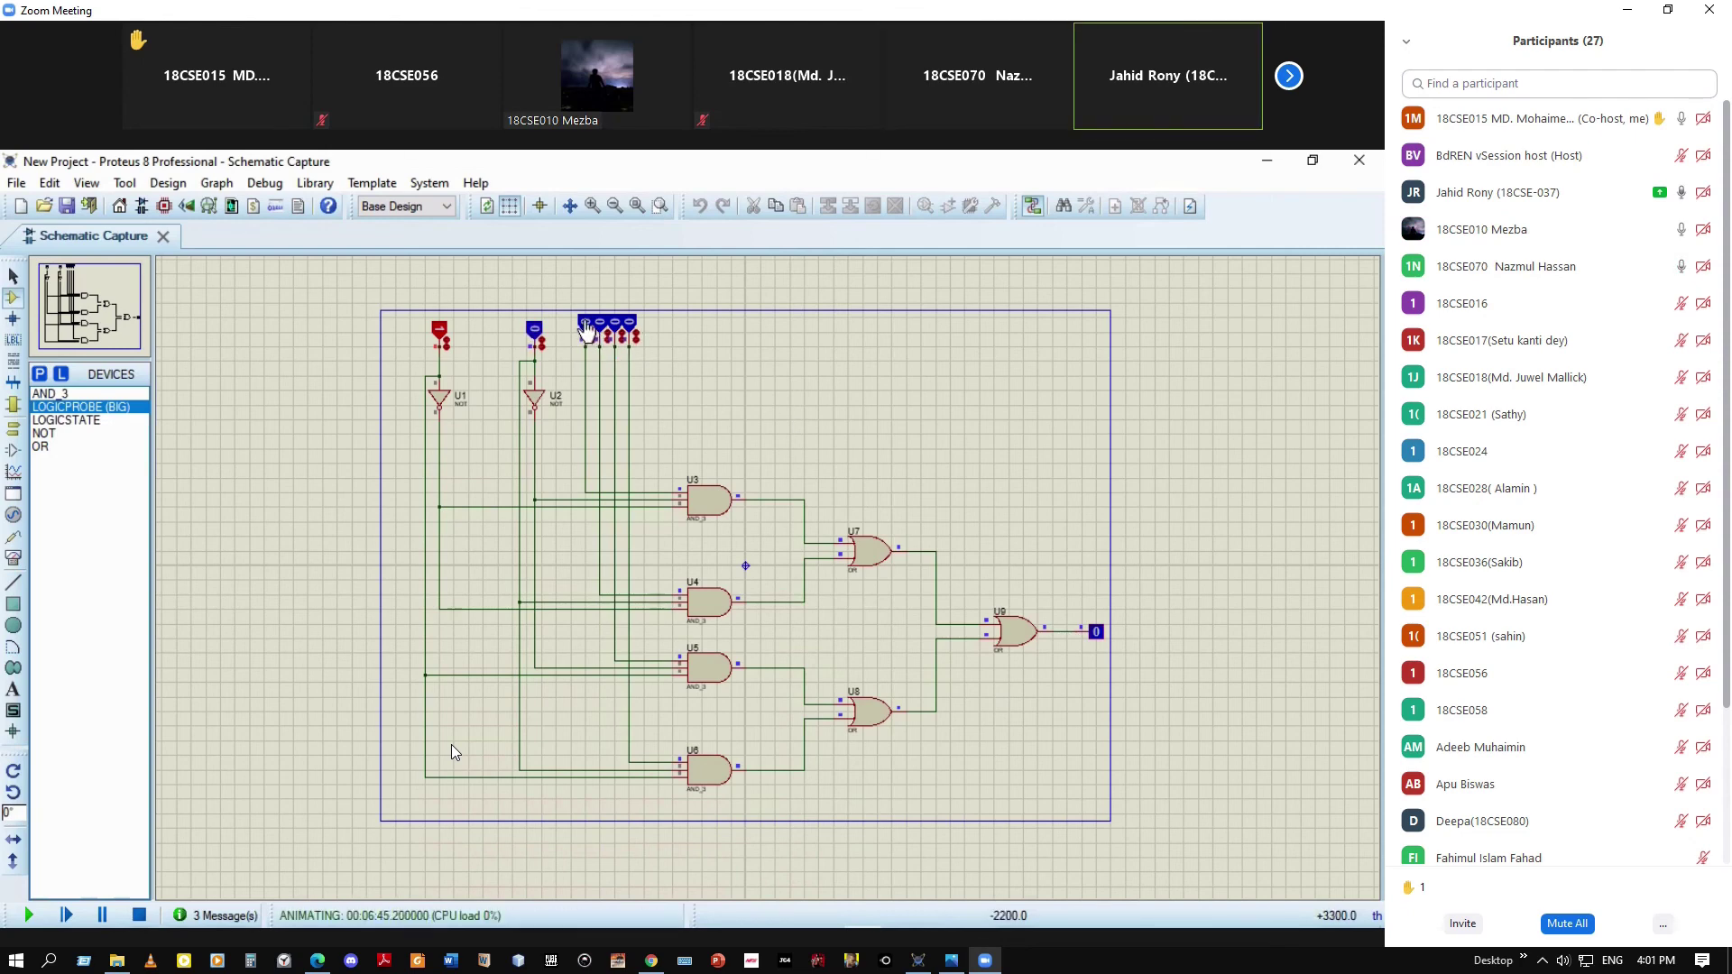
pyautogui.click(586, 330)
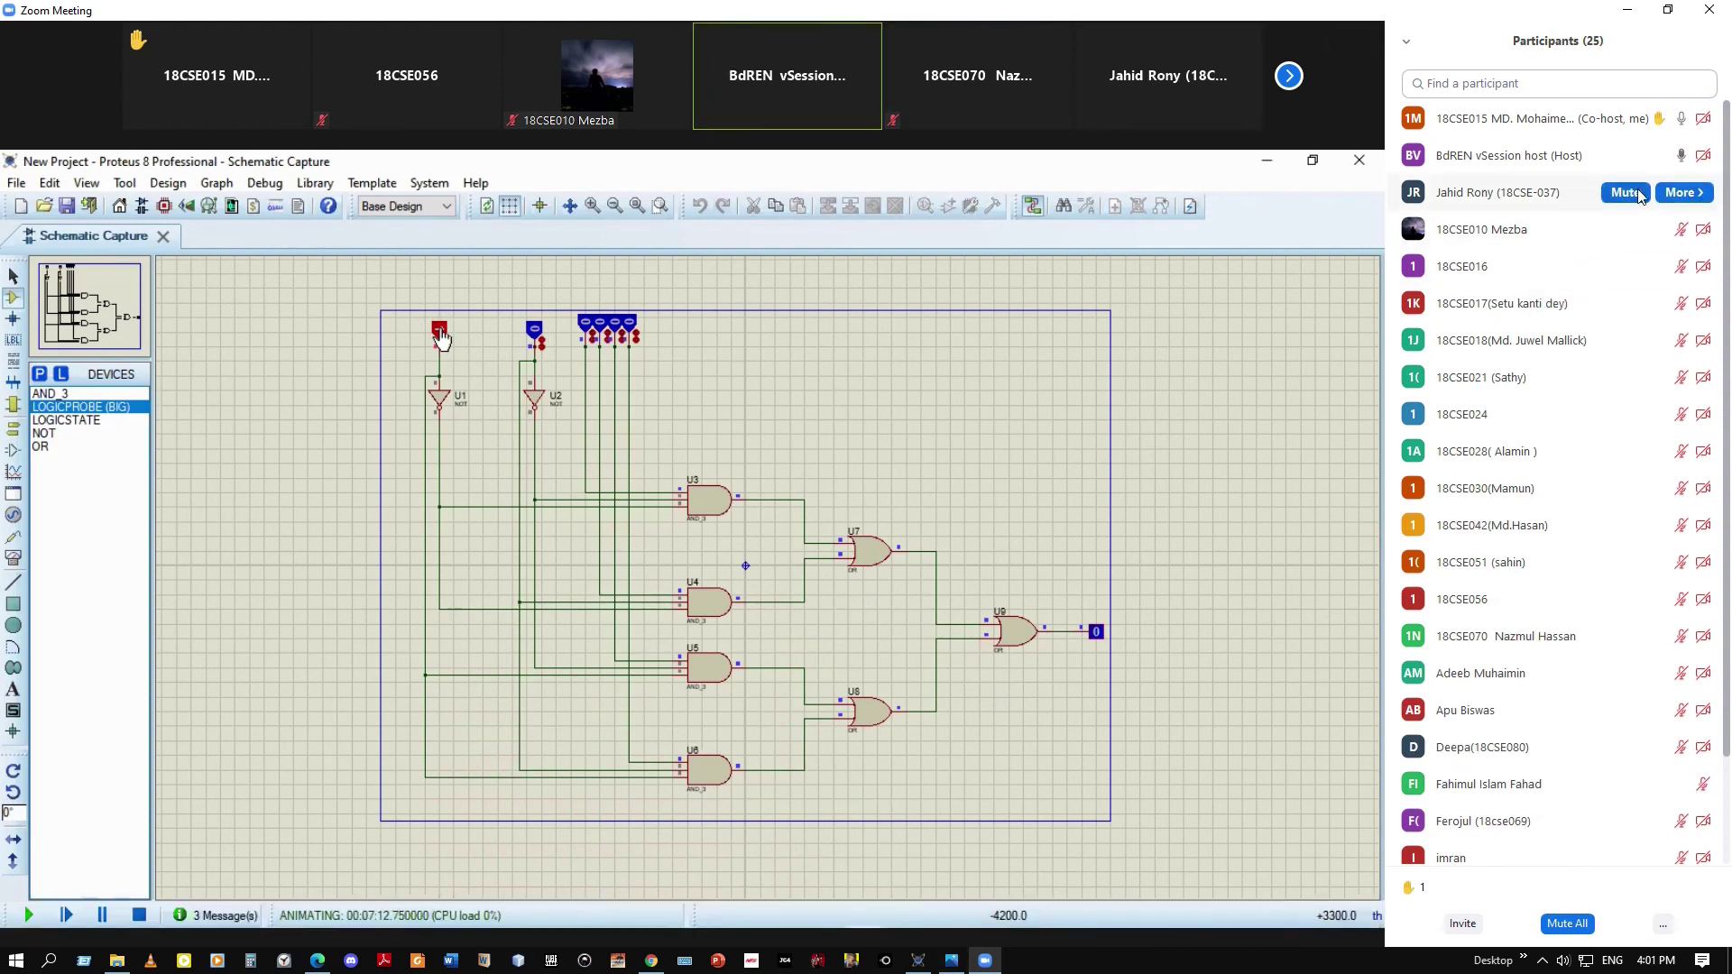
pyautogui.click(1666, 195)
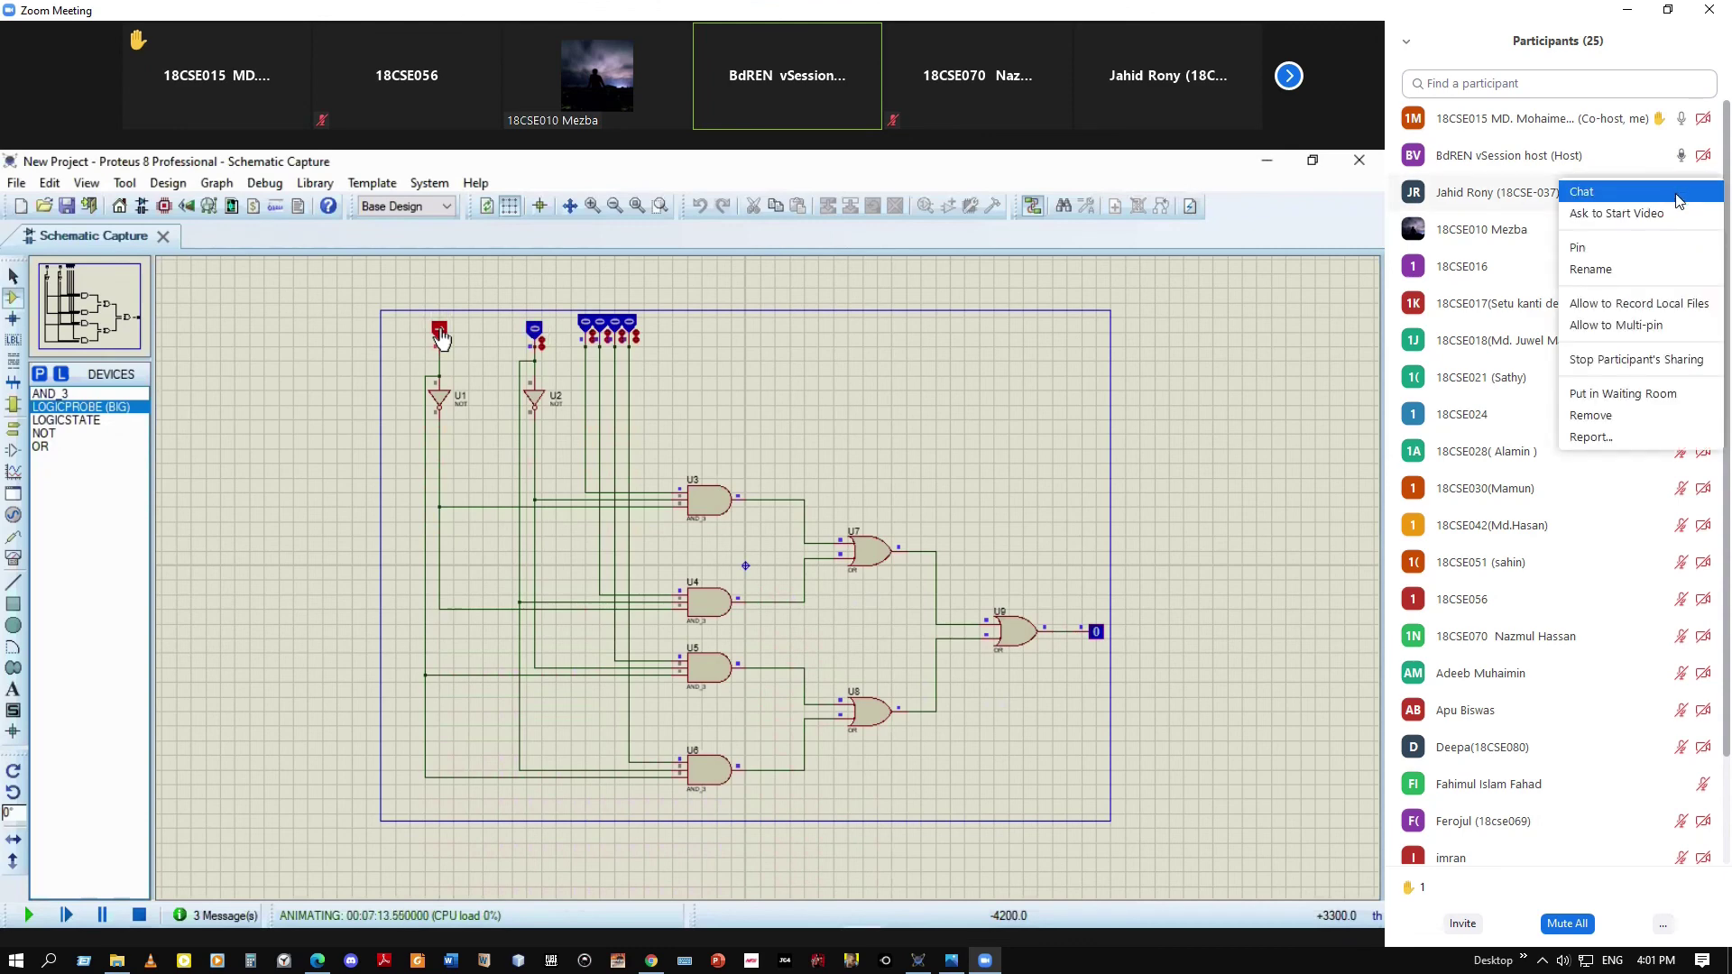
pyautogui.click(1653, 362)
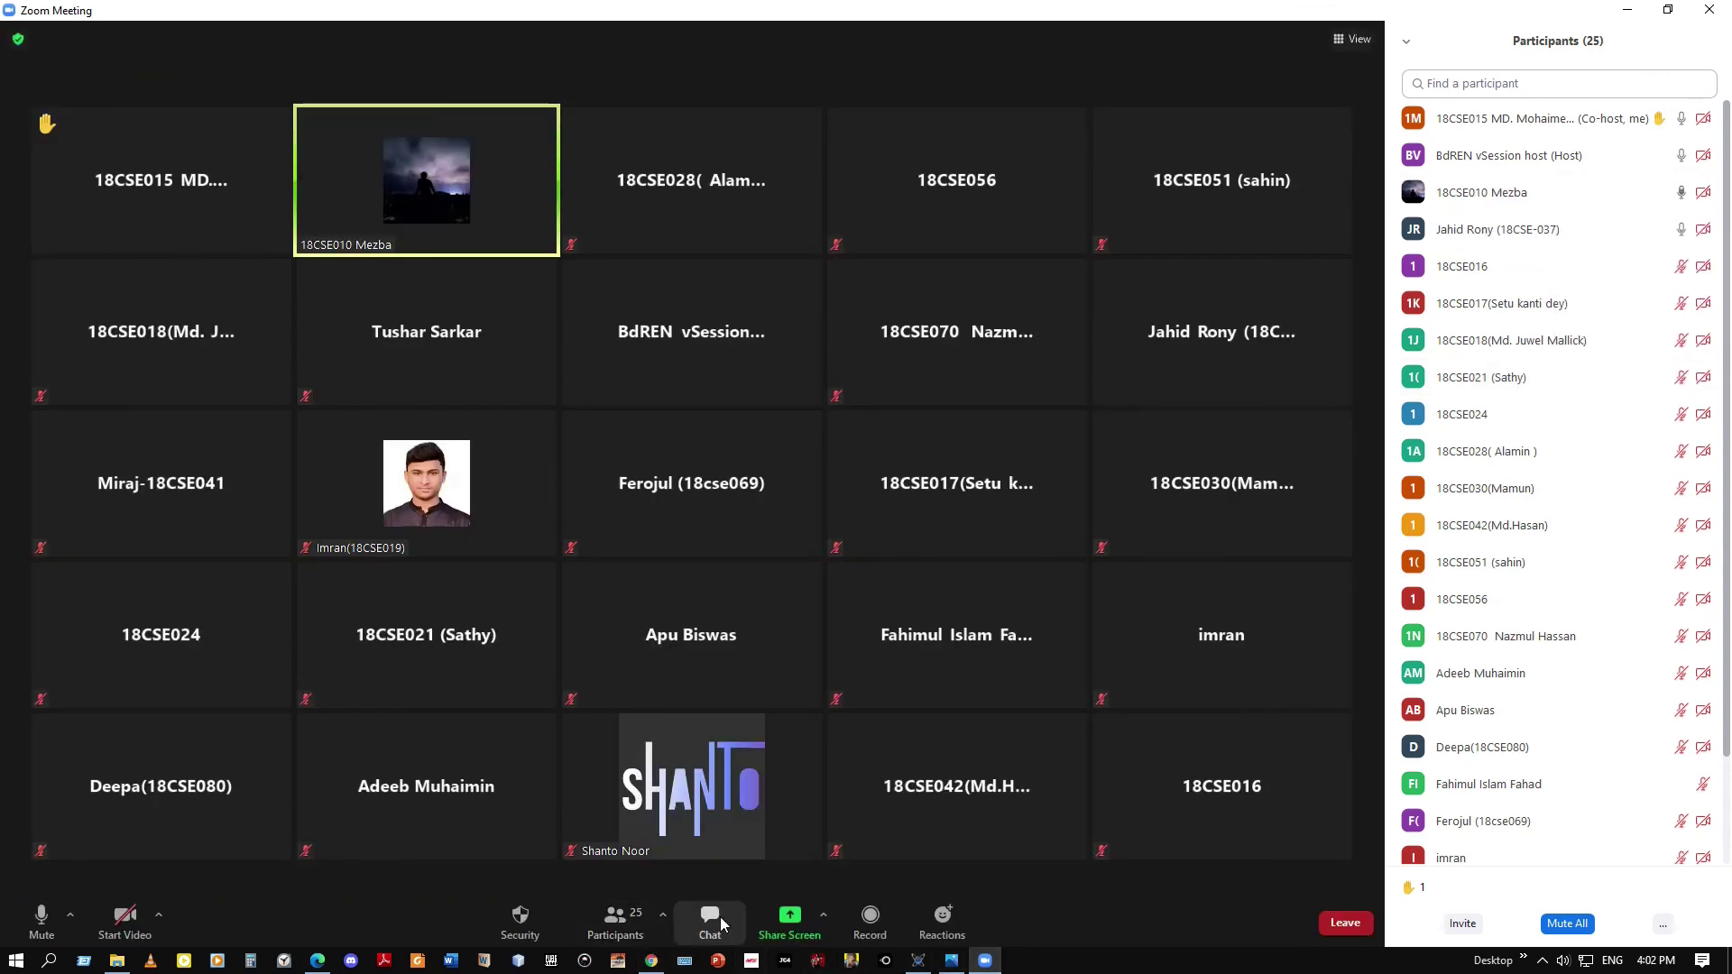
pyautogui.click(801, 919)
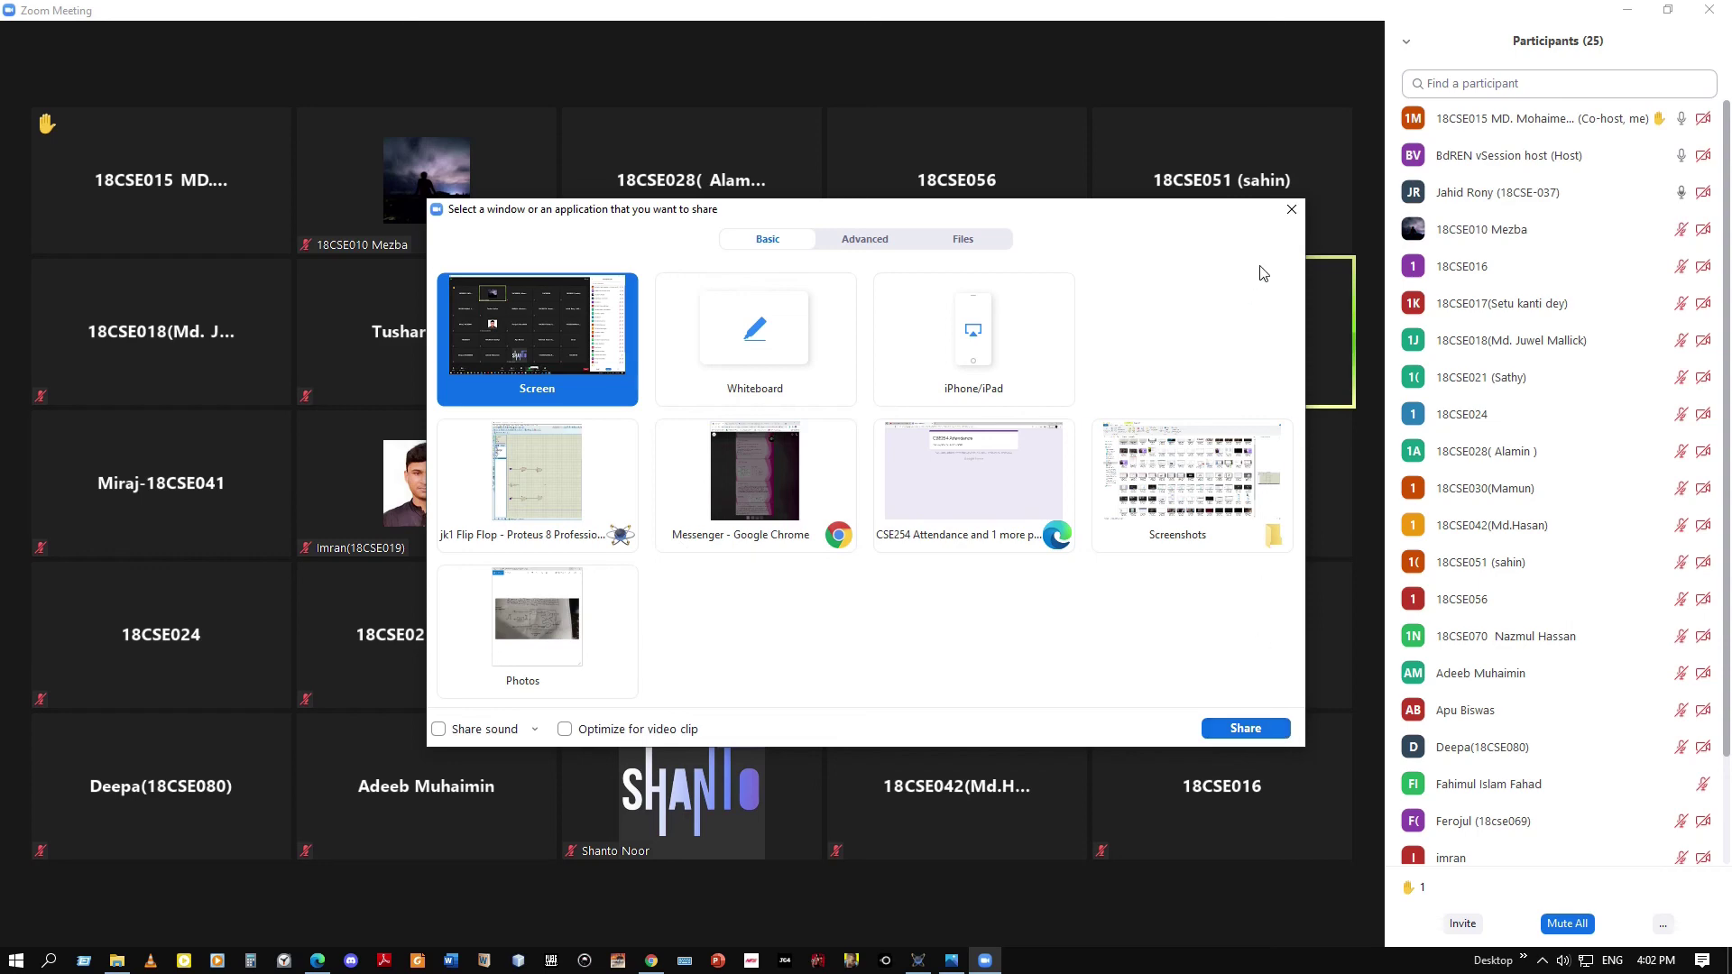
pyautogui.click(1291, 213)
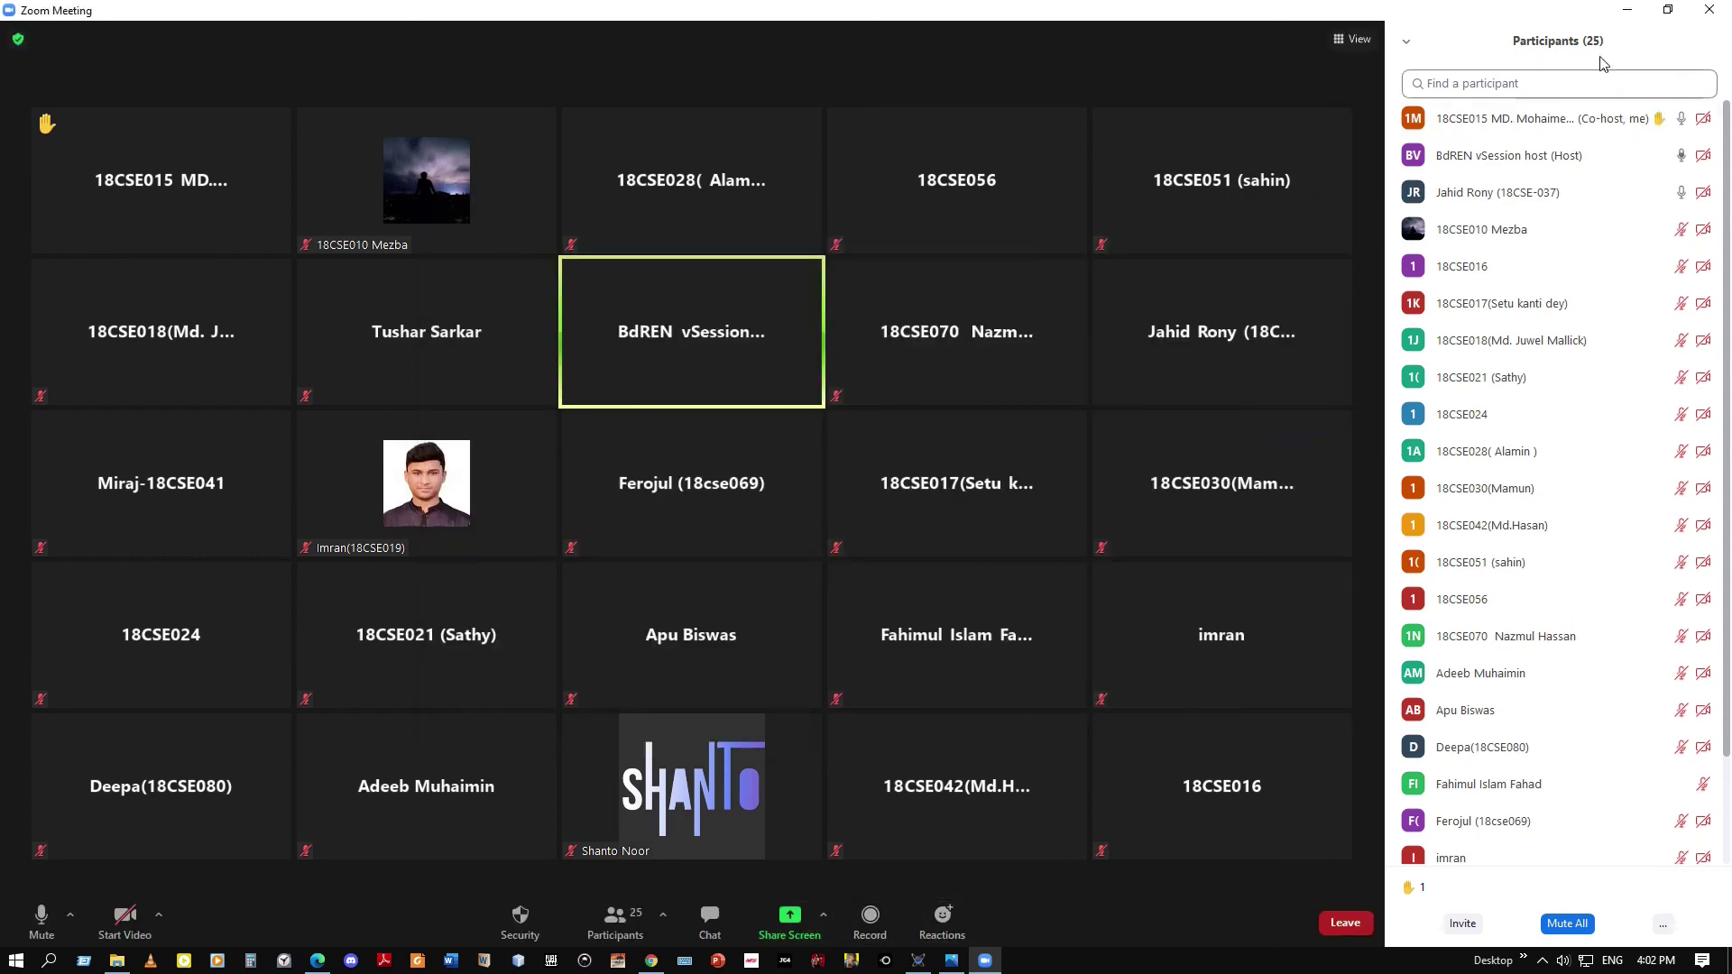
pyautogui.click(1624, 11)
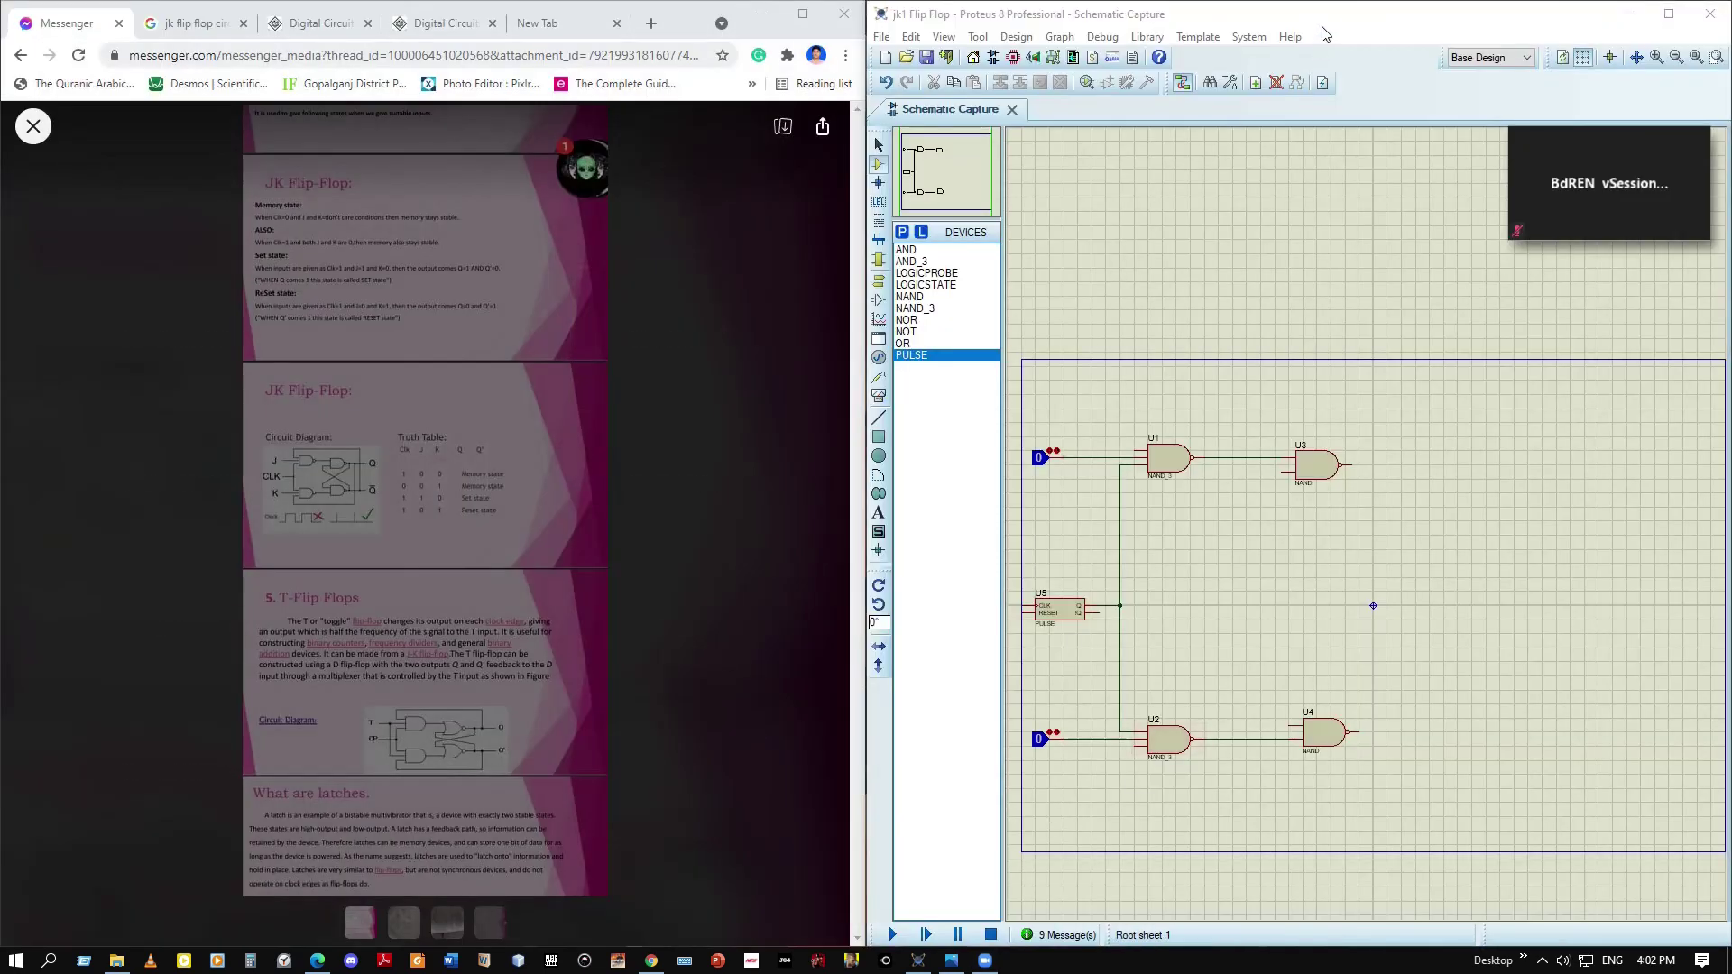
pyautogui.click(1061, 609)
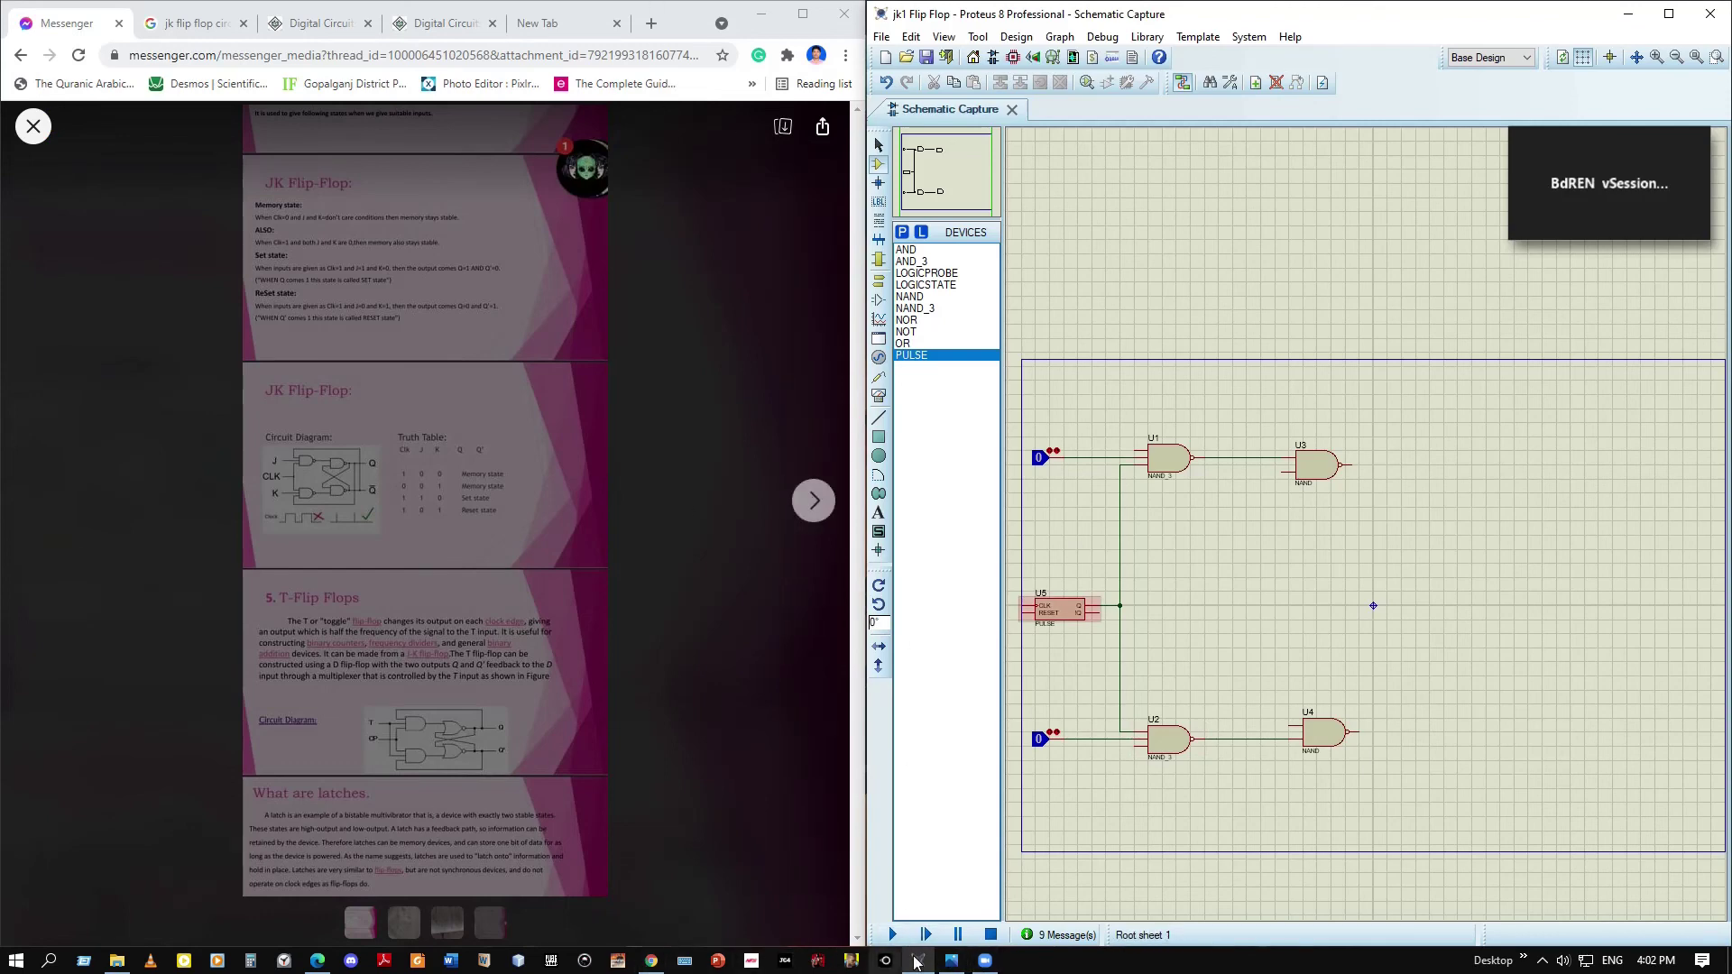
pyautogui.click(984, 962)
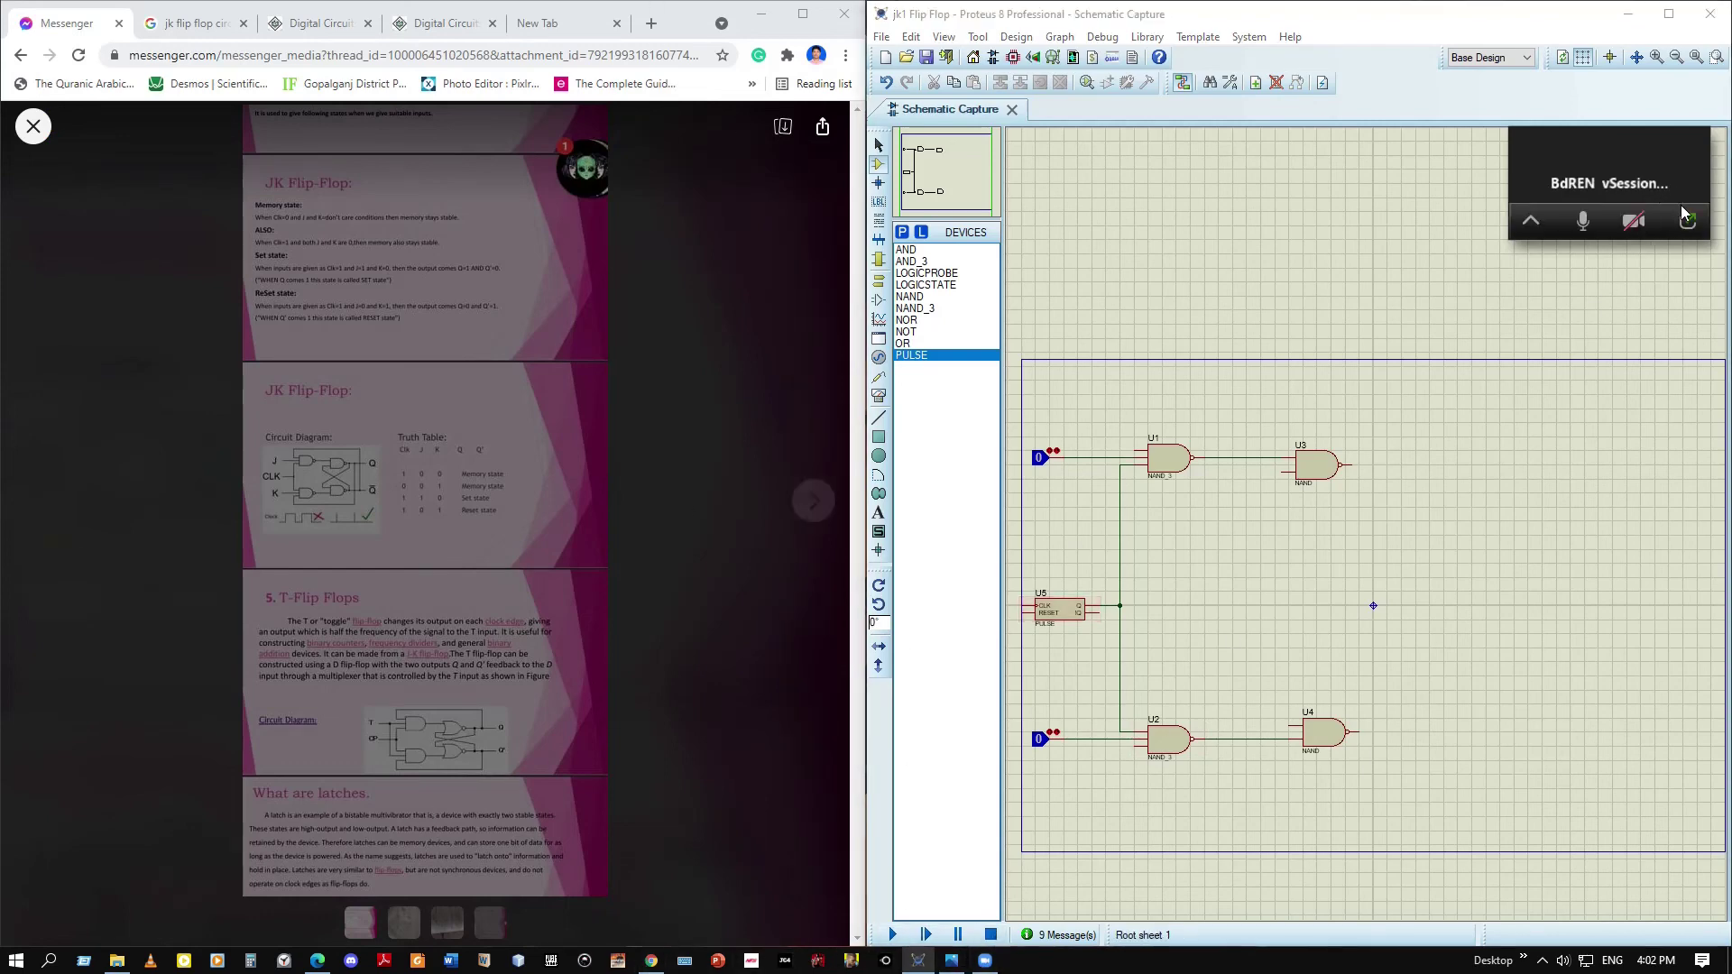
pyautogui.click(1688, 223)
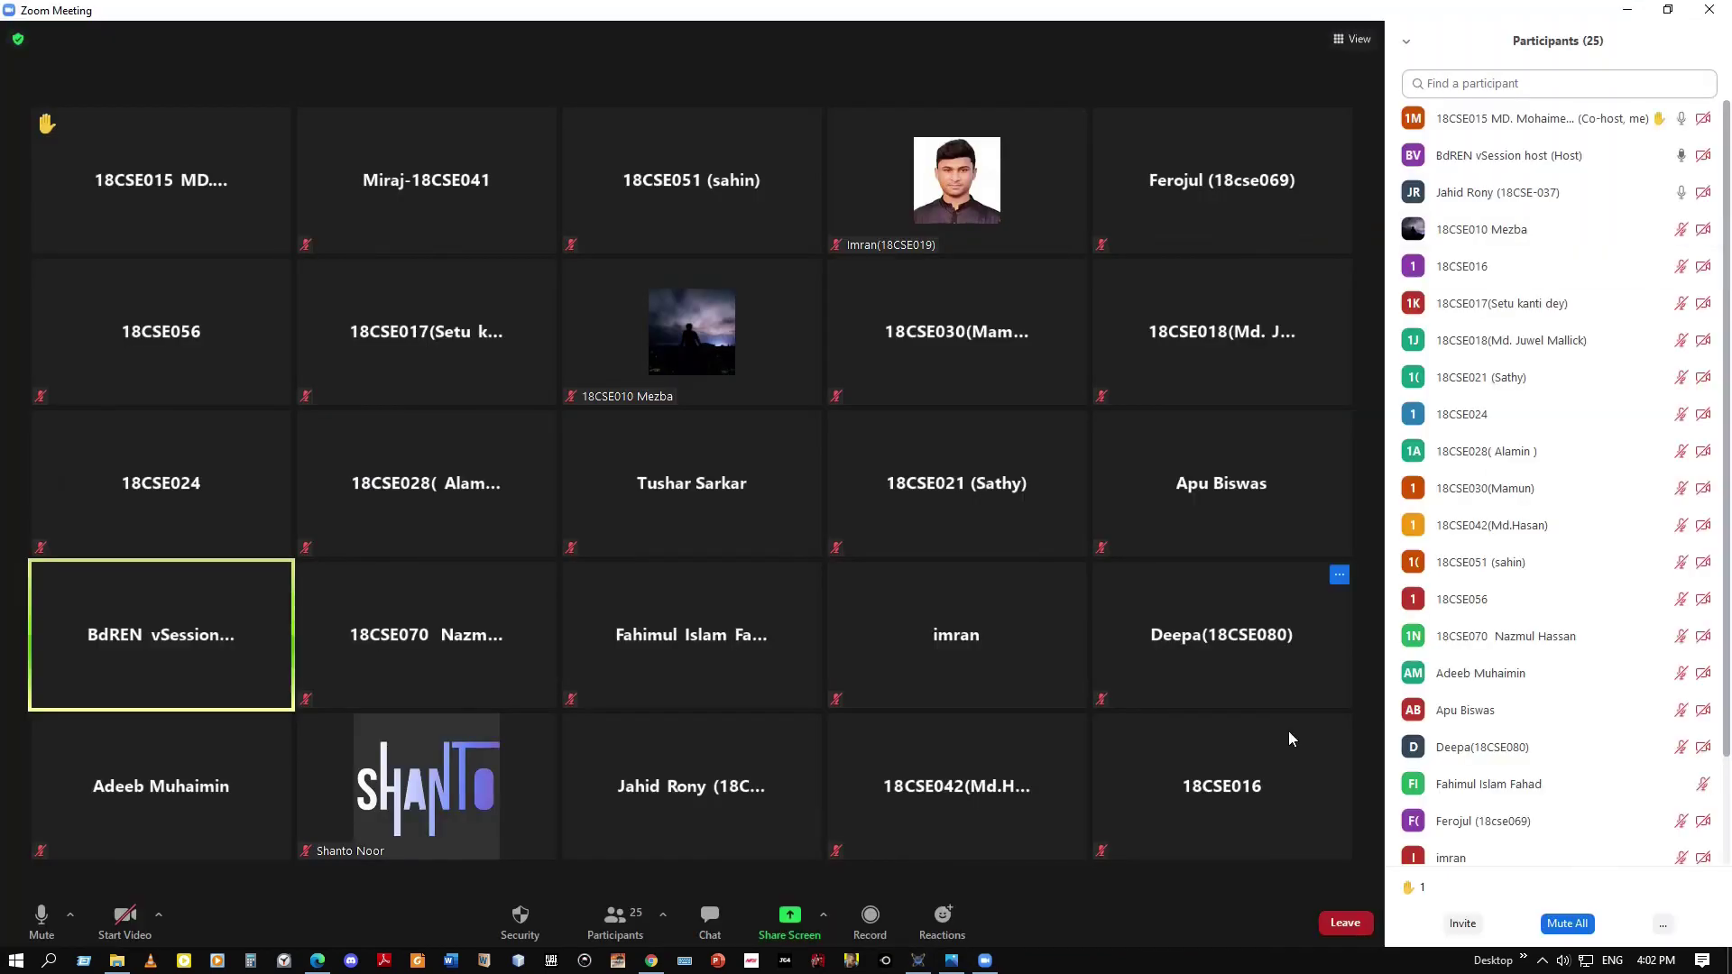
# Close the Photos window and cancel starting a screen share in Zoom while another participant is presenting
pyautogui.click(794, 920)
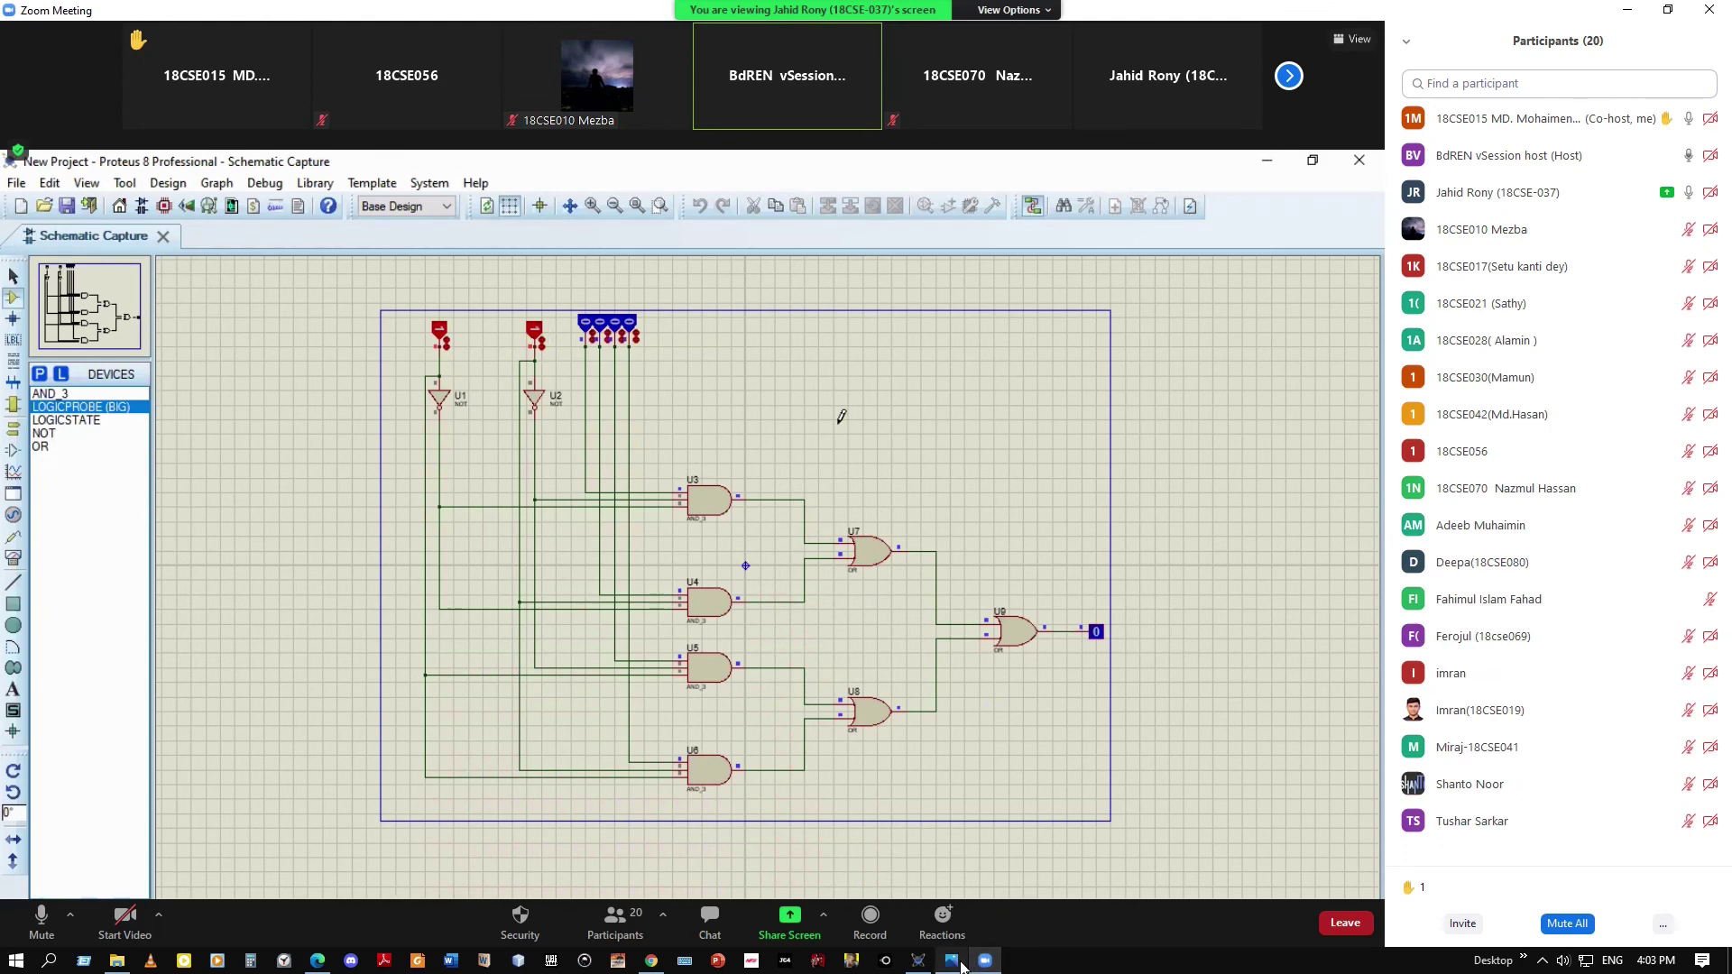
pyautogui.click(1038, 788)
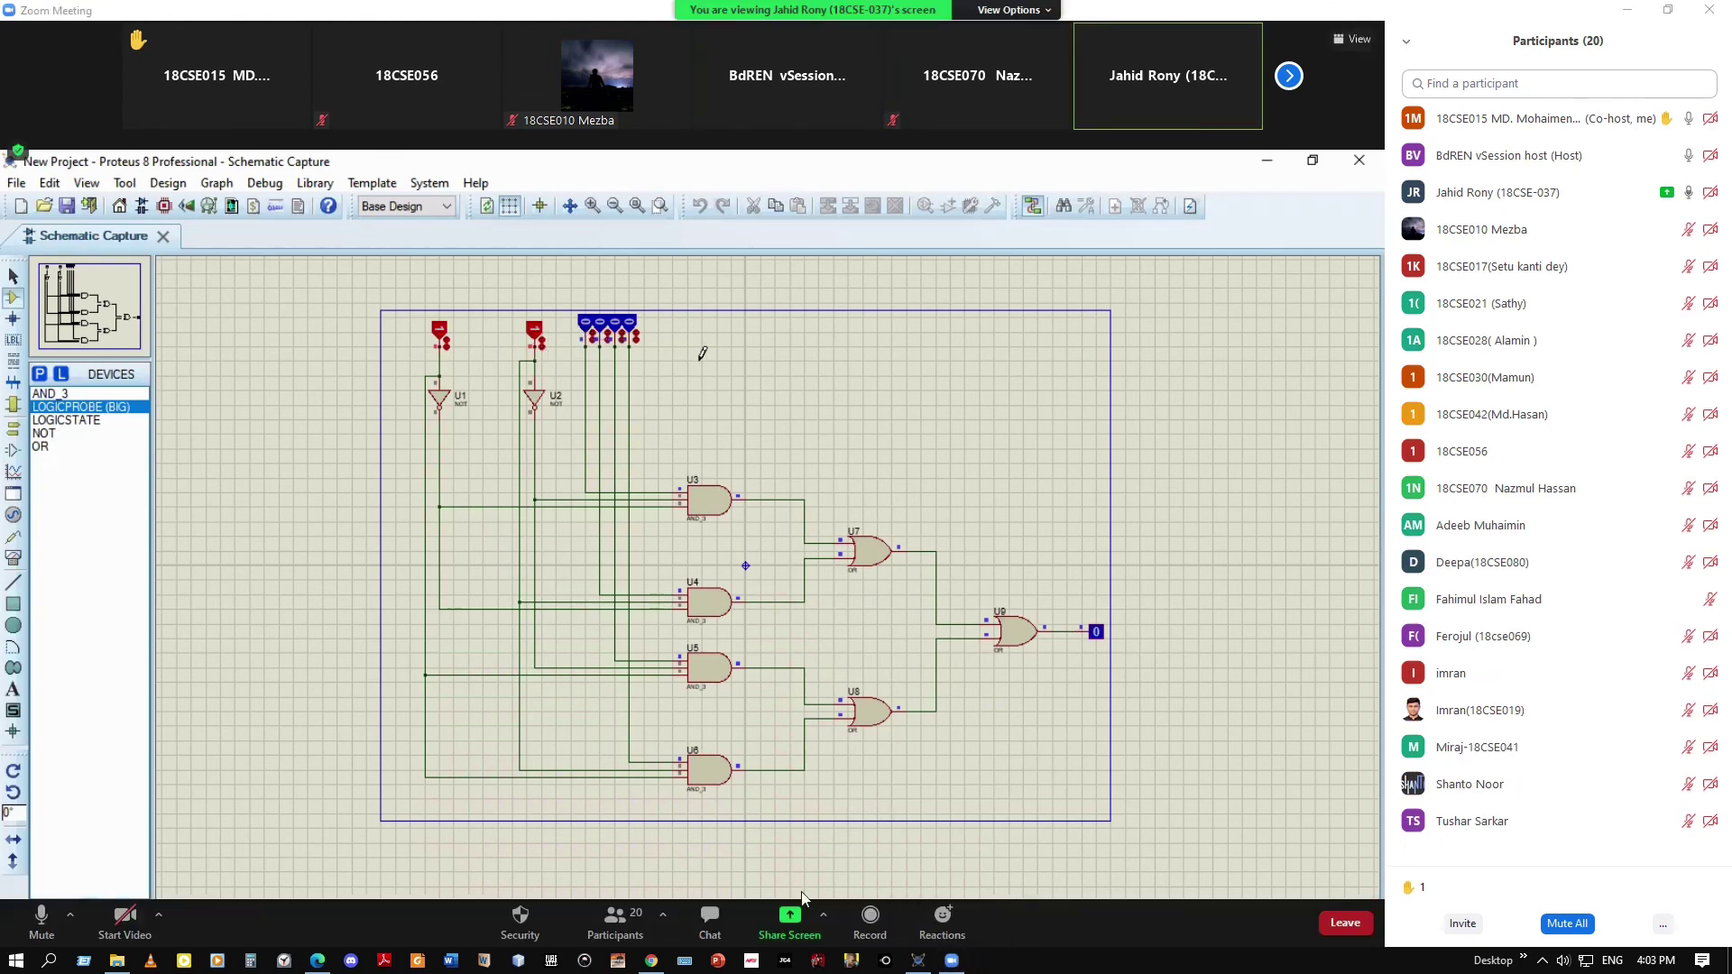
pyautogui.click(806, 921)
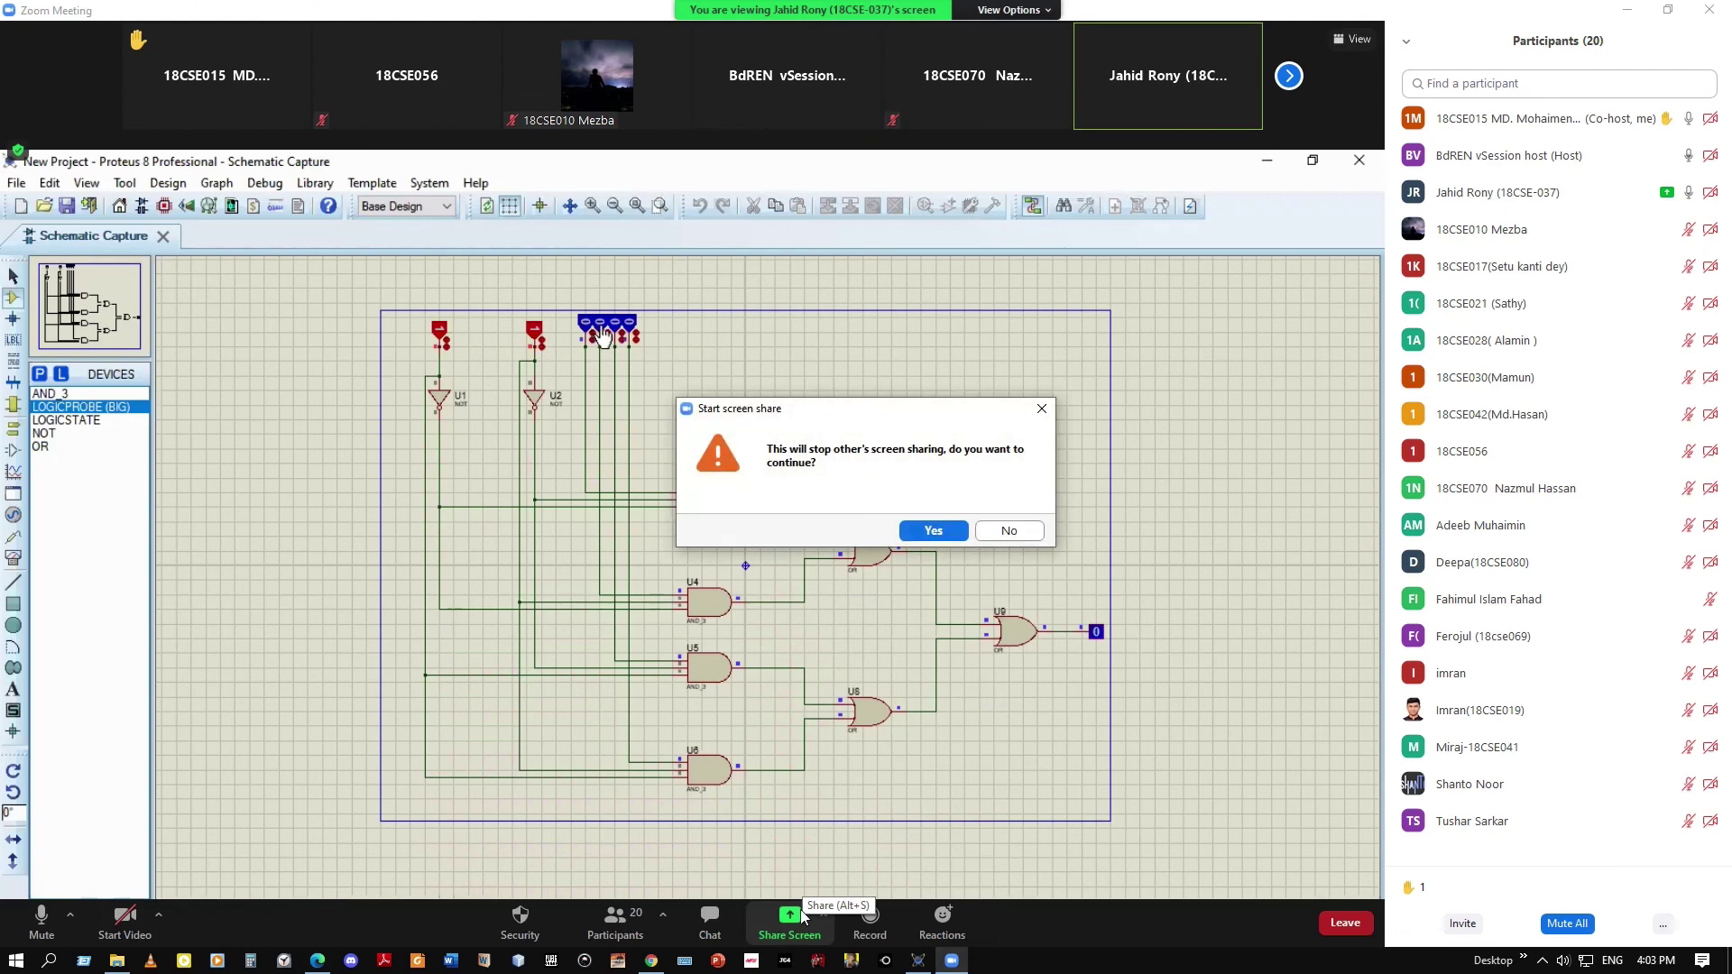
pyautogui.click(1018, 531)
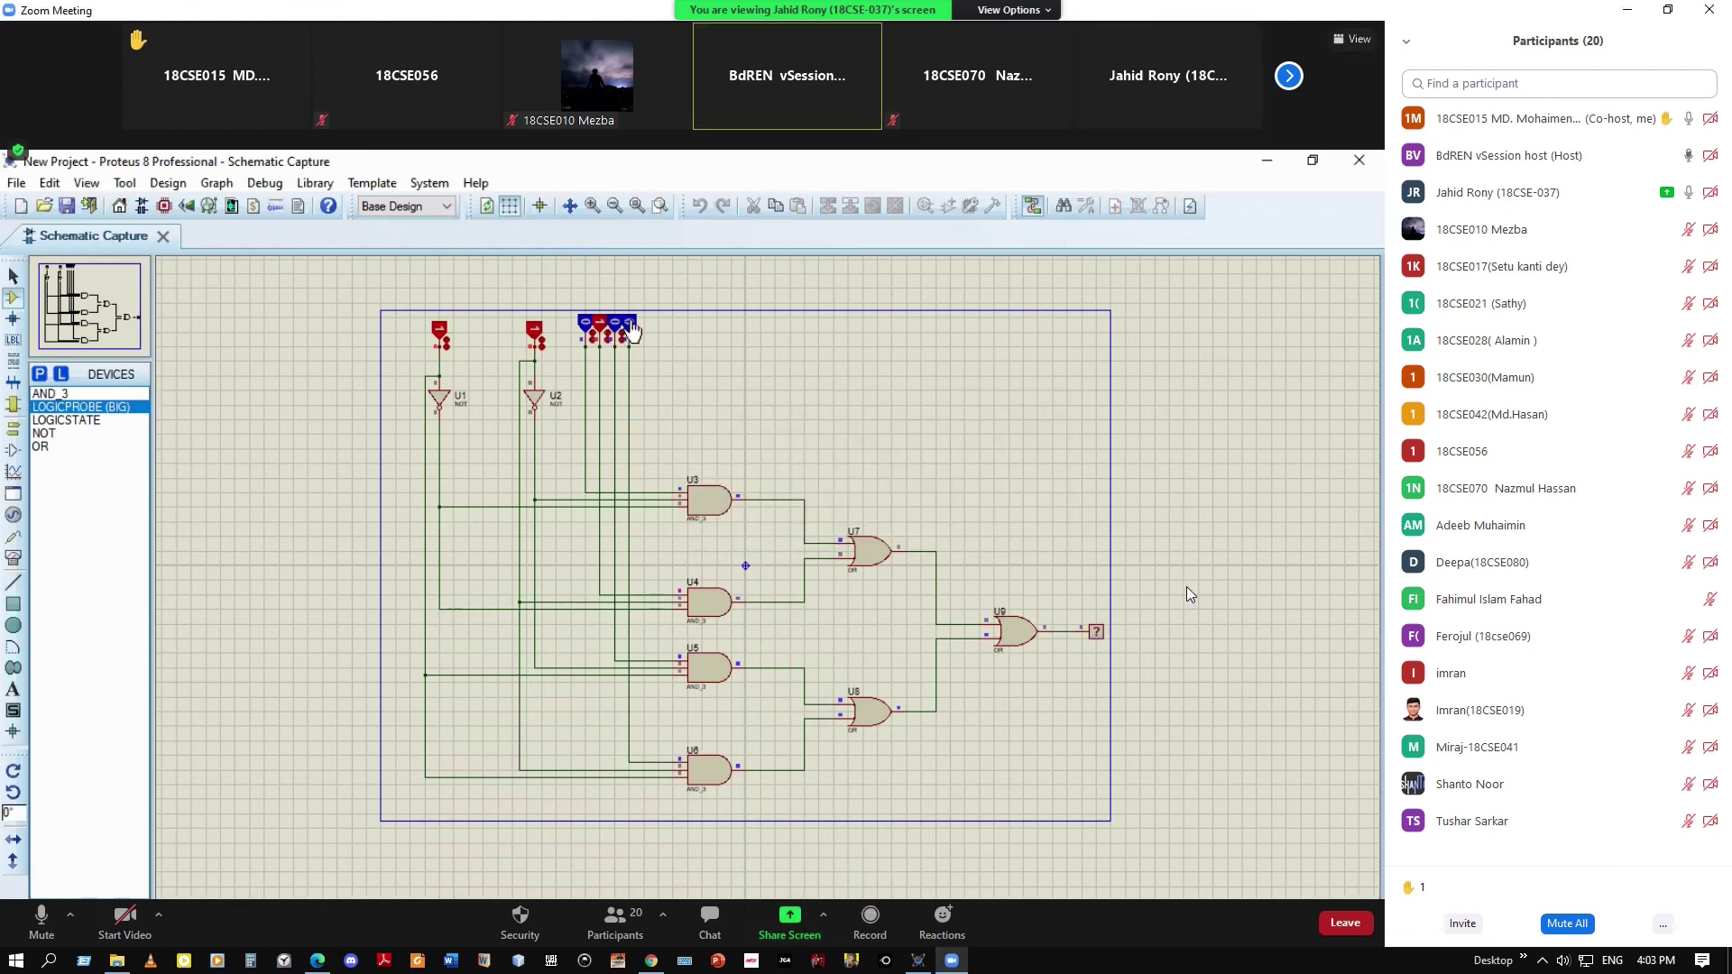